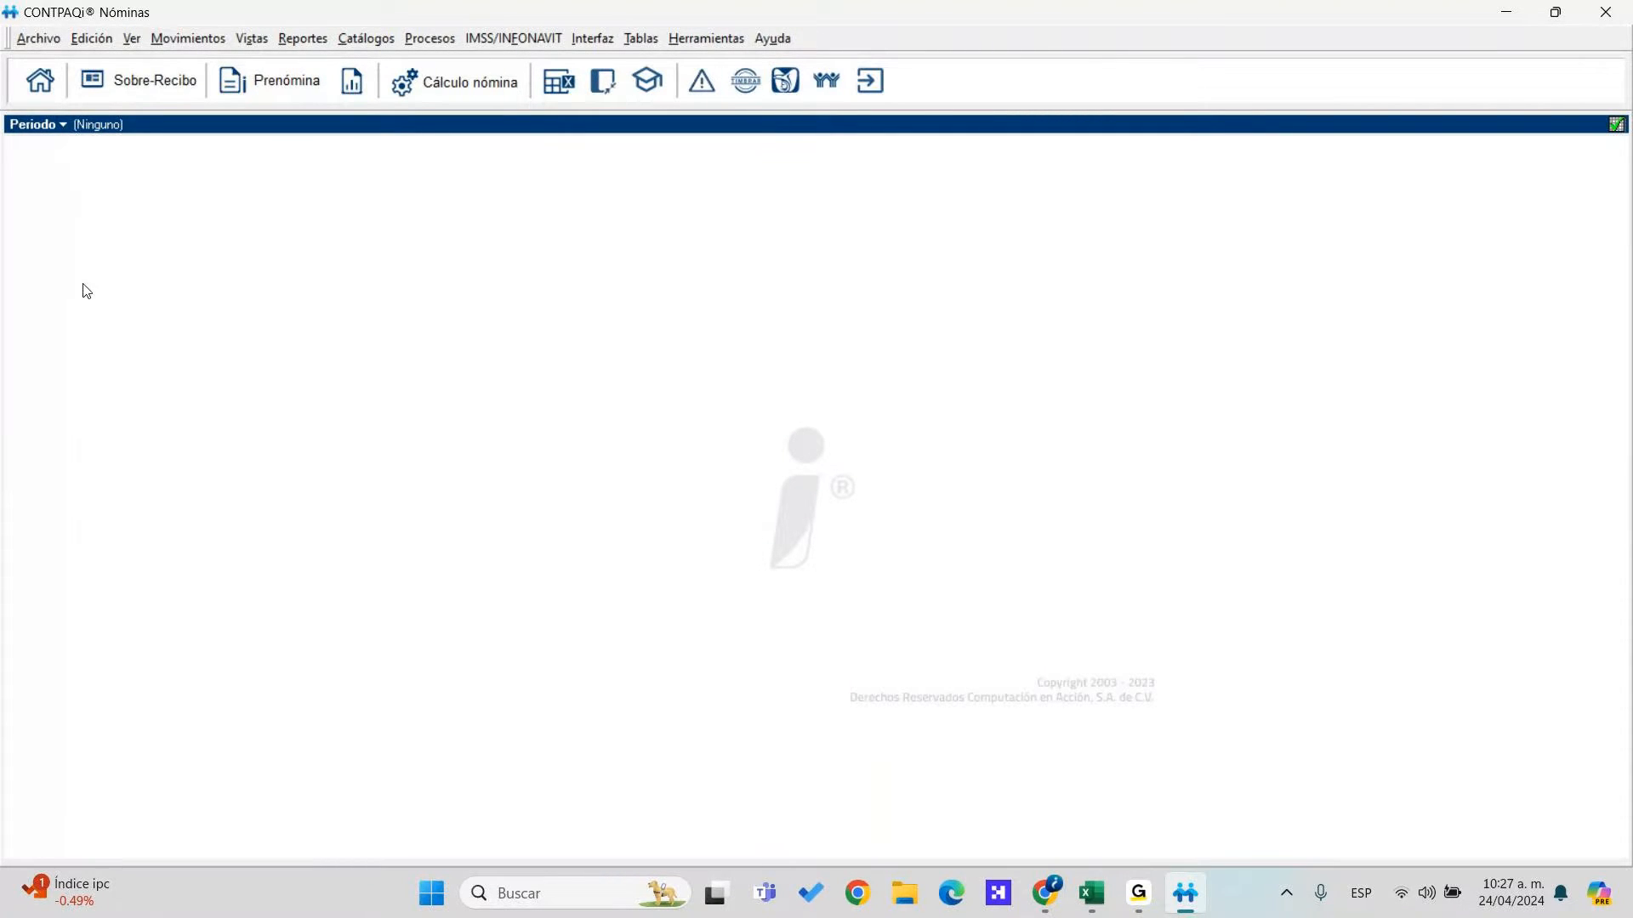
Open the company Hiwa Importaciones PTU from the company selection list
left_click(37, 96)
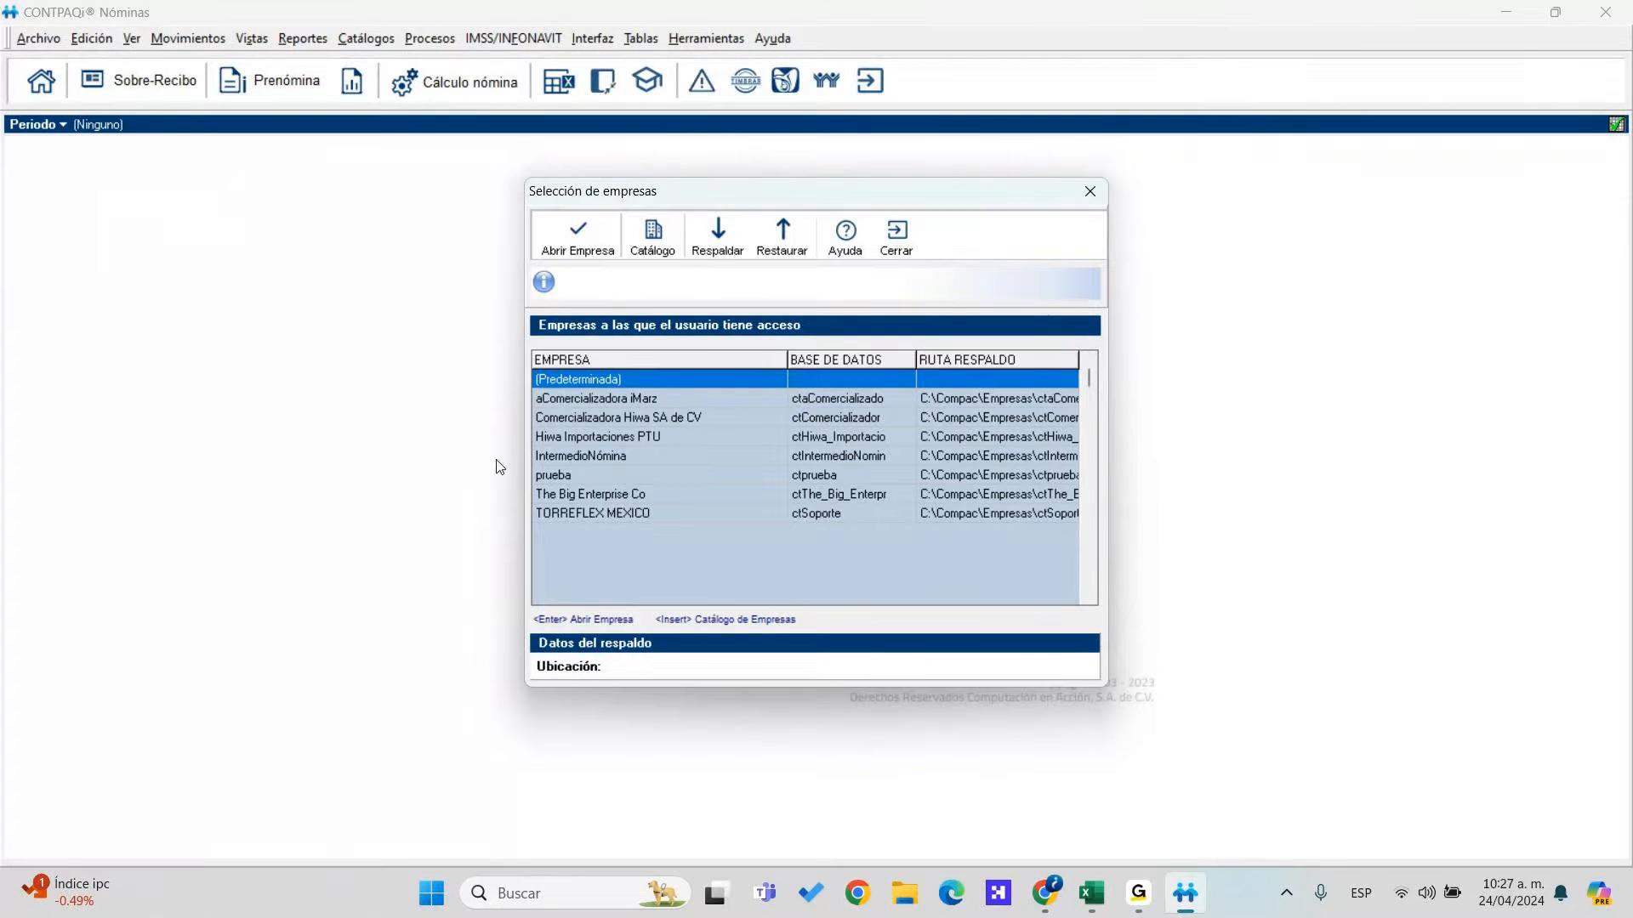
left_click(592, 438)
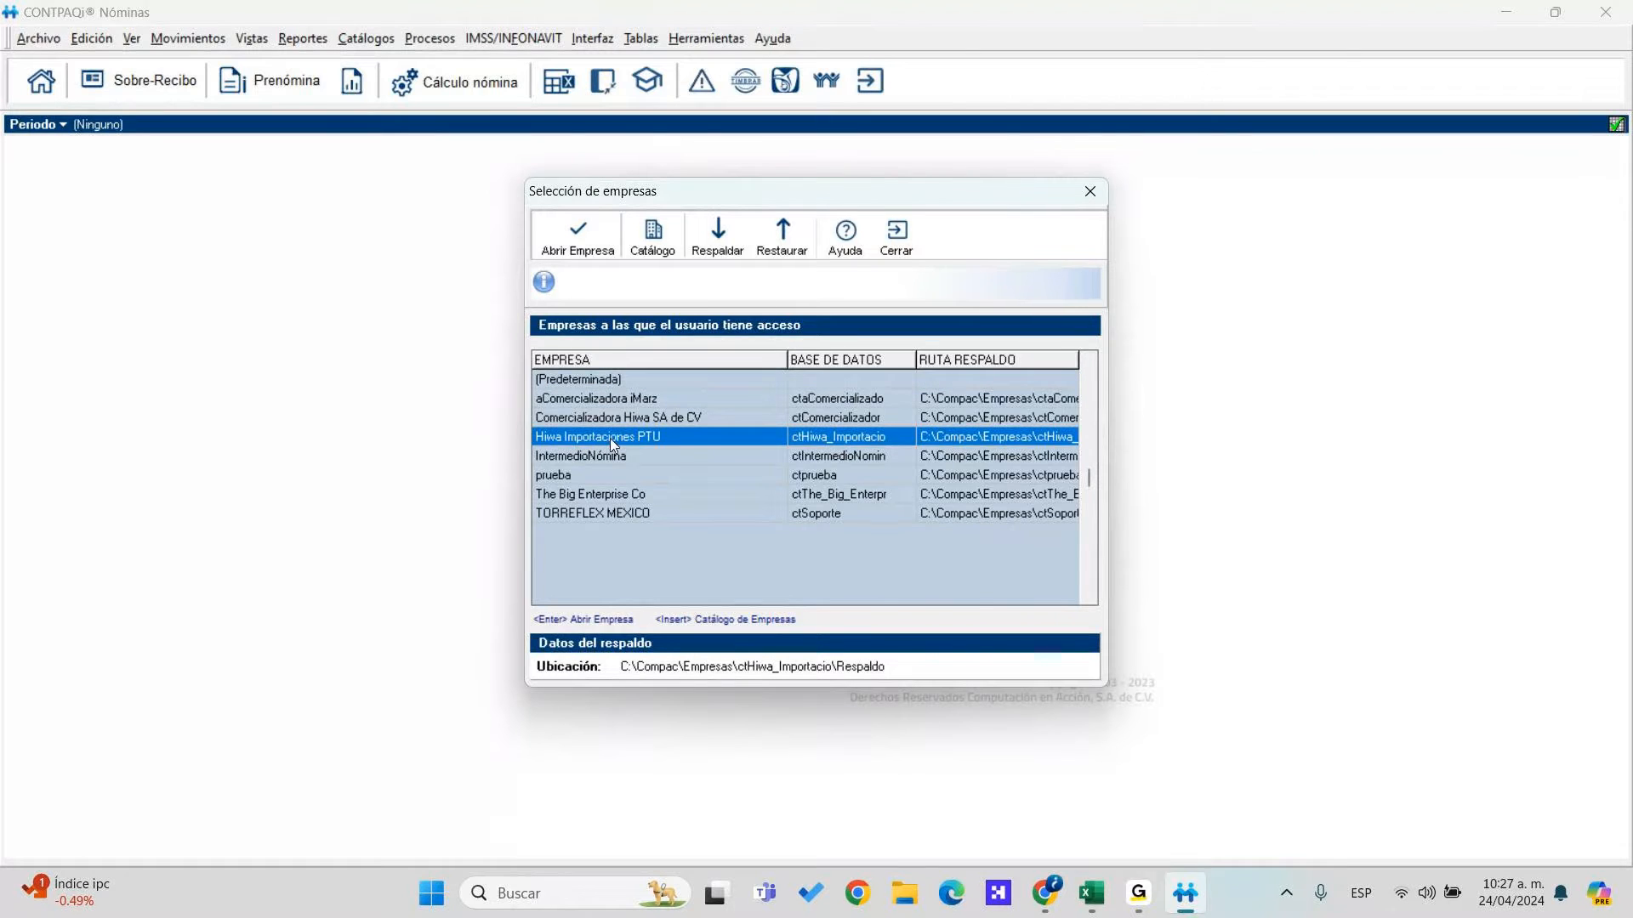
left_click(581, 242)
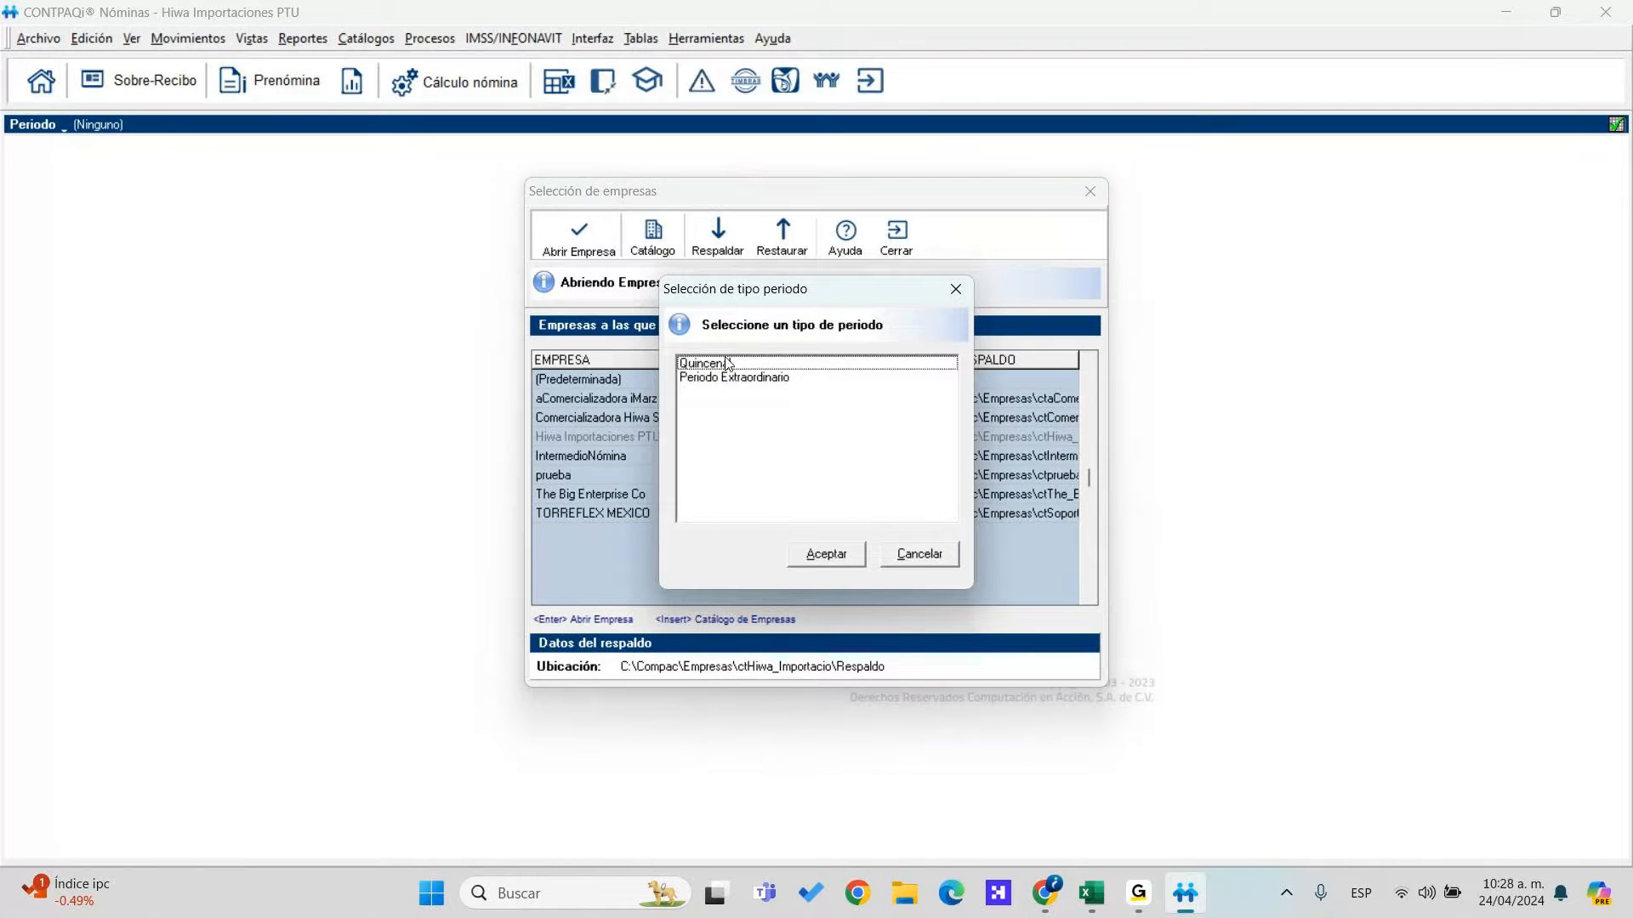
Work in the Quincenal period type, making period 10 (16–31 May 2024) current
left_click(727, 363)
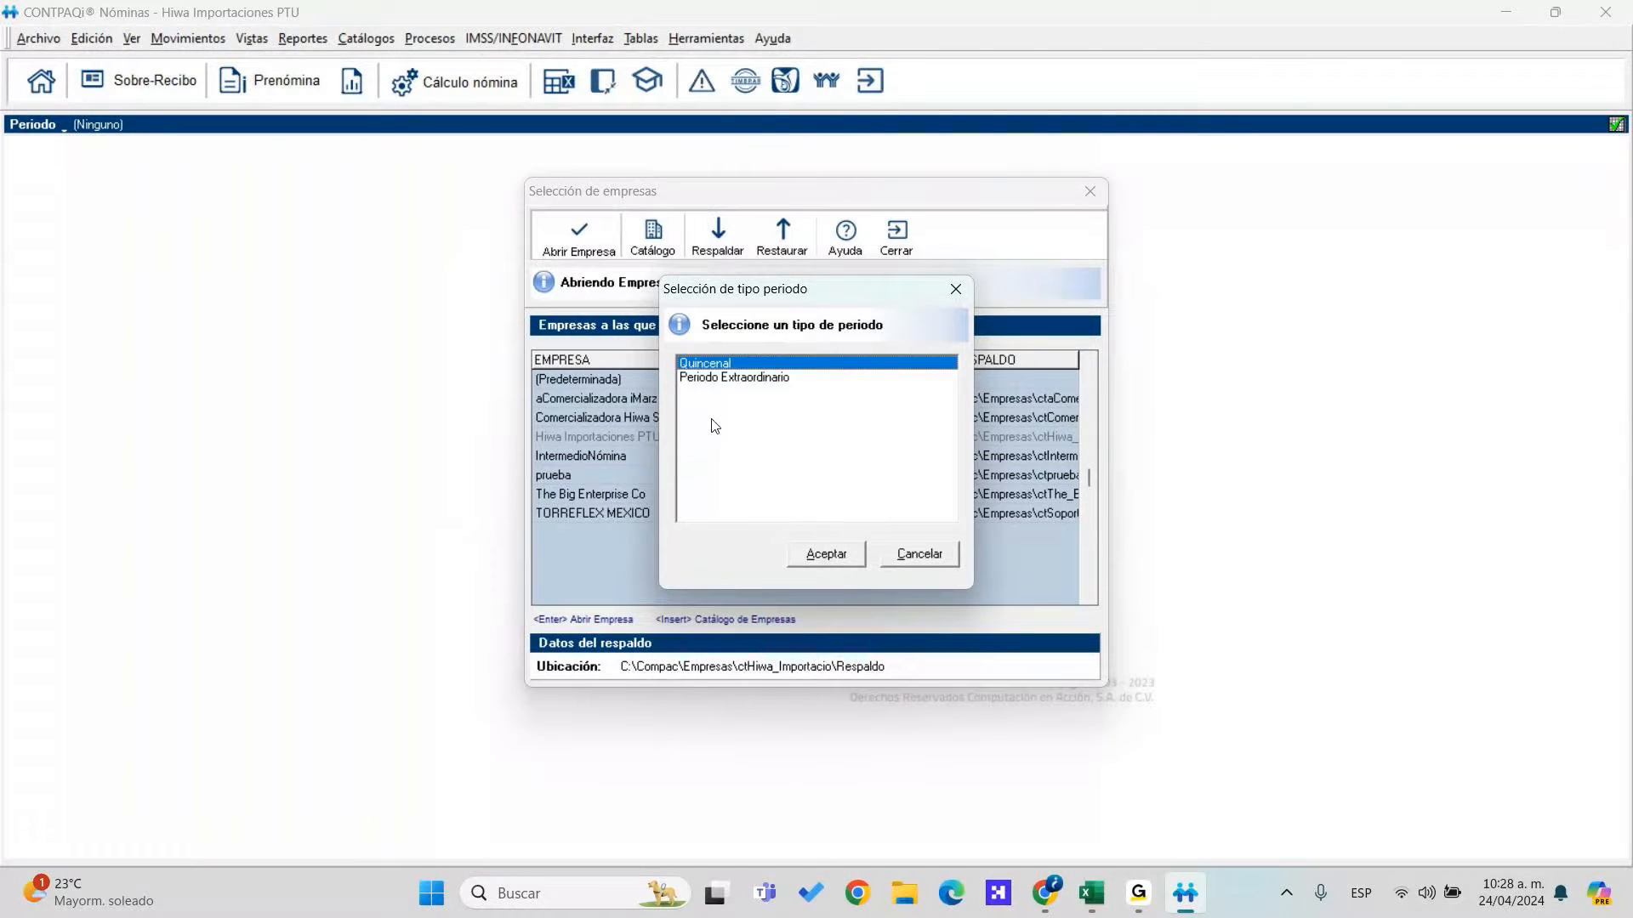
left_click(855, 557)
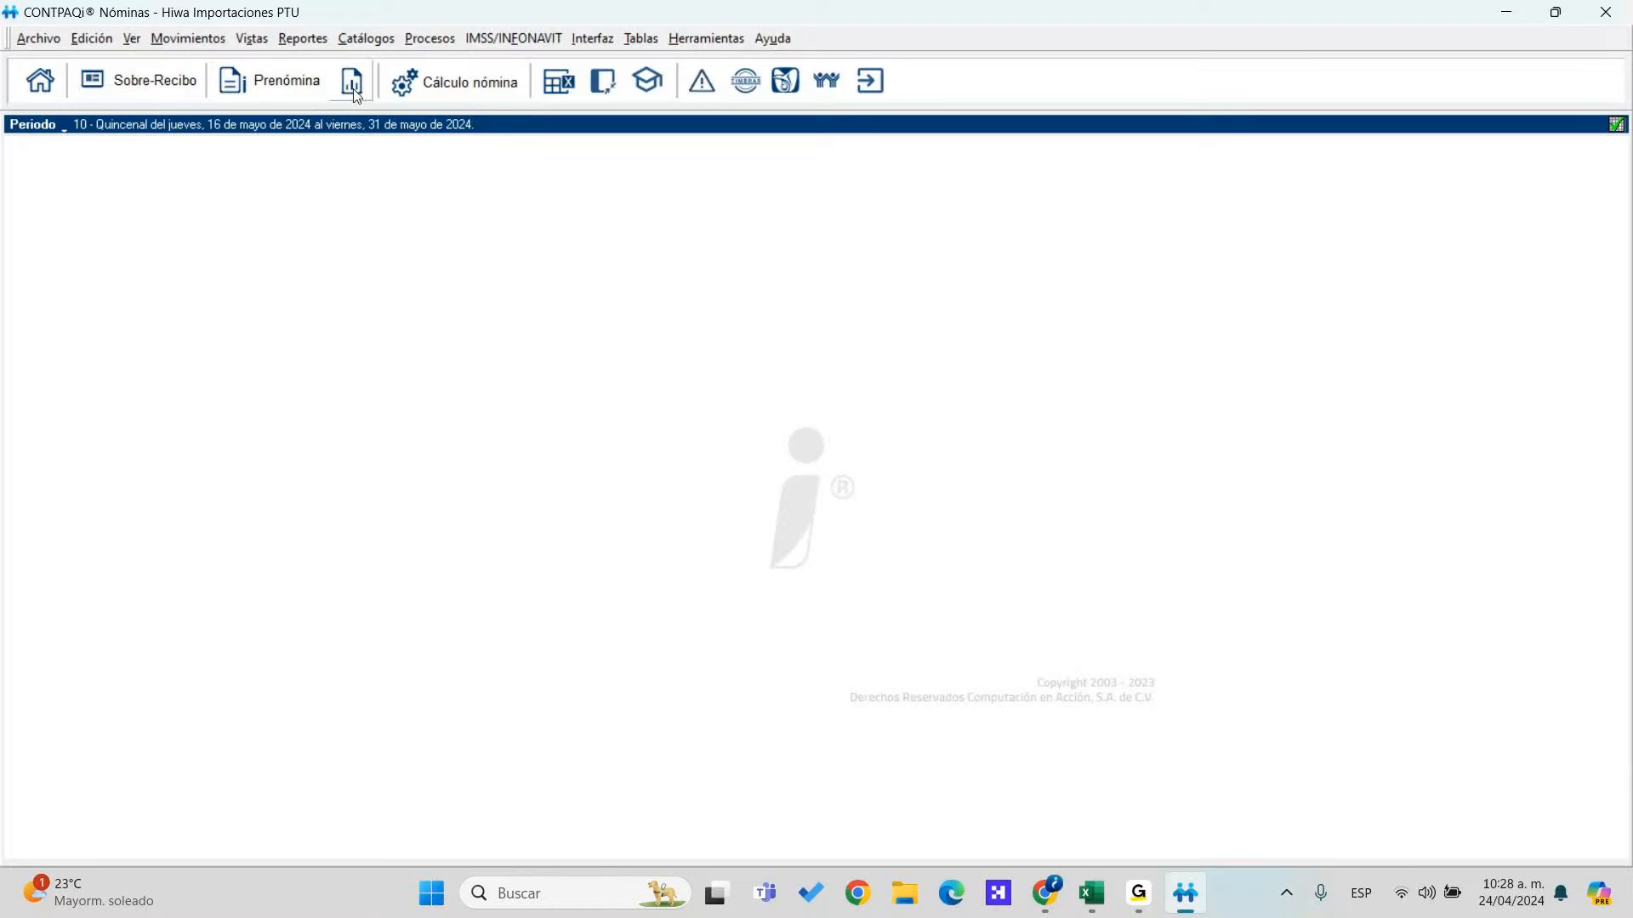
Create extraordinary period 2 dated 22/05/2024 and make it the current period
left_click(602, 84)
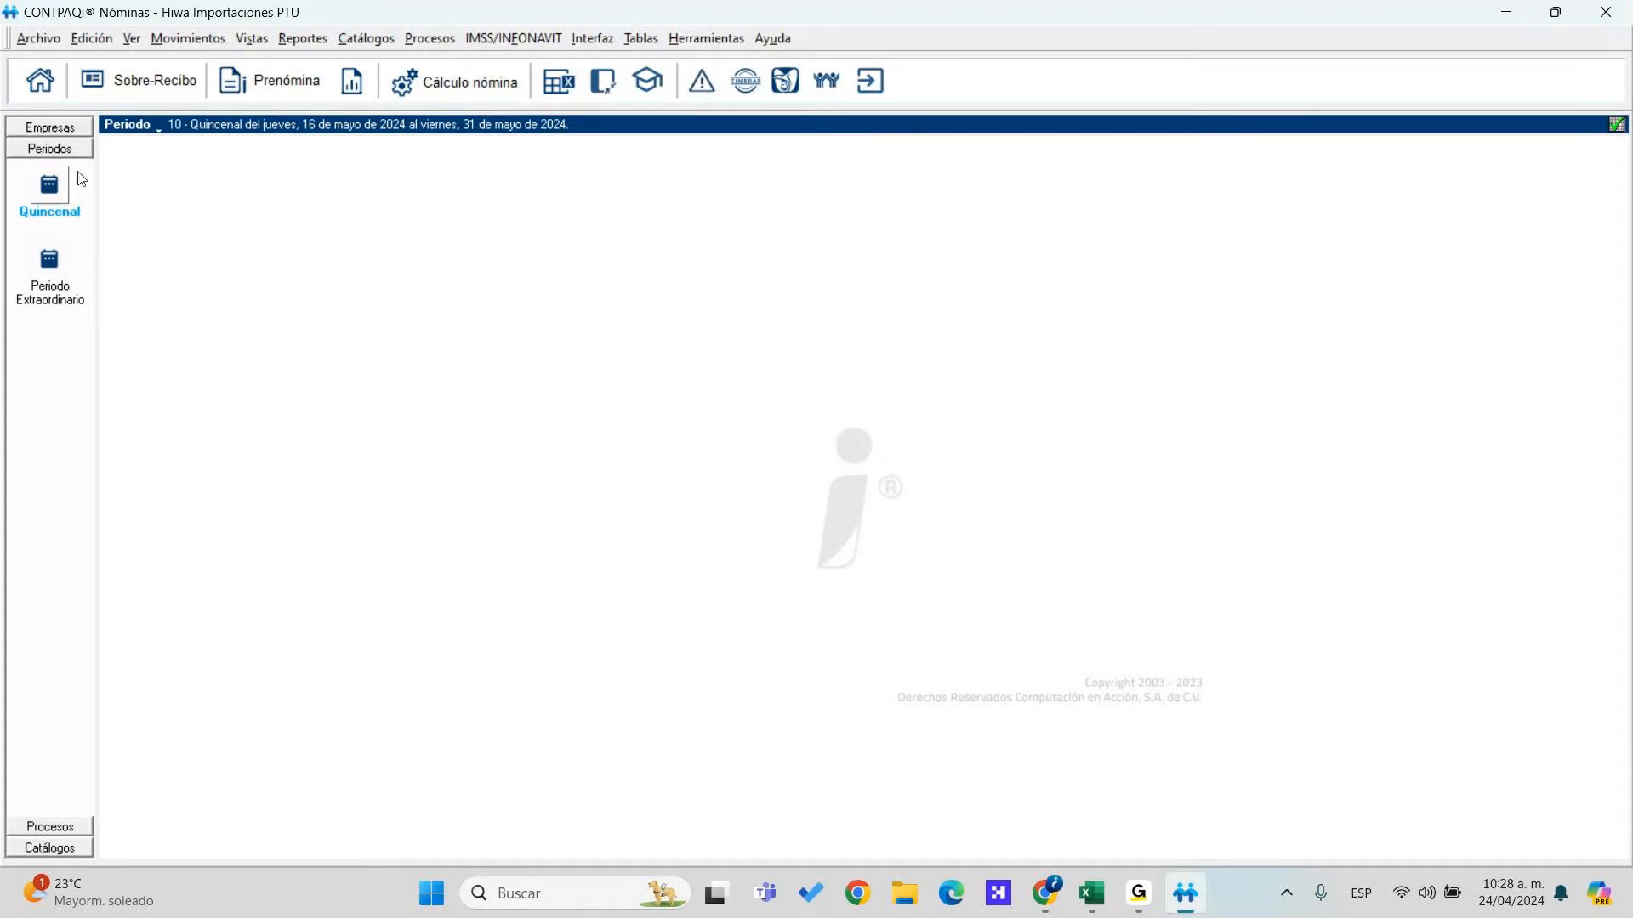
left_click(51, 264)
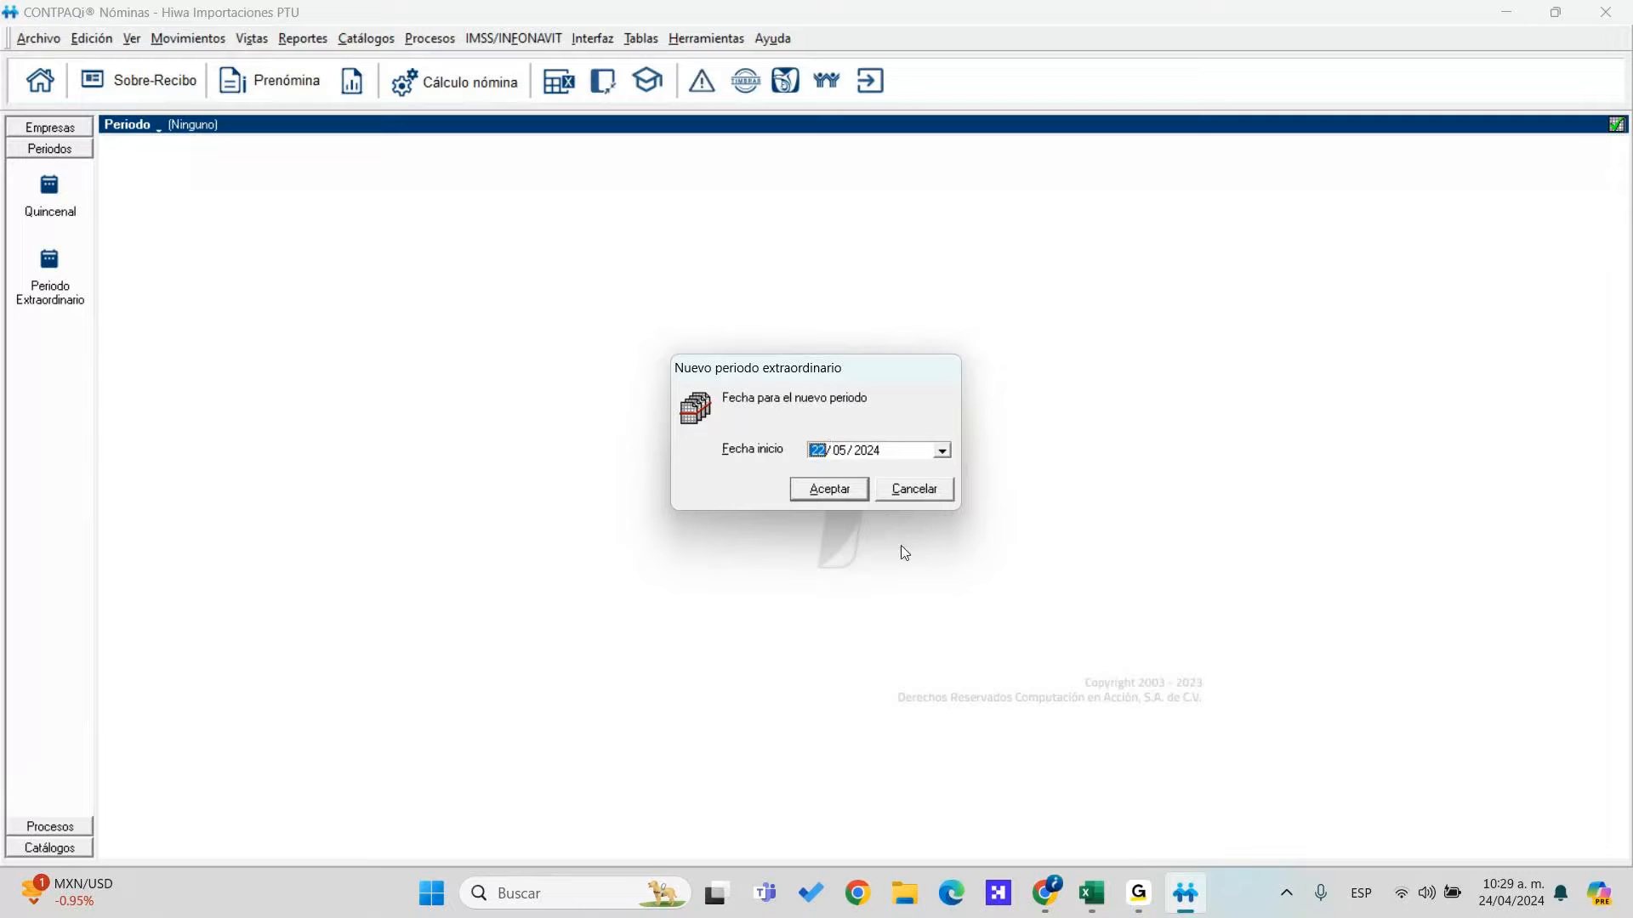
key("Right")
left_click(834, 495)
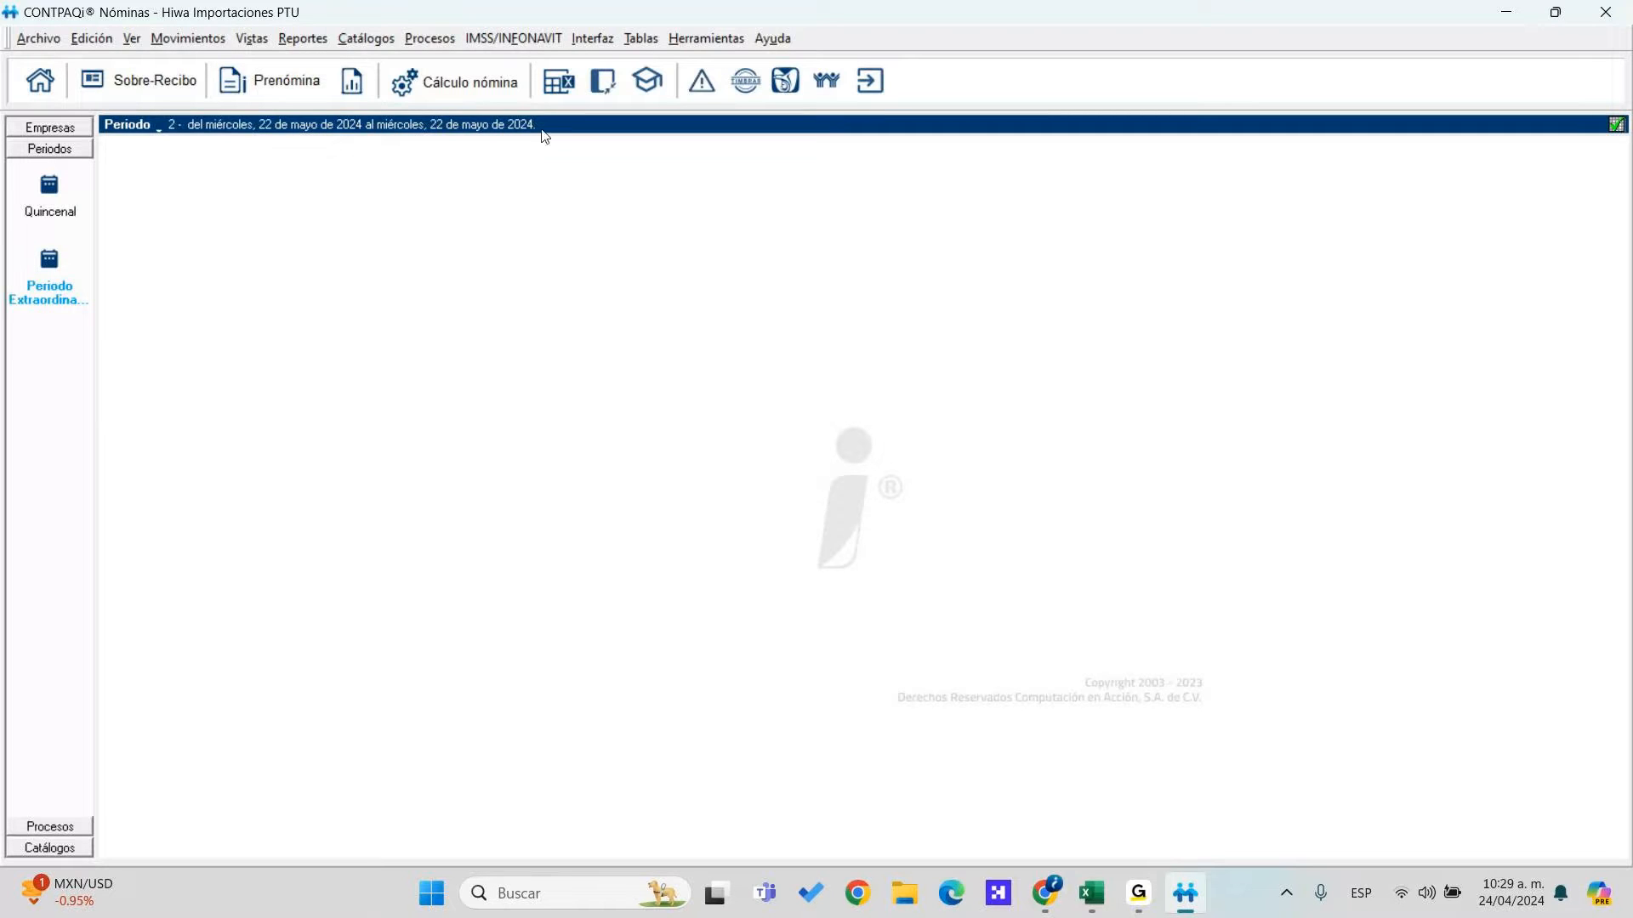
Show the Prenómina grid for period 2 and its configuration's Otros column choices
left_click(235, 81)
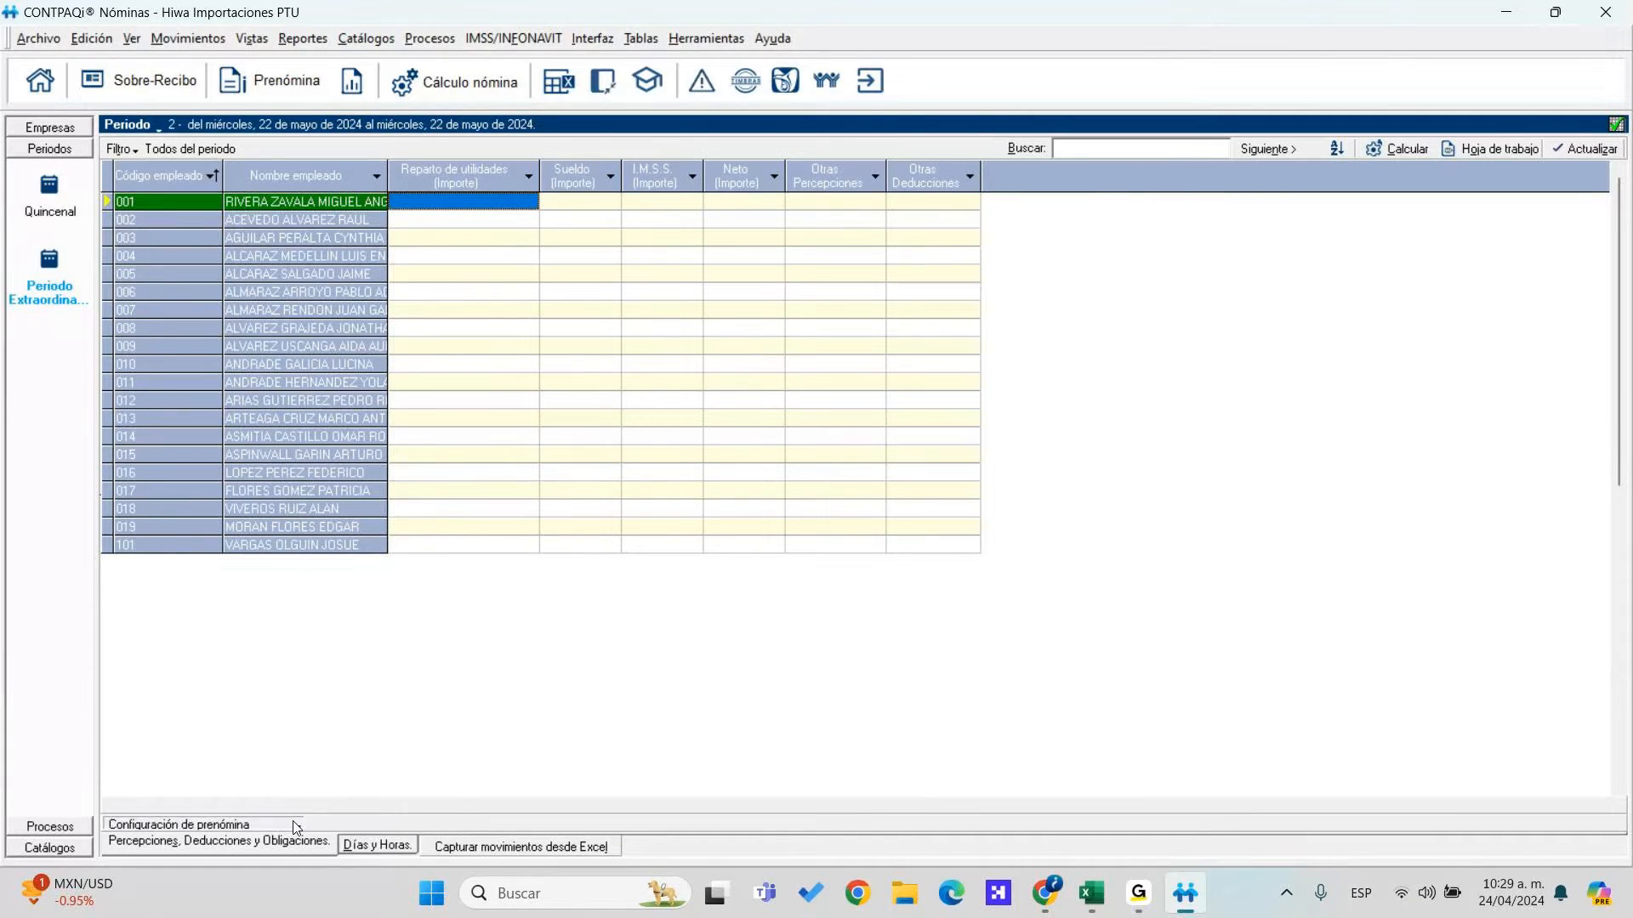
left_click(264, 820)
mouse_move(310, 793)
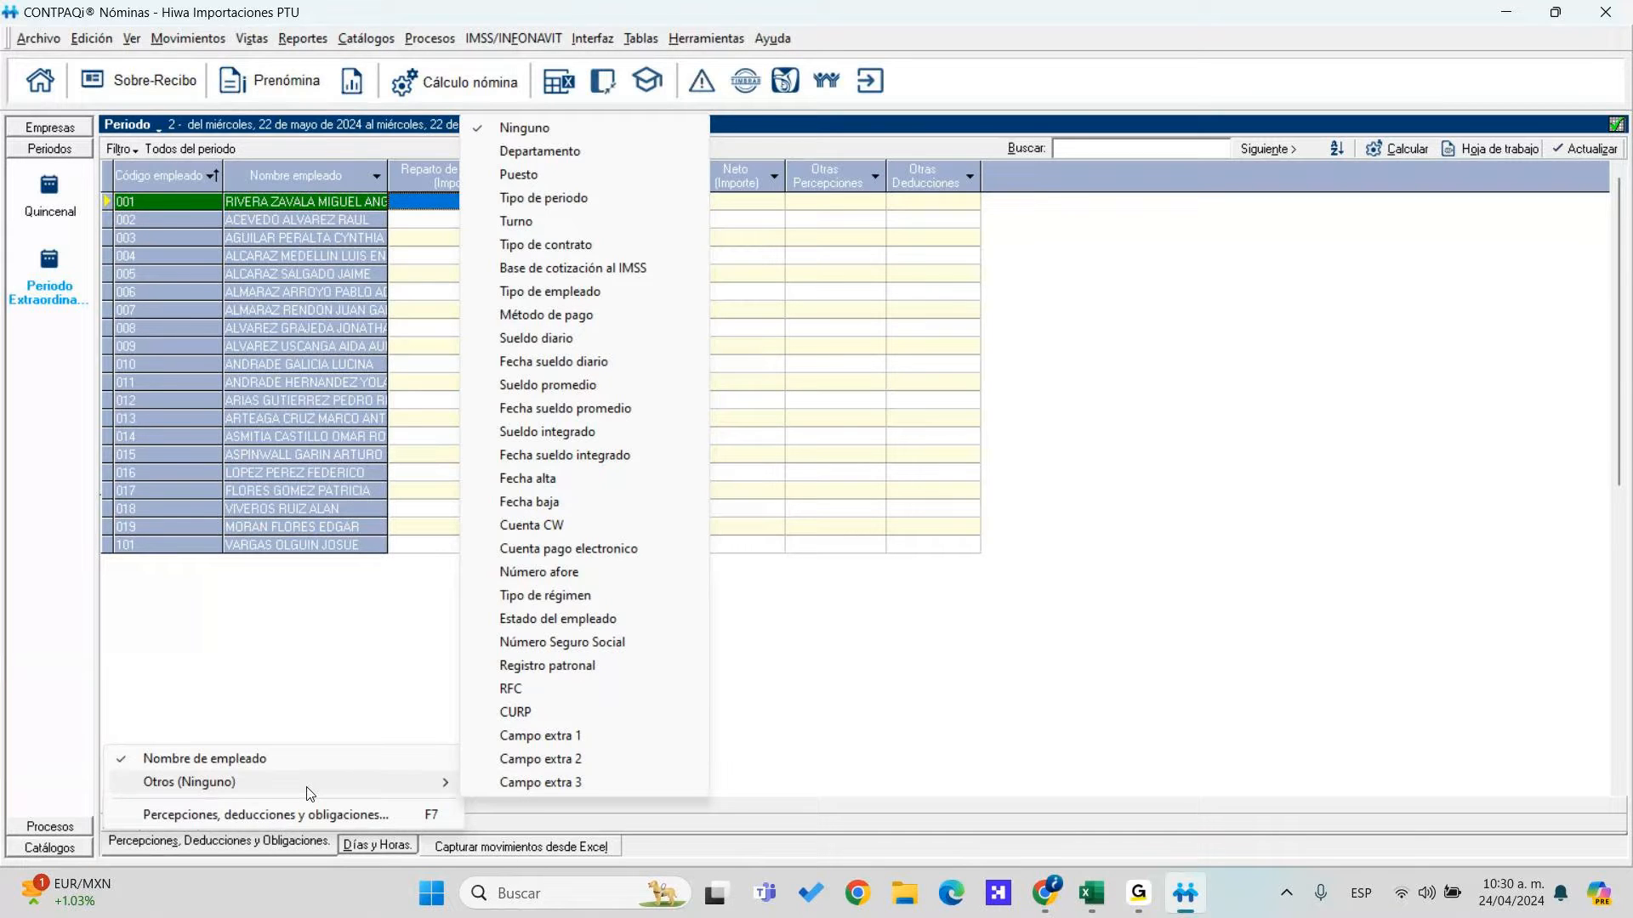
Add the Estado del empleado column, showing each employee as Alta or Reingreso
left_click(579, 620)
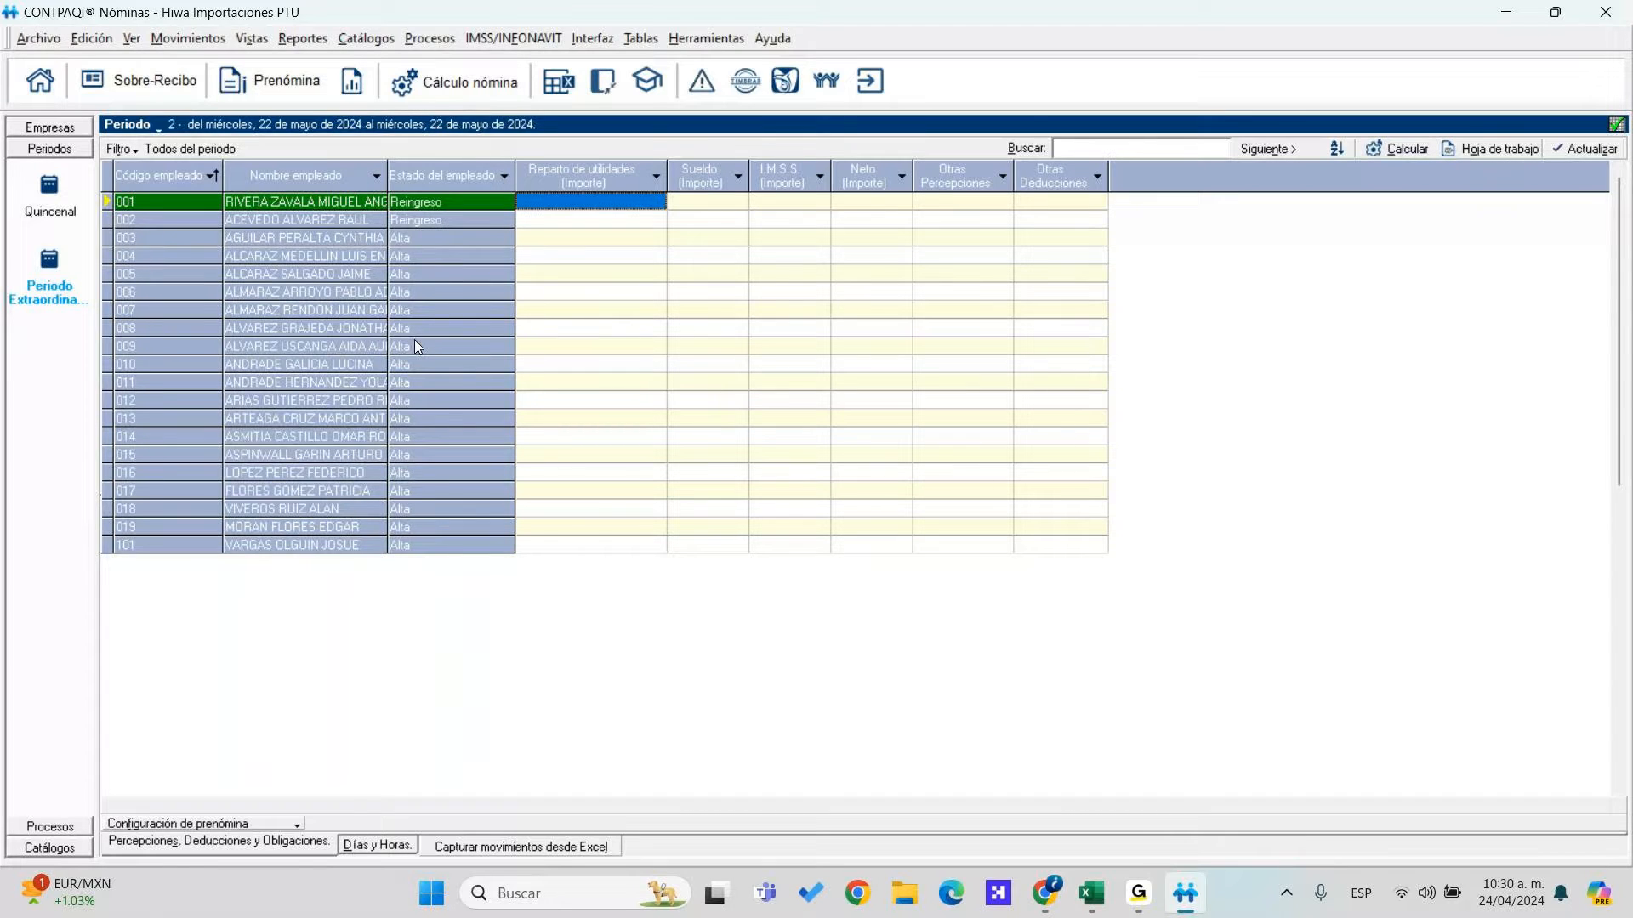
Start defining a new employee filter on the Empleados table via Filtro > Otros > Definir
left_click(129, 155)
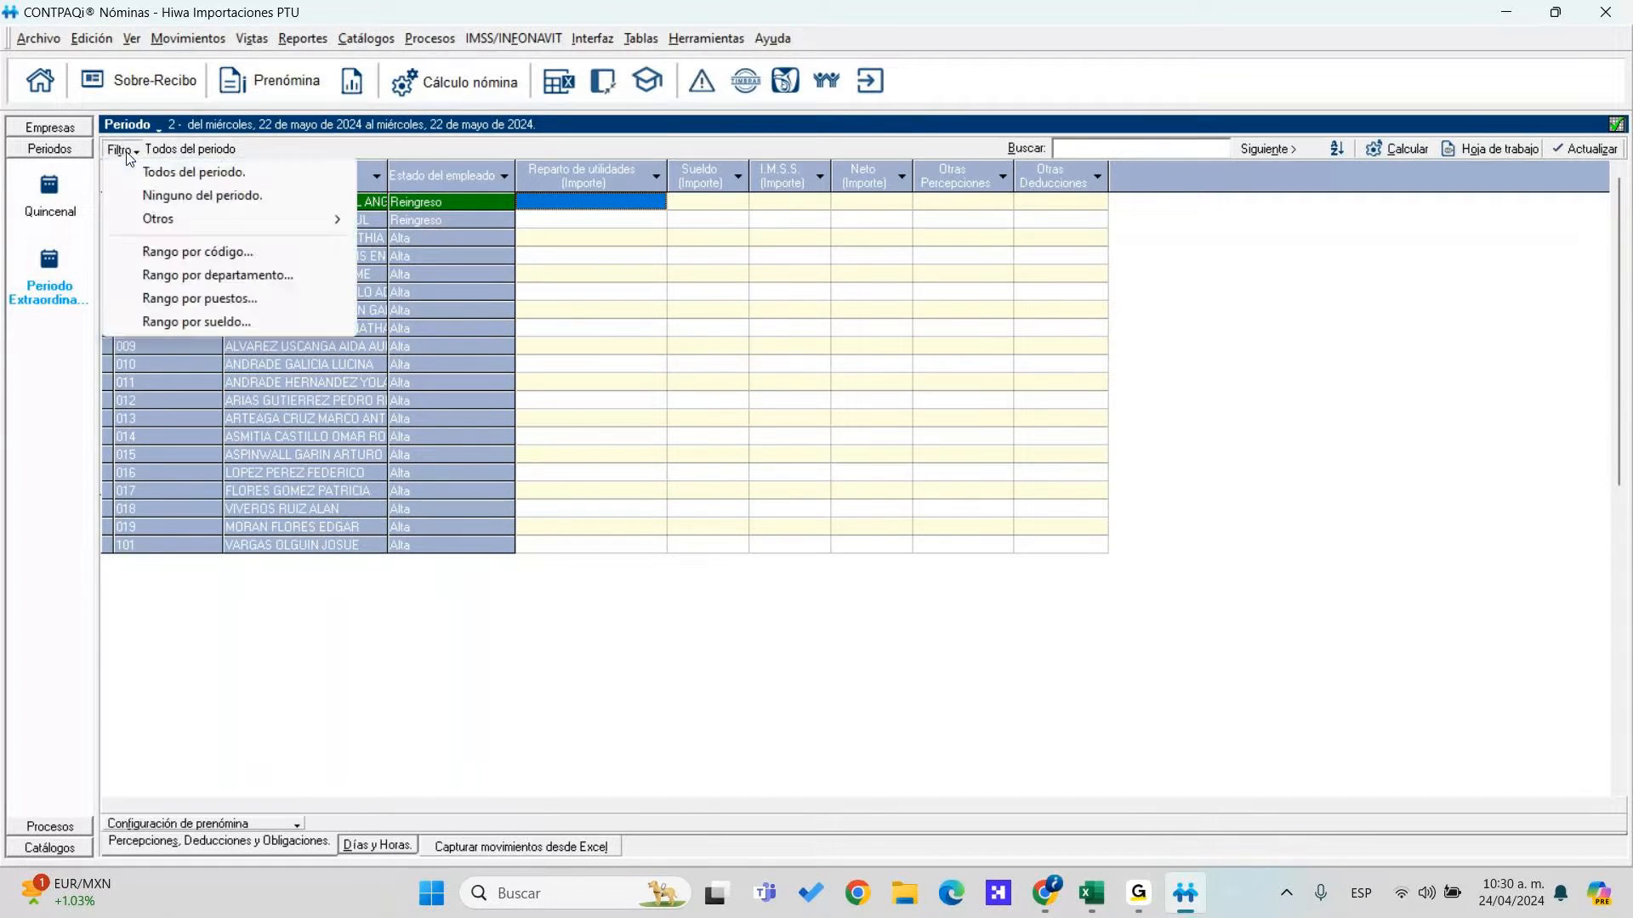
mouse_move(177, 225)
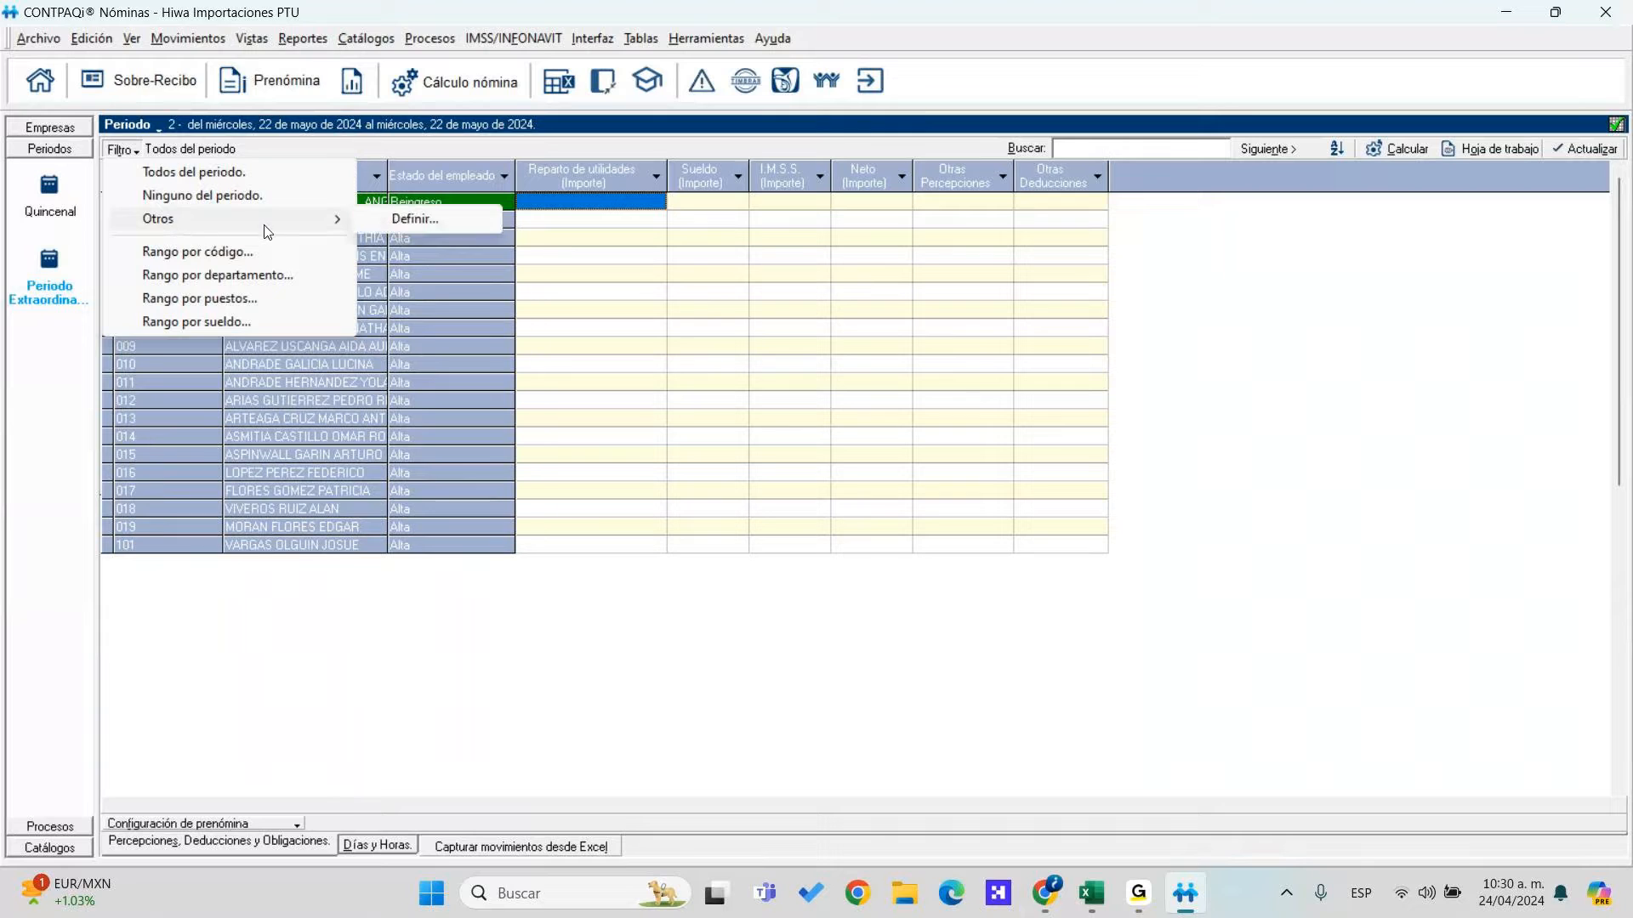
left_click(400, 226)
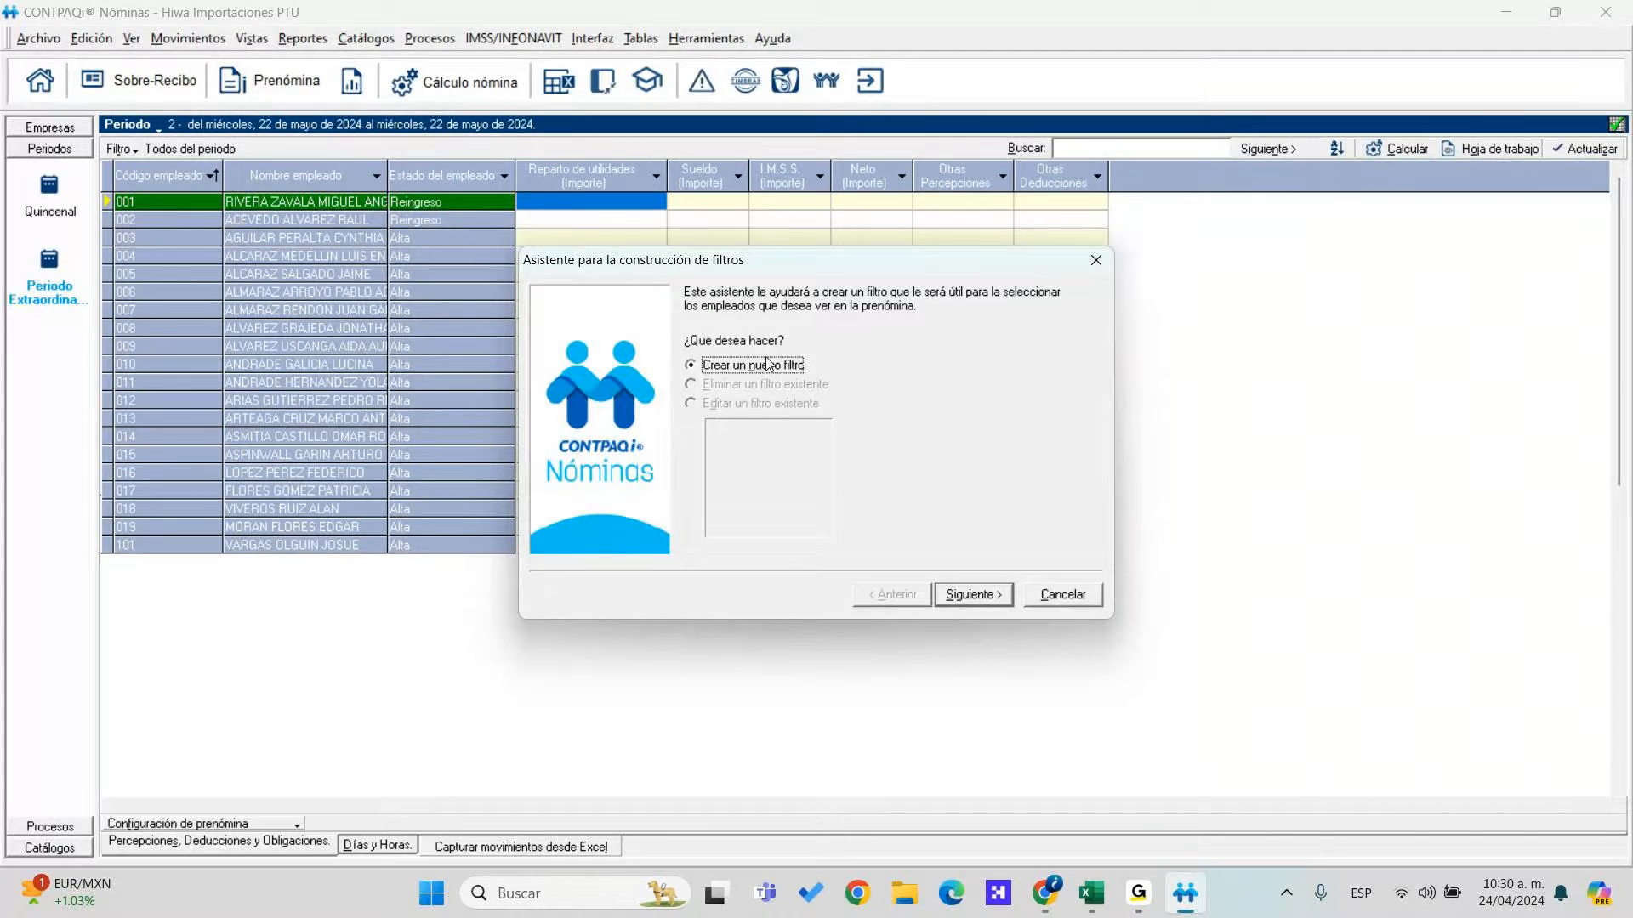
left_click(987, 600)
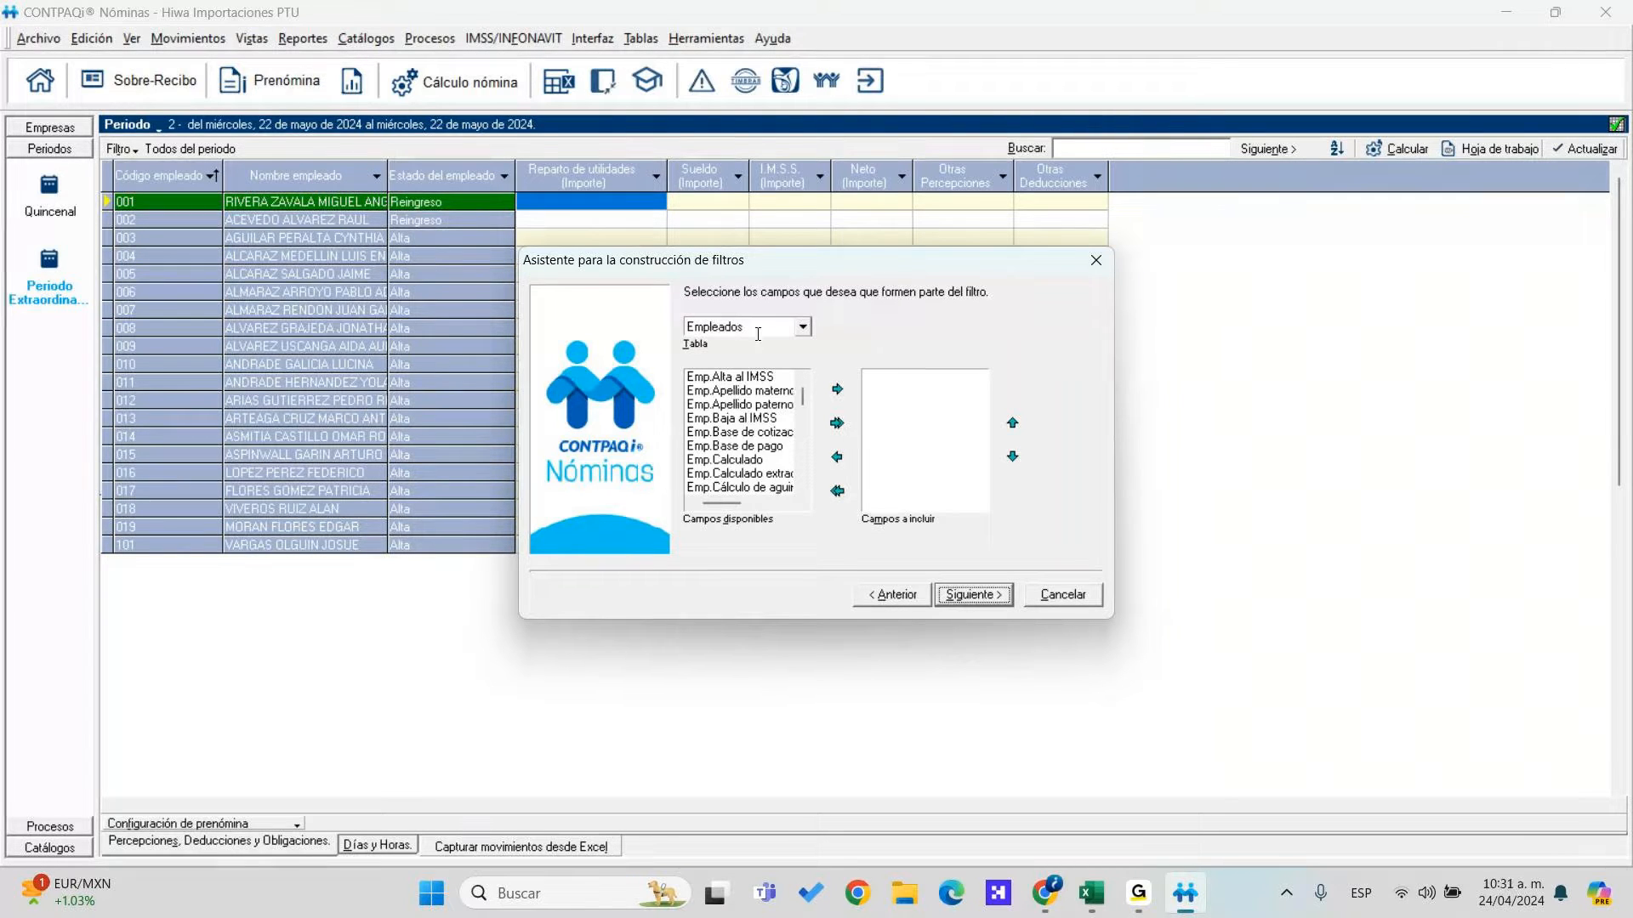
left_click(804, 332)
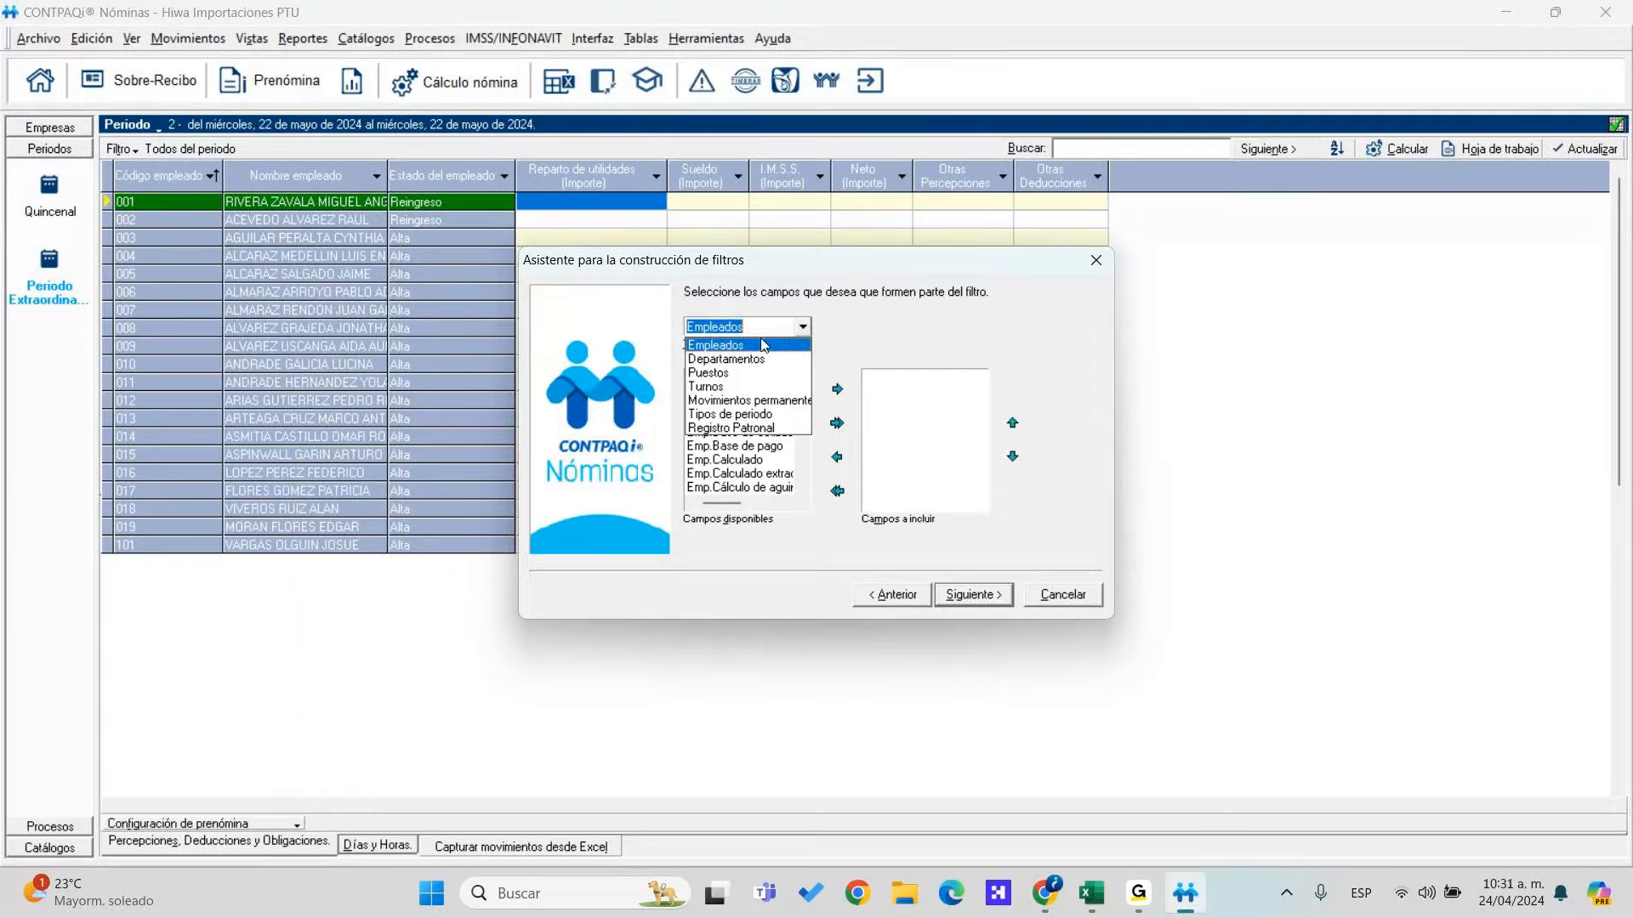
left_click(911, 351)
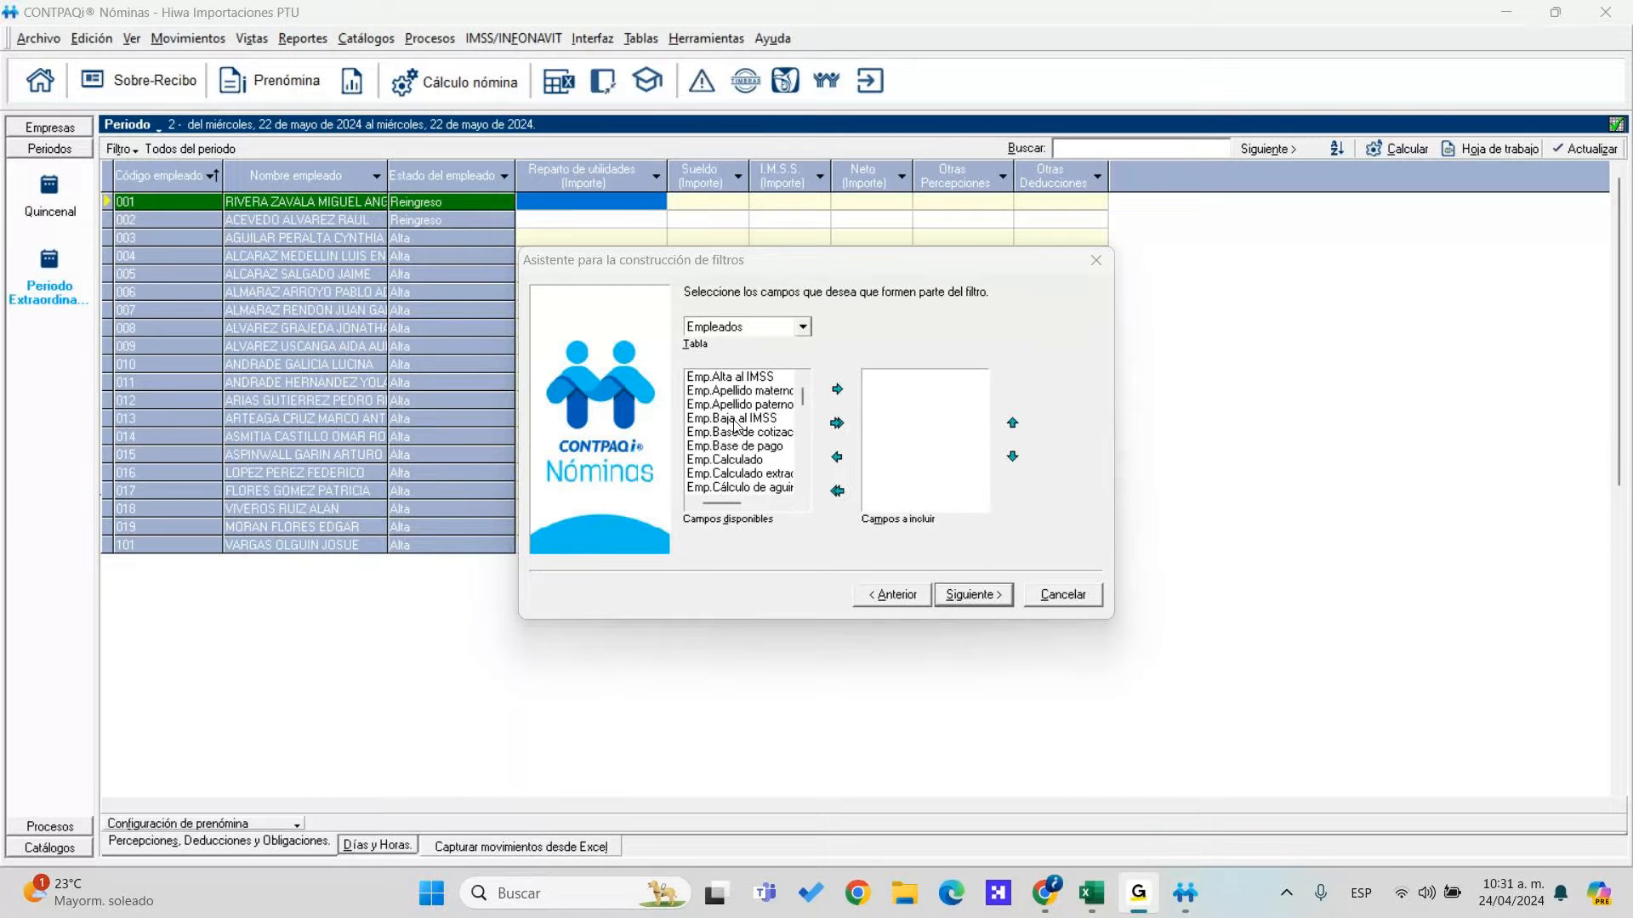
Find the Emp.Fecha de alta field in the field list and add it to the filter
left_click(804, 486)
scroll(804, 486, "down", 3)
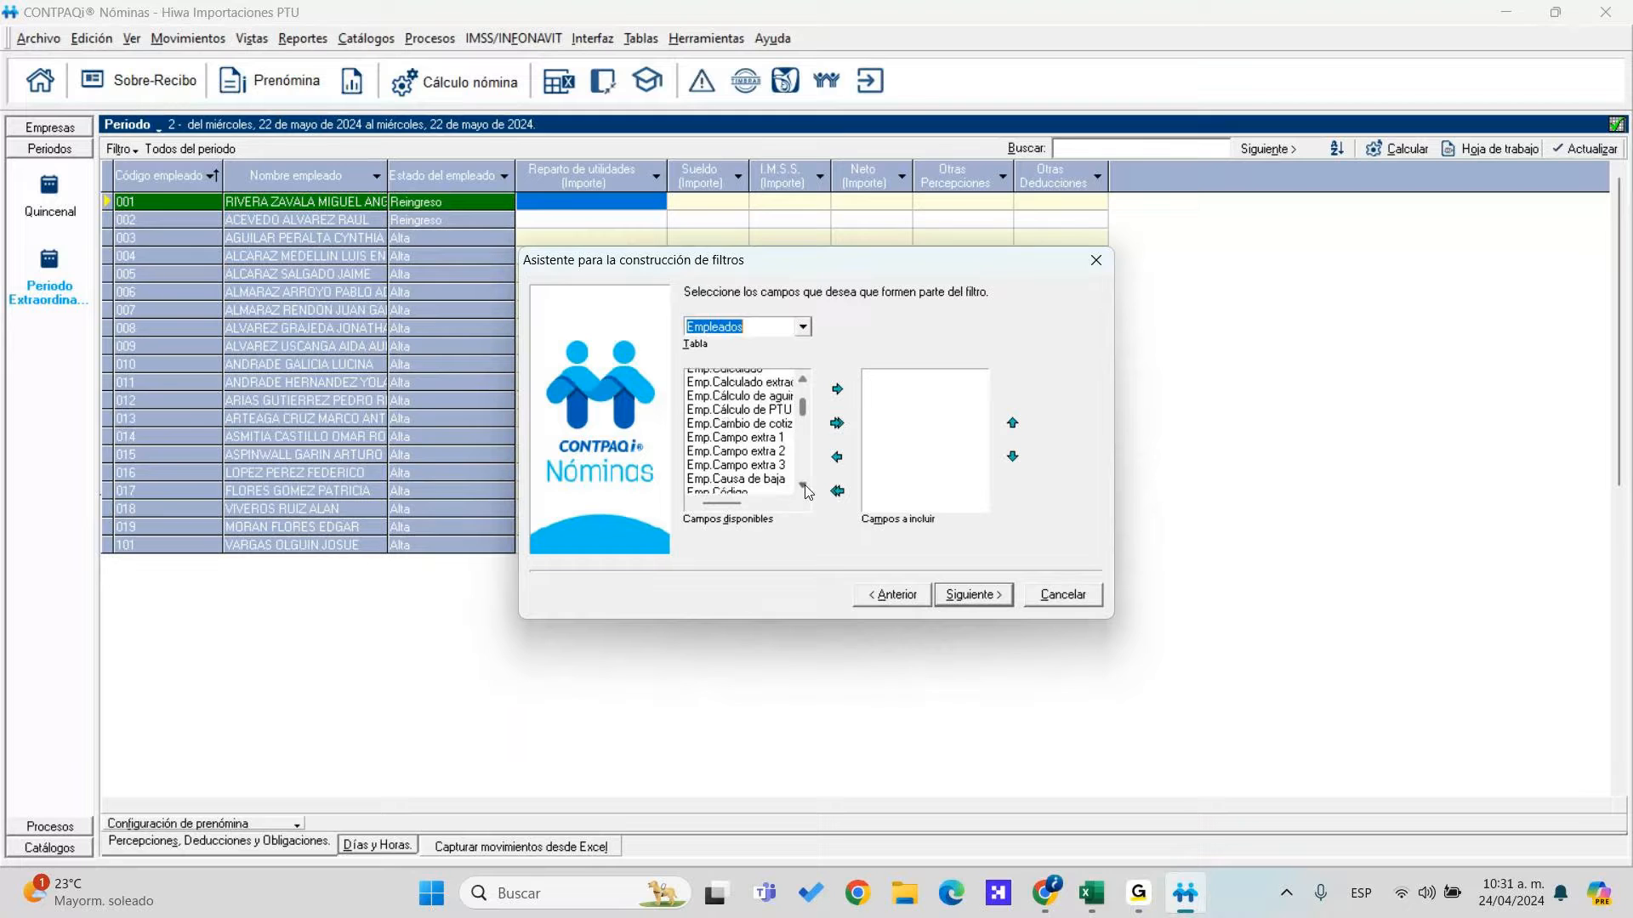
left_click(803, 486)
scroll(806, 490, "down", 3)
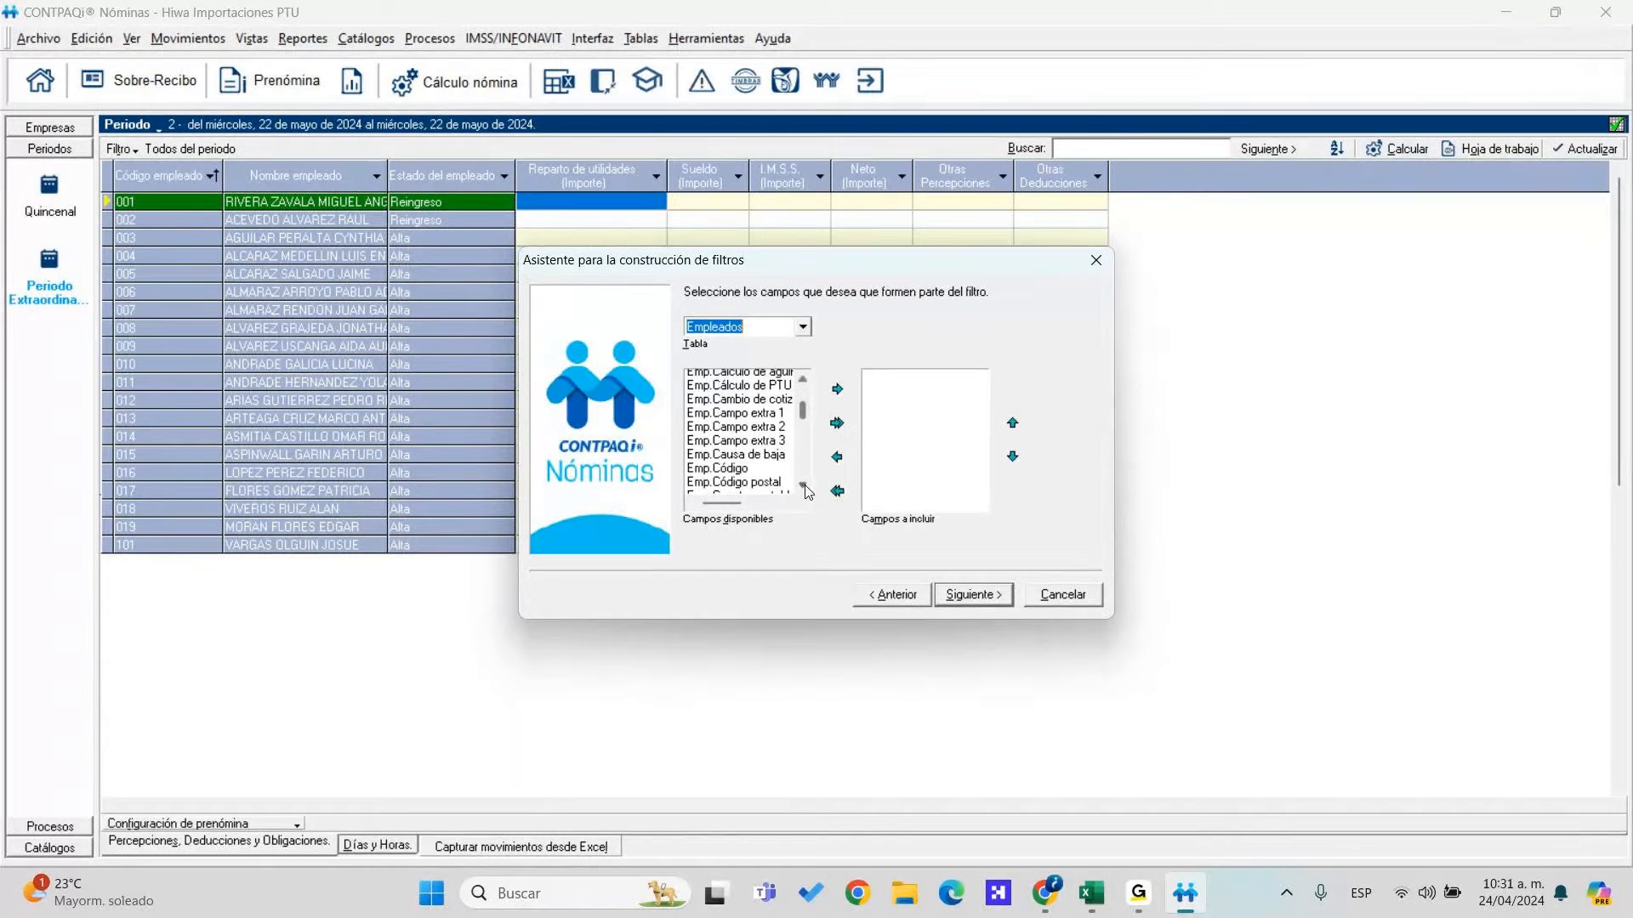
scroll(806, 491, "down", 3)
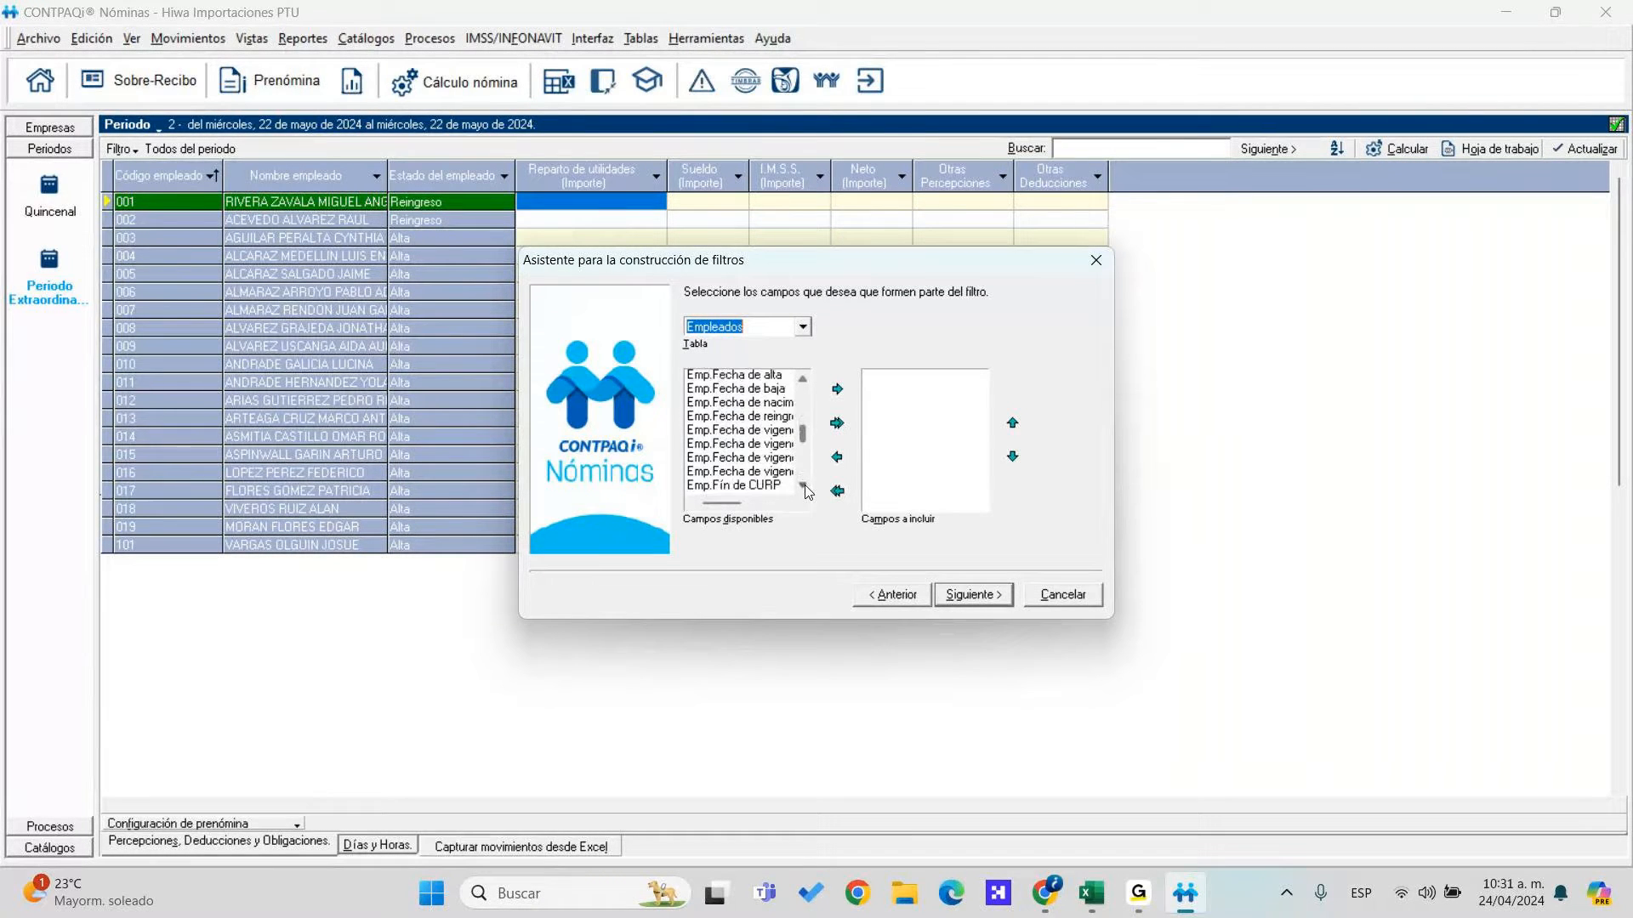
left_click(803, 486)
scroll(806, 490, "down", 5)
left_click(803, 487)
scroll(806, 490, "down", 2)
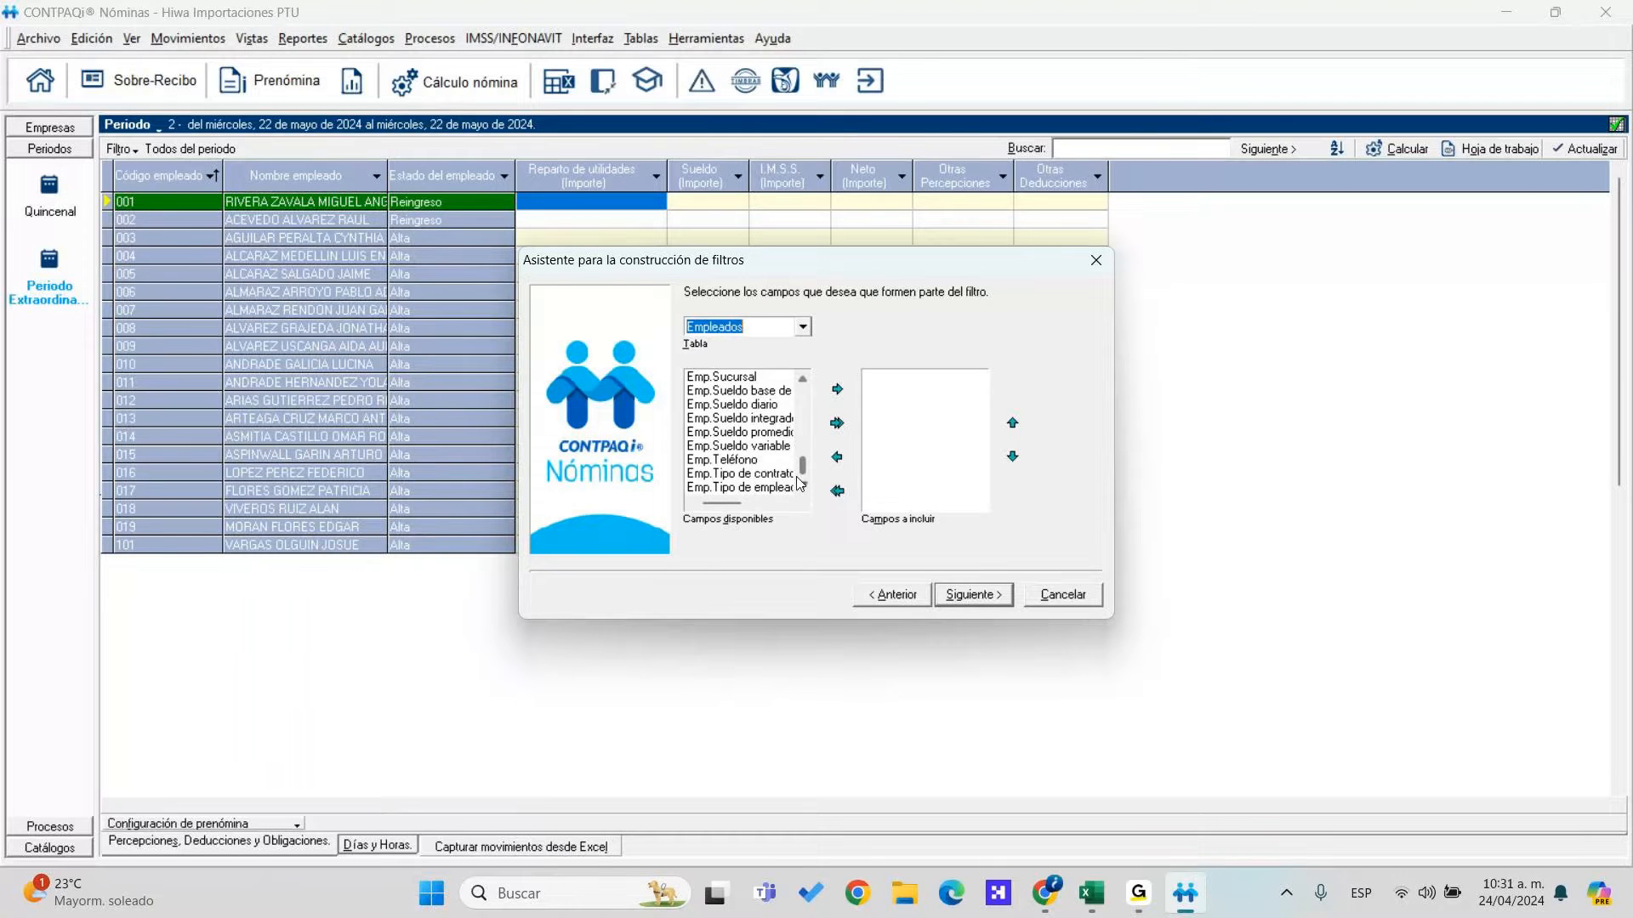
left_click(749, 405)
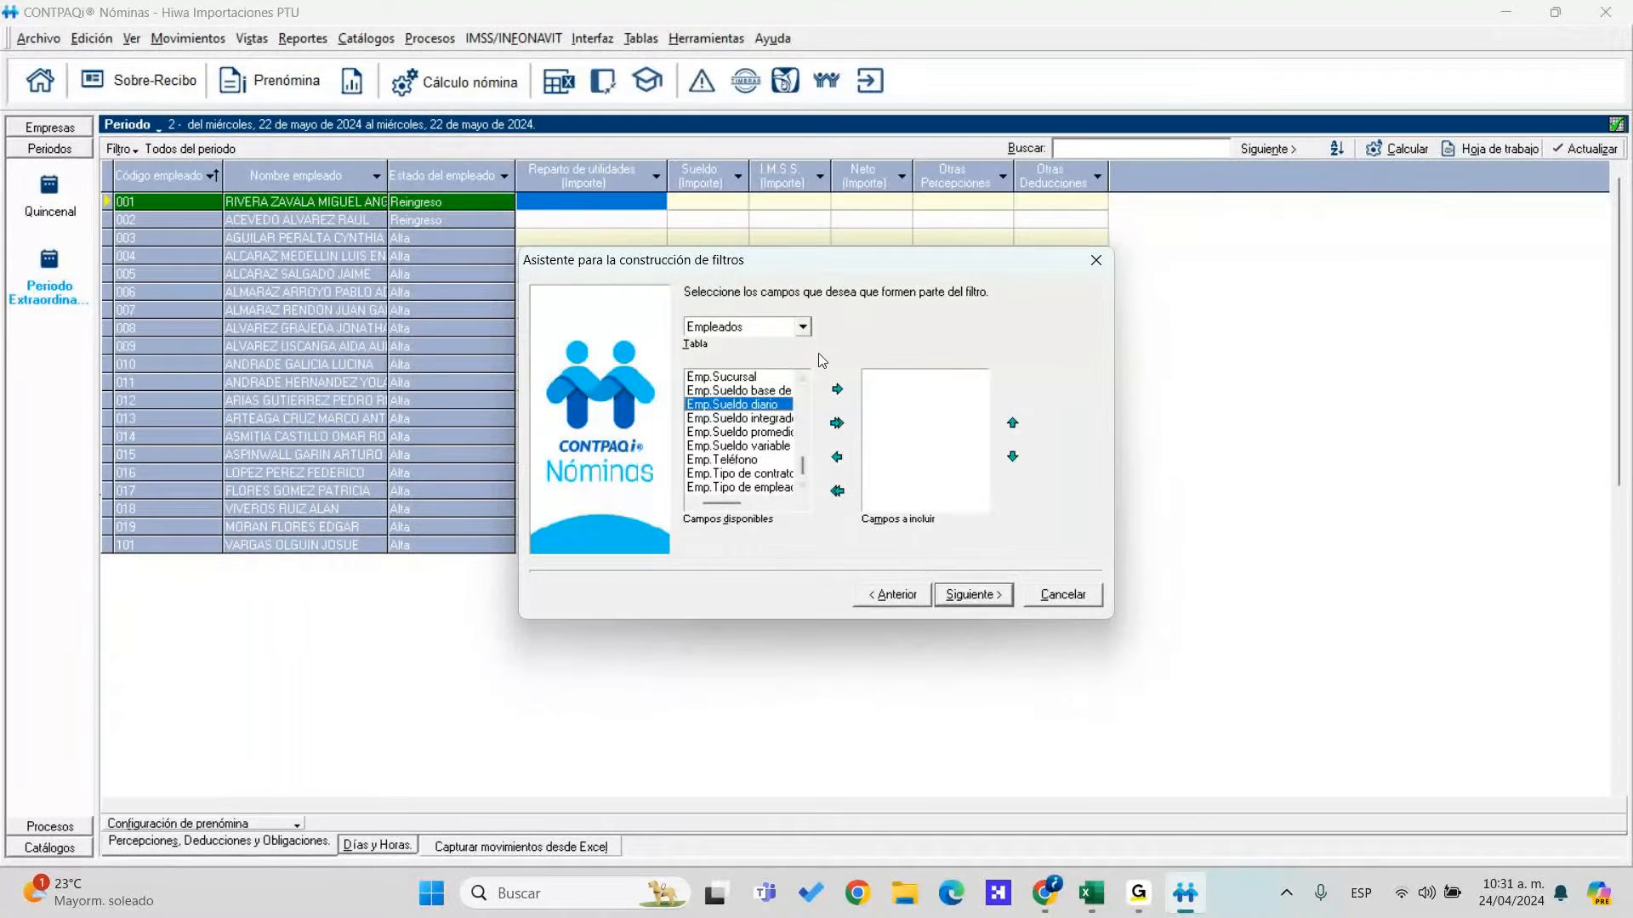
scroll(806, 386, "up", 5)
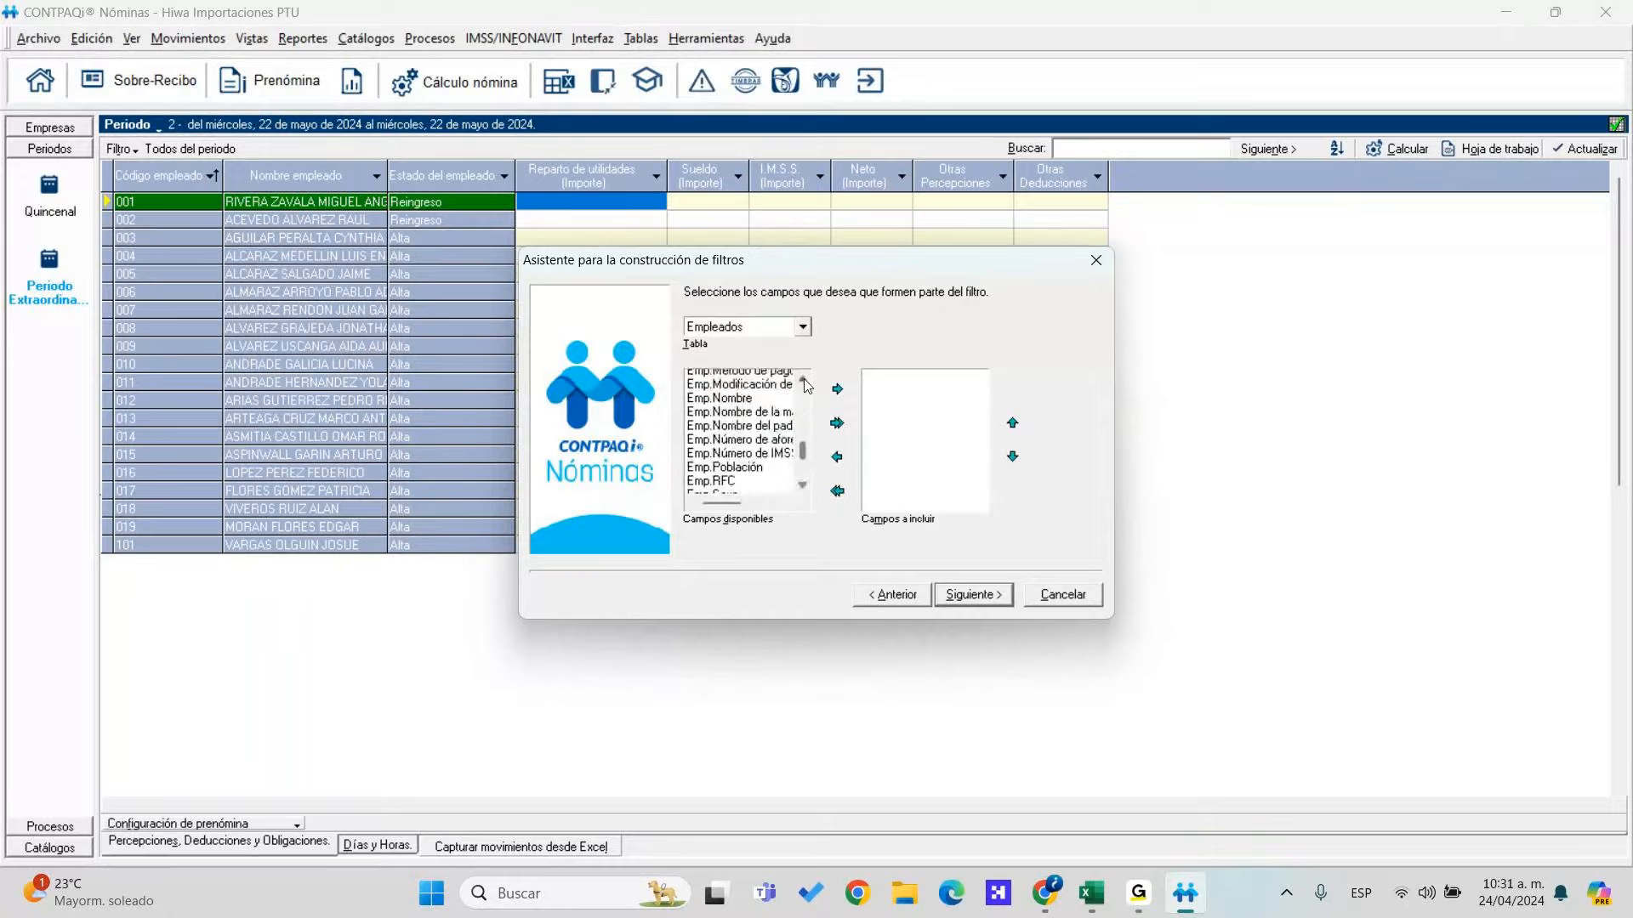
left_click(804, 379)
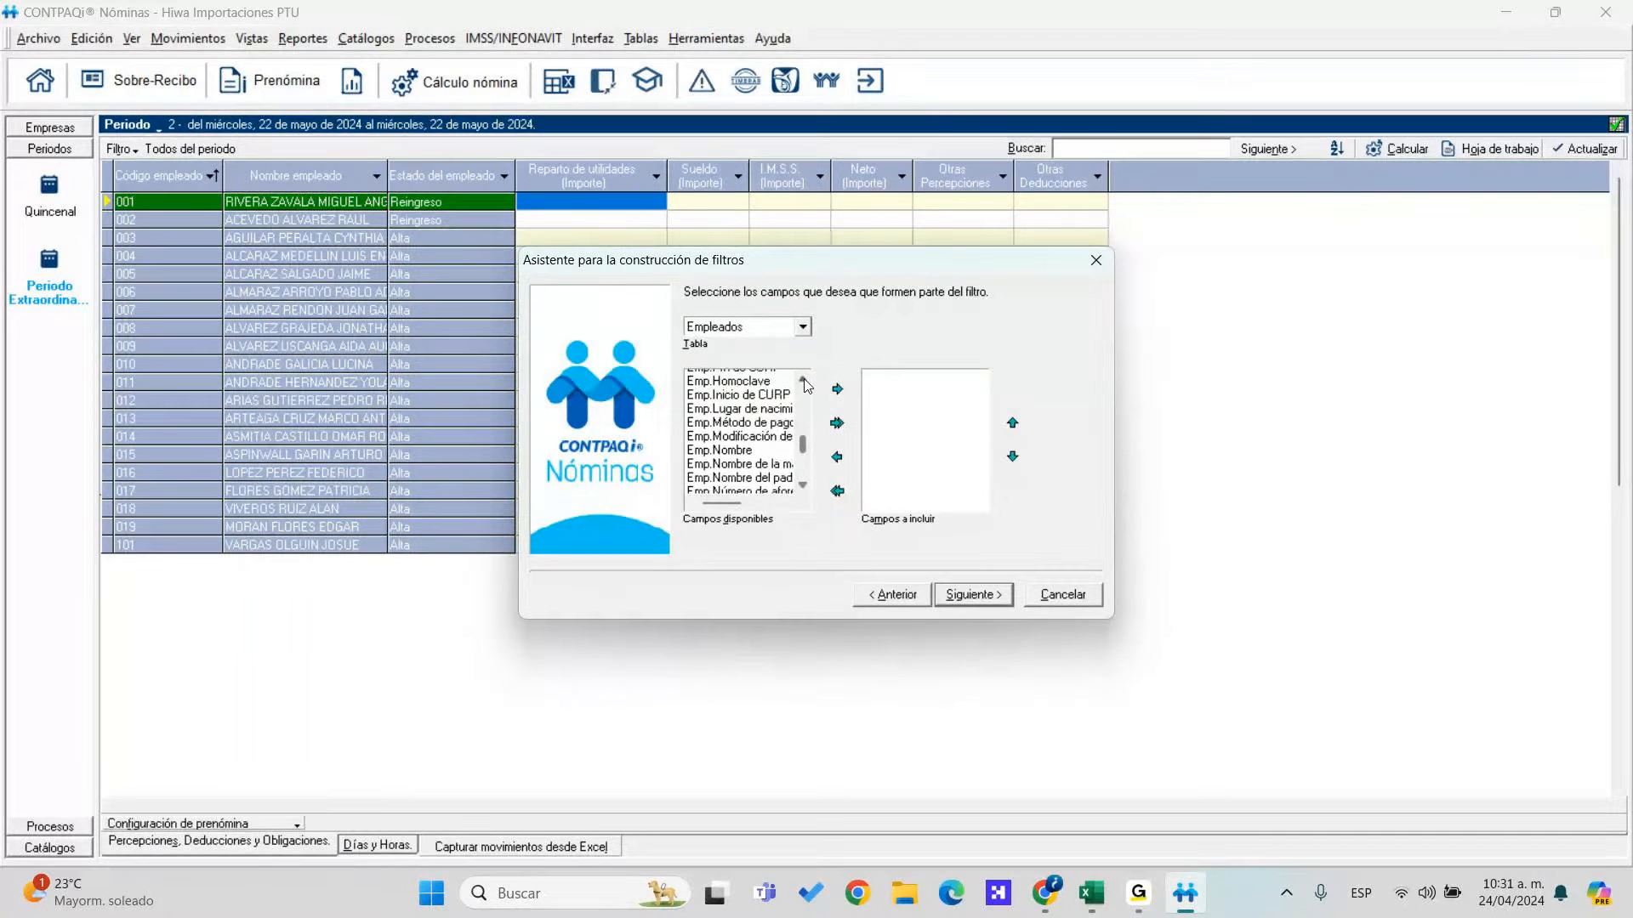
scroll(806, 385, "up", 5)
left_click(738, 404)
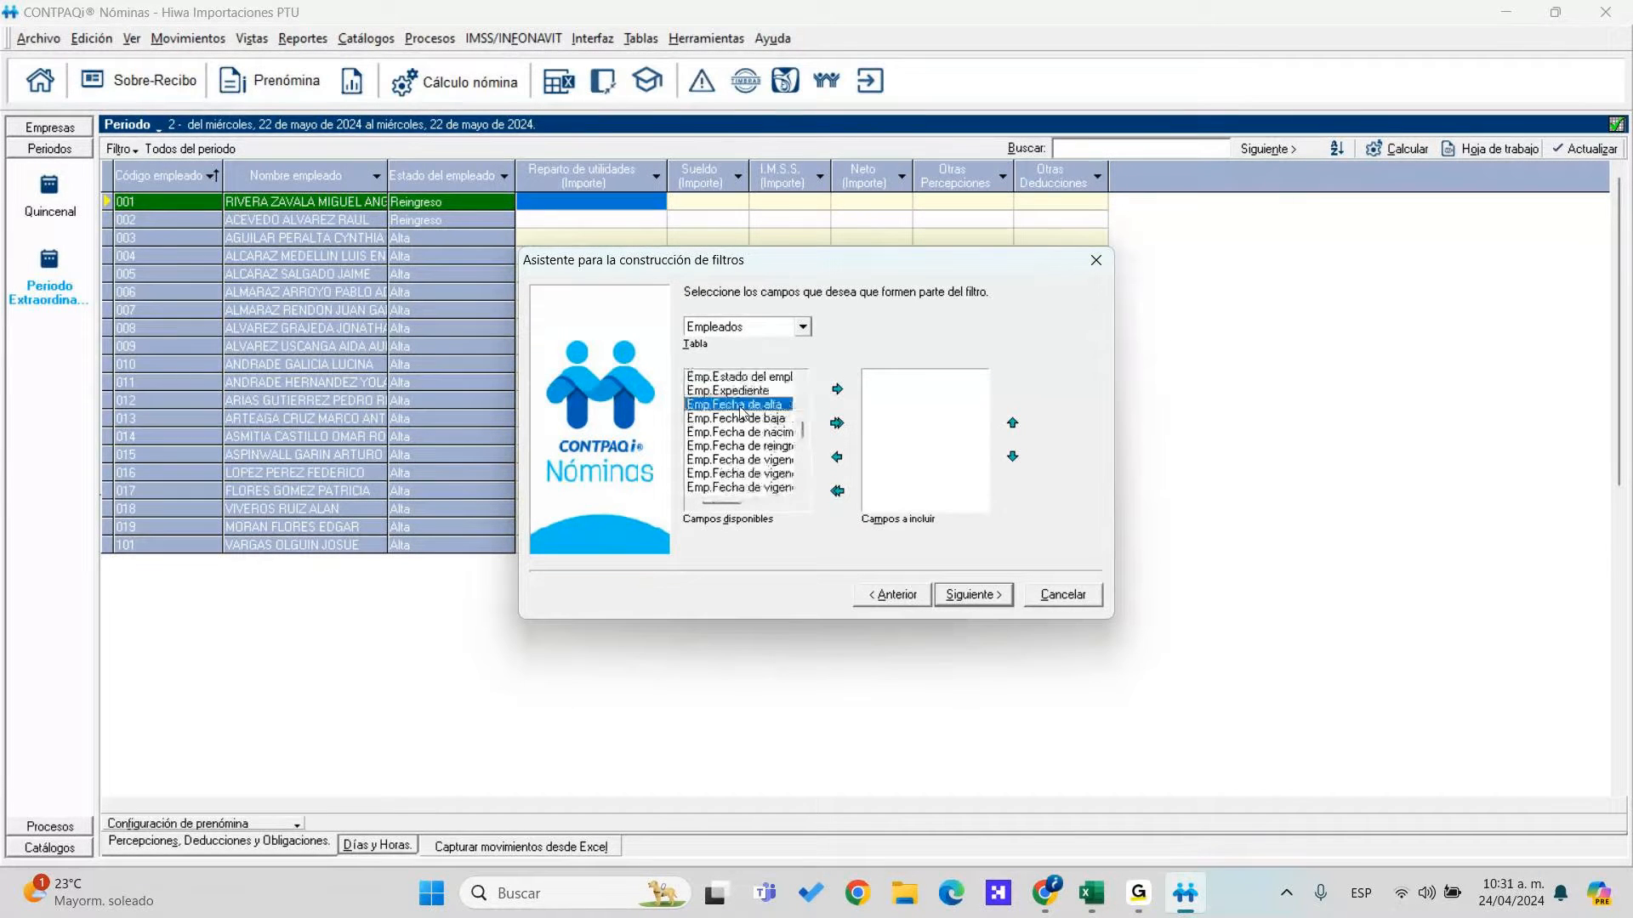
left_click(838, 389)
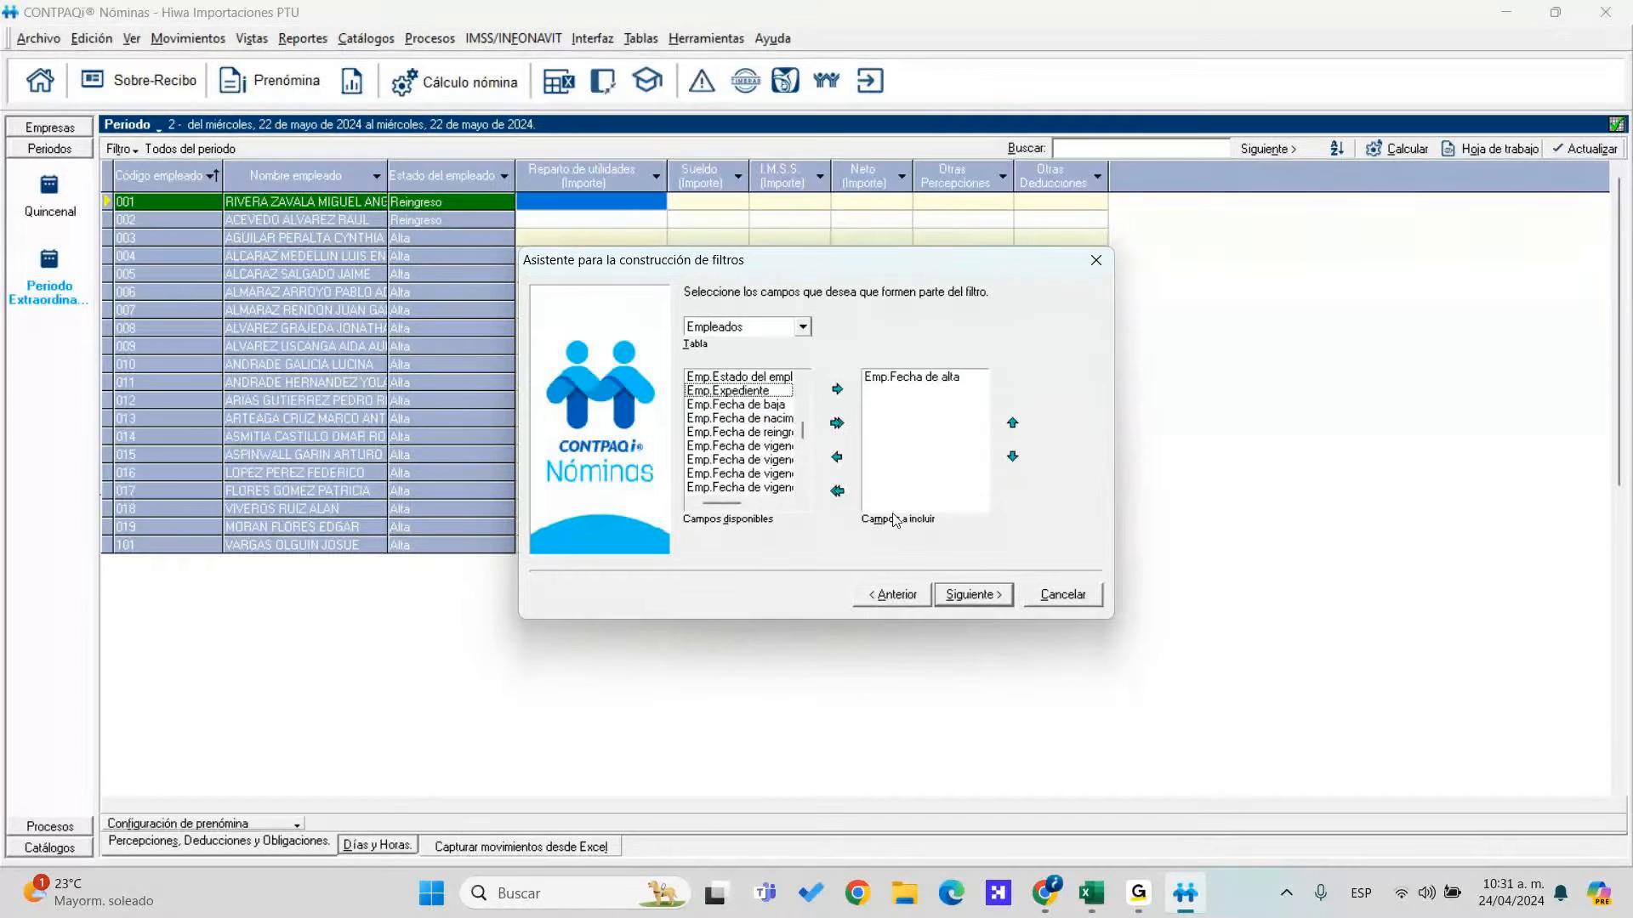
Set Emp.Fecha de alta 'Es menor que 01/01/1900' and name the filter PTU 24/04/2024
left_click(985, 597)
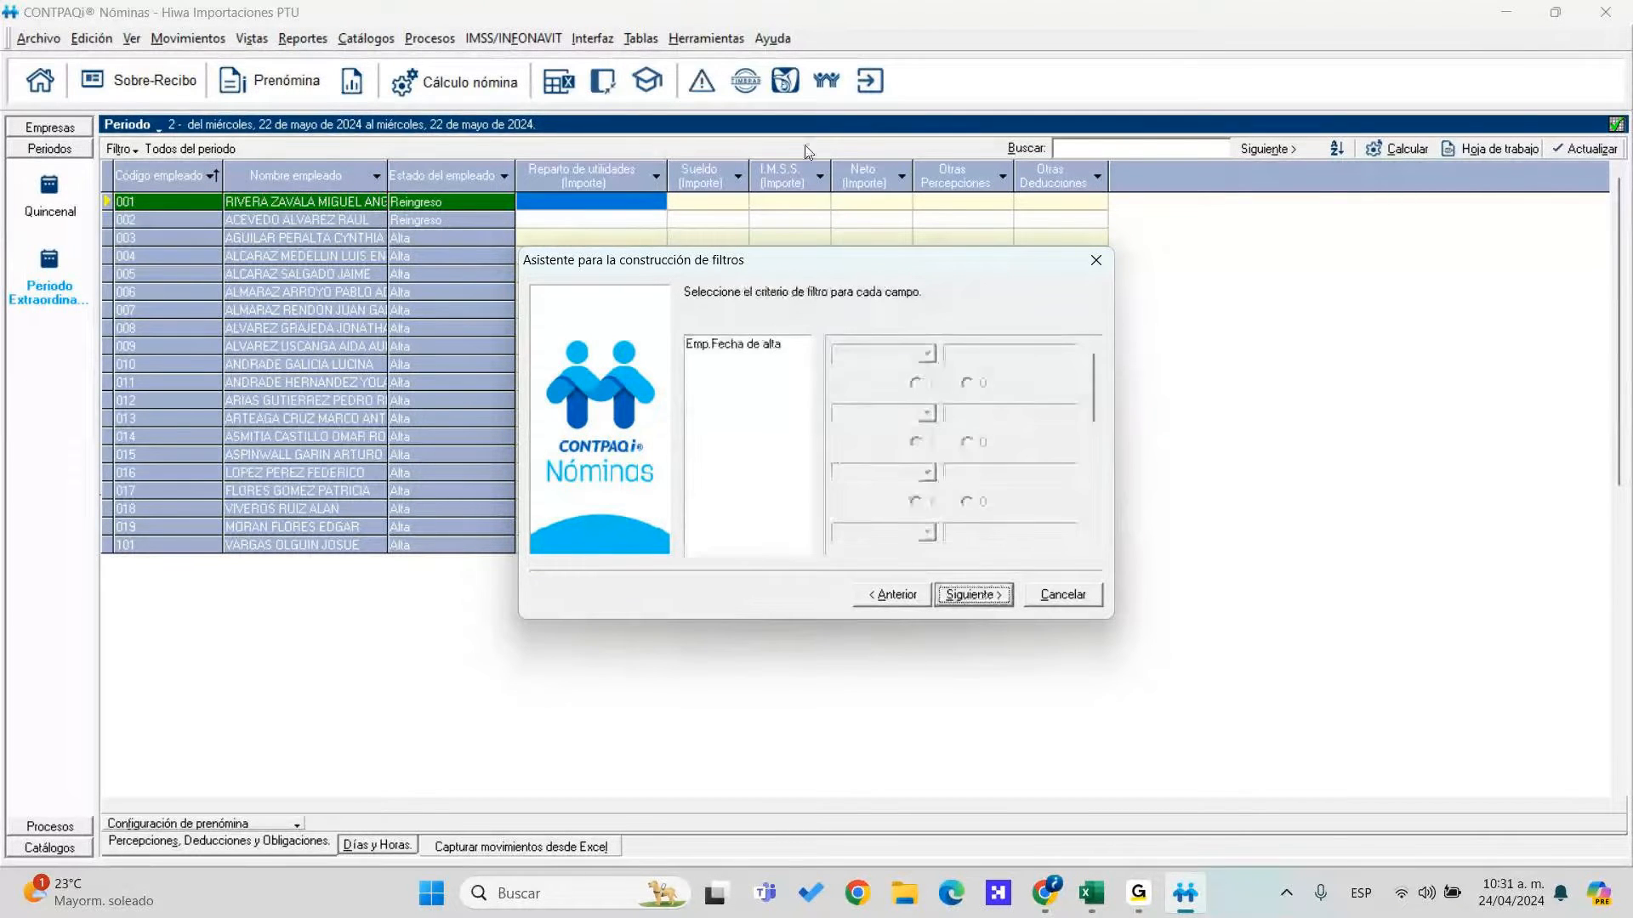
left_click(784, 347)
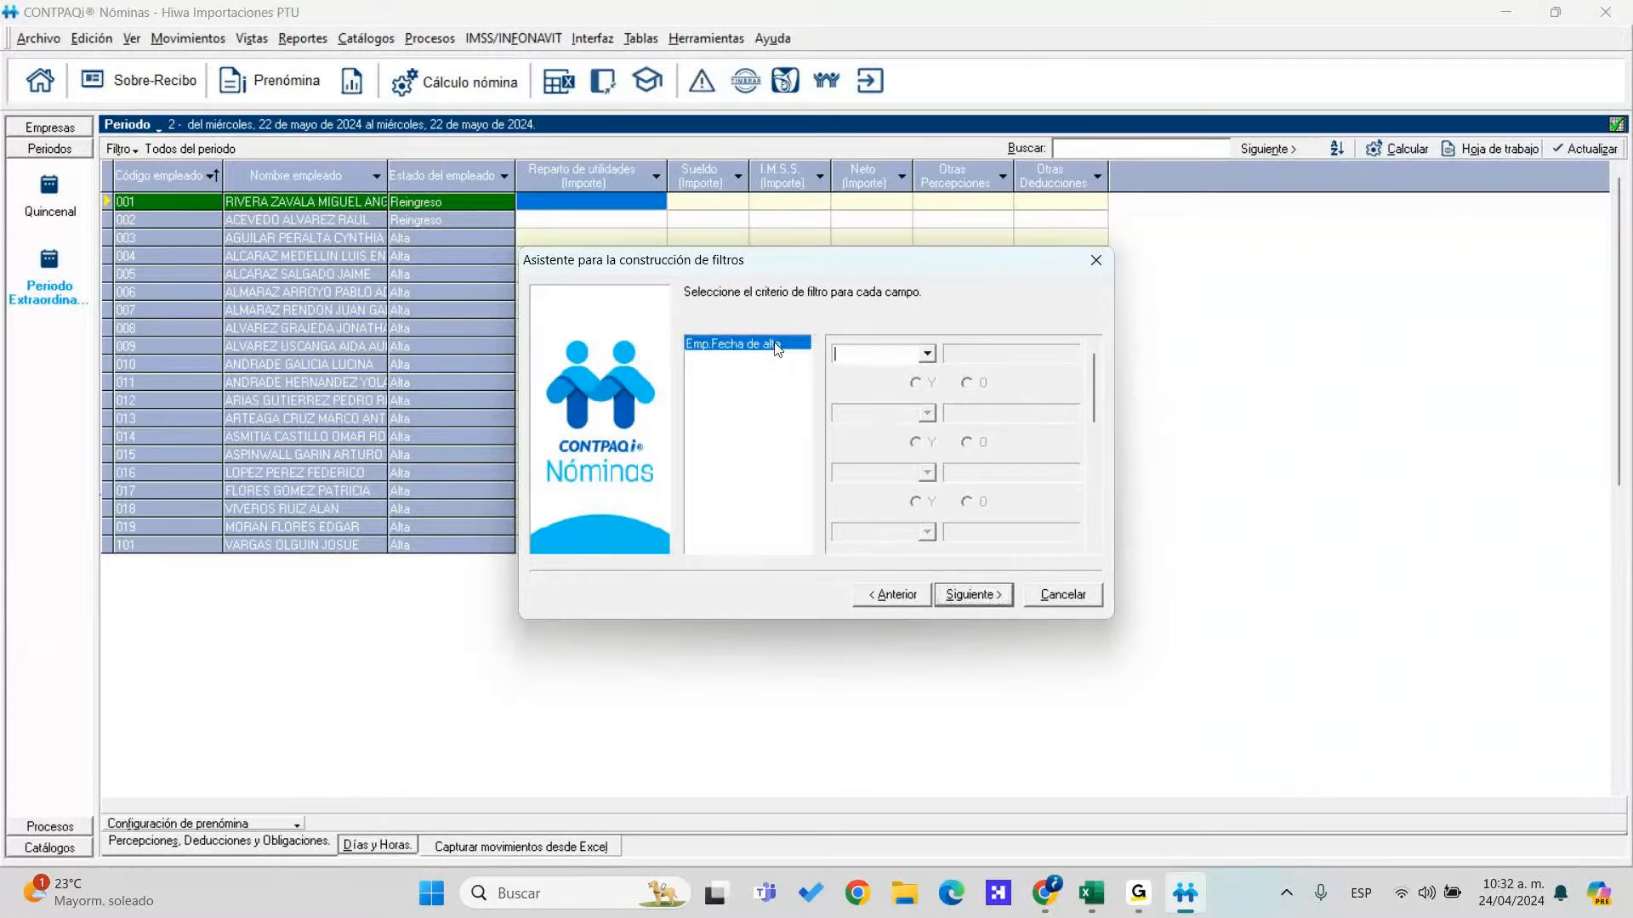
left_click(929, 352)
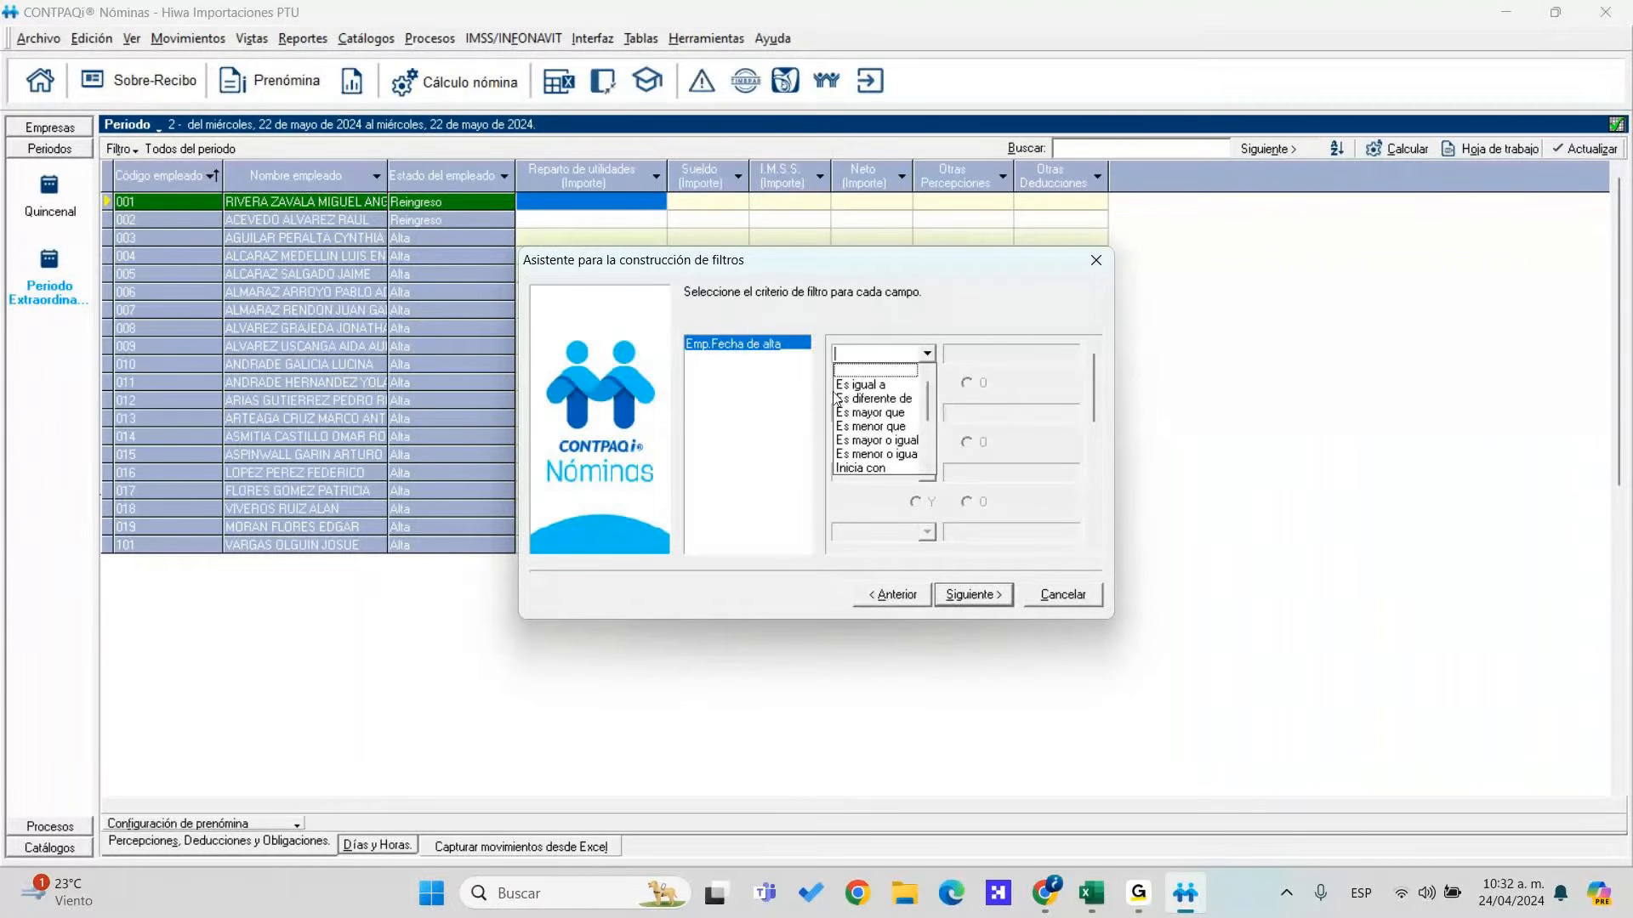
left_click(889, 426)
type("01/")
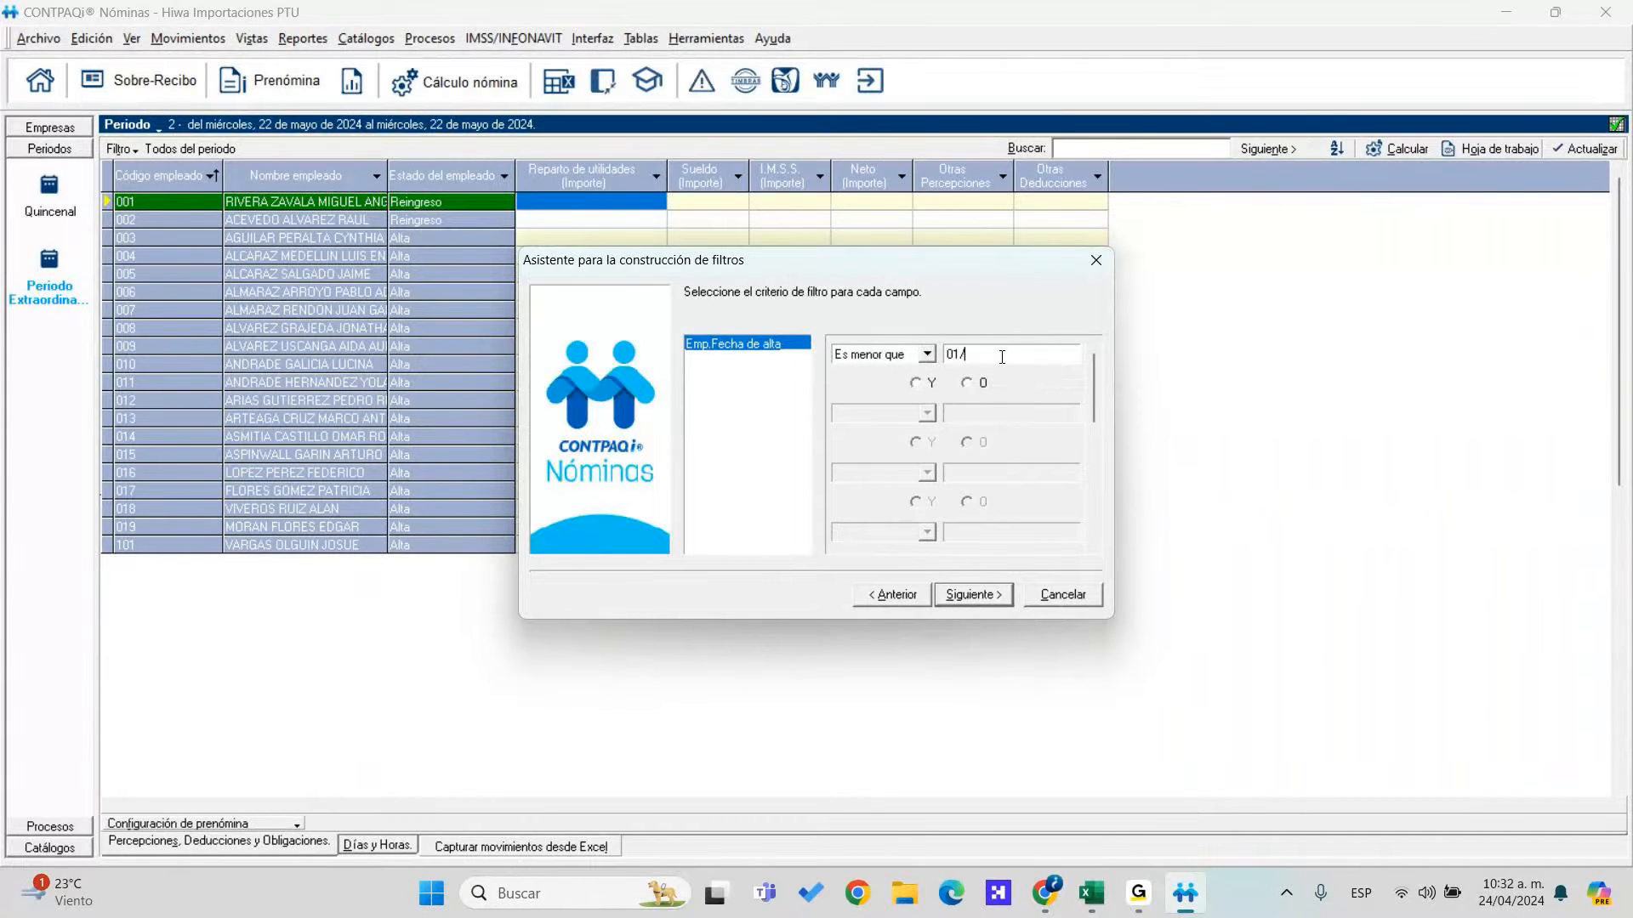
type("01/1900")
left_click(917, 383)
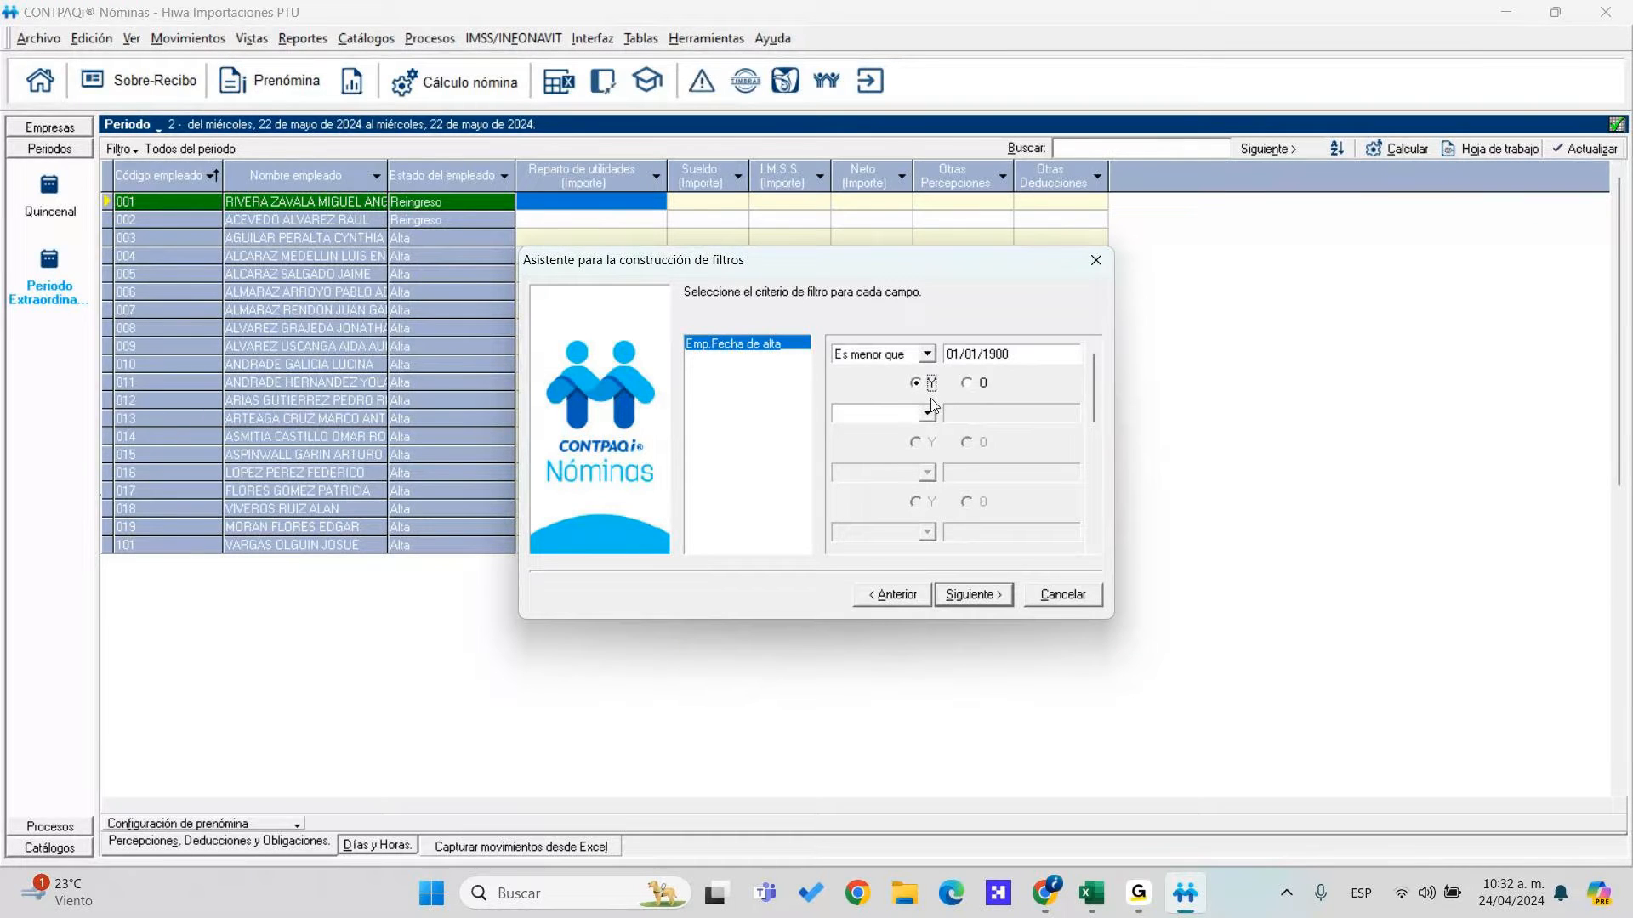
left_click(989, 600)
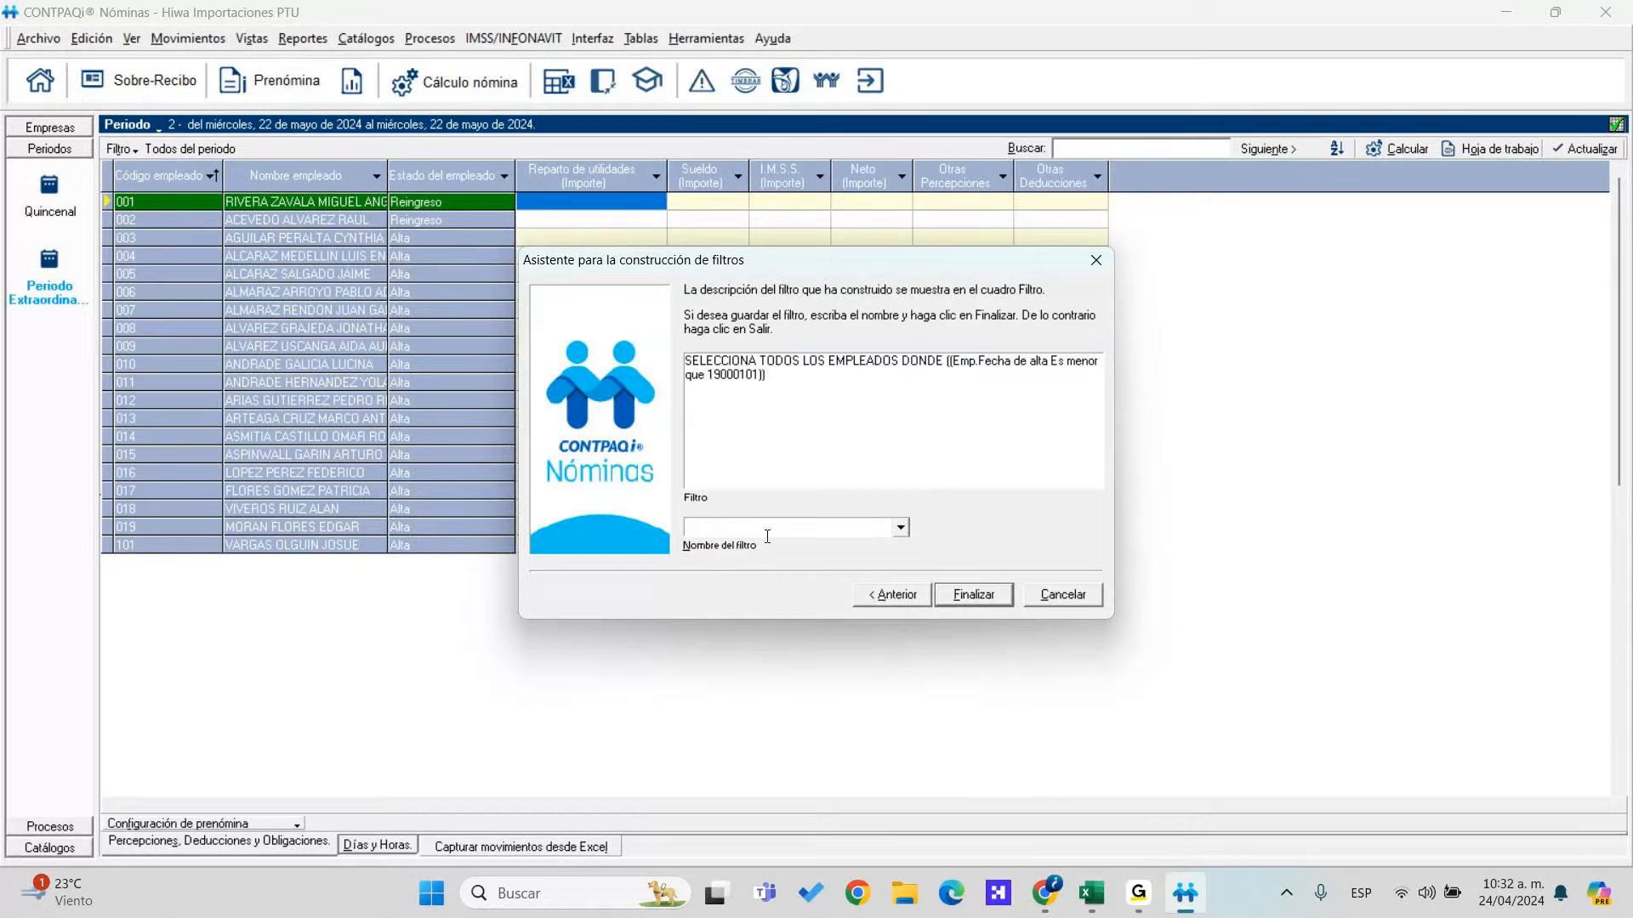
type("PTU 24/04/")
Save the PTU 24/04/2024 filter and apply it, leaving the employee list empty
left_click(984, 594)
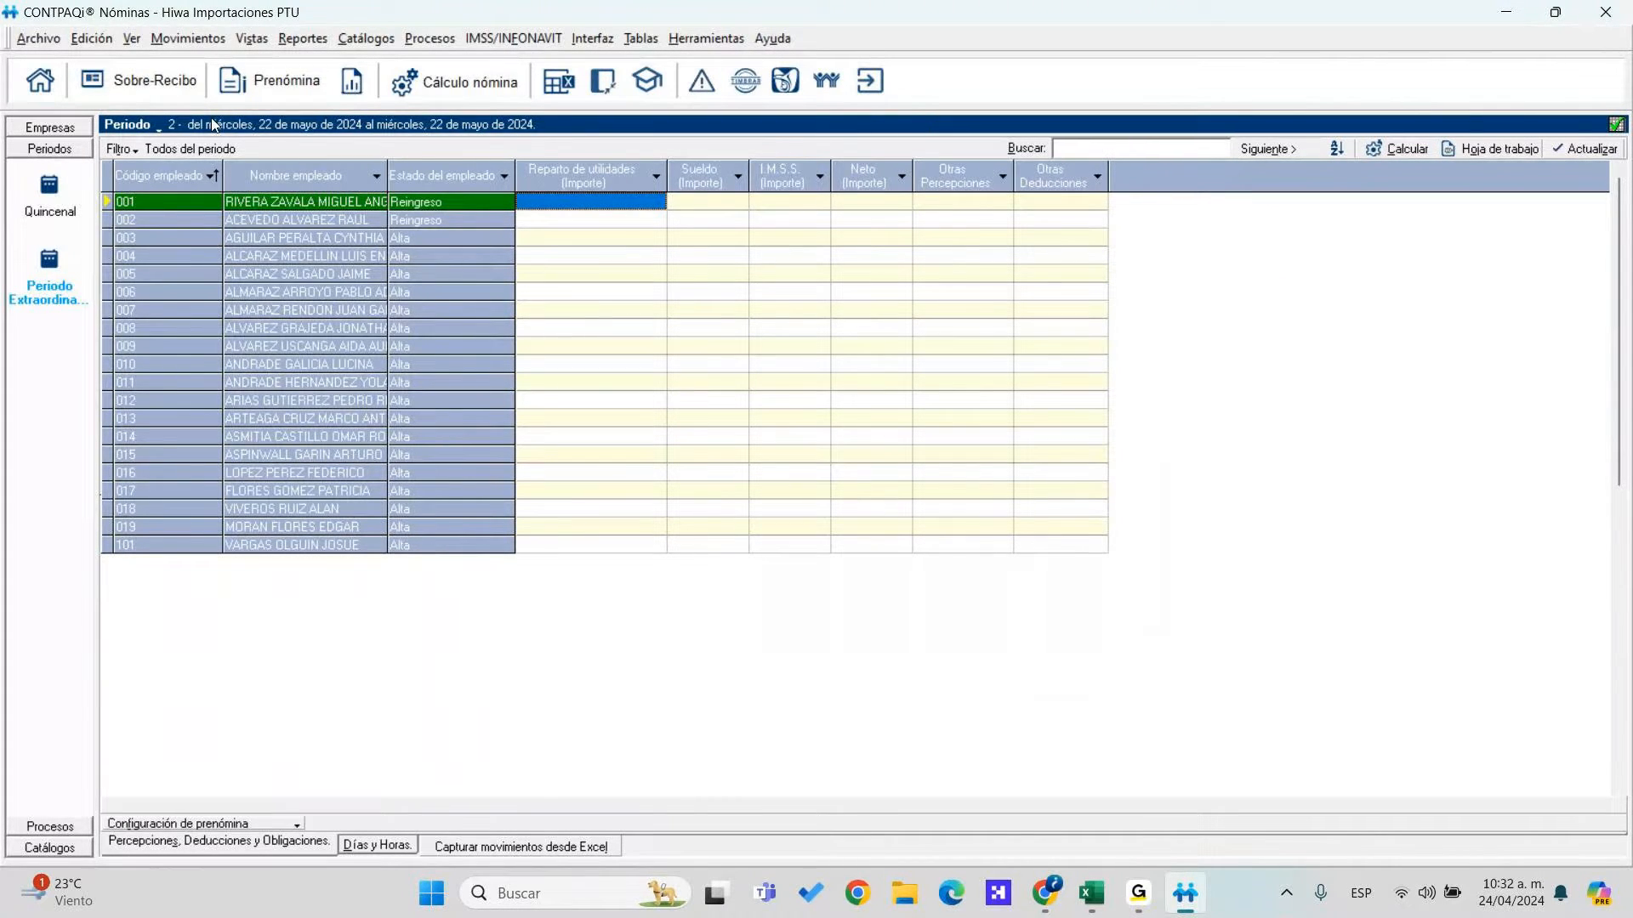
left_click(123, 149)
mouse_move(328, 219)
left_click(434, 252)
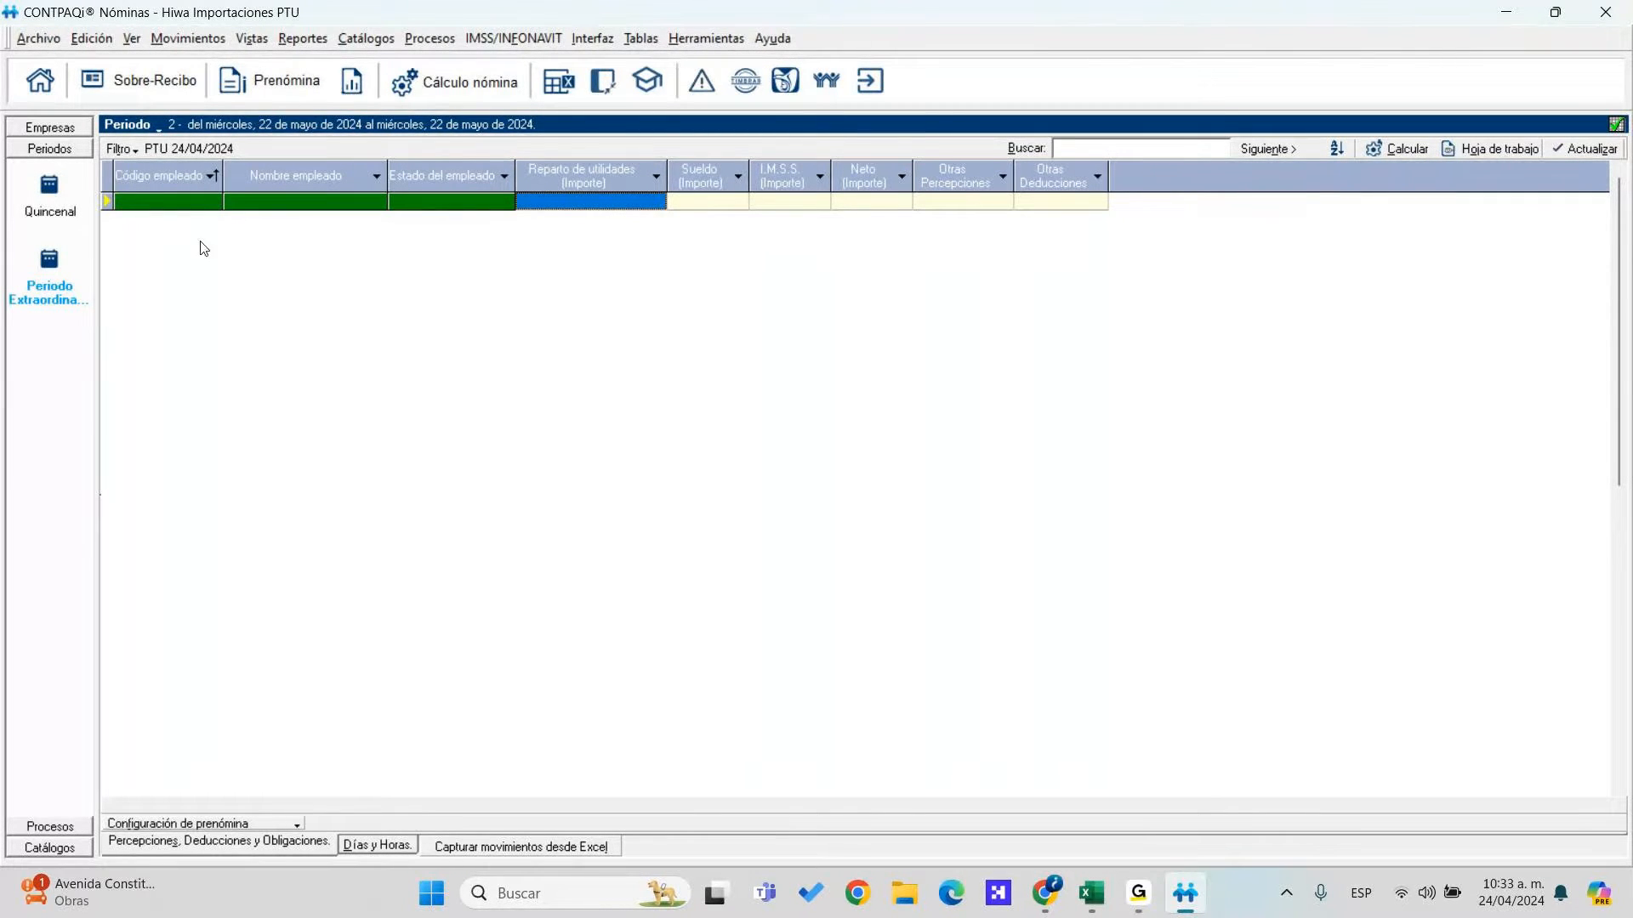
Reopen the filter wizard to edit the existing PTU 24/04/2024 filter
left_click(121, 151)
mouse_move(204, 222)
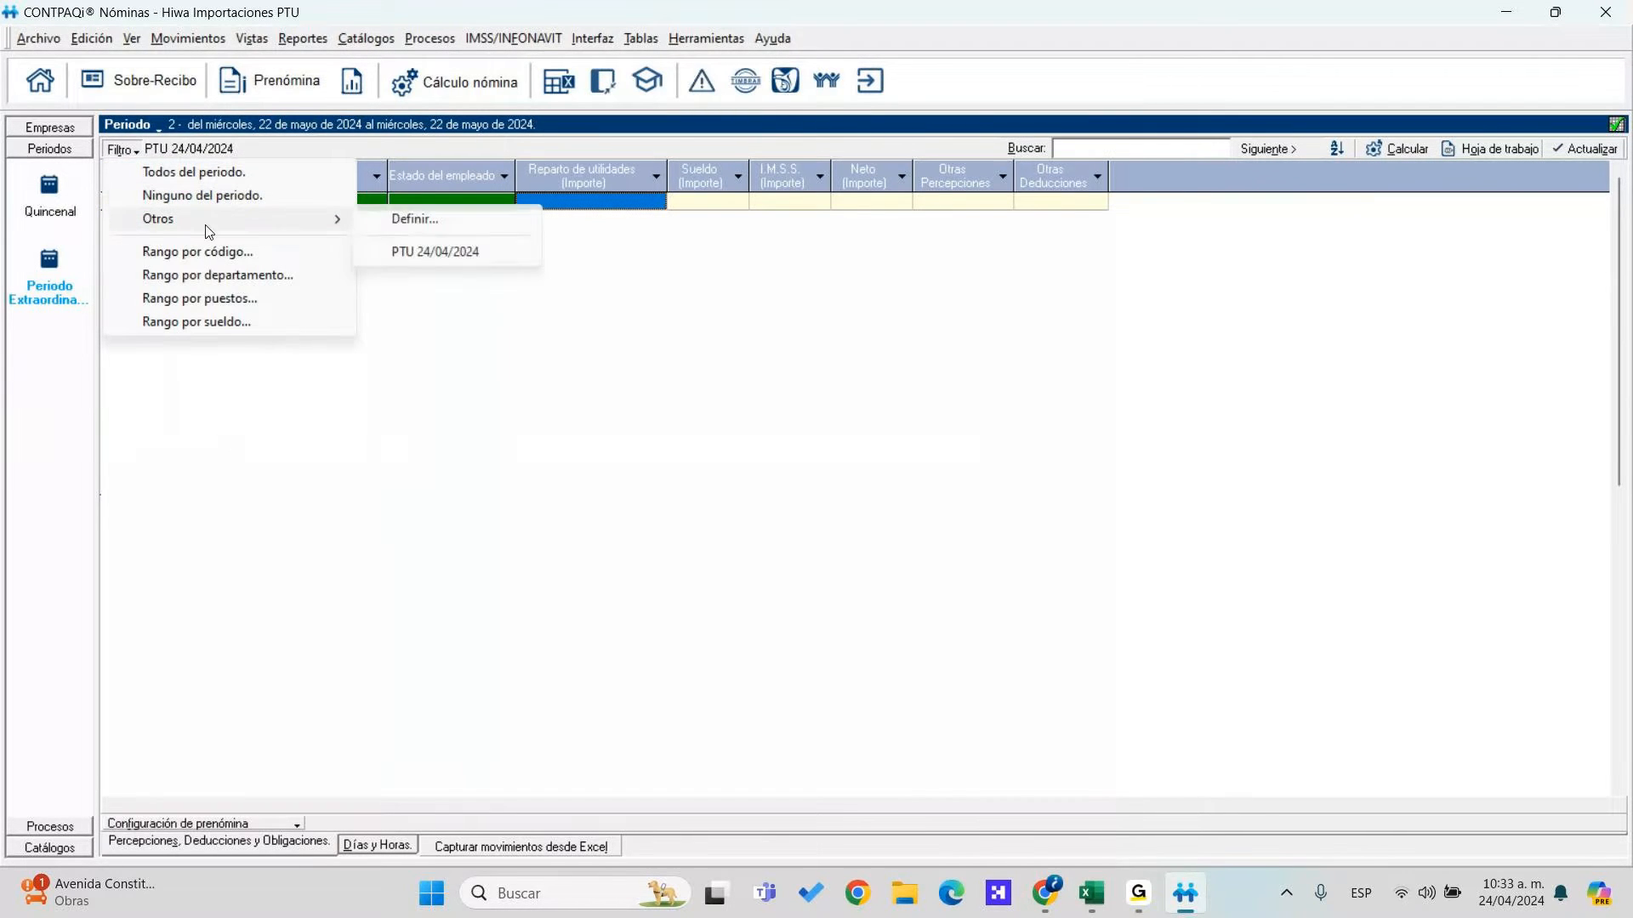
left_click(413, 219)
left_click(753, 390)
left_click(759, 405)
left_click(803, 429)
Change the hire-date condition to 'Es mayor que 01/01/1900' and save, replacing the old filter
left_click(961, 586)
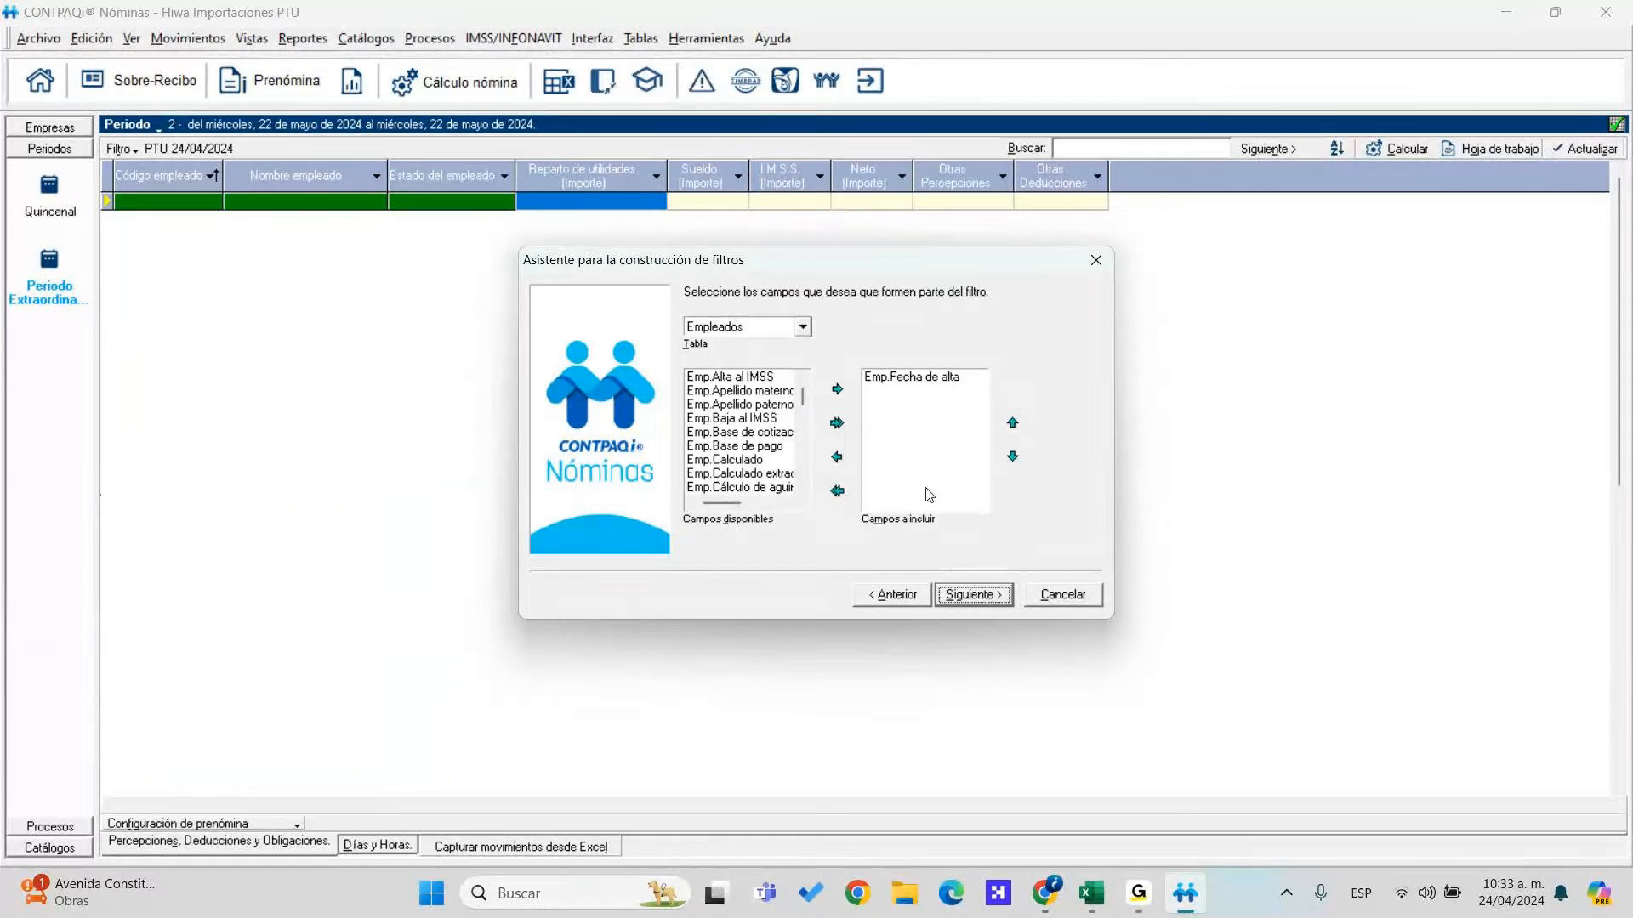
left_click(974, 594)
left_click(925, 355)
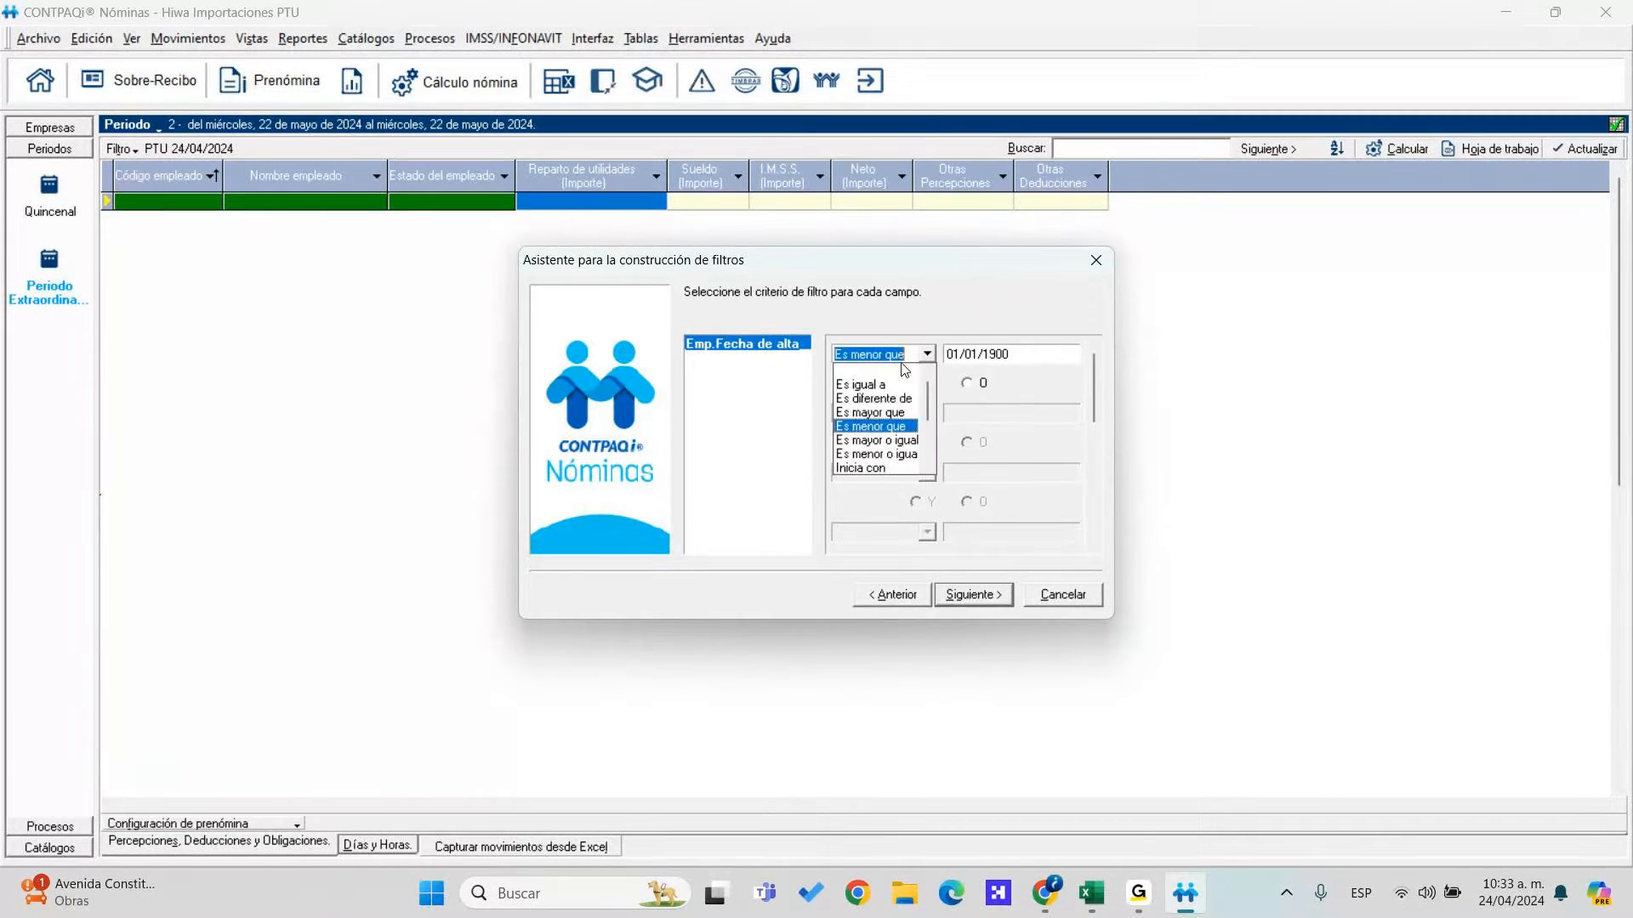
left_click(876, 413)
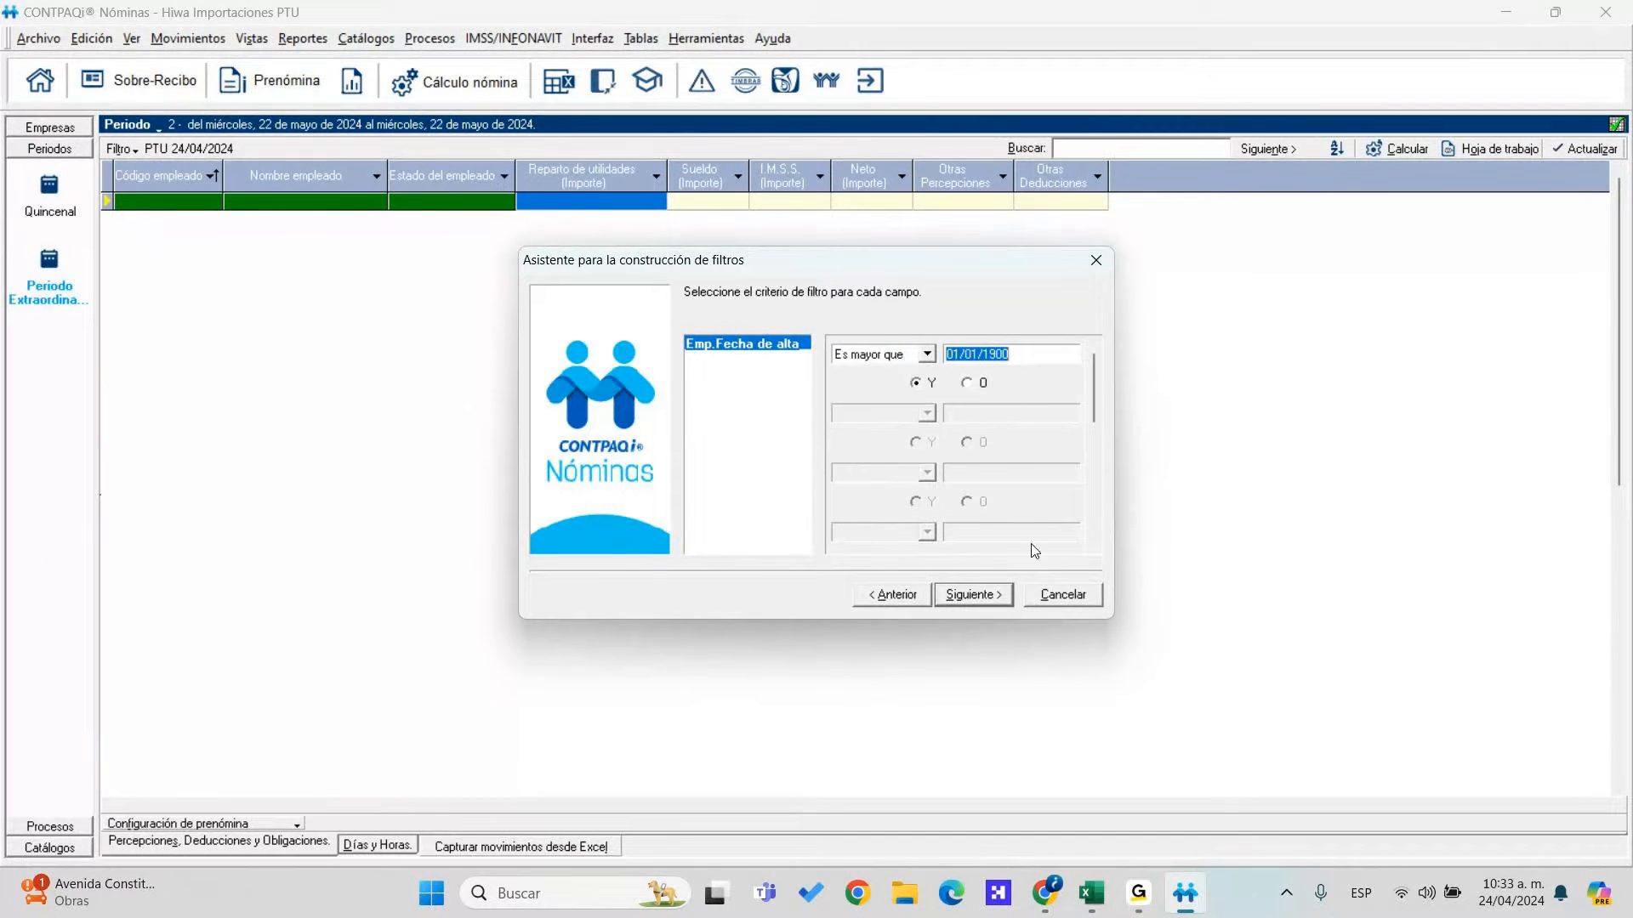
left_click(1001, 594)
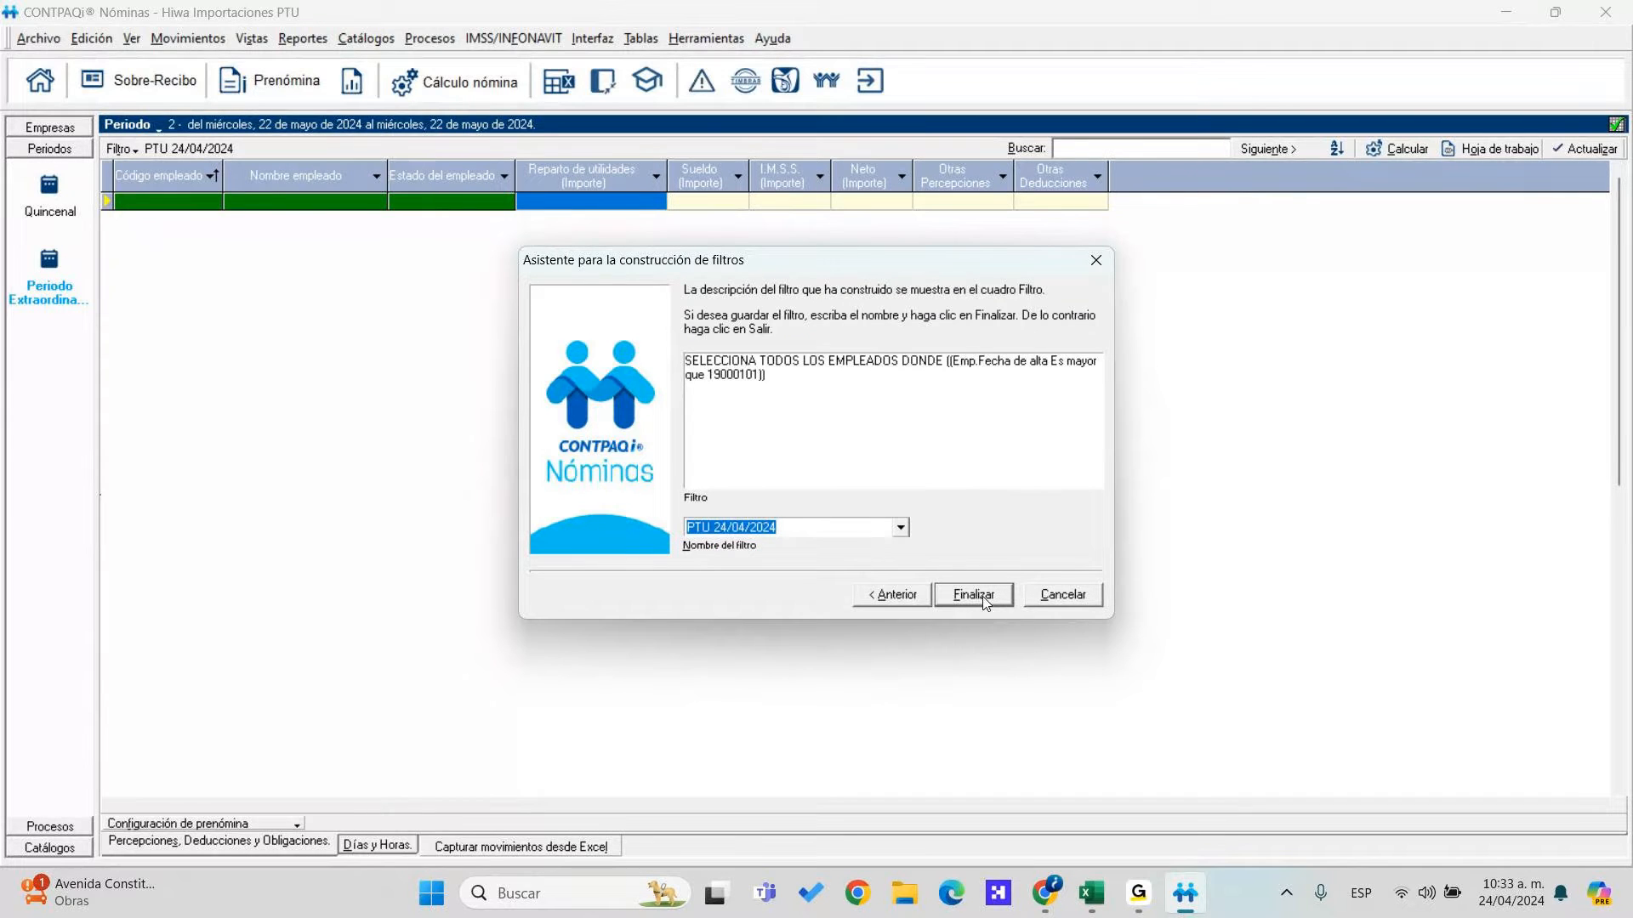
left_click(984, 600)
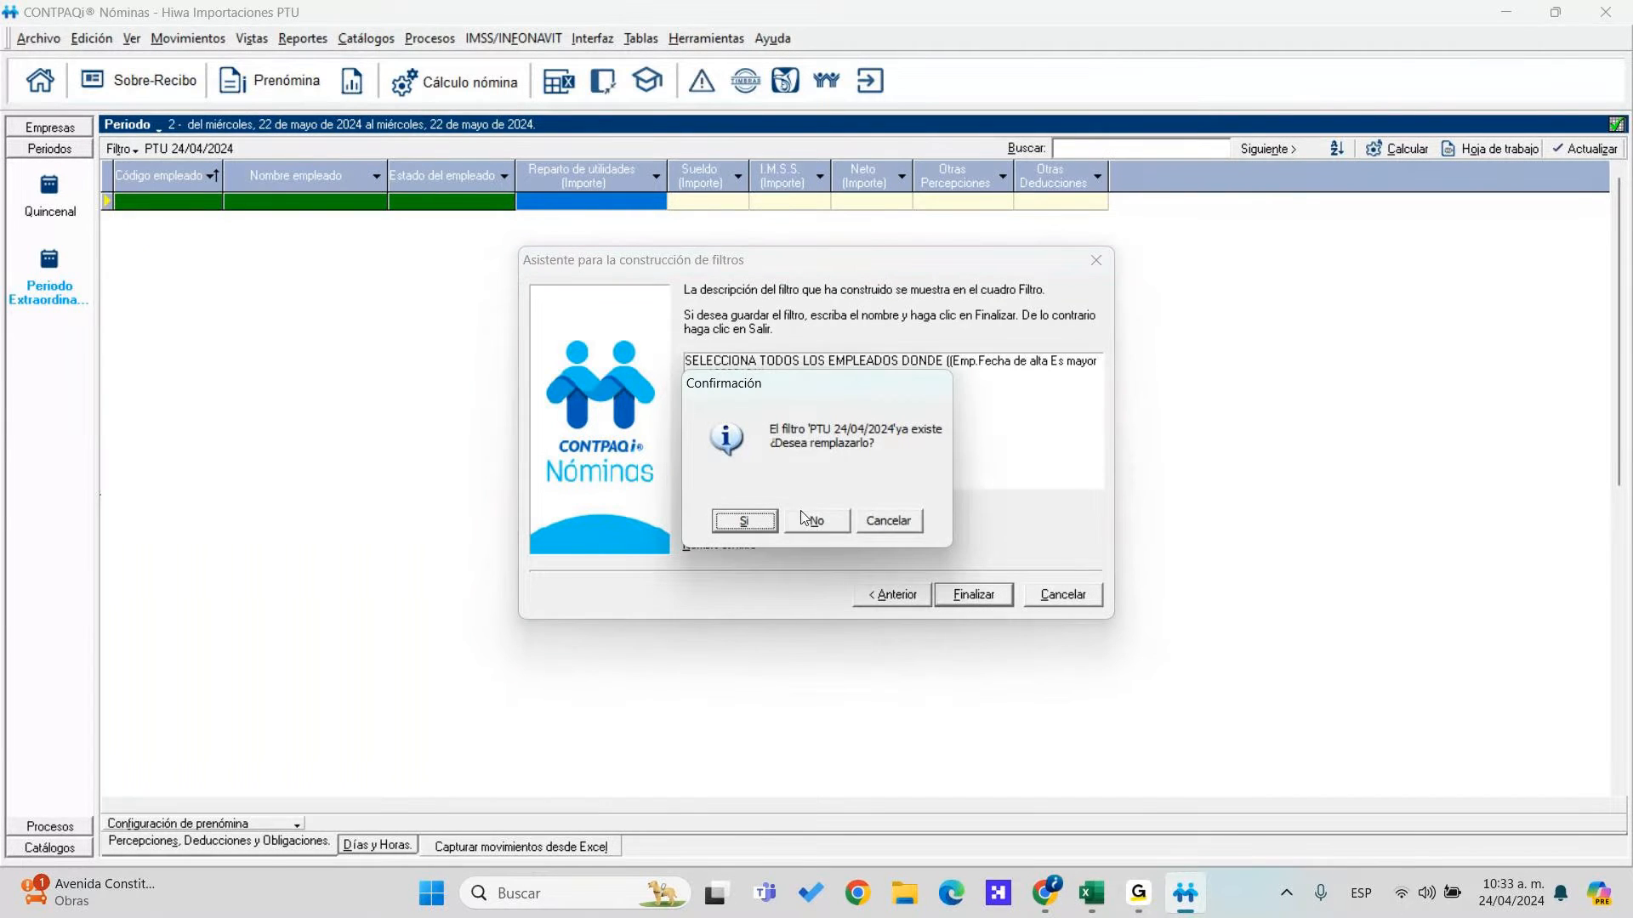
left_click(762, 522)
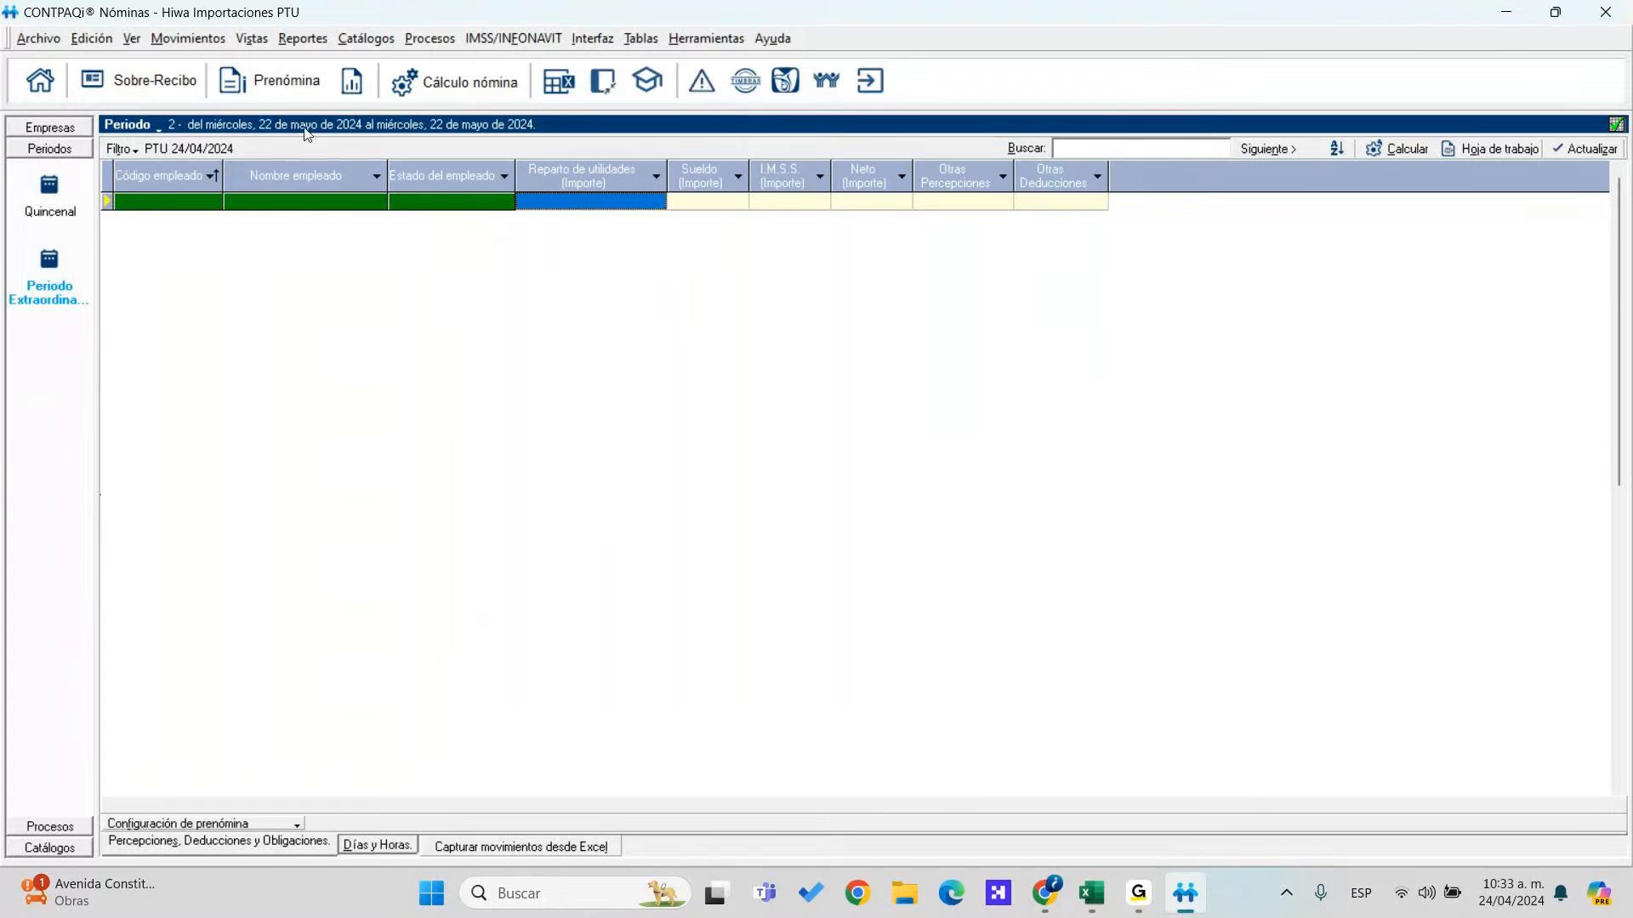
Reapply PTU 24/04/2024 so employees 001–102 appear, and select terminated employee 102
left_click(129, 149)
mouse_move(162, 217)
left_click(372, 254)
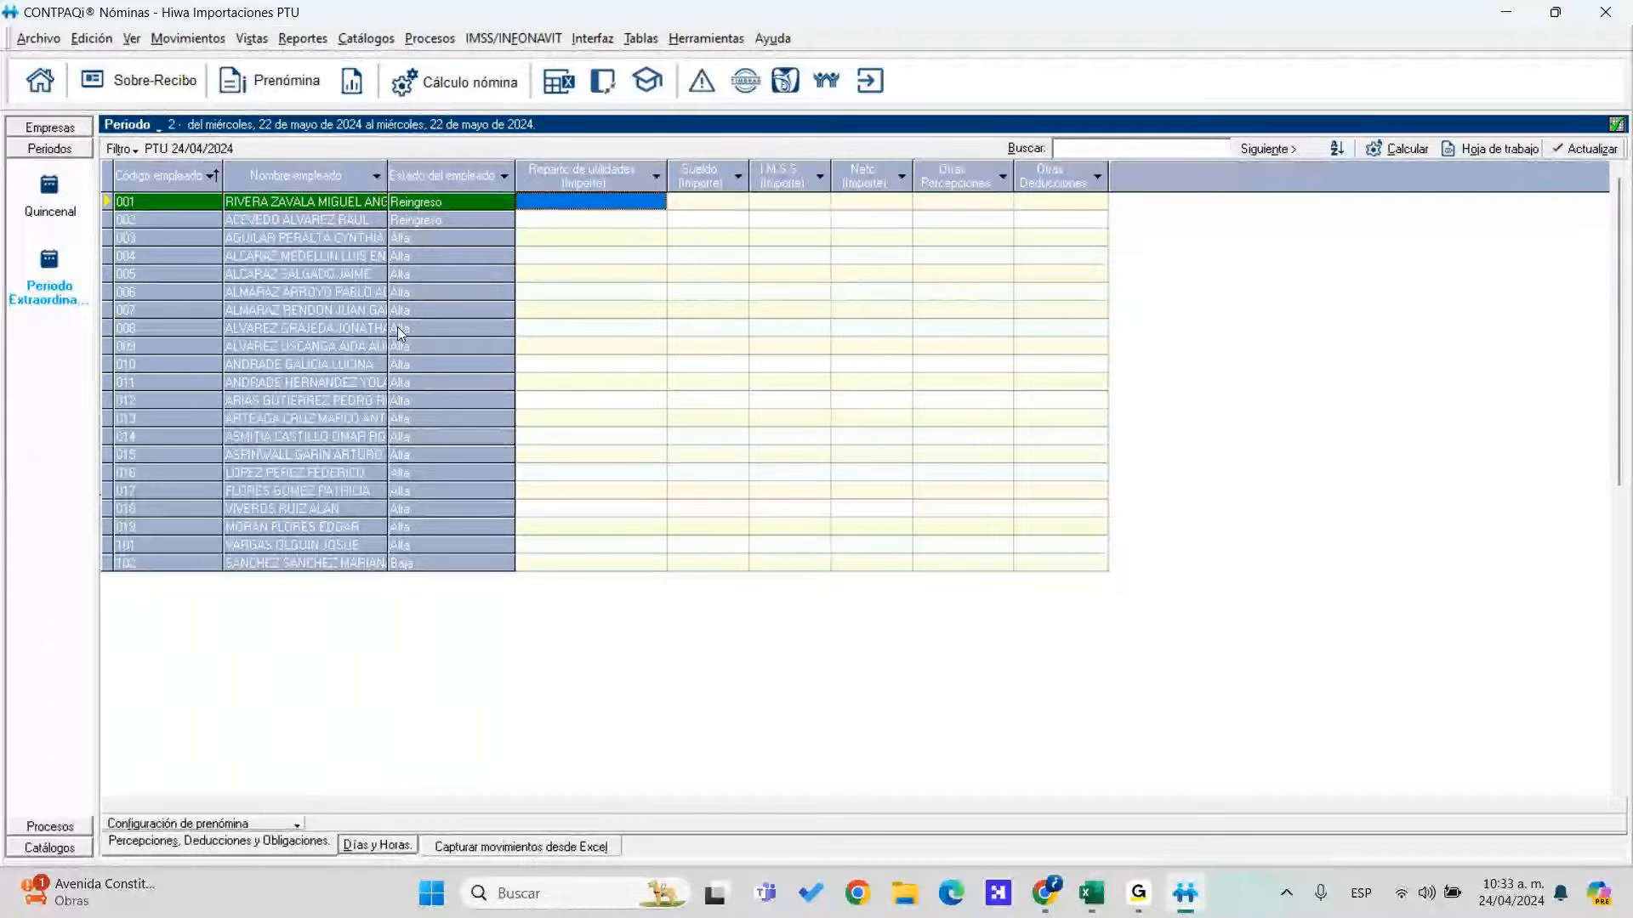
left_click(311, 563)
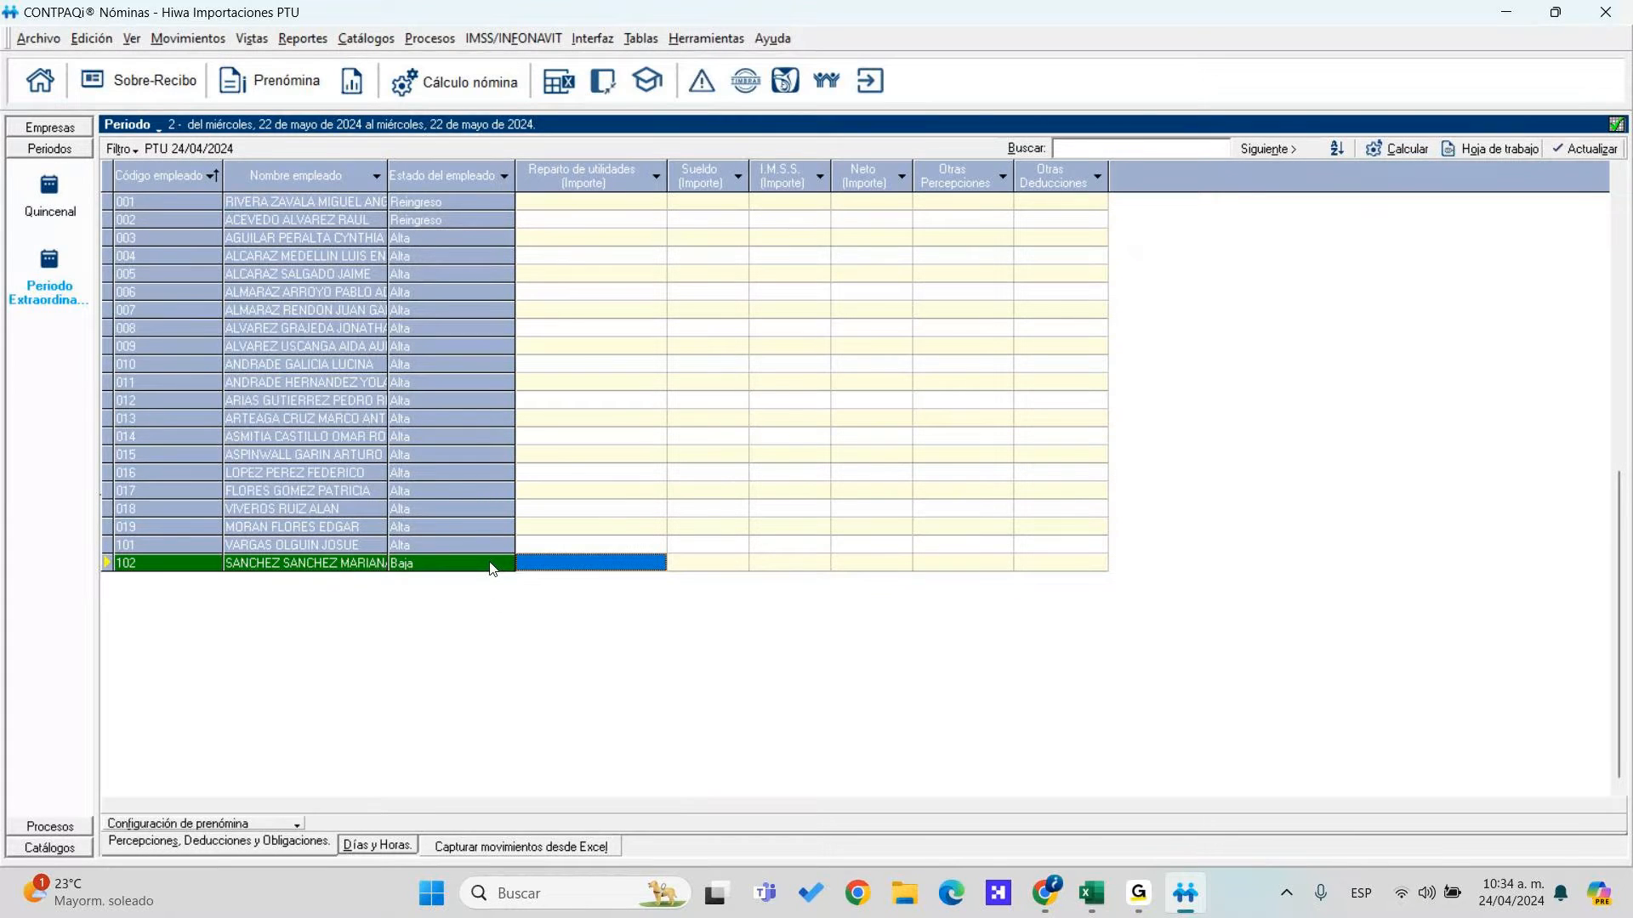
right_click(430, 572)
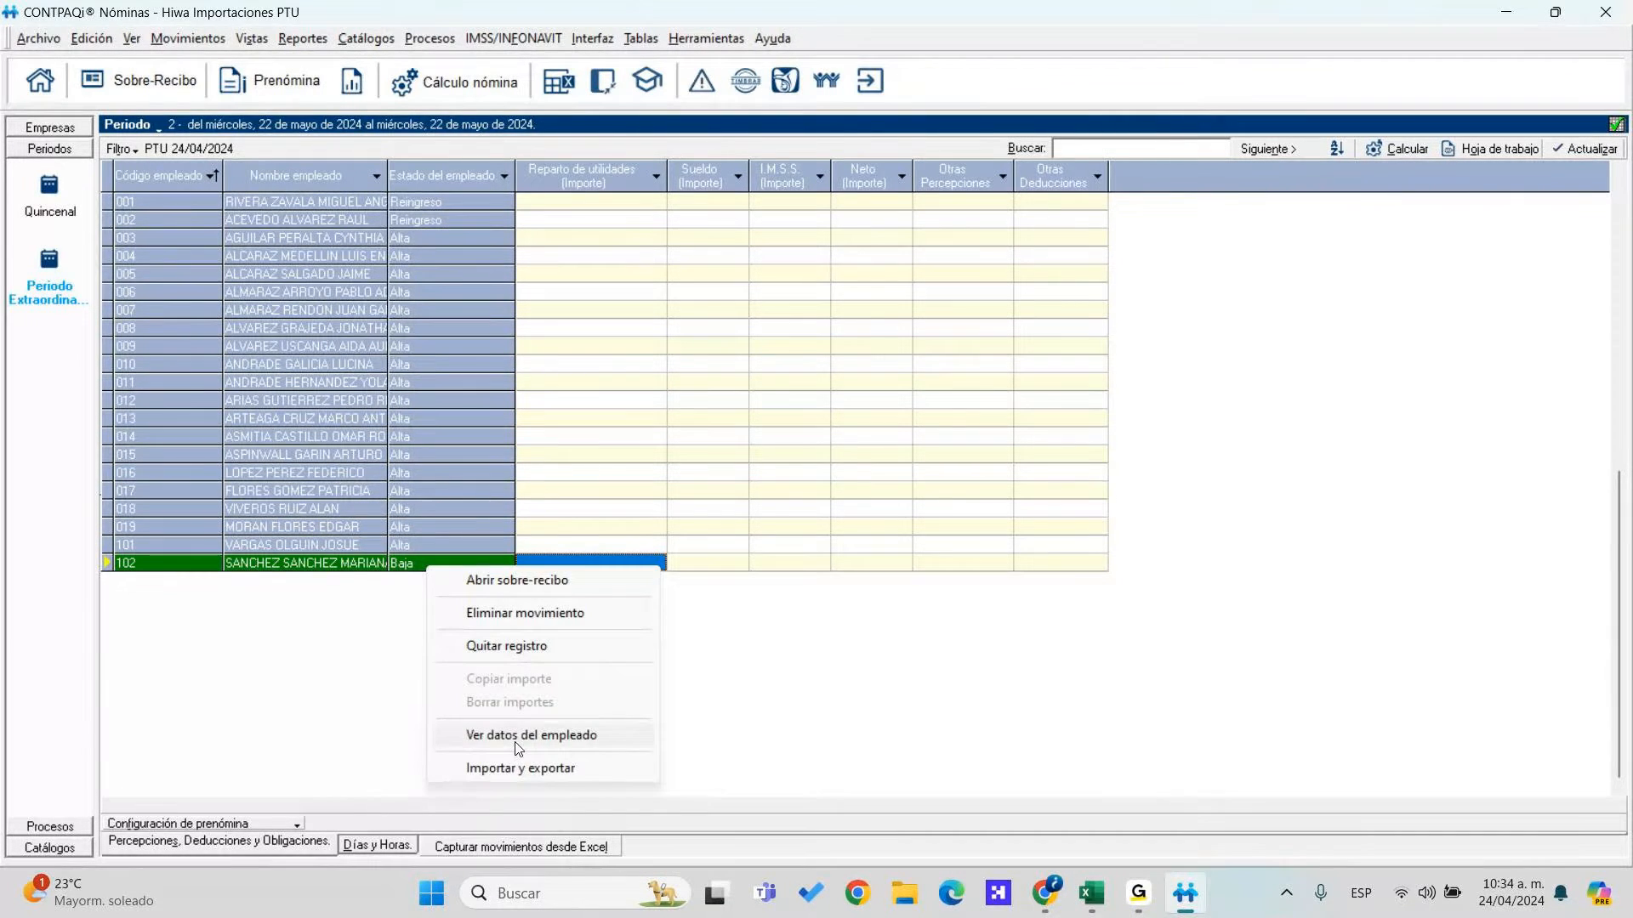
left_click(568, 737)
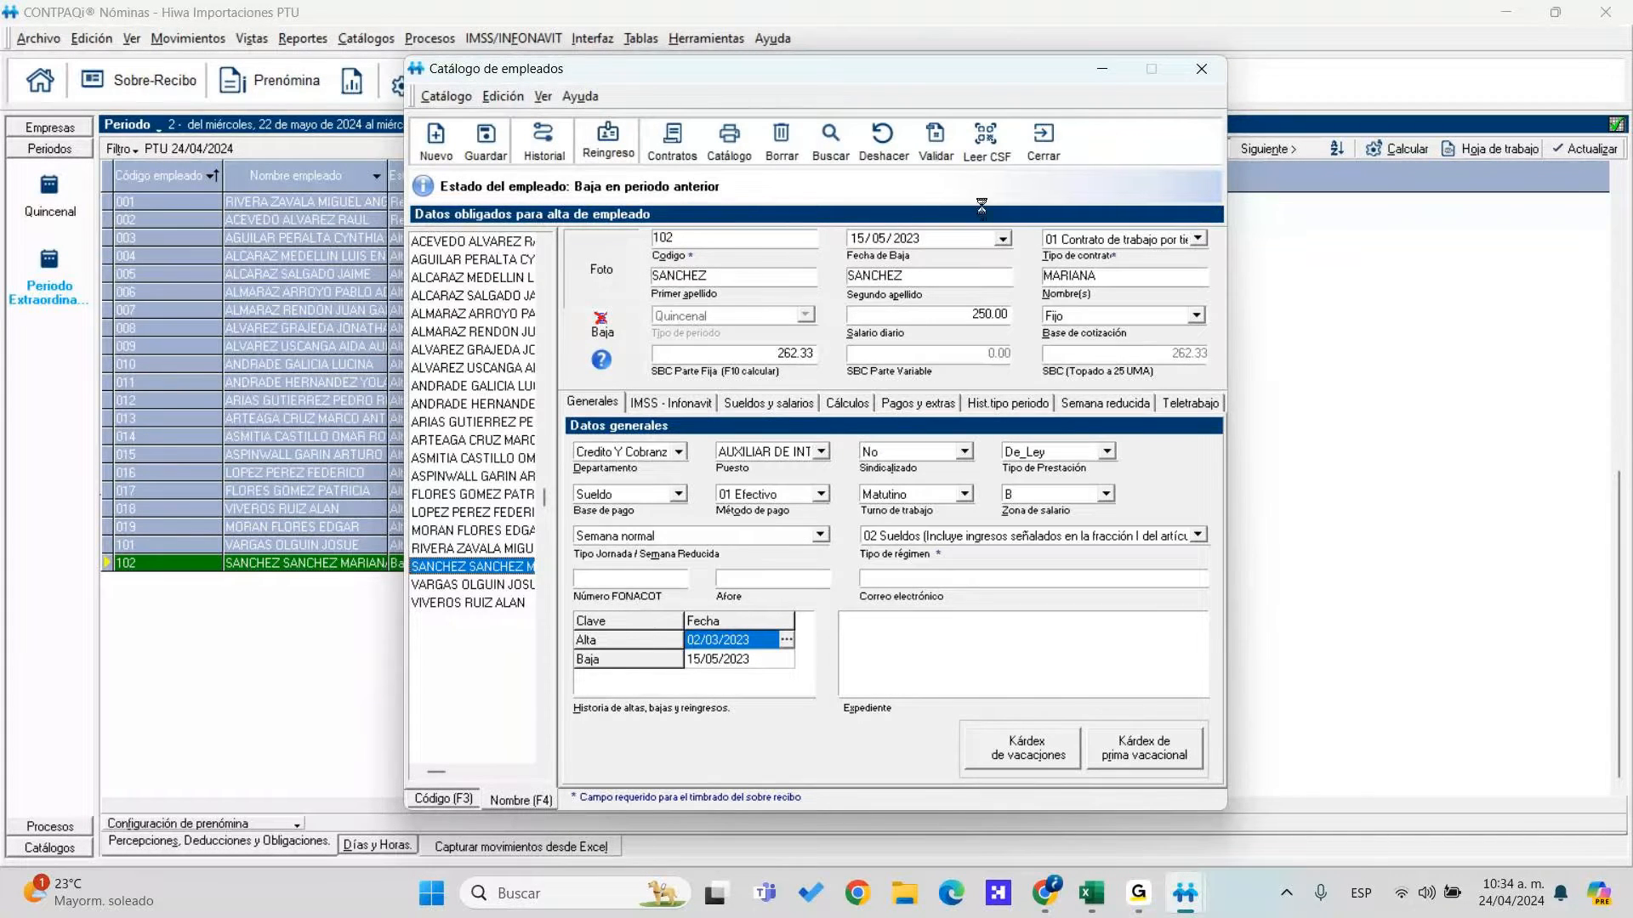
left_click(1043, 140)
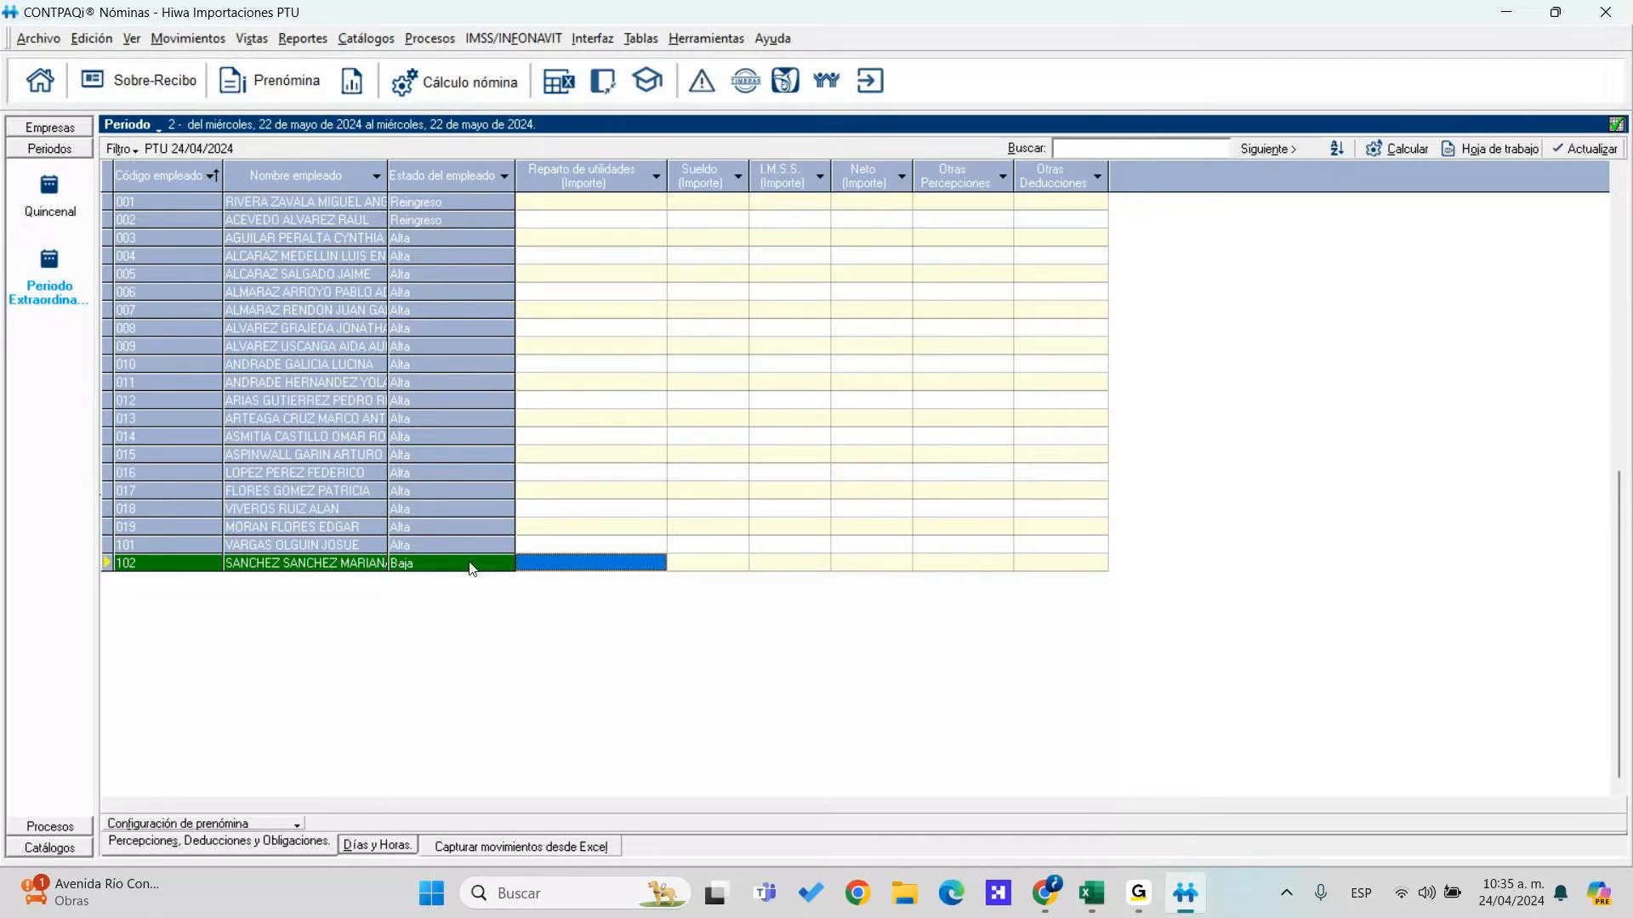
Check employee 102's row actions, then briefly open and cancel the PTU calculation
right_click(550, 570)
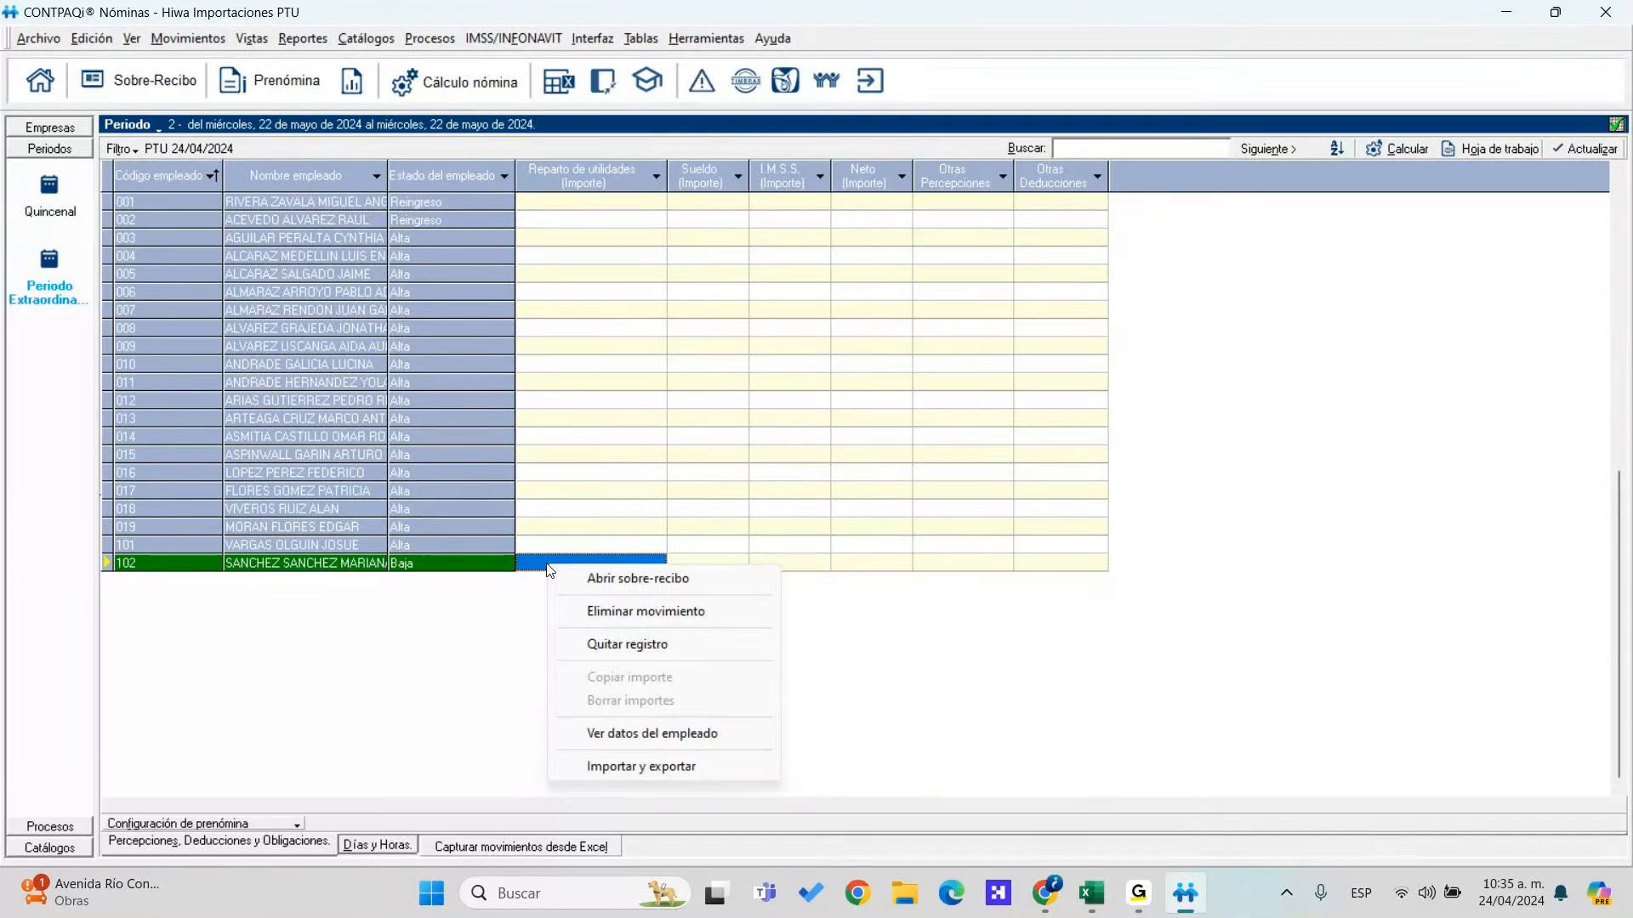
right_click(481, 570)
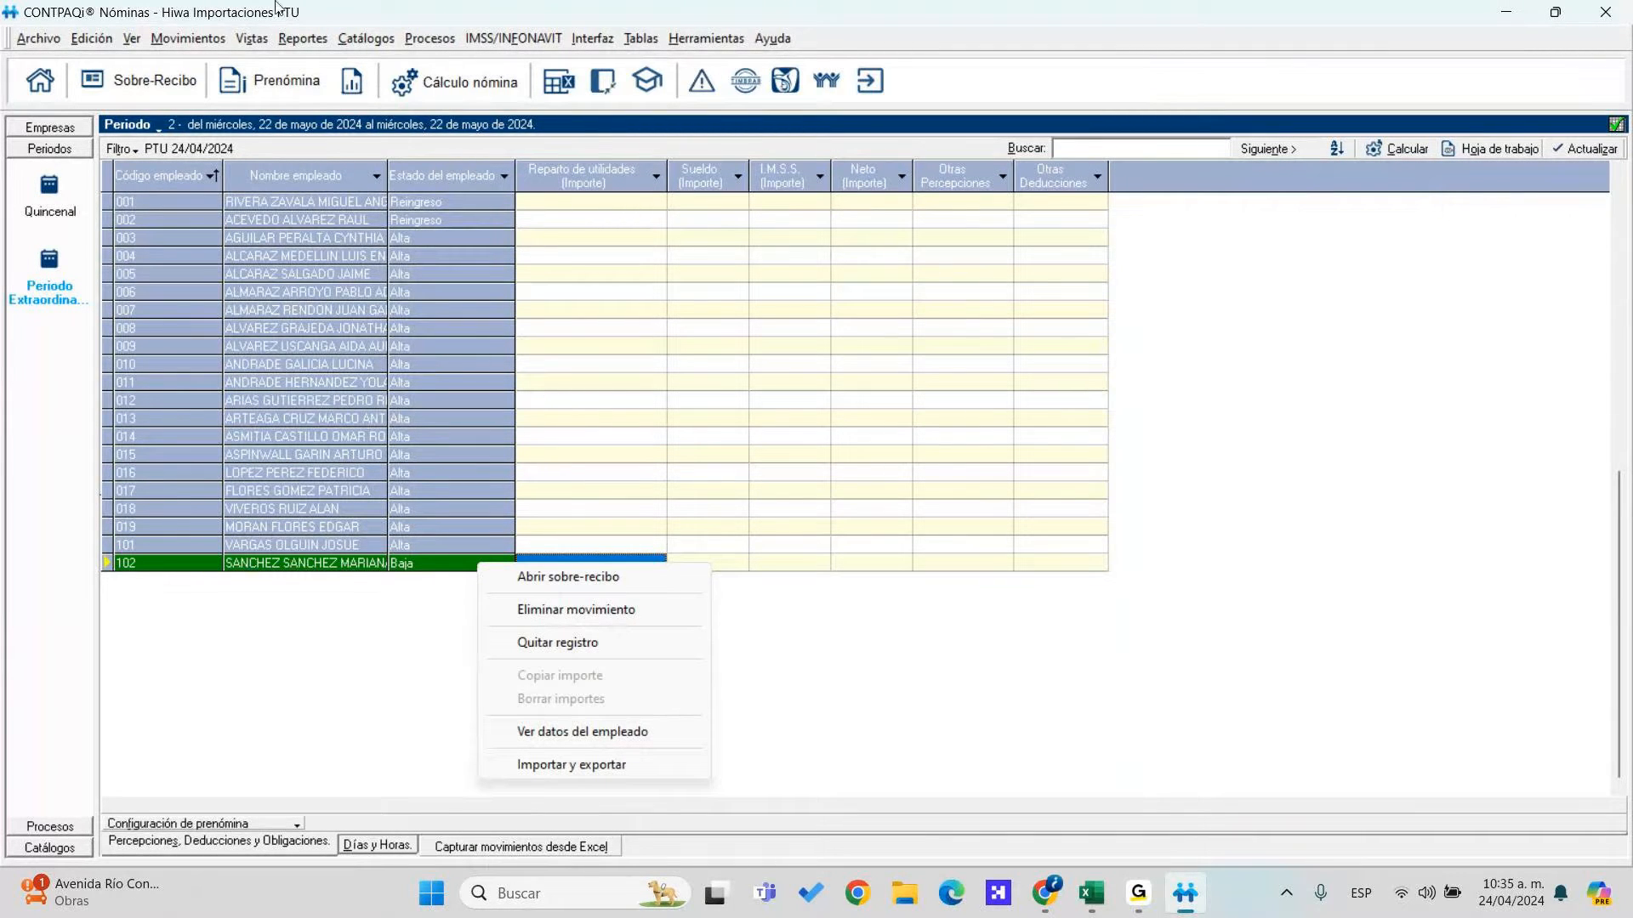
left_click(430, 38)
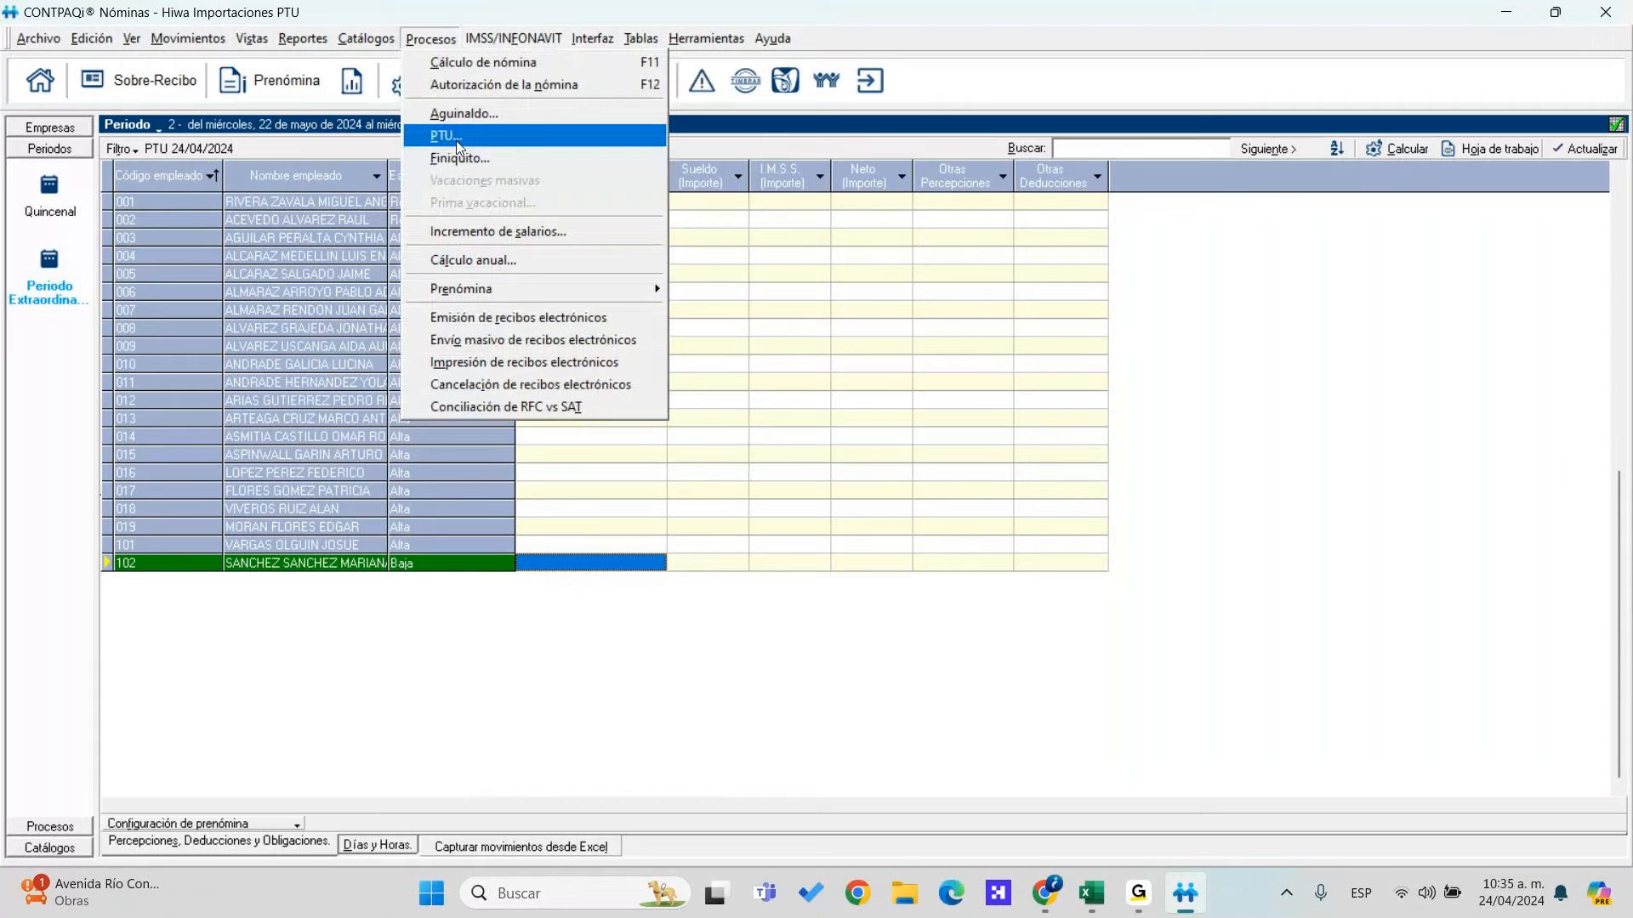
left_click(458, 140)
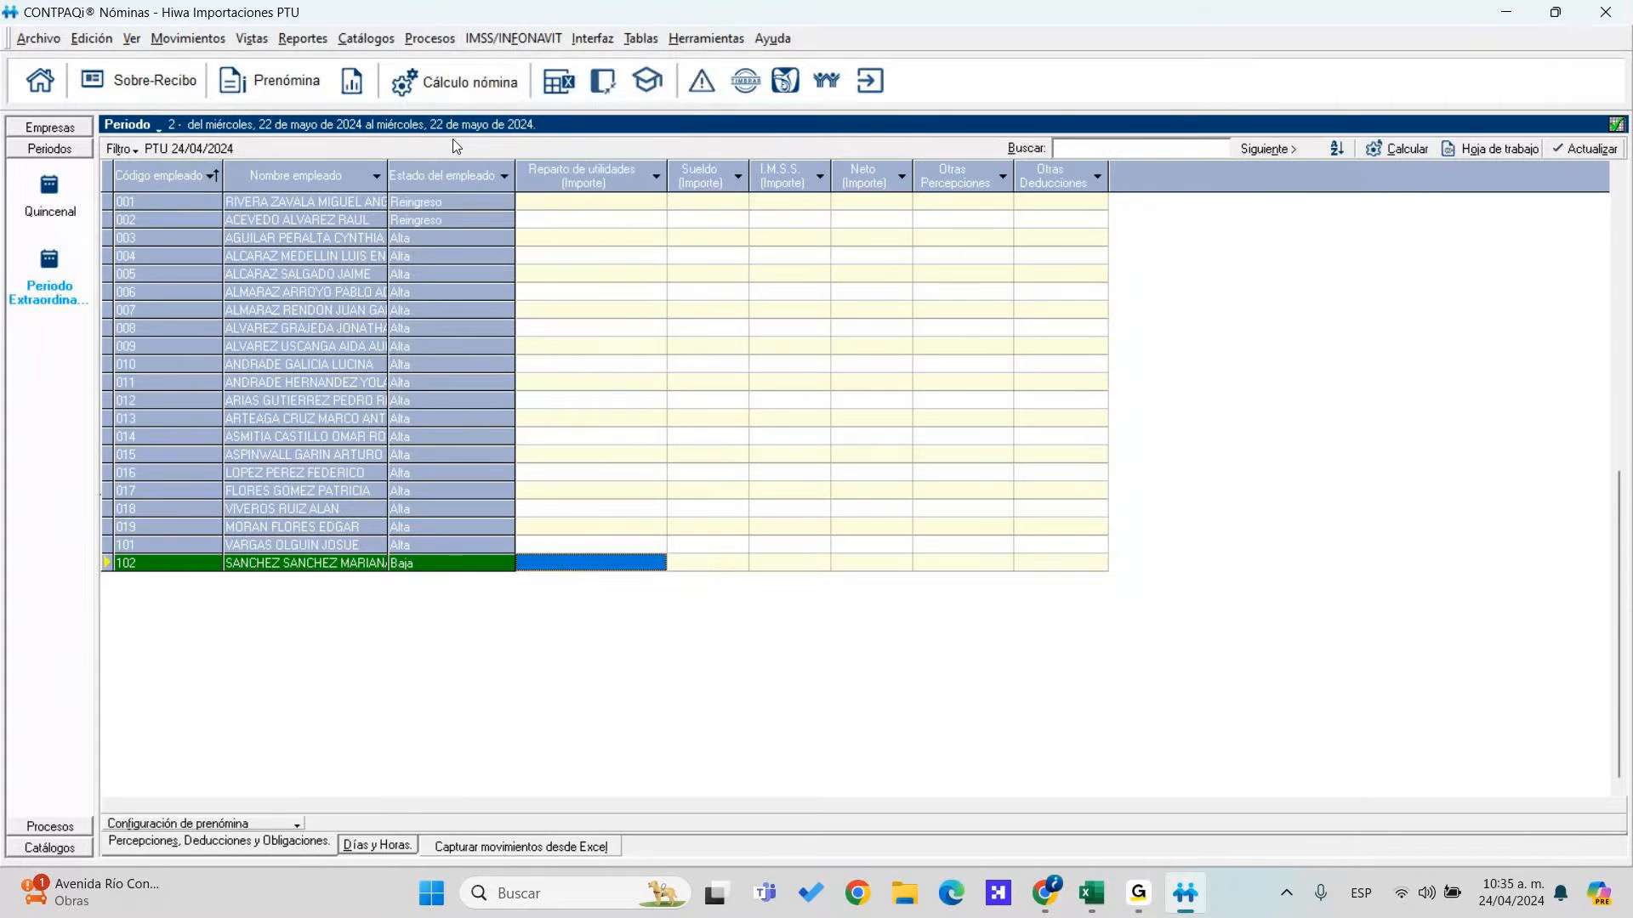
key("Escape")
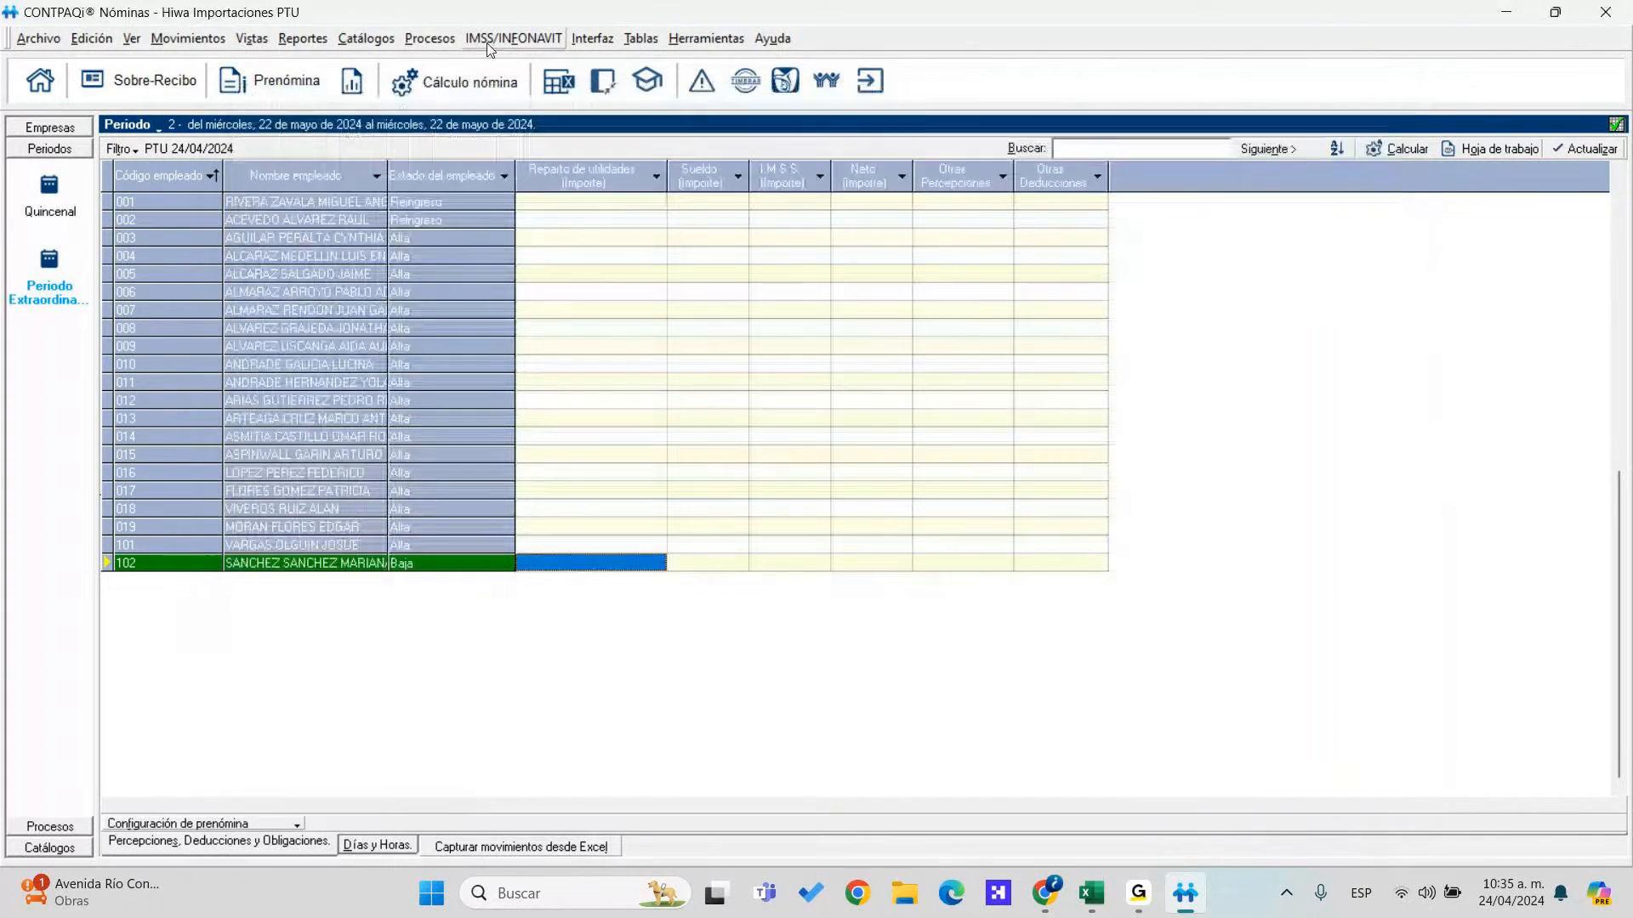
Start the PTU calculation with 350,000.00 to distribute and 'No existen acumulados del ejercicio anterior'
left_click(430, 39)
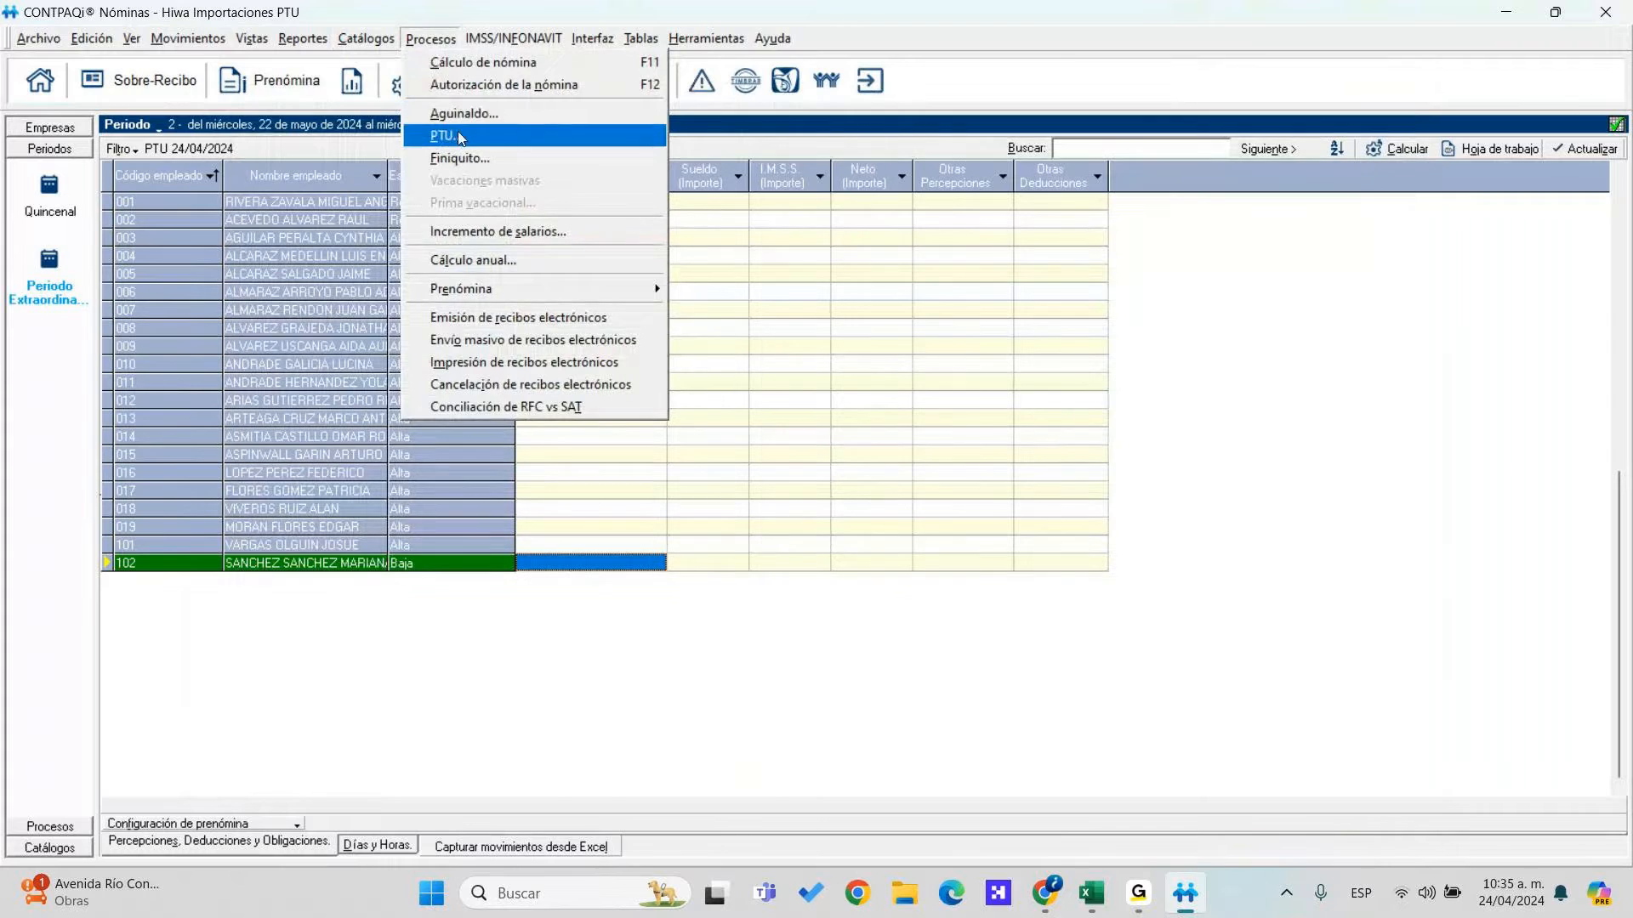
left_click(459, 134)
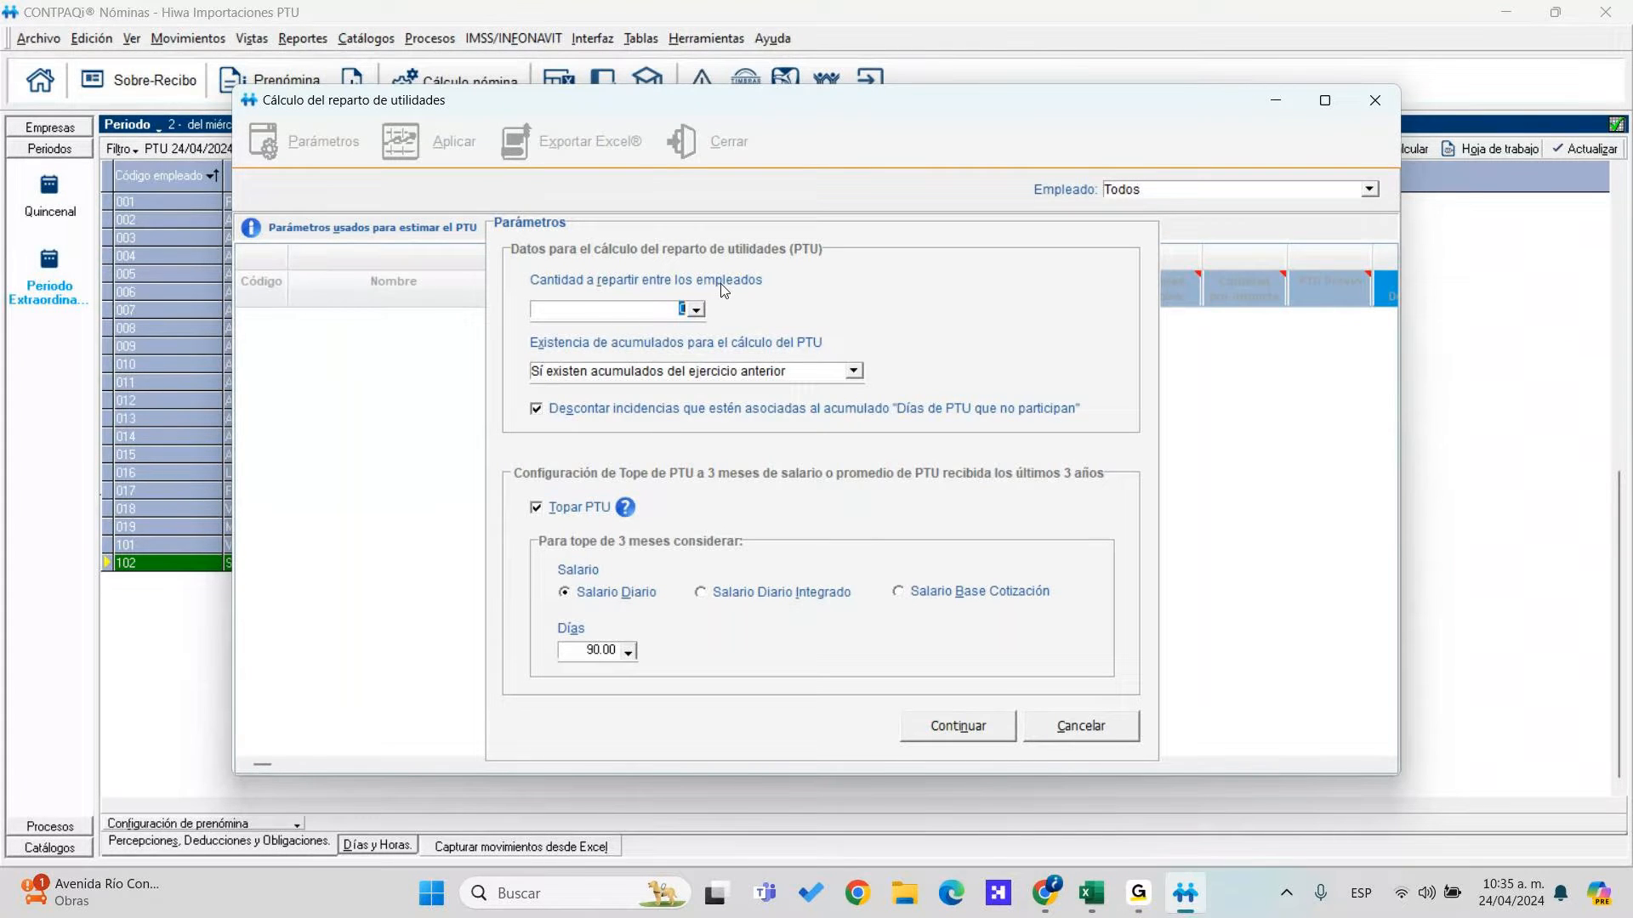
type("350000")
key("Tab")
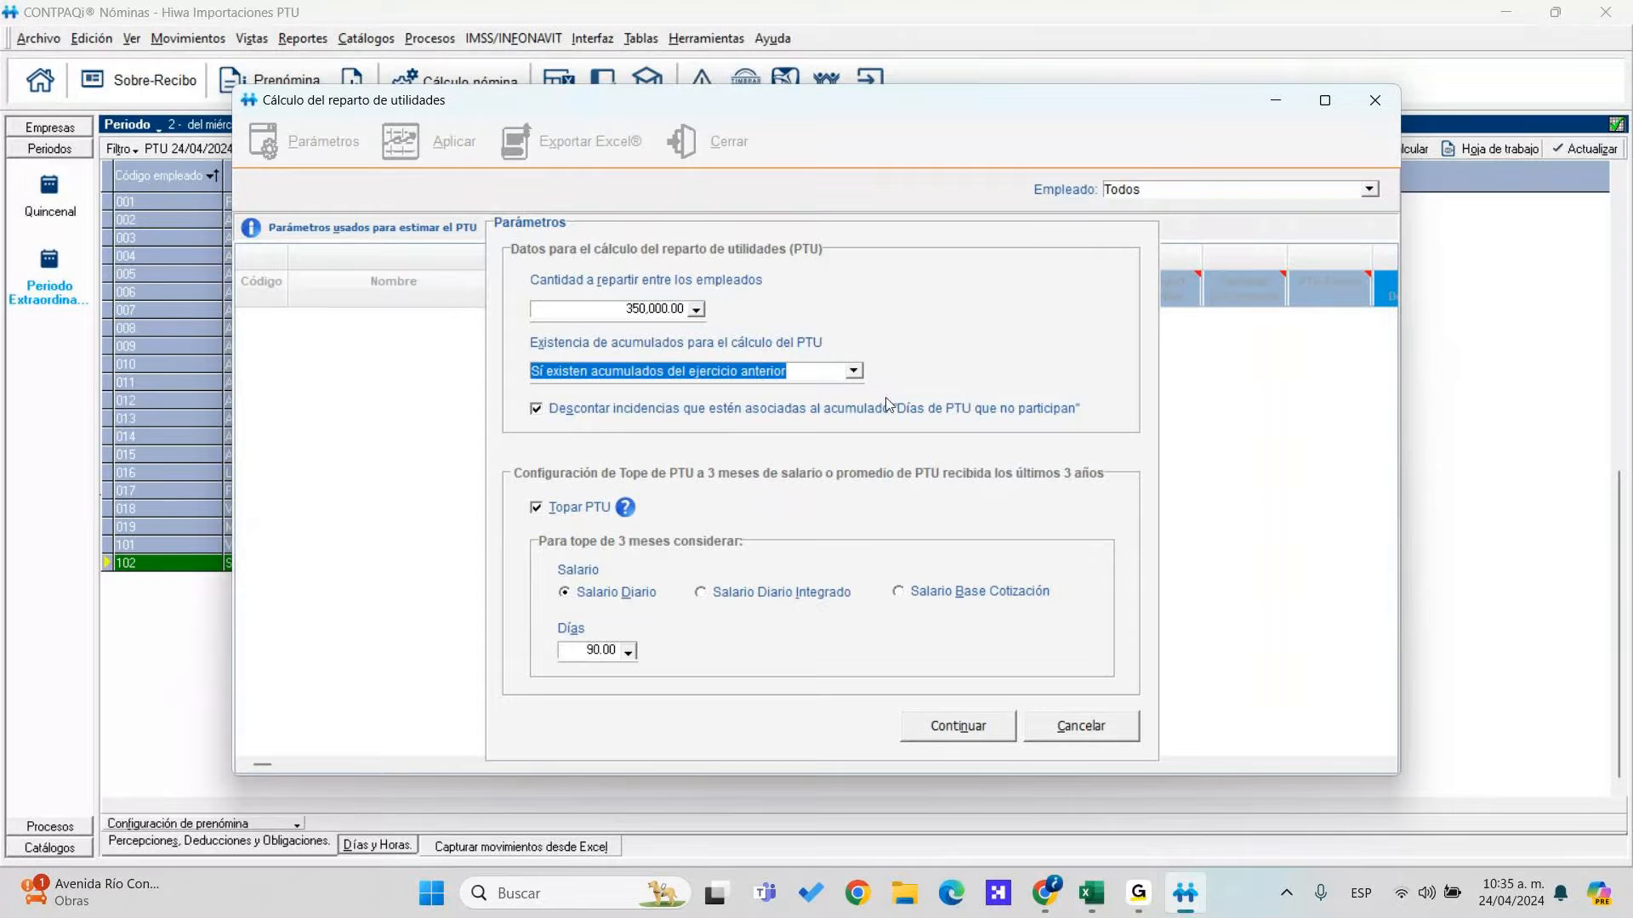
left_click(851, 372)
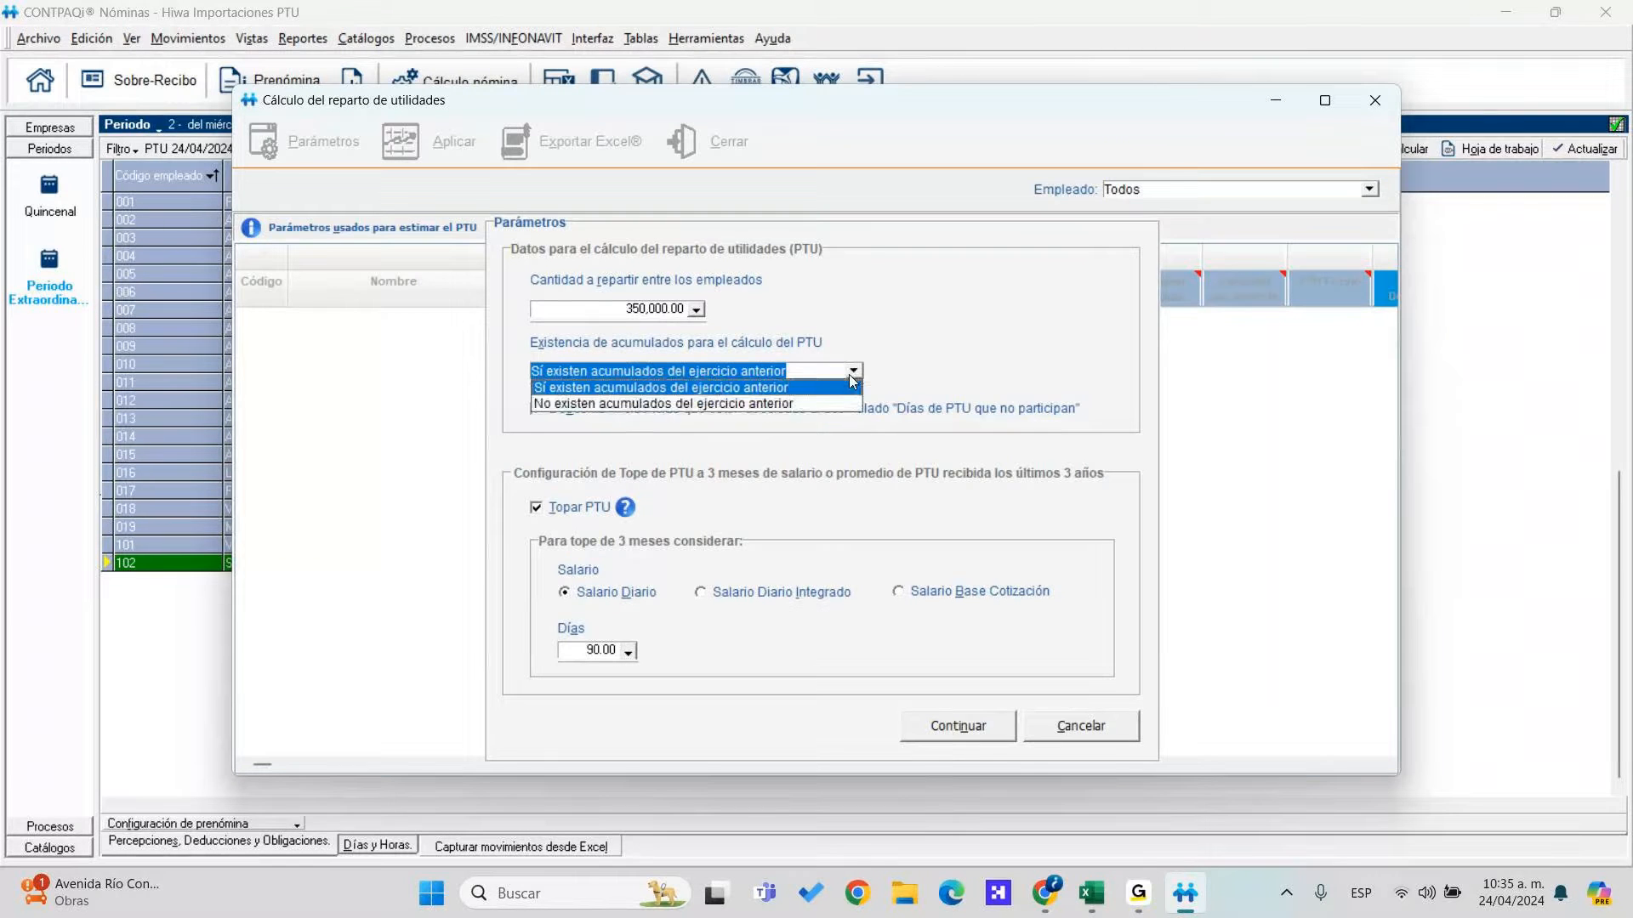
left_click(684, 404)
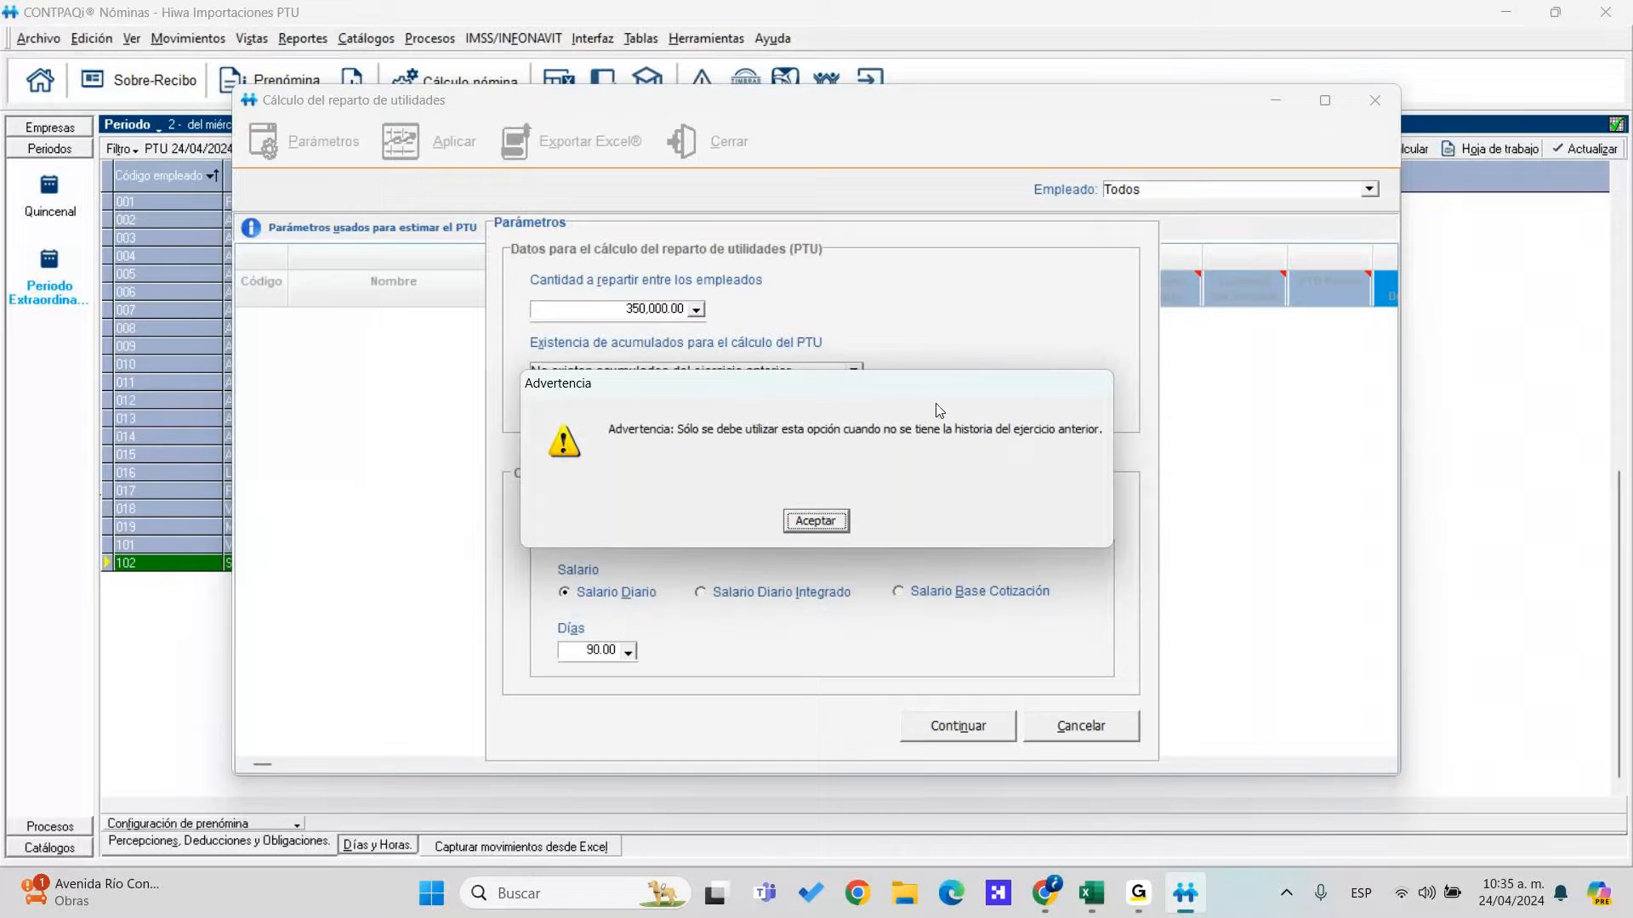
Dismiss the warning, restore 'Sí existen acumulados', and run the 350,000.00 PTU with 90-day cap
left_click(823, 524)
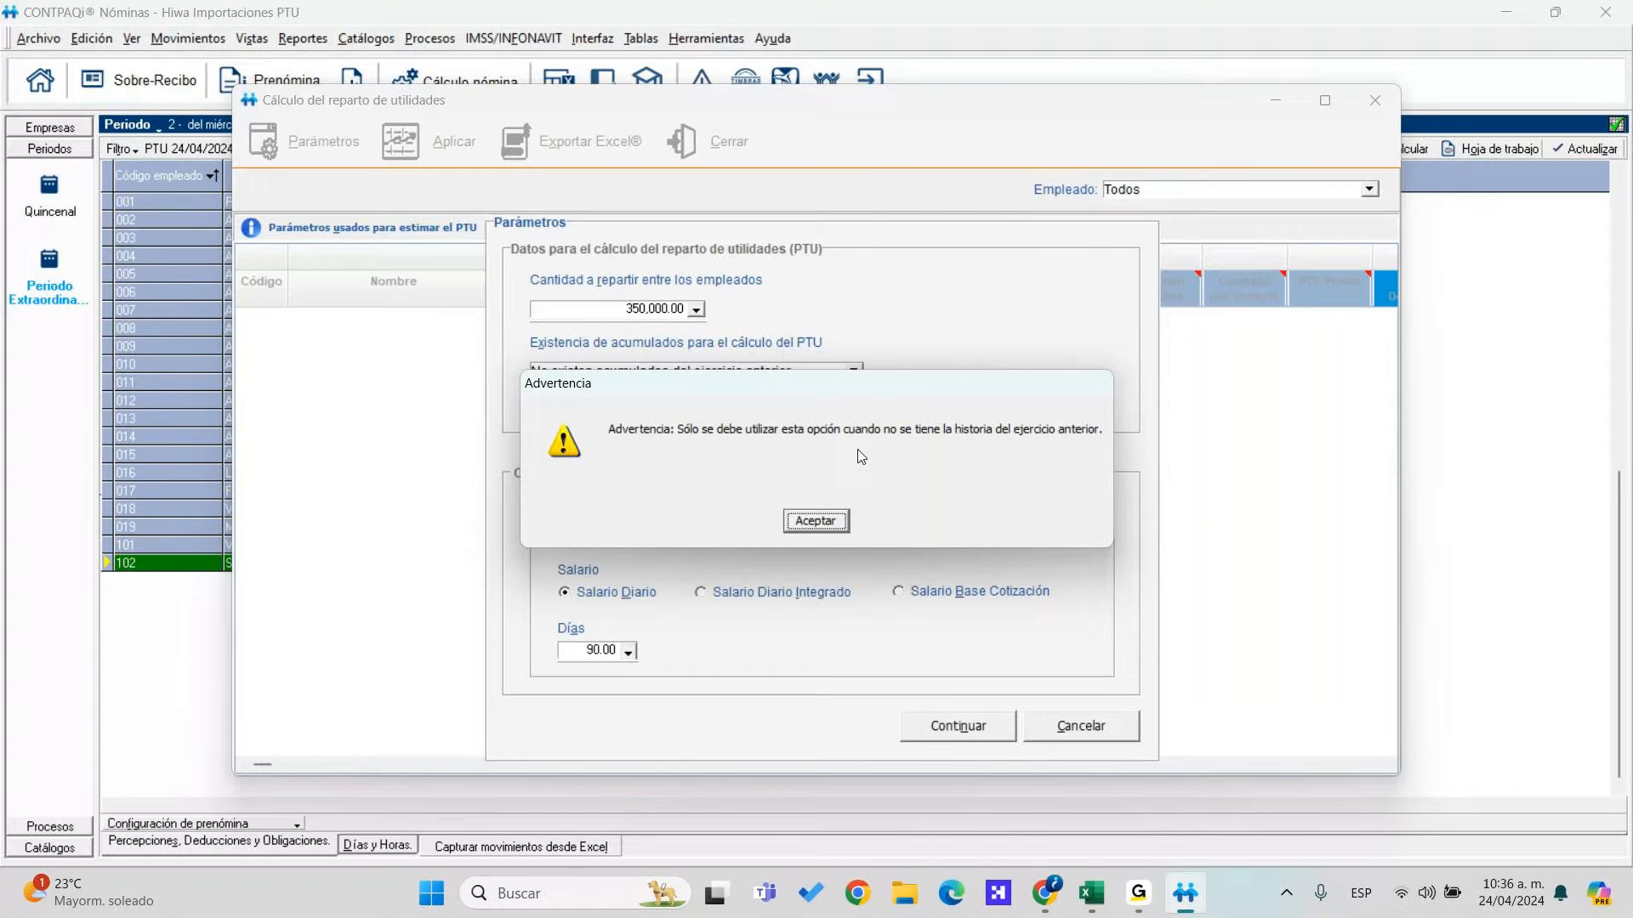
left_click(815, 520)
left_click(853, 371)
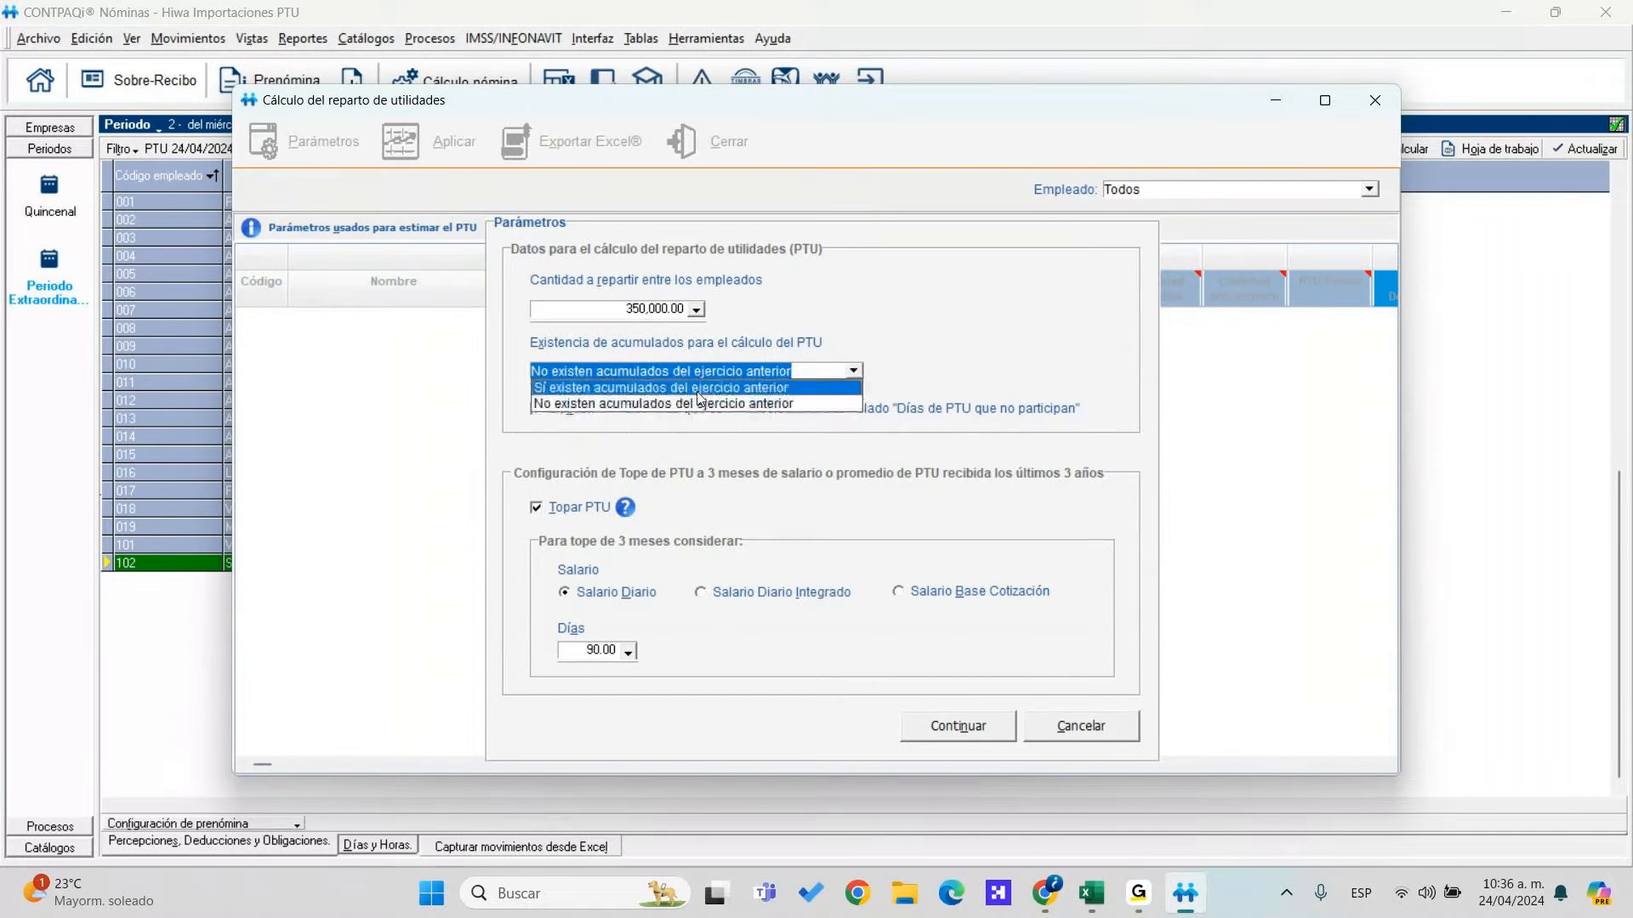
left_click(699, 388)
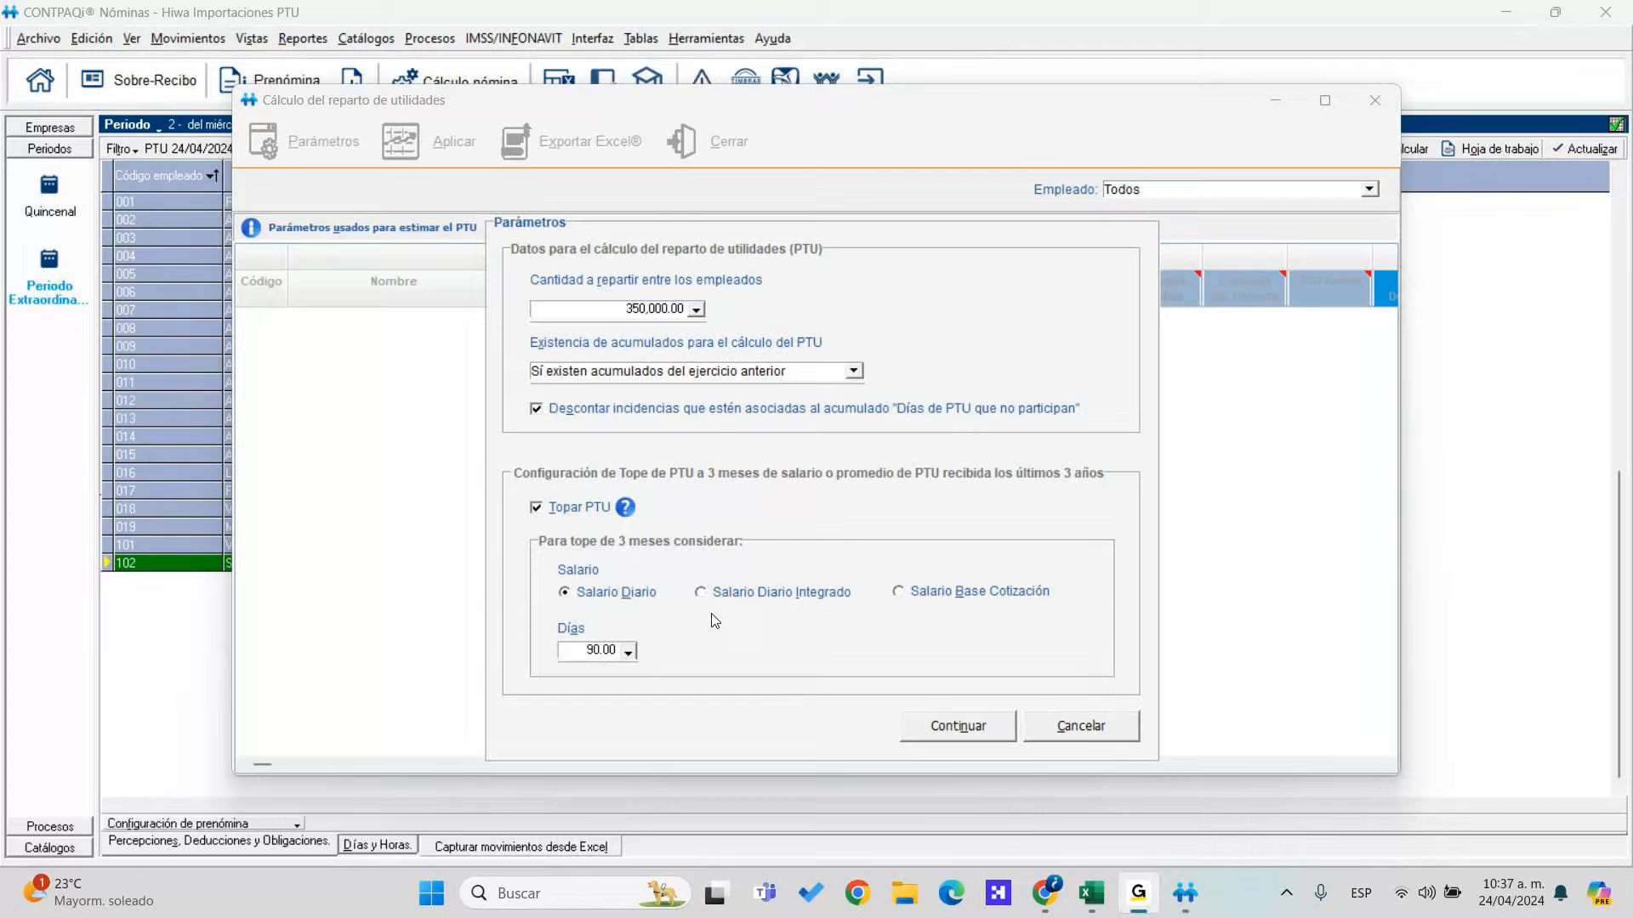
left_click(978, 736)
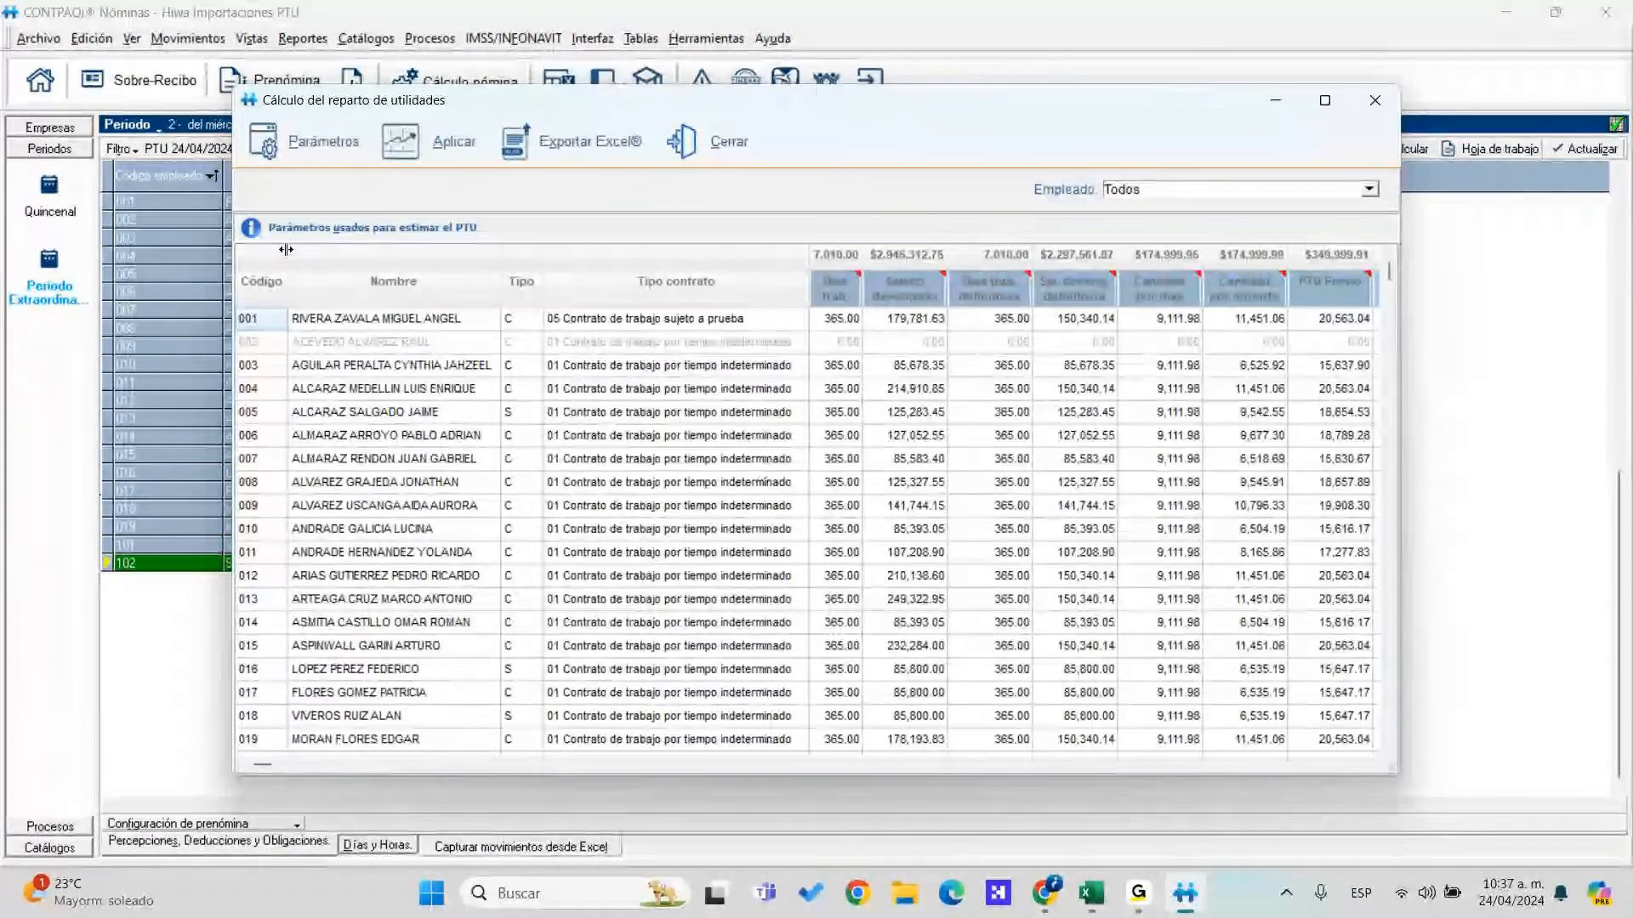
Maximize the results window and inspect employee 002's row and the employee type values
left_click(1323, 109)
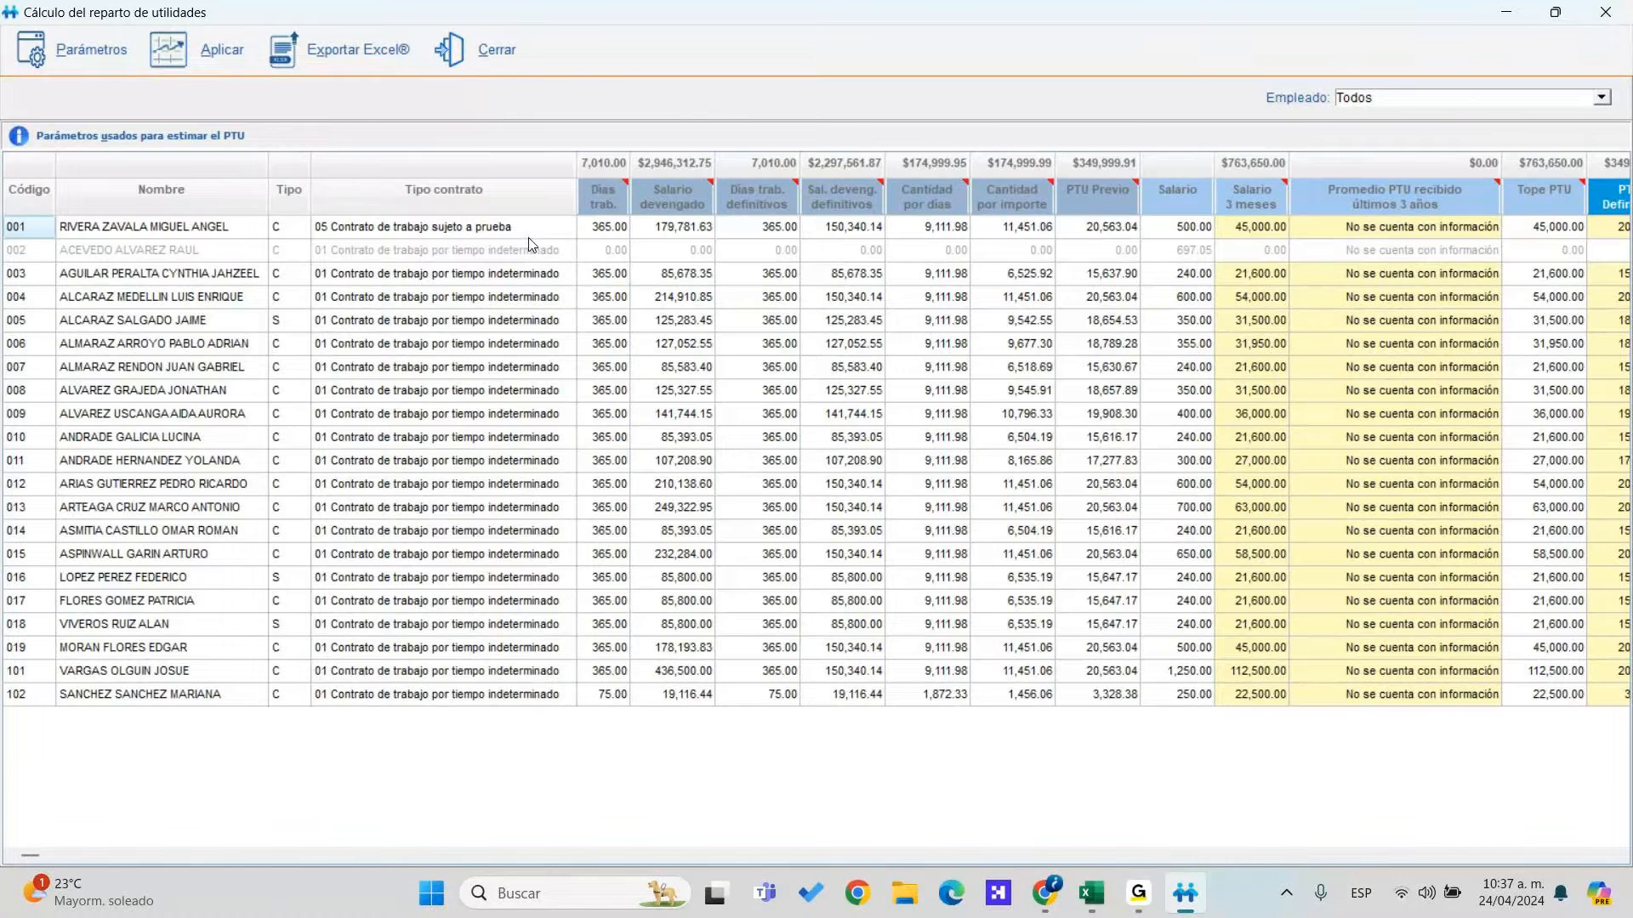
left_click(602, 248)
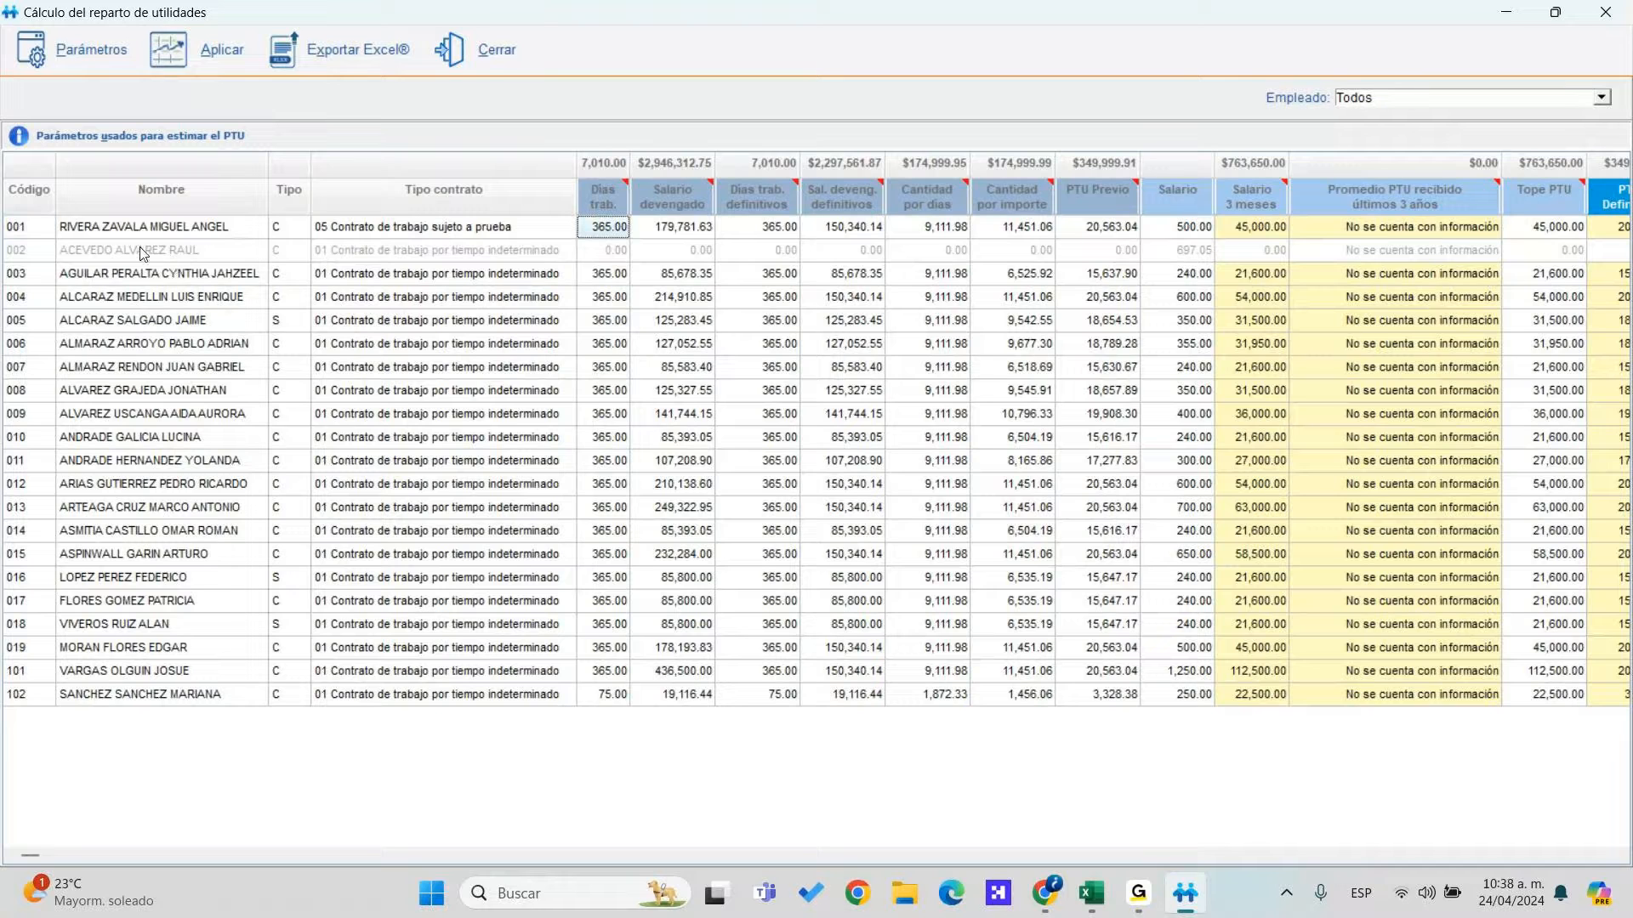
left_click(375, 250)
key("Tab")
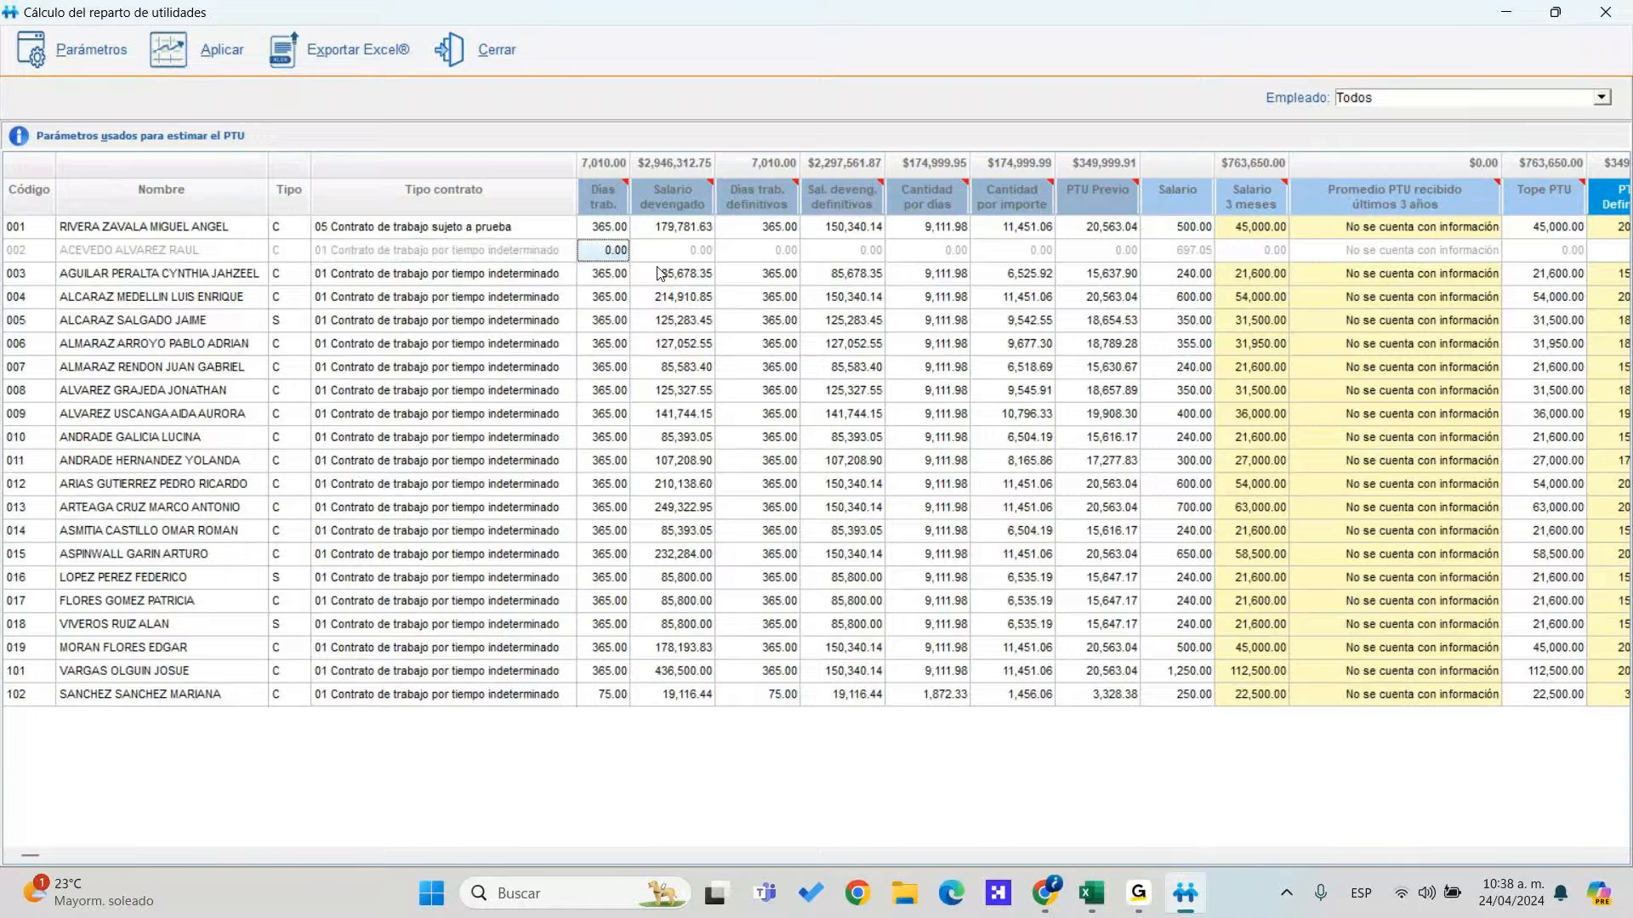
key("Tab")
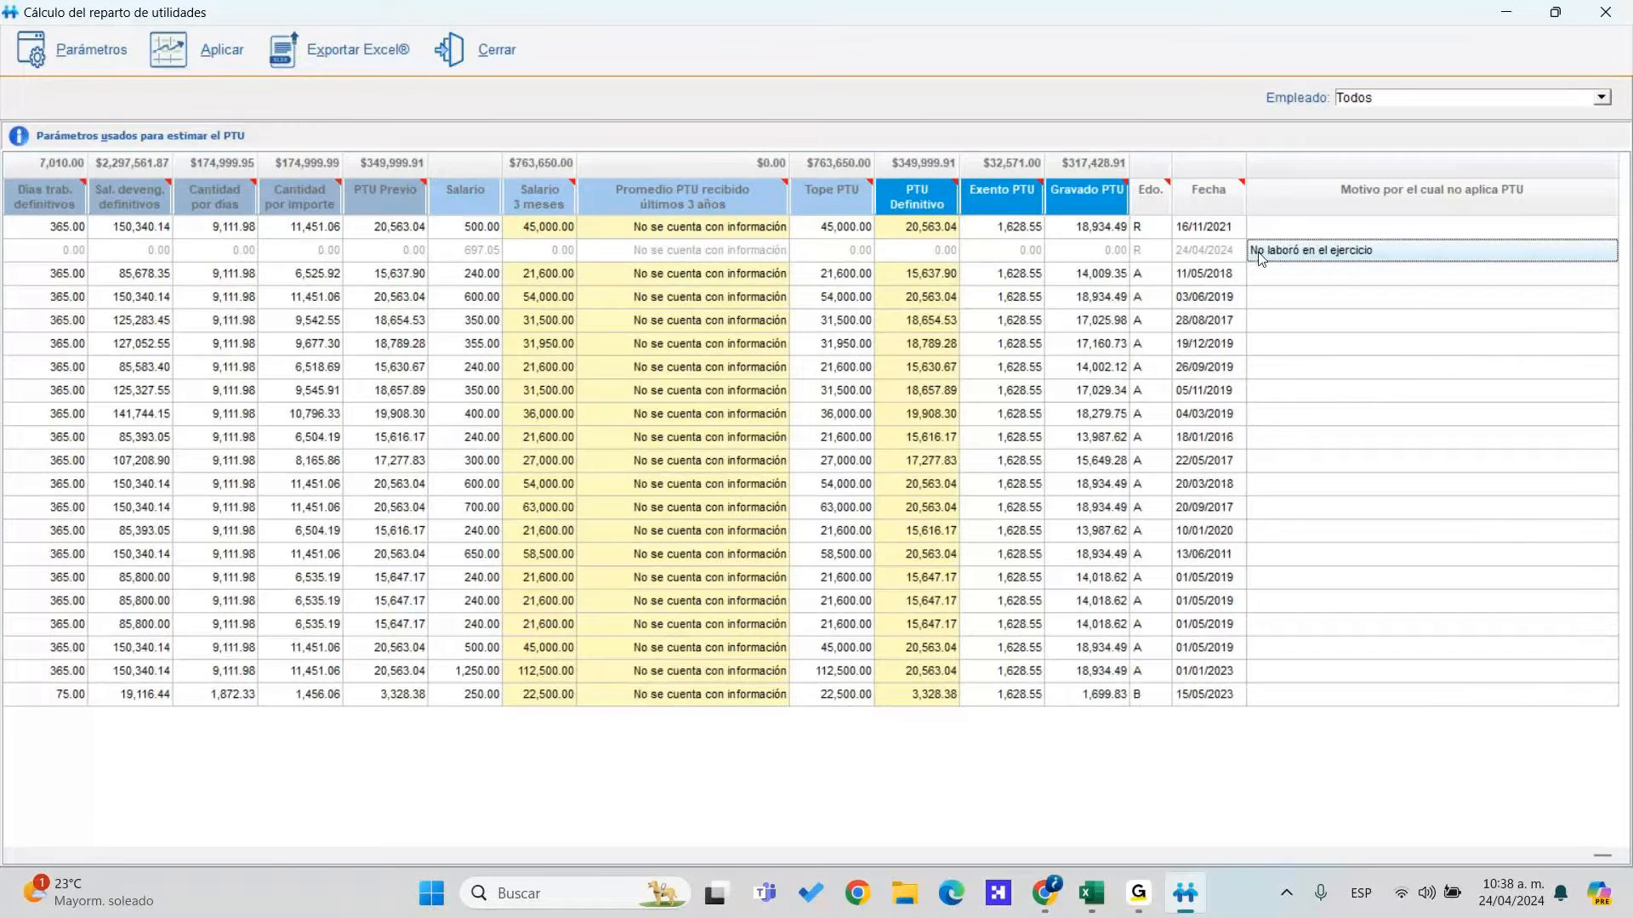
left_click(1182, 249)
key("Home")
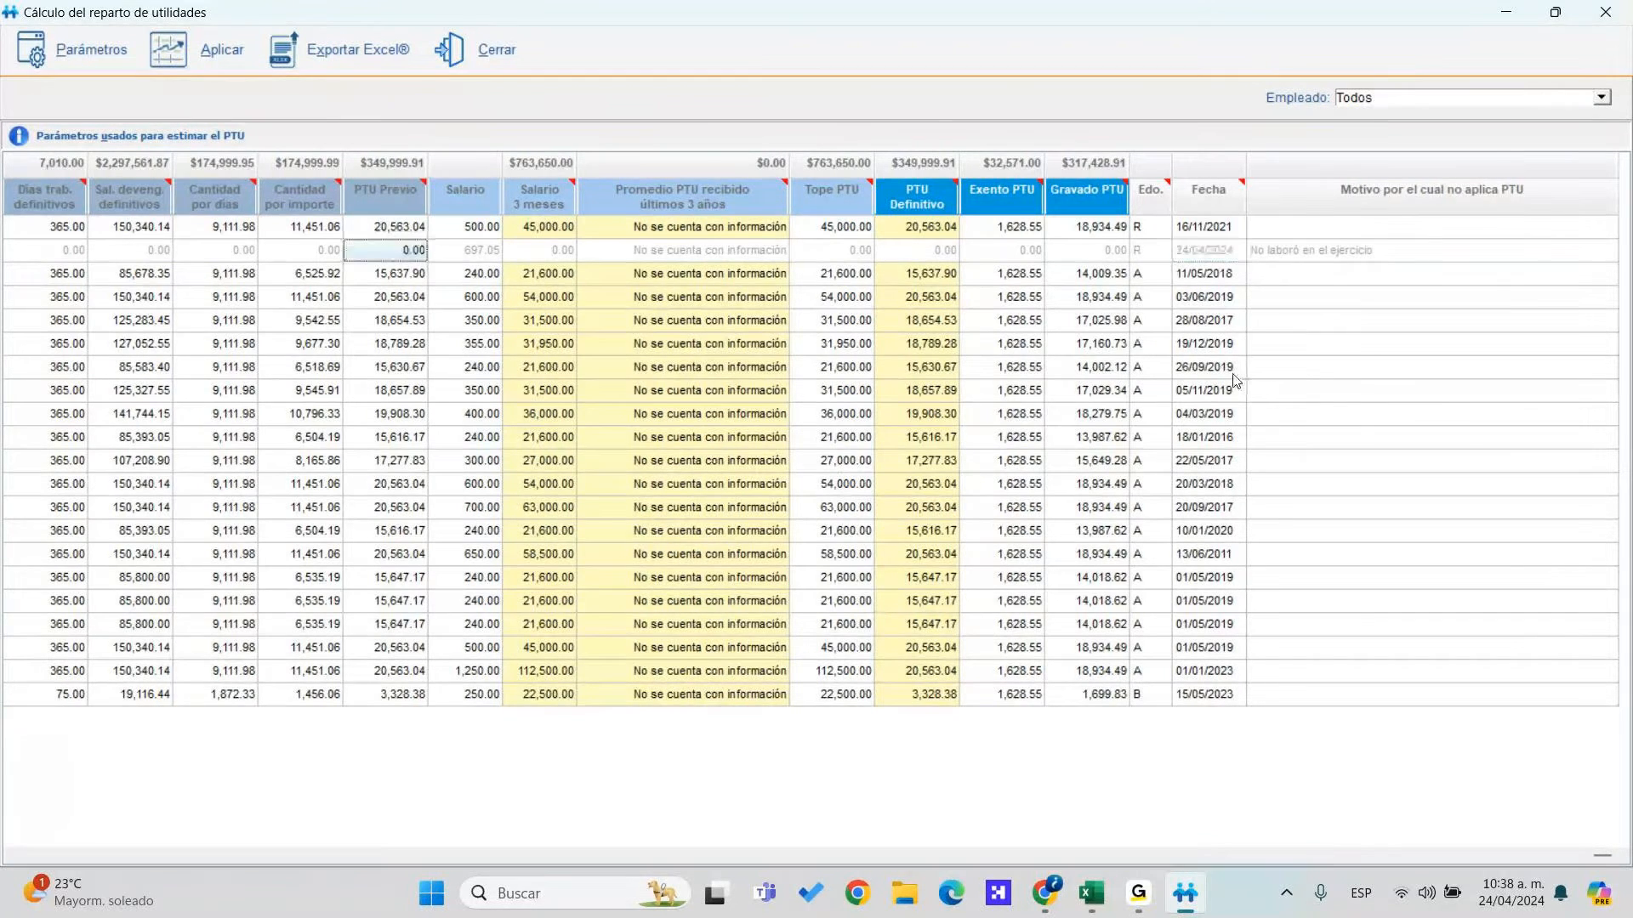
left_click(278, 298)
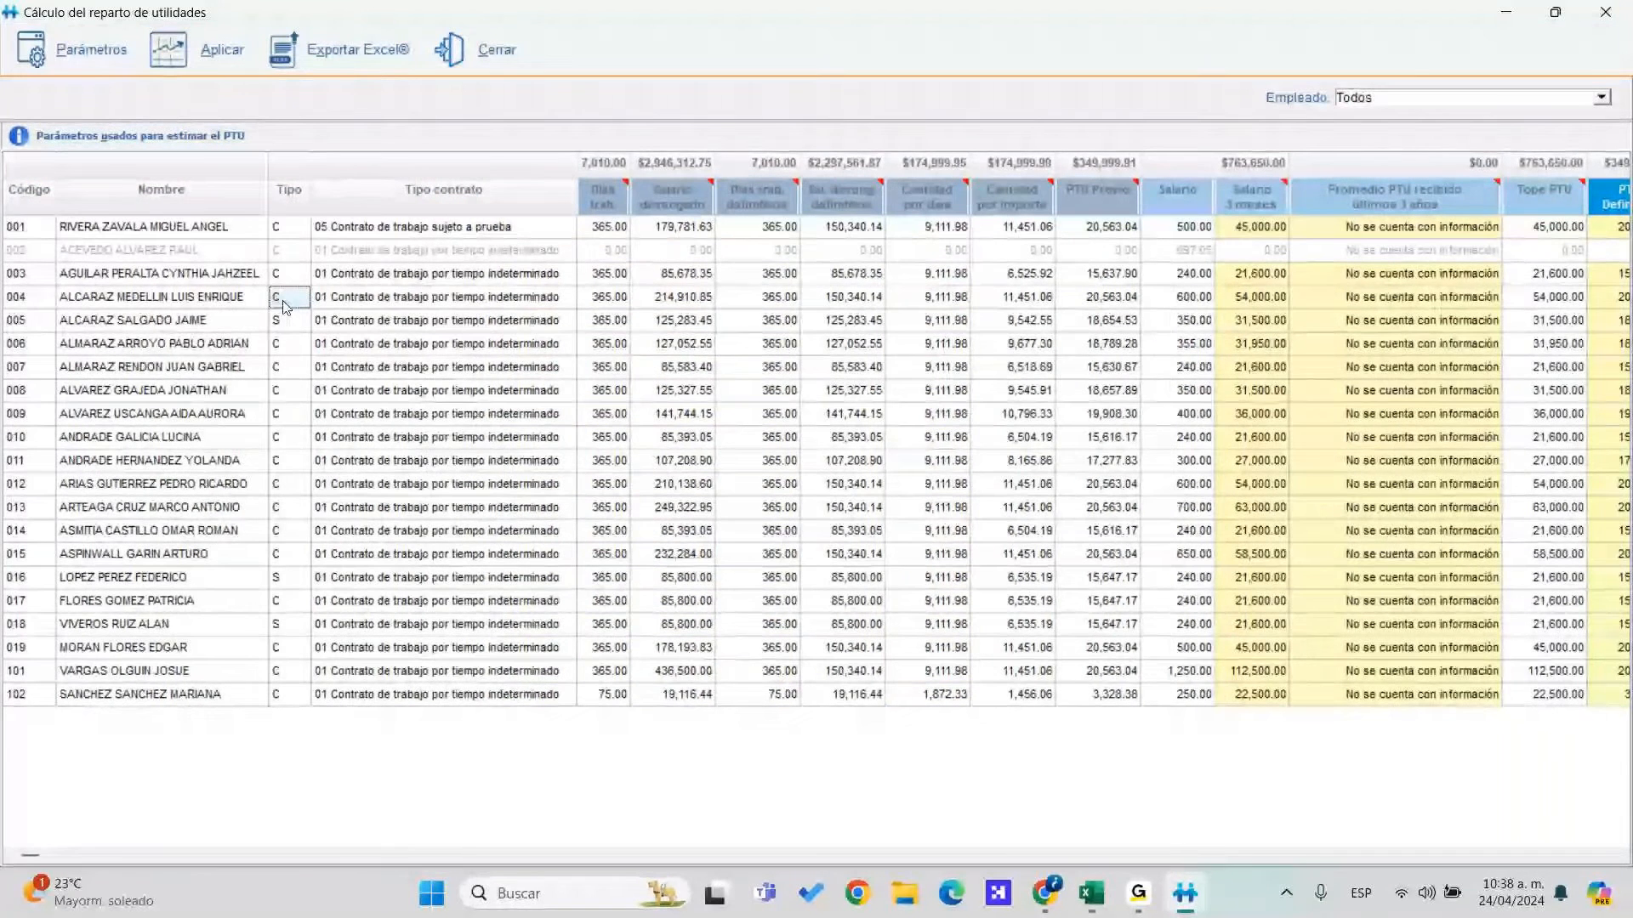
left_click(285, 319)
left_click(304, 367)
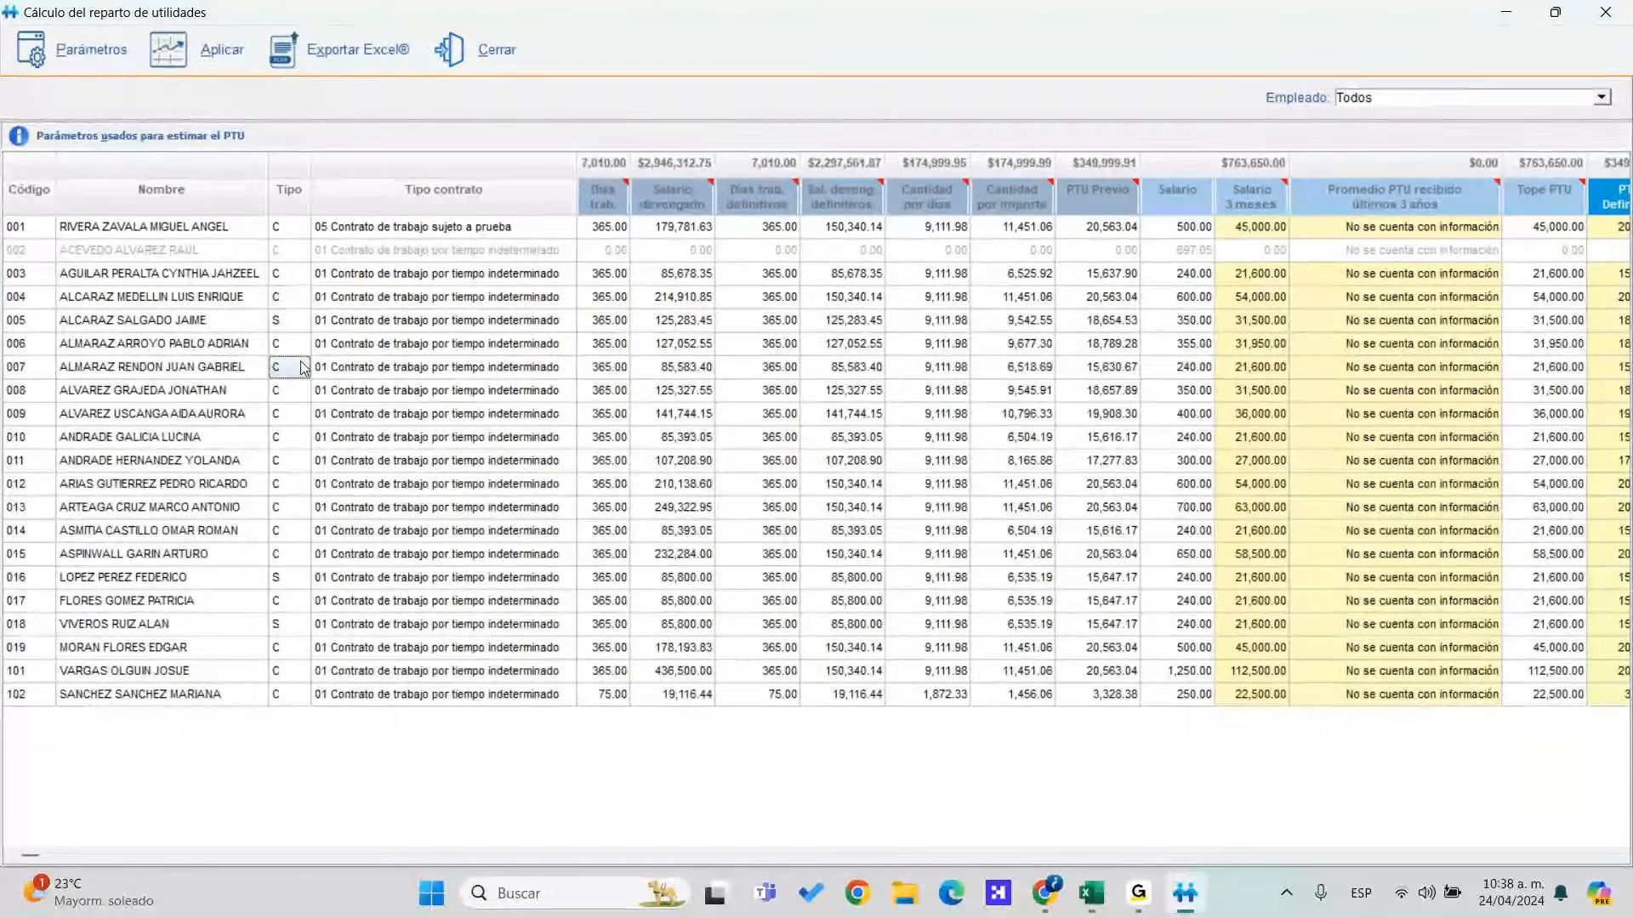
left_click_drag(303, 367, 299, 505)
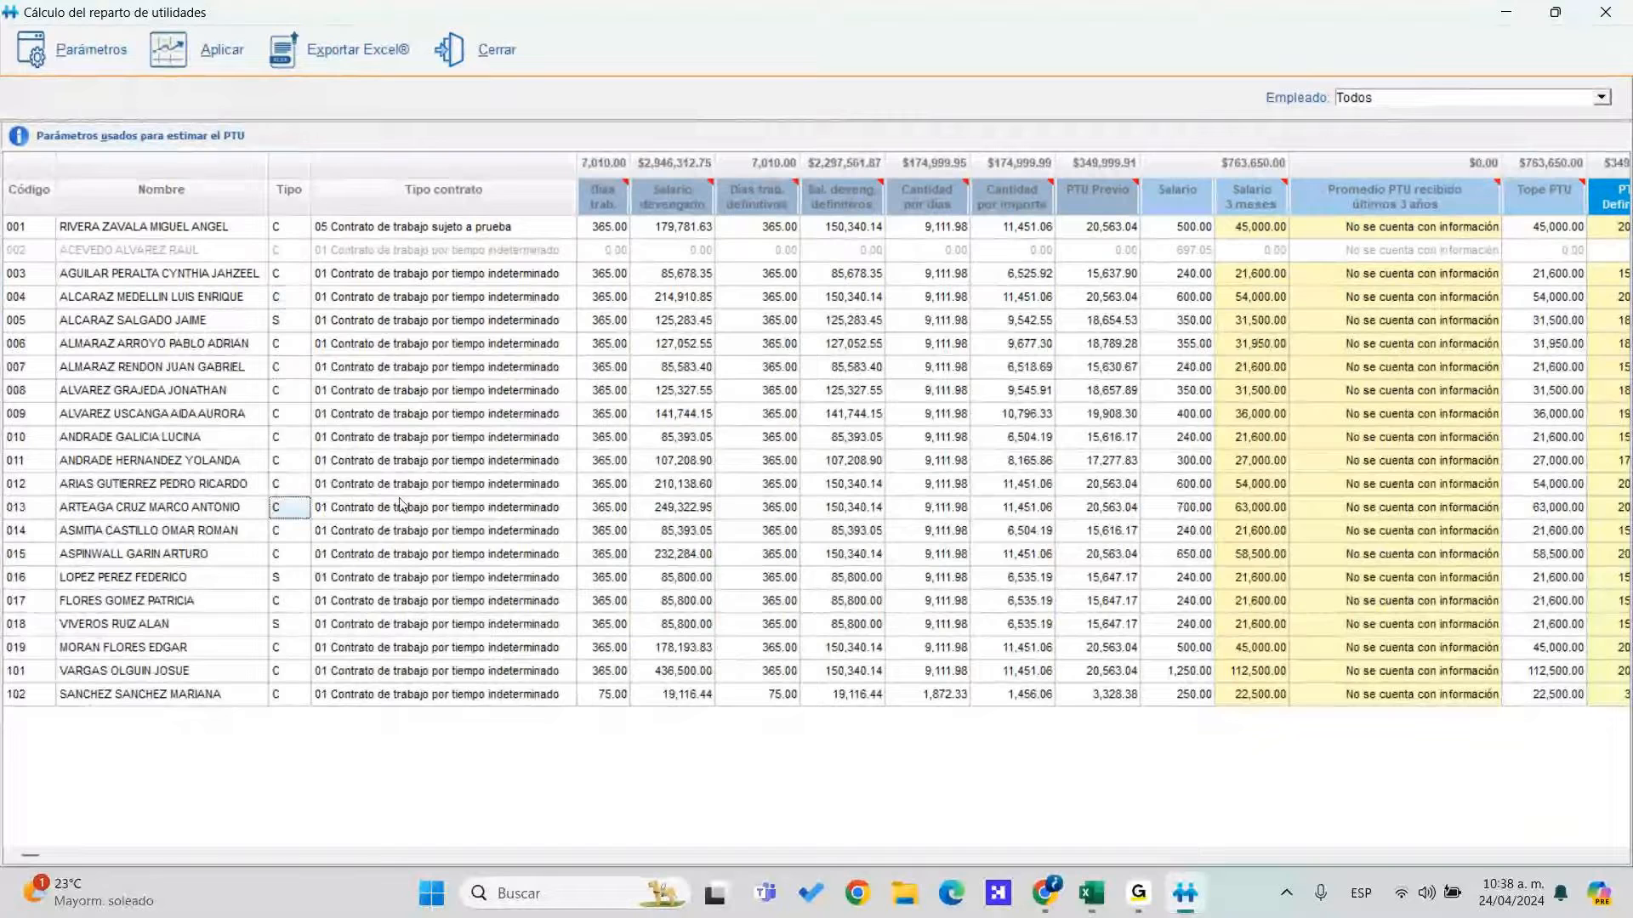
Review the accrued salaries up to employee 002 and widen the Salario devengado column
left_click(294, 530)
left_click(672, 578)
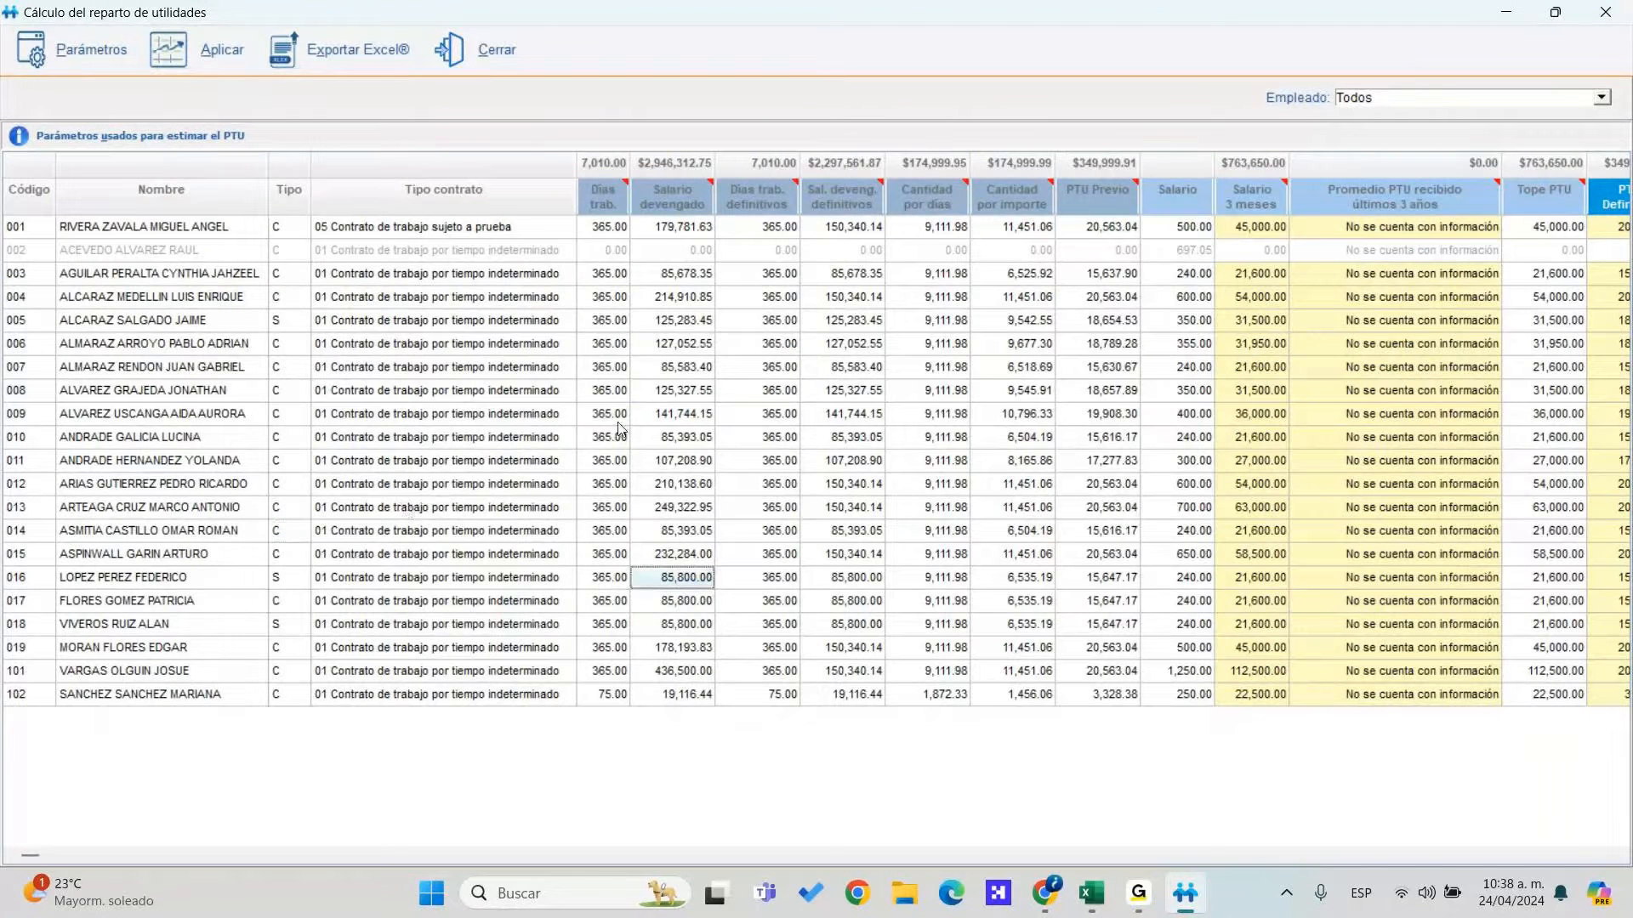
key("Up")
key("Up")
key("Up")
key("Up")
key("Up")
key("Up")
key("Up")
key("Up")
key("Up")
key("Up")
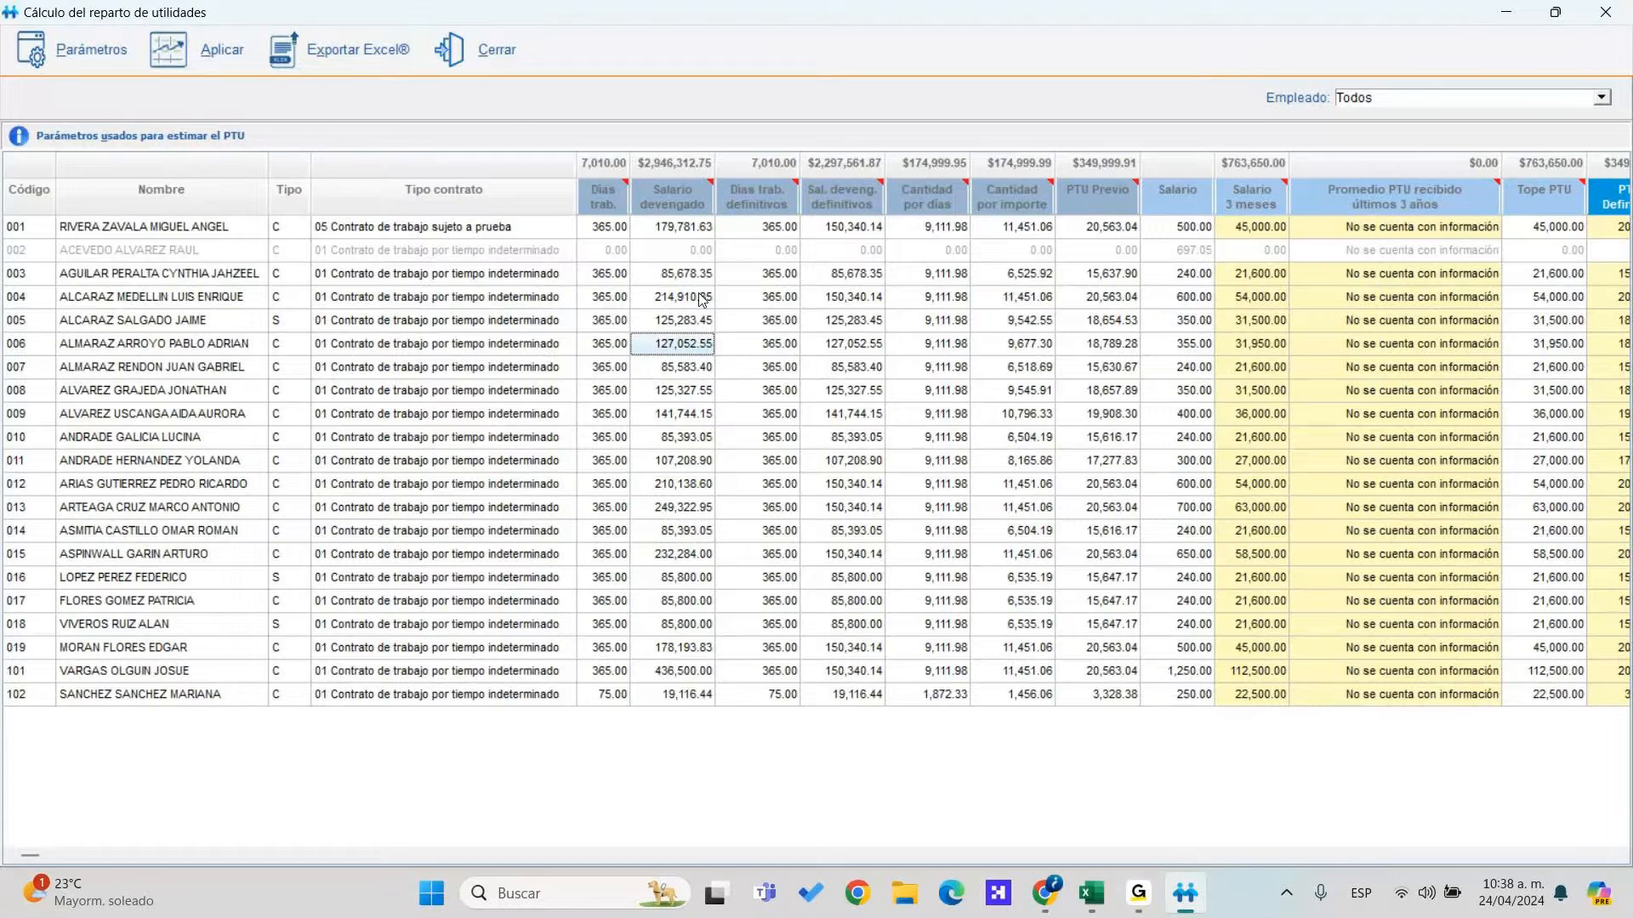
key("Up")
key("Up")
key("Up")
key("Up")
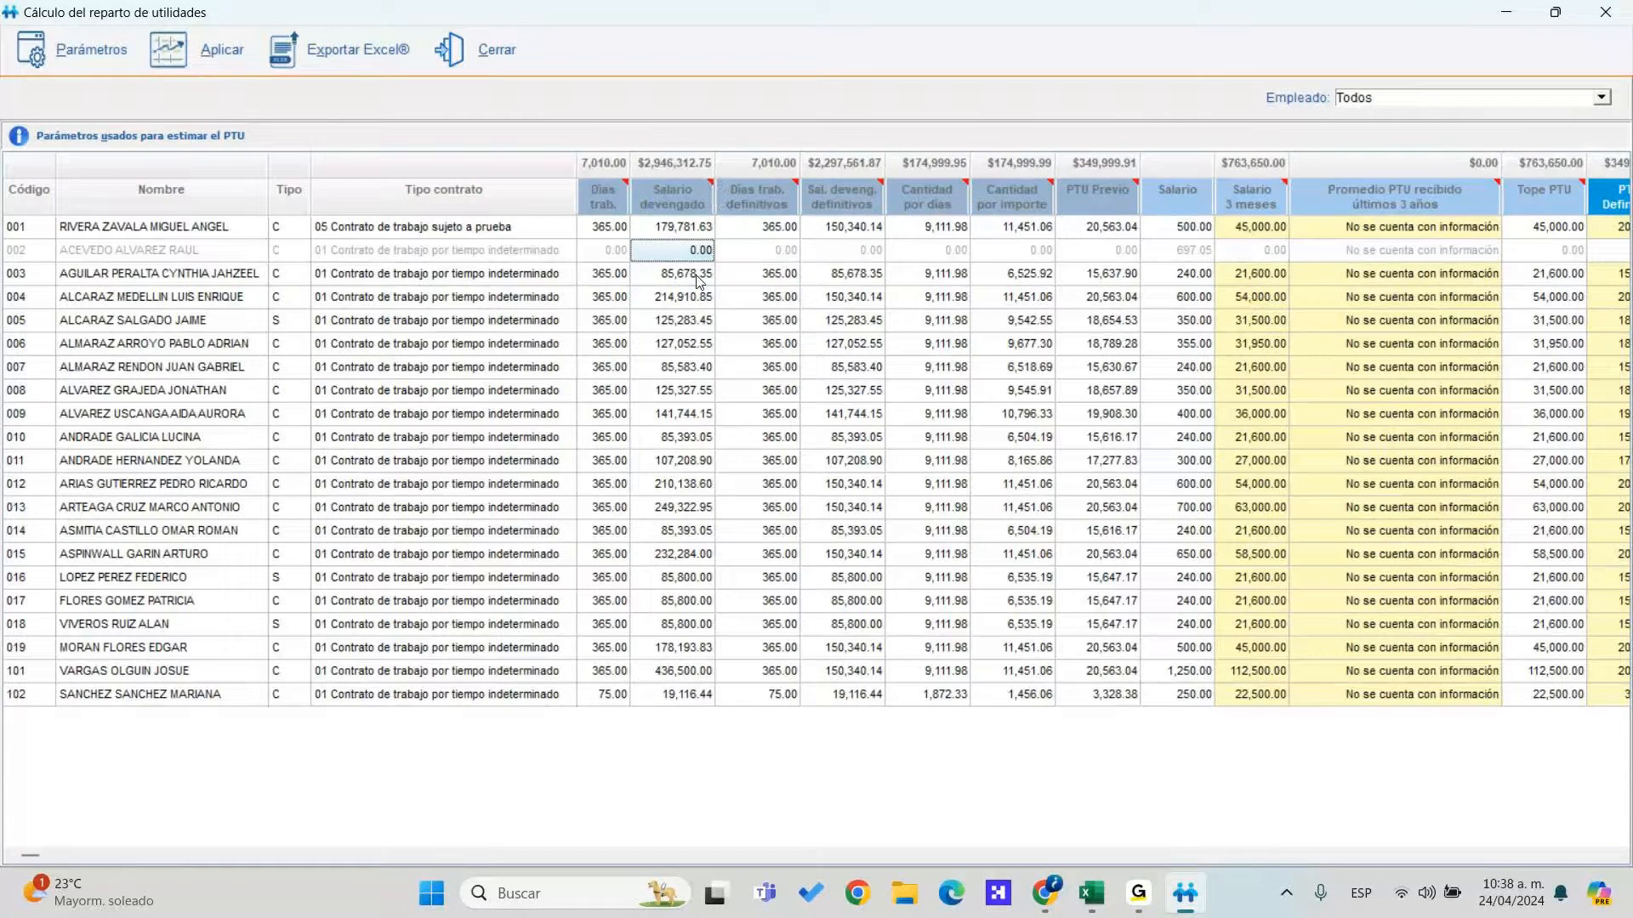
key("Right")
key("Right")
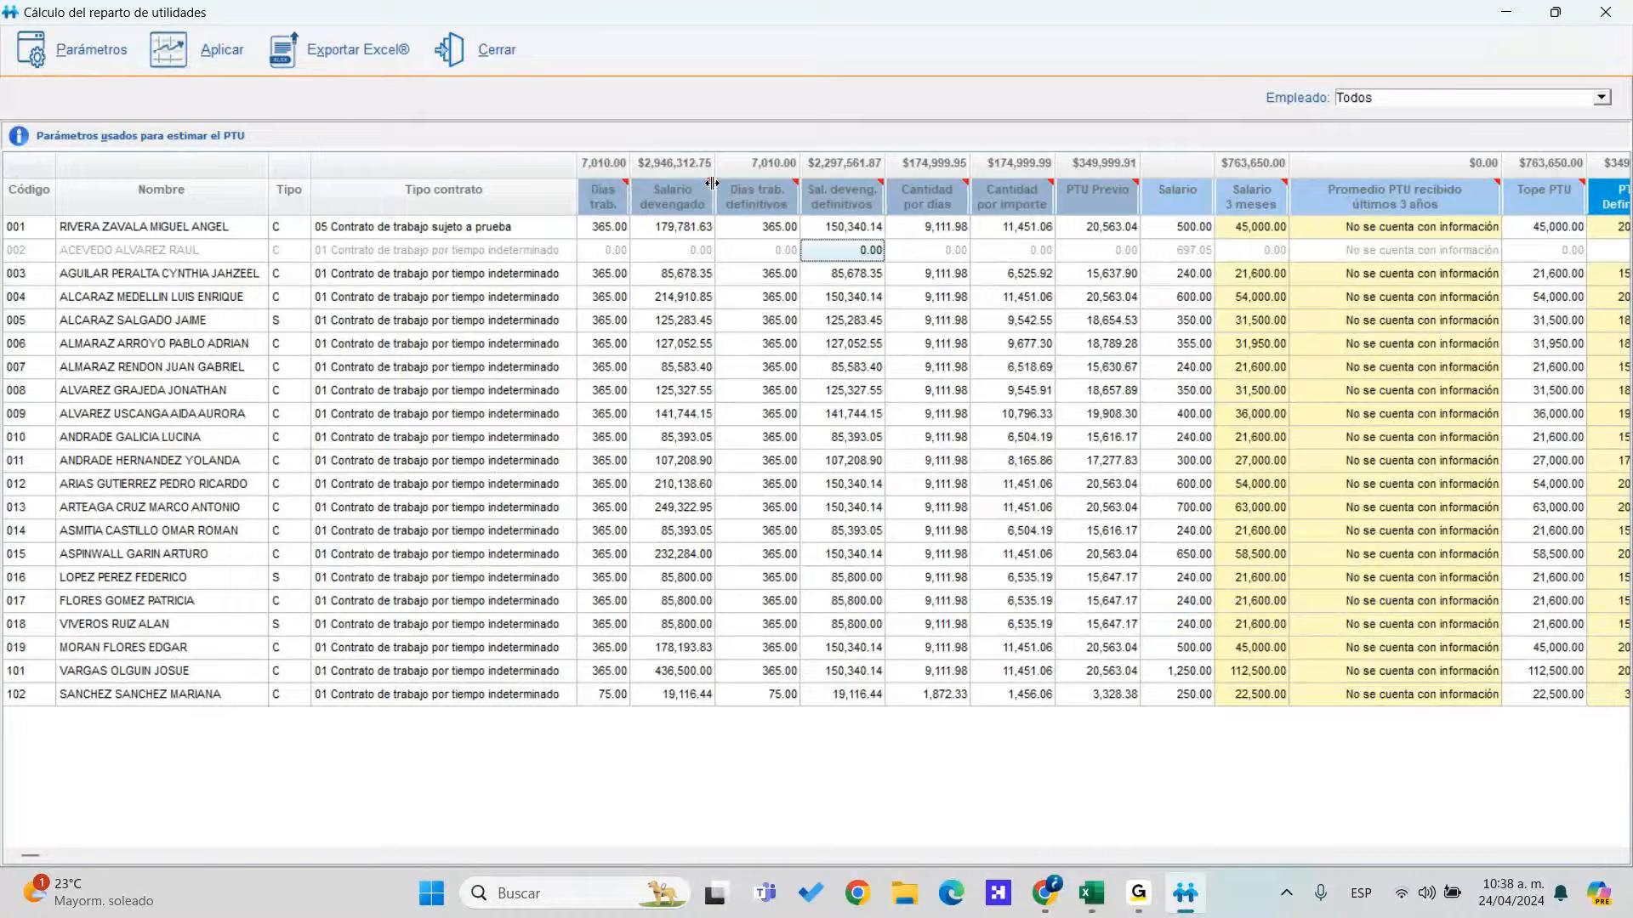
left_click_drag(713, 183, 795, 187)
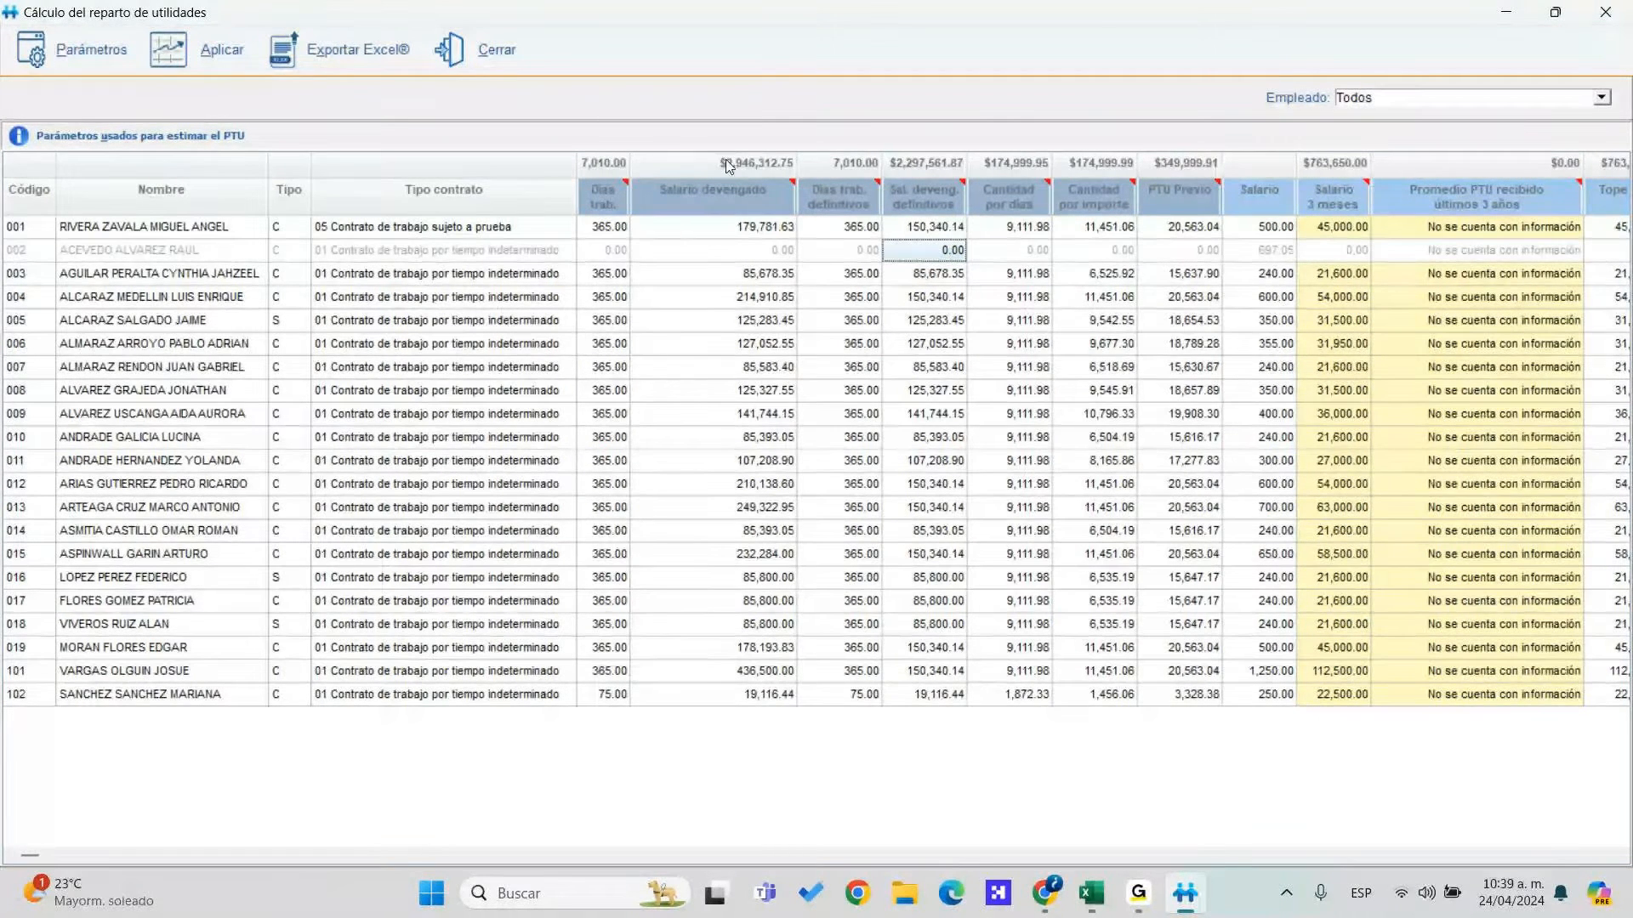
left_click_drag(797, 198, 759, 208)
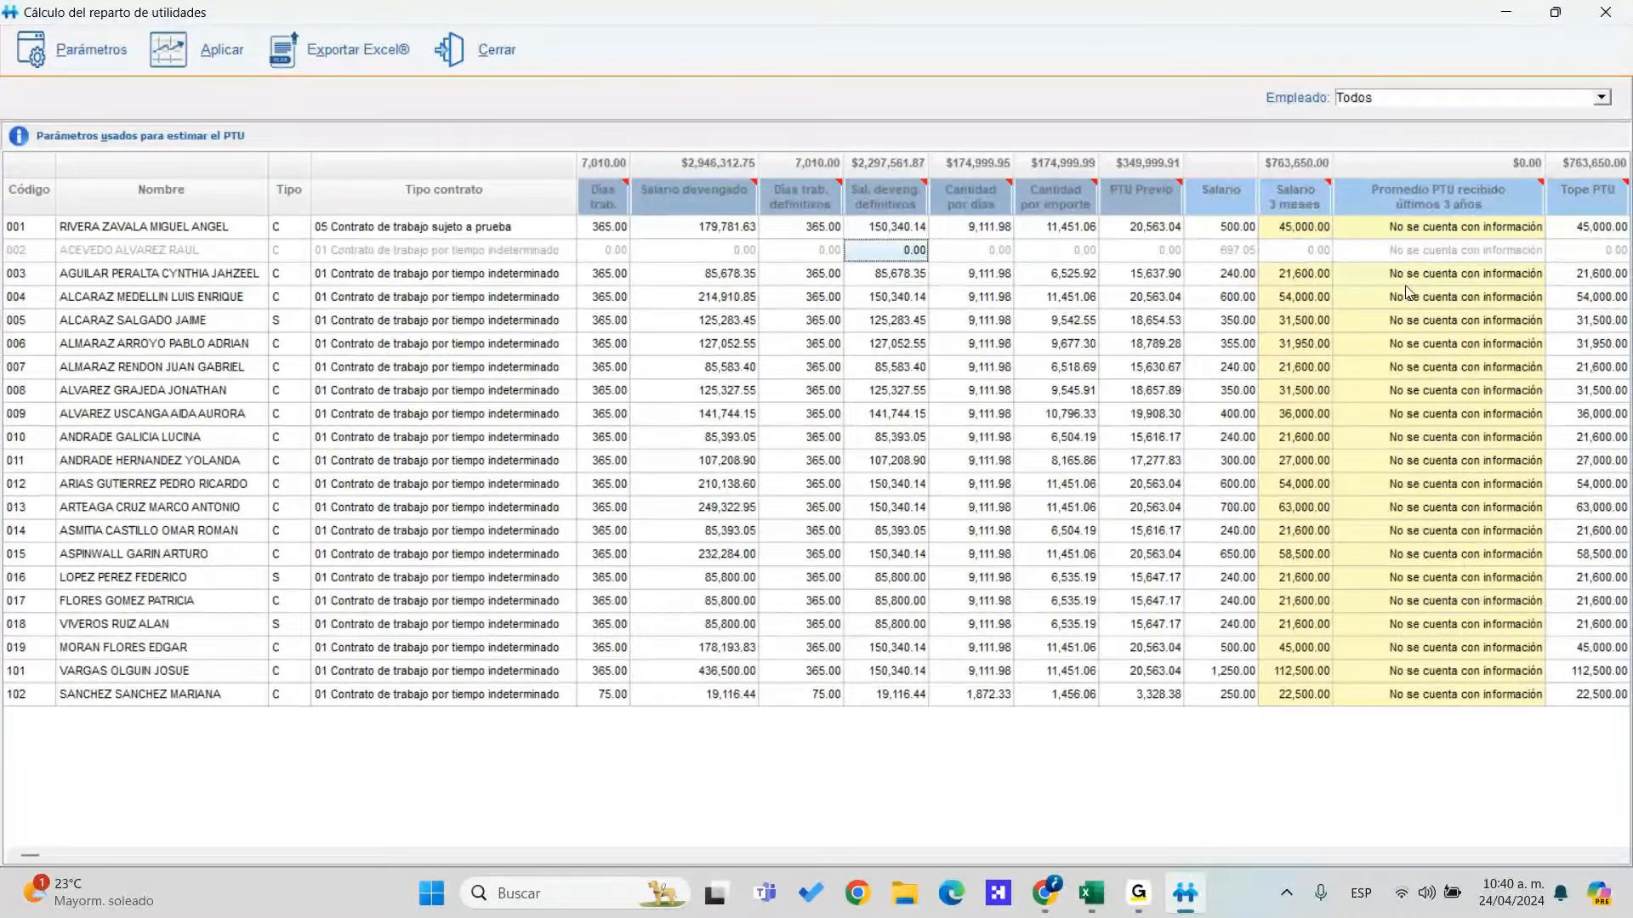
left_click(1504, 283)
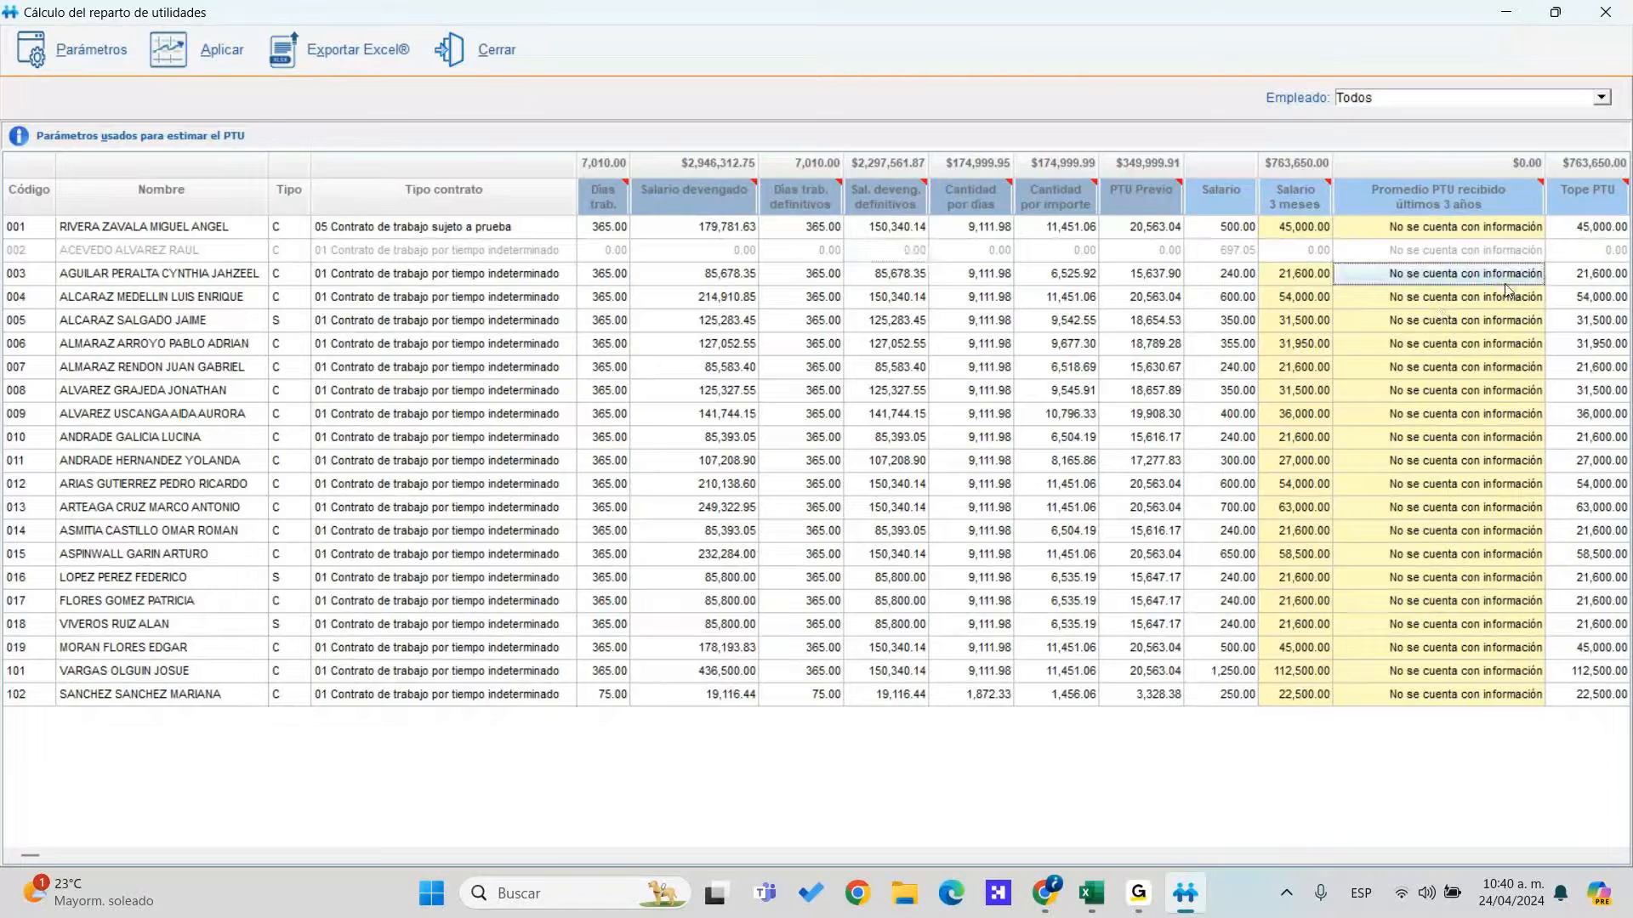
key("Right")
key("Right")
key("Right")
key("Right")
key("Right")
key("Right")
key("Right")
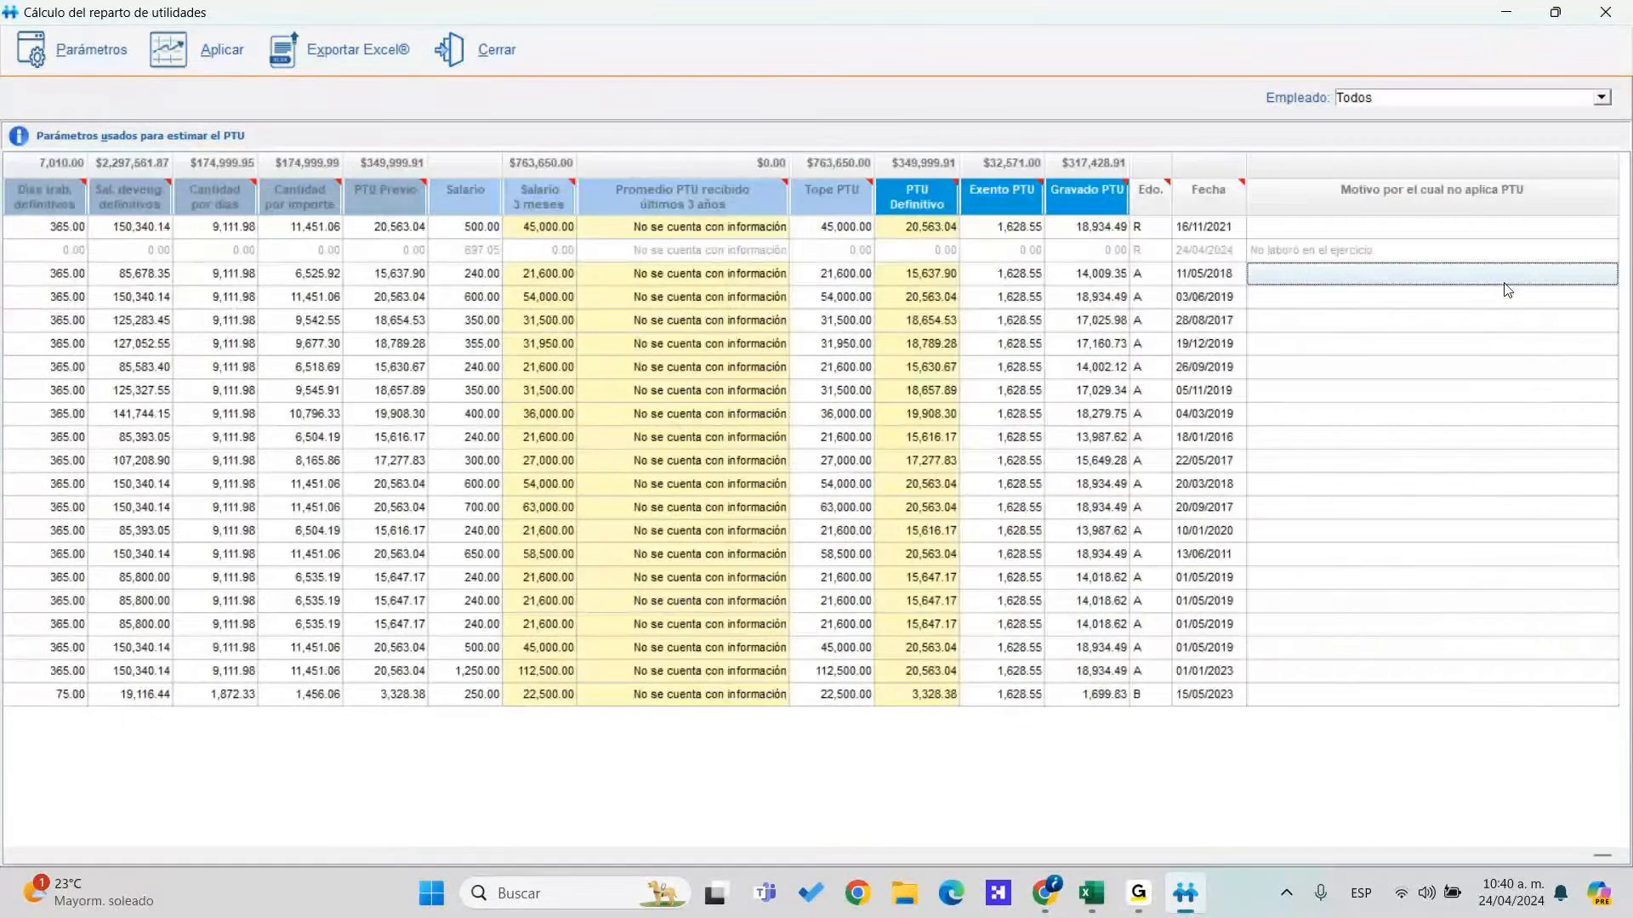
left_click(927, 273)
left_click(1031, 272)
left_click(1087, 273)
left_click(1150, 273)
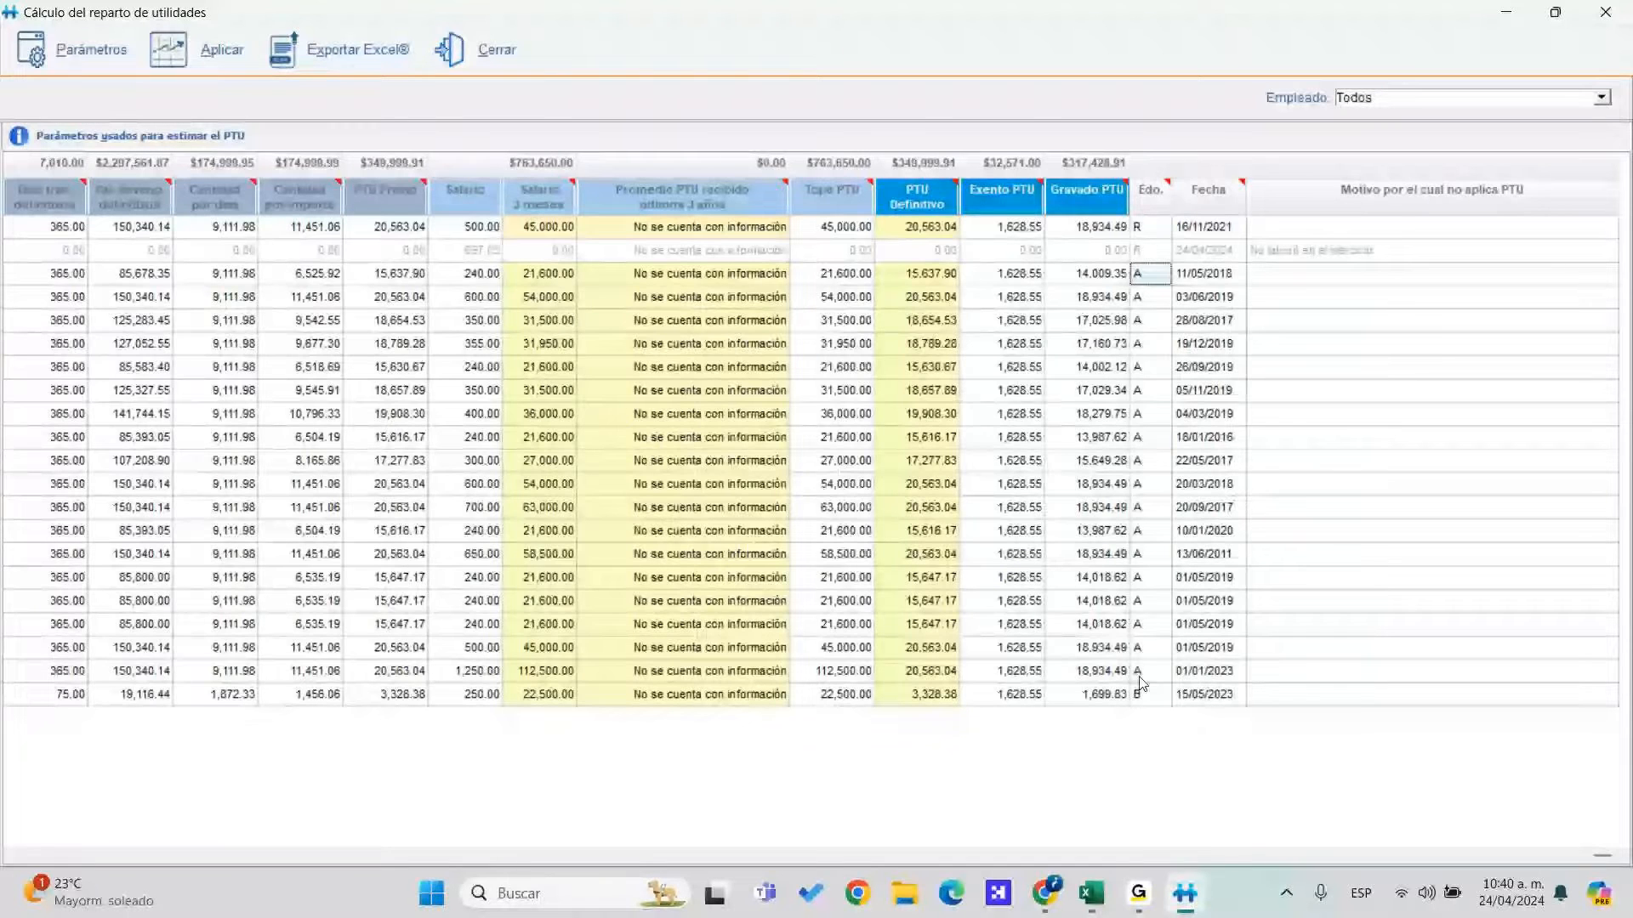
left_click(1220, 343)
key("Up")
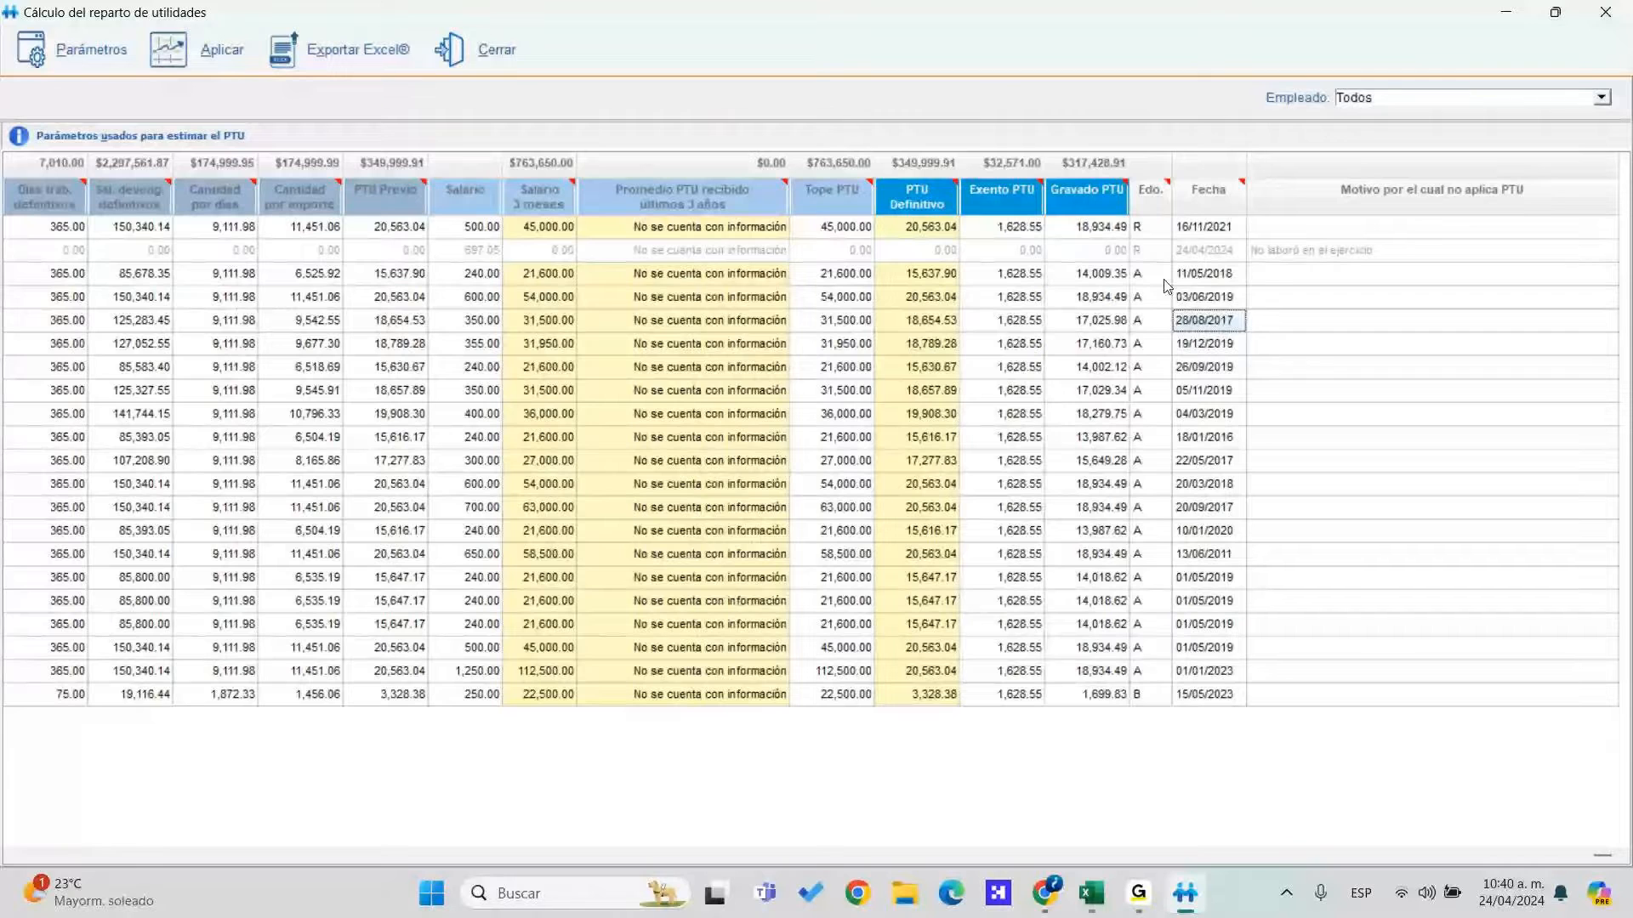
key("Home")
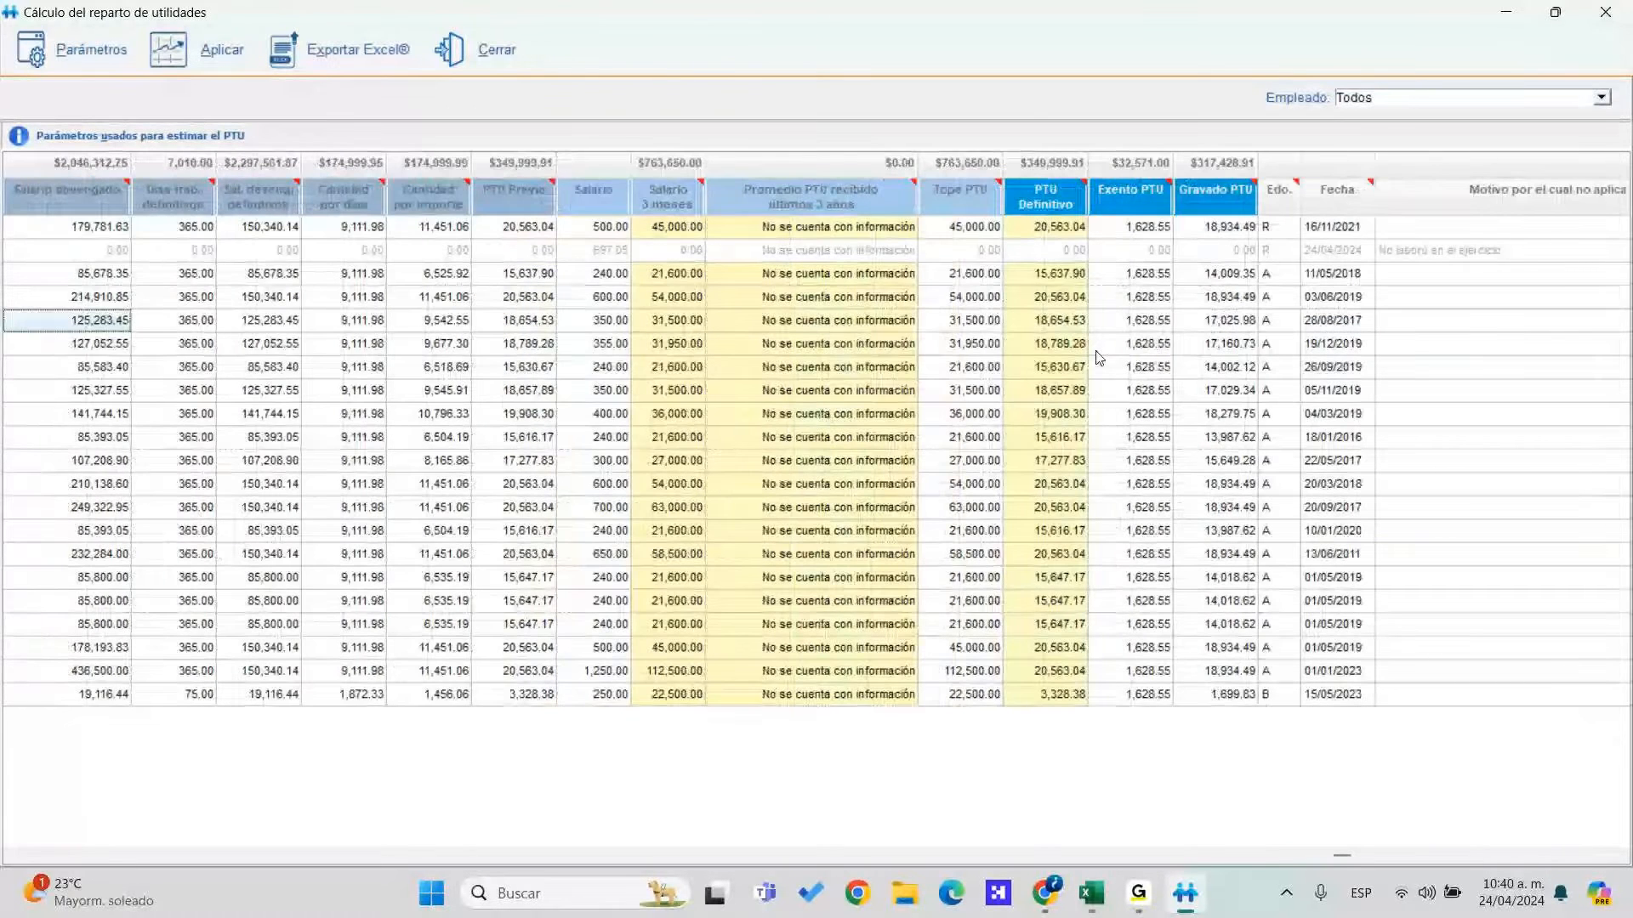
key("Home")
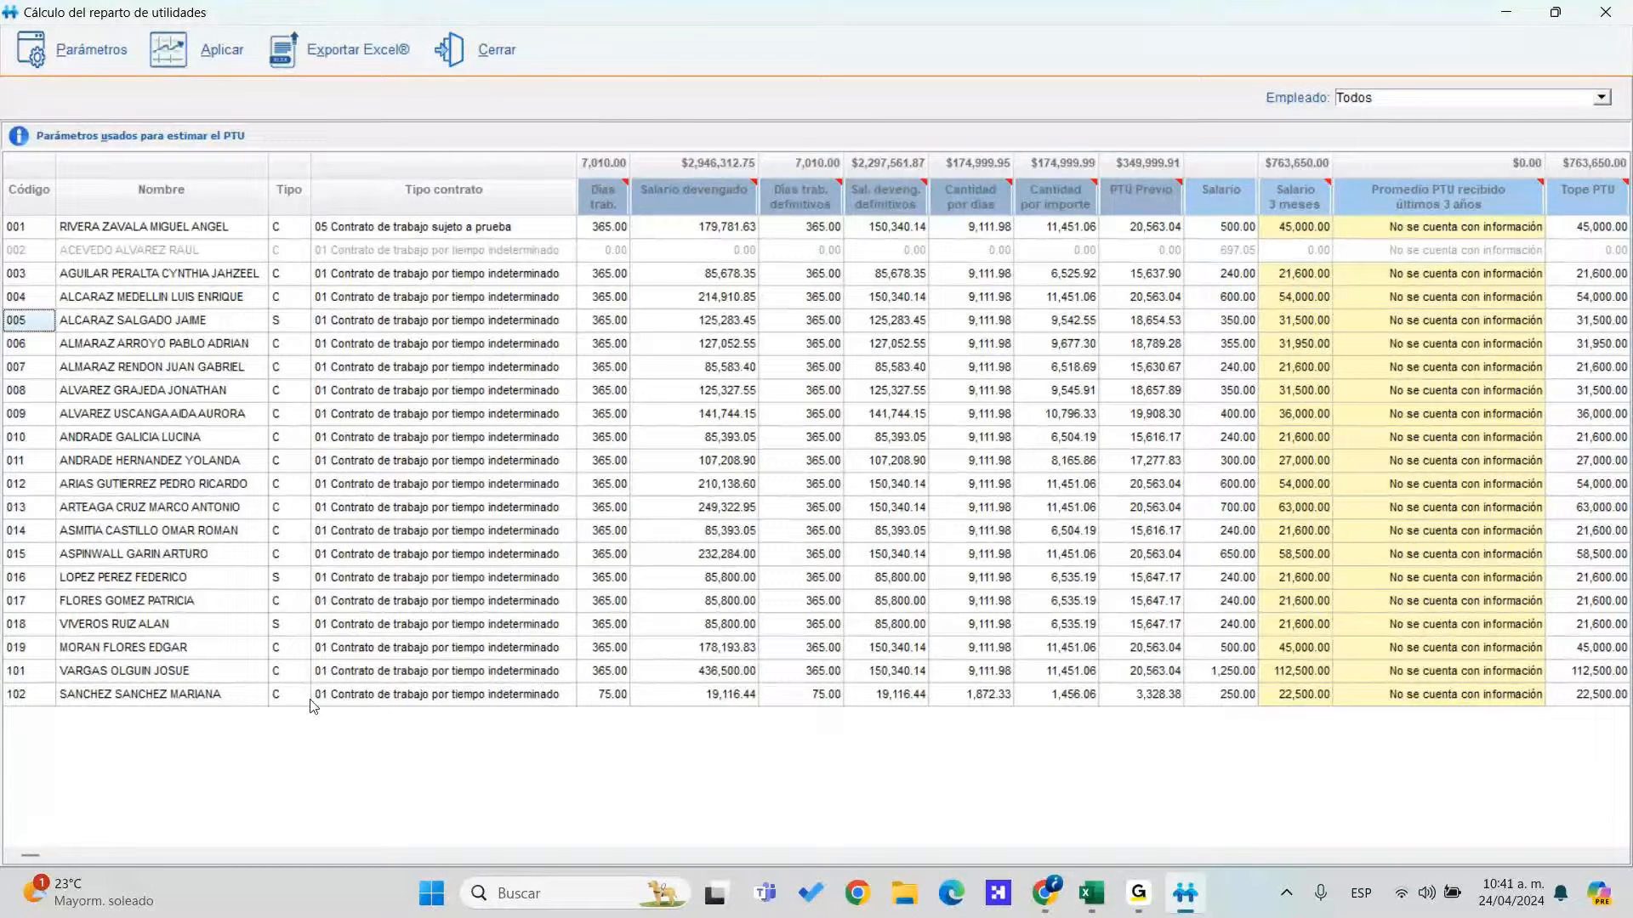
Review employee 102's row: 75.00 worked days, status B, accrued salary 19,116.44
left_click(265, 697)
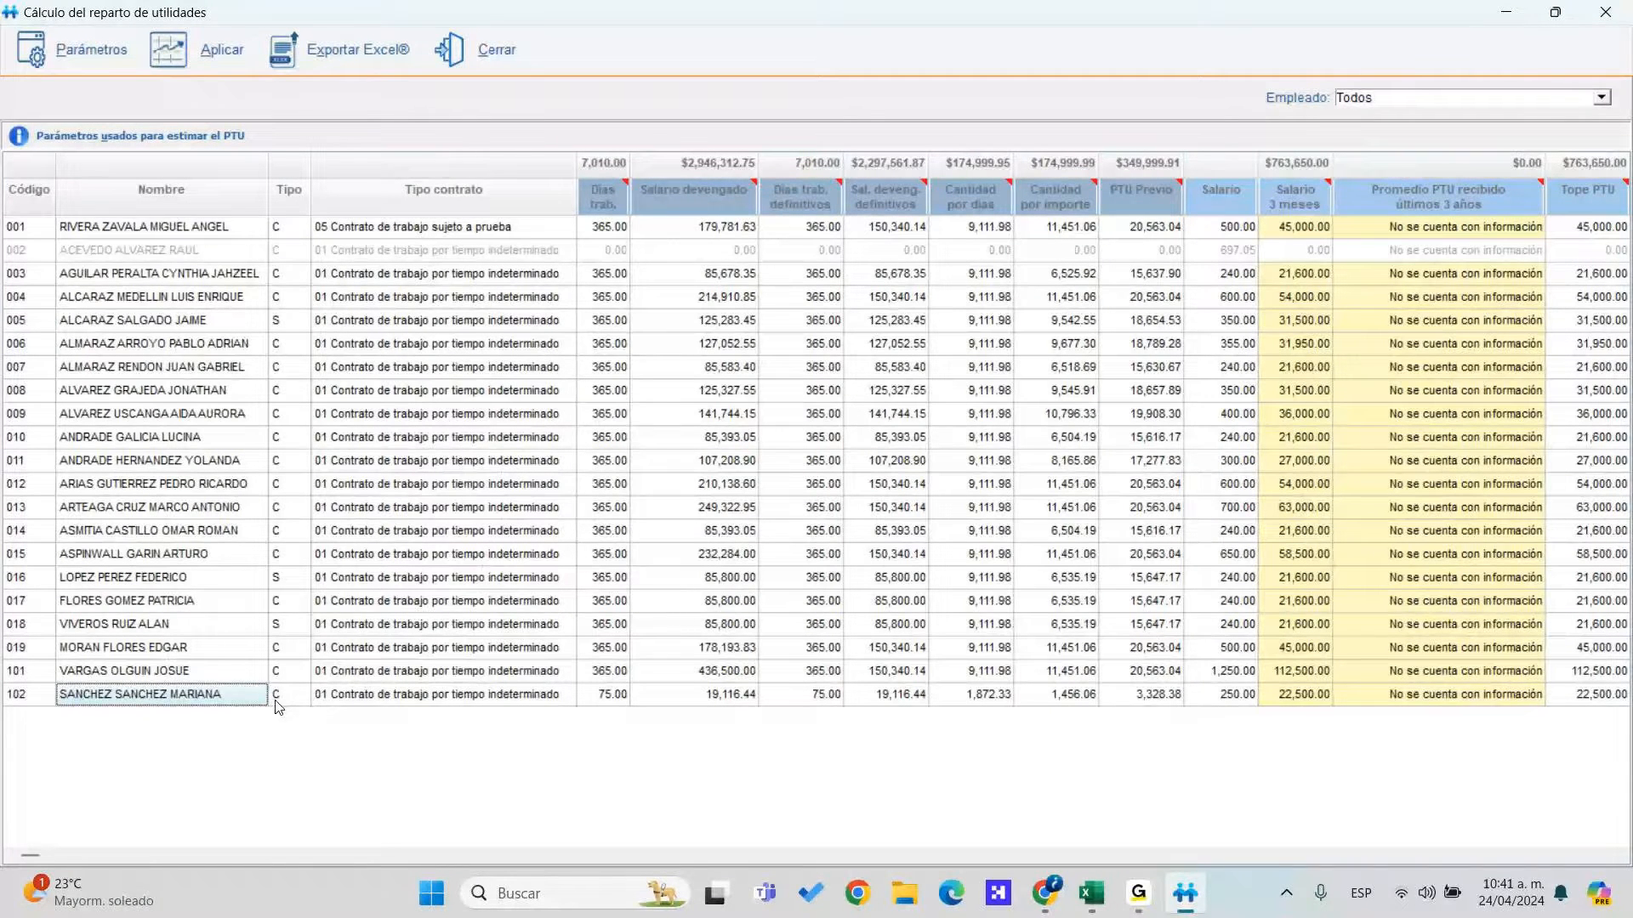
left_click(277, 699)
key("Tab")
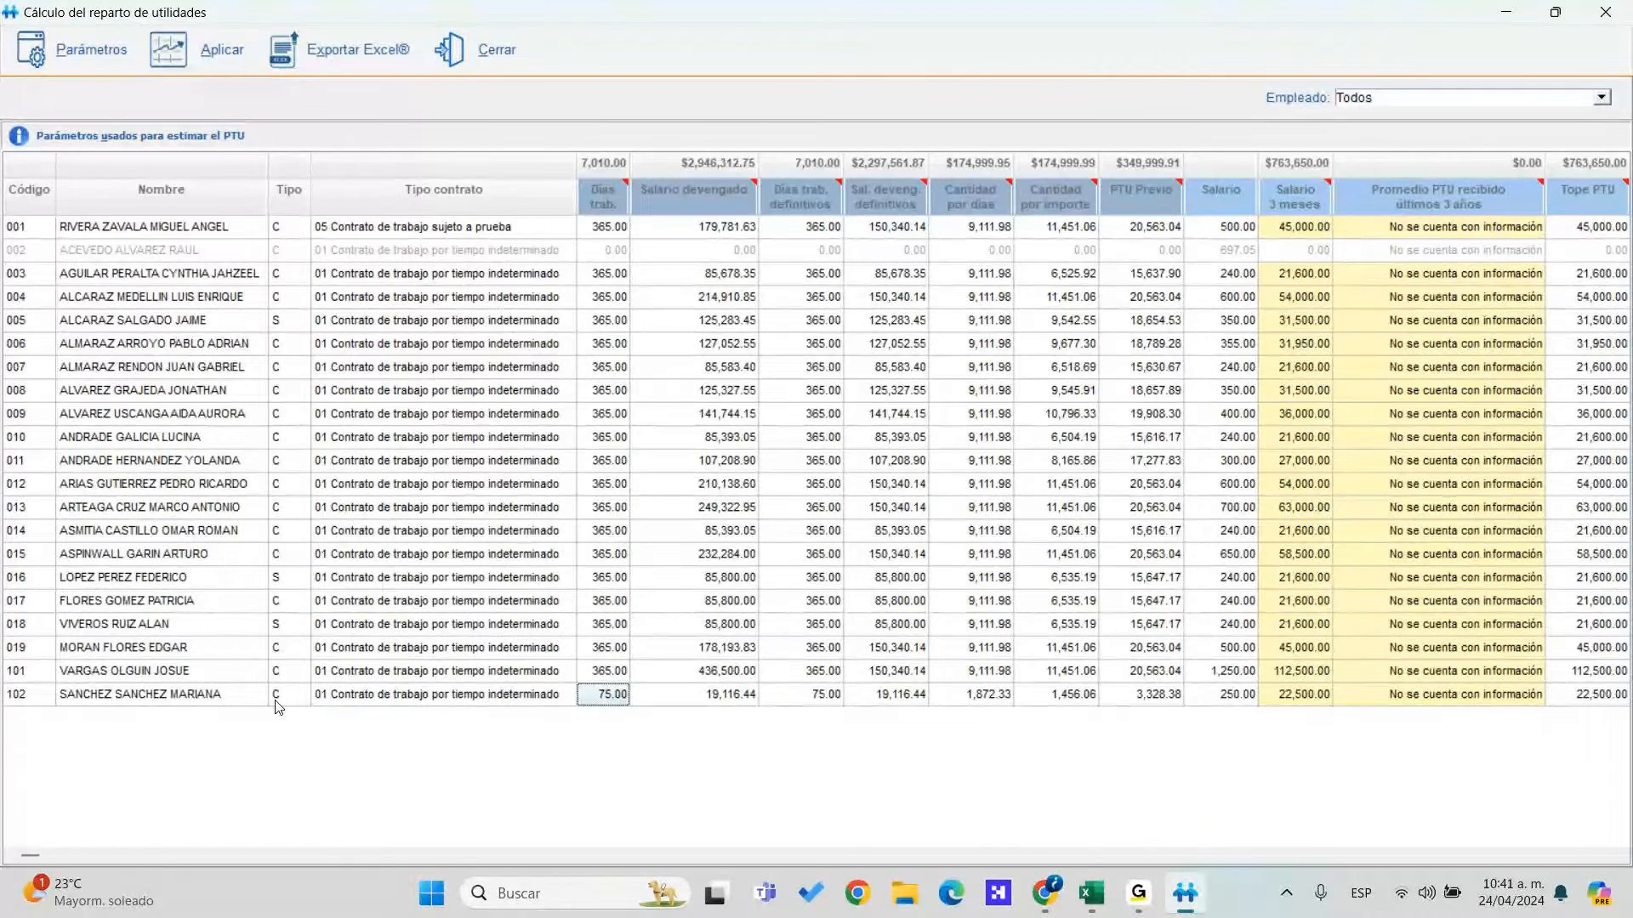
key("Tab")
key("Tab")
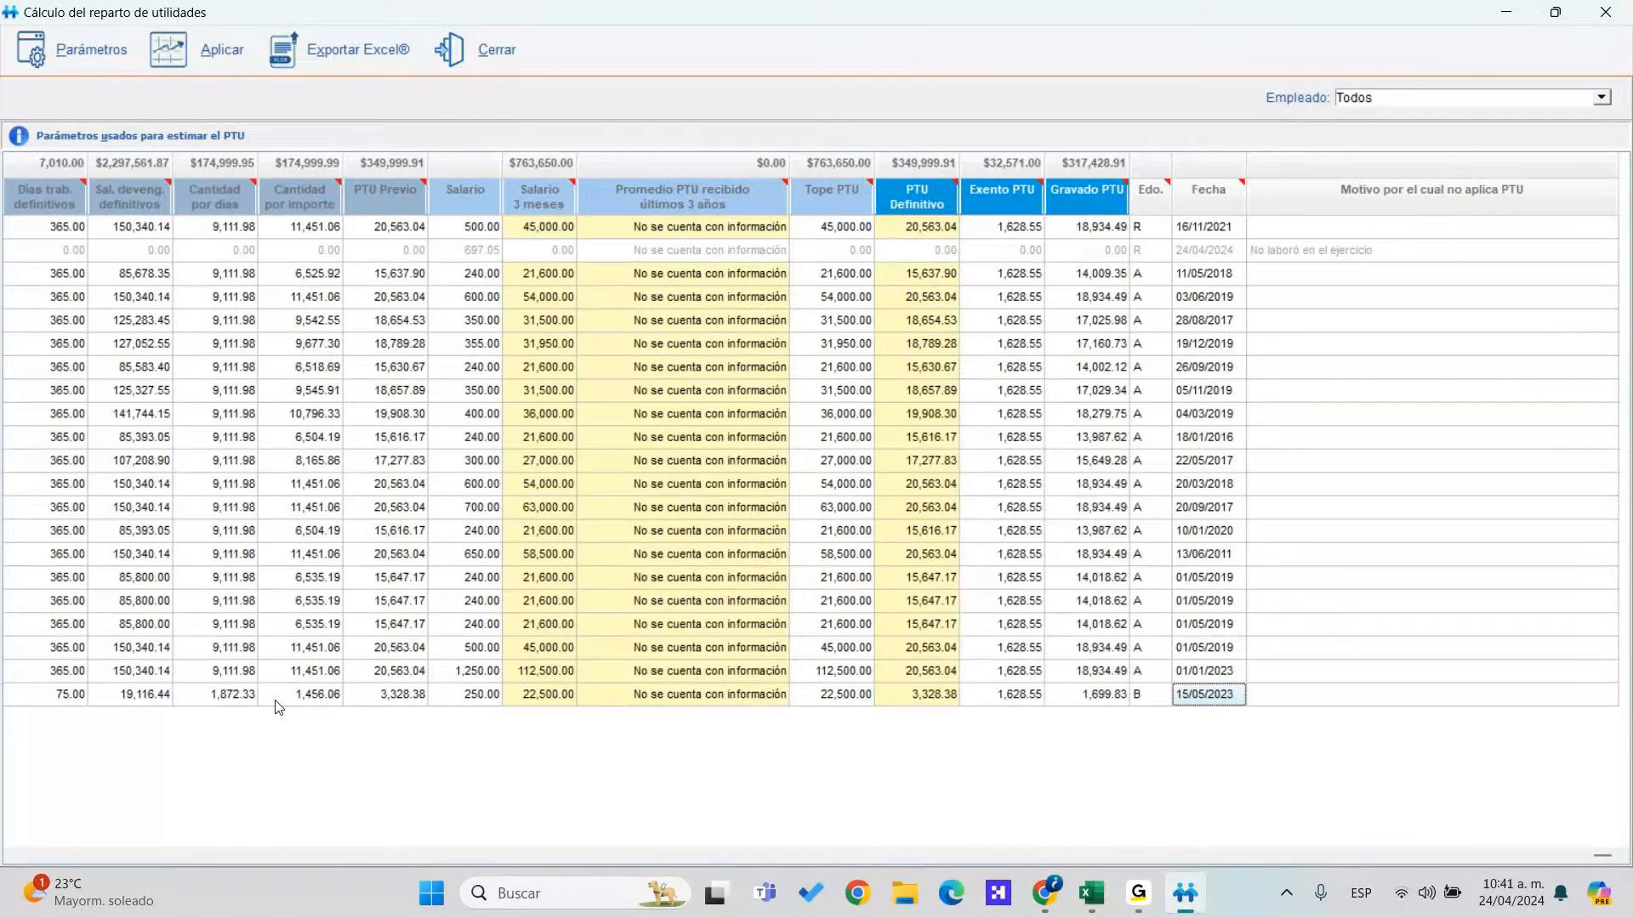
key("shift+Tab")
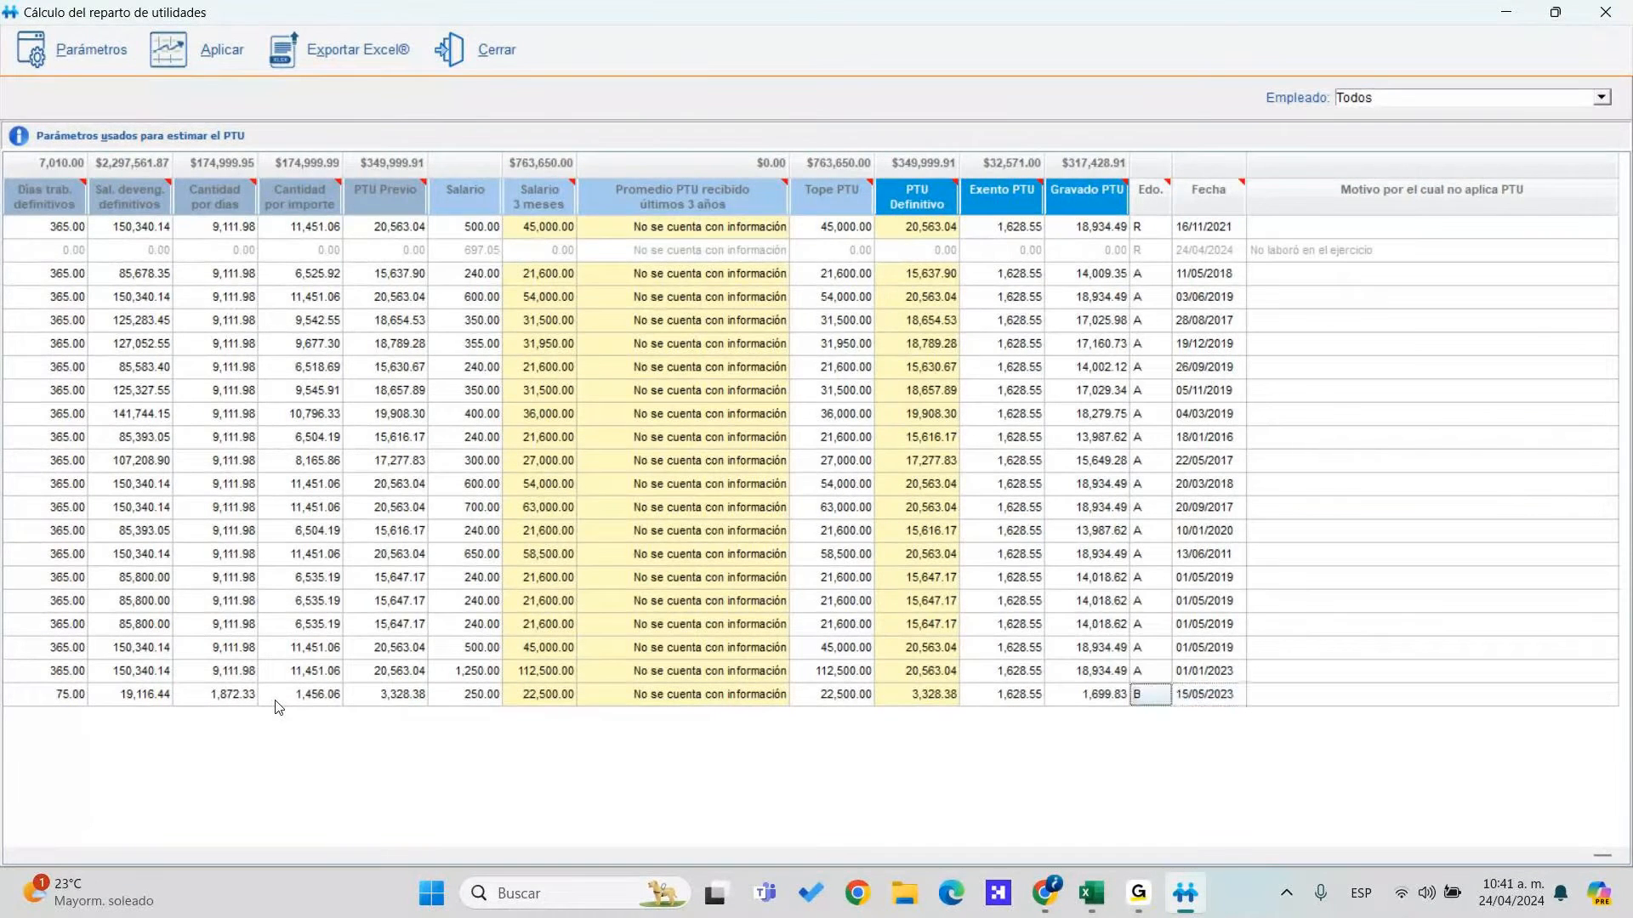
key("Home")
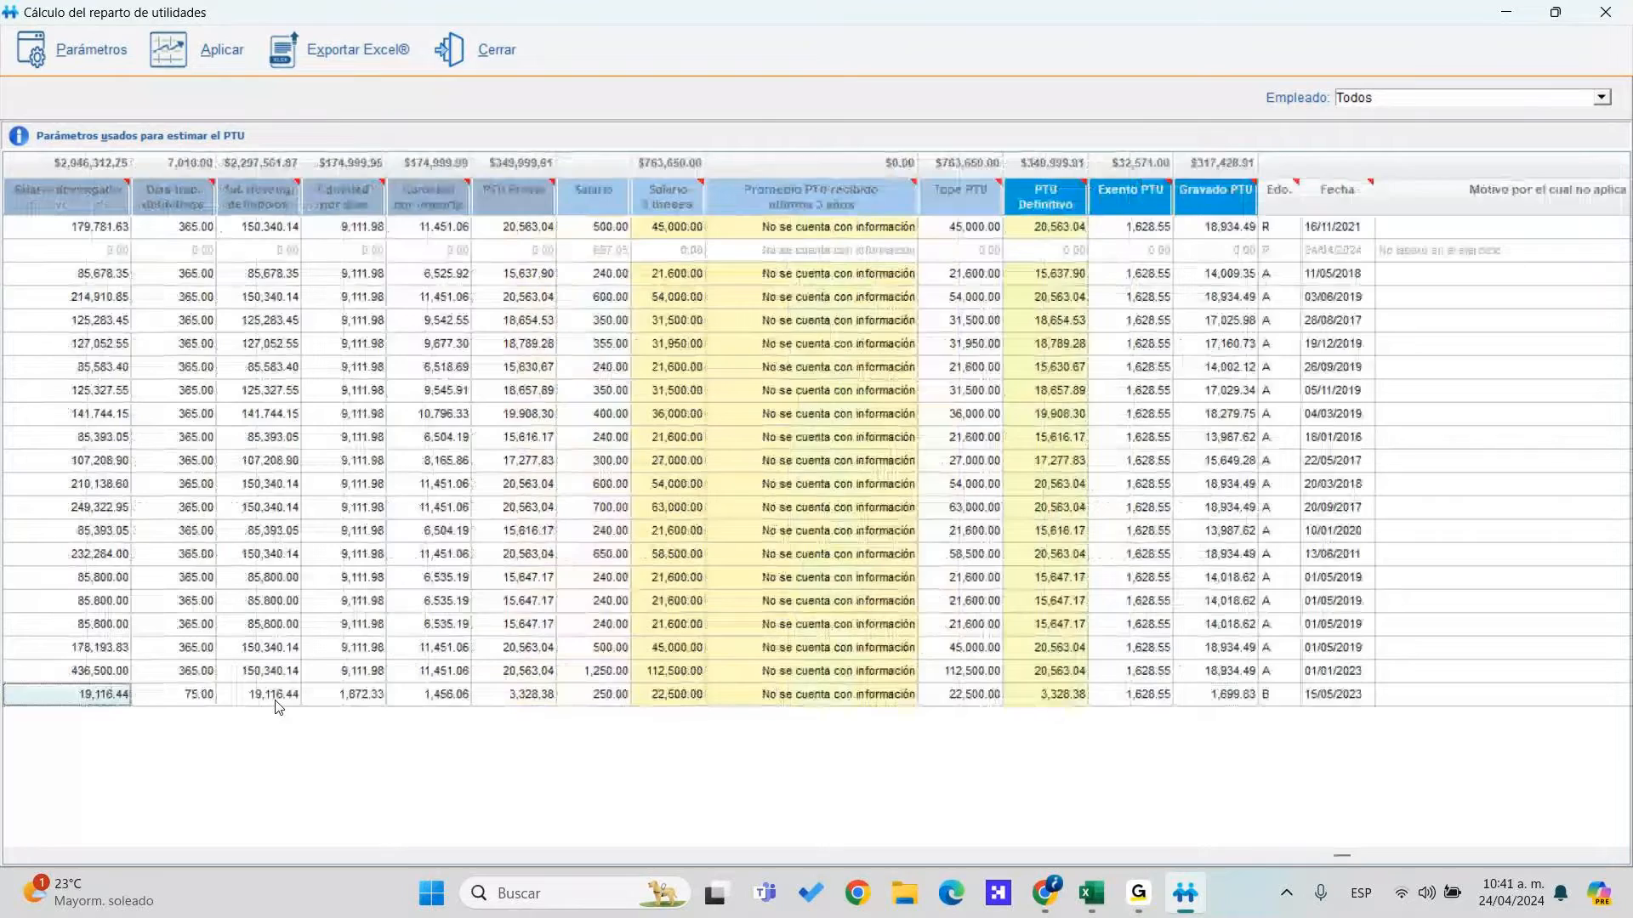
key("Left")
key("Right")
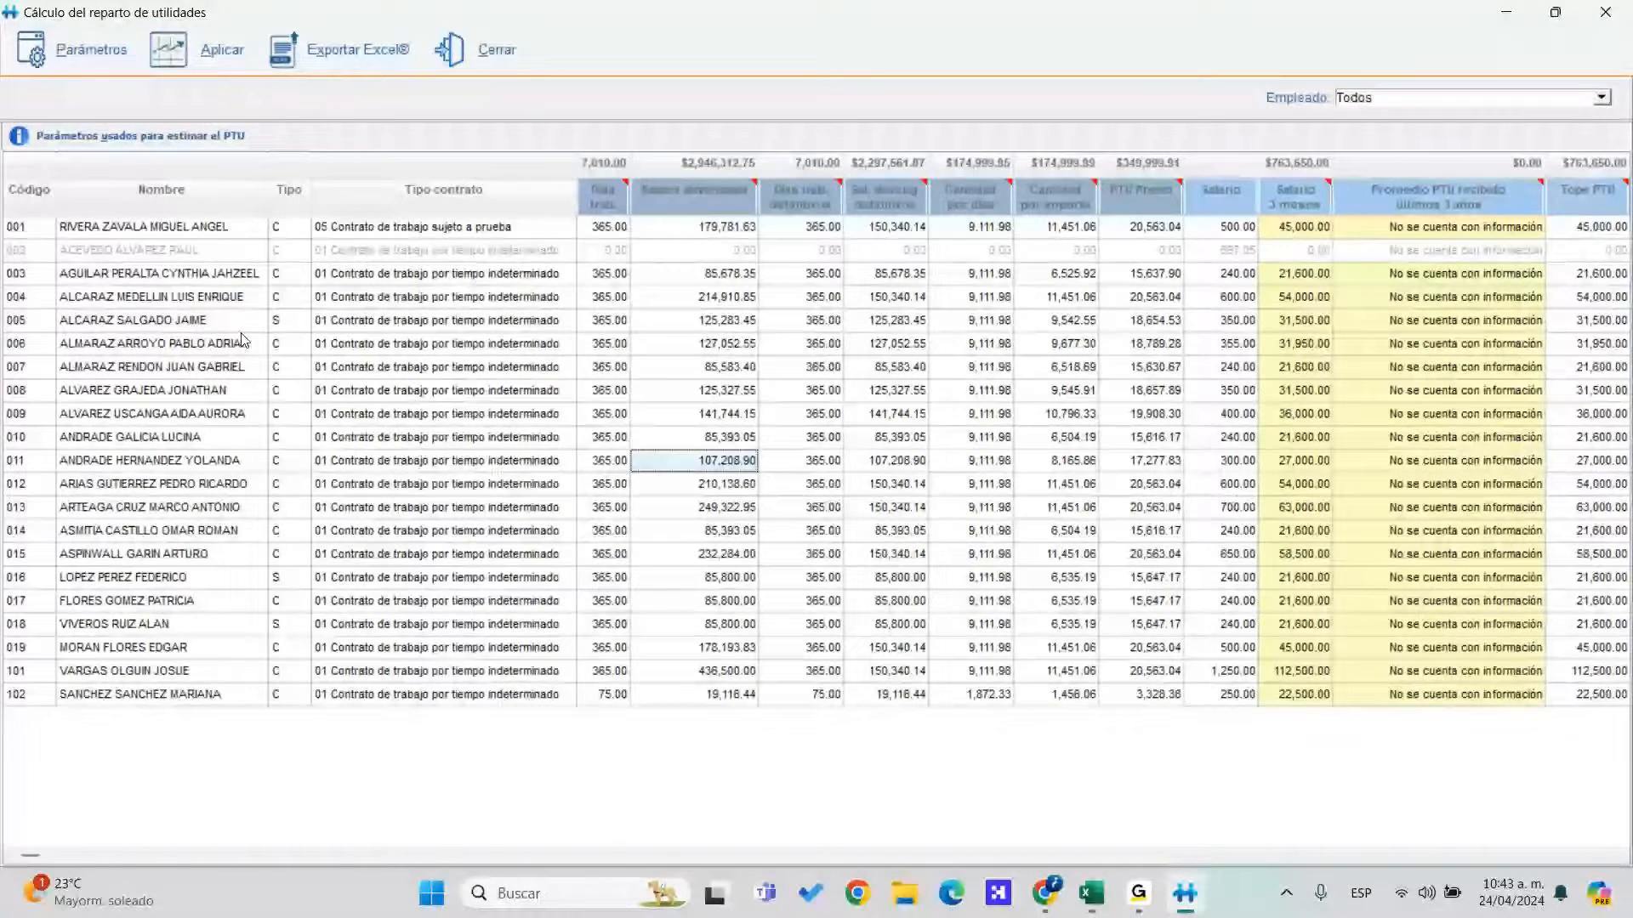
Check accrued salaries for employees 005 (125,283.45), 016 (85,800.00) and 018
left_click(289, 320)
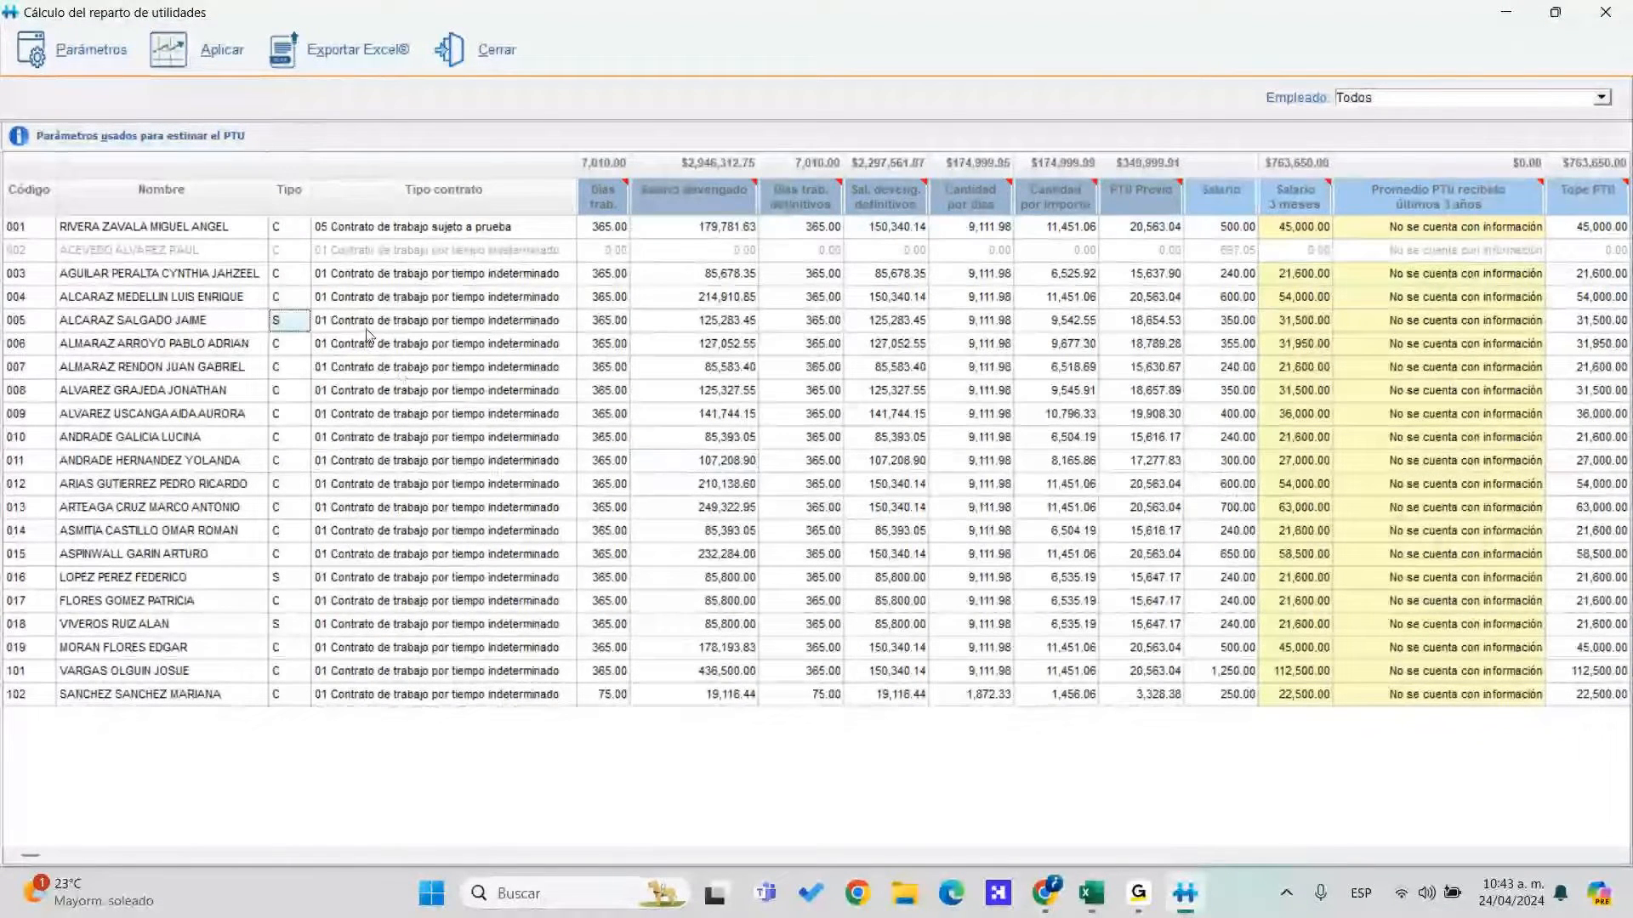
left_click(707, 327)
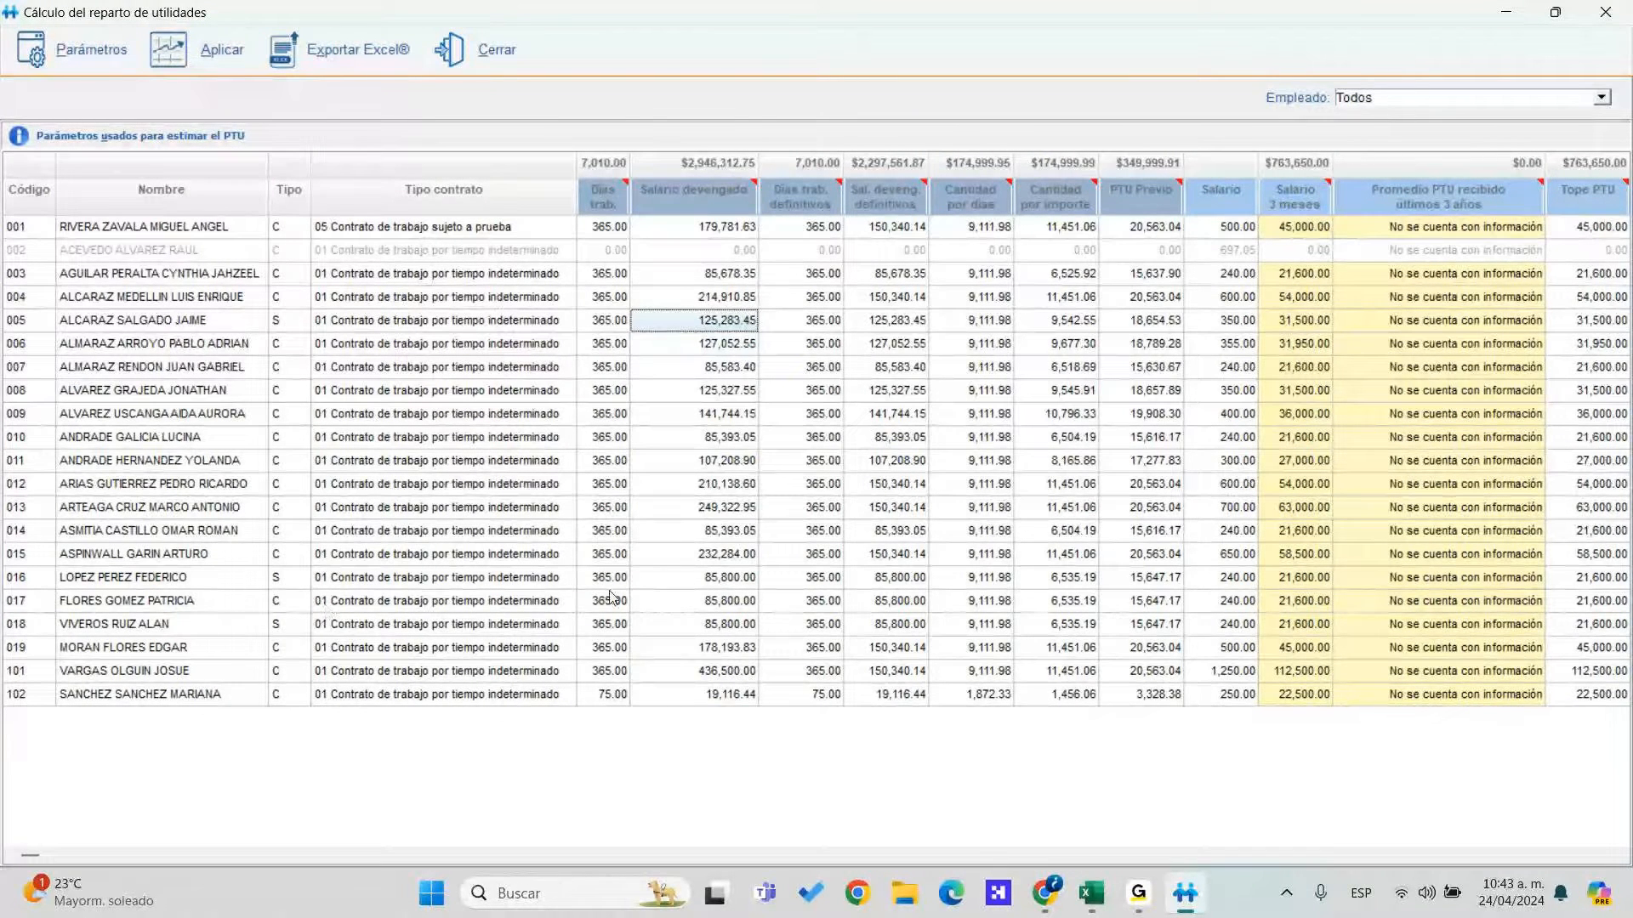
left_click(723, 580)
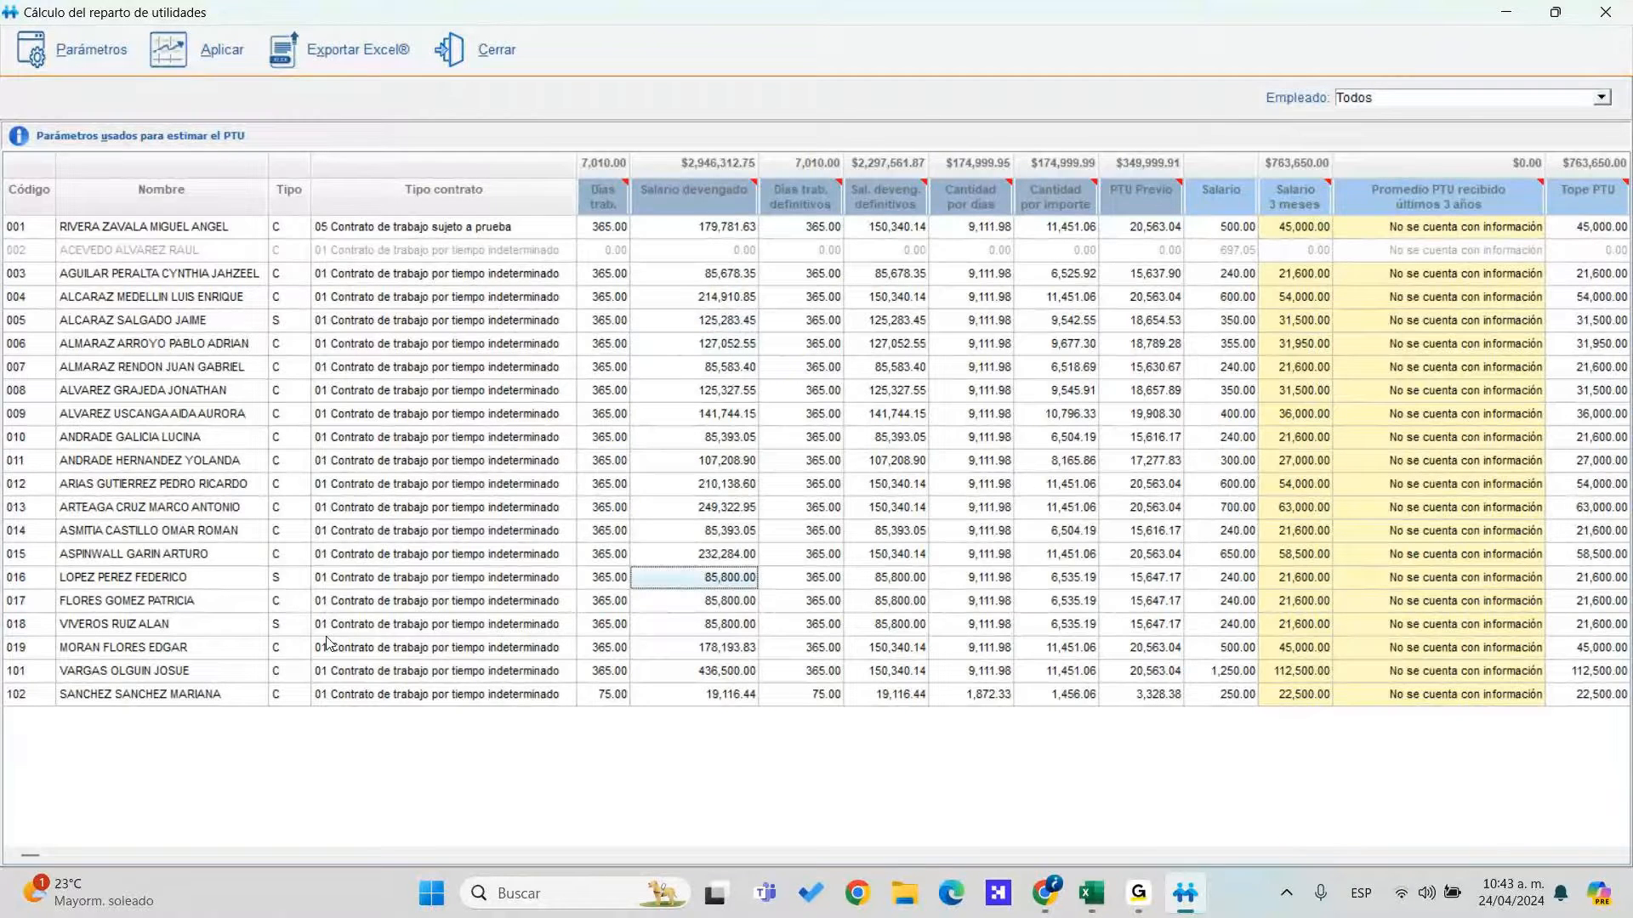
key("Down")
key("Down")
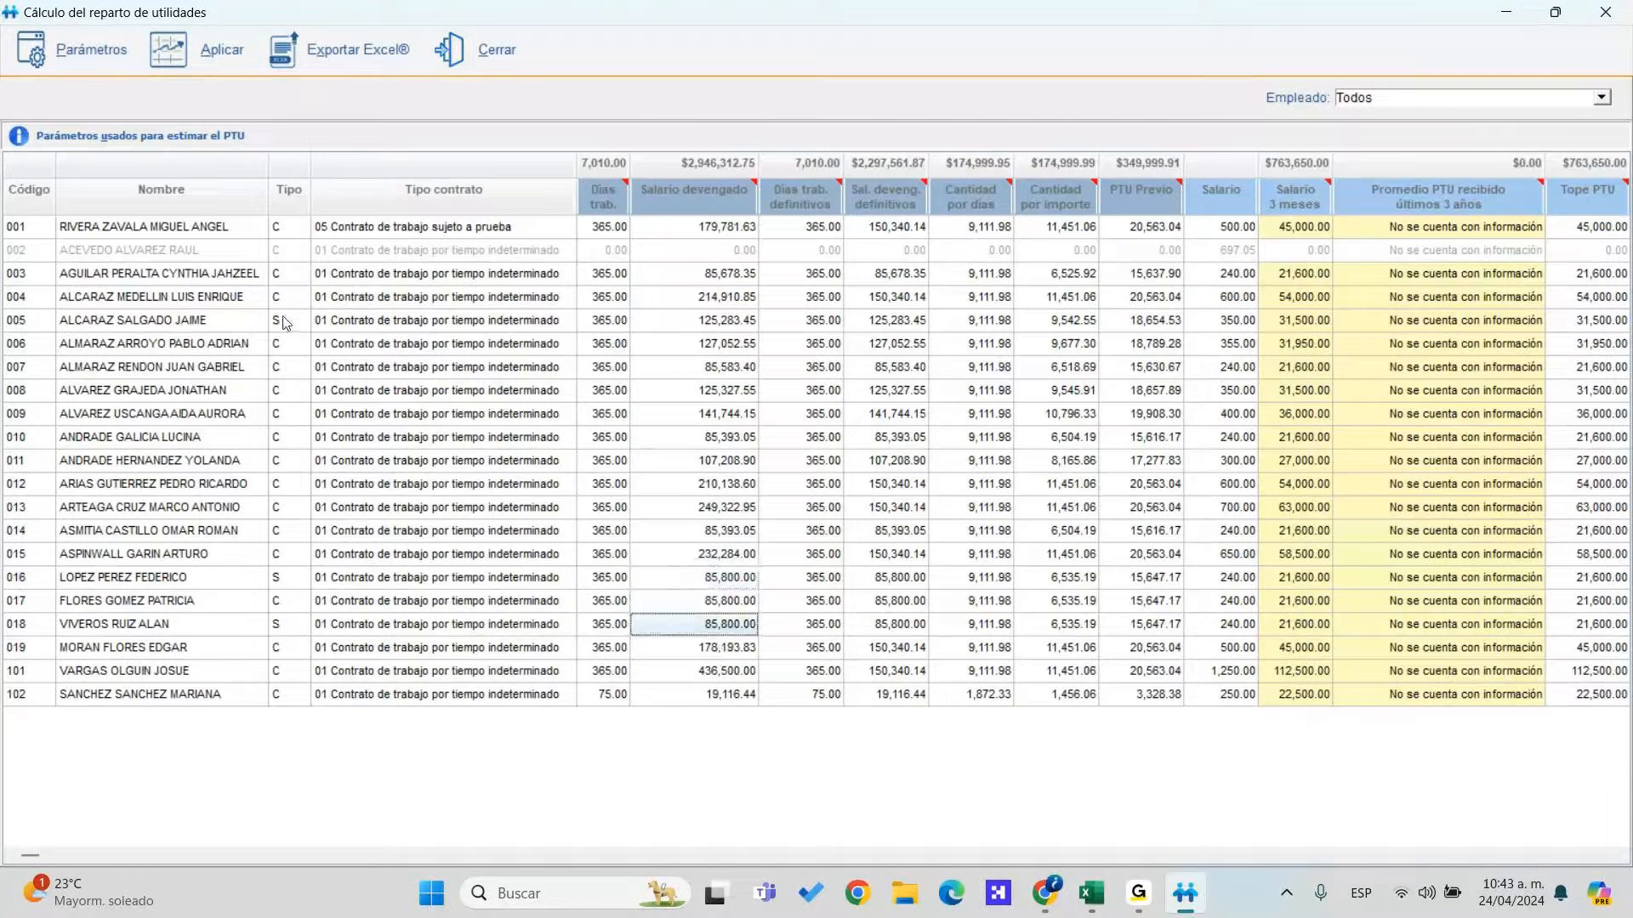
left_click(733, 328)
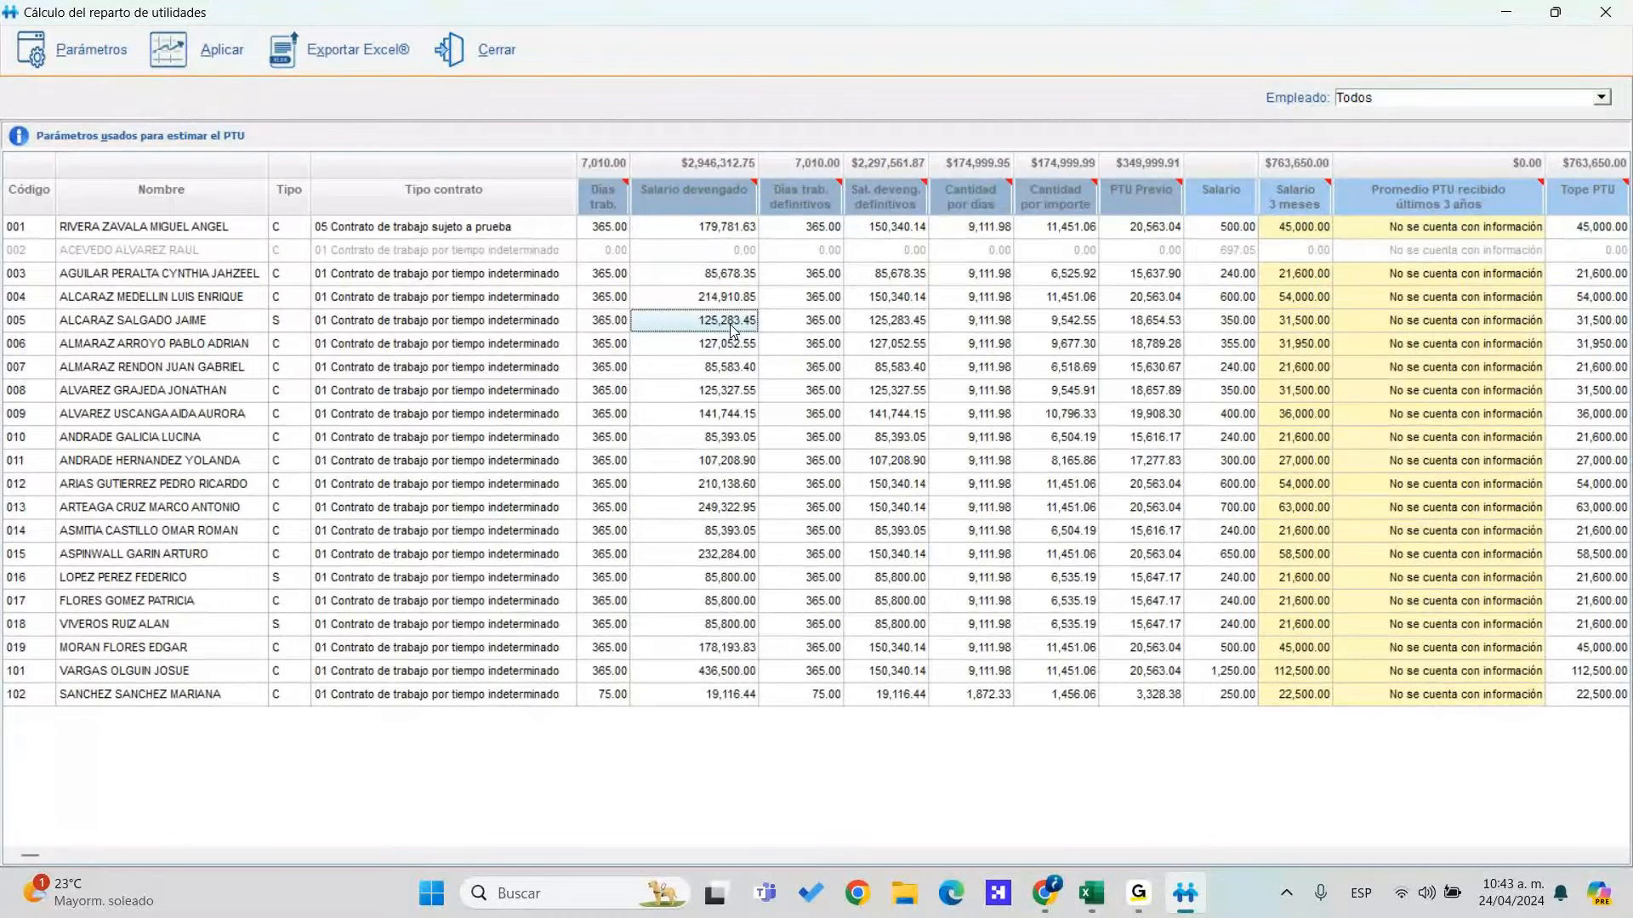
Launch Windows Calculator by searching 'cal'
key("super")
type("cal")
key("Return")
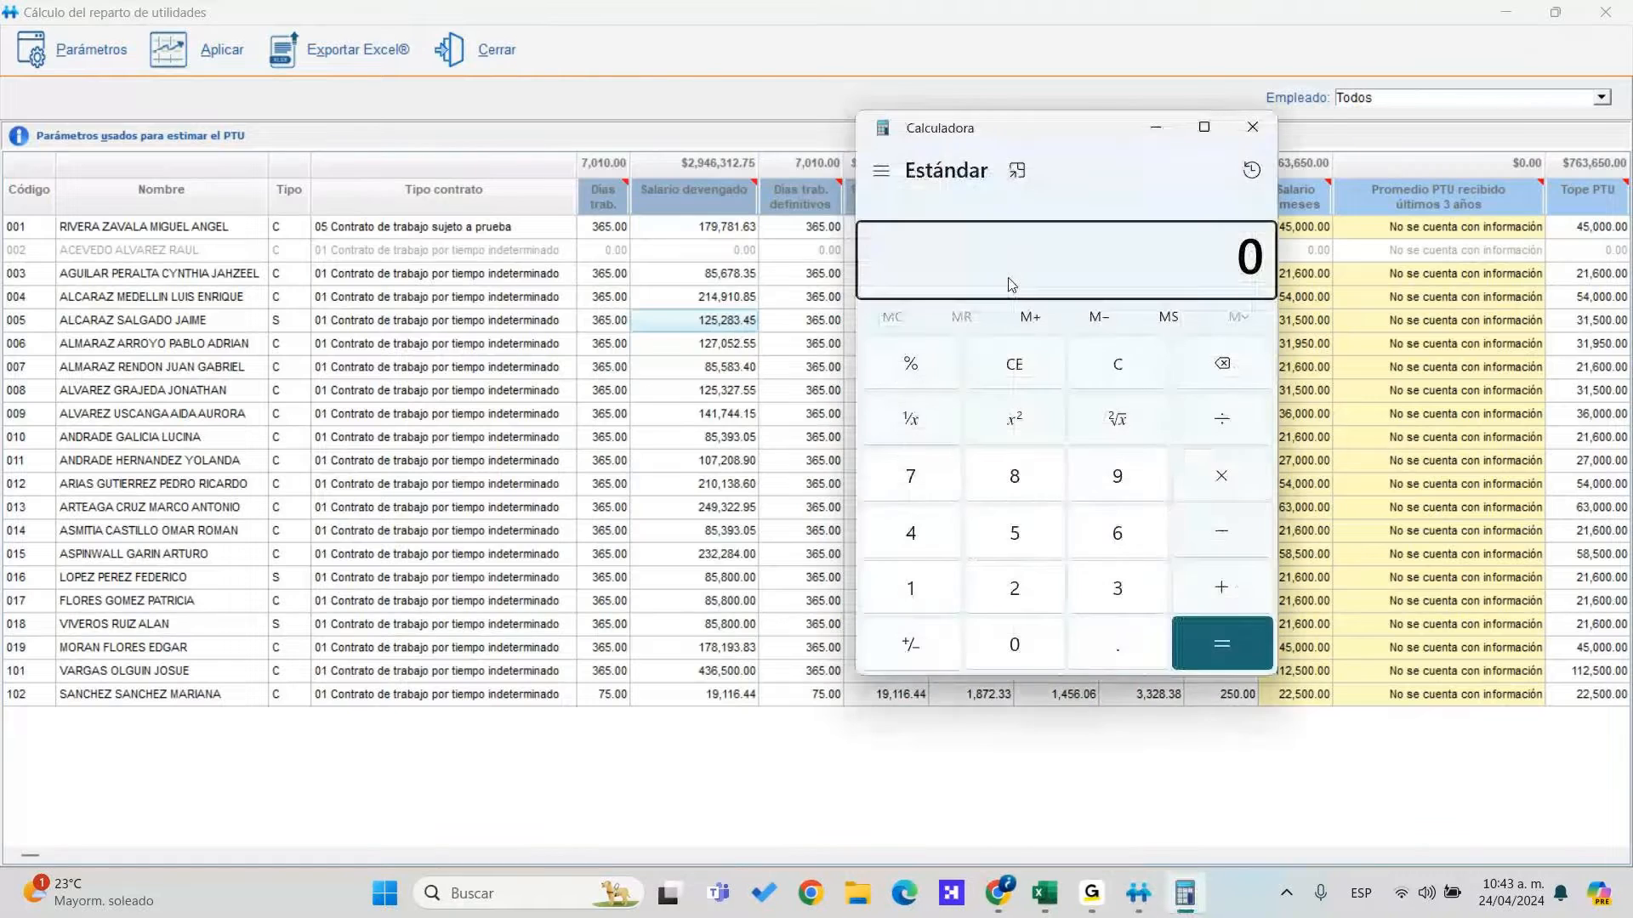
Calculate 125283.45*1.2 = 150,340.14 in Calculator and select the result
left_click_drag(984, 131, 1024, 138)
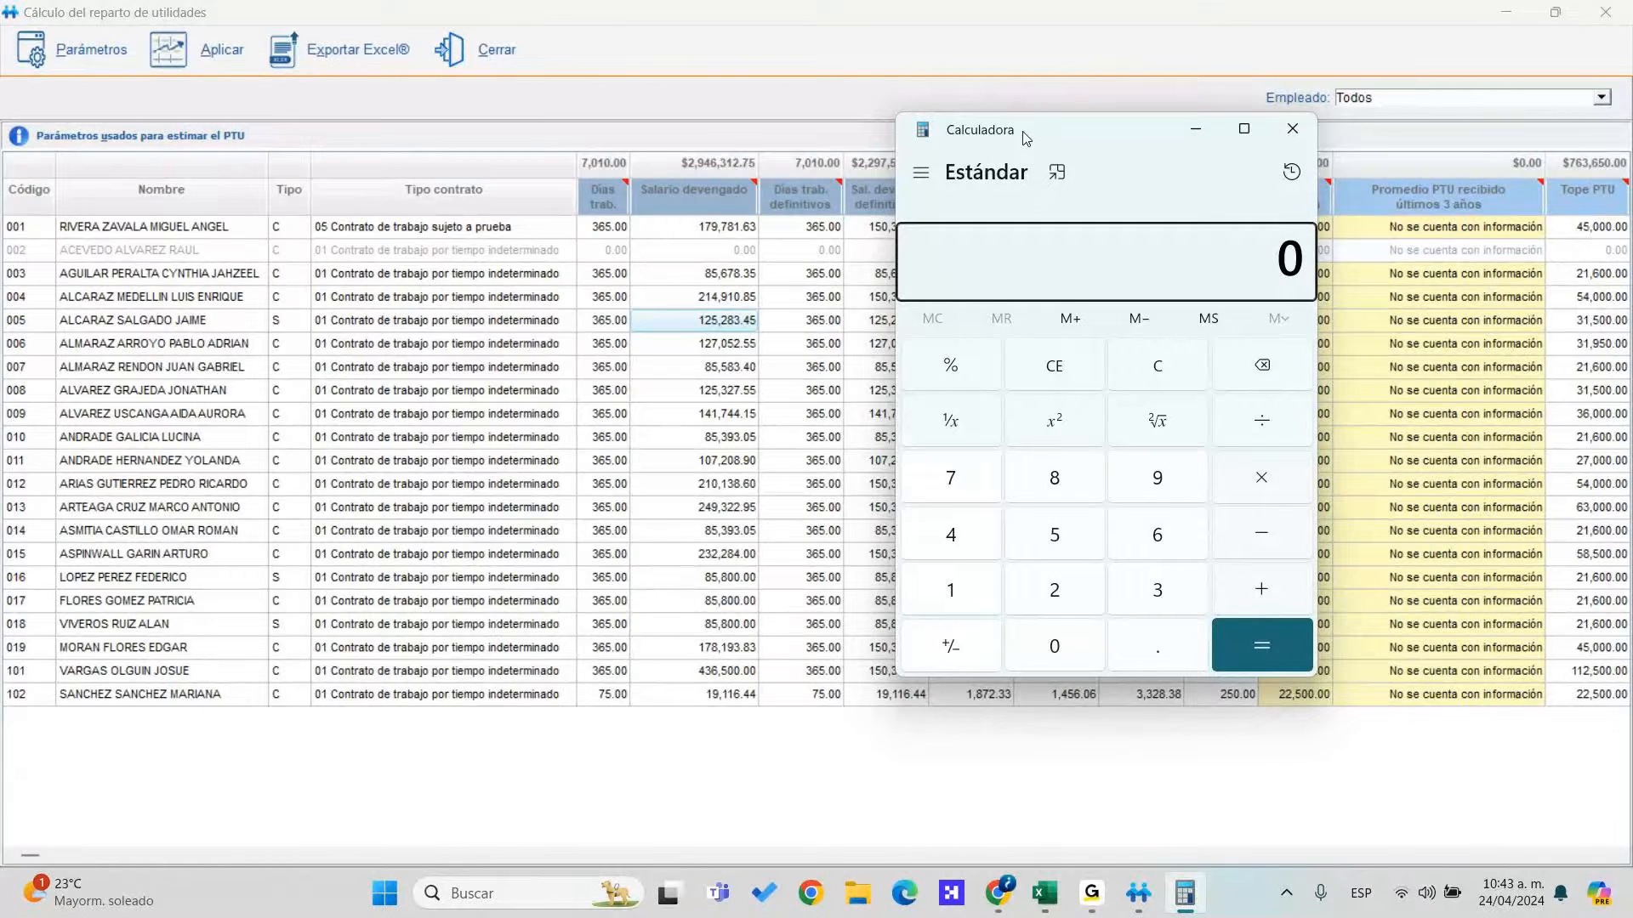
type("125,283.")
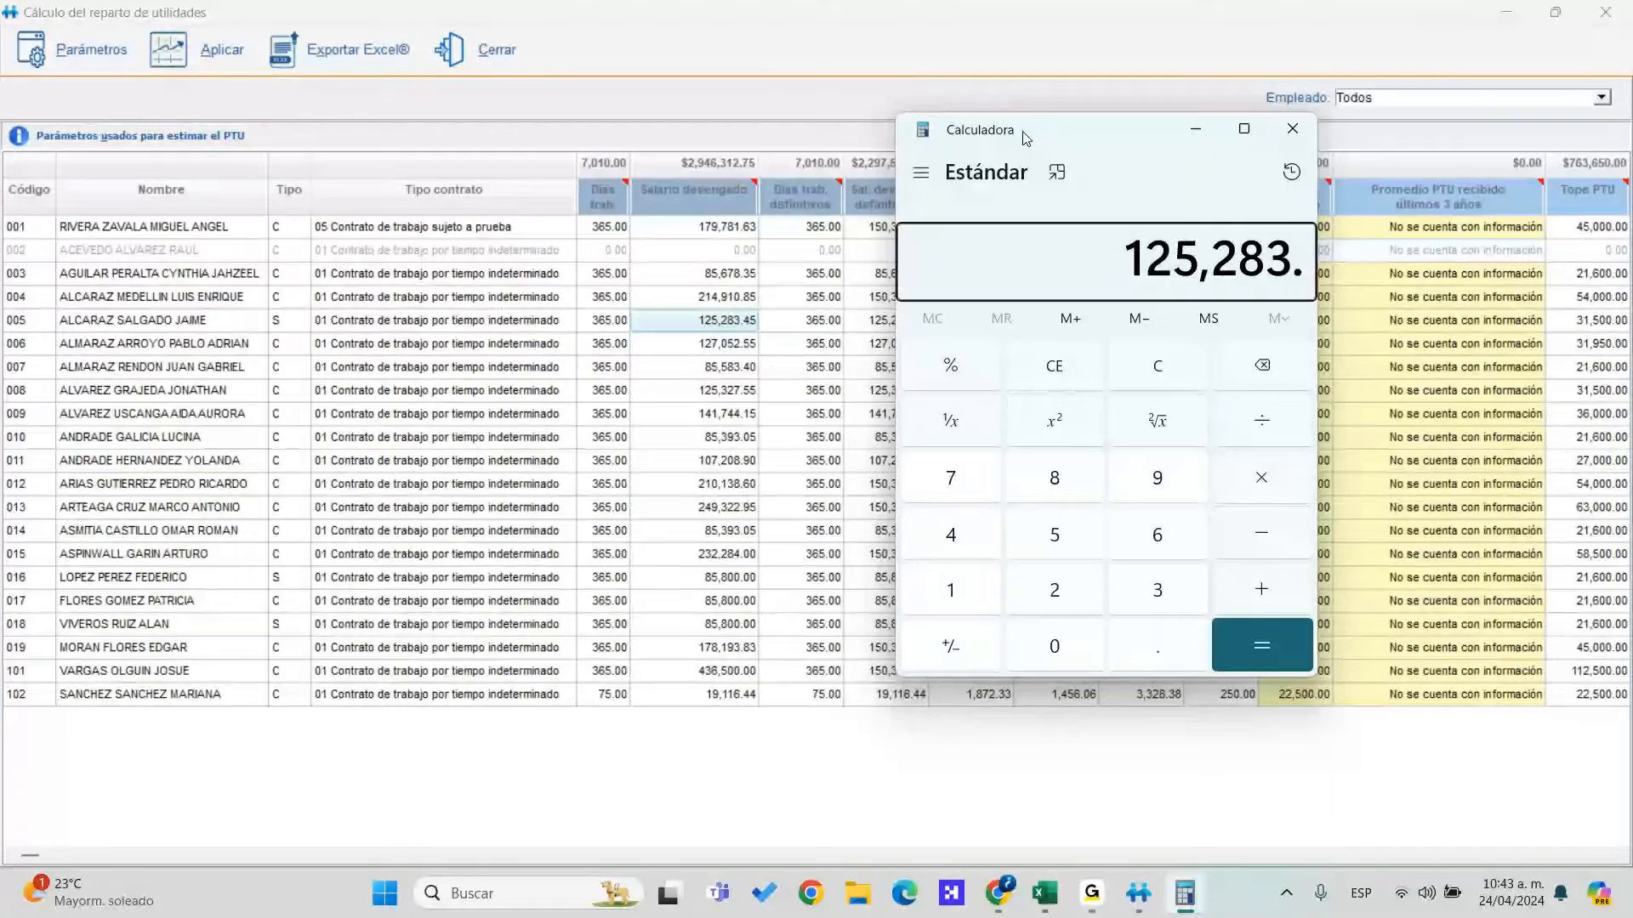
type("45")
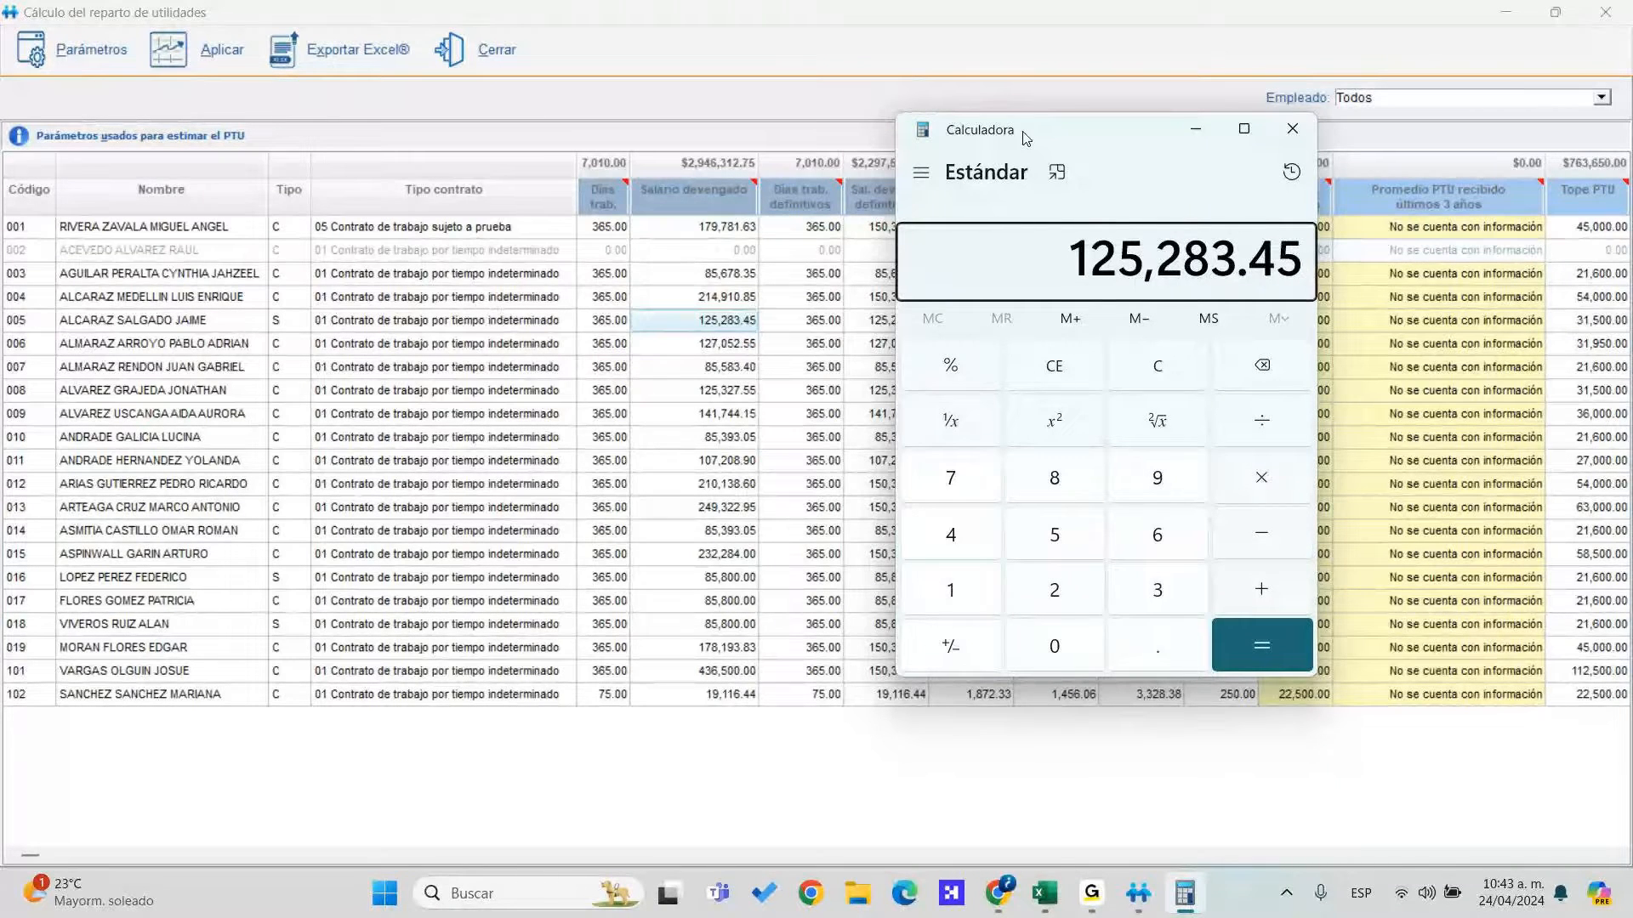
type("*1.2")
key("Return")
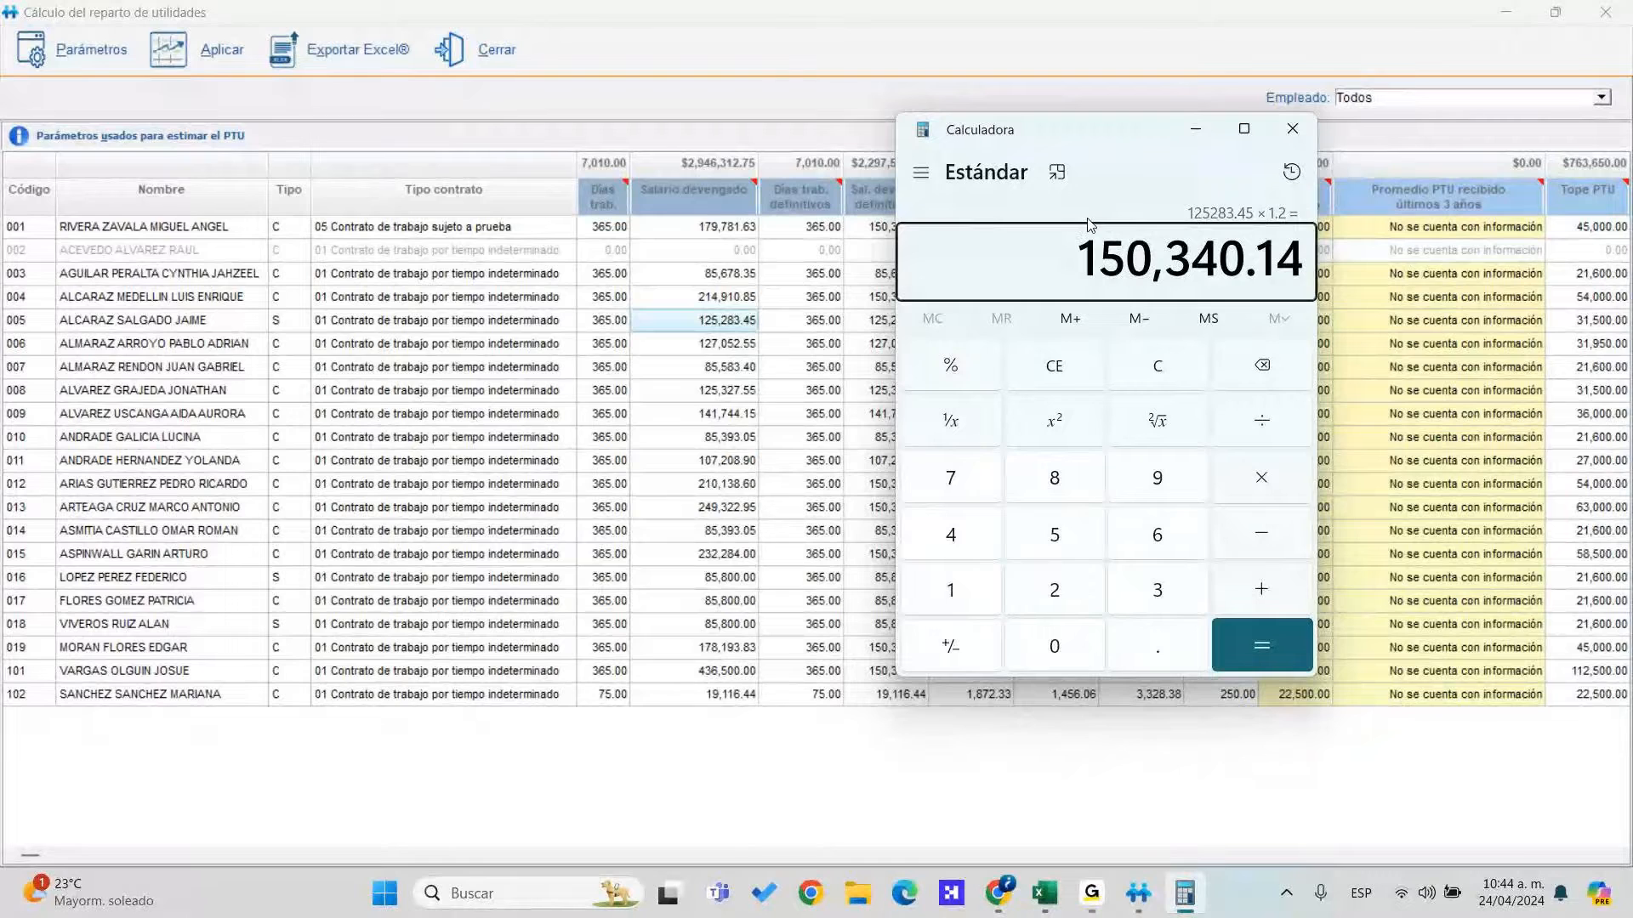
left_click_drag(1080, 255, 1291, 255)
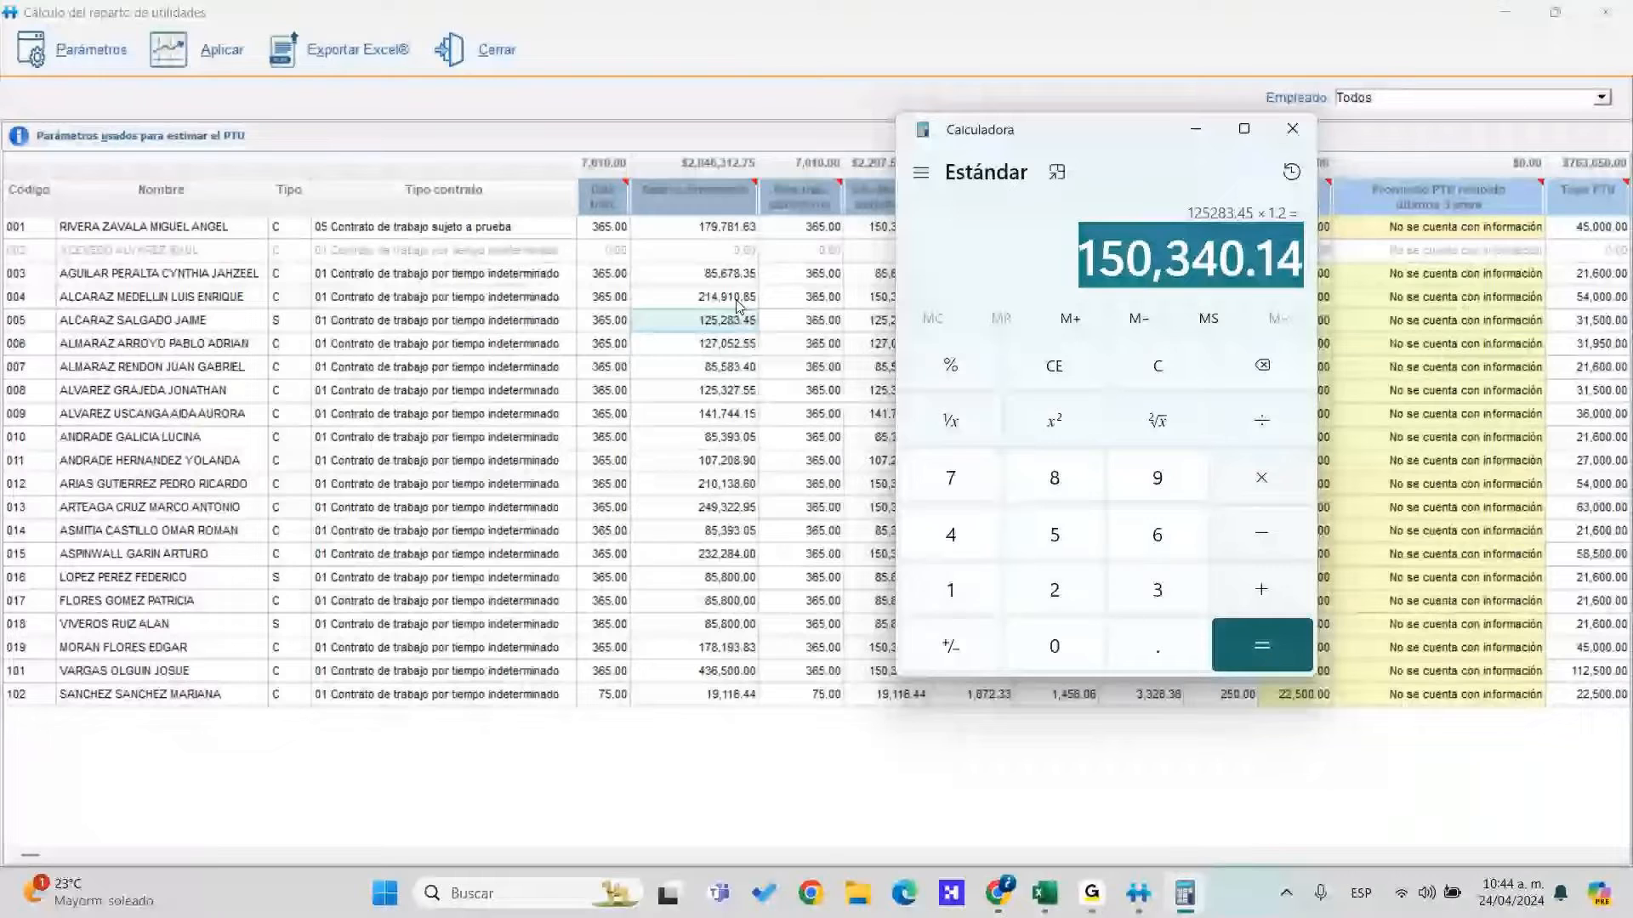
left_click(738, 306)
Compare row 004's 150,340.14 definitive salary with Calculator, moving Calculator off the grid
left_click(899, 301)
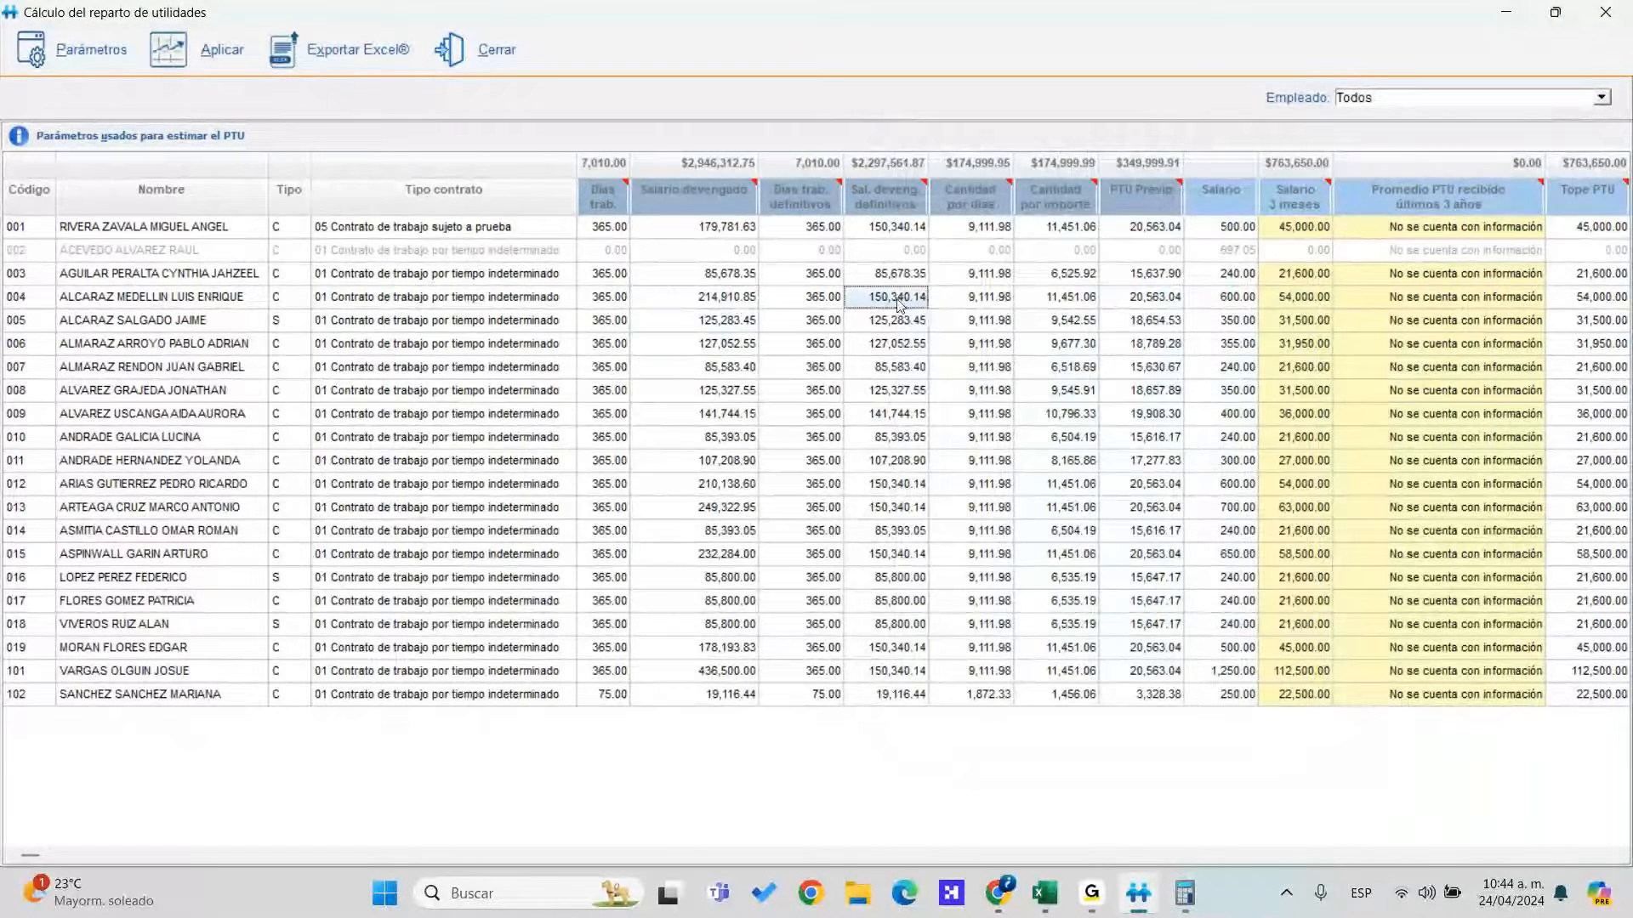
key("alt+Tab")
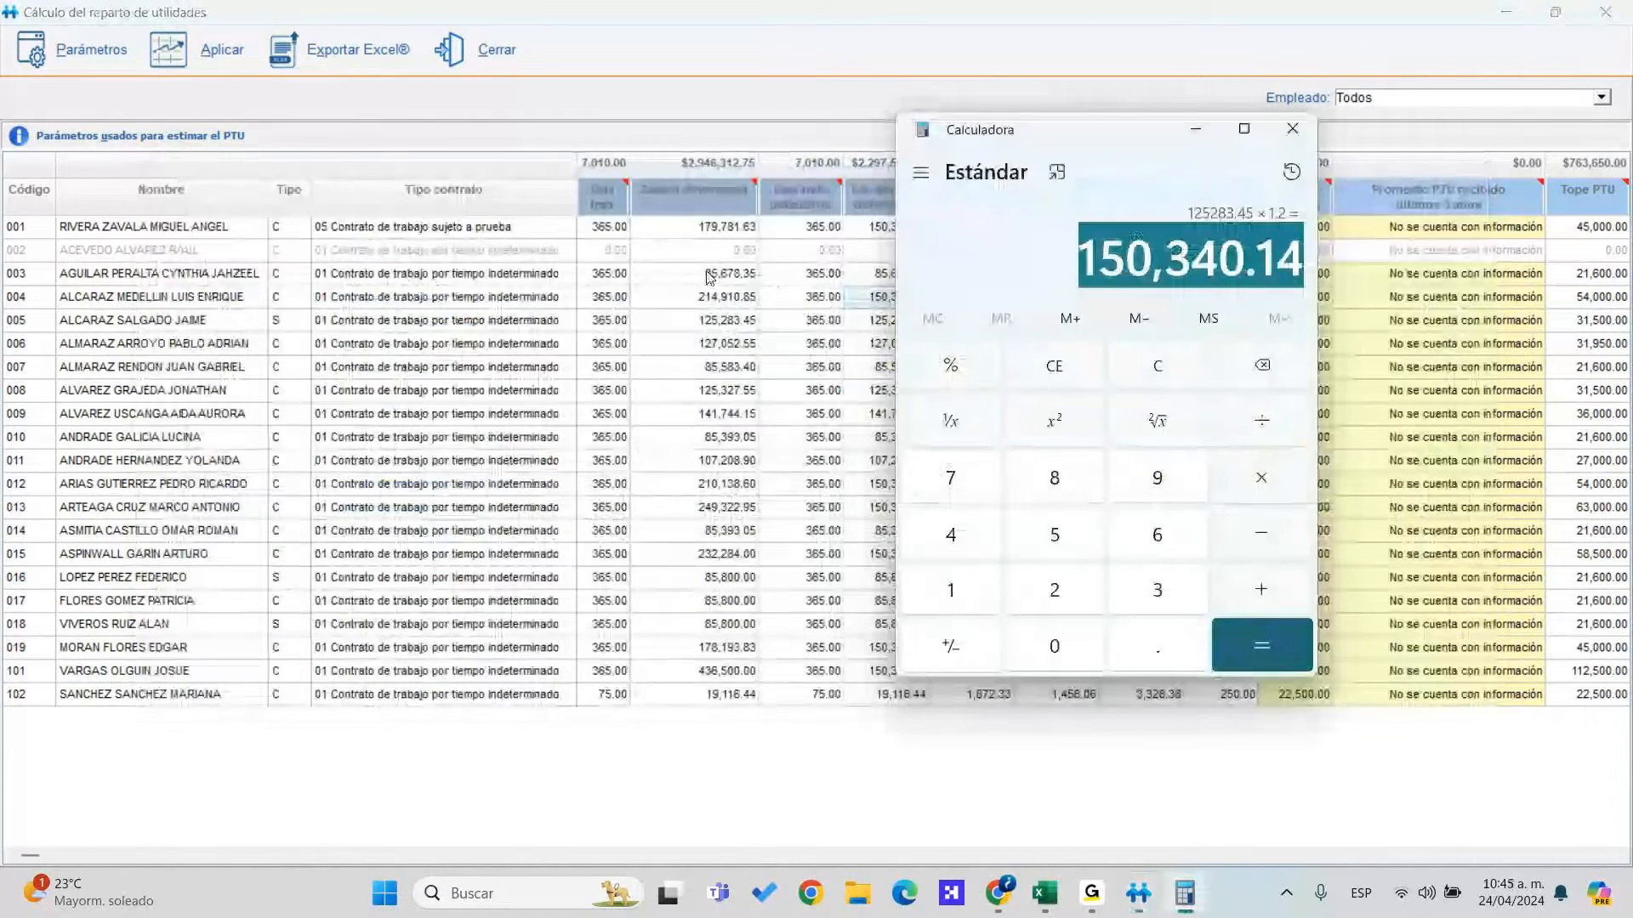
left_click_drag(1088, 130, 541, 129)
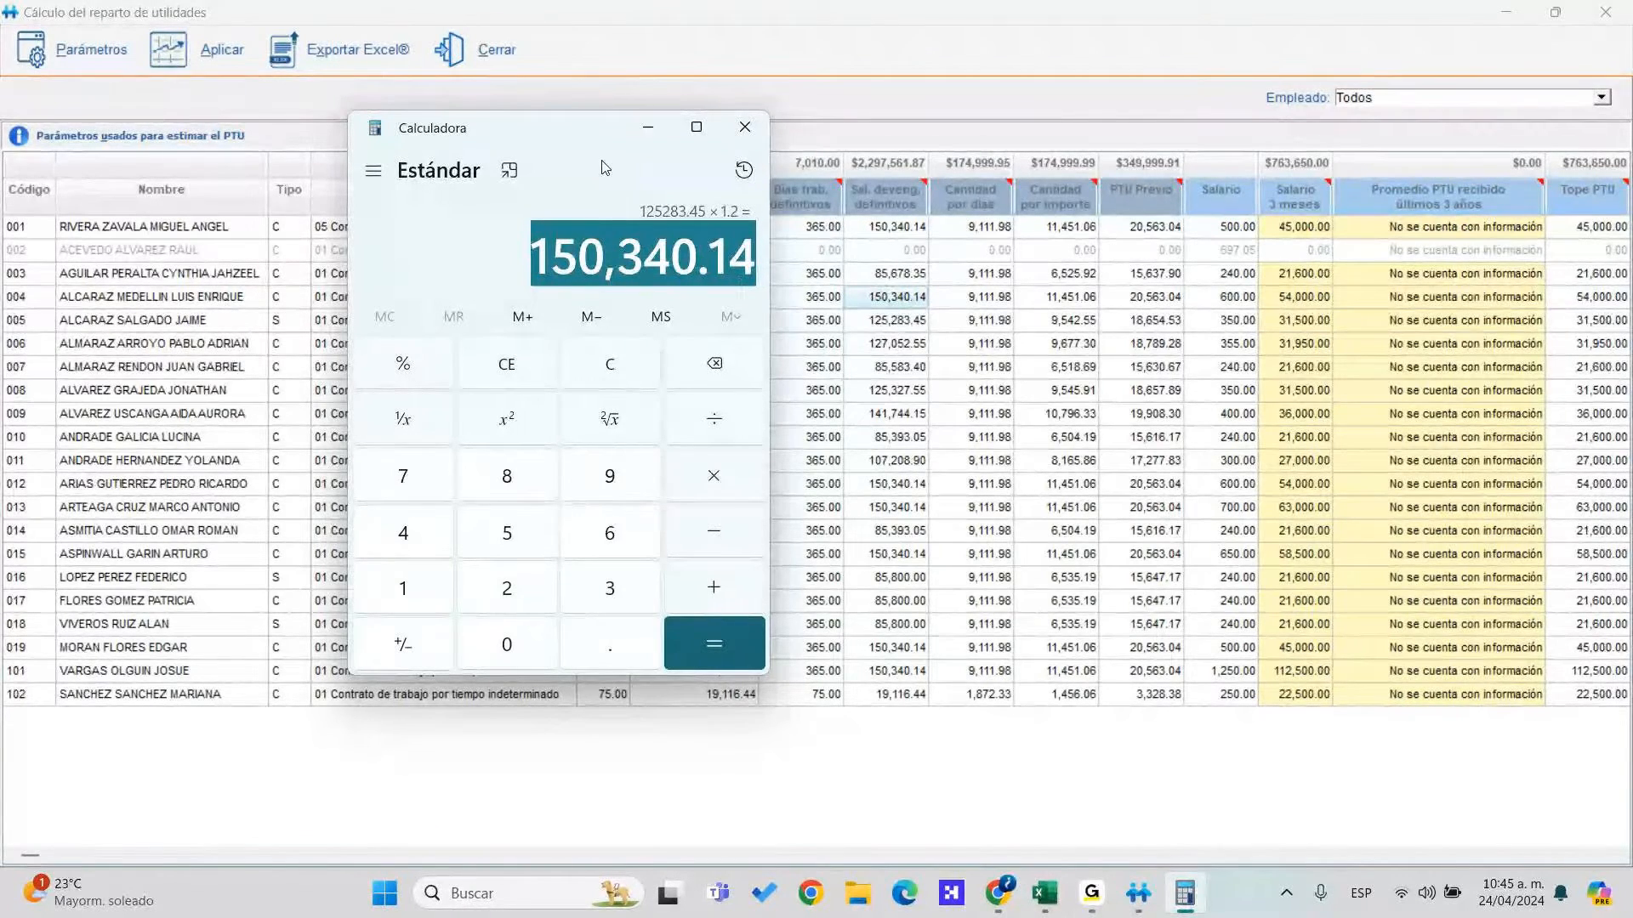
left_click_drag(589, 140, 1191, 193)
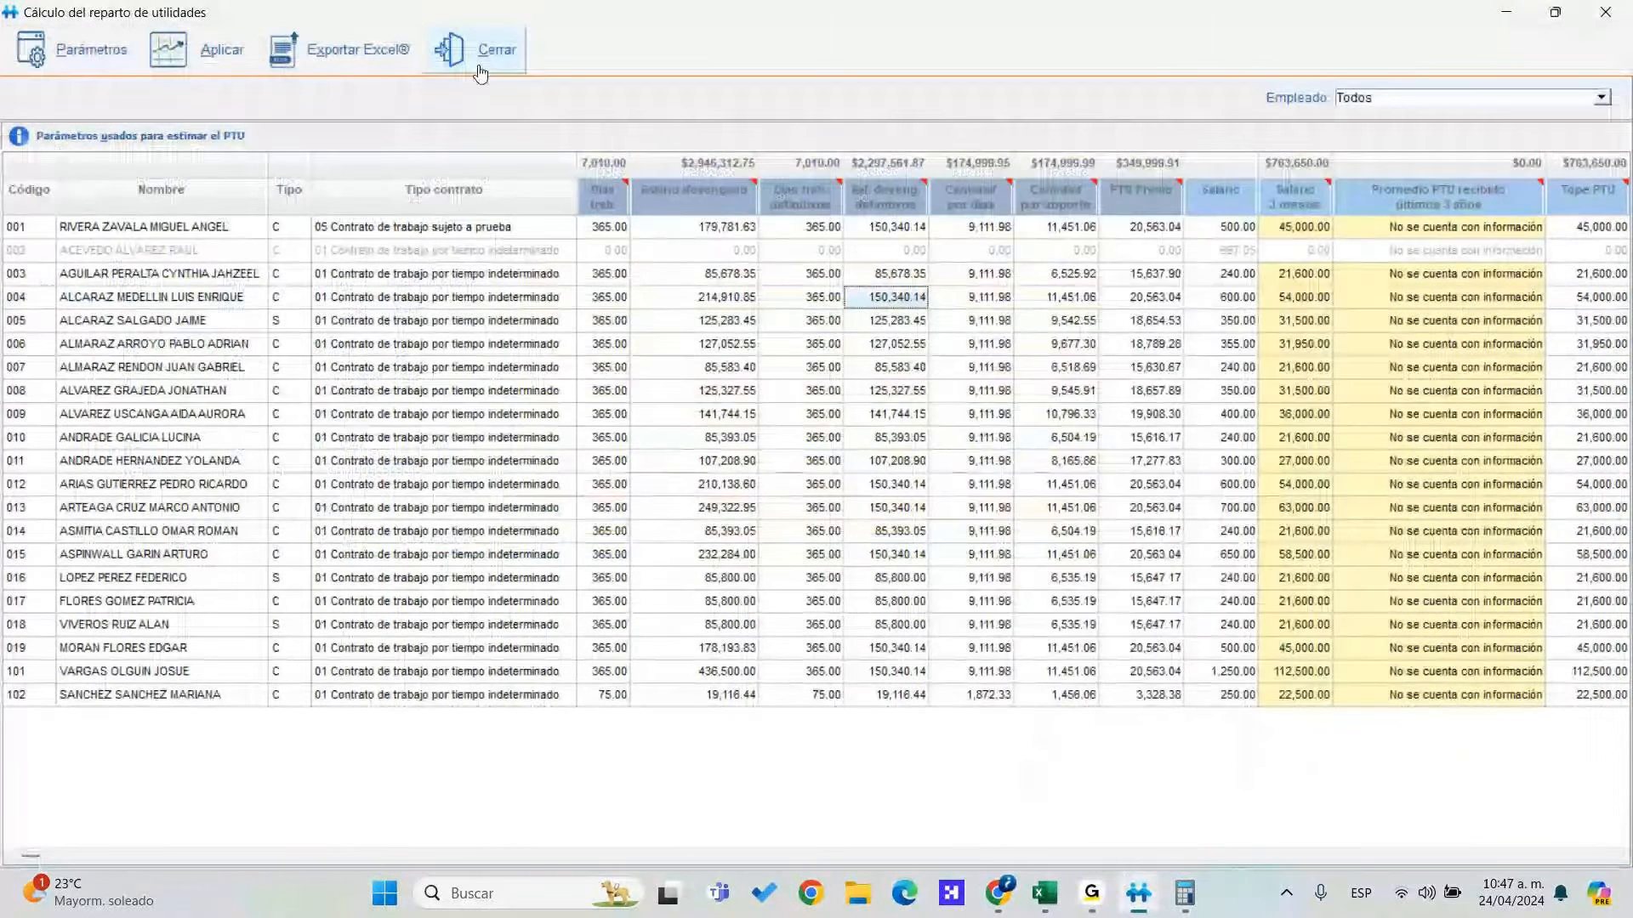
Close the PTU results and view employee 102's Cálculos tab in the employee catalogue
left_click(480, 73)
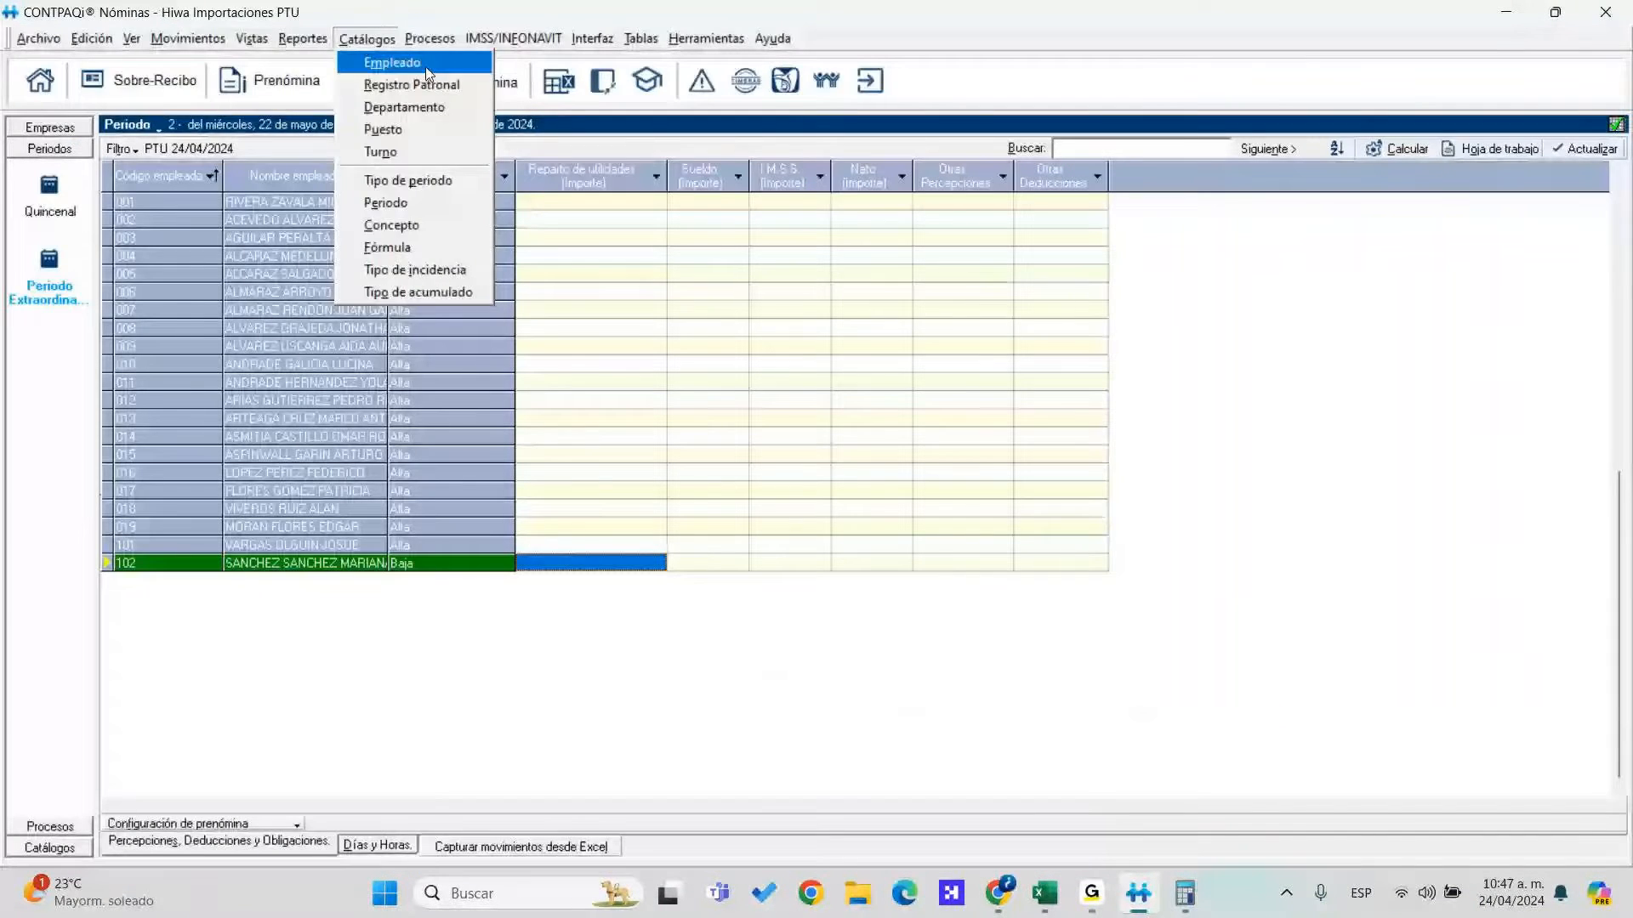
double_click(537, 561)
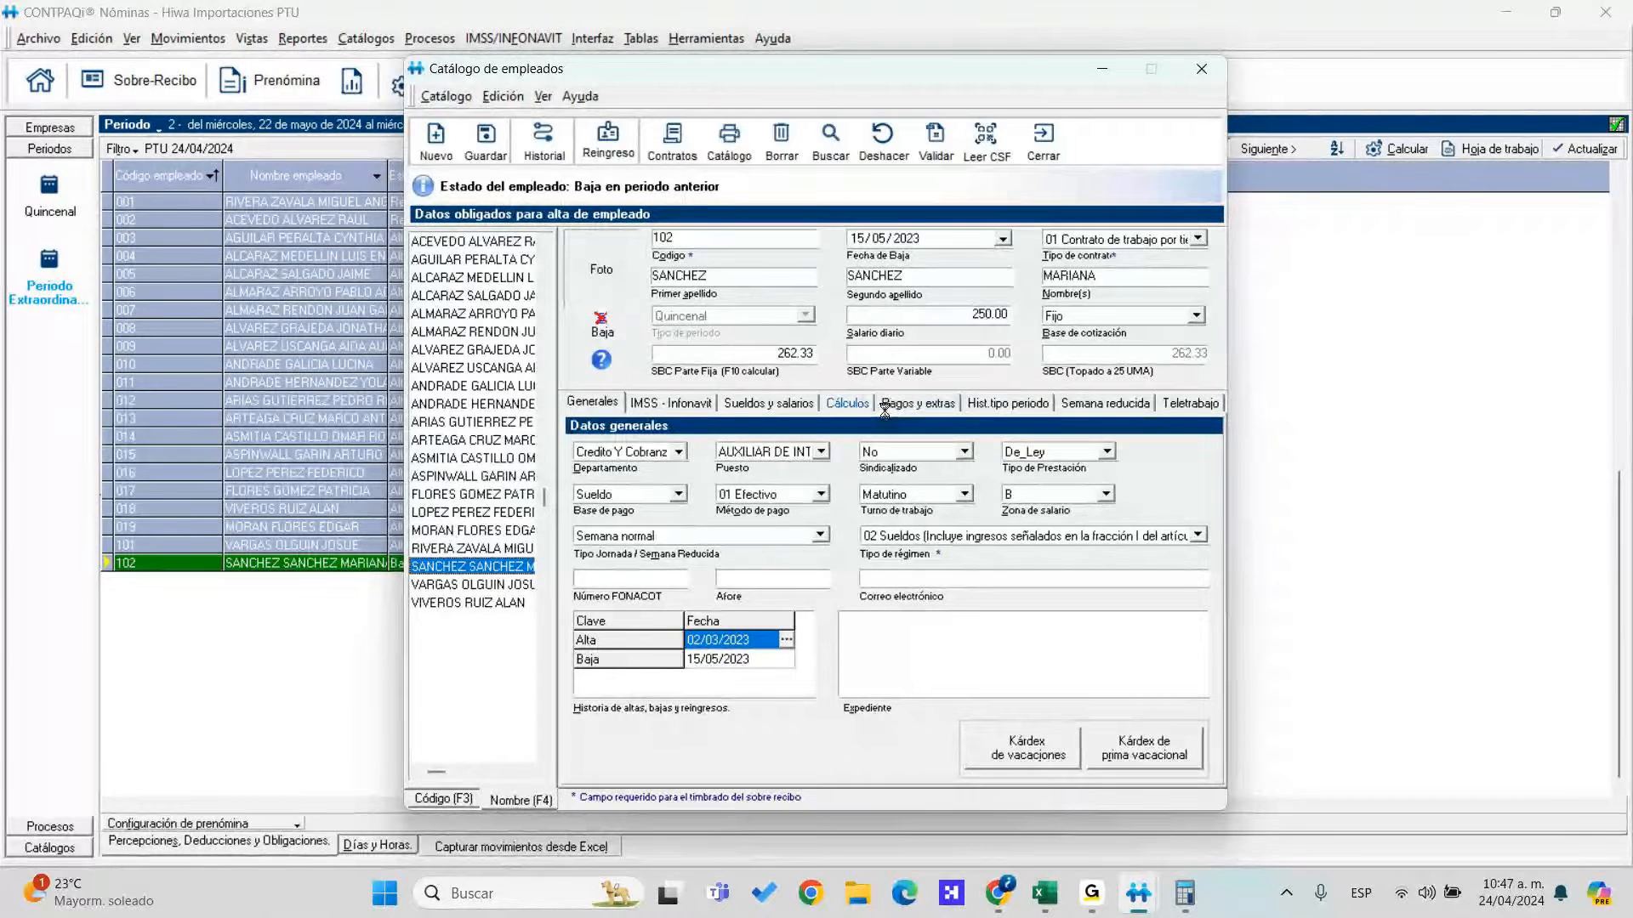
left_click(848, 404)
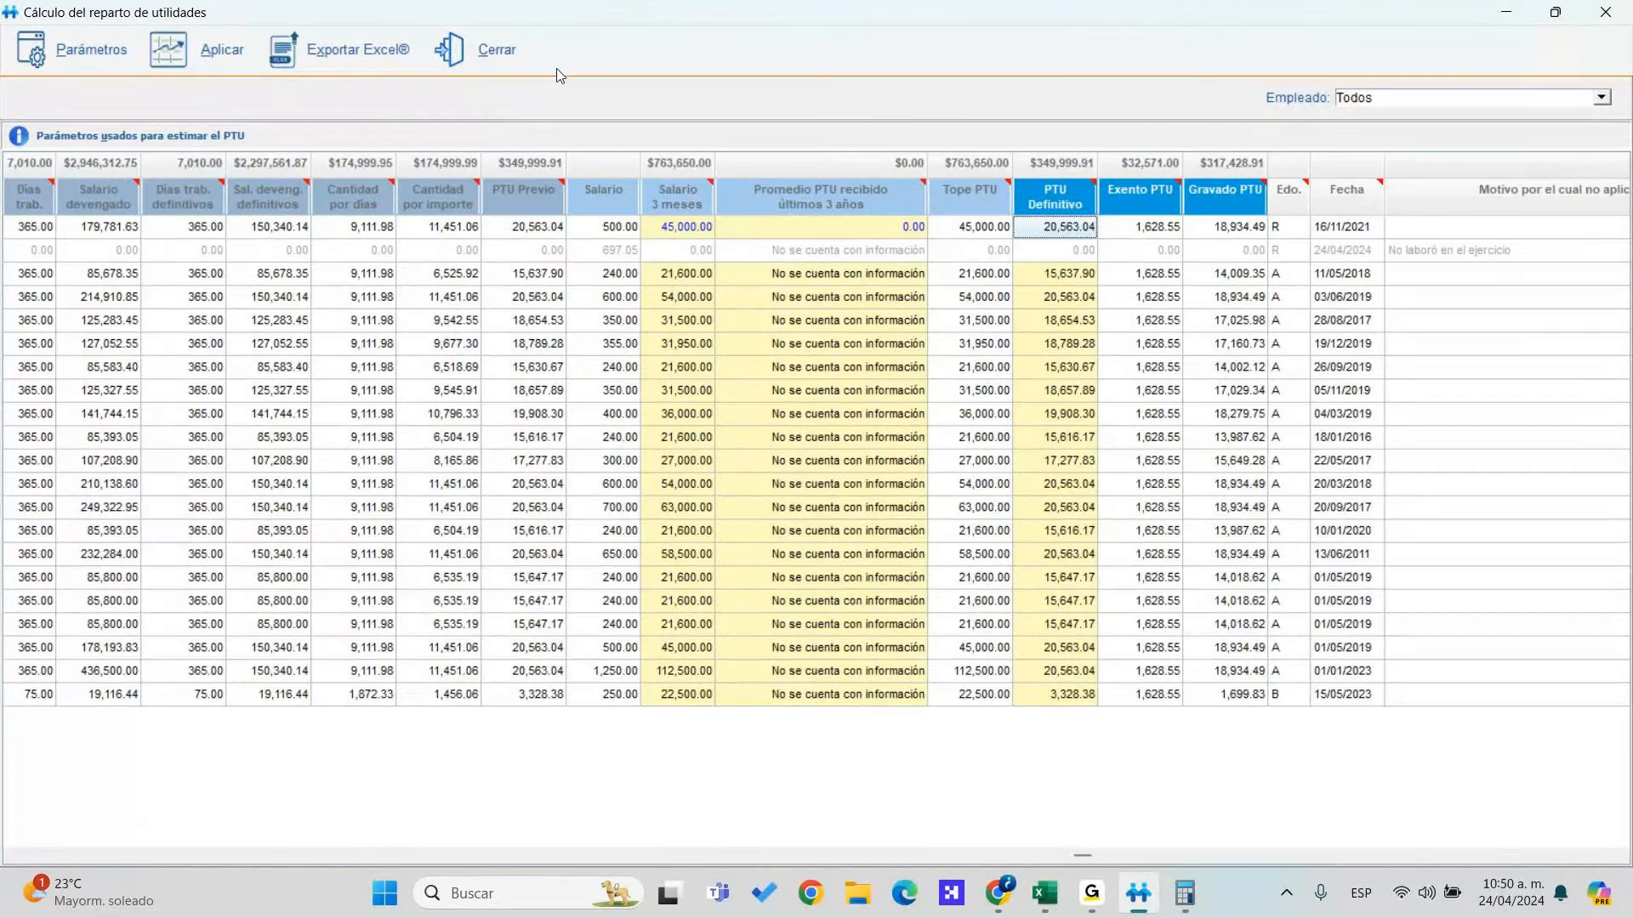
Close the profit-sharing calculation window to return to the PTU parameters
left_click(493, 71)
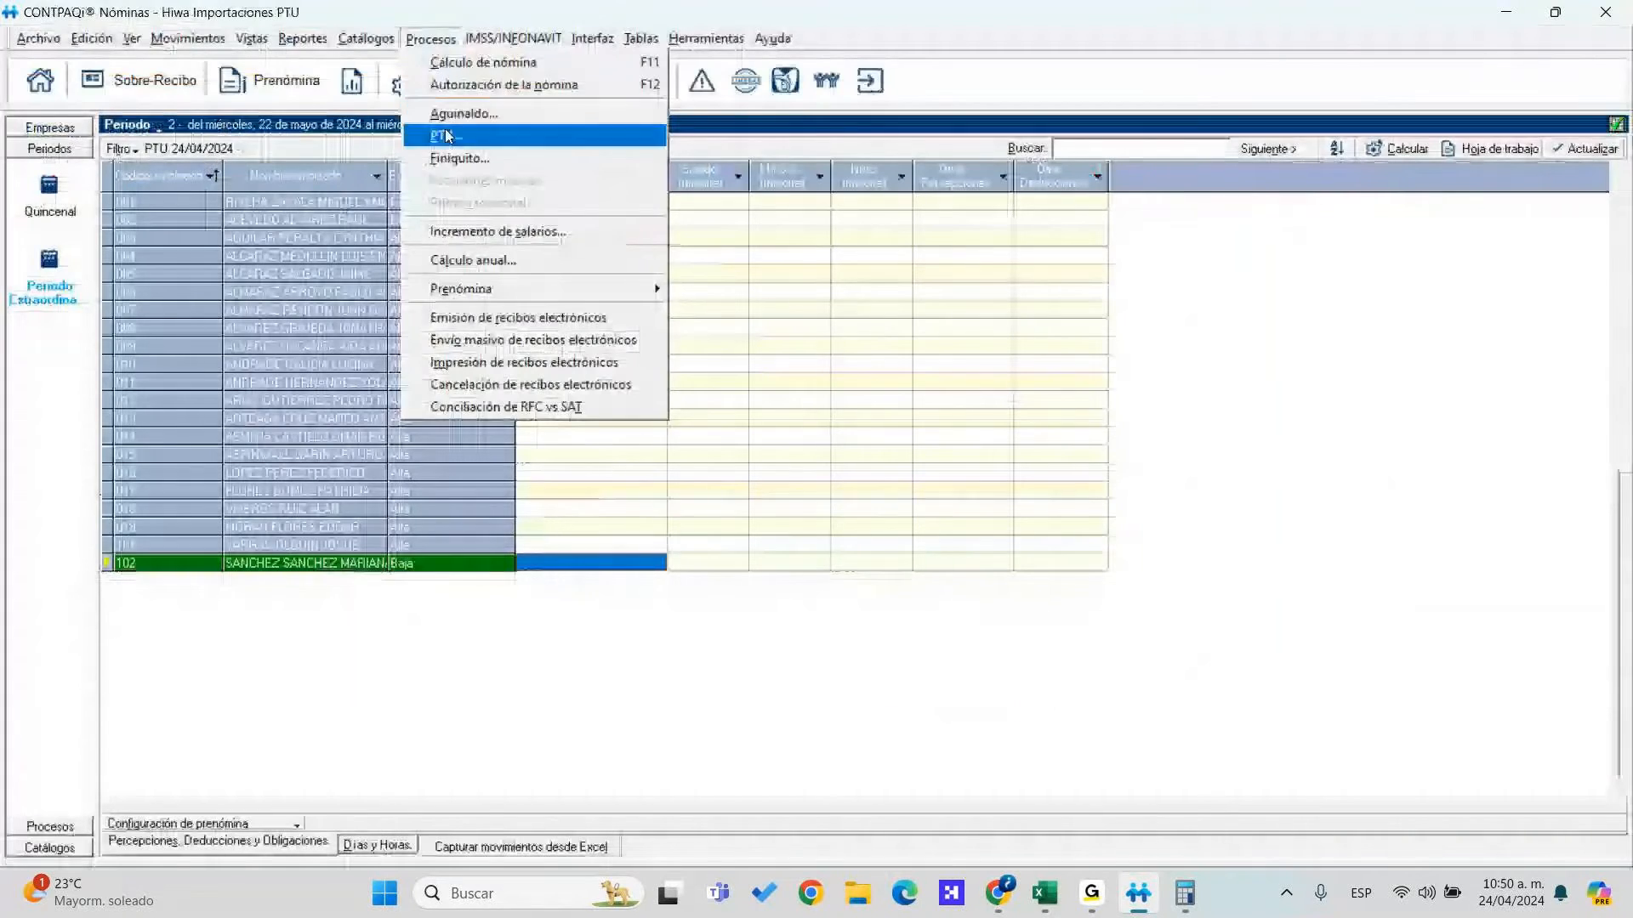
Rerun the PTU with 350000 to distribute and maximize the results window
left_click(425, 135)
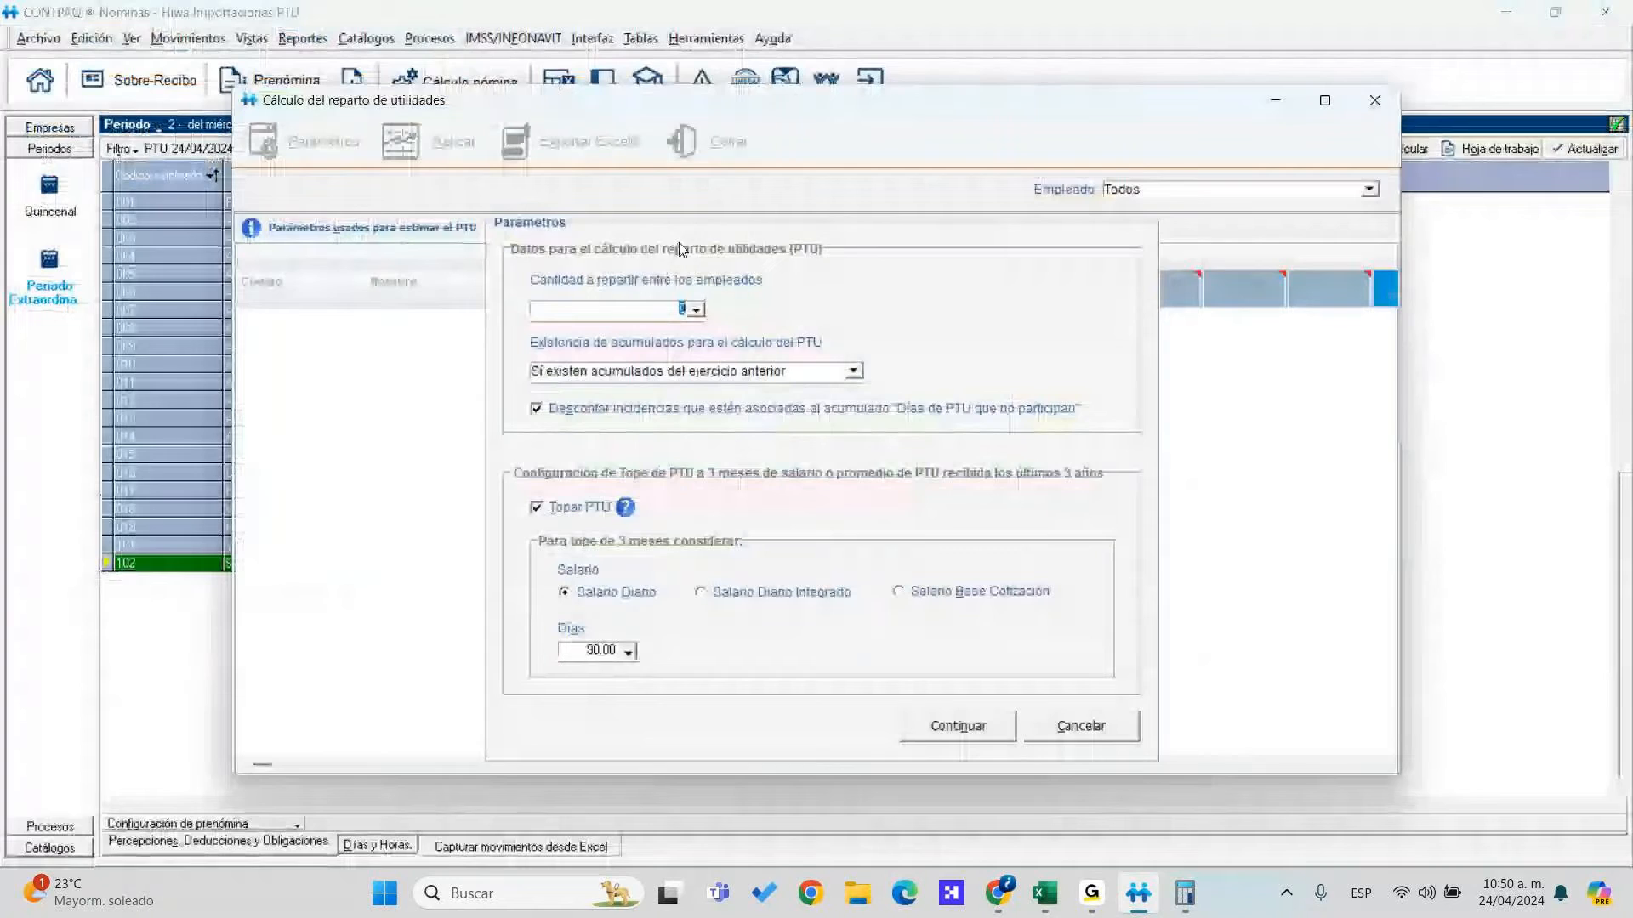
type("350000")
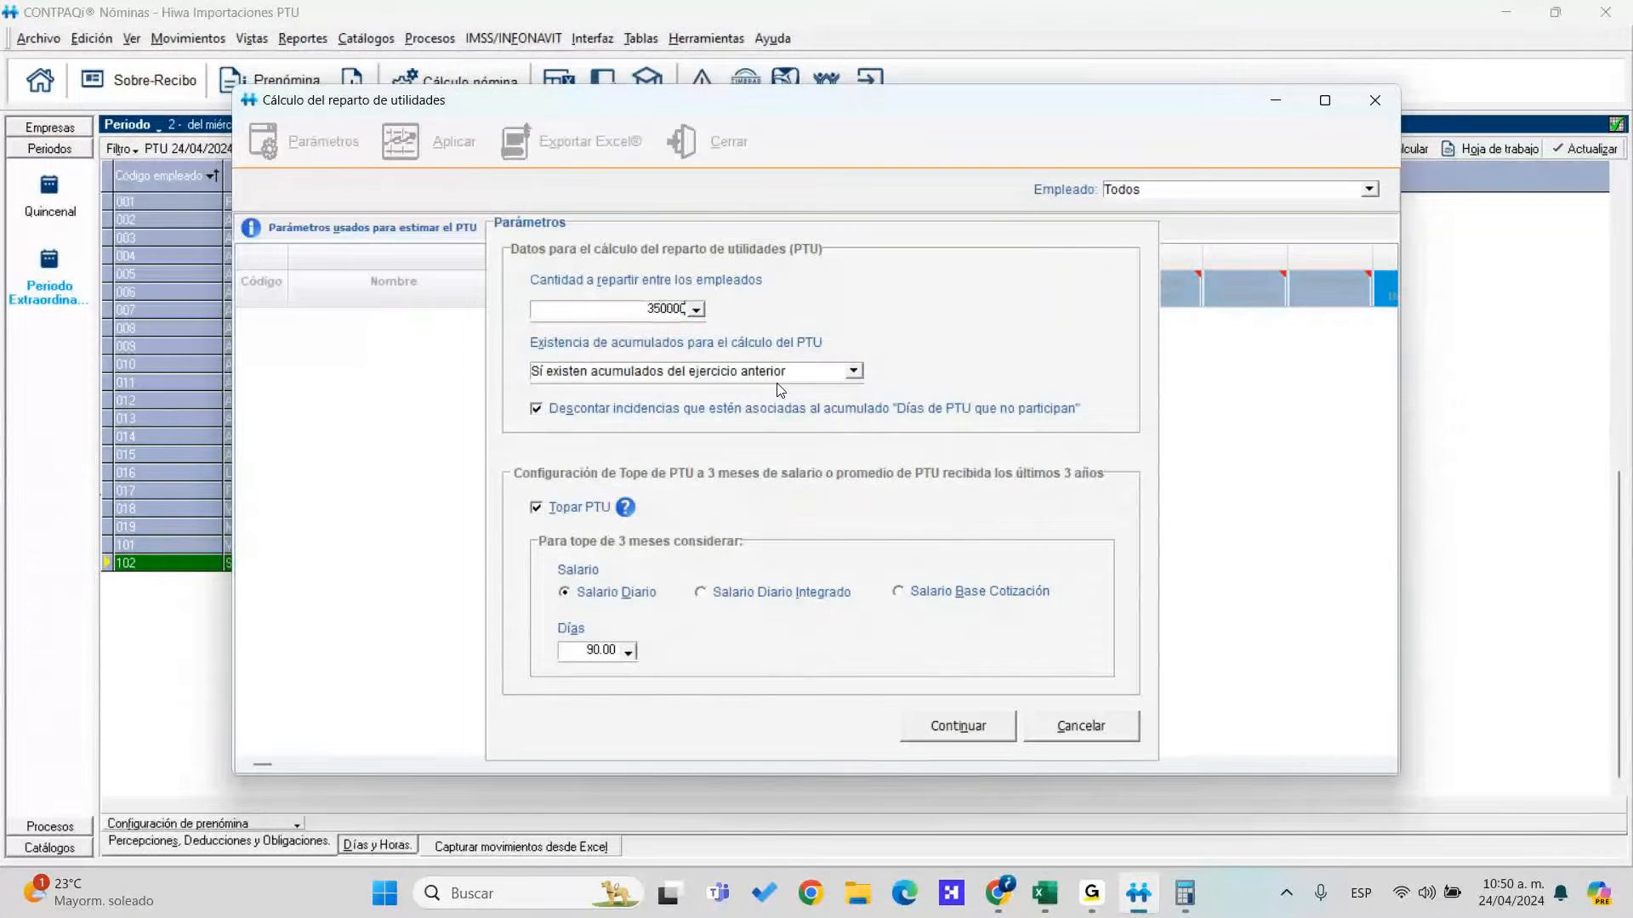
left_click(973, 725)
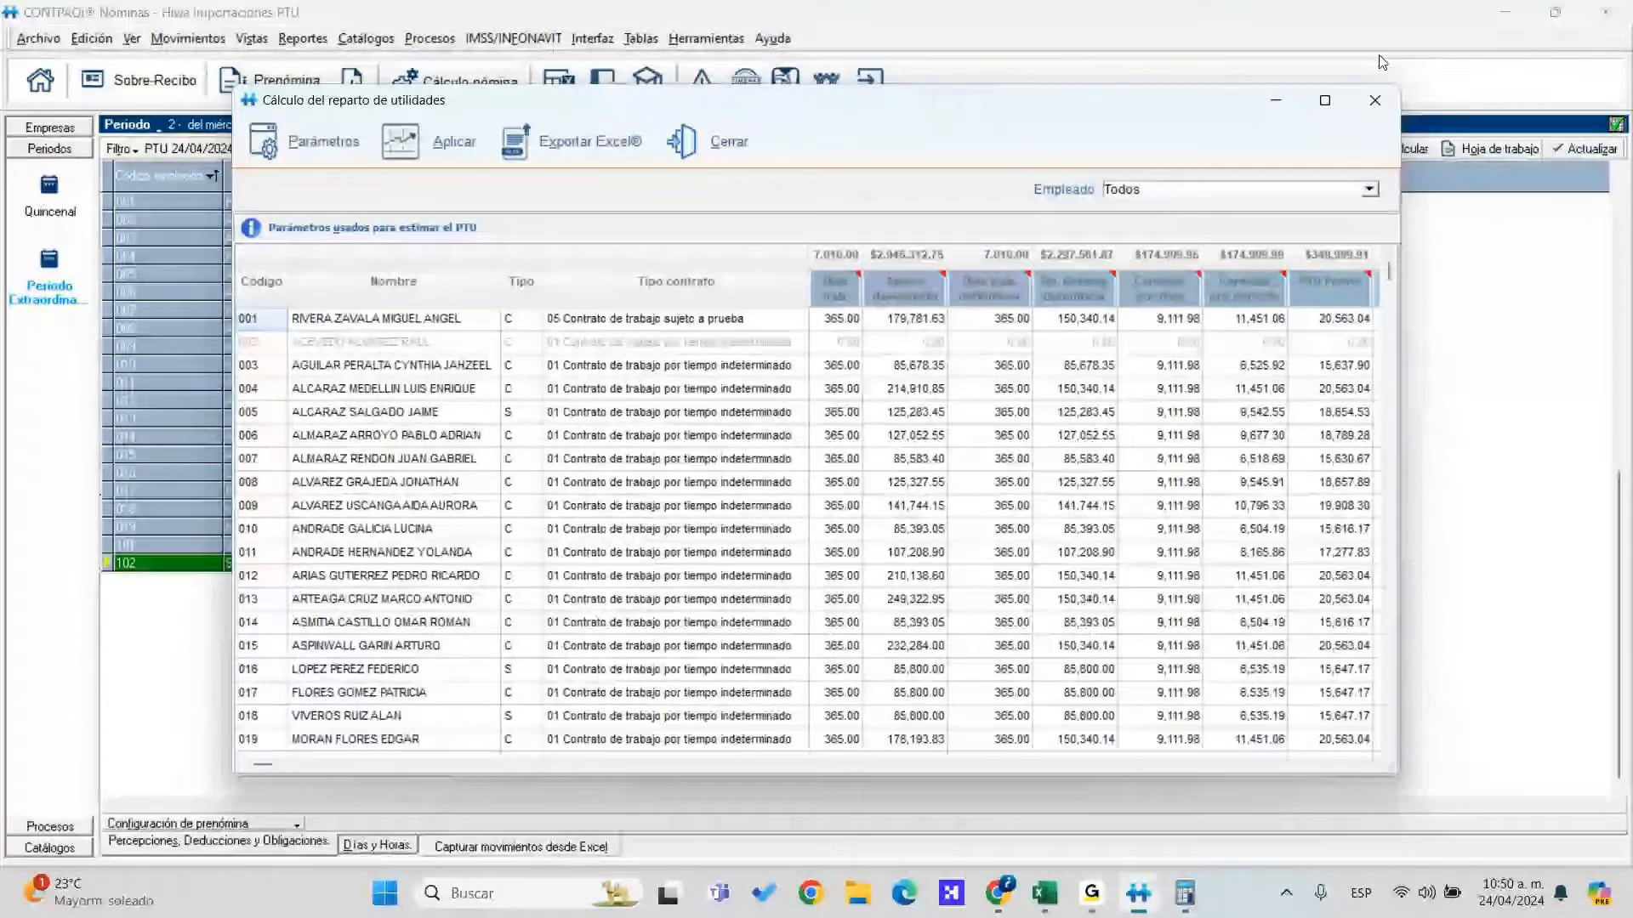
left_click(1324, 101)
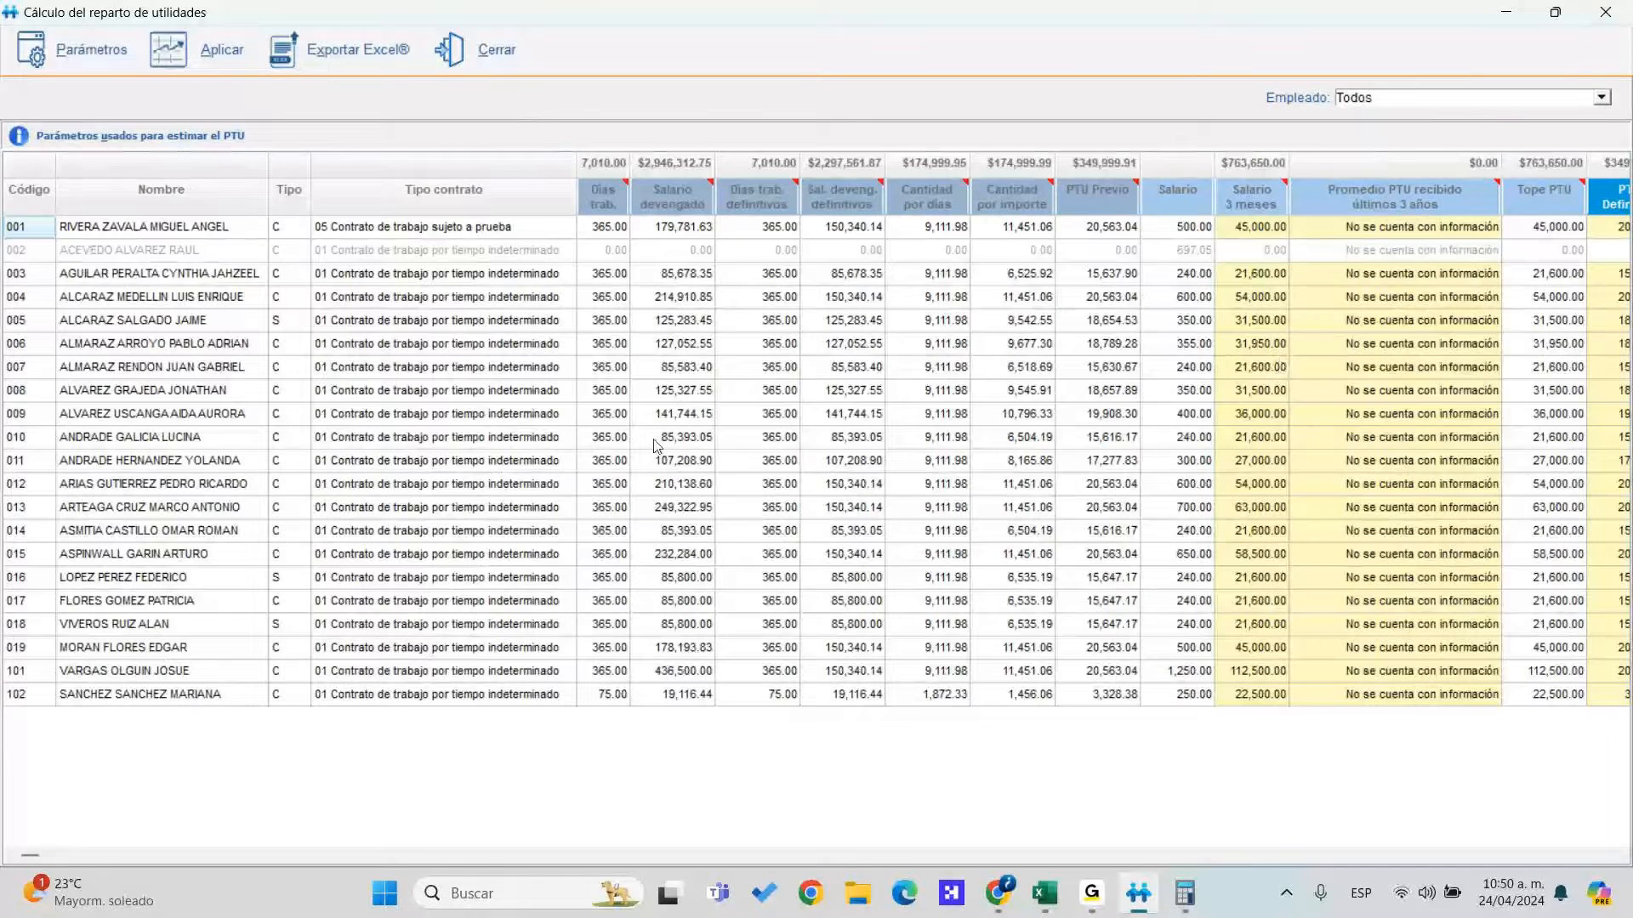
left_click(669, 323)
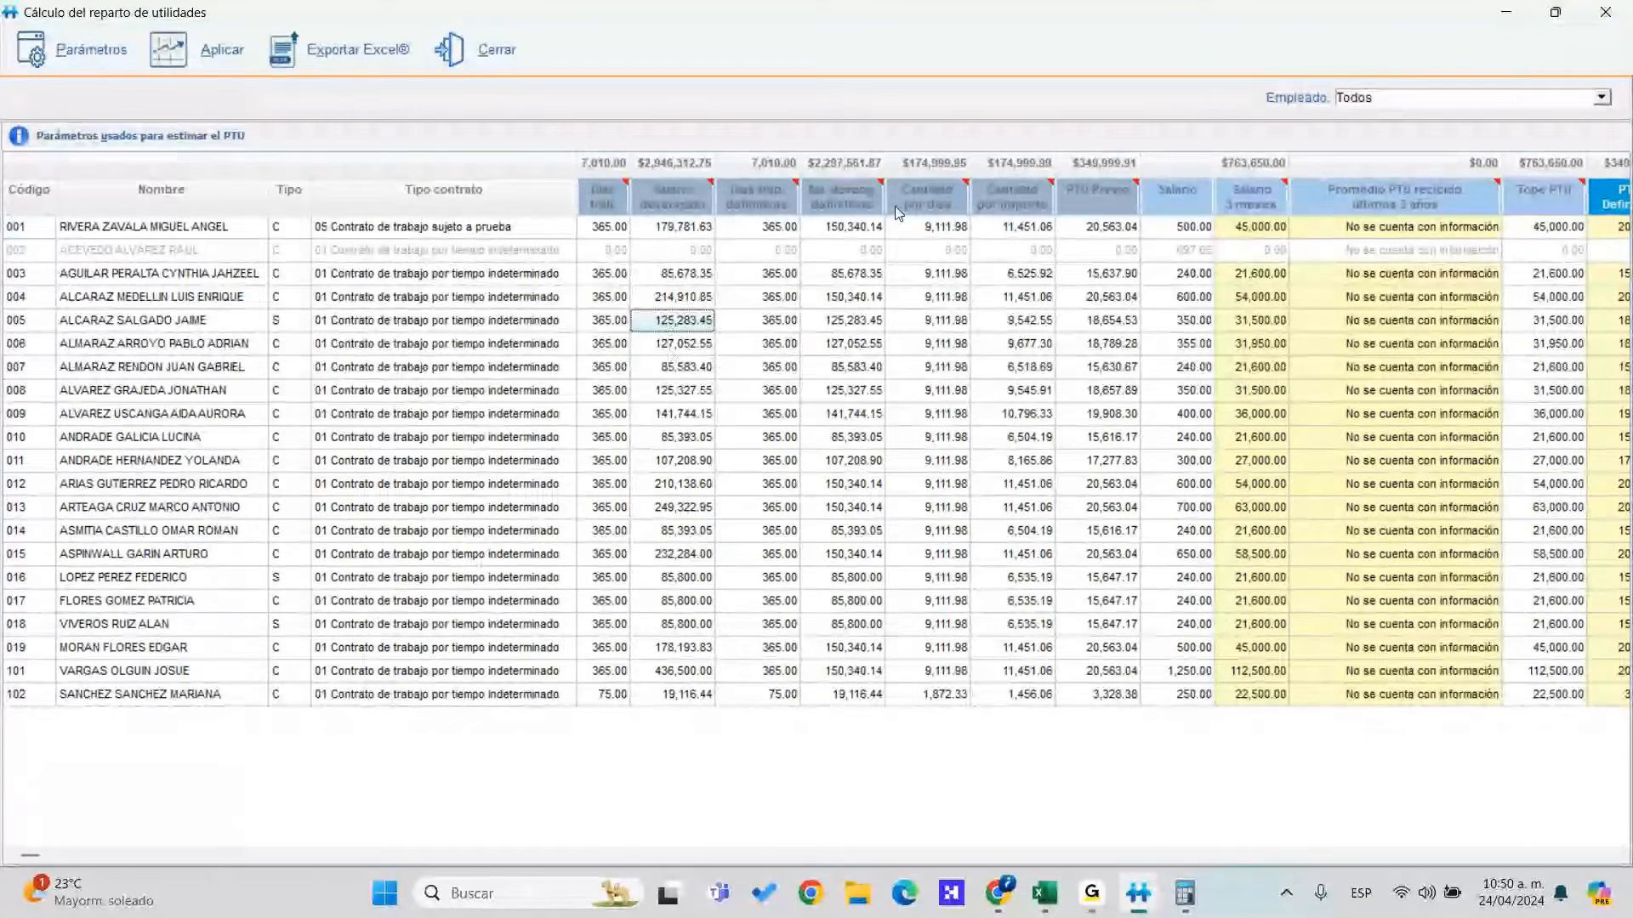
left_click(908, 272)
left_click(933, 699)
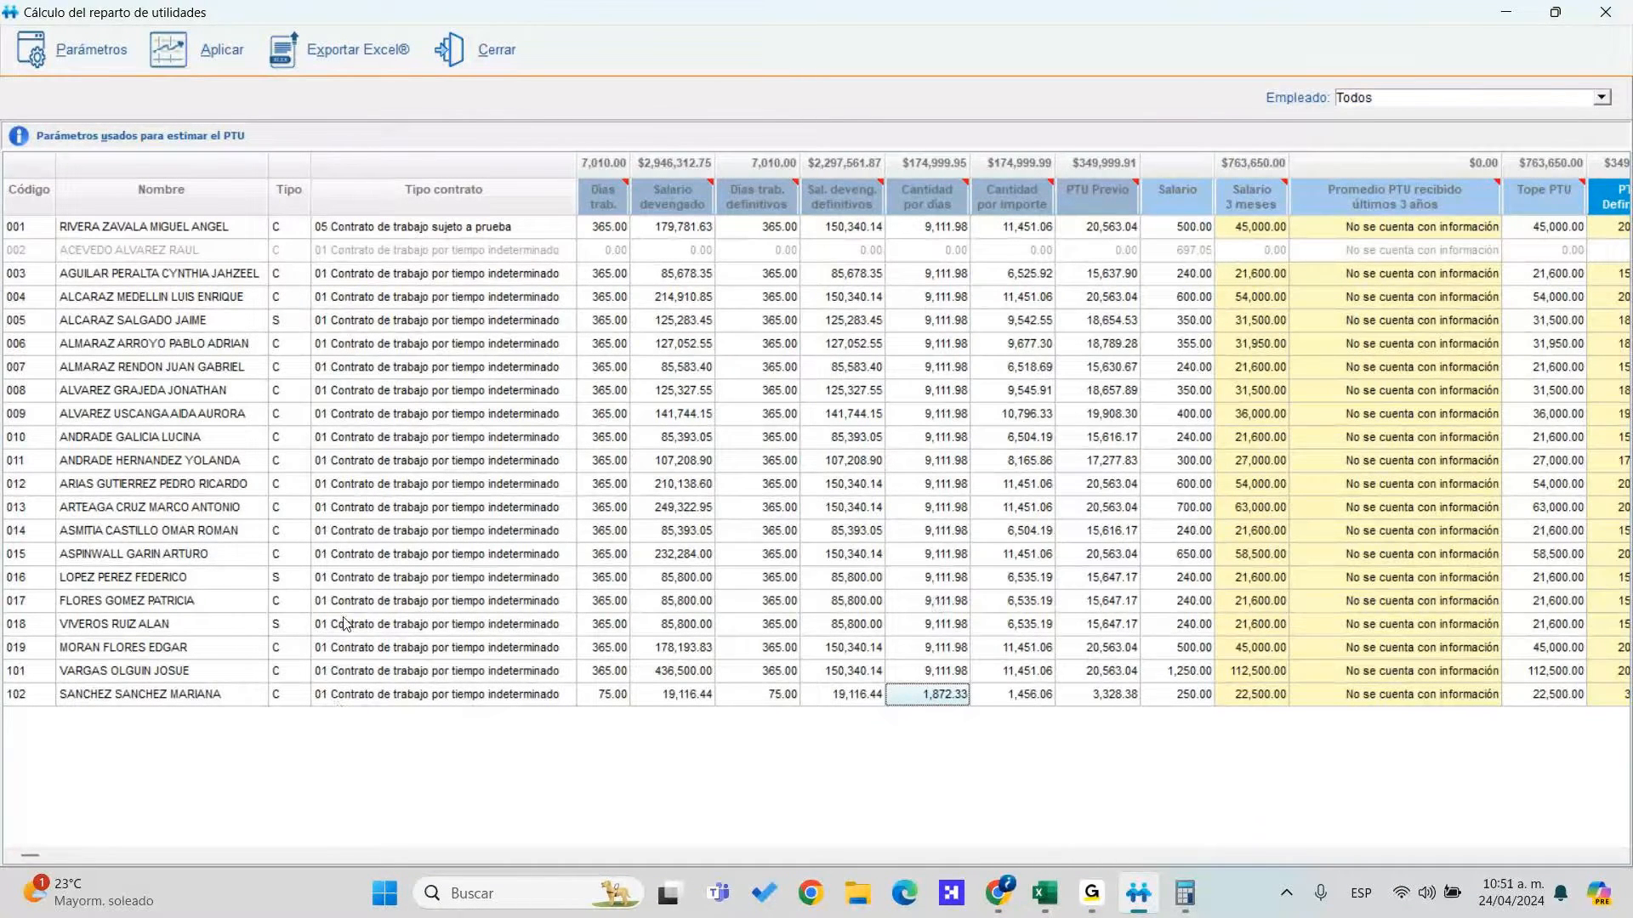
left_click_drag(594, 598, 603, 297)
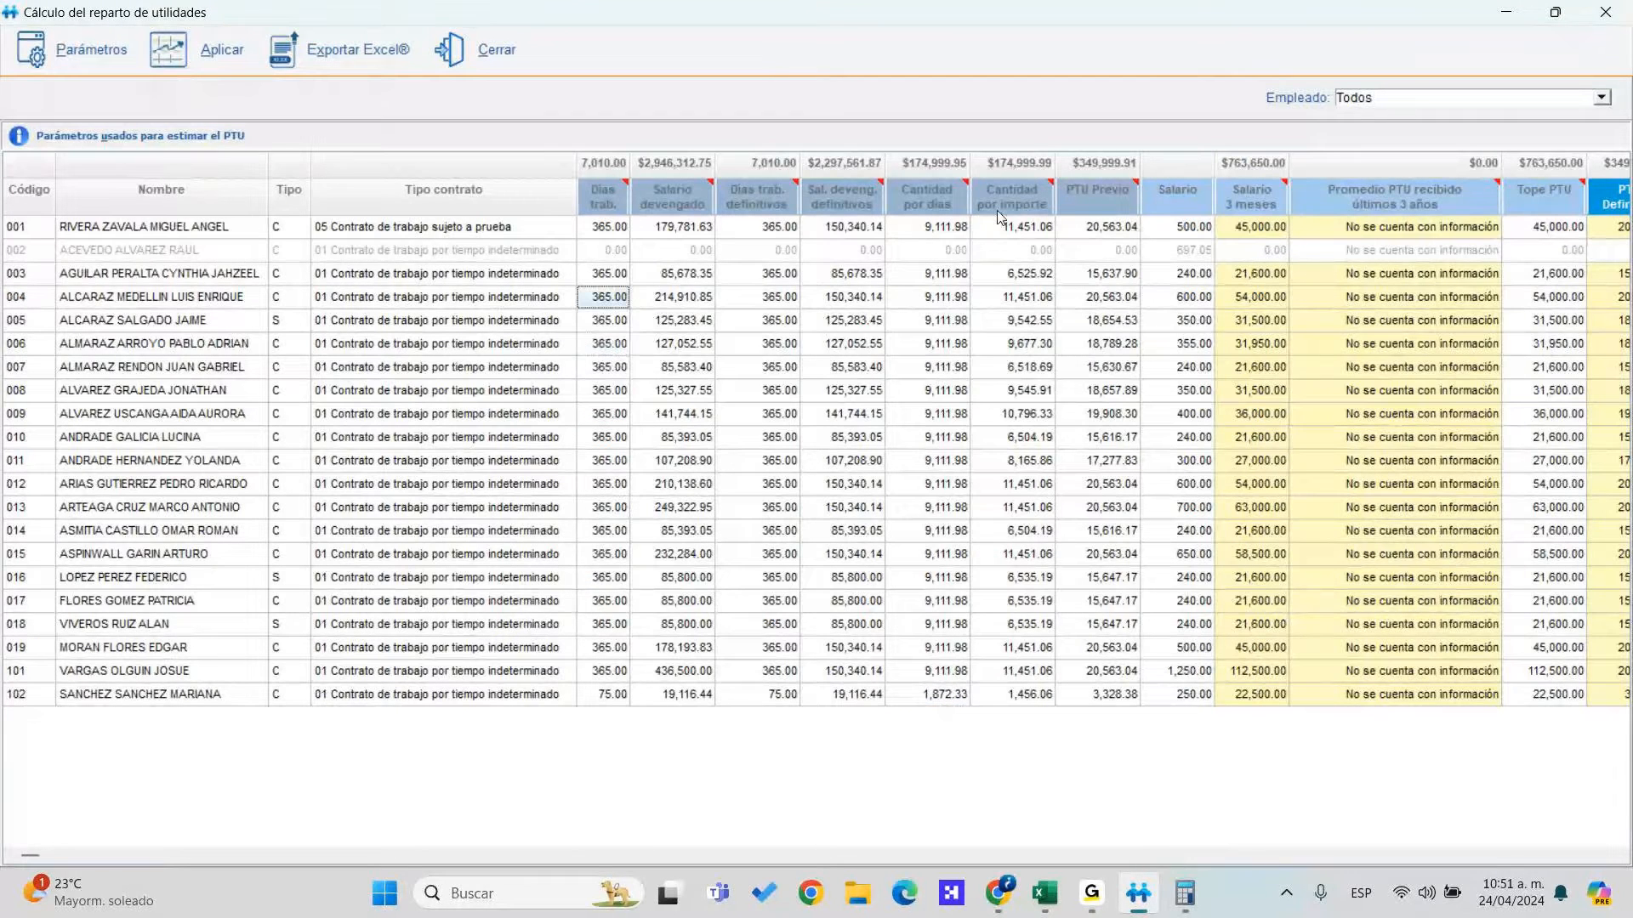
left_click(949, 299)
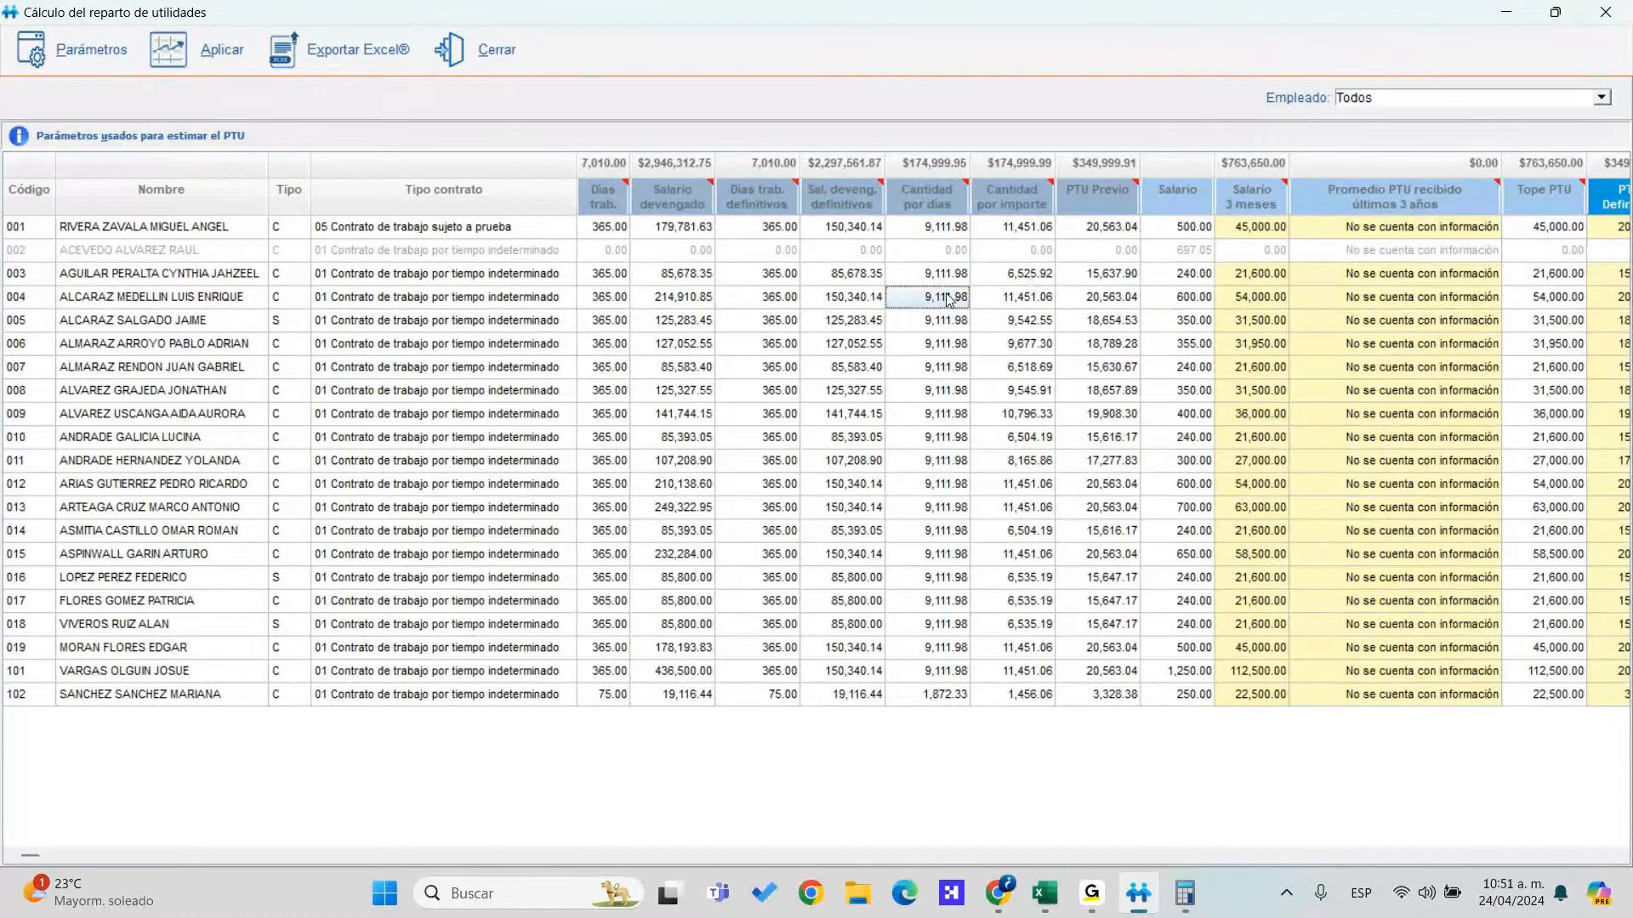
left_click(944, 371)
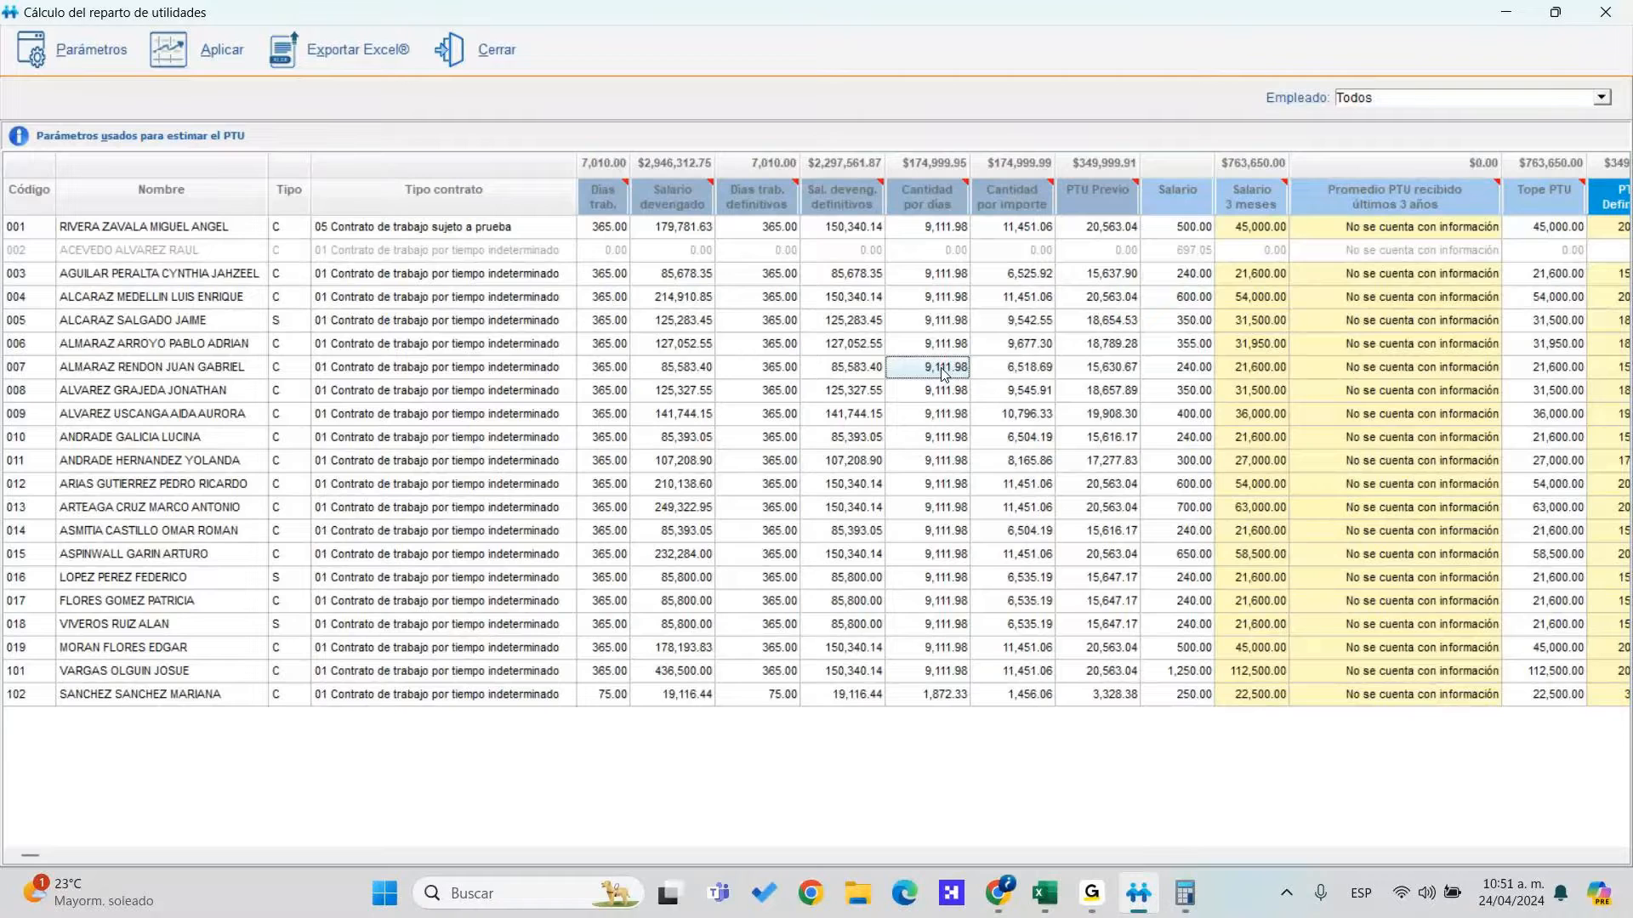
left_click(944, 321)
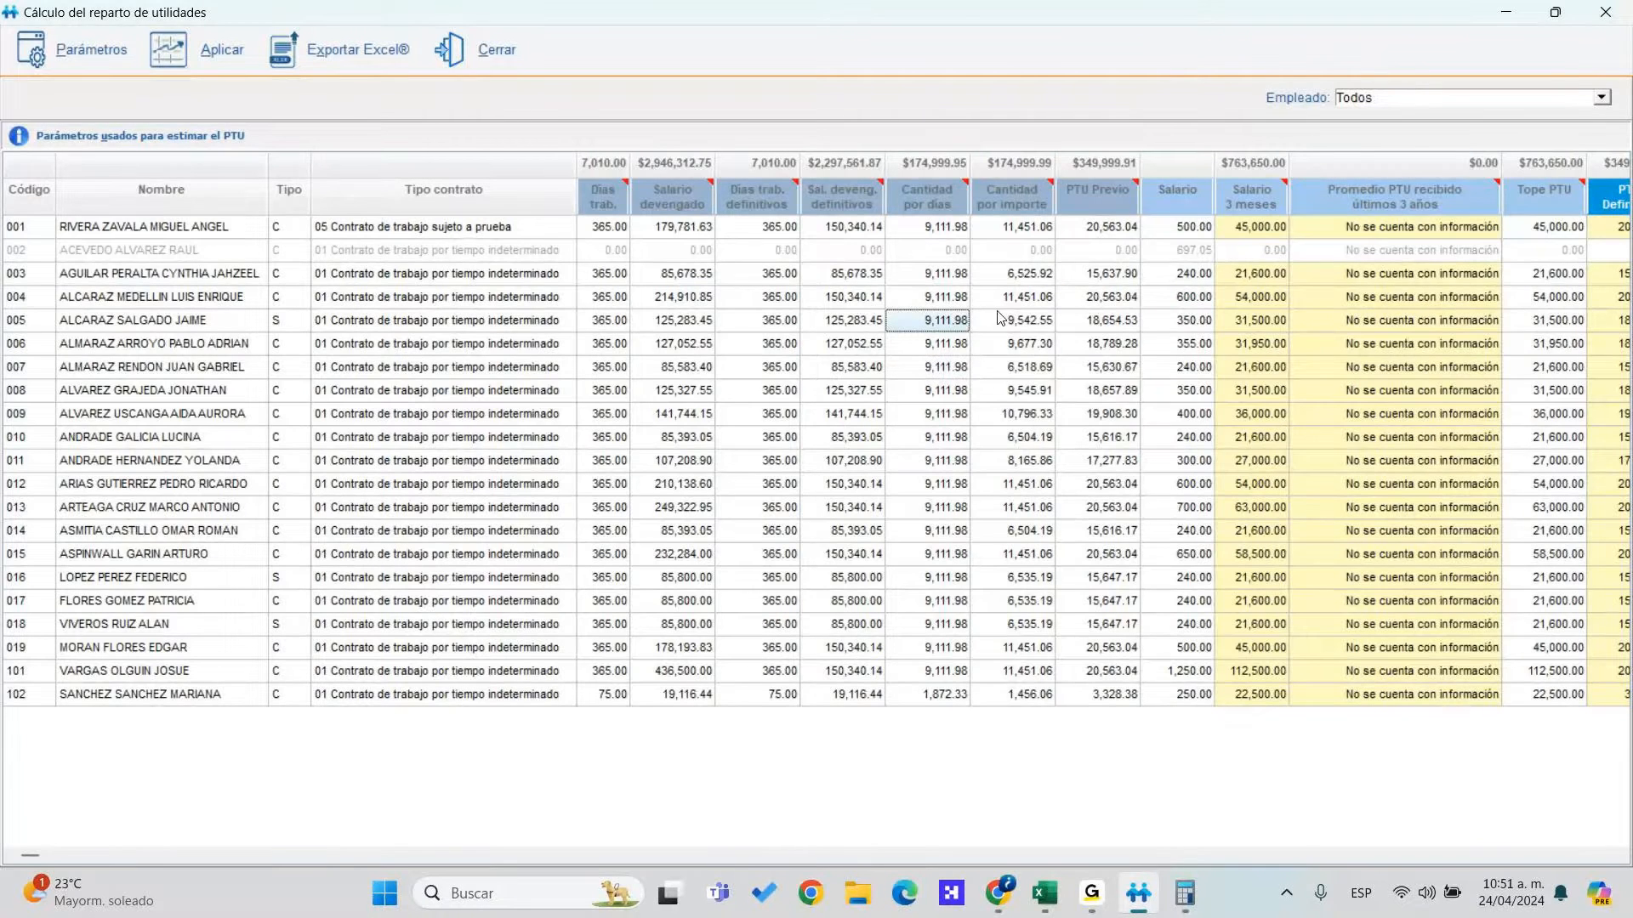
left_click_drag(1030, 284, 1029, 366)
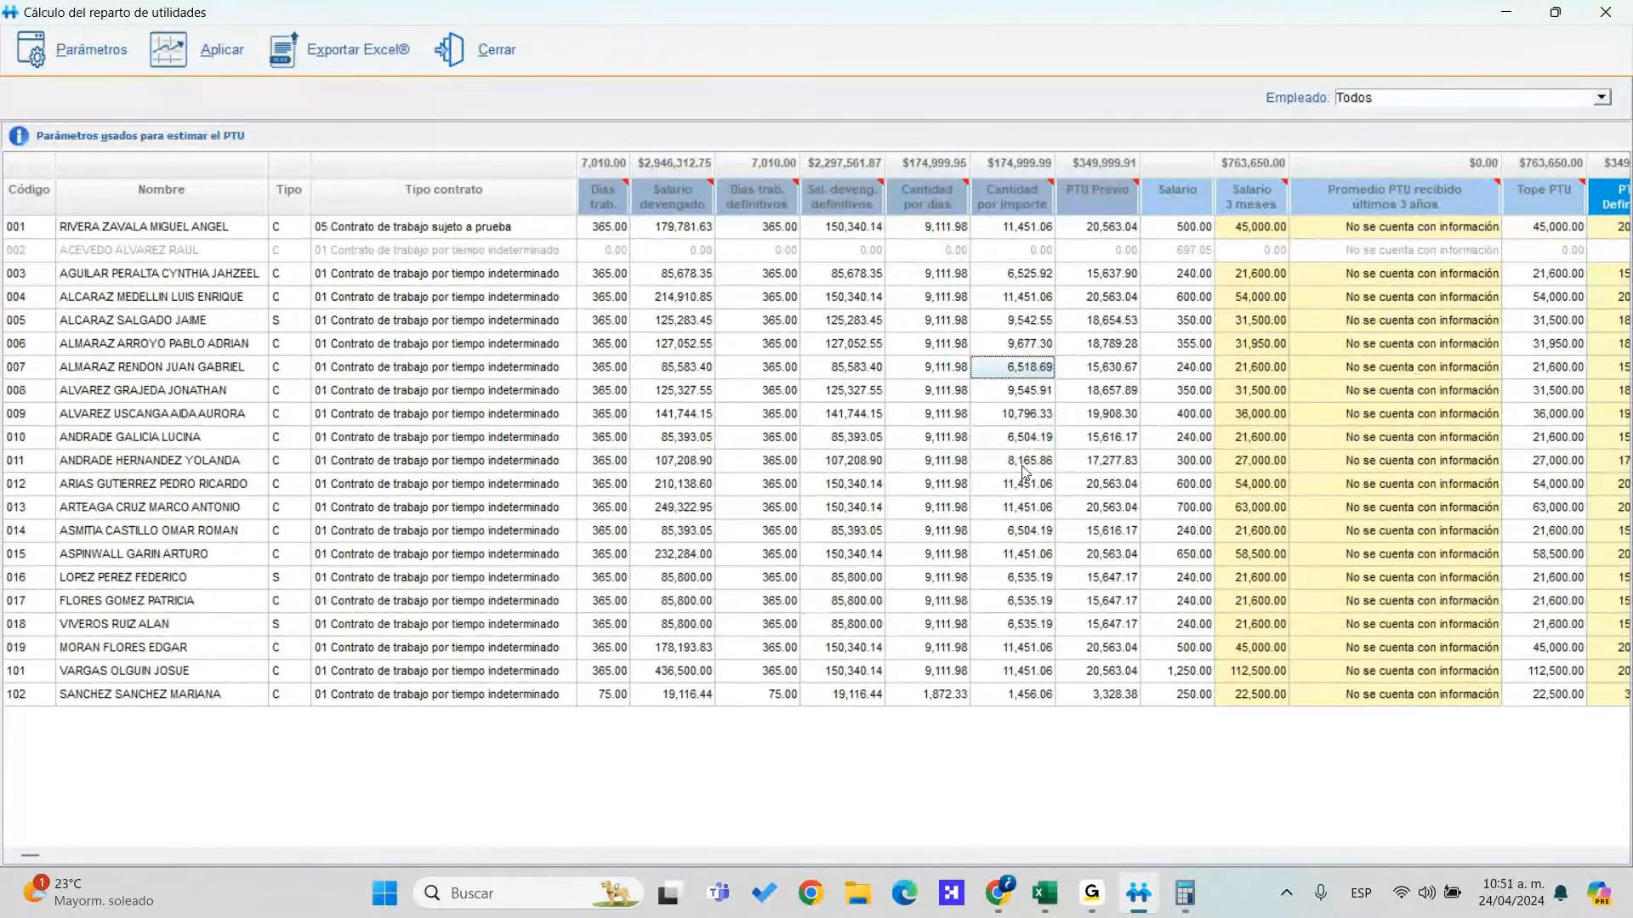
left_click(1030, 487)
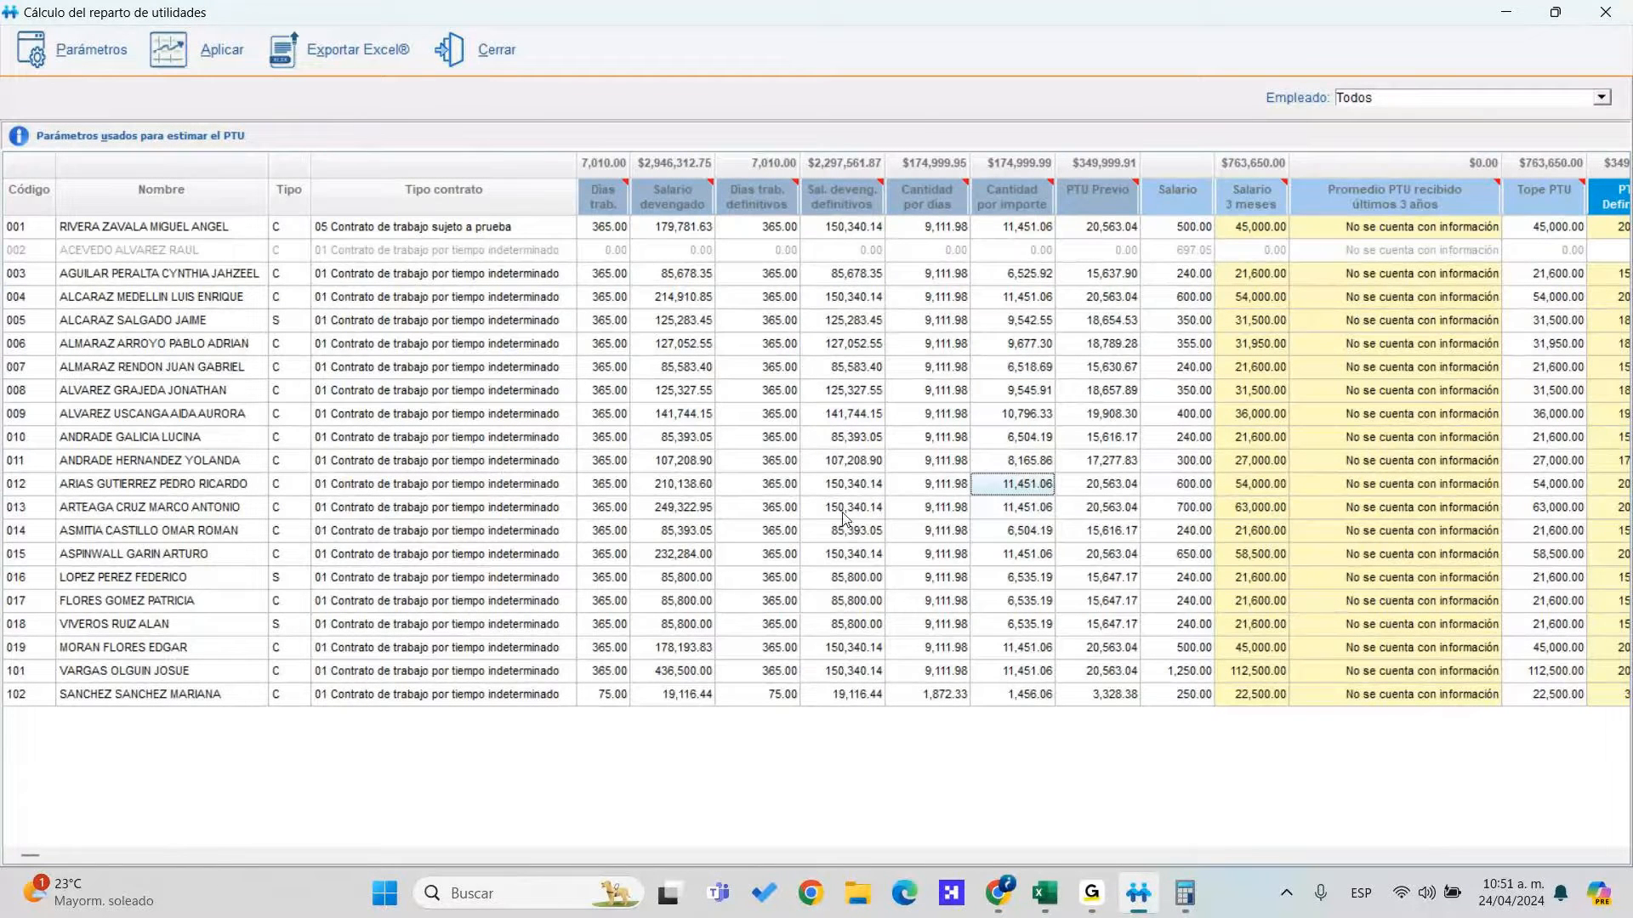
left_click(865, 487)
left_click(1033, 492)
left_click(1121, 572)
left_click(1114, 344)
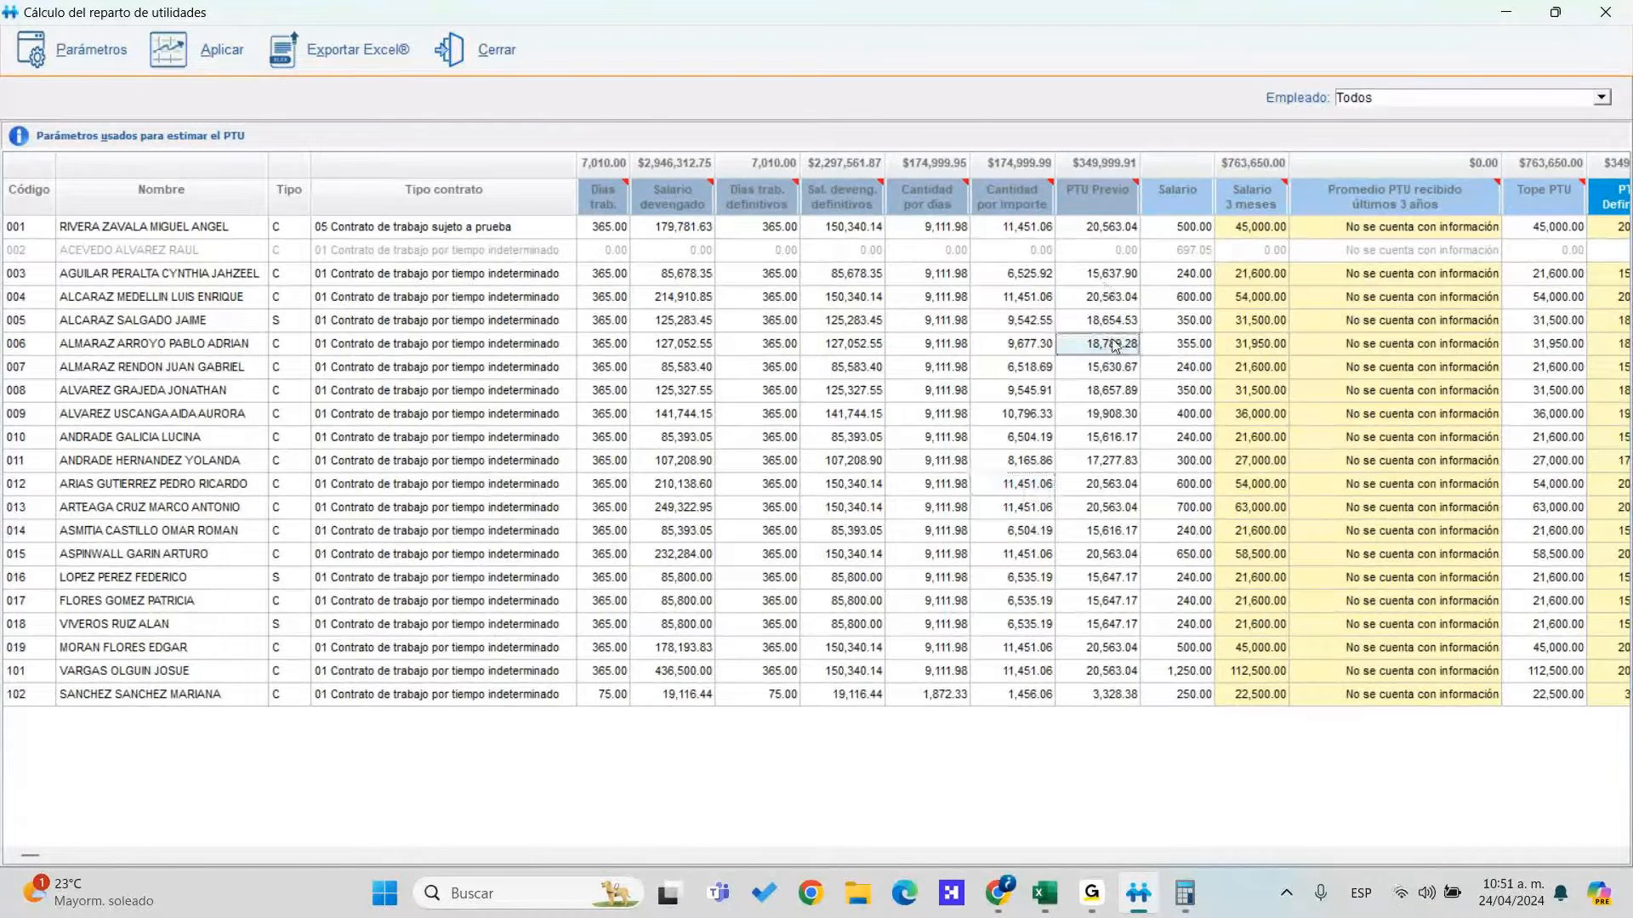
left_click(1190, 300)
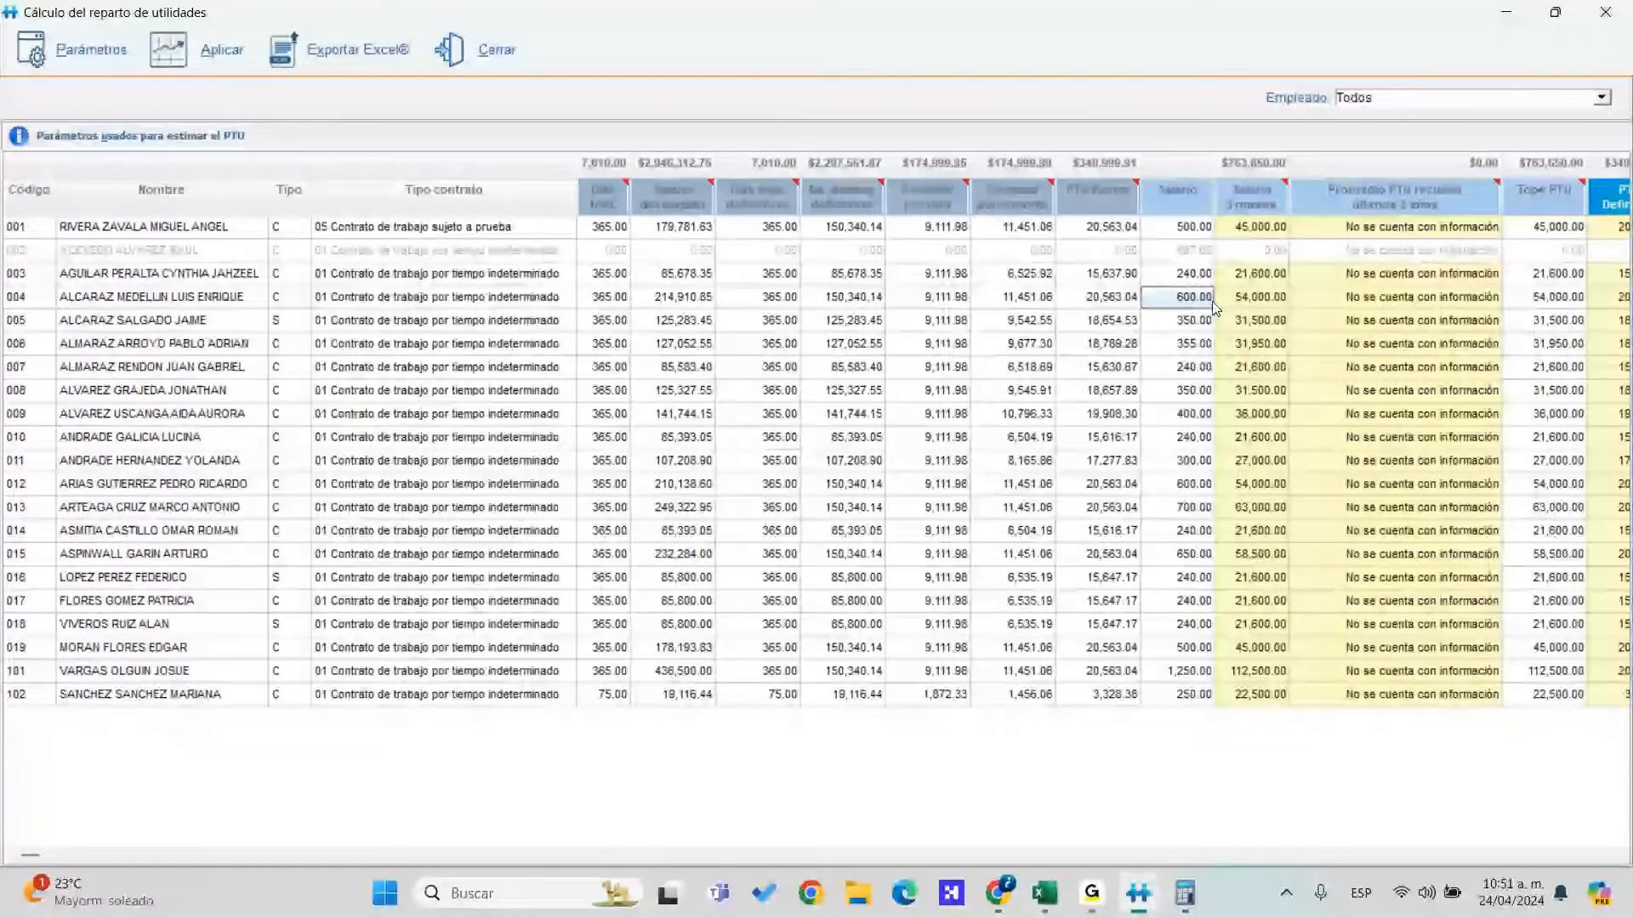
left_click(1252, 275)
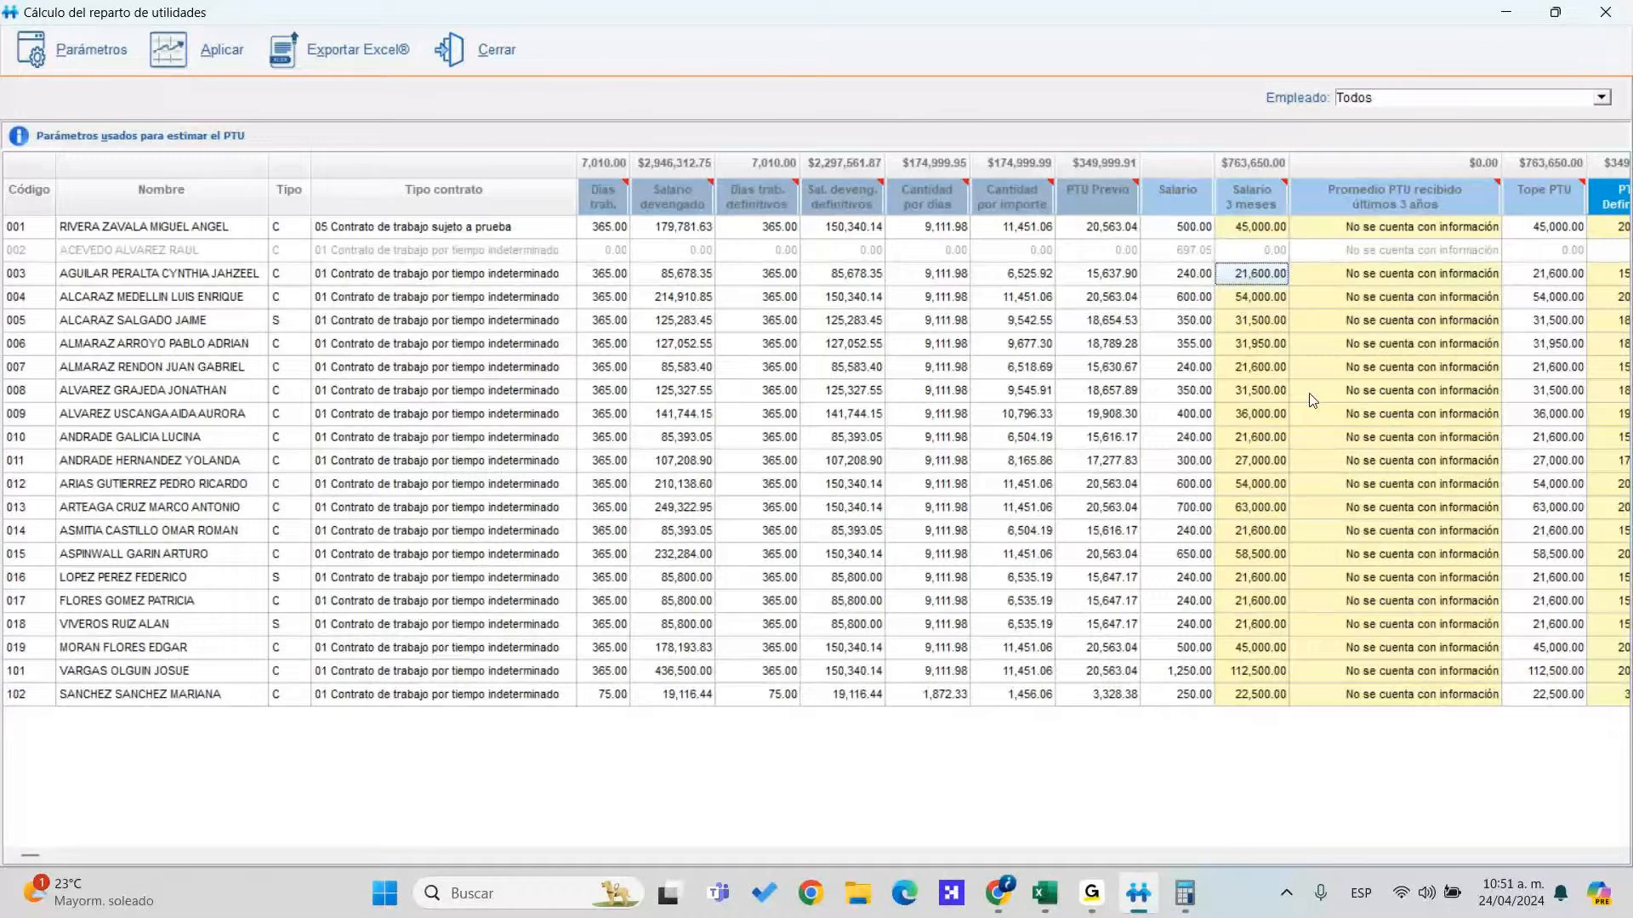
key("Right")
key("Right")
key("Right")
key("Right")
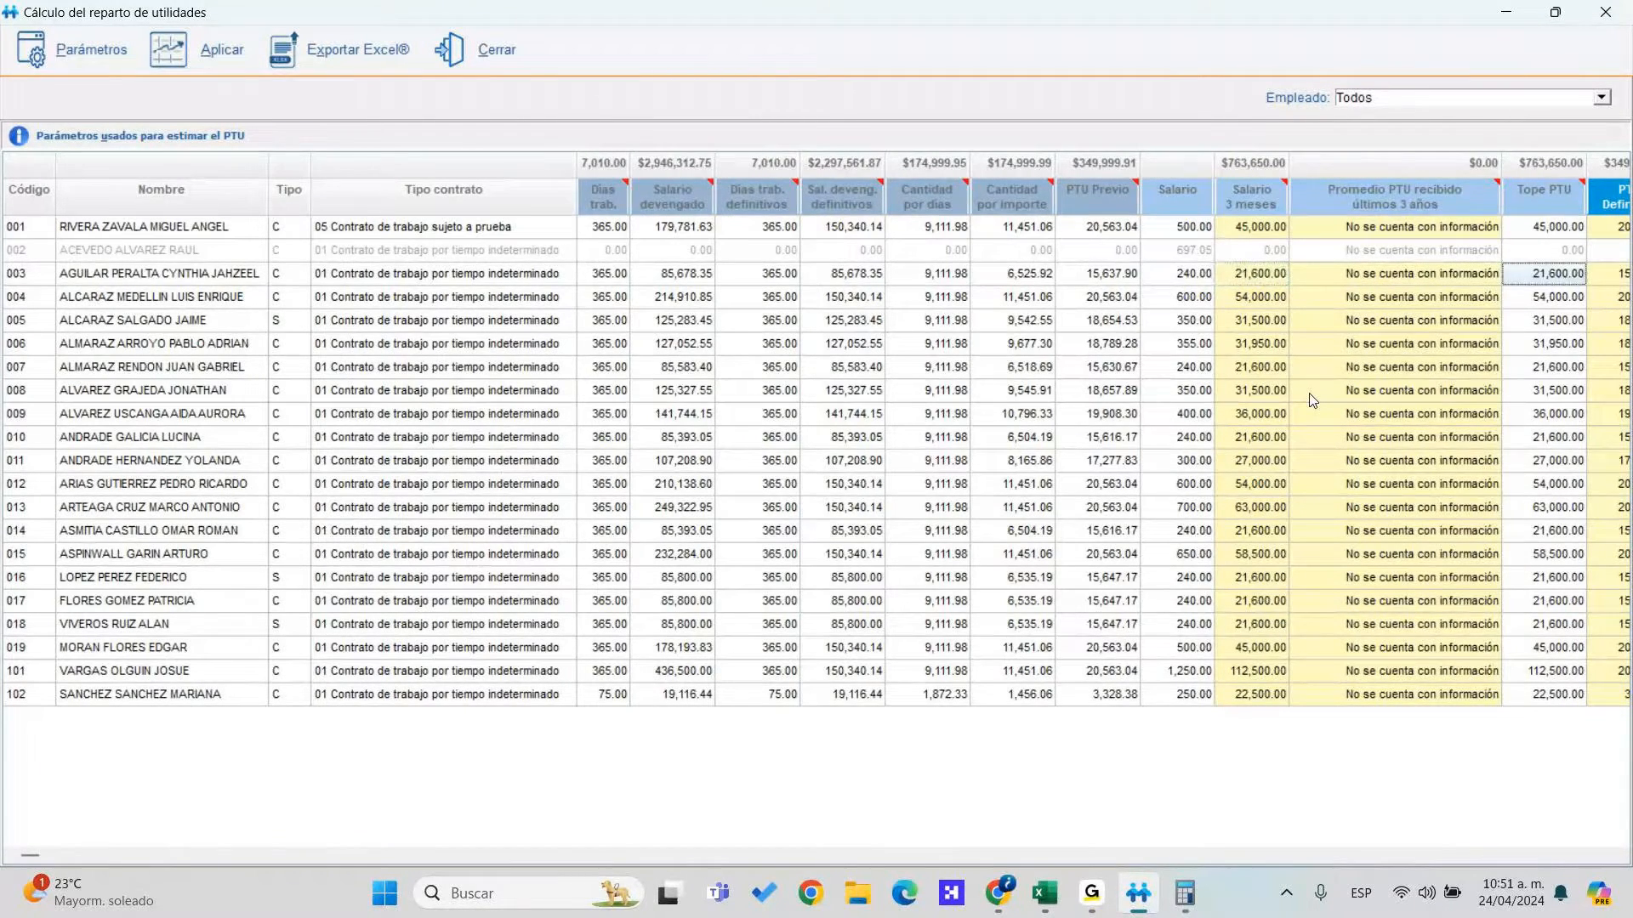
key("Left")
key("Left")
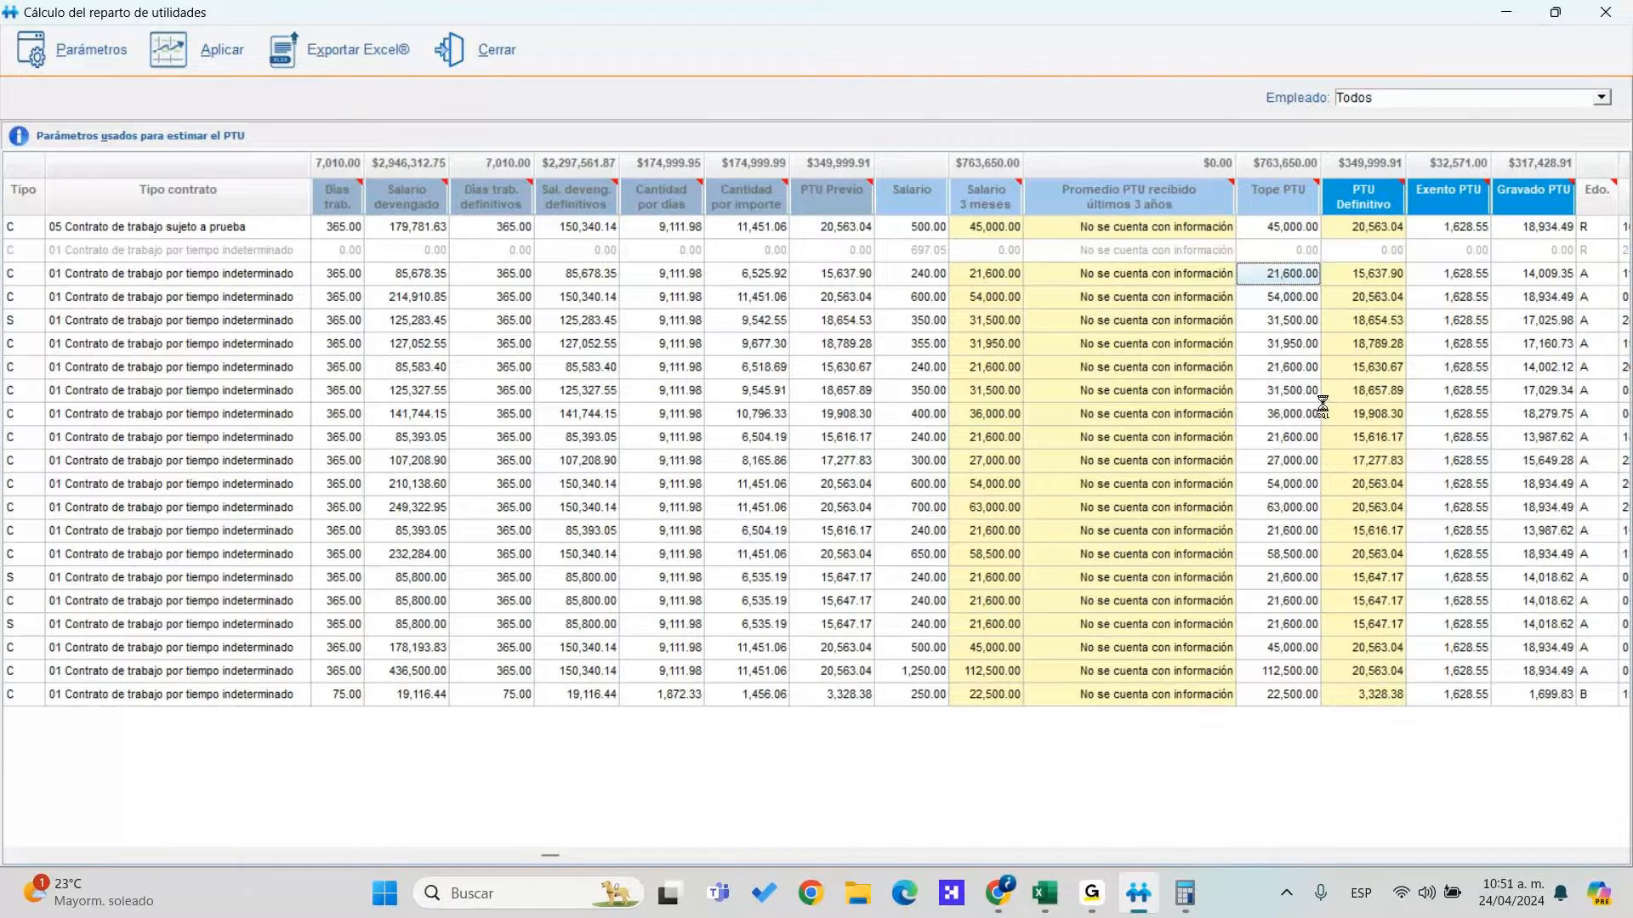
key("Tab")
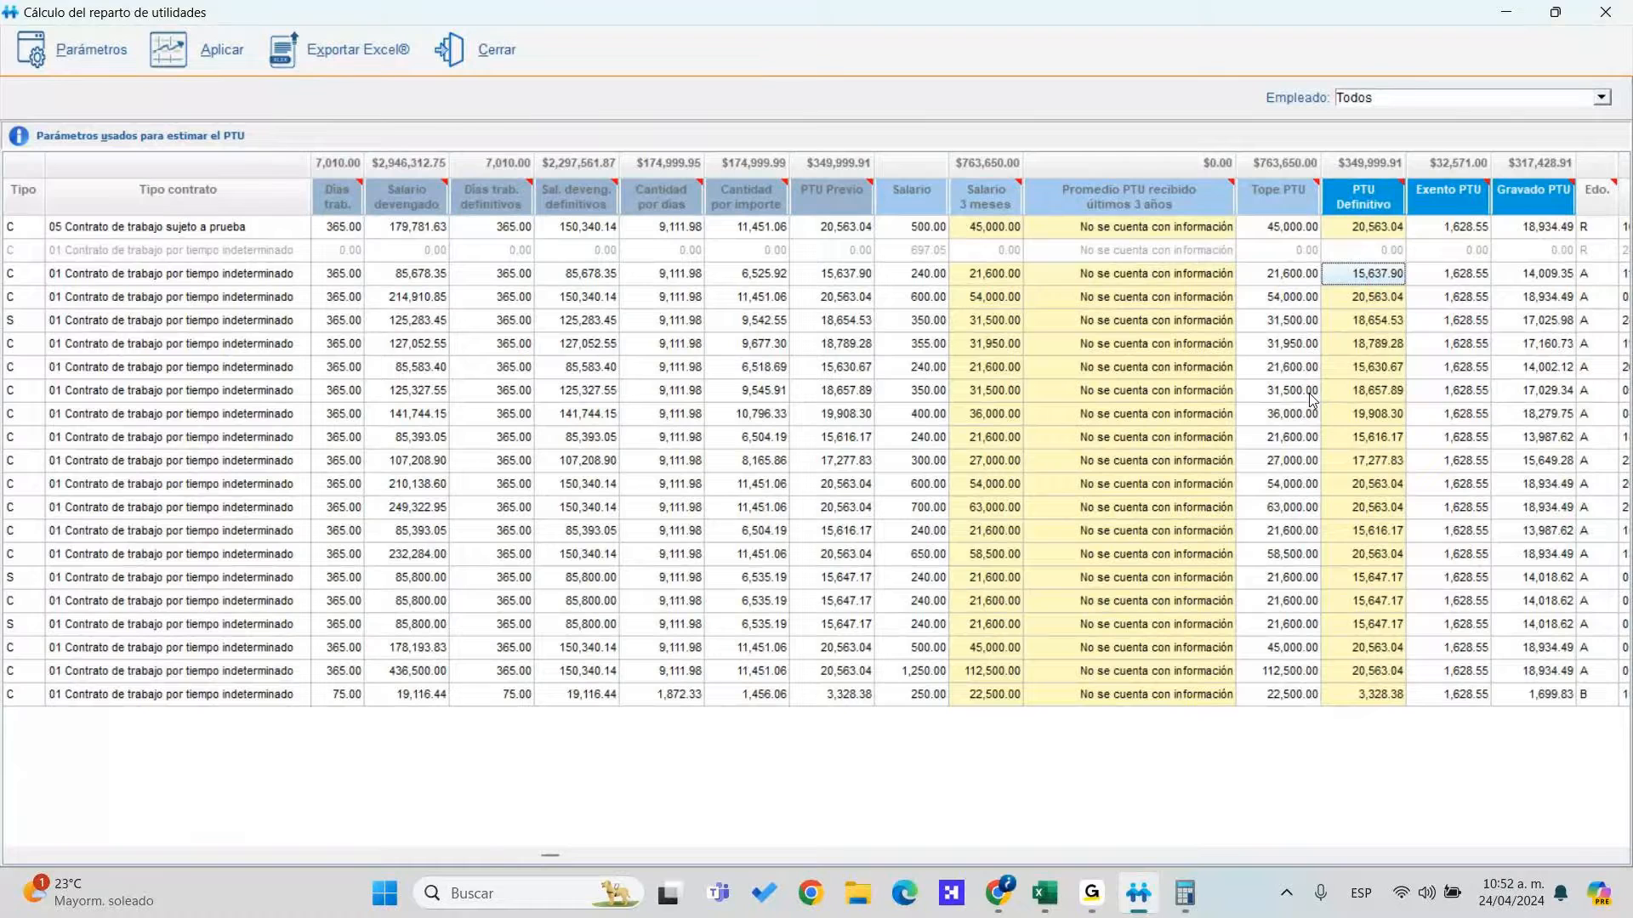
key("Down")
key("Down")
key("Down")
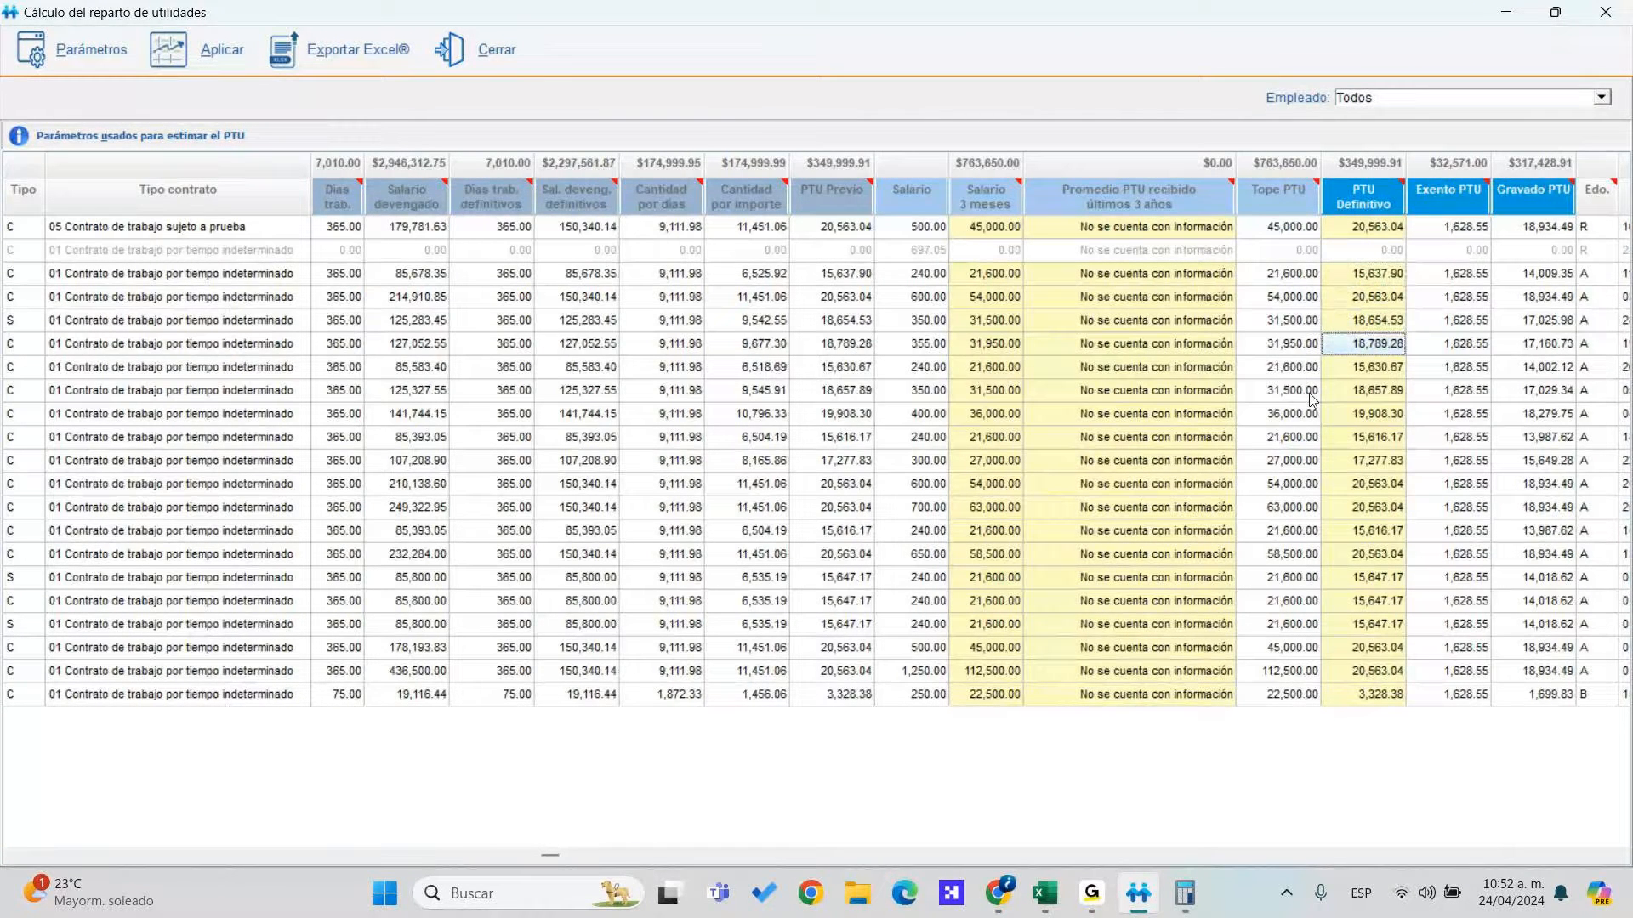
key("Down")
key("Down")
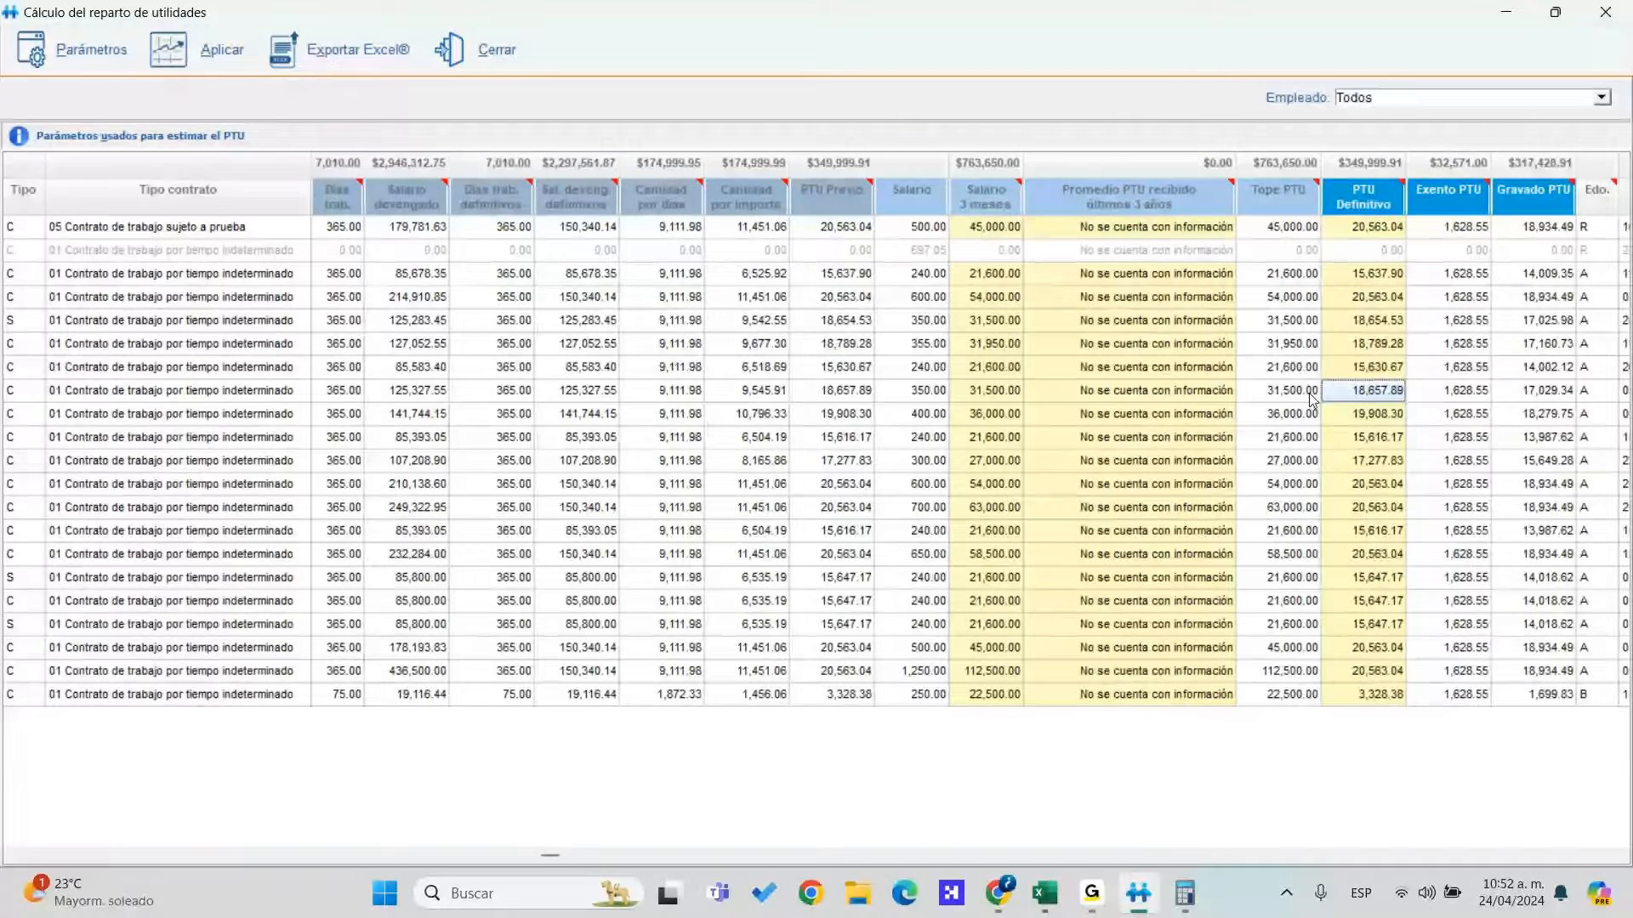
key("Down")
key("Down")
key("Down")
key("Down")
key("Down")
key("Down")
key("Down")
key("Up")
key("Up")
key("Up")
key("Up")
key("Up")
key("Up")
key("Up")
key("Up")
key("Up")
key("Up")
key("Up")
key("Up")
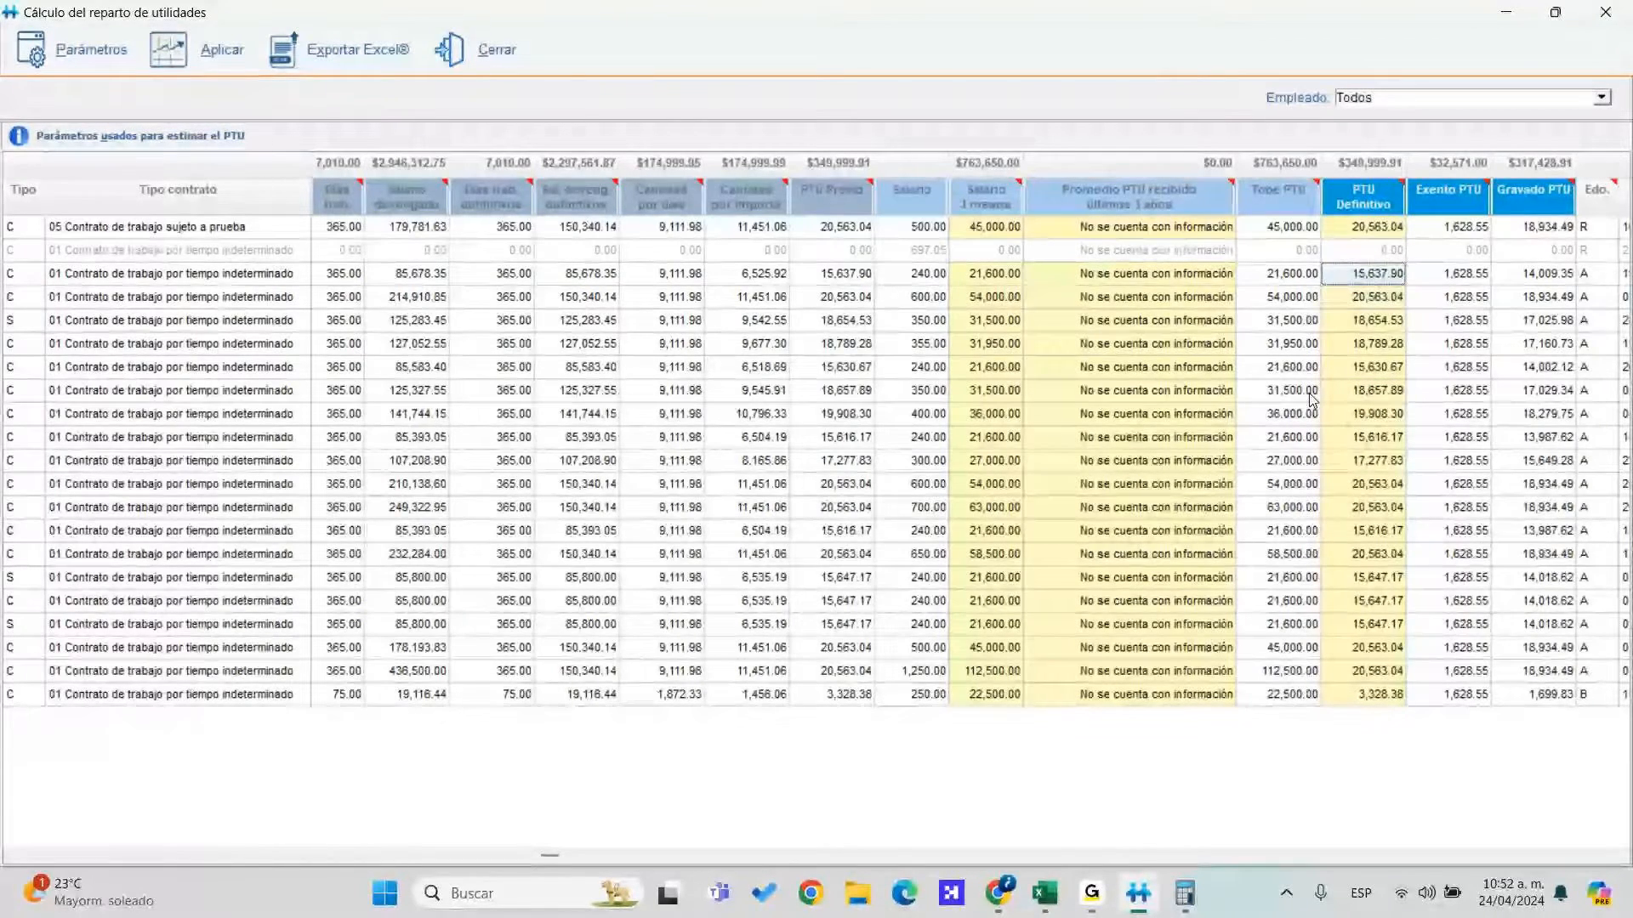
scroll(1310, 397, "right", 3)
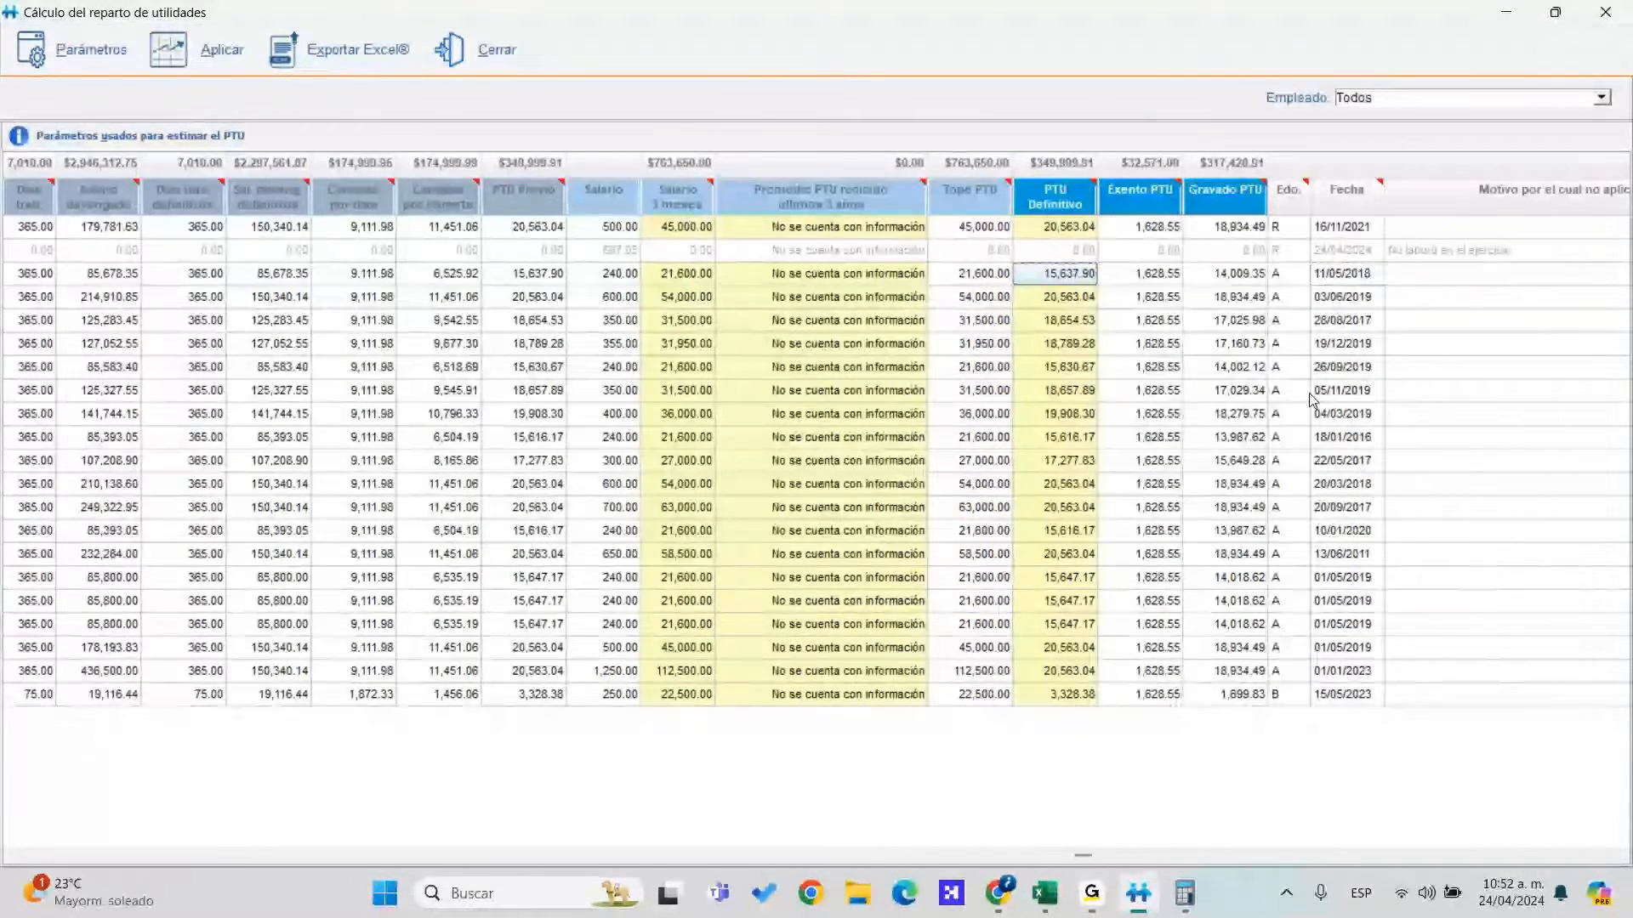
key("Left")
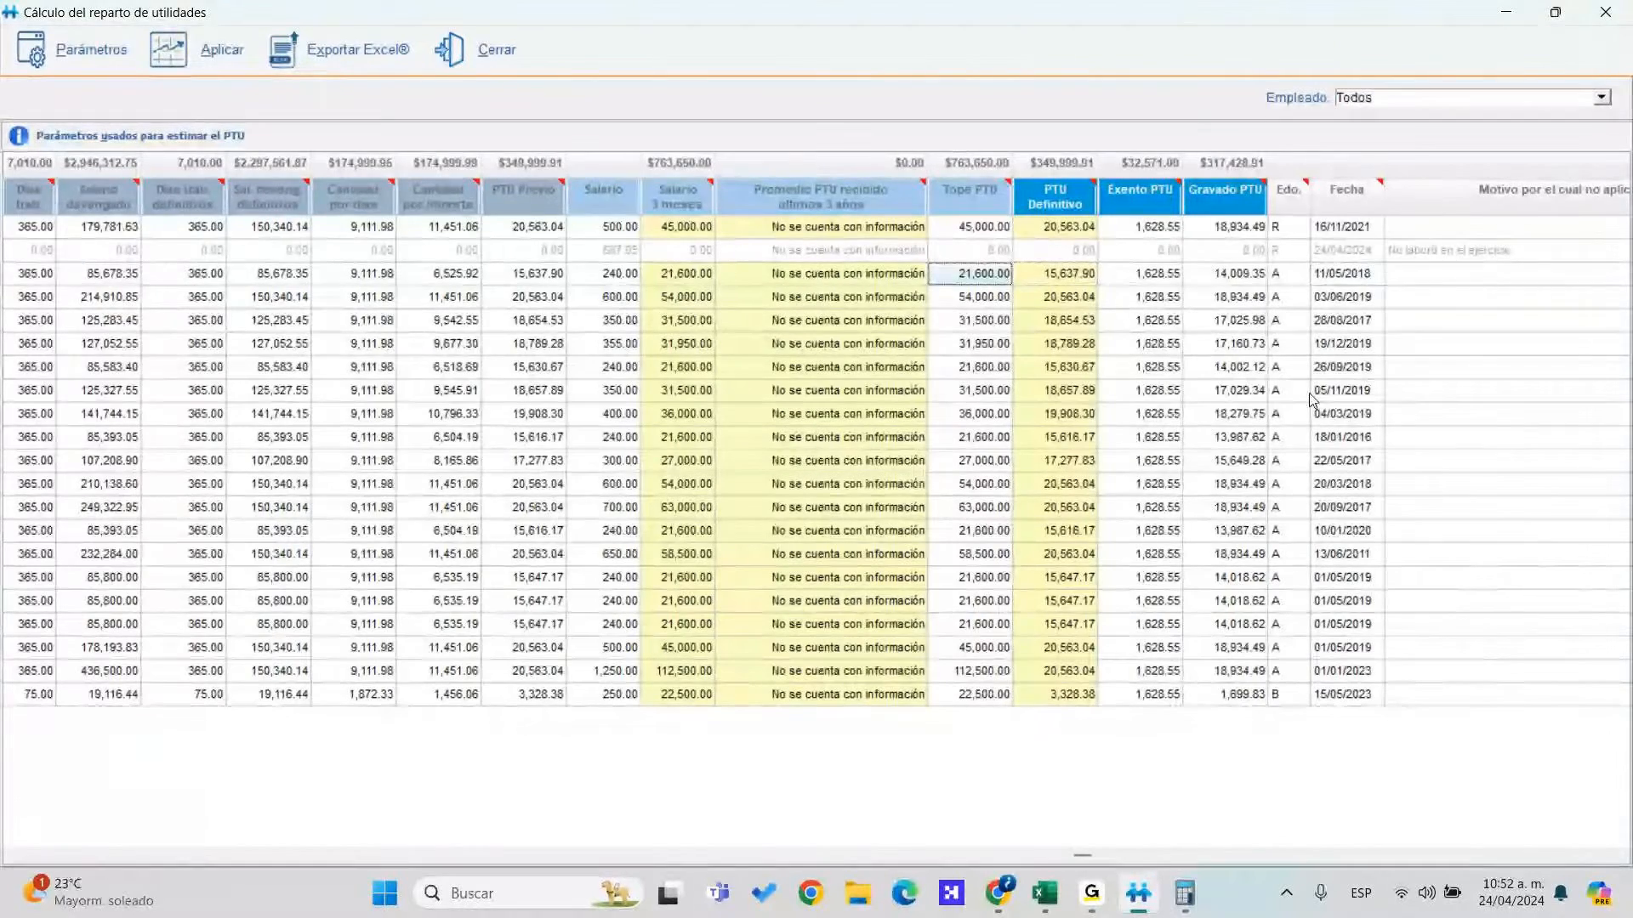
key("Left")
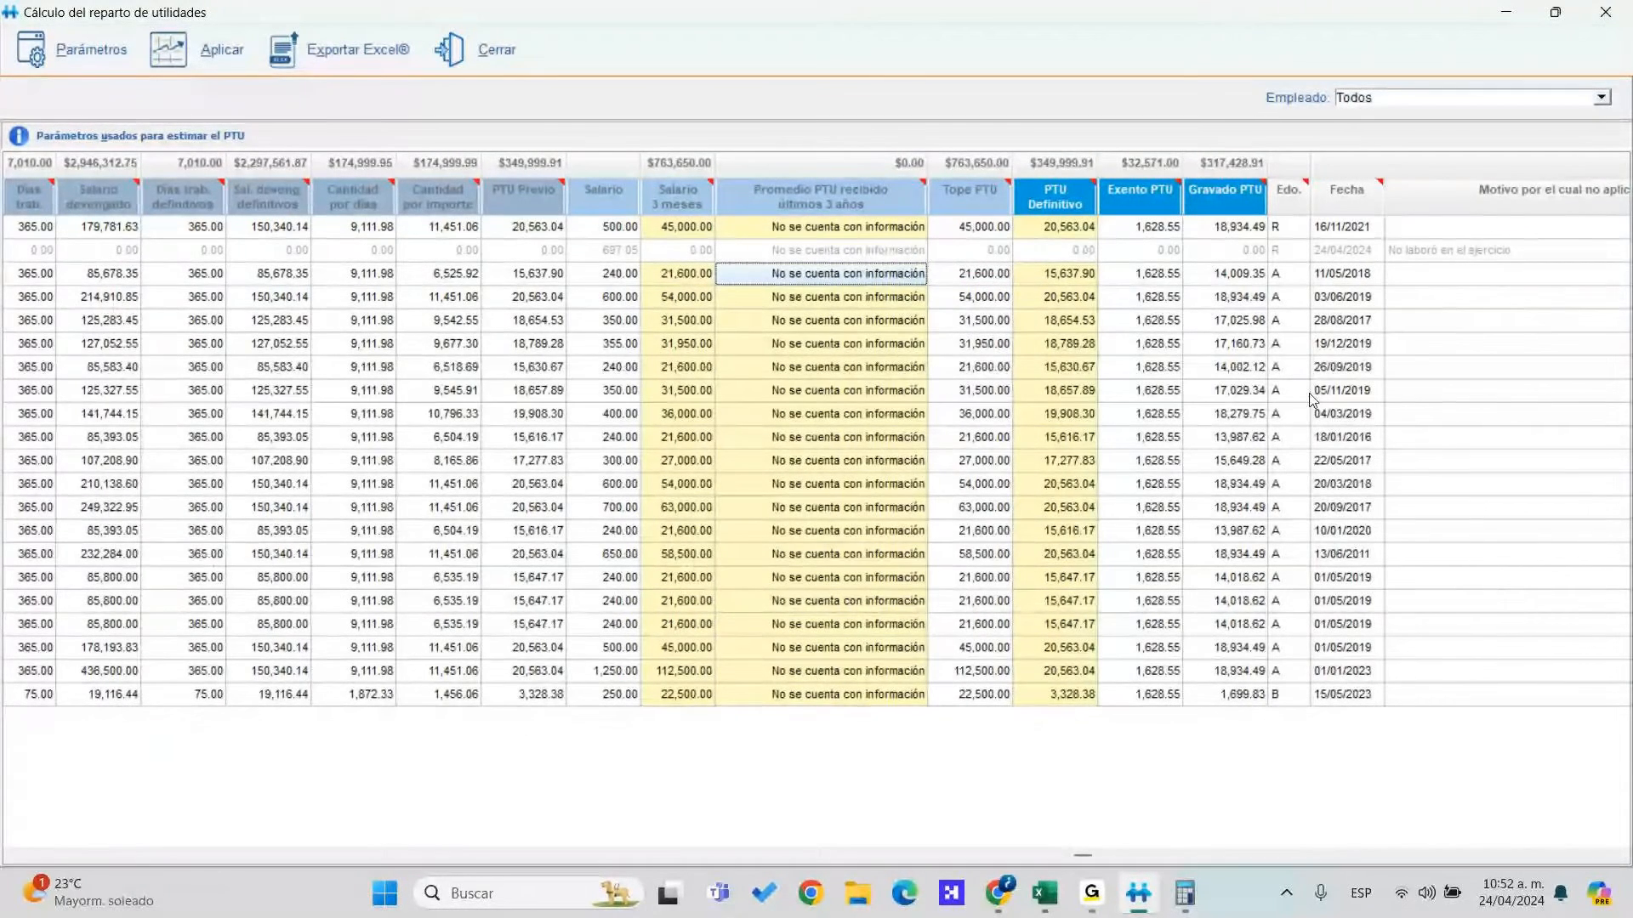
key("Down")
key("Down")
key("Left")
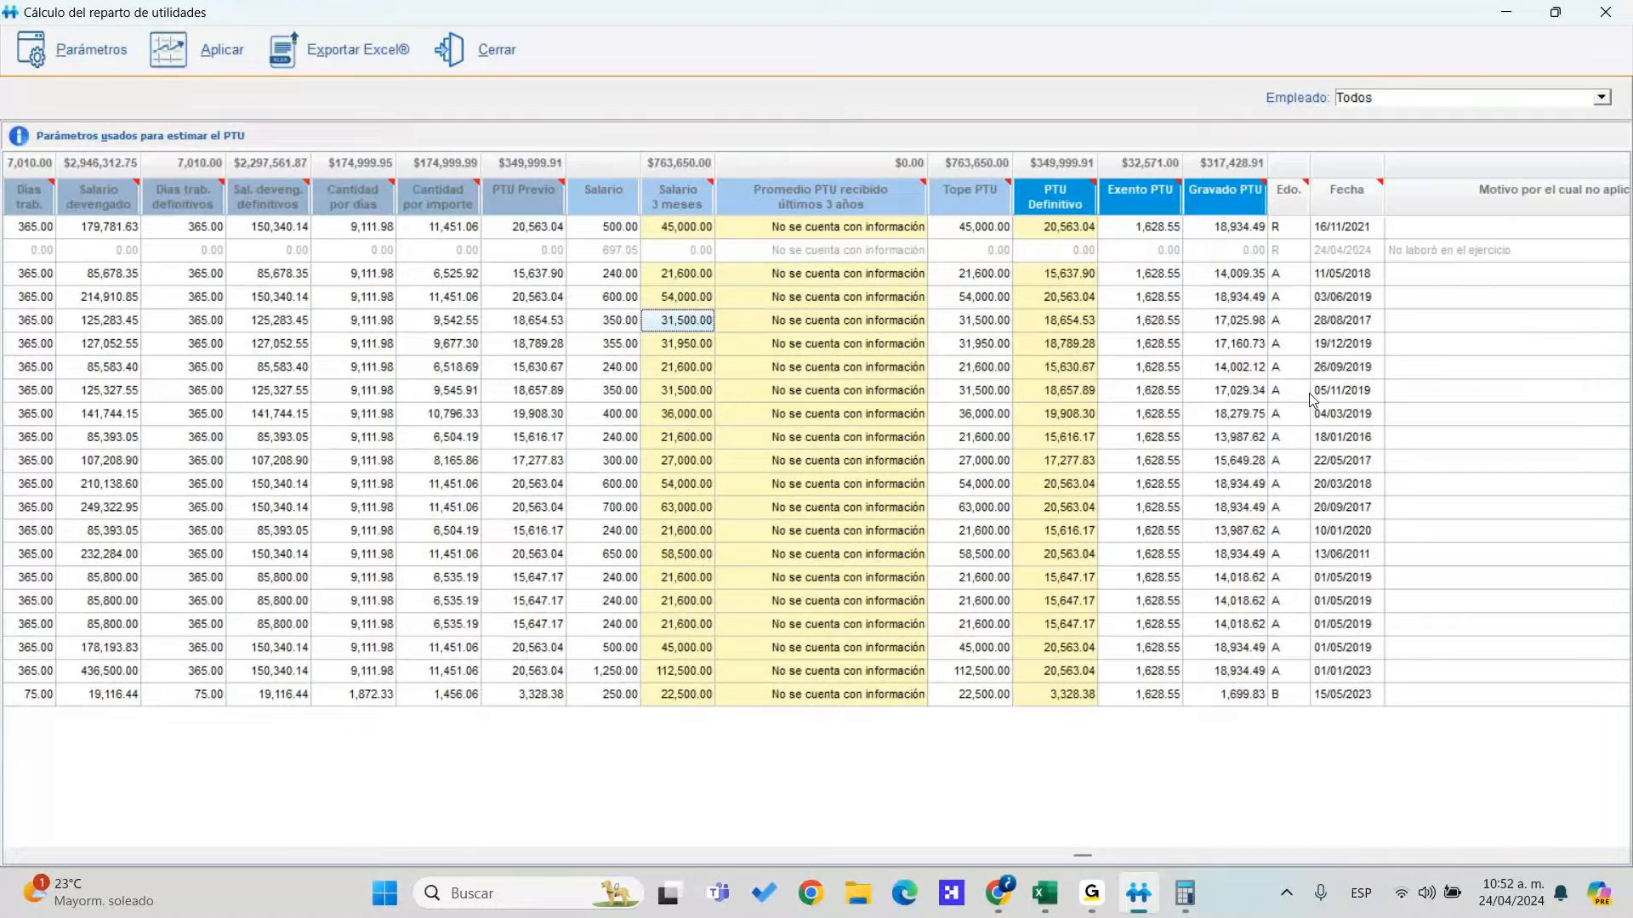
key("Right")
key("Right")
key("Right")
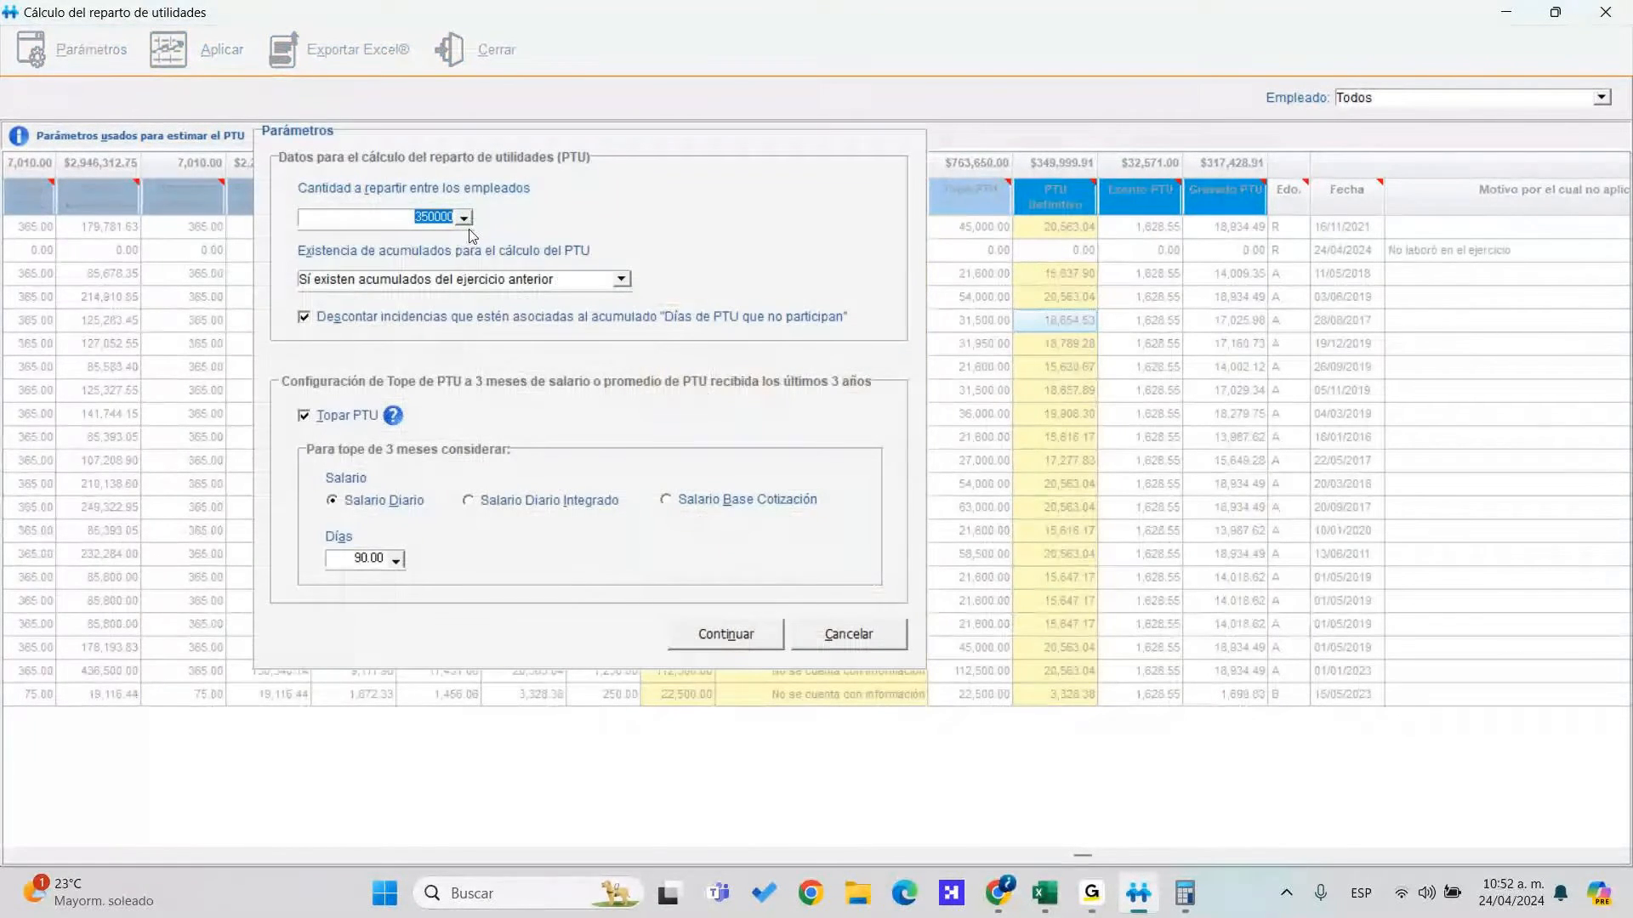
Enter 500000 as the amount to distribute and recalculate the PTU
type("500000")
left_click(727, 636)
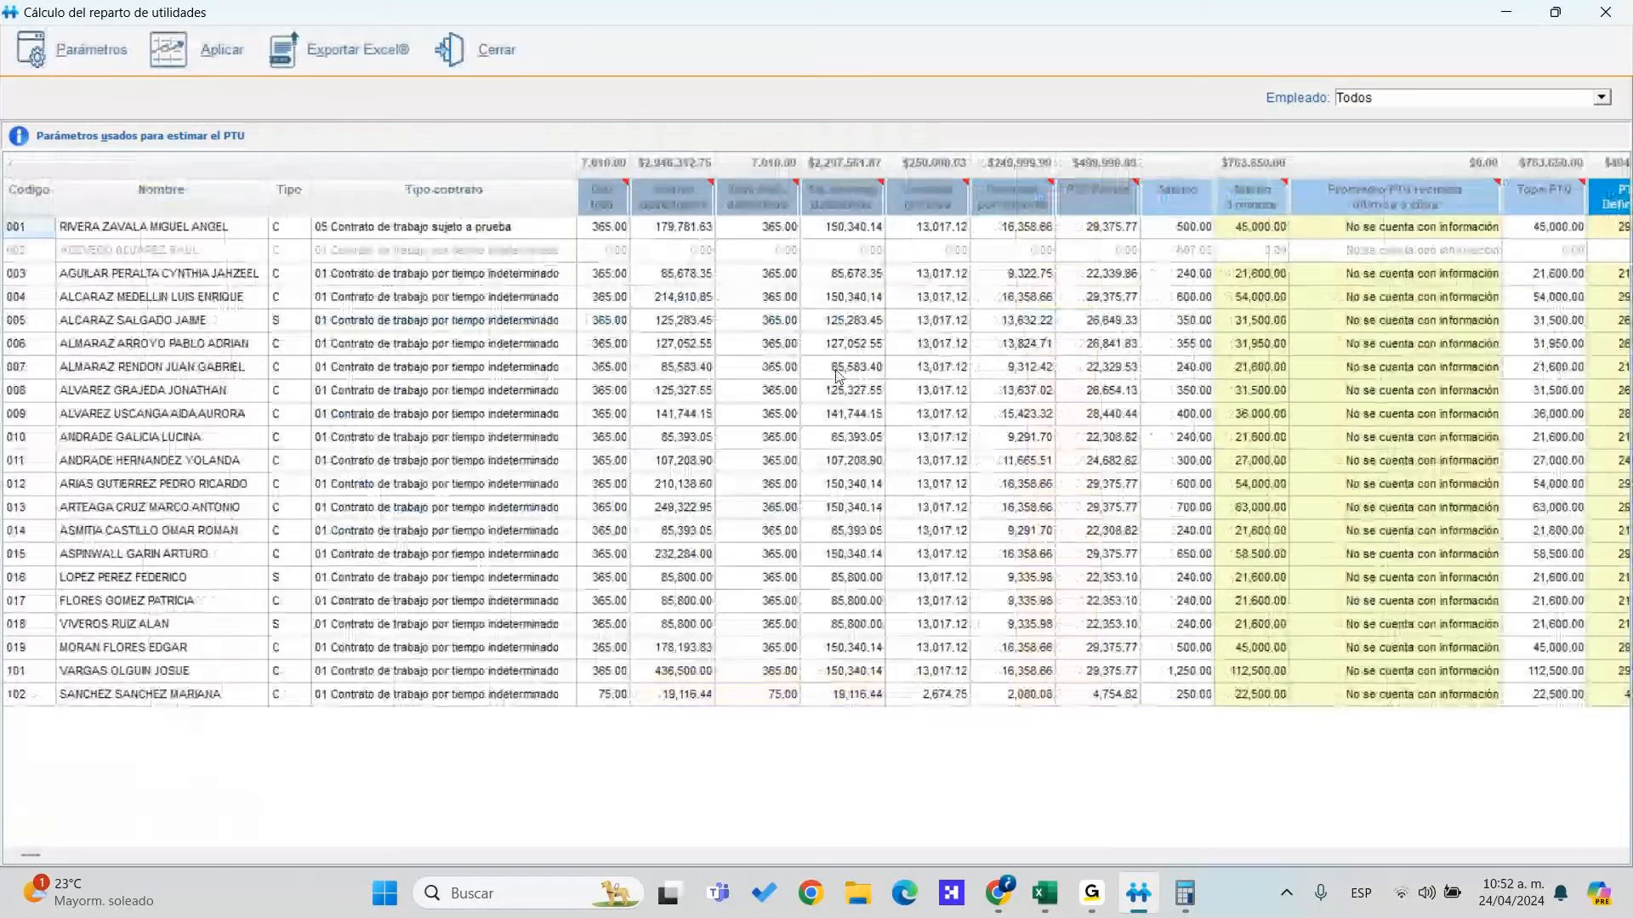
left_click(599, 302)
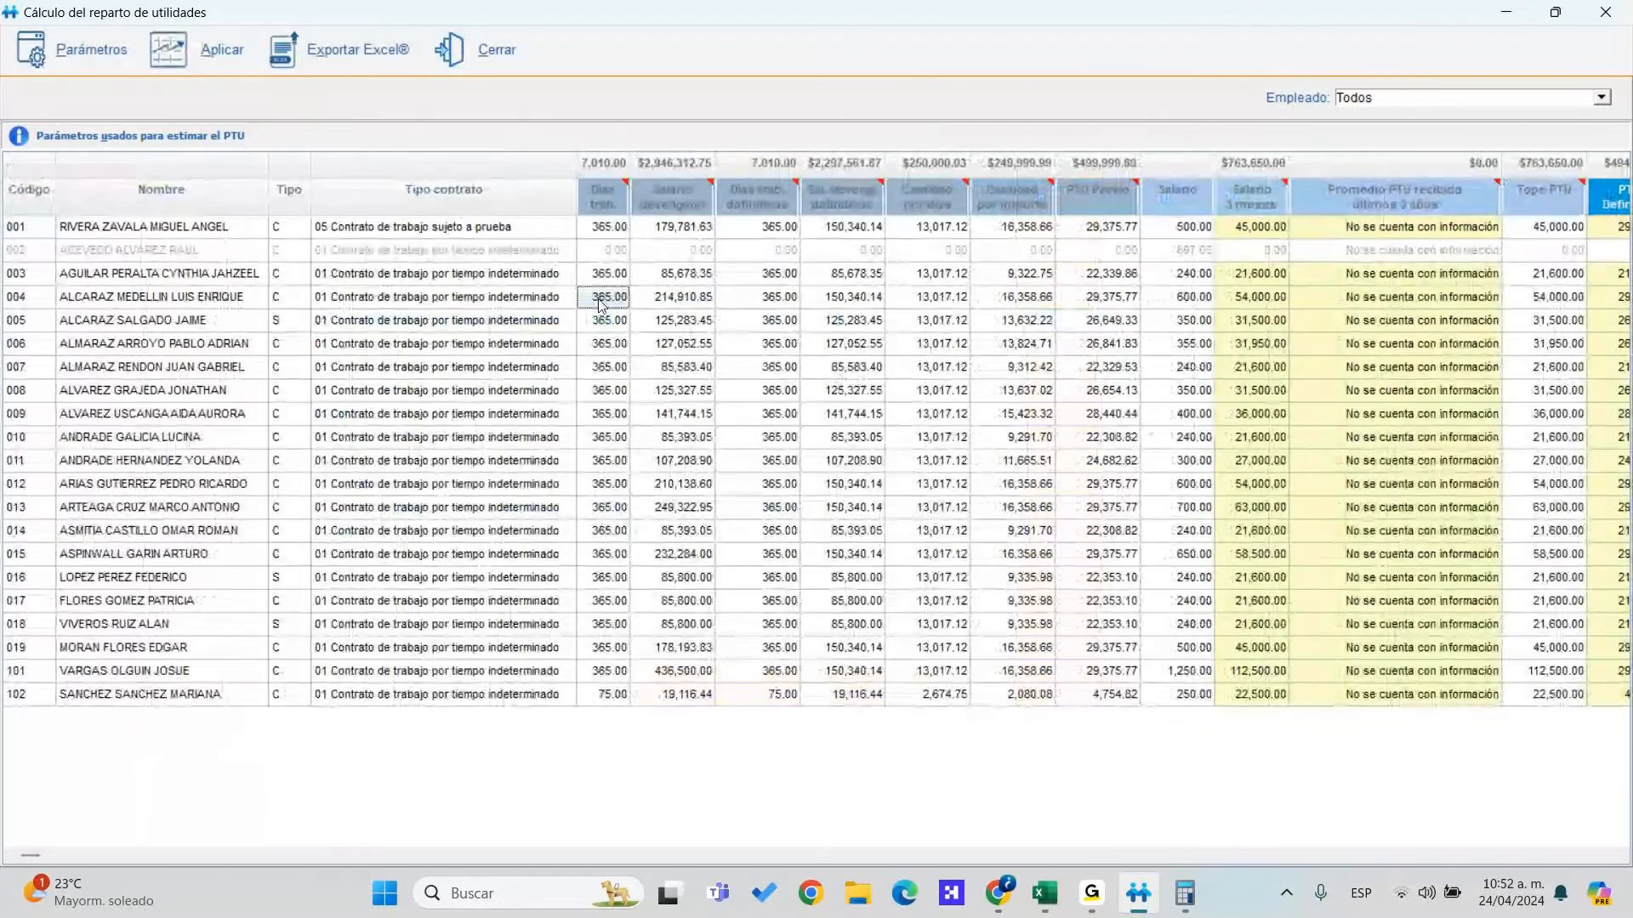
key("Tab")
key("Tab")
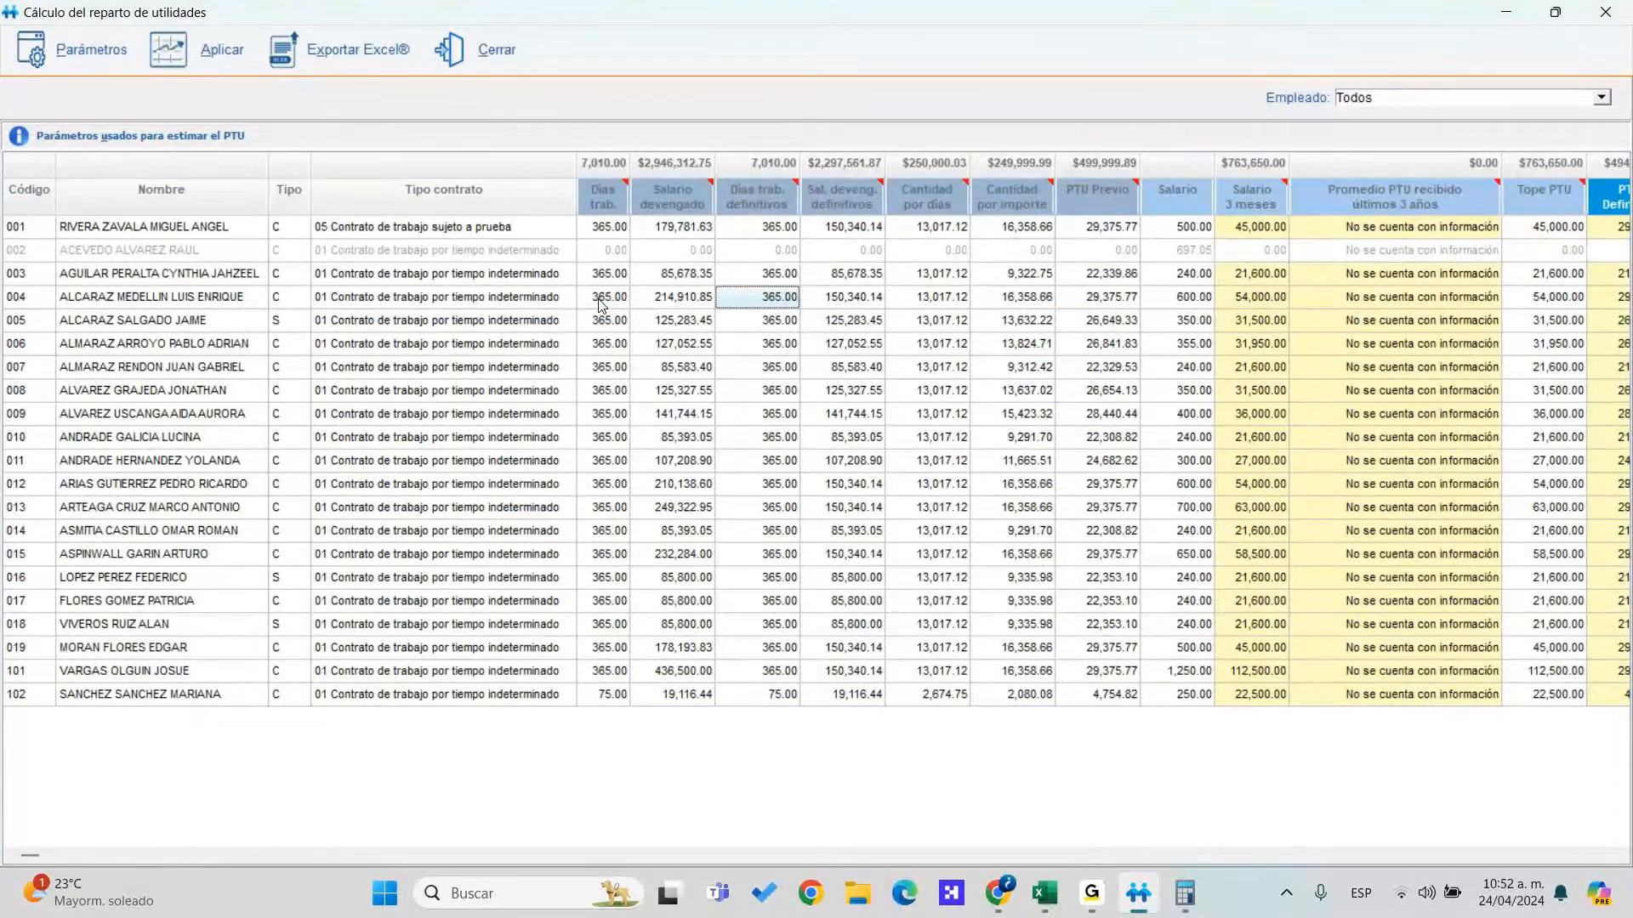
key("Tab")
key("Tab")
key("Tab")
key("Tab")
key("Tab")
key("Tab")
key("Tab")
key("Tab")
key("Tab")
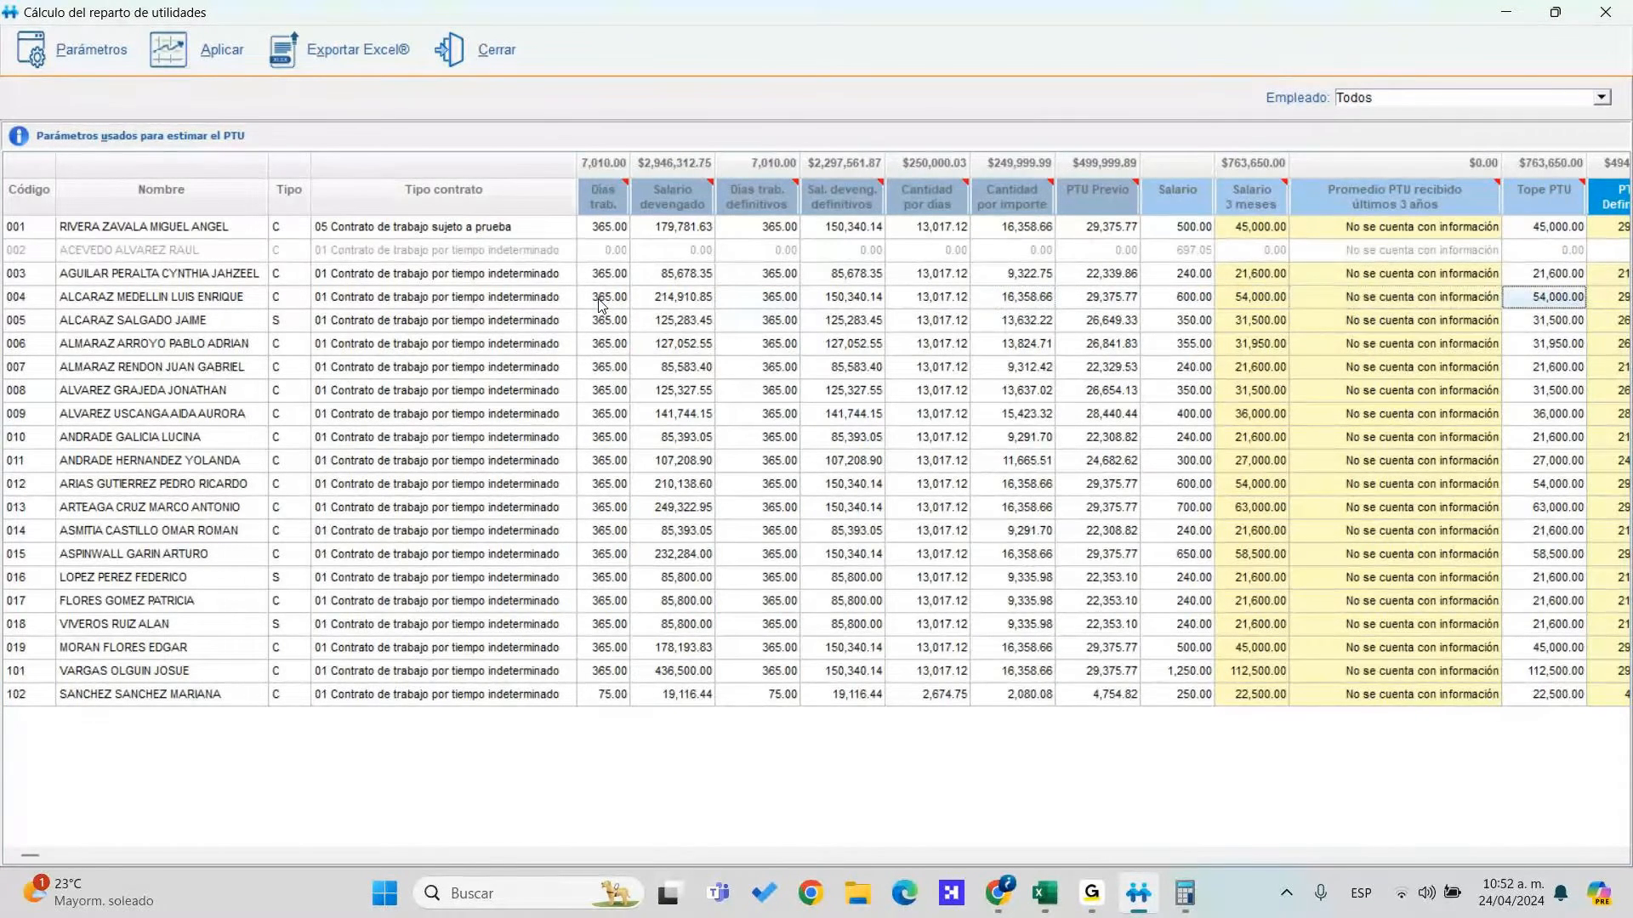
key("Tab")
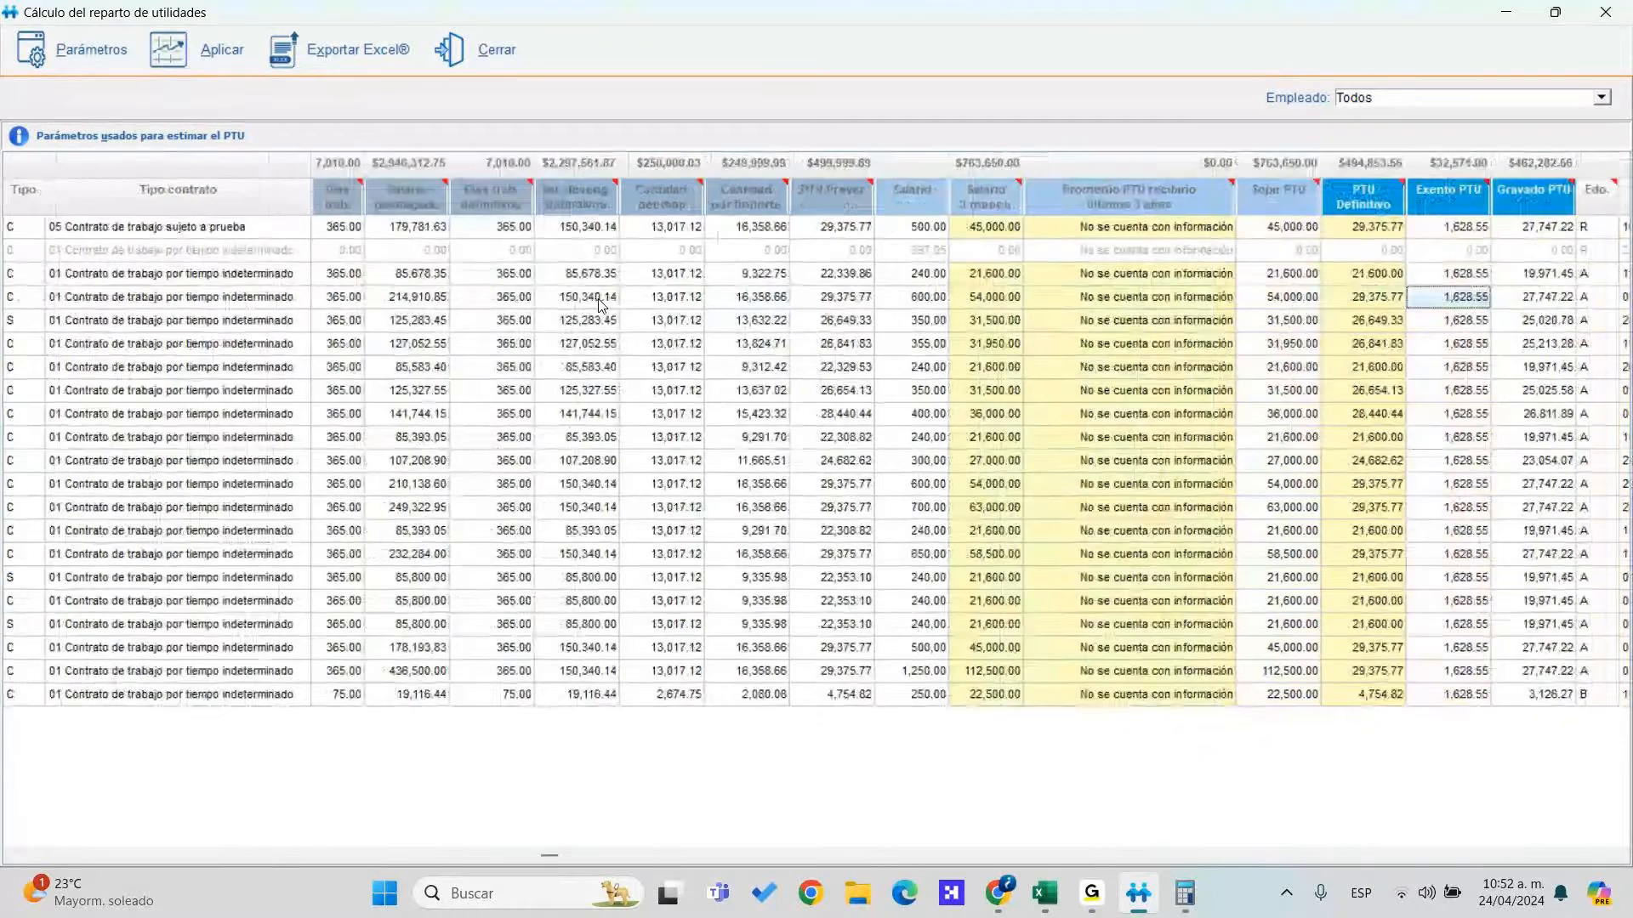
key("Left")
key("Left")
key("Up")
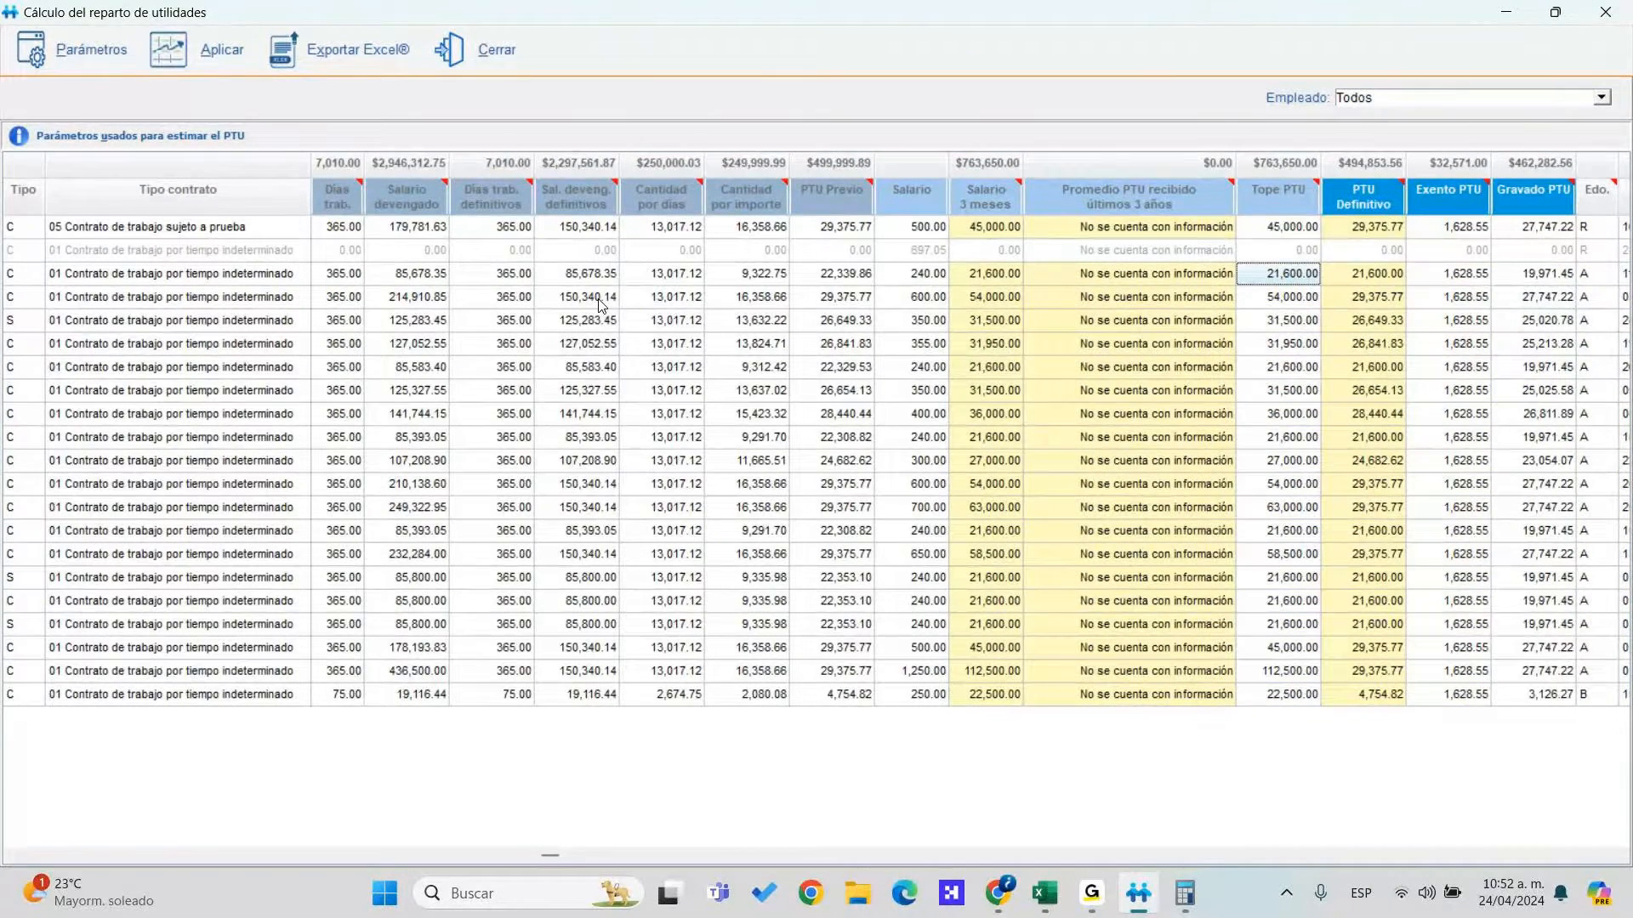
key("Left")
key("Left")
key("Left")
key("Left")
key("Left")
key("Left")
key("Left")
key("Left")
key("Left")
key("Right")
key("Right")
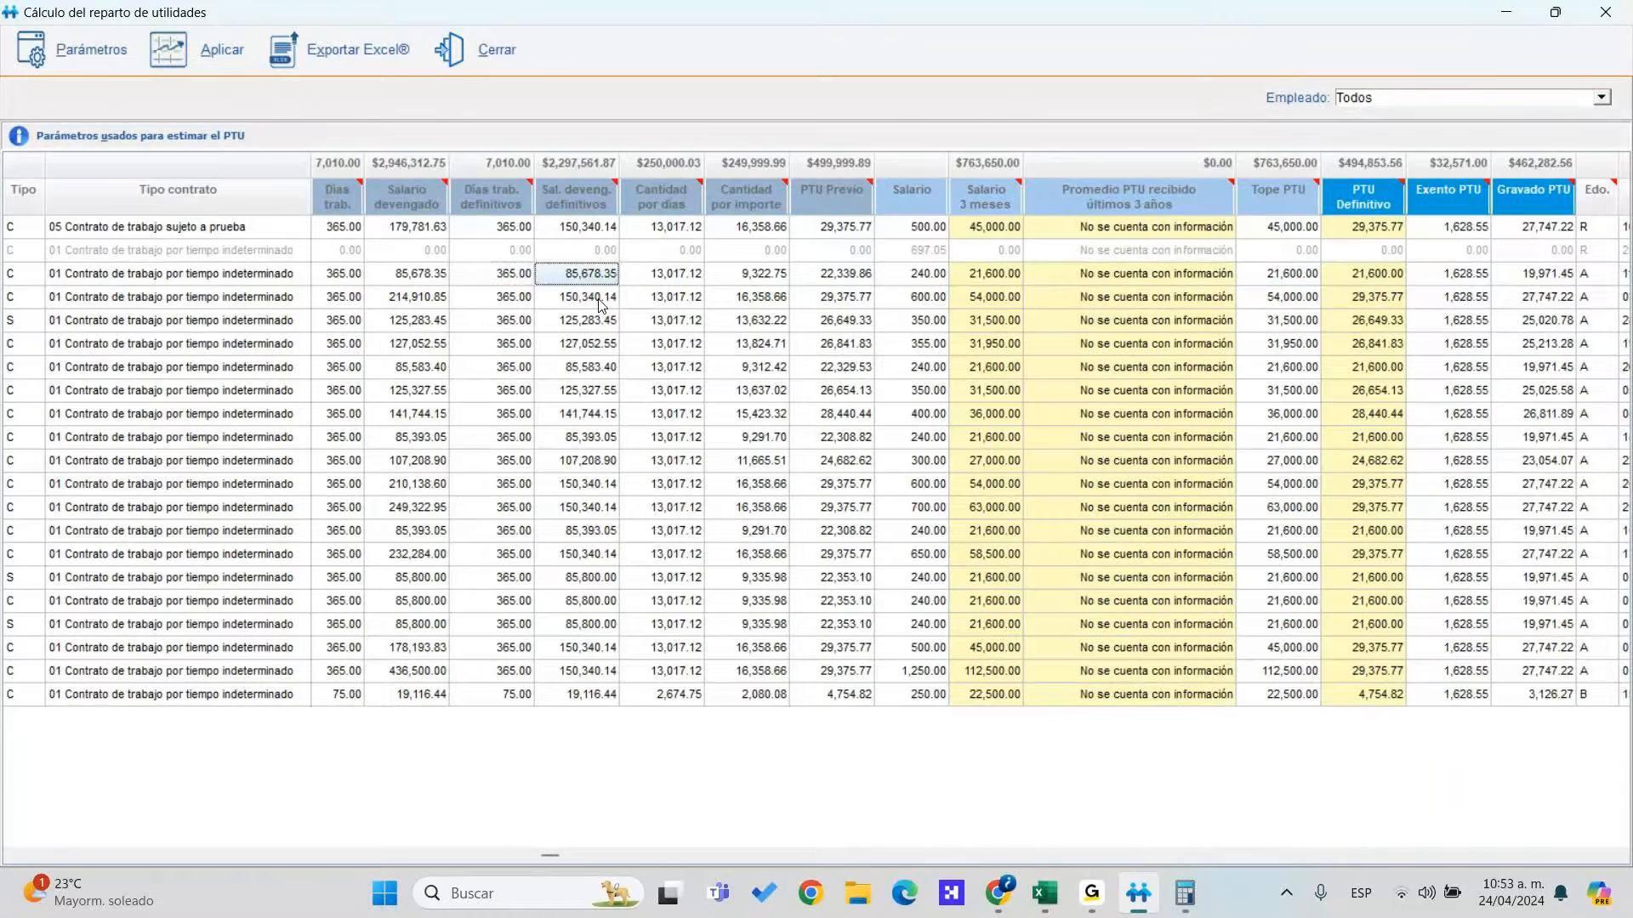
key("Right")
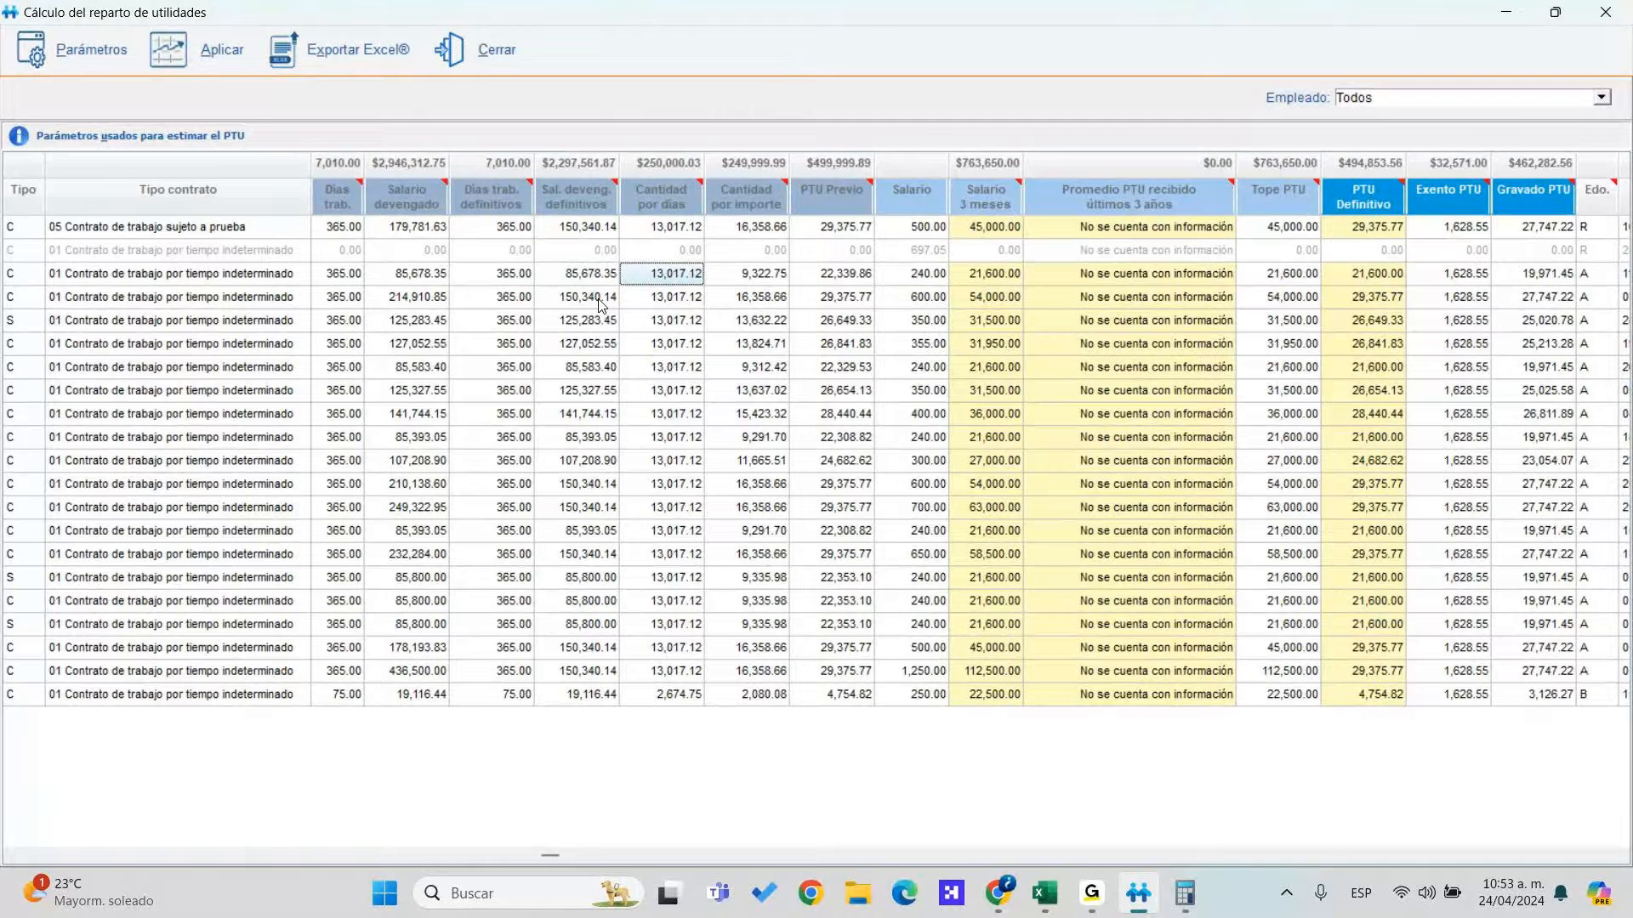
key("Down")
key("Right")
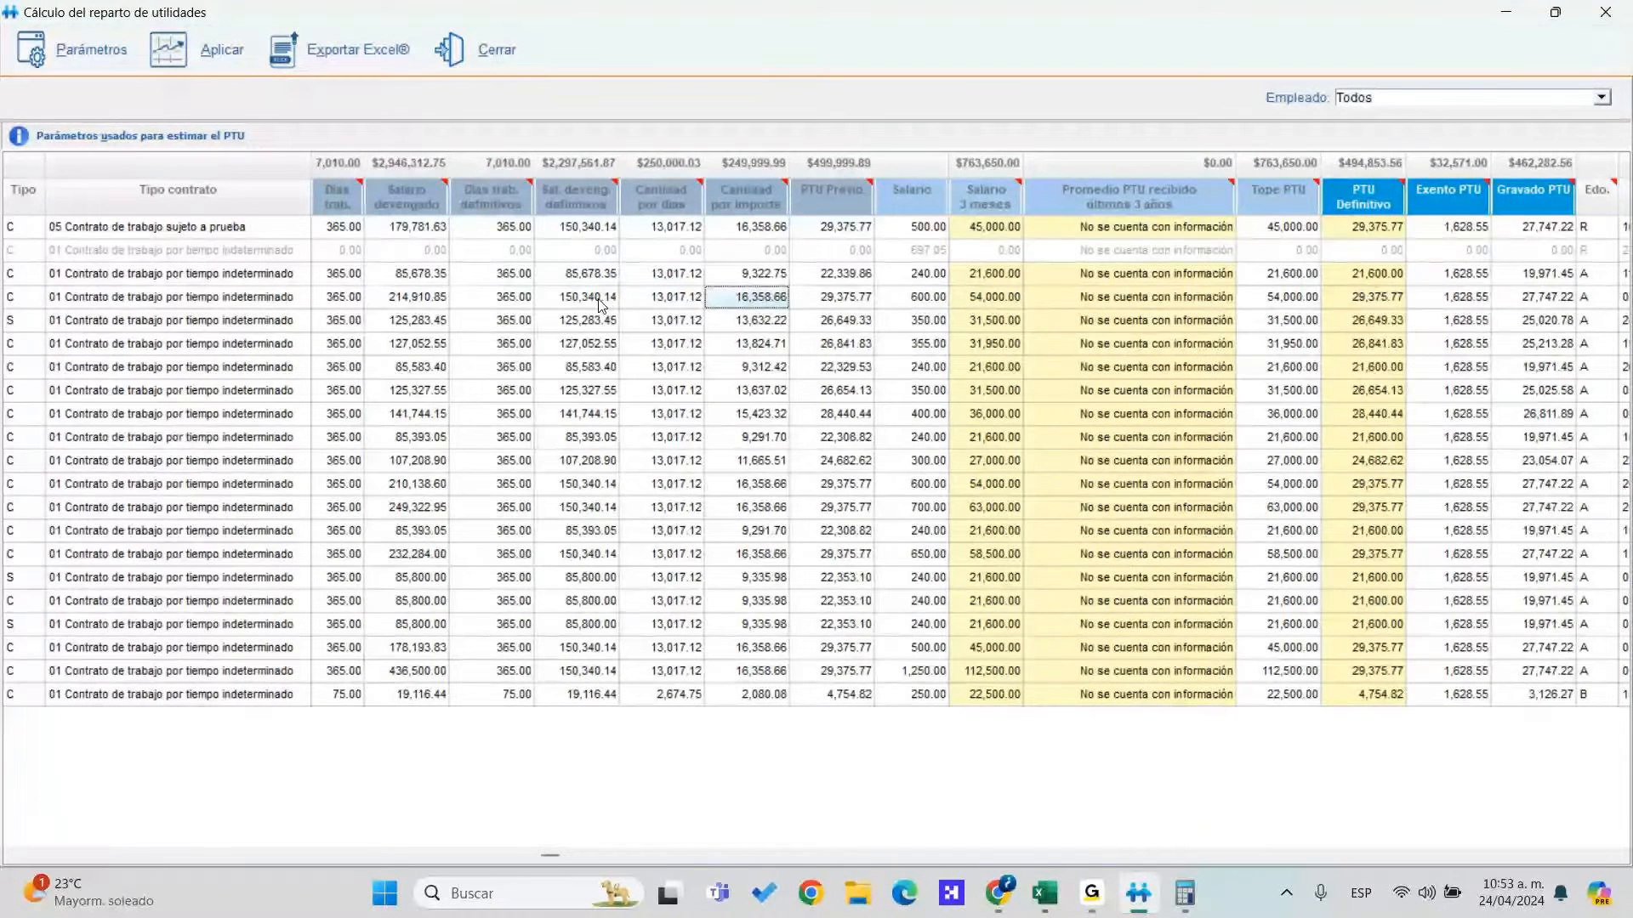
key("Down")
key("Down")
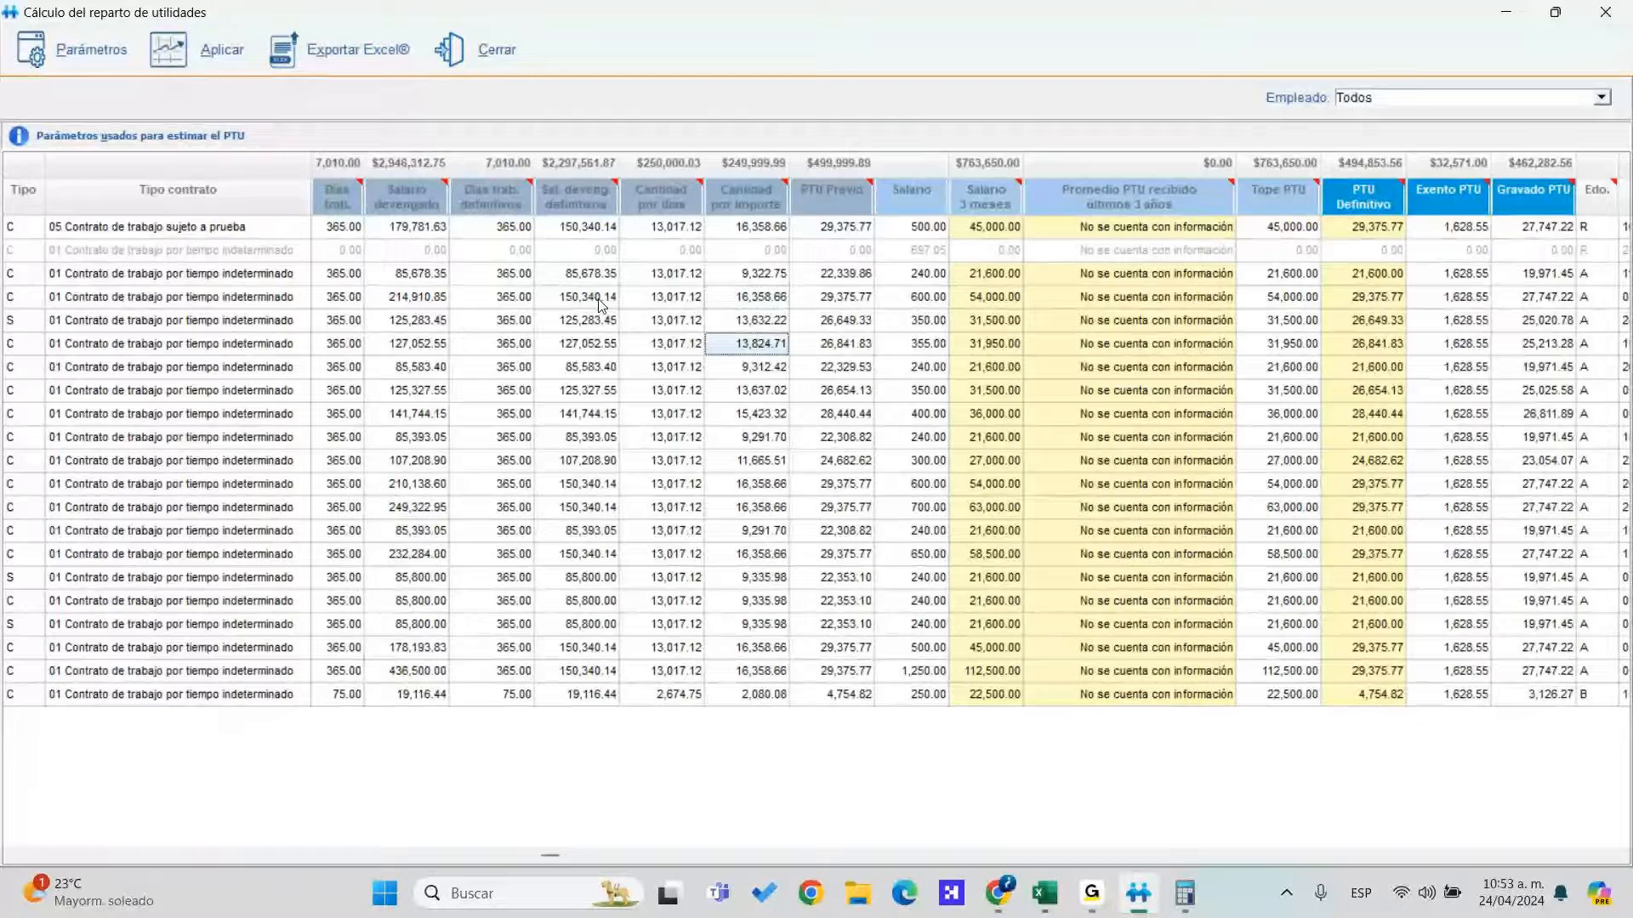
key("Up")
key("Up")
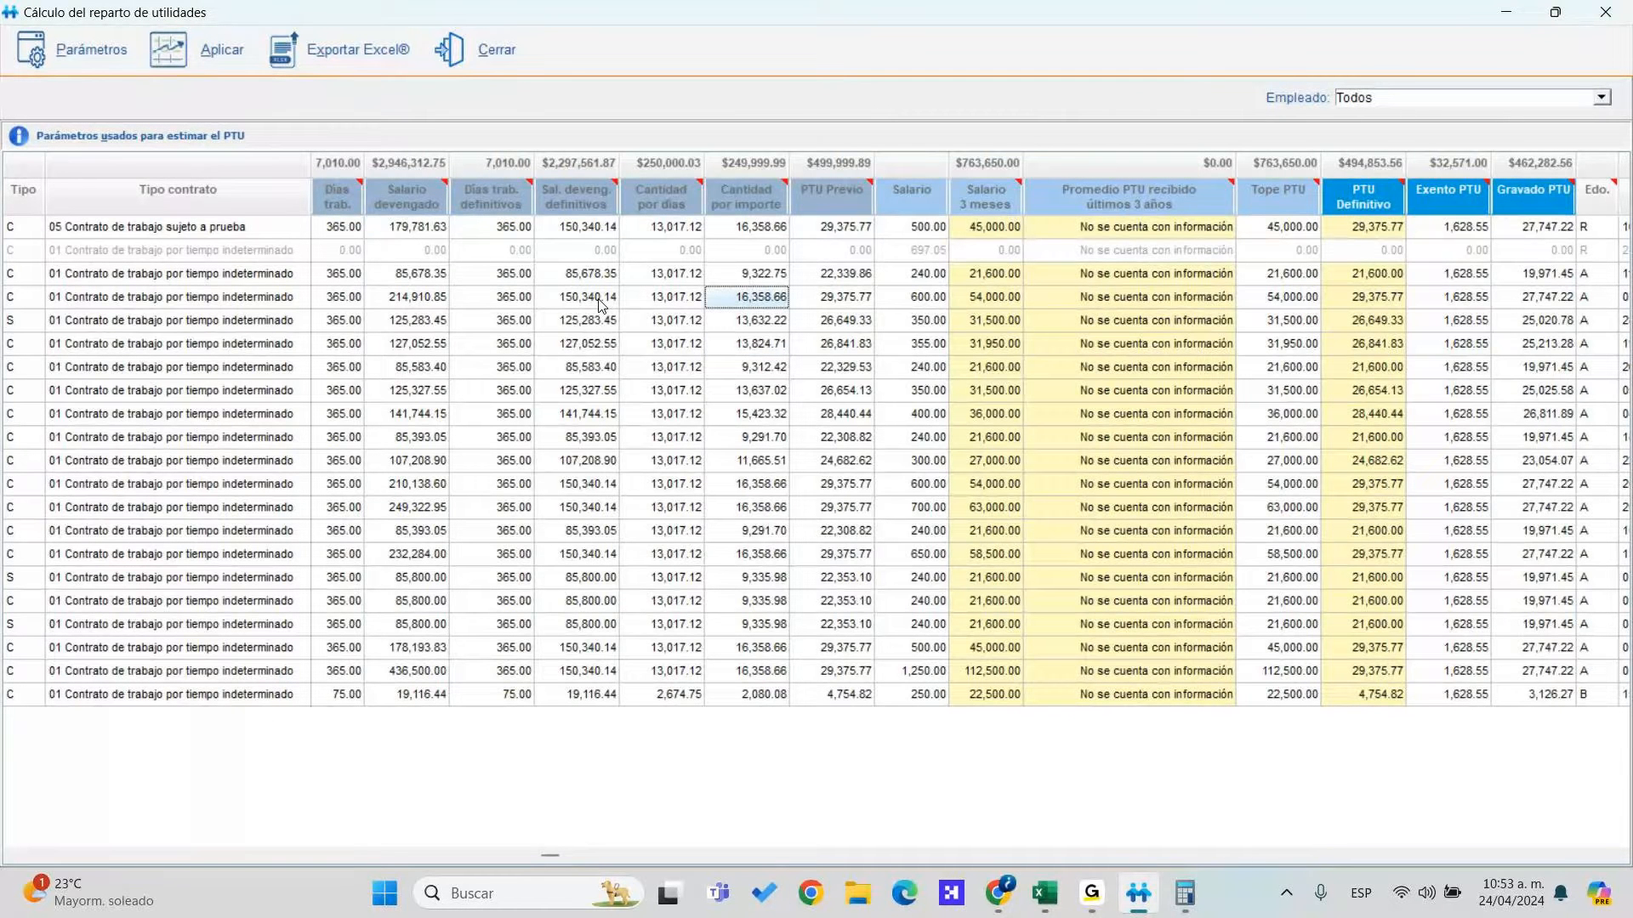
key("Up")
key("Right")
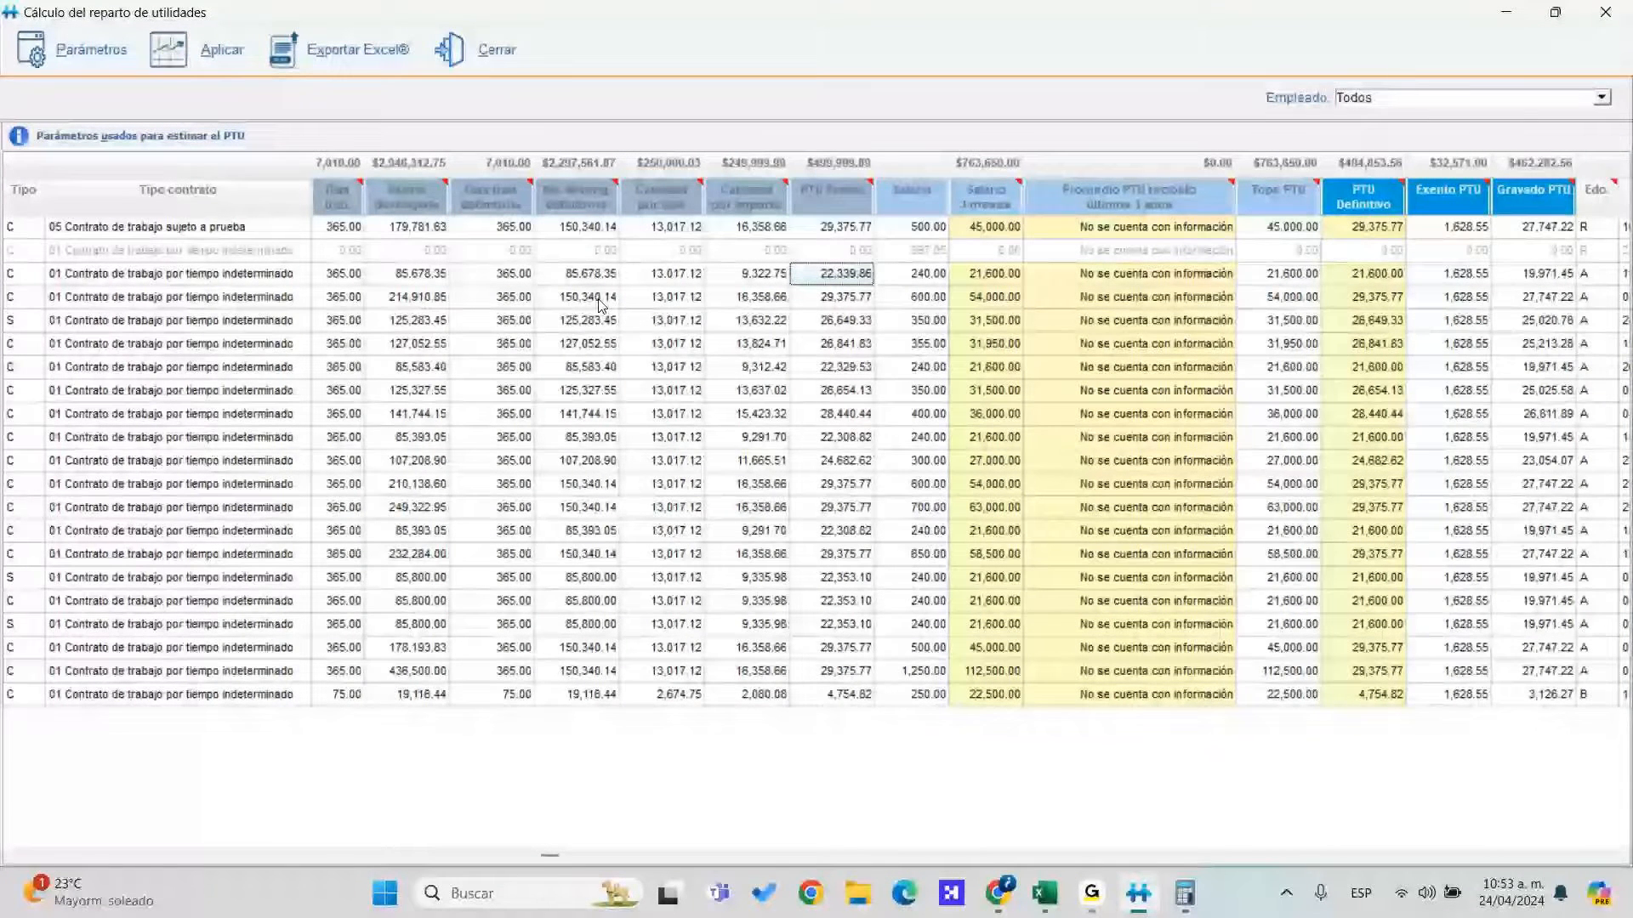
key("Right")
key("Right")
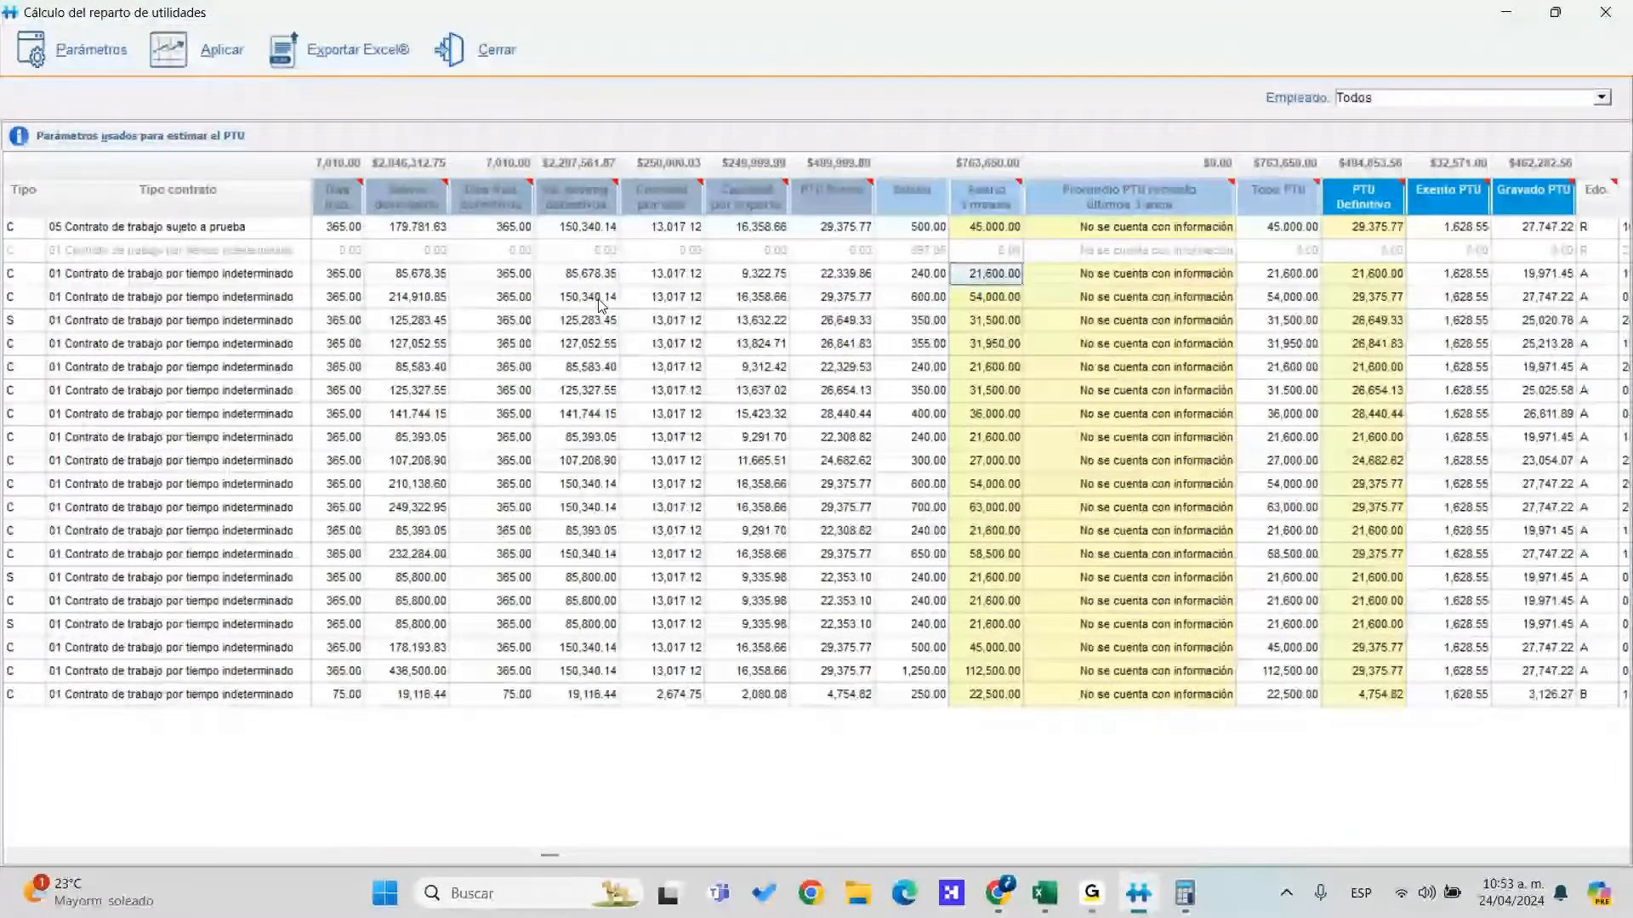
key("Left")
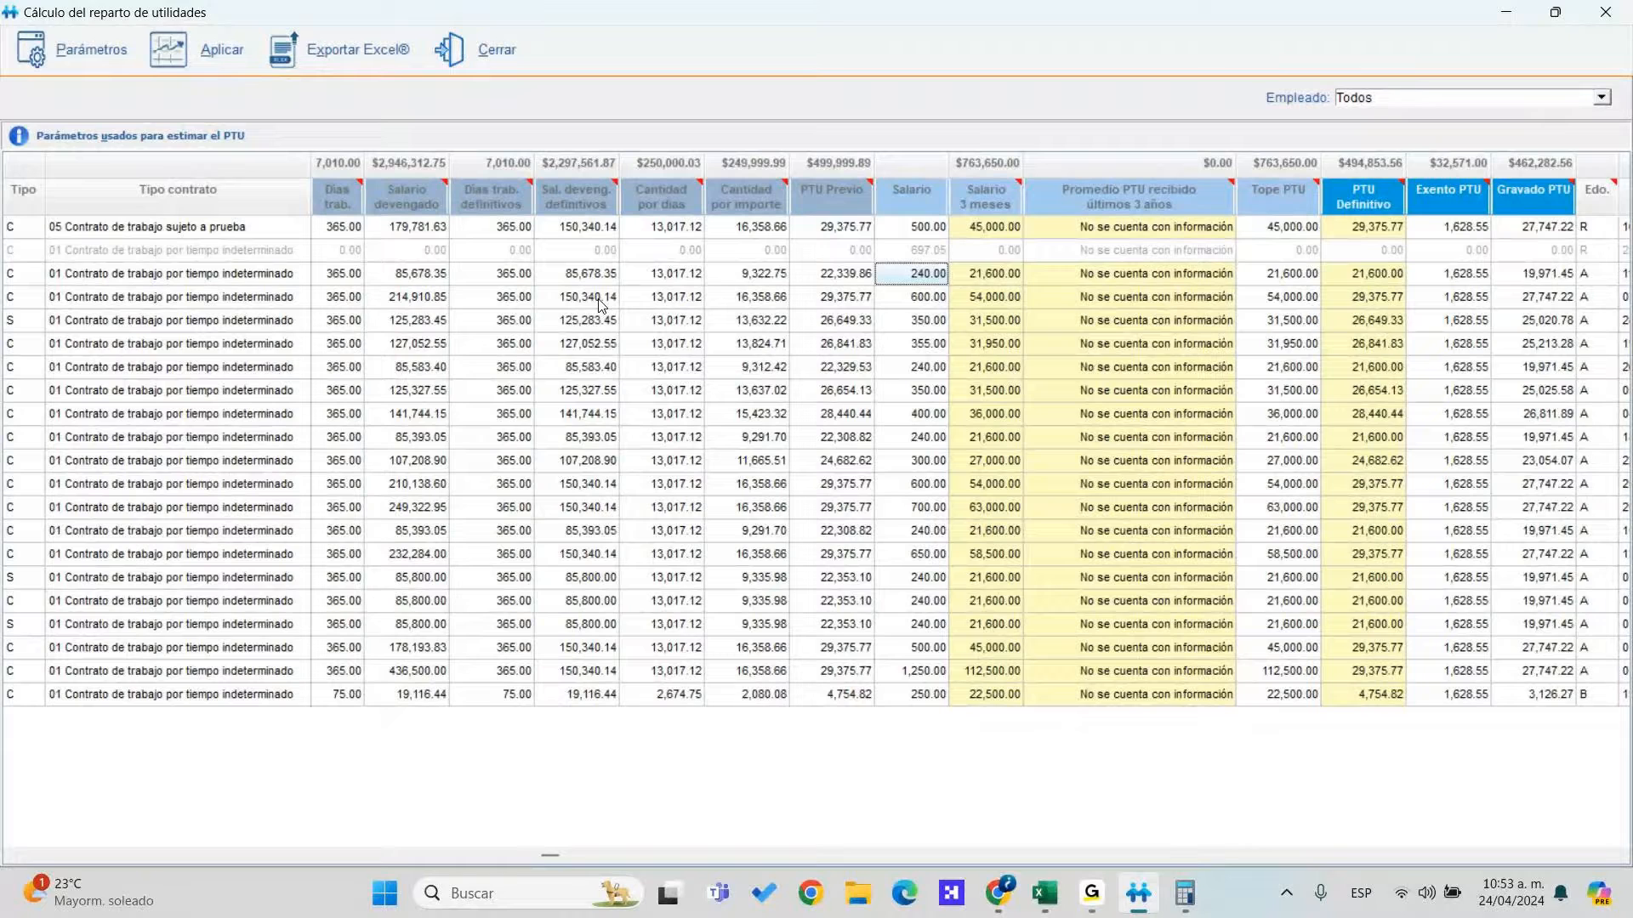
key("Right")
key("Right")
key("Right")
key("Right")
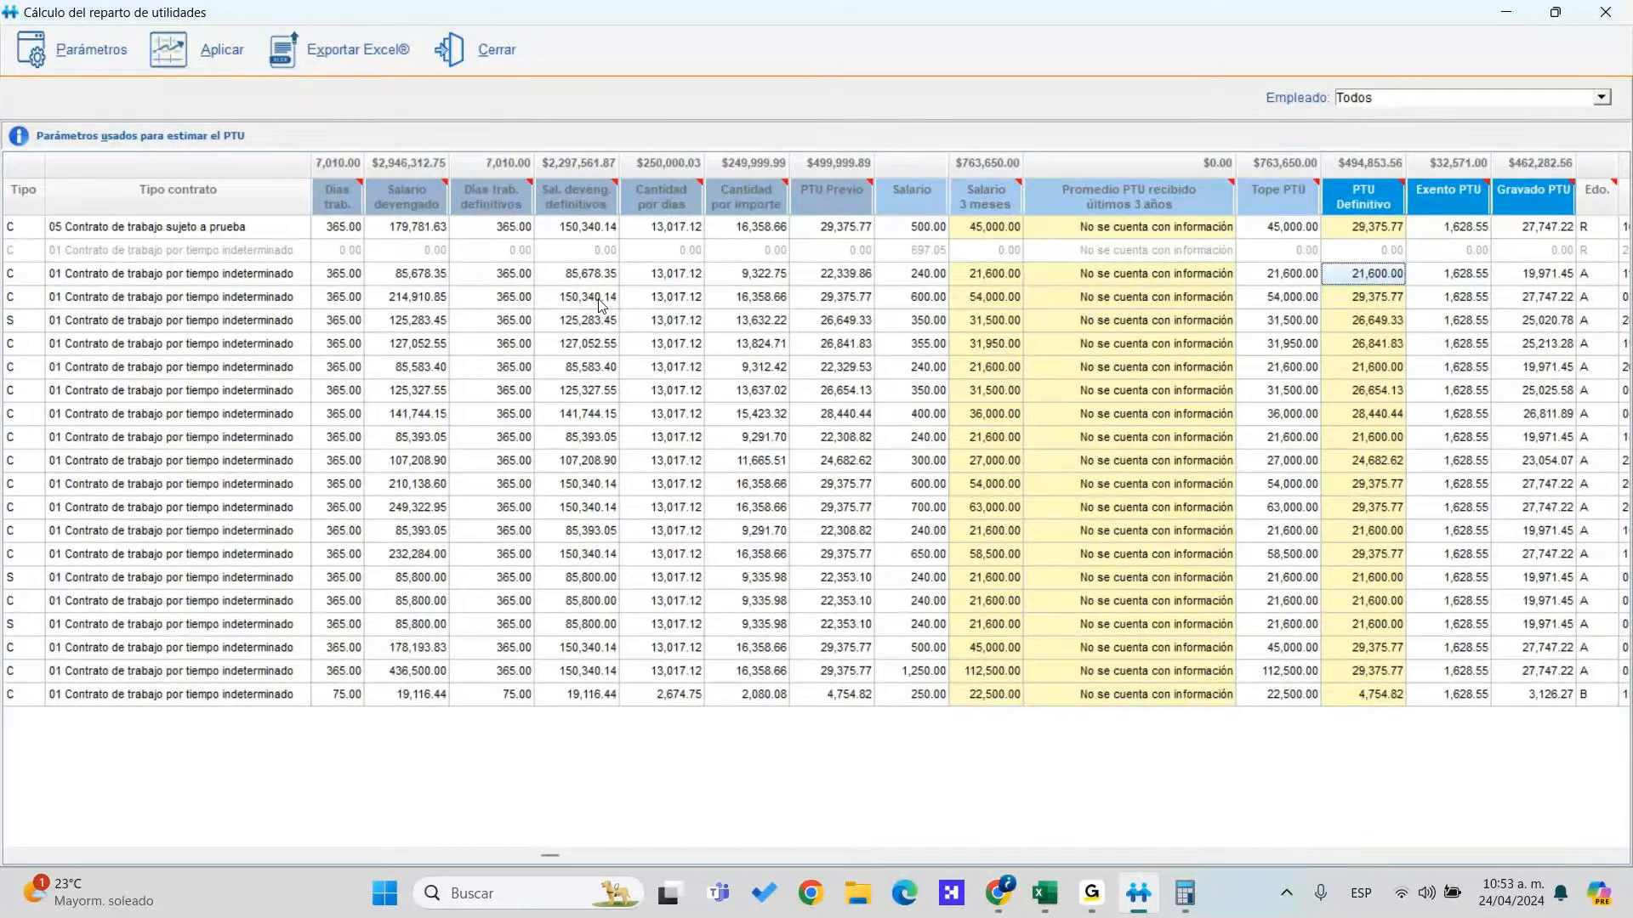
key("Left")
key("Up")
key("Up")
key("Left")
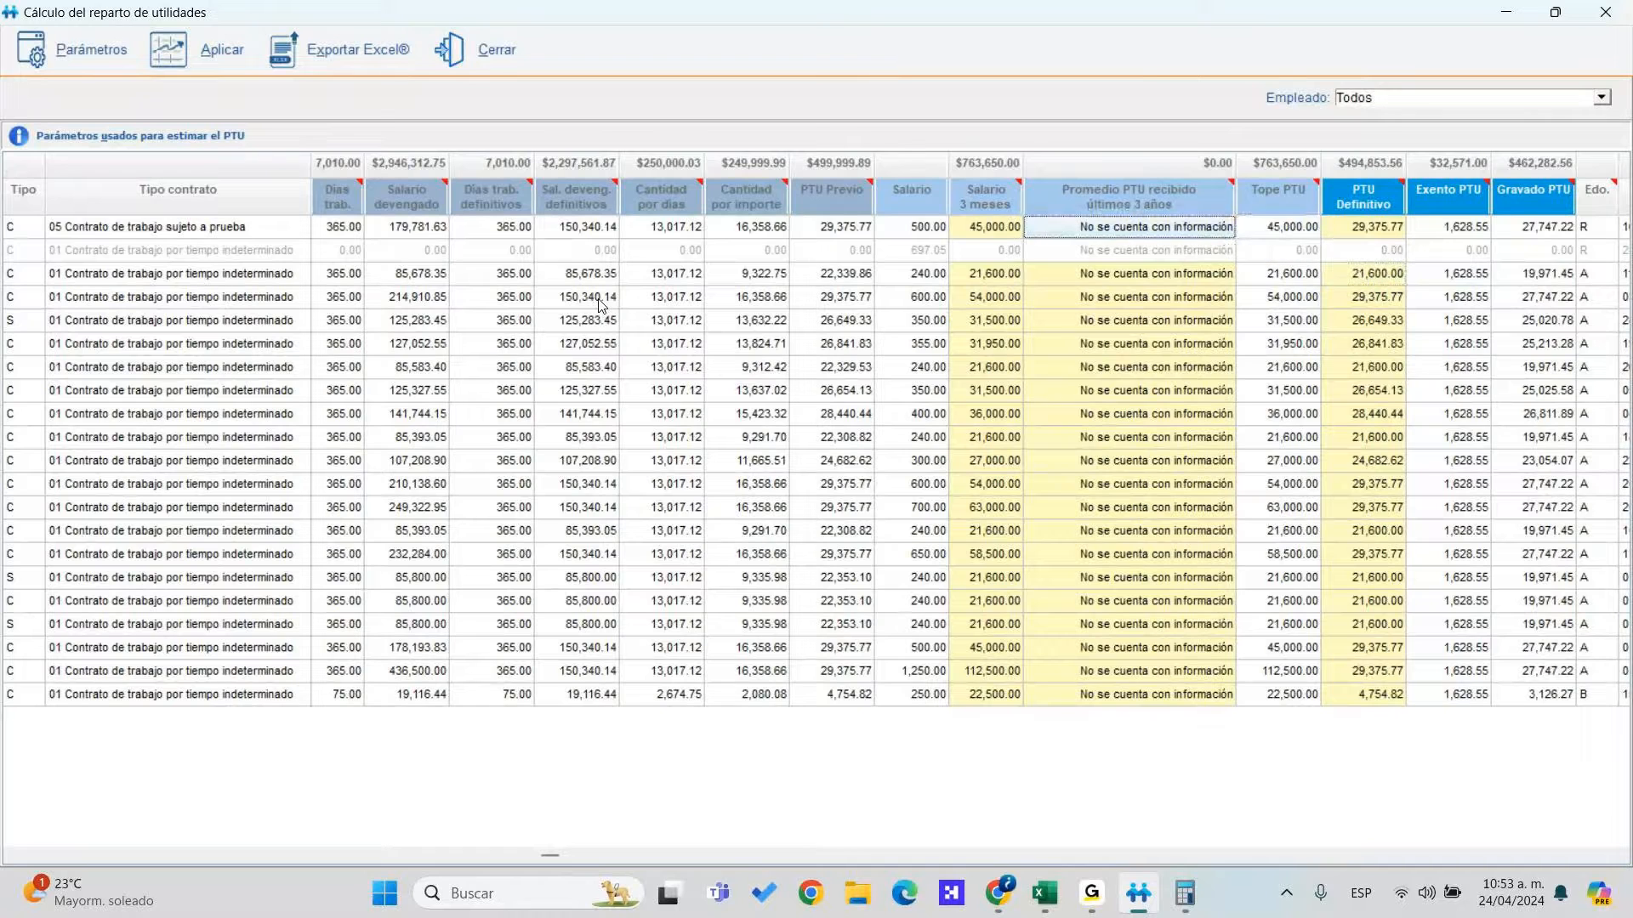
key("Left")
key("Down")
key("Down")
key("Down")
key("Down")
key("Down")
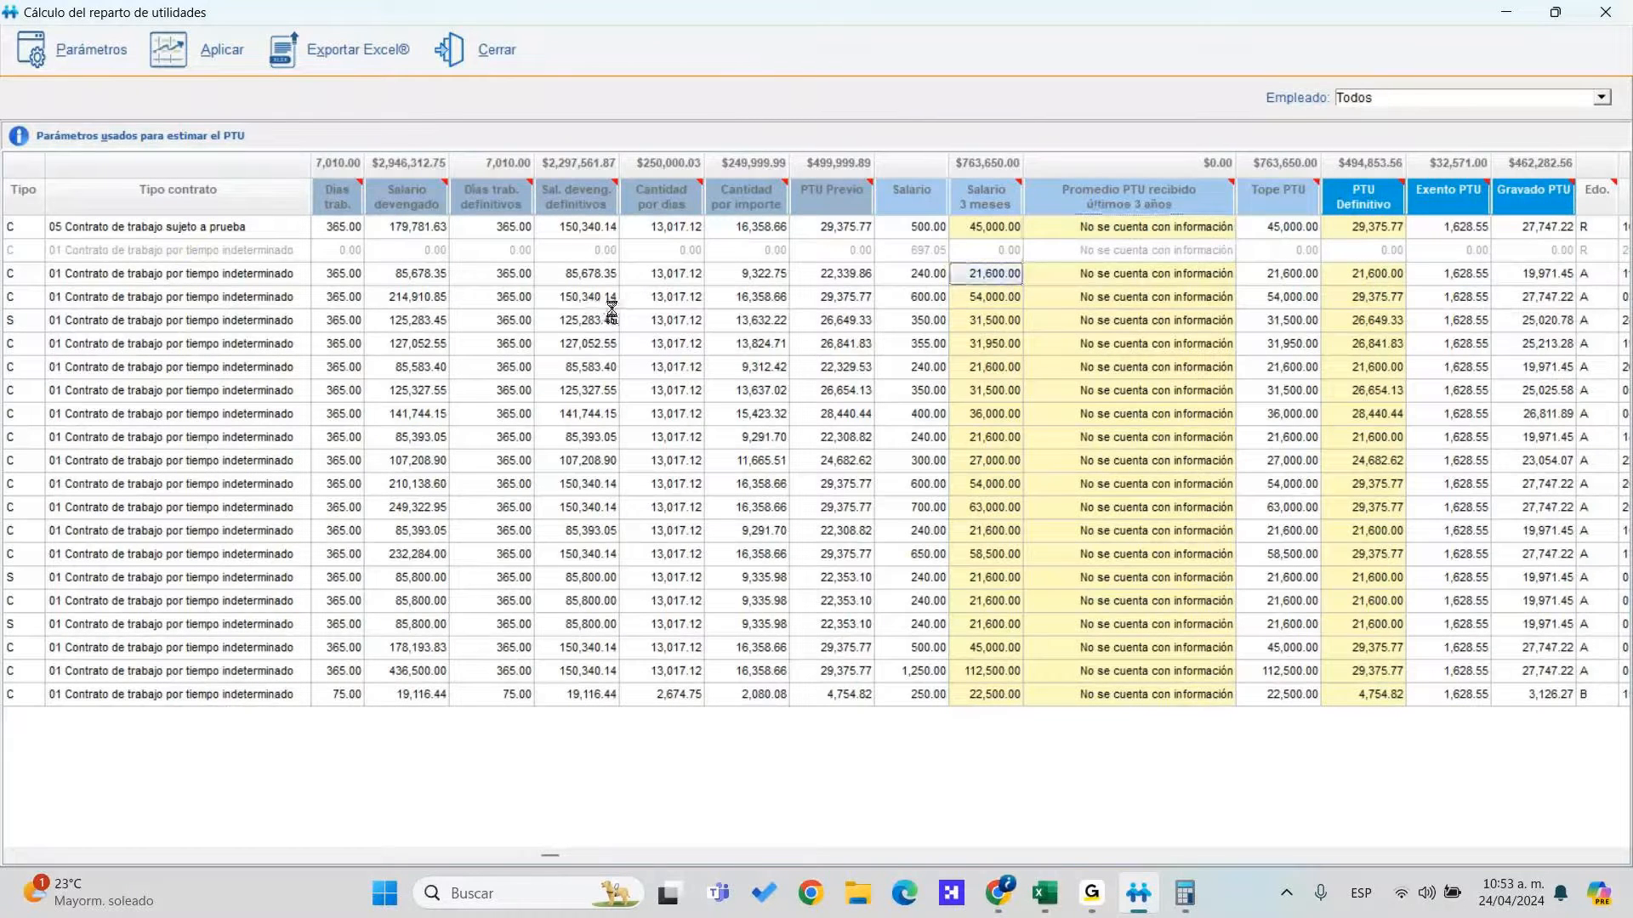
key("Up")
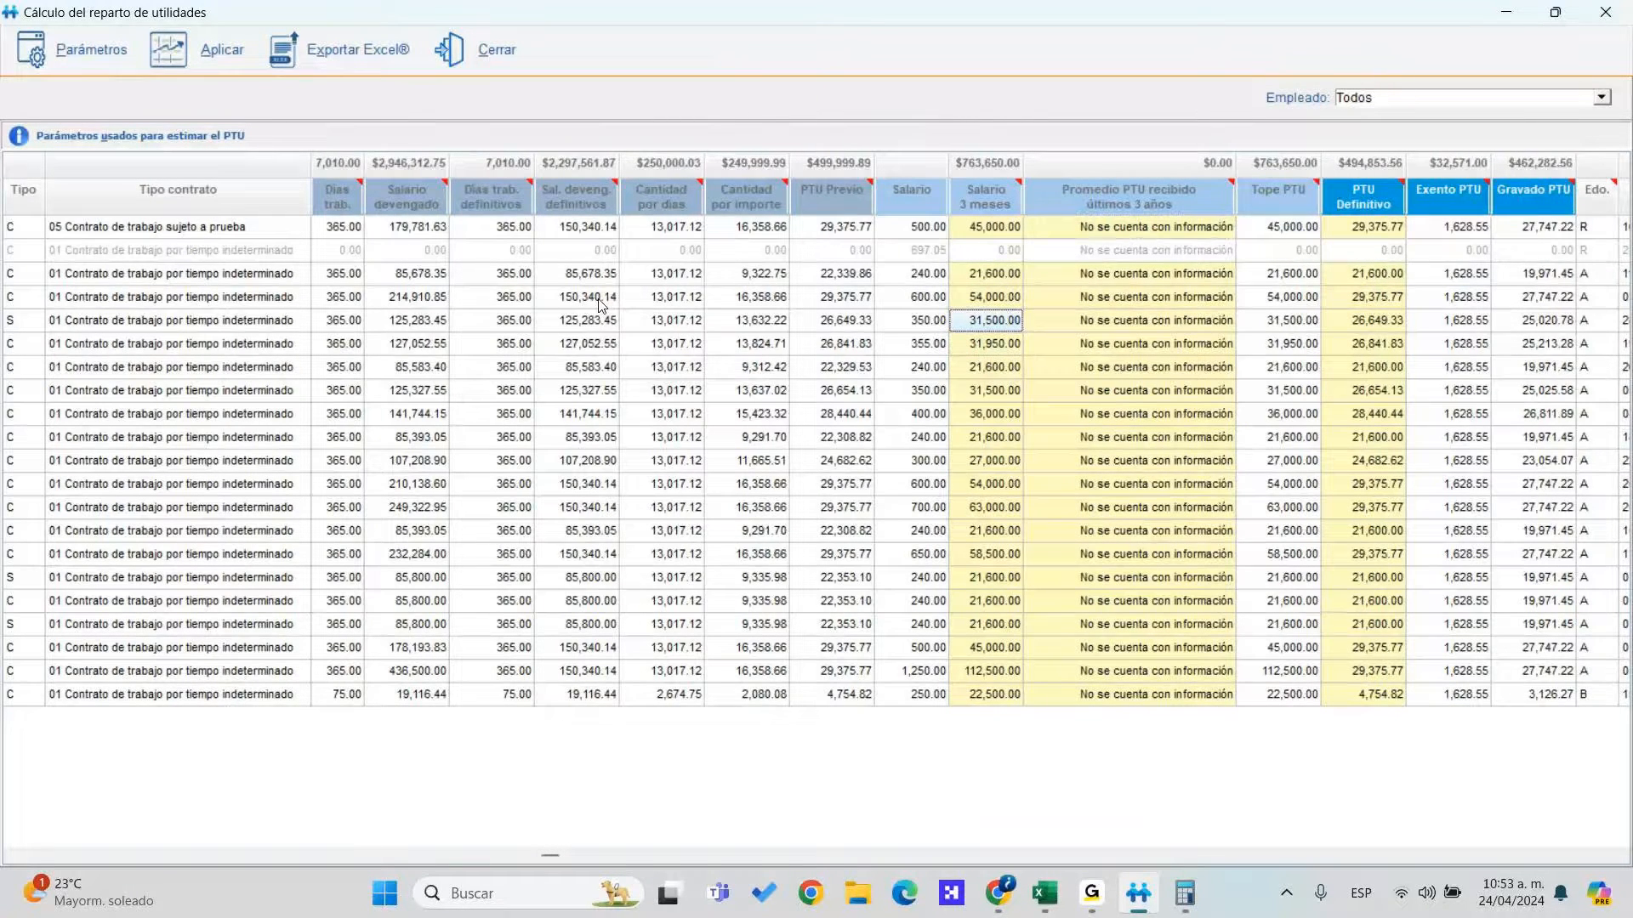
key("Down")
key("Down")
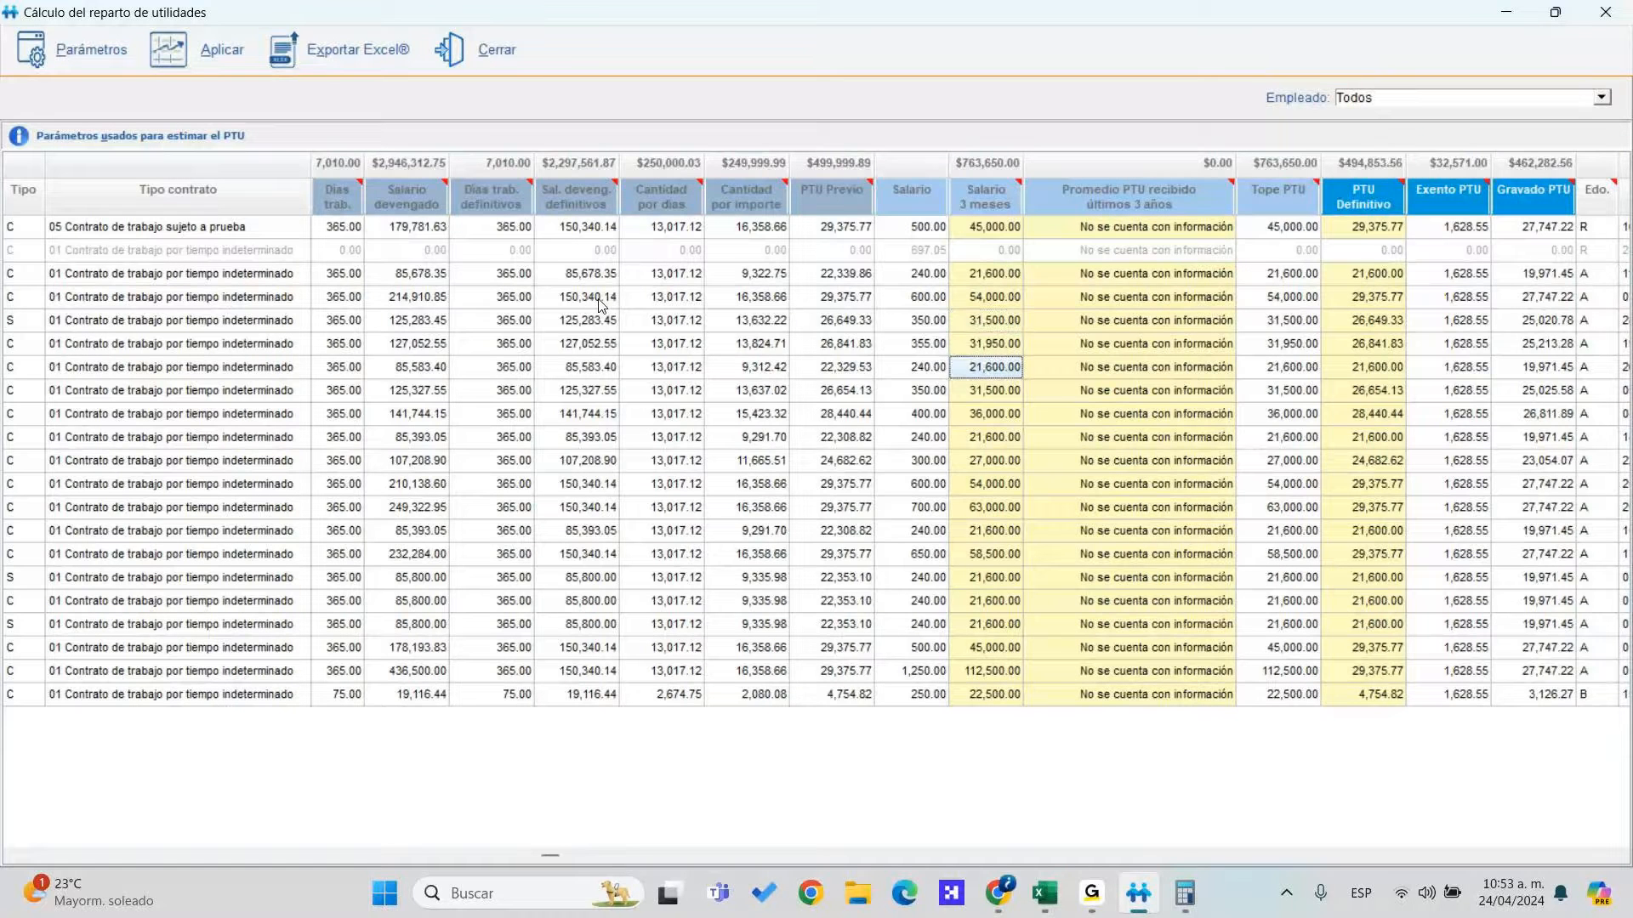
key("Left")
key("Left")
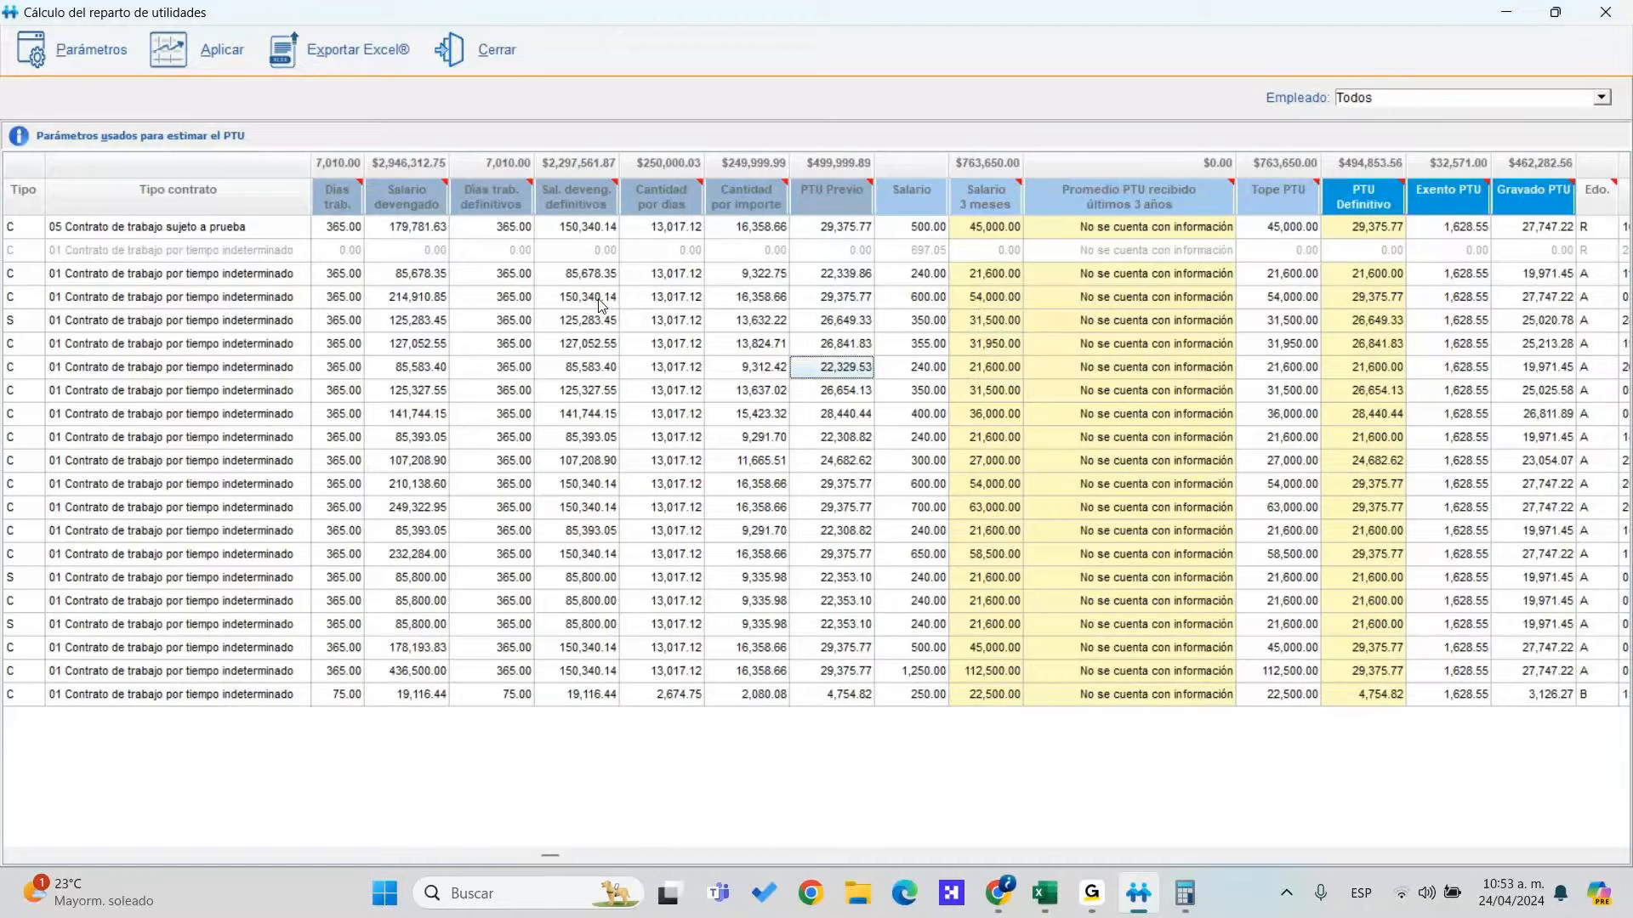
key("Right")
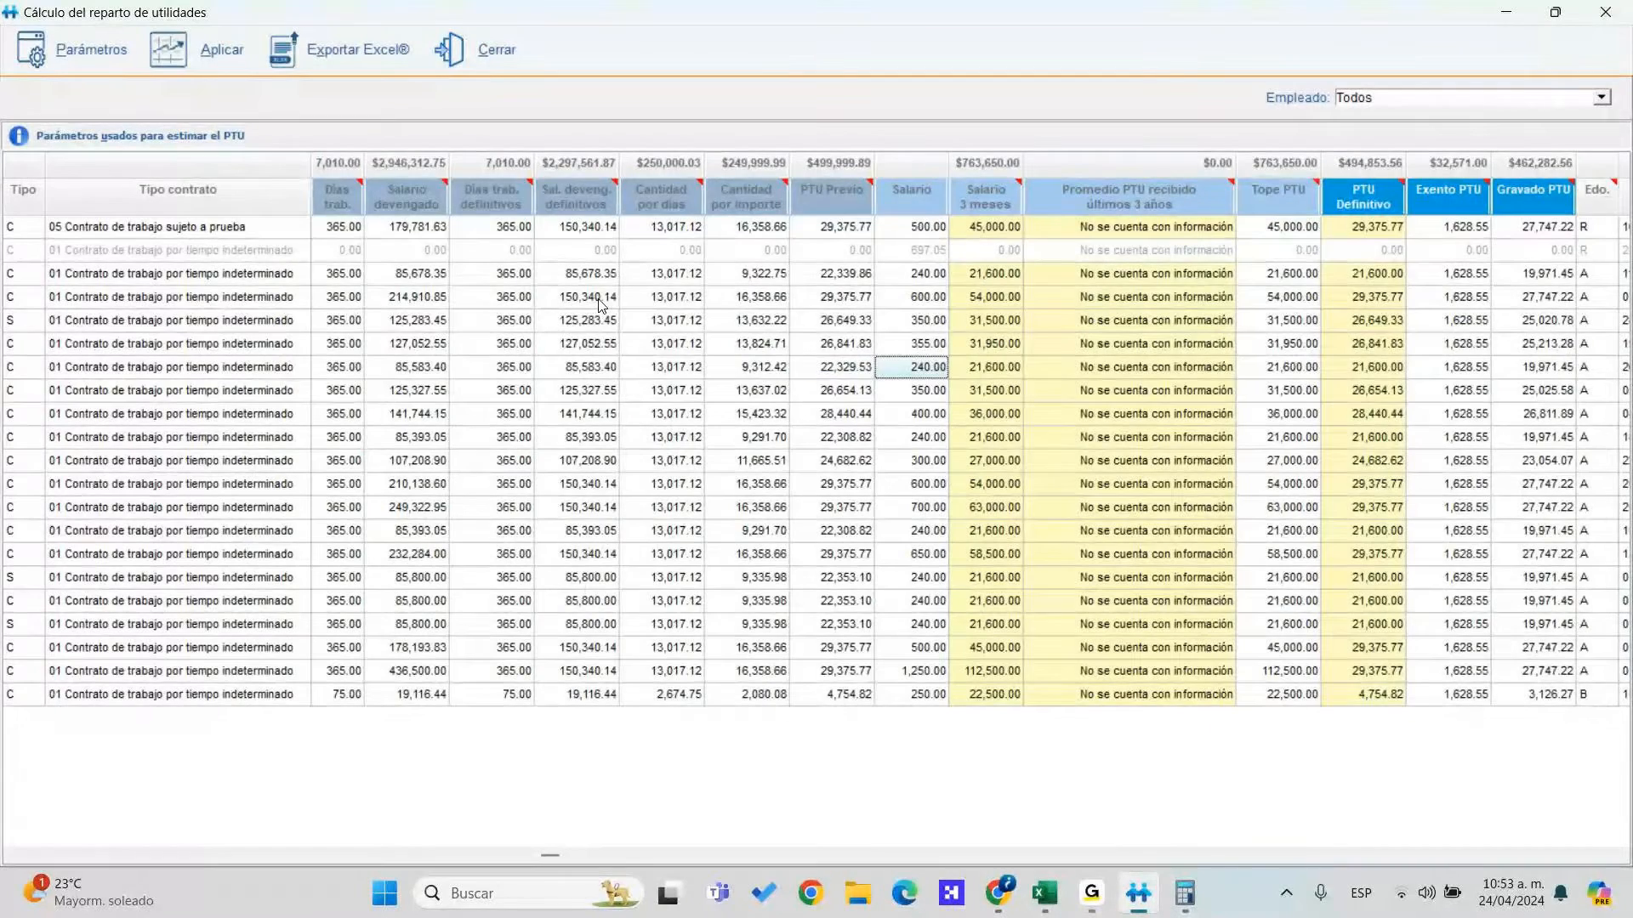
key("Right")
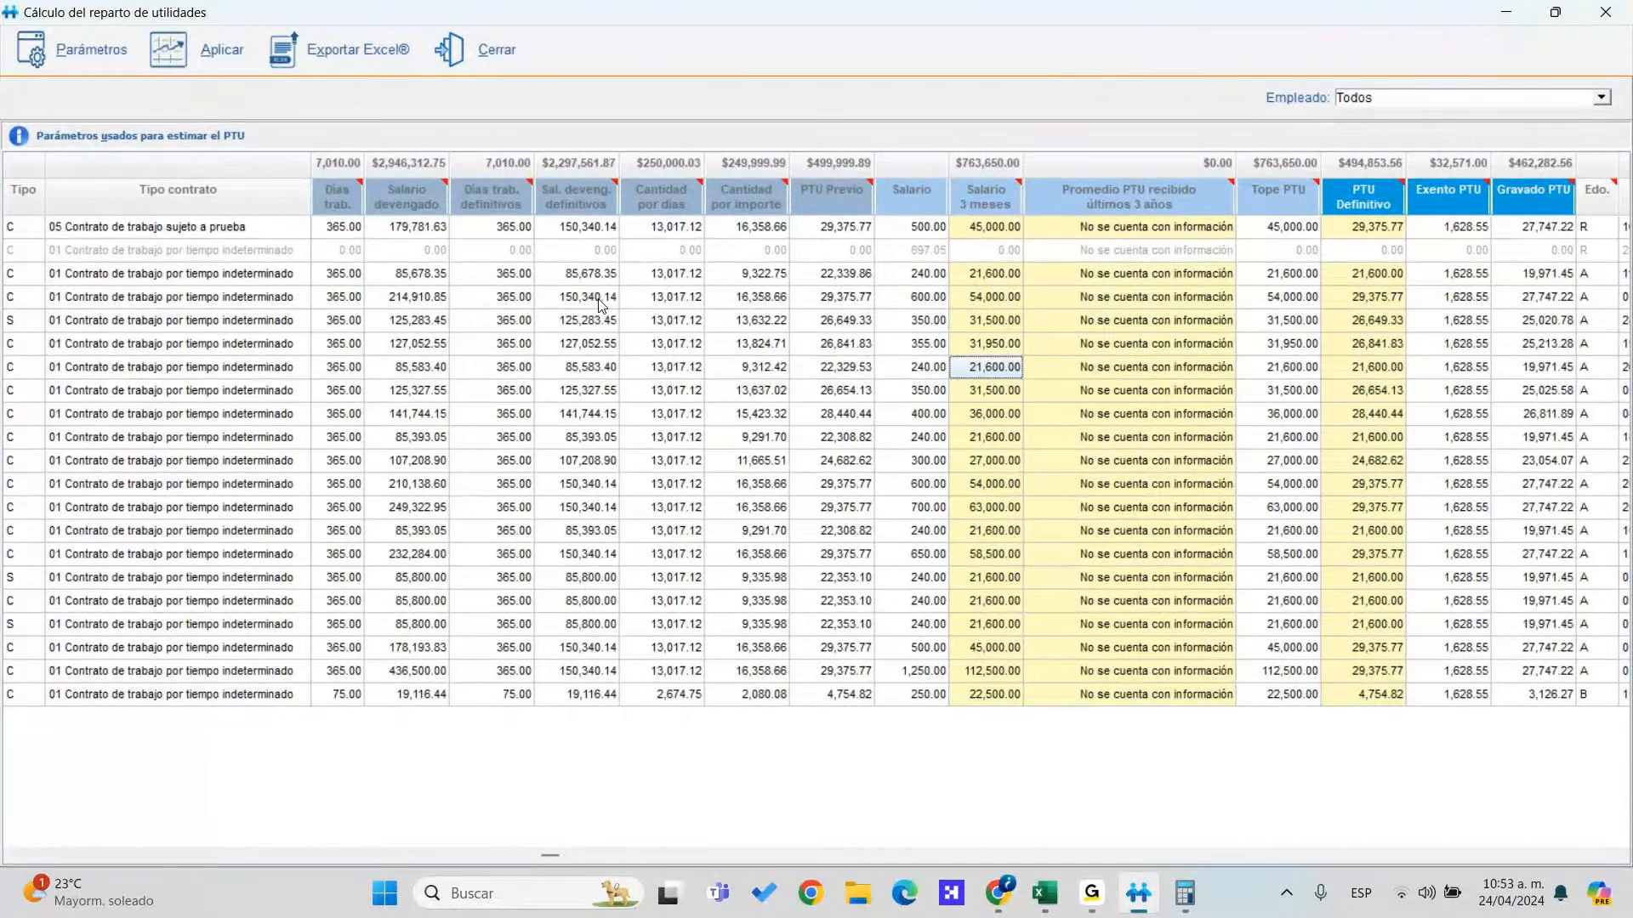
left_click(91, 49)
type("700")
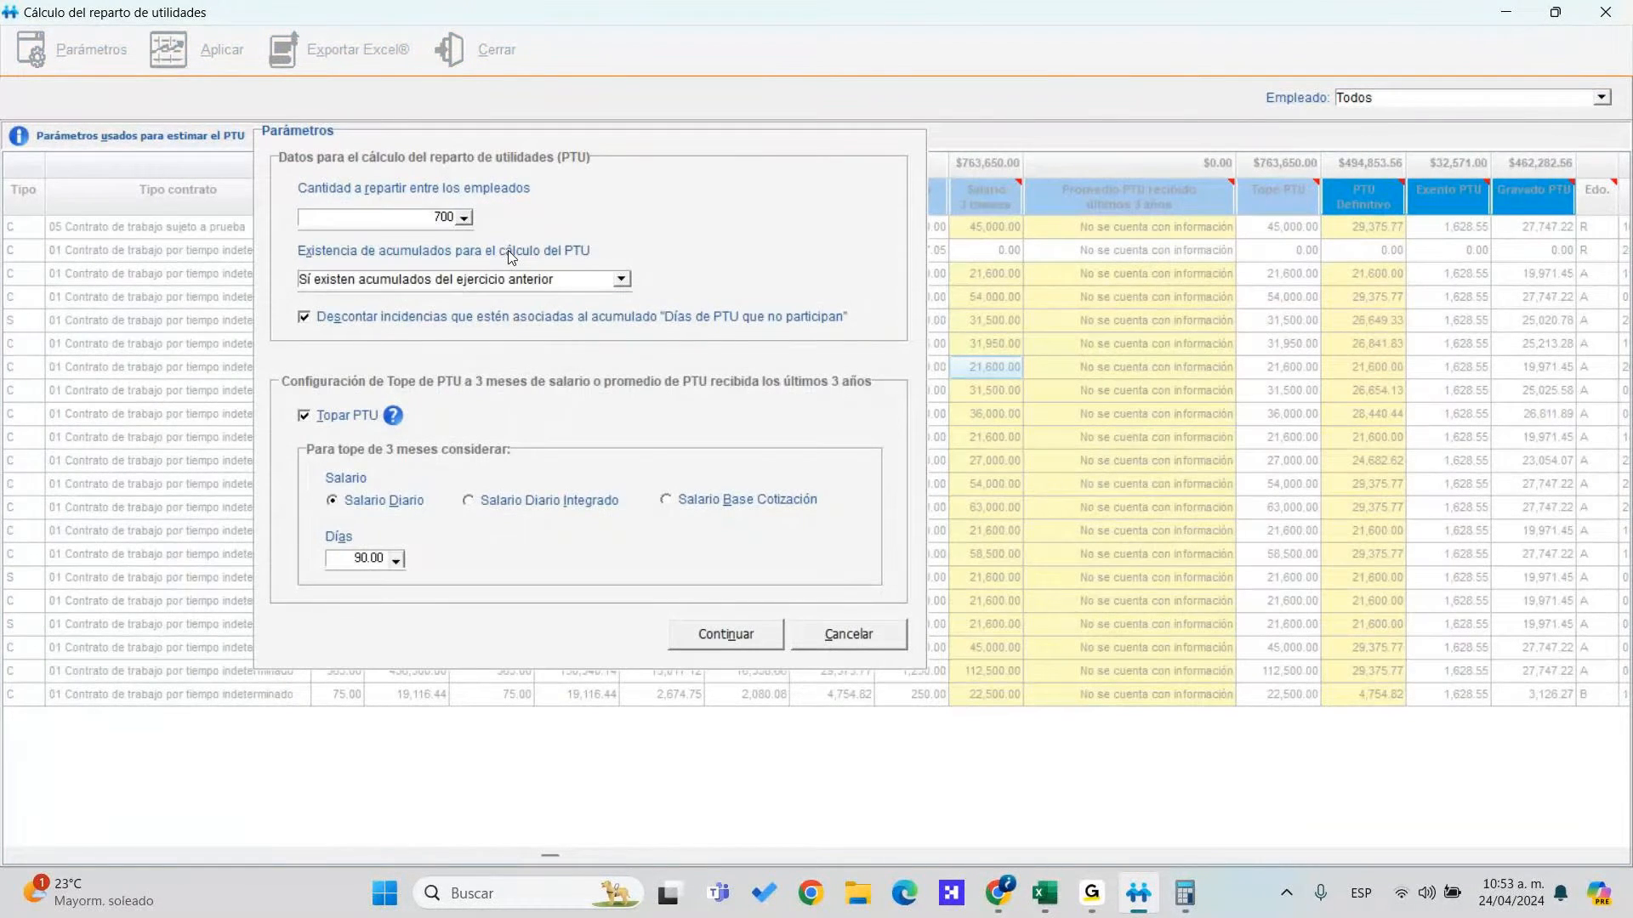
type("000")
left_click(719, 630)
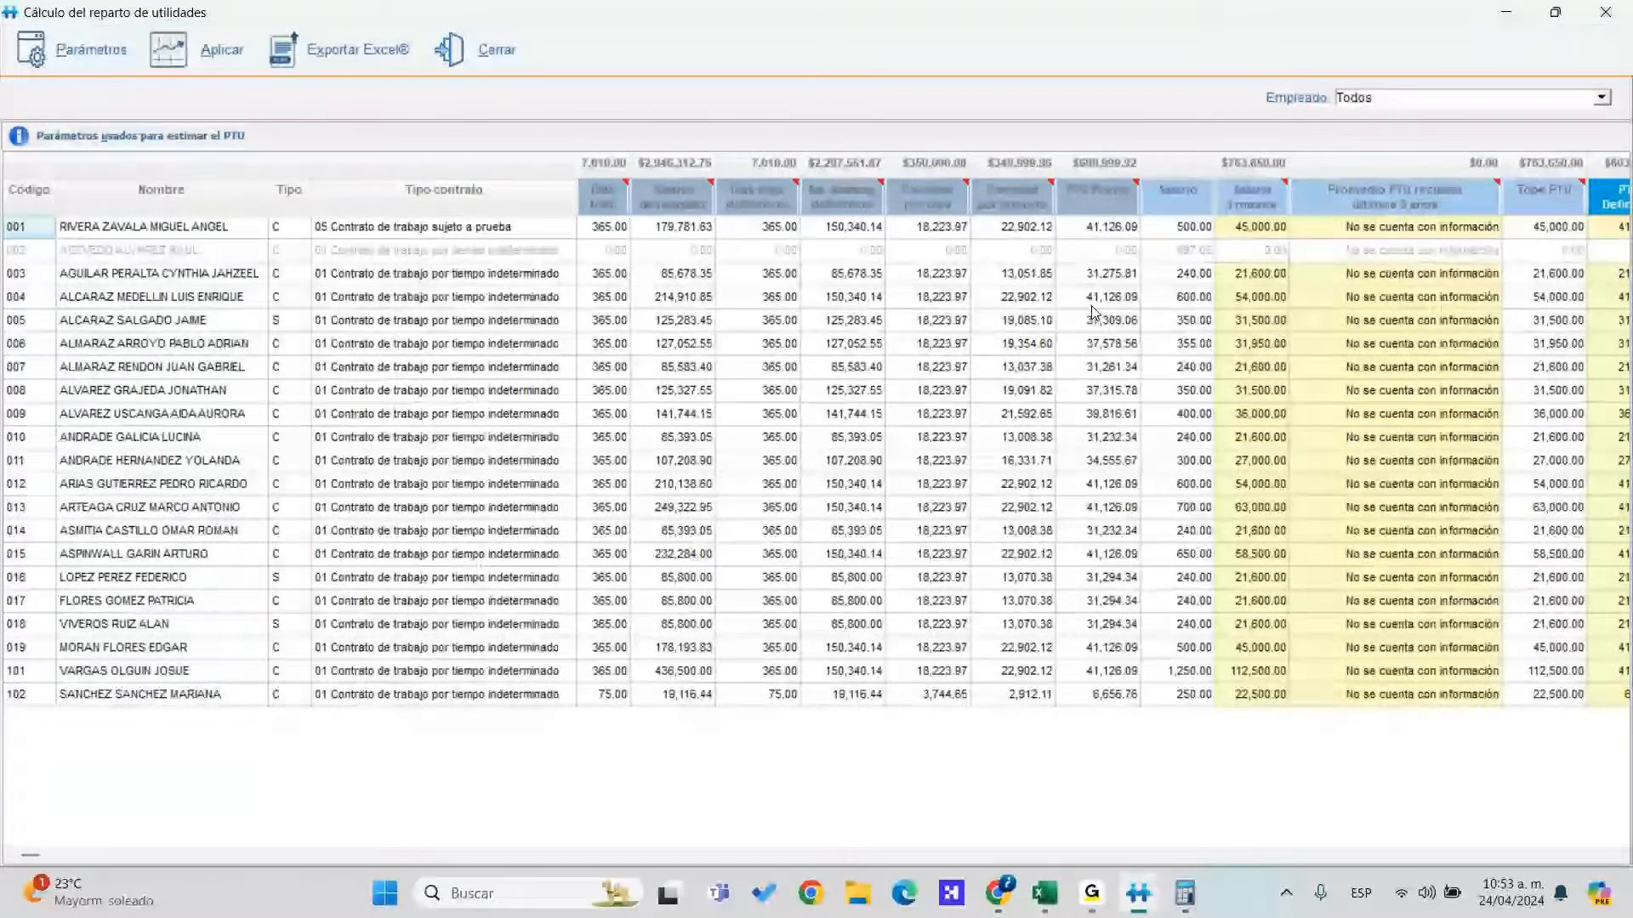
left_click(1107, 276)
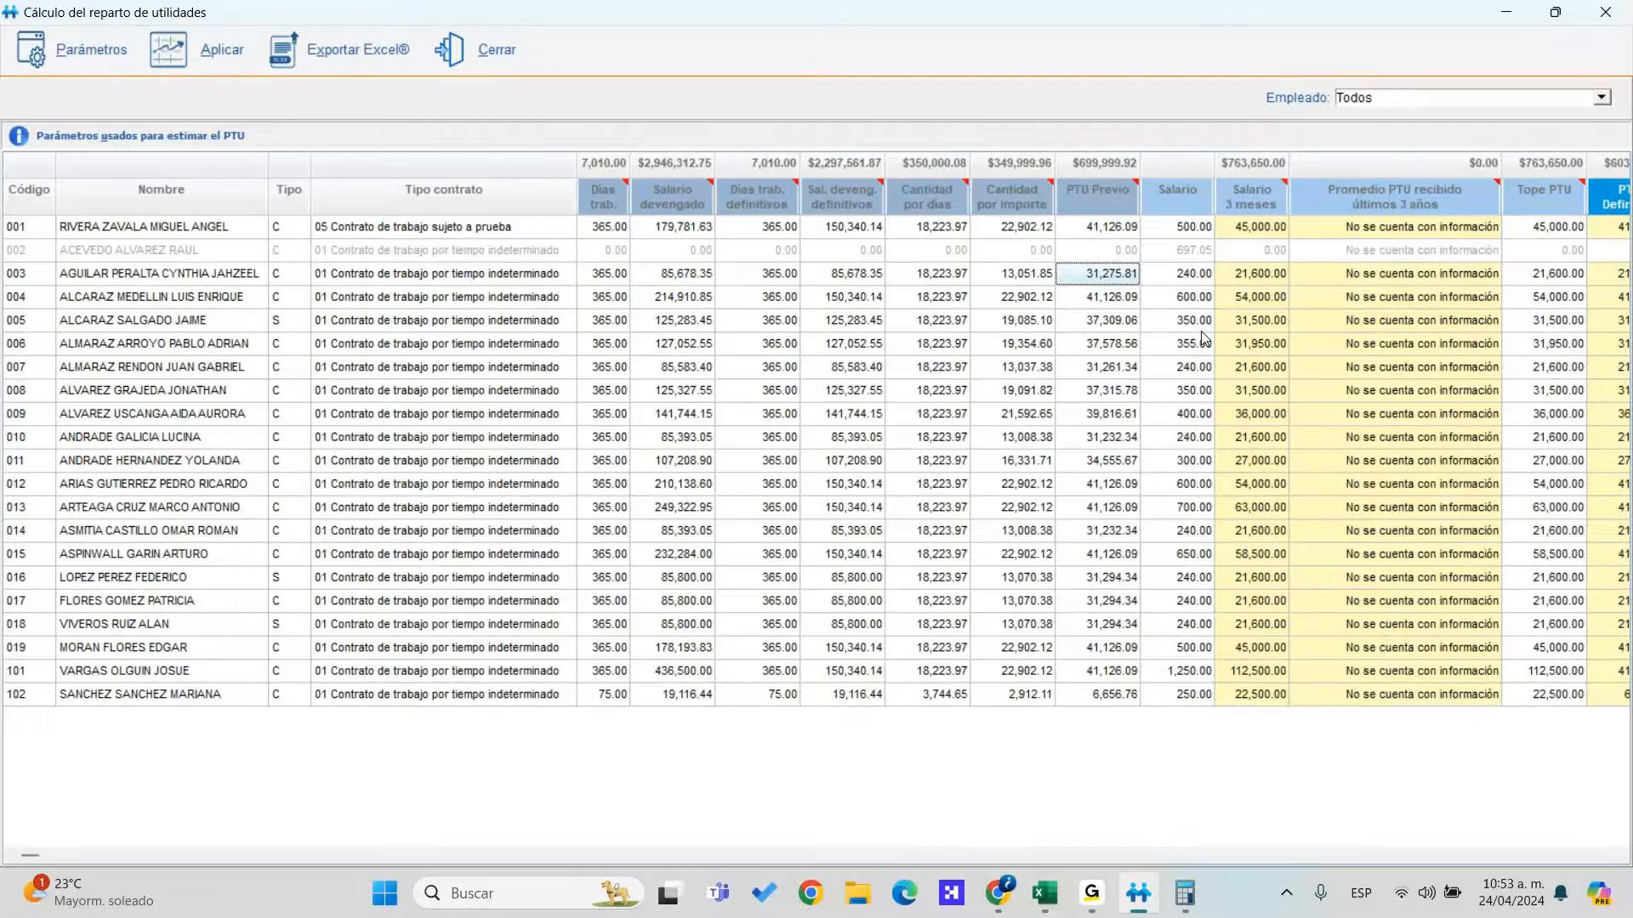
key("Tab")
key("Tab")
key("Tab")
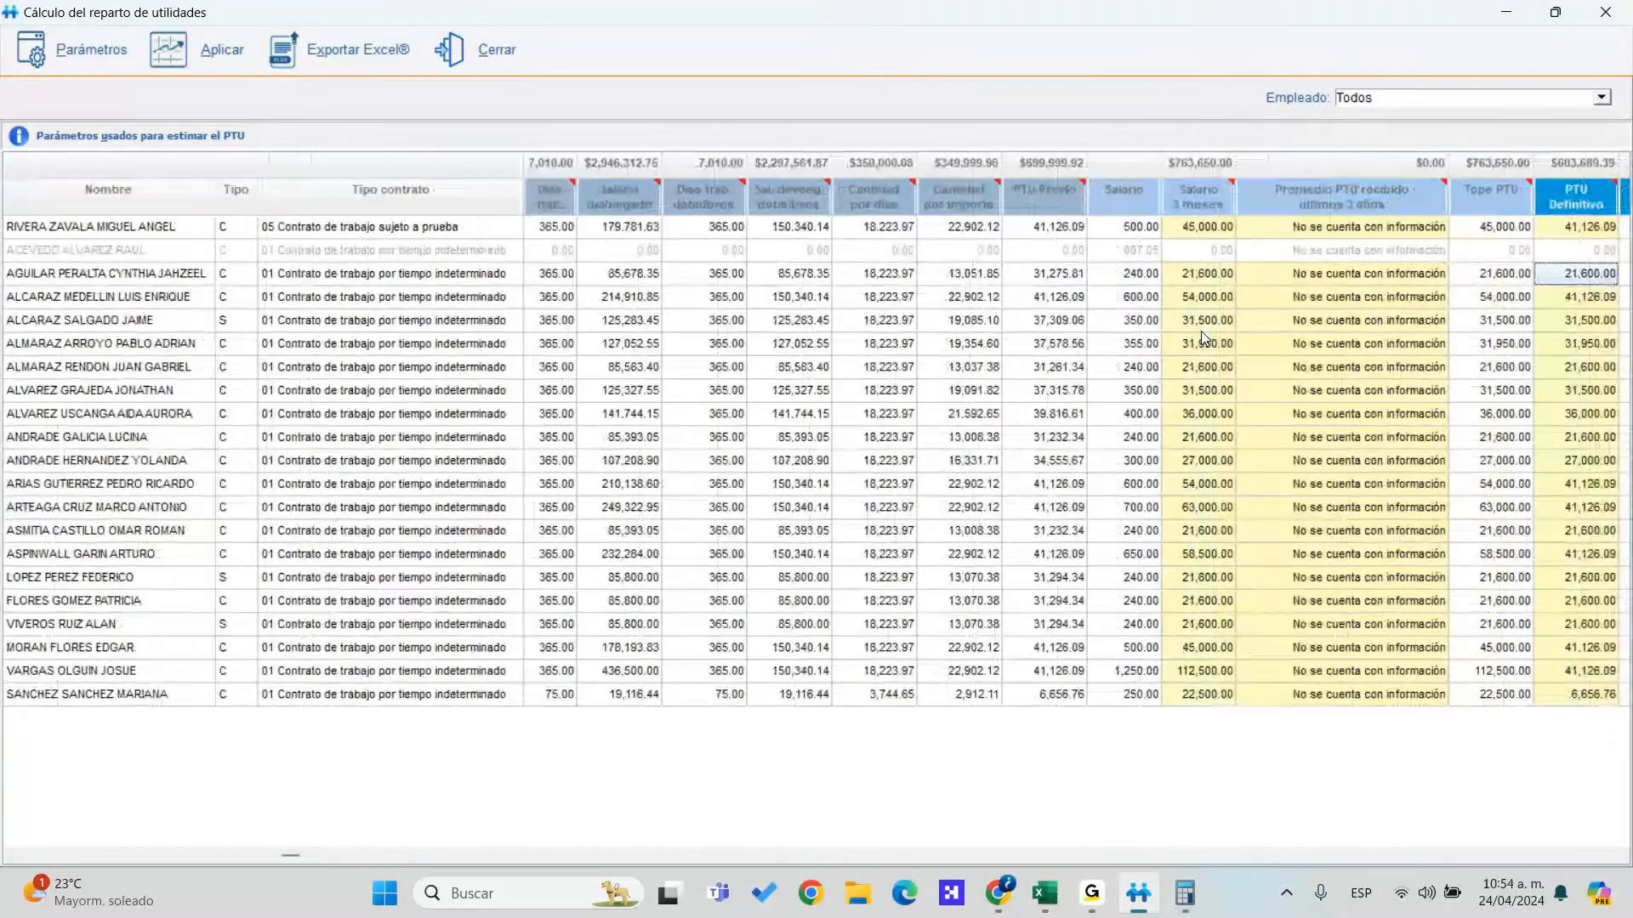
key("shift+Tab")
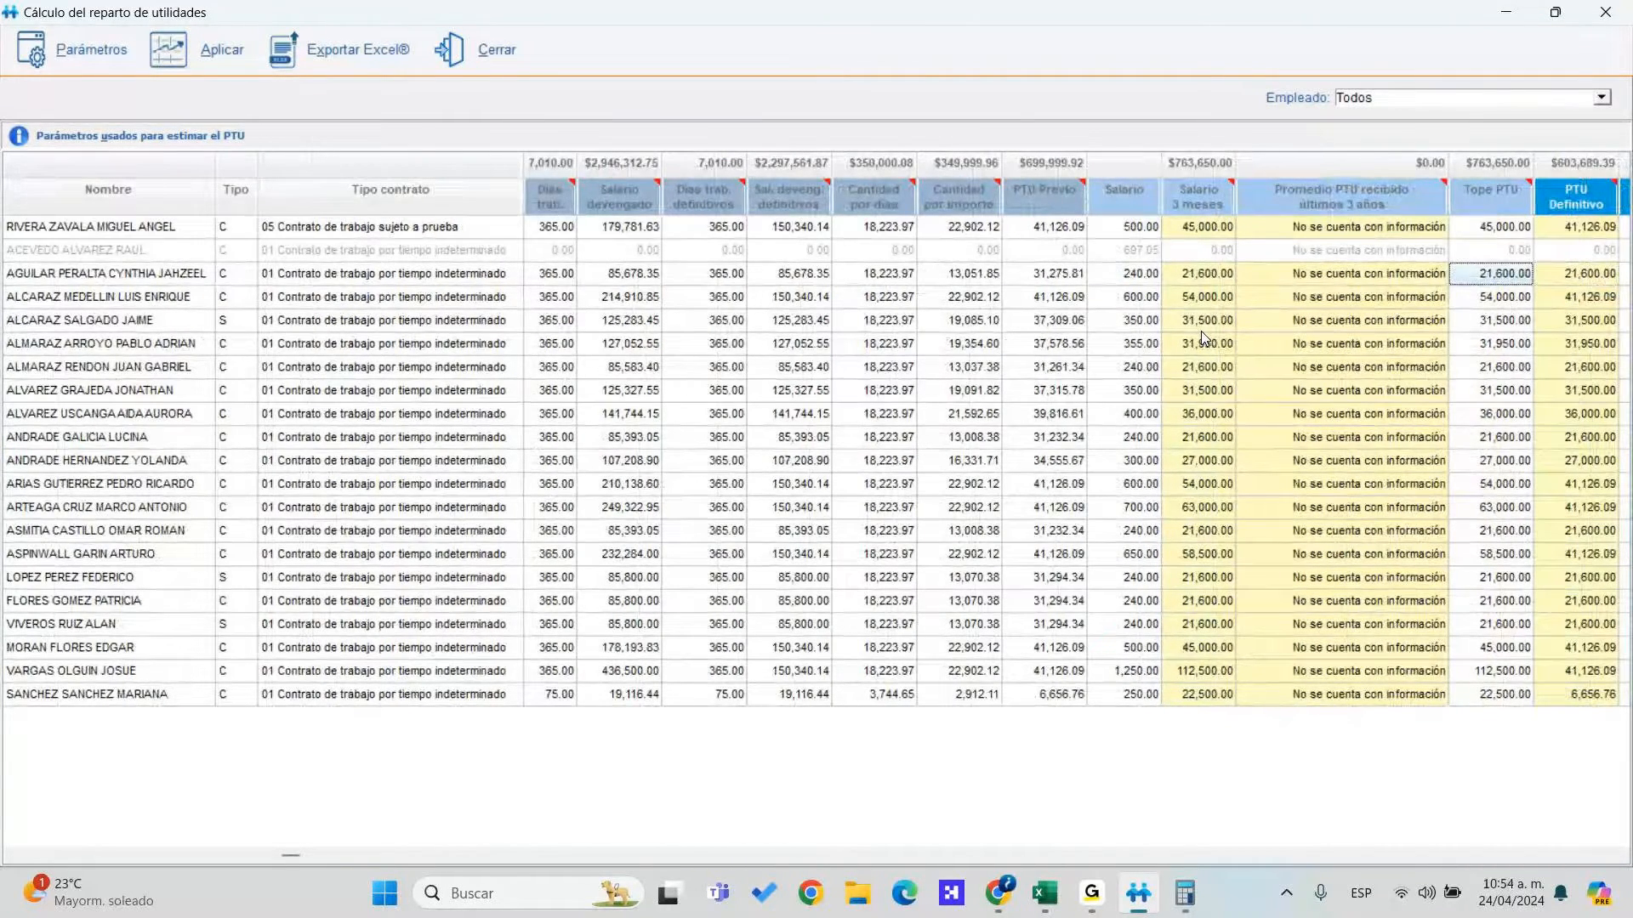
key("Tab")
scroll(1201, 330, "right", 1)
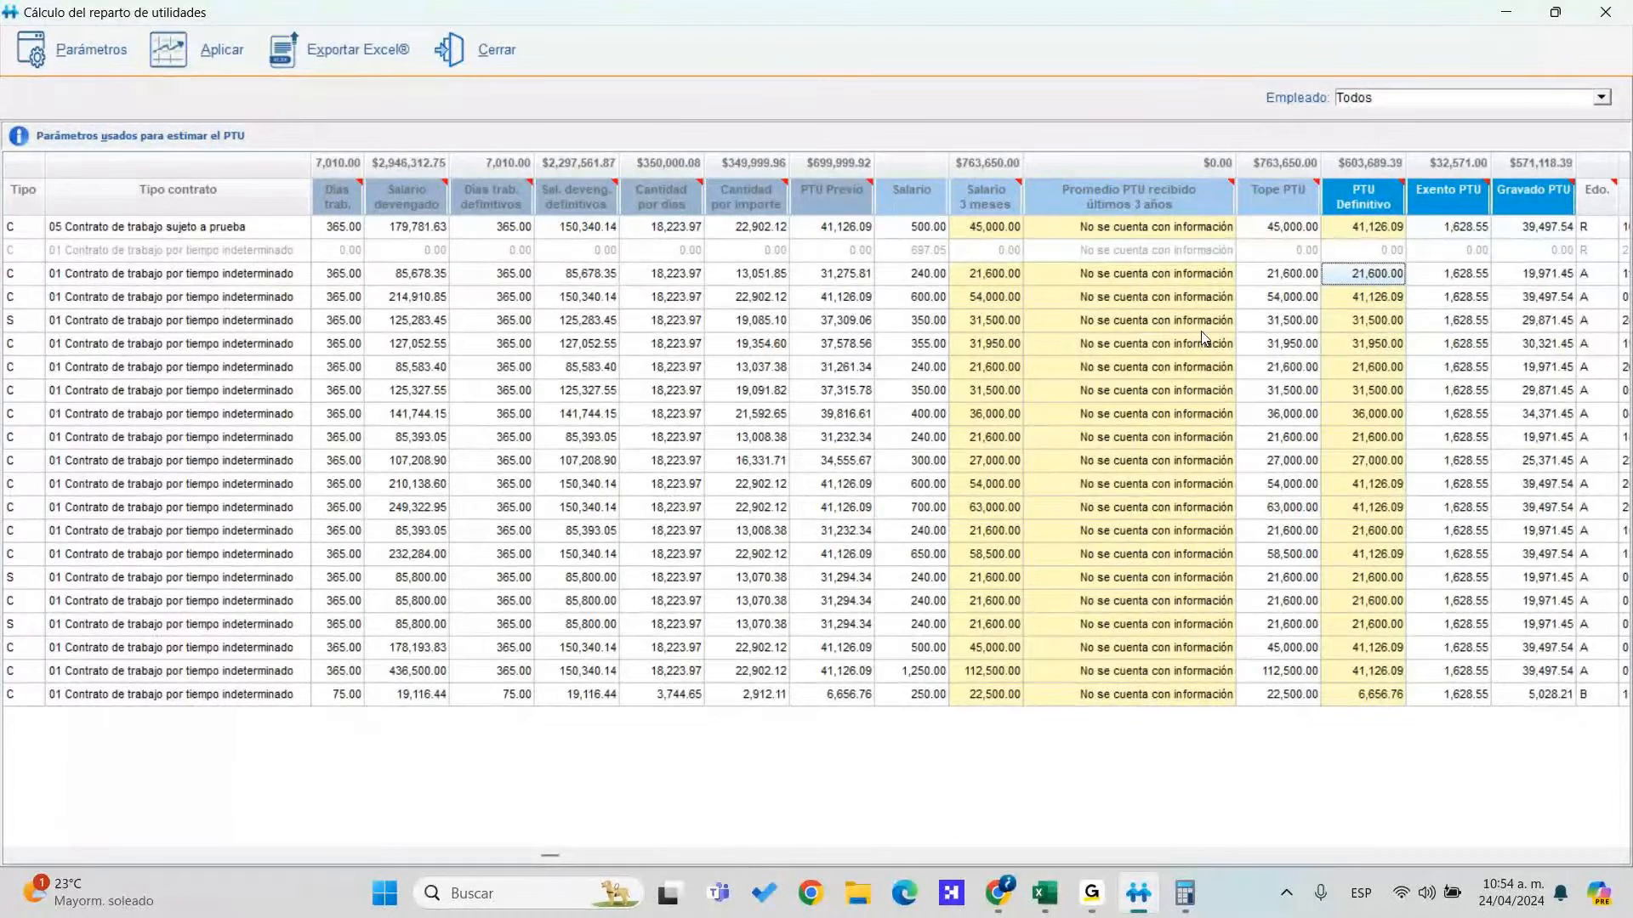
key("Left")
key("Left")
key("Left")
key("Left")
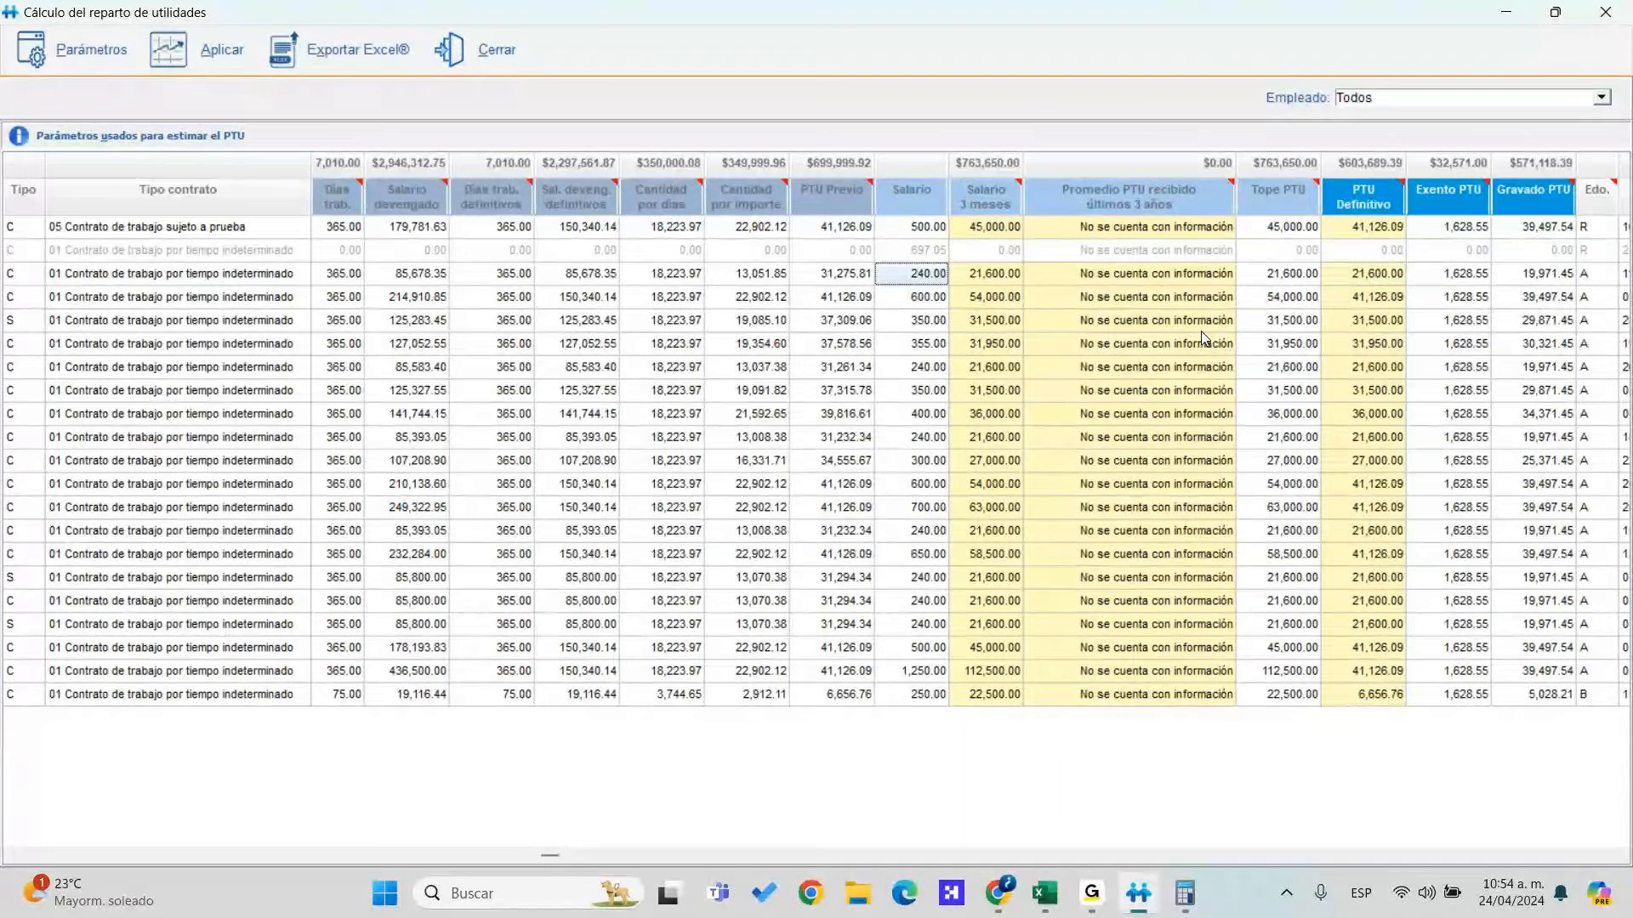
key("Right")
key("Right")
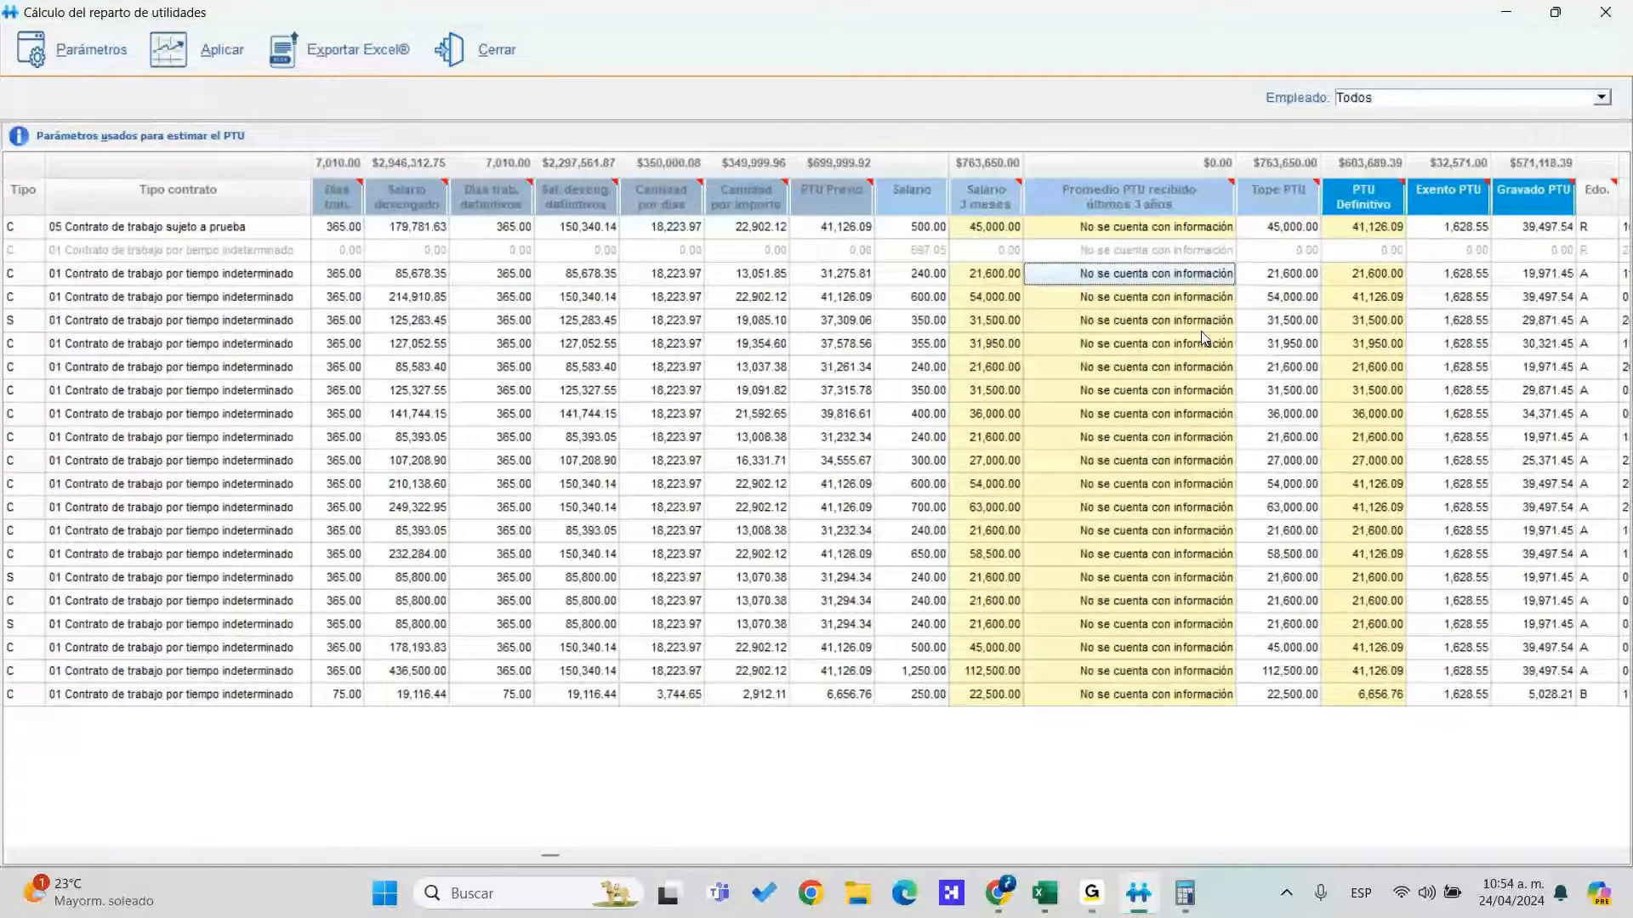
left_click(1190, 590)
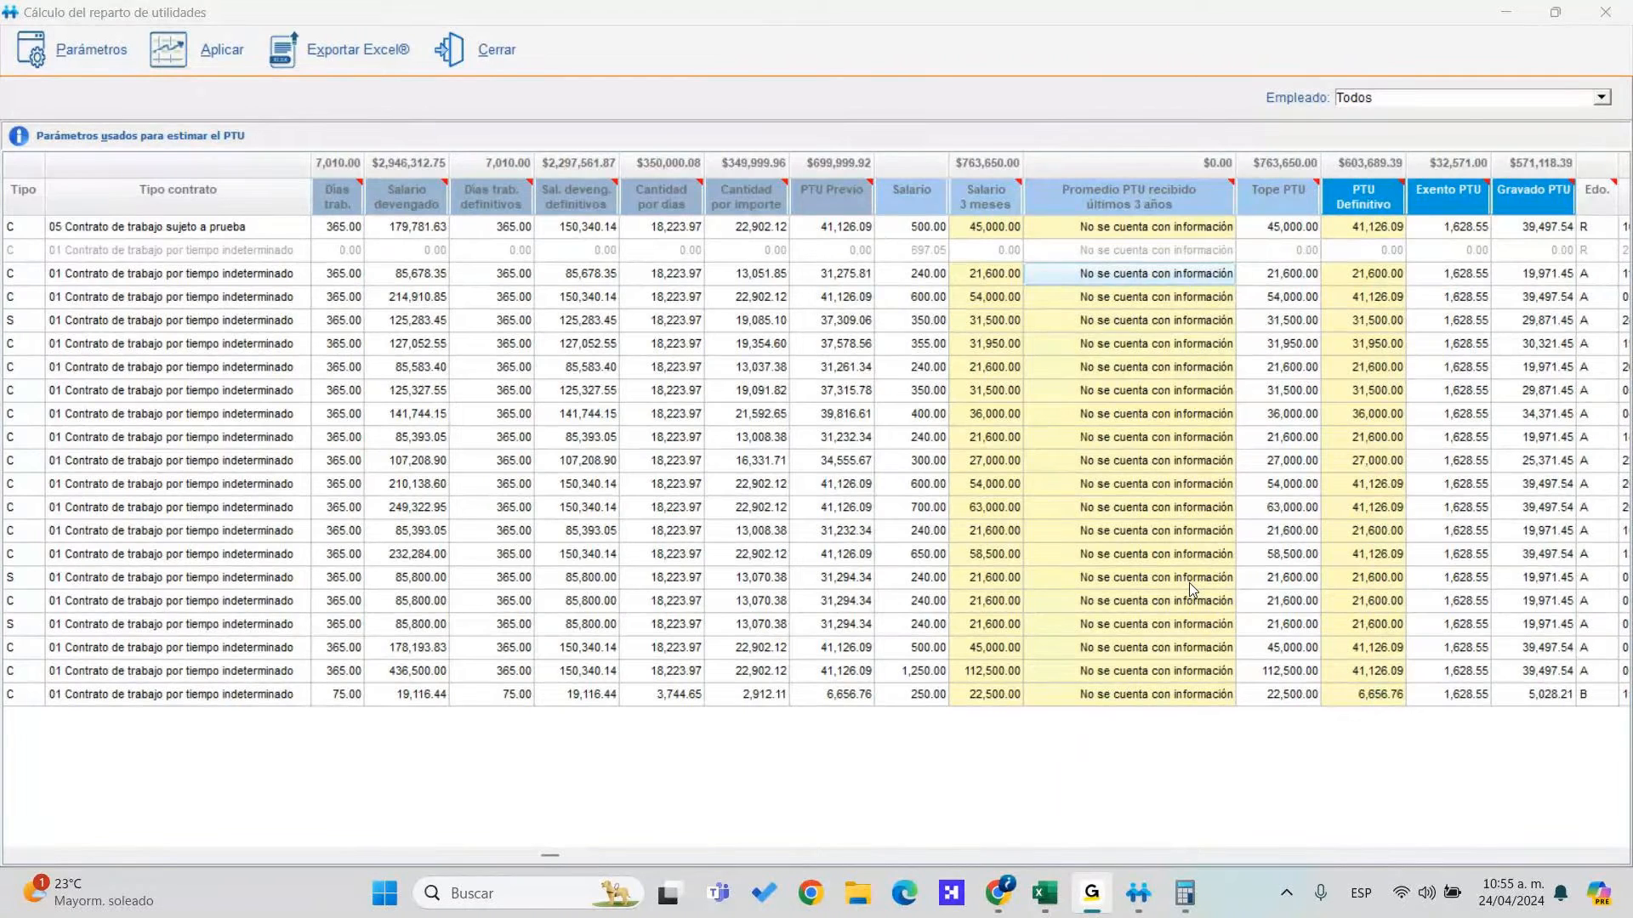
left_click(1372, 279)
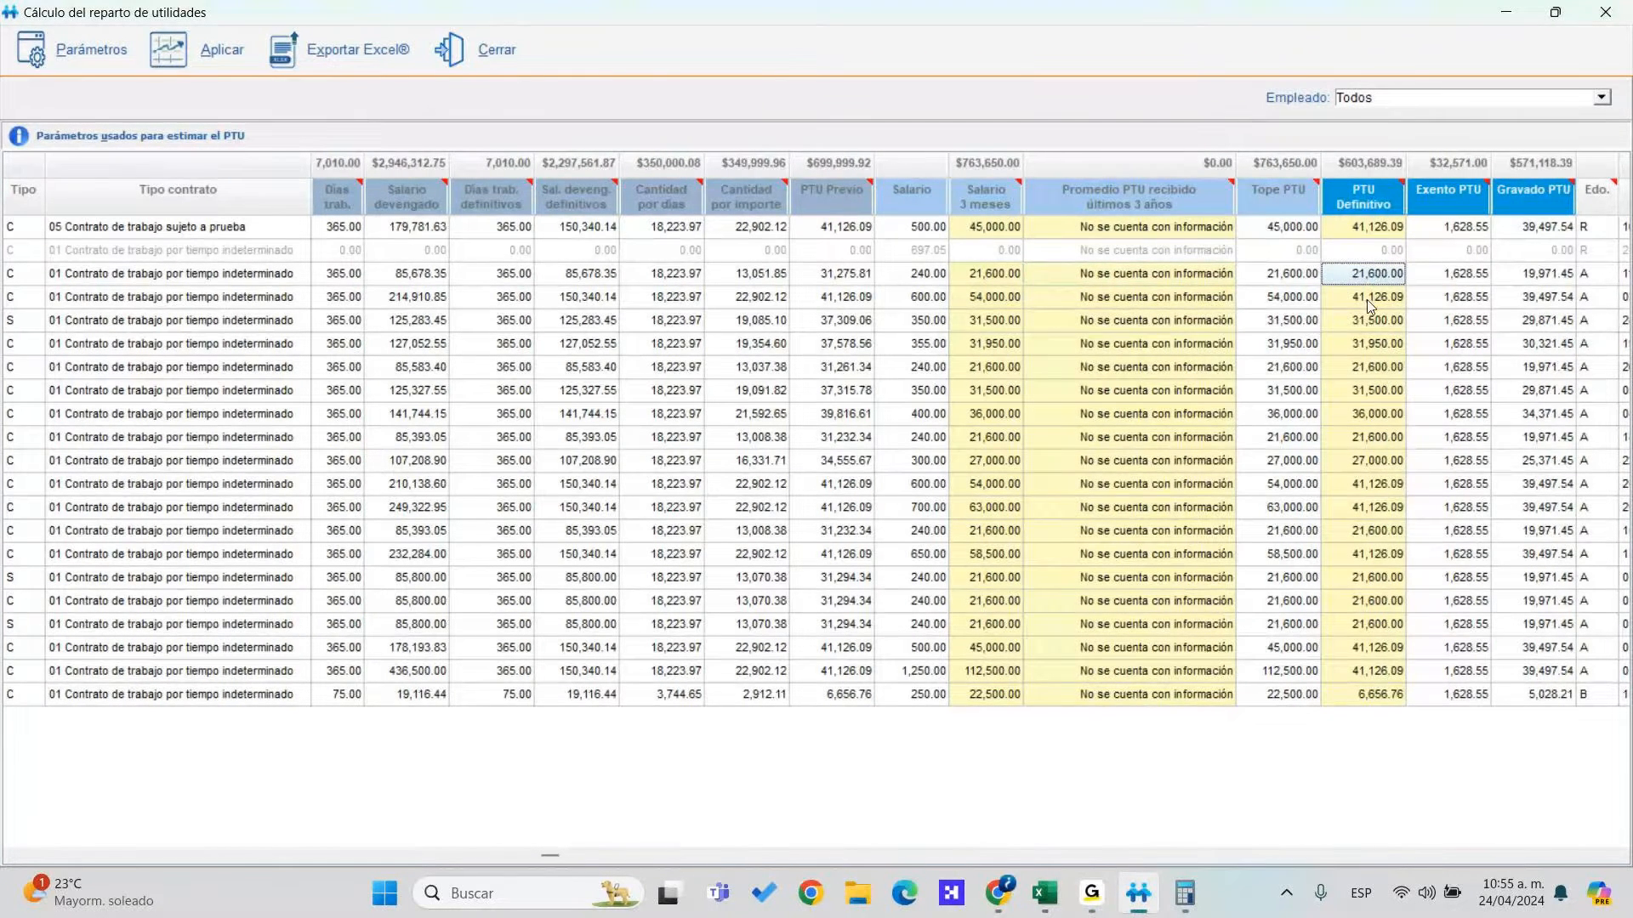
left_click(1373, 327)
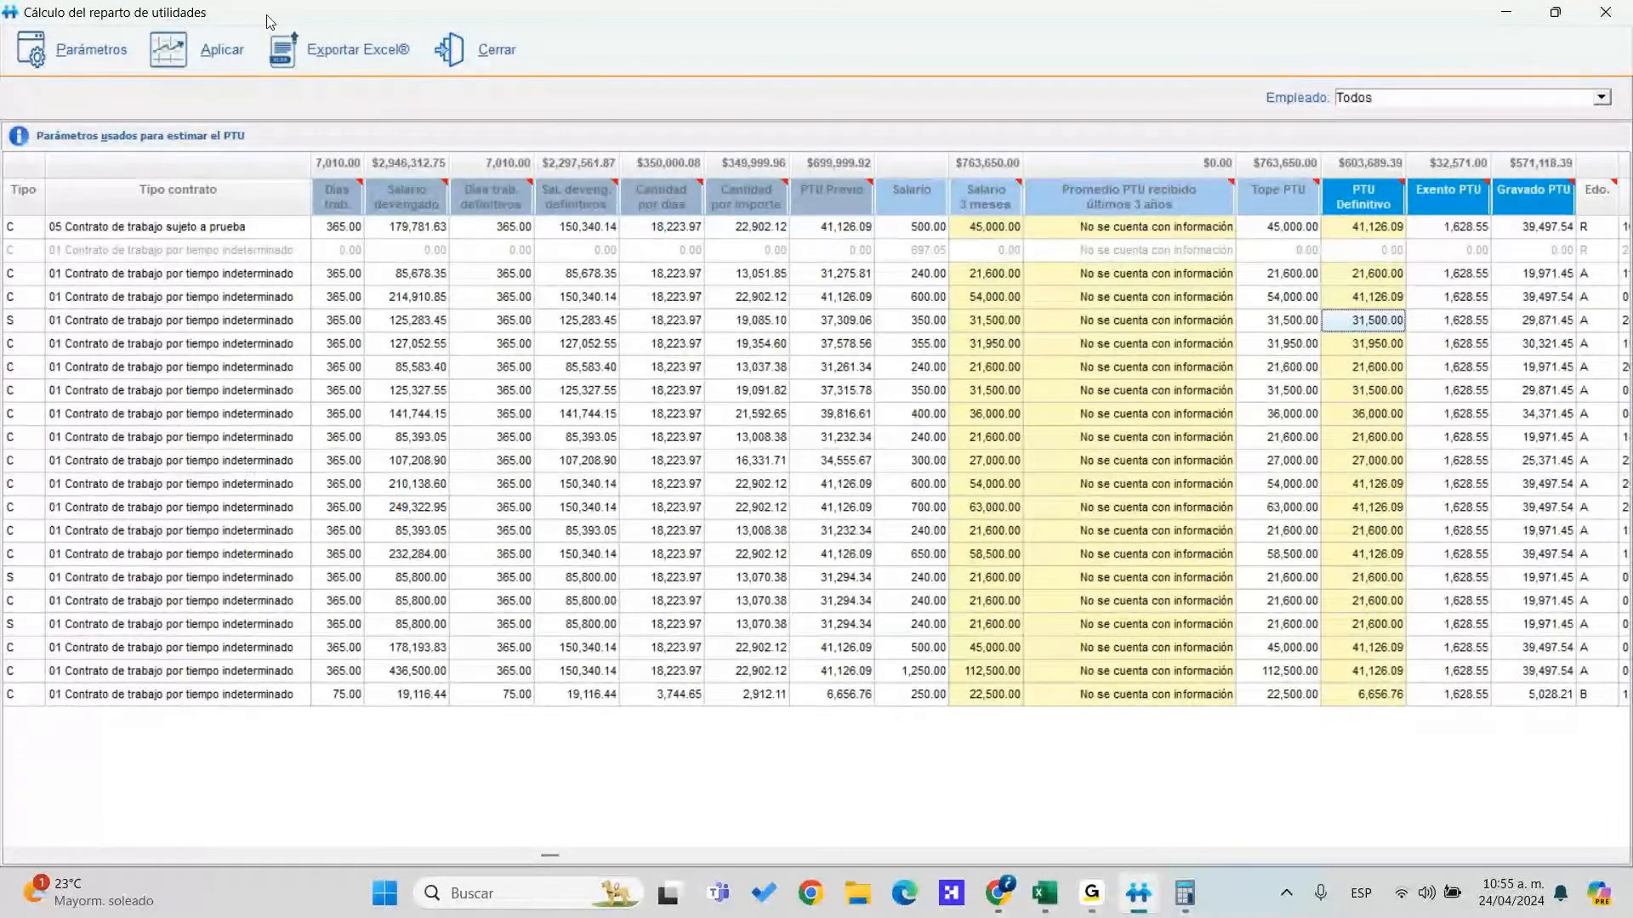
left_click(357, 49)
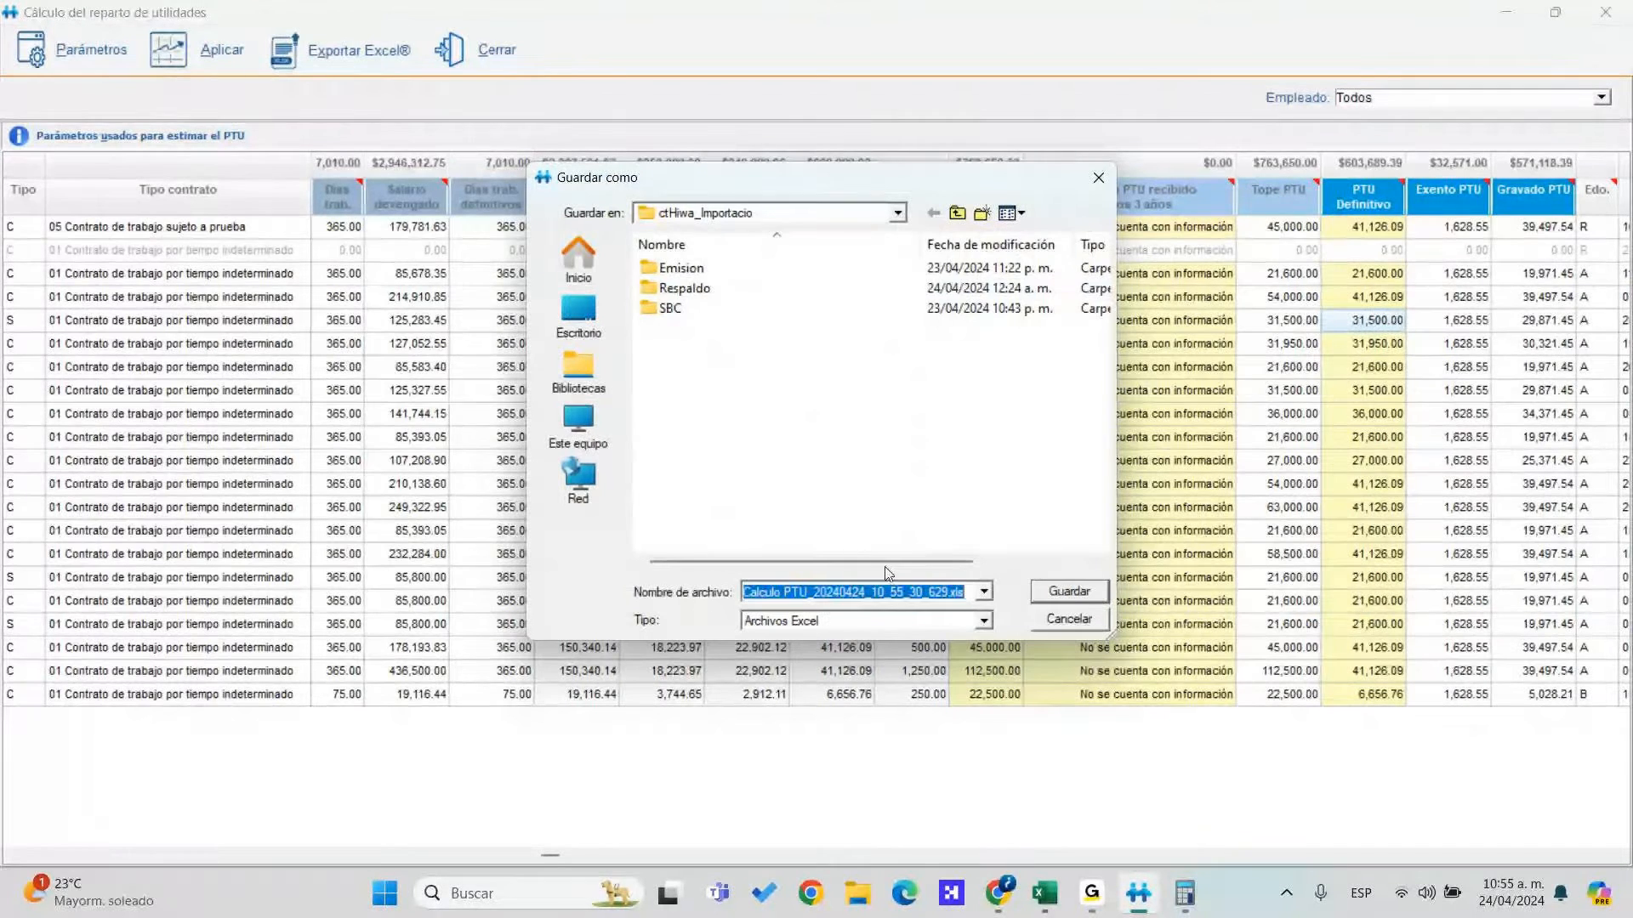
Save the exported PTU workbook to Escritorio
left_click(582, 321)
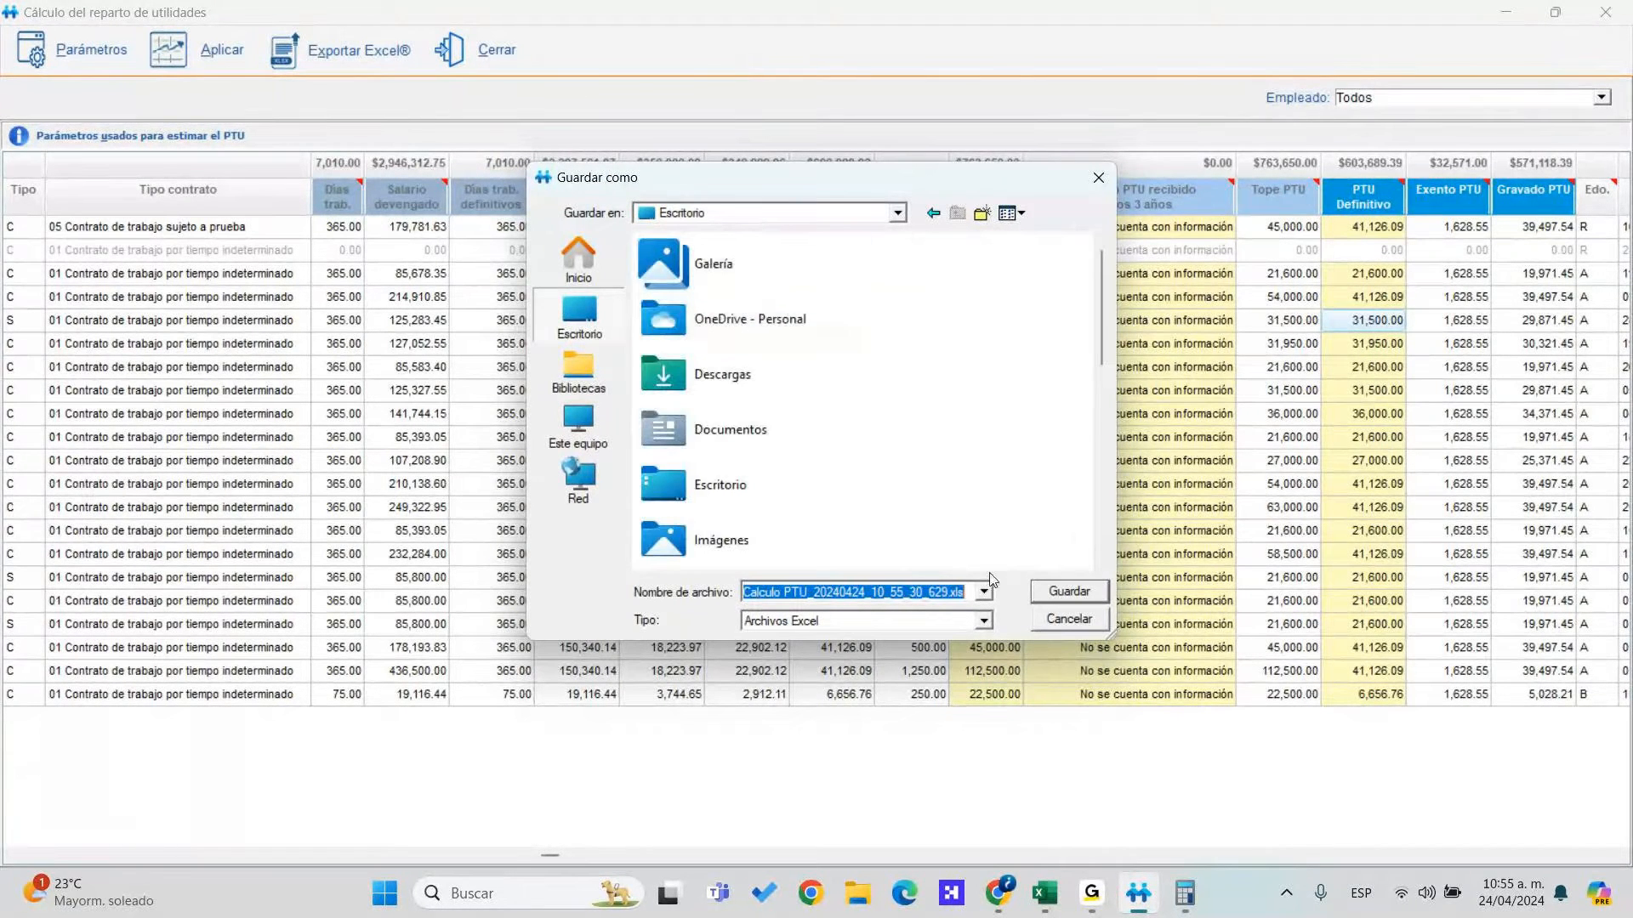
left_click(1069, 591)
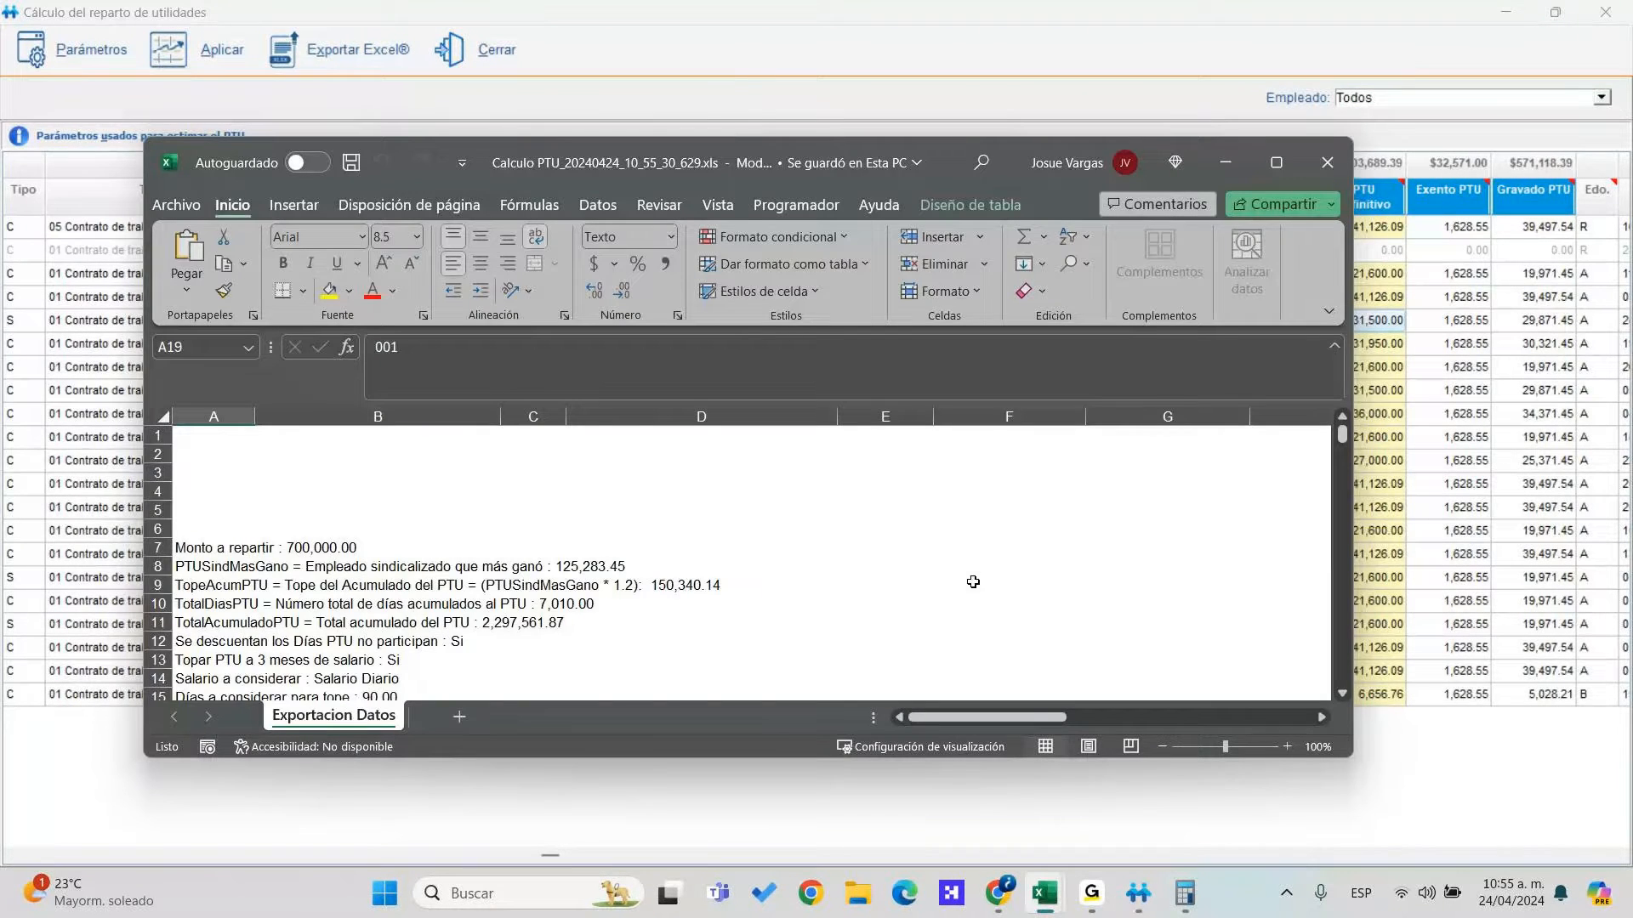
Maximize Excel and unmerge the report title, start-time, company and work-period lines in A2–A5
left_click(1276, 163)
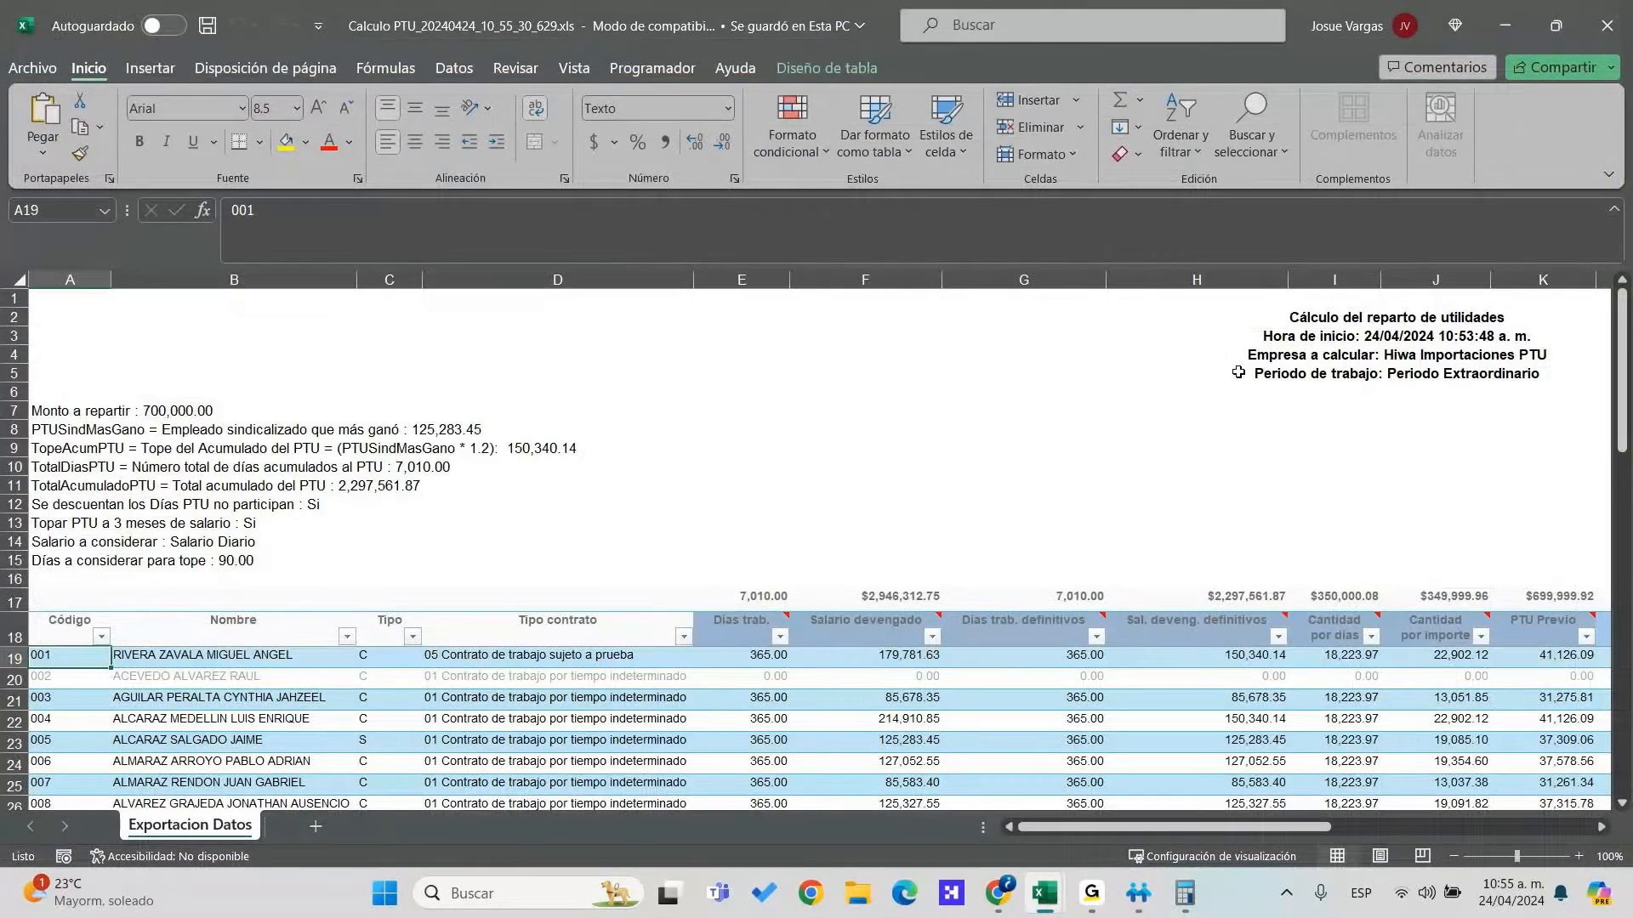
left_click(231, 321)
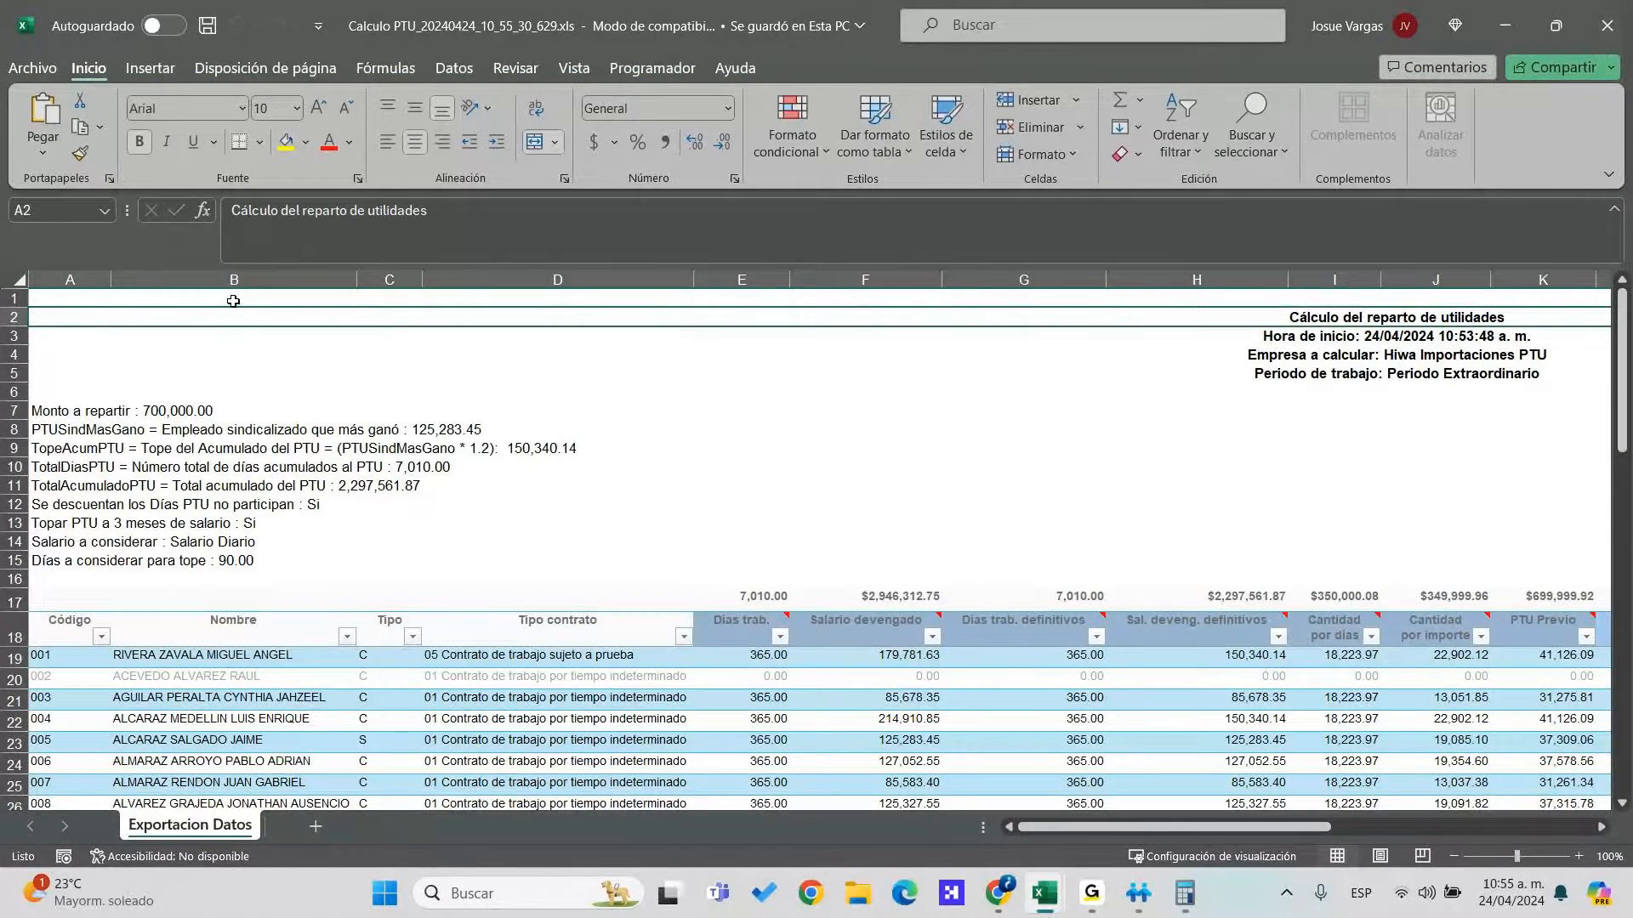
left_click(211, 320)
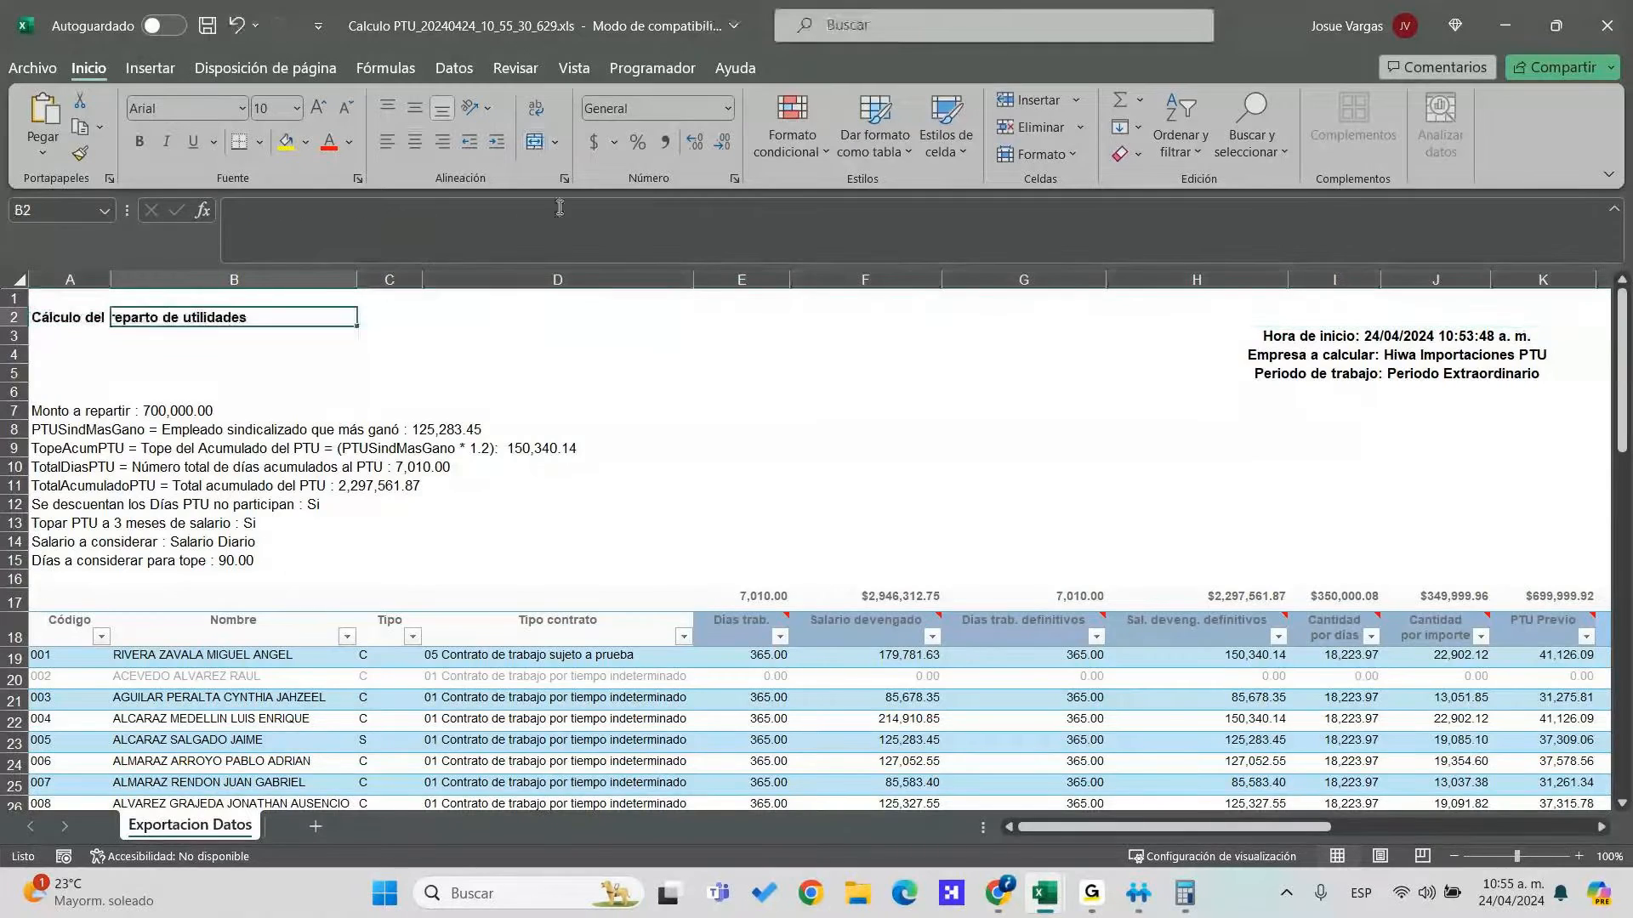
key("Down")
key("Left")
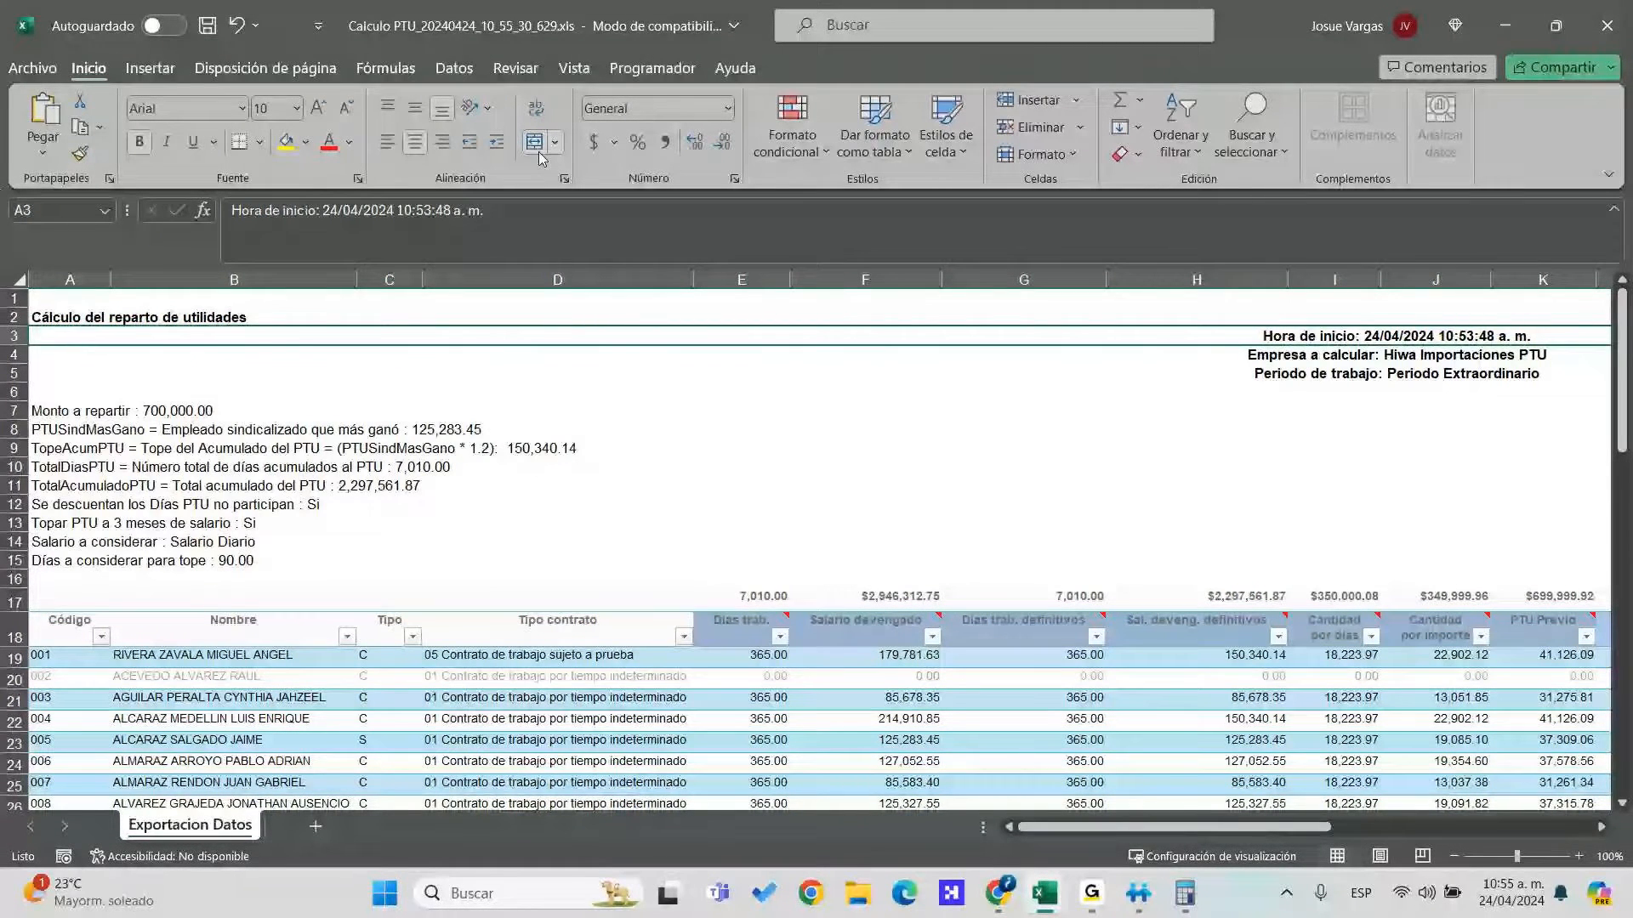
left_click(538, 149)
key("Down")
left_click(537, 150)
key("Down")
left_click(537, 150)
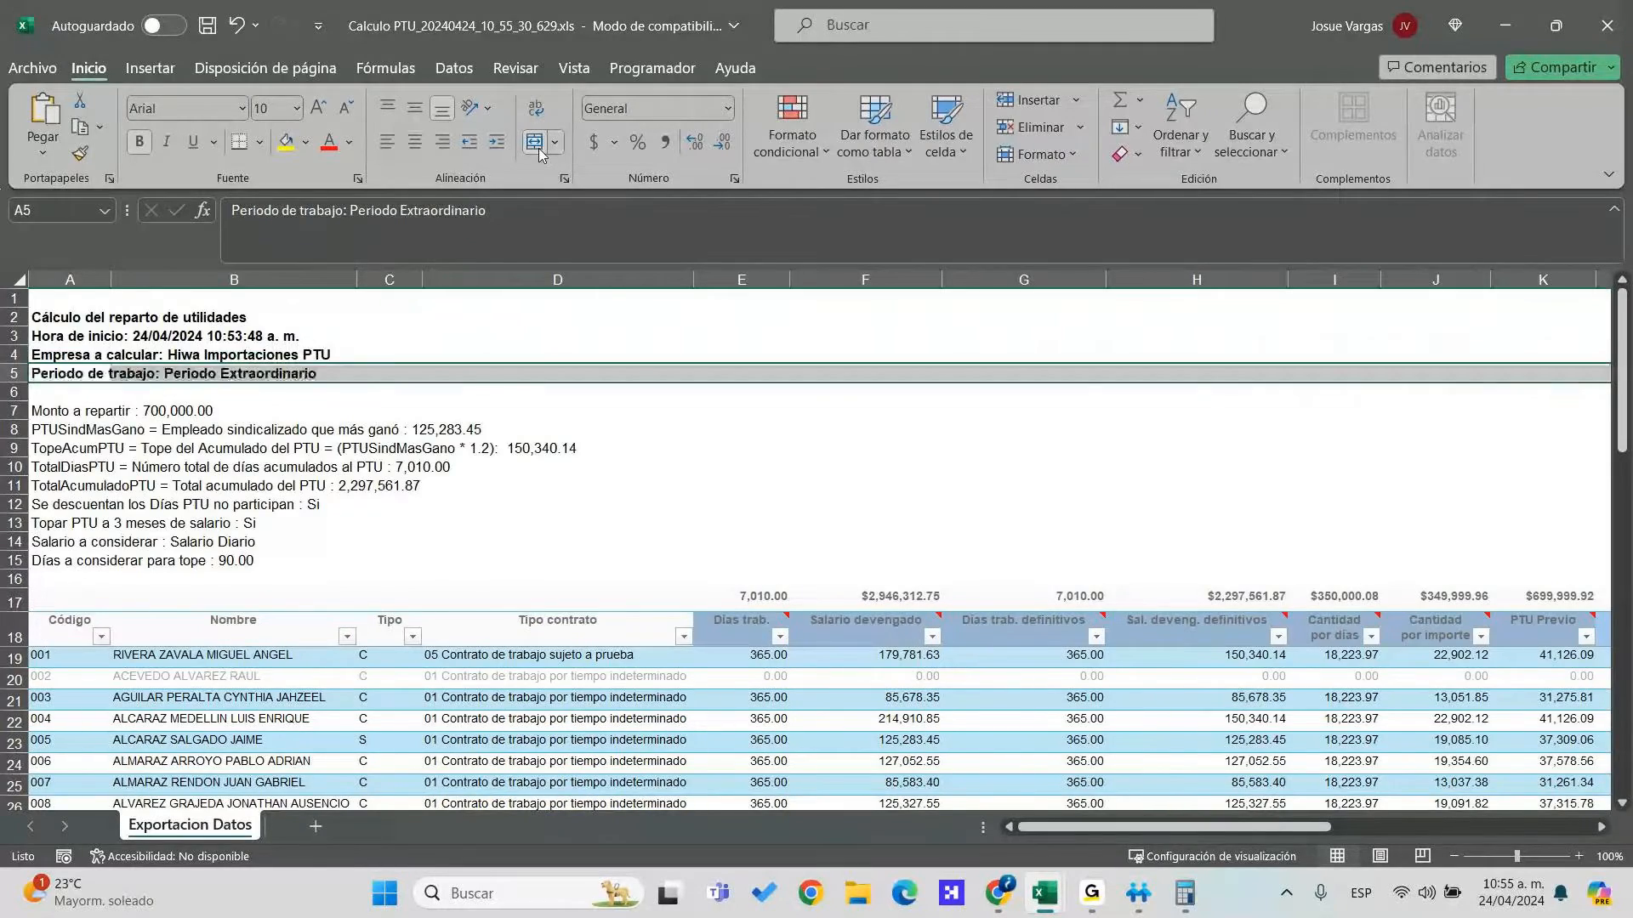
Unmerge the remaining merged lines in rows 6 to 15, including amount-to-distribute and days-for-cap
key("Down")
left_click(537, 150)
key("Down")
left_click(538, 150)
key("Down")
left_click(538, 149)
key("Down")
left_click(537, 149)
key("Down")
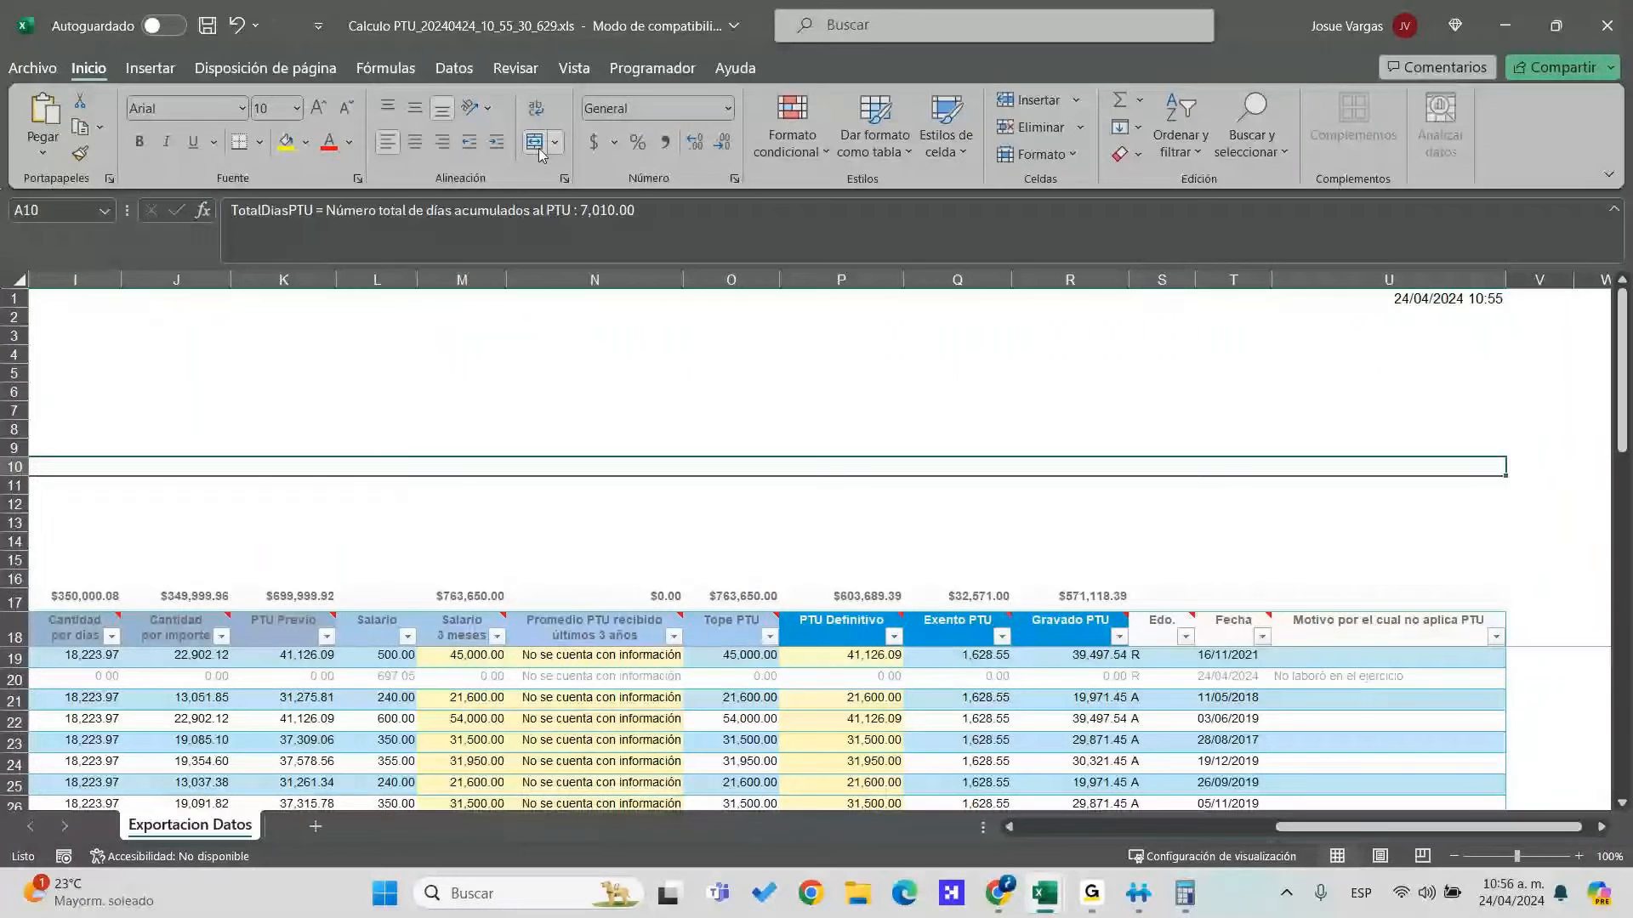
key("Down")
key("Down")
key("Down")
left_click(538, 149)
key("Down")
key("Down")
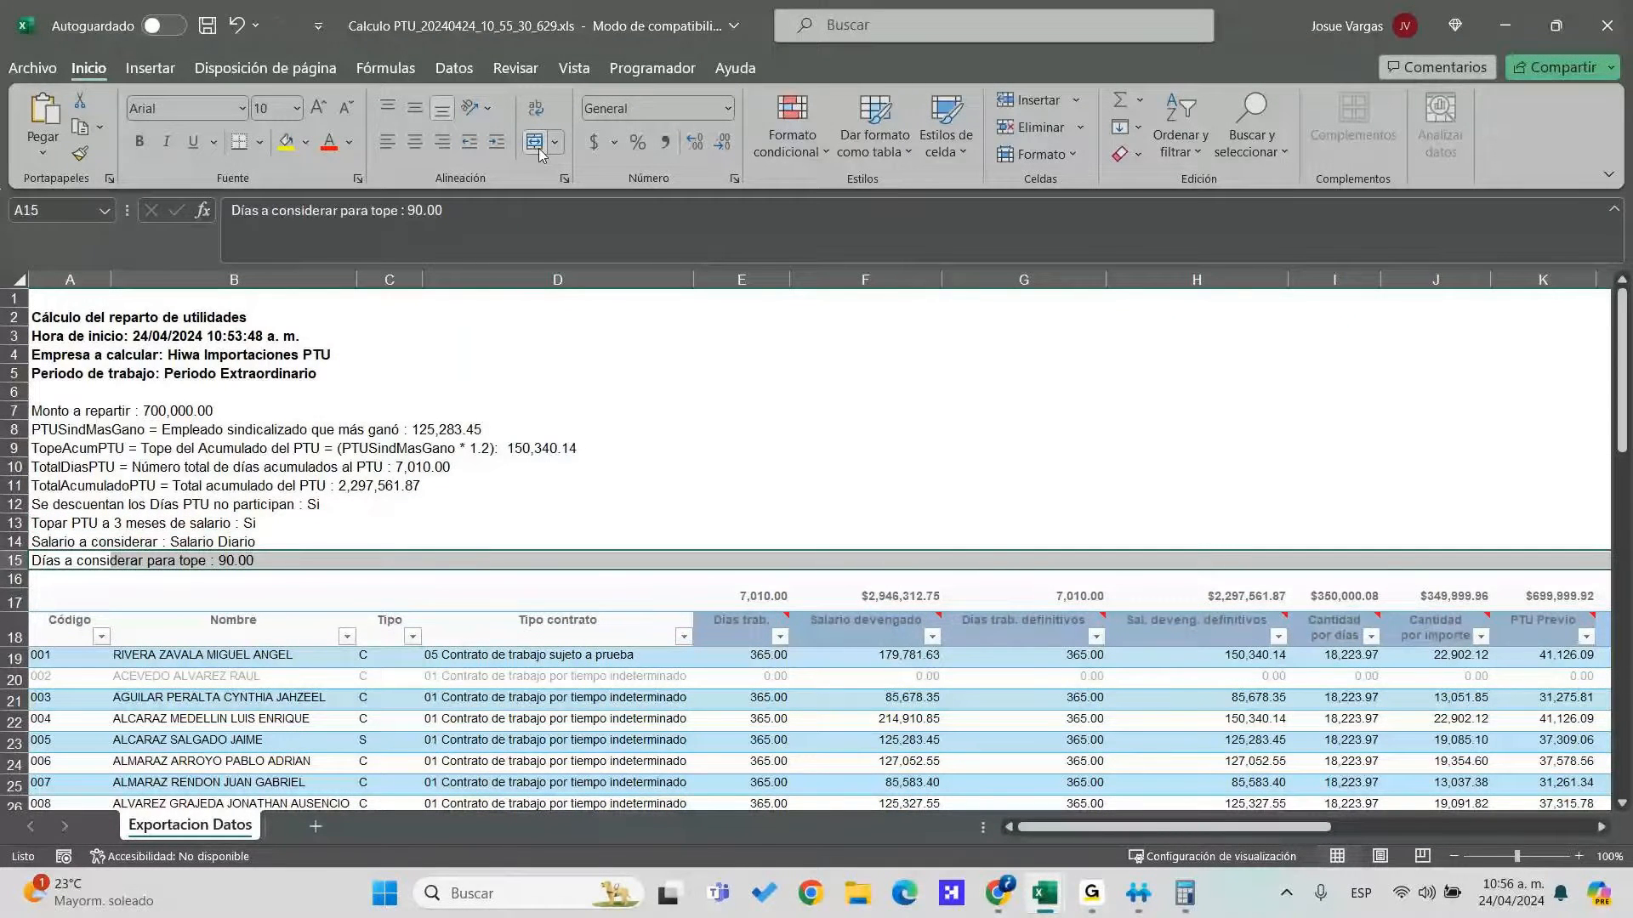
left_click(538, 150)
Browse down from the sheet top through the table heading and employee names
key("Up")
key("Up")
key("Up")
key("Up")
key("Up")
key("Up")
key("Up")
key("Up")
key("Up")
key("Up")
key("Up")
key("Up")
key("Up")
key("Up")
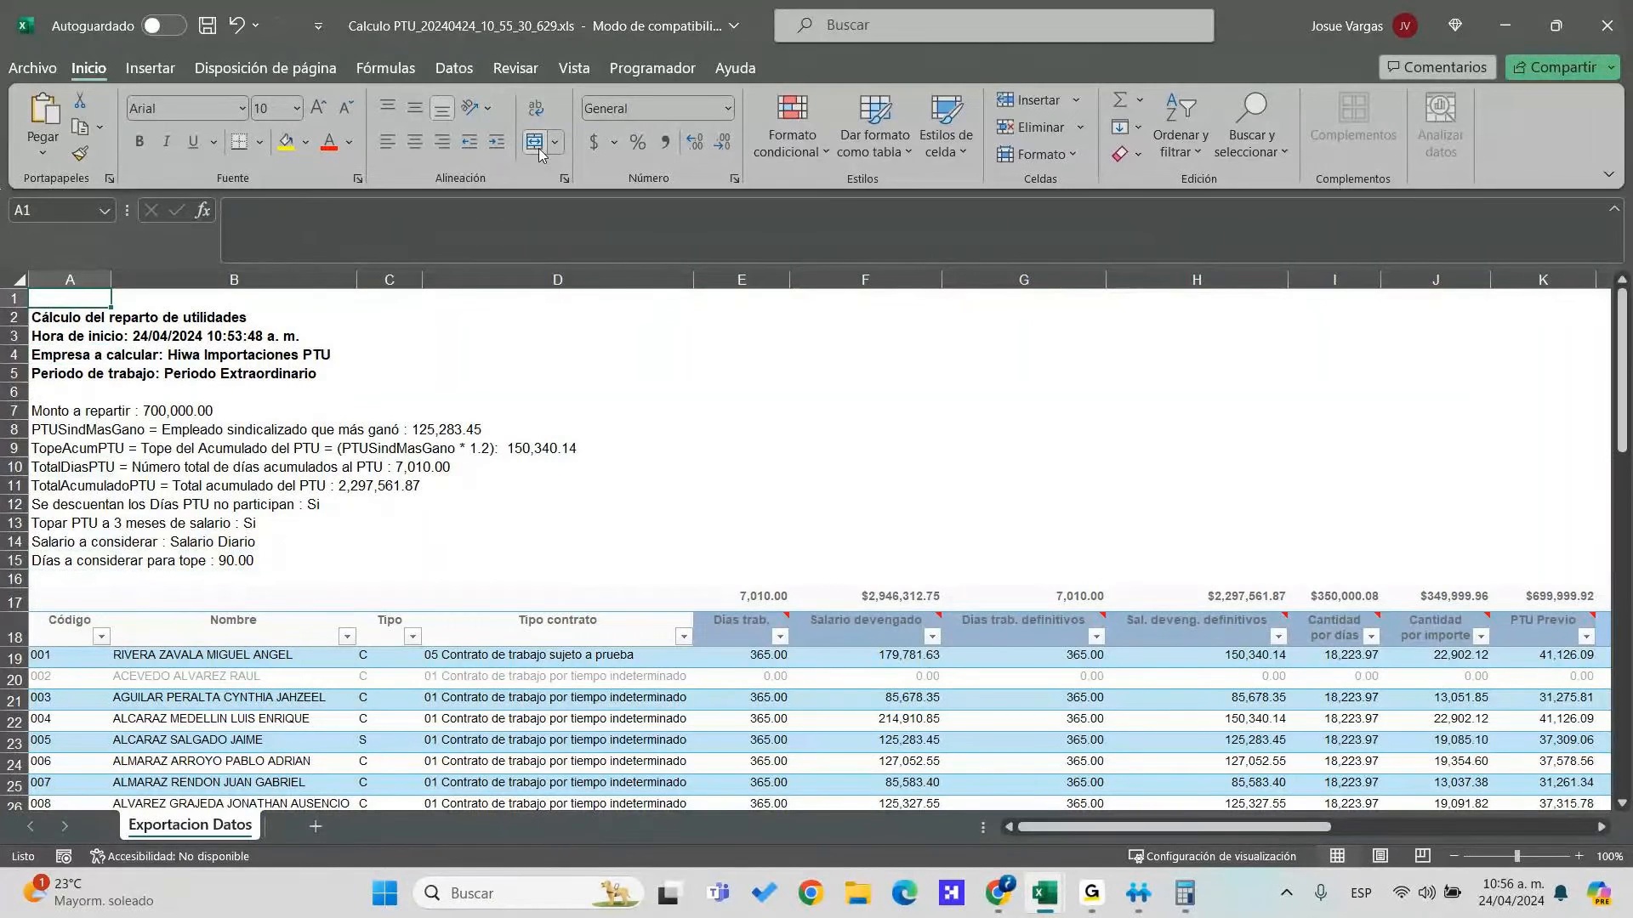
key("Right")
key("Right")
key("Right")
key("Right")
key("Left")
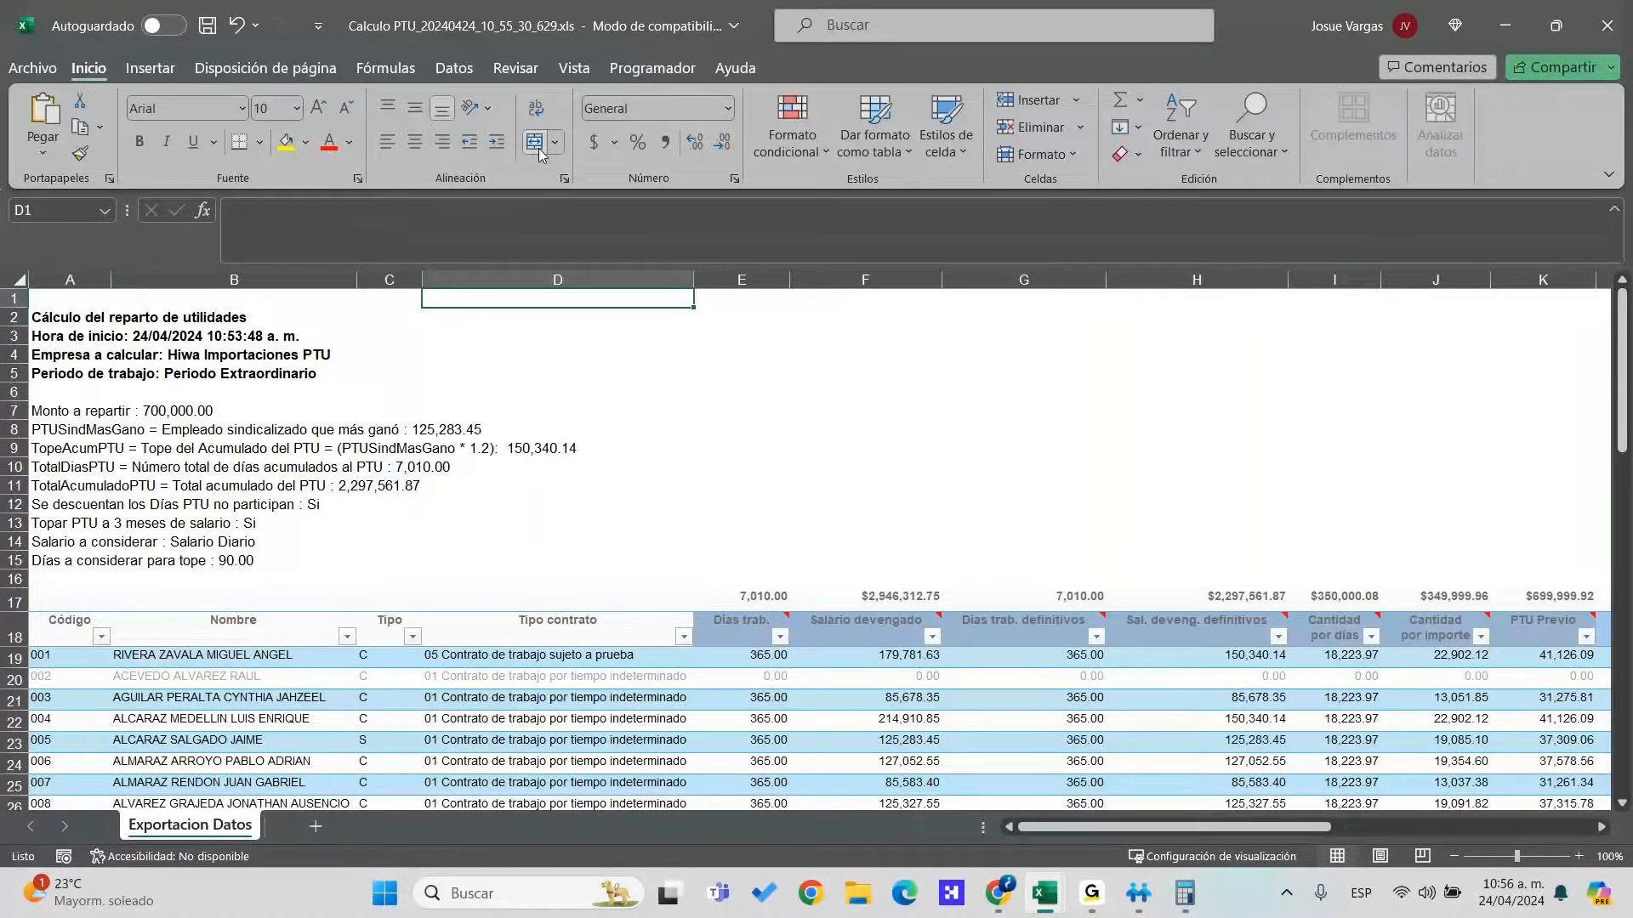
key("Left")
key("Down")
key("Down")
key("Down")
key("Down")
key("Down")
key("Down")
key("Down")
key("Down")
key("Down")
key("Down")
key("Down")
key("Down")
key("Down")
key("Left")
key("Left")
key("Down")
key("Down")
key("Right")
key("Down")
key("Down")
key("Down")
key("Down")
key("Down")
key("Down")
key("Down")
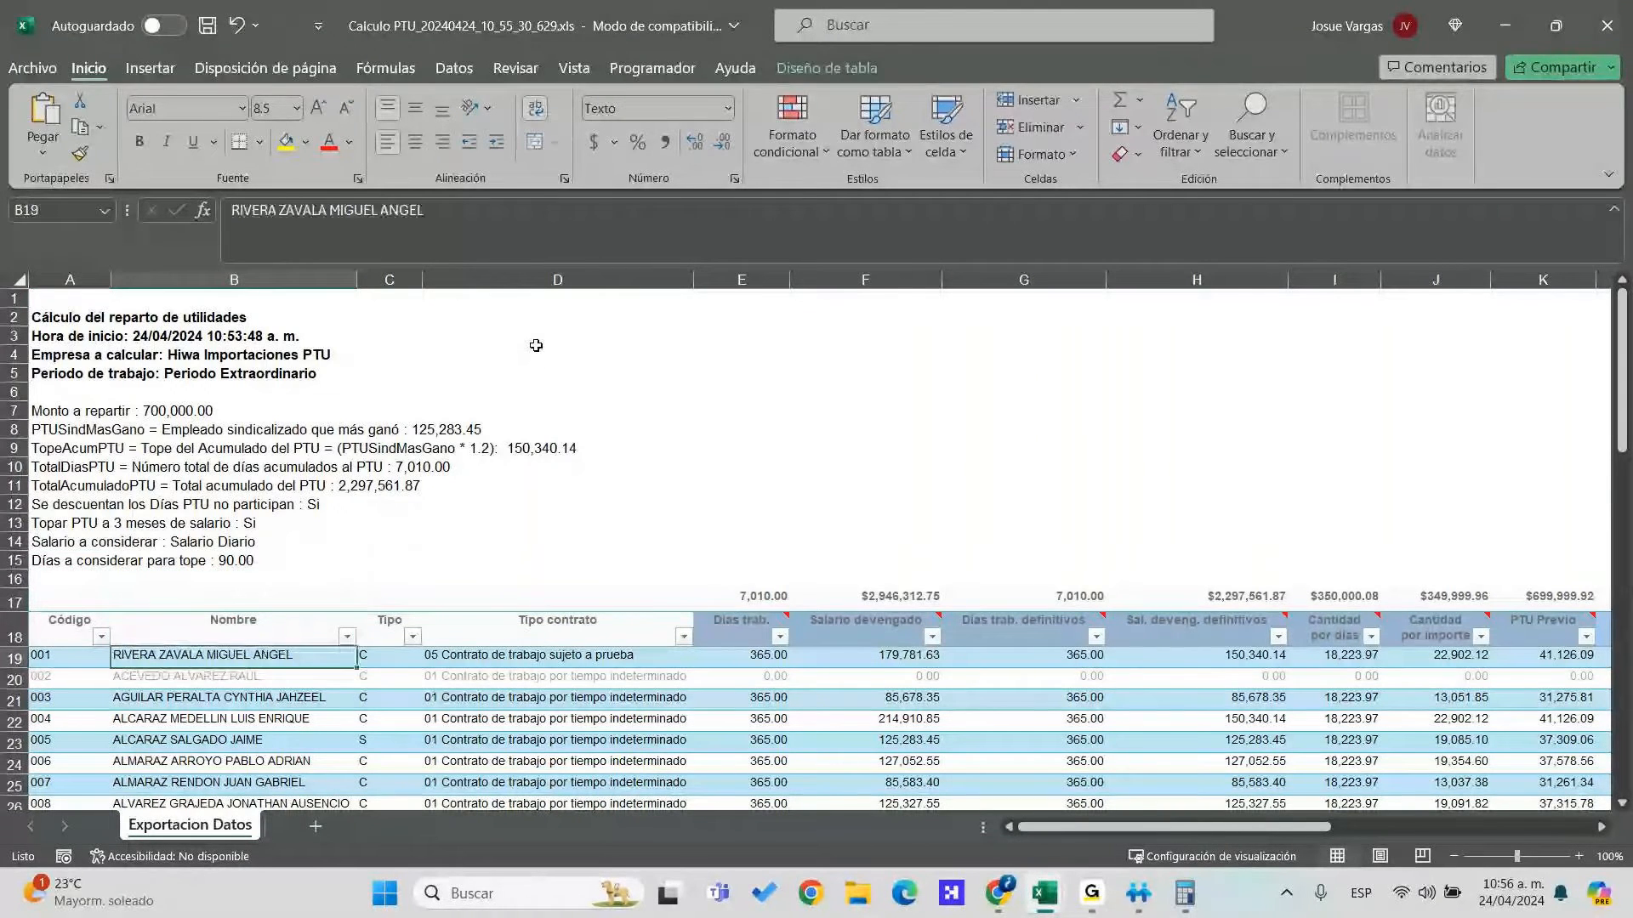
key("Down")
key("Down")
key("Down")
key("Down")
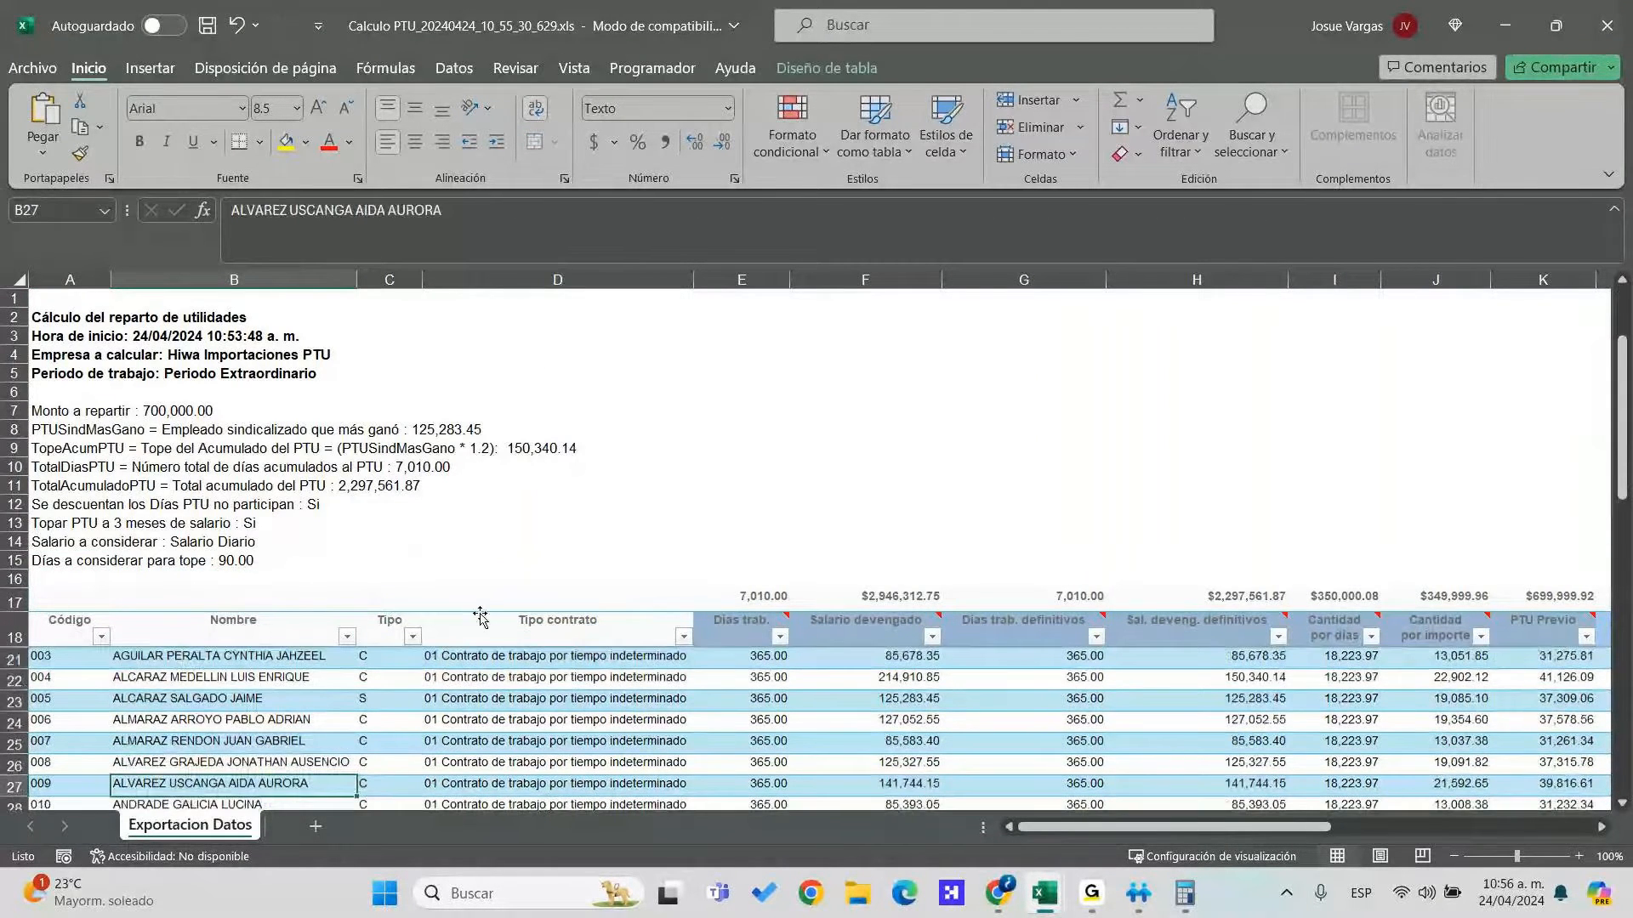
key("Down")
key("Down")
scroll(722, 546, "down", 6)
scroll(722, 545, "up", 6)
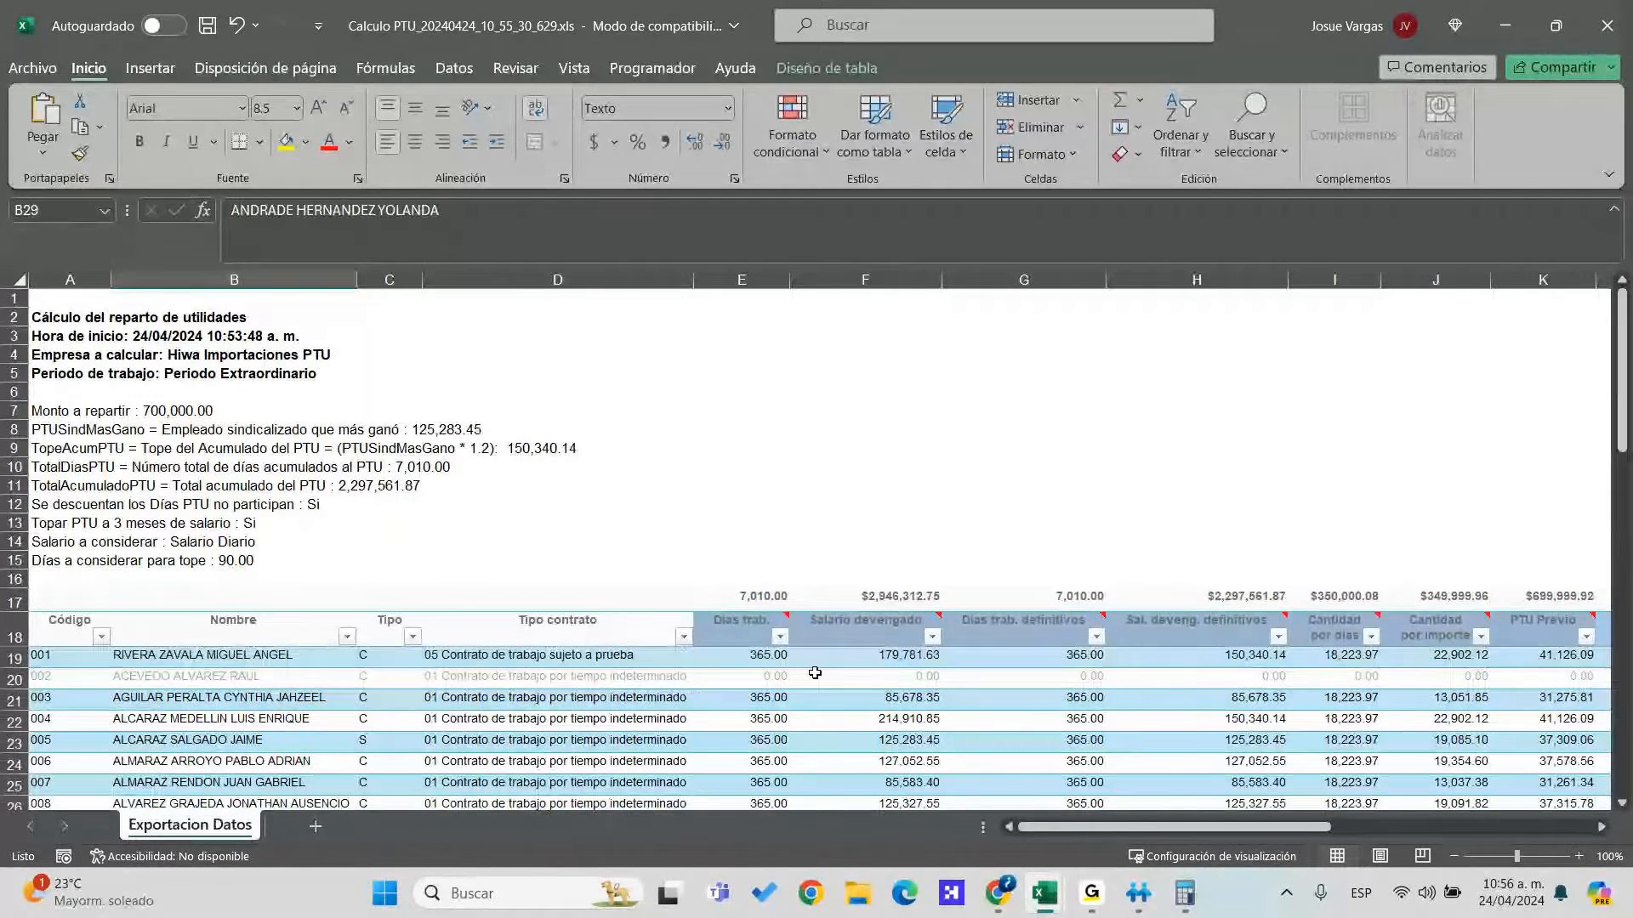
Review the table's column headers and select the Salario devengado total in F17
left_click(1031, 637)
key("Right")
key("Right")
key("Right")
key("Right")
key("Right")
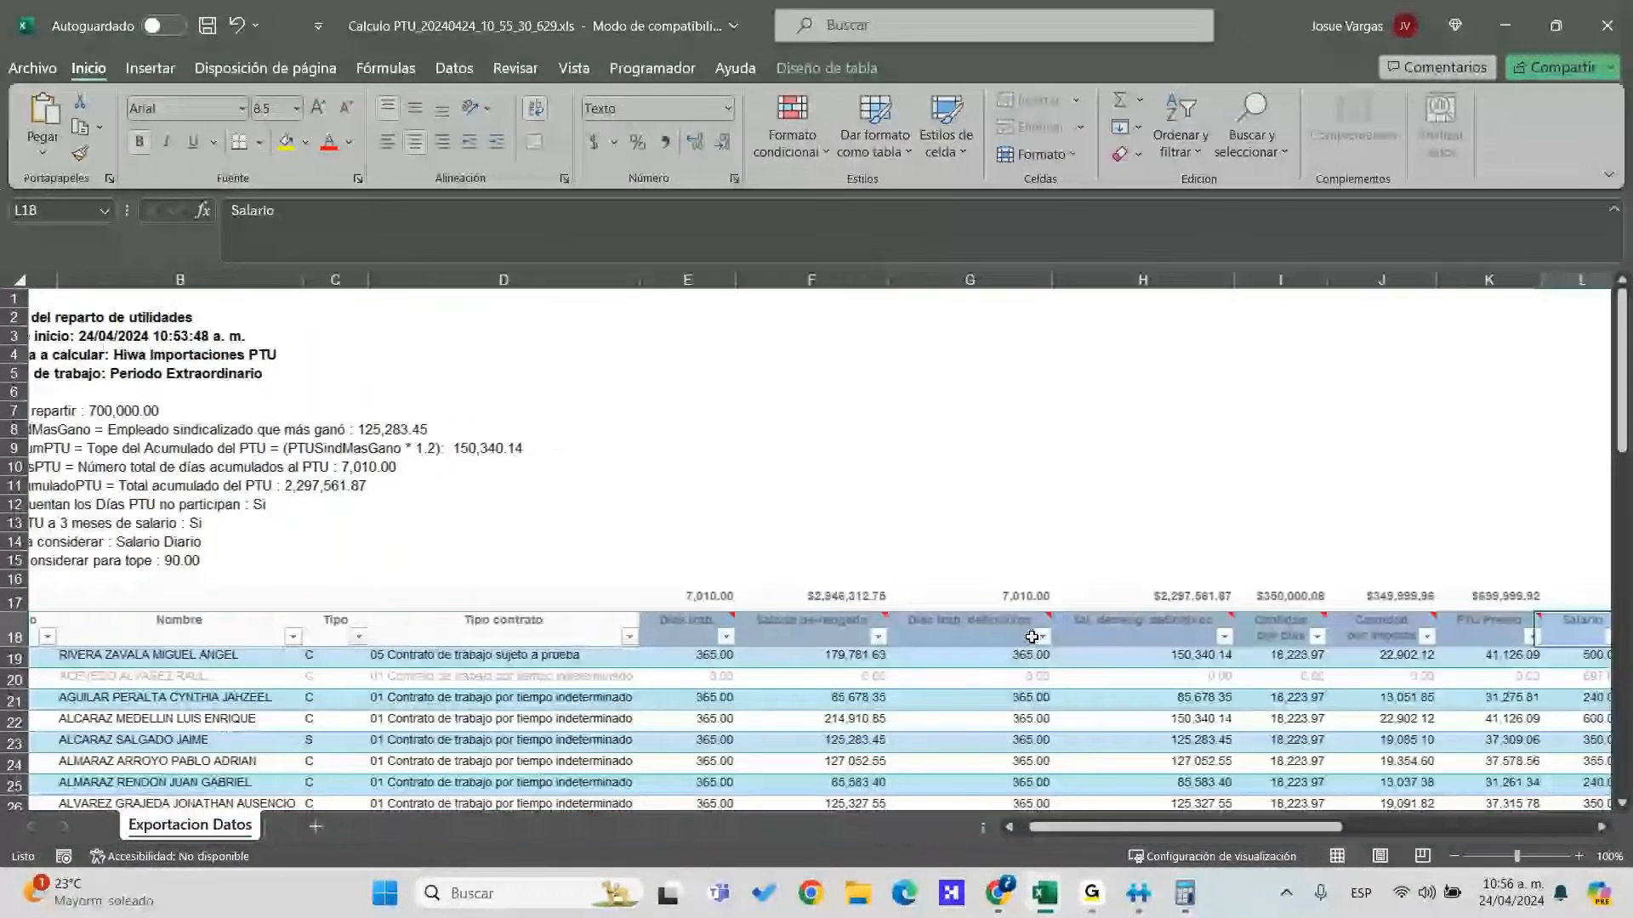
key("Right")
key("Right")
key("Left")
key("Left")
key("Left")
key("Left")
key("Left")
key("Left")
key("Left")
key("Left")
key("Left")
key("Left")
key("Left")
key("Left")
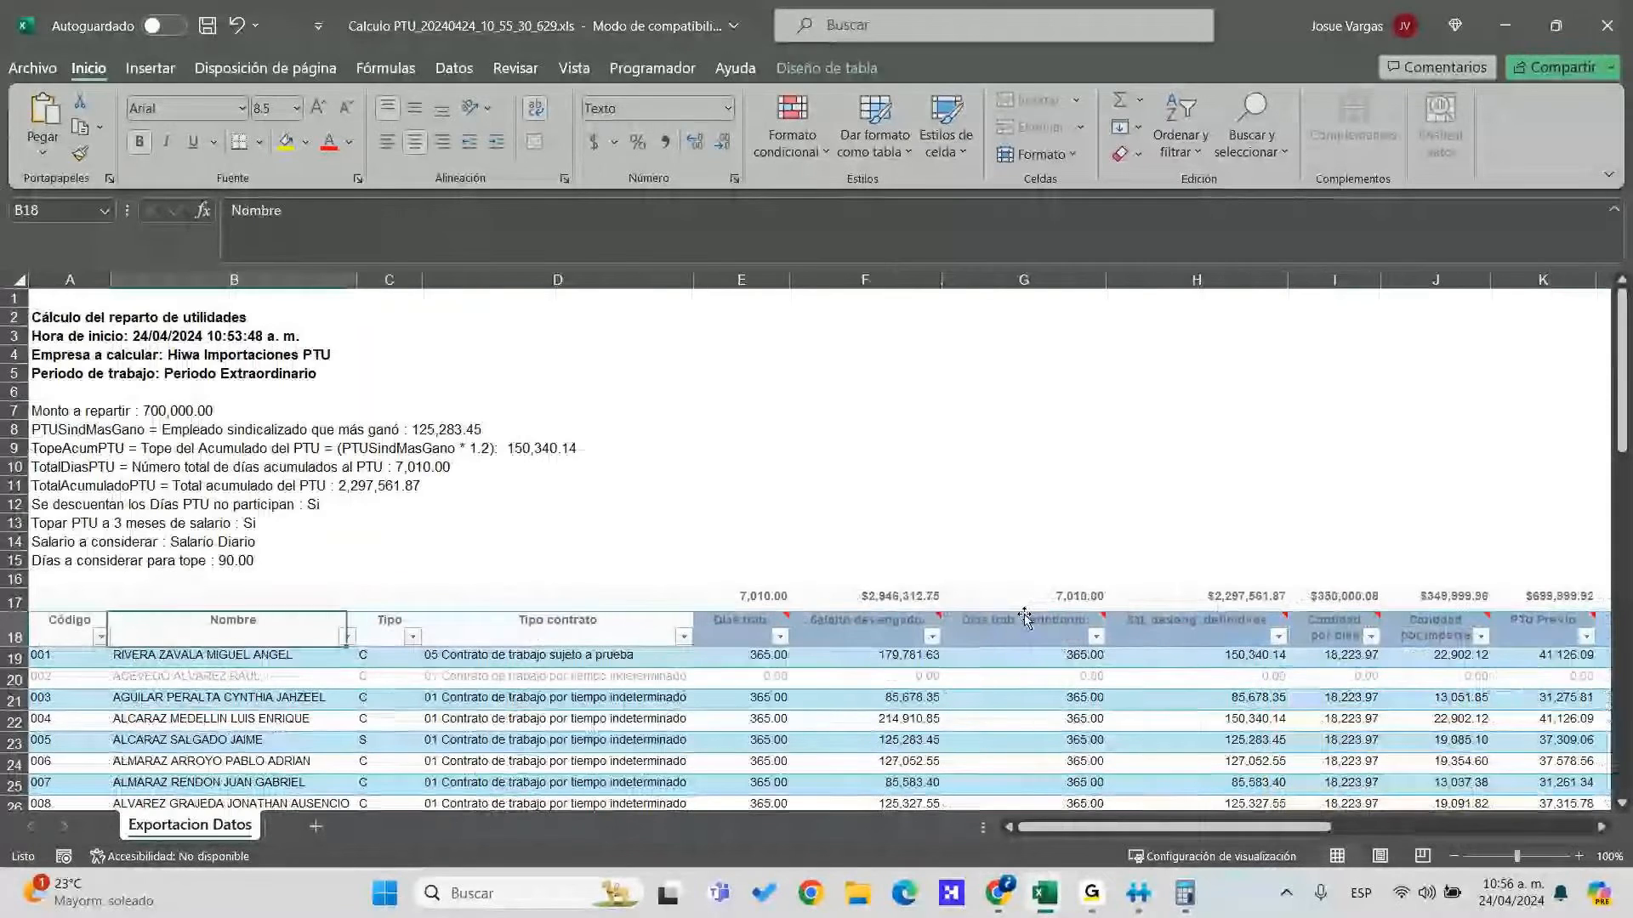
left_click(910, 598)
Enter =SUMA(E19:E39) in E16 to total the Días trab. column, which returns 0
key("Up")
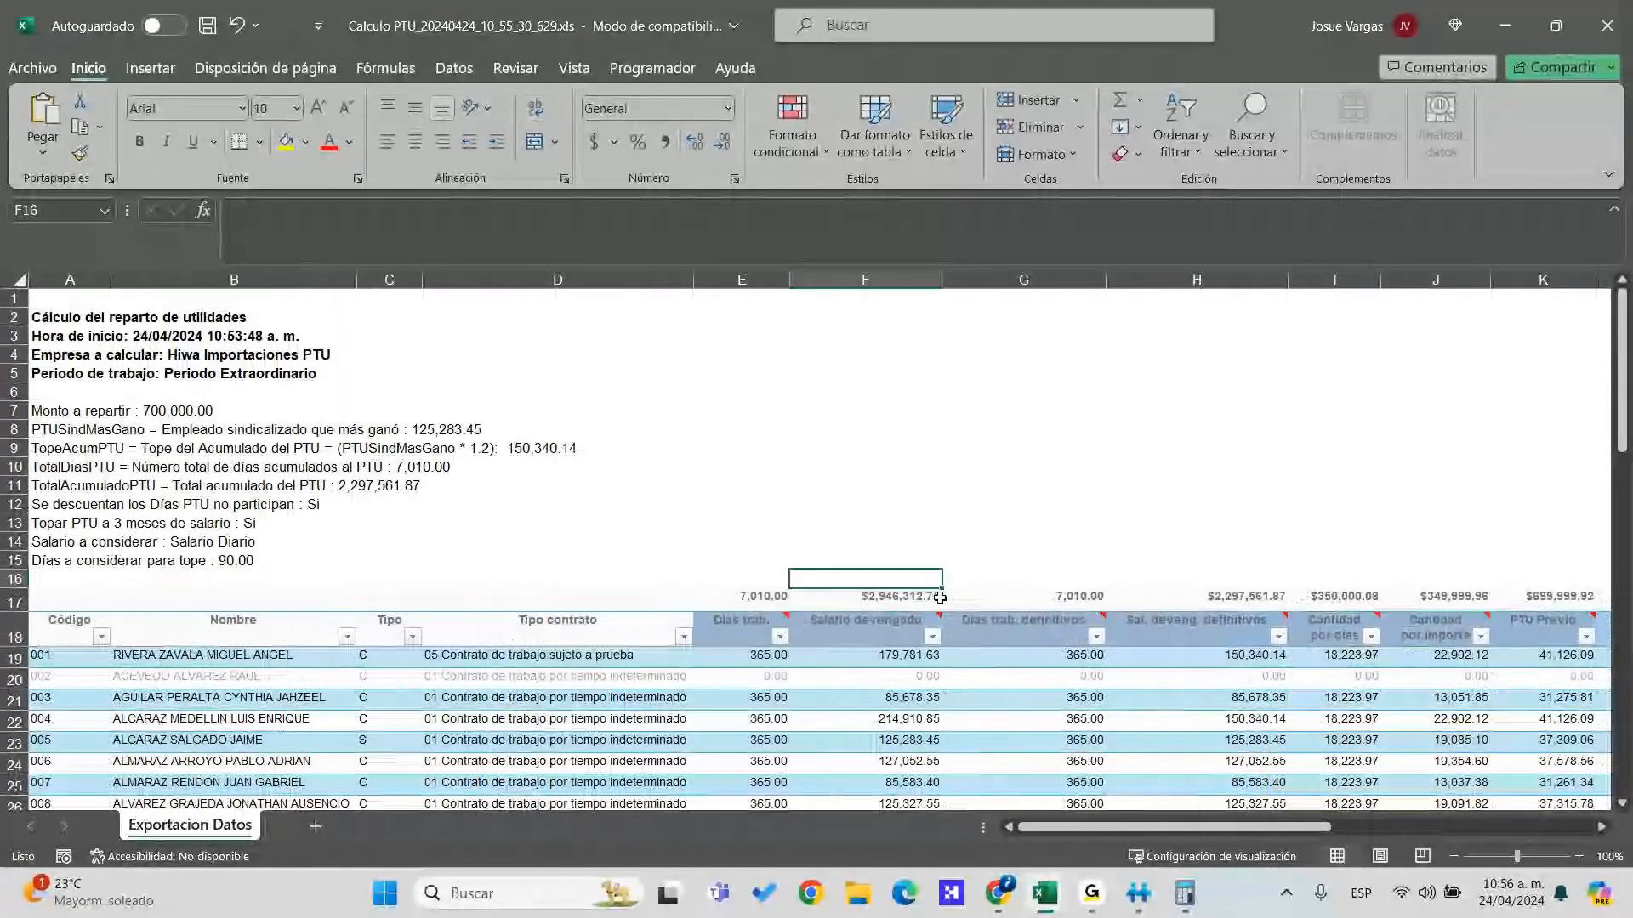
key("Left")
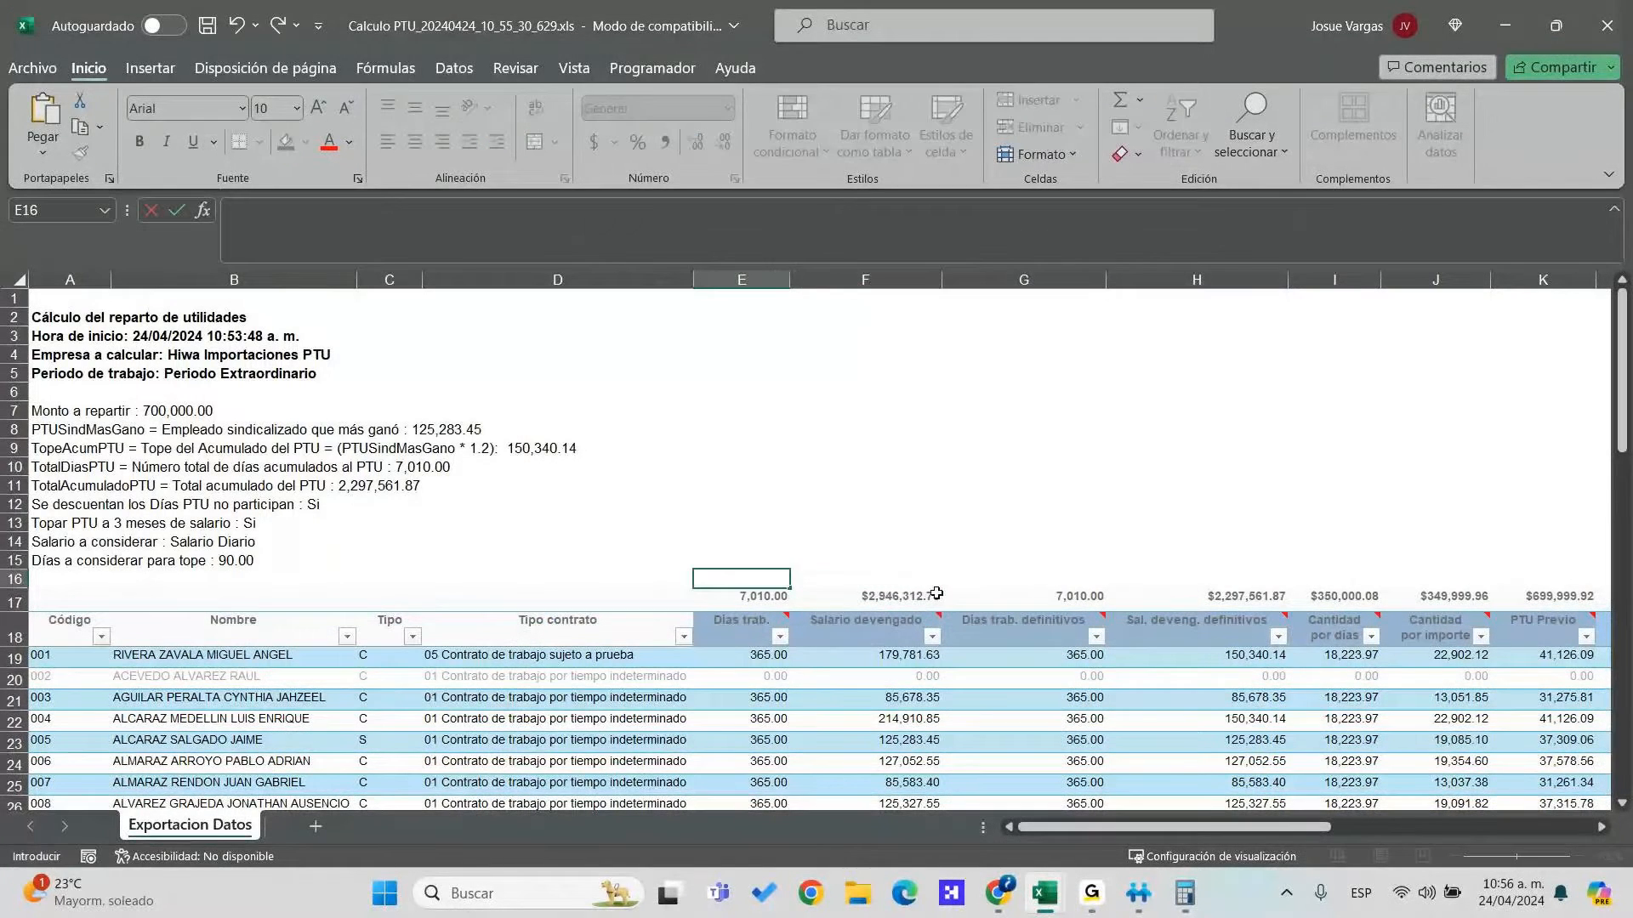
type("=suma(")
key("Down")
key("Down")
key("Down")
key("shift+Down")
key("shift+Down")
key("shift+Down")
key("shift+Down")
key("shift+Down")
key("shift+Down")
key("shift+Down")
key("shift+Down")
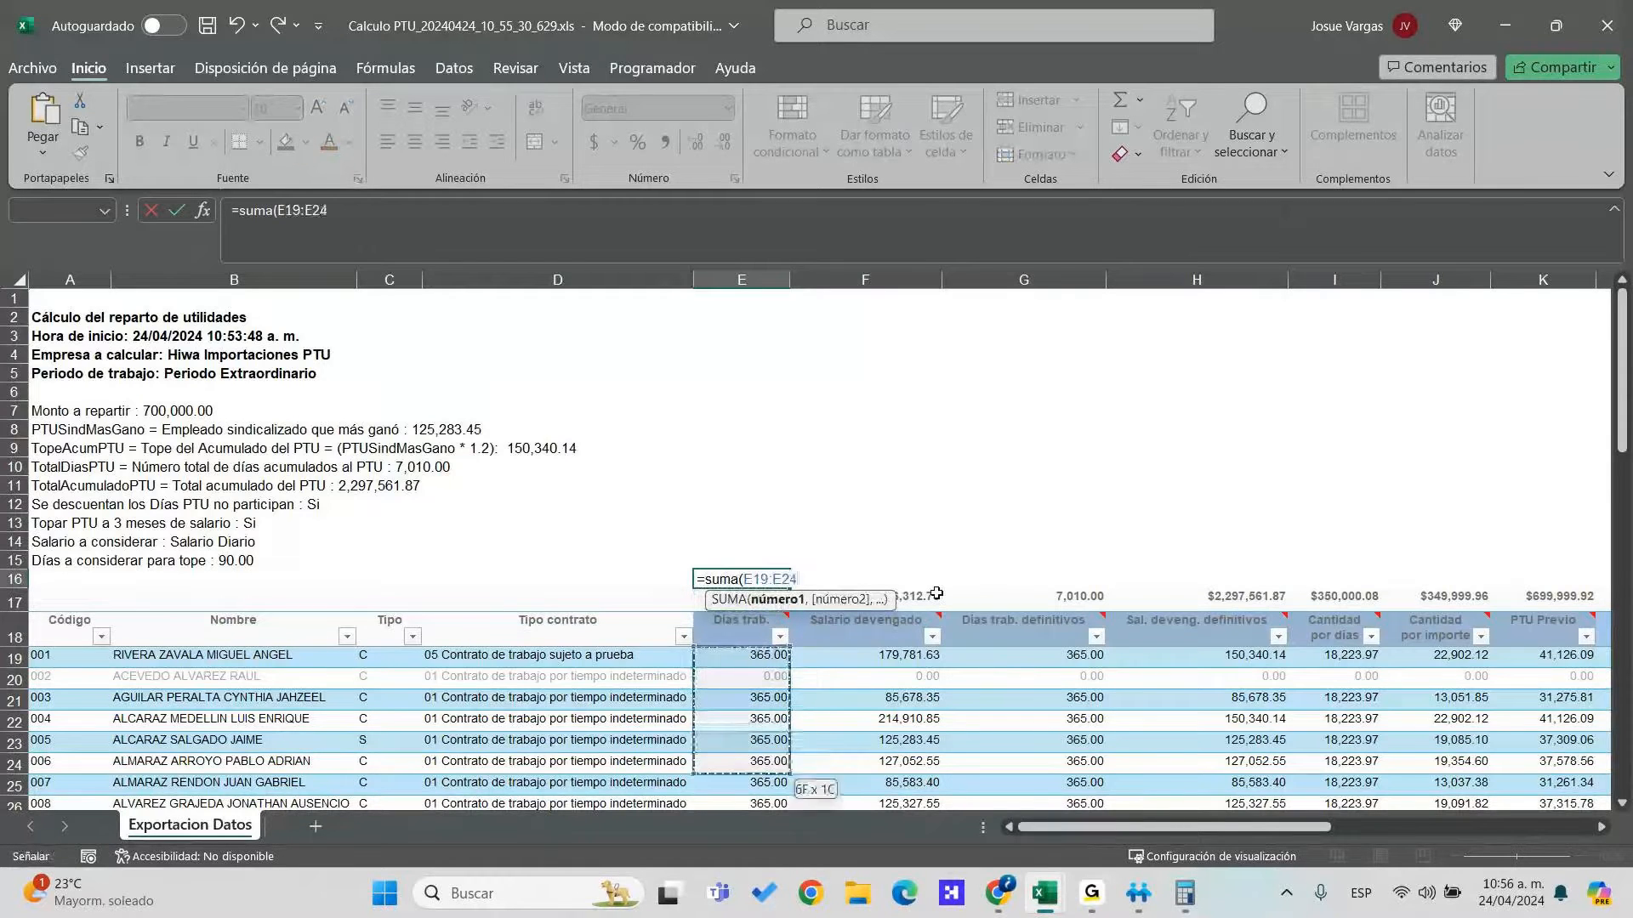
key("shift+Down")
key("shift+Down")
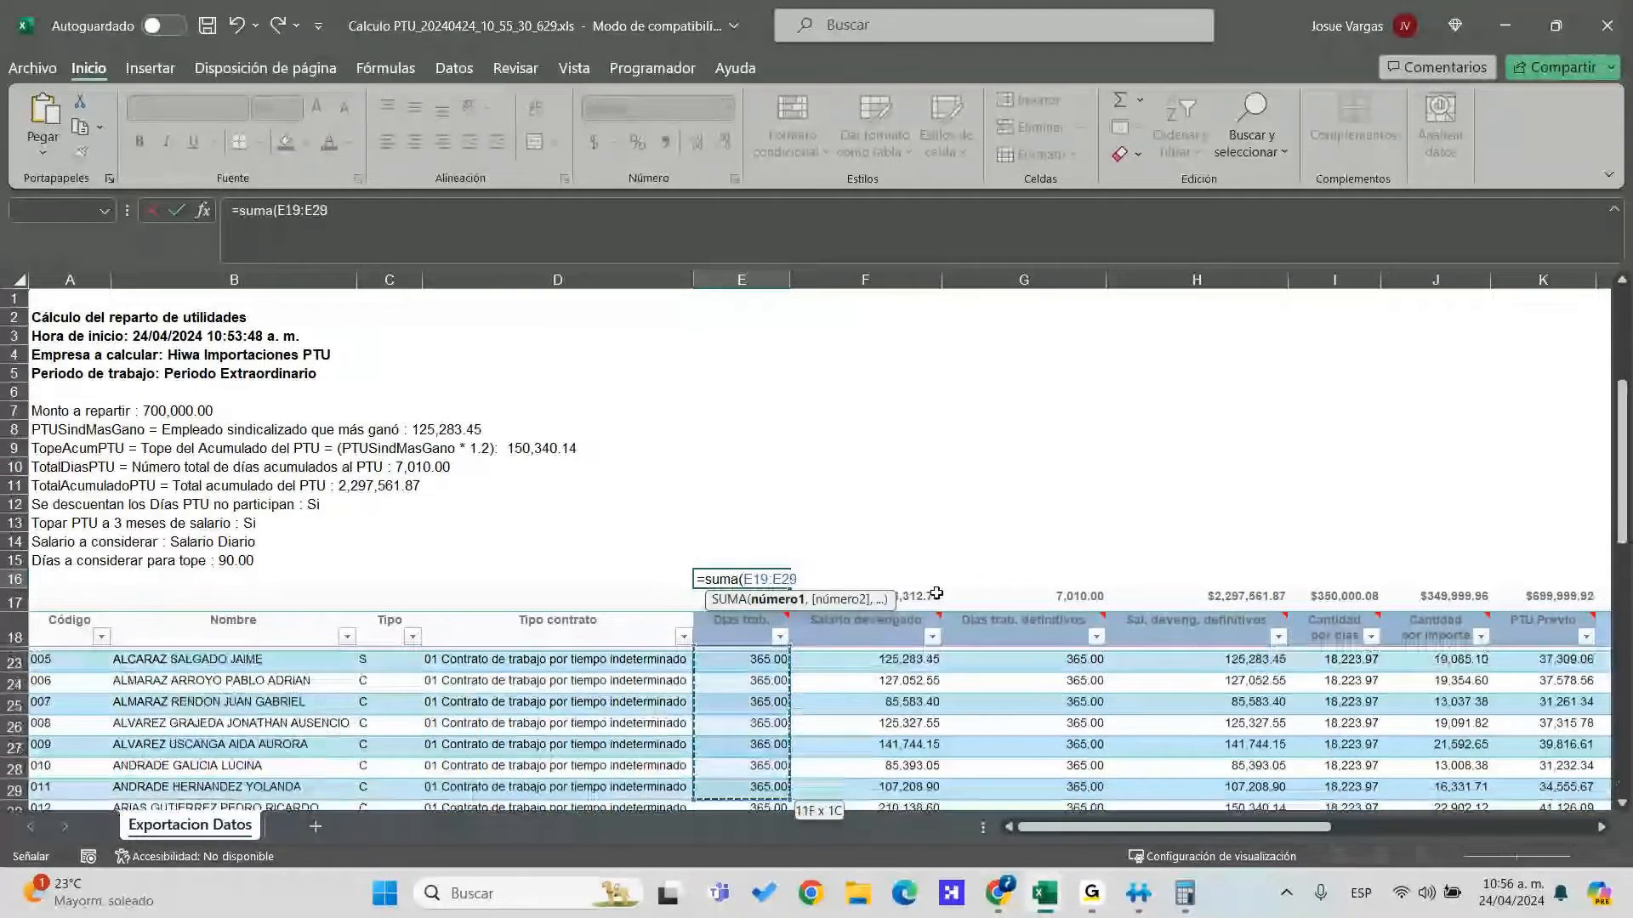
key("ctrl+shift+Down")
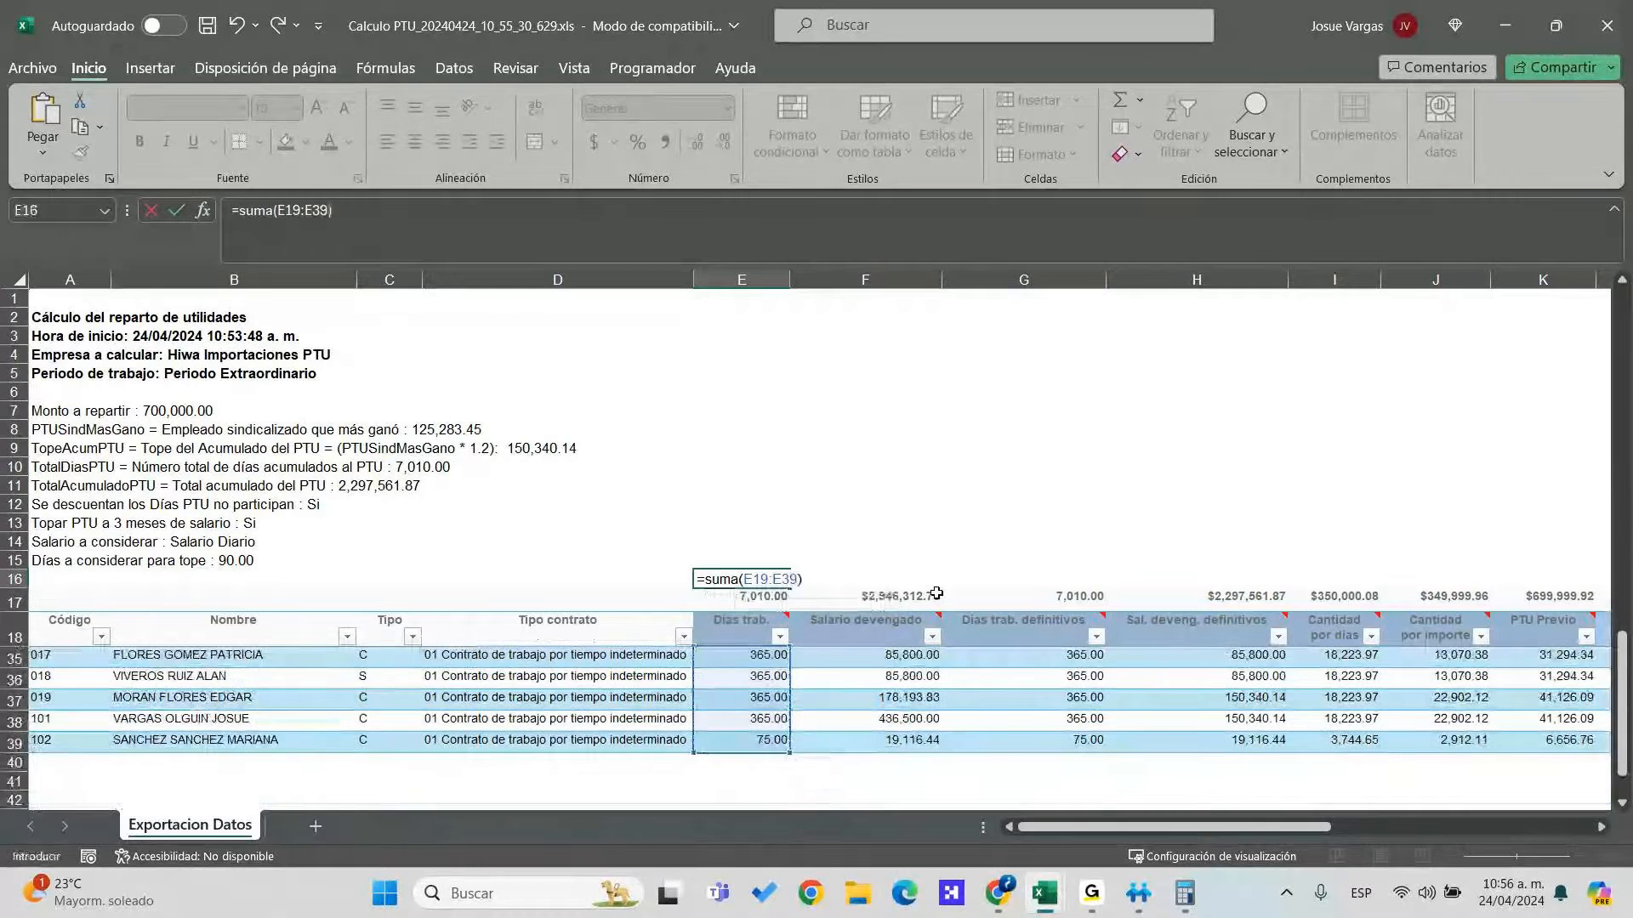
key("Return")
key("Up")
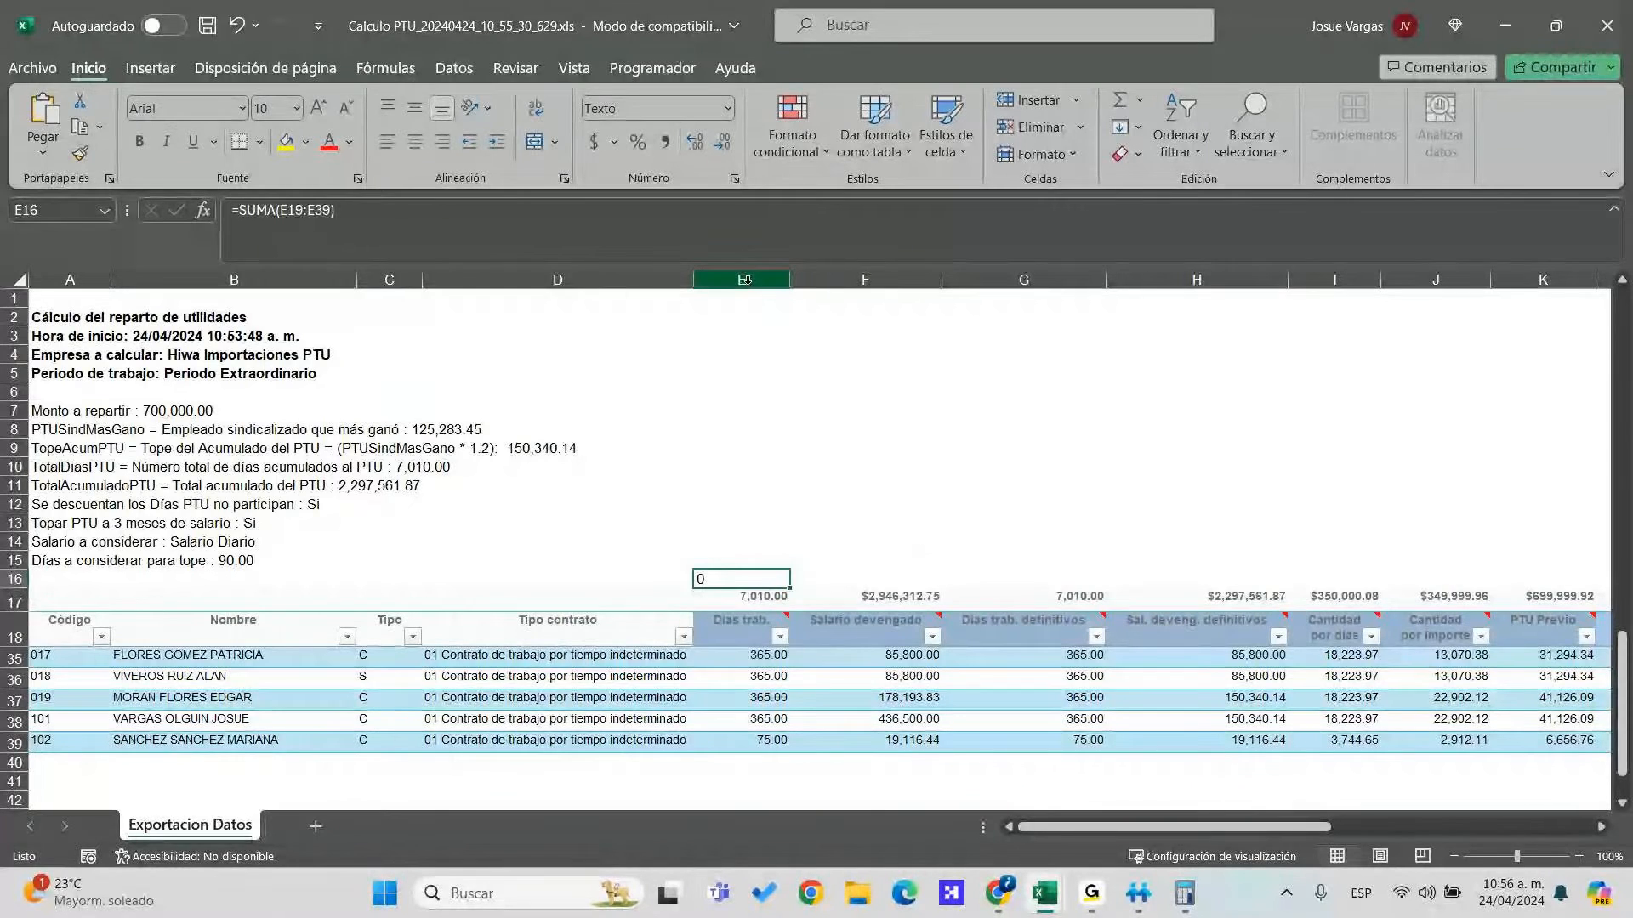
Convert the Días trab. (E) and Salario devengado (F) columns to numbers with Texto en columnas
left_click(744, 280)
left_click(454, 68)
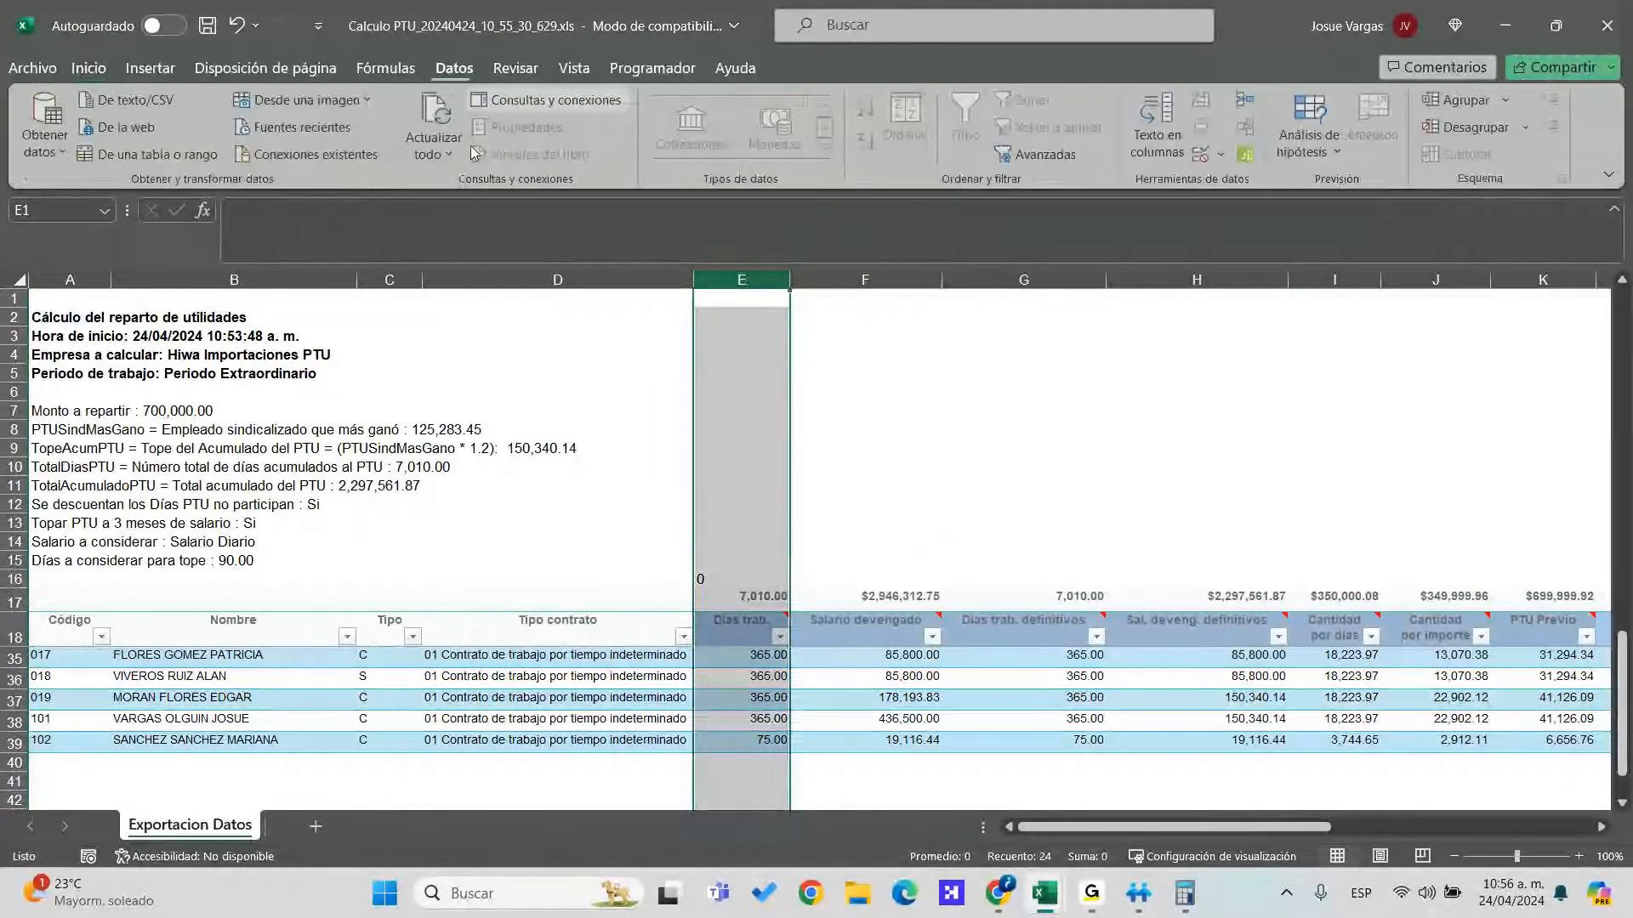
left_click(1157, 127)
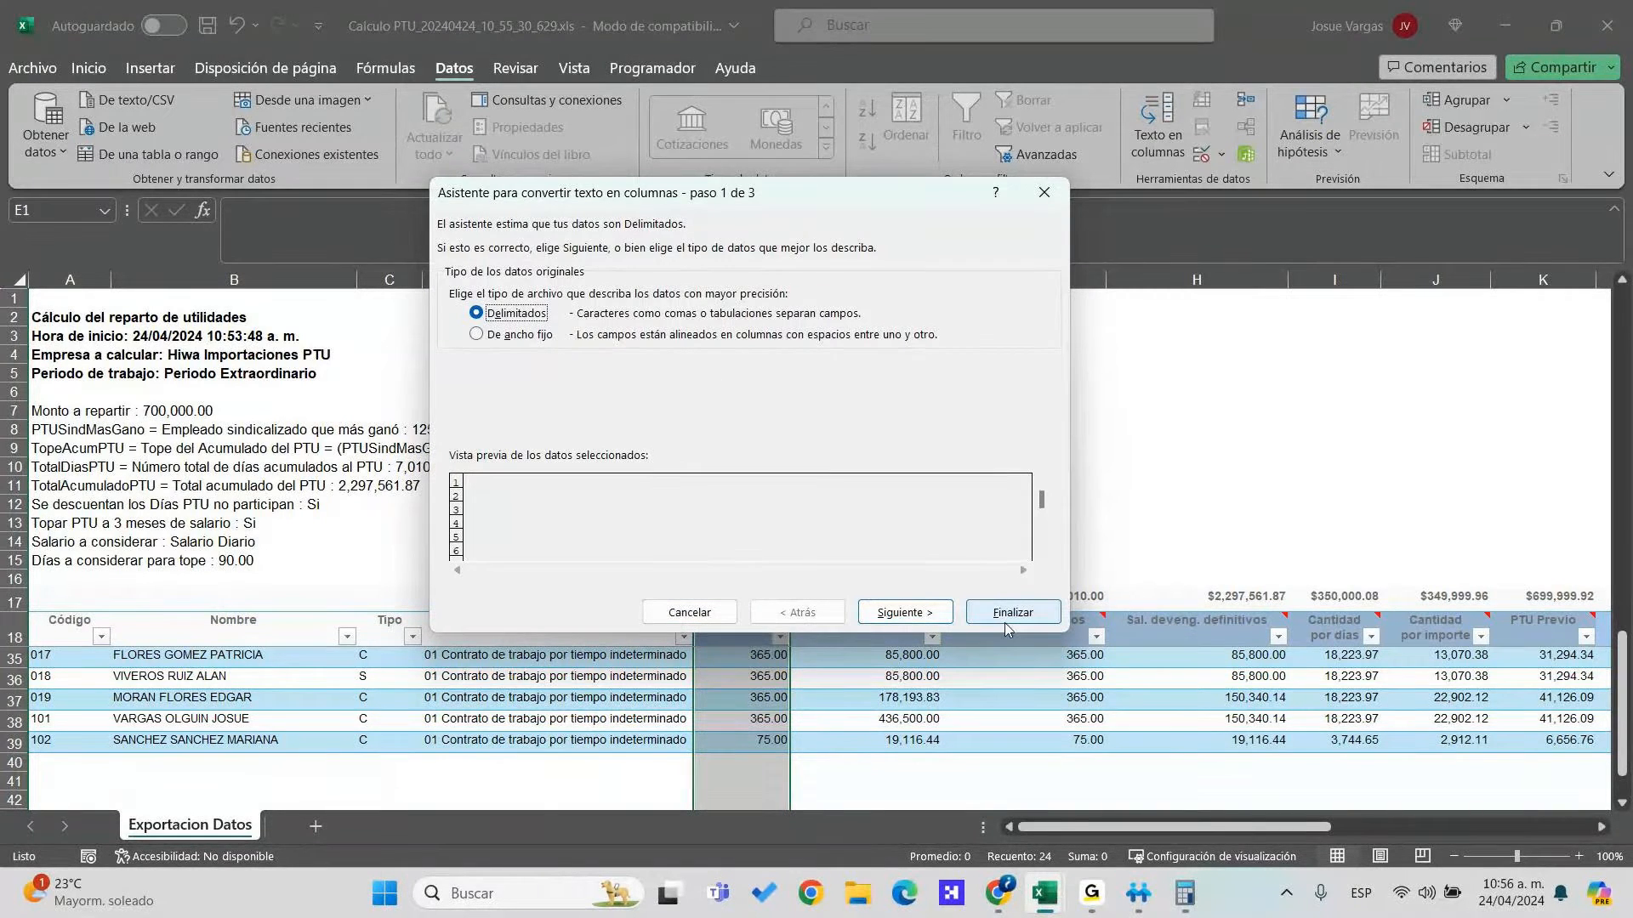
left_click(1003, 612)
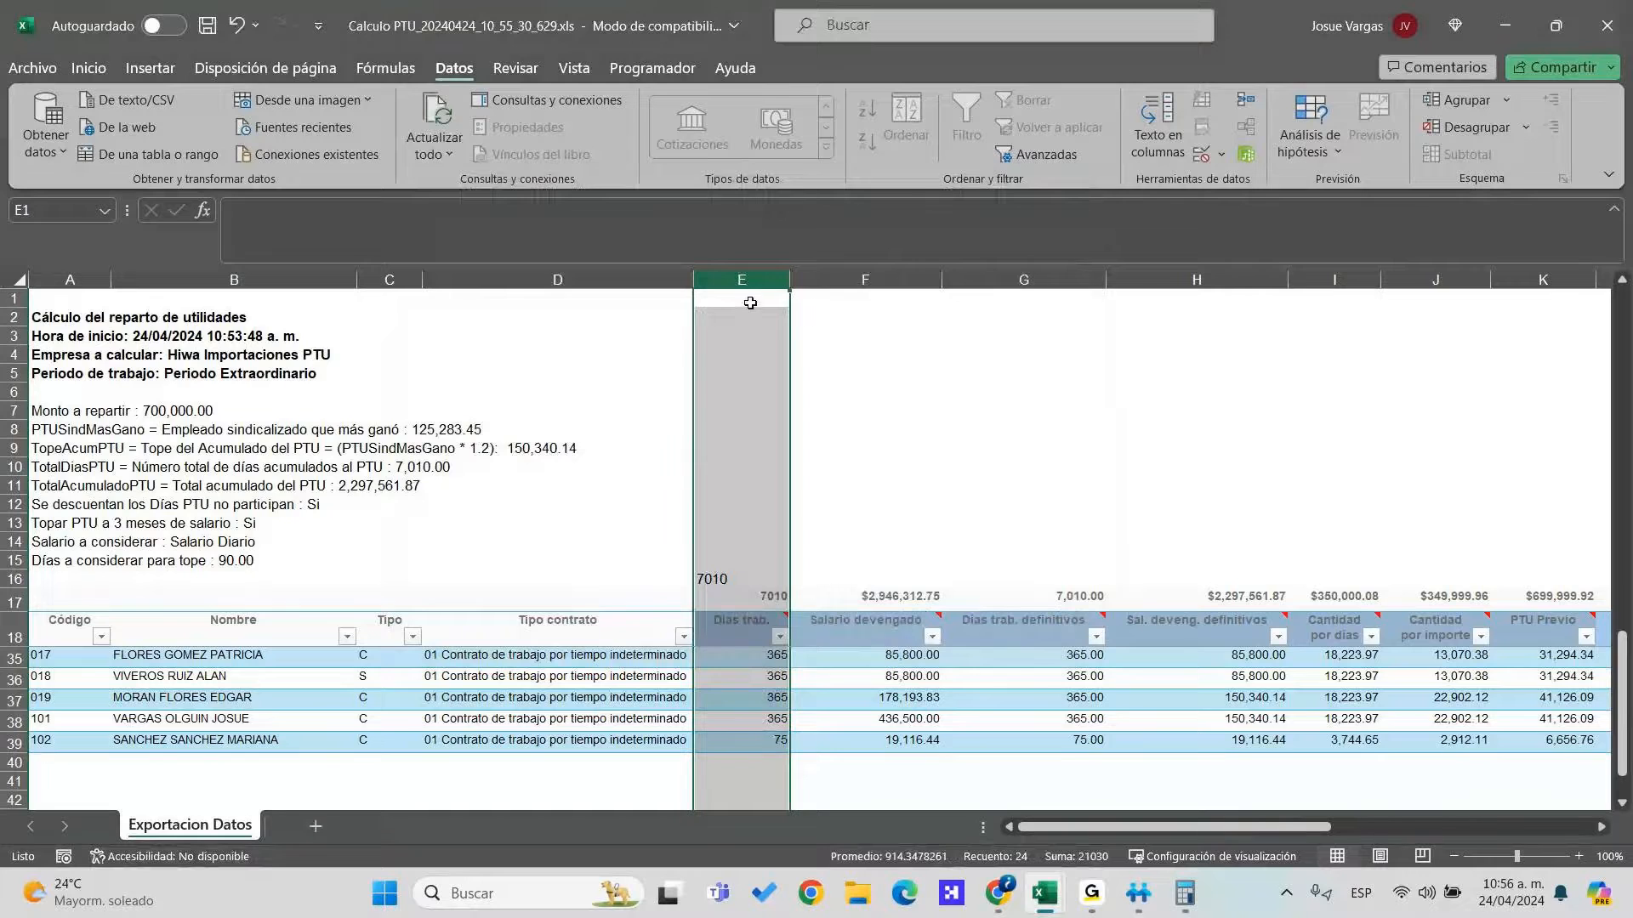
left_click(837, 283)
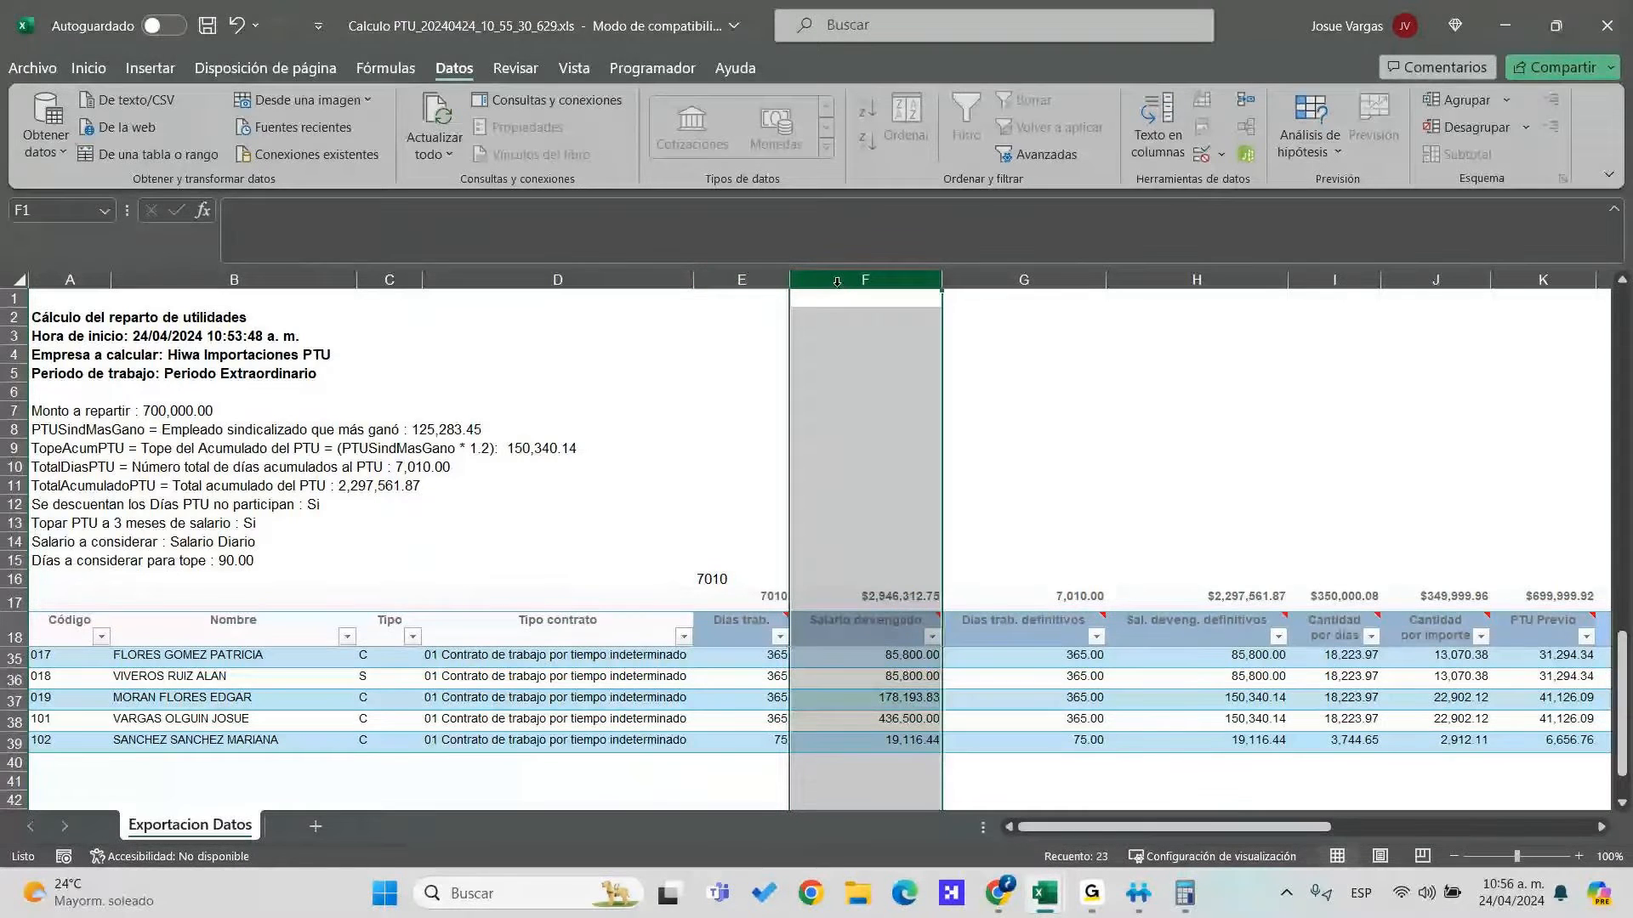
key("alt+d")
key("e")
left_click(1010, 608)
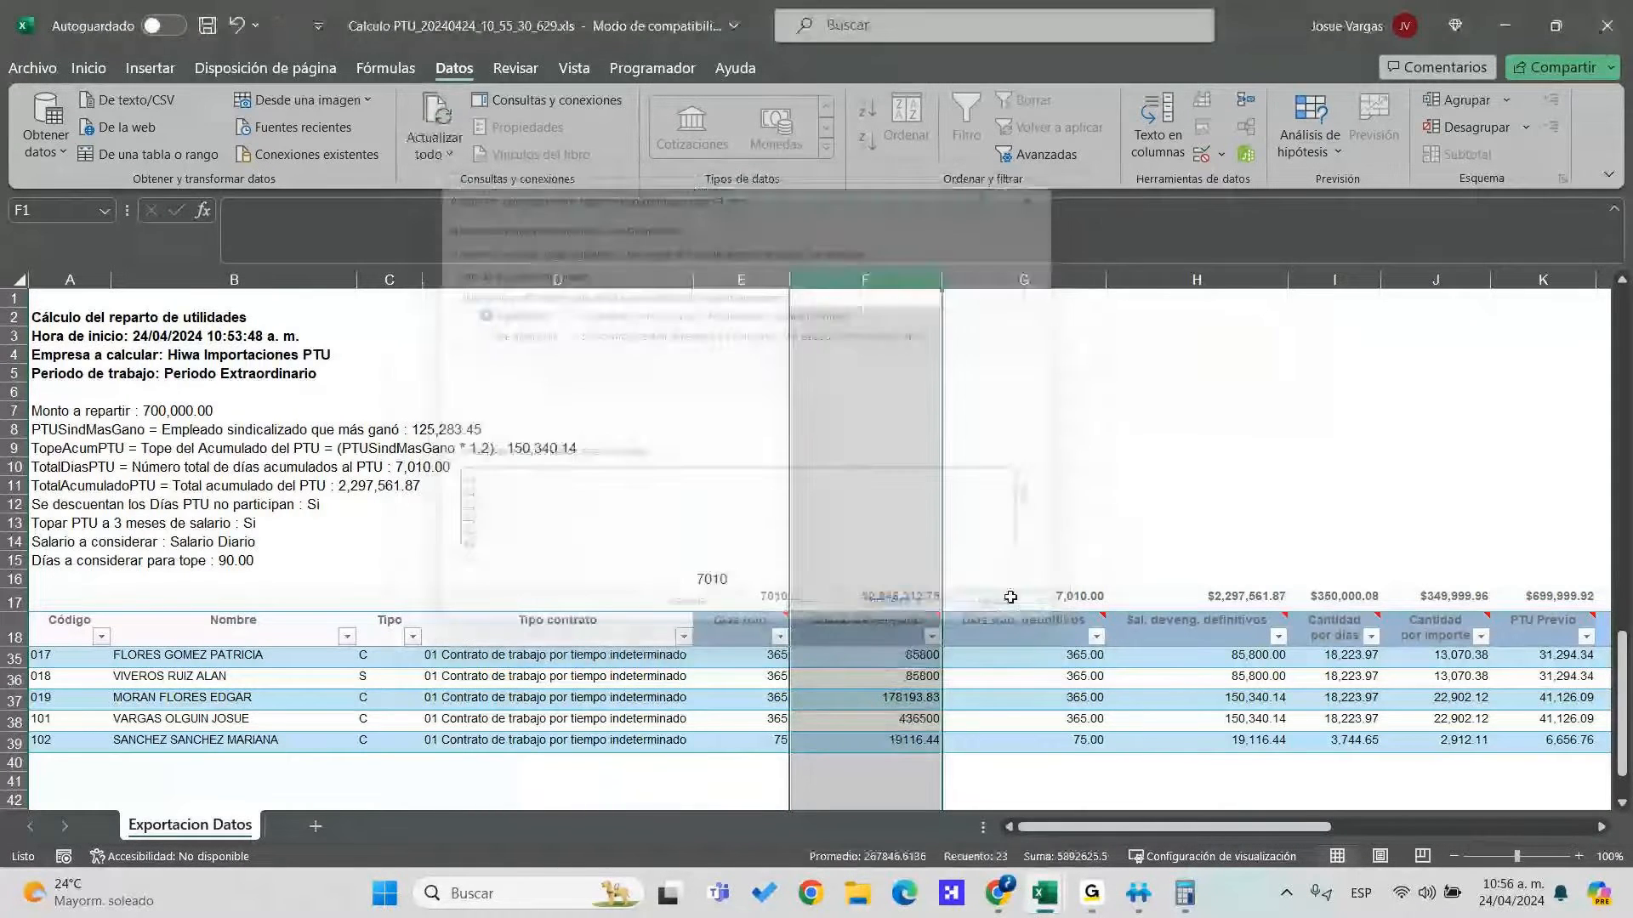
Convert columns G (Días trab. definitivos) and H (Sal. deveng. definitivos) to numbers
left_click(1057, 280)
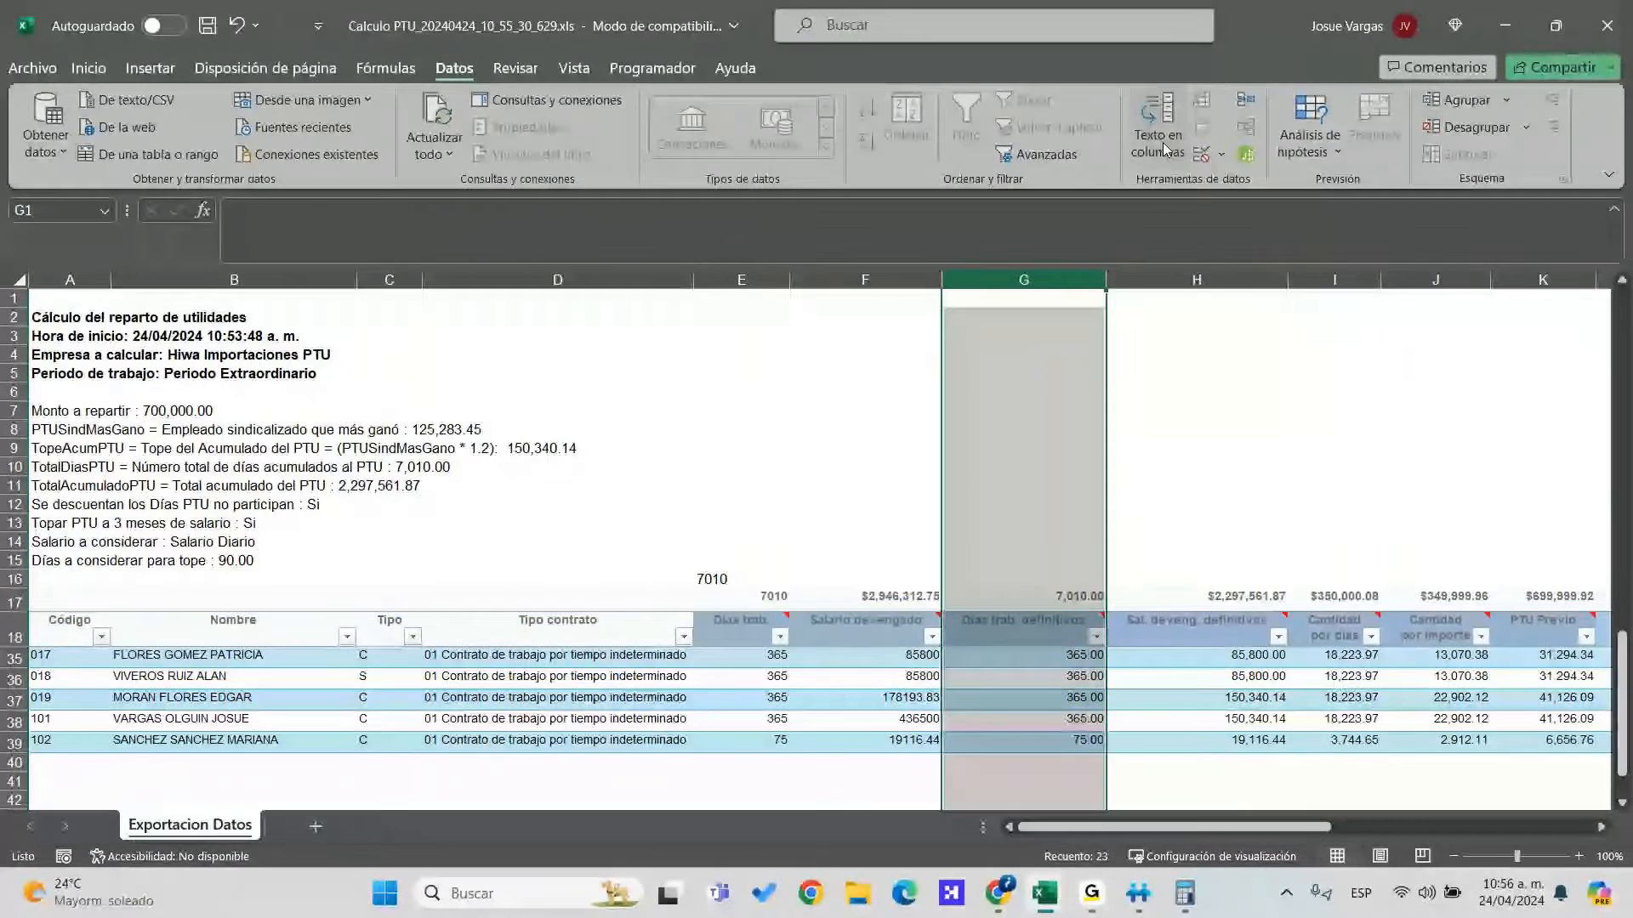
left_click(1162, 141)
left_click(1011, 612)
left_click(1197, 280)
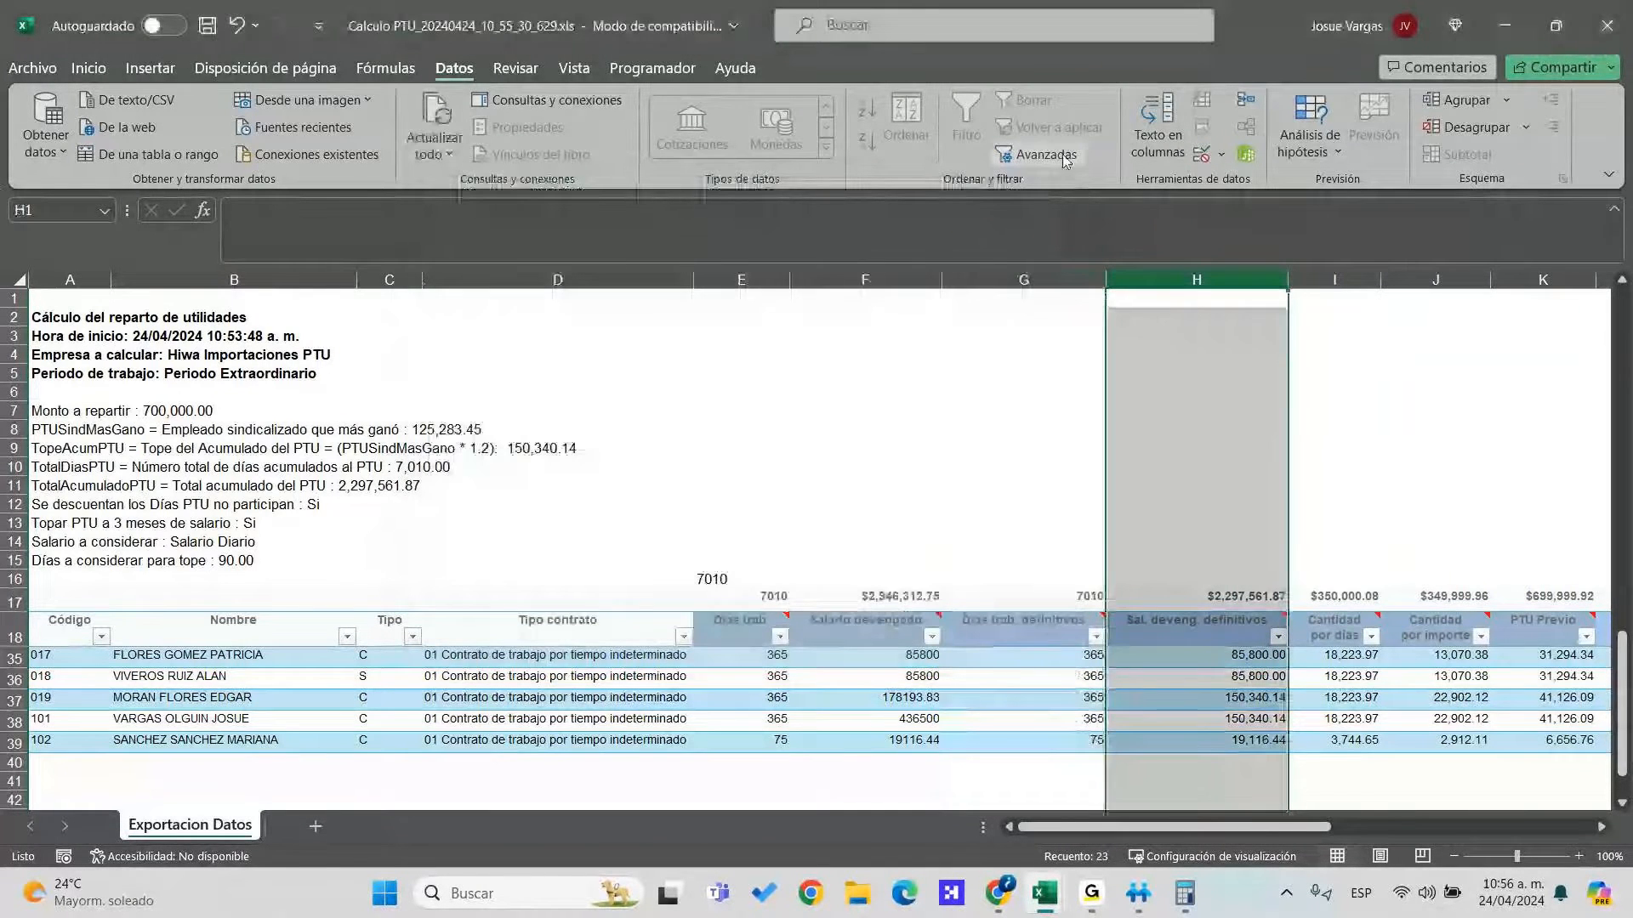
left_click(1157, 136)
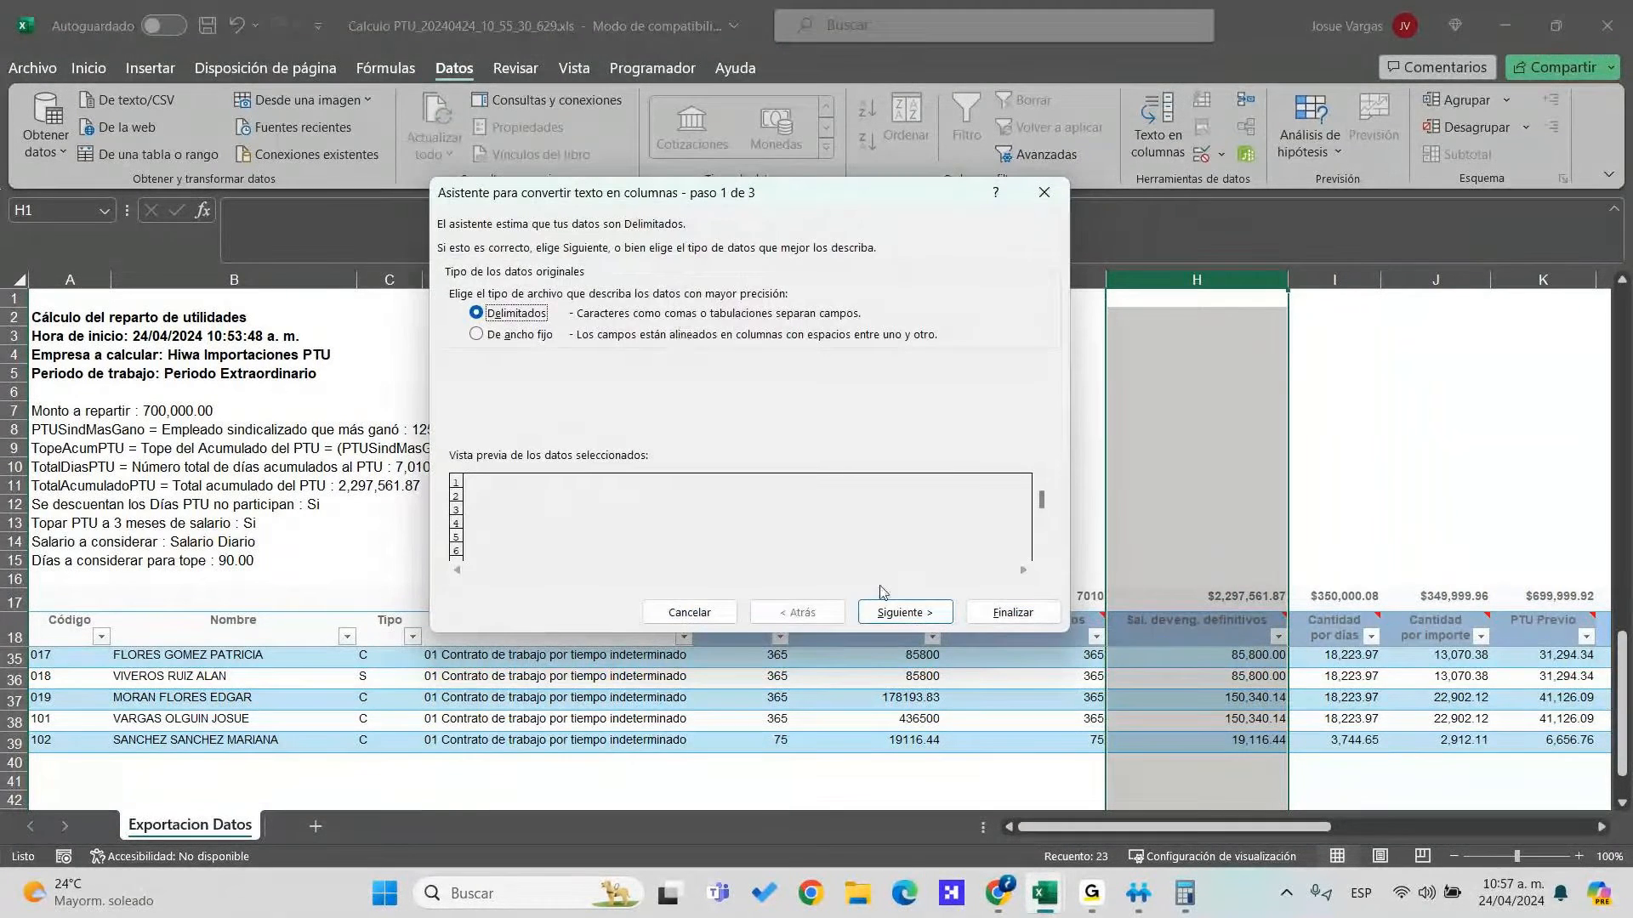
left_click(1007, 609)
Convert the Cantidad column I and column J to numbers
left_click(1335, 280)
left_click(1140, 143)
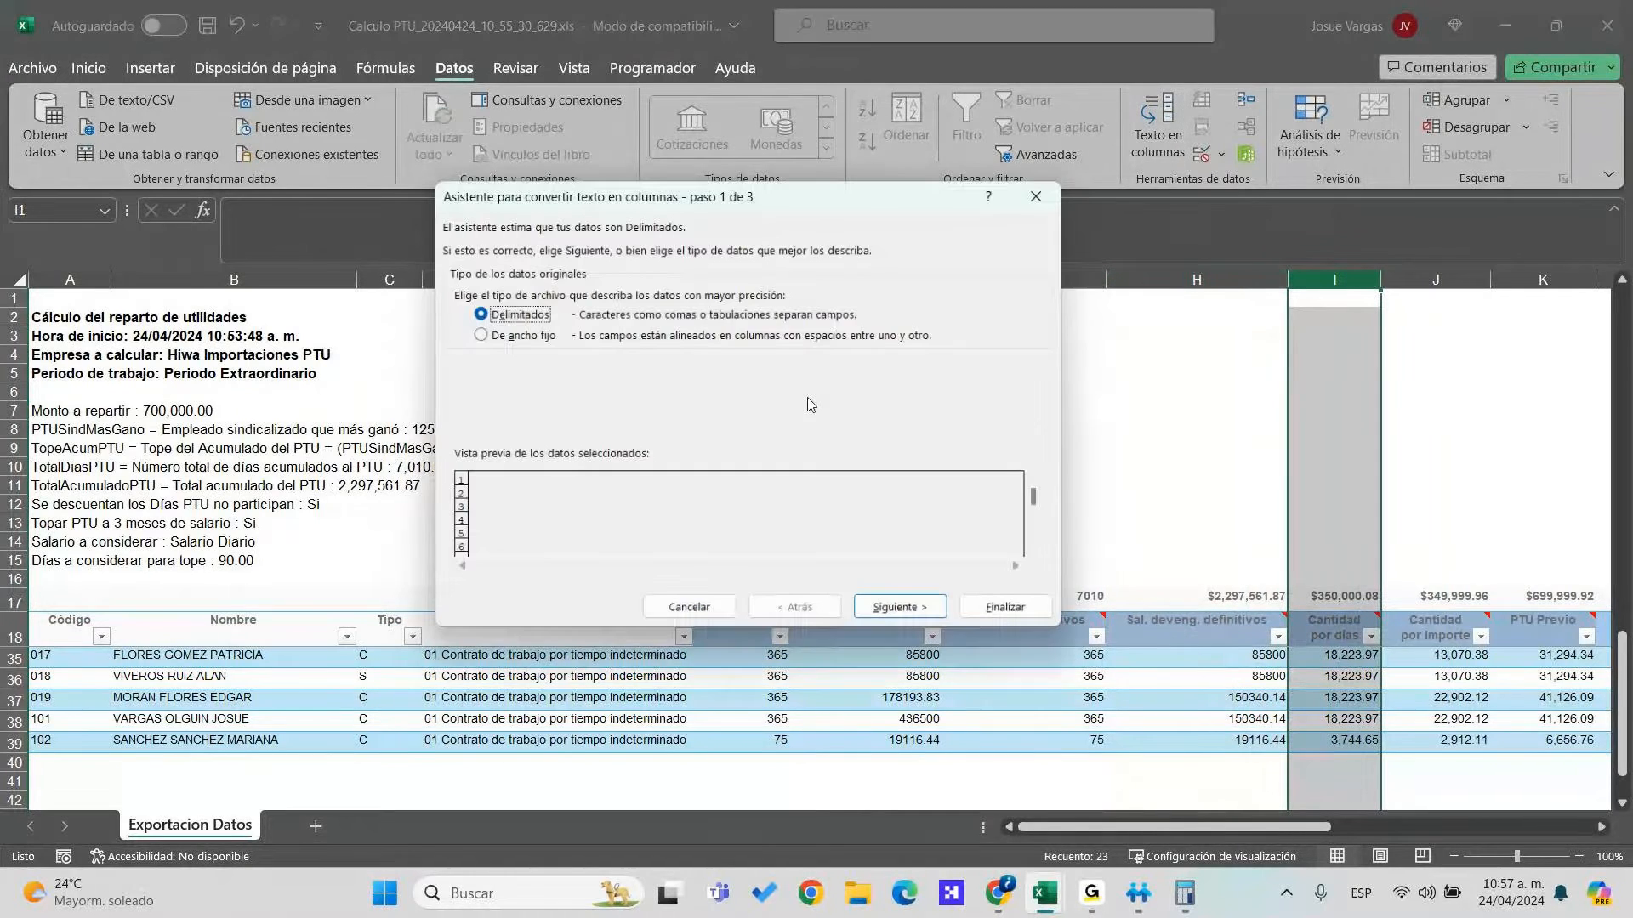
left_click(1012, 609)
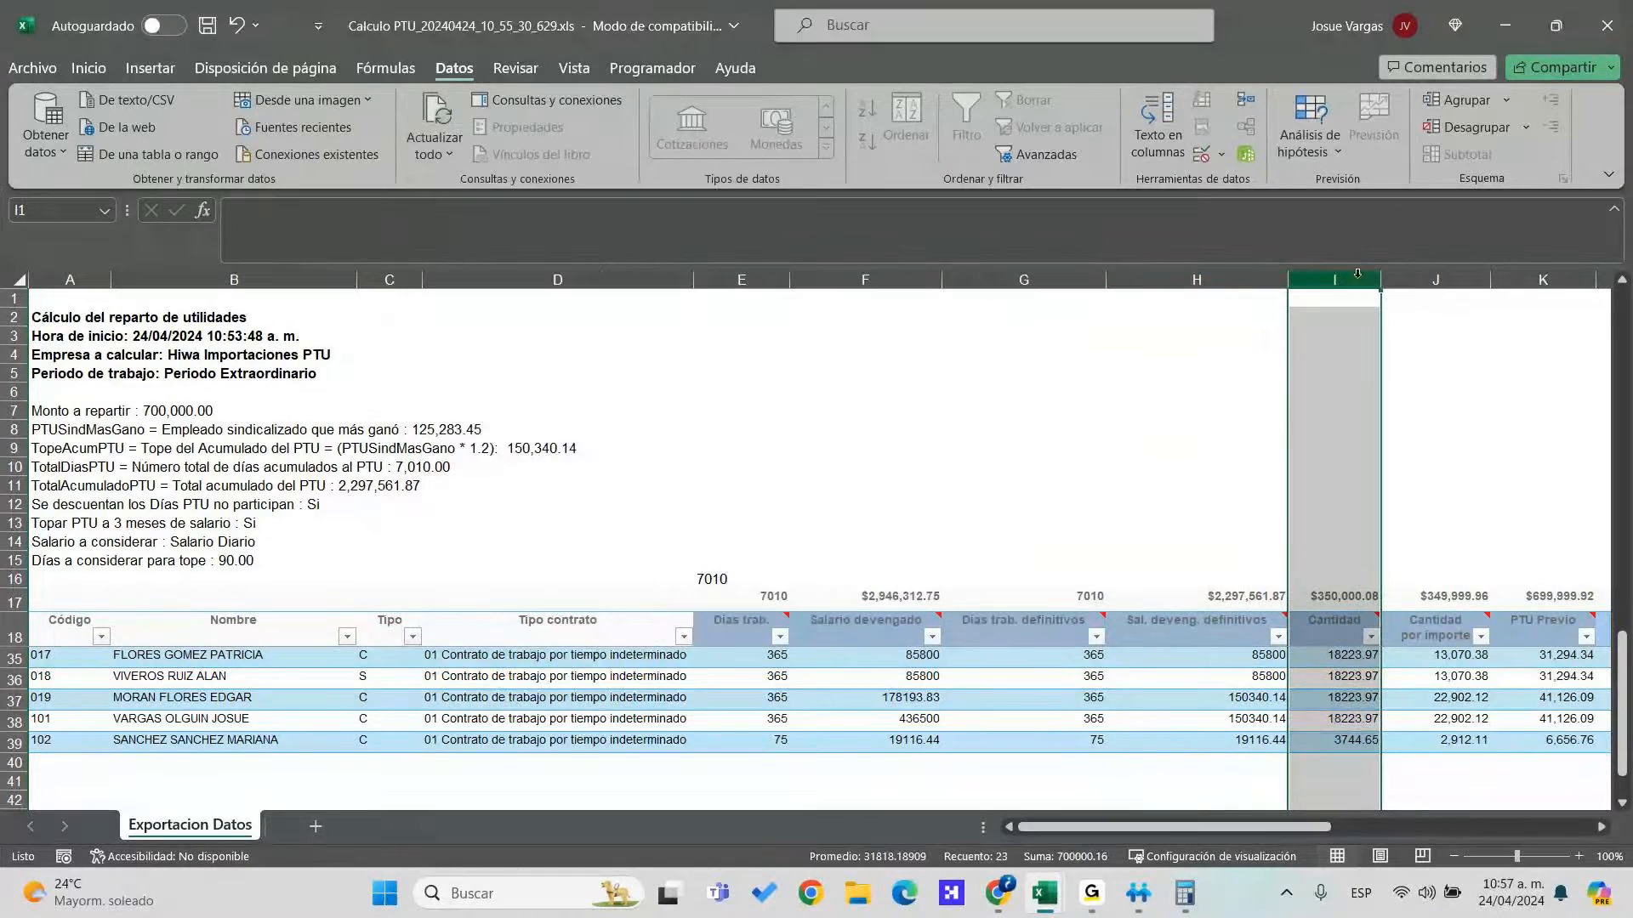
left_click(1405, 283)
left_click(1155, 137)
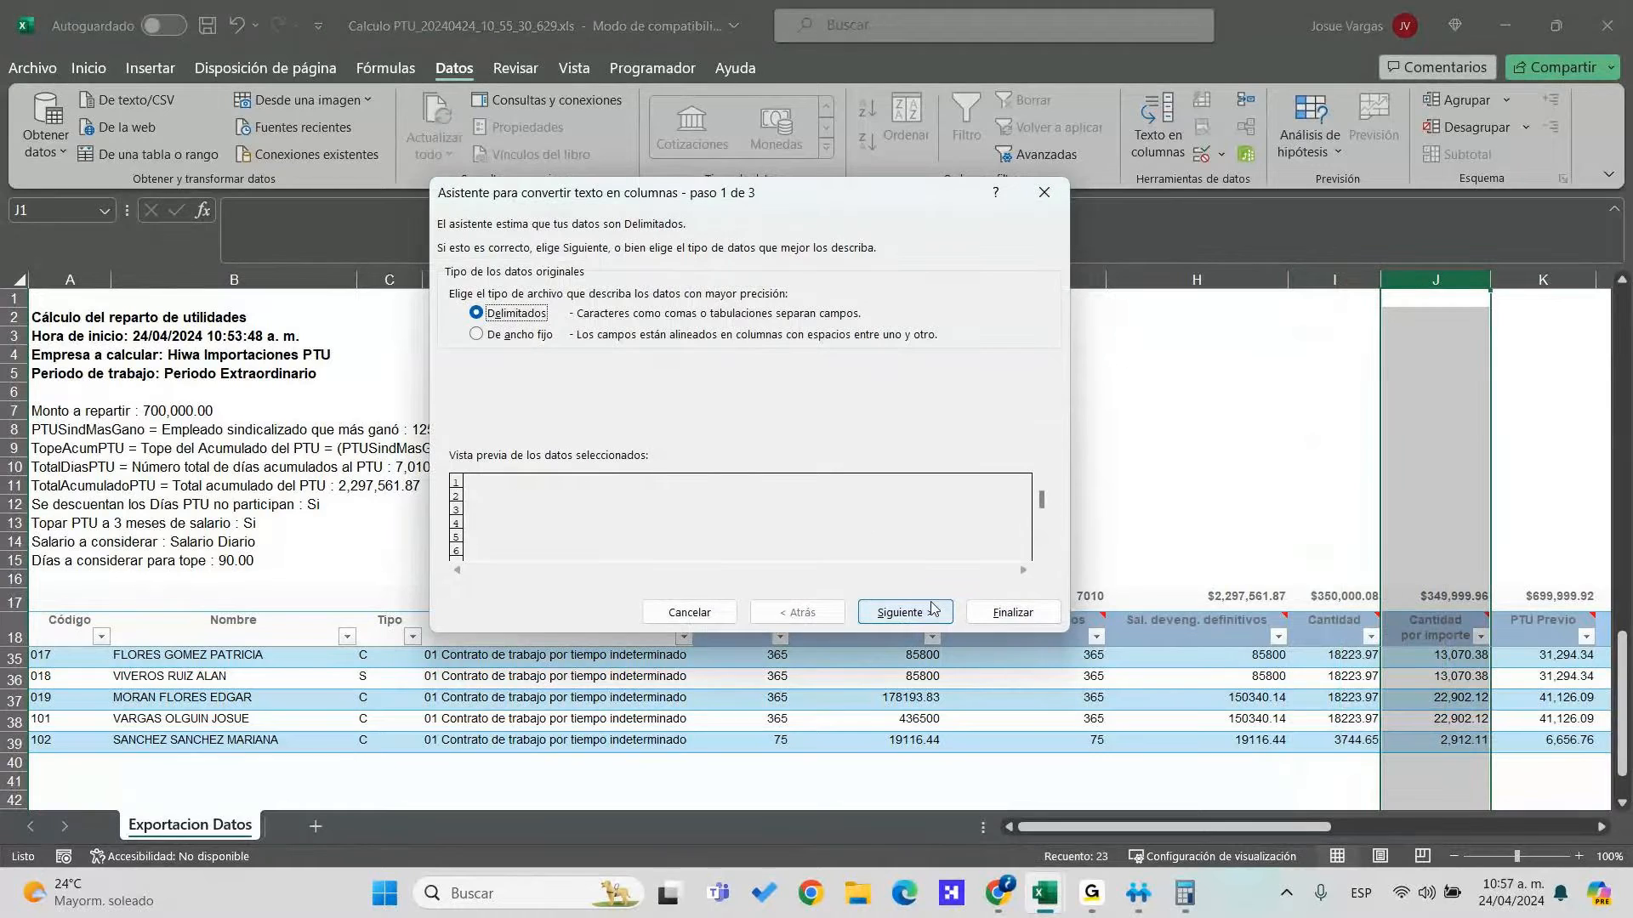
left_click(1012, 612)
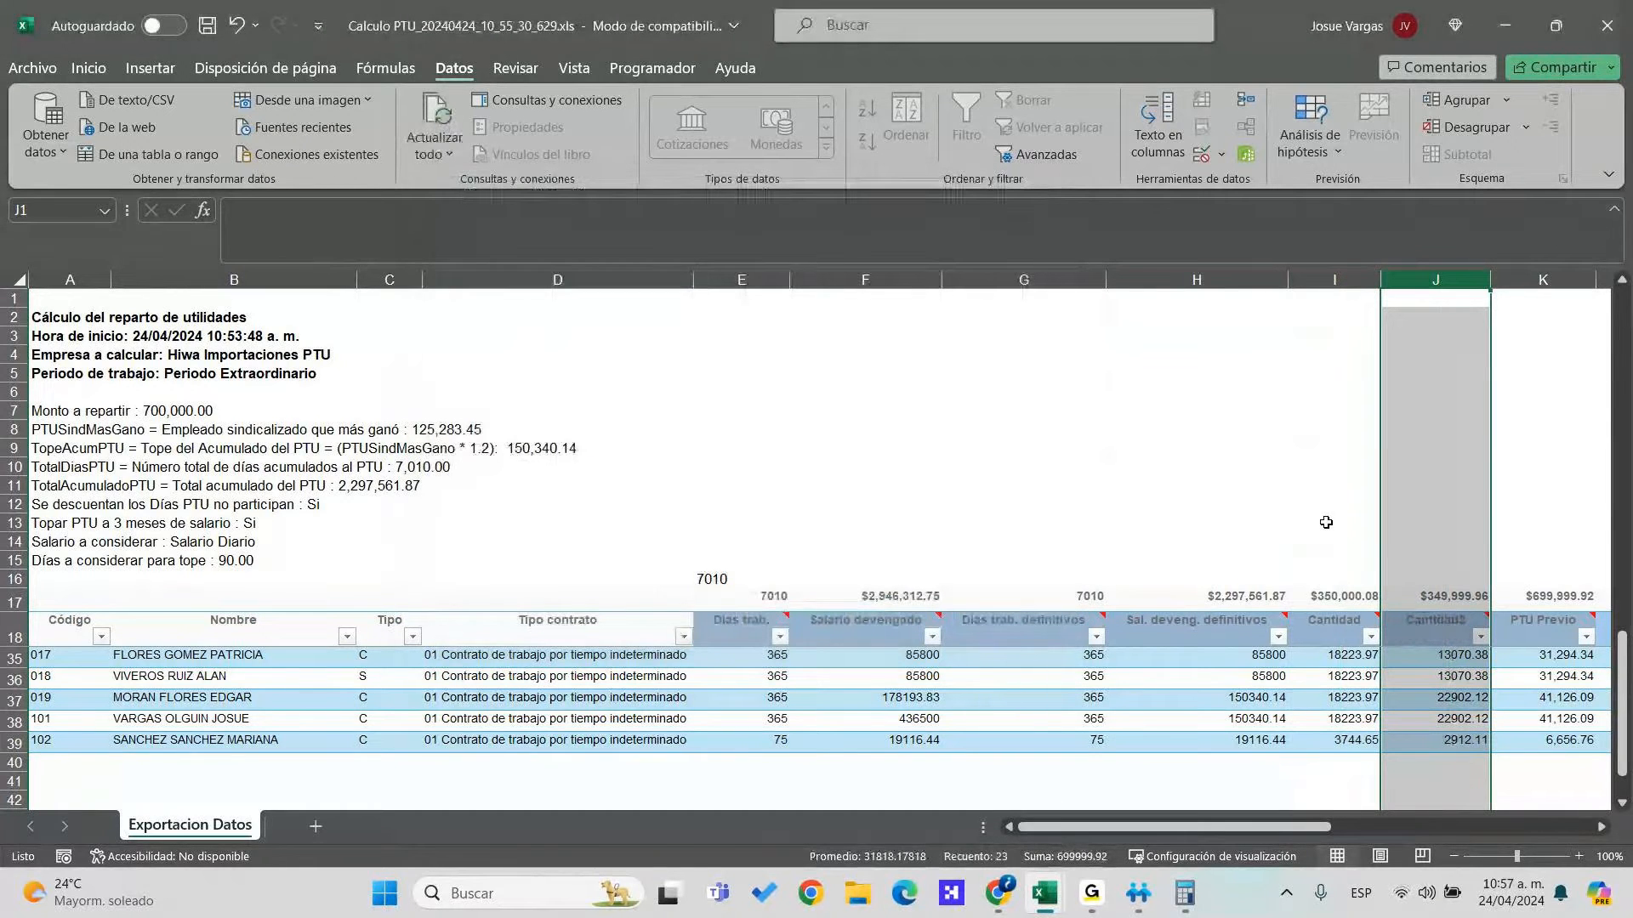
scroll(1352, 491, "up", 5)
scroll(1352, 491, "right", 4)
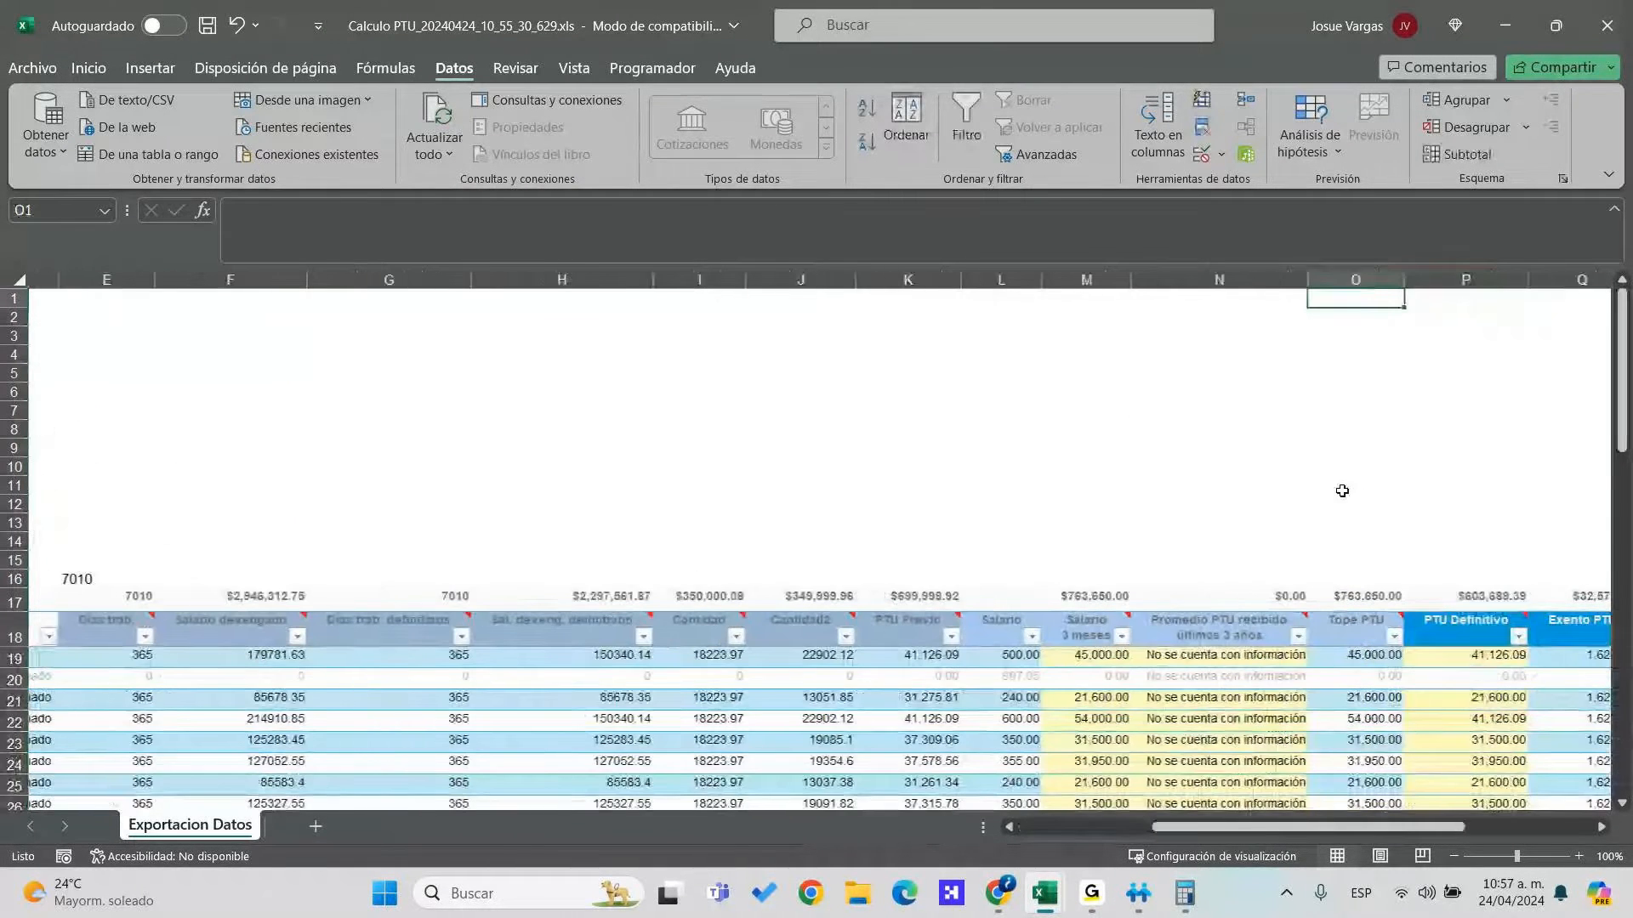
Convert the PTU Previo (K) and Cantidad2 (J) columns to numbers with Texto en columnas
left_click(888, 276)
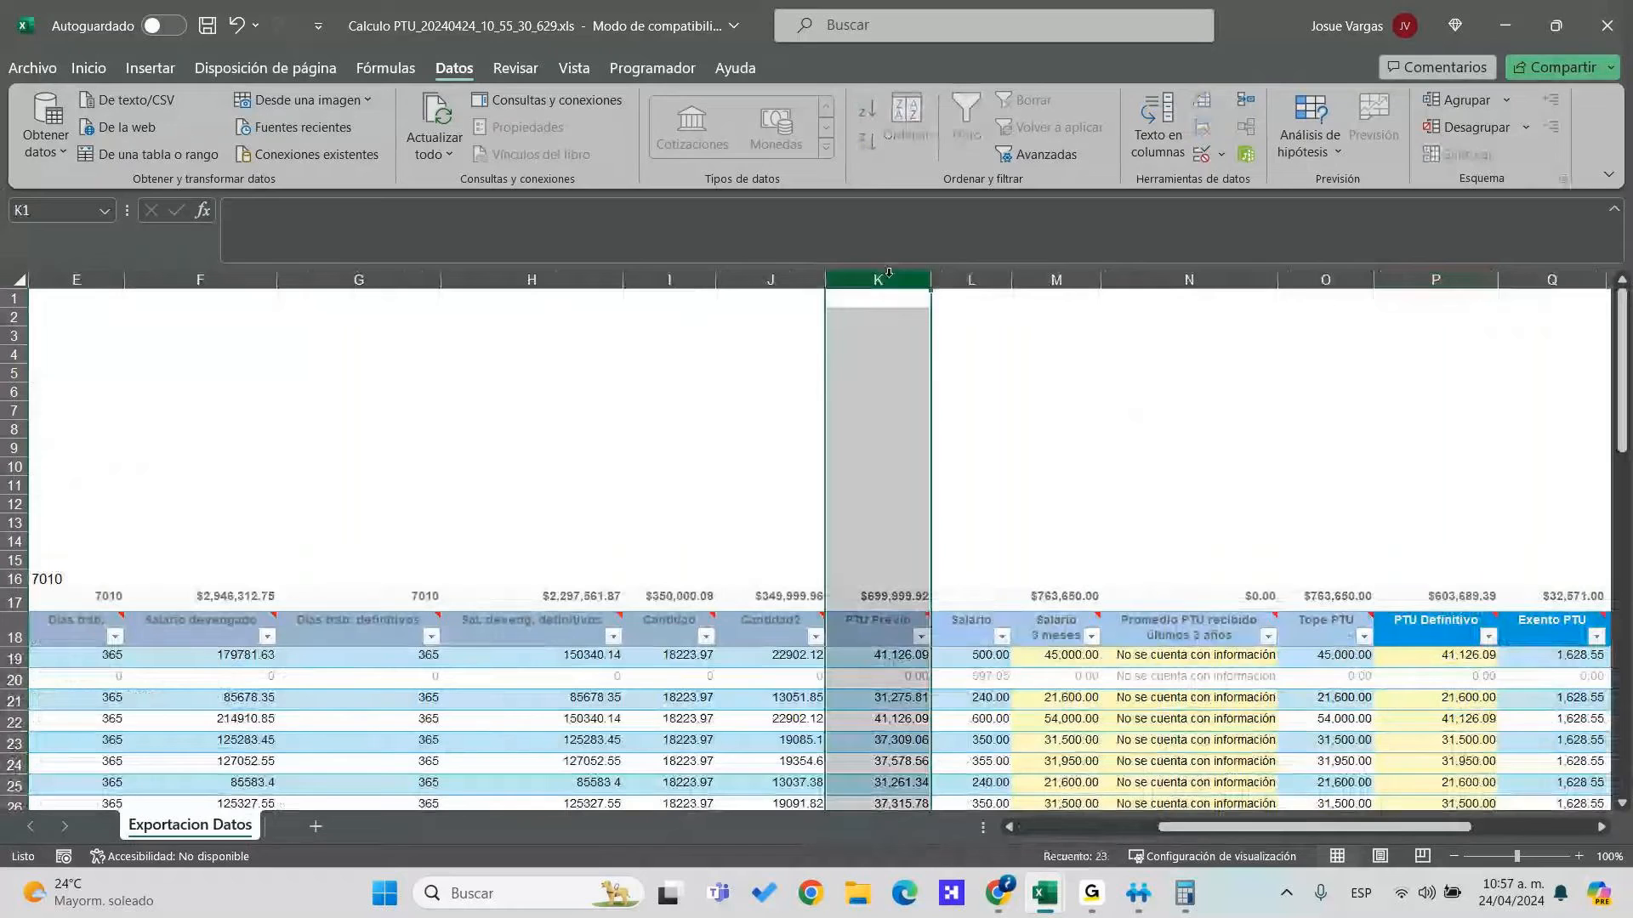
left_click(1178, 134)
left_click(1014, 612)
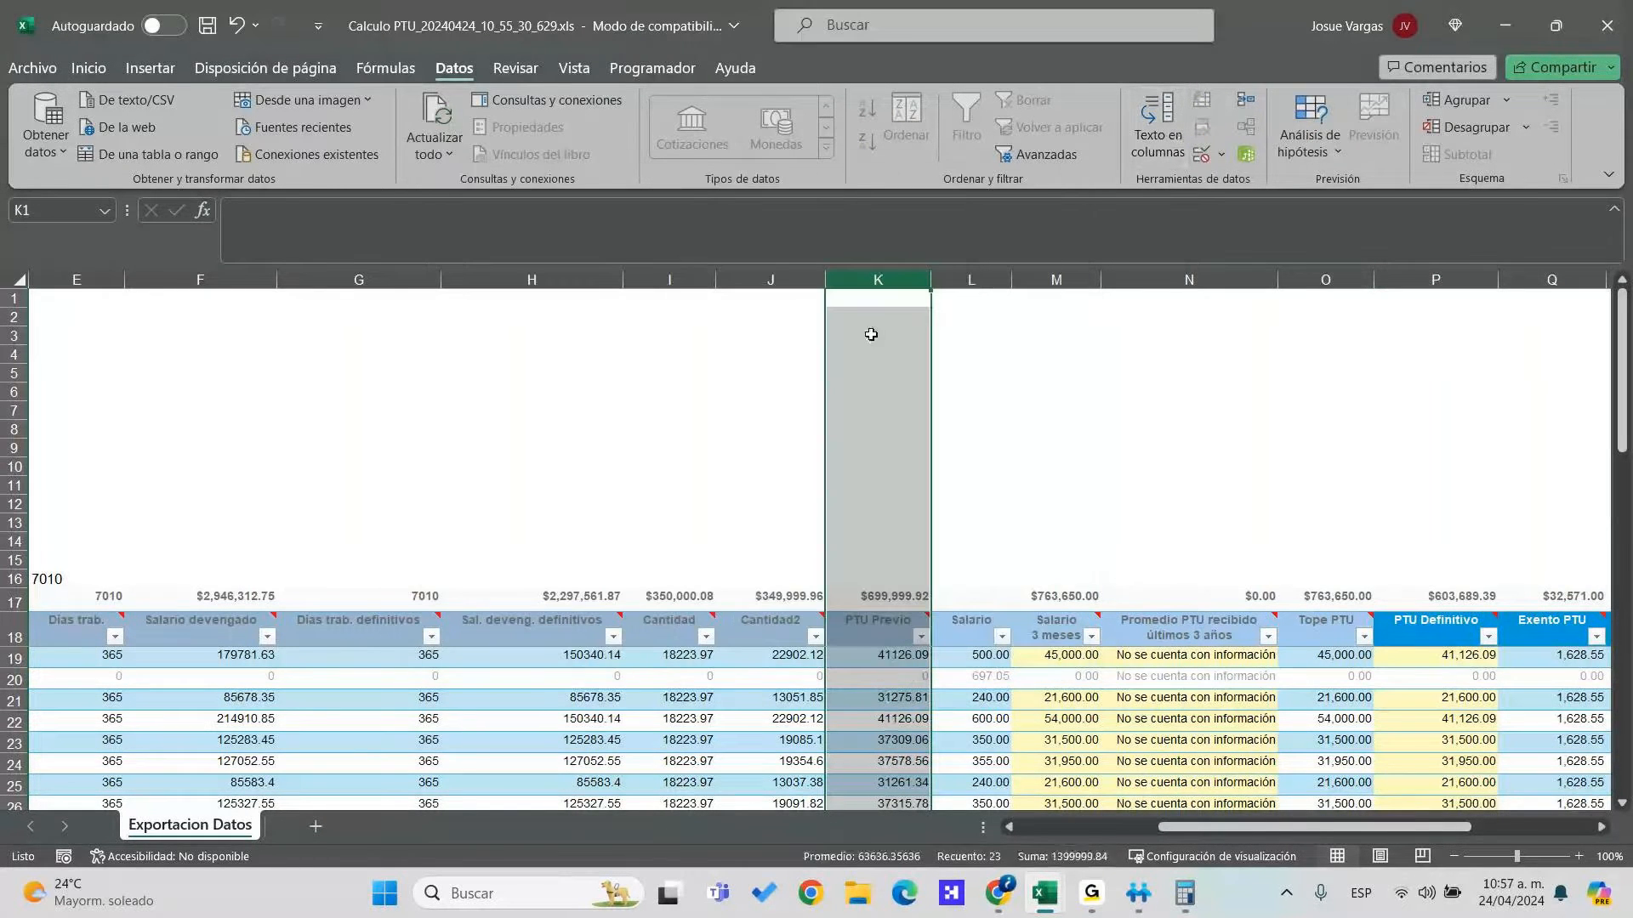
left_click(805, 280)
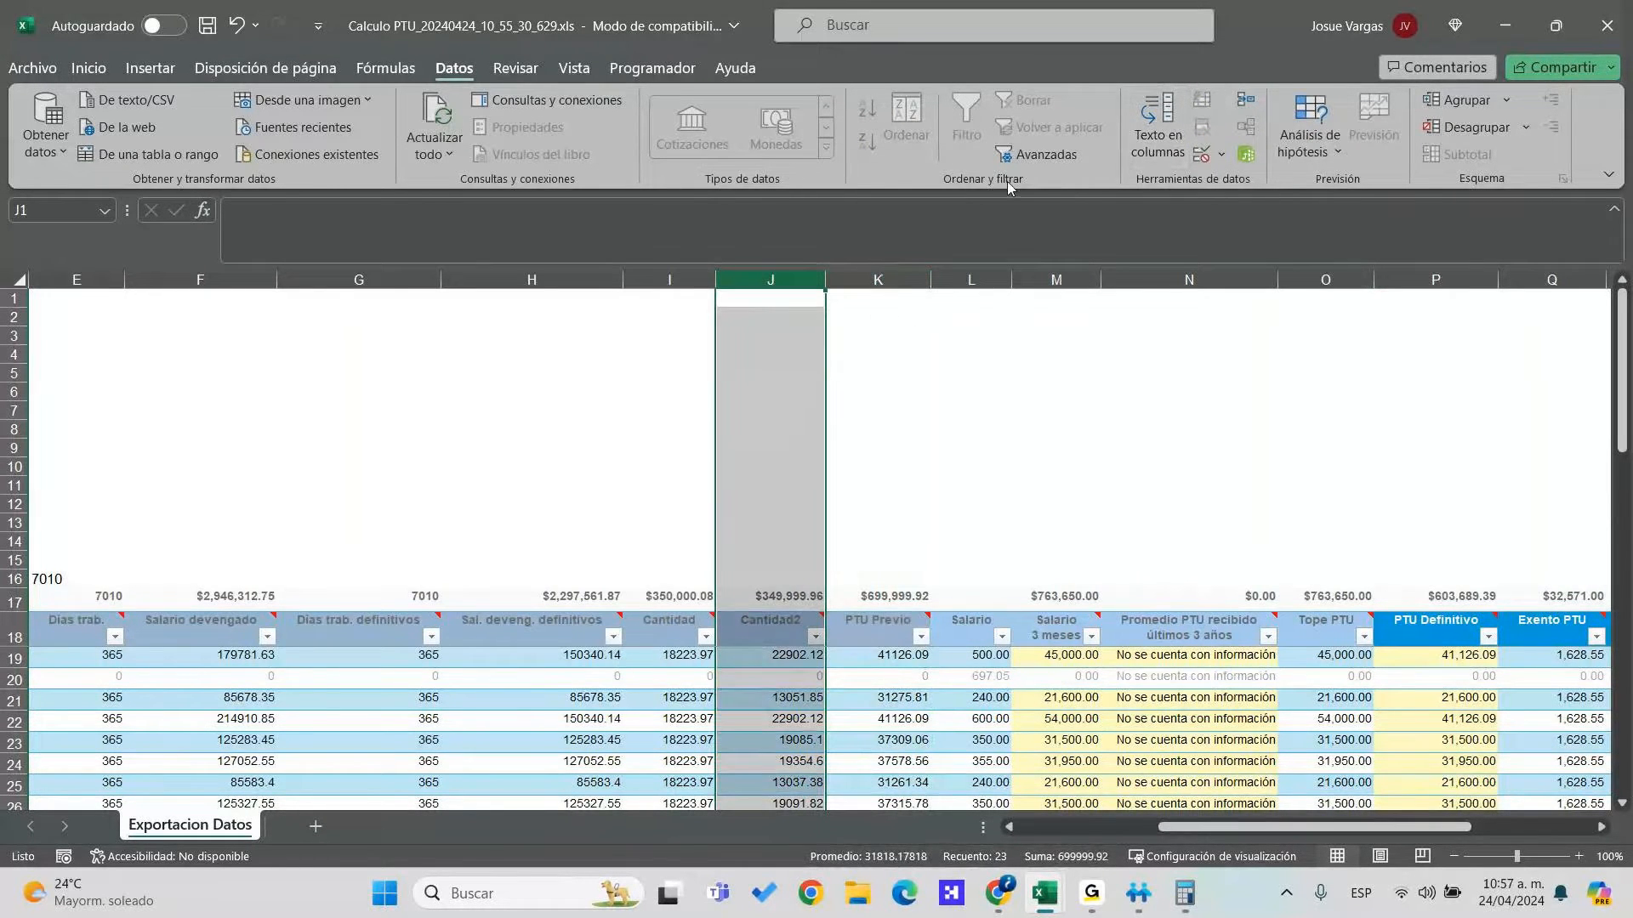
left_click(1186, 134)
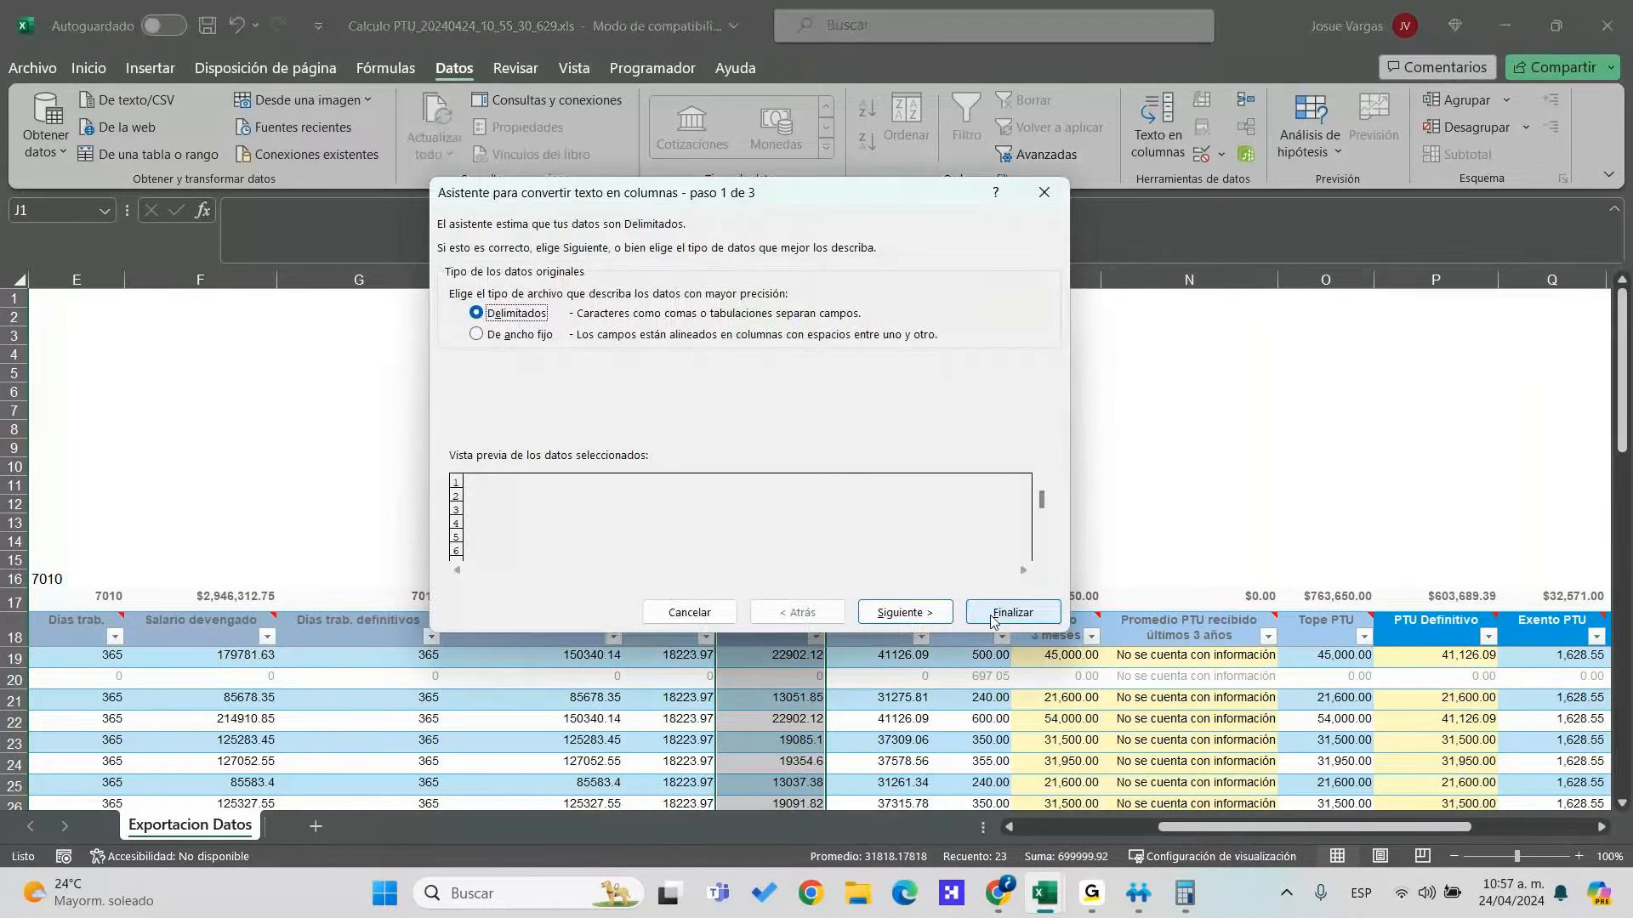
left_click(996, 612)
Convert the three-month salary column M and Tope PTU column O to numbers
left_click(1078, 273)
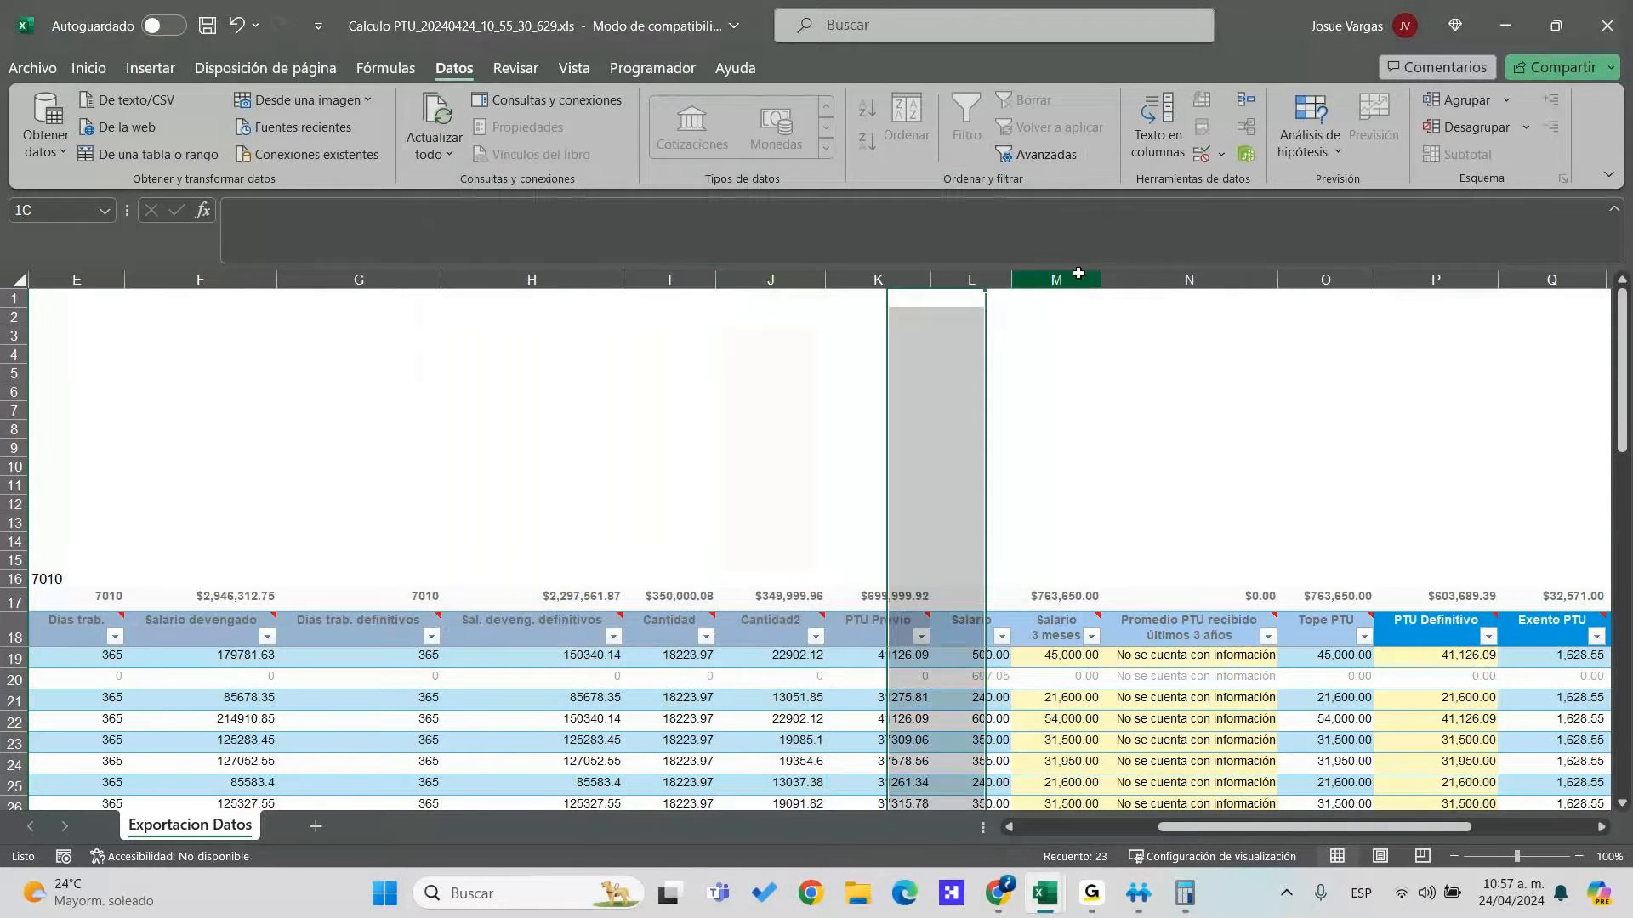
left_click(1157, 127)
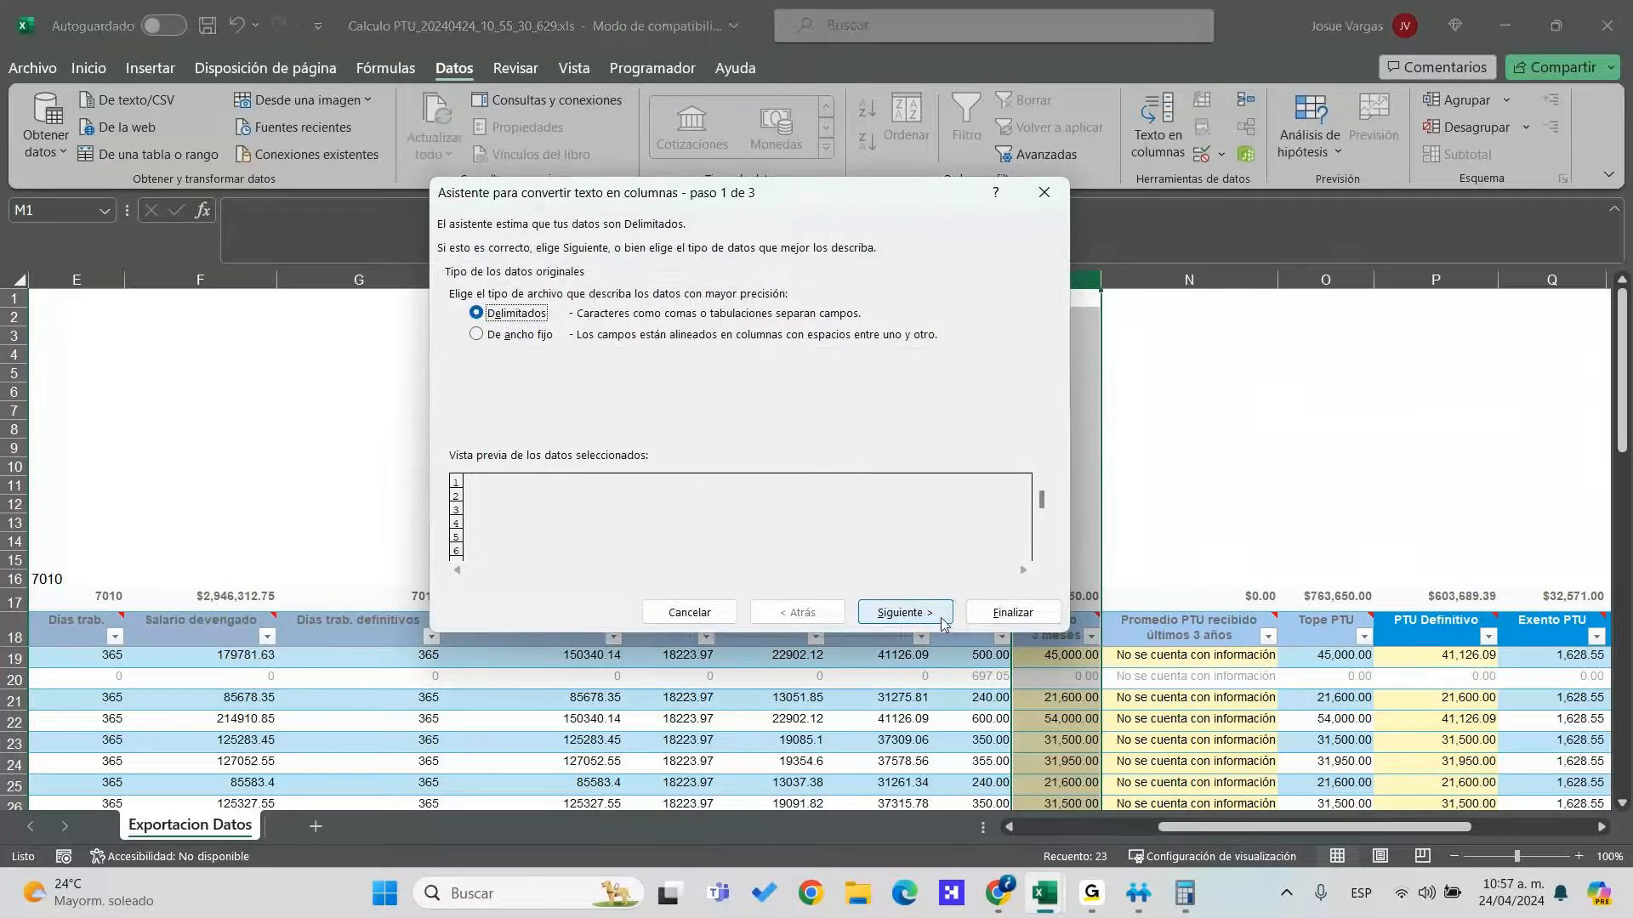
left_click(1007, 611)
left_click(1318, 279)
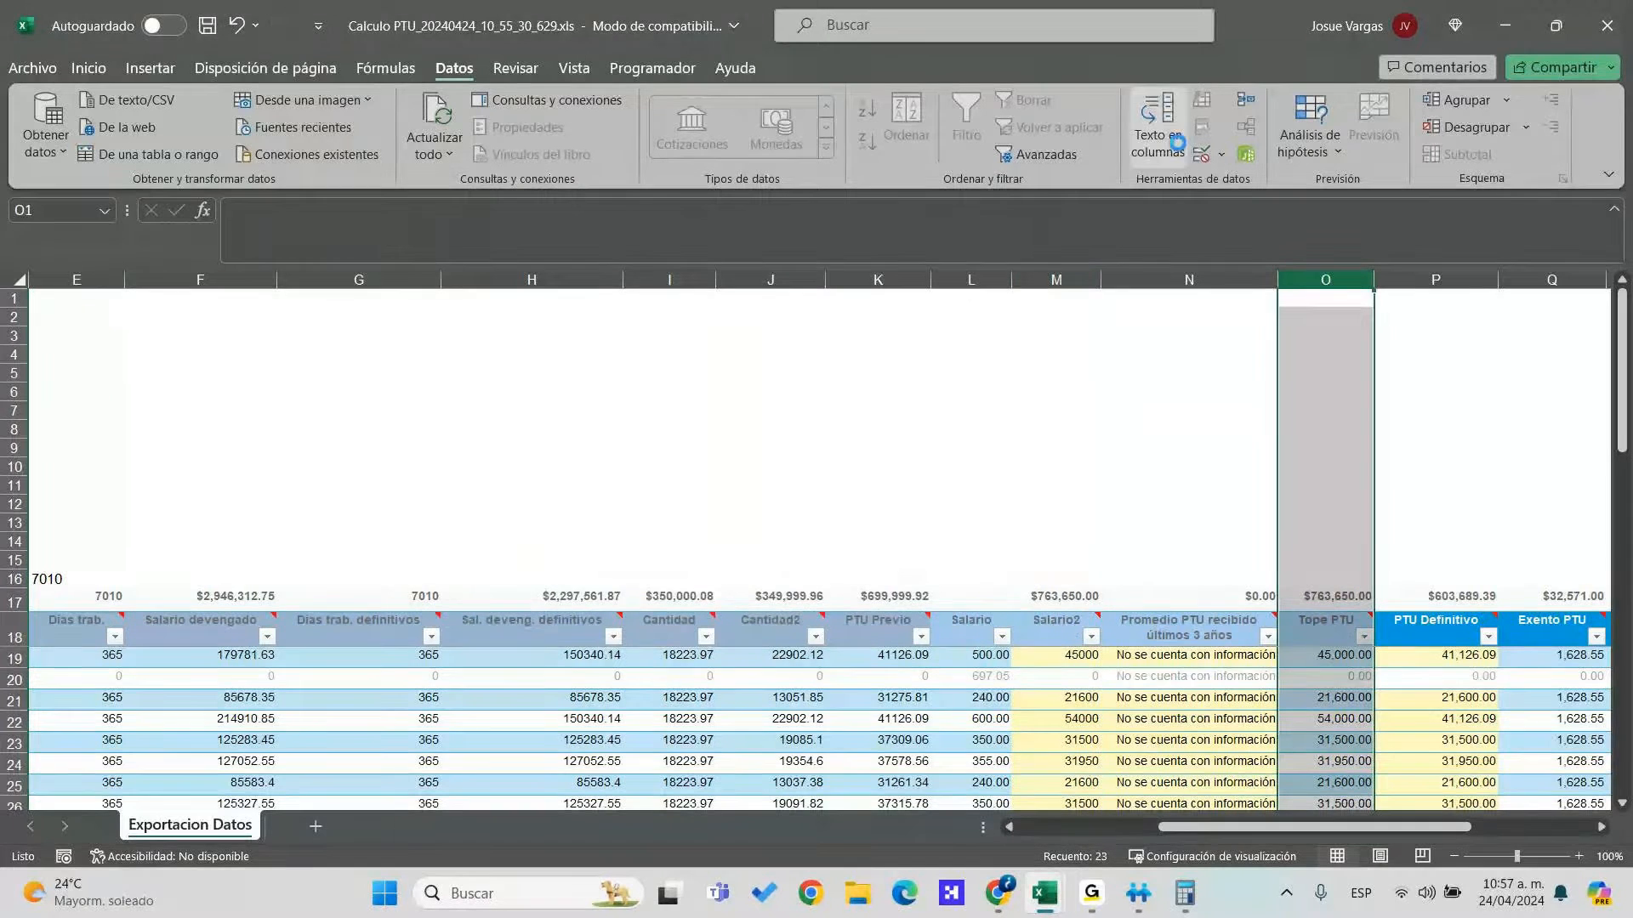
left_click(1157, 127)
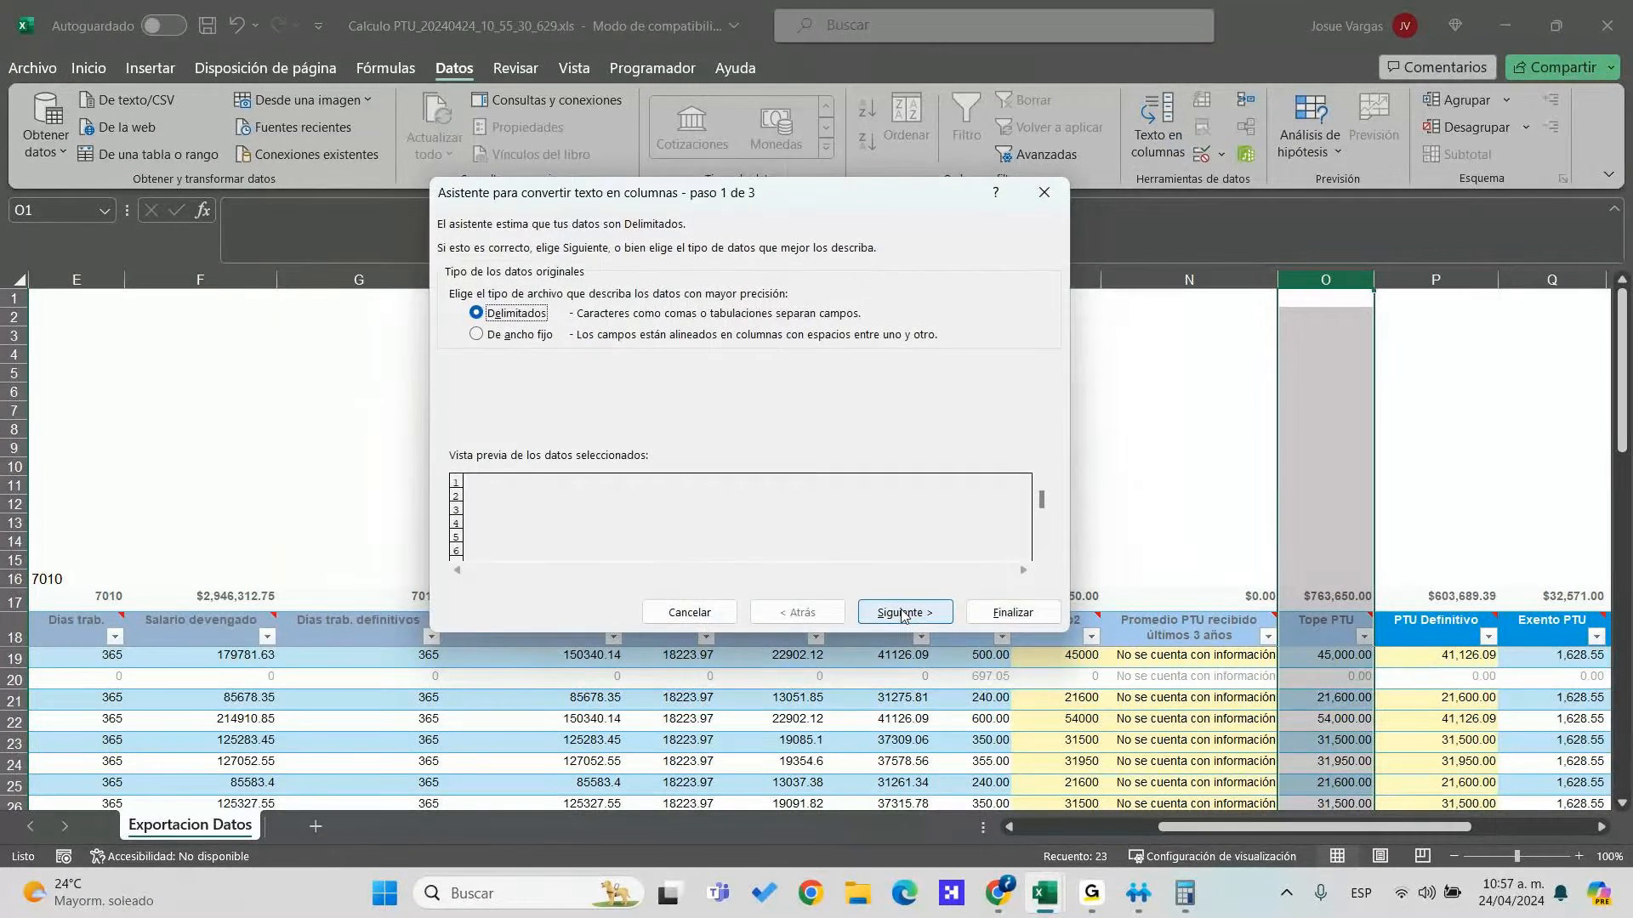
left_click(1000, 613)
key("Right")
key("Right")
key("Right")
key("Right")
key("Right")
key("Right")
key("Right")
key("Right")
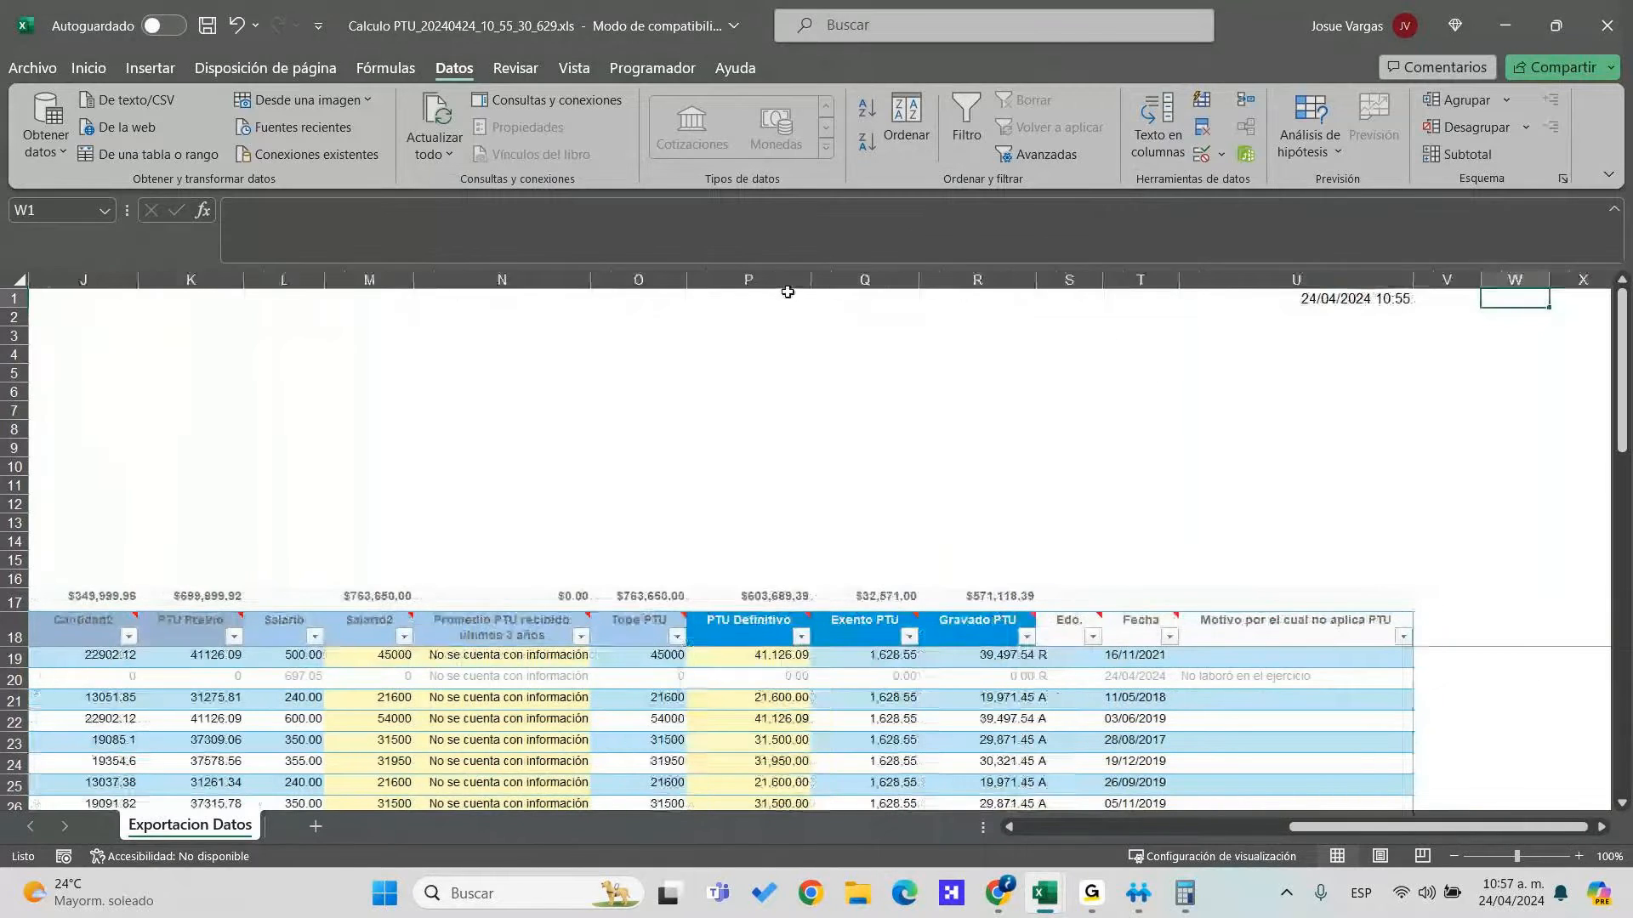
Convert PTU Definitivo (P), Exento PTU (Q) and Gravado PTU (R) to numbers
left_click(769, 279)
left_click(1158, 127)
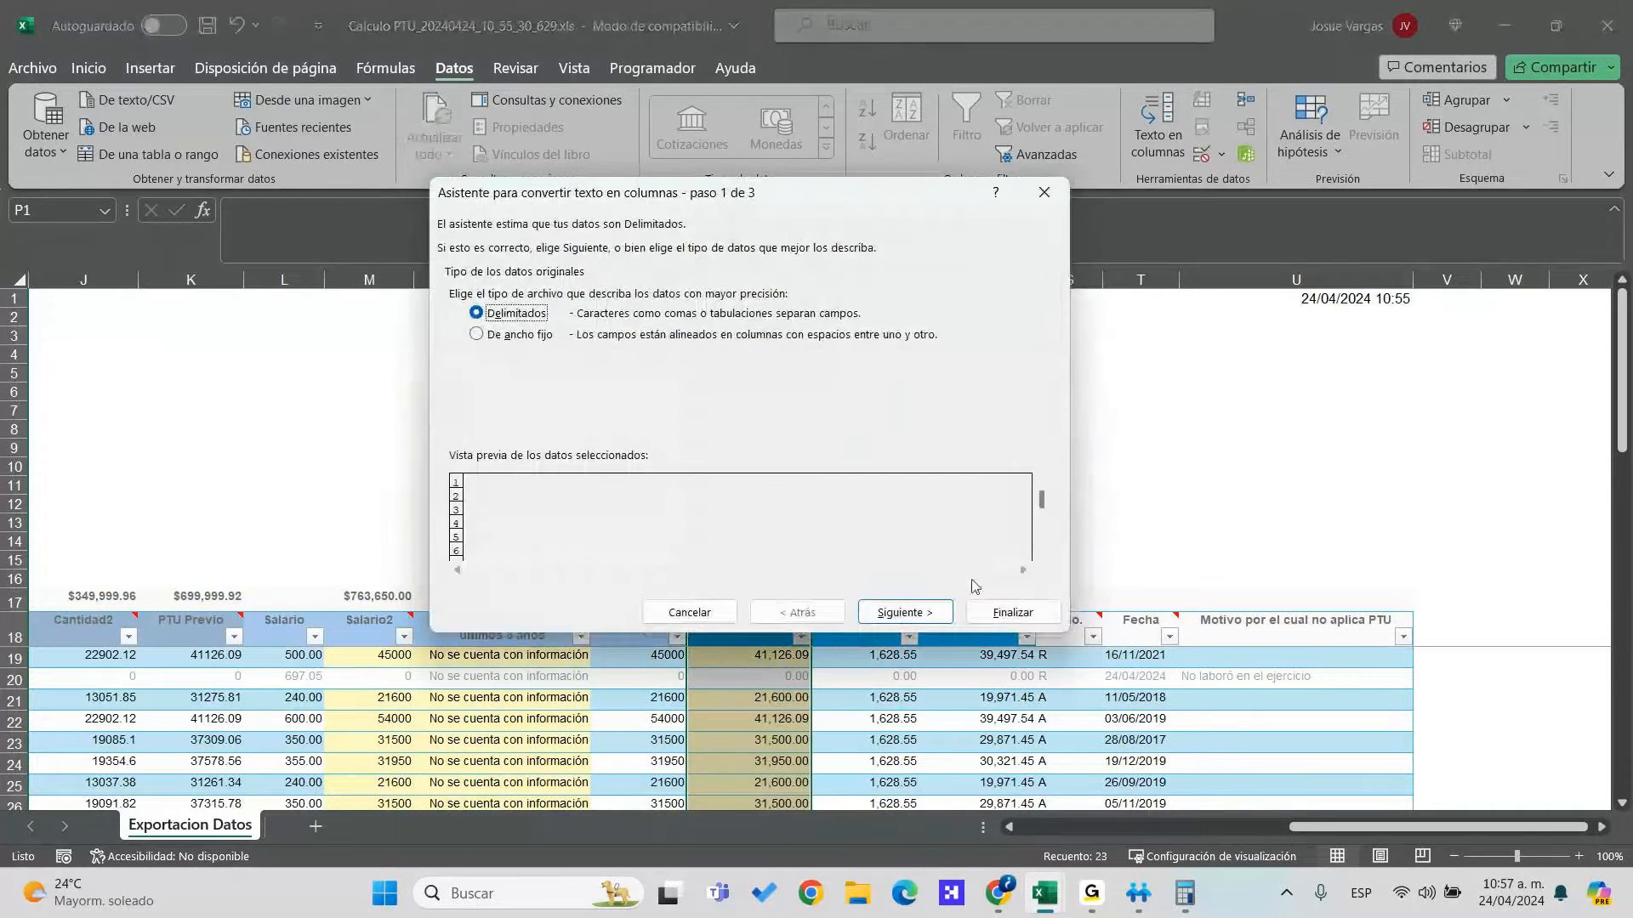
left_click(997, 601)
left_click(867, 280)
left_click(1155, 127)
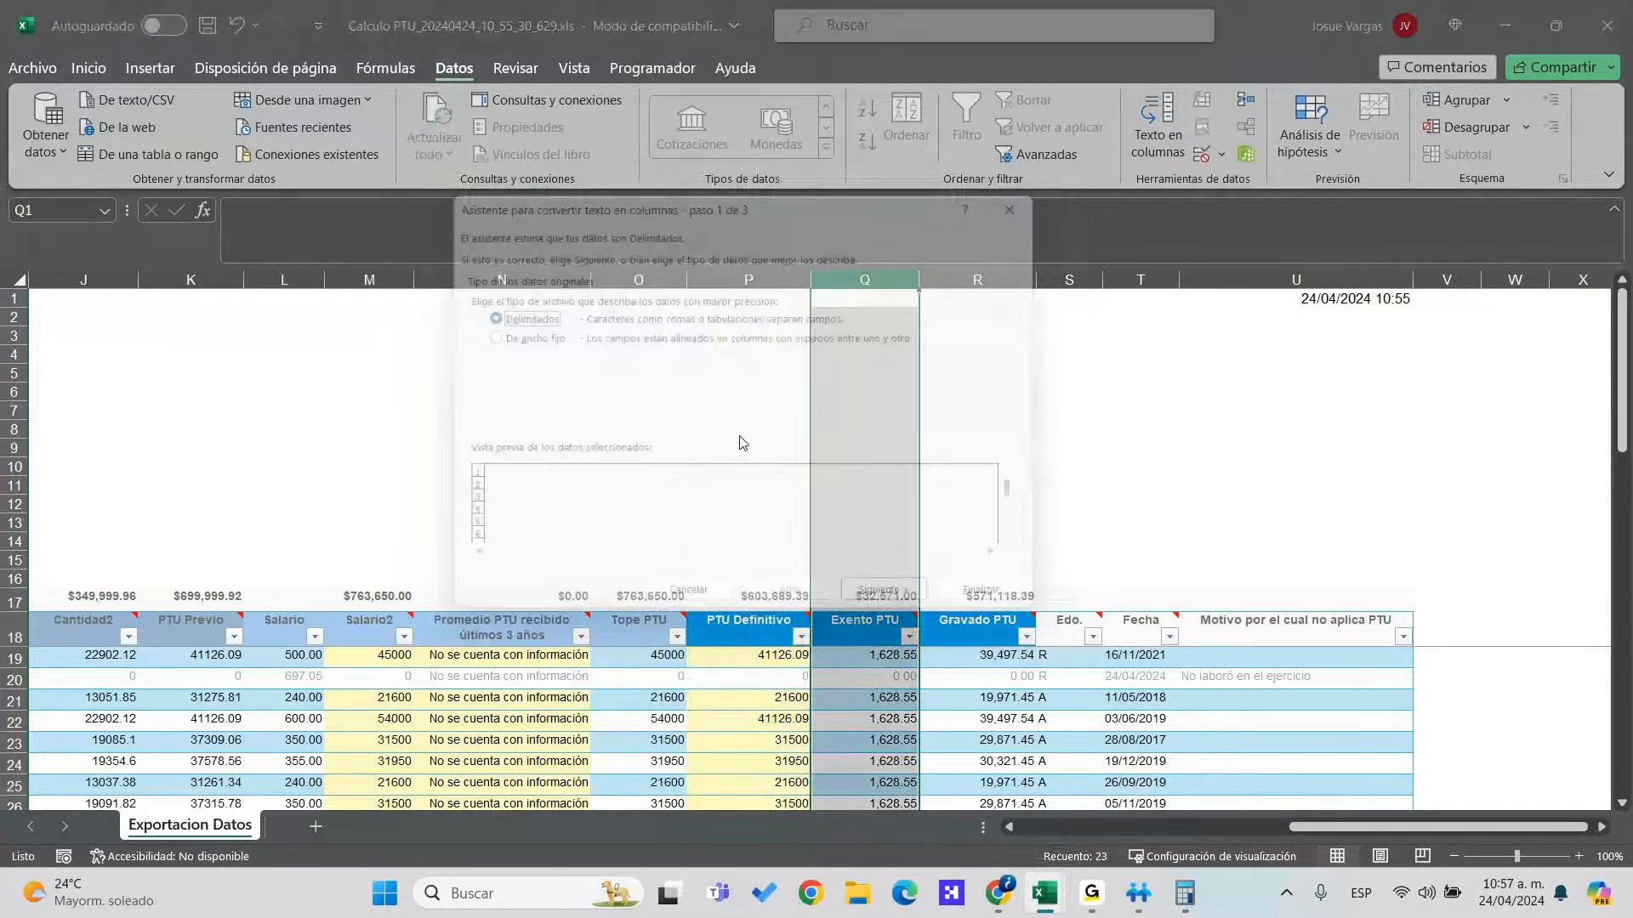
left_click(1005, 612)
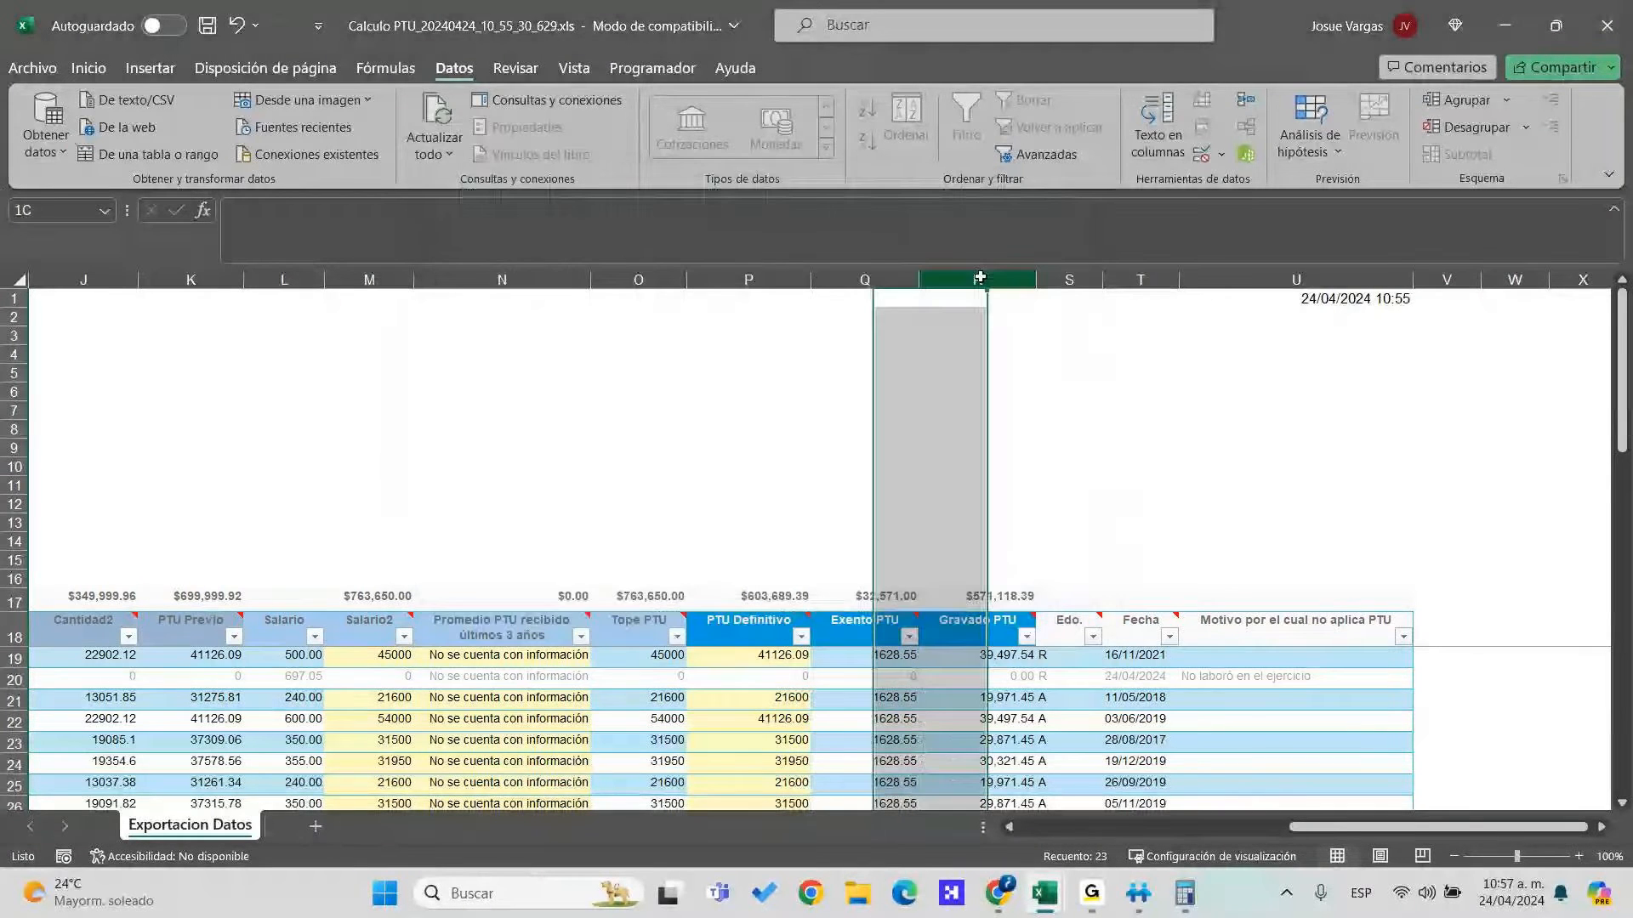
left_click(978, 280)
left_click(1158, 128)
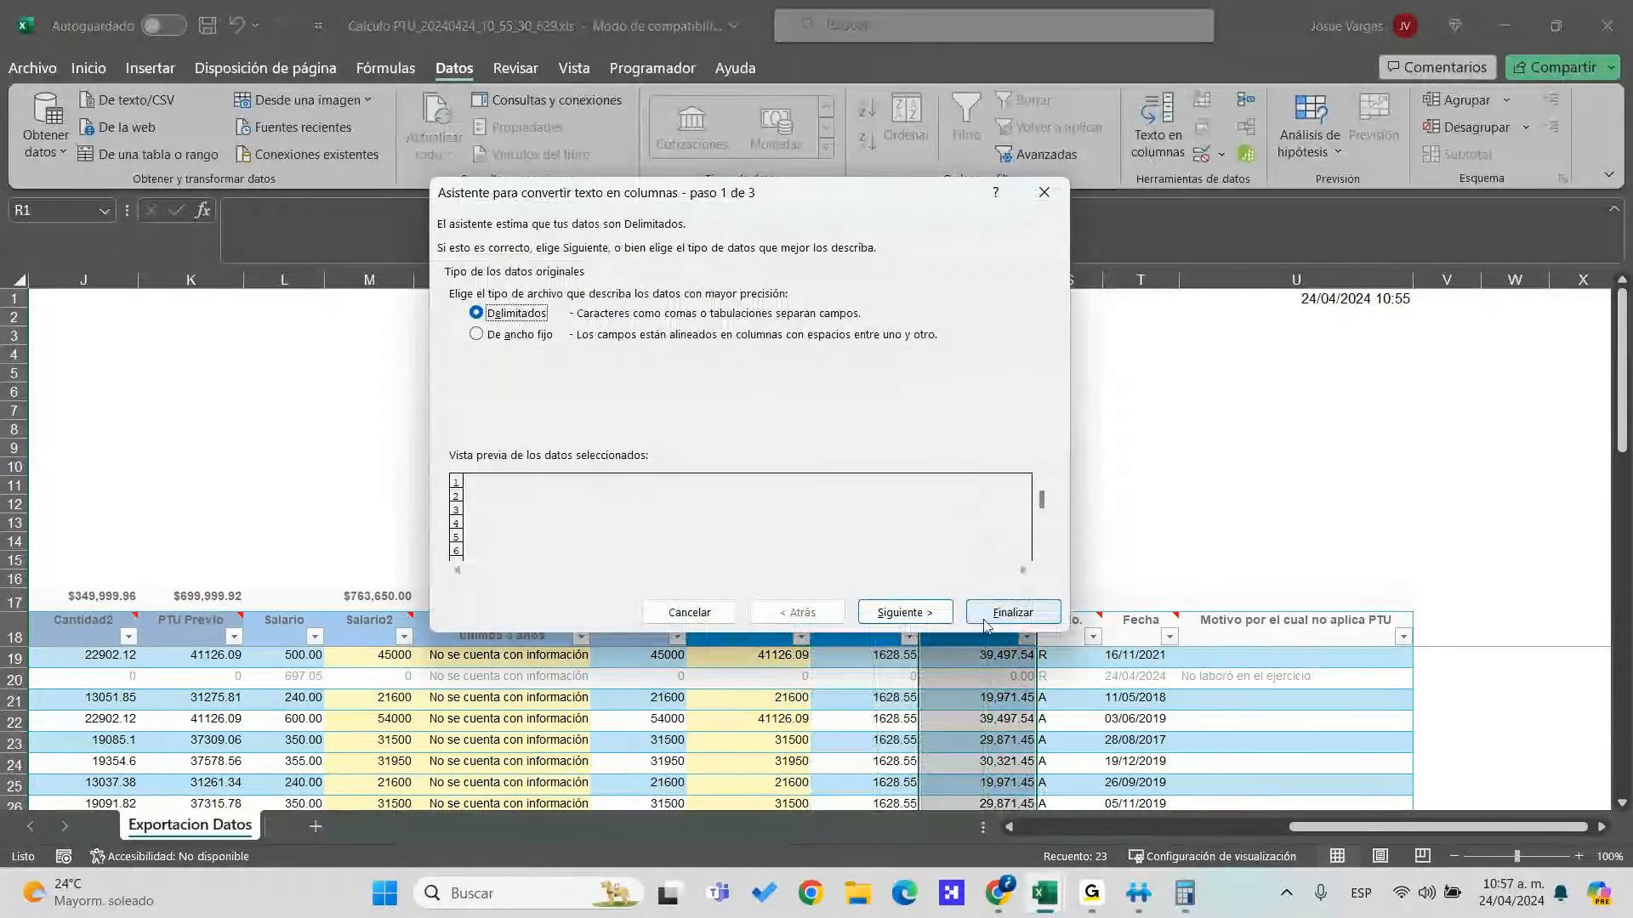
left_click(991, 612)
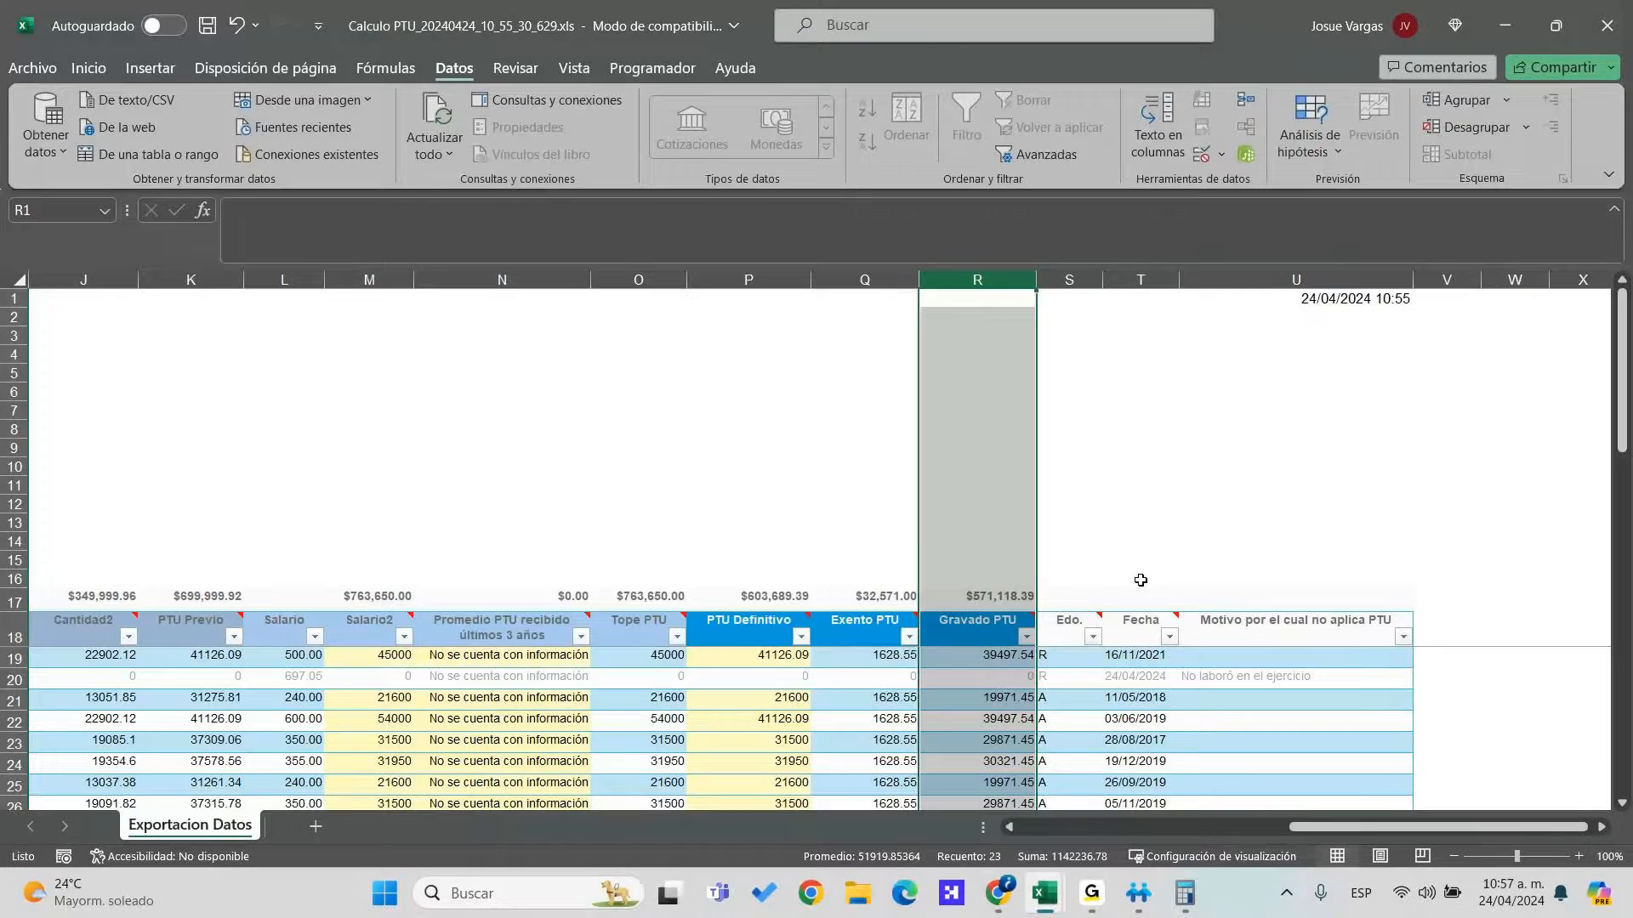
Check that the worked-days SUMA total in E16/E17 now reads 7010
key("Right")
key("Right")
key("Right")
key("Right")
key("Left")
key("Left")
key("Left")
key("Left")
key("Left")
key("Left")
key("Left")
key("Left")
key("Left")
key("Left")
key("Left")
key("Left")
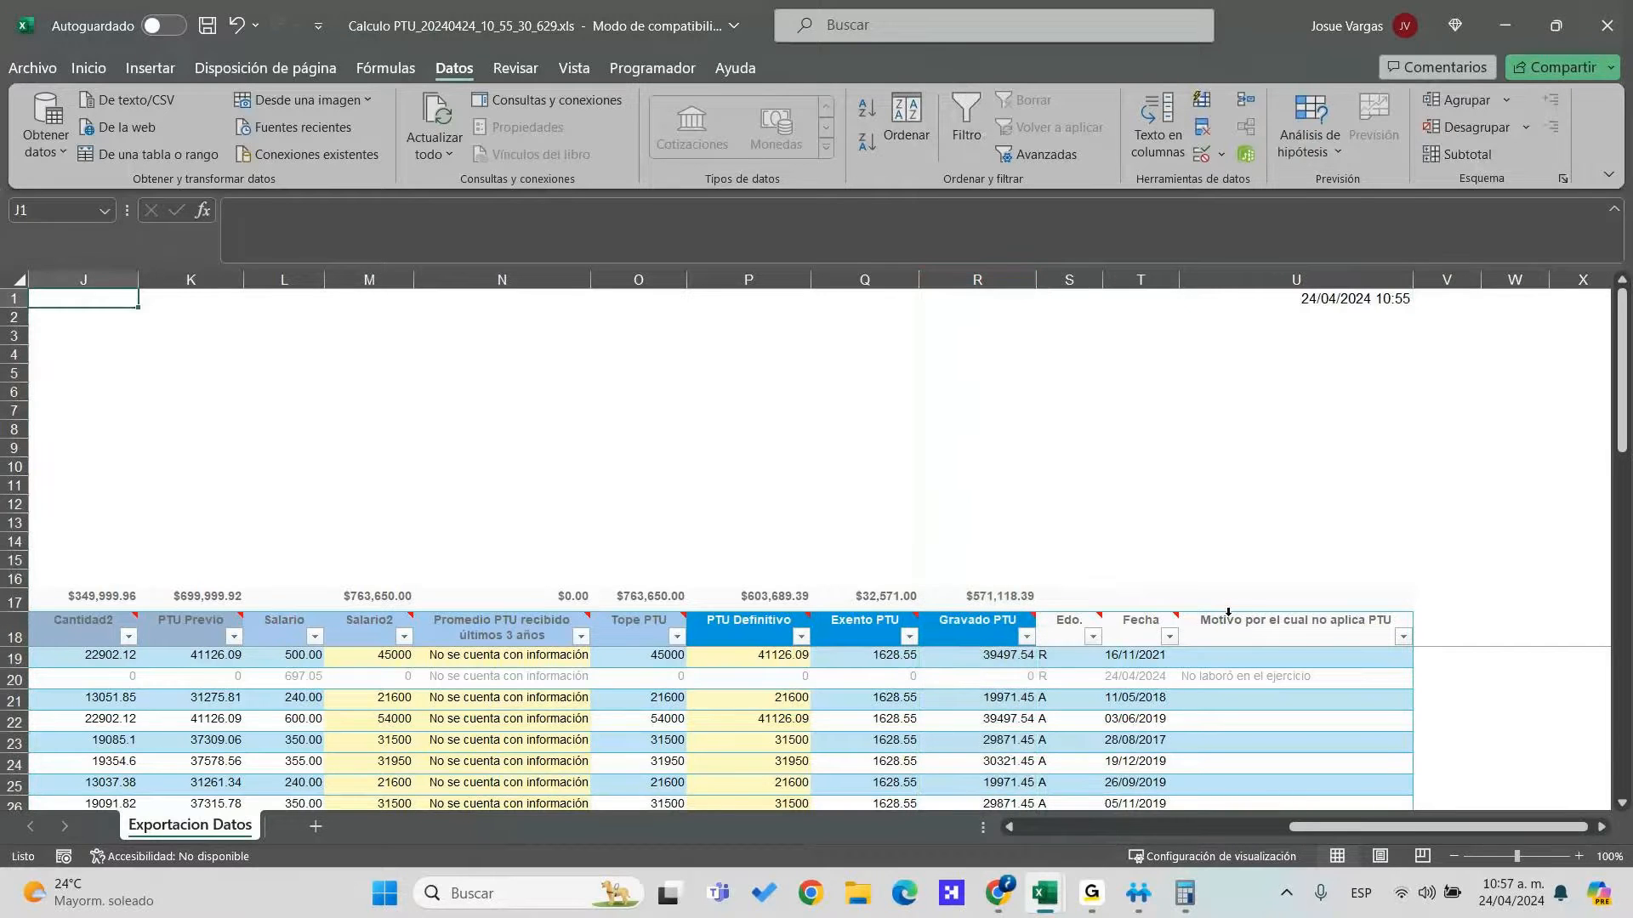
key("Left")
key("Left")
key("Left")
key("Left")
key("Left")
key("Left")
key("Left")
key("Left")
key("Left")
key("Down")
key("Down")
key("Down")
key("Down")
key("Down")
key("Down")
key("Down")
key("Down")
key("Down")
key("Down")
key("Down")
key("Down")
key("Down")
key("Down")
key("Down")
key("Right")
key("Right")
key("Right")
key("Right")
key("Right")
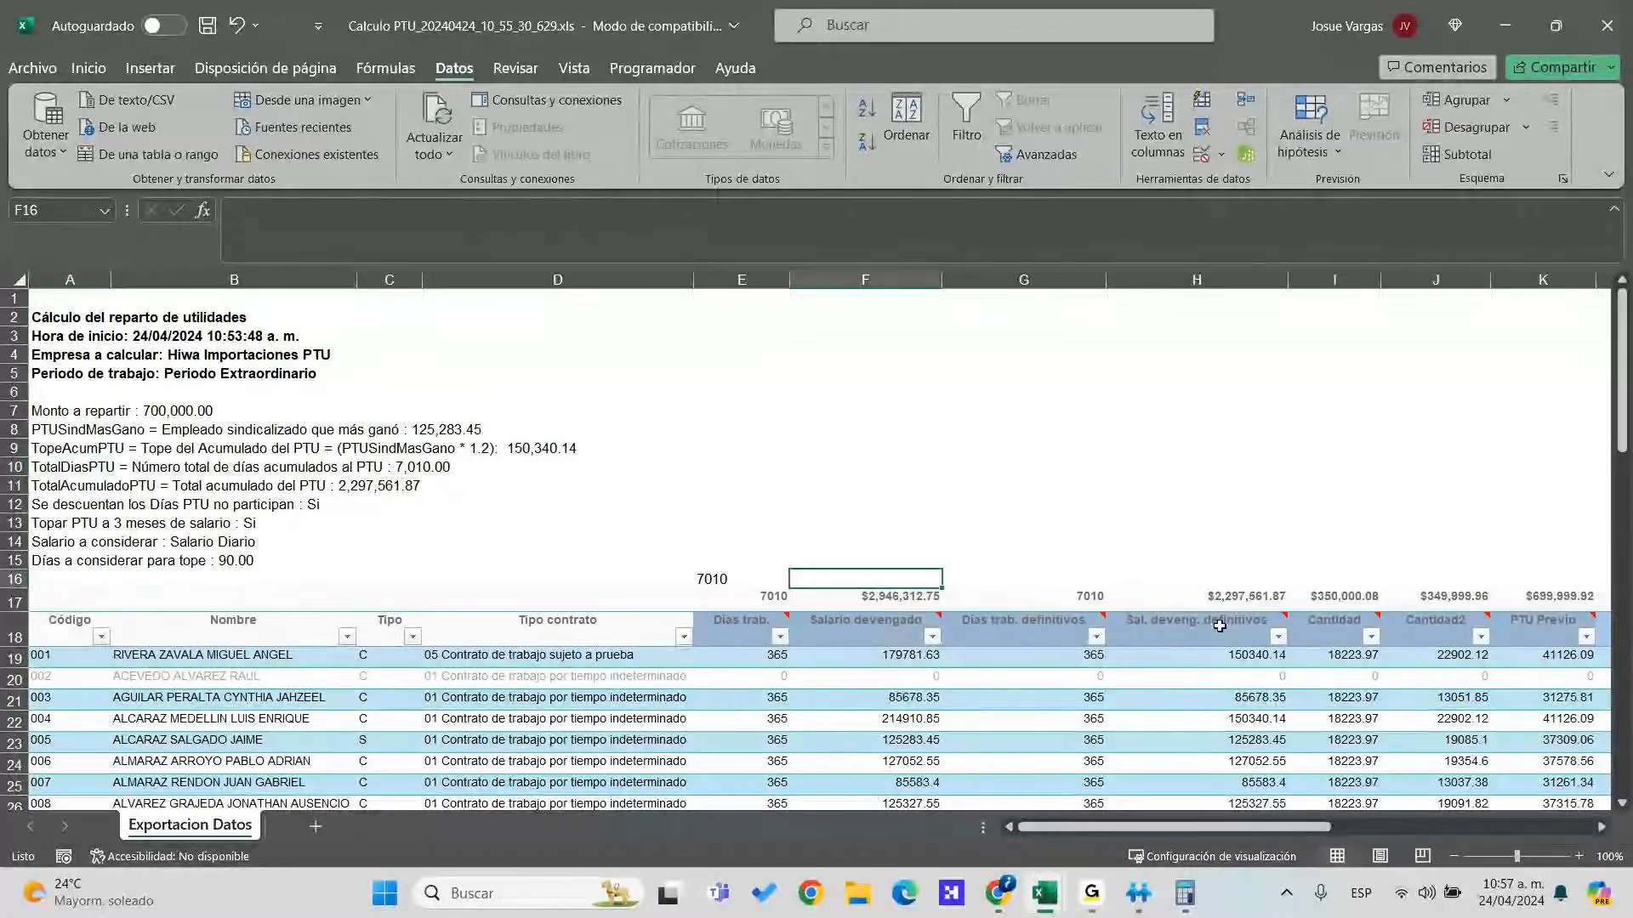
key("Left")
scroll(769, 671, "down", 1)
left_click_drag(769, 666, 779, 768)
left_click(751, 597)
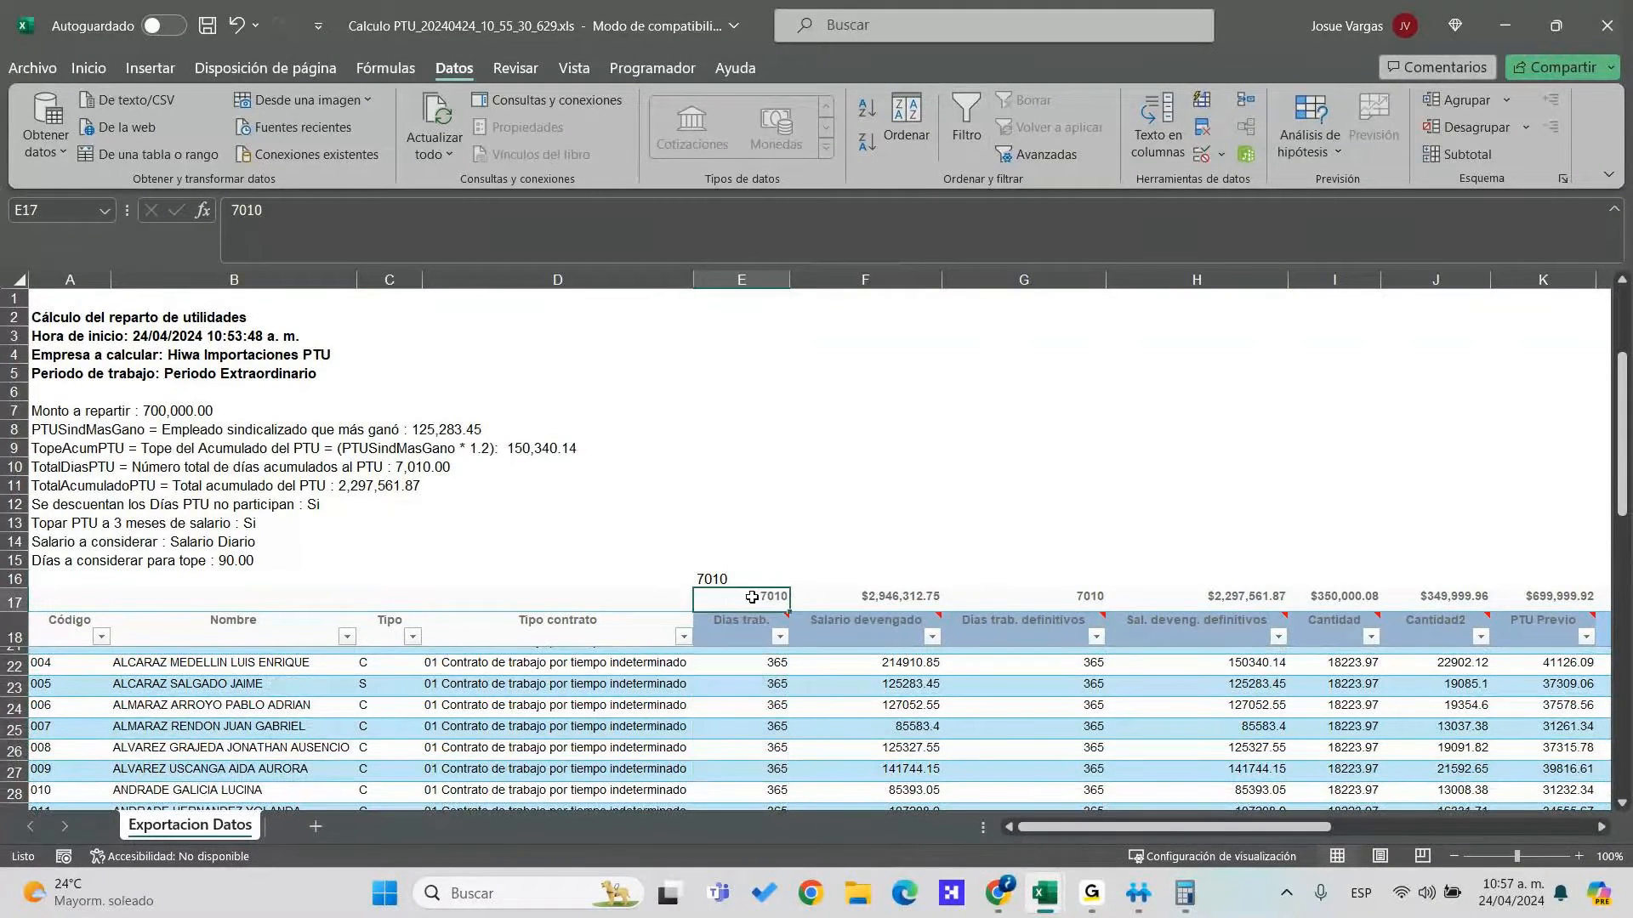
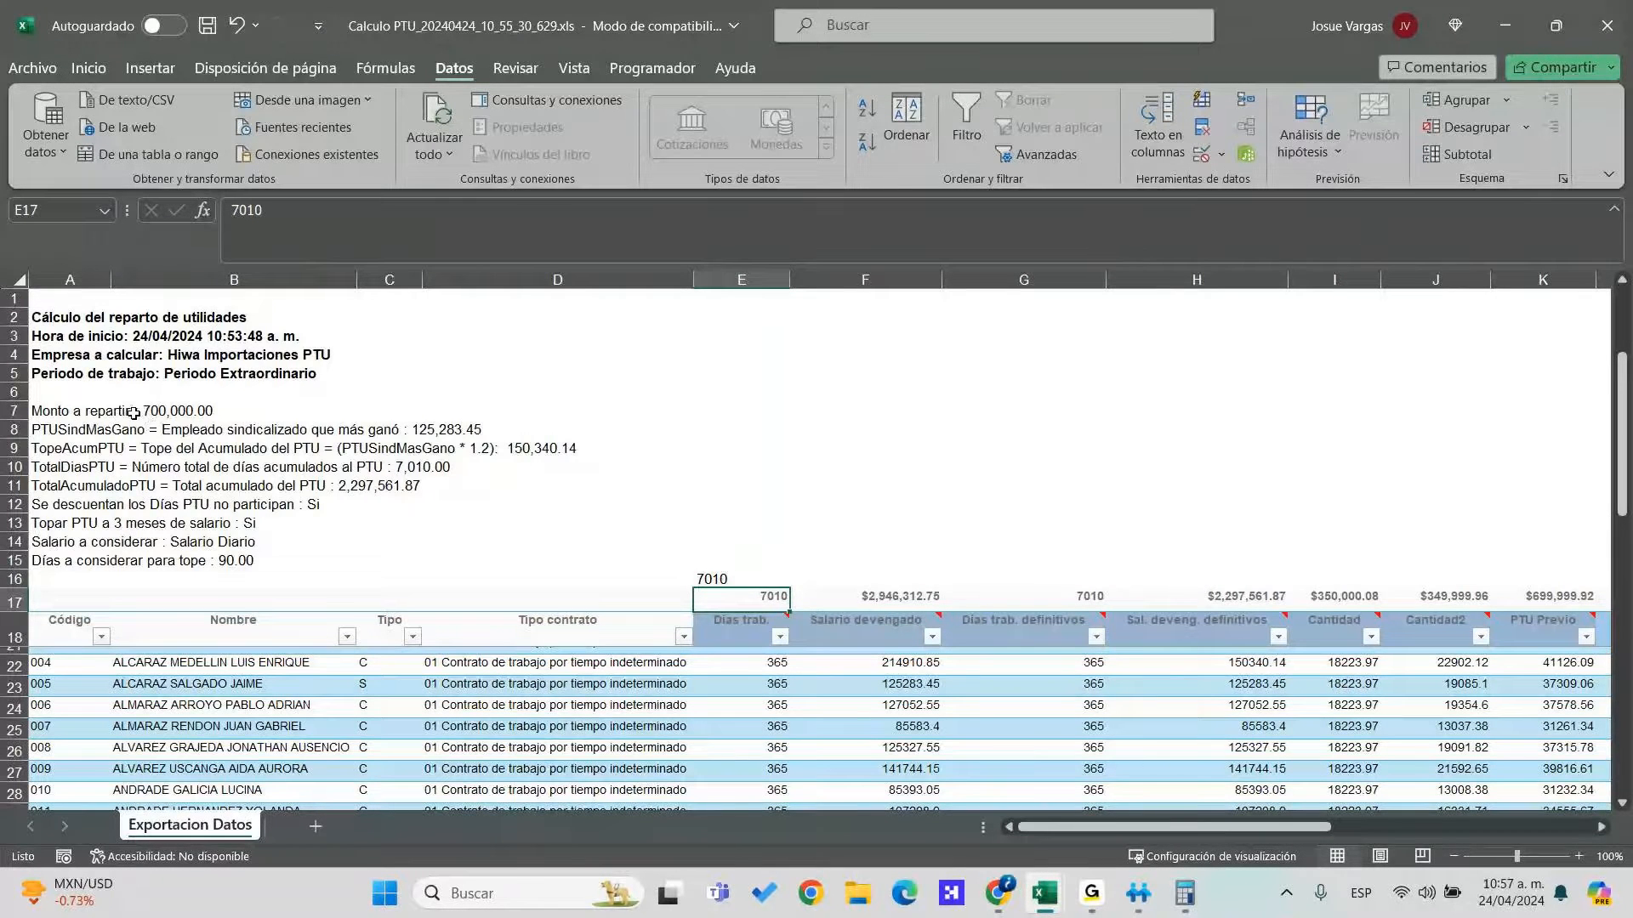
Review the summary lines for amount to distribute, top-paid union employee and accumulated PTU cap
left_click(133, 414)
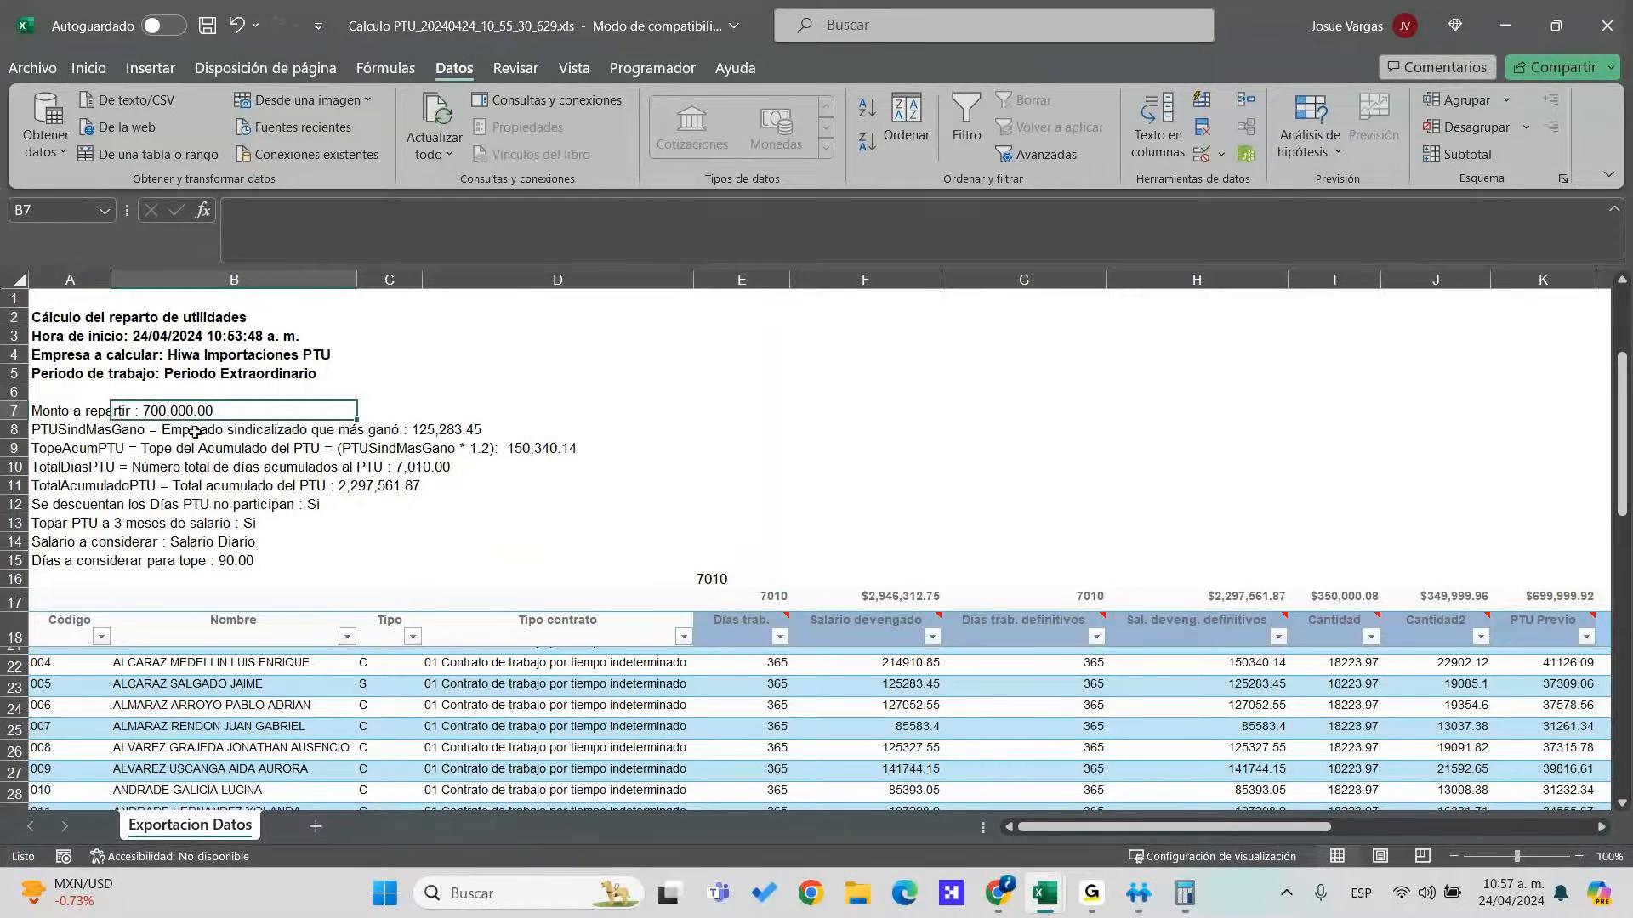
left_click(118, 427)
left_click(123, 448)
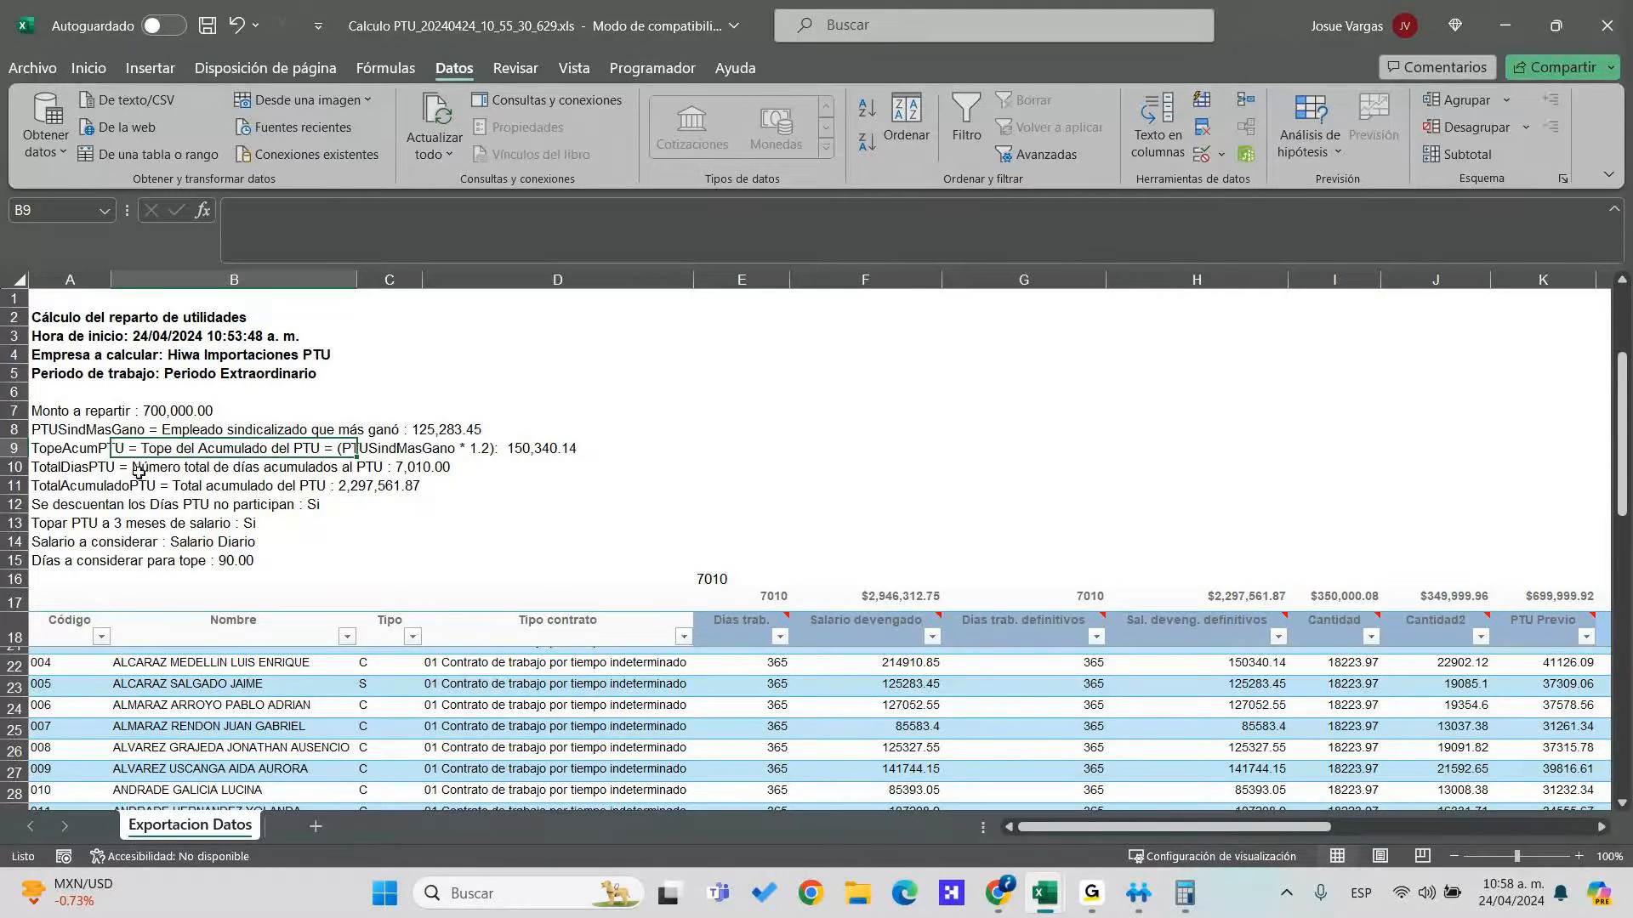
Fill the E16 sum across to R16 and show those totals as Number with two decimals
left_click(757, 582)
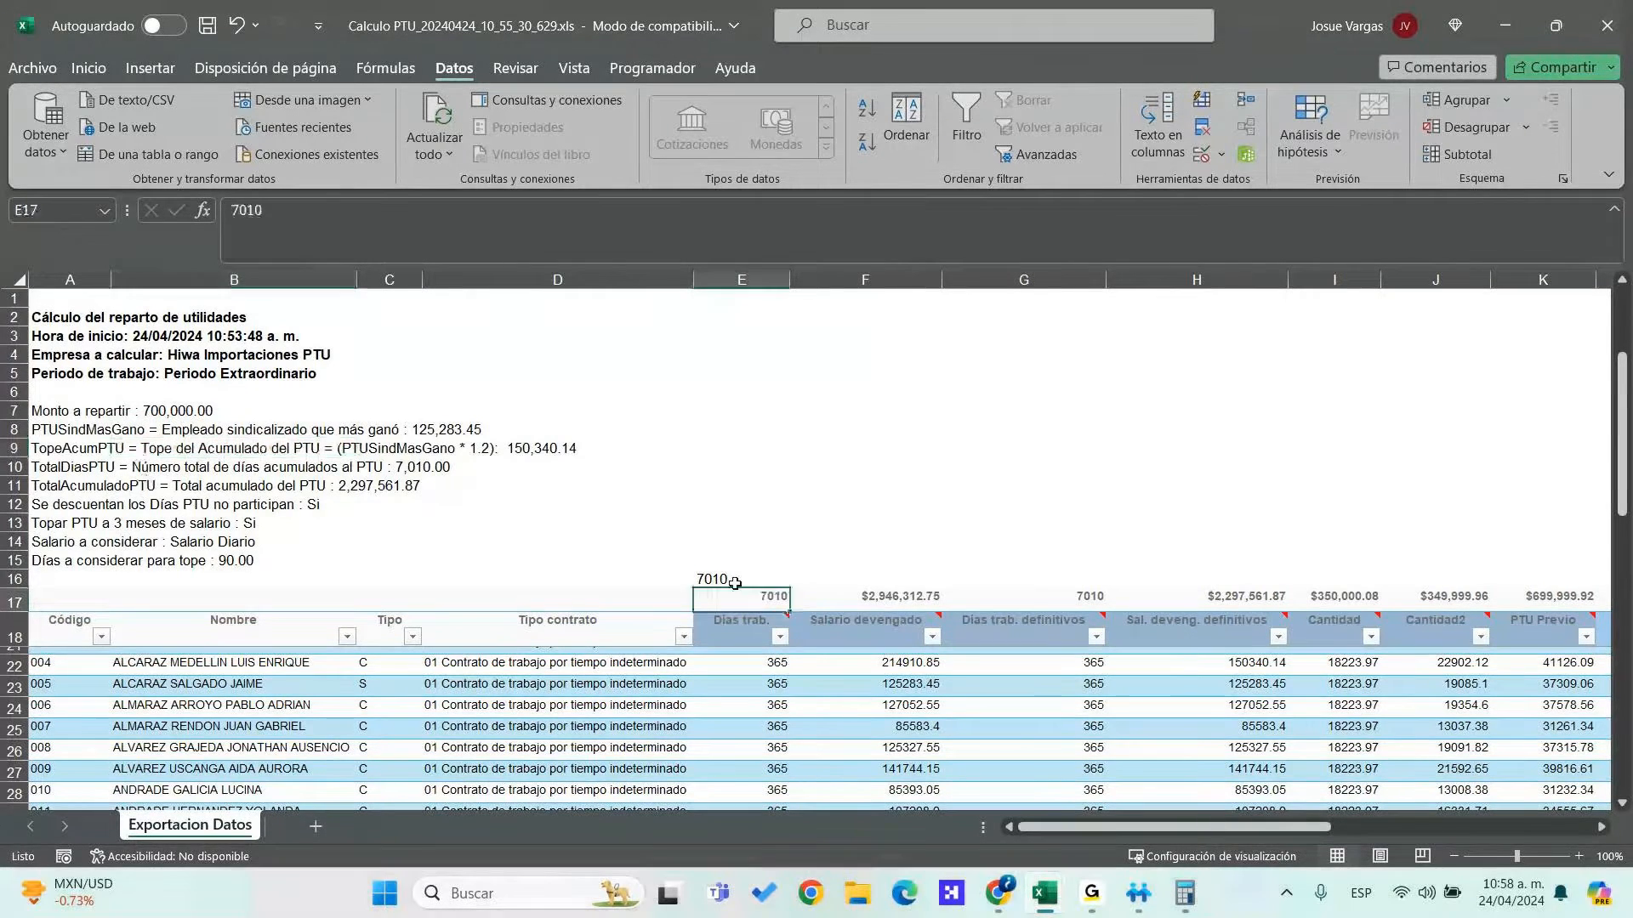
left_click_drag(789, 588, 1127, 603)
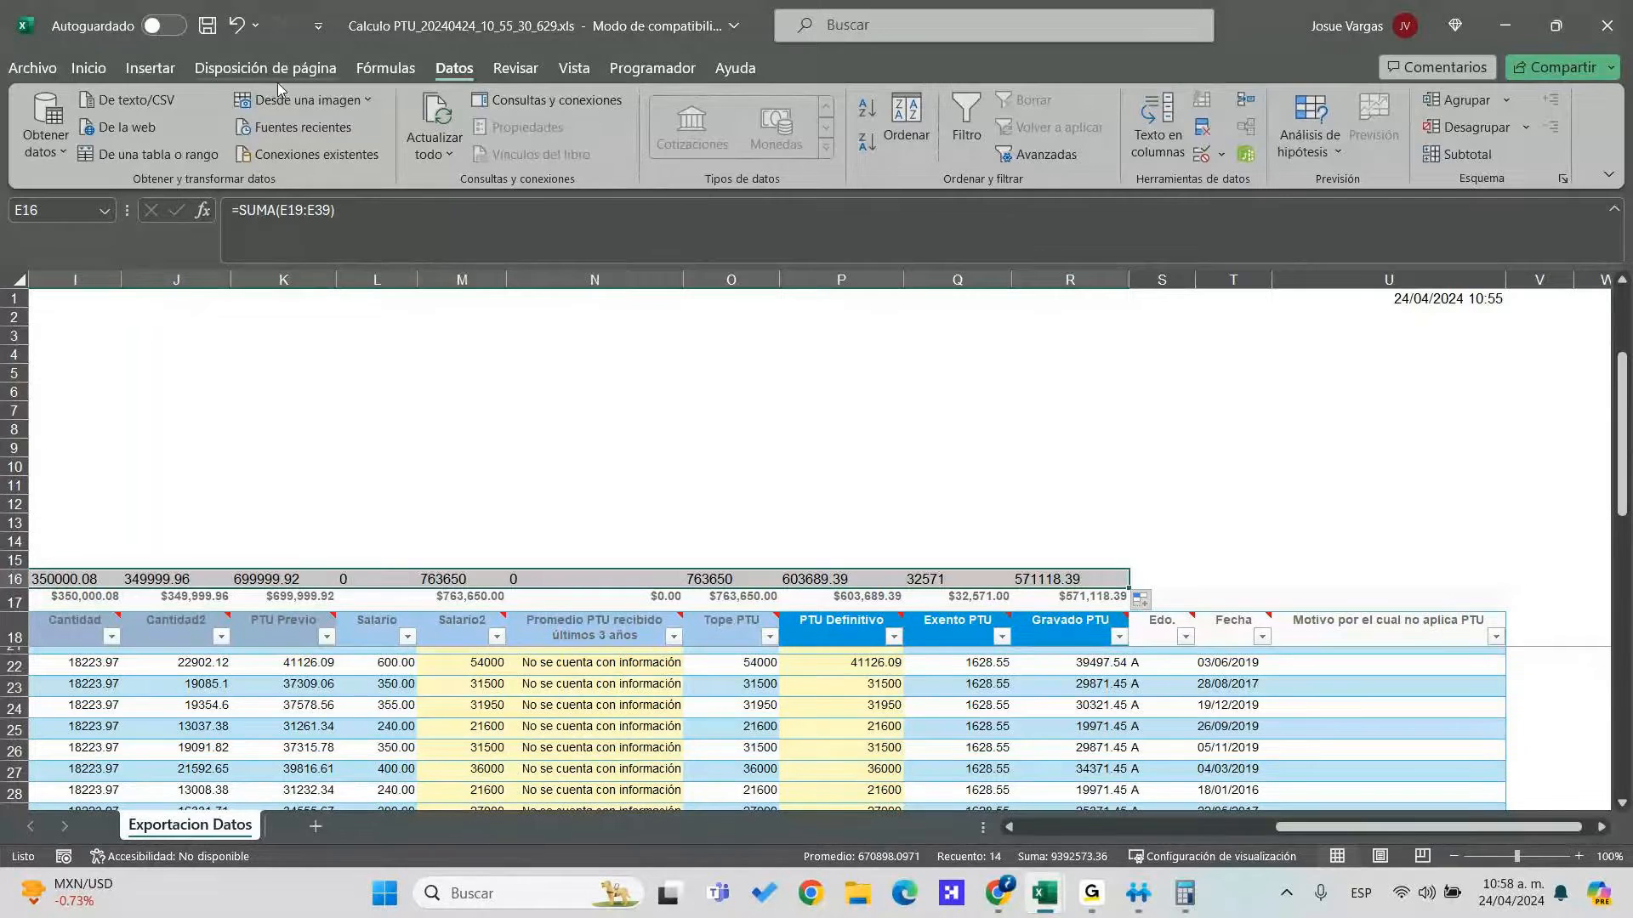
left_click(150, 68)
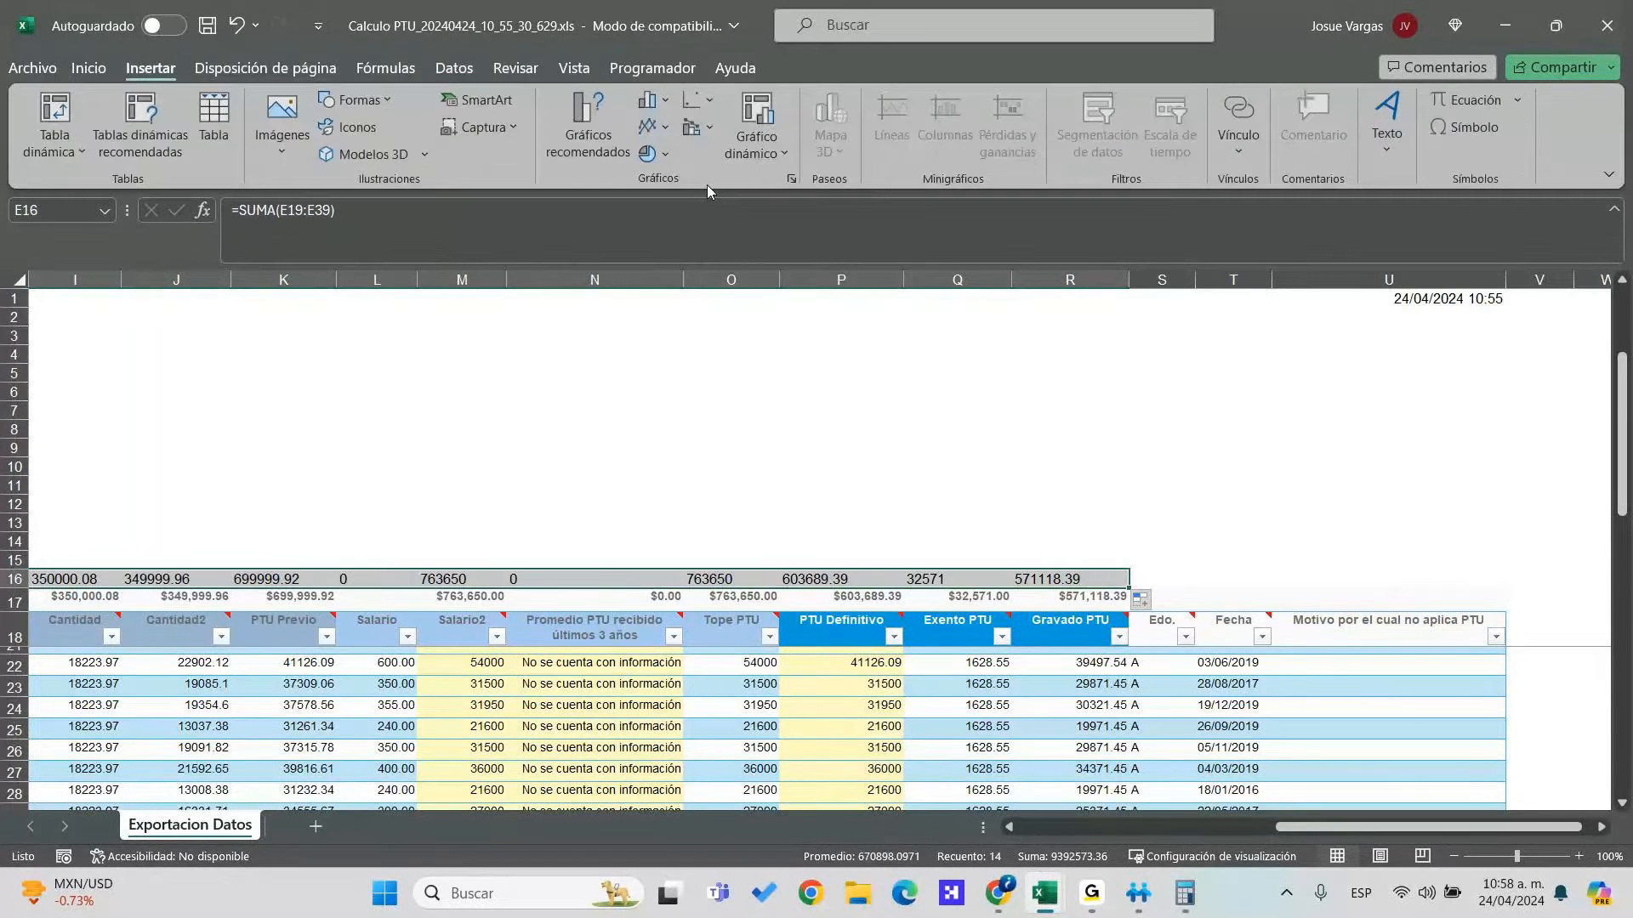
left_click(88, 68)
left_click(728, 109)
left_click(700, 182)
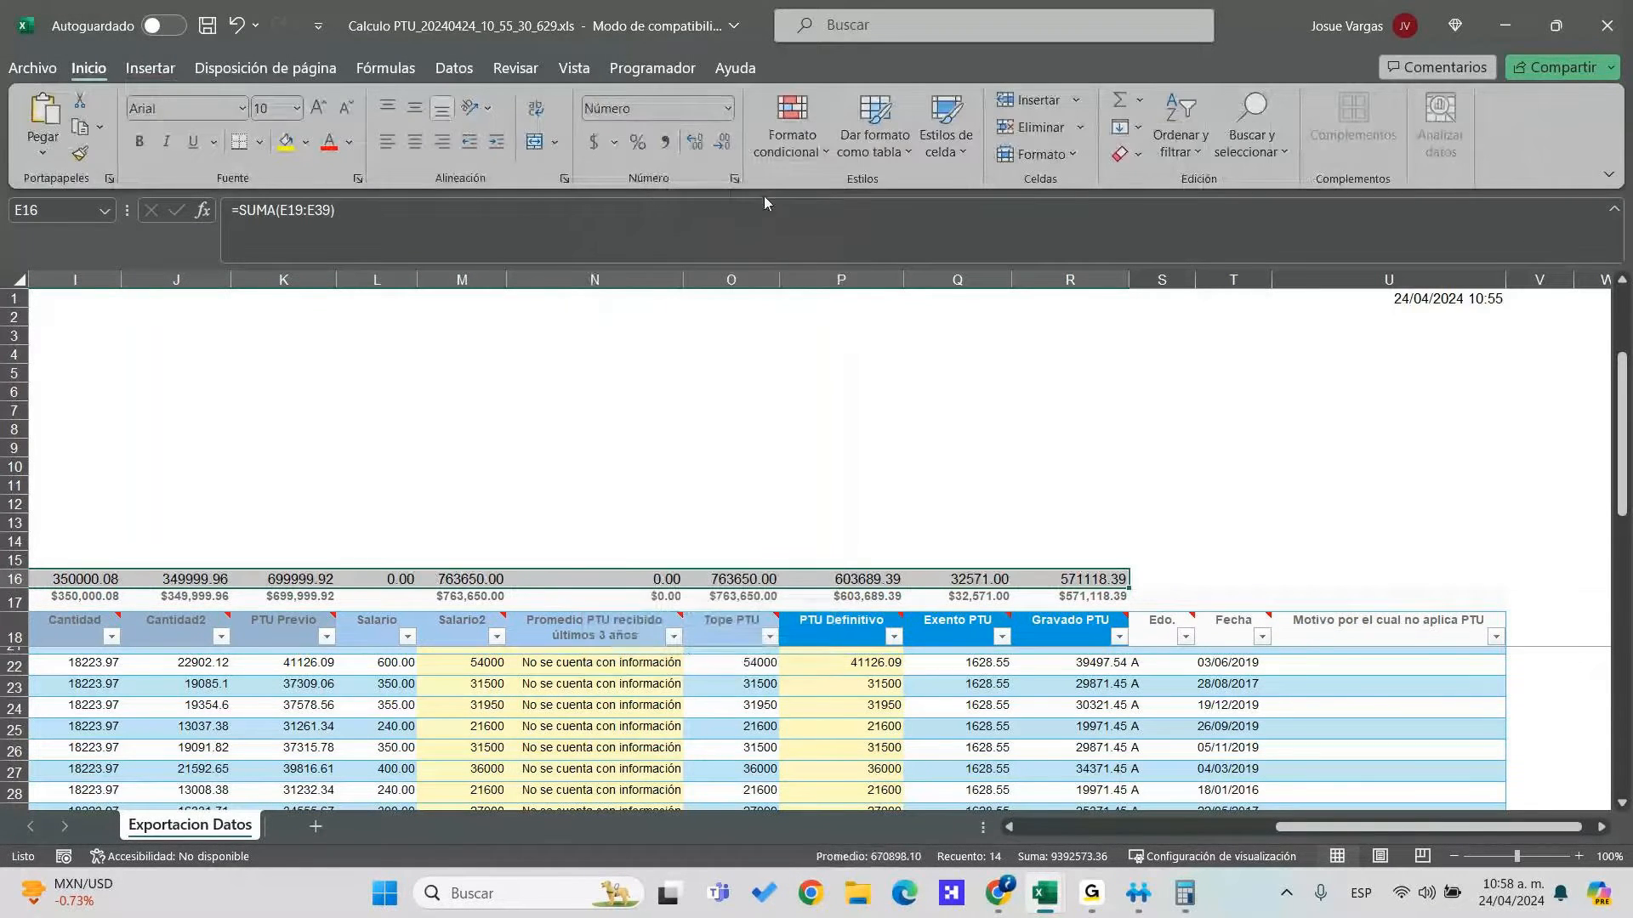
left_click(721, 143)
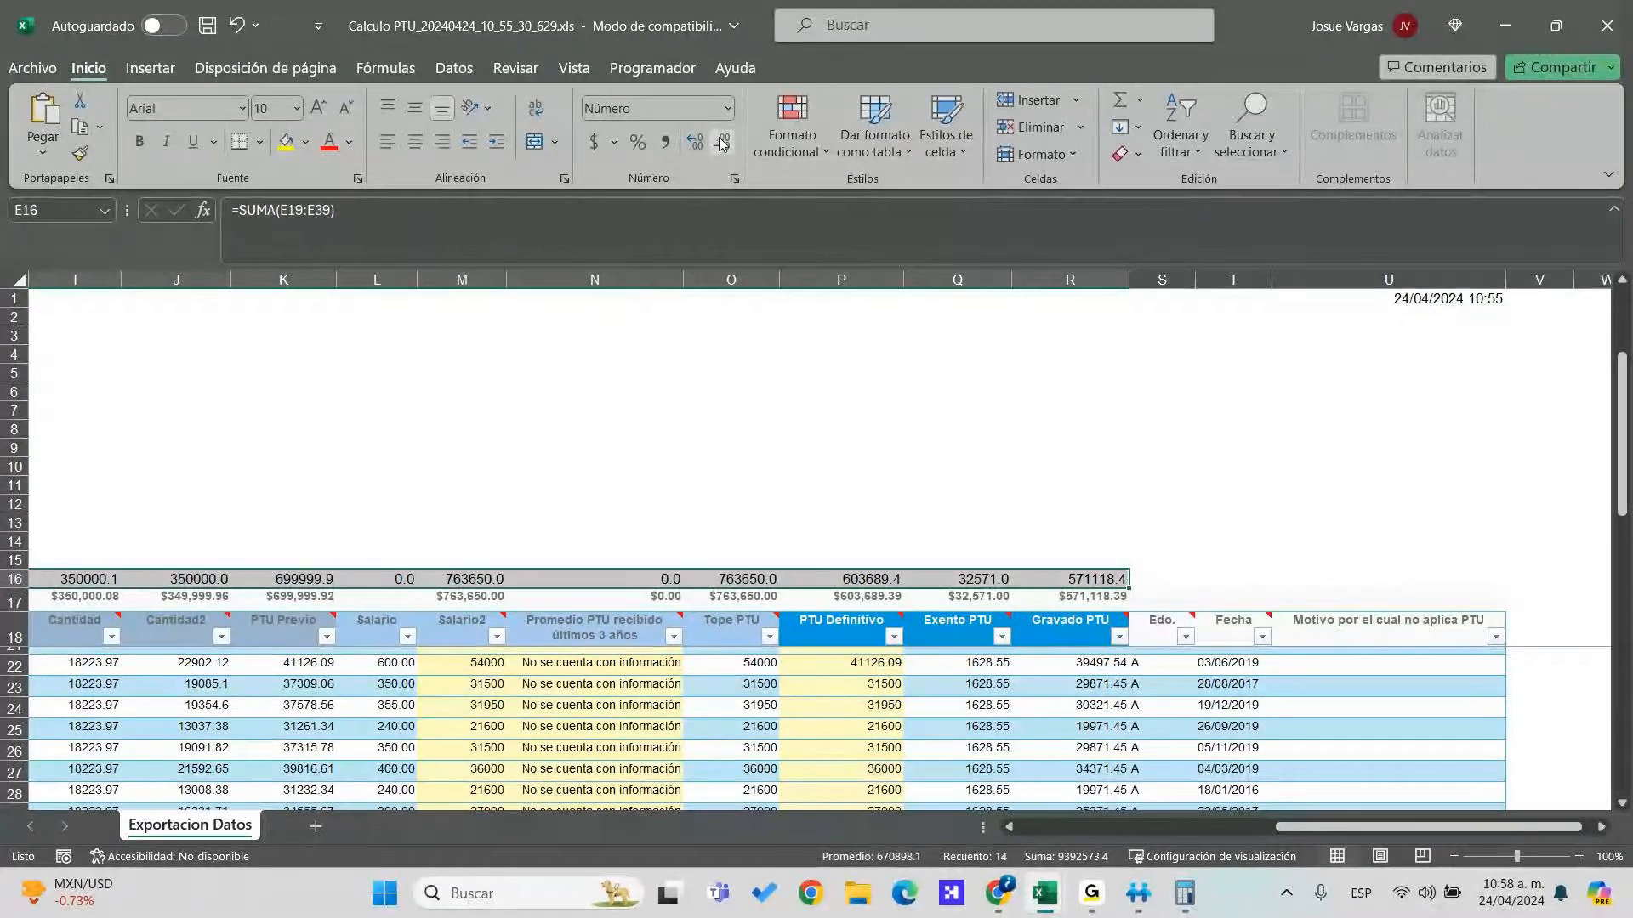
key("ctrl+z")
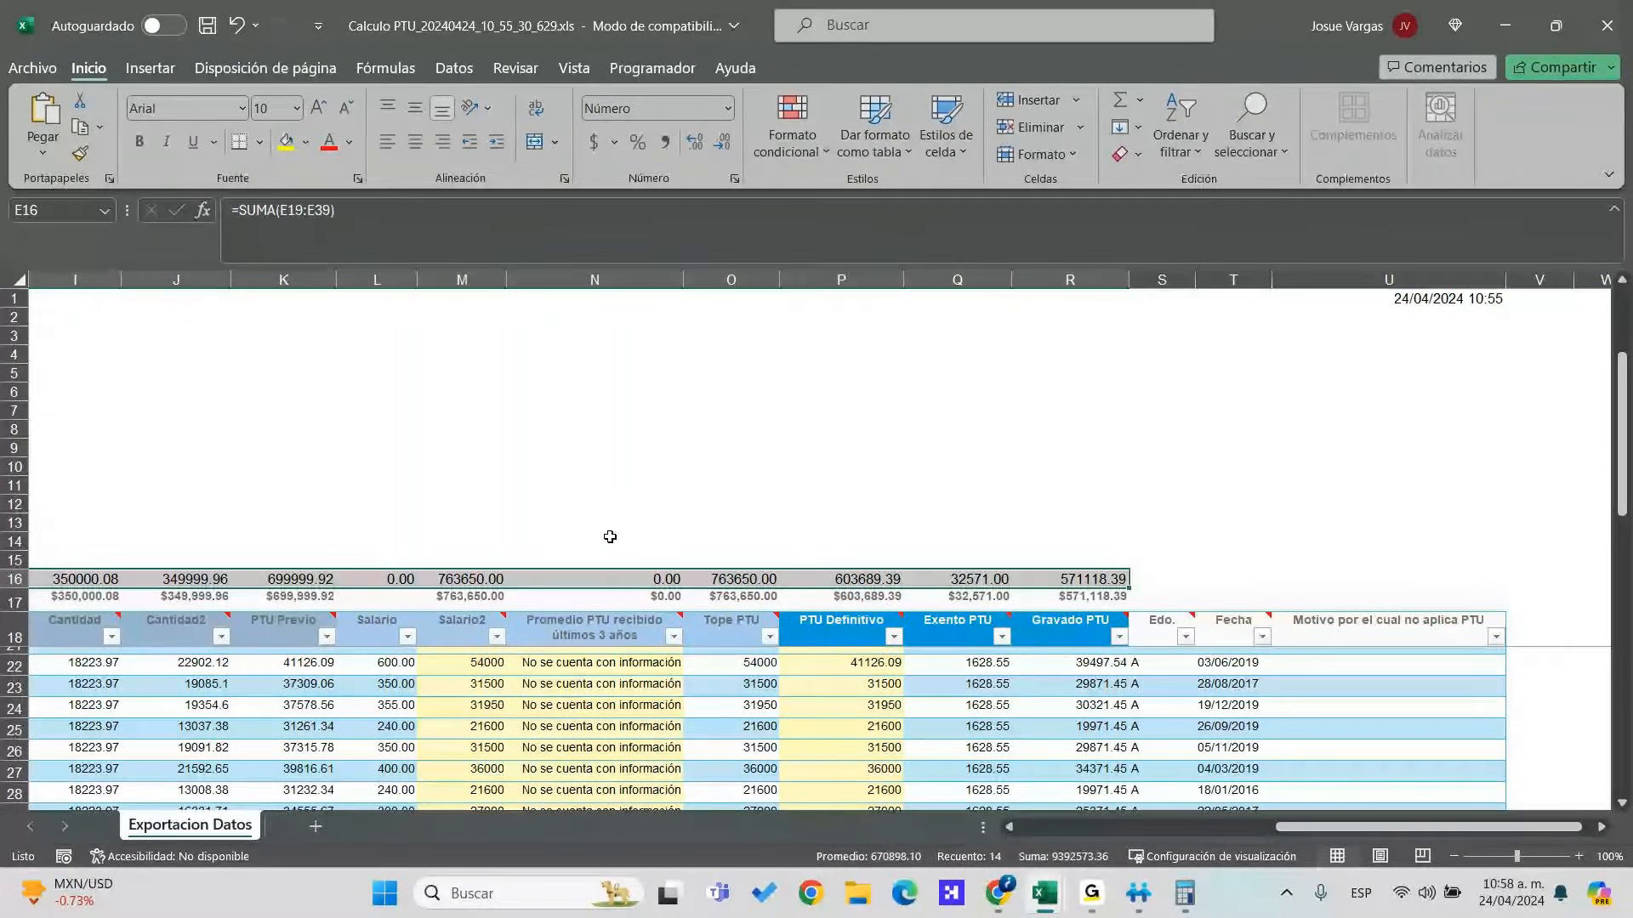
key("Left")
key("Left")
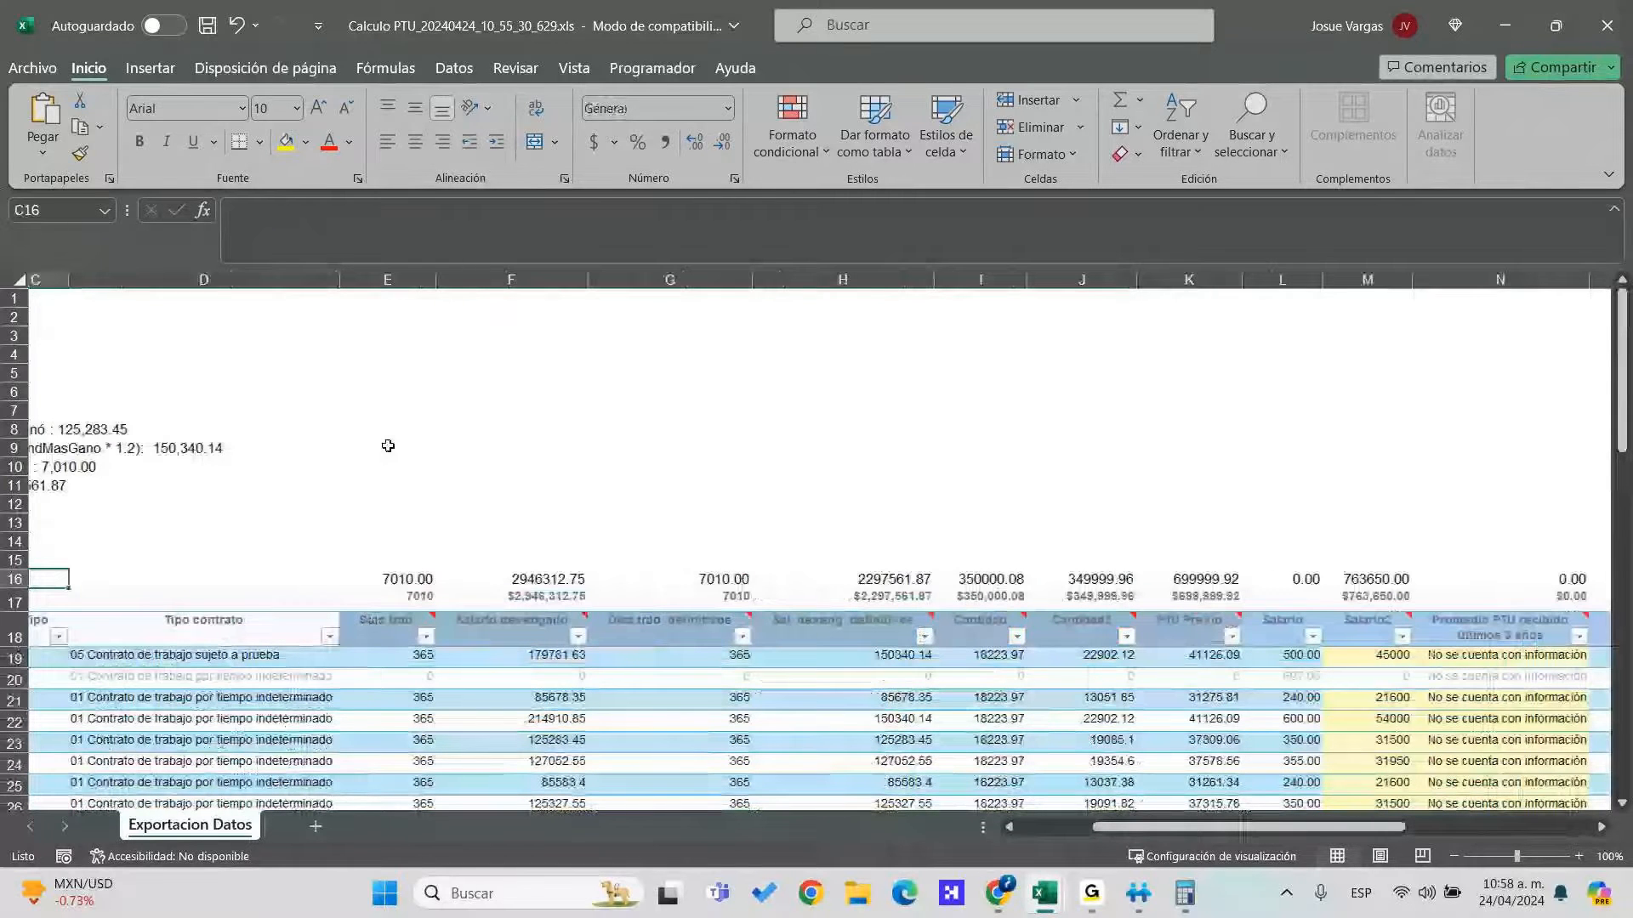
key("Left")
key("Left")
key("Up")
key("Up")
key("Up")
key("Up")
key("Up")
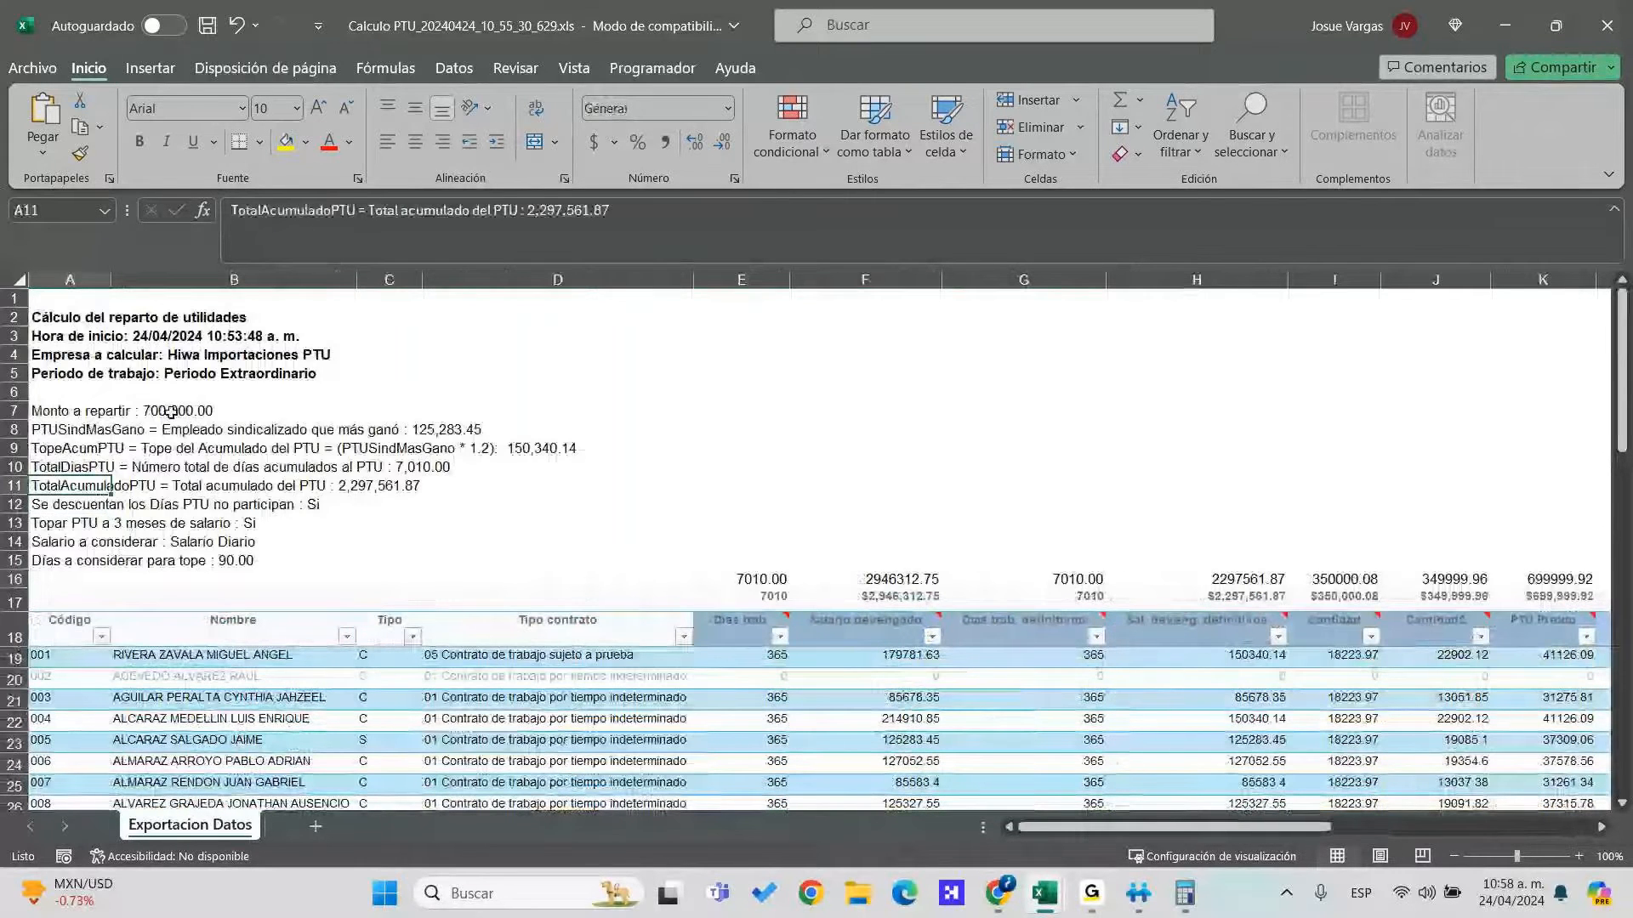
left_click(171, 413)
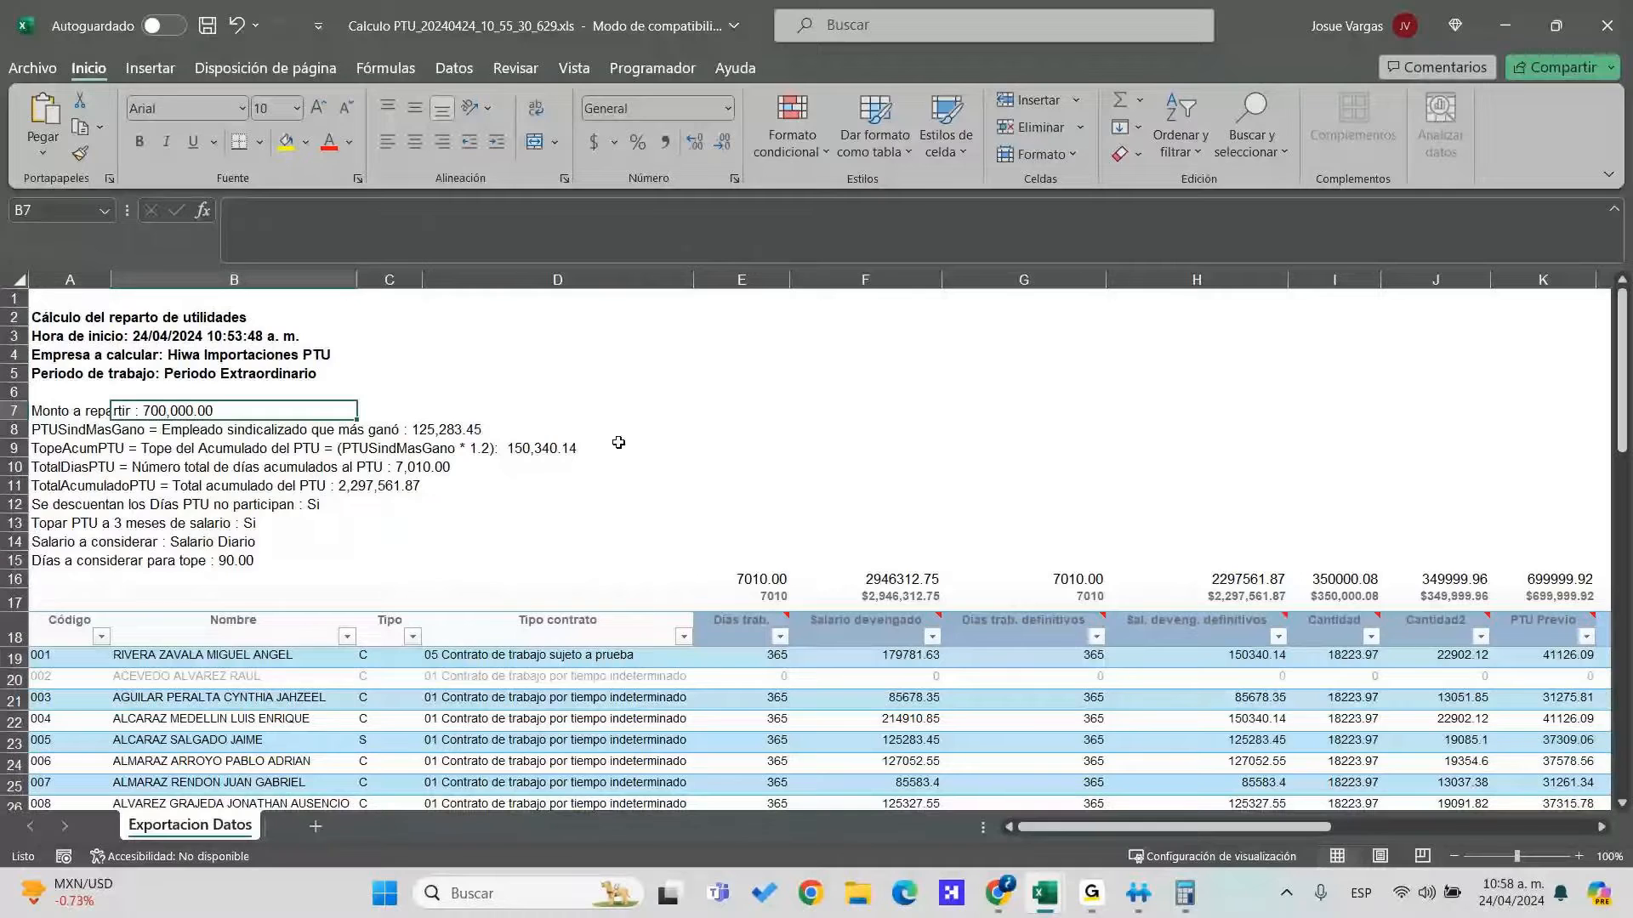
Enter 700000 in E7 and halving formulas in E8 and E9, giving 350000 each
left_click(766, 412)
type("700000")
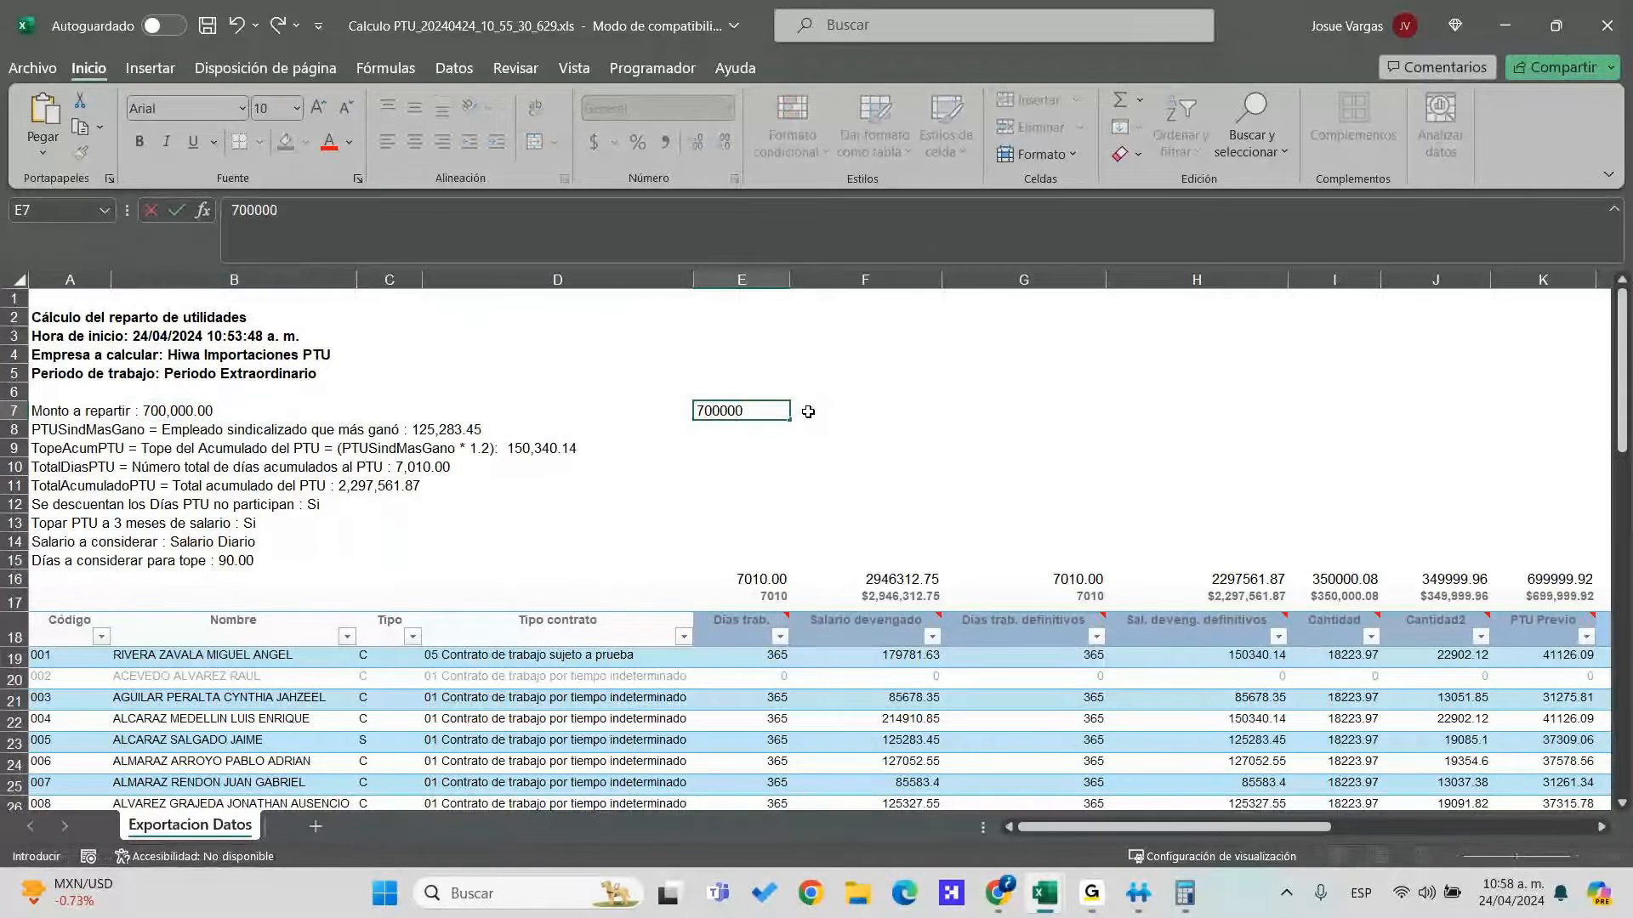
left_click(808, 412)
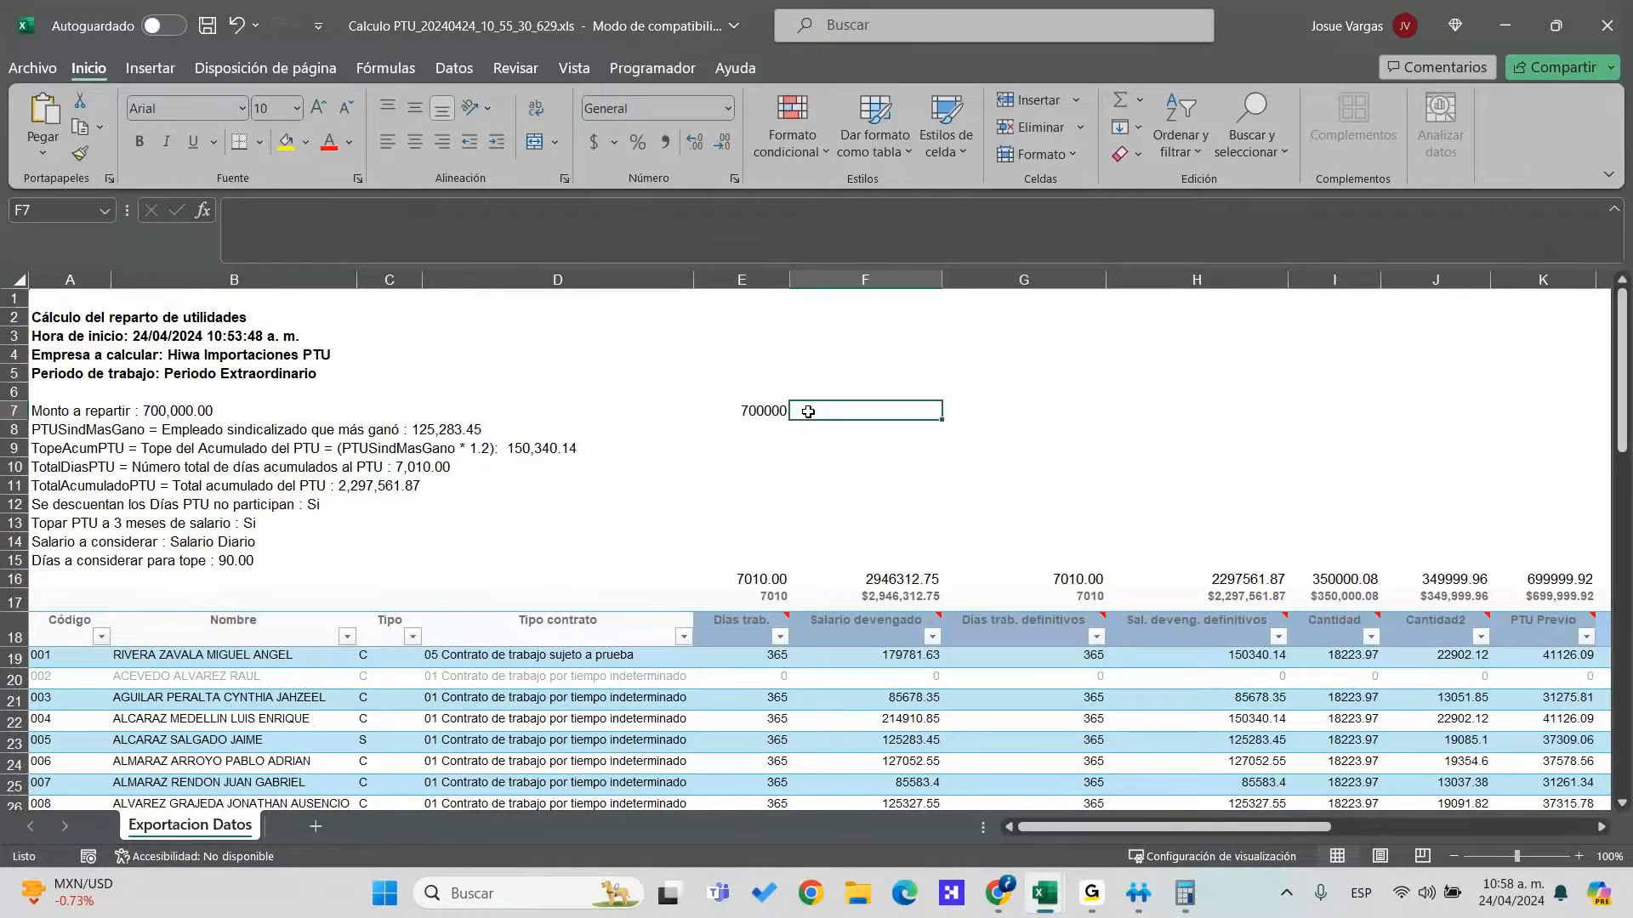
type("=")
key("Left")
type("/2")
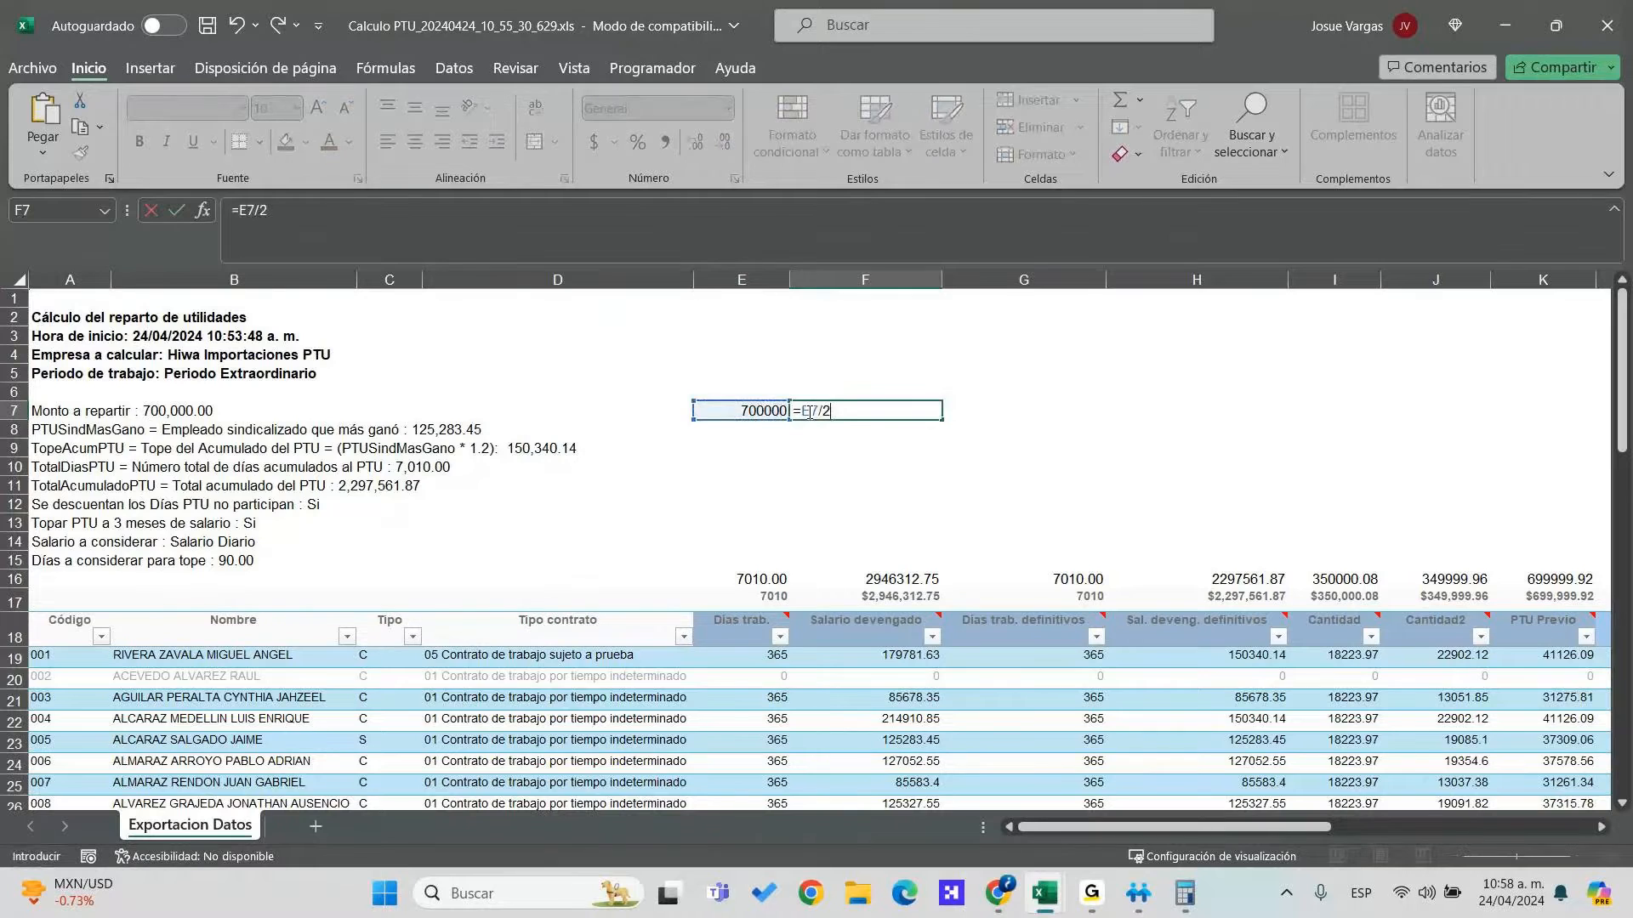
key("Return")
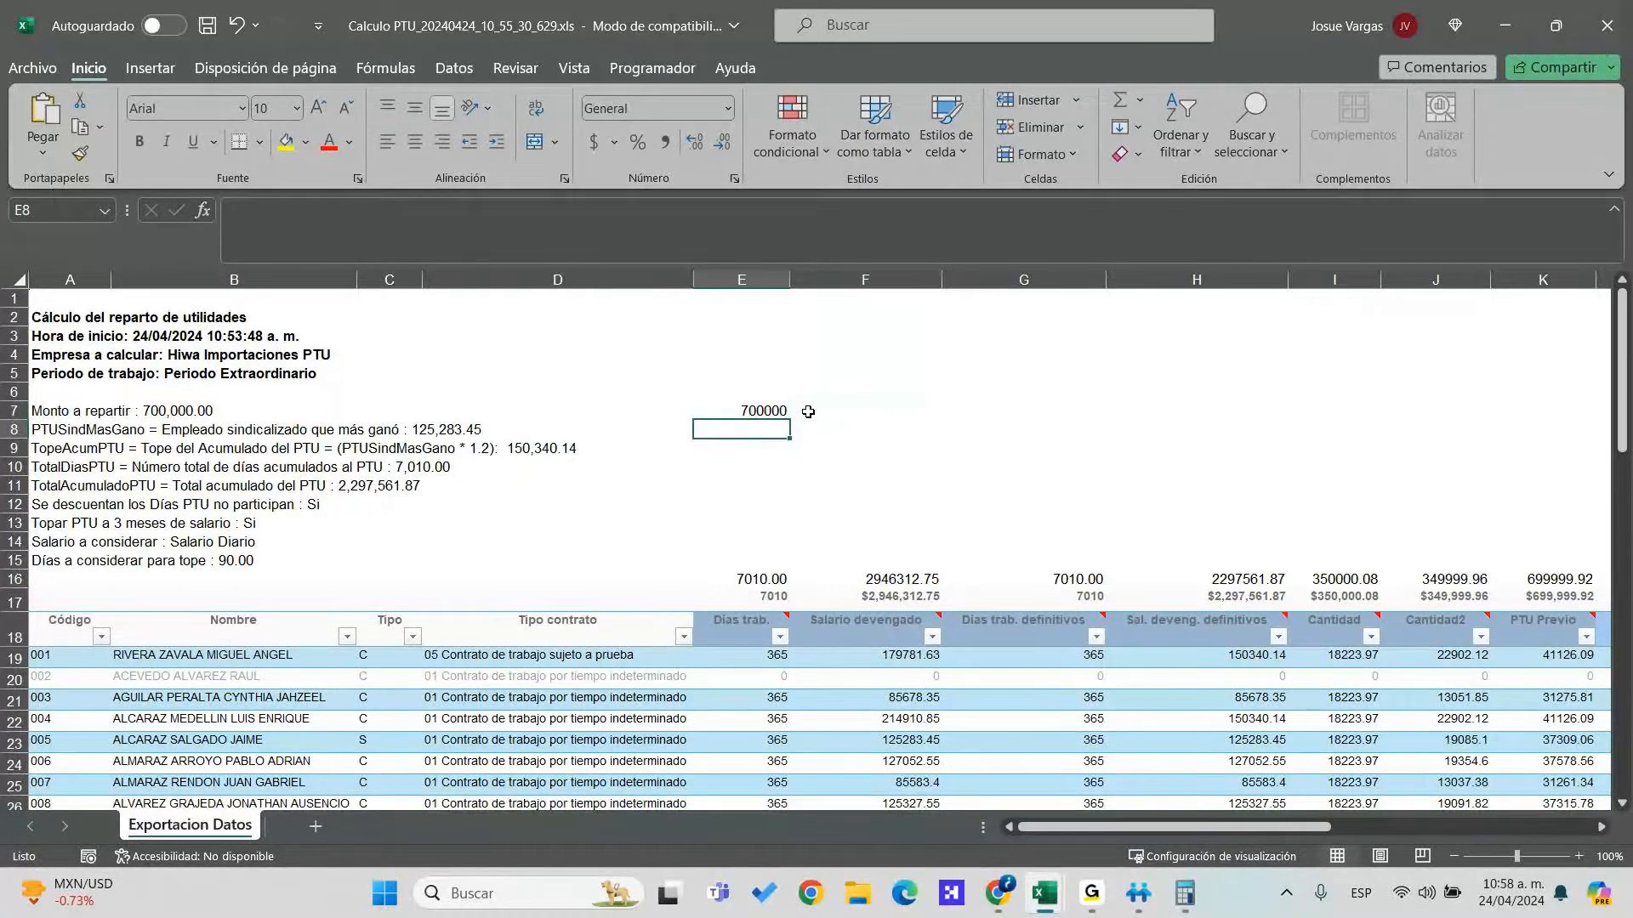
type("=E7/2")
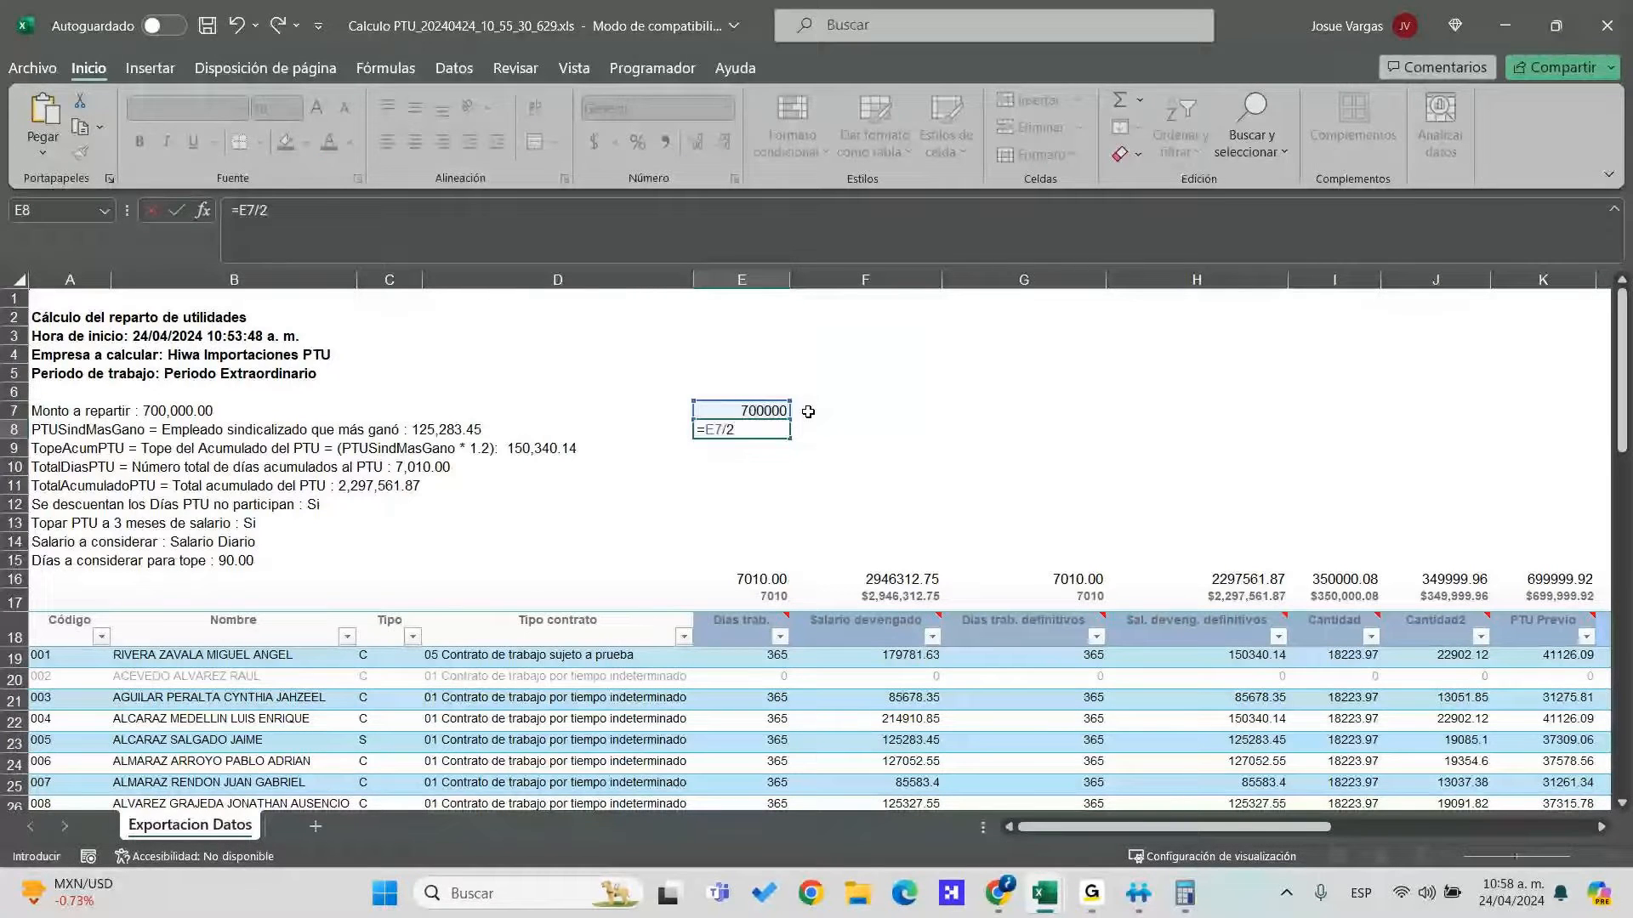
key("Return")
type("=E8/2")
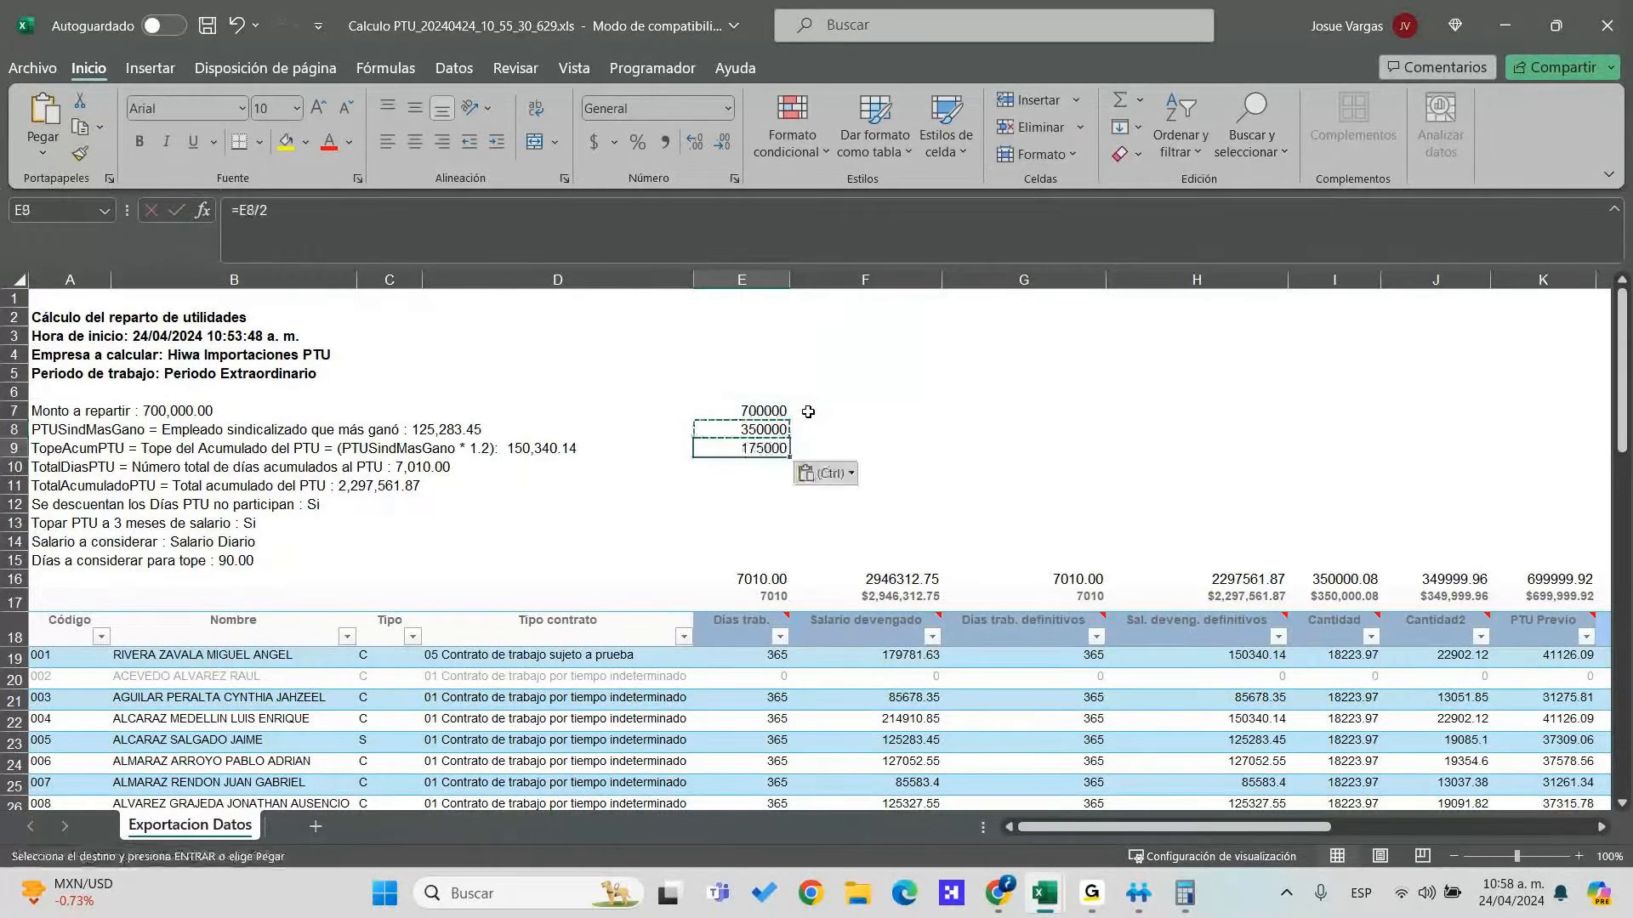
key("Return")
Label F8 'Correspondiente a laborados' and F9 'Correspondiente a ingresos percibidos'
key("Up")
key("Up")
key("Right")
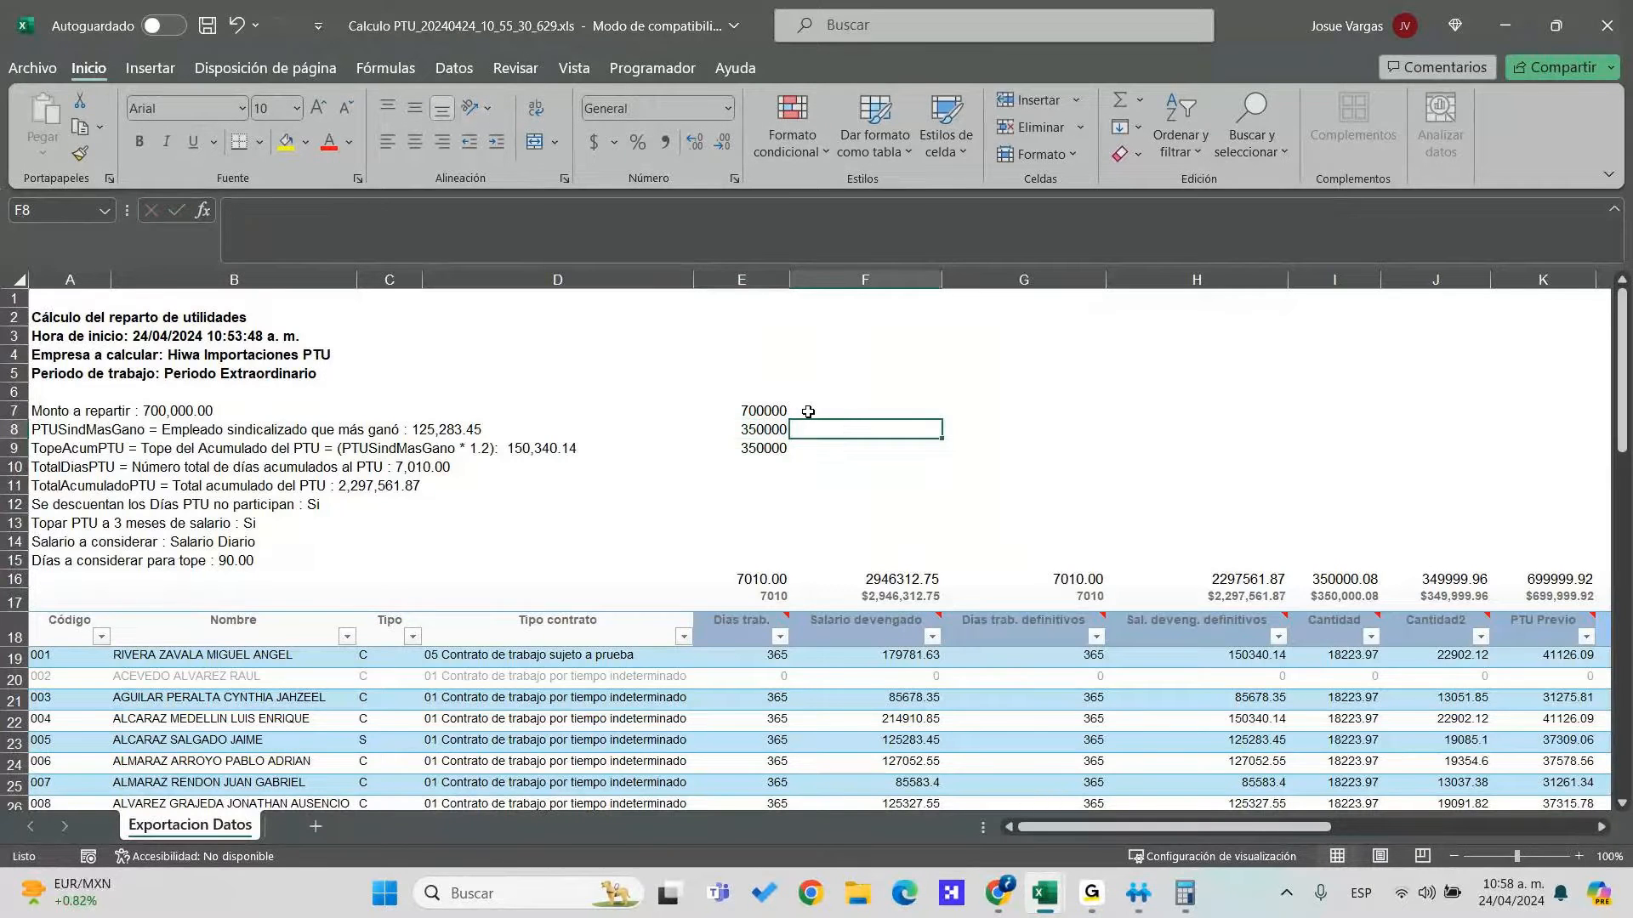
type("Correspondiente a laborados")
key("Return")
type("Co")
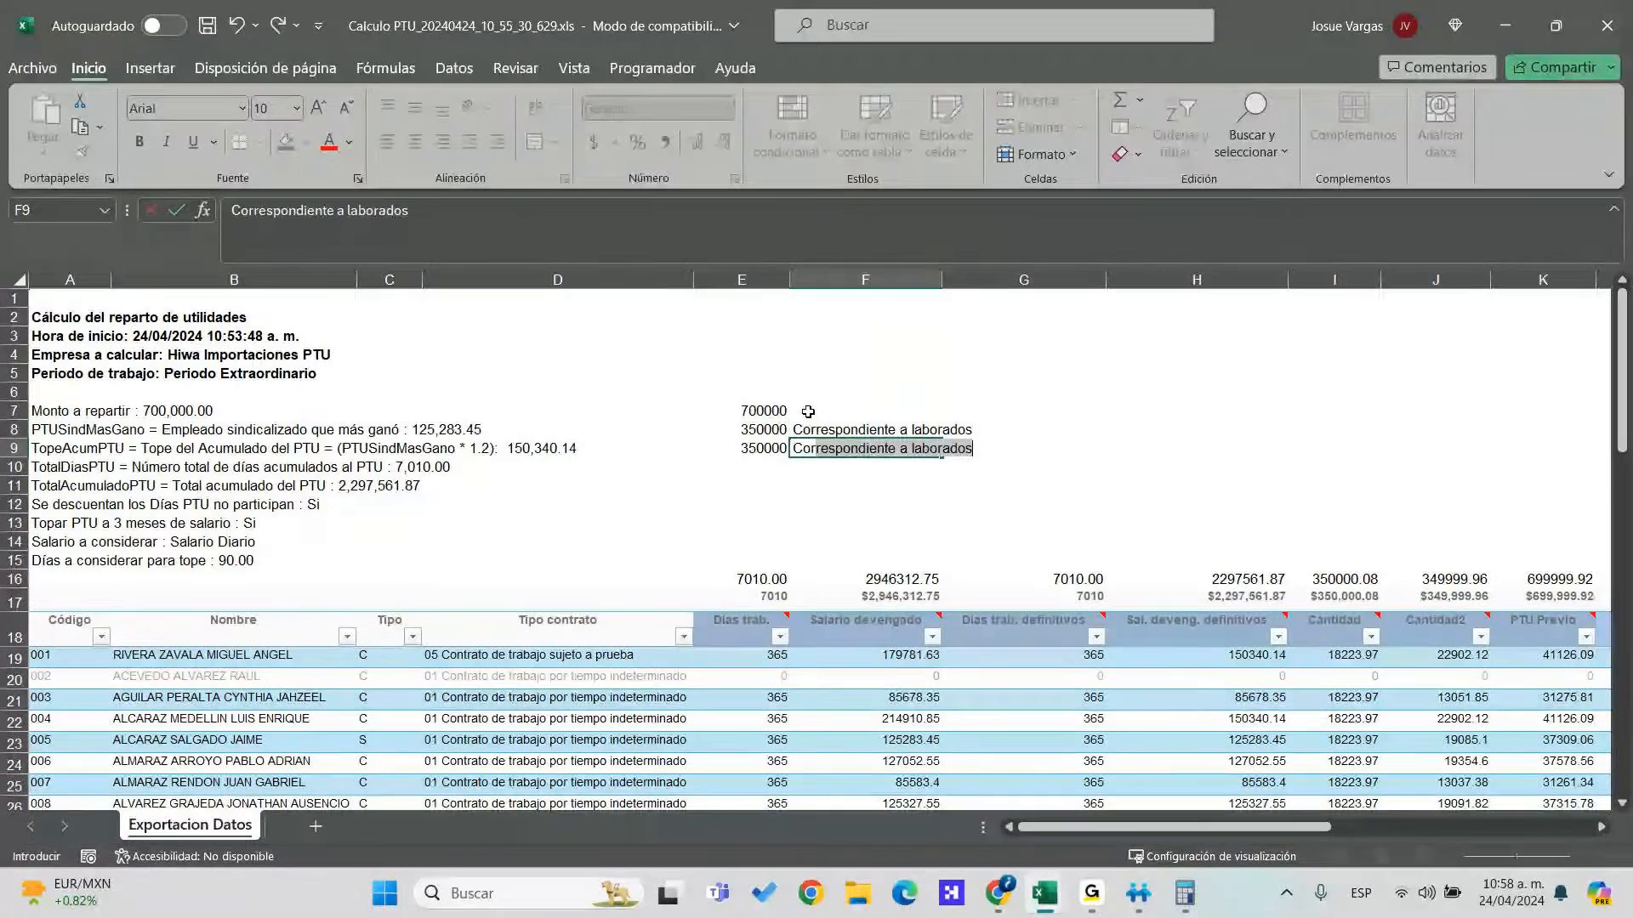
type("rres")
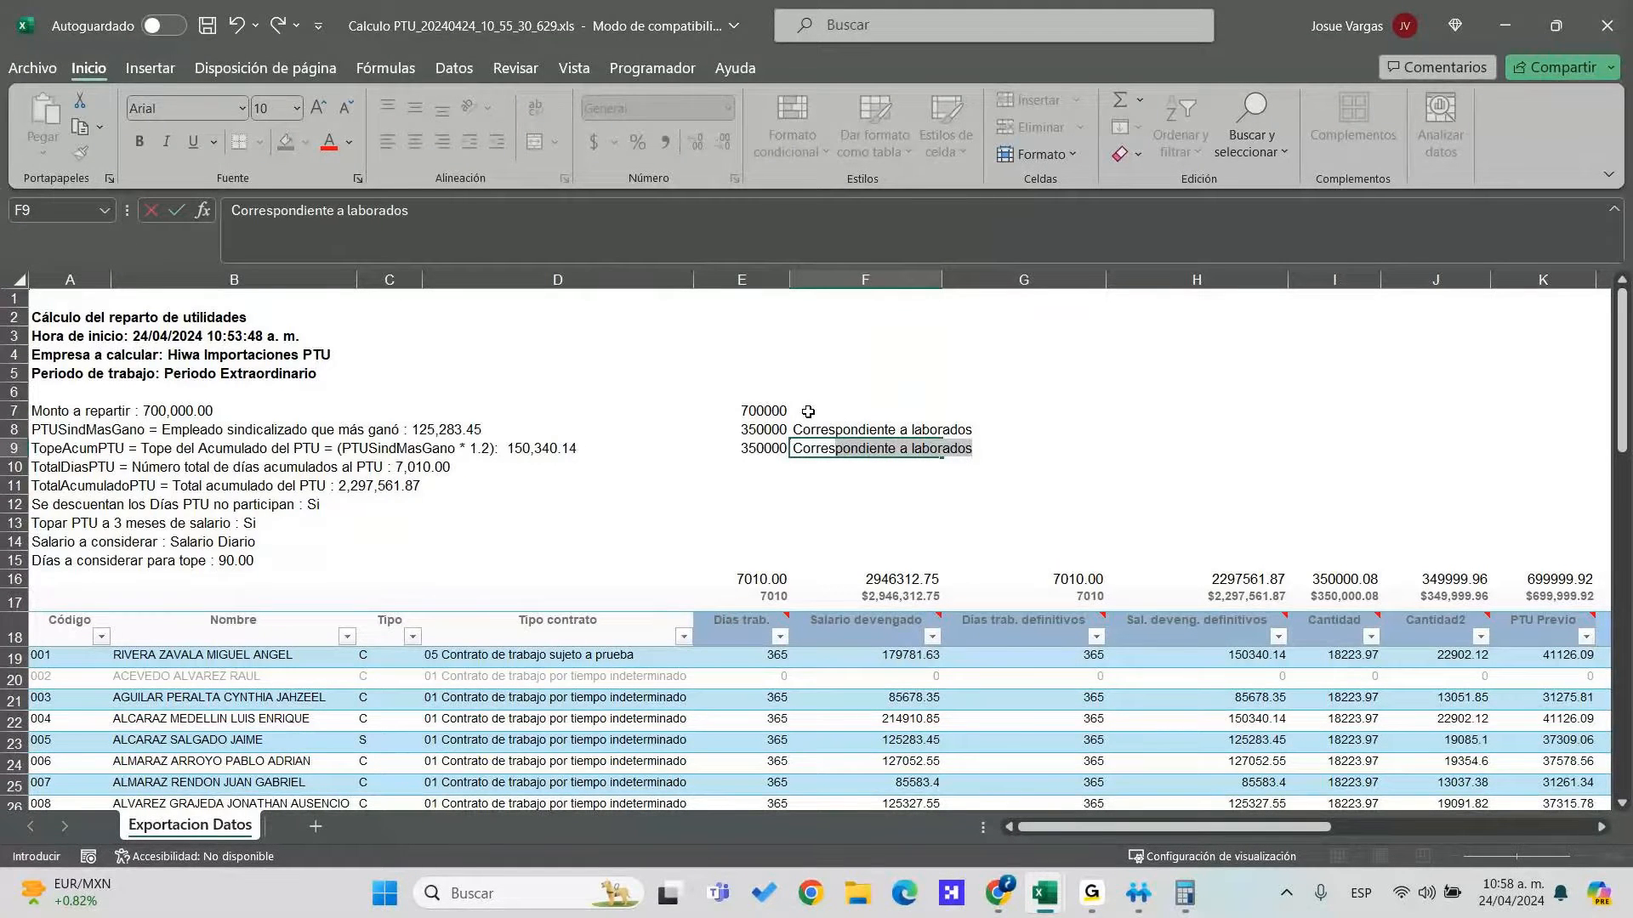
type("pondiente a in")
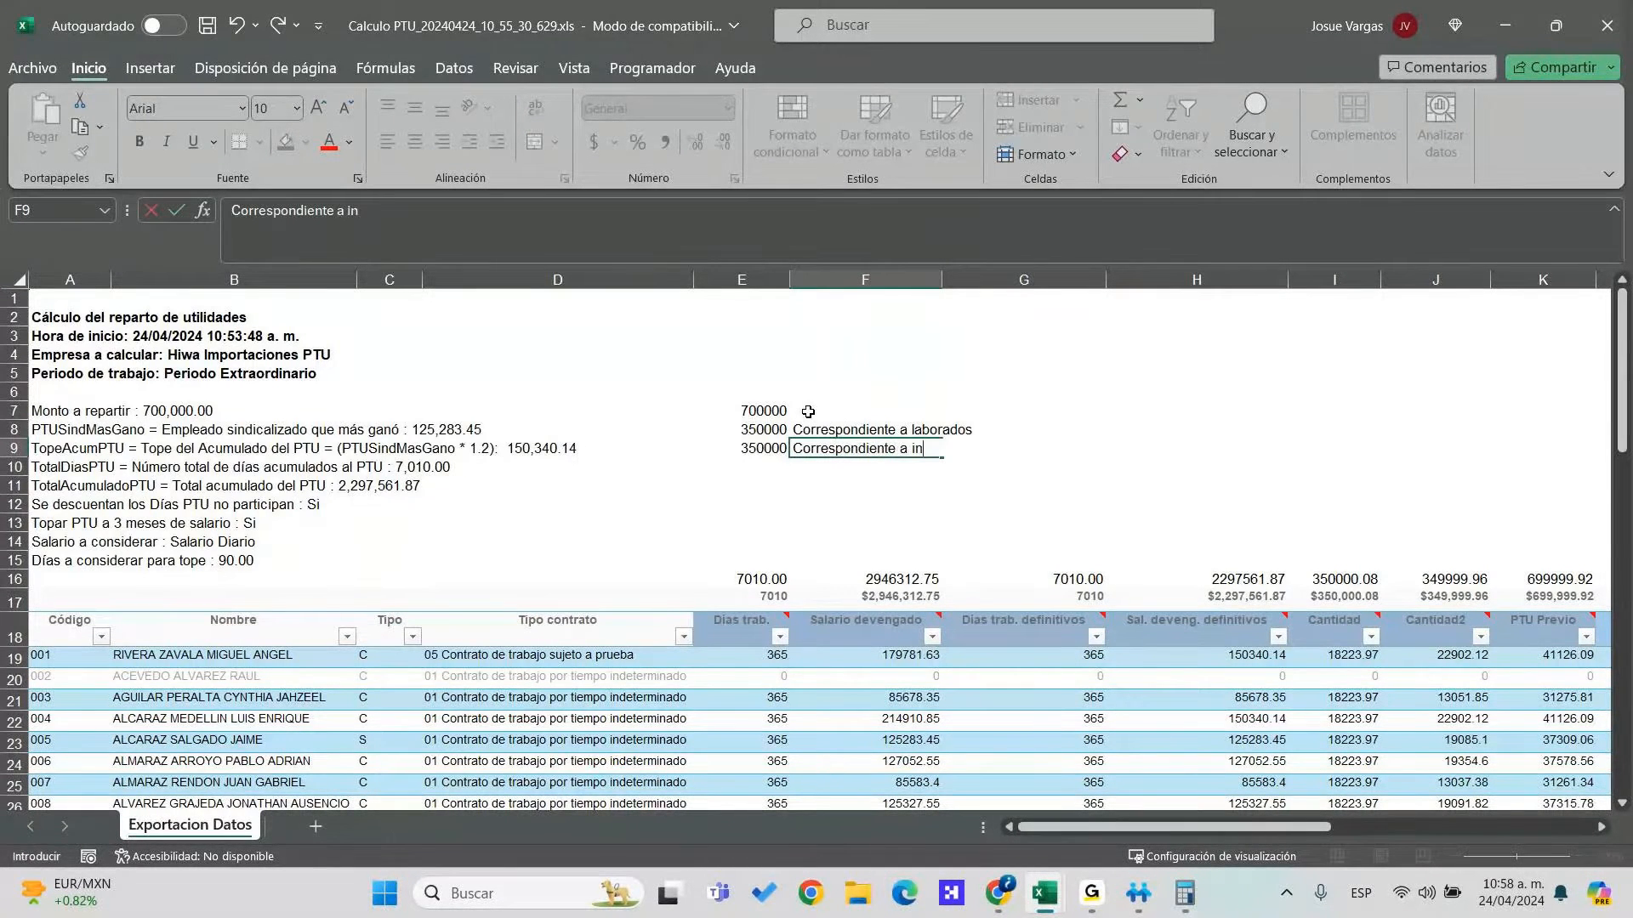
type("gresos percibidos")
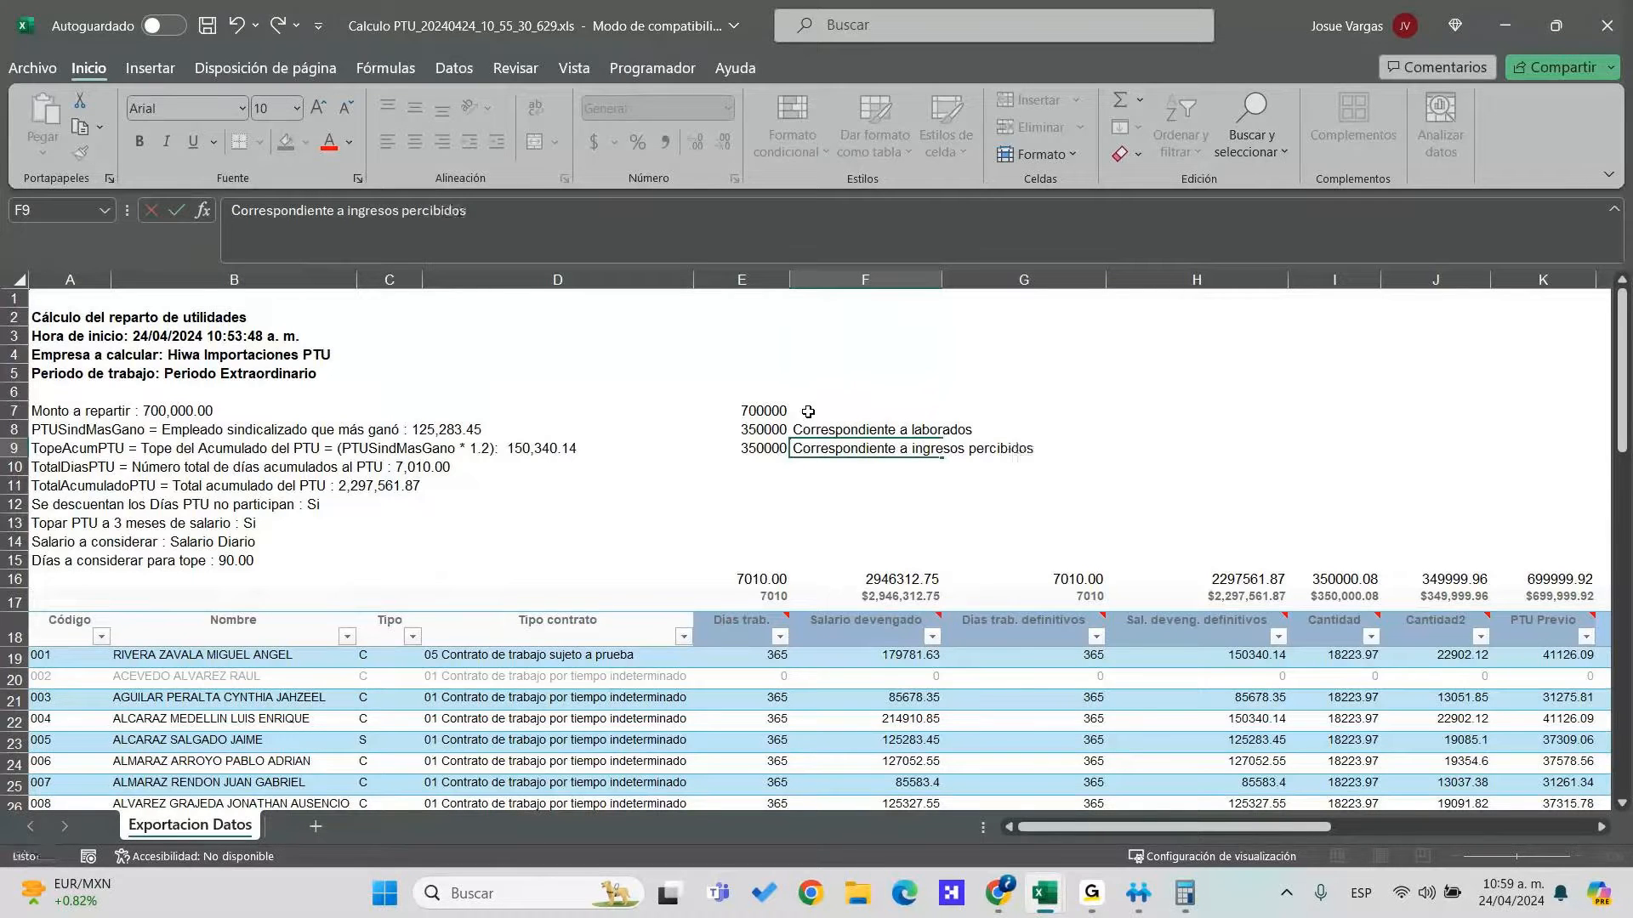
key("Return")
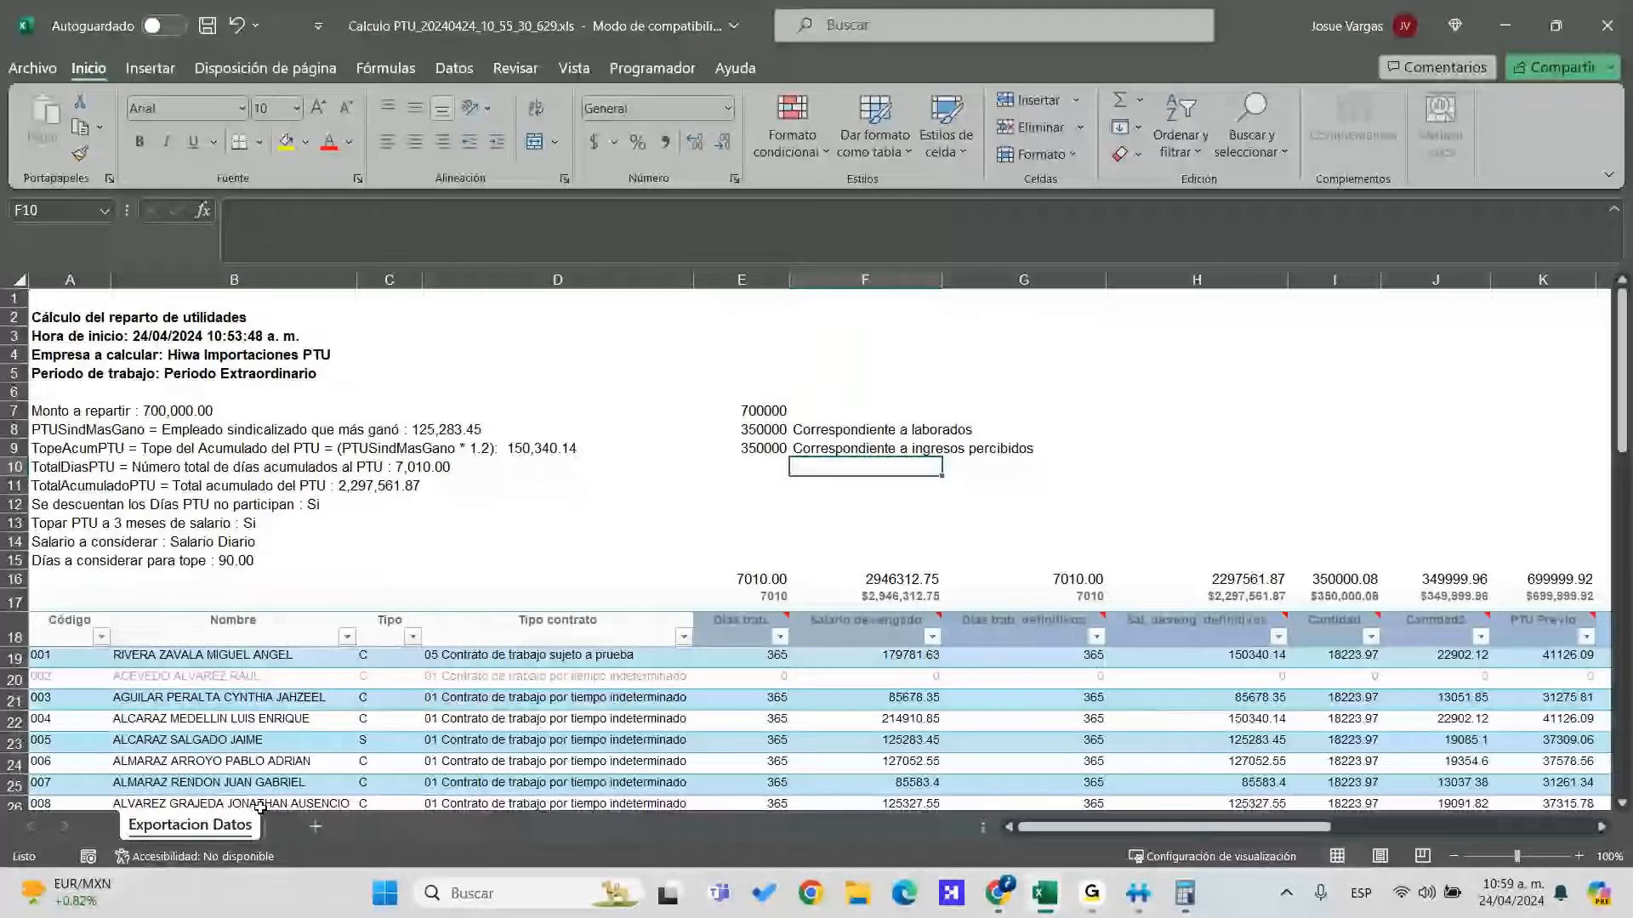
Create a copy of the Exportacion Datos sheet with Mover o copiar, producing Exportacion Datos (2)
right_click(221, 823)
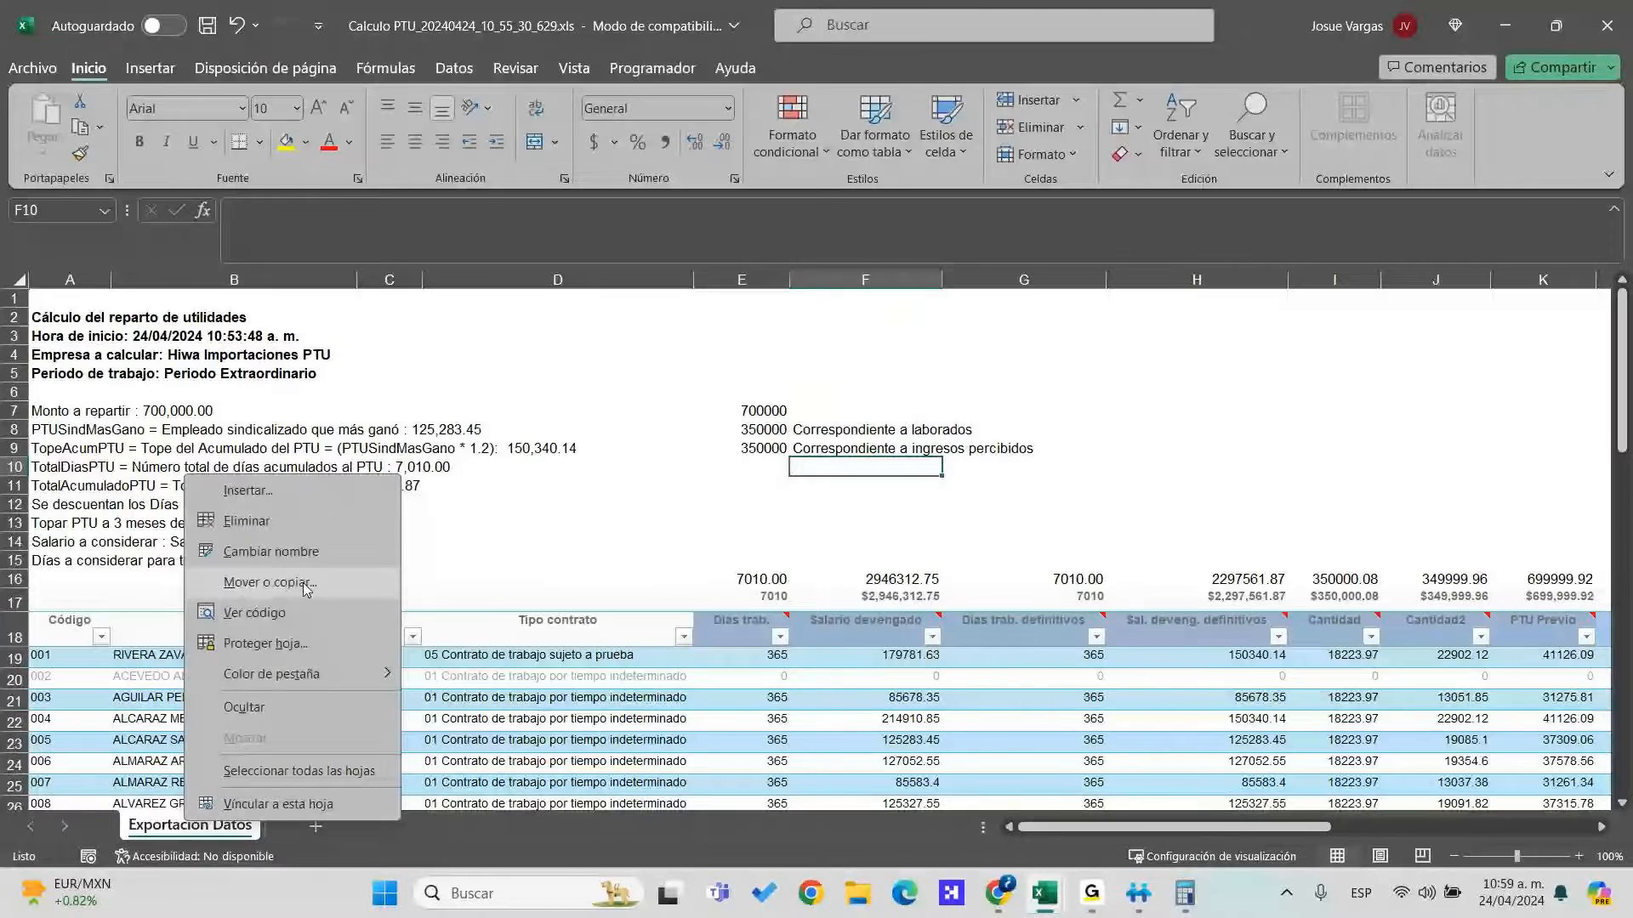
left_click(305, 587)
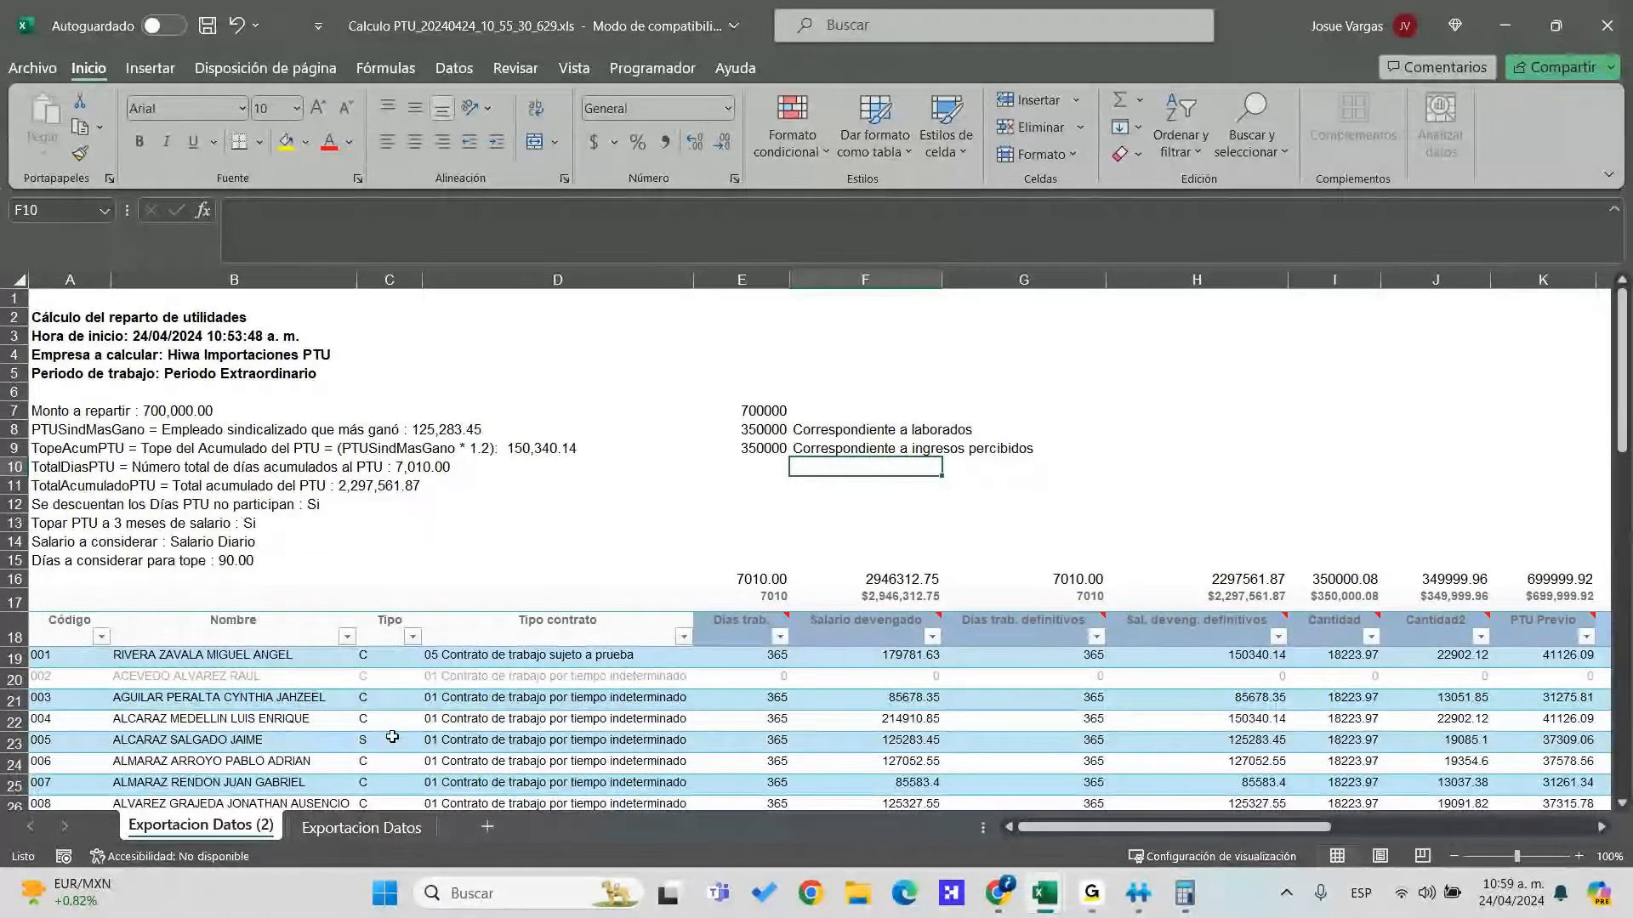
left_click(895, 577)
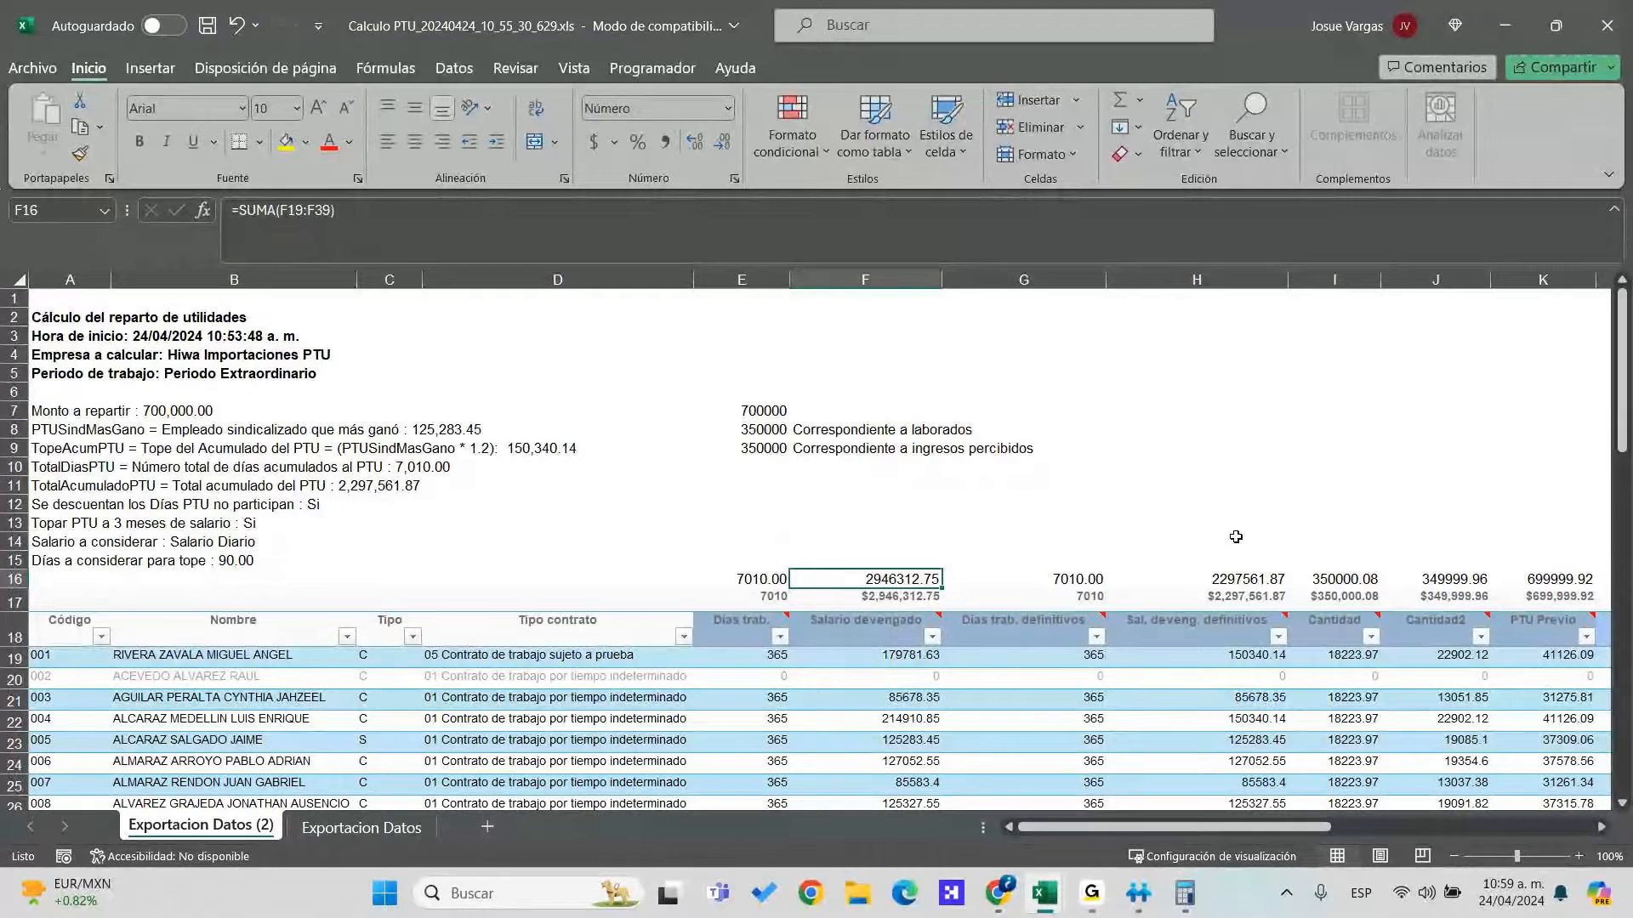
Reformat the row 16 totals, leaving the E16 days total as a General number
left_click(758, 580)
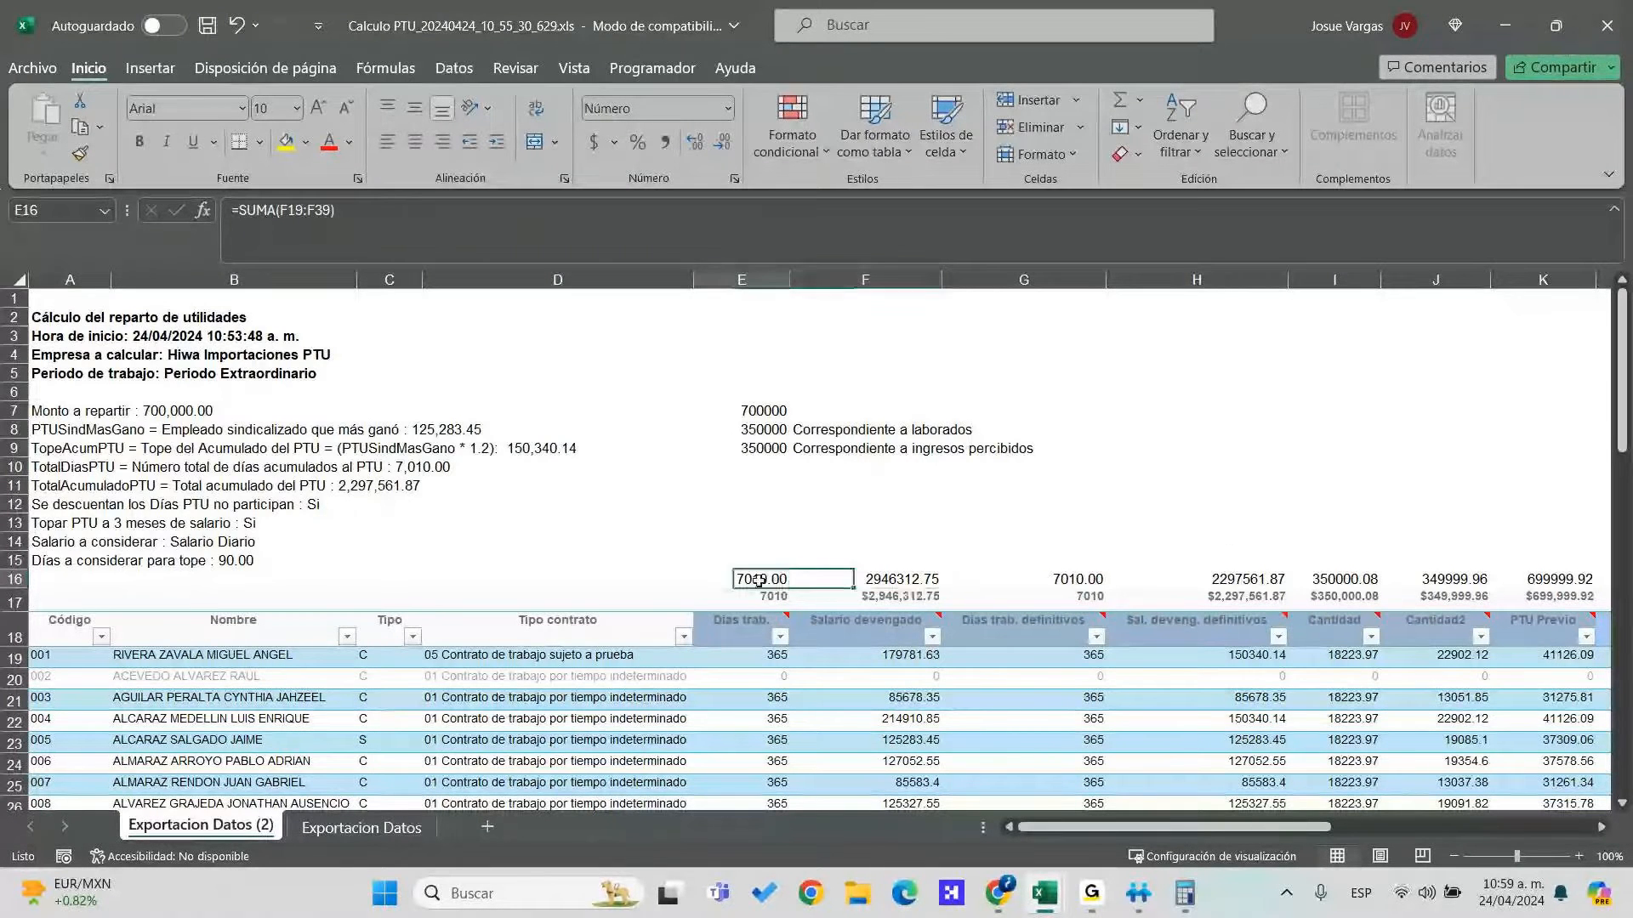
key("ctrl+shift+Right")
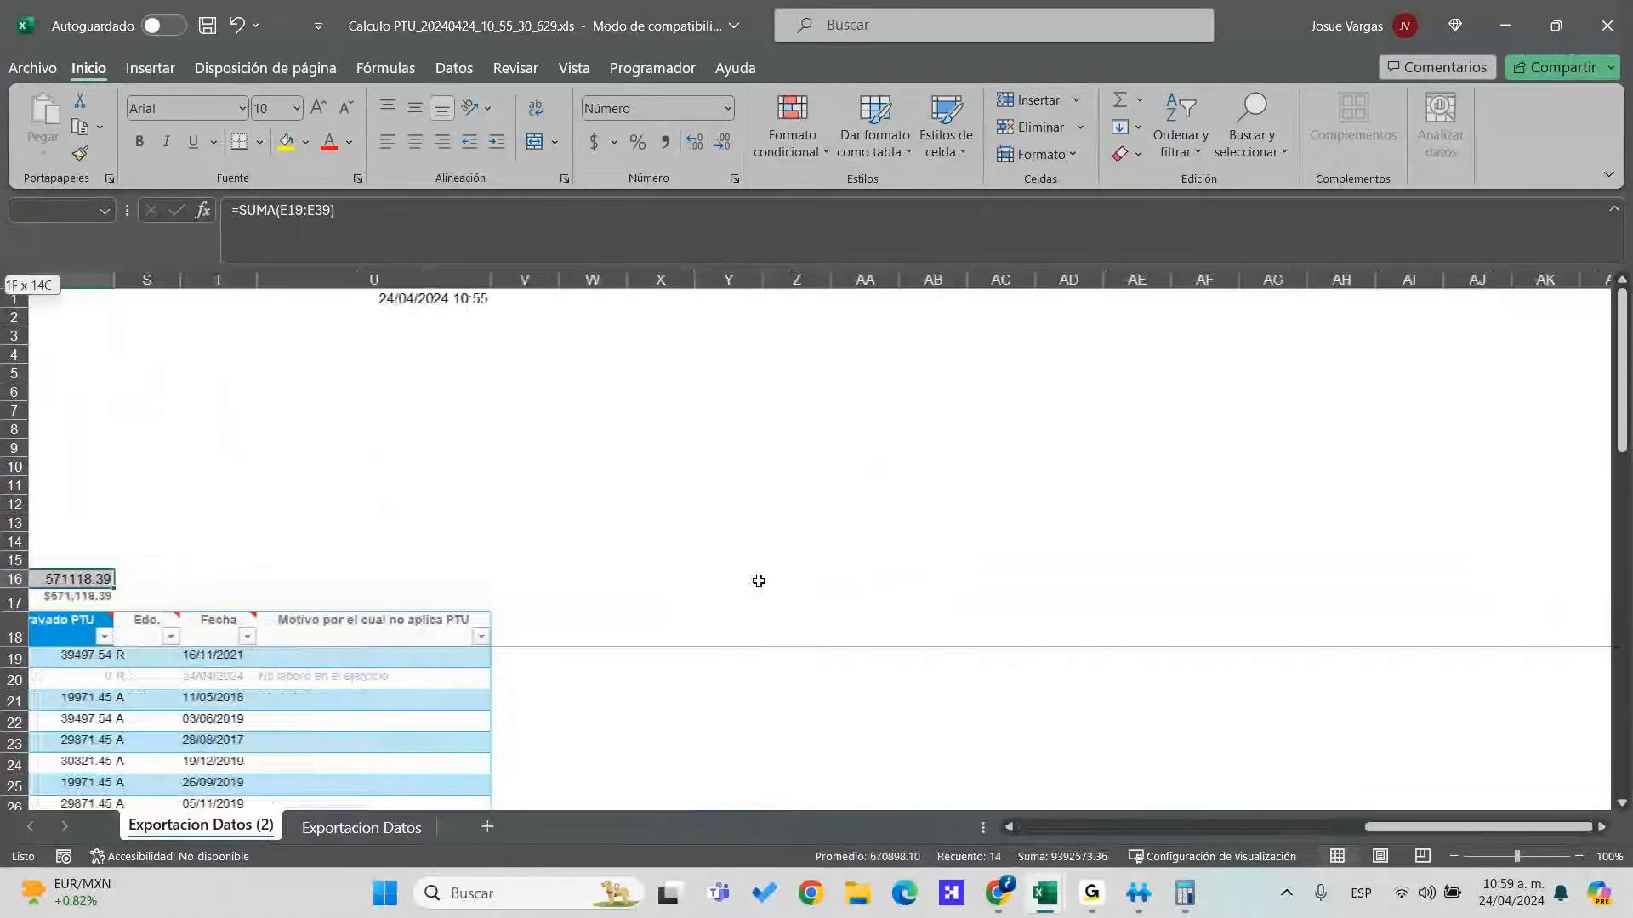
left_click(728, 108)
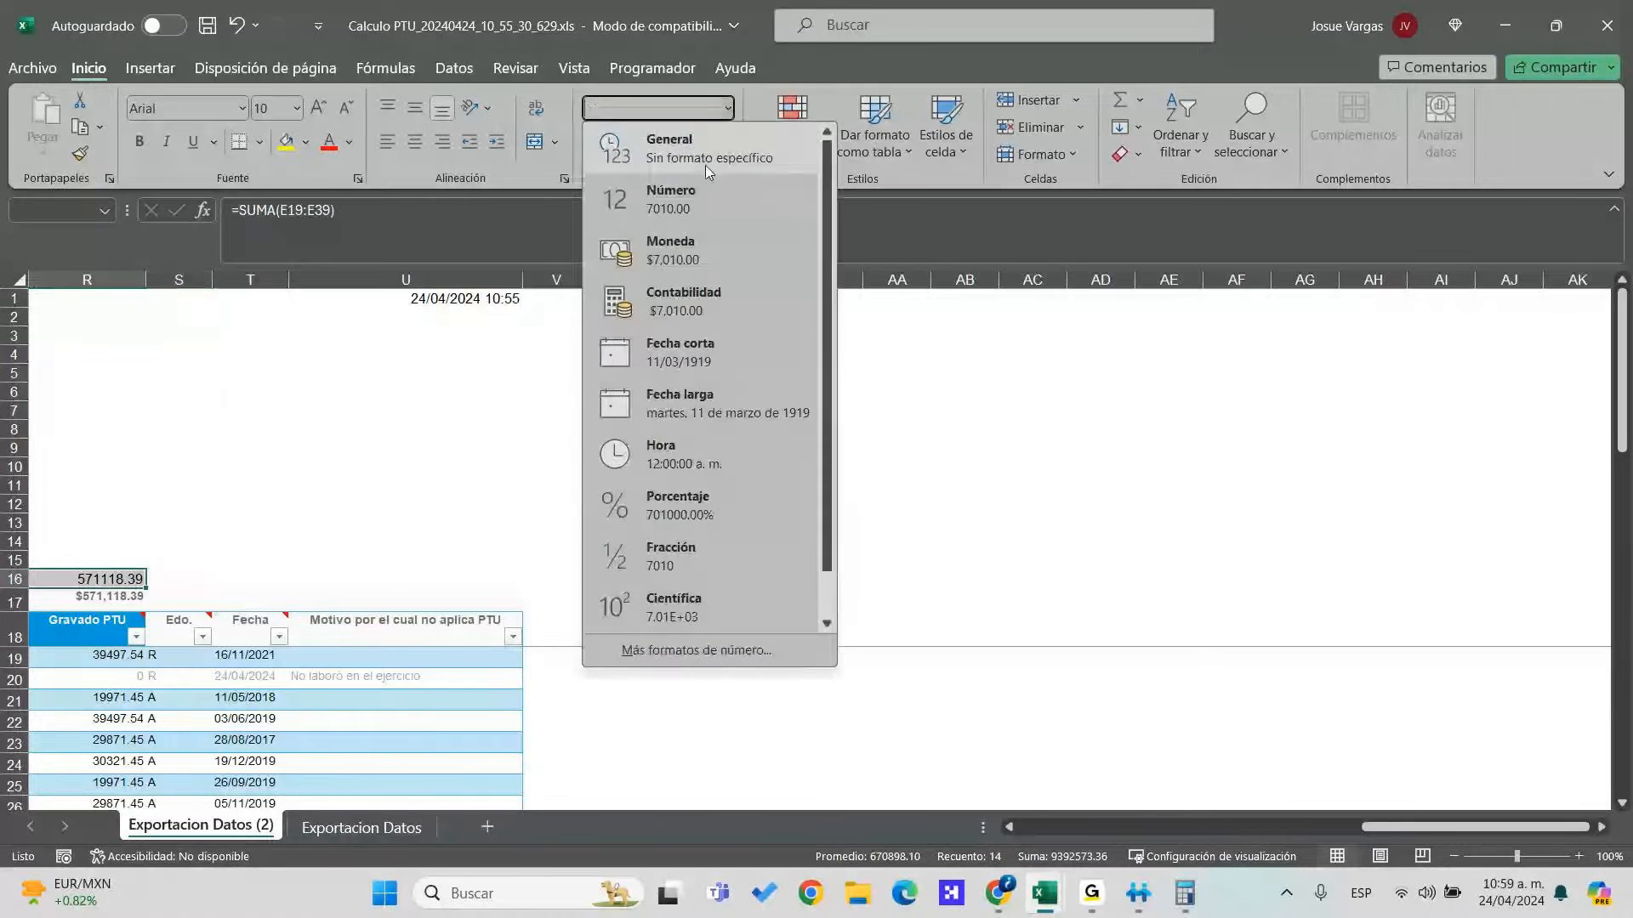
left_click(672, 250)
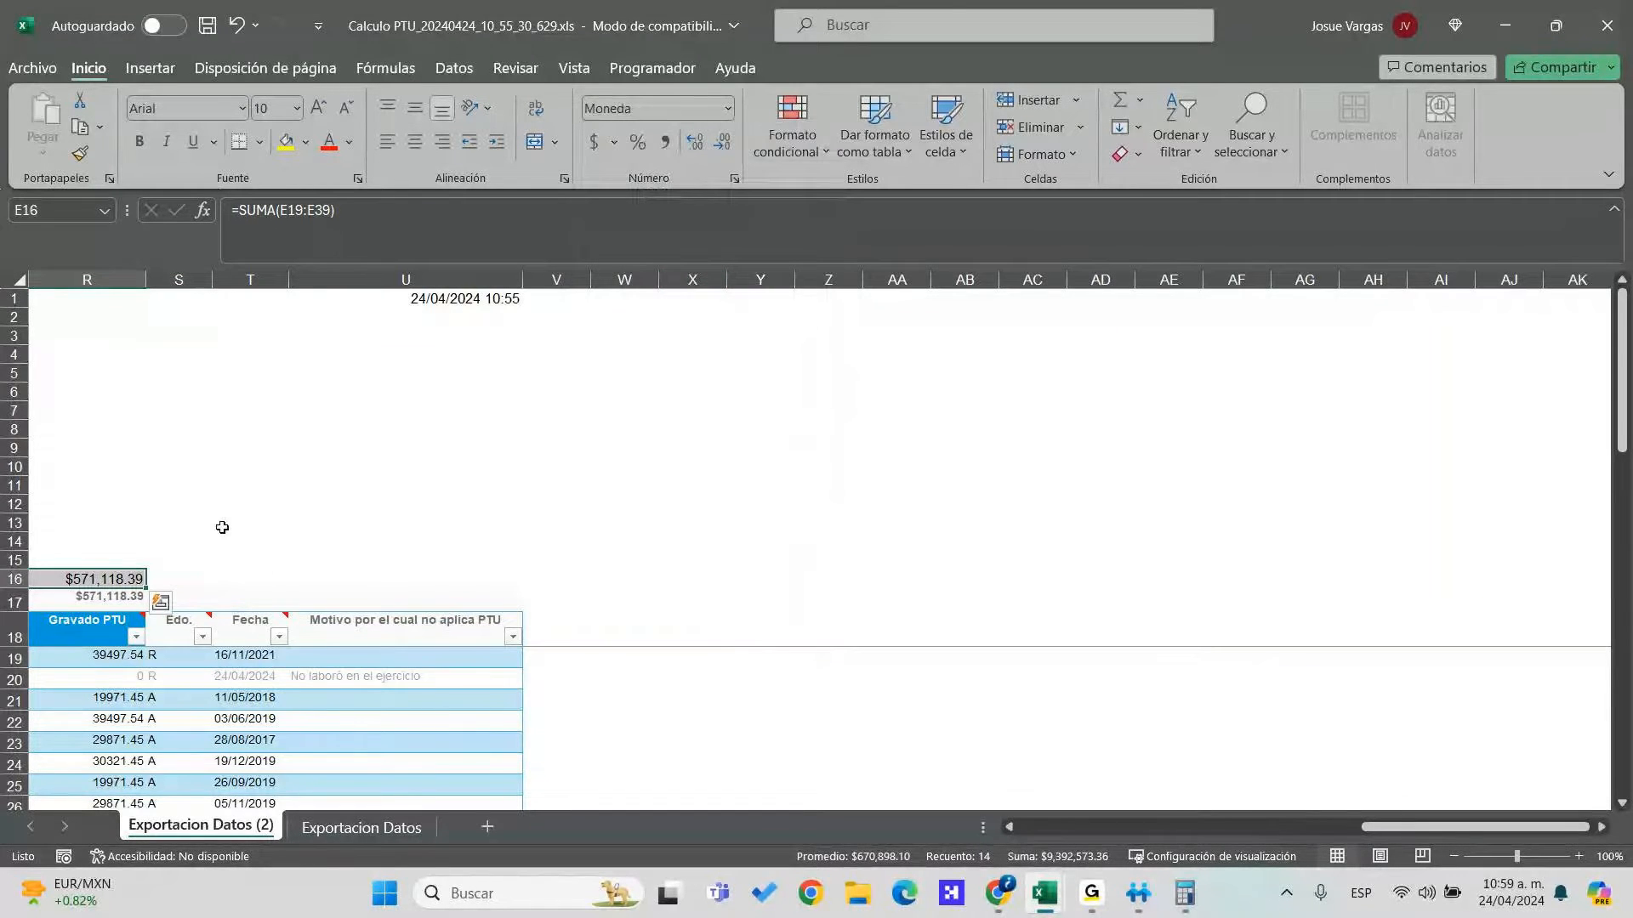
left_click(200, 580)
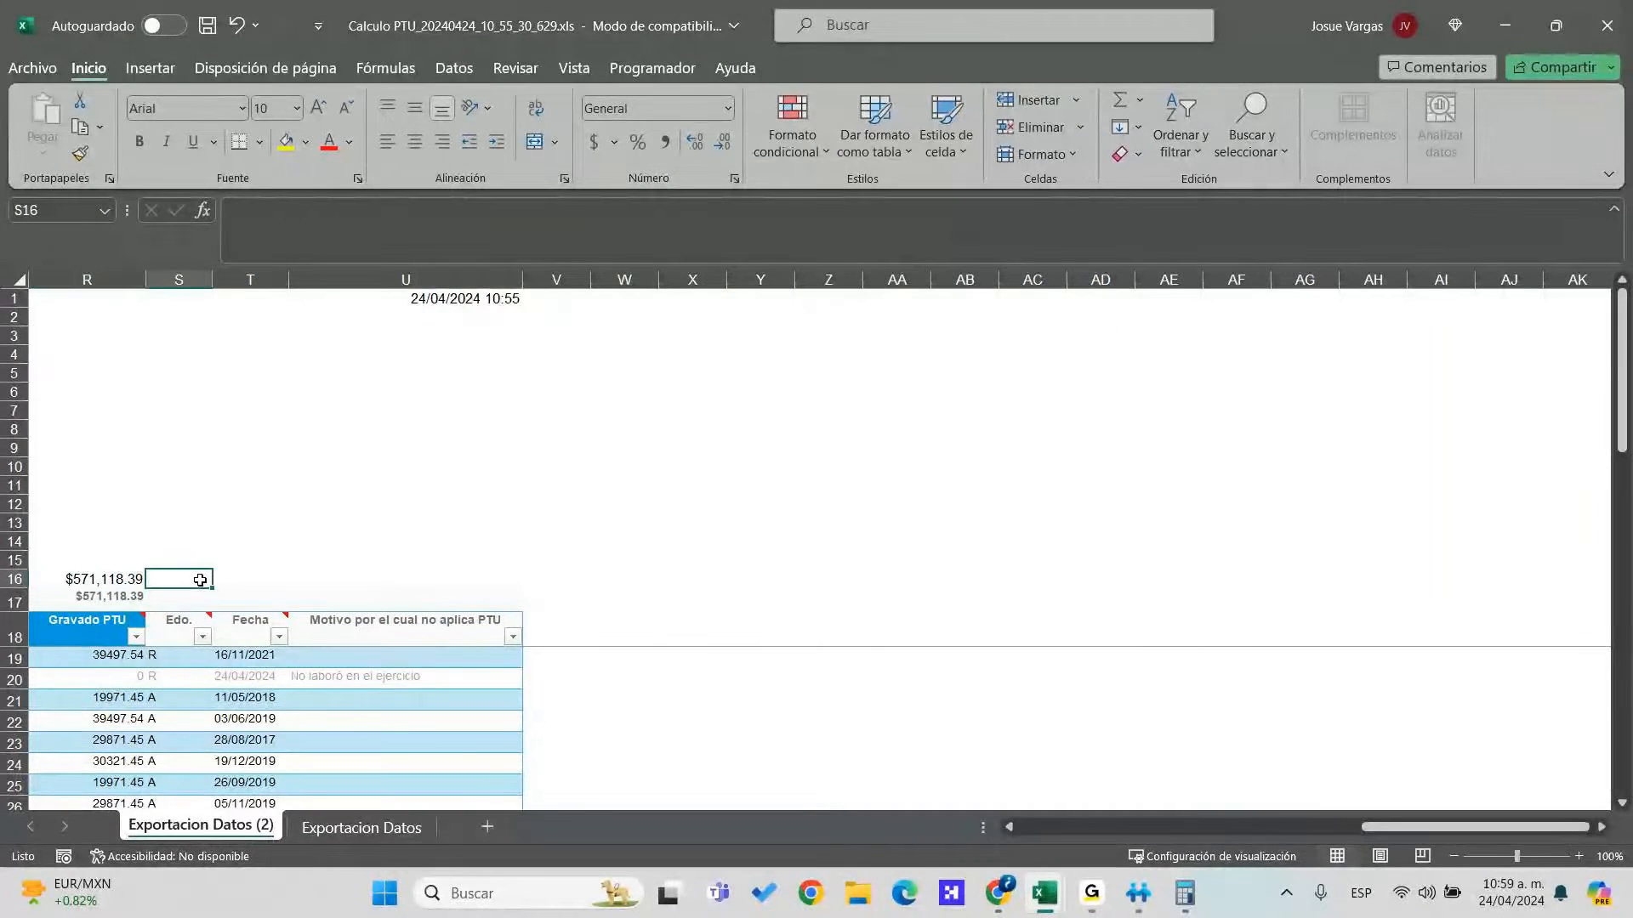
key("ctrl+Left")
key("ctrl+Left")
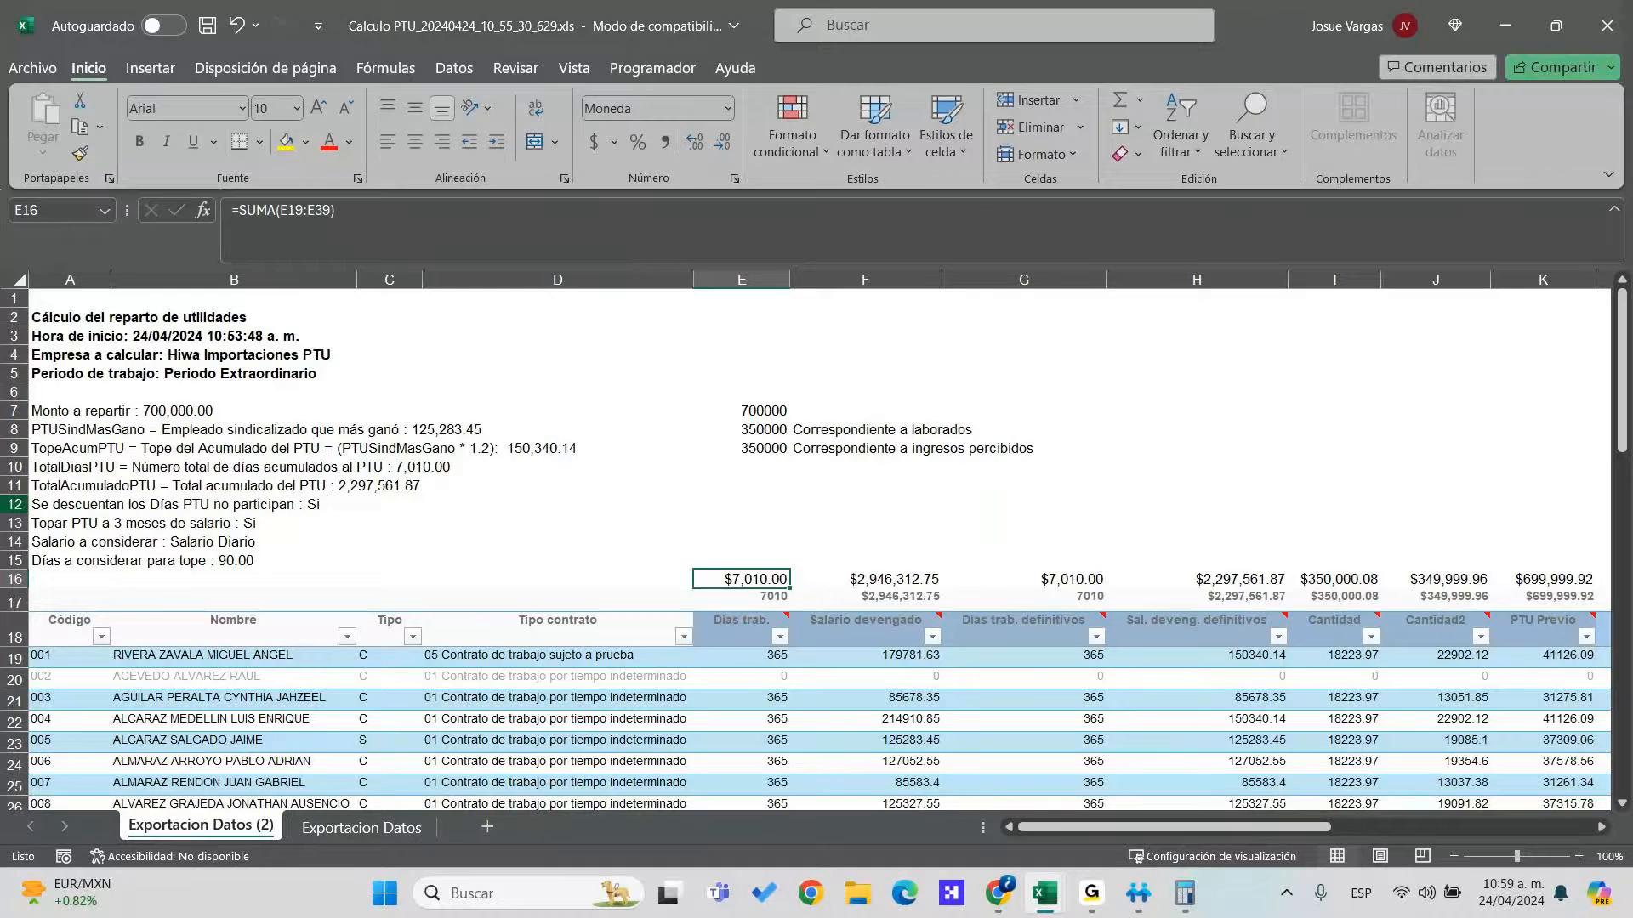
left_click(728, 108)
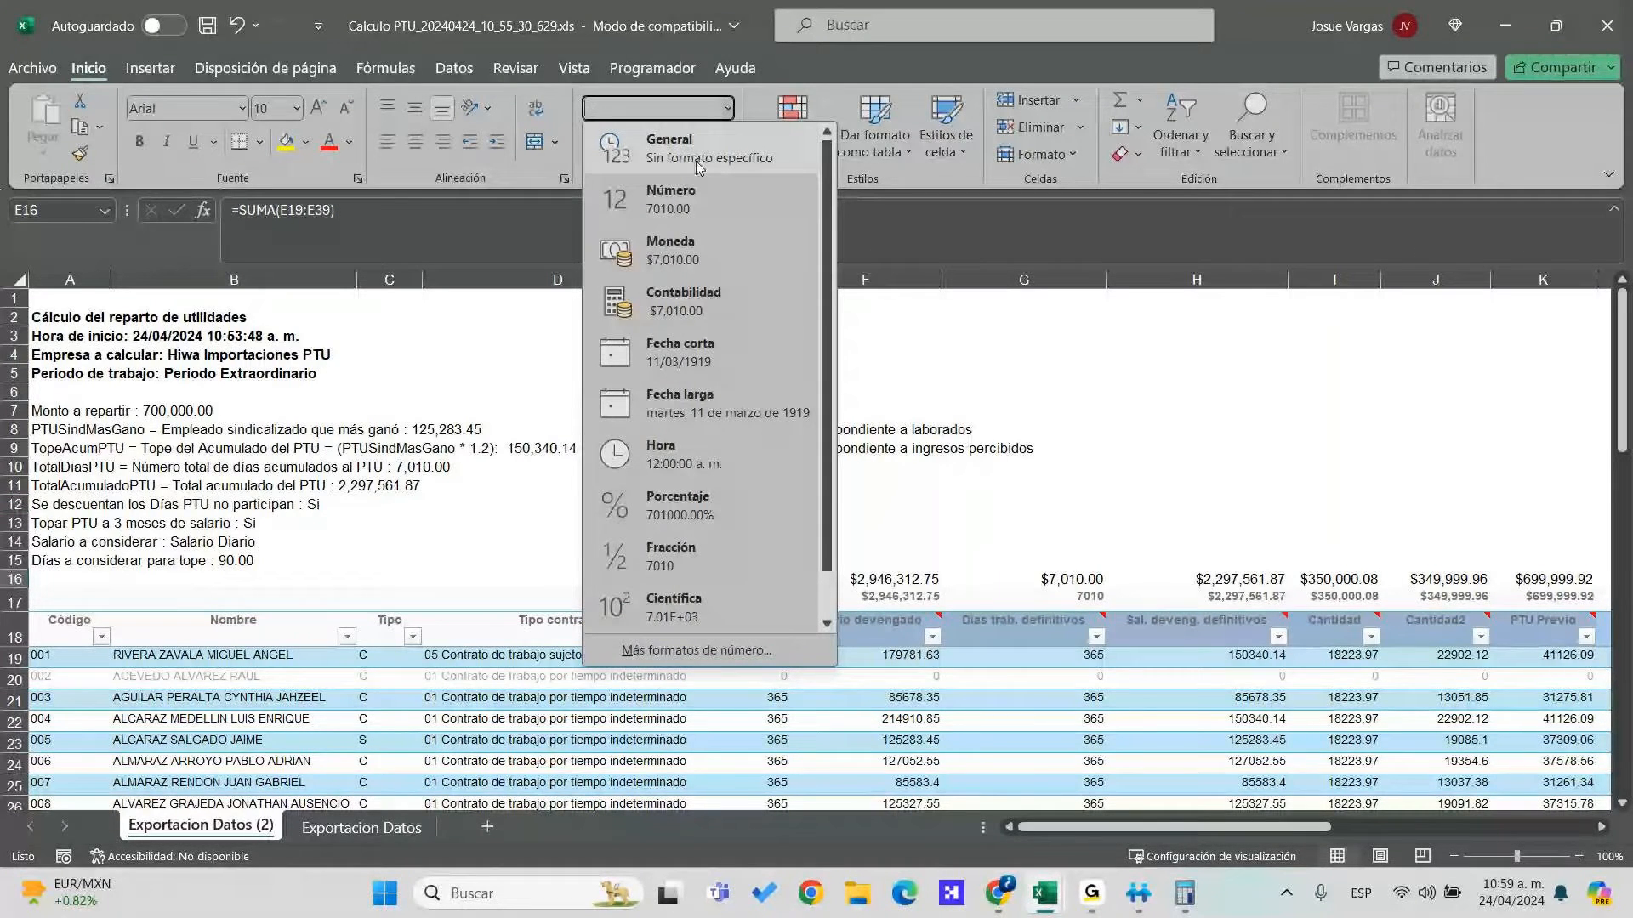
left_click(699, 166)
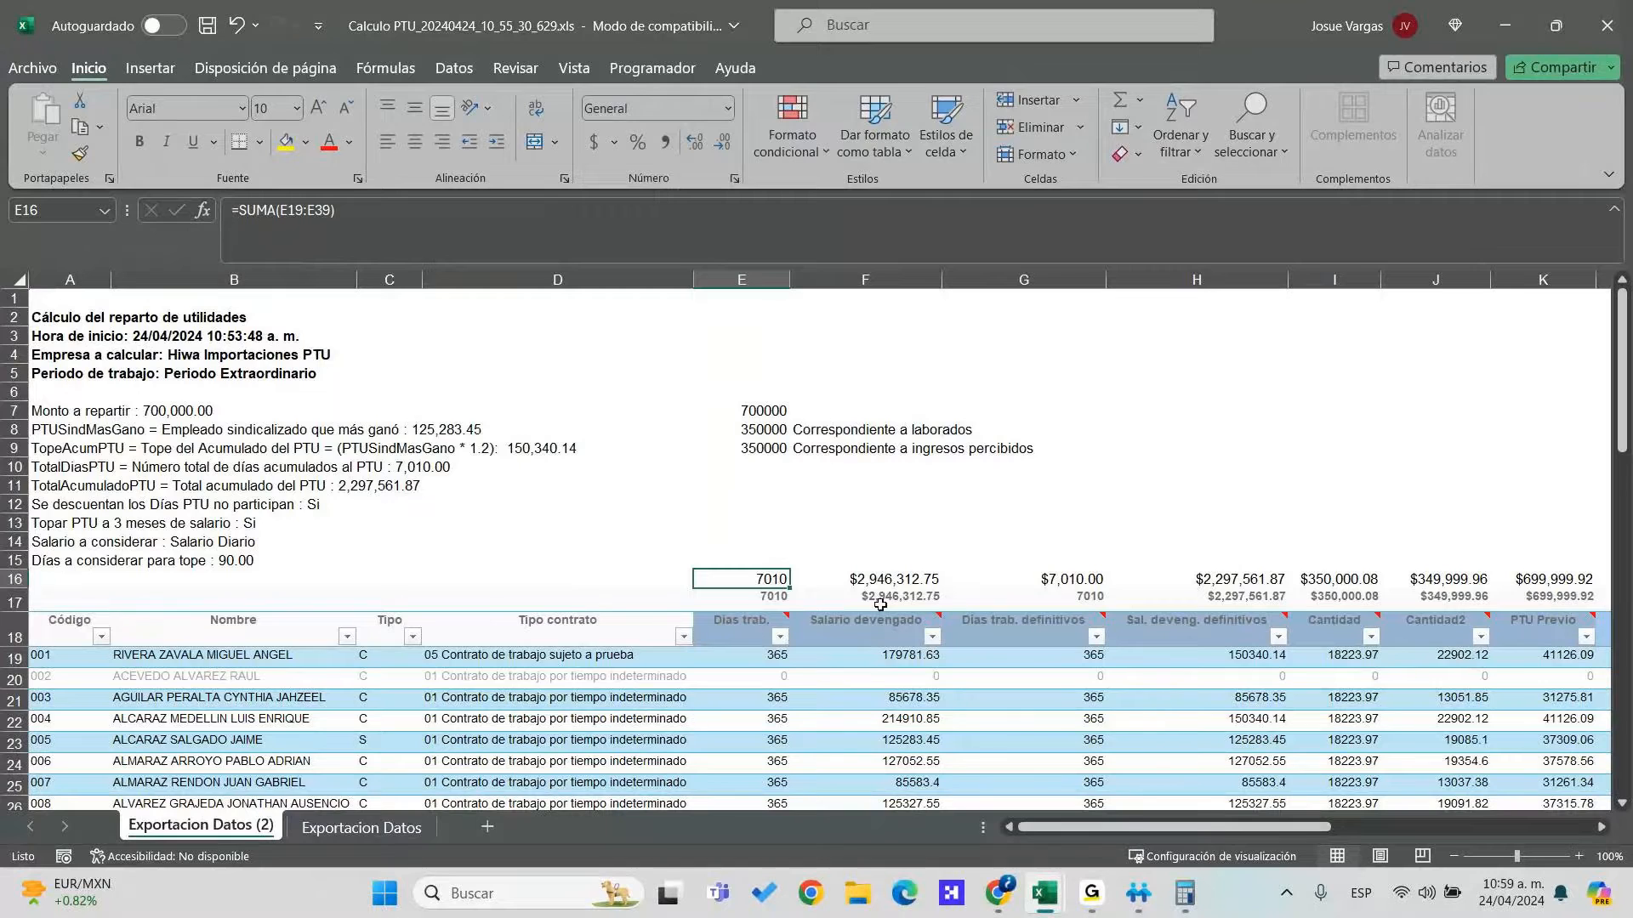
Check the salary total in F16 and set the G16 days total to General, showing 7010
left_click(880, 637)
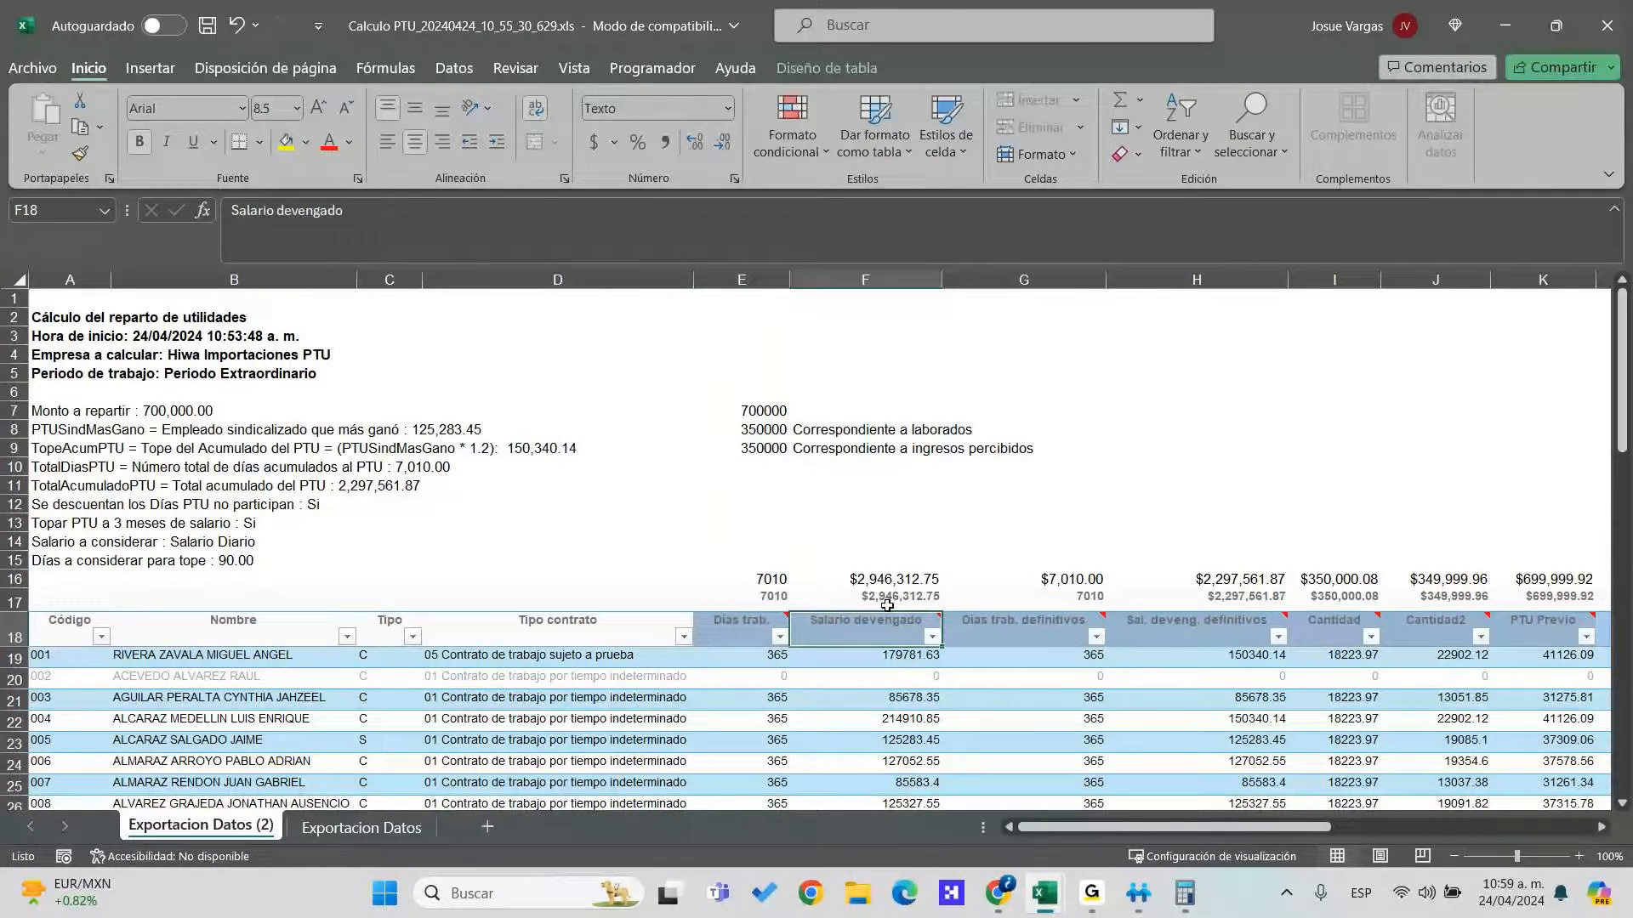
left_click_drag(891, 655, 921, 762)
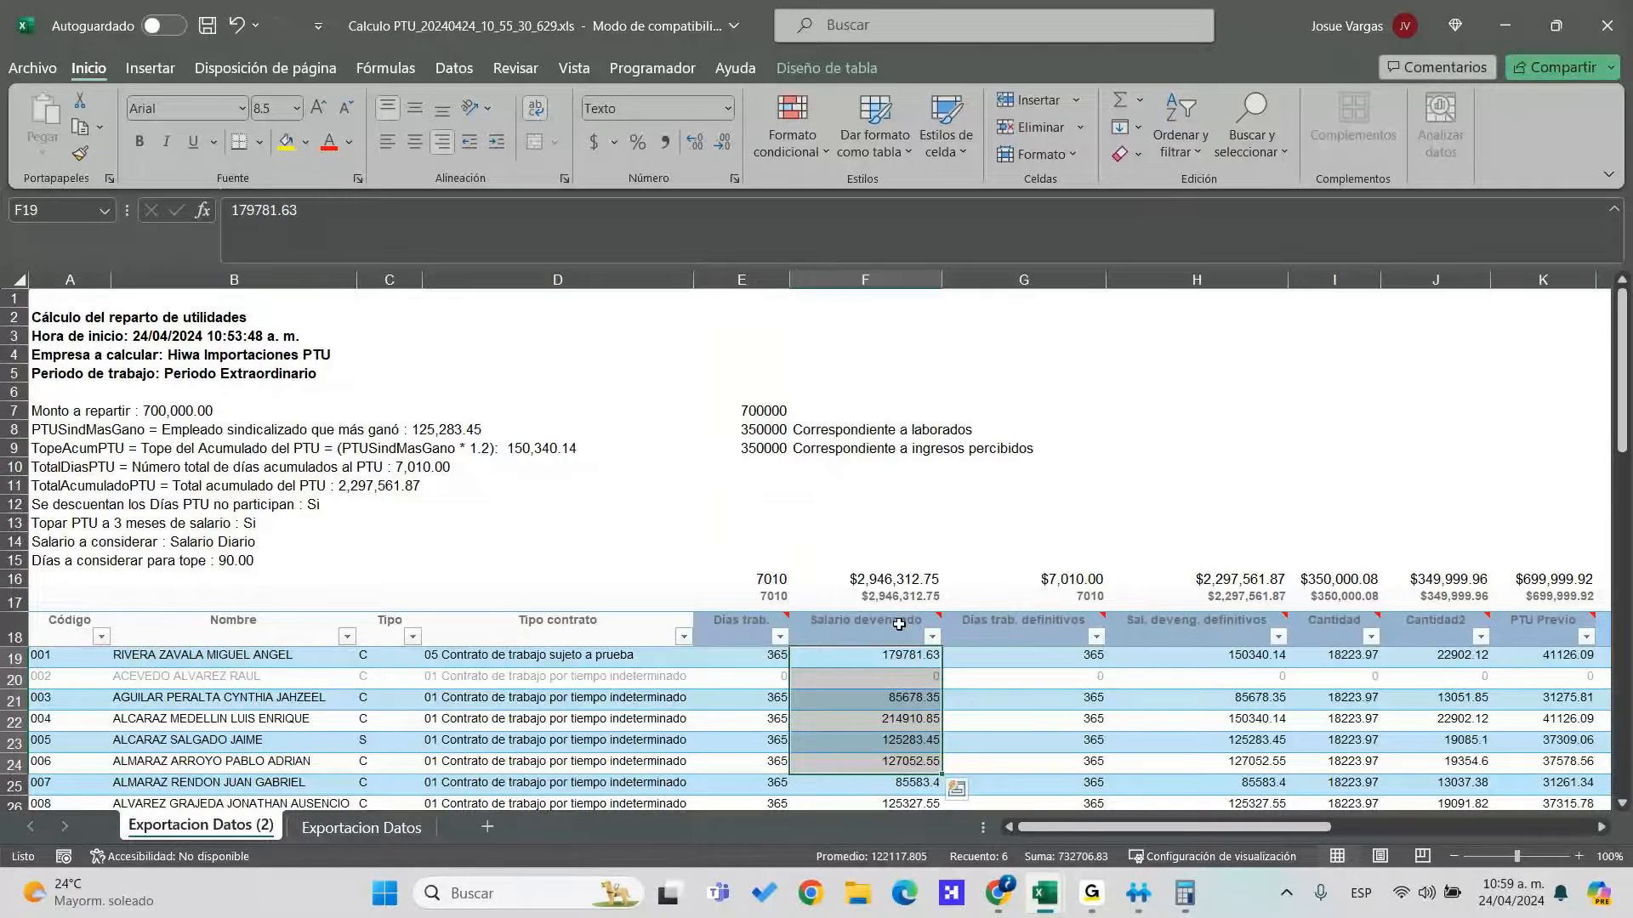
left_click(910, 580)
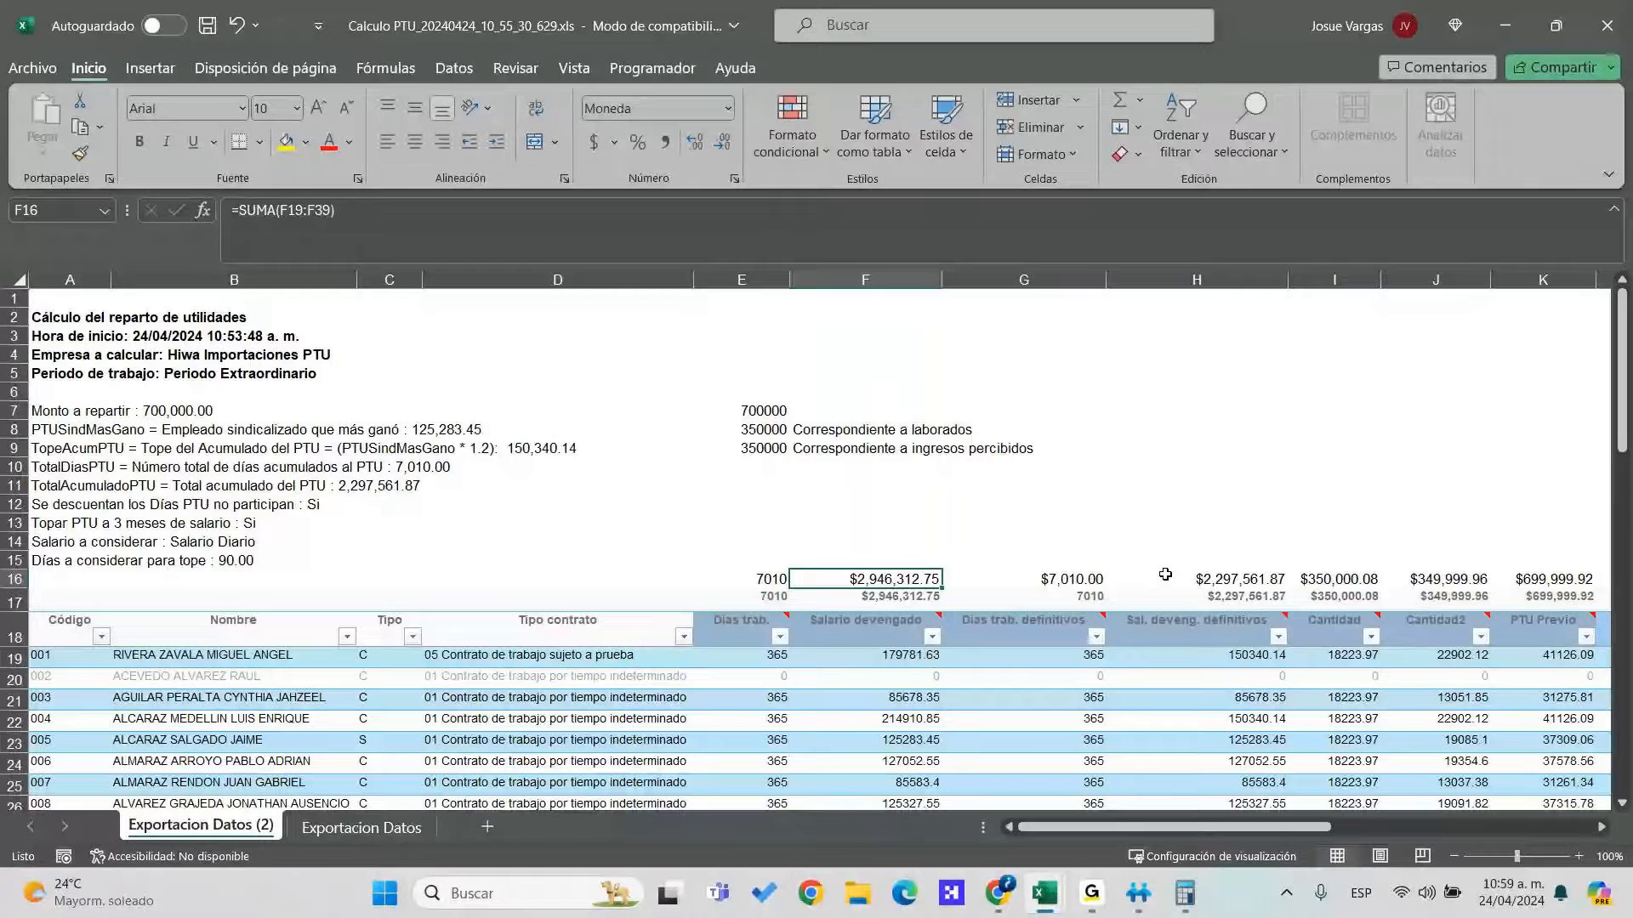
left_click(1068, 579)
left_click(728, 108)
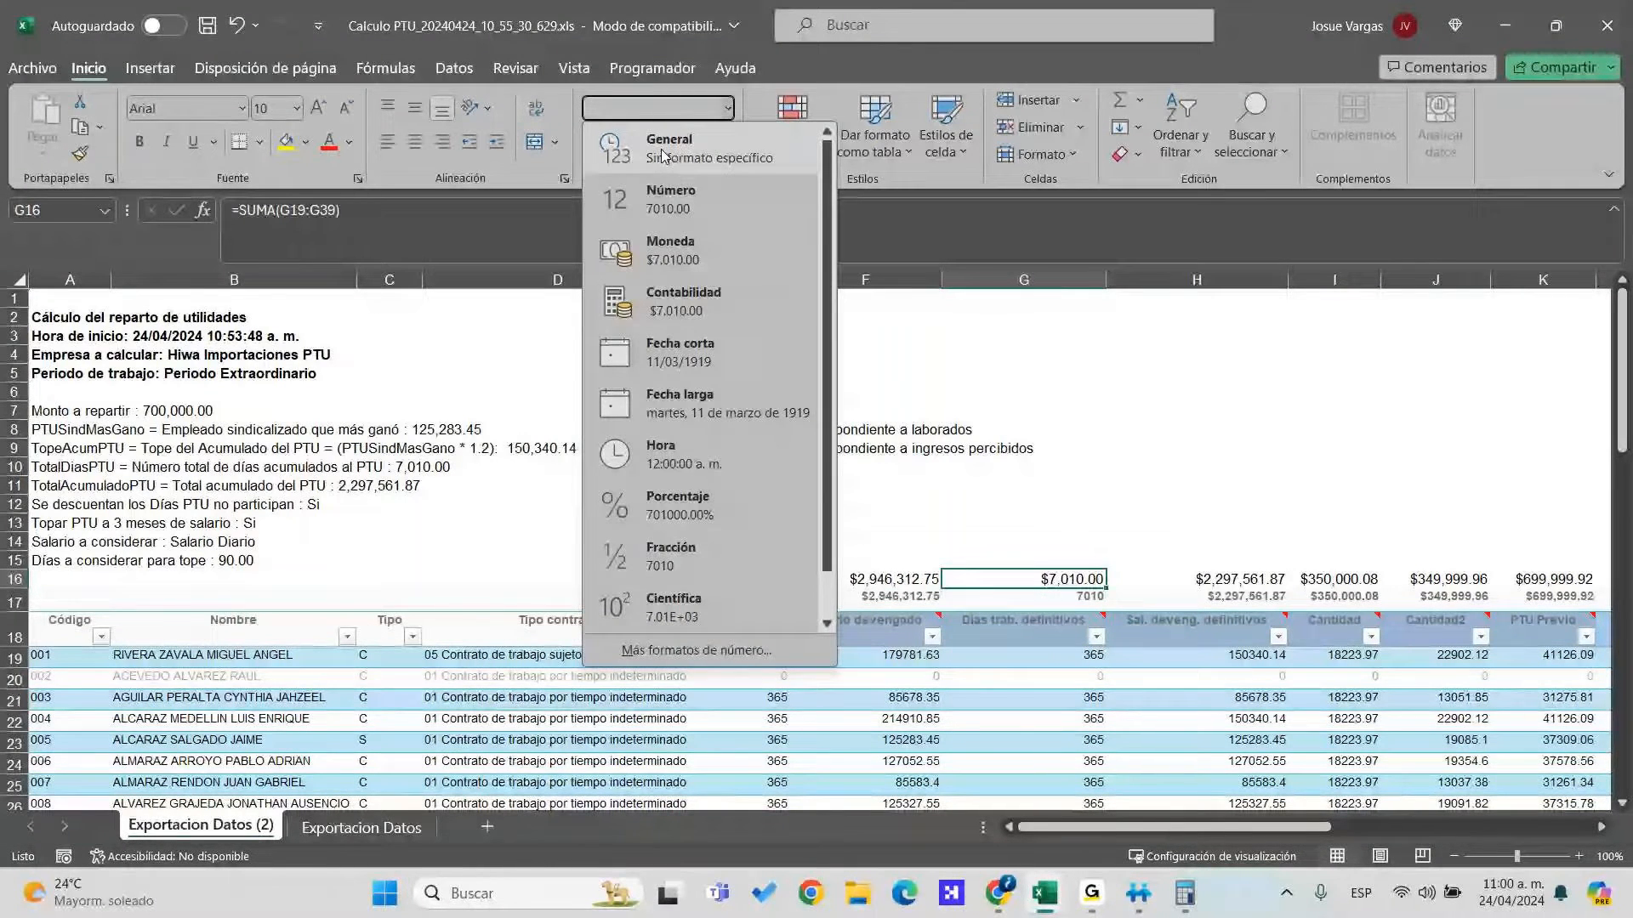
left_click(663, 156)
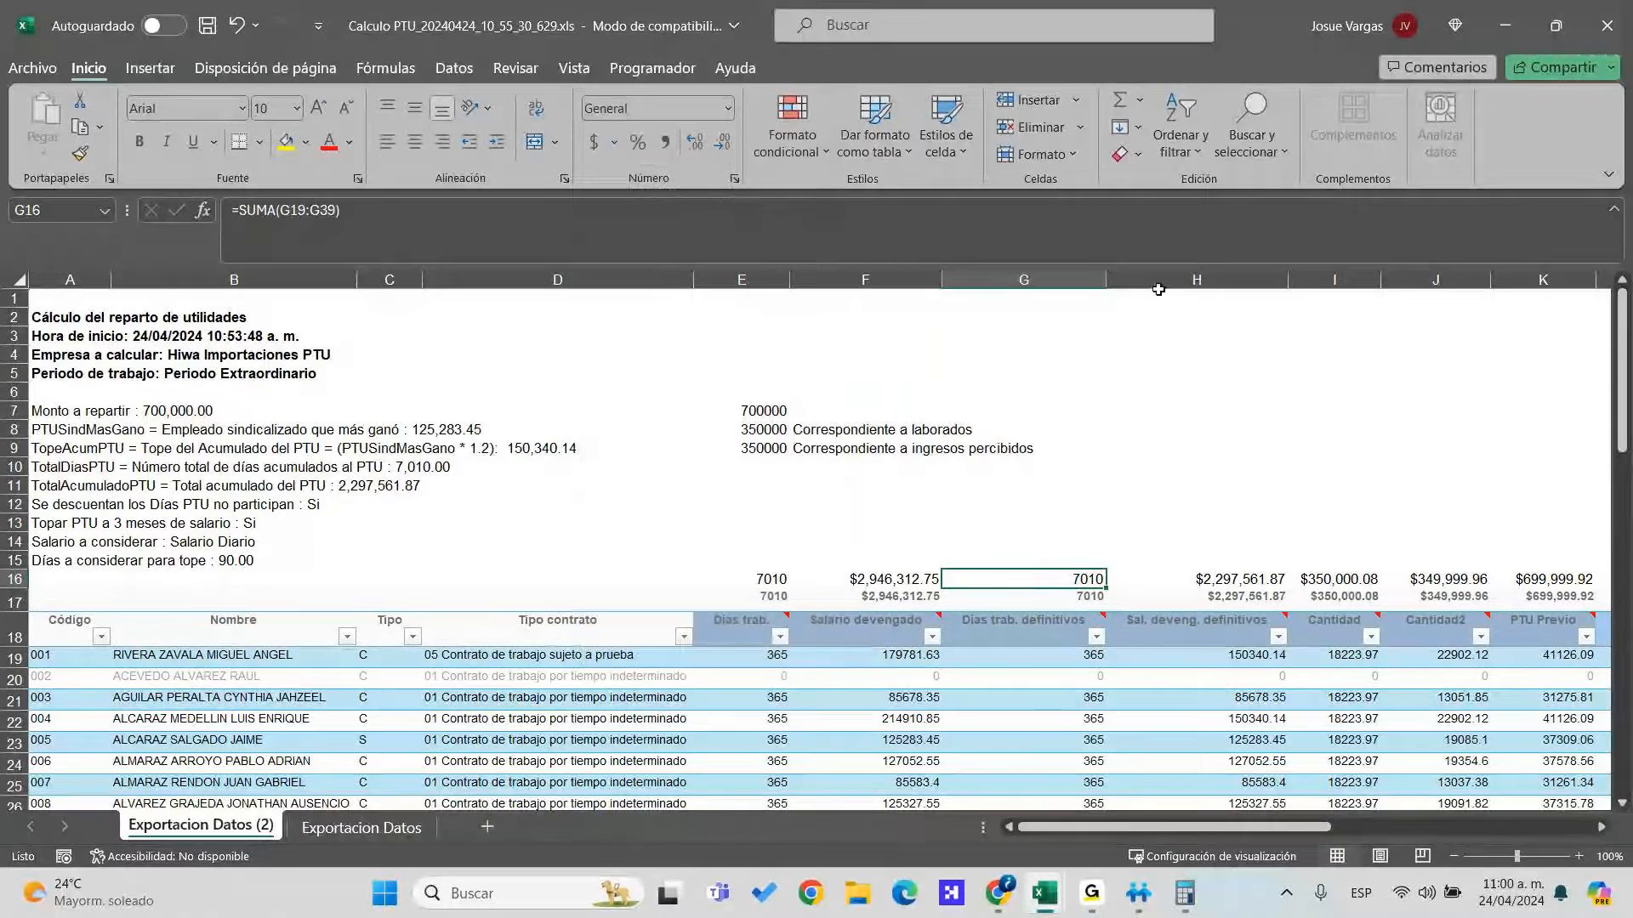
Insert two empty columns at column H, before Sal. deveng. definitivos
right_click(1159, 286)
left_click(1235, 507)
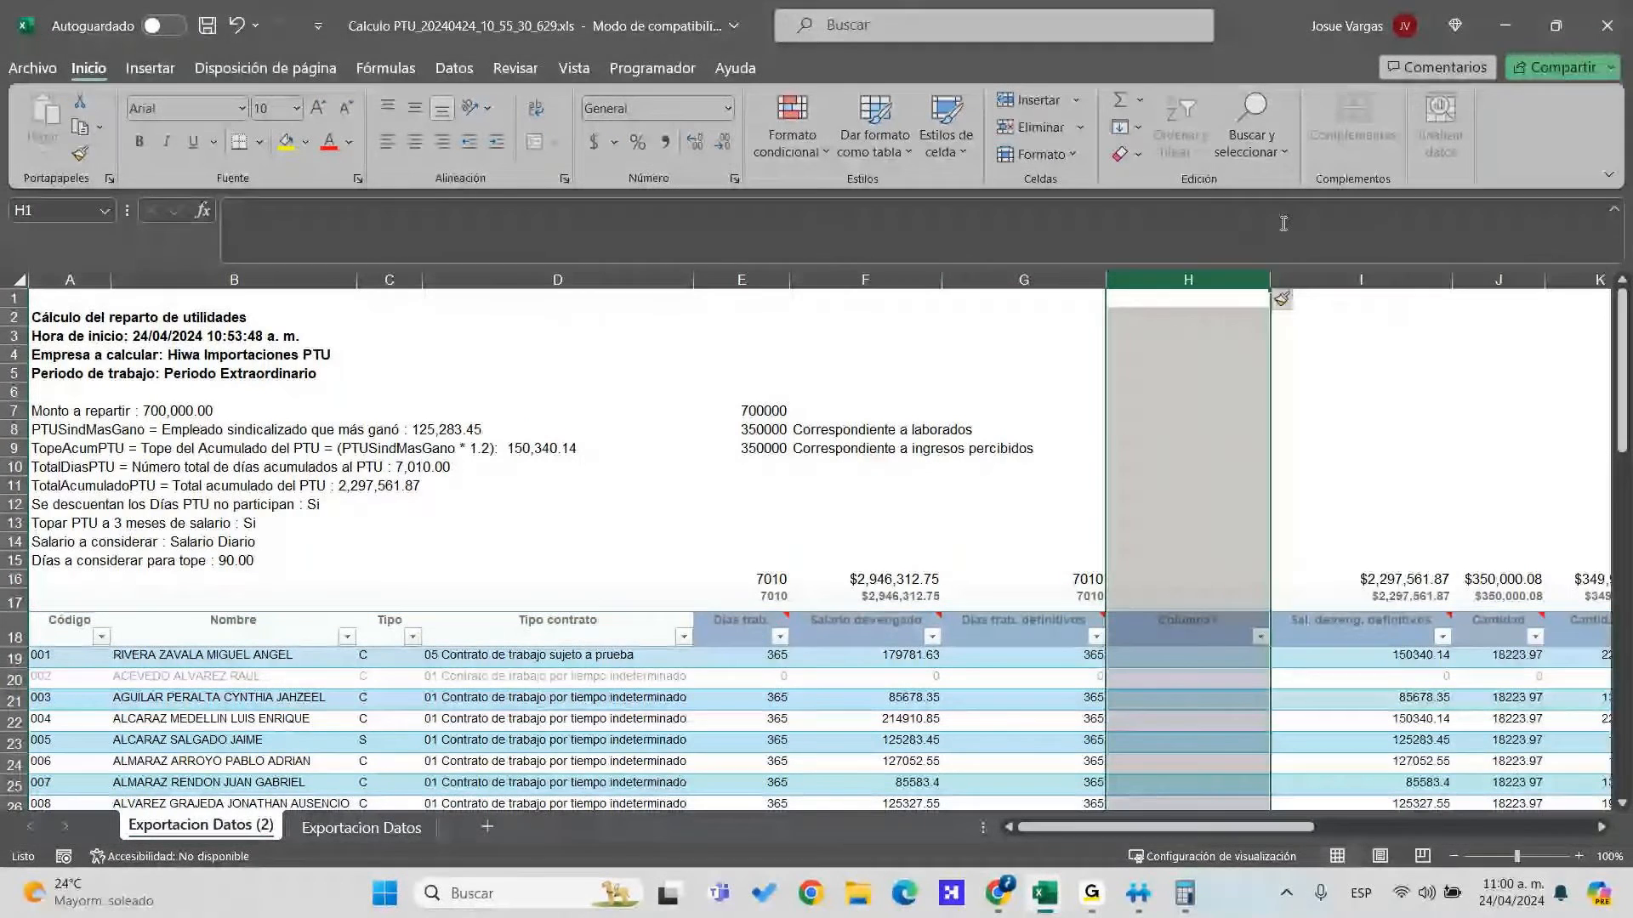
right_click(1230, 274)
left_click(1225, 489)
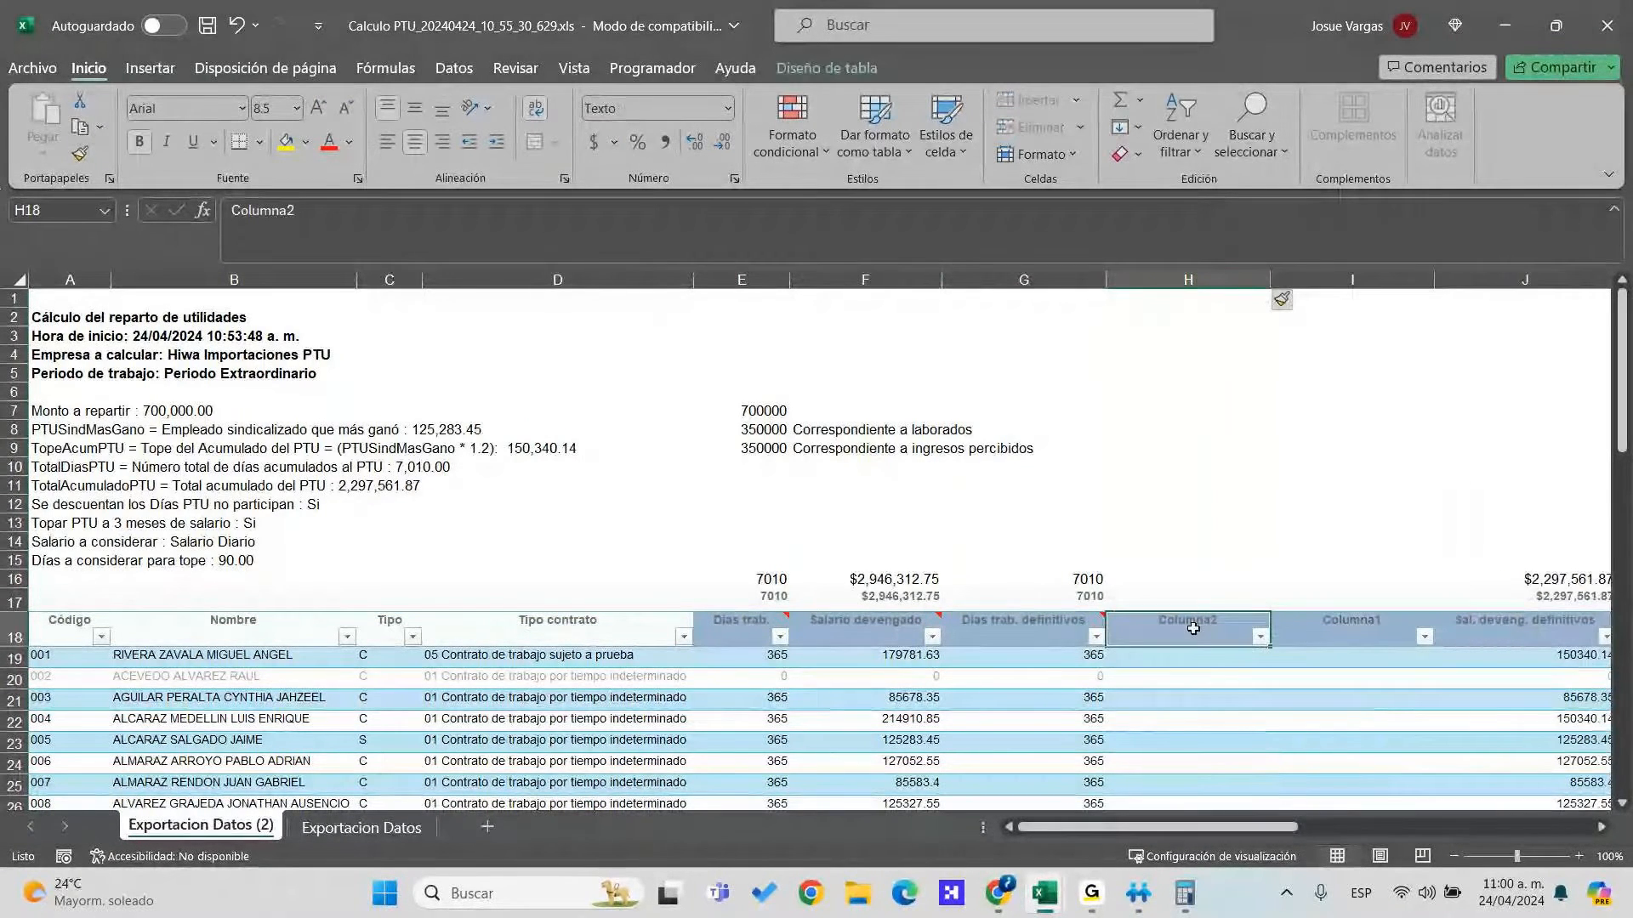
Title column H 'Porcentaje en días laborados'
type("Por")
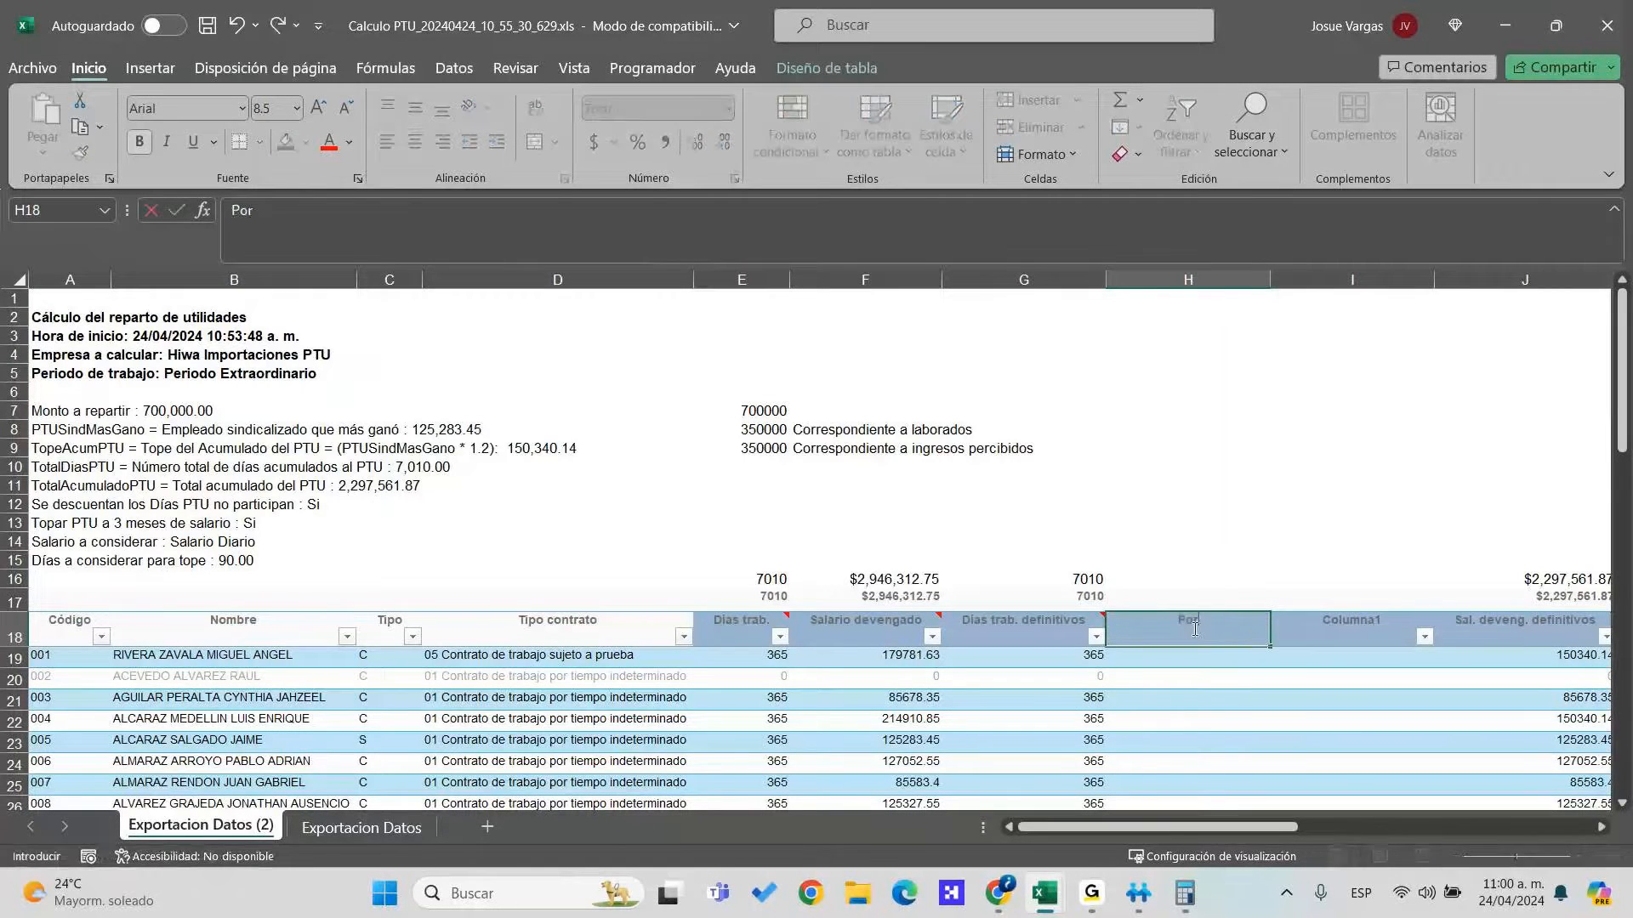
type("centaje en días laborados")
key("Return")
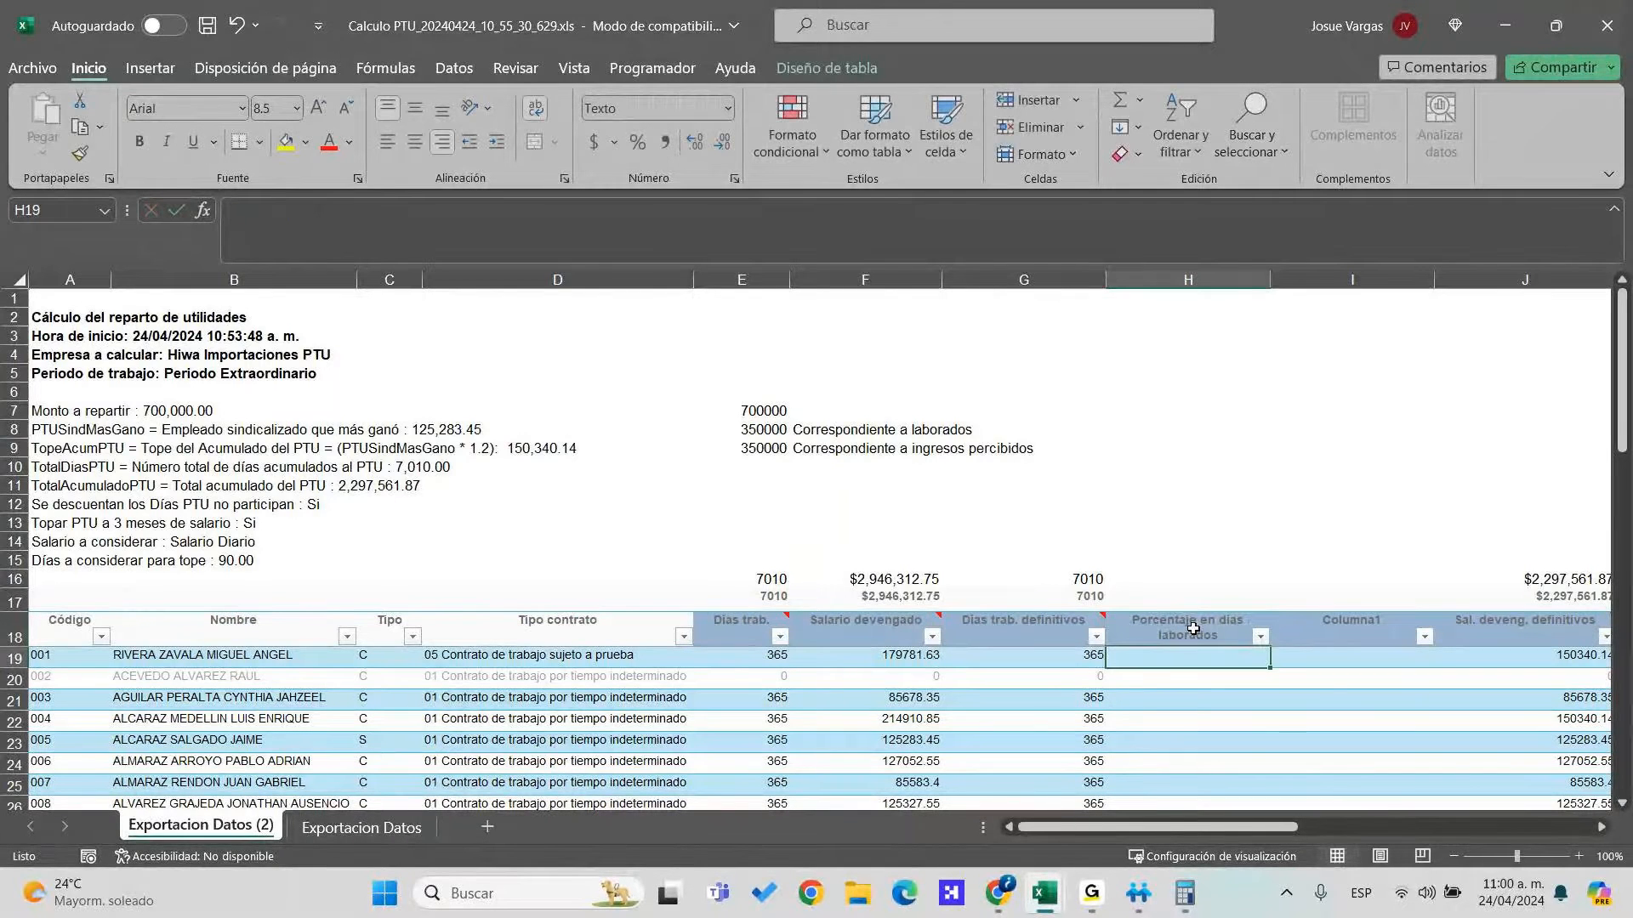
key("Down")
key("Up")
Enter =G19/$G$16 in H19, dividing the employee's definitive days by the G16 total
type("+")
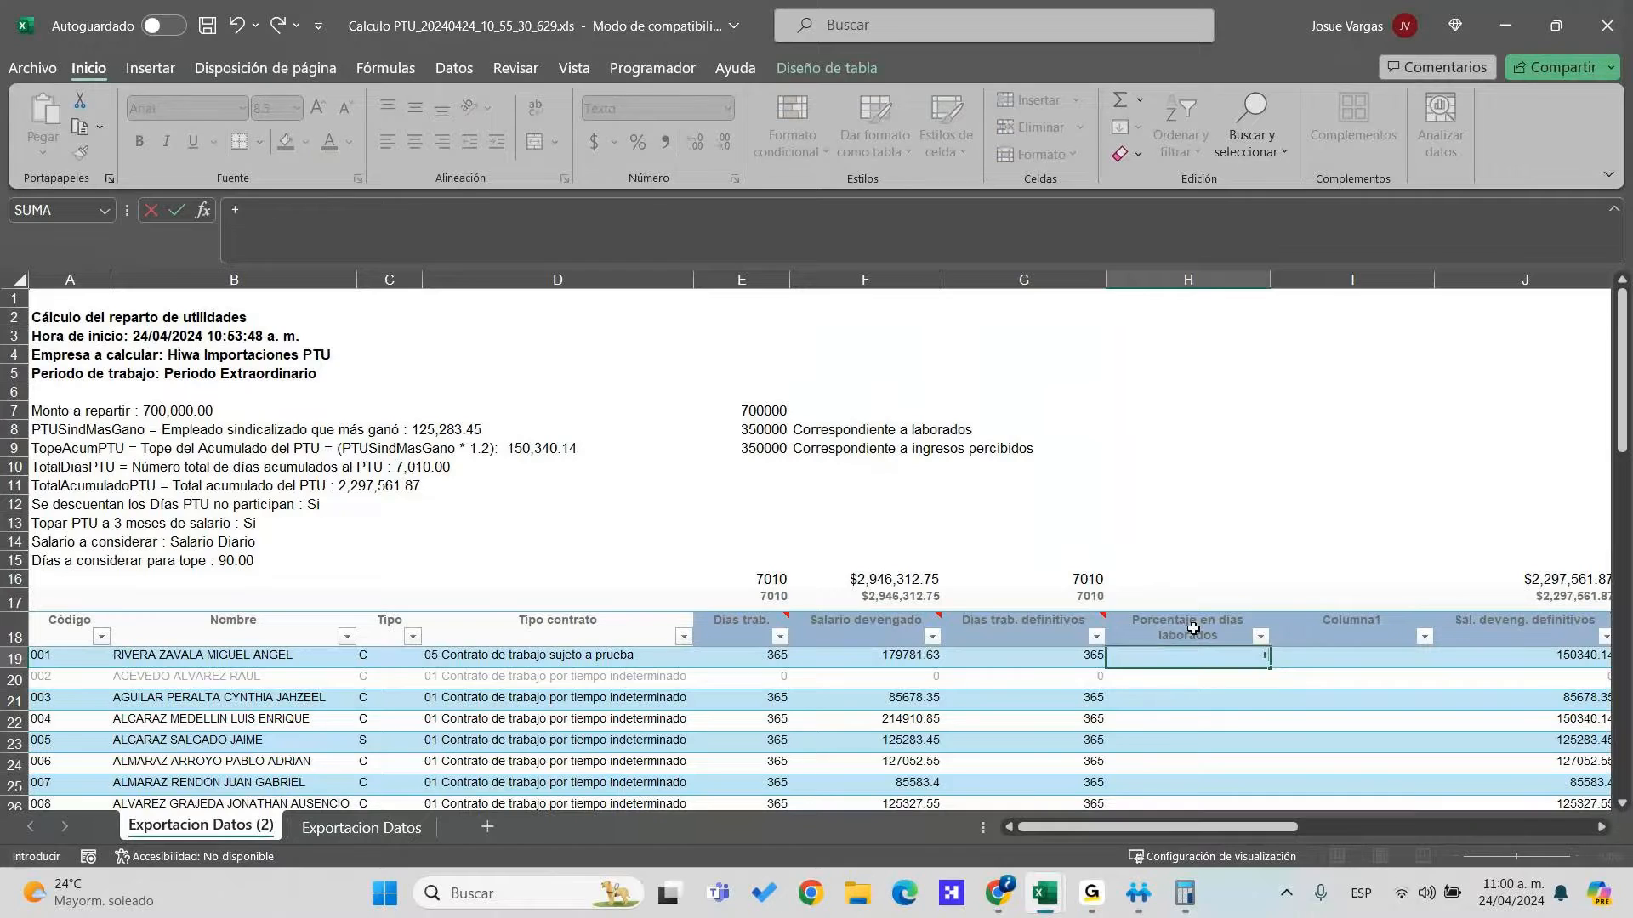
key("BackSpace")
type("=")
key("Left")
type("/")
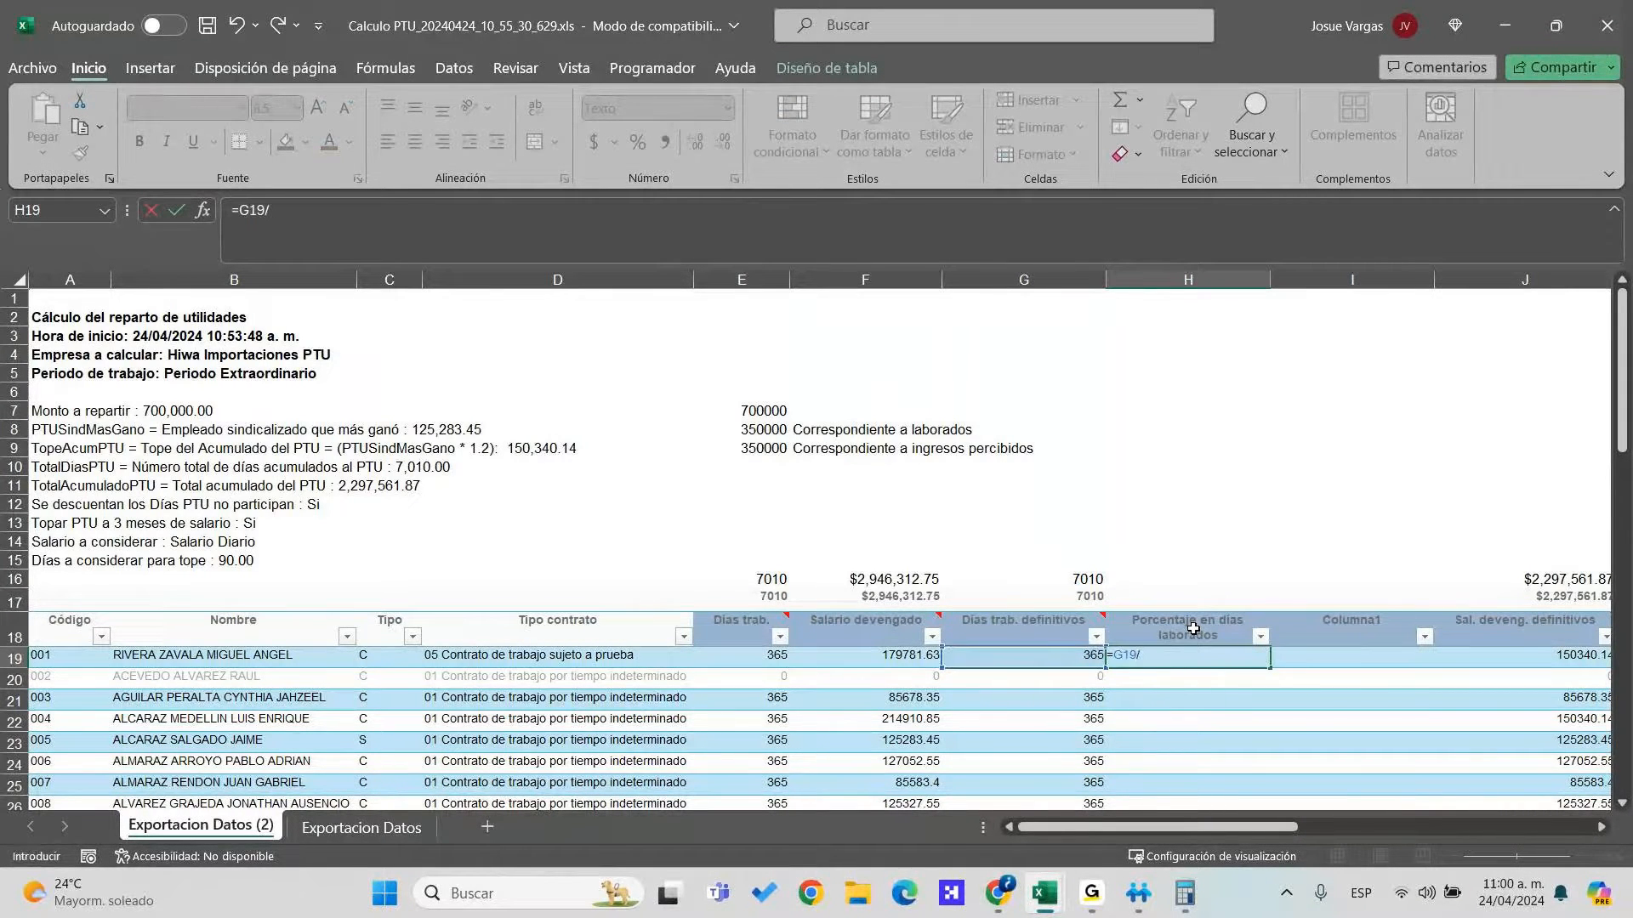
key("Left")
key("Up")
key("Up")
key("Up")
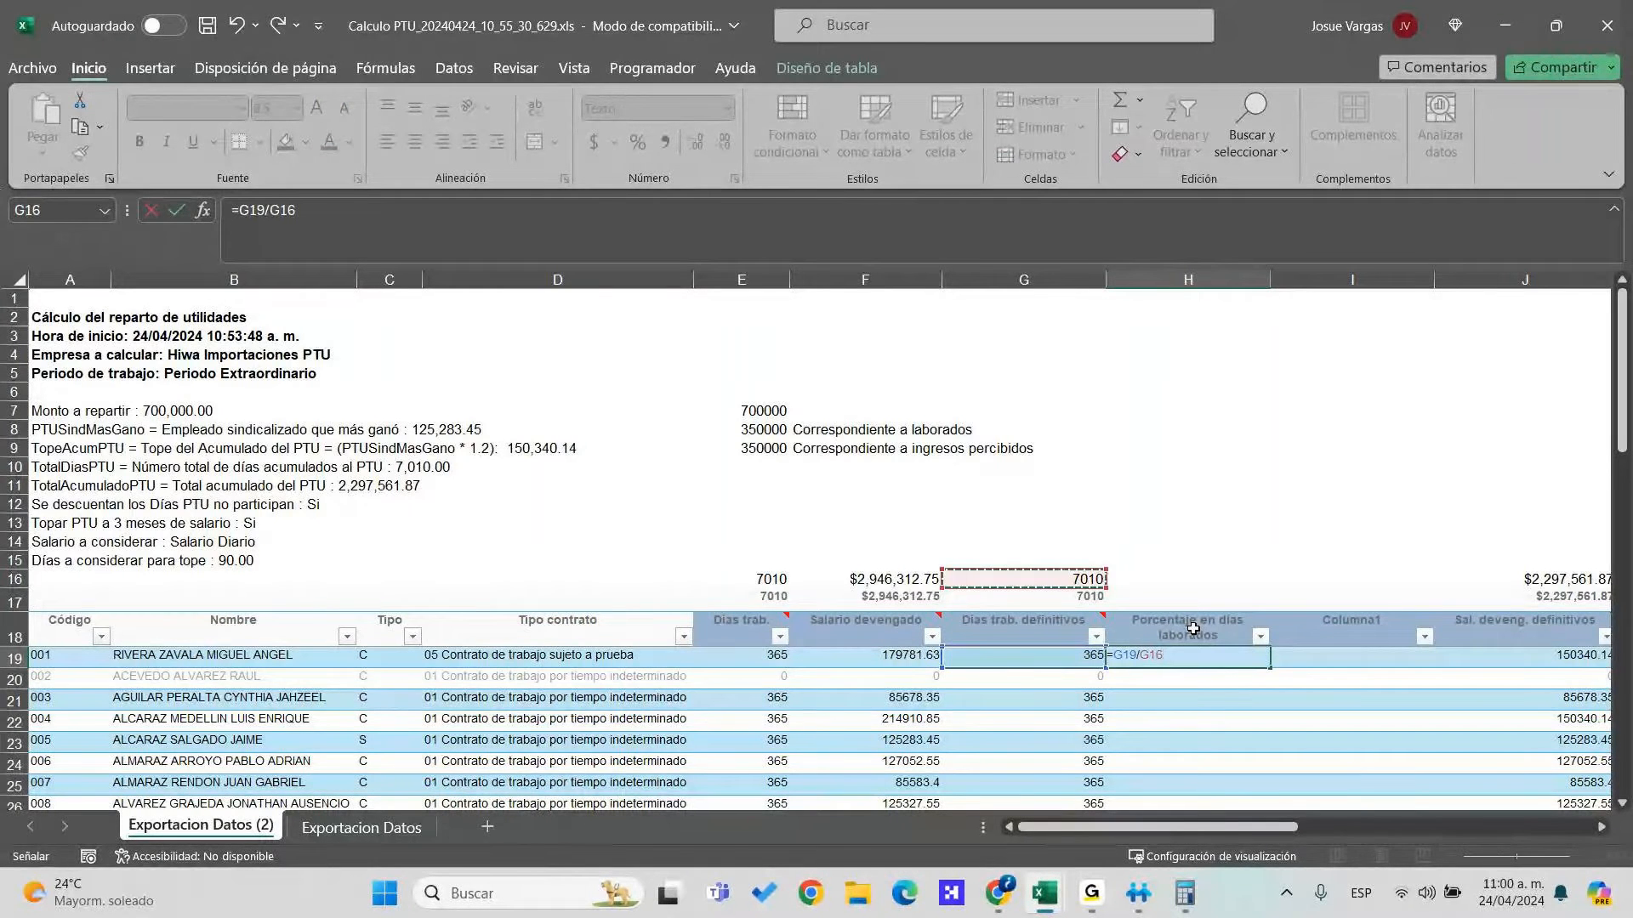
key("F4")
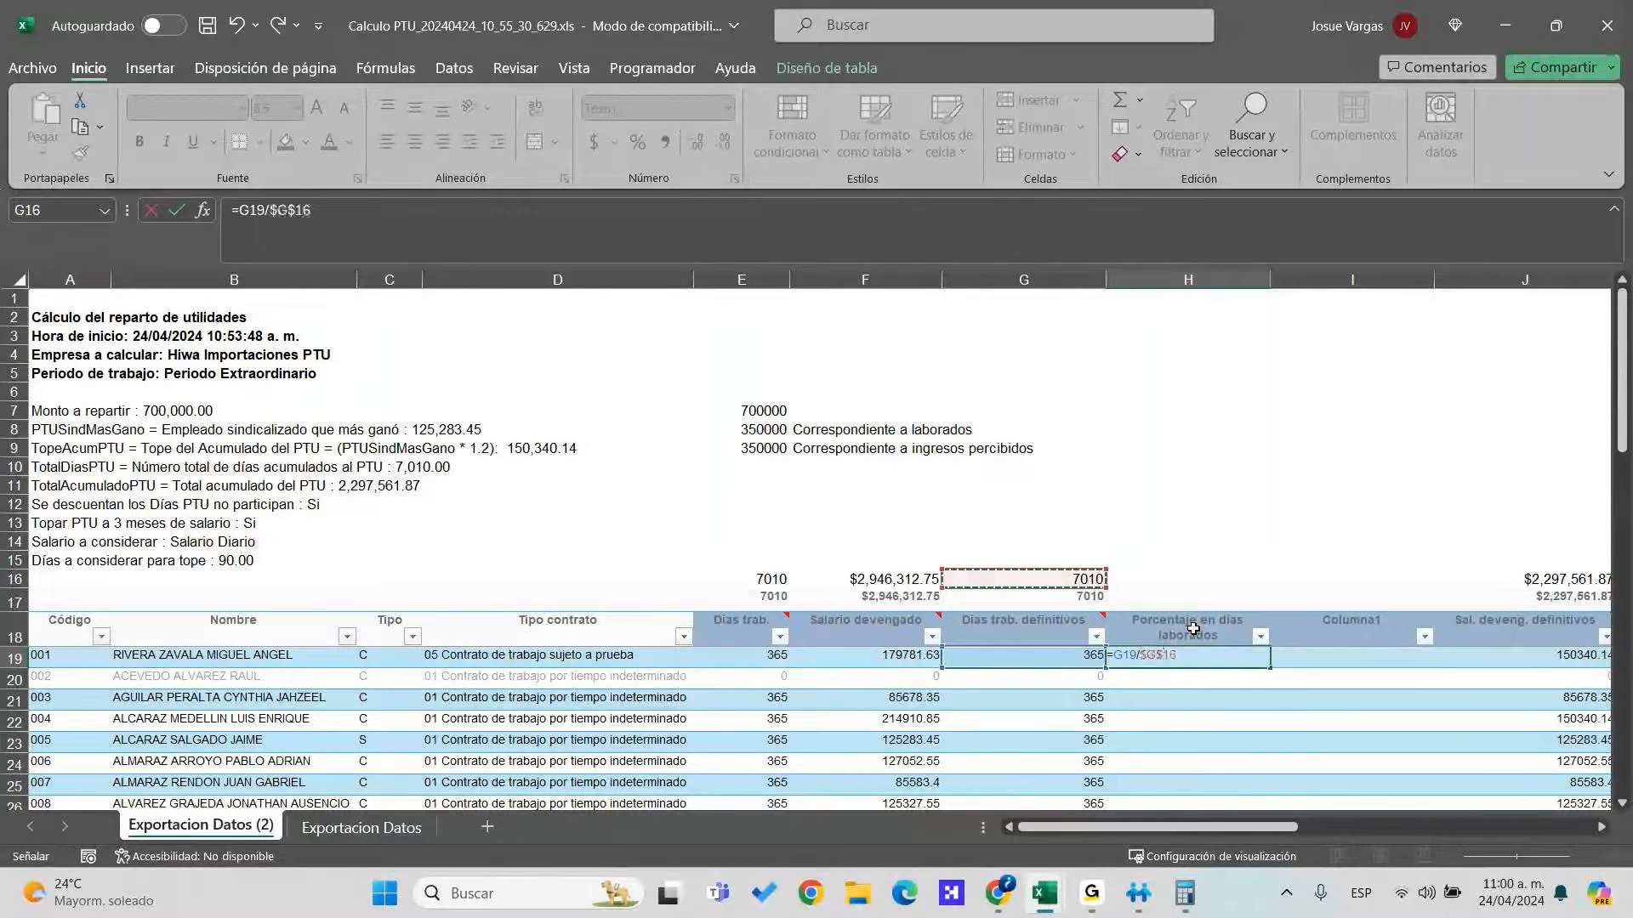
key("ctrl+Return")
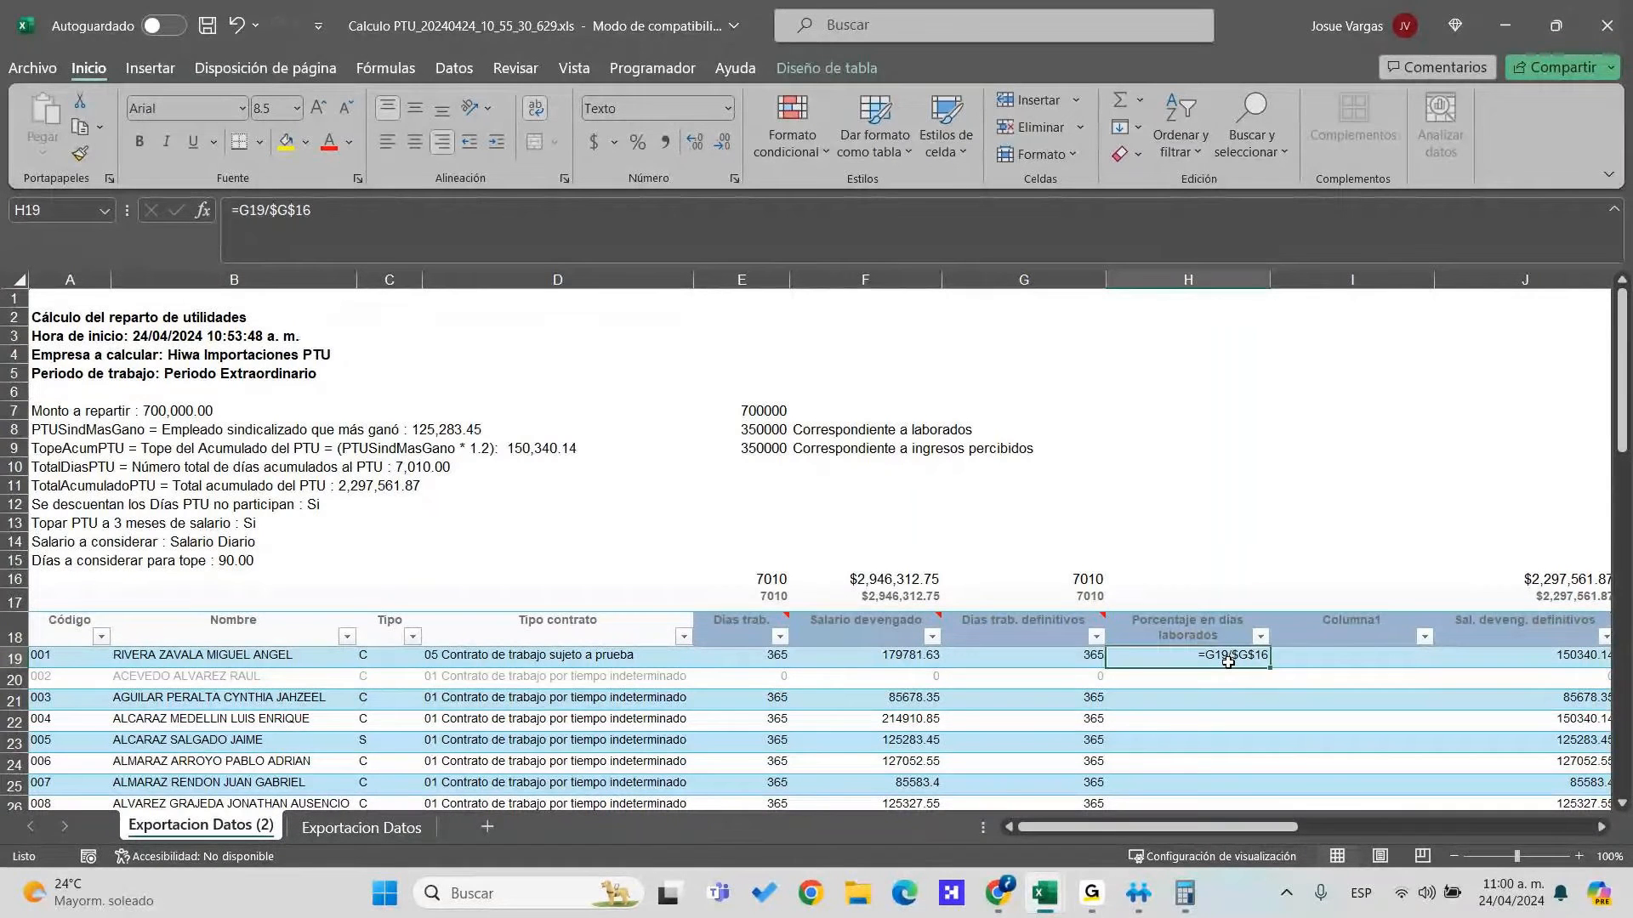
Copy the H19 percentage formula down to row 39
key("ctrl+shift+Down")
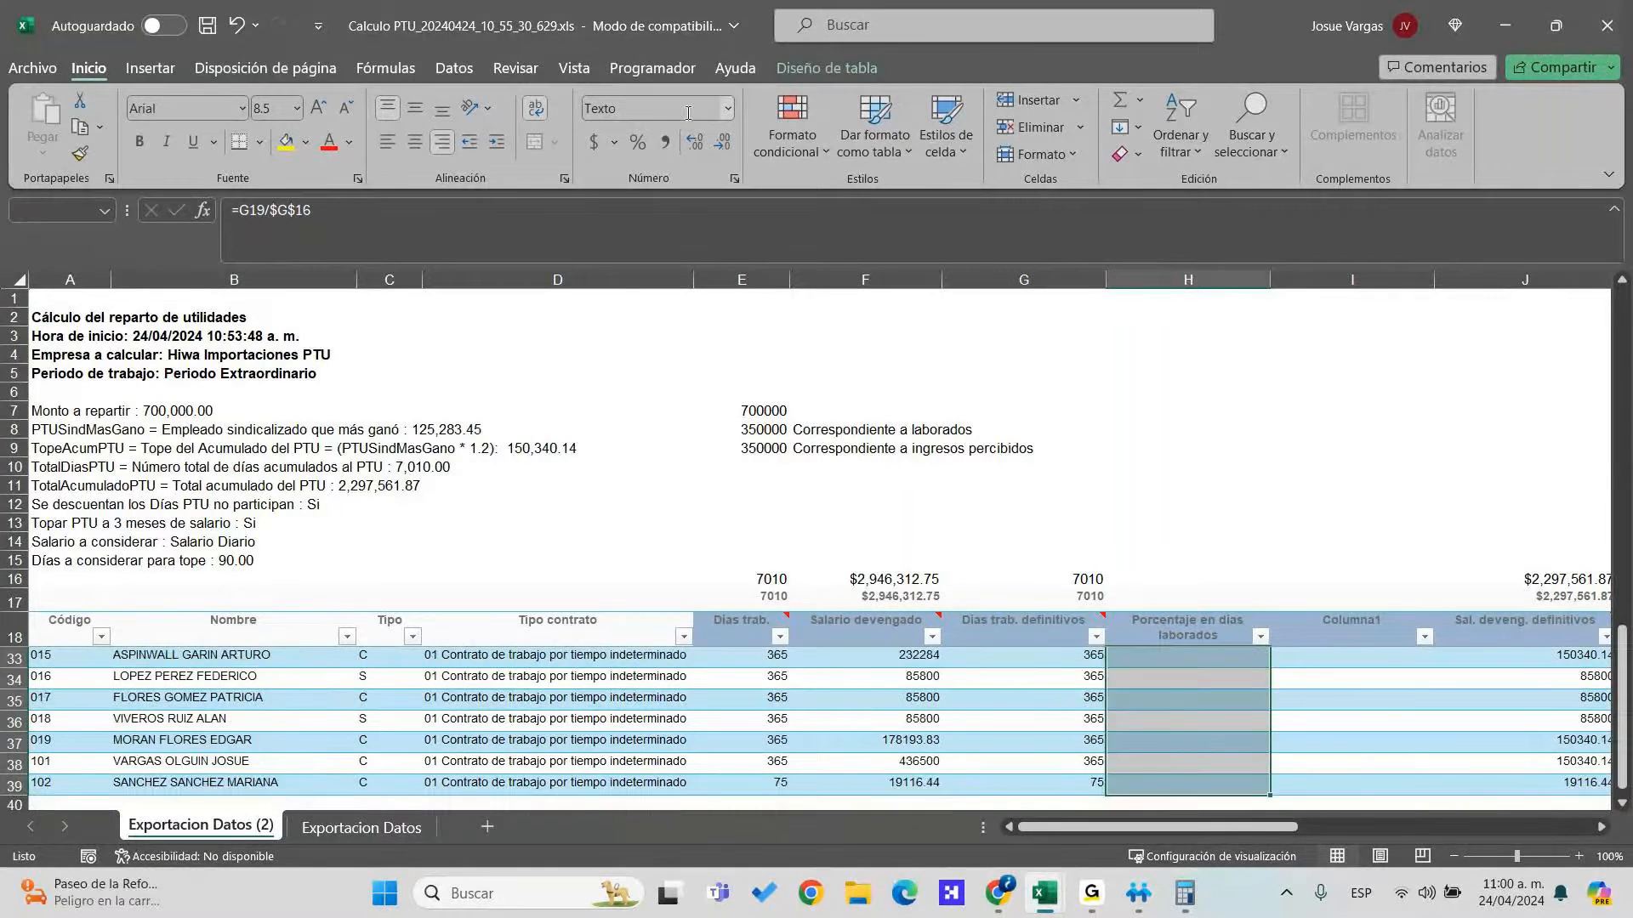
left_click(696, 109)
left_click(697, 113)
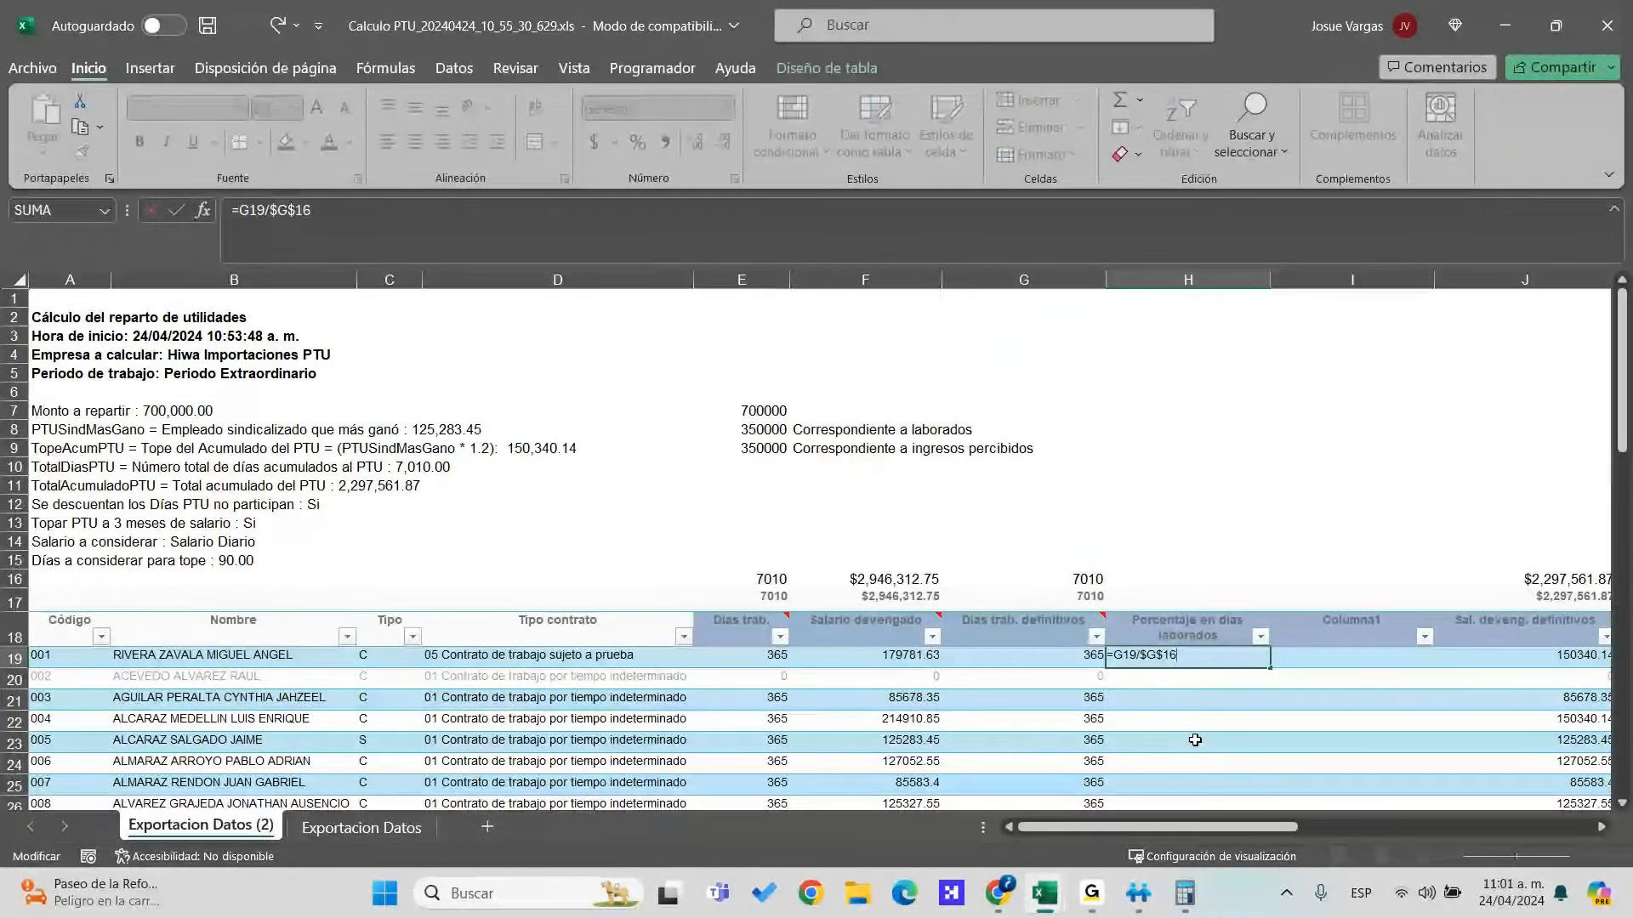
key("Return")
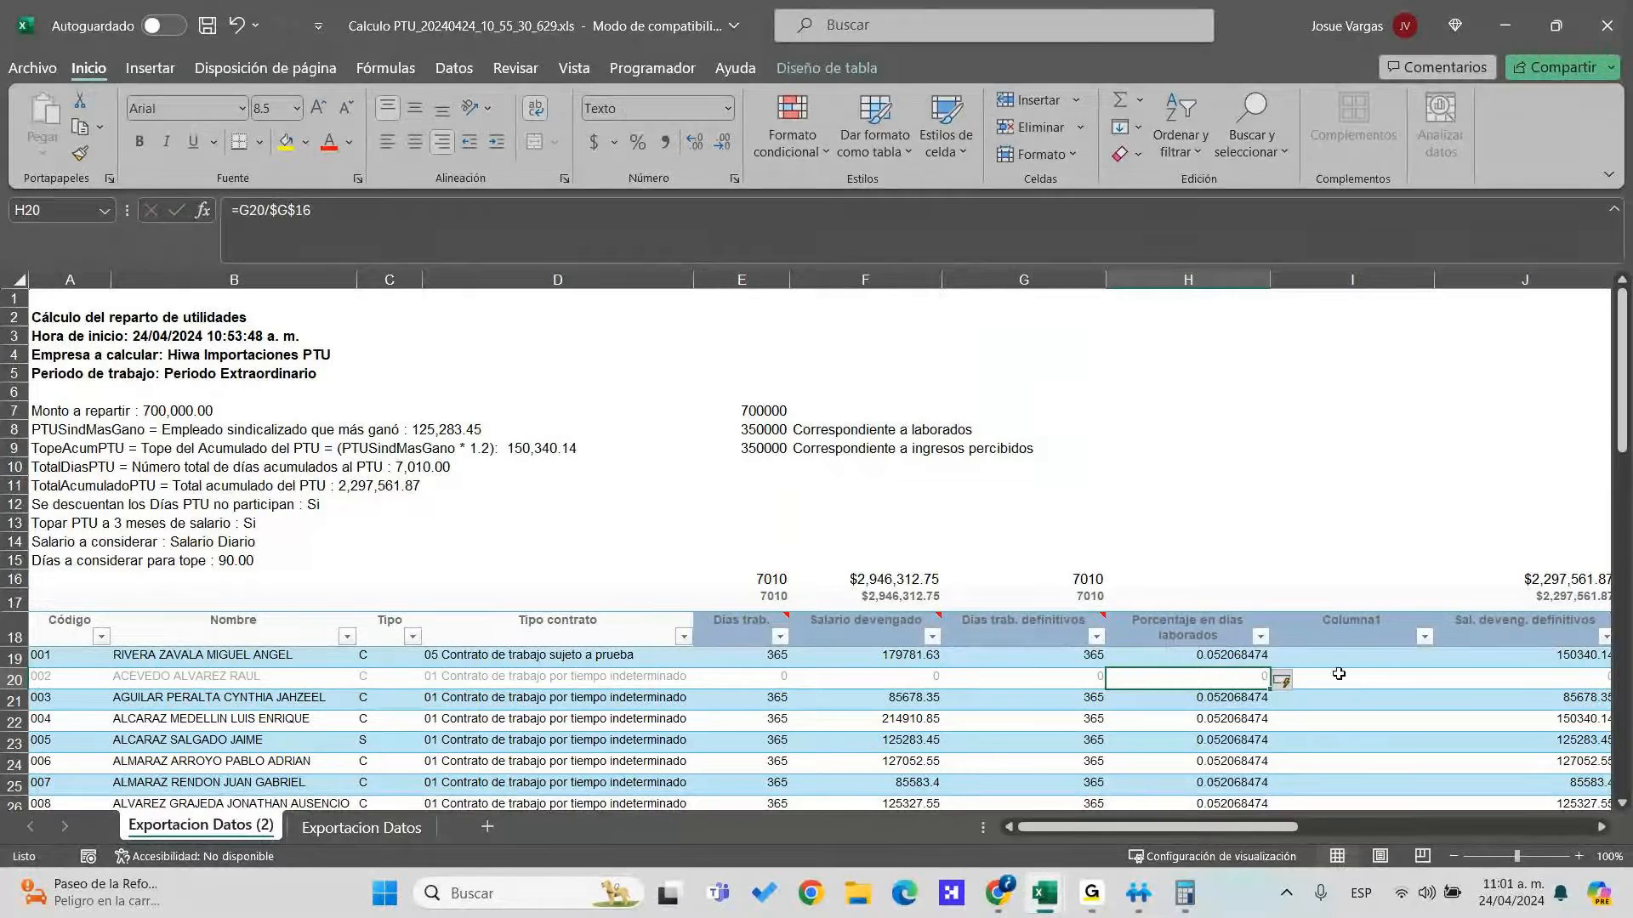
scroll(1338, 674, "down", 1)
scroll(1309, 676, "up", 1)
left_click(1122, 653)
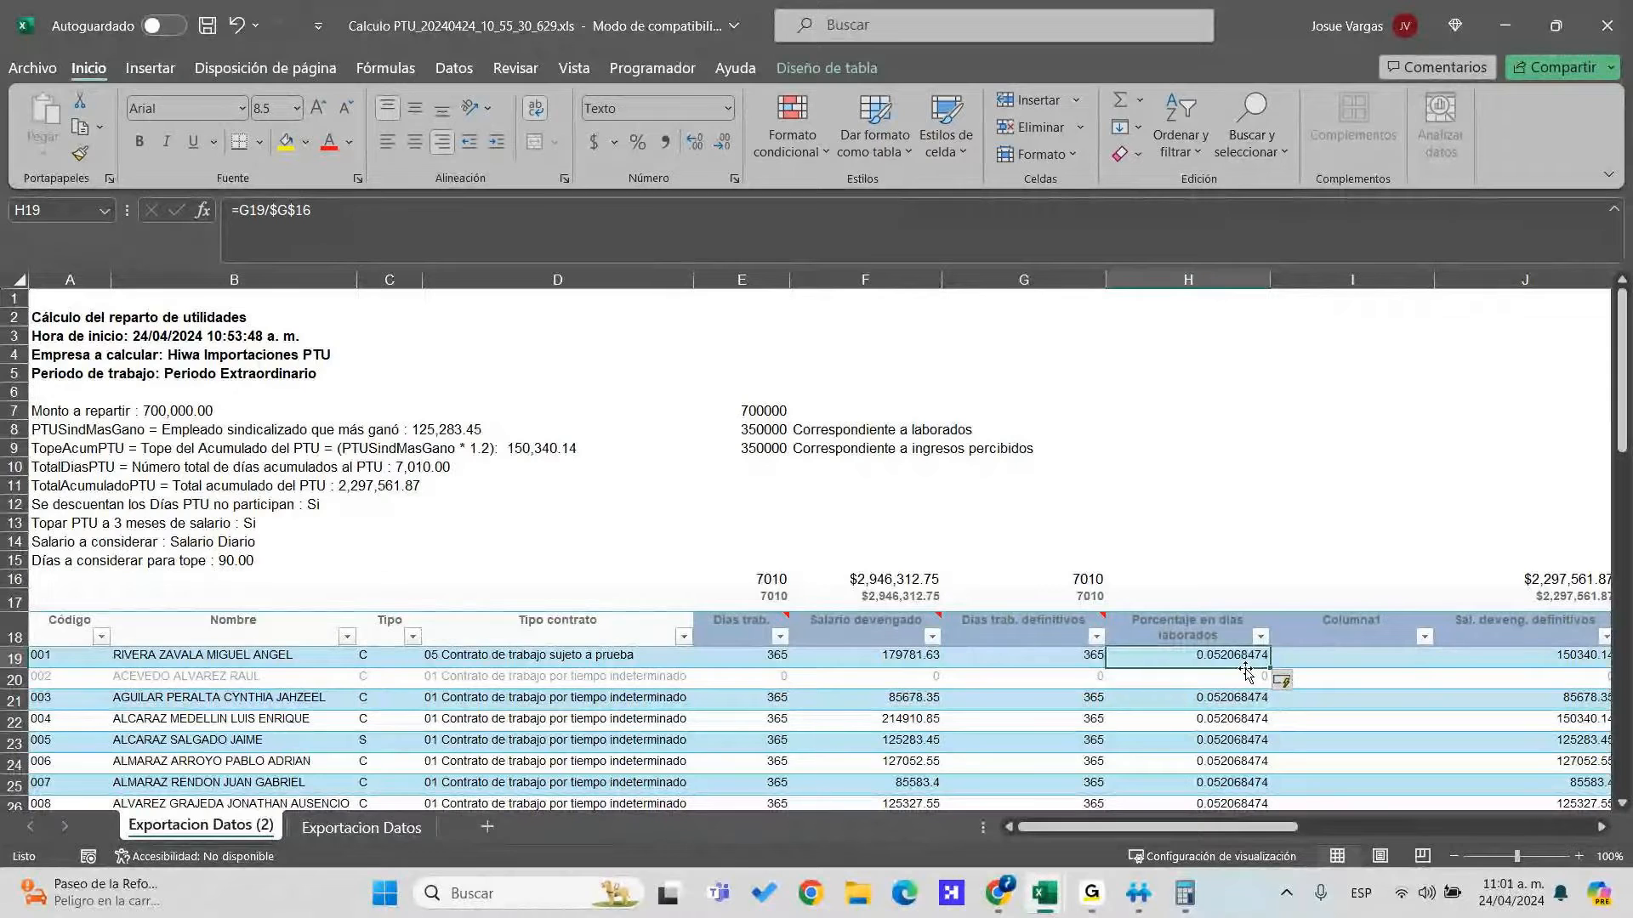
double_click(1270, 666)
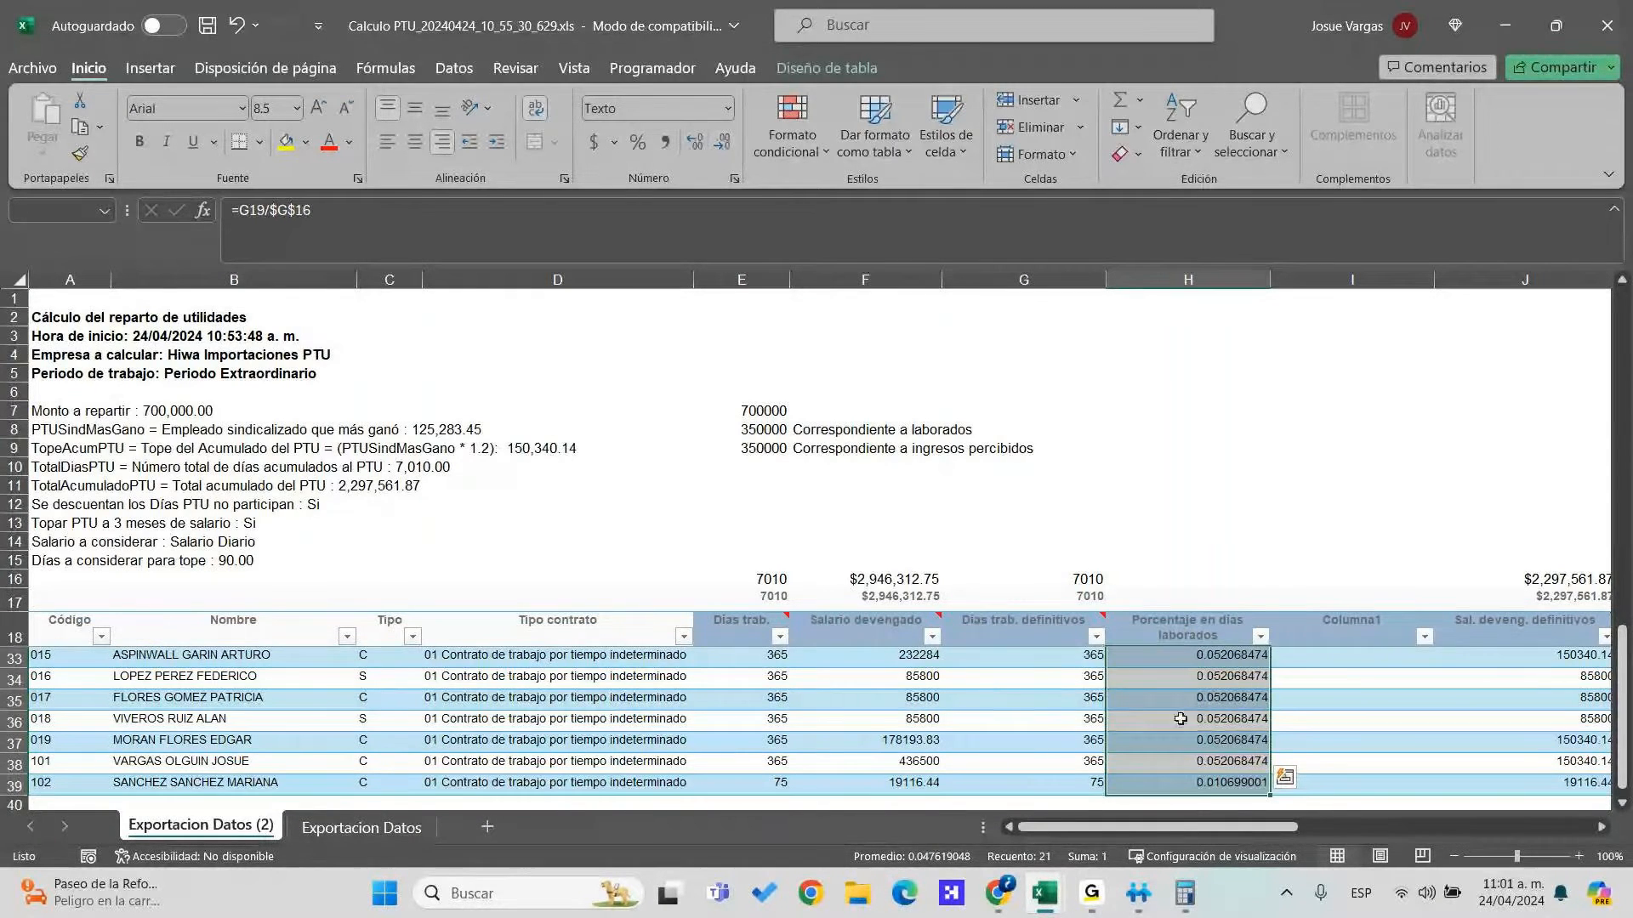
scroll(1225, 710, "up", 5)
left_click(1222, 662)
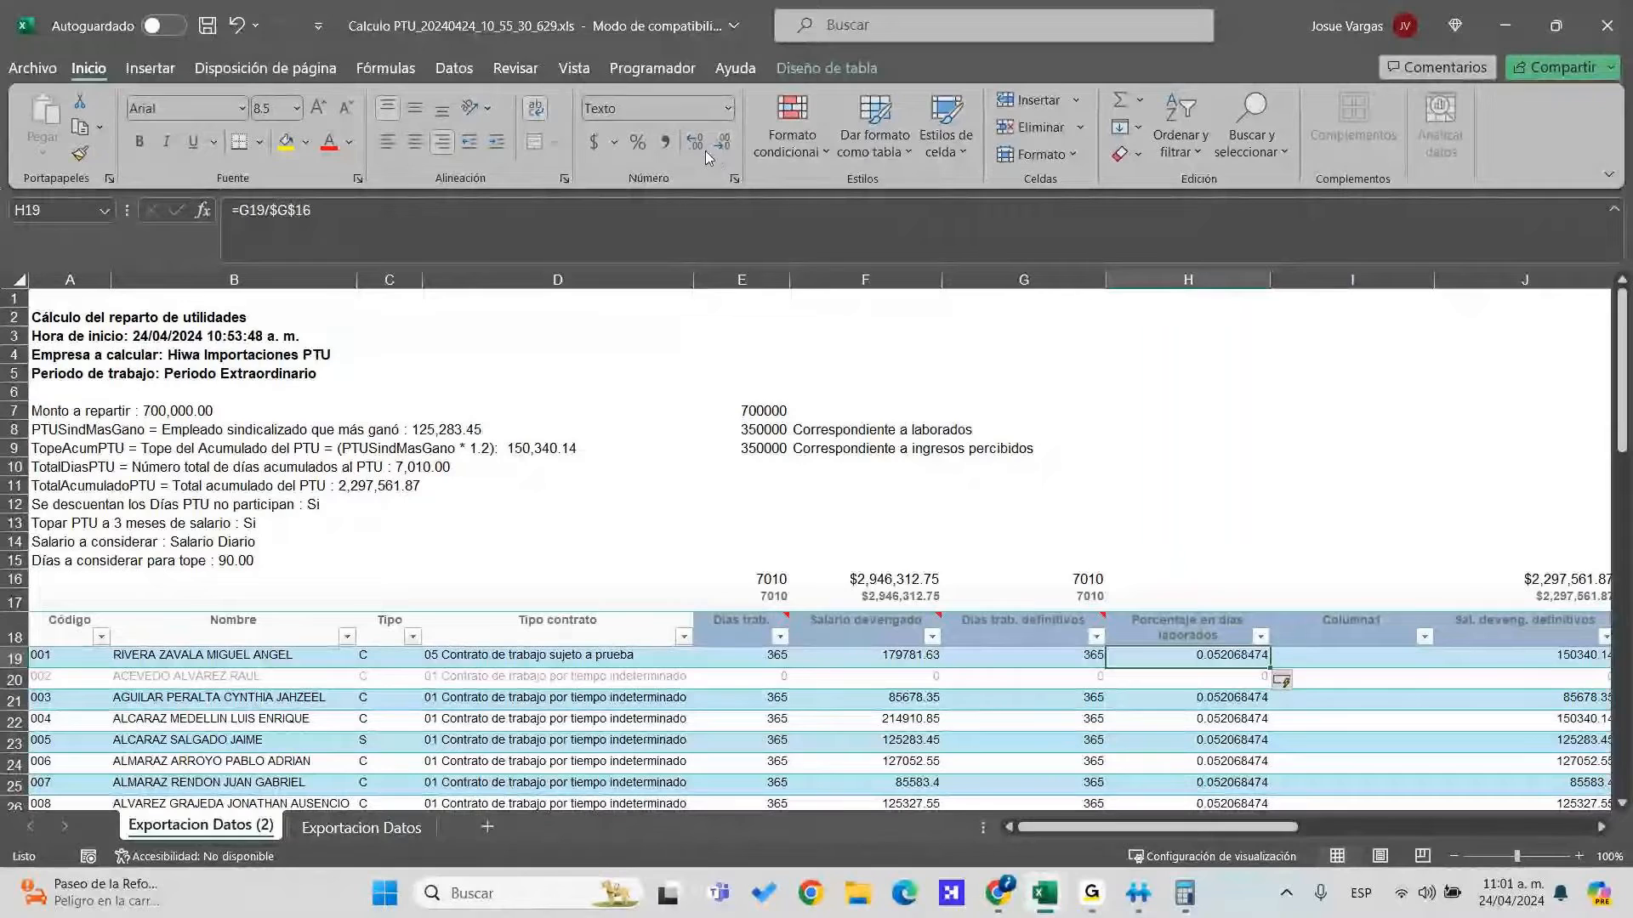
Give H19 a General number format and reduce its decimal places
left_click(728, 108)
left_click(683, 149)
scroll(1189, 631, "down", 1)
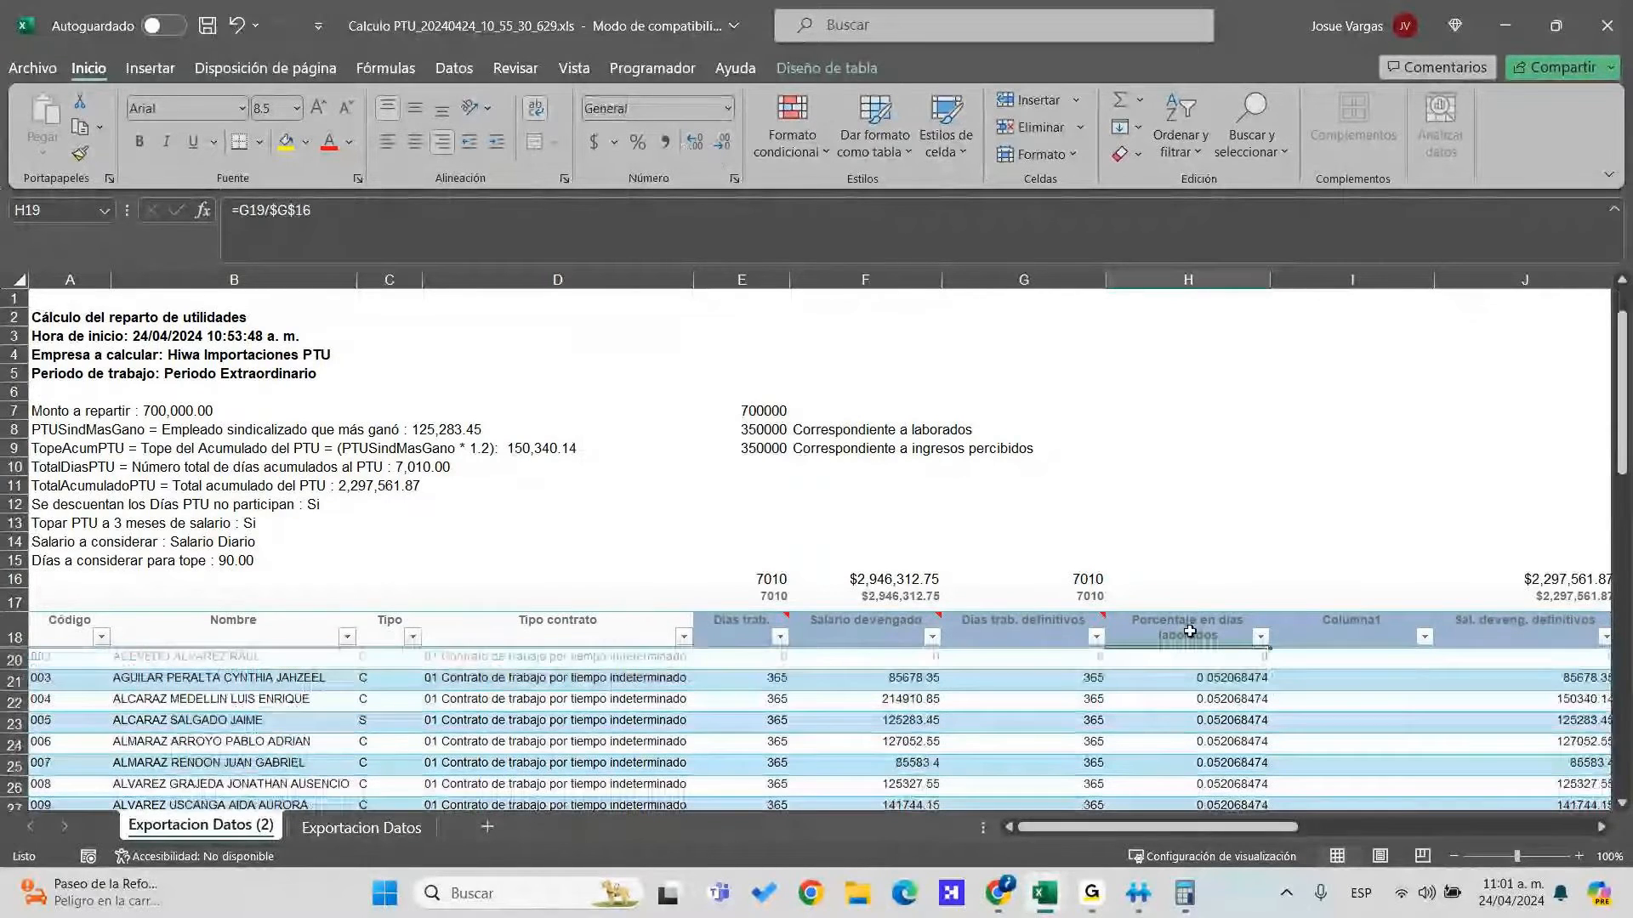
scroll(1189, 631, "down", 1)
scroll(1189, 631, "up", 2)
left_click(722, 145)
left_click(722, 145)
left_click(722, 146)
left_click(722, 146)
left_click(722, 145)
left_click(722, 145)
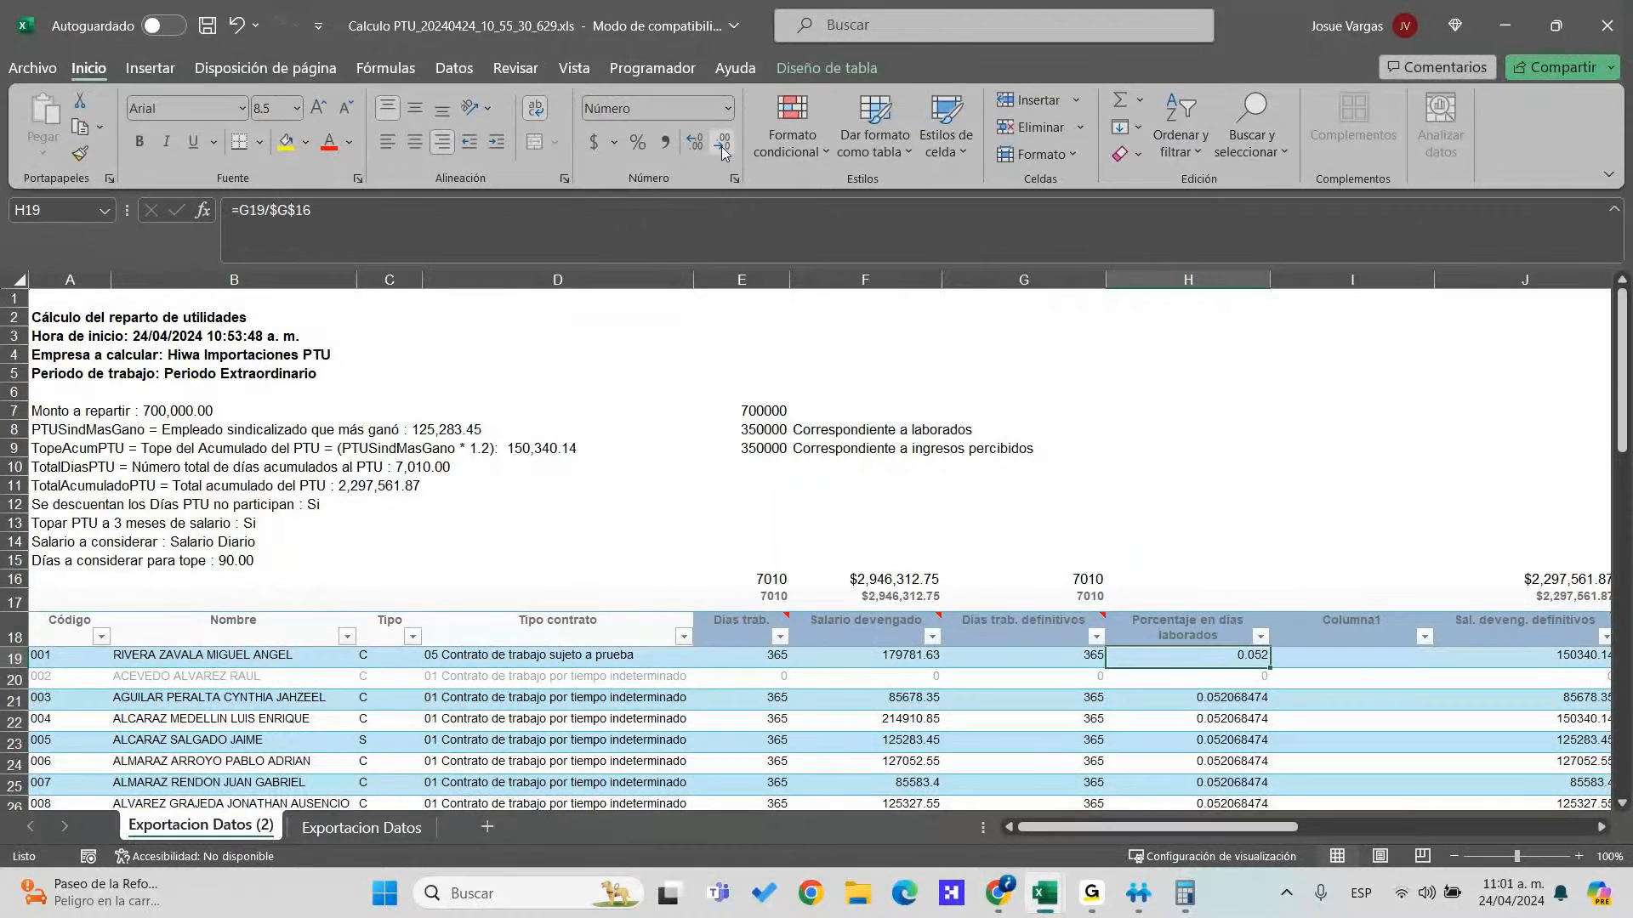
Apply General number format to the employee data columns through row 39
key("Left")
key("Down")
key("Up")
key("Left")
key("Left")
key("Left")
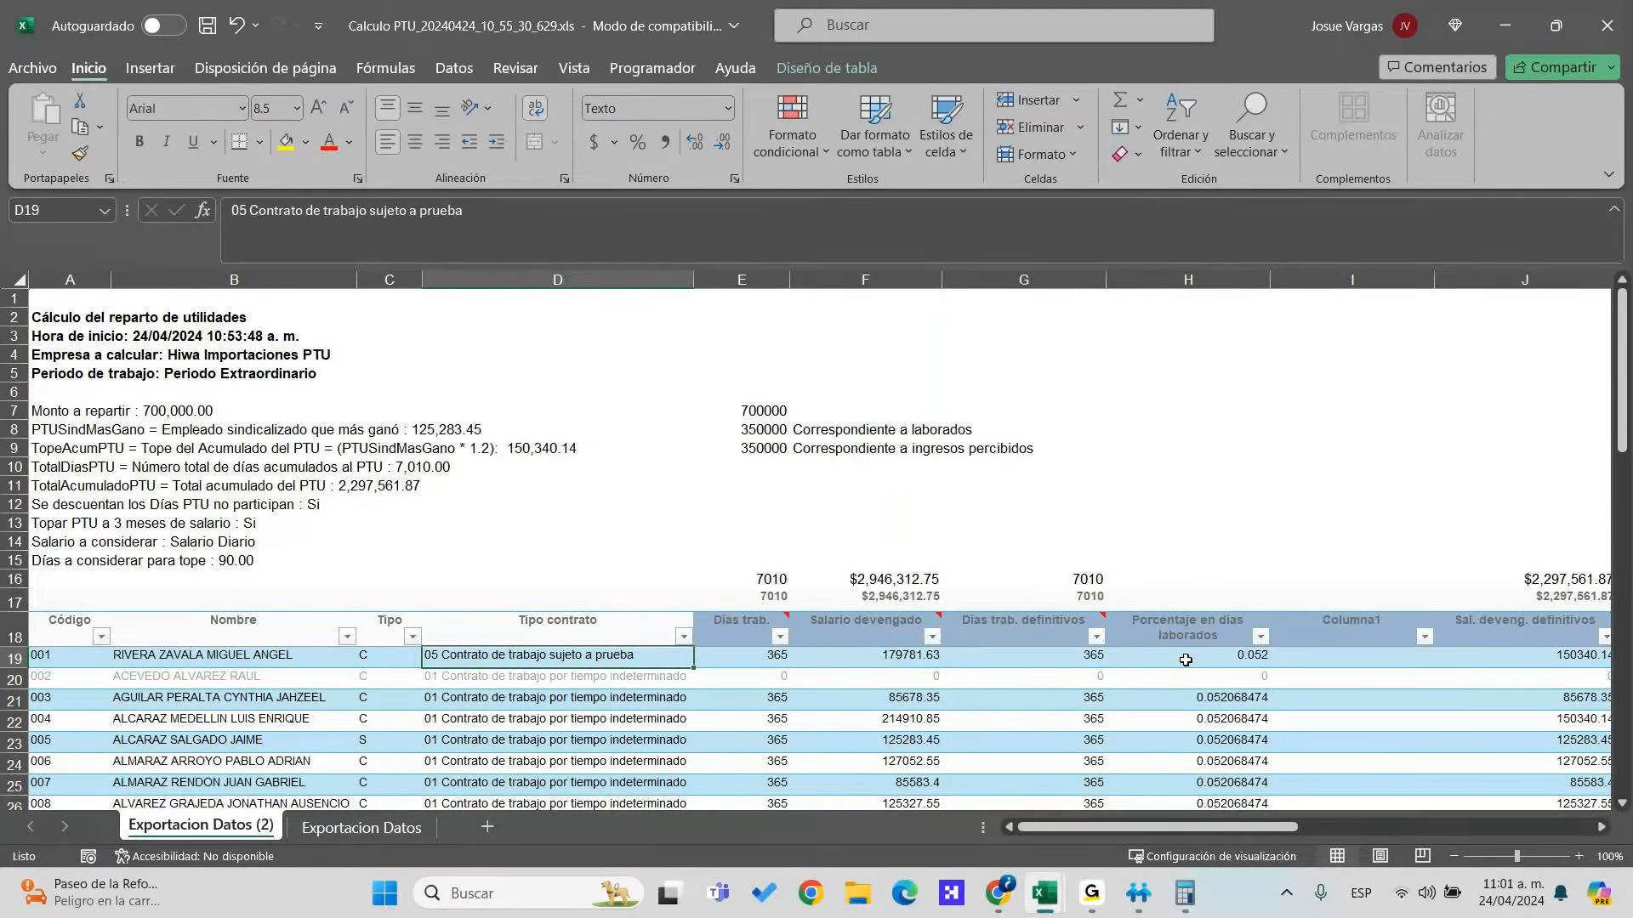
key("Right")
key("Right")
key("ctrl+shift+Right")
key("ctrl+shift+Right")
key("ctrl+shift+Right")
key("ctrl+shift+Right")
key("ctrl+shift+Left")
key("ctrl+shift+Down")
key("ctrl+shift+Down")
key("ctrl+shift+Up")
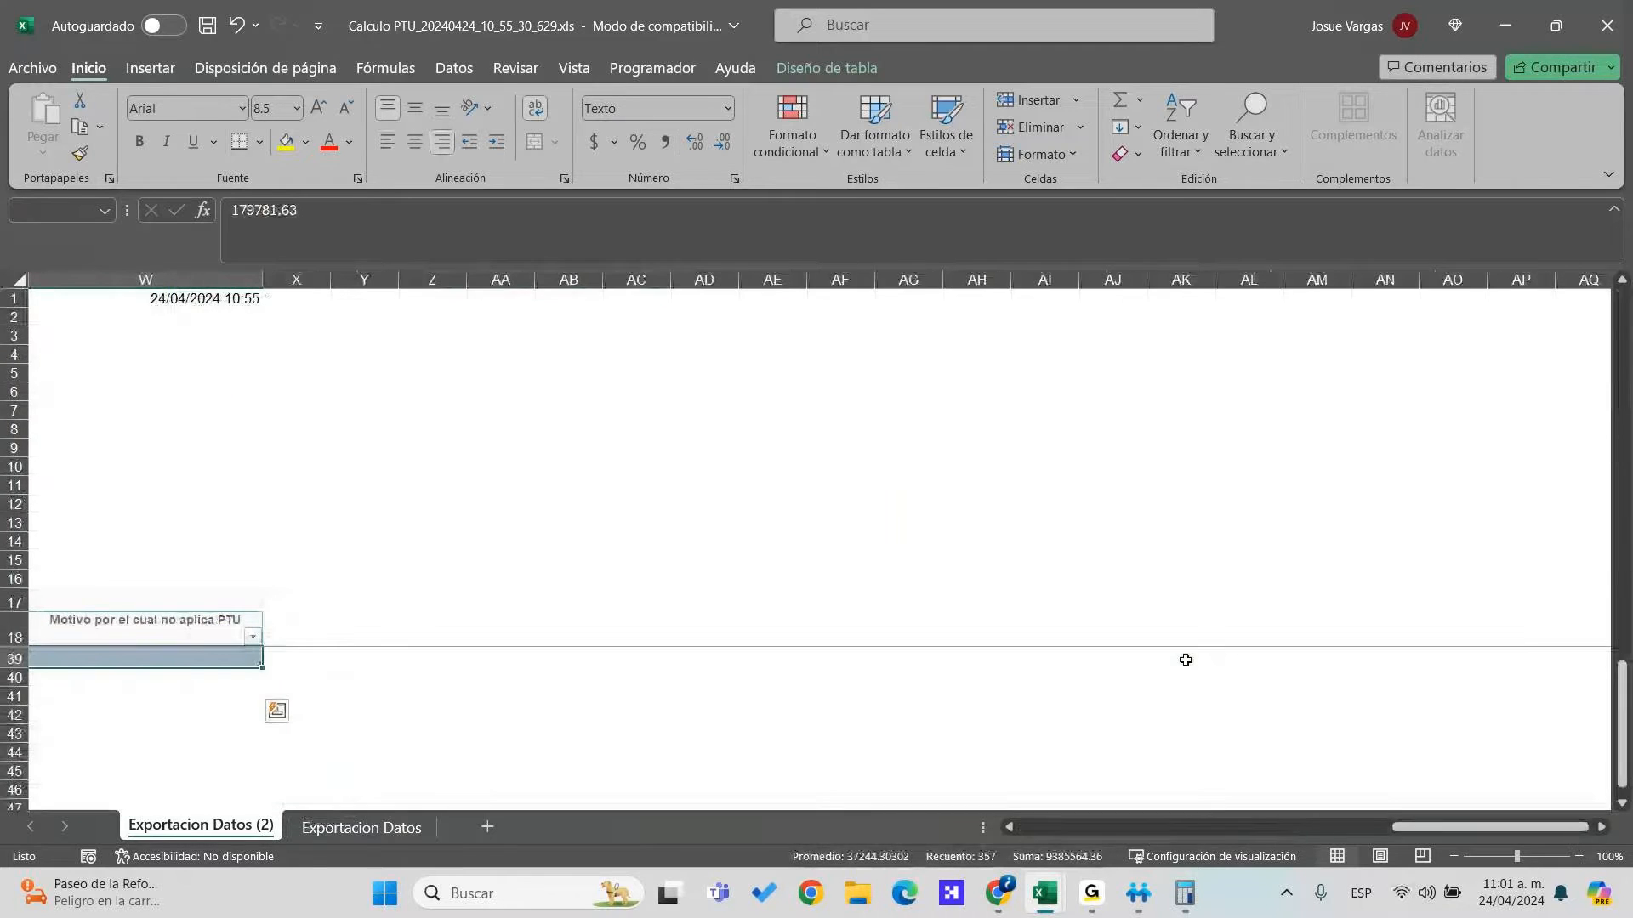
left_click(728, 108)
left_click(672, 143)
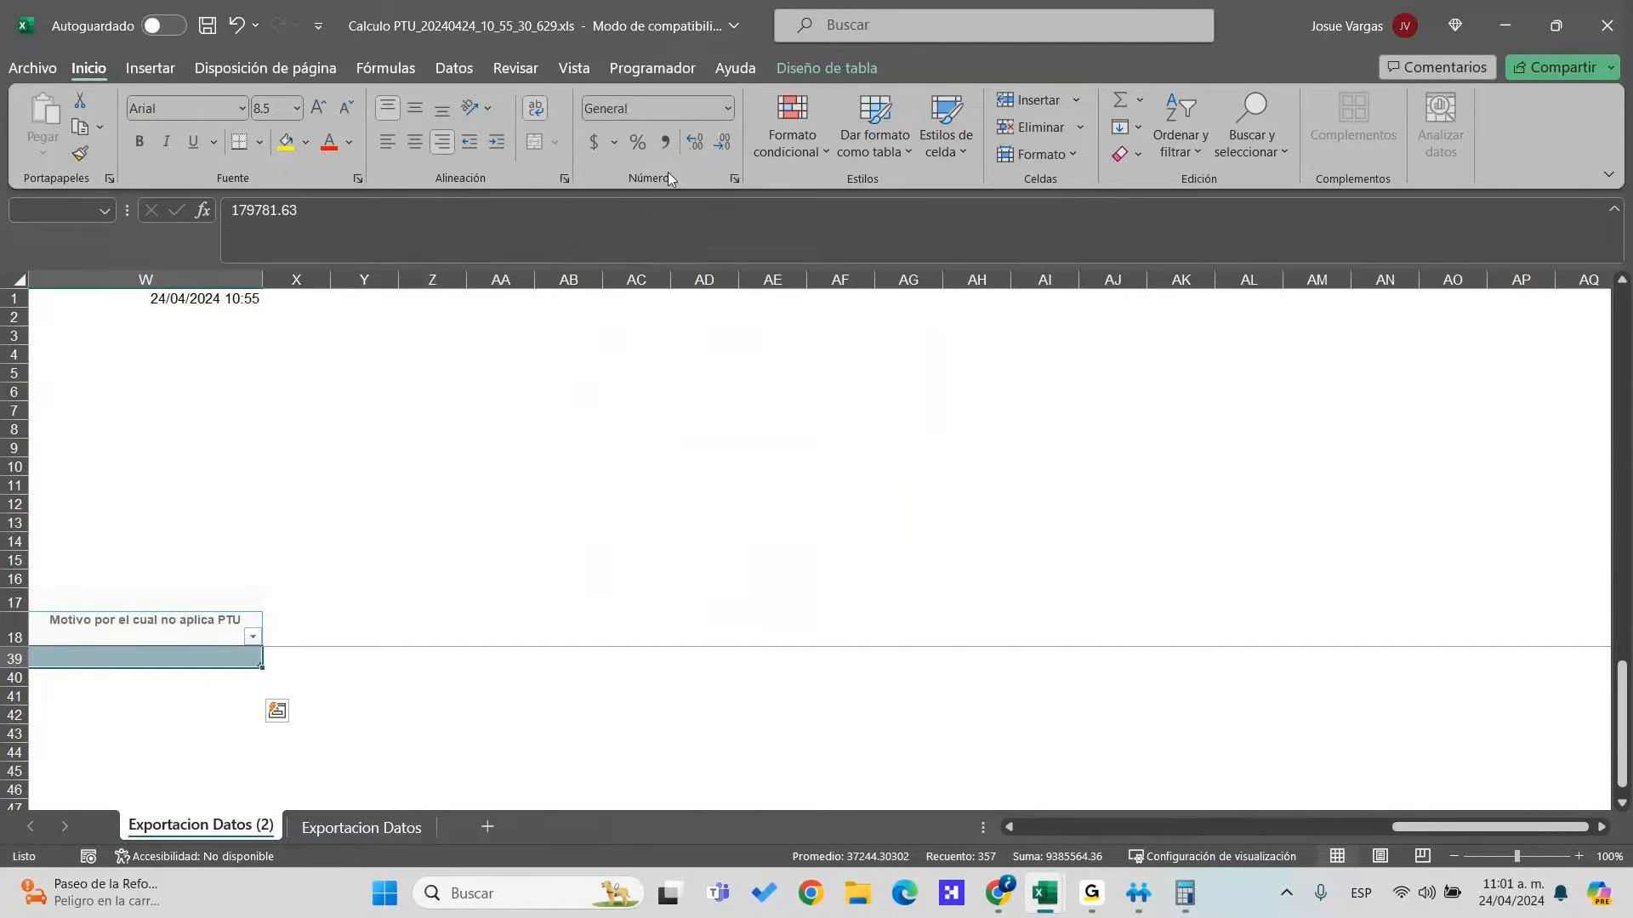
scroll(288, 659, "up", 7)
Format the percentages in H19:H39 as Number with three decimals, e.g. 0.052
left_click(255, 677)
key("Left")
key("Left")
key("Left")
key("Left")
key("Left")
key("Left")
key("Left")
key("Left")
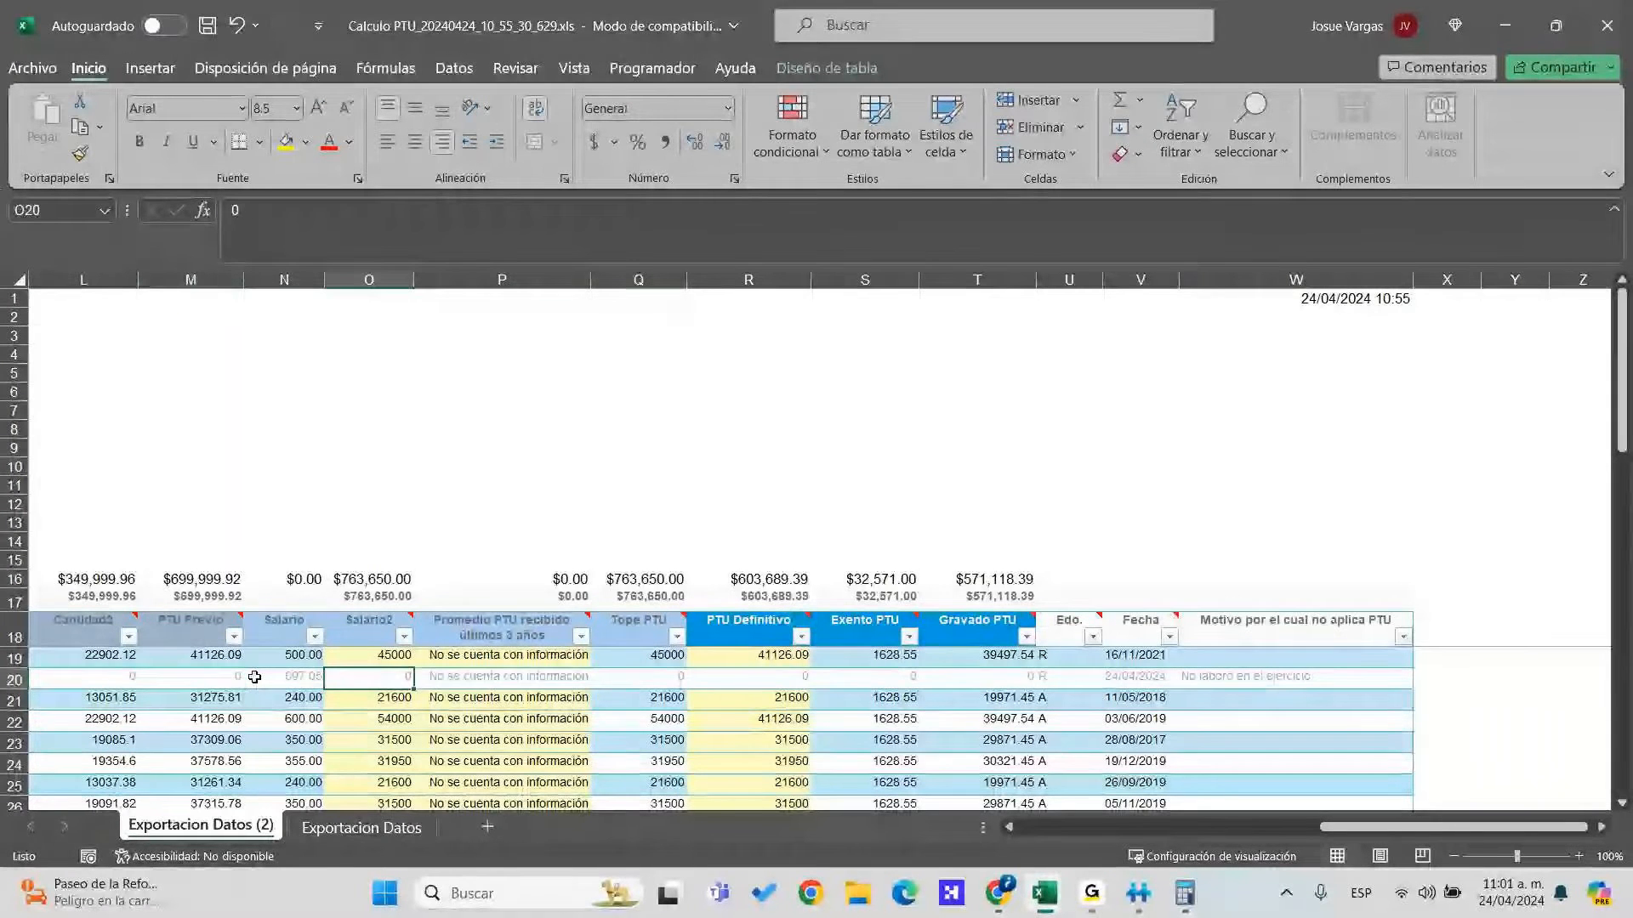
key("Left")
key("Left")
key("Left")
key("Left")
key("Left")
key("Left")
key("Left")
key("Left")
key("Left")
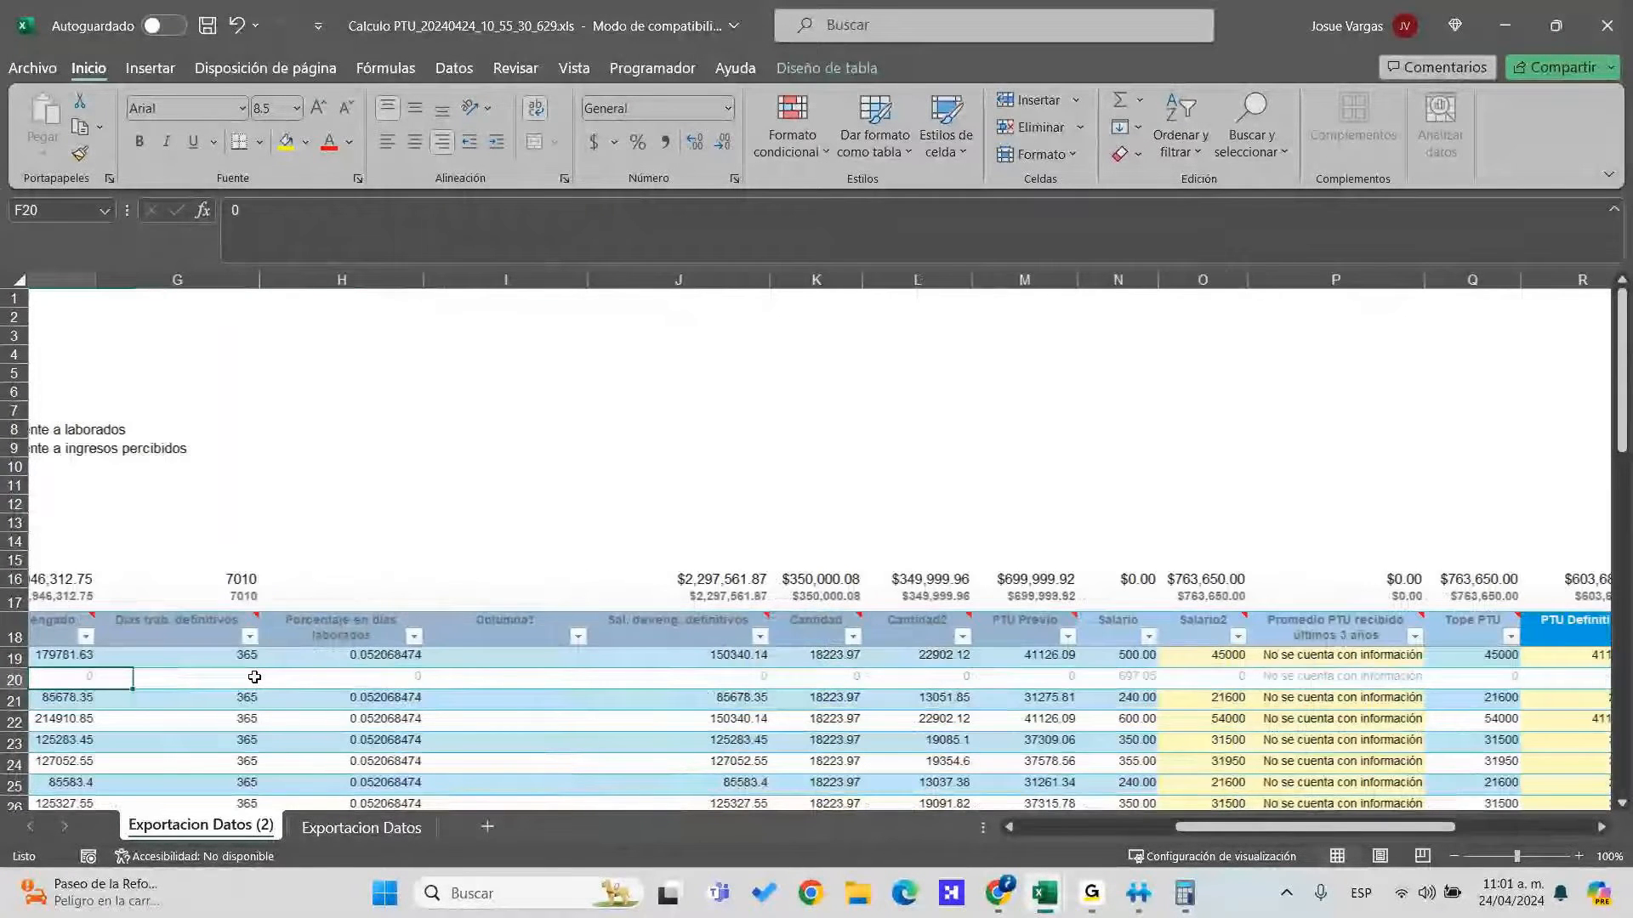
left_click(254, 677)
key("Up")
key("Right")
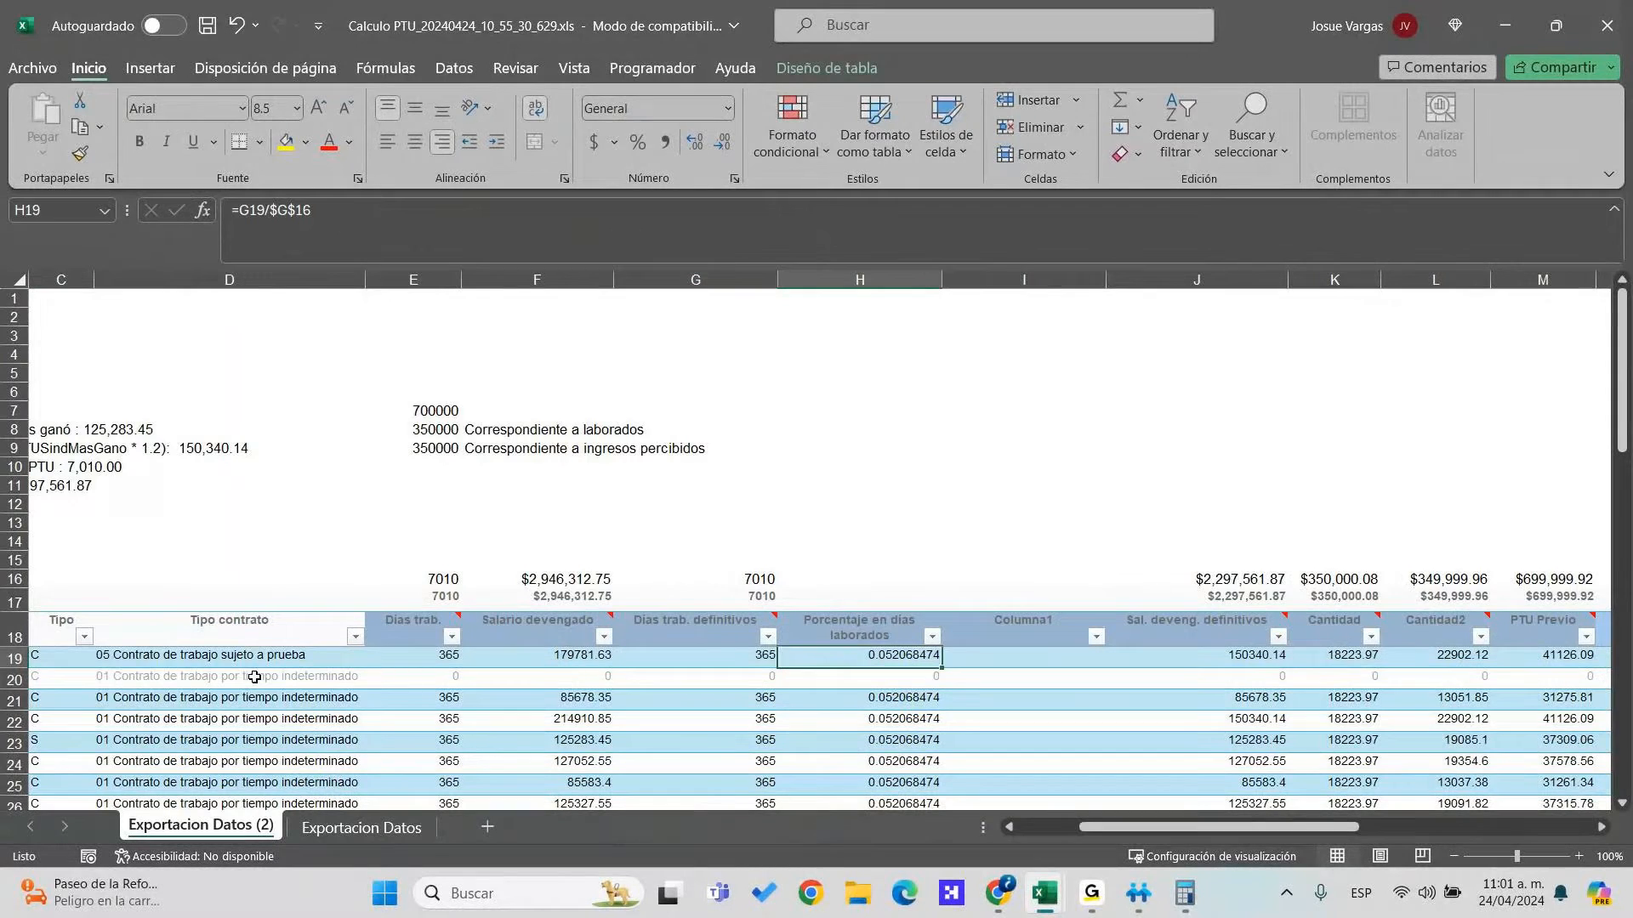
key("ctrl+shift+Down")
left_click(722, 142)
left_click(722, 142)
scroll(935, 718, "up", 5)
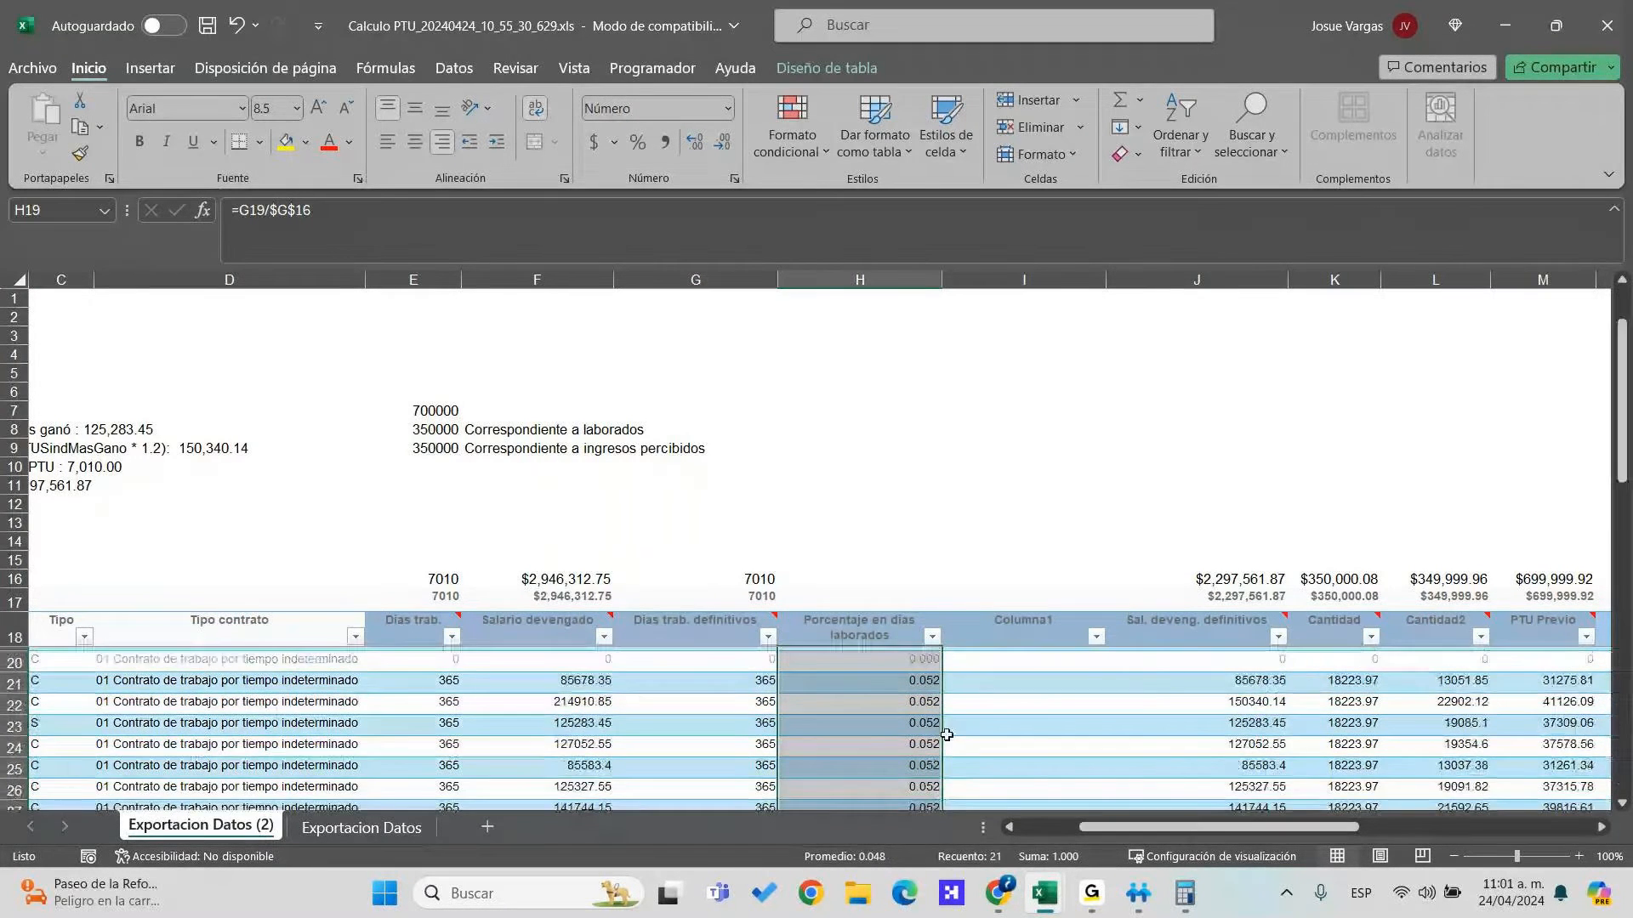
left_click(922, 651)
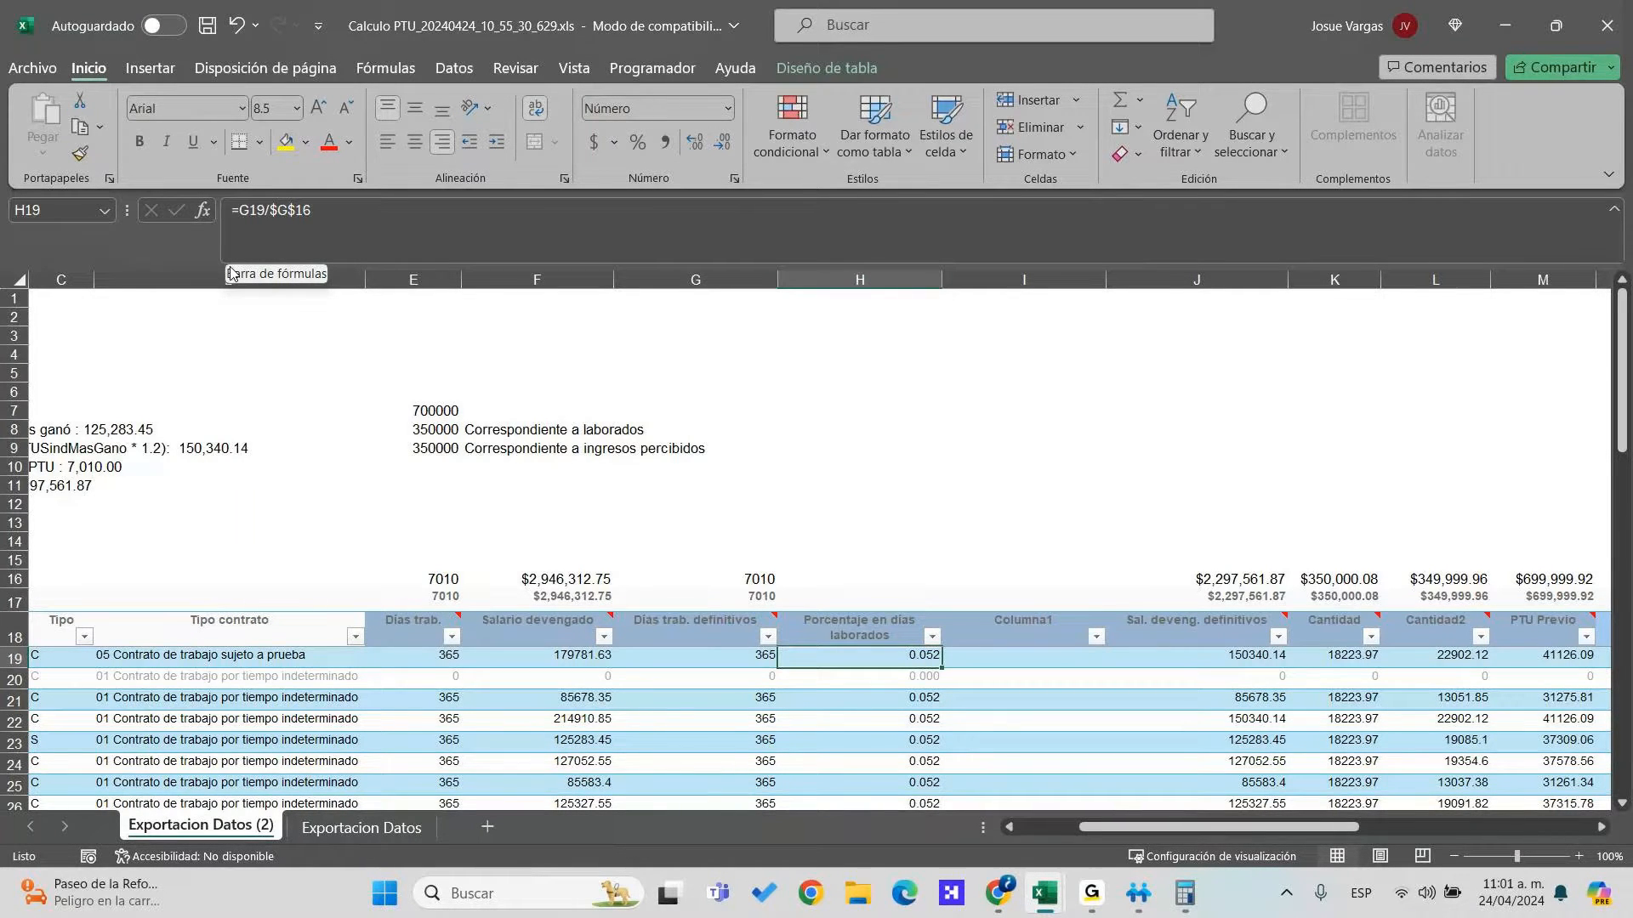
Enter =H19*$E$8 in I19 and fill it down Columna1
left_click(1010, 659)
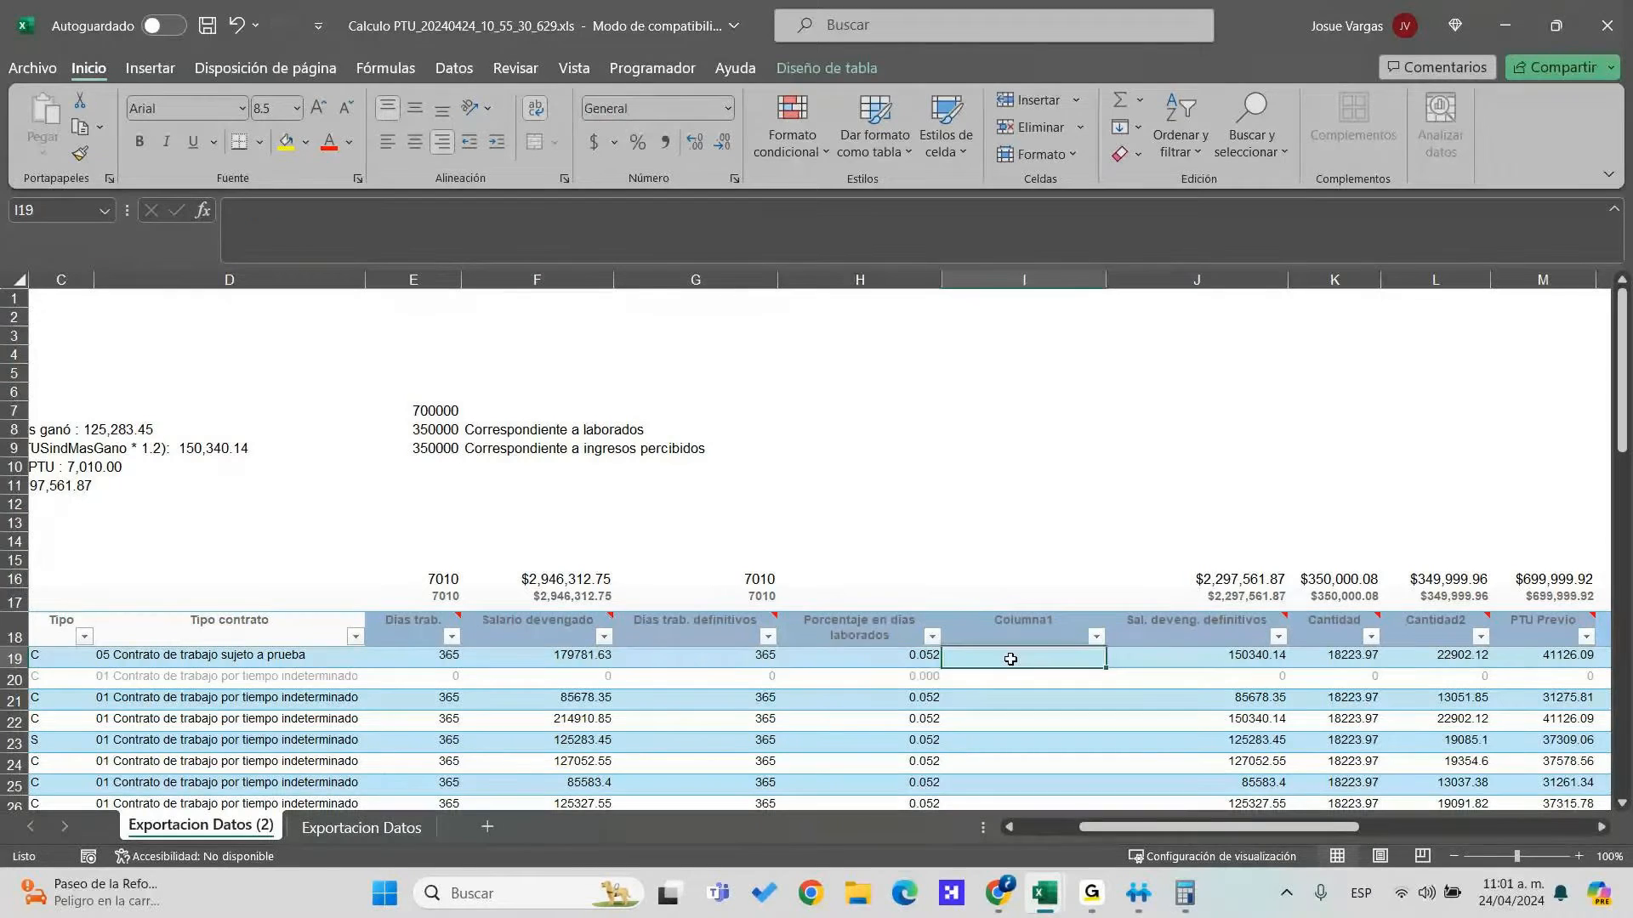
type("=")
key("Left")
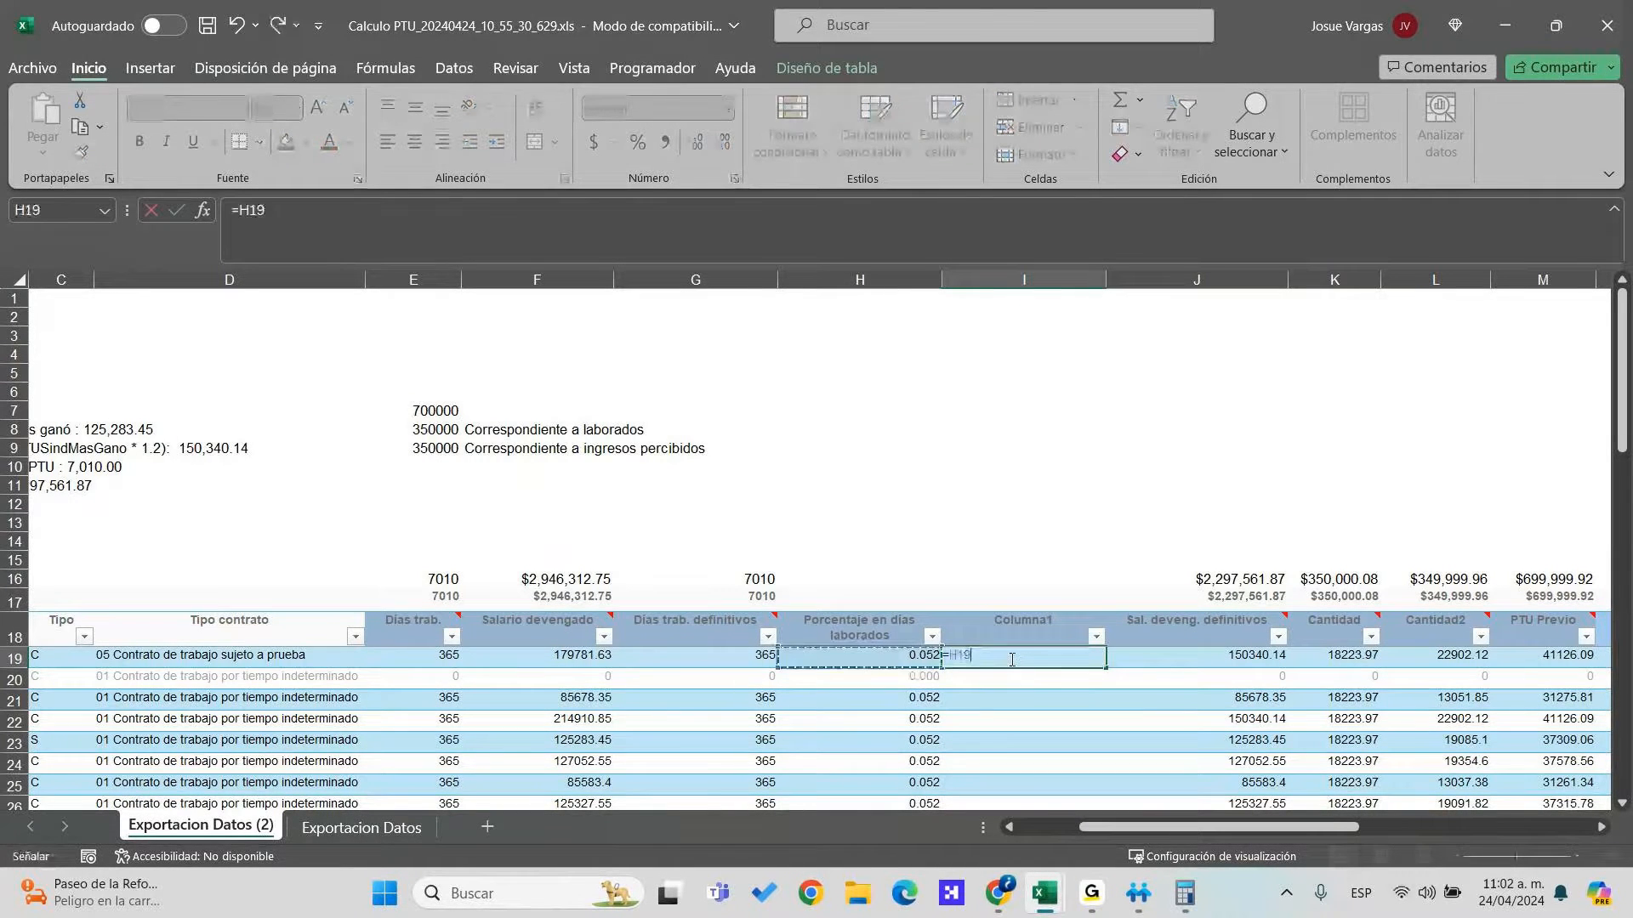
type("*")
key("Left")
key("Up")
key("Left")
key("Up")
key("Up")
key("Left")
key("Up")
key("Up")
key("Up")
key("Left")
key("Up")
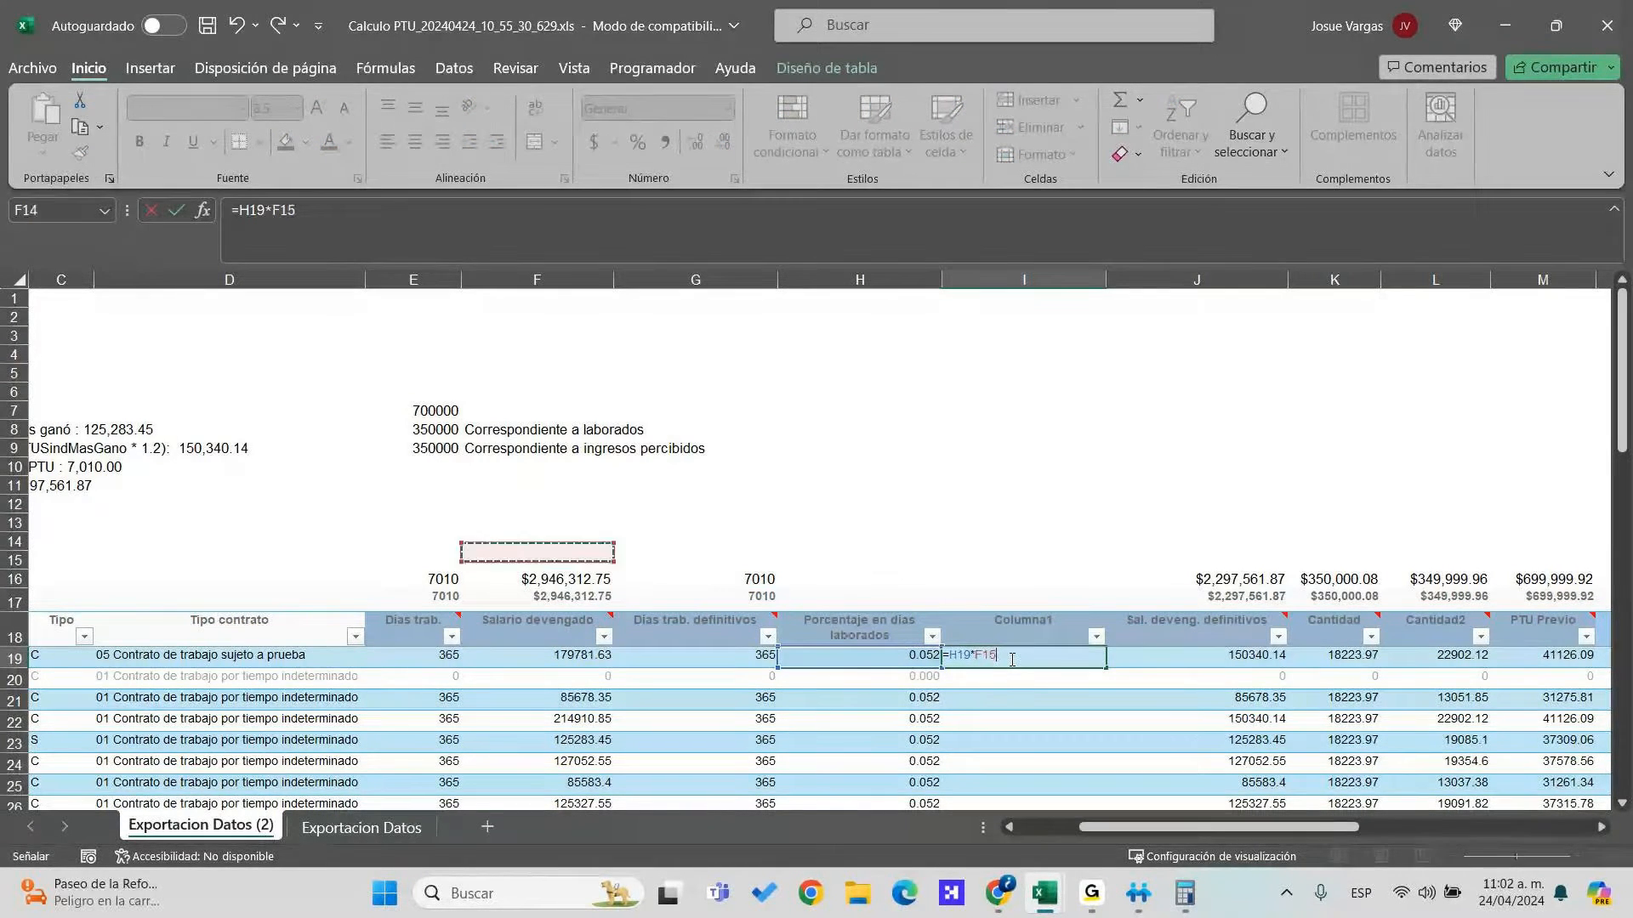
key("Up")
key("Up")
key("Up")
key("Up")
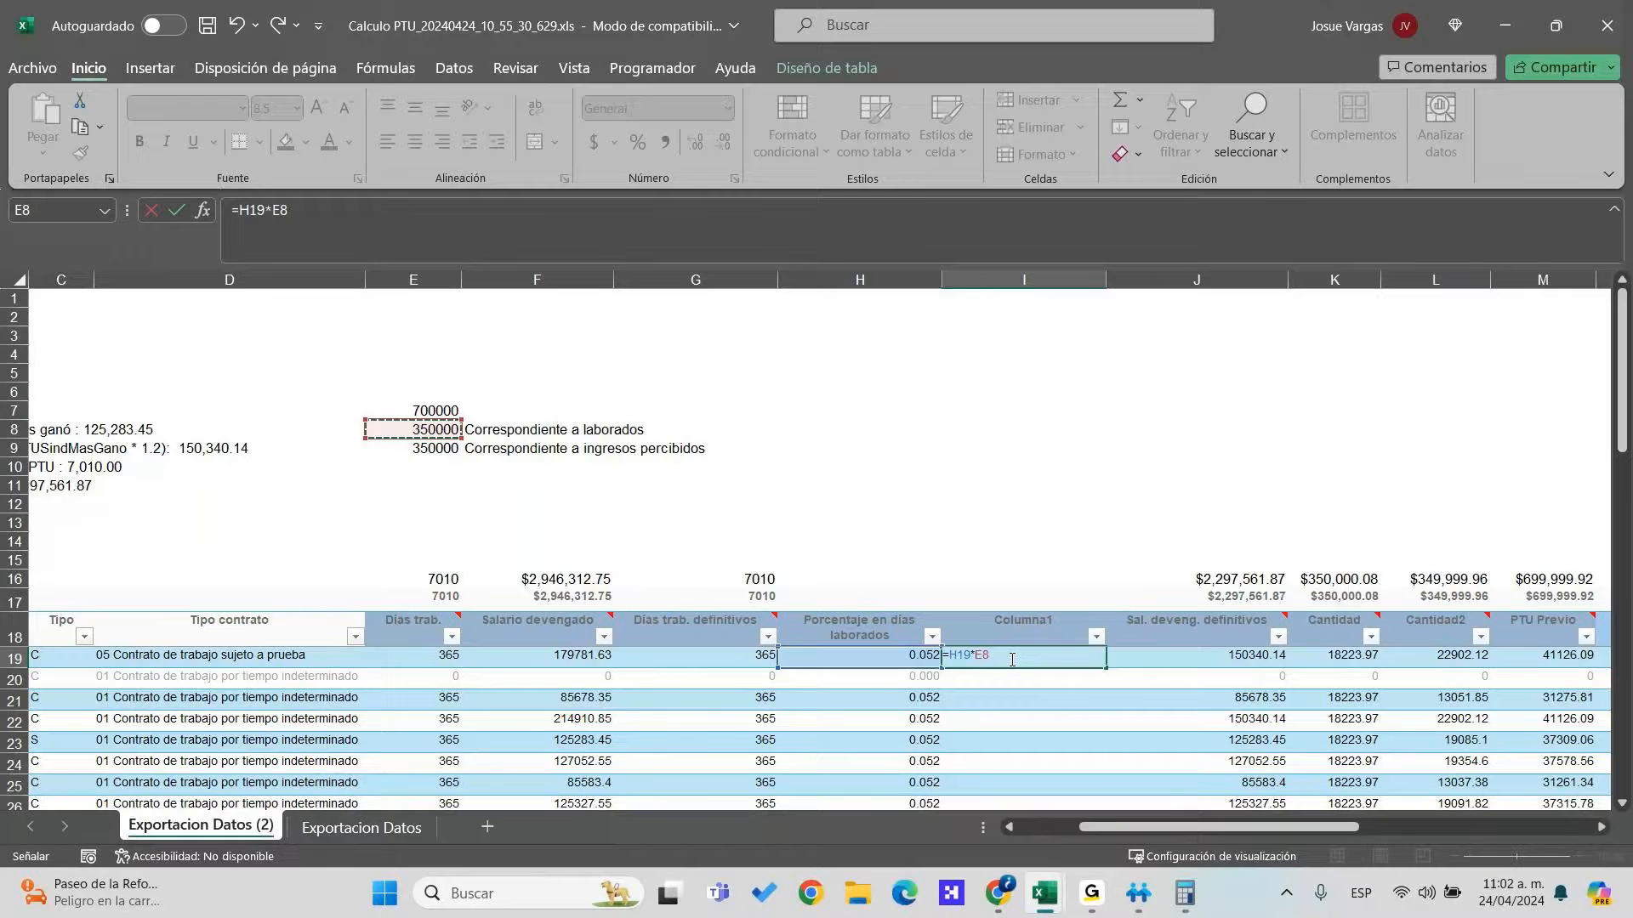
key("F4")
key("Return")
left_click(1010, 659)
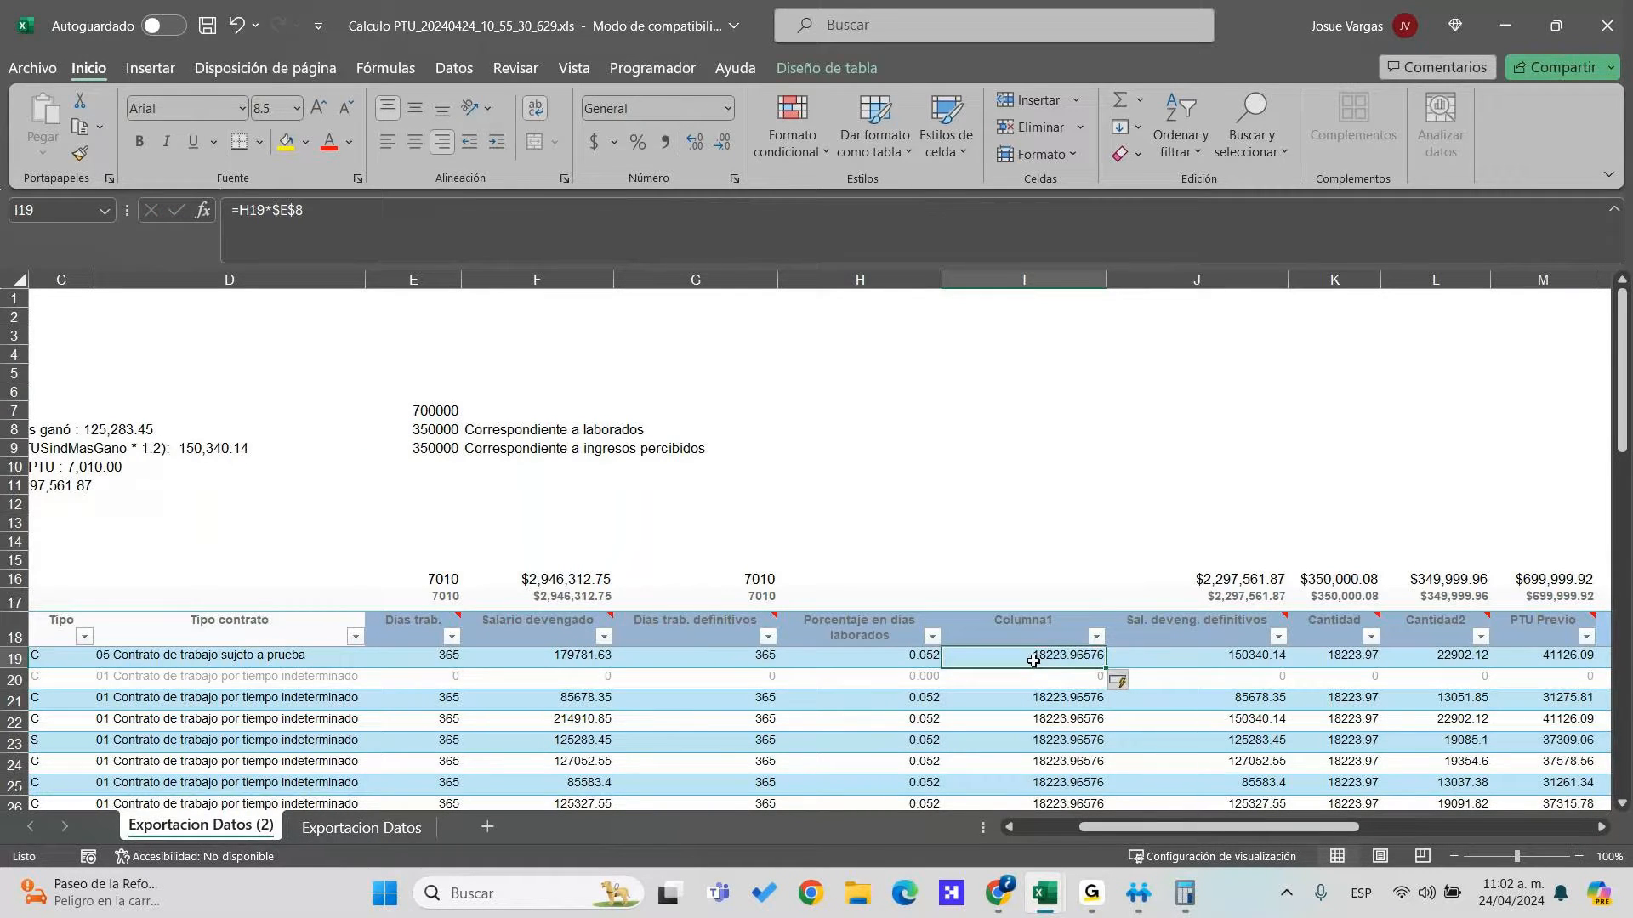
Total Columna1 in I16 with =SUMA(I19:I39), giving 350000
left_click(1035, 578)
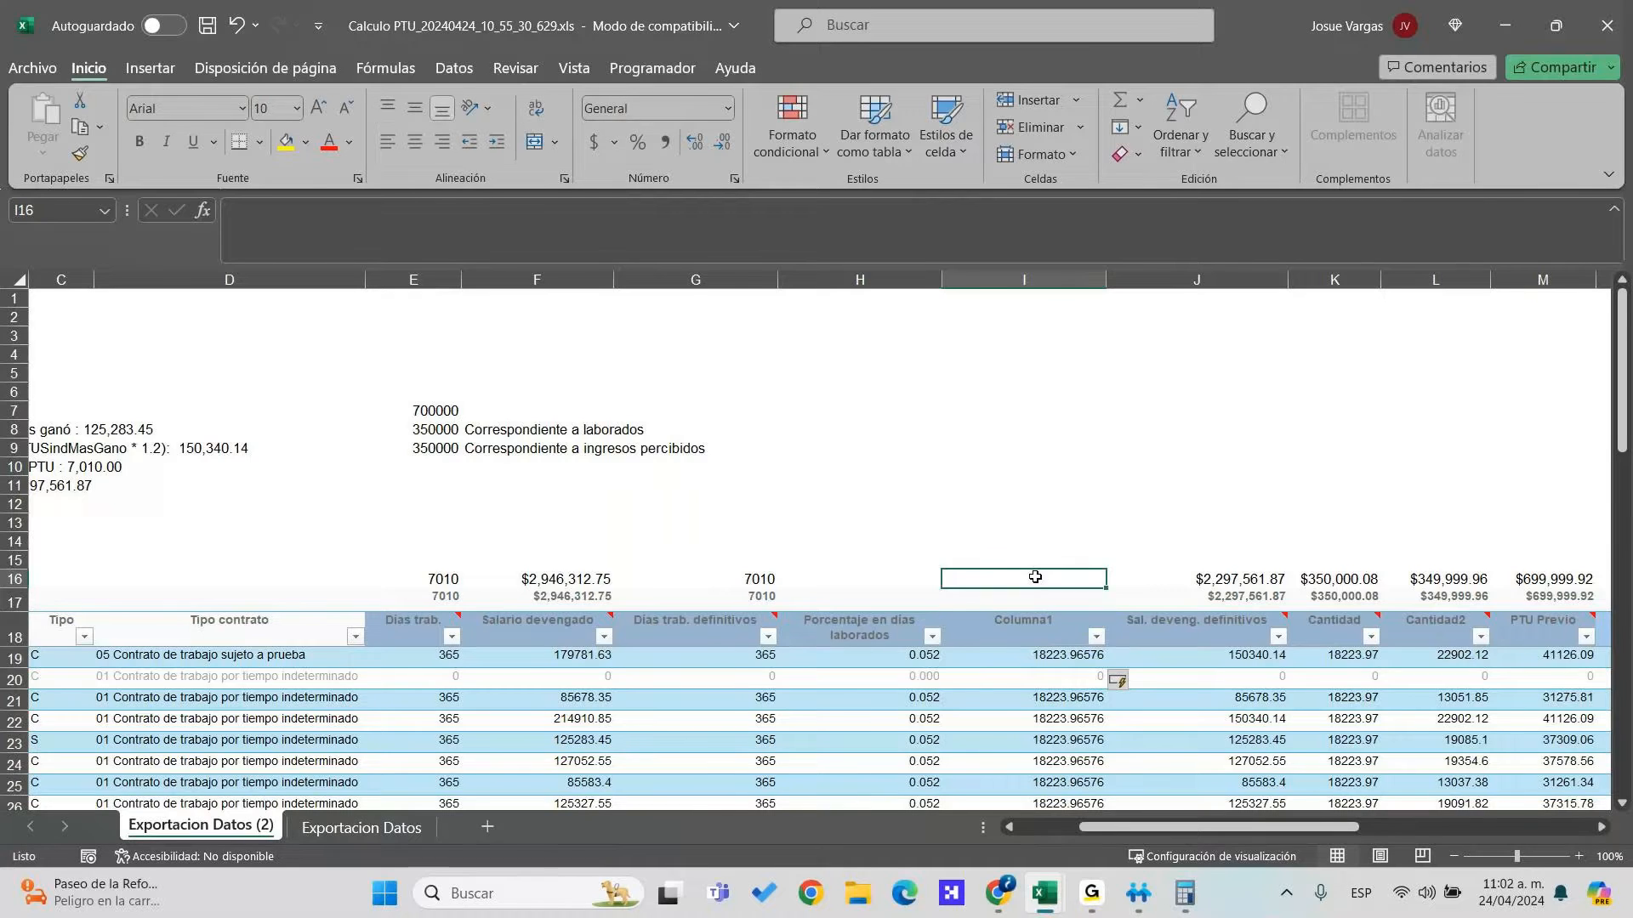
type("=suma(")
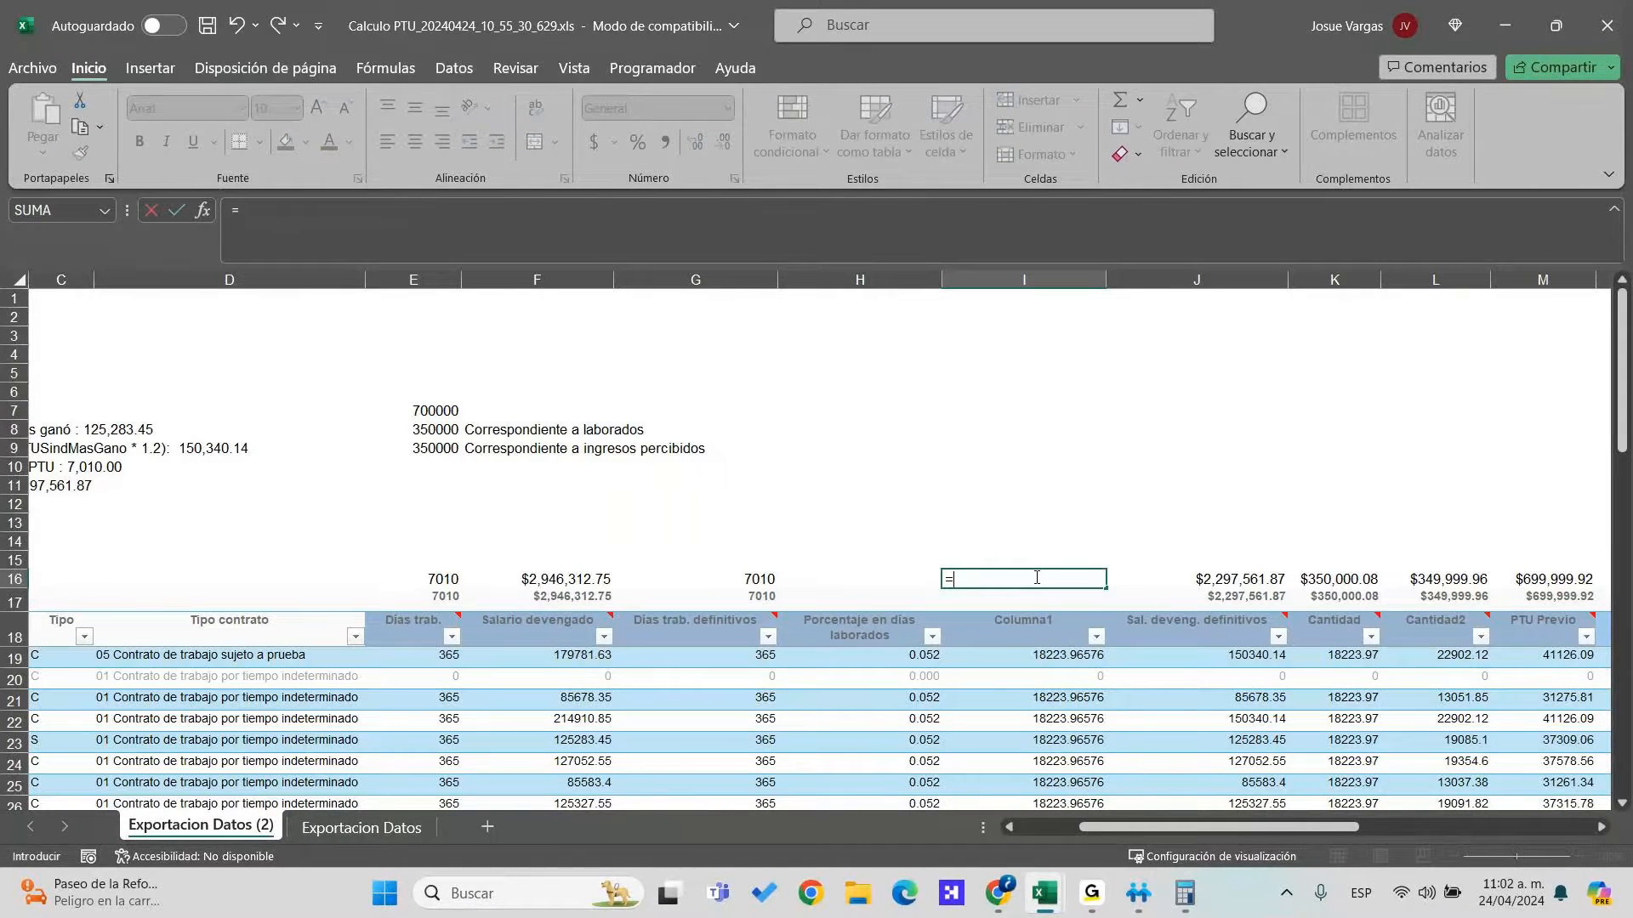
key("Down")
key("Down")
key("Down")
key("ctrl+shift+Down")
key("ctrl+shift+Up")
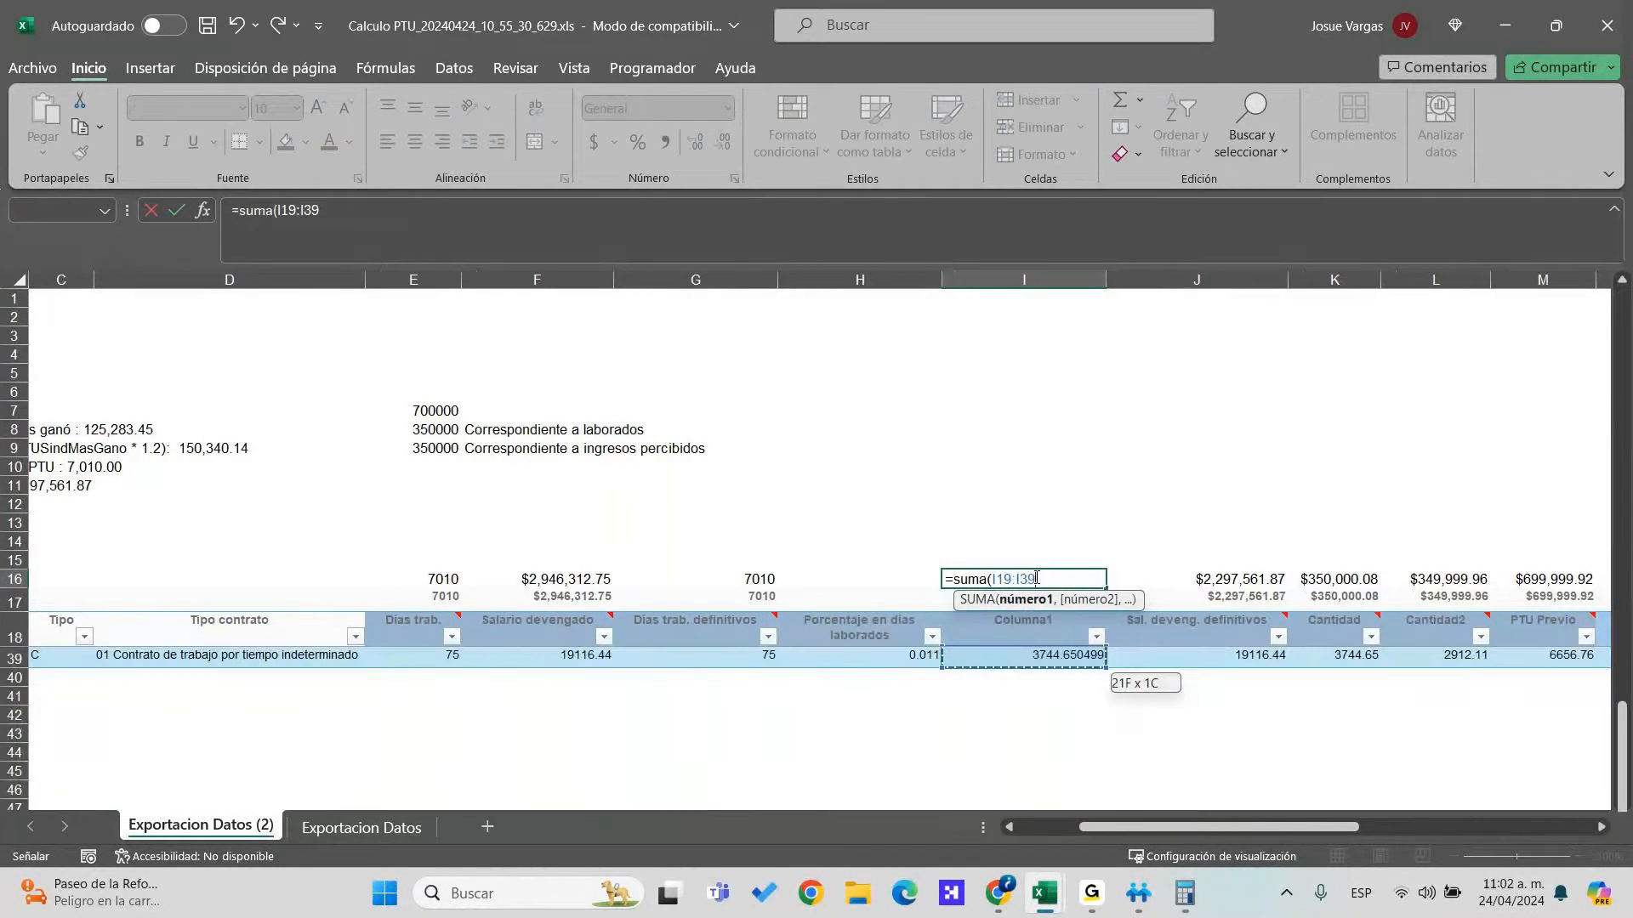
key("ctrl+Return")
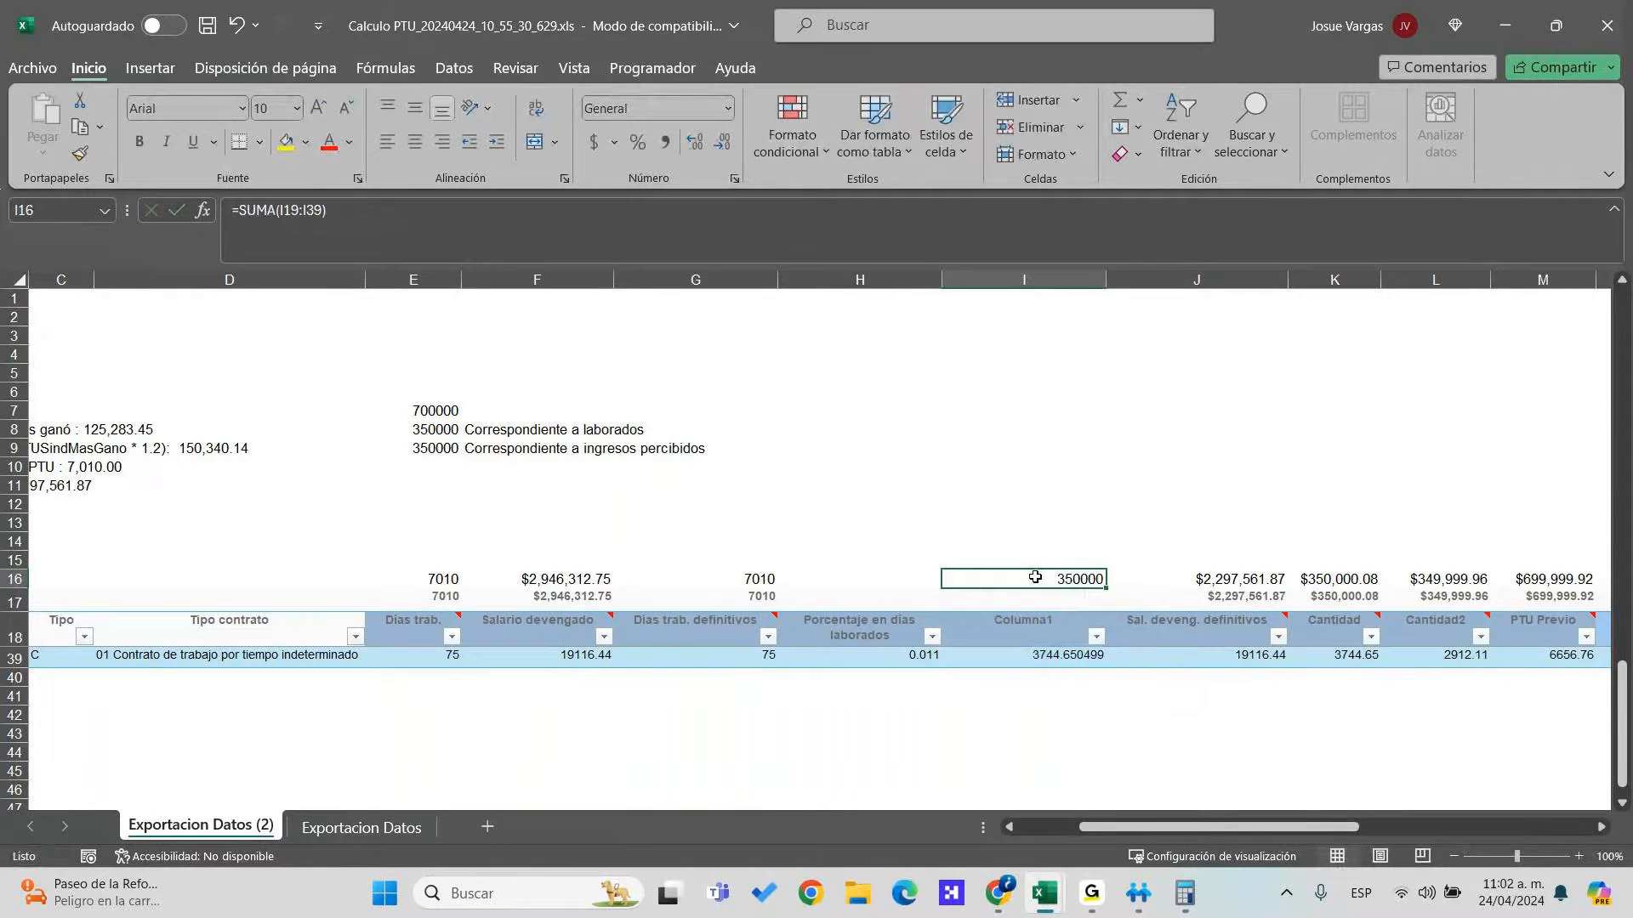
scroll(1034, 577, "up", 7)
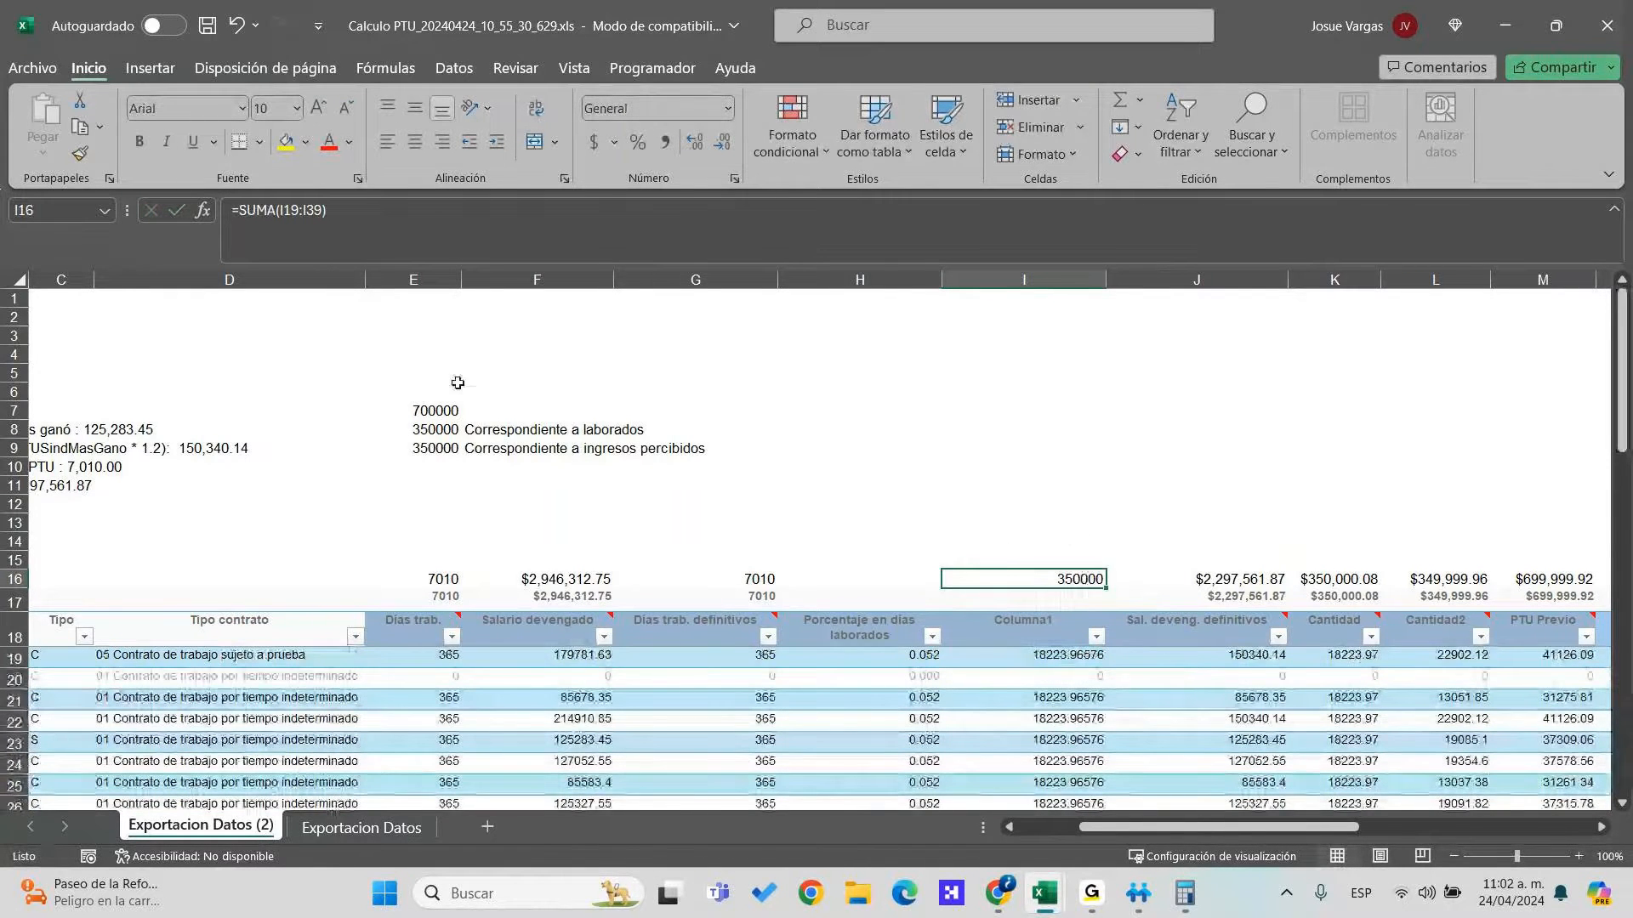
left_click(1090, 660)
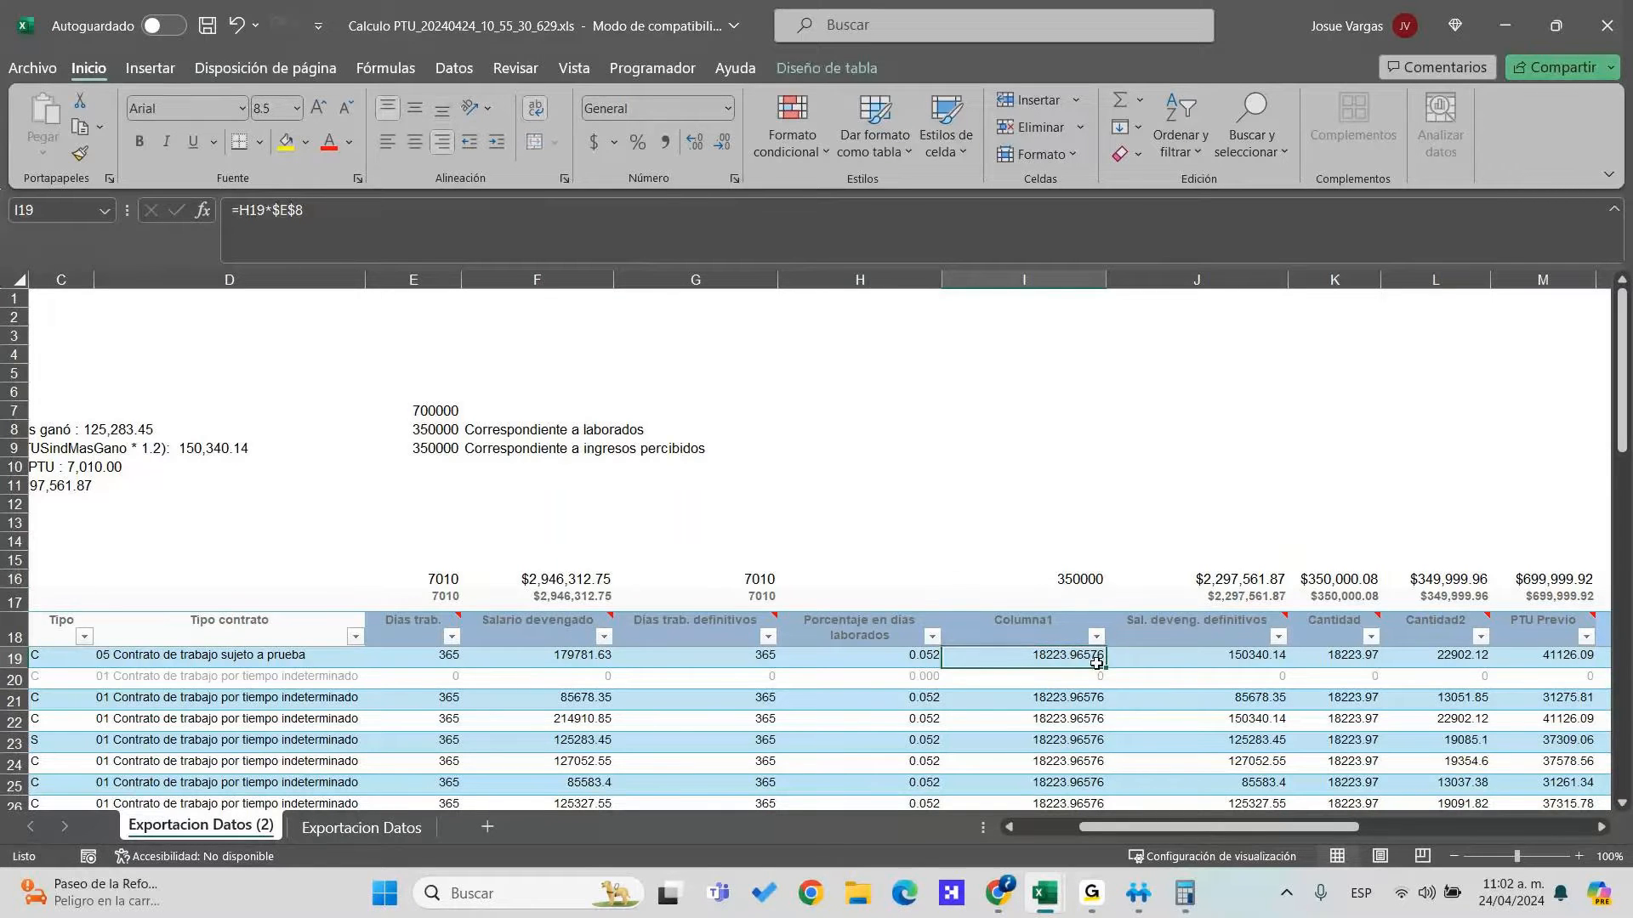
Fill the =H19*$E$8 formula down Columna1 and show it as numbers with two decimals
double_click(1096, 662)
left_click(721, 142)
left_click(721, 142)
left_click(722, 142)
scroll(1100, 672, "up", 5)
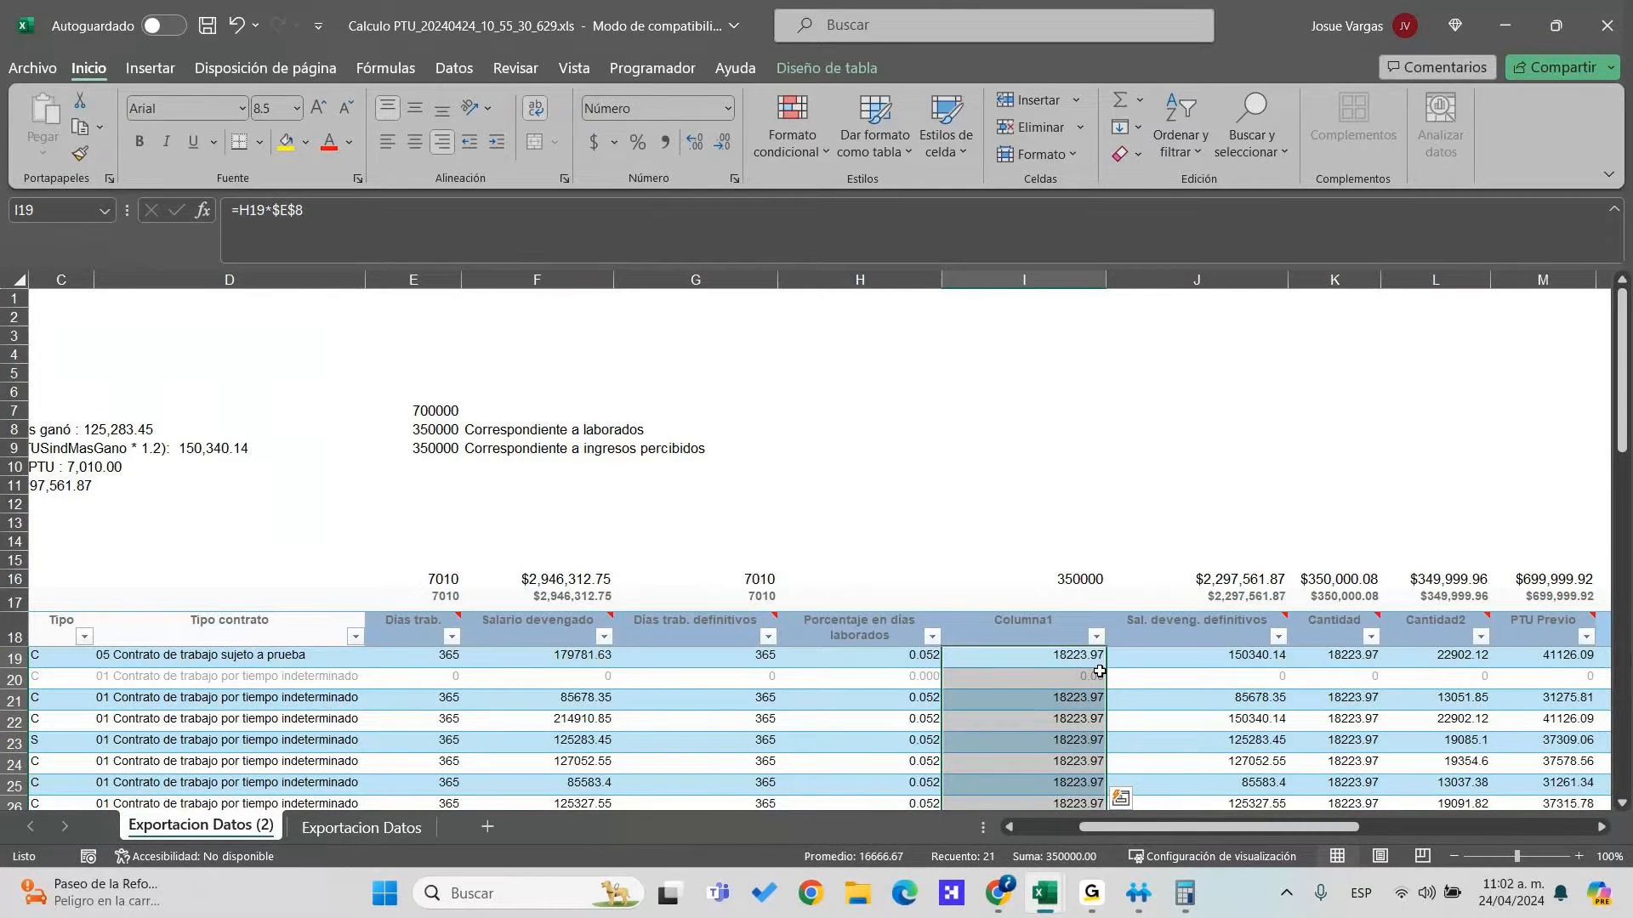
Enter 360 definitive days for the first employee and 200 definitive days in row 21
left_click(426, 658)
type("360")
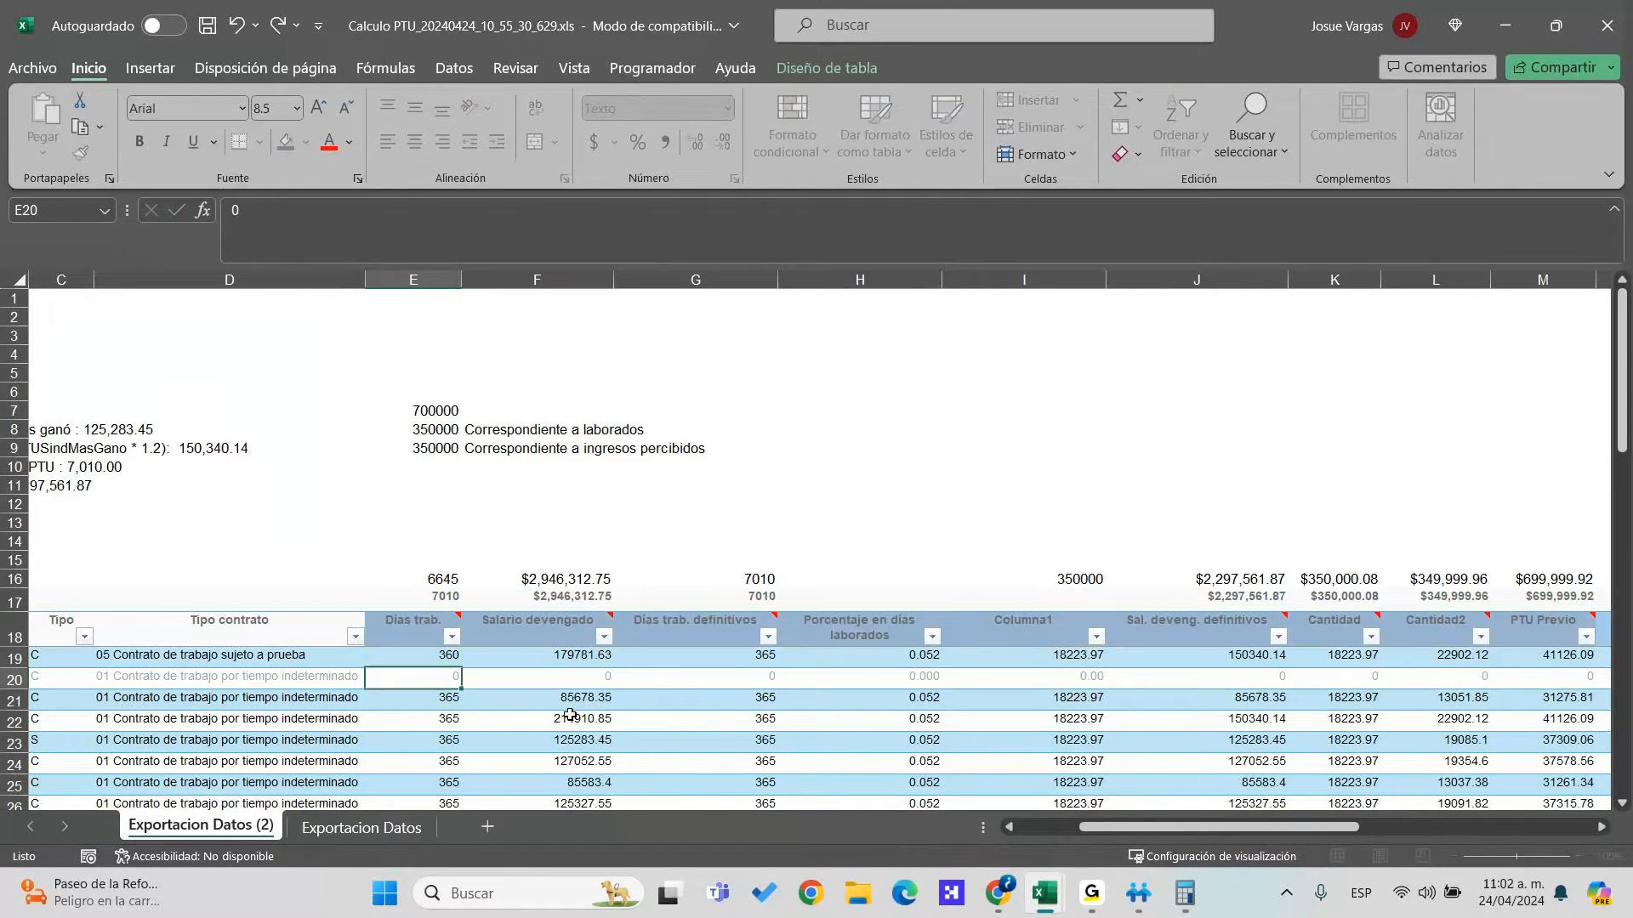
key("Return")
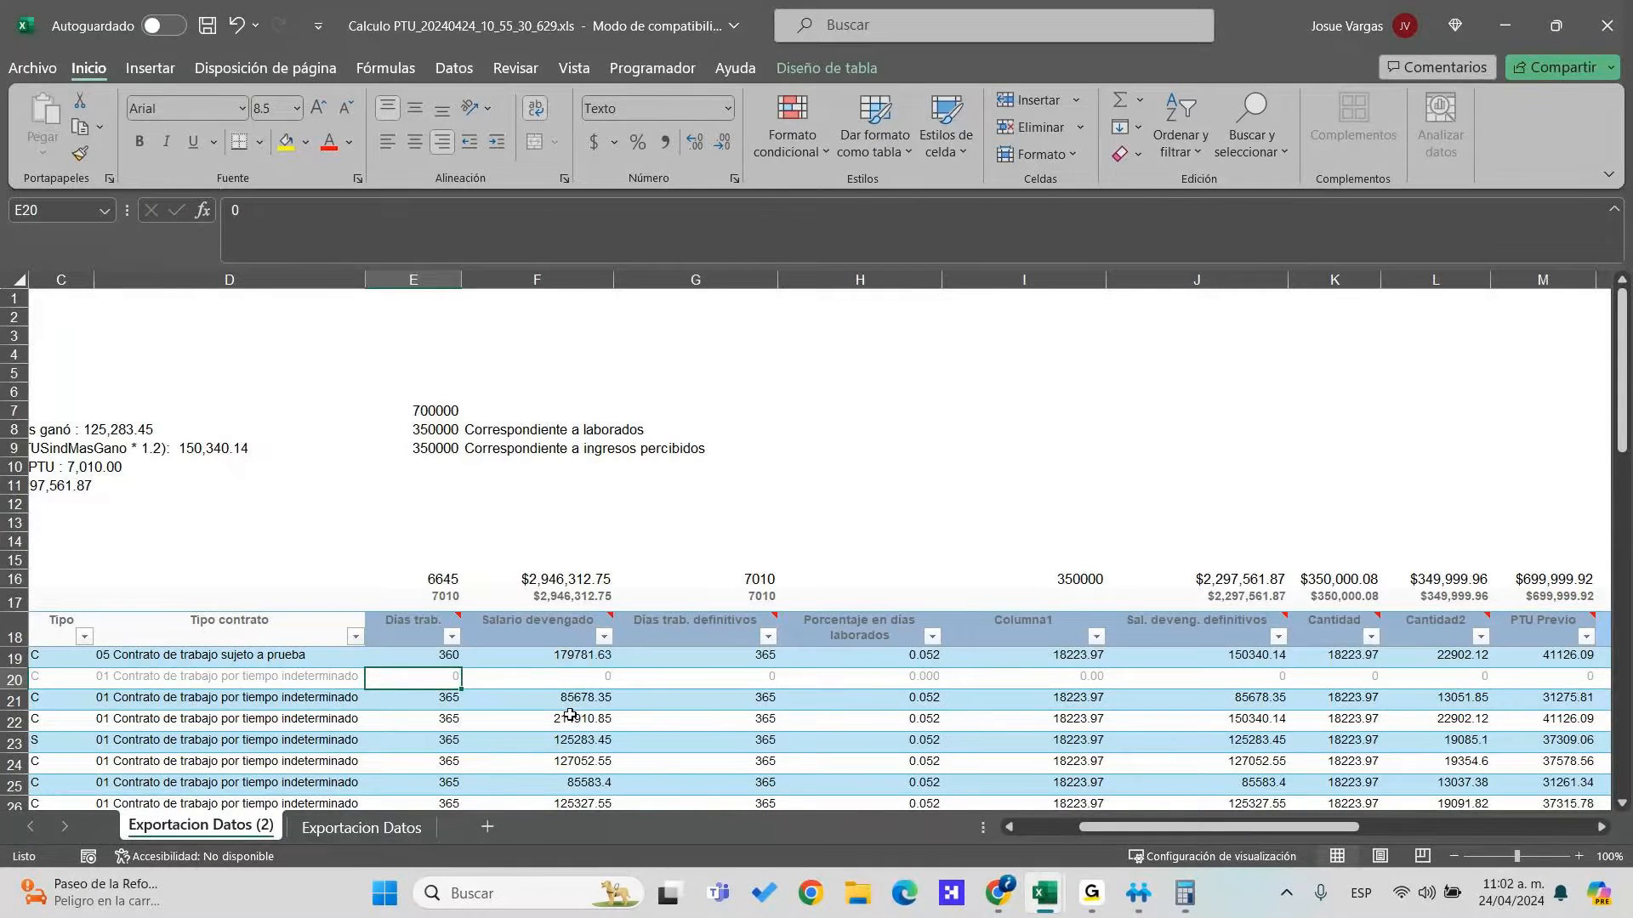
key("ctrl+z")
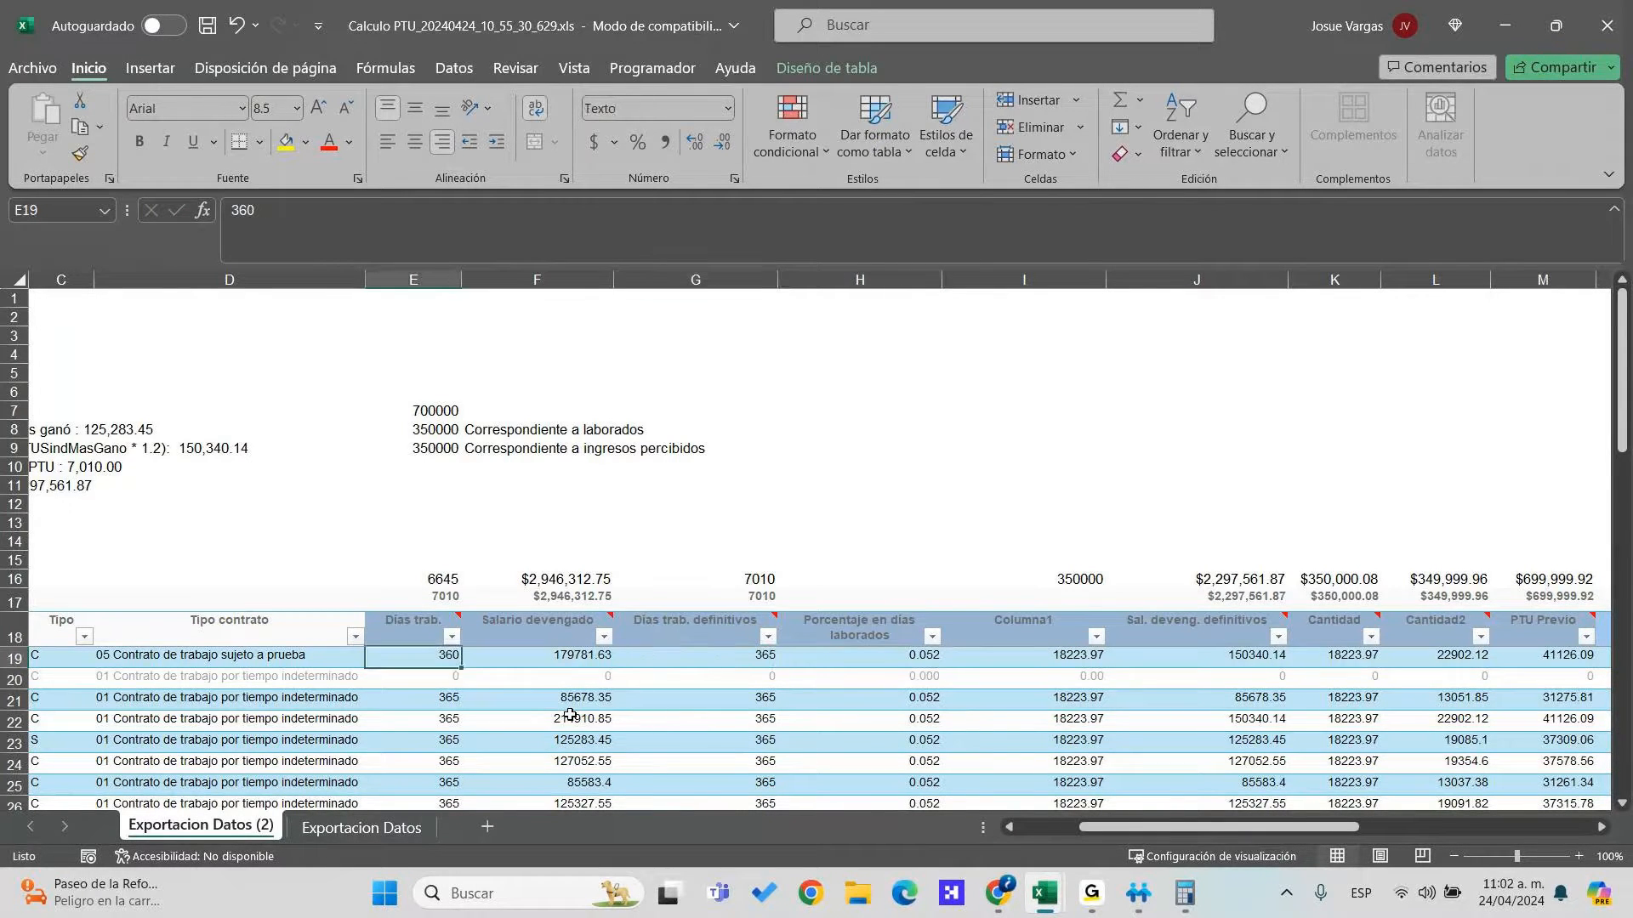
key("Right")
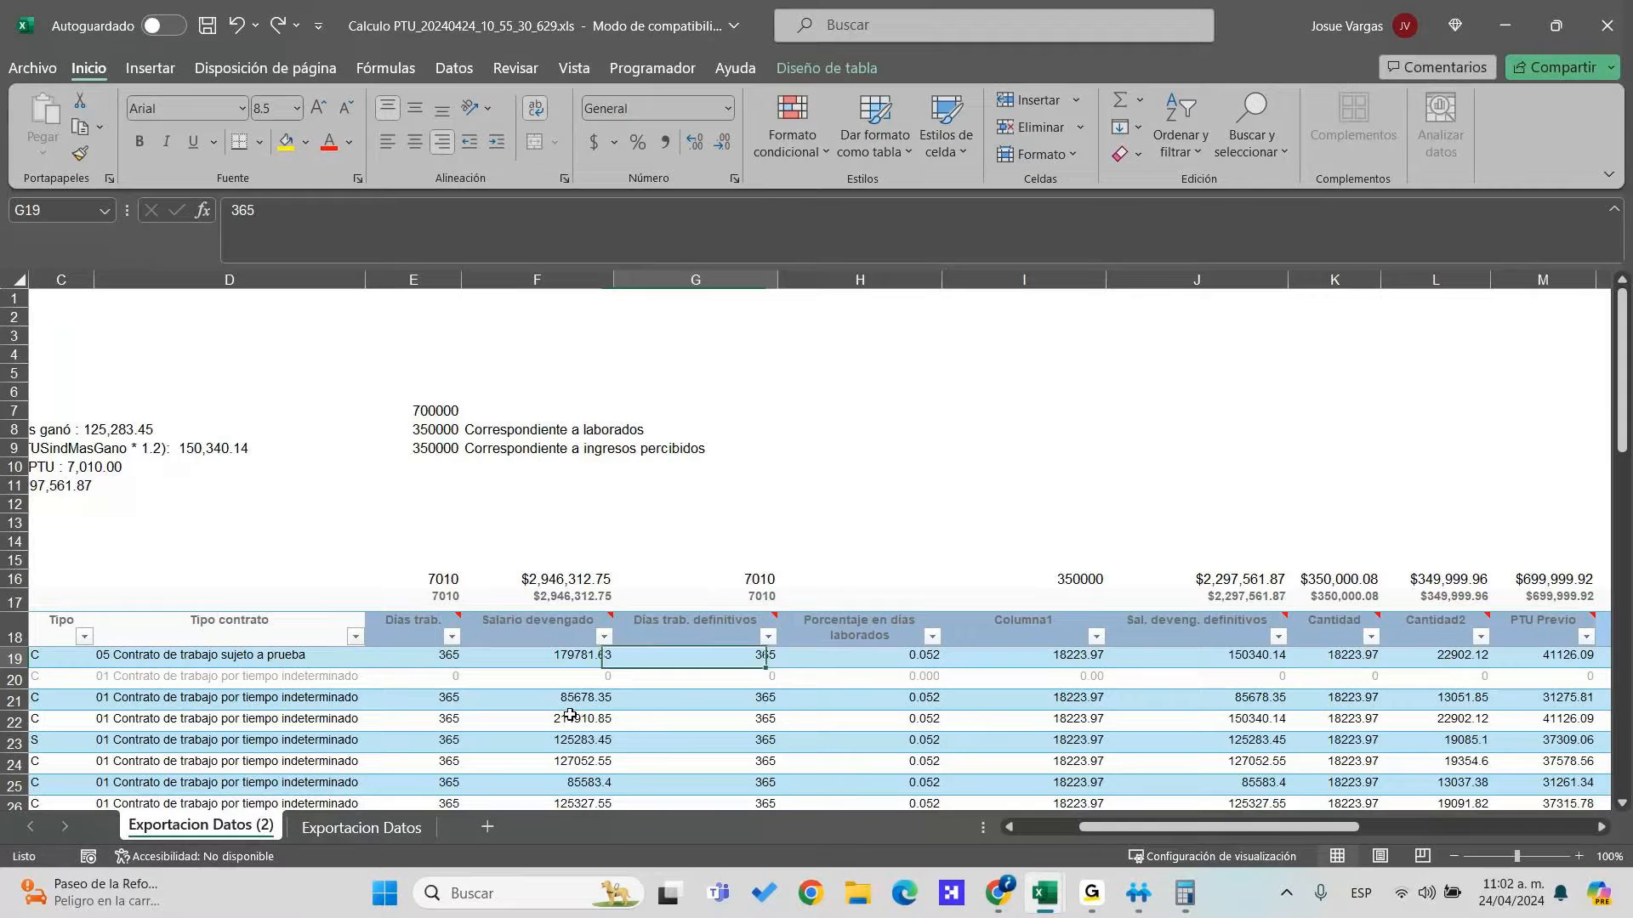
type("360")
key("Right")
key("Right")
key("Right")
key("Left")
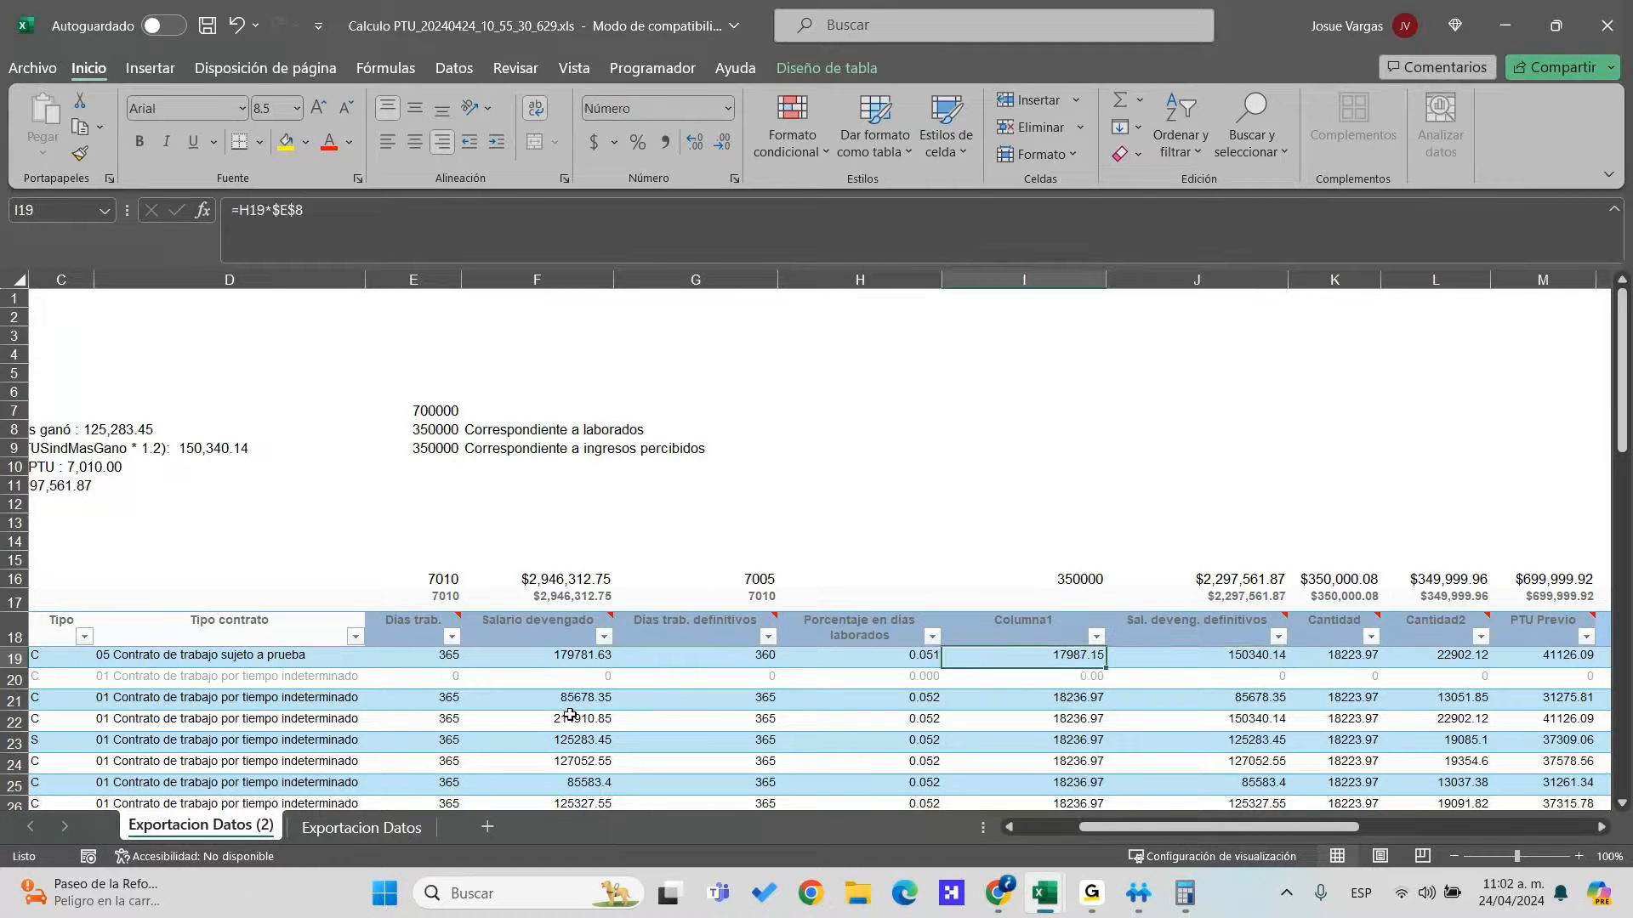
key("Left")
key("Left")
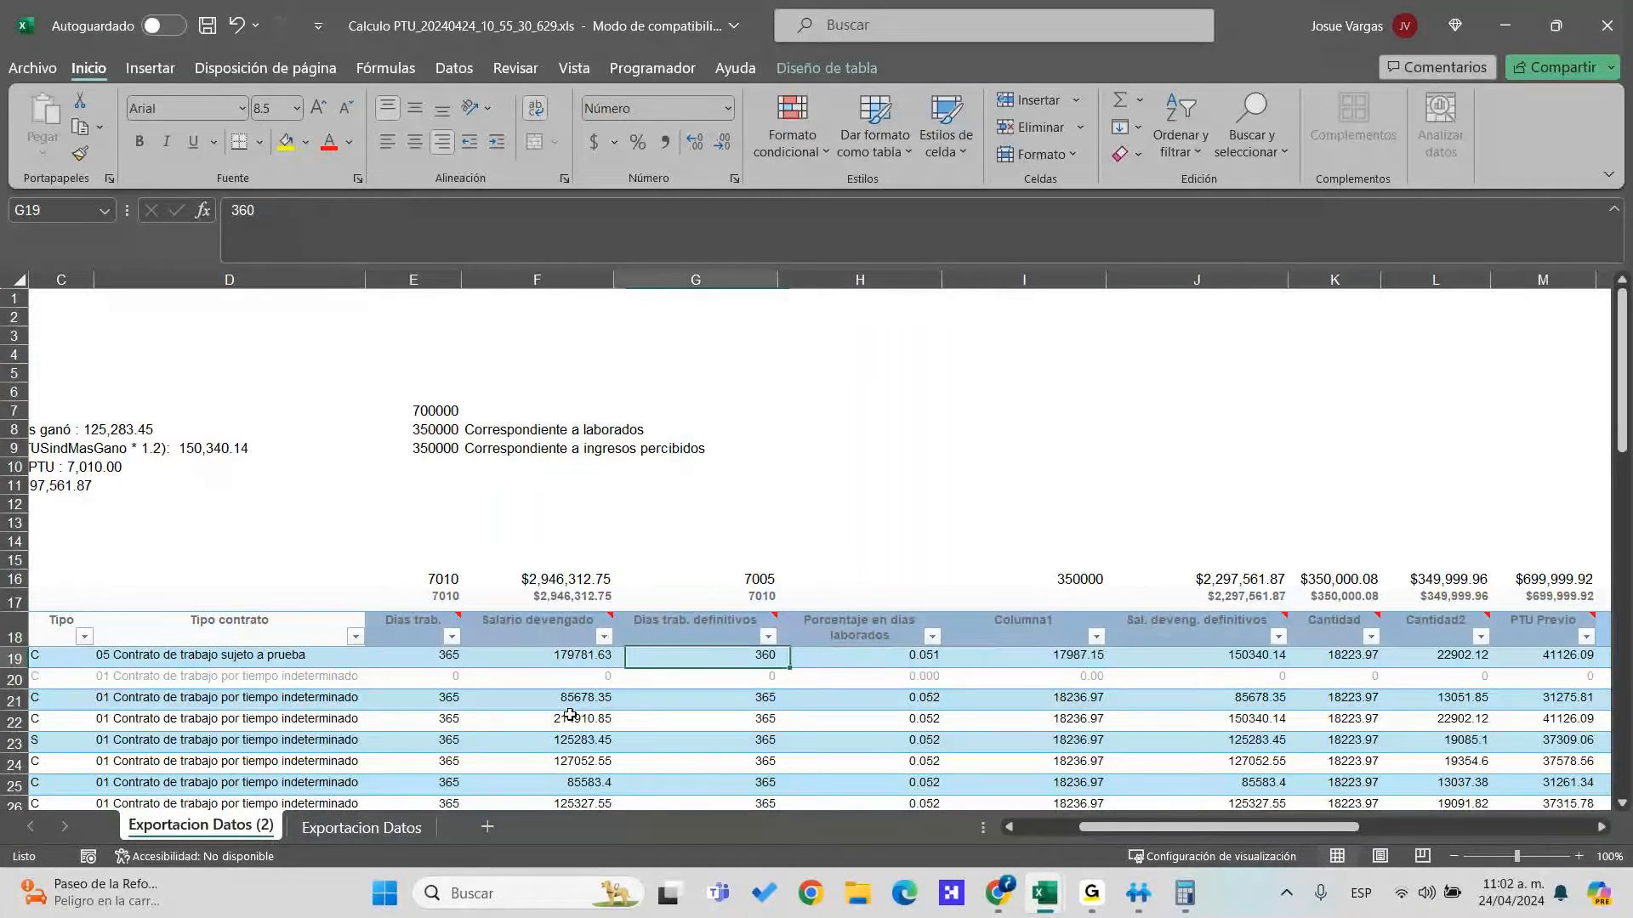
key("Down")
key("Down")
type("200")
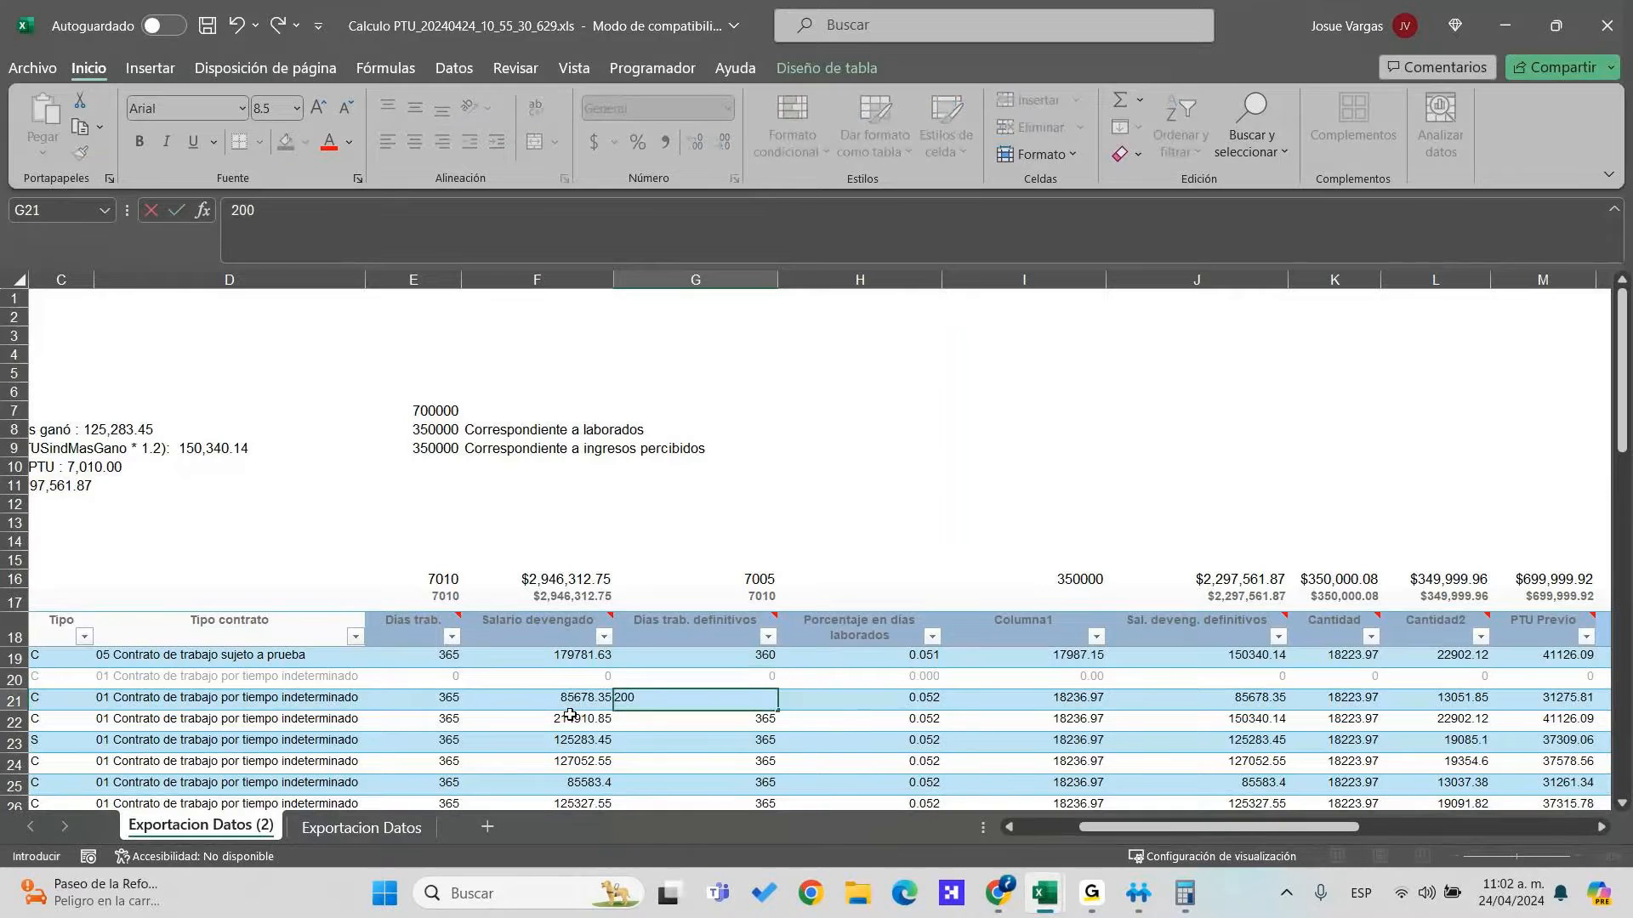
key("Return")
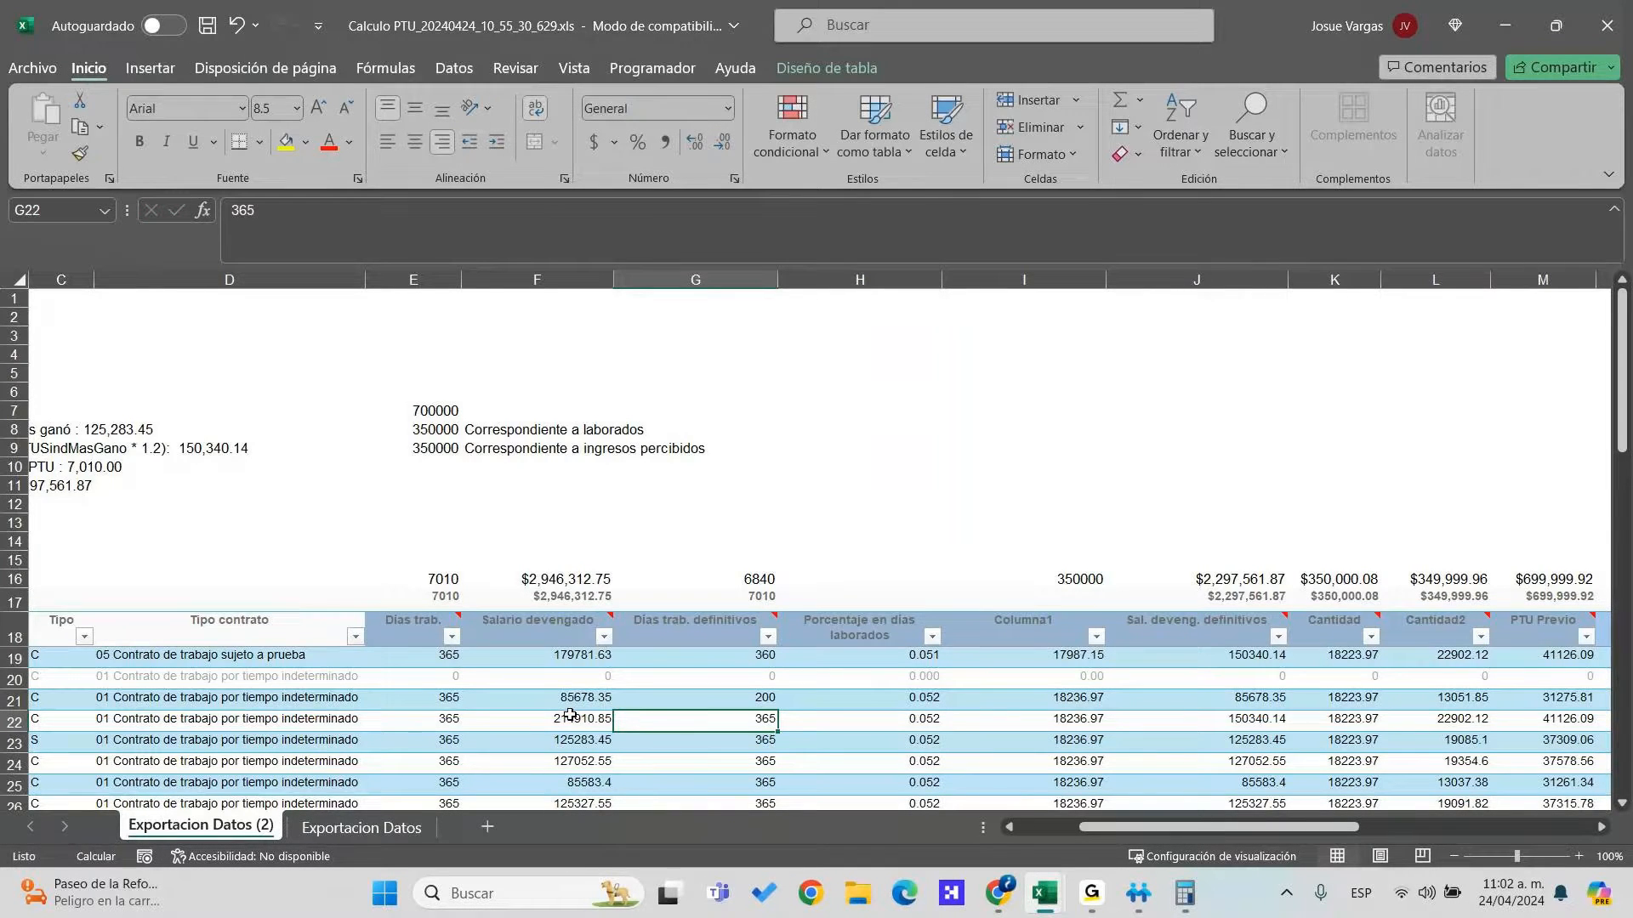
Inspect row 21's Columna1 and percentage formulas without changing them
key("Up")
key("Right")
key("Right")
key("F2")
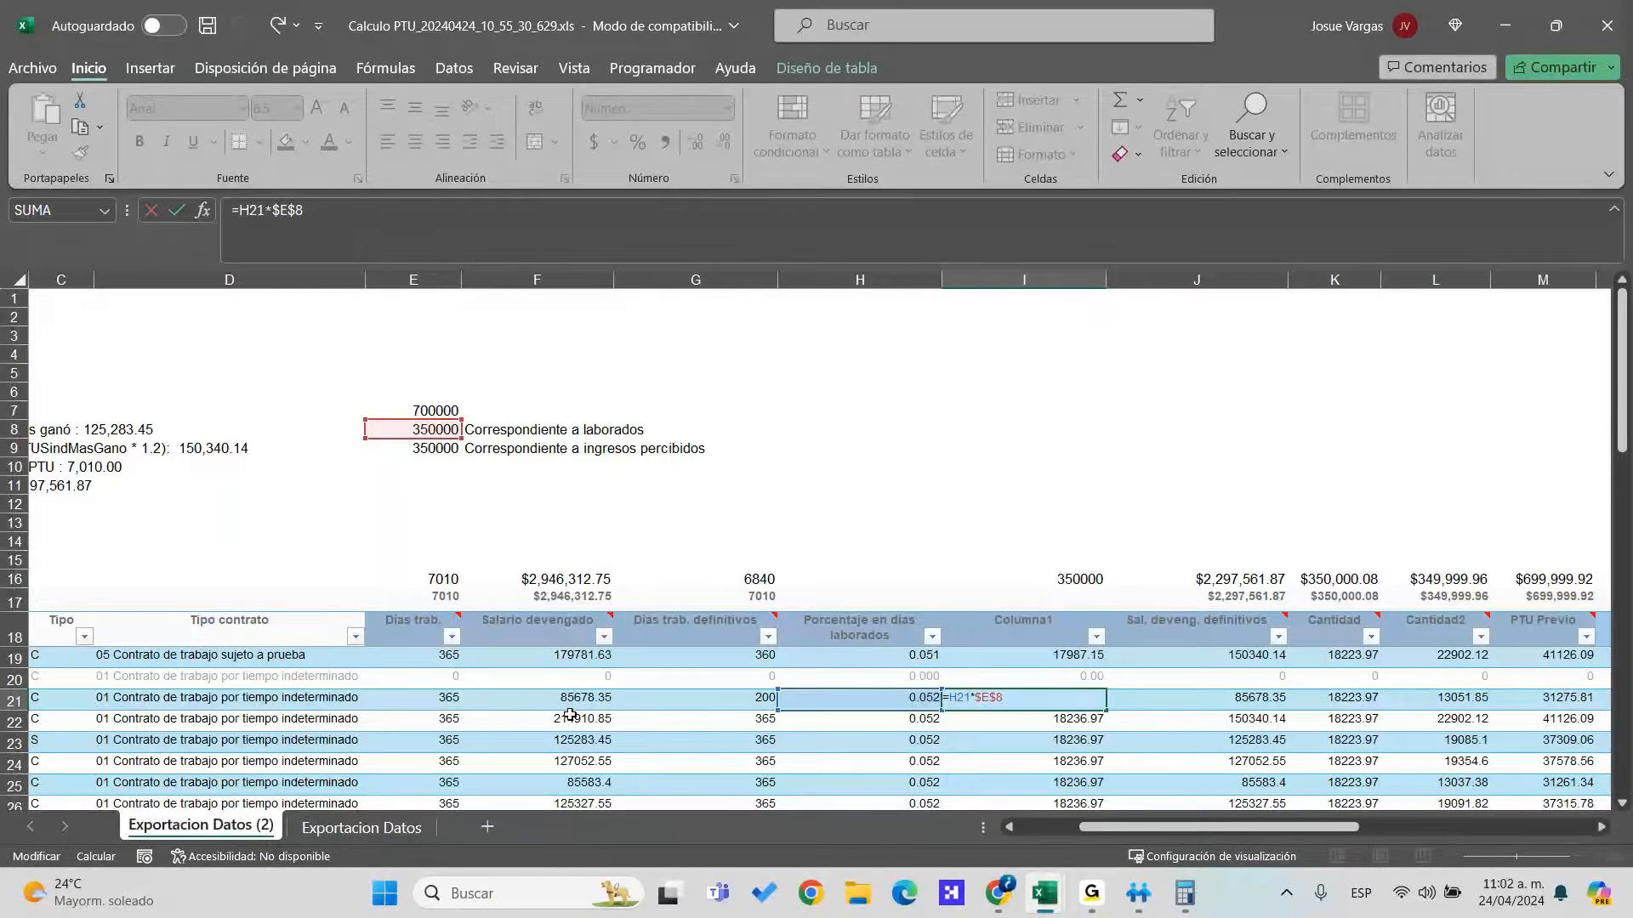
key("Escape")
key("Left")
key("Right")
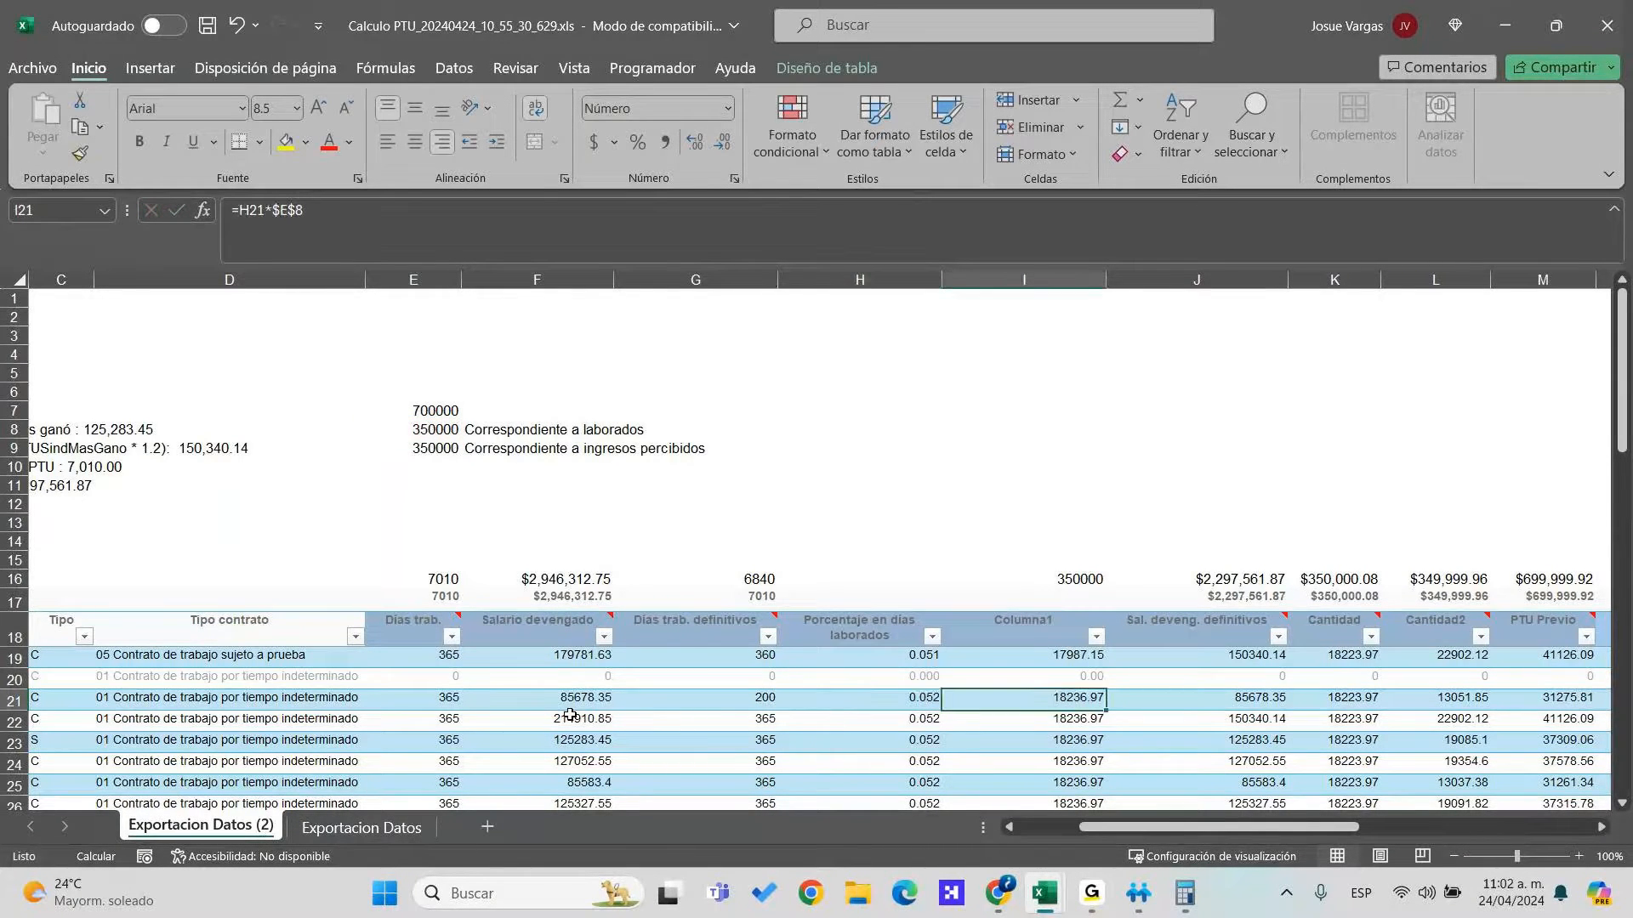
key("Left")
key("Left")
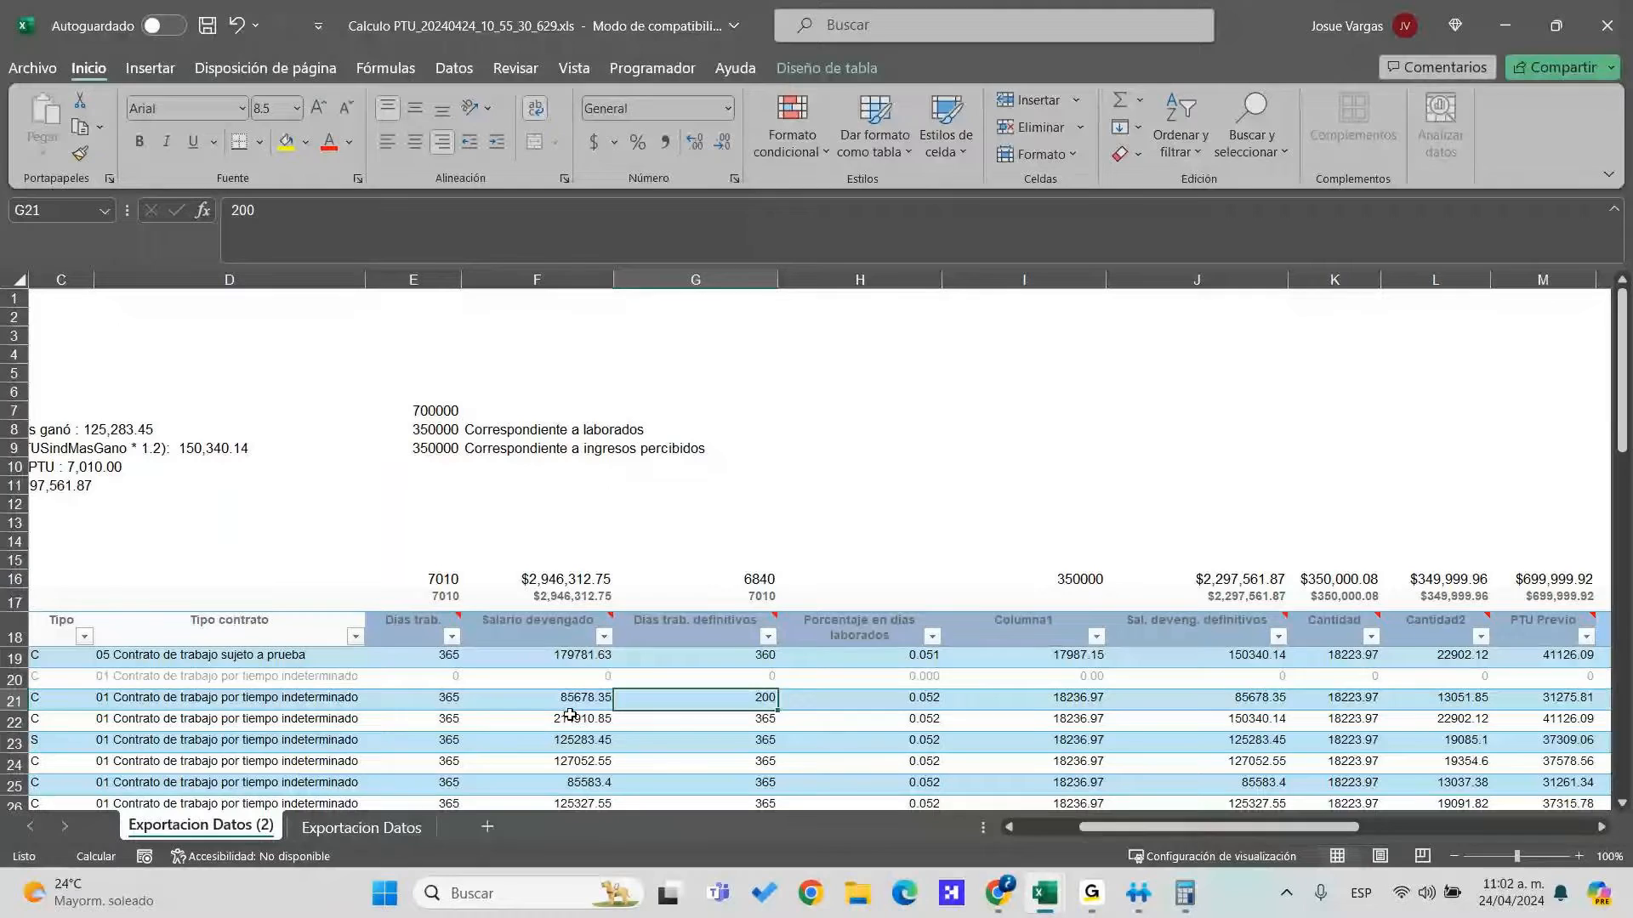
key("Right")
key("F2")
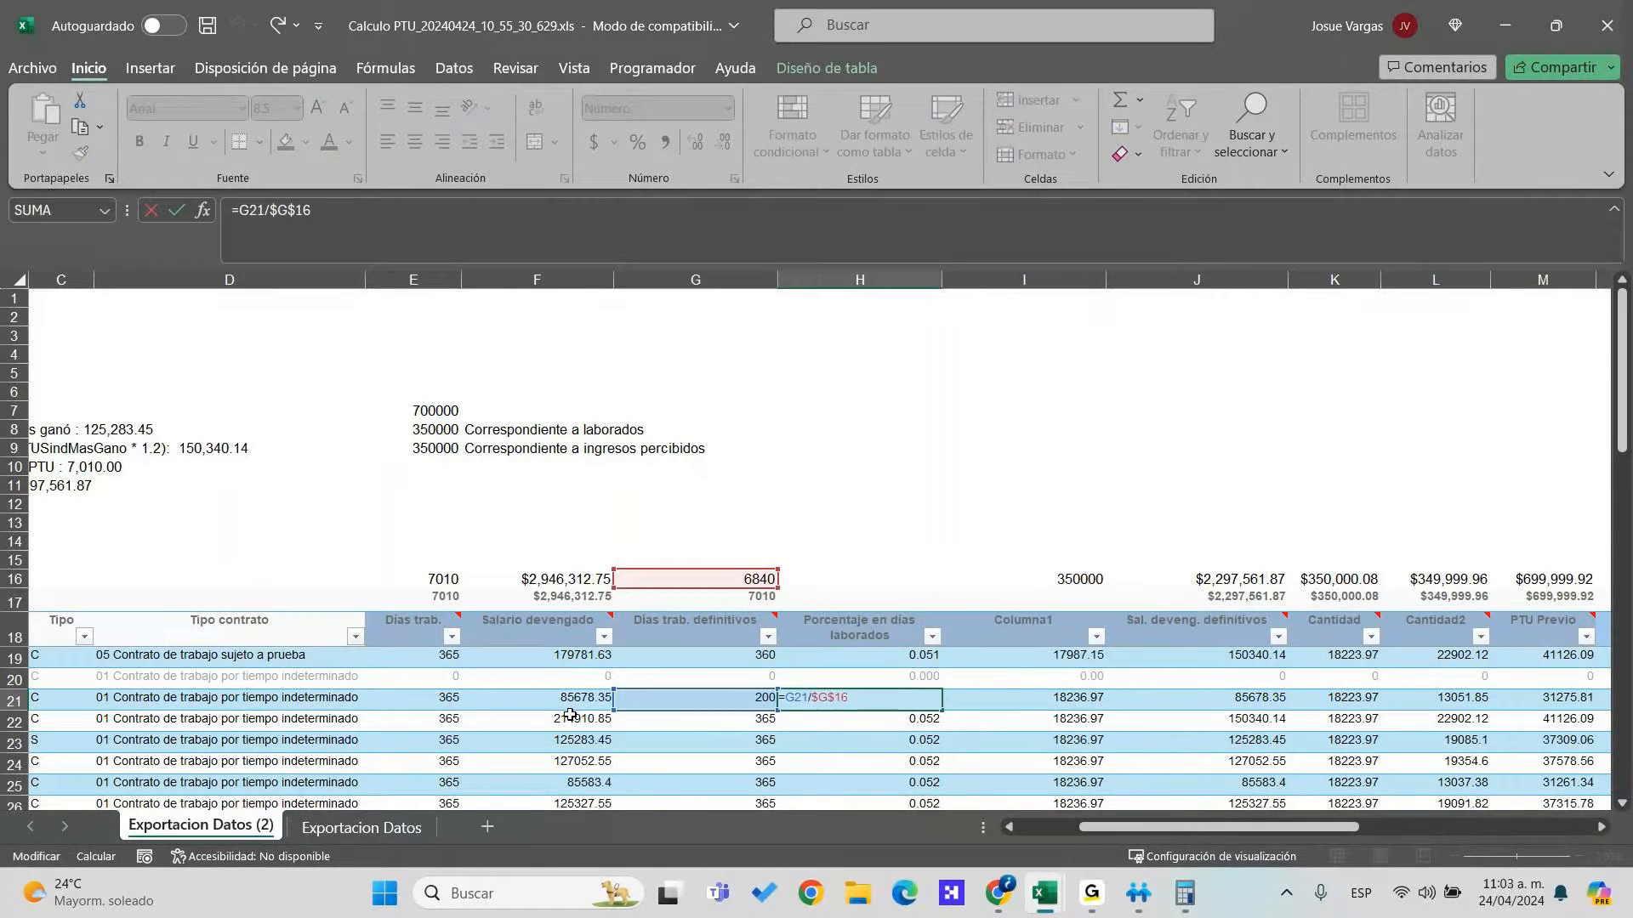
key("Escape")
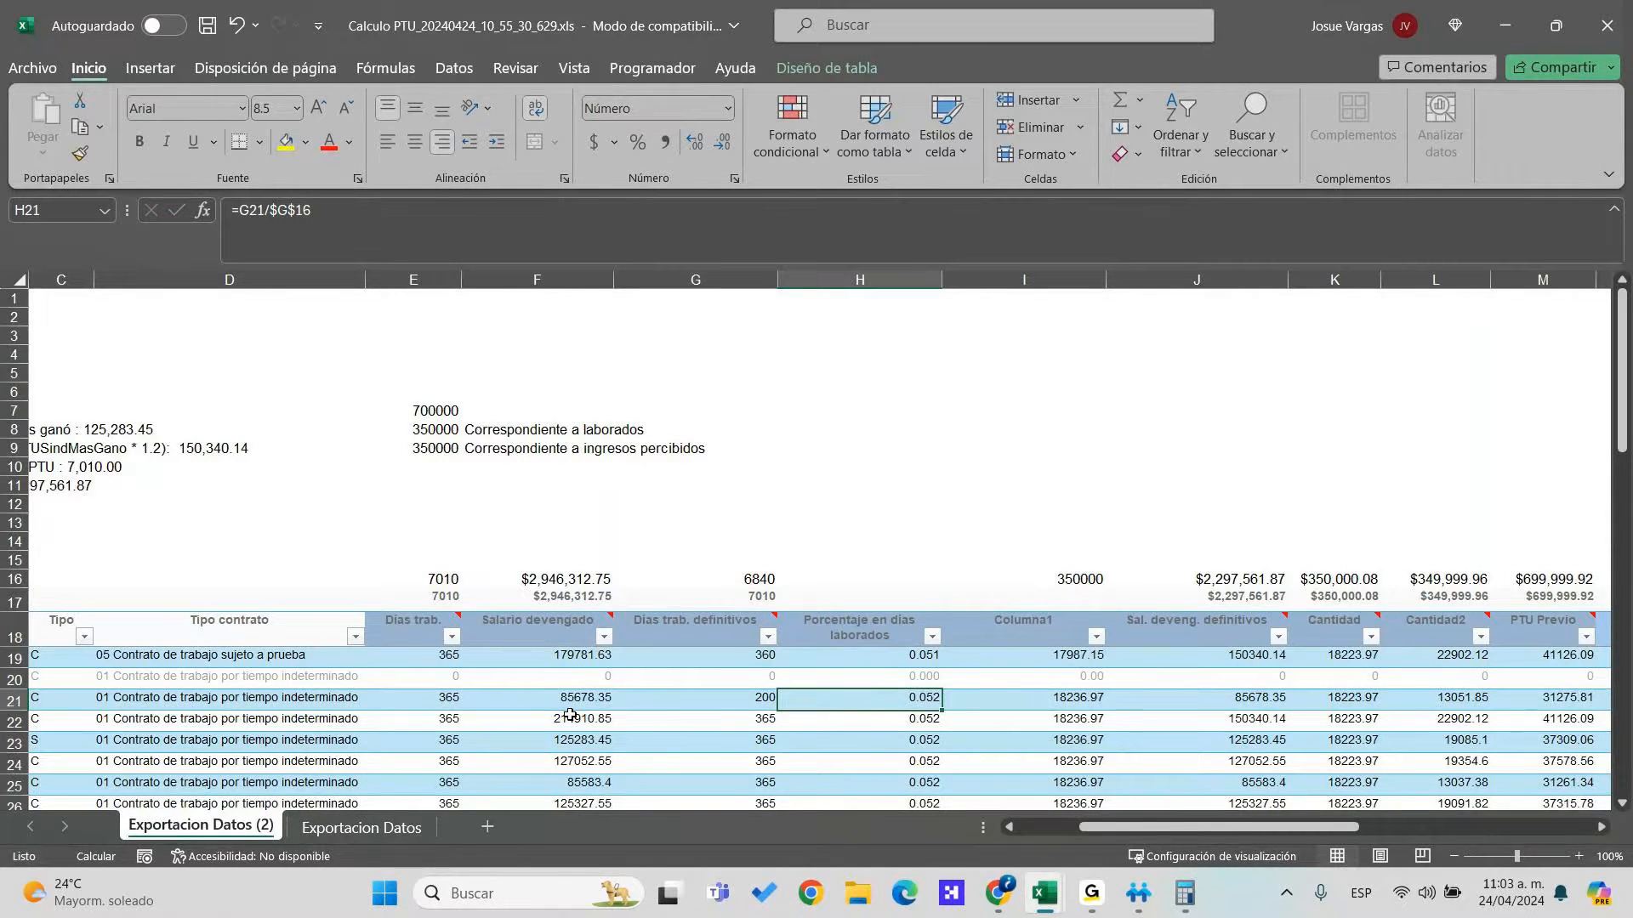
Re-enter row 21's percentage formula so it recalculates to 0.029 and Columna1 to 10233.92
key("F2")
key("Return")
key("Up")
key("Right")
key("Right")
key("Left")
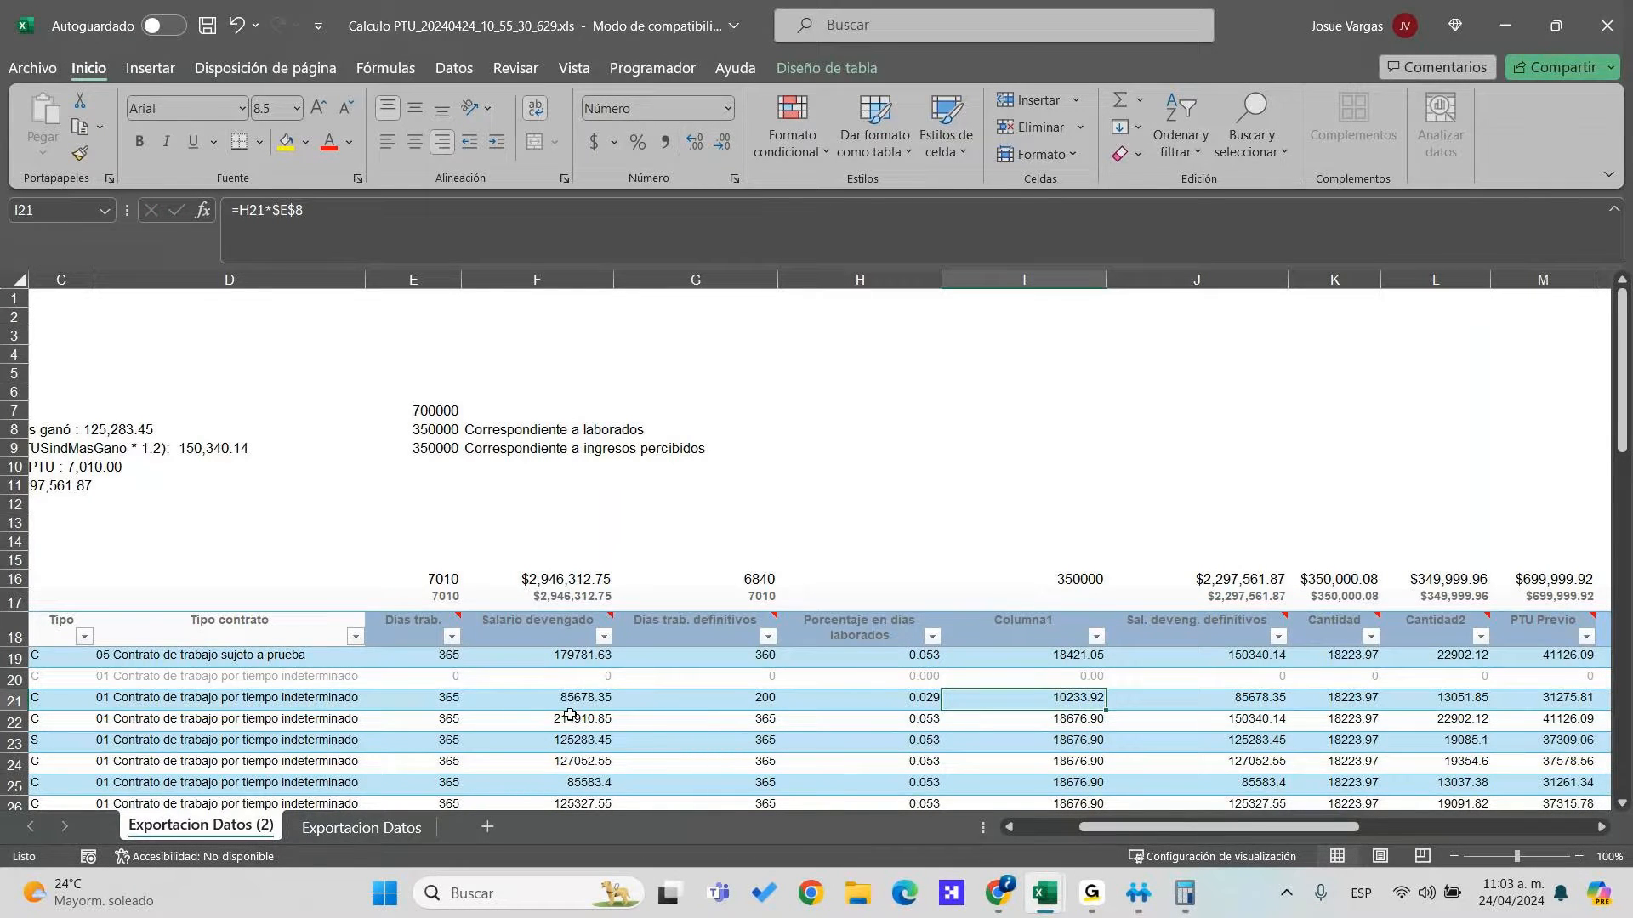
key("Up")
key("Up")
key("Up")
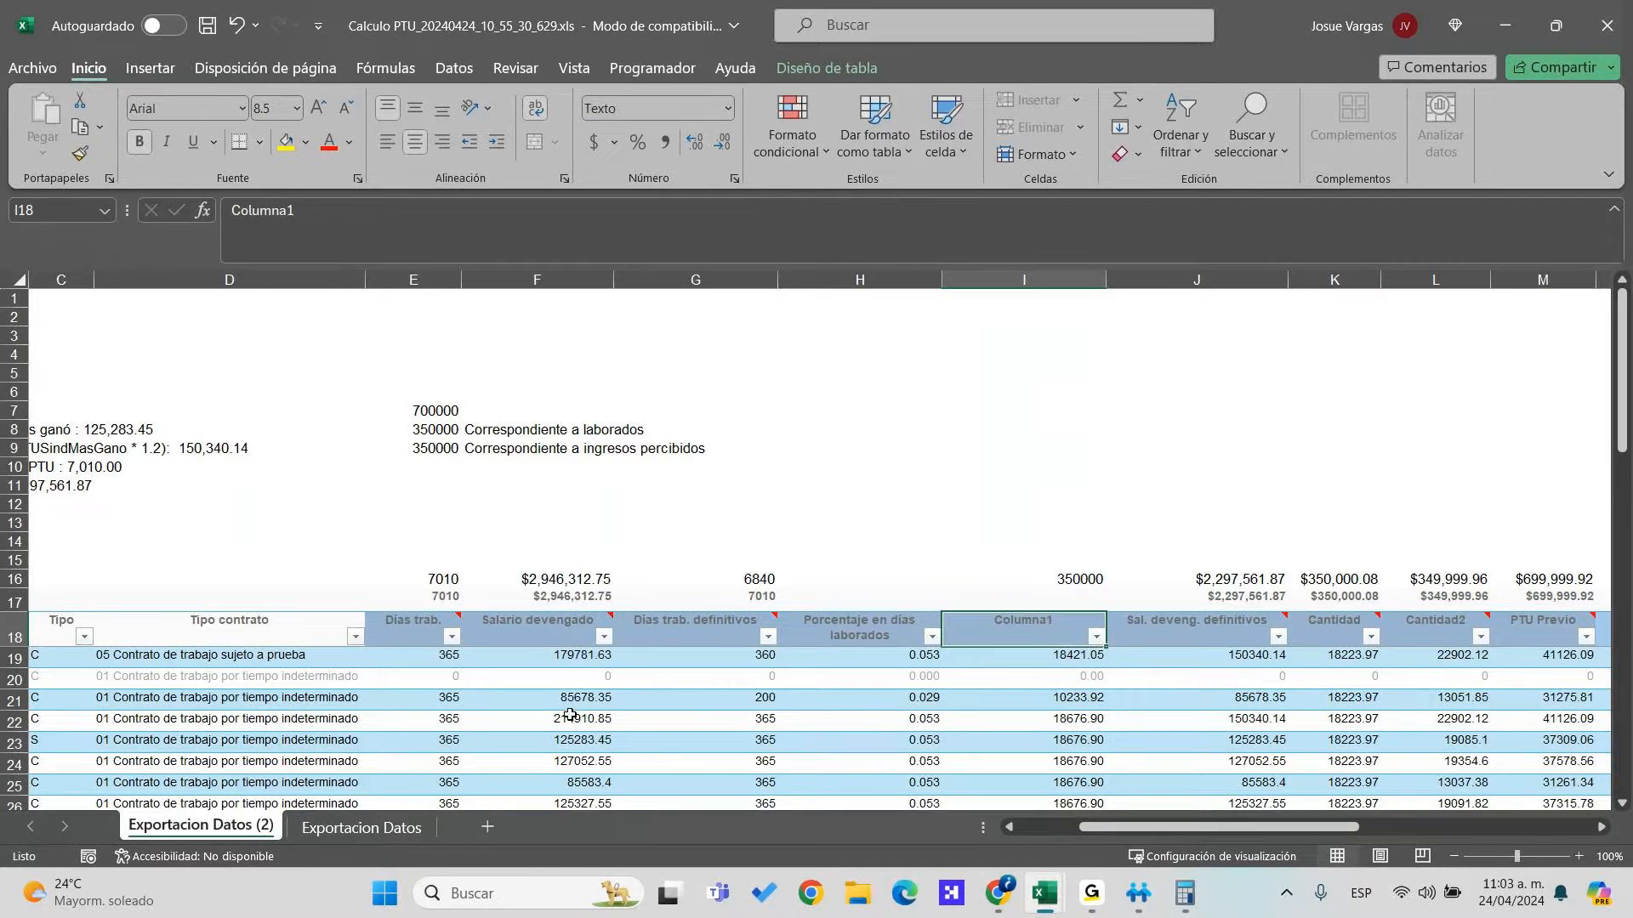
Rename header I18 to 'Importe a repartir por días trbajados'
type("Importe a repartir por días trbajados")
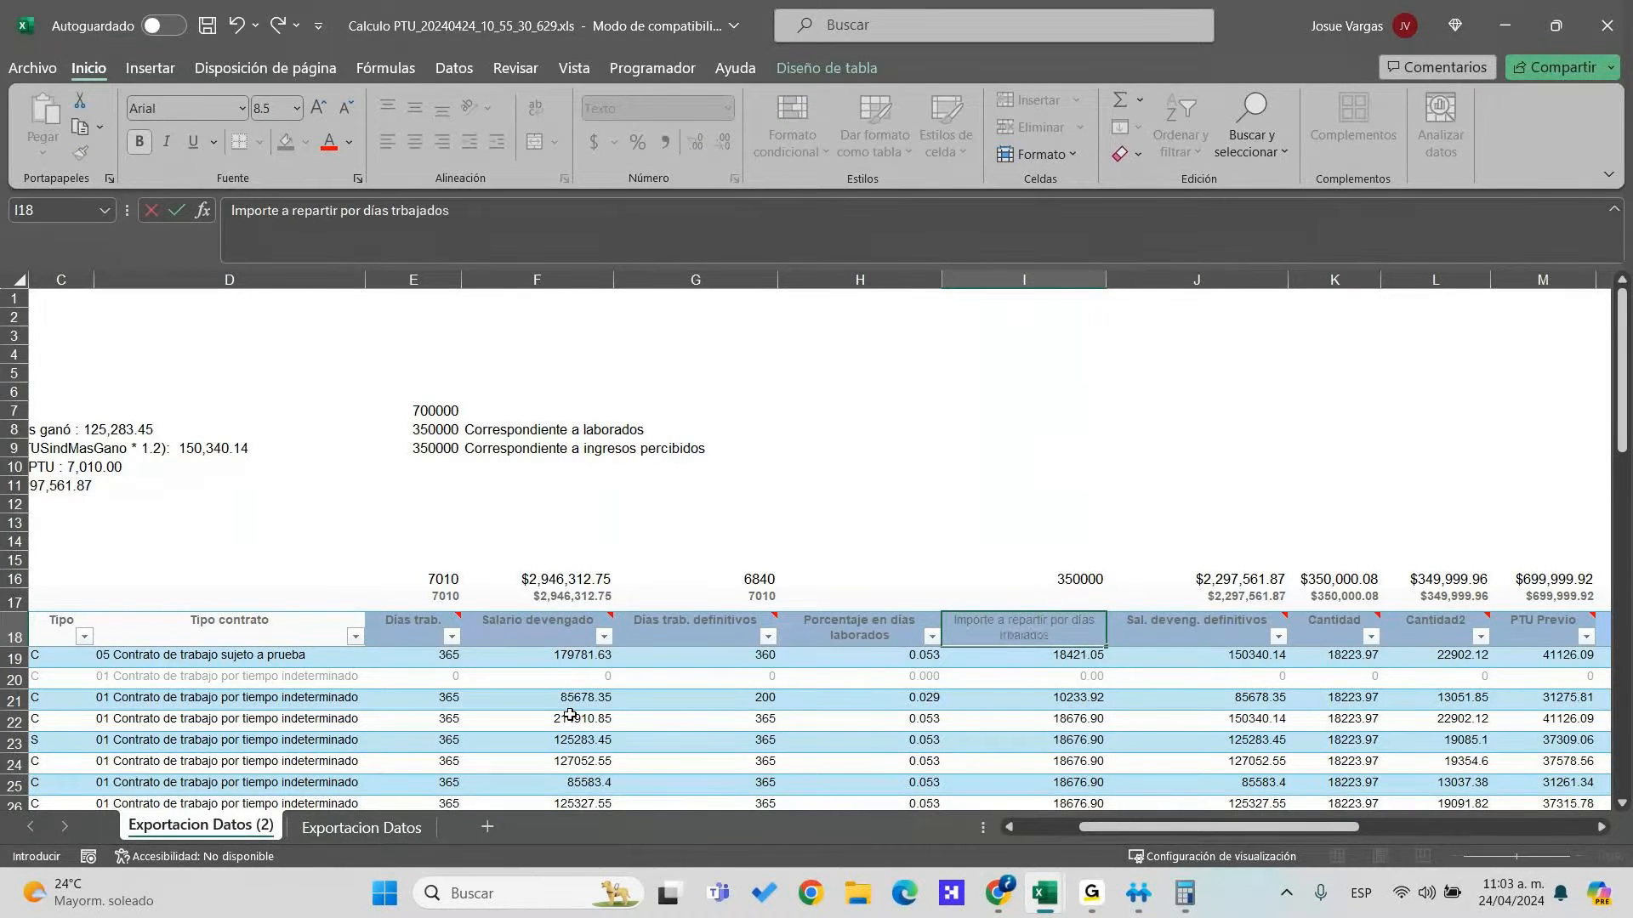
key("Return")
key("Up")
key("Right")
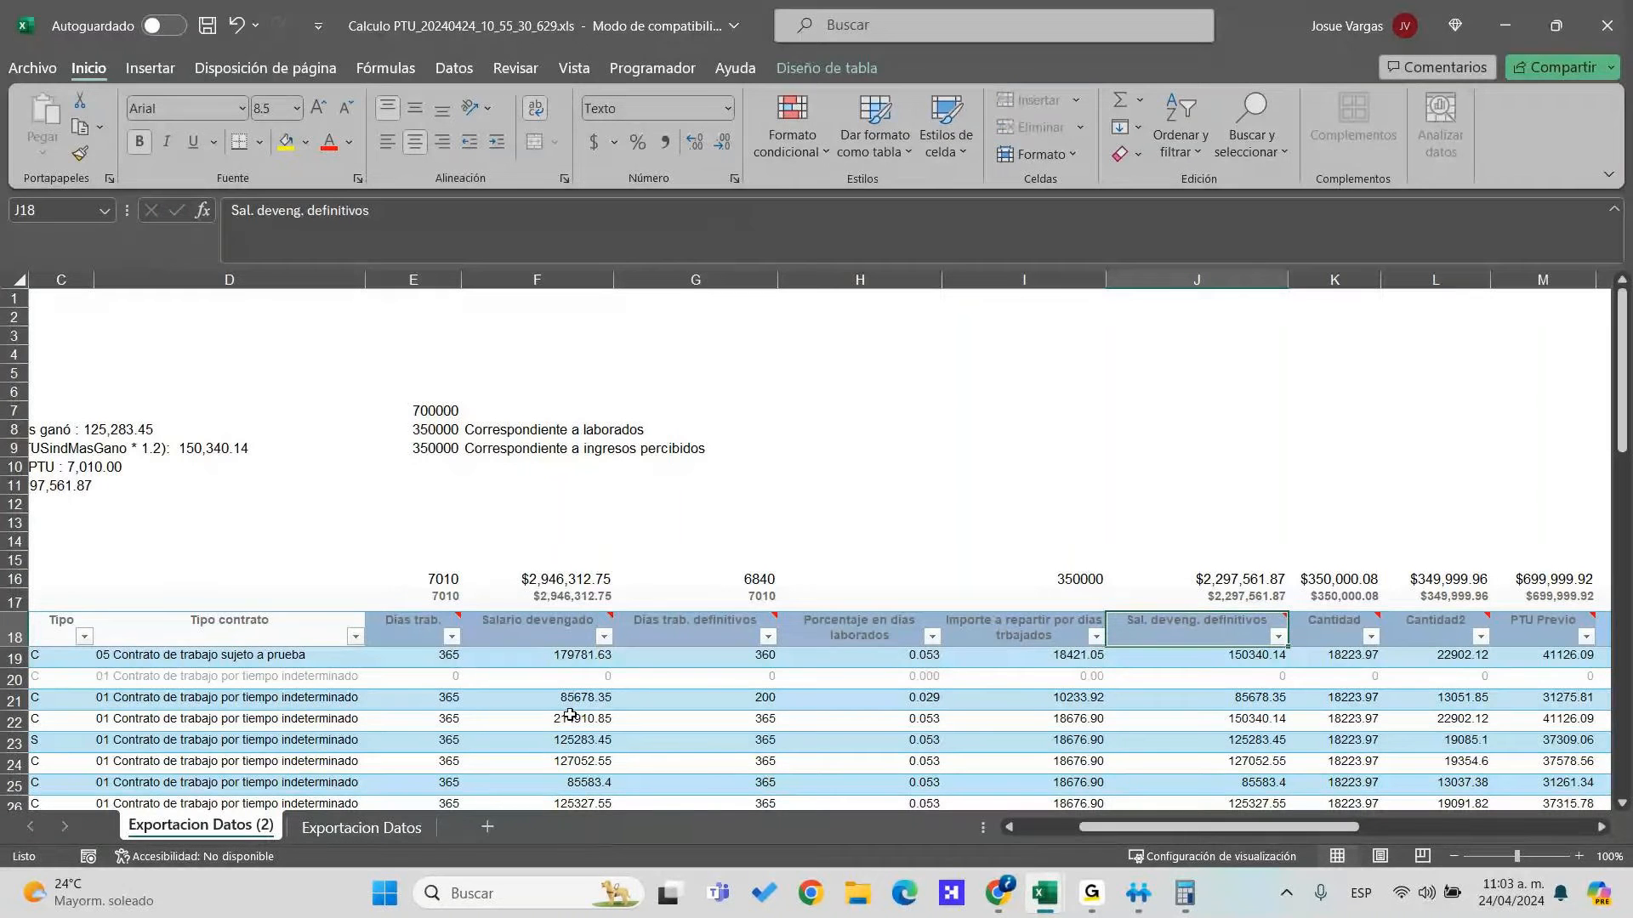
Insert two blank columns at column K, before Cantidad, after 'Sal. deveng. definitivos'
right_click(1176, 289)
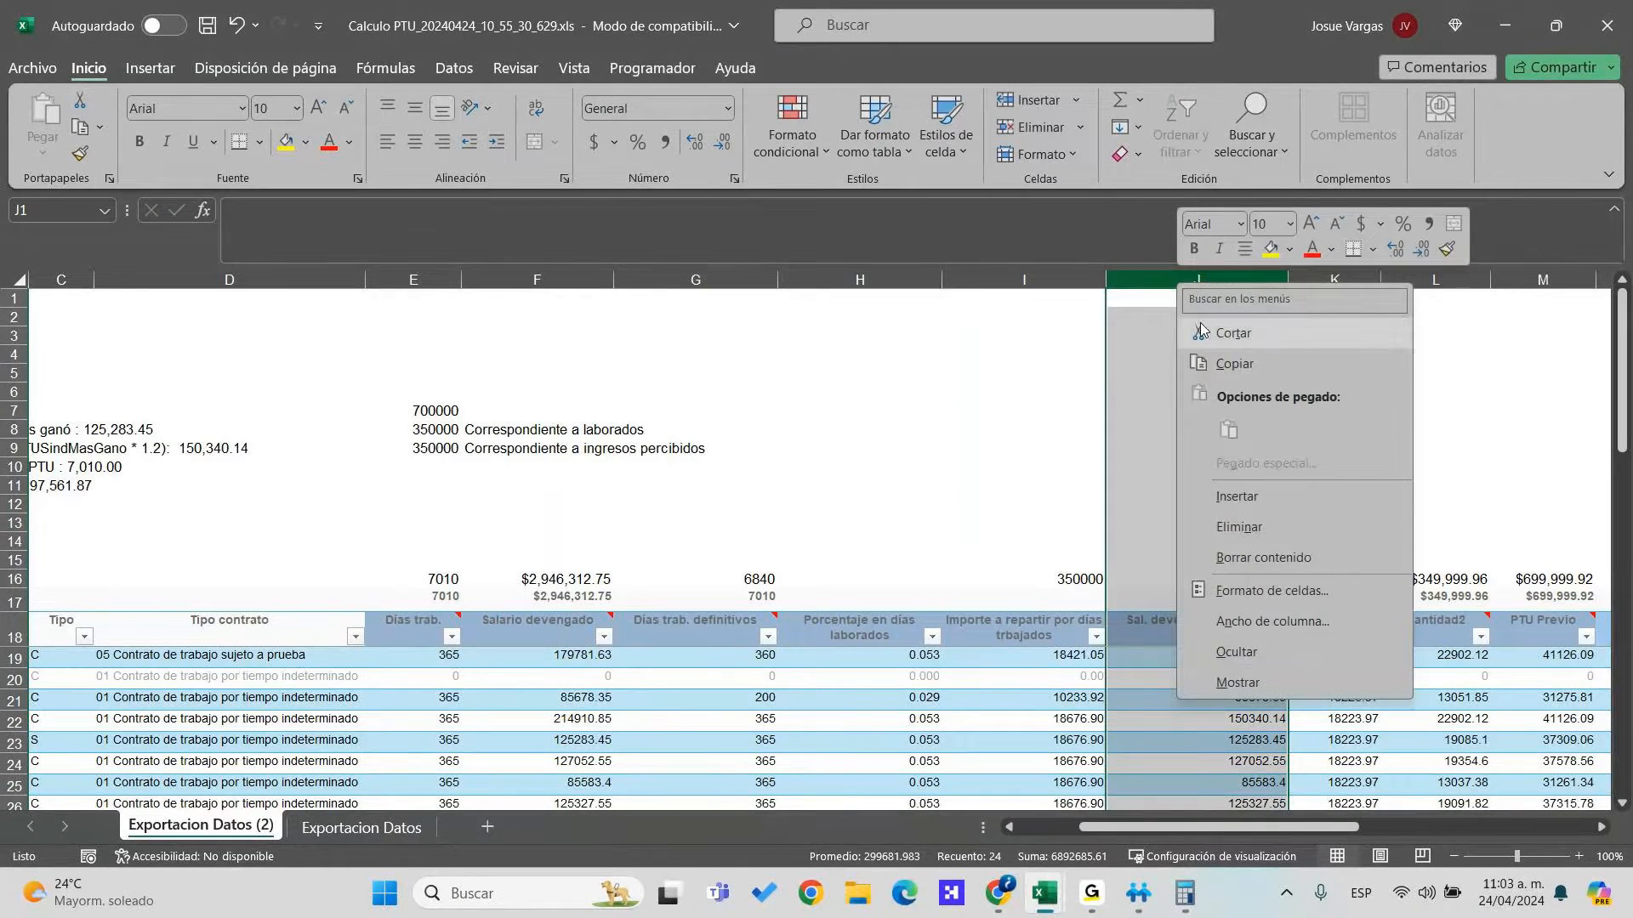
left_click(1232, 498)
key("ctrl+z")
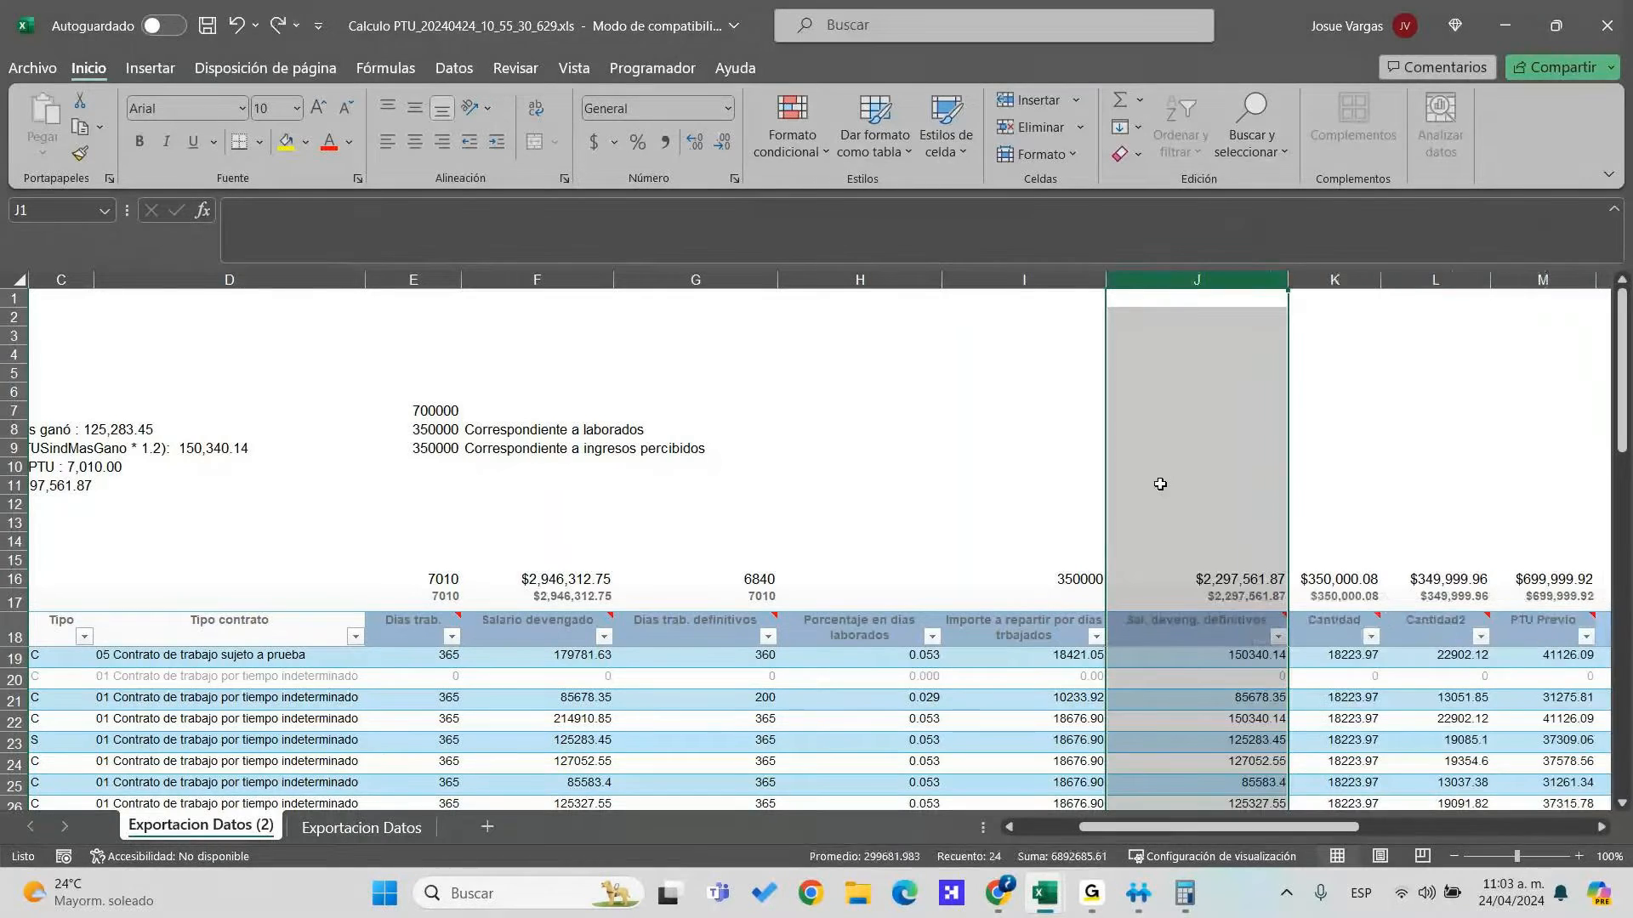
left_click(1353, 662)
key("Up")
key("Left")
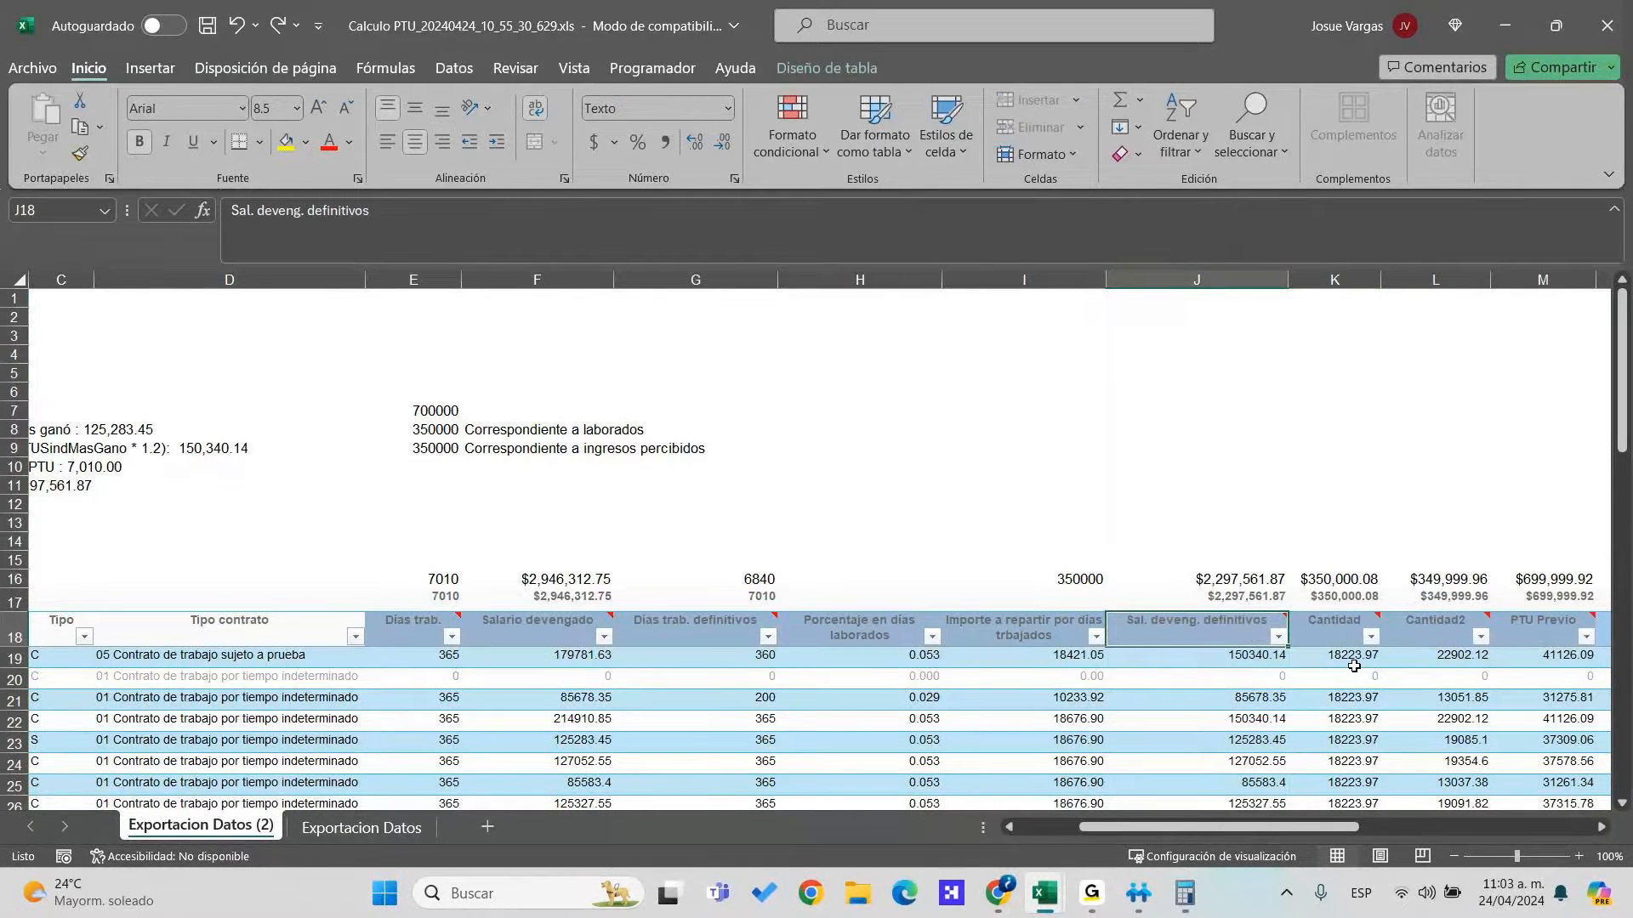
key("Right")
key("Right")
key("Right")
key("Right")
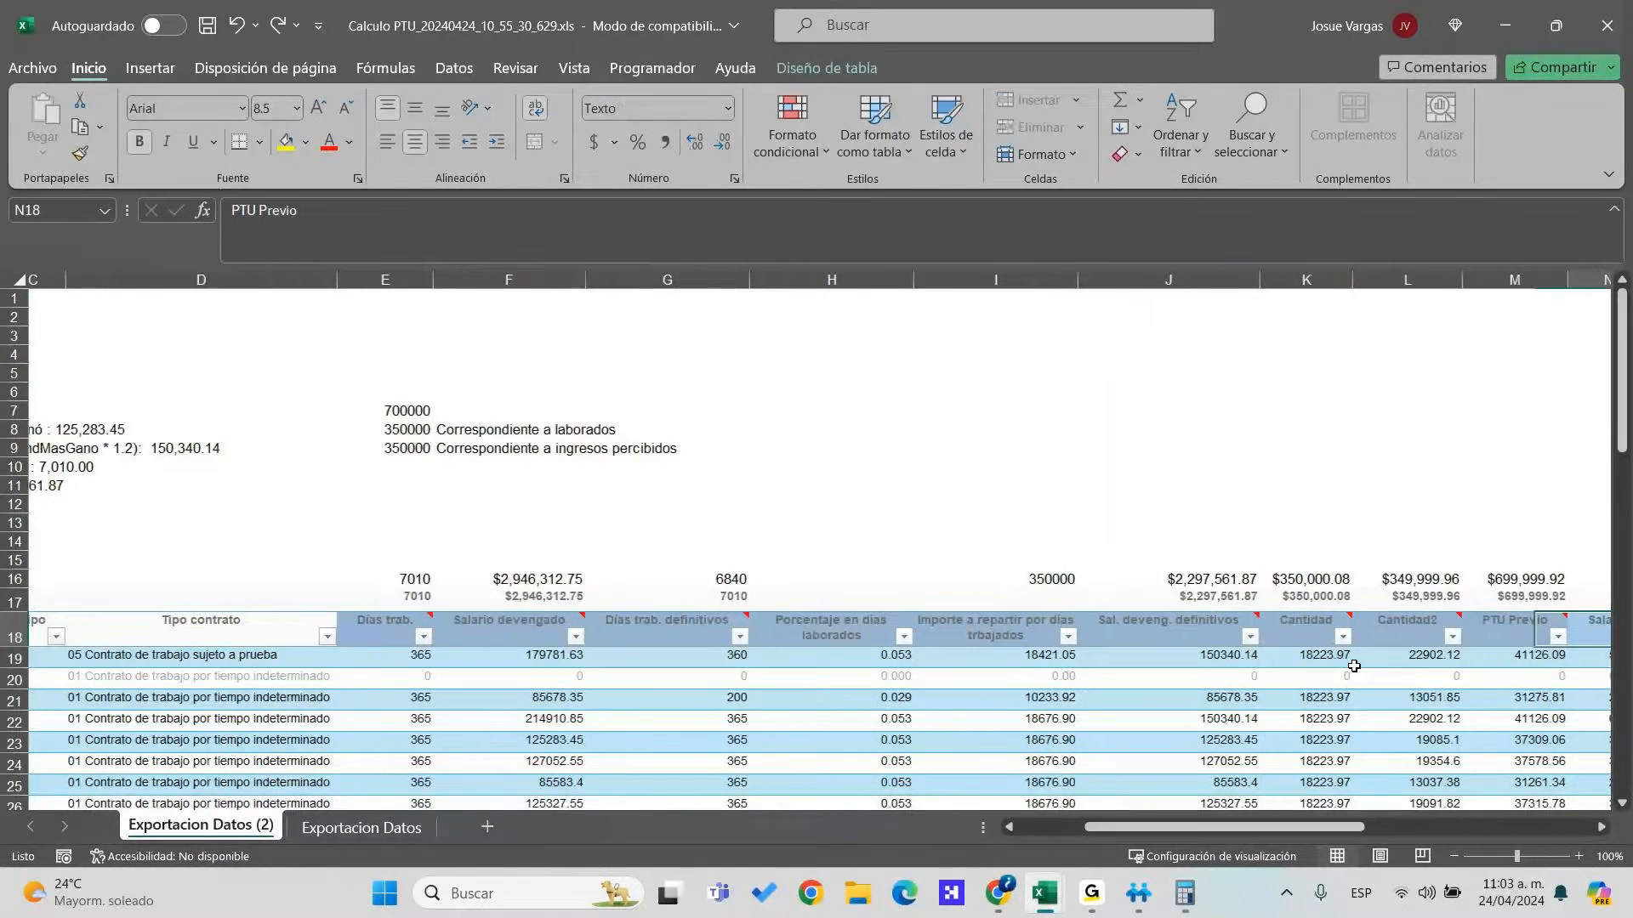
key("Left")
key("Left")
key("Left")
key("Left")
key("Right")
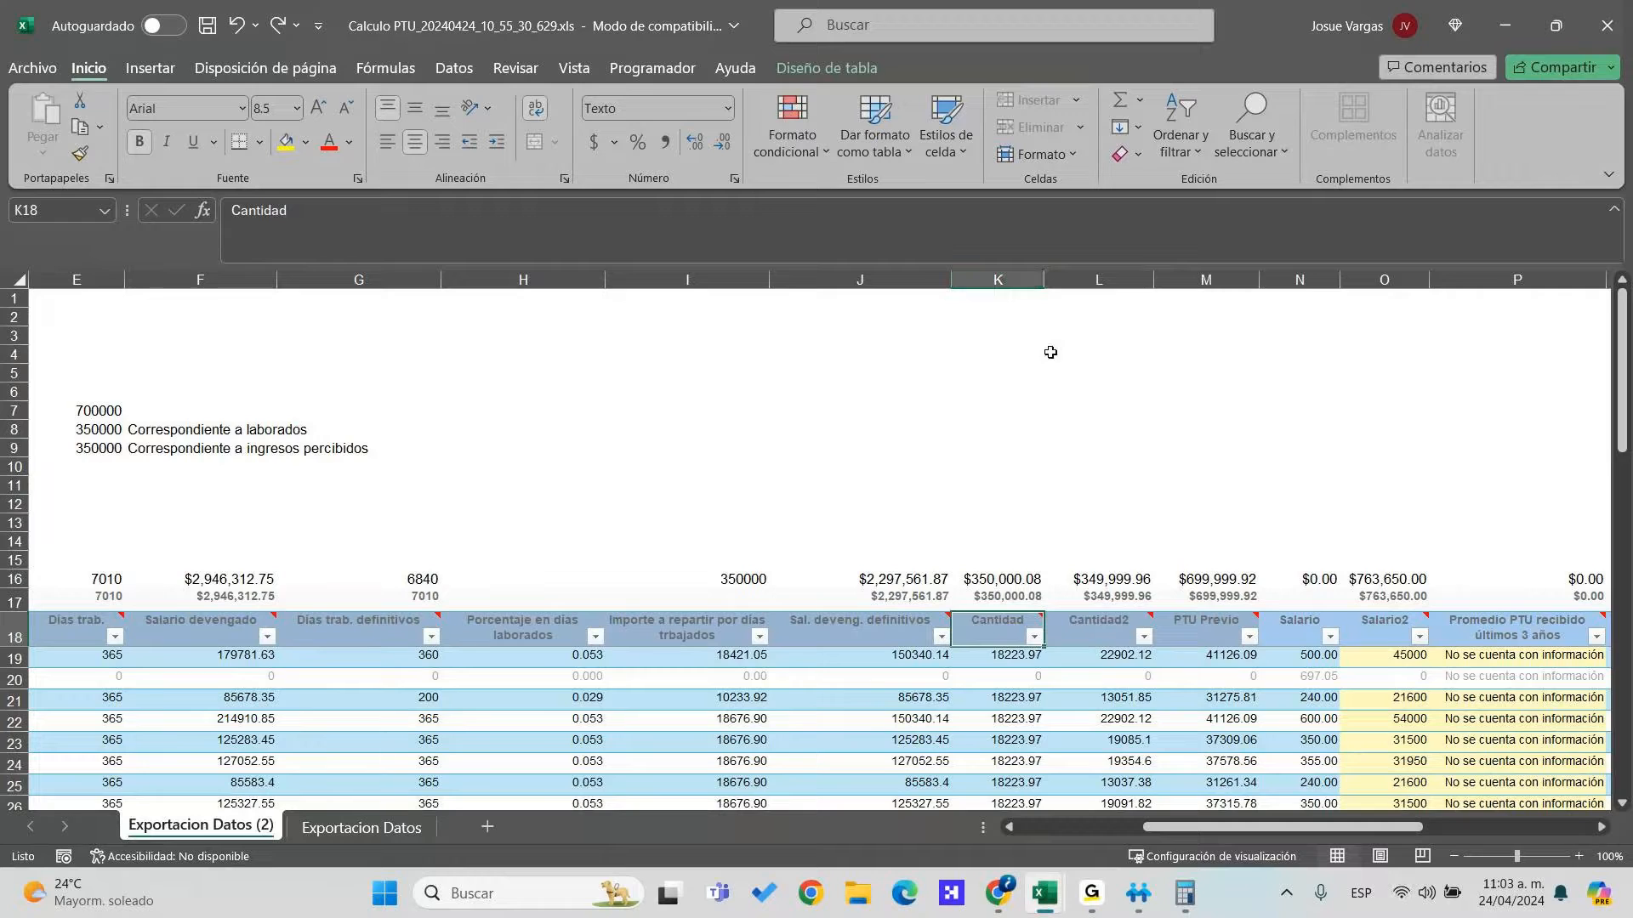
right_click(1000, 279)
left_click(1100, 495)
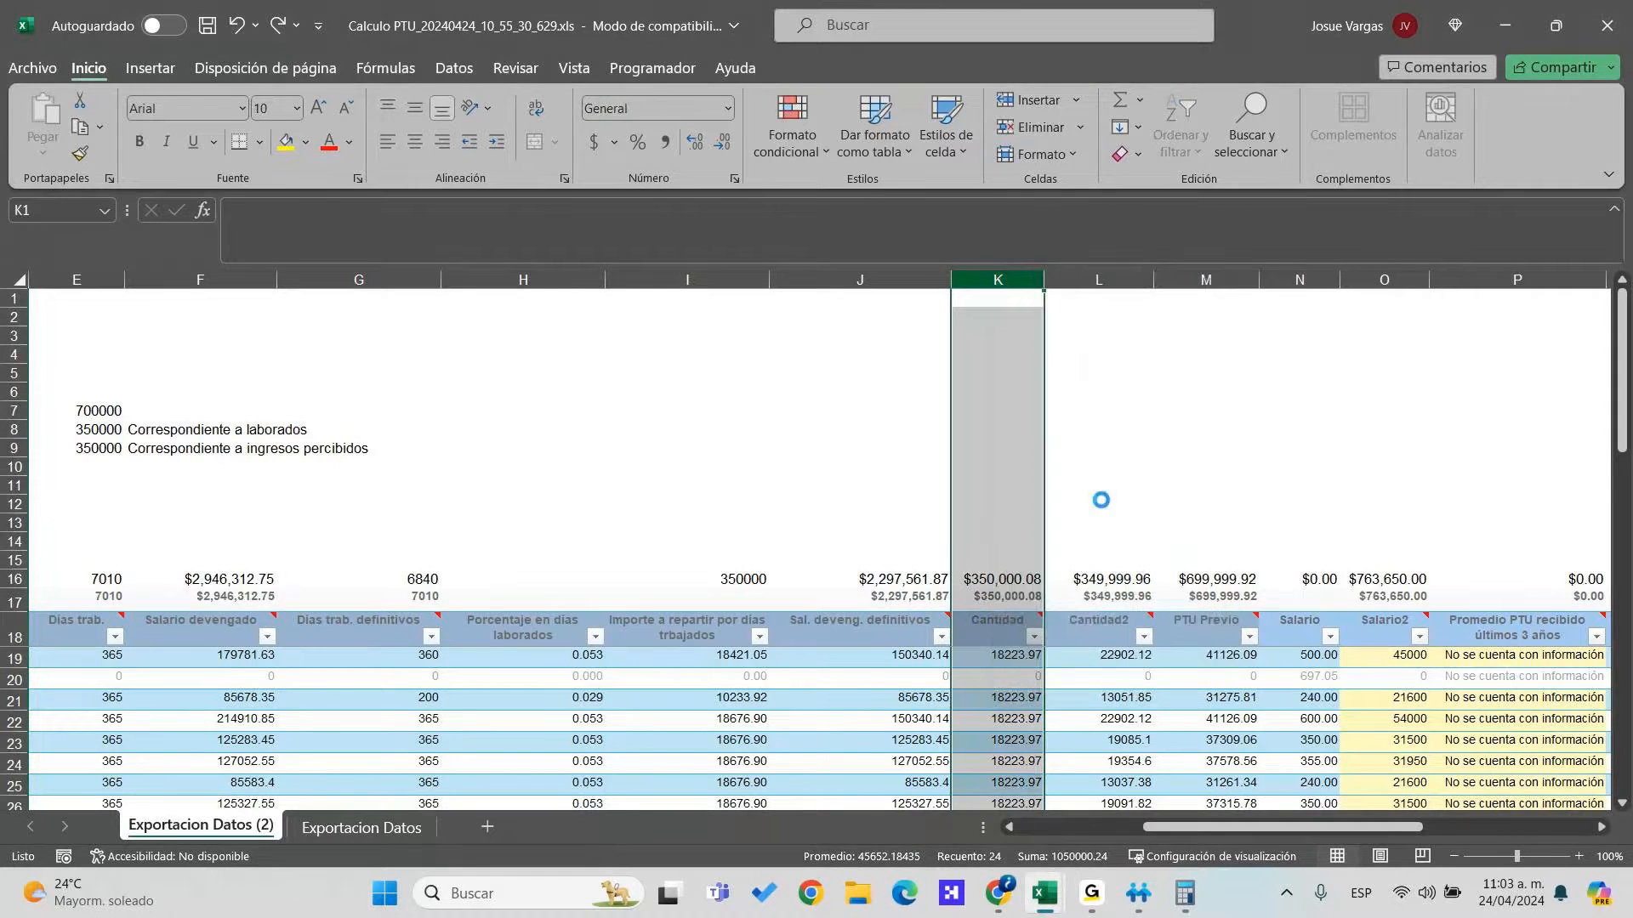
right_click(1016, 279)
left_click(1063, 493)
Head column K 'Porcentaje por salarios devengados' and fill it with =J19/$J$16
left_click(1055, 621)
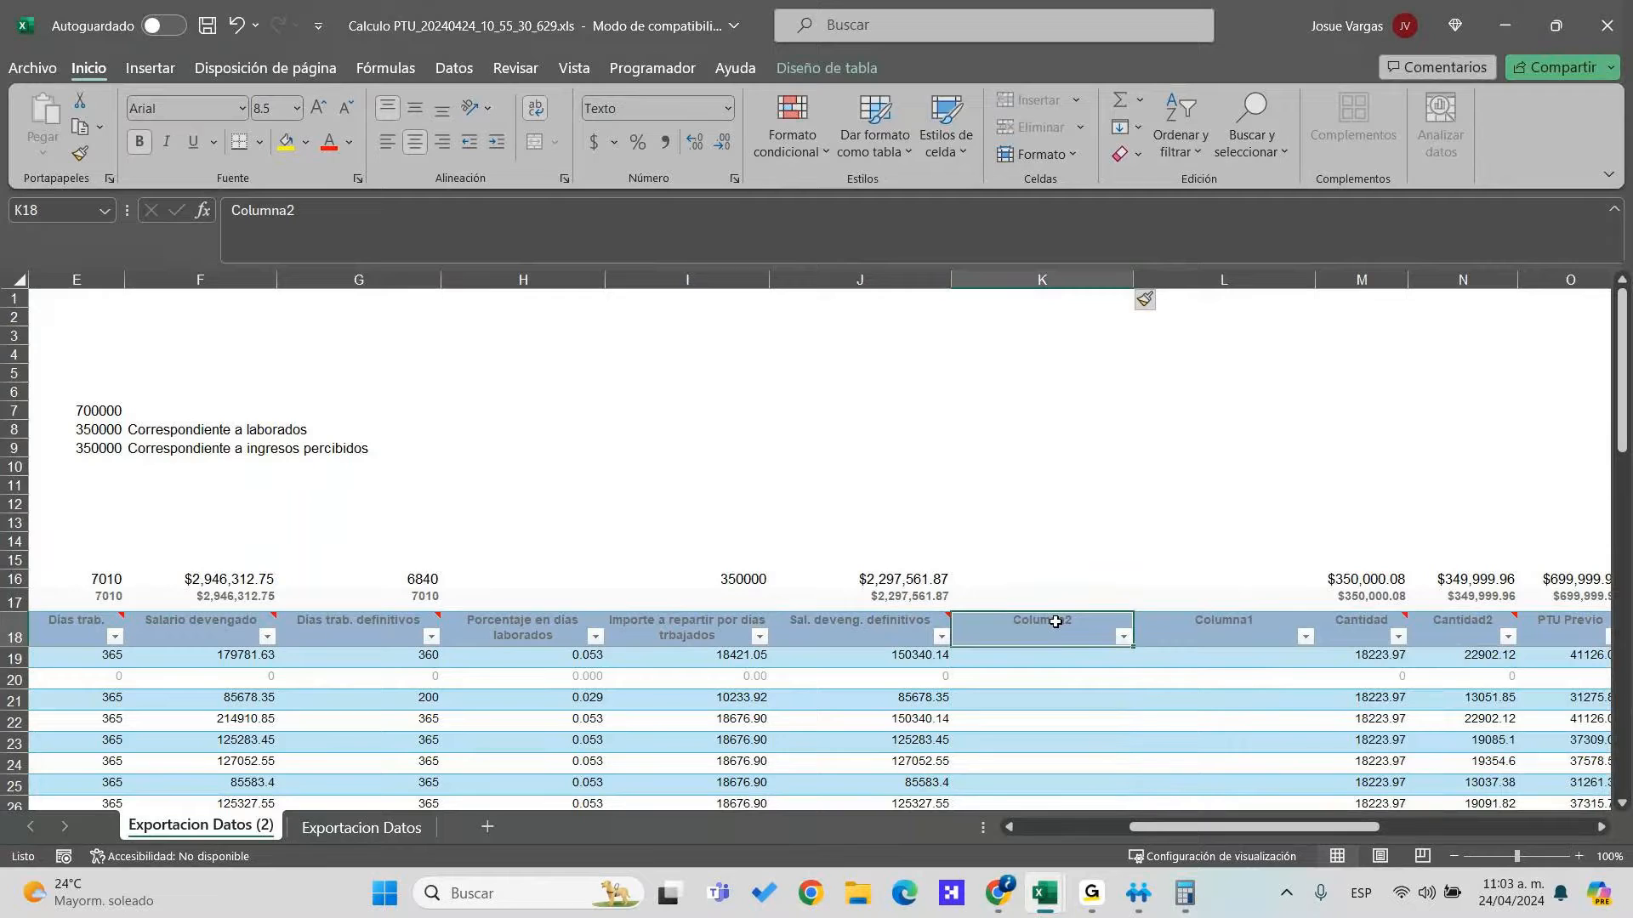
type("Porcent")
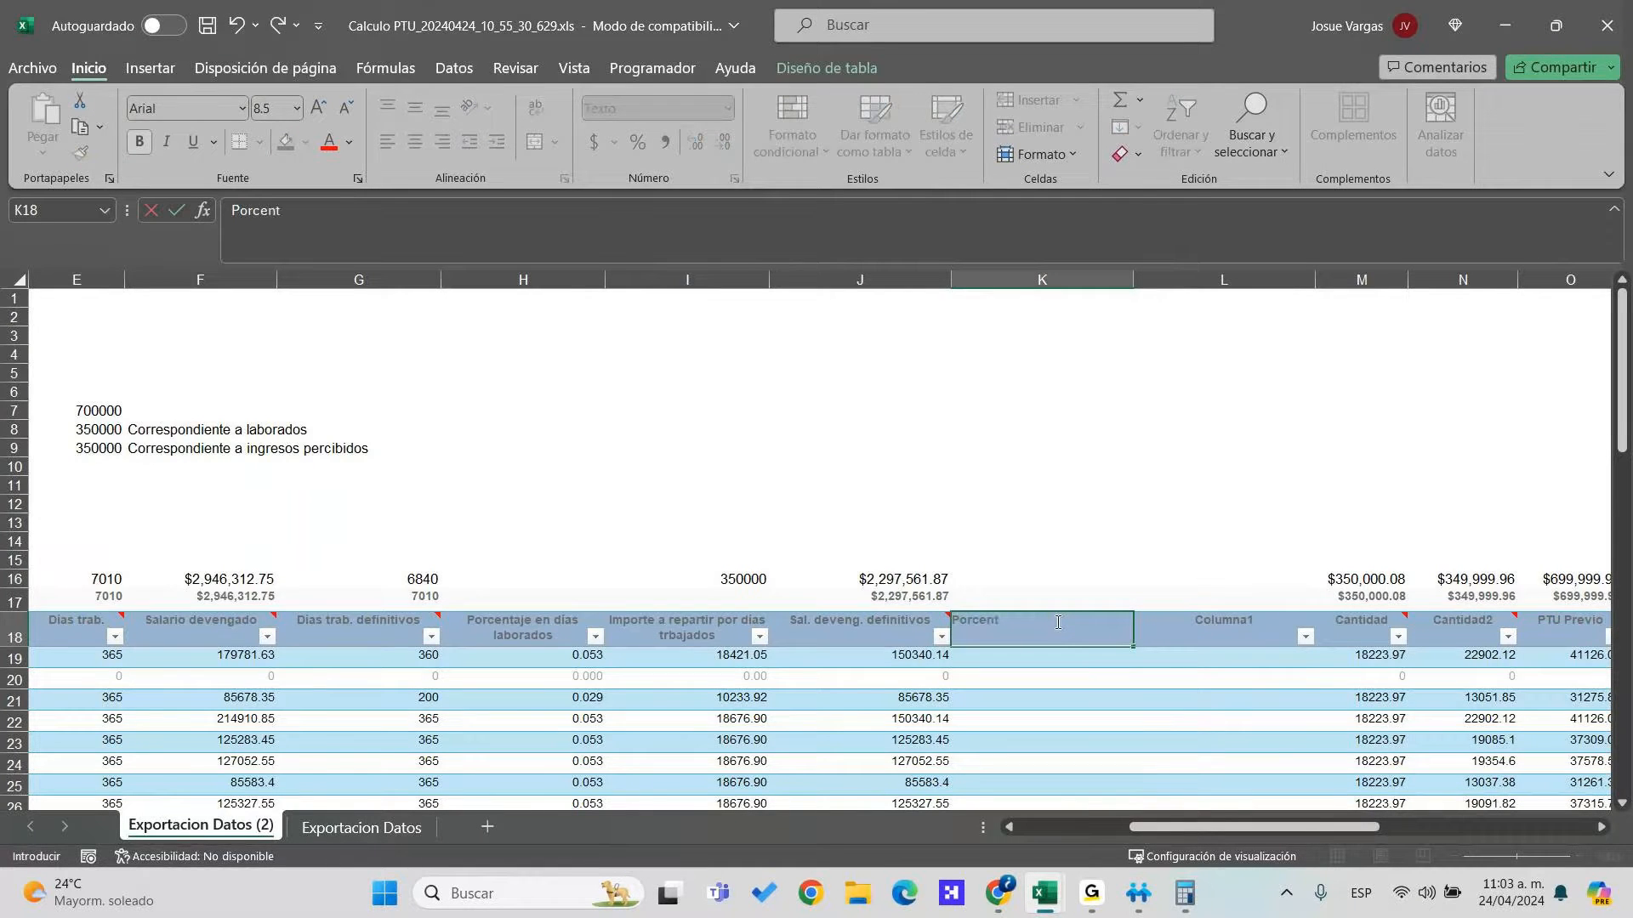
type("aje por salarios devengados")
key("Return")
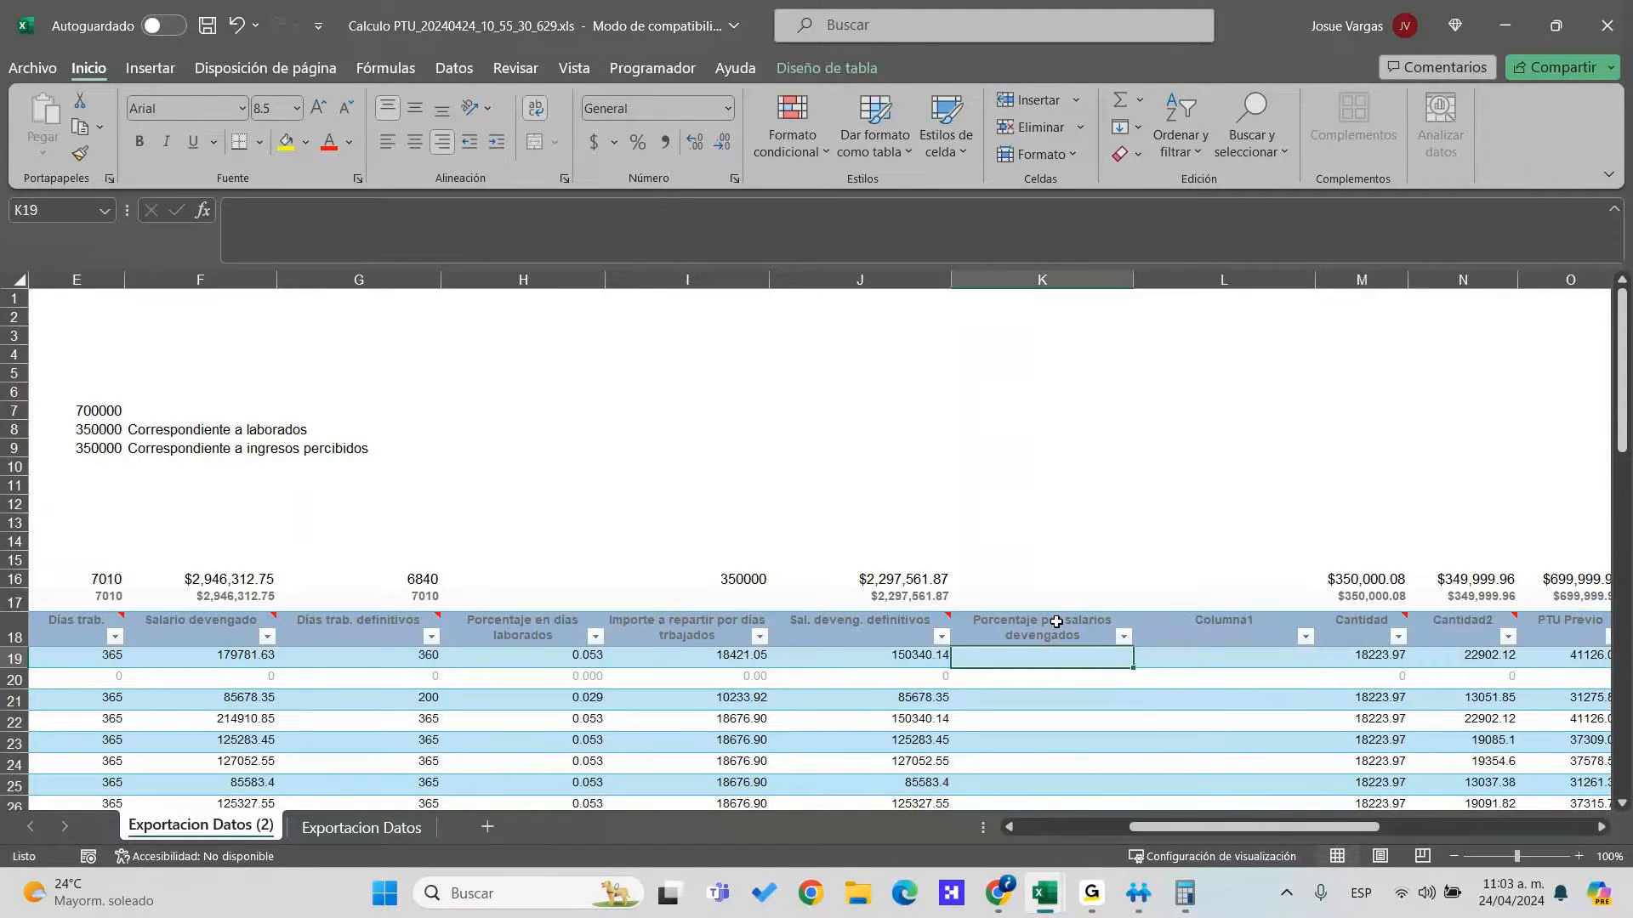
type("=")
key("Left")
type("/")
left_click(1056, 622)
key("Left")
key("Up")
key("Up")
key("F4")
key("Return")
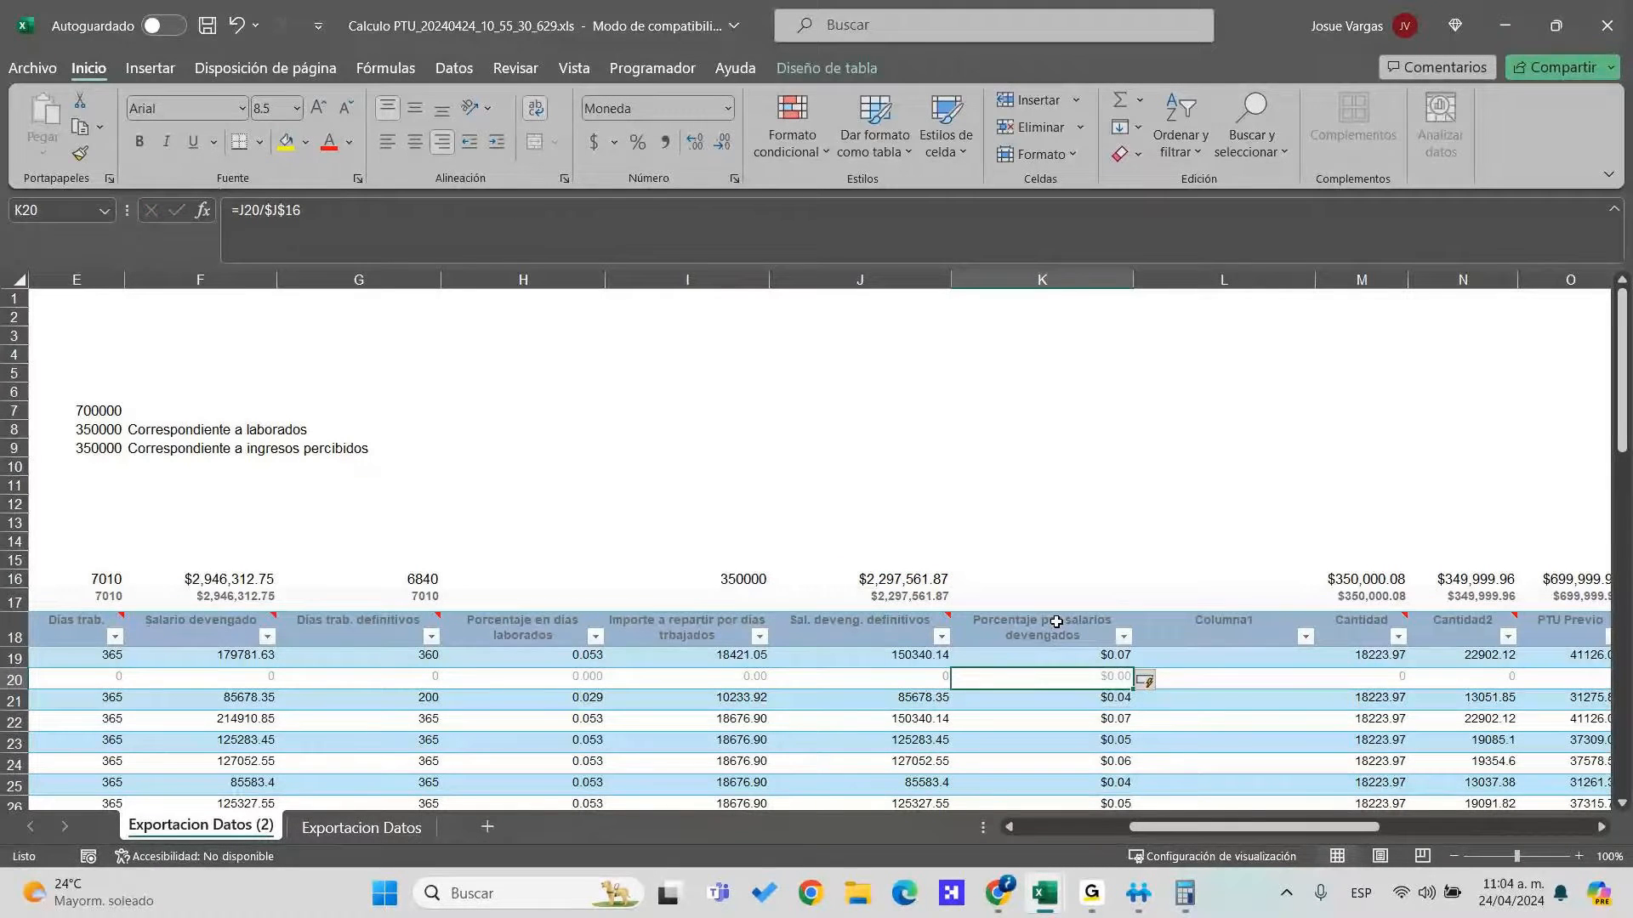
Format the column K percentages as Número, showing values like 0.07
left_click(1055, 622)
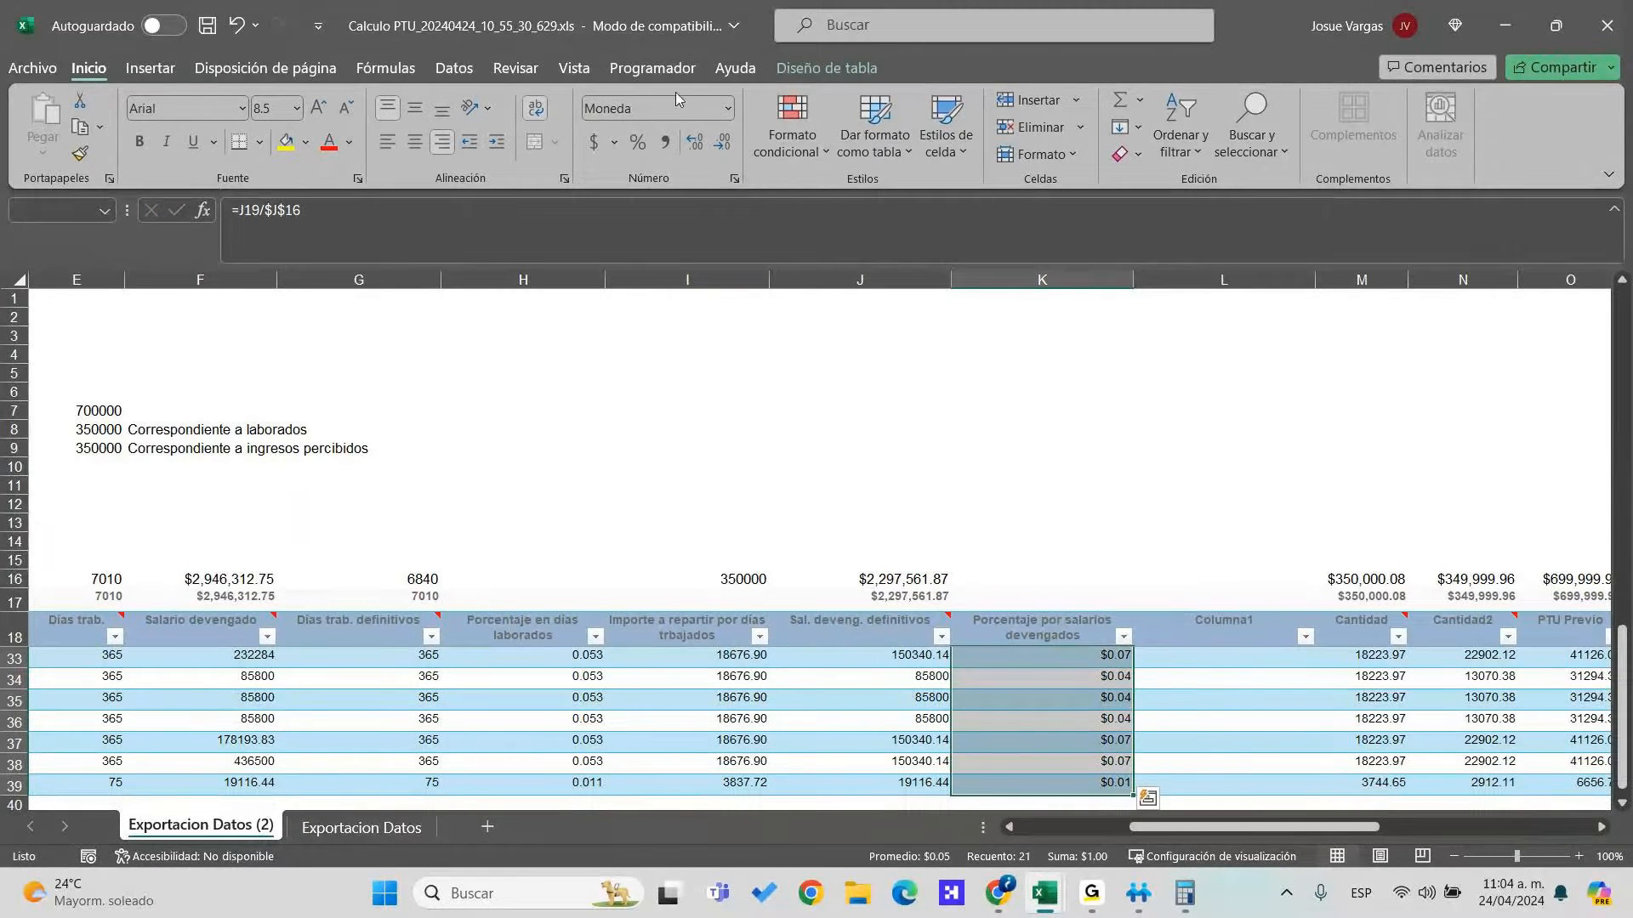
left_click(728, 108)
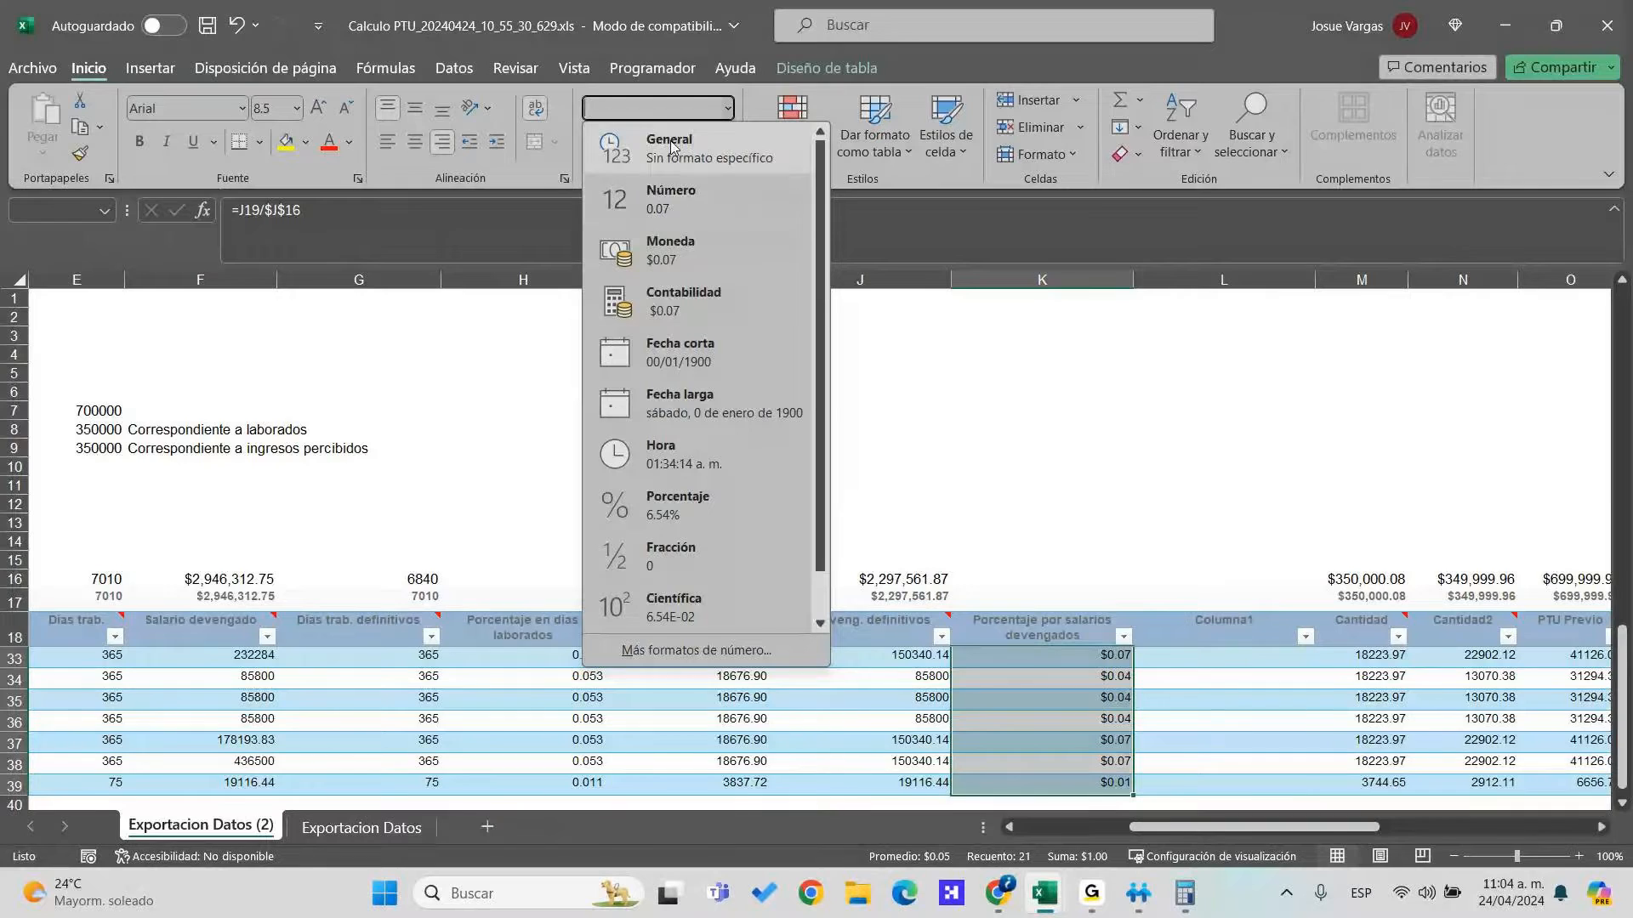
left_click(679, 192)
scroll(1164, 672, "up", 5)
Fill column L from L19 with =K19*$E$9
key("Right")
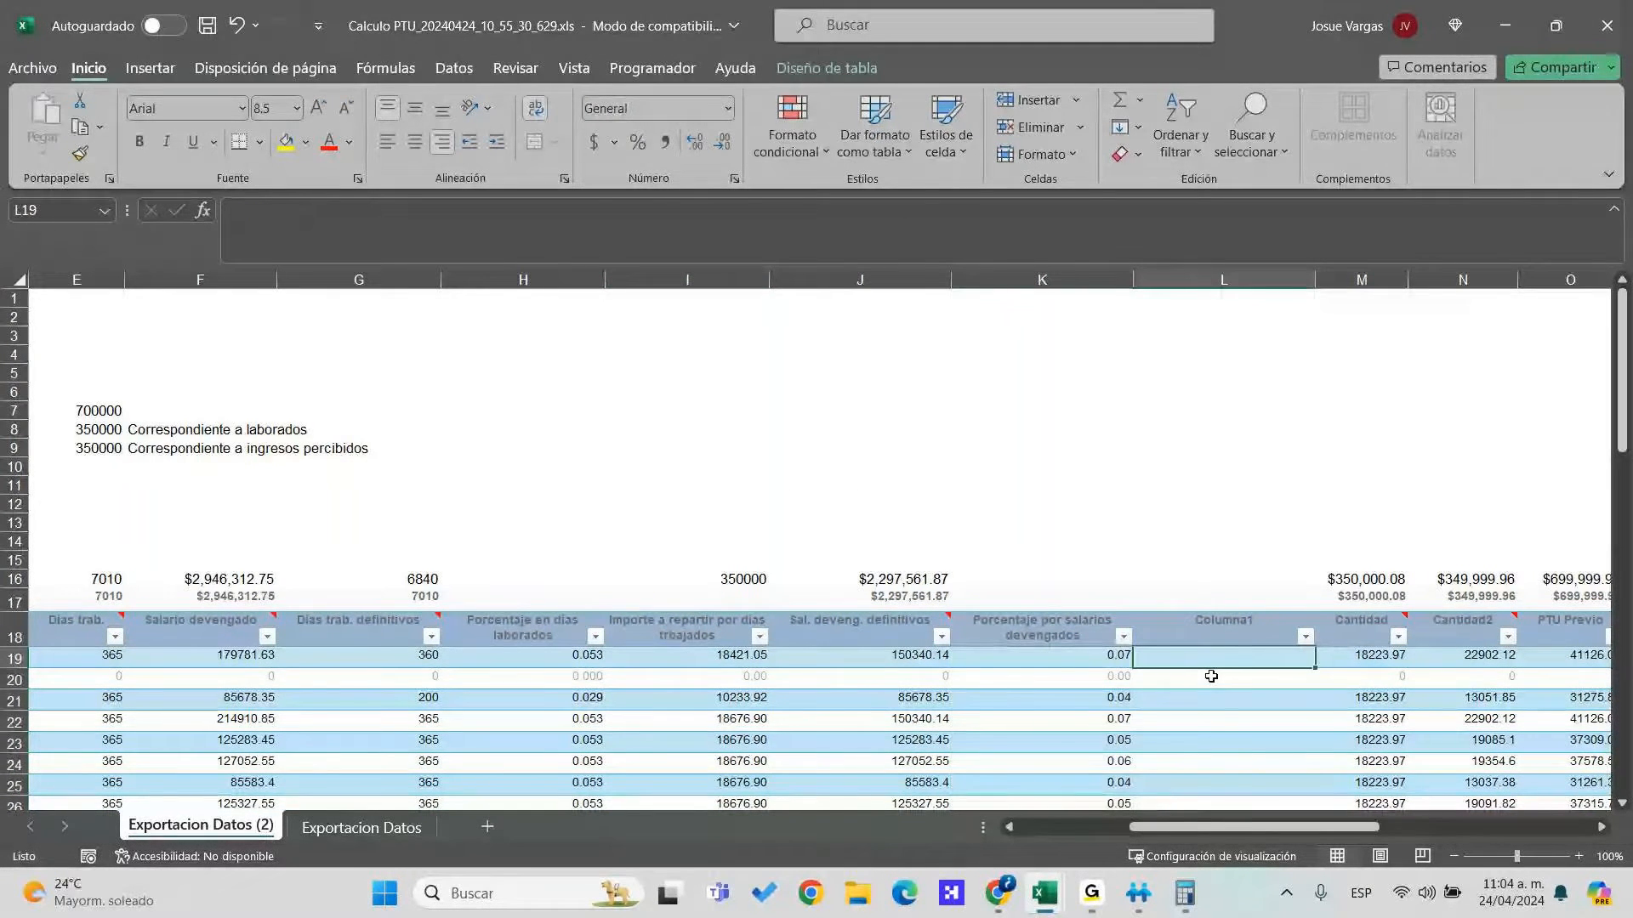
type("=K19*")
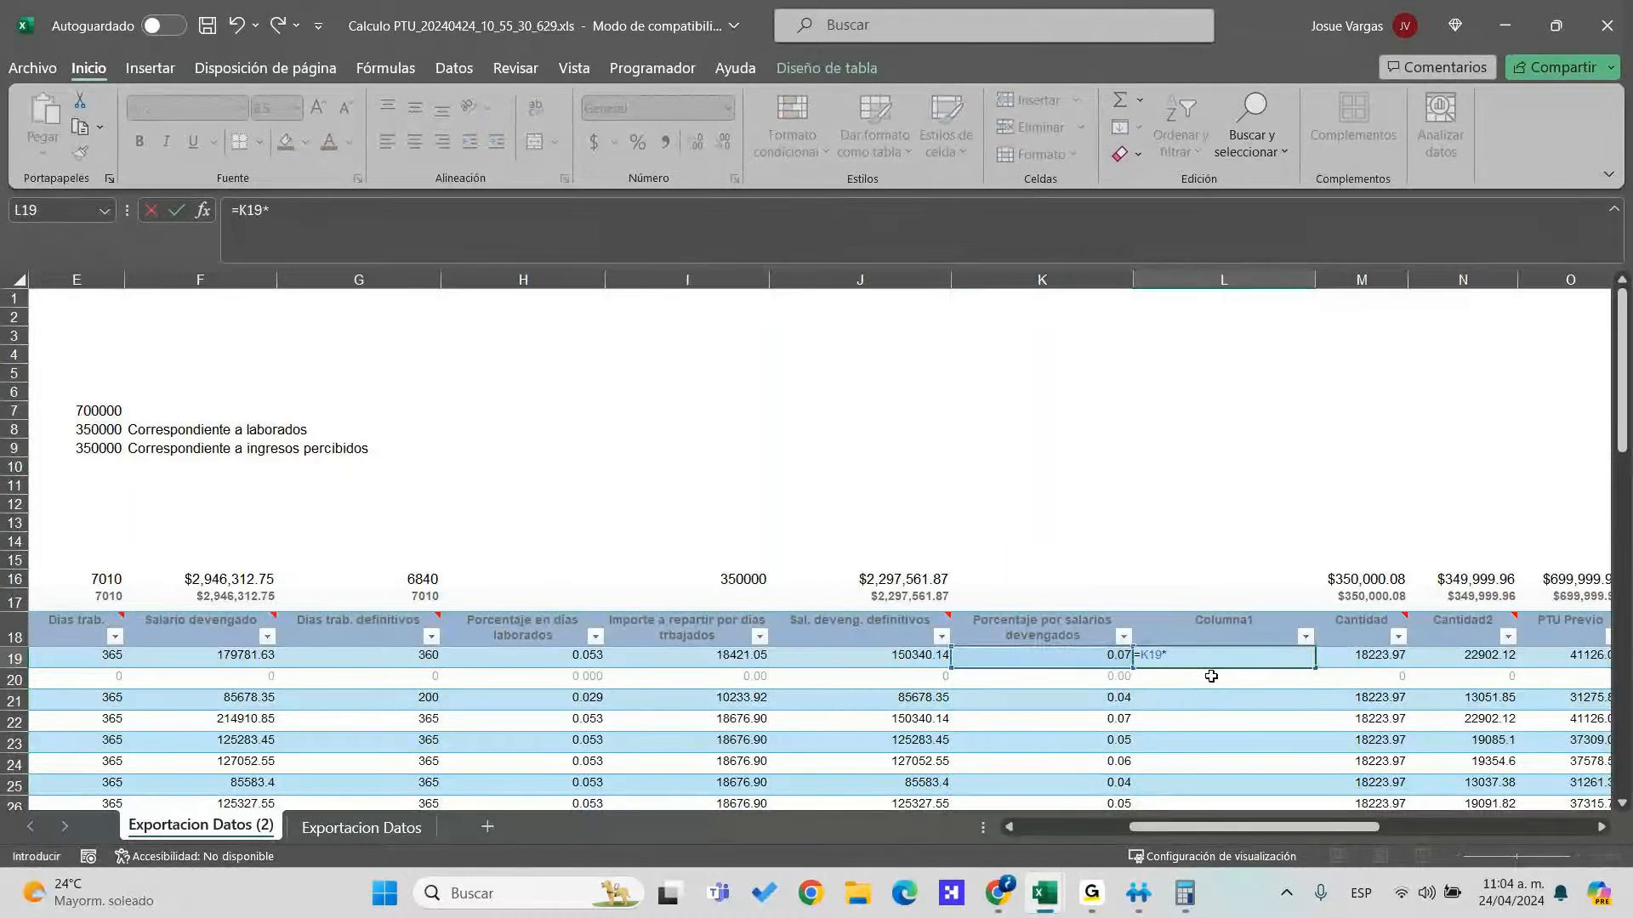
key("Left")
key("Up")
key("Left")
key("Up")
key("Up")
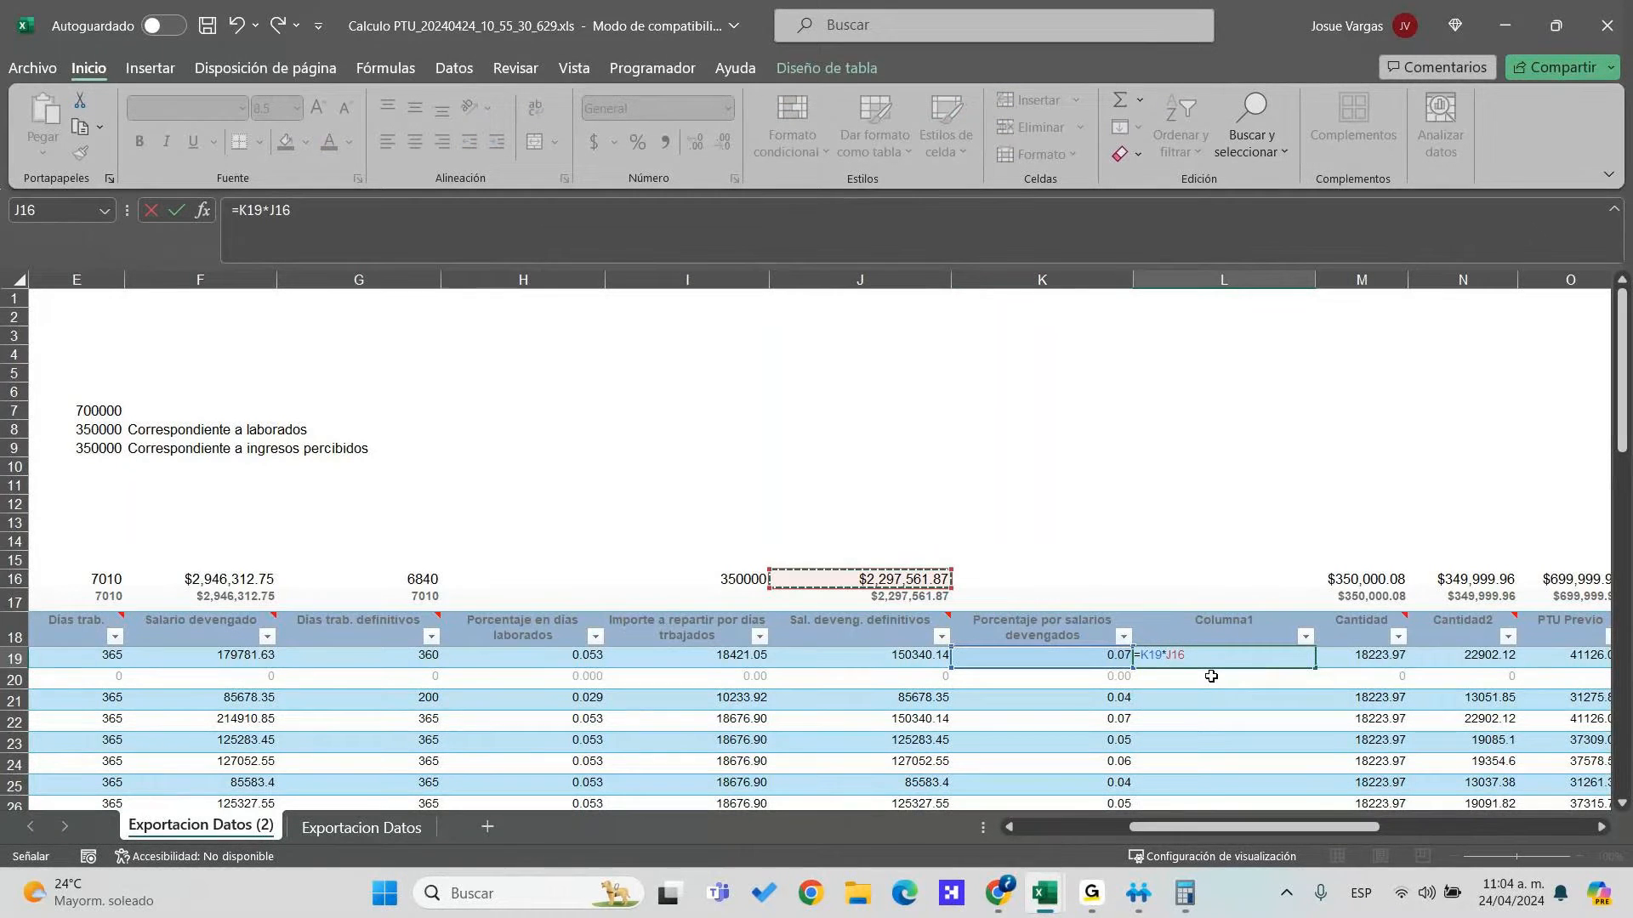
key("ctrl+Left")
key("ctrl+Left")
key("ctrl+Left")
key("ctrl+Up")
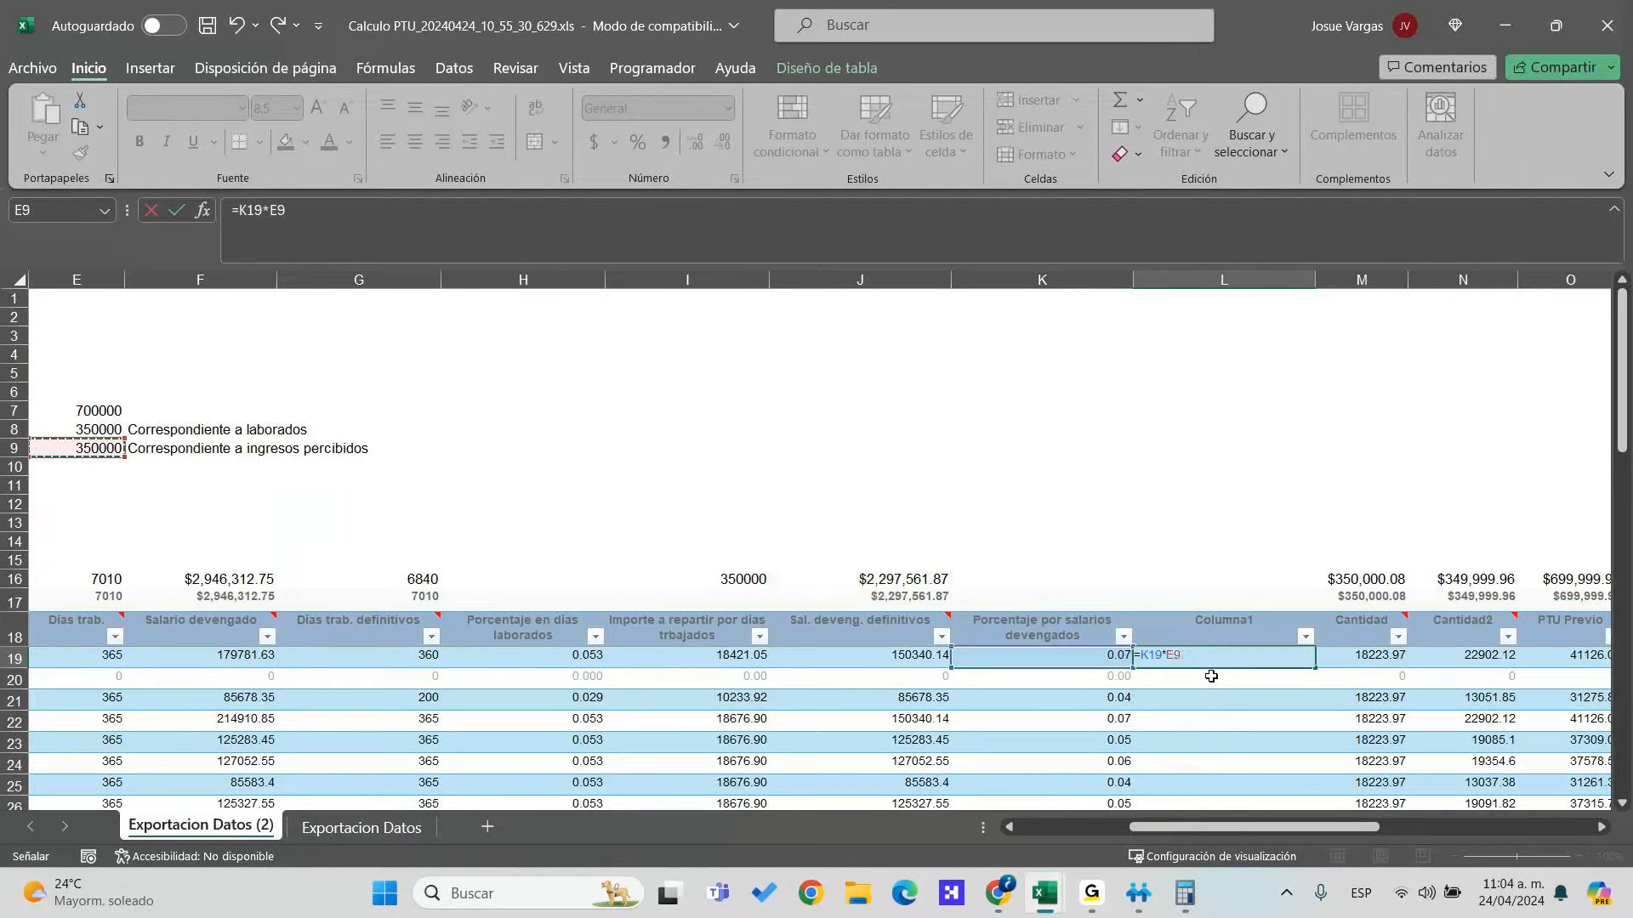
key("F4")
key("Return")
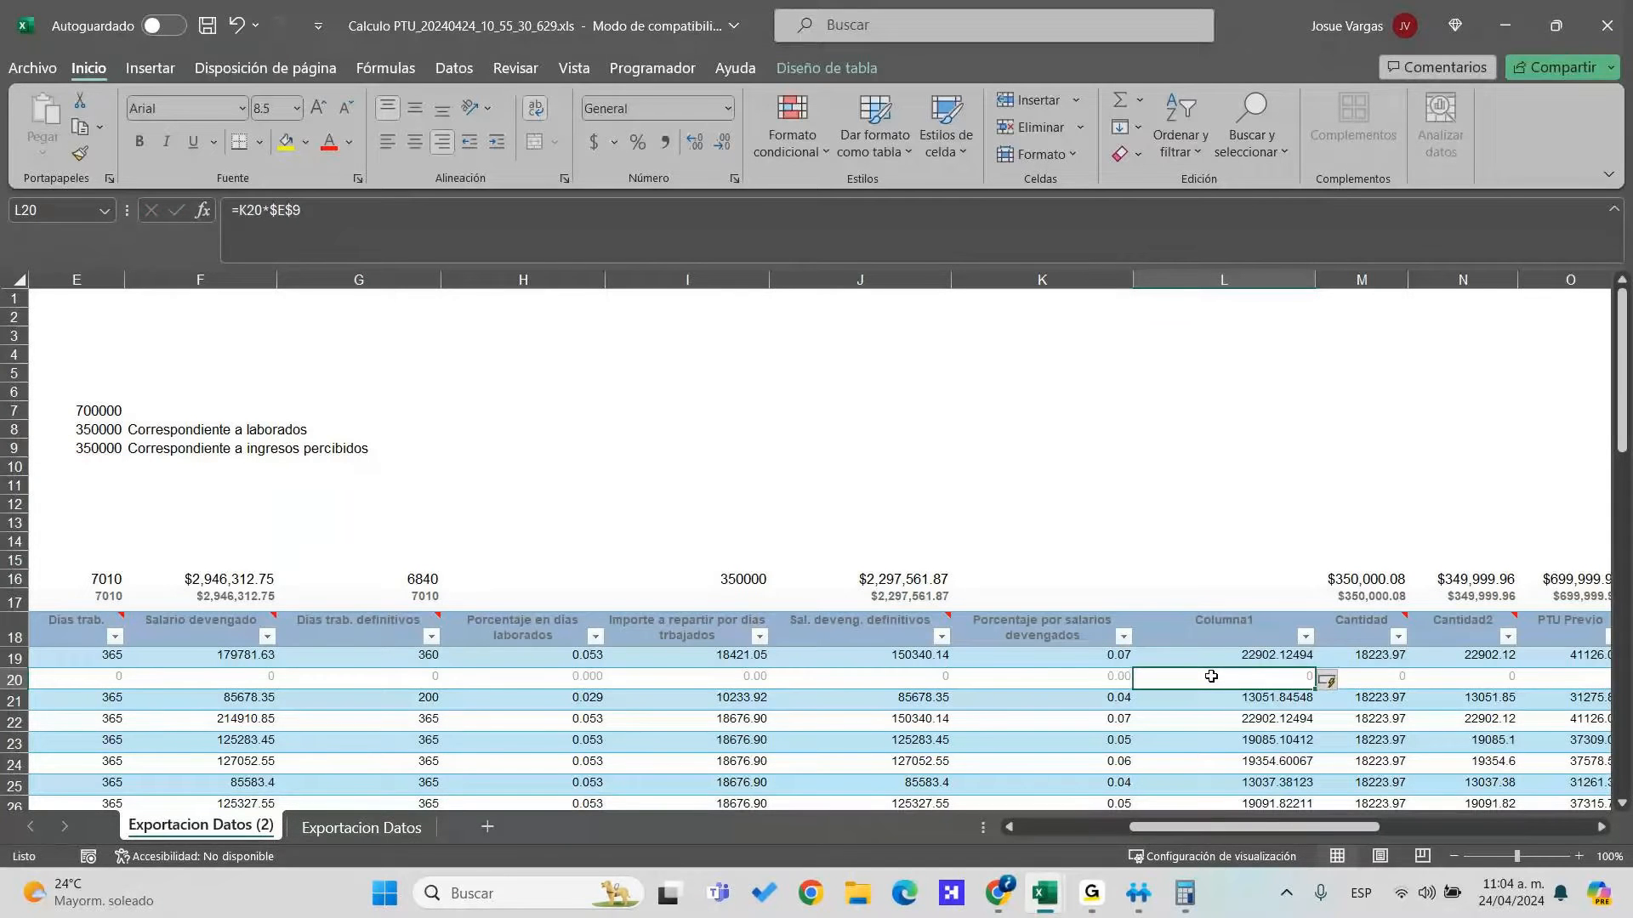
Format L19:L39 as Moneda currency
left_click(1288, 657)
key("ctrl+shift+Down")
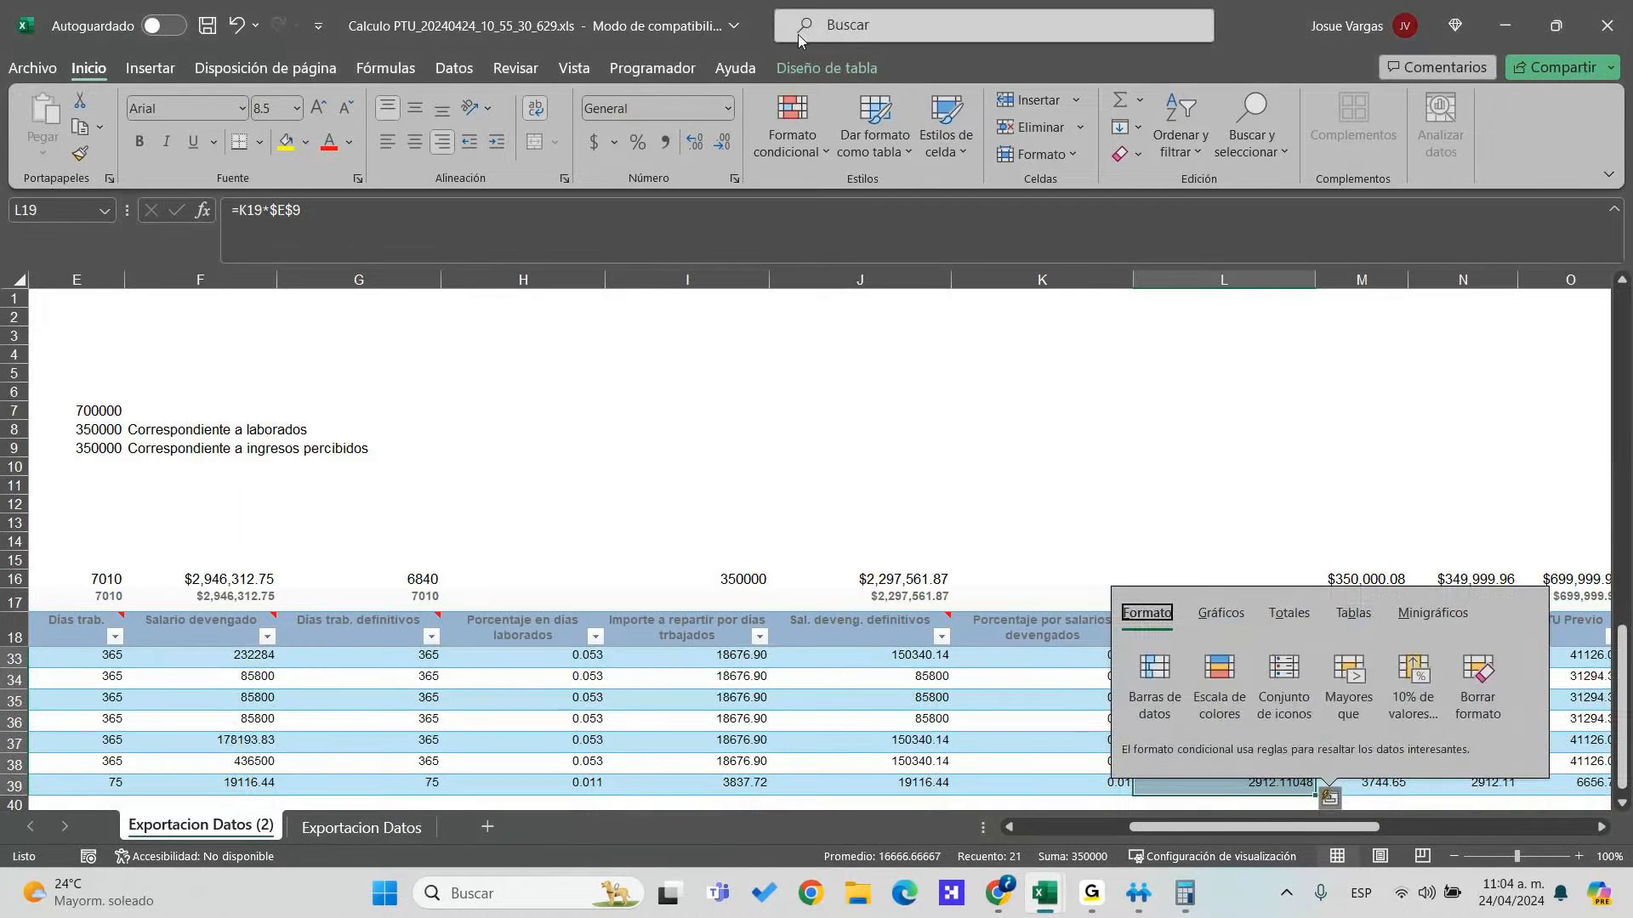
left_click(728, 108)
left_click(695, 189)
left_click(728, 108)
left_click(667, 263)
scroll(1292, 655, "up", 5)
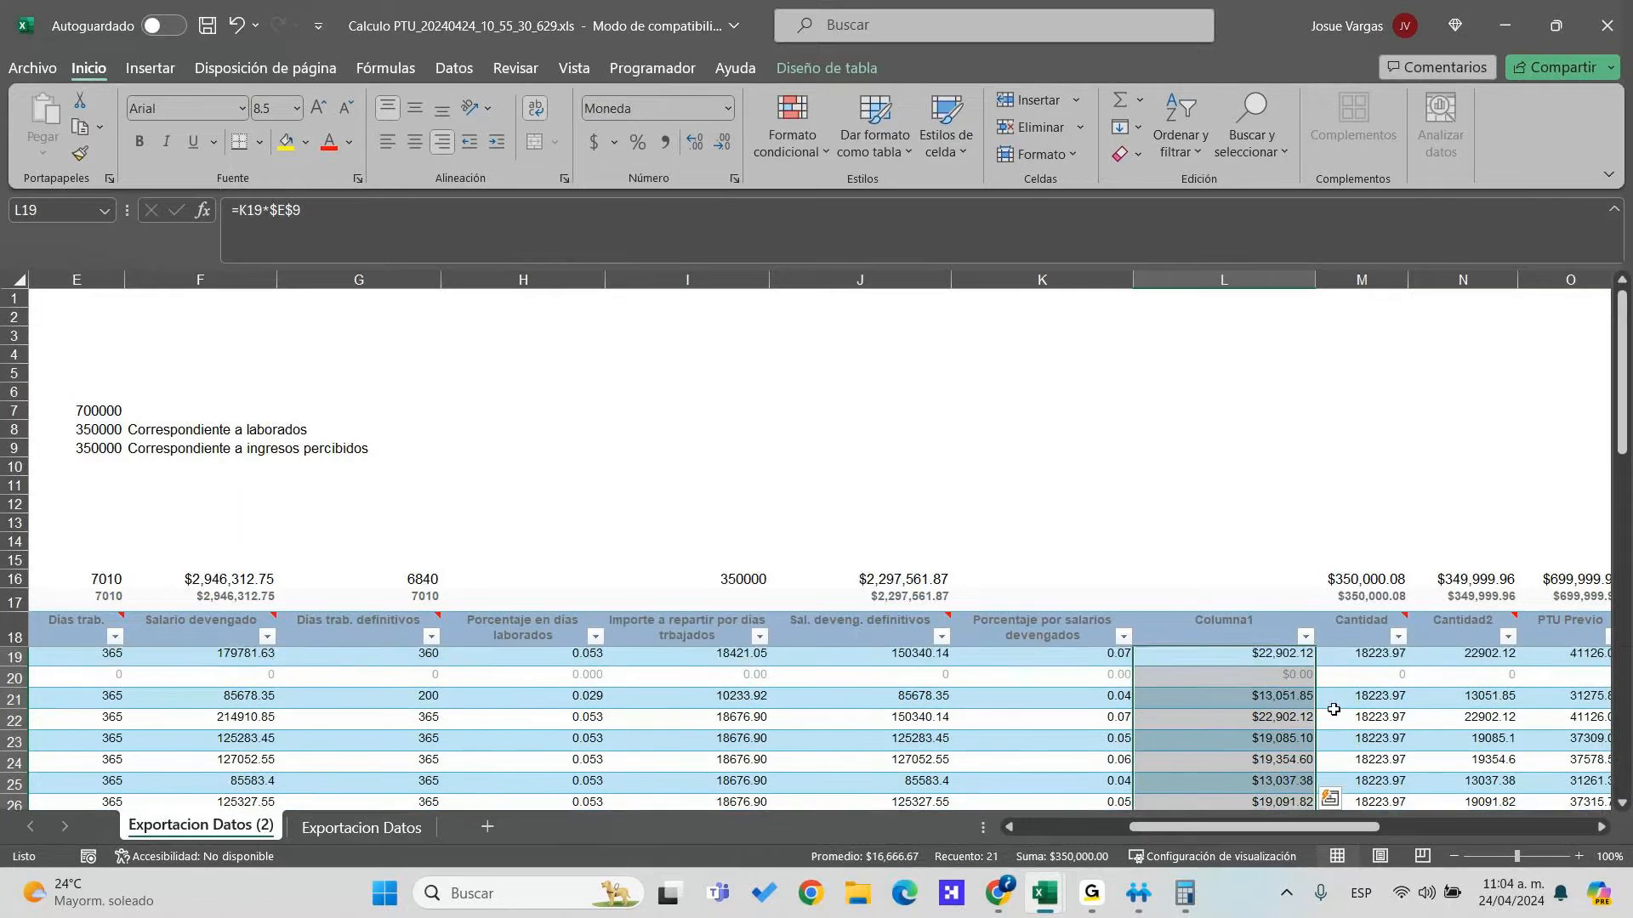
left_click(1292, 655)
Rename header L18 to 'Importe por salarios devengados en 2023'
left_click(1248, 624)
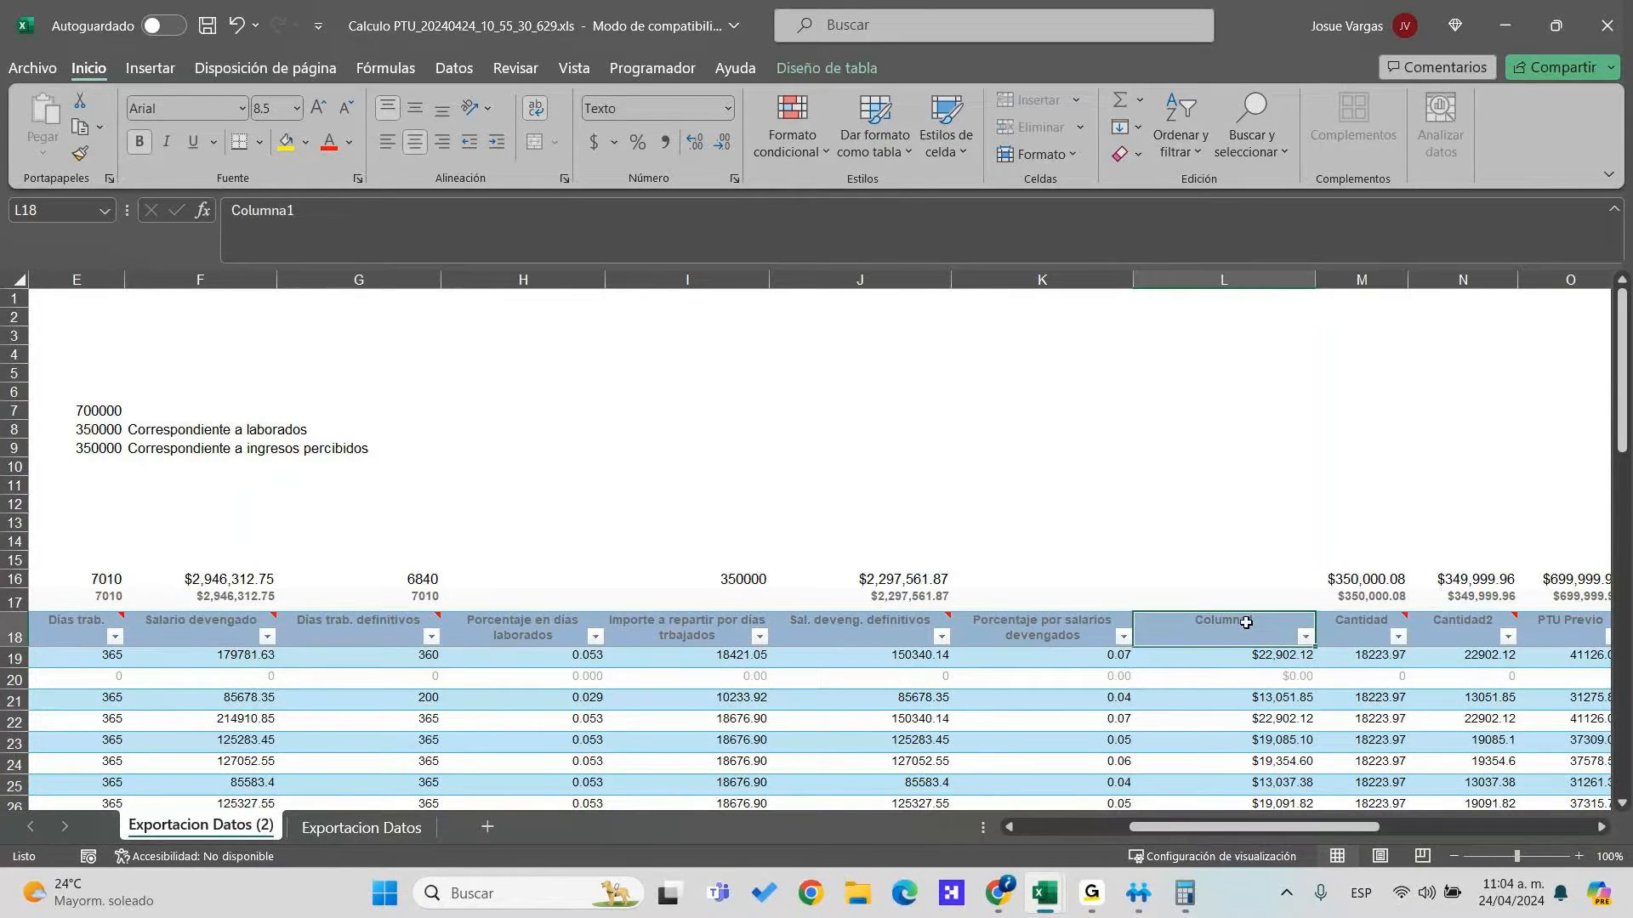
type("Importe por sal")
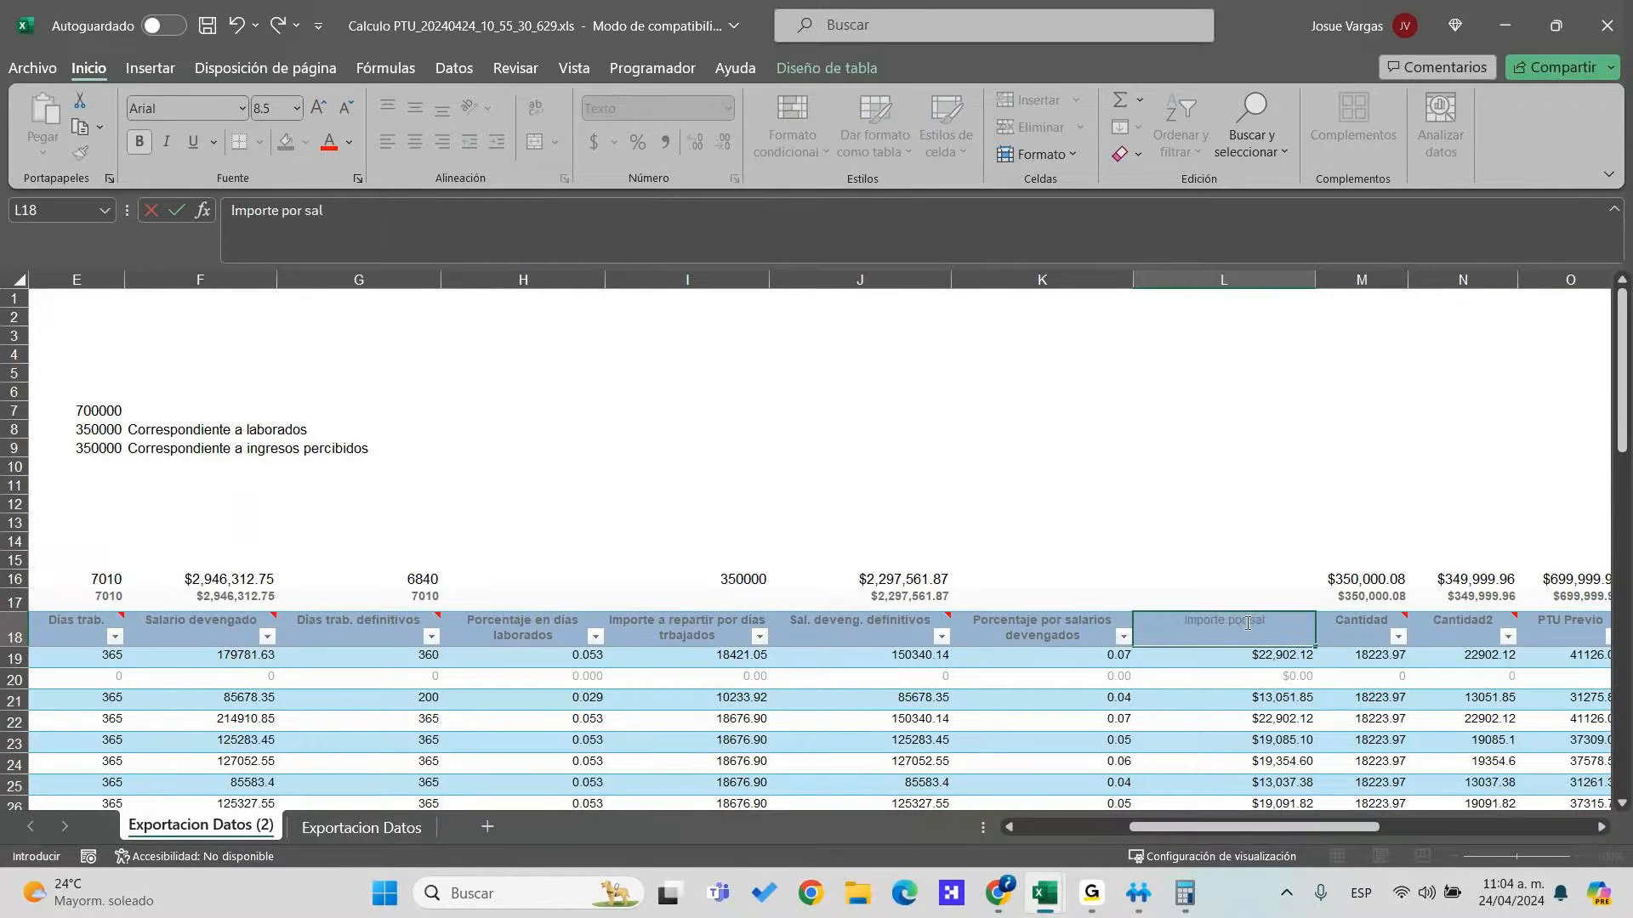
type("arios devengados en 2023")
key("Return")
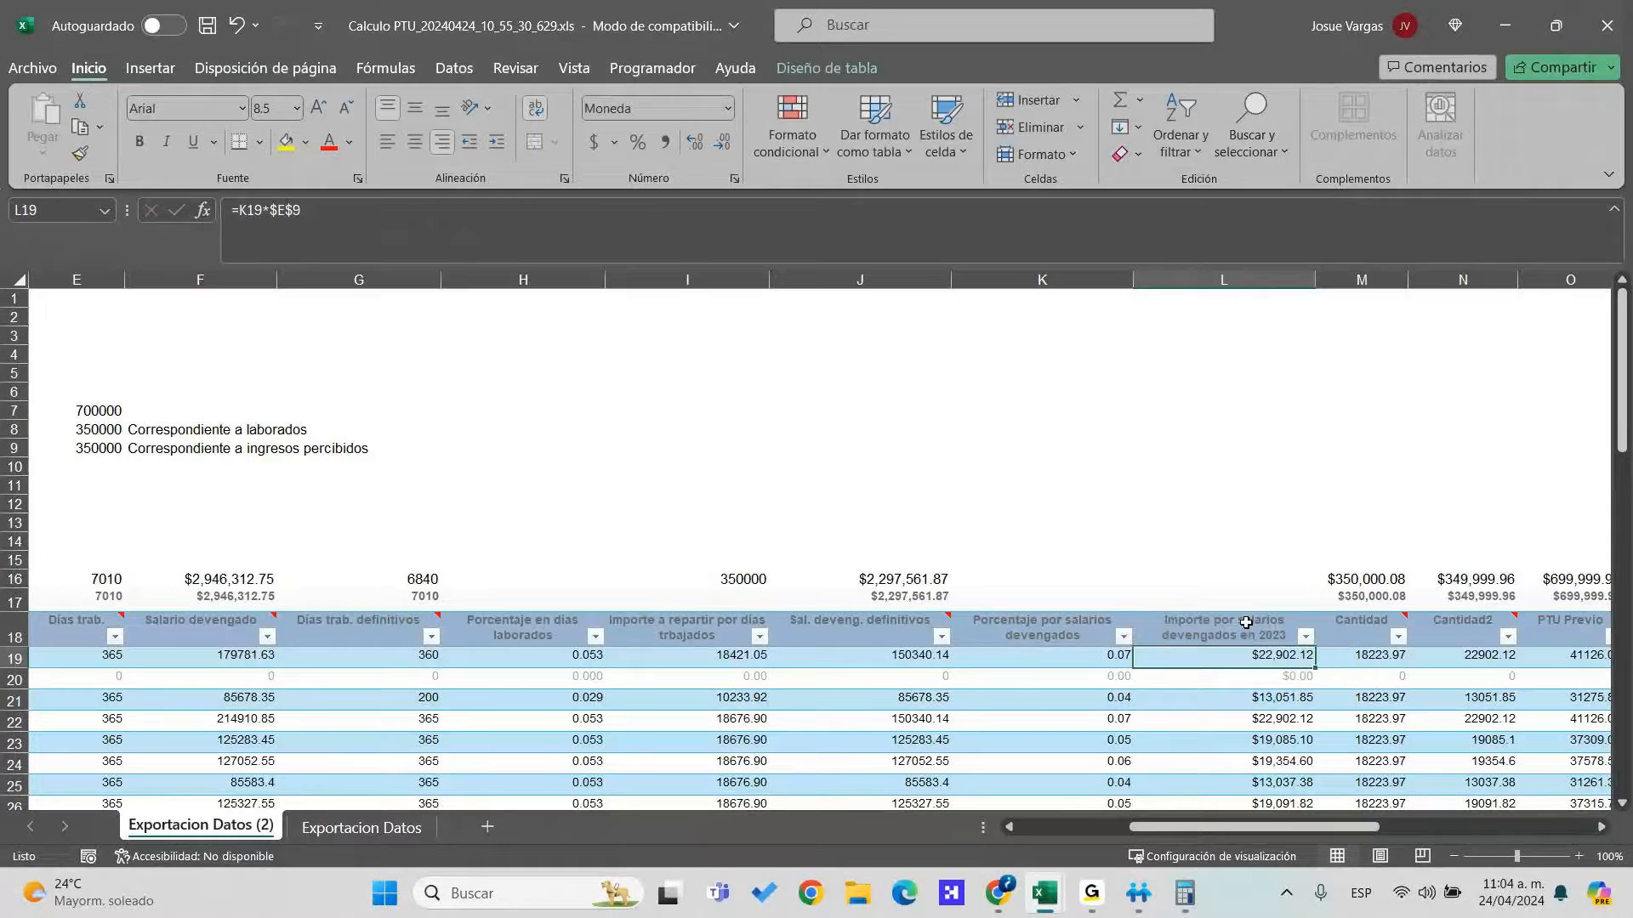
key("Left")
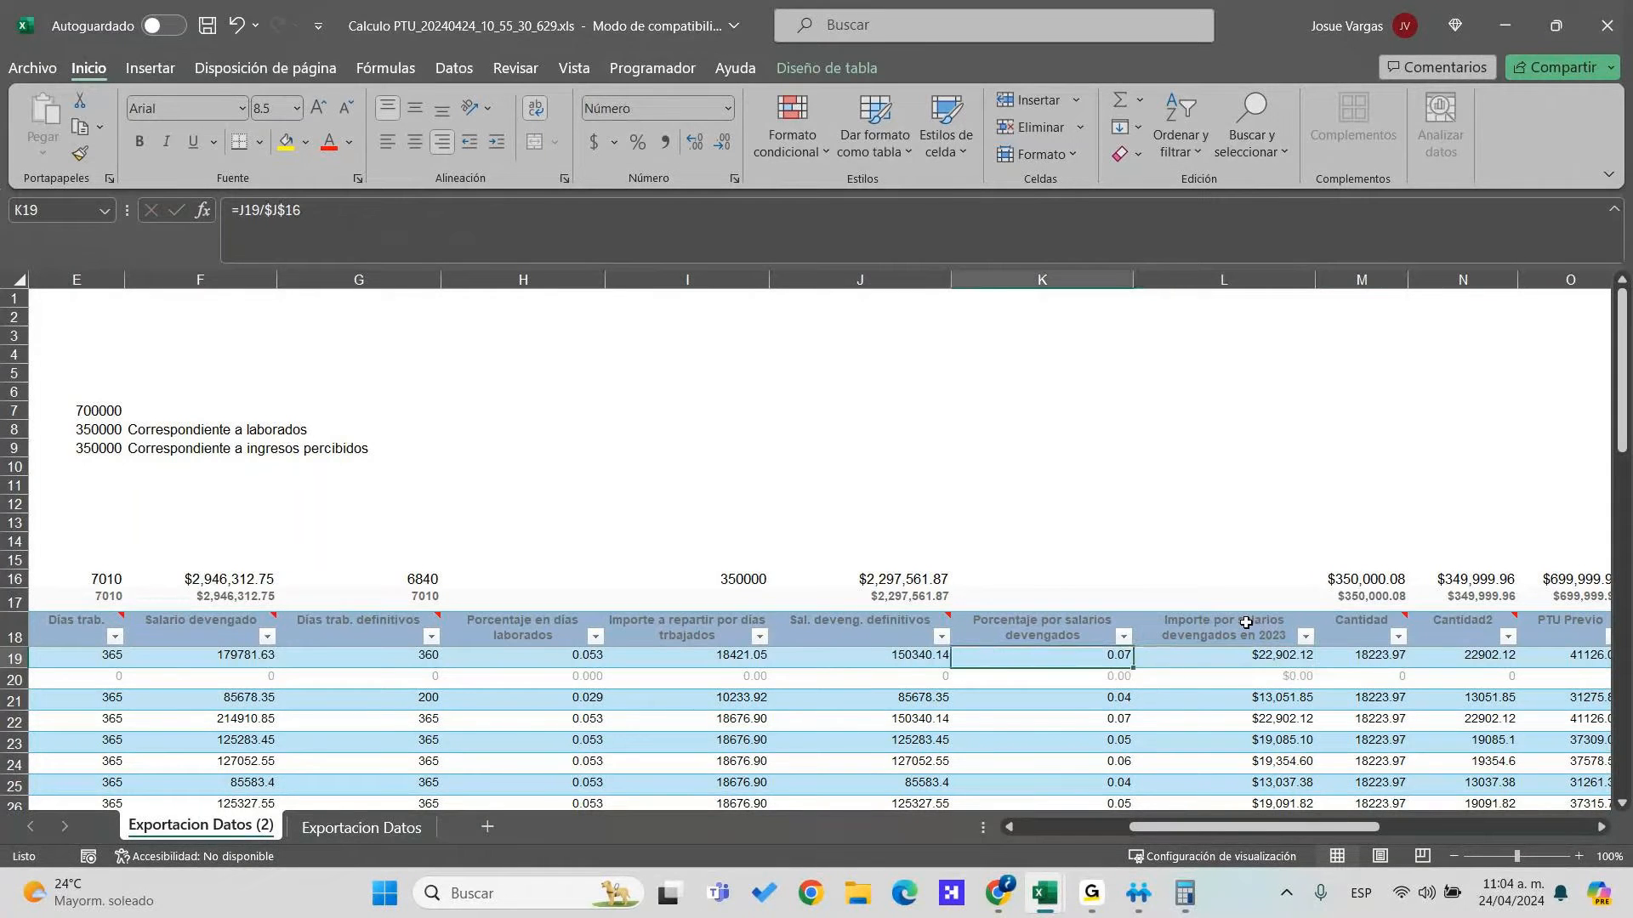
key("Up")
Fill the H18:I18 headers yellow
key("shift+Right")
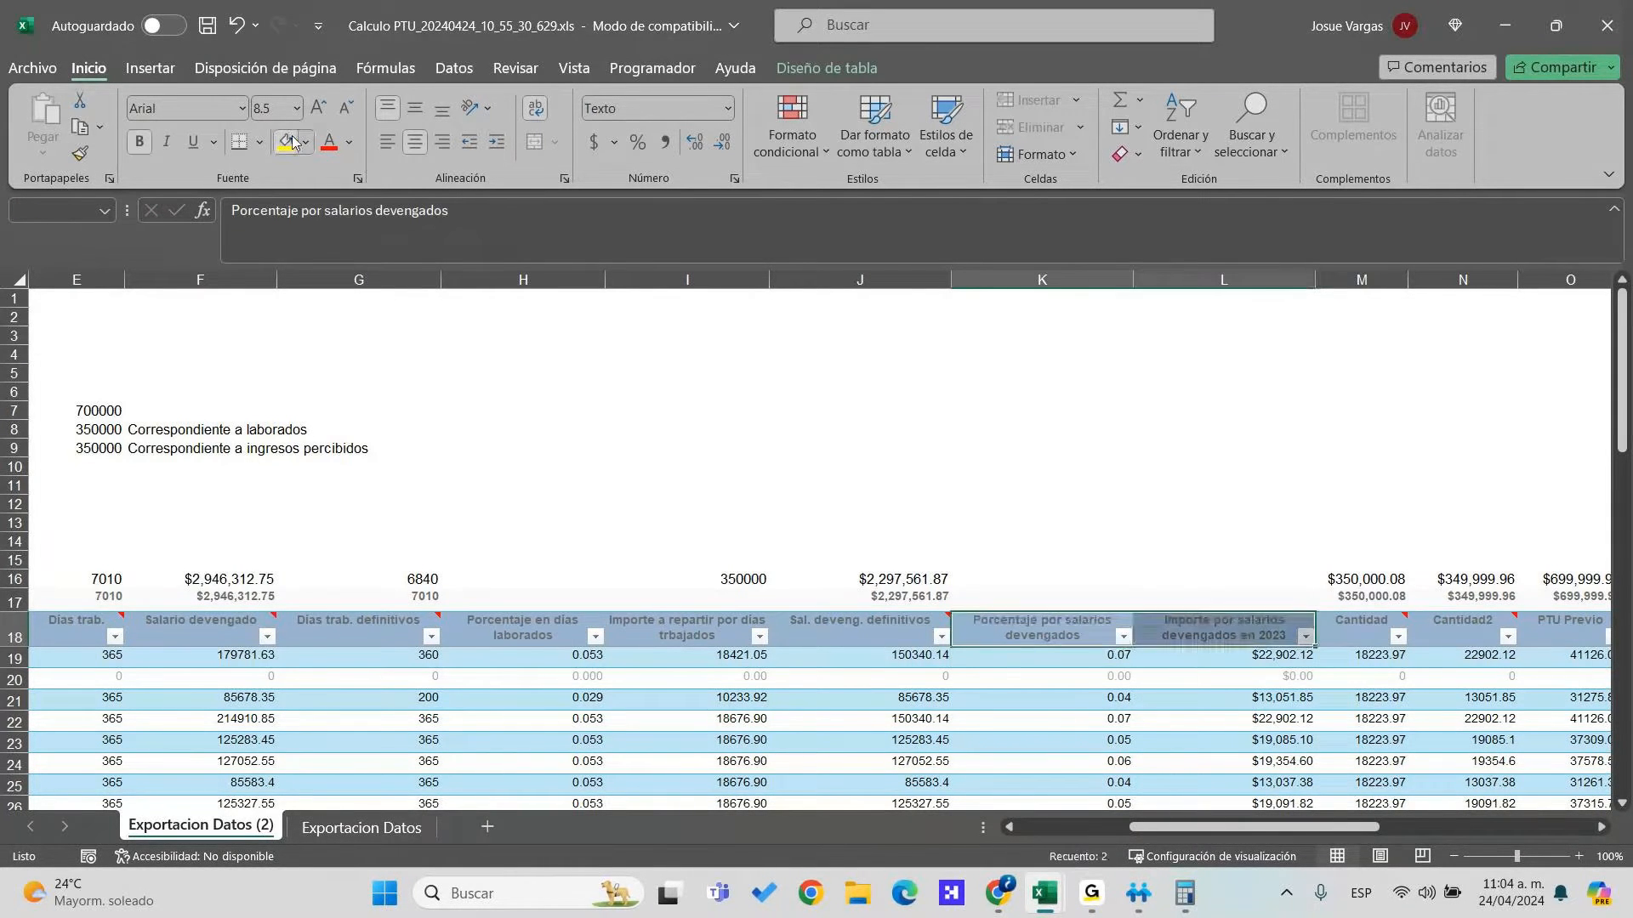
left_click(286, 142)
mouse_move(301, 634)
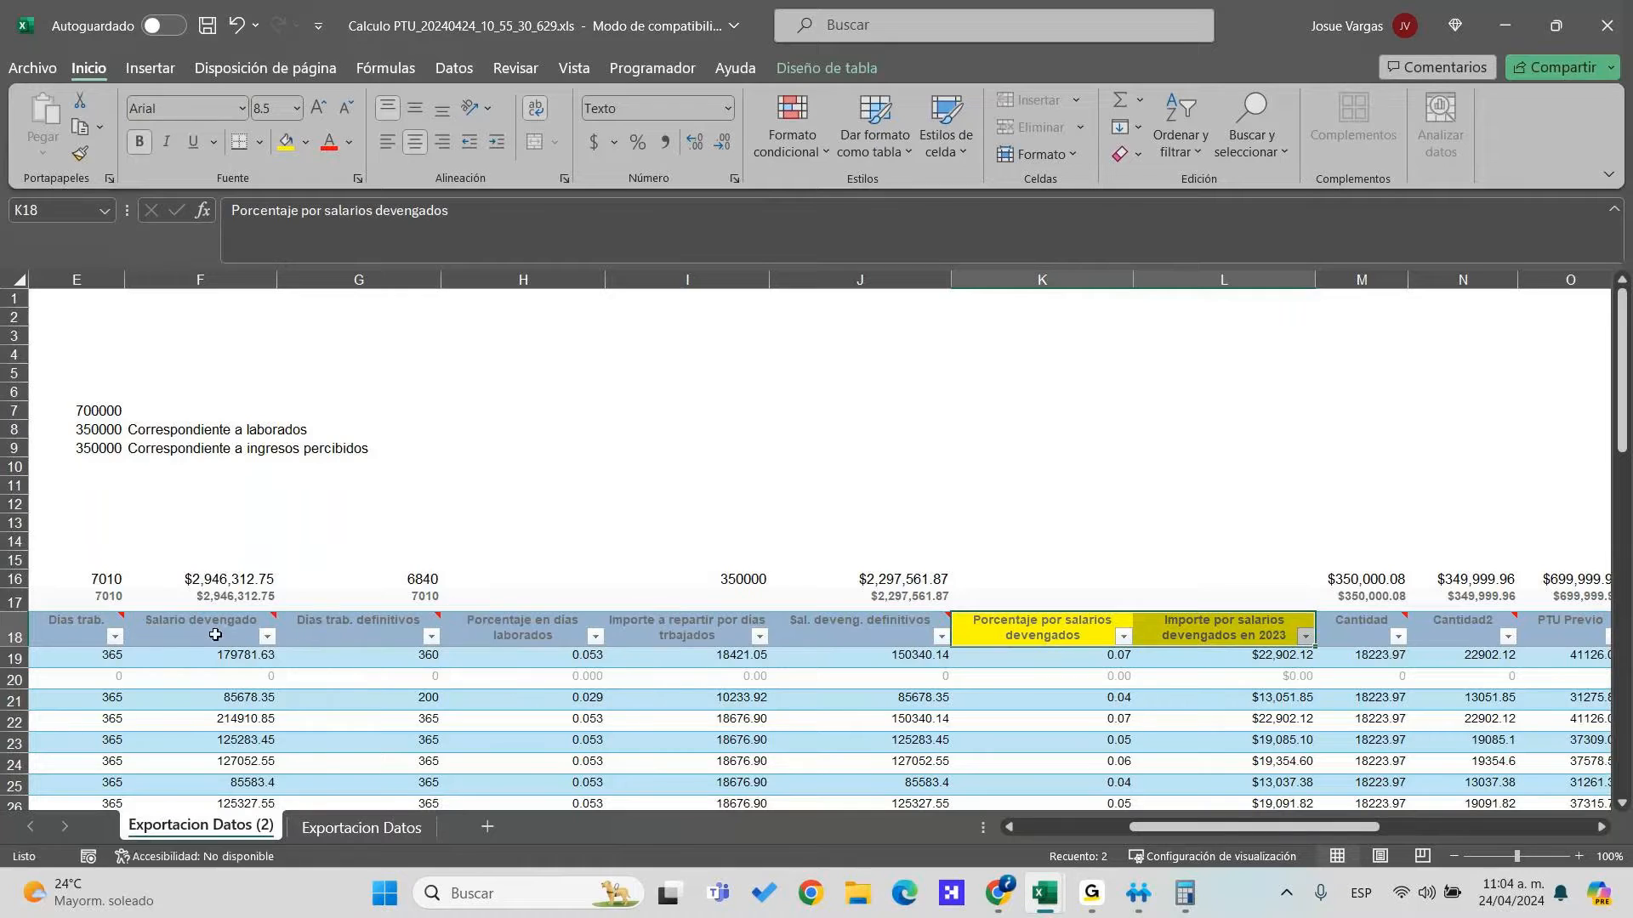
left_click(244, 638)
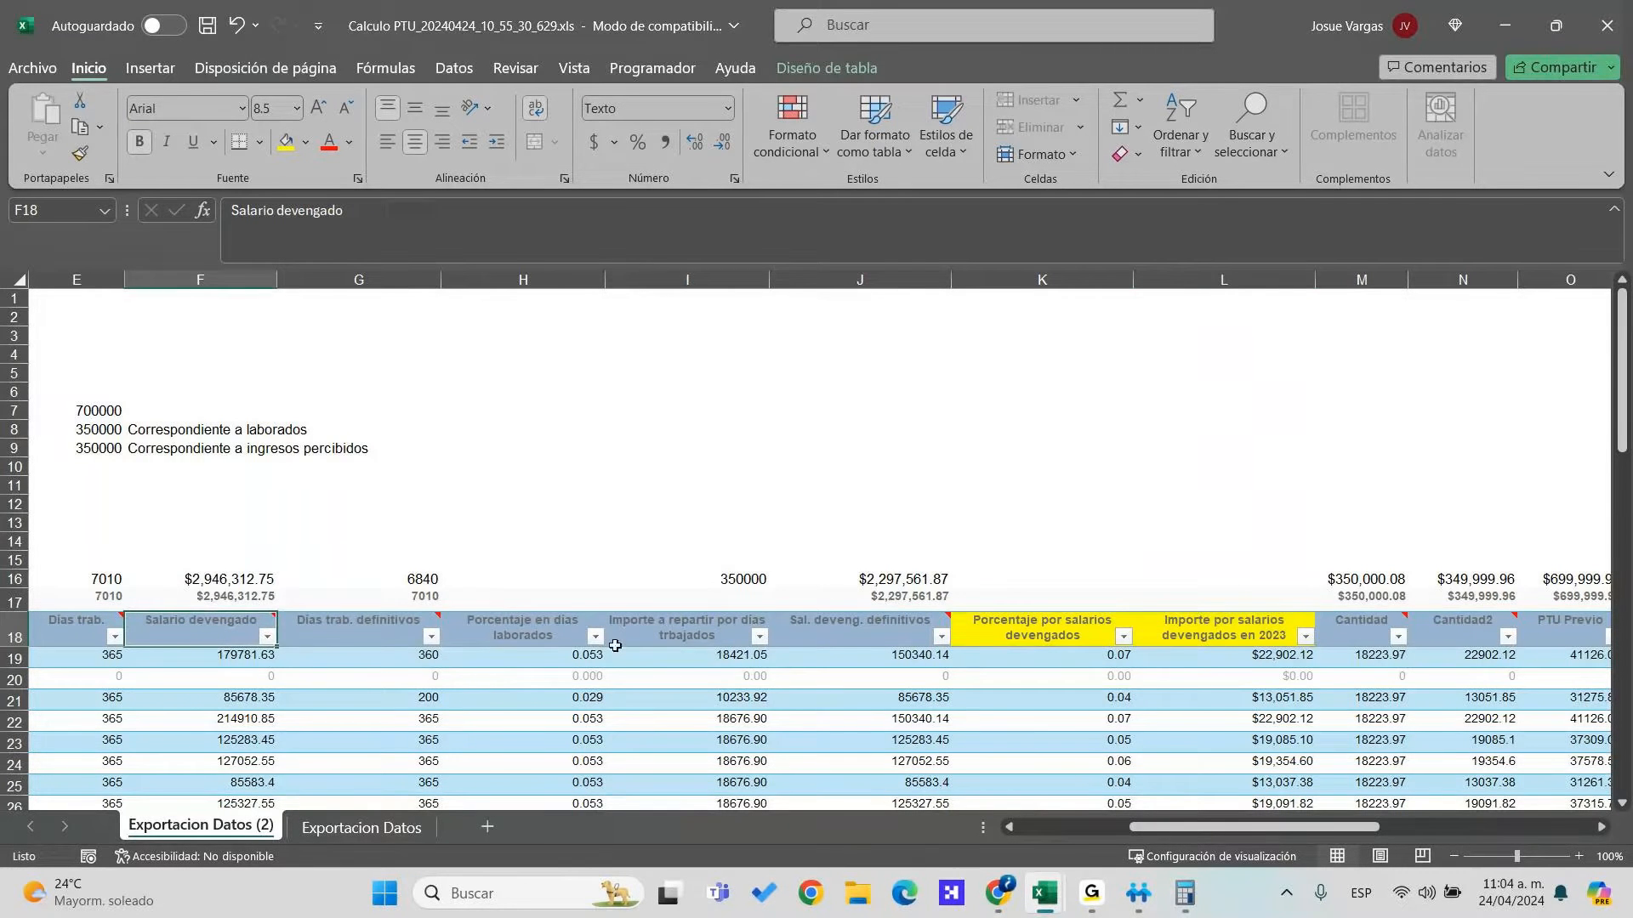
left_click_drag(612, 642, 544, 634)
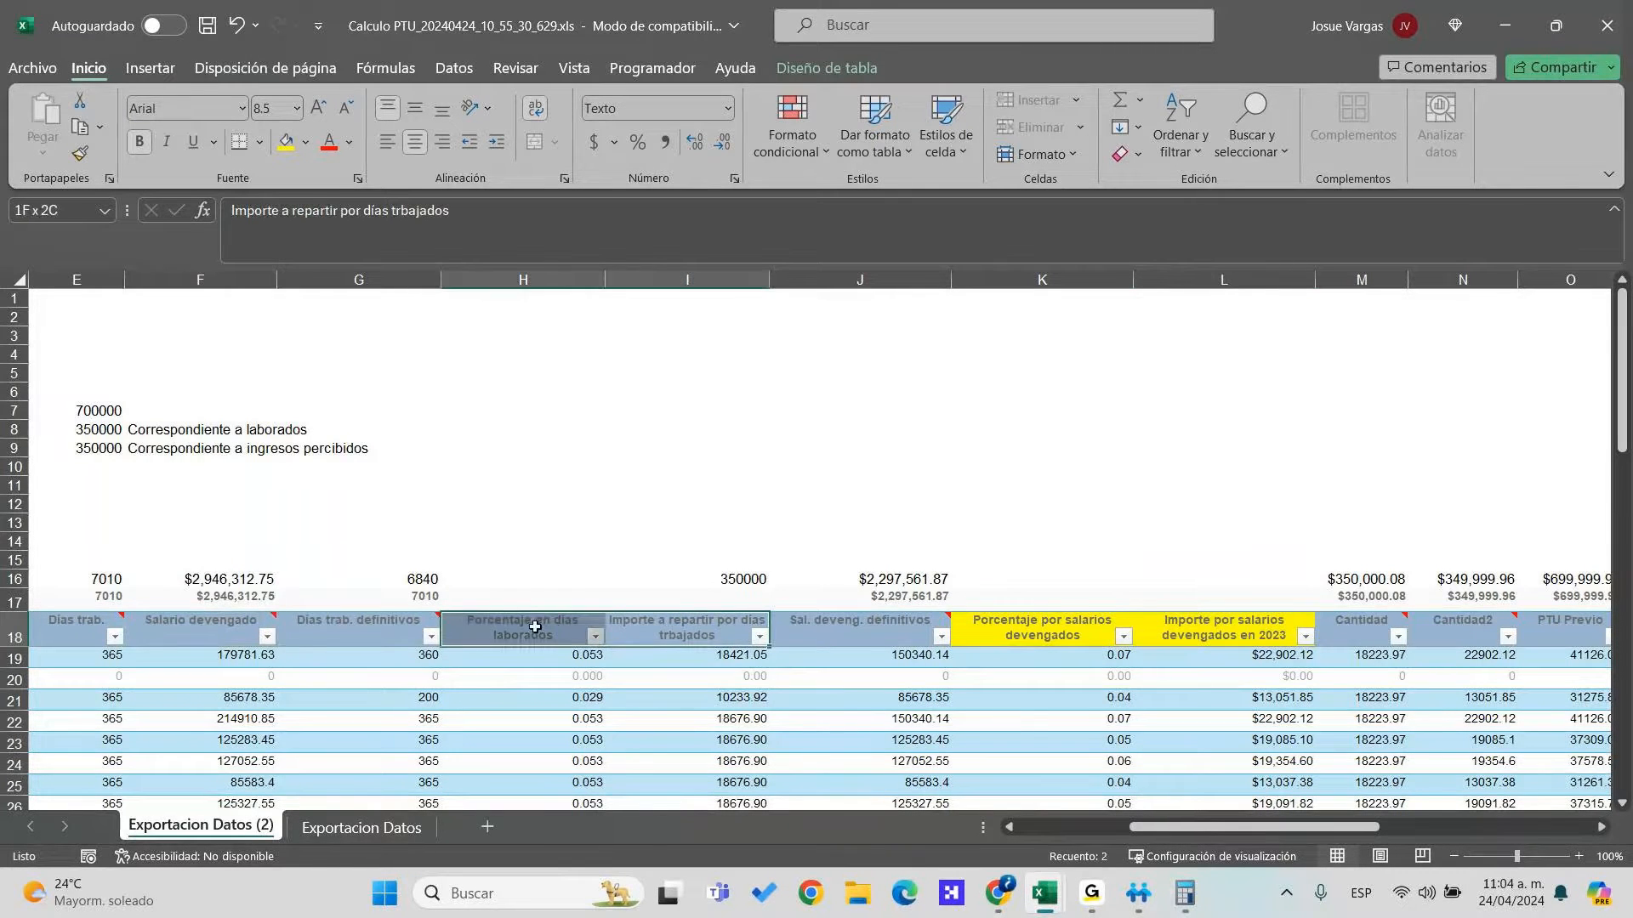
left_click(286, 142)
Review the Importe, percentage and L20:L23 values to check their totals
left_click_drag(729, 658, 733, 727)
left_click_drag(1097, 660, 1114, 678)
left_click_drag(1246, 678, 1250, 742)
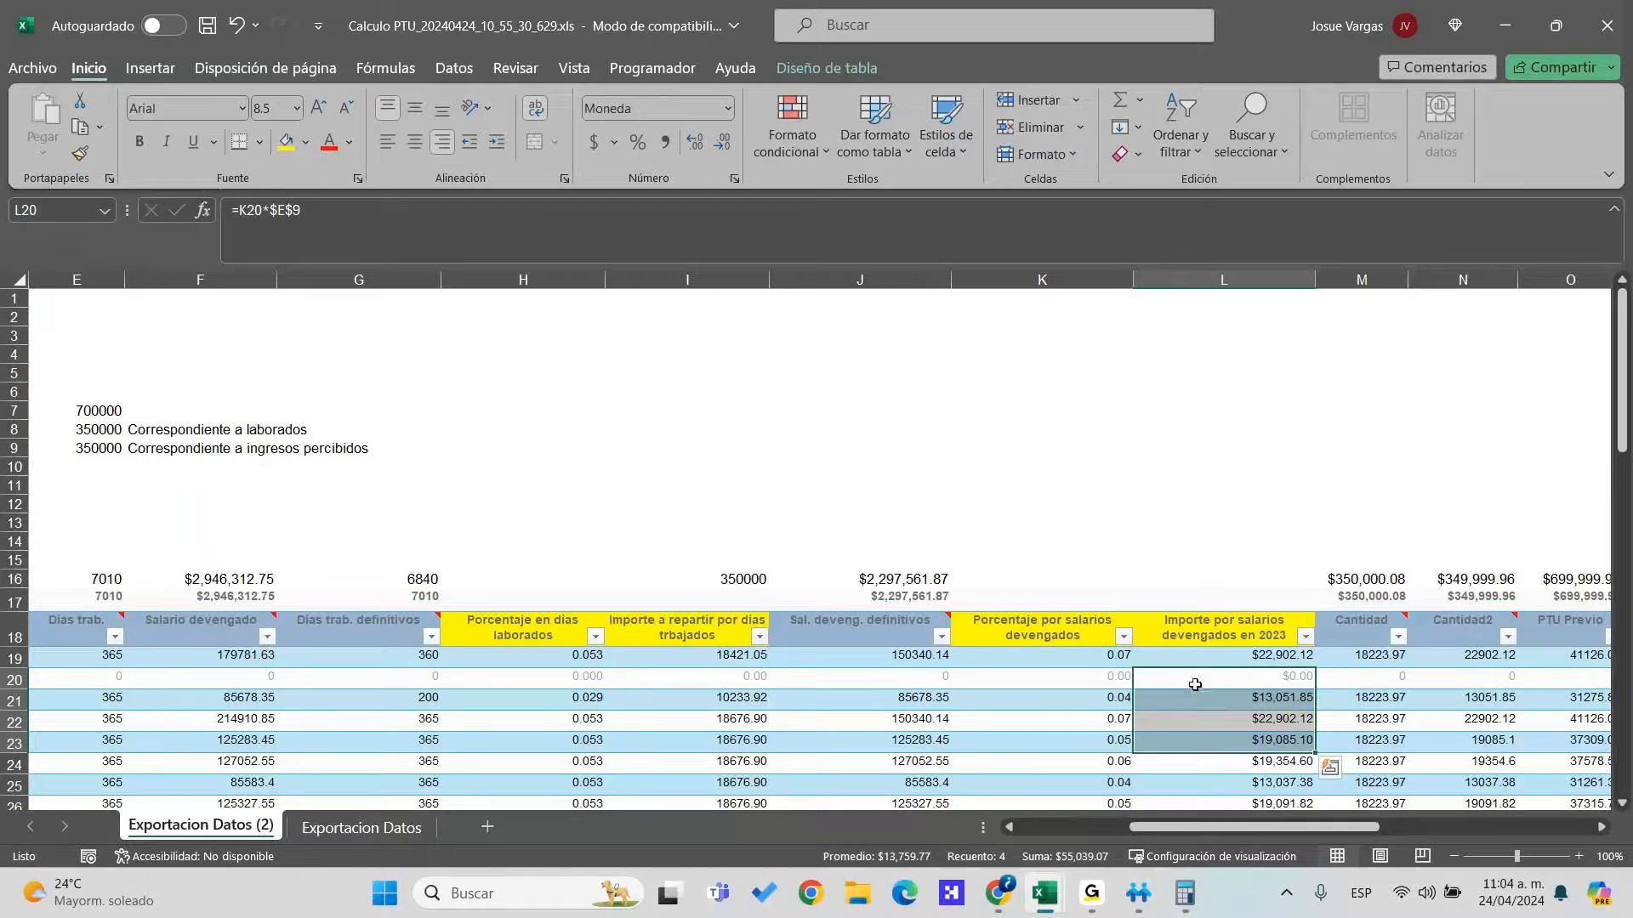
scroll(1195, 685, "down", 4)
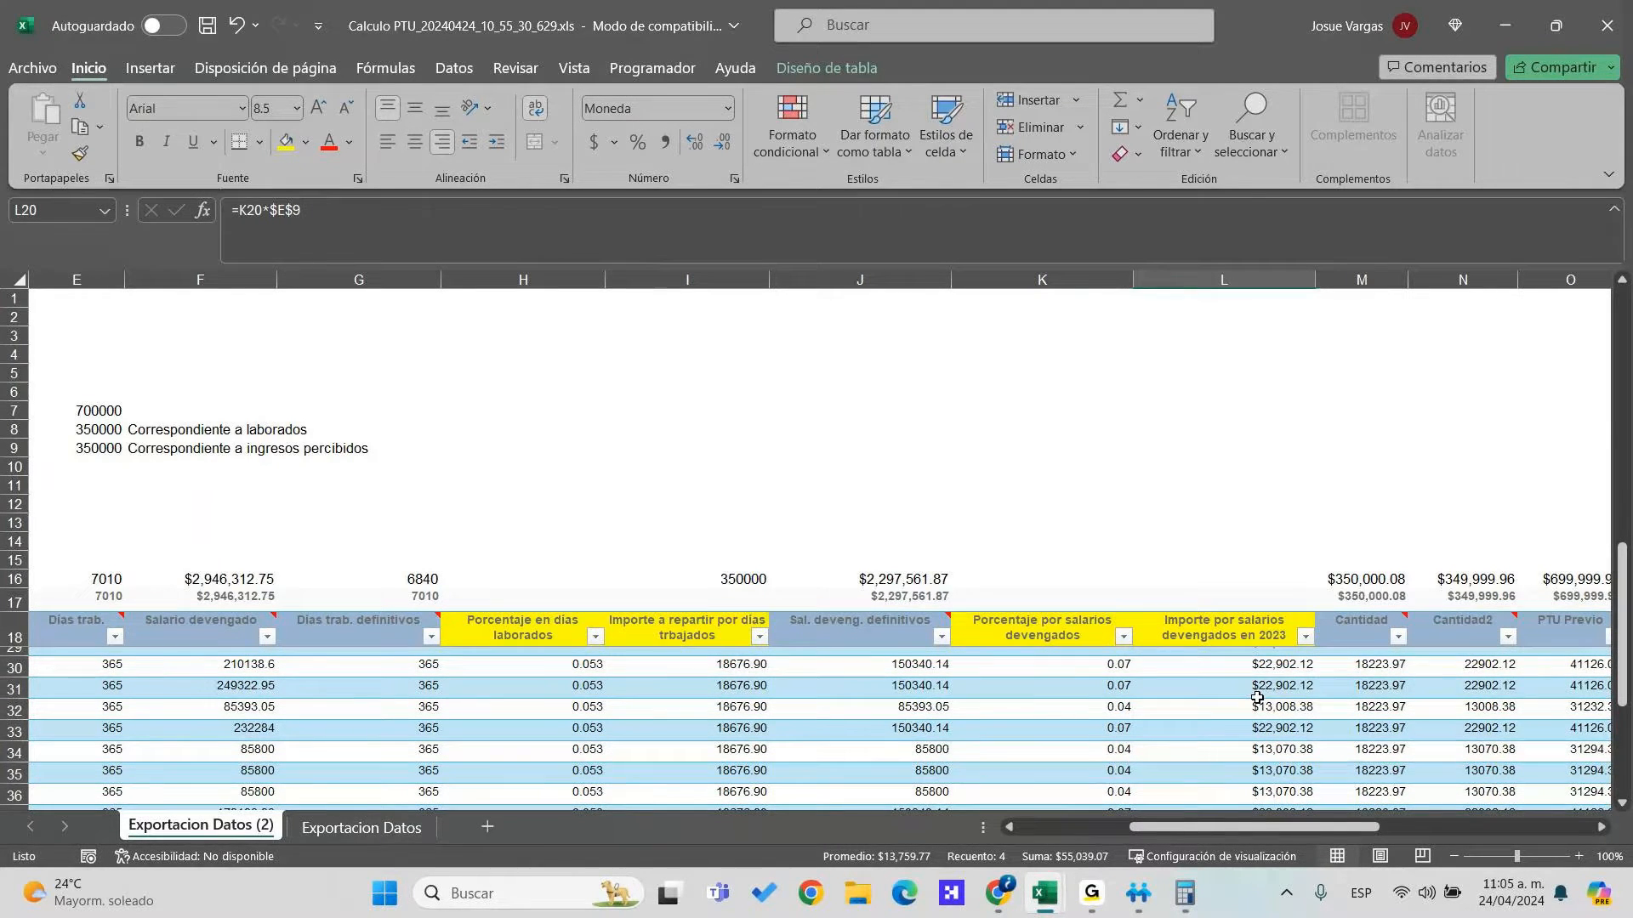
scroll(1257, 697, "up", 3)
scroll(1173, 722, "up", 1)
scroll(1191, 723, "down", 2)
scroll(1250, 721, "up", 1)
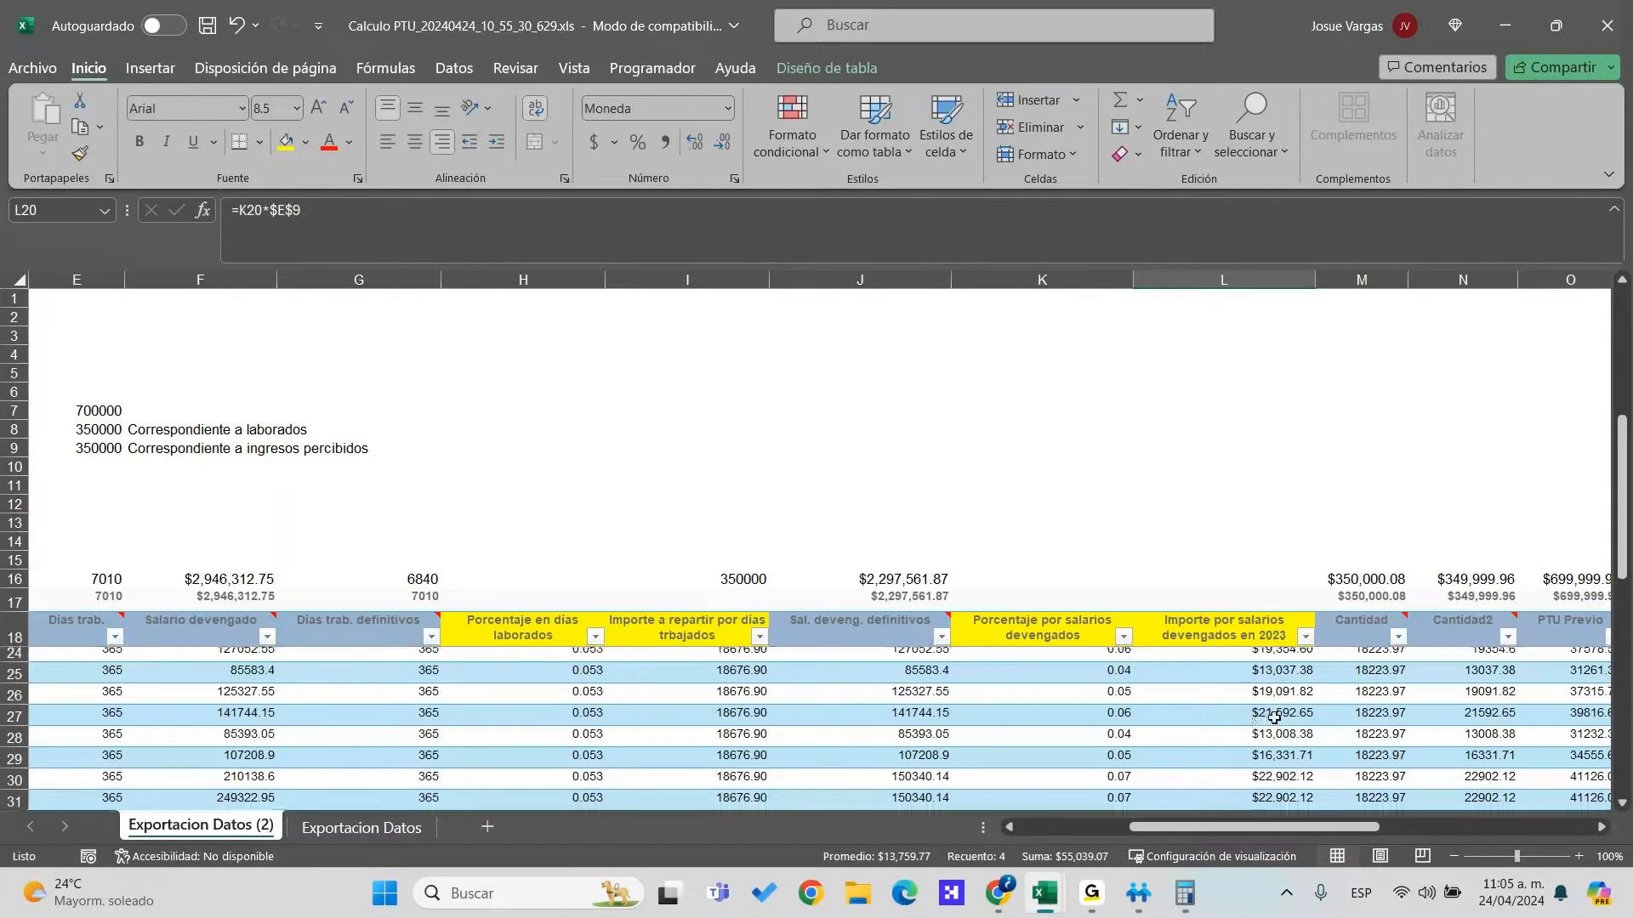
Compare row 19's Cantidad, Salario, Salario2 and PTU average values
left_click(1432, 633)
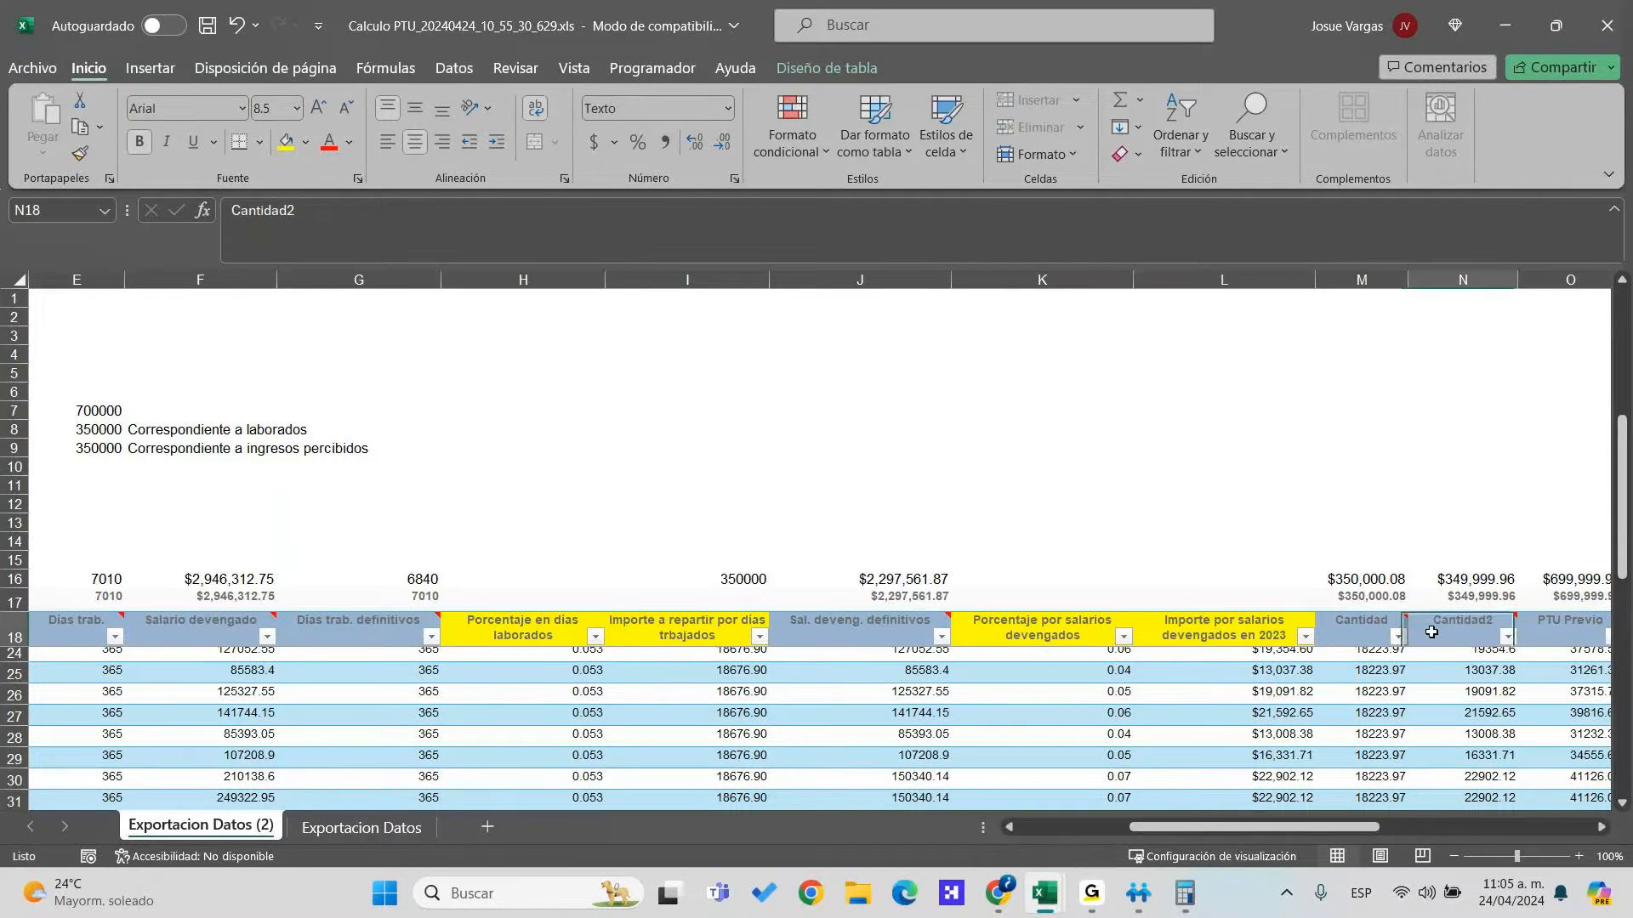
key("Right")
key("Right")
key("Right")
key("Right")
key("Left")
key("Left")
key("Left")
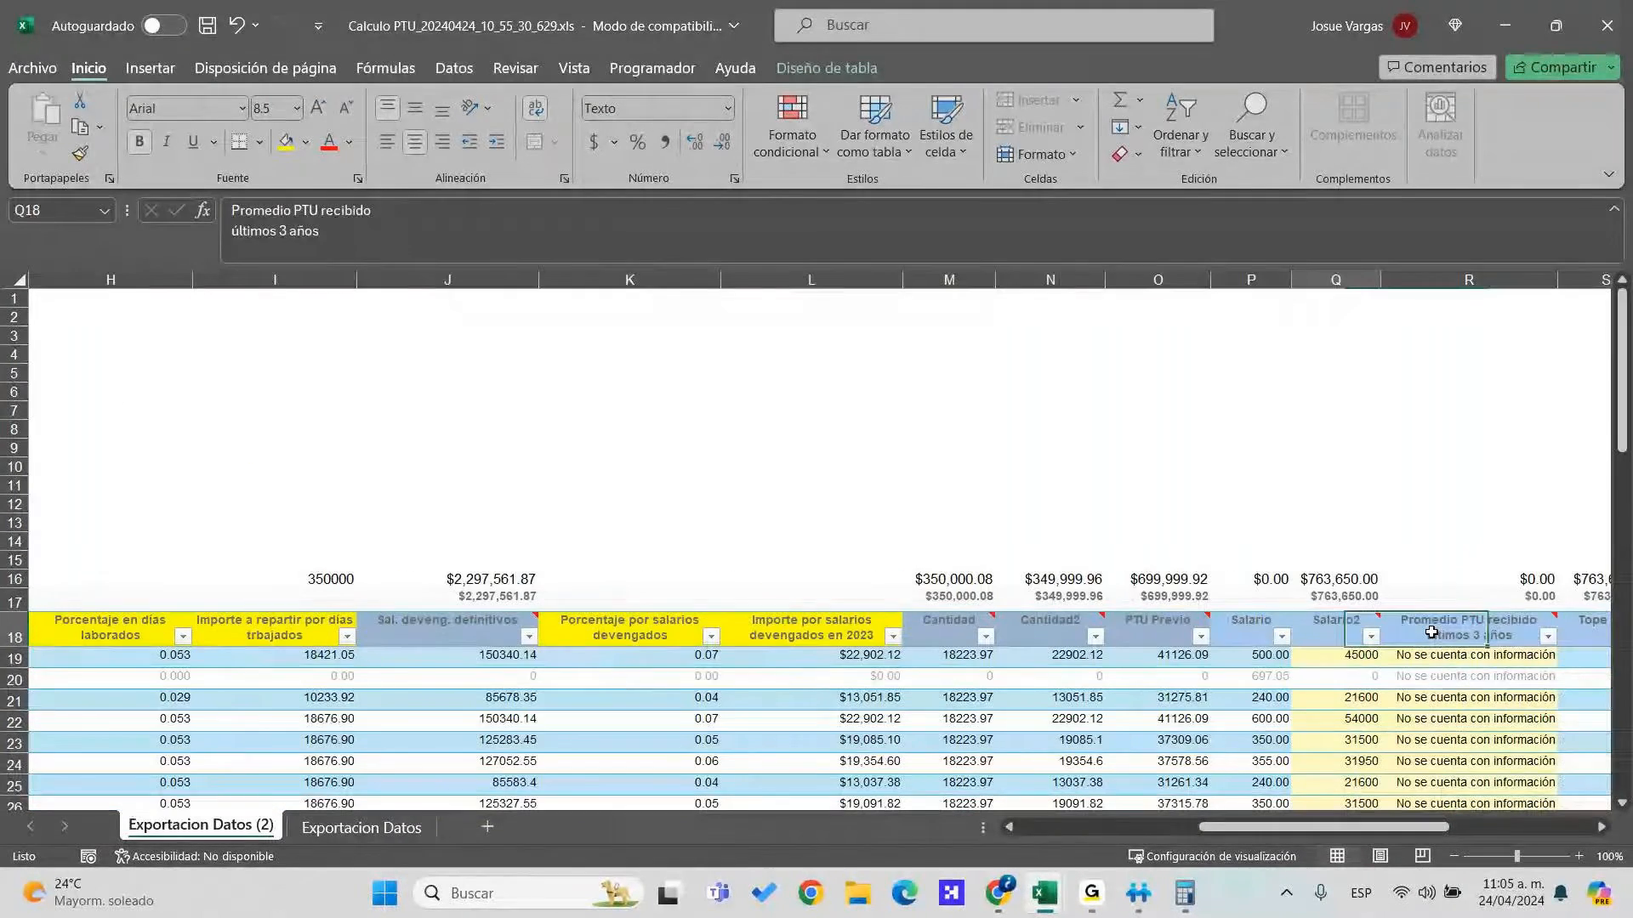
key("Down")
key("Down")
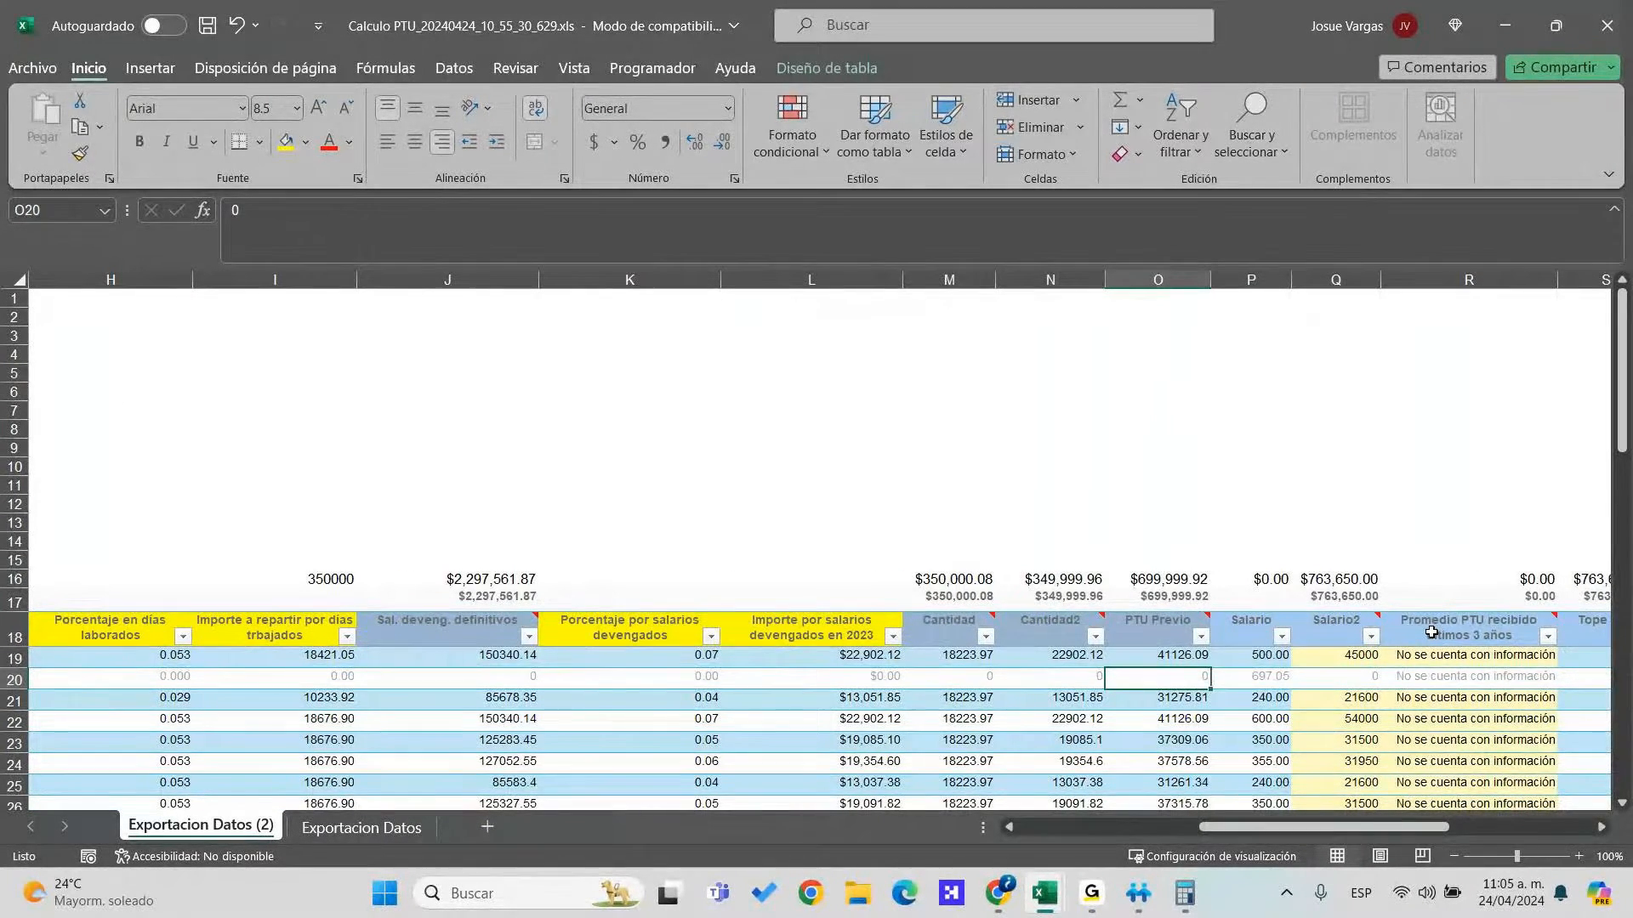
left_click(960, 656)
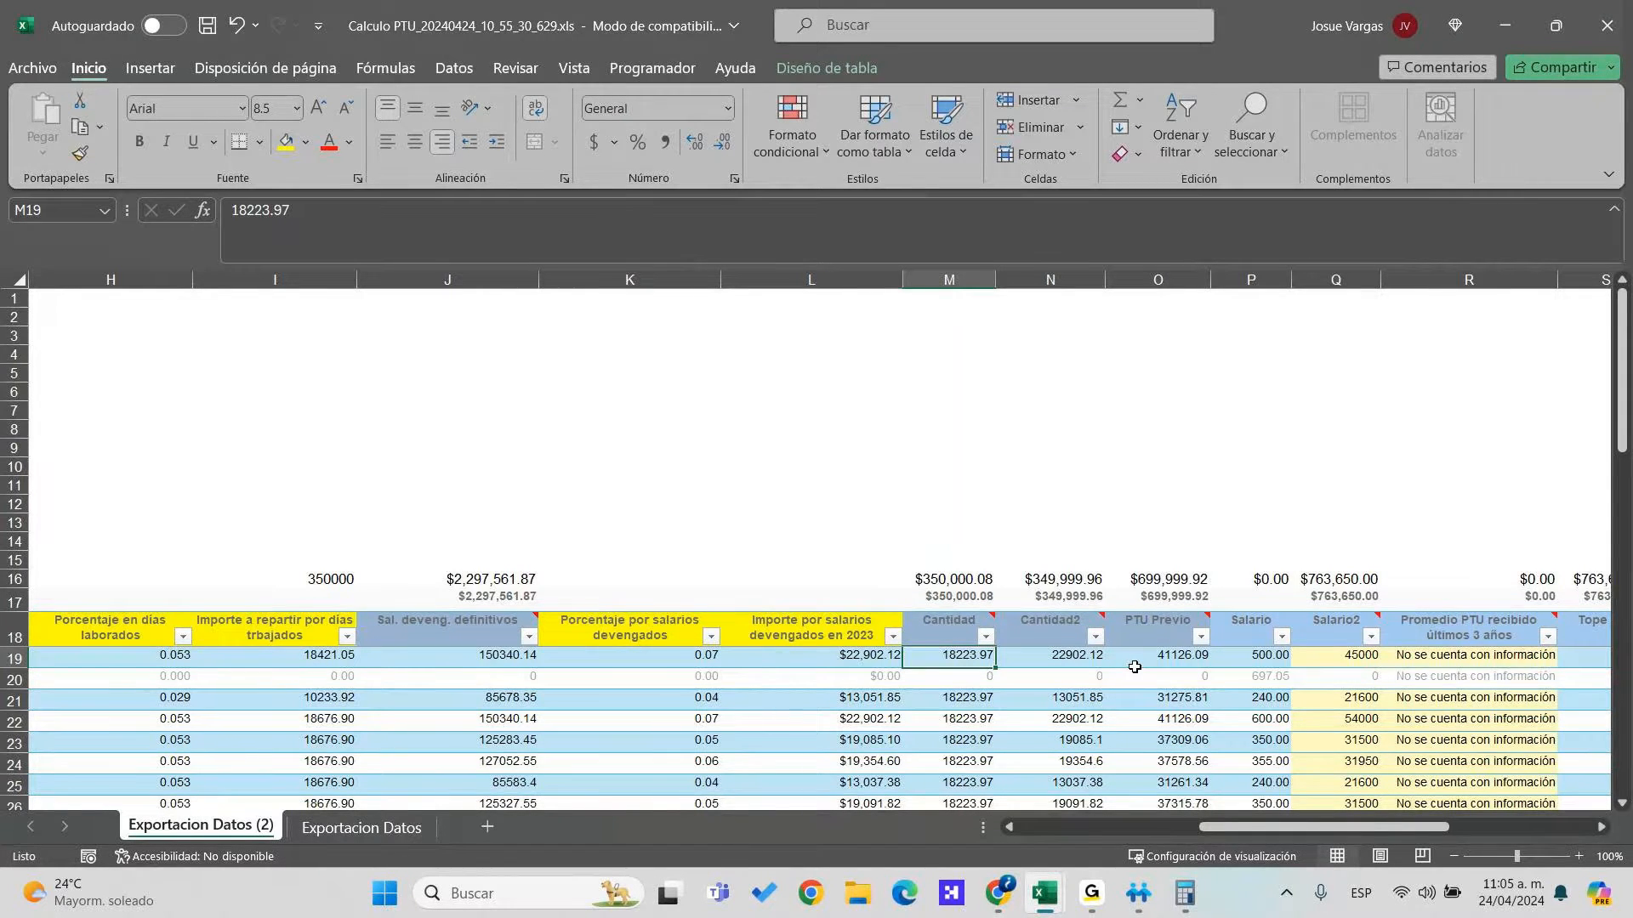
key("Right")
key("Right")
key("Right")
key("Right")
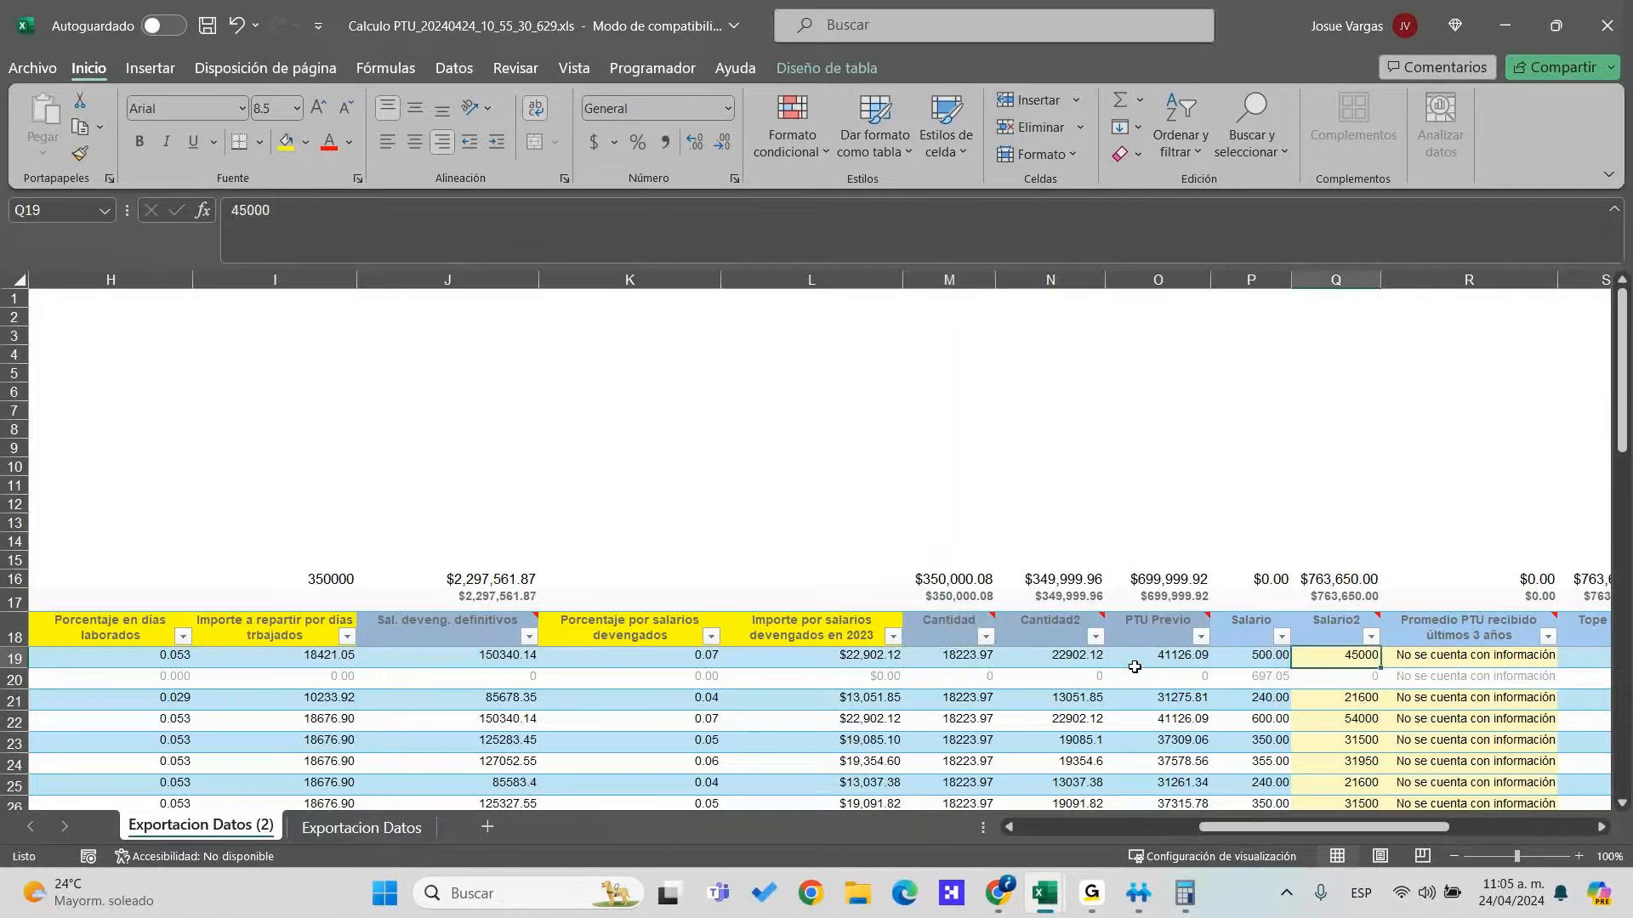
key("Right")
key("Right")
key("Right")
key("Right")
key("Right")
key("Right")
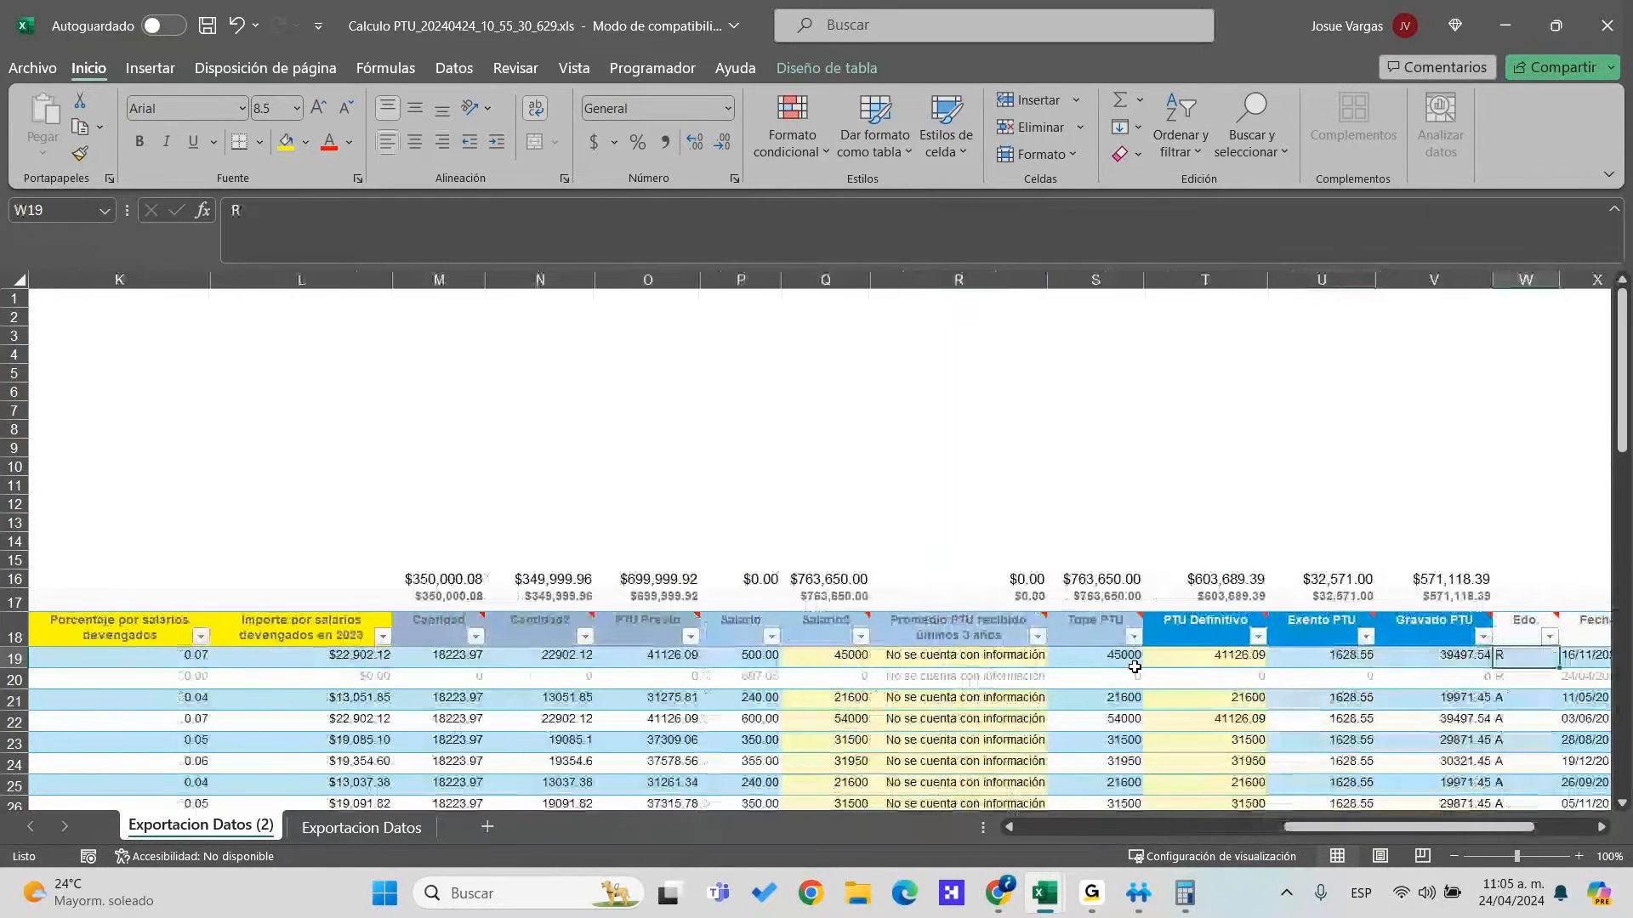
key("Left")
key("Left")
key("Left")
key("Left")
key("Left")
key("Left")
key("Left")
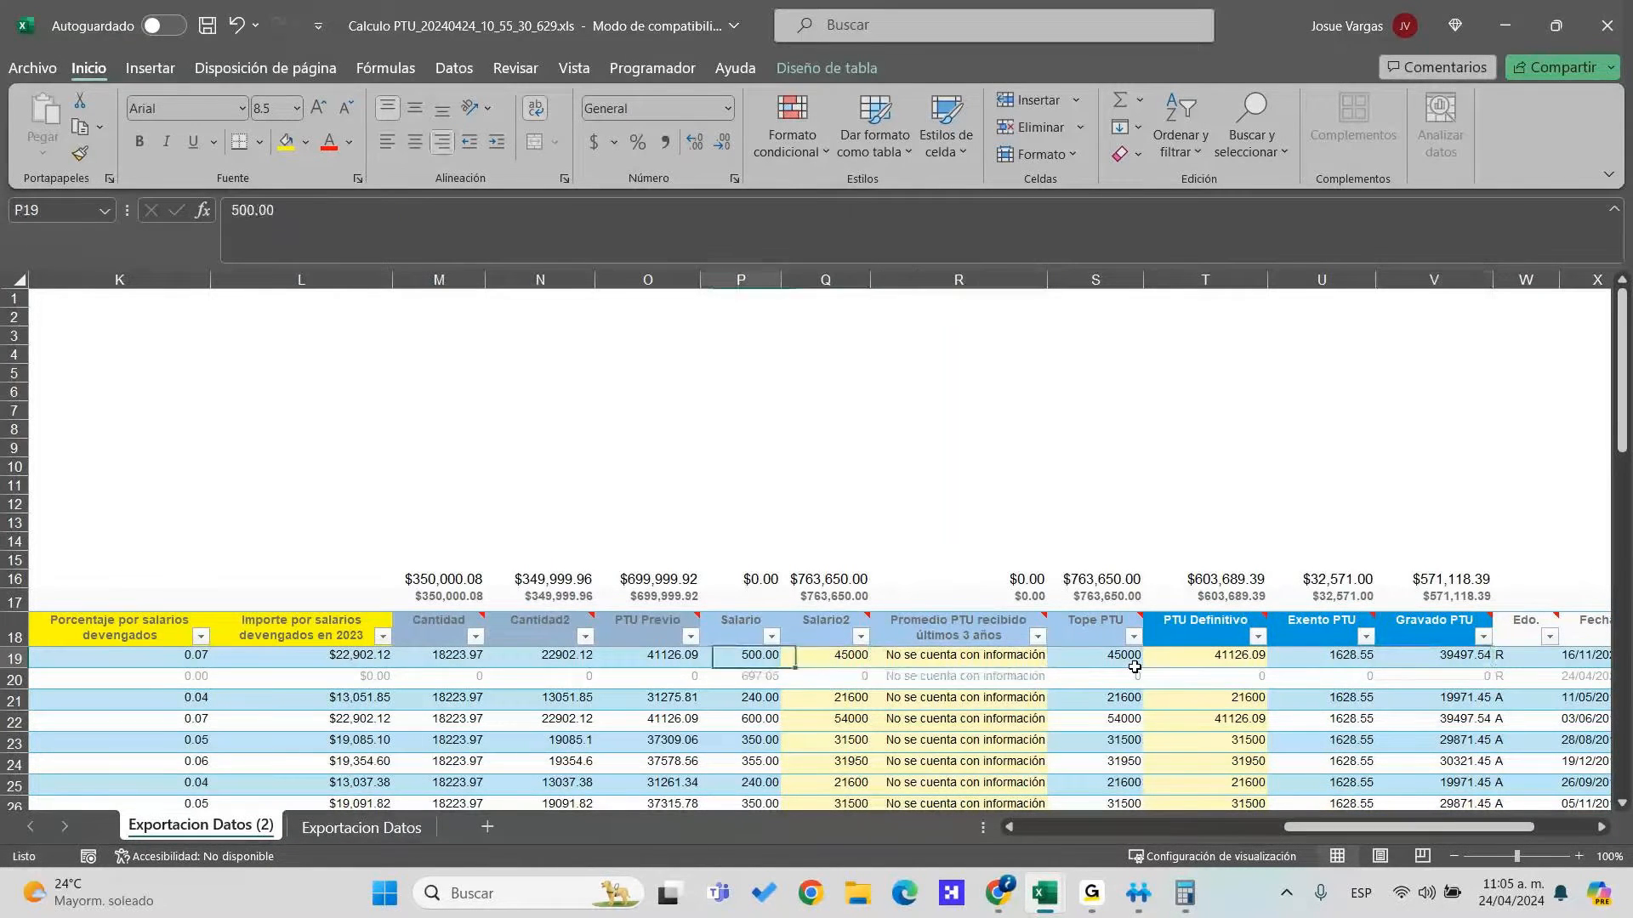
key("Right")
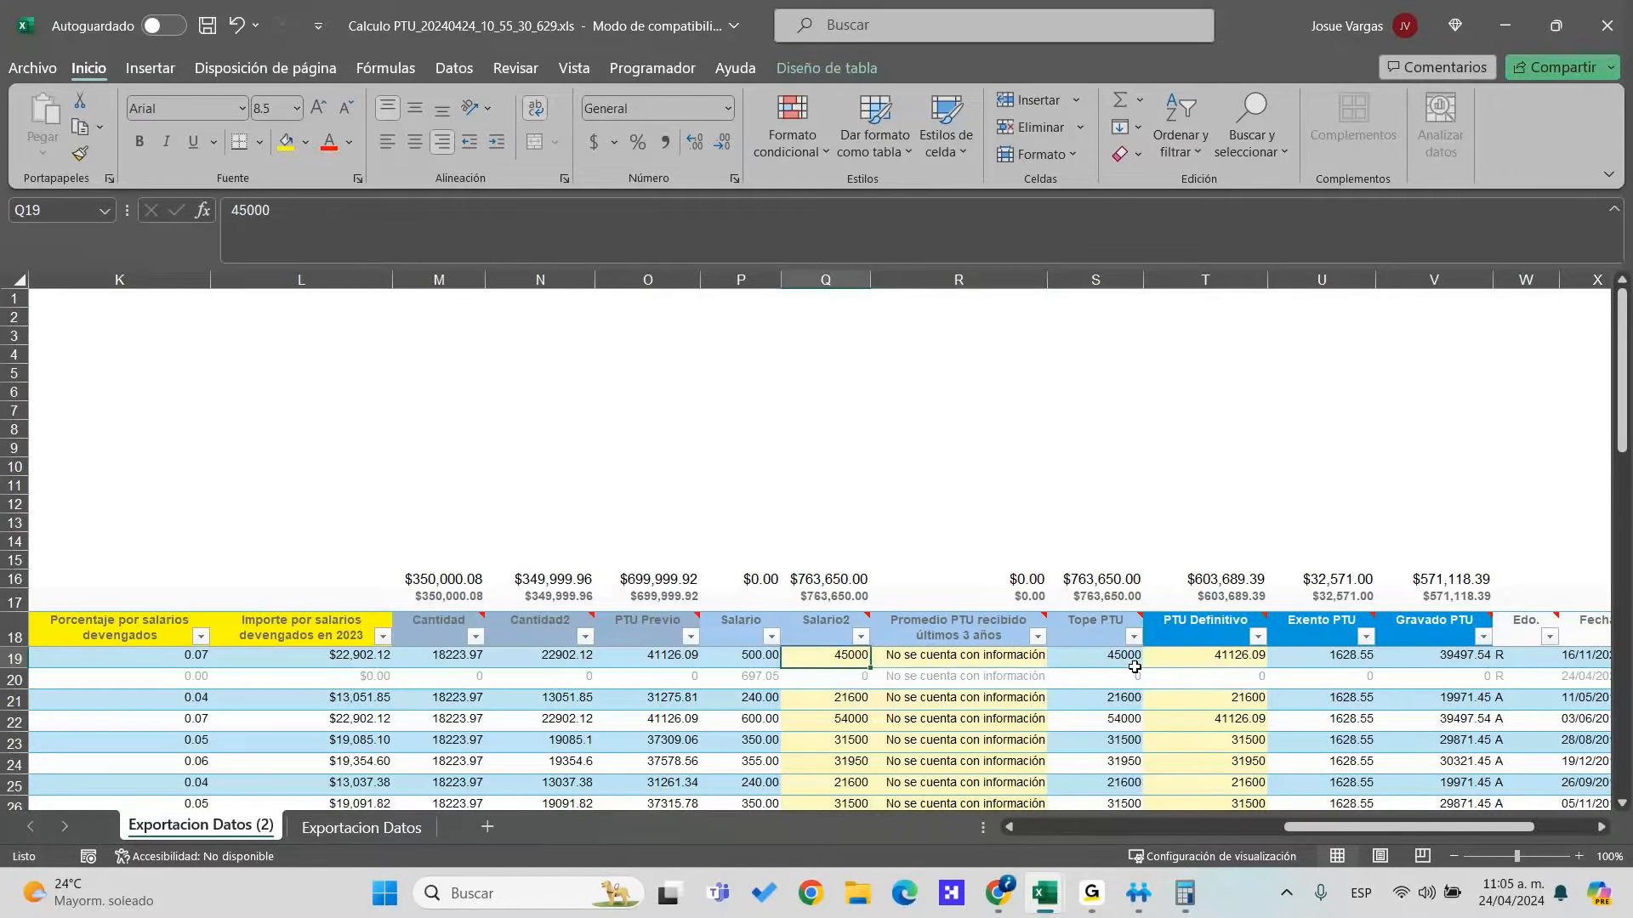
Select the Salario2 and Promedio PTU entries for rows 19–24 to check them
left_click(1114, 656)
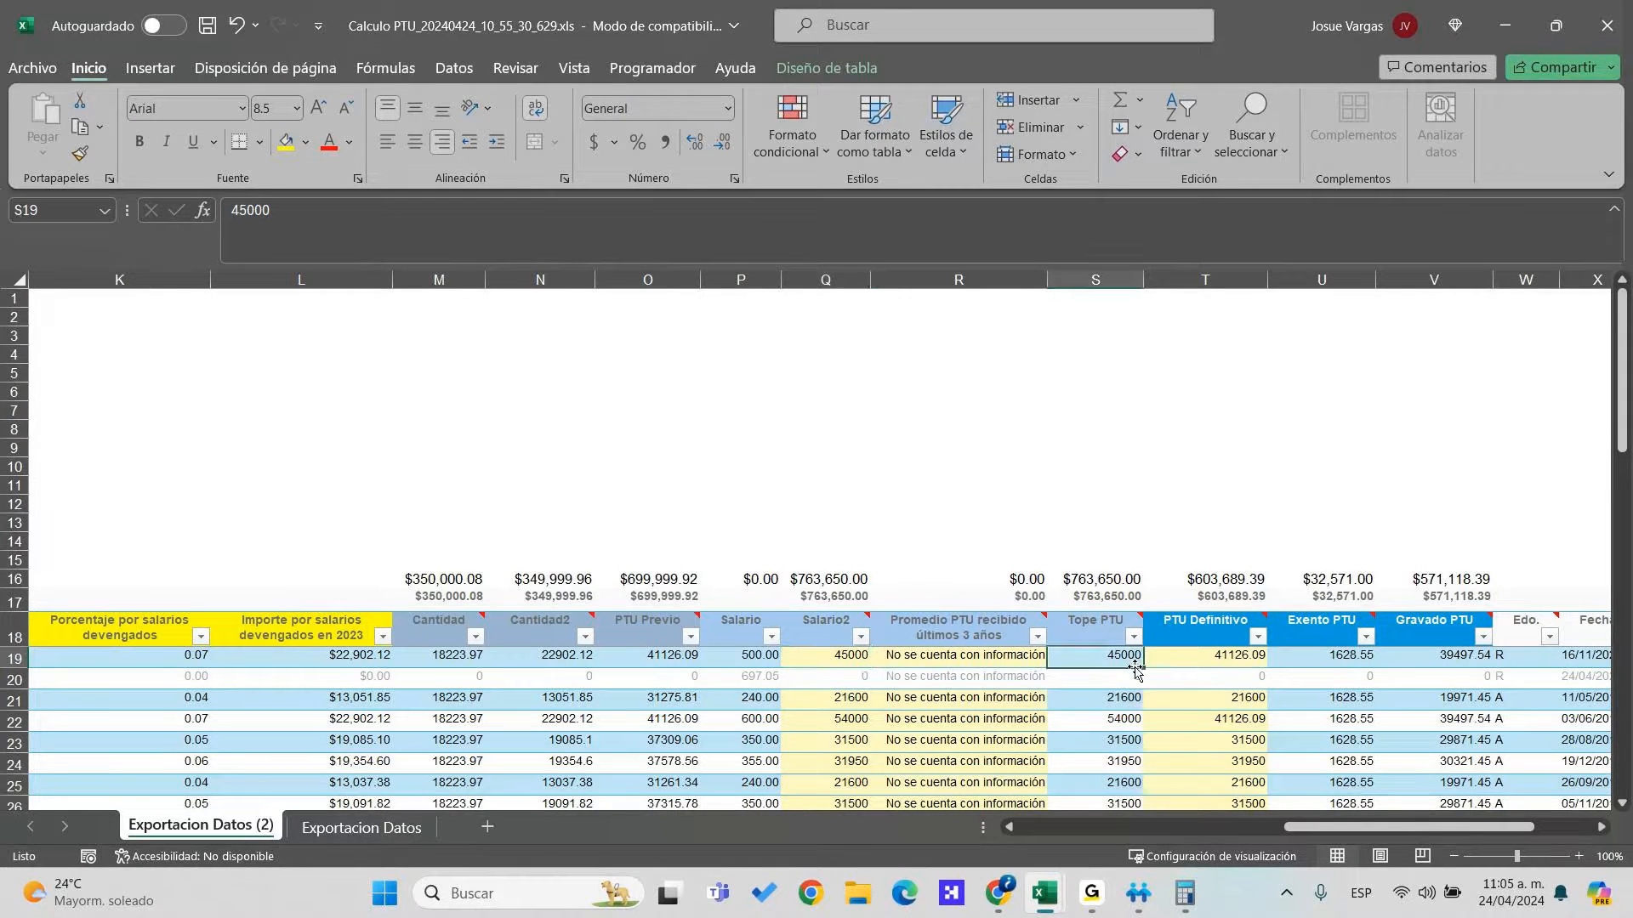
key("Left")
key("Left")
key("Up")
key("Down")
key("shift+Down")
key("shift+Down")
key("shift+Down")
key("shift+Down")
key("shift+Down")
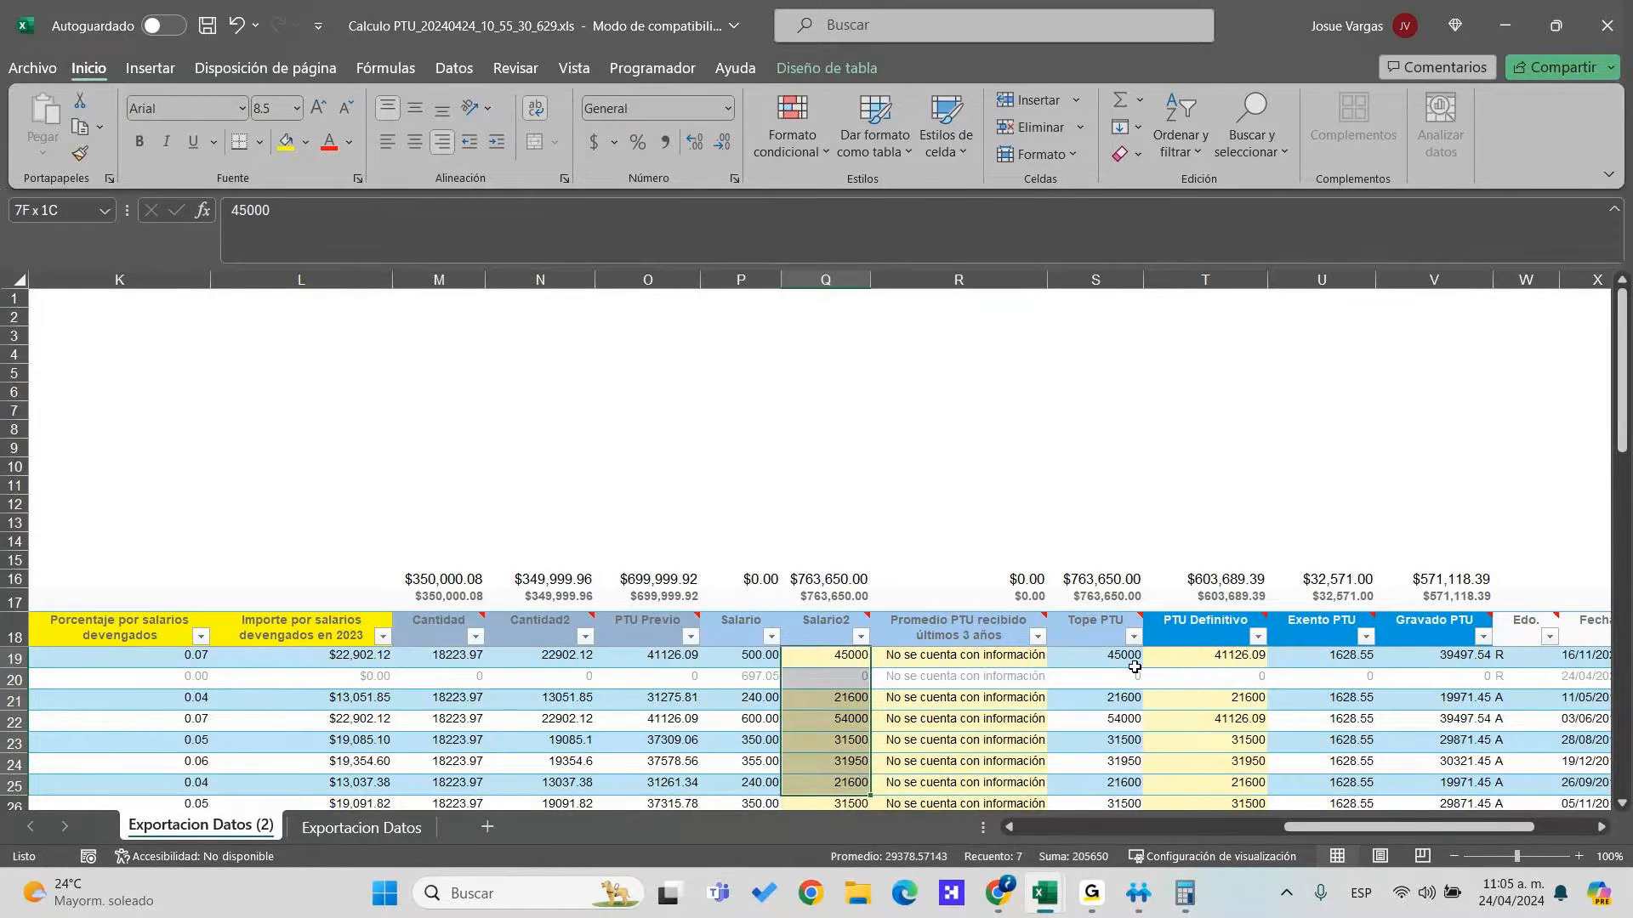
left_click(1134, 664)
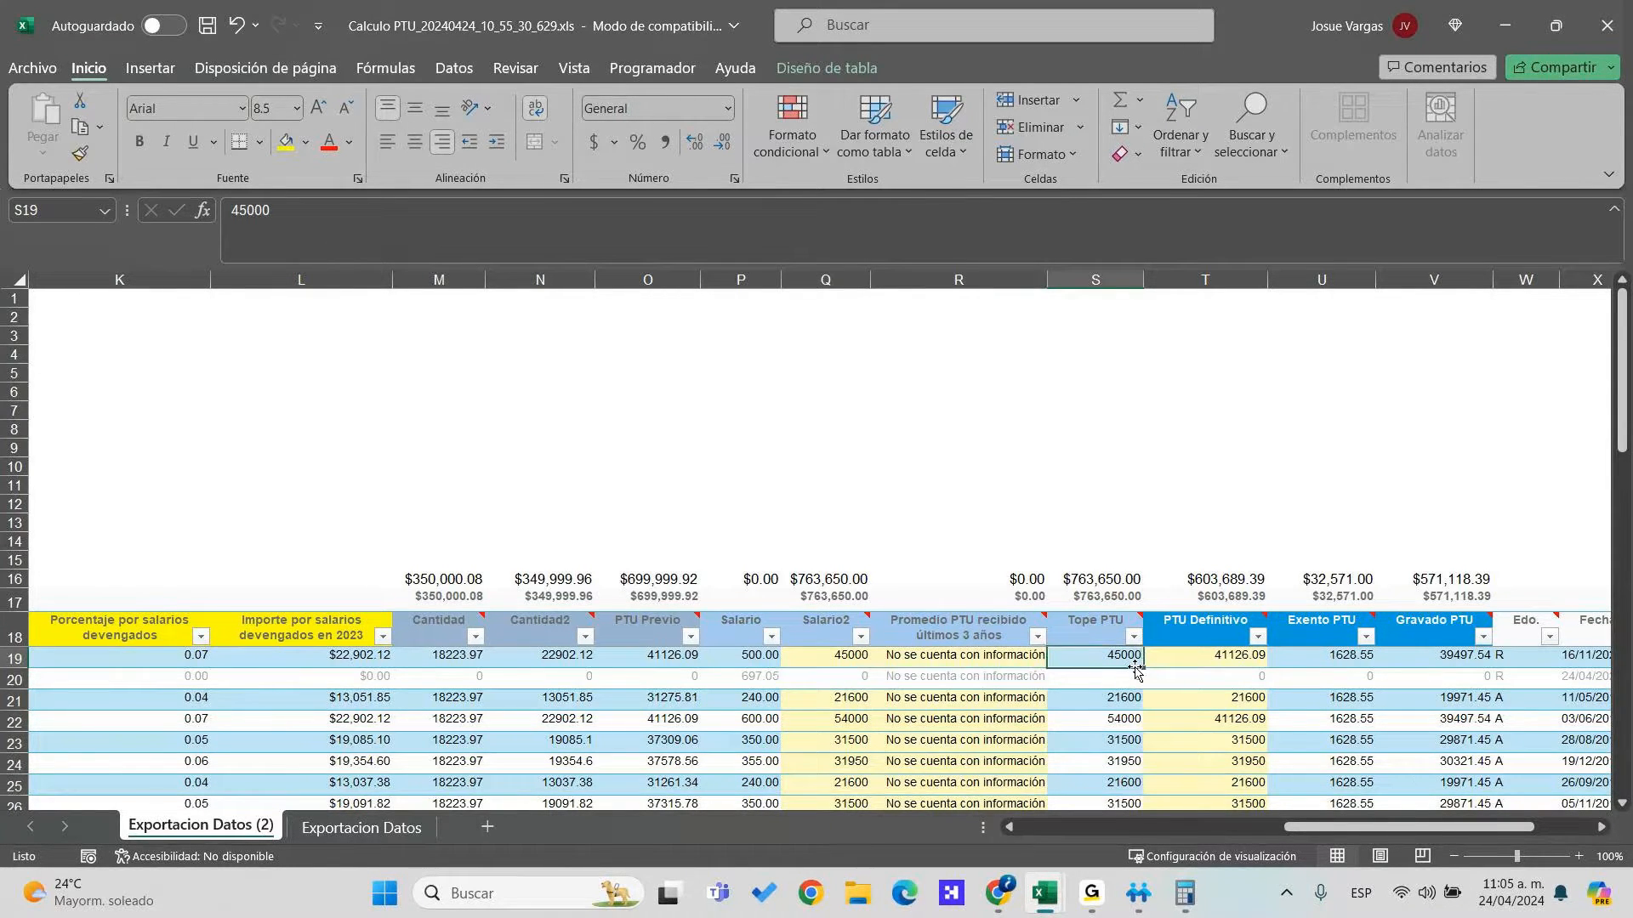
key("Left")
key("Up")
key("Down")
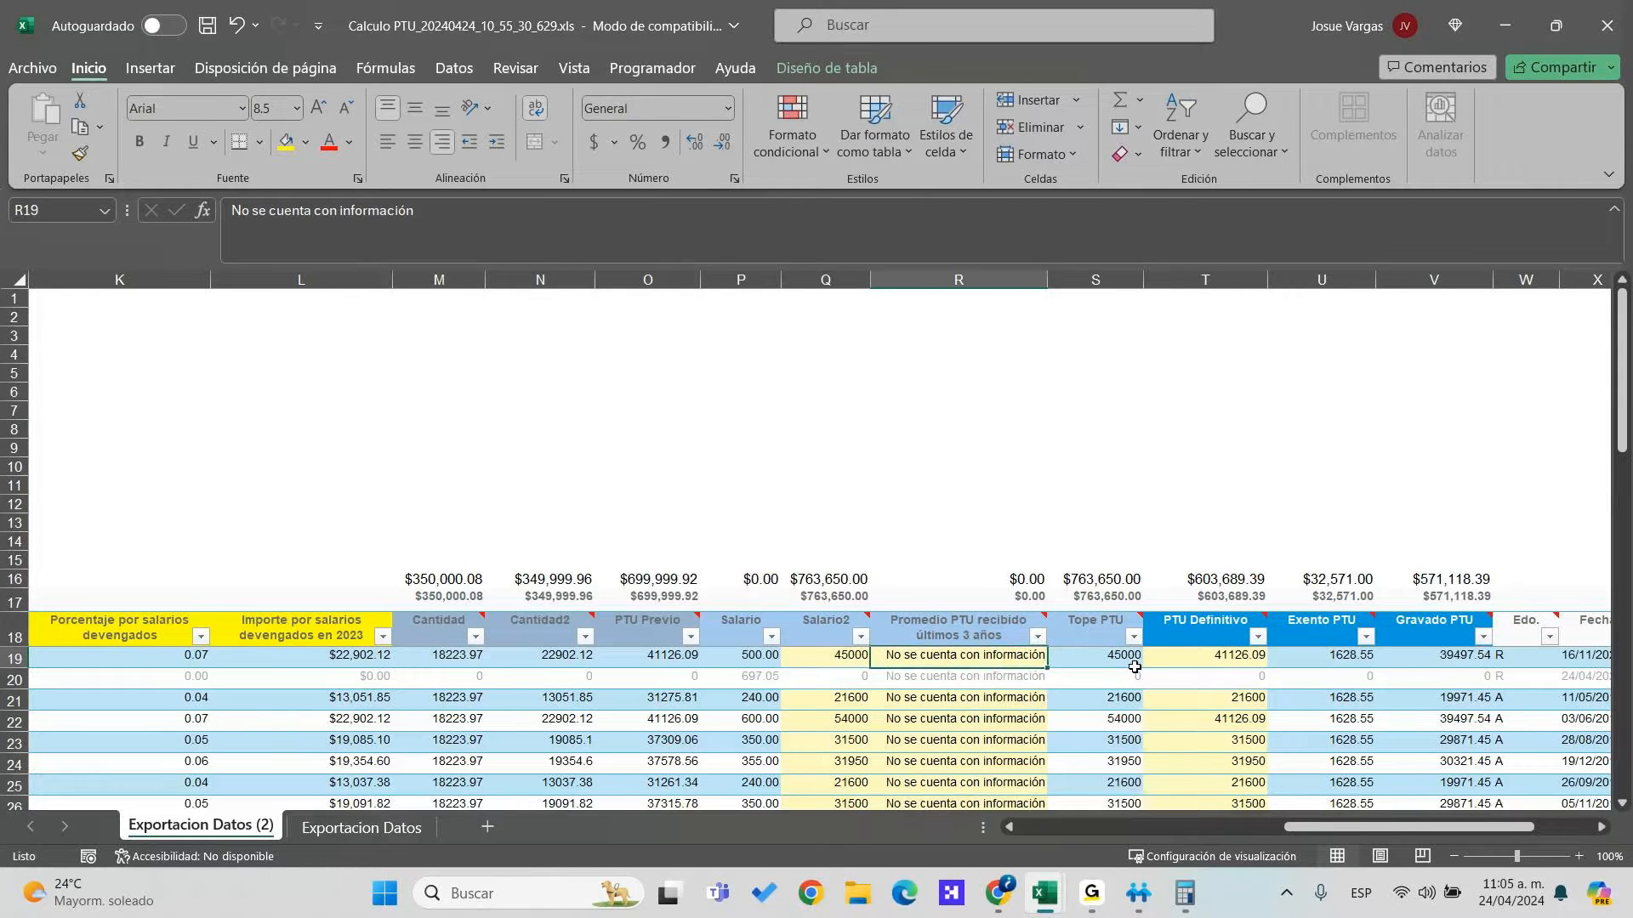
key("shift+Down")
key("shift+Down")
key("shift+Down")
key("shift+Down")
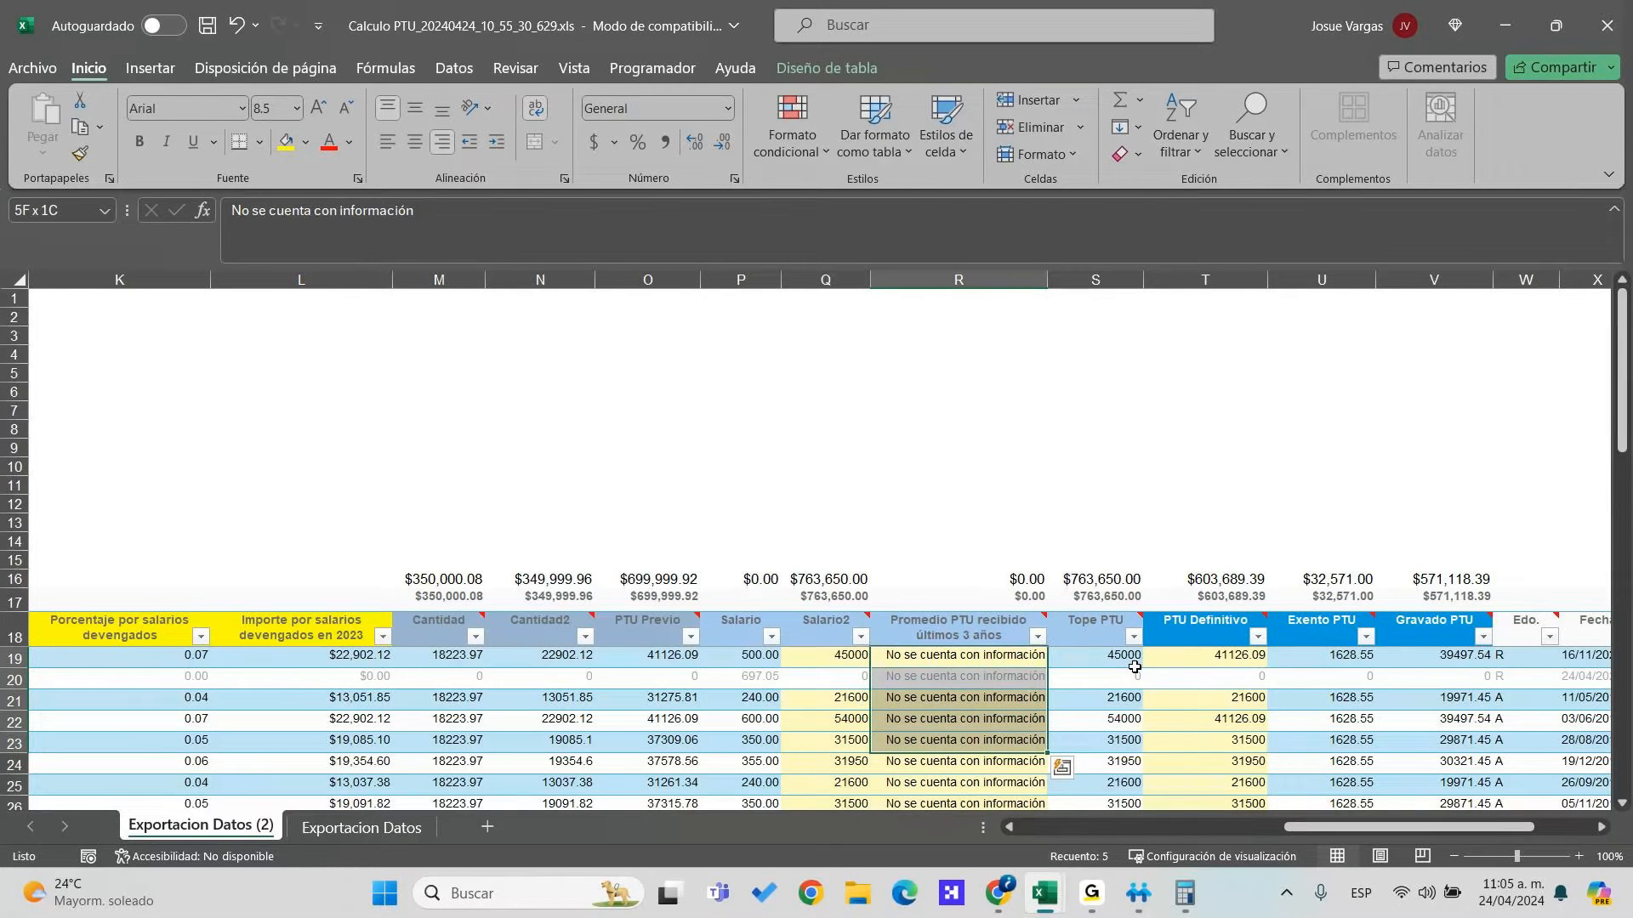
key("Left")
key("Left")
key("Left")
key("Left")
key("Left")
key("Left")
key("Left")
key("Left")
key("Left")
key("Left")
key("Left")
key("Left")
key("Left")
key("Left")
key("Left")
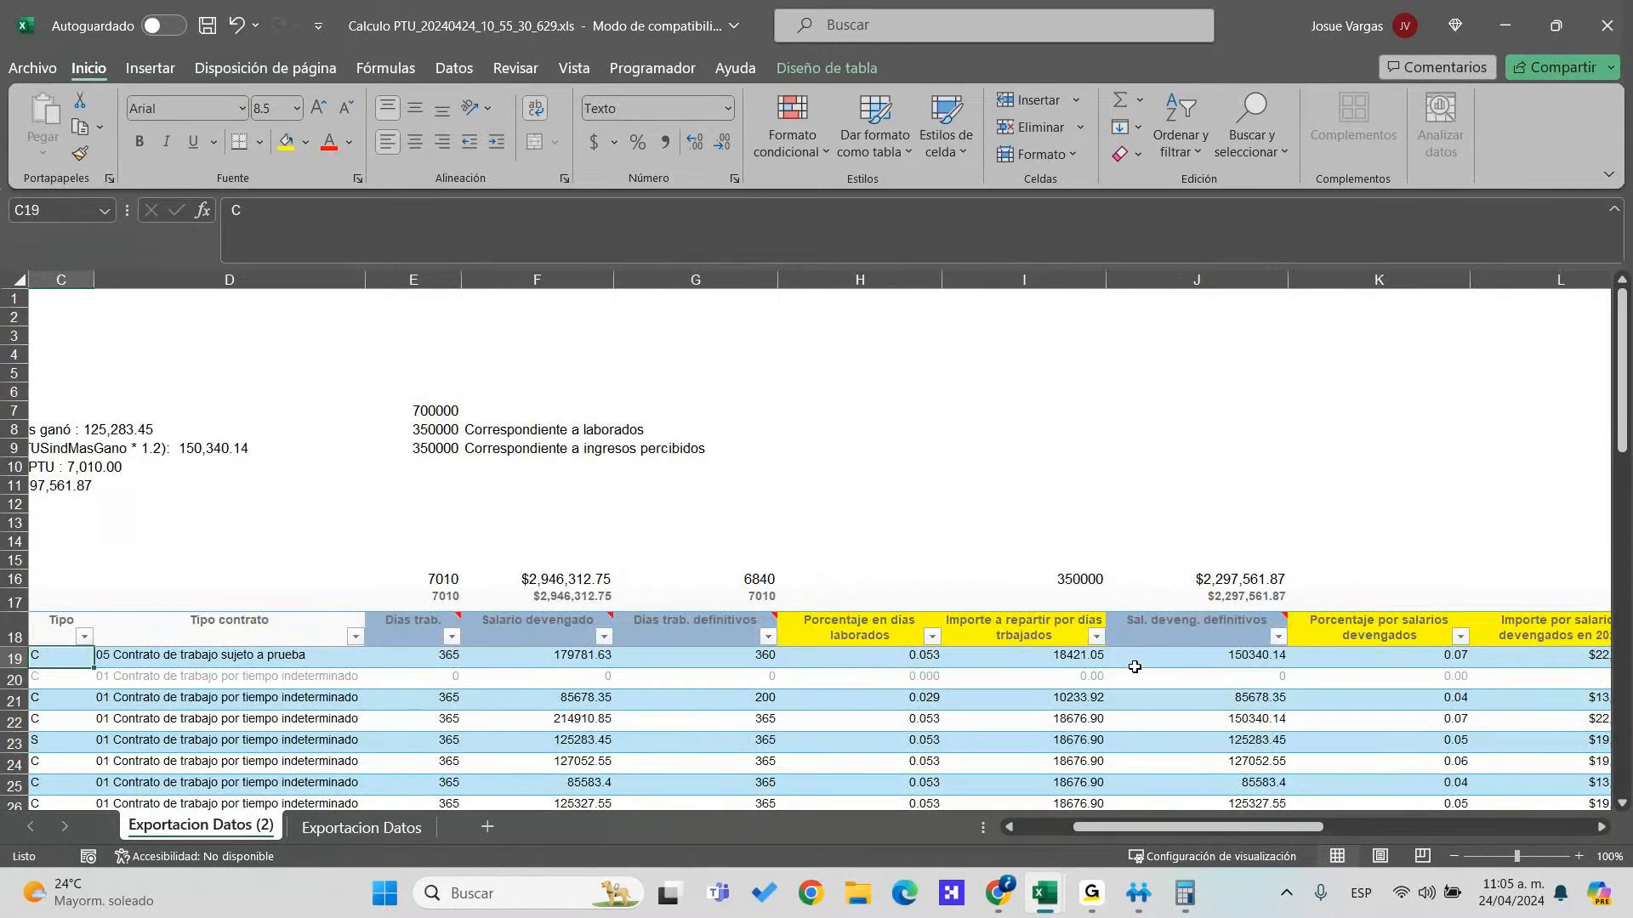
key("Right")
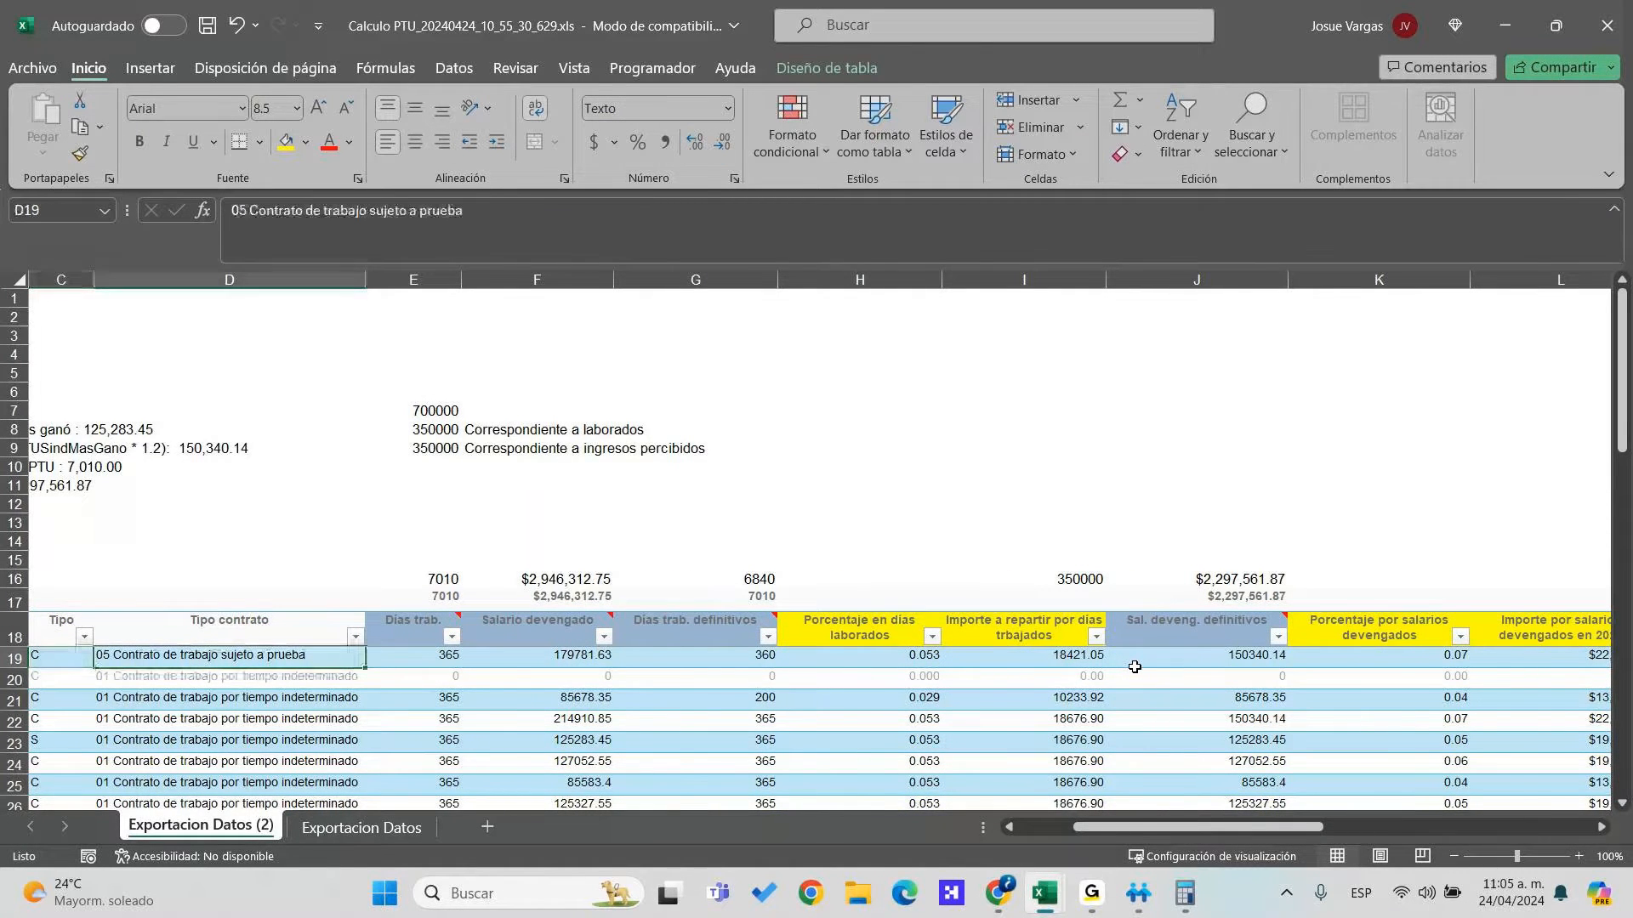
key("Right")
key("Right")
key("Right")
key("Right")
key("Right")
key("Right")
key("Right")
key("Right")
key("Right")
key("Right")
key("Right")
key("Right")
key("Right")
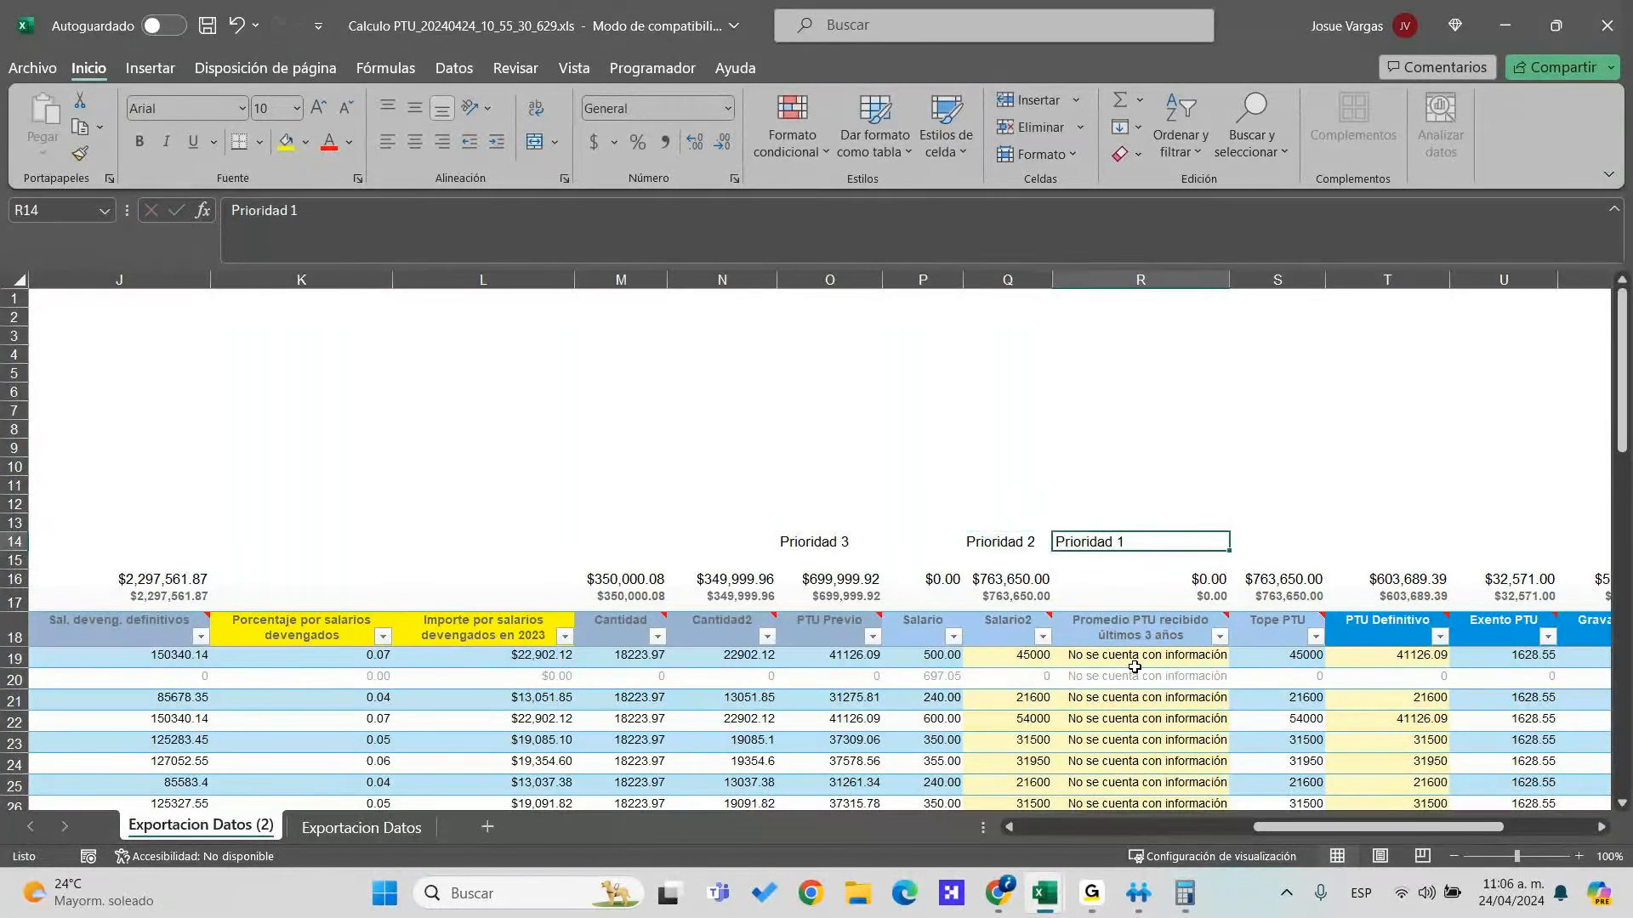
Select the O14:R15 label range, then the Salario2 and PTU Previo data to check totals
key("shift+Left")
key("shift+Left")
key("shift+Left")
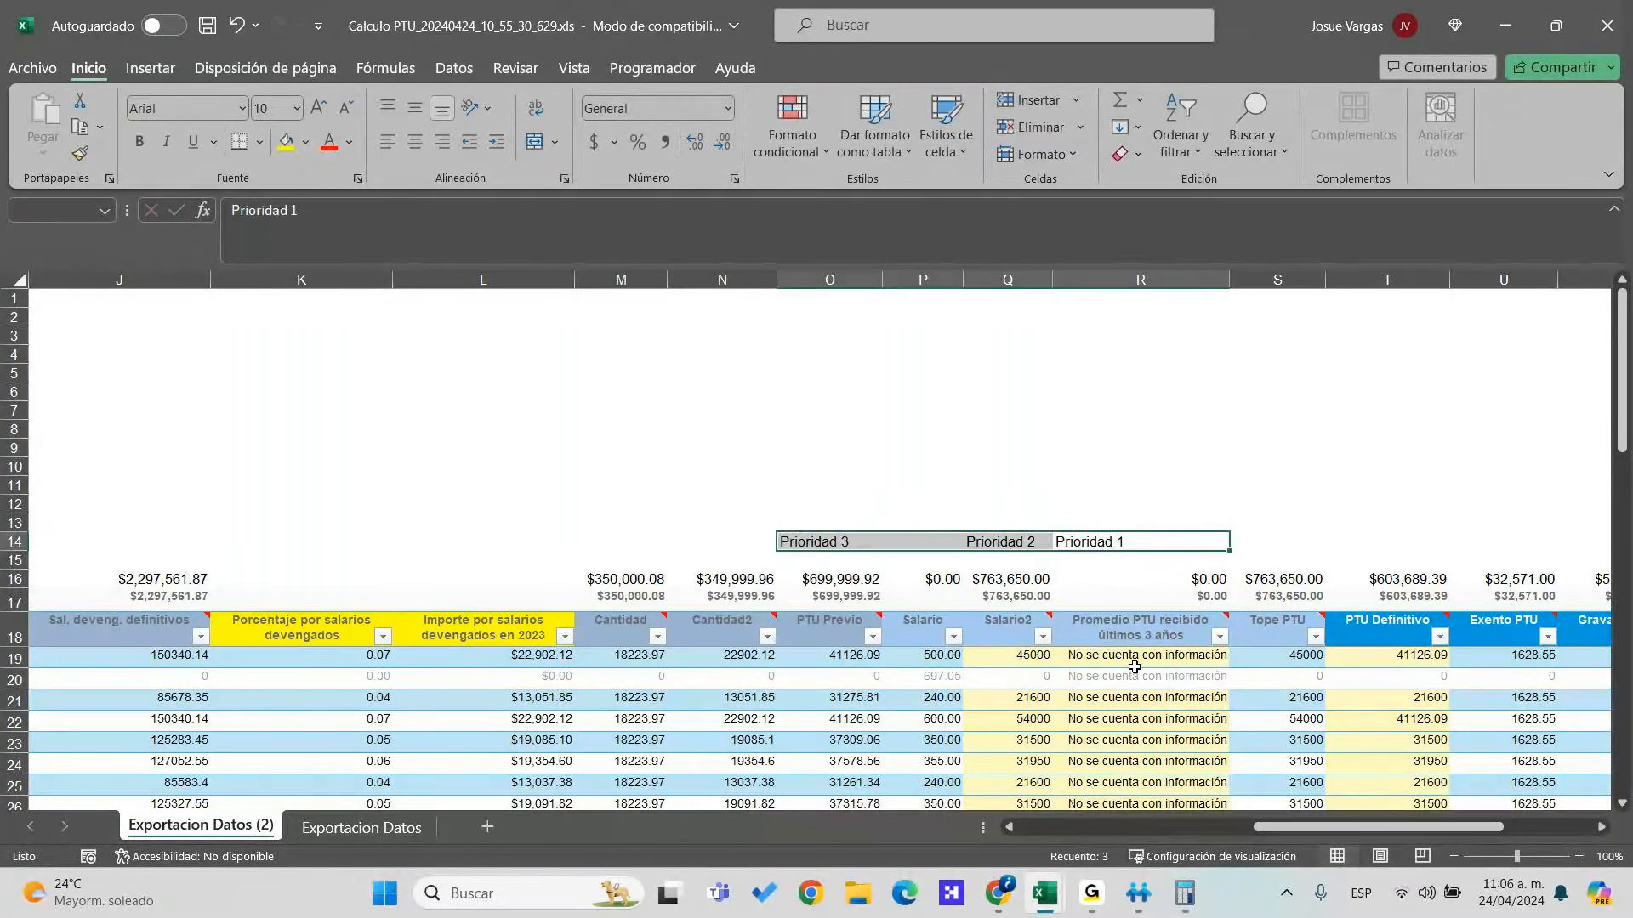
key("shift+Down")
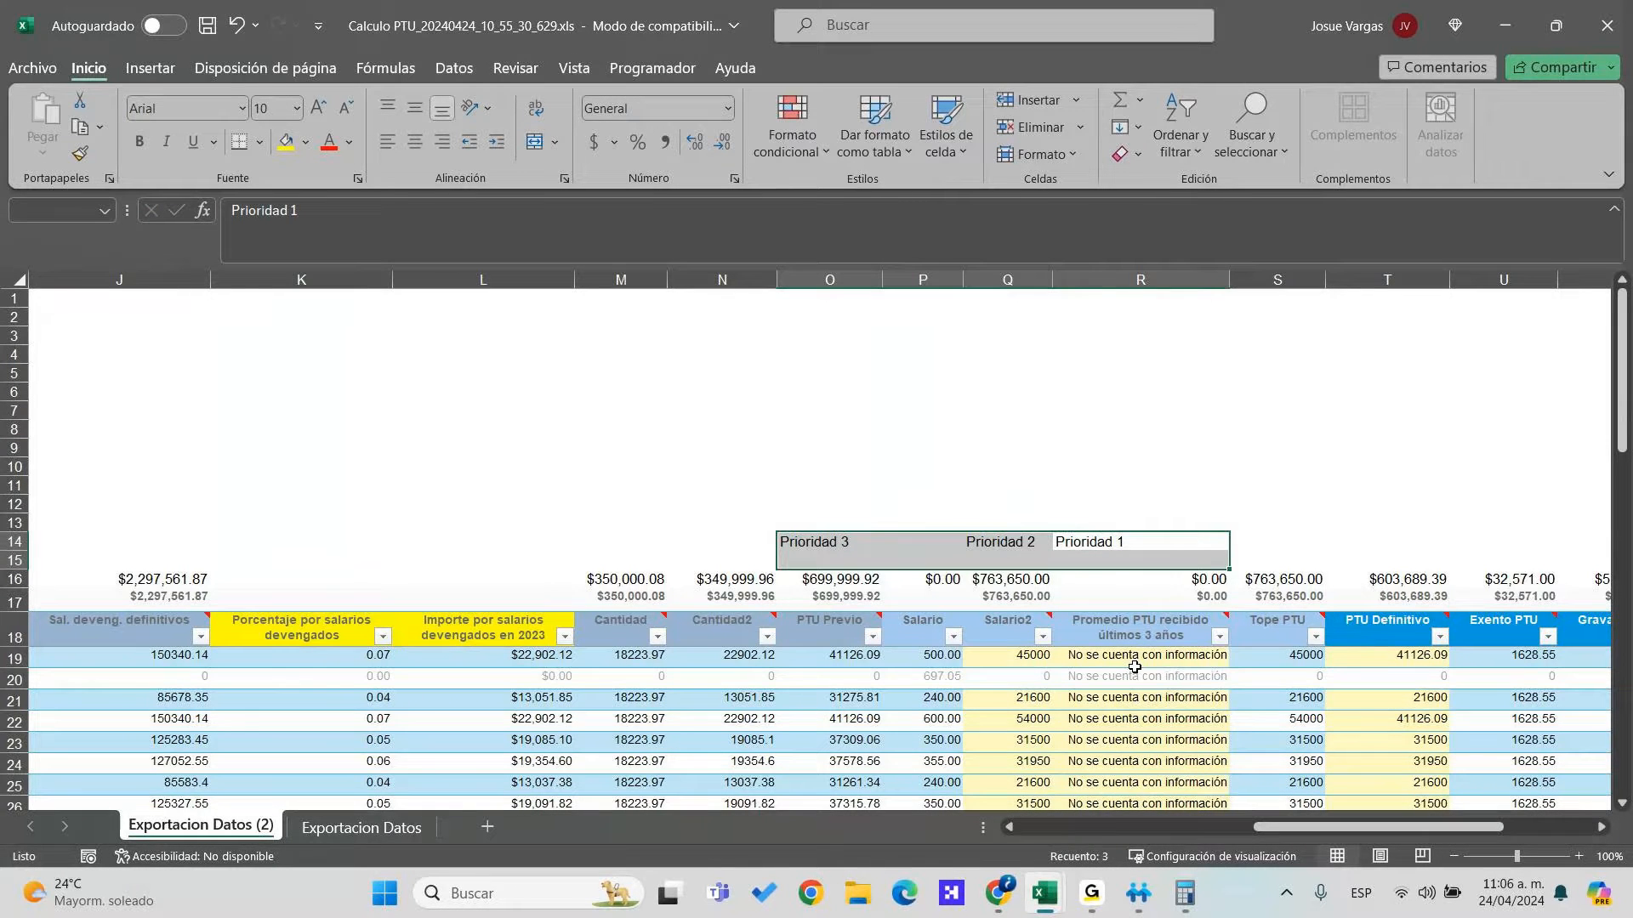
left_click(1116, 631)
left_click(1012, 615)
left_click(840, 614)
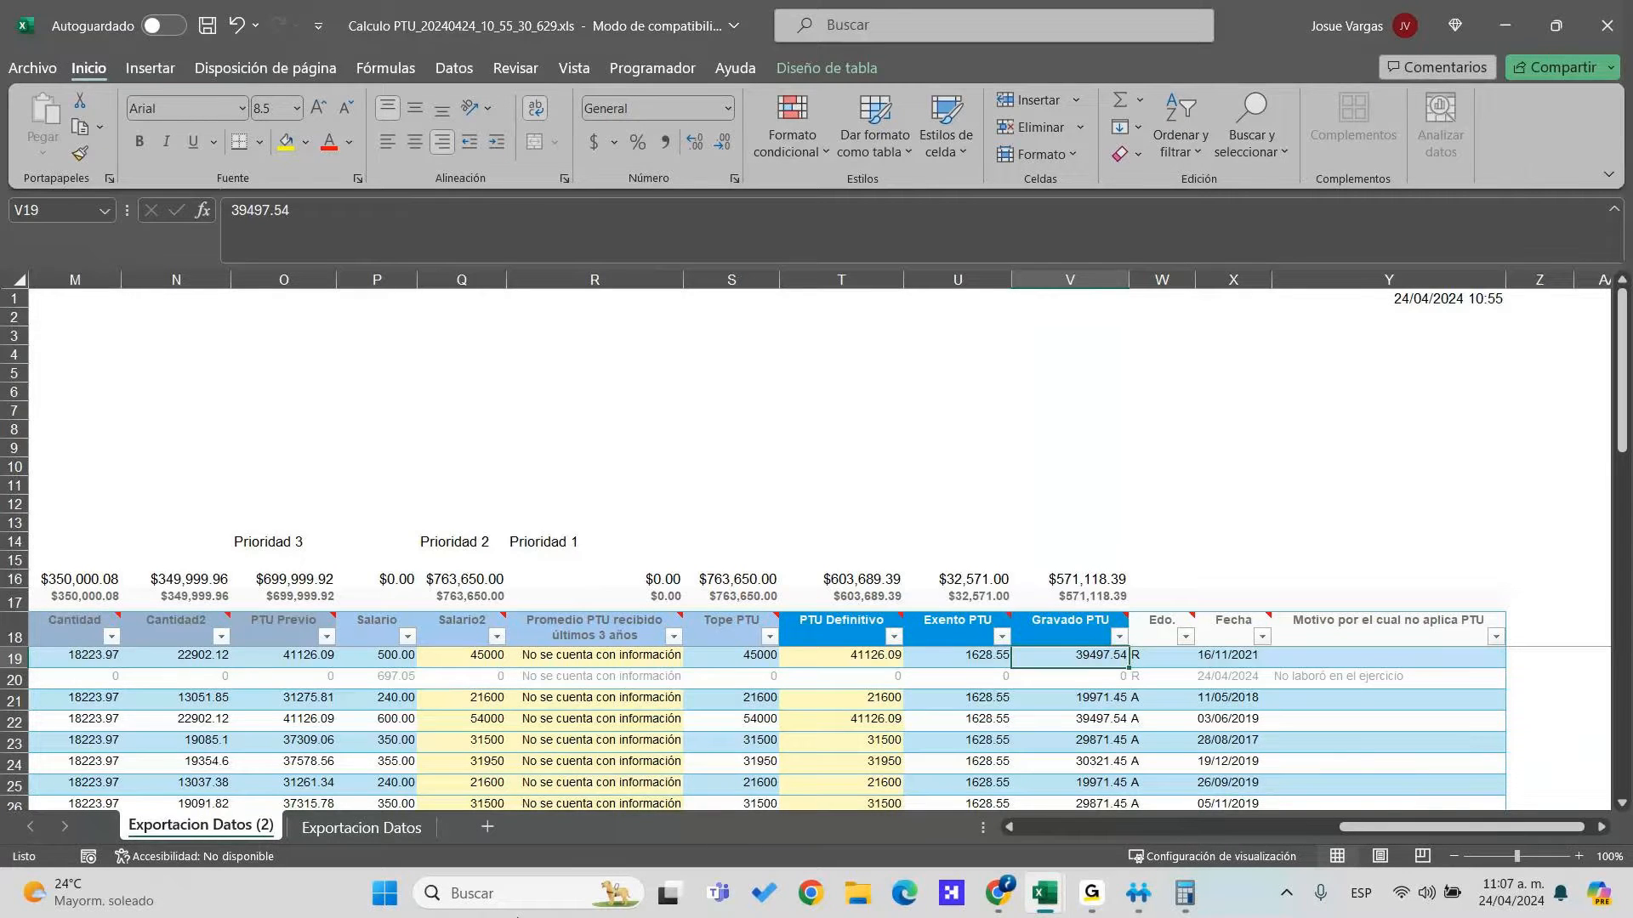
left_click(408, 716)
key("Left")
key("Down")
key("Down")
key("Down")
key("Down")
key("Down")
key("Up")
key("Up")
key("Up")
key("Up")
key("Up")
key("Up")
key("Up")
key("Up")
key("Down")
key("Down")
key("Down")
key("Right")
key("Right")
key("Up")
key("Right")
key("Right")
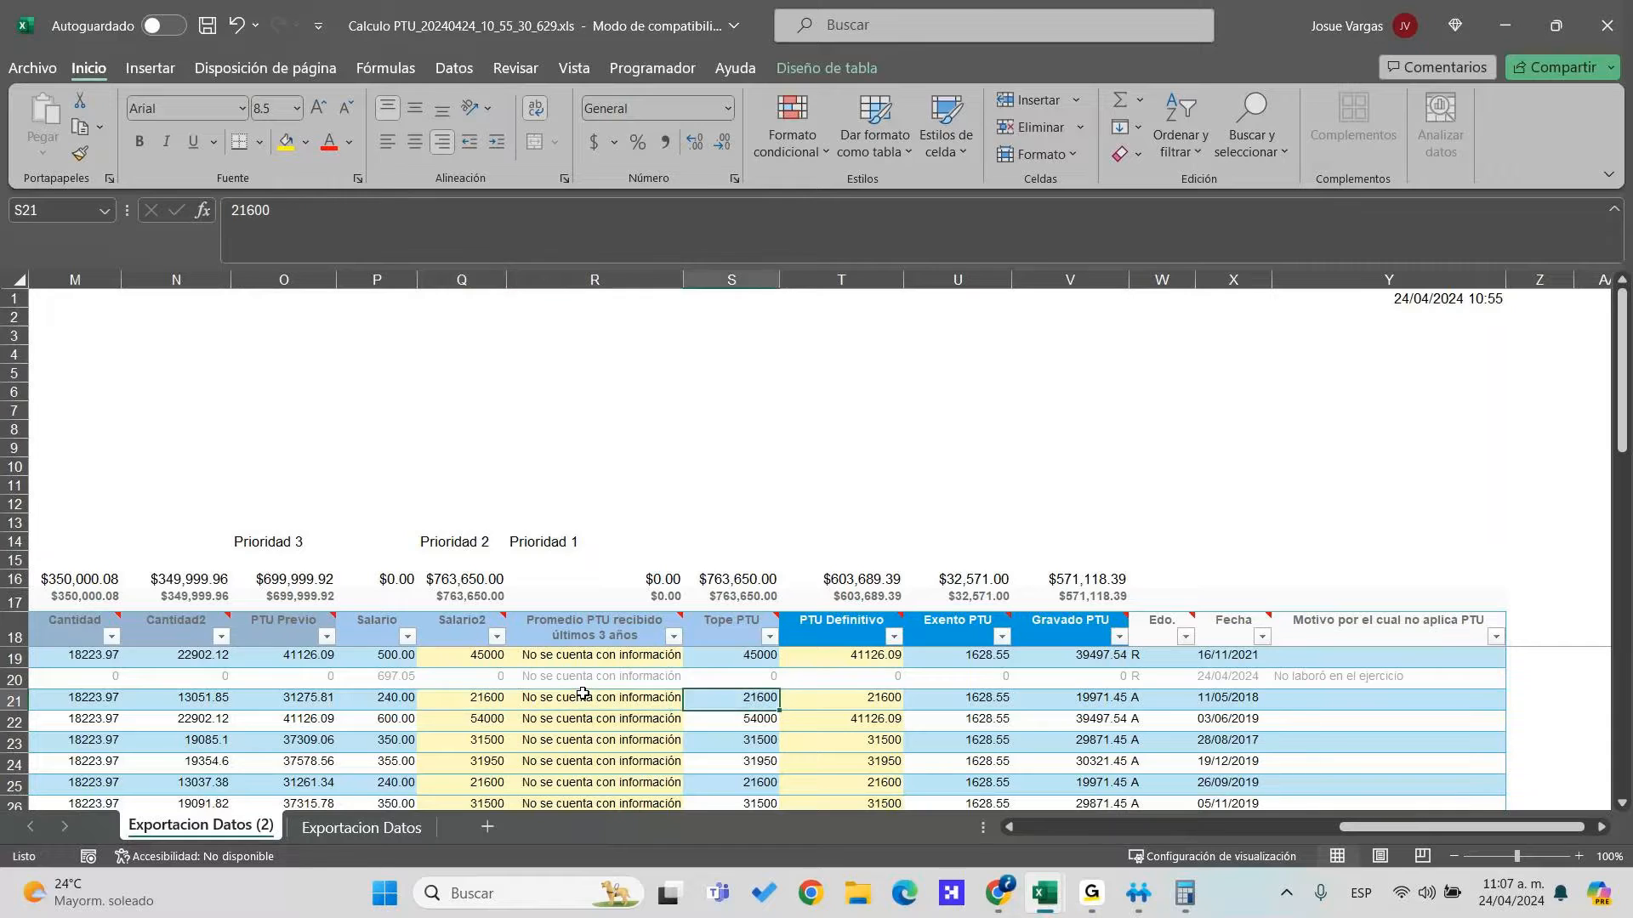
key("shift+Down")
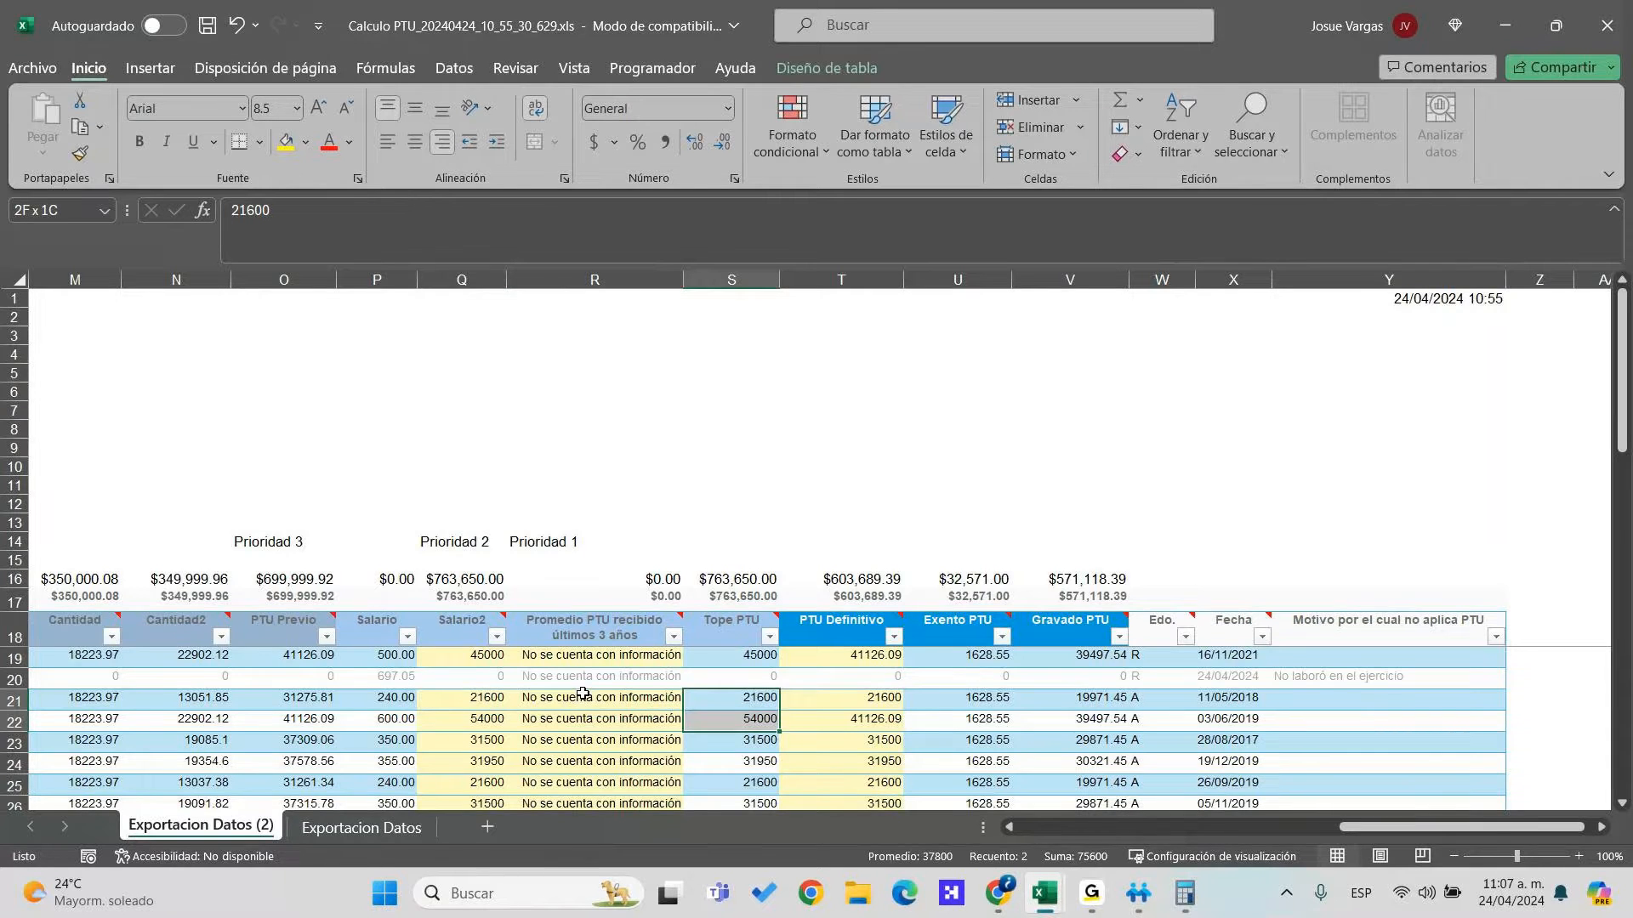
key("Left")
key("Left")
key("Left")
key("Left")
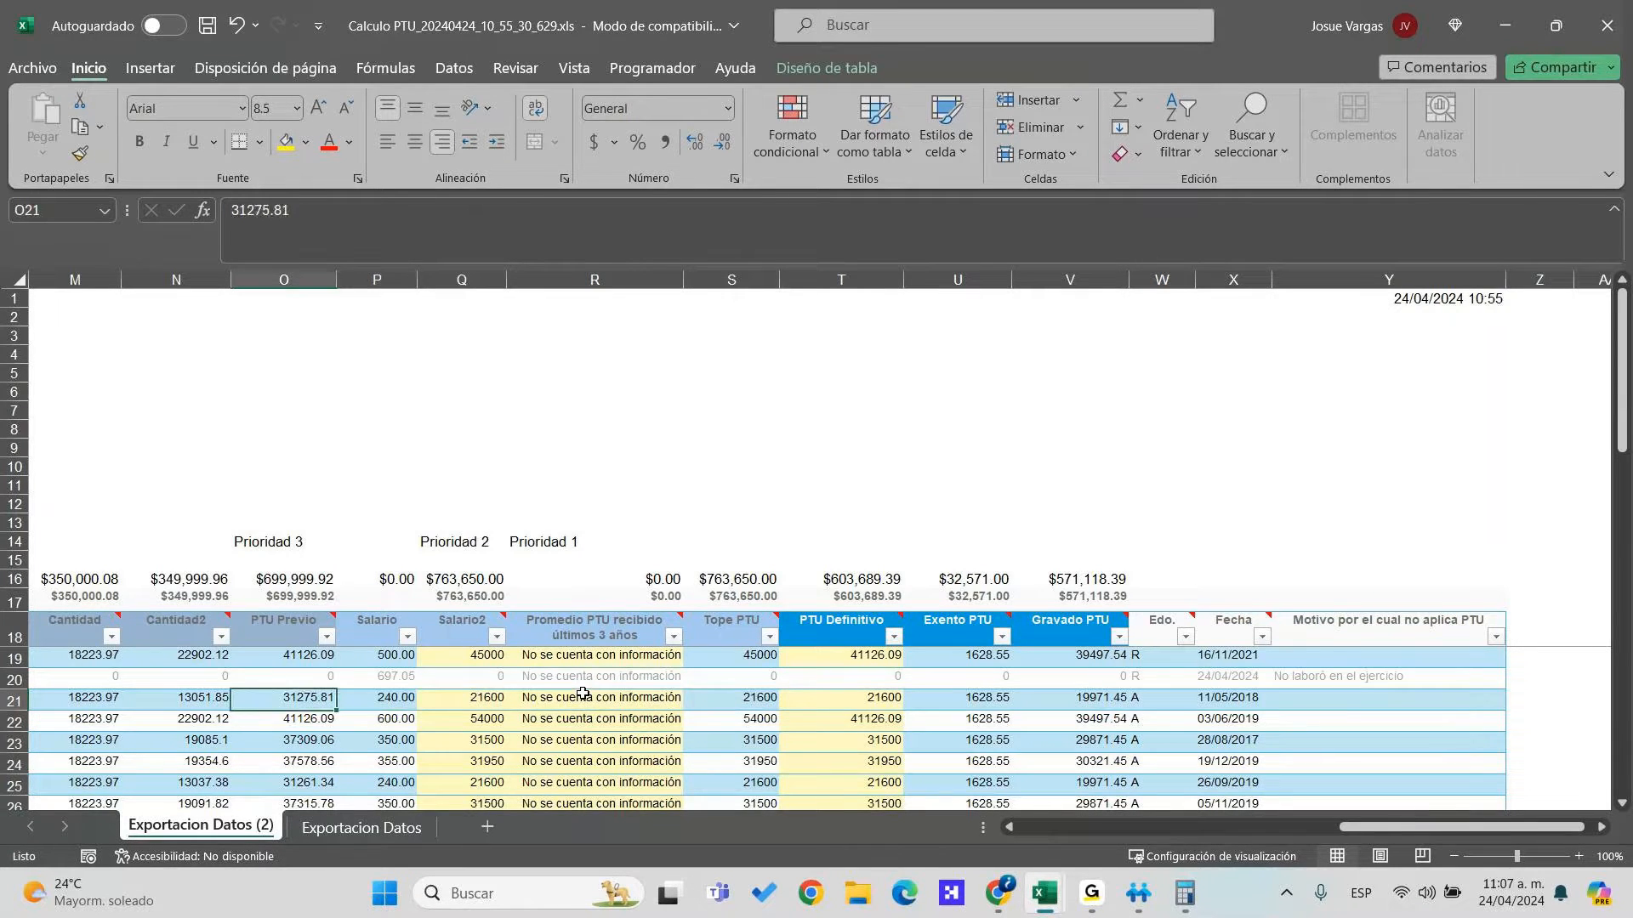
key("shift+Down")
key("shift+Down")
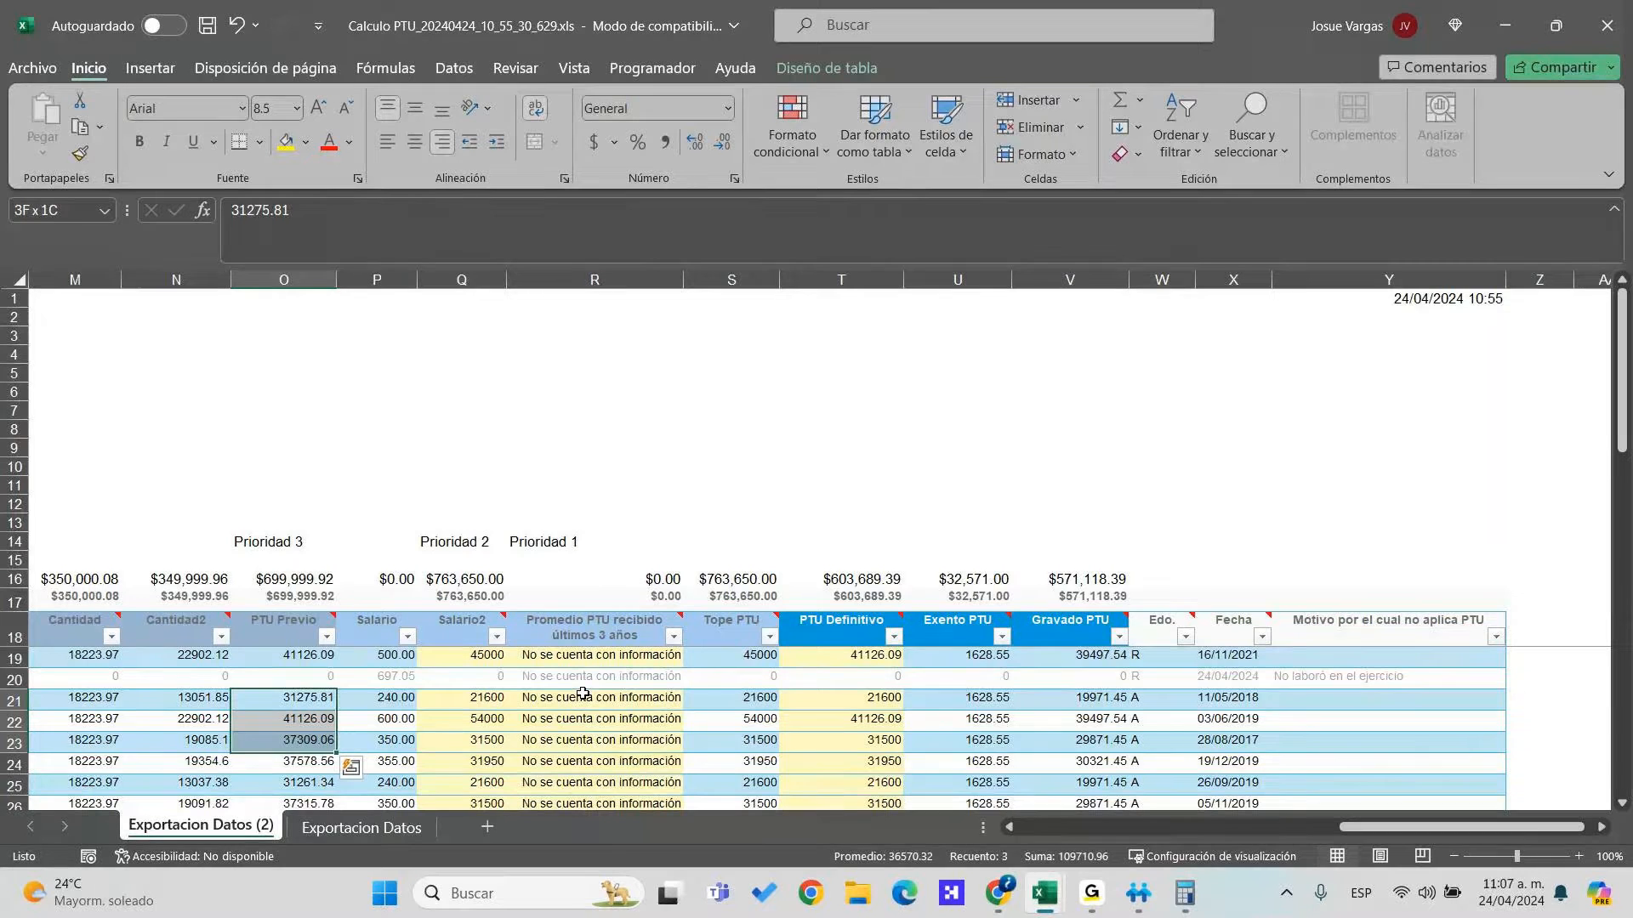
key("shift+Up")
key("shift+Up")
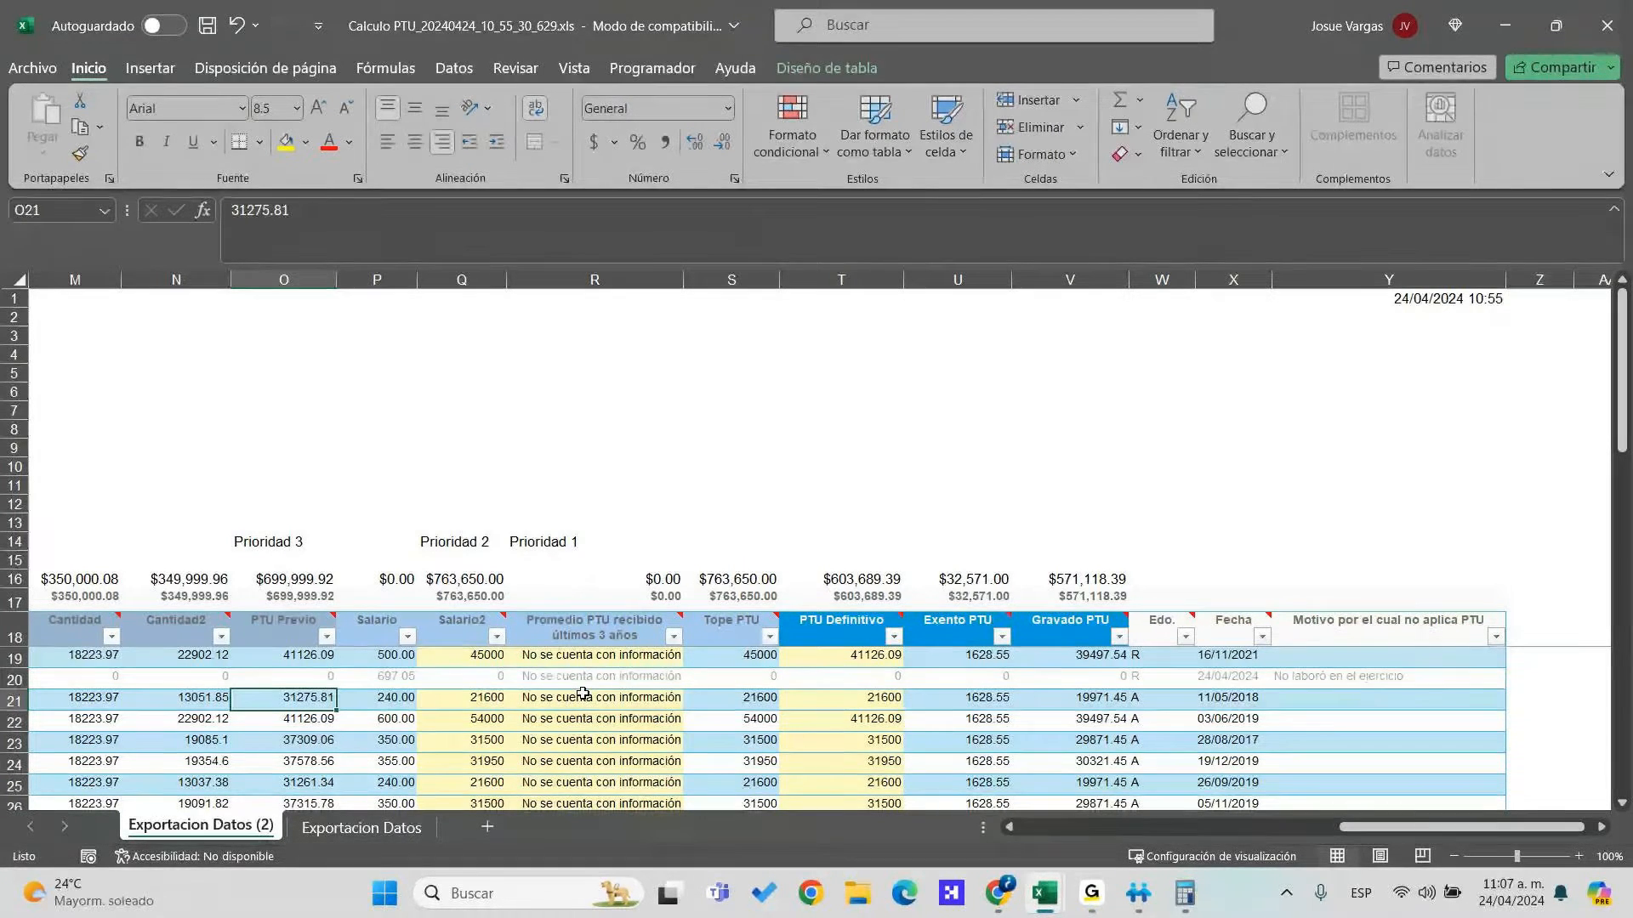
key("Right")
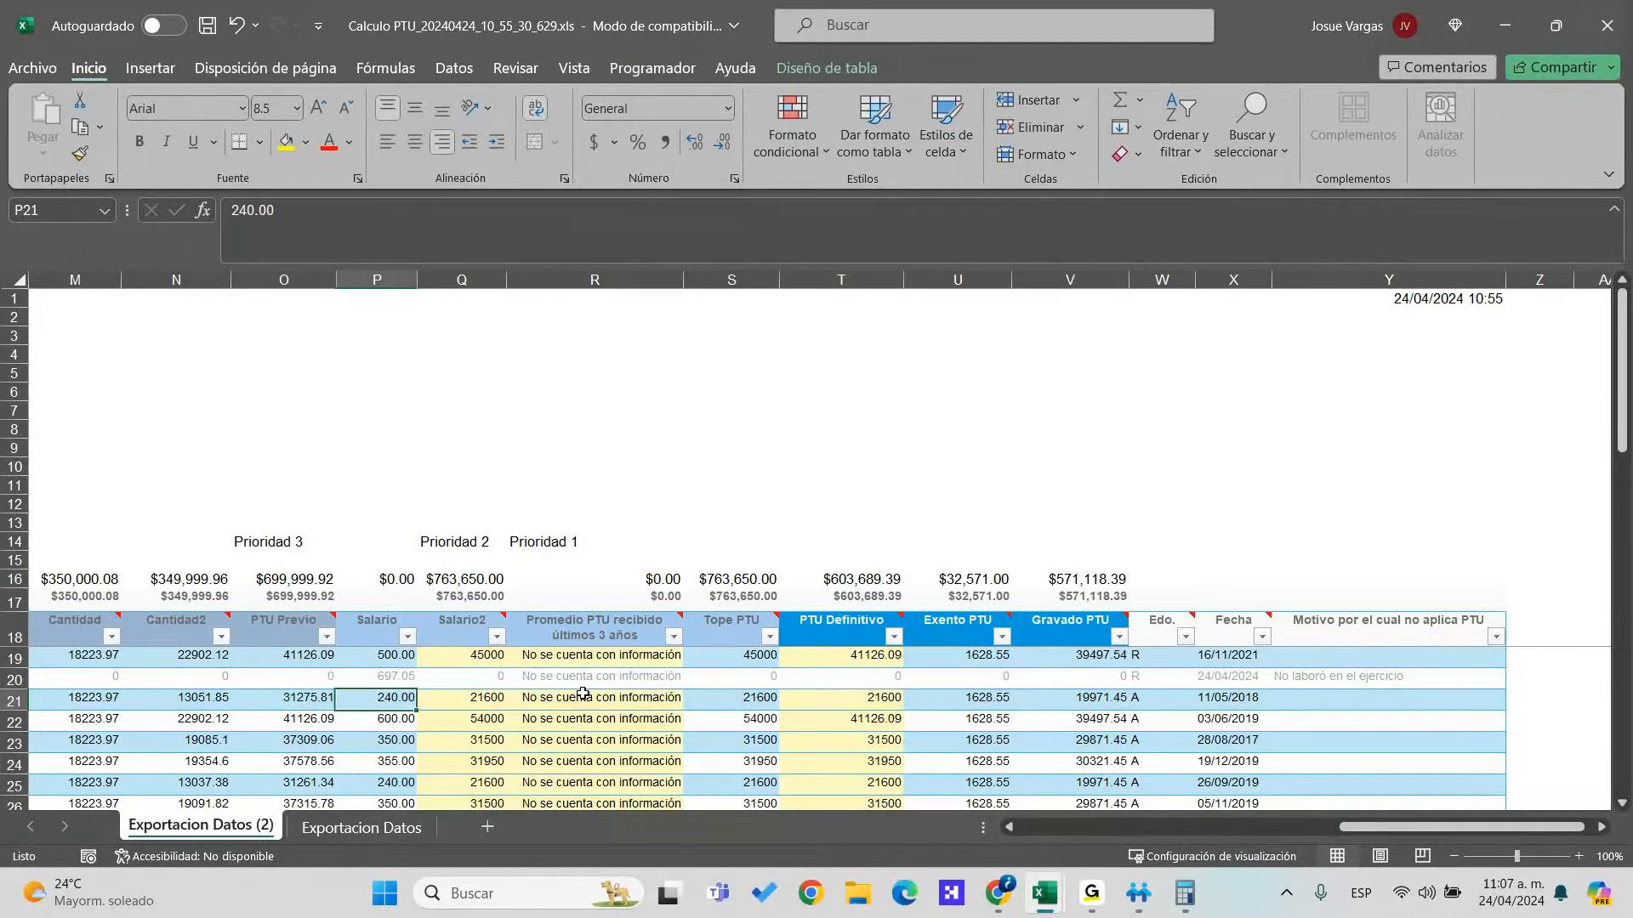
key("Right")
key("Right")
key("Right")
key("Right")
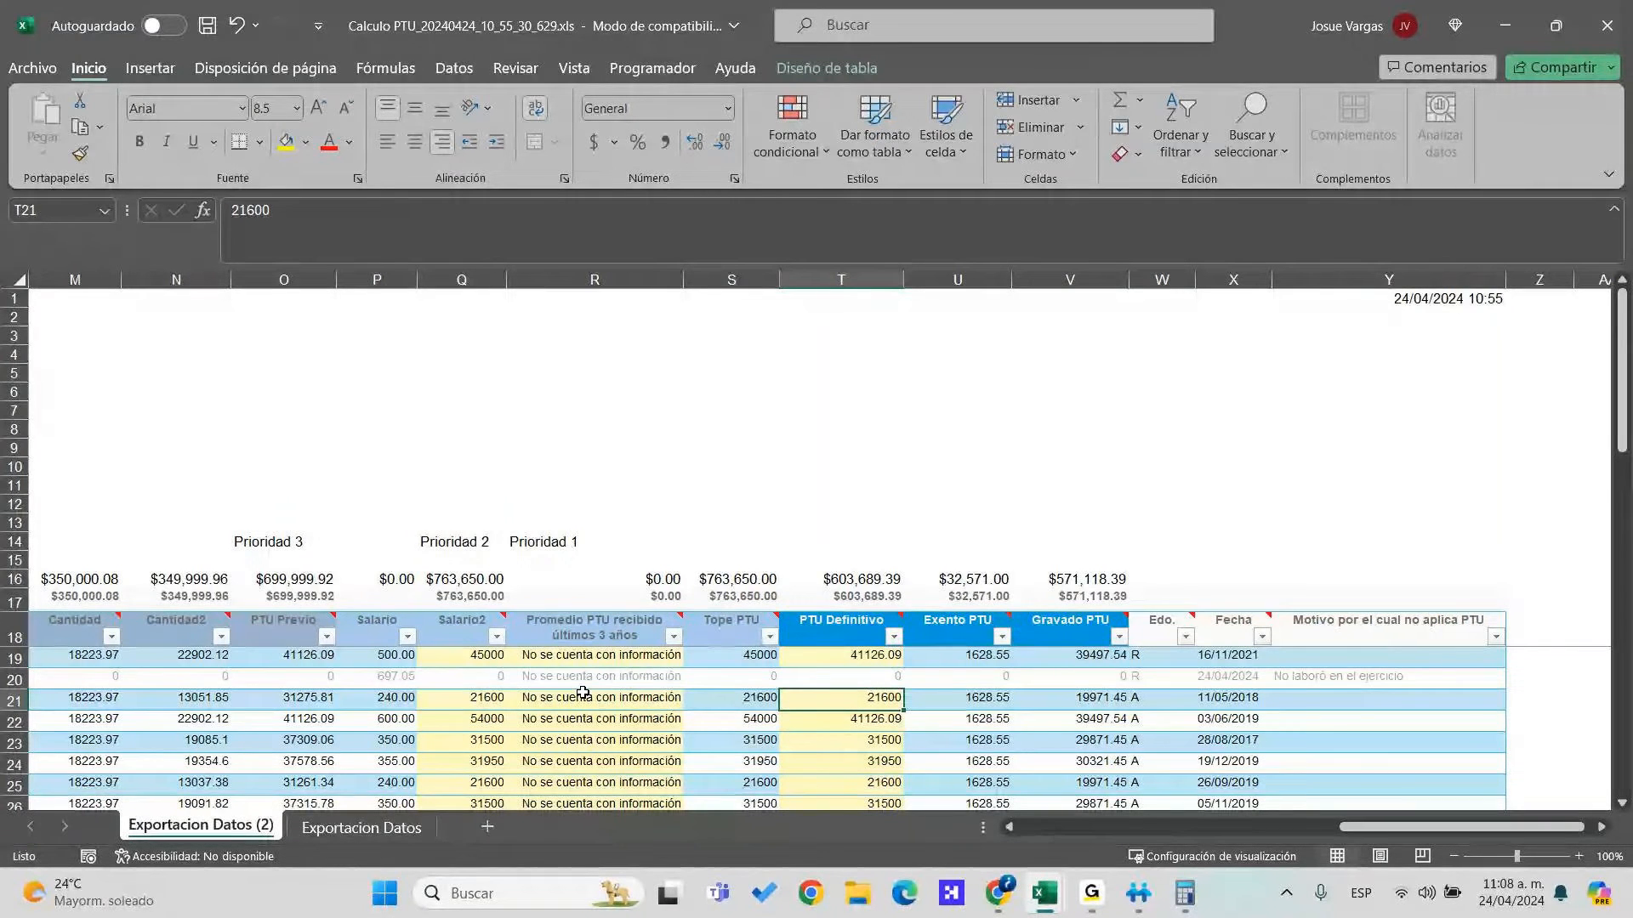
left_click(1036, 658)
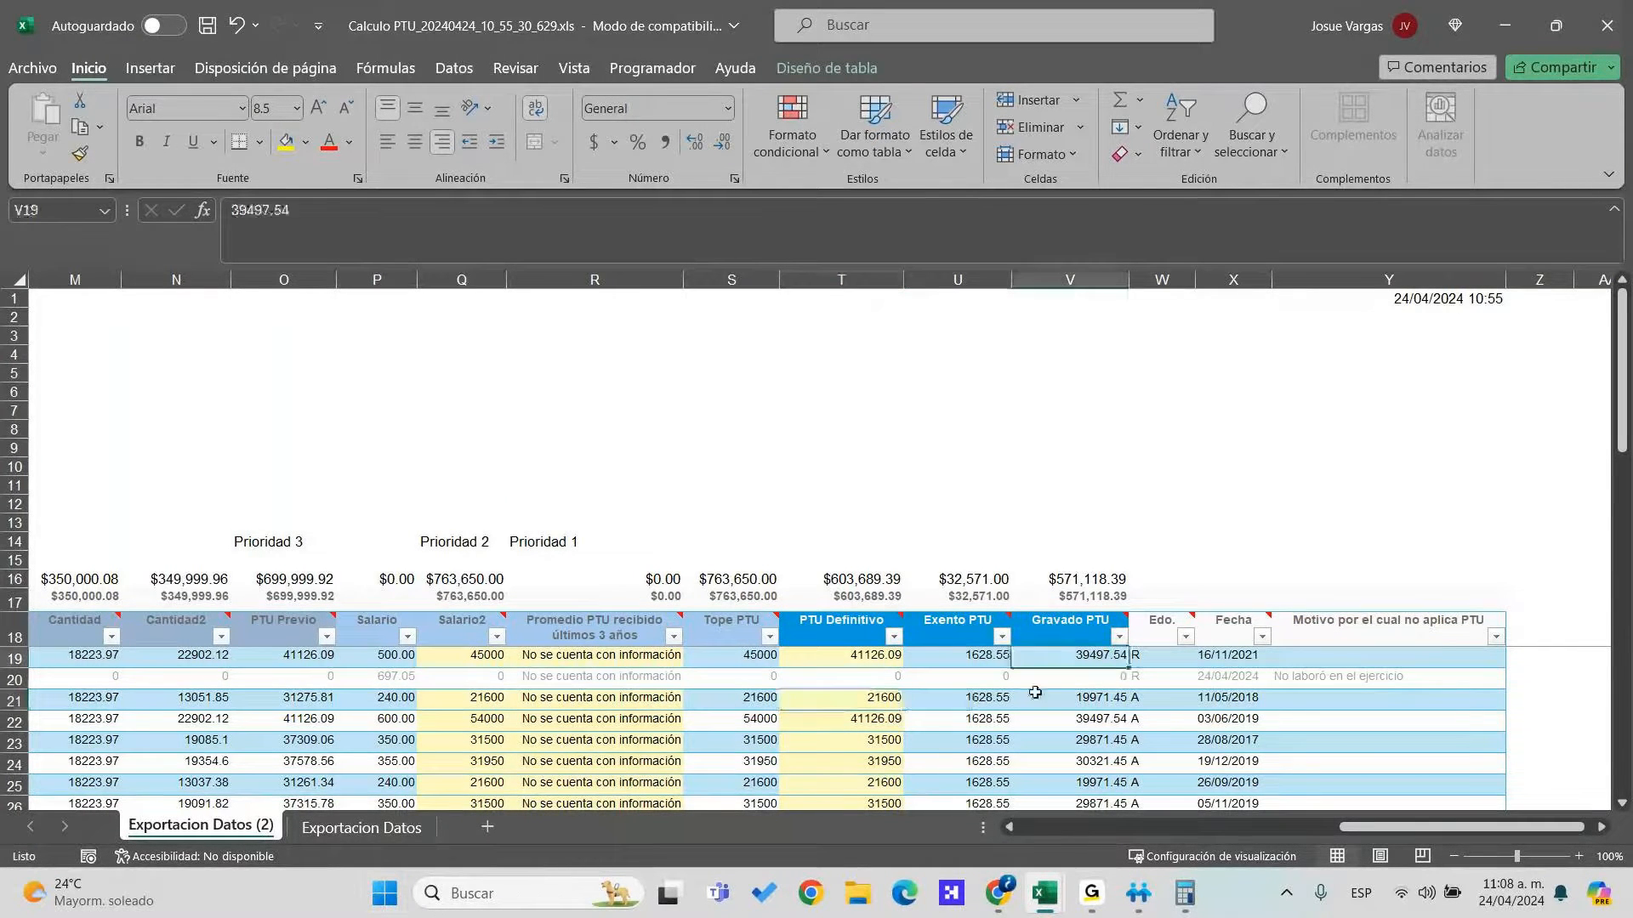
key("Left")
key("Right")
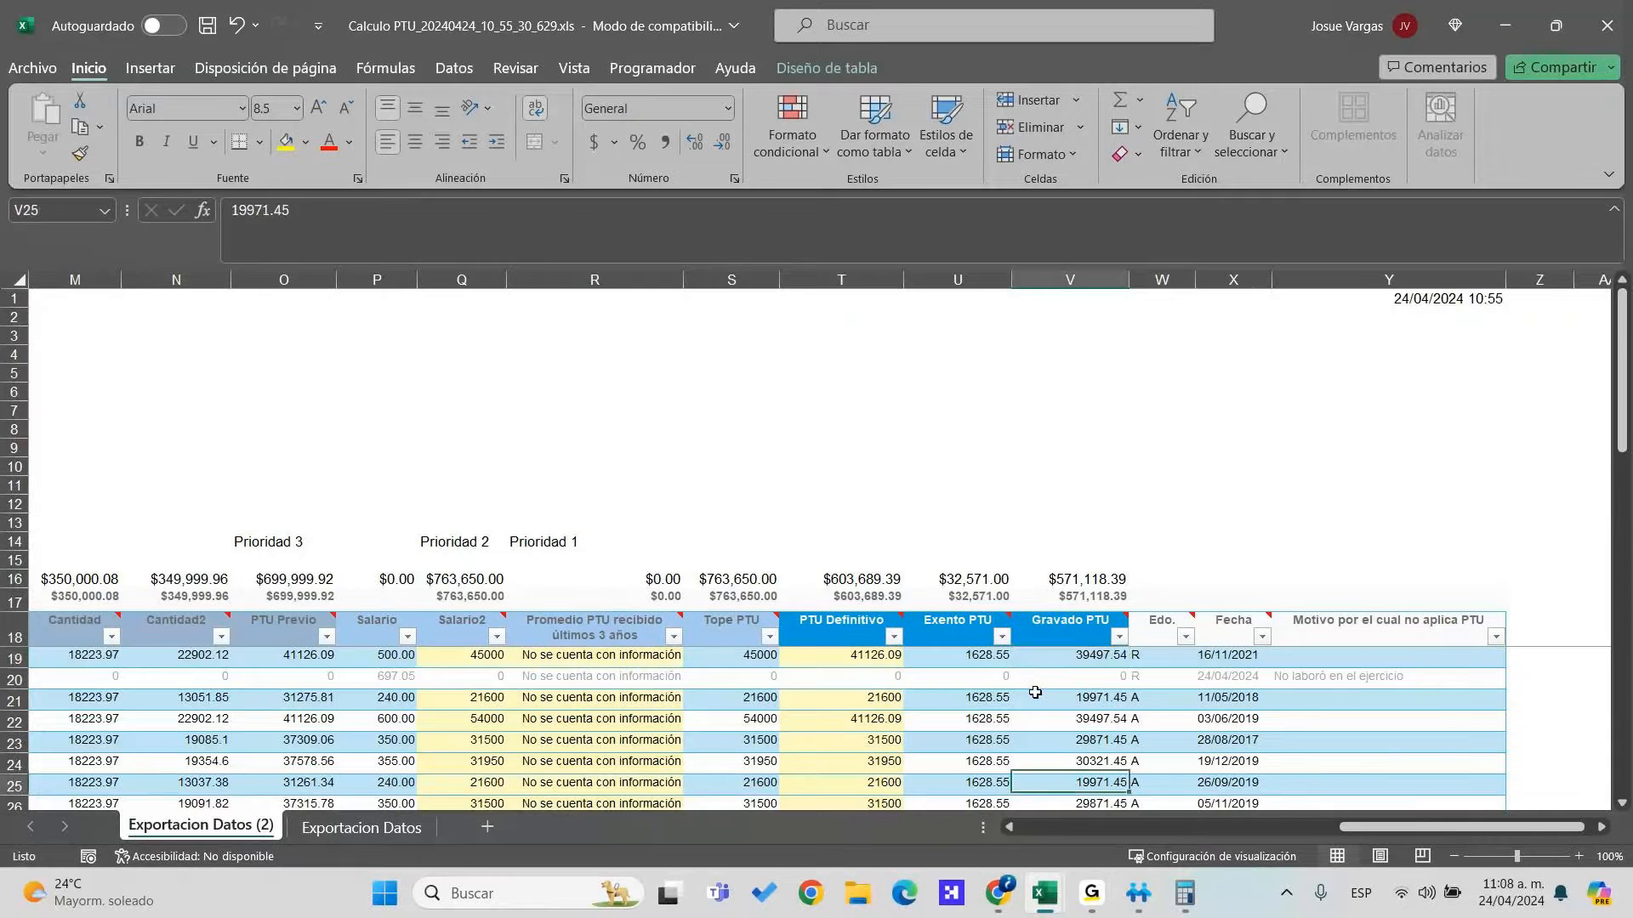
key("Down")
key("Down")
key("Down")
key("Down")
key("Down")
key("Down")
key("Down")
key("Down")
key("Down")
key("Down")
key("Down")
key("Down")
key("Down")
key("Down")
key("Down")
key("Down")
key("Left")
key("Down")
key("Down")
key("Down")
key("Down")
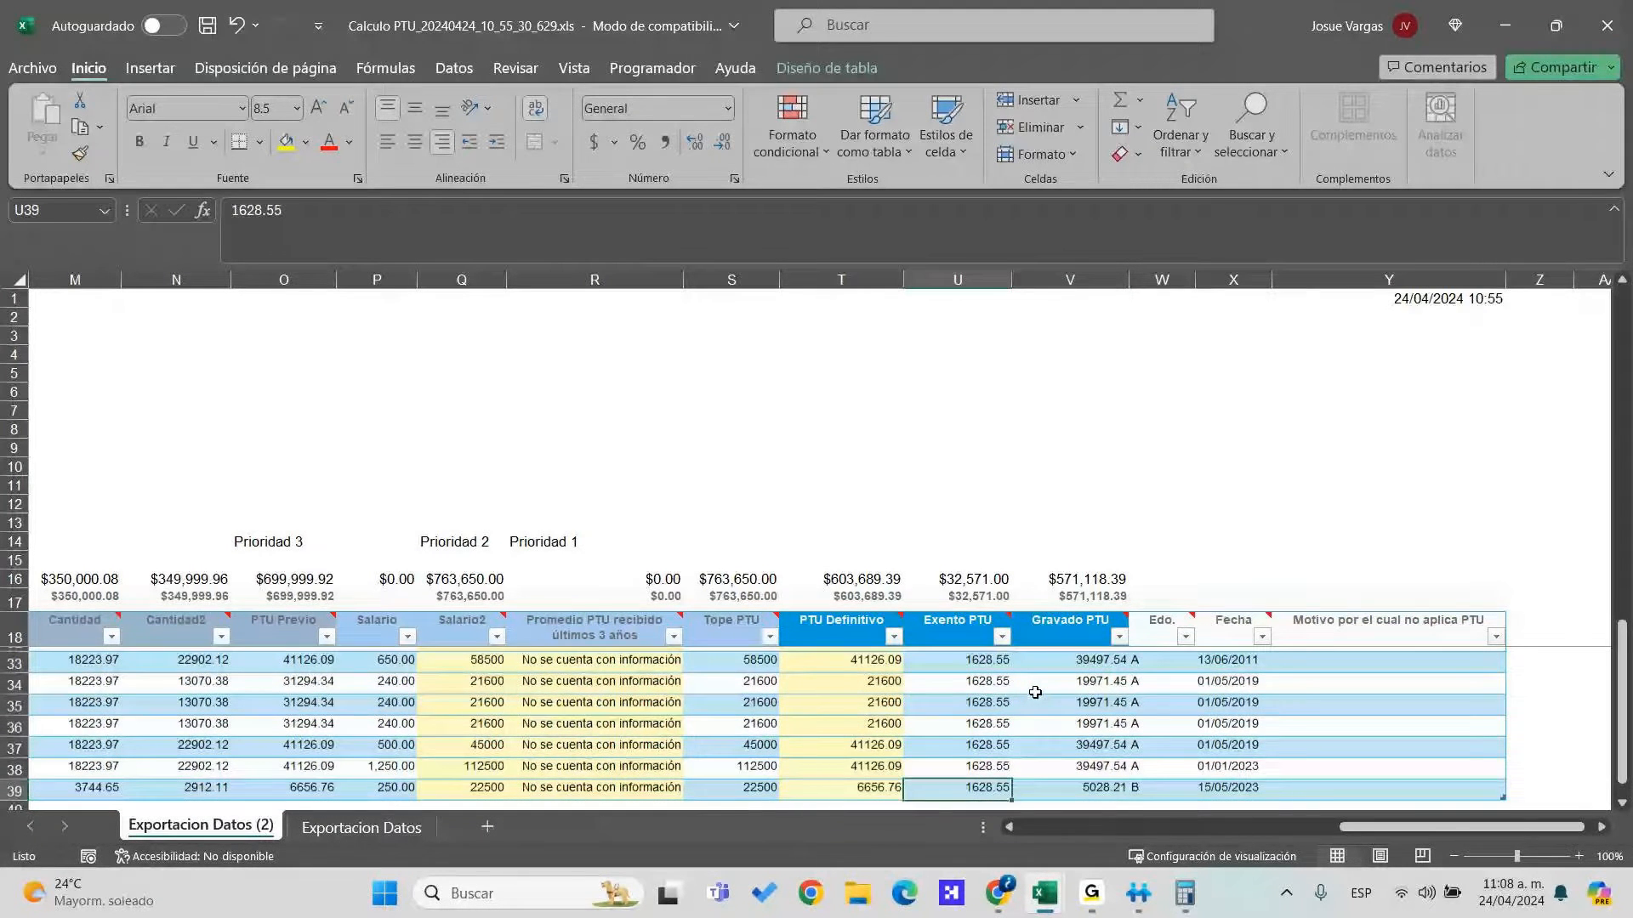
key("Right")
key("ctrl+Up")
key("ctrl+Down")
key("Up")
key("Up")
key("Up")
key("Up")
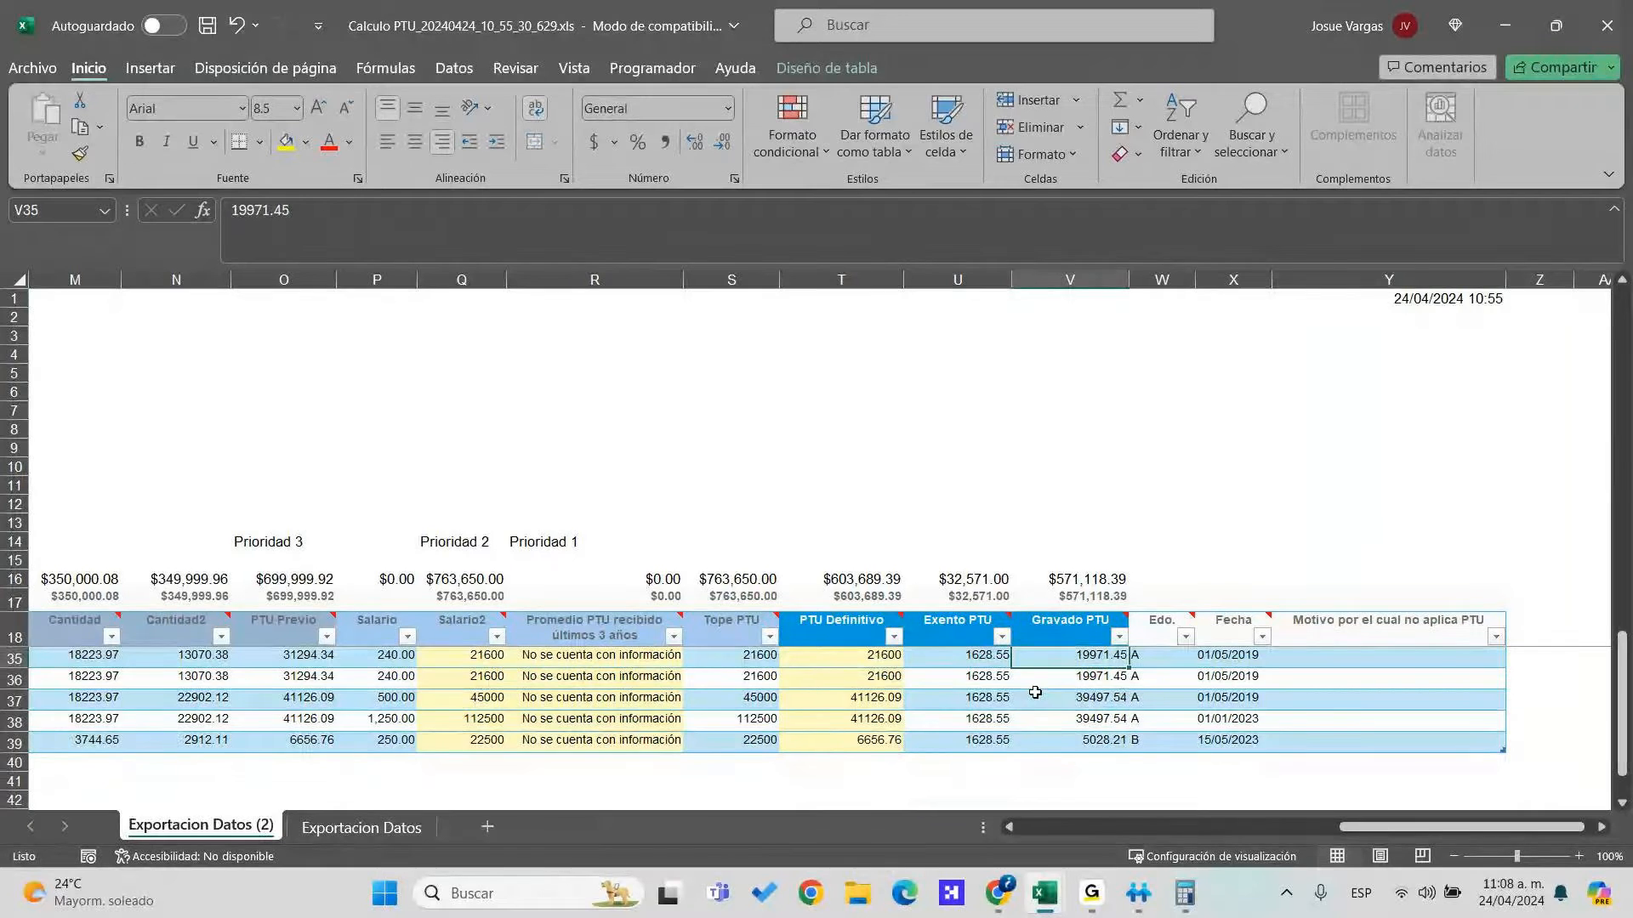
key("Left")
key("Up")
key("Up")
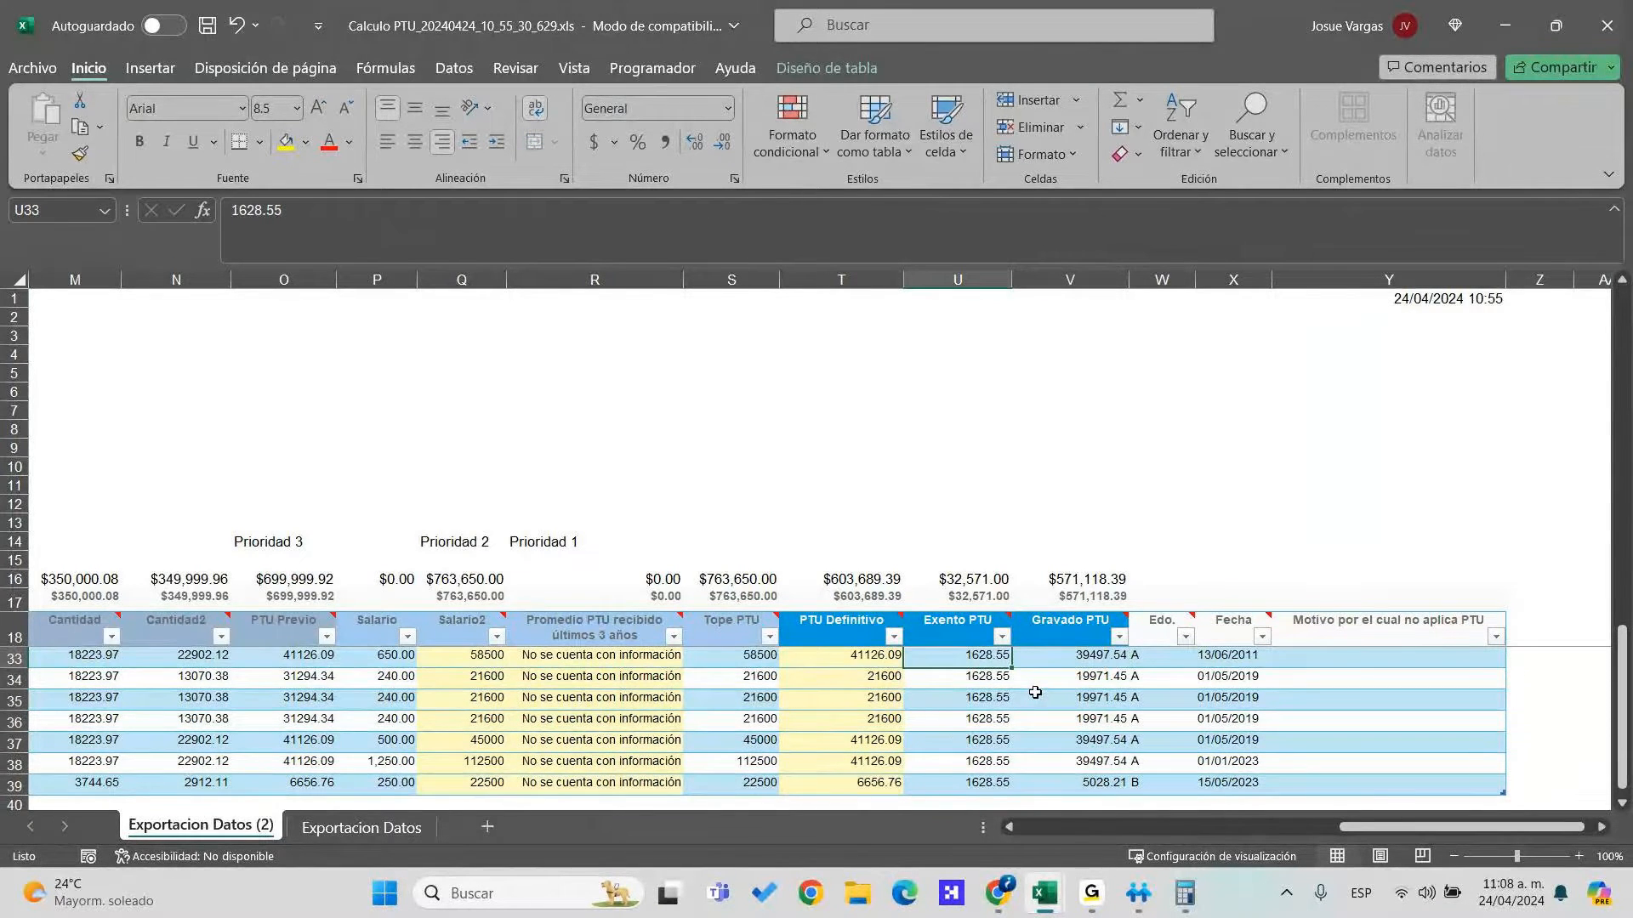
key("Up")
key("Up")
key("Up")
key("Up")
mouse_move(1029, 877)
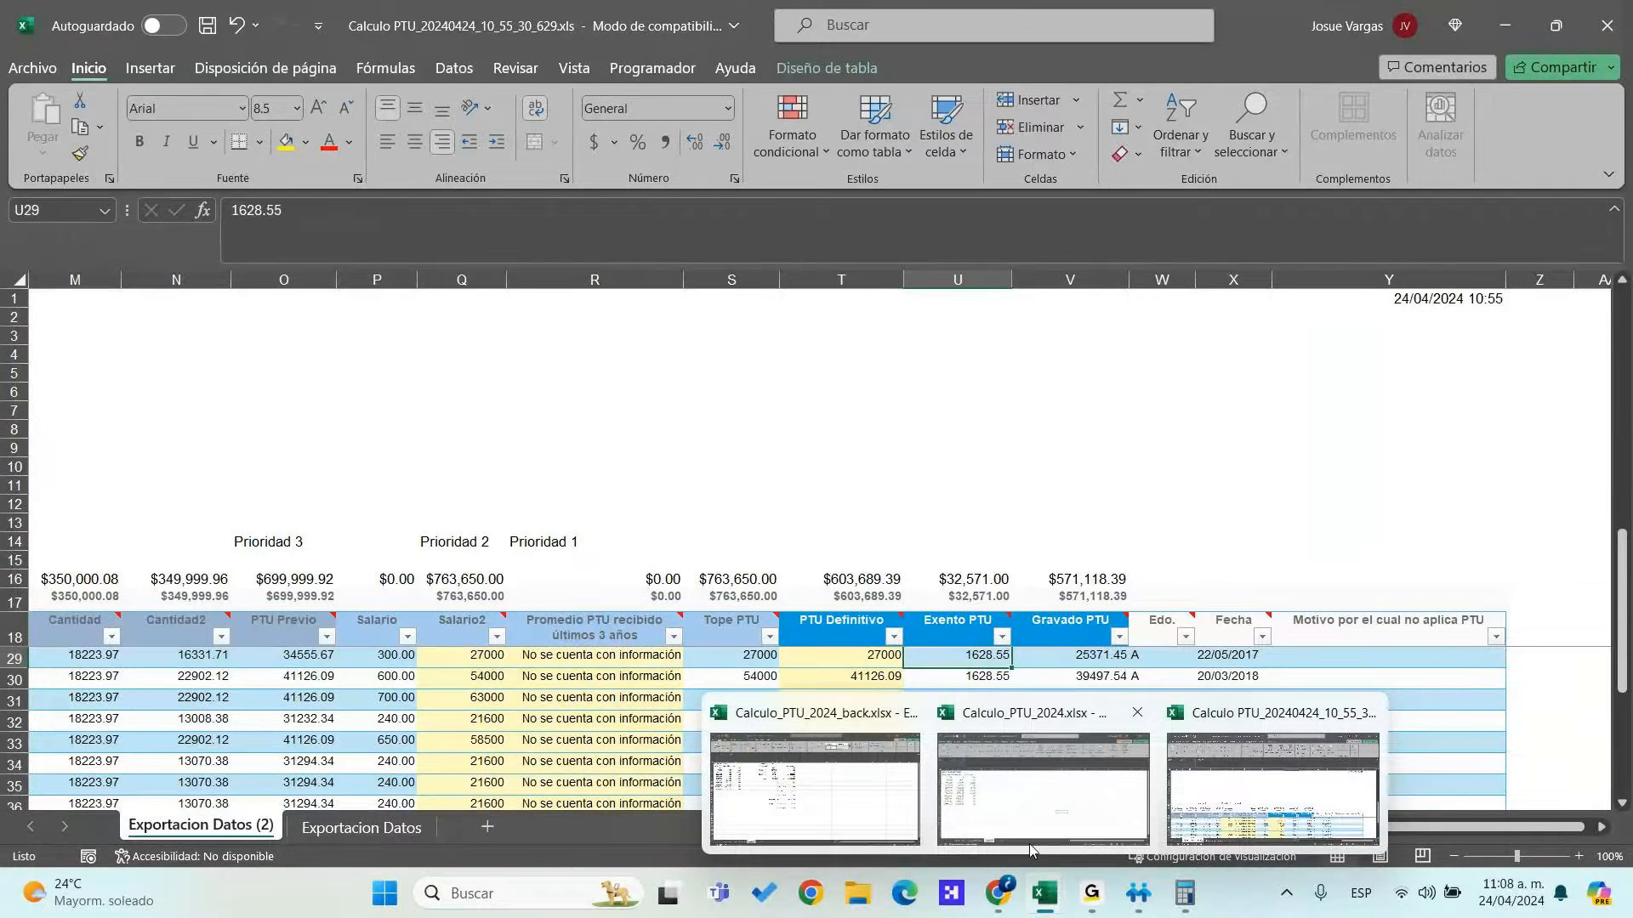
Check G22's capped salary formula in Calculo_PTU_2024's CalculoPTU sheet, then return to Exportacion Datos
left_click(1029, 849)
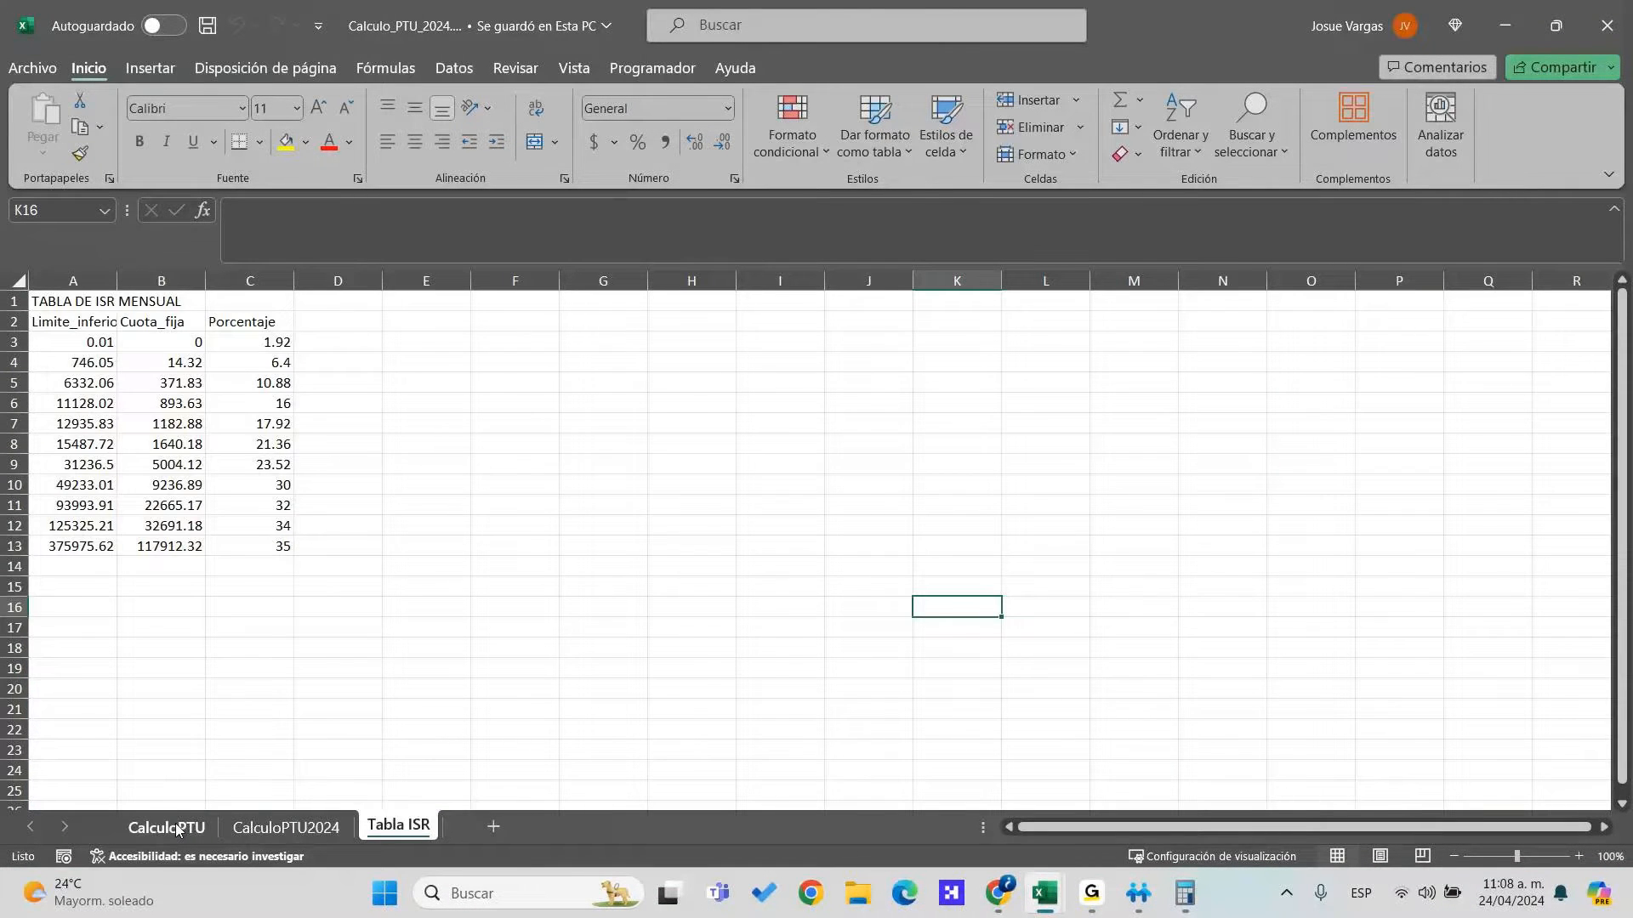
left_click(174, 828)
left_click(594, 589)
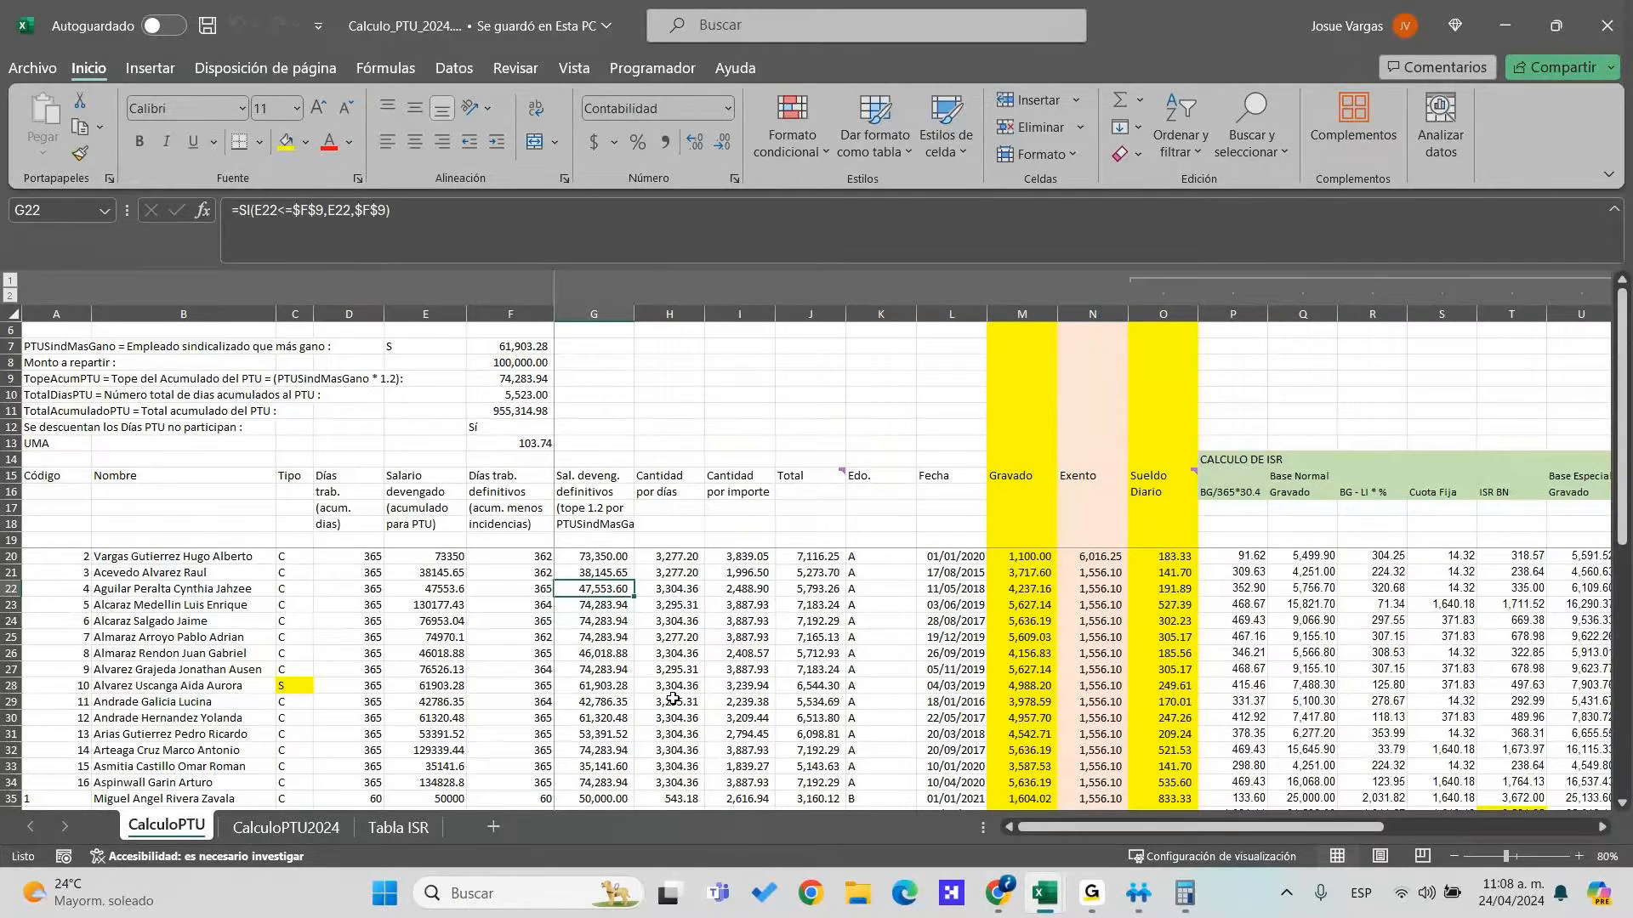
left_click(1044, 893)
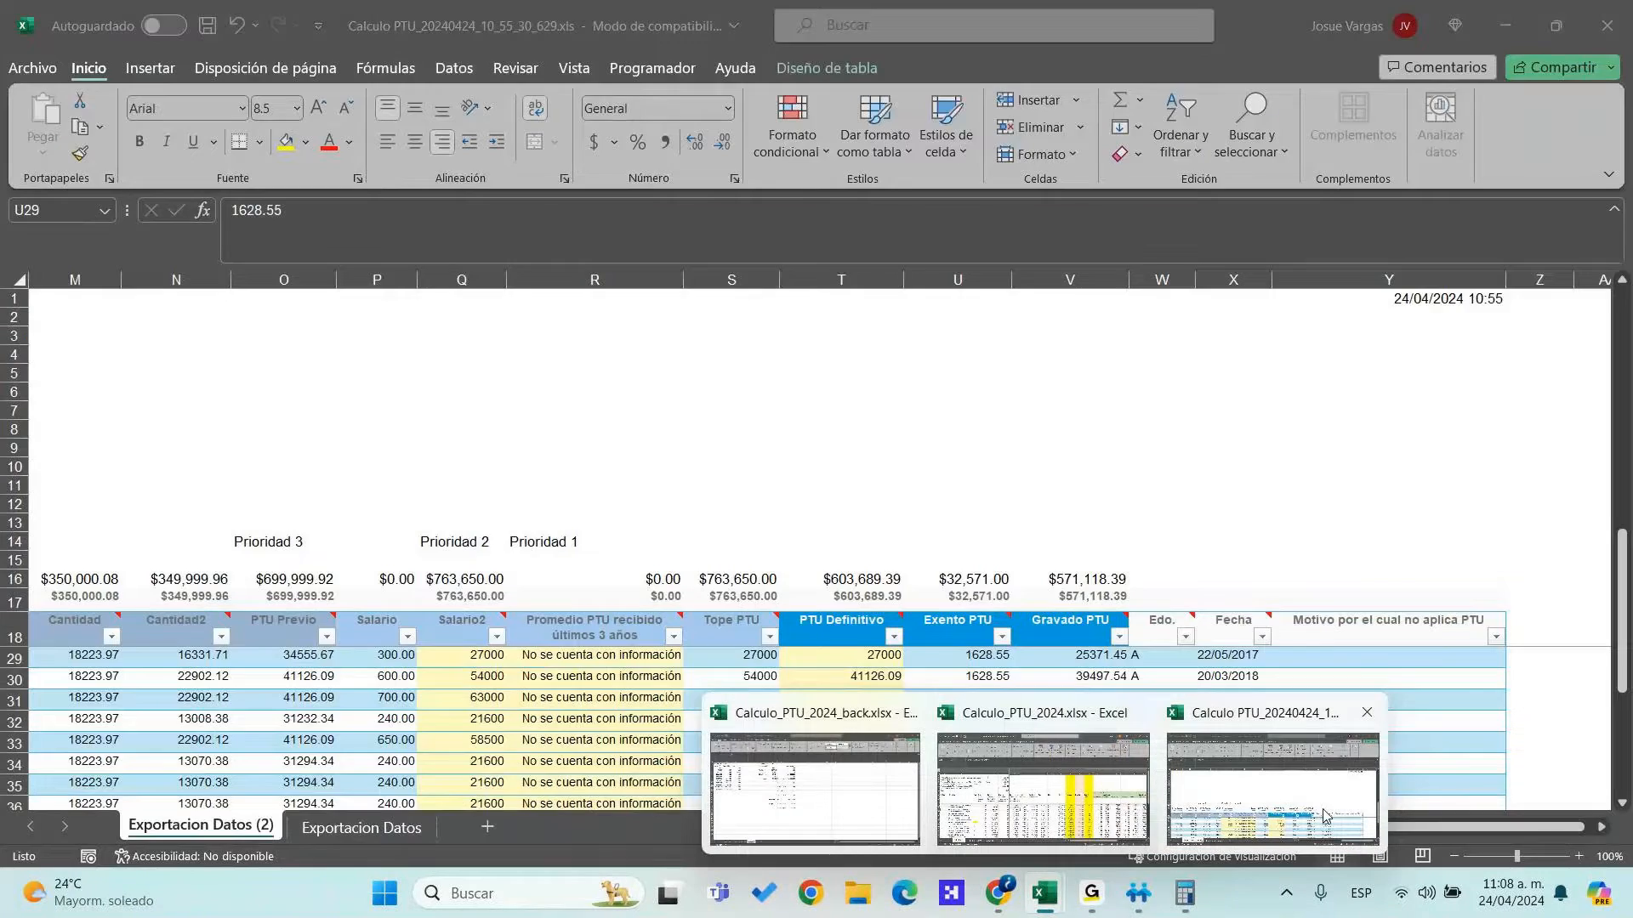
left_click(1273, 802)
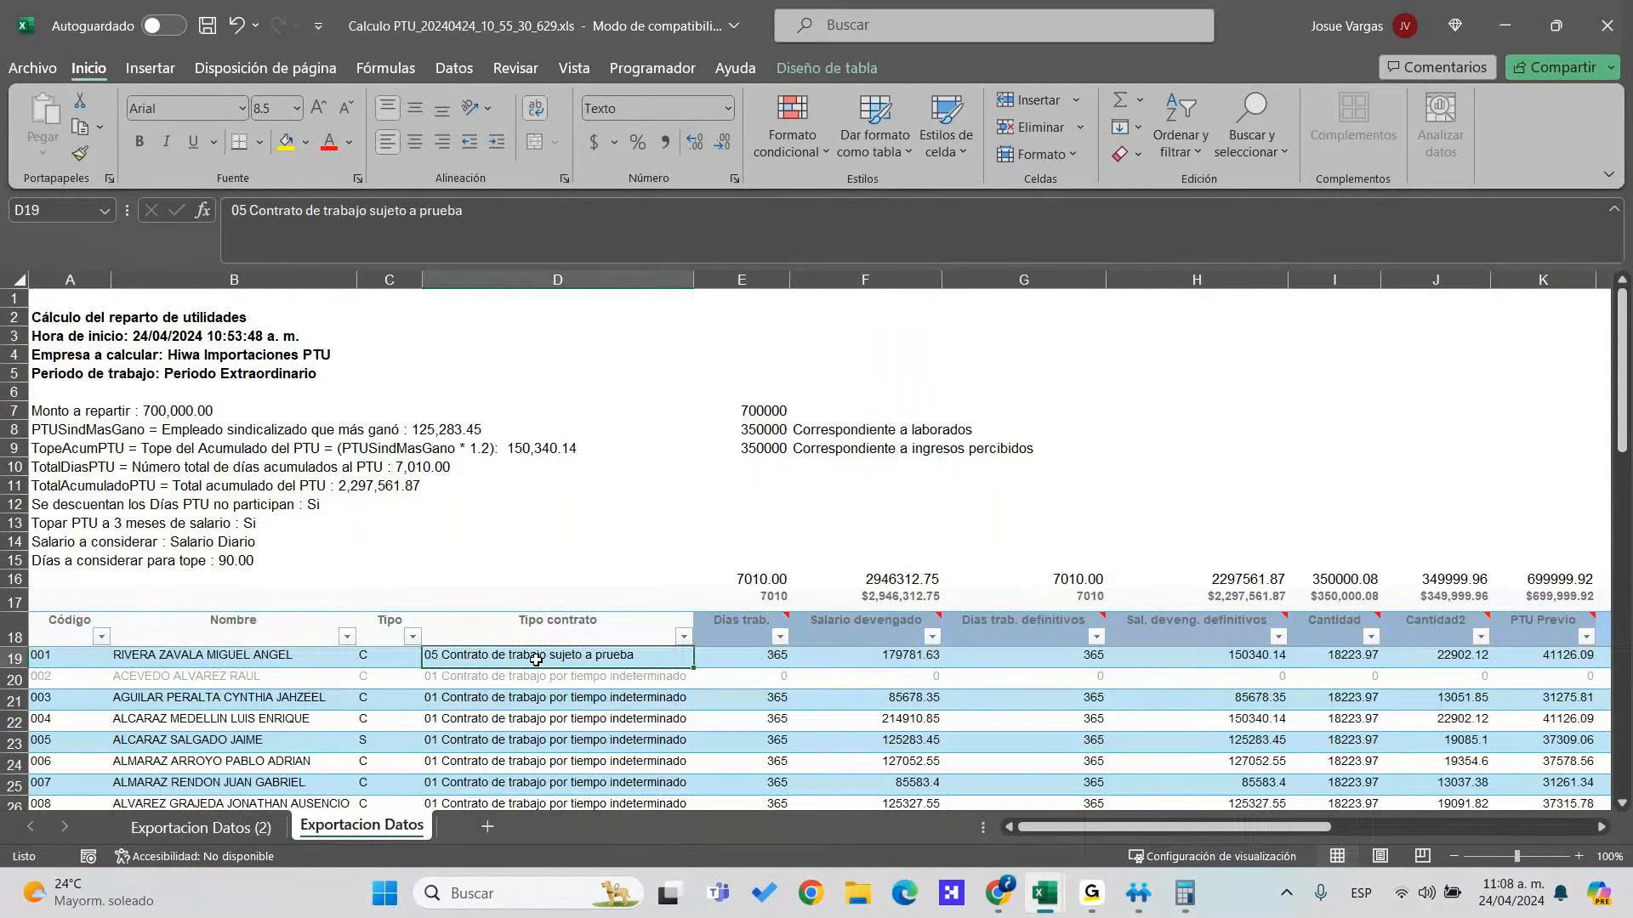
Compare the first exported employee's row with the Código column in Calculo_PTU_2024
key("Left")
key("alt+Tab")
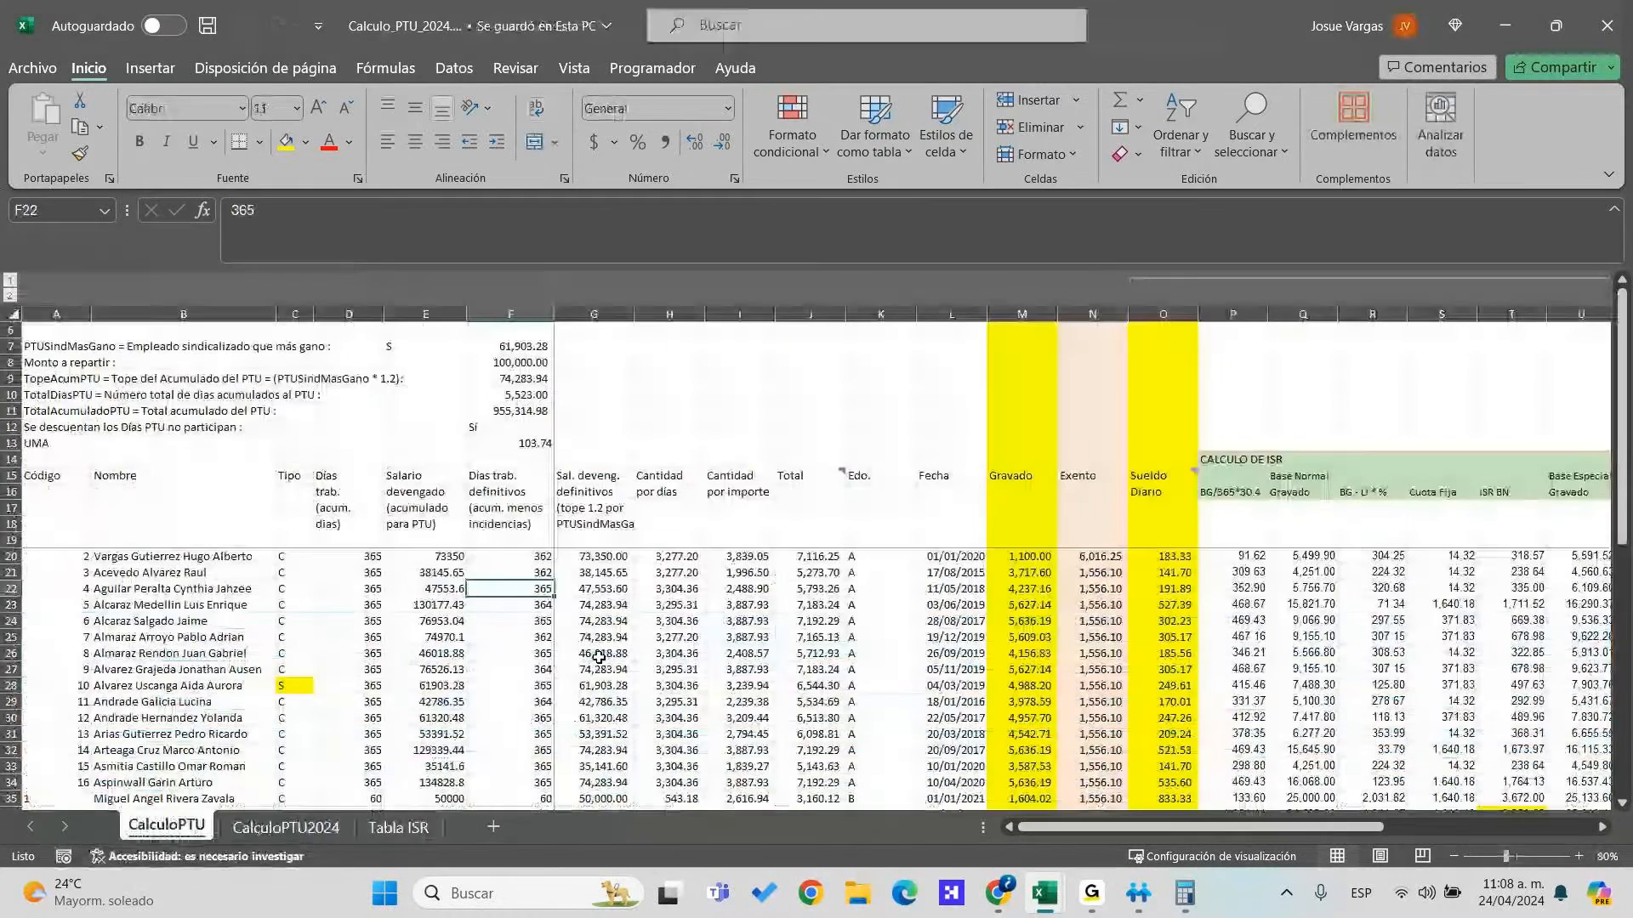
key("ctrl+Left")
key("Up")
key("alt+Tab")
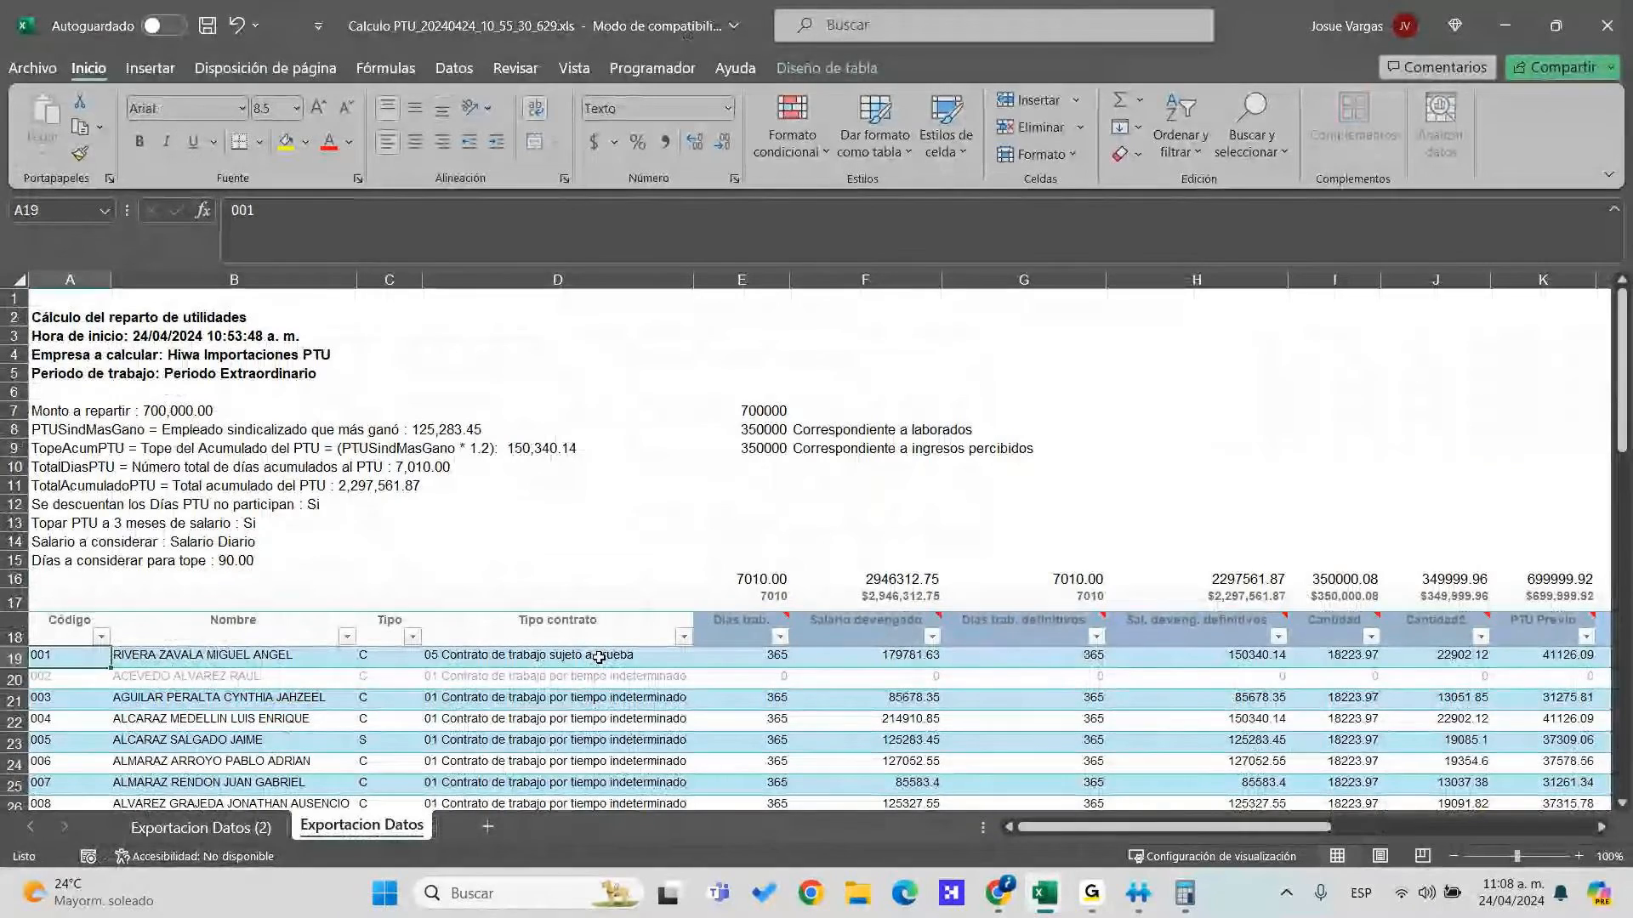
key("shift+Right")
key("shift+Right")
key("shift+Right")
key("shift+Right")
key("shift+Right")
key("shift+Right")
key("shift+Right")
key("shift+Right")
key("shift+Right")
key("shift+Right")
key("shift+Right")
key("shift+Right")
key("shift+Right")
key("shift+Right")
key("shift+Right")
key("shift+Right")
key("shift+Right")
key("shift+Right")
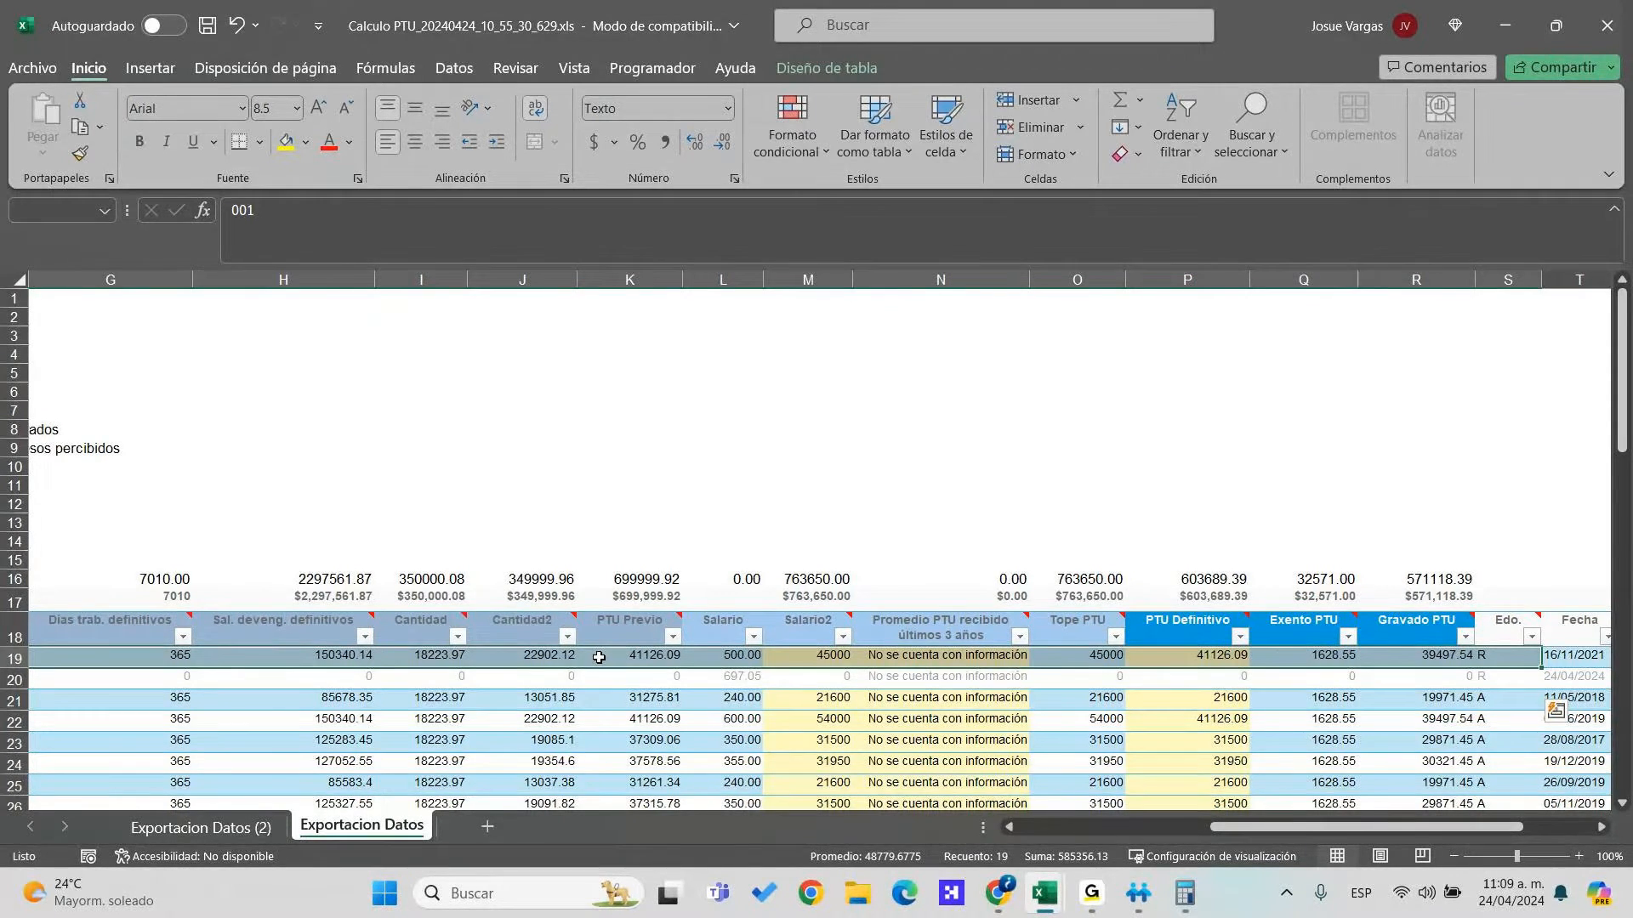
Copy the exported range A1:U39, then reselect from A2 across the data columns
key("ctrl+Home")
key("shift+Right")
key("shift+Right")
key("shift+Right")
key("shift+Right")
key("shift+Right")
key("shift+Right")
key("shift+Right")
key("shift+Right")
key("shift+Right")
key("shift+Right")
key("shift+Right")
key("shift+Right")
key("shift+Right")
key("shift+Right")
key("shift+Right")
key("shift+Right")
key("shift+Right")
key("shift+Right")
key("shift+Right")
key("shift+Right")
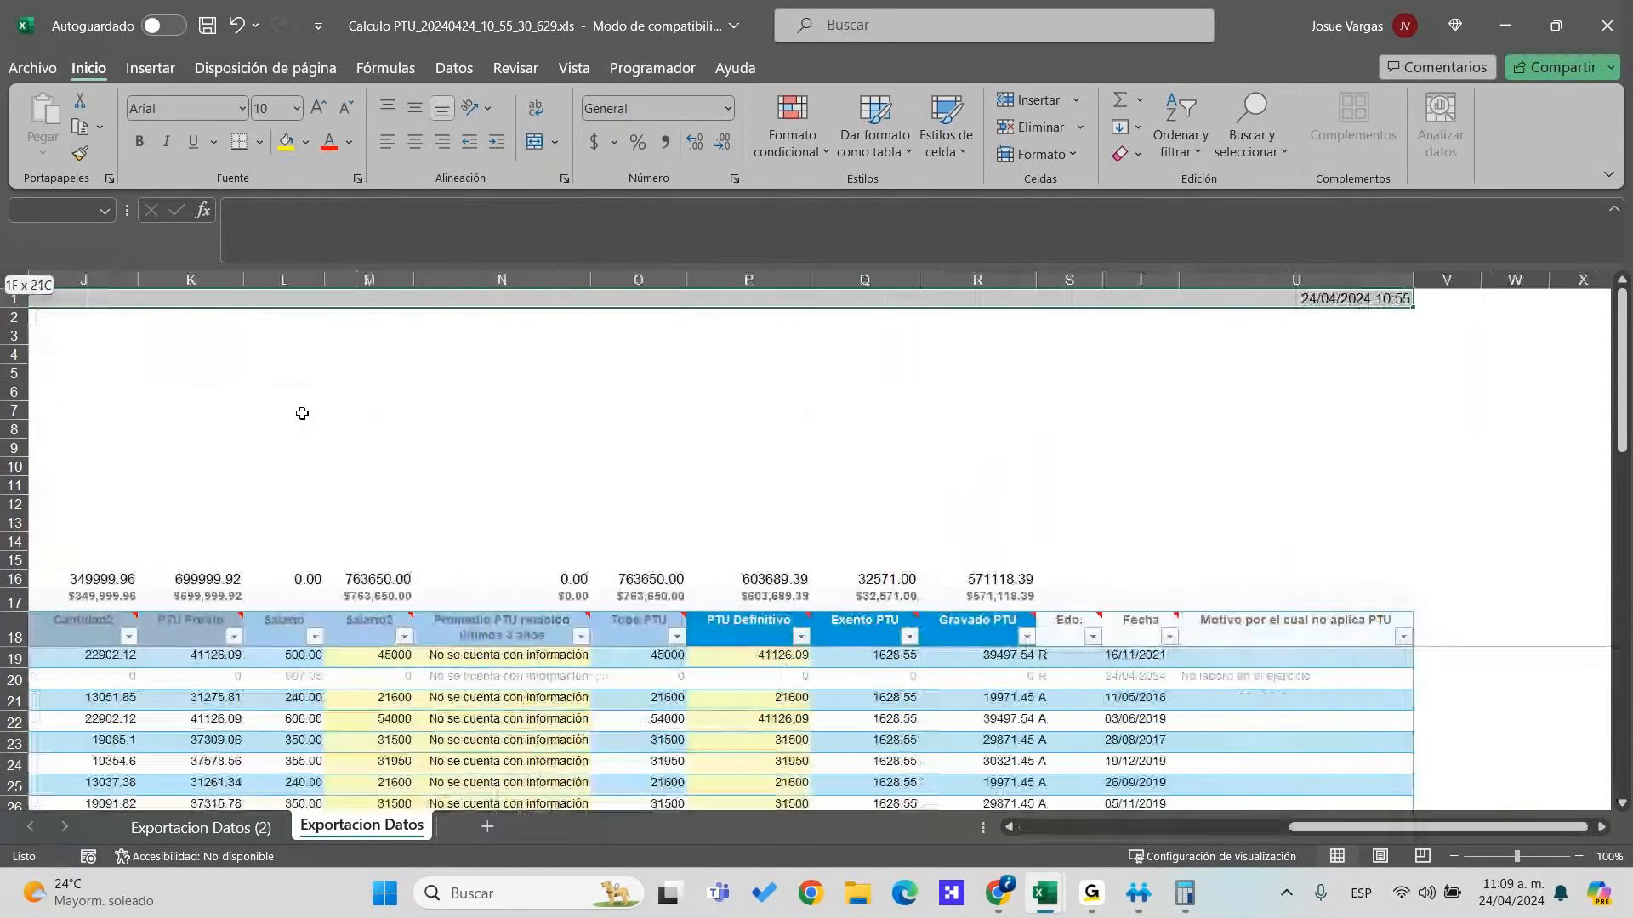
key("ctrl+shift+End")
key("ctrl+c")
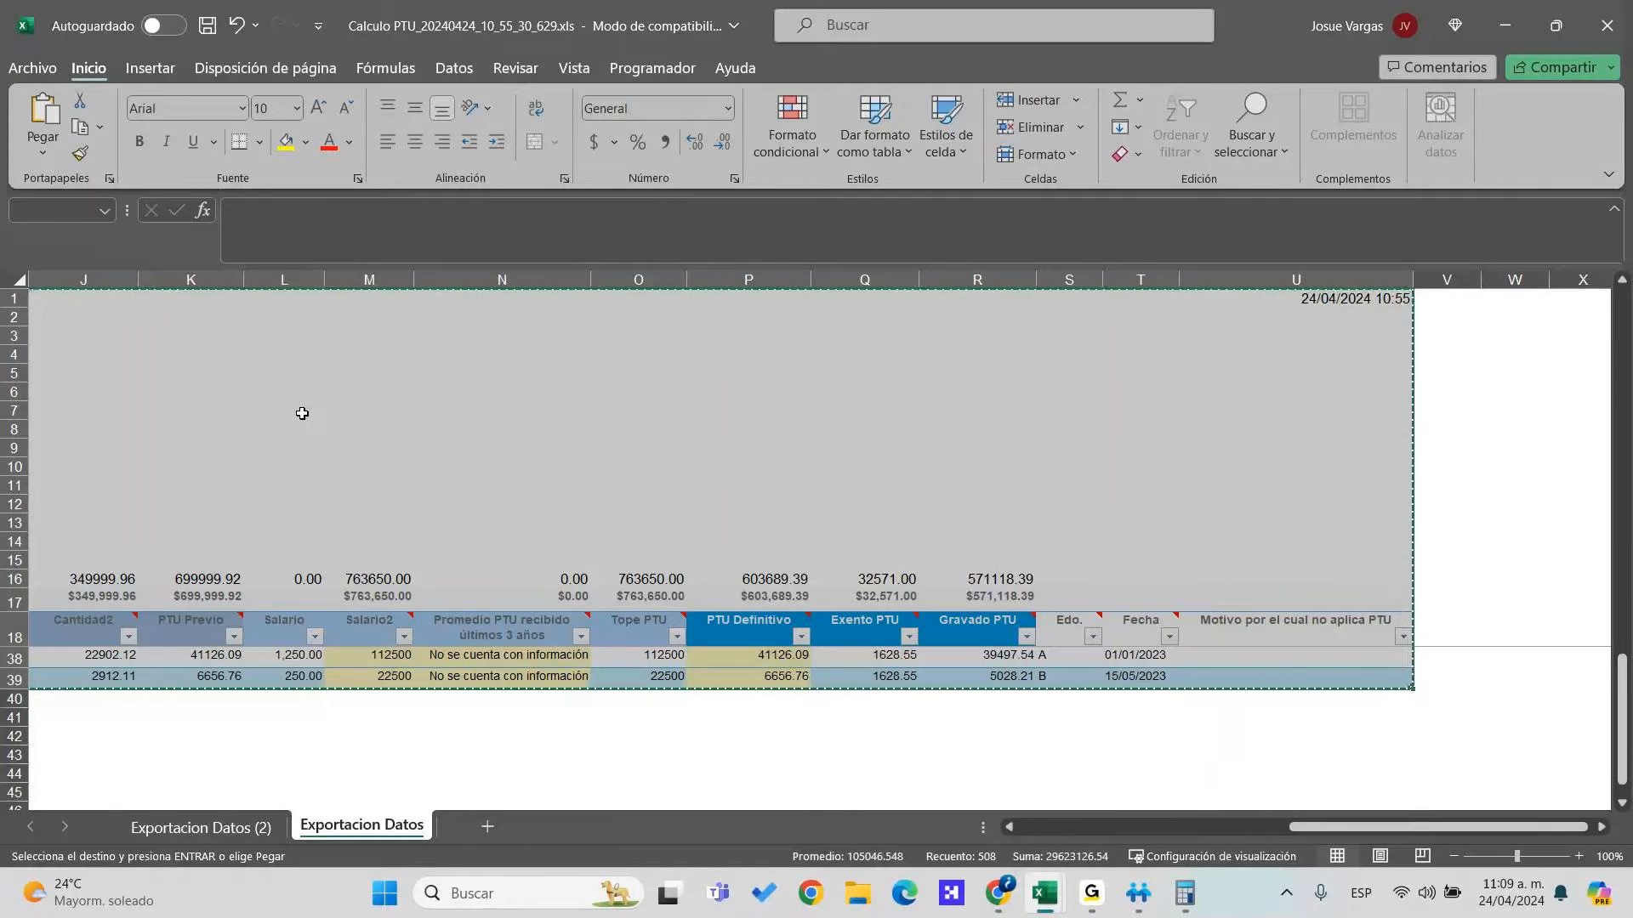
key("Down")
key("shift+Down")
key("shift+Down")
key("shift+Down")
key("shift+Down")
key("shift+Down")
key("shift+Down")
key("shift+Down")
key("shift+Down")
key("shift+Down")
key("shift+Down")
key("shift+Down")
key("shift+Down")
key("shift+Down")
key("shift+Down")
key("shift+Down")
key("shift+Down")
key("shift+Down")
key("shift+Down")
key("shift+Down")
key("shift+Down")
key("shift+Down")
key("shift+Down")
key("shift+Down")
key("shift+Down")
key("shift+Down")
key("shift+Down")
key("shift+Down")
key("shift+Down")
key("shift+Down")
key("shift+Down")
key("shift+Down")
key("shift+Down")
key("shift+Down")
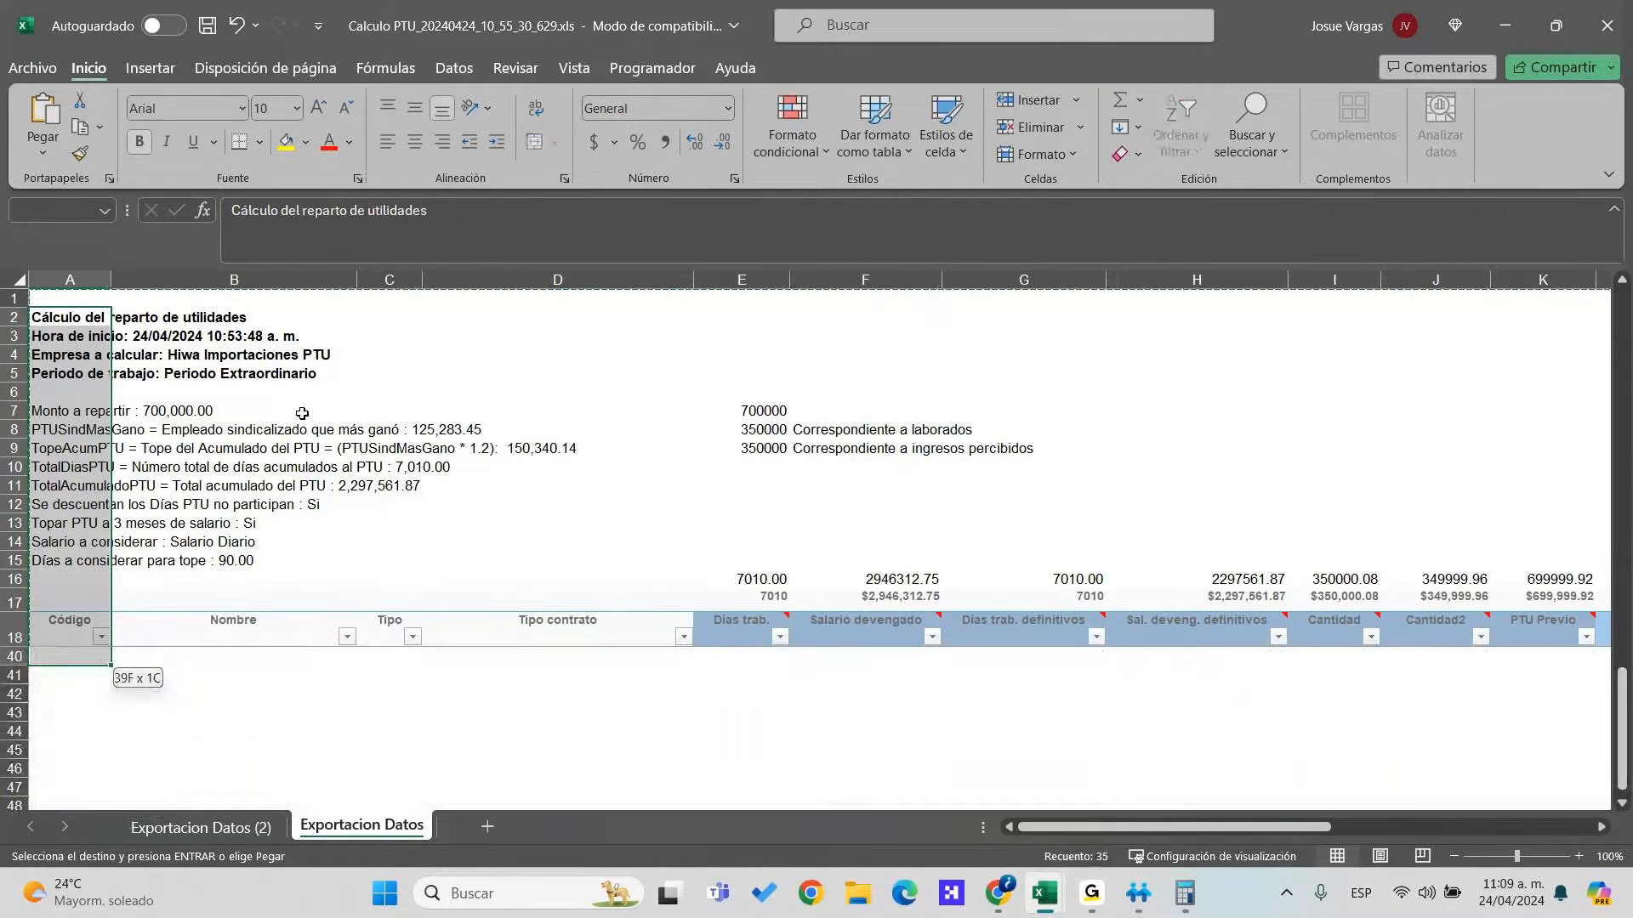
key("shift+Right")
key("shift+Right")
key("shift+Right")
key("shift+Right")
key("shift+Right")
key("shift+Right")
key("shift+Right")
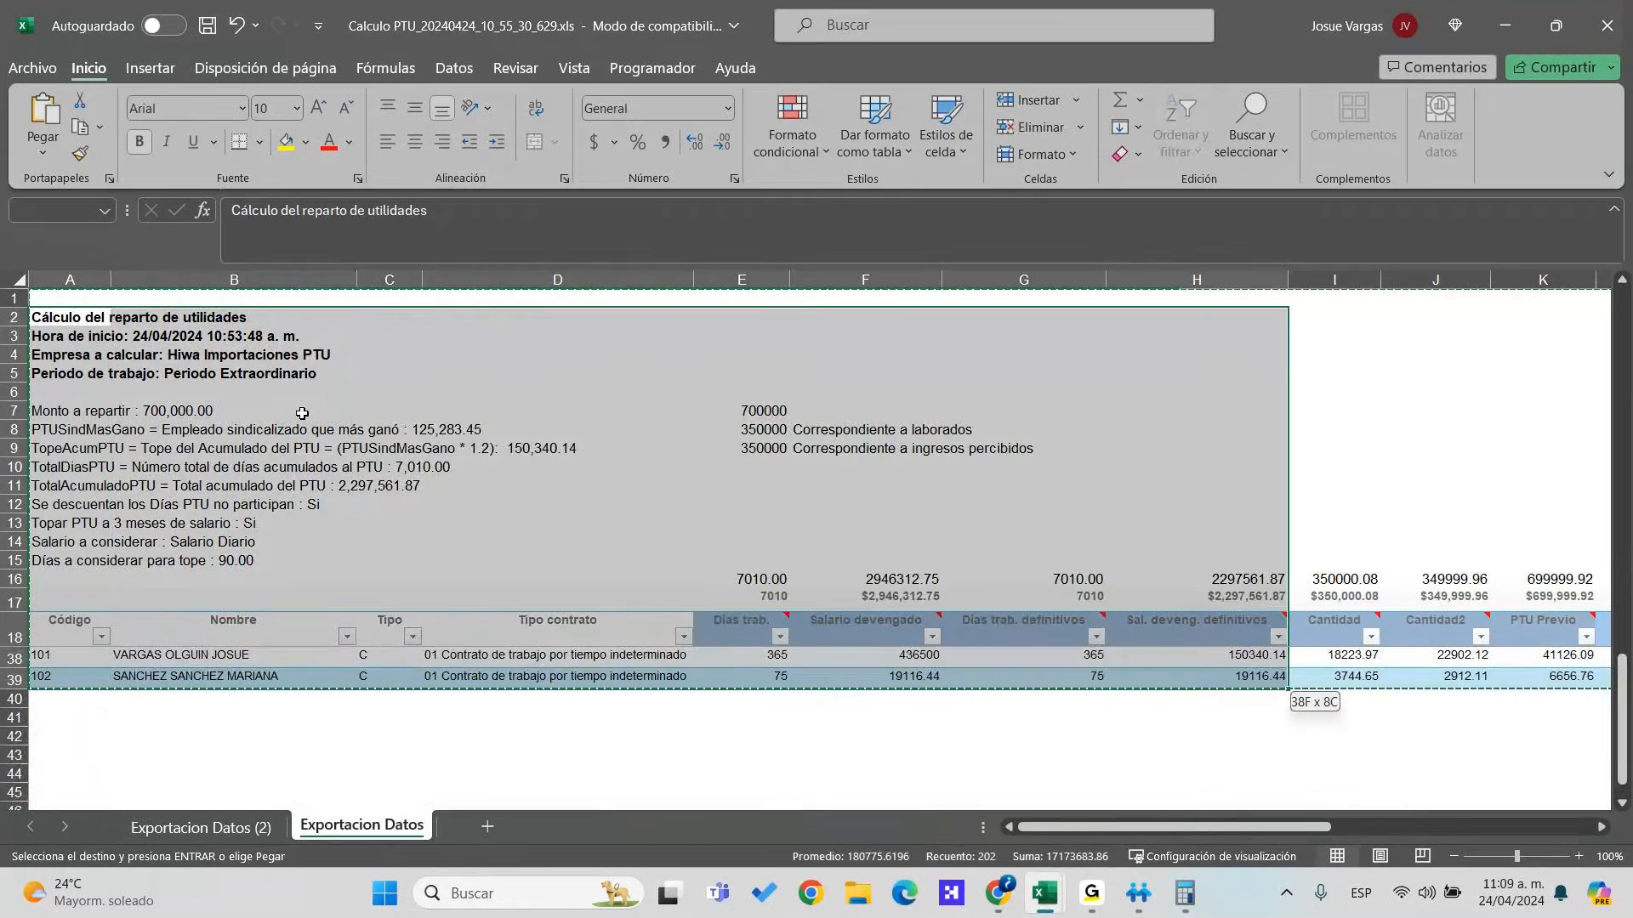
key("shift+Right")
key("shift+Right")
key("shift+Right")
key("shift+Right")
key("shift+Right")
key("shift+Right")
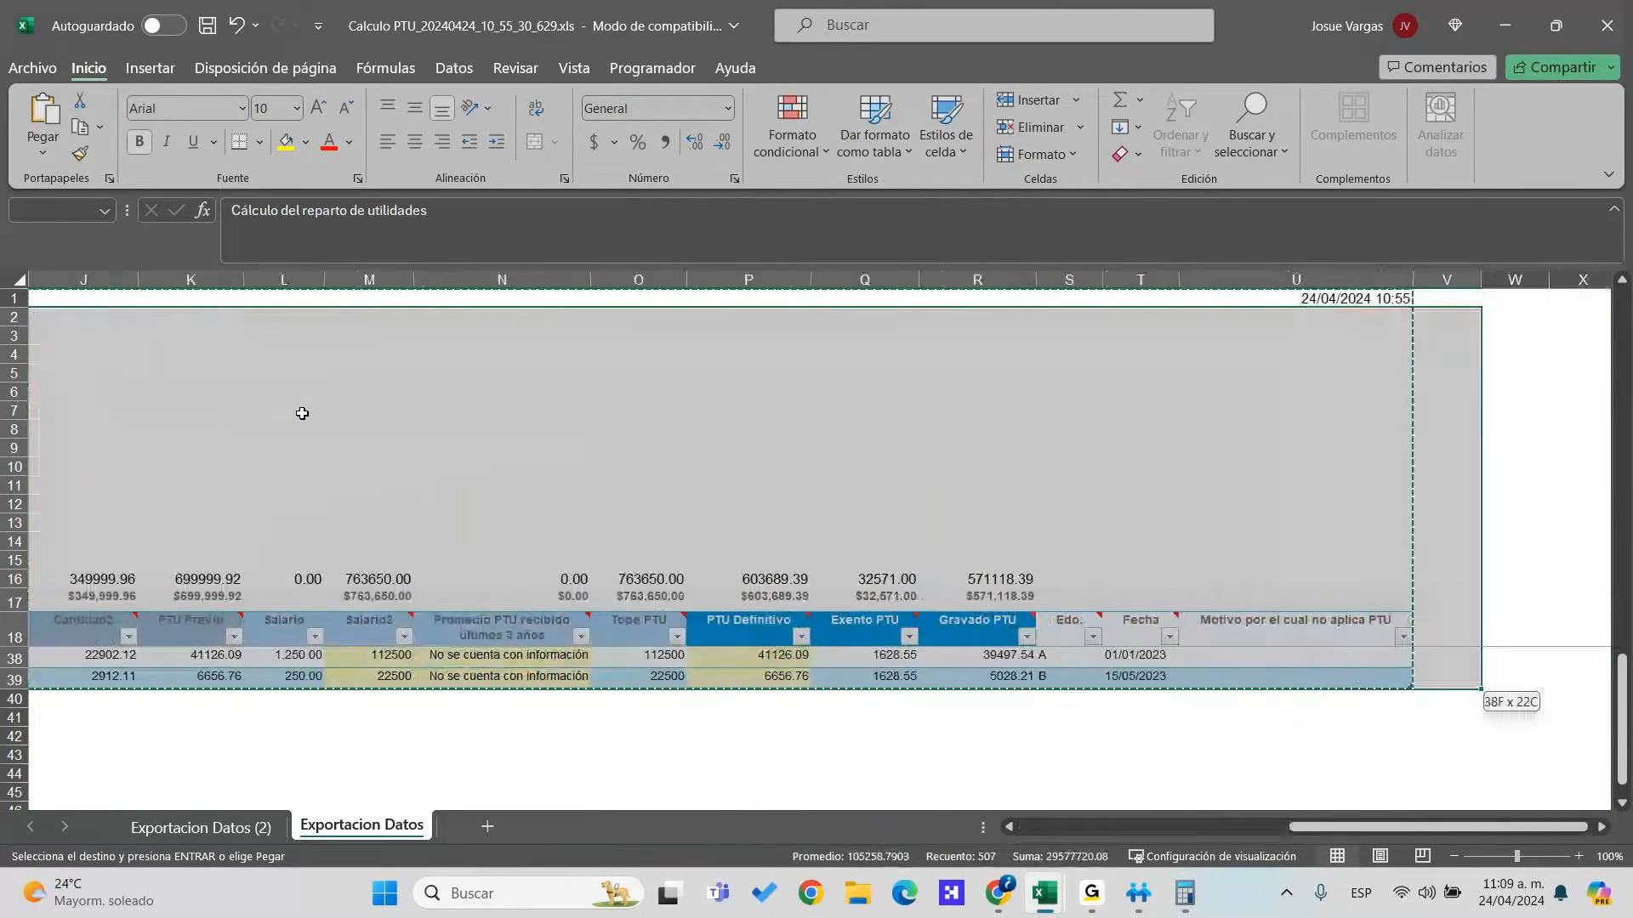
key("alt+Tab")
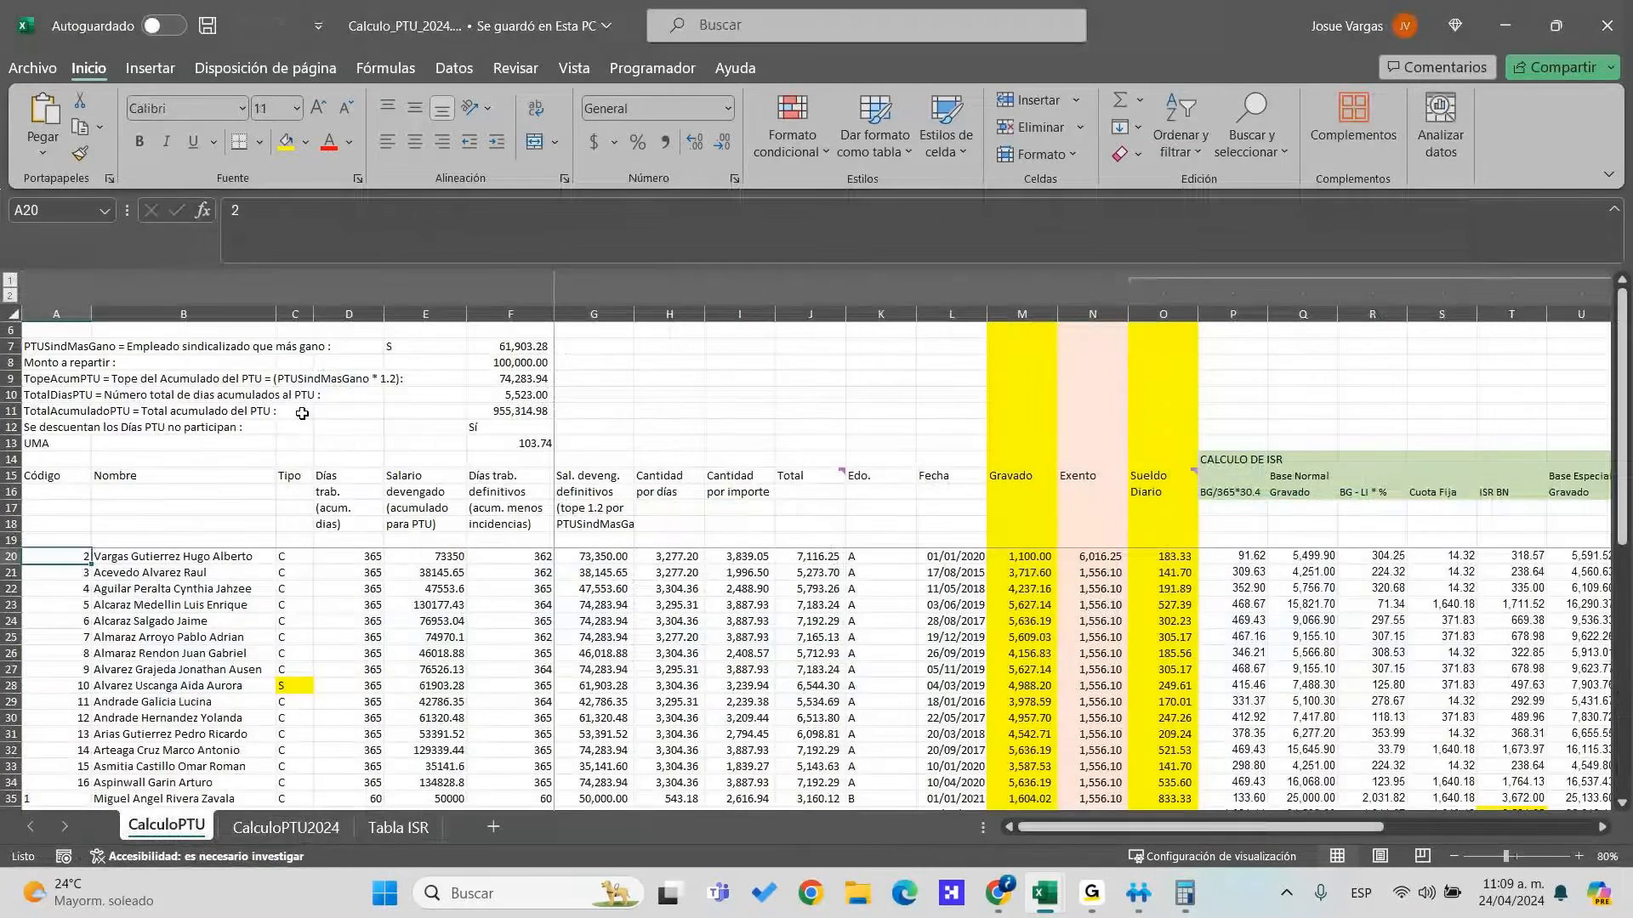
key("Up")
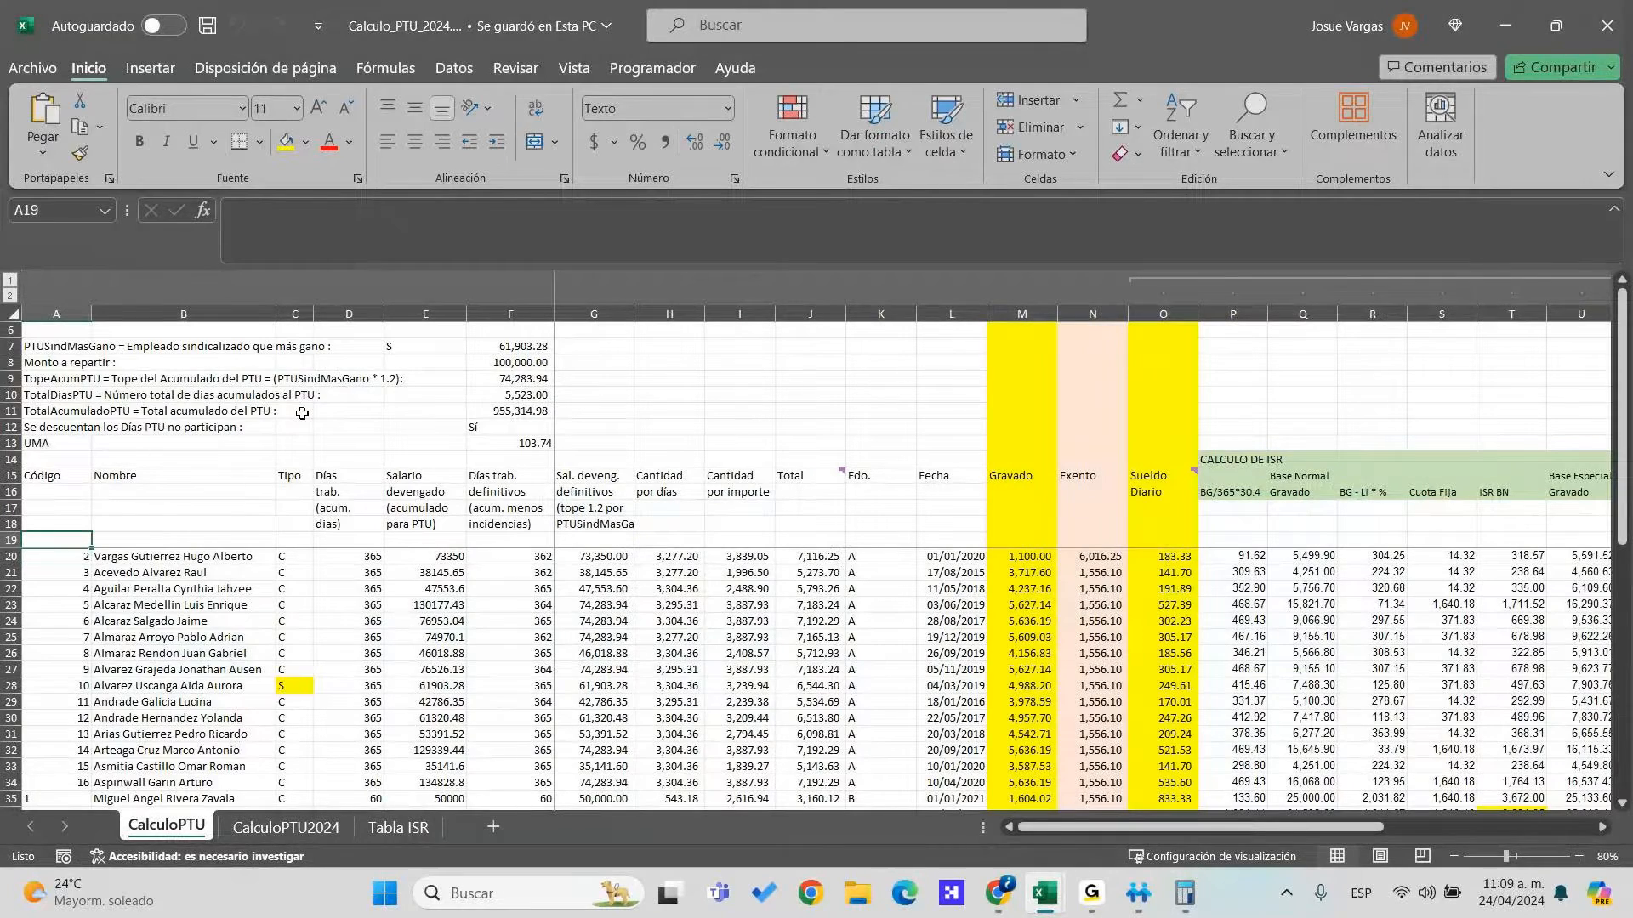
key("alt+Tab")
key("alt+Tab")
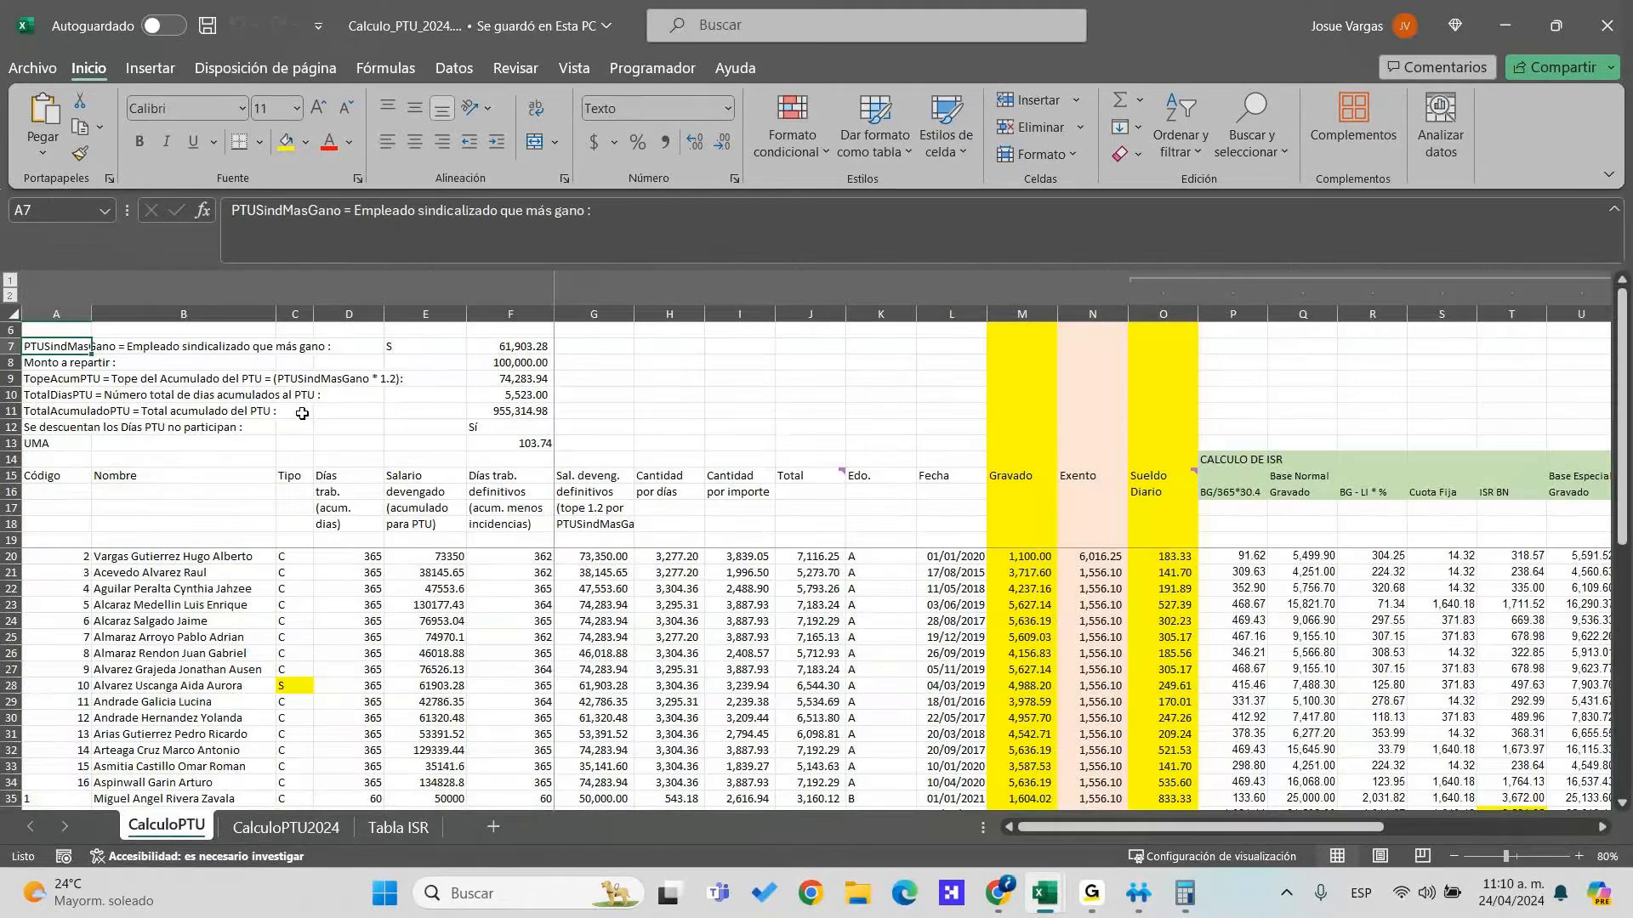
key("alt+Tab")
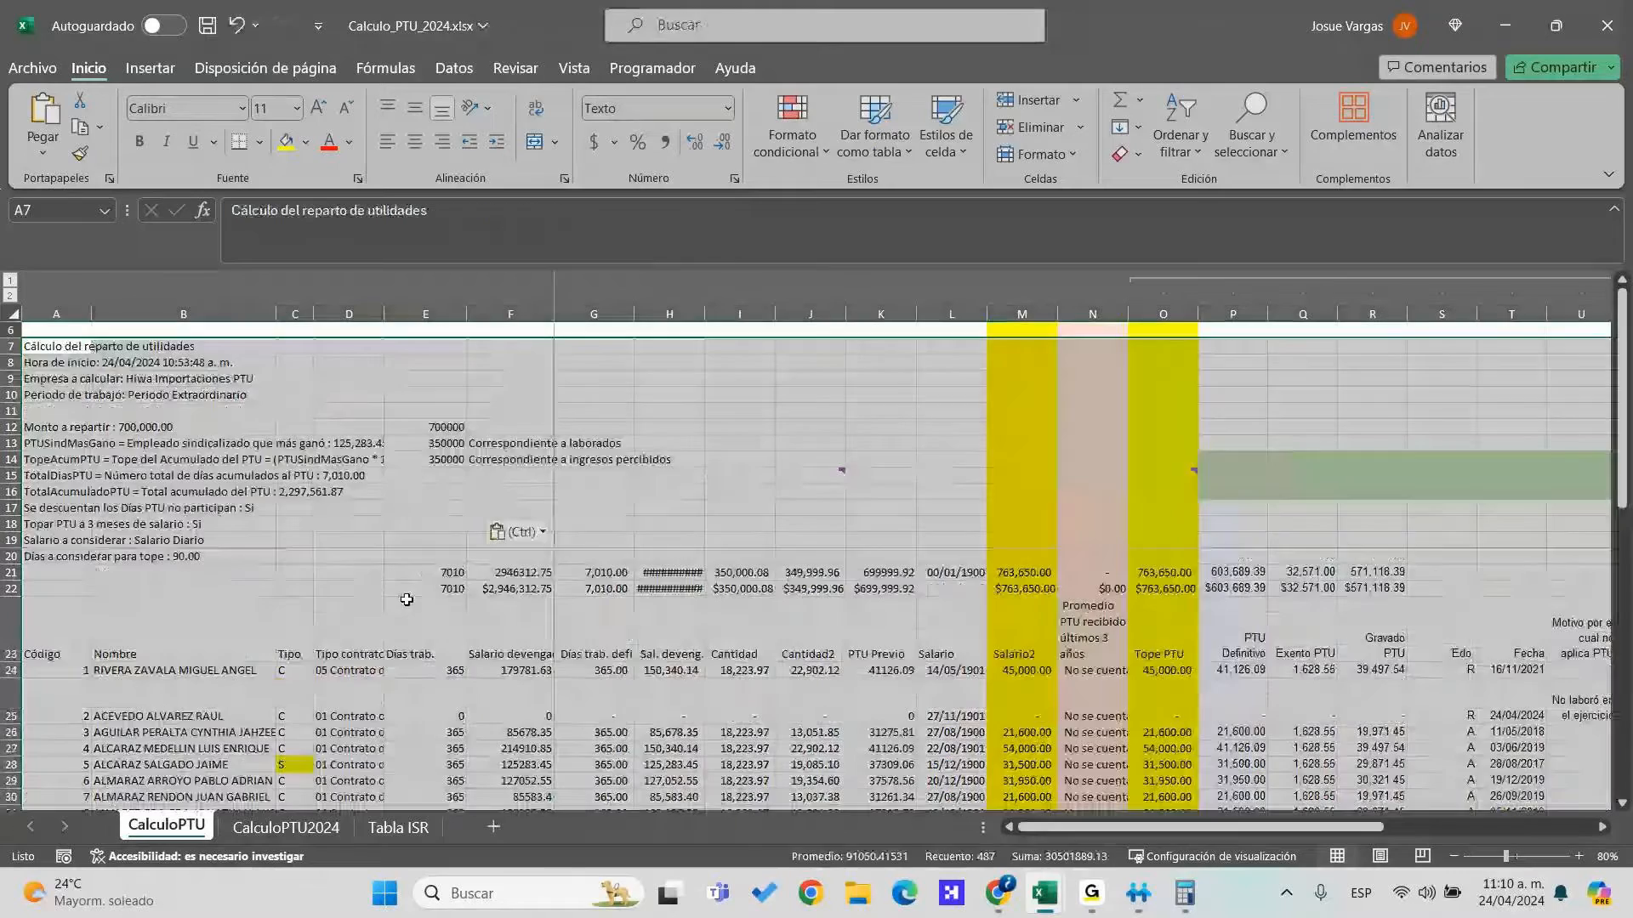
key("alt+Tab")
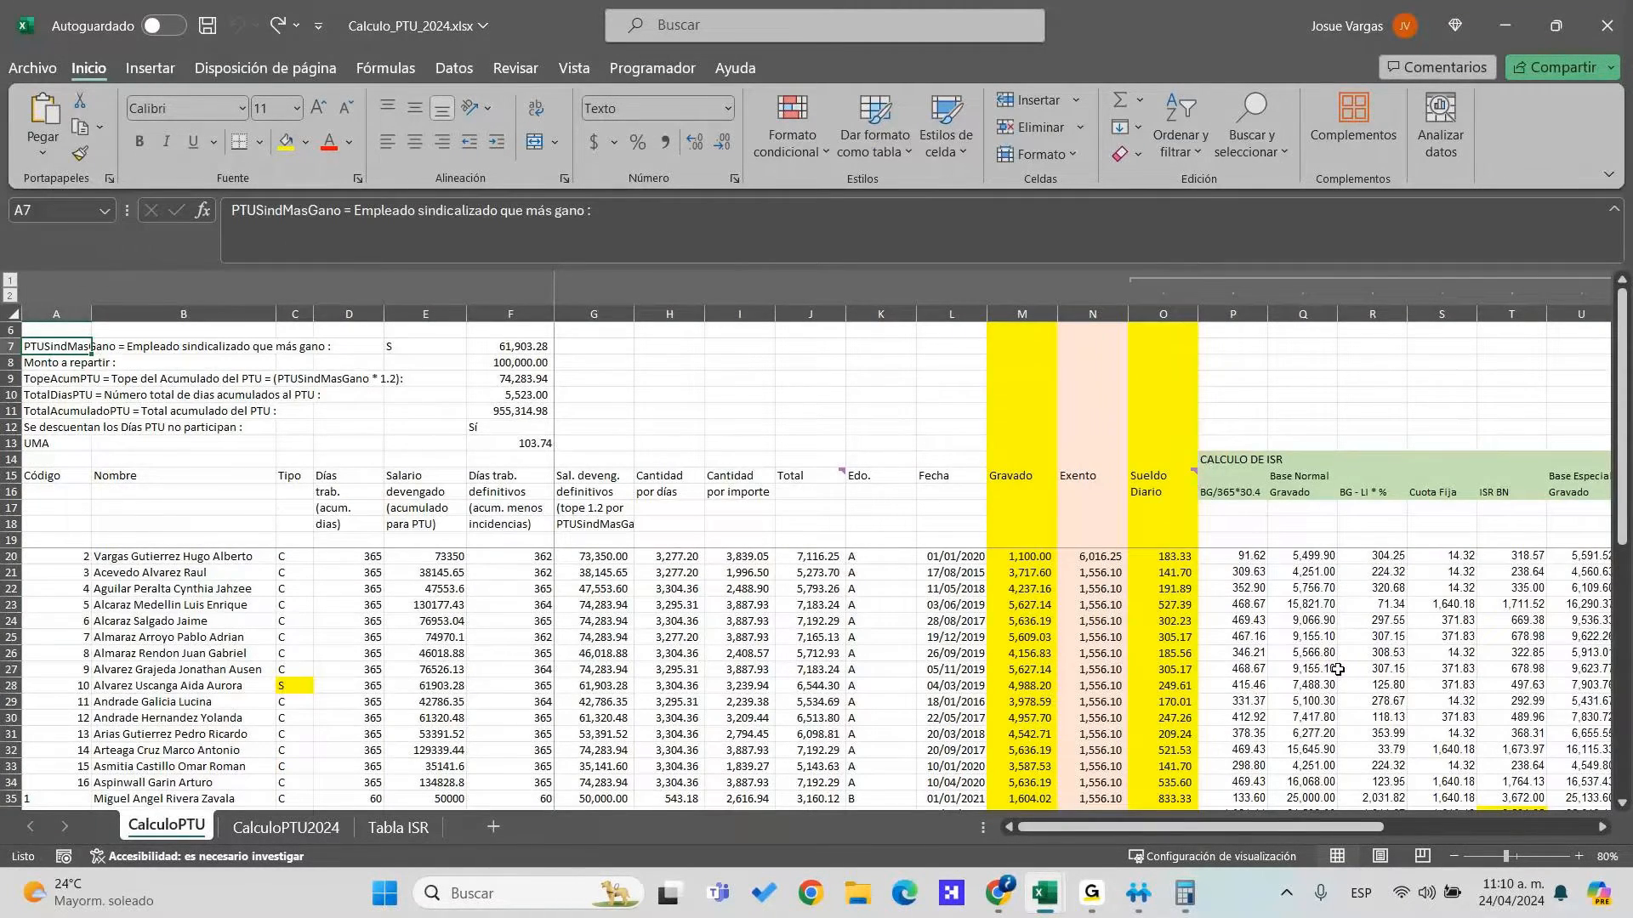
key("alt+Tab")
key("Down")
key("Down")
key("Down")
key("Down")
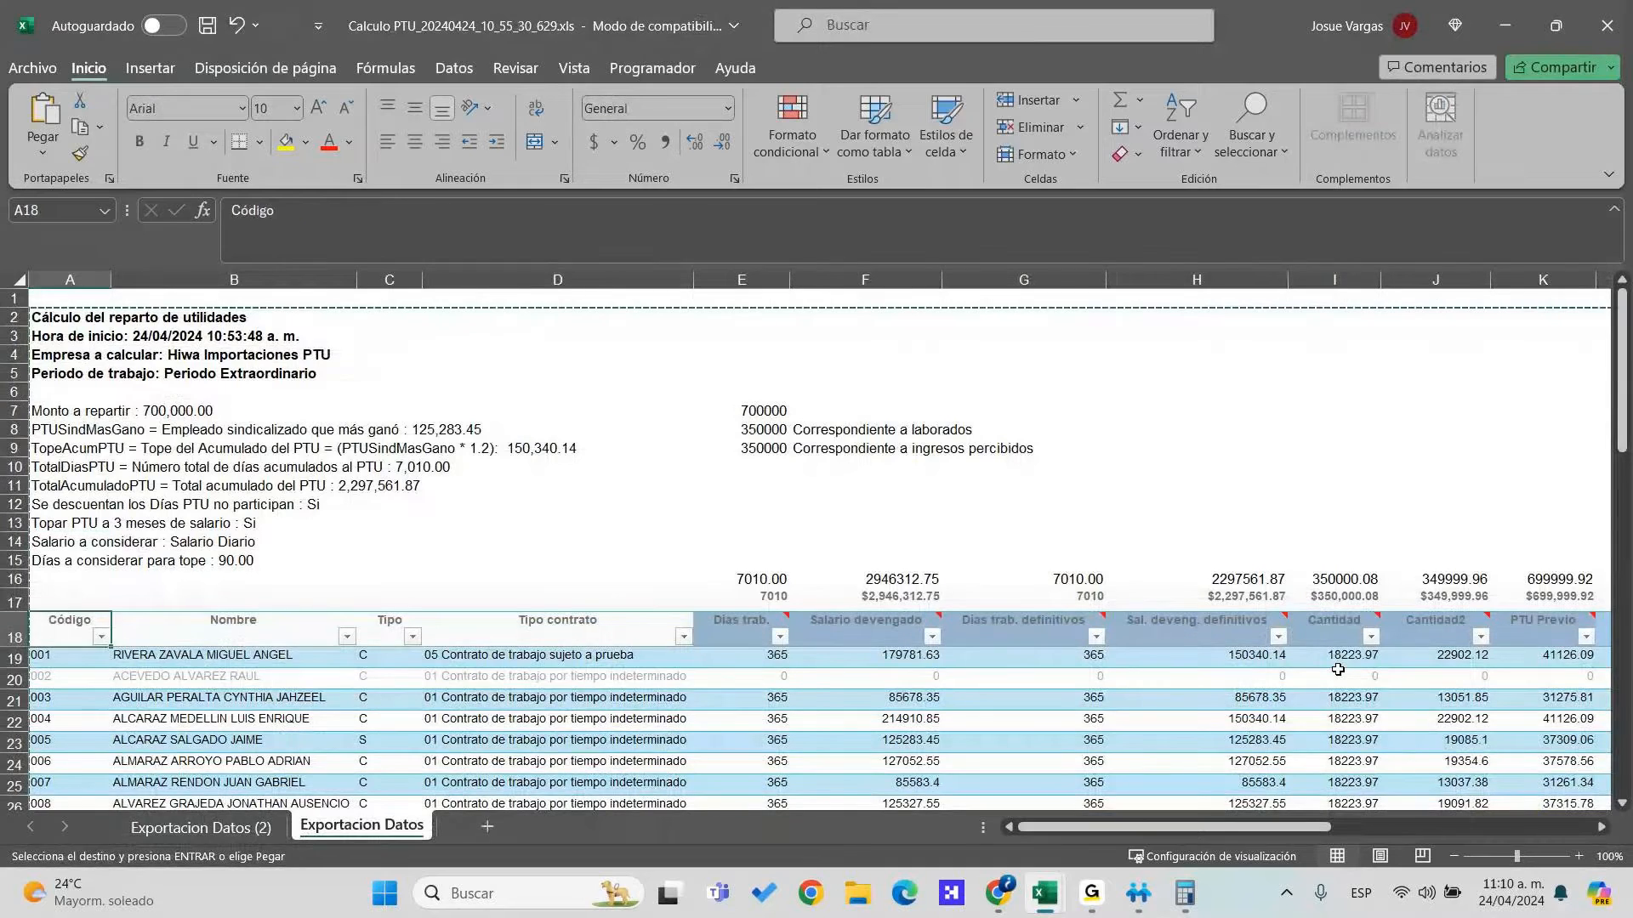
key("alt+Tab")
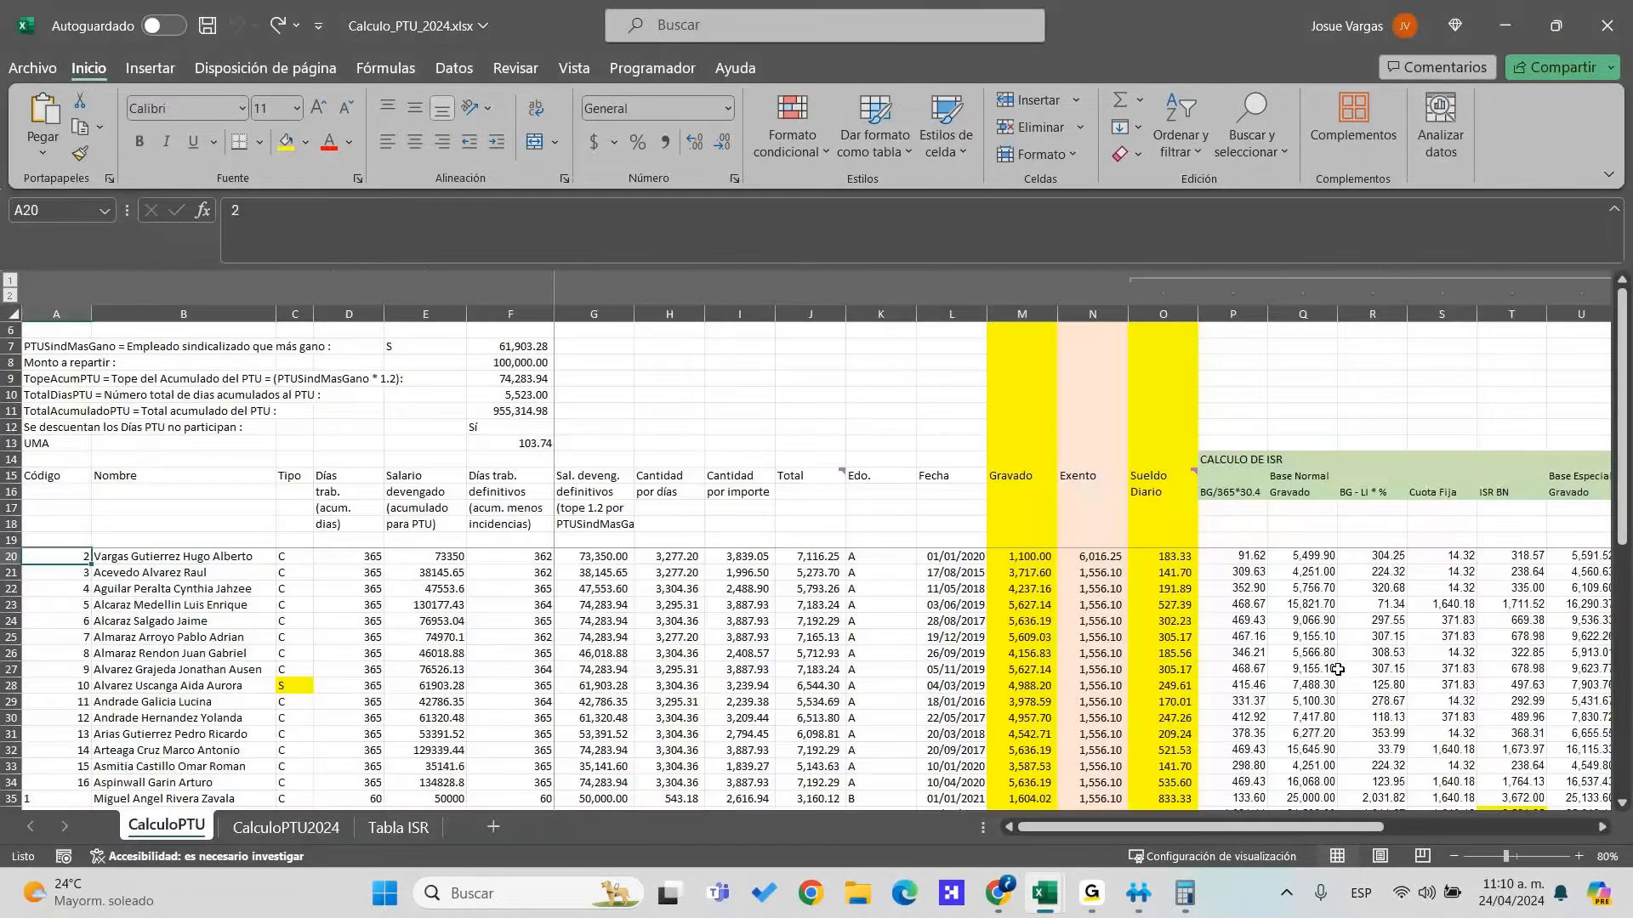
key("alt+Tab")
key("ctrl+shift+Right")
key("ctrl+shift+Down")
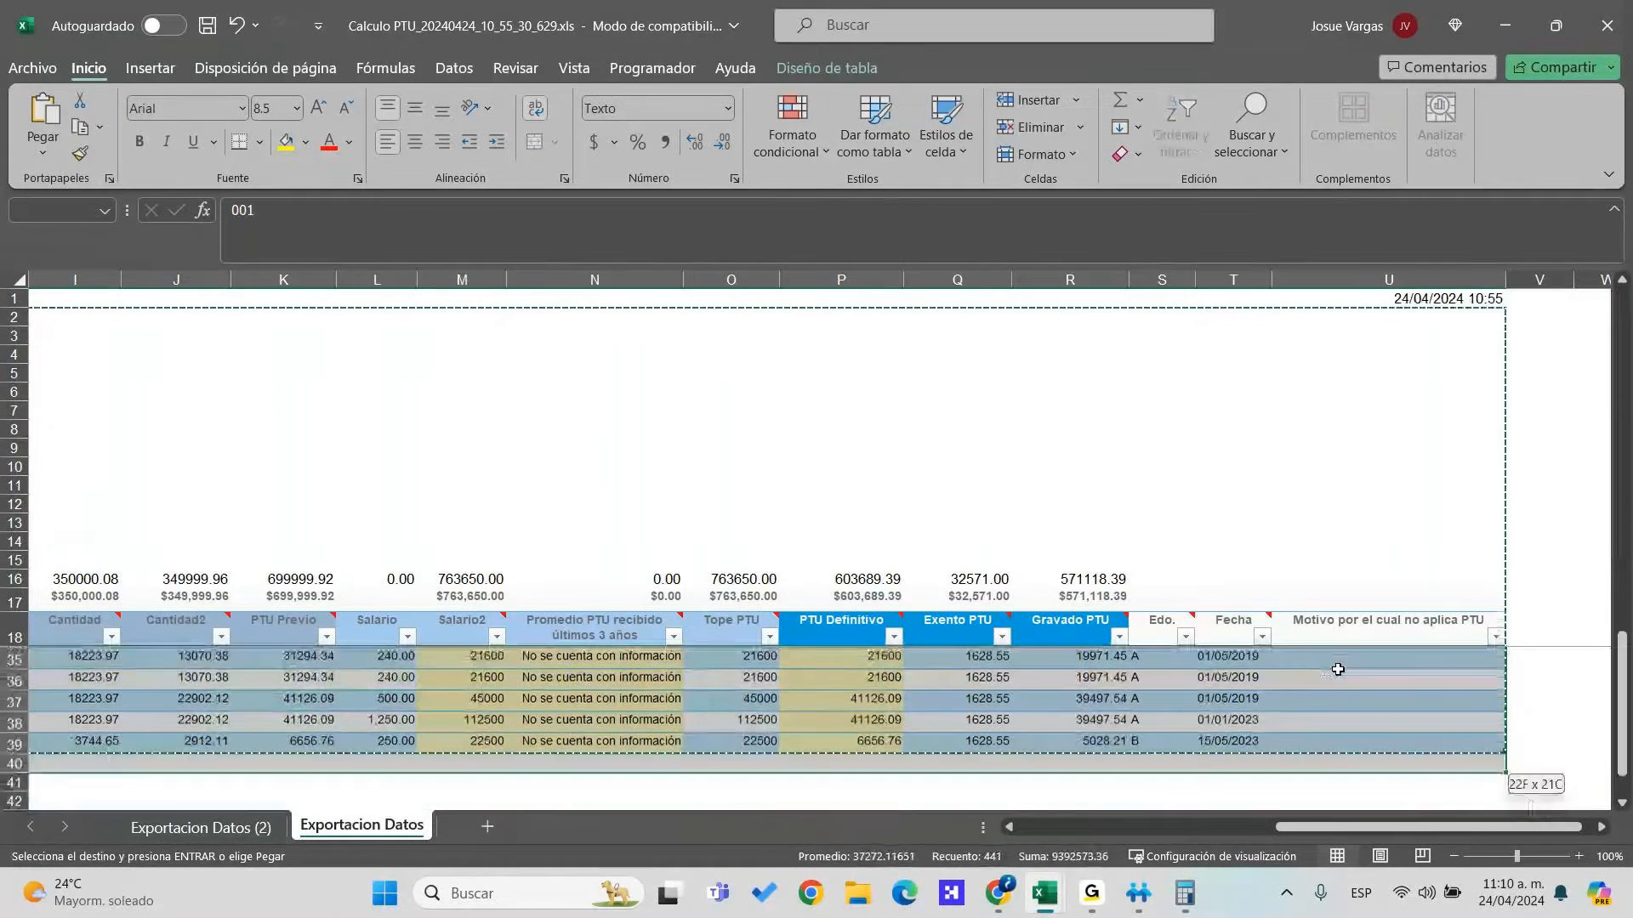
key("alt+Tab")
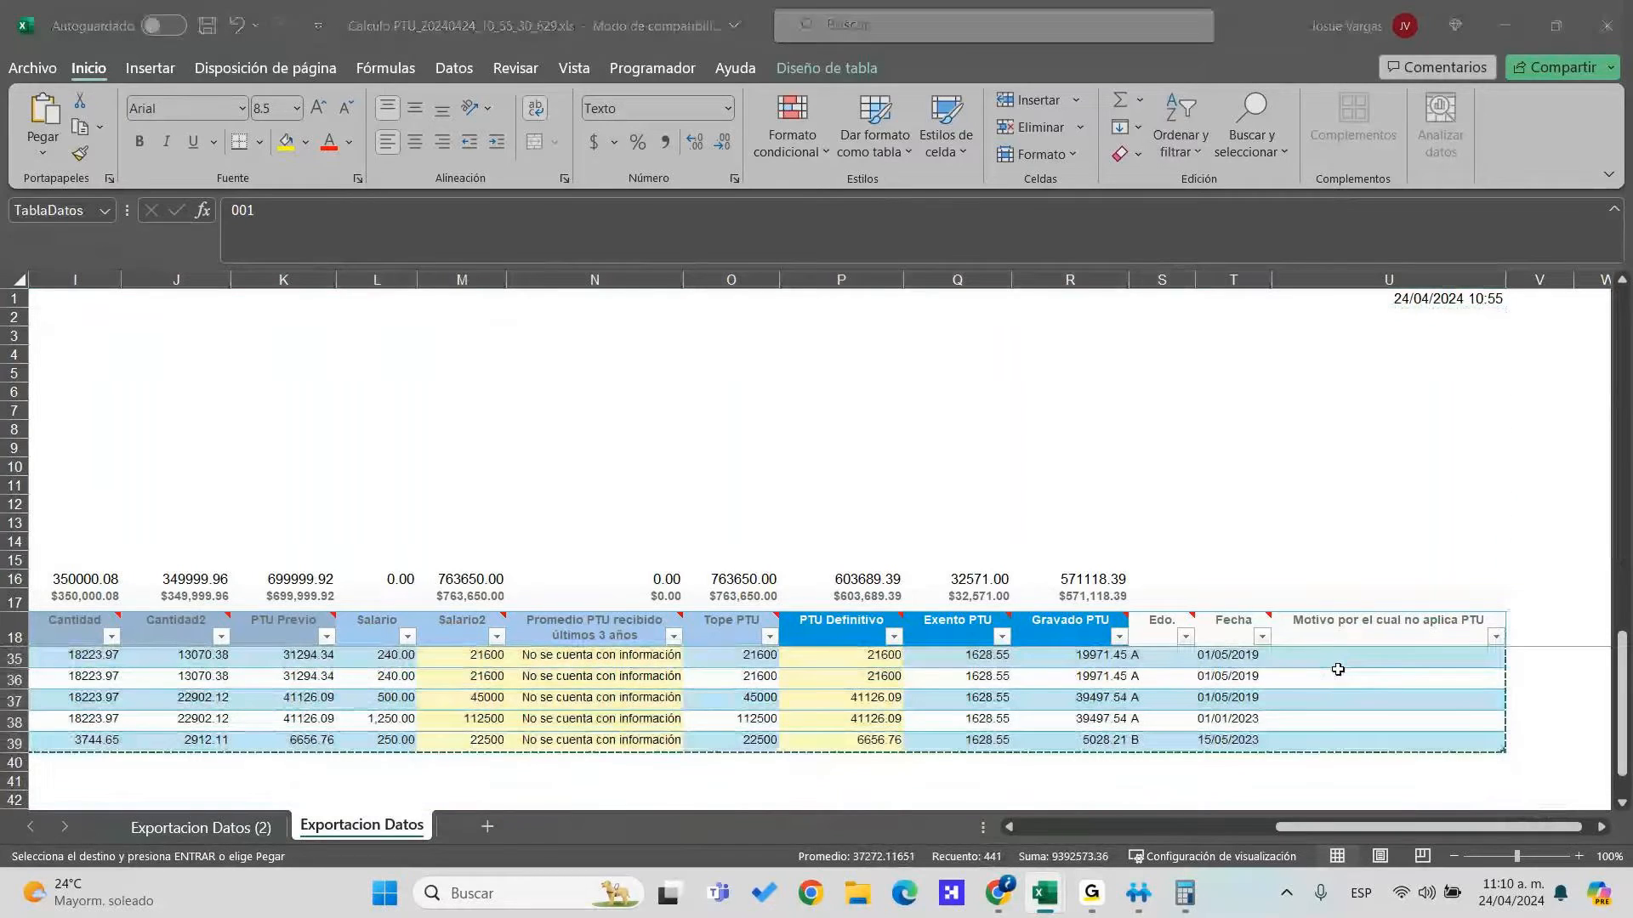
key("ctrl+v")
key("Right")
key("Right")
key("Right")
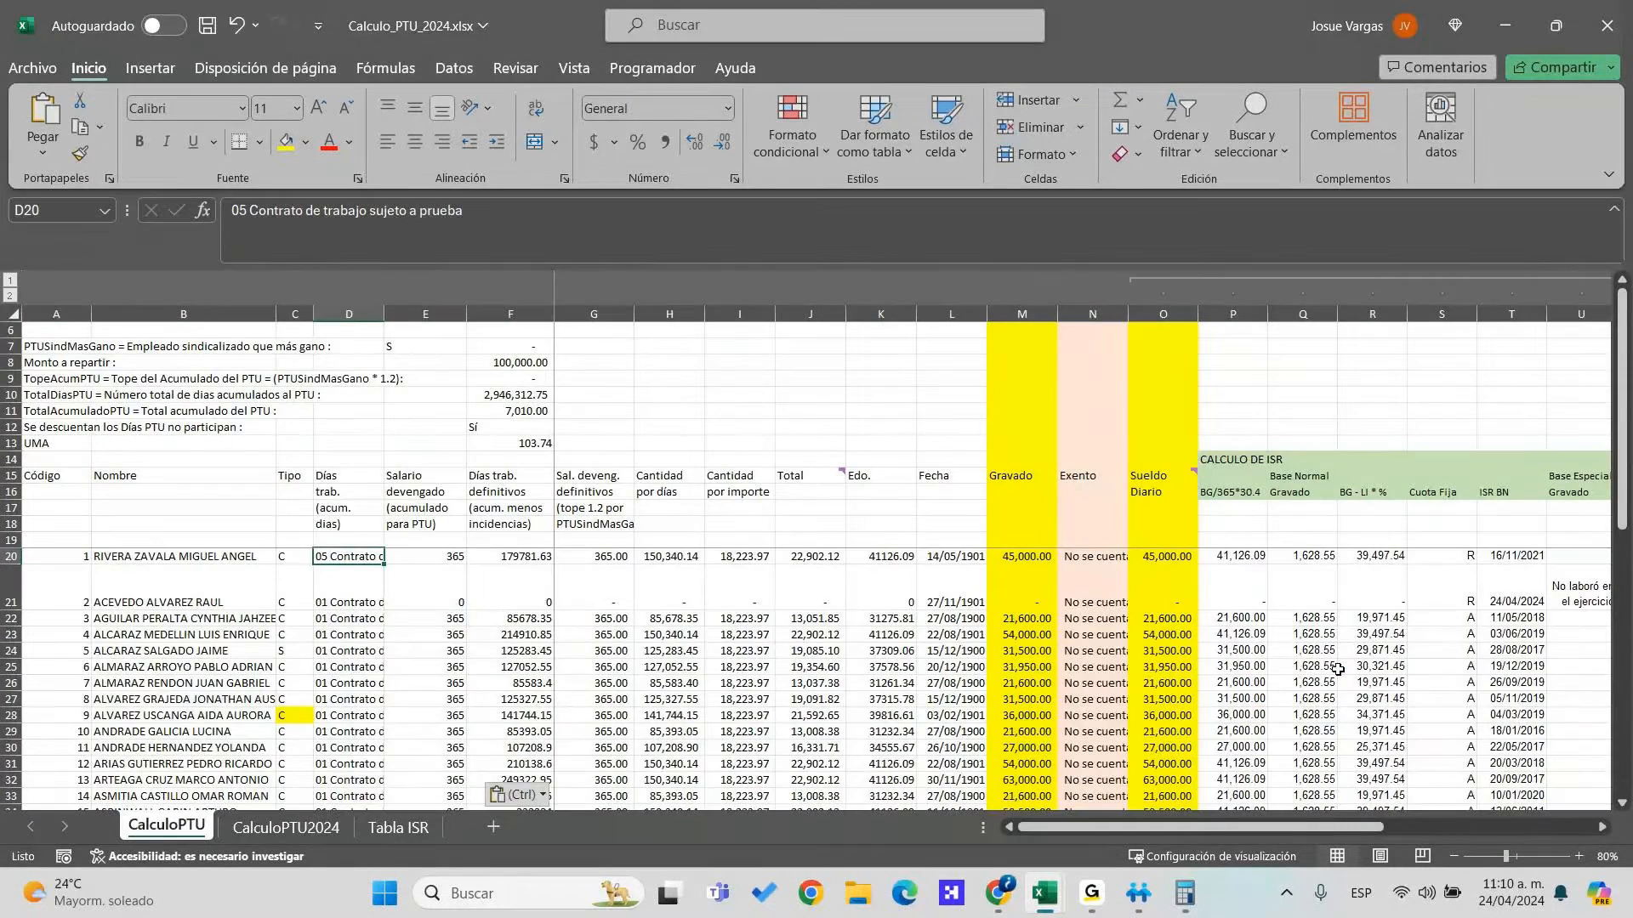
key("ctrl+z")
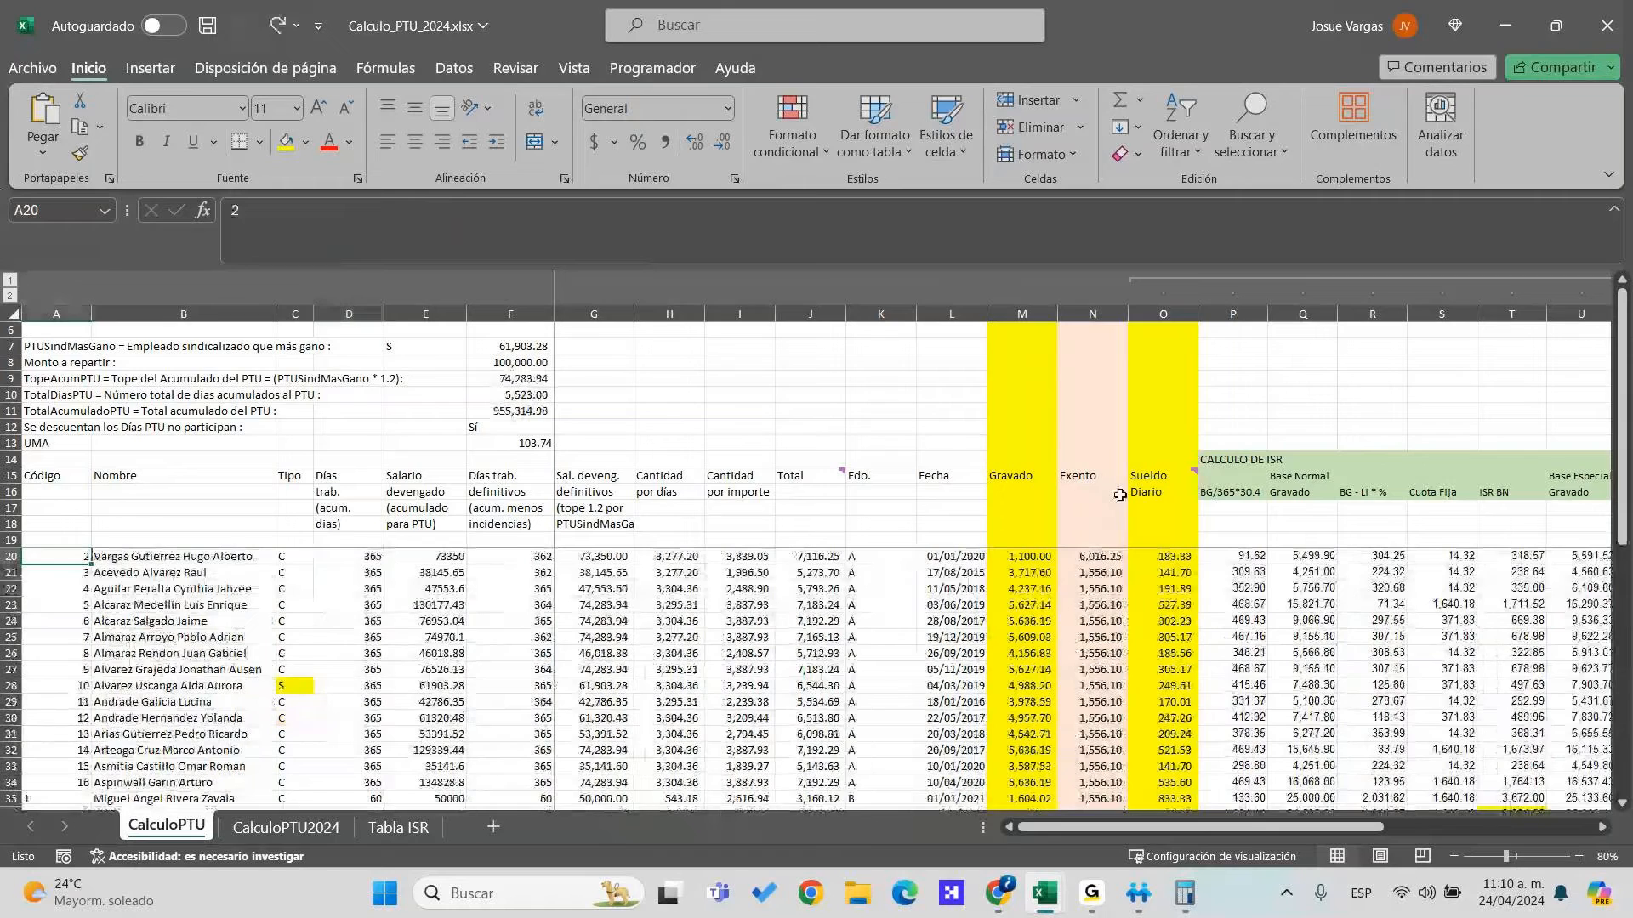
Review employee names, type S, days worked and accrued salaries in columns B–E
left_click(450, 589)
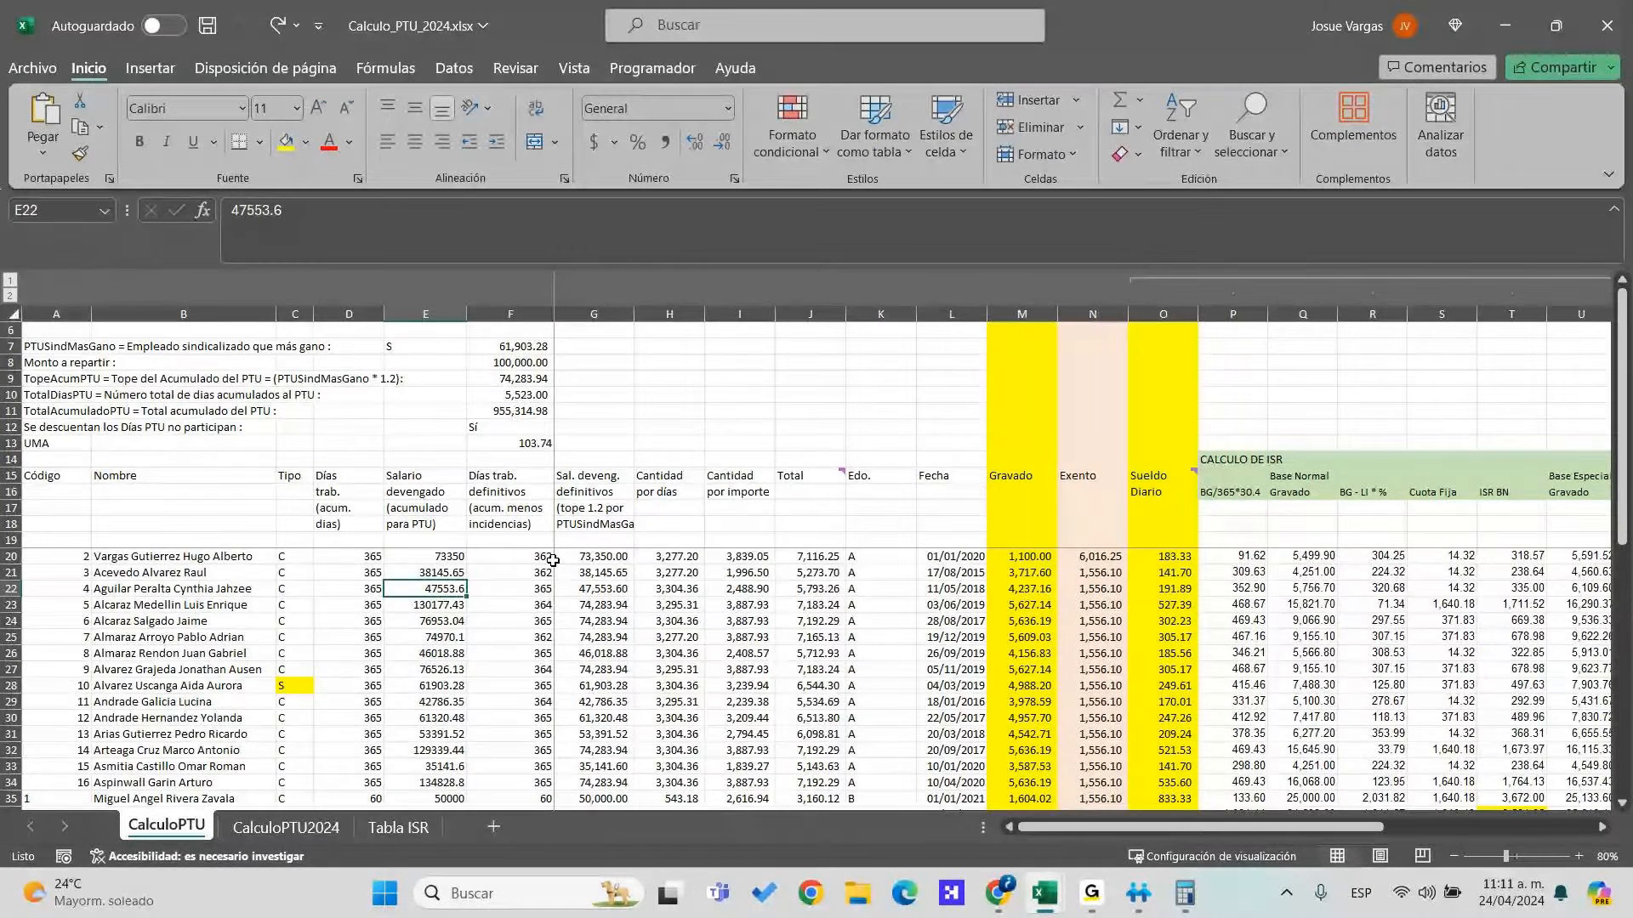
left_click(374, 573)
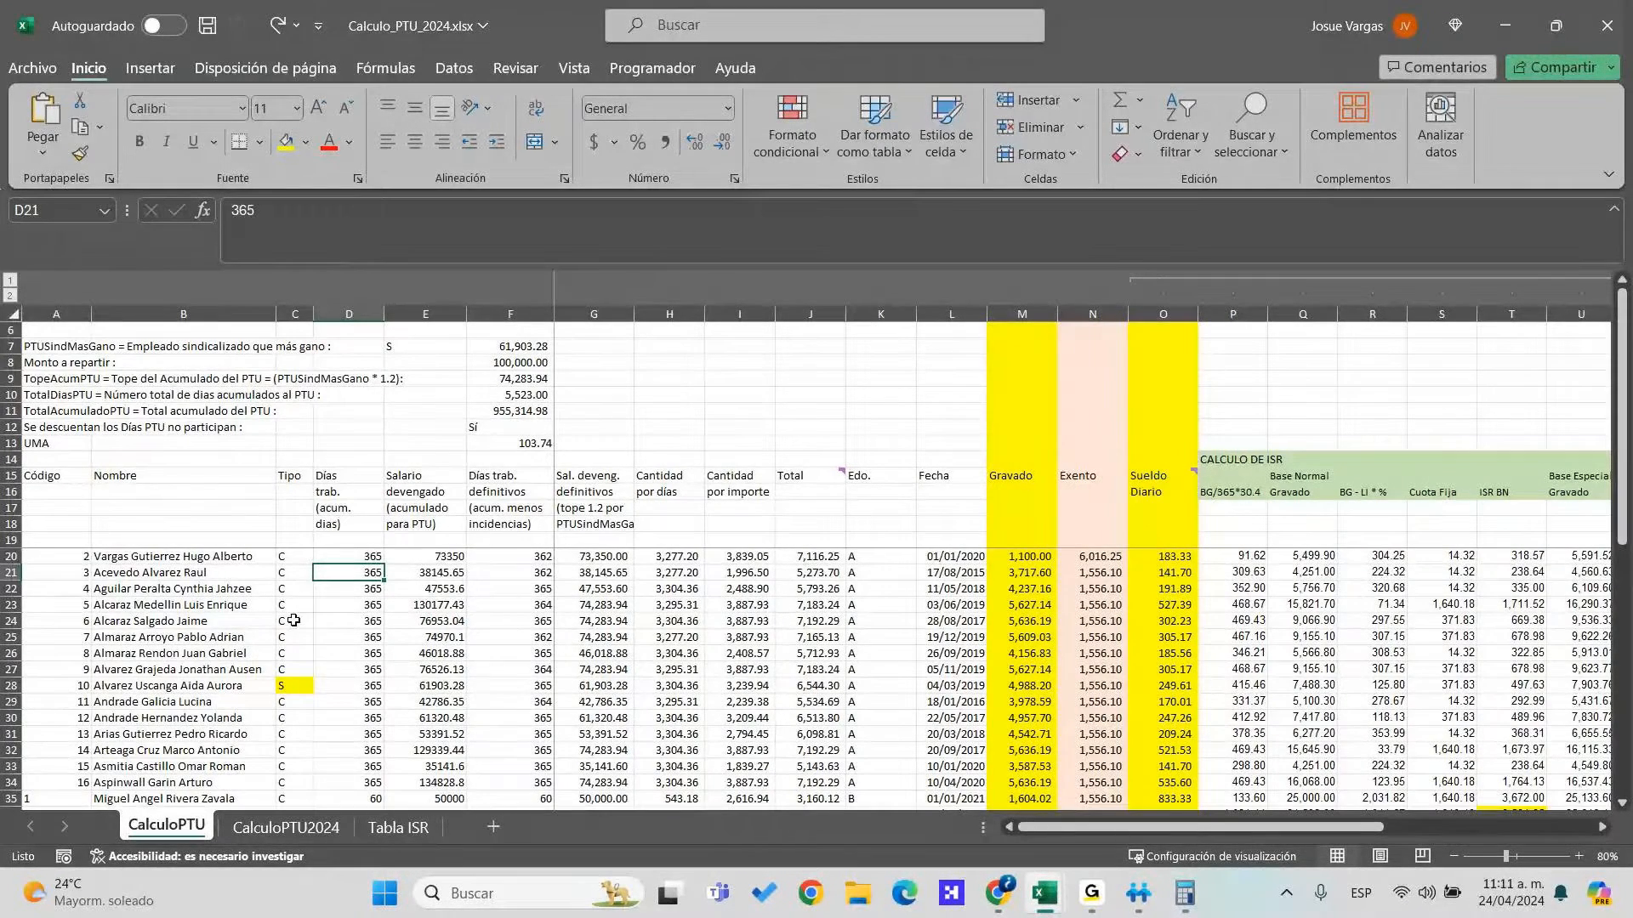
left_click_drag(184, 572, 183, 736)
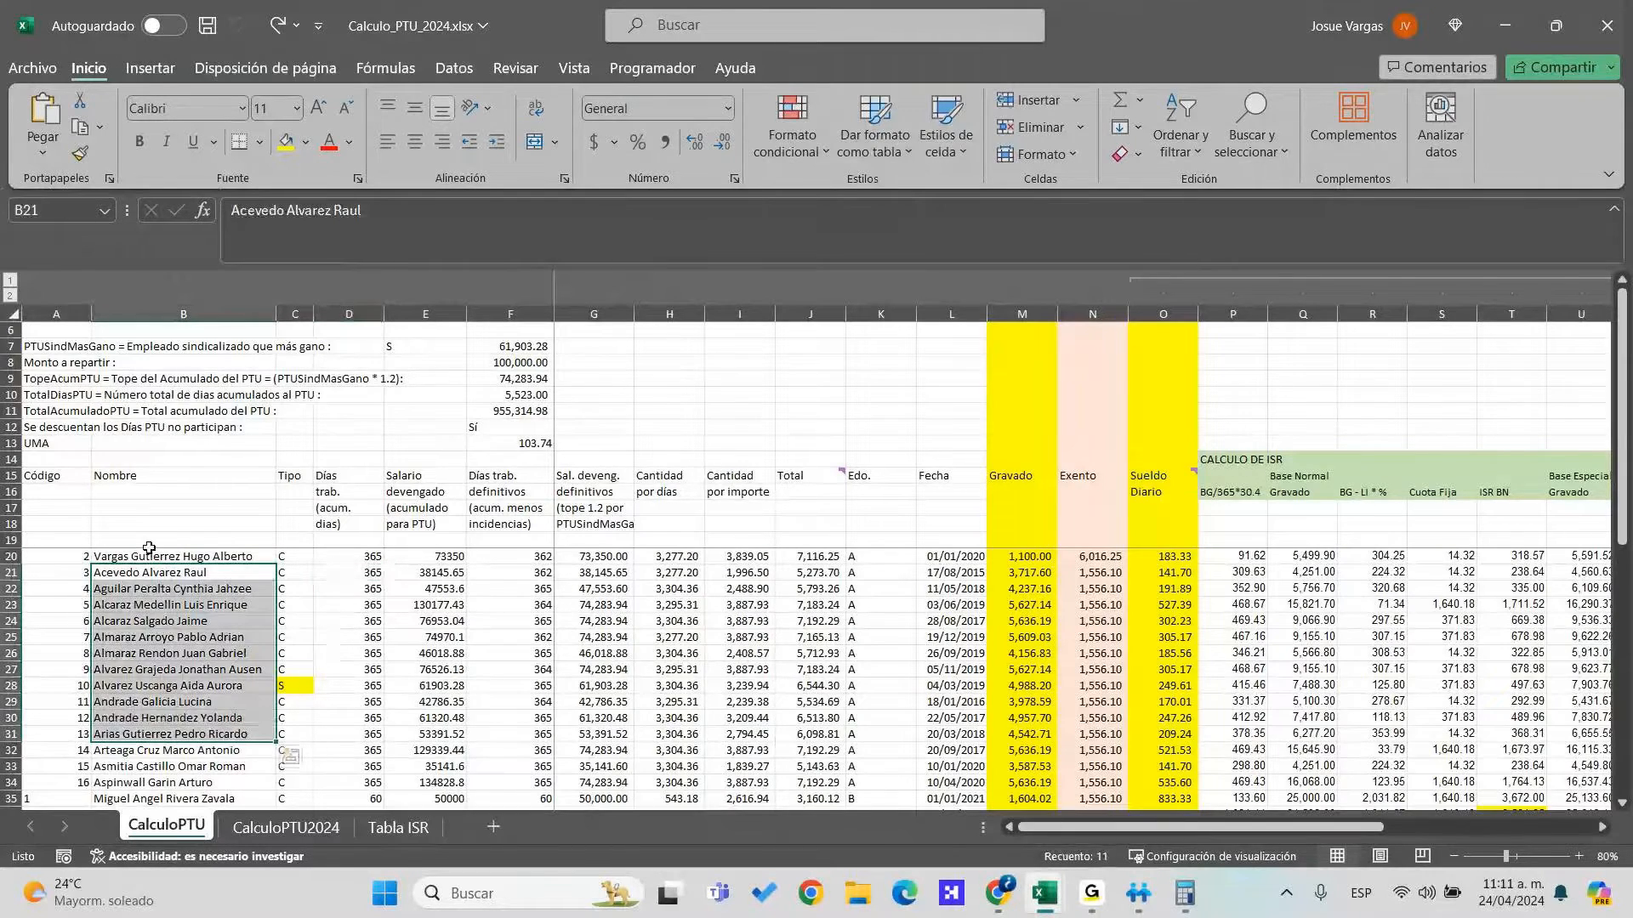
left_click_drag(210, 557, 221, 640)
left_click(295, 685)
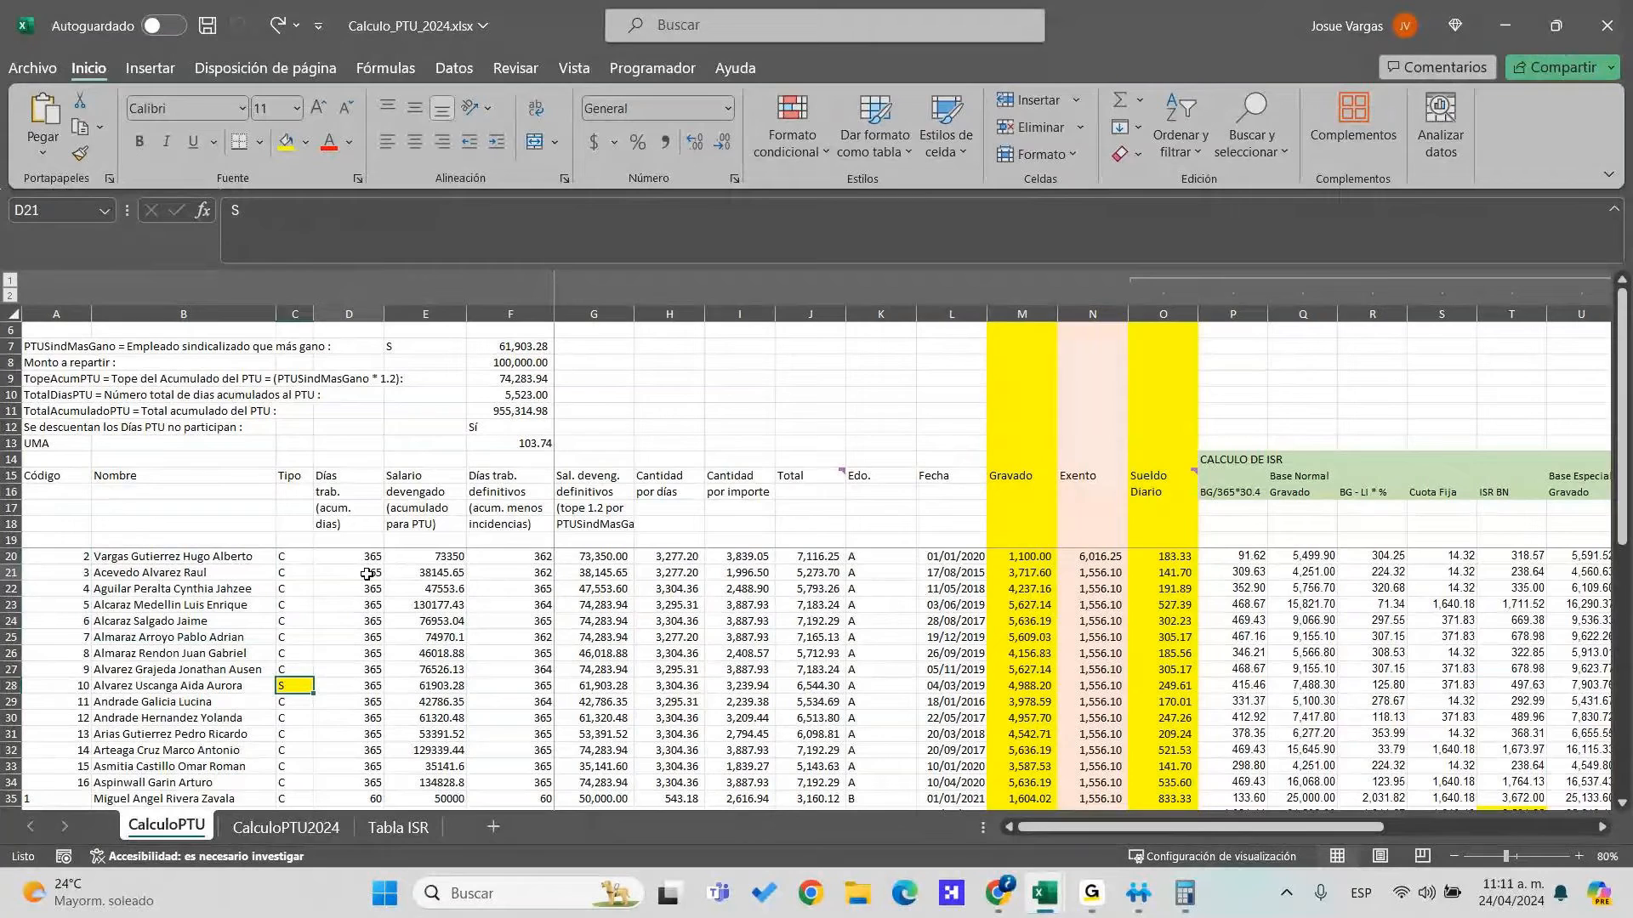
left_click_drag(361, 572, 362, 702)
left_click_drag(434, 557, 473, 624)
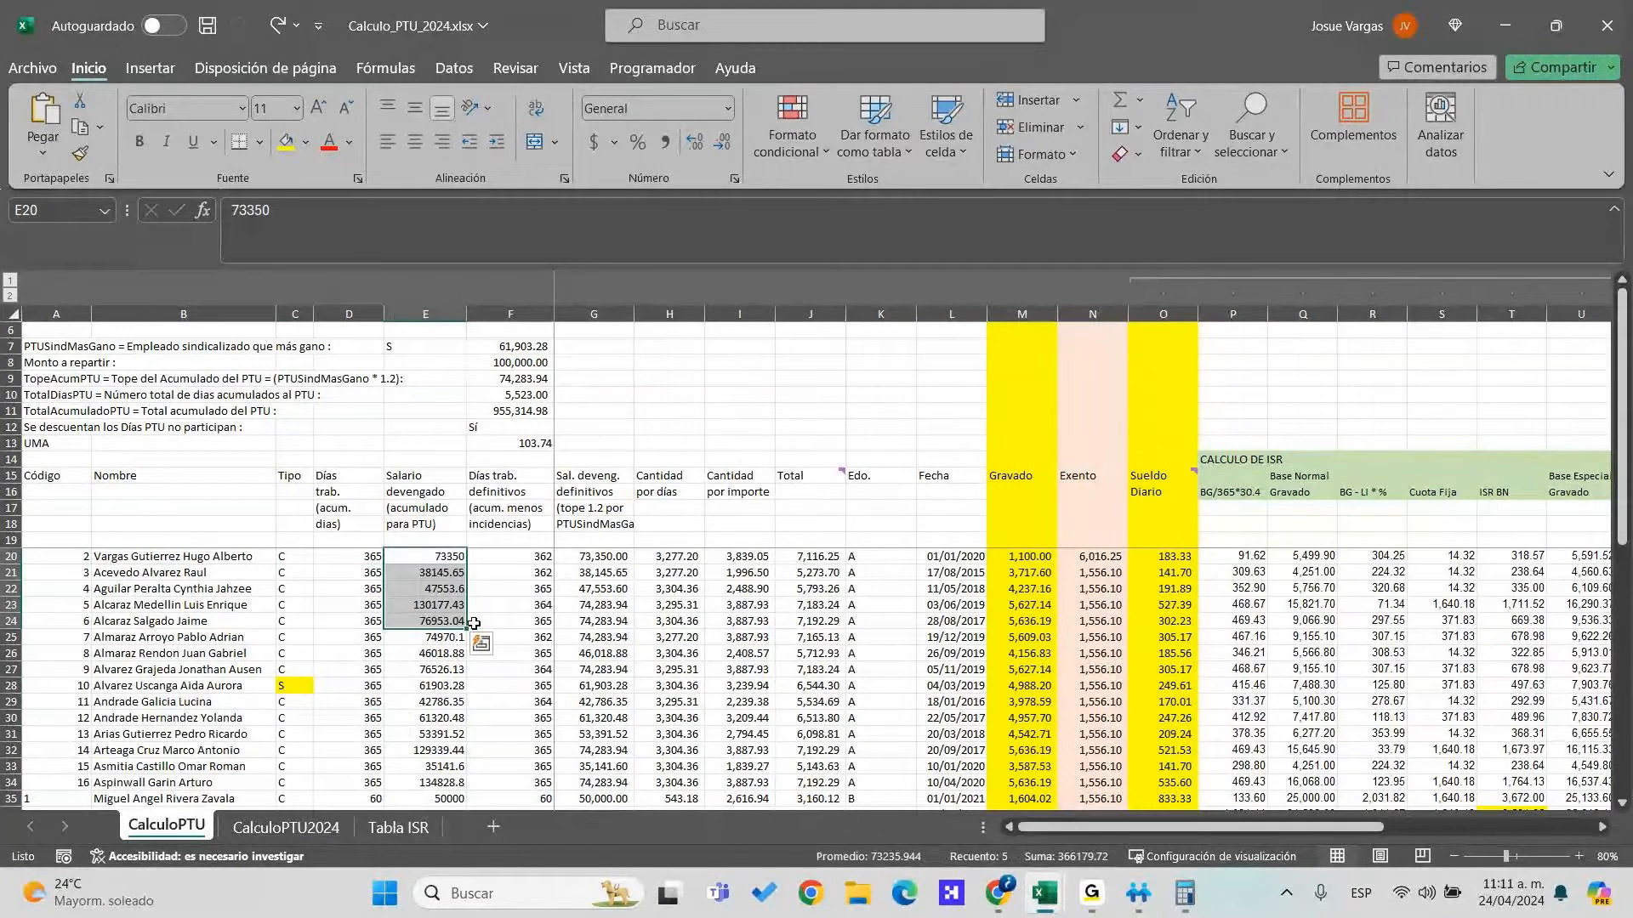
Inspect G20's capping formula, the capped salaries, and the amounts in H21, I21 and E21
key("Right")
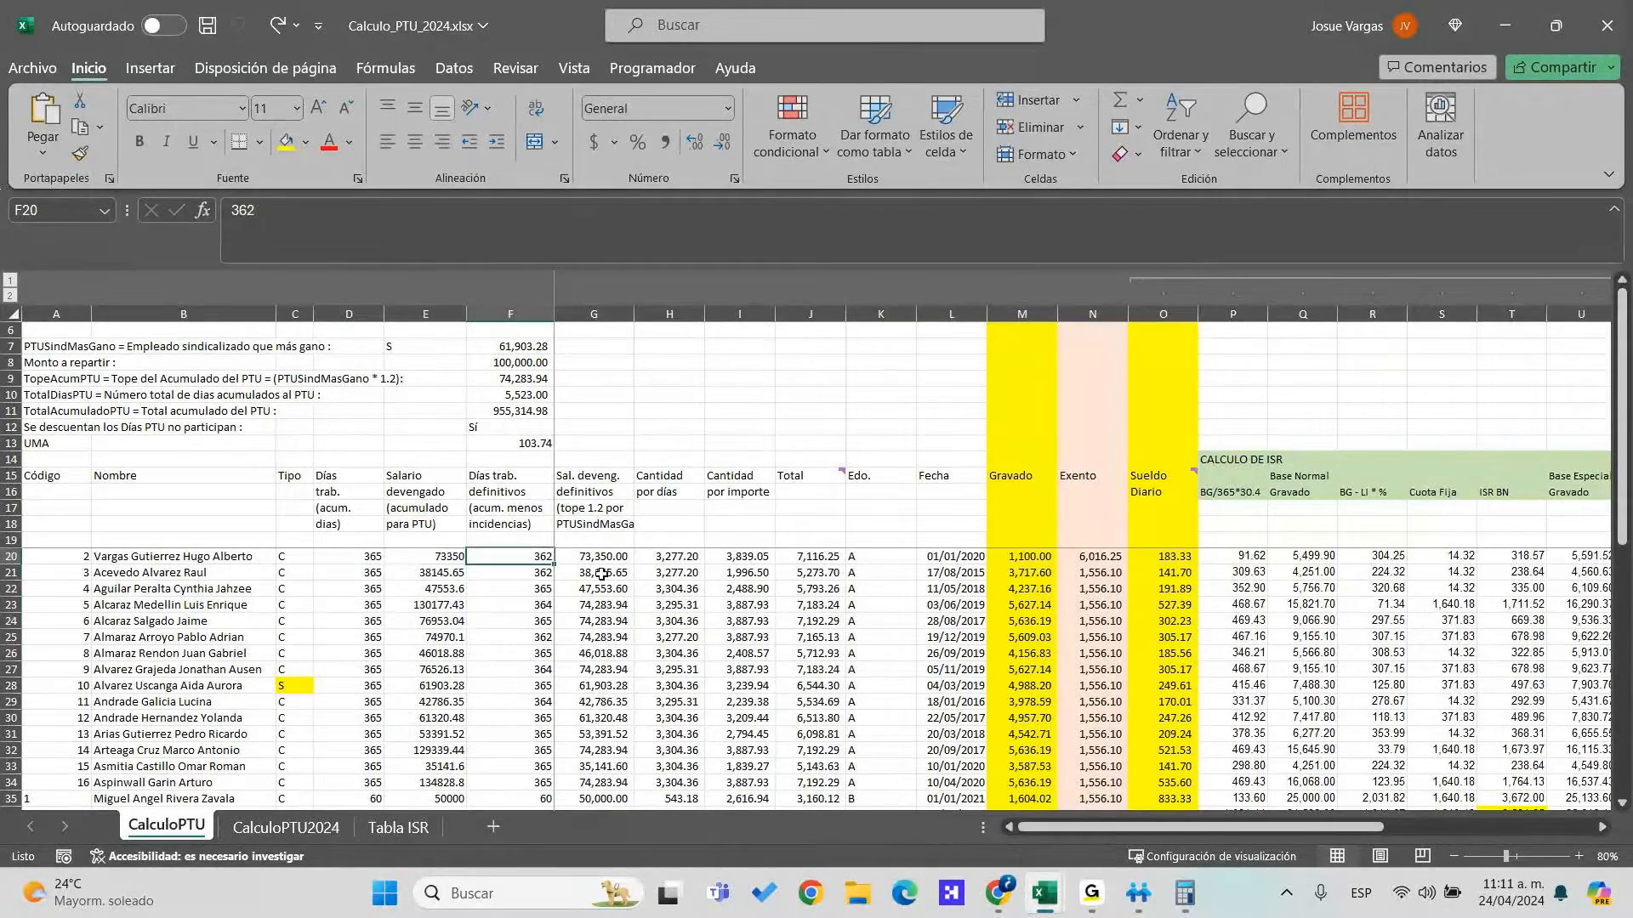
left_click(600, 564)
left_click_drag(600, 563, 602, 606)
left_click(677, 572)
left_click(748, 570)
left_click(451, 589)
left_click(396, 574)
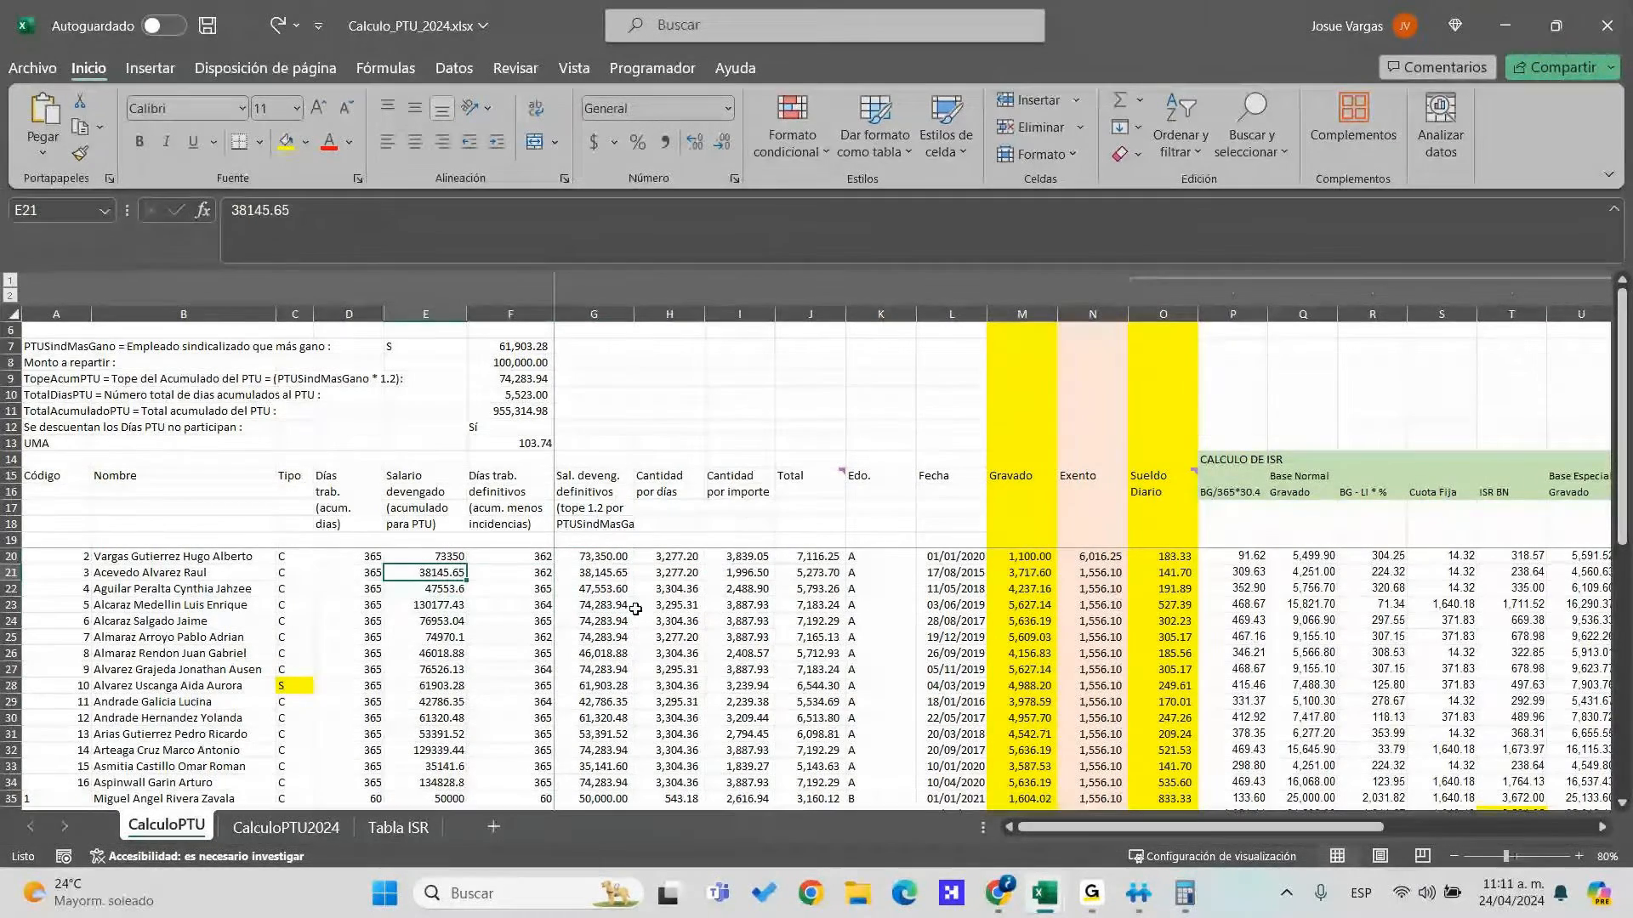
Copy the first exported employee's code, name and type
key("alt+Tab")
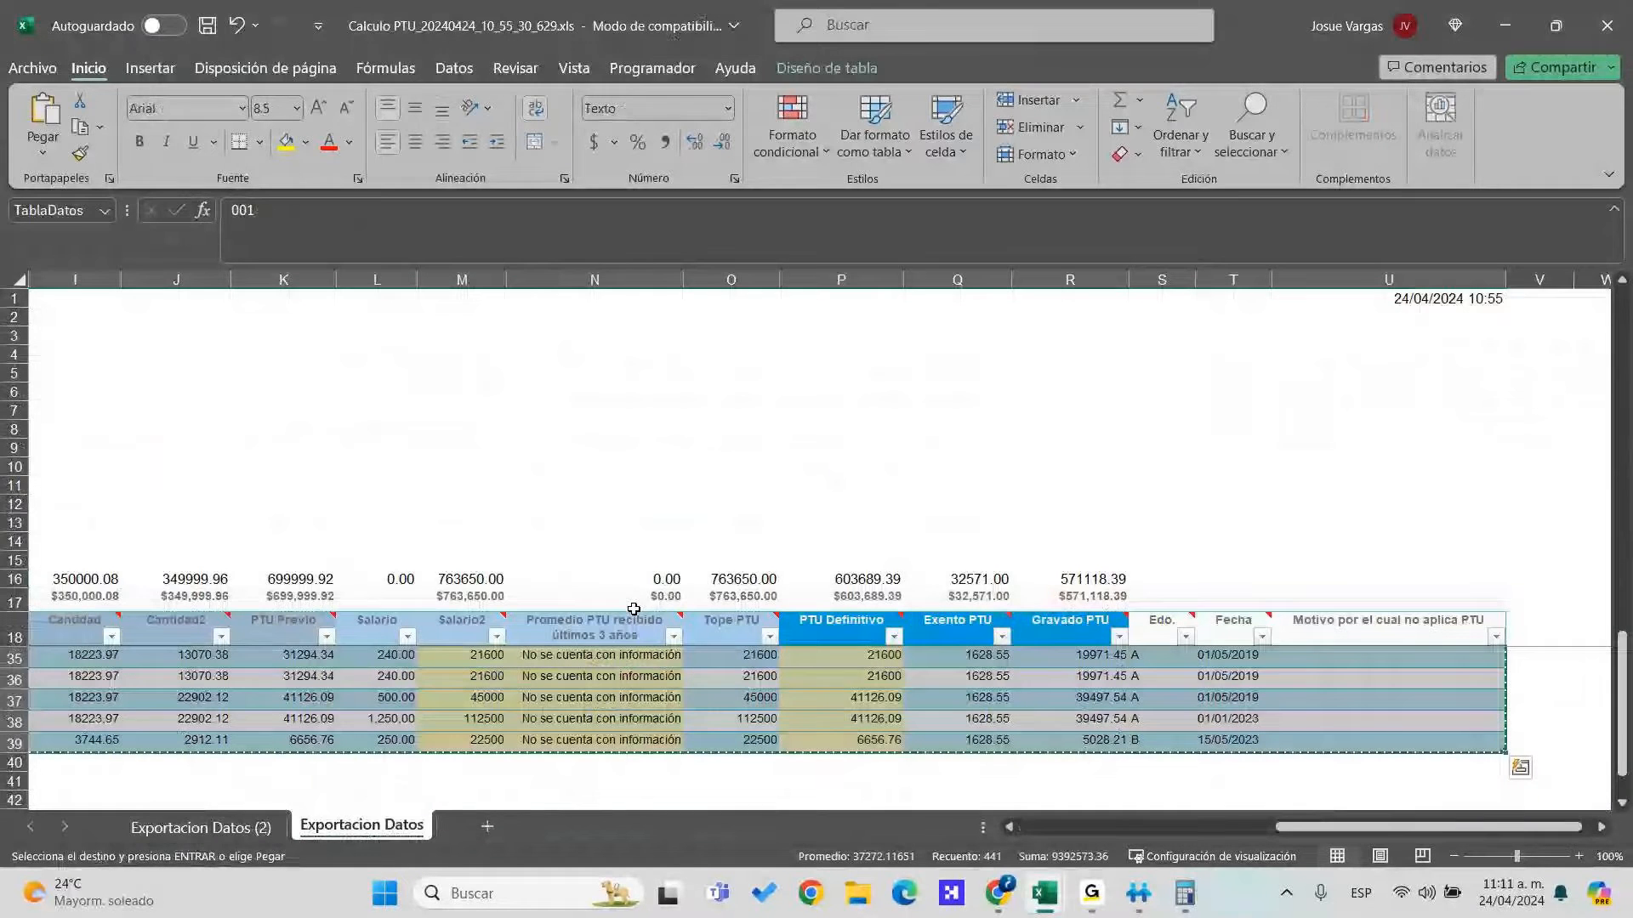
key("Right")
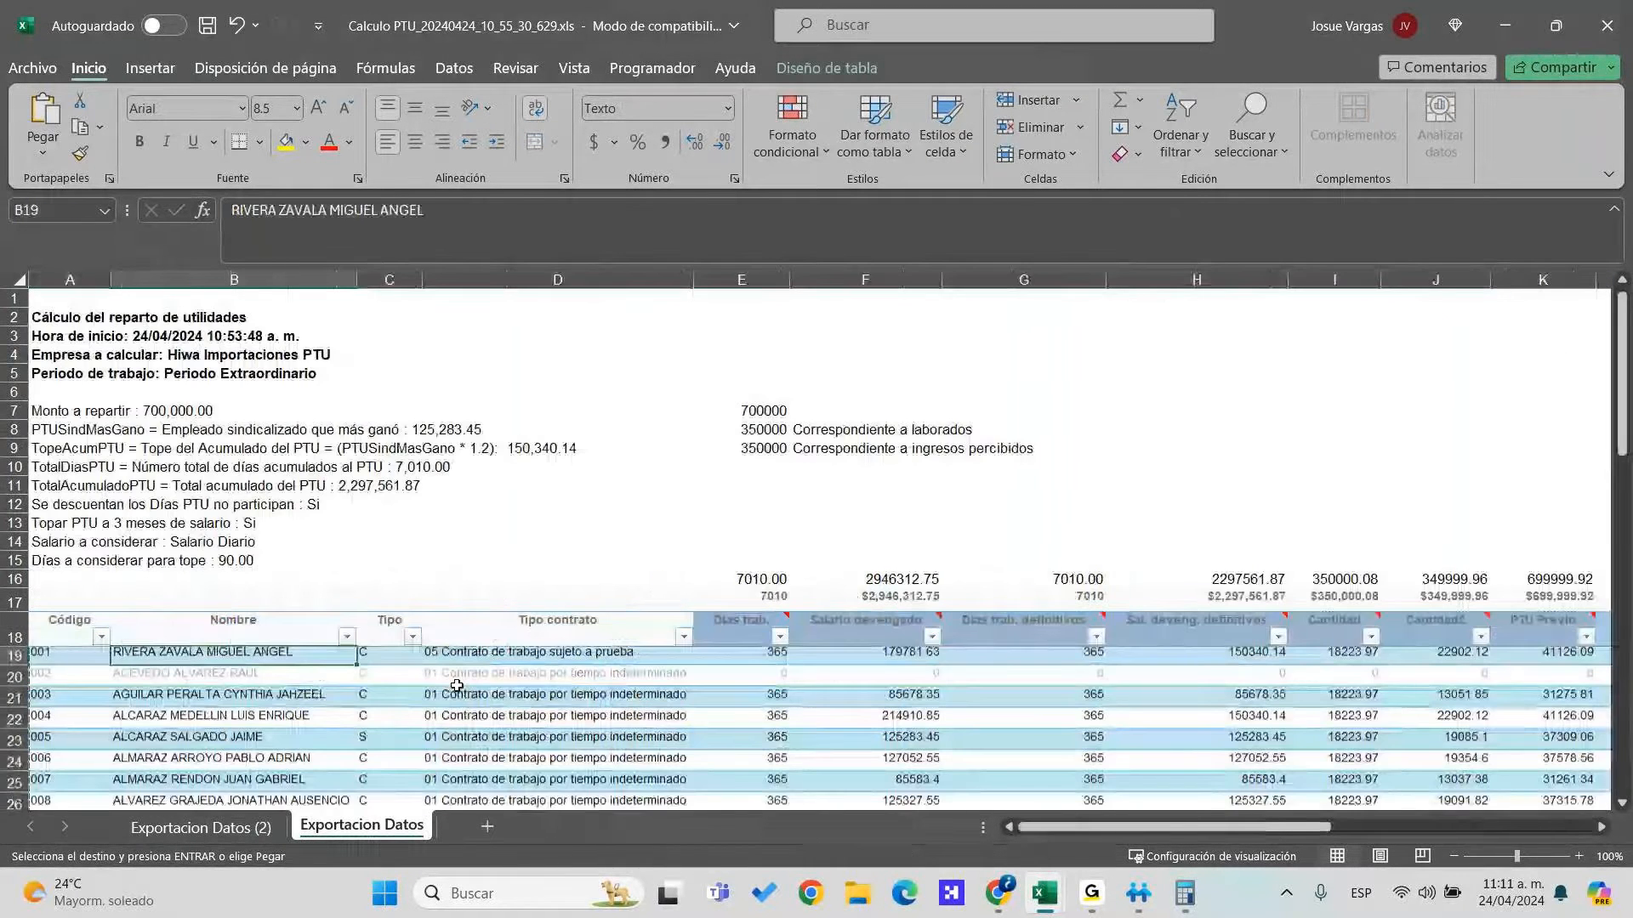
key("Left")
key("shift+Right")
key("shift+Right")
key("shift+Right")
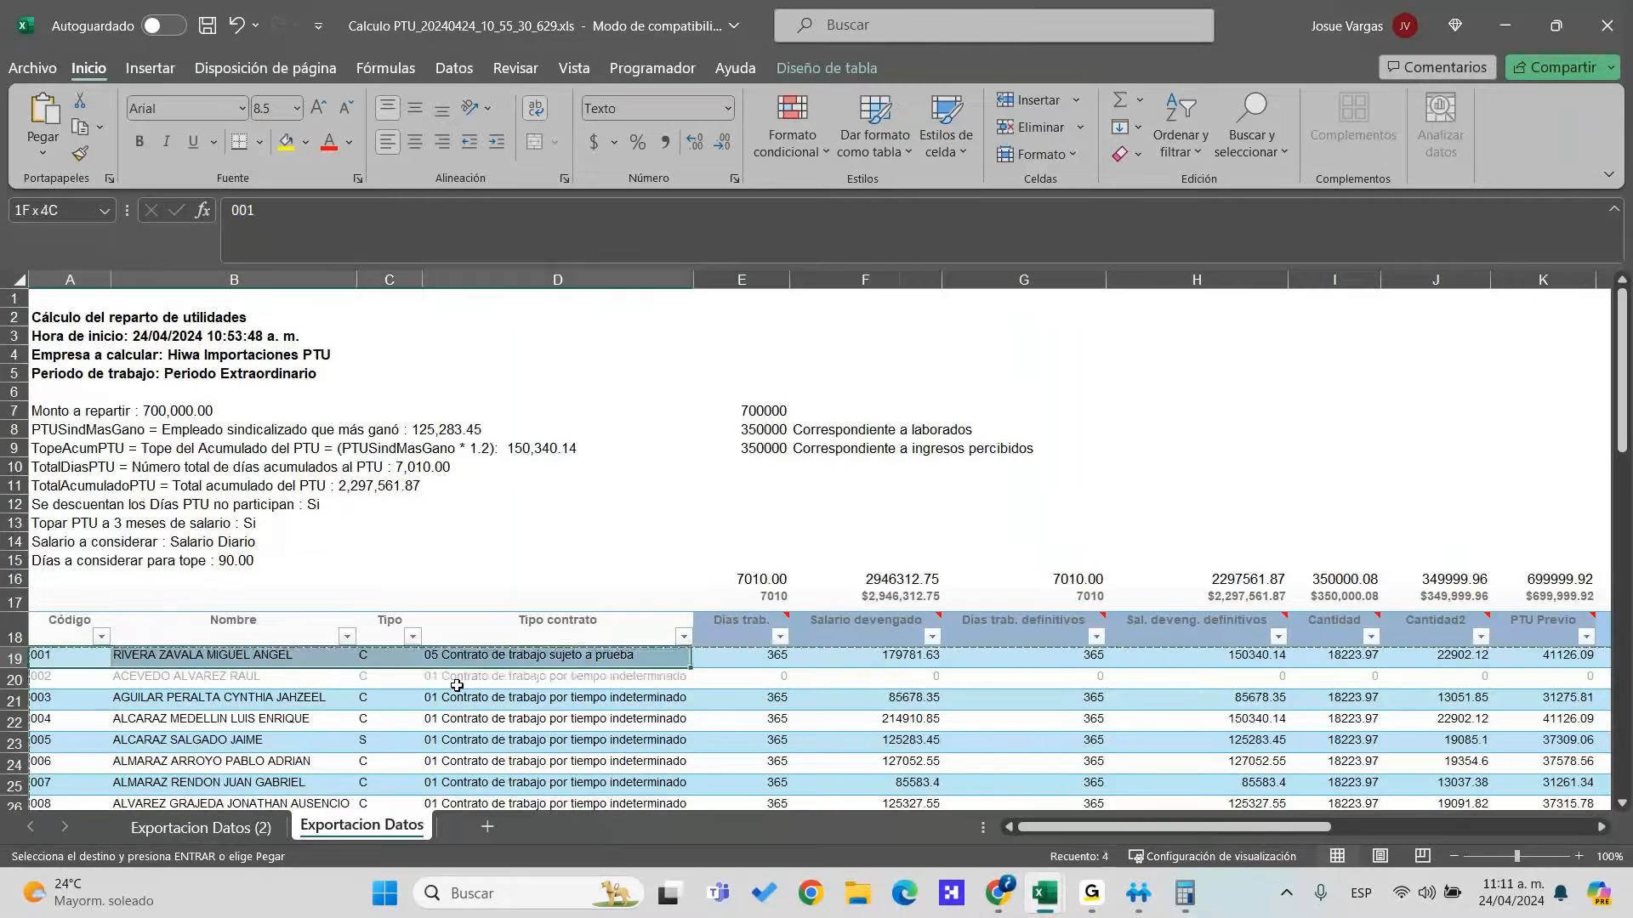
key("shift+Left")
key("shift+Left")
key("shift+Right")
key("ctrl+c")
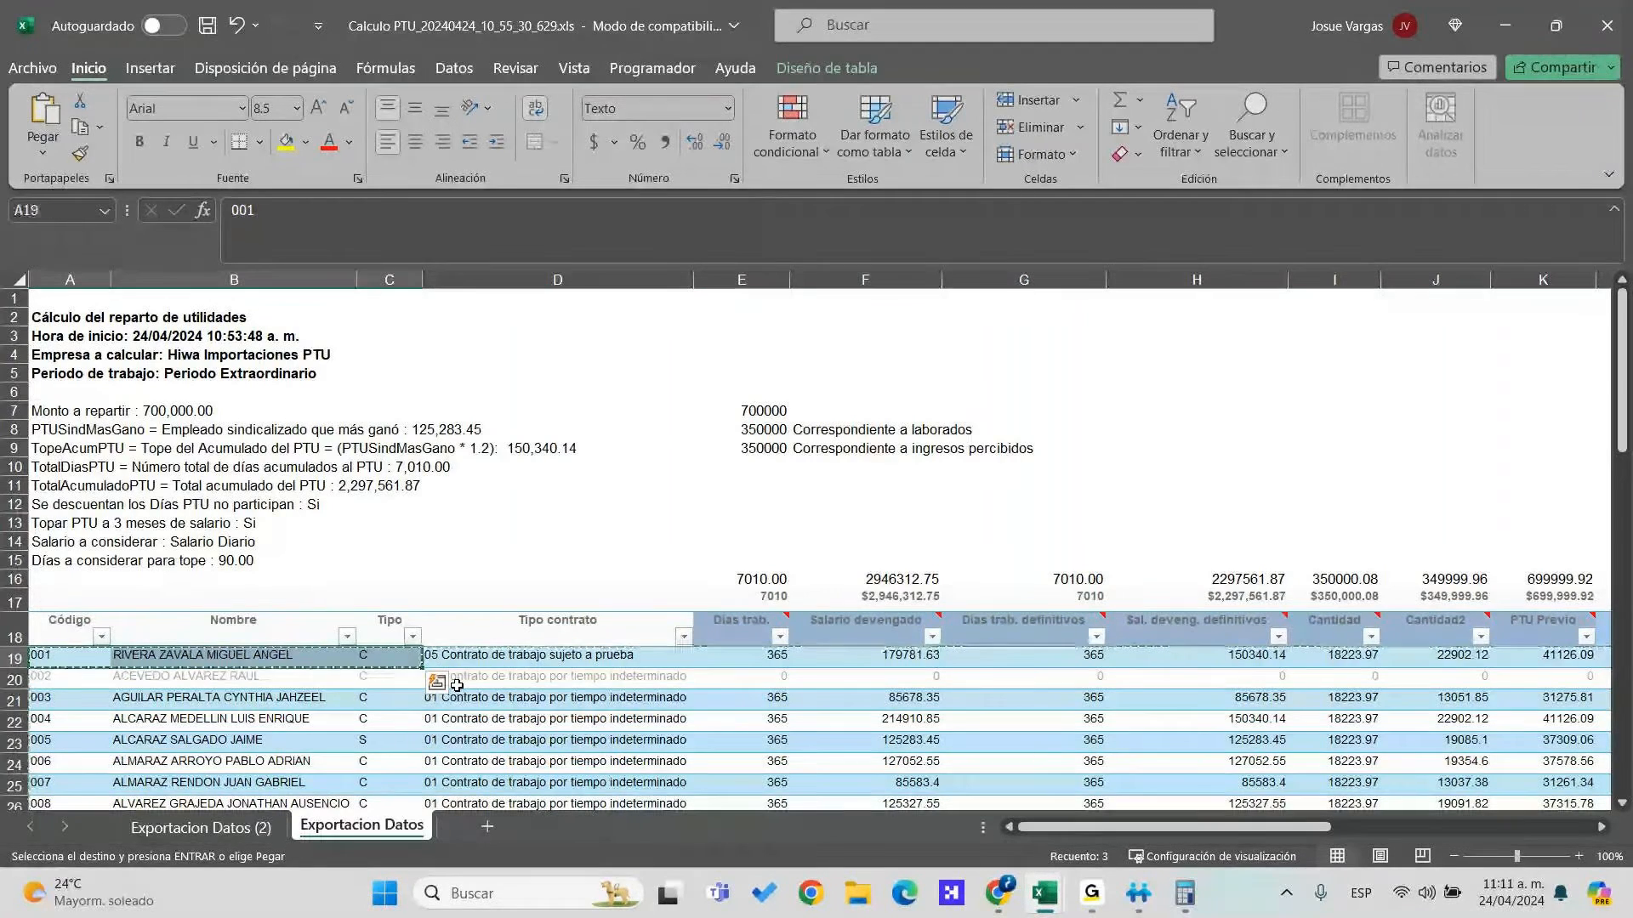
Clear the old employee rows from row 20, restore them at A20, and cancel the copy
key("alt+Tab")
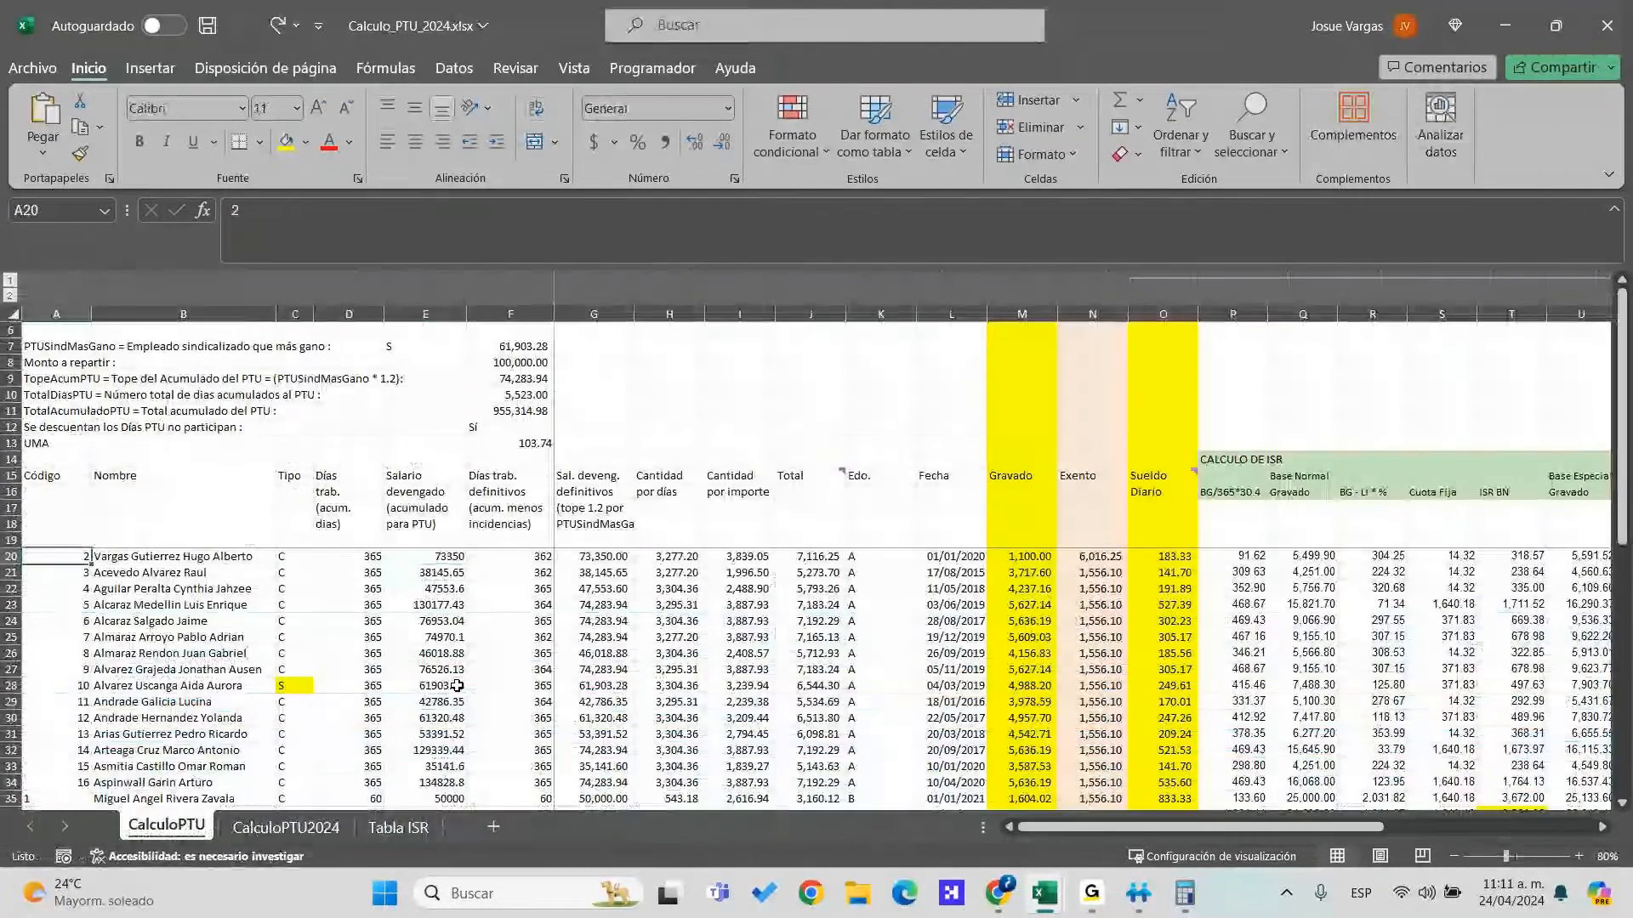
key("Delete")
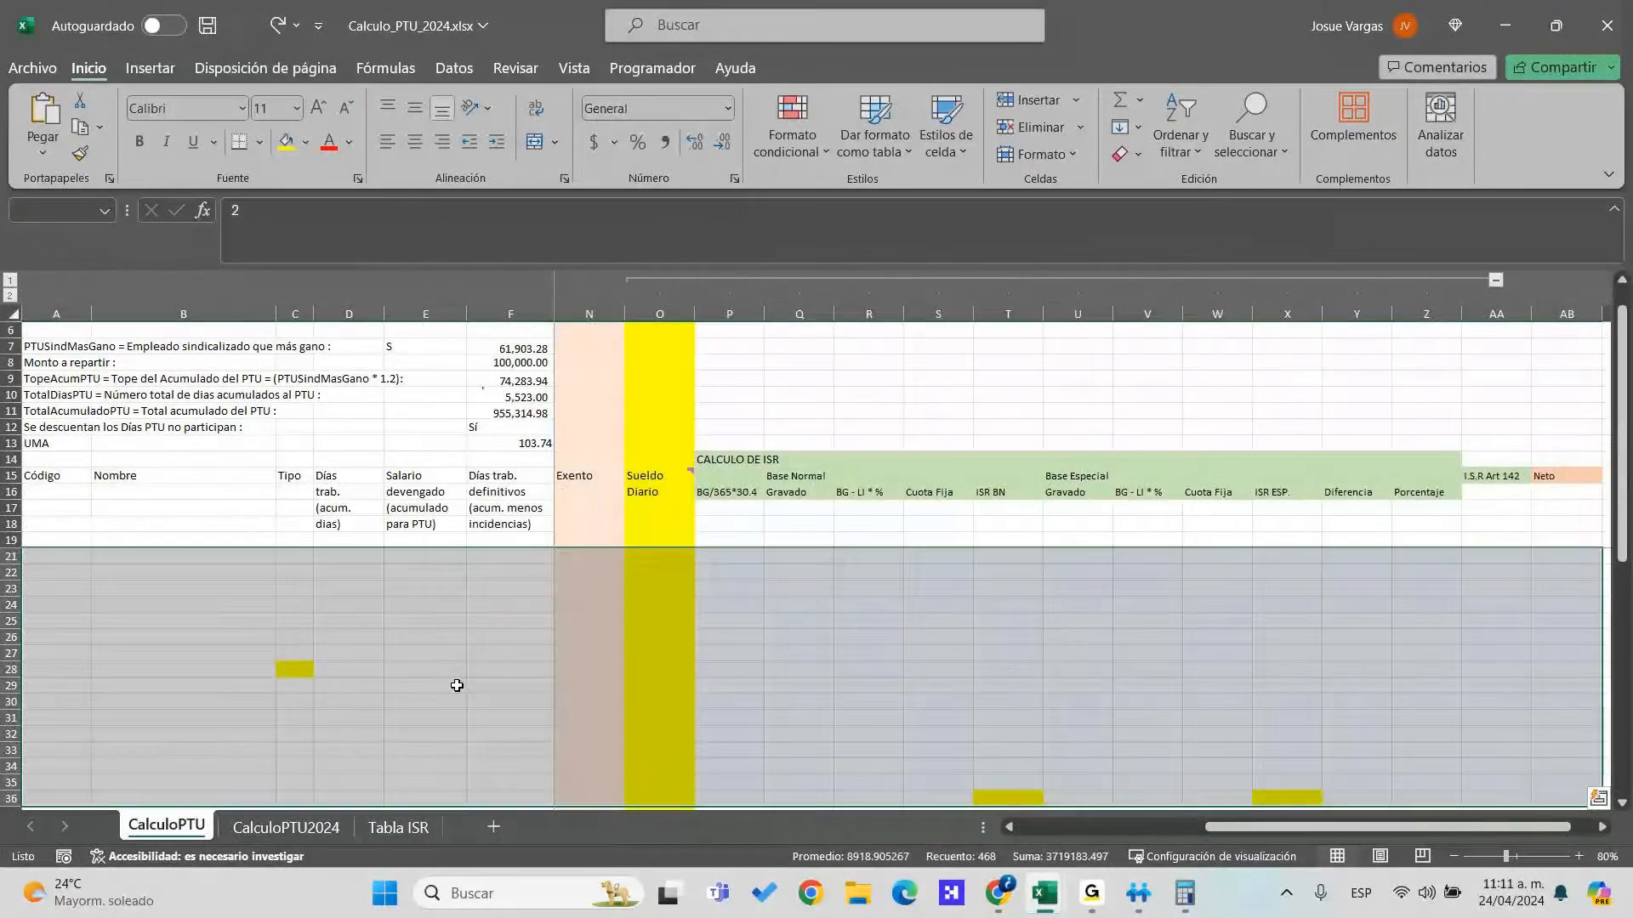
key("Up")
key("Down")
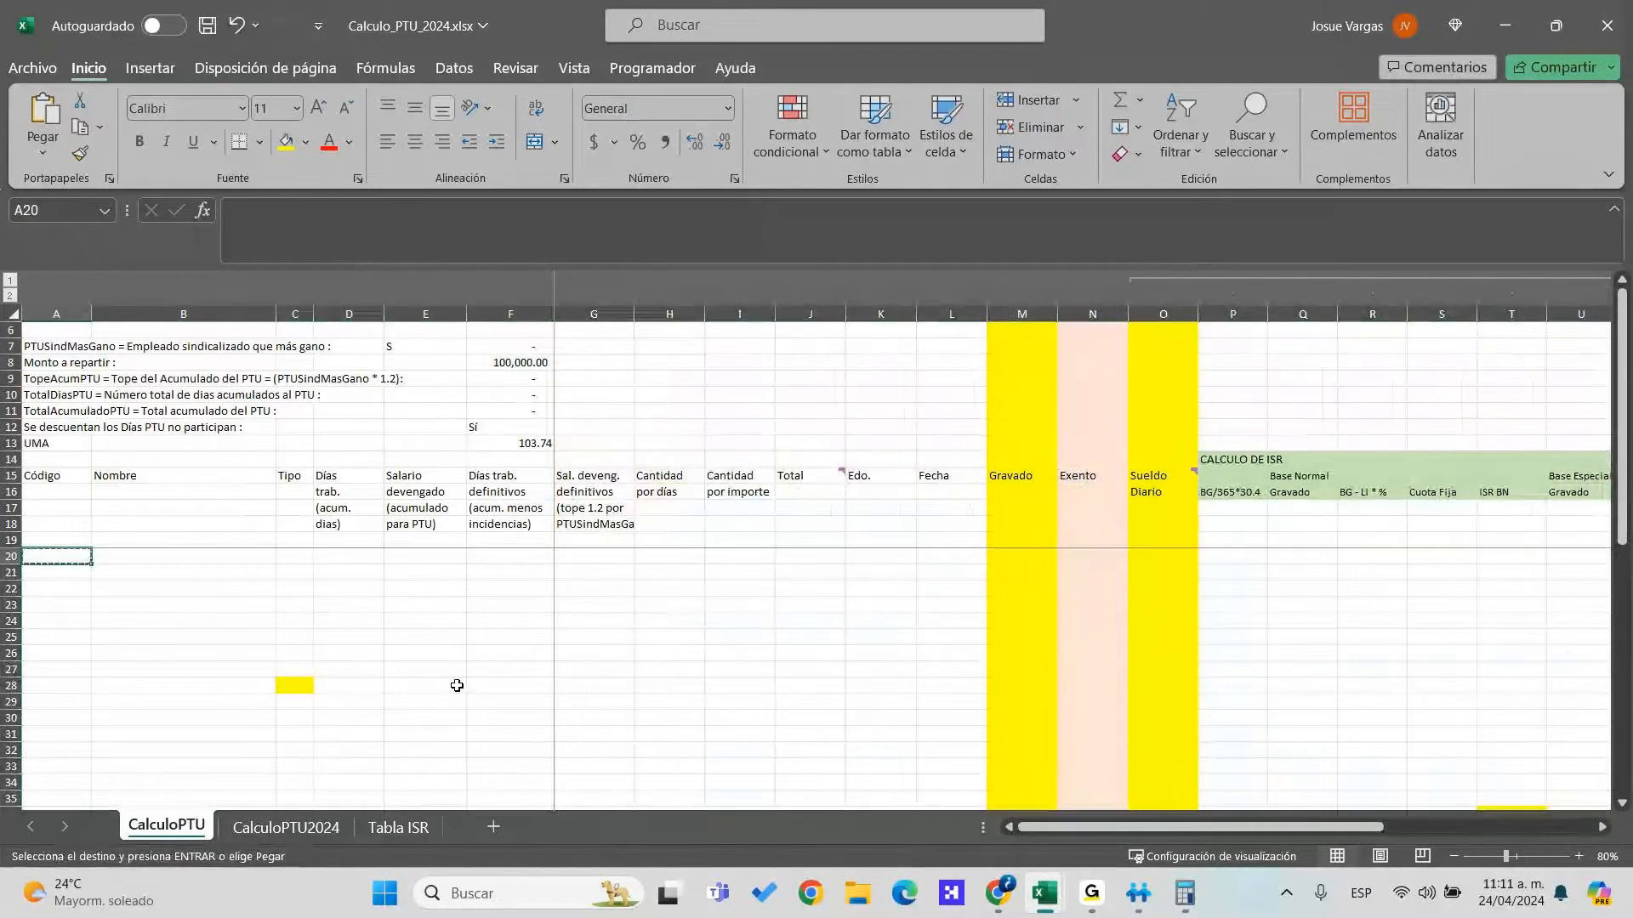
key("ctrl+v")
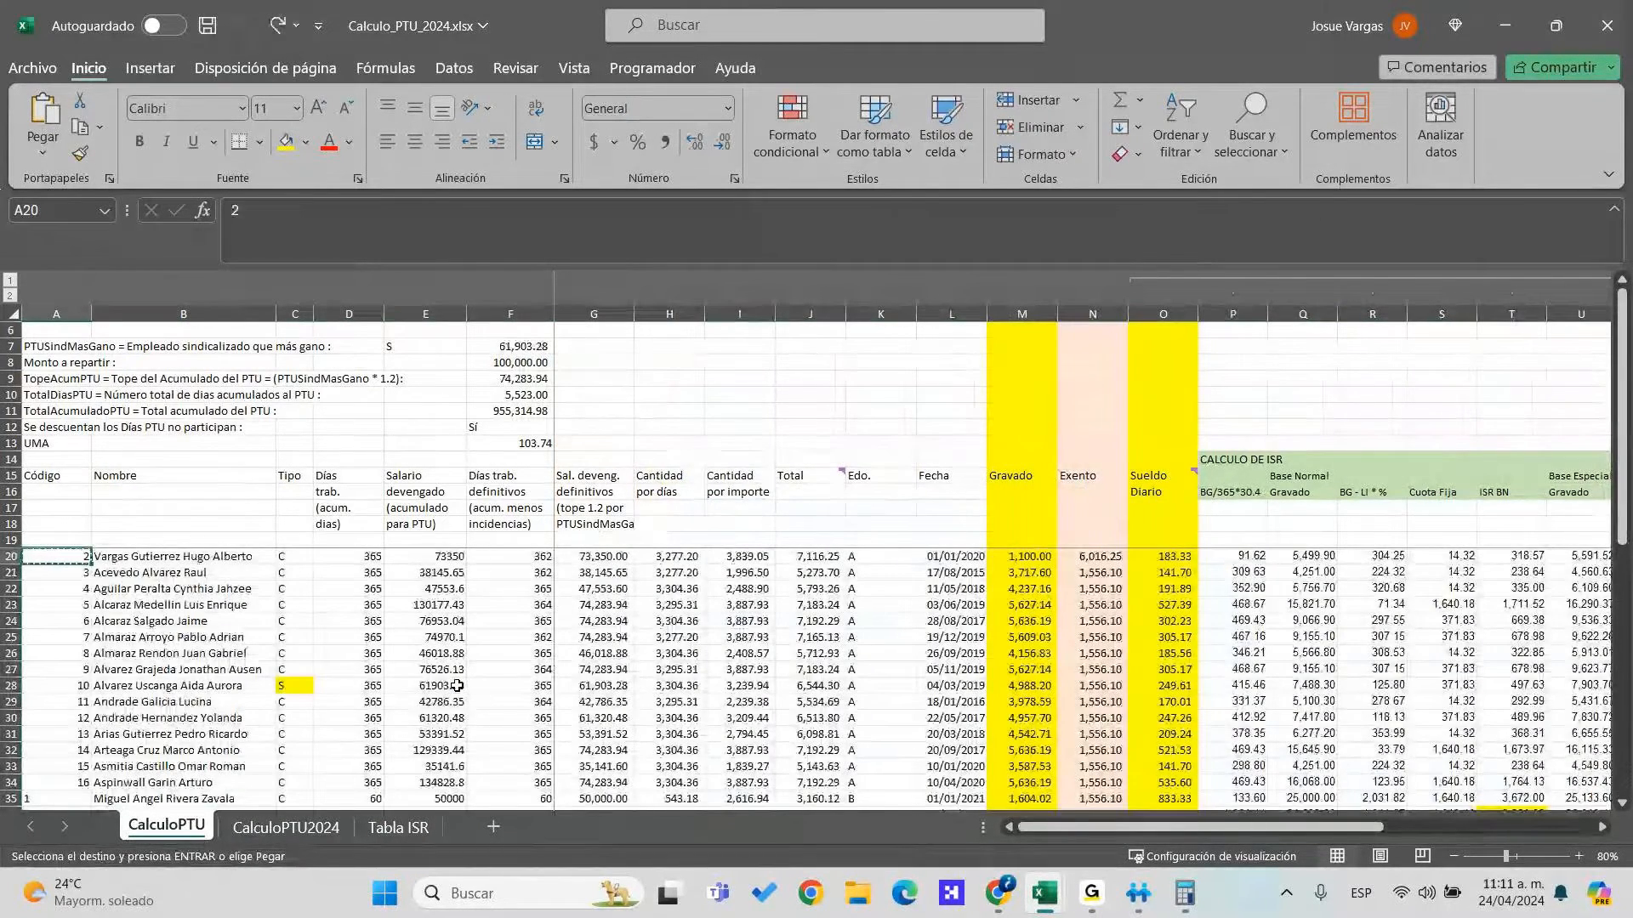
key("Escape")
Copy the first employee's code, name and type again for pasting into row 20
key("Right")
key("alt")
key("alt+Tab")
key("ctrl+c")
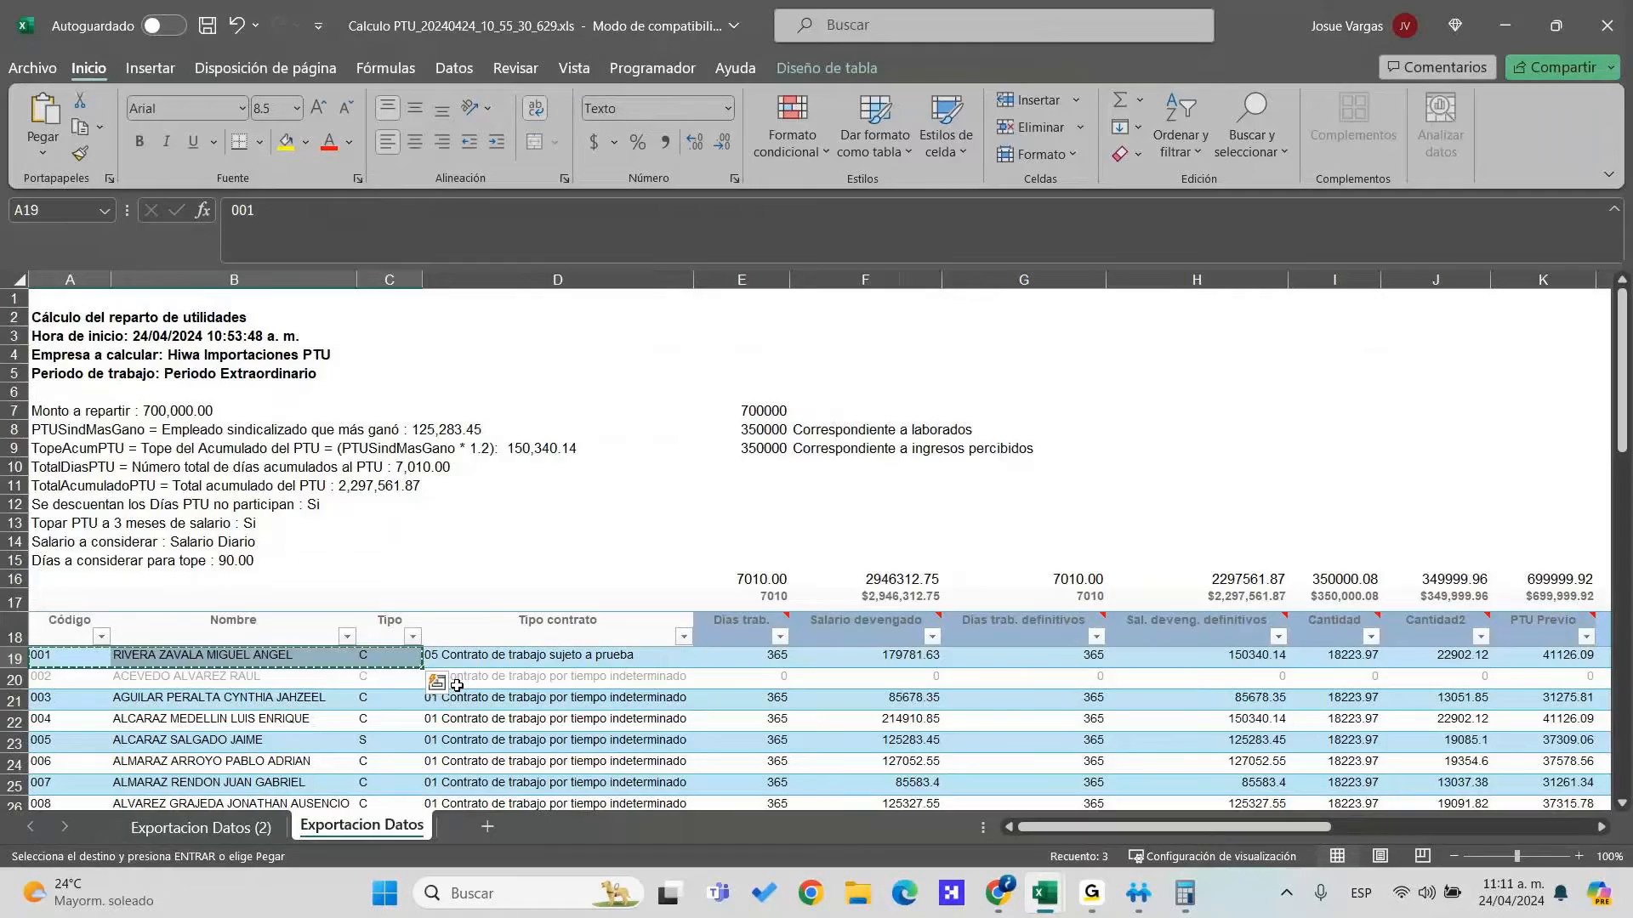
key("alt+Tab")
key("Right")
key("Right")
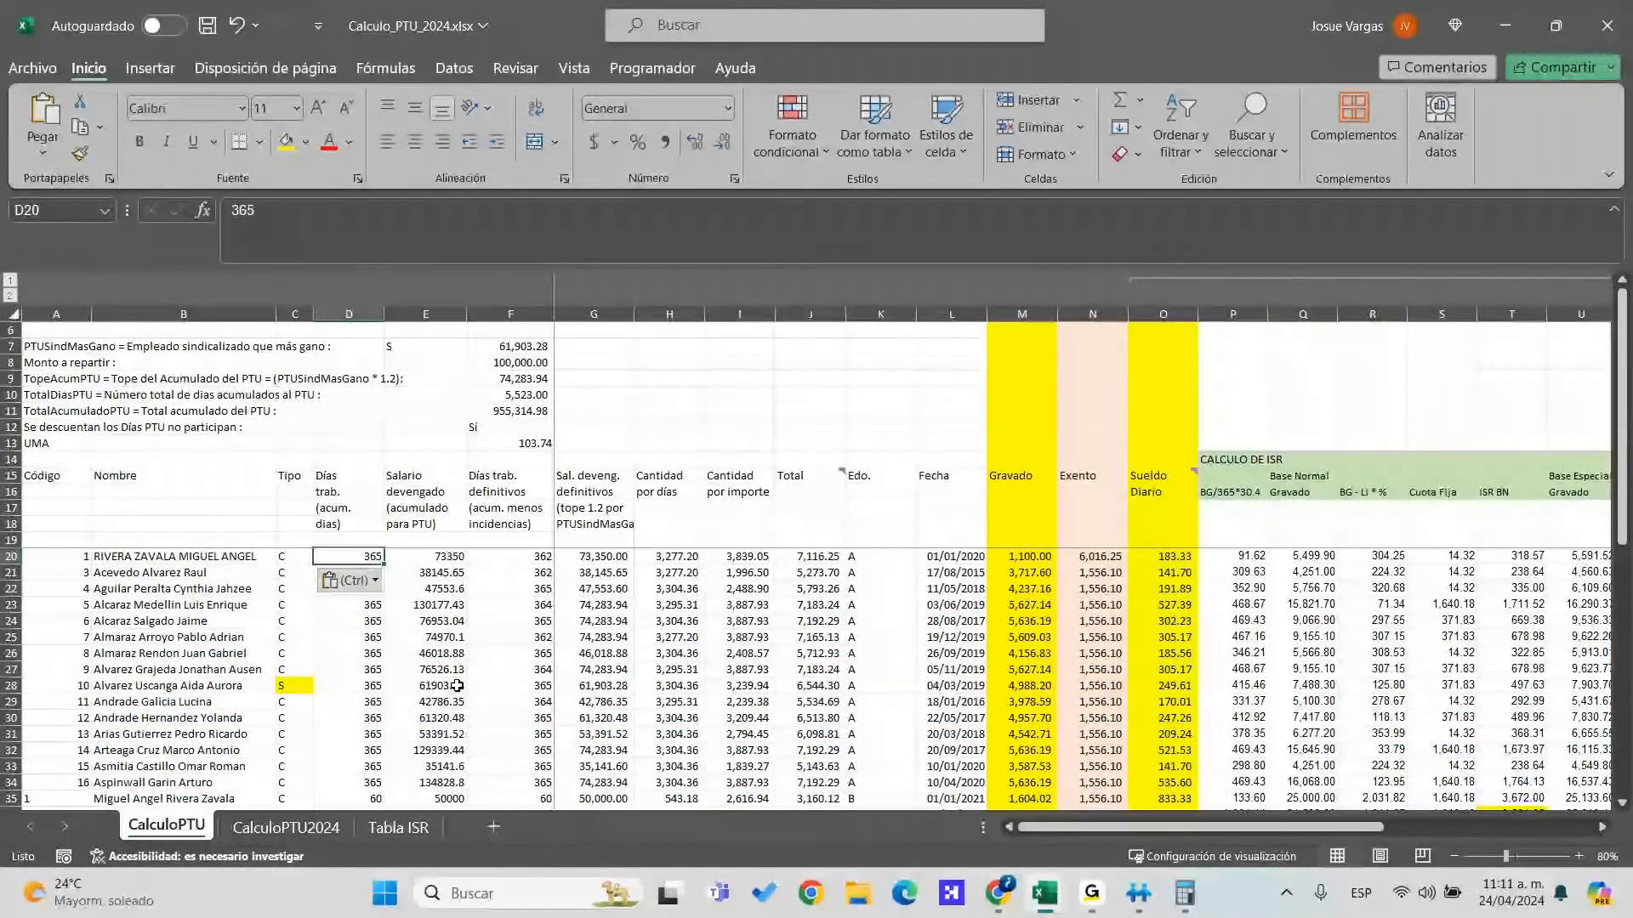
Enter 365 days worked in D20
key("alt+Tab")
key("alt+Tab")
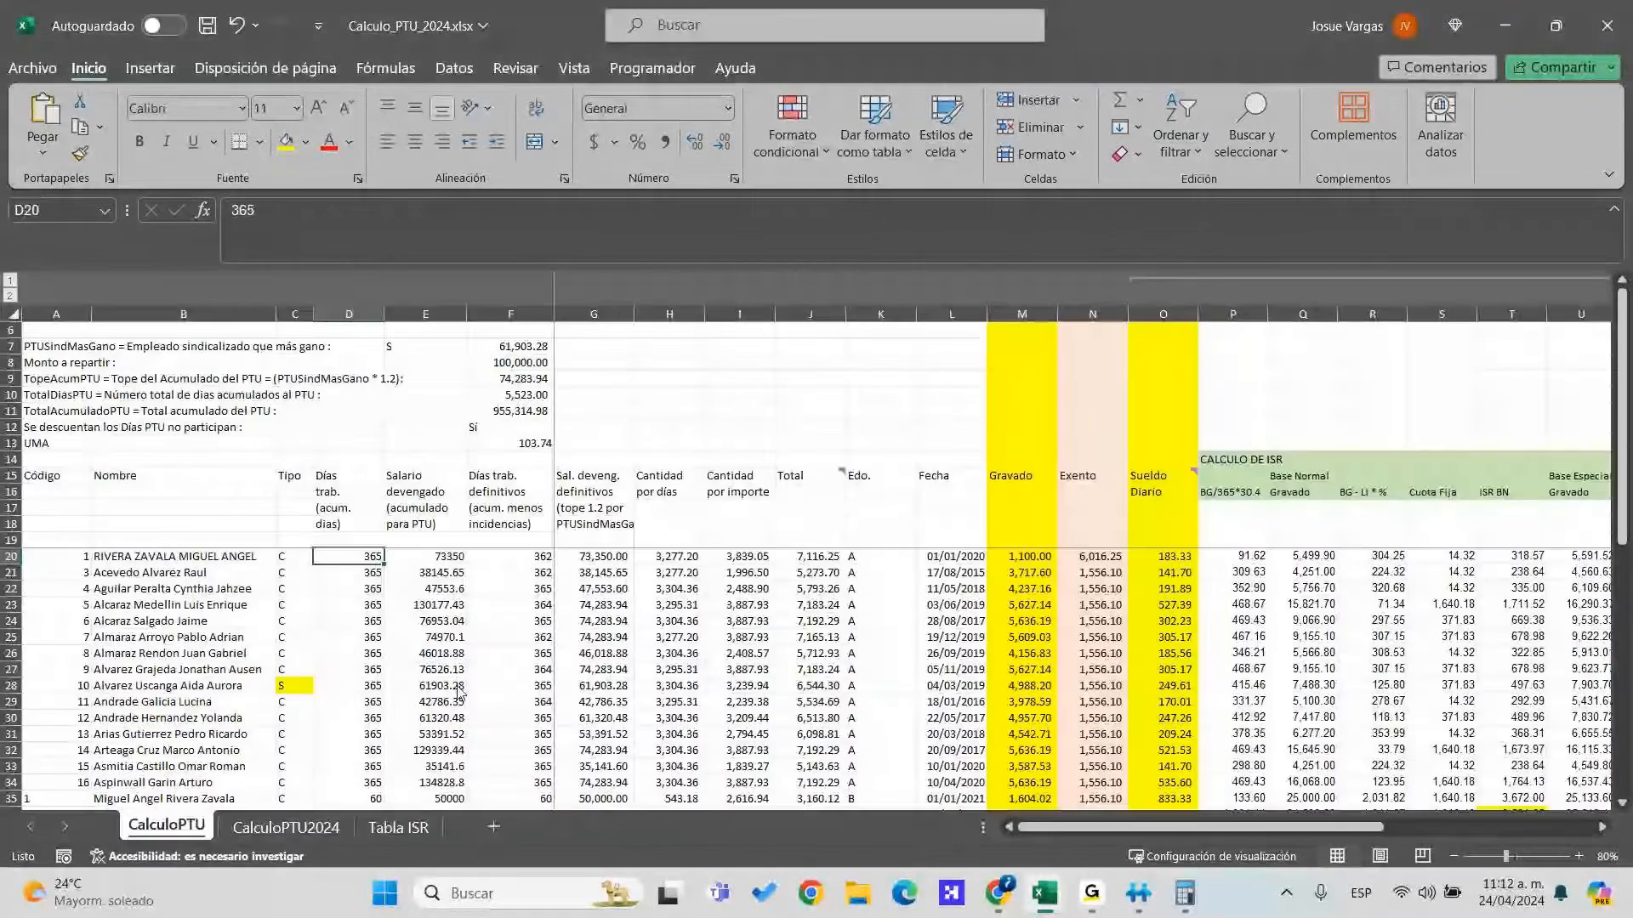
type("365")
key("Return")
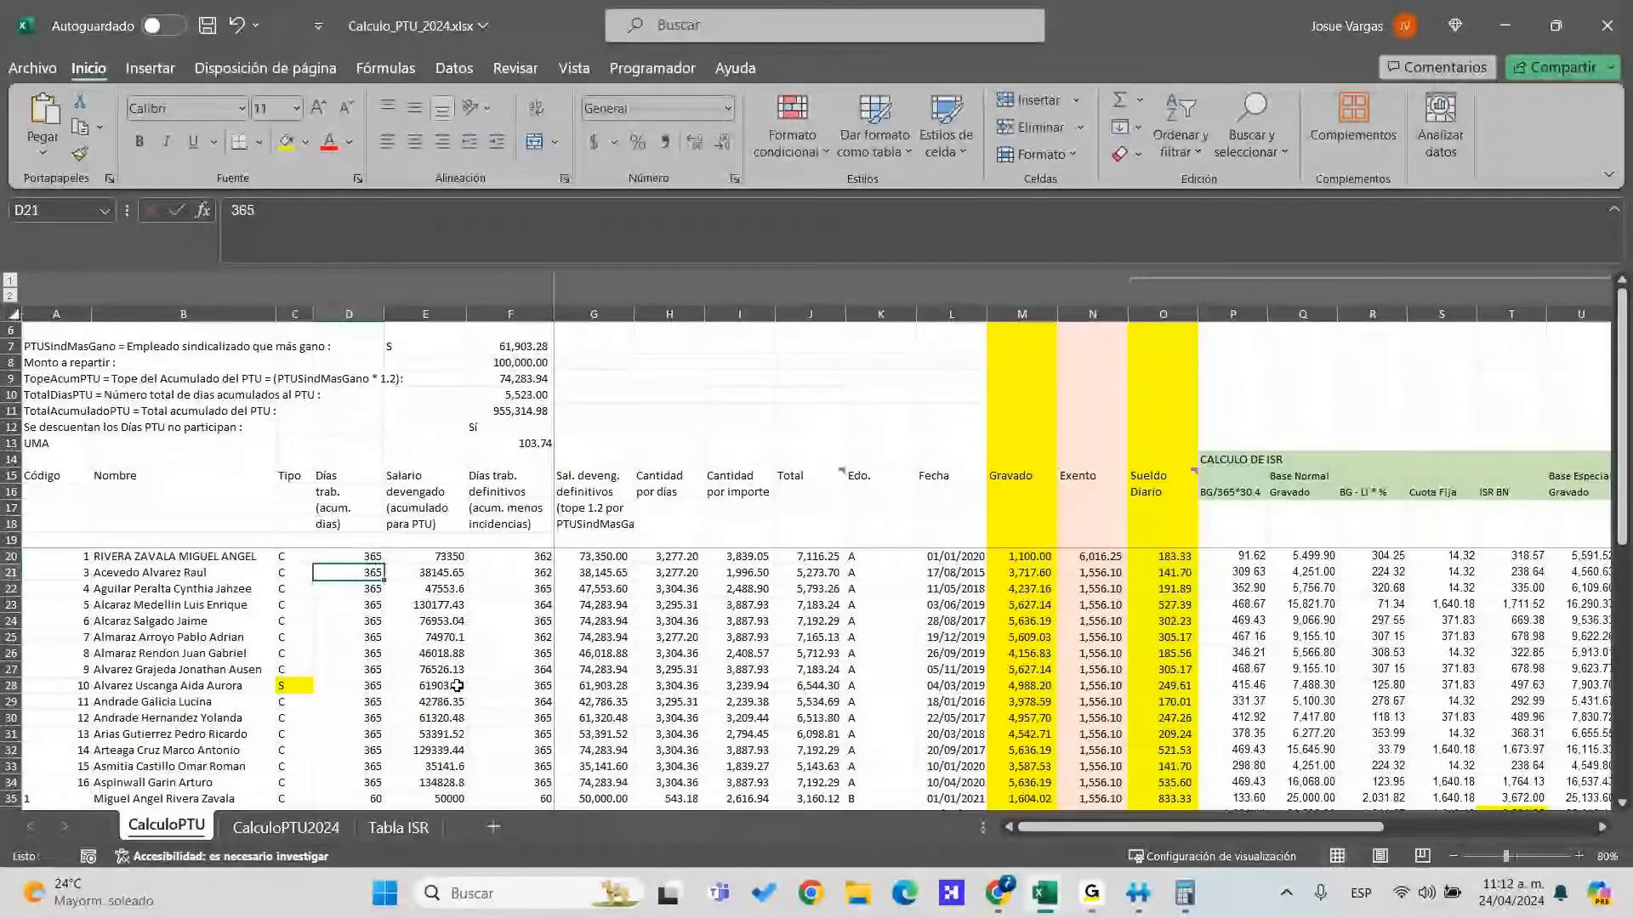
Copy the first employee's accrued salary 179781.63 from the export into row 20
key("alt+Tab")
key("Right")
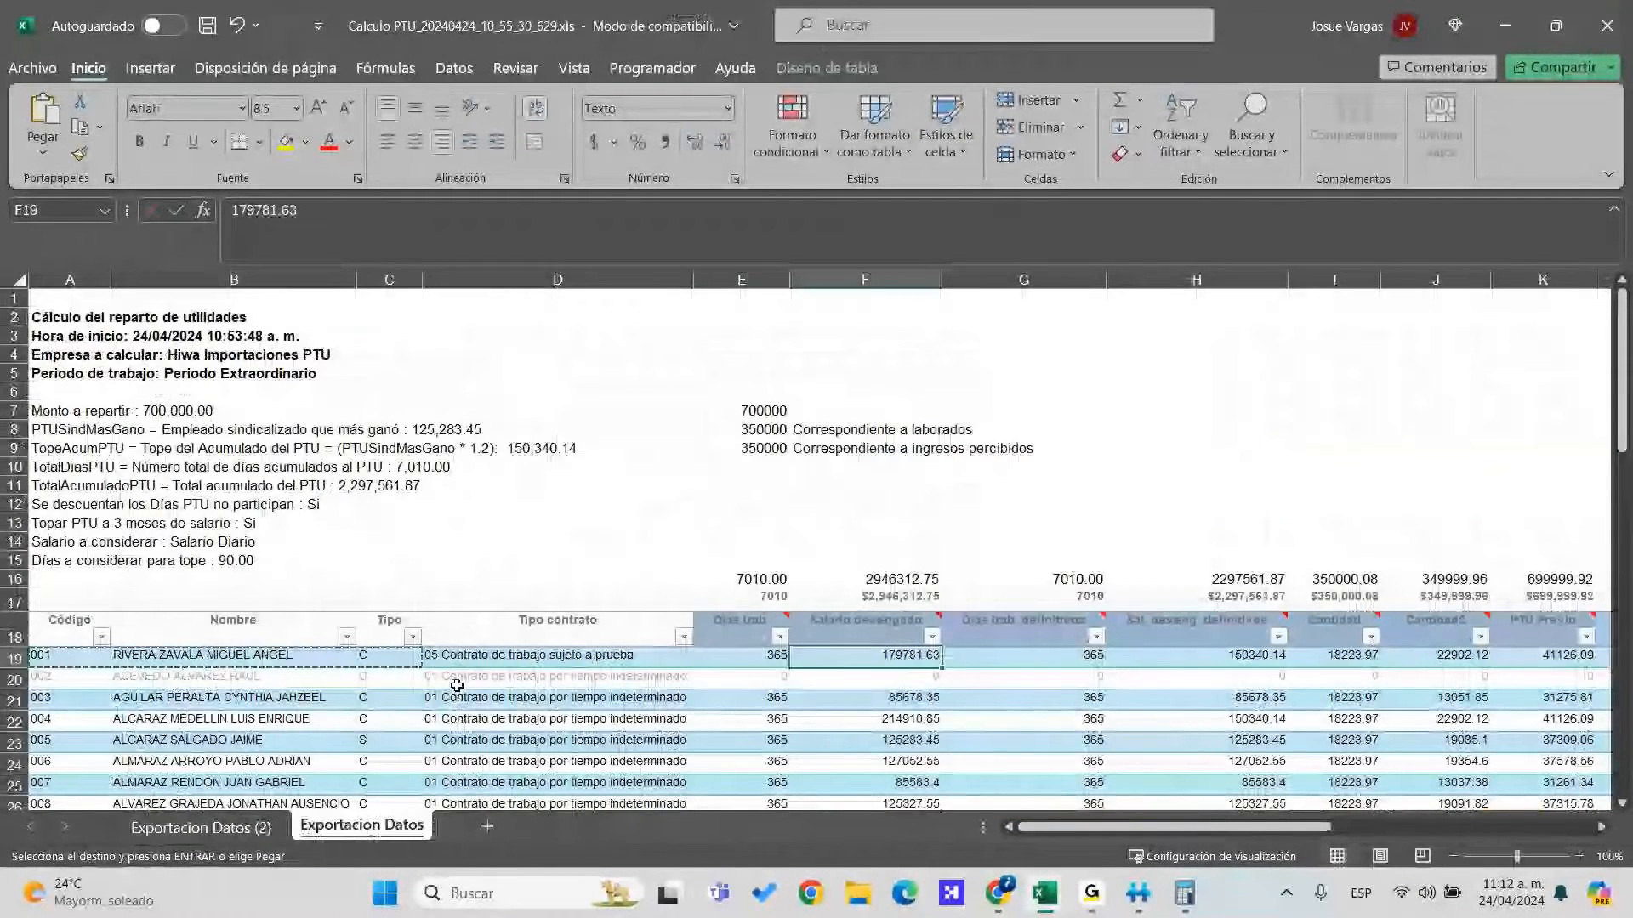
key("ctrl+c")
key("alt+Tab")
key("Up")
key("Right")
key("ctrl+v")
key("Right")
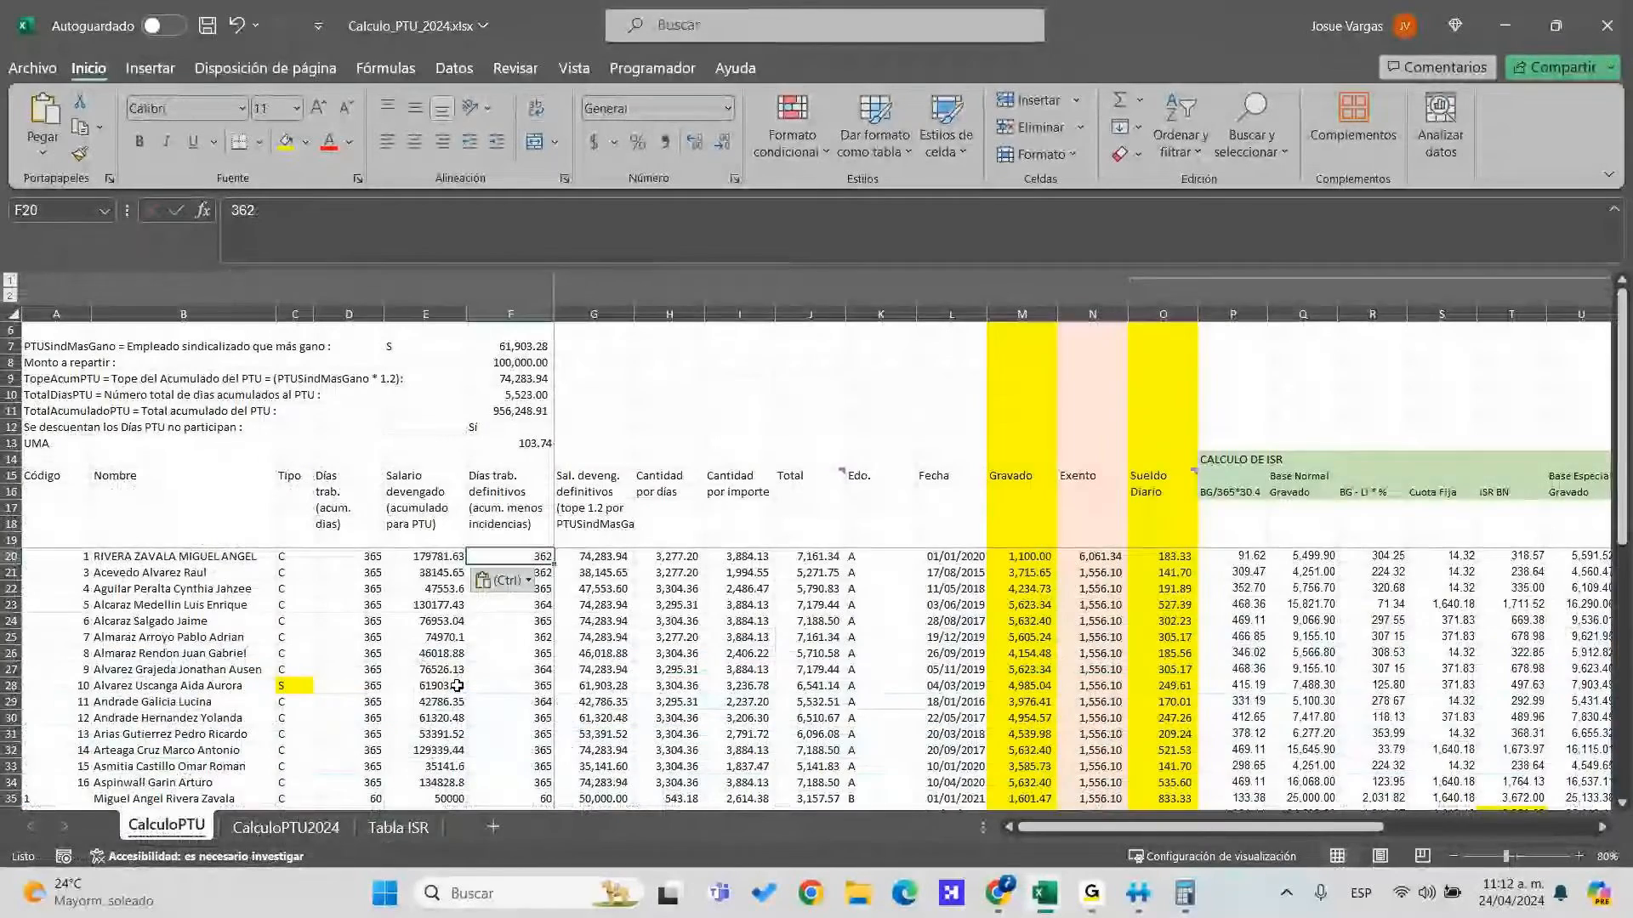
key("alt+Tab")
key("Right")
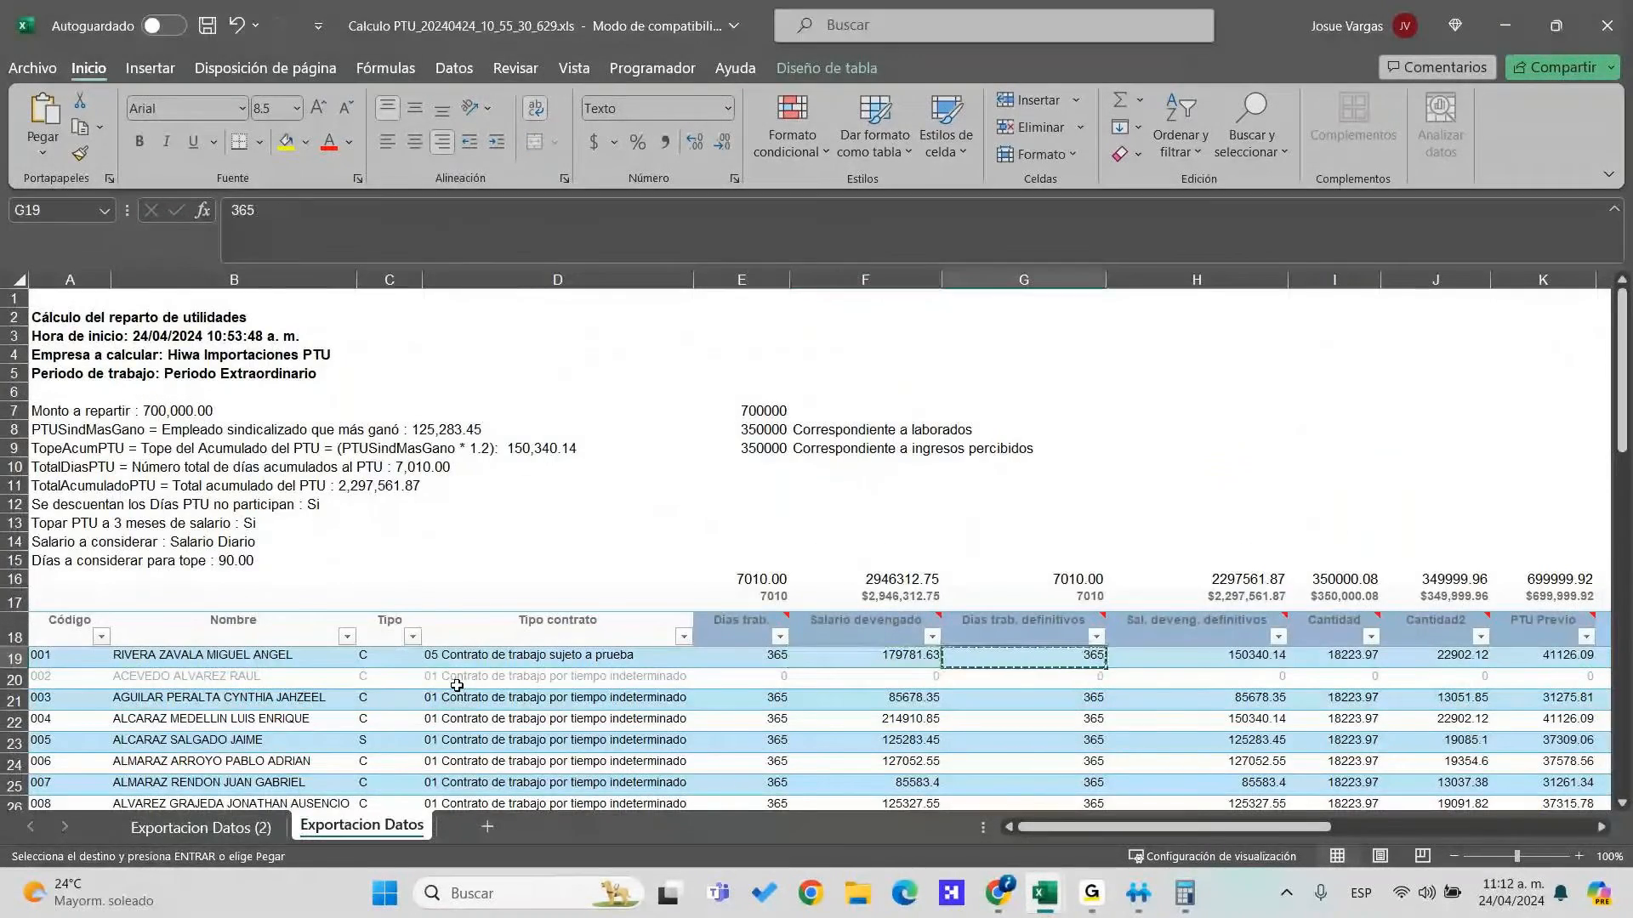
Copy the 365 definitive days from the export into F20
key("alt+Tab")
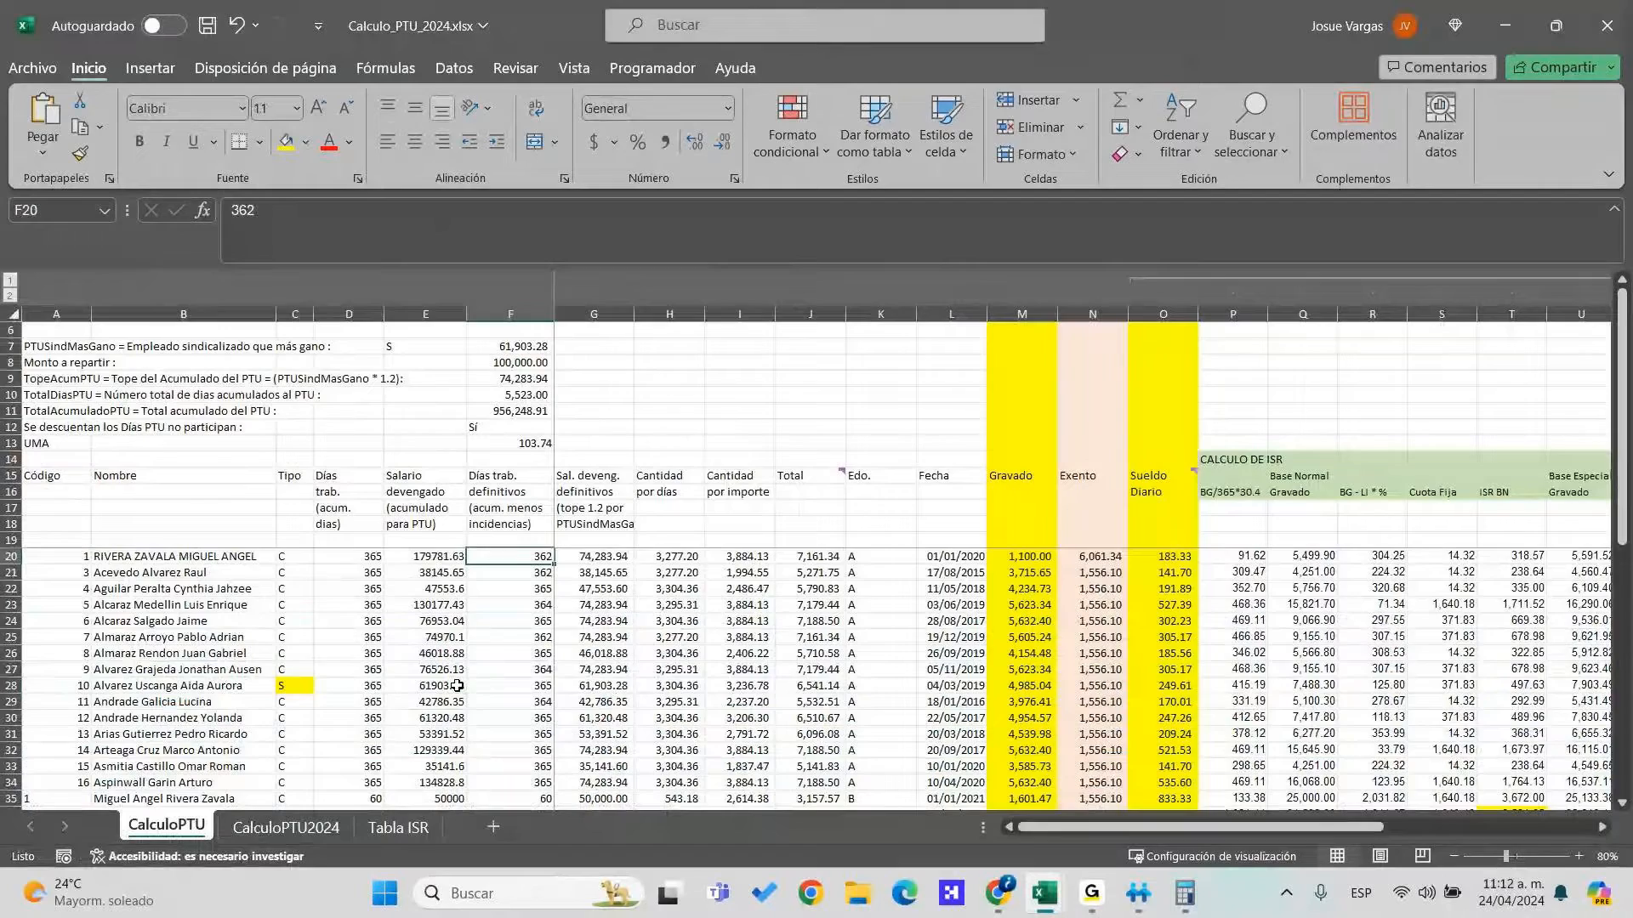
key("alt+Tab")
key("ctrl+c")
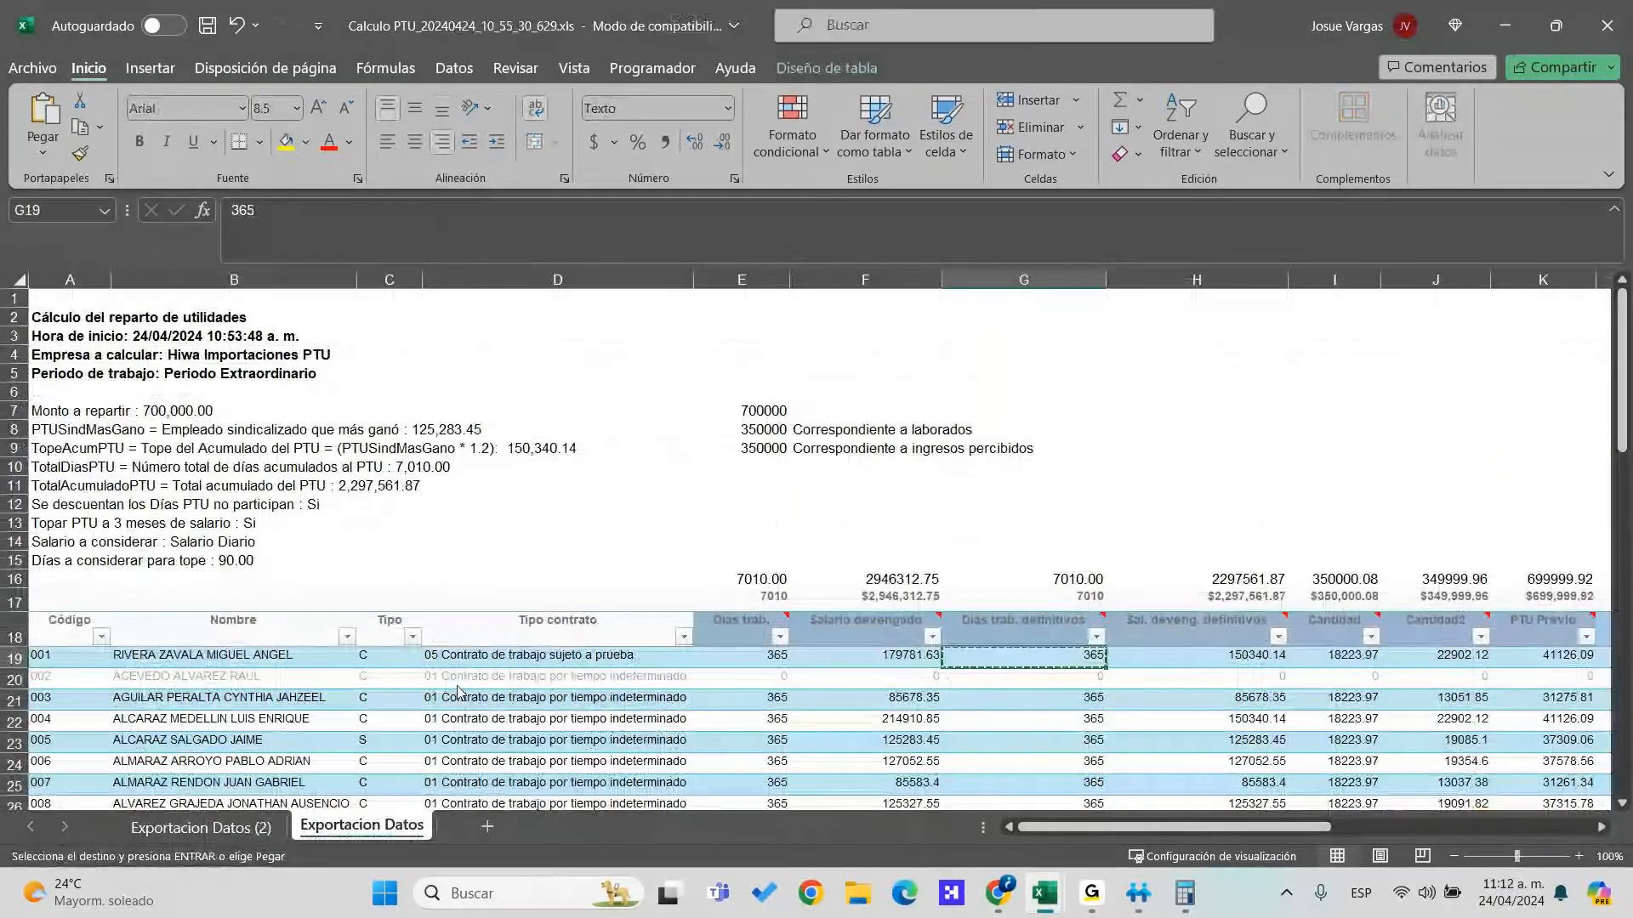
key("Escape")
key("Right")
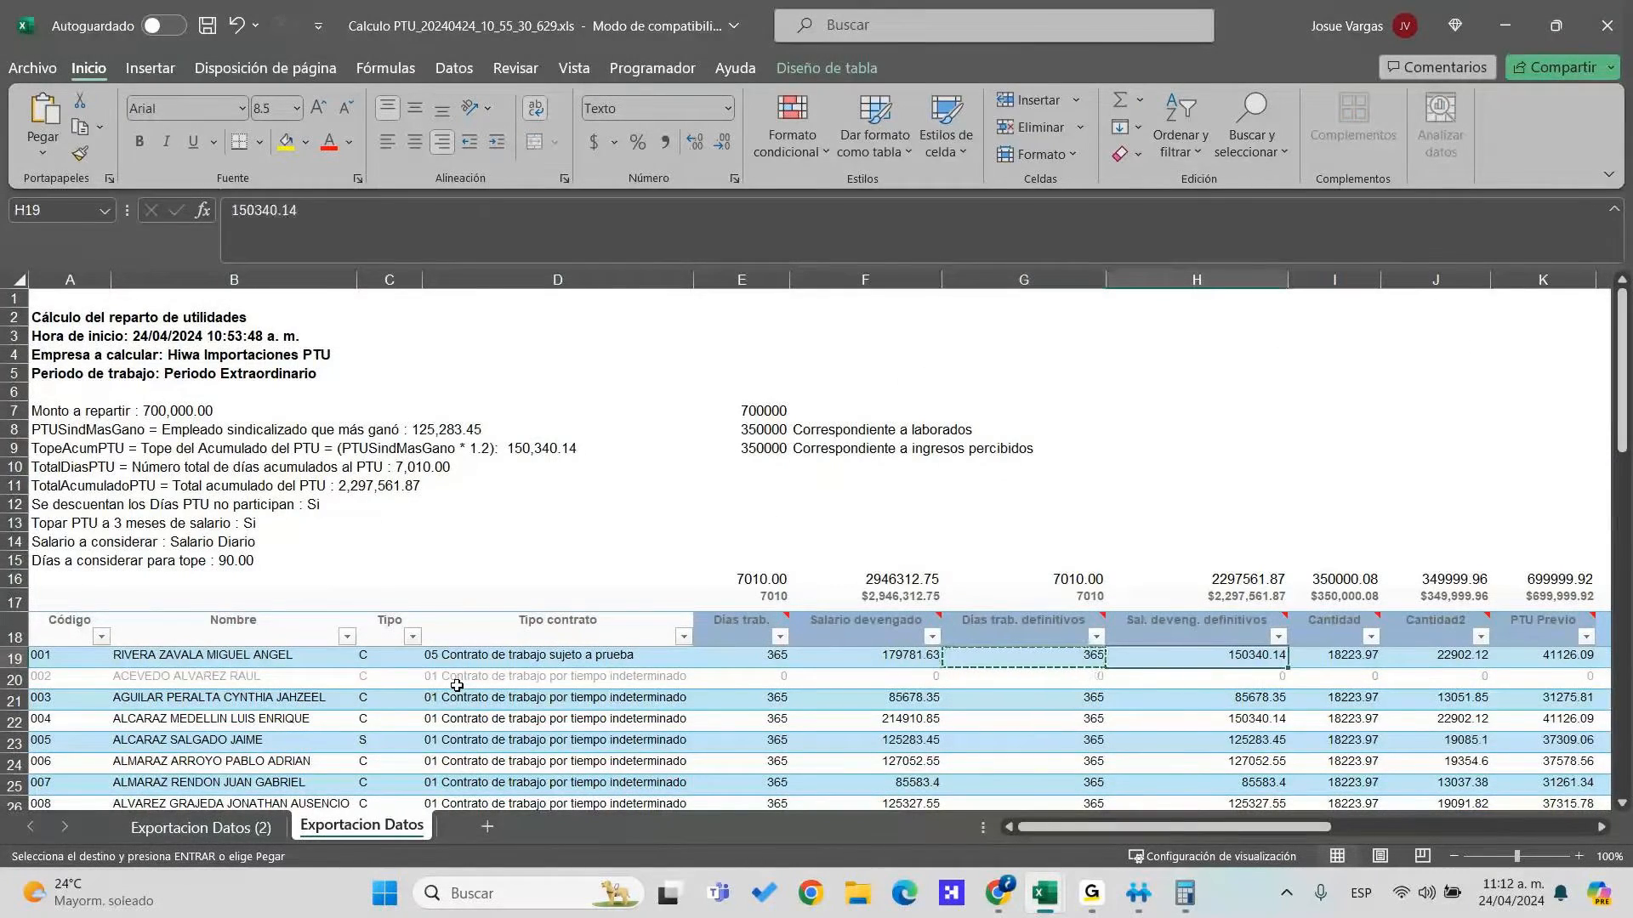
key("alt+Tab")
key("Right")
Copy the capped salary through PTU Previo amounts from the export into row 20
key("alt+Tab")
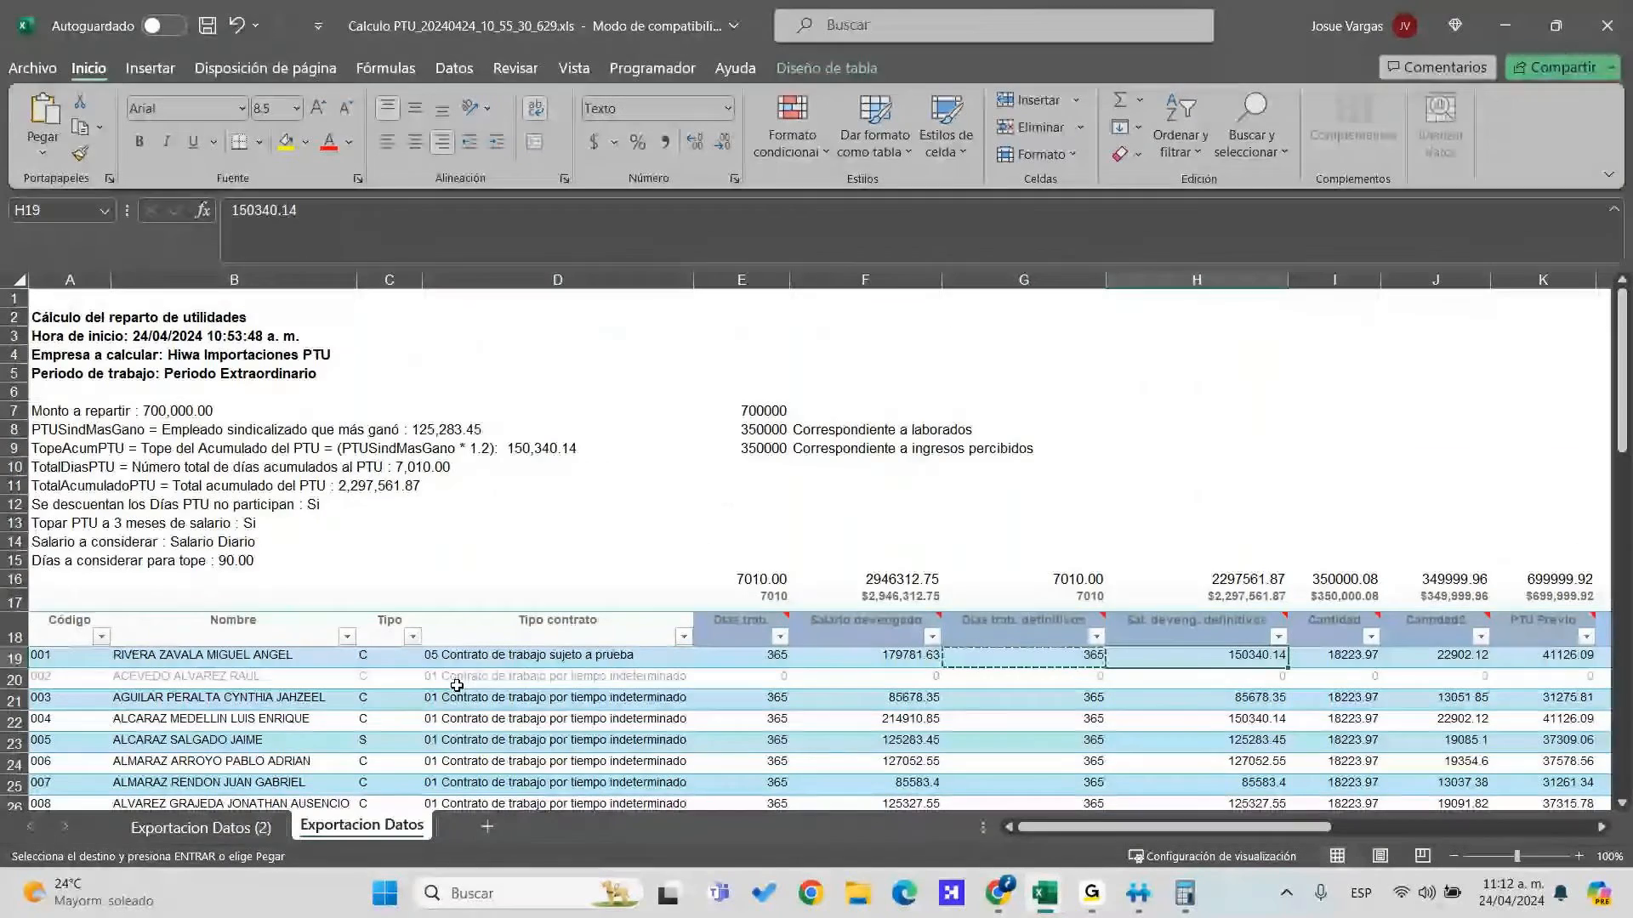
key("shift+Right")
key("shift+Right")
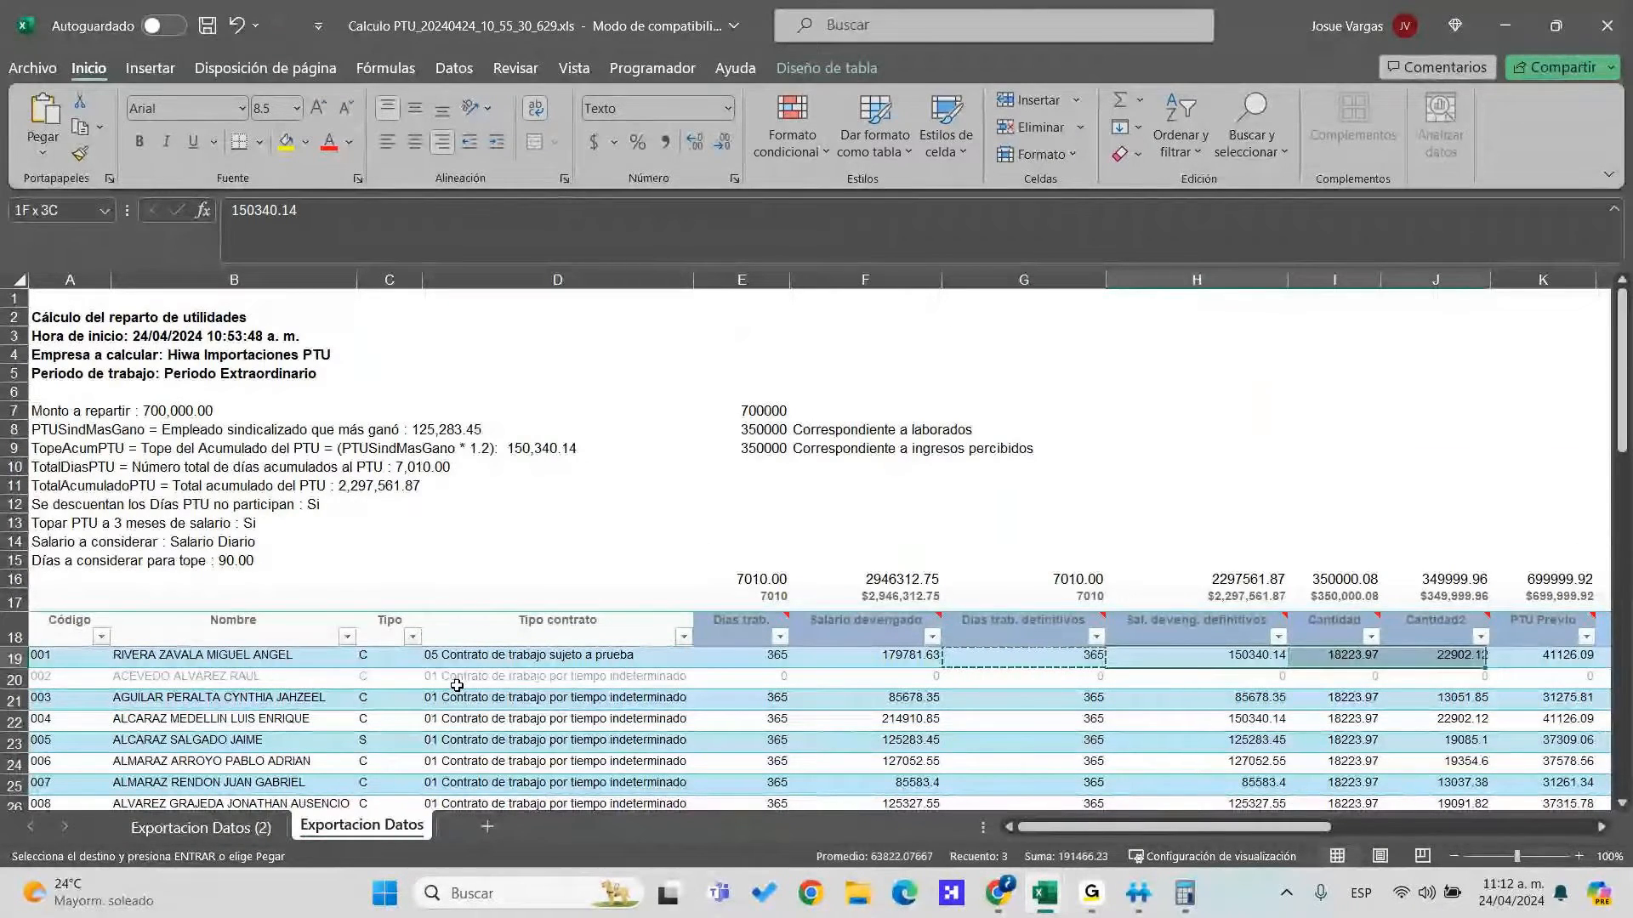
key("shift+Right")
key("shift+Right")
key("ctrl+c")
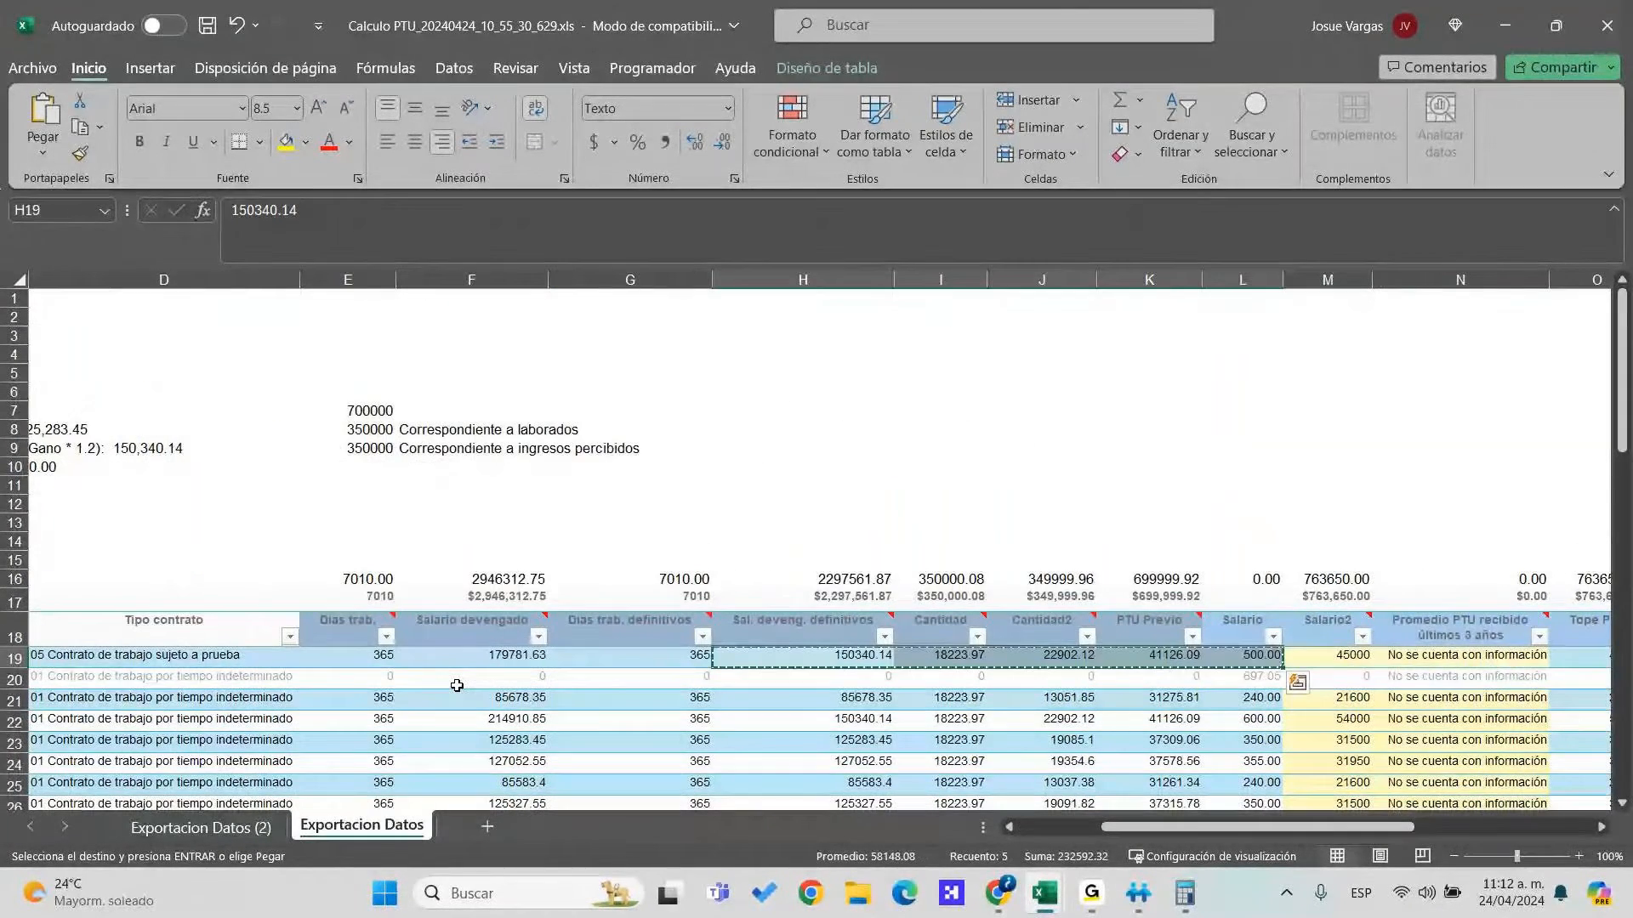
key("alt+Tab")
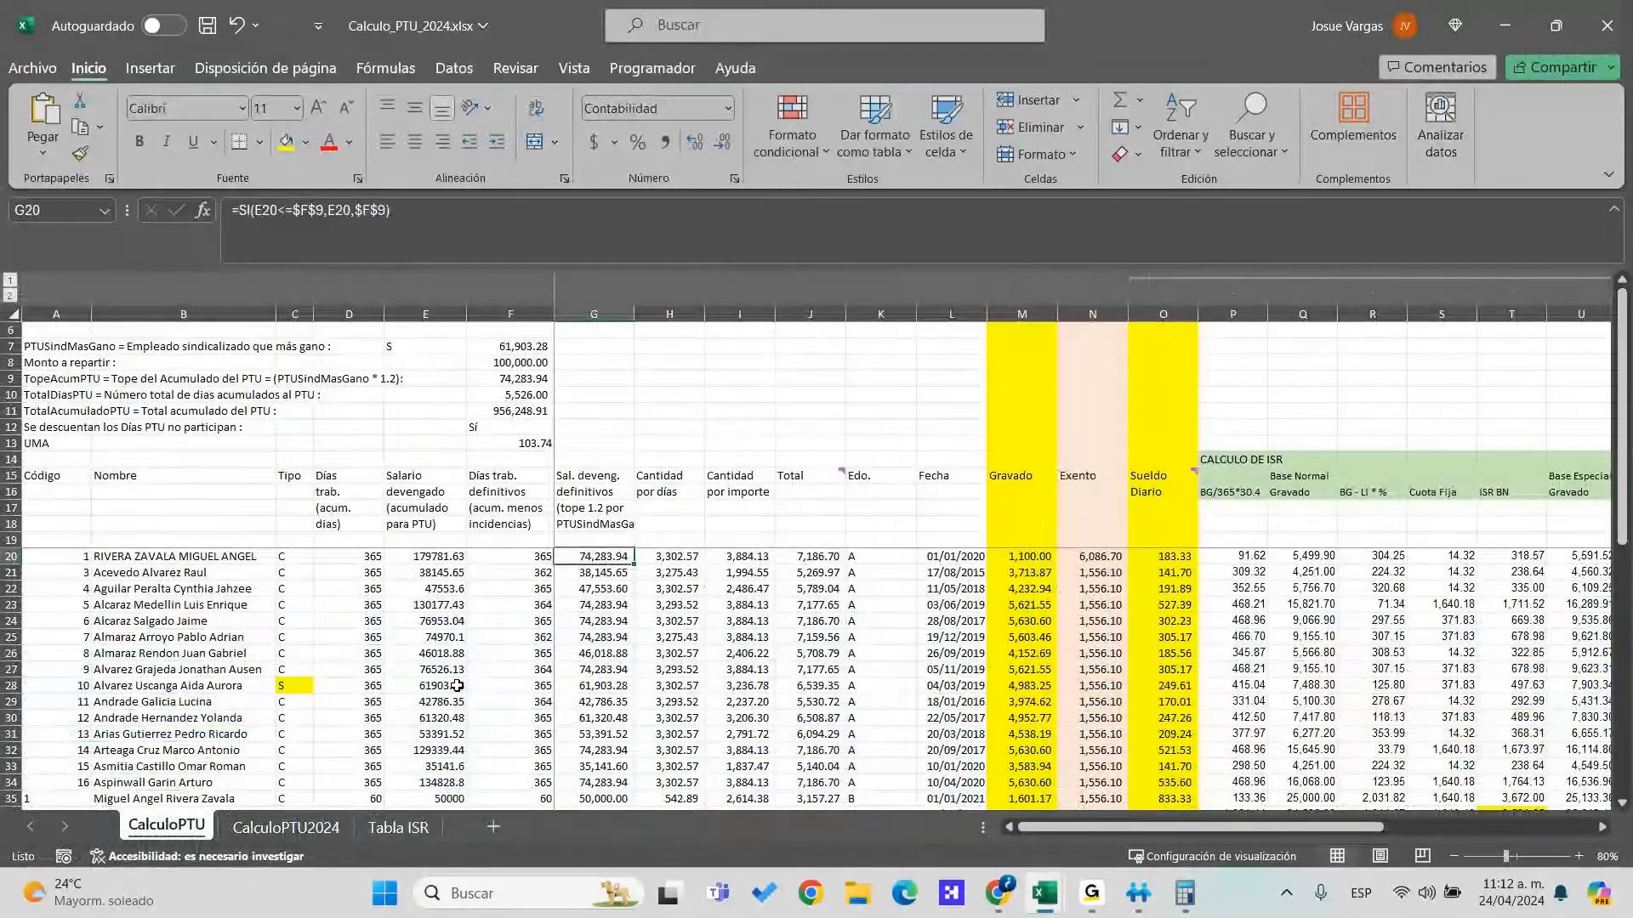
key("ctrl+v")
key("Right")
key("Right")
Undo the stray 500 in the Edo. column and review row 20's Fecha, Gravado and Exento
key("Right")
key("alt+Tab")
key("Right")
key("Right")
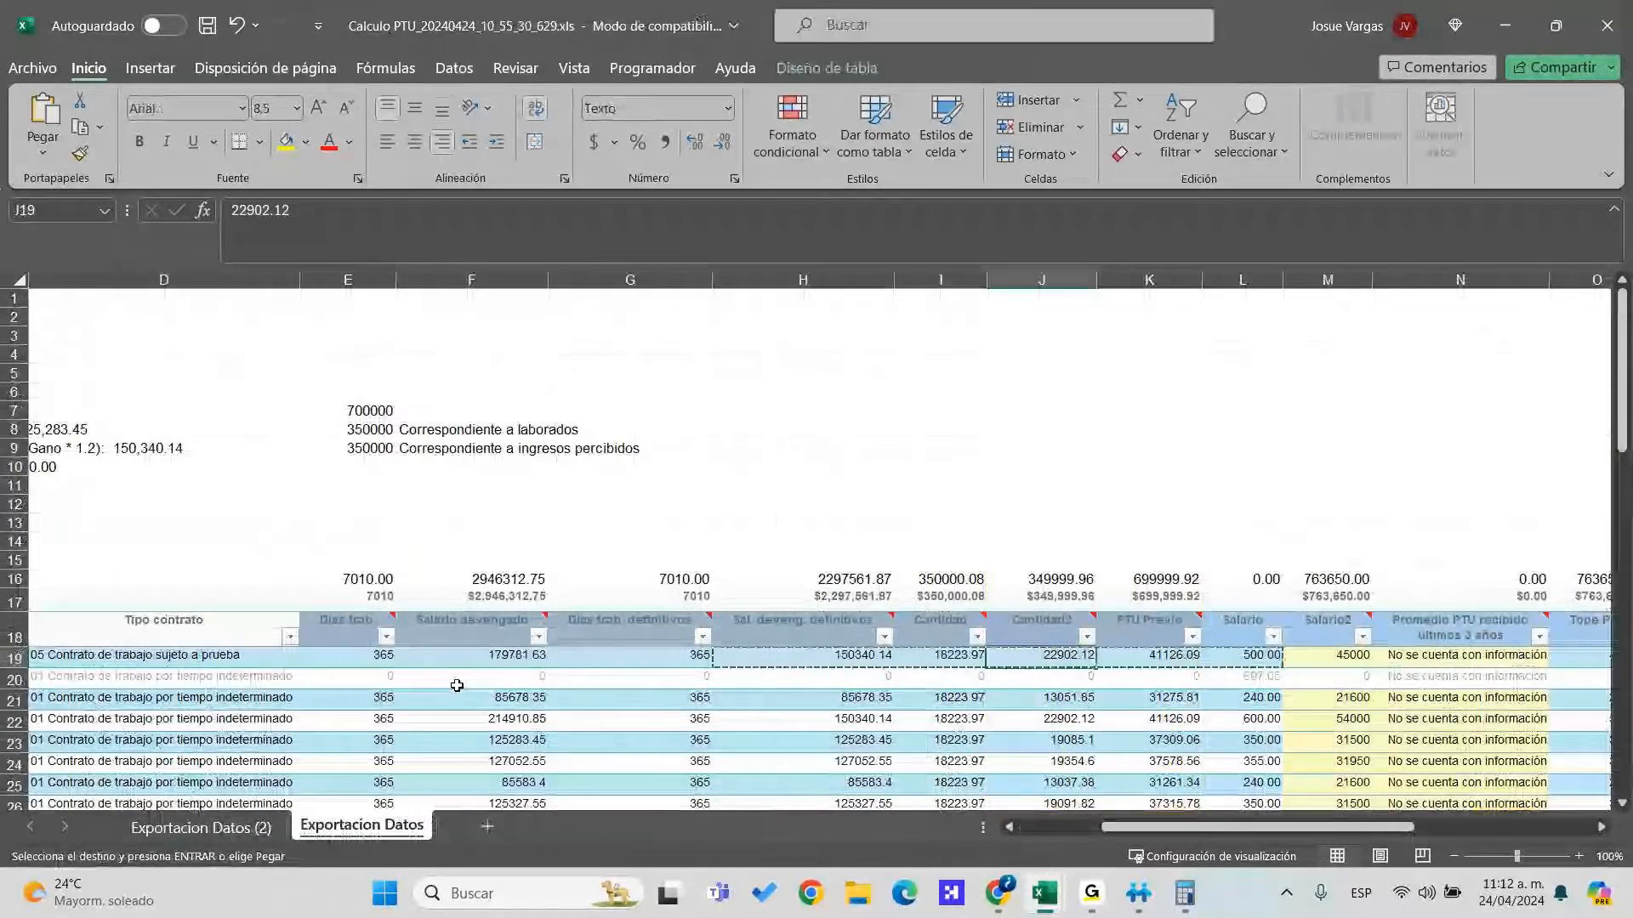
key("Right")
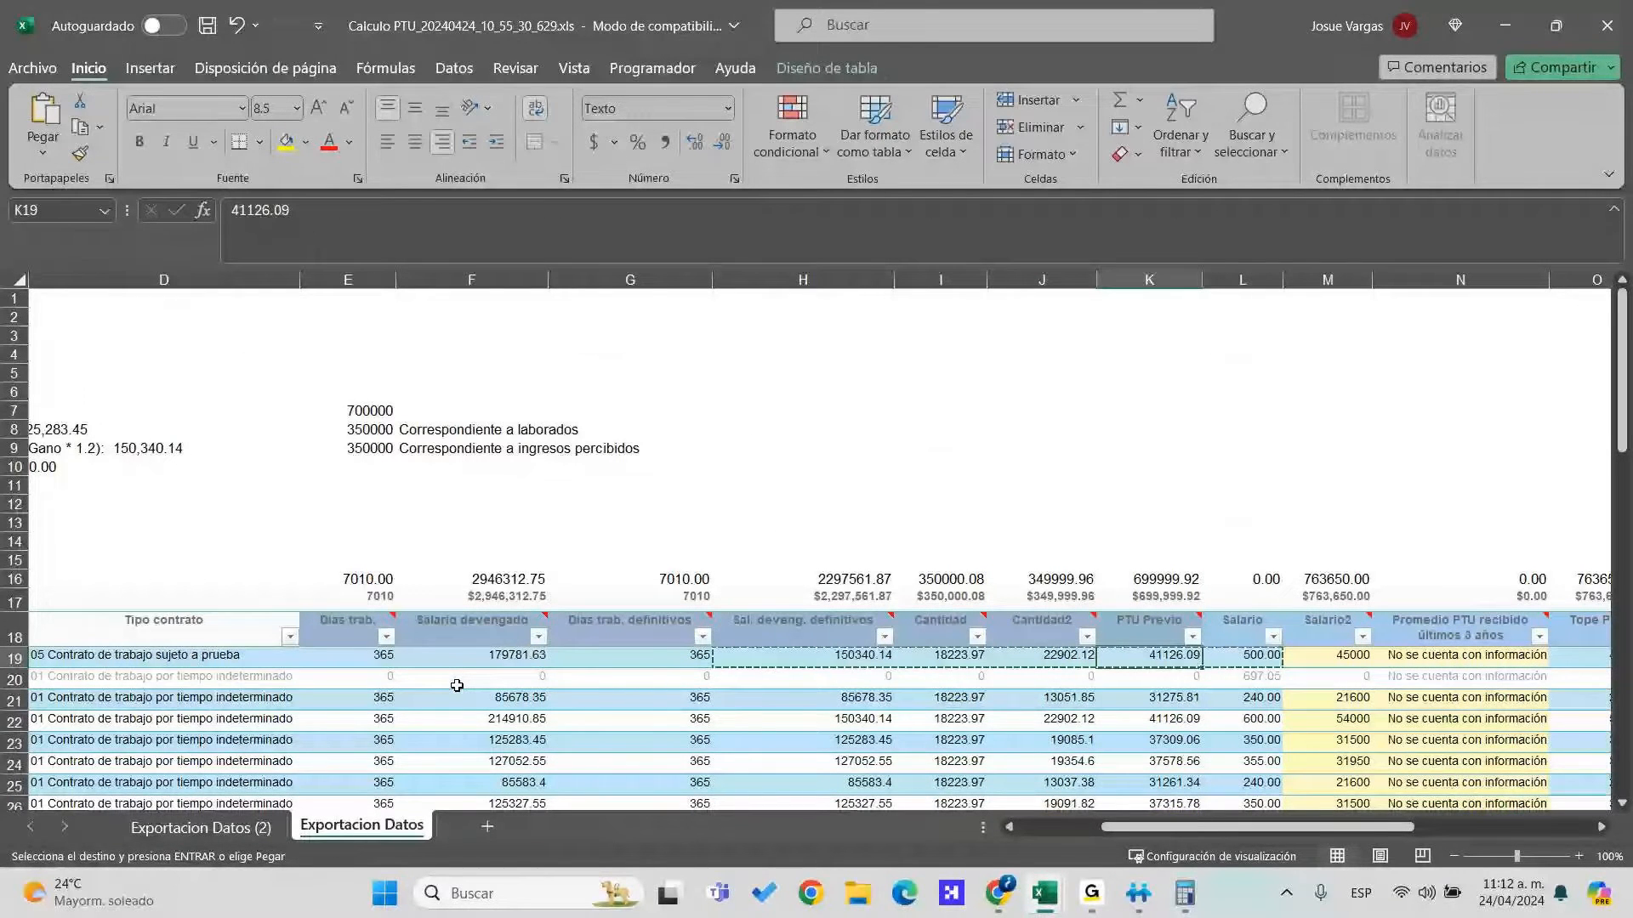
key("alt+Tab")
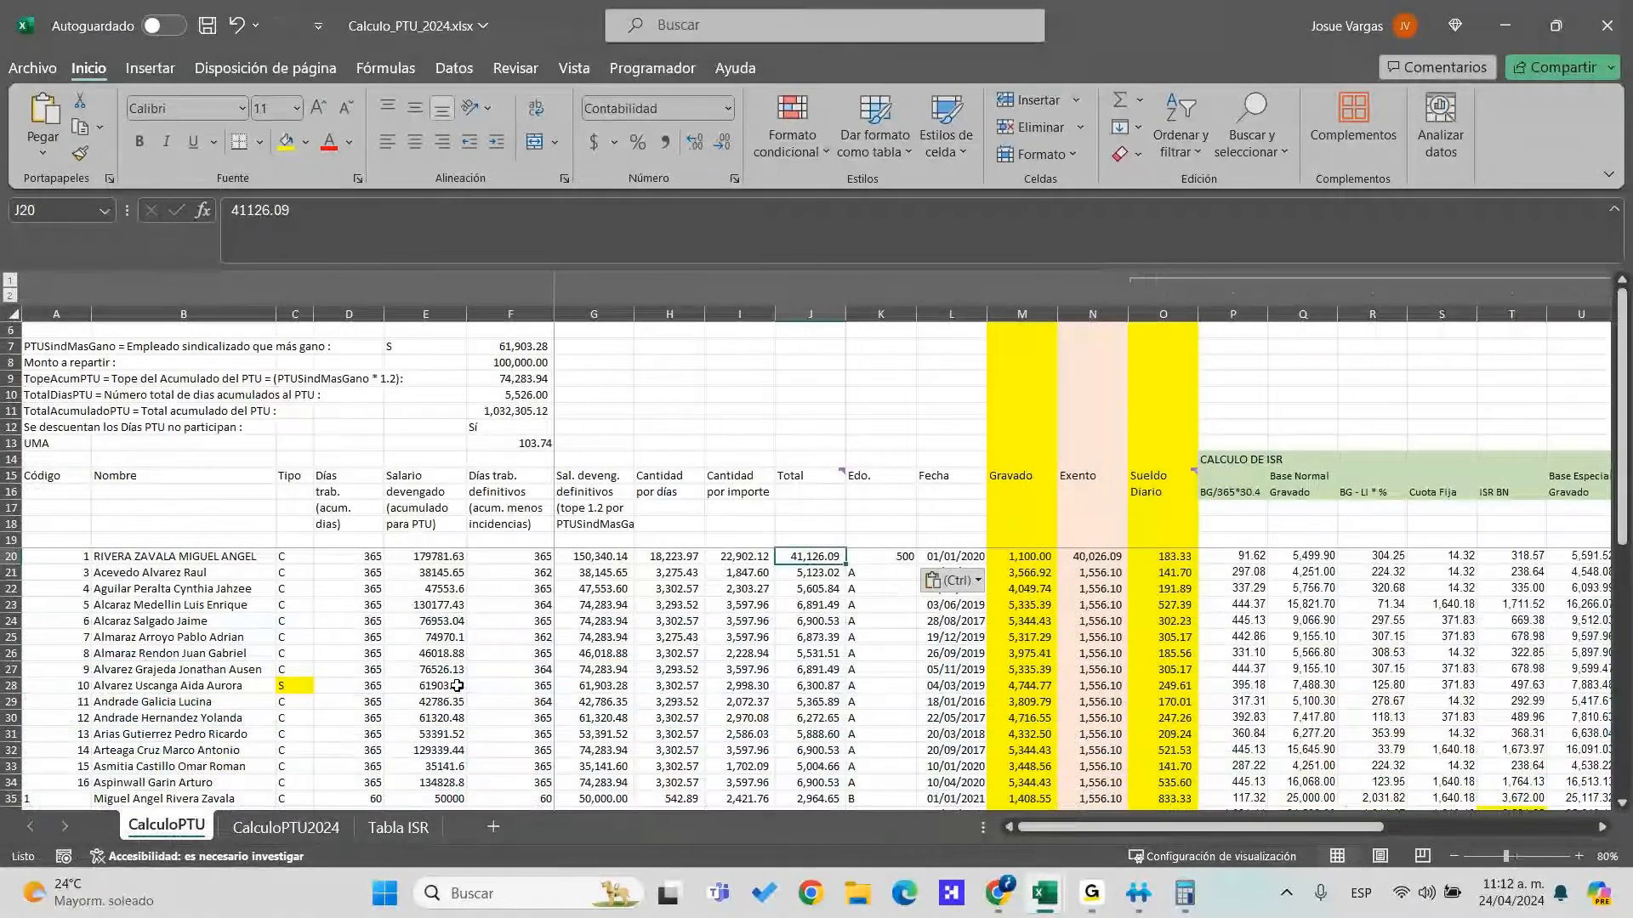
key("ctrl+z")
key("Right")
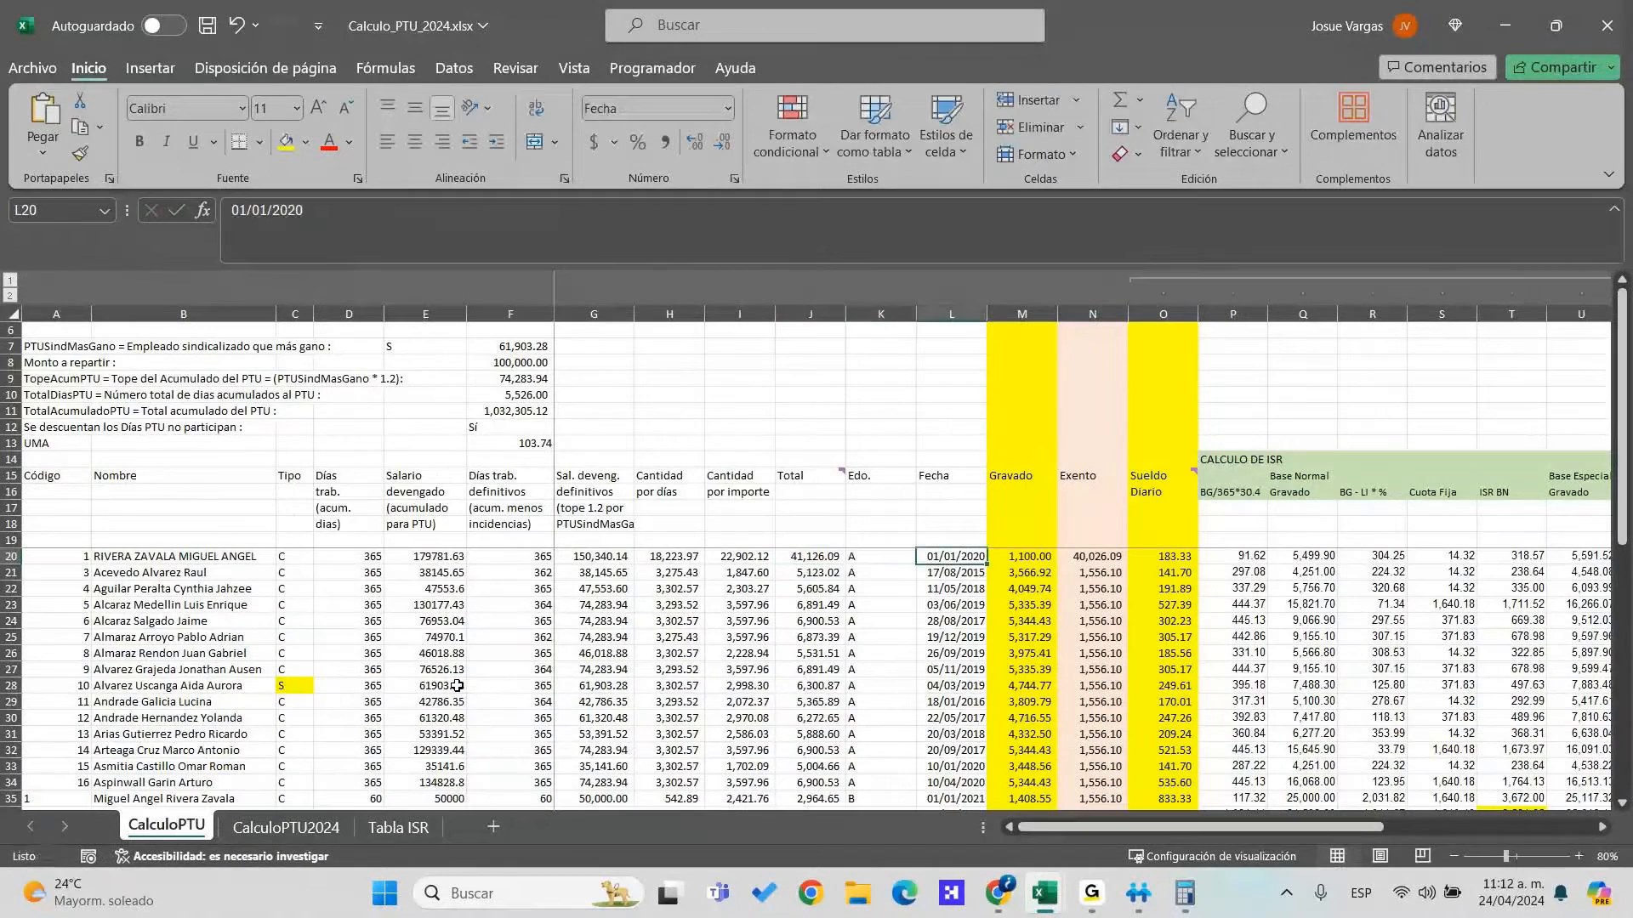
key("Right")
key("Right")
key("Right")
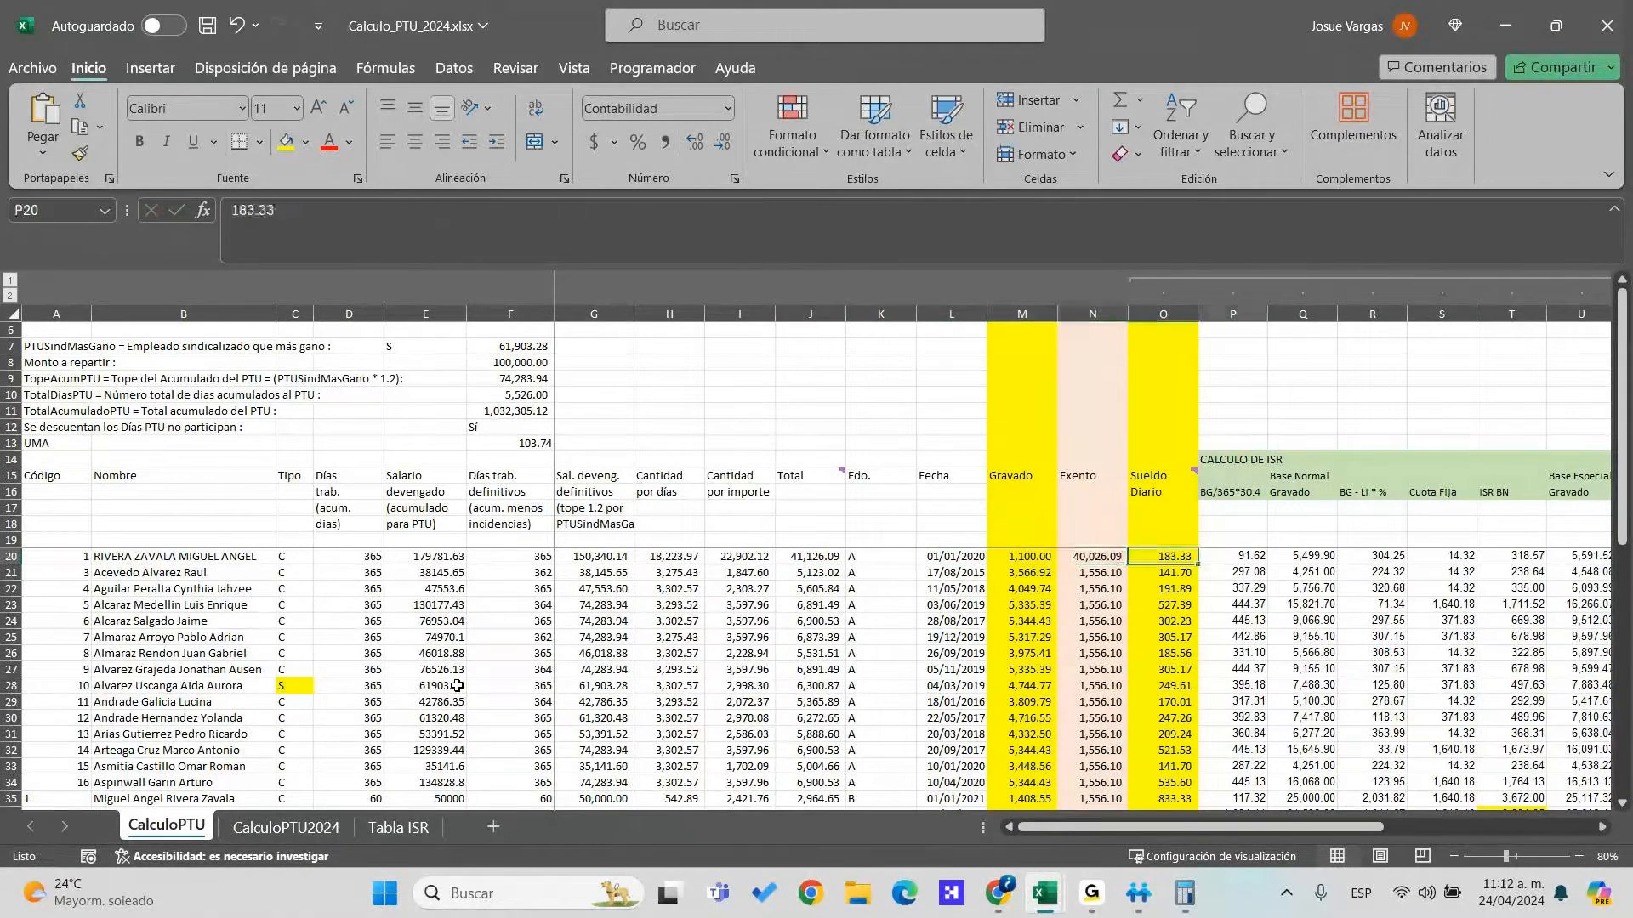
key("Left")
key("Right")
key("Right")
key("Left")
key("Left")
key("Left")
key("Left")
key("Left")
key("Left")
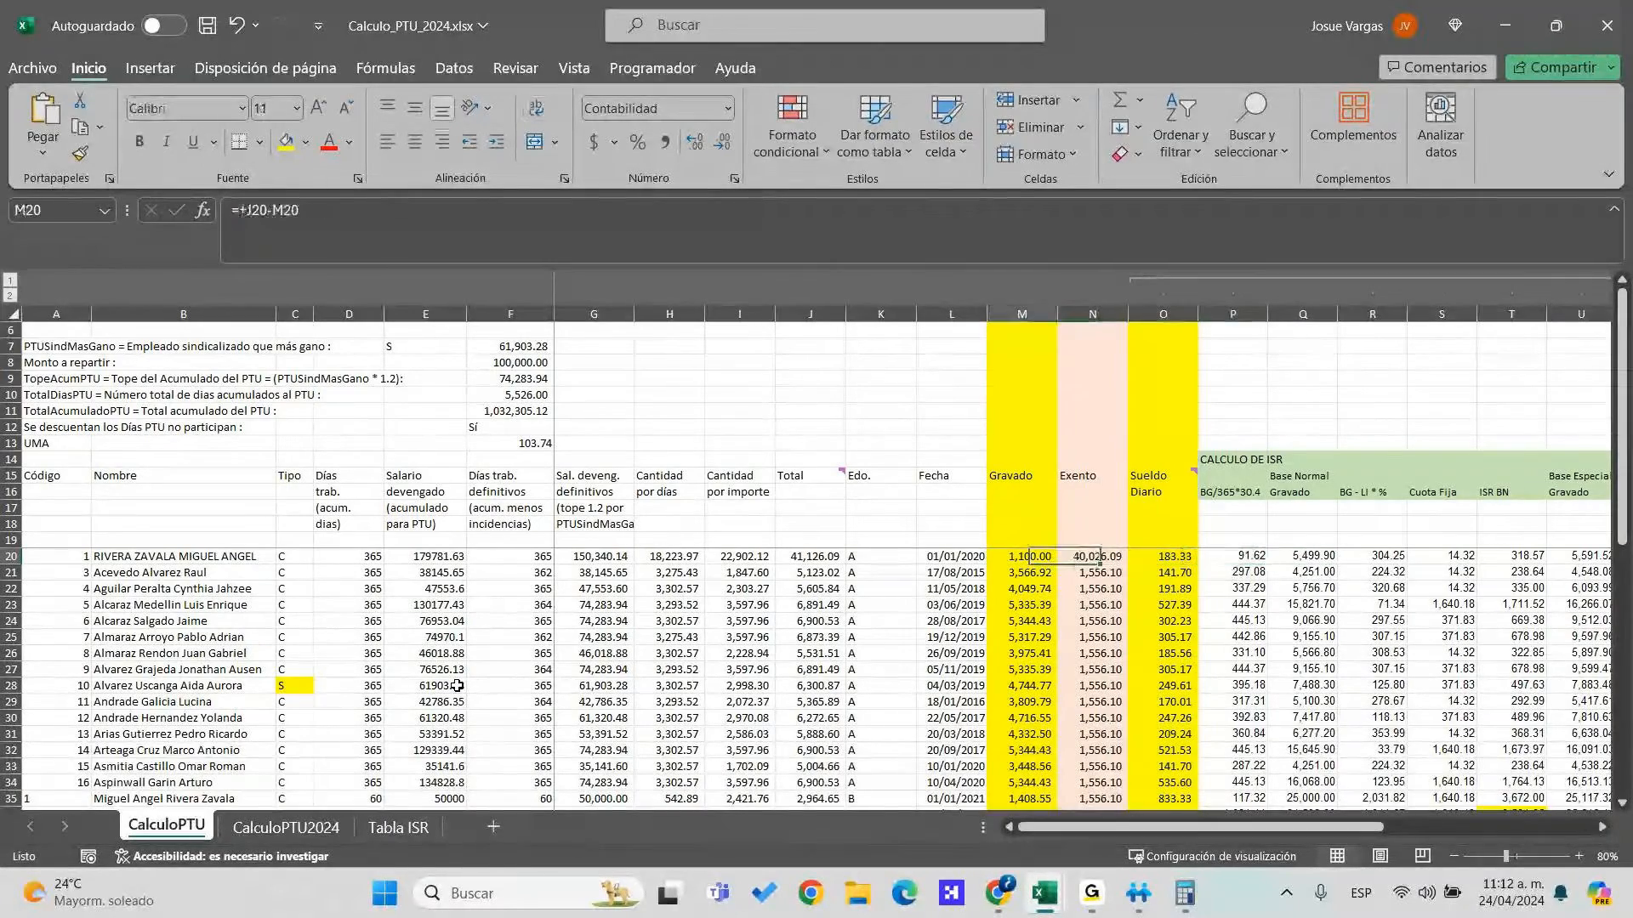
Copy the Total formula from J21 into J20
key("alt+Tab")
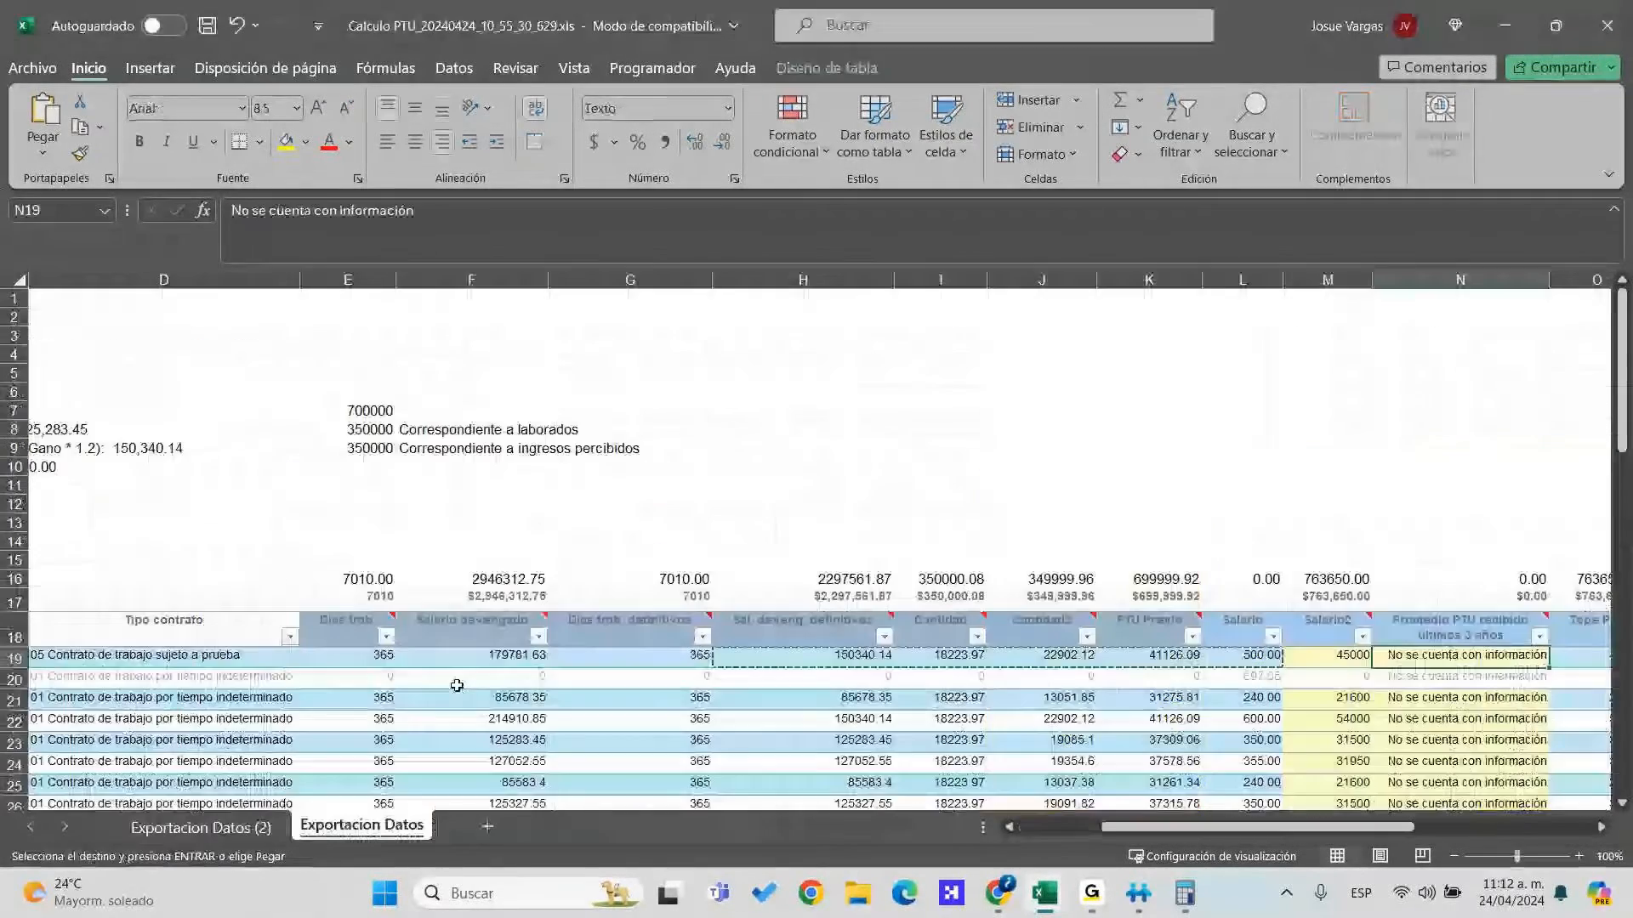
key("Right")
key("alt+Tab")
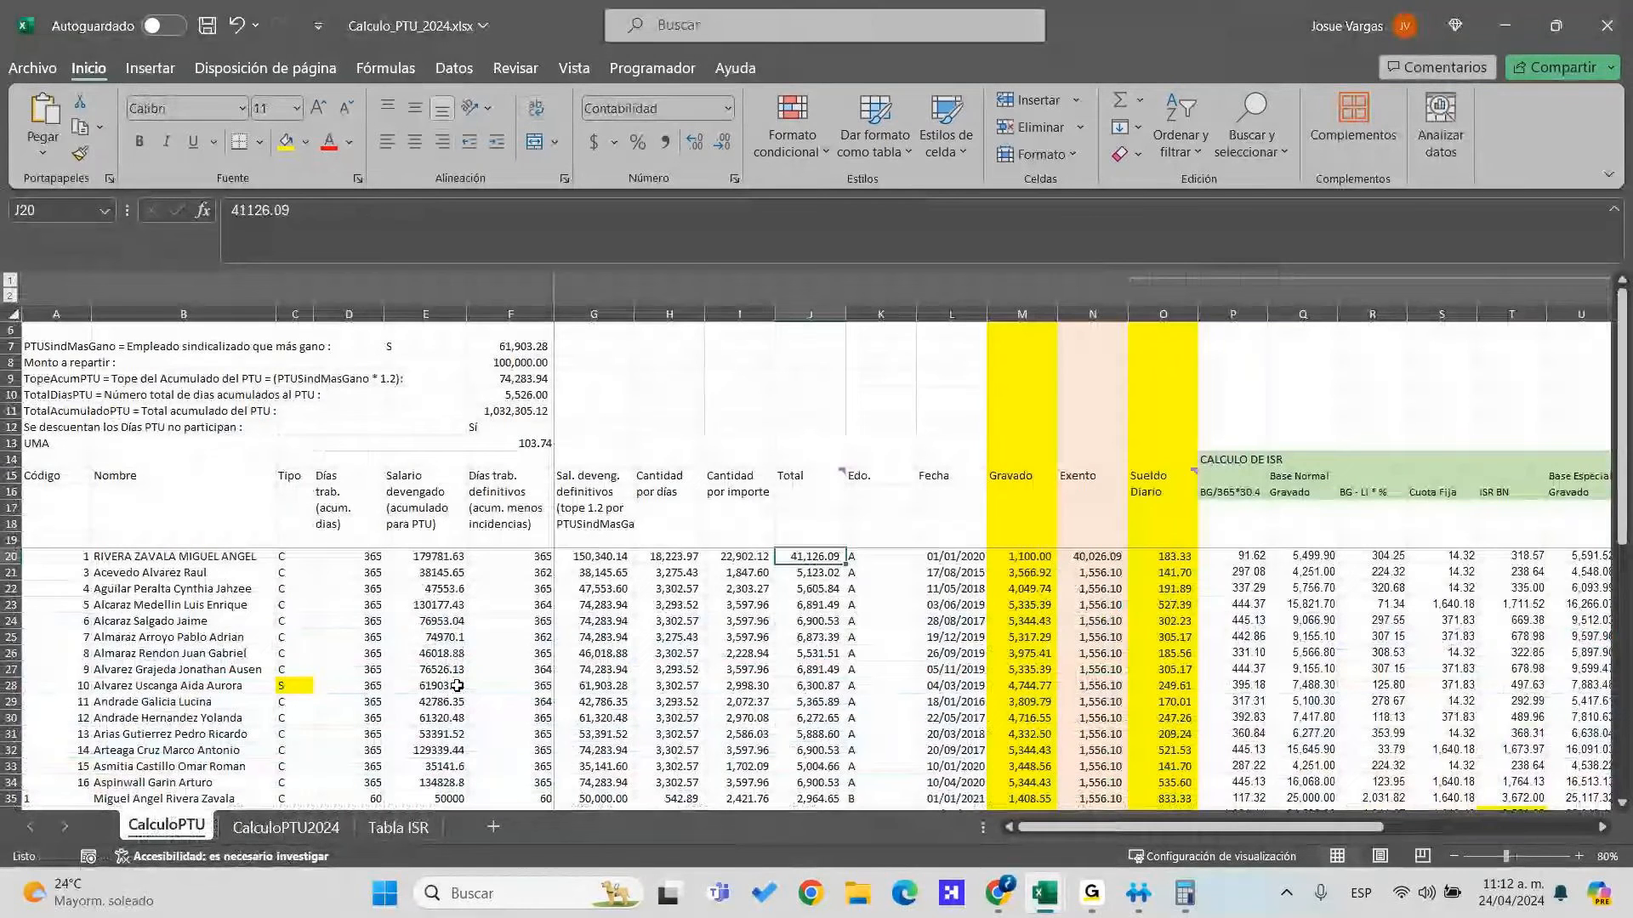
key("Down")
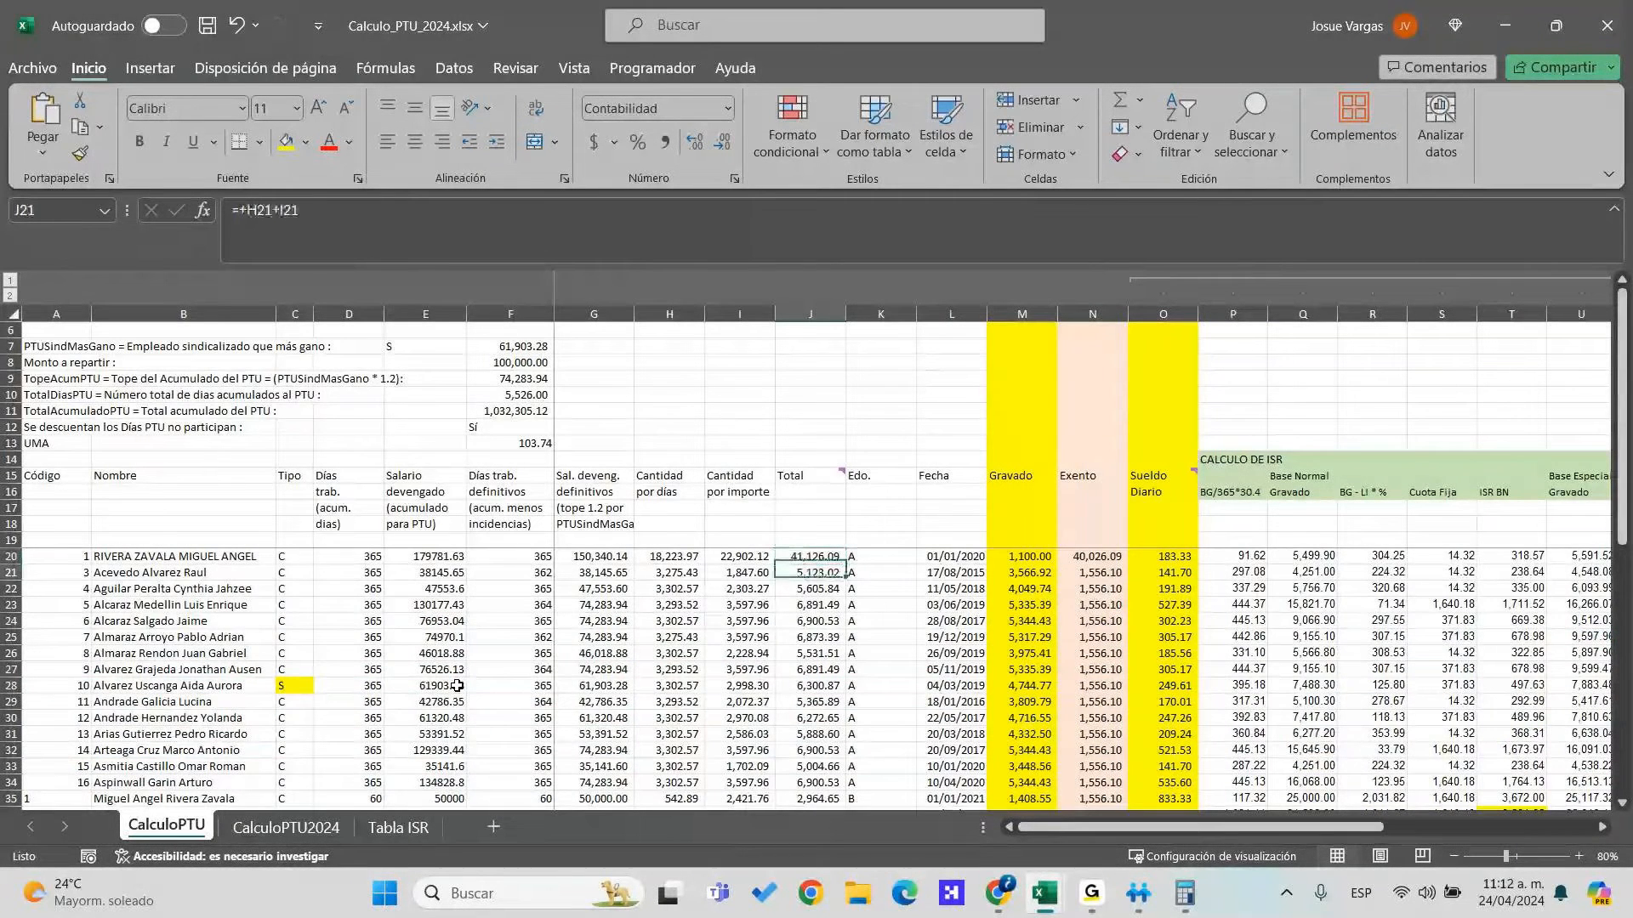
key("ctrl+c")
key("Up")
key("ctrl+v")
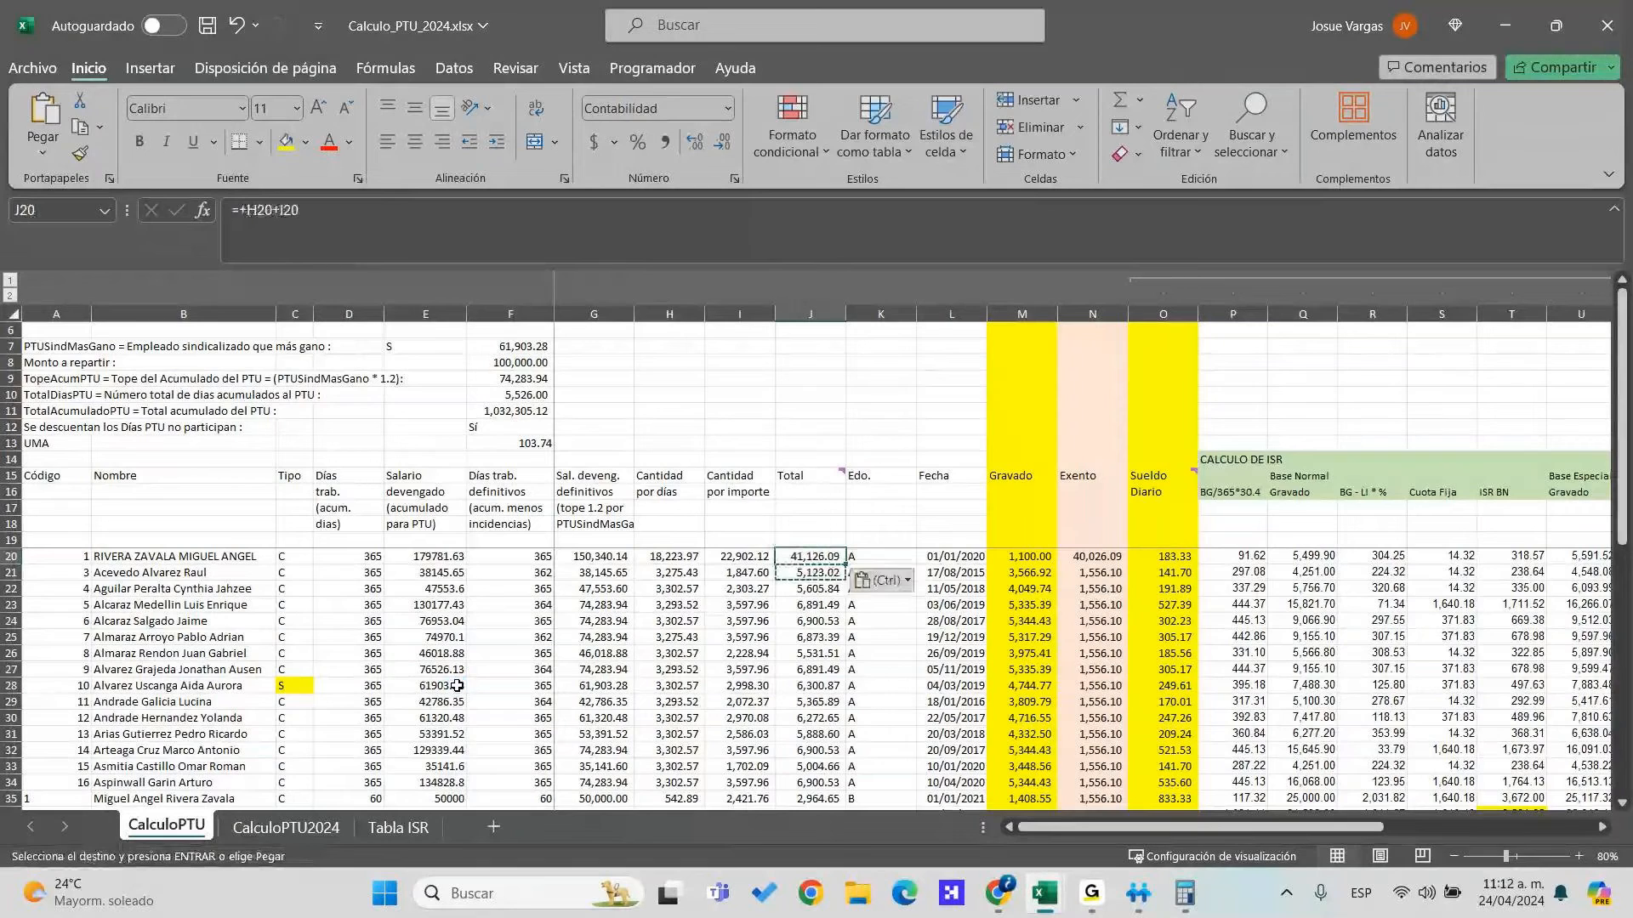
Check the export's PTU Previo value and confirm J20's Total formula in edit mode
key("alt+Tab")
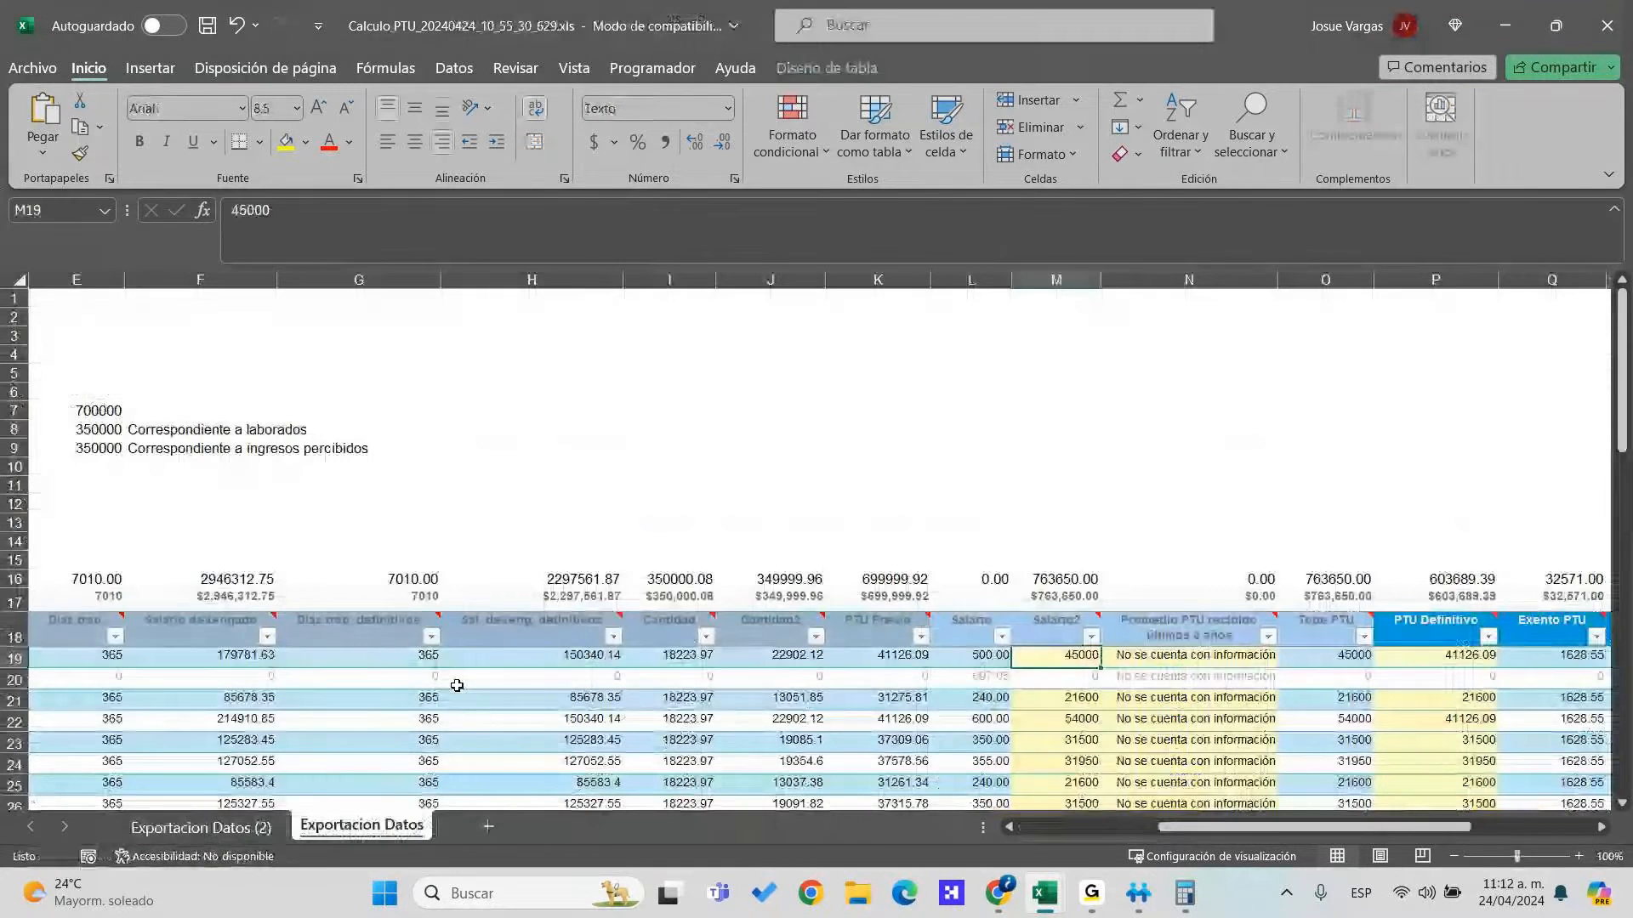
key("Left")
key("Left")
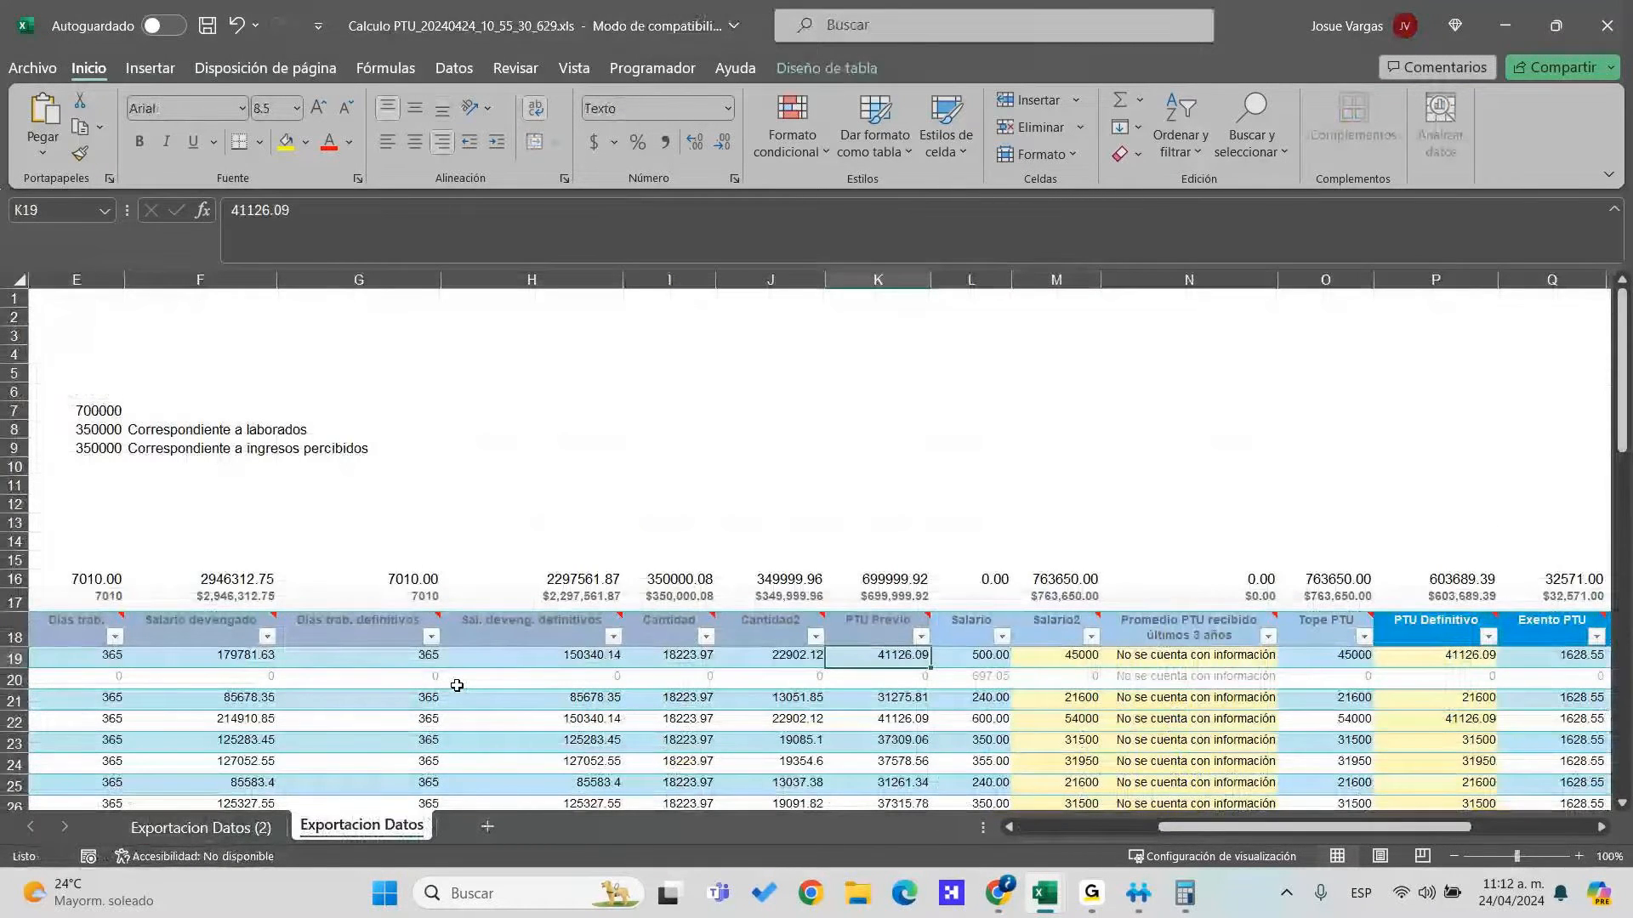
key("alt+Tab")
key("Right")
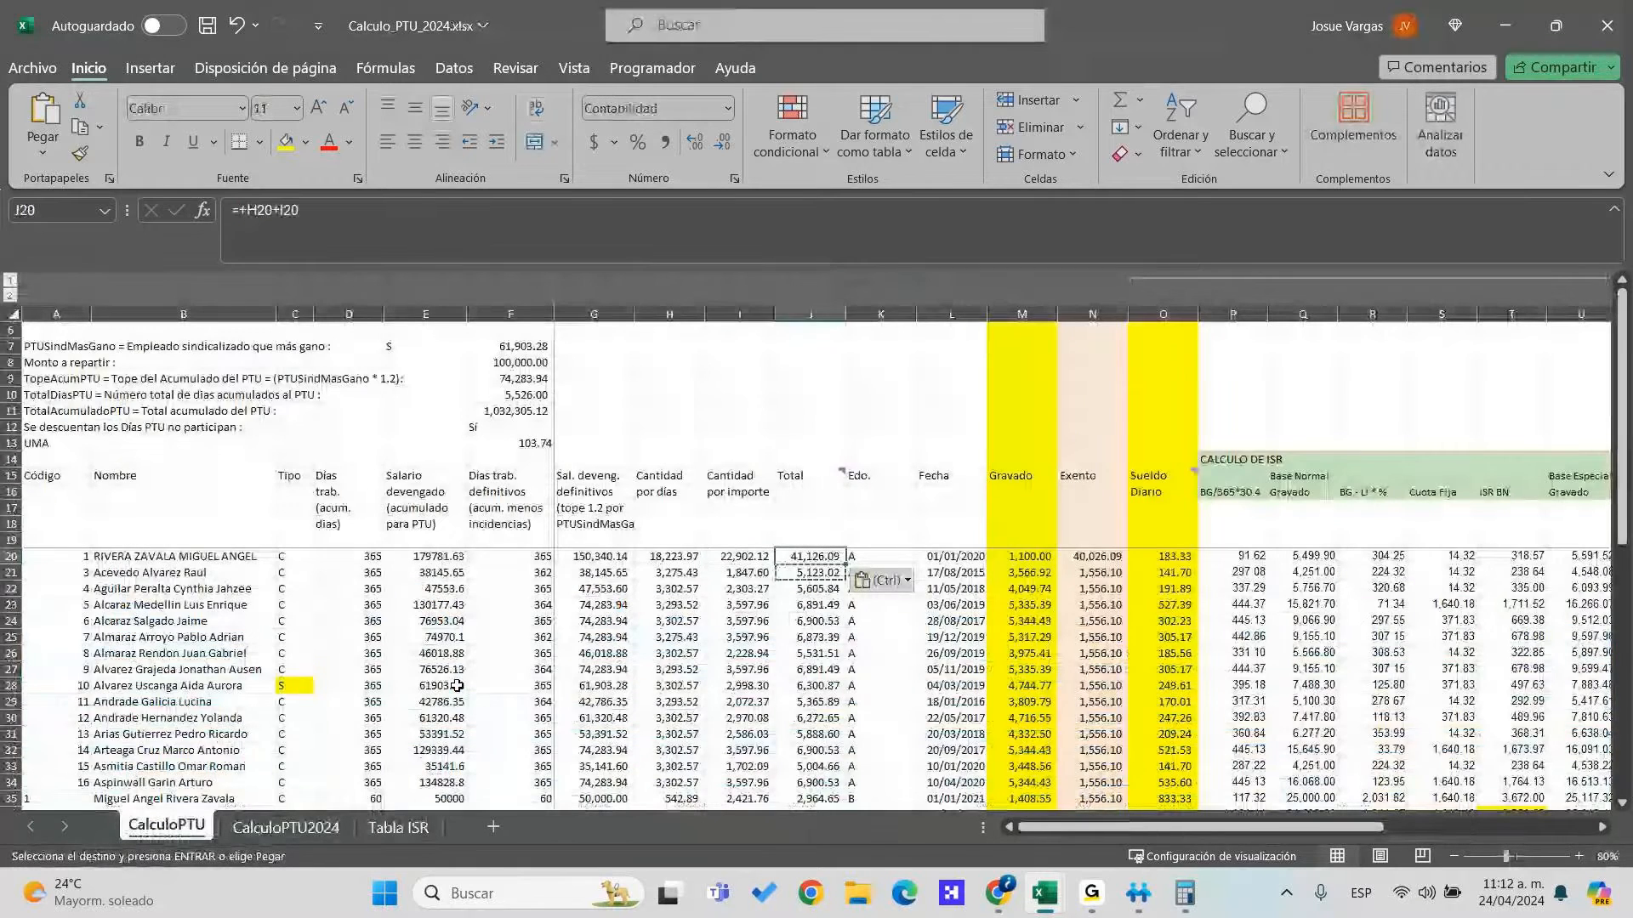
key("Down")
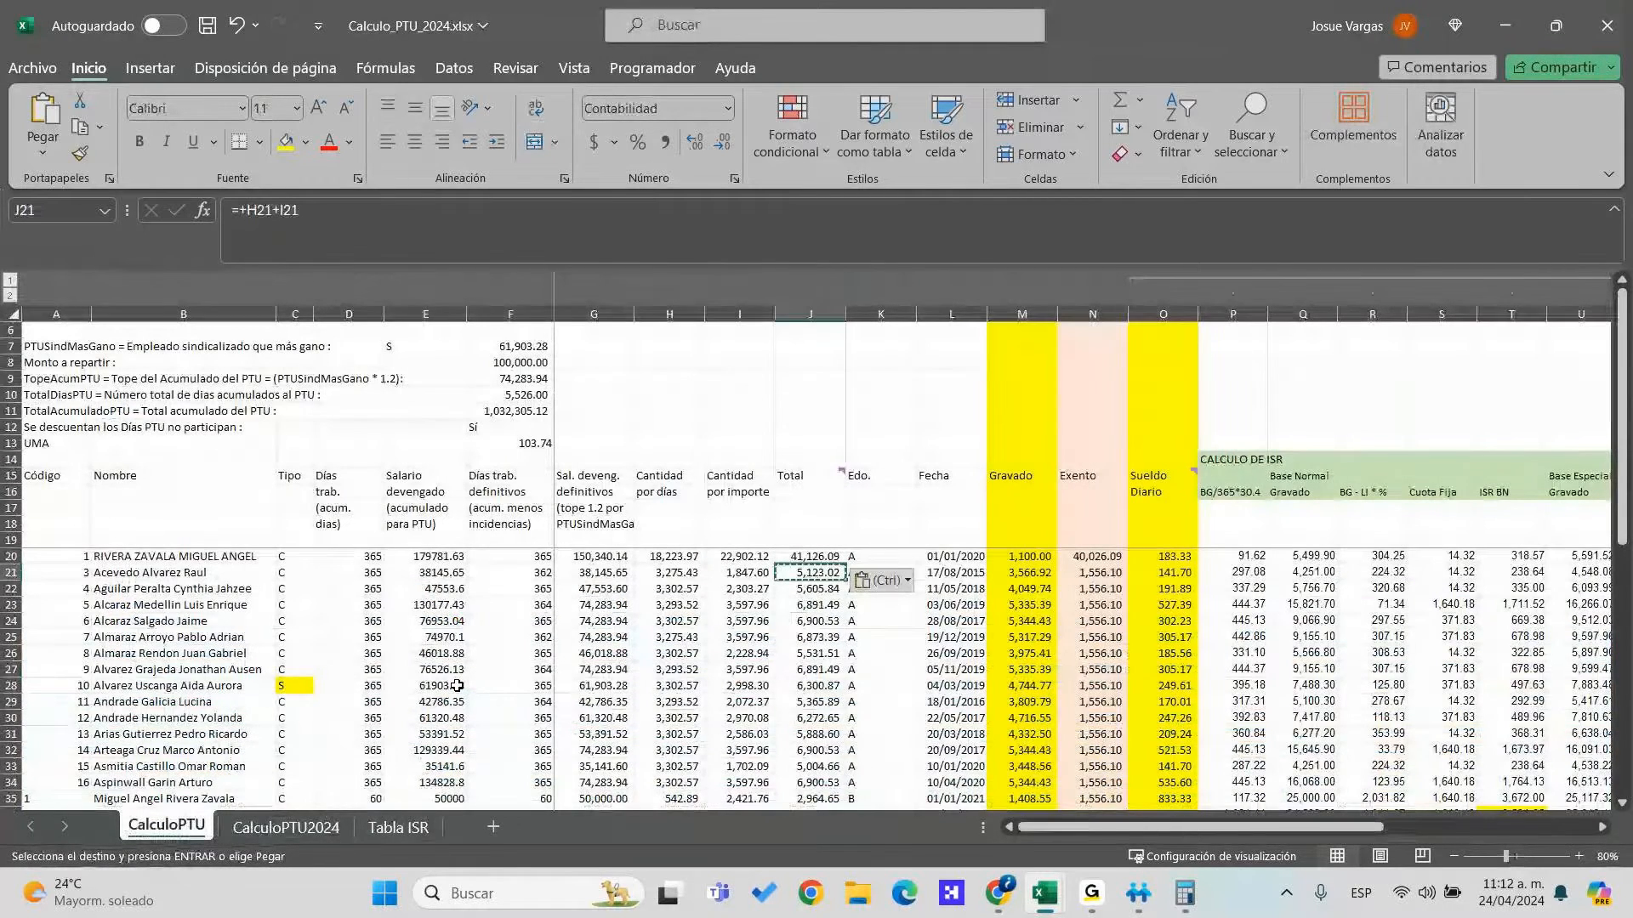
key("Up")
key("F2")
key("Escape")
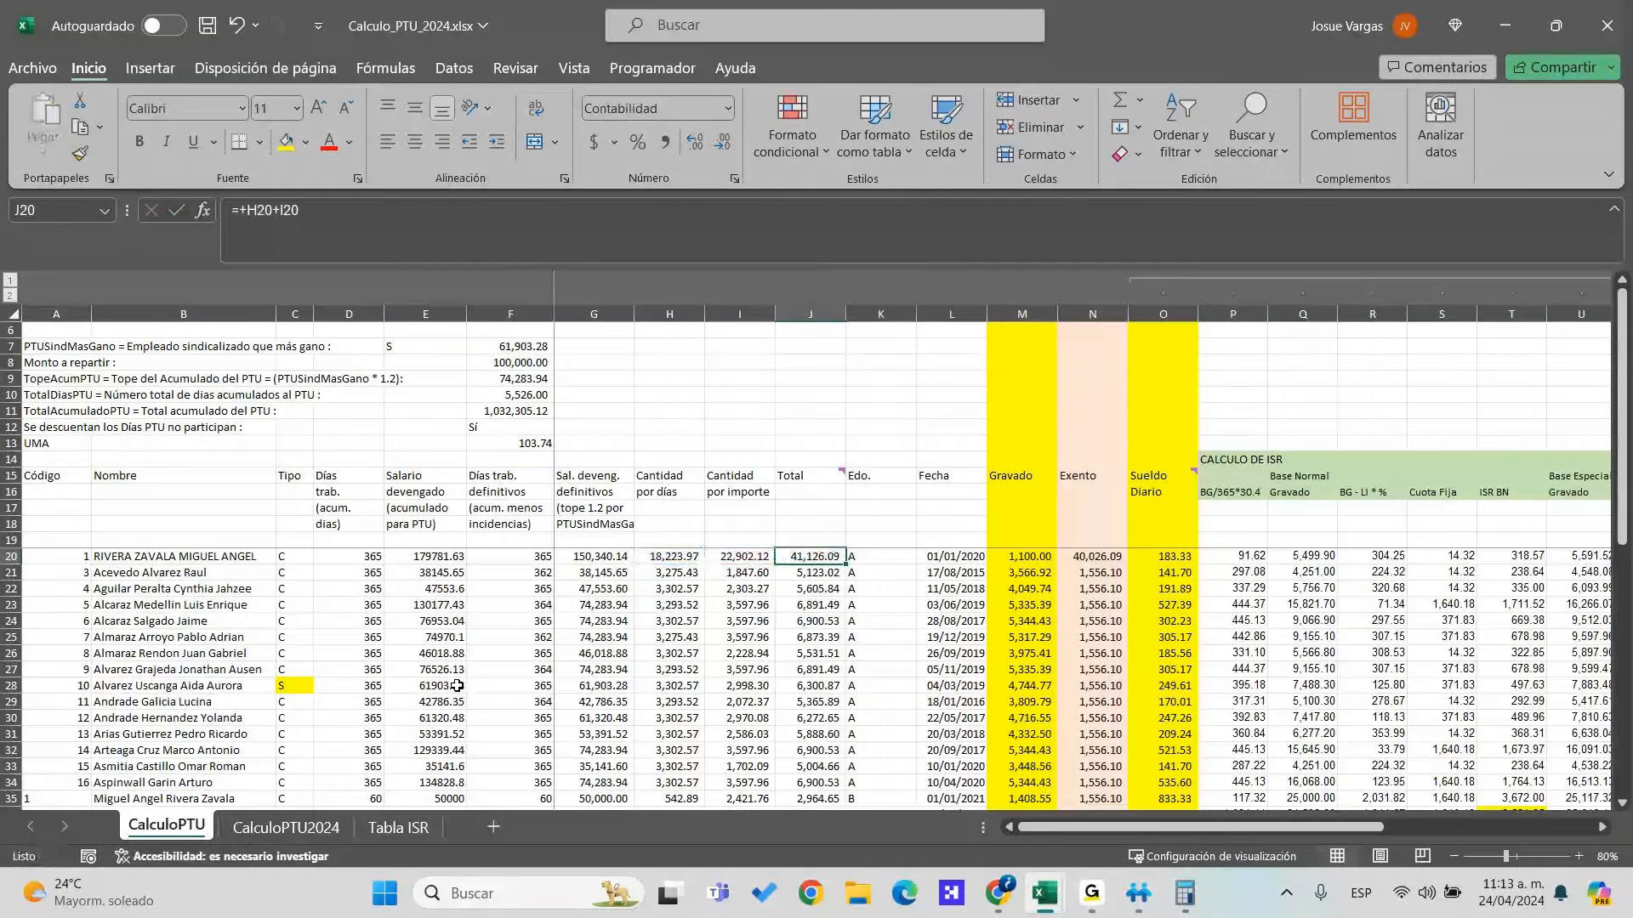
Review row 20's Fecha, Gravado, Sueldo Diario and Exento cells
key("Right")
key("Right")
key("Right")
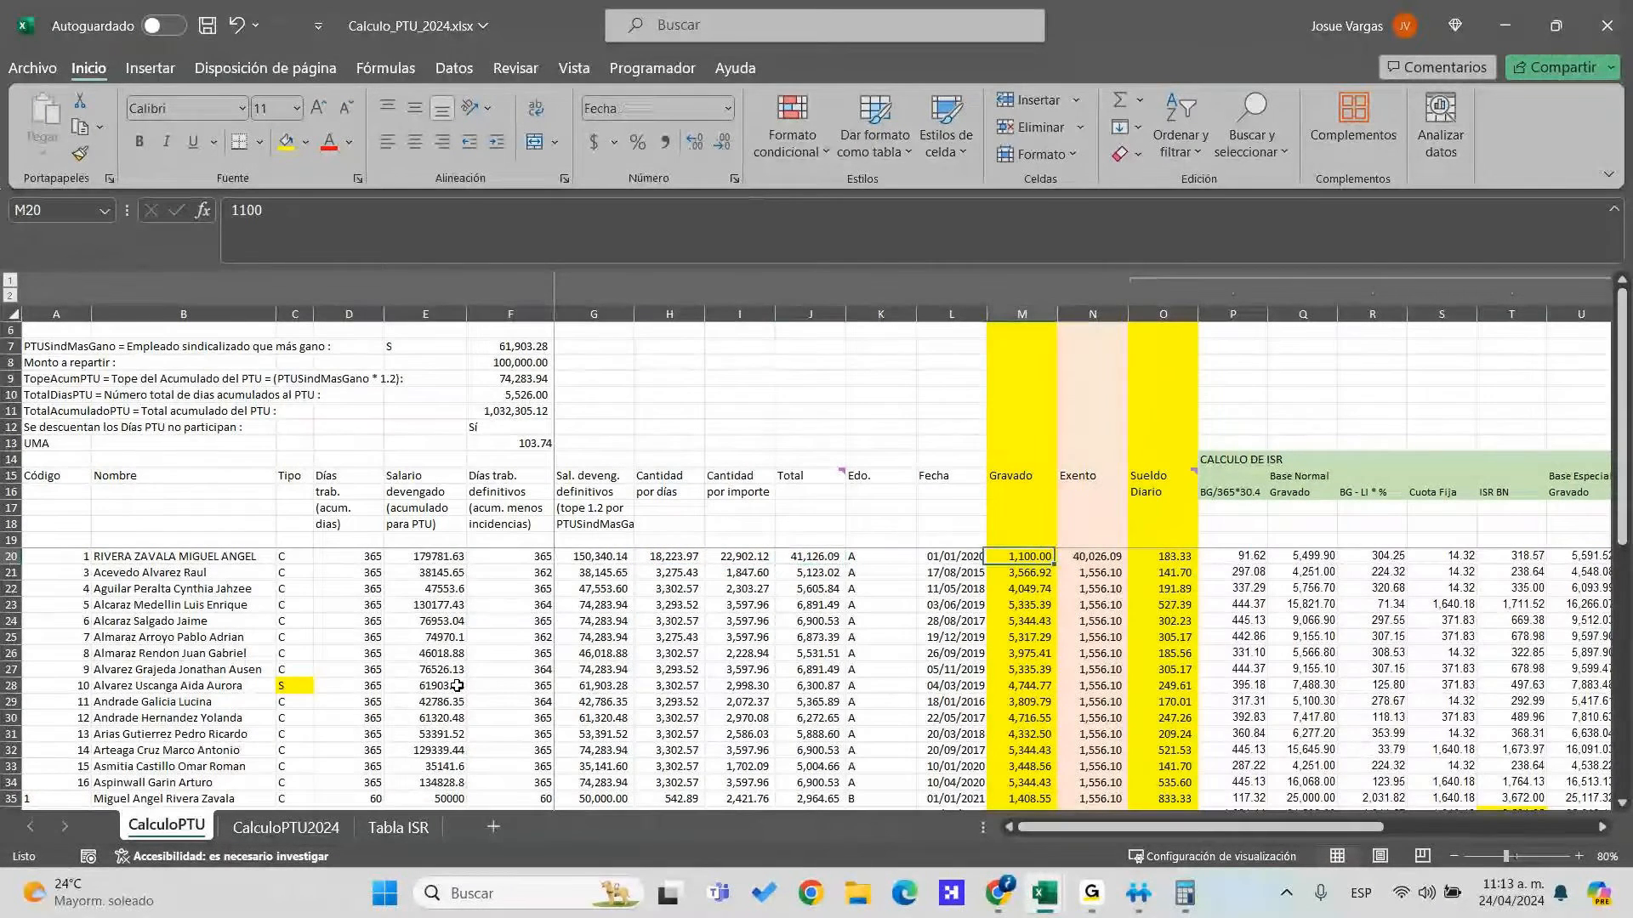
key("Right")
key("Right")
key("Left")
key("Left")
key("Left")
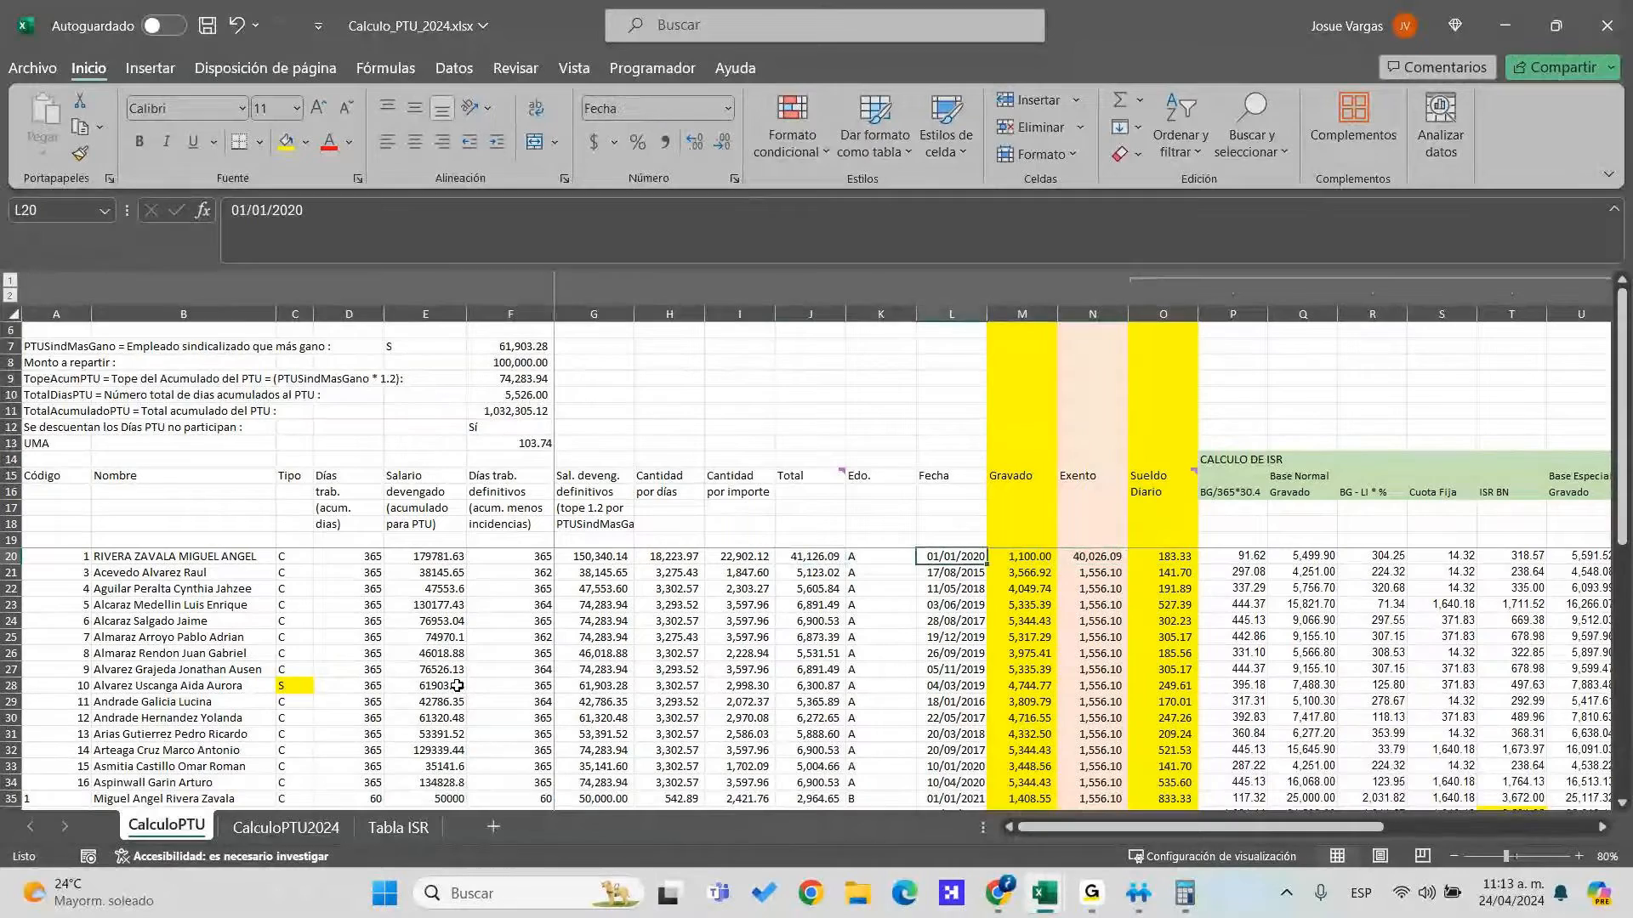
key("Right")
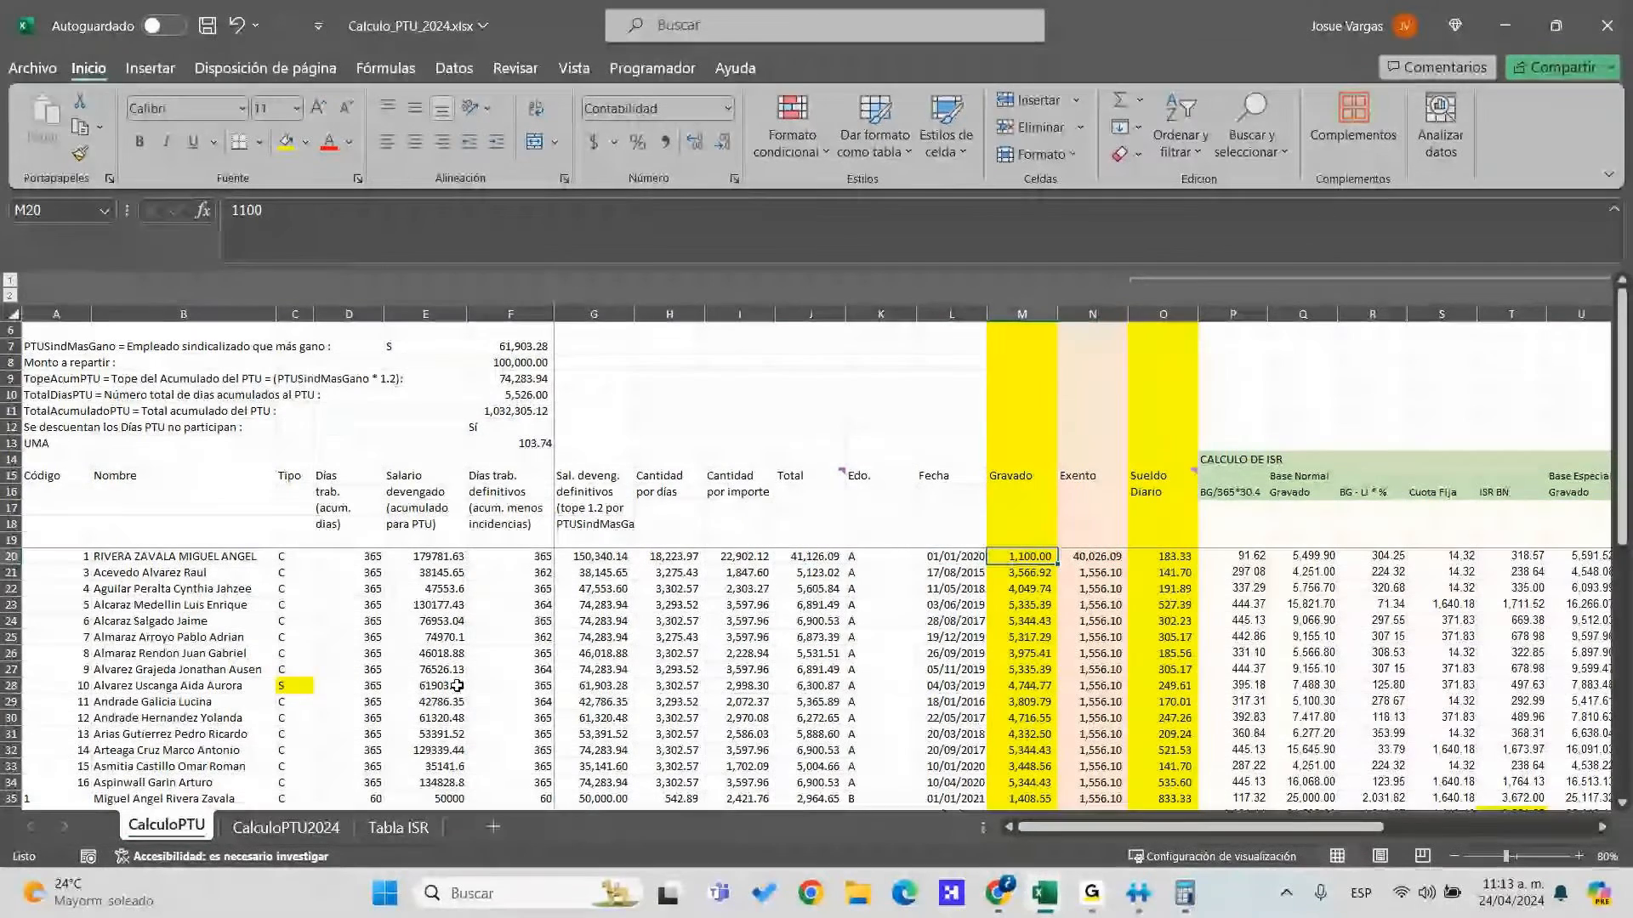
key("Right")
Compare M20's Gravado with the export's Promedio PTU, Fecha and 45000 Tope PTU
key("alt+Tab")
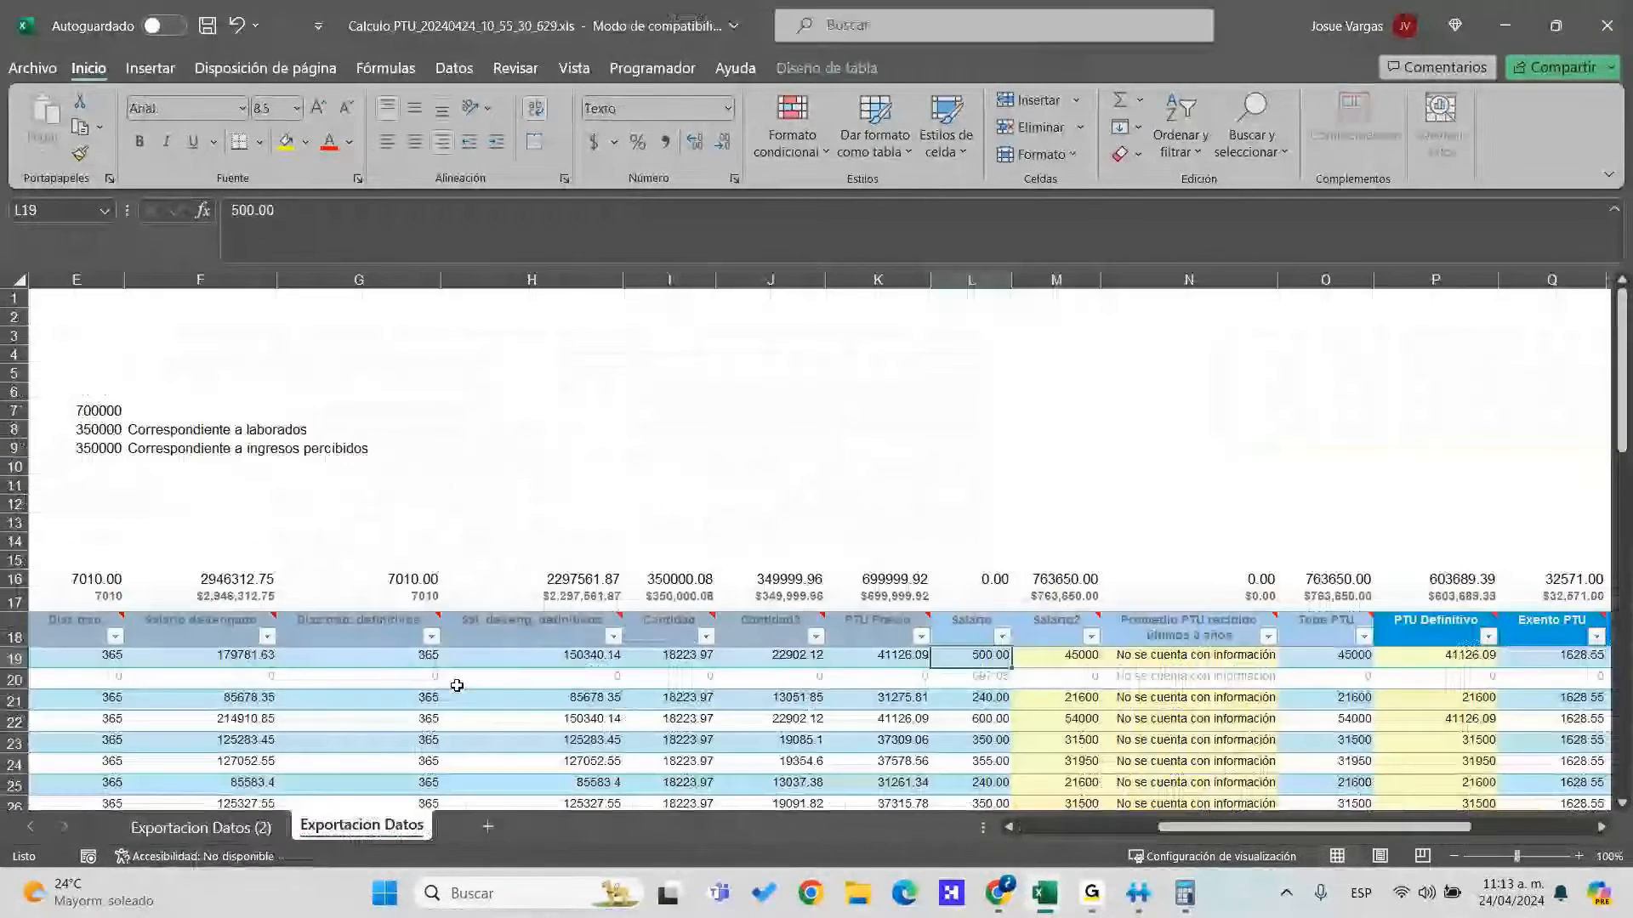
key("Right")
key("Right")
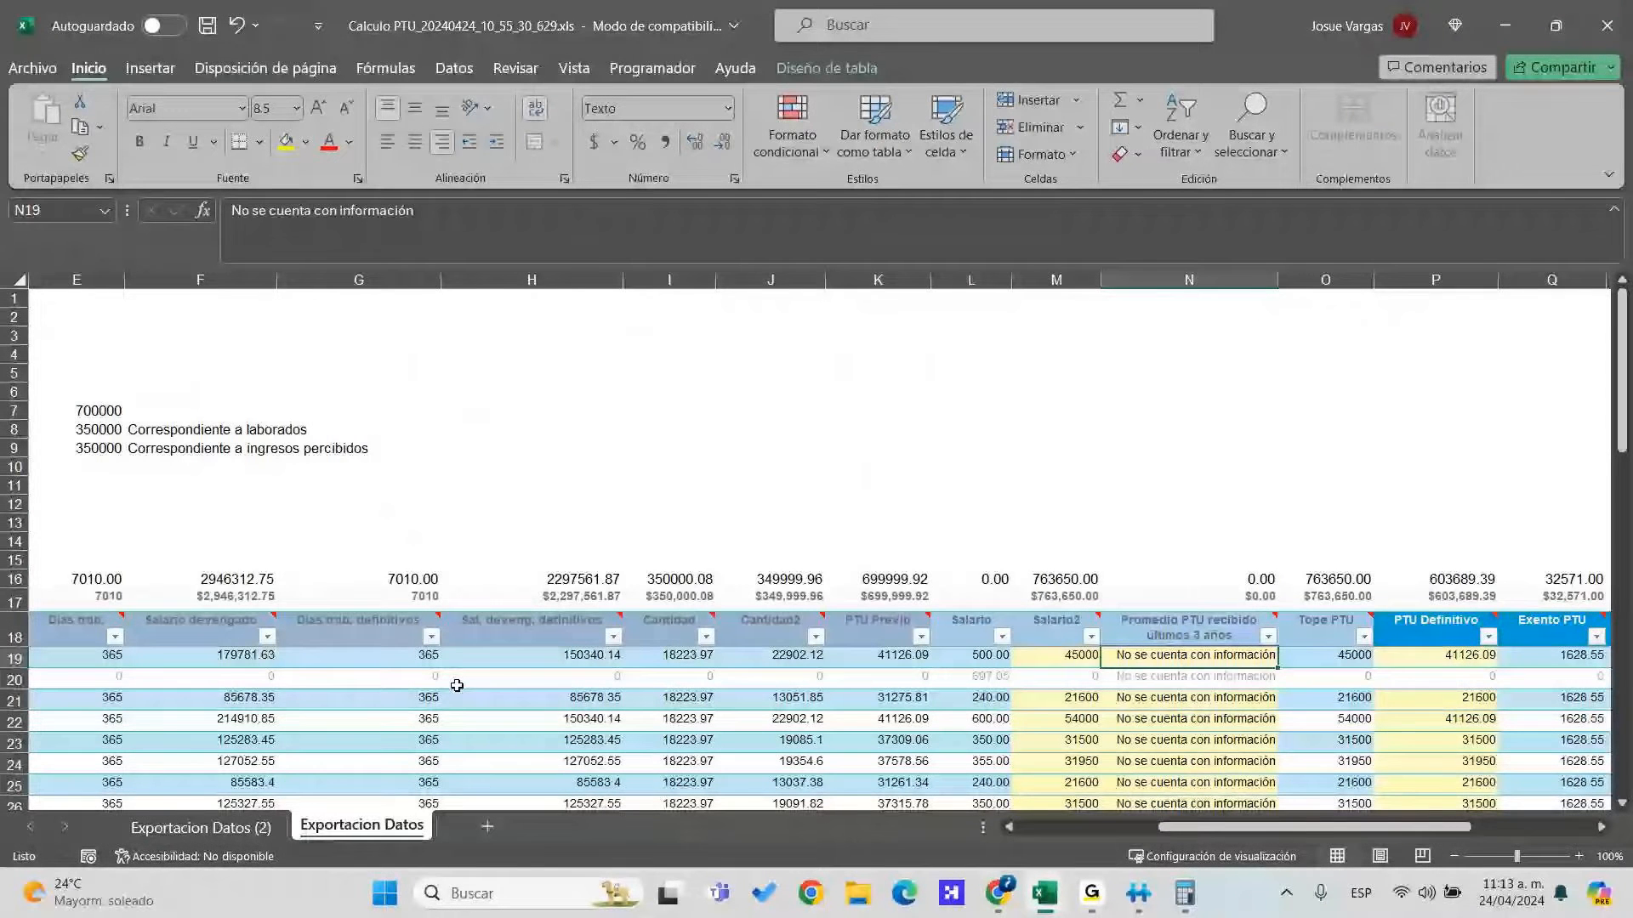
key("Right")
key("Right")
key("Right")
key("Right")
key("Right")
key("Right")
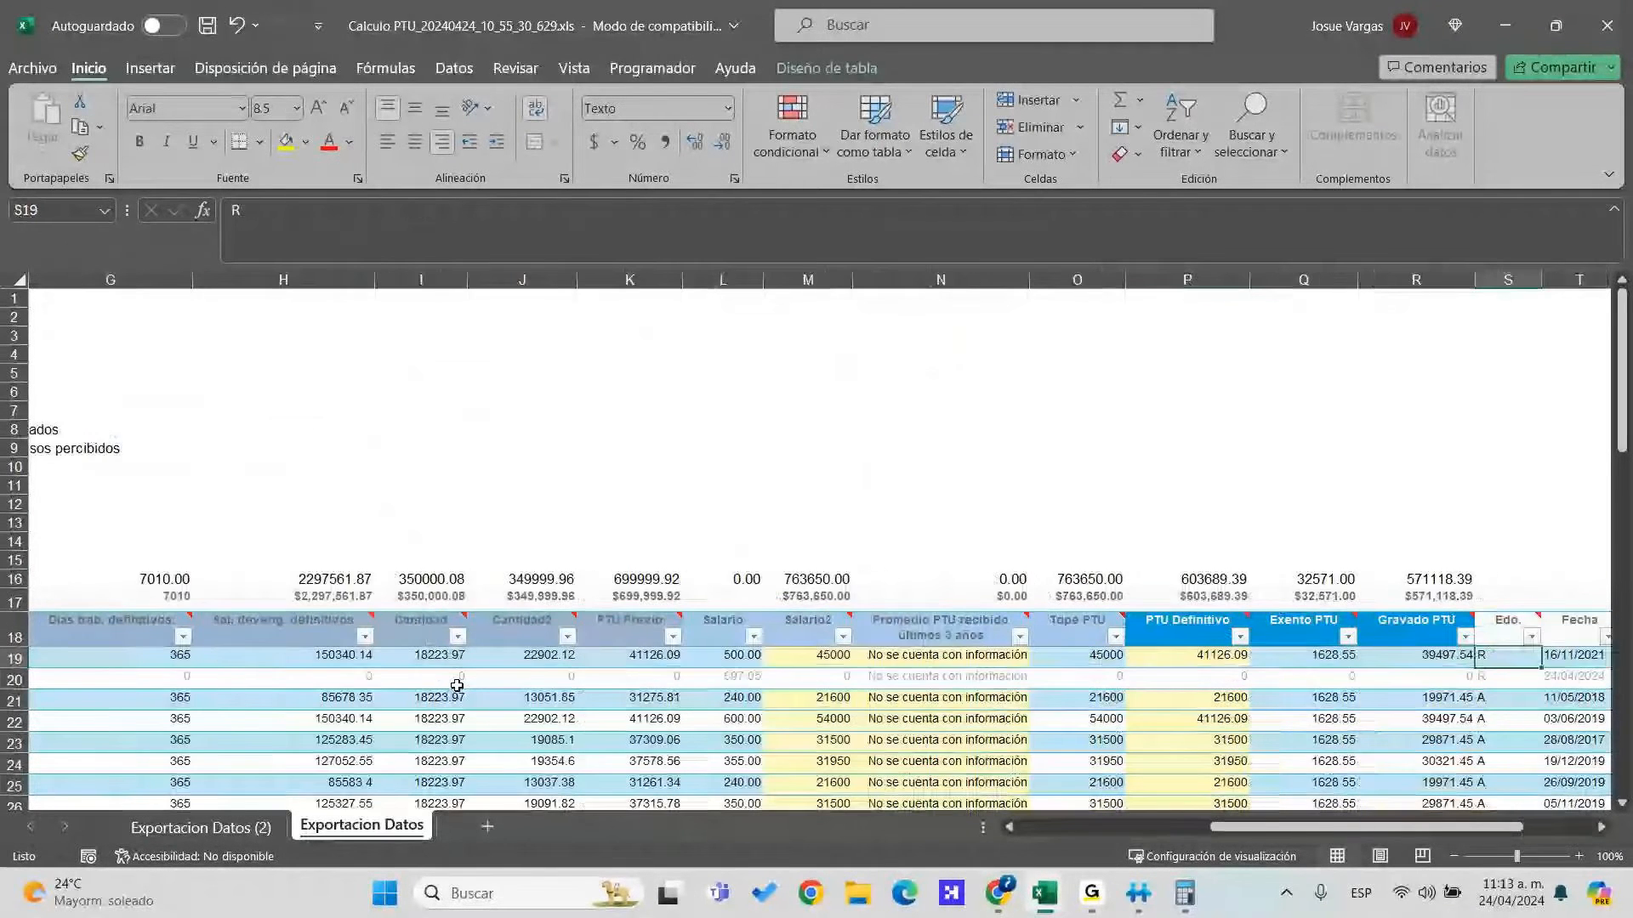
key("Left")
key("Left")
key("Left")
key("Left")
key("Left")
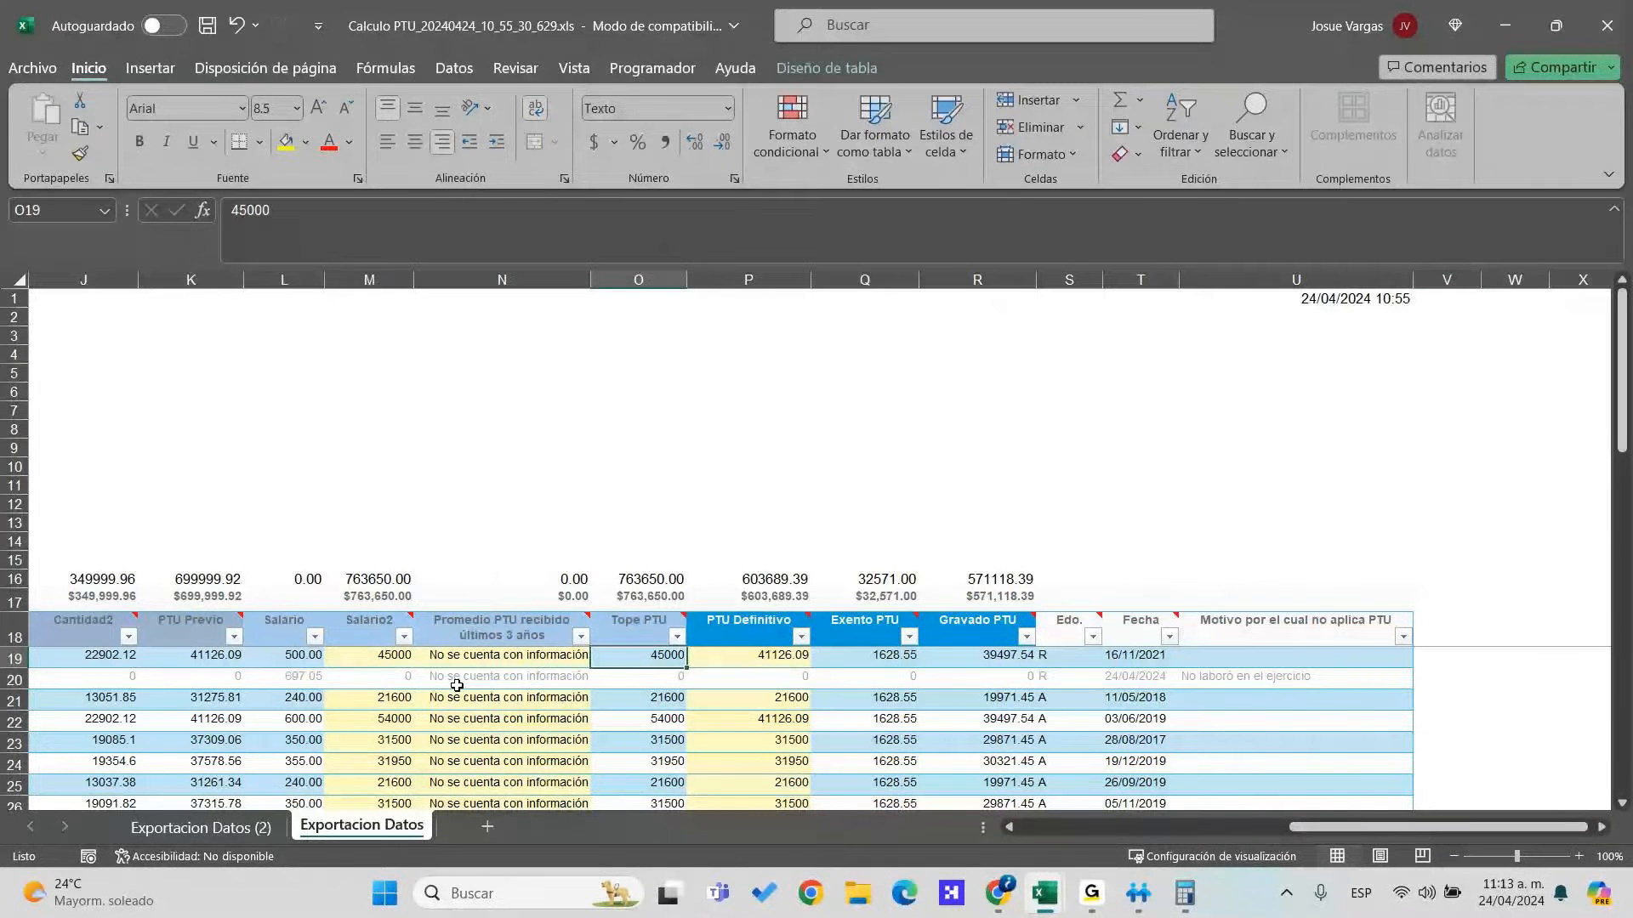
key("alt+Tab")
key("Left")
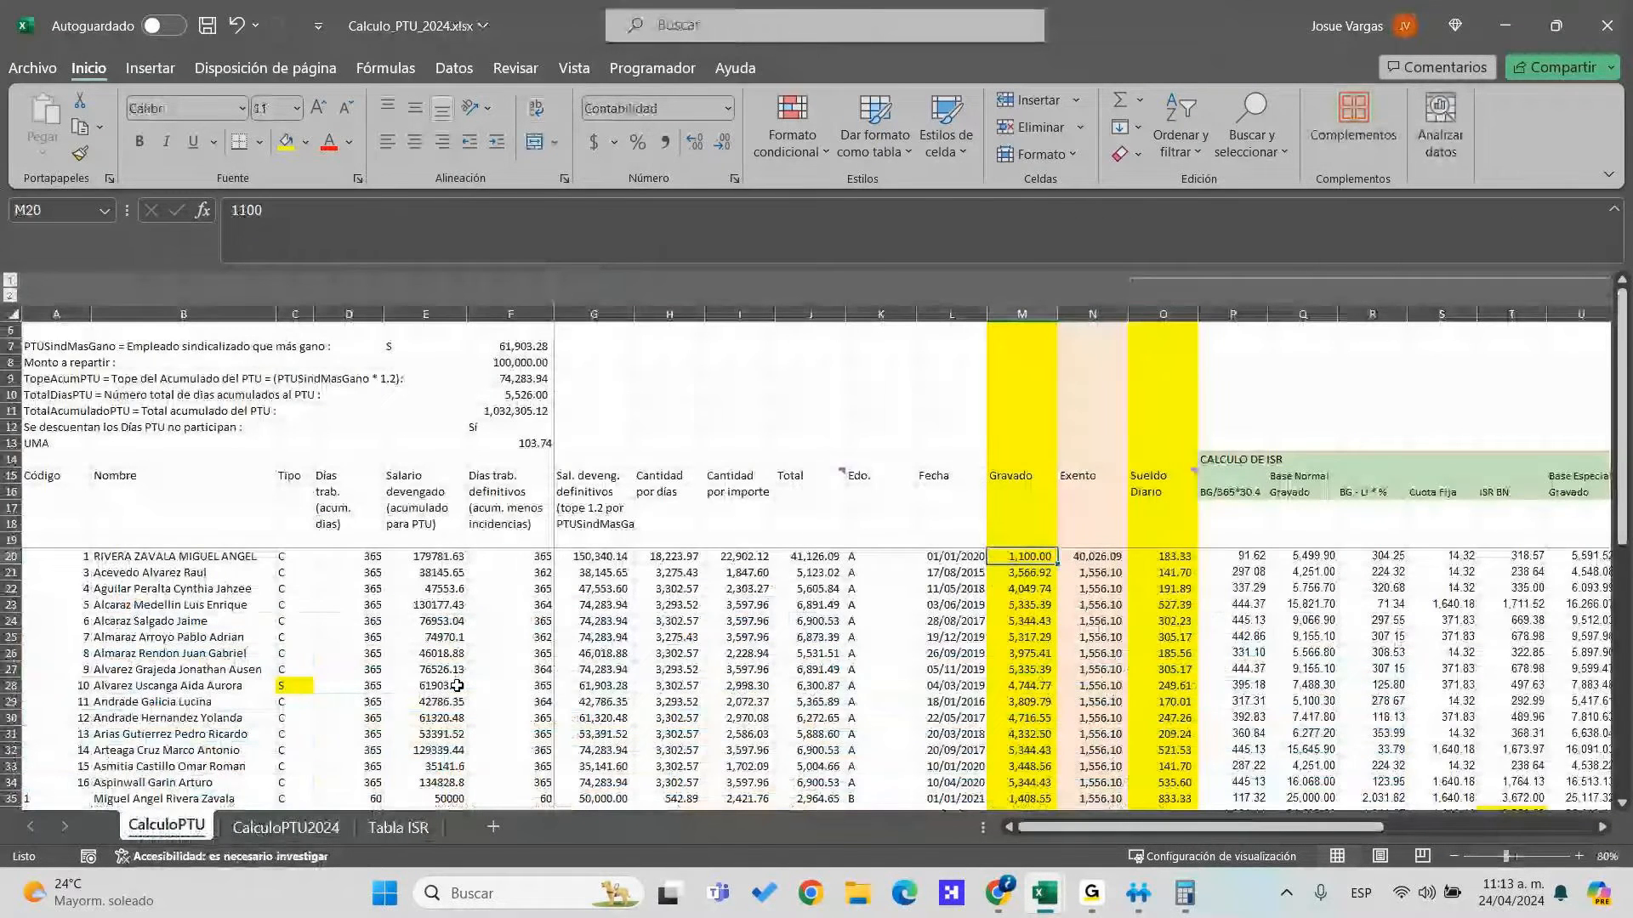
key("alt+Tab")
key("alt+Tab")
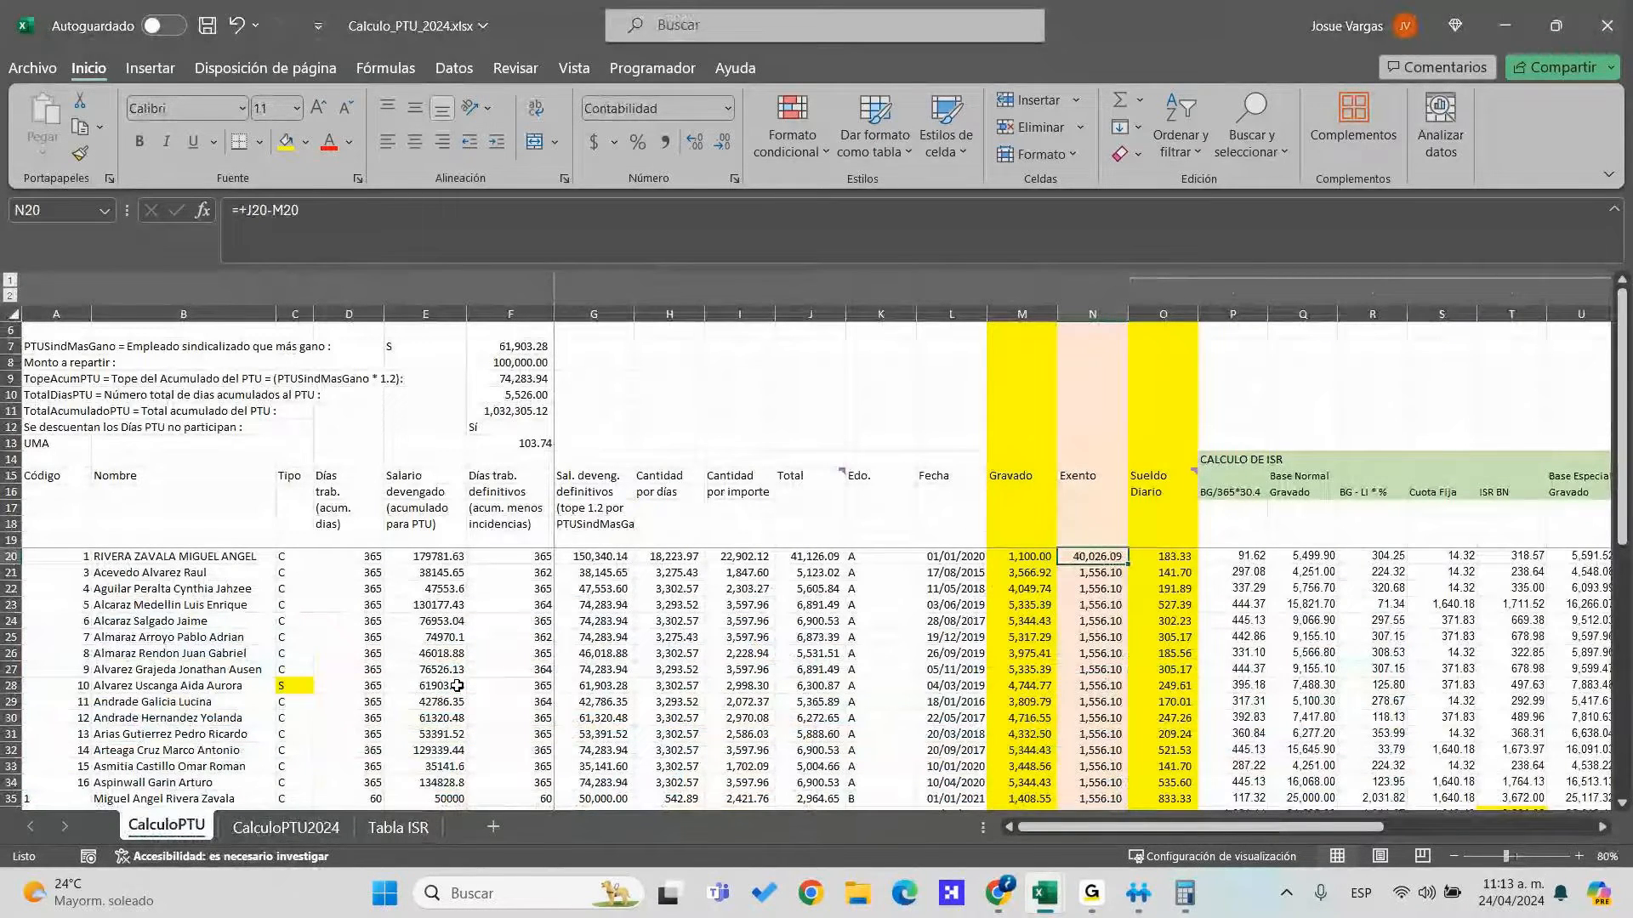
key("Right")
key("Right")
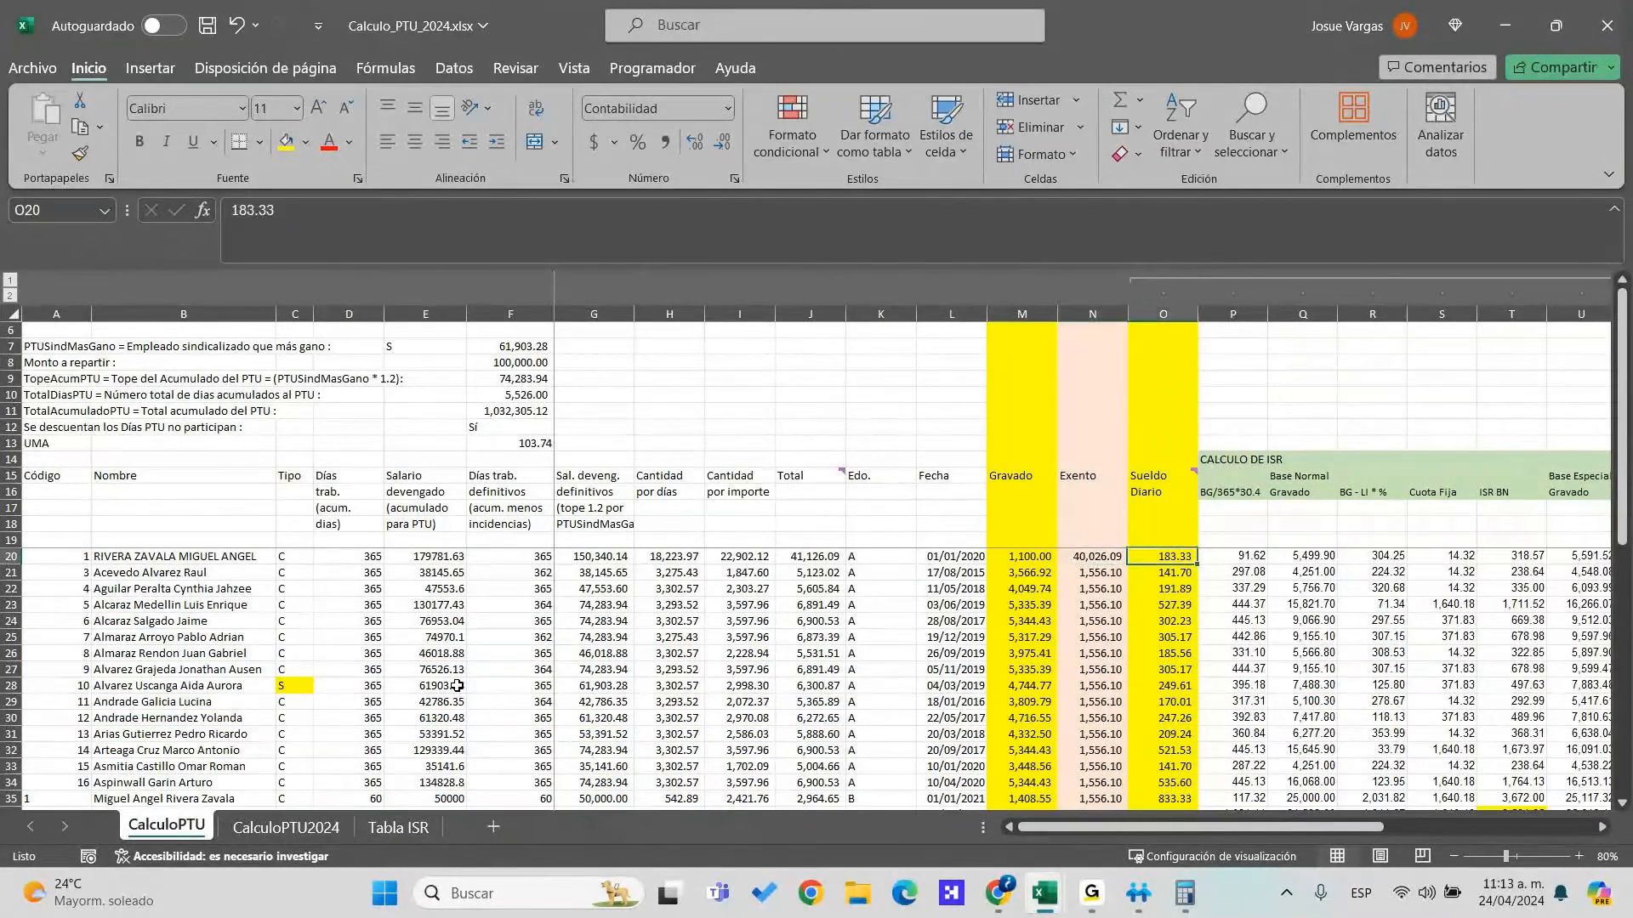
Read the BG/365*30.4 and BG - LI * % headers, then view Tabla ISR and CalculoPTU2024
key("Up")
key("Up")
key("Up")
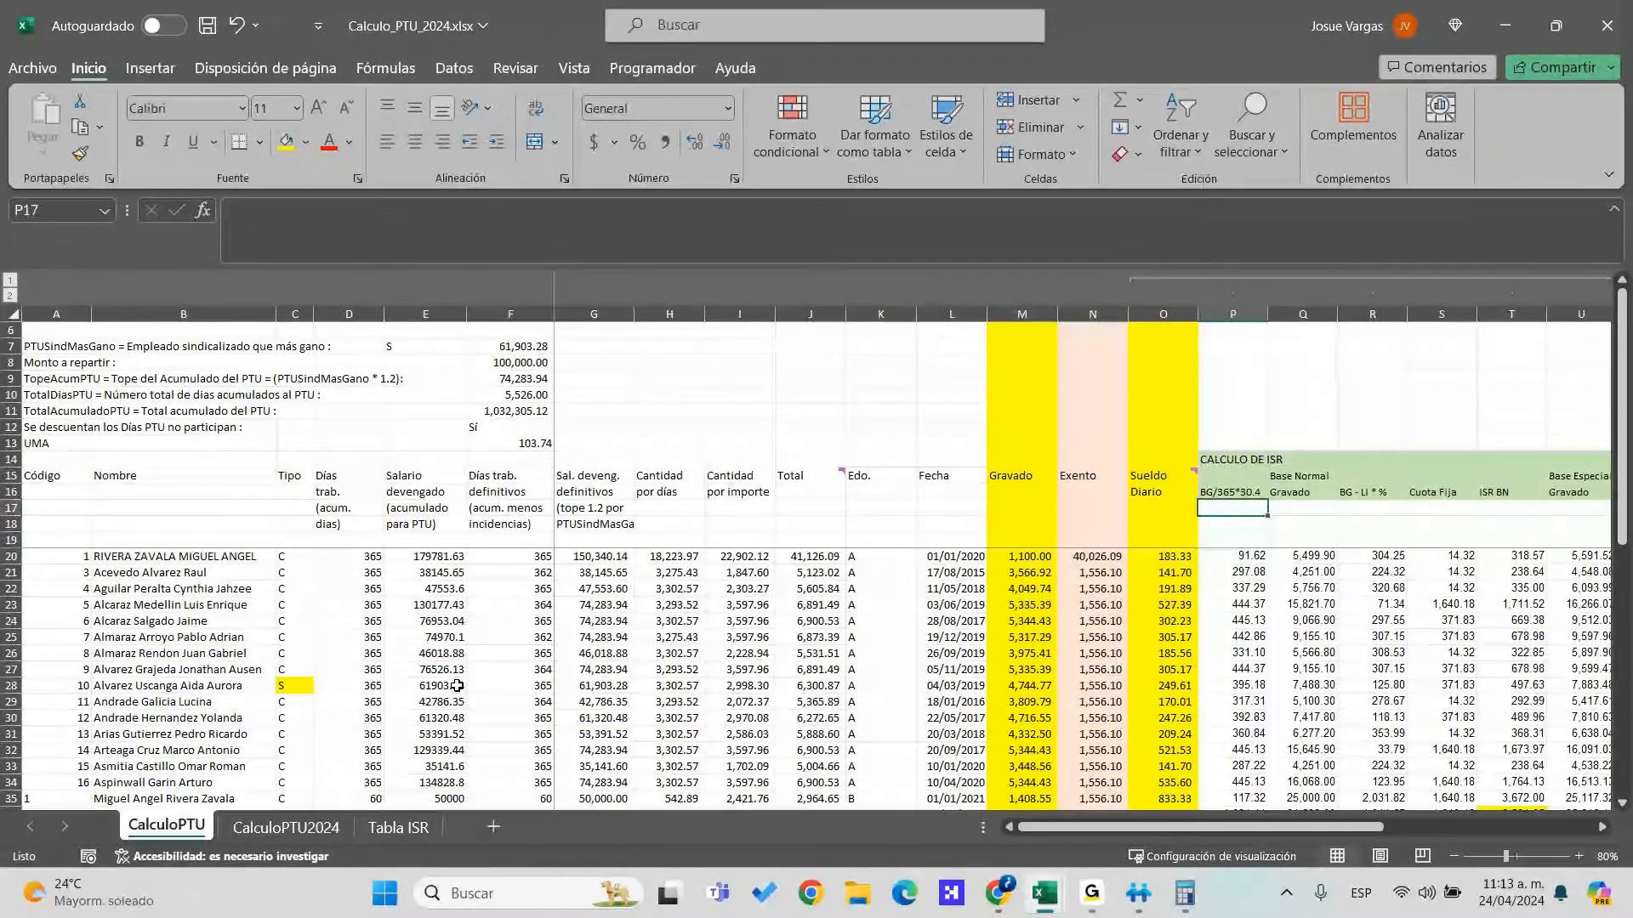
key("Up")
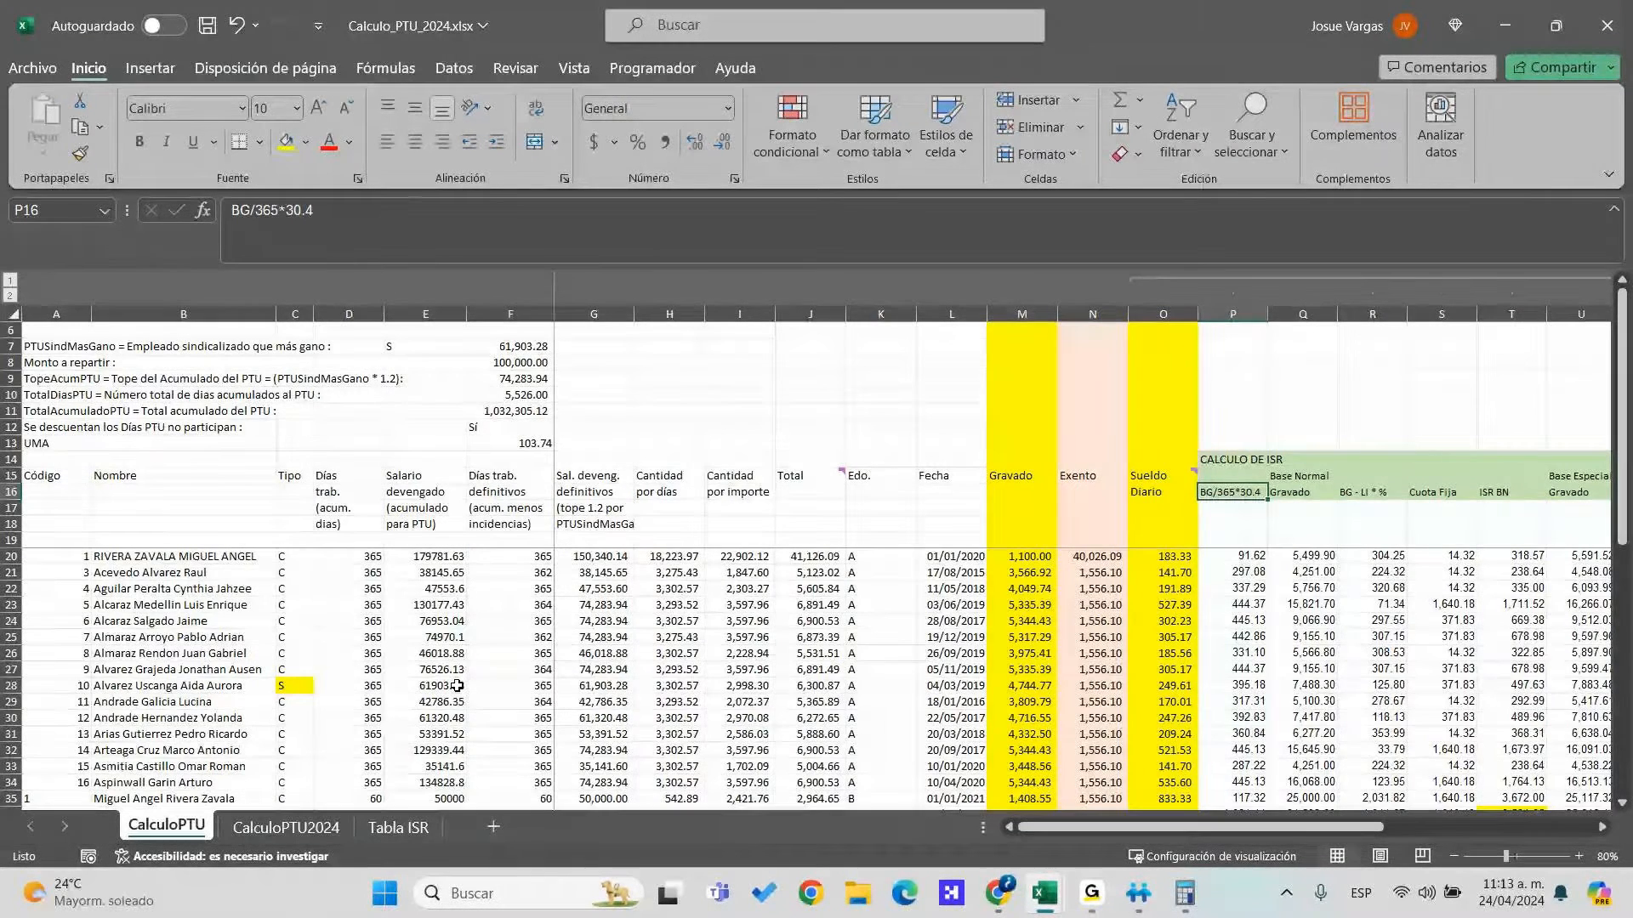
key("Right")
key("Right")
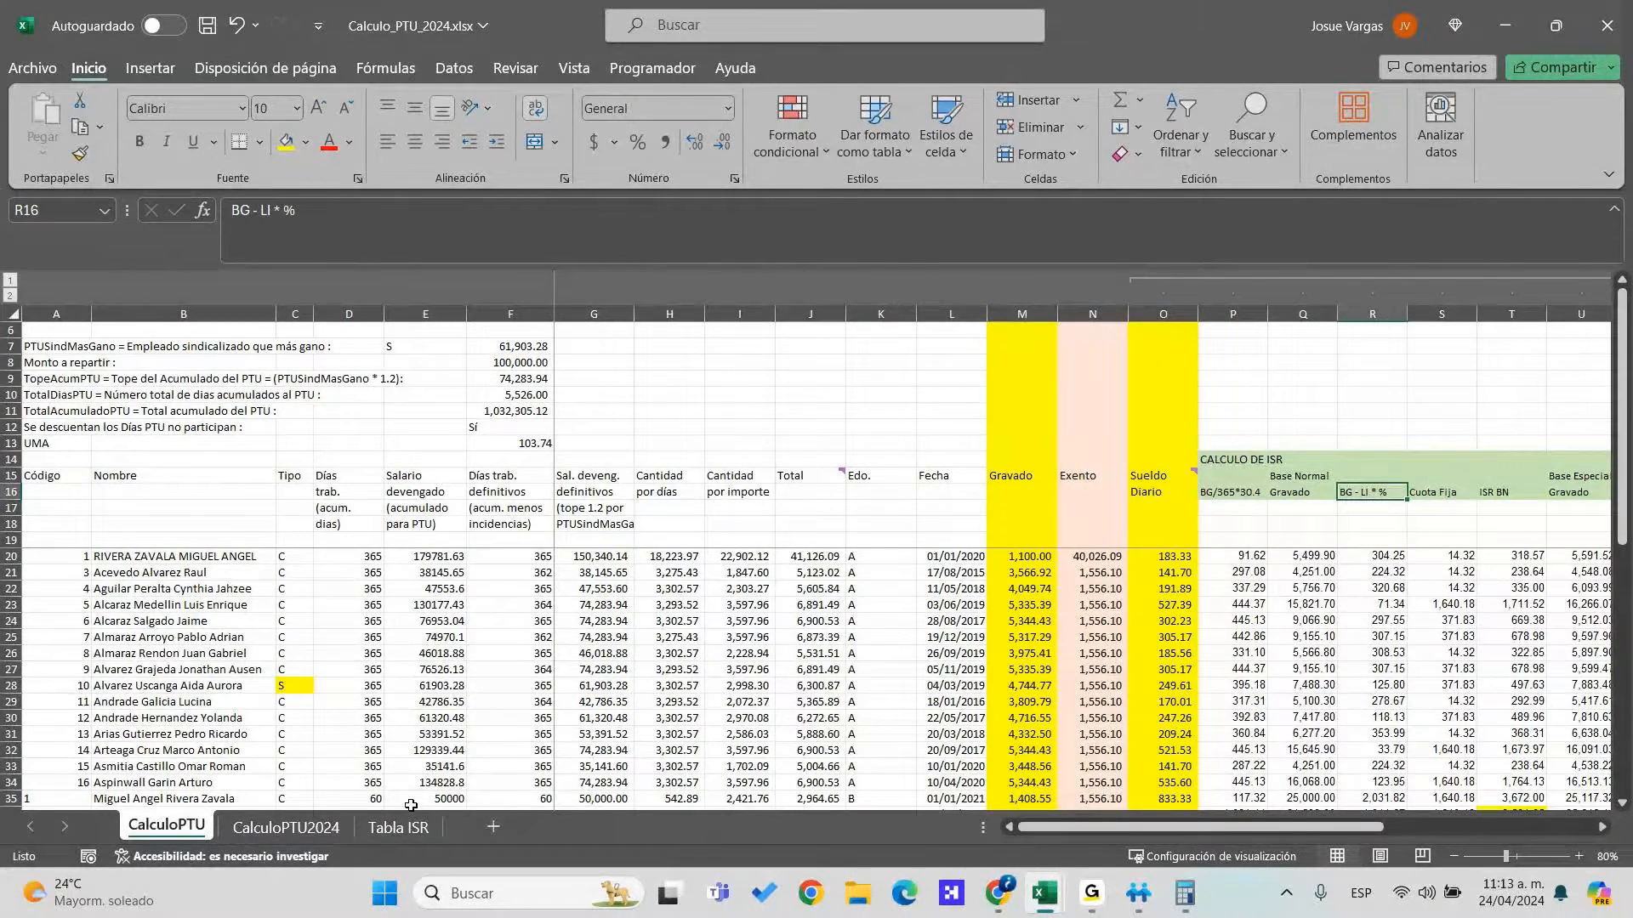
left_click(394, 826)
left_click(334, 829)
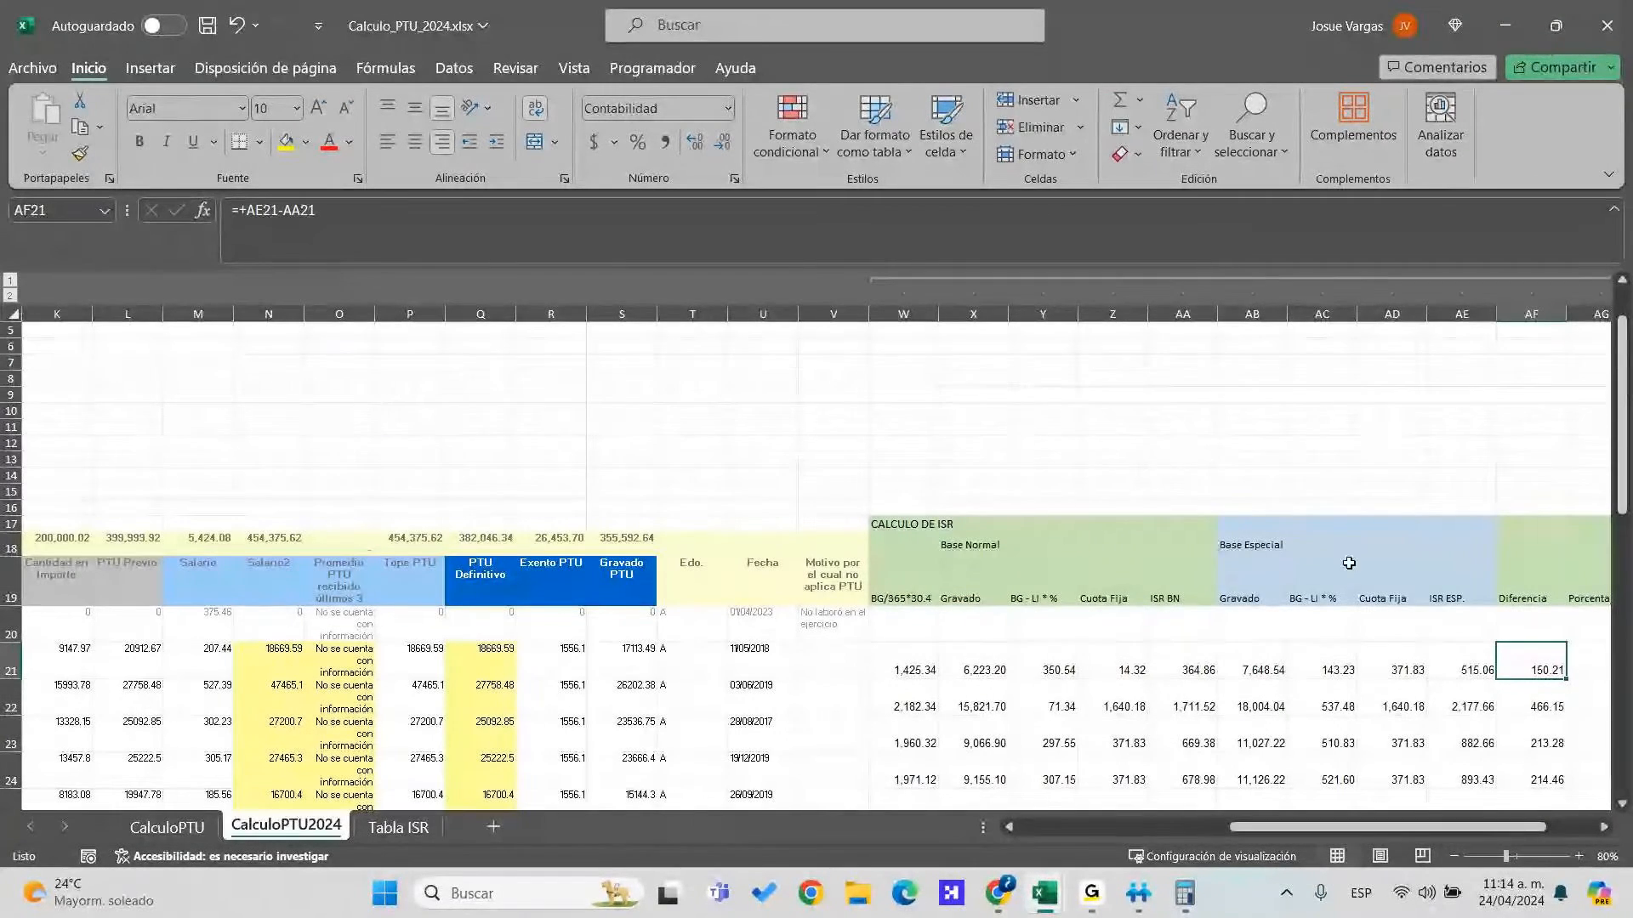
Inspect the ISR BN header and row 21's ISR results, comparing against the exported workbook
left_click(1187, 587)
scroll(1182, 664, "down", 1)
scroll(1182, 664, "up", 1)
left_click(917, 662)
key("Left")
key("Left")
key("Left")
key("Left")
key("Left")
key("Left")
key("Left")
key("Left")
key("Left")
key("Left")
key("Left")
key("Left")
key("Left")
key("Left")
key("Left")
key("Left")
key("Left")
key("Left")
key("Left")
key("Left")
key("Left")
key("Left")
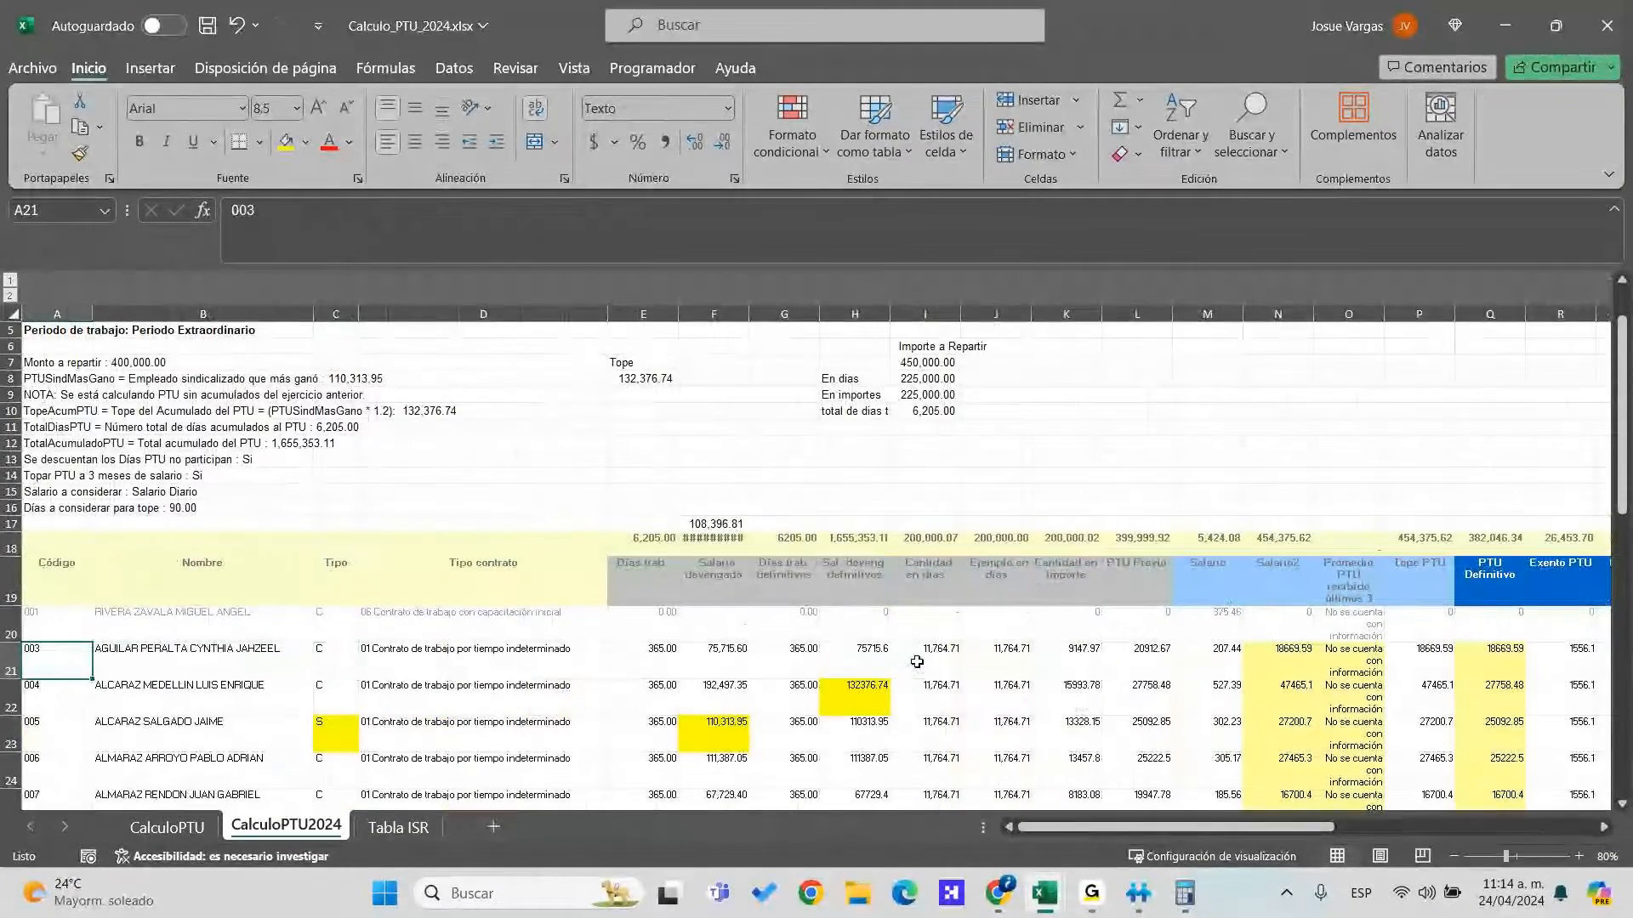
key("alt+Tab")
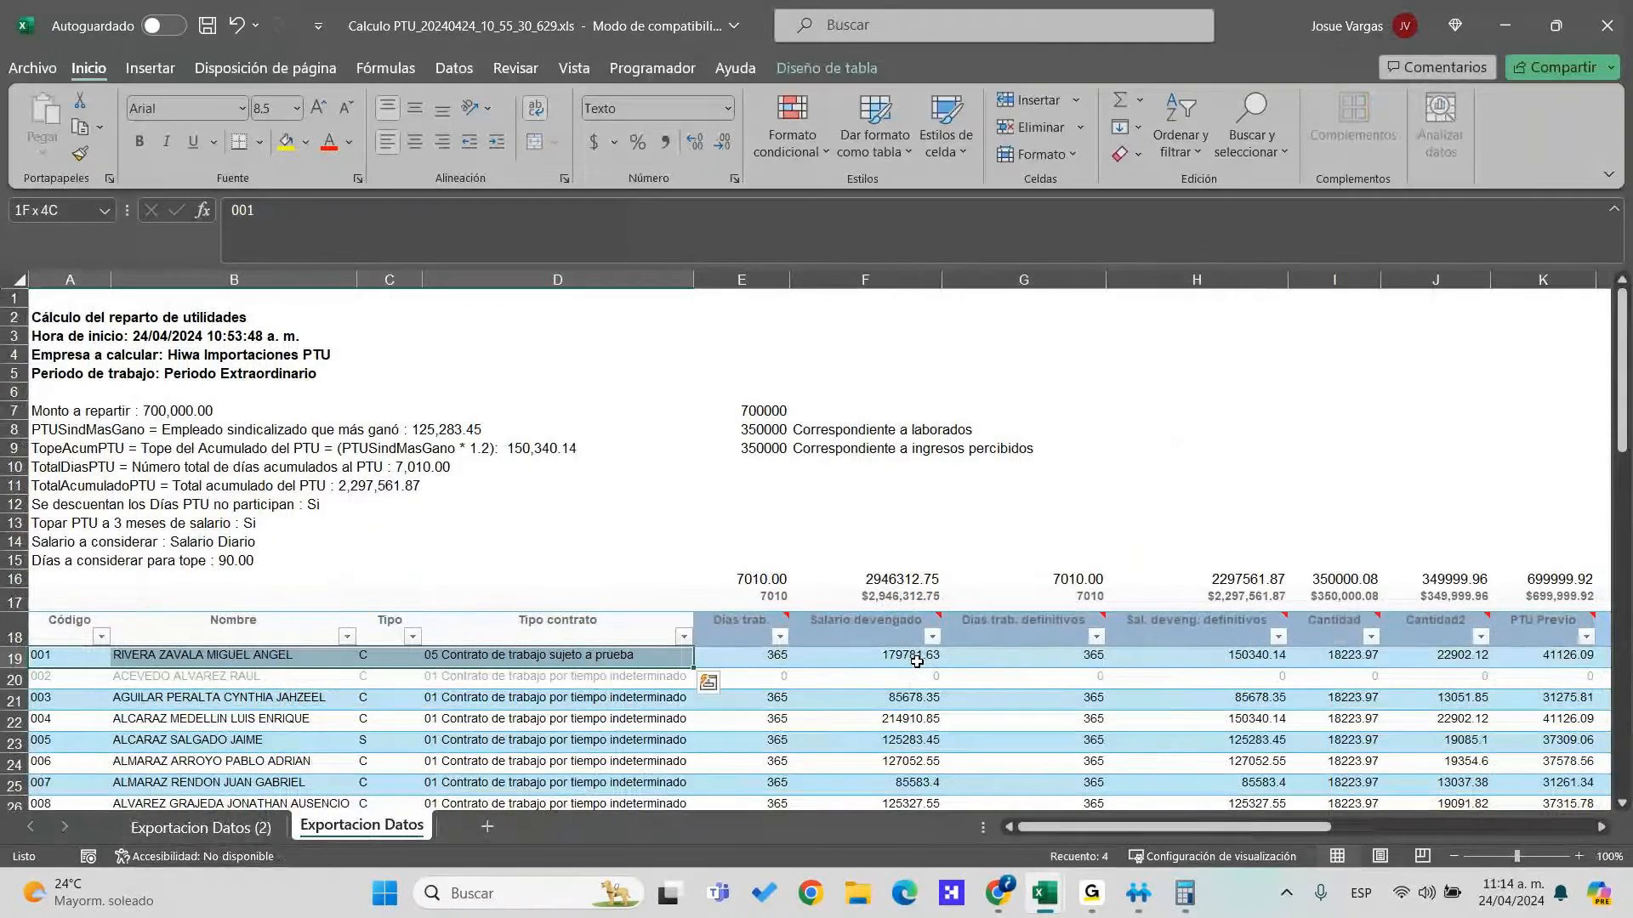
key("alt+Tab")
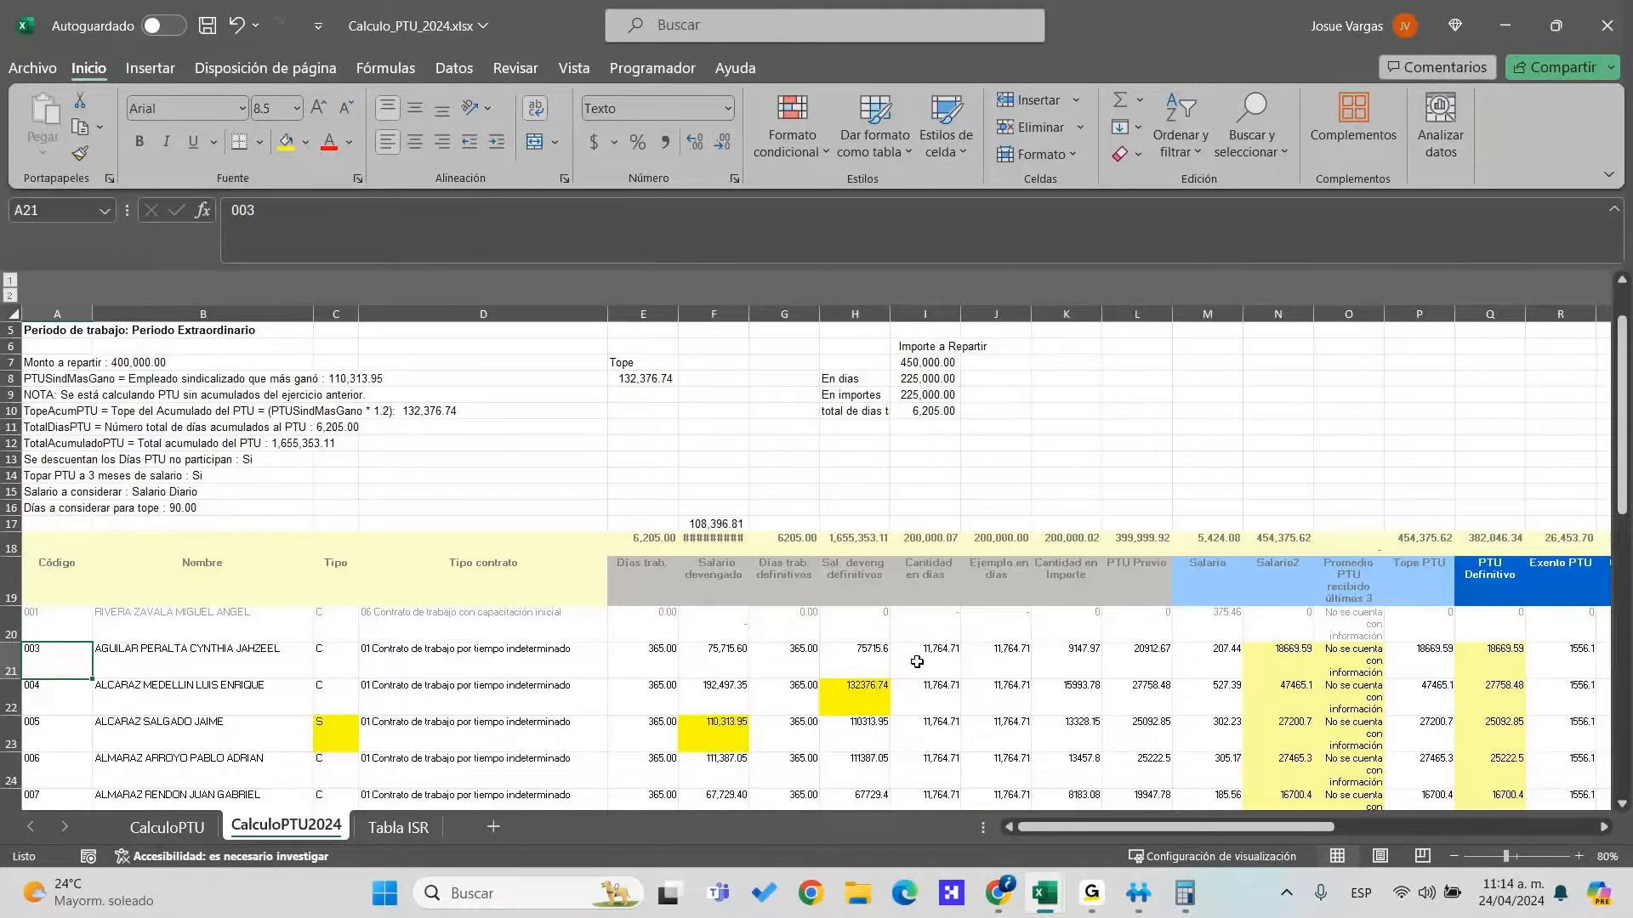
key("alt+Tab")
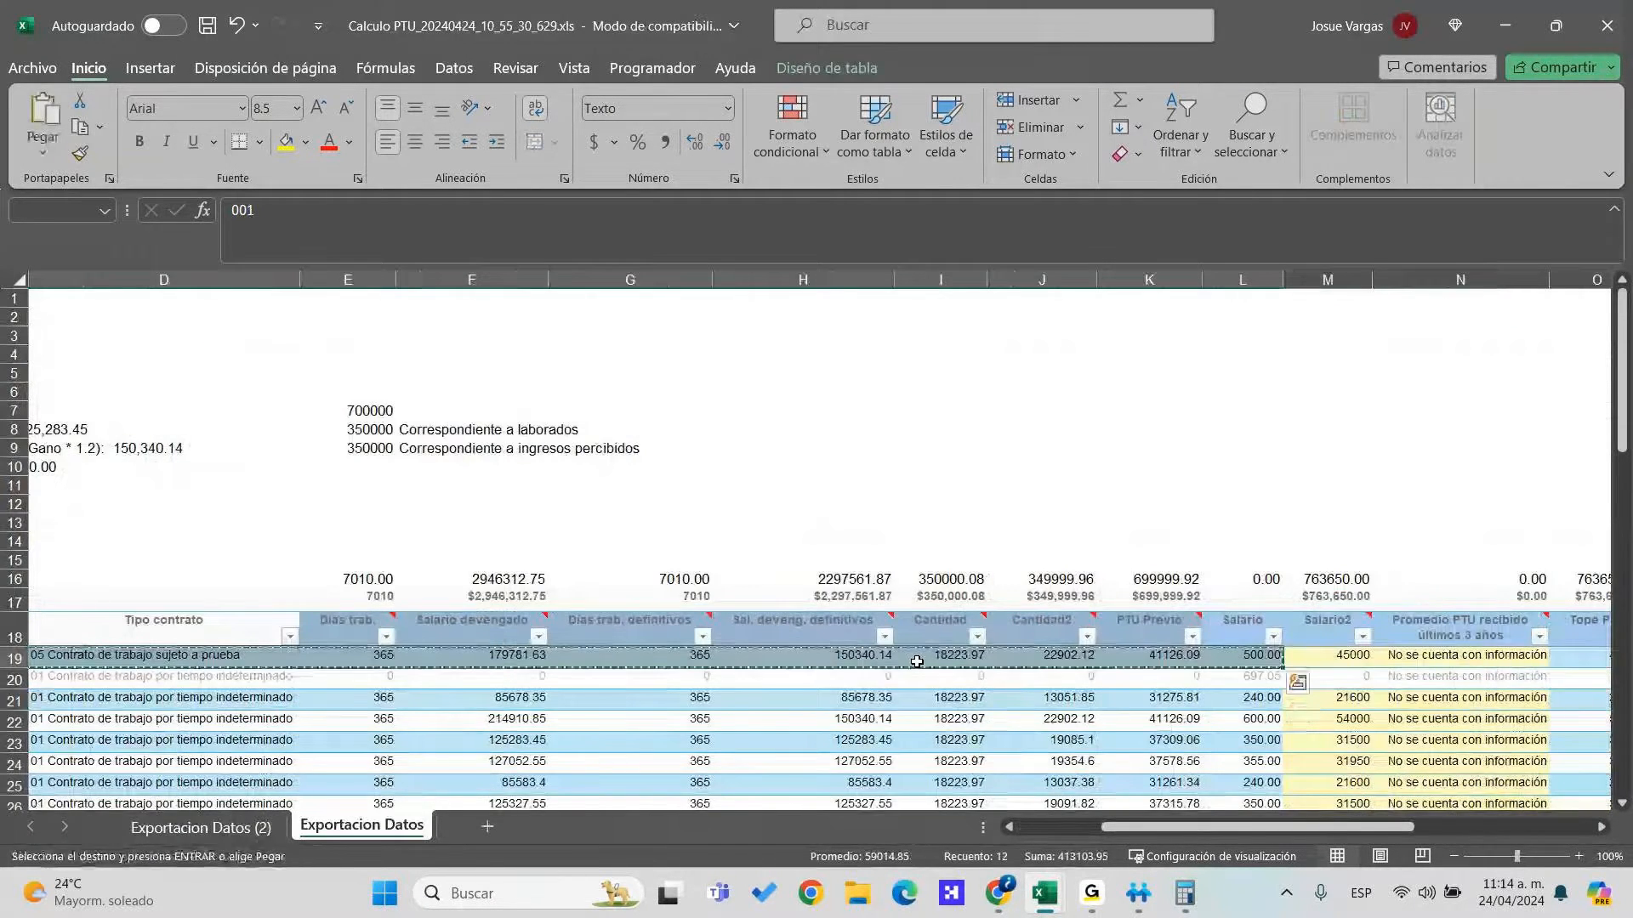
key("alt+Tab")
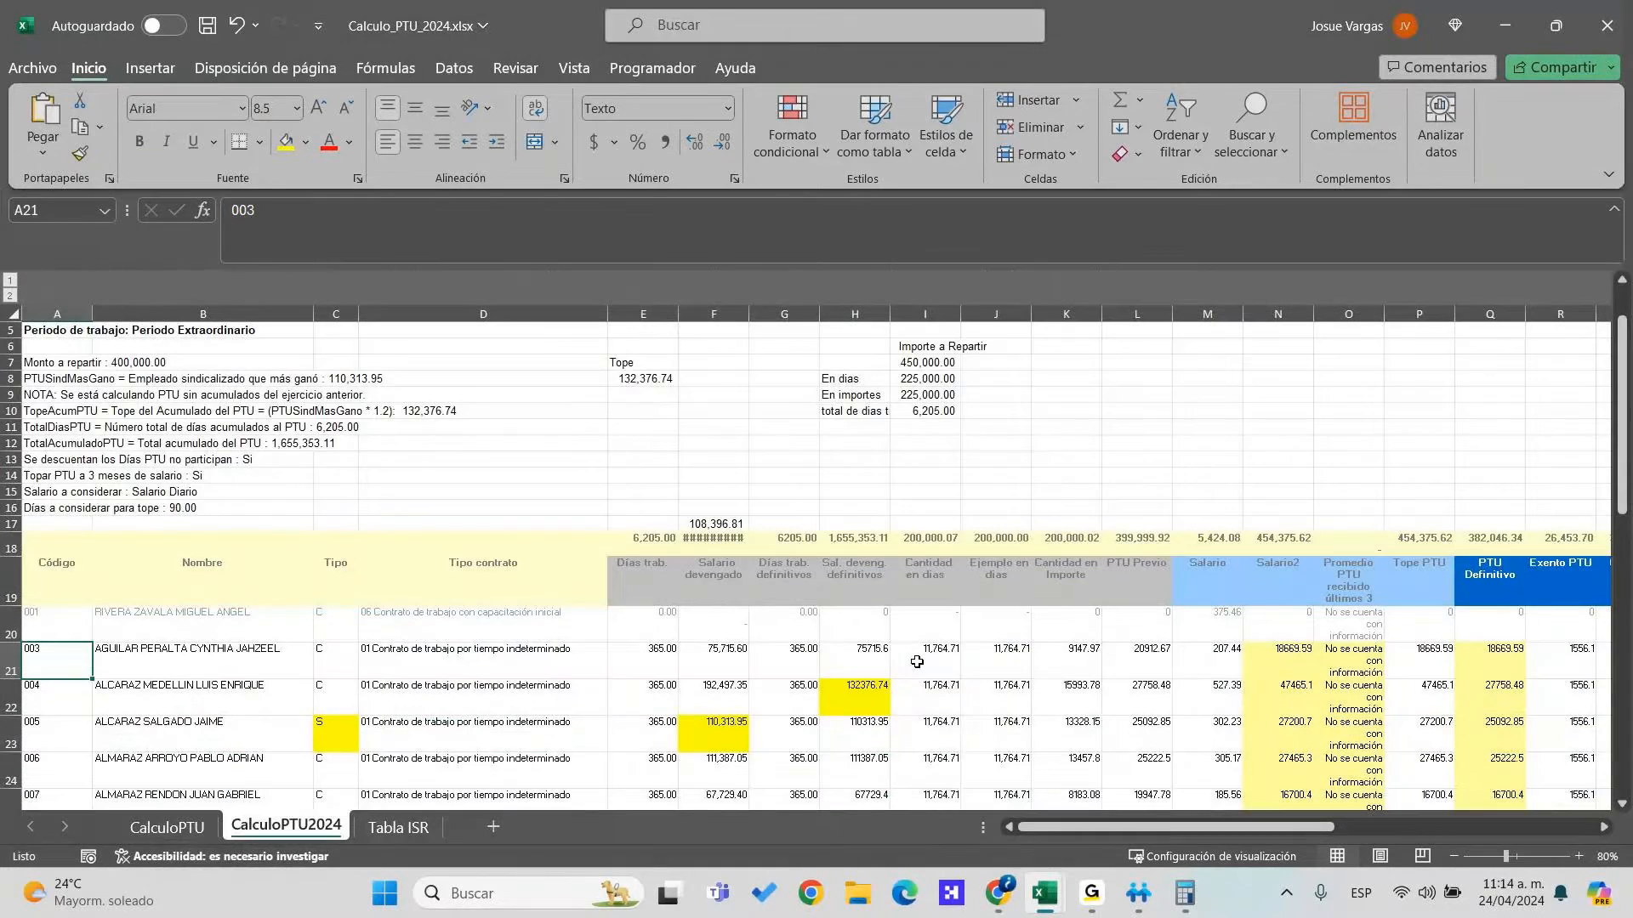
Paste the copied employee row into row 20, check the CalculoPTU sheet, then undo and redo
key("Up")
key("Right")
key("Right")
key("Right")
key("Right")
key("Right")
key("Right")
key("Right")
key("Right")
key("Right")
key("Right")
key("Right")
key("Right")
key("Right")
key("Right")
key("Right")
key("Right")
key("Right")
key("Right")
key("Right")
key("Right")
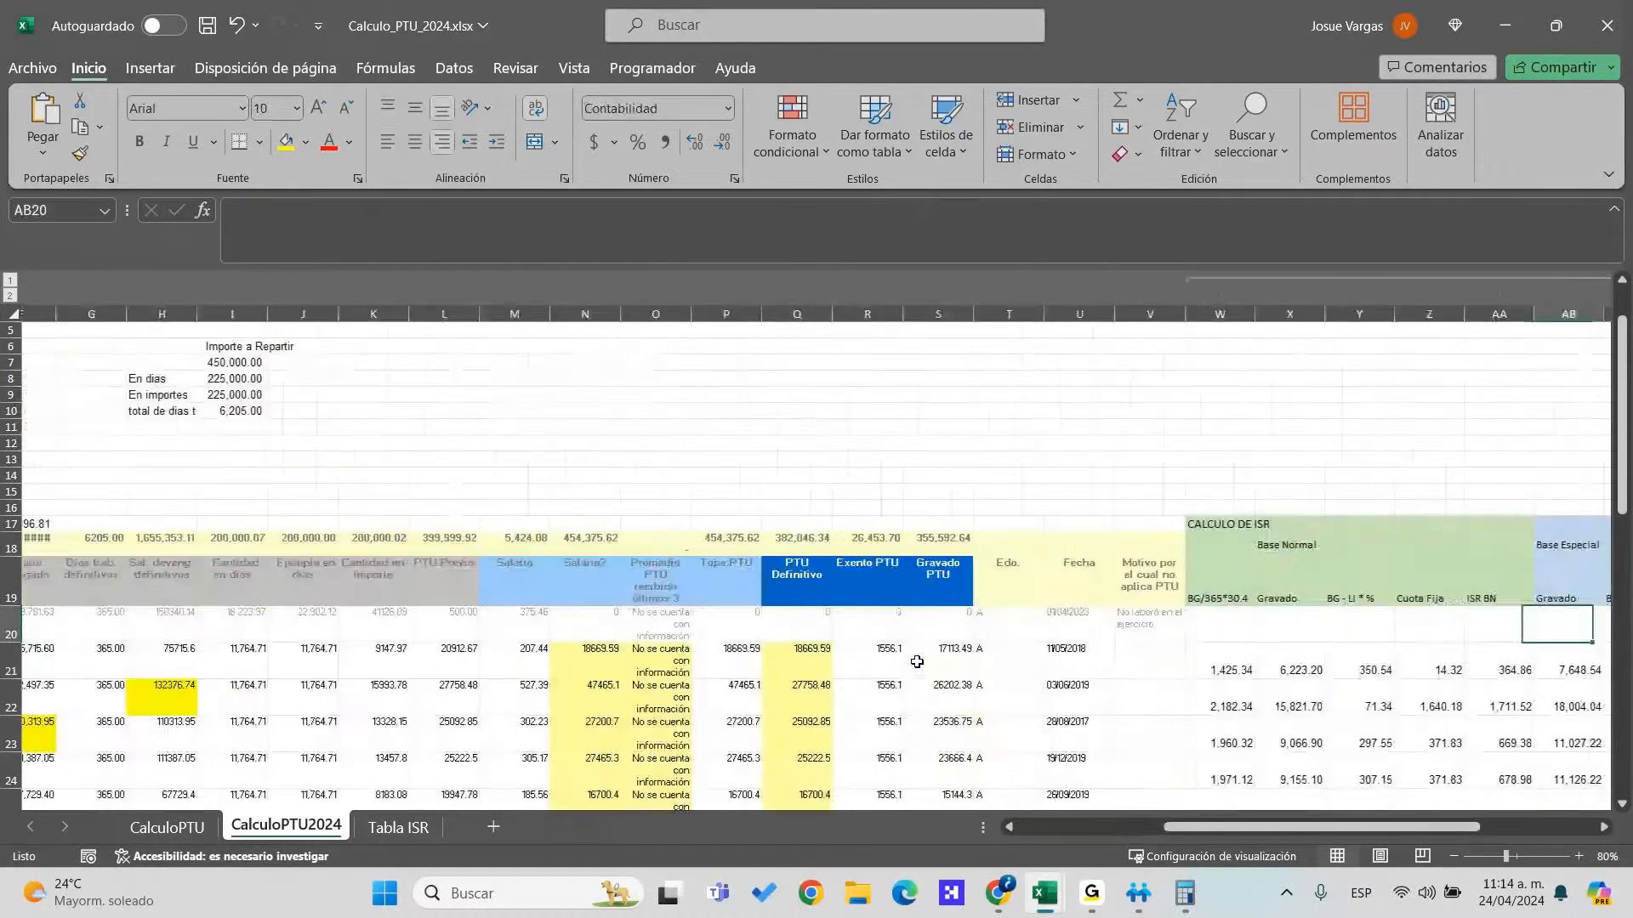
left_click(168, 827)
left_click(457, 624)
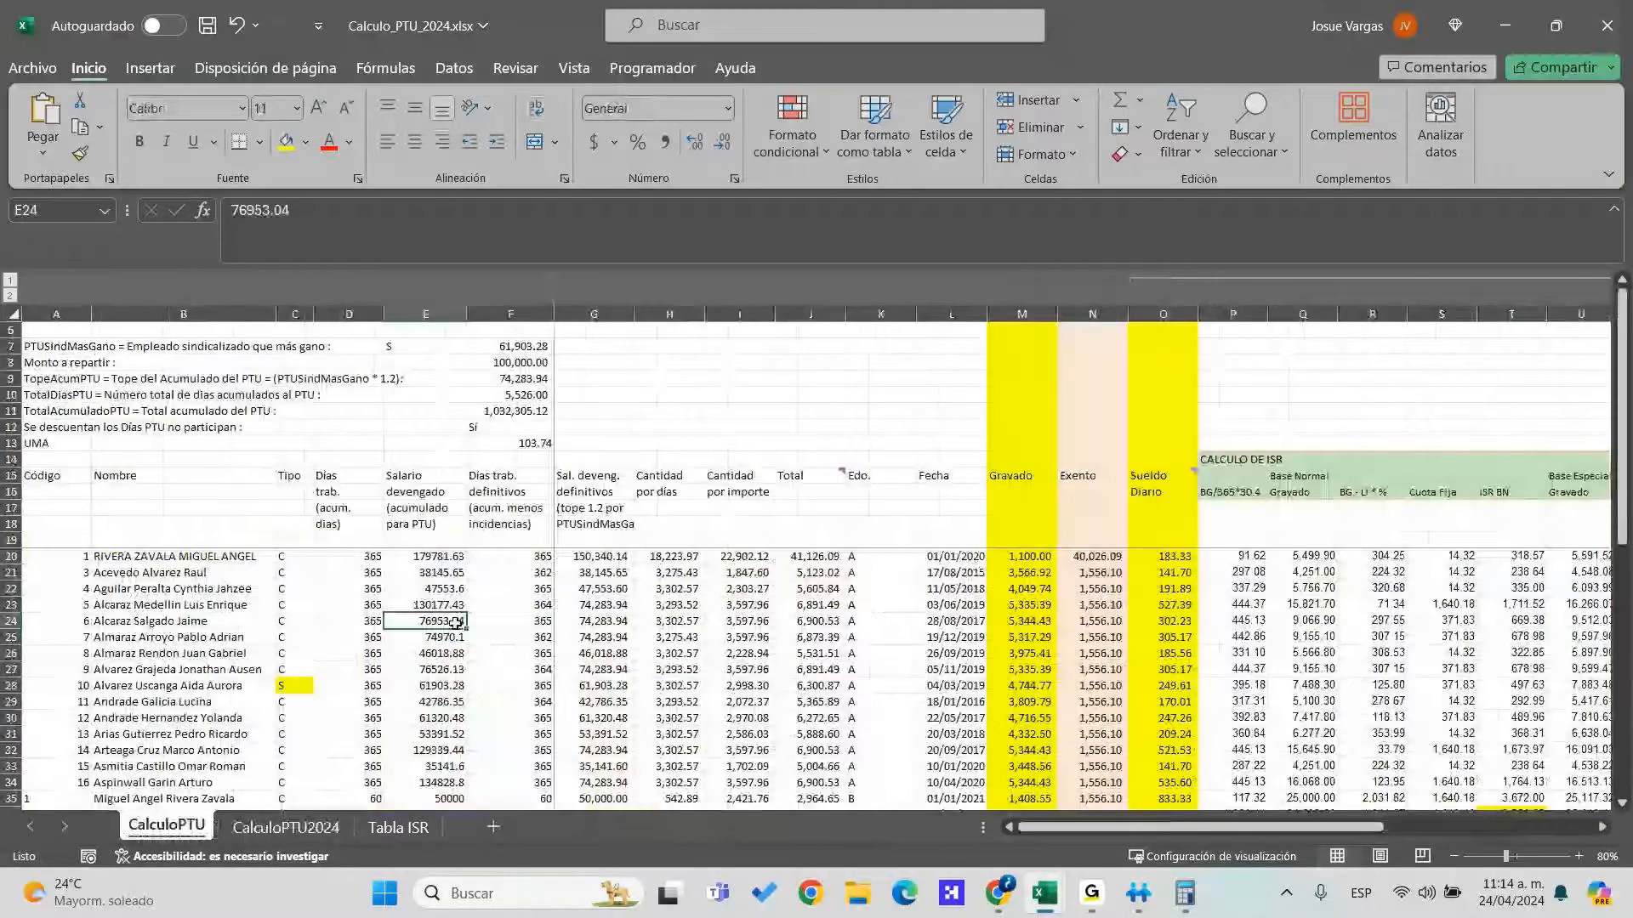
key("ctrl+z")
key("ctrl+z")
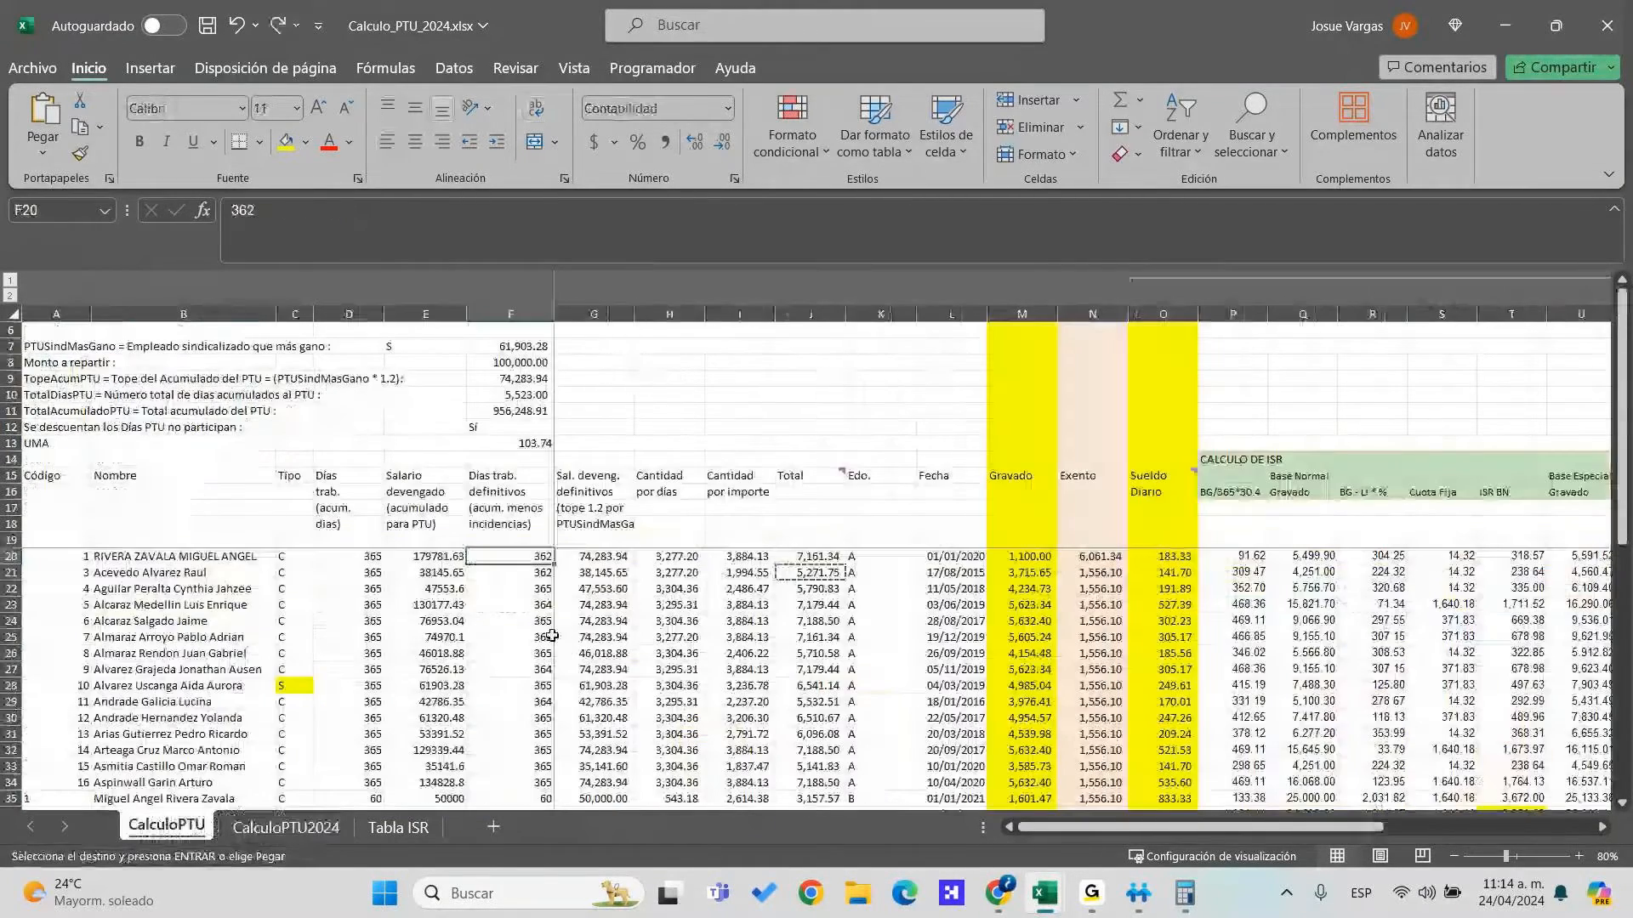
key("ctrl+y")
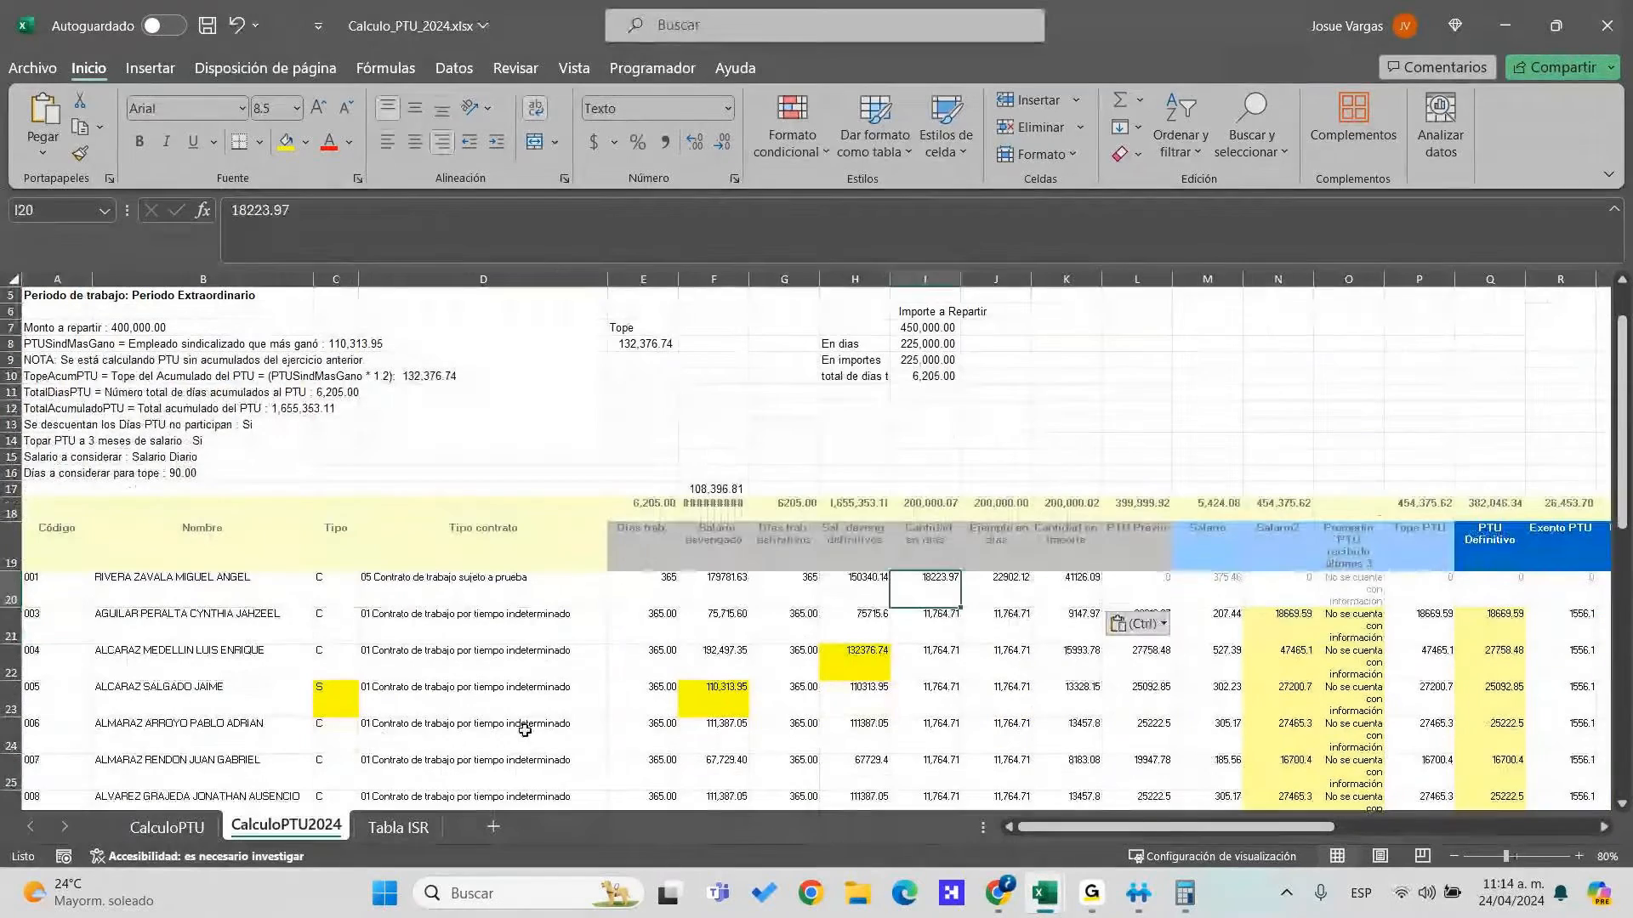
Compare row 20's name, employee type, contract type and salary values with the exported PTU workbook
key("Up")
key("Right")
key("Right")
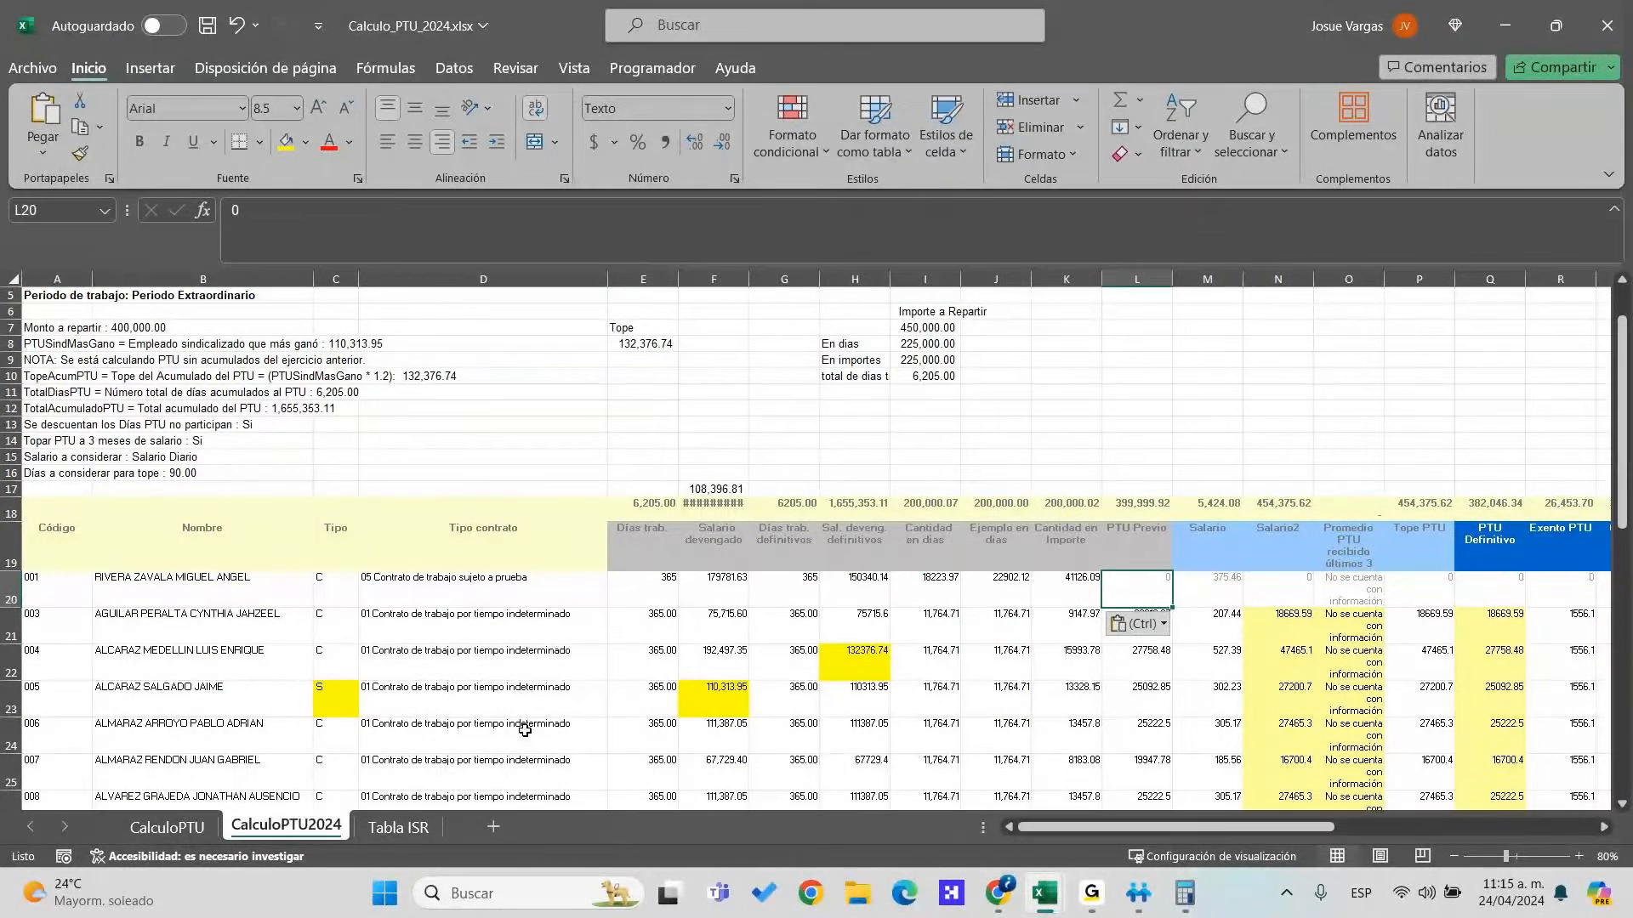
key("Left")
key("Left")
key("Left")
key("Left")
key("Left")
key("Left")
key("Left")
key("Left")
key("Left")
key("Left")
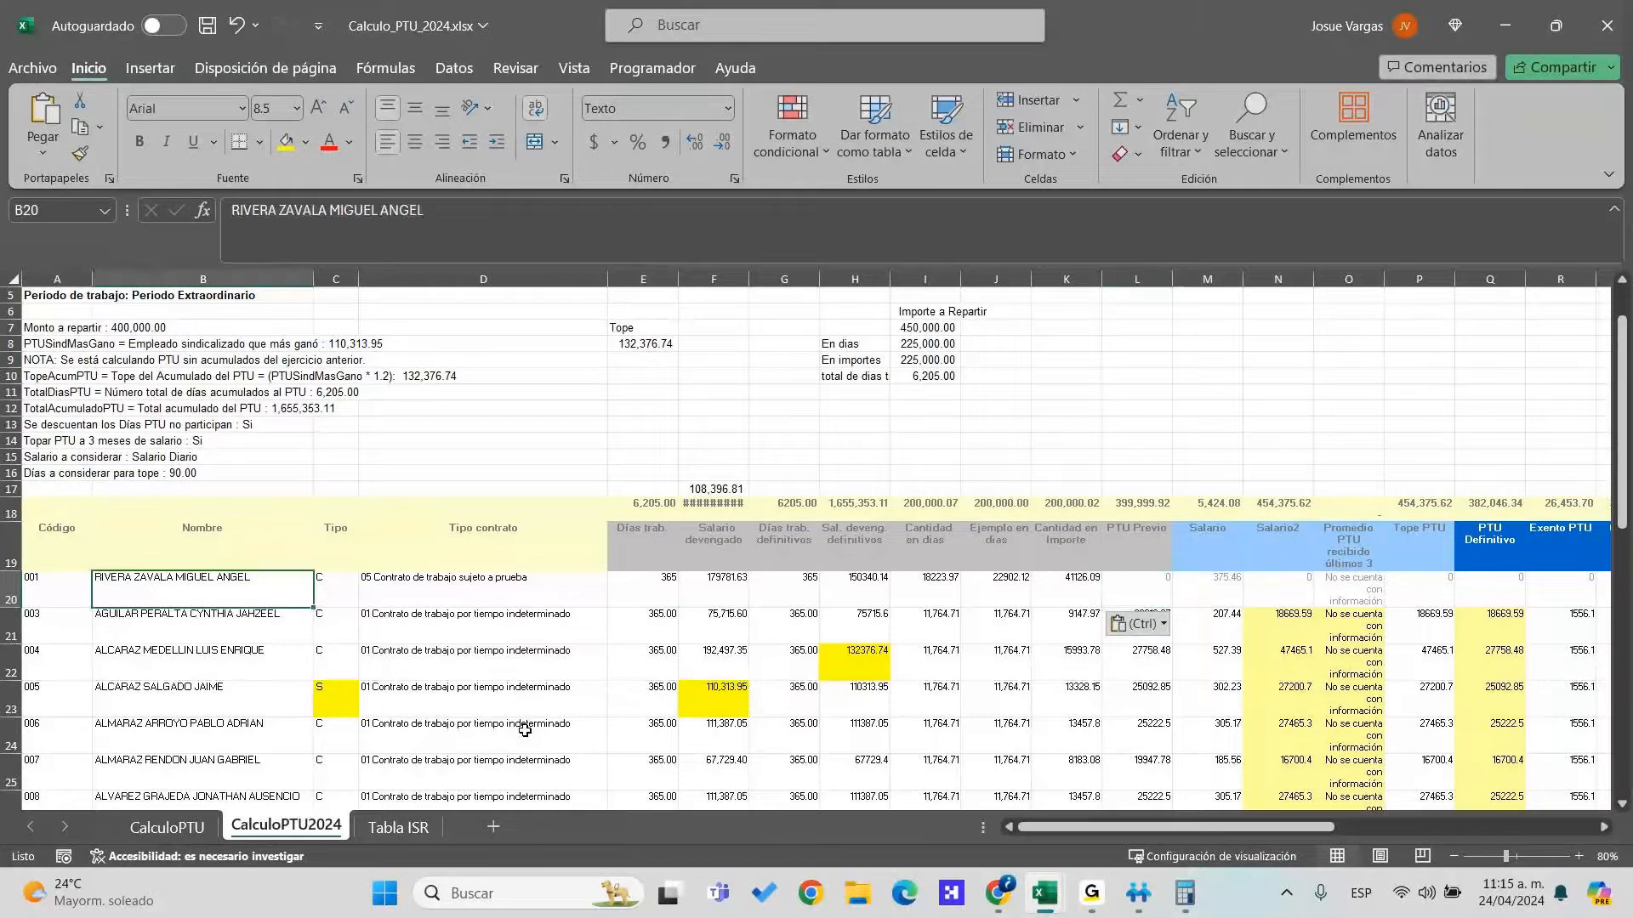
key("Right")
key("Right")
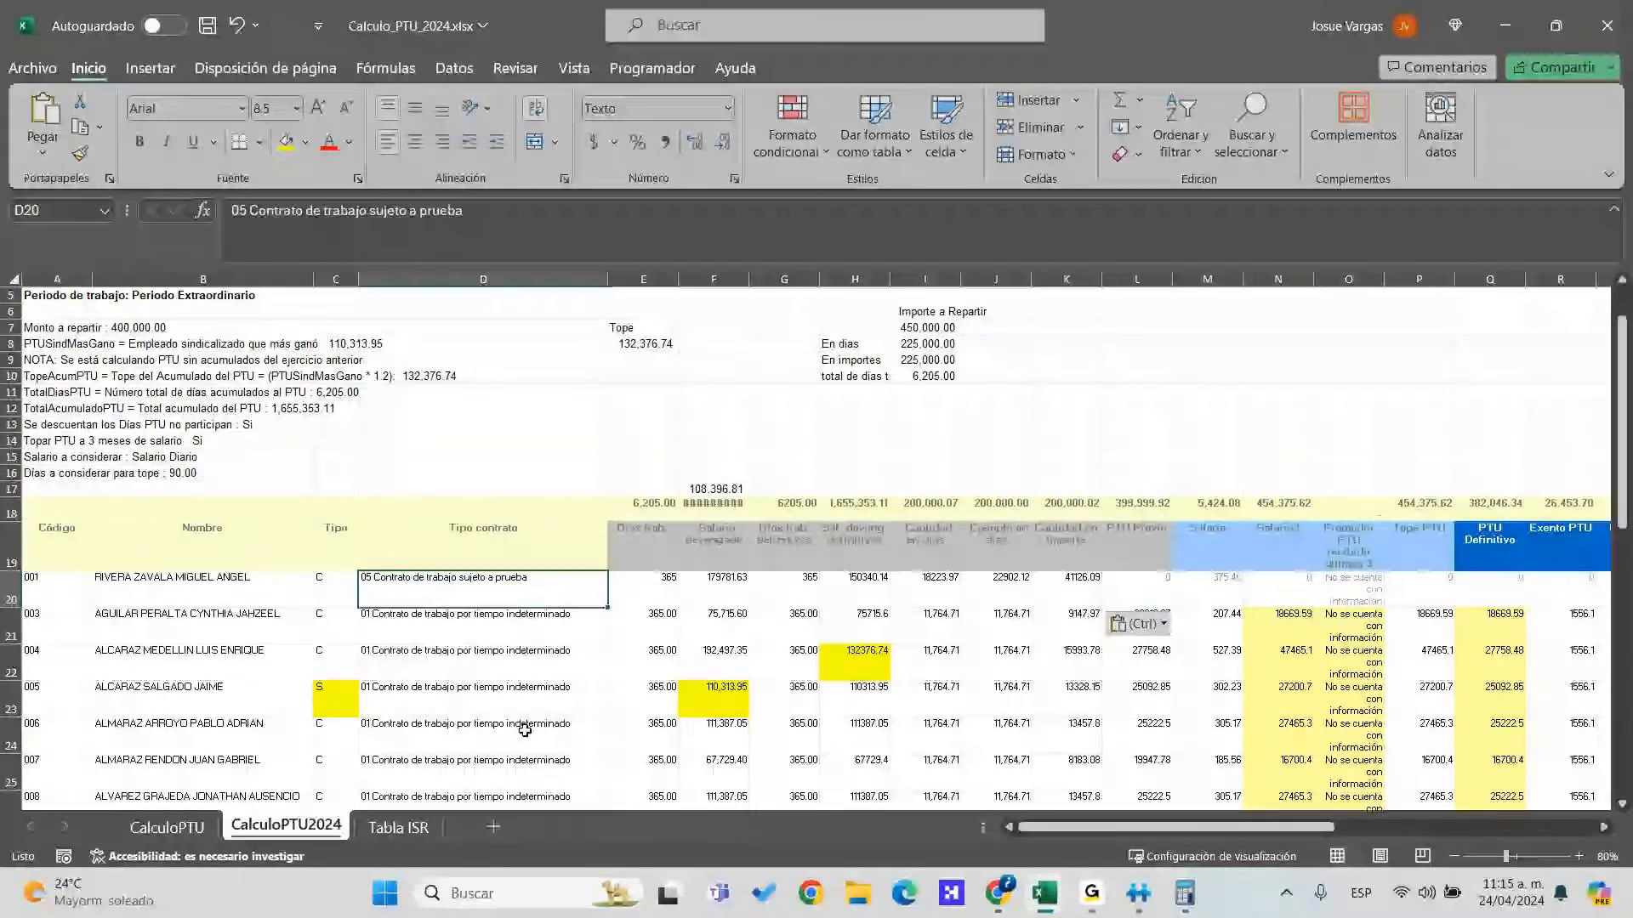
key("Right")
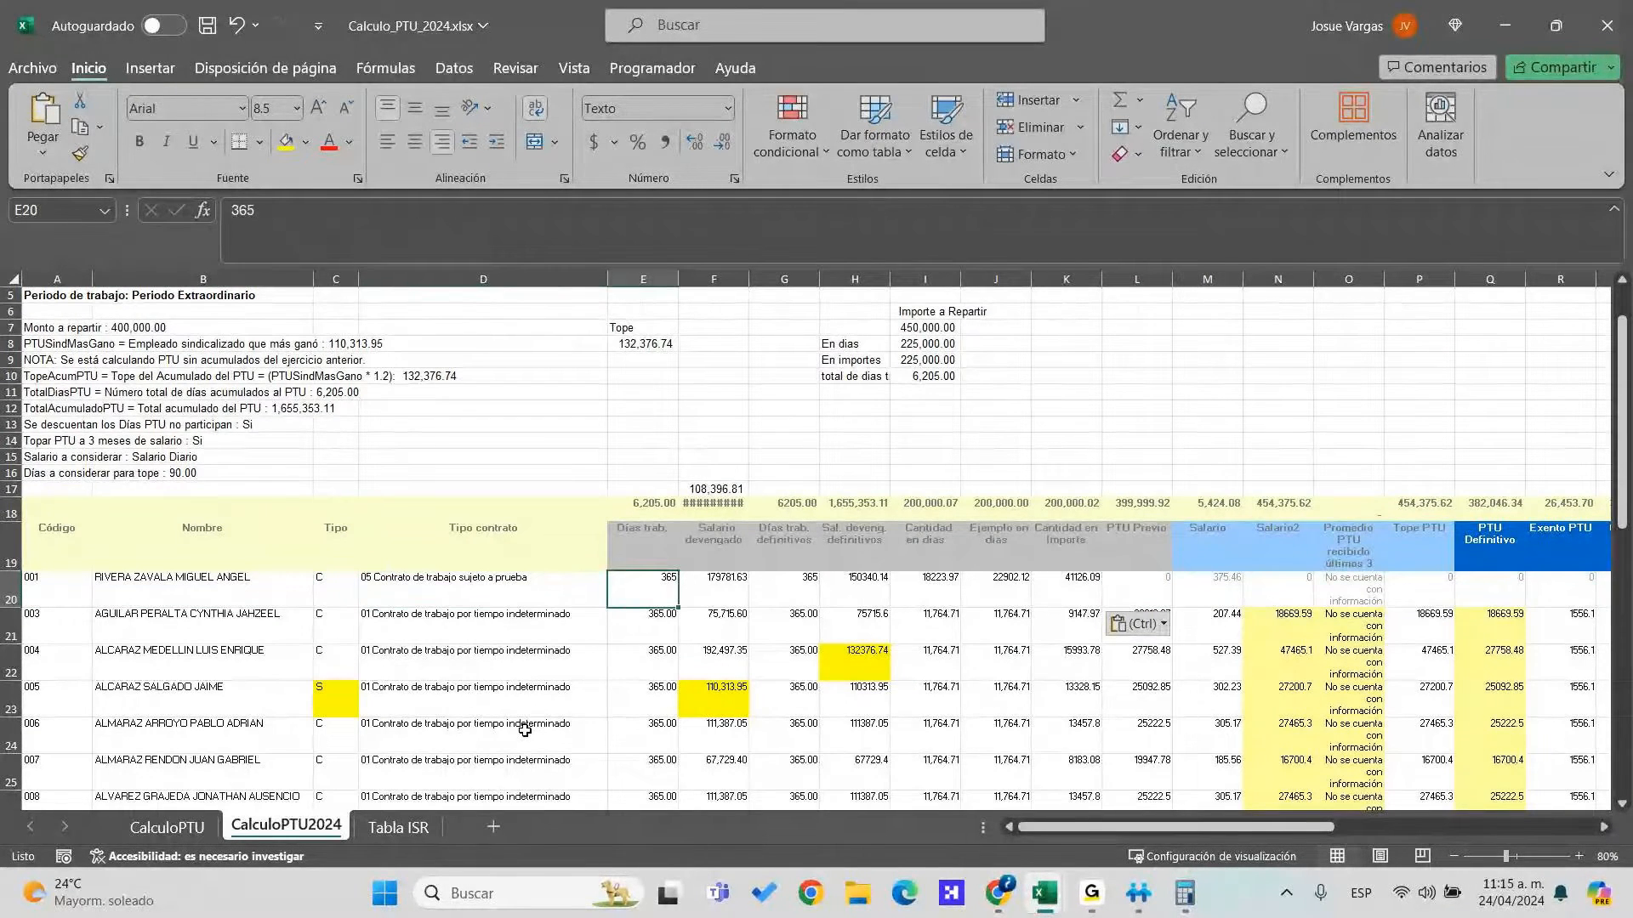
key("alt+Tab")
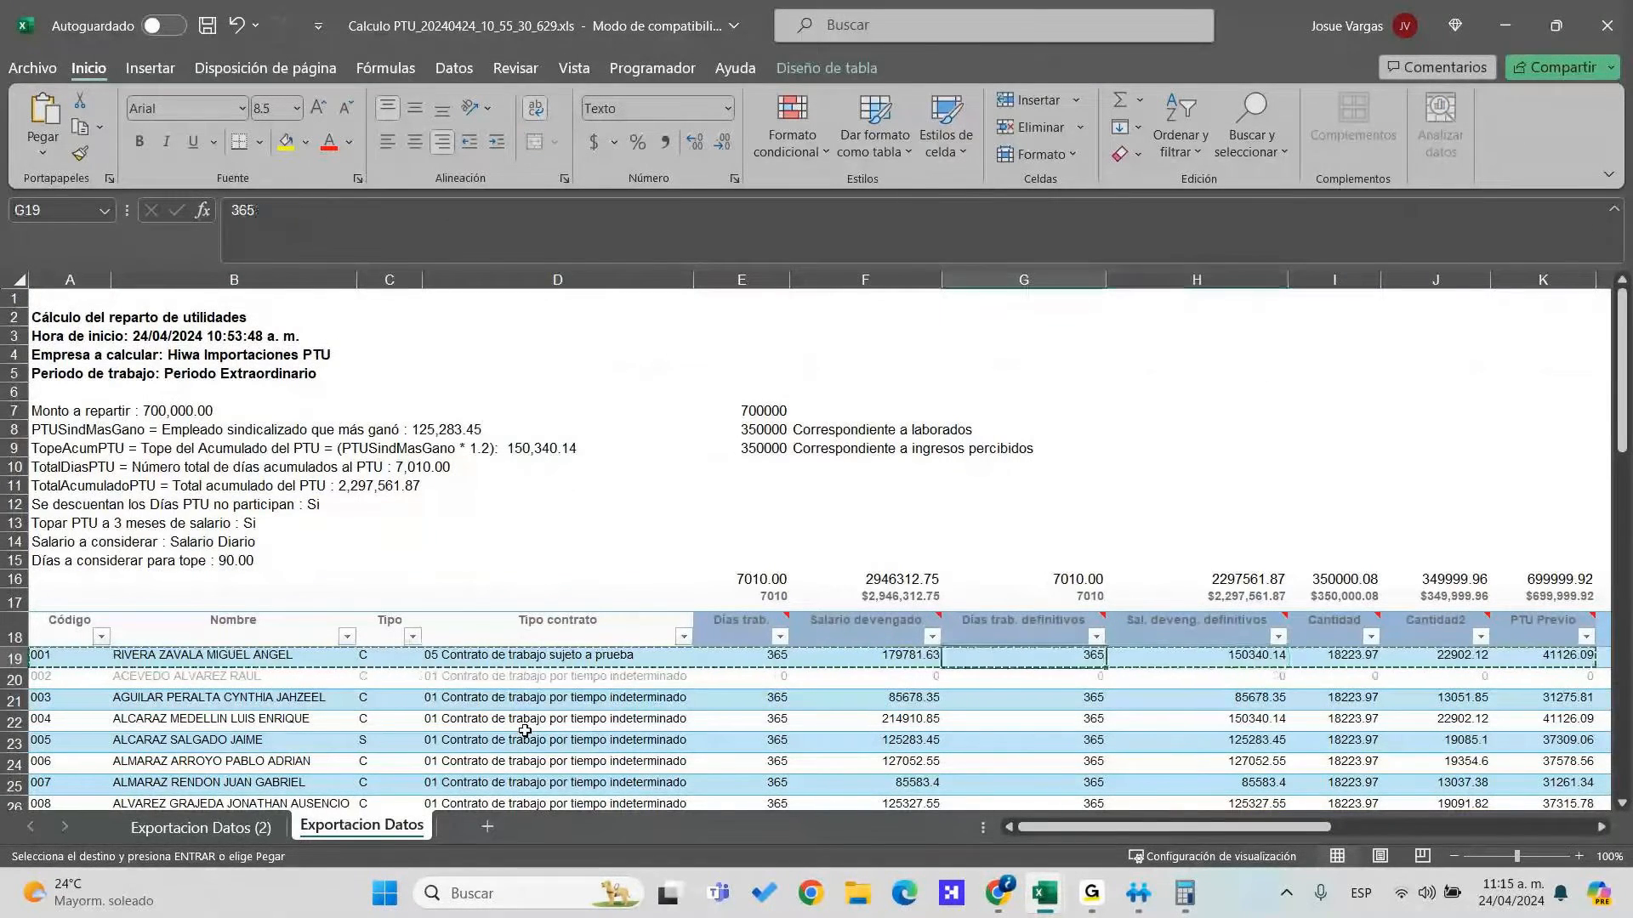
key("alt+Tab")
key("Right")
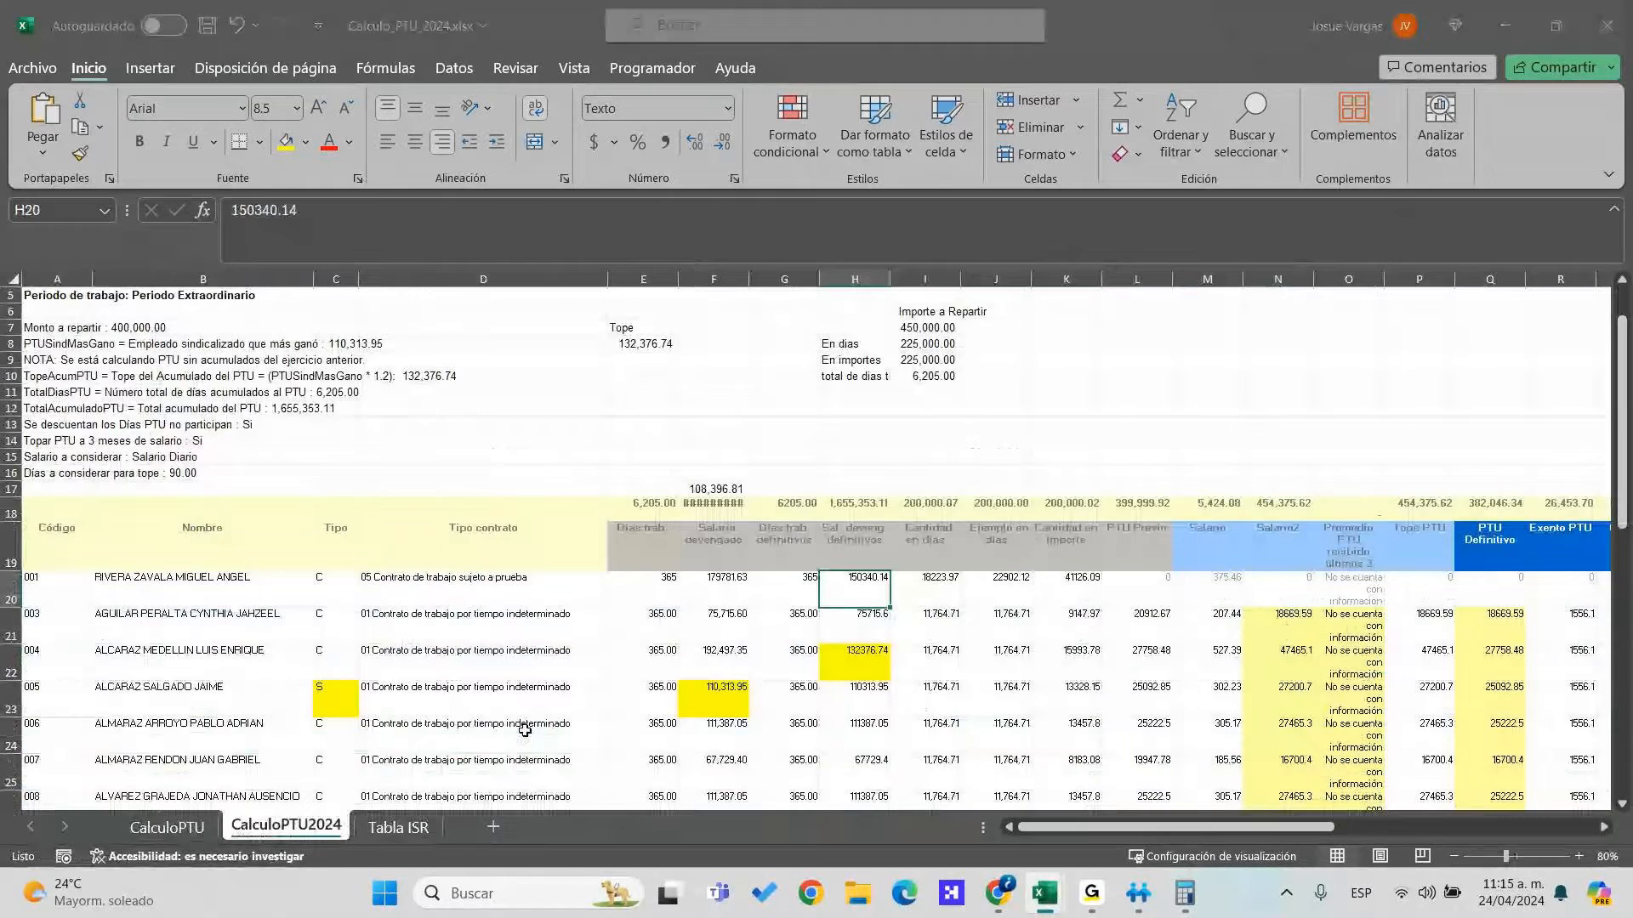
key("alt+Tab")
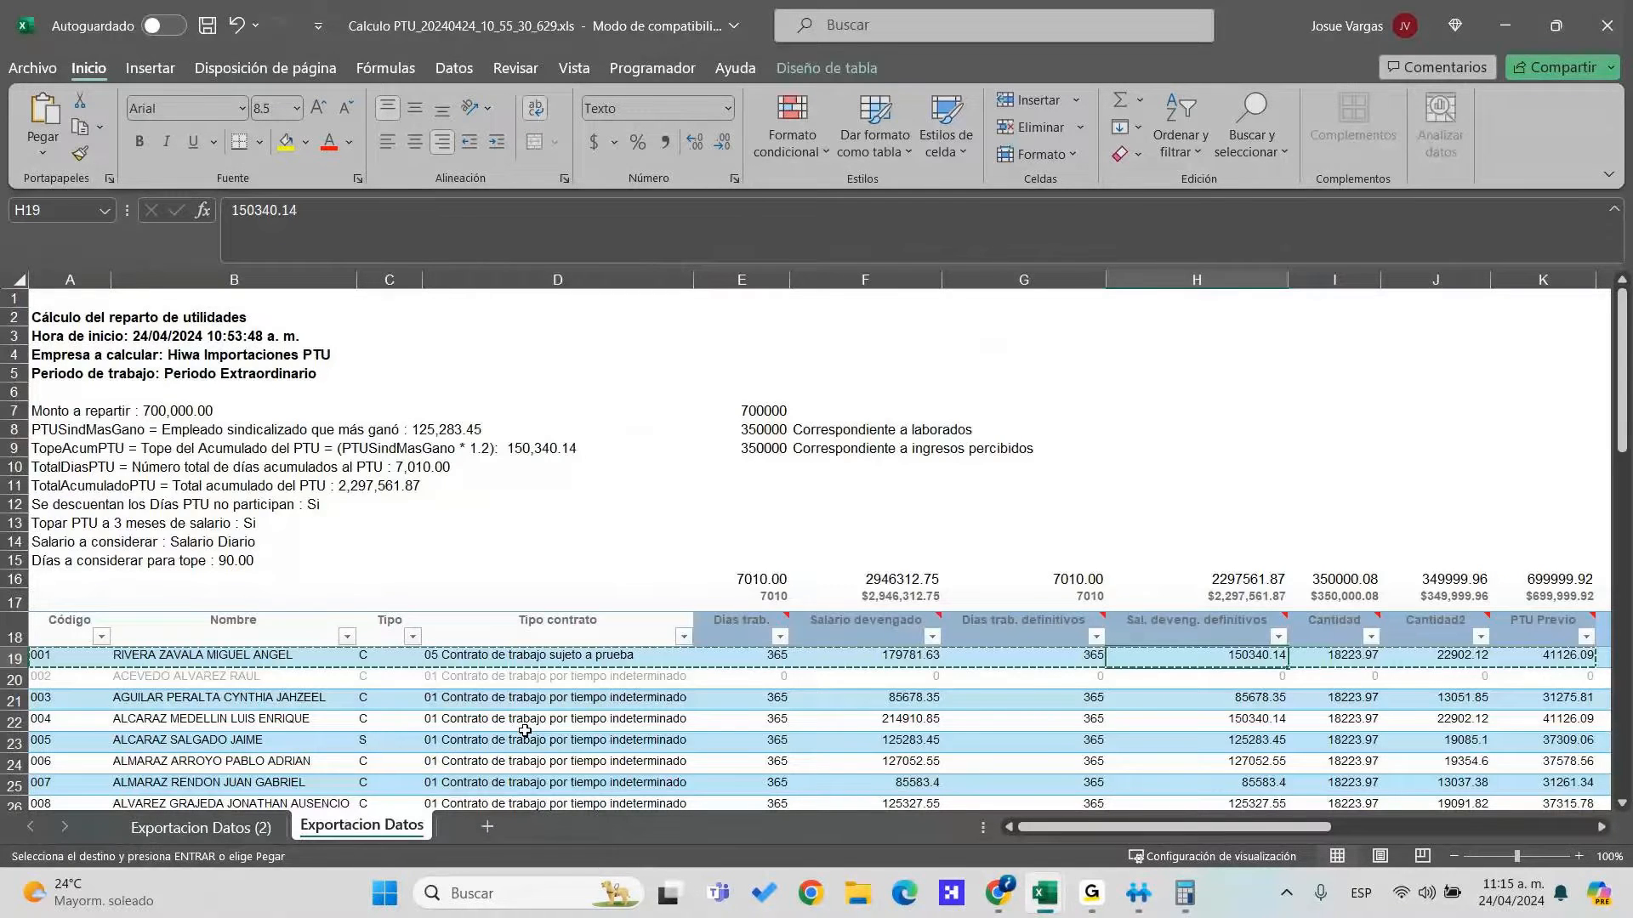
key("Right")
key("Right")
key("alt+Tab")
key("Right")
key("Right")
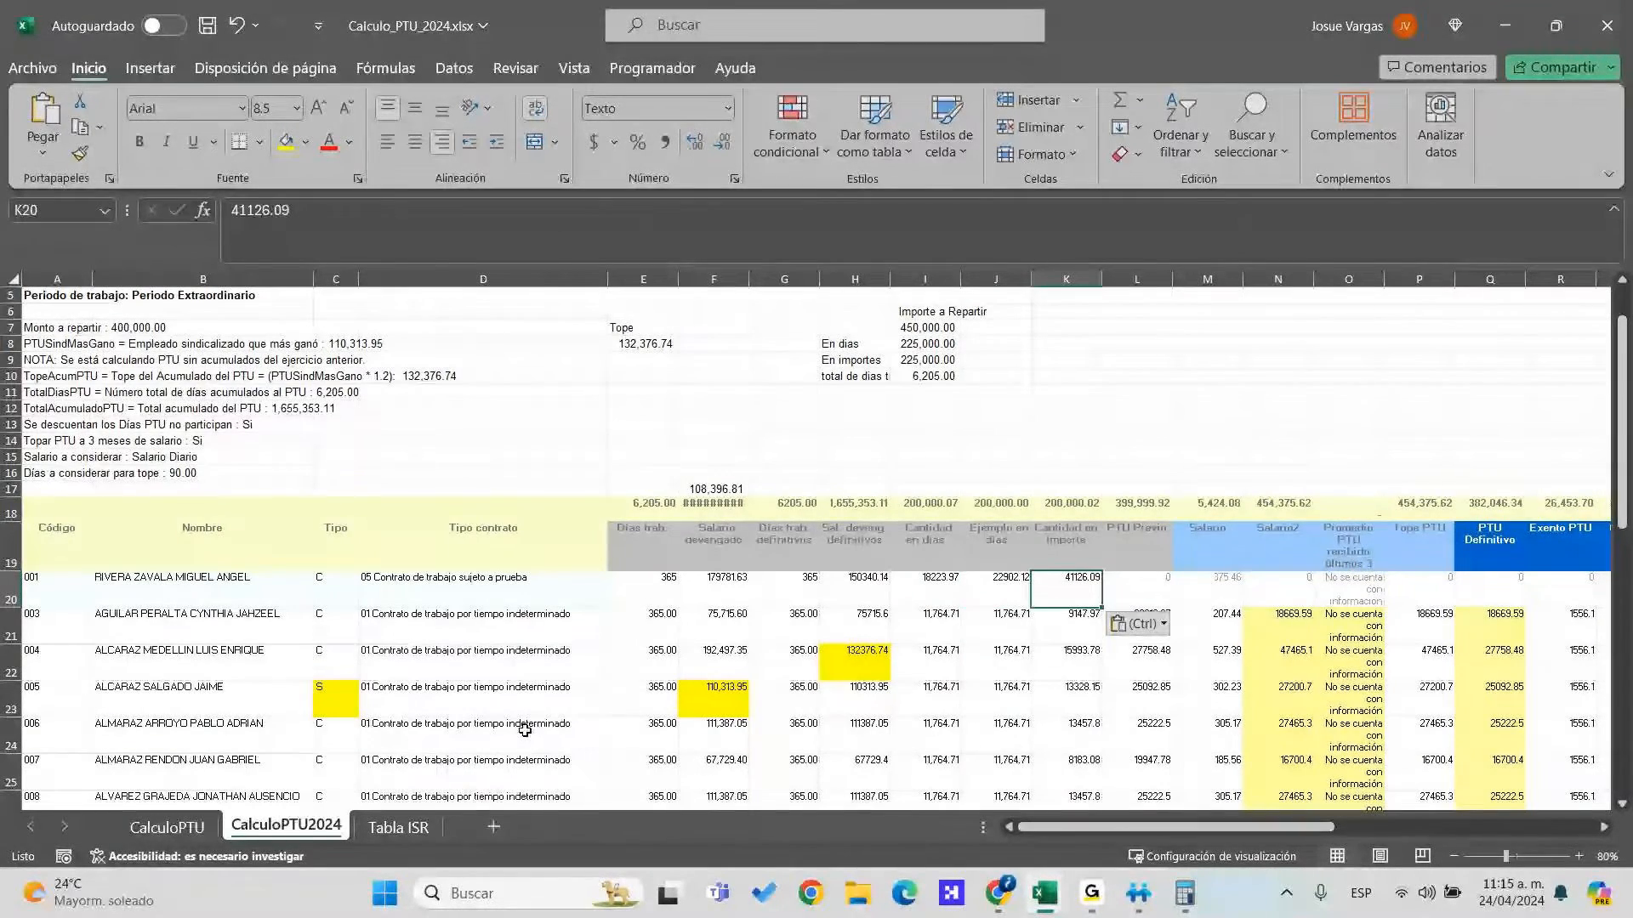
Paste the export's Cantidad2 amount into J20, then undo that paste
key("alt+Tab")
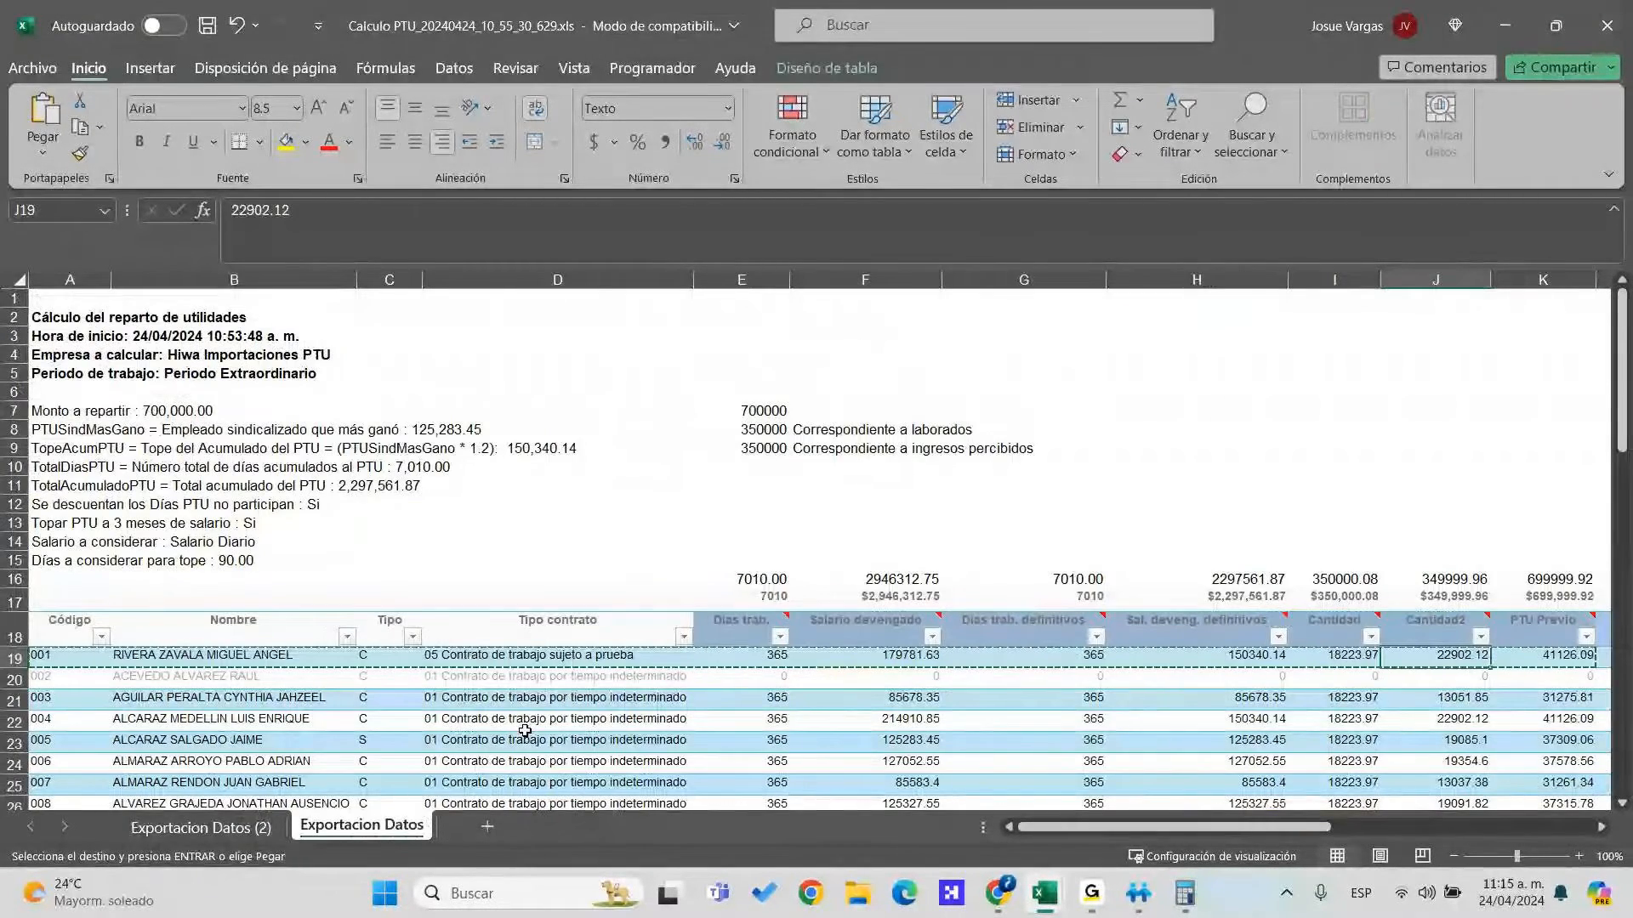
key("alt+Tab")
key("Right")
type("22902.12")
key("Up")
key("Up")
key("Down")
key("Down")
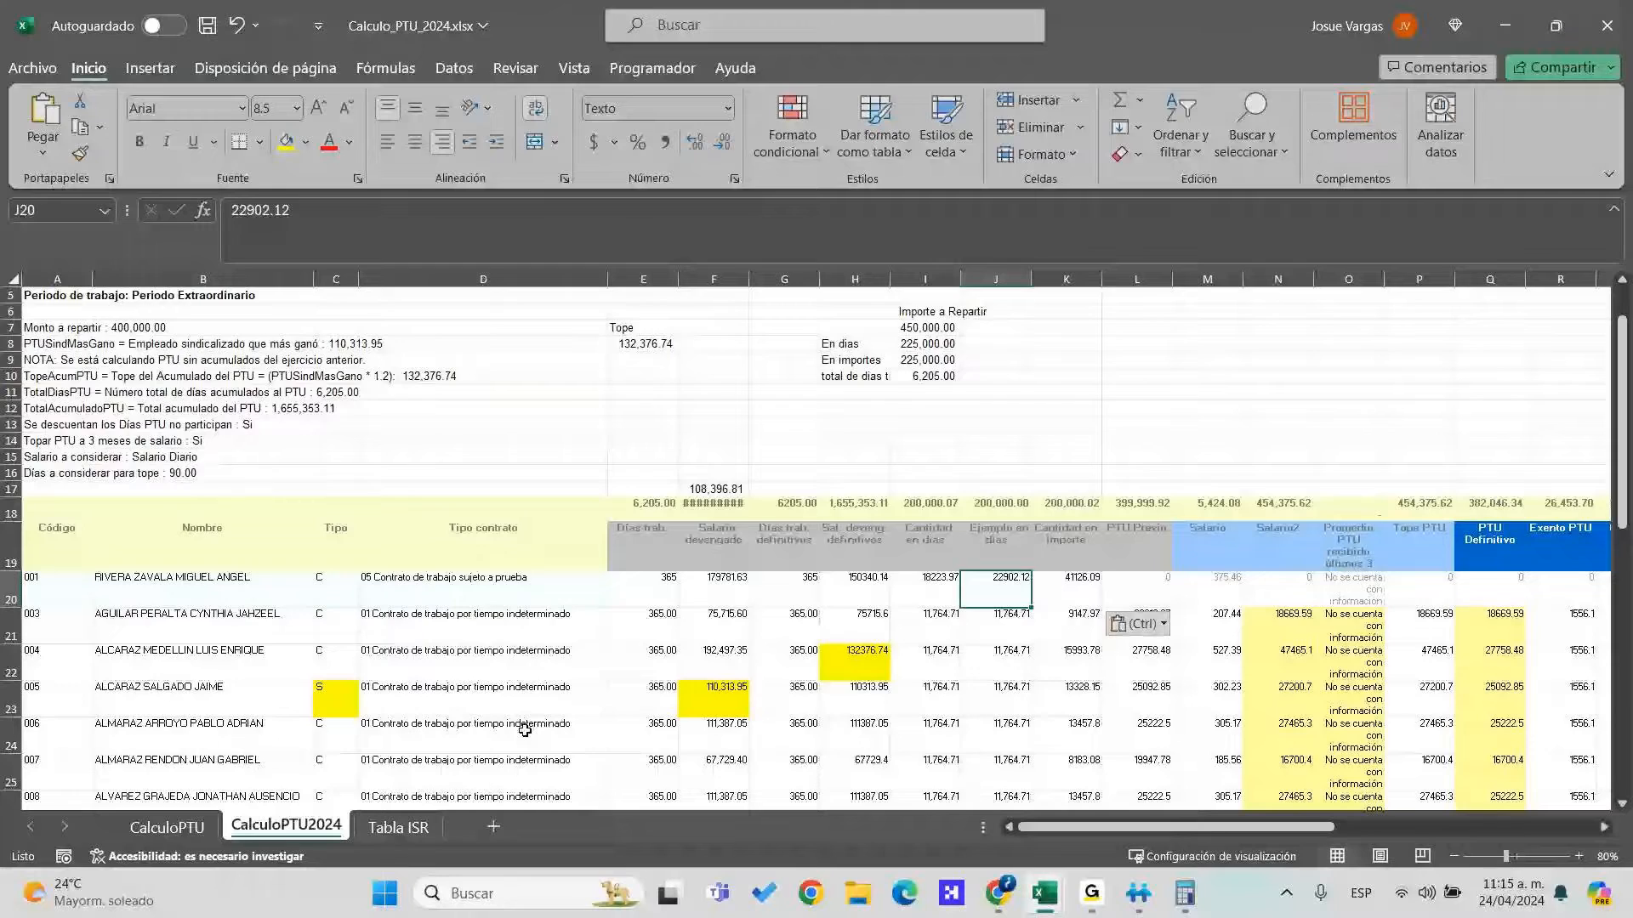
key("ctrl+z")
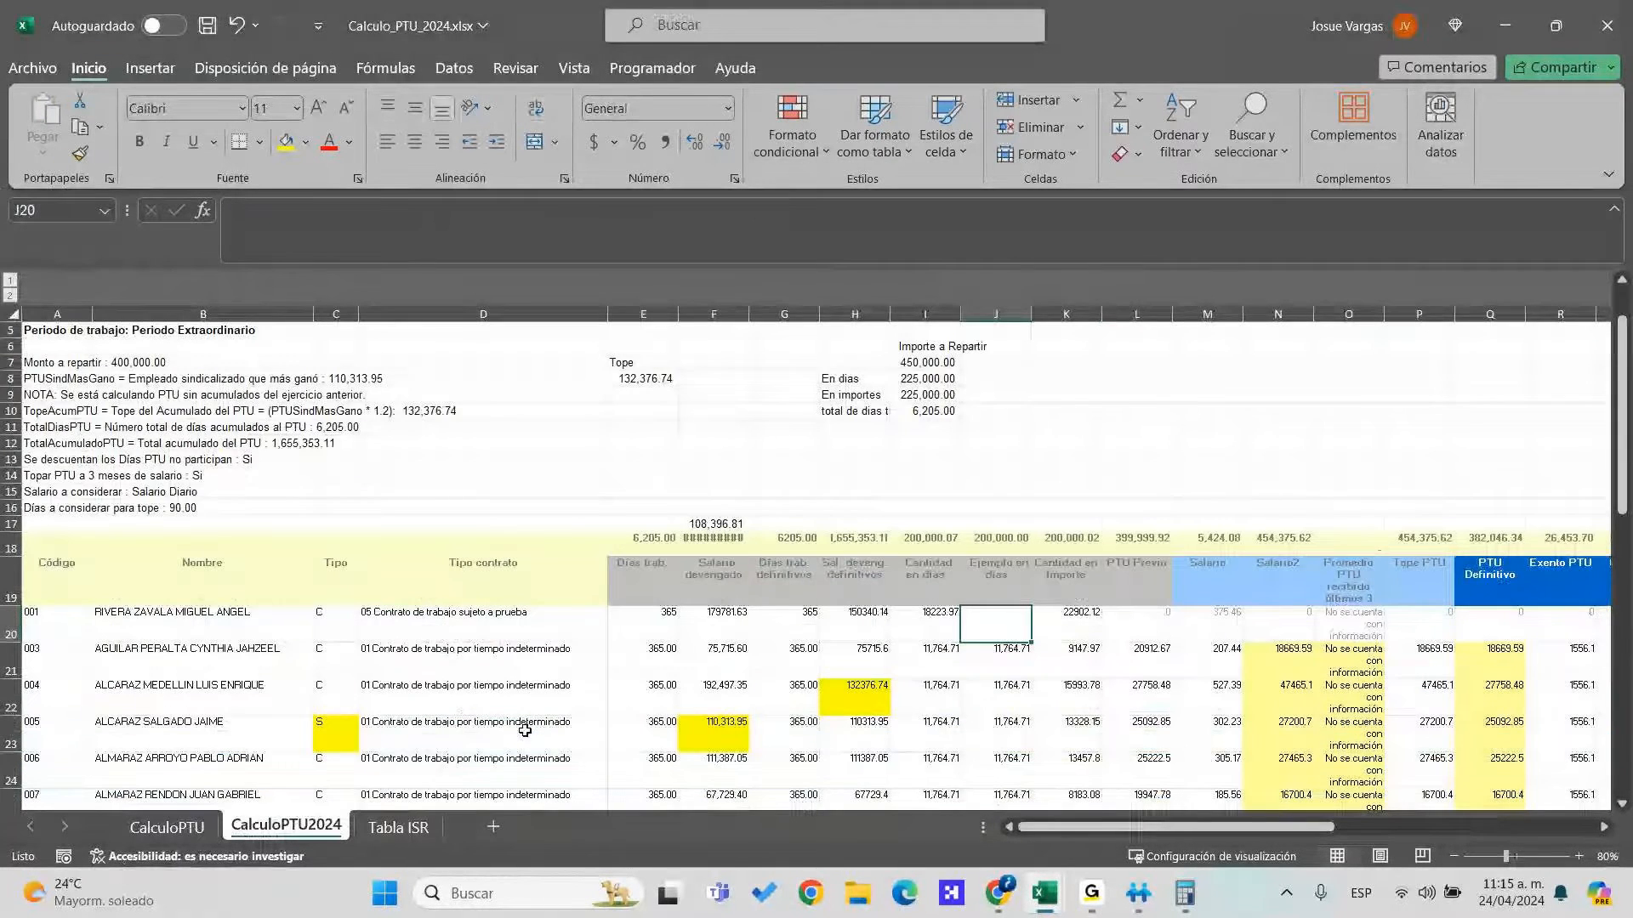
Paste the amounts into K20:L20 so 41126.09 sits under PTU Previo, then review row 20's ISR columns
key("Right")
key("Right")
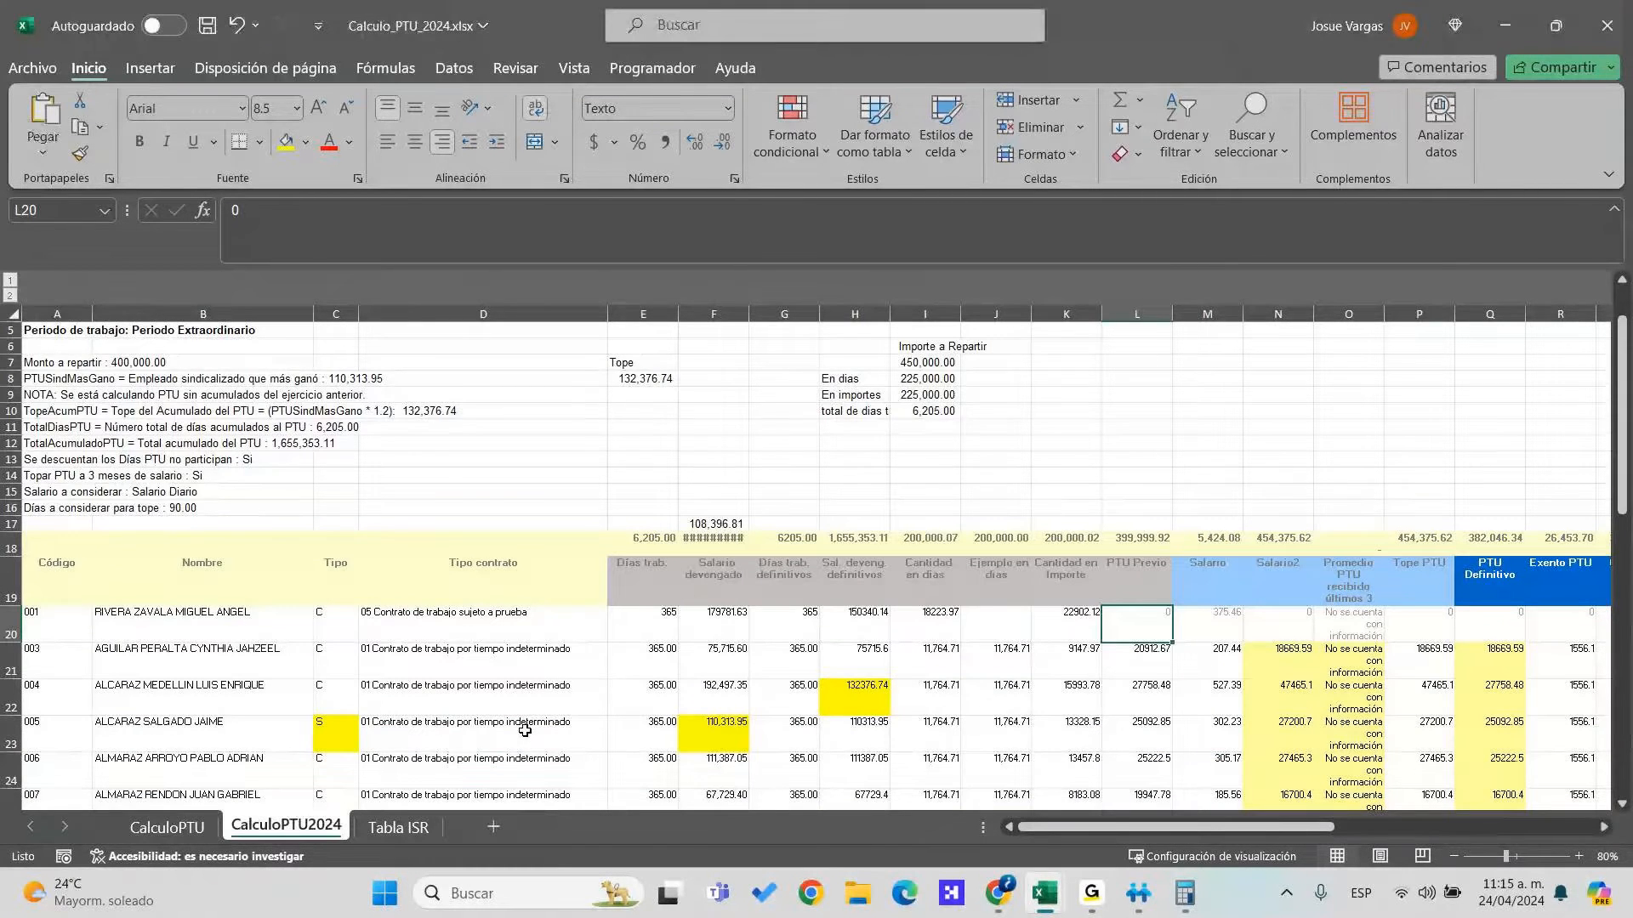
type("41126.09")
key("Right")
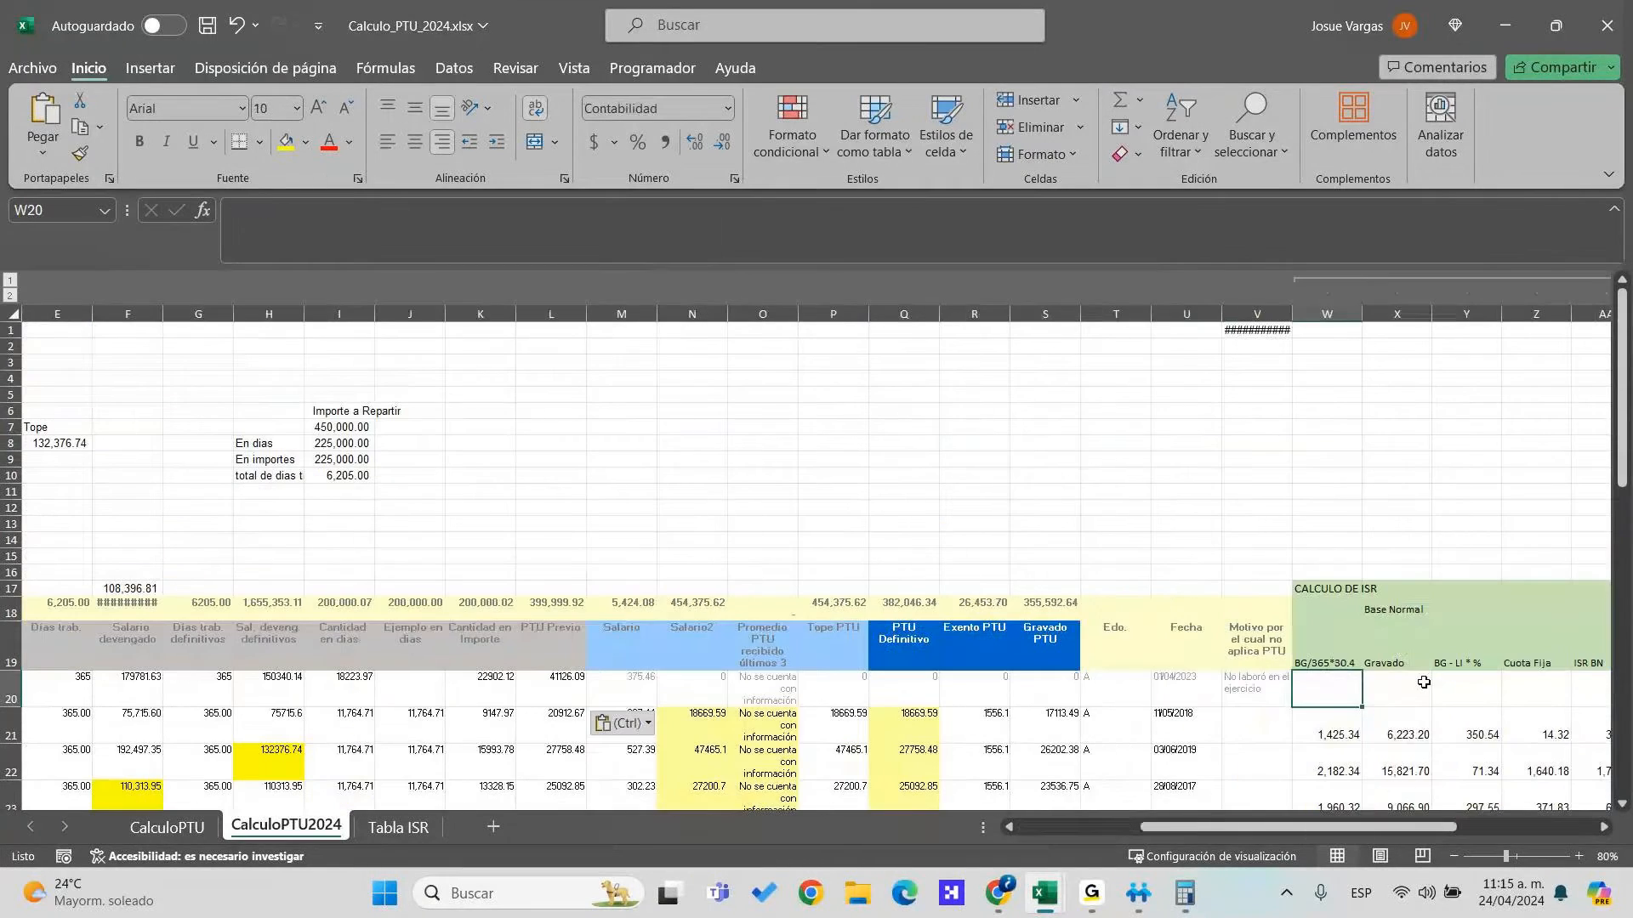
key("Right")
key("Left")
key("Left")
key("Left")
key("Left")
key("Left")
key("Up")
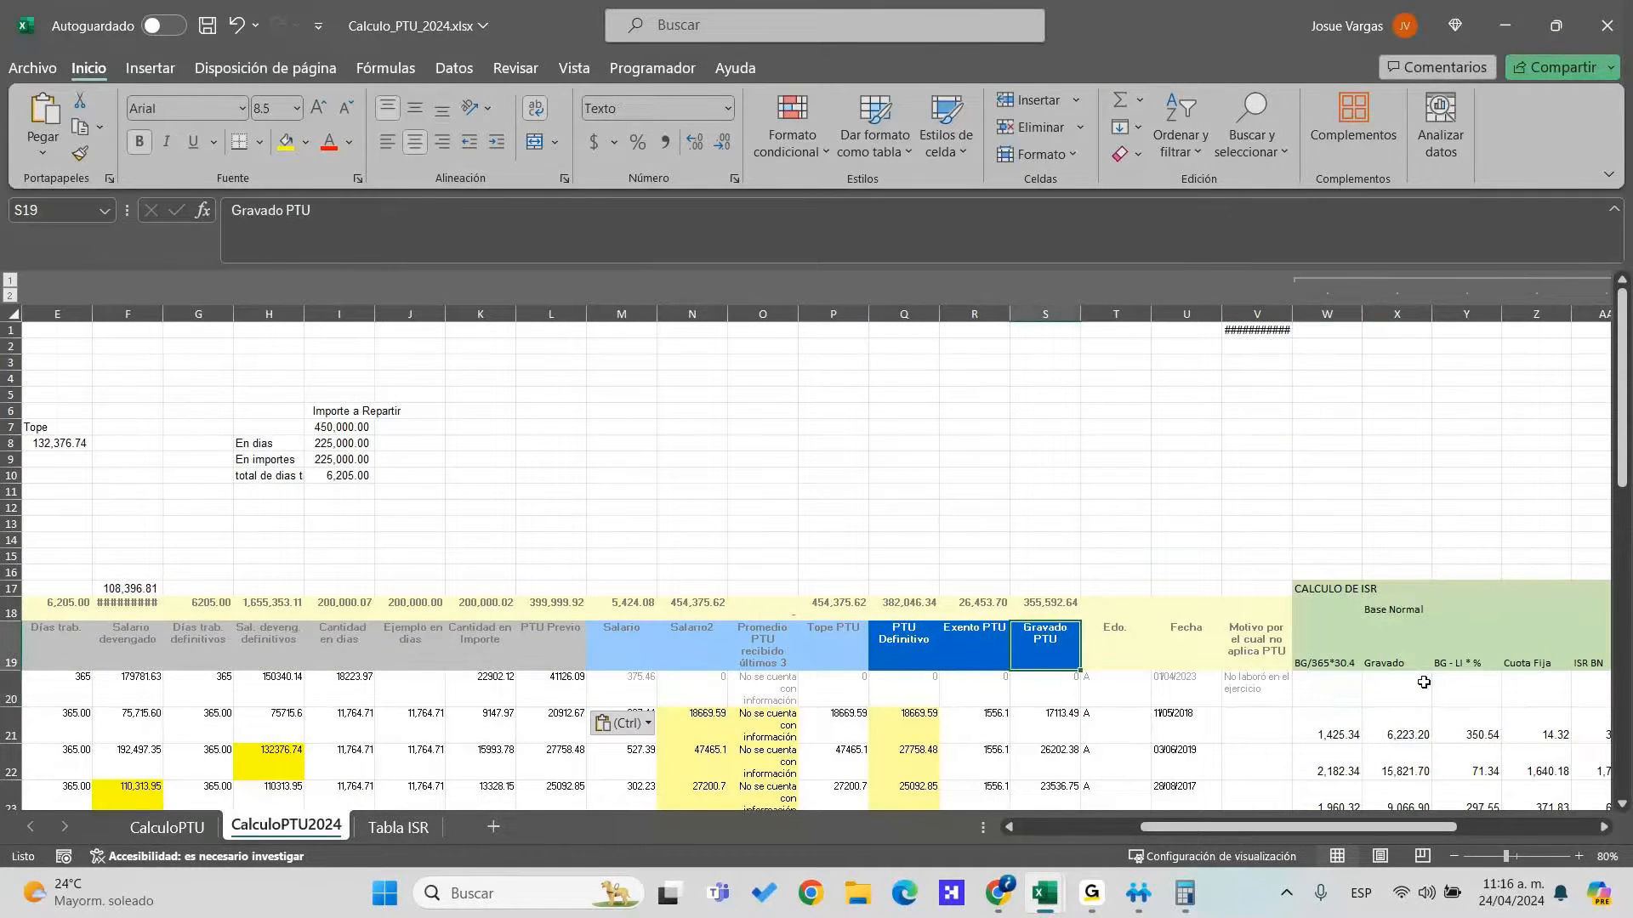
Hide row 20 and paste the first employee's row 19 values from the export into row 21
right_click(10, 689)
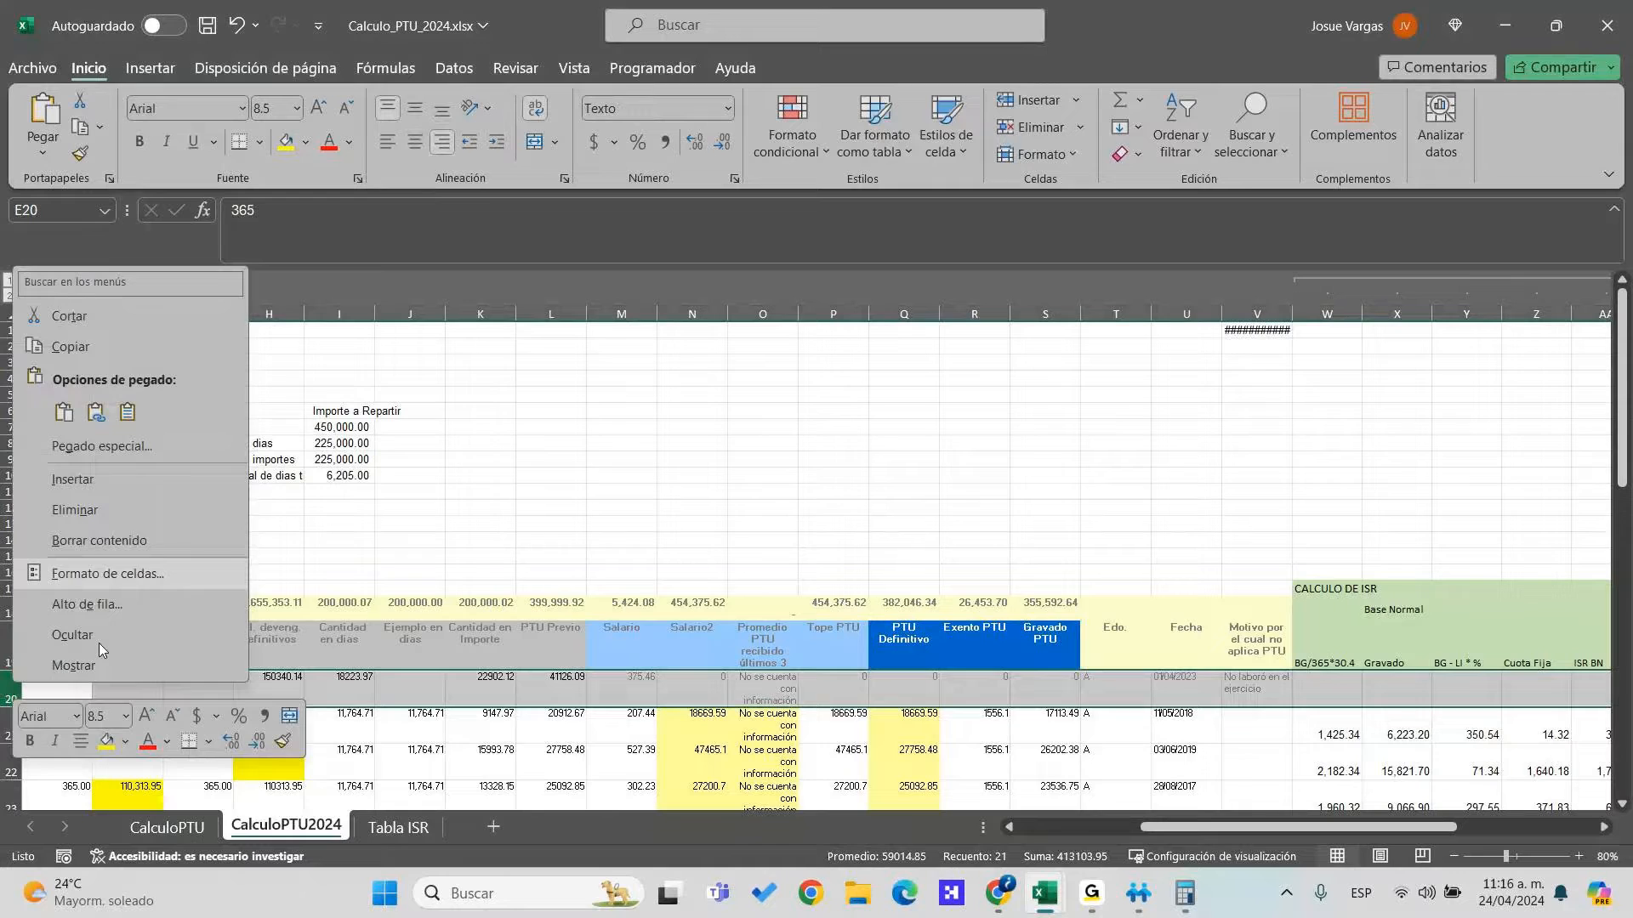
left_click(72, 634)
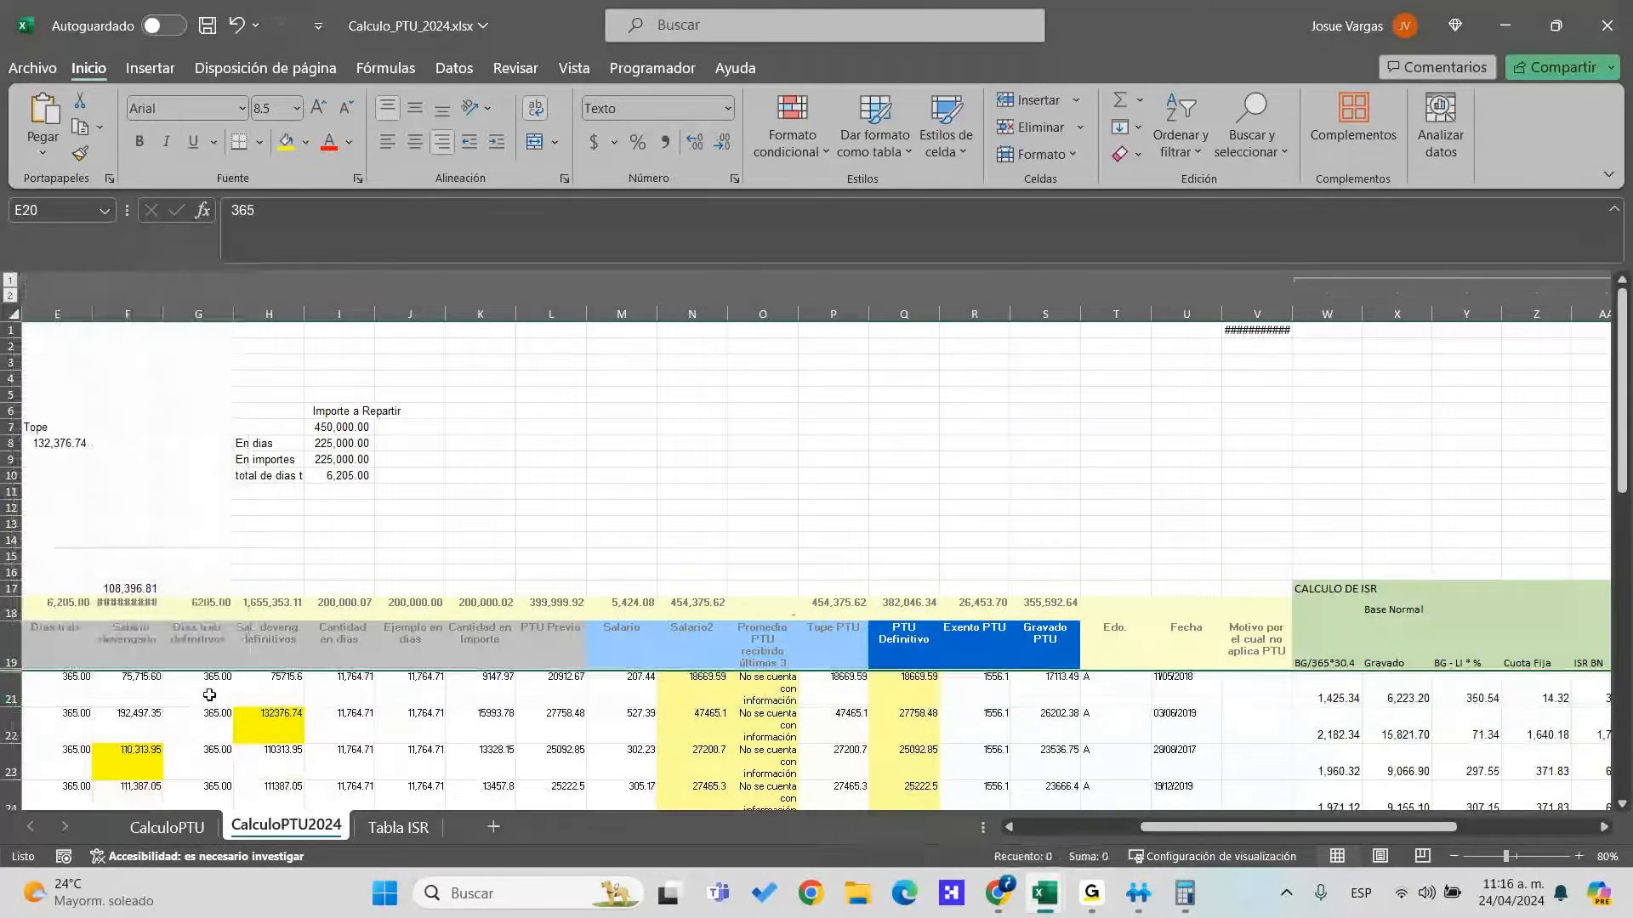
left_click(210, 696)
key("alt+Tab")
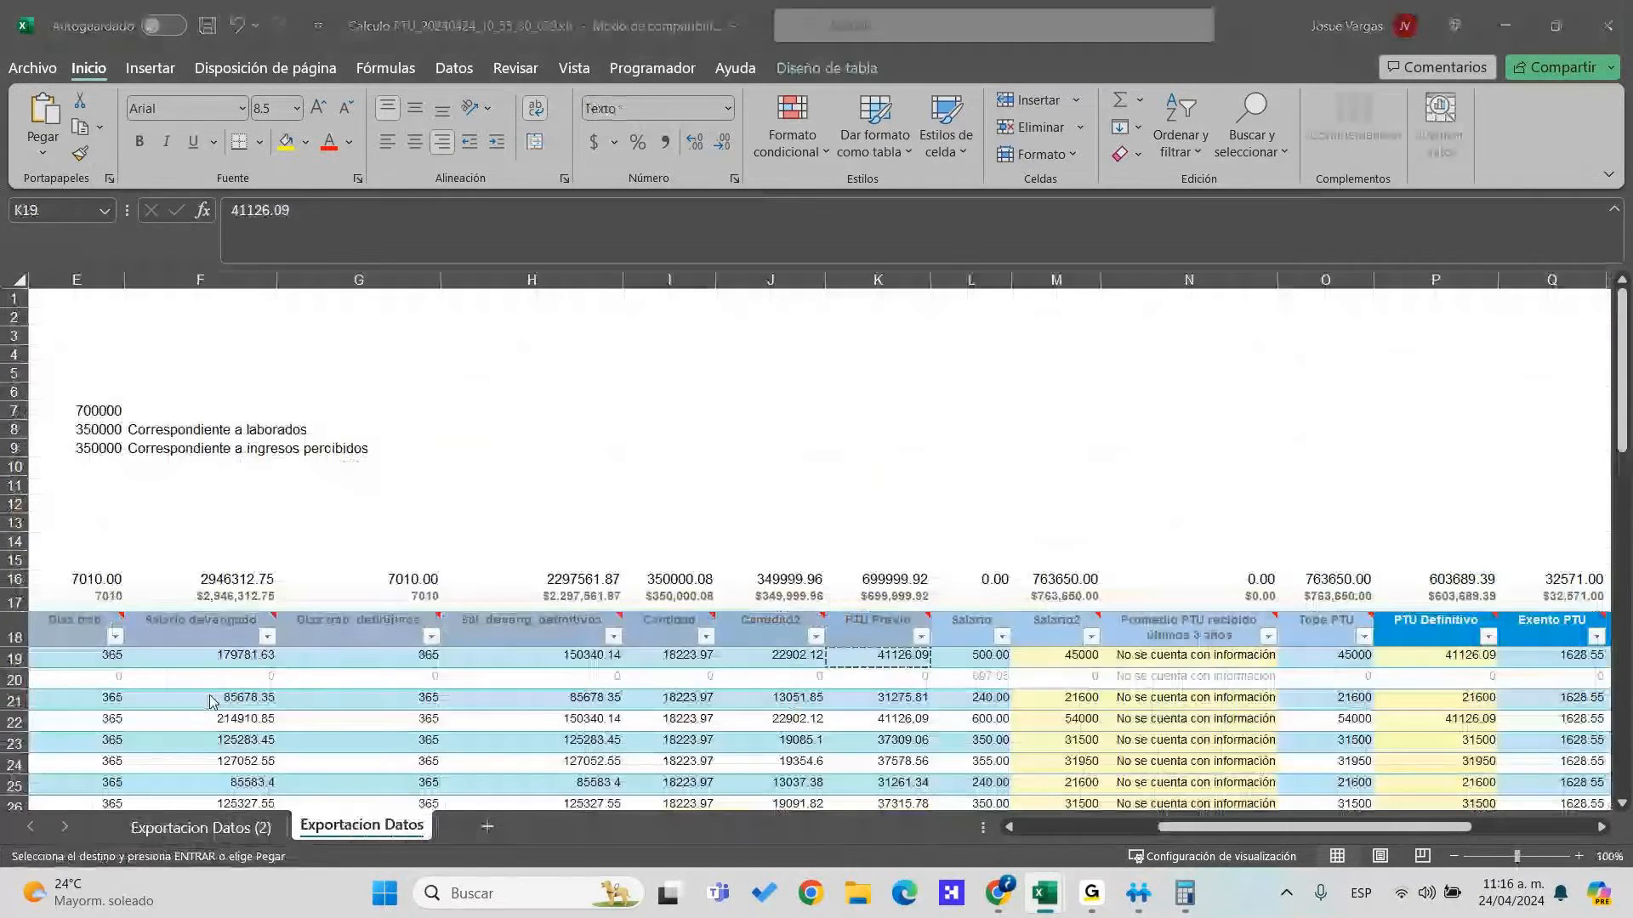
key("Left")
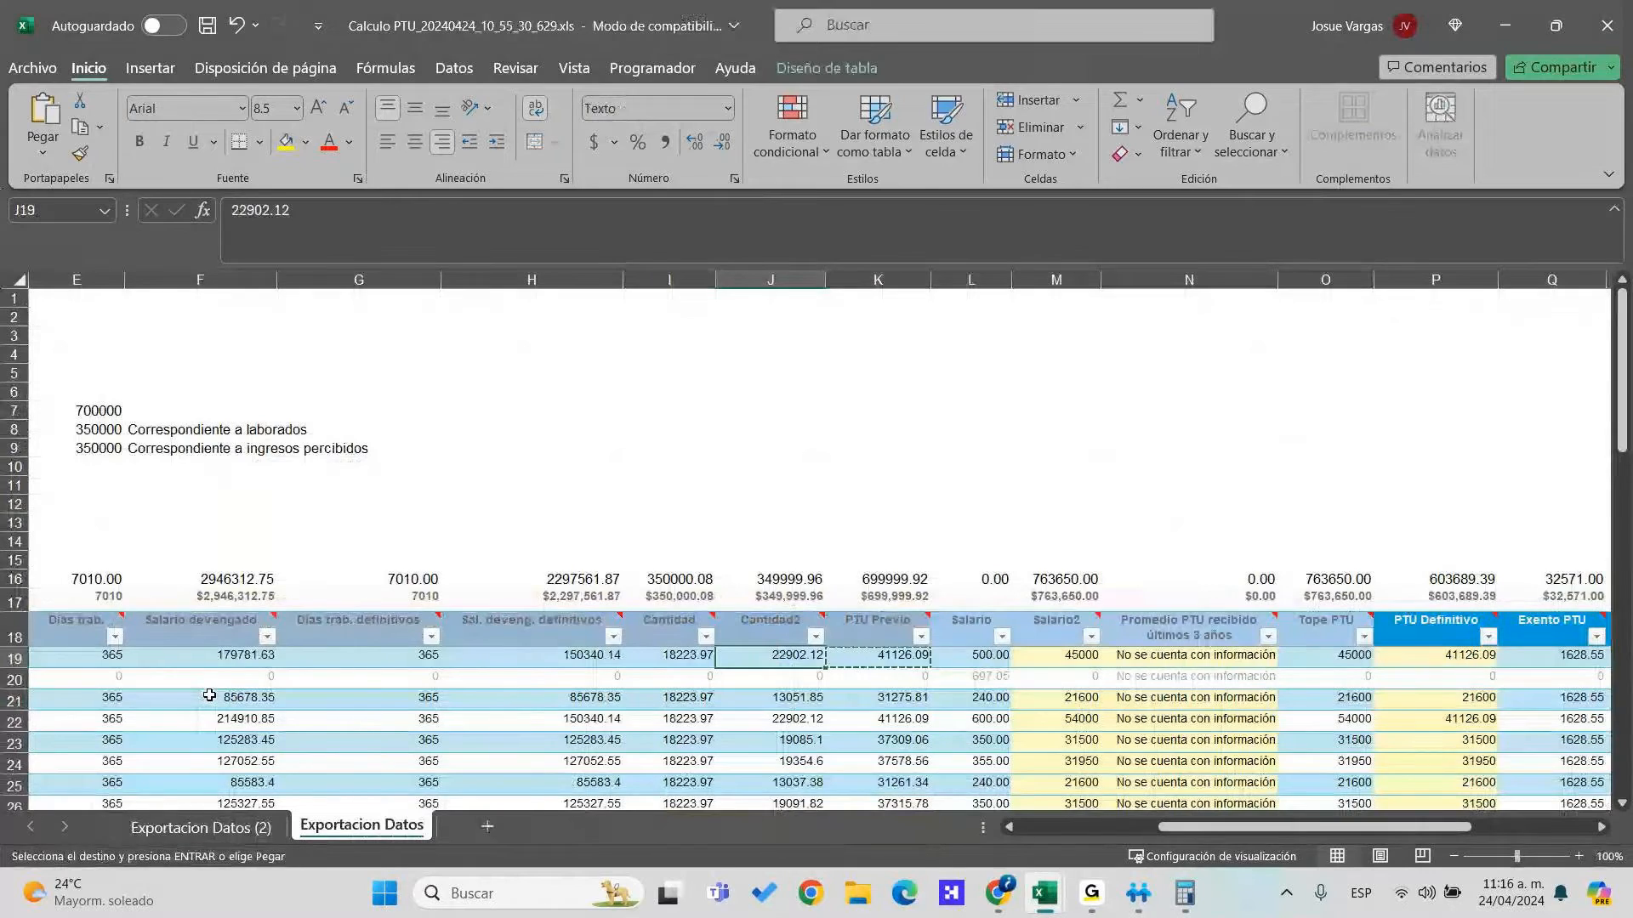
key("Left")
key("Left")
key("Left")
key("Left")
key("Left")
key("Left")
key("shift+Right")
key("shift+Right")
key("shift+Right")
key("shift+Right")
key("shift+Right")
key("shift+Right")
key("shift+Right")
key("shift+Right")
key("shift+Right")
key("shift+Right")
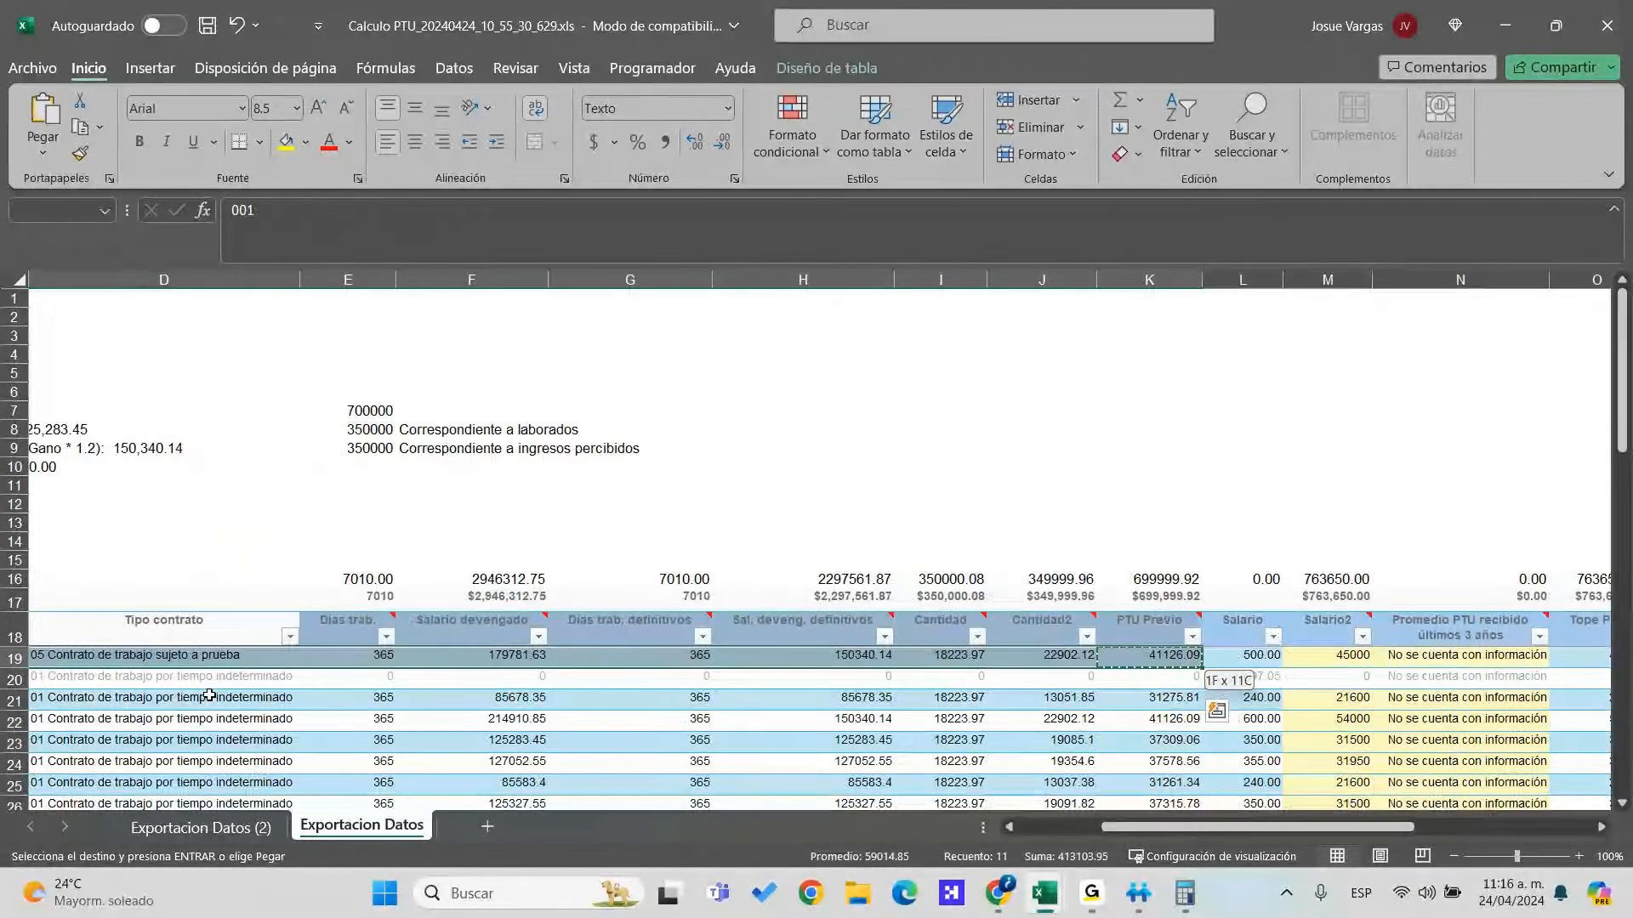
key("alt+Tab")
key("Down")
Check row 21's name, contract type, days, salary and Sal. deveng. definitivos values
key("Up")
key("Right")
key("Right")
key("Right")
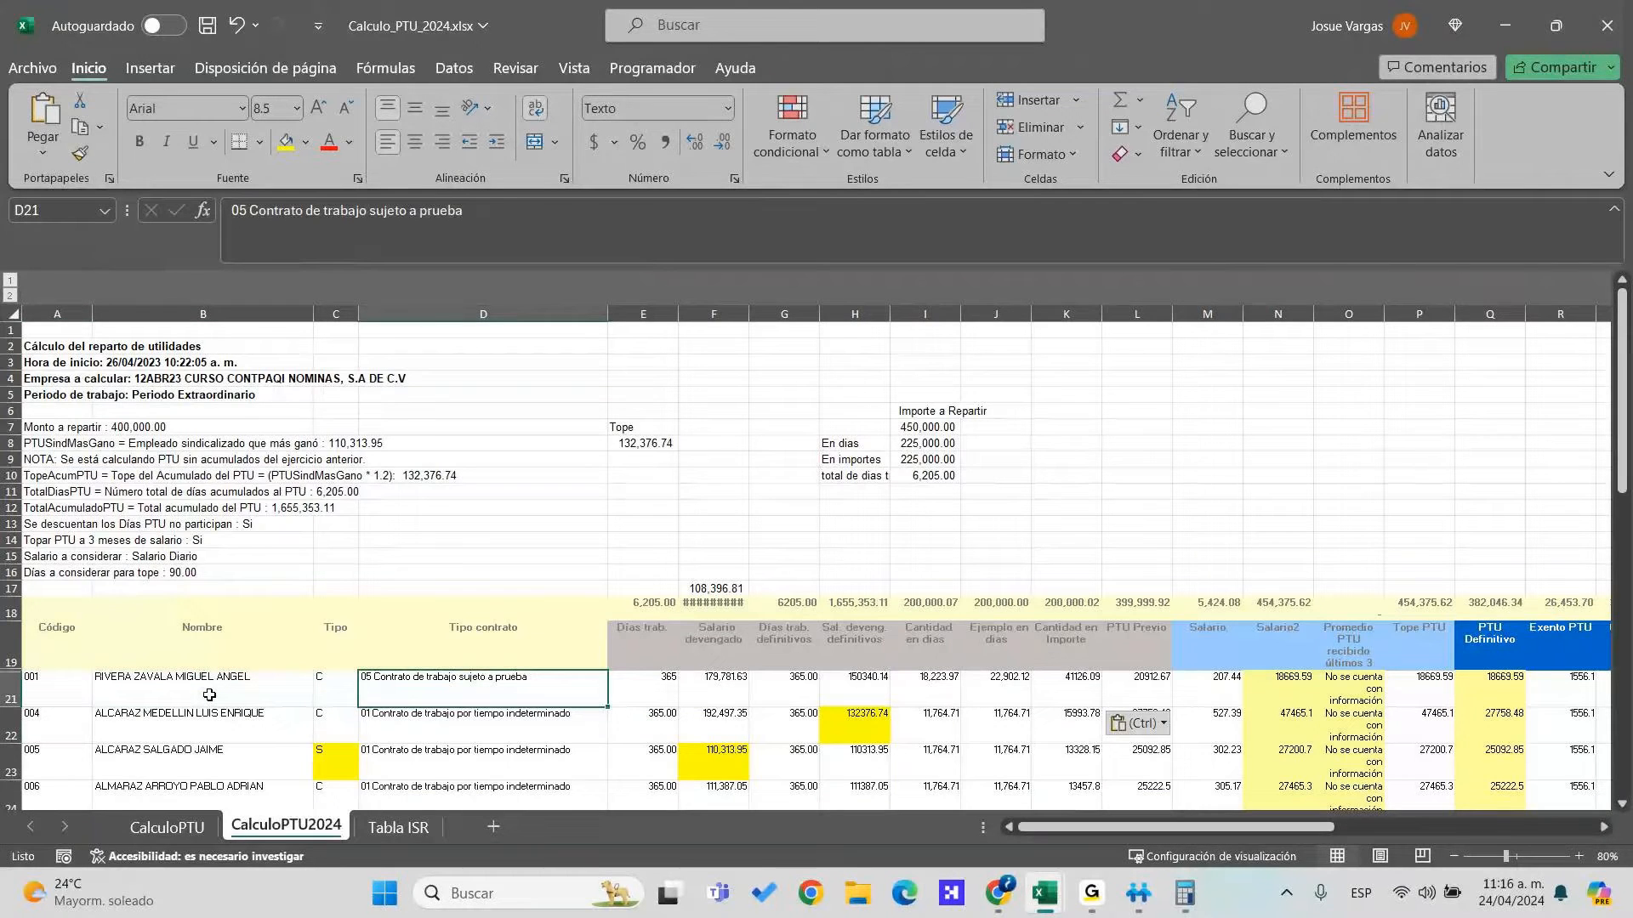
key("Right")
key("Right")
key("Left")
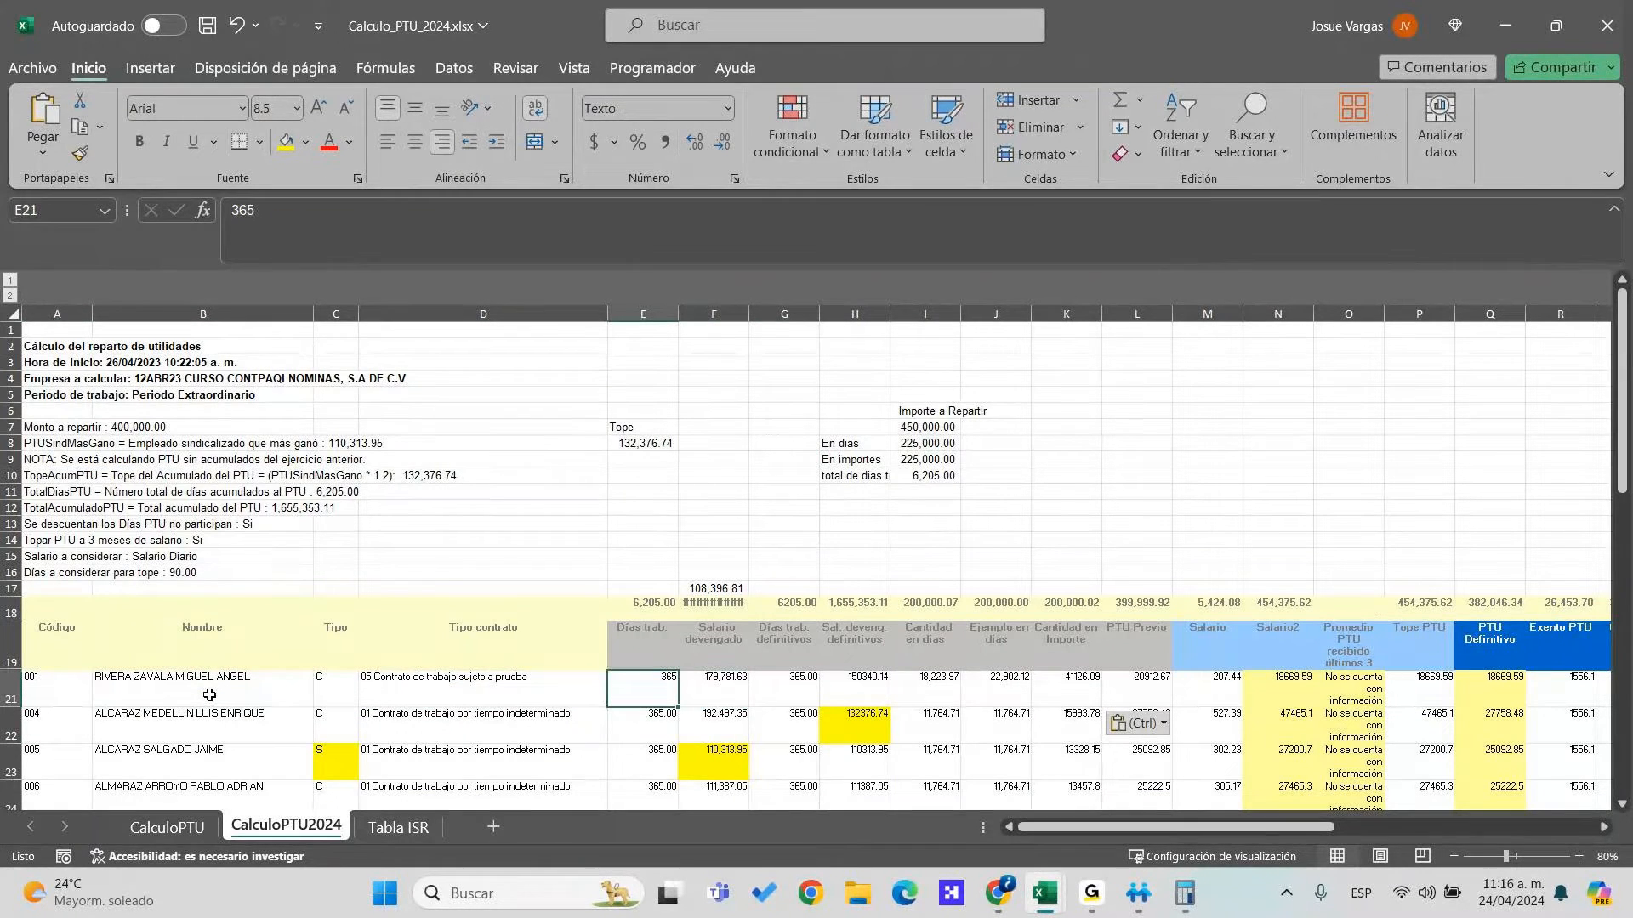
key("Right")
key("Right")
key("Right")
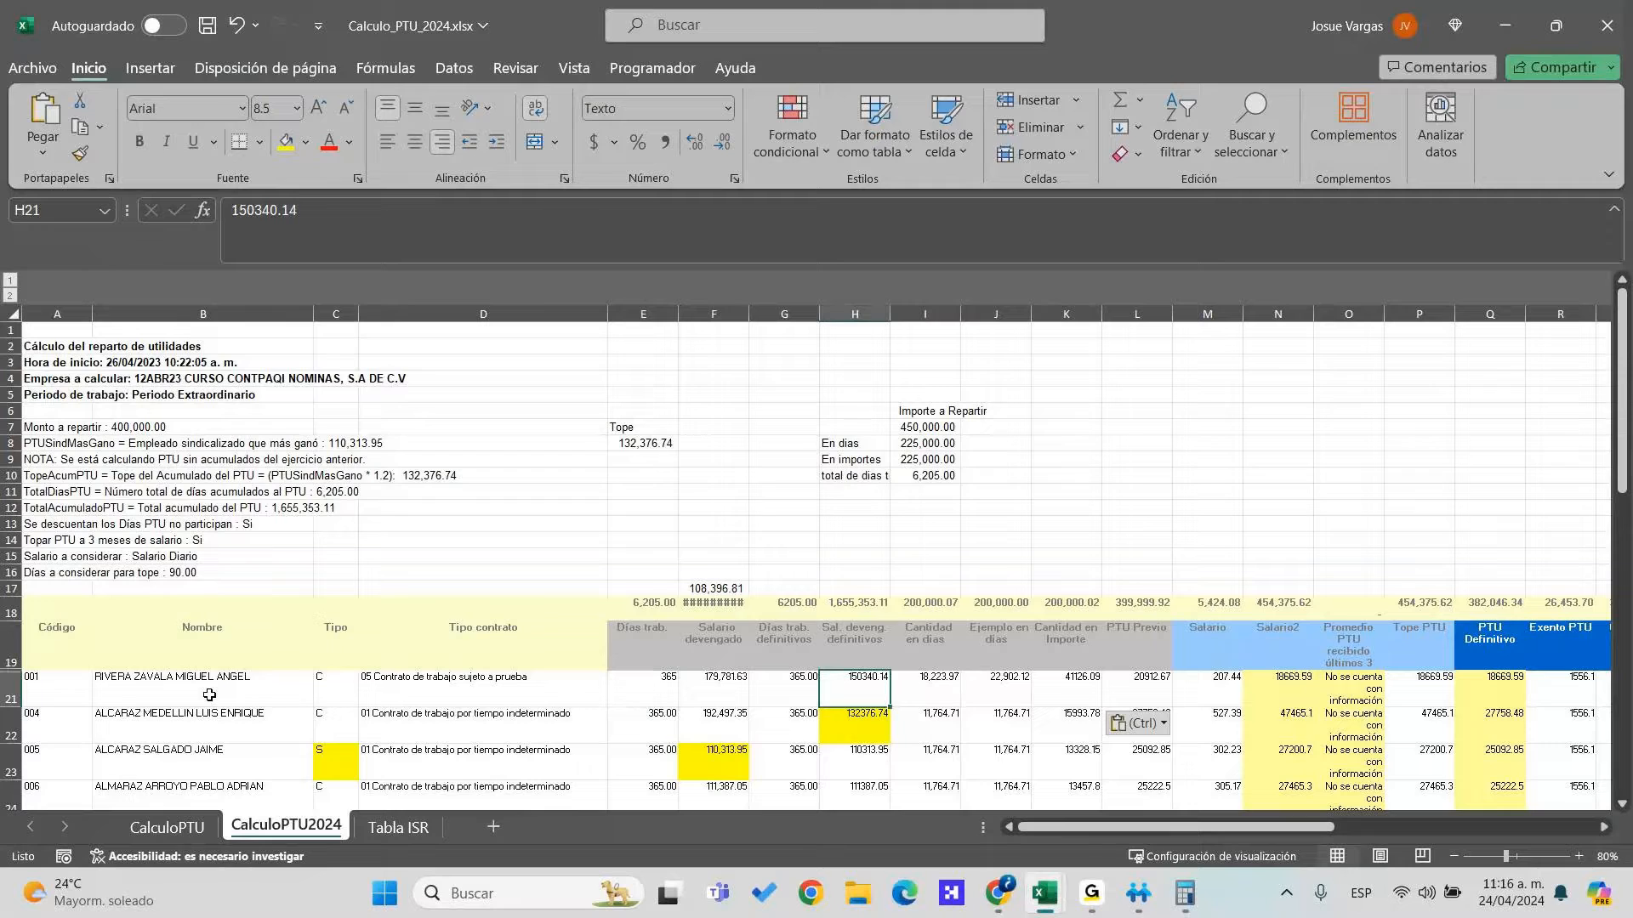
key("Right")
key("Right")
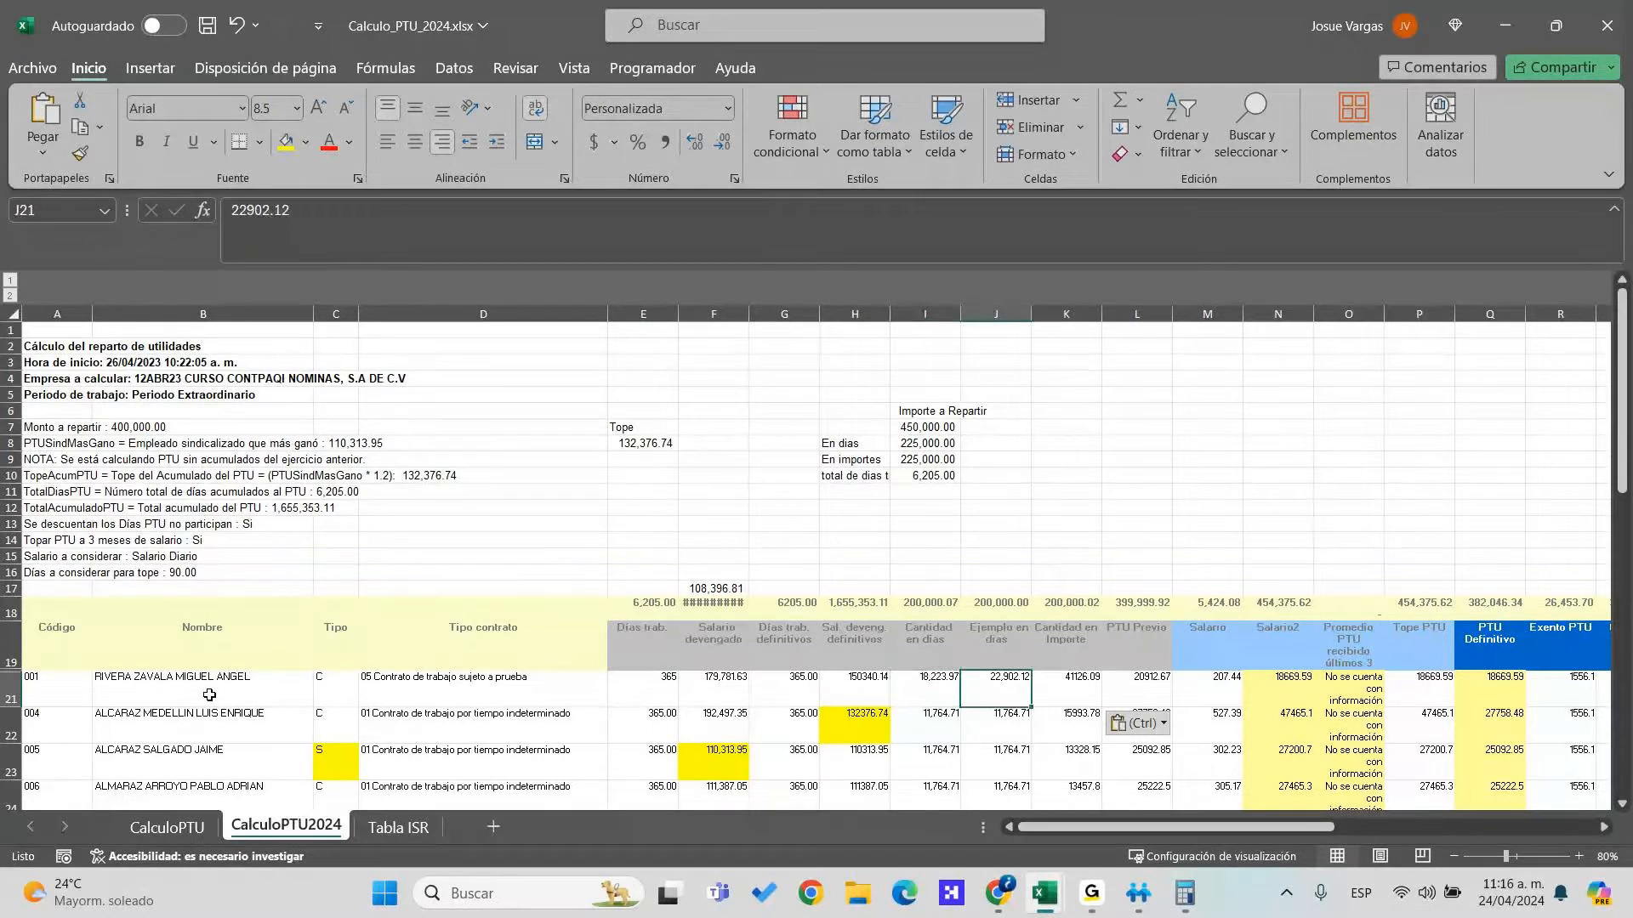
Move the 22,902.12 and 41126.09 amounts from J21:K21 one column right to K21:L21, comparing with the export
key("ctrl+c")
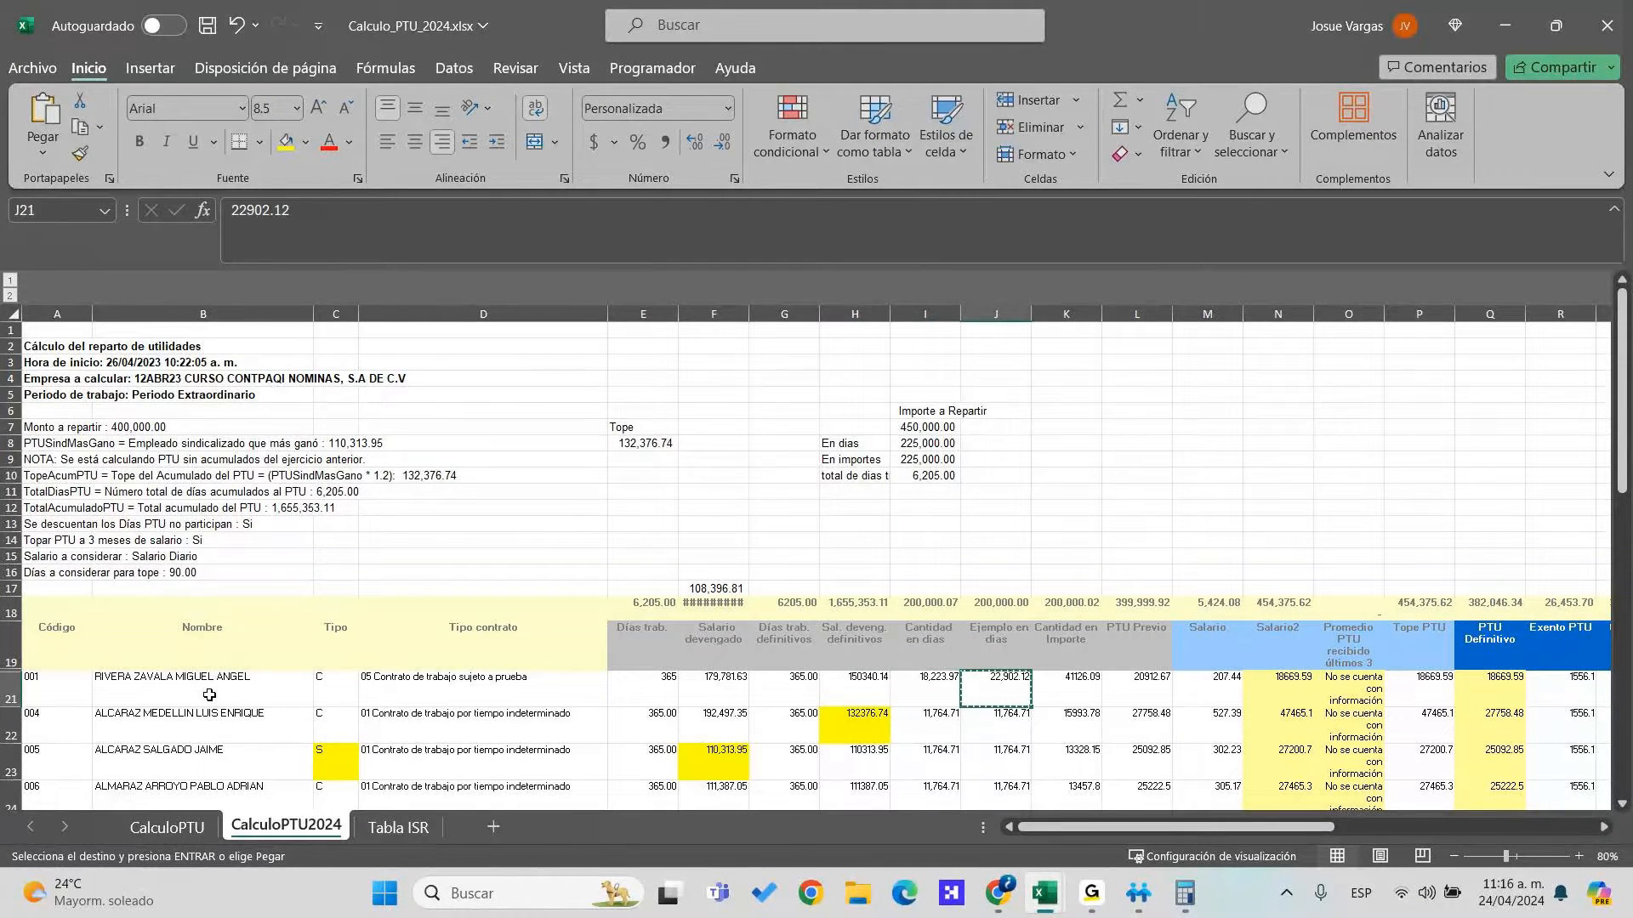
key("shift+Right")
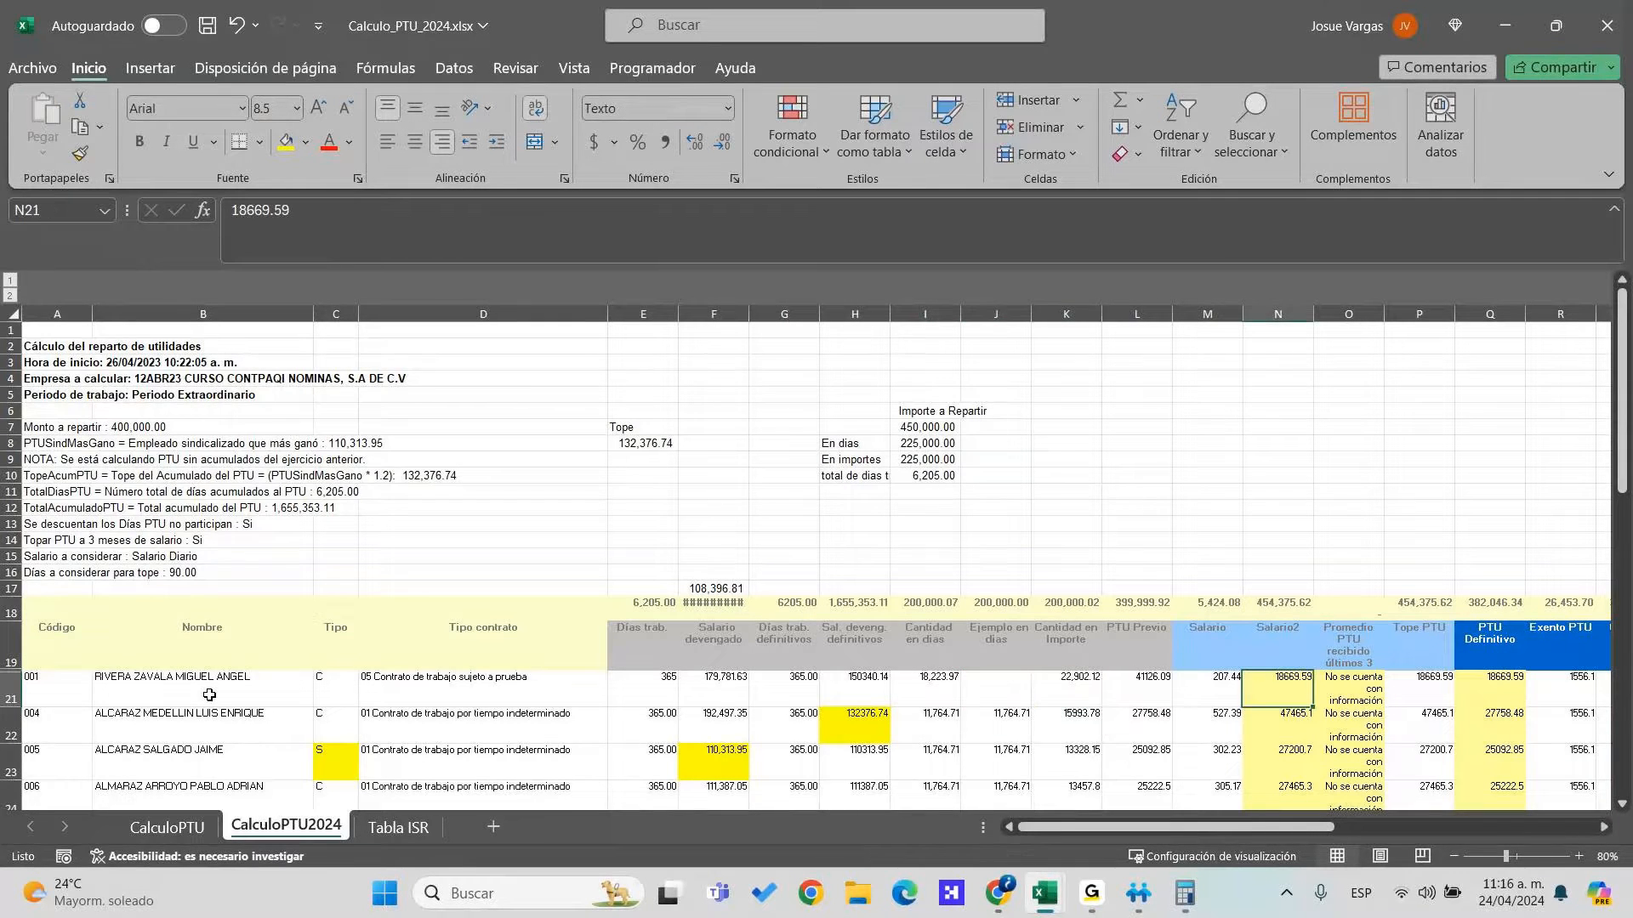
key("Right")
key("Right")
key("Right")
key("Right")
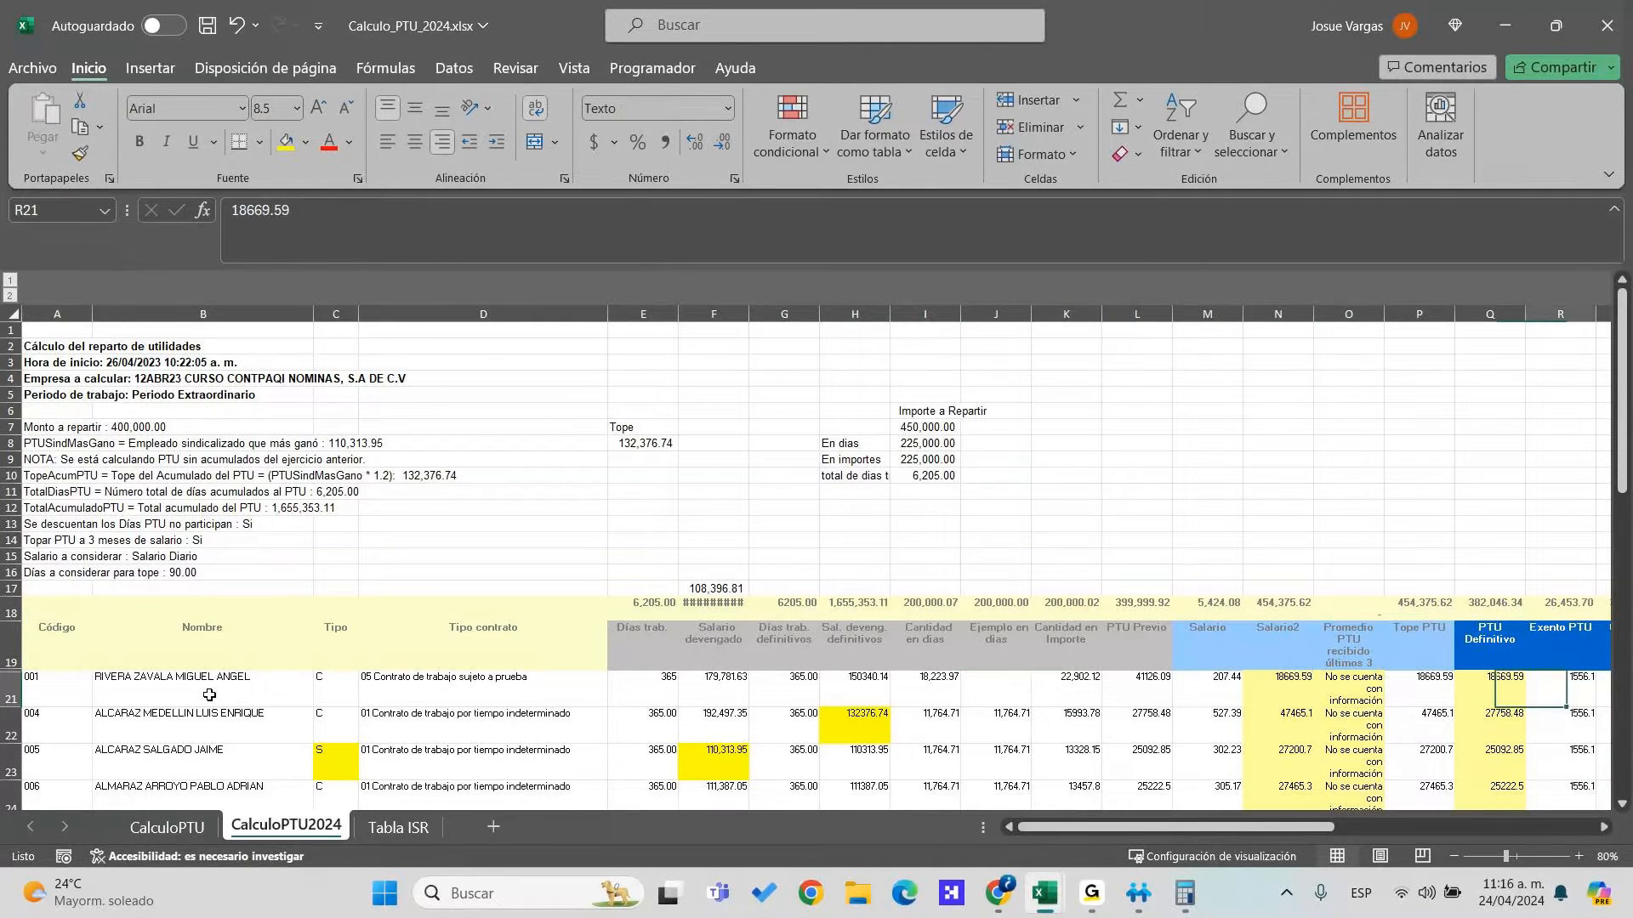
key("Right")
key("Left")
key("Left")
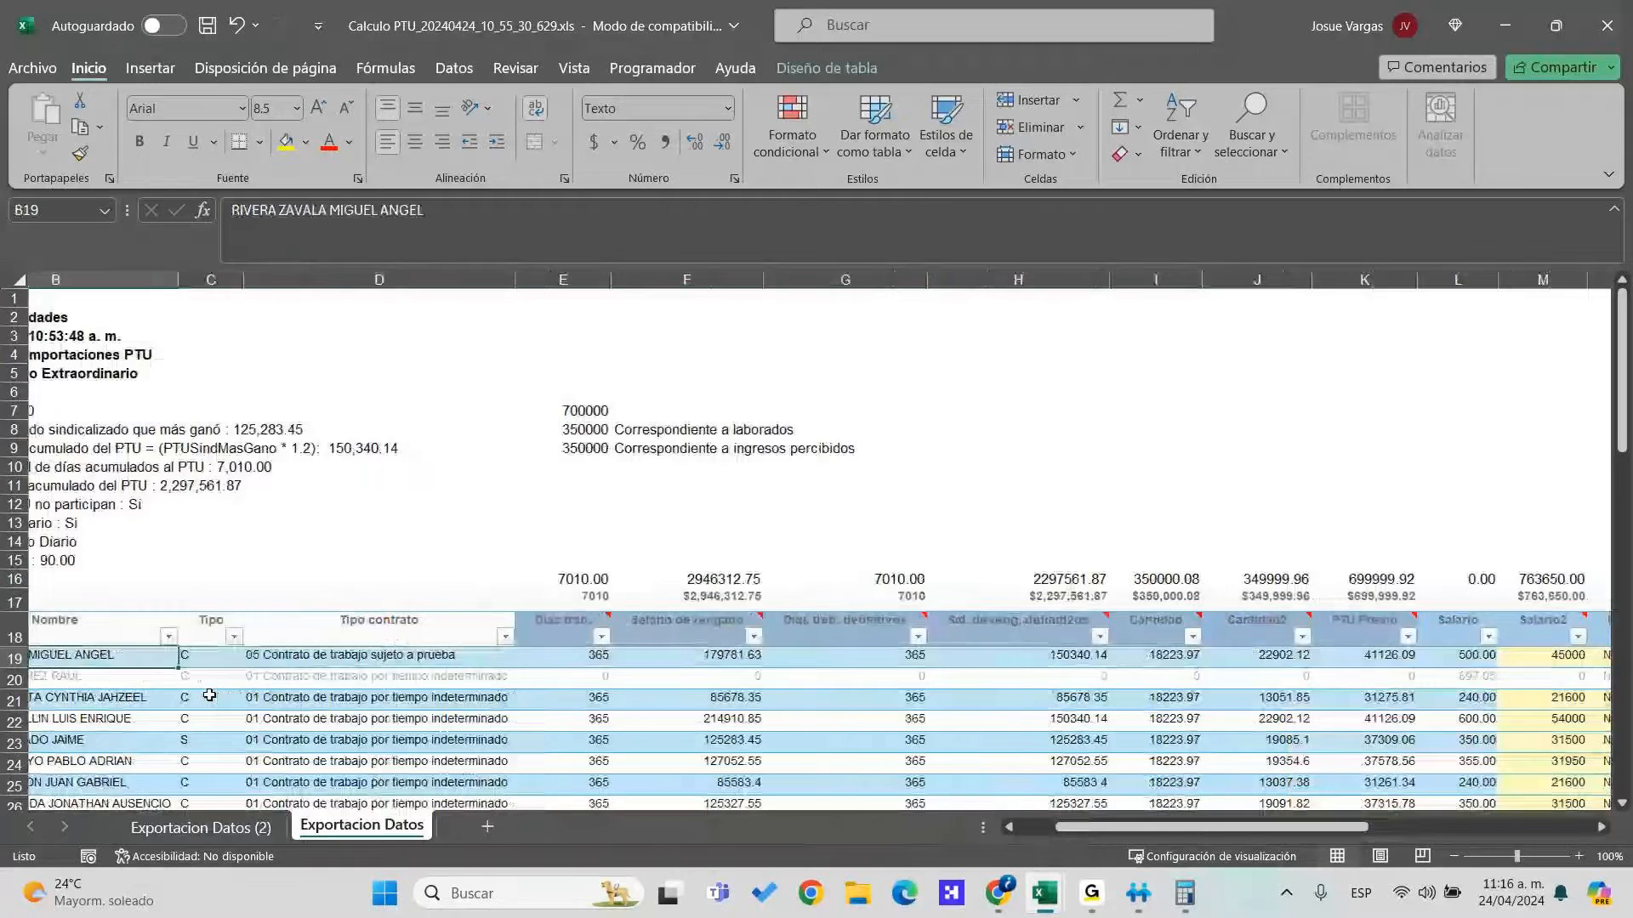
key("Right")
key("Right")
key("Right")
key("Right")
key("Right")
key("Right")
key("Right")
key("Right")
key("Right")
key("Right")
key("Right")
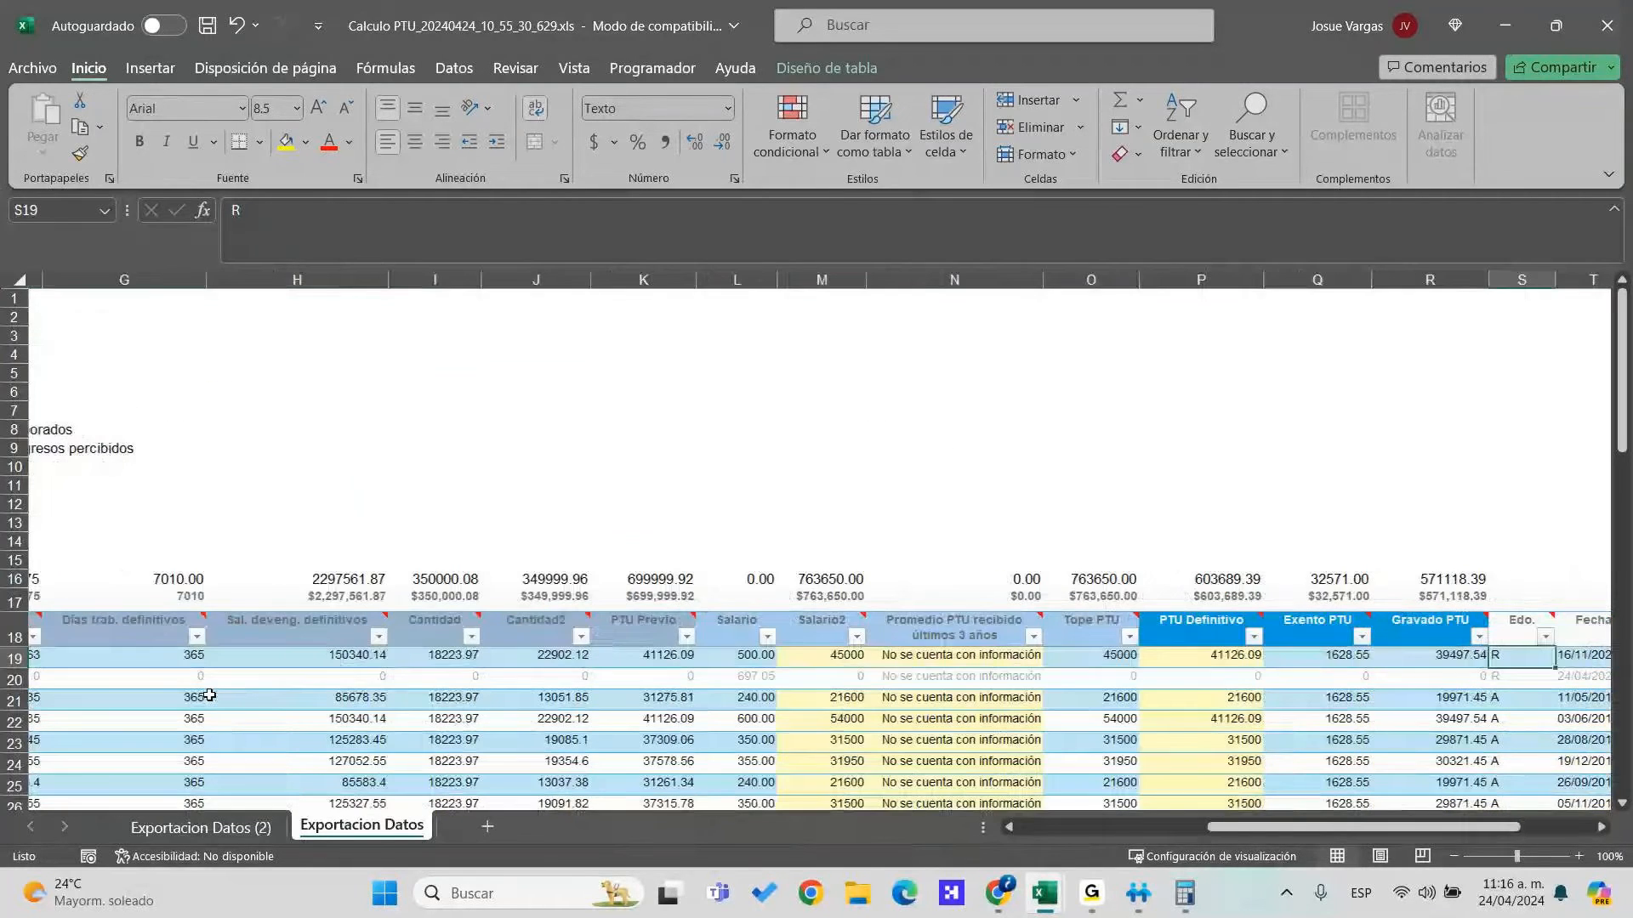
key("alt+Tab")
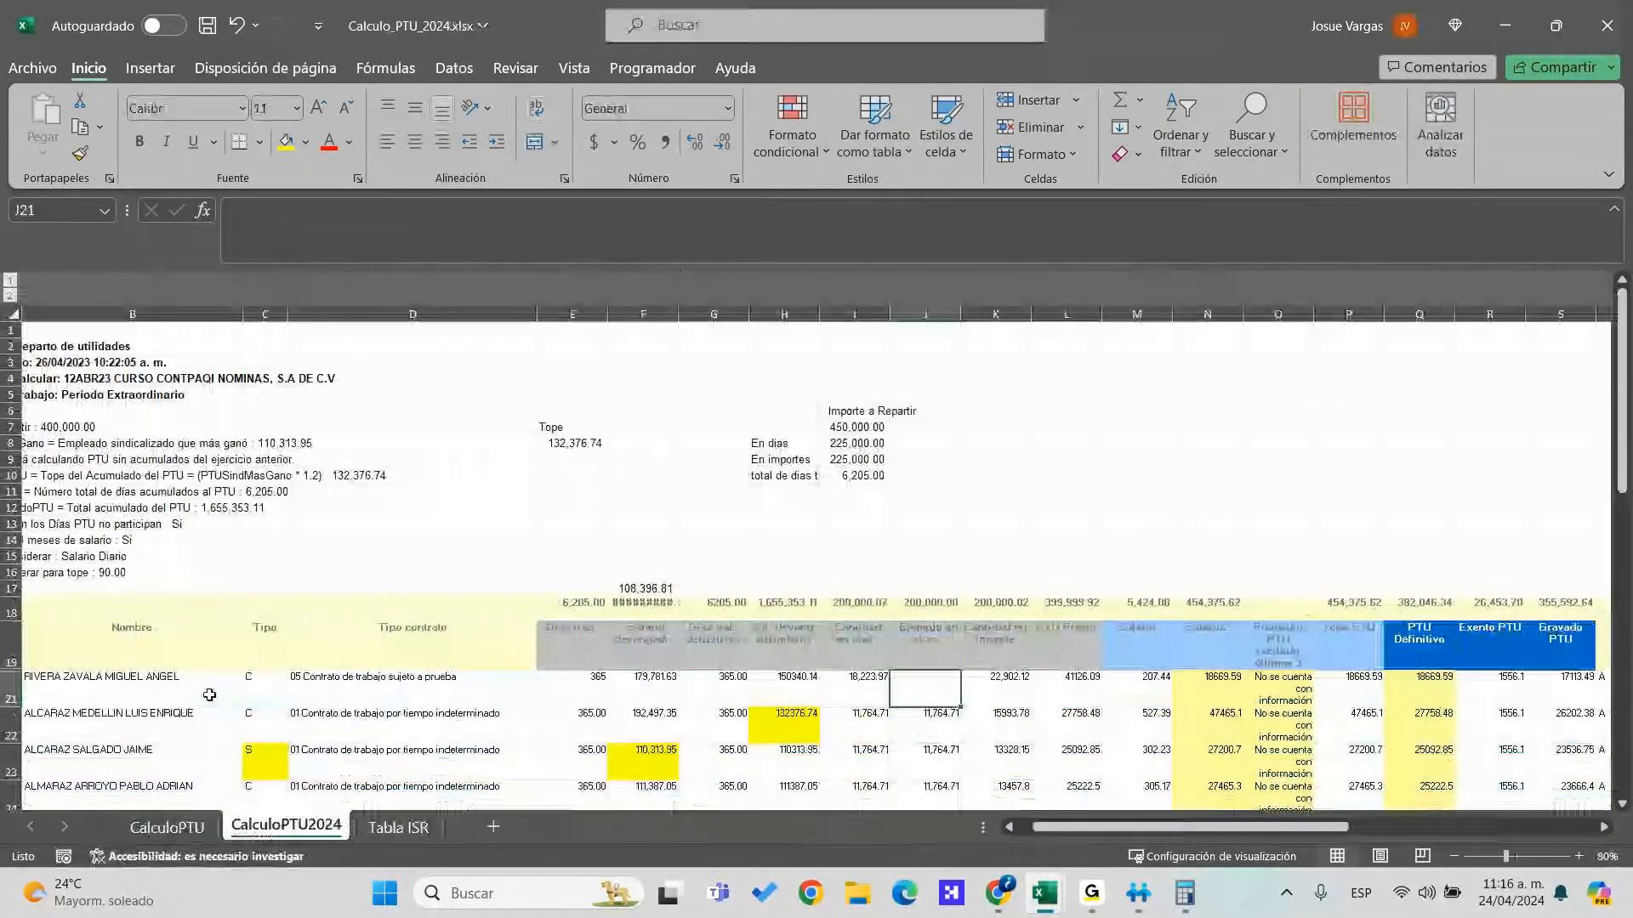
Check the PTU Previo column for the first and following employees, then move to Salario2
key("Right")
key("Right")
key("Down")
key("Down")
key("Up")
key("Up")
key("Up")
key("Down")
key("Right")
key("Right")
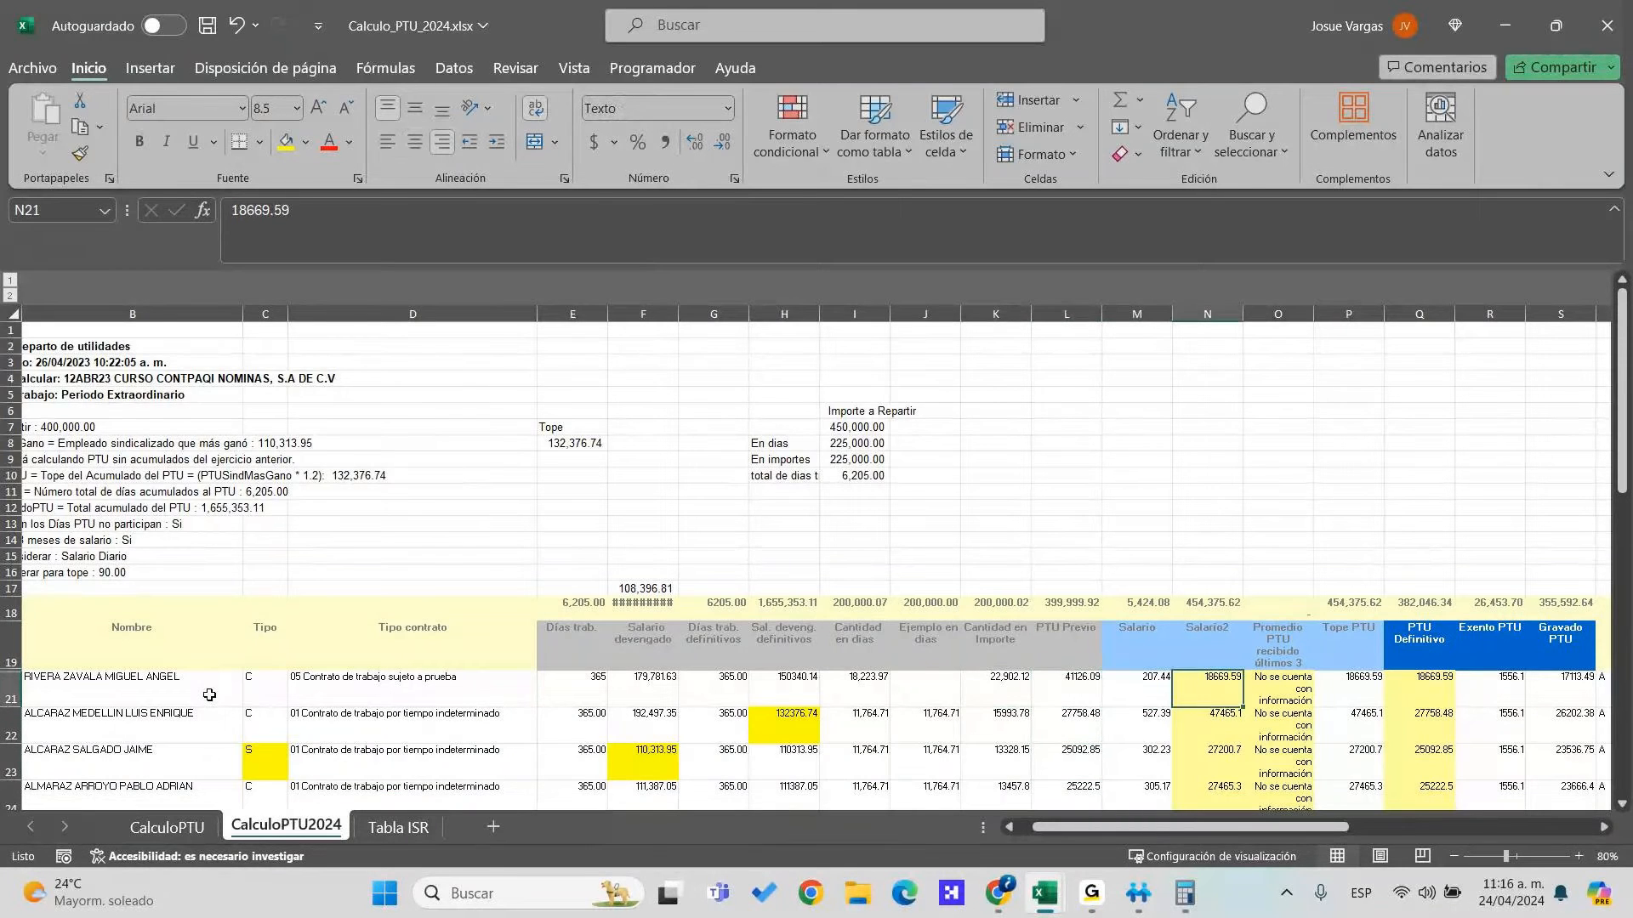
key("Right")
key("Right")
key("Right")
key("Right")
key("Right")
key("Right")
key("Right")
key("Right")
key("Right")
key("Right")
key("Right")
key("Right")
key("Right")
key("Right")
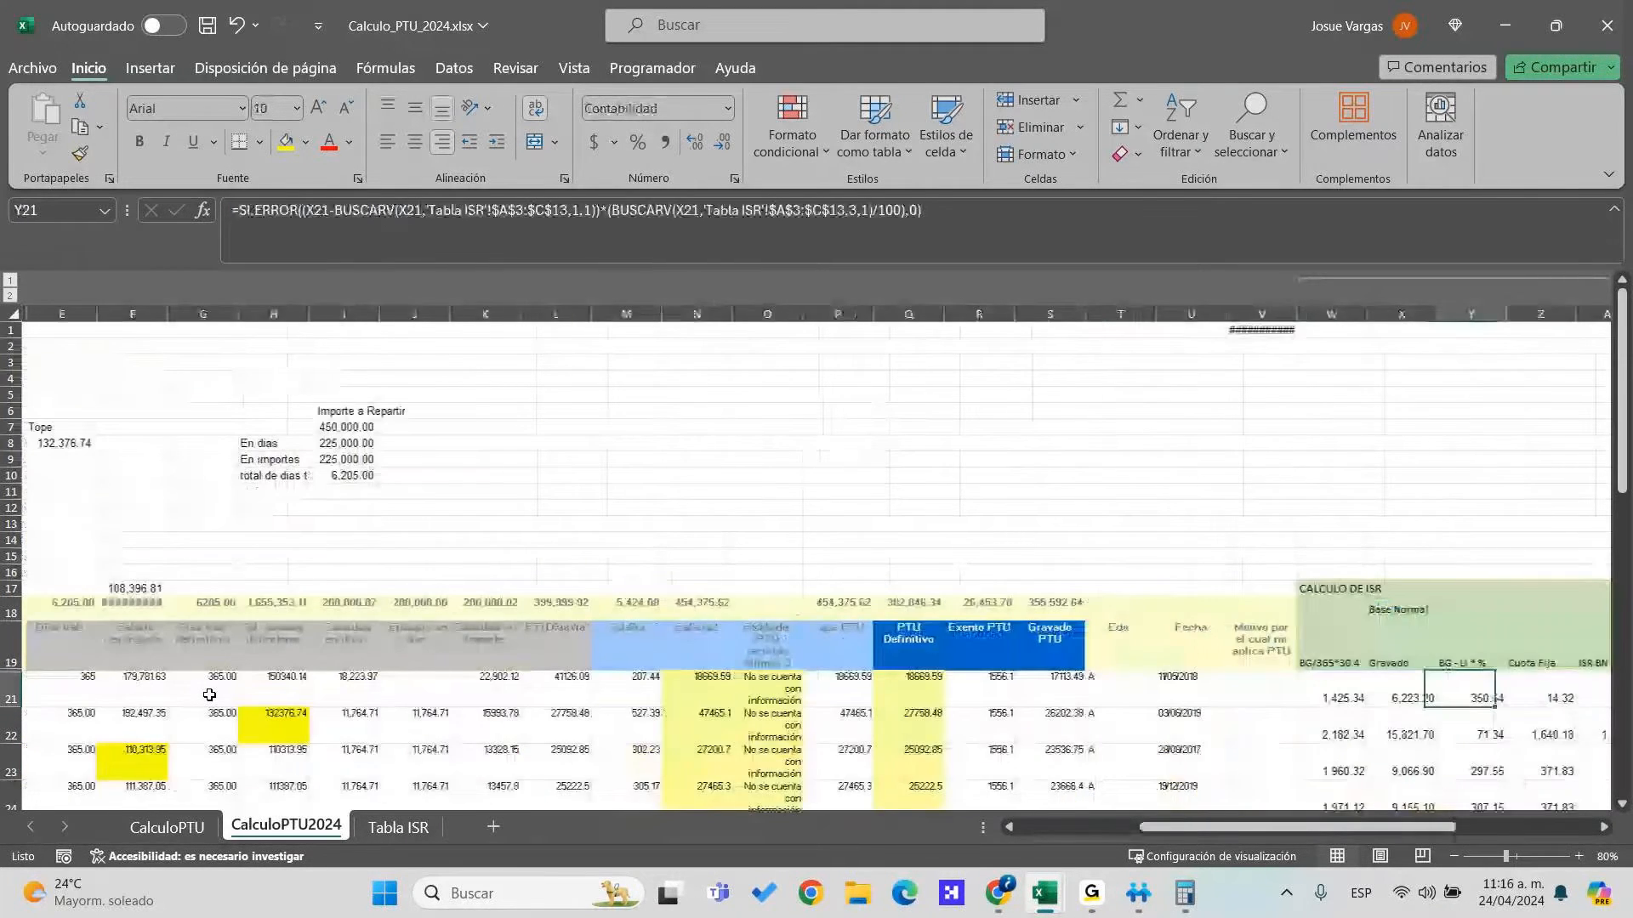
Inspect row 21's BG/365 formula and its Exento and Tope PTU values
key("Right")
key("Left")
key("Left")
key("Left")
key("Left")
key("Left")
key("Left")
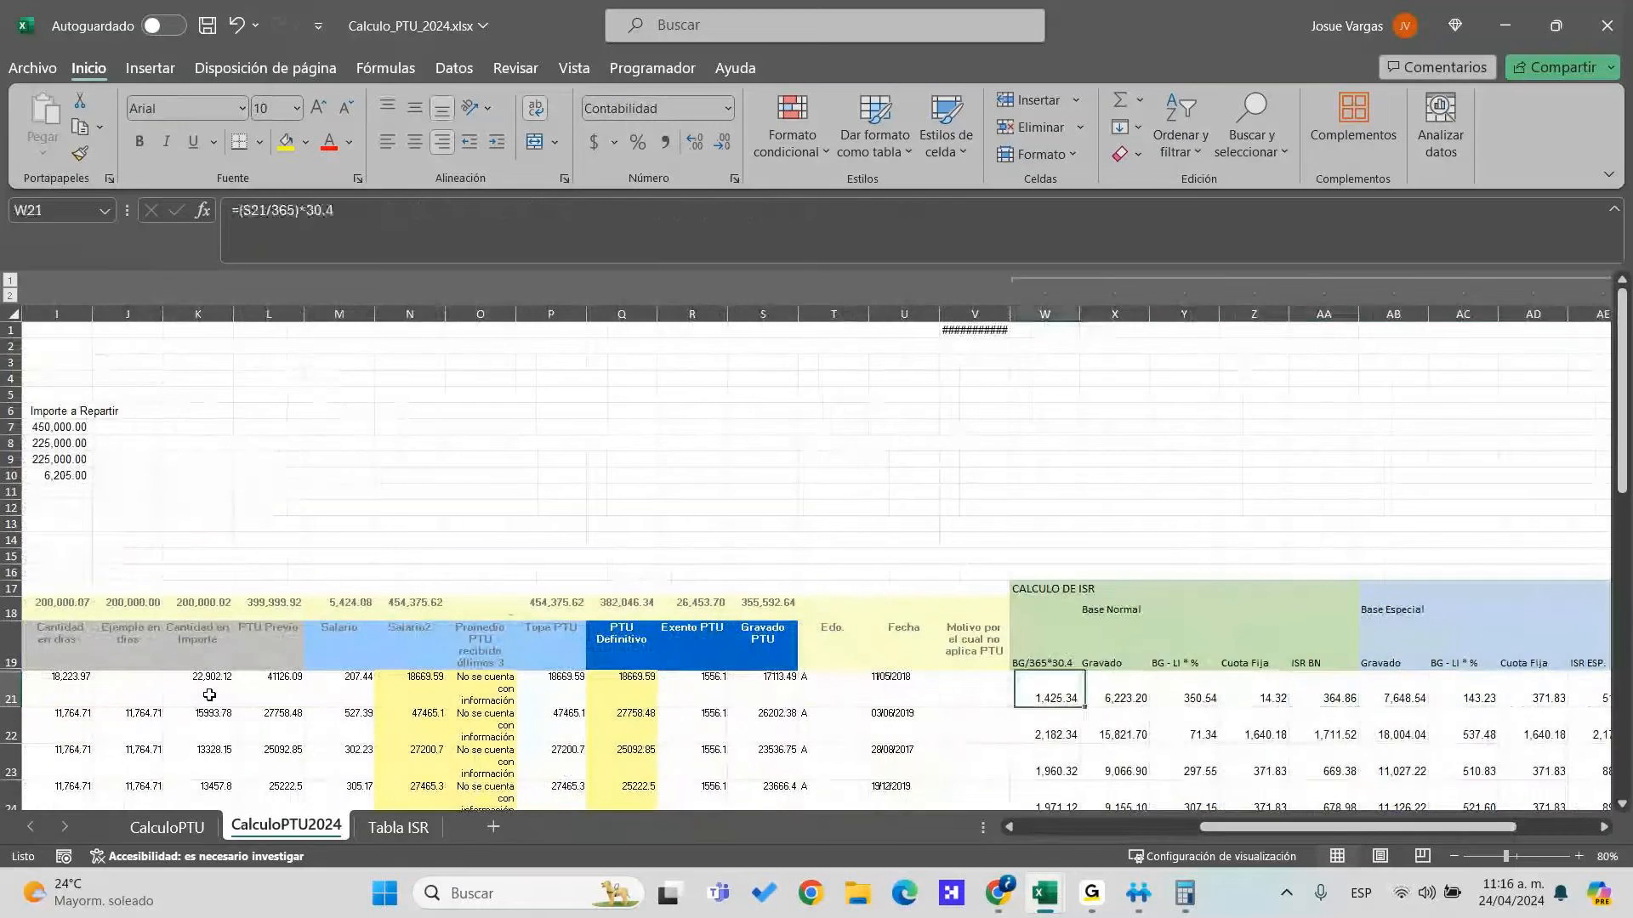
key("F2")
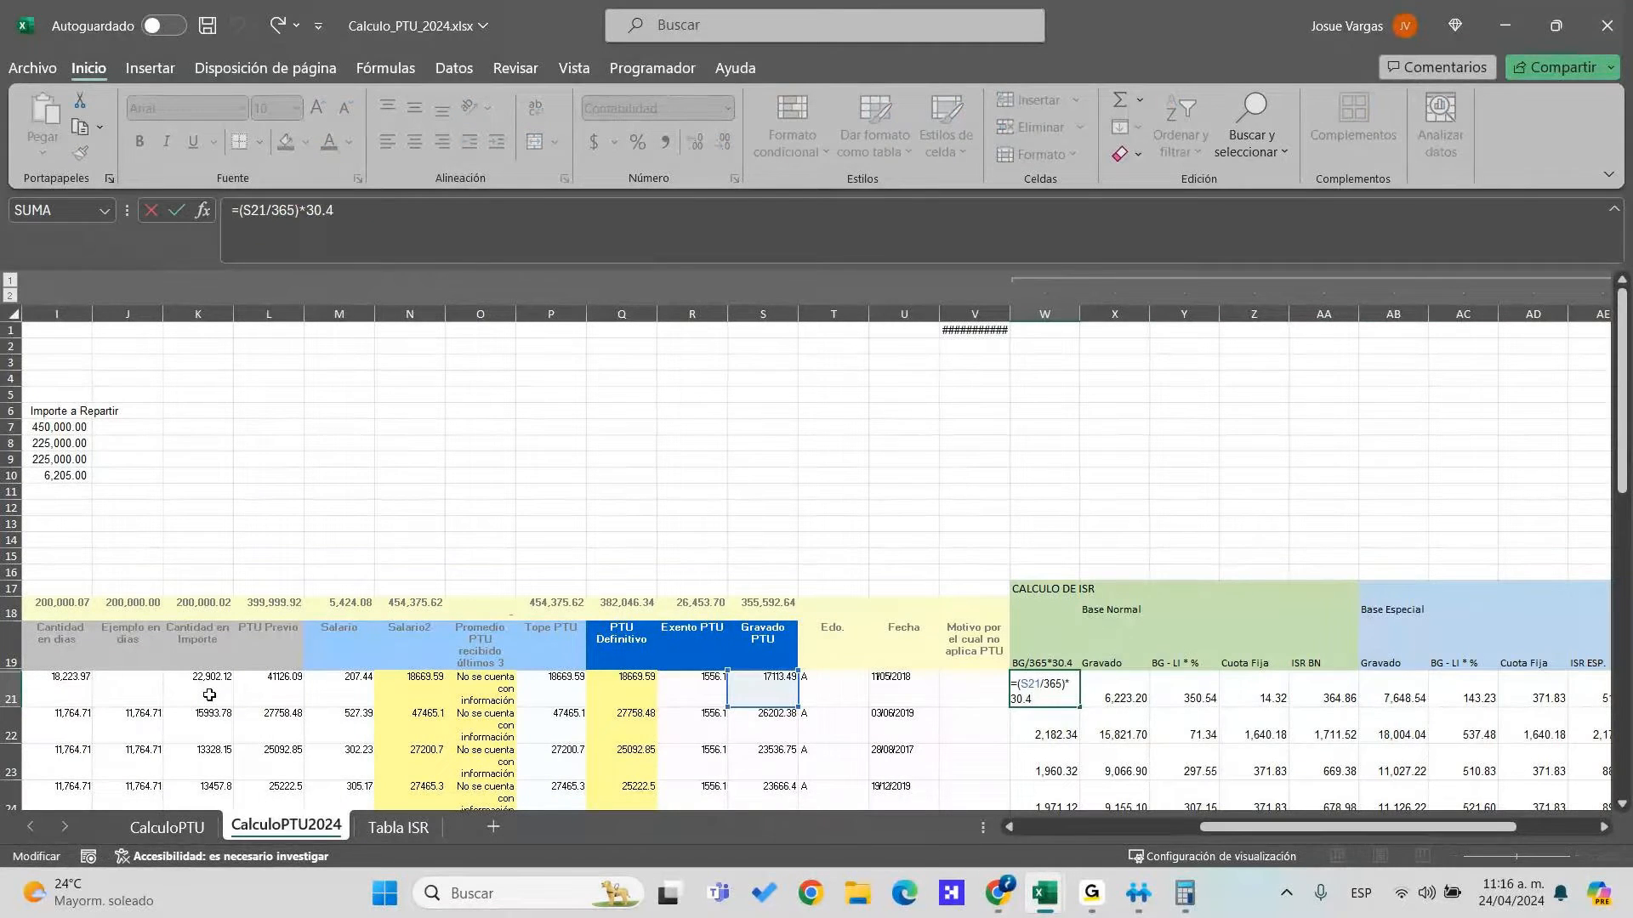
key("Escape")
key("Left")
key("Left")
key("Left")
key("Left")
key("Left")
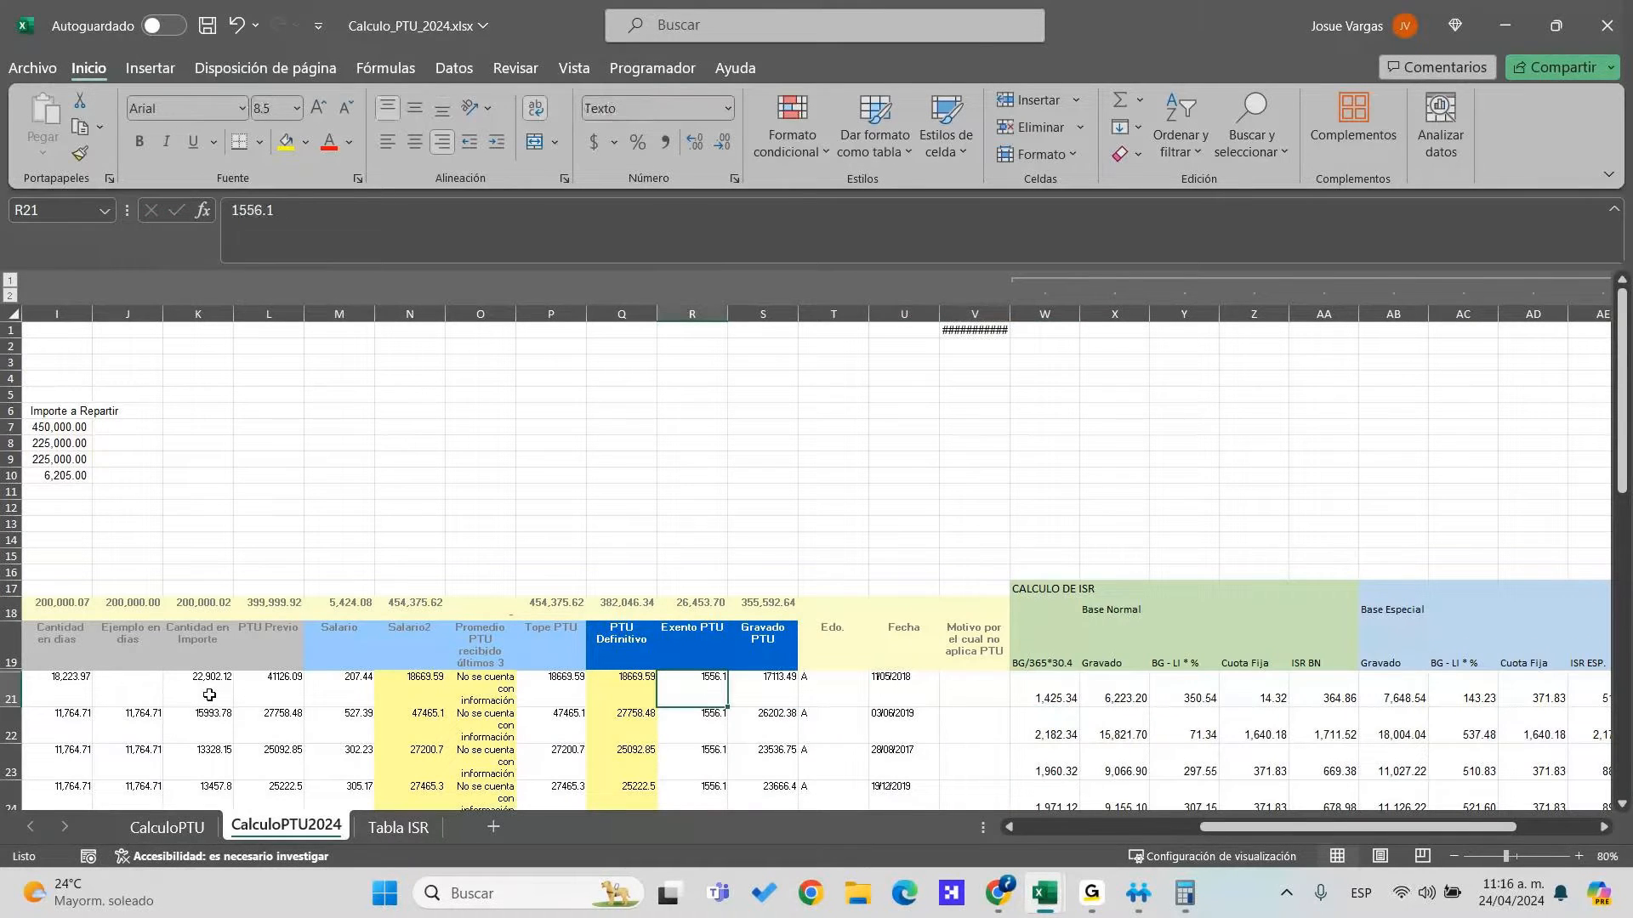
key("Left")
key("Left")
key("Right")
key("Right")
Copy Exento 1628.55 and Gravado 39497.54 from the export into R21:S21
key("Left")
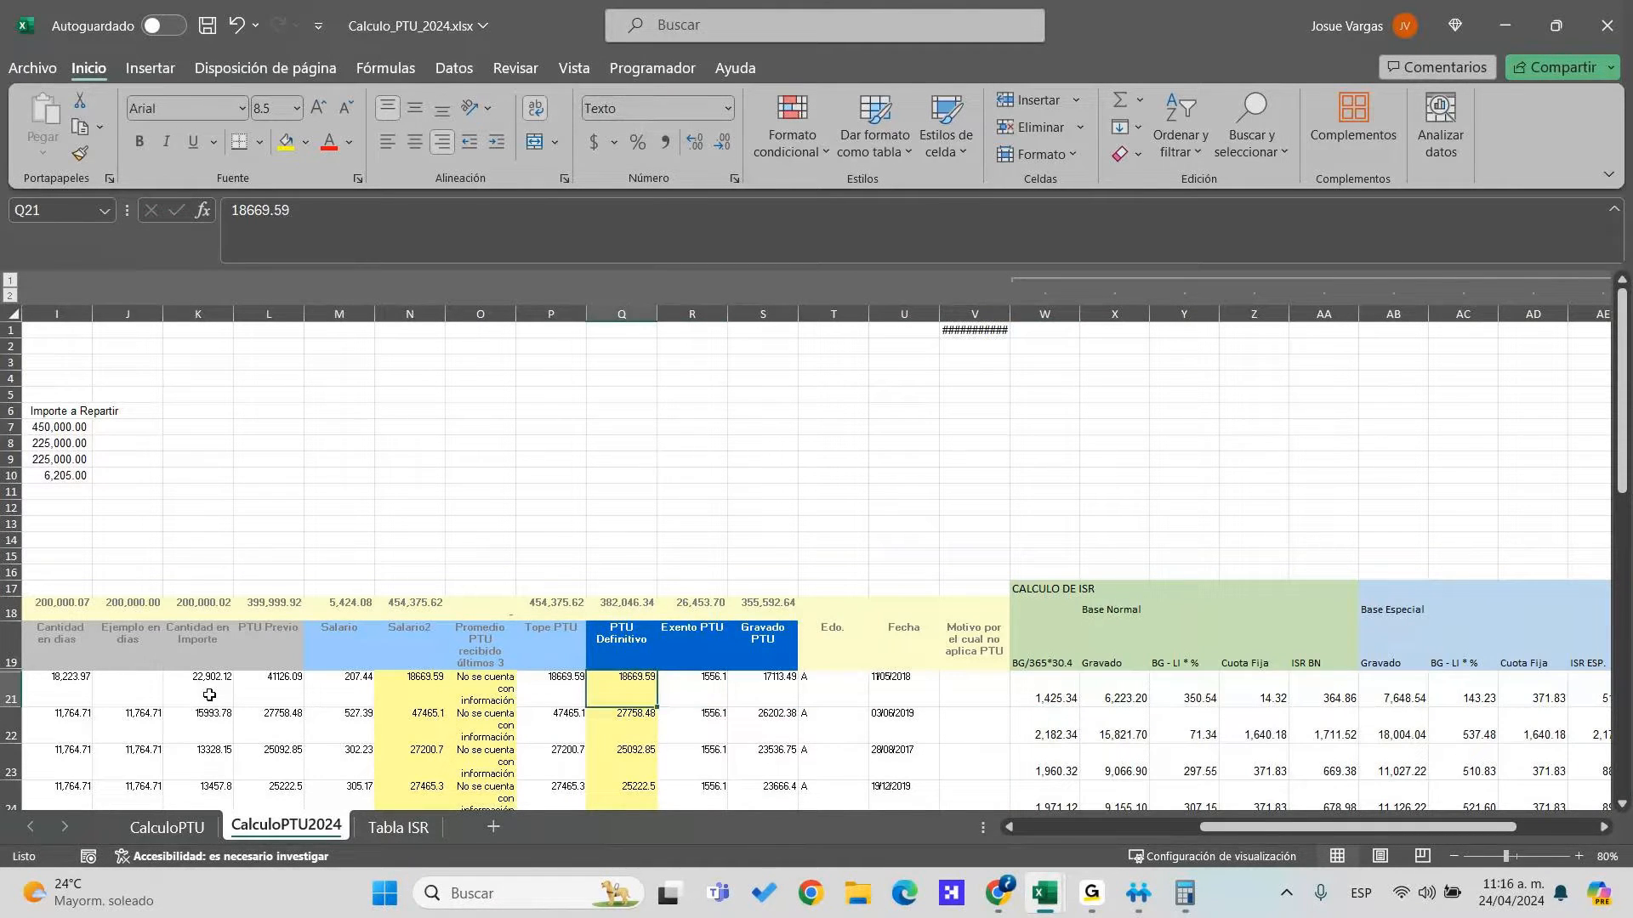
key("Right")
key("Right")
key("Right")
key("alt+Tab")
key("Right")
key("Right")
key("Right")
key("Left")
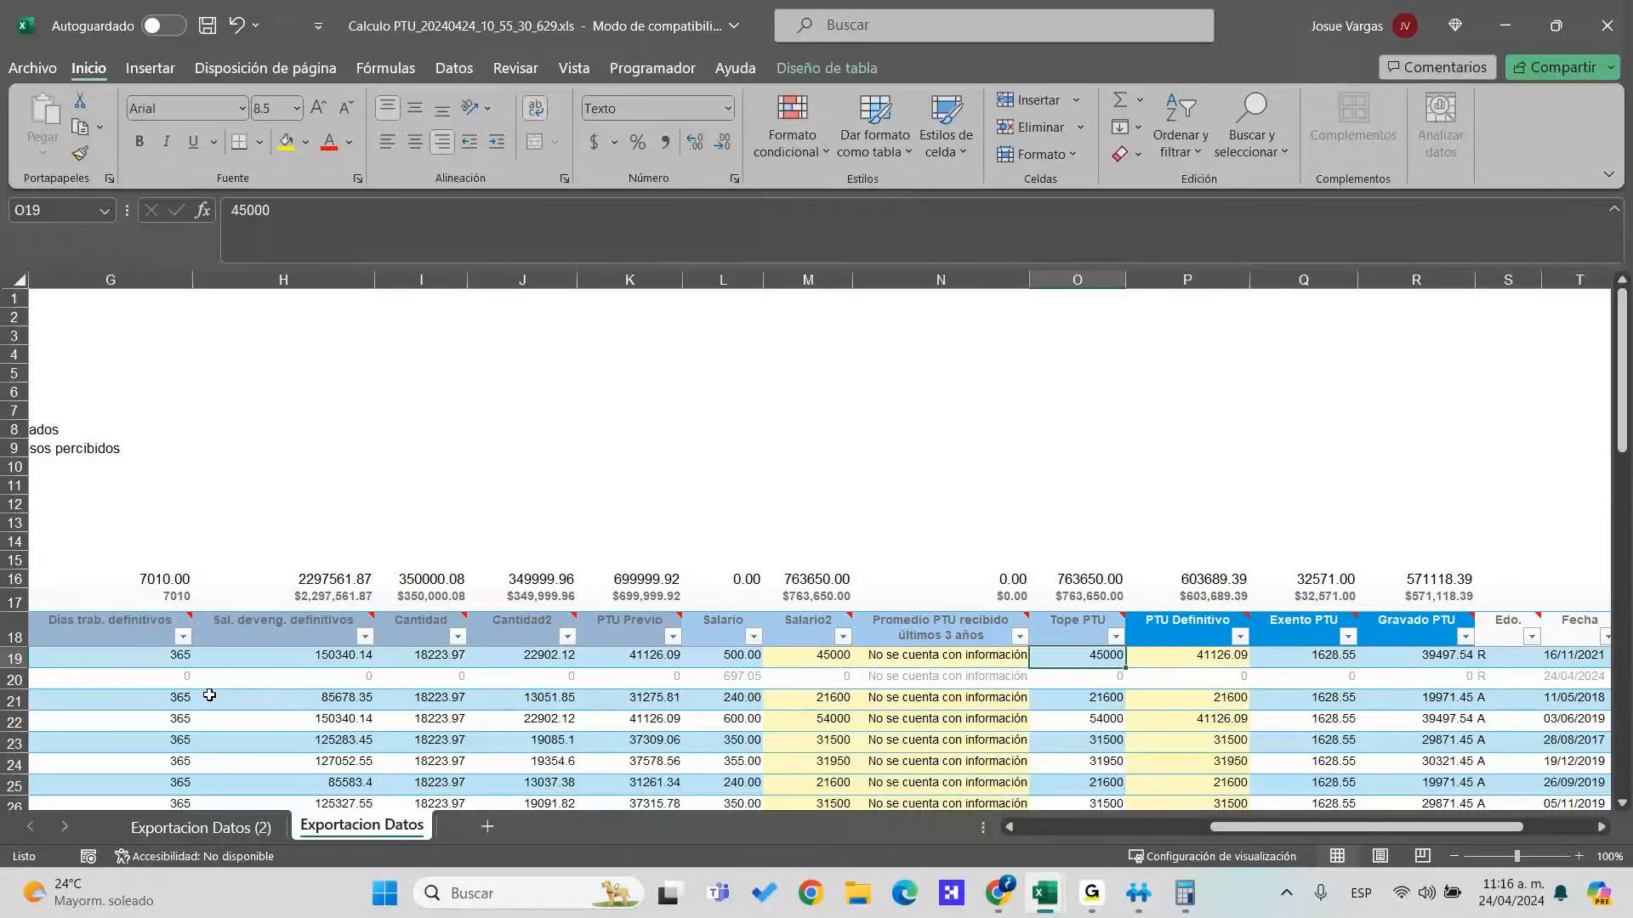
key("Right")
key("Right")
key("Right")
key("Right")
key("Right")
key("Right")
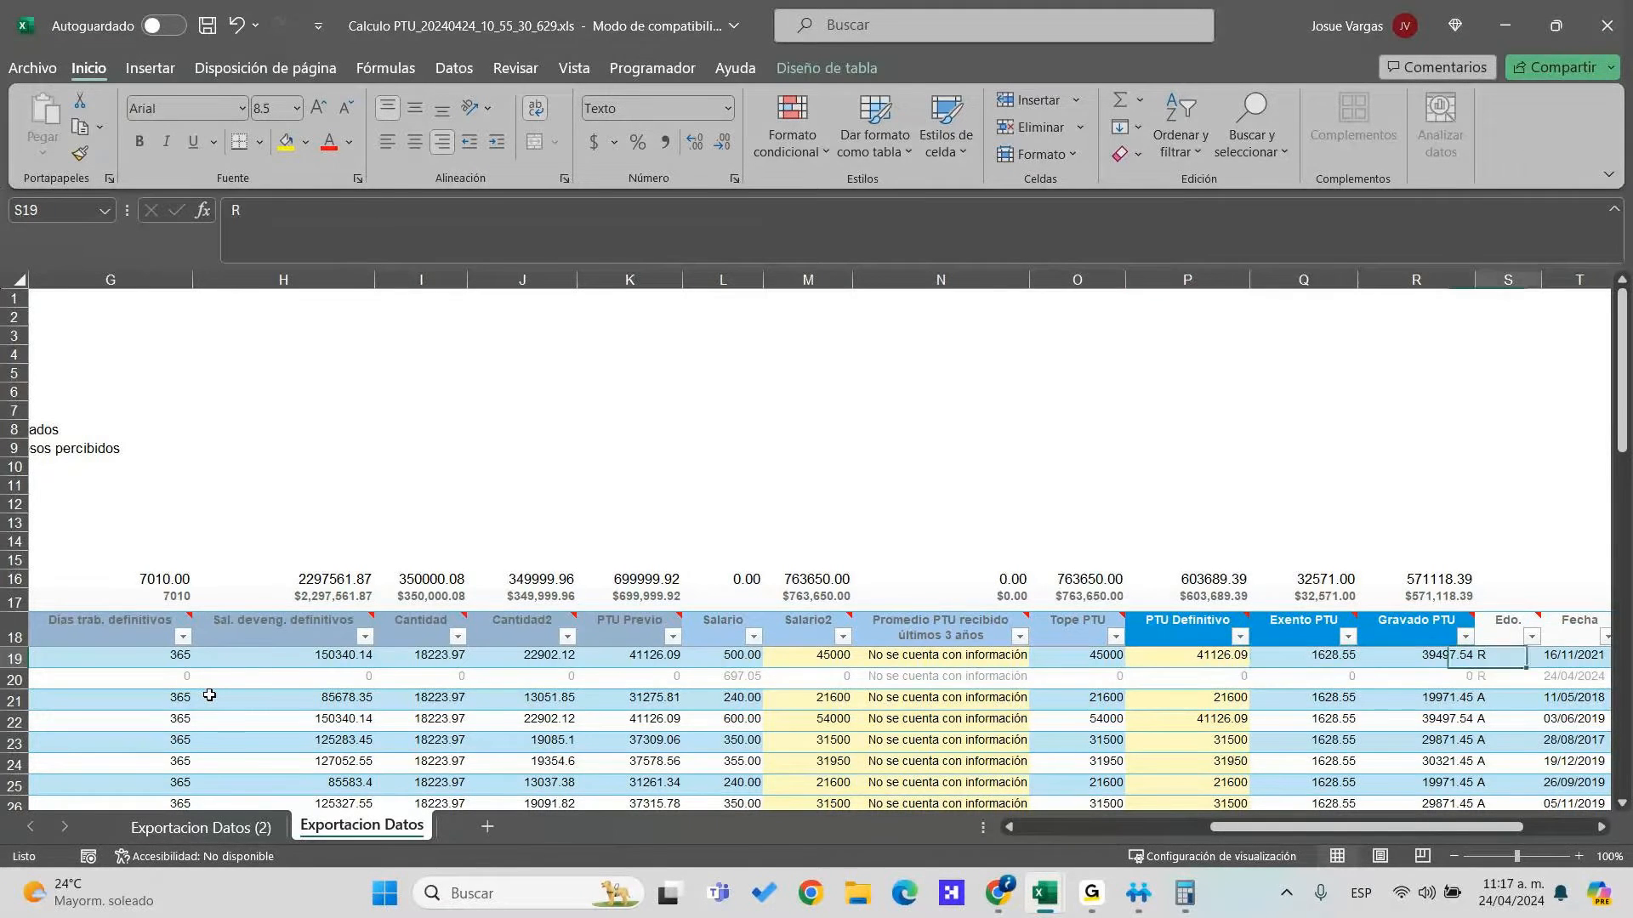
key("Left")
key("Left")
key("Left")
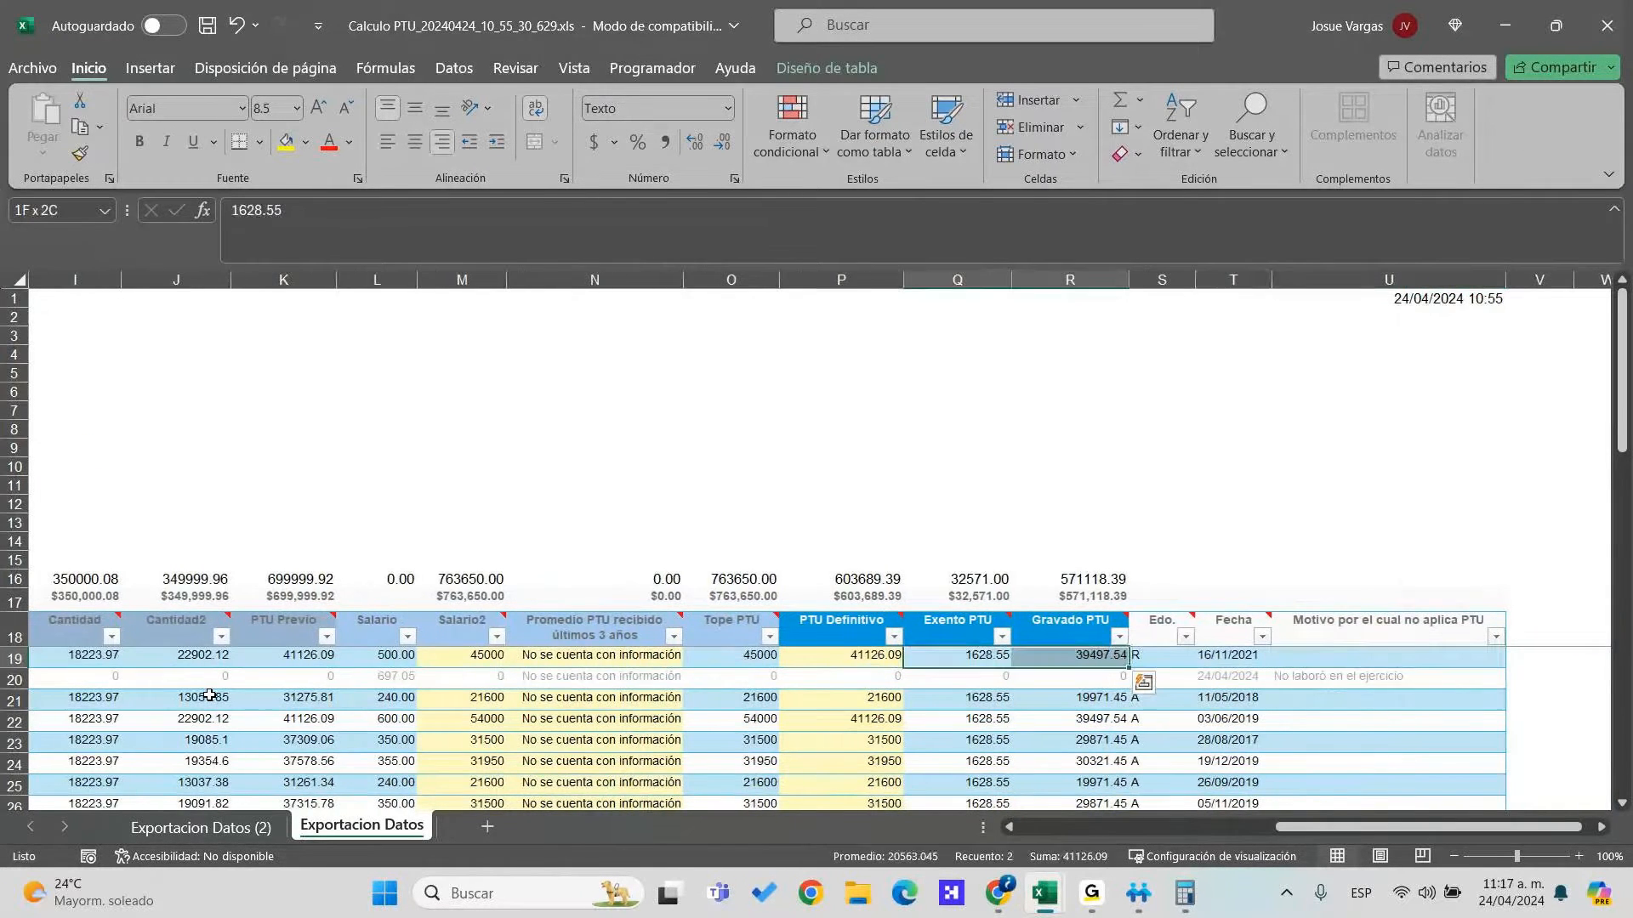
key("alt+Tab")
key("Left")
key("Left")
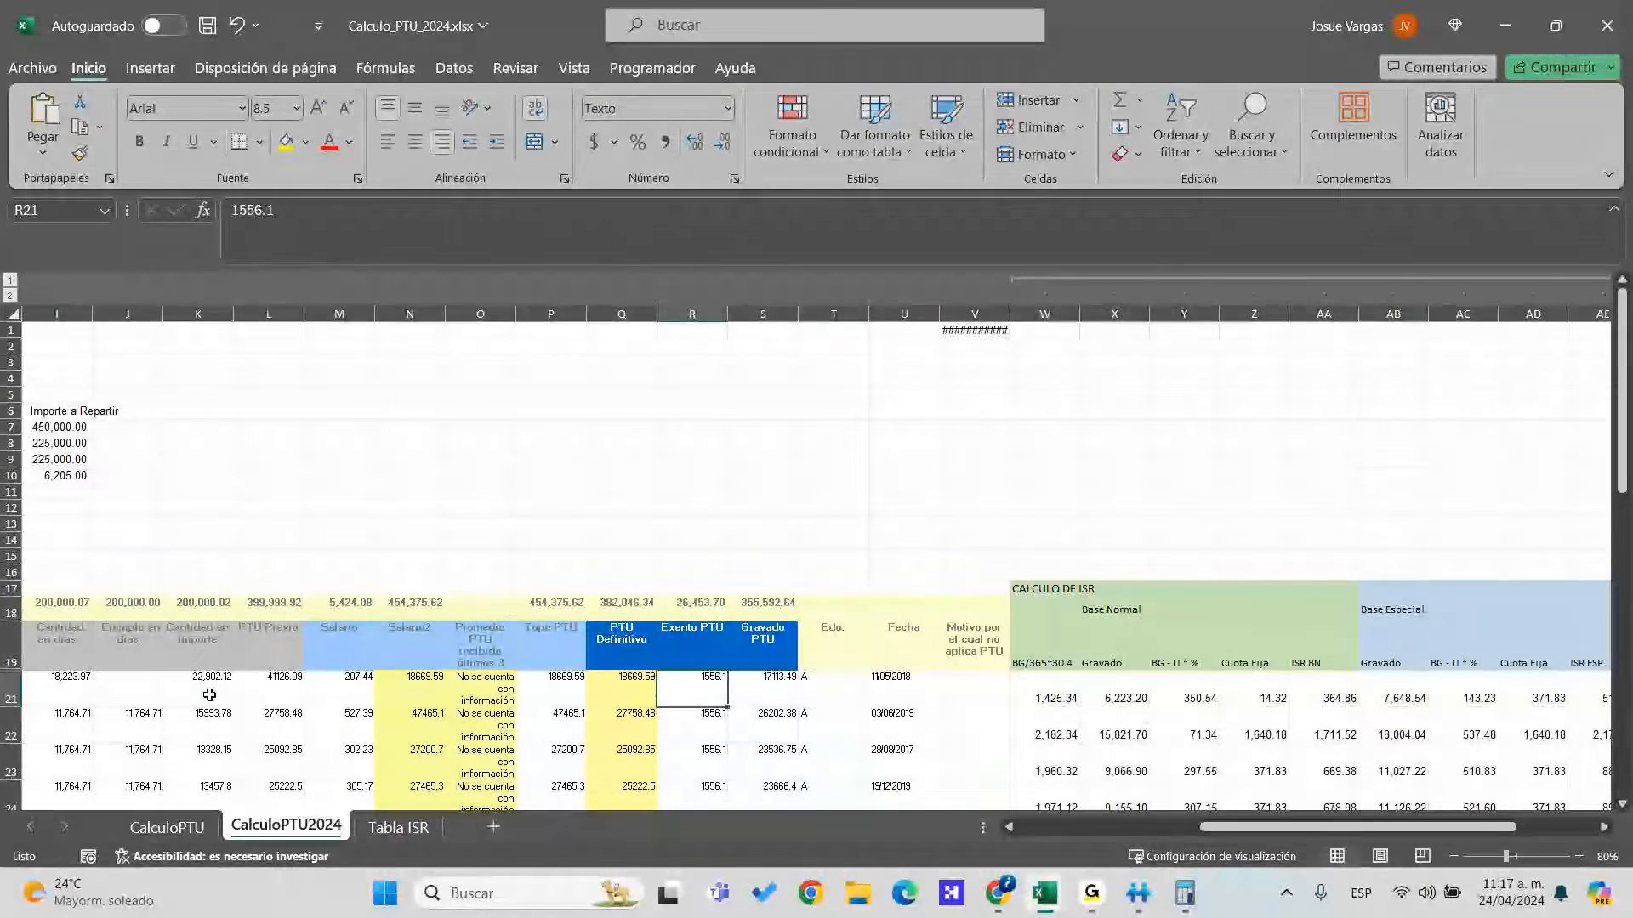
key("ctrl+v")
Verify the recalculated BG/365*30.4 (3,289.66), special-base Gravado and ISR ESP. results against the export
key("Right")
key("Right")
key("Right")
key("Right")
key("Right")
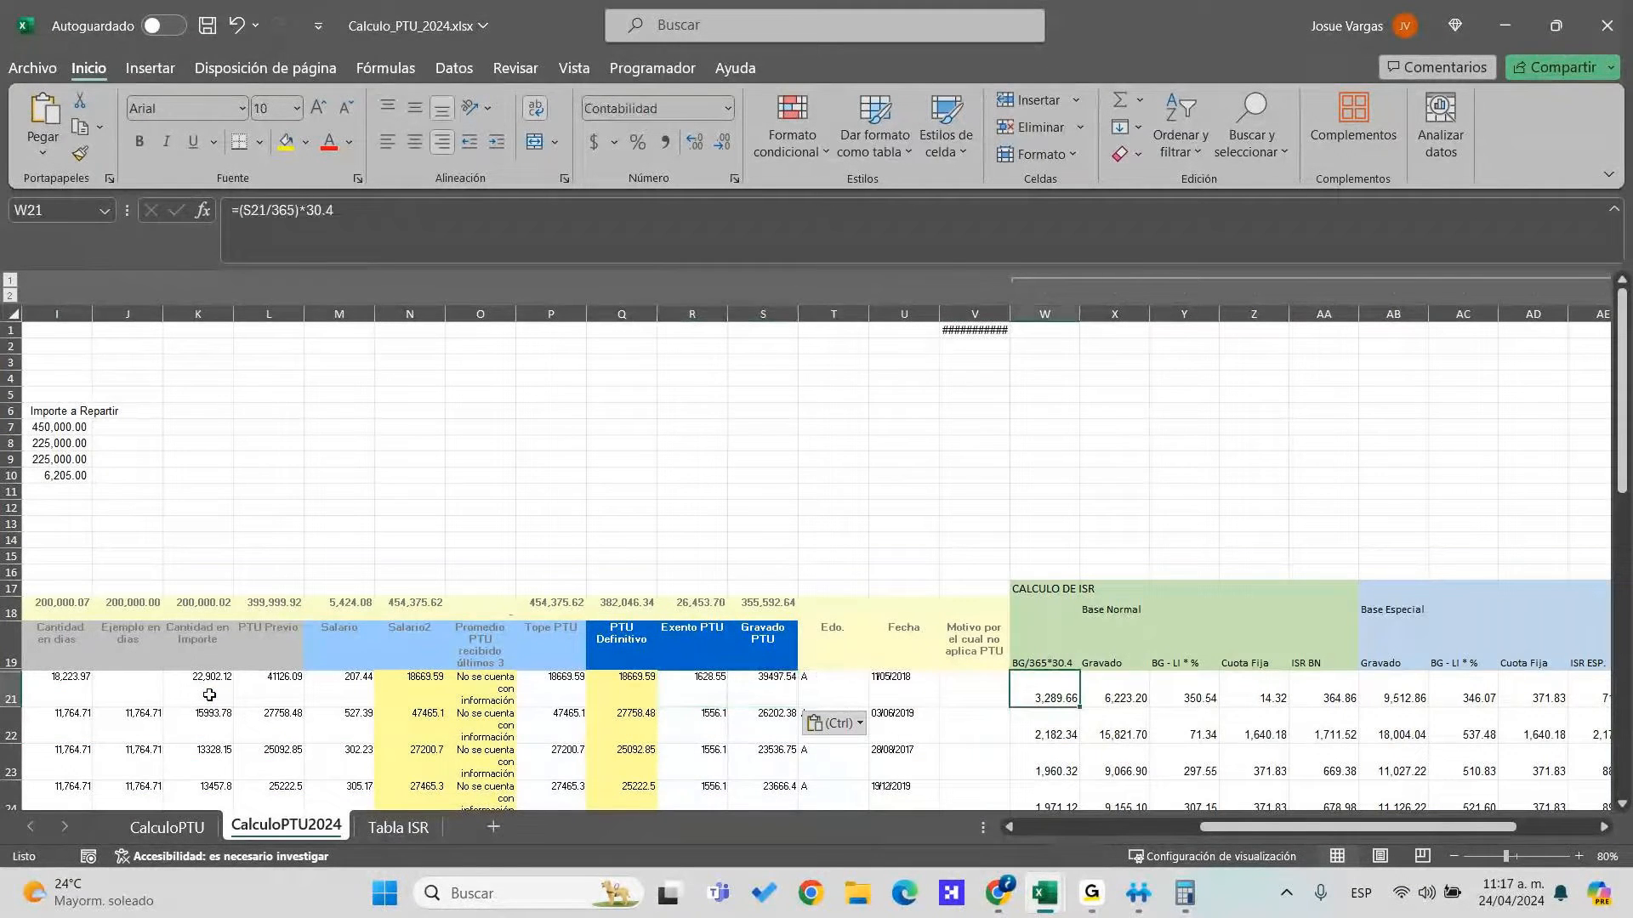
key("Left")
key("Left")
key("Left")
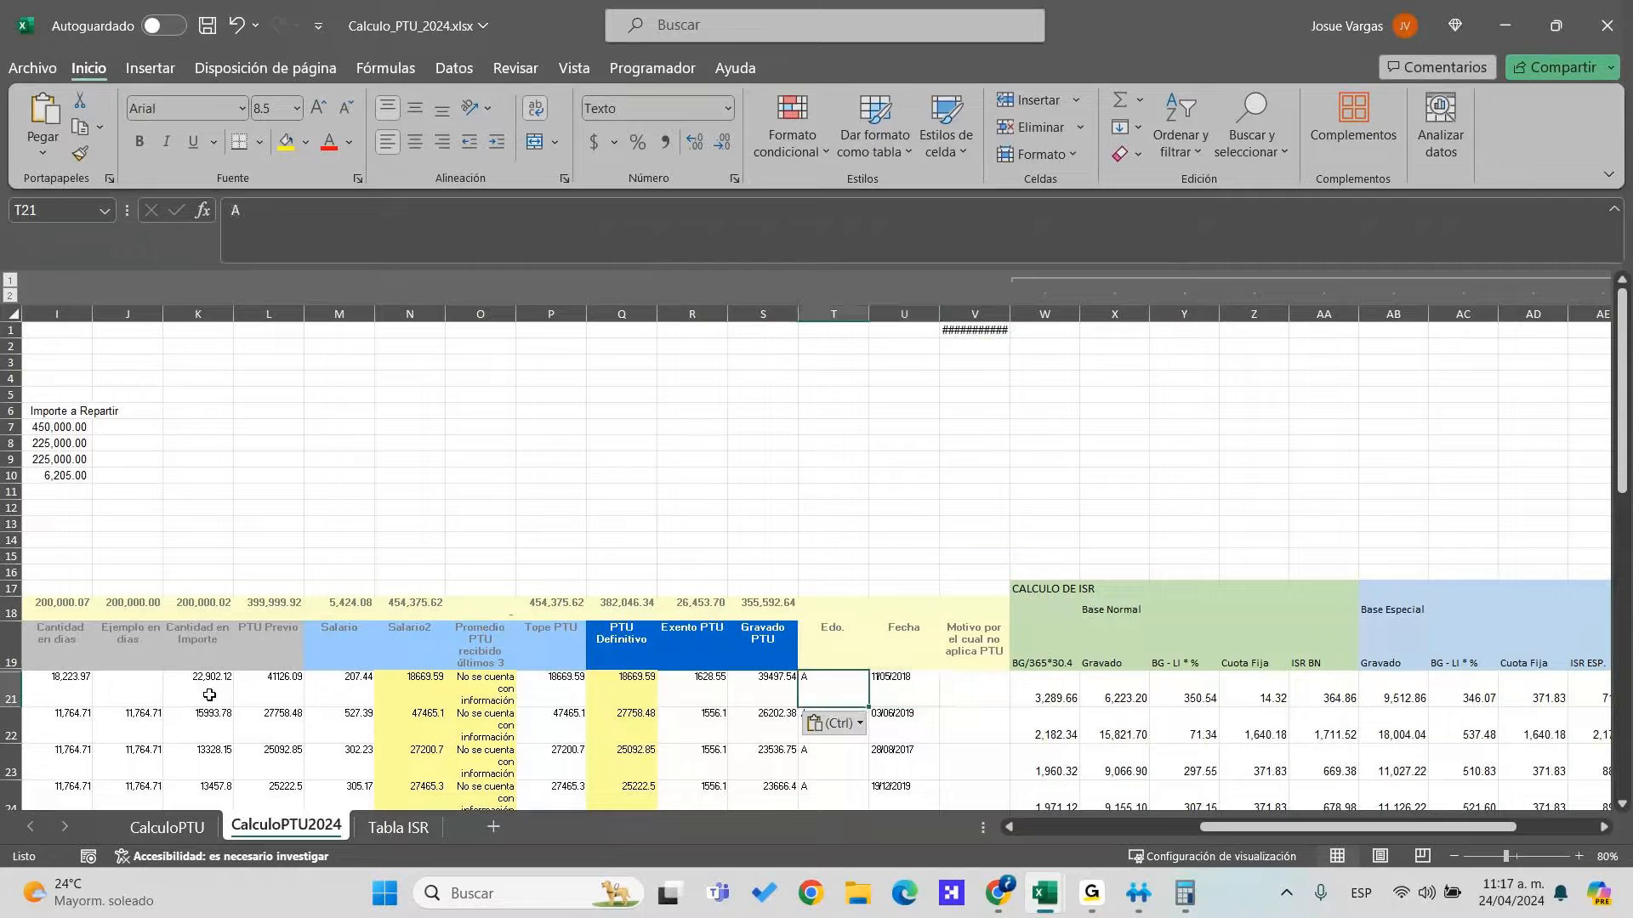
key("Left")
key("Left")
key("Right")
key("Right")
key("Right")
key("Right")
key("Right")
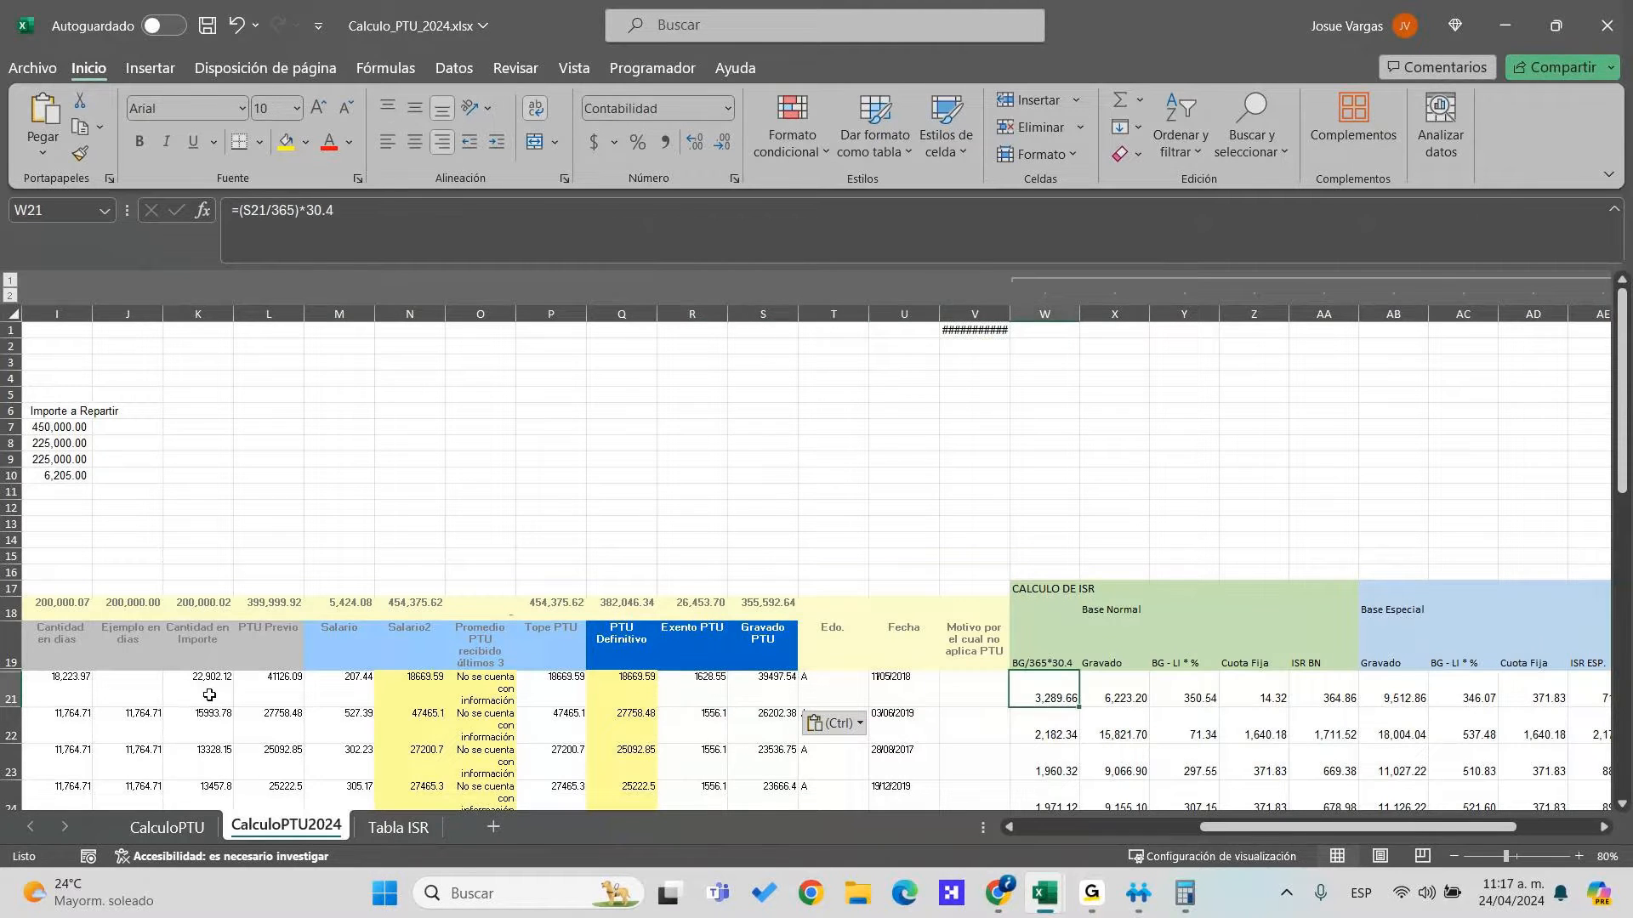
key("alt+Tab")
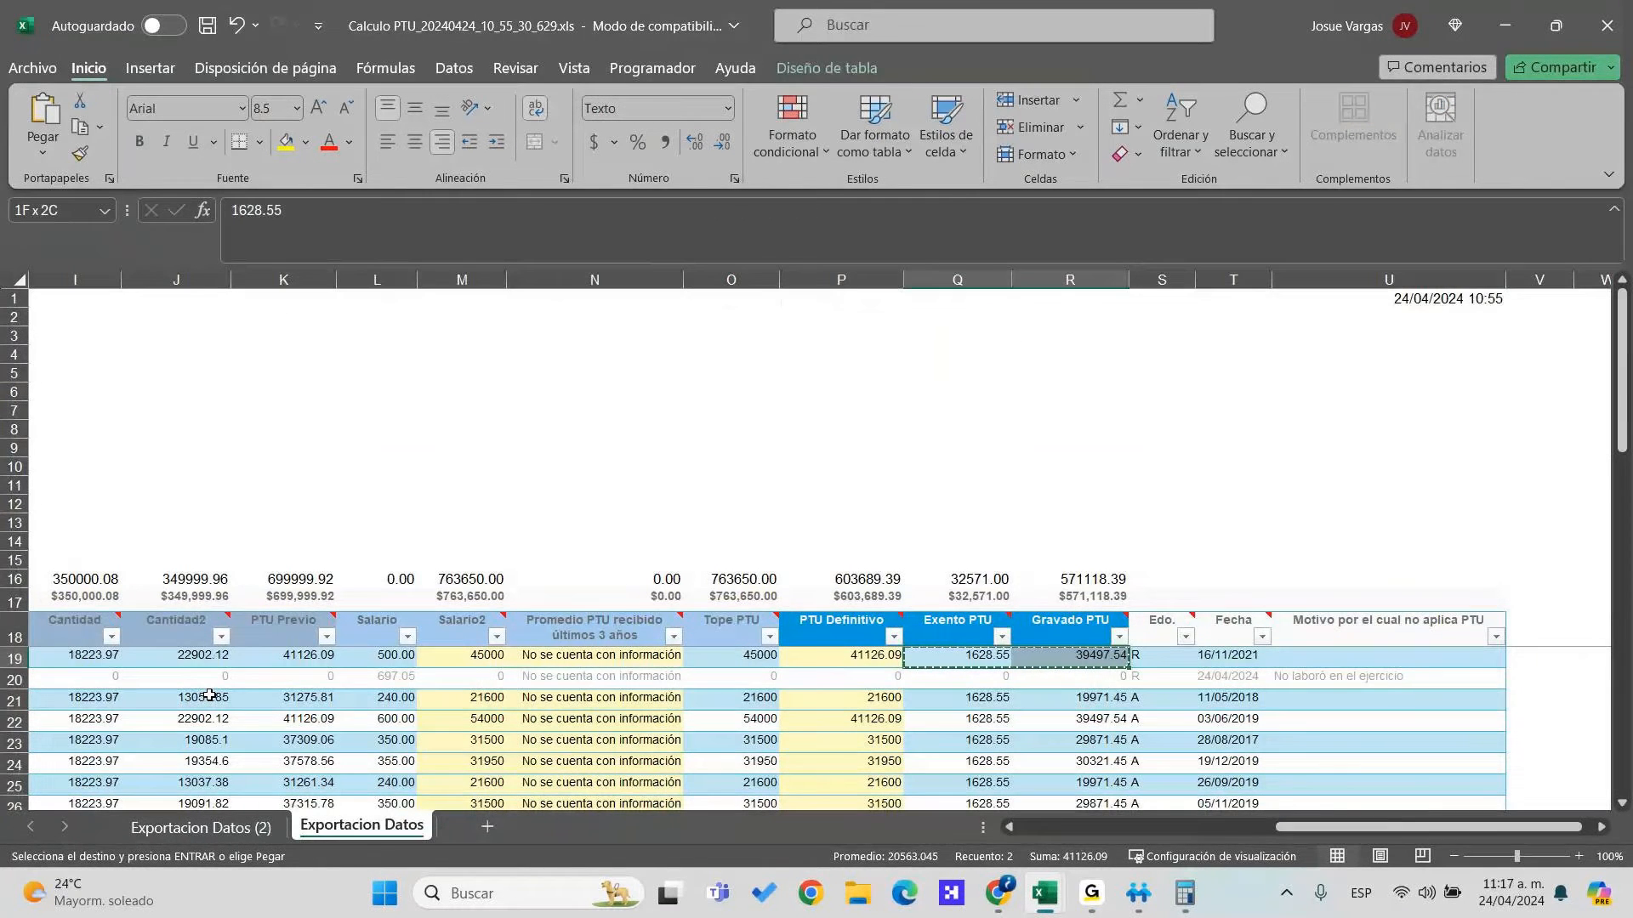
key("alt+Tab")
key("Right")
key("Right")
key("Right")
key("Right")
key("Right")
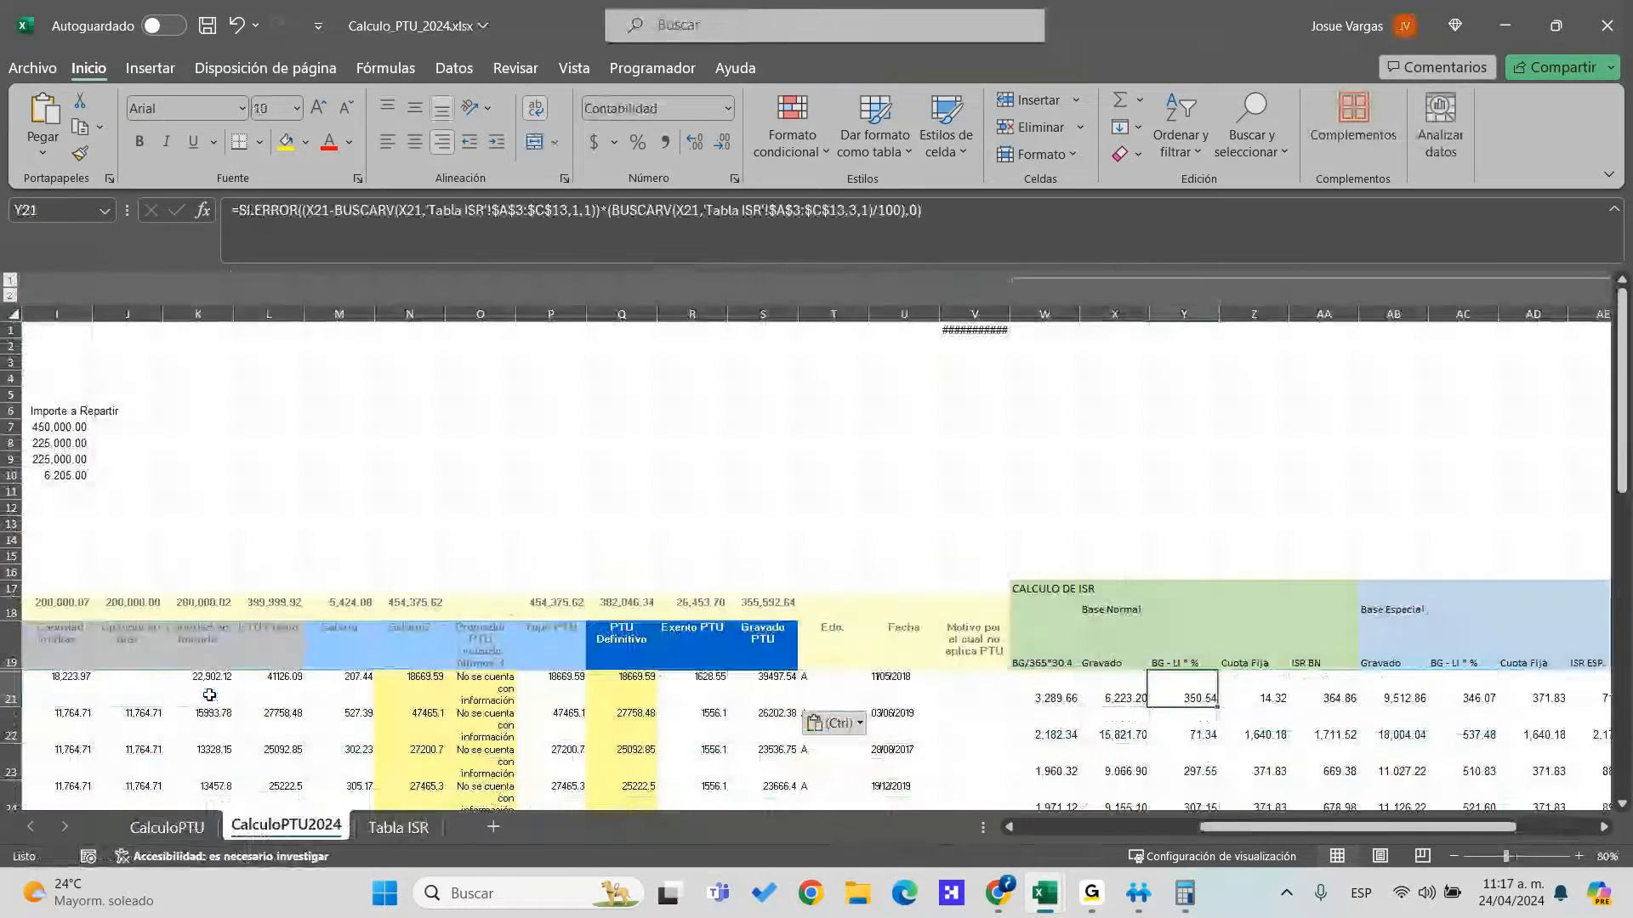
key("Right")
key("Right")
key("Right")
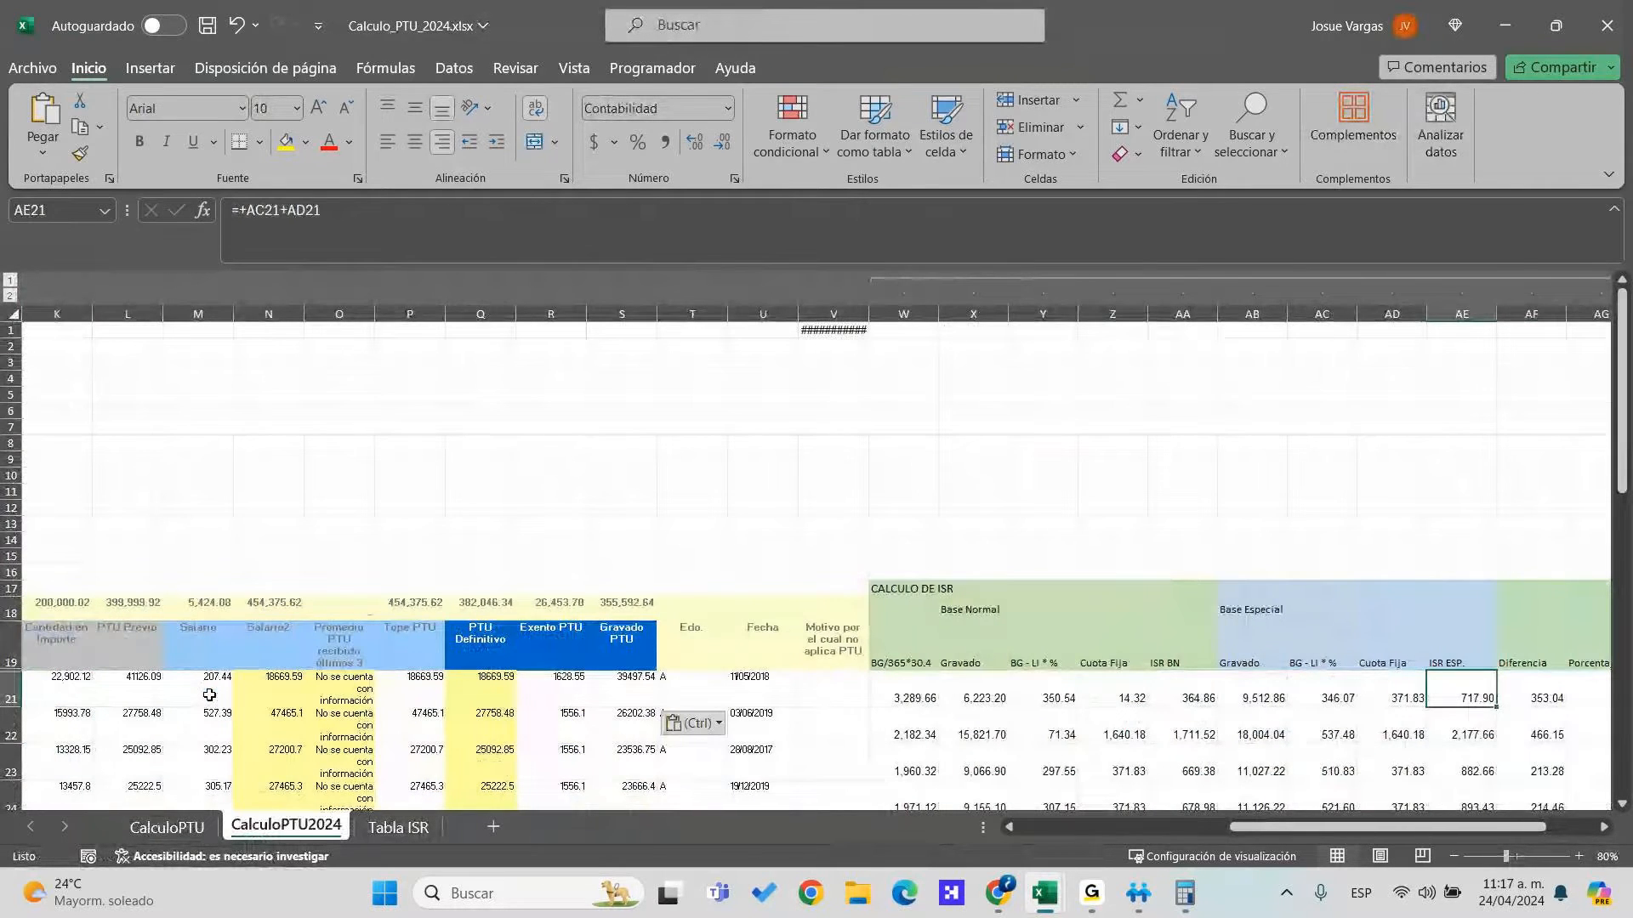
key("ctrl+Left")
key("F2")
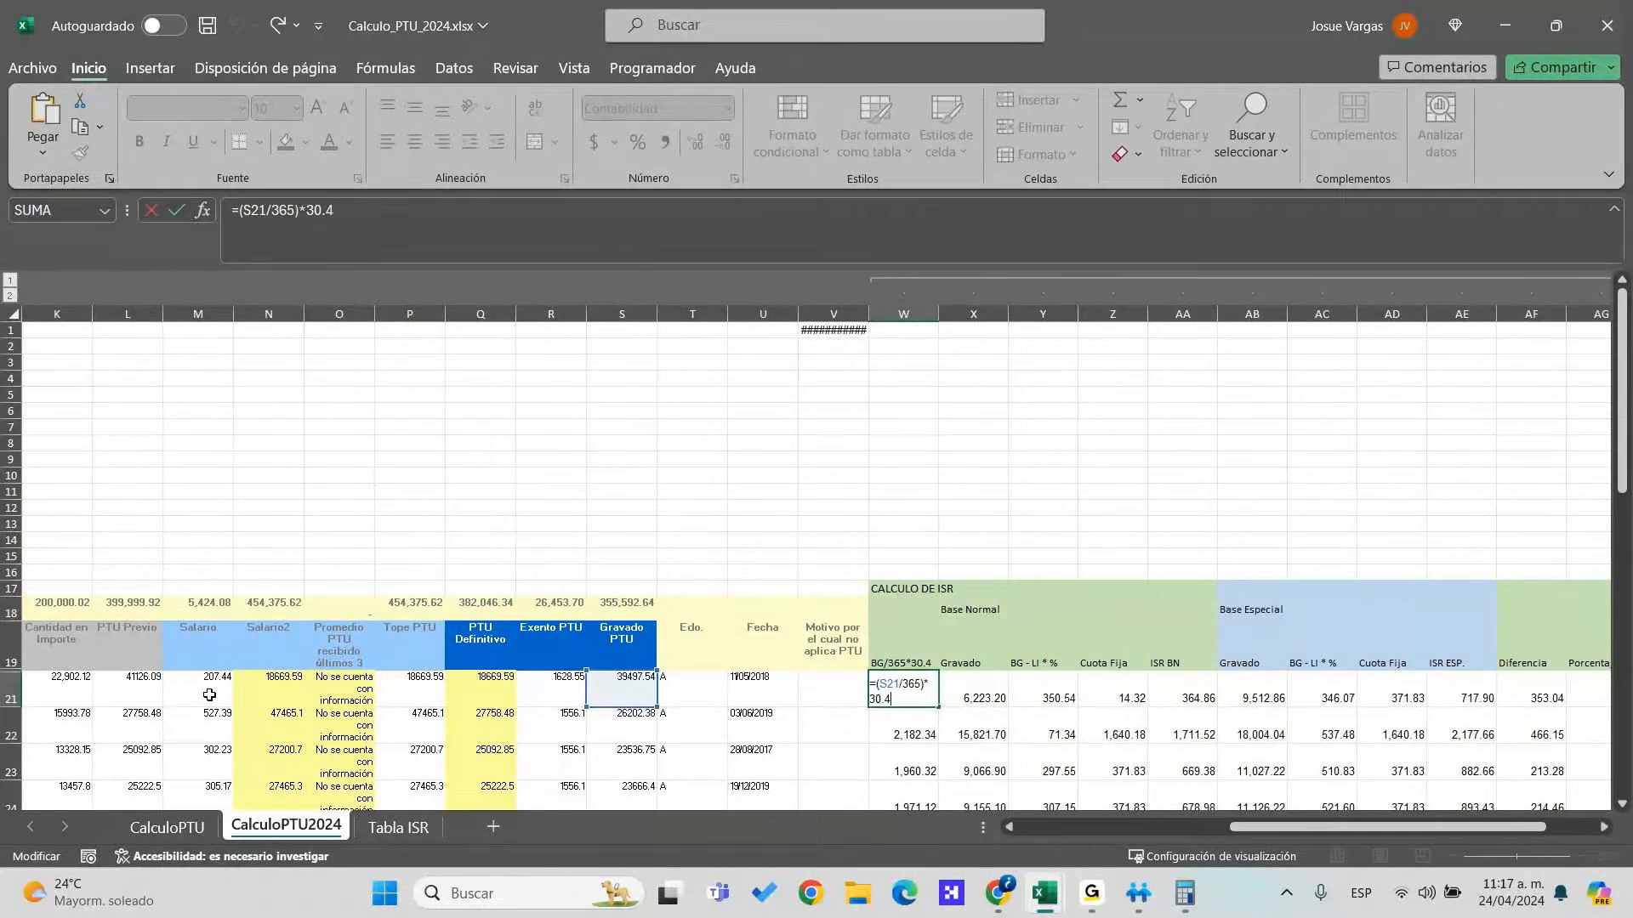
Commit the W21 formula and review the Gravado formula in X21
key("ctrl+Return")
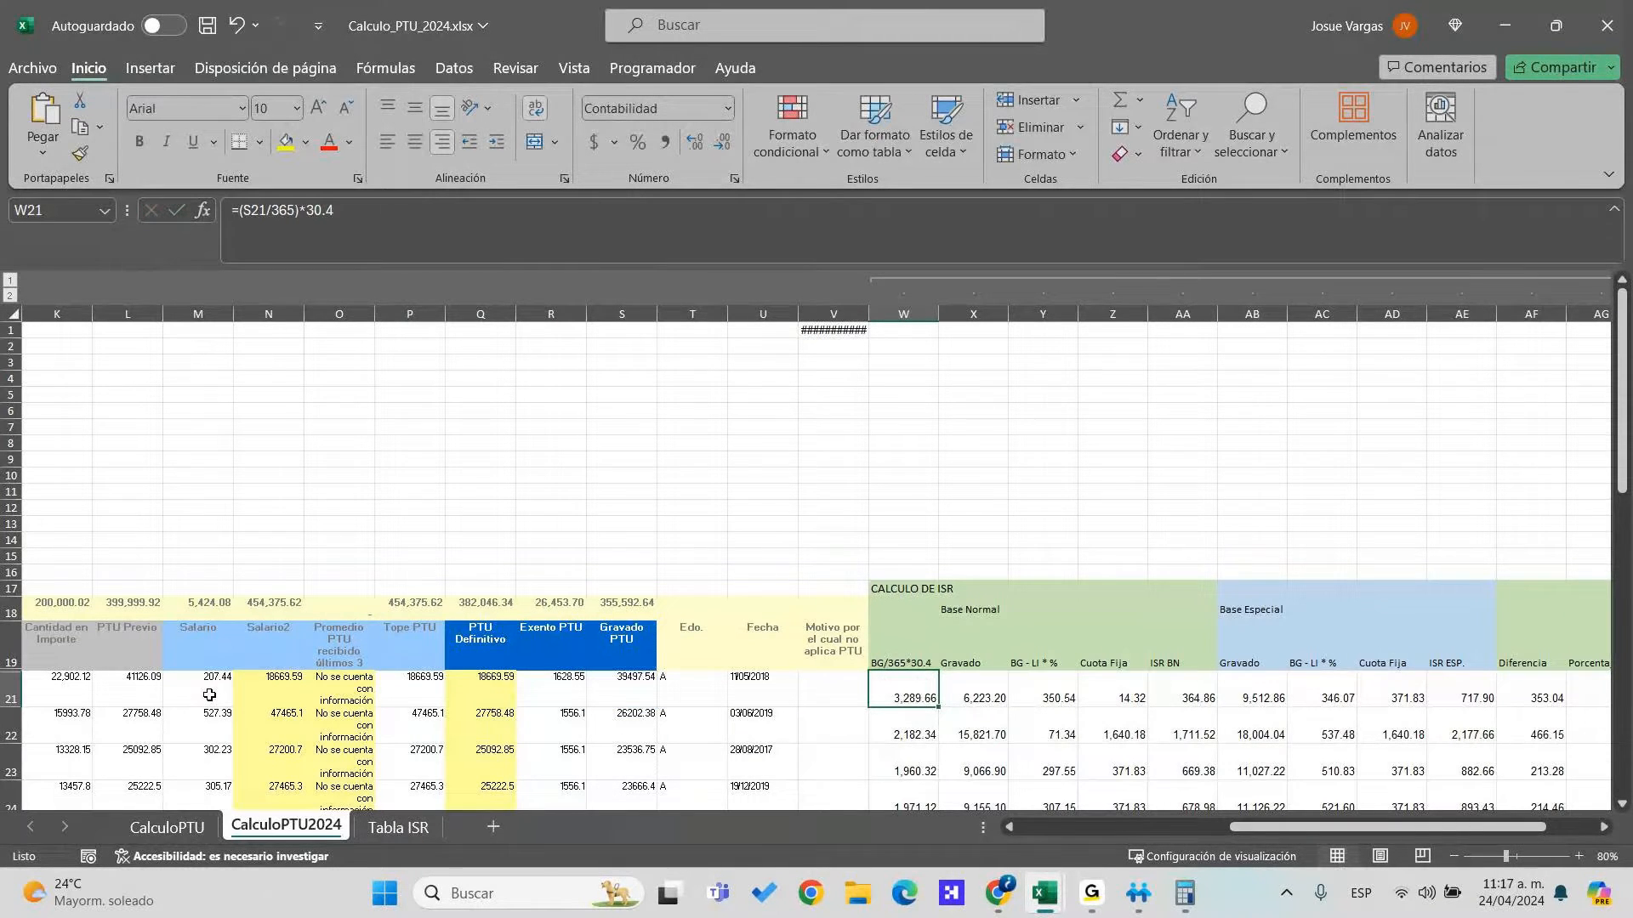
key("Right")
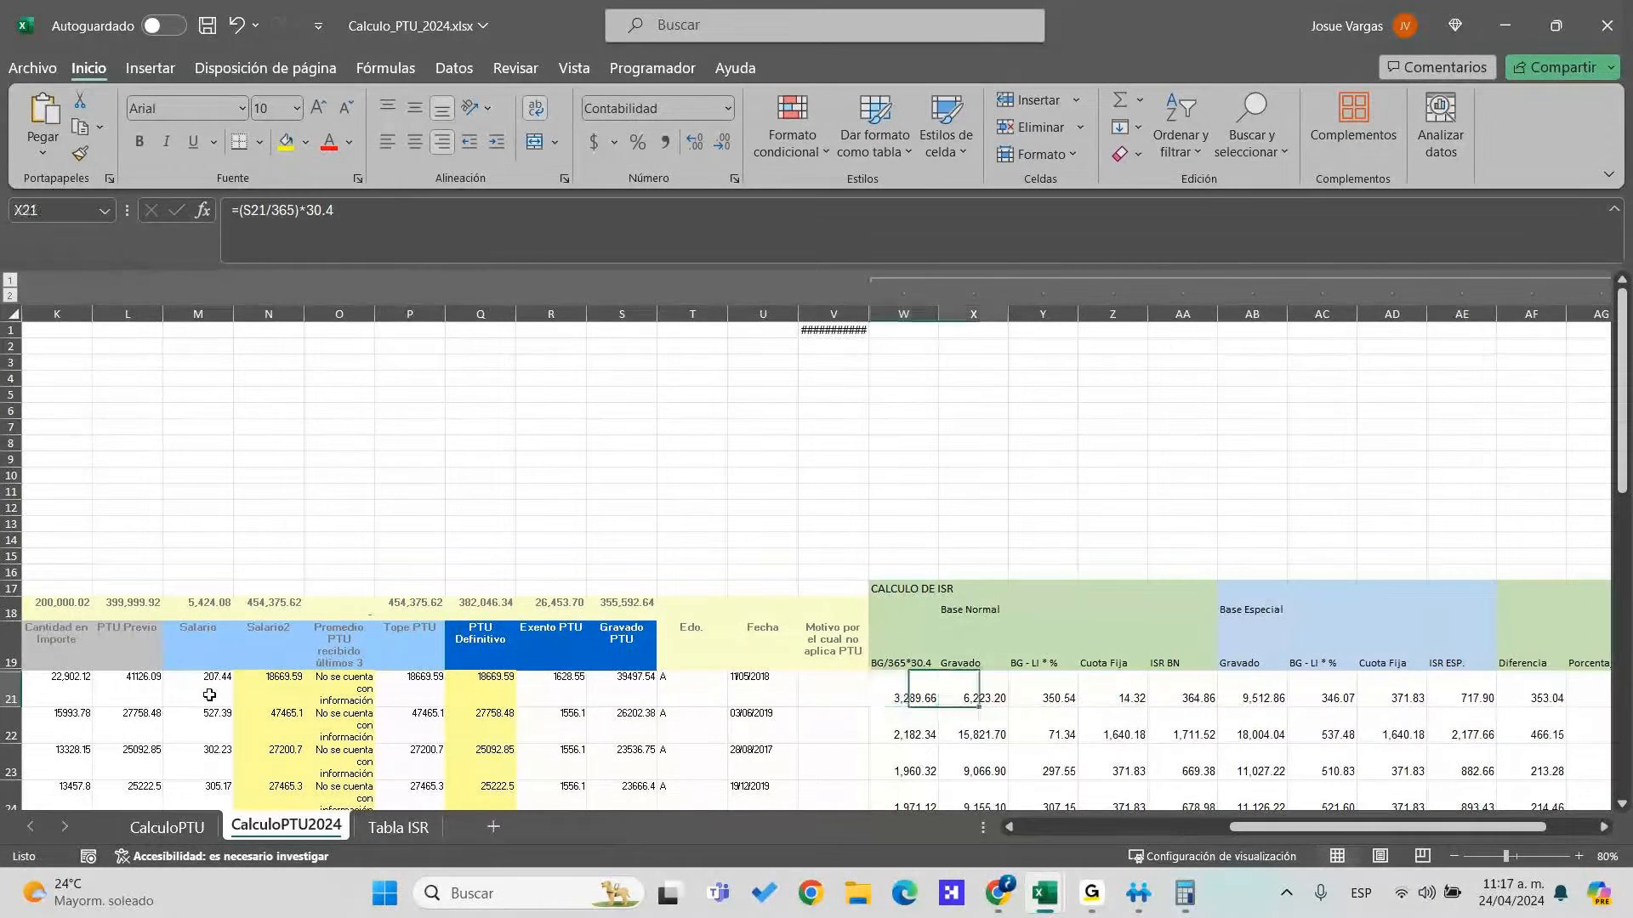
key("F2")
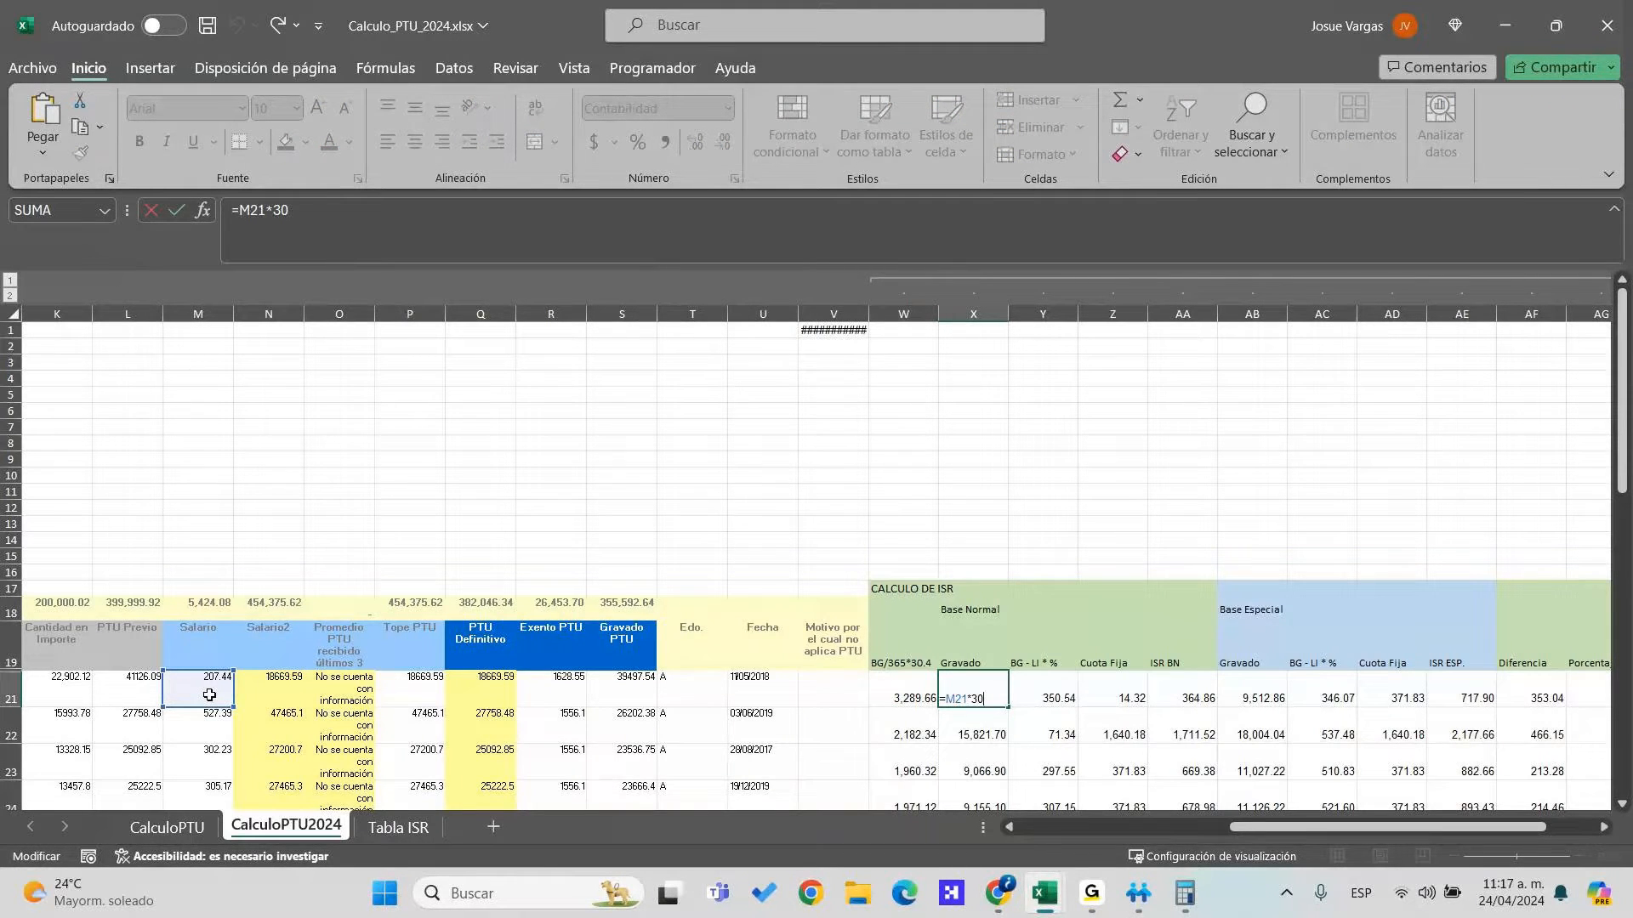
key("Escape")
key("Left")
key("Left")
key("Left")
key("Left")
key("Left")
key("Left")
key("Left")
key("Left")
key("Left")
key("Left")
key("Left")
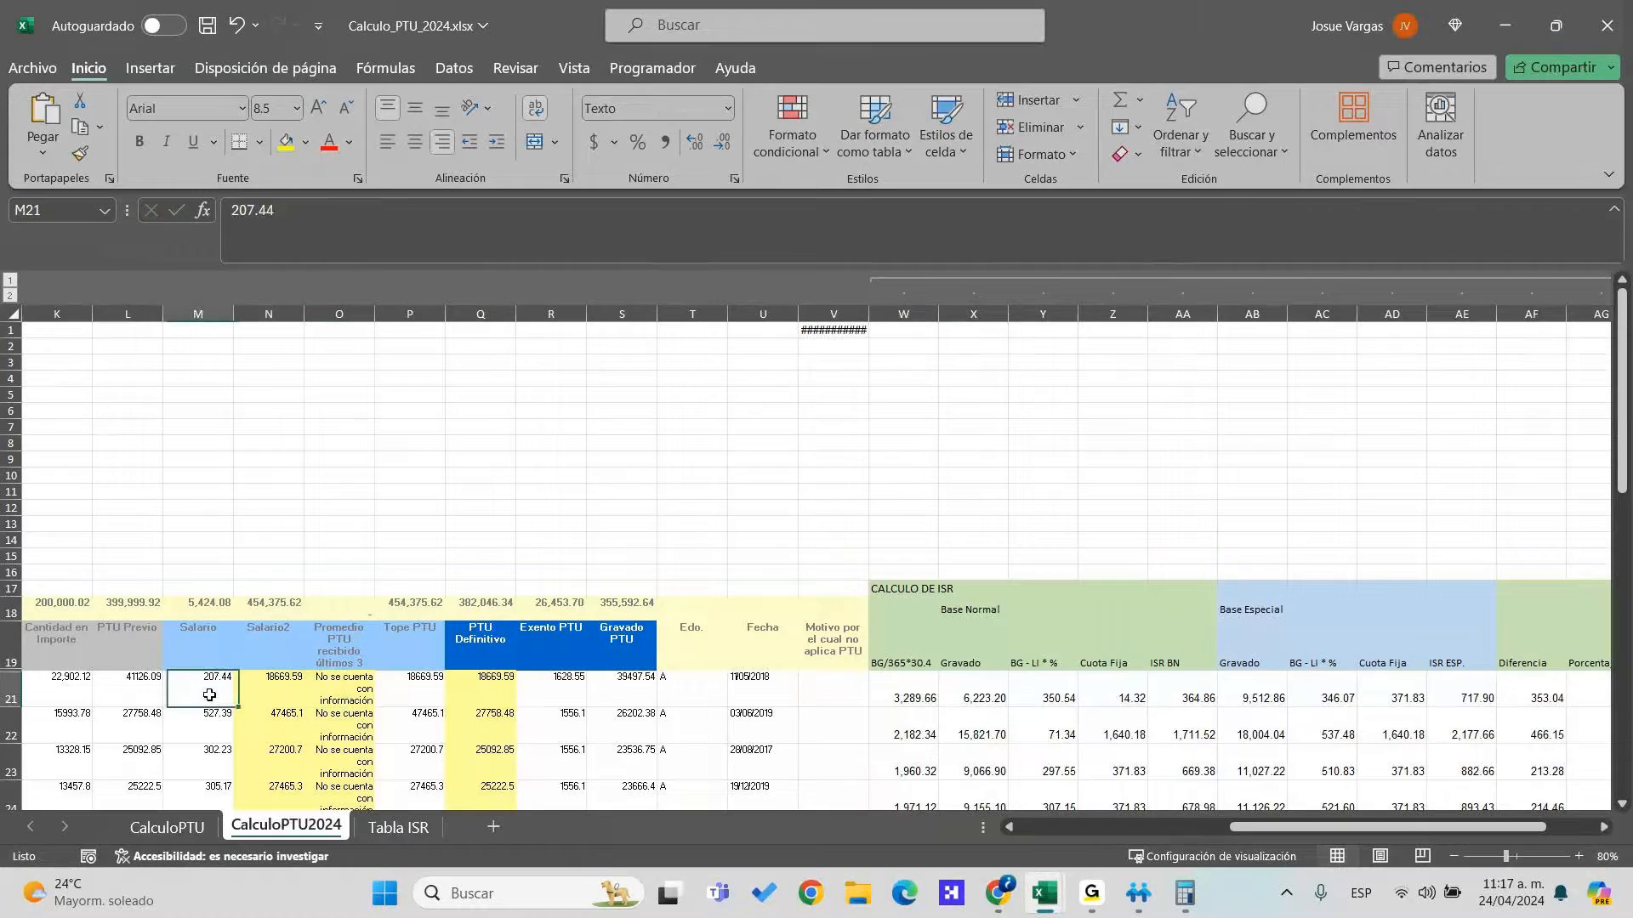
Enter salary 500 and Salario2 45000 in row 21, checking them against the exported employee
type("50")
key("alt+Tab")
key("Left")
key("Right")
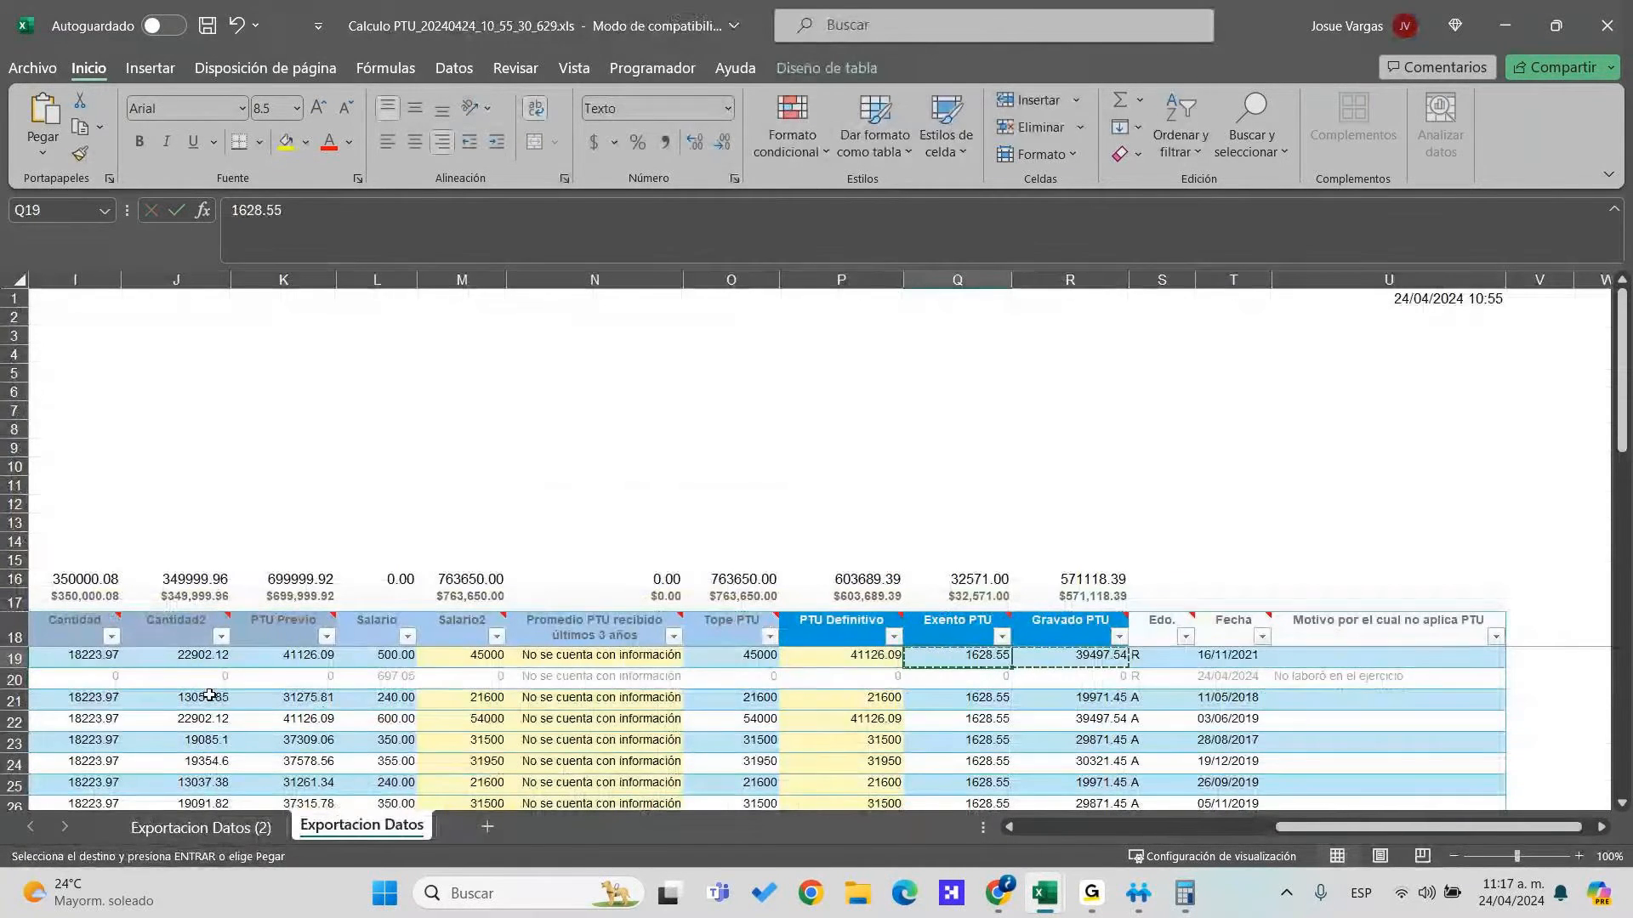
key("alt+Tab")
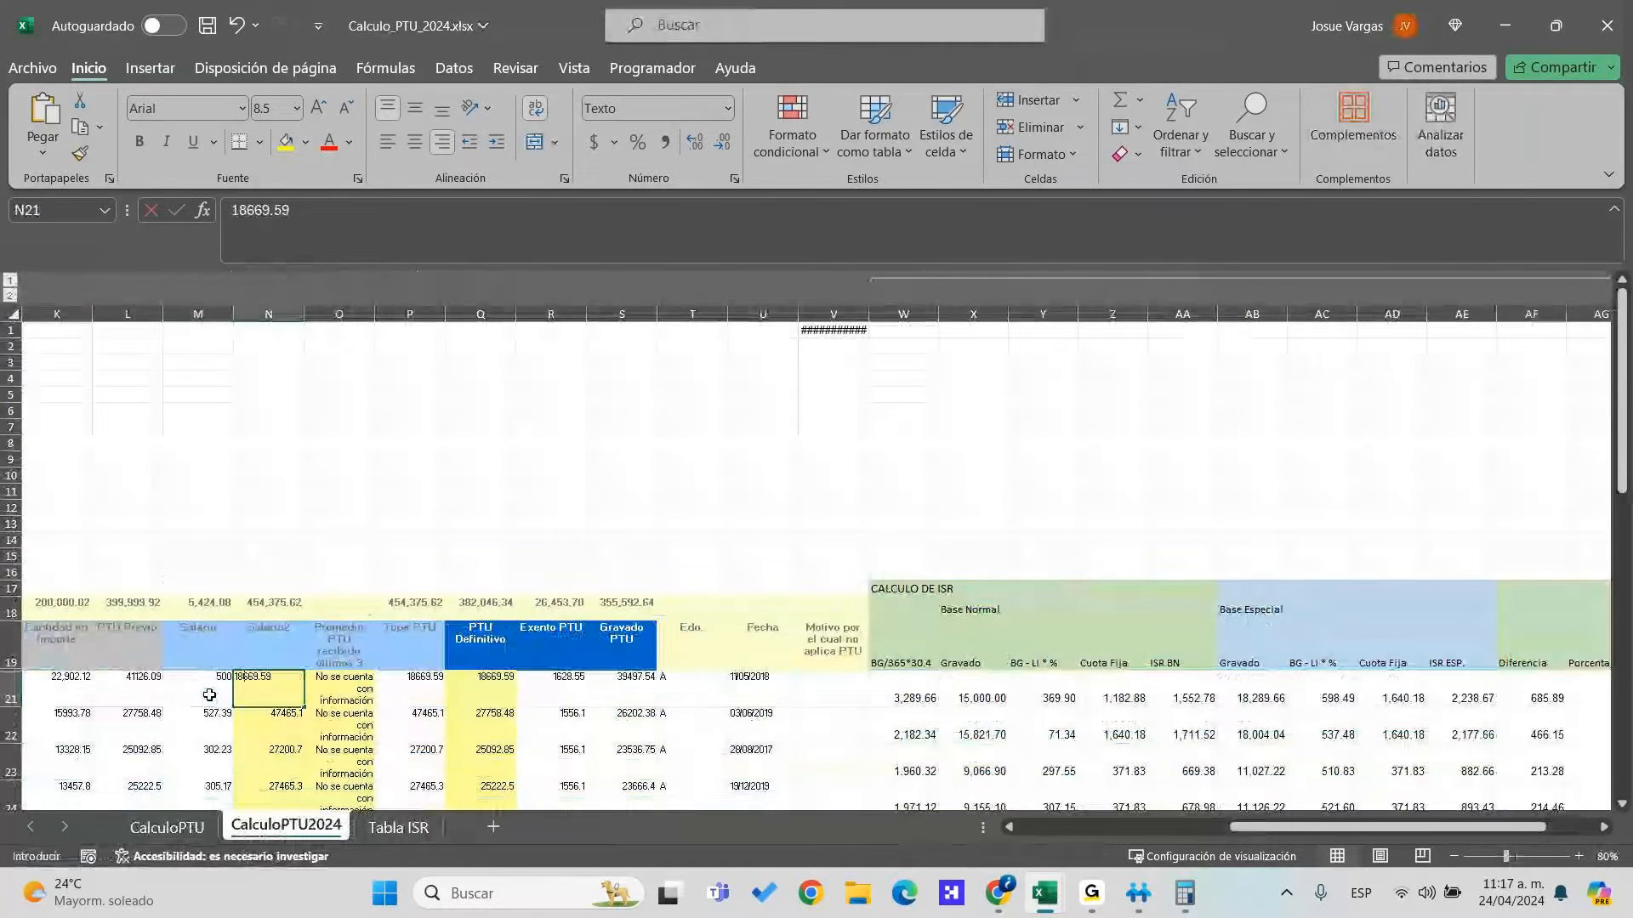
type("450")
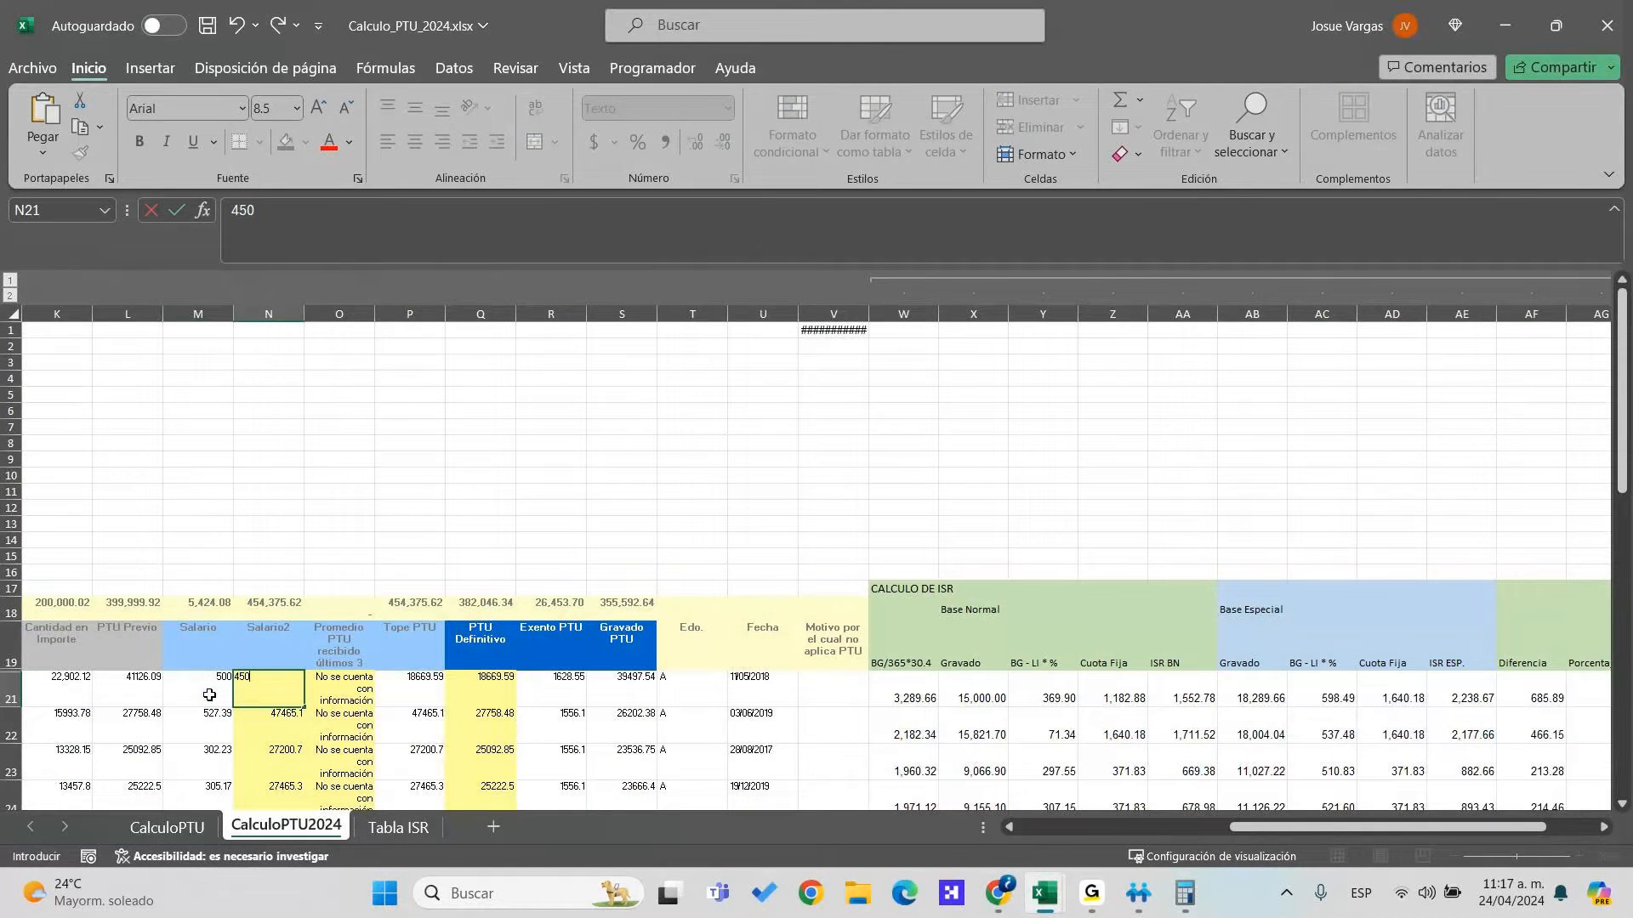
key("alt+Tab")
key("Right")
key("Right")
key("Right")
key("Right")
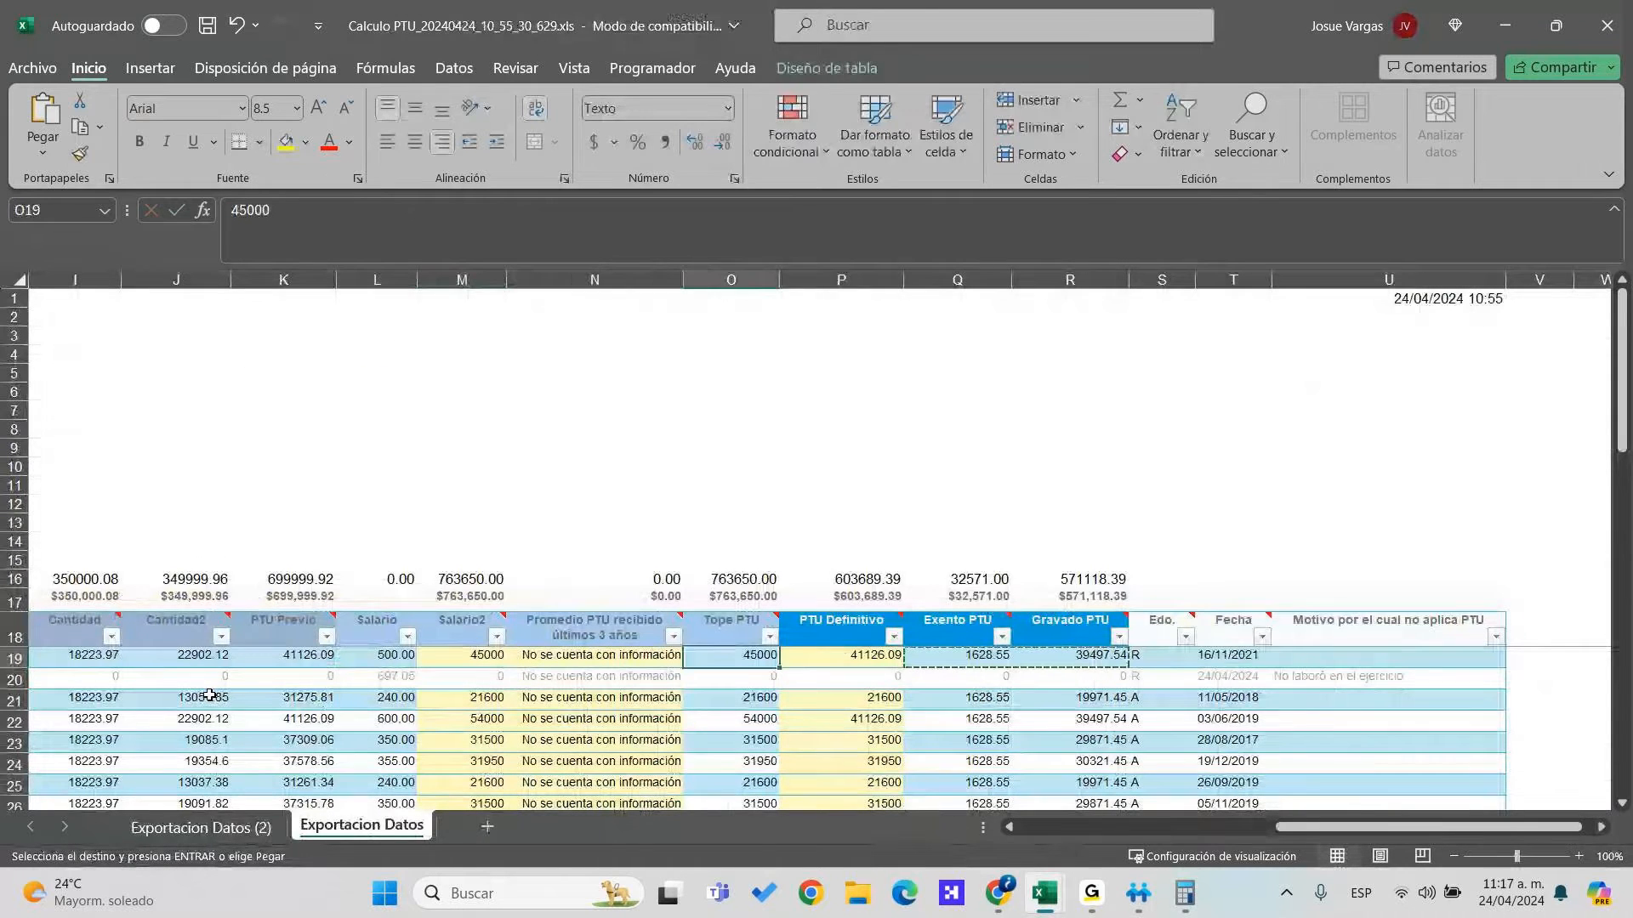
key("Left")
key("alt+Tab")
key("Up")
key("Right")
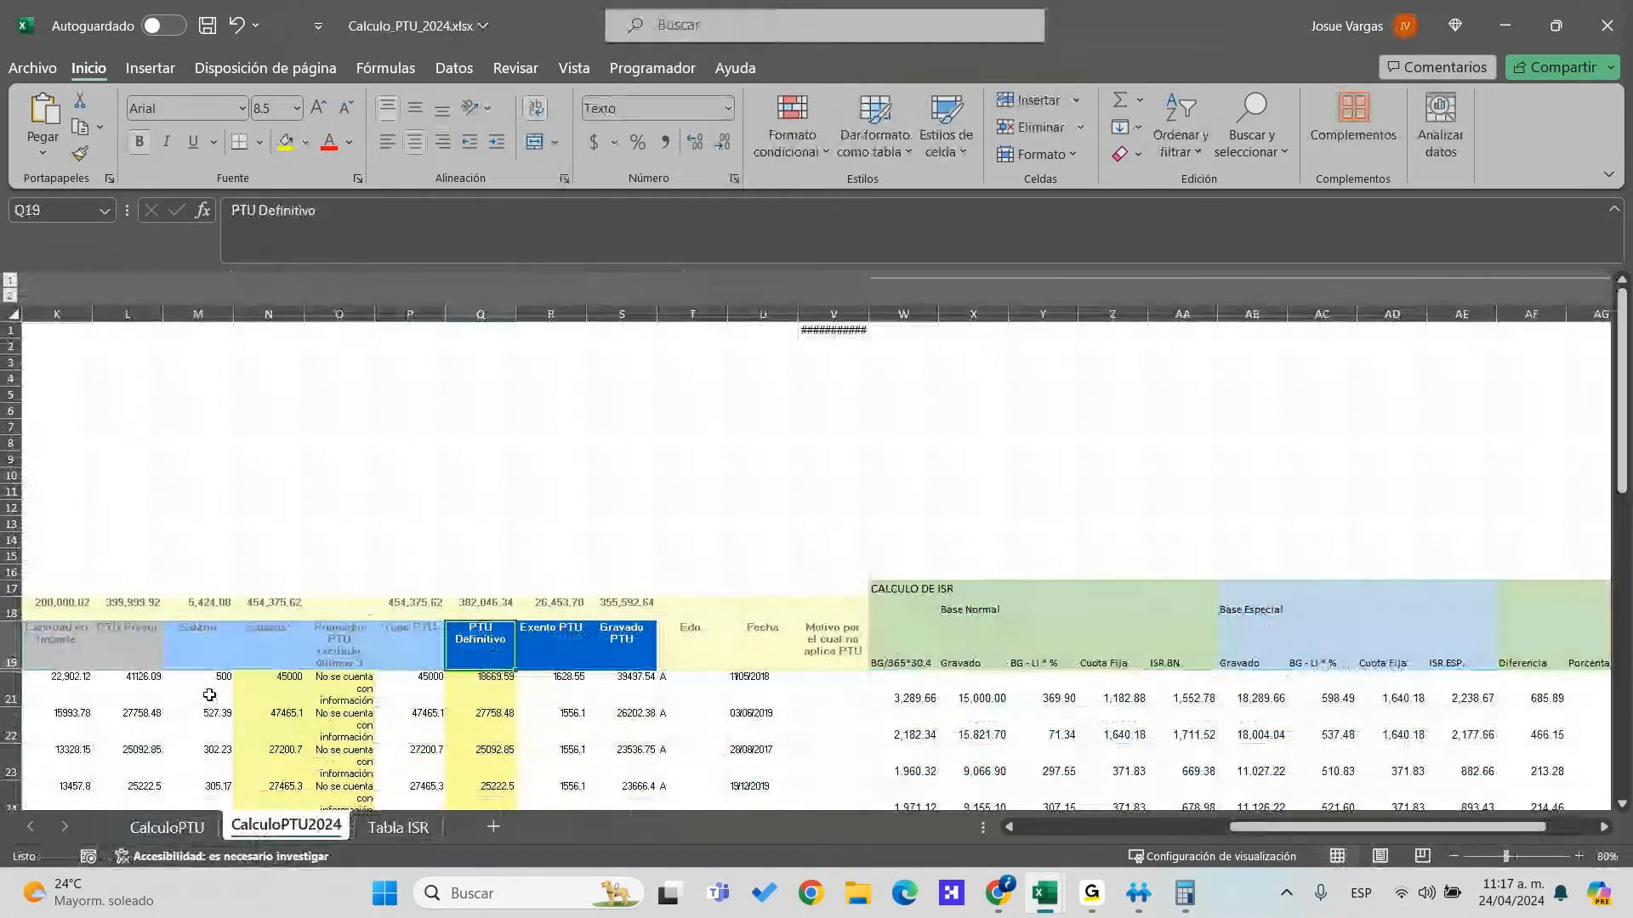
Copy the exported Tope PTU and PTU Definitivo 41126.09 into row 21
key("alt+Tab")
key("ctrl+c")
key("Right")
key("Right")
key("Left")
key("ctrl+c")
key("alt+Tab")
key("Right")
key("Down")
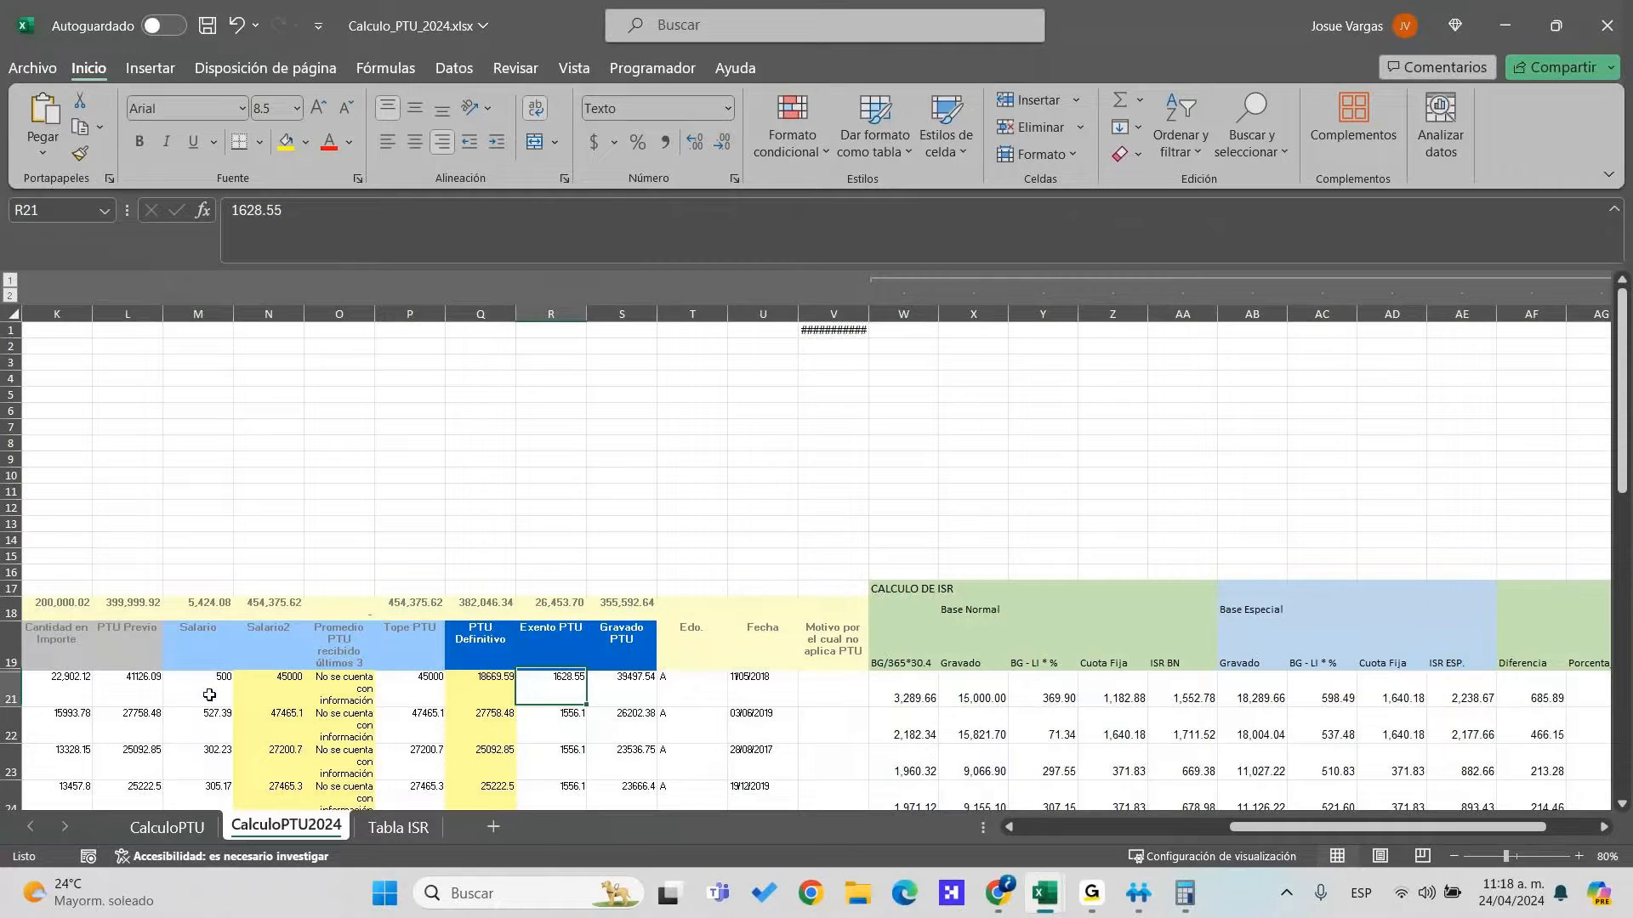
key("ctrl+v")
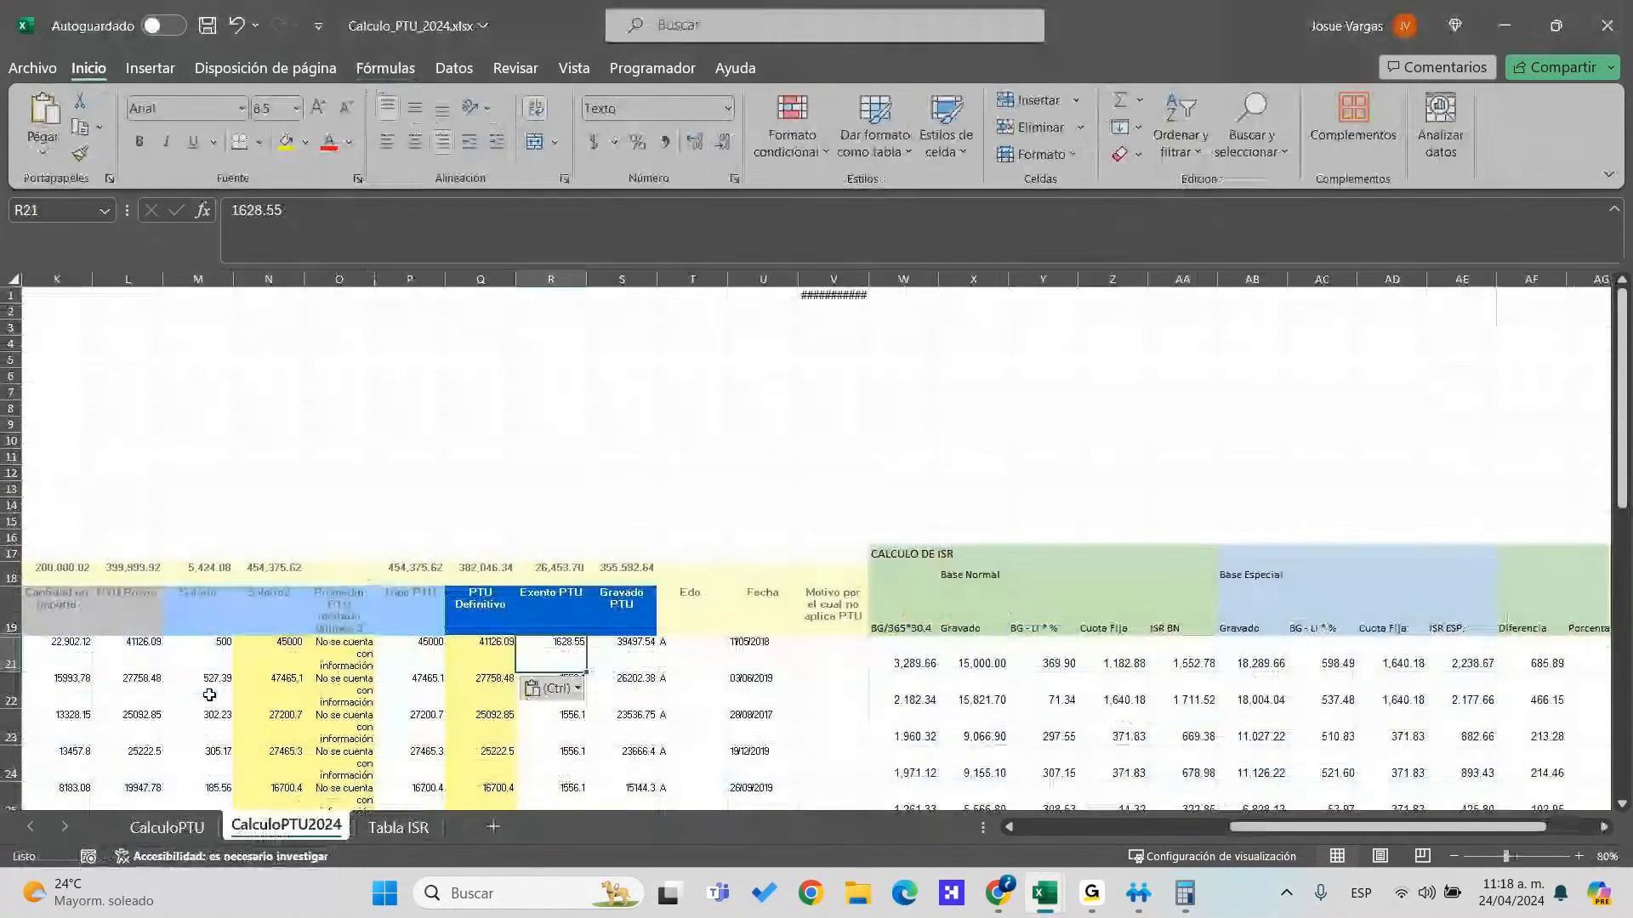
key("Right")
key("Right")
key("Right")
key("Right")
key("Right")
key("Right")
key("Left")
key("Right")
key("F2")
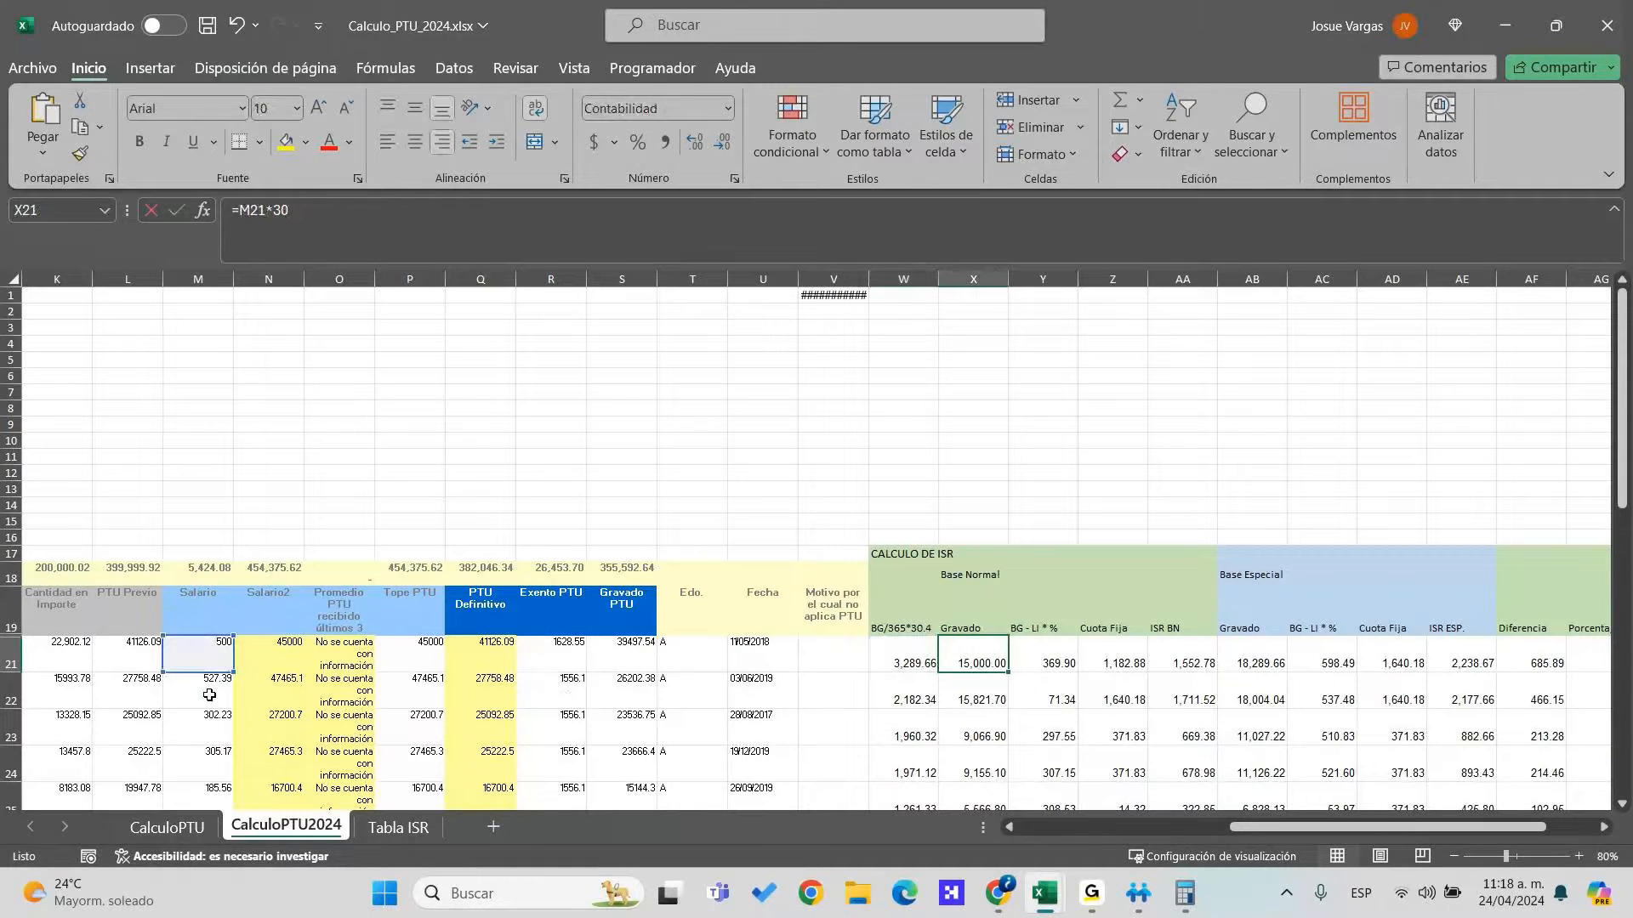
key("F2")
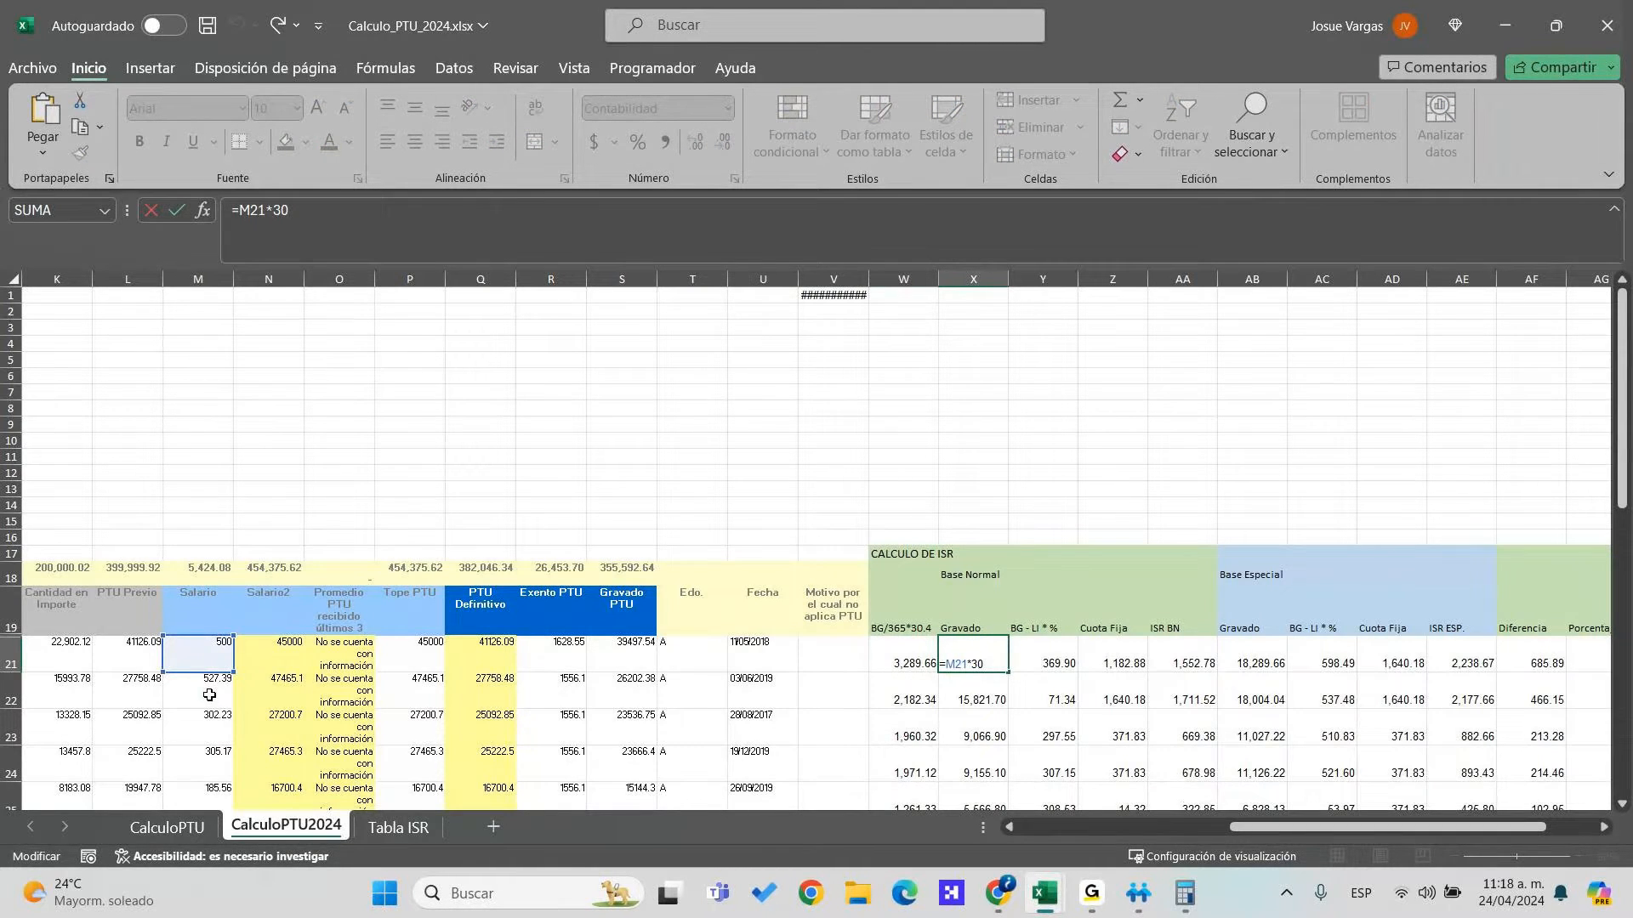
key("Tab")
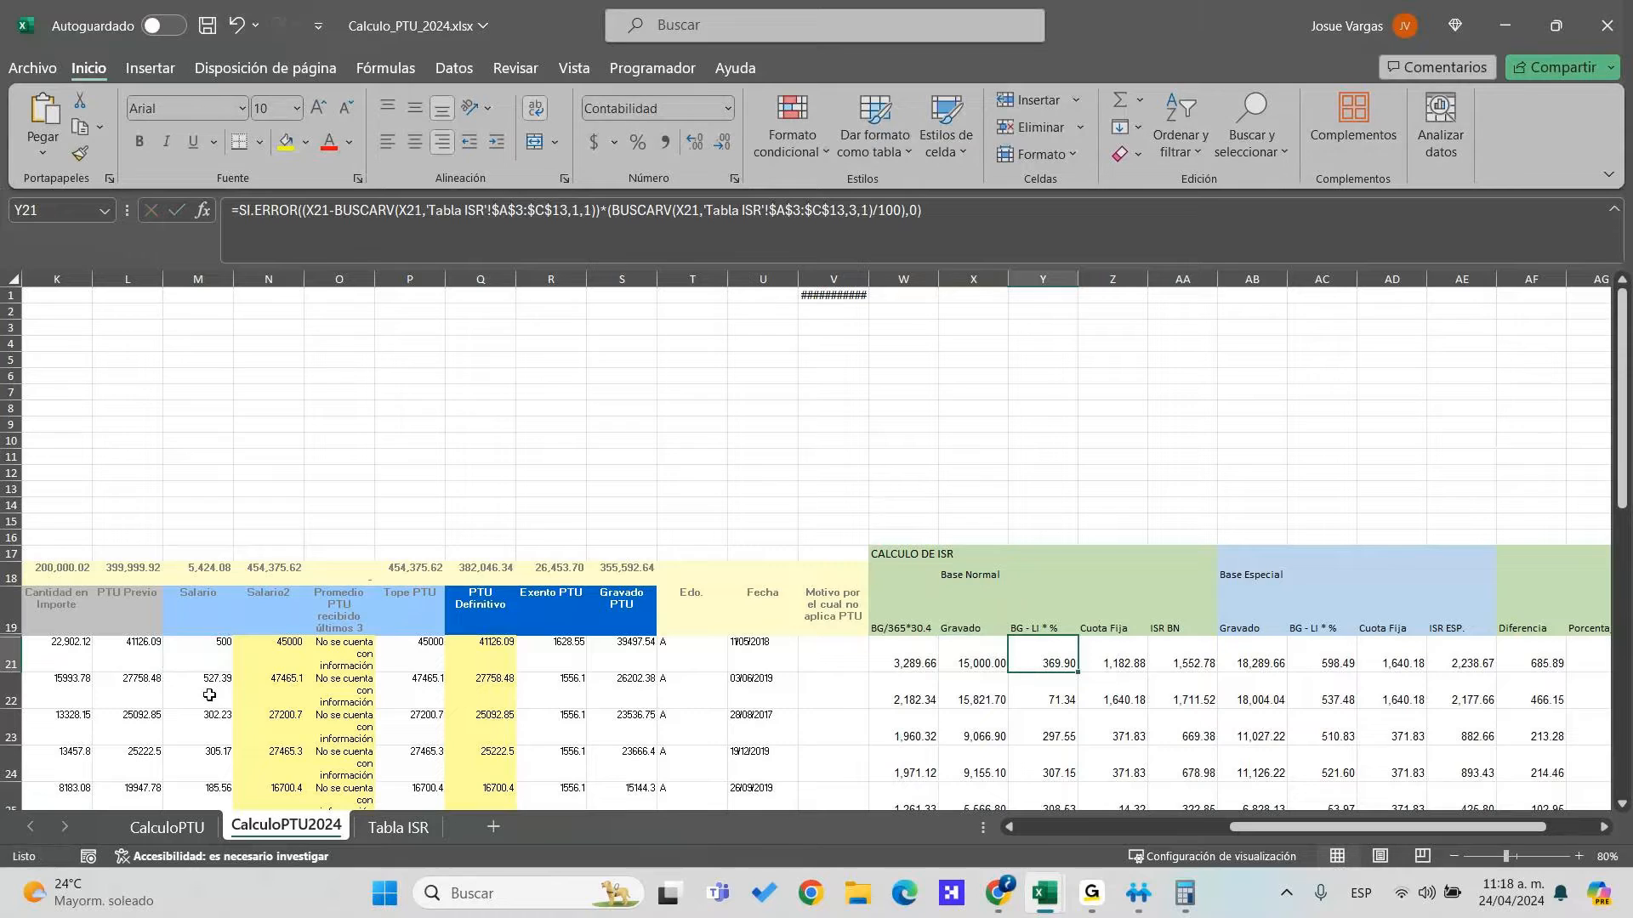
key("F2")
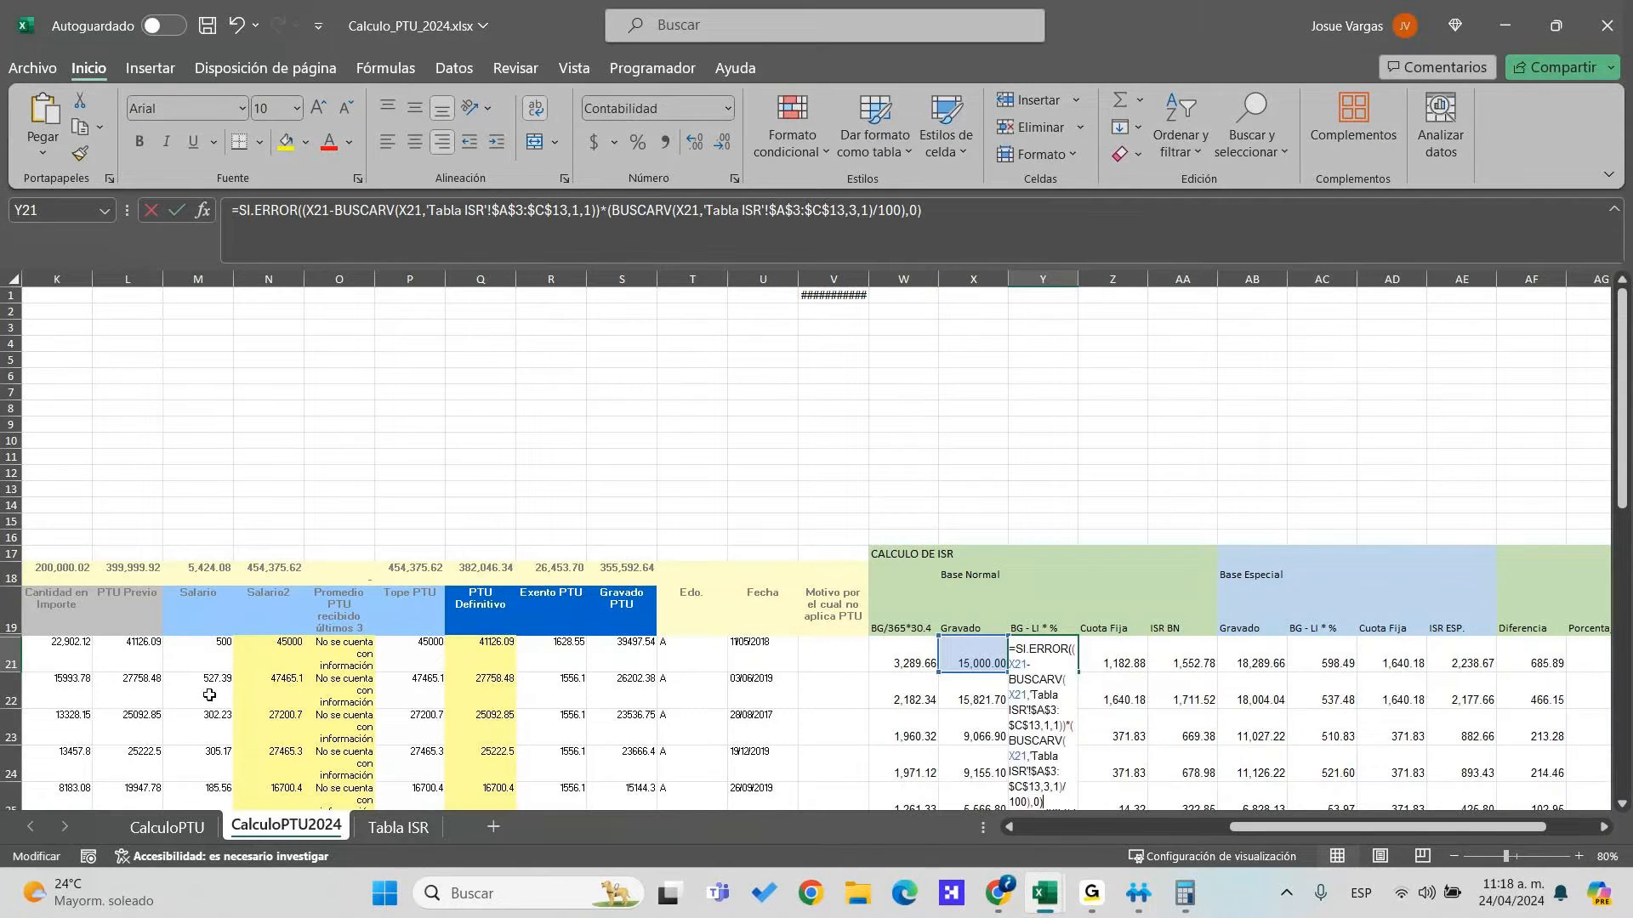
key("ctrl+Return")
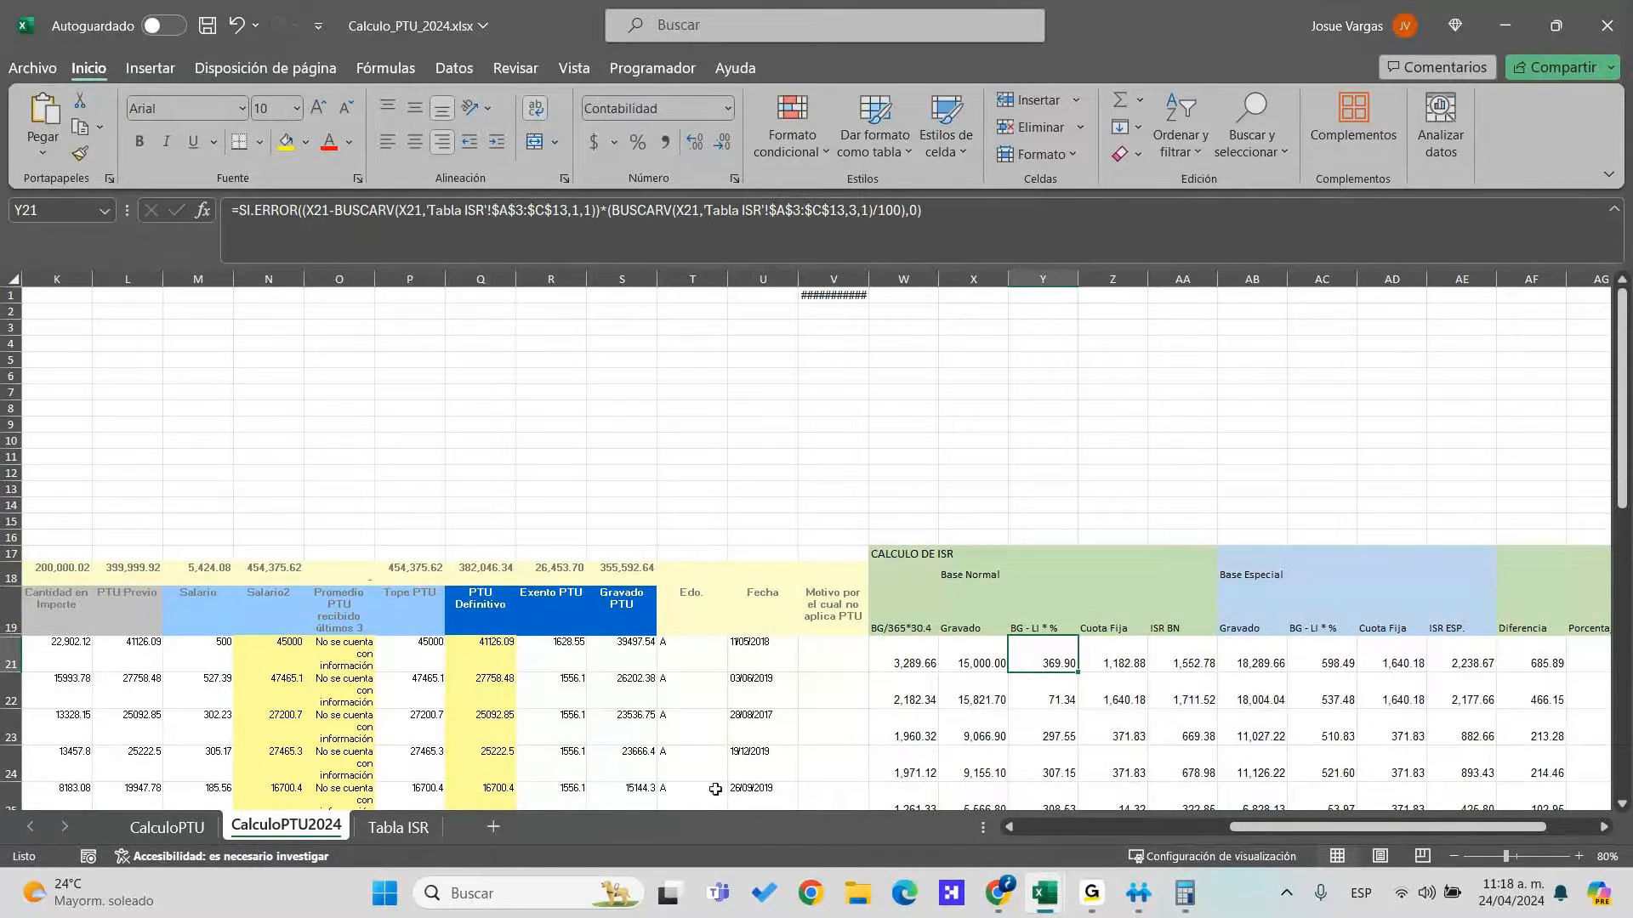
Review row 21's Cuota Fija, ISR BN, Base Especial results and ISR Art 142 of 8,235.25
left_click(419, 830)
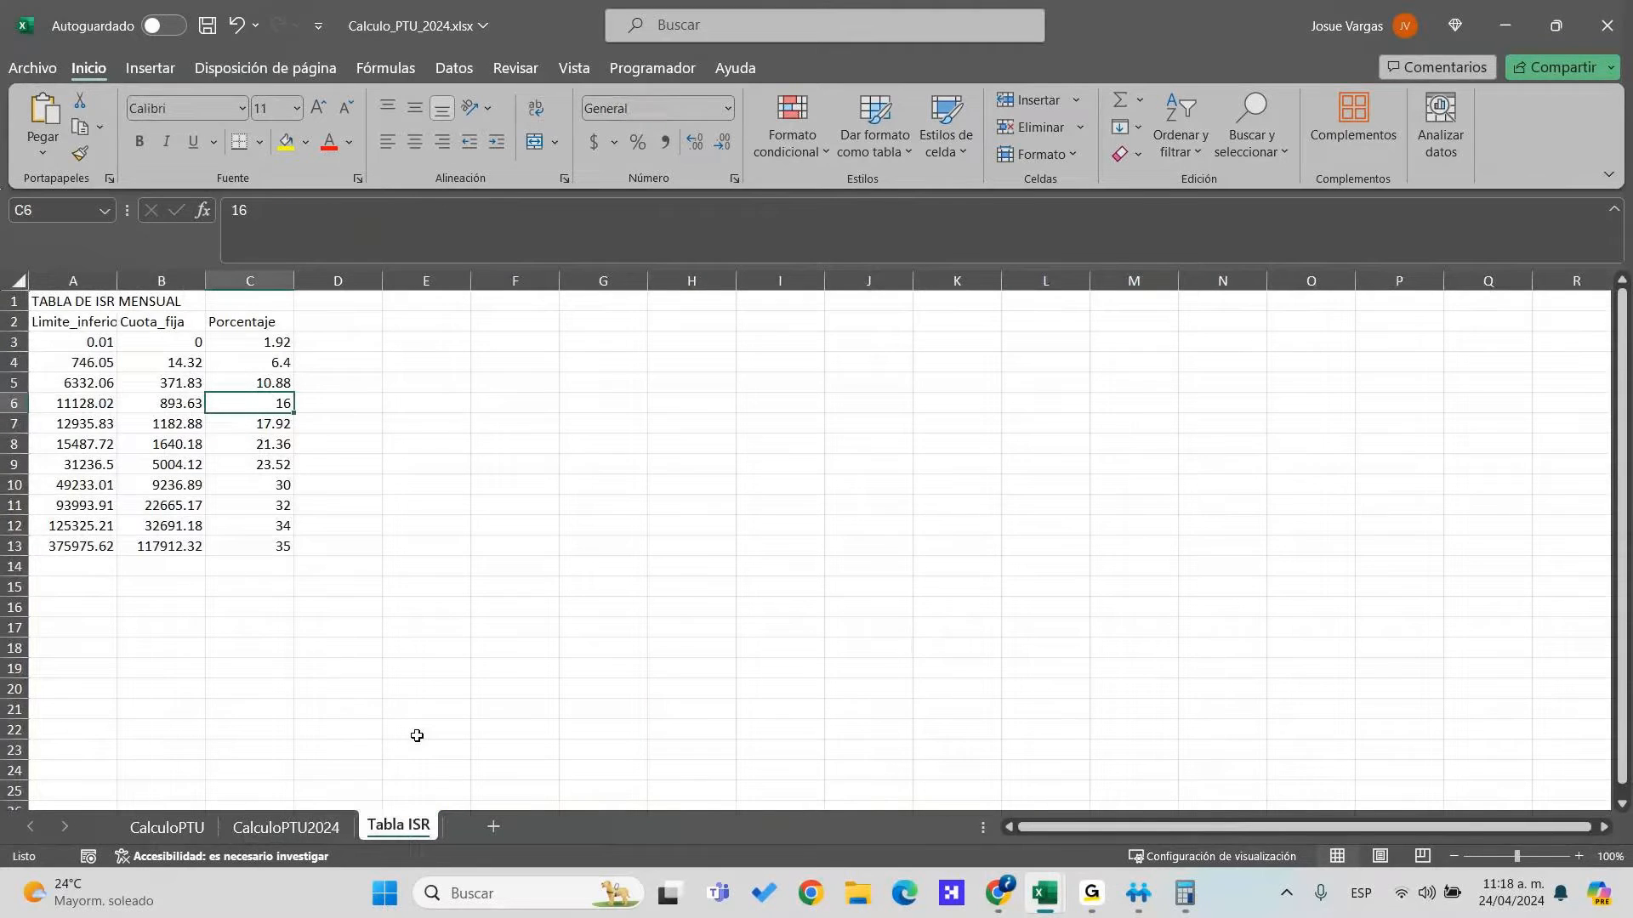
left_click(303, 829)
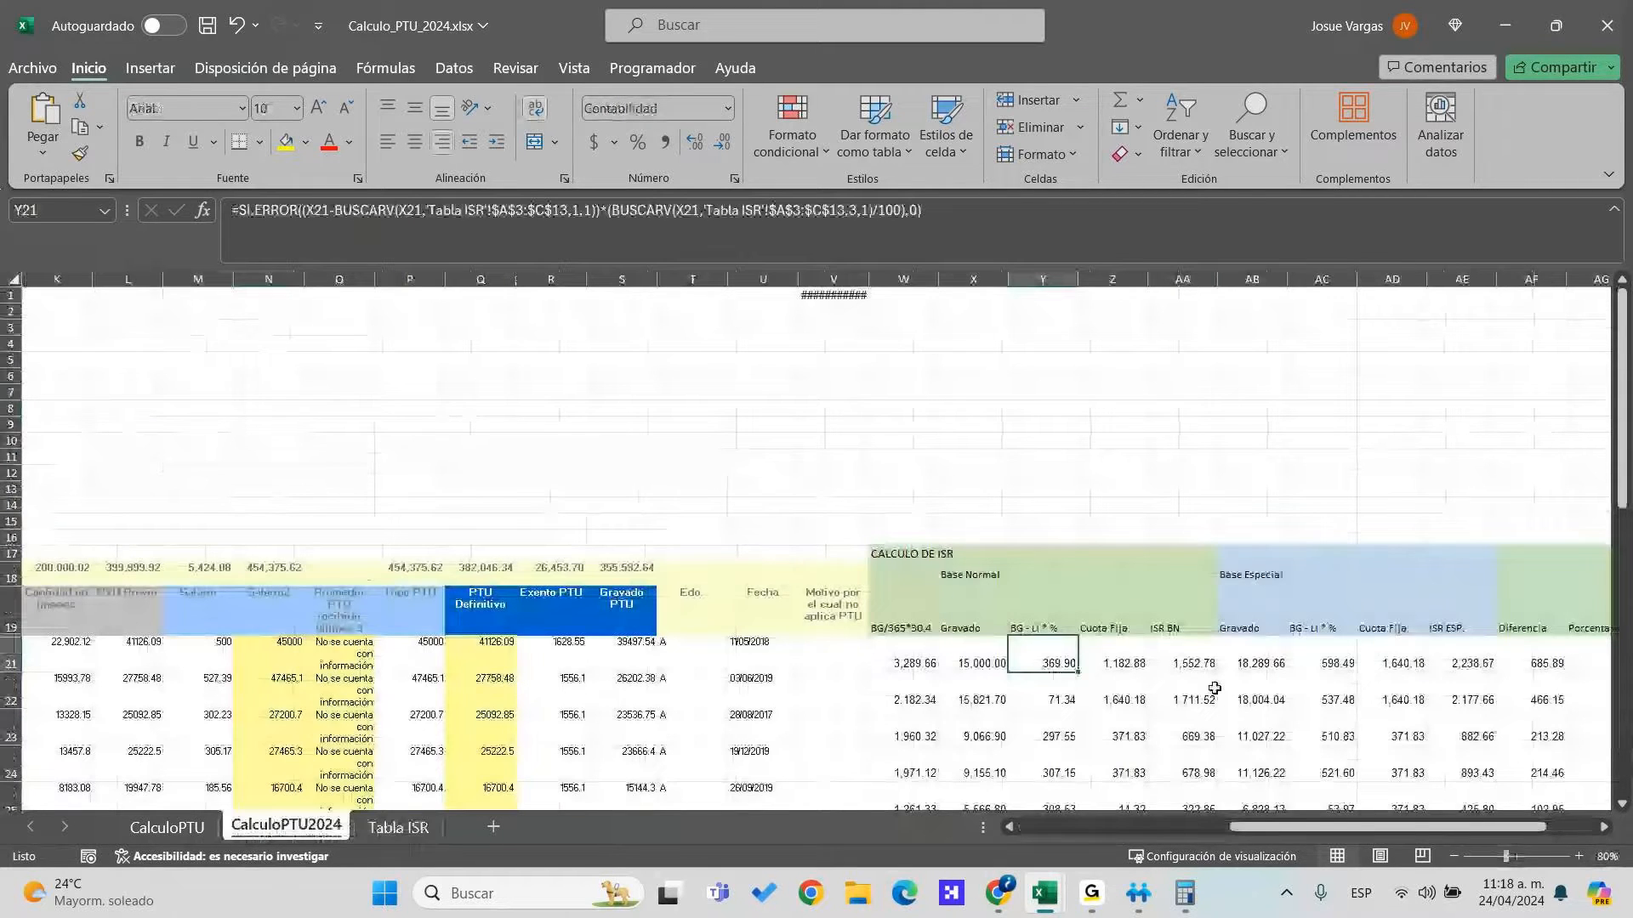
left_click(1186, 668)
left_click(1139, 659)
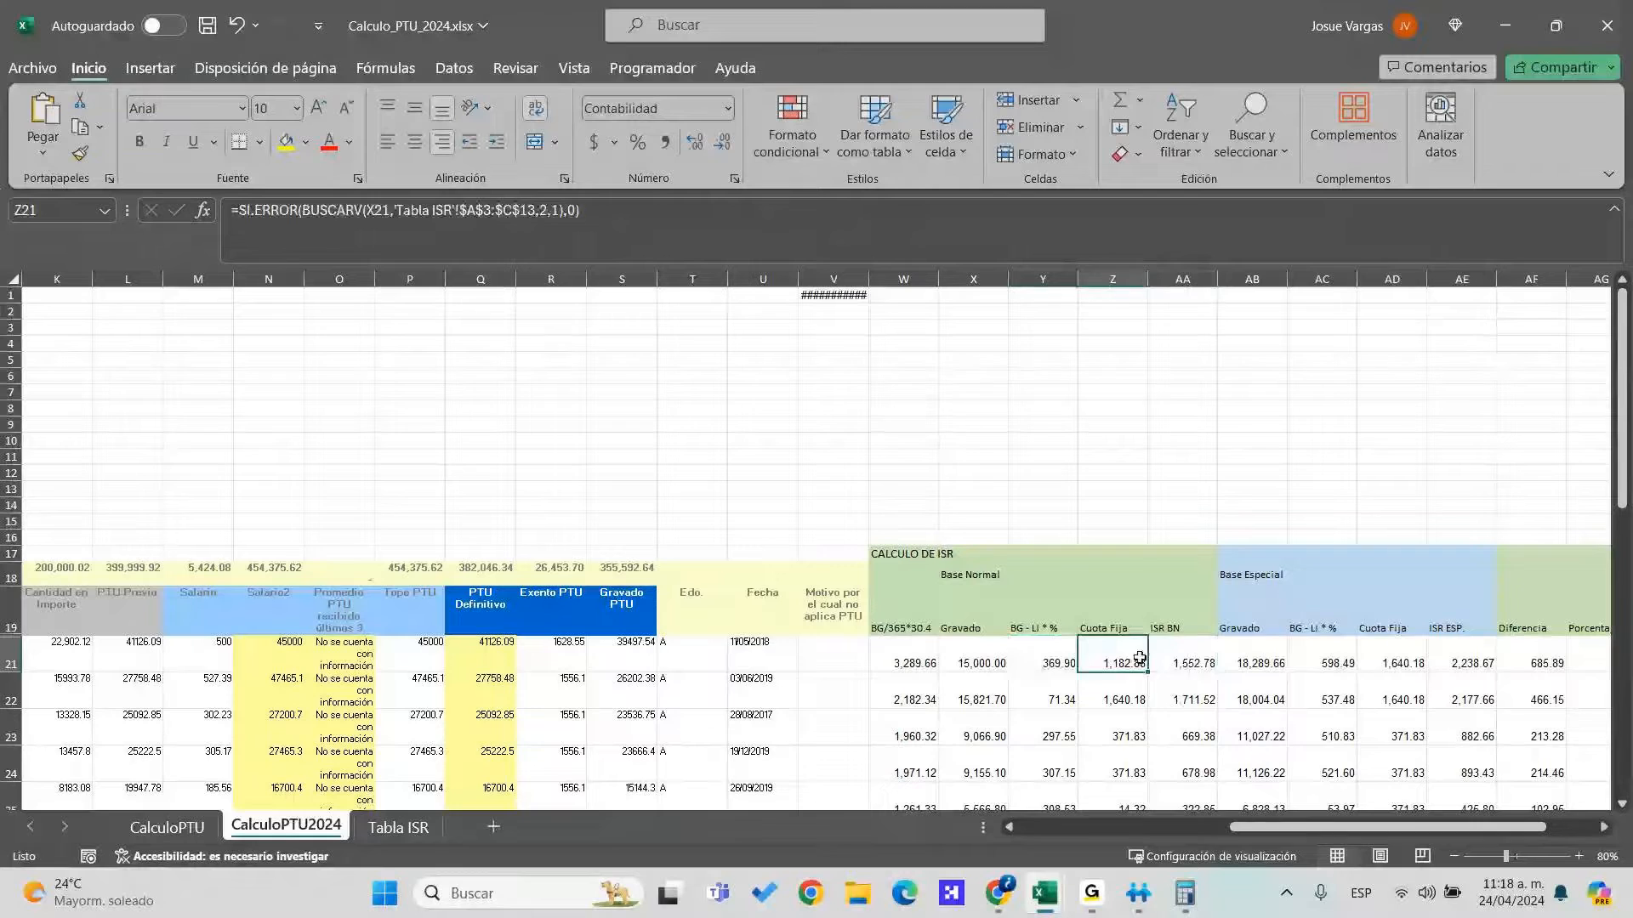
left_click(1189, 665)
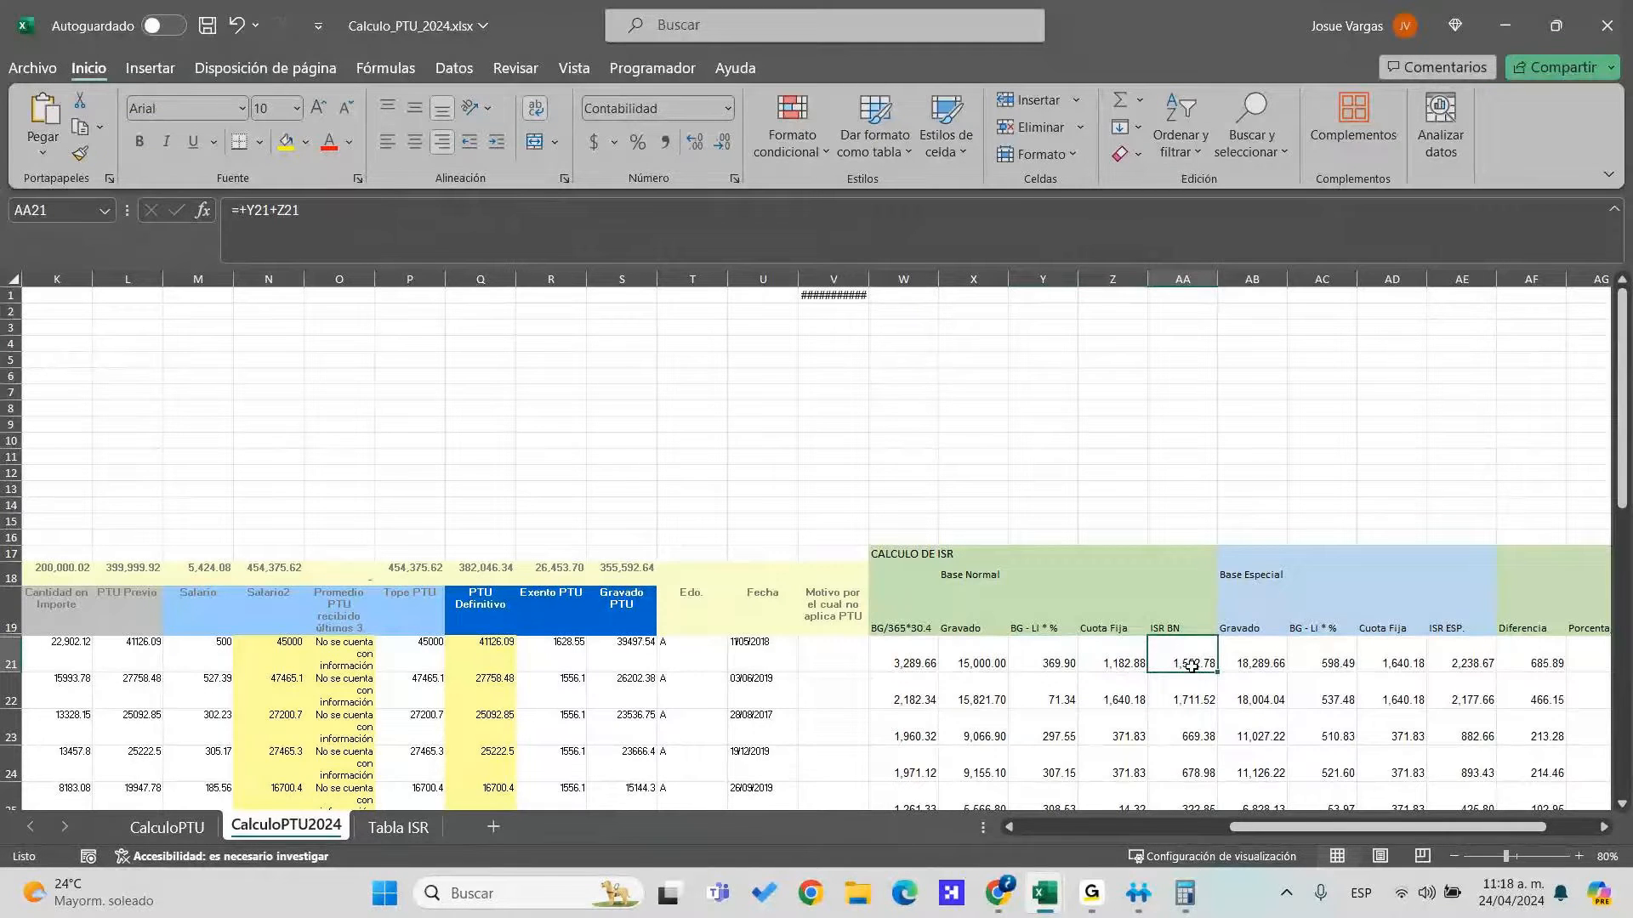
left_click_drag(1255, 663, 1480, 697)
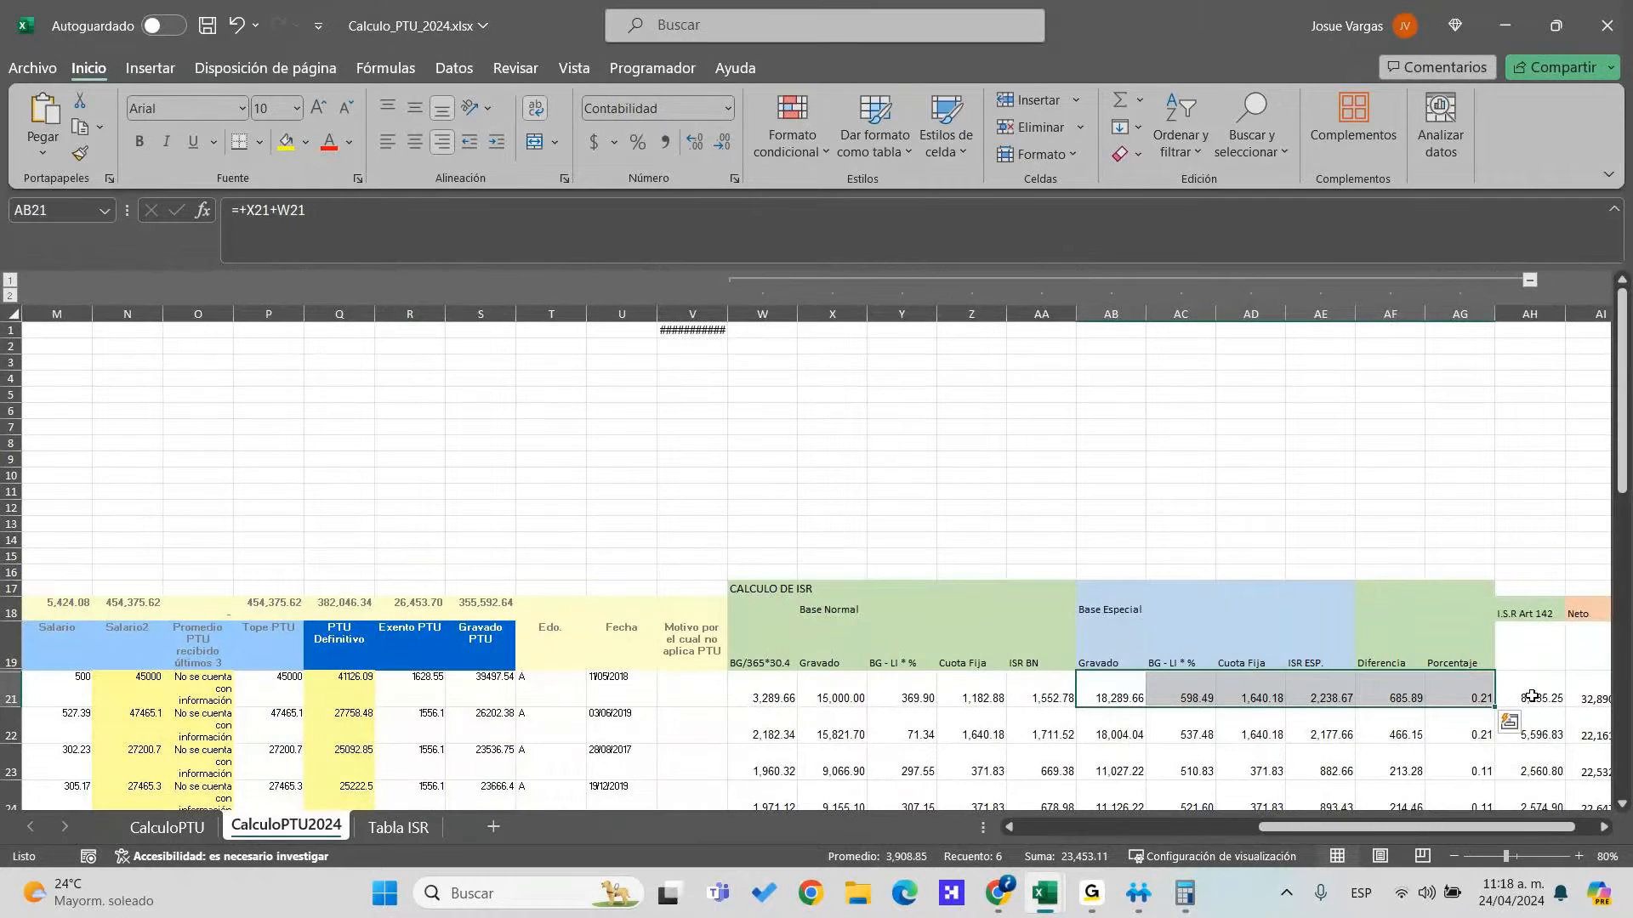
left_click(1530, 696)
left_click(836, 685)
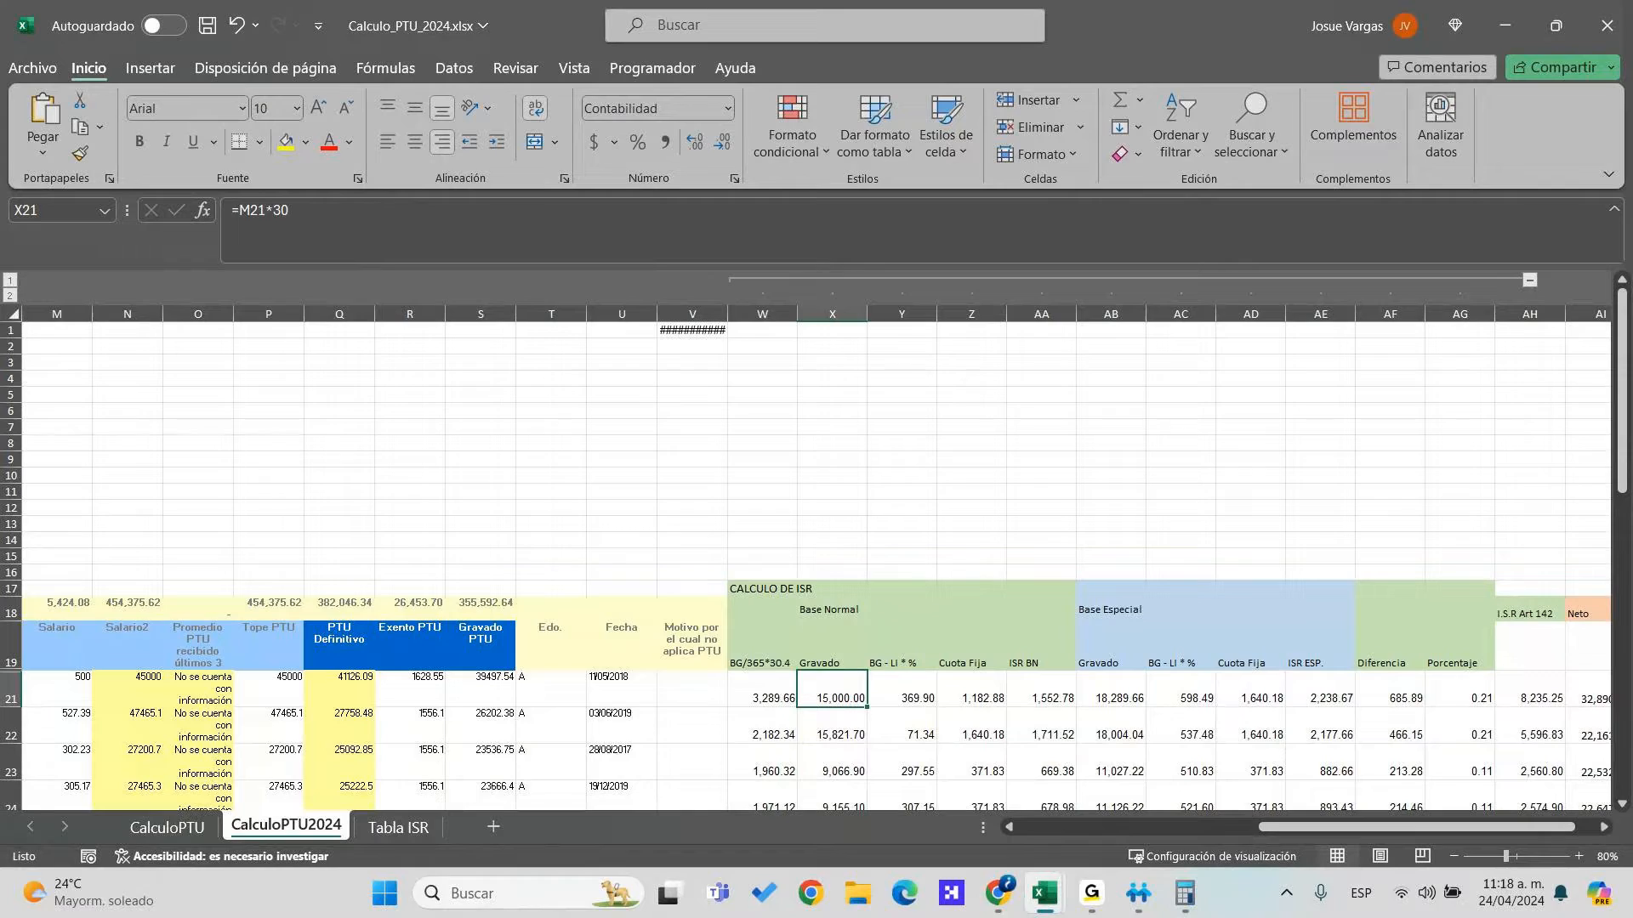
key("alt+Tab")
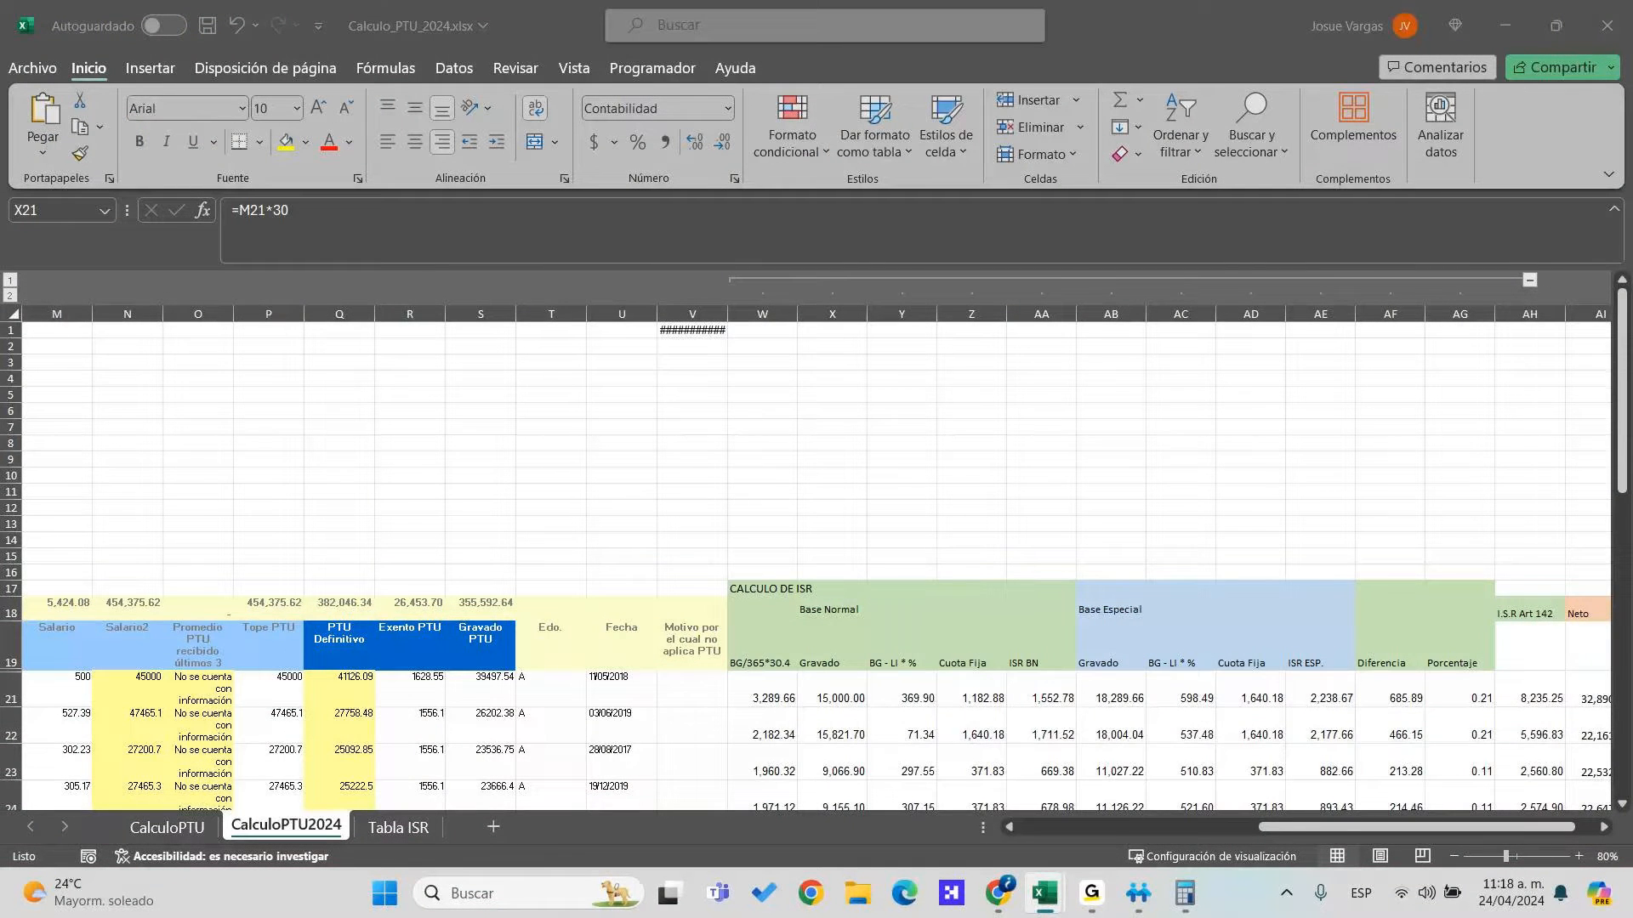
On Tabla ISR, title F1 'Cálculo del Art 174 LISR' and label F2 'Base normal'
left_click(398, 828)
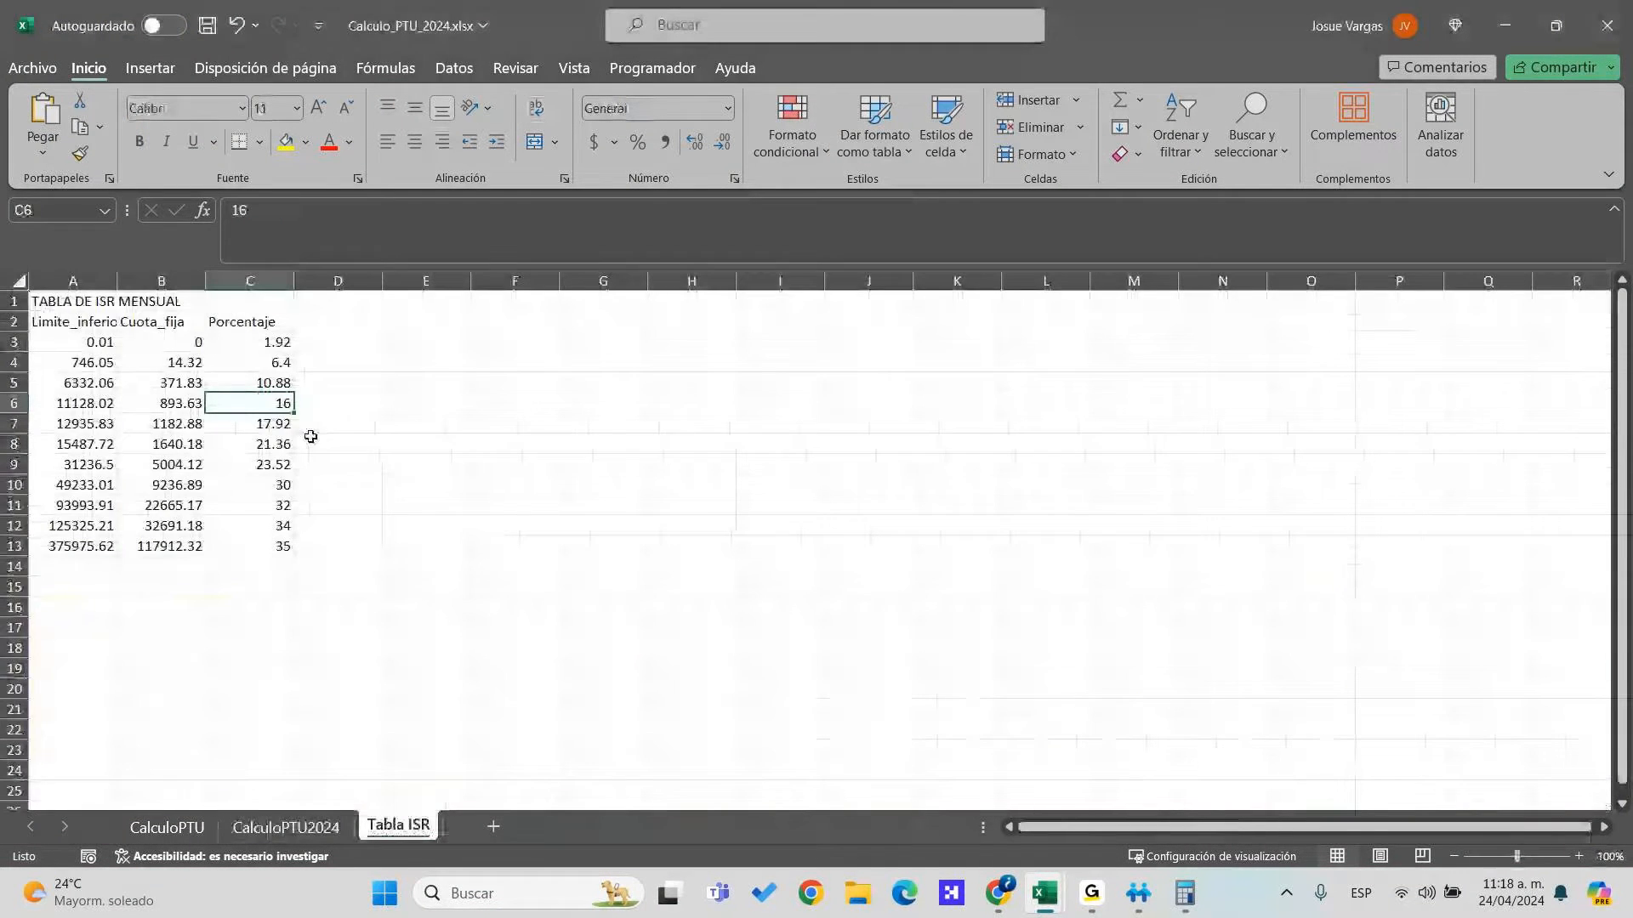
left_click(425, 318)
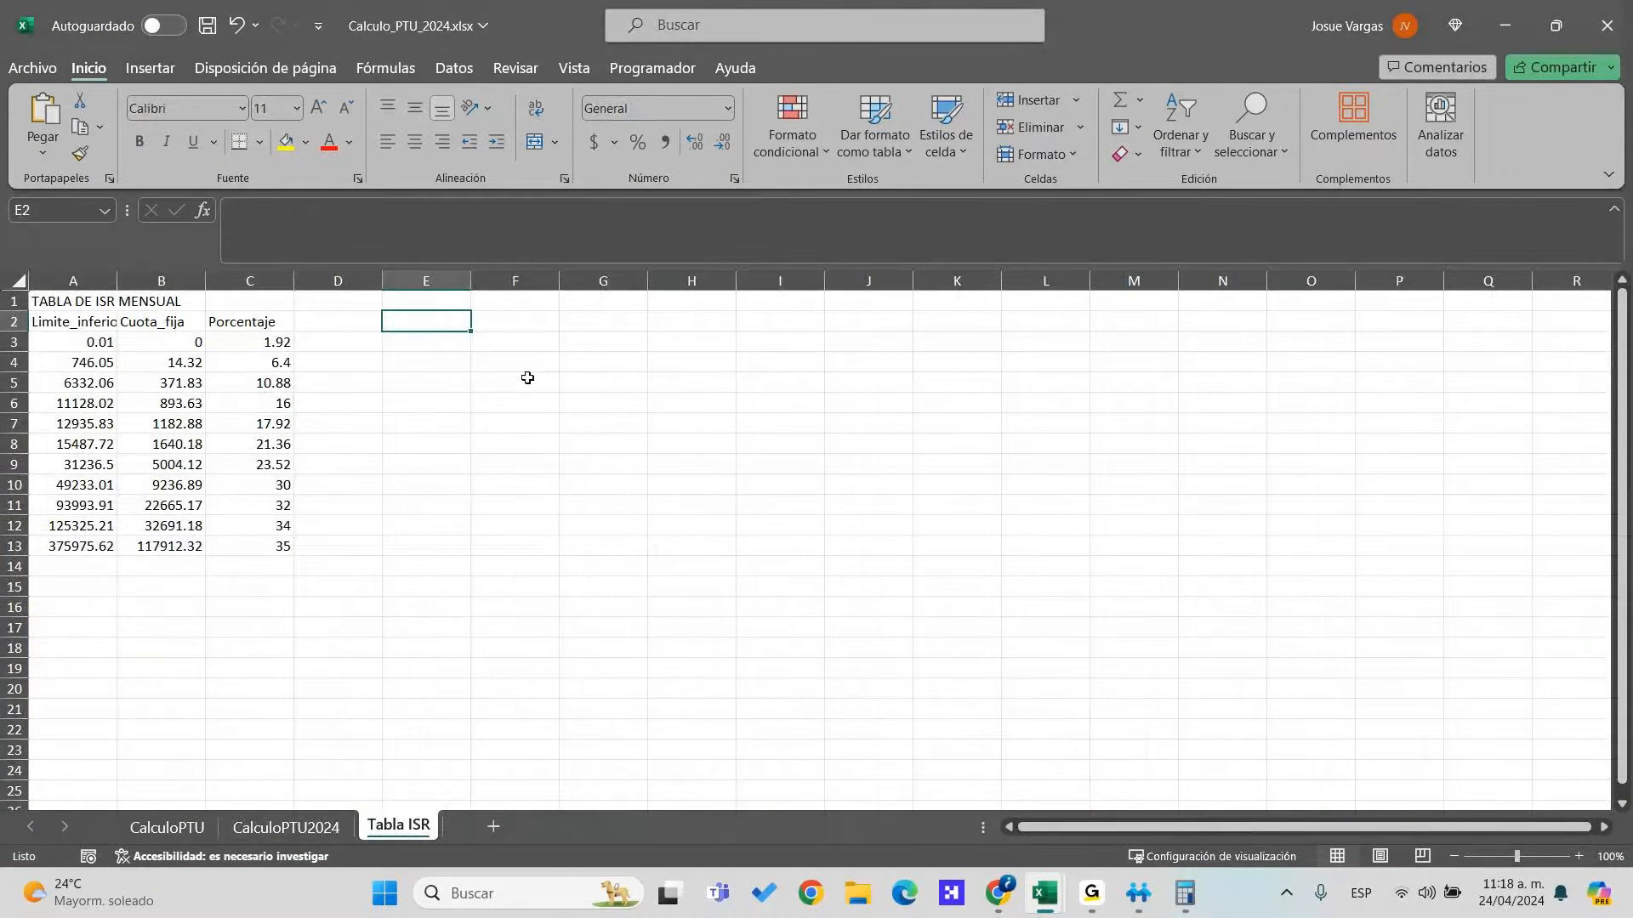
key("Right")
key("Up")
type("Cálculo")
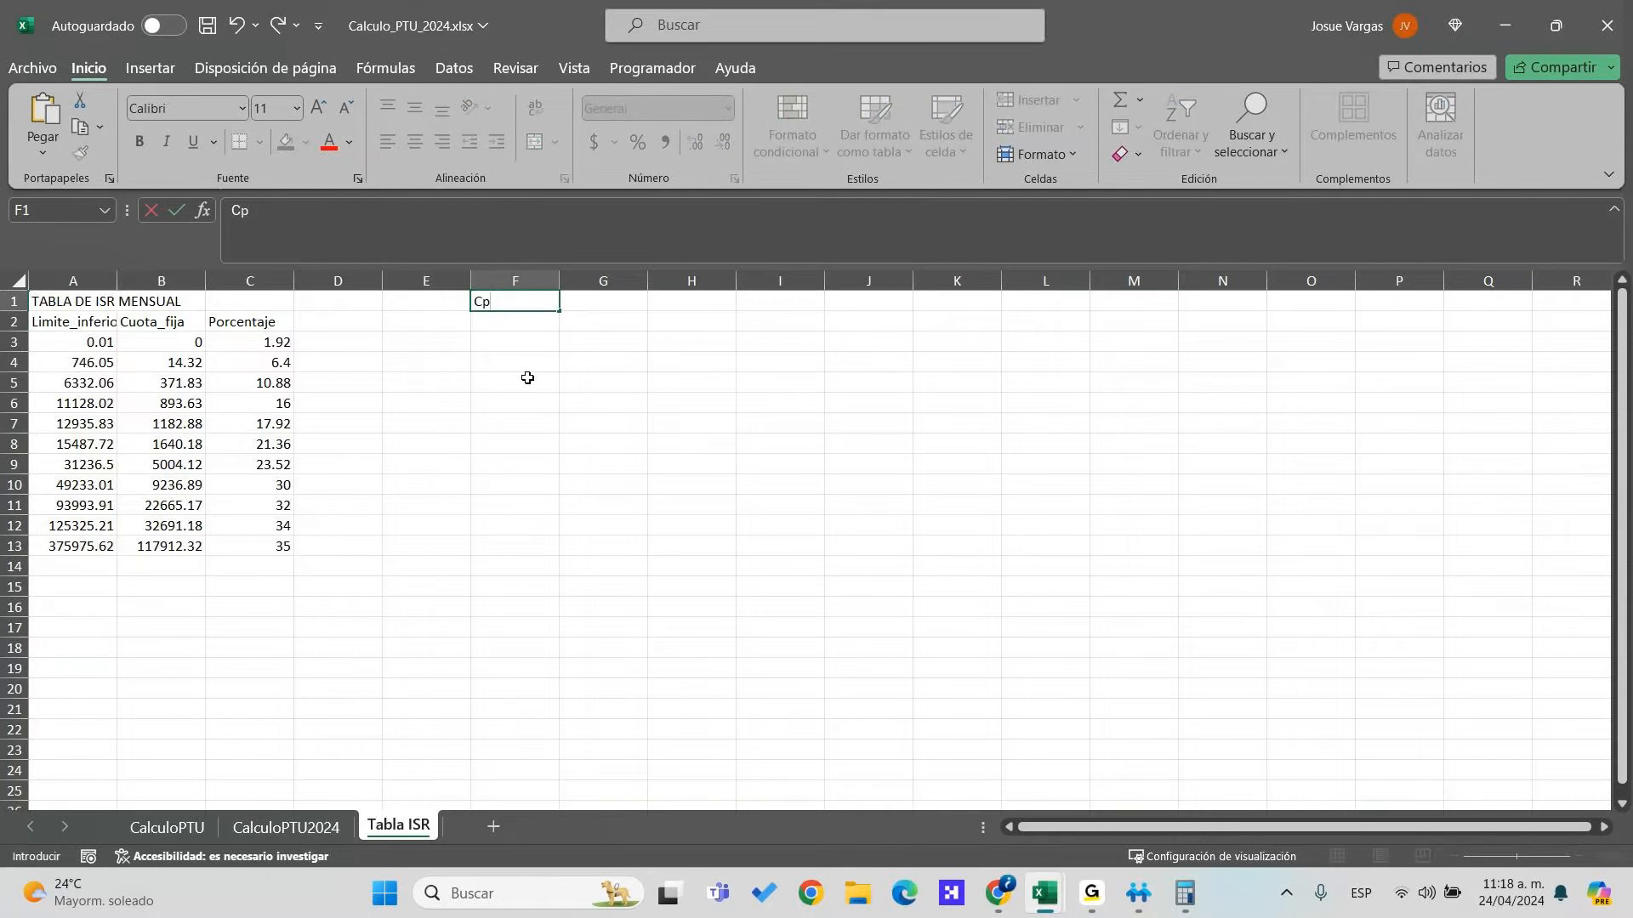
type(" del Art 1")
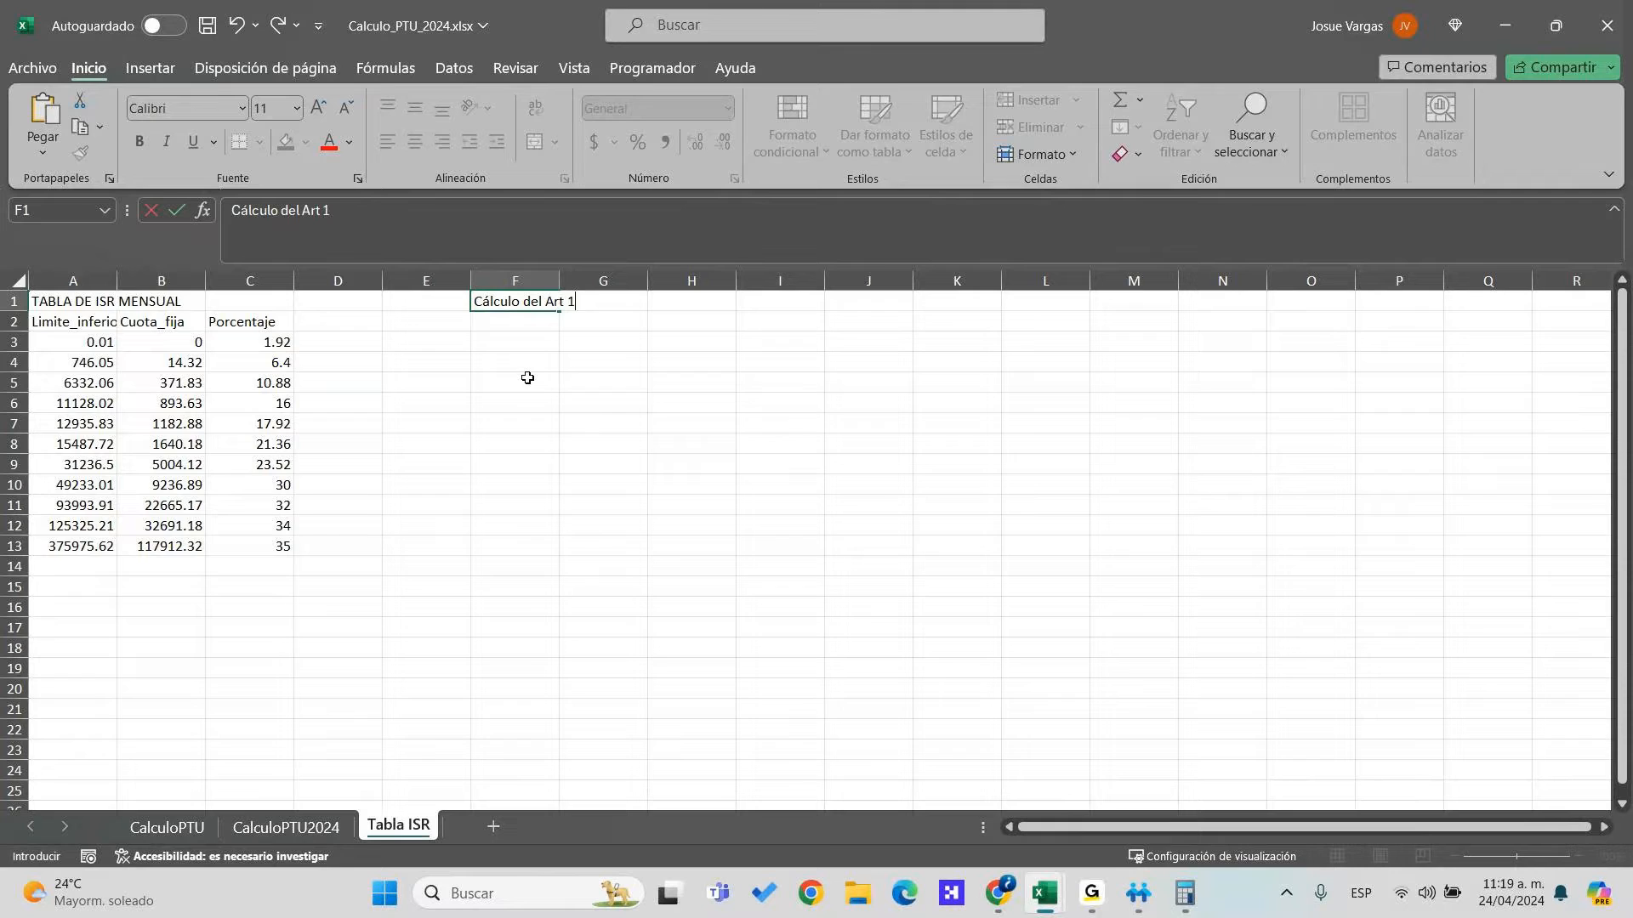
type("74 LISR")
key("Return")
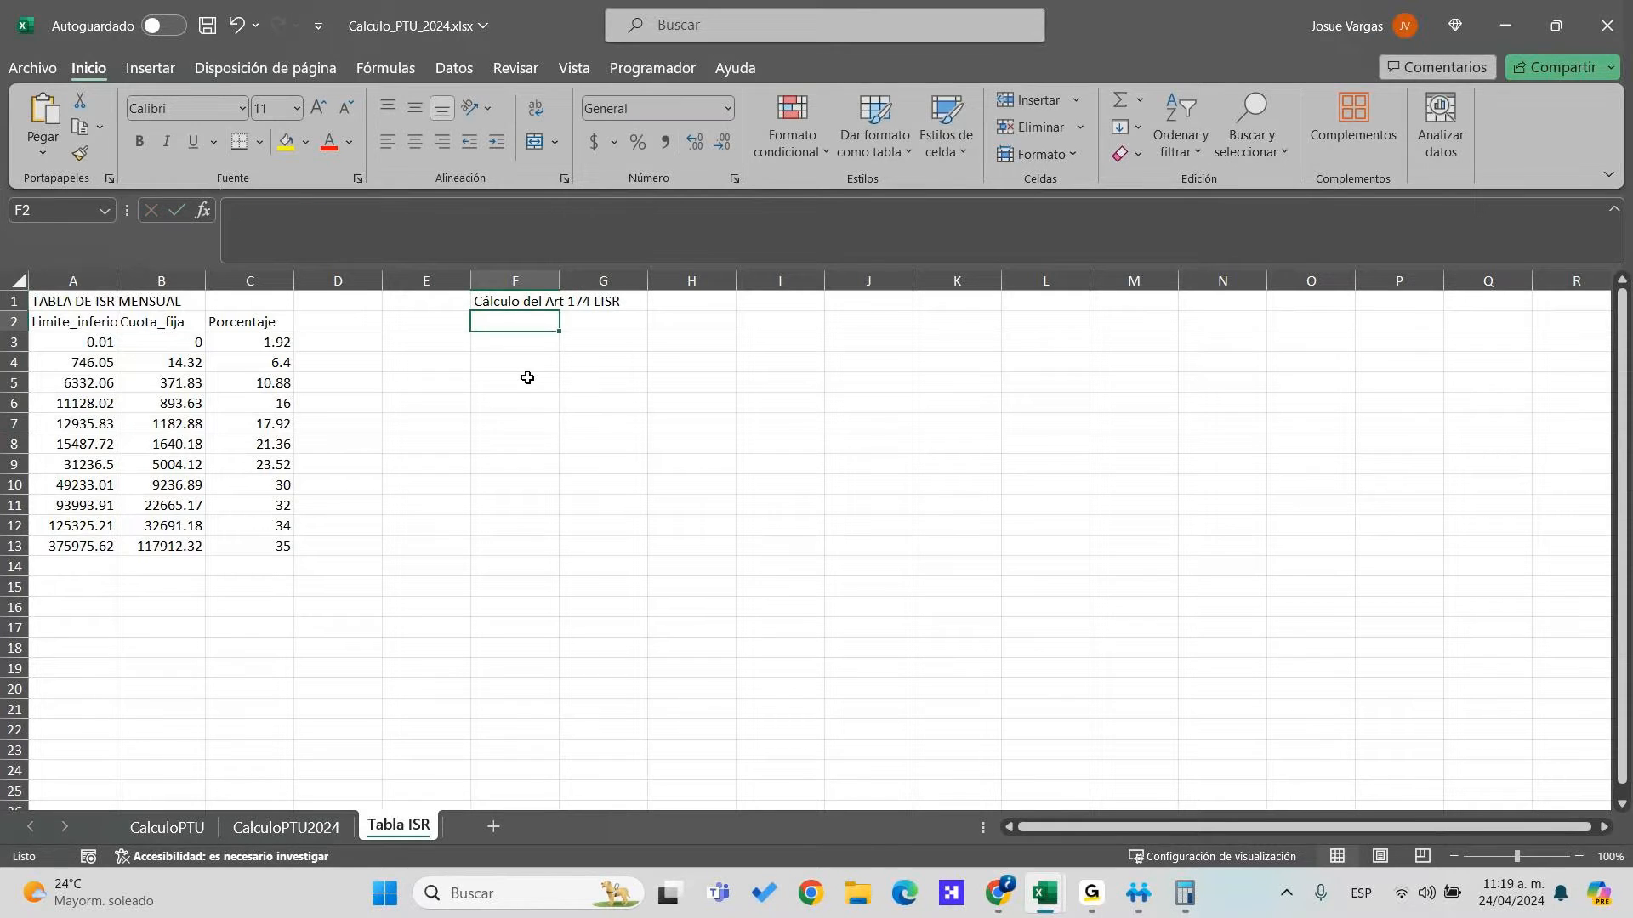
type("Base")
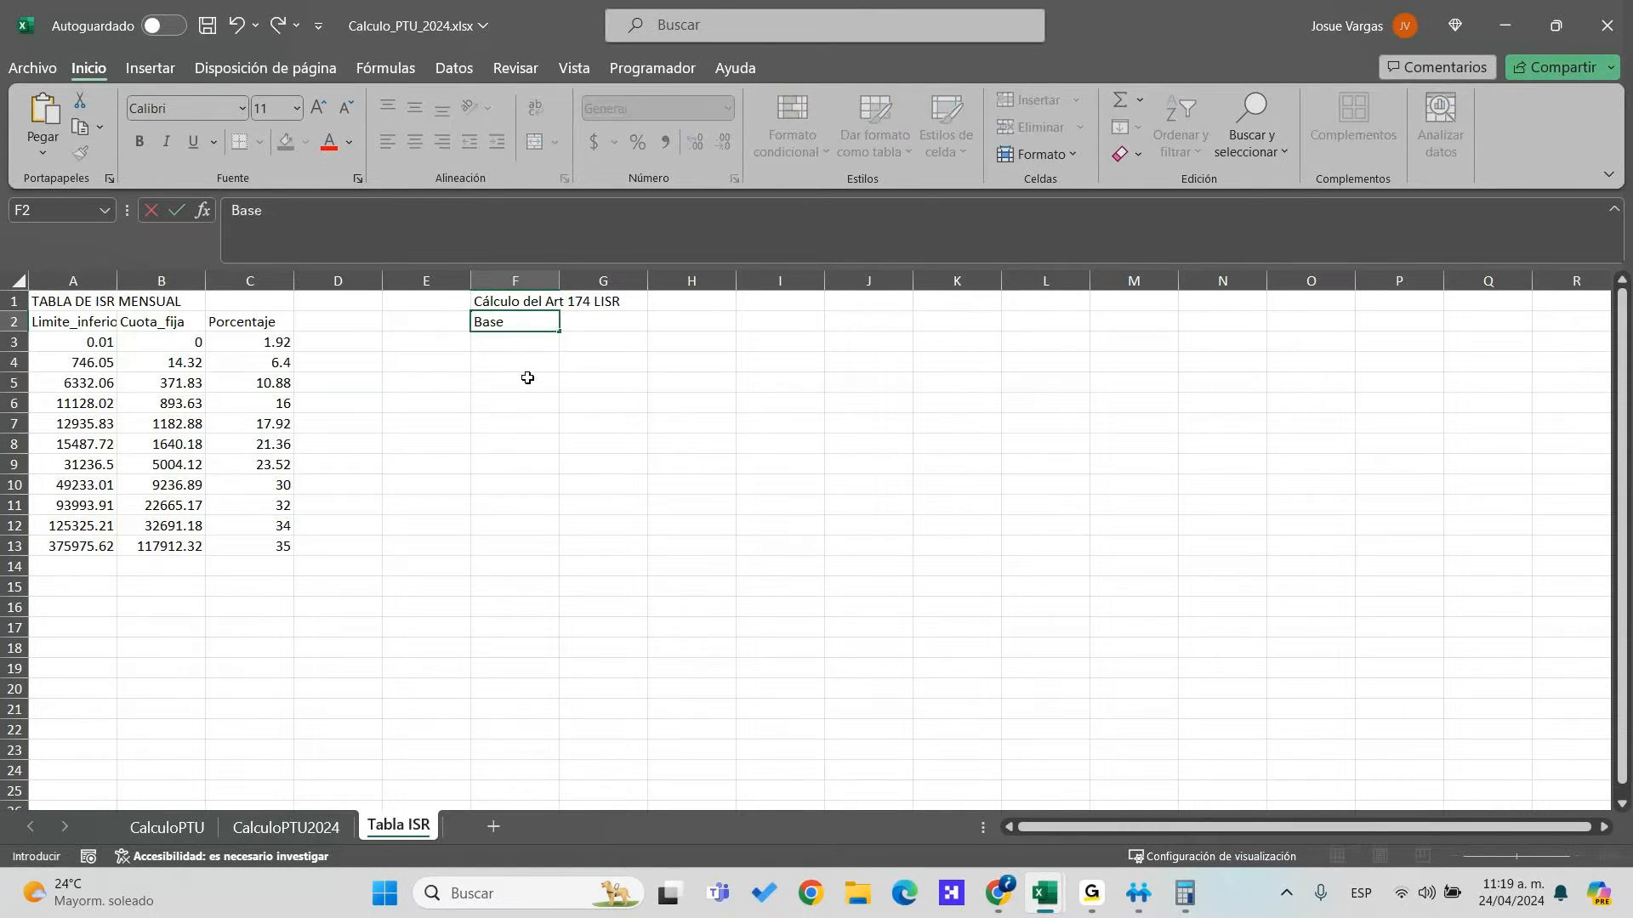
type(" normal")
key("Return")
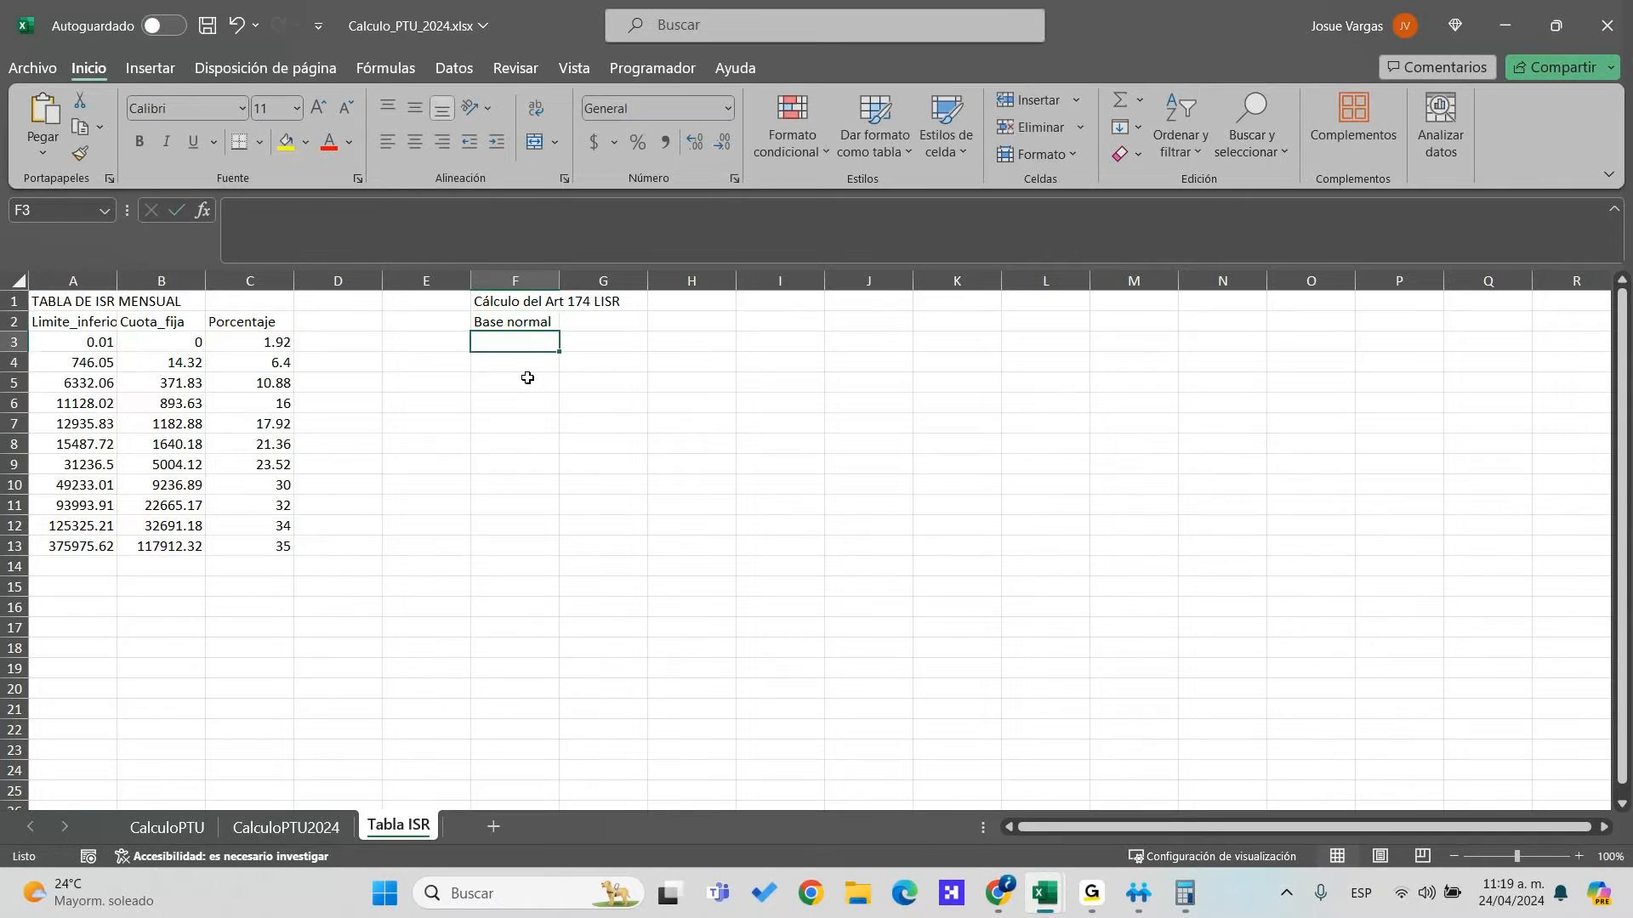
Enter the 'Base especial' heading in I2, then return to F3
key("Up")
key("Right")
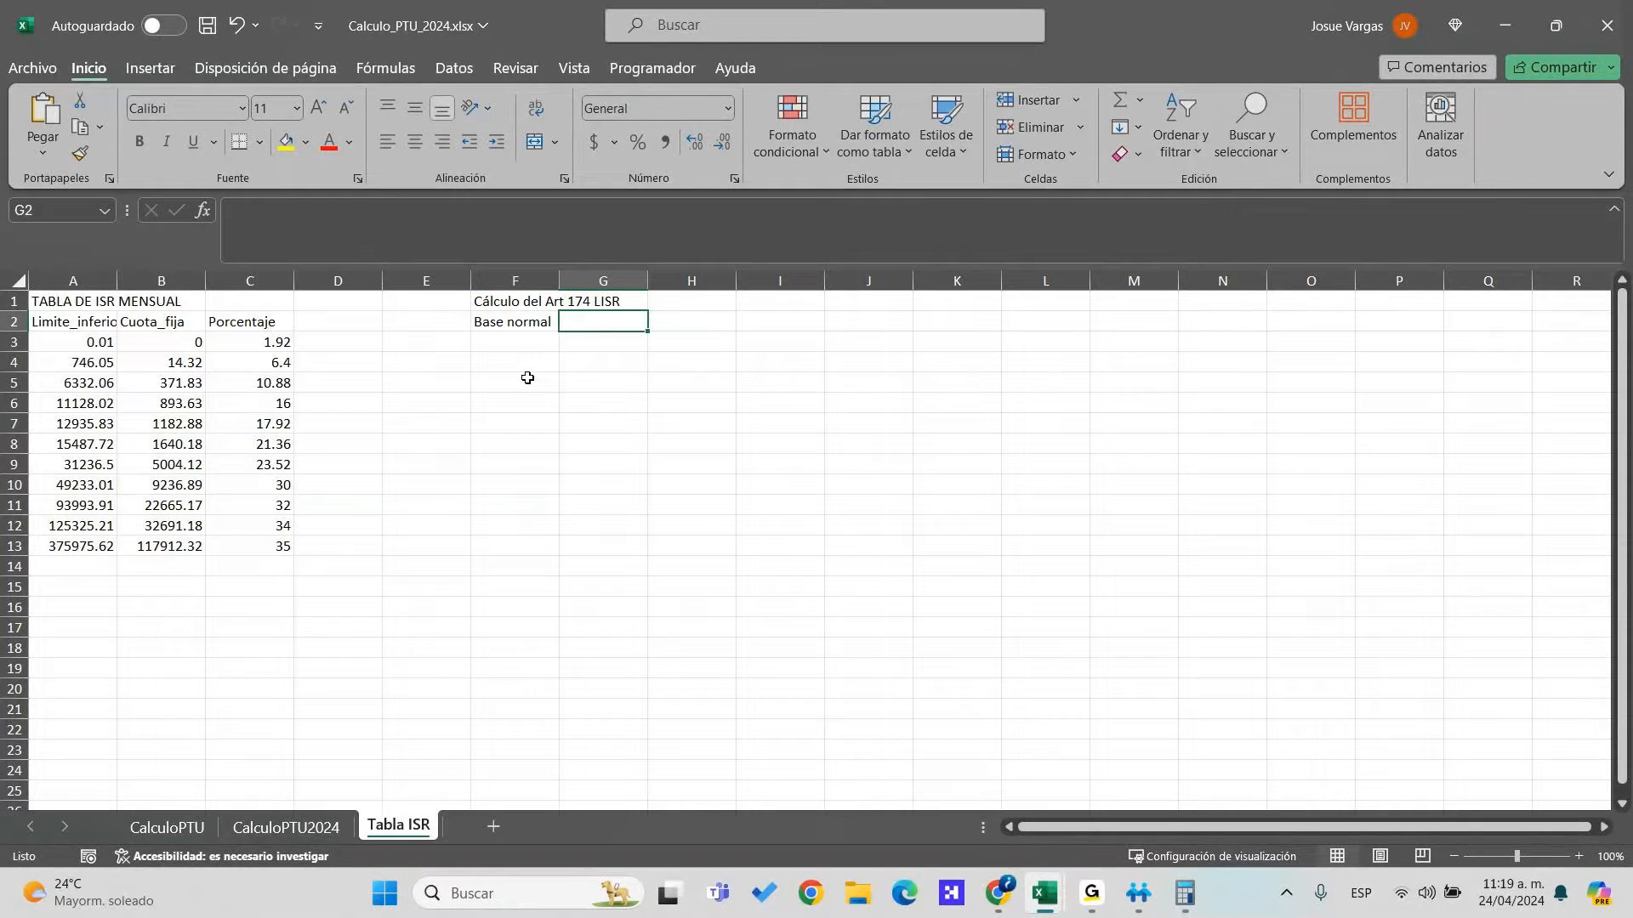
key("Right")
key("Right")
type("Base especial")
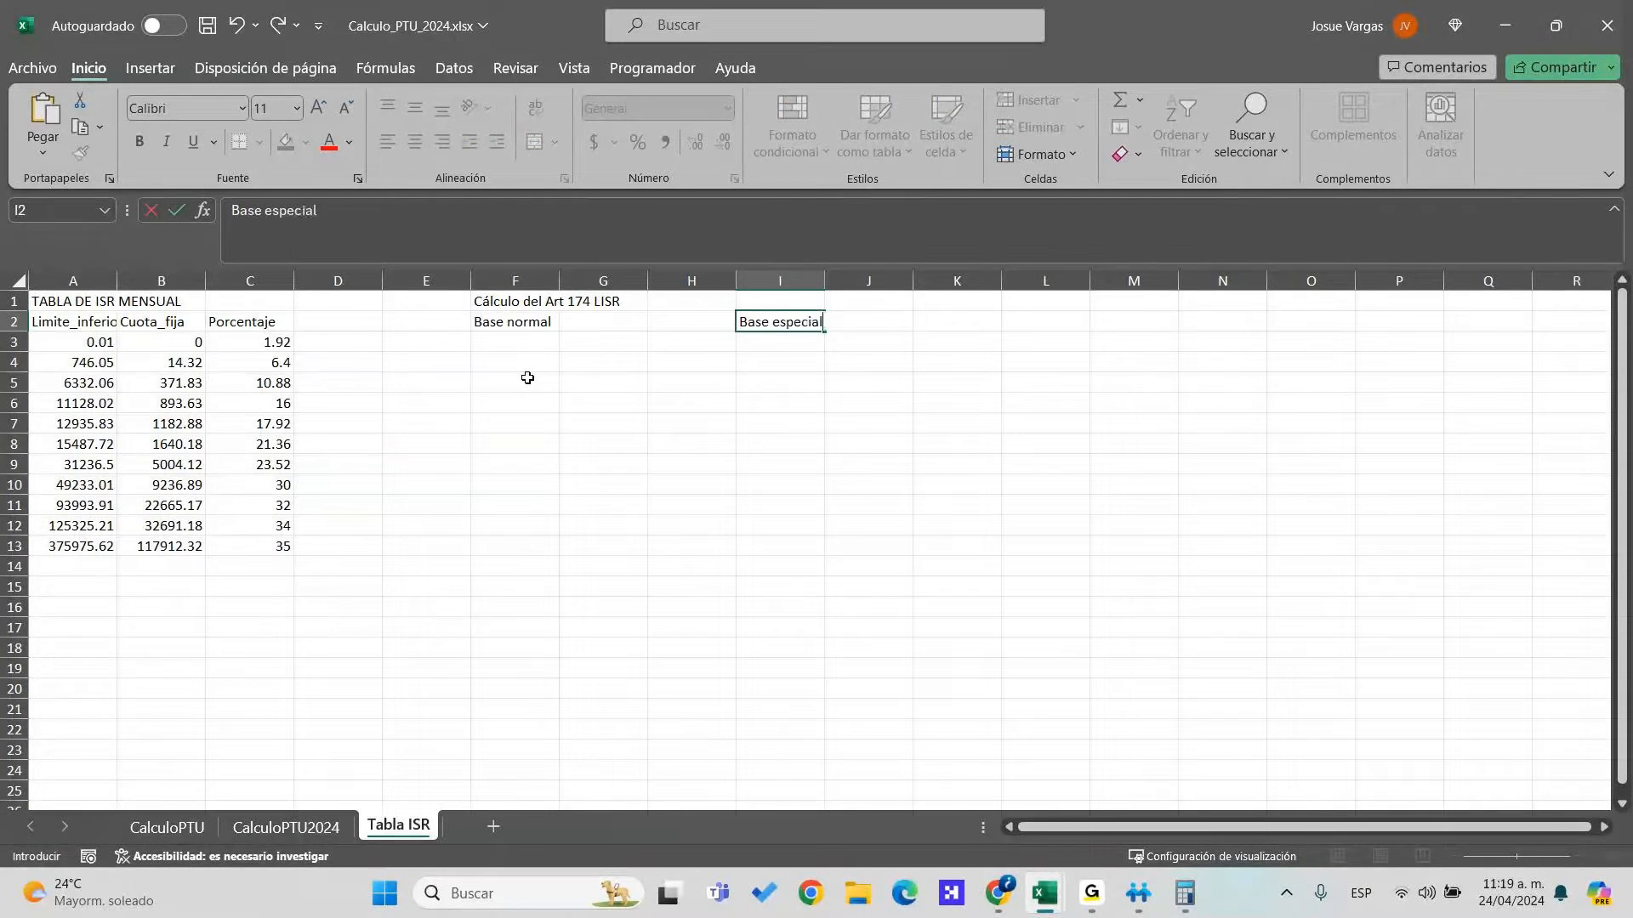
key("Return")
key("Left")
key("Left")
key("Left")
key("Up")
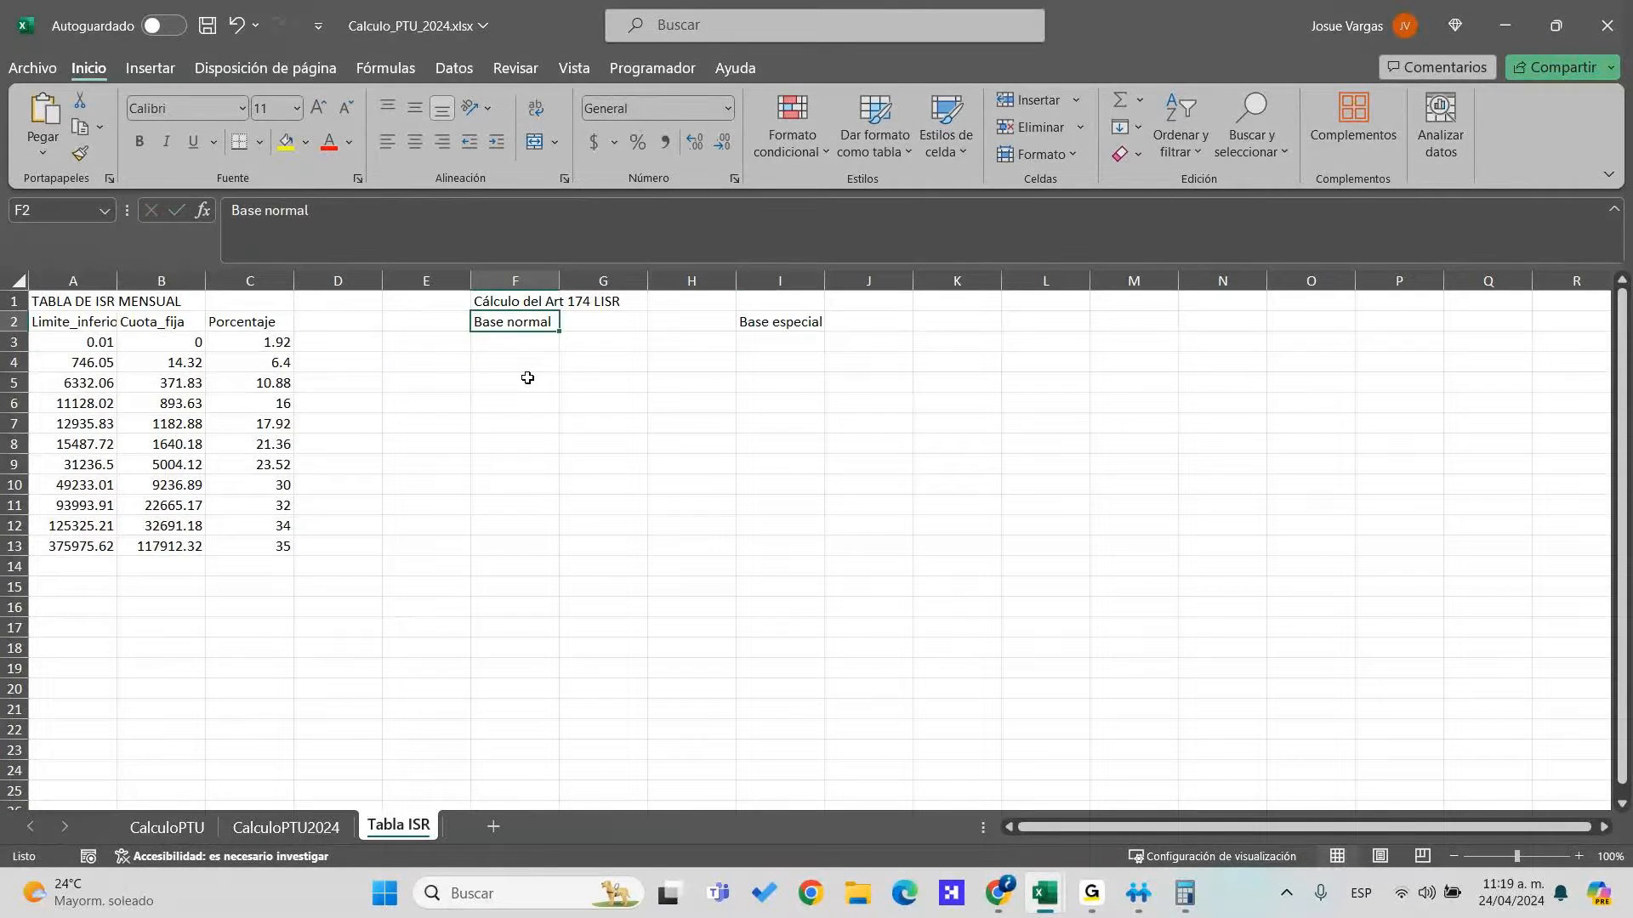
key("Down")
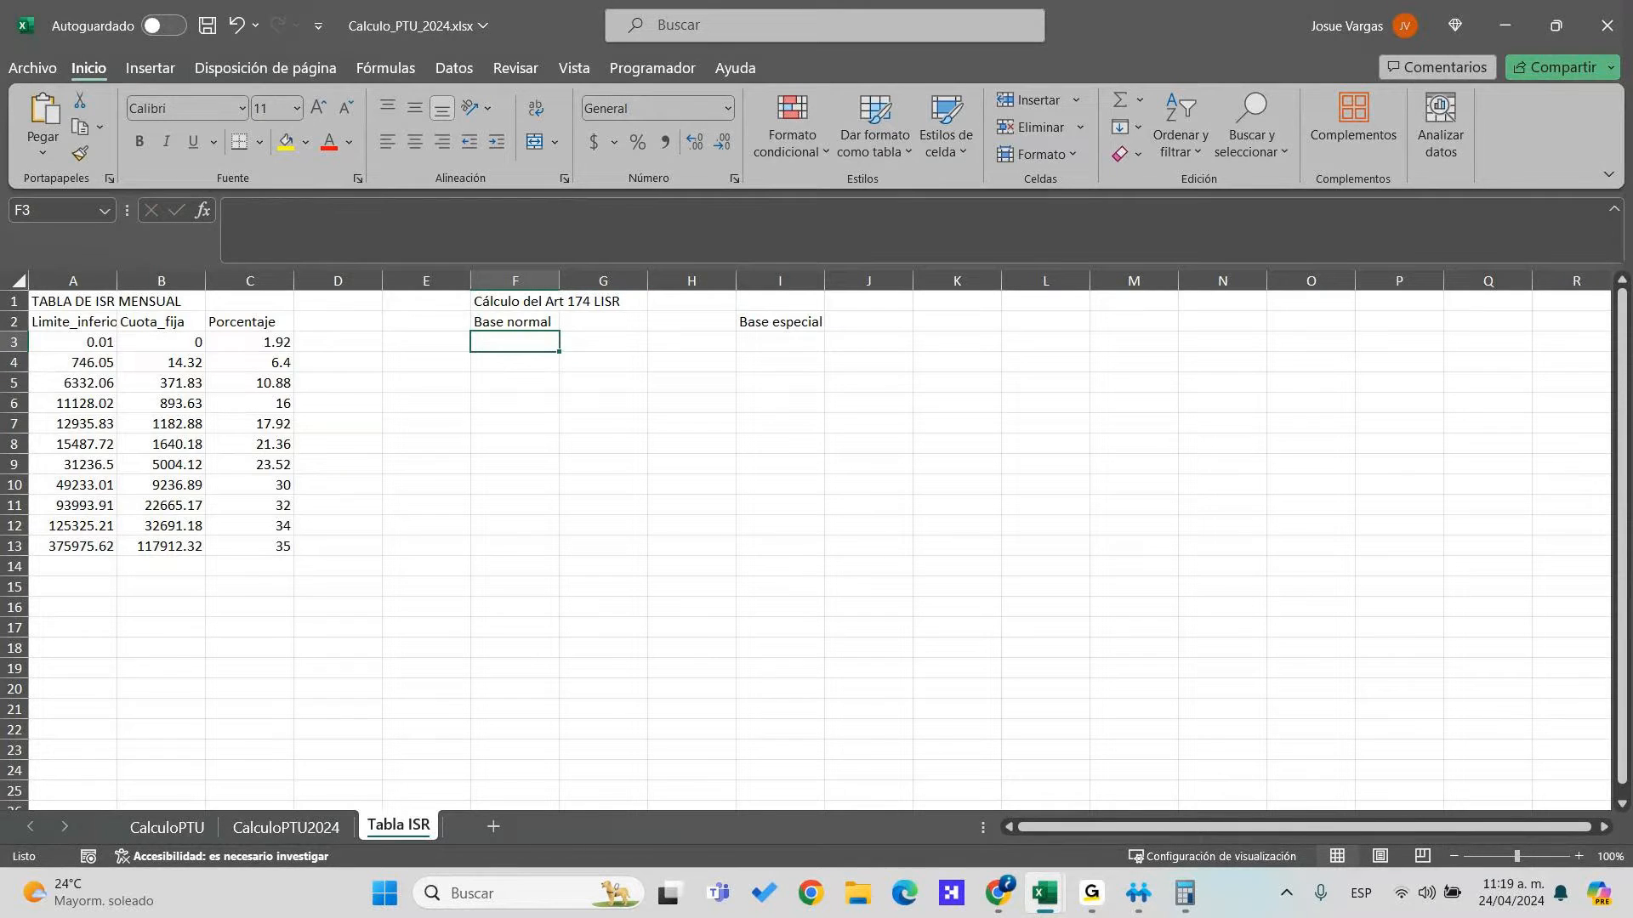
key("alt+Tab")
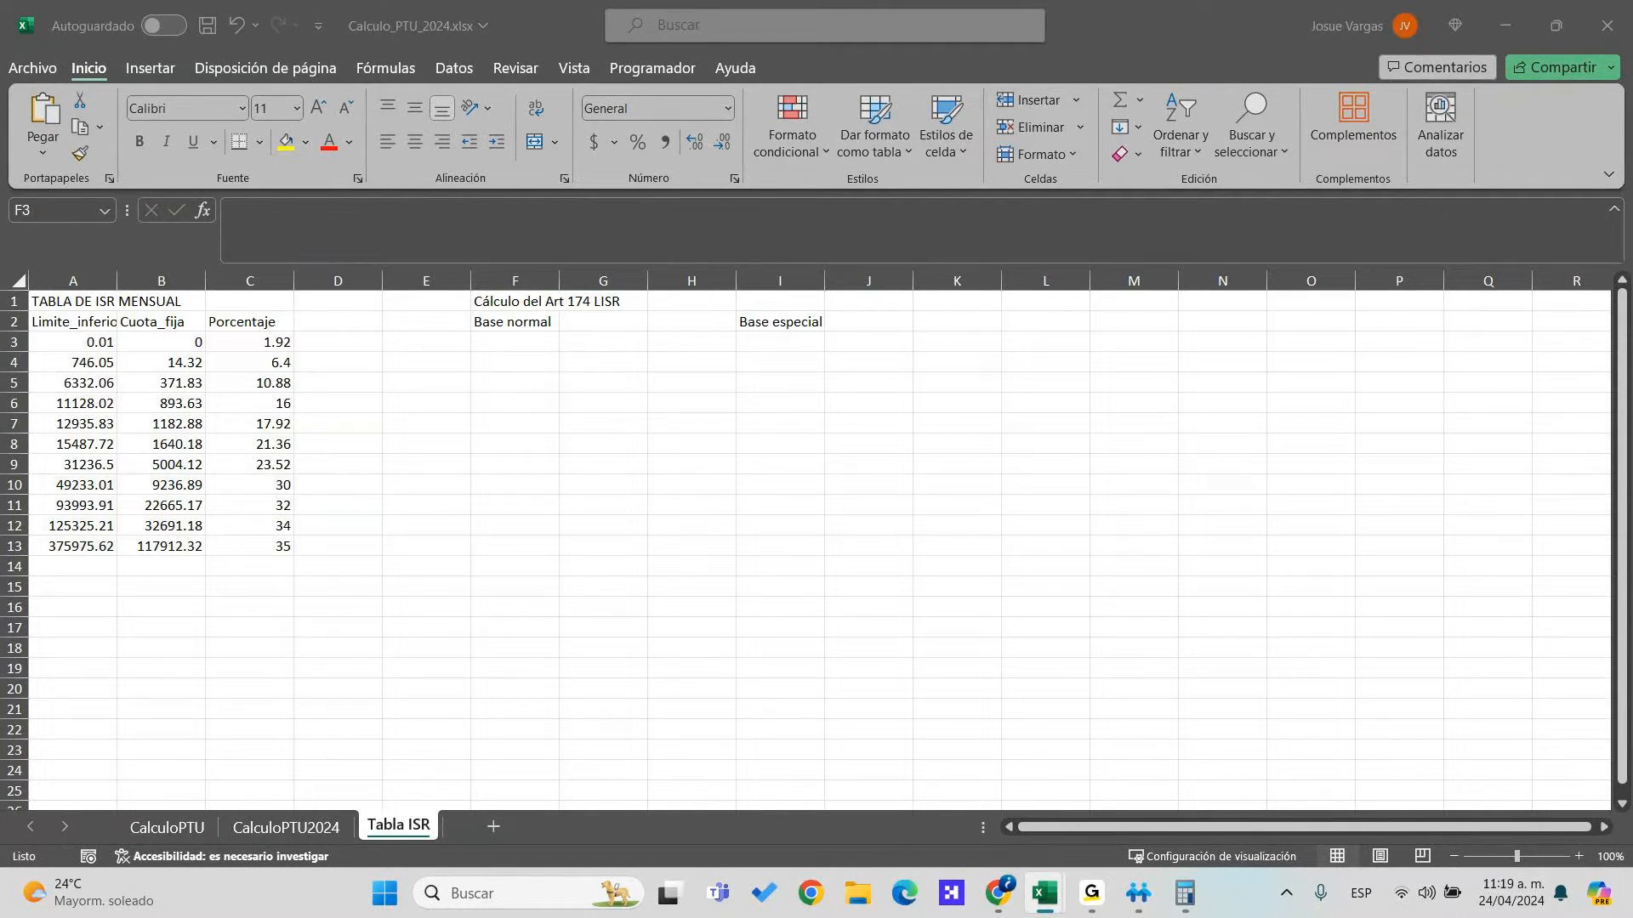
key("F2")
key("Escape")
Check X21's Gravado formula, then enter 15000 as the normal base in Tabla ISR's F3
left_click(462, 731)
left_click(302, 827)
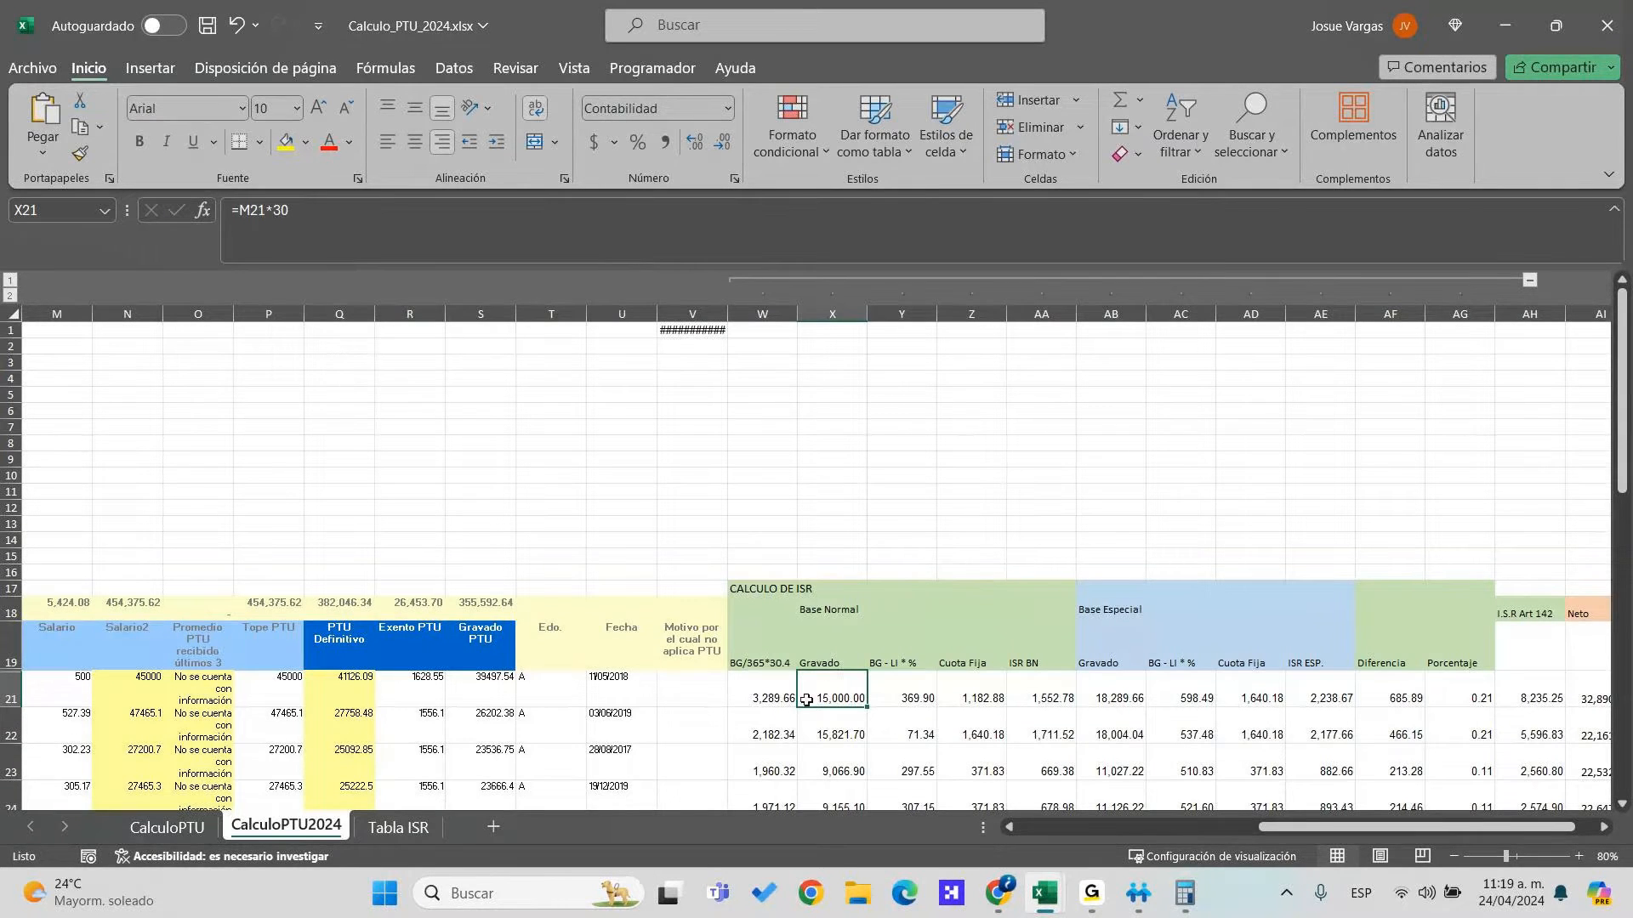
double_click(847, 692)
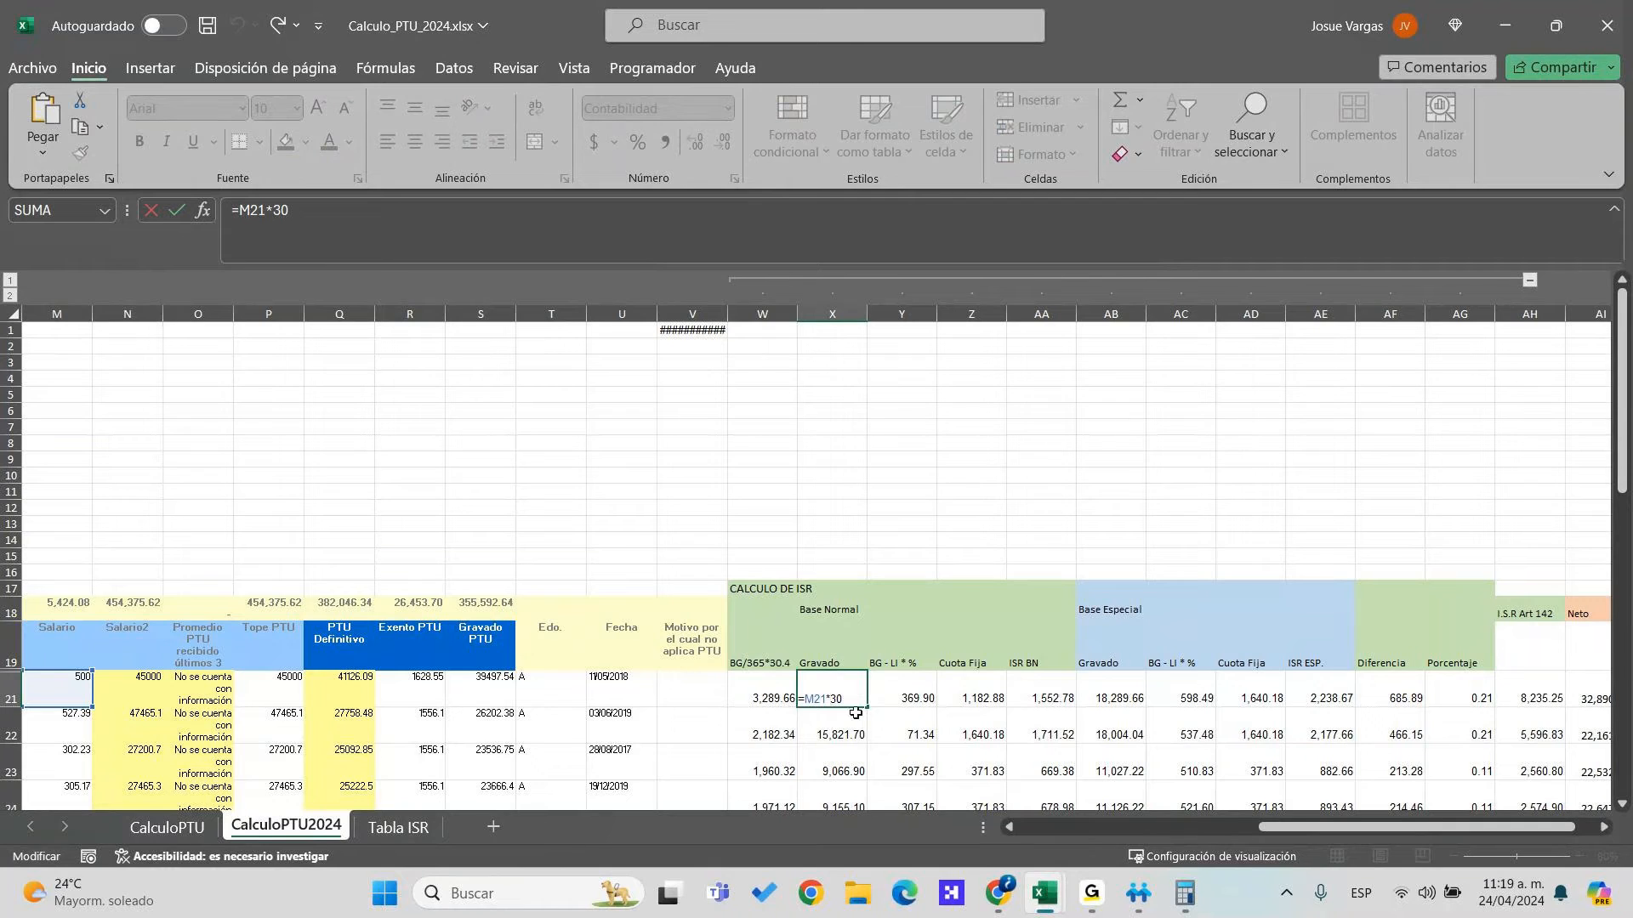
key("Escape")
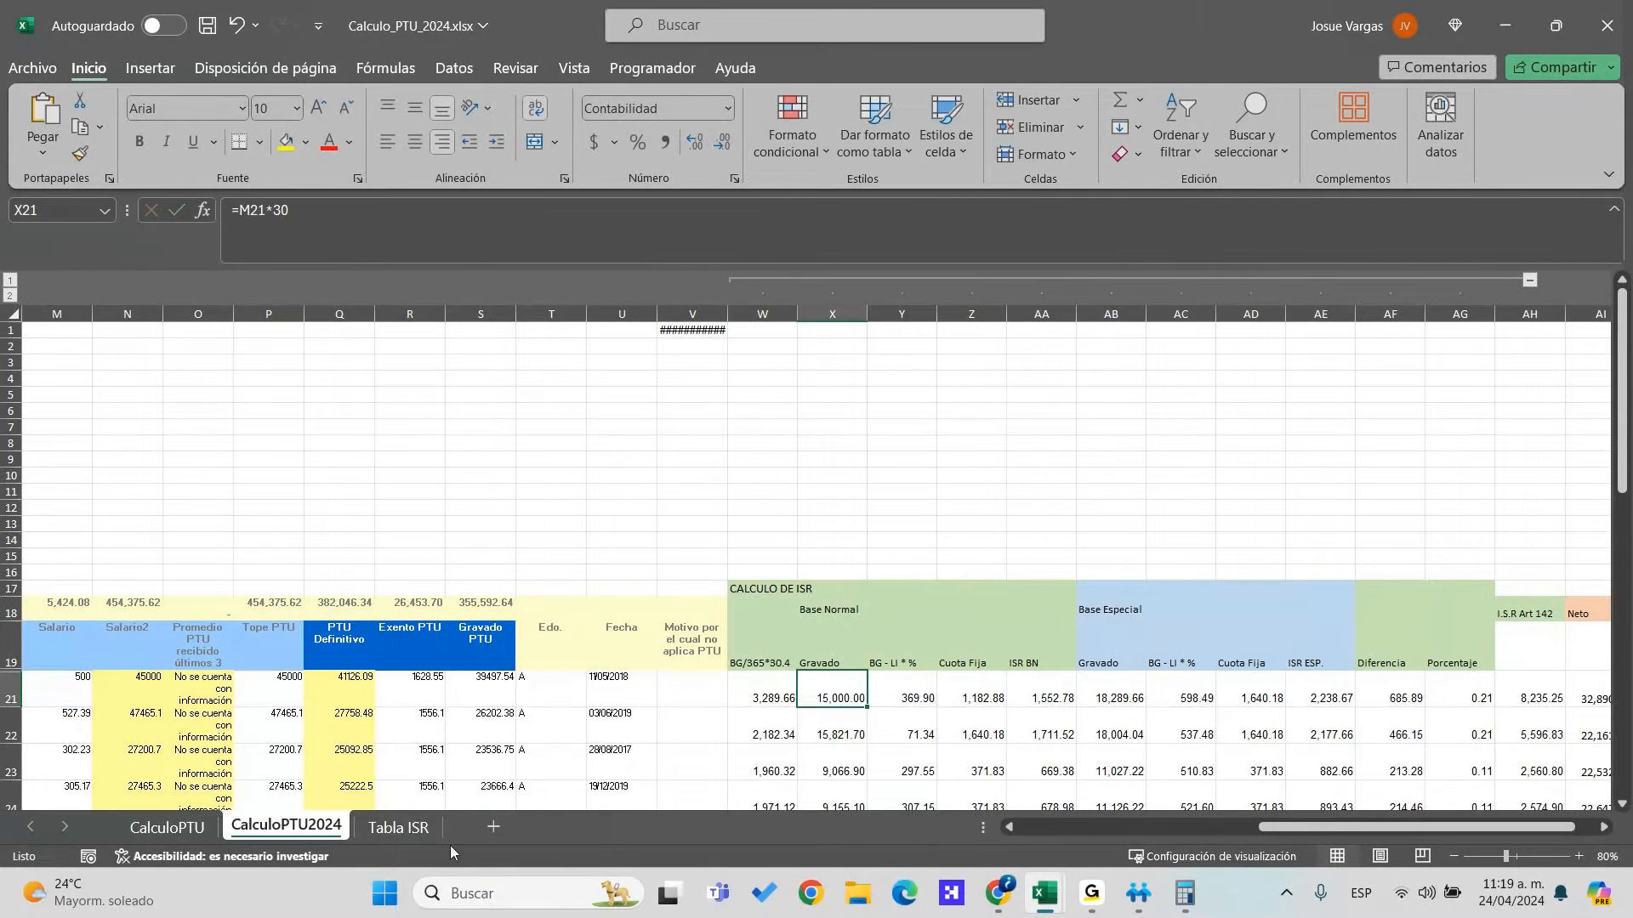
left_click(398, 828)
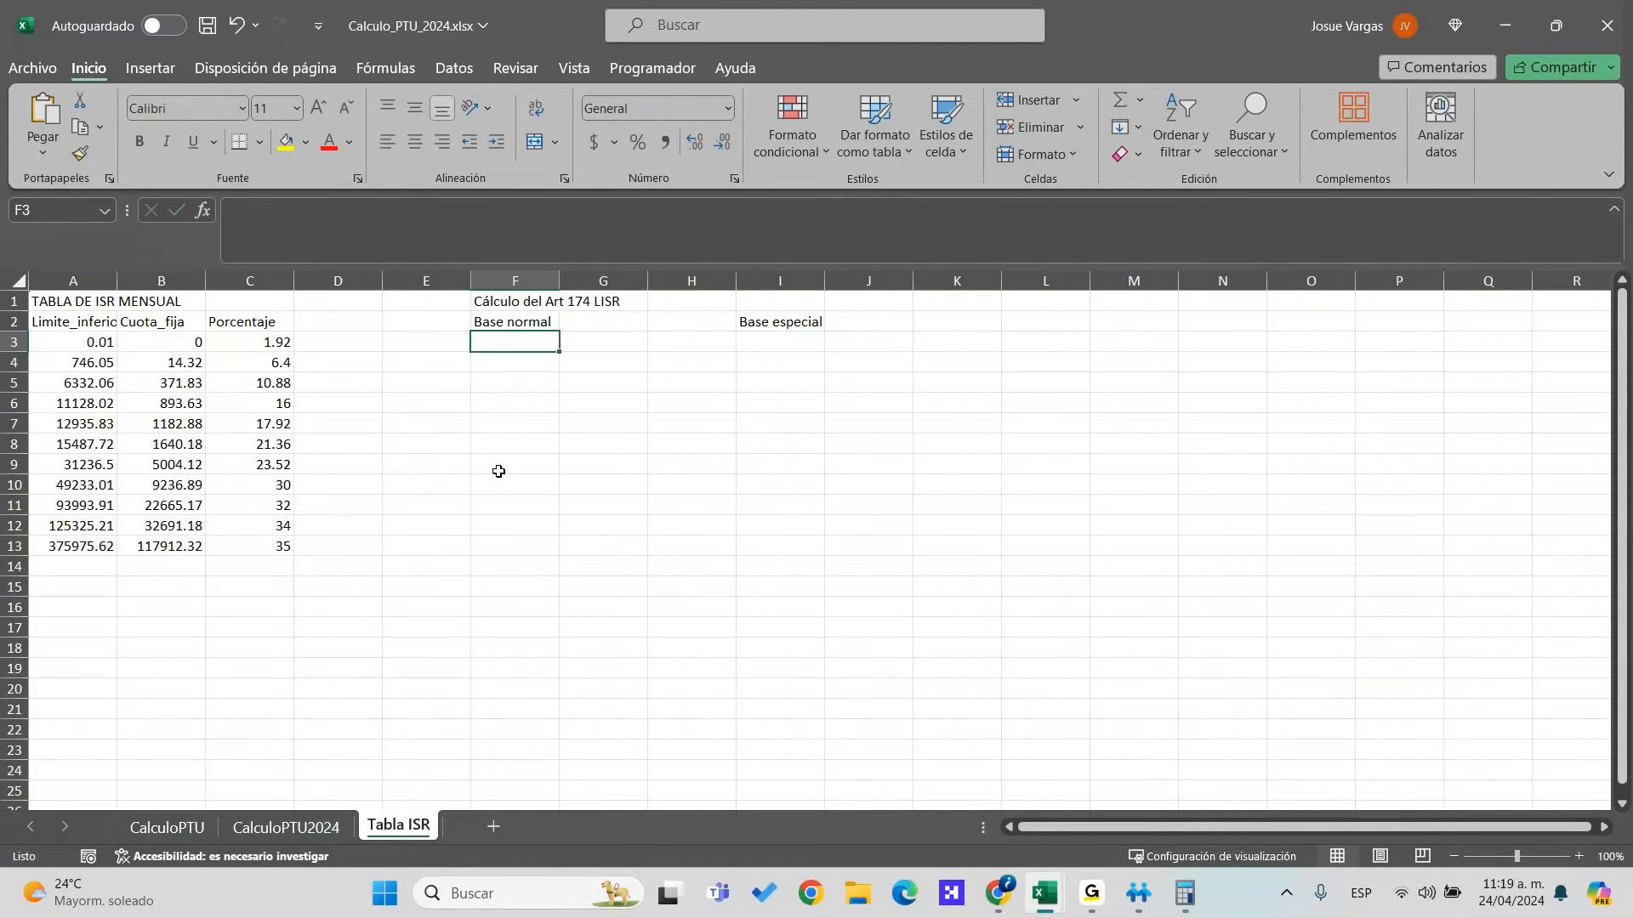
type("15000")
key("Return")
key("Up")
key("Right")
key("Right")
key("Right")
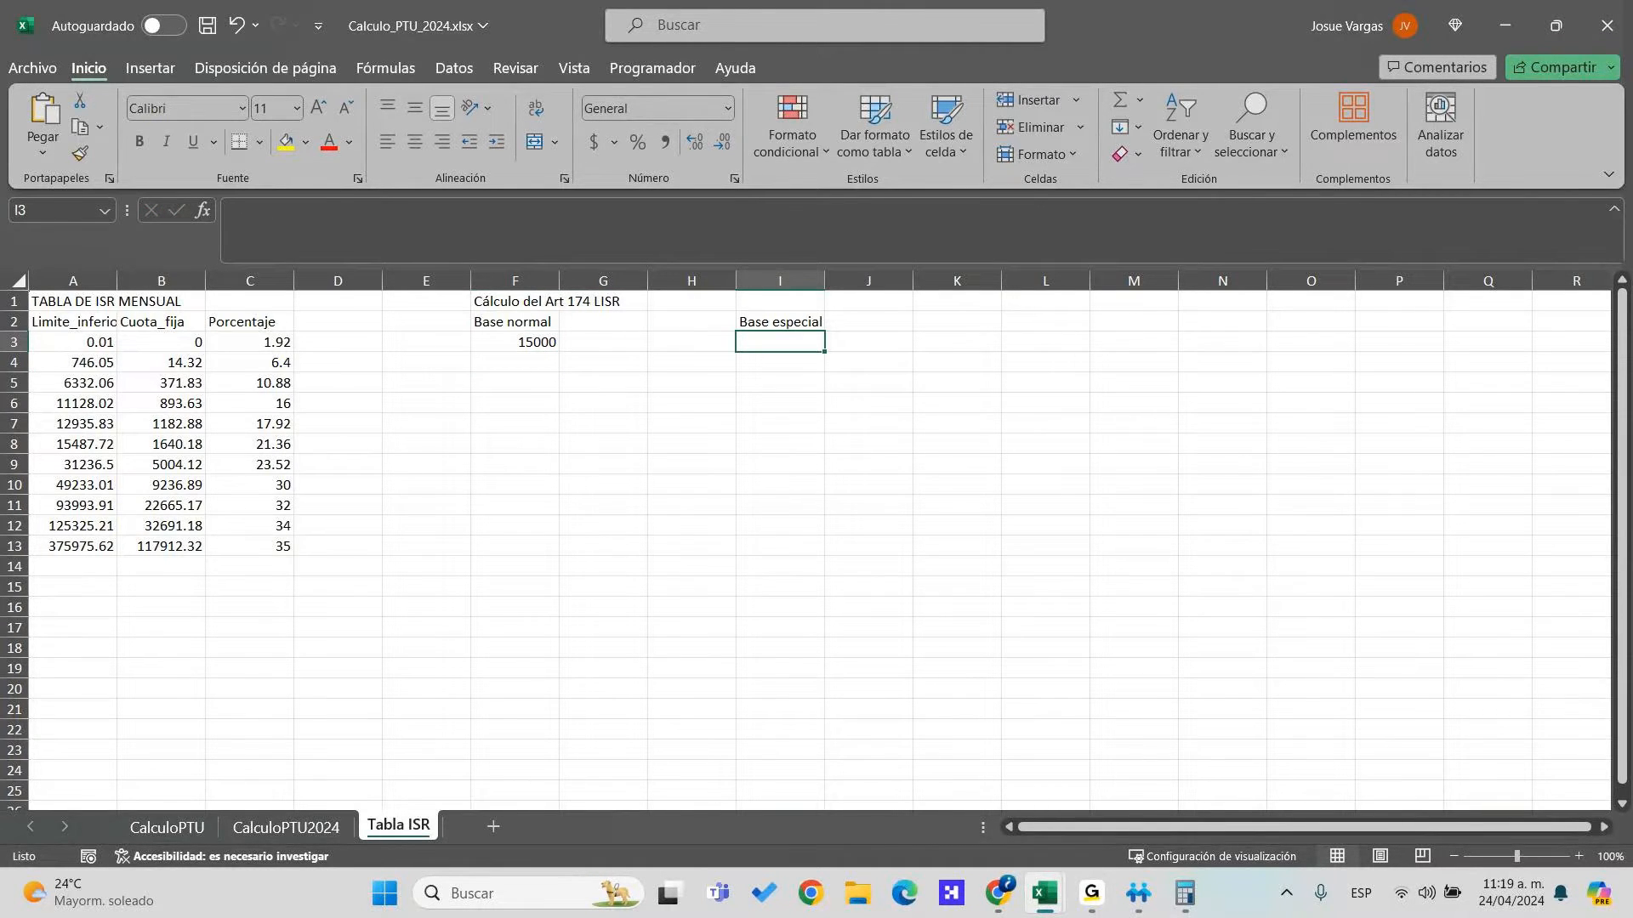
key("alt+Tab")
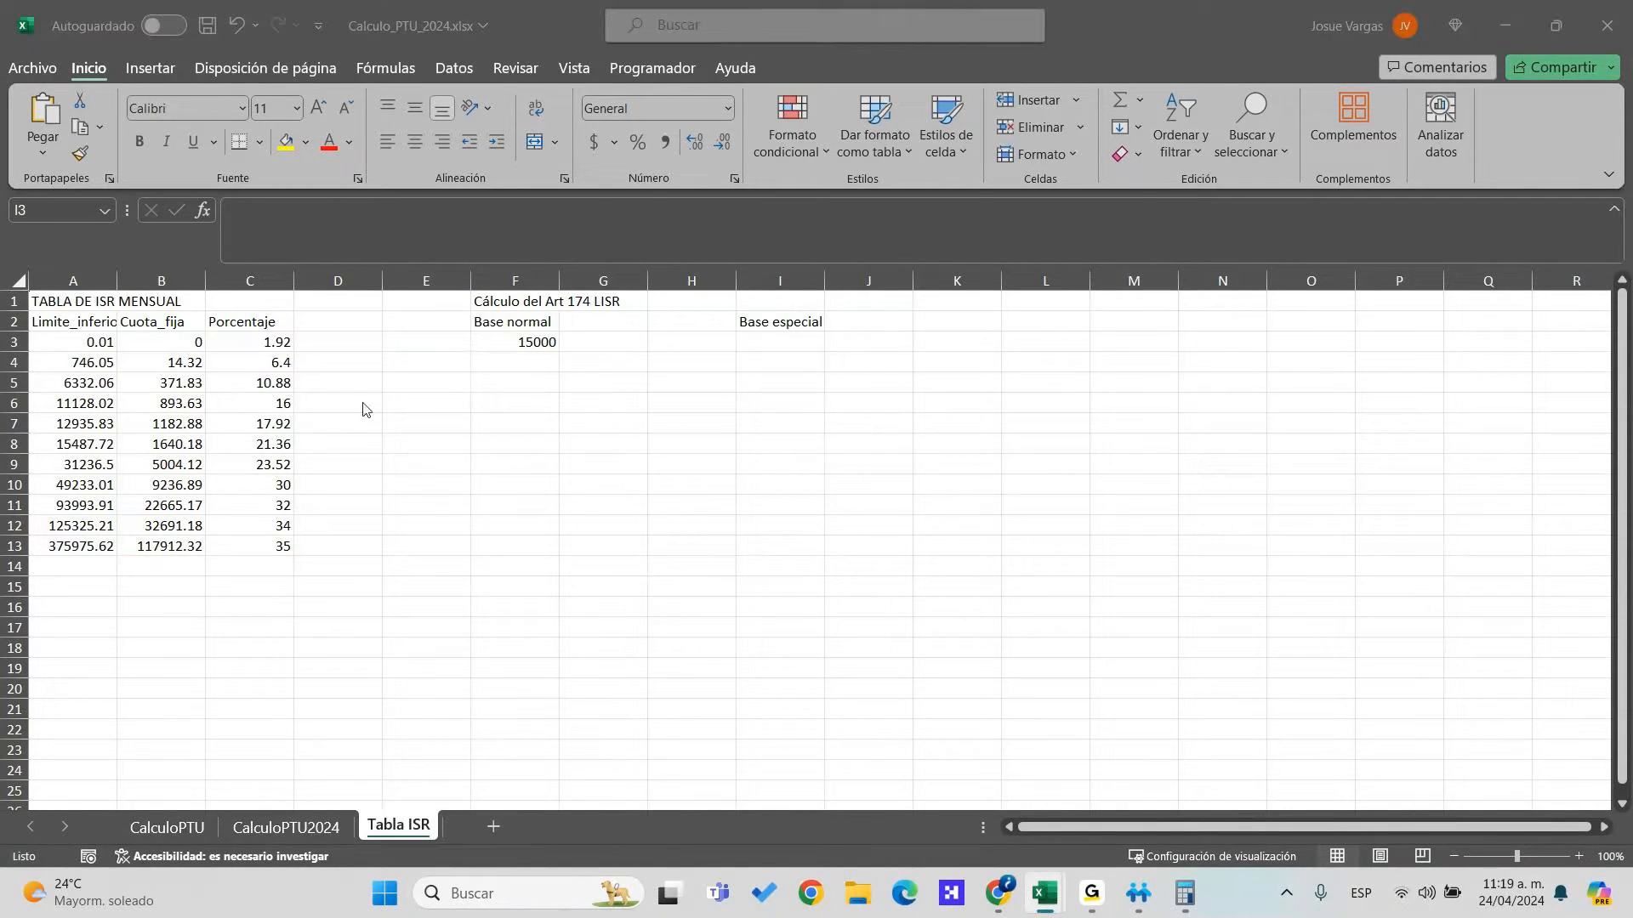
Label E4 'pg - Lim inf' and start an F4 formula referencing the 15000 base
left_click(425, 366)
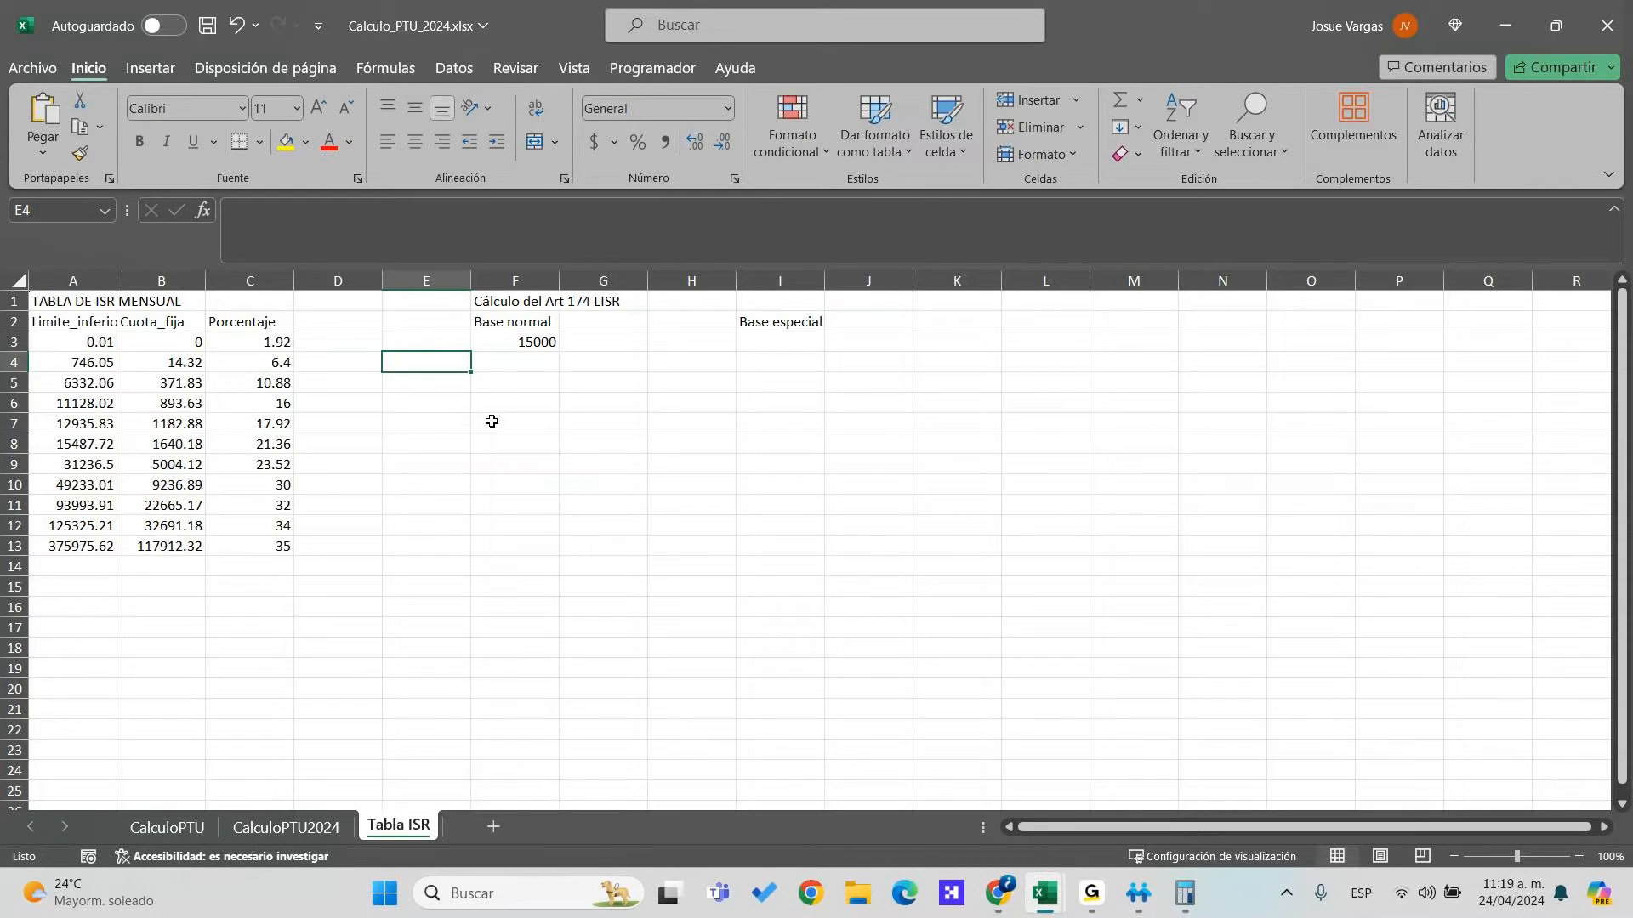
type("pg - Lim inf")
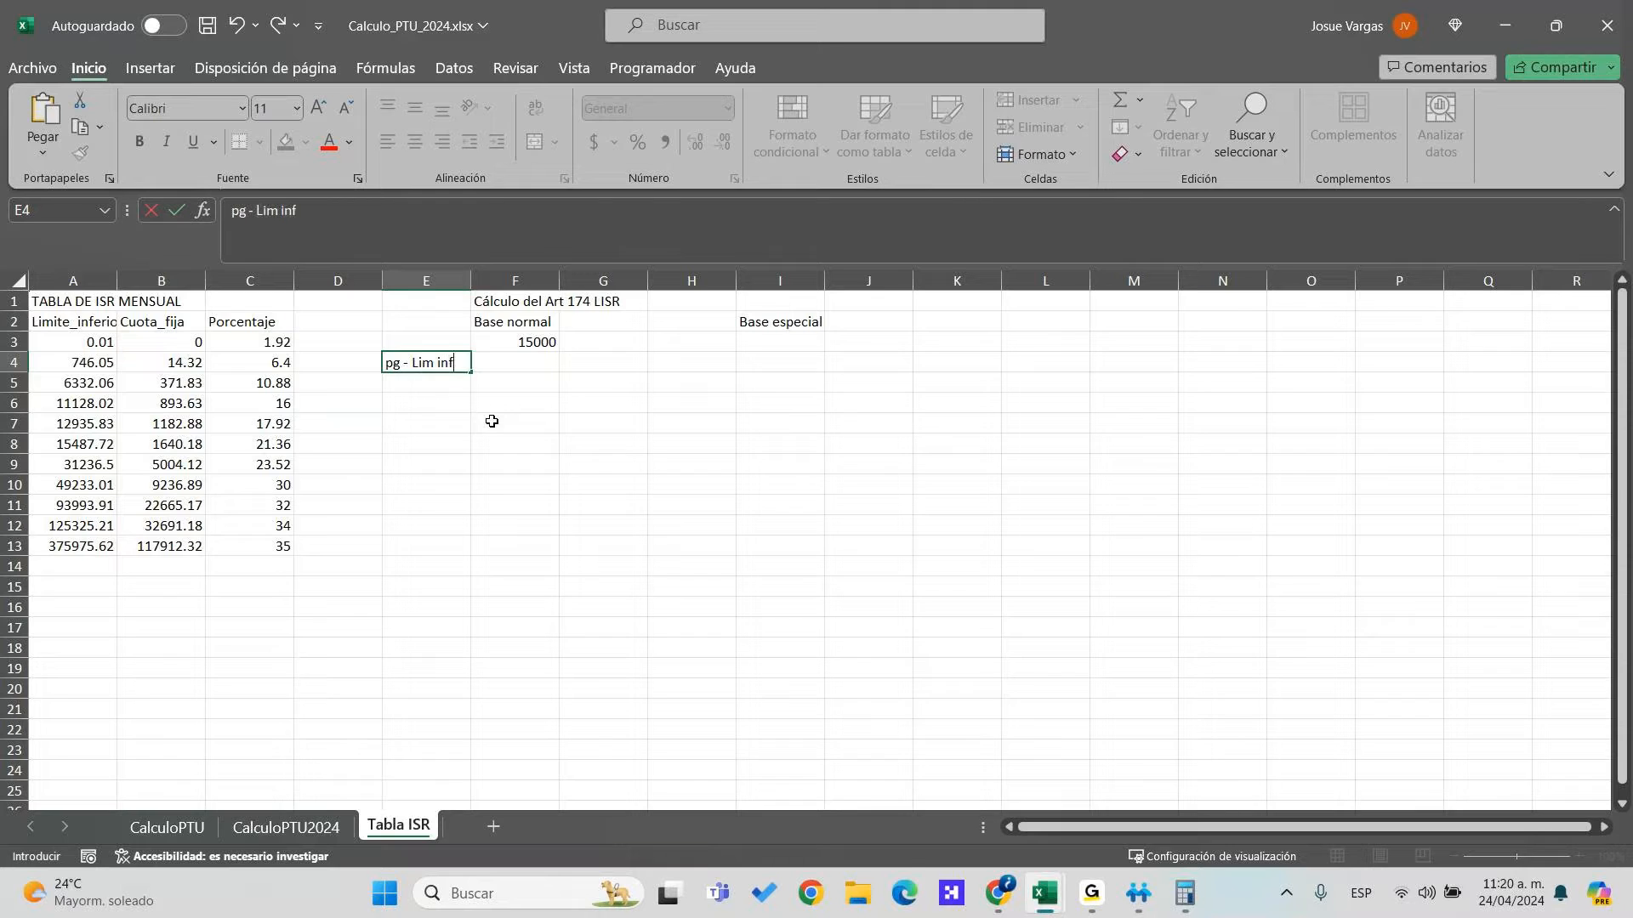
key("Tab")
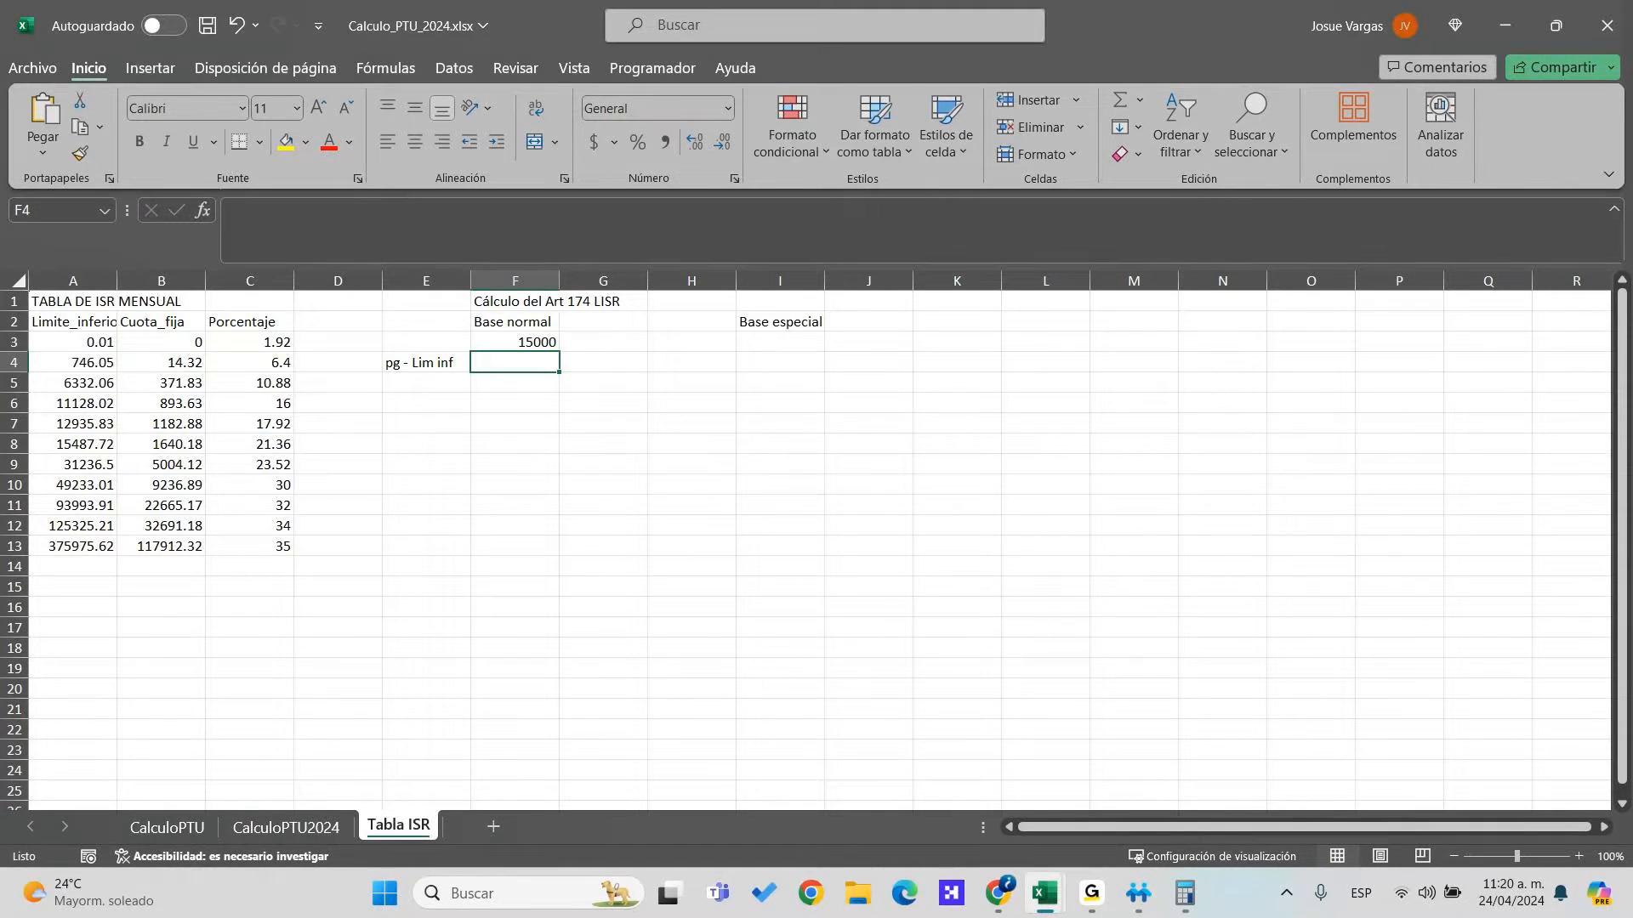
key("F2")
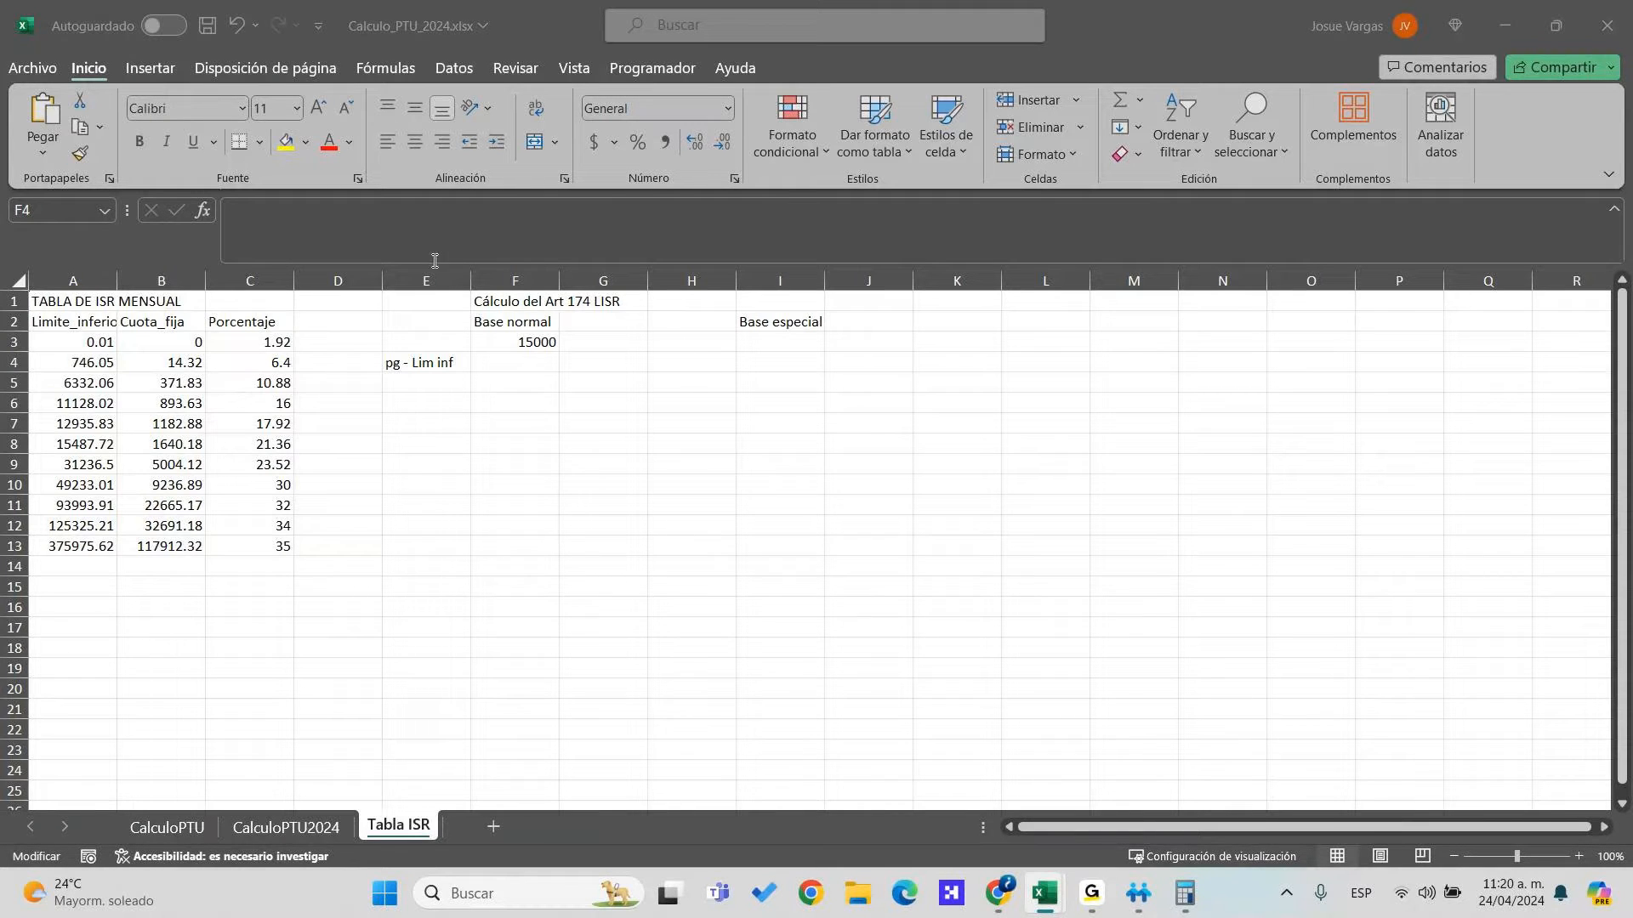
key("Escape")
left_click(502, 362)
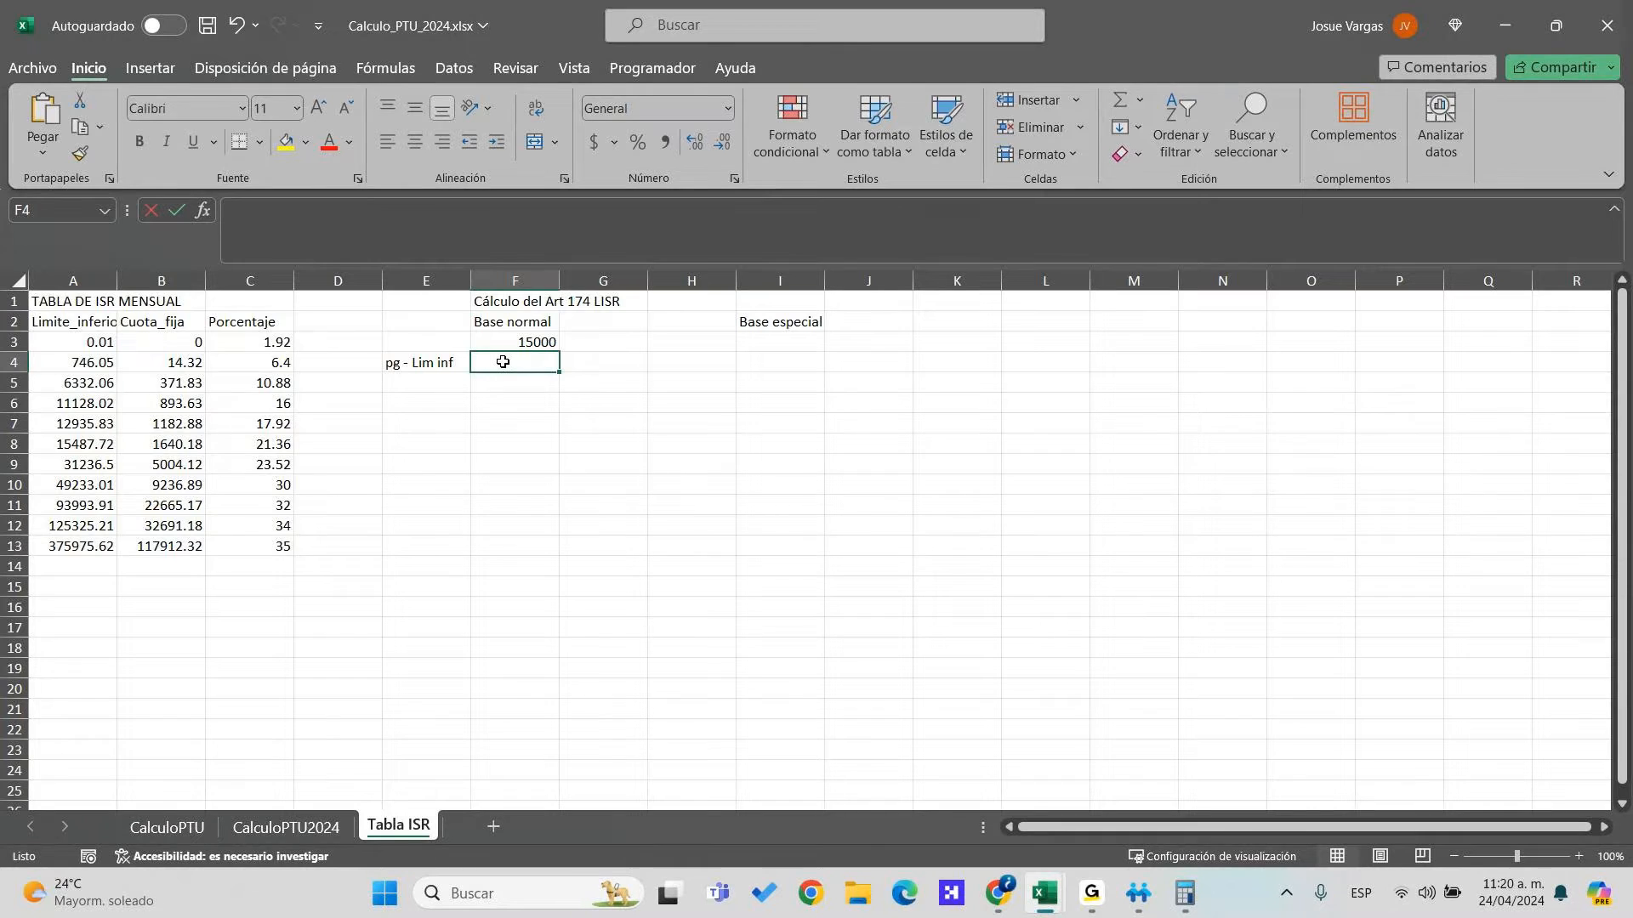
type("=")
key("Up")
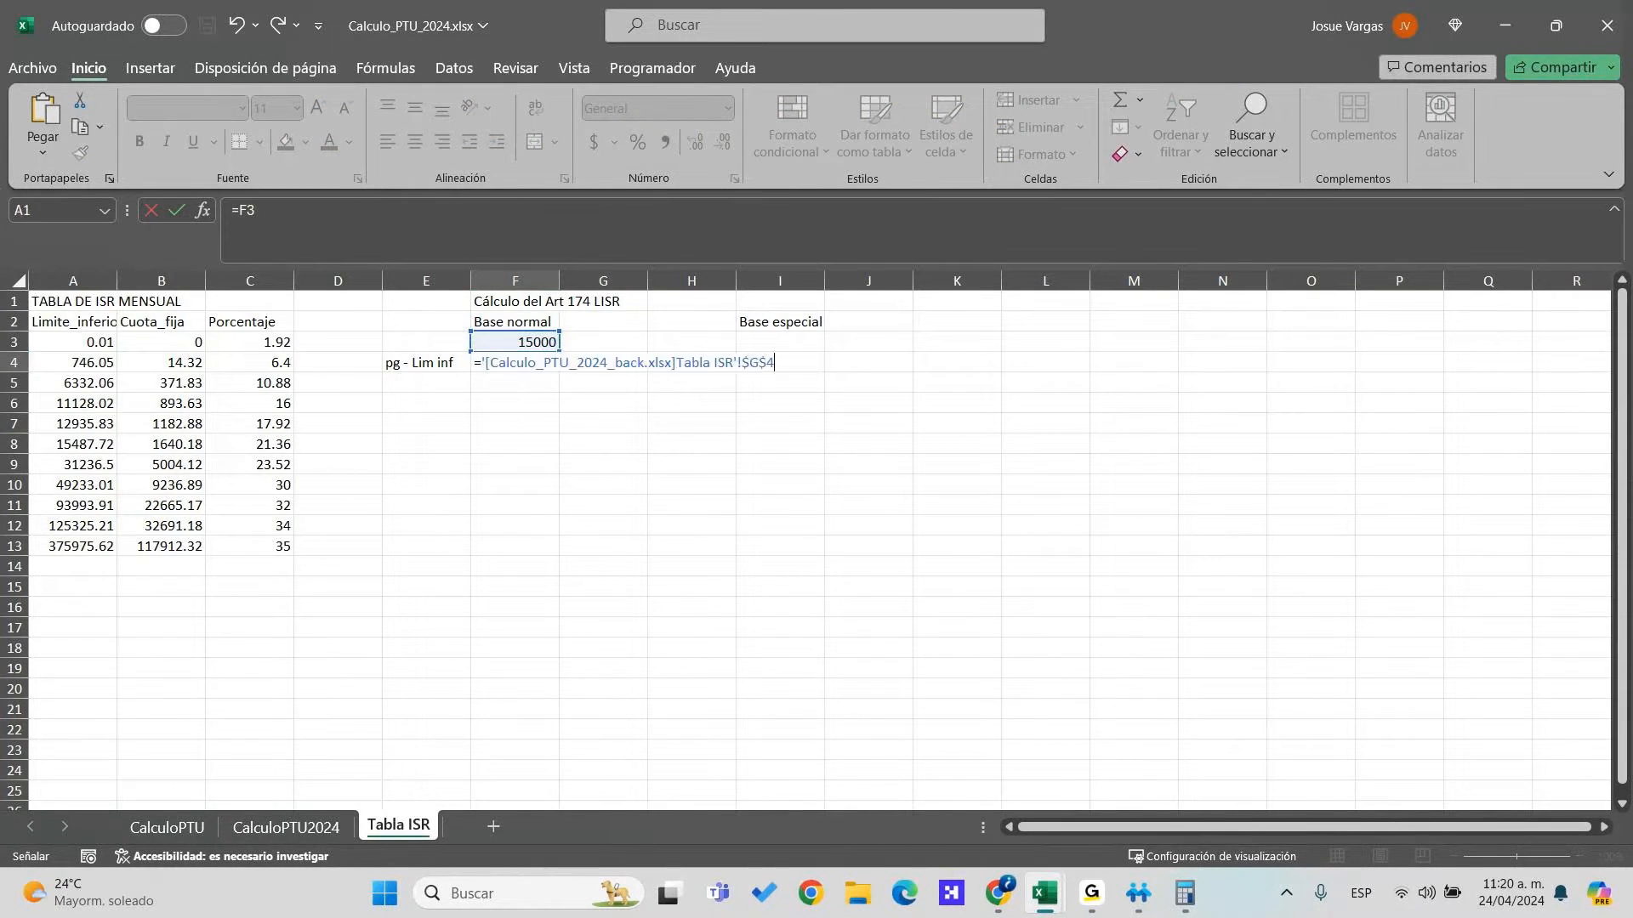
key("Escape")
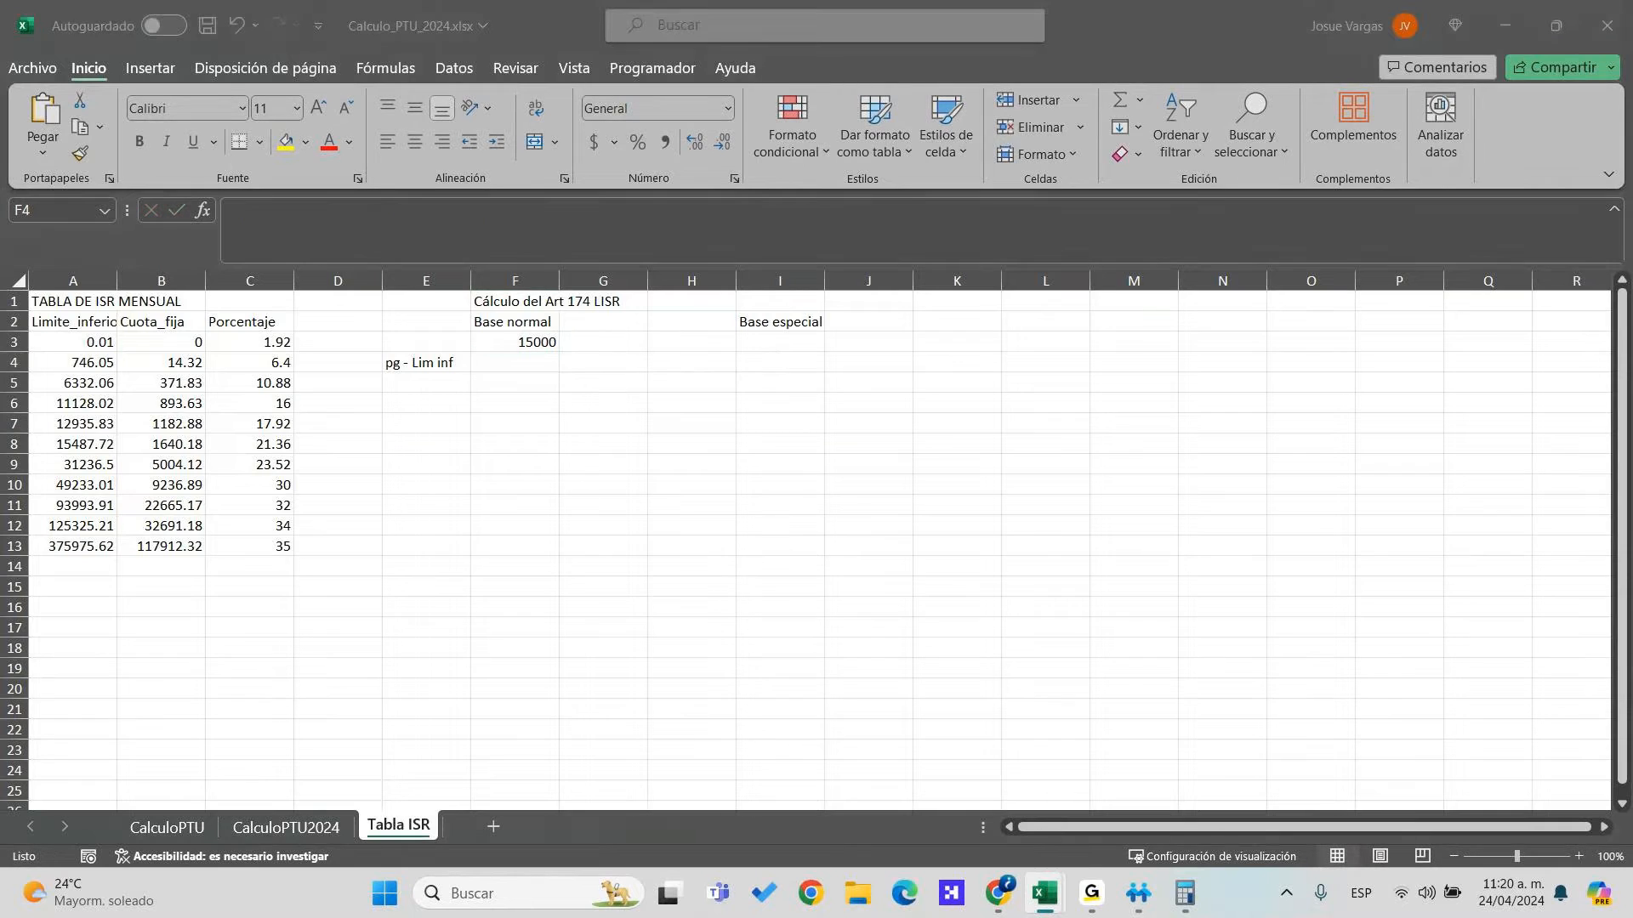
key("F2")
key("ctrl+Page_Up")
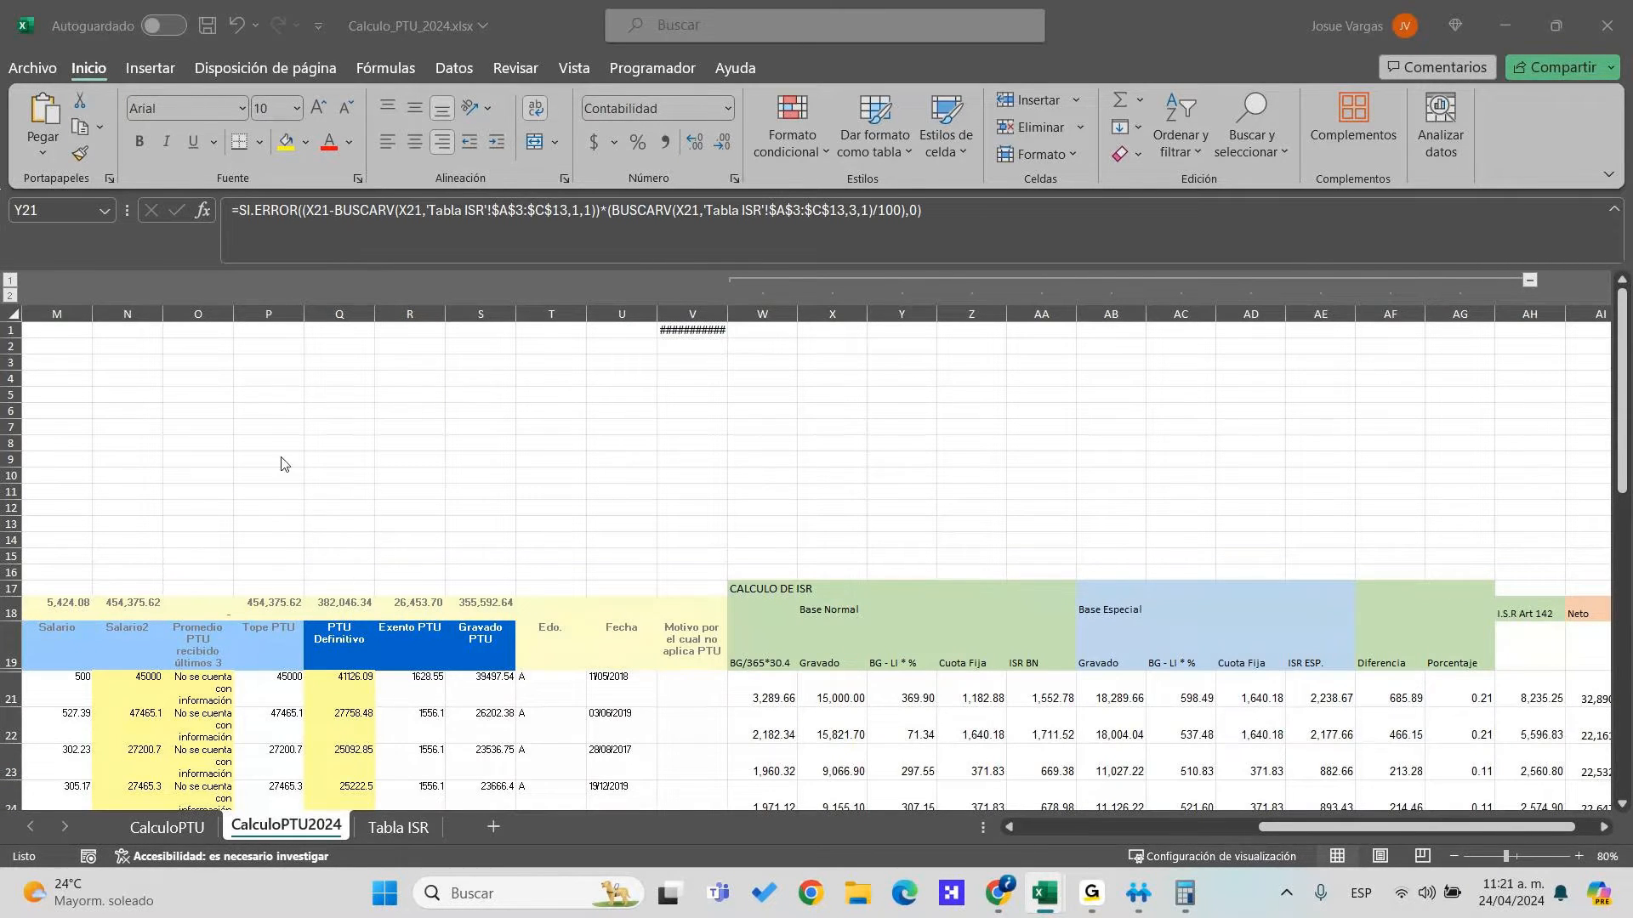
left_click(672, 473)
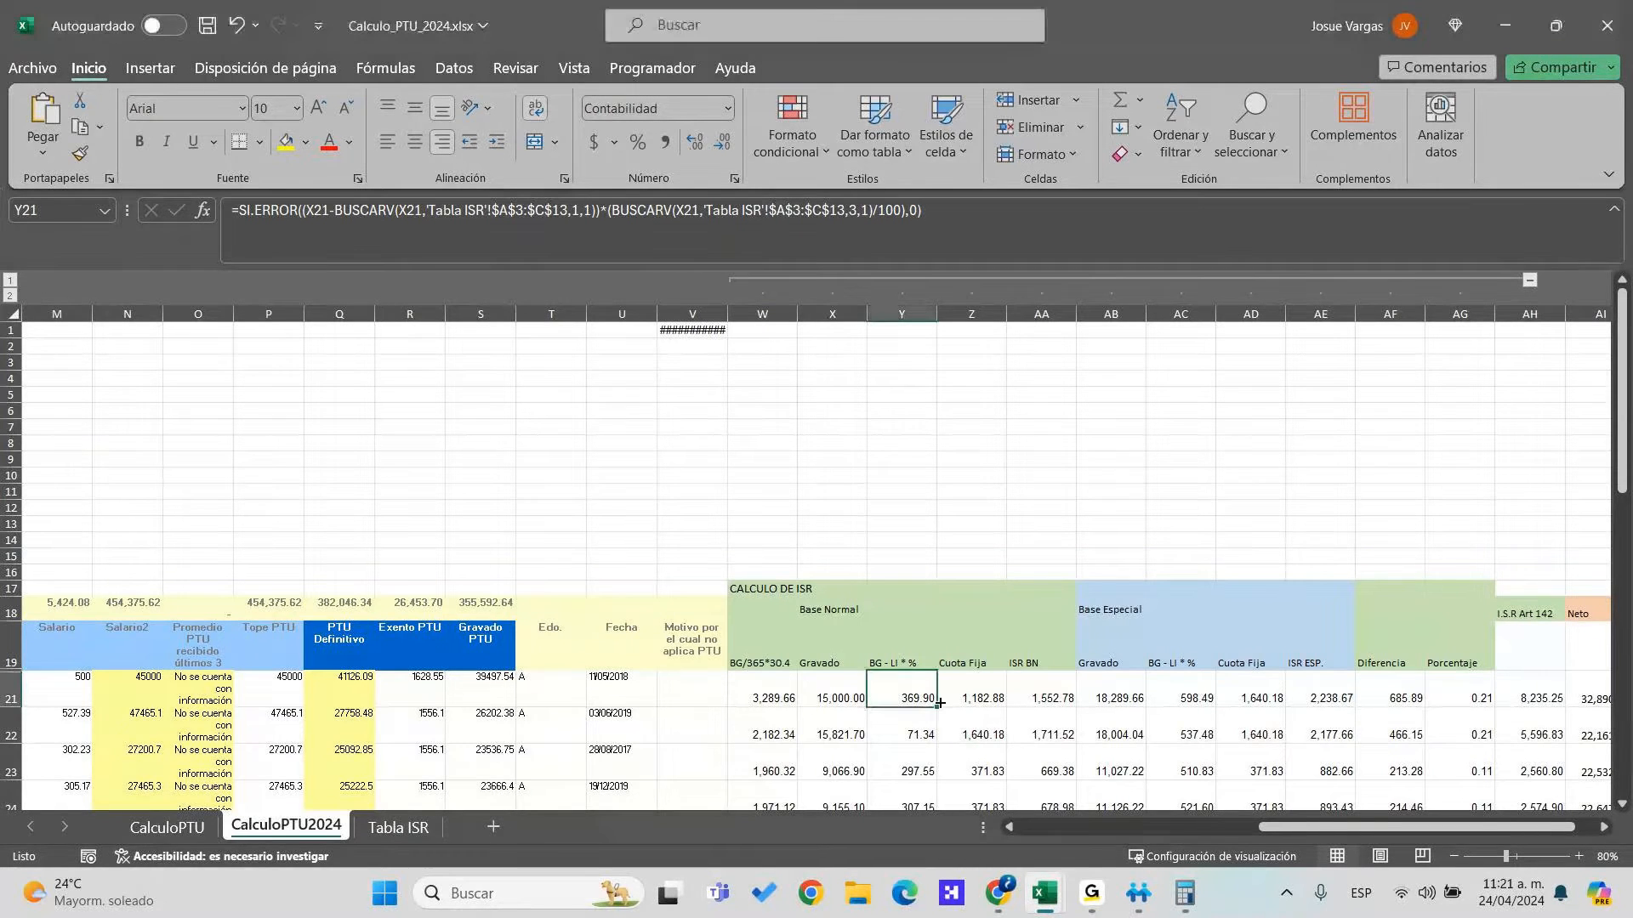
left_click(986, 694)
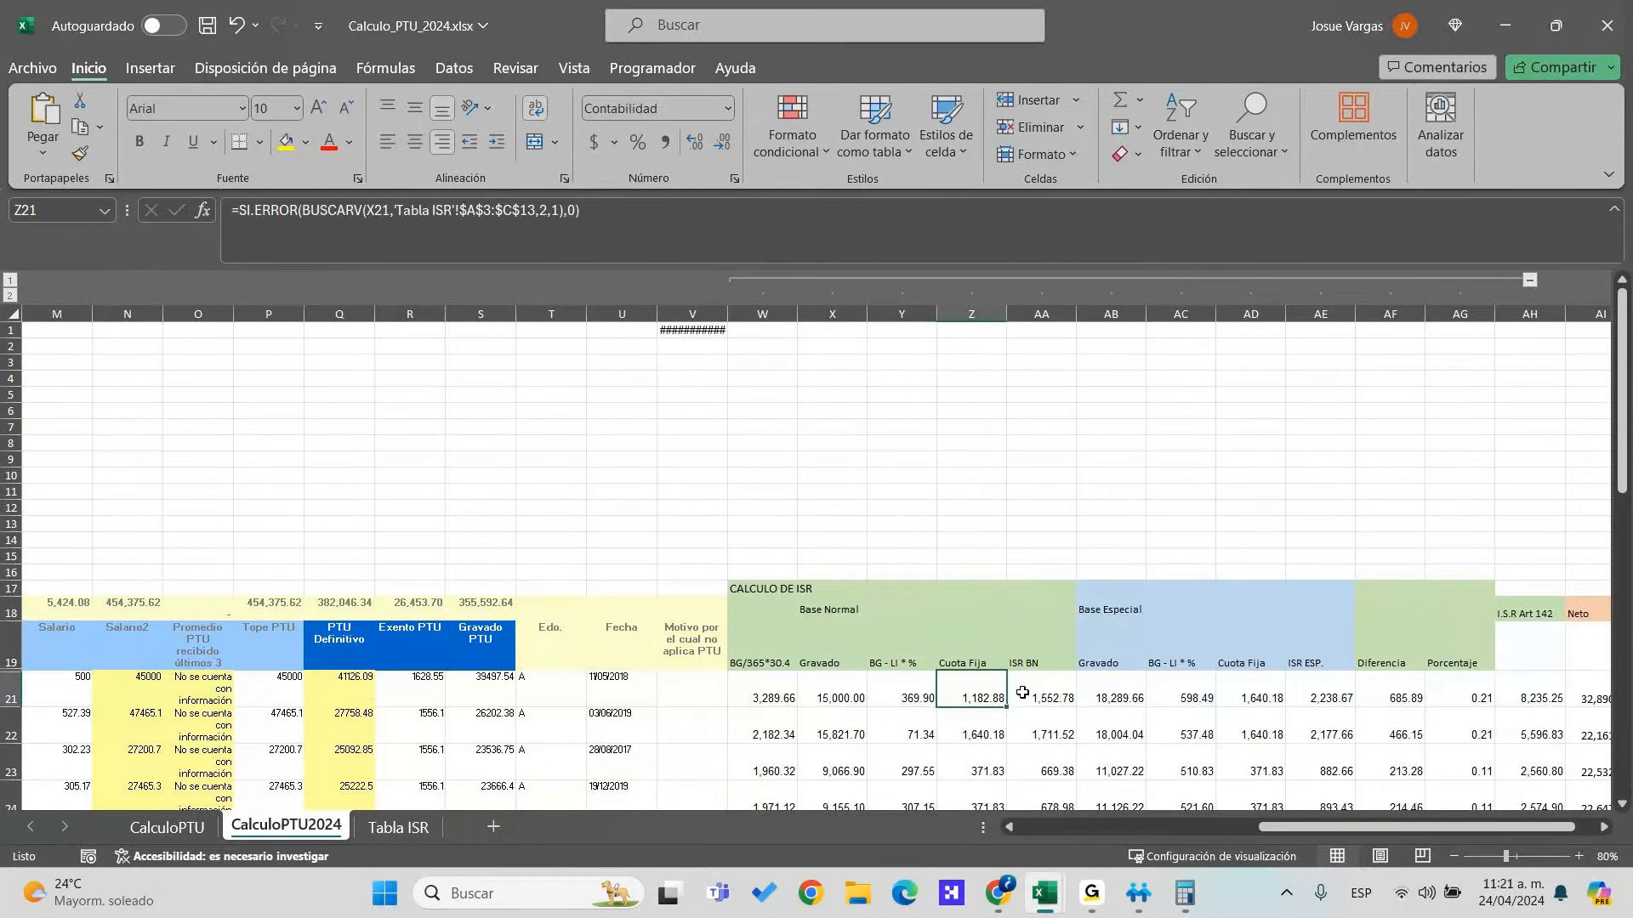
key("F2")
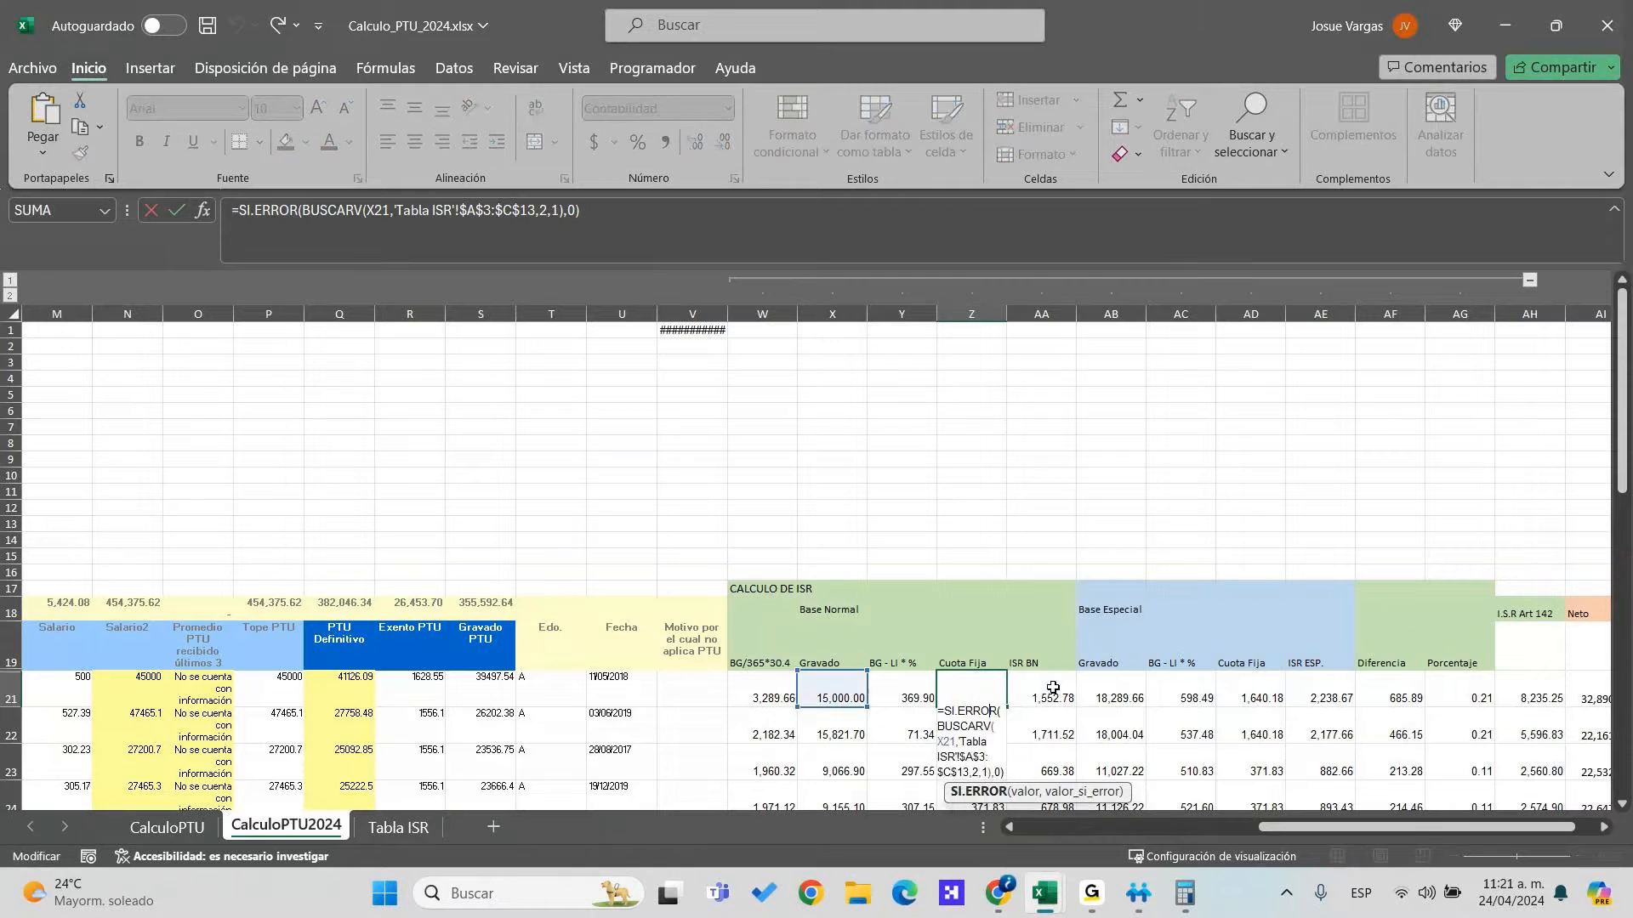
key("Escape")
left_click(795, 681)
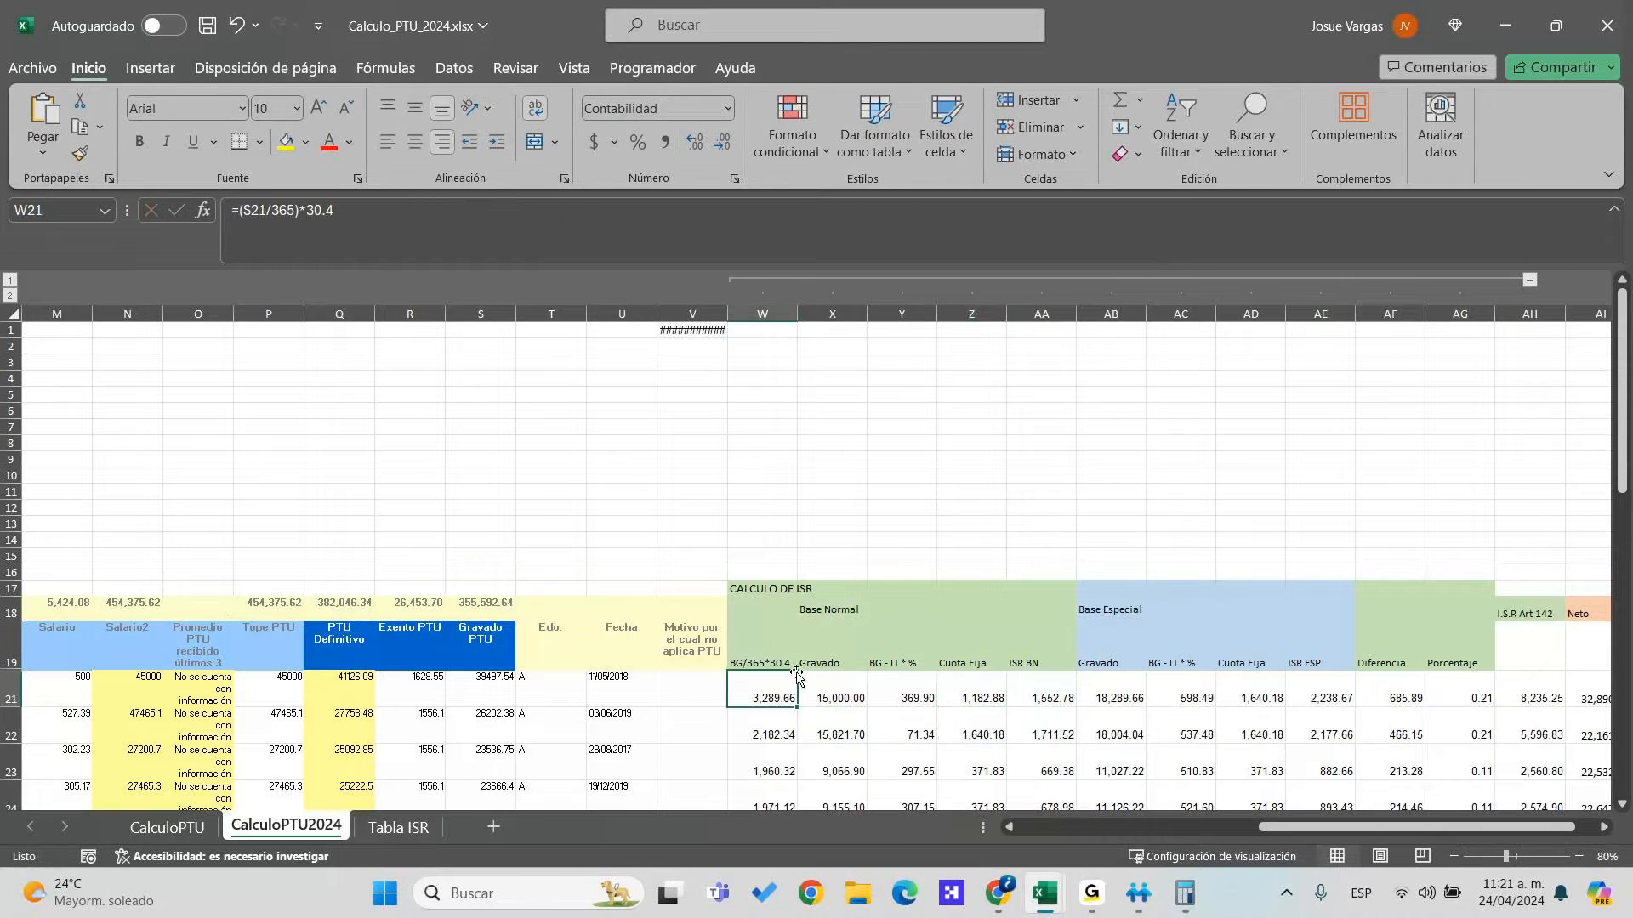
key("F2")
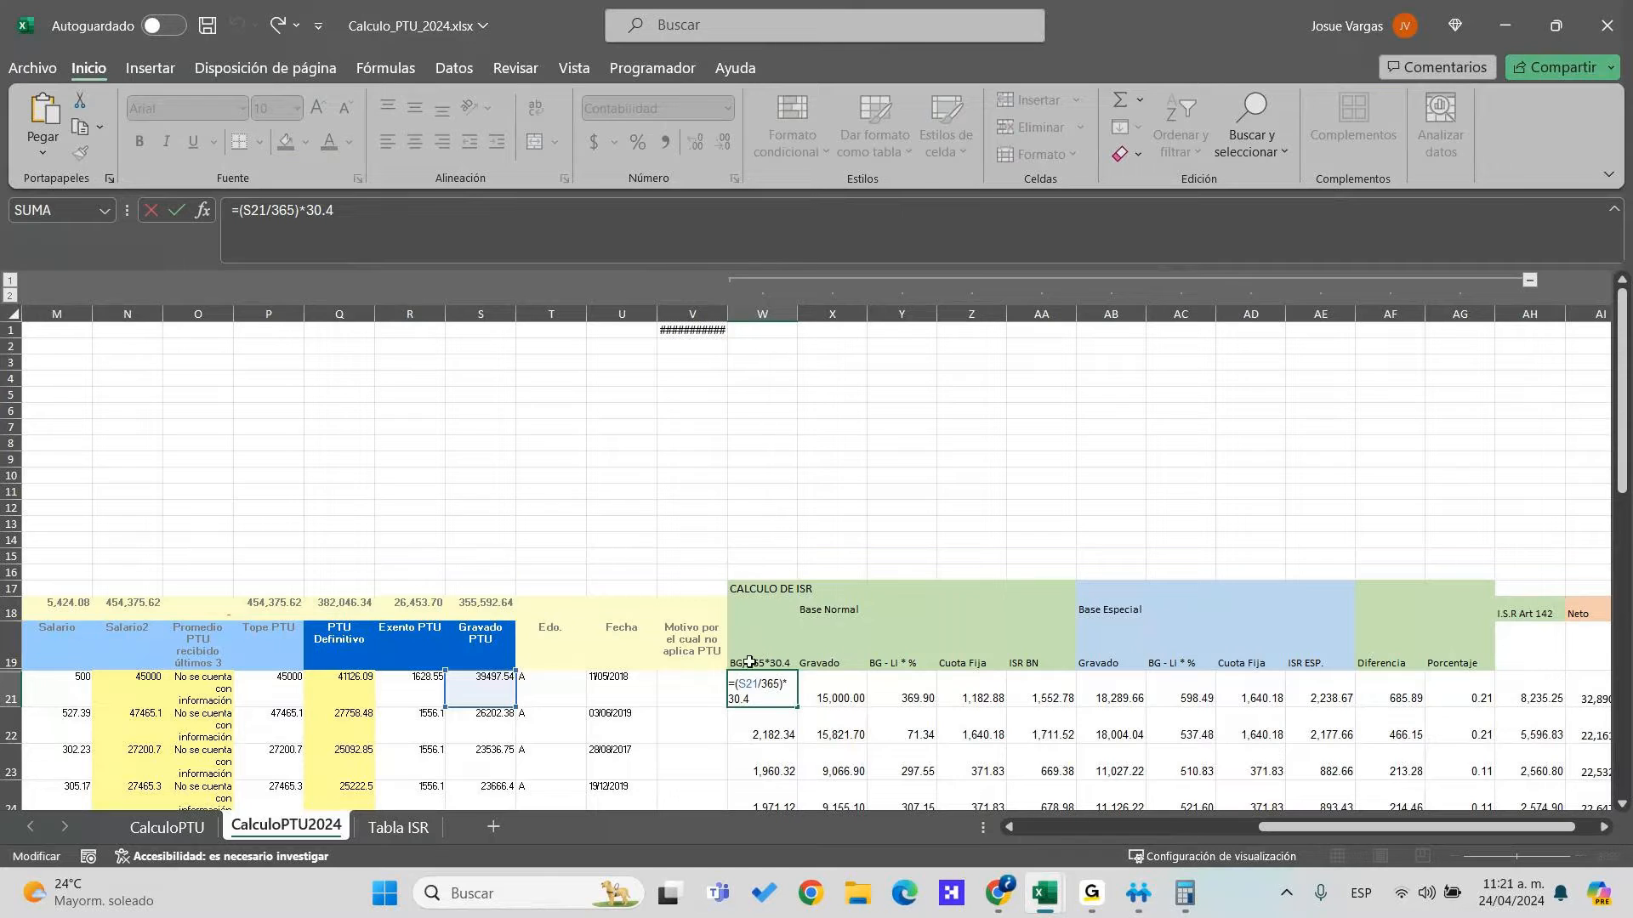
left_click(773, 691)
left_click(822, 695)
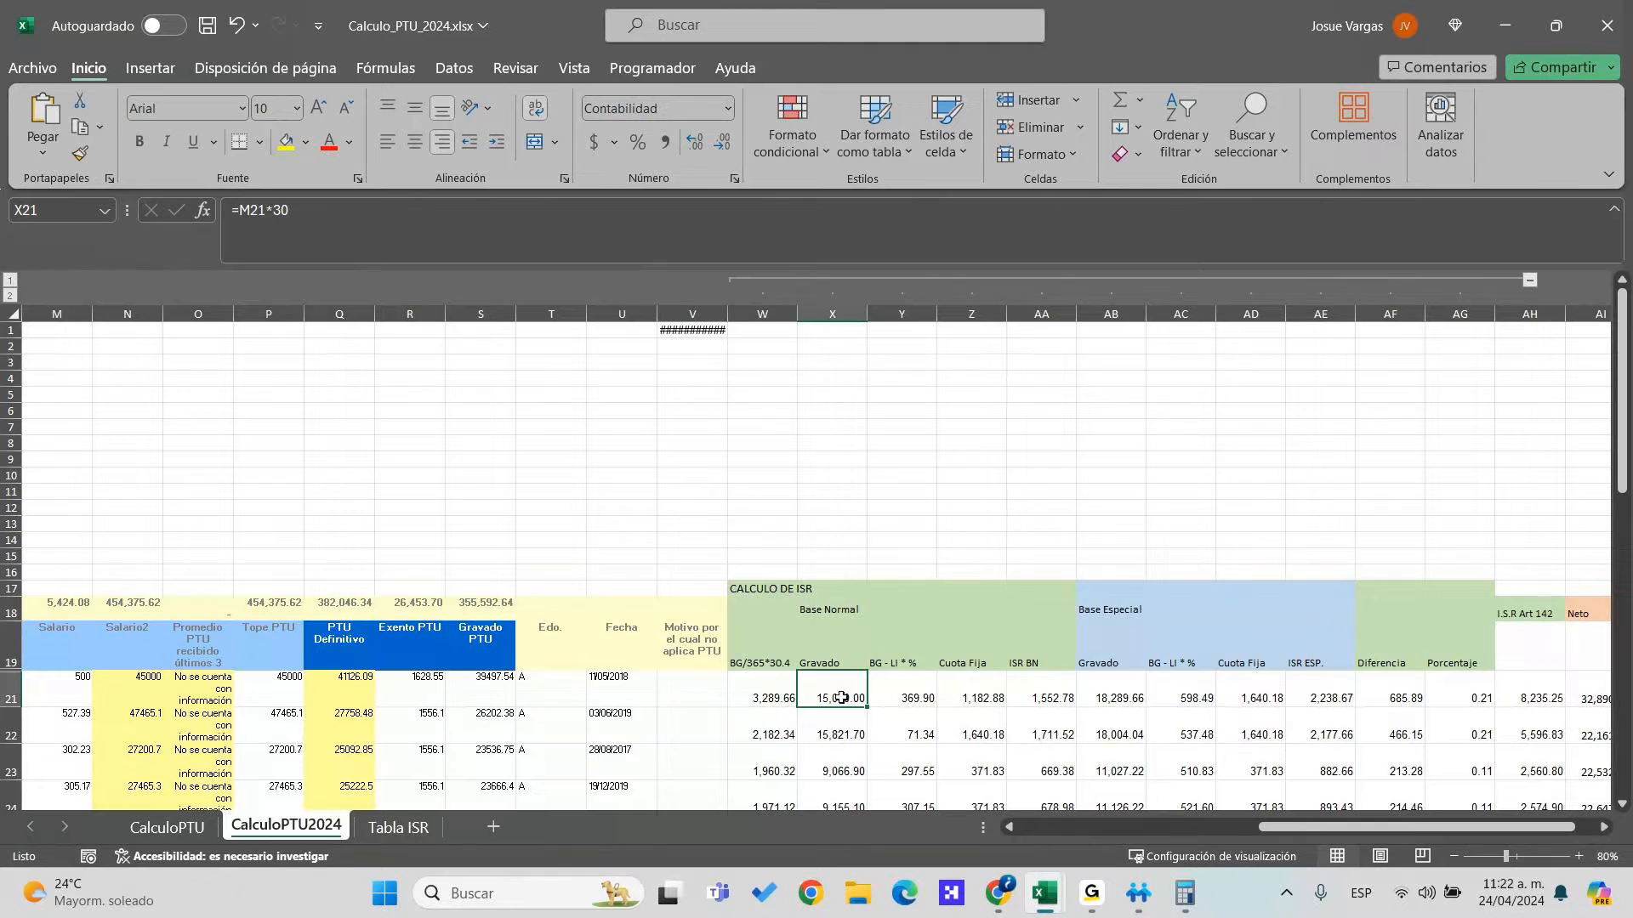
left_click(851, 736)
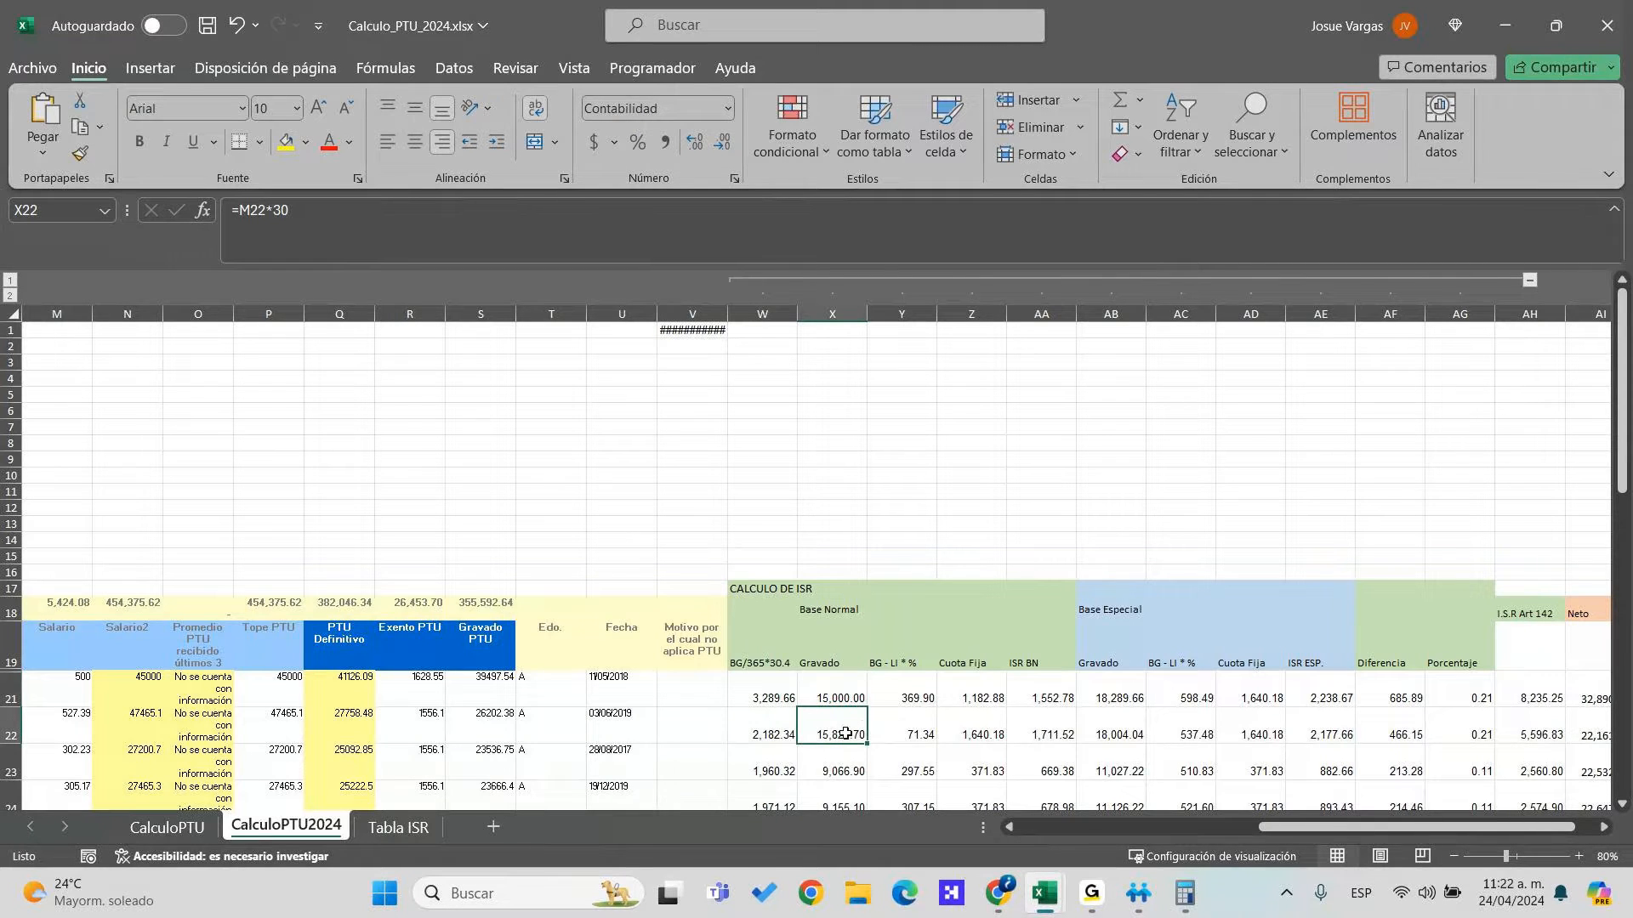
double_click(845, 733)
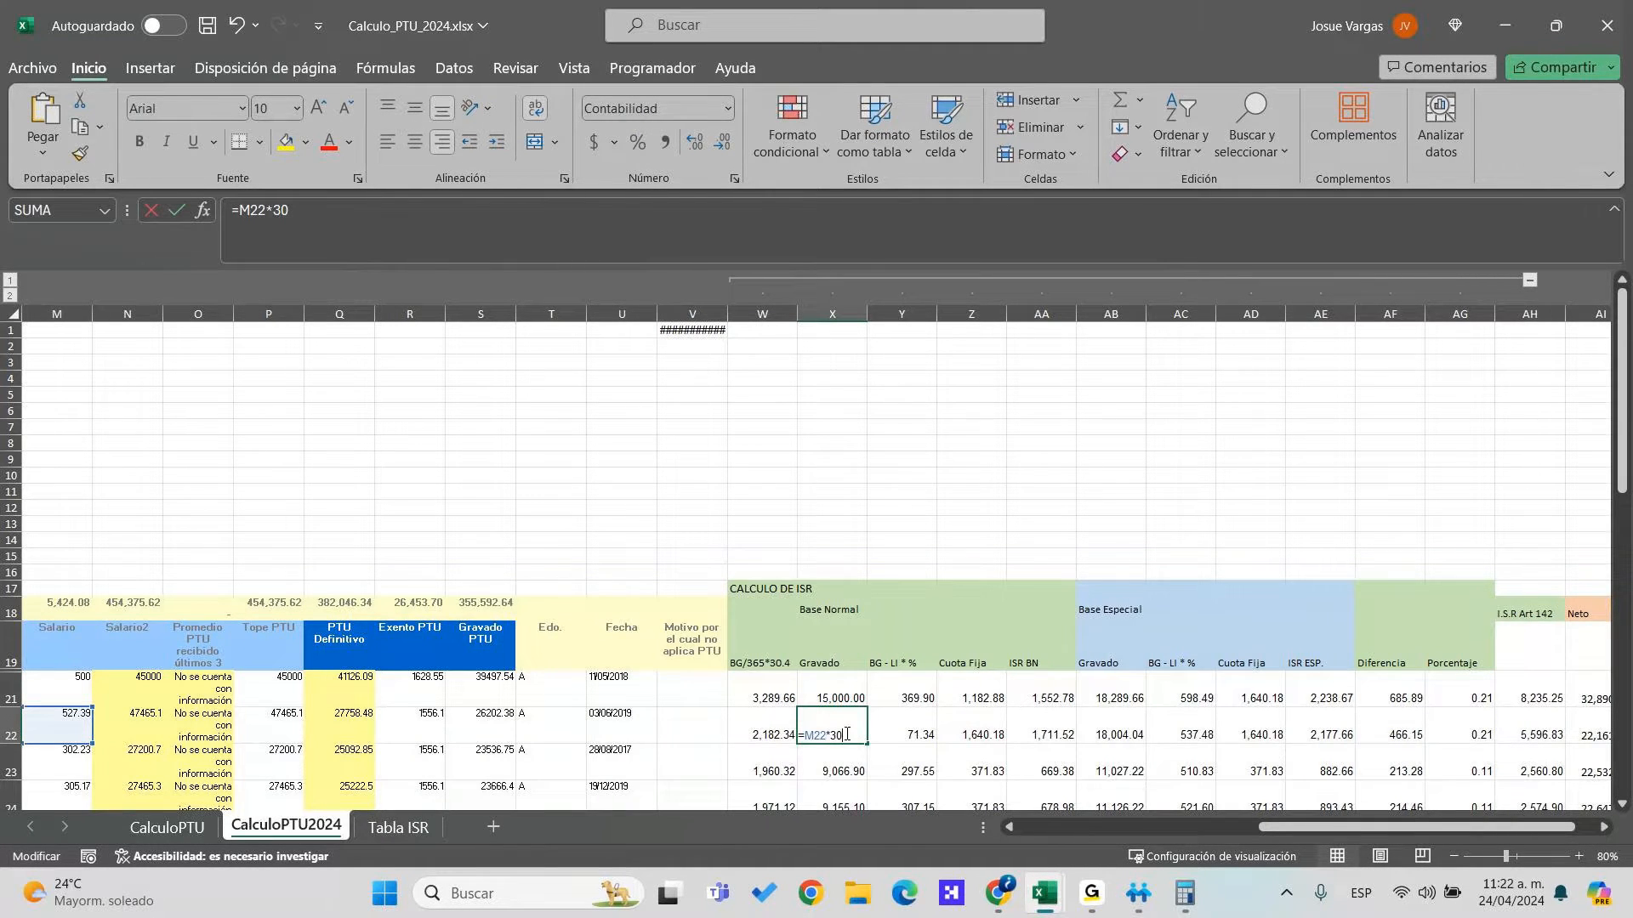
key("Tab")
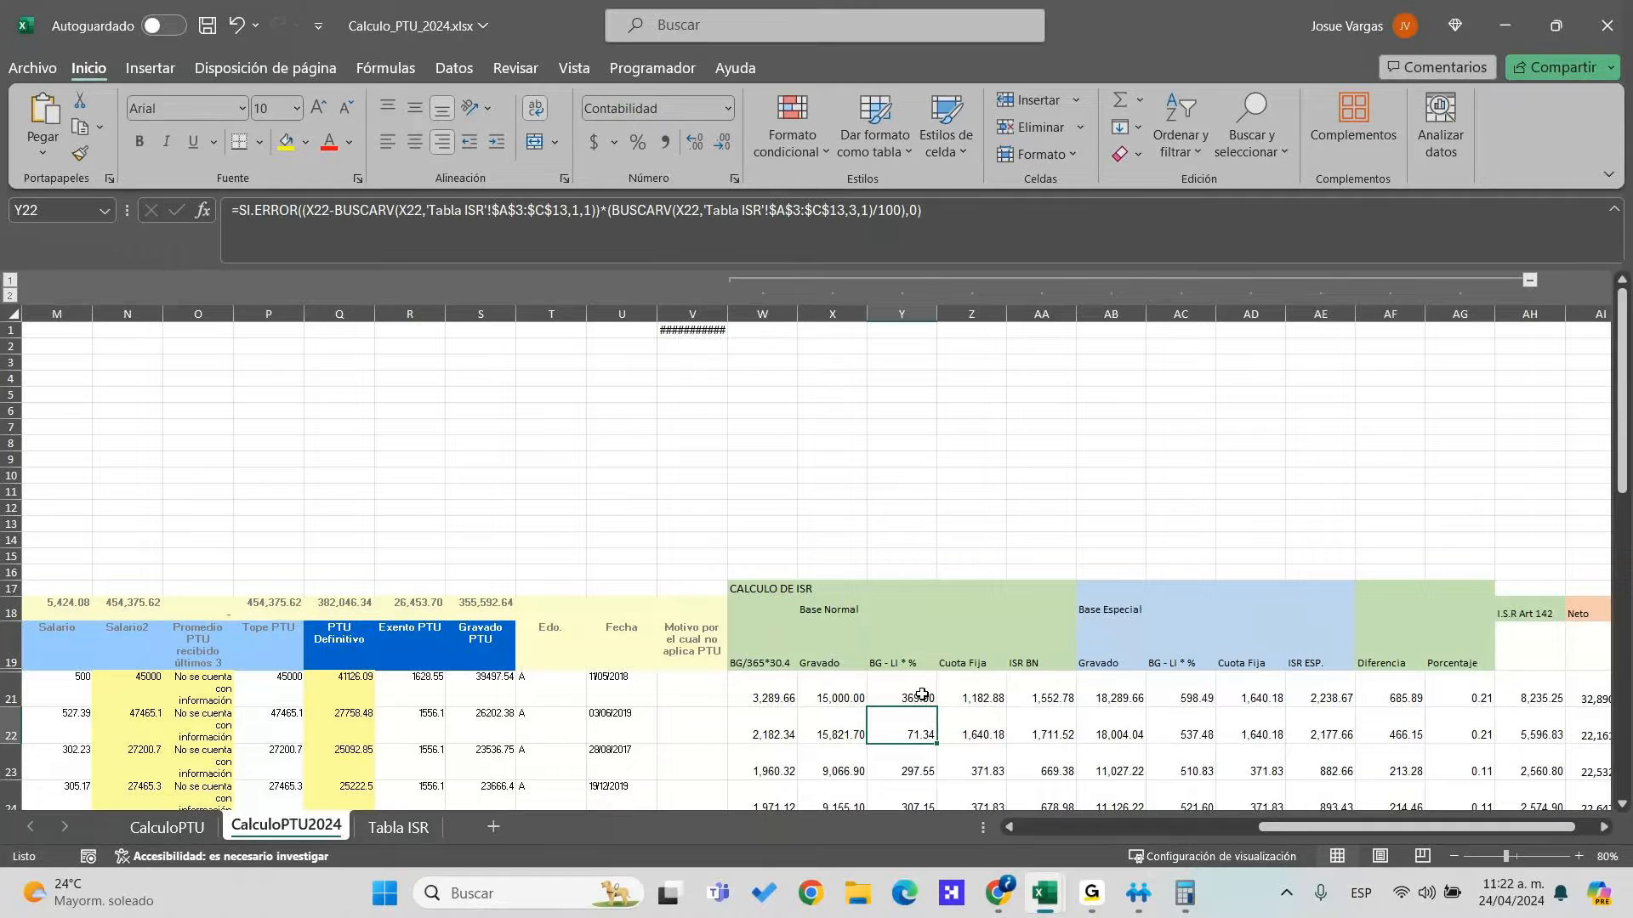
left_click(921, 695)
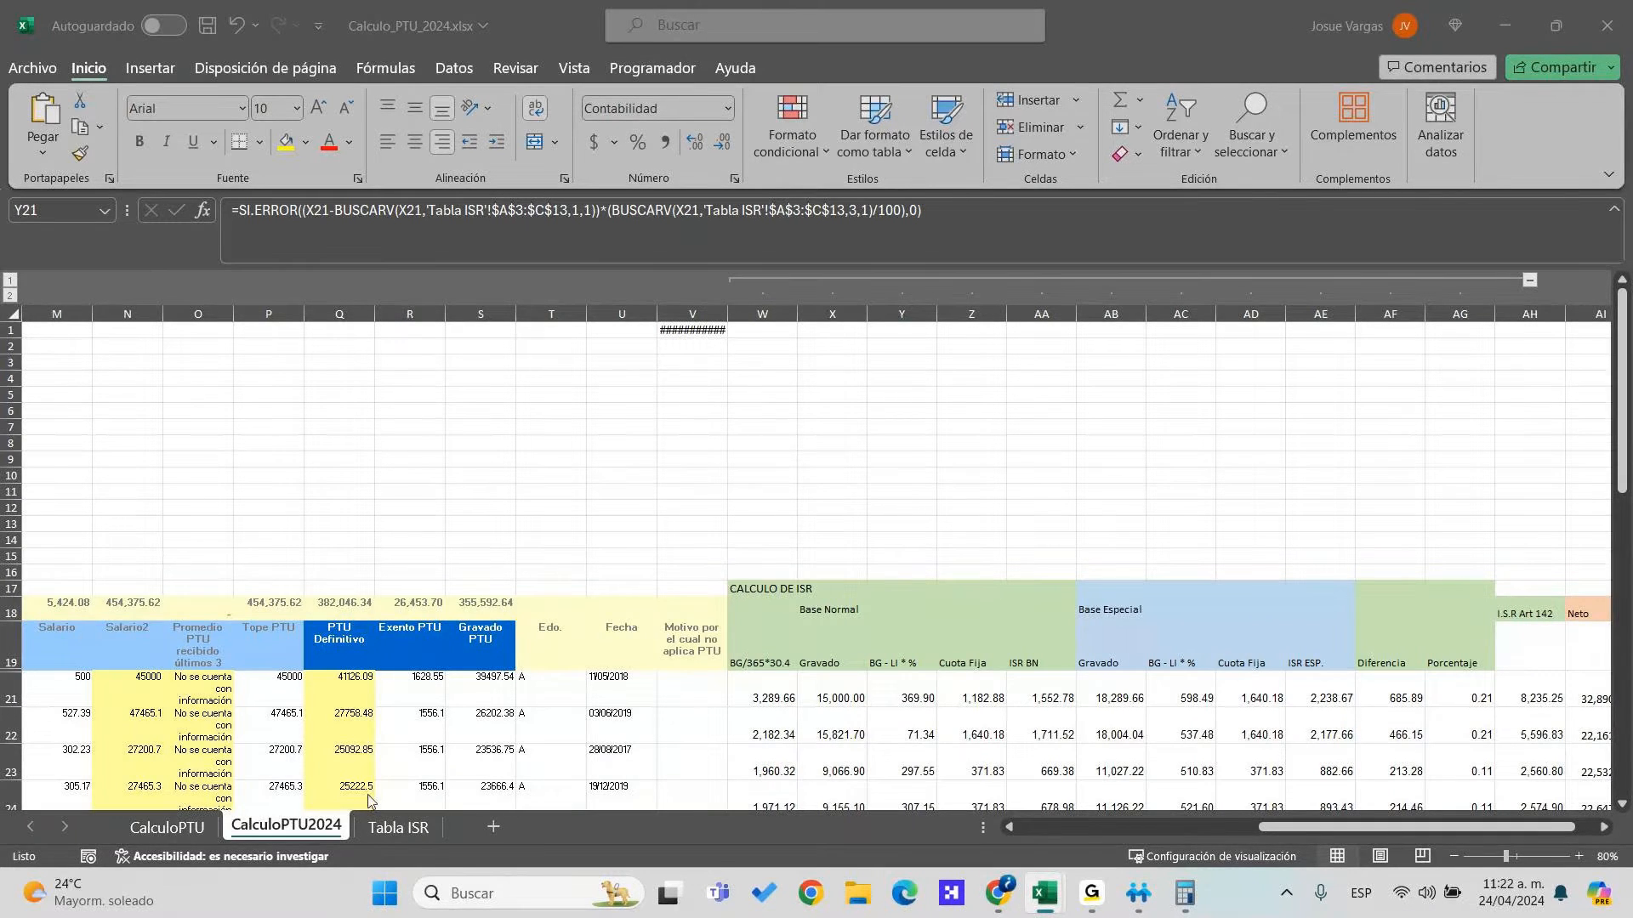
left_click(406, 829)
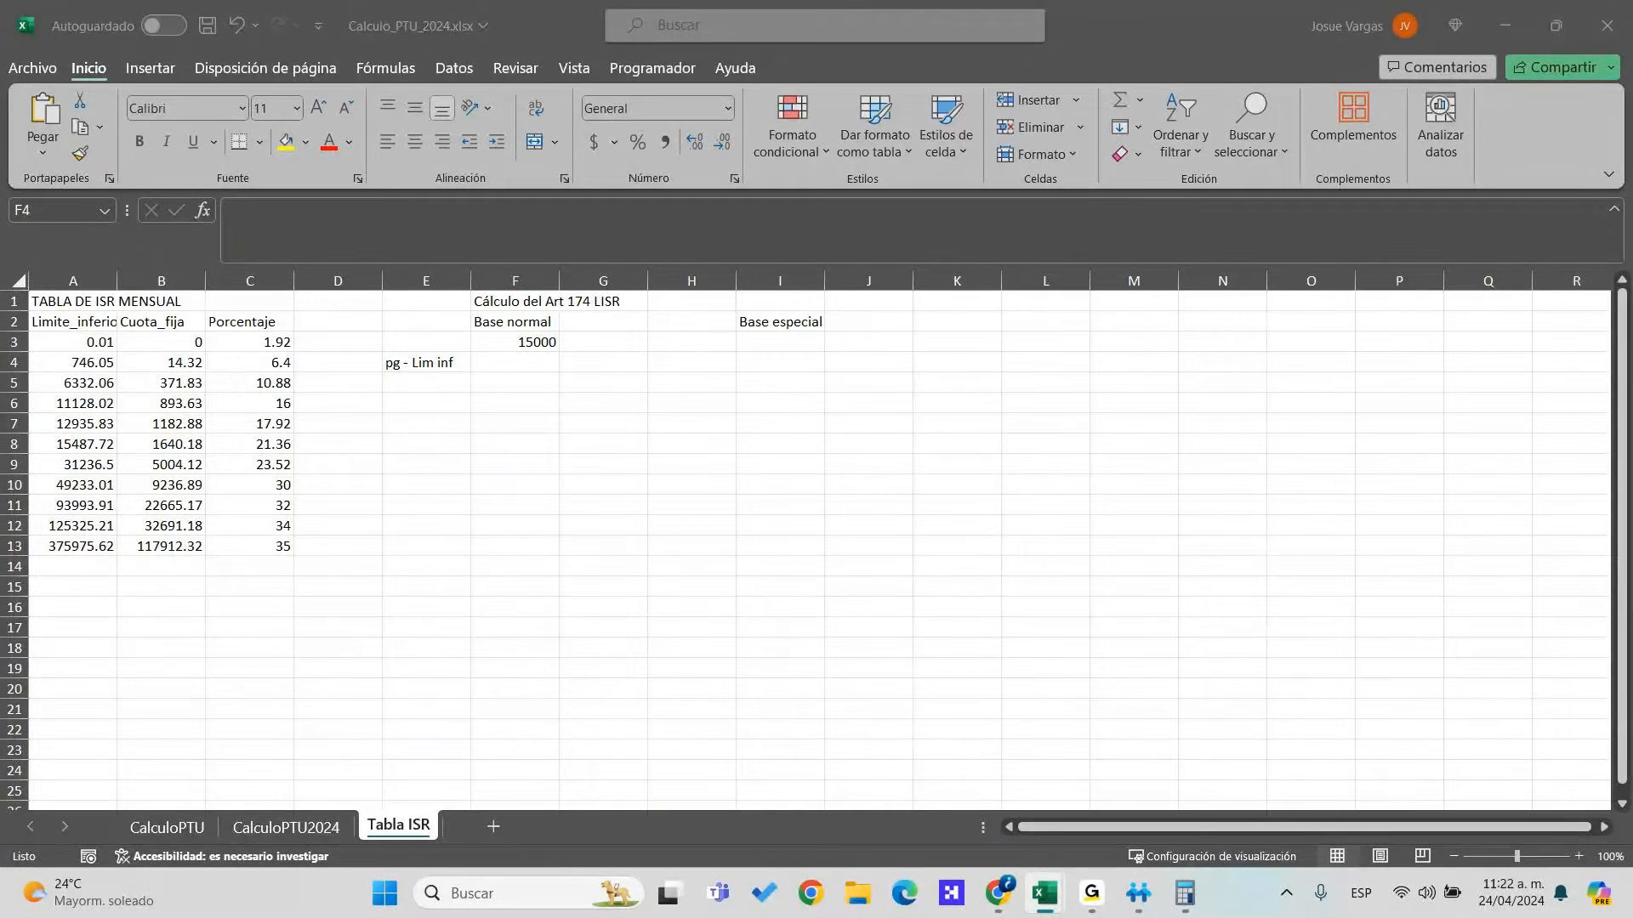
Drop the F4 entry and minimize CalculoPTU2024 to reveal the Exportacion Datos sheet
type("=")
key("Escape")
key("F2")
key("Escape")
key("ctrl+Page_Up")
left_click(1504, 26)
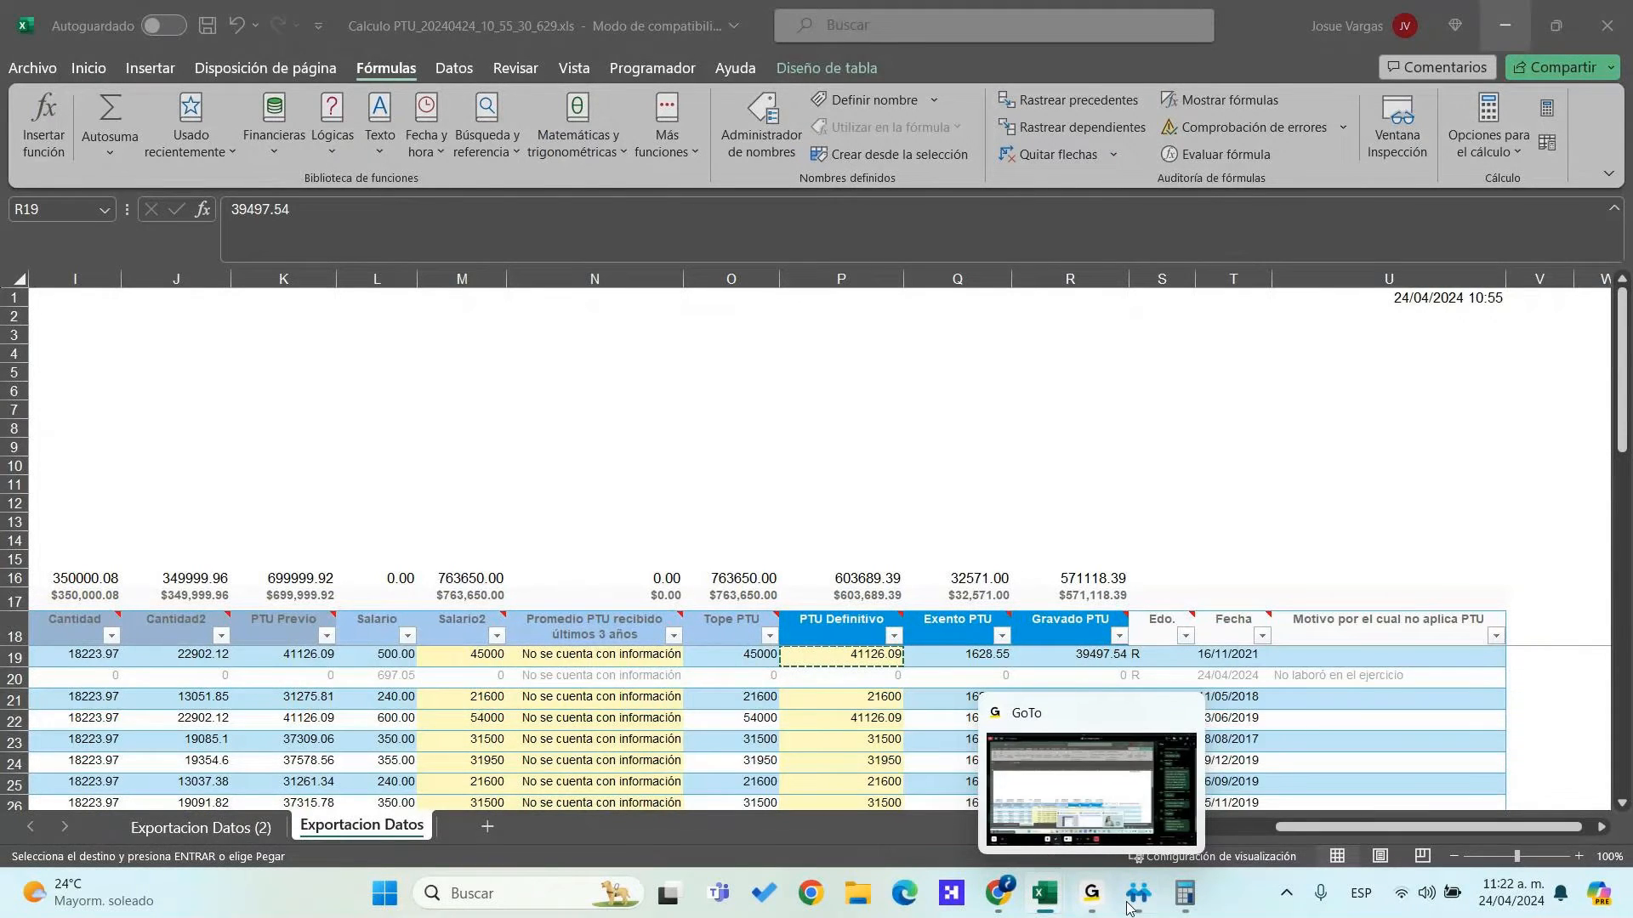
left_click(1129, 903)
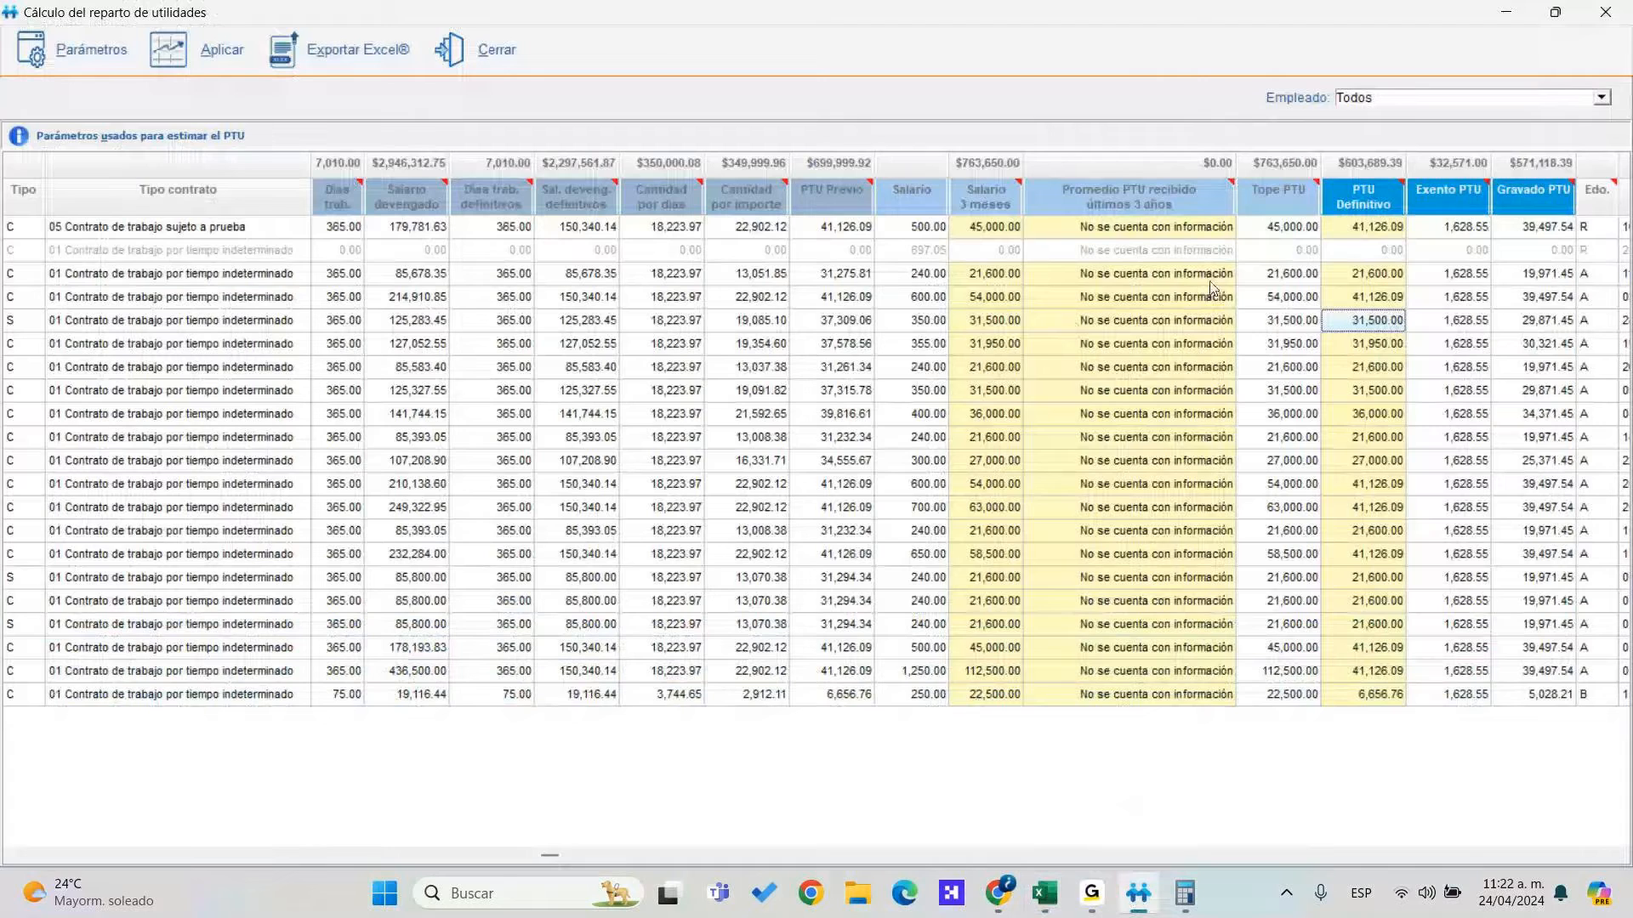
Check the PTU Definitivo, Exento and Gravado PTU amounts, then apply the PTU to the payroll
left_click(1501, 302)
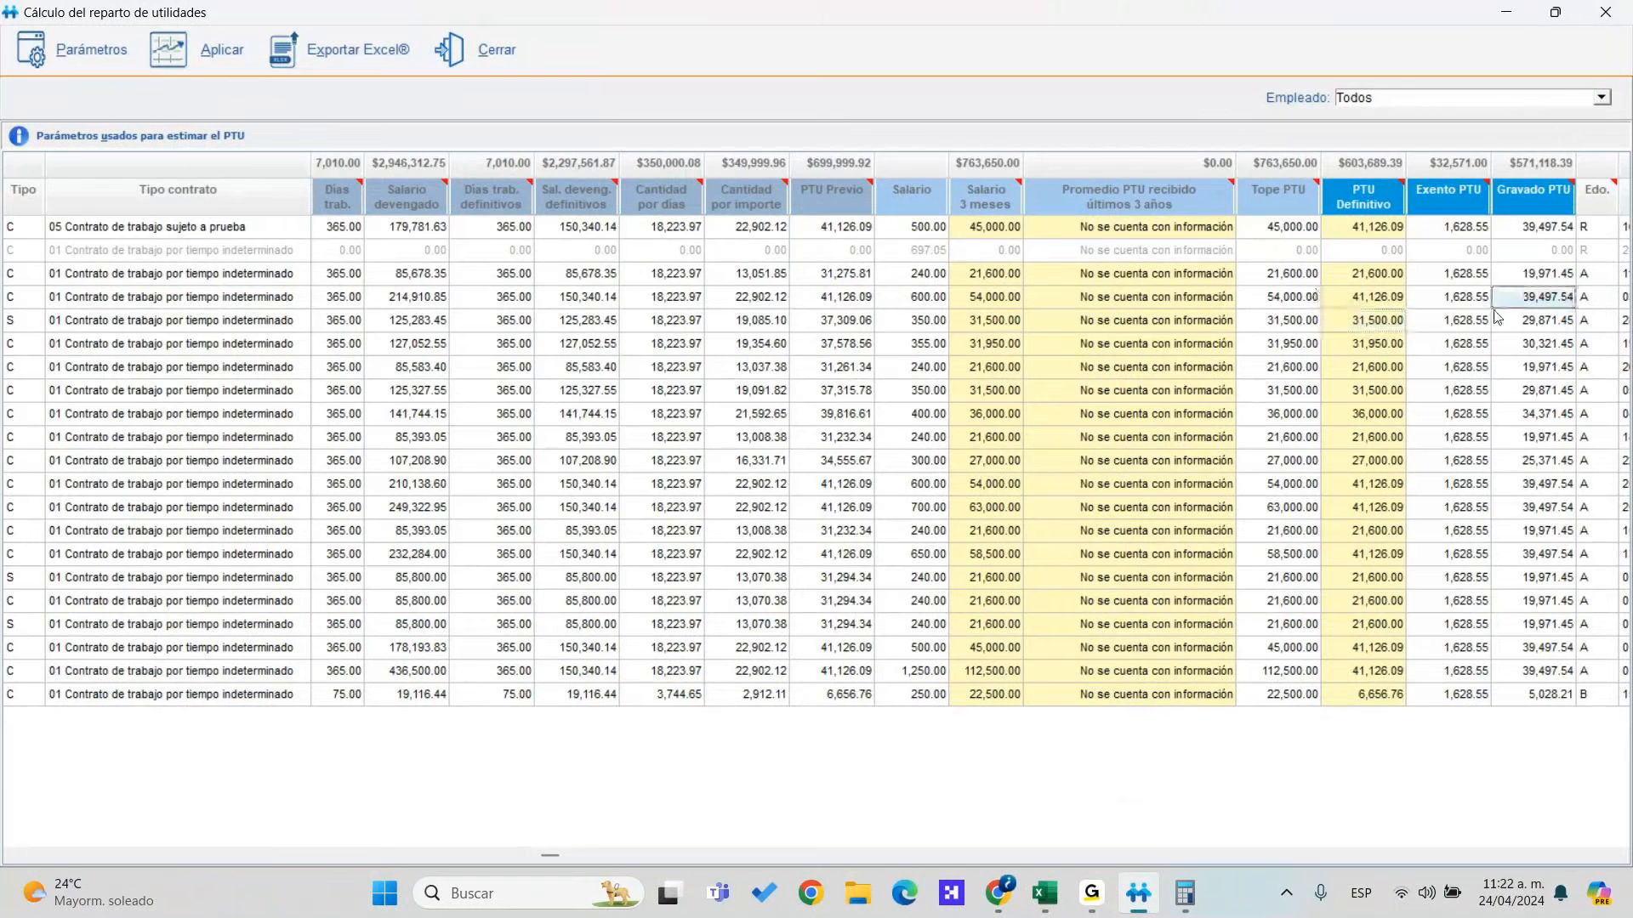
key("End")
key("ctrl+Home")
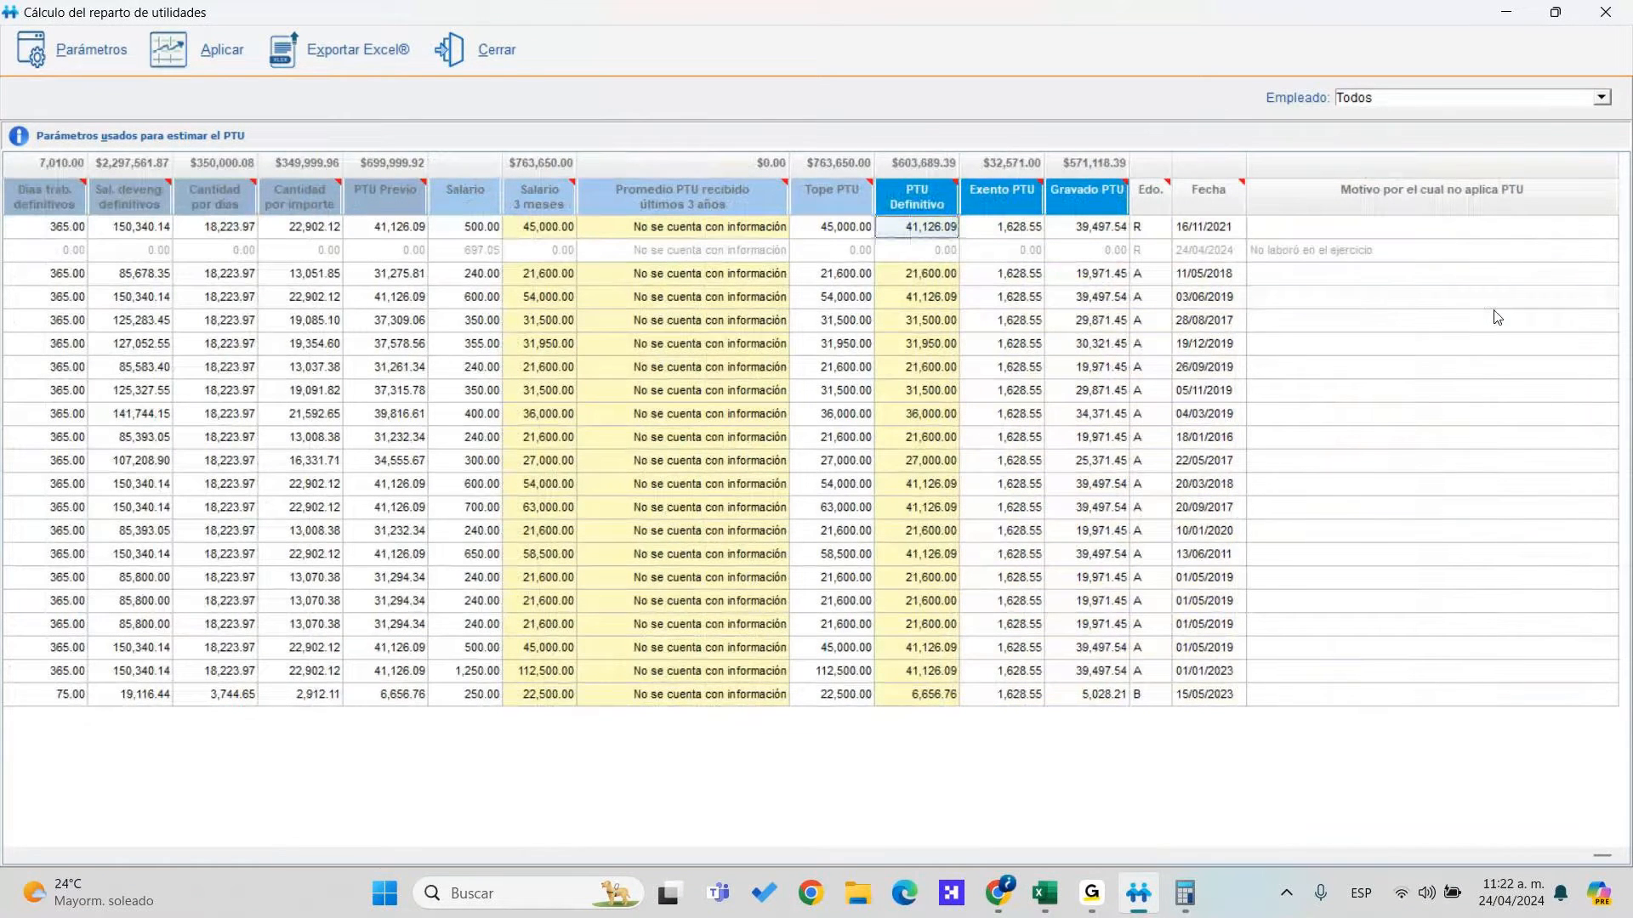
key("Right")
key("Down")
key("Down")
key("Down")
key("Down")
key("Right")
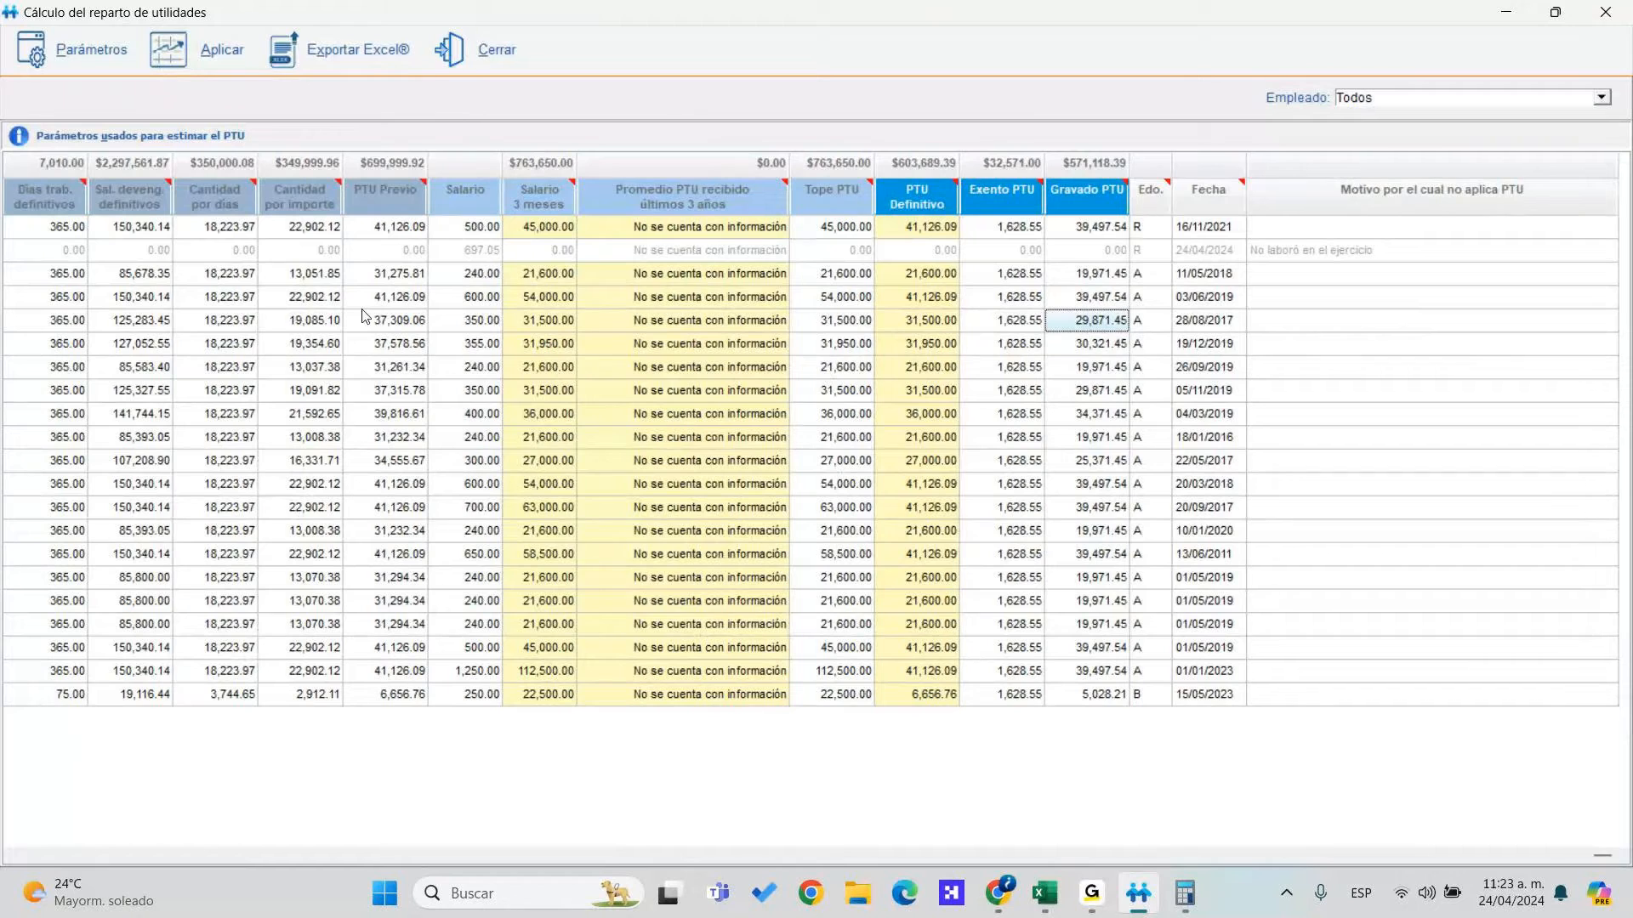
left_click(163, 66)
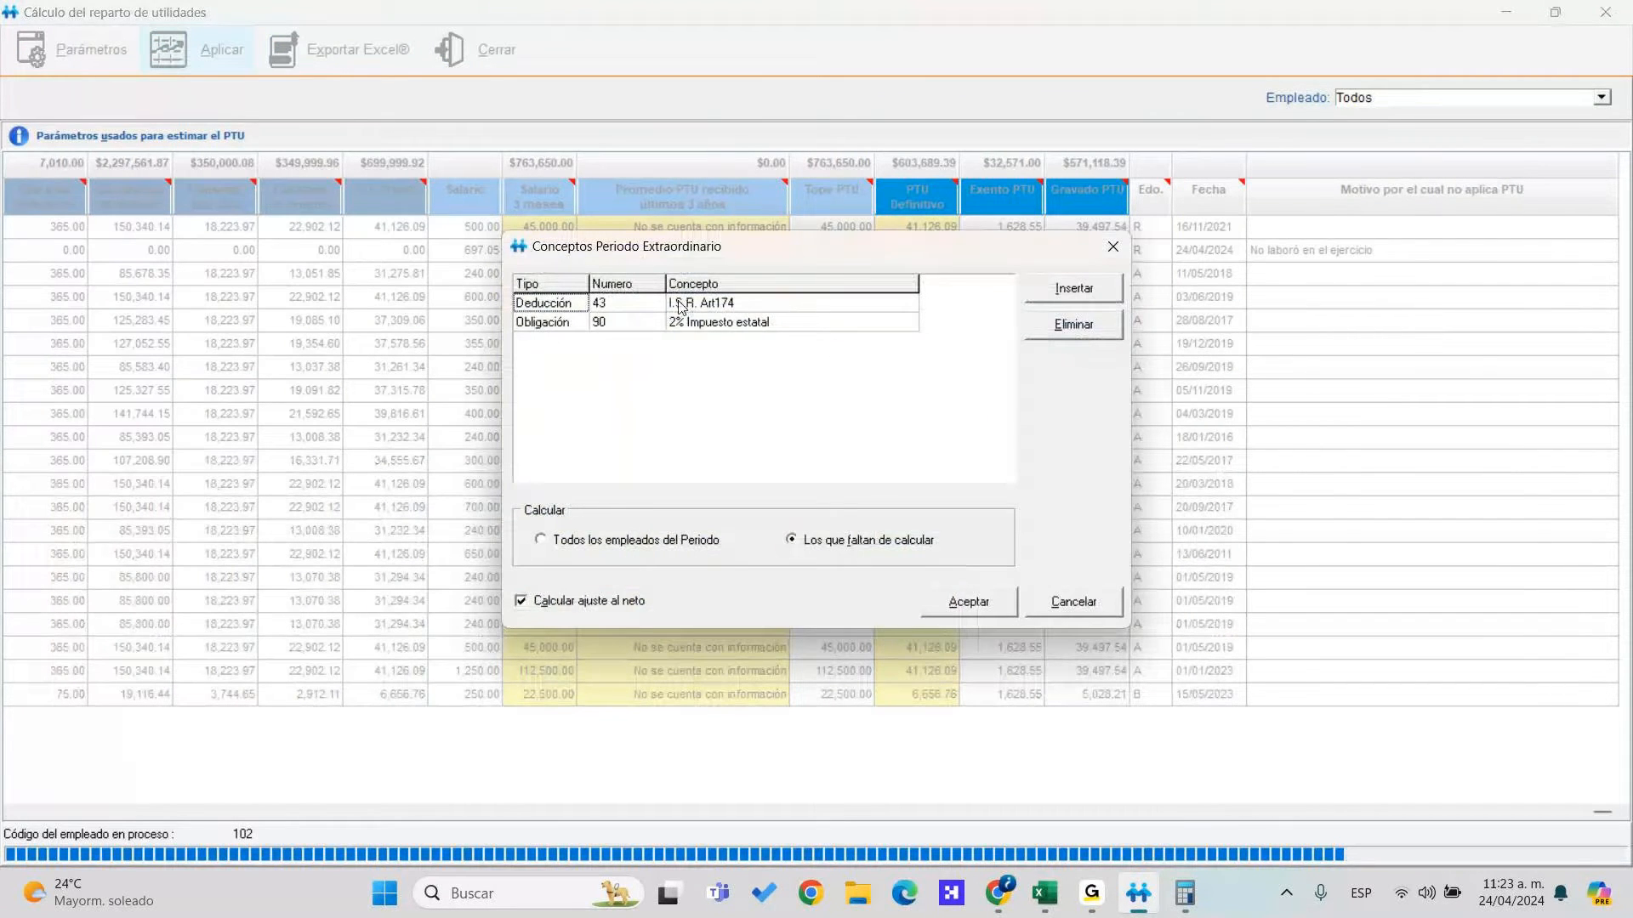
Review deduction 43 I.S.R. Art174 and obligation 90 2% Impuesto estatal
left_click(737, 304)
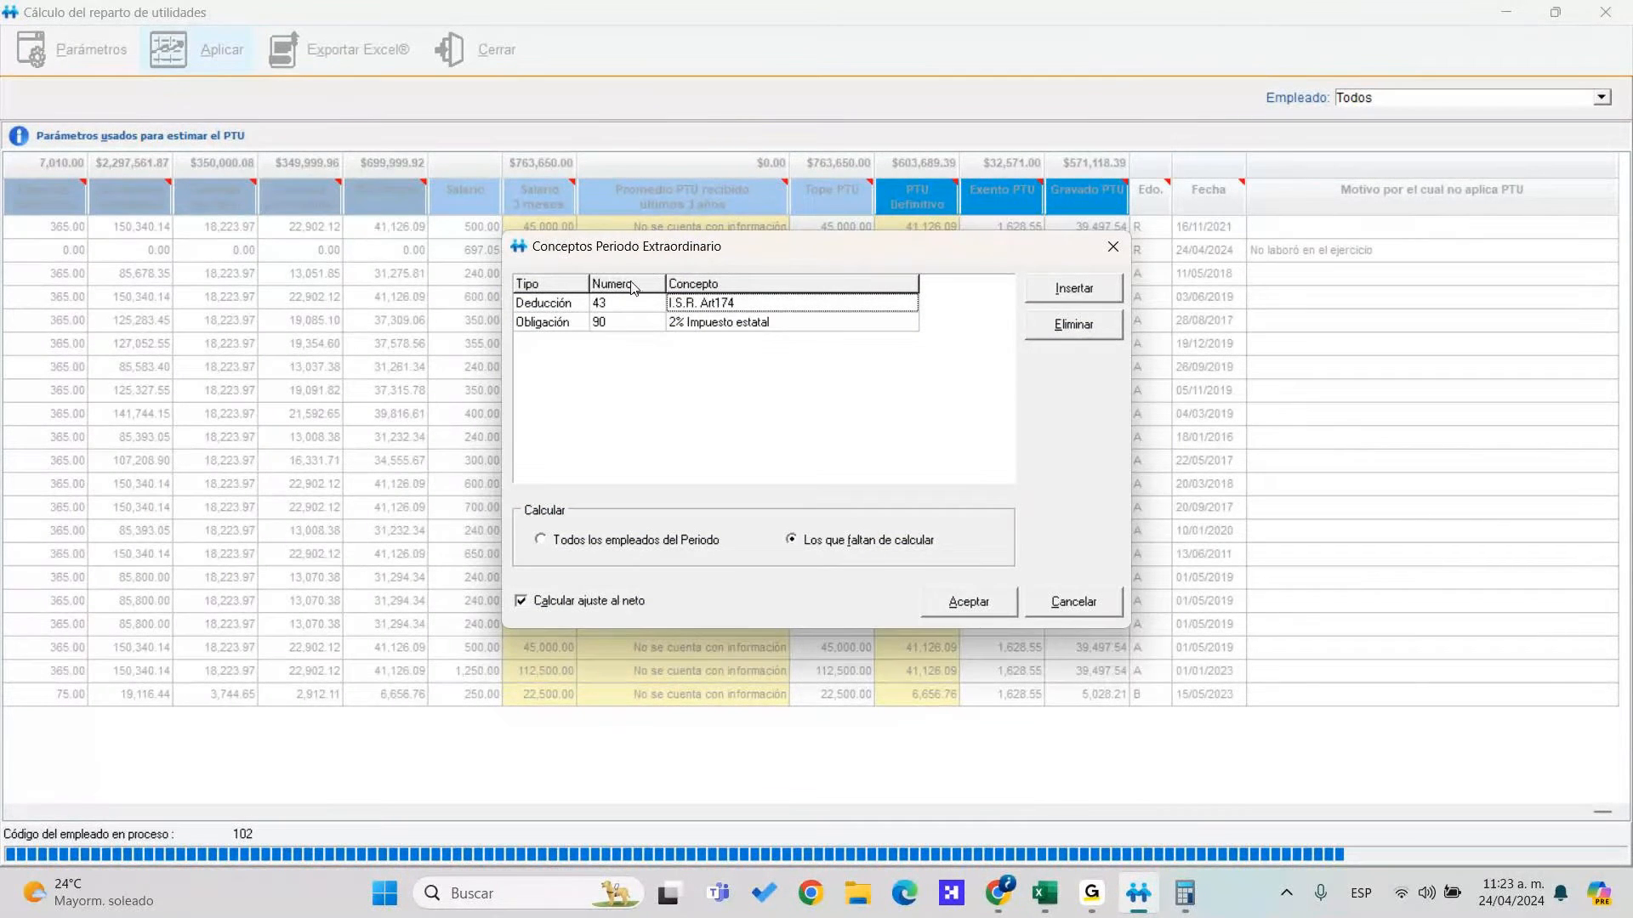
left_click(600, 305)
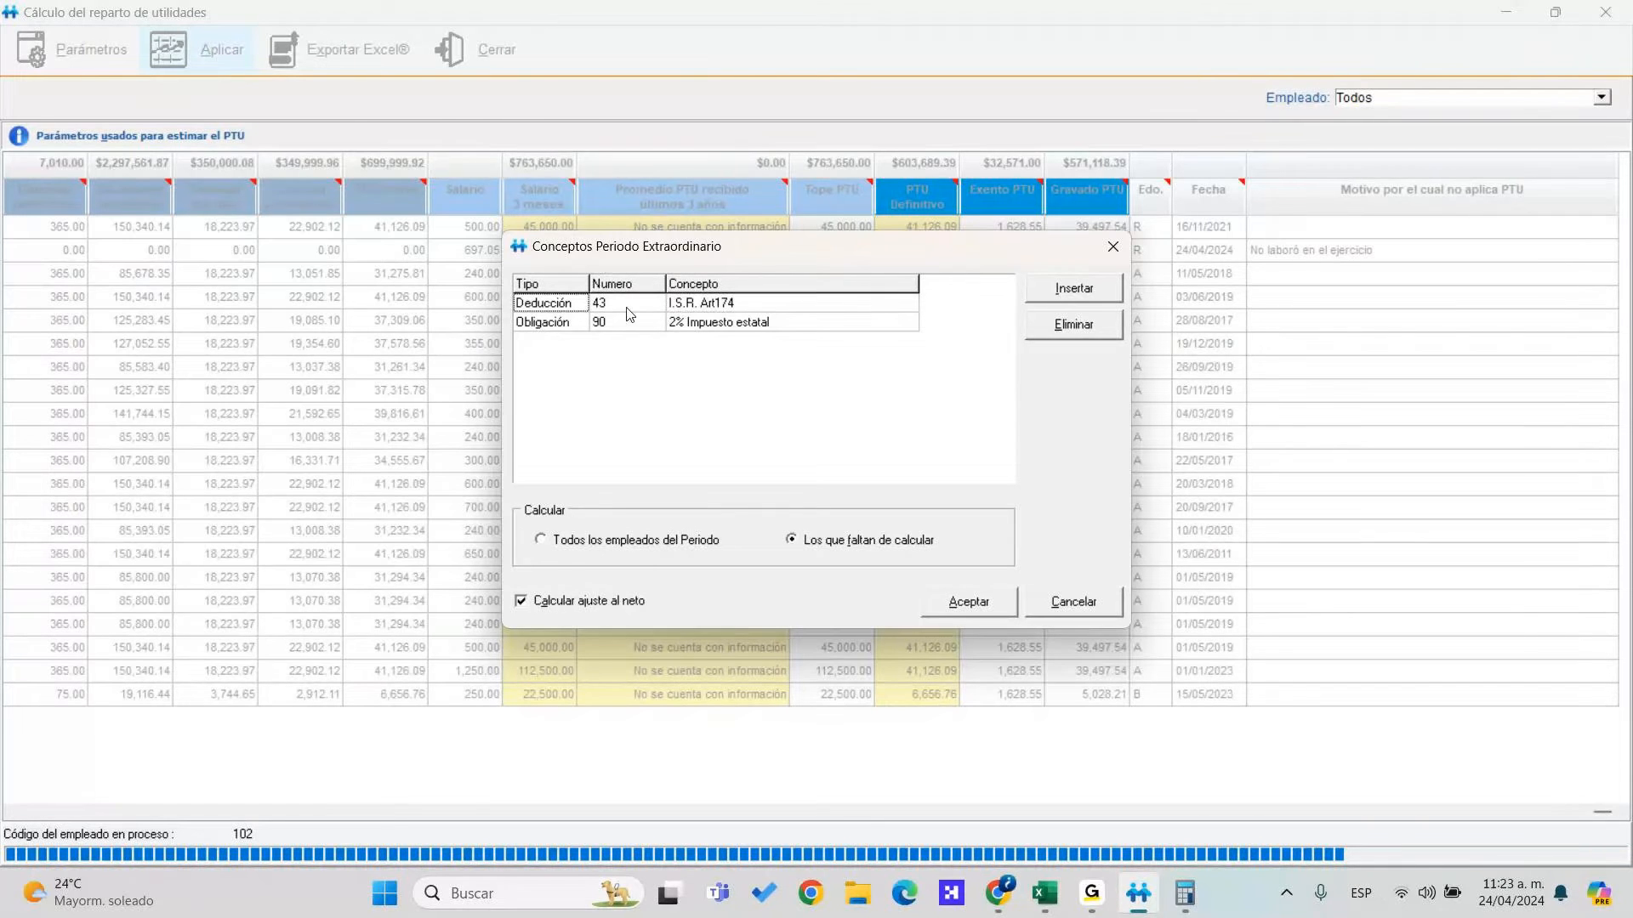
left_click(680, 311)
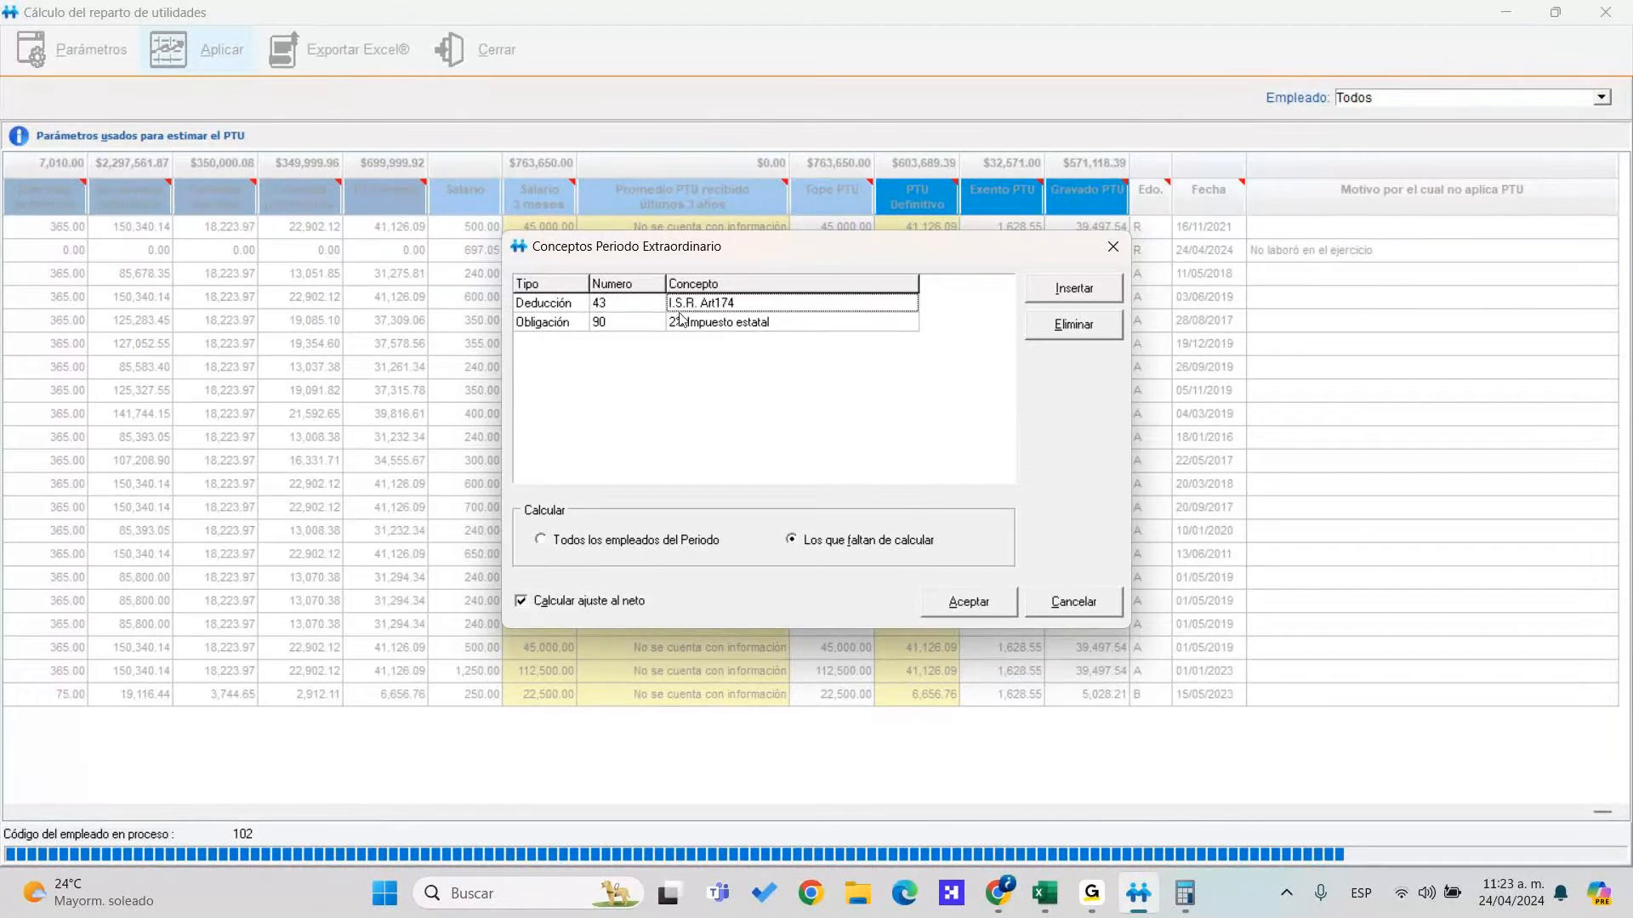
left_click(634, 309)
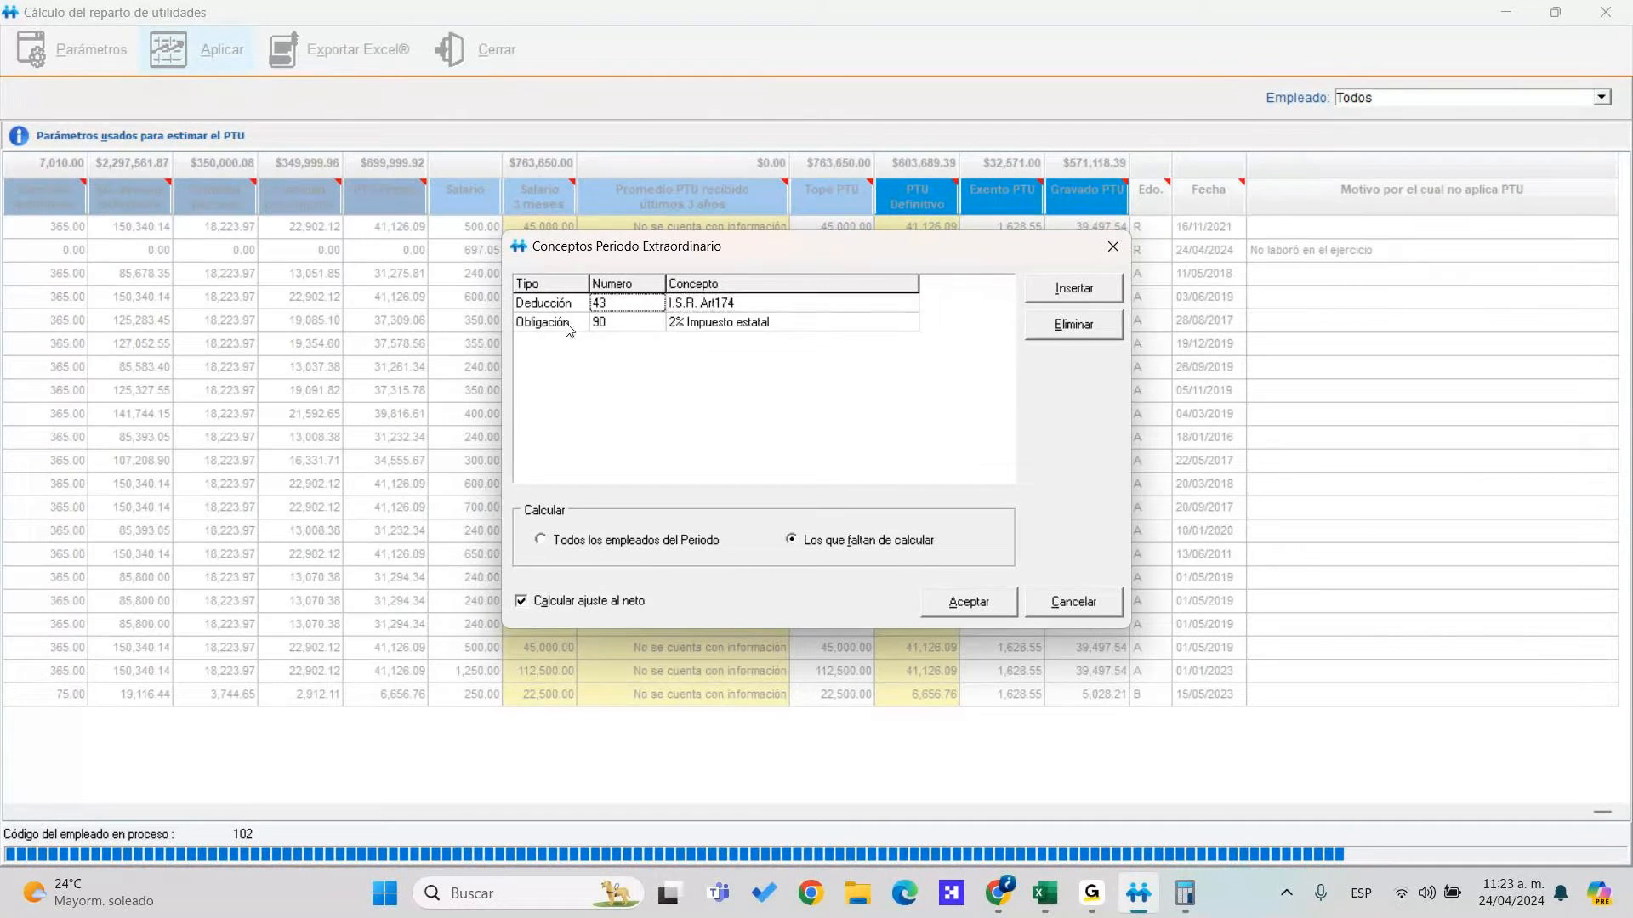
left_click(613, 327)
left_click(696, 329)
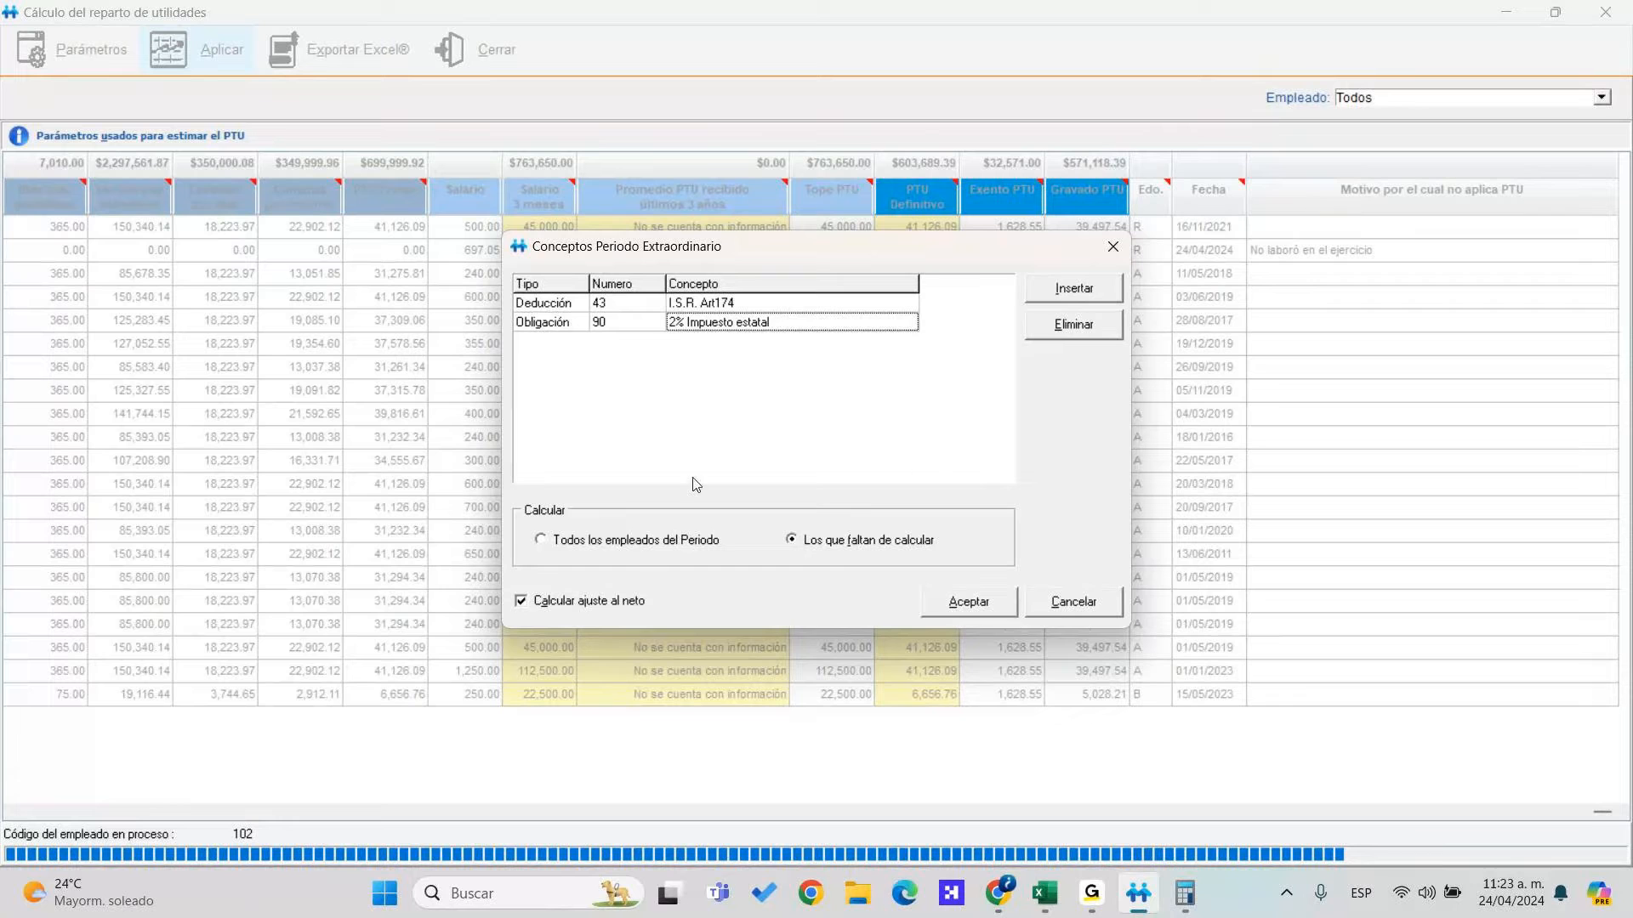
Calculate PTU for all period employees with 'Calcular ajuste al neto' turned off
left_click(874, 543)
left_click(672, 548)
left_click(599, 602)
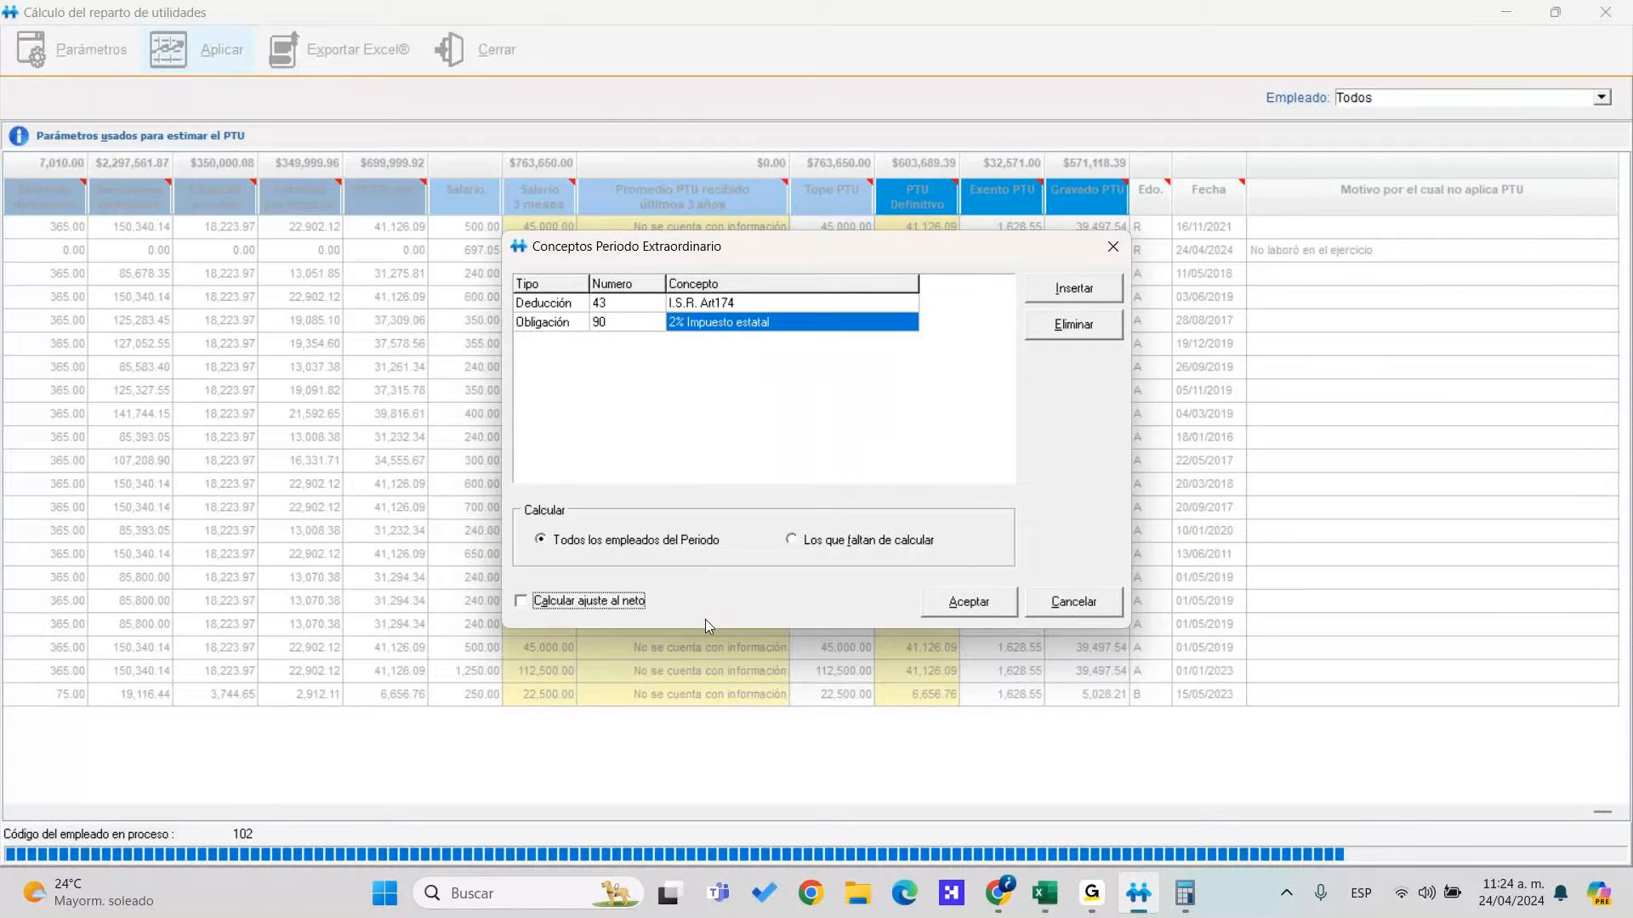
left_click(987, 602)
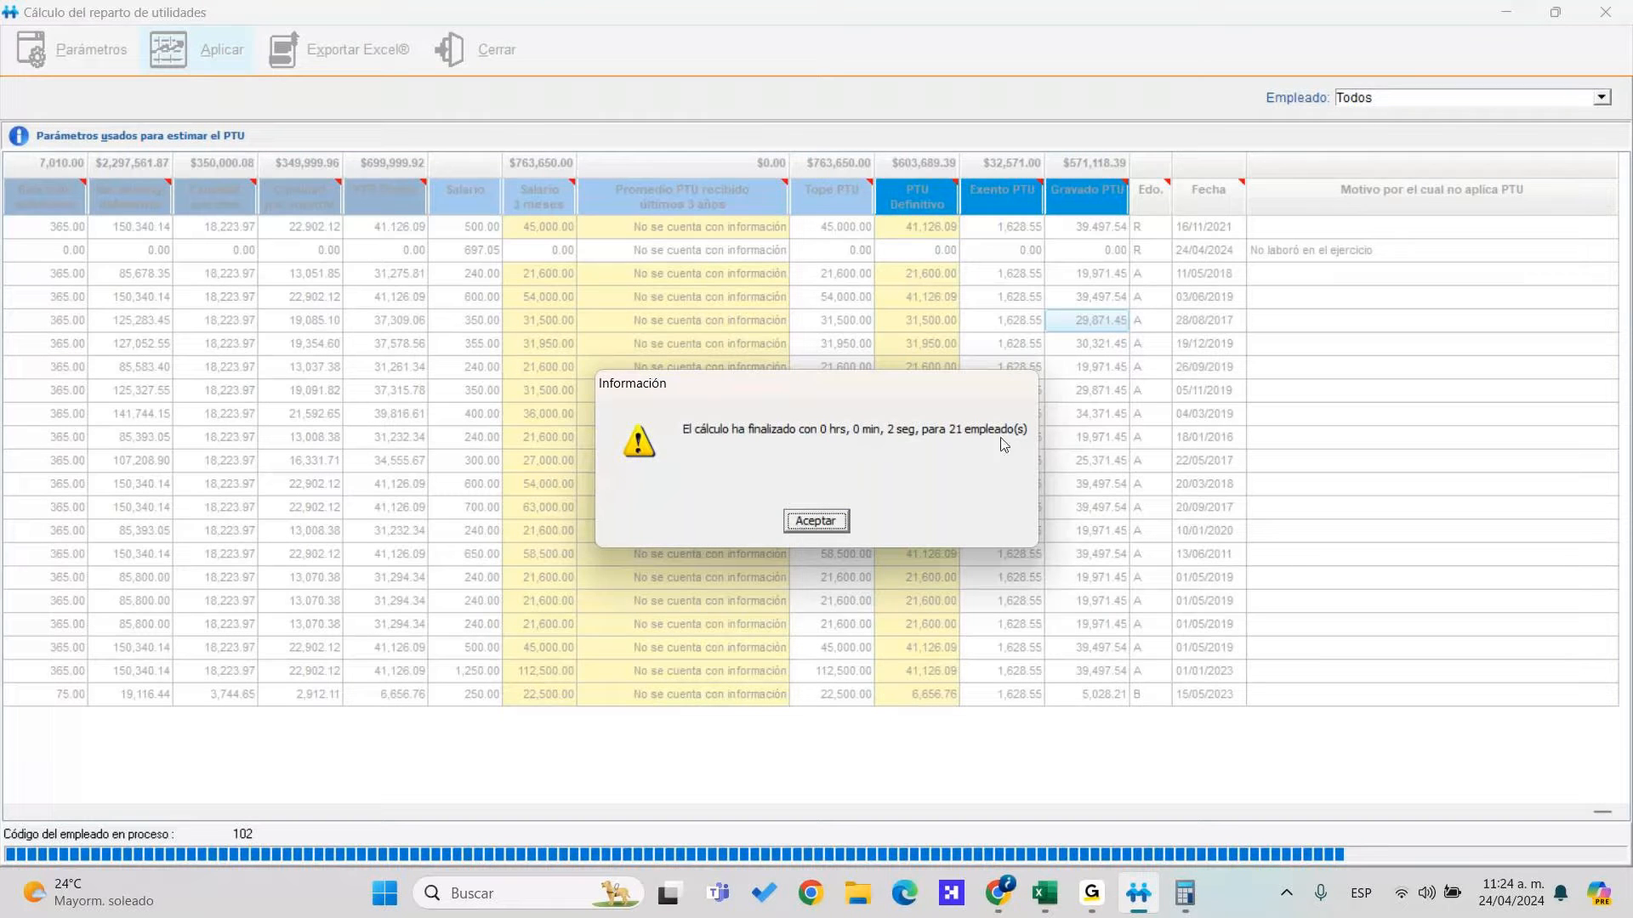
key("Return")
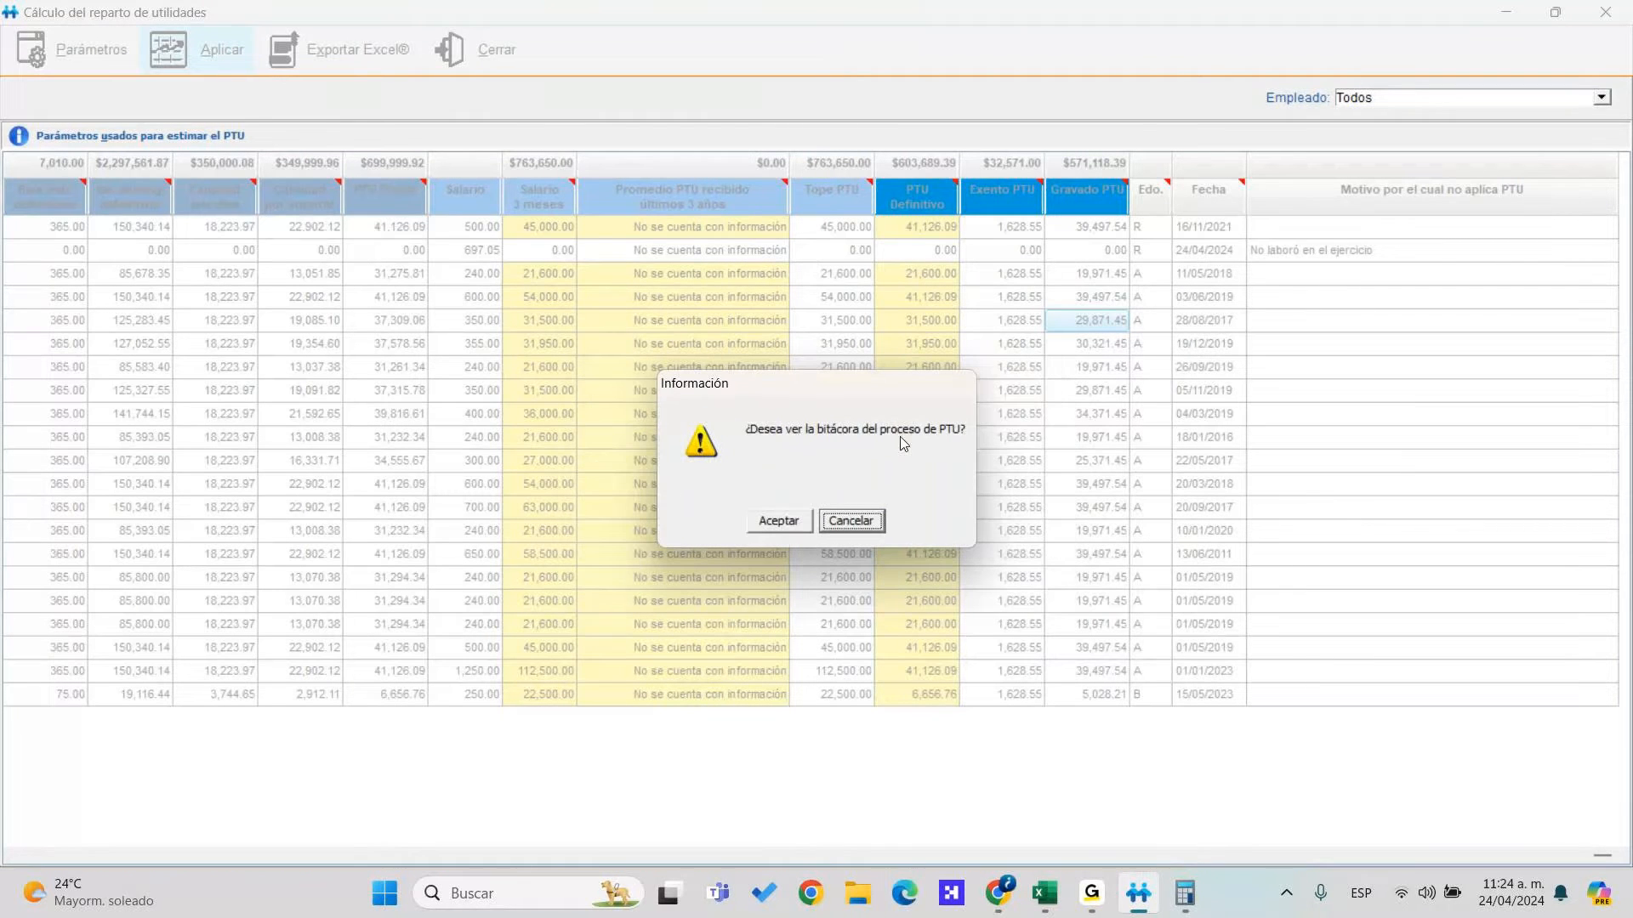
Read through the PTU process log and close it
left_click(778, 520)
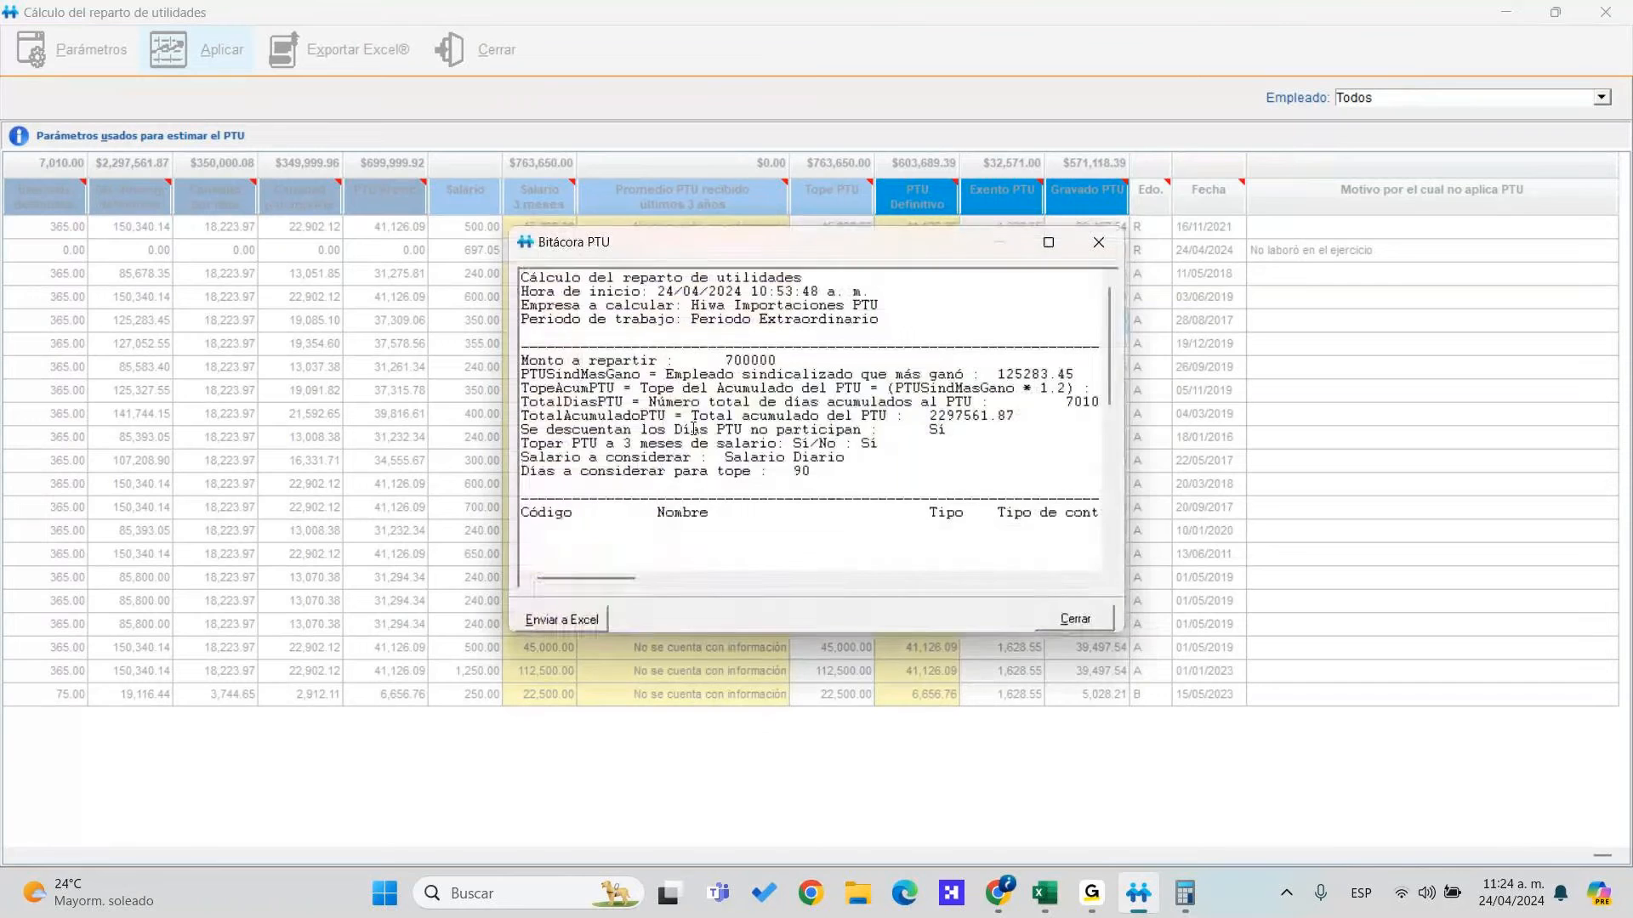
scroll(842, 496, "down", 5)
left_click_drag(629, 579, 1009, 567)
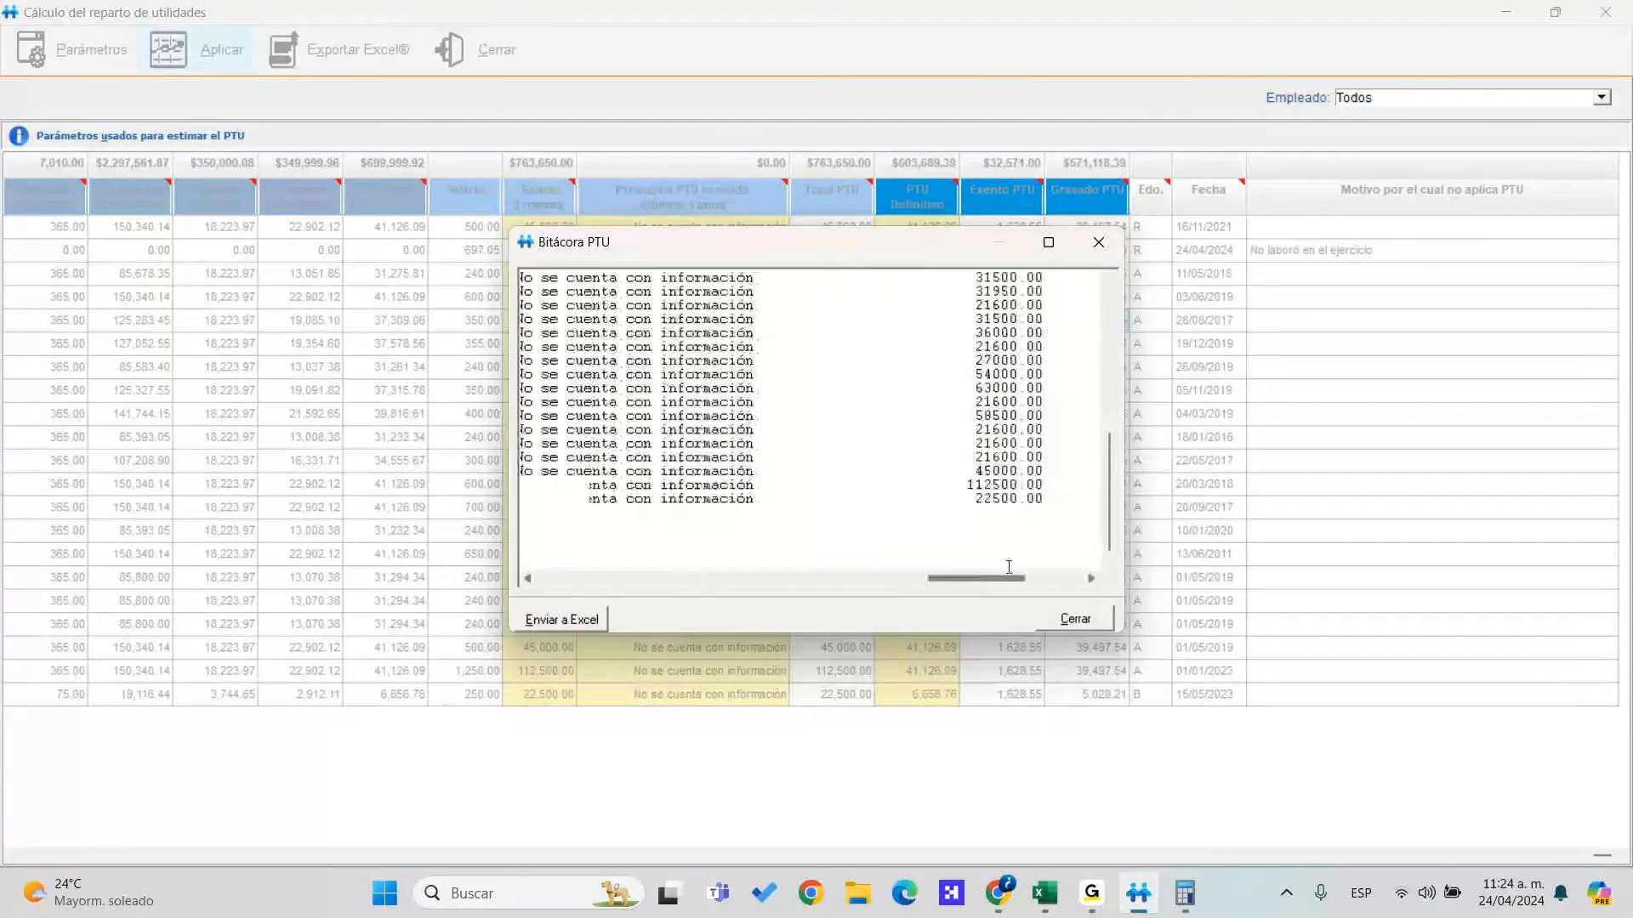
left_click(1075, 619)
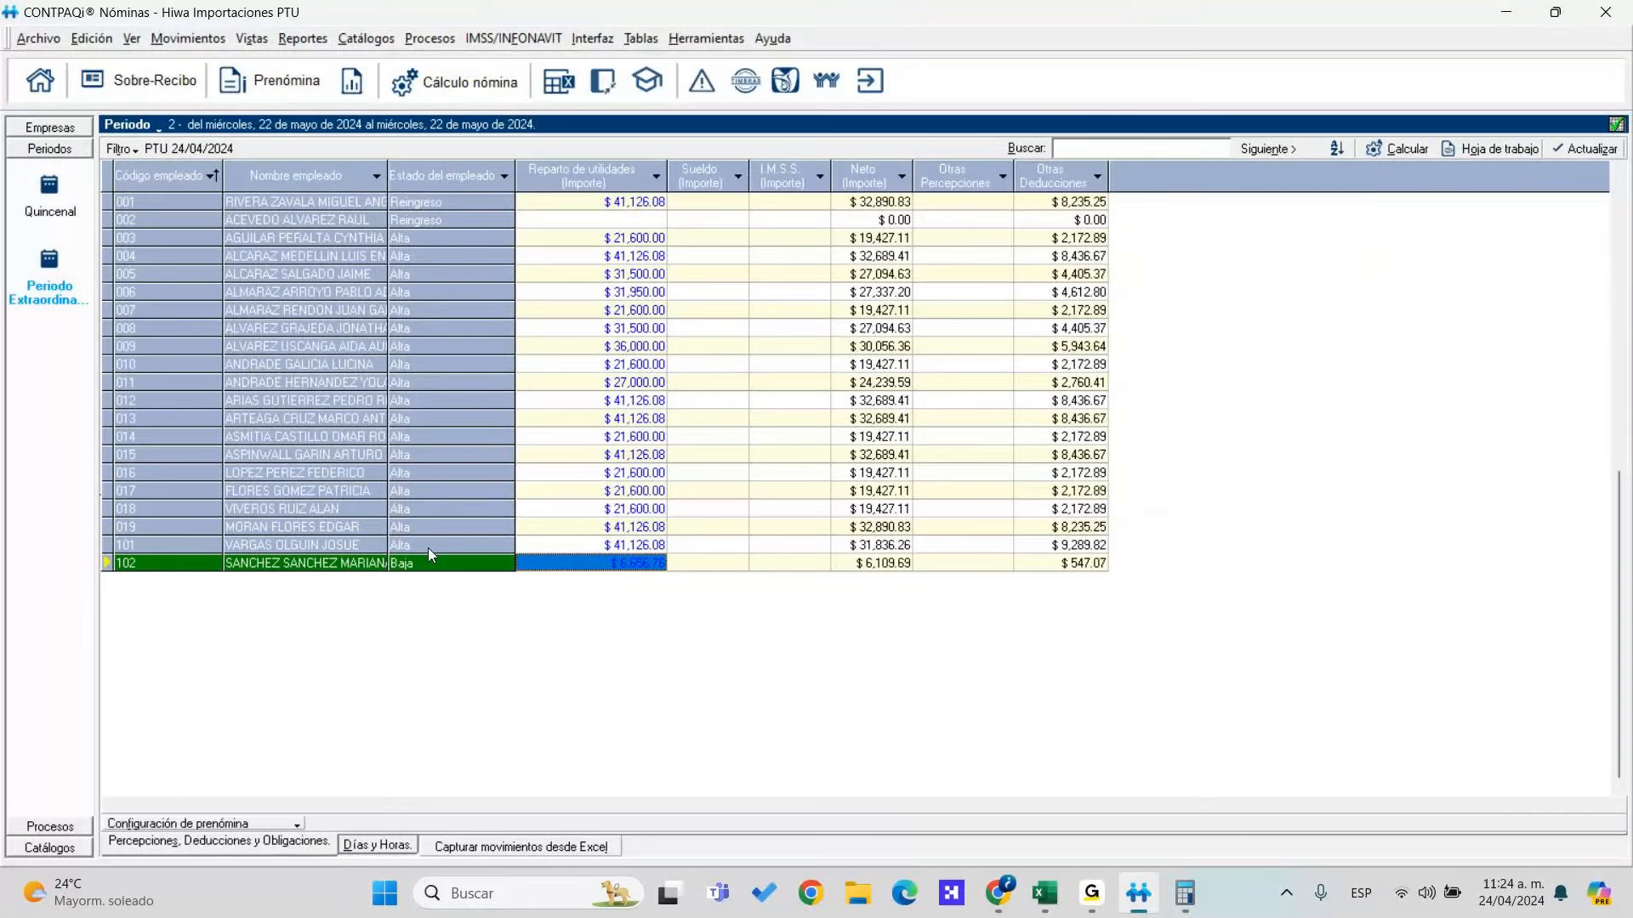
Open employee 001's Sobre-recibo and check the $8,235.25 I.S.R. Art174 deduction
left_click(348, 204)
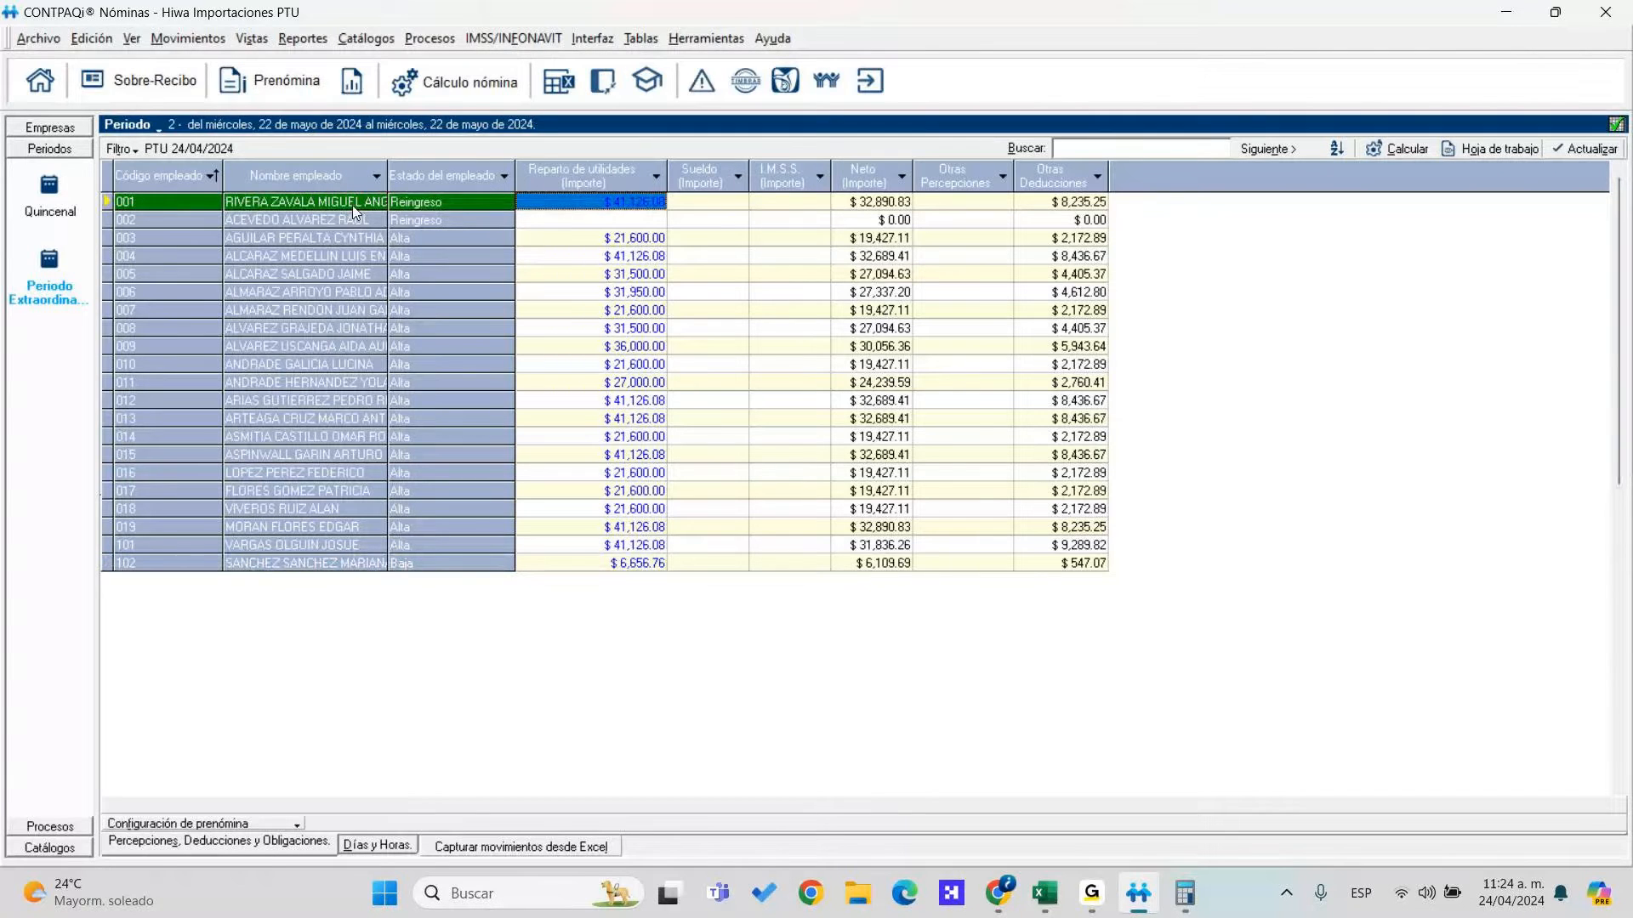
right_click(352, 206)
left_click(476, 223)
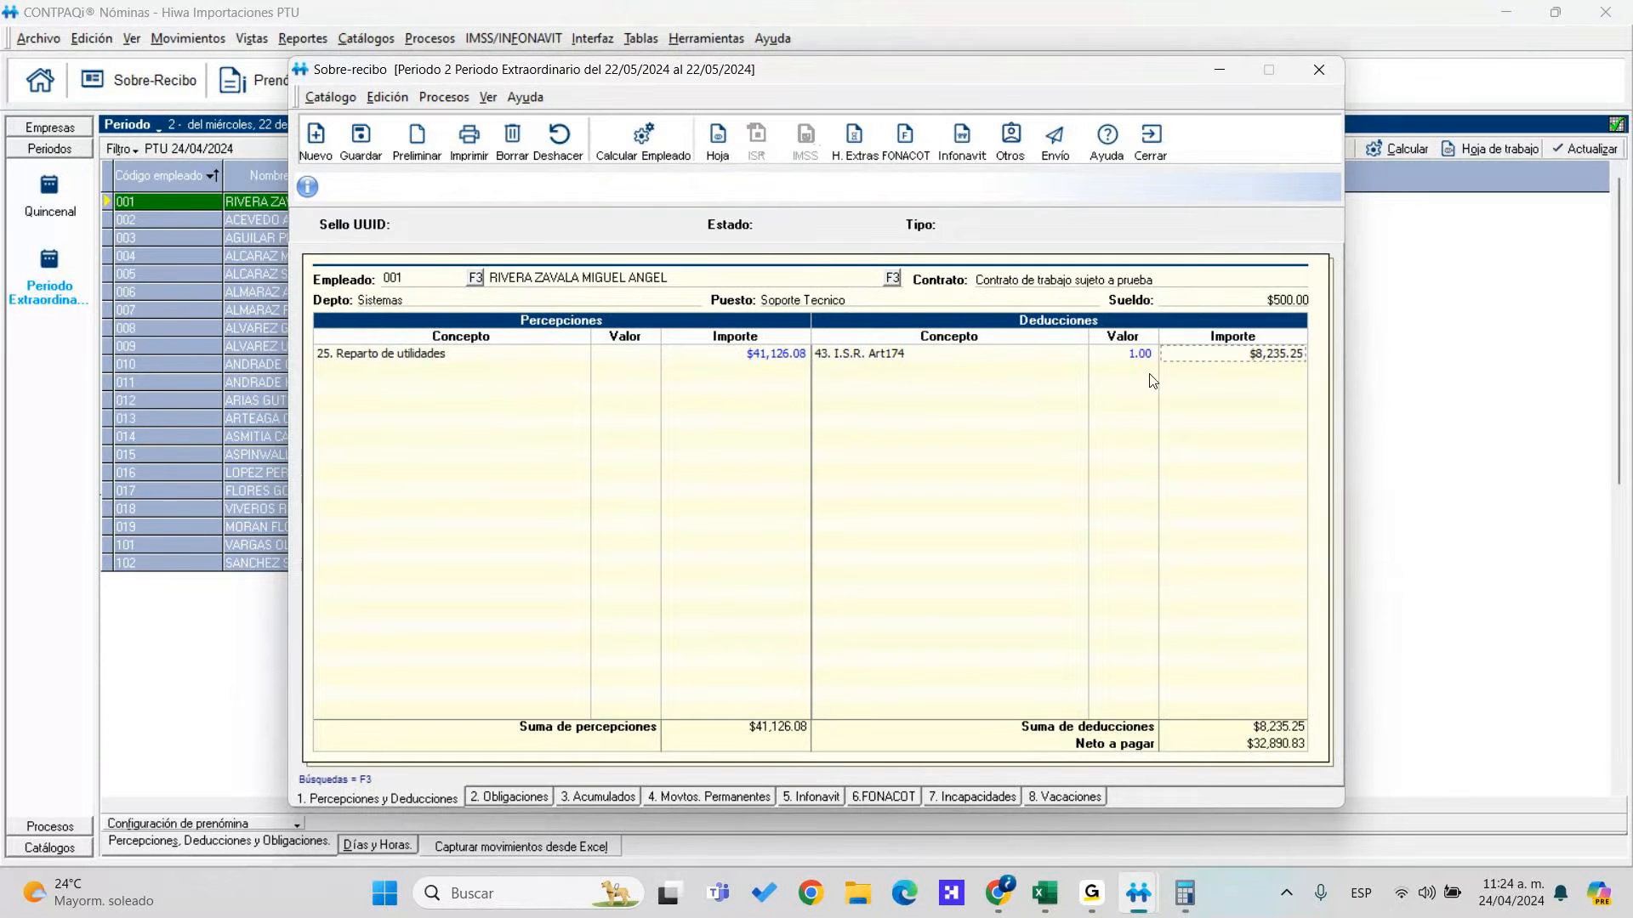
left_click(1173, 381)
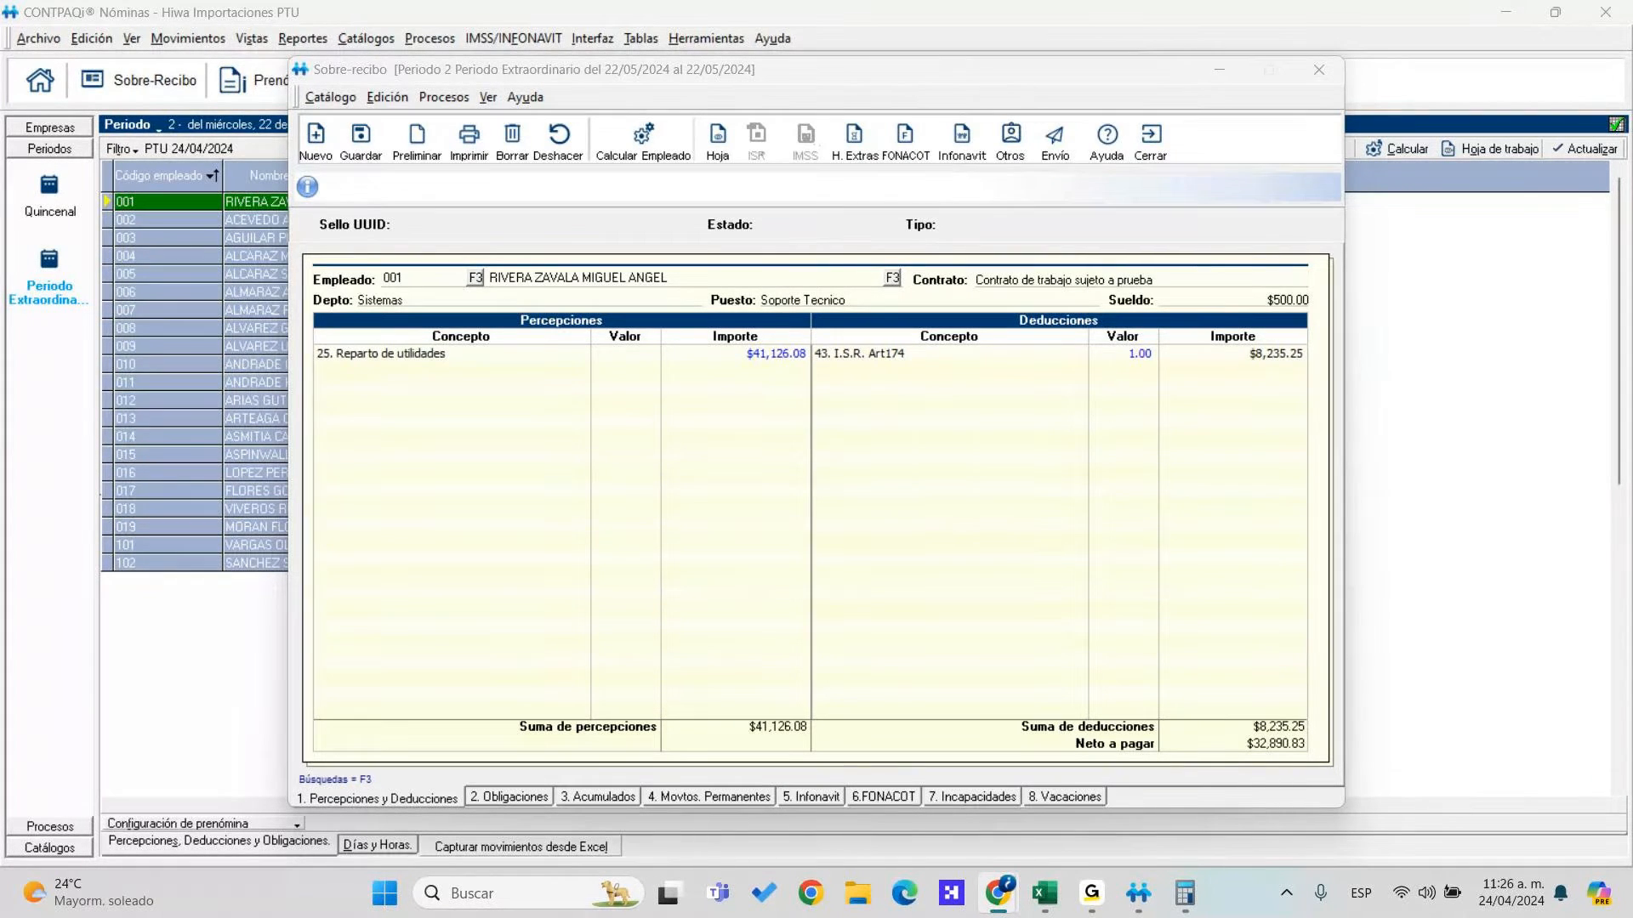
Maximize SAT's Artículo 174 page and highlight 'se multiplicará por 30.4' in fraction I
left_click_drag(0, 10, 1632, 38)
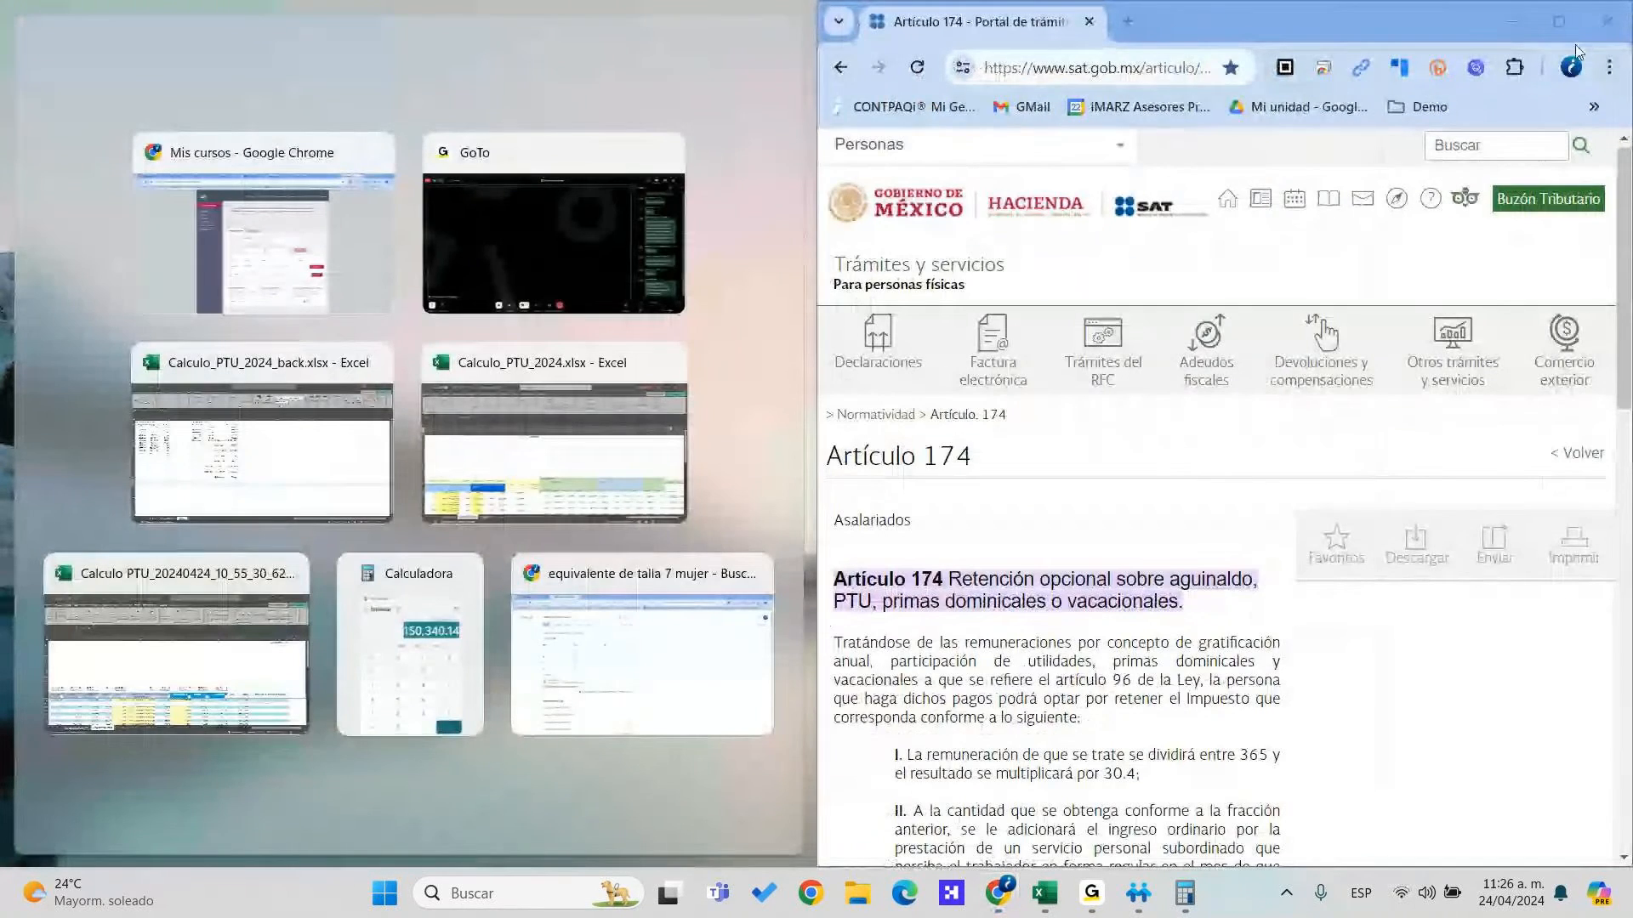
left_click(1558, 21)
scroll(478, 575, "down", 3)
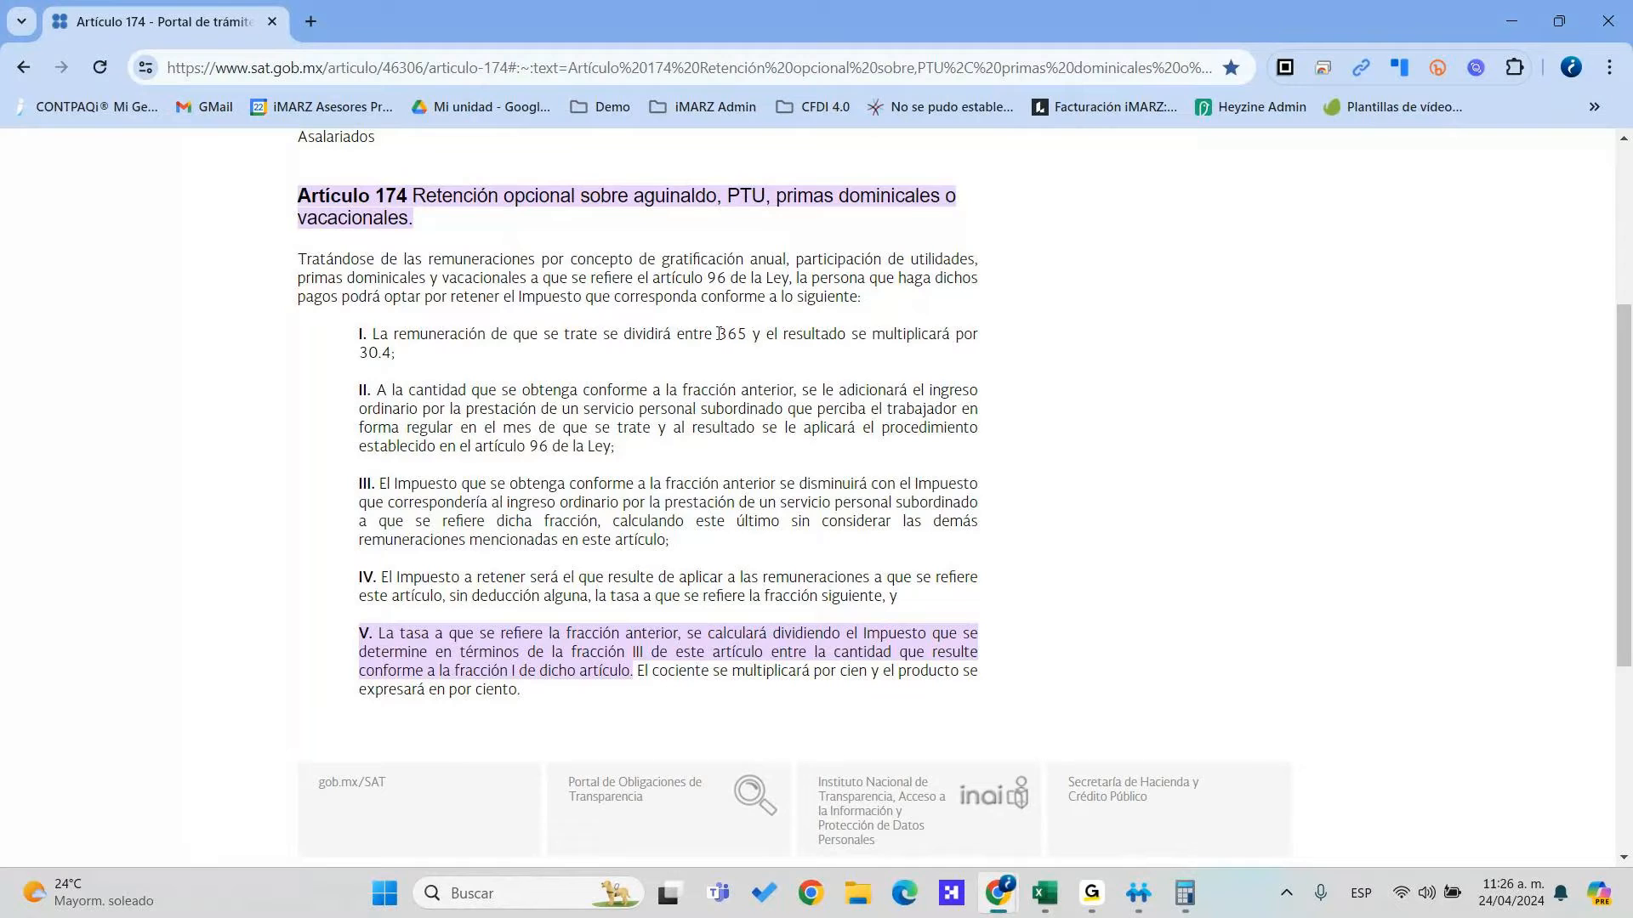
left_click_drag(728, 333, 597, 366)
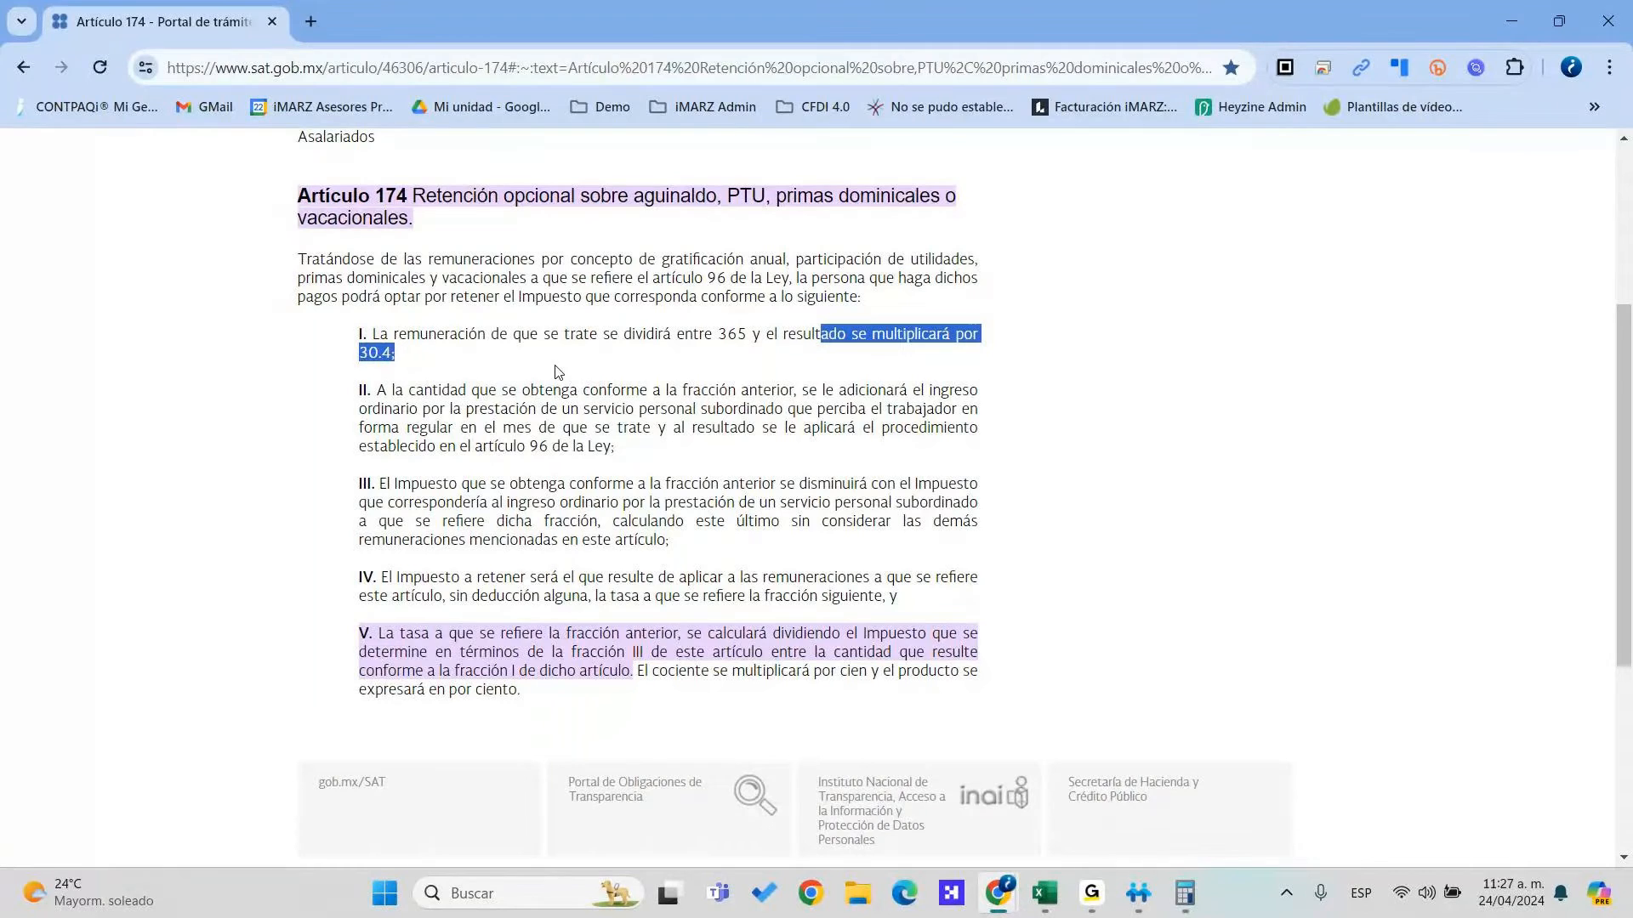
Switch between the exported PTU workbook and Calculo_PTU_2024.xlsx to compare the ISR calculation
mouse_move(1044, 893)
mouse_move(1218, 804)
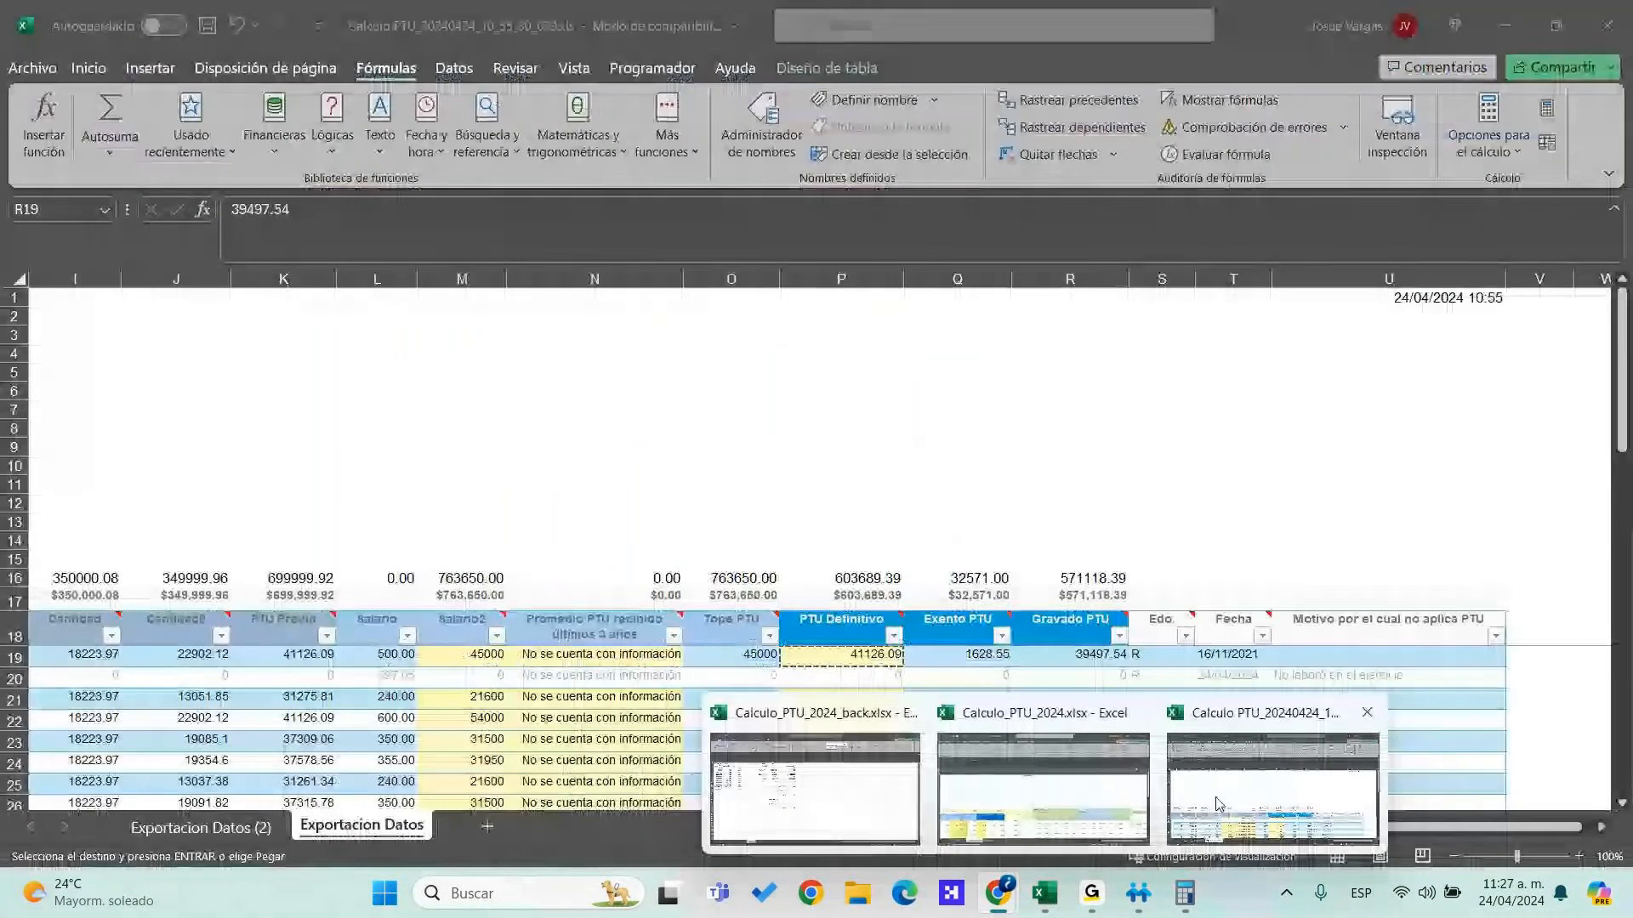
left_click(1218, 804)
left_click_drag(1287, 829, 1076, 842)
mouse_move(1044, 893)
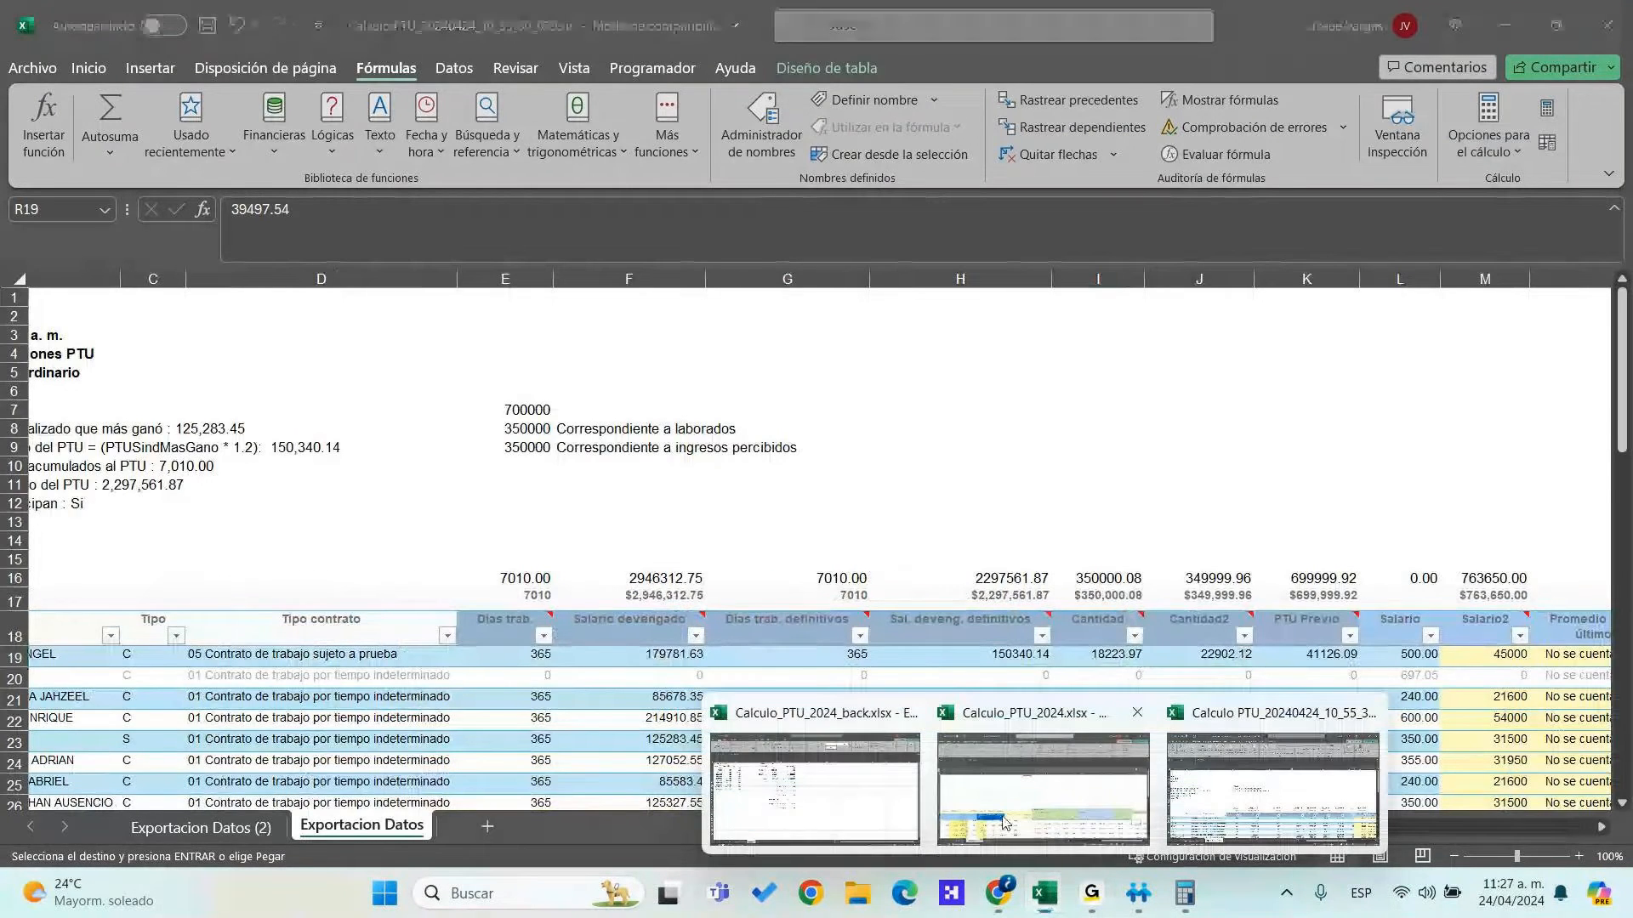
left_click(1006, 823)
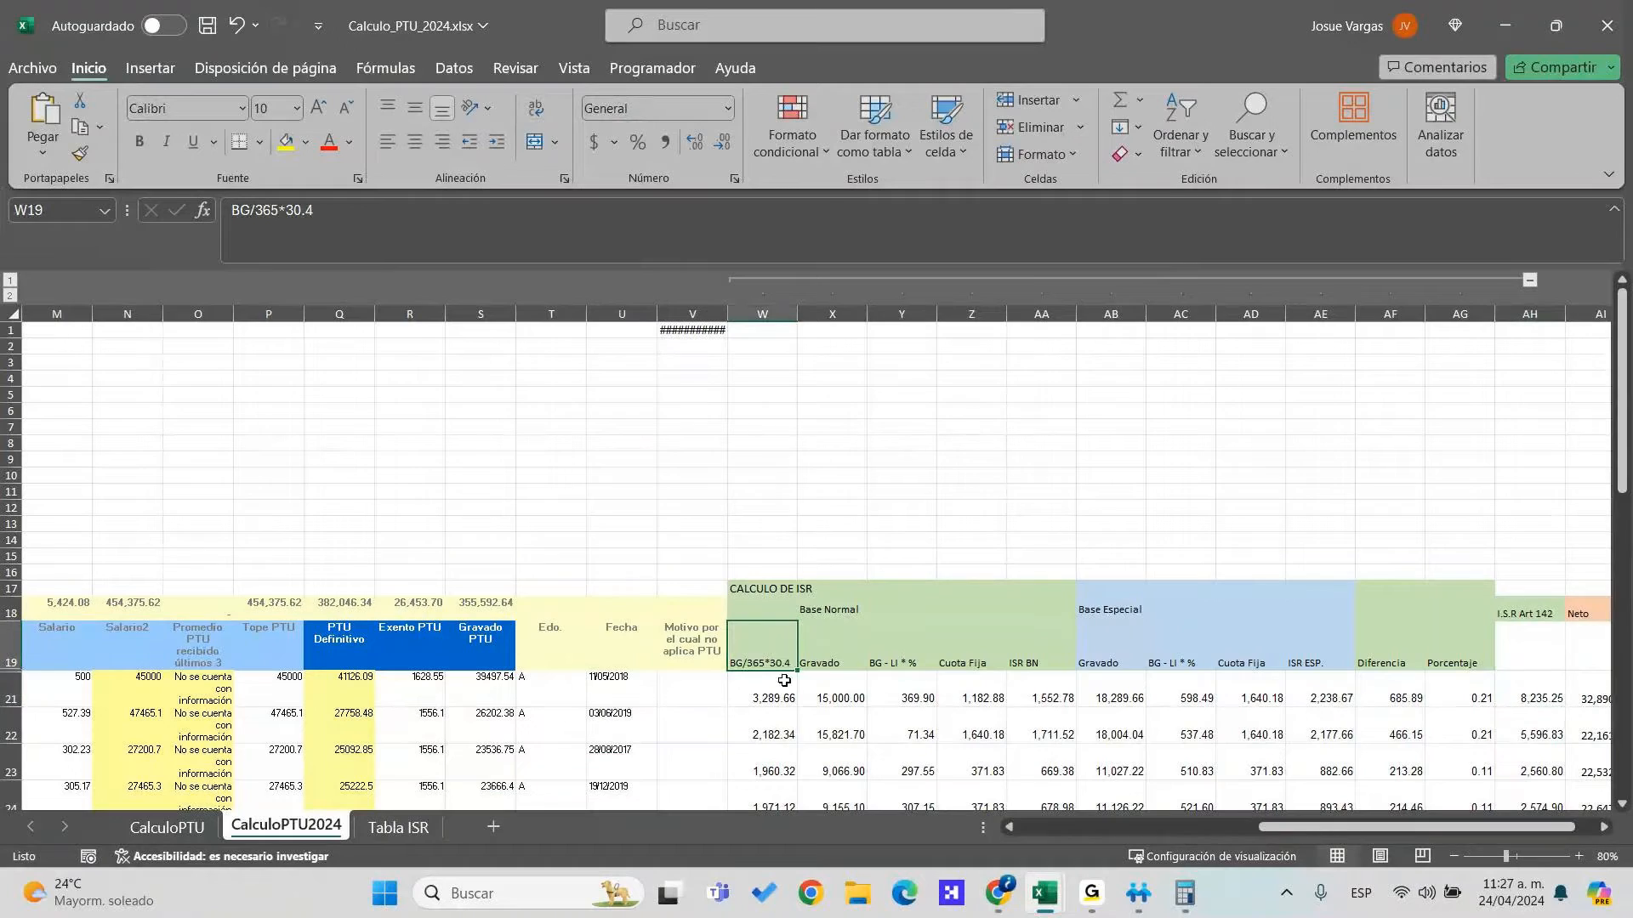
key("alt+Tab")
key("alt+Tab")
key("alt+Tab")
key("alt+Tab")
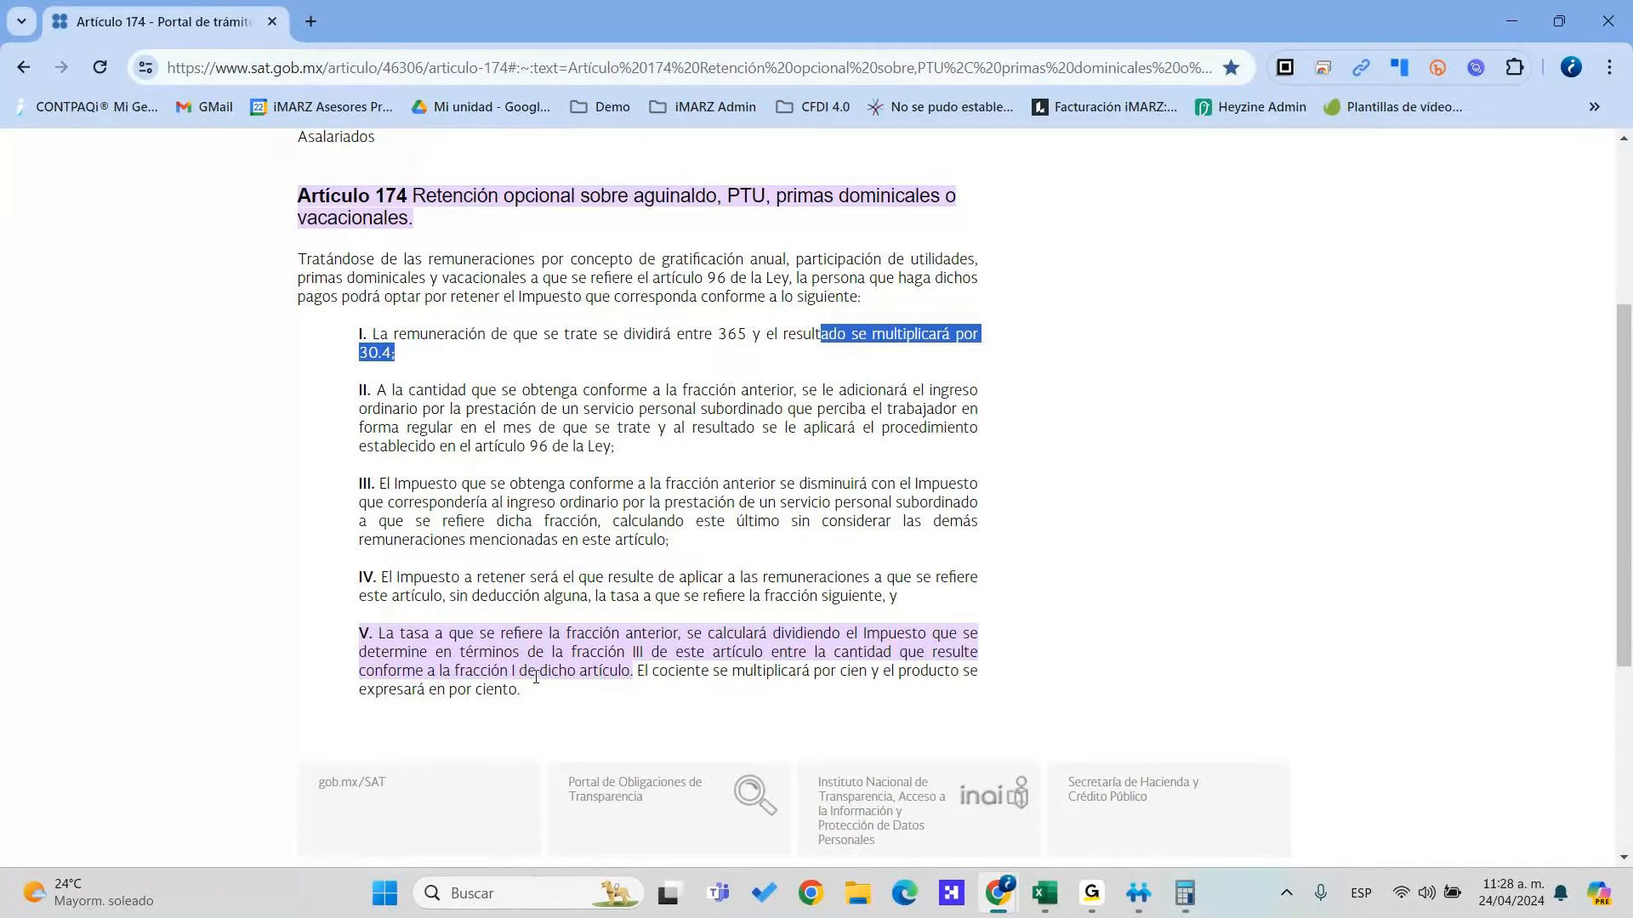
Return from the SAT Artículo 174 page to the Calculo_PTU_2024.xlsx workbook
key("alt+Tab")
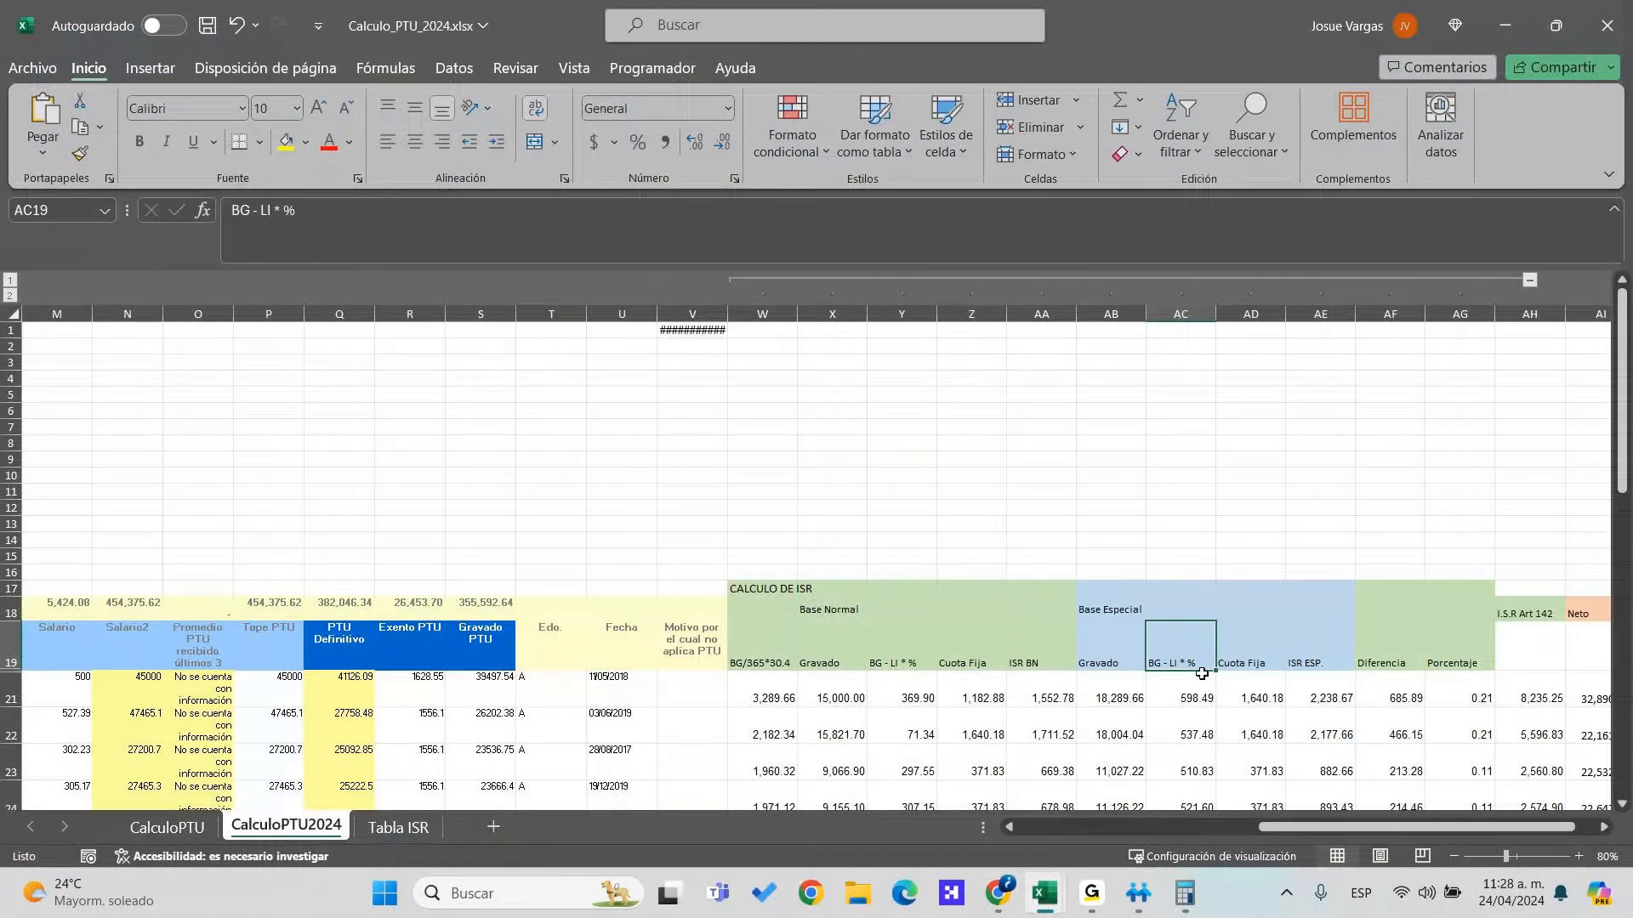
Trace row 21's ISR formulas up to =S21*AG21 (8,235.25), then minimise Excel
left_click(772, 680)
left_click(1135, 705)
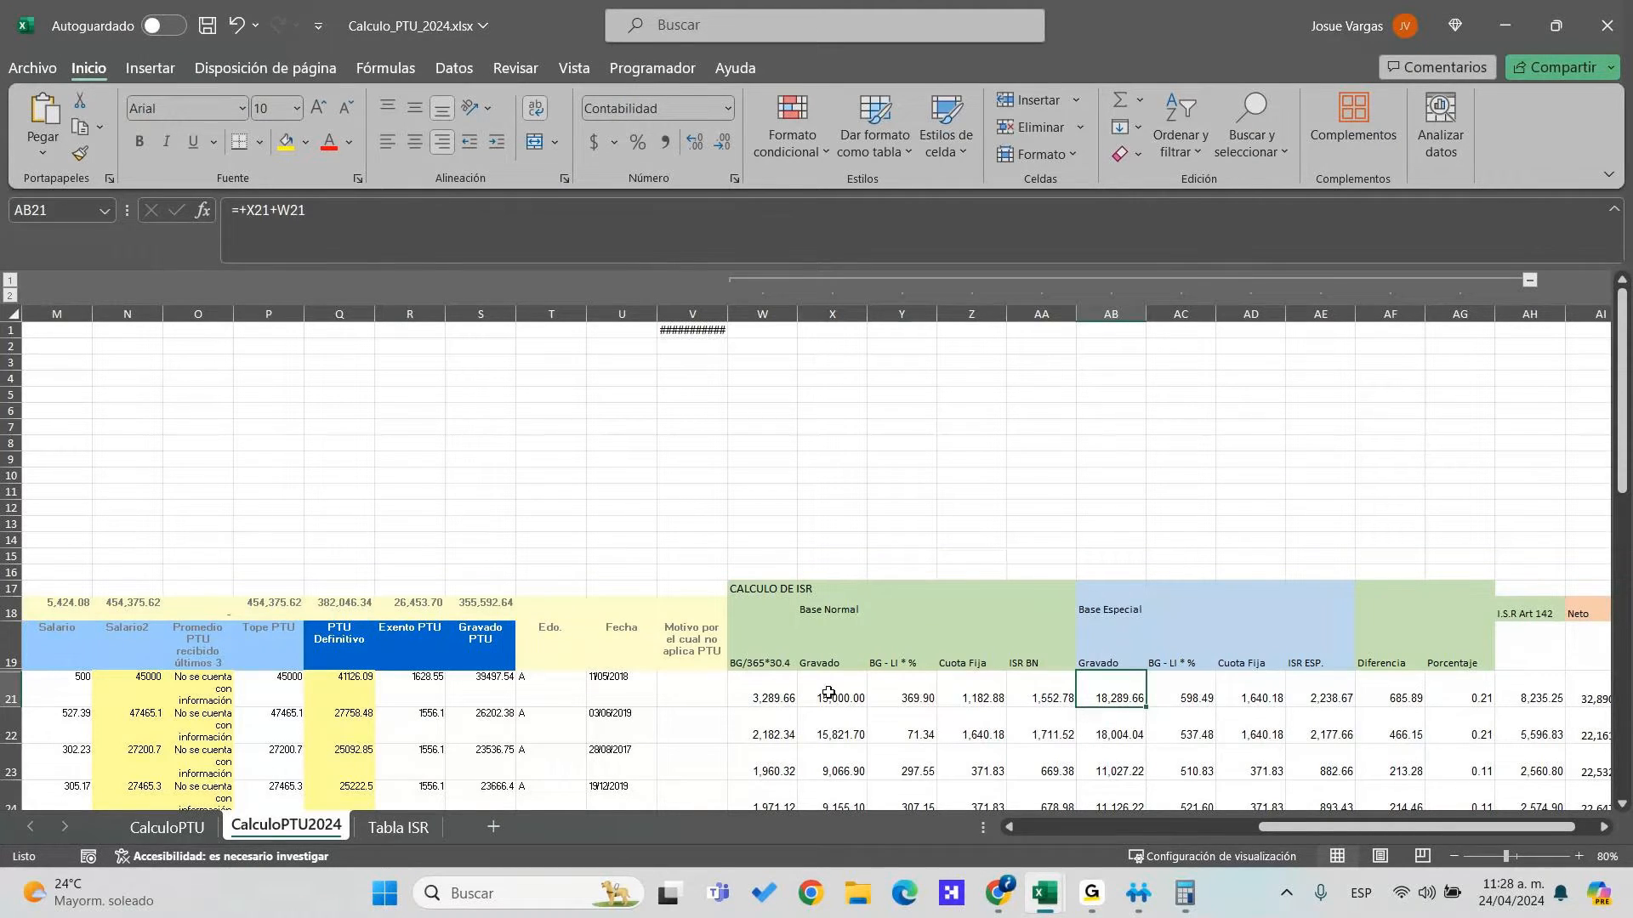
left_click_drag(815, 679, 1034, 699)
left_click_drag(1182, 696, 1393, 696)
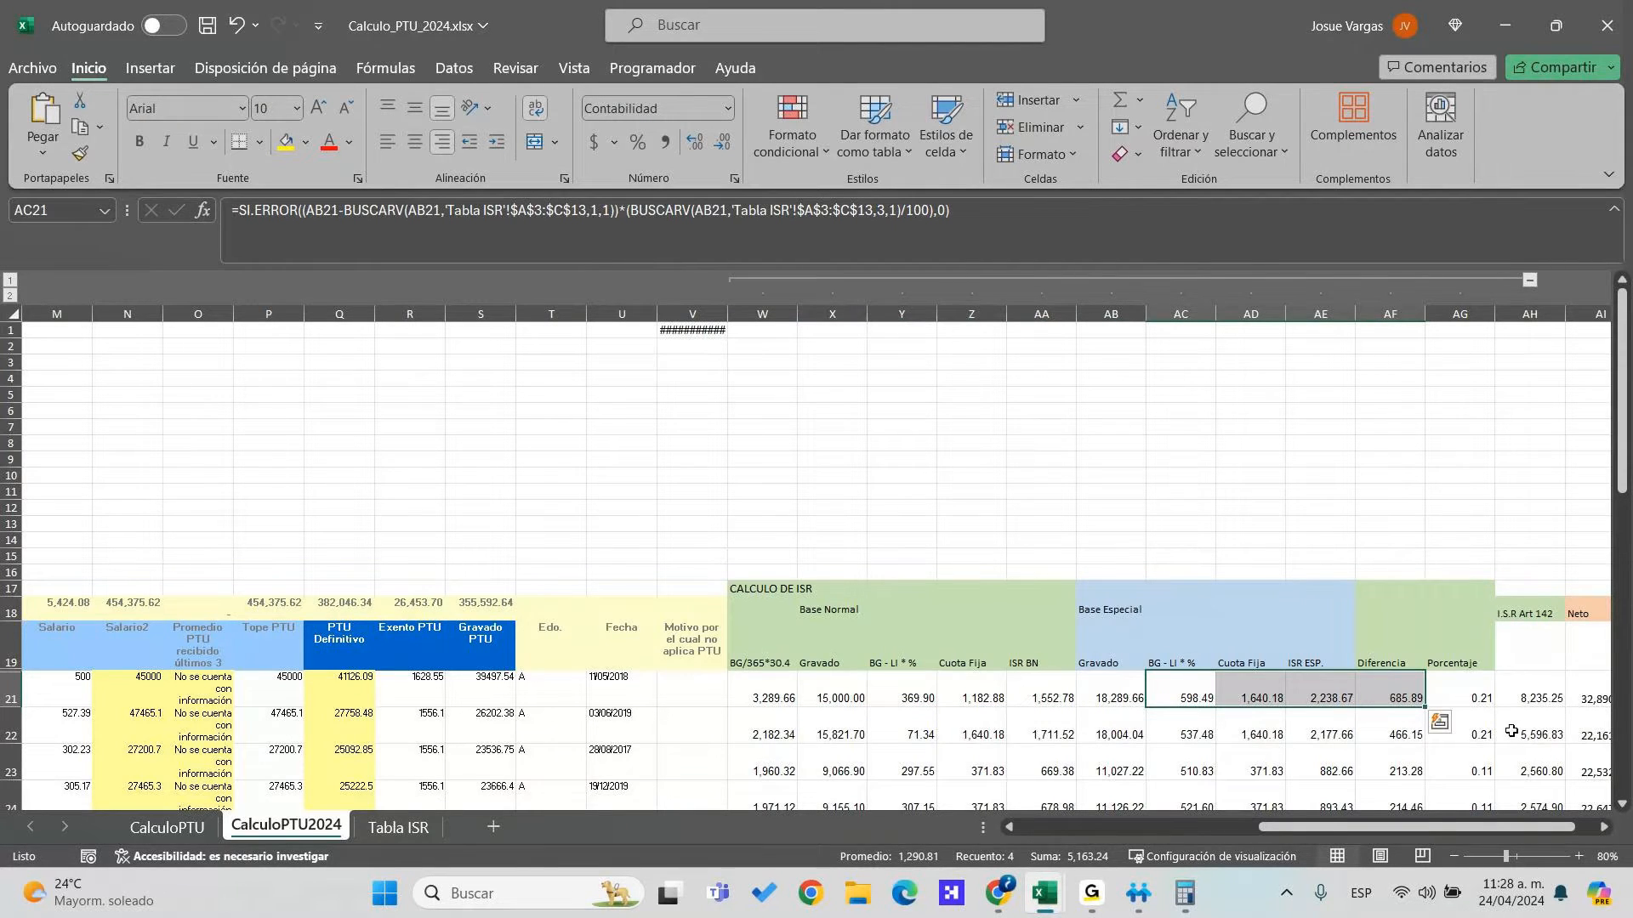
left_click(1459, 687)
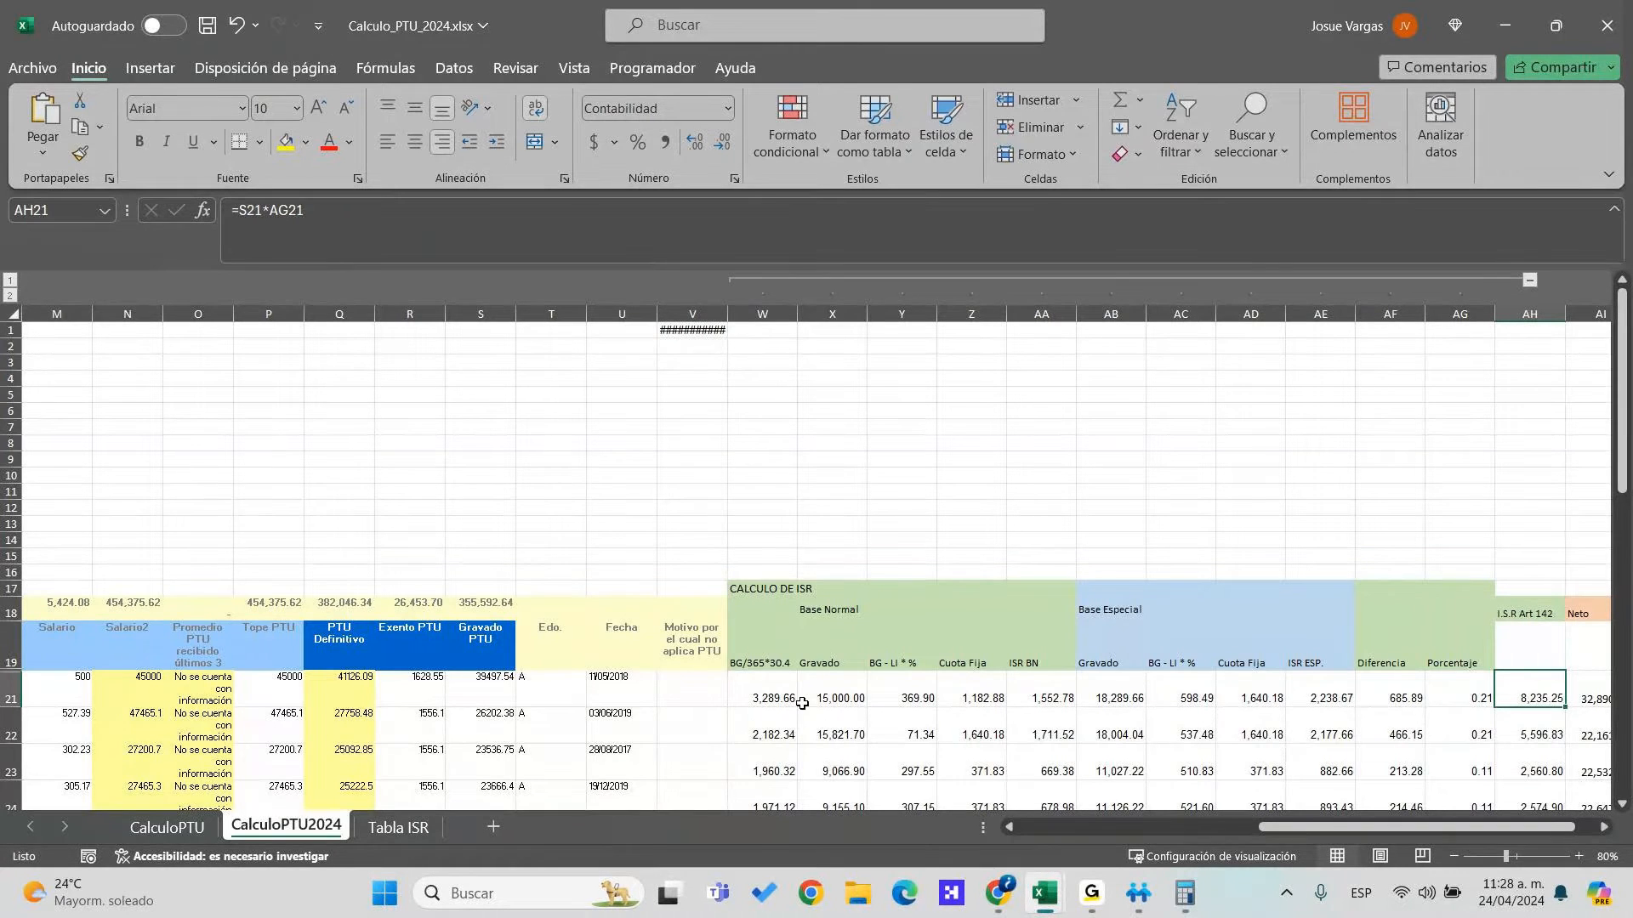
double_click(1517, 692)
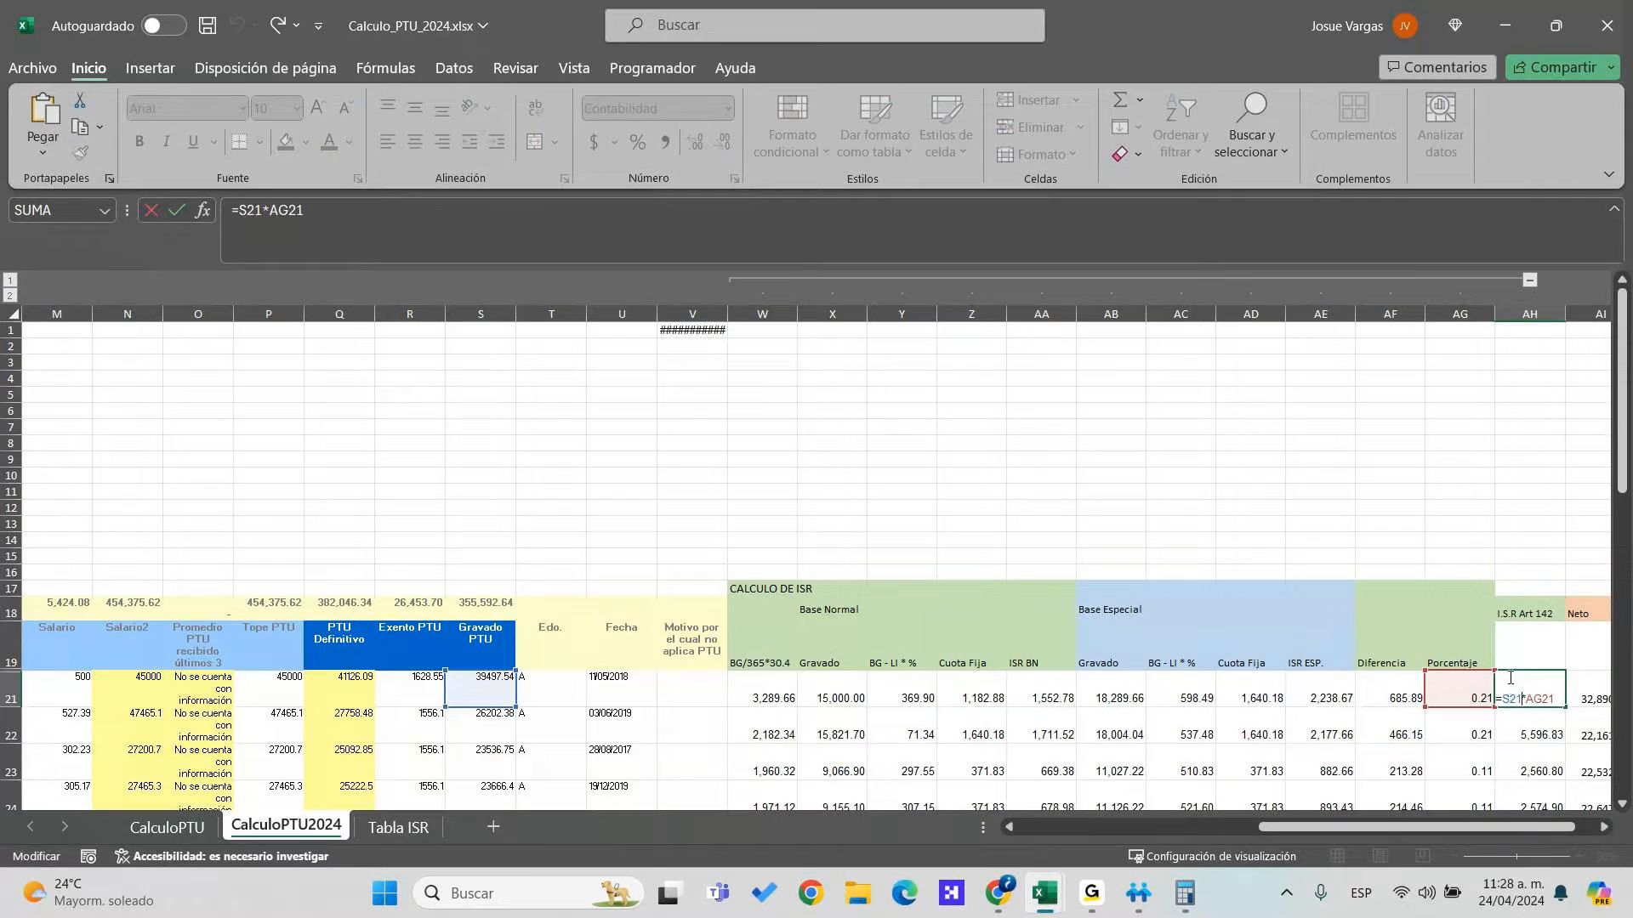
key("Escape")
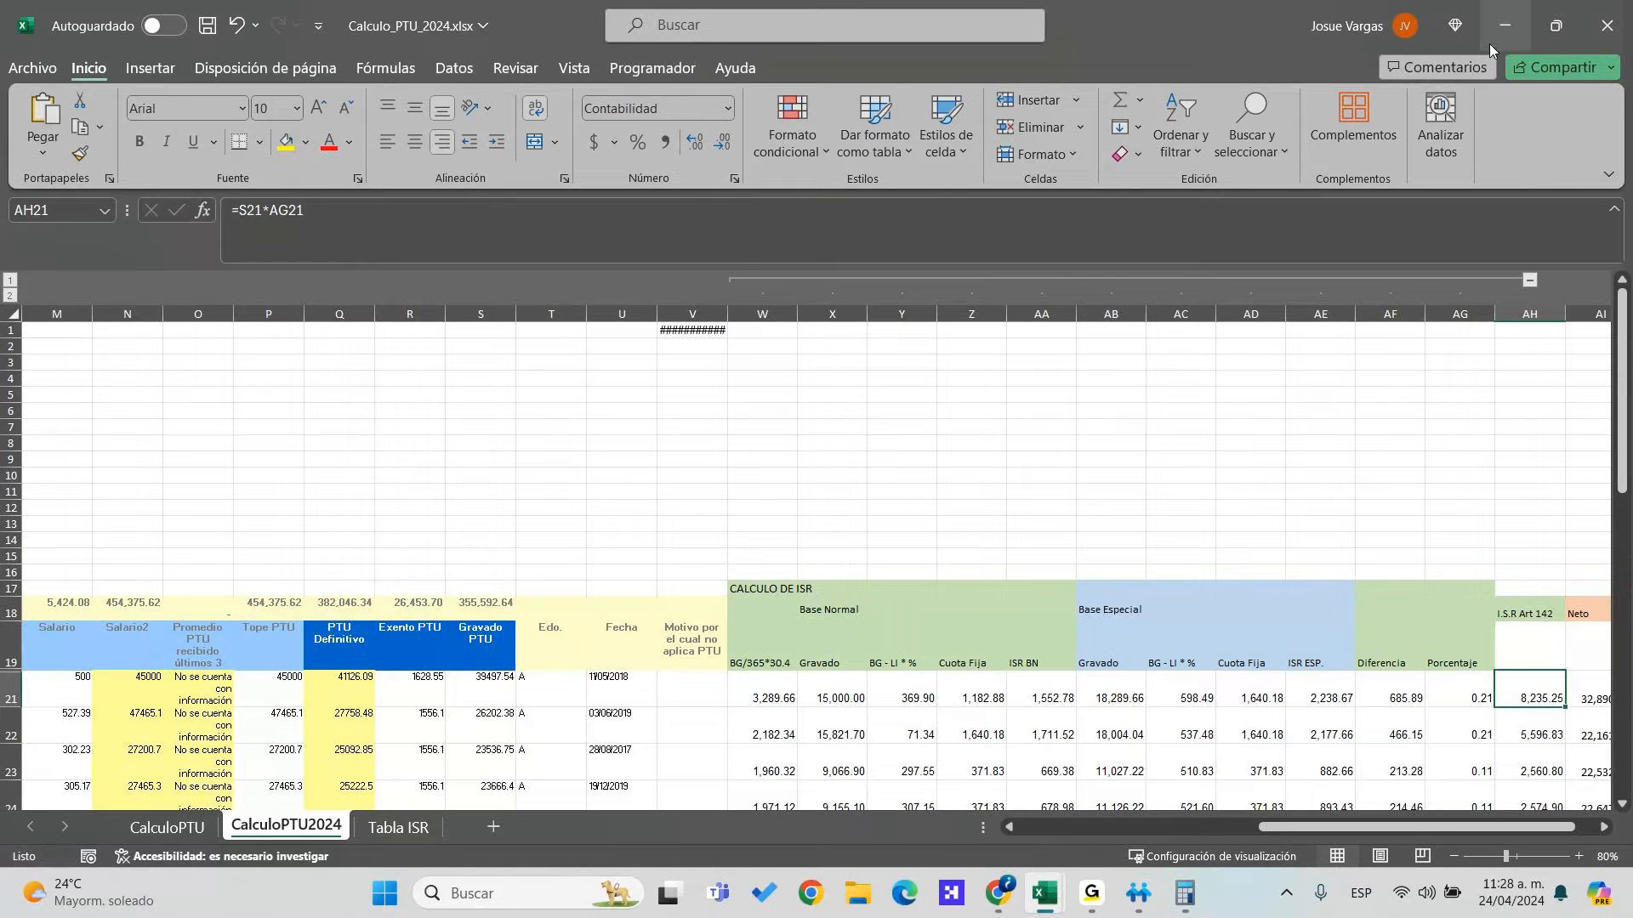
left_click(1503, 26)
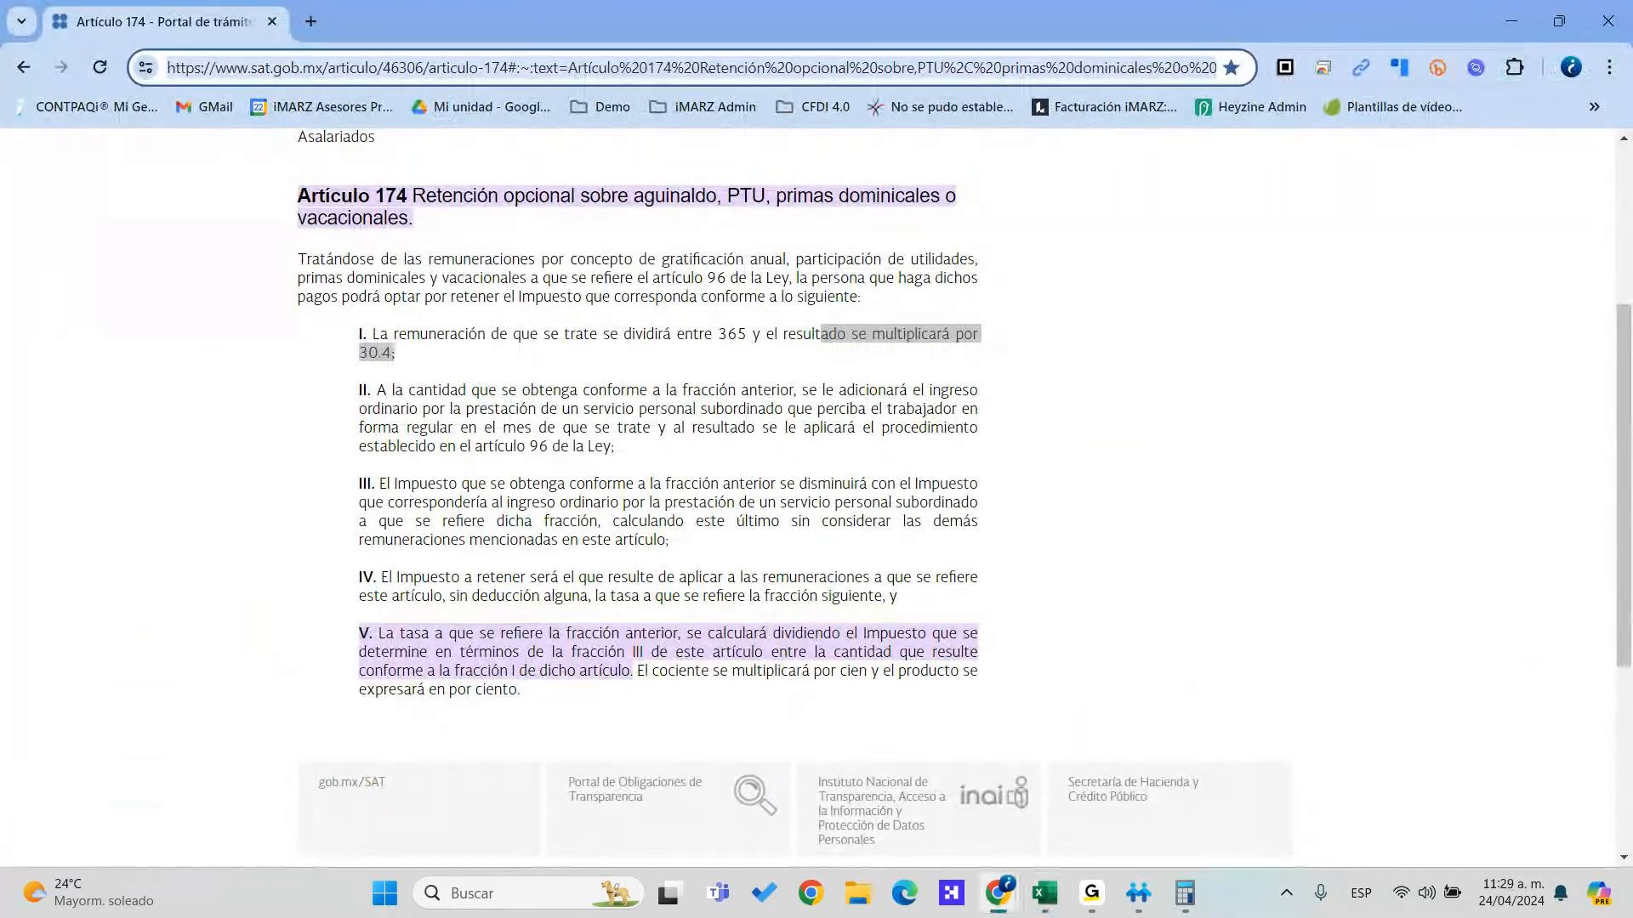
Review Artículo 174's fractions I–V, including the 30.4 multiplier and fraction V's rate
key("alt+Tab")
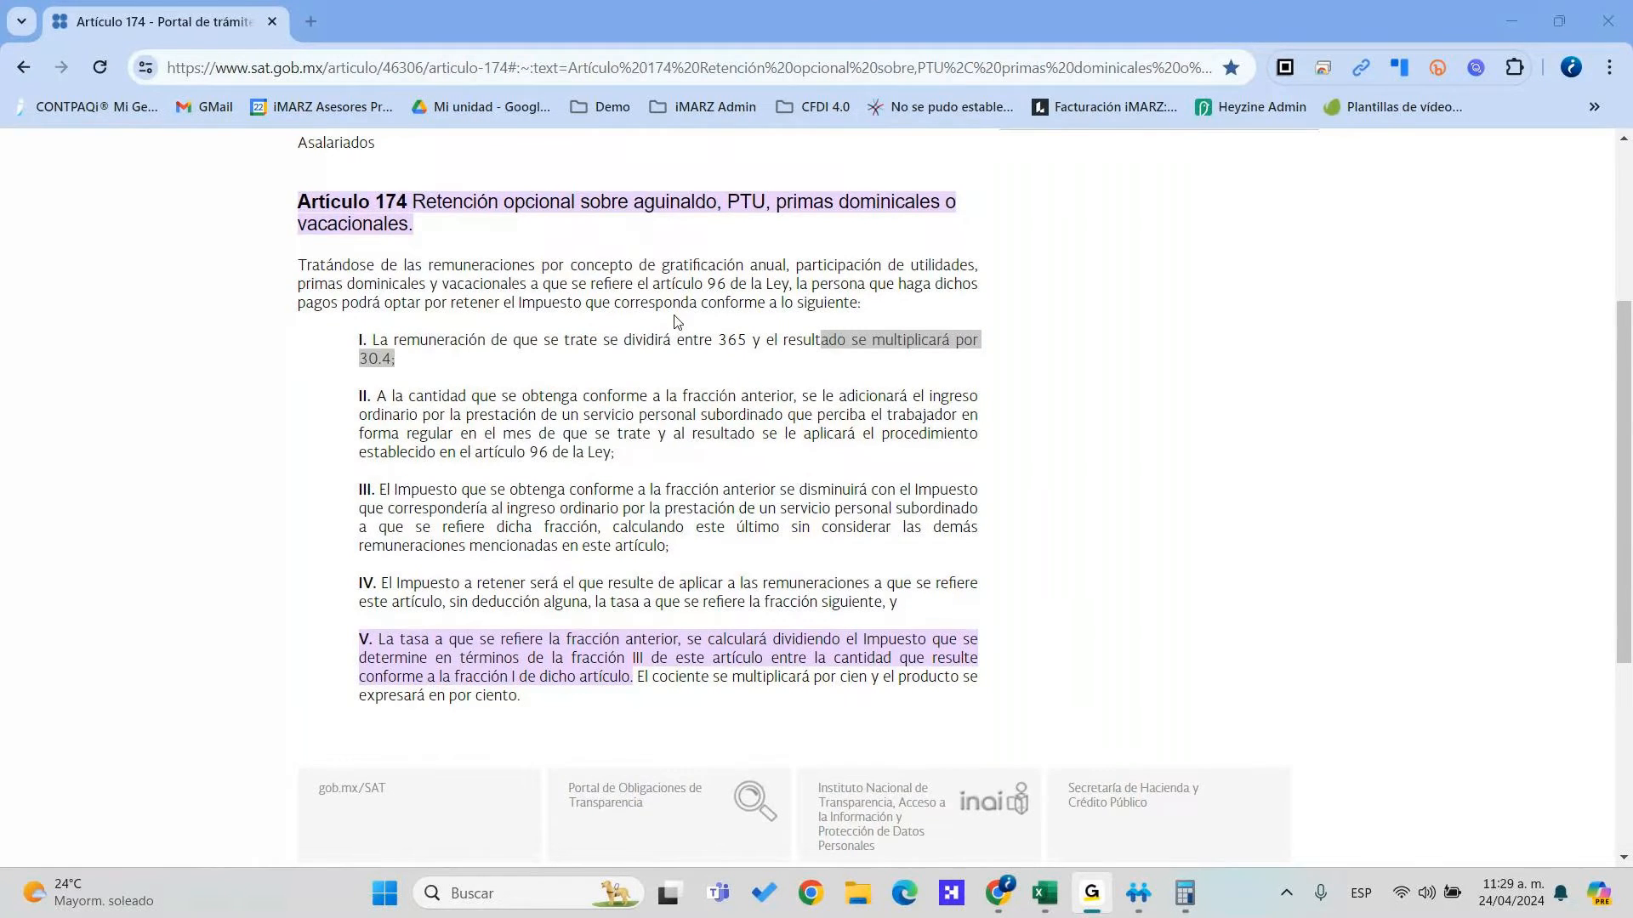
scroll(697, 315, "up", 4)
mouse_move(697, 315)
scroll(1199, 540, "down", 1)
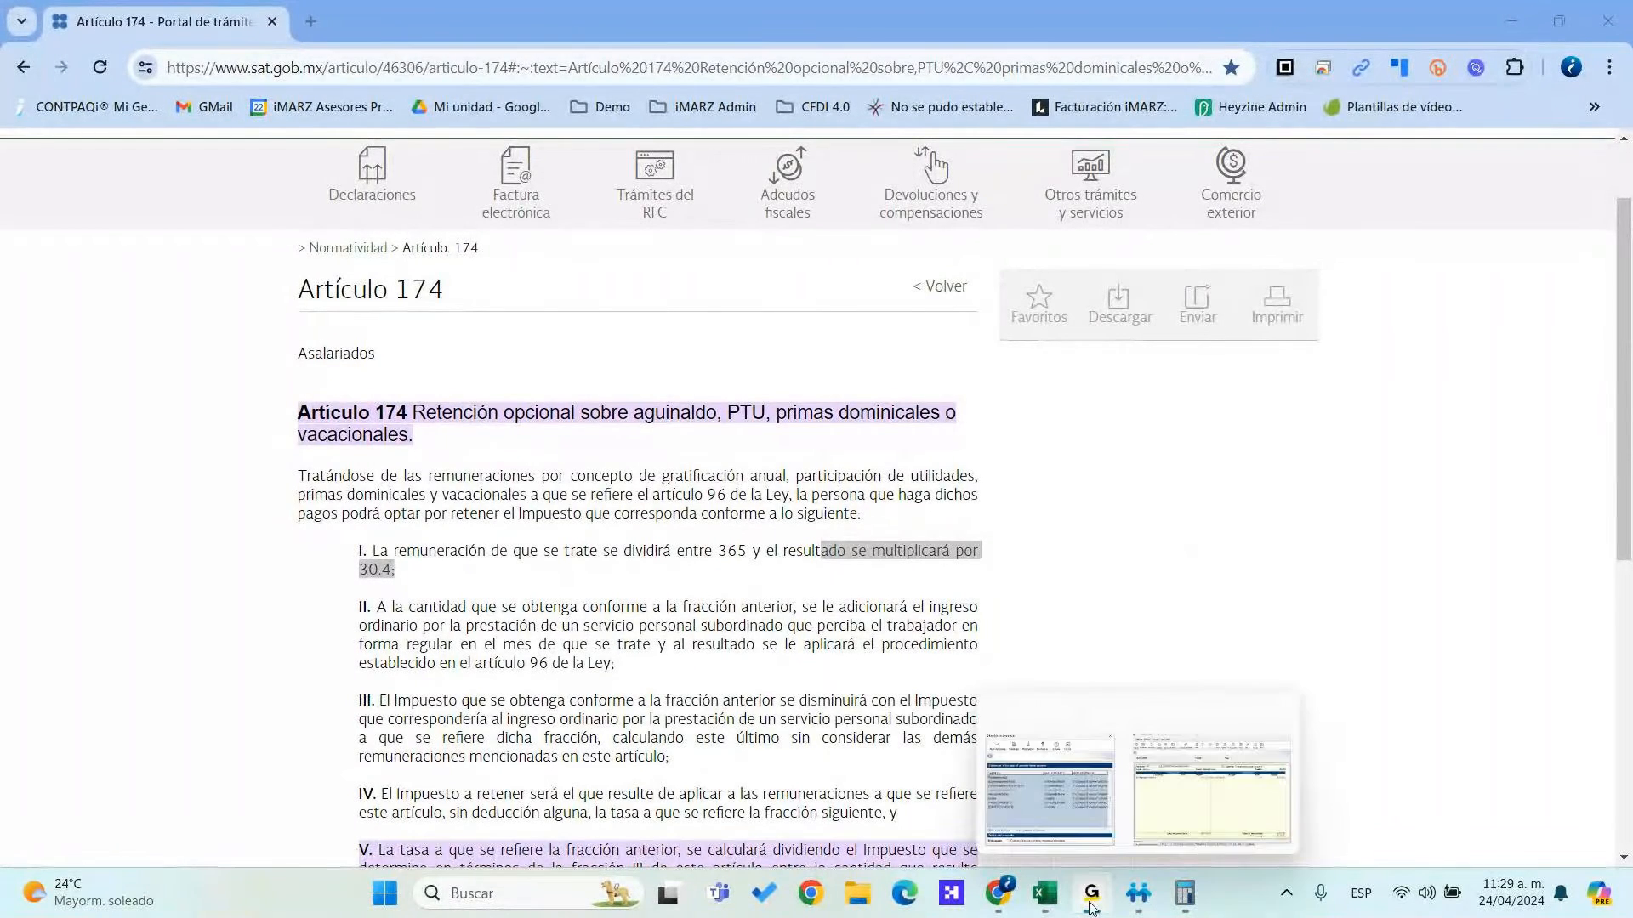
mouse_move(1091, 886)
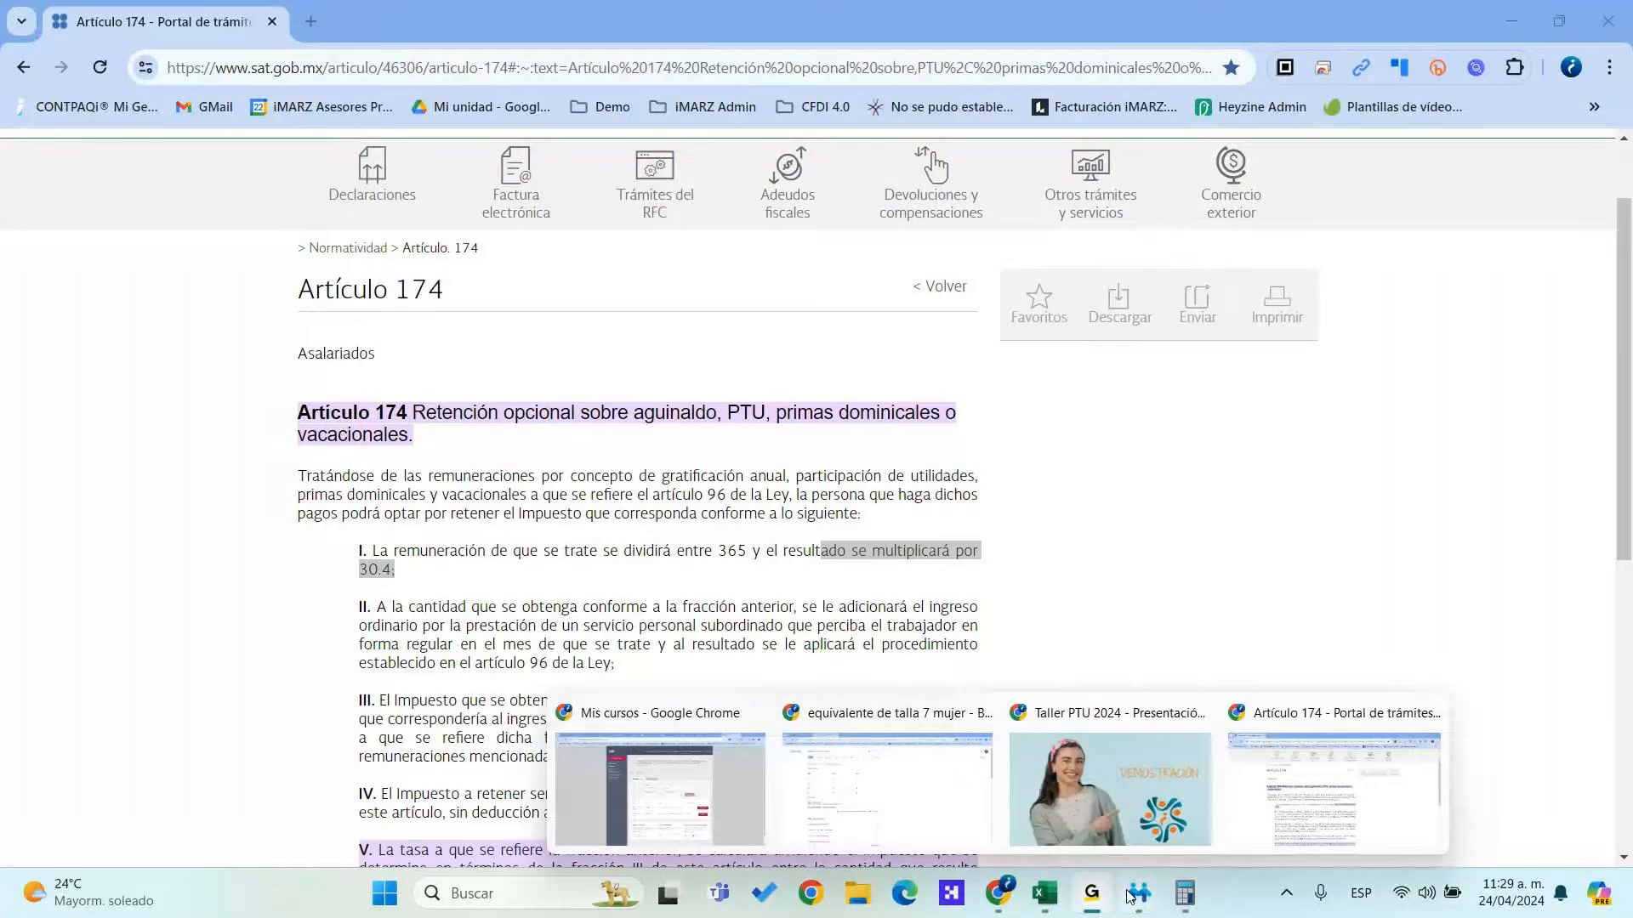
Close employee 001's Sobre-recibo to get back to the prenómina grid
left_click(1178, 822)
left_click(1178, 823)
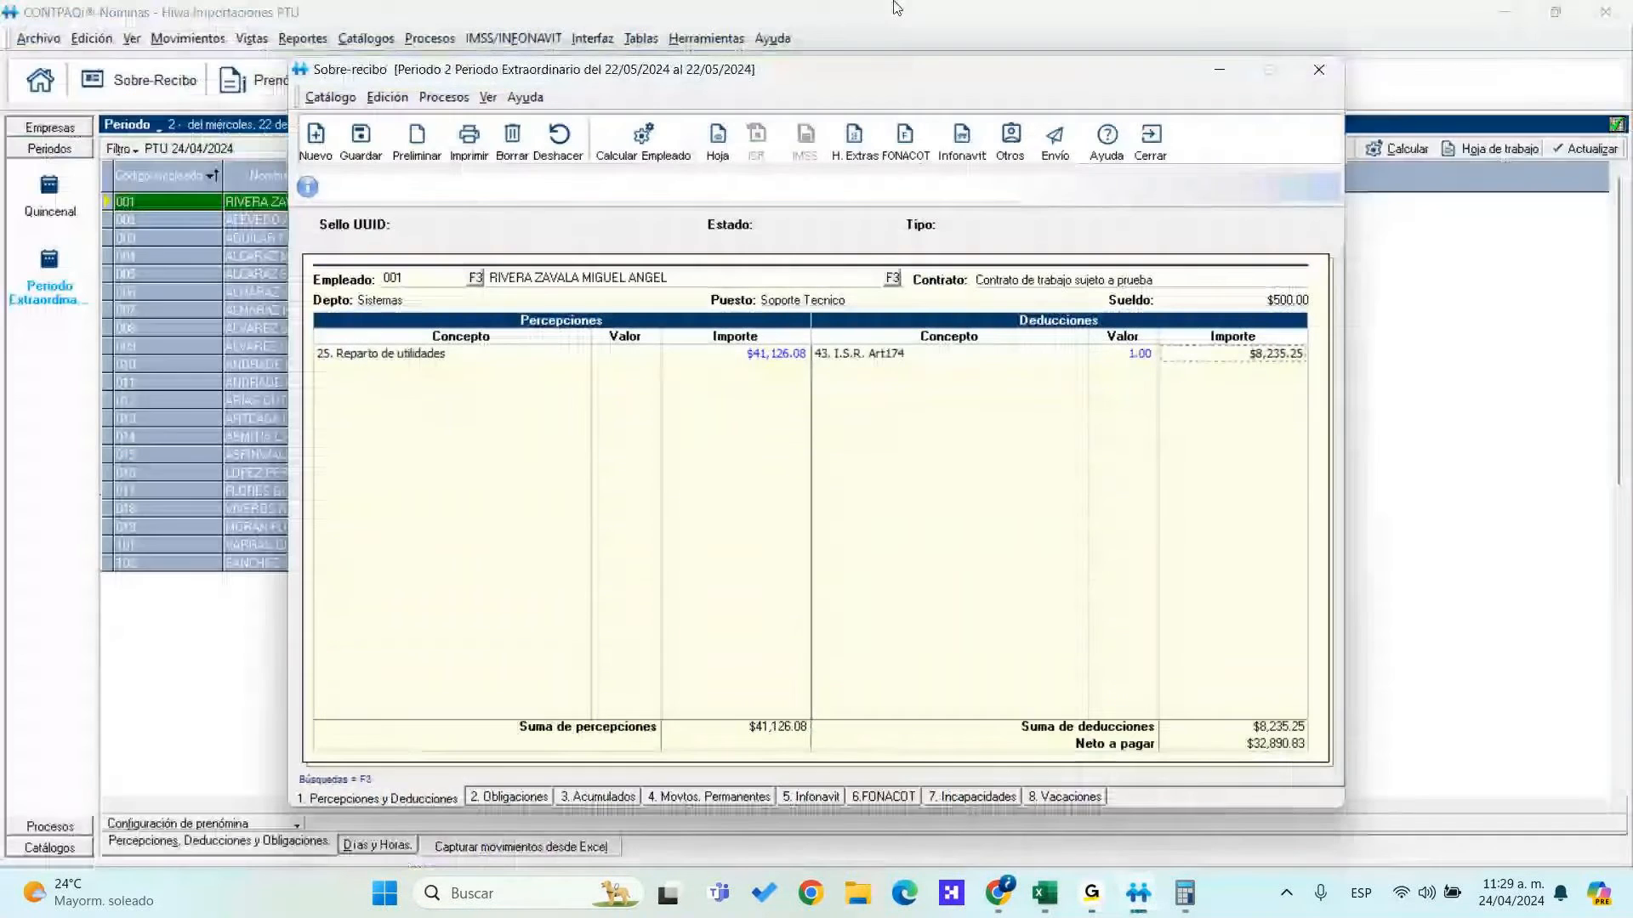
left_click(781, 419)
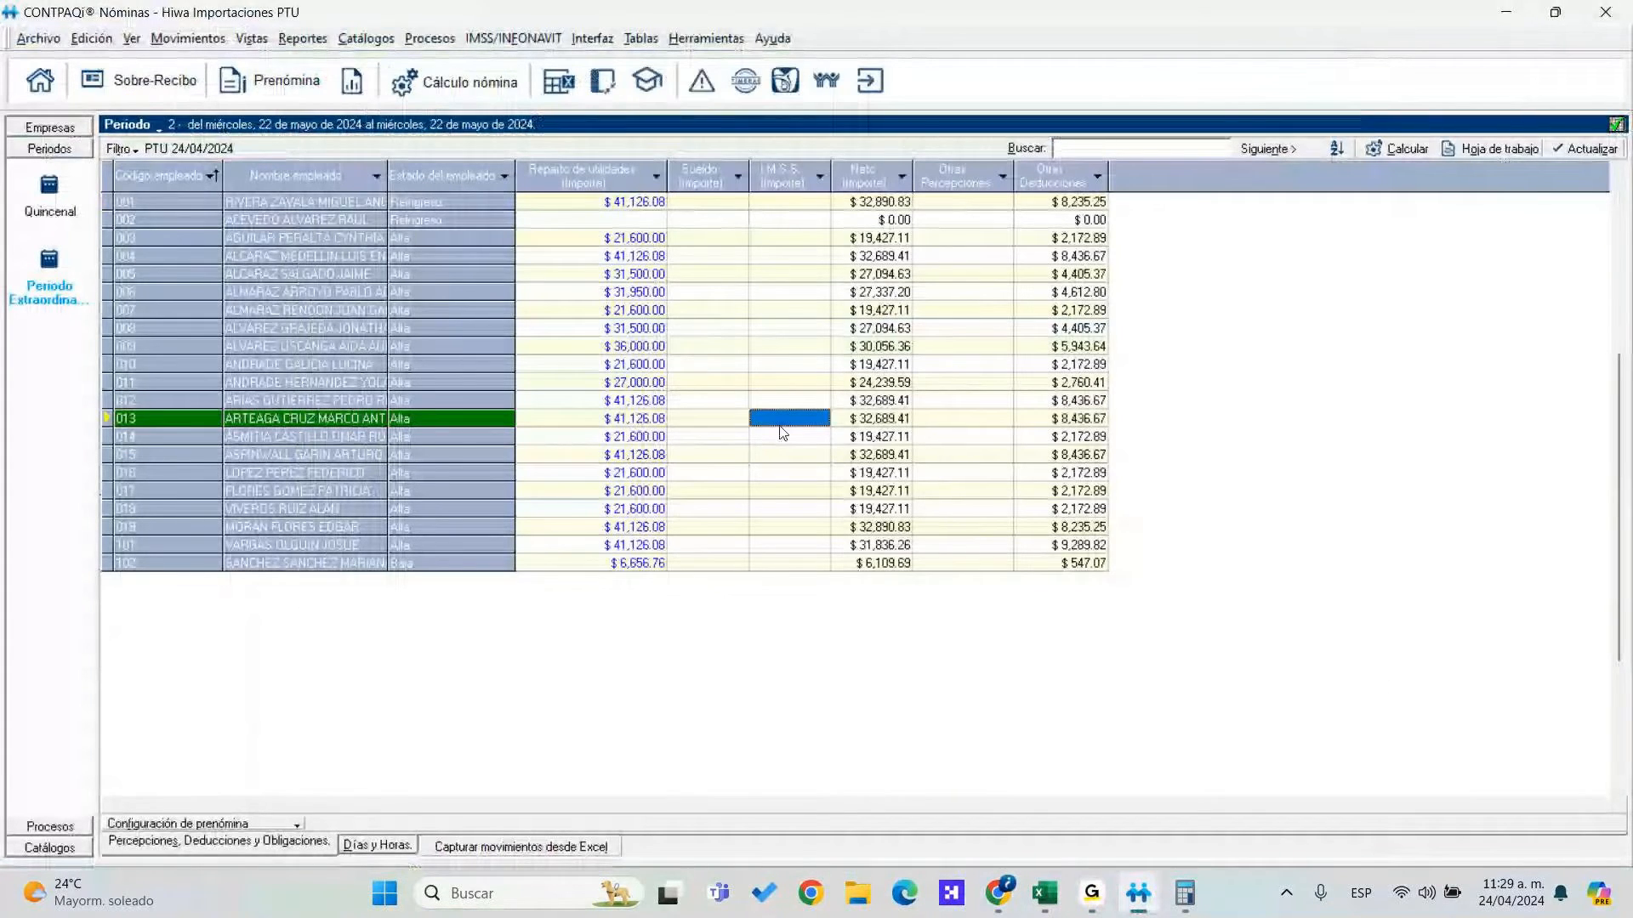
In Configuración de prenómina, browse the available perception concepts and the chosen list
right_click(780, 426)
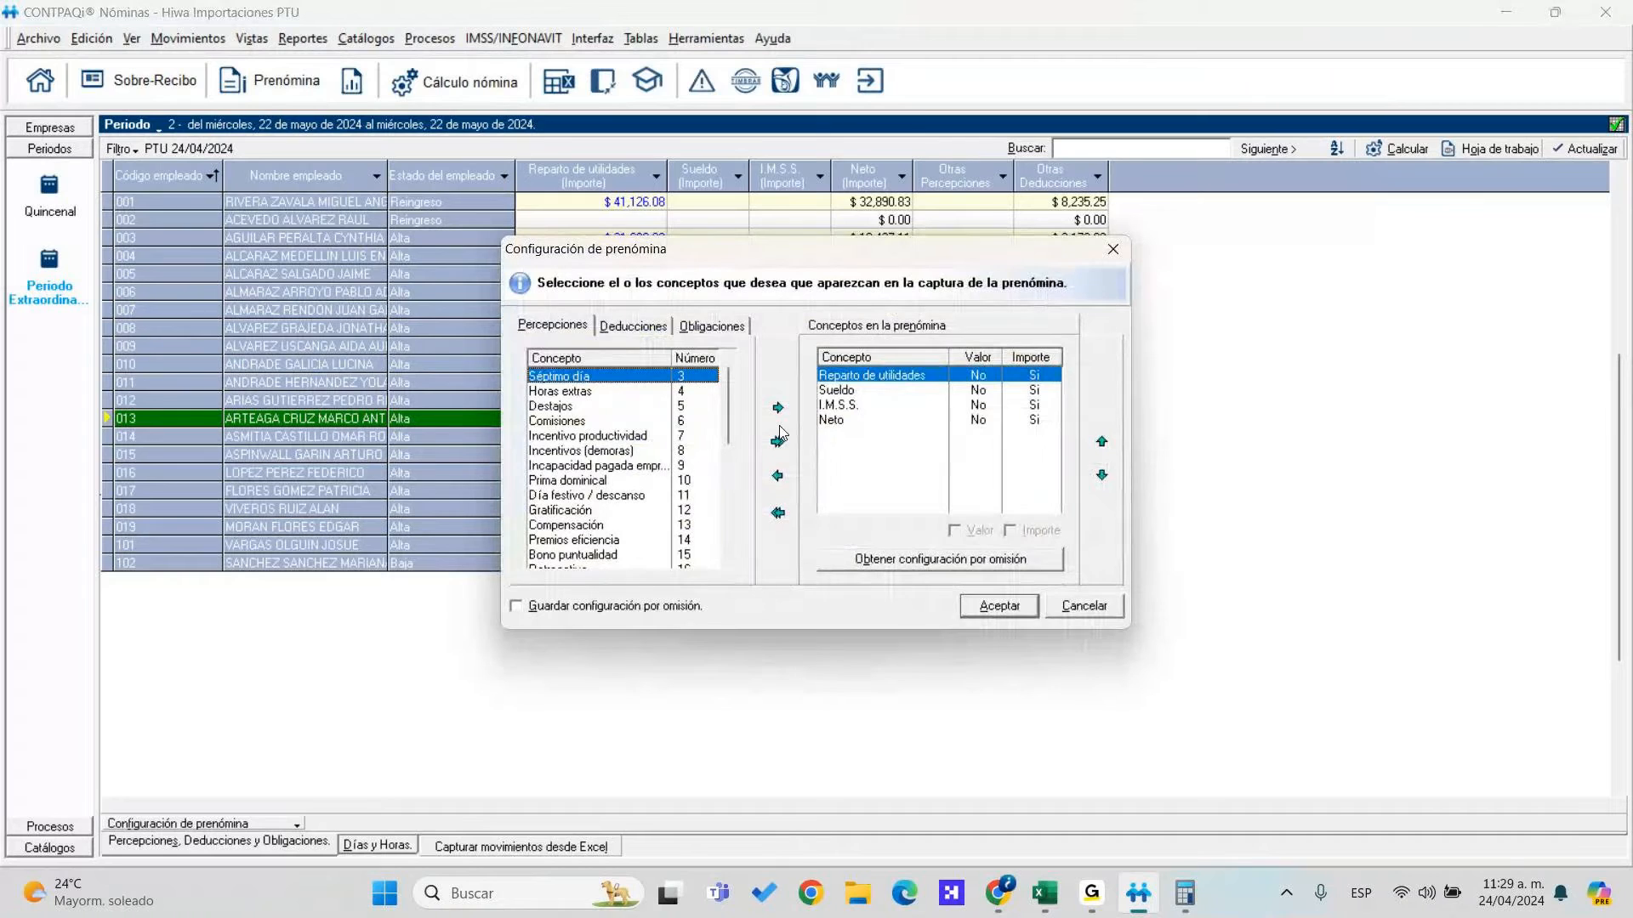
left_click(595, 451)
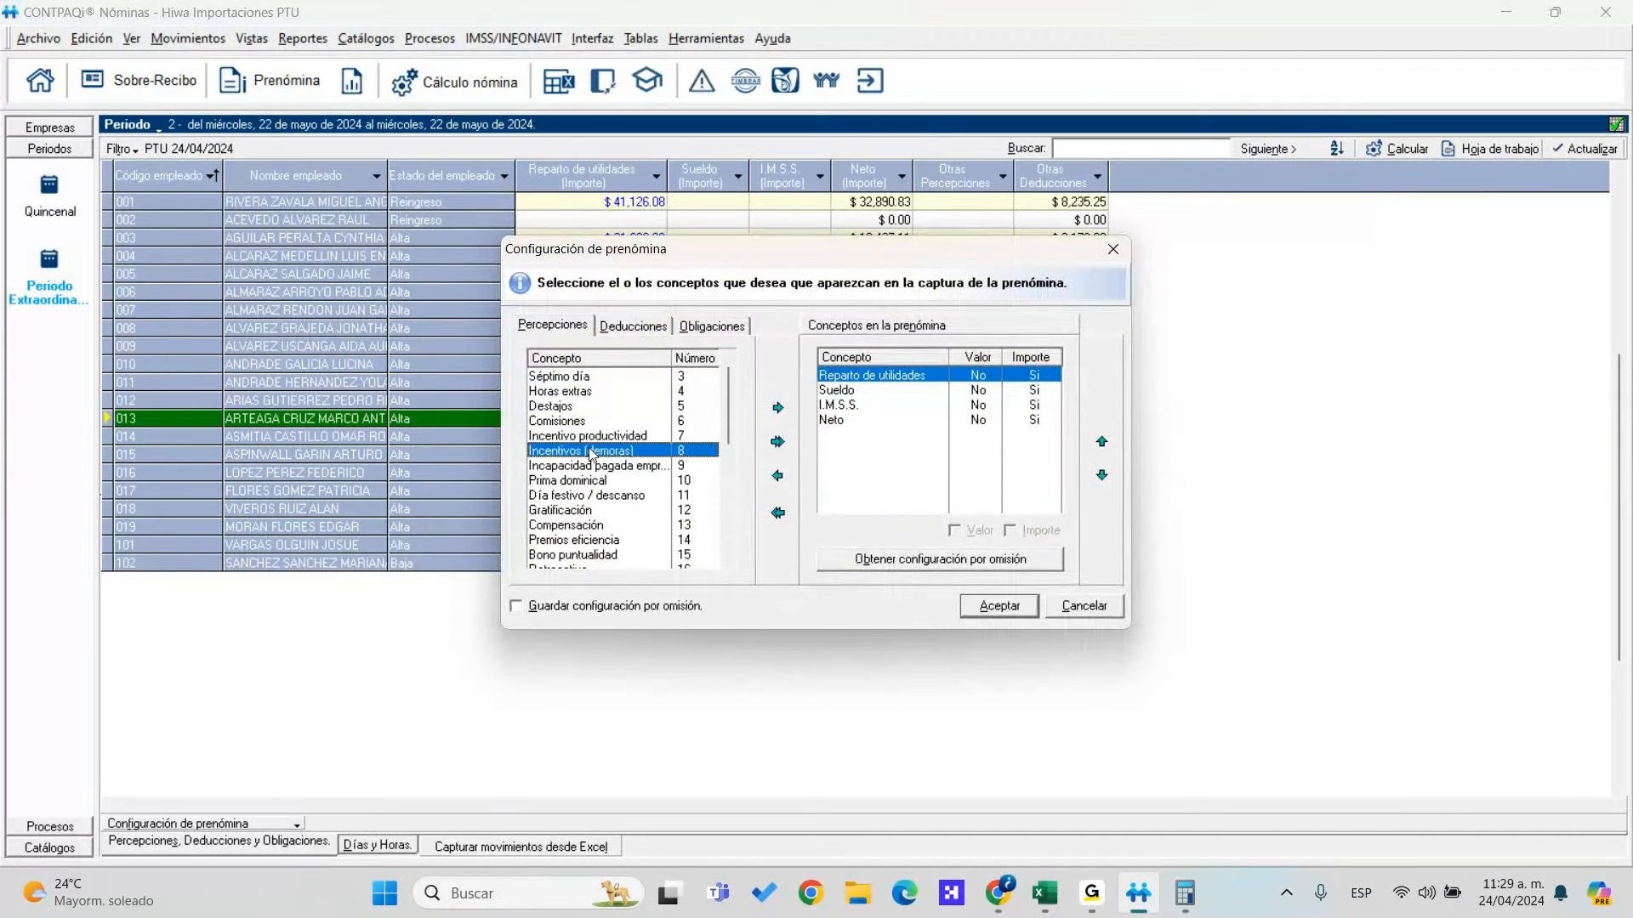
key("r")
scroll(617, 530, "down", 2)
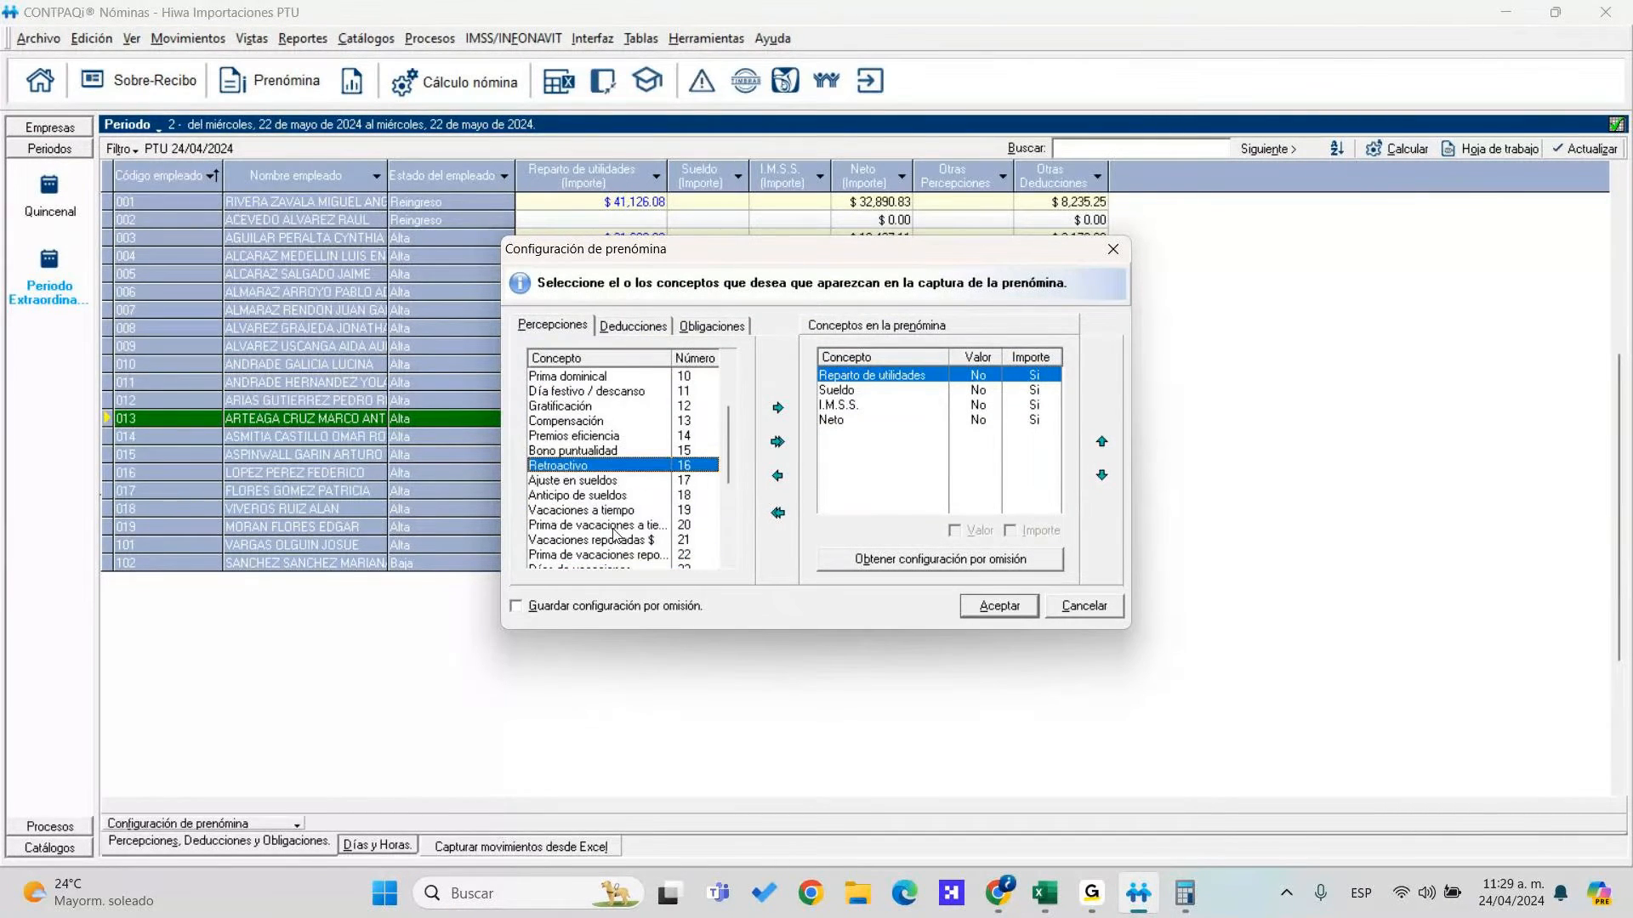
scroll(624, 502, "up", 1)
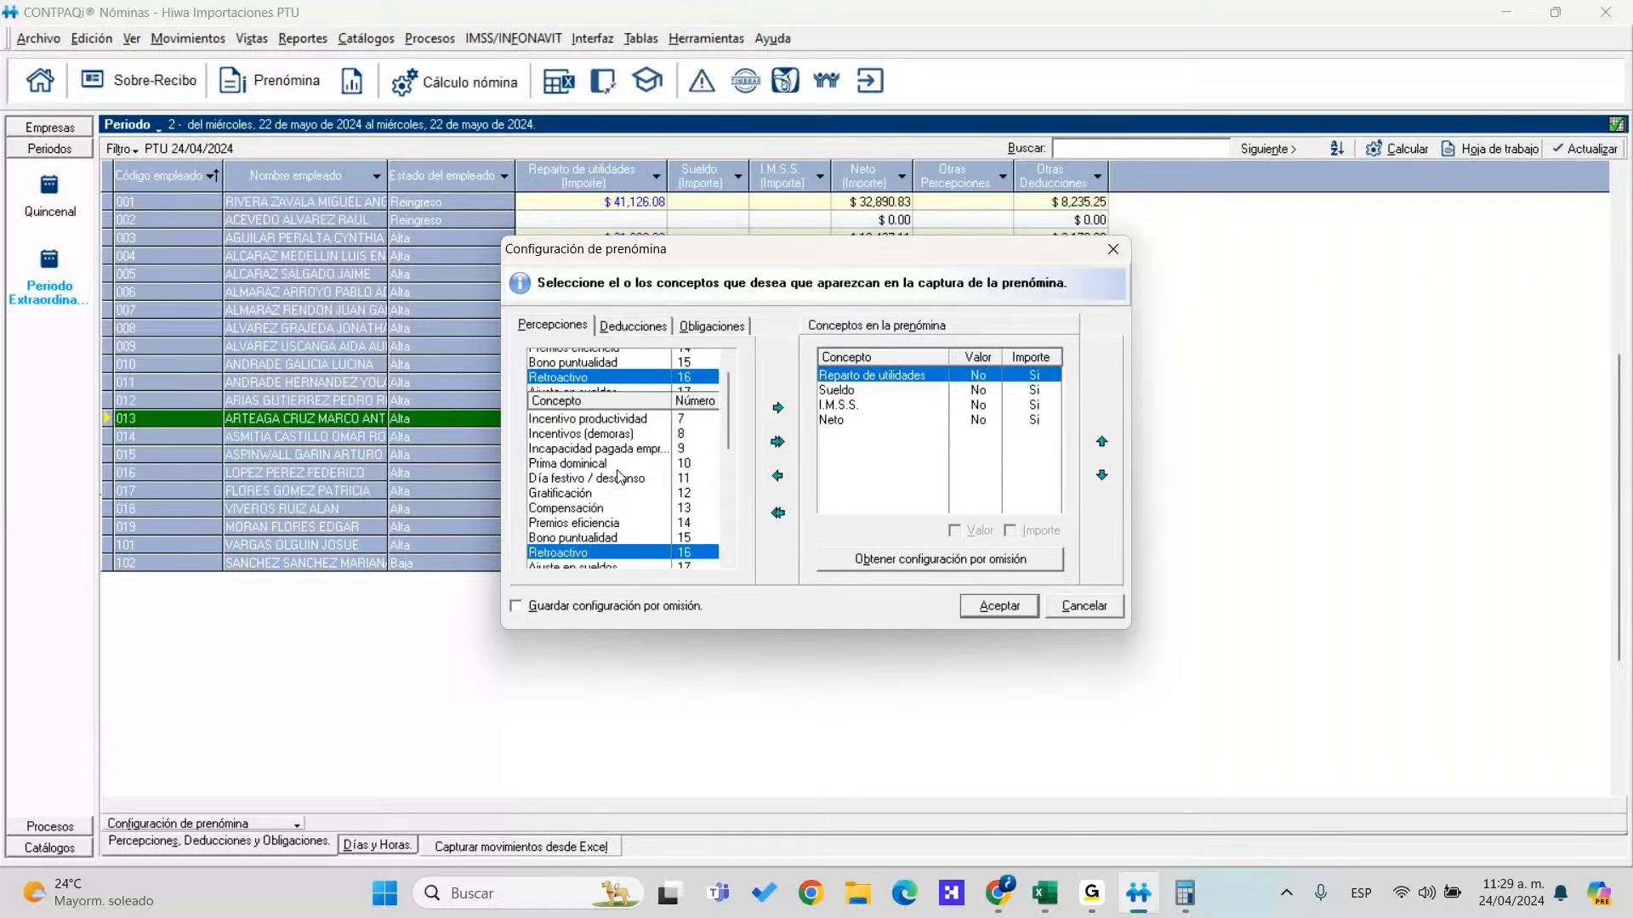
scroll(625, 479, "up", 1)
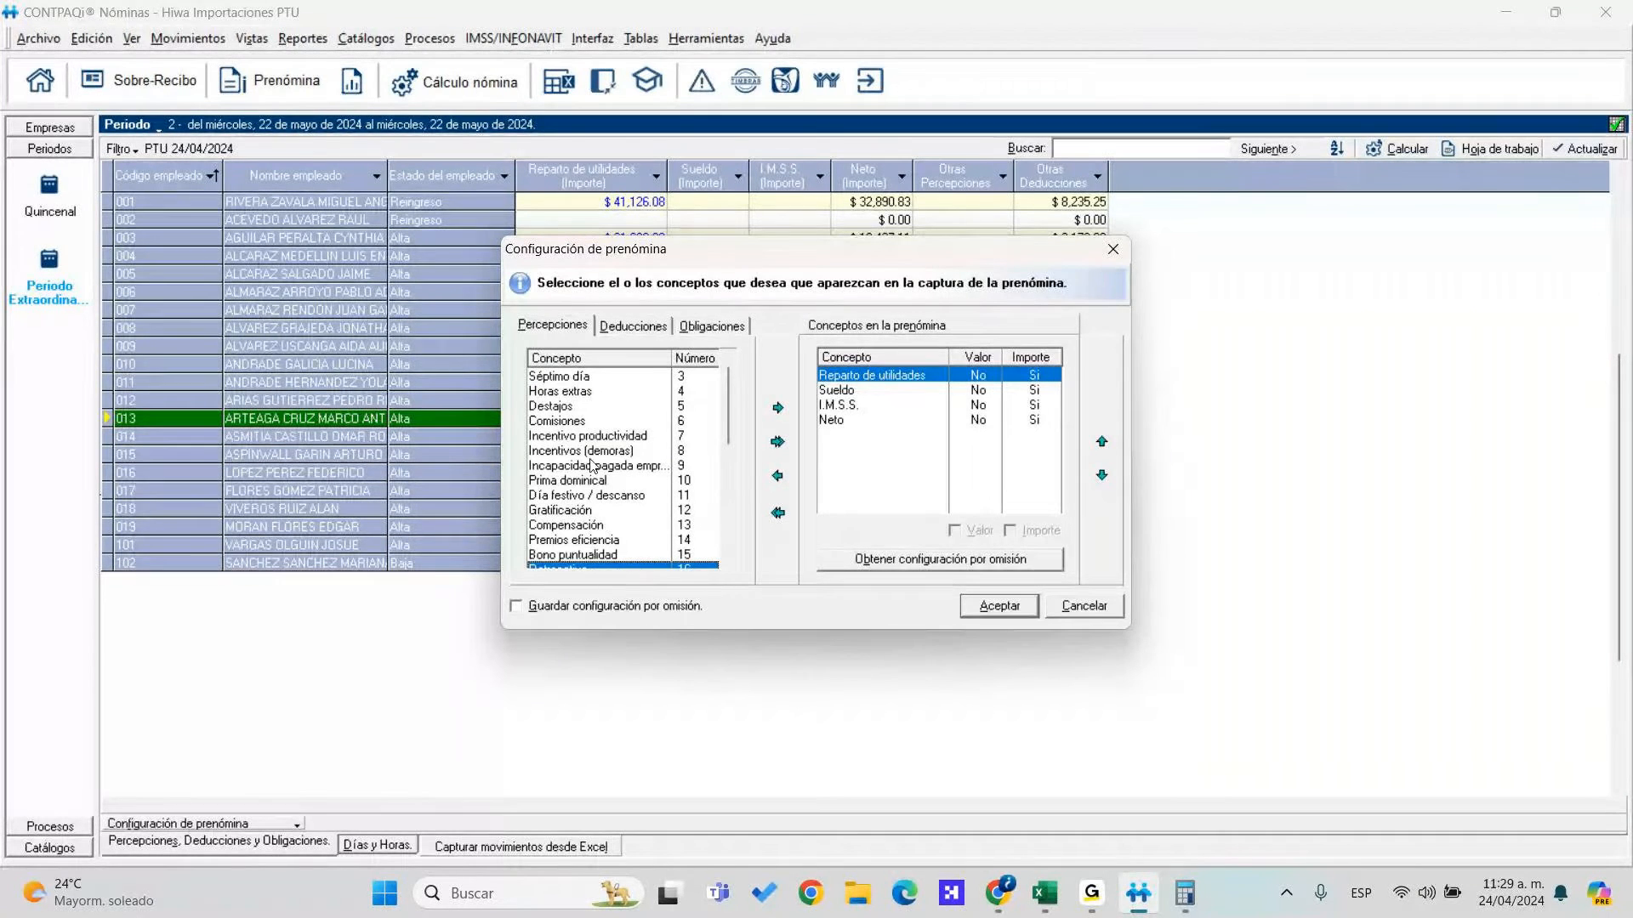
scroll(600, 425, "down", 3)
scroll(600, 420, "down", 2)
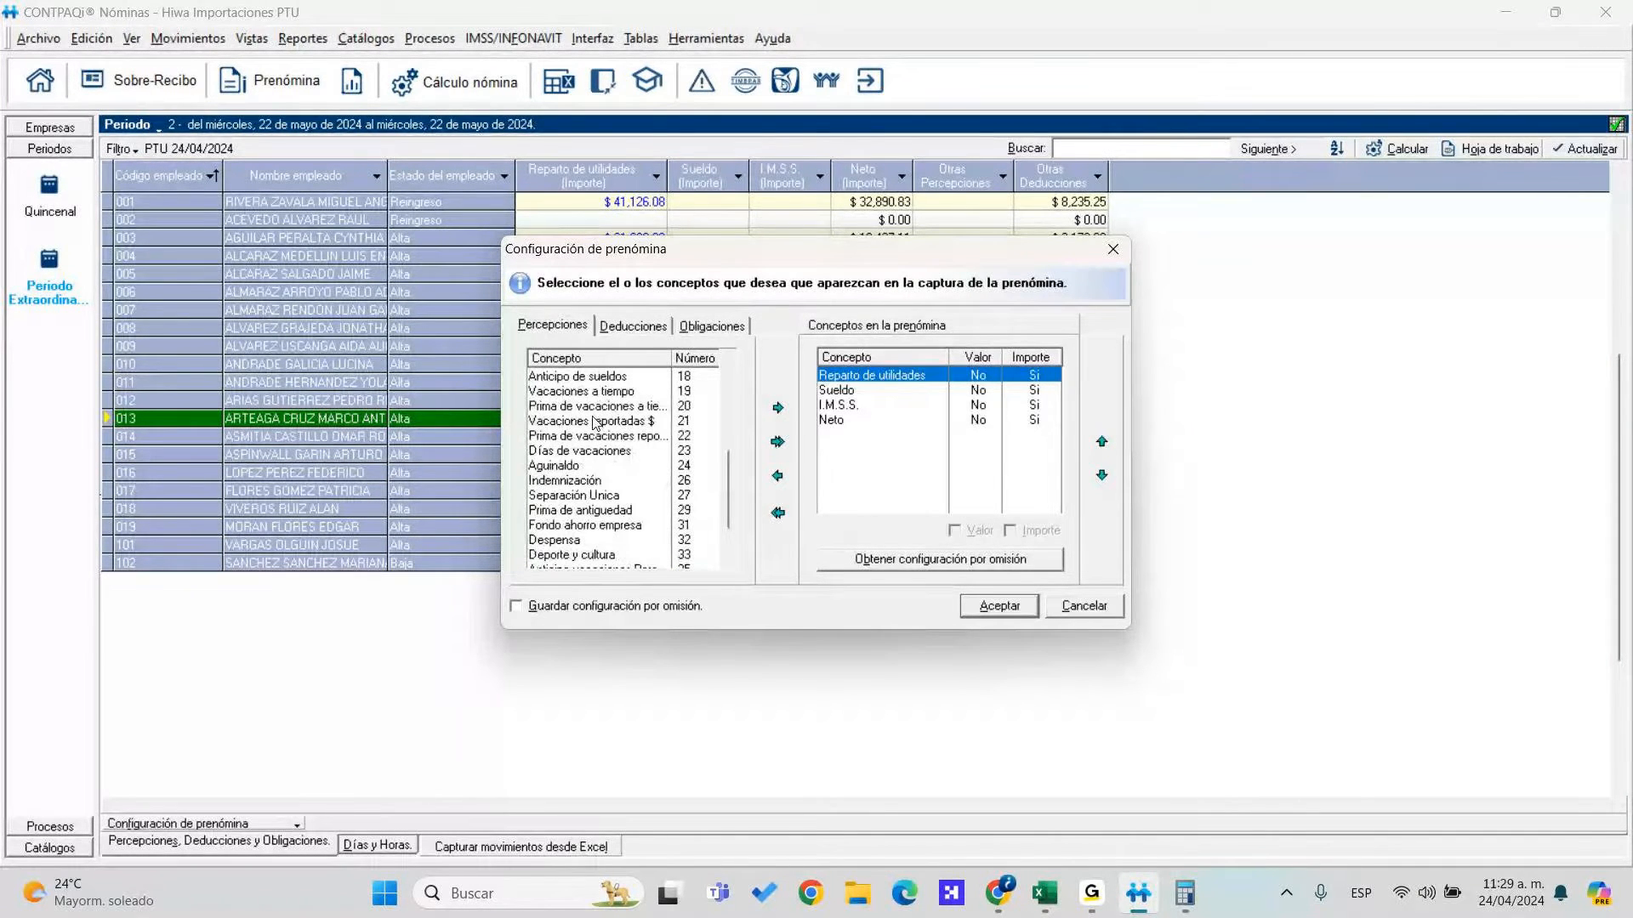
scroll(595, 423, "down", 1)
scroll(595, 422, "up", 2)
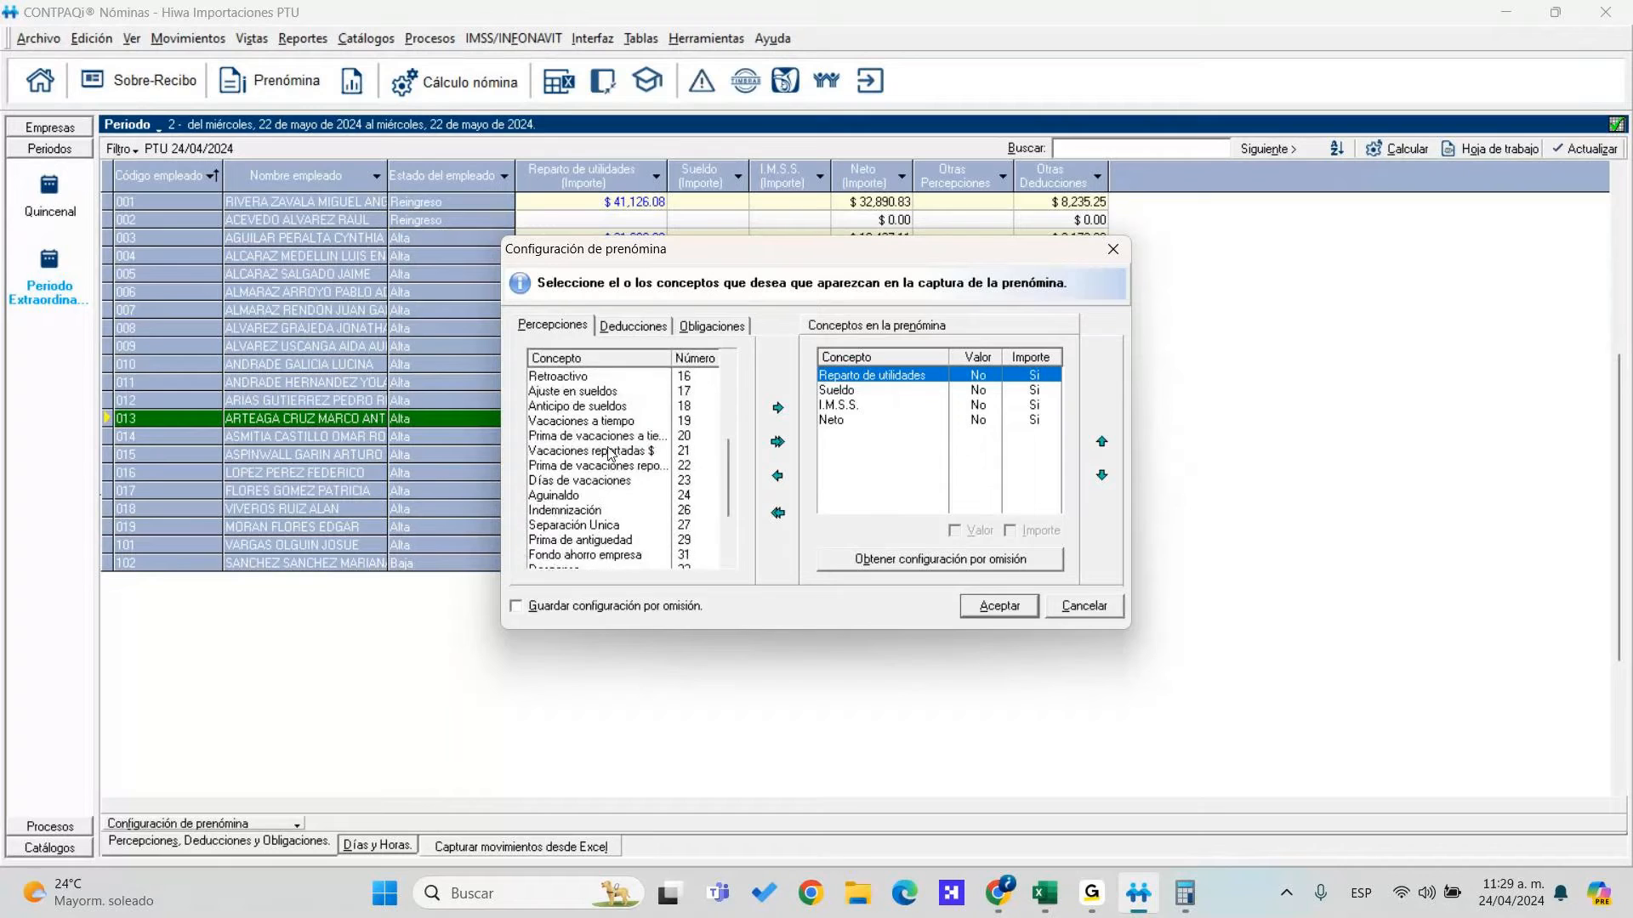
left_click(868, 370)
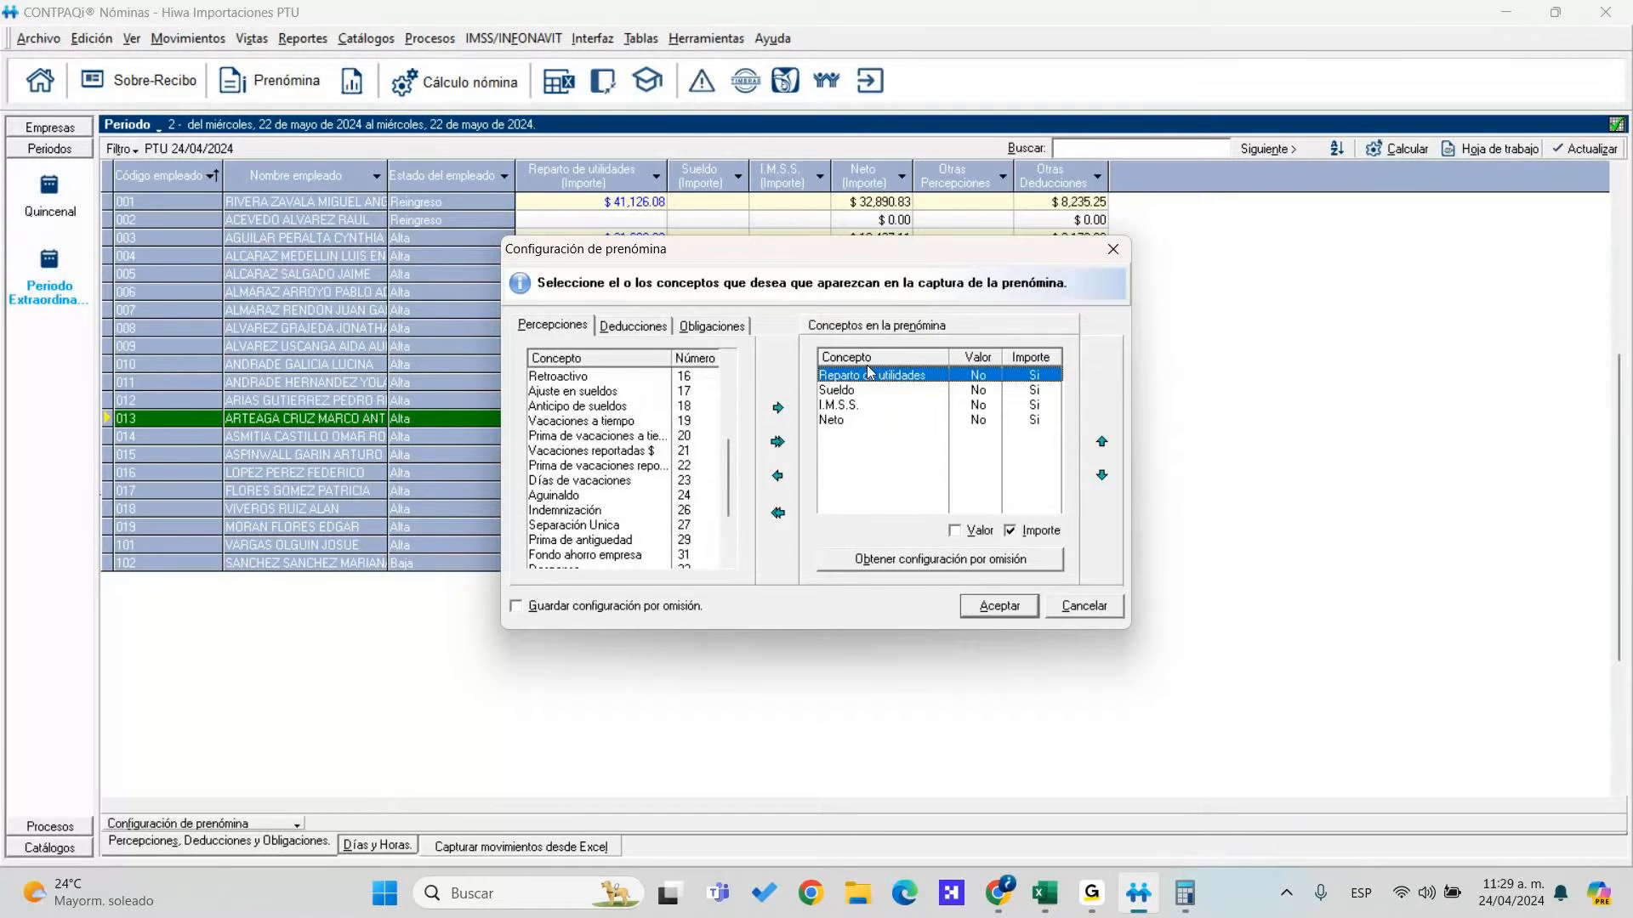
left_click(630, 436)
scroll(630, 455, "up", 4)
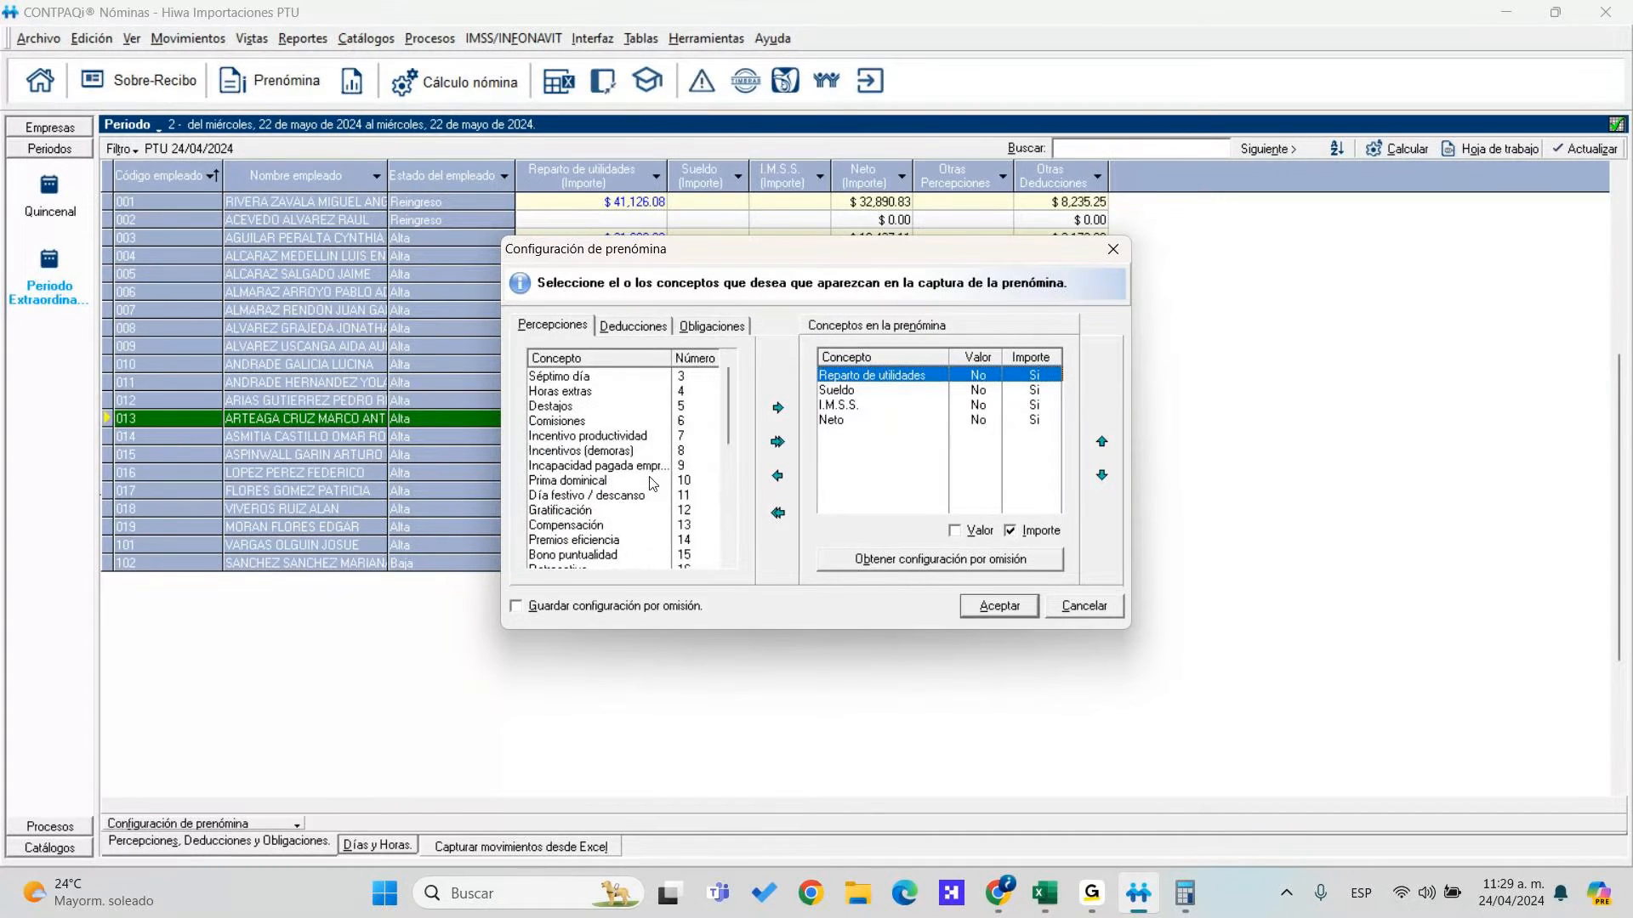
scroll(638, 467, "down", 3)
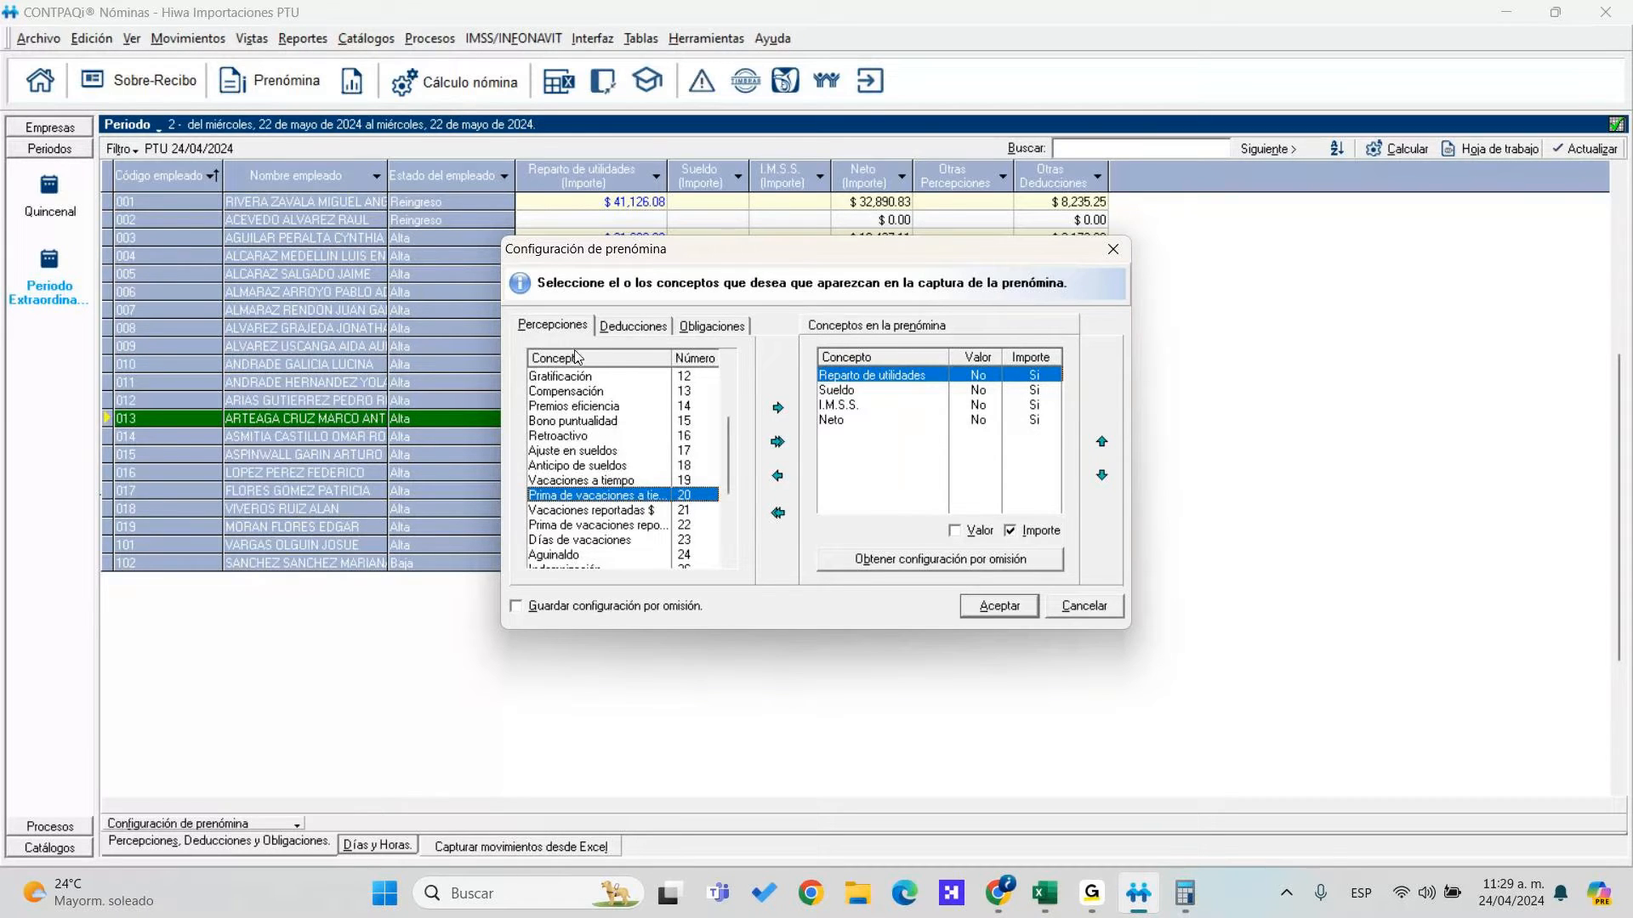
scroll(586, 408, "up", 2)
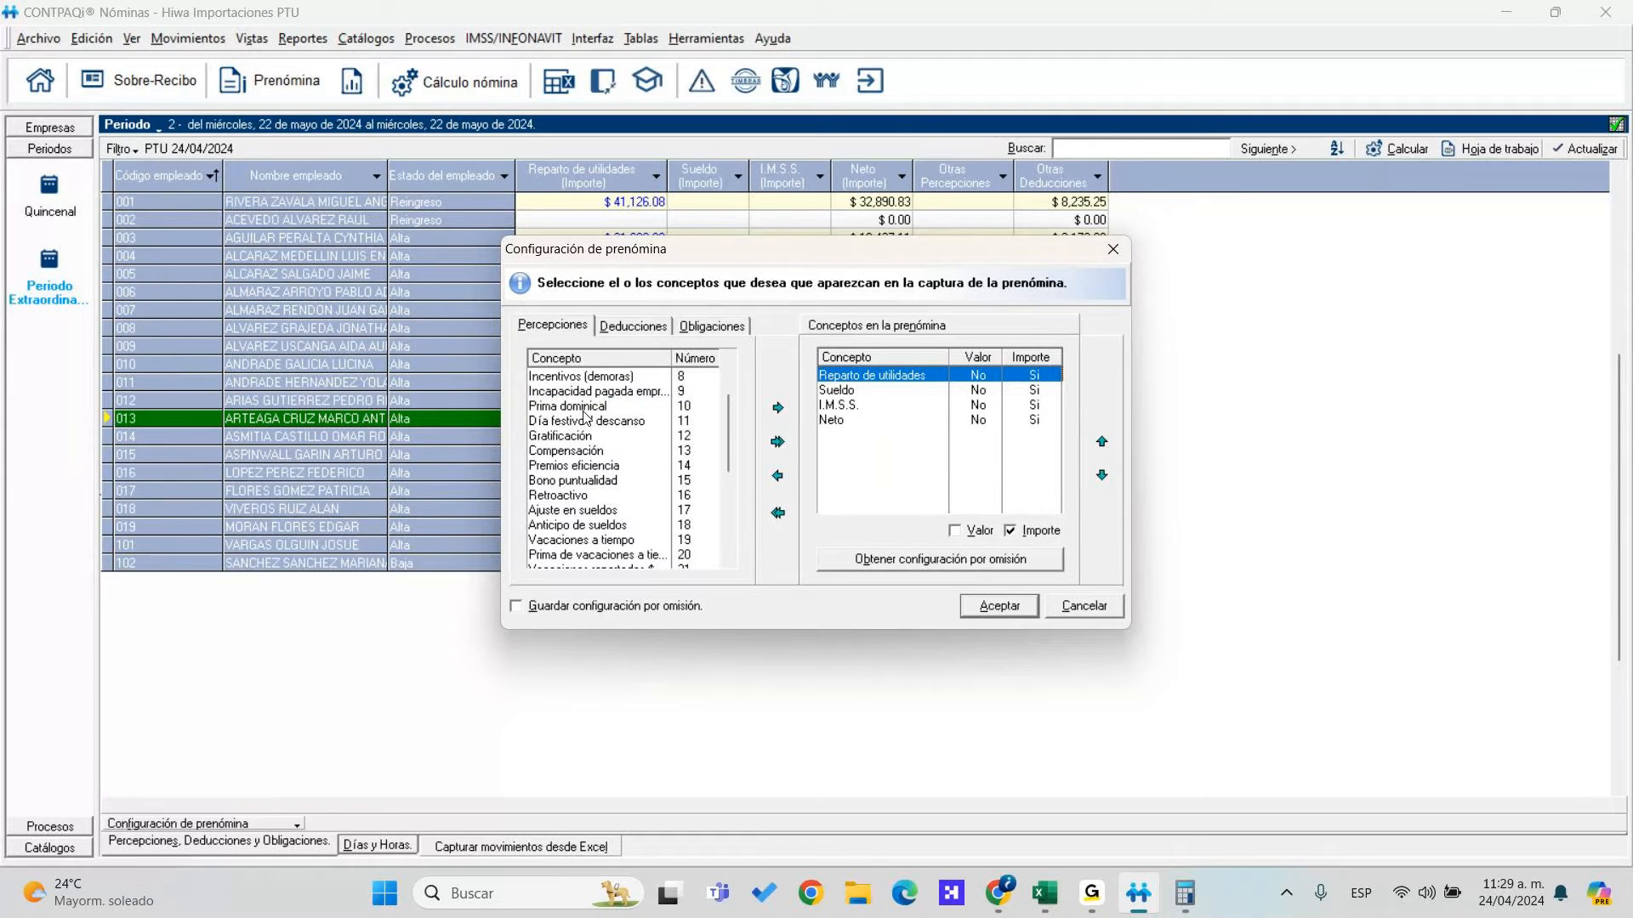
scroll(595, 442, "down", 3)
scroll(611, 466, "down", 2)
scroll(612, 485, "up", 3)
Add the I.S.R. Art174 deduction to the prenómina concepts
left_click(650, 327)
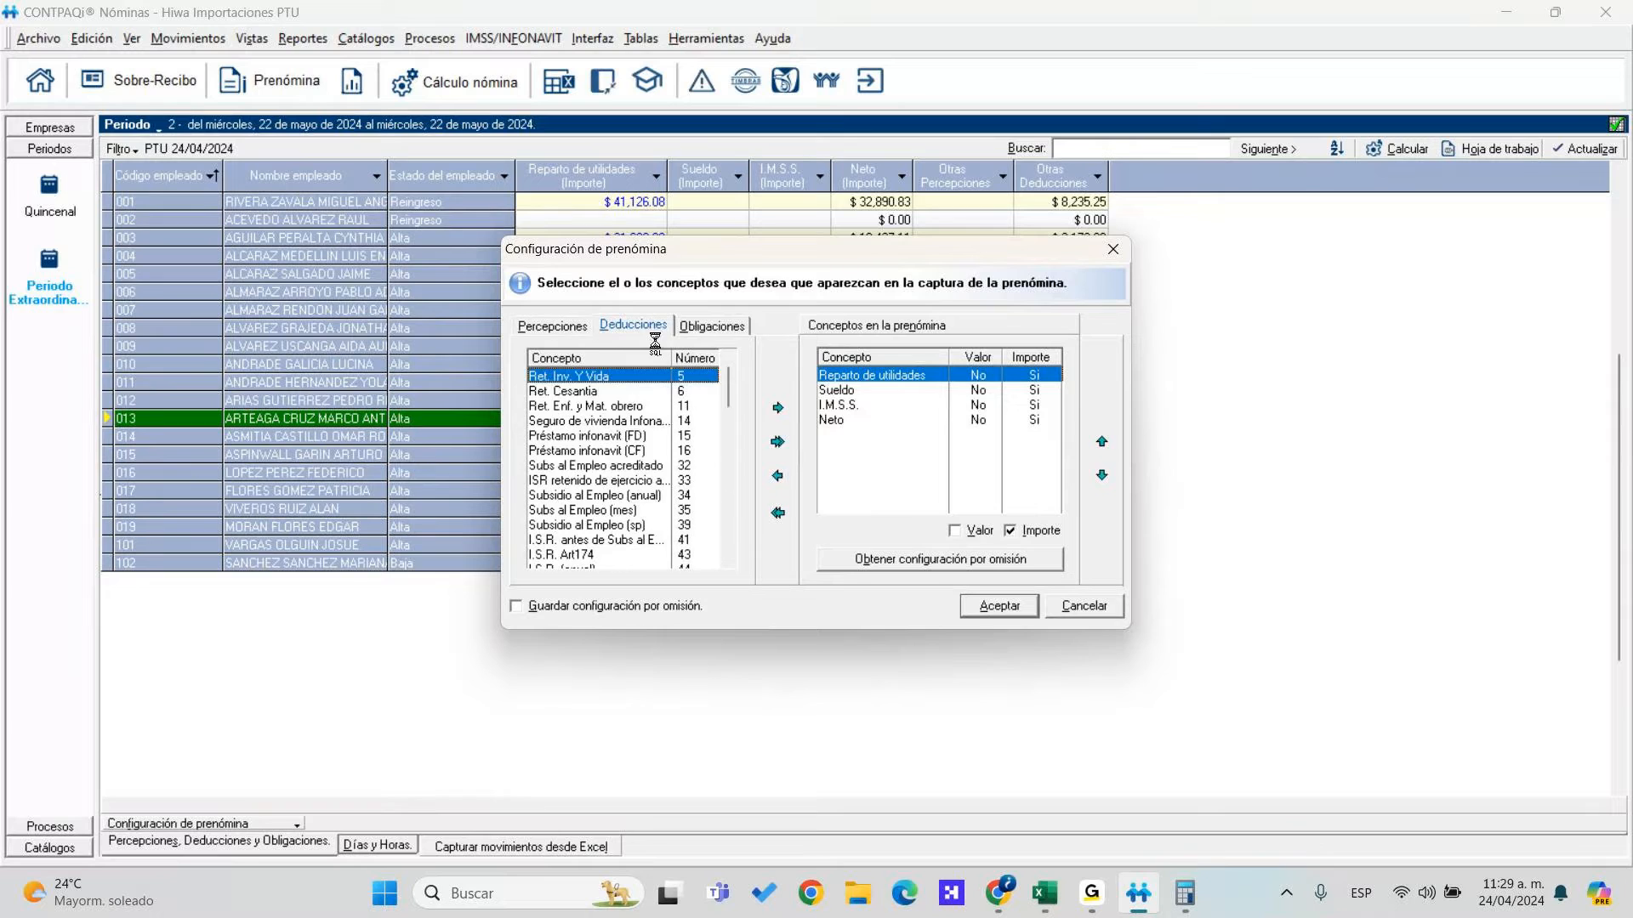
scroll(595, 459, "down", 1)
left_click(578, 510)
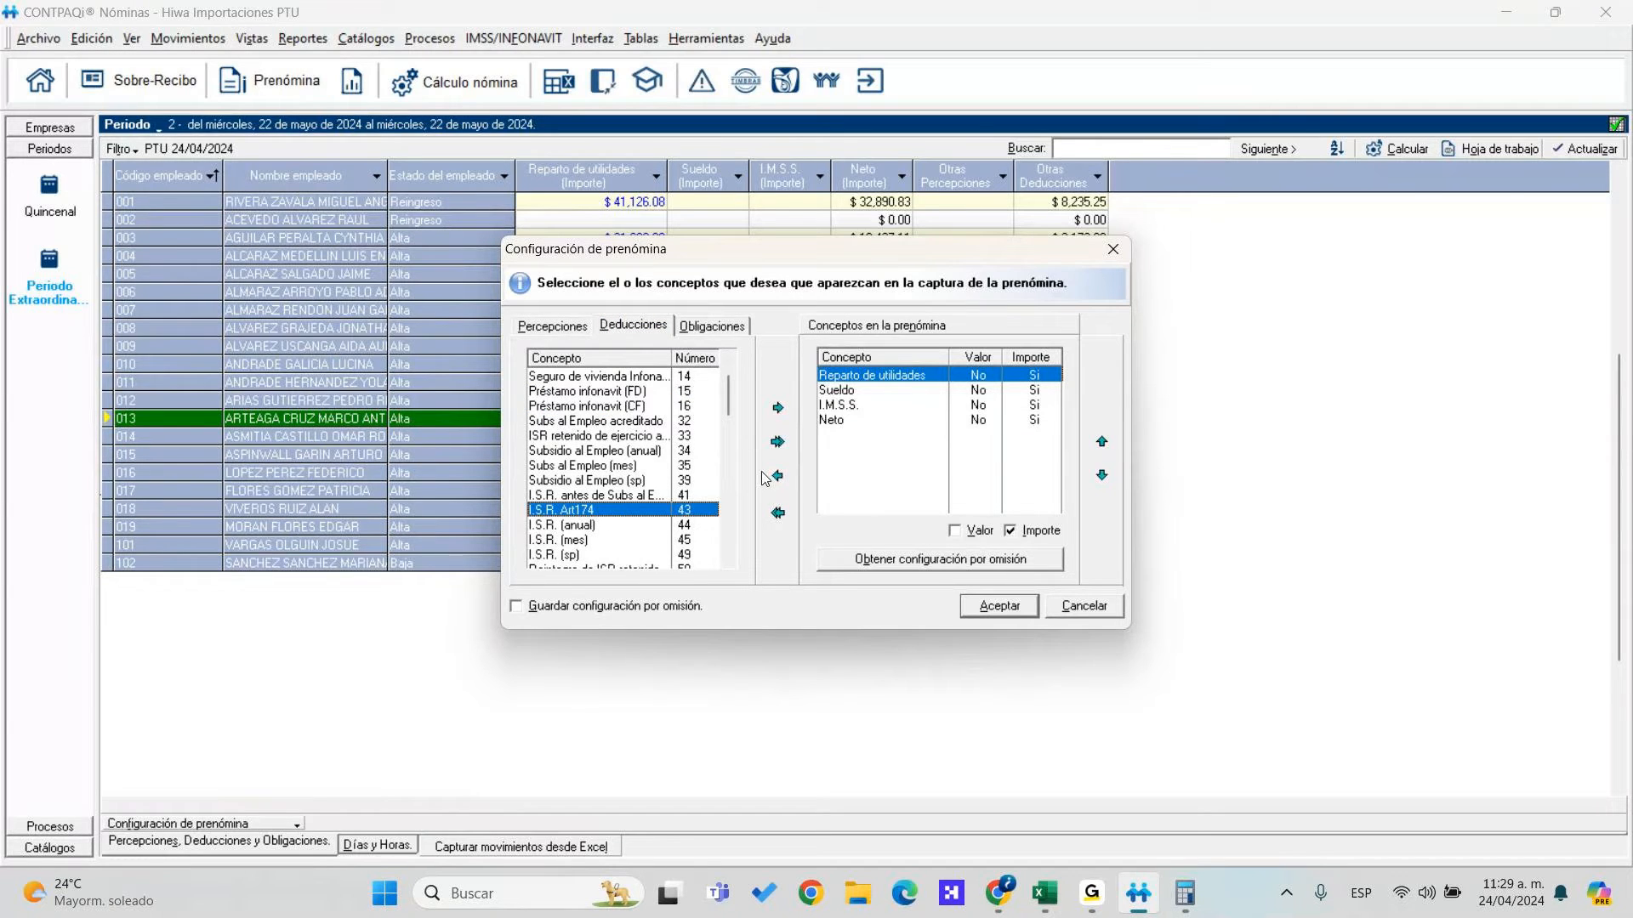
left_click(777, 408)
Move Reparto de utilidades down below Neto in the chosen concepts
left_click_drag(851, 375, 866, 405)
left_click(853, 376)
left_click(1102, 475)
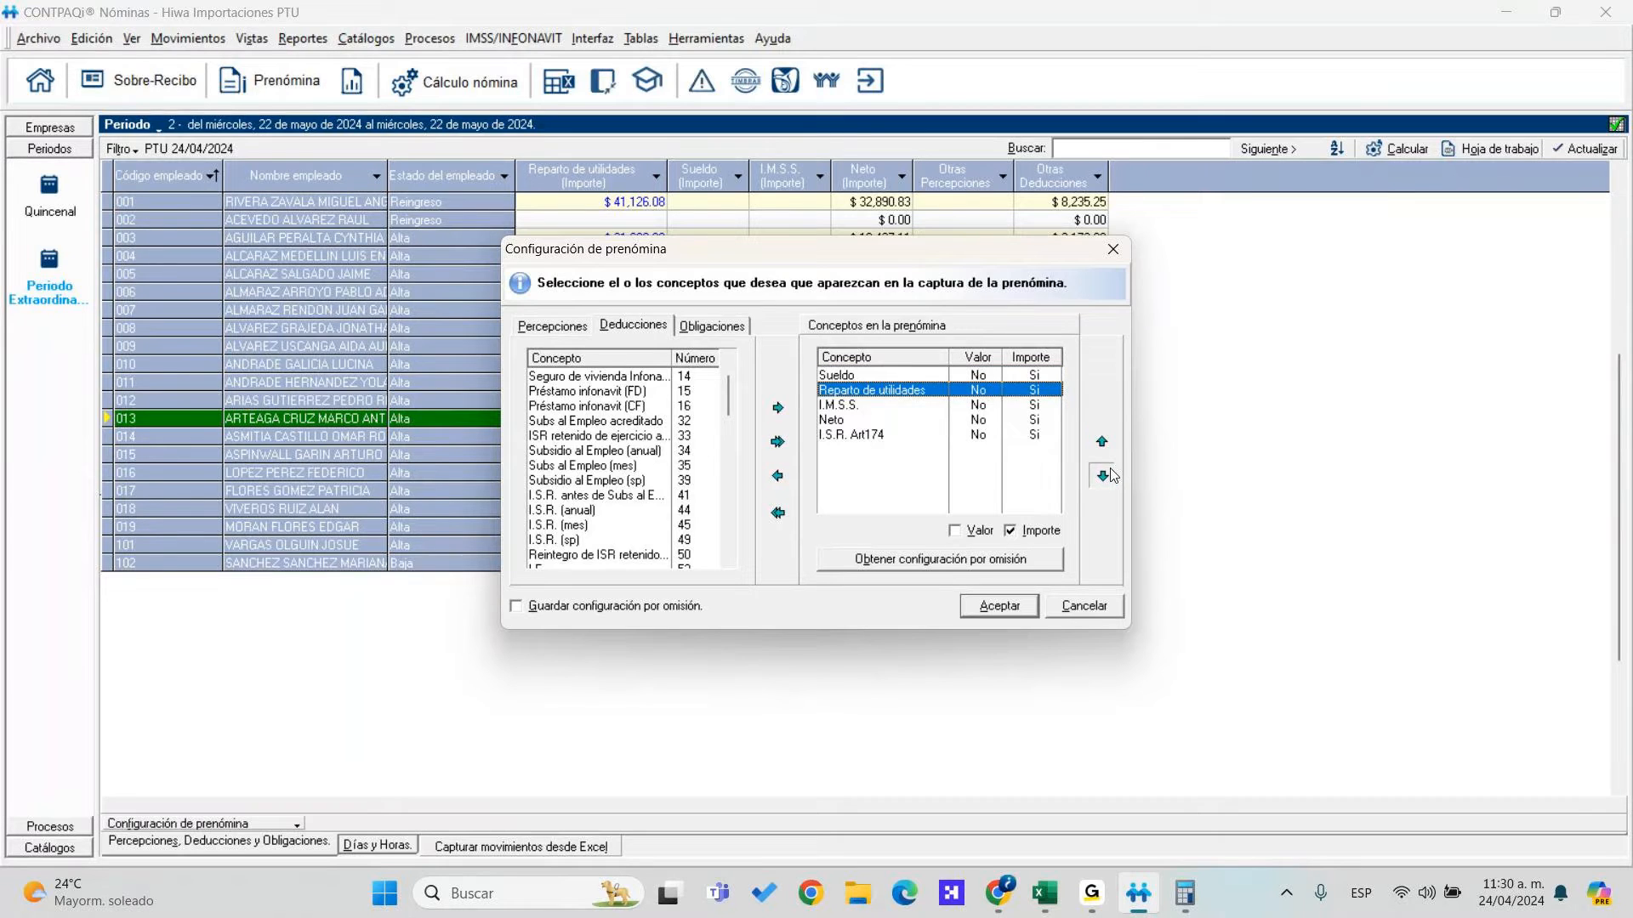
left_click(1108, 474)
left_click(1108, 475)
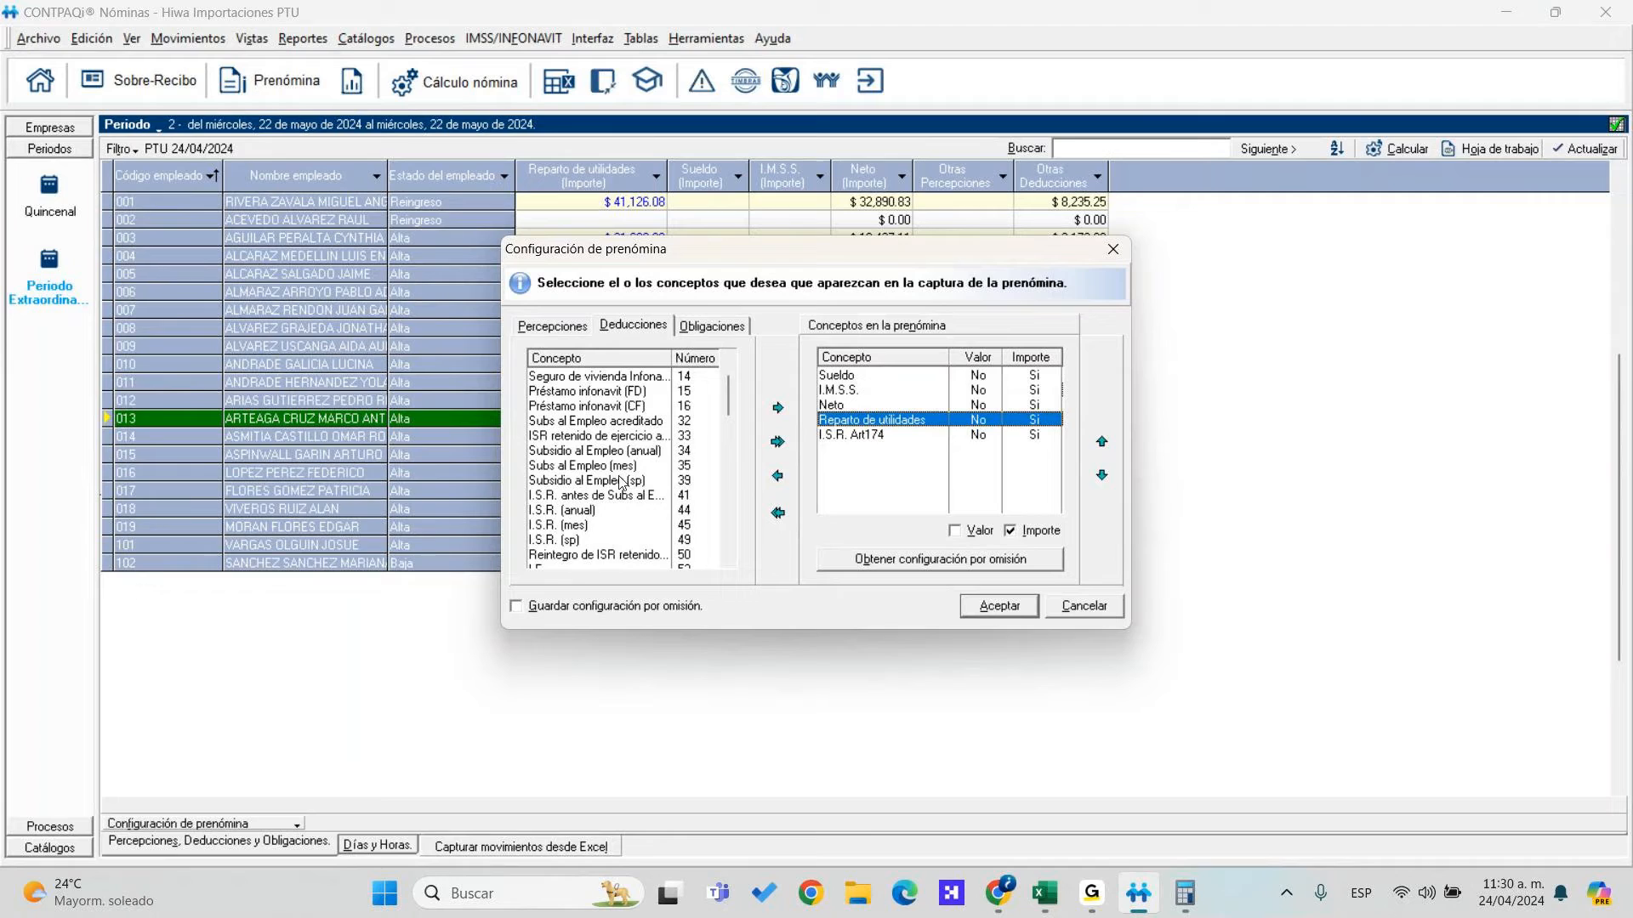
Add the I.S.R. (mes) deduction and accept the prenómina configuration
left_click_drag(602, 527, 741, 482)
left_click(597, 555)
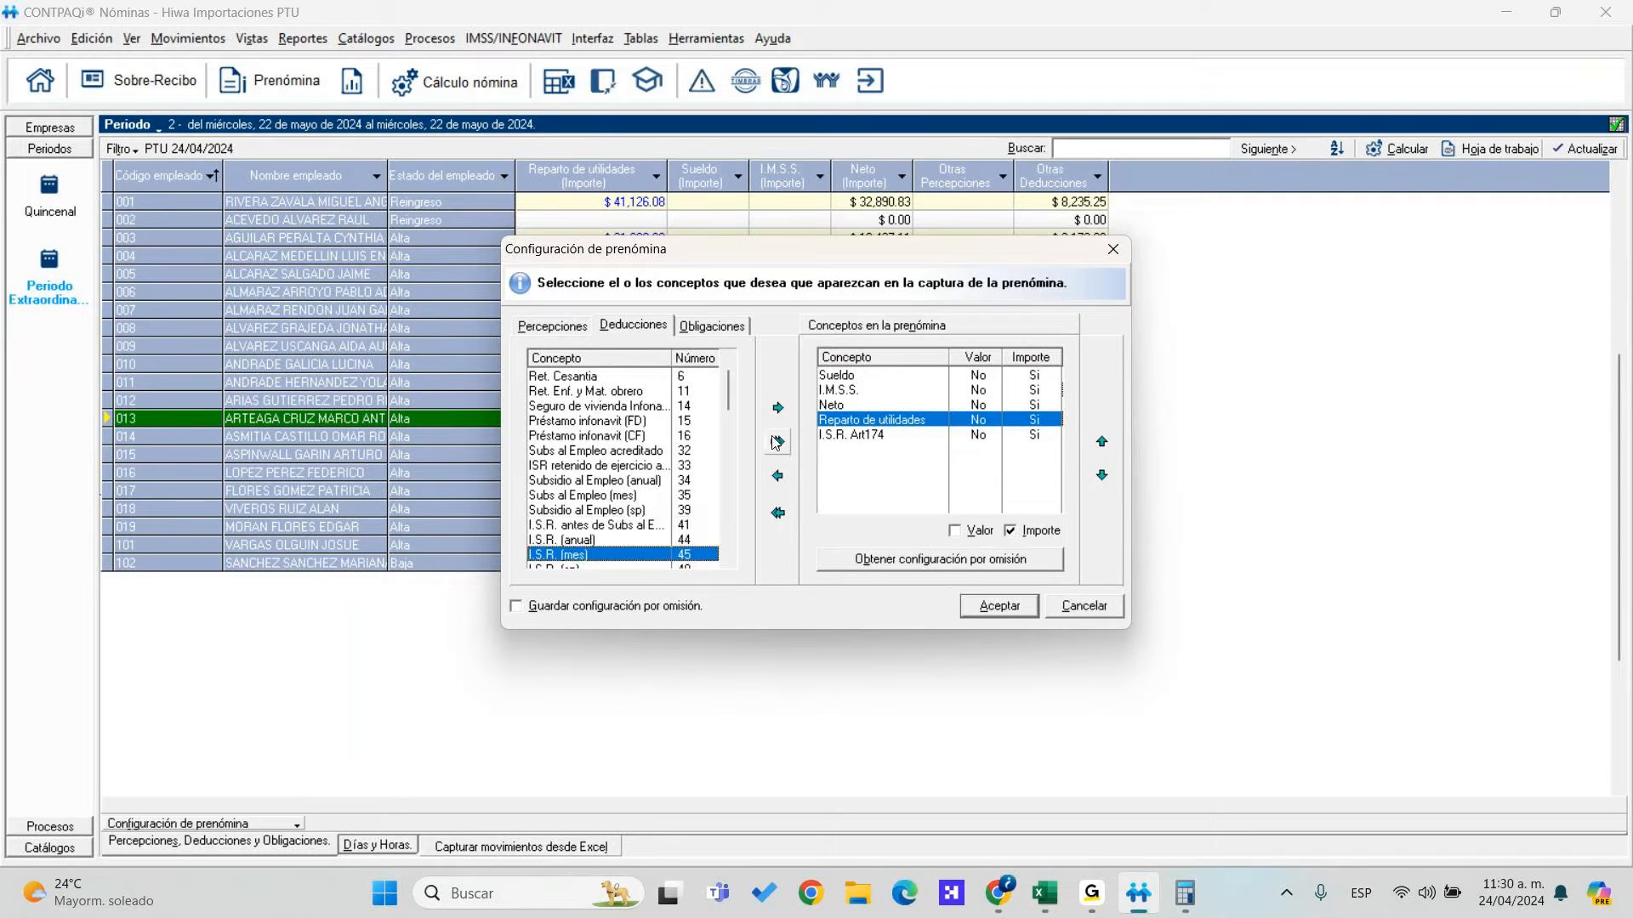
left_click(778, 408)
left_click(857, 455)
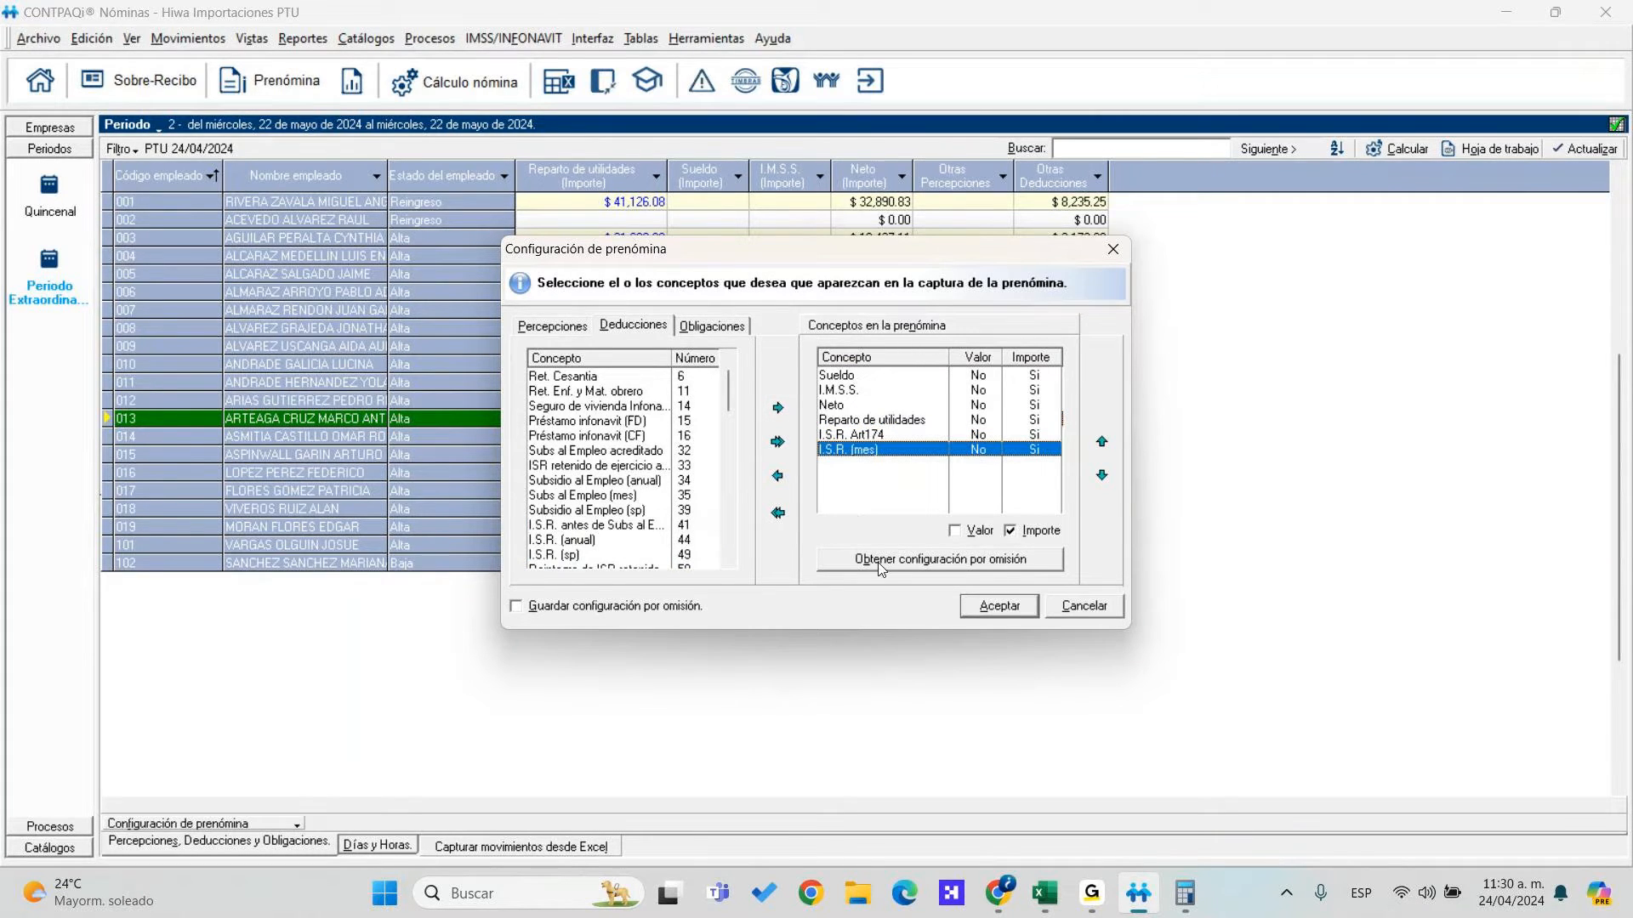
left_click(1000, 607)
Save the new prenómina layout and open employee 003's data via Ver datos del empleado
left_click(778, 522)
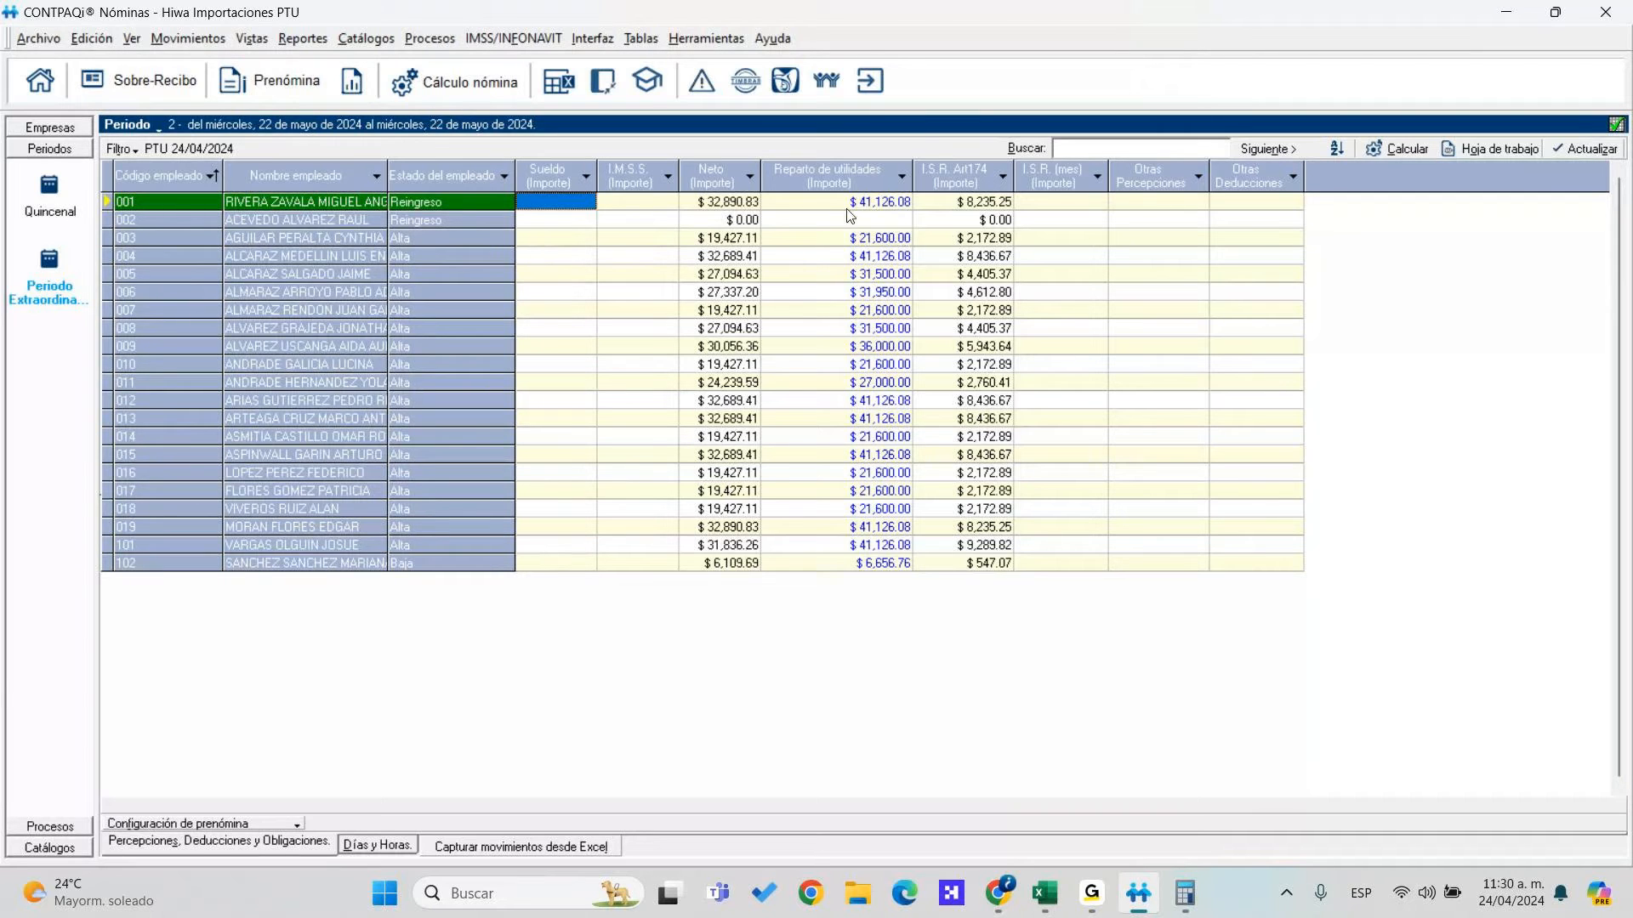
left_click(357, 240)
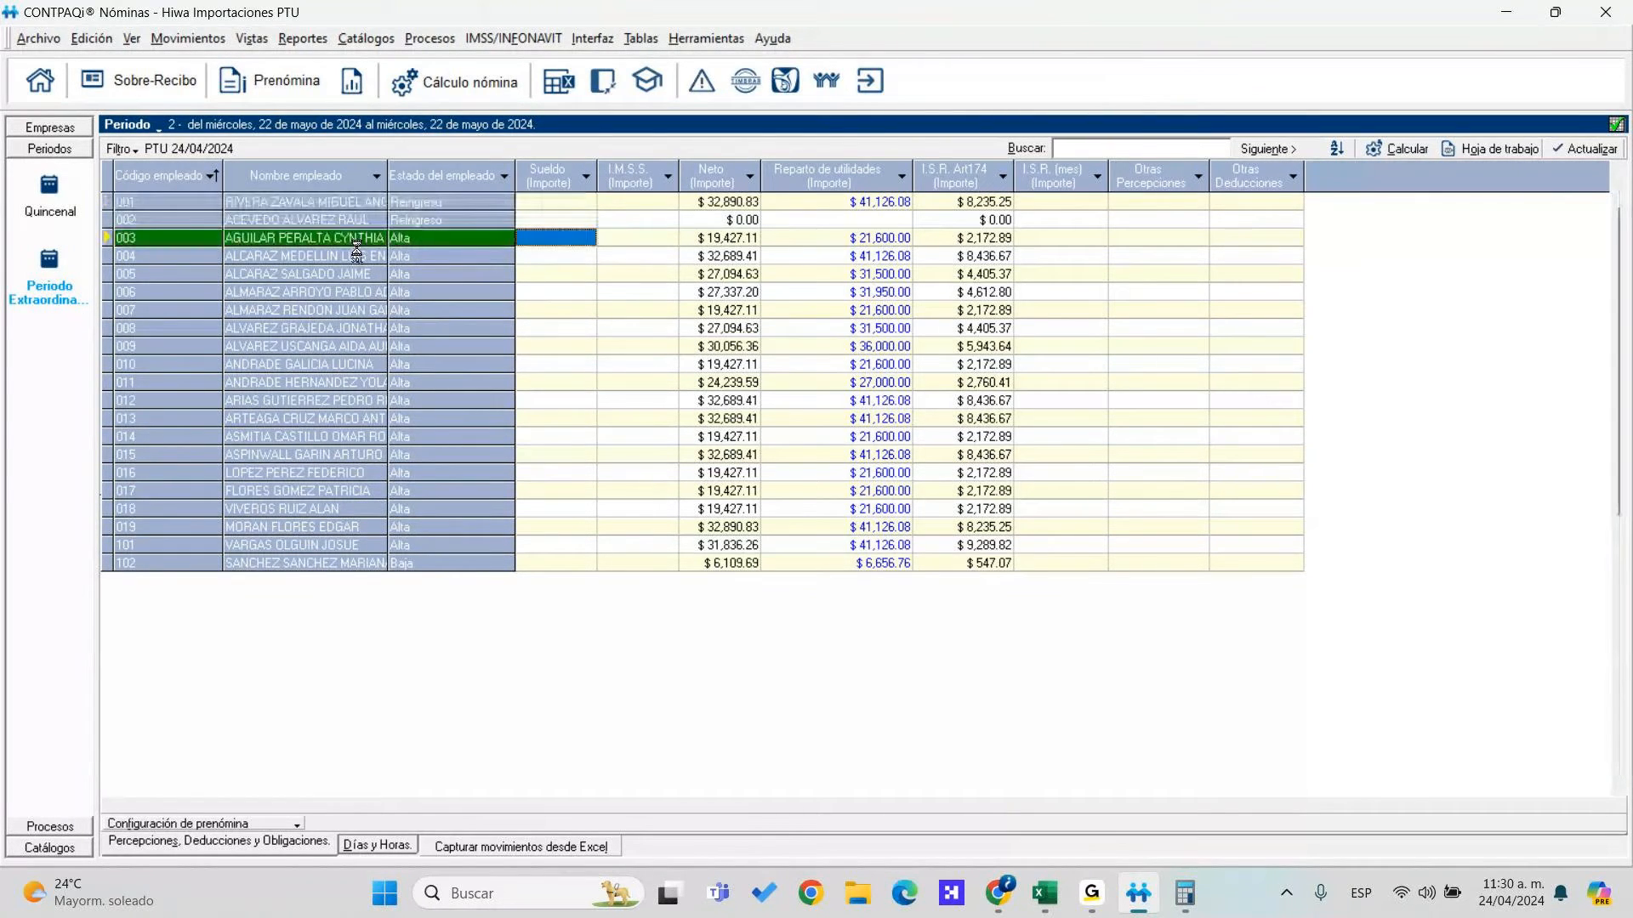
right_click(367, 239)
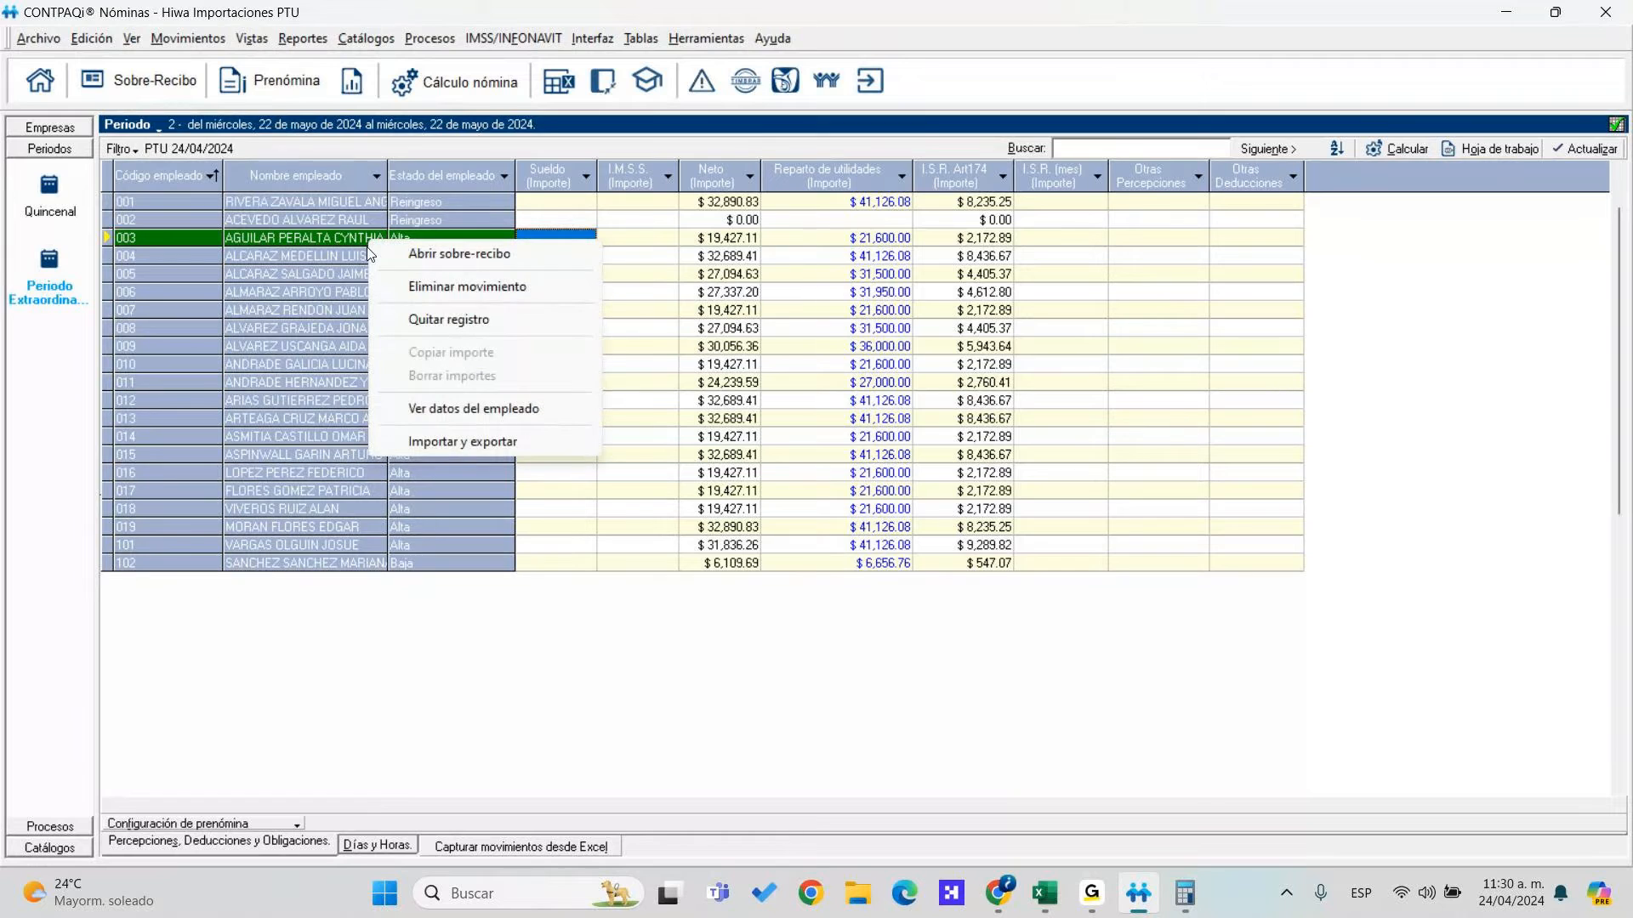
left_click(463, 408)
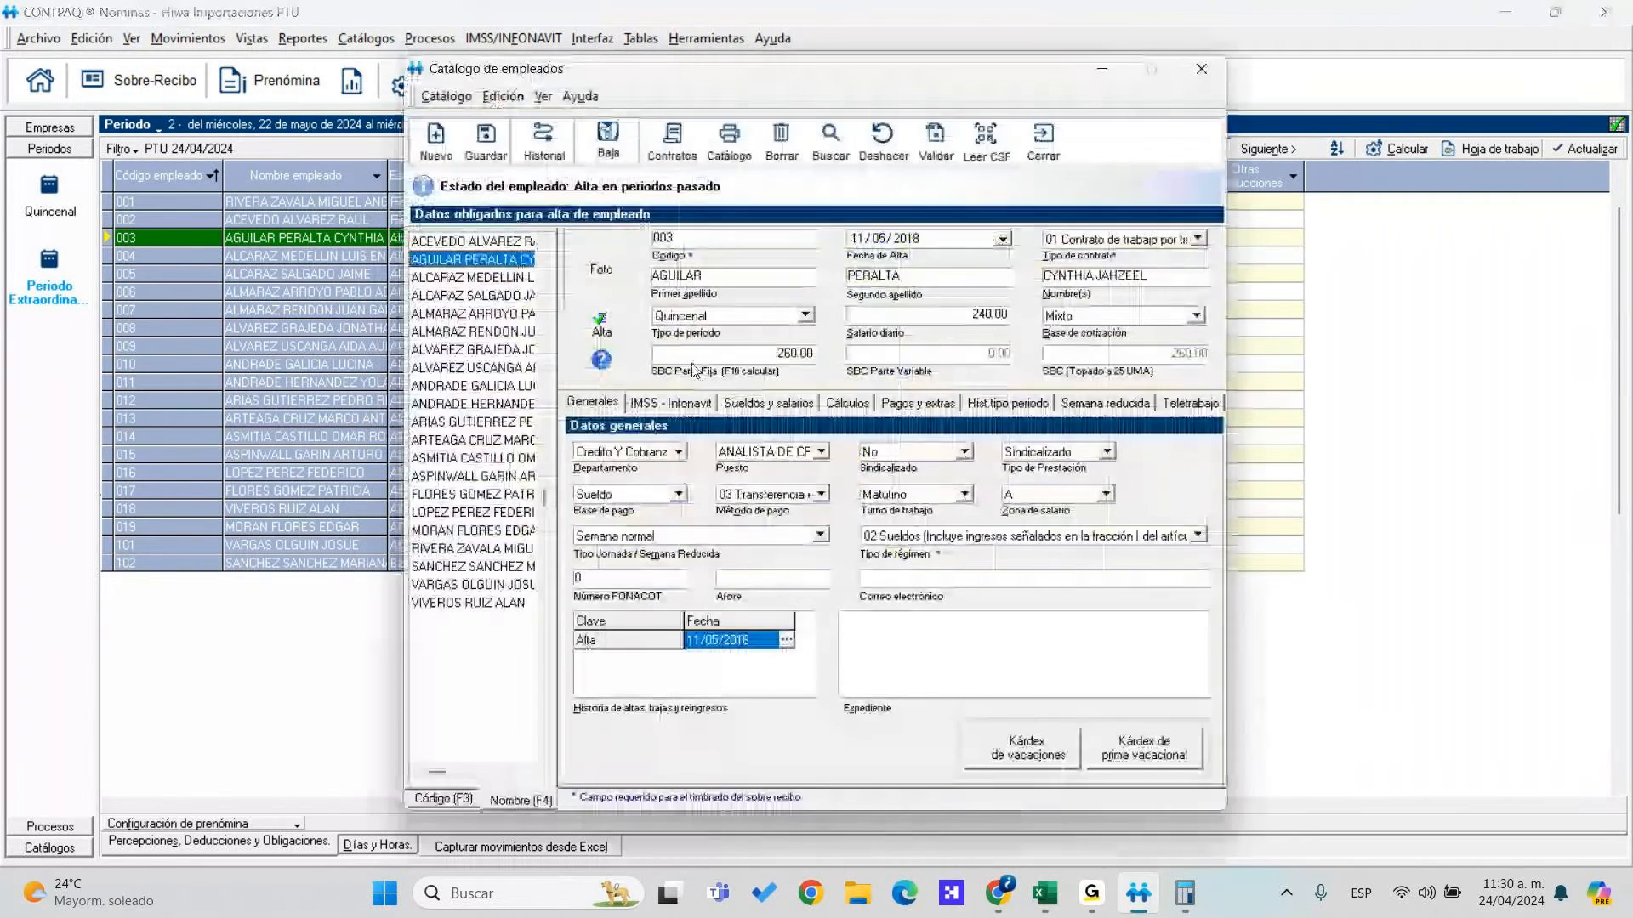
Try saving employee 003 from Cálculos, dismiss the salary-history errors, and close unsaved
left_click(848, 403)
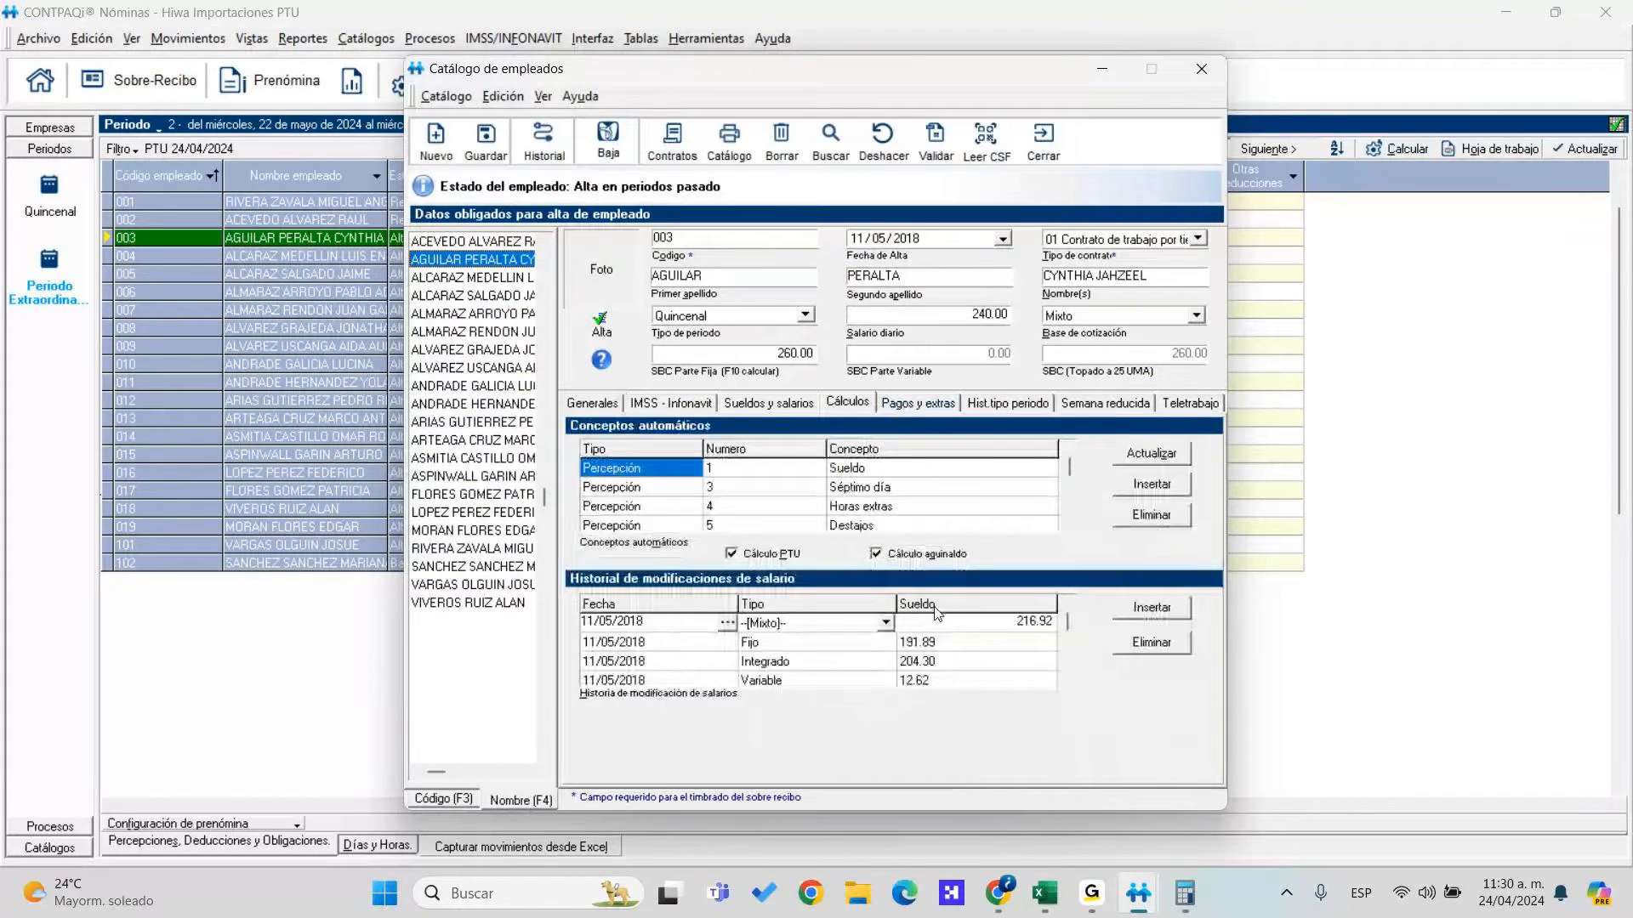
left_click(489, 153)
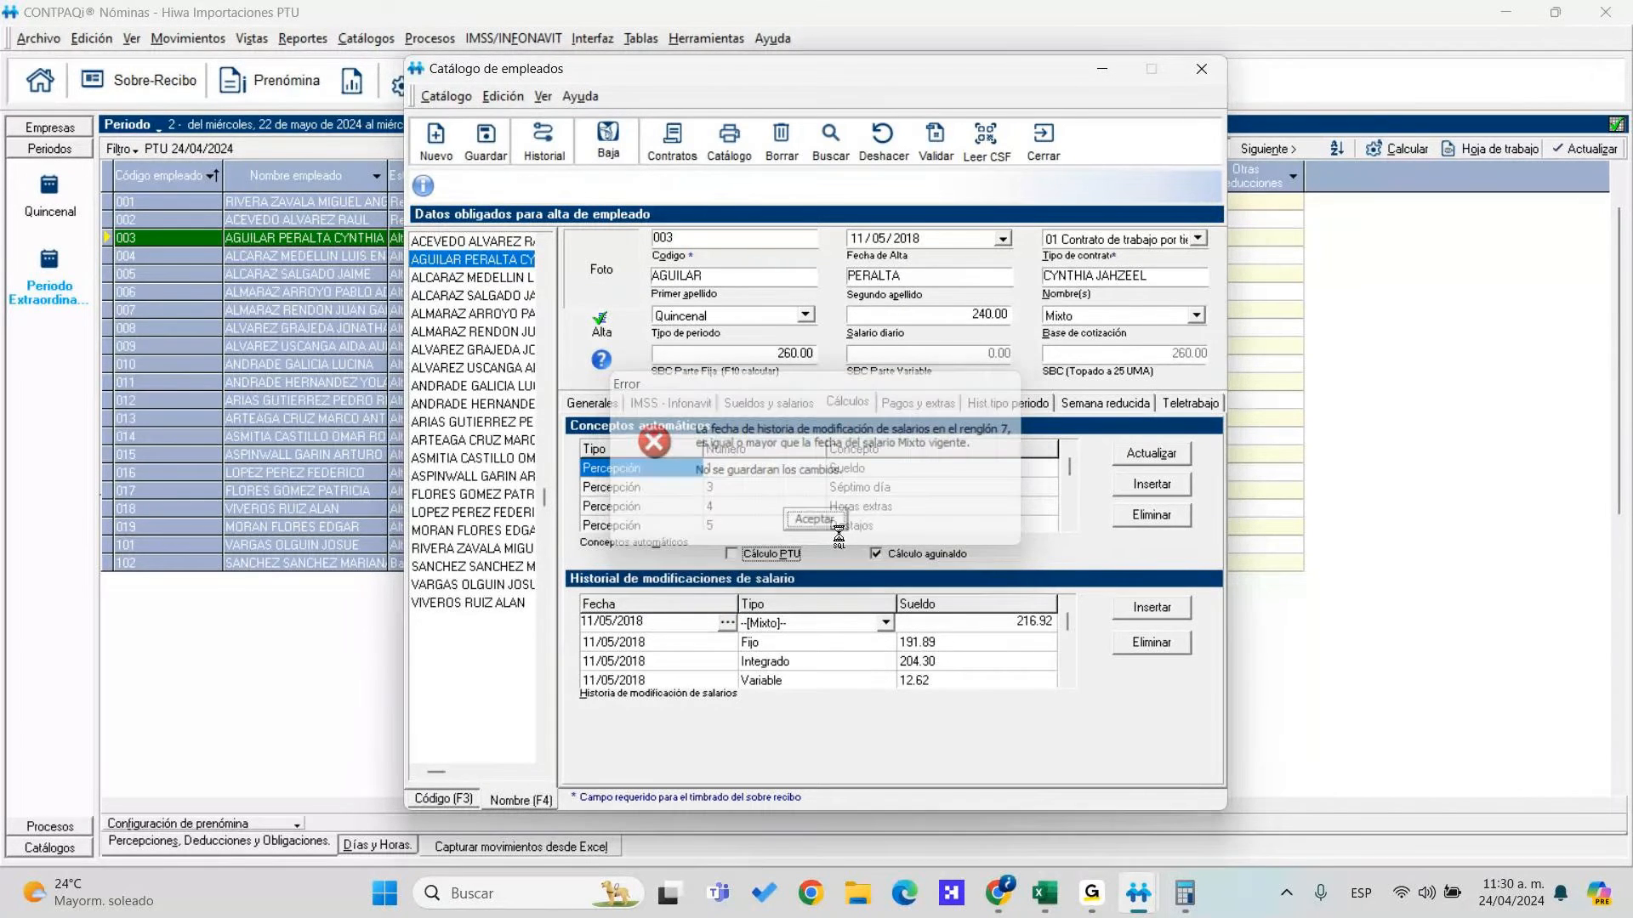
left_click(816, 520)
left_click(740, 520)
left_click(817, 520)
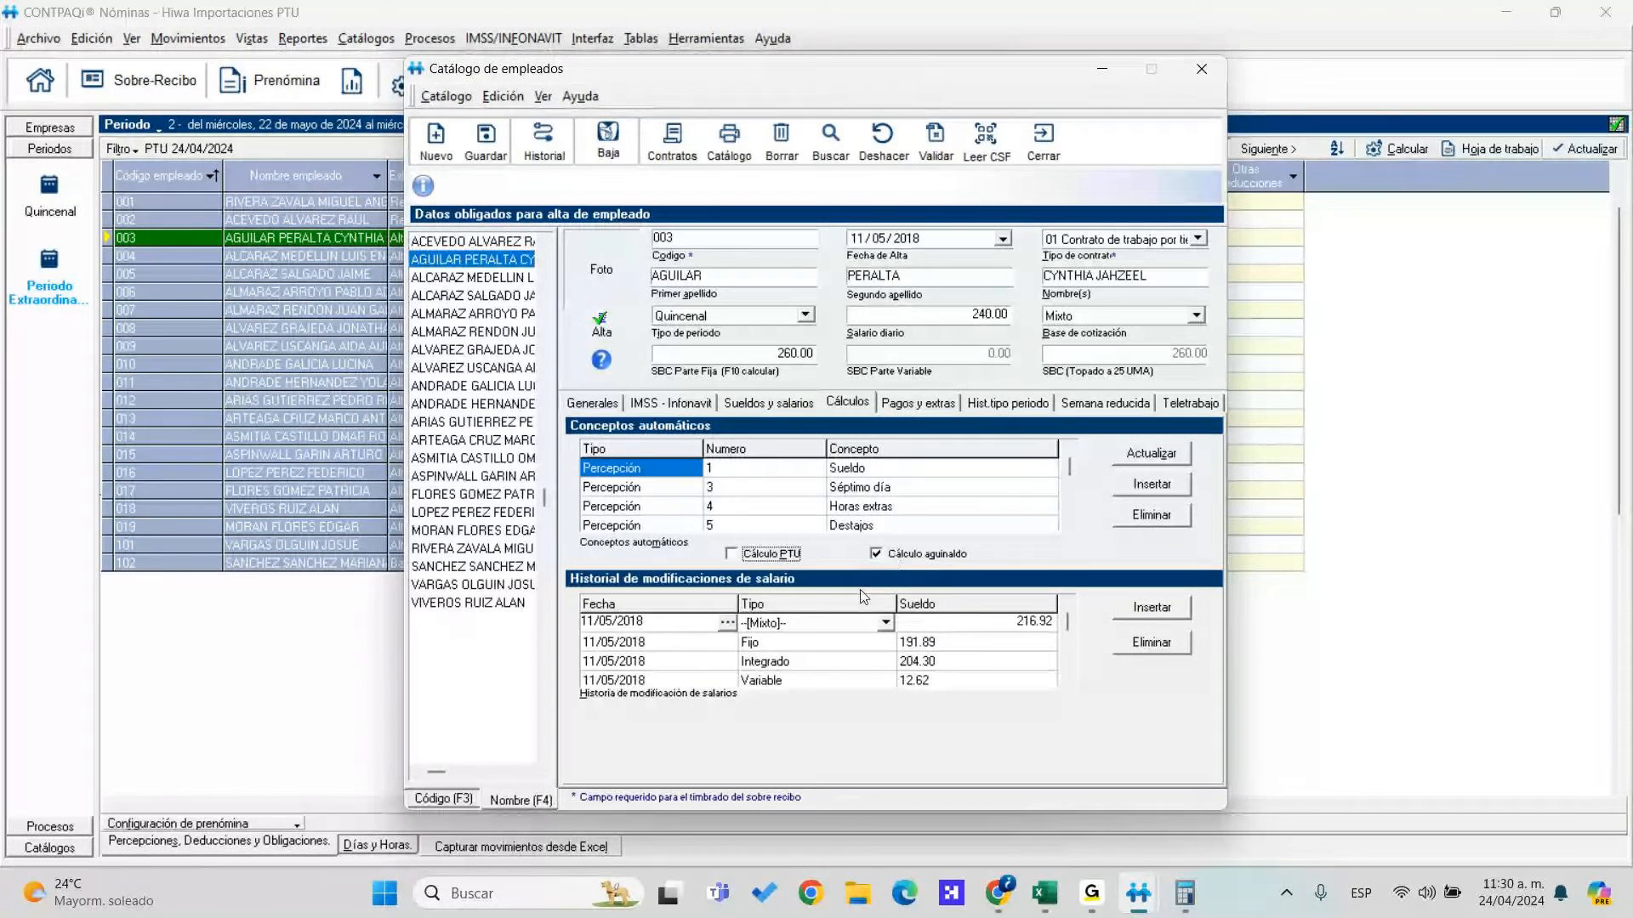
left_click(885, 623)
left_click(945, 580)
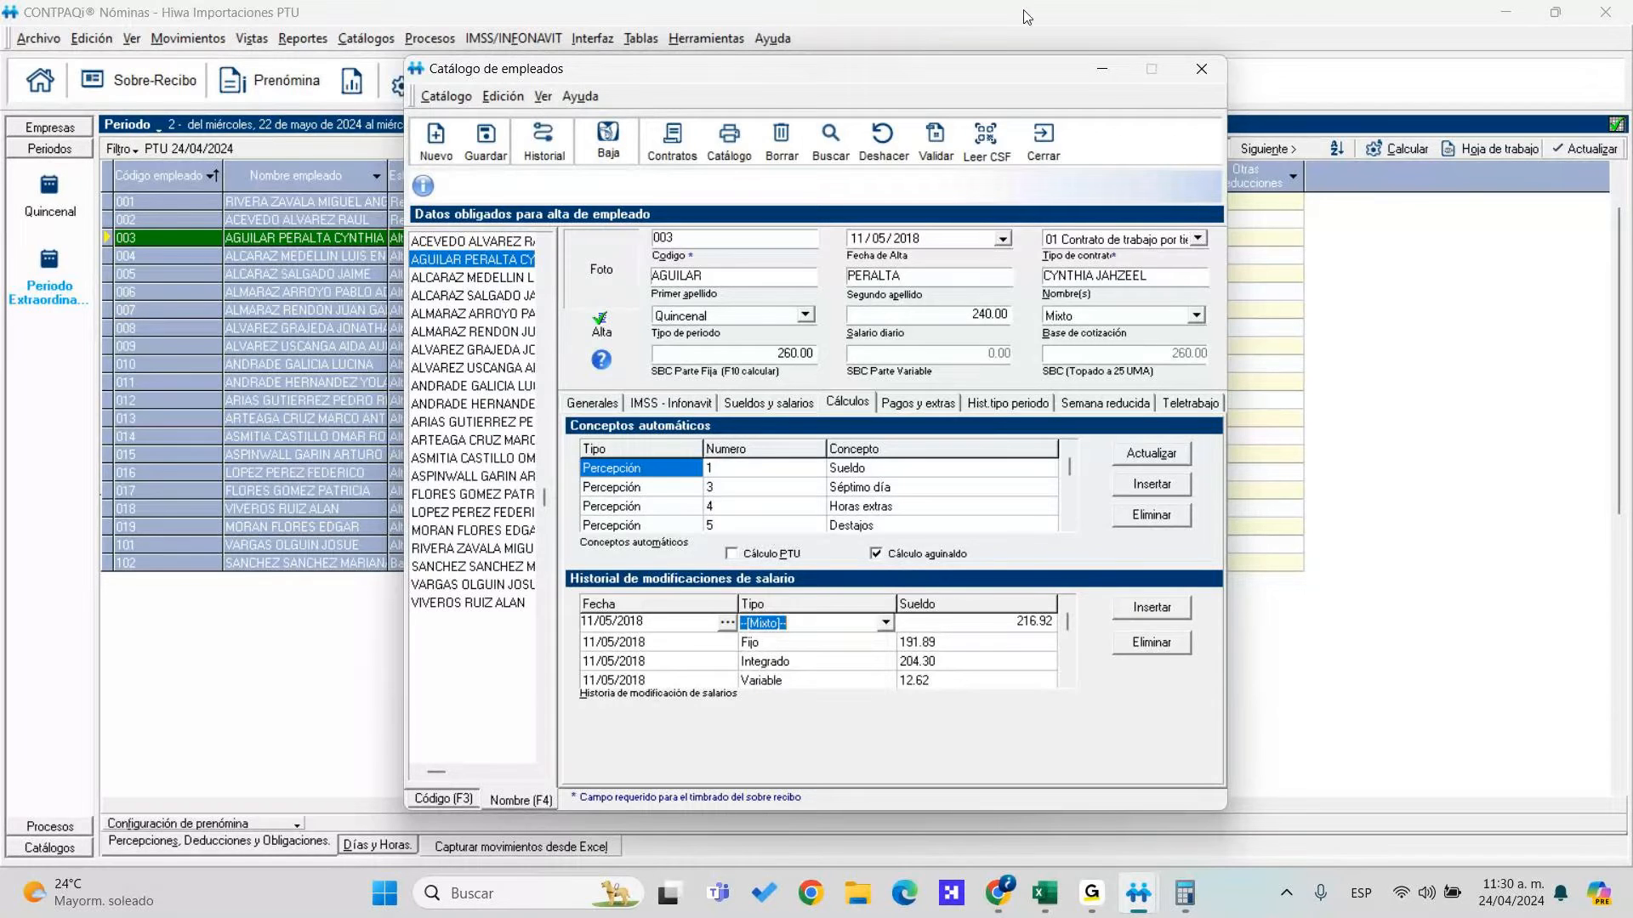
left_click(1042, 136)
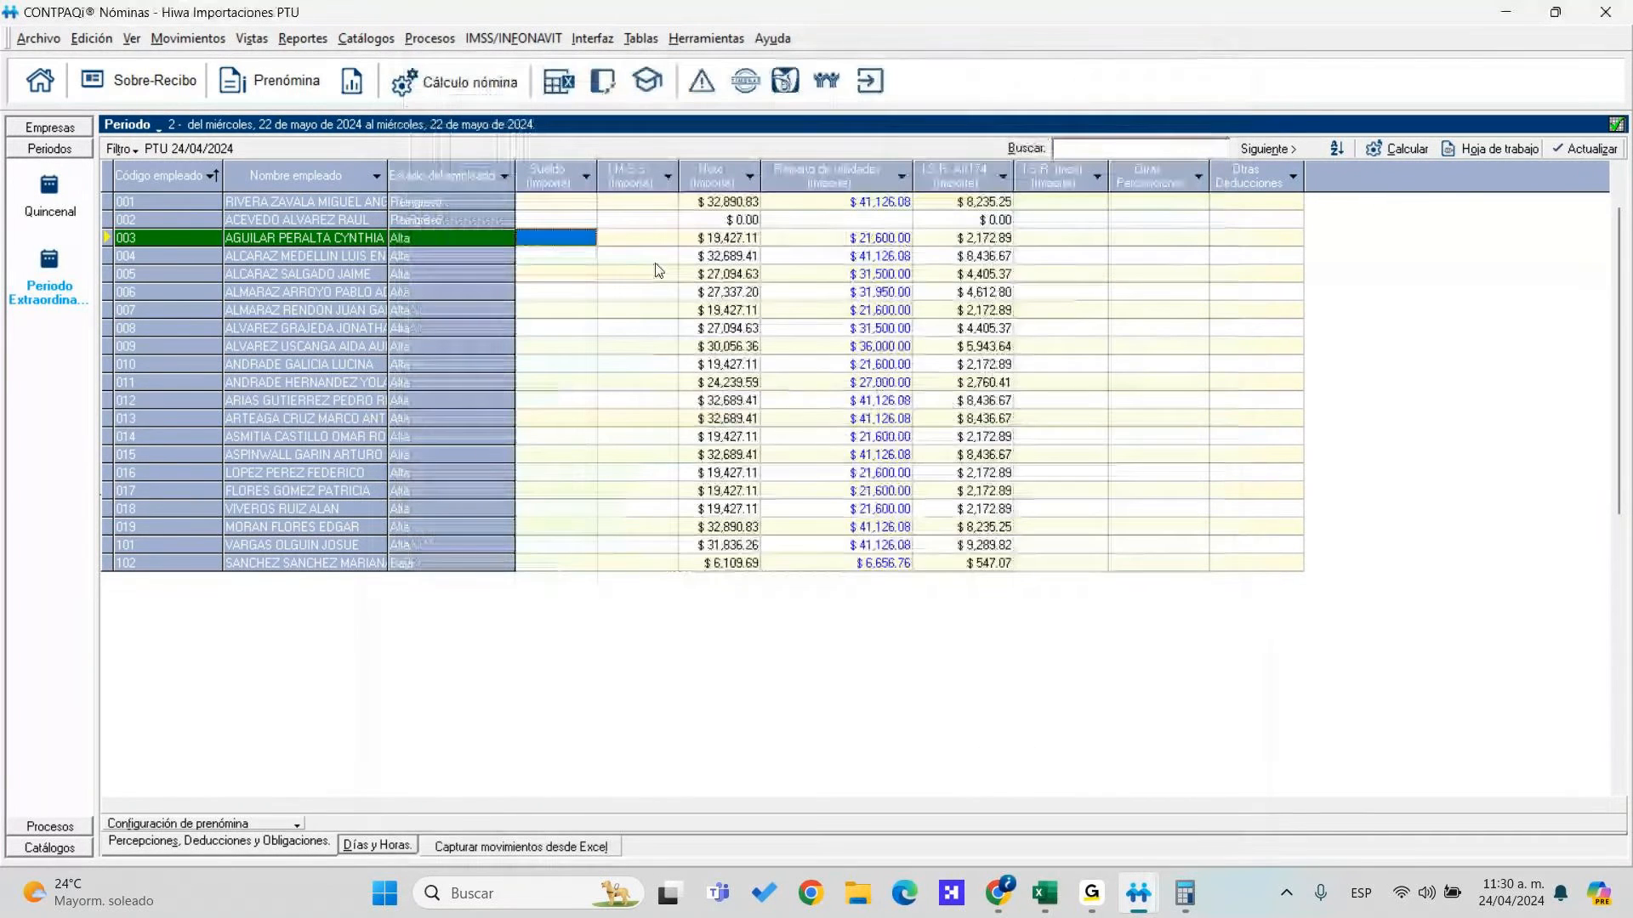
Clear all amounts in the Reparto de utilidades column
right_click(867, 239)
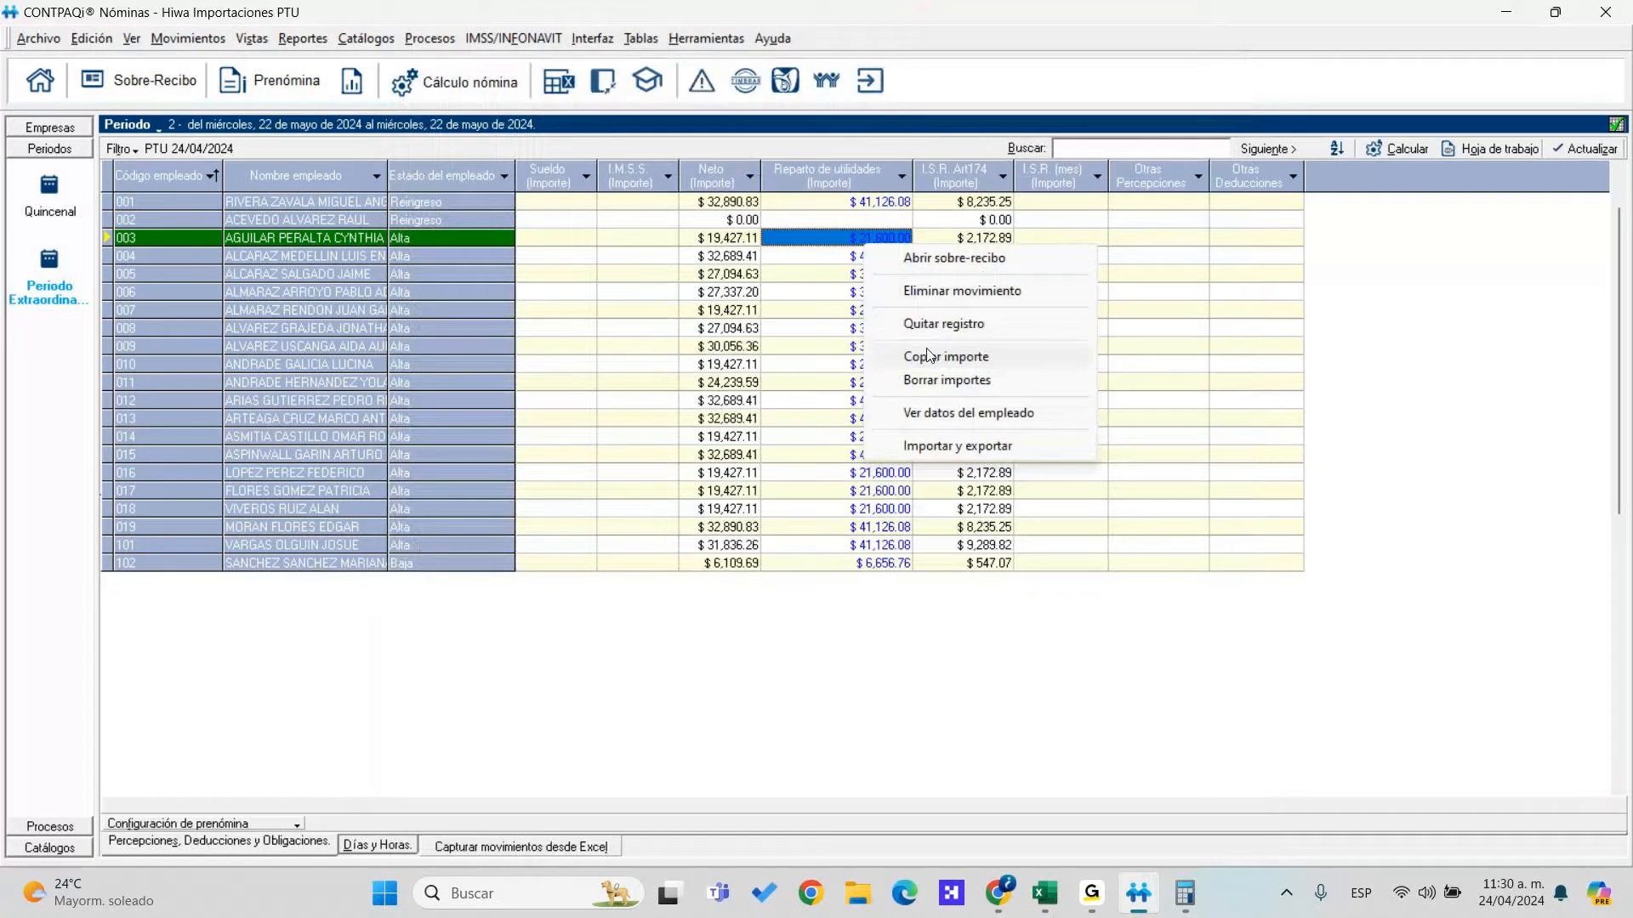
left_click(940, 380)
left_click(794, 513)
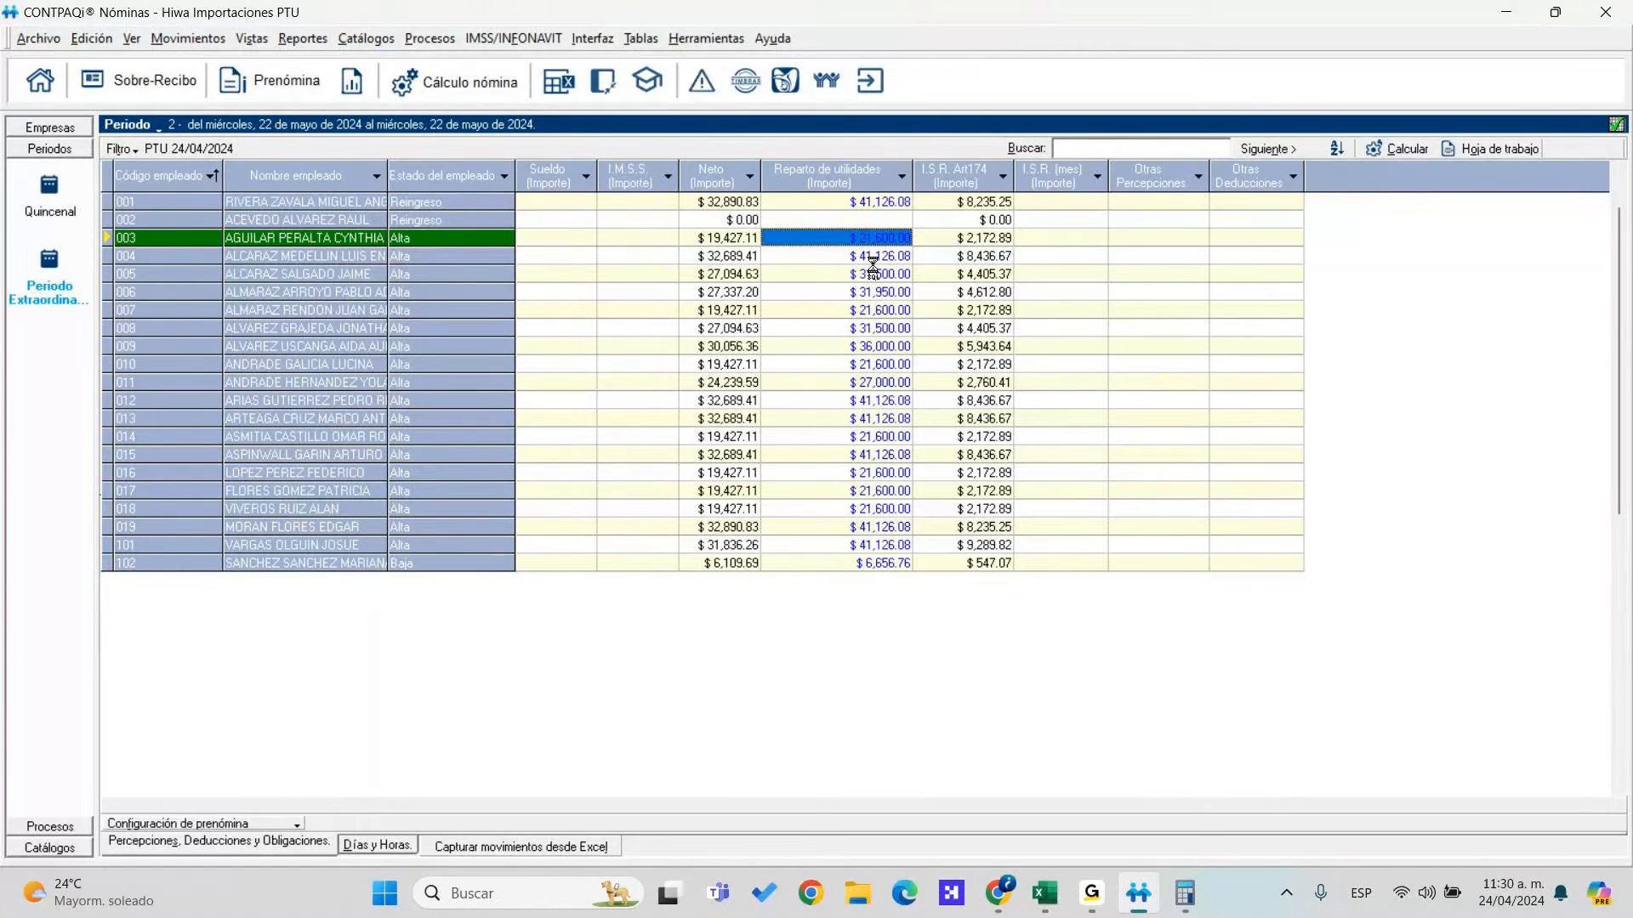
Recalculate the extraordinary-period payroll for the pending employees
left_click(454, 82)
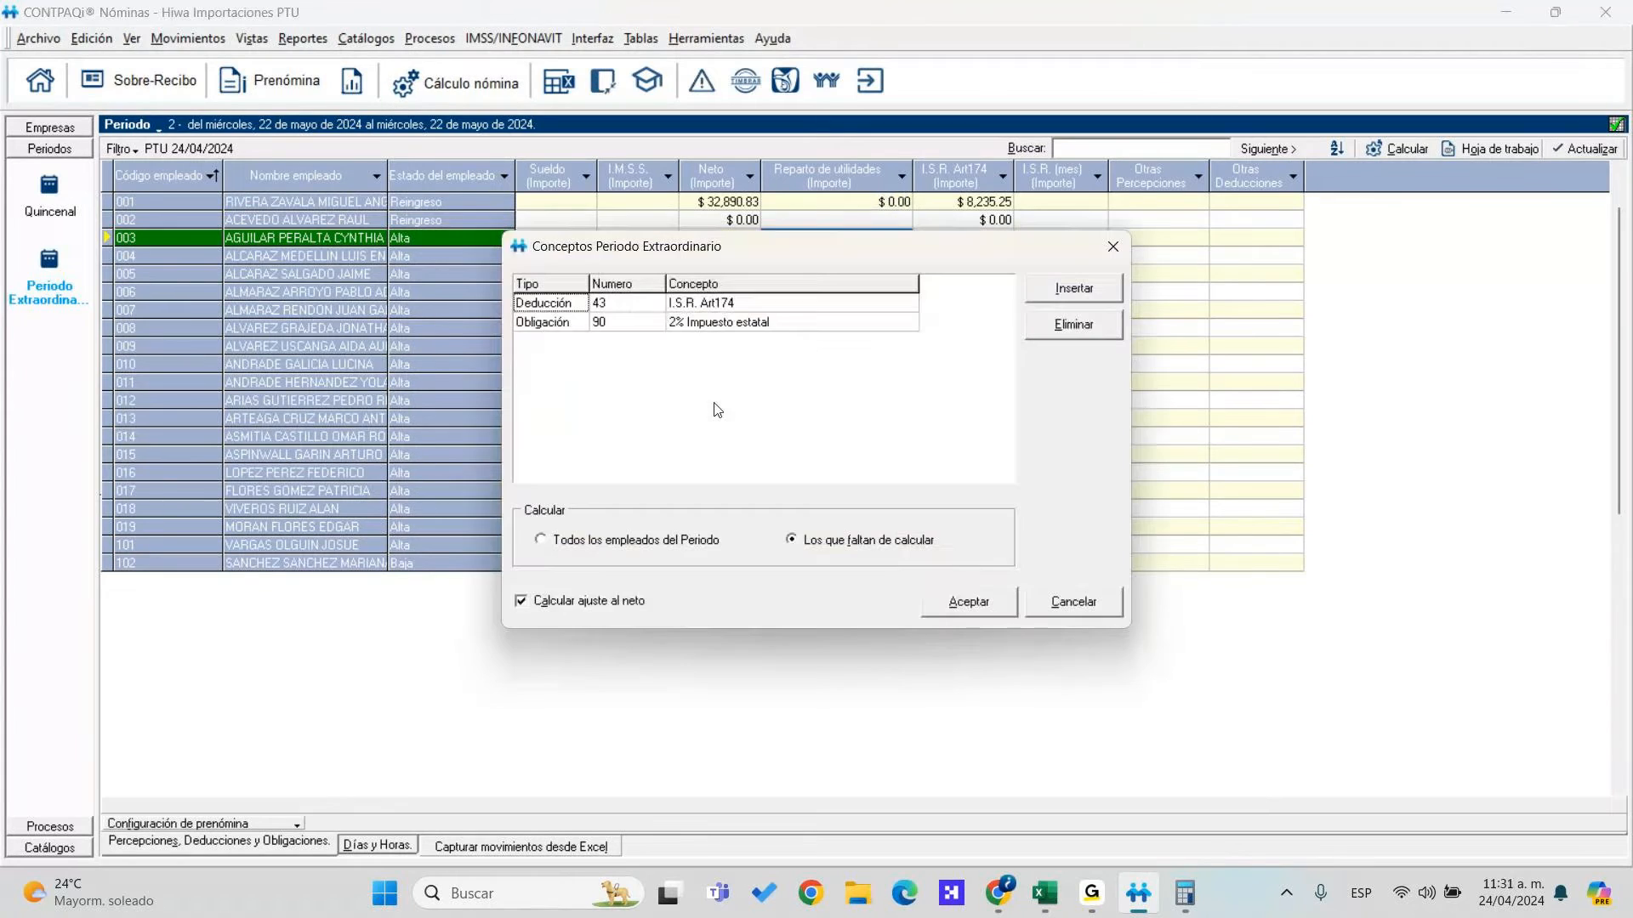
left_click(969, 601)
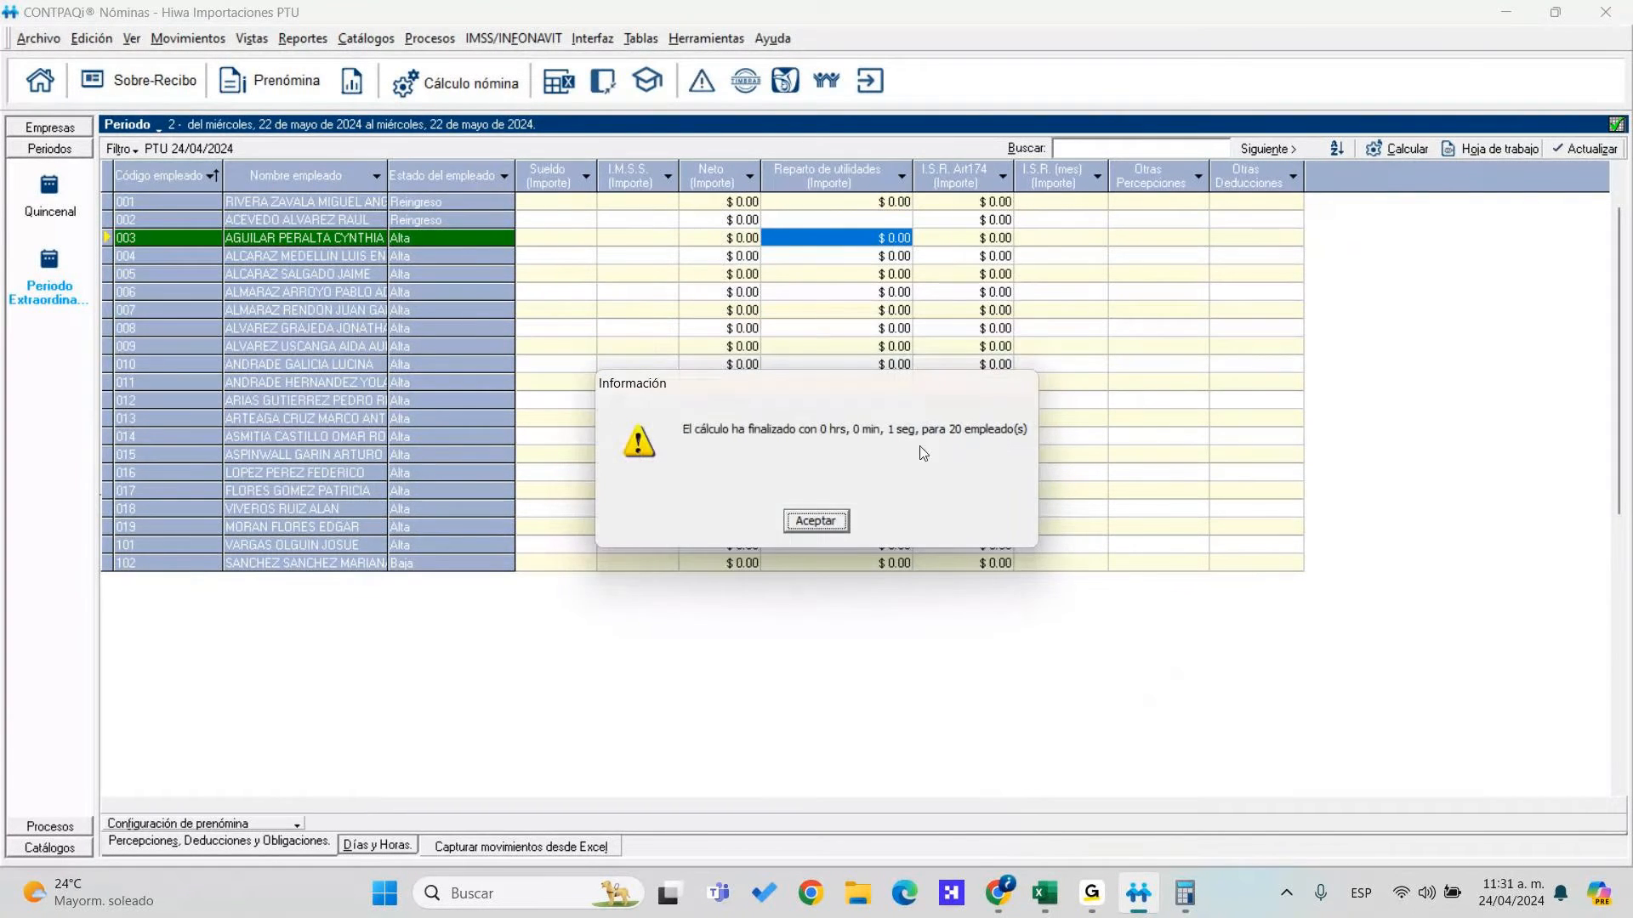
left_click(829, 516)
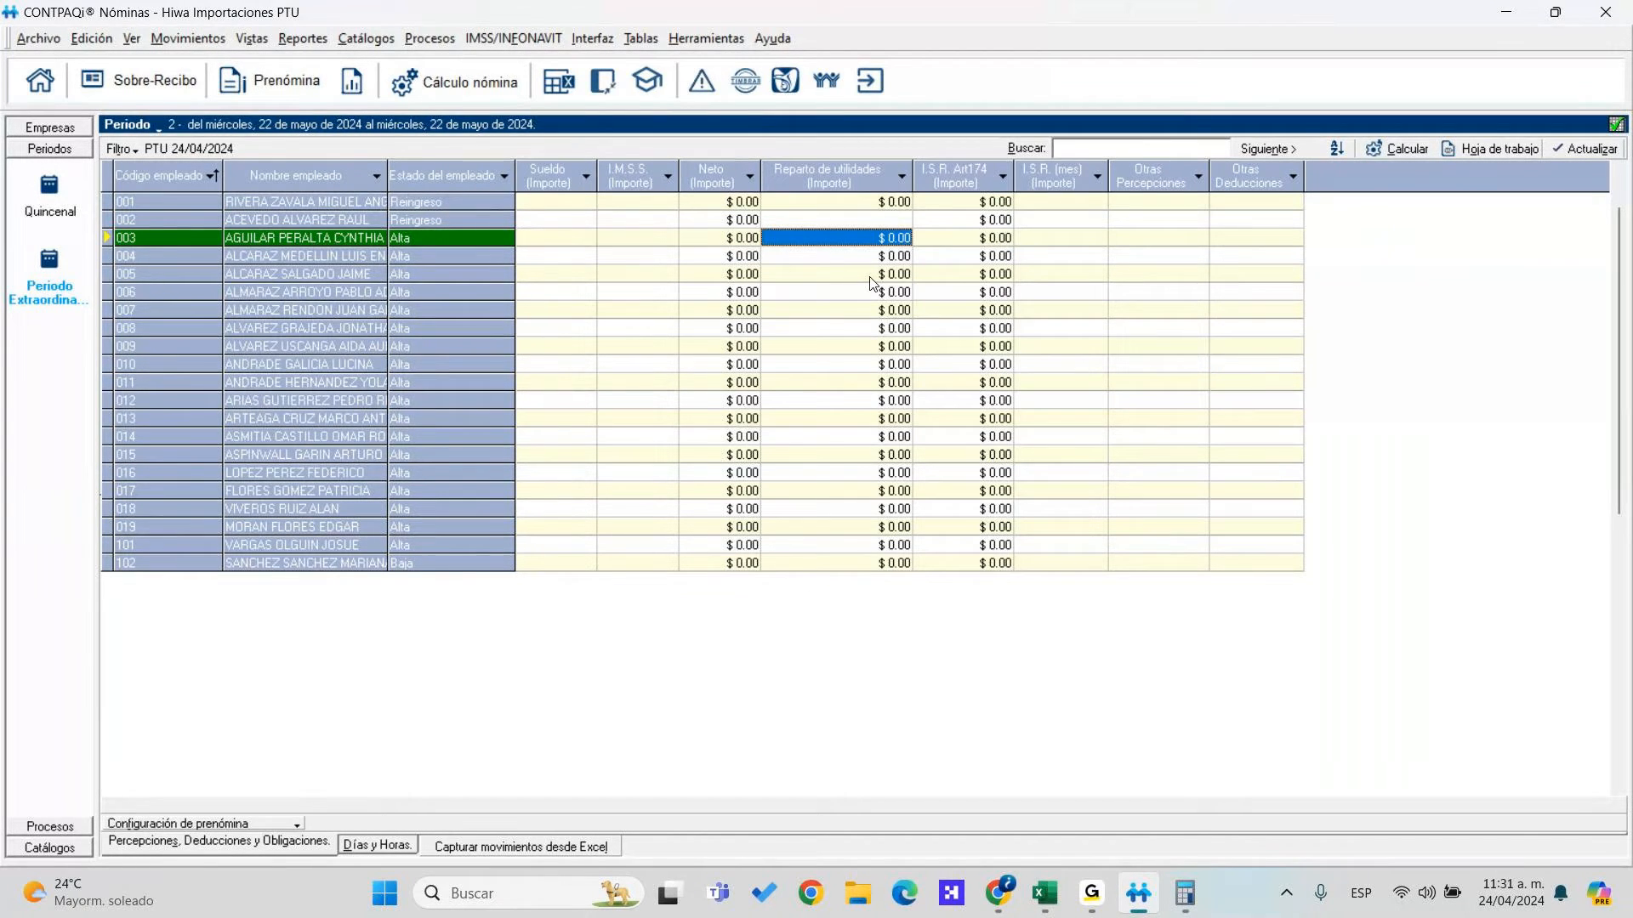
Run Procesos > PTU with 700000 as the amount to distribute, skipping the process log
left_click(885, 311)
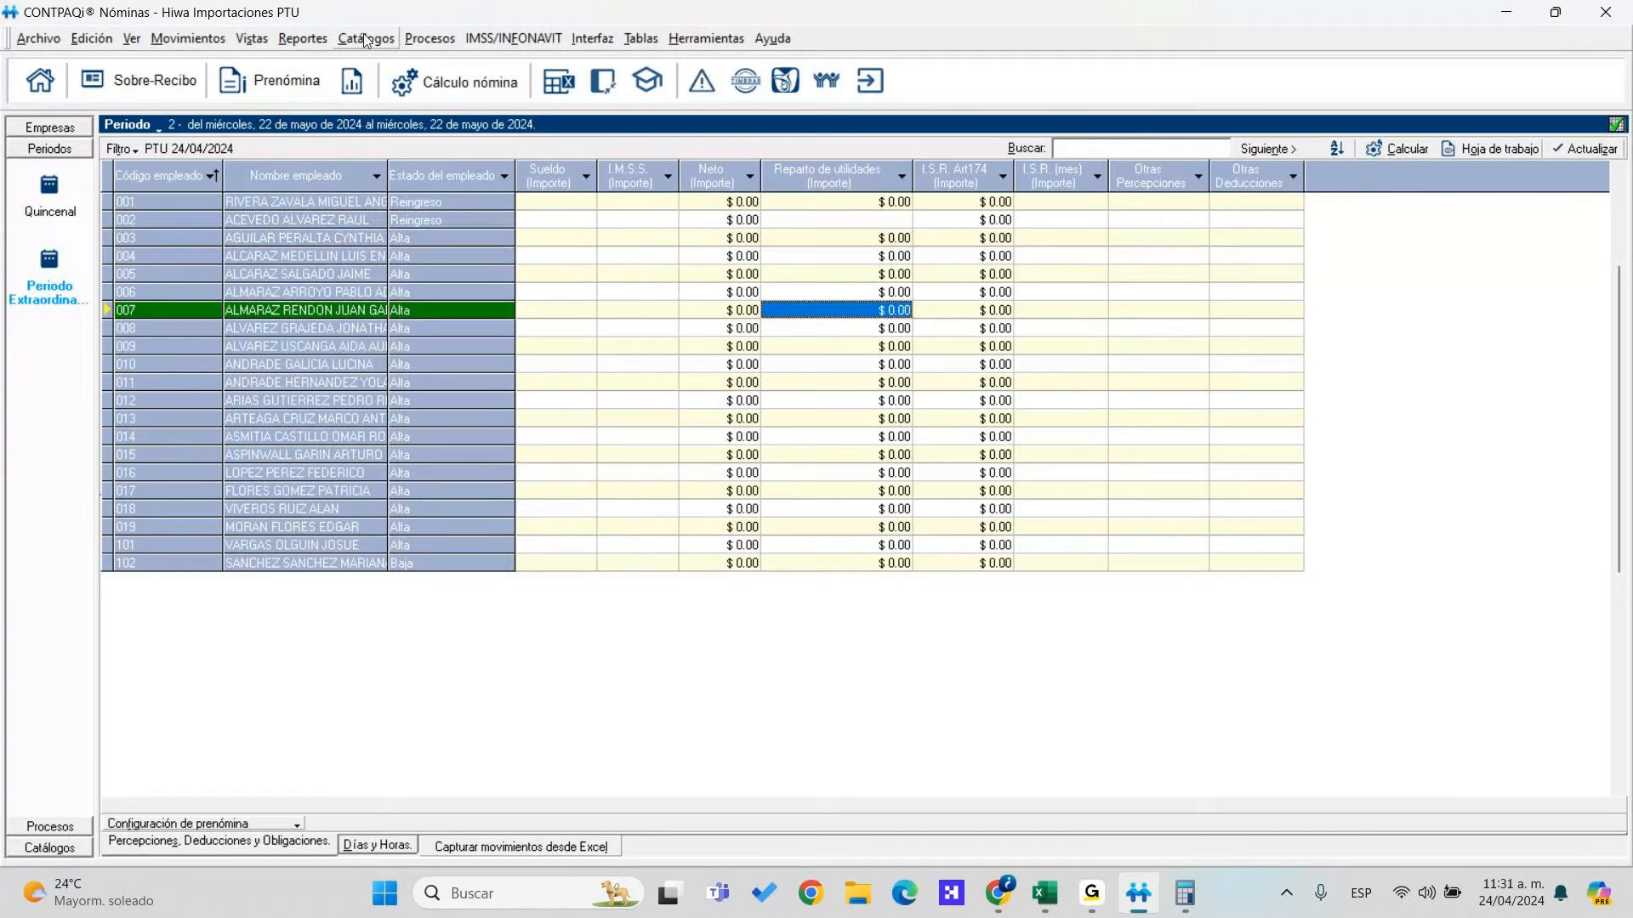
left_click(423, 40)
left_click(544, 136)
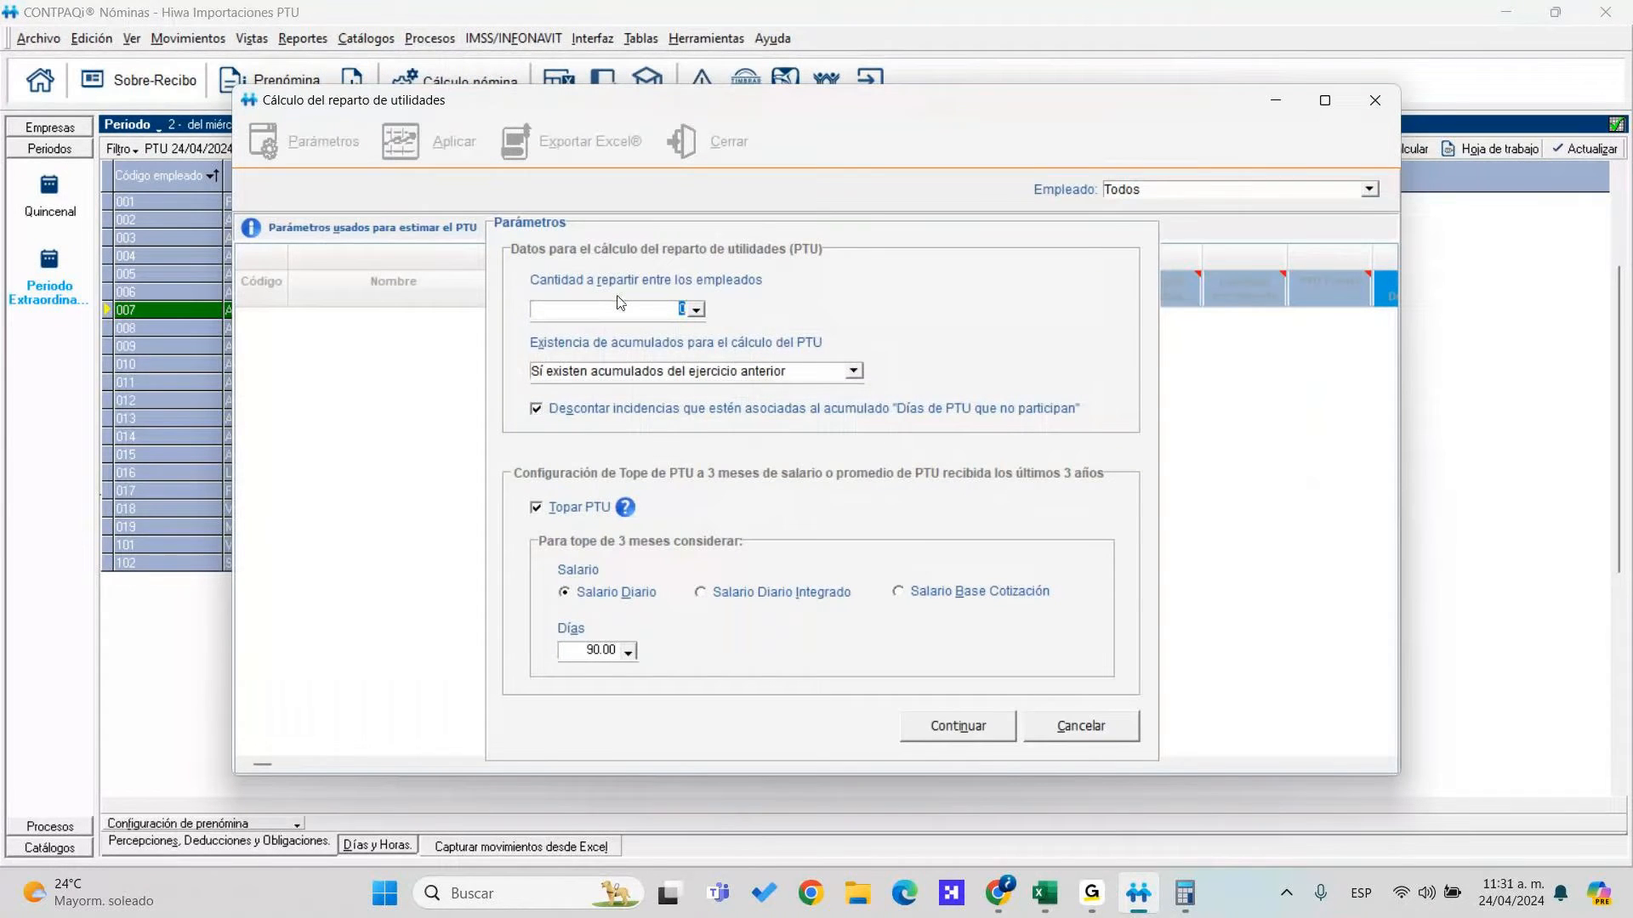
type("700000")
key("Tab")
left_click(972, 725)
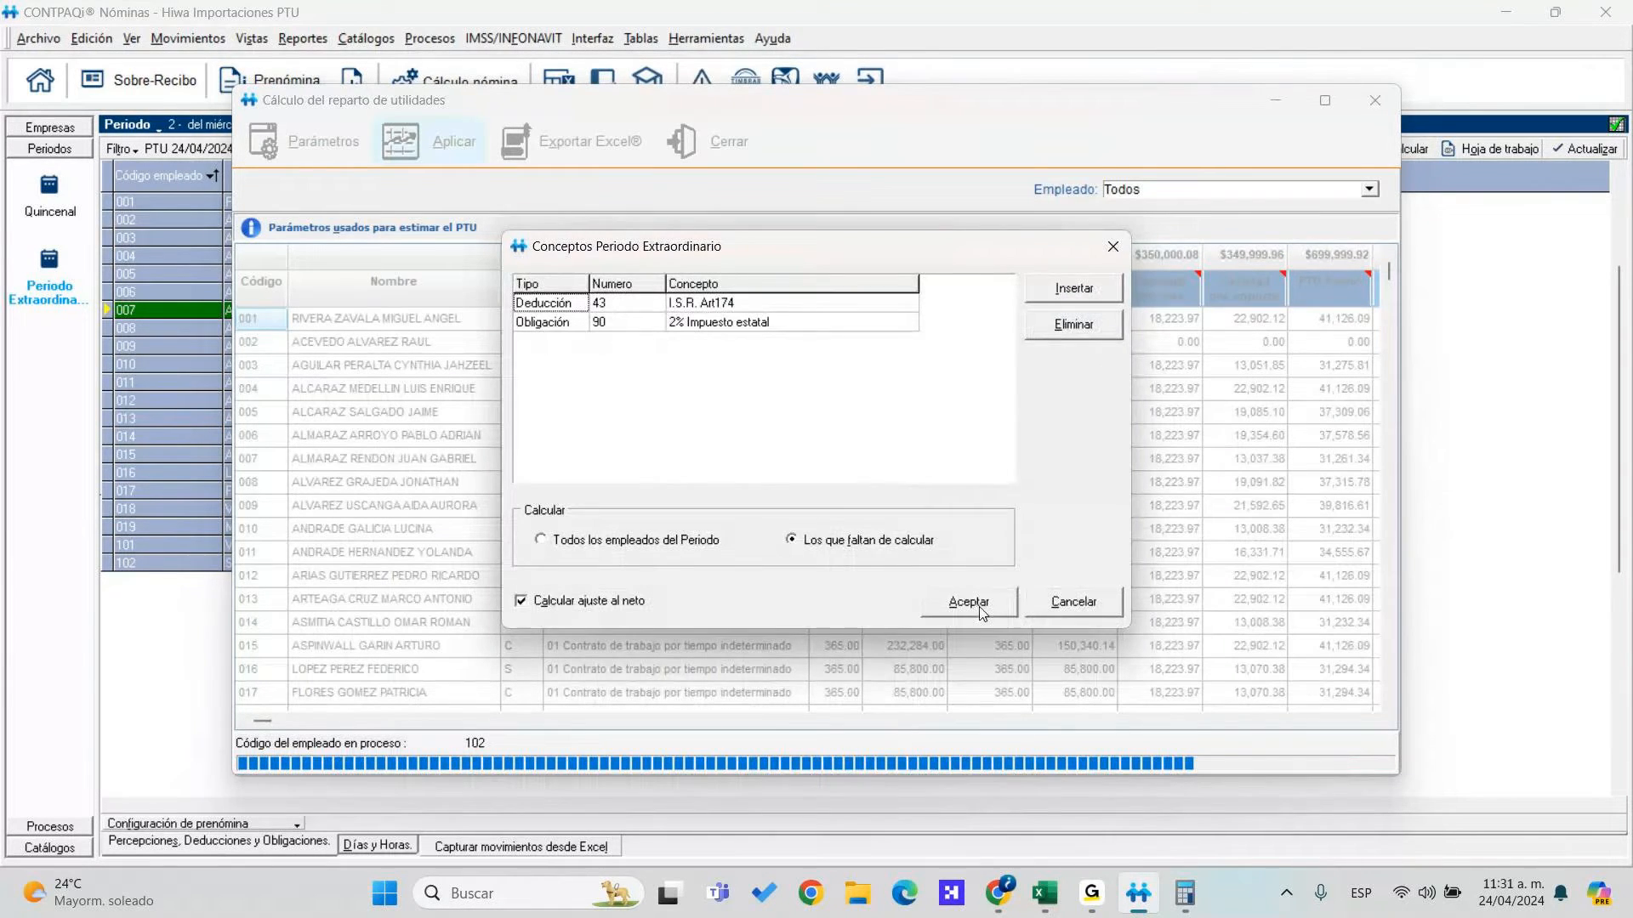
left_click(978, 606)
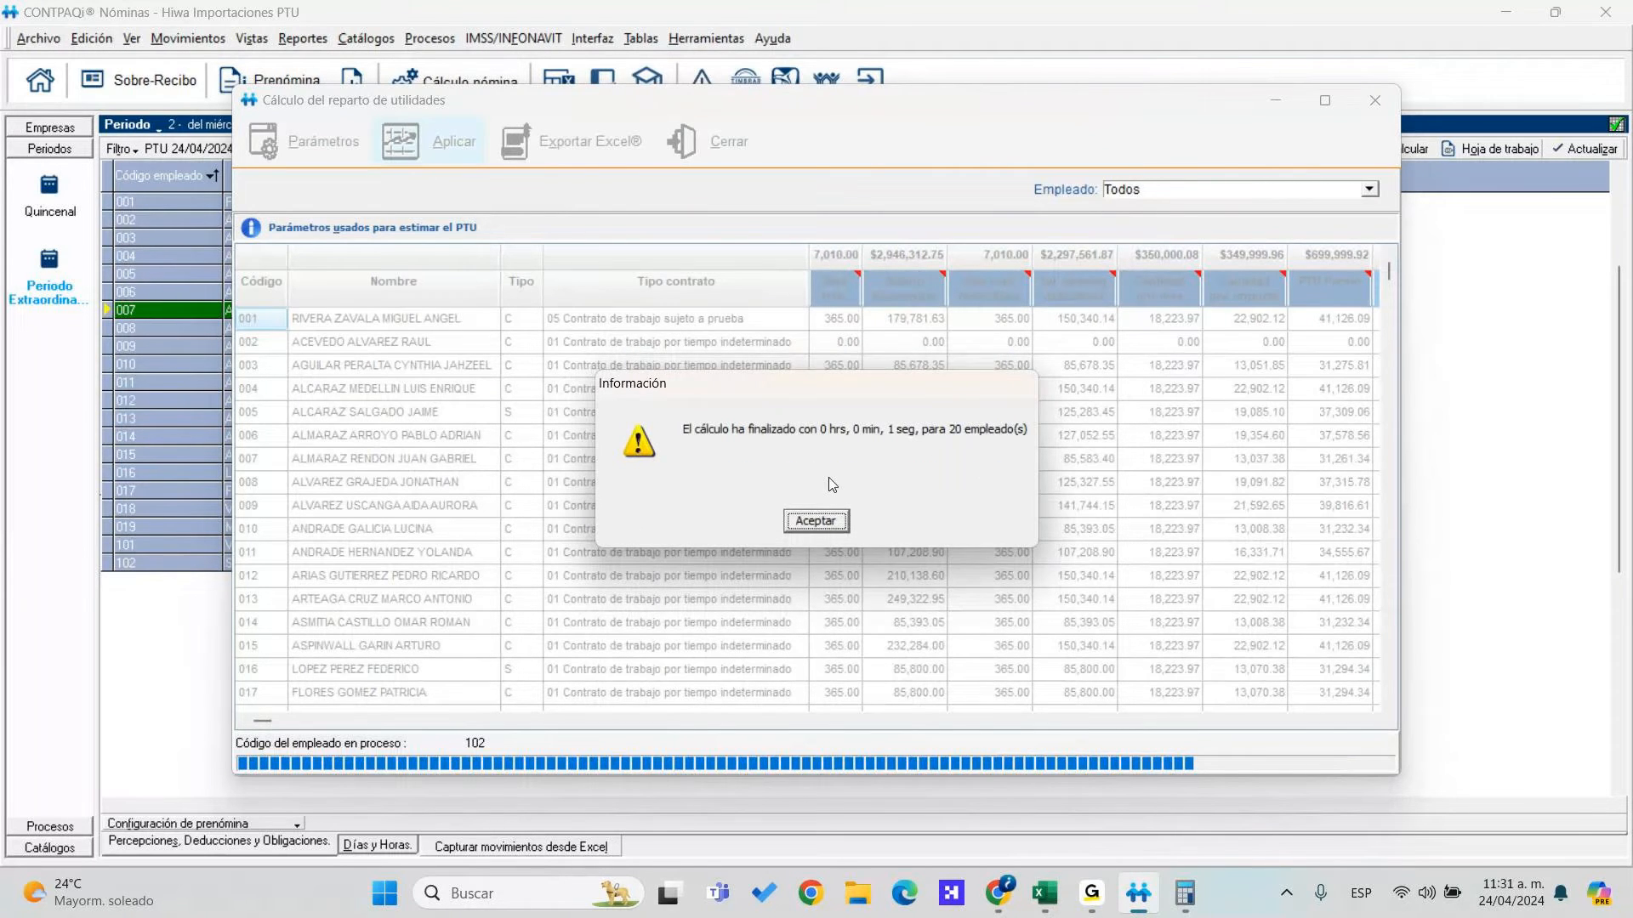
left_click(829, 518)
left_click(830, 522)
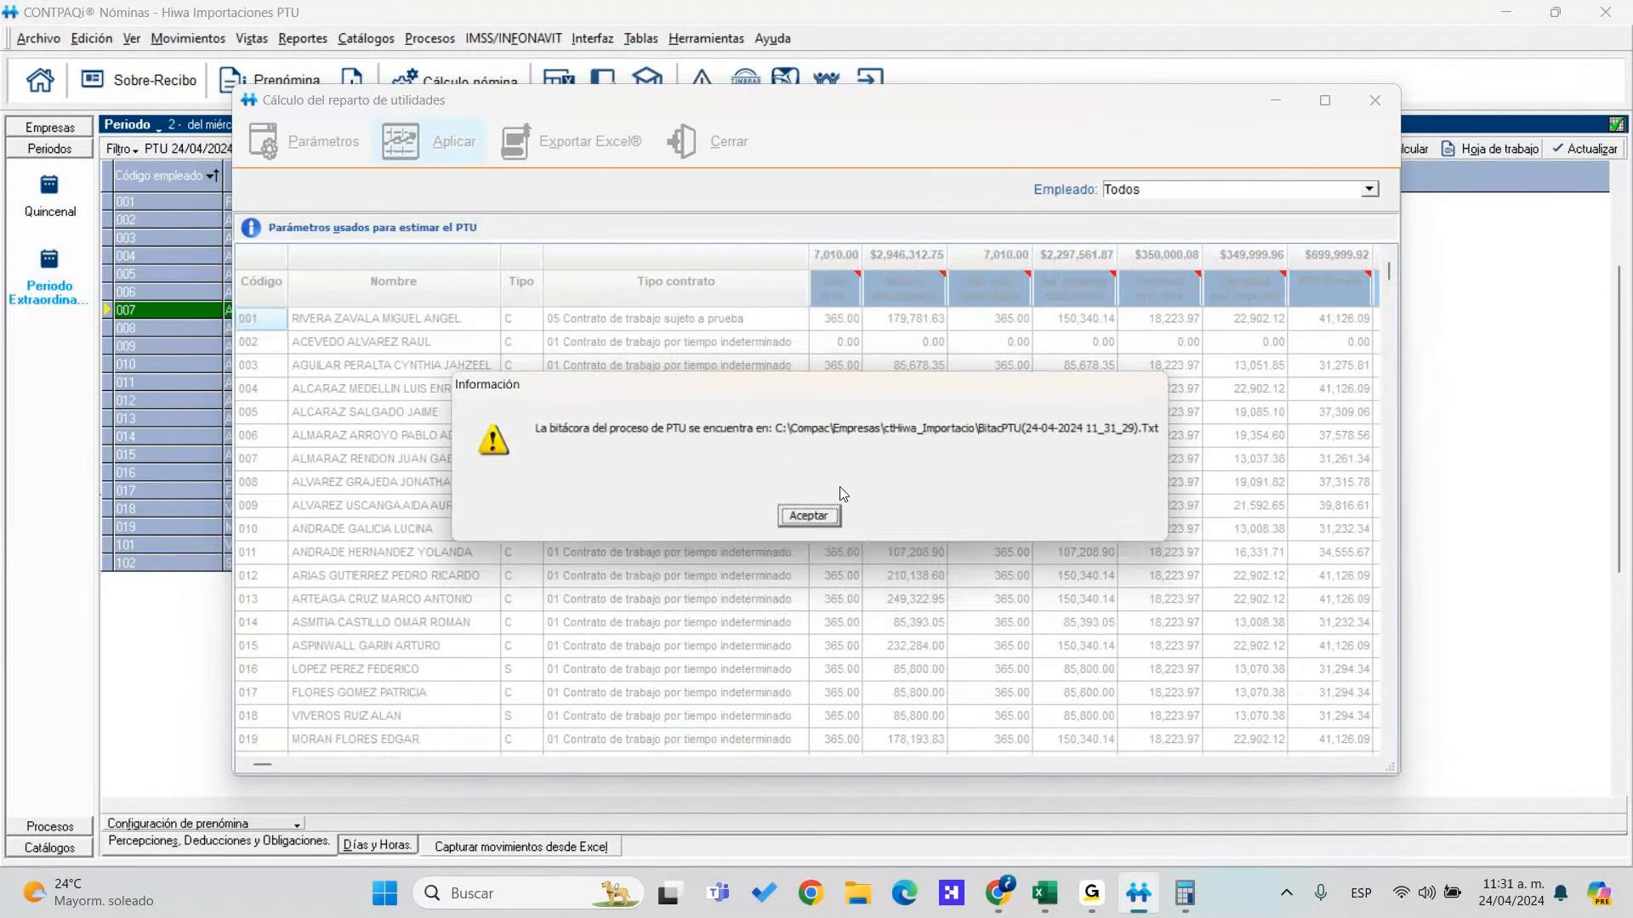
left_click(807, 520)
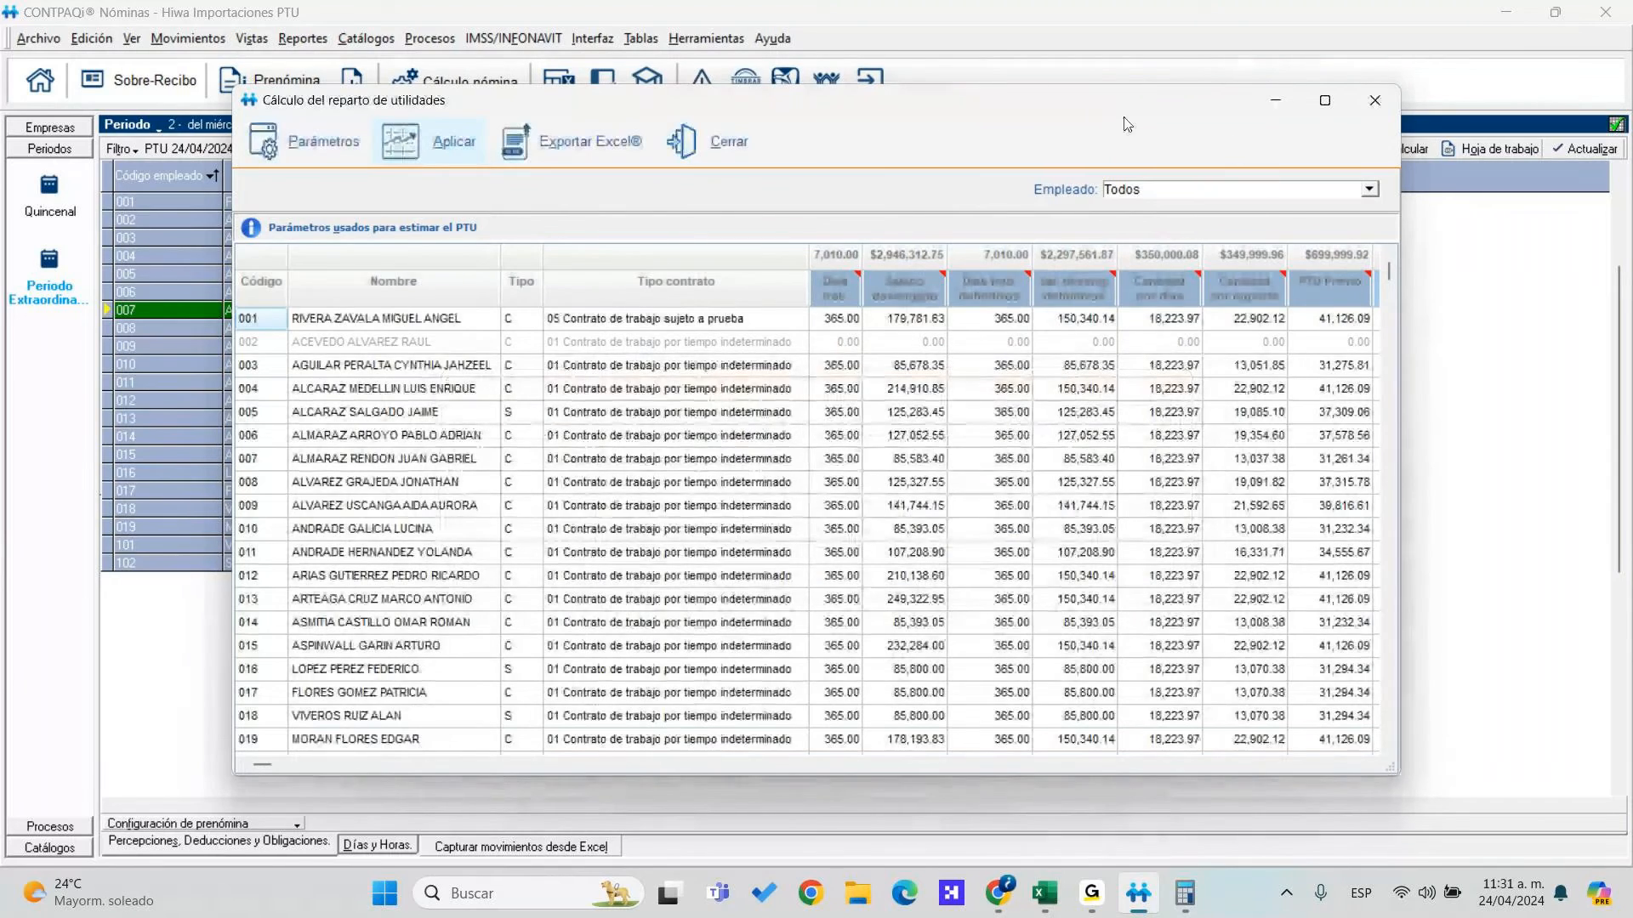
left_click(718, 141)
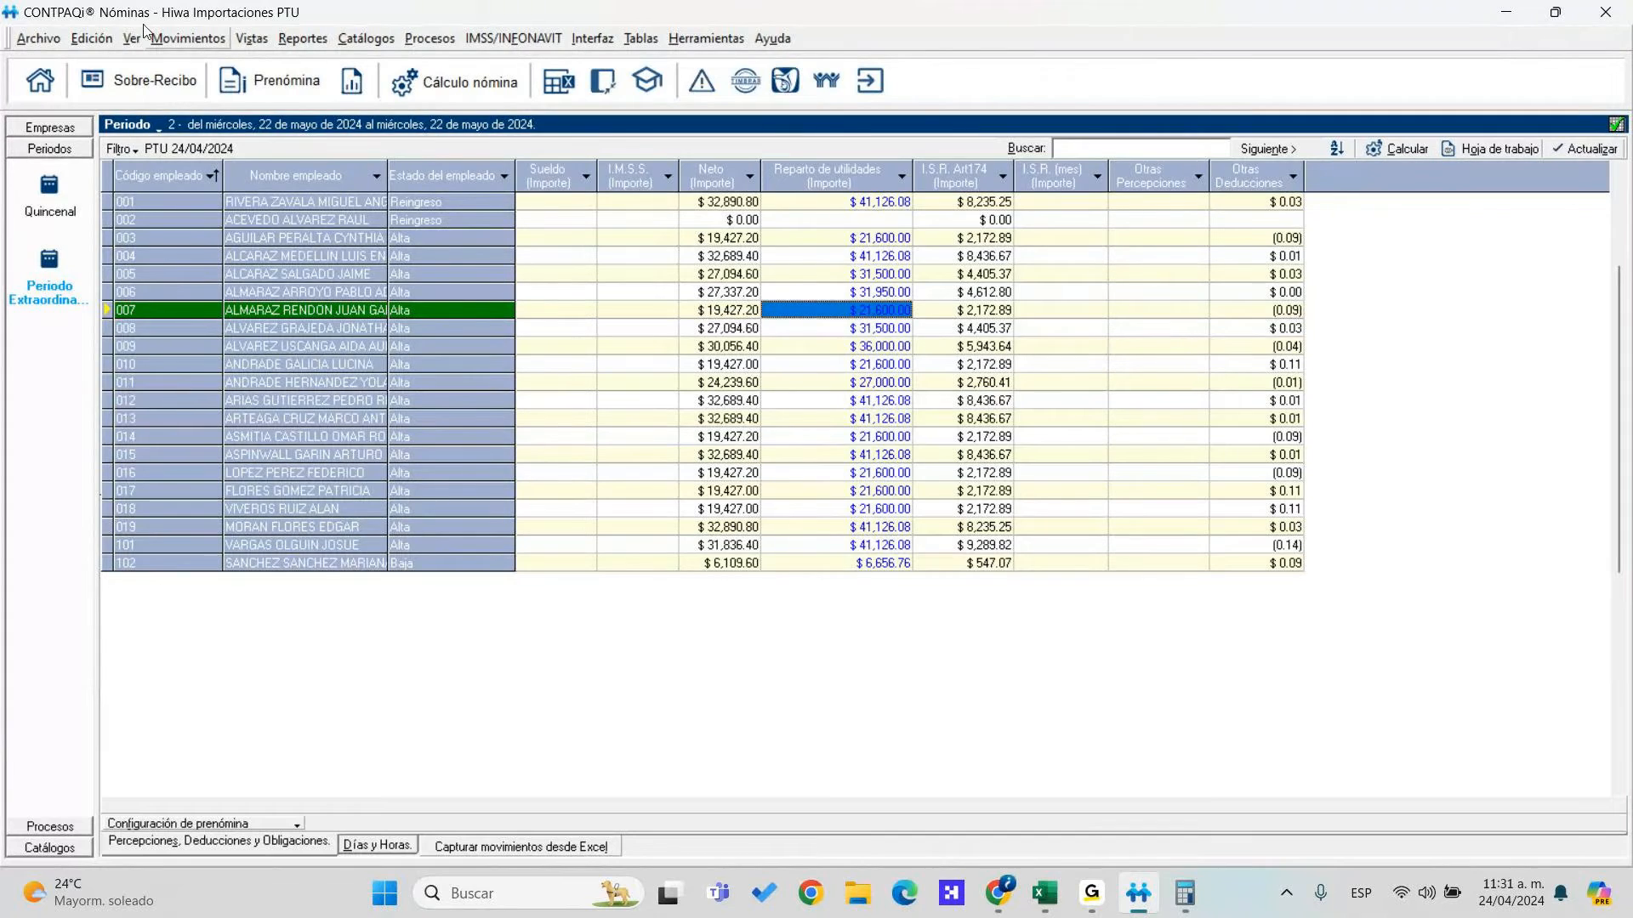
Start the Lista de raya (forma tabular) report for all registros, periods 2 to 2
left_click(302, 43)
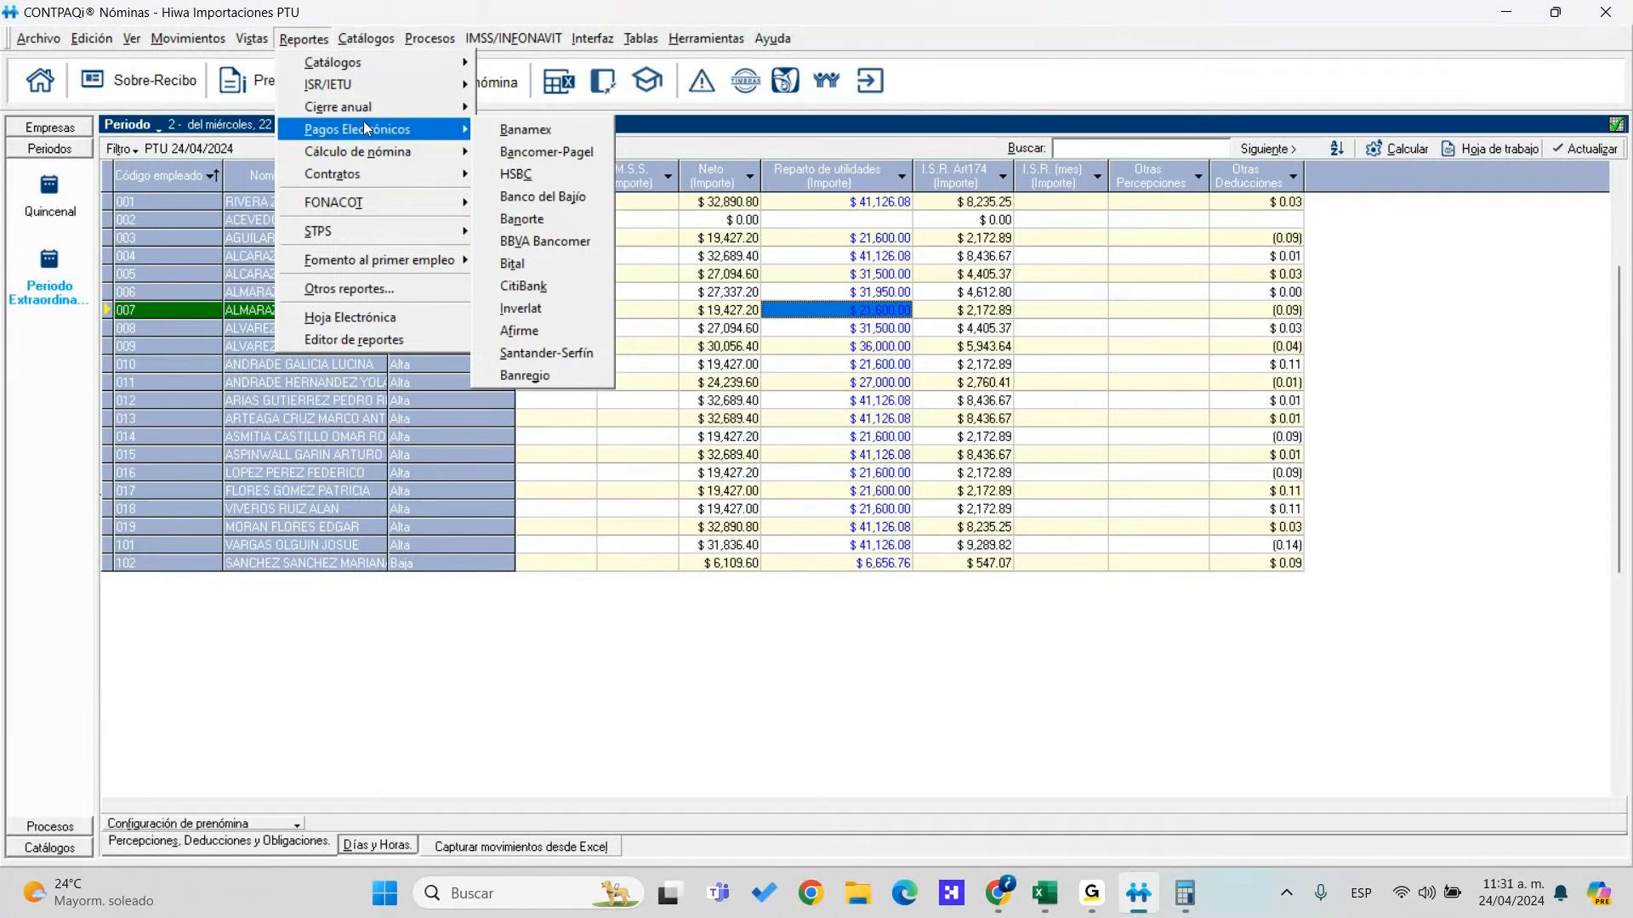
mouse_move(390, 161)
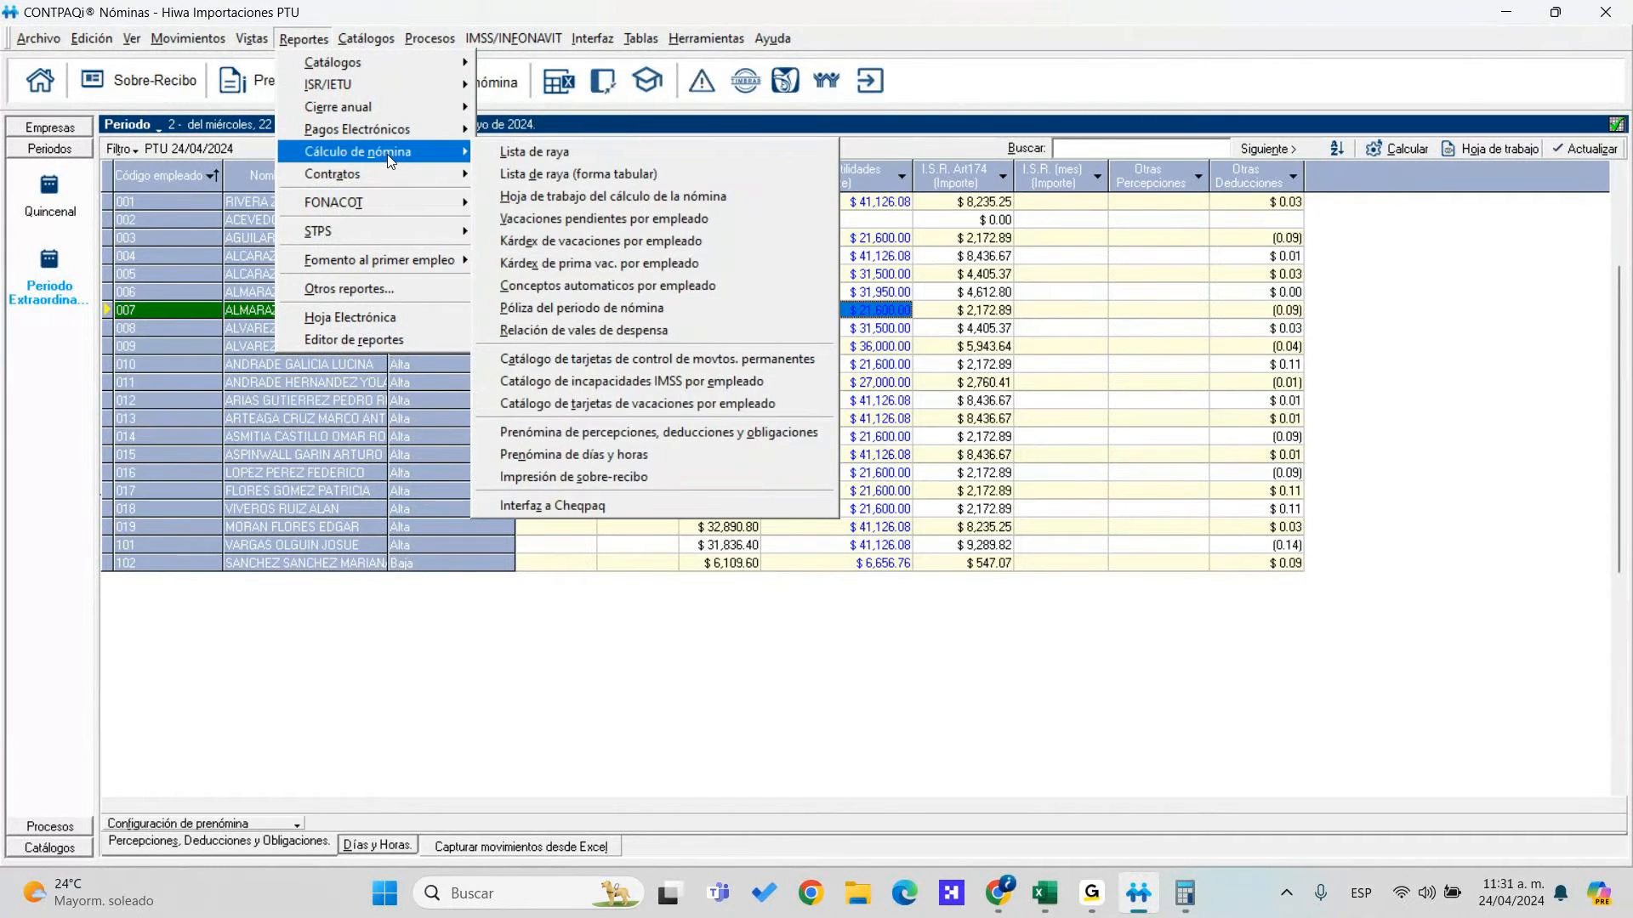
left_click(541, 175)
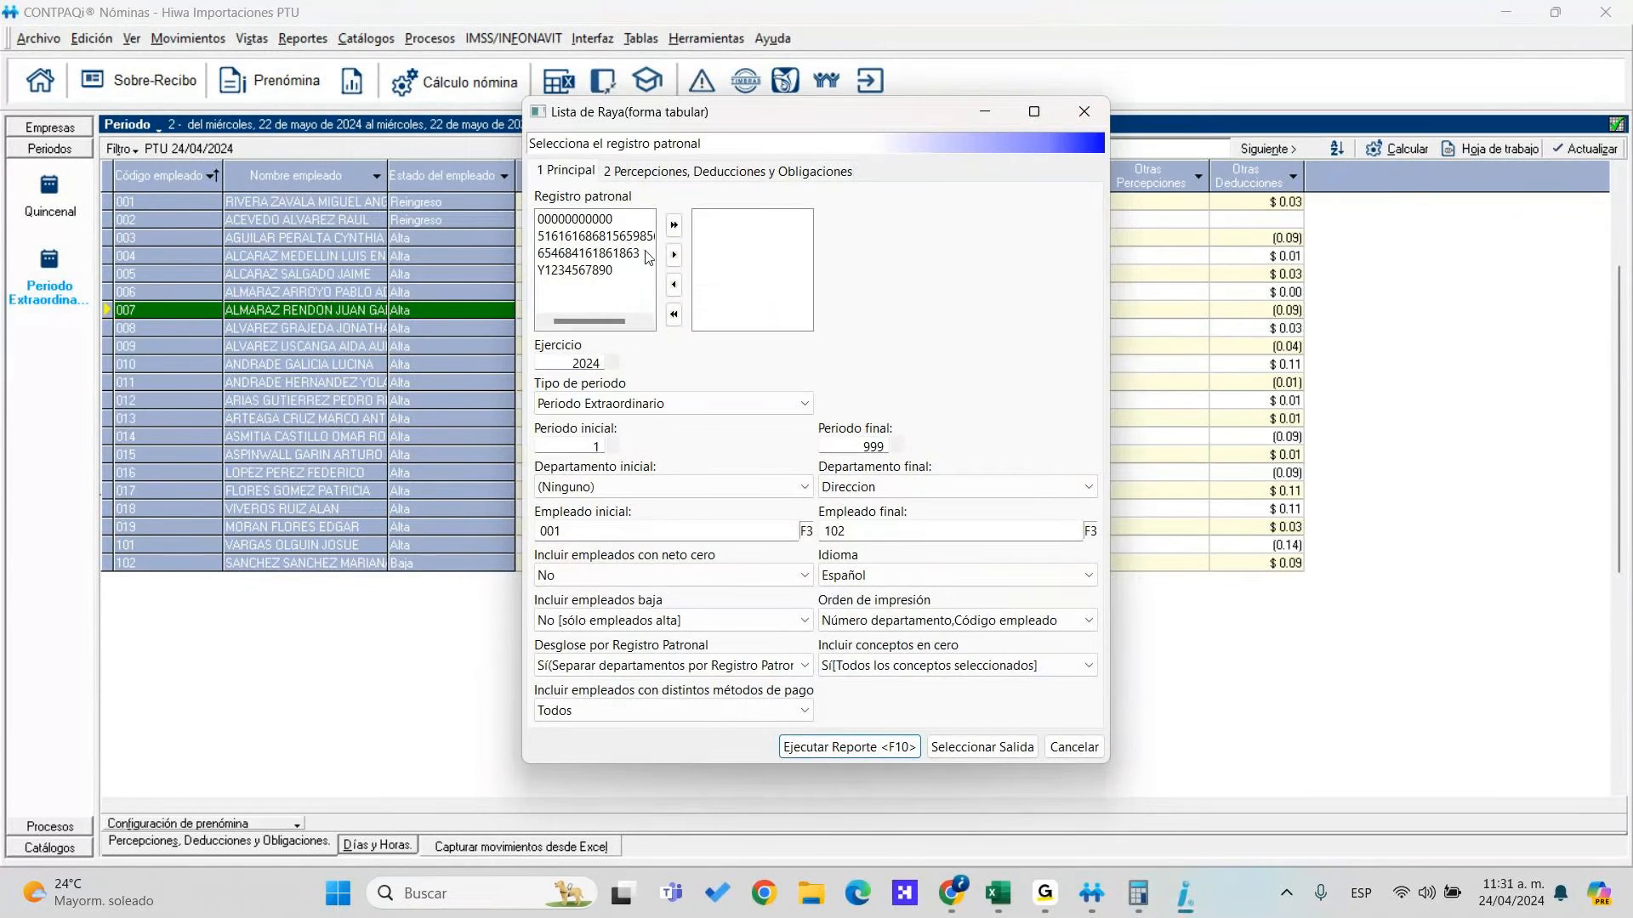
left_click(673, 225)
left_click(587, 446)
type("2")
left_click(878, 448)
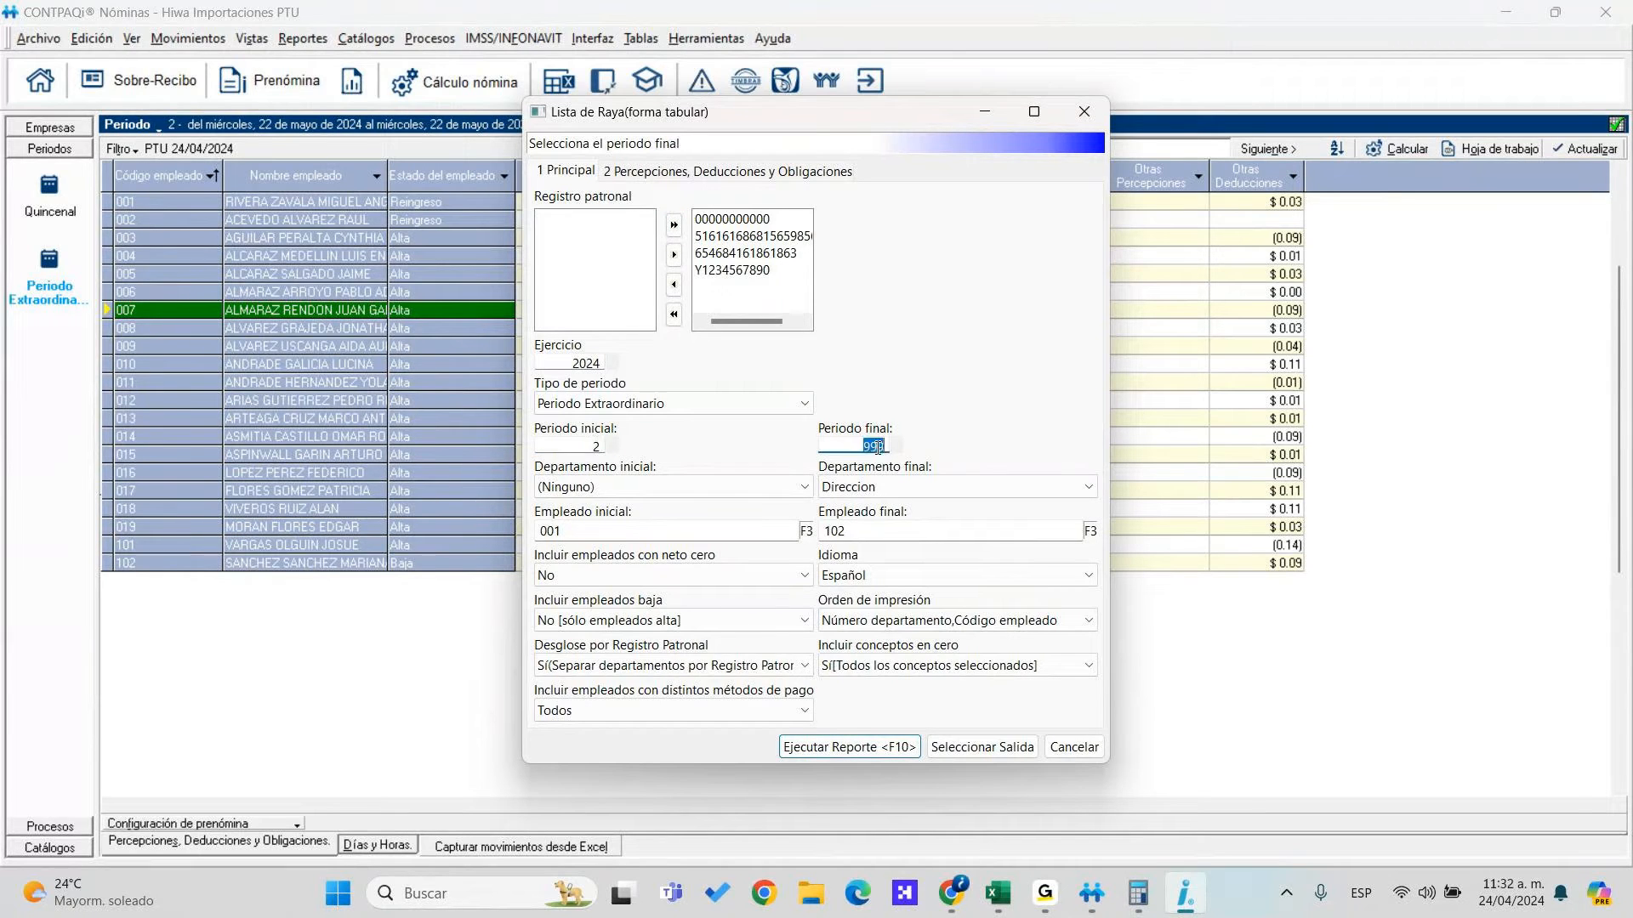
type("2")
key("Tab")
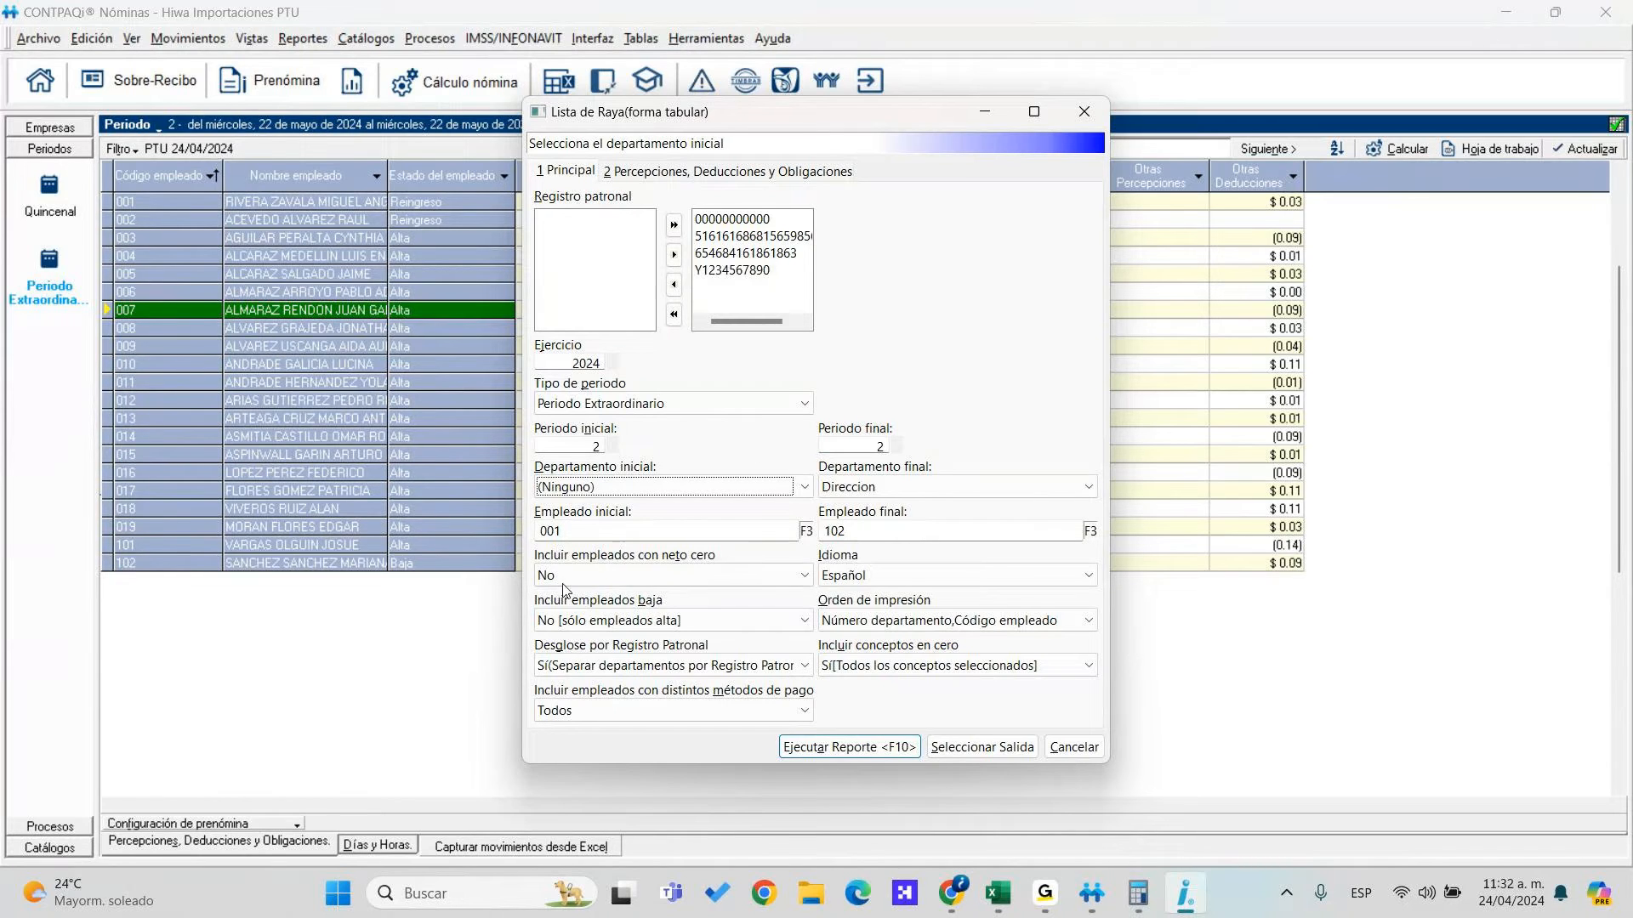
Limit it to employees 001–102, set conceptos en cero to No, and run it
double_click(565, 531)
key("ctrl+c")
double_click(842, 532)
key("ctrl+v")
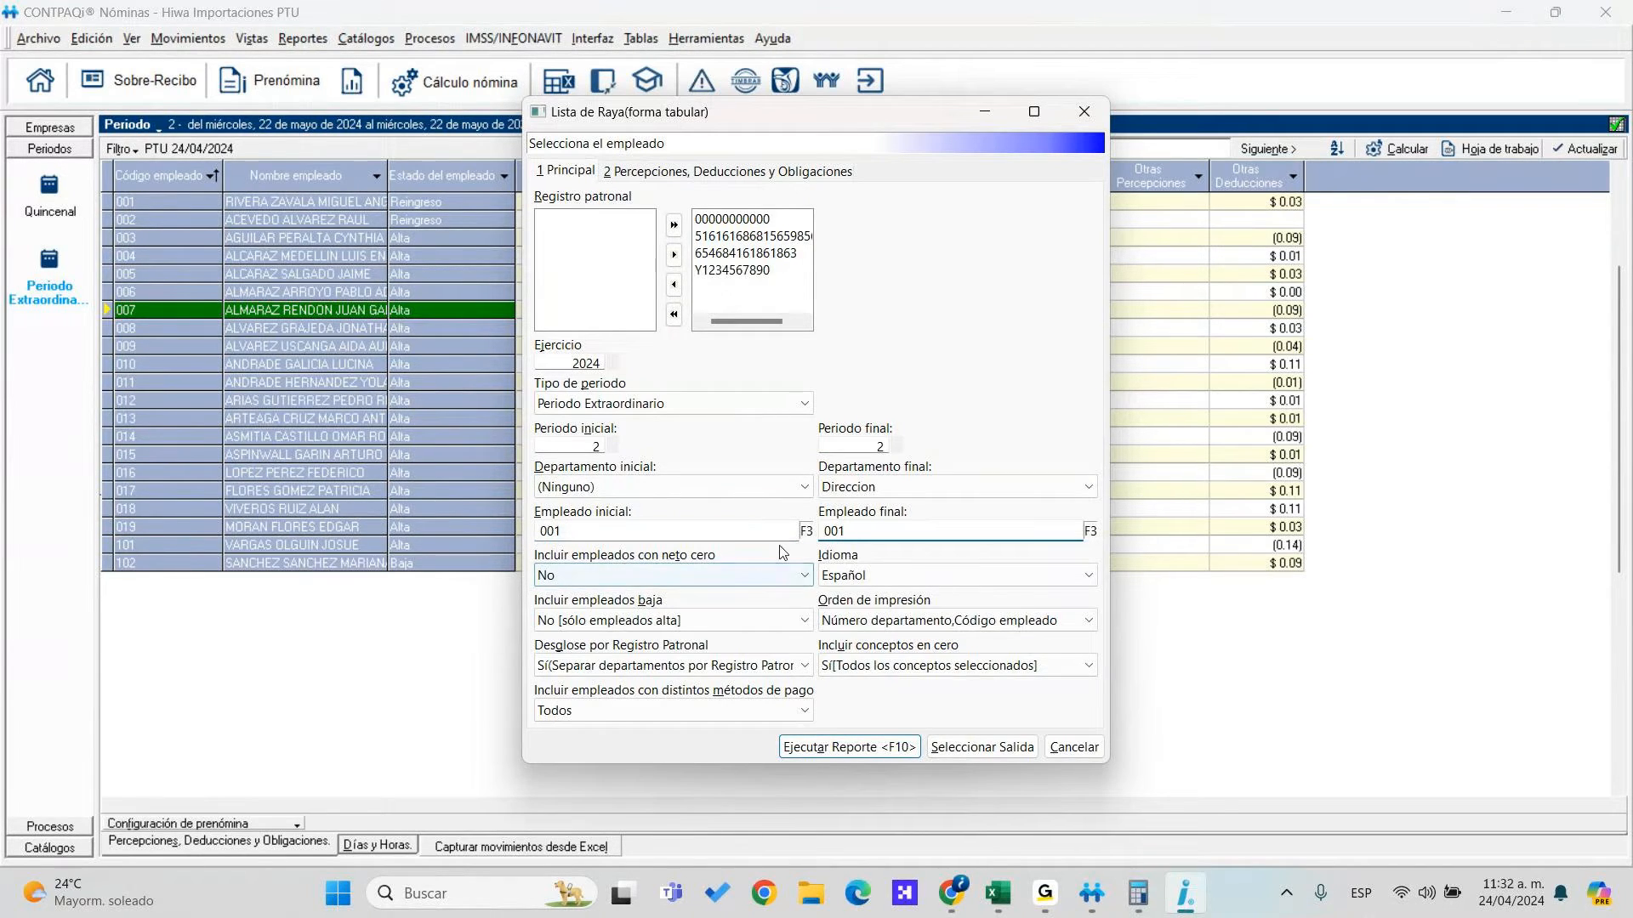
left_click(1090, 532)
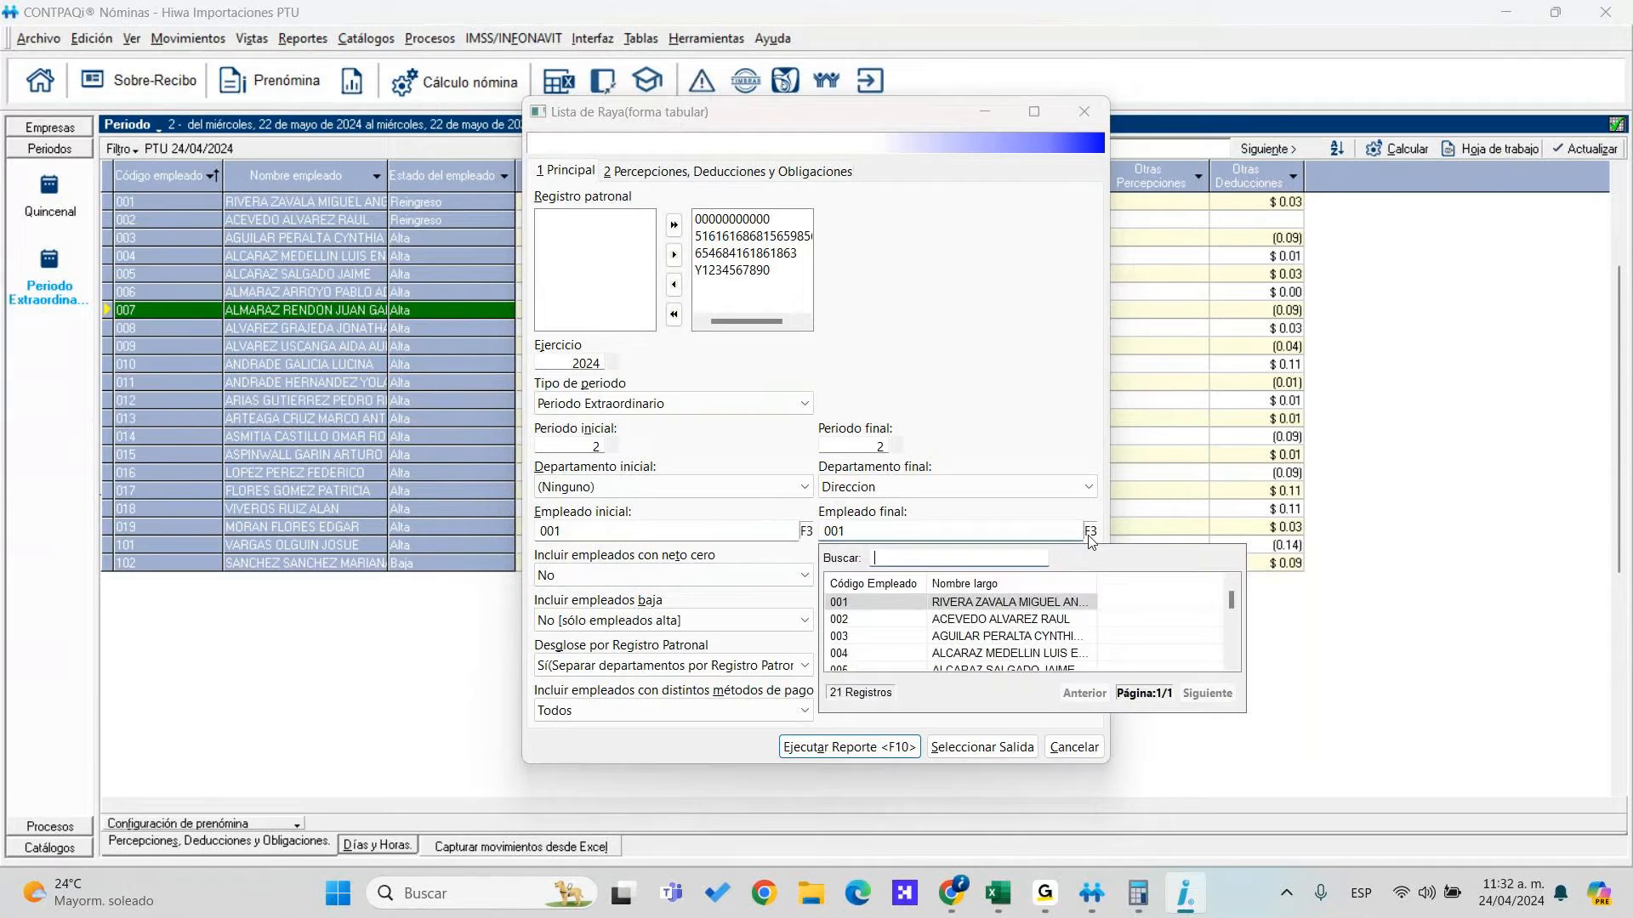
left_click_drag(1228, 602, 1231, 670)
double_click(978, 653)
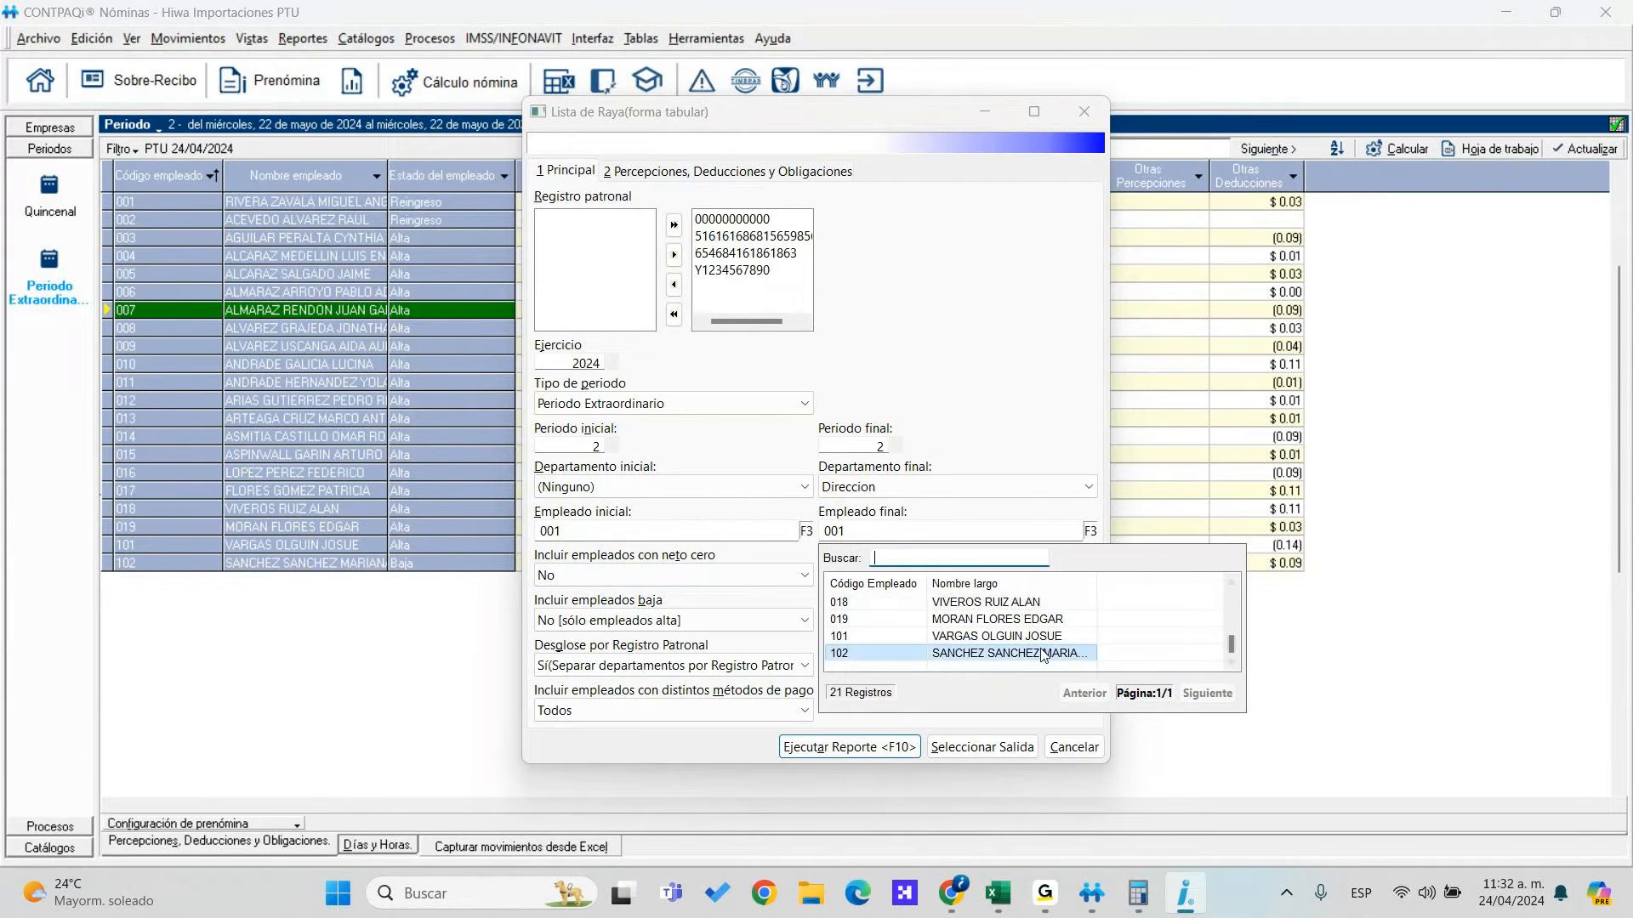
key("Tab")
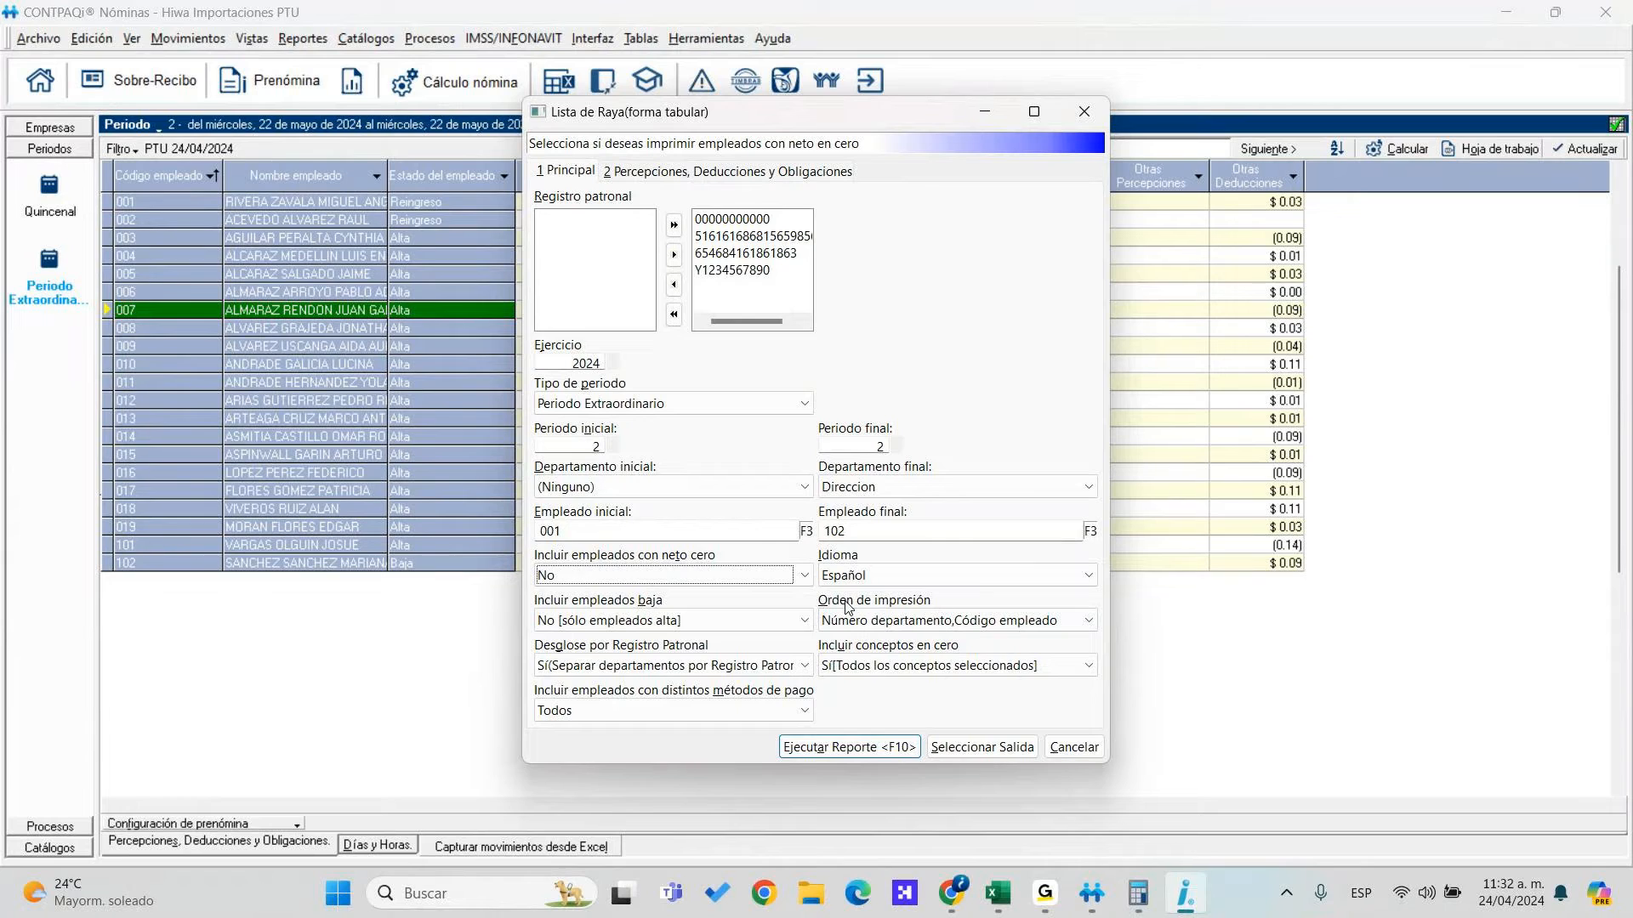
left_click(861, 665)
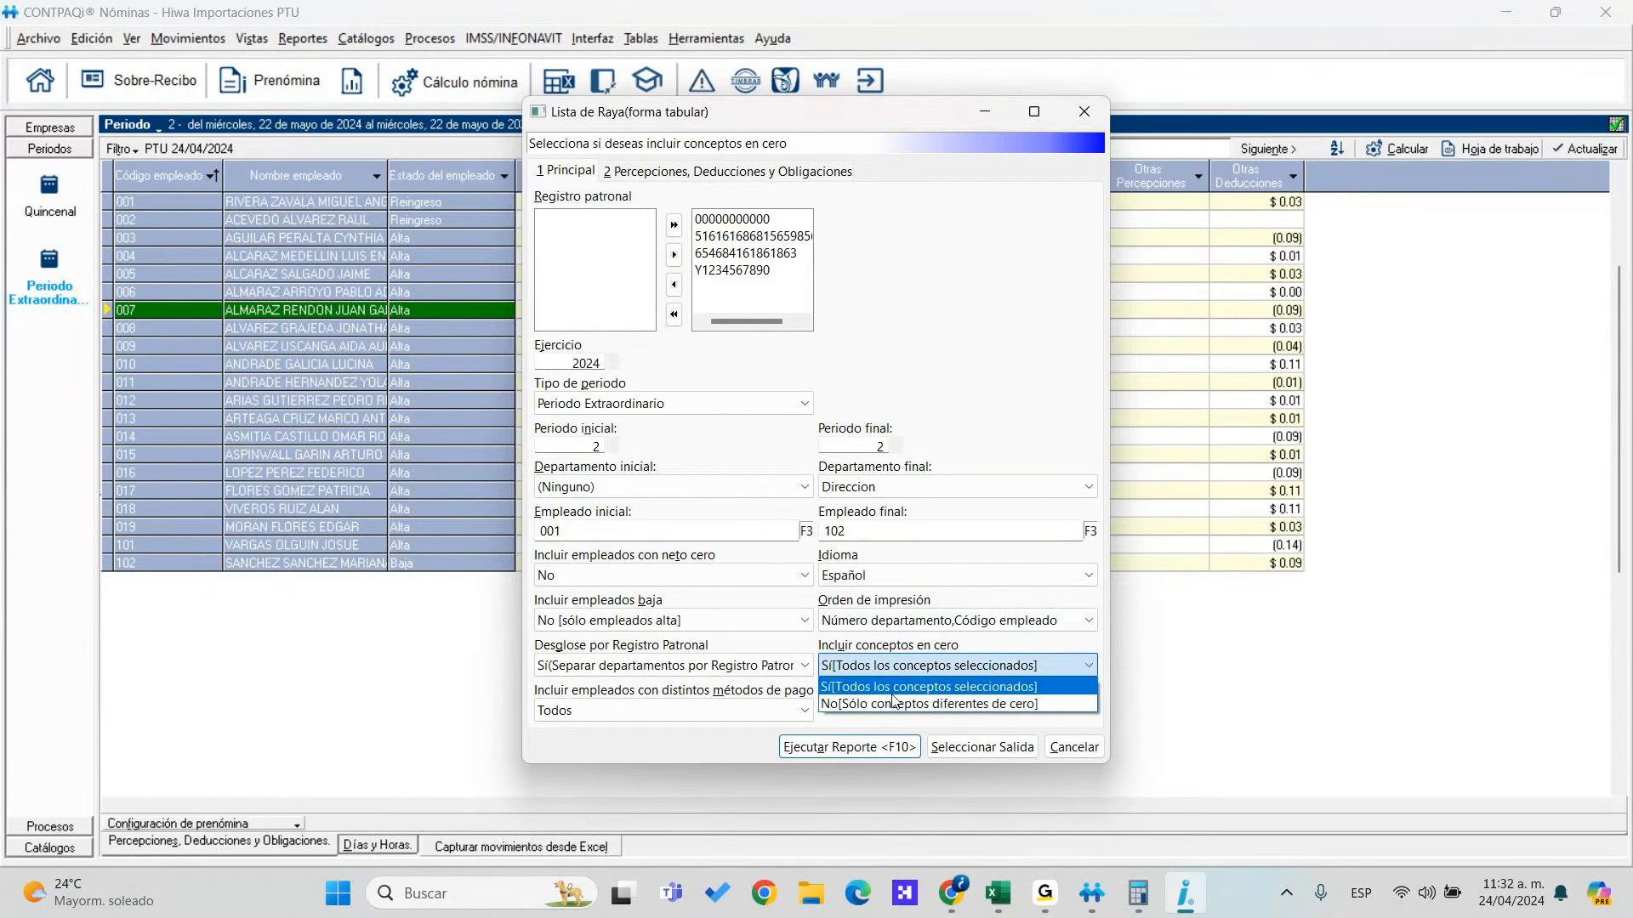
left_click(927, 699)
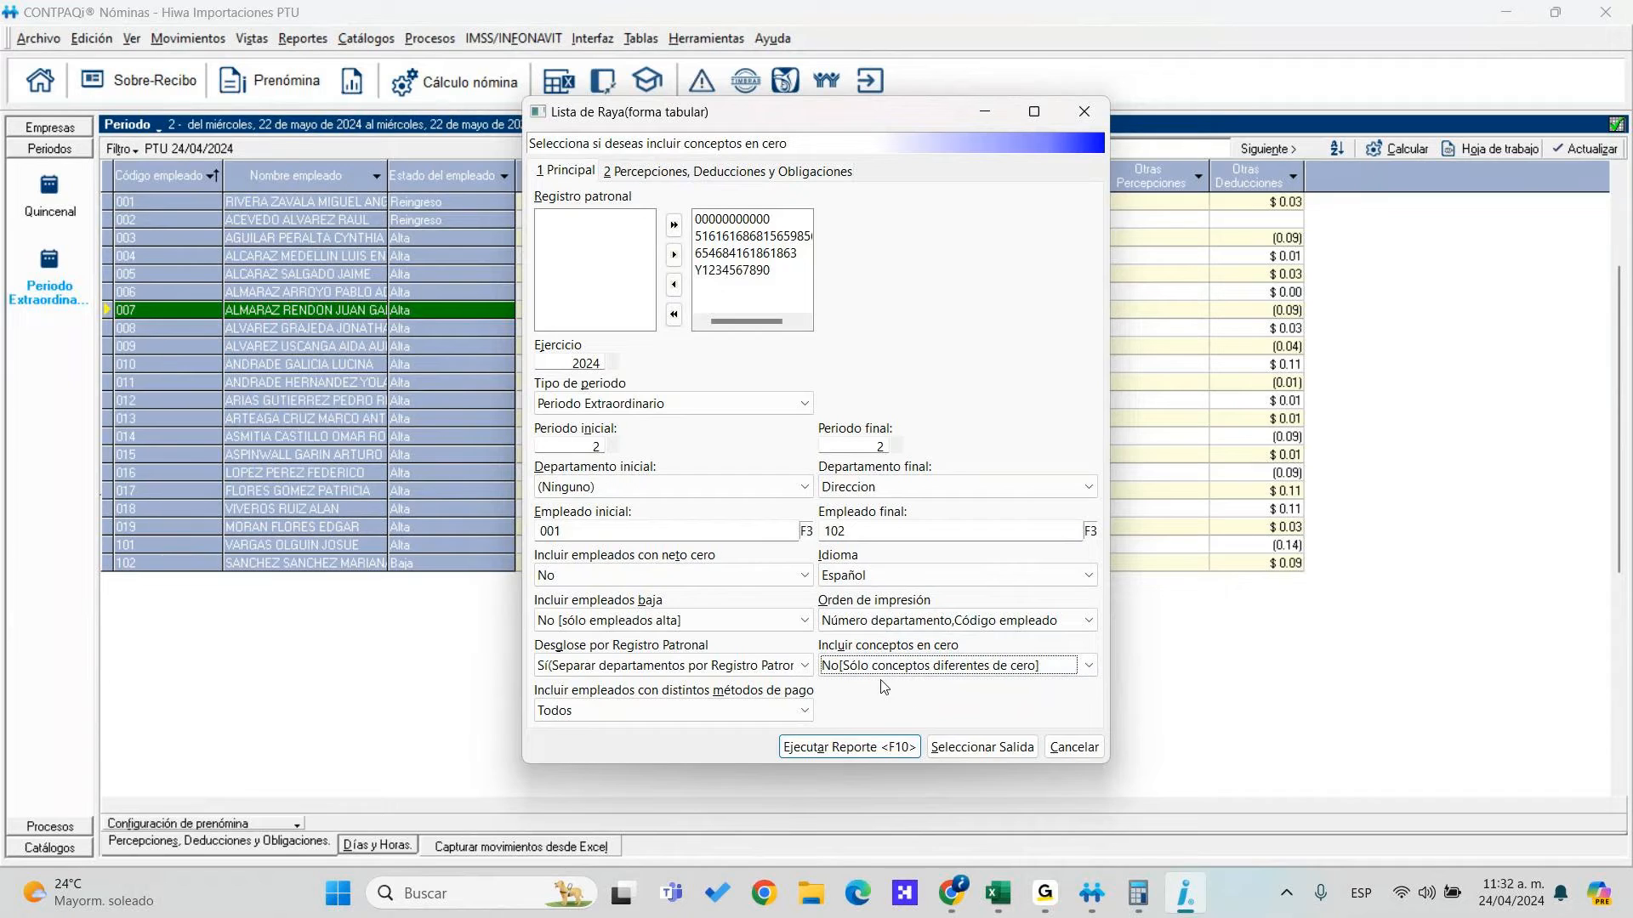
left_click(852, 751)
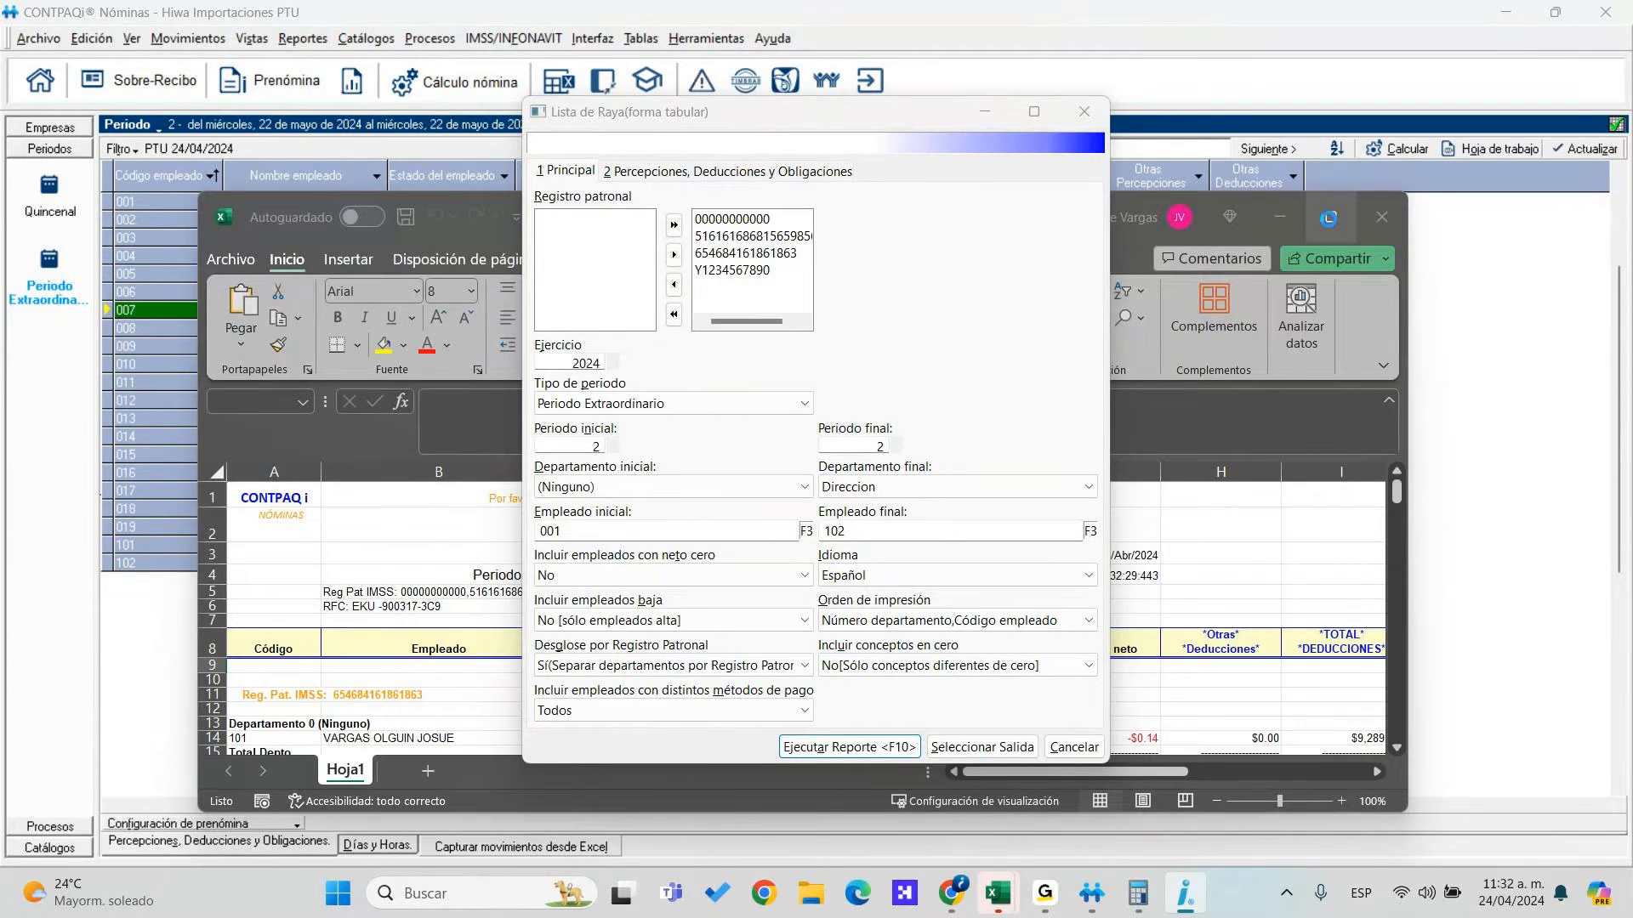
Maximise the report and check employee 101's PTU and 2% state tax amounts
left_click(1332, 223)
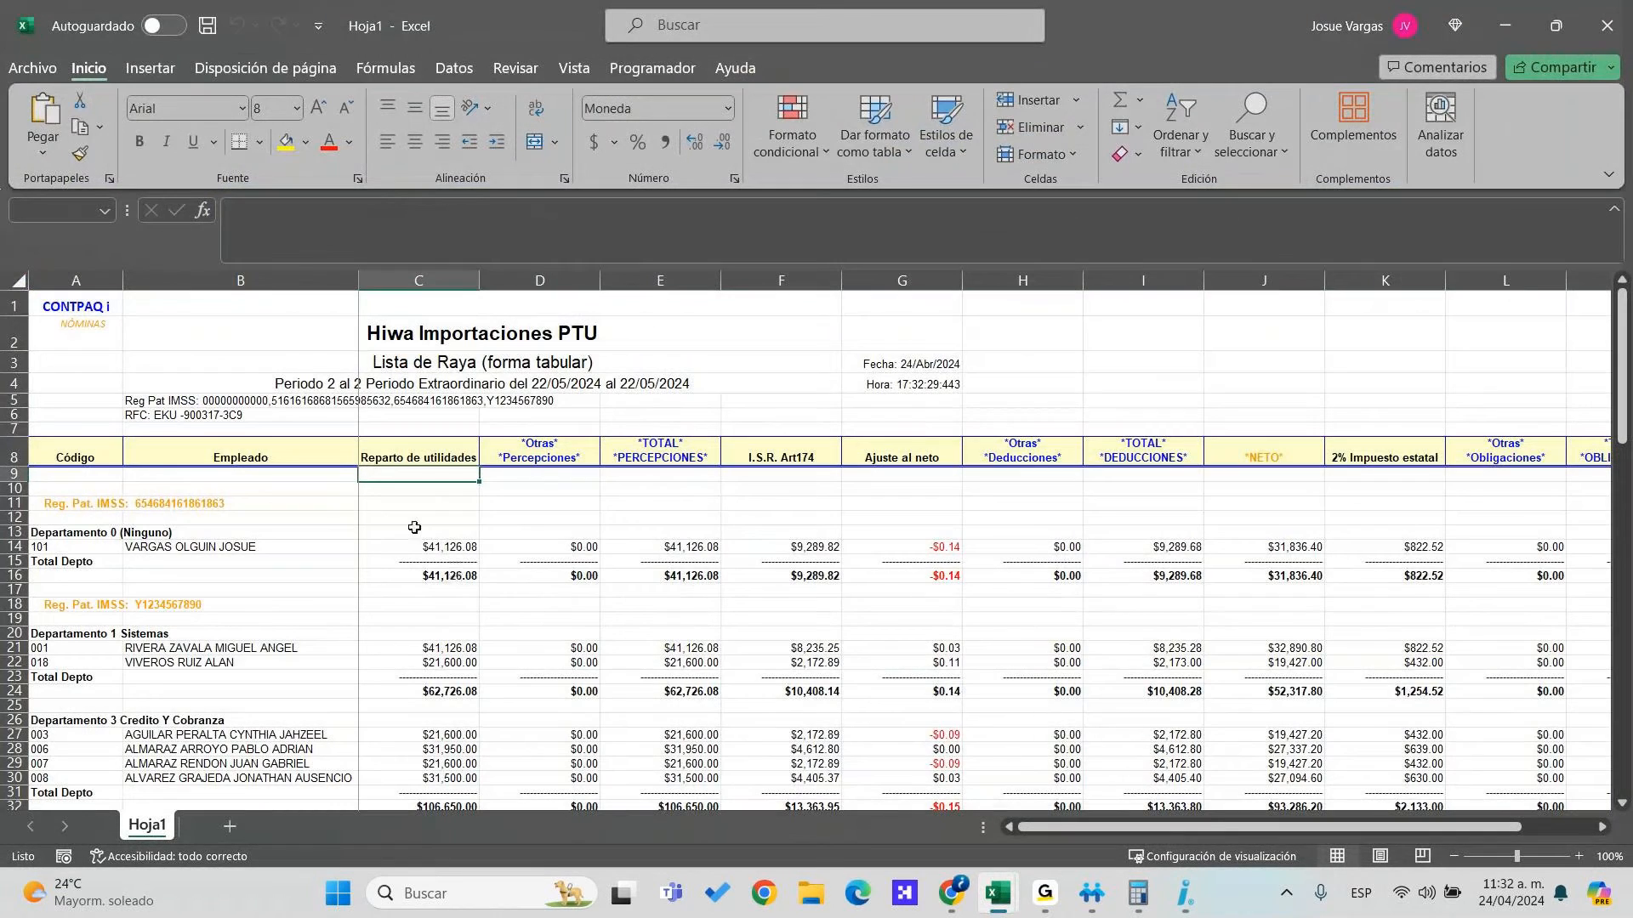
left_click(196, 547)
left_click(453, 550)
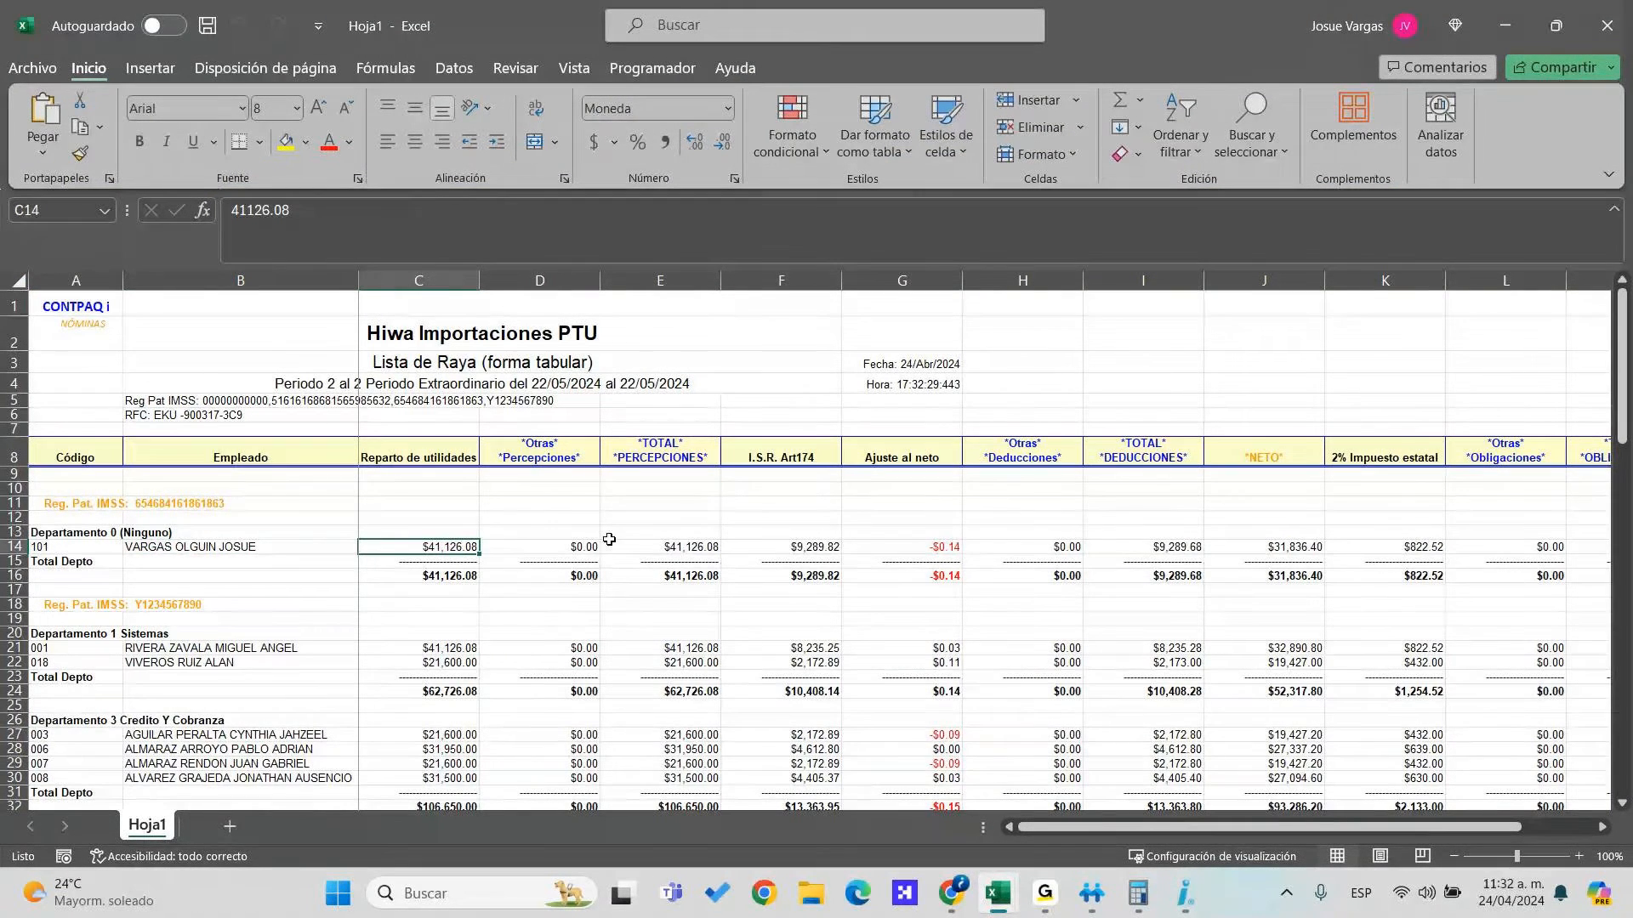
left_click(901, 551)
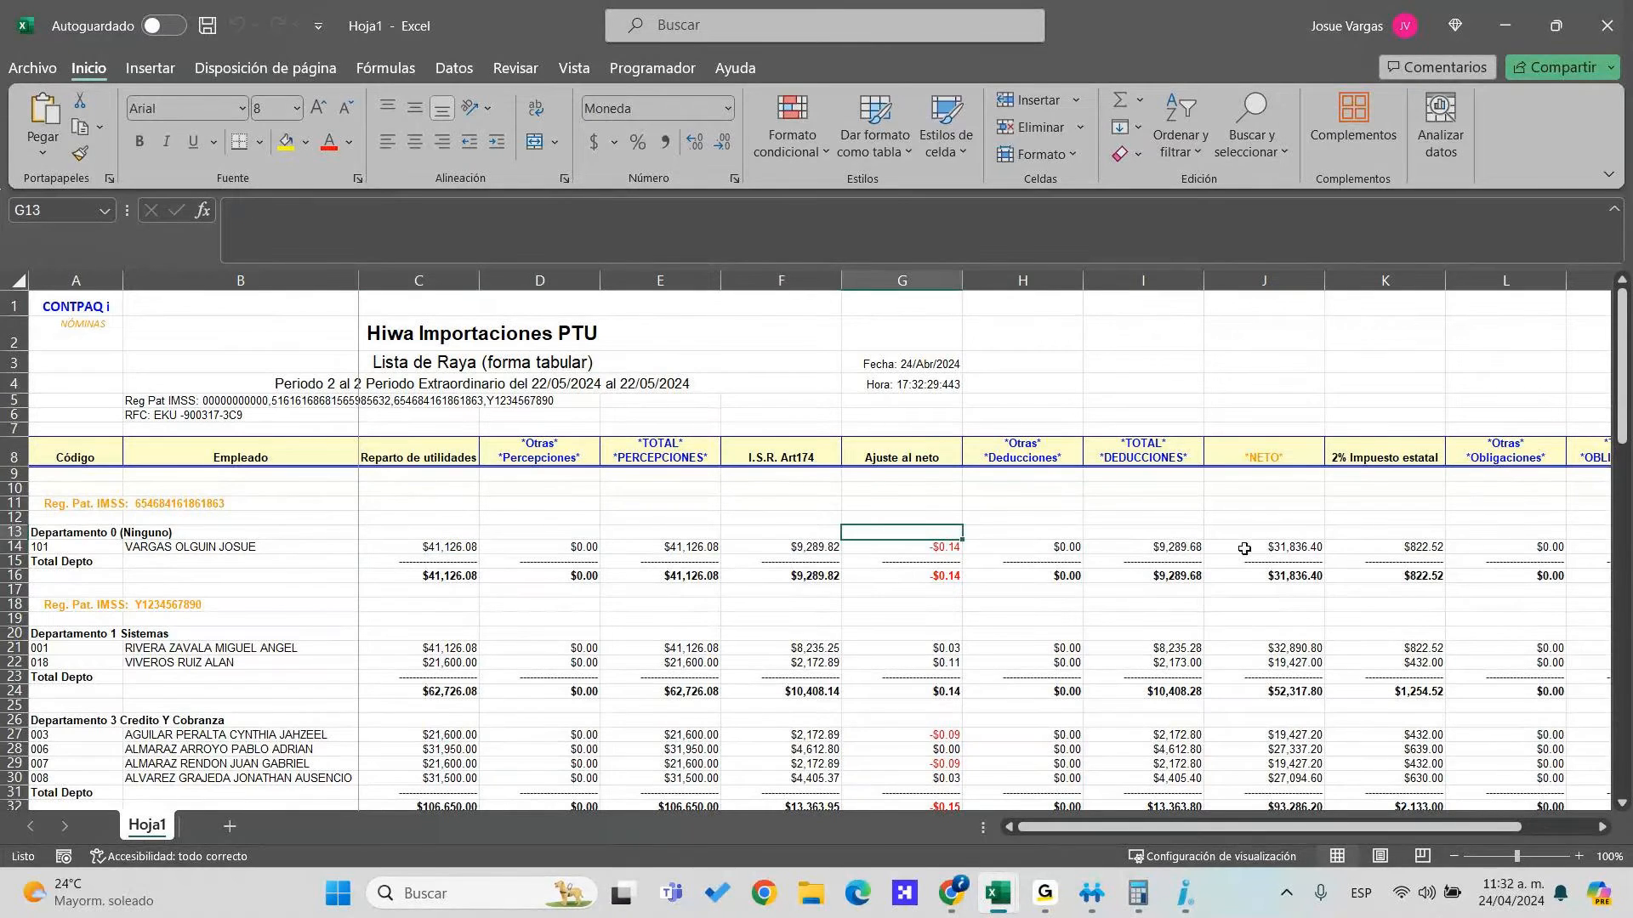
left_click(1408, 566)
left_click(1411, 550)
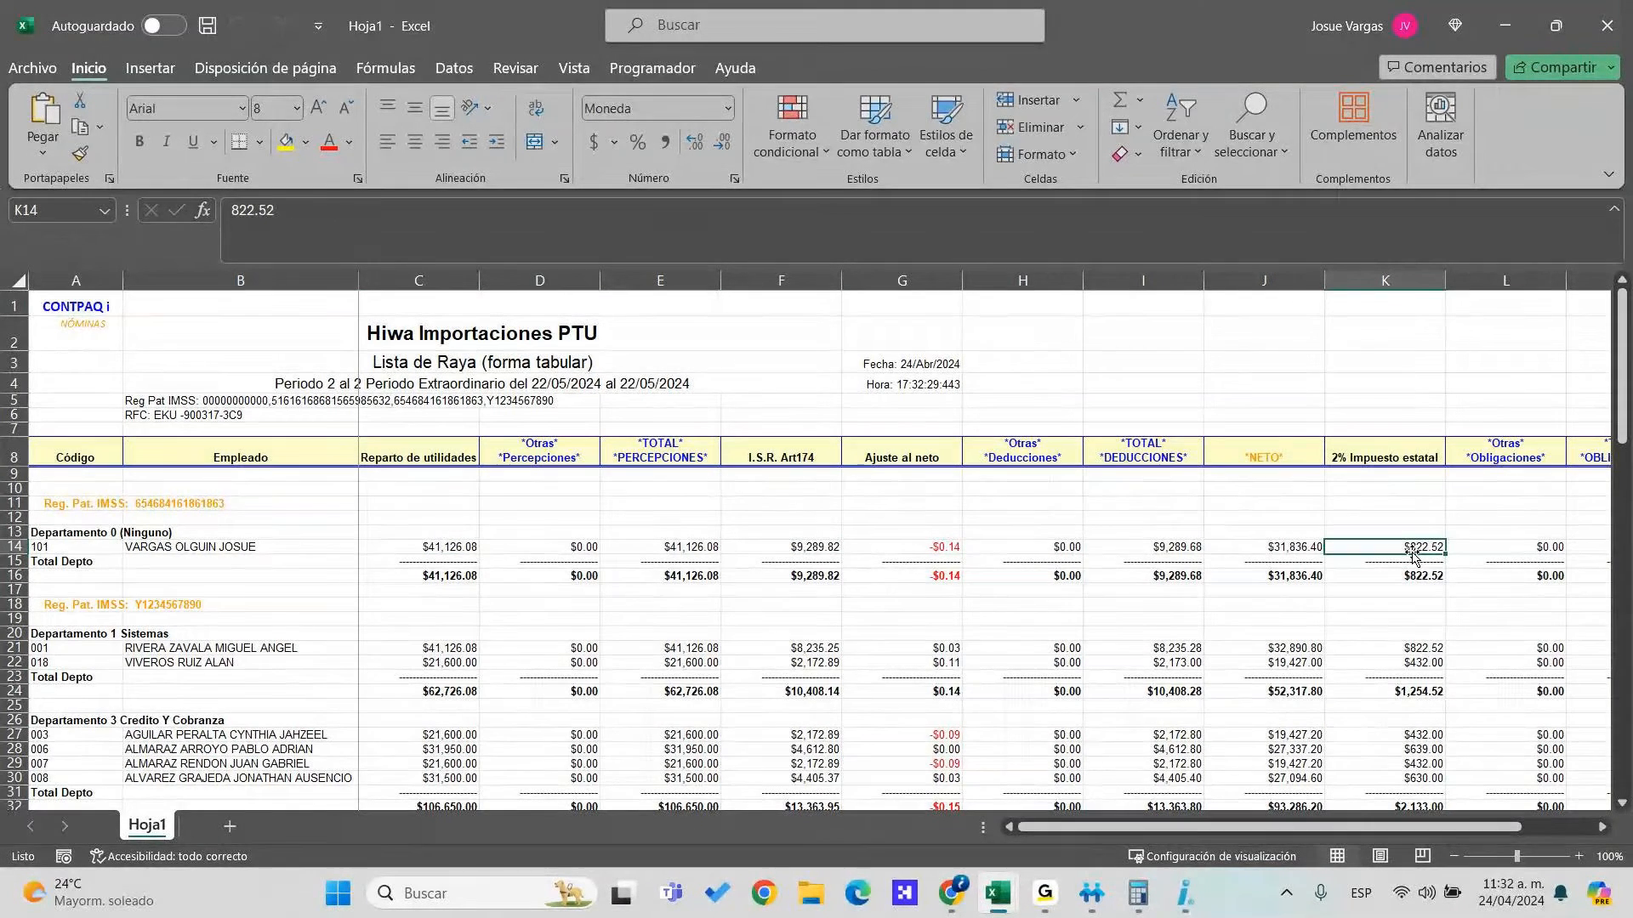
Look over the report rows and totals, then close the workbook without saving
key("Right")
key("Right")
key("Down")
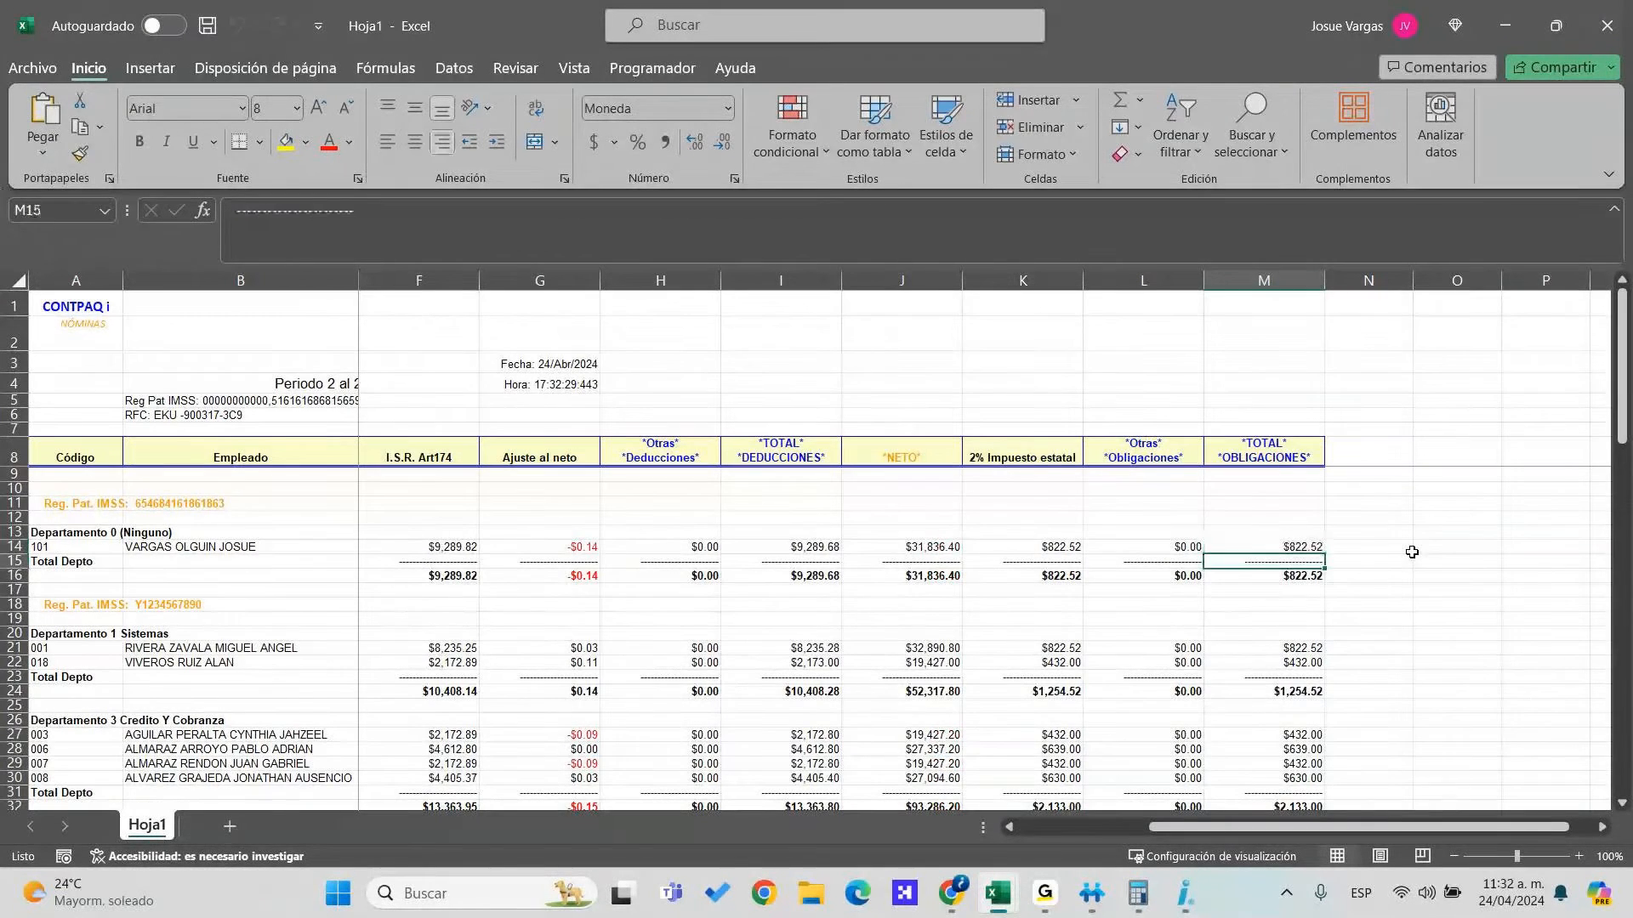
key("Down")
key("Down")
key("Down")
key("Down")
key("Down")
key("Down")
key("Down")
key("Down")
key("Down")
key("Down")
key("Down")
key("Down")
key("Down")
key("Down")
key("Down")
key("Down")
key("Down")
key("Down")
key("Down")
key("Down")
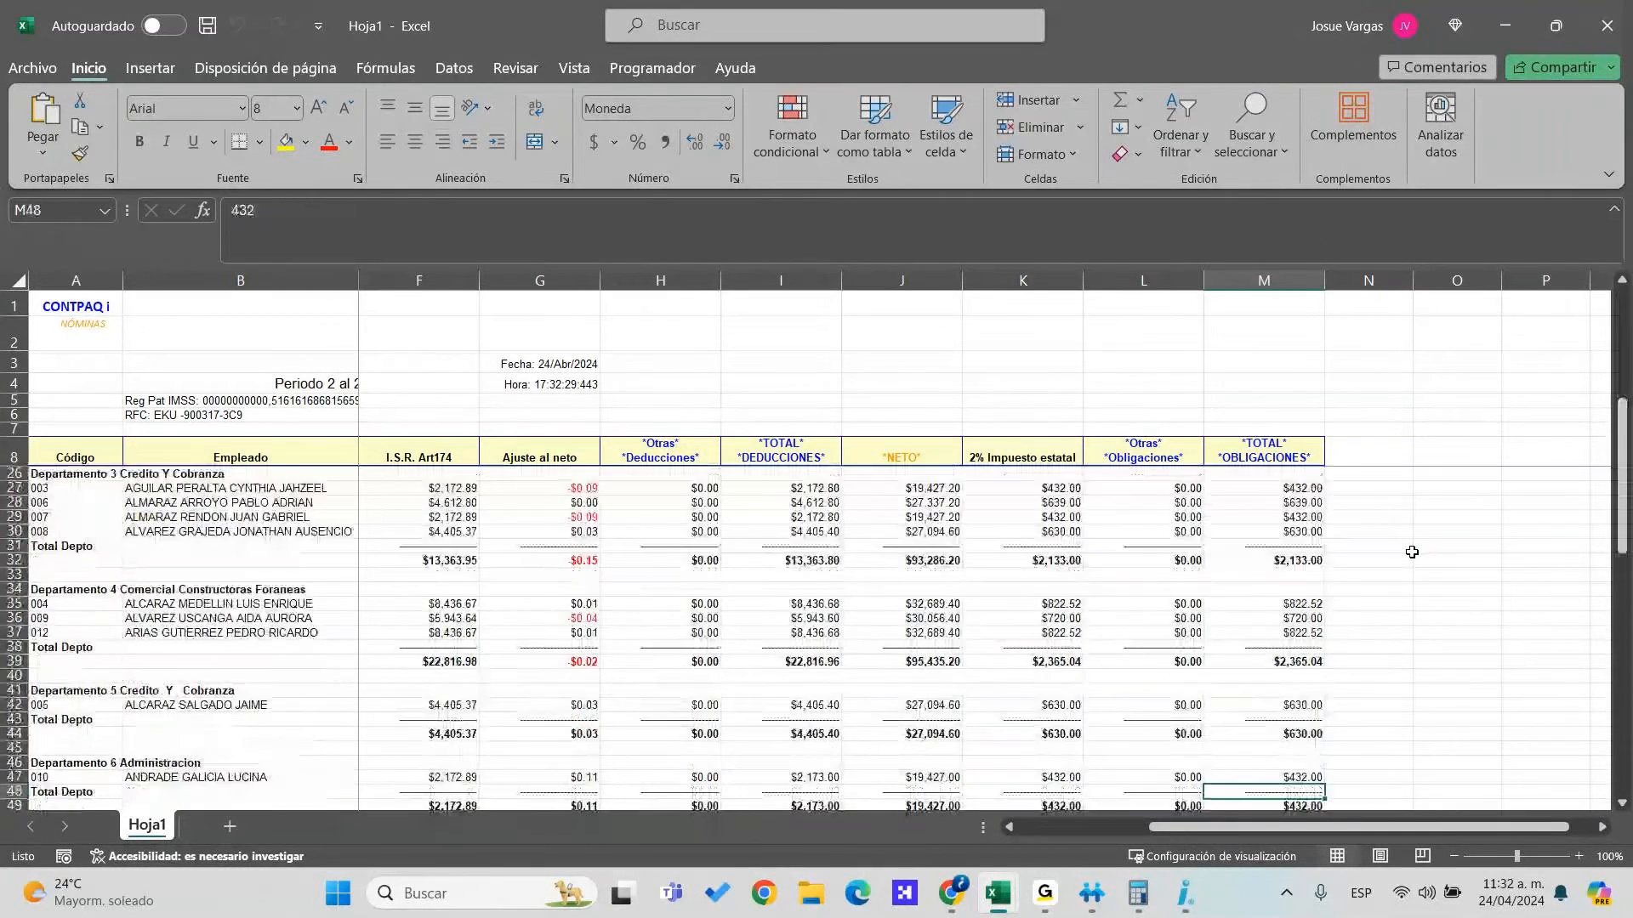
key("Left")
key("Left")
key("Left")
key("Left")
key("Left")
key("Left")
key("Left")
key("Left")
key("Left")
key("Left")
key("Left")
key("Left")
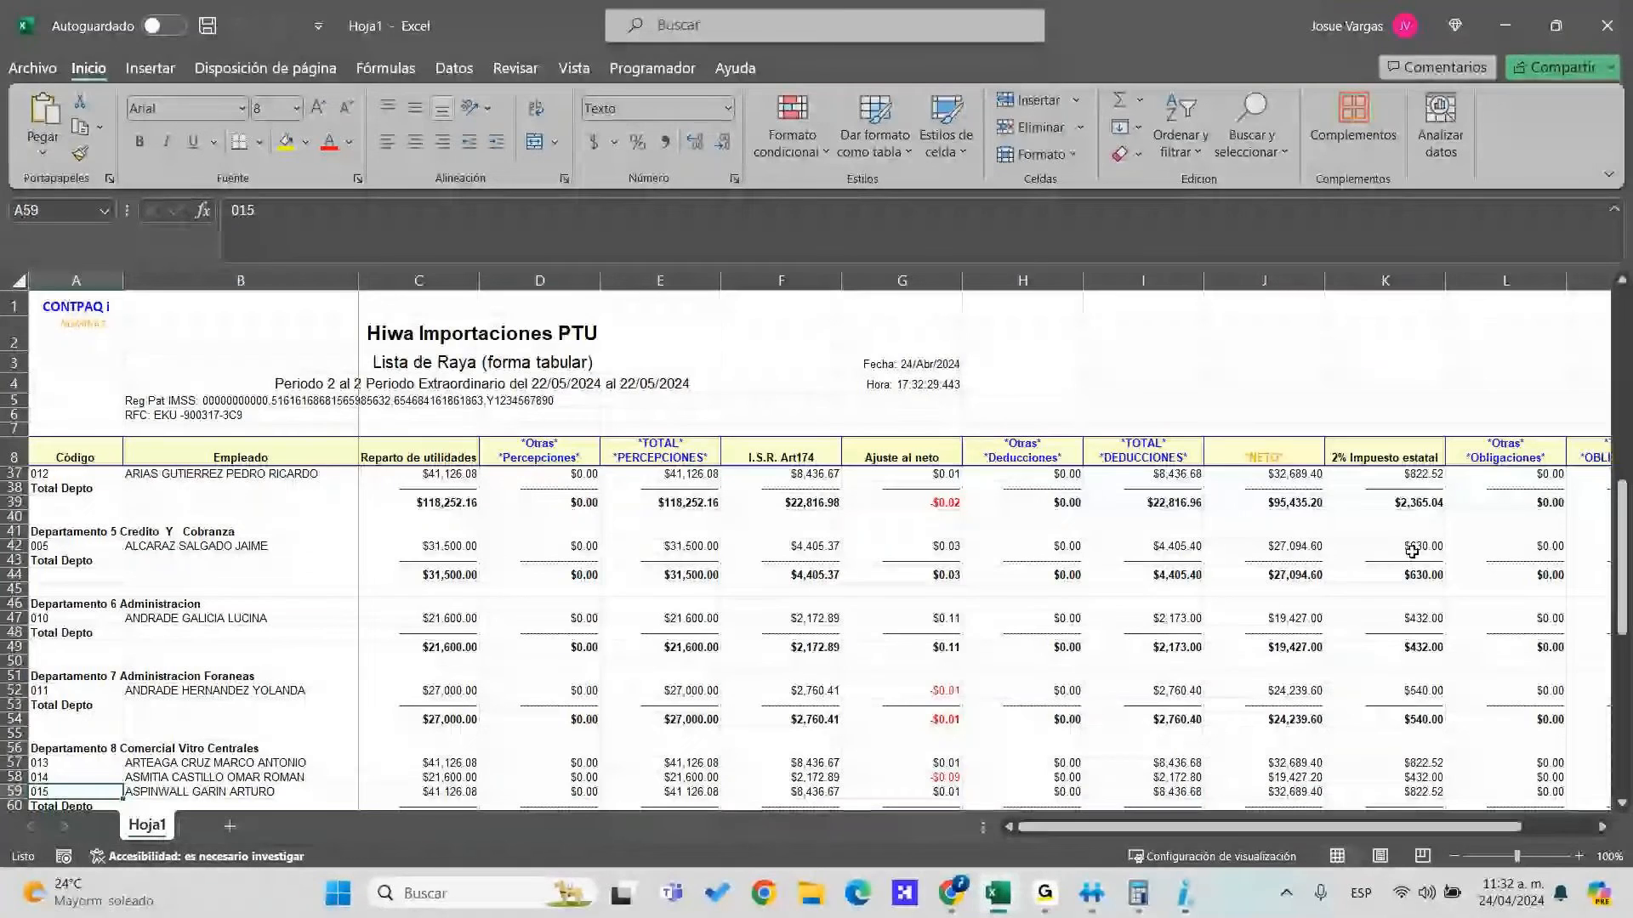
key("Down")
key("Down")
key("Down")
key("Down")
key("Down")
key("Down")
key("Down")
key("Down")
key("Down")
key("Down")
key("Down")
key("Down")
key("Down")
key("Down")
key("Down")
key("Down")
key("Down")
key("Down")
key("Down")
key("Down")
key("Down")
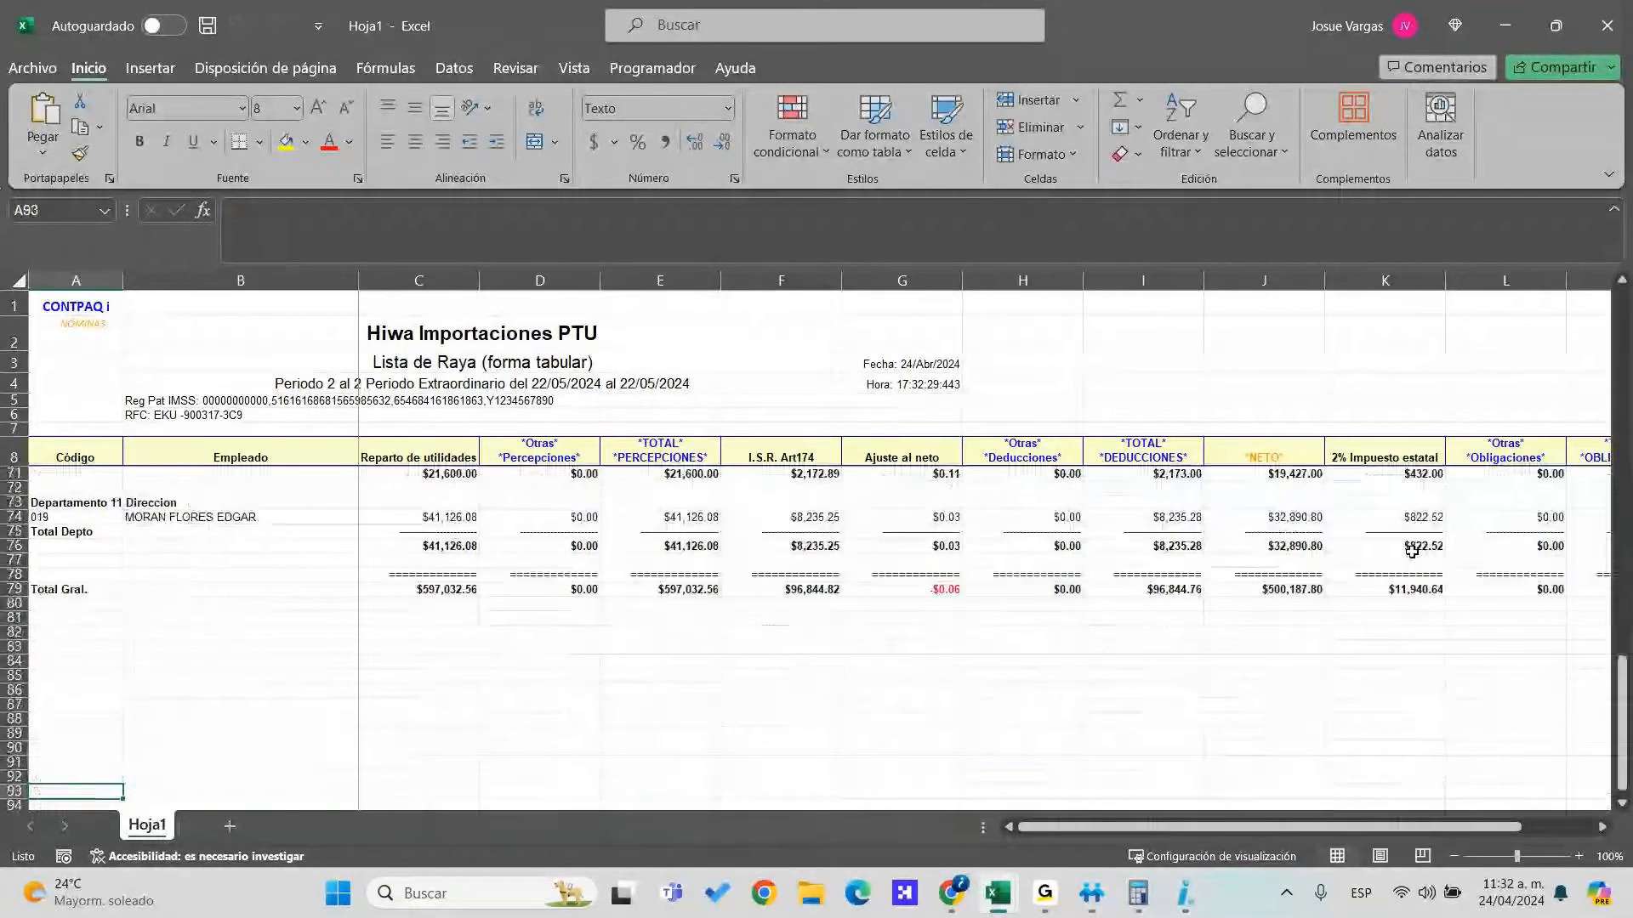
key("Up")
key("Up")
key("Up")
key("Up")
key("Up")
key("Up")
key("Up")
key("Up")
key("Up")
key("Up")
key("Up")
key("Up")
key("Up")
key("Up")
key("Up")
key("Up")
key("Up")
key("Up")
key("Up")
key("Up")
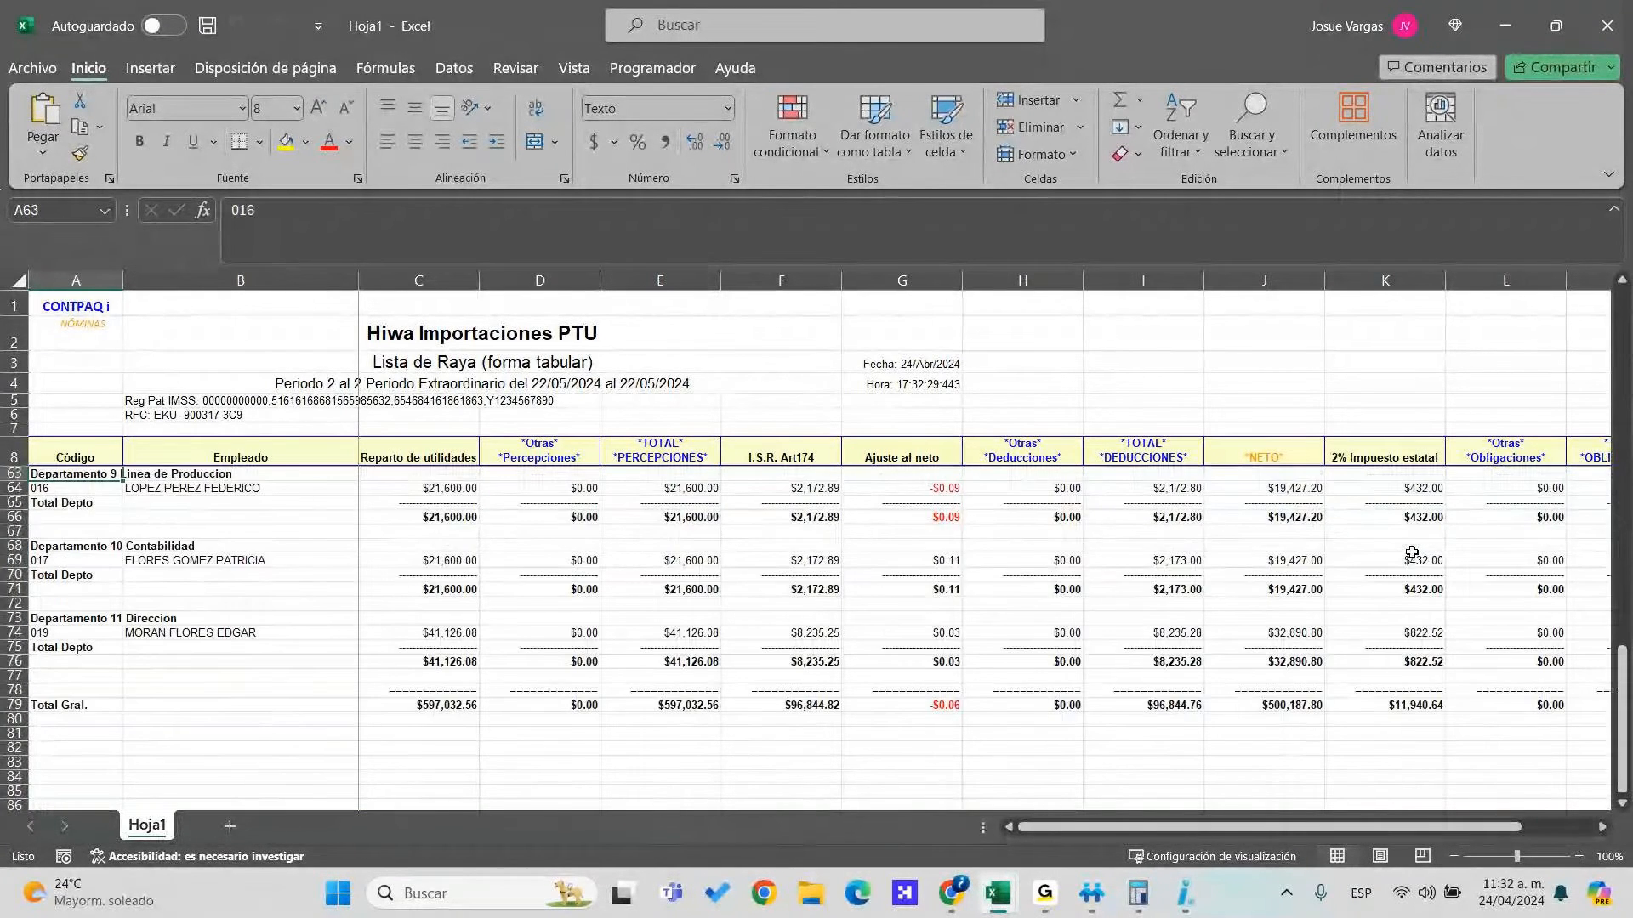
key("Up")
key("Up")
key("Up")
key("Up")
key("Up")
key("Up")
key("Up")
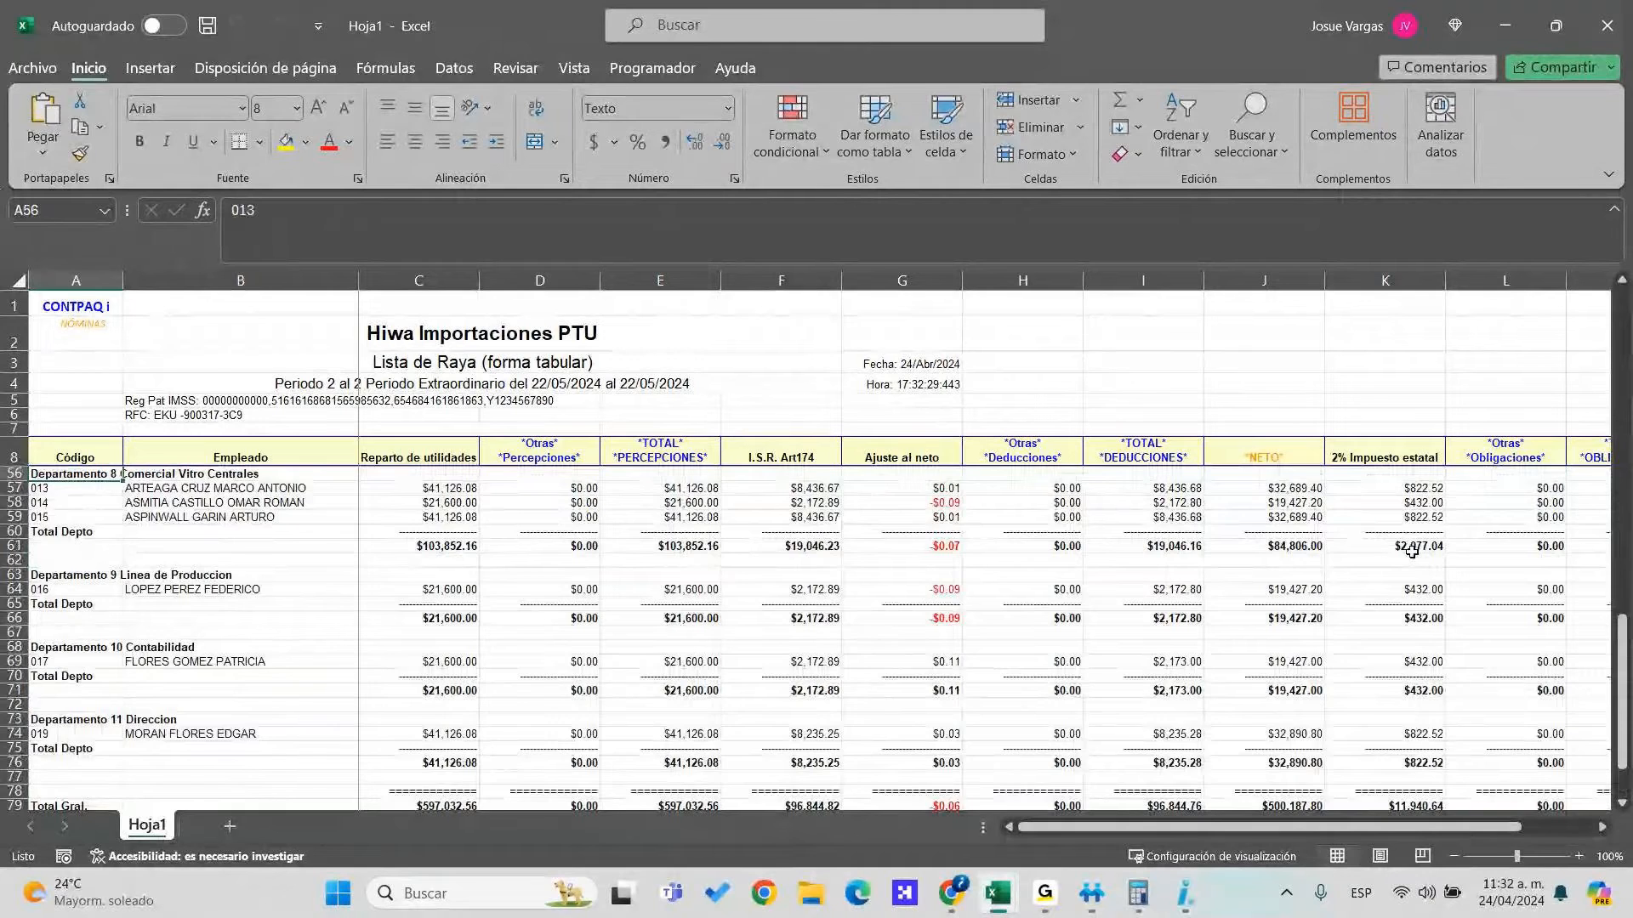
key("Up")
key("Up")
key("Up")
key("Up")
key("Up")
key("Up")
key("Up")
key("Up")
key("Up")
key("Up")
key("Up")
key("Up")
key("Up")
key("Up")
key("Up")
key("Up")
key("Up")
key("Up")
key("Up")
key("Up")
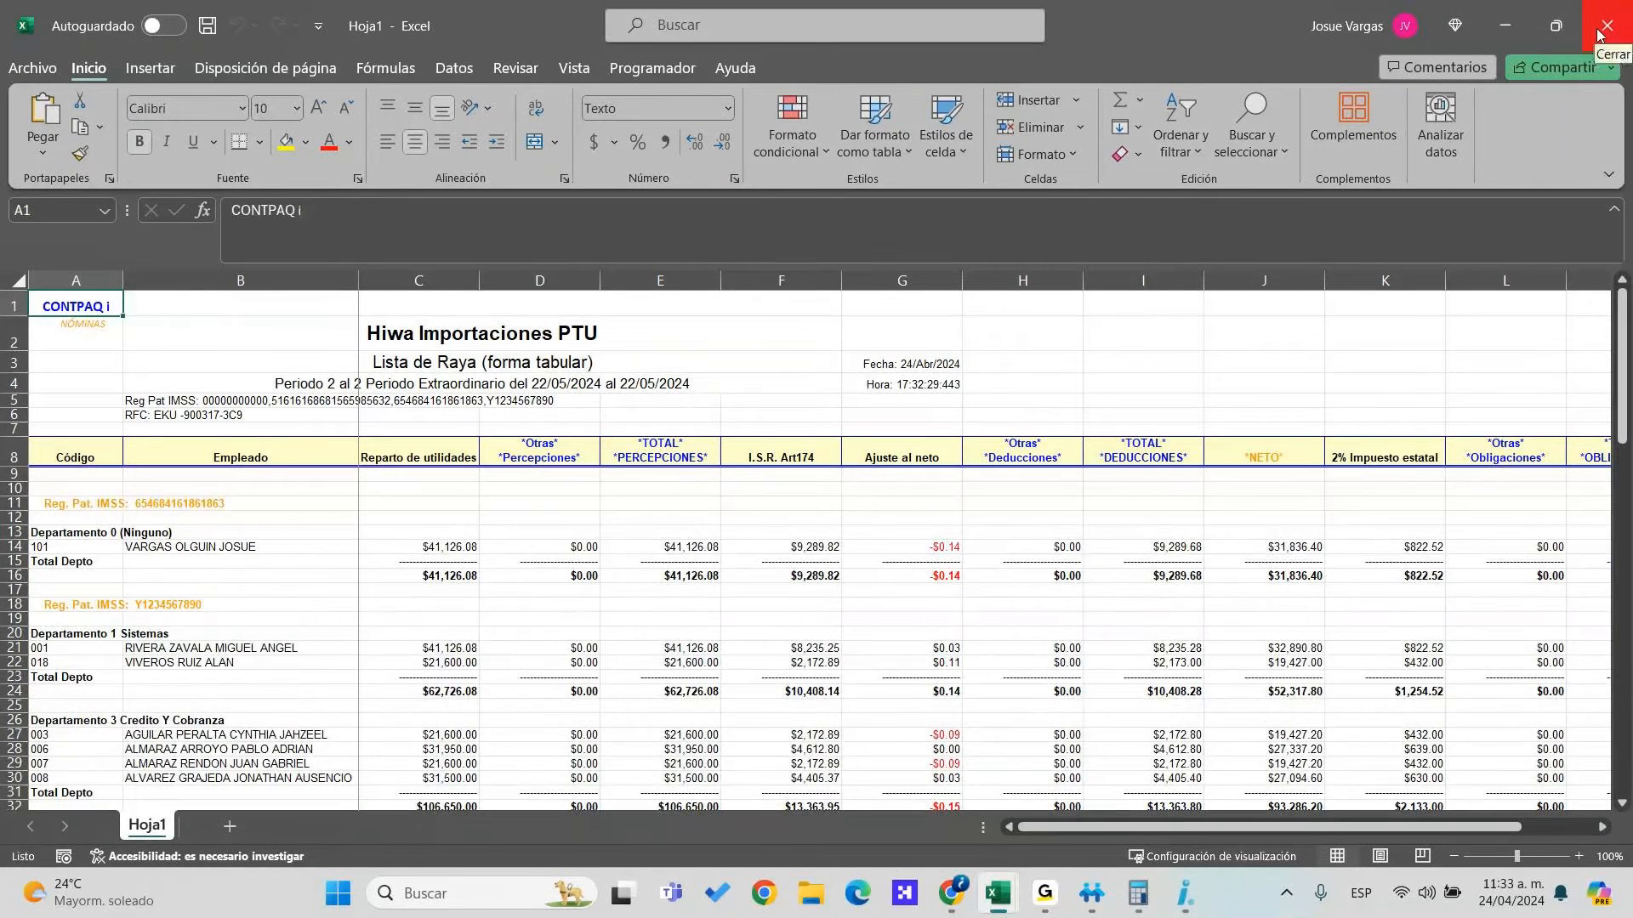
left_click(1597, 34)
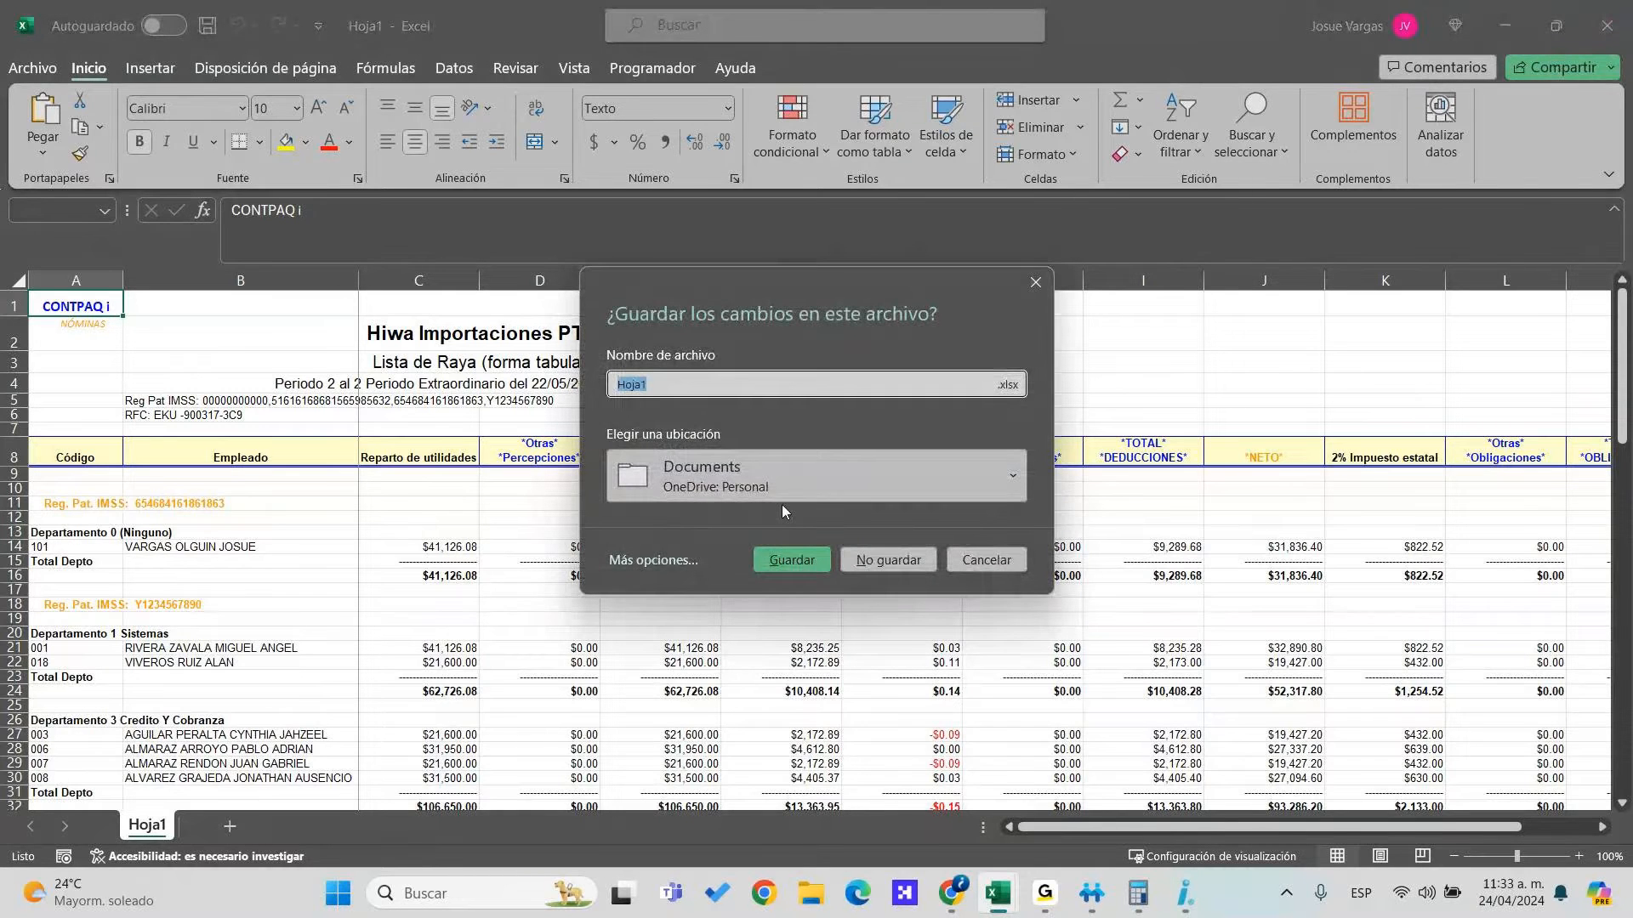
left_click(887, 560)
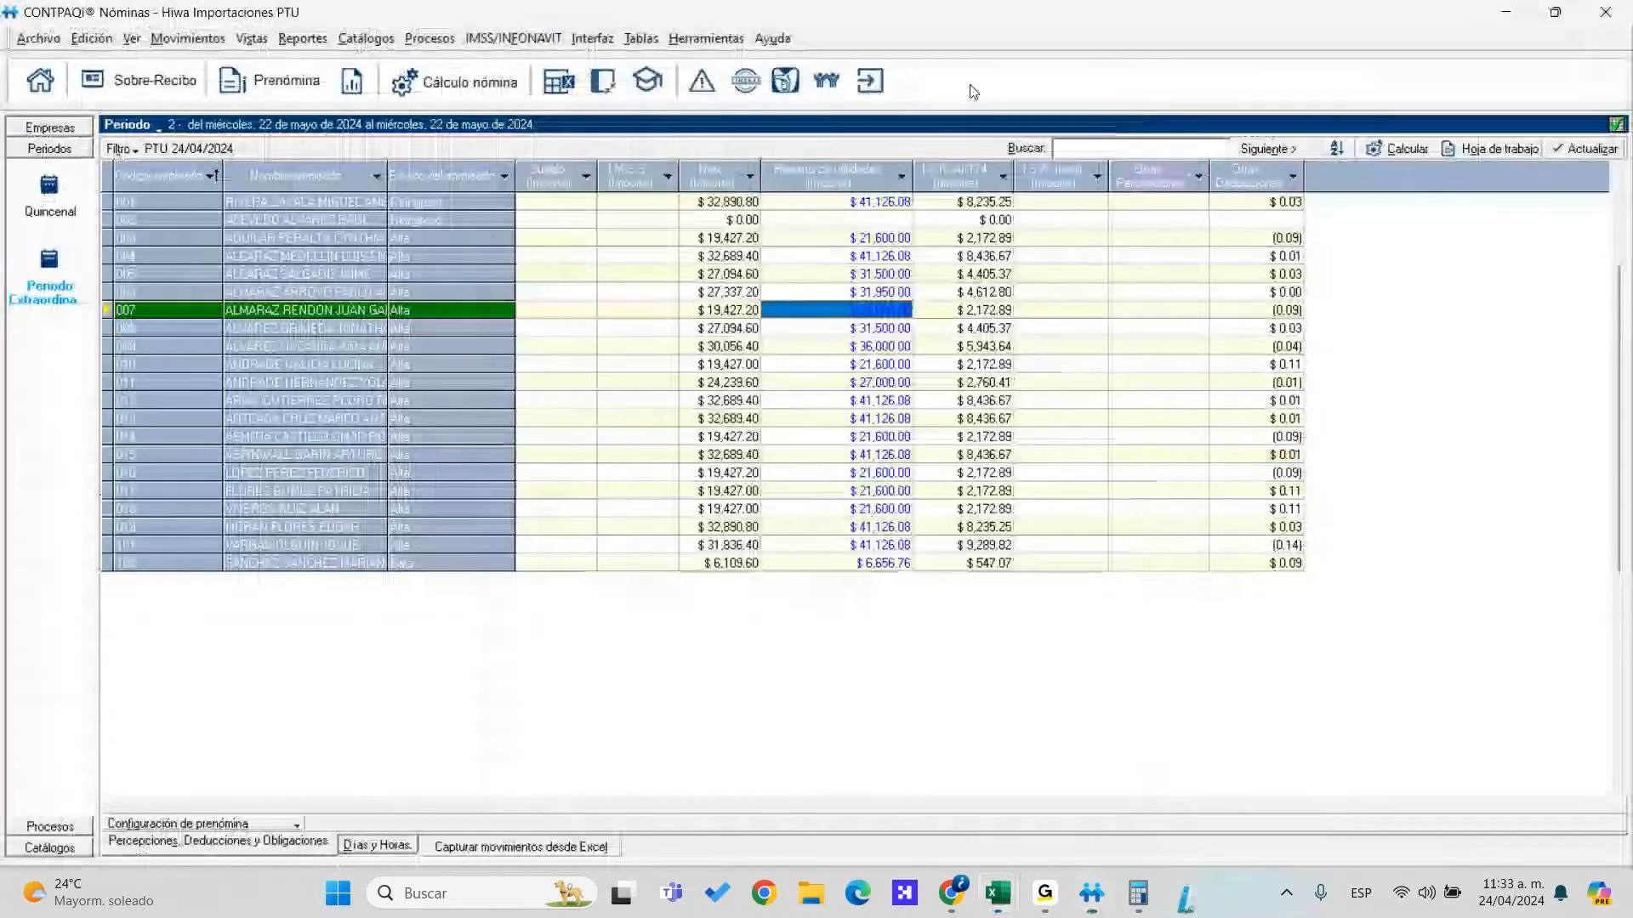
Start authorizing the extraordinary payroll period, agreeing to back up the company first
left_click(429, 39)
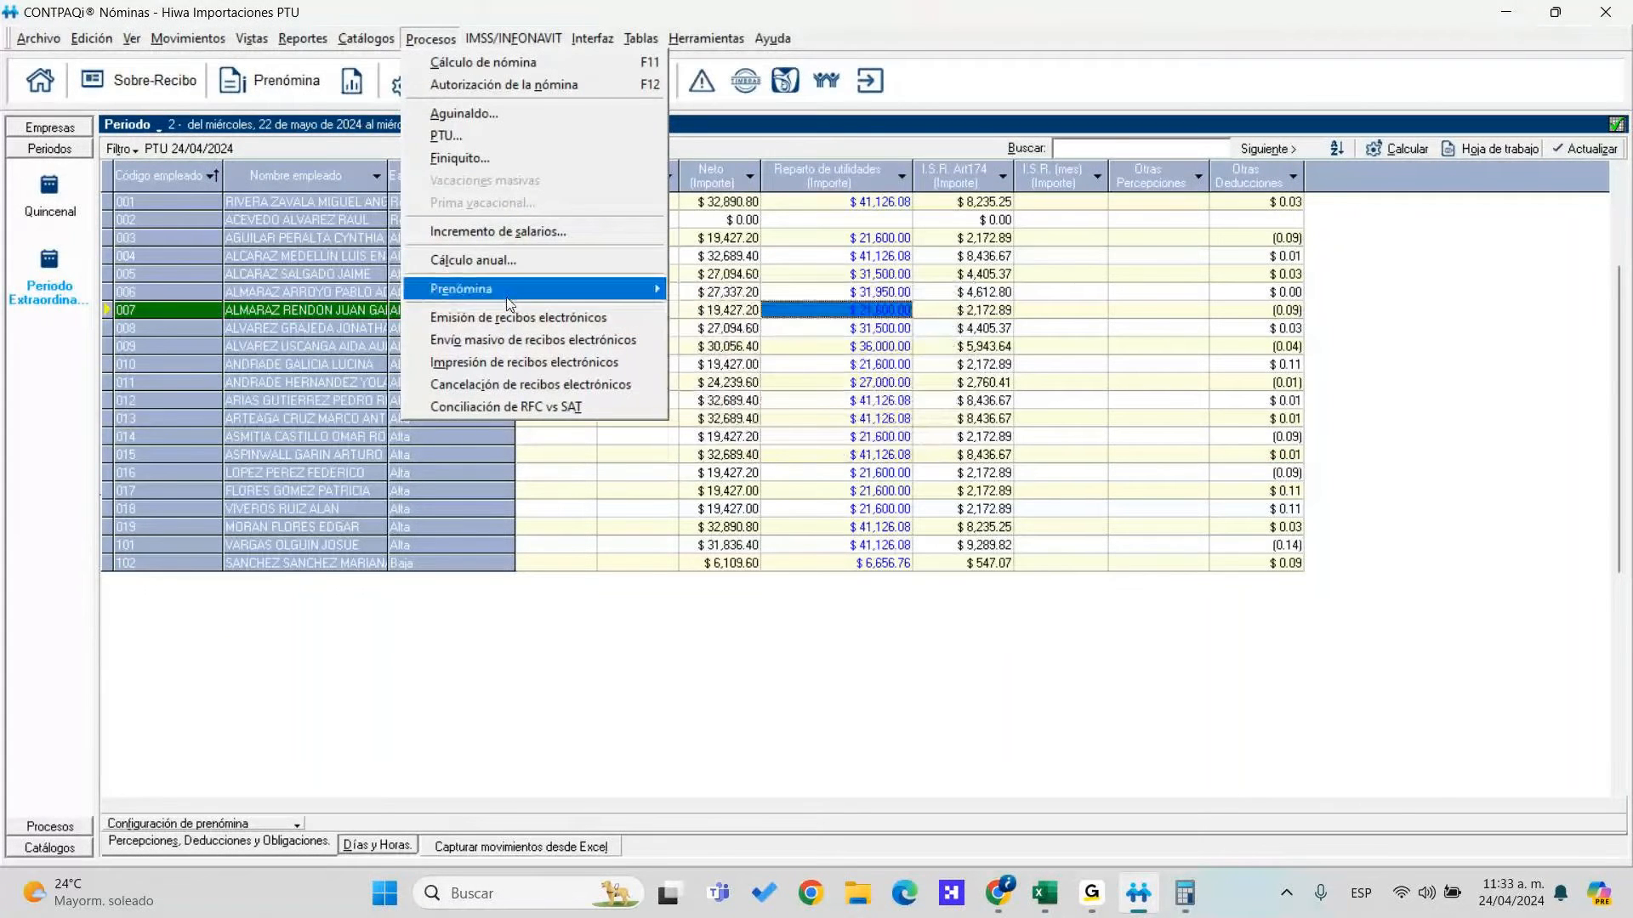
left_click(492, 138)
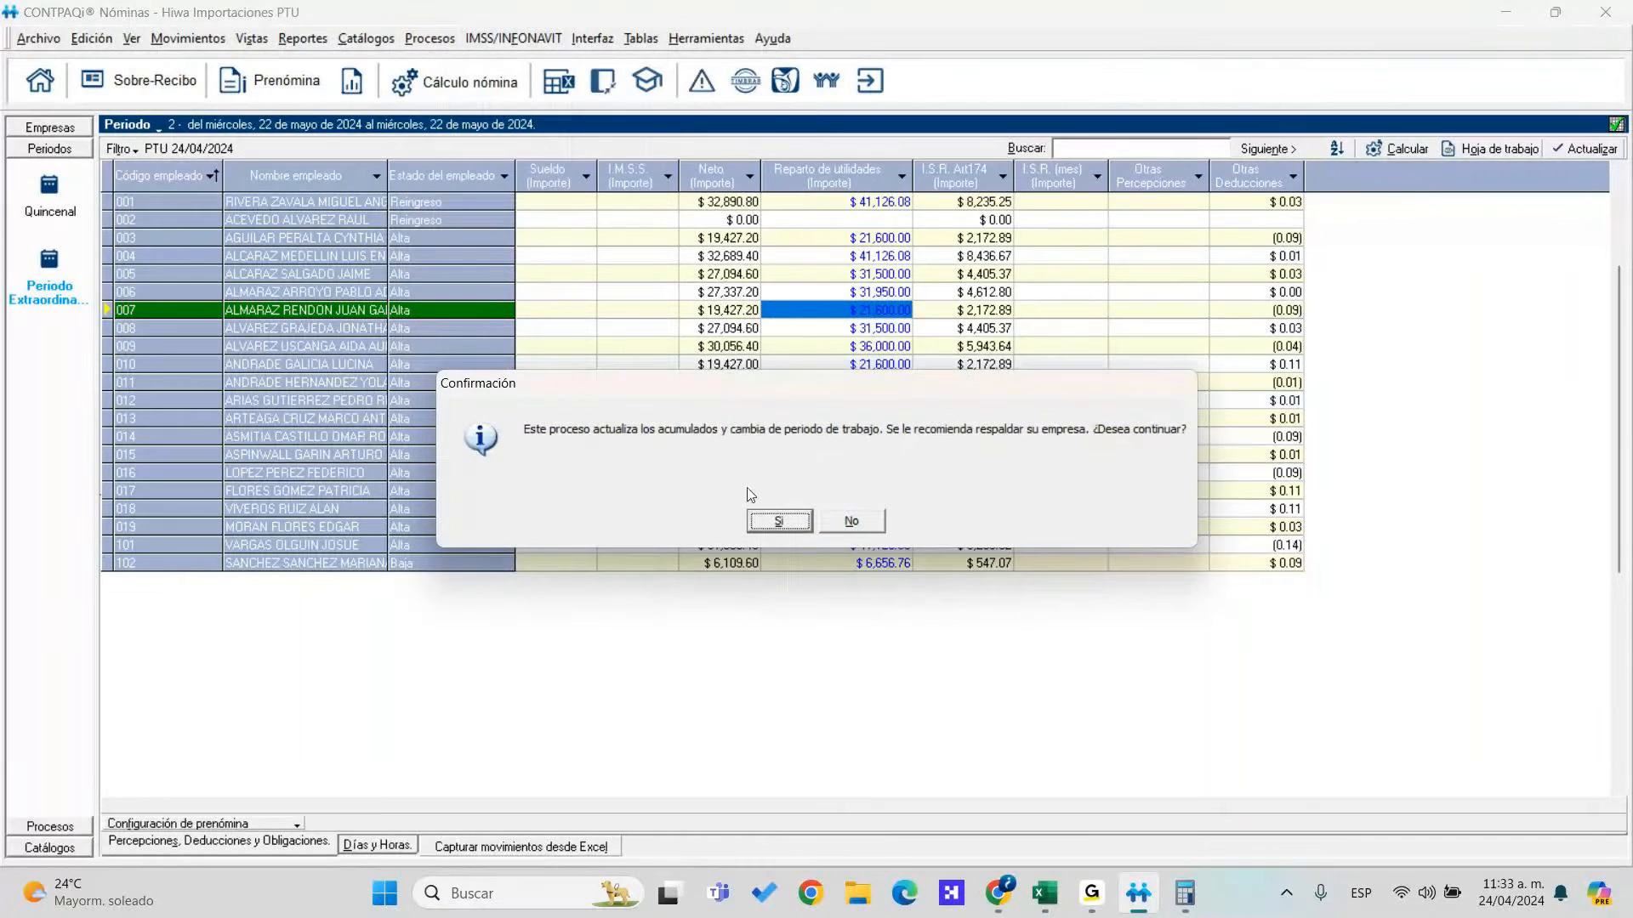
left_click(779, 522)
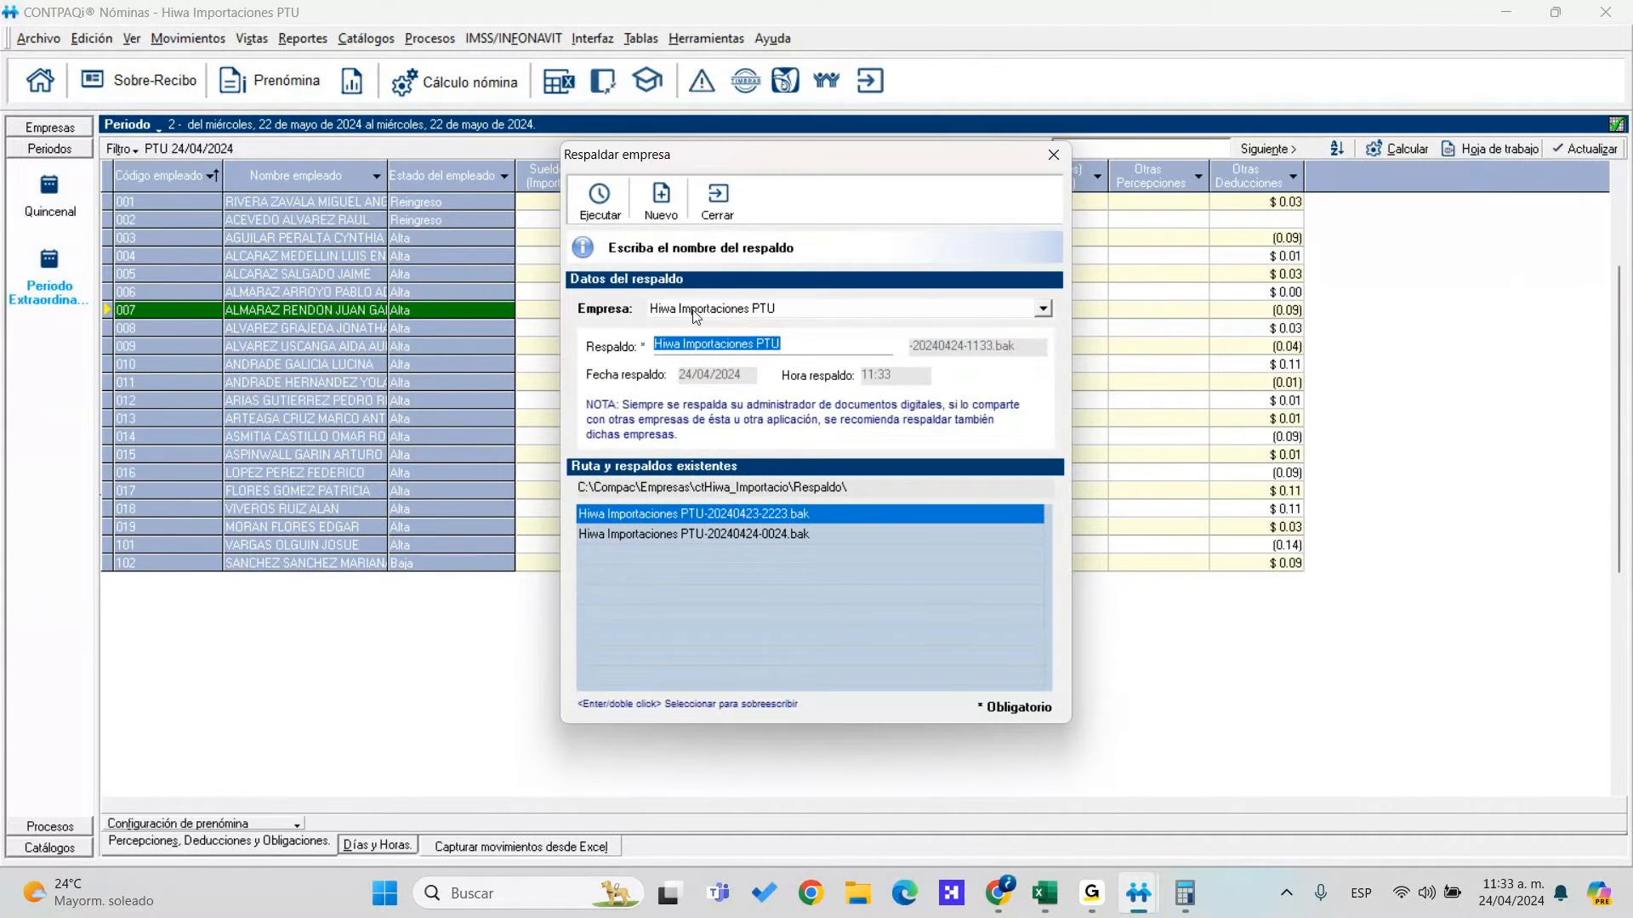
Back up the company as Hiwa Importaciones PTU-20240424-1133.bak and acknowledge the completion notices
left_click(801, 348)
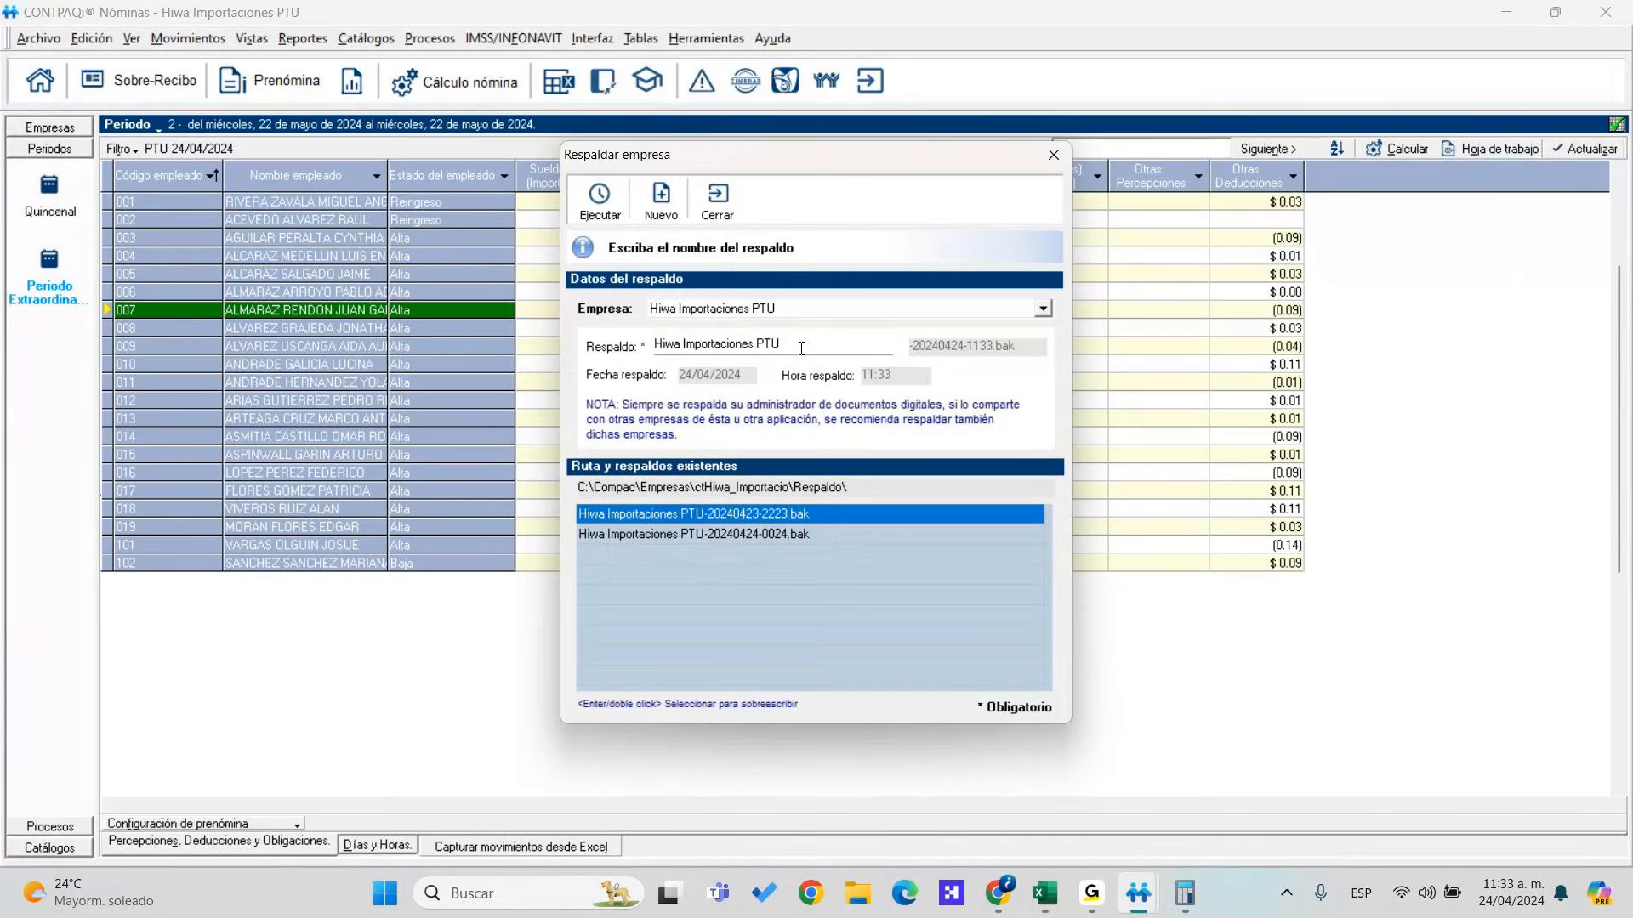
left_click(597, 207)
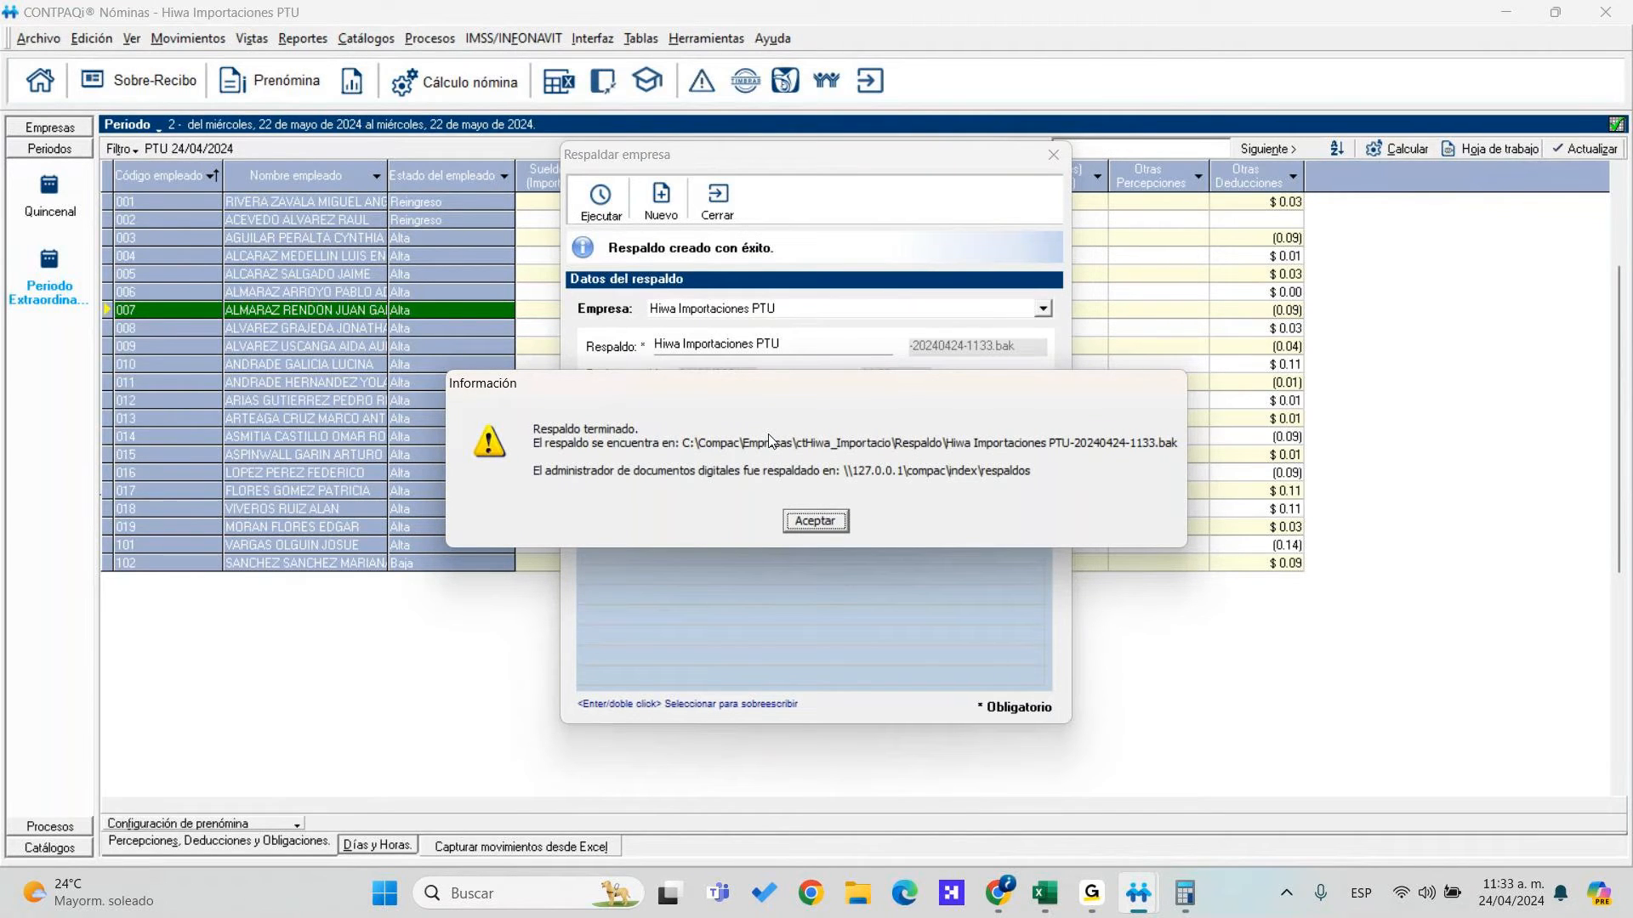
left_click(822, 529)
left_click(723, 201)
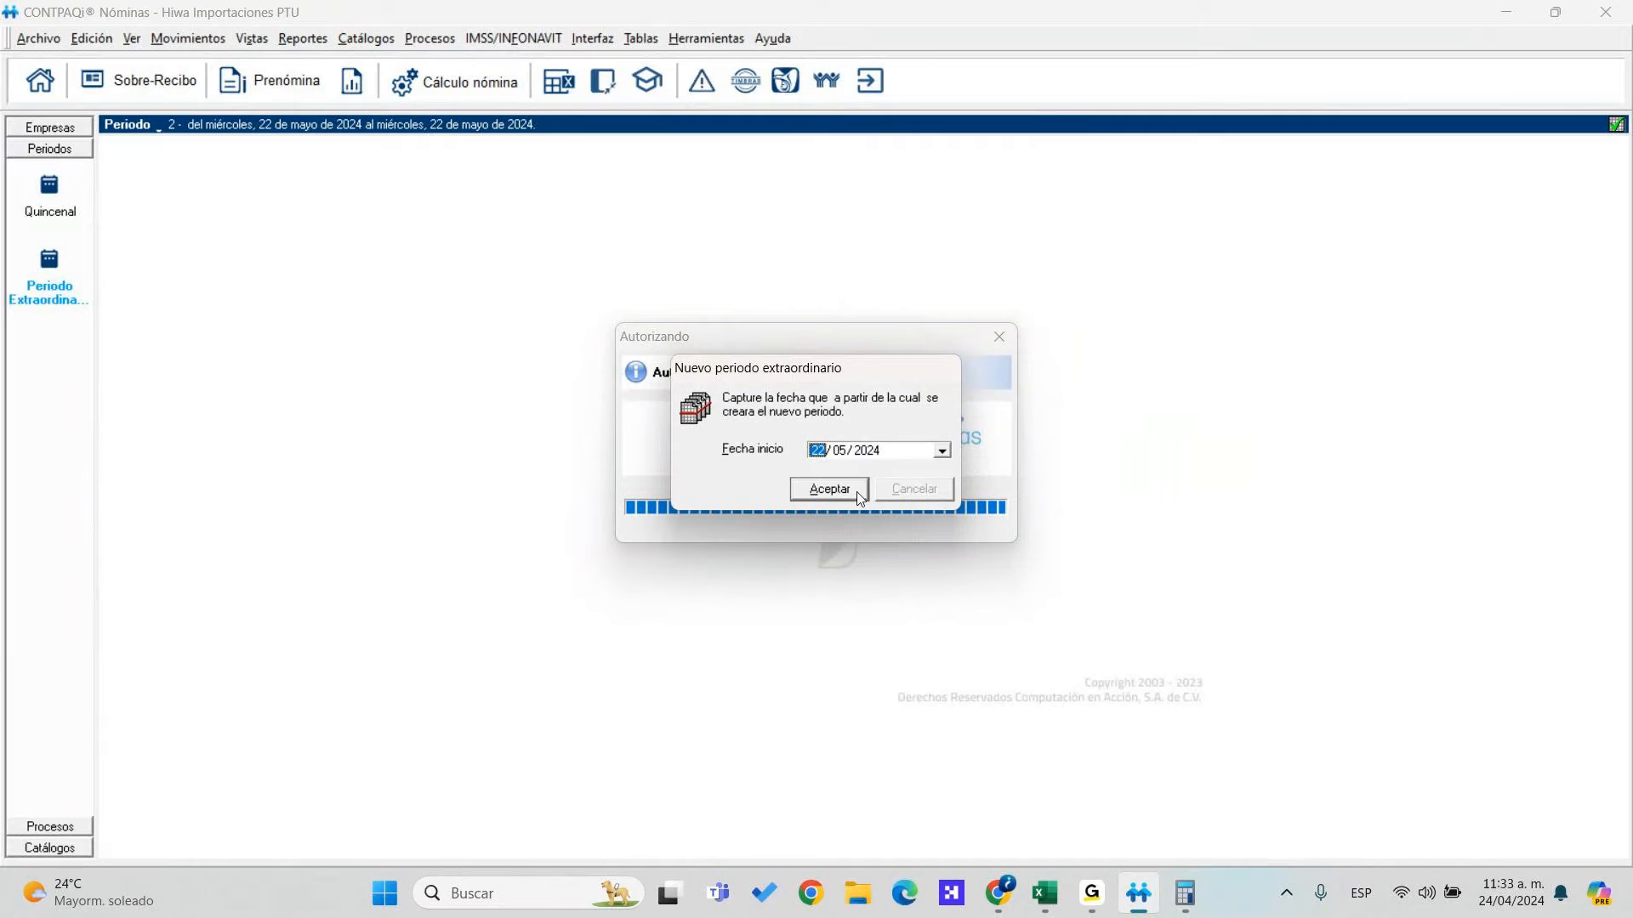
Start the new extraordinary period on day 23, then check the program's version and license details
type("23")
left_click(834, 497)
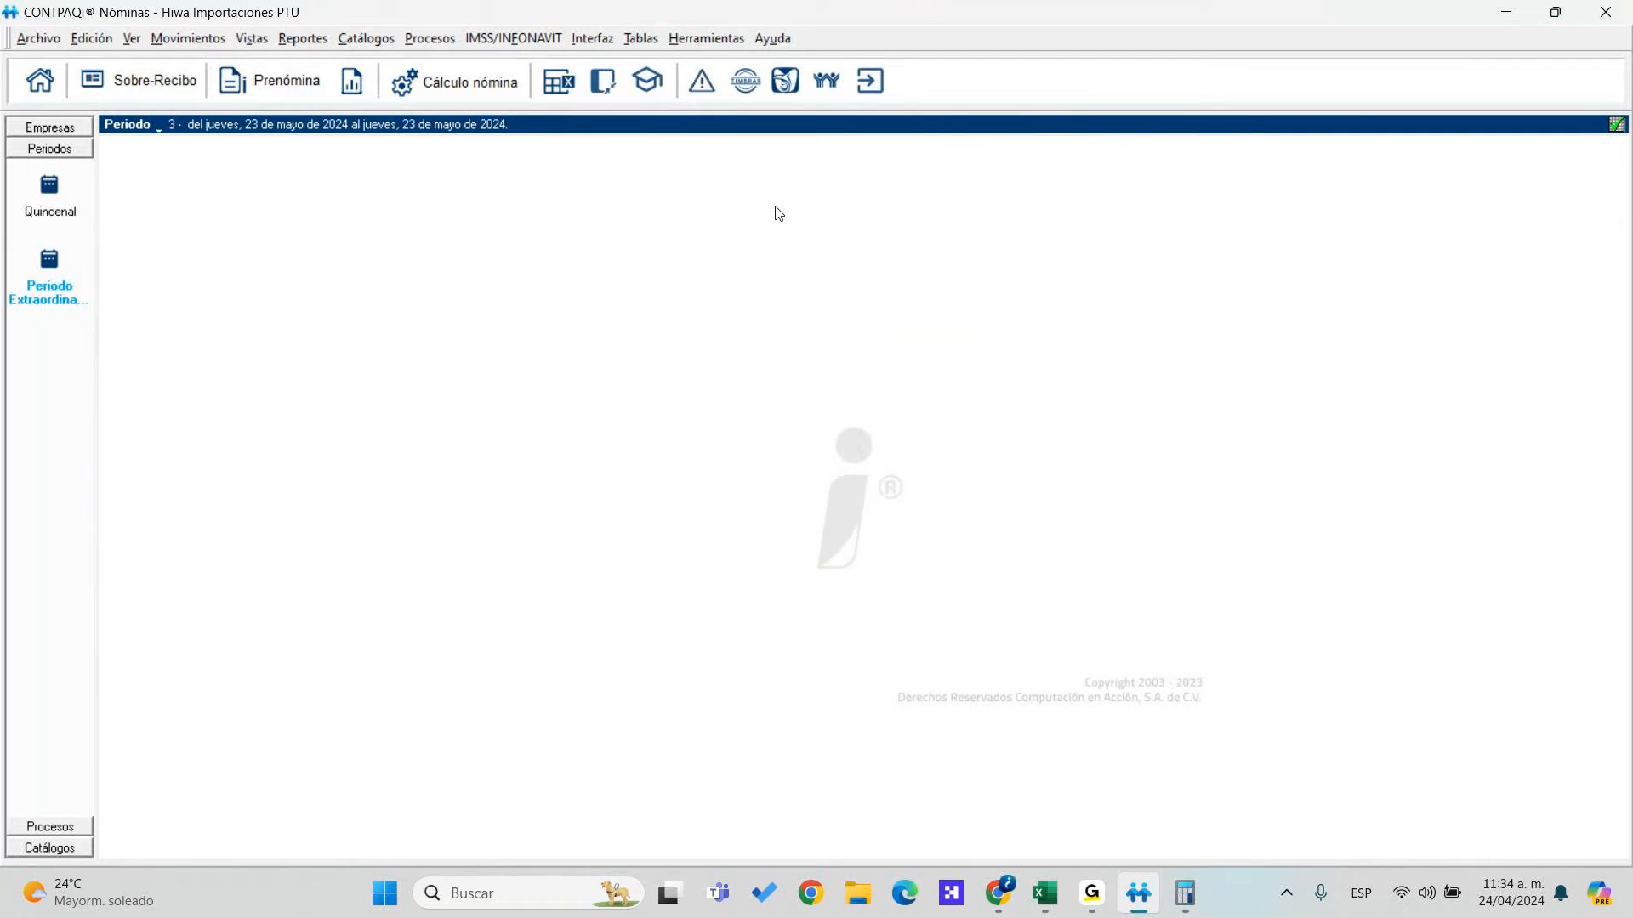
left_click(787, 42)
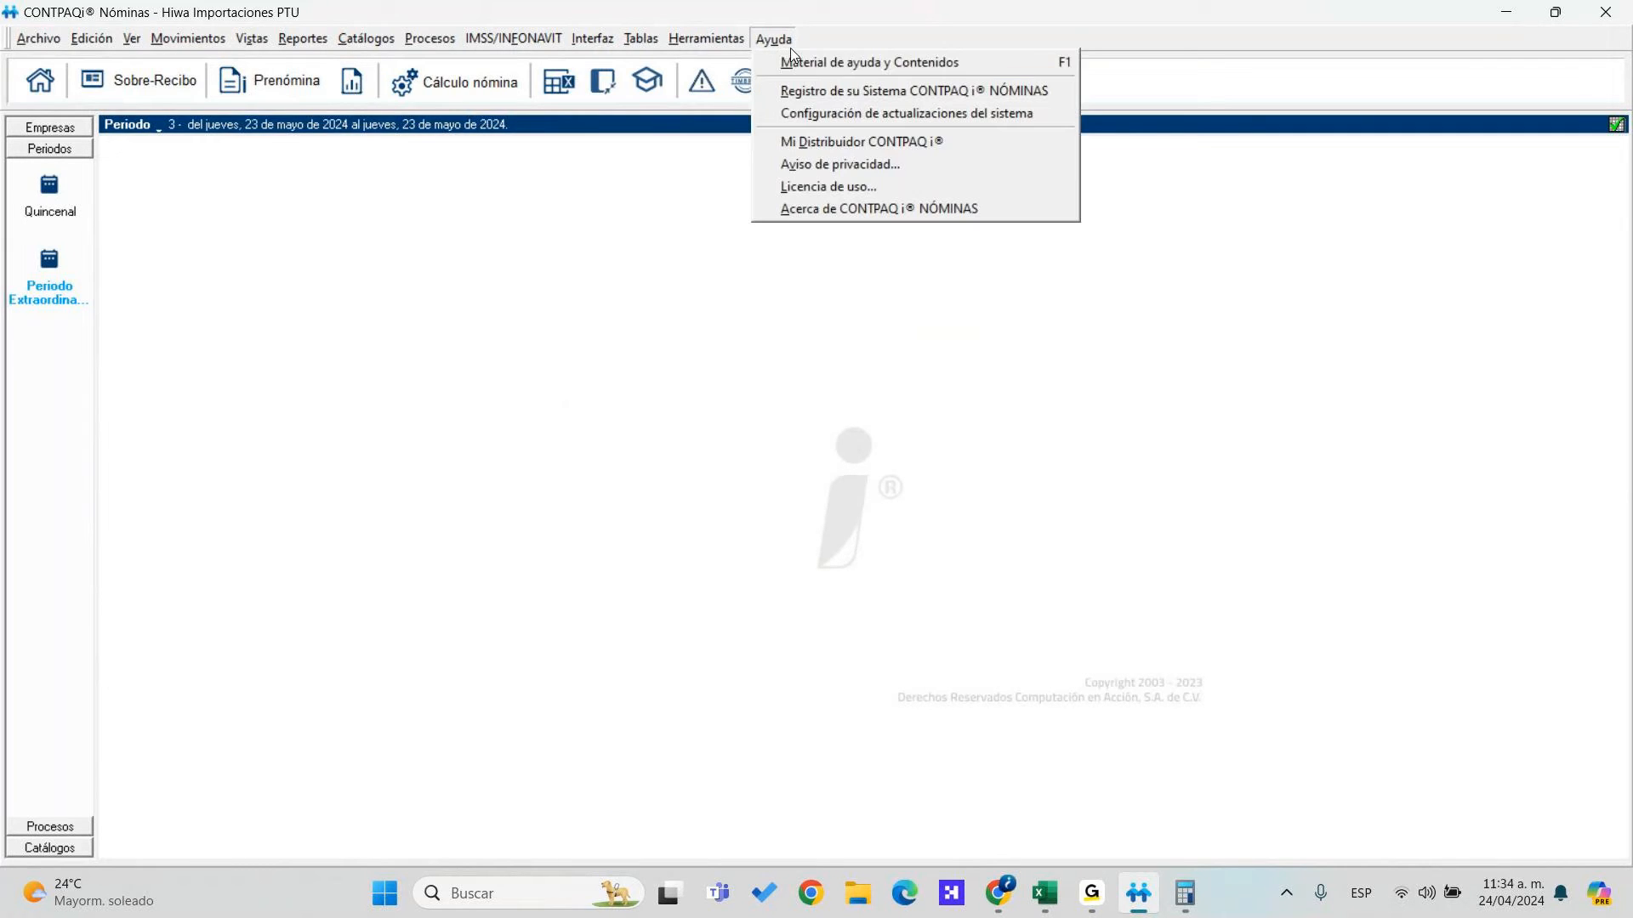
left_click(839, 211)
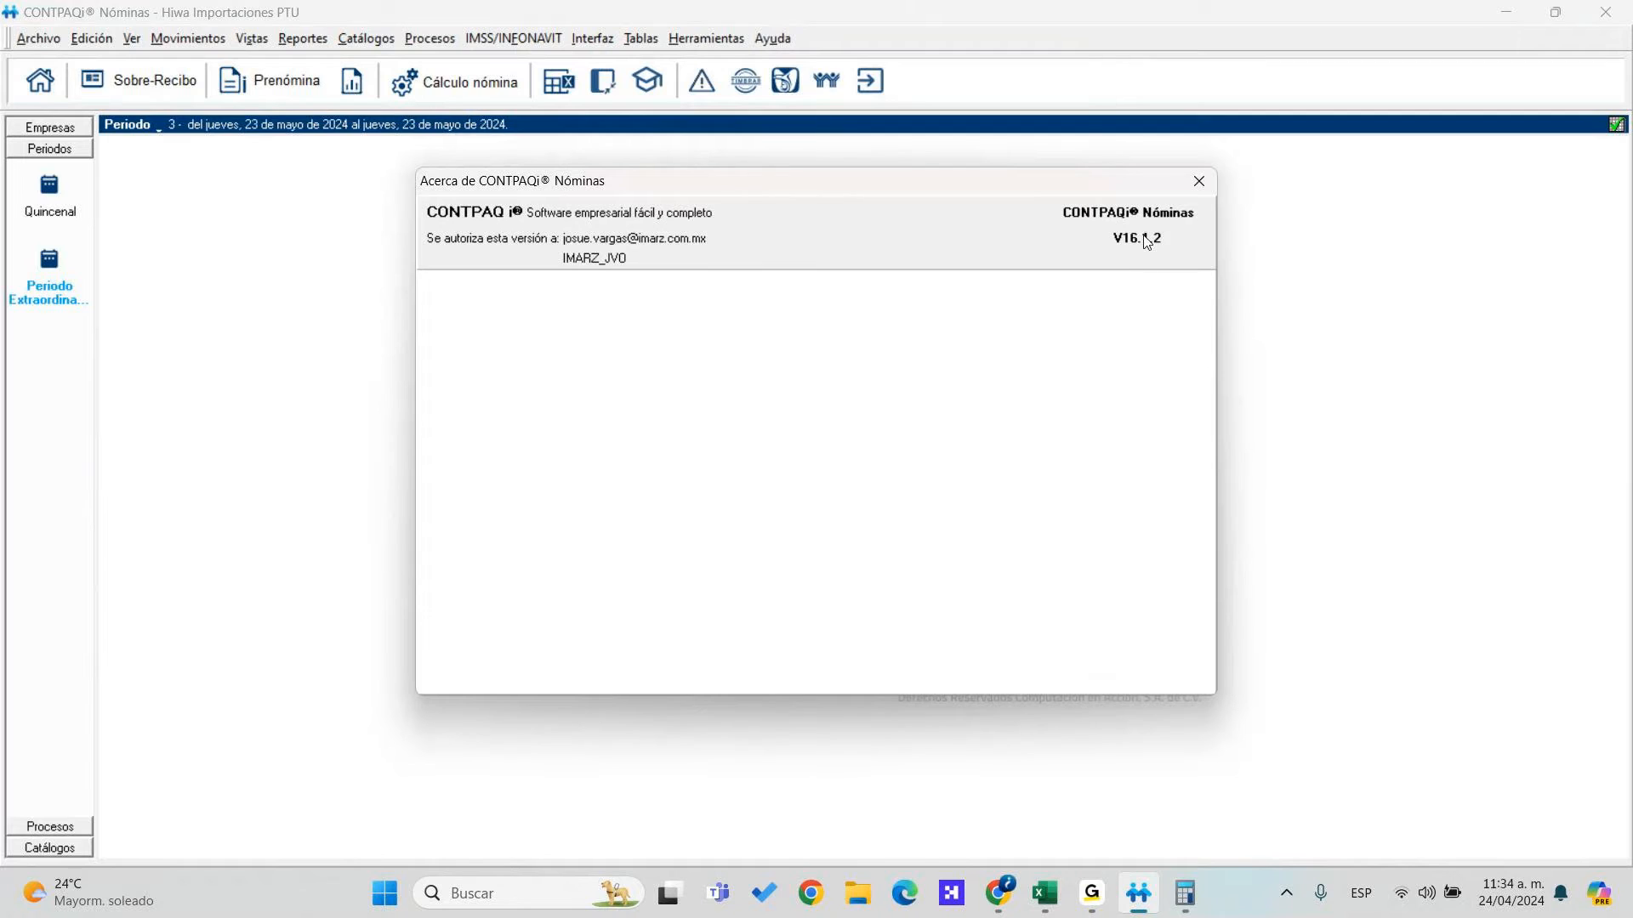
left_click(1200, 181)
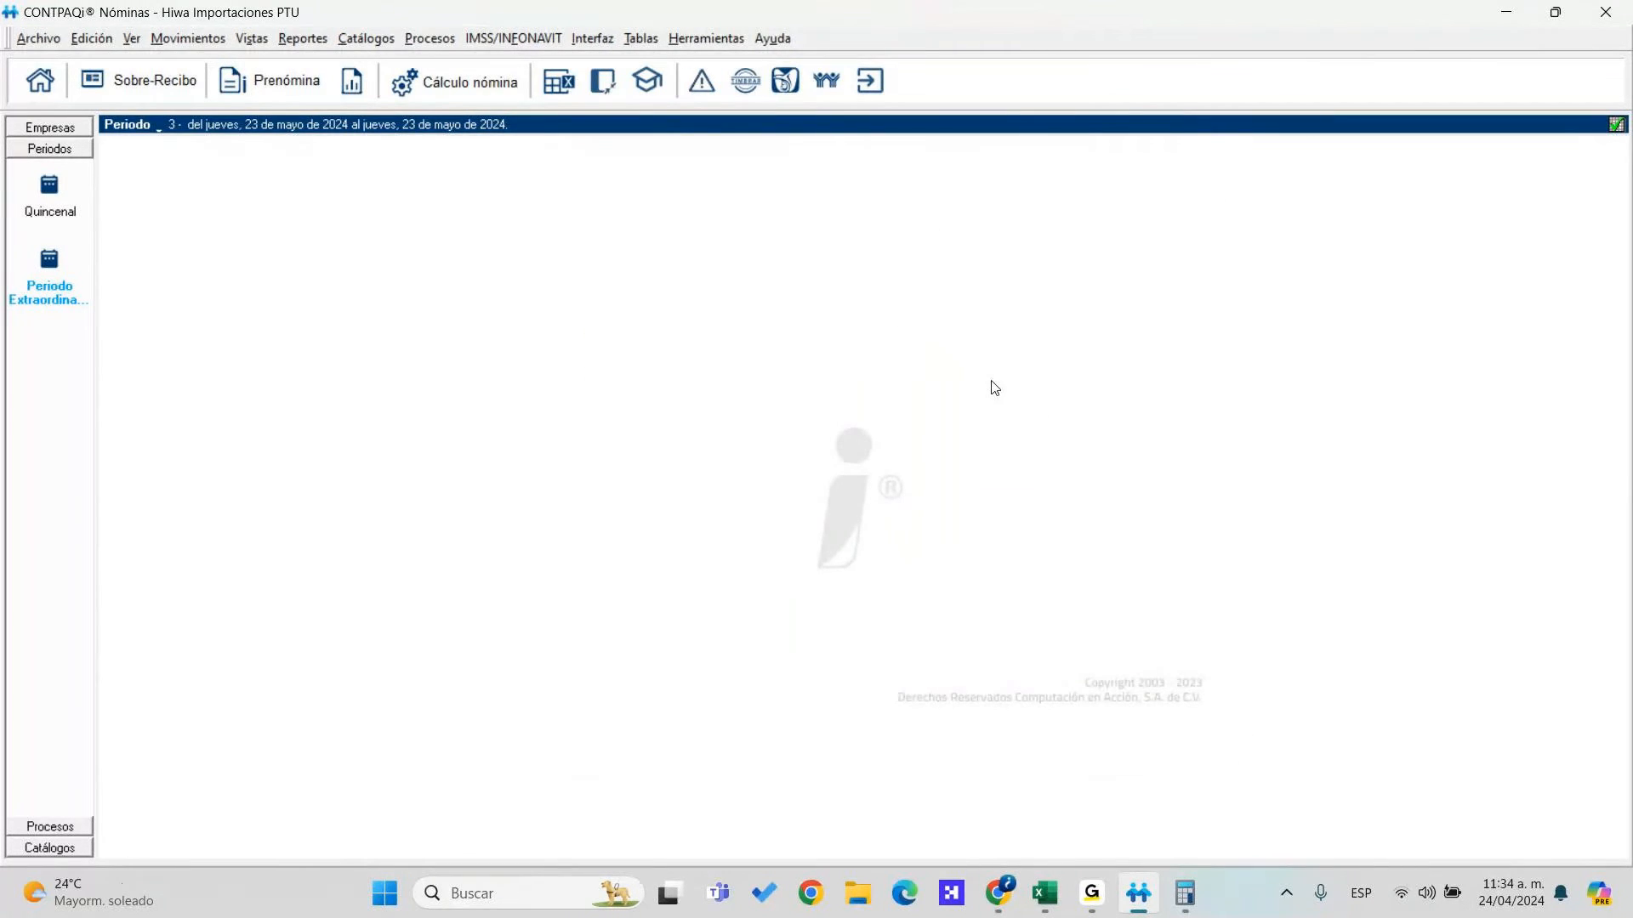
left_click(425, 40)
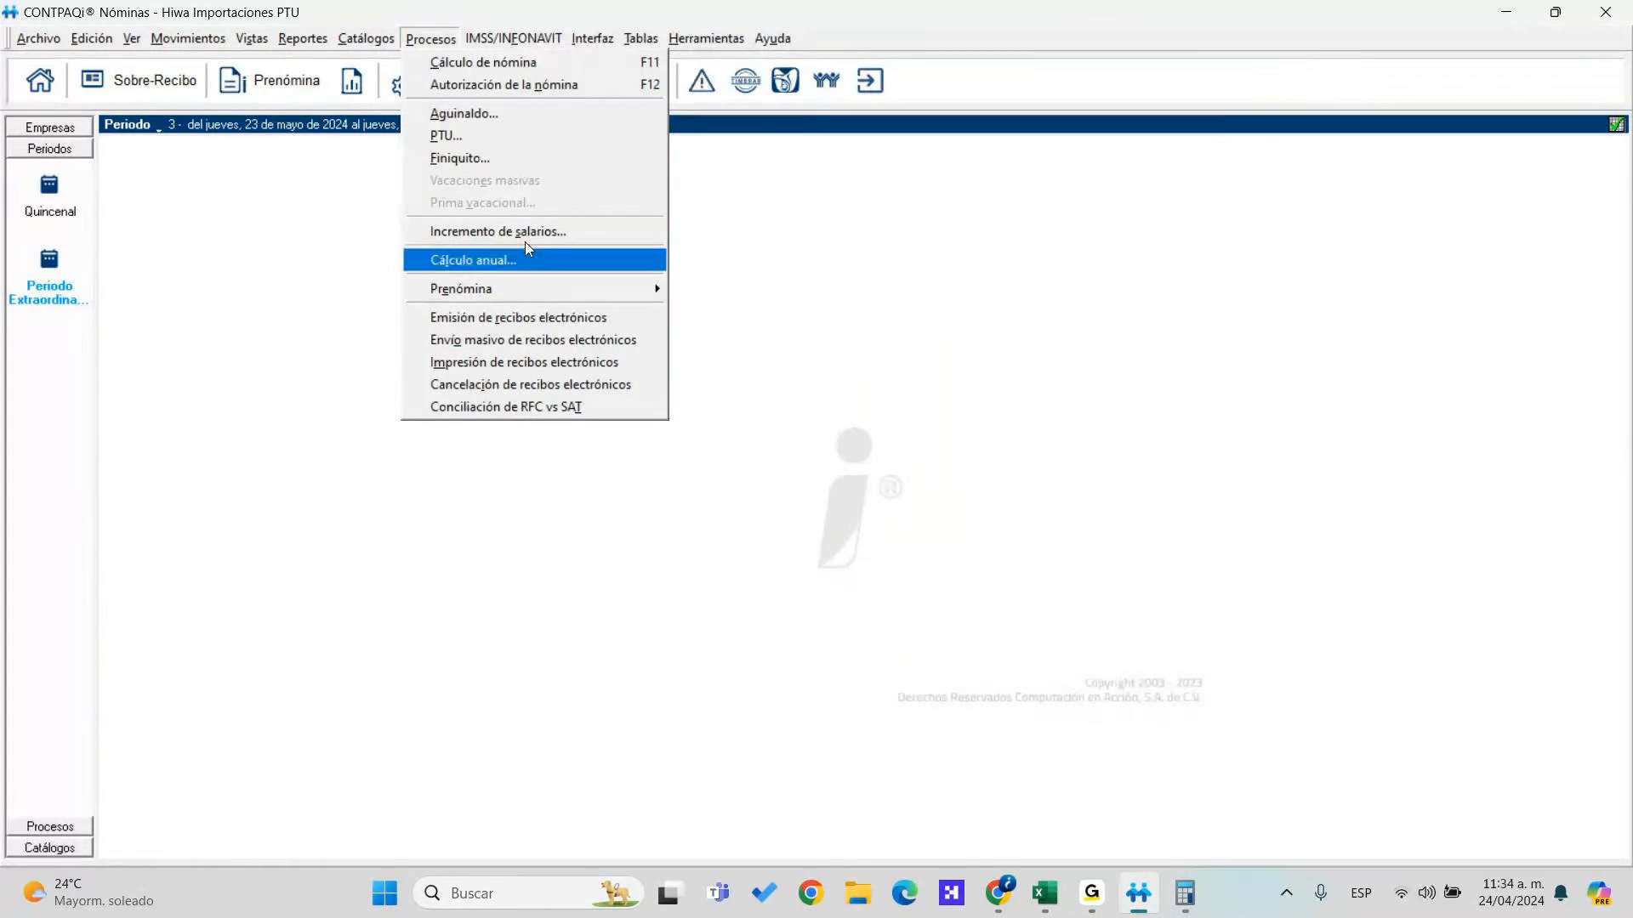
In Emisión de recibos electrónicos, choose the receipts to stamp, unchecking employees 102 and 002
left_click(508, 326)
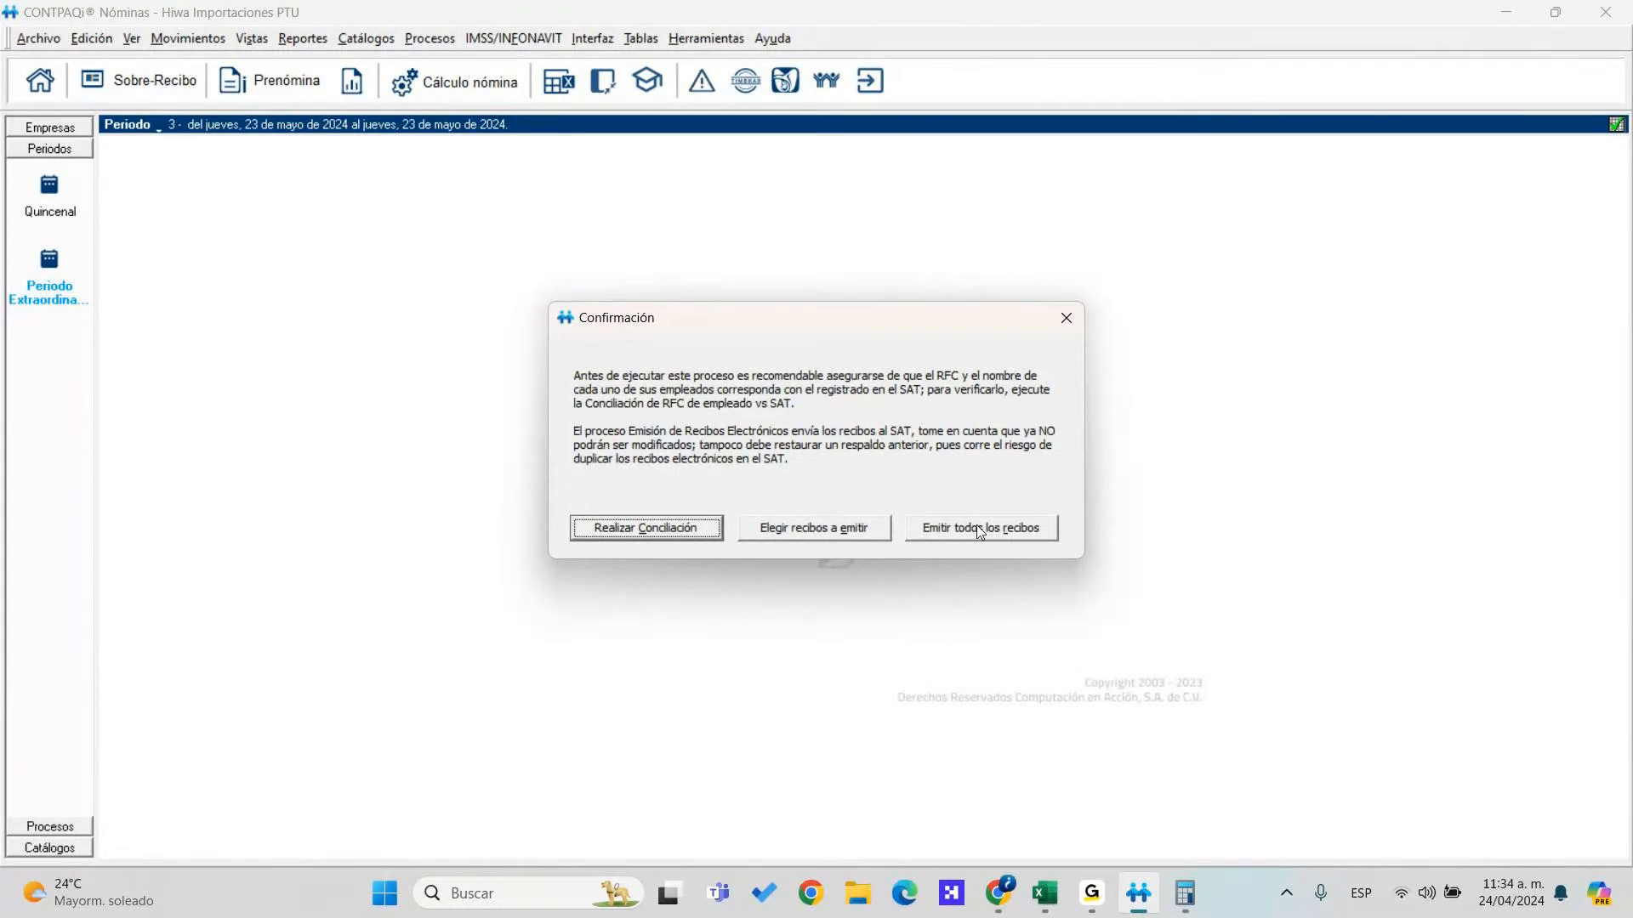
left_click(808, 539)
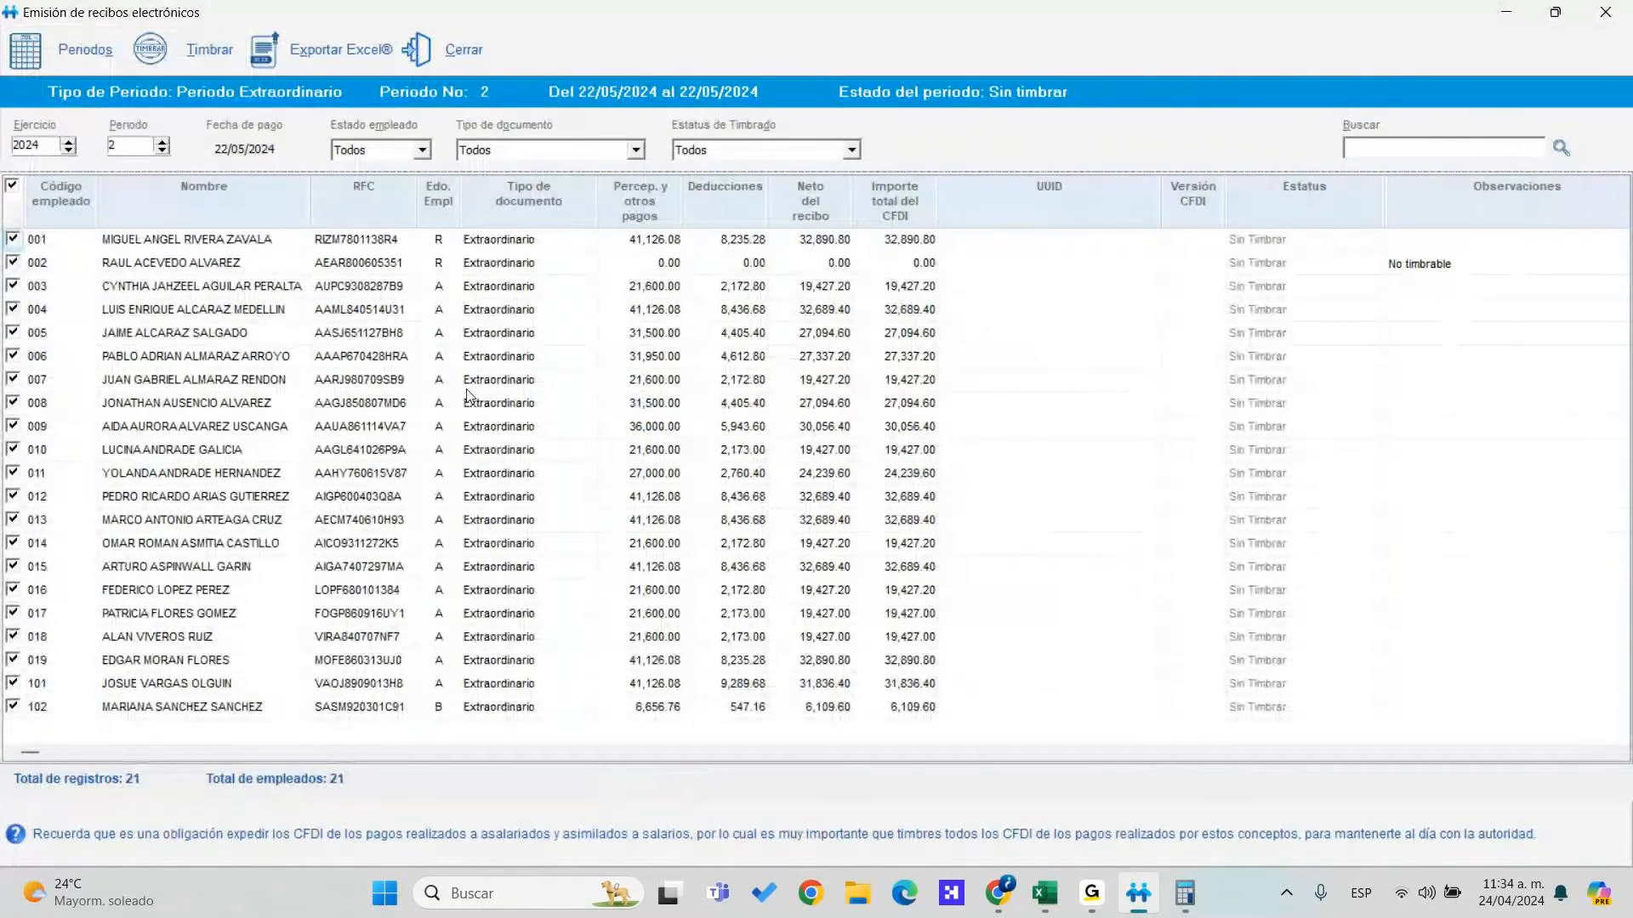
left_click(13, 706)
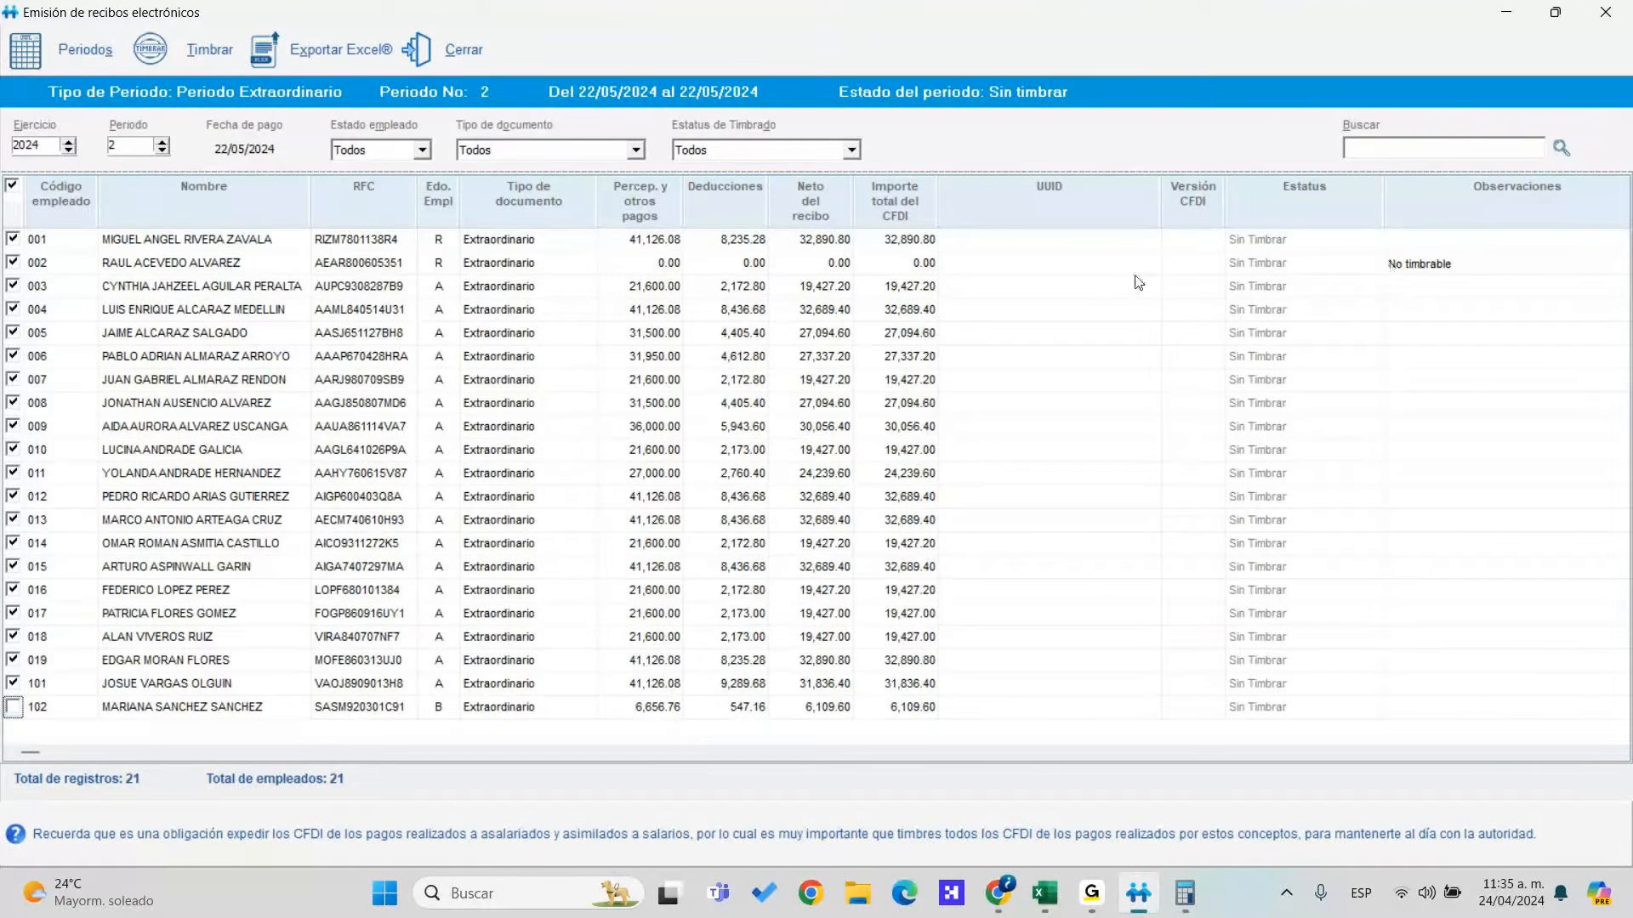
left_click(12, 262)
left_click(157, 61)
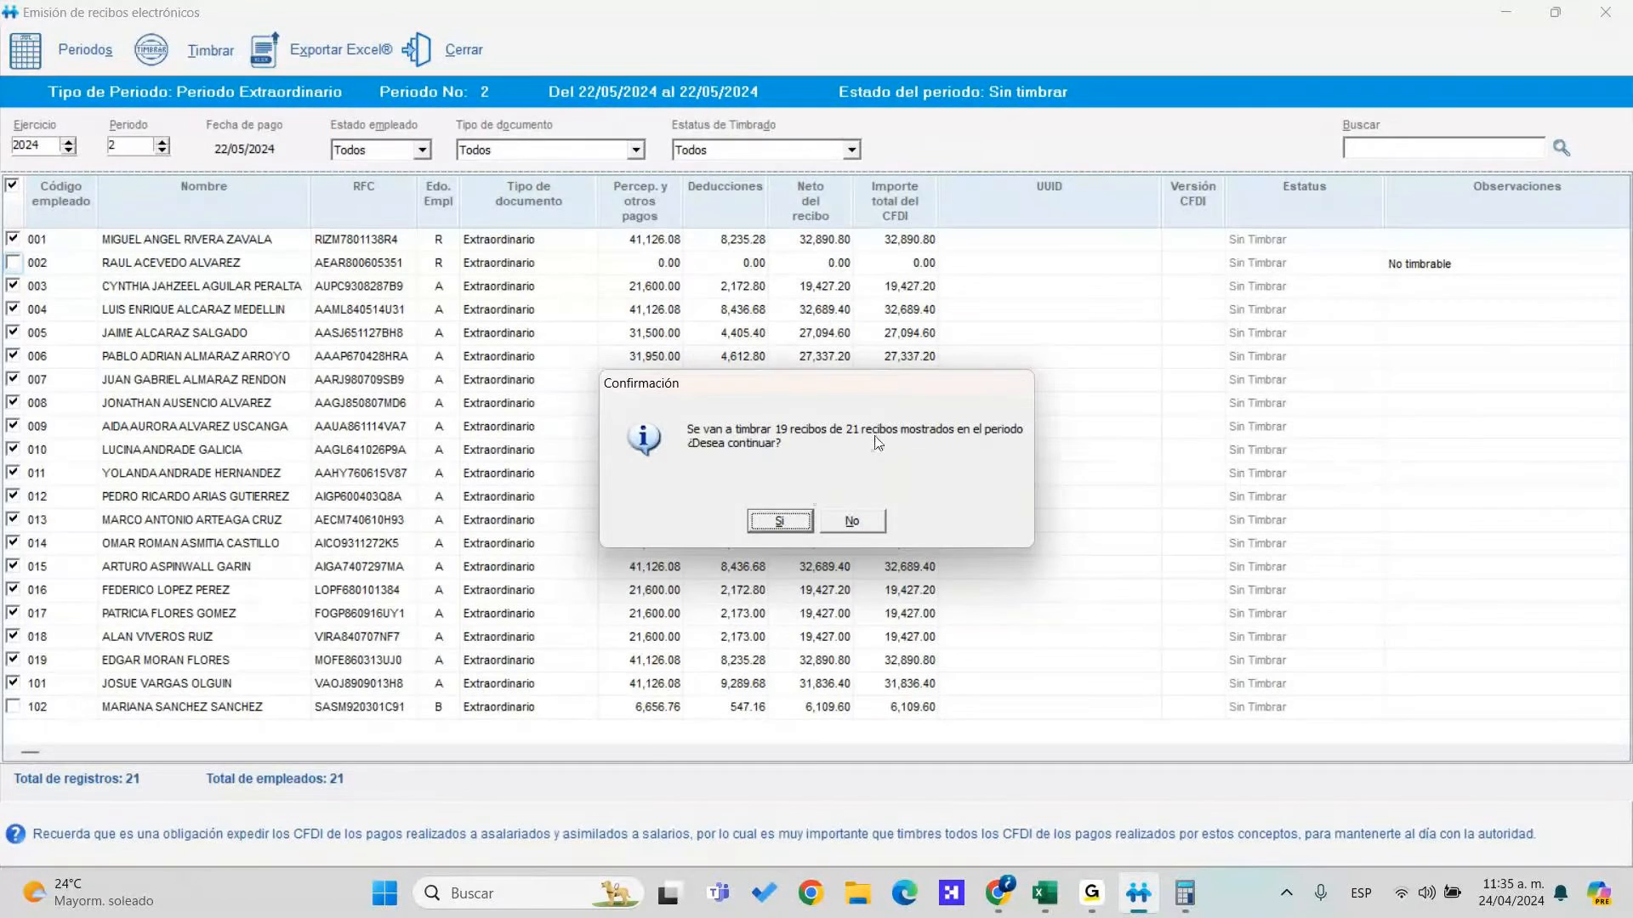
left_click(775, 521)
left_click(779, 522)
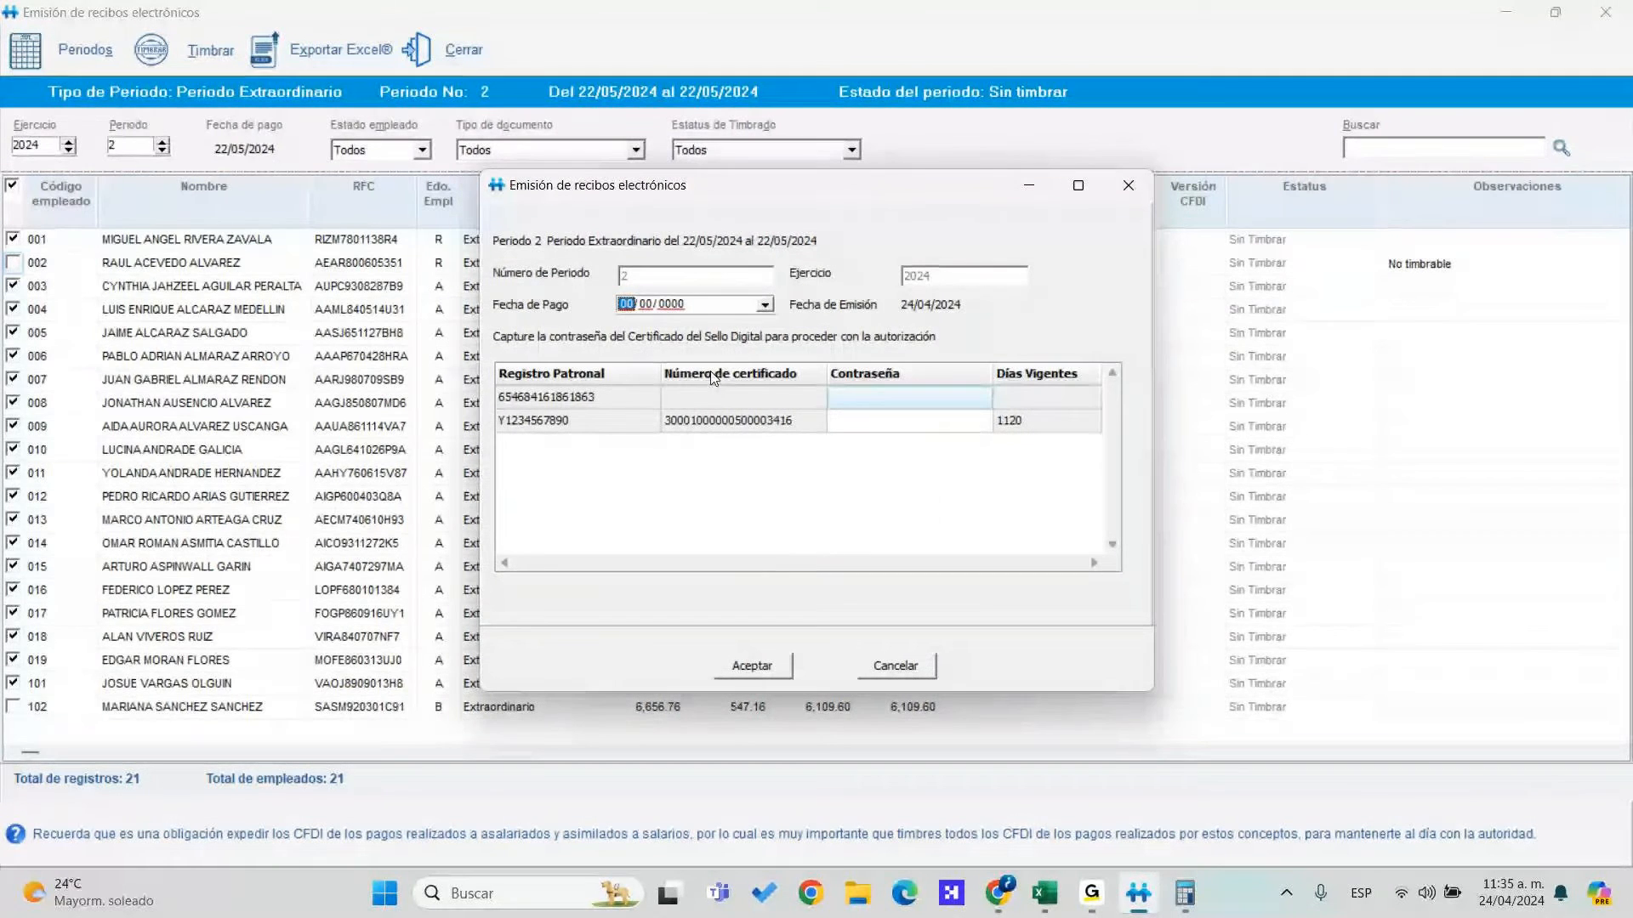
left_click(873, 420)
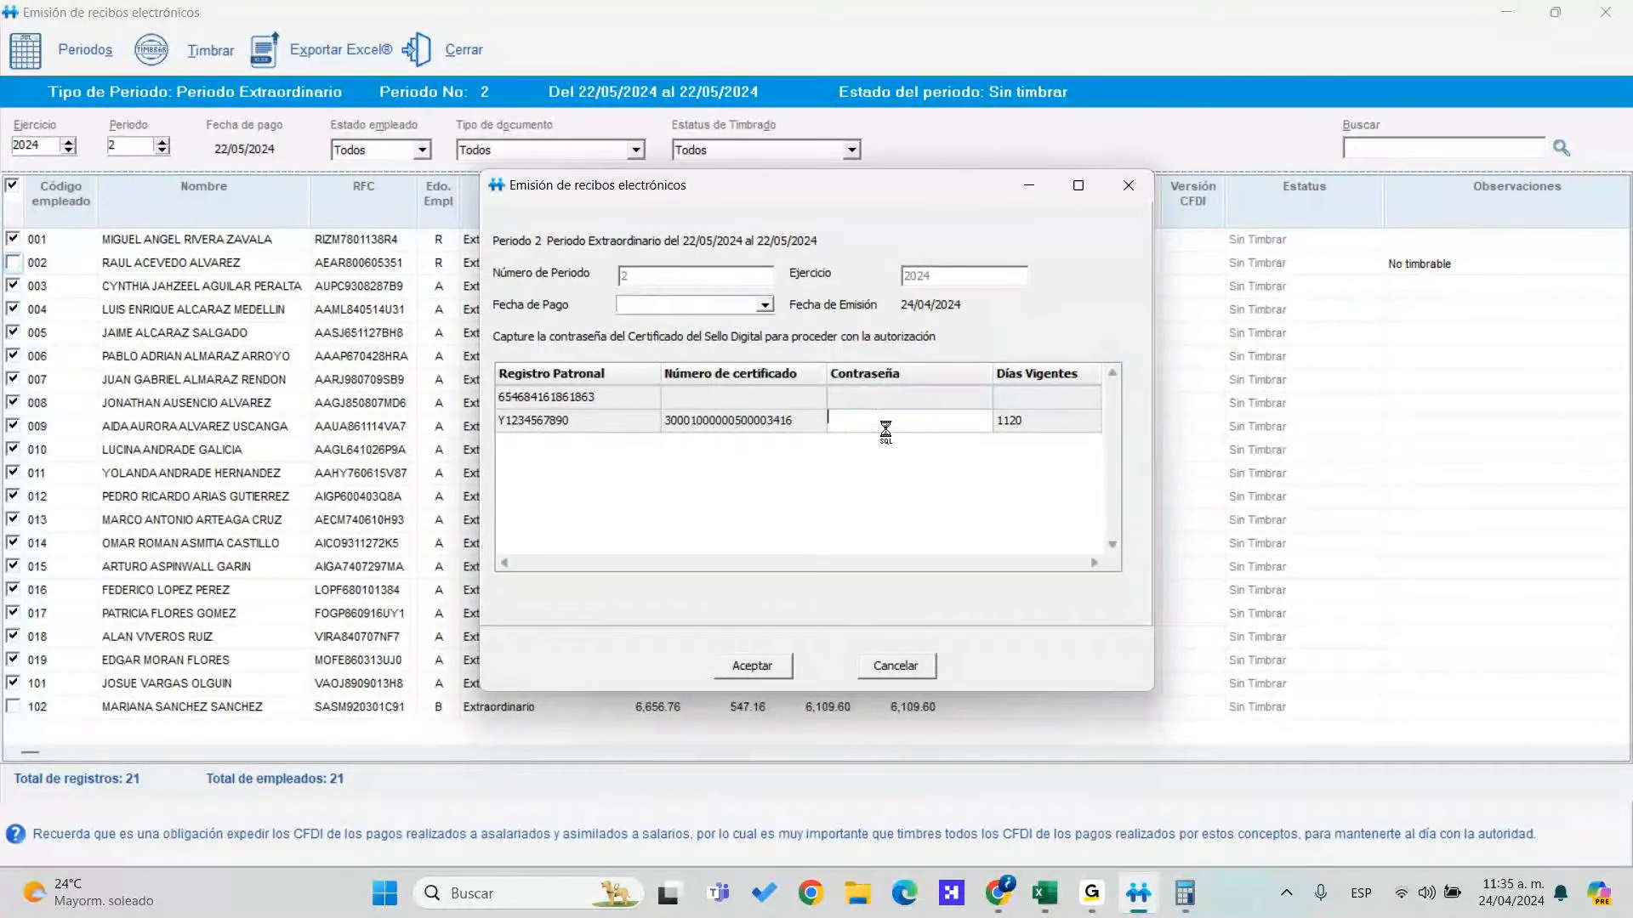
type("*********")
key("Return")
left_click(765, 306)
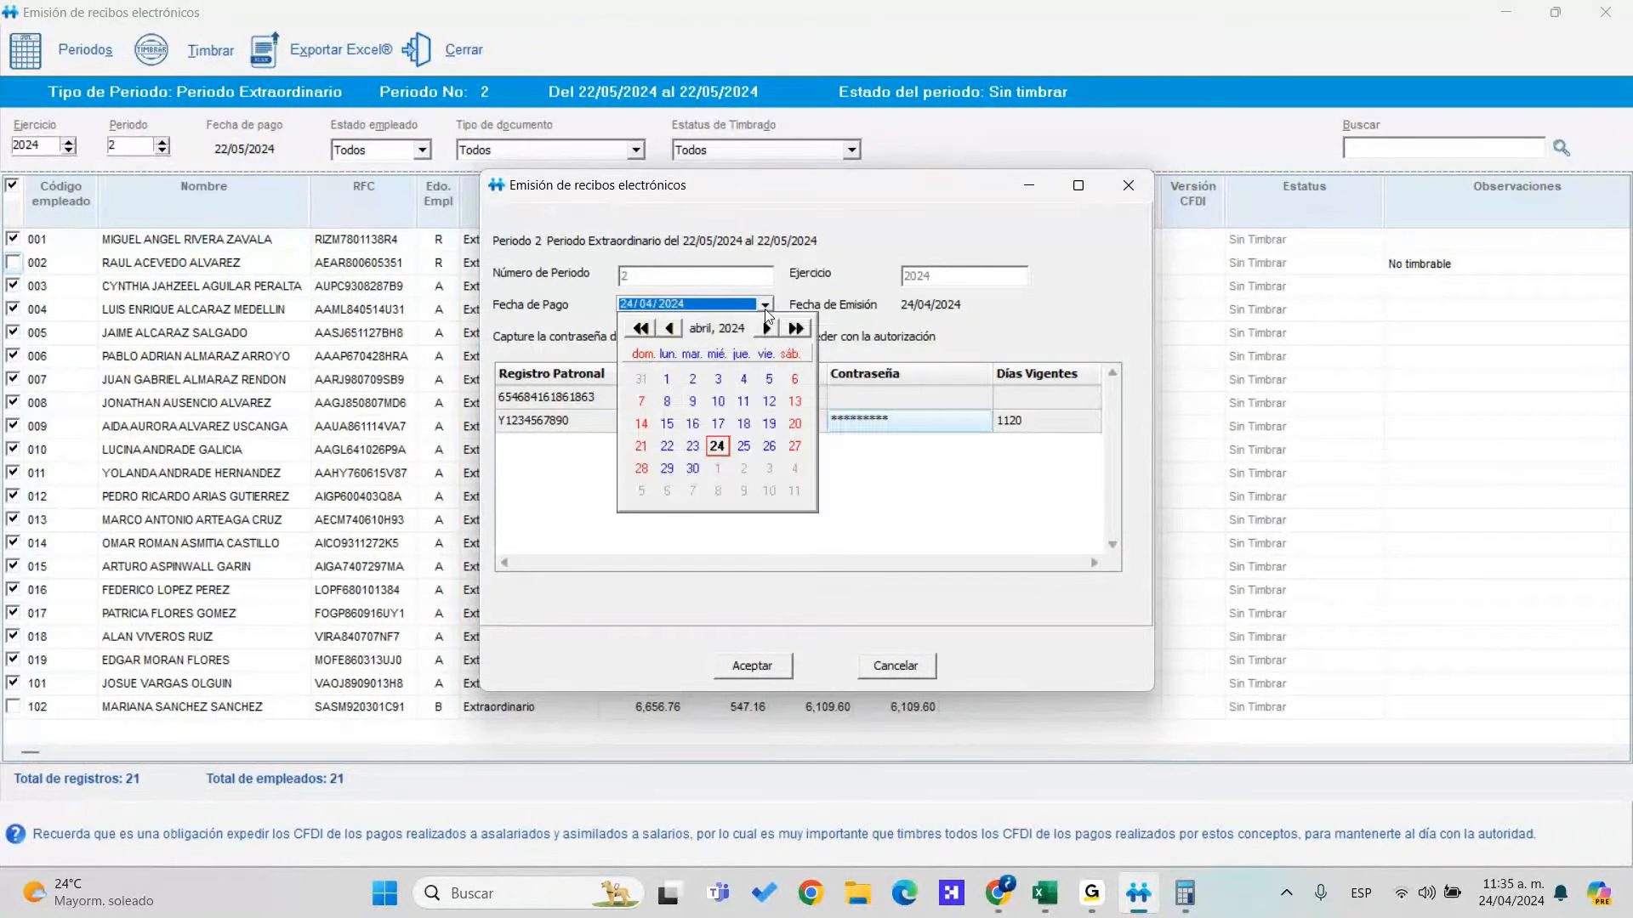
left_click(672, 449)
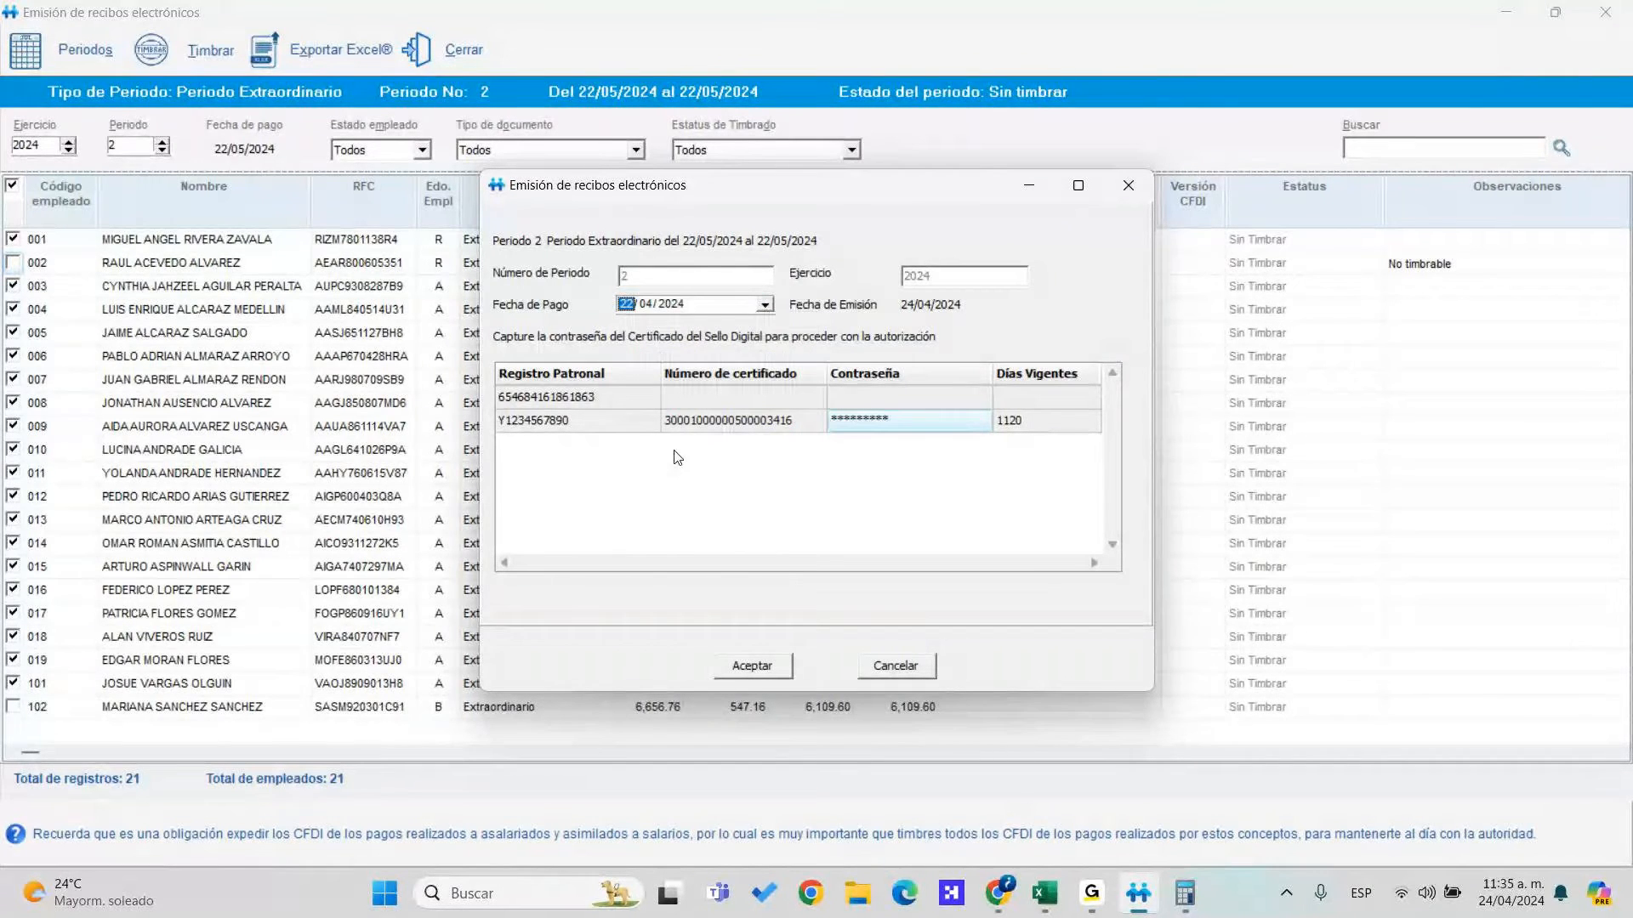
left_click(765, 306)
left_click(669, 448)
left_click(765, 667)
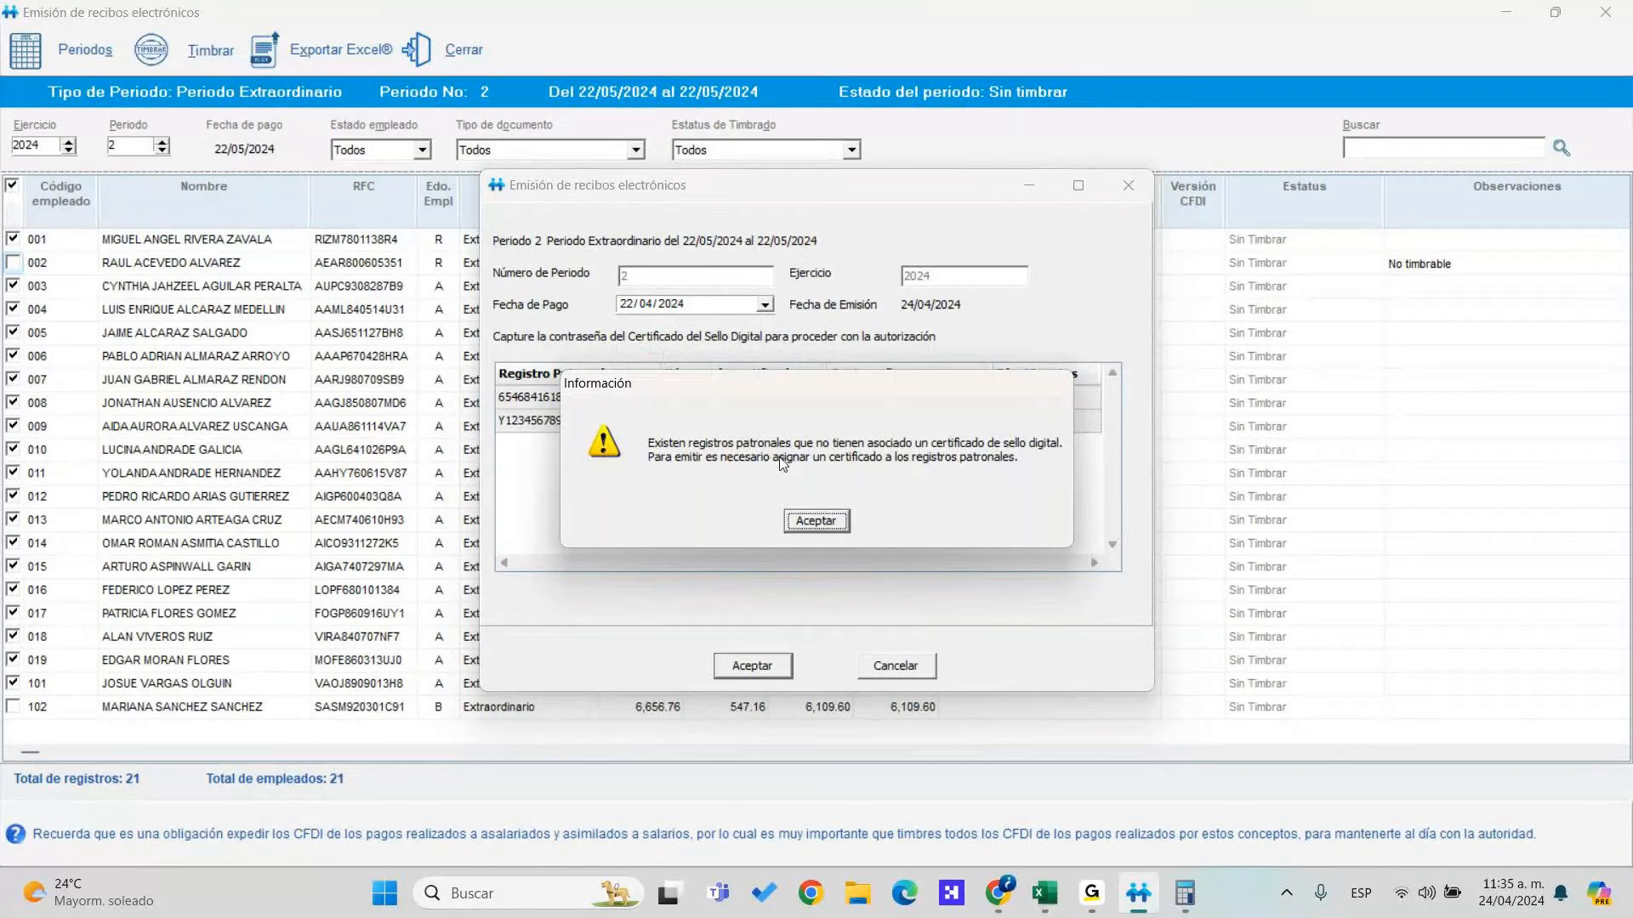
left_click(816, 522)
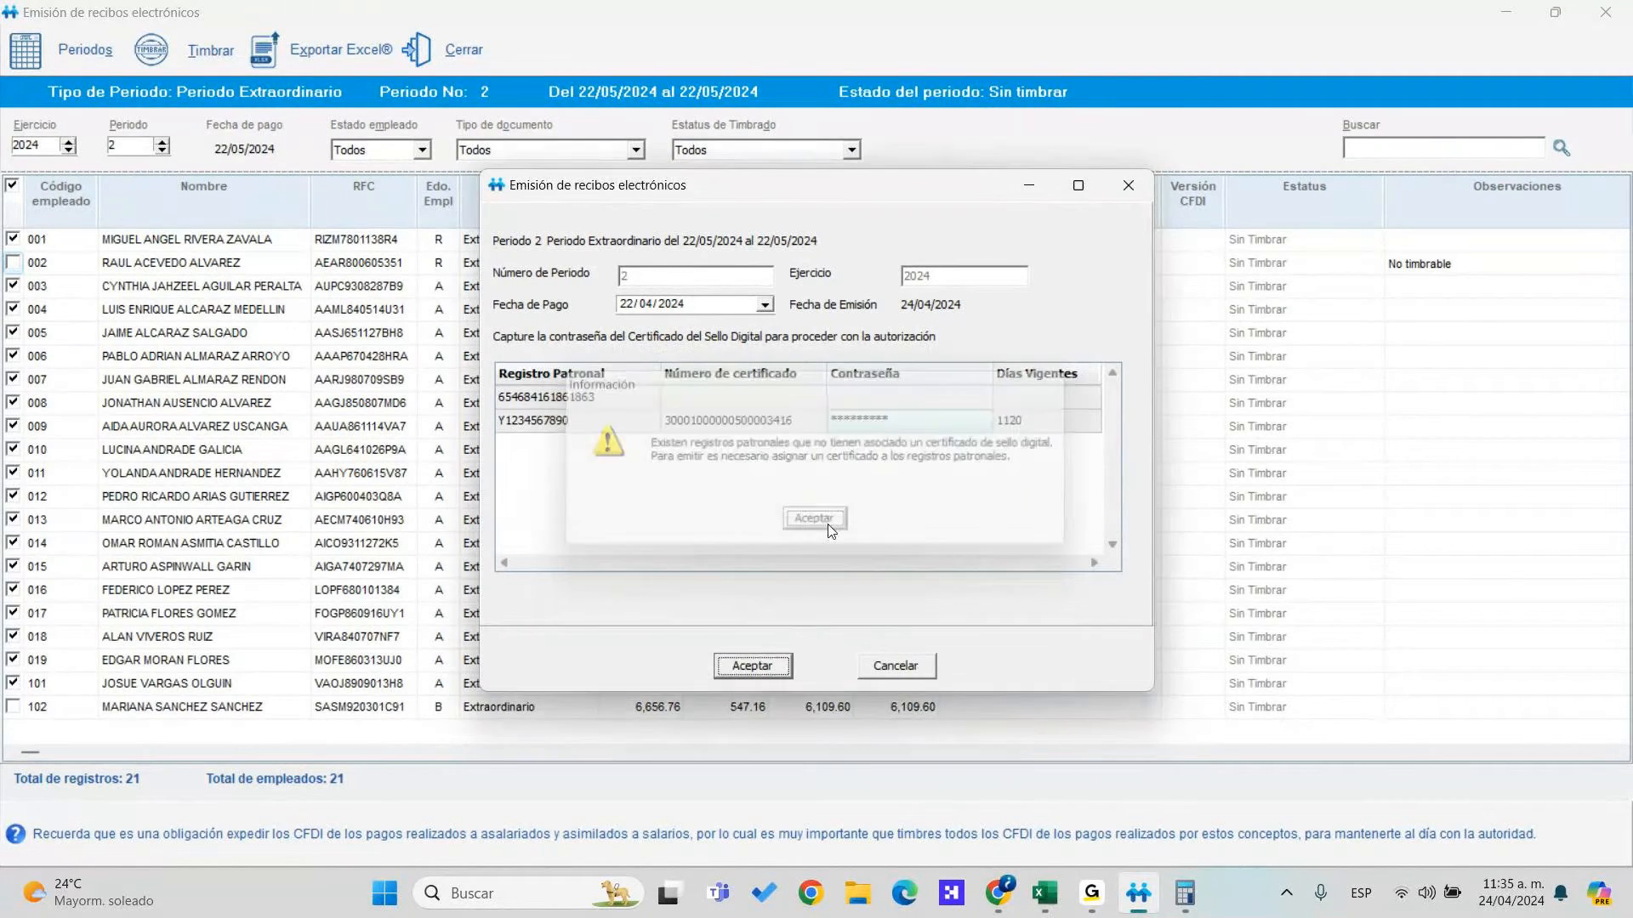
left_click(869, 400)
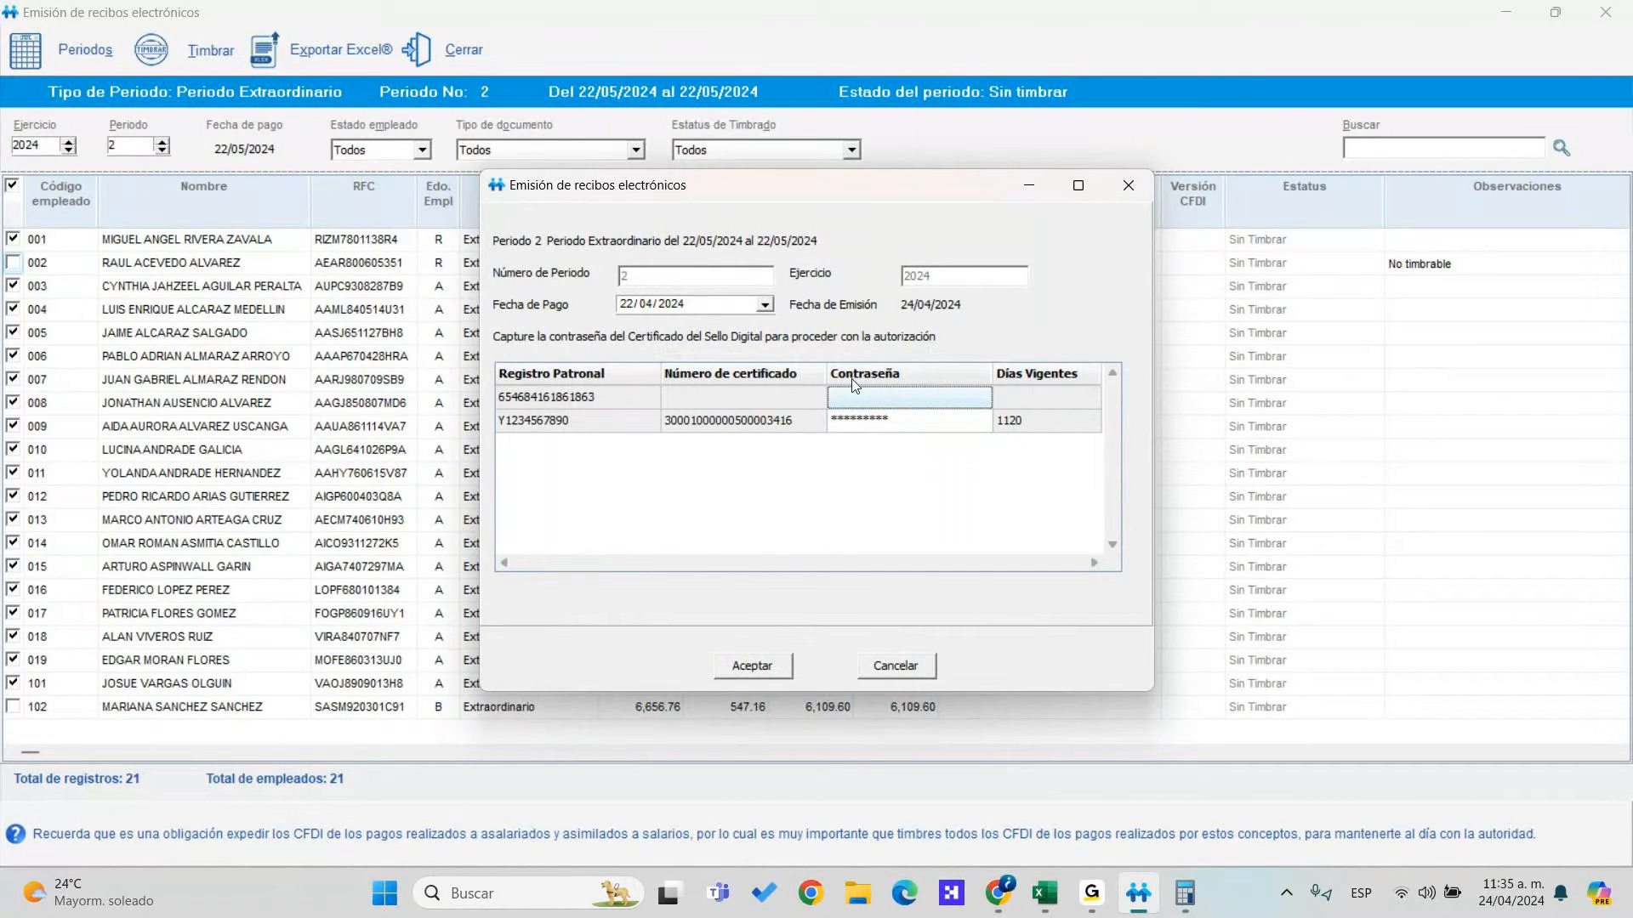
left_click(791, 668)
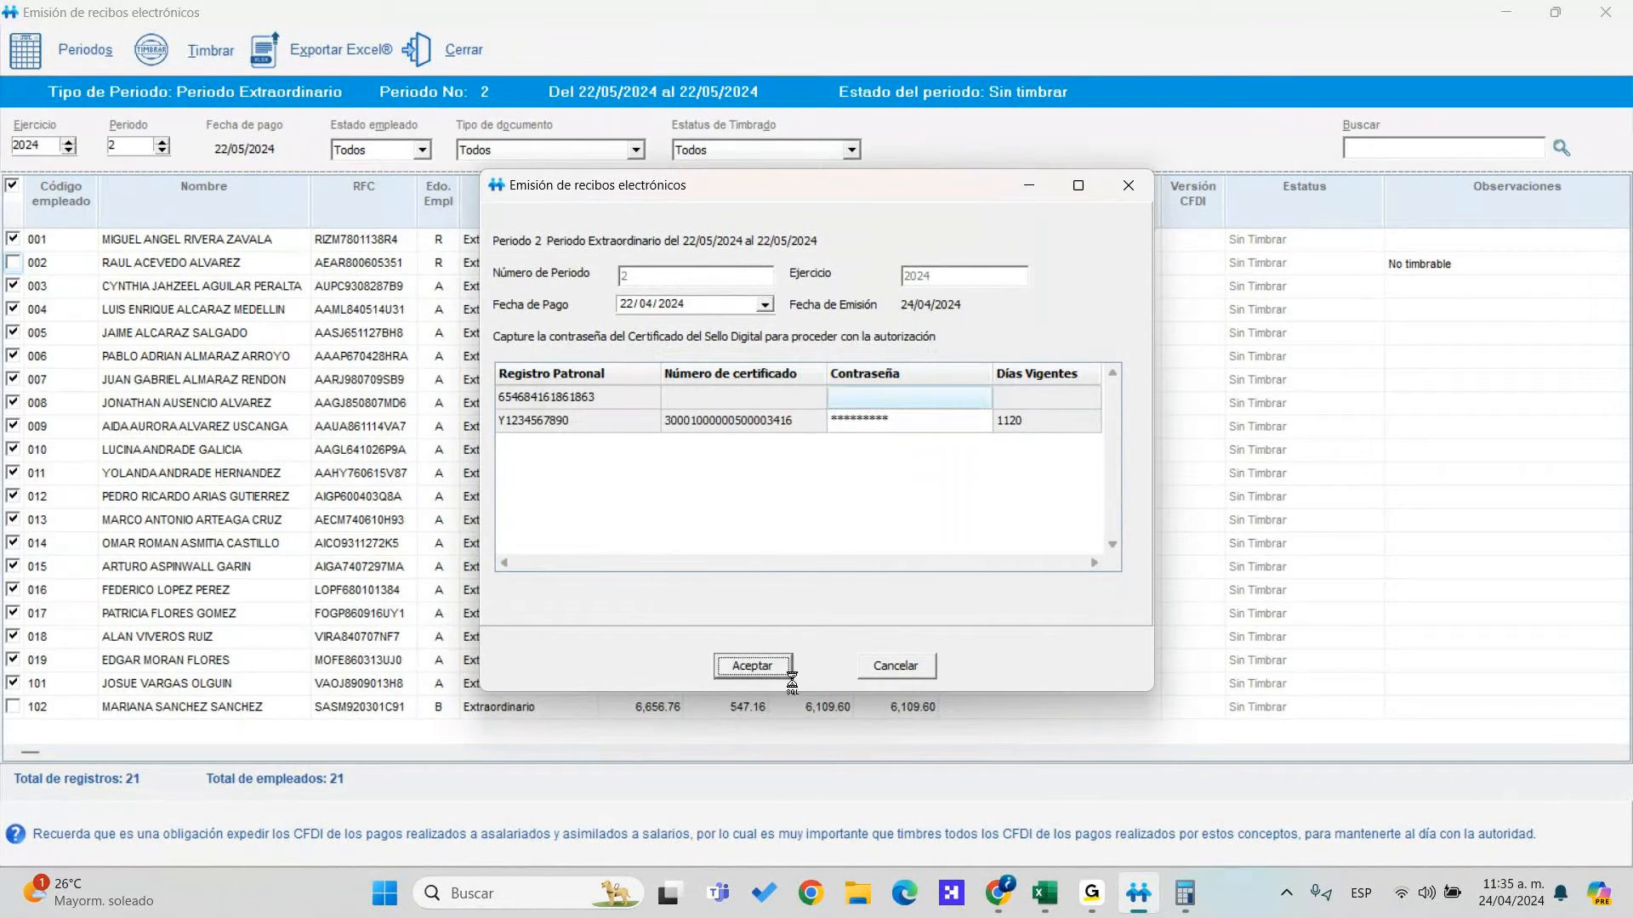
left_click(813, 535)
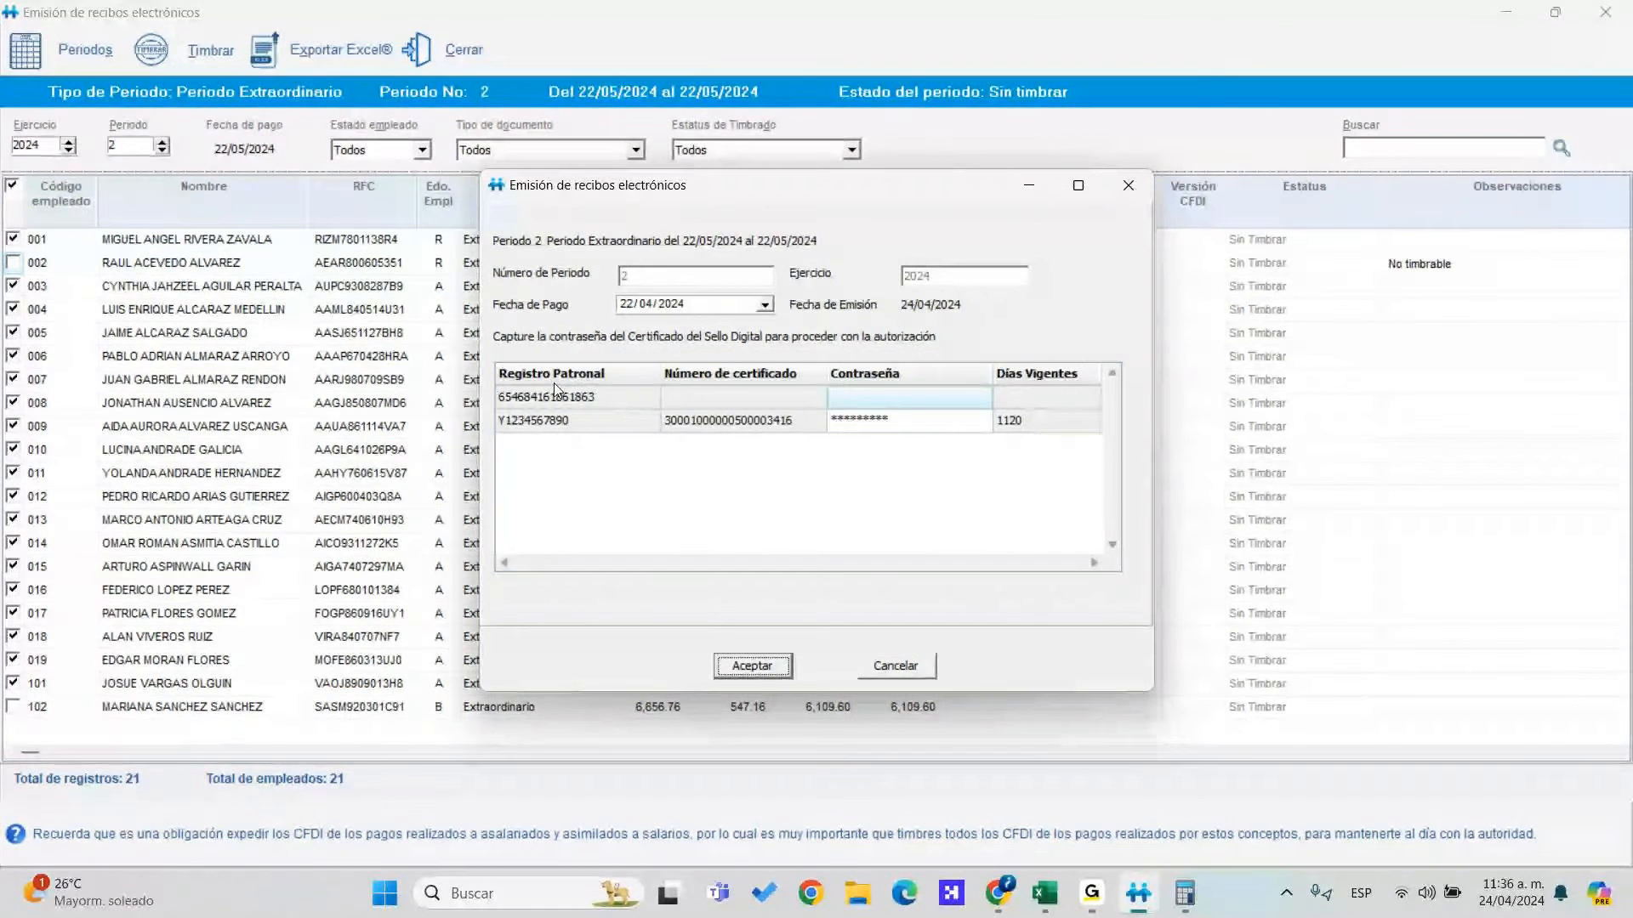
left_click(887, 666)
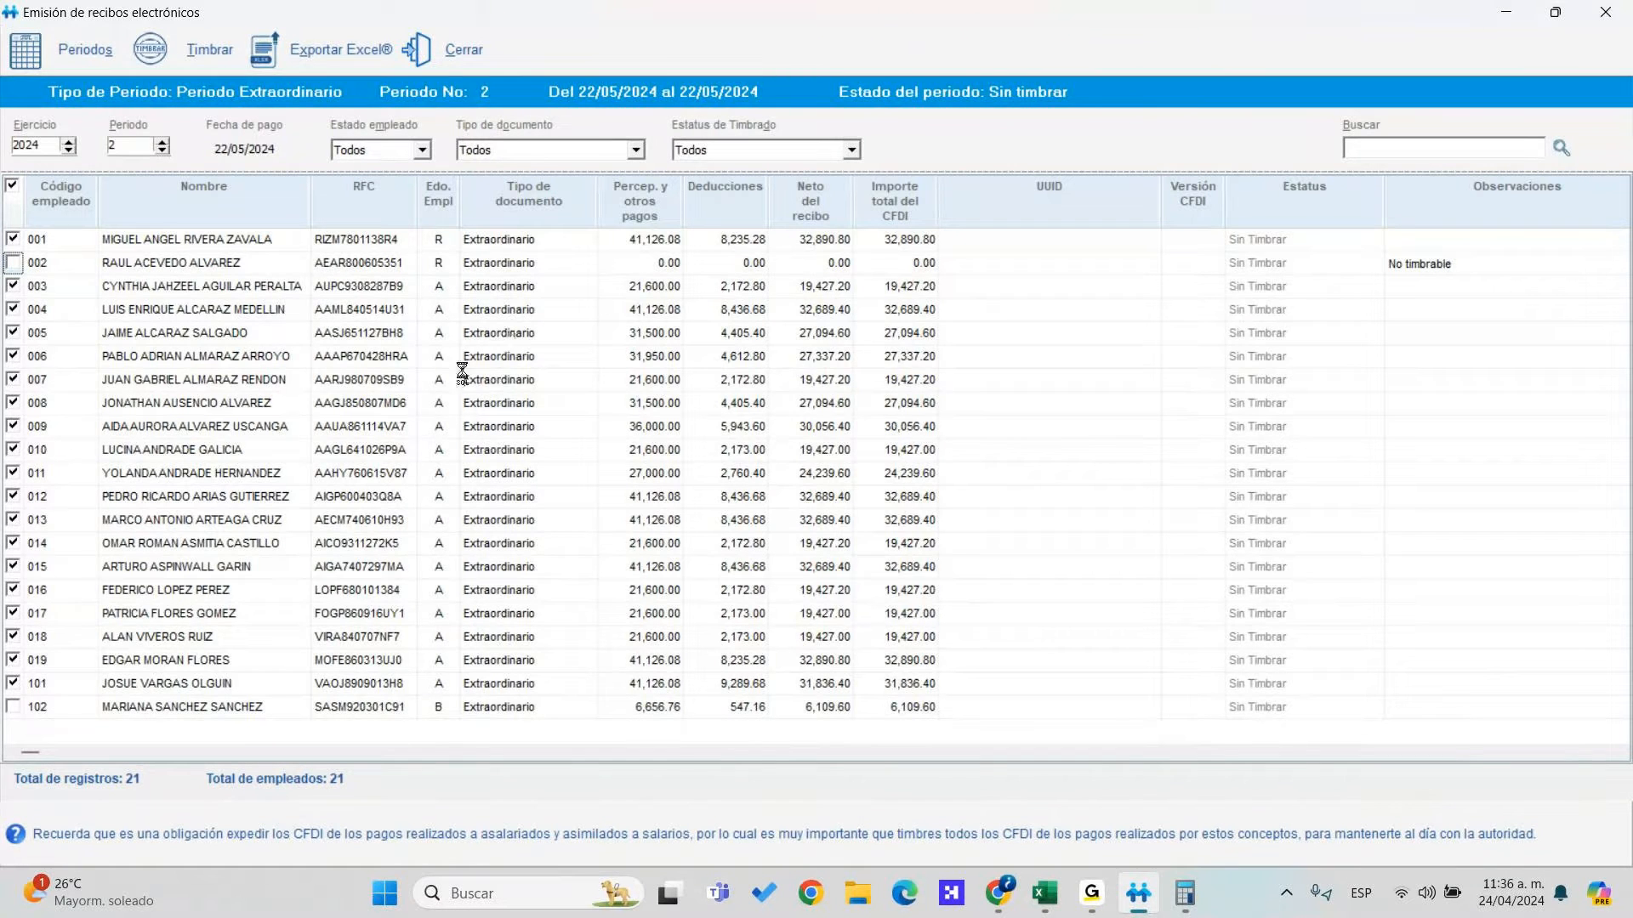
Close the receipts window and open the second employer registration's digital seal certificate settings
left_click(867, 751)
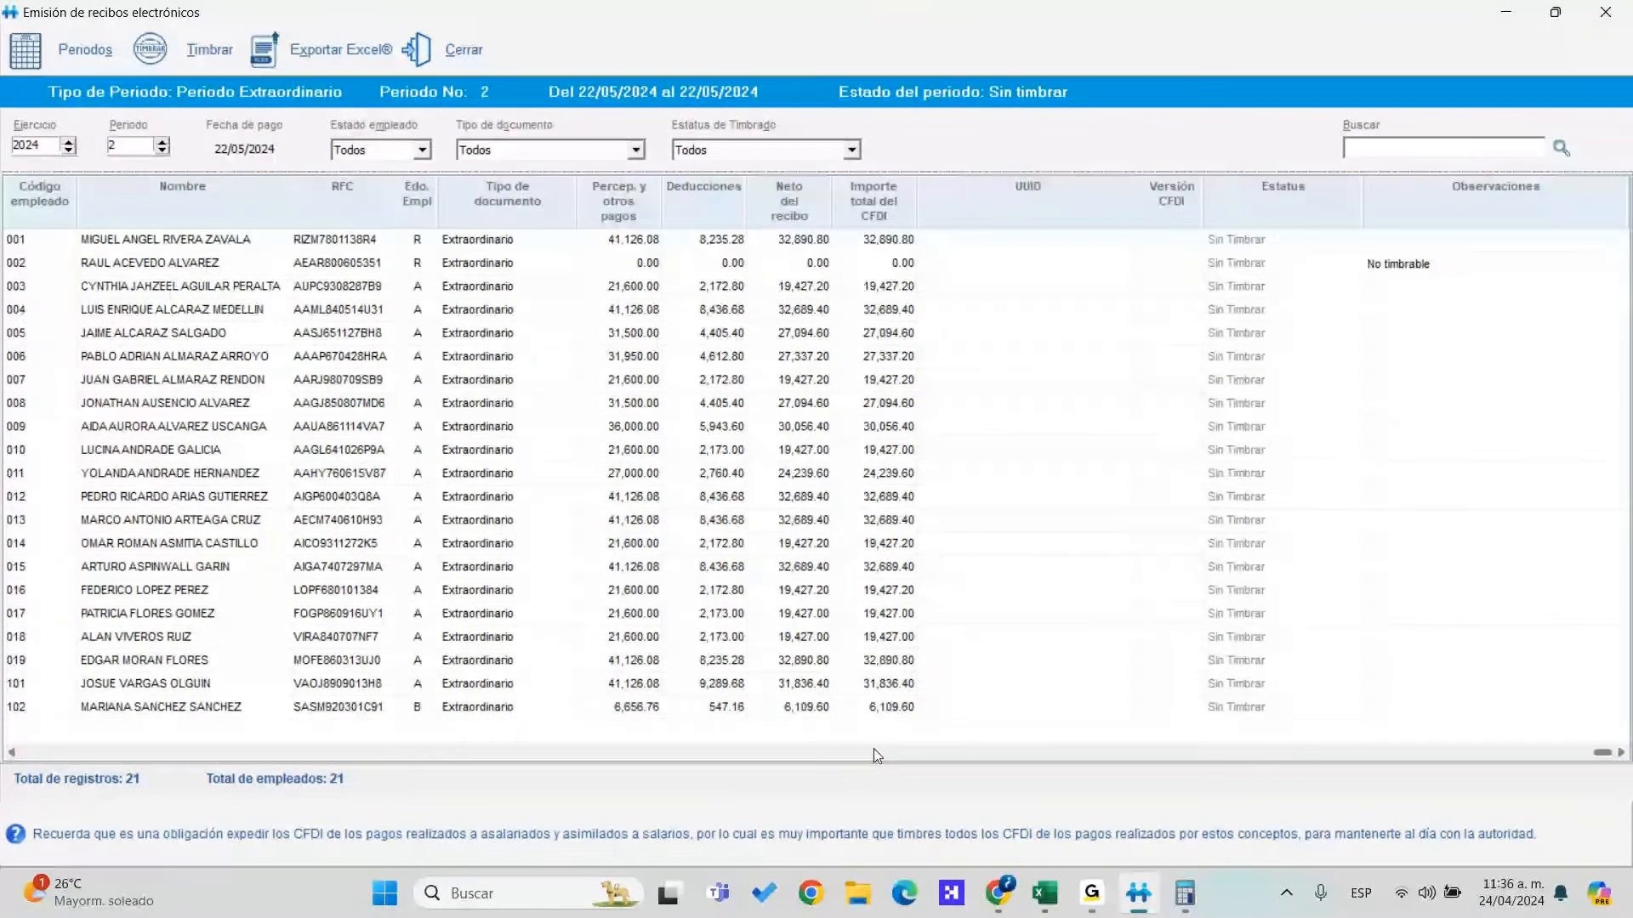
left_click(809, 755)
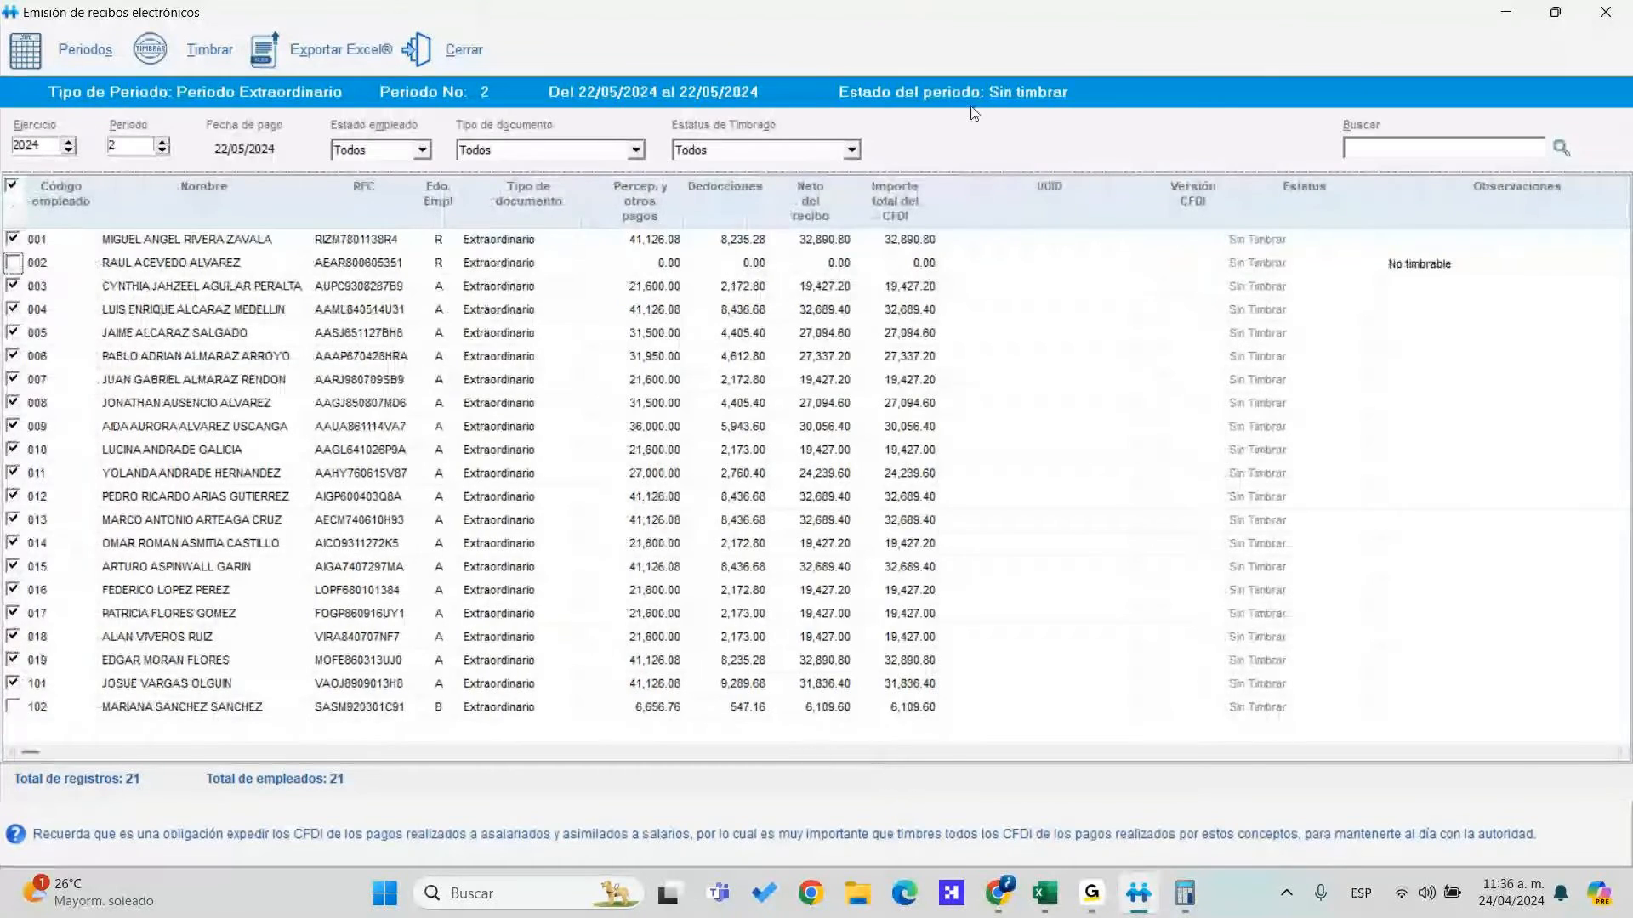
left_click(466, 56)
left_click(366, 38)
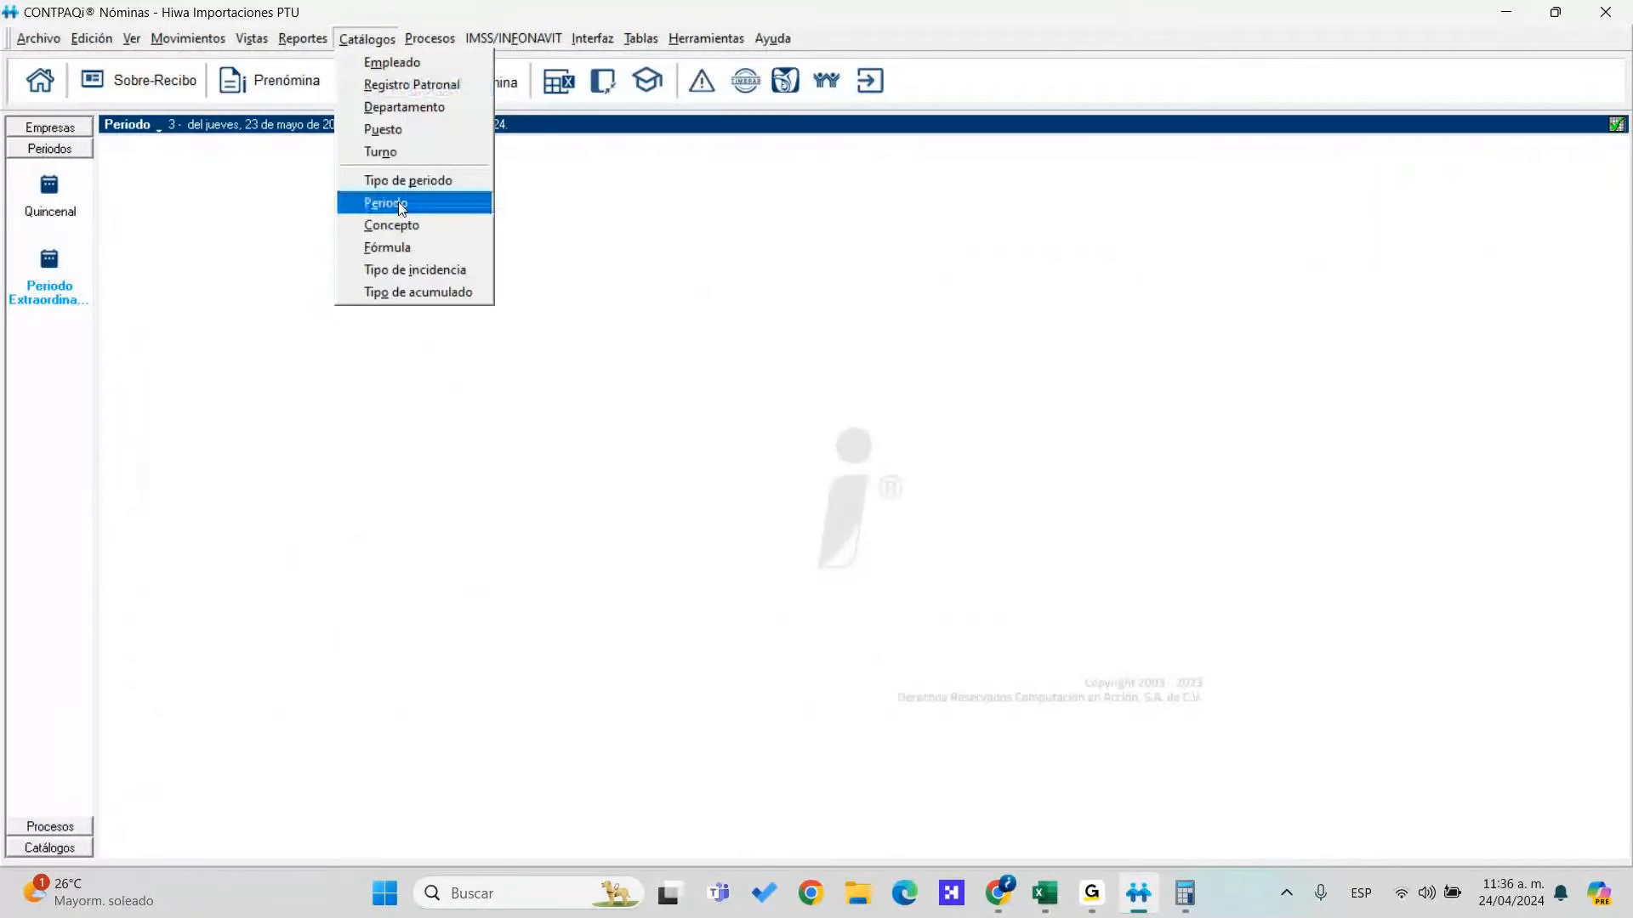
left_click(430, 89)
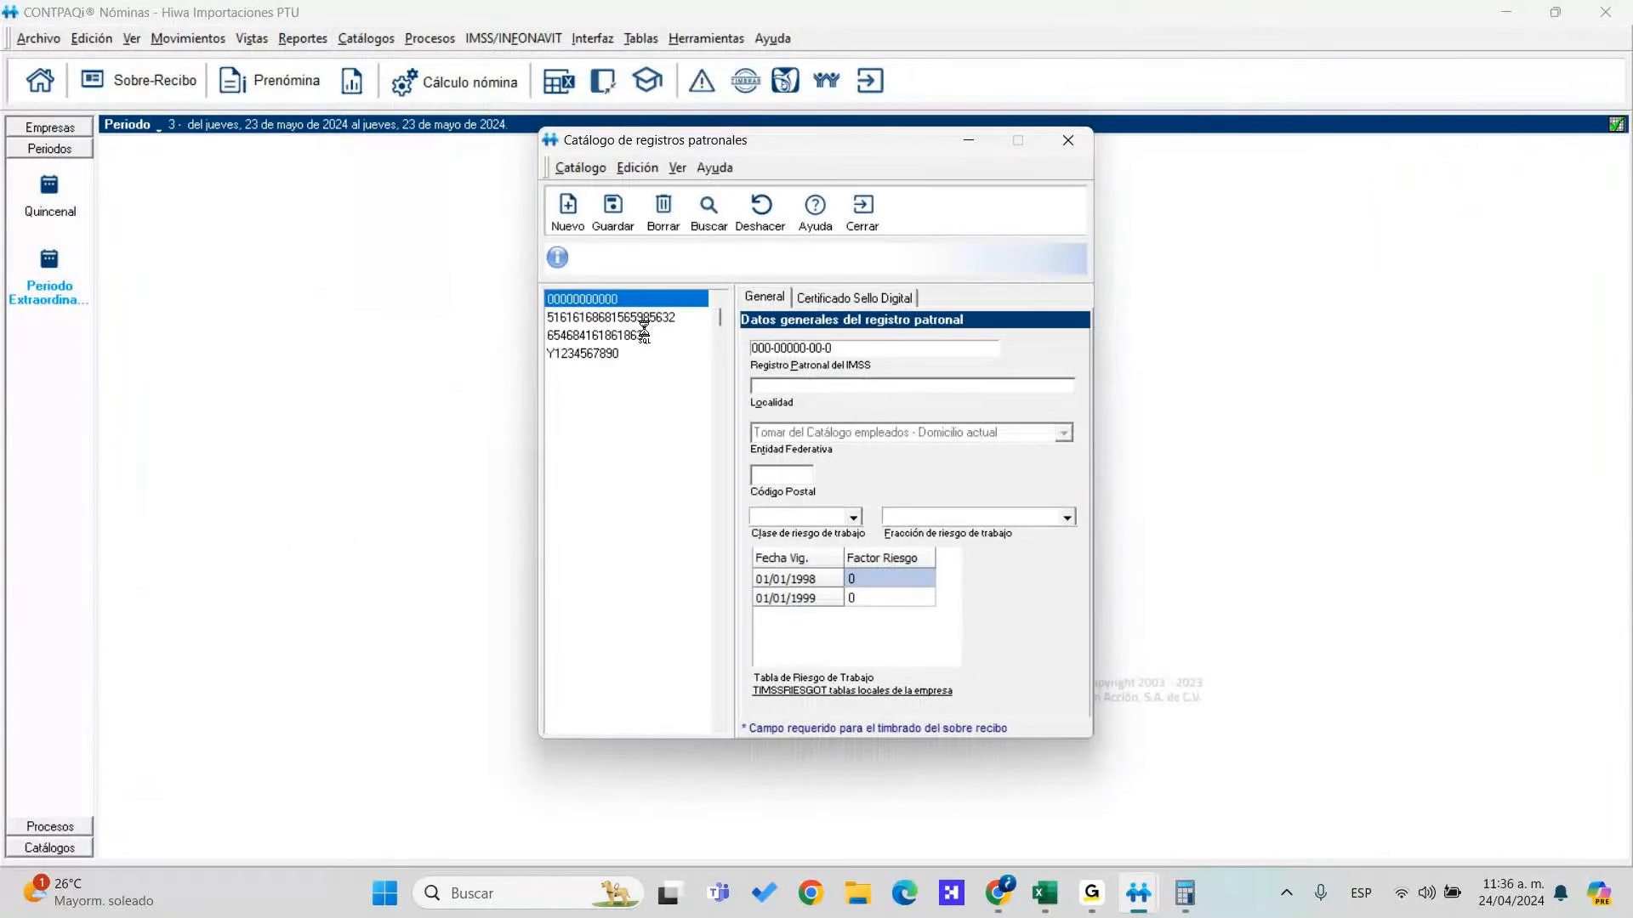
left_click(640, 315)
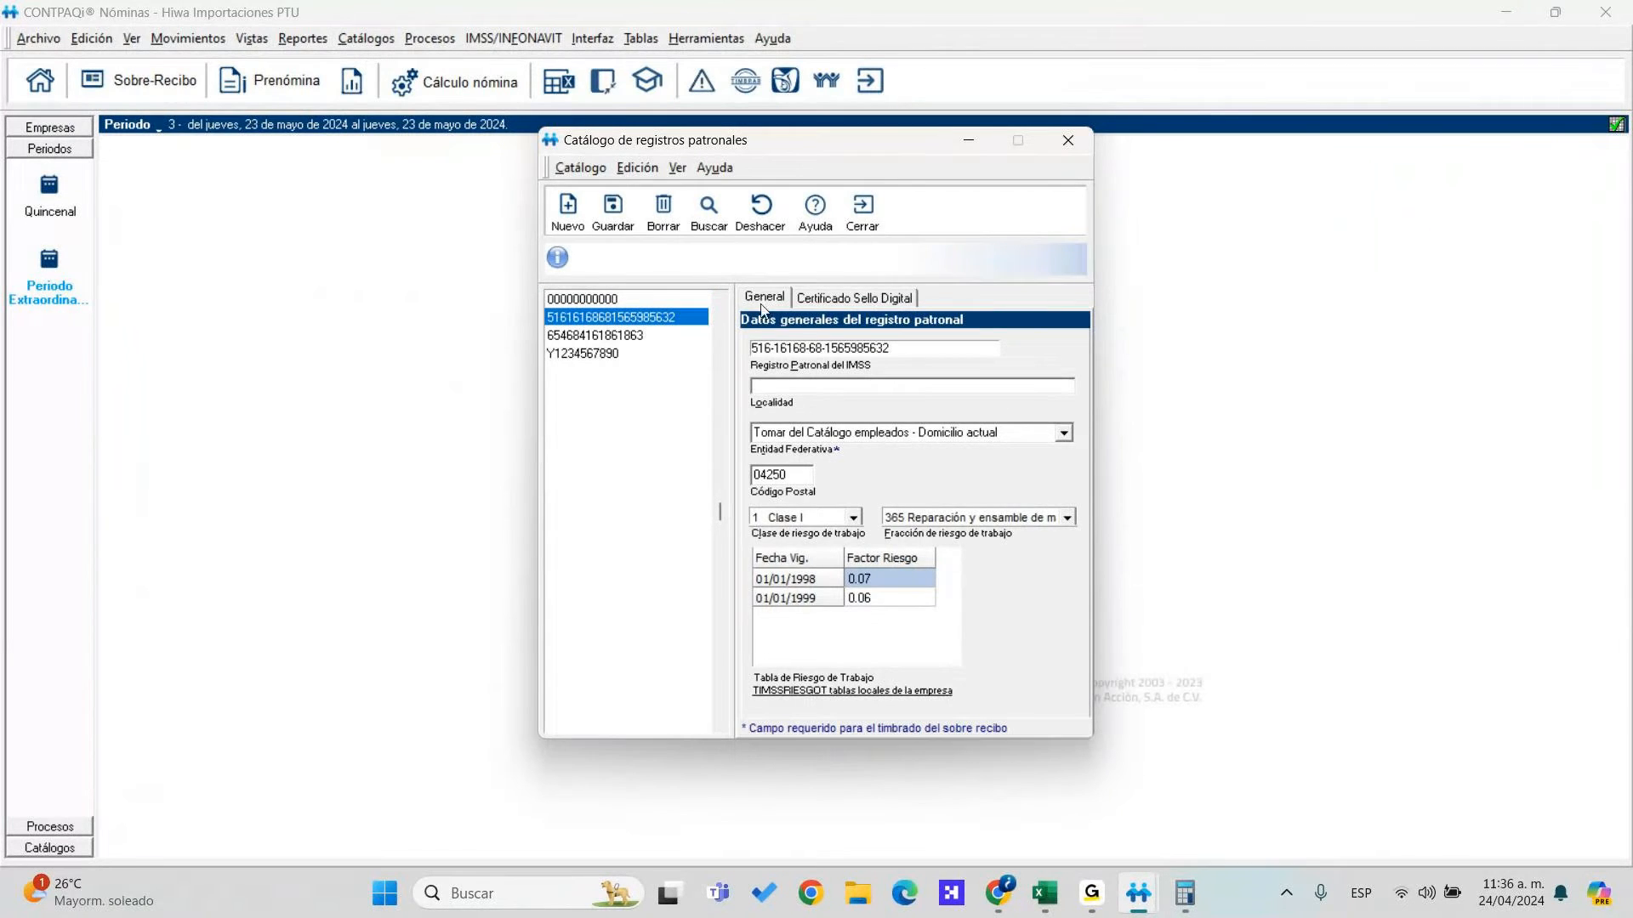
left_click(801, 300)
left_click(587, 335)
Load the .cer certificate and .key private key files from the C: drive CSD folder
left_click(1026, 349)
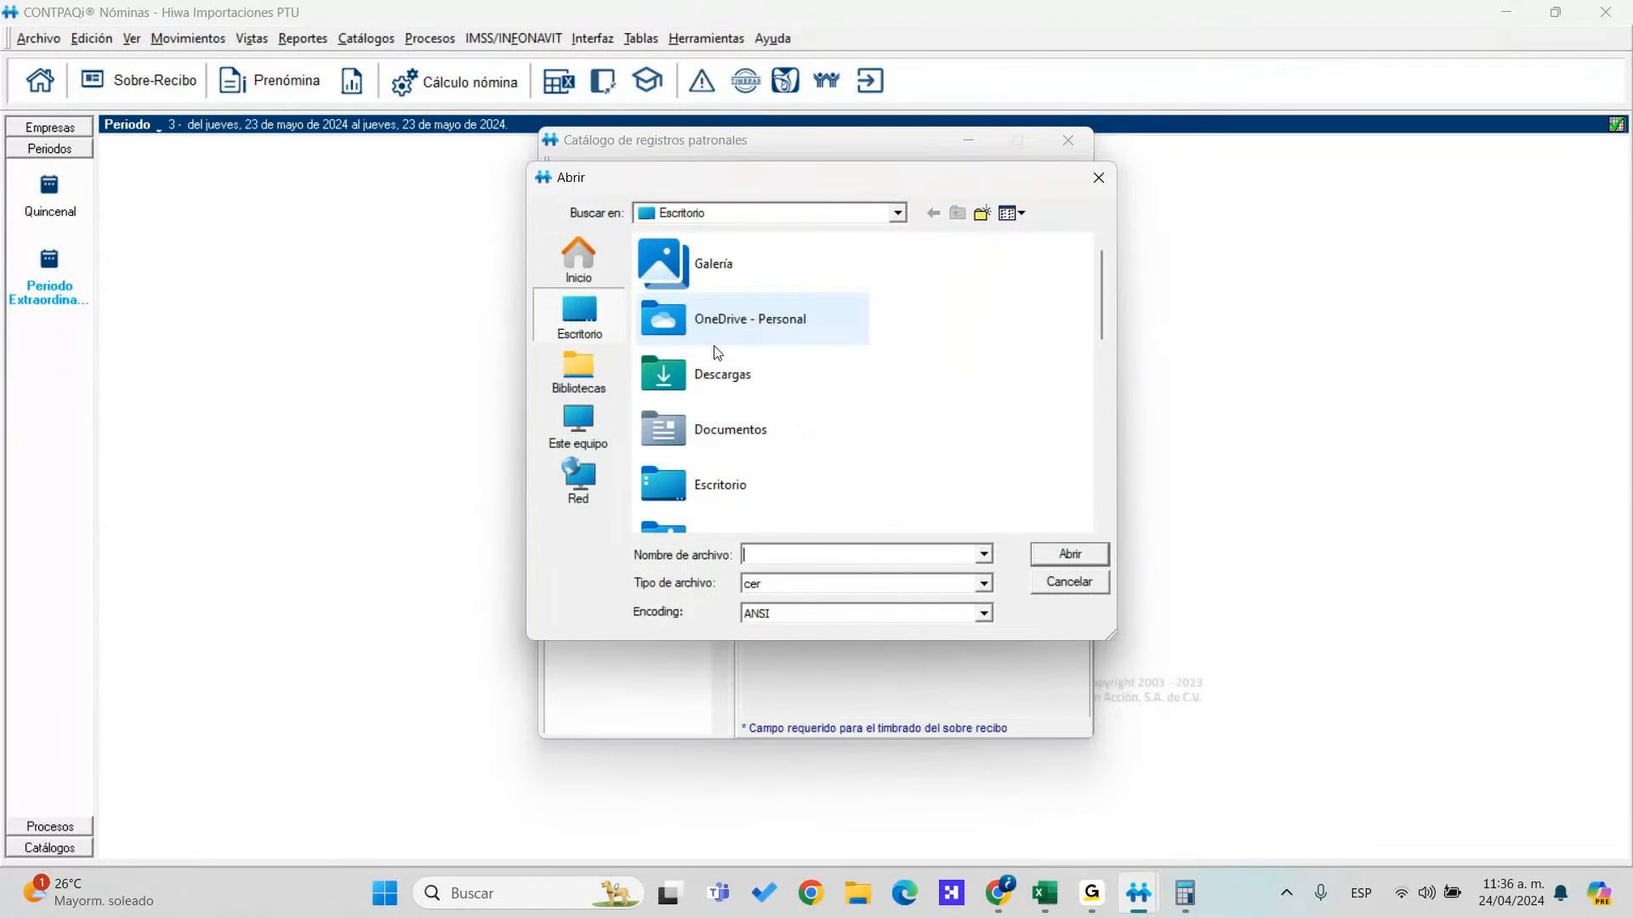
left_click(579, 425)
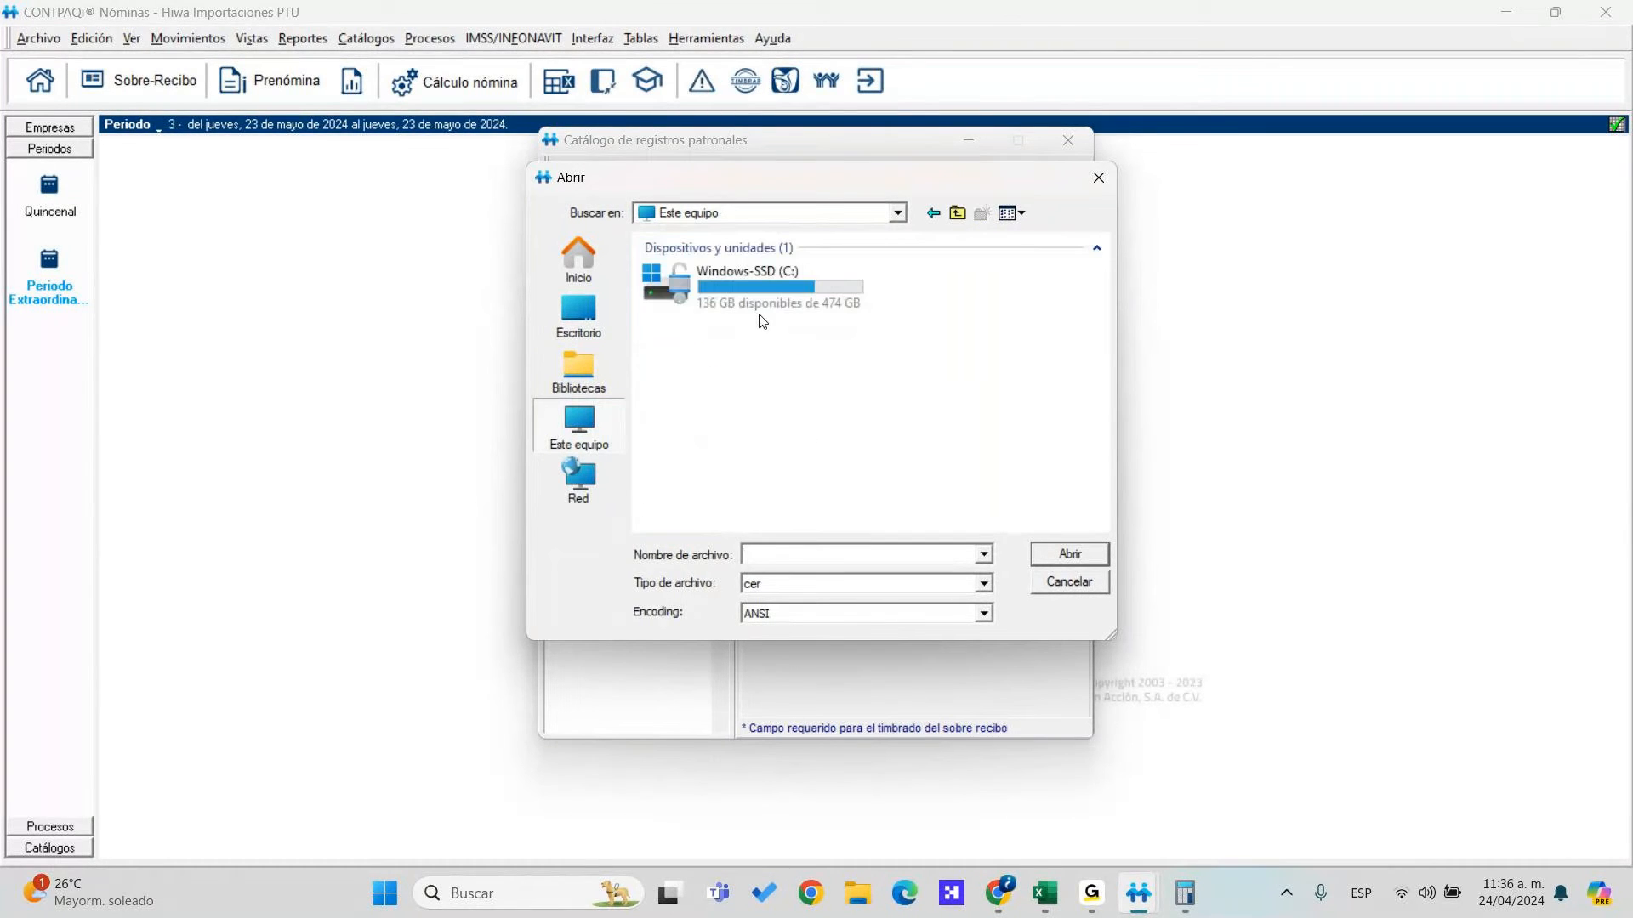
double_click(762, 328)
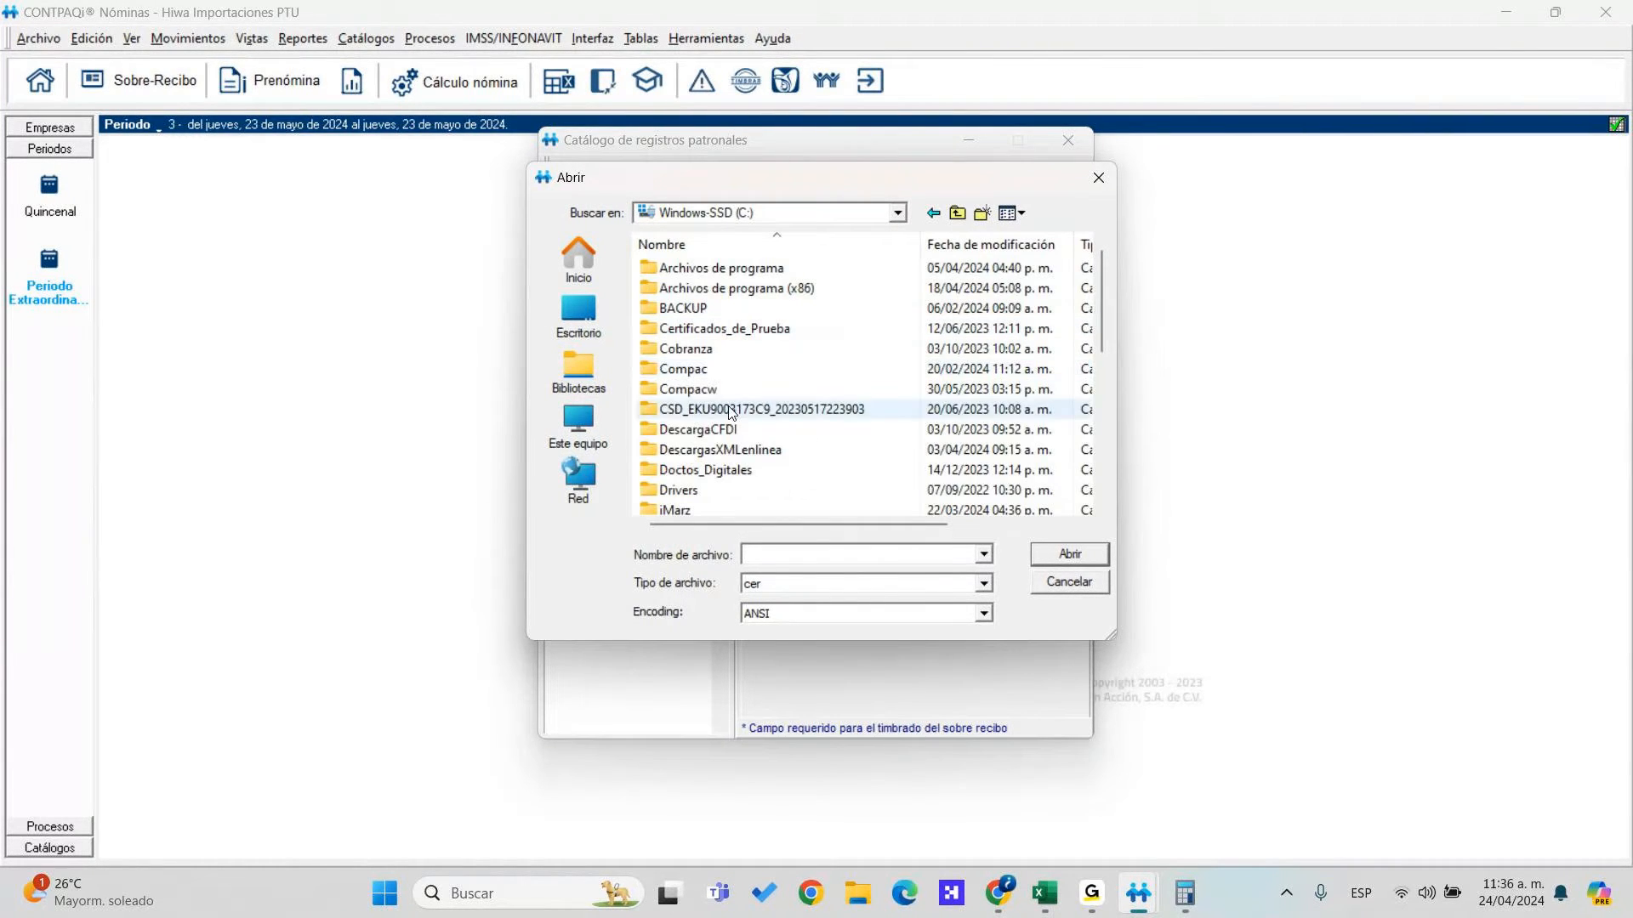
double_click(732, 409)
double_click(721, 270)
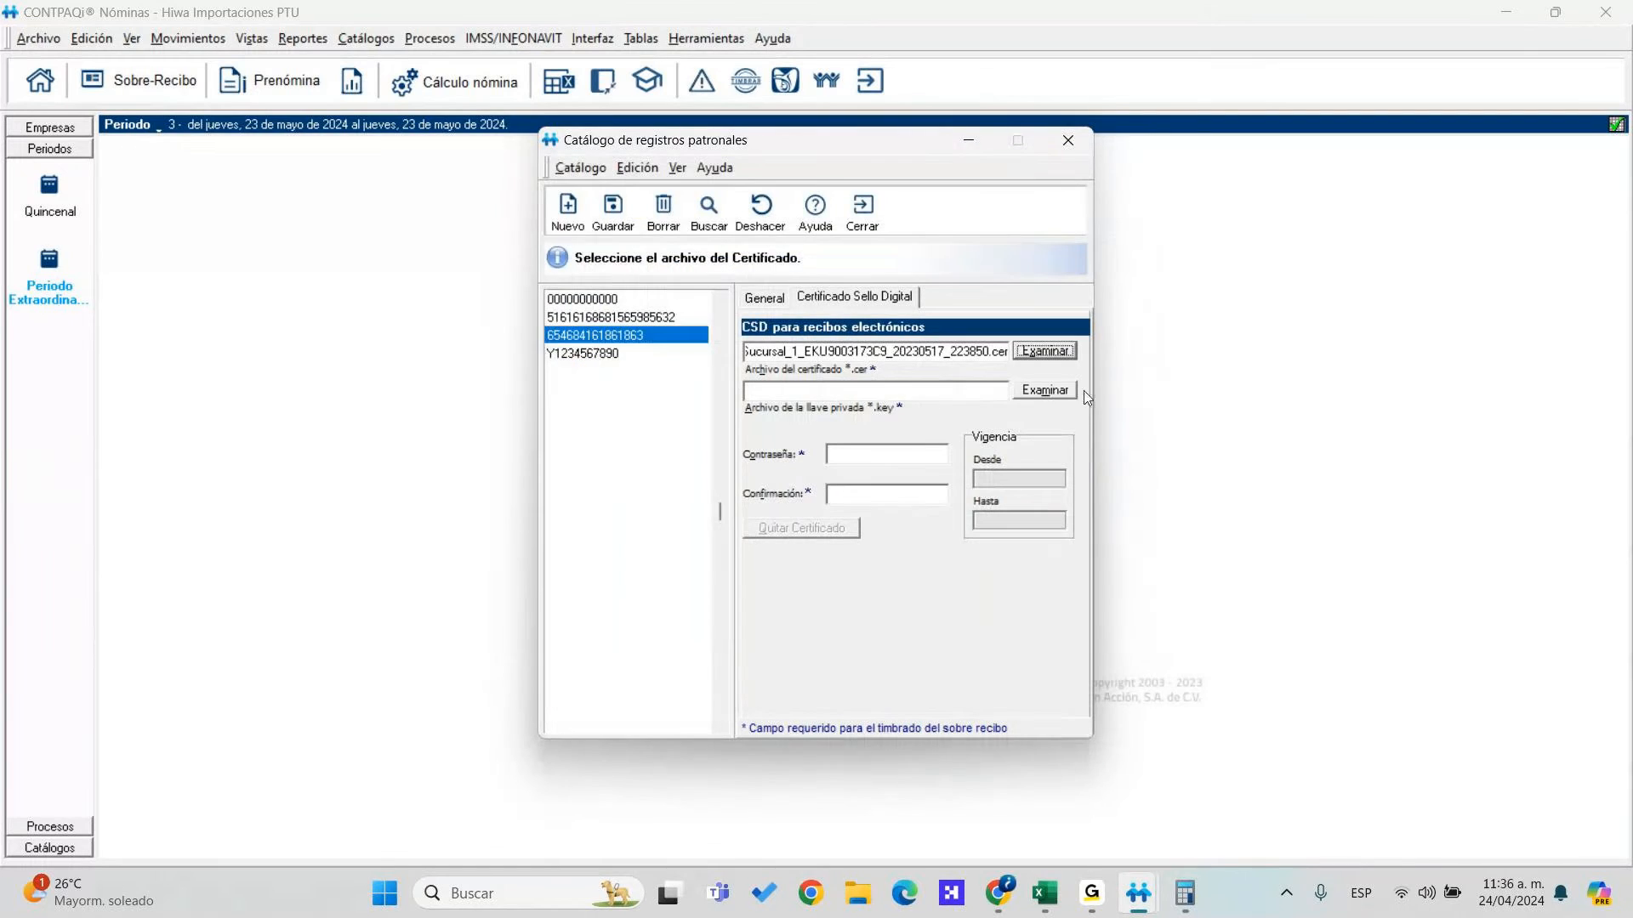
left_click(1063, 391)
left_click(704, 267)
double_click(704, 266)
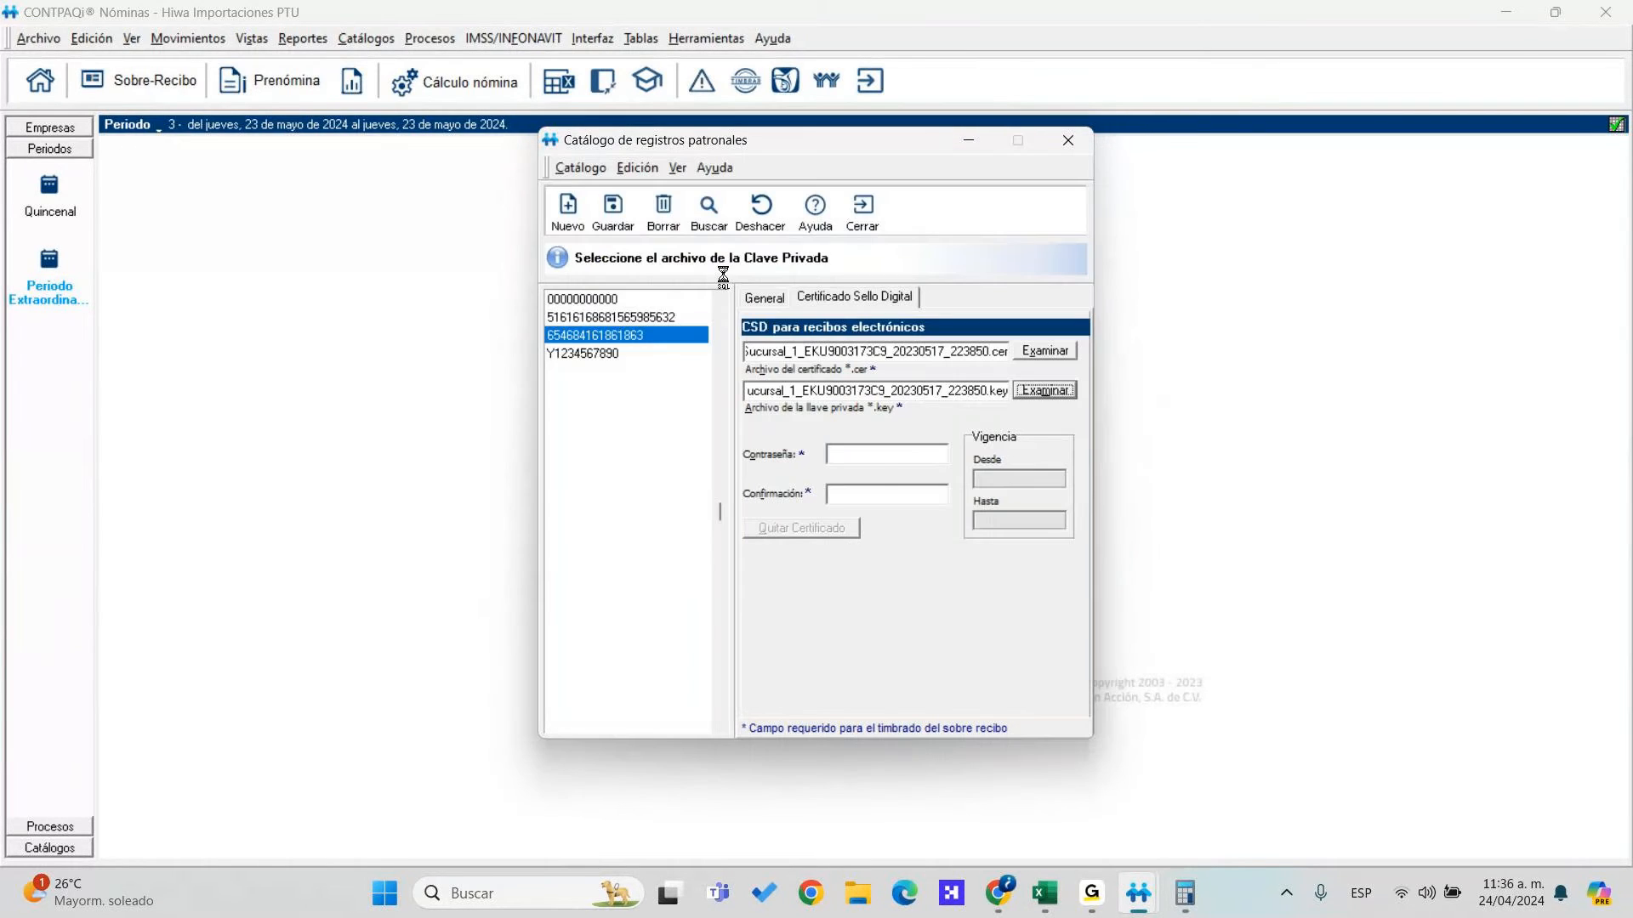
Enter the certificate password and its confirmation, dismissing the missing risk class errors
left_click(884, 455)
type("12345678a")
key("Return")
key("Return")
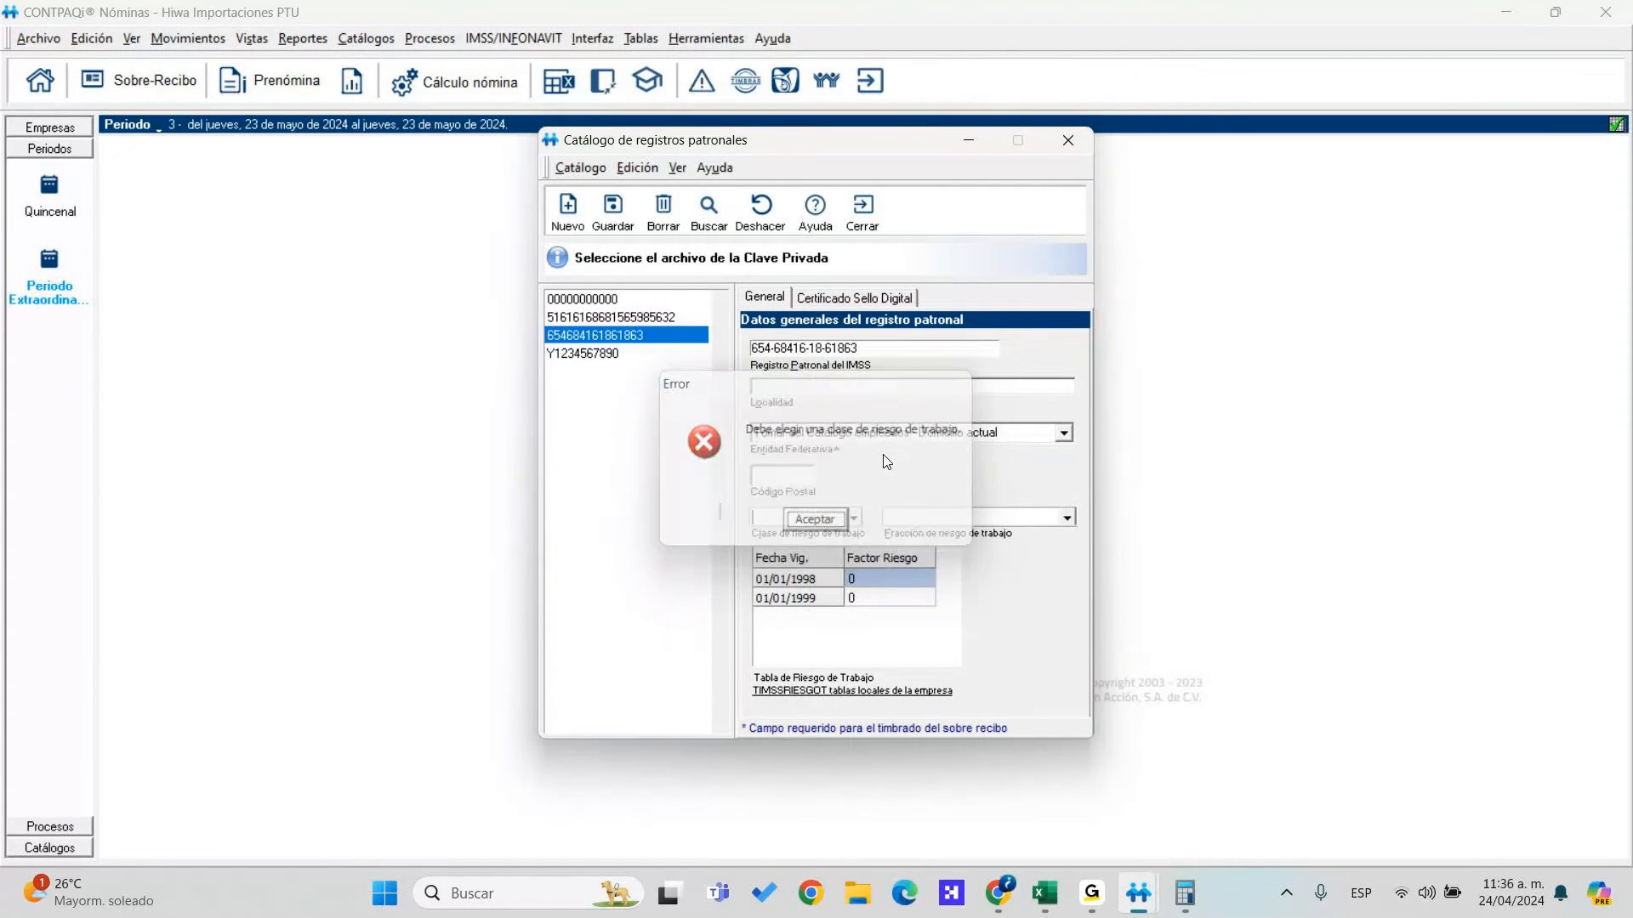
left_click(857, 297)
left_click(883, 493)
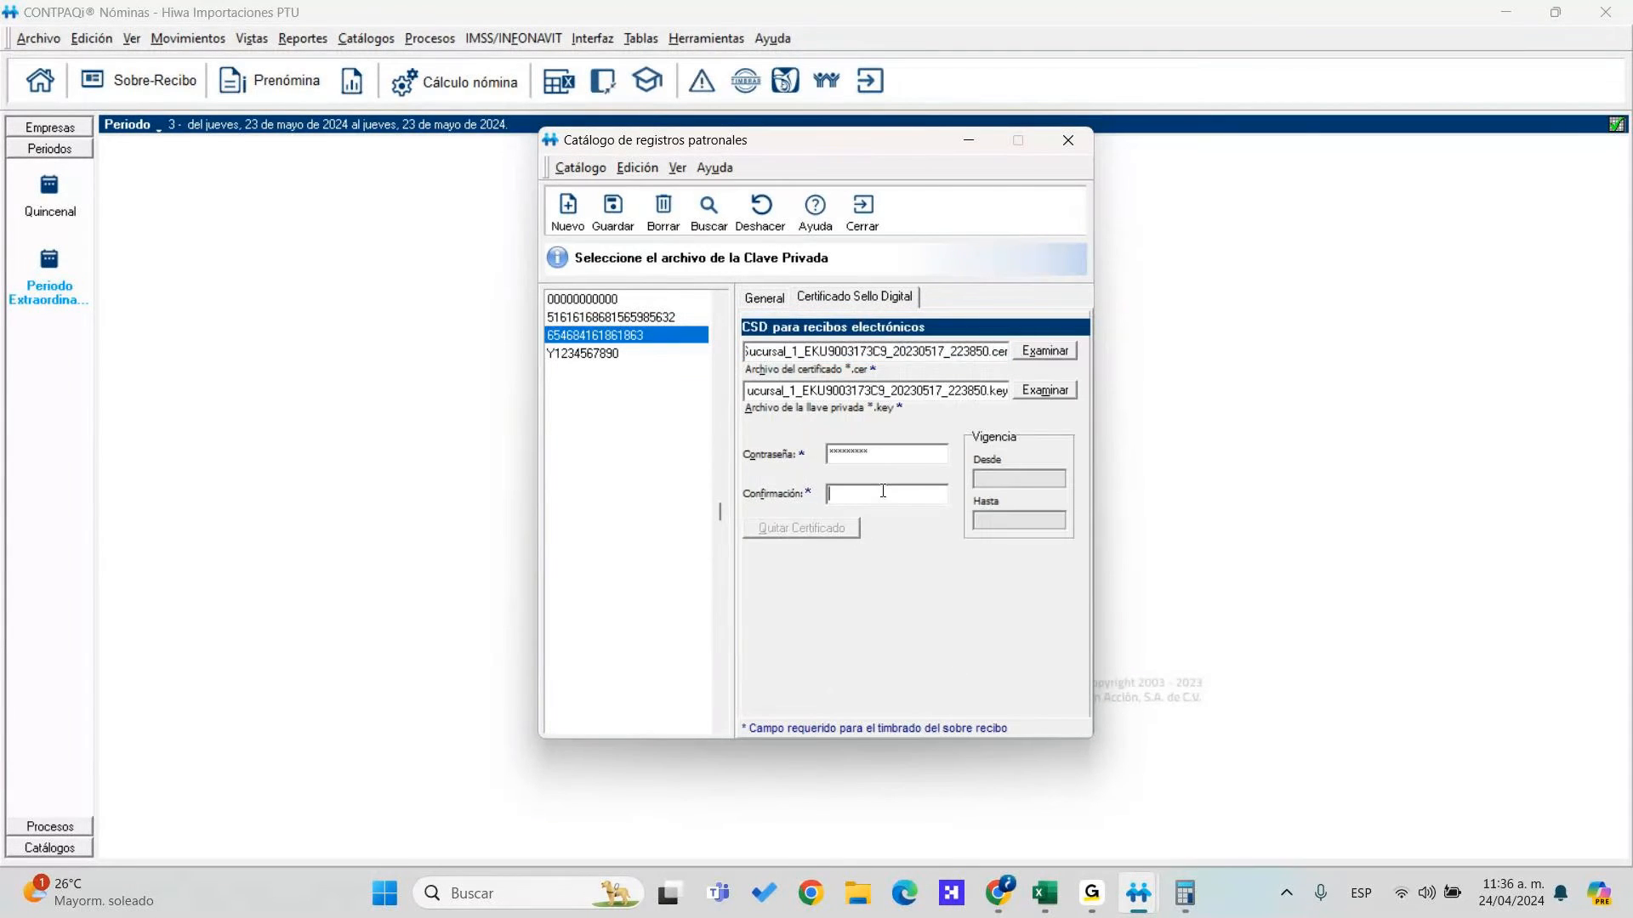
type("12345678a")
key("Return")
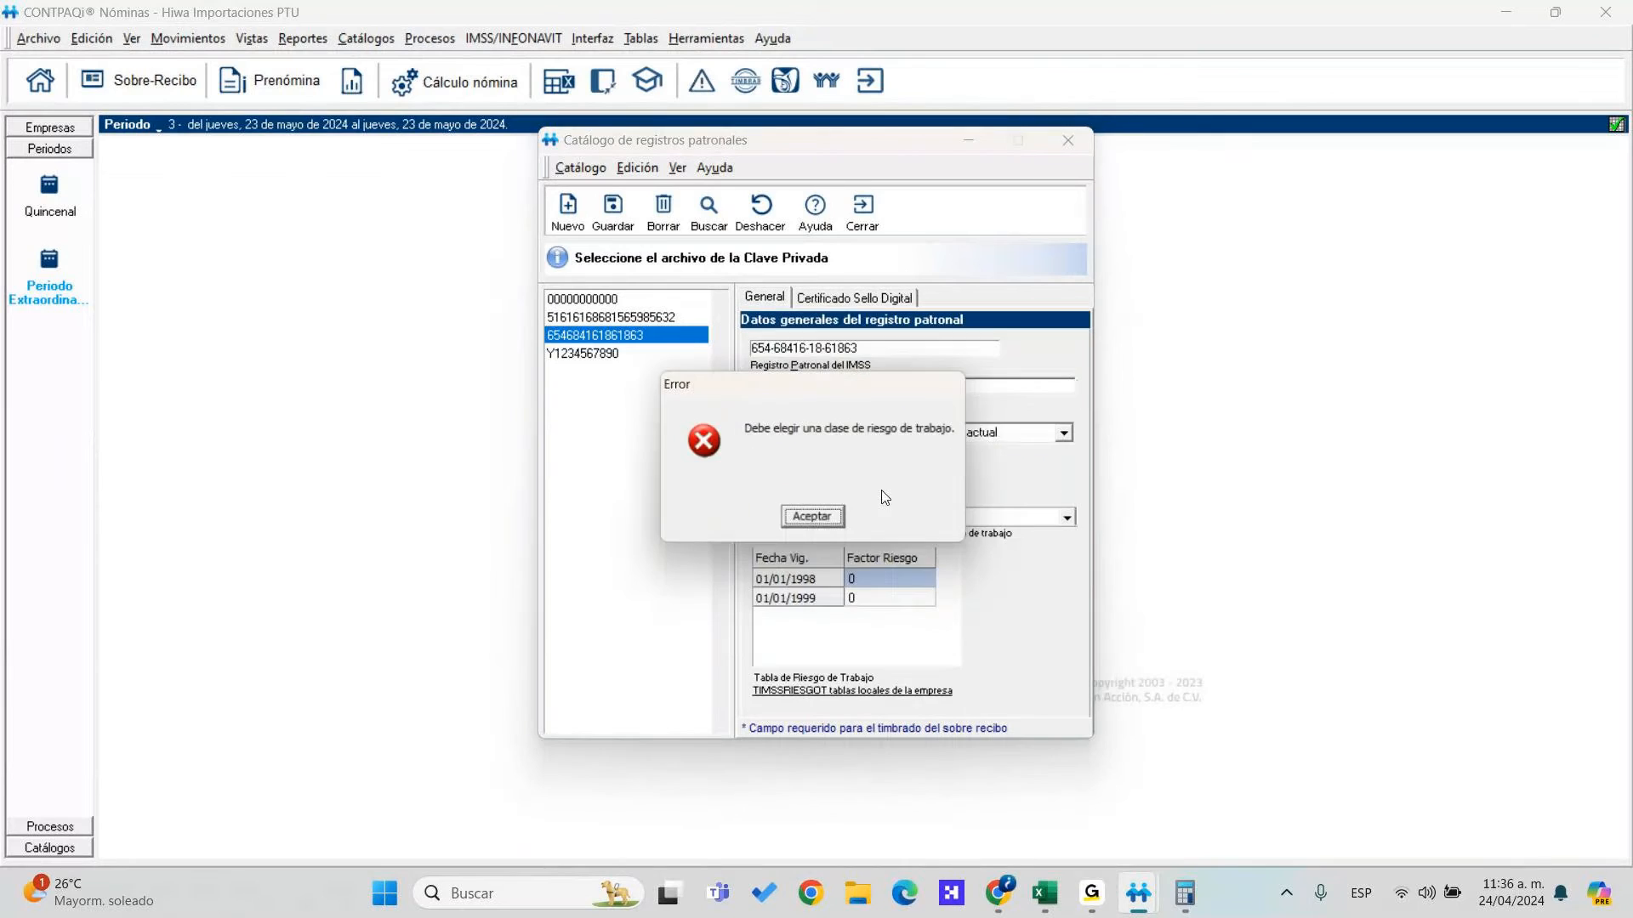
left_click(816, 520)
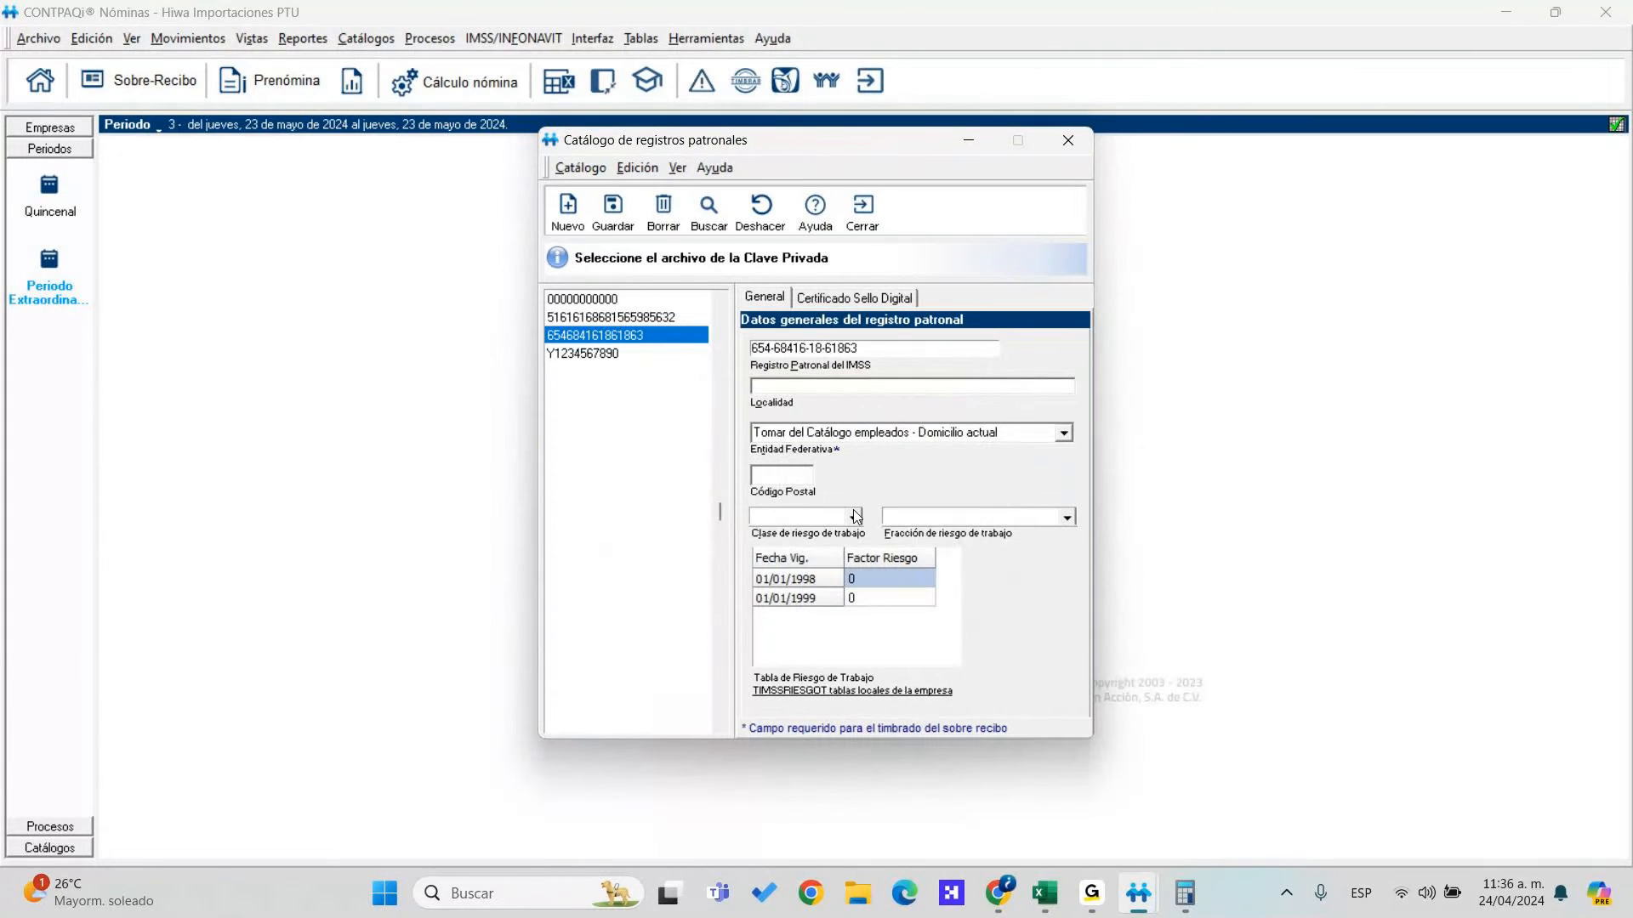
Set risk Class II, a postal code and fraction 242, then save and close the catalog
left_click(853, 517)
left_click(784, 551)
left_click(798, 473)
type("04250")
key("Tab")
left_click(1044, 519)
left_click(1067, 518)
left_click(1021, 587)
left_click(611, 209)
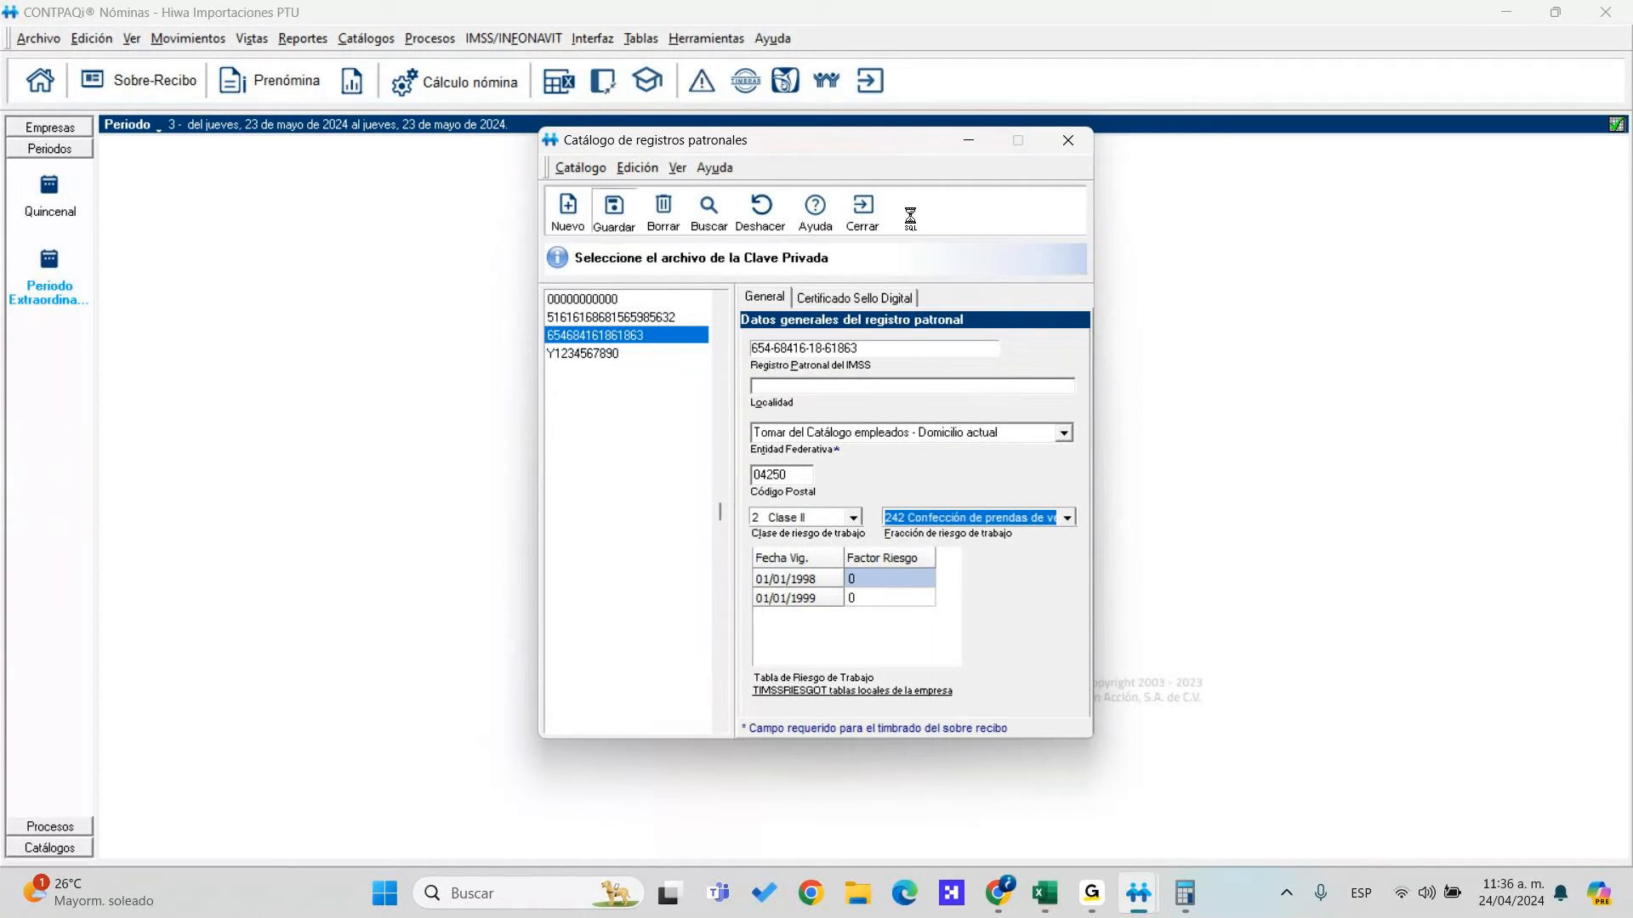
left_click(864, 212)
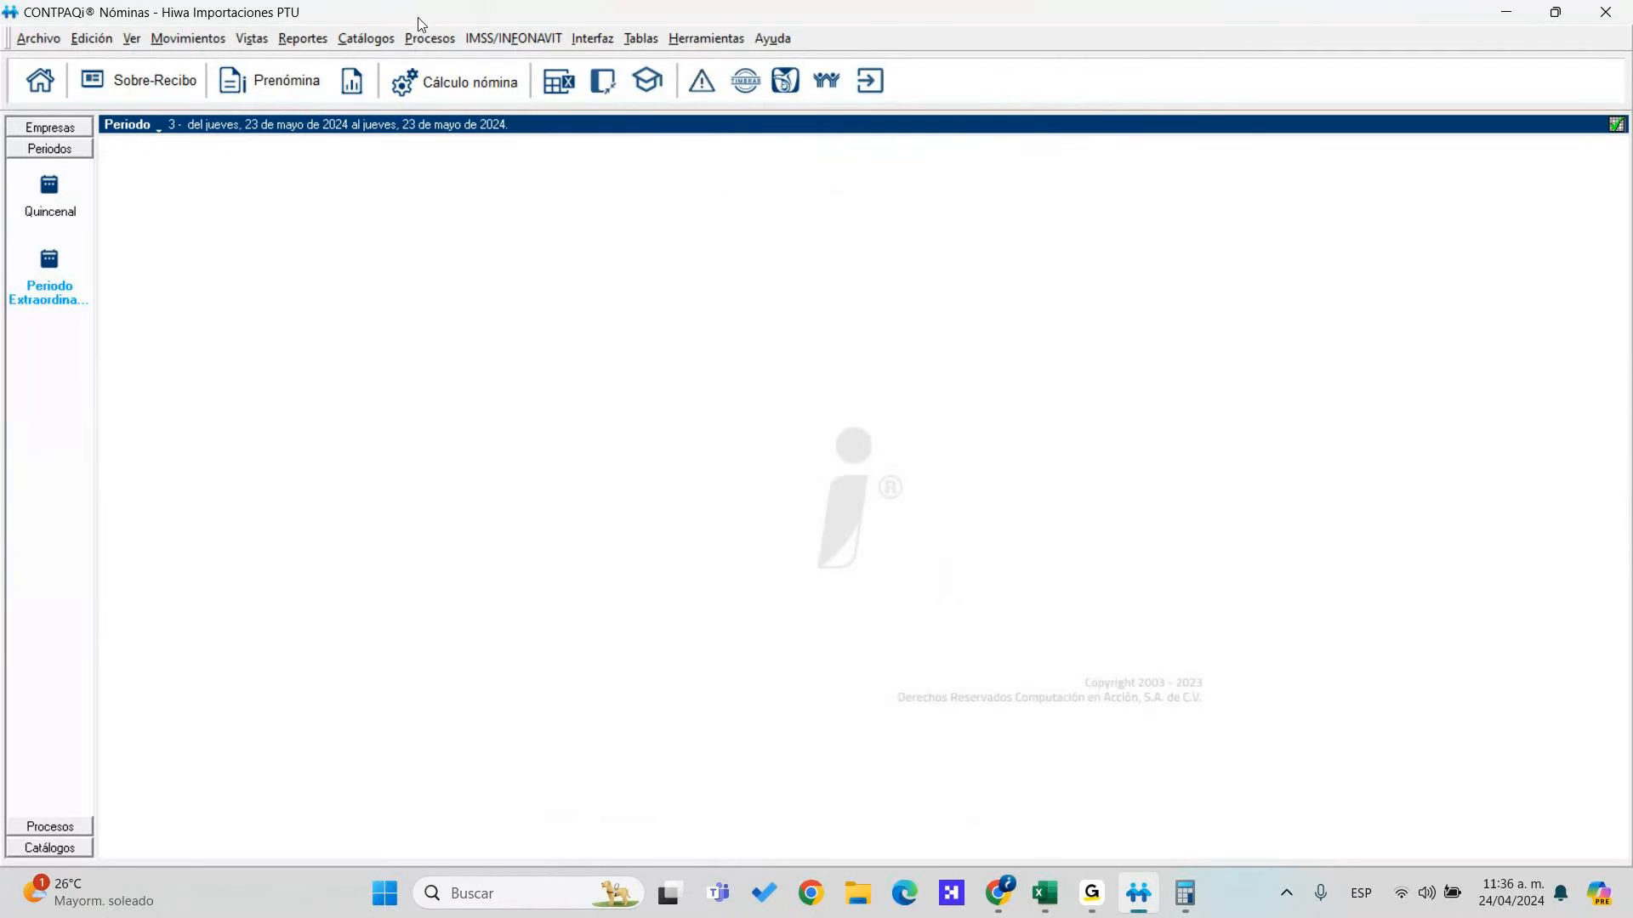
left_click(428, 38)
Choose receipts to emit, leaving out employee 102, and start stamping
left_click(537, 319)
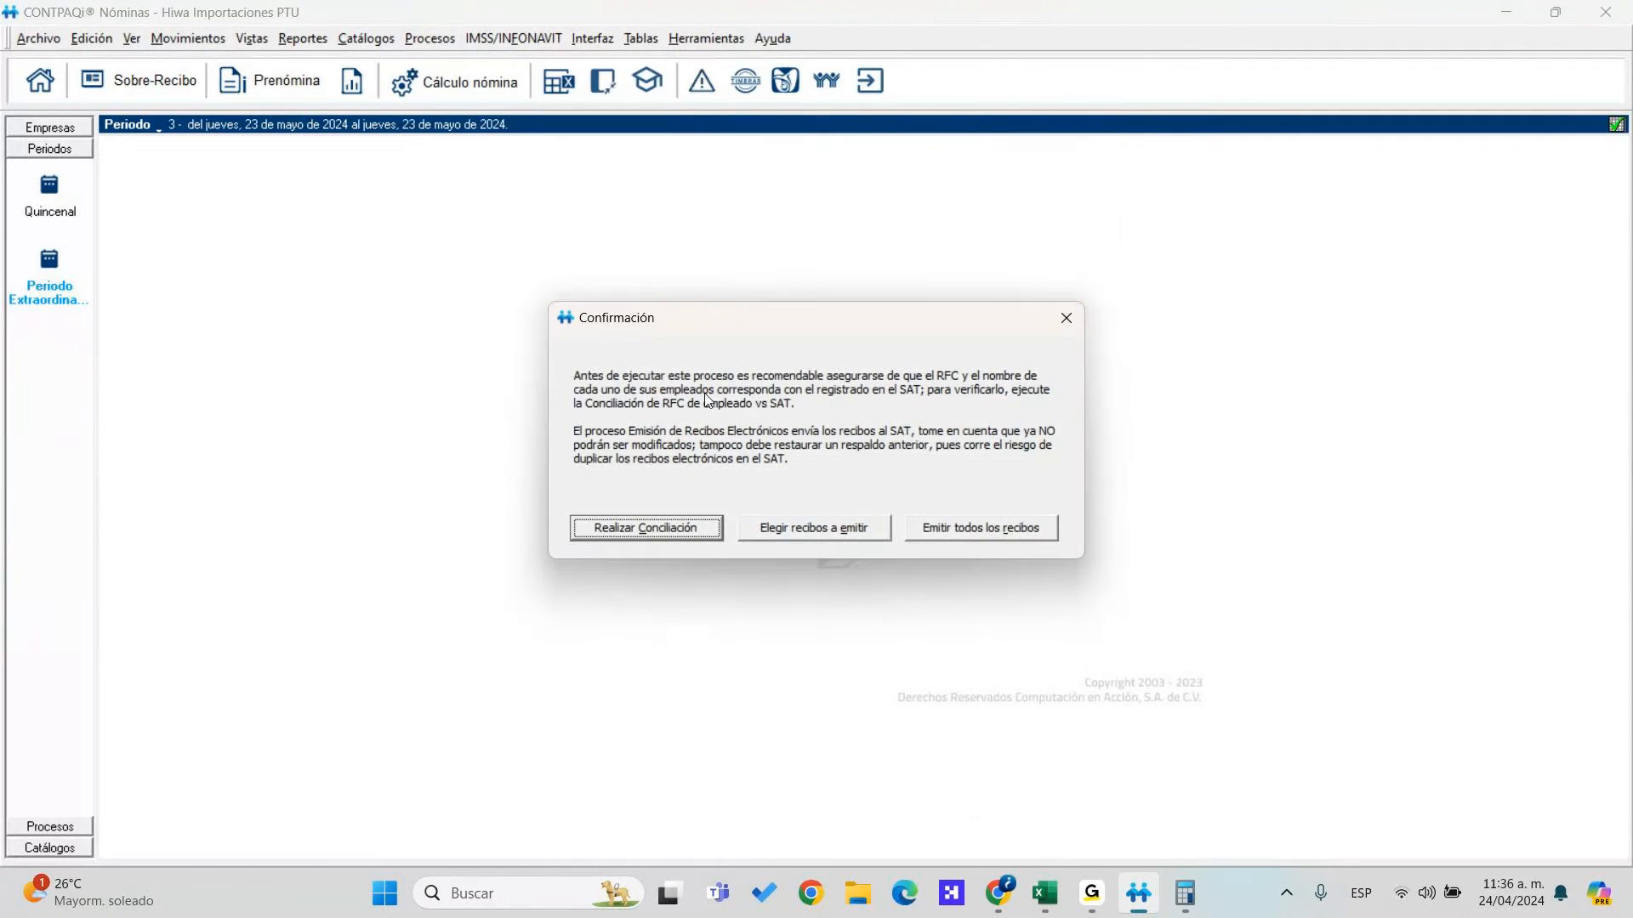
left_click(808, 528)
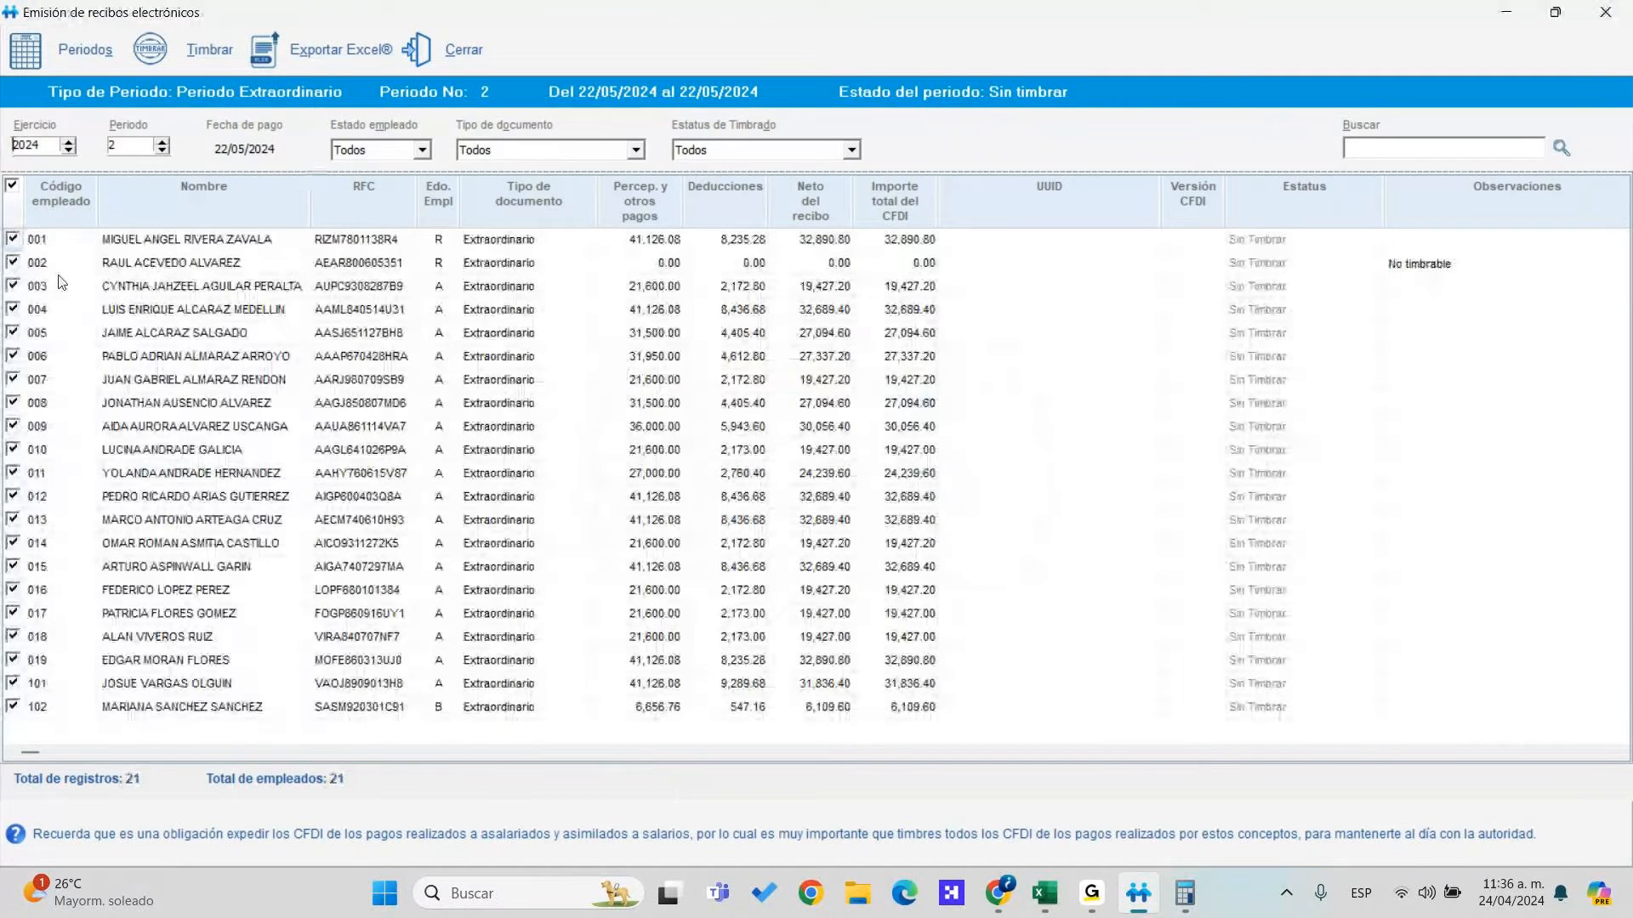
left_click(13, 706)
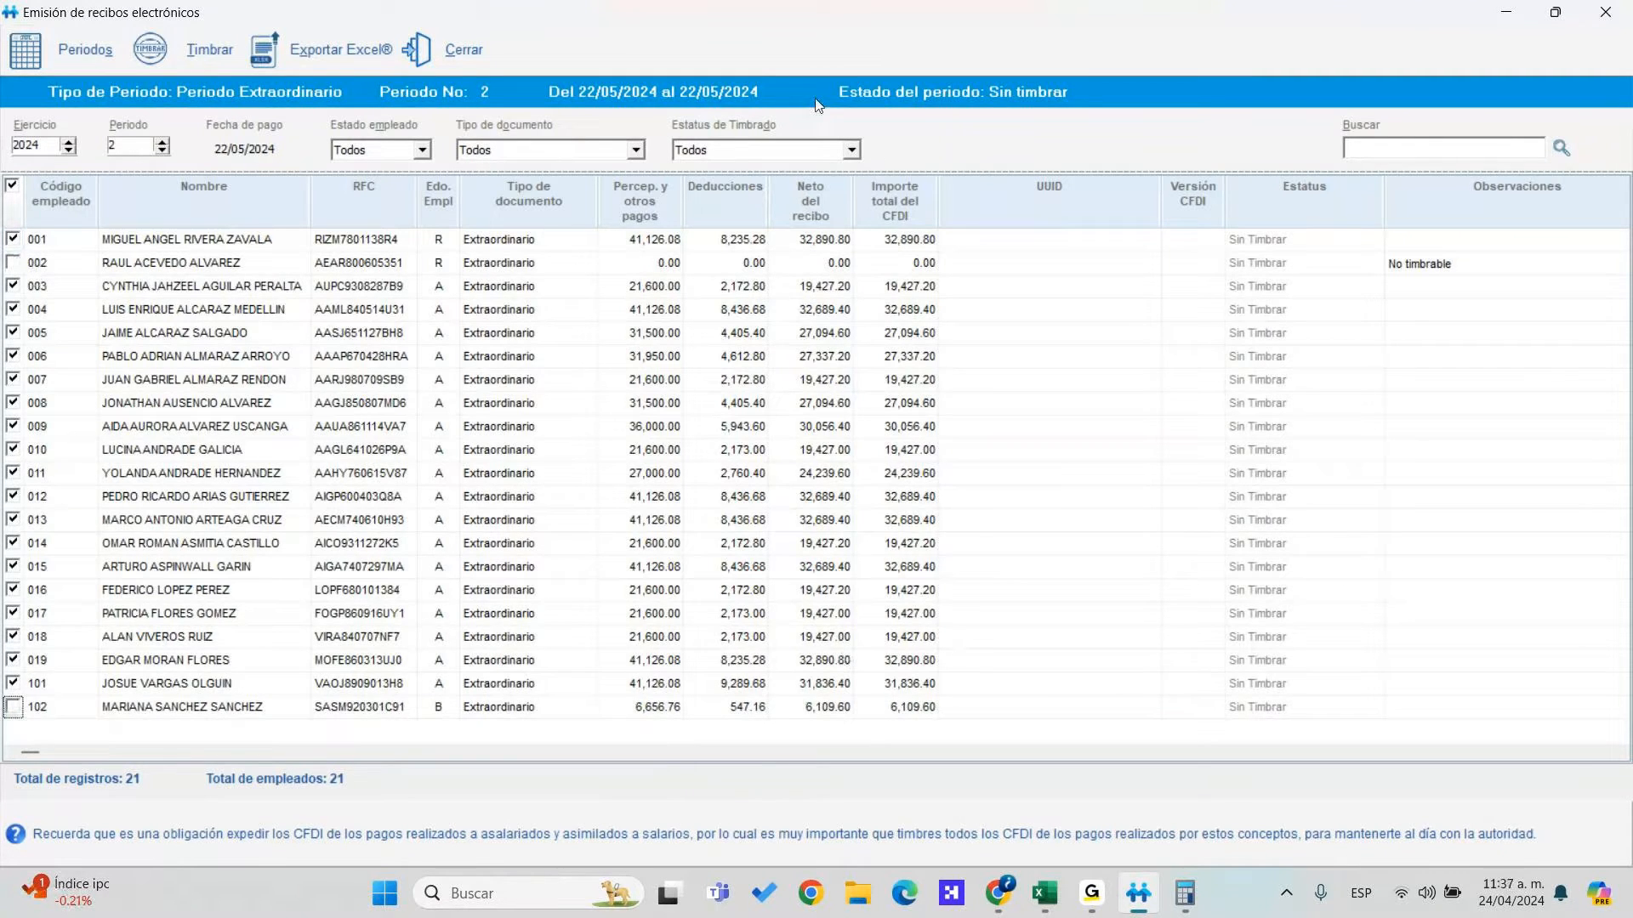
left_click(151, 49)
left_click(804, 520)
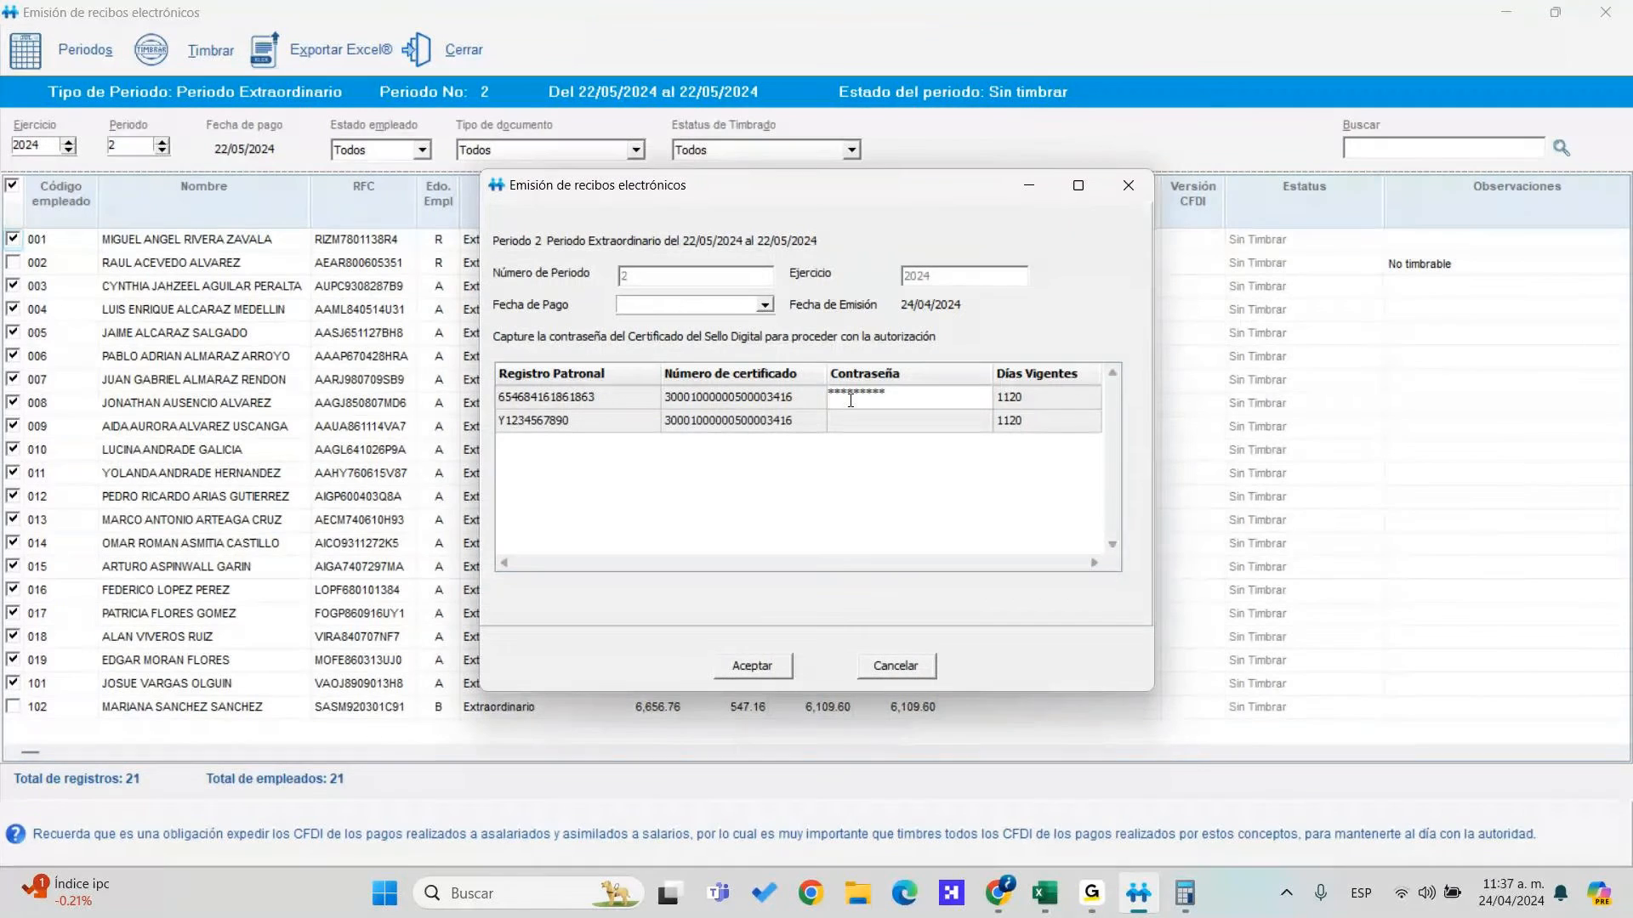
Enter both certificate passwords, set payment date 22/04/2024, and submit past the payment-month warning
key("Return")
left_click(875, 424)
left_click(787, 671)
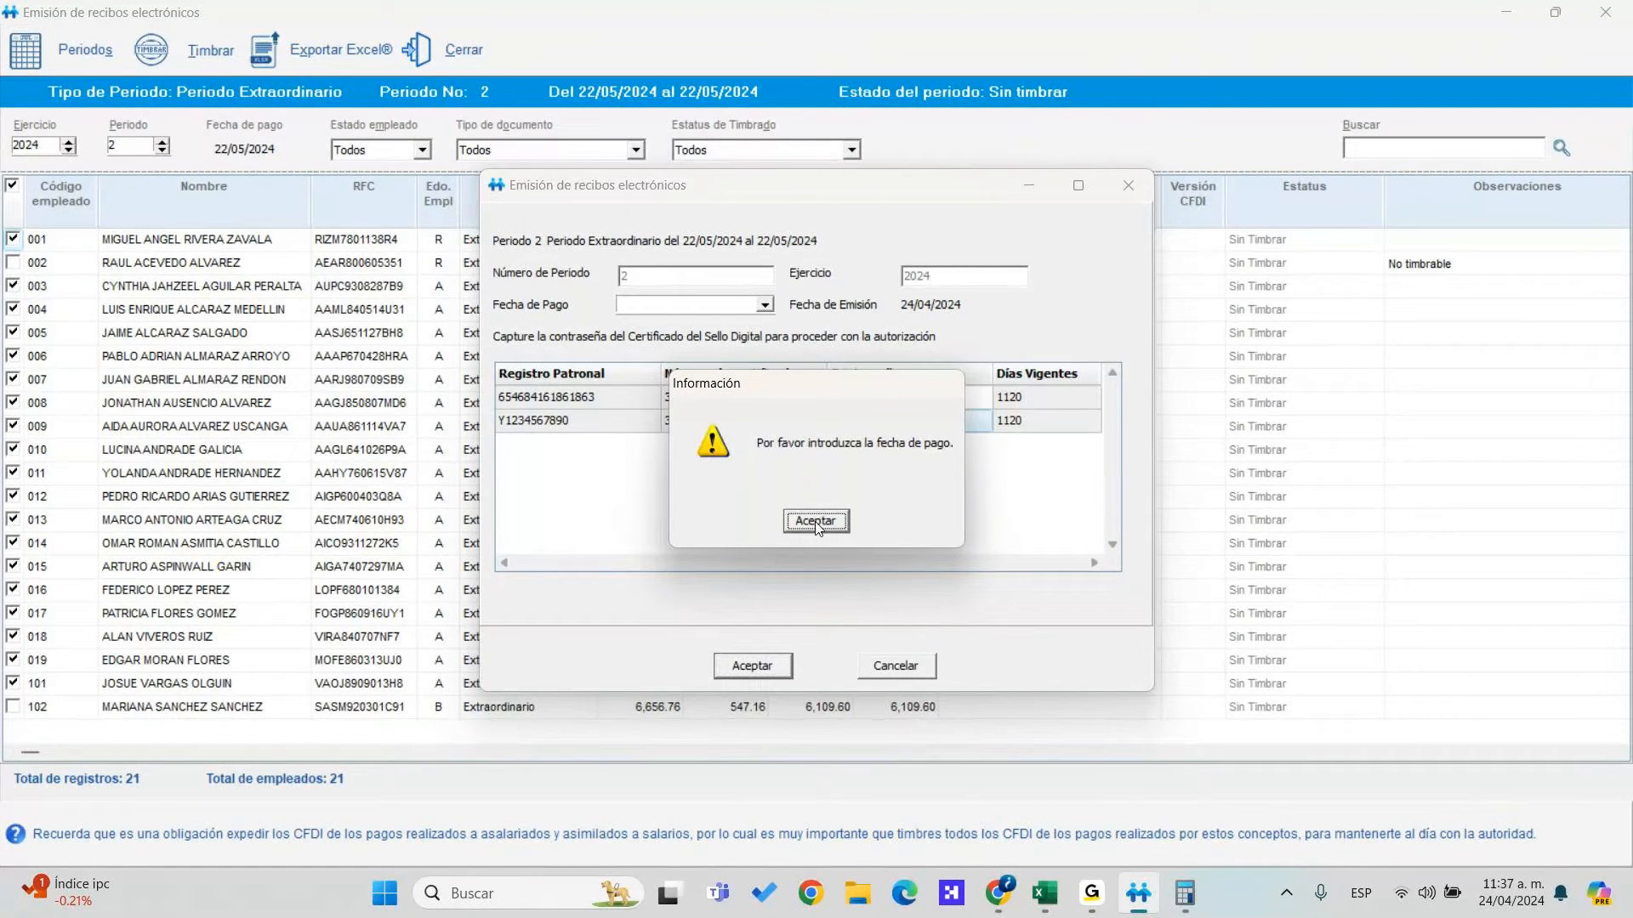
left_click(814, 522)
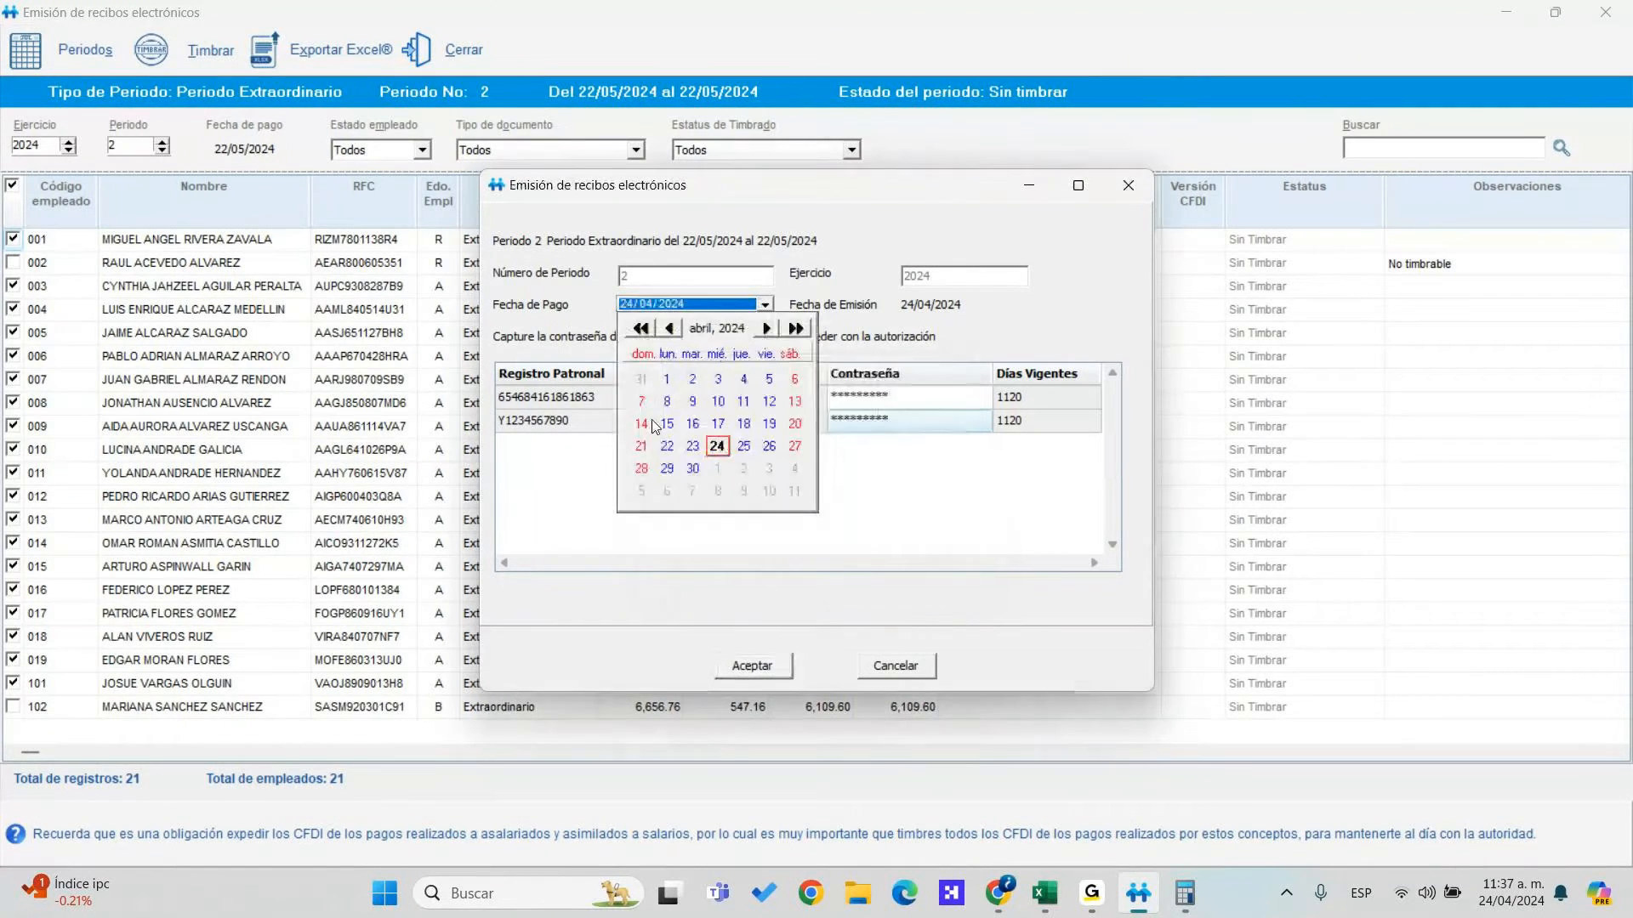
left_click(681, 458)
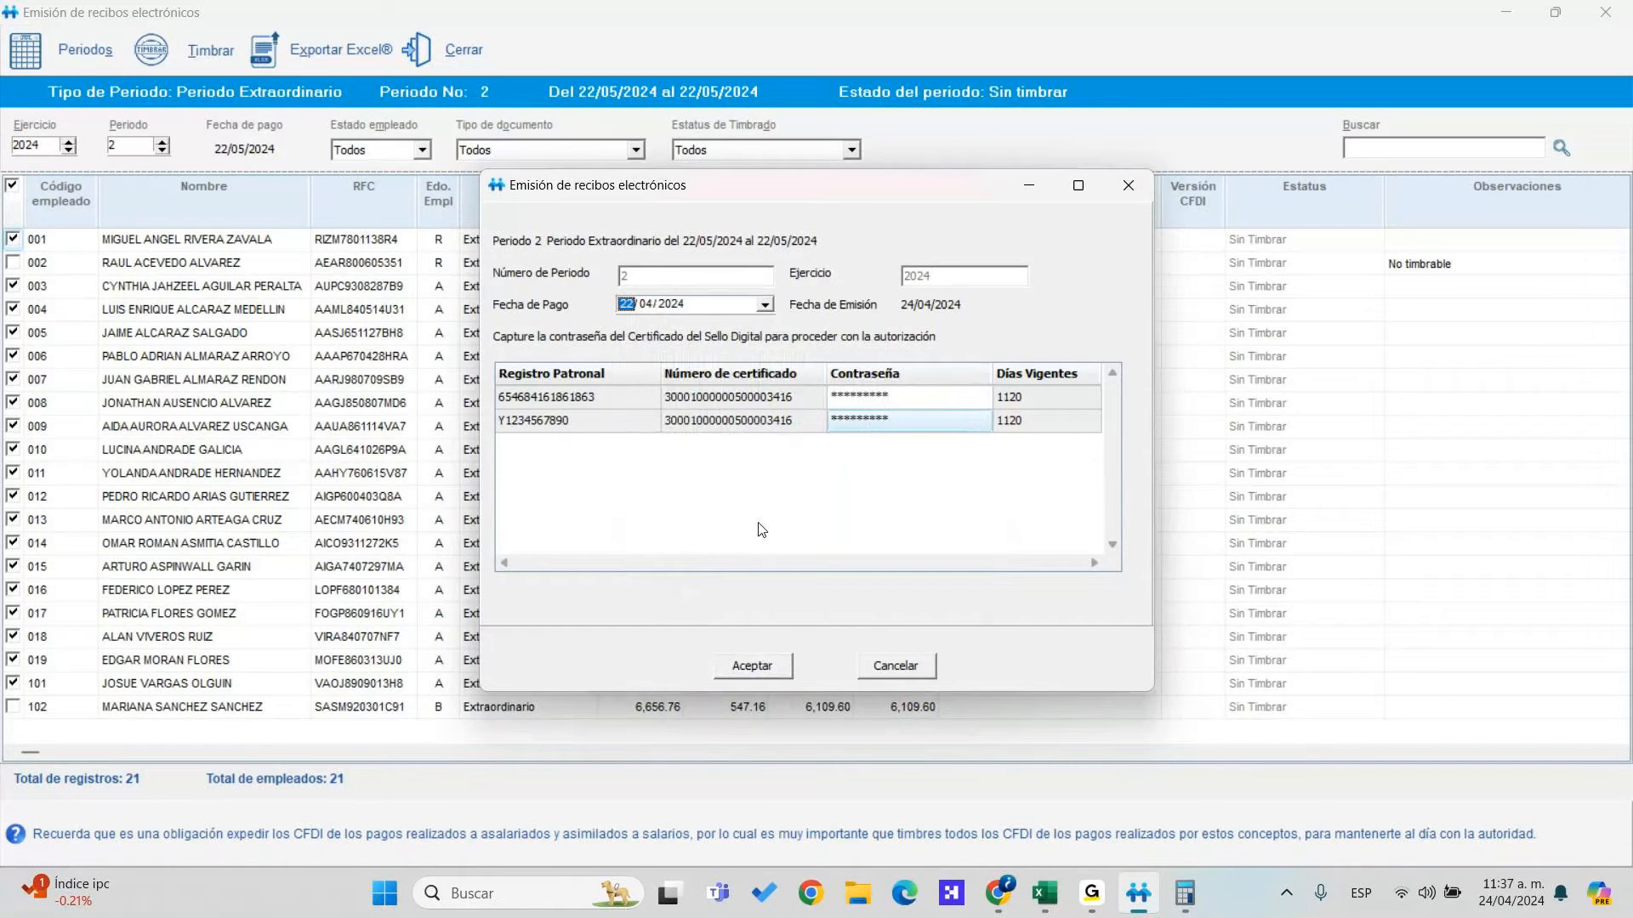
left_click(788, 662)
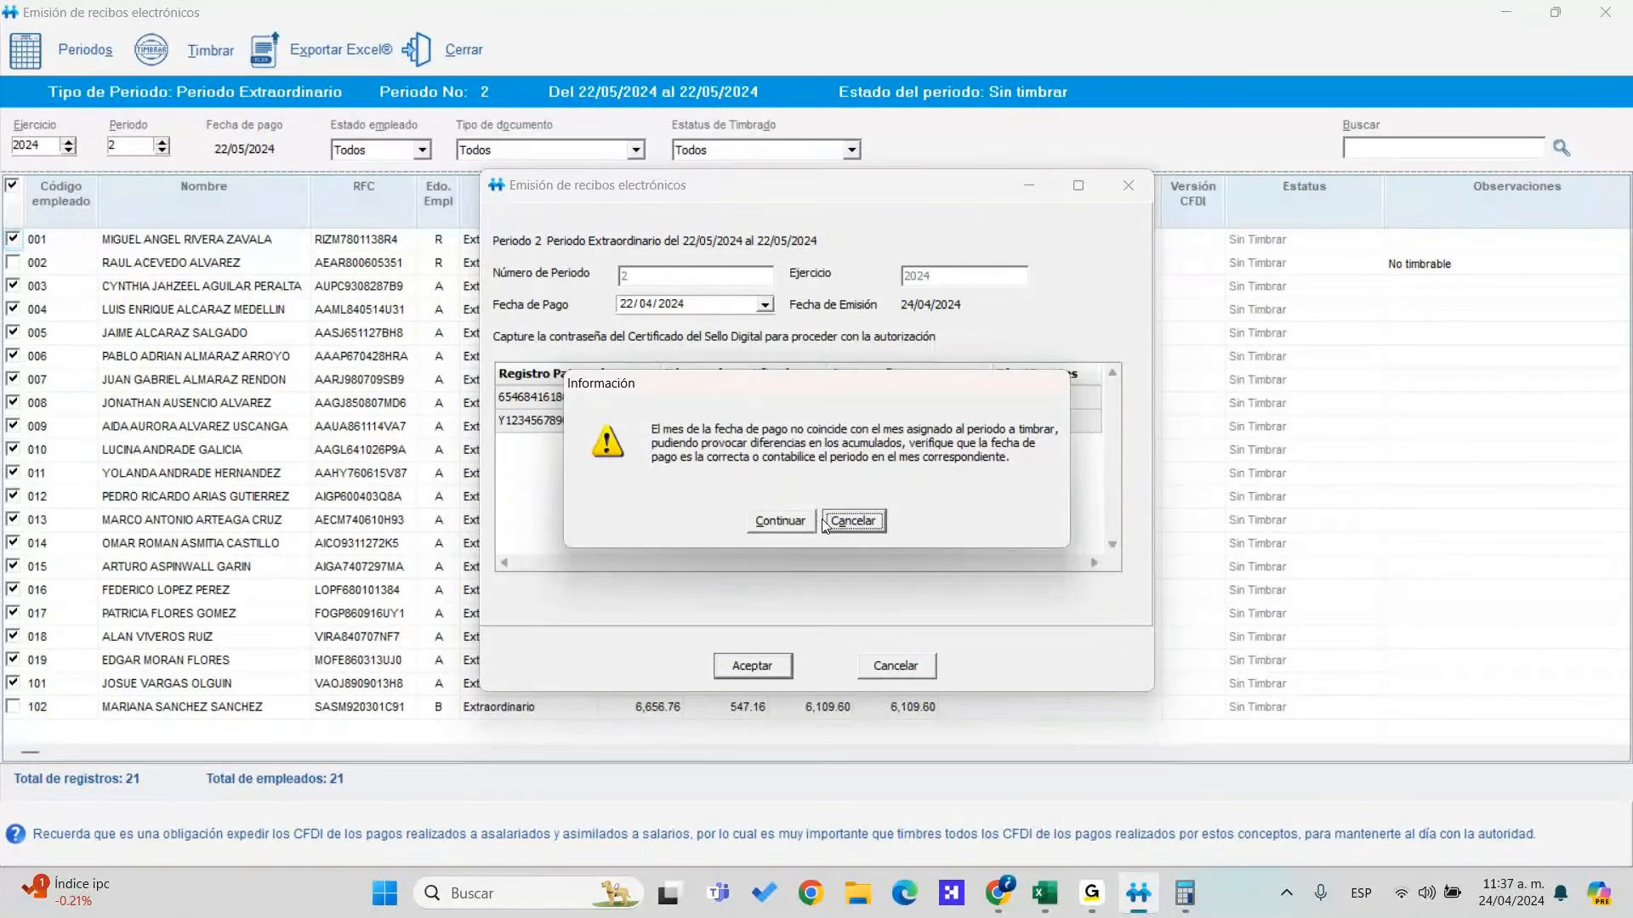
left_click(794, 524)
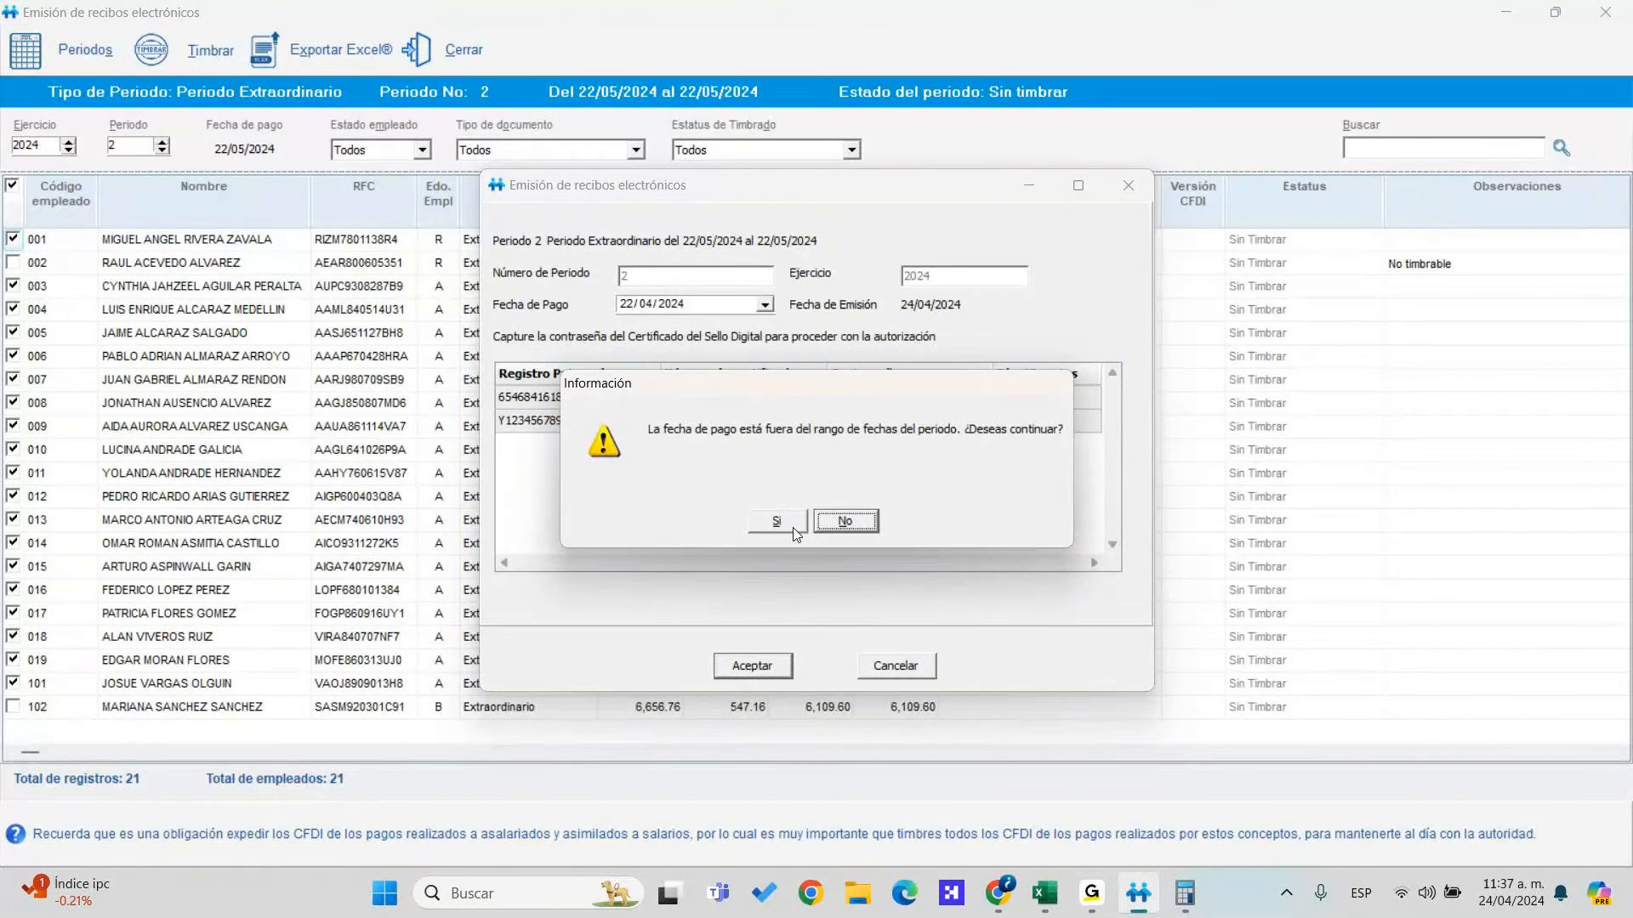
Confirm the date-range warning, accept the 19-receipt emission summary, and send the log to Excel
left_click(777, 522)
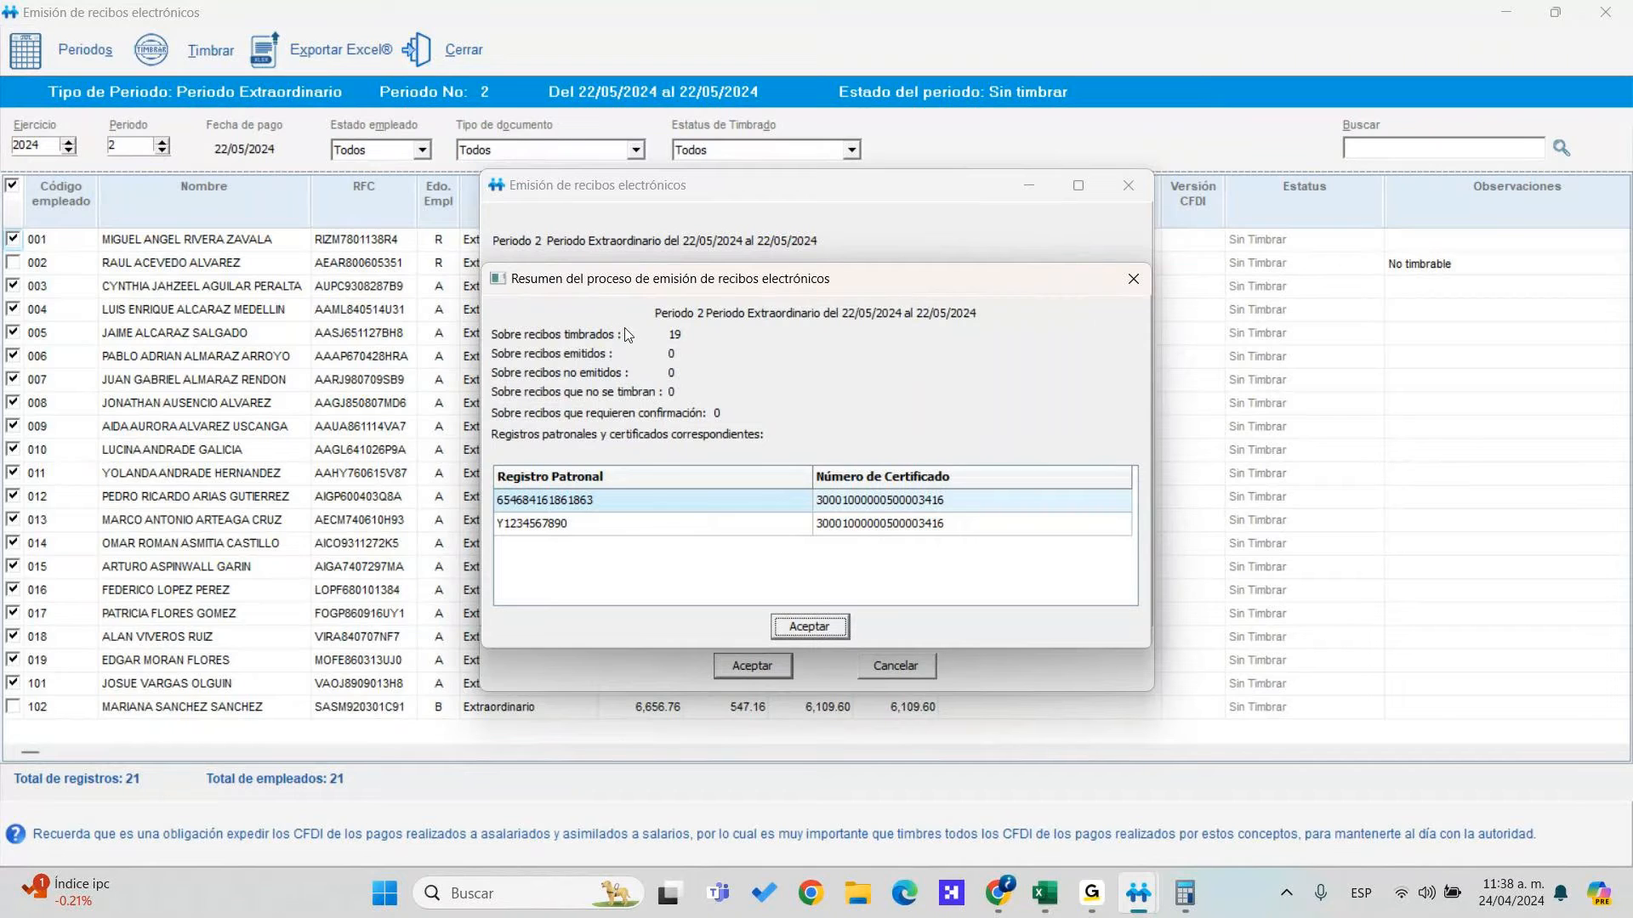
left_click(807, 627)
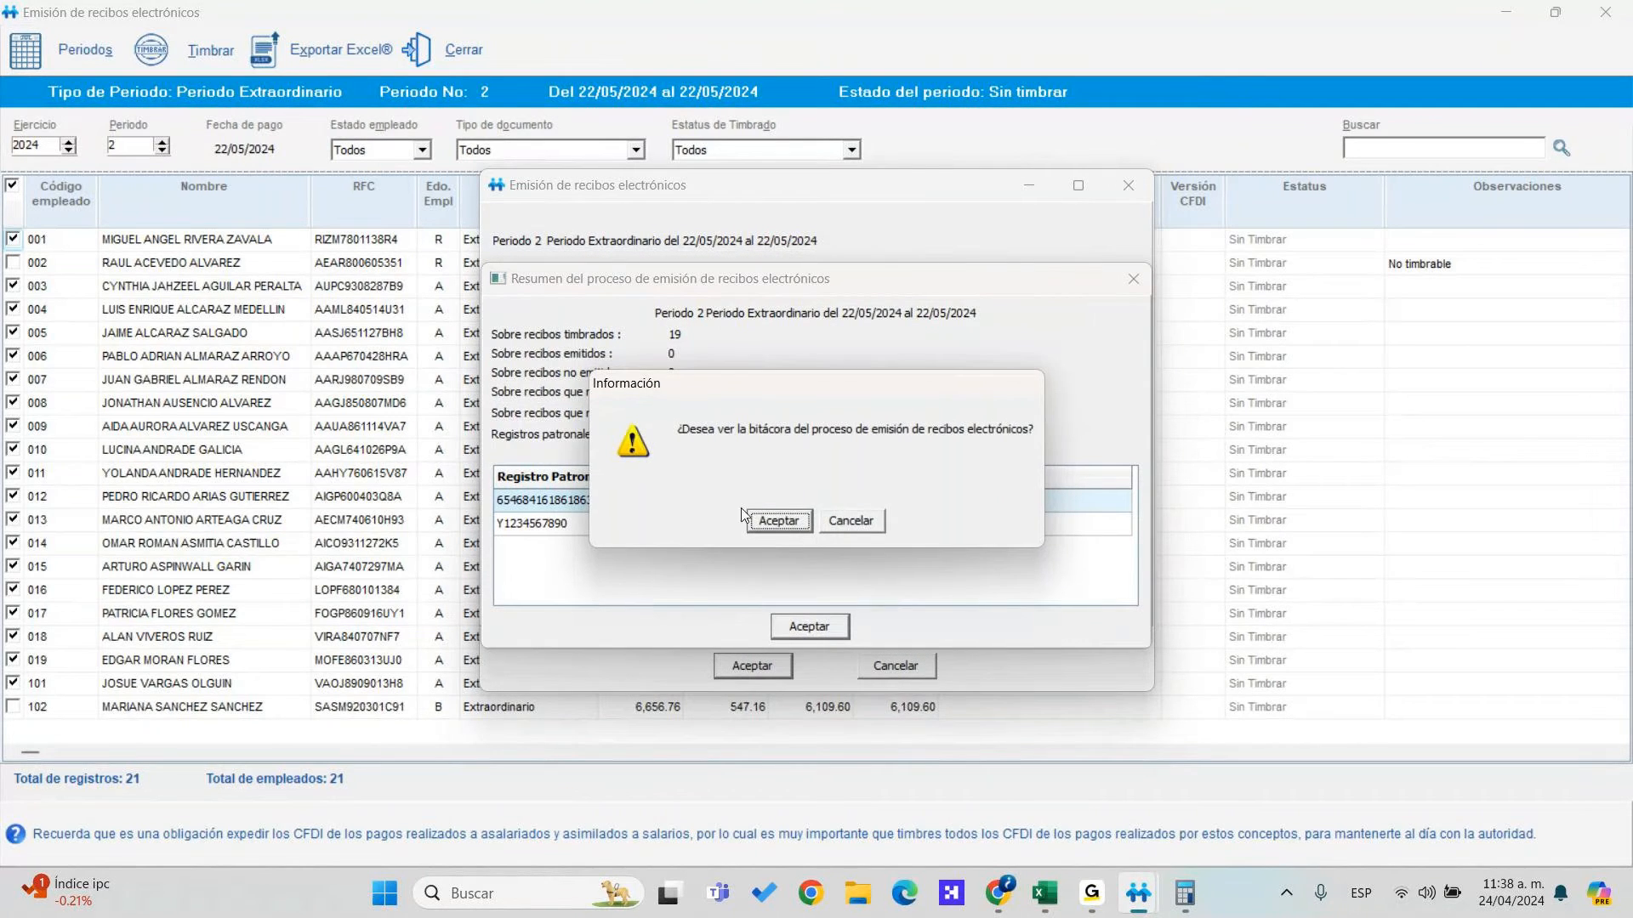
left_click(779, 522)
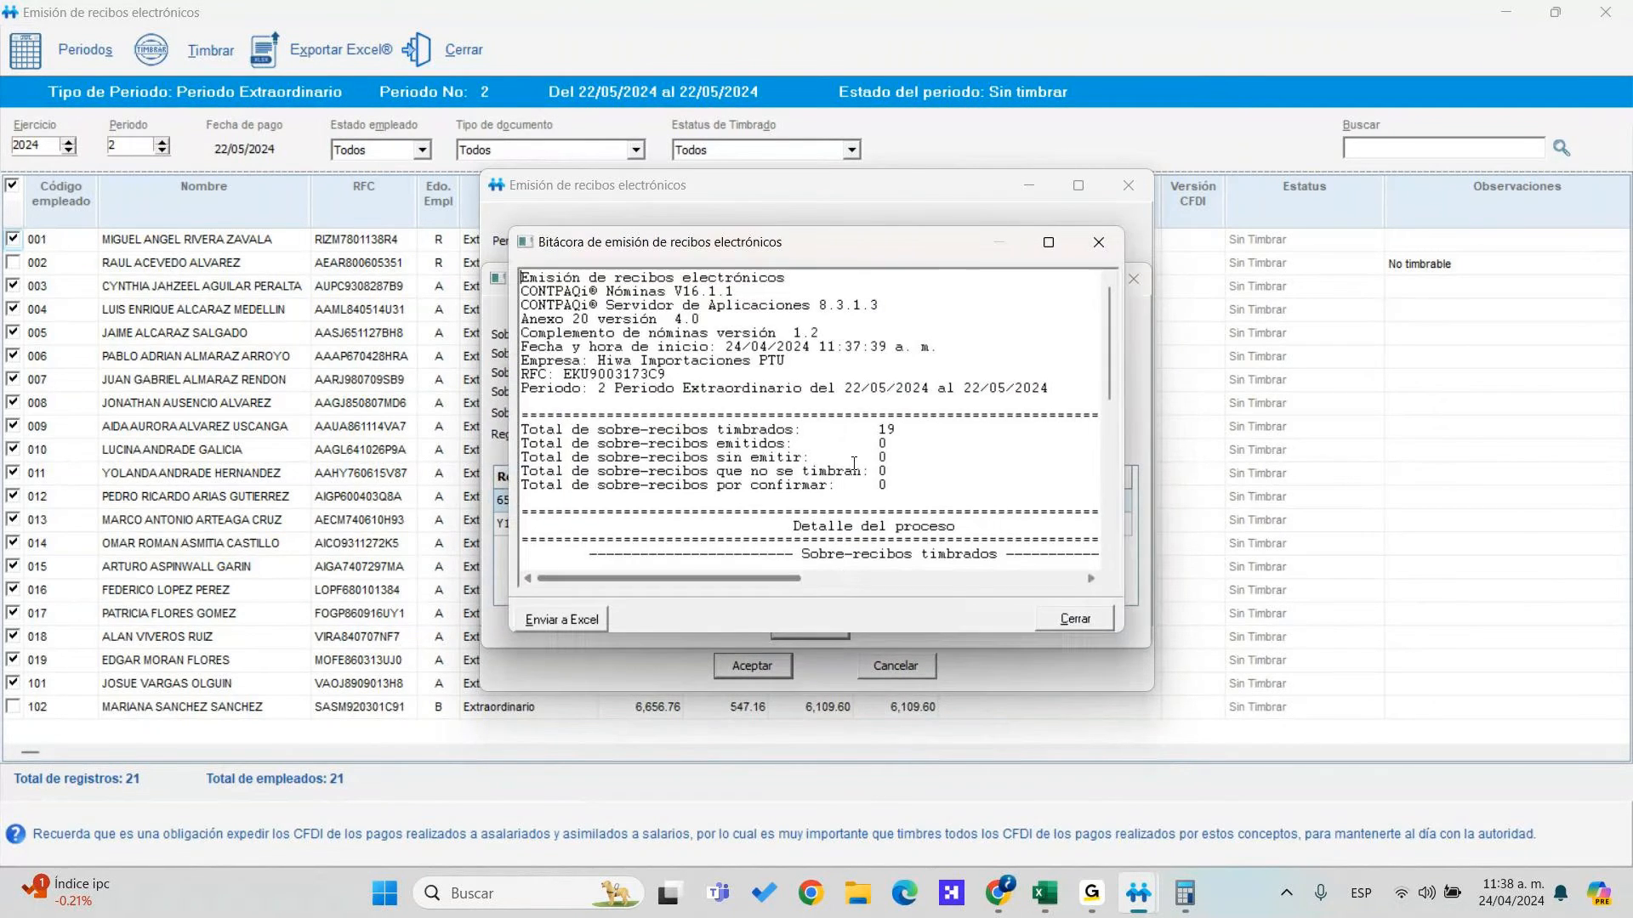
left_click(561, 620)
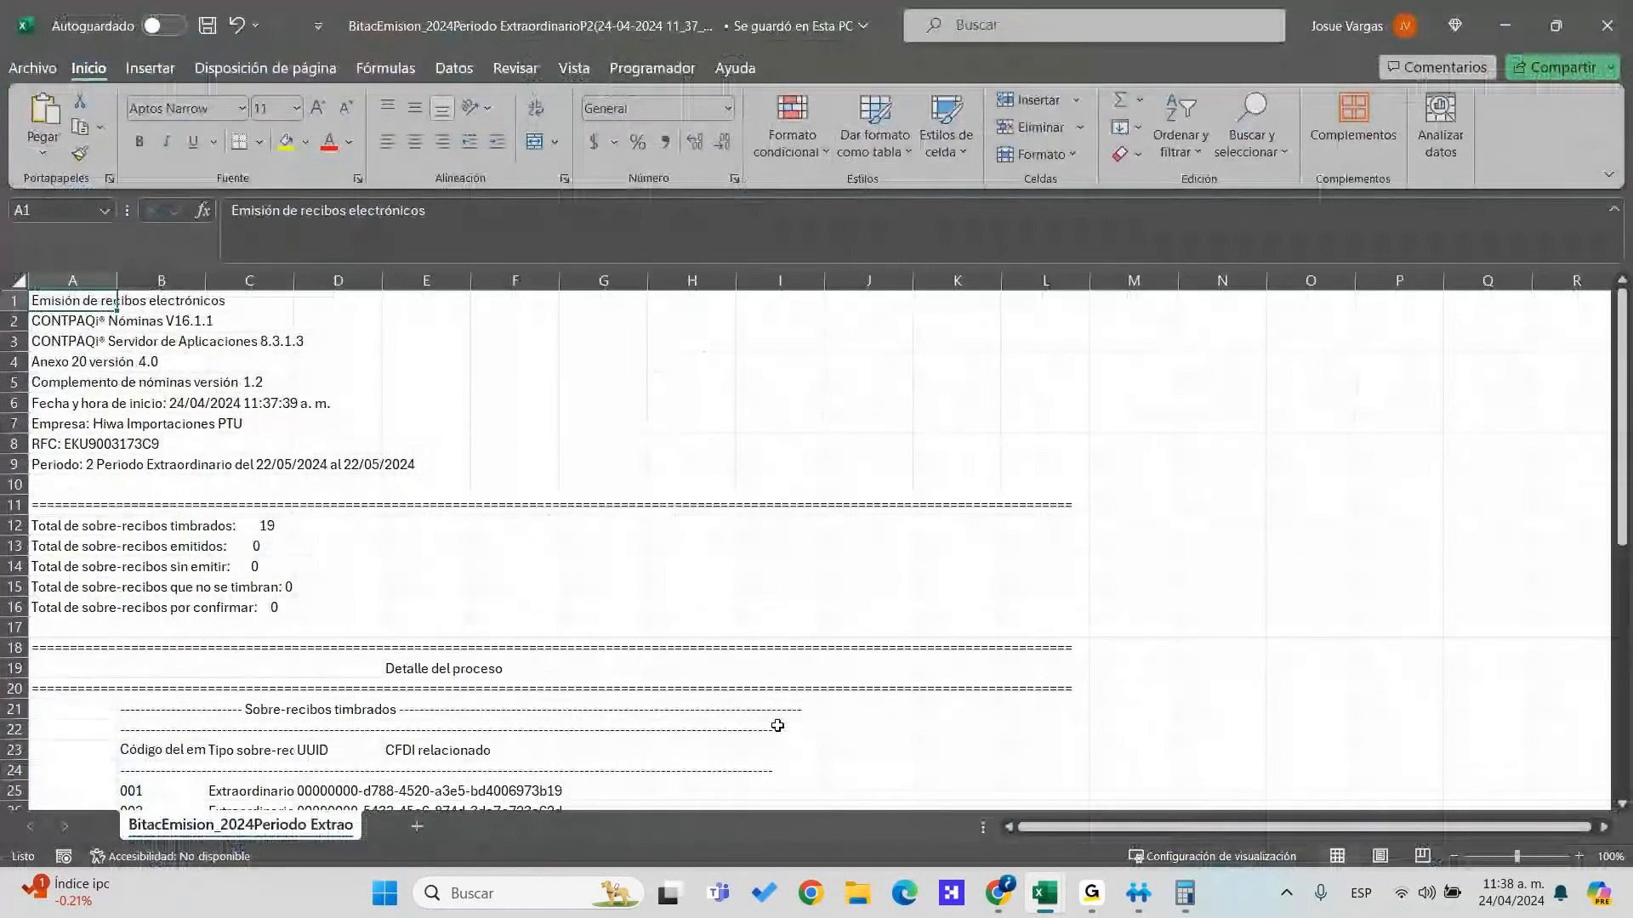
Review the emission log workbook in Excel, then close it and the log dialogs
scroll(778, 725, "down", 3)
left_click(1584, 32)
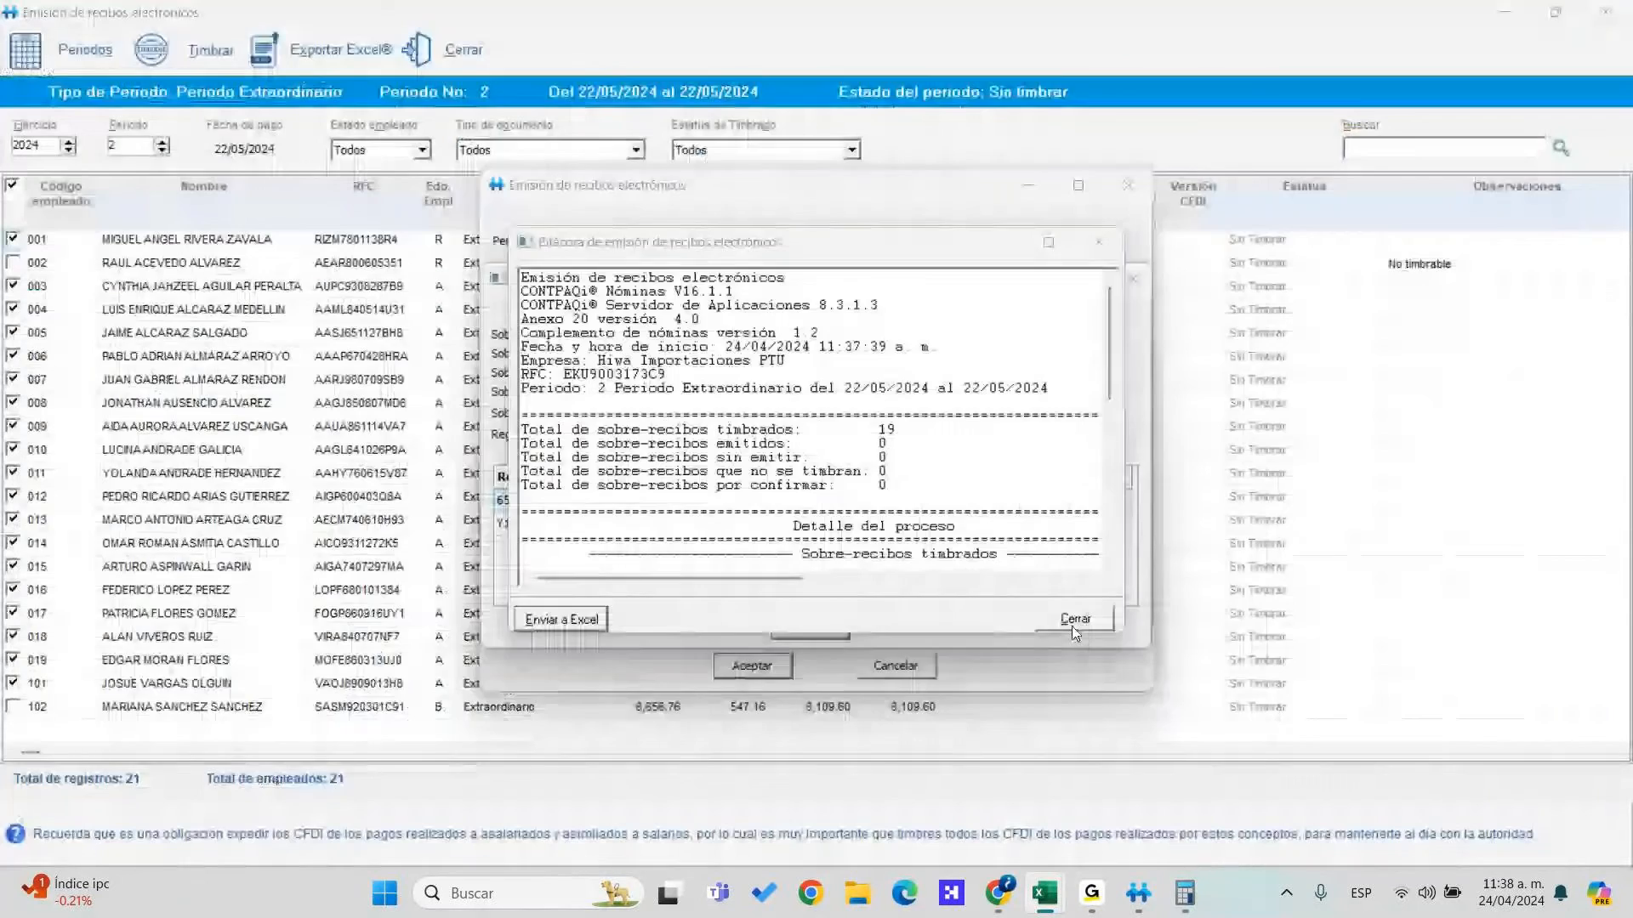
left_click(1074, 620)
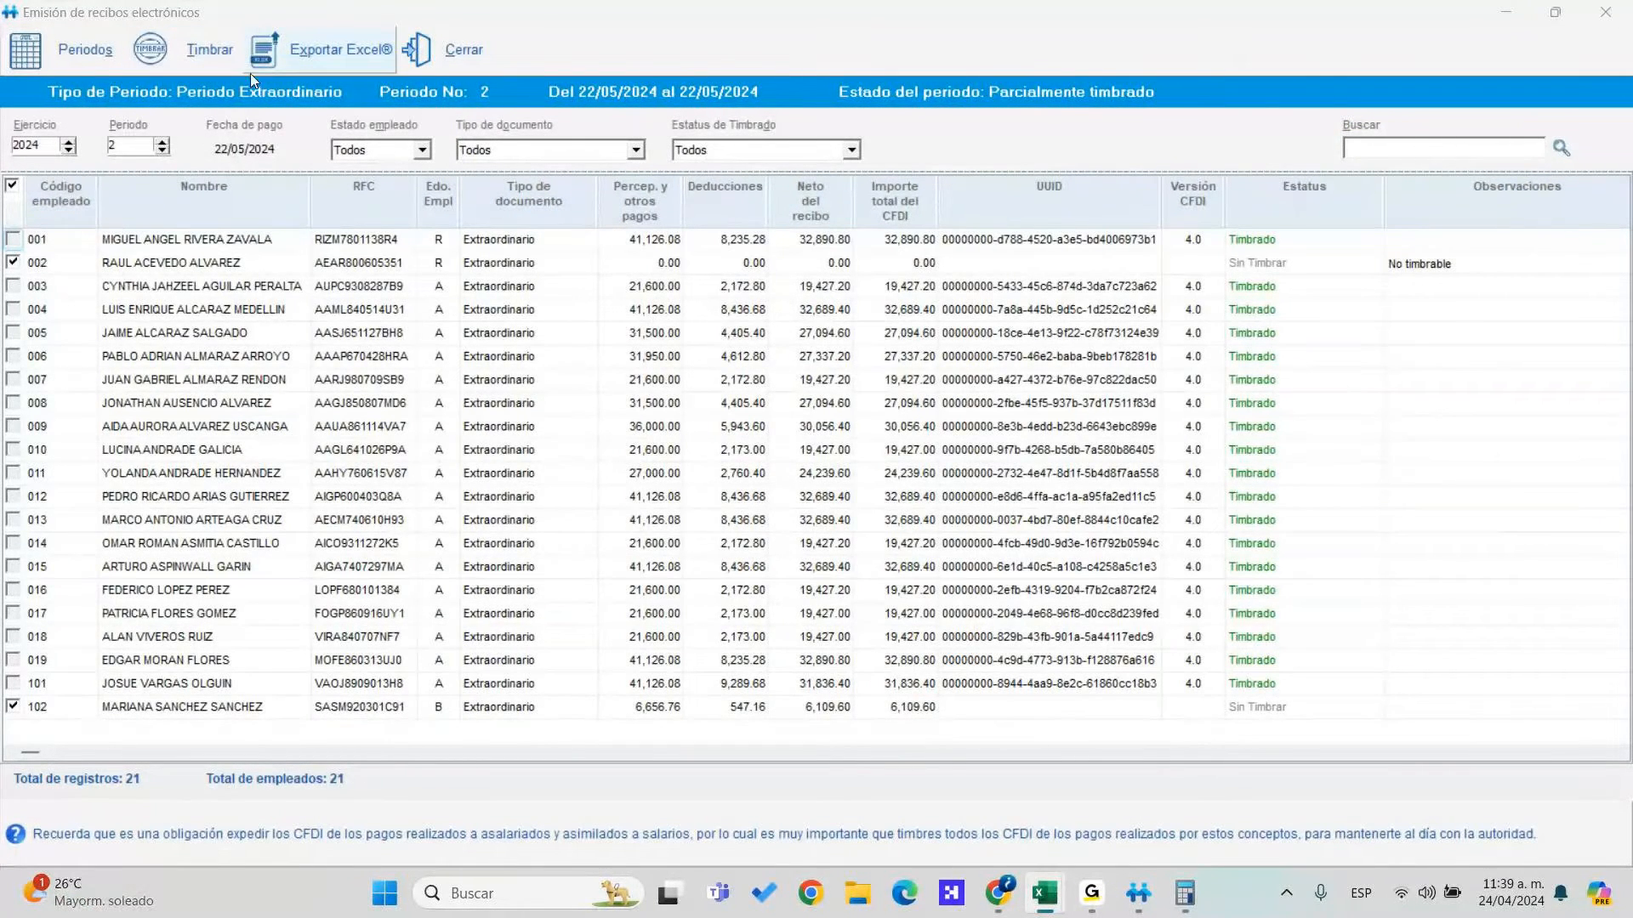
Export the receipt list to Excel, save it, then close the workbook and emission window
left_click(274, 56)
left_click(1063, 593)
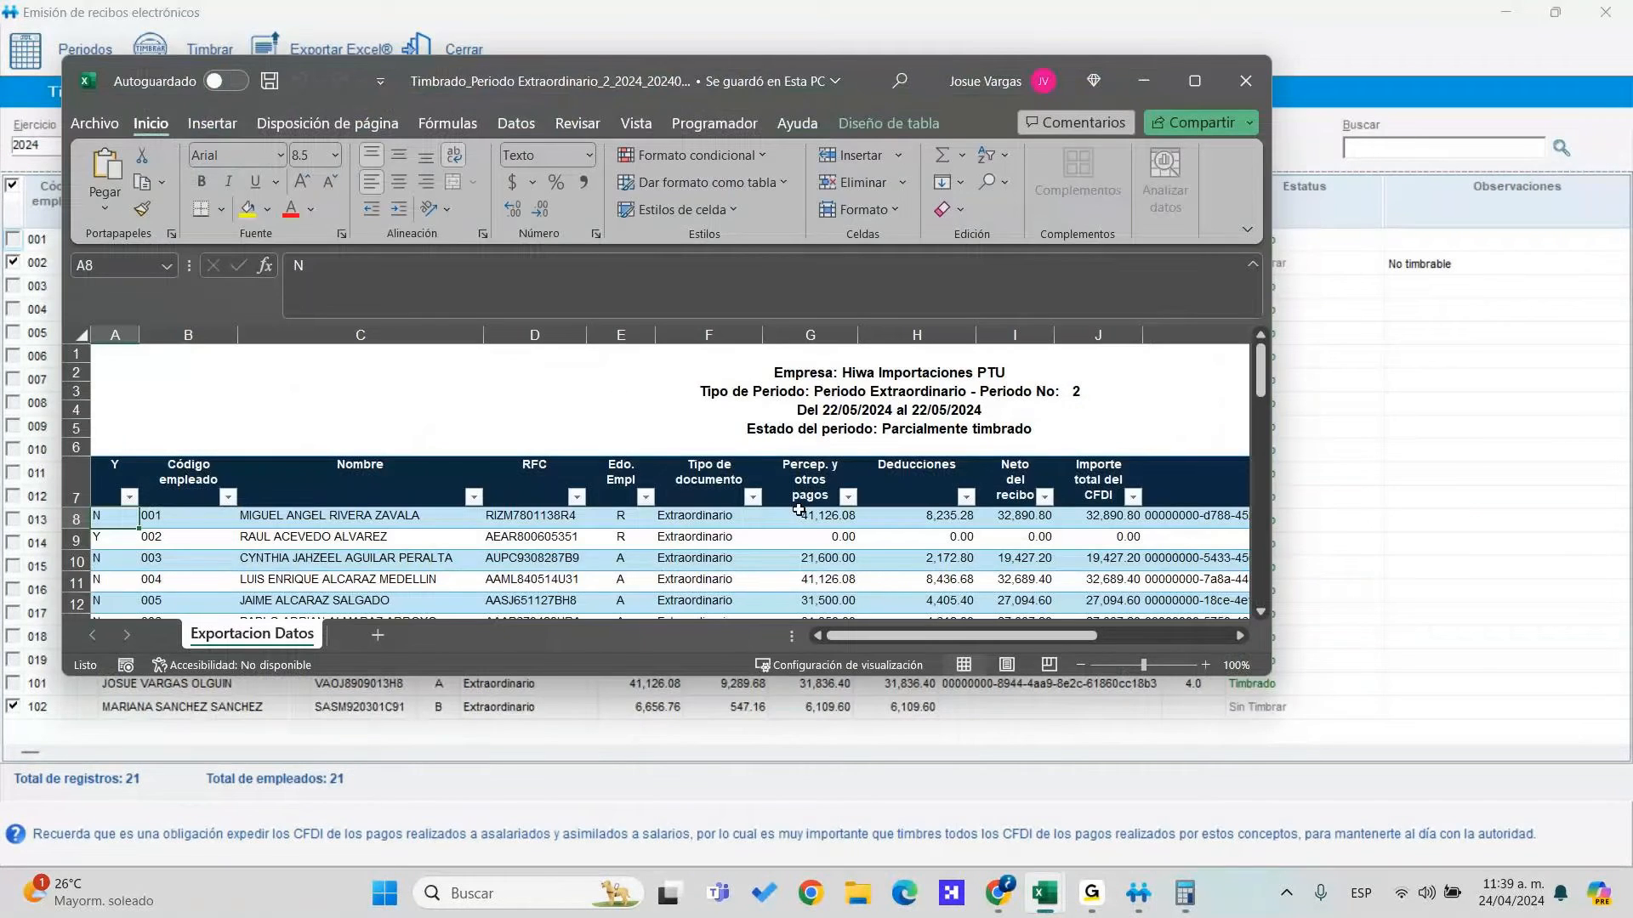
left_click(1375, 231)
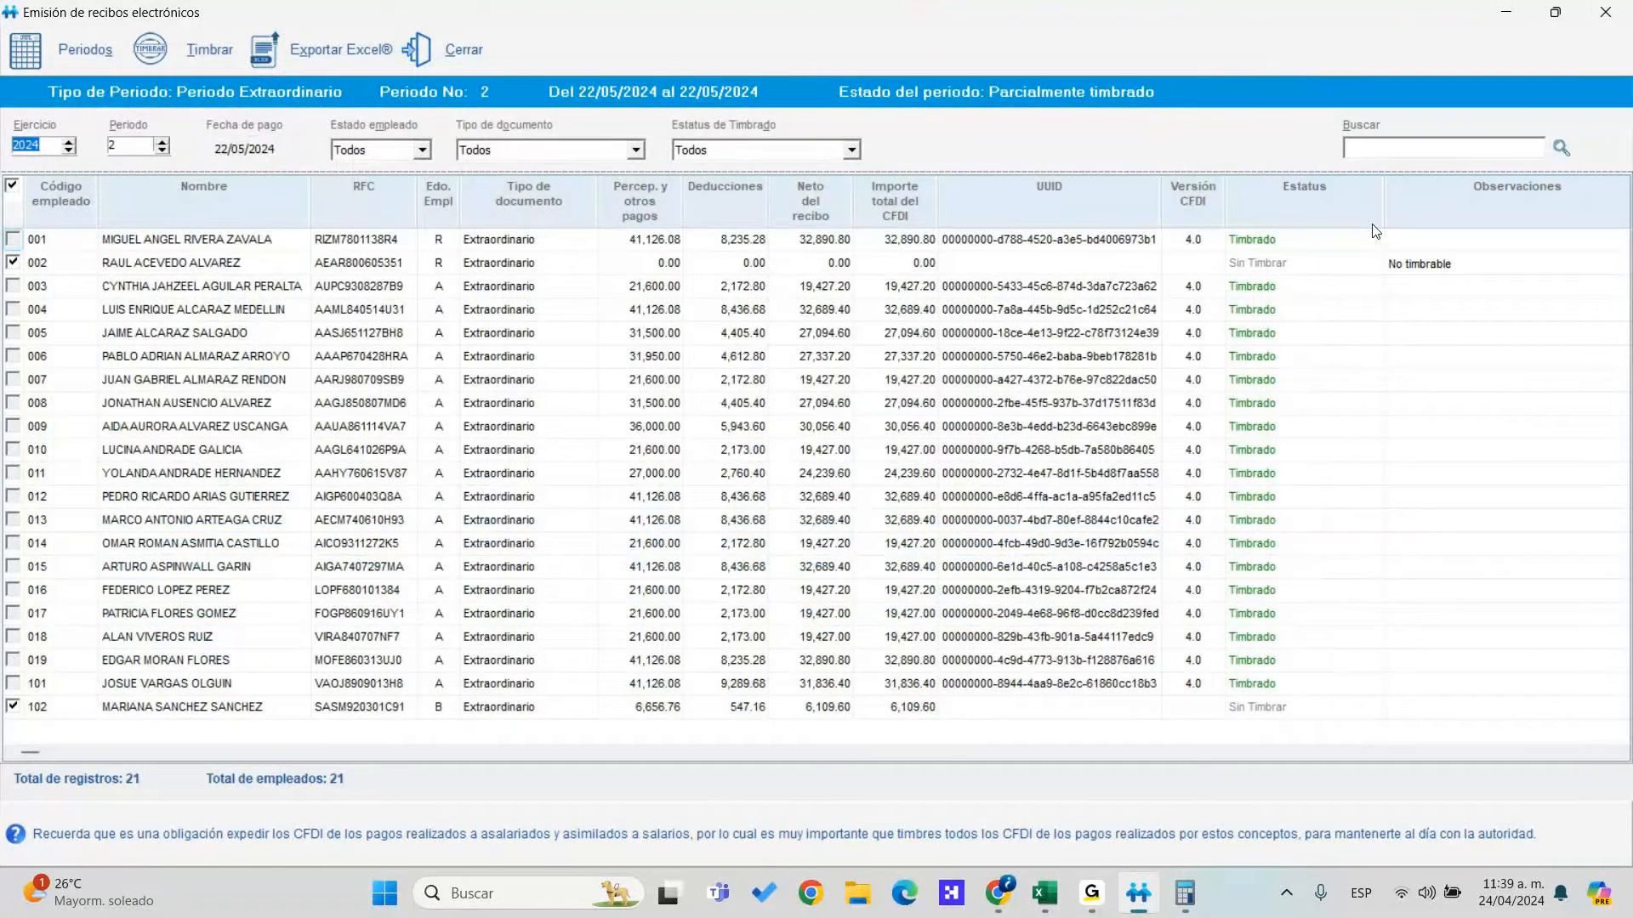
left_click(421, 49)
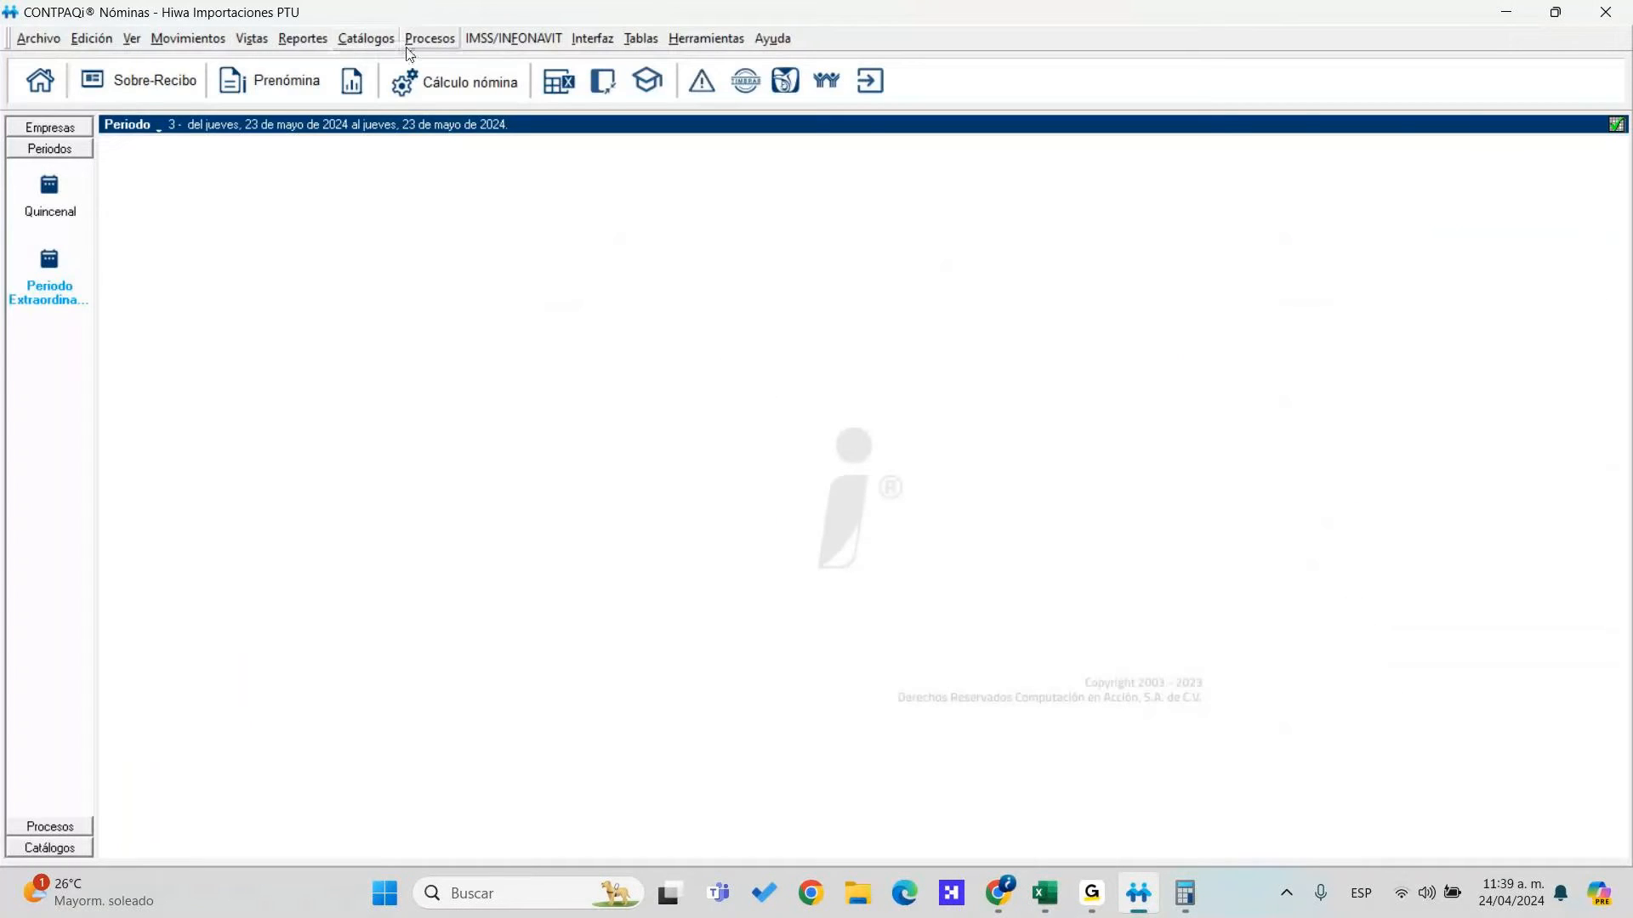
Pick only employee 102's receipt in Emisión de recibos electrónicos, unchecking 002, and stamp it
left_click(430, 42)
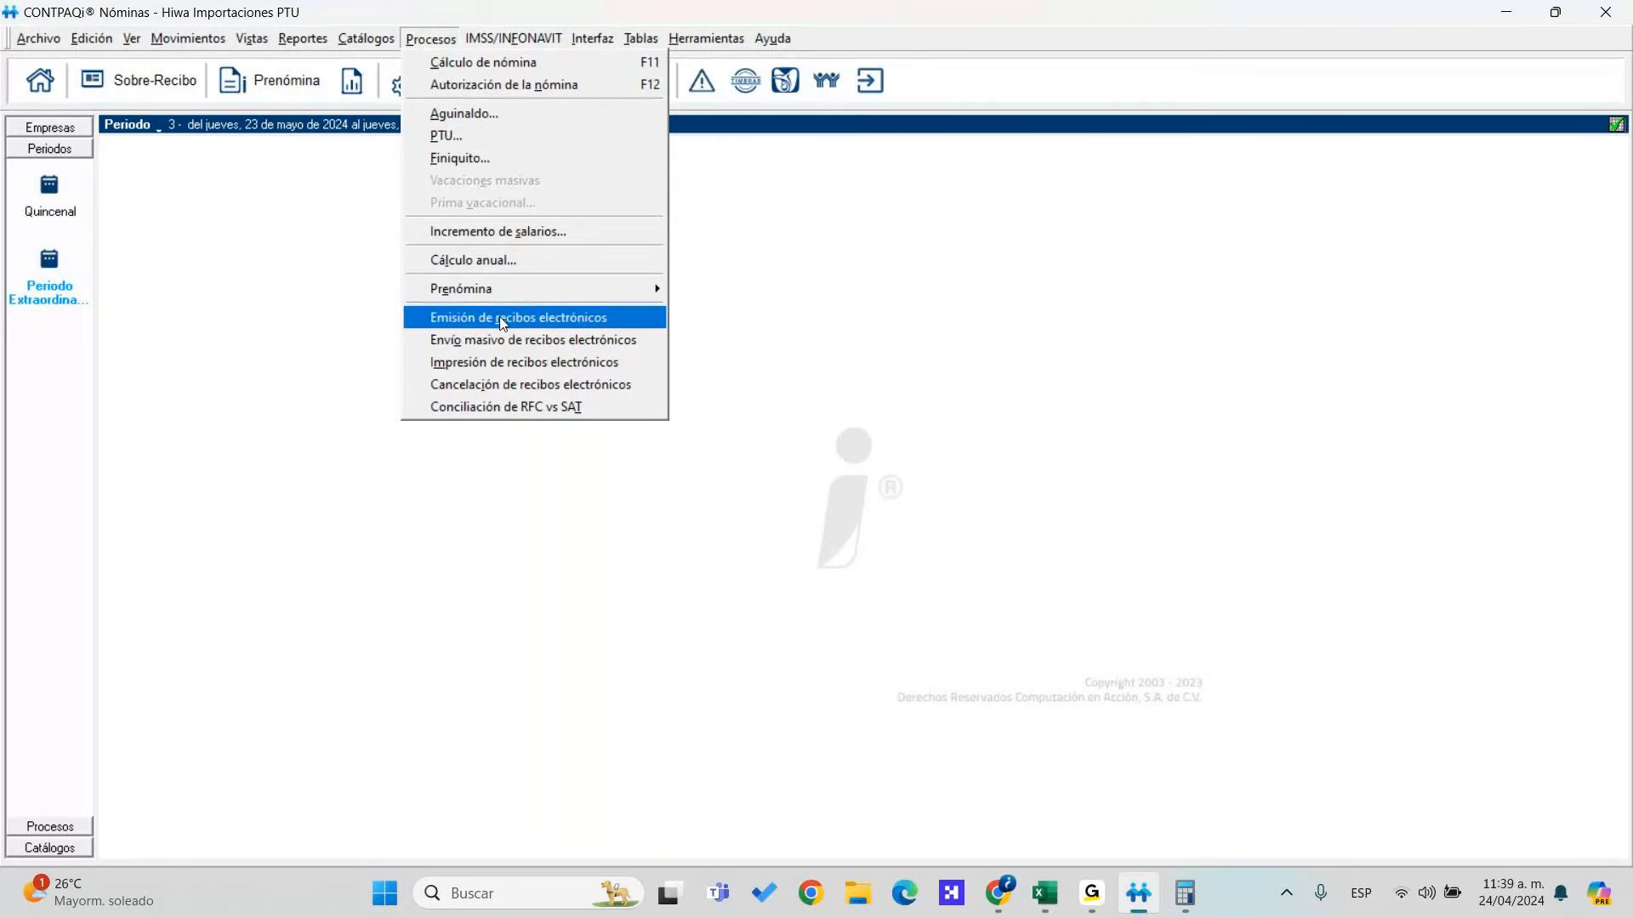
left_click(502, 318)
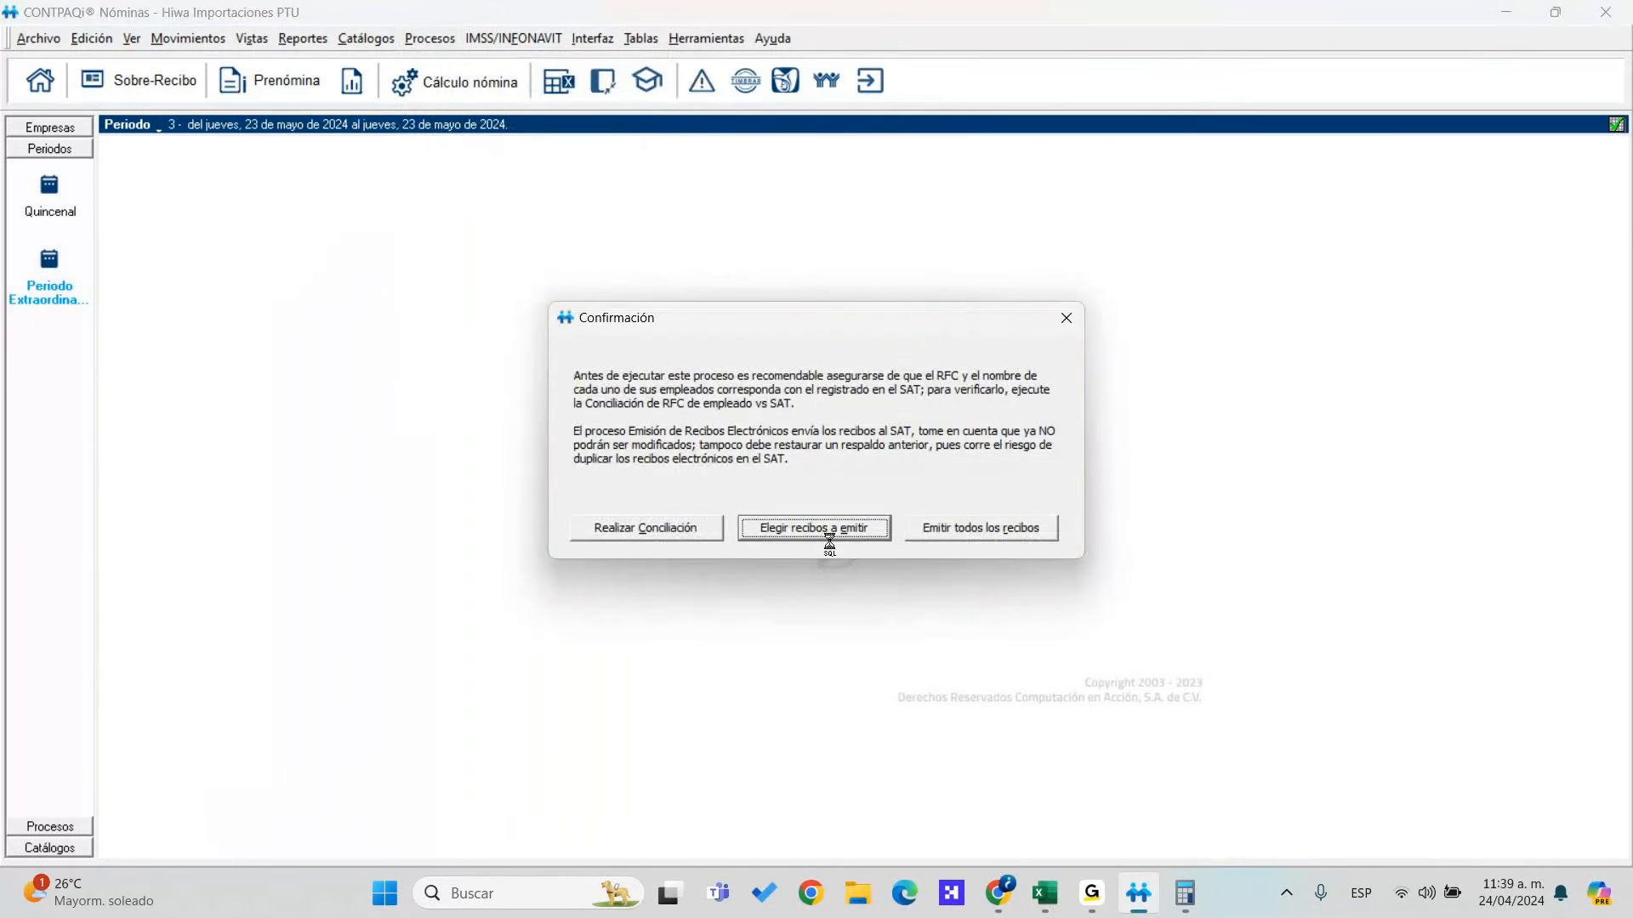
left_click(829, 537)
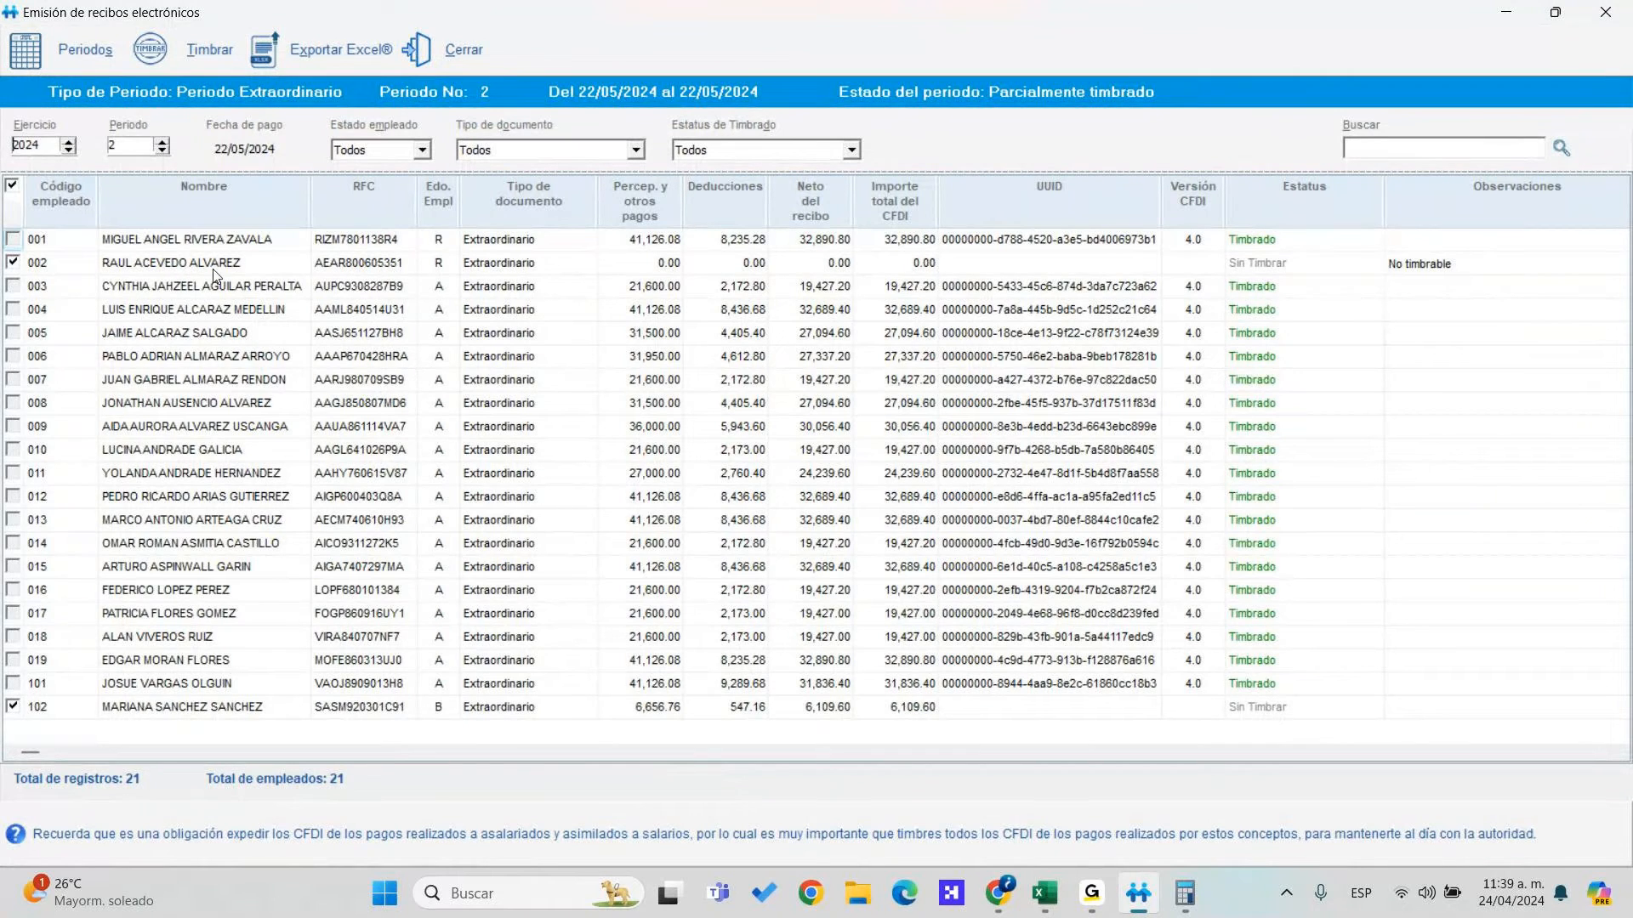
left_click(17, 263)
left_click(239, 75)
Confirm stamping and set the payment date to 24/06/2024
left_click(793, 534)
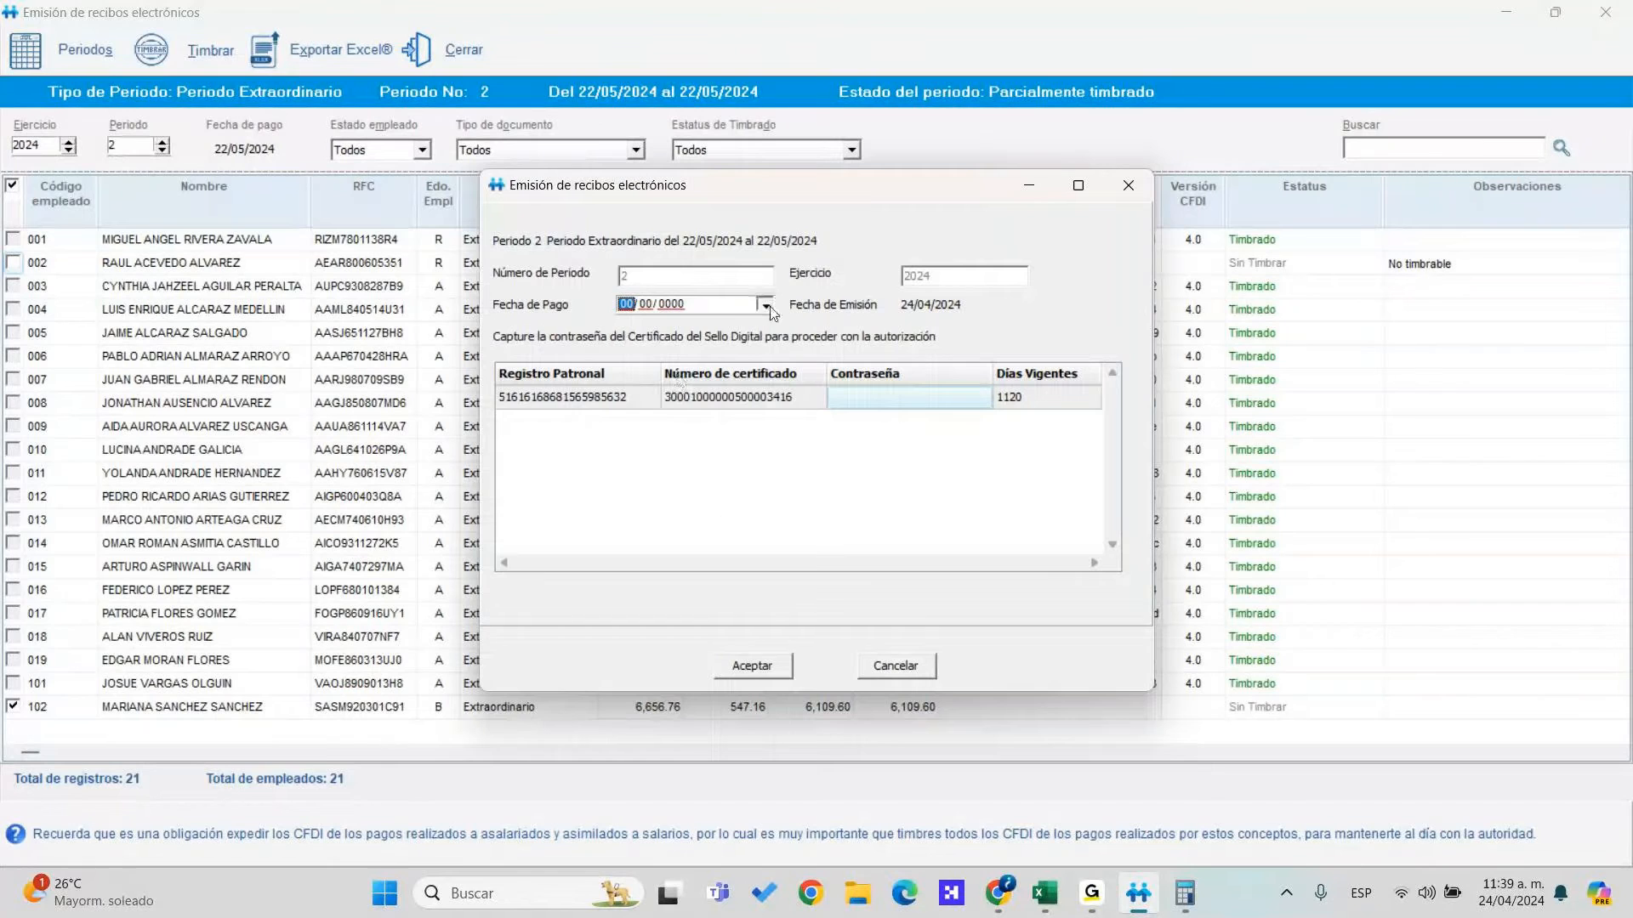
left_click(763, 305)
left_click(766, 328)
left_click(765, 328)
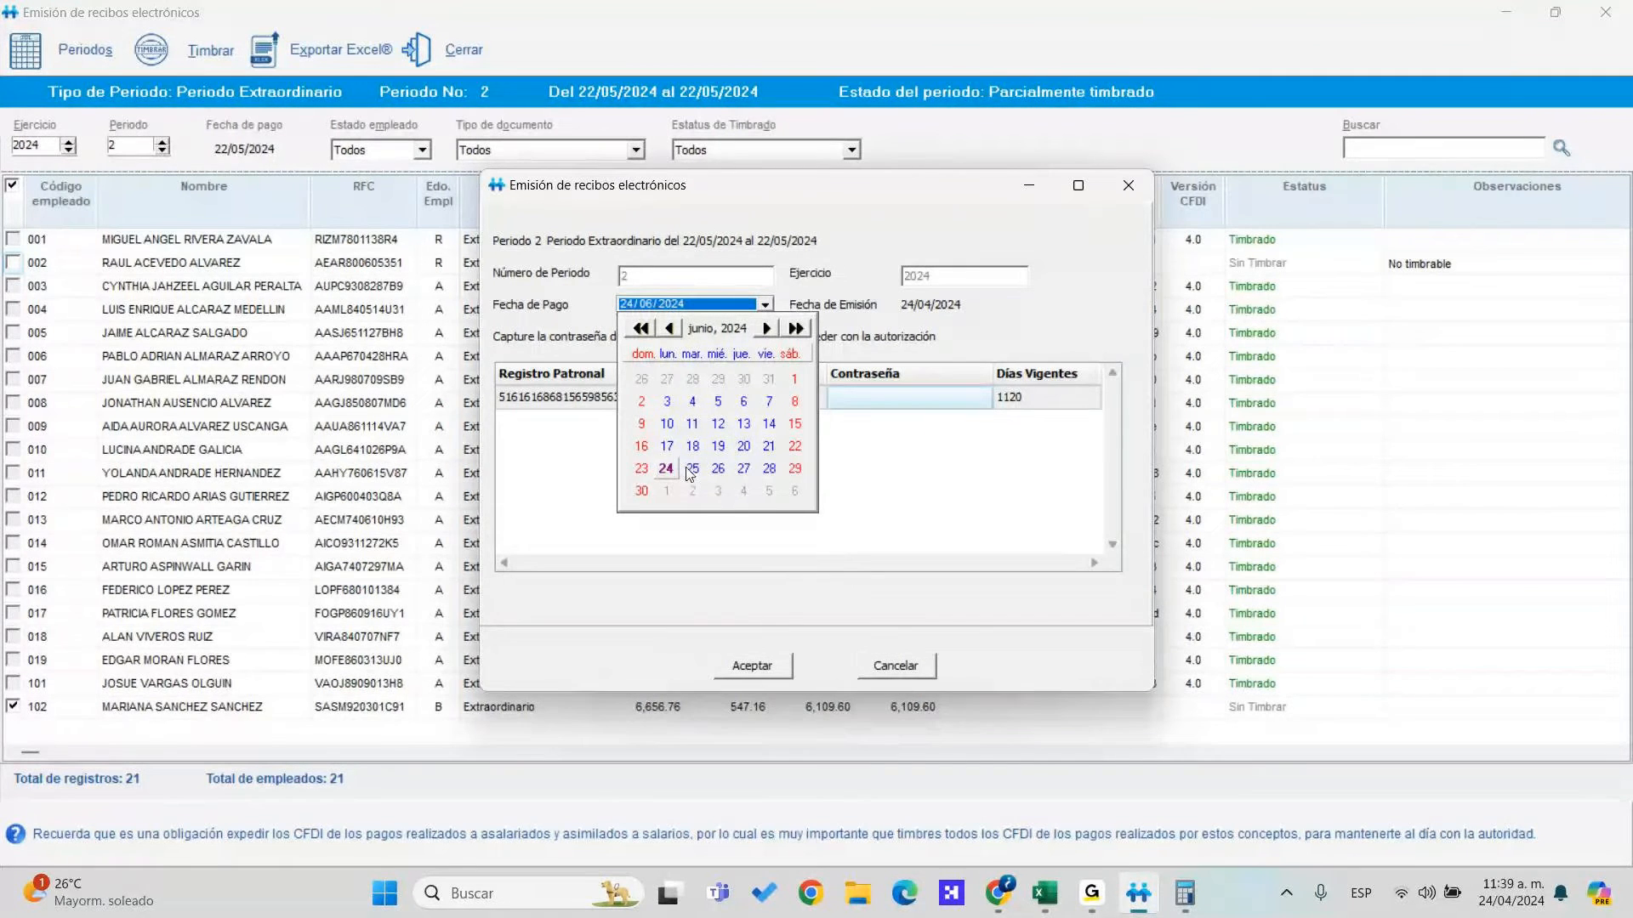
left_click(678, 472)
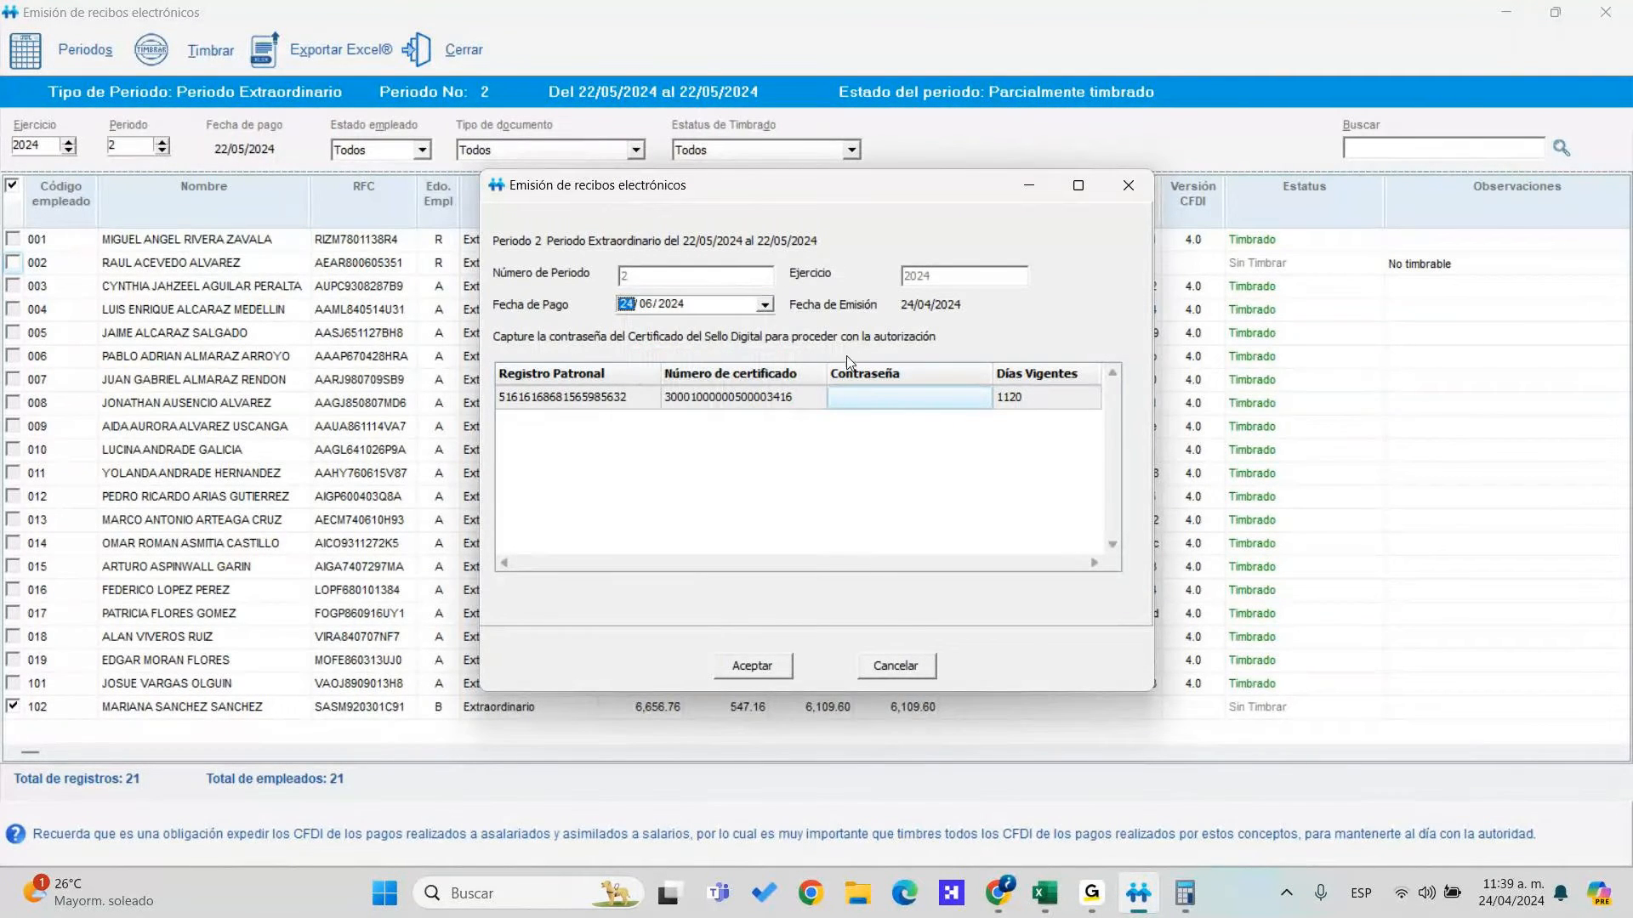
Enter the CSD certificate password, stamp employee 102's receipt, and accept viewing the log
left_click(873, 395)
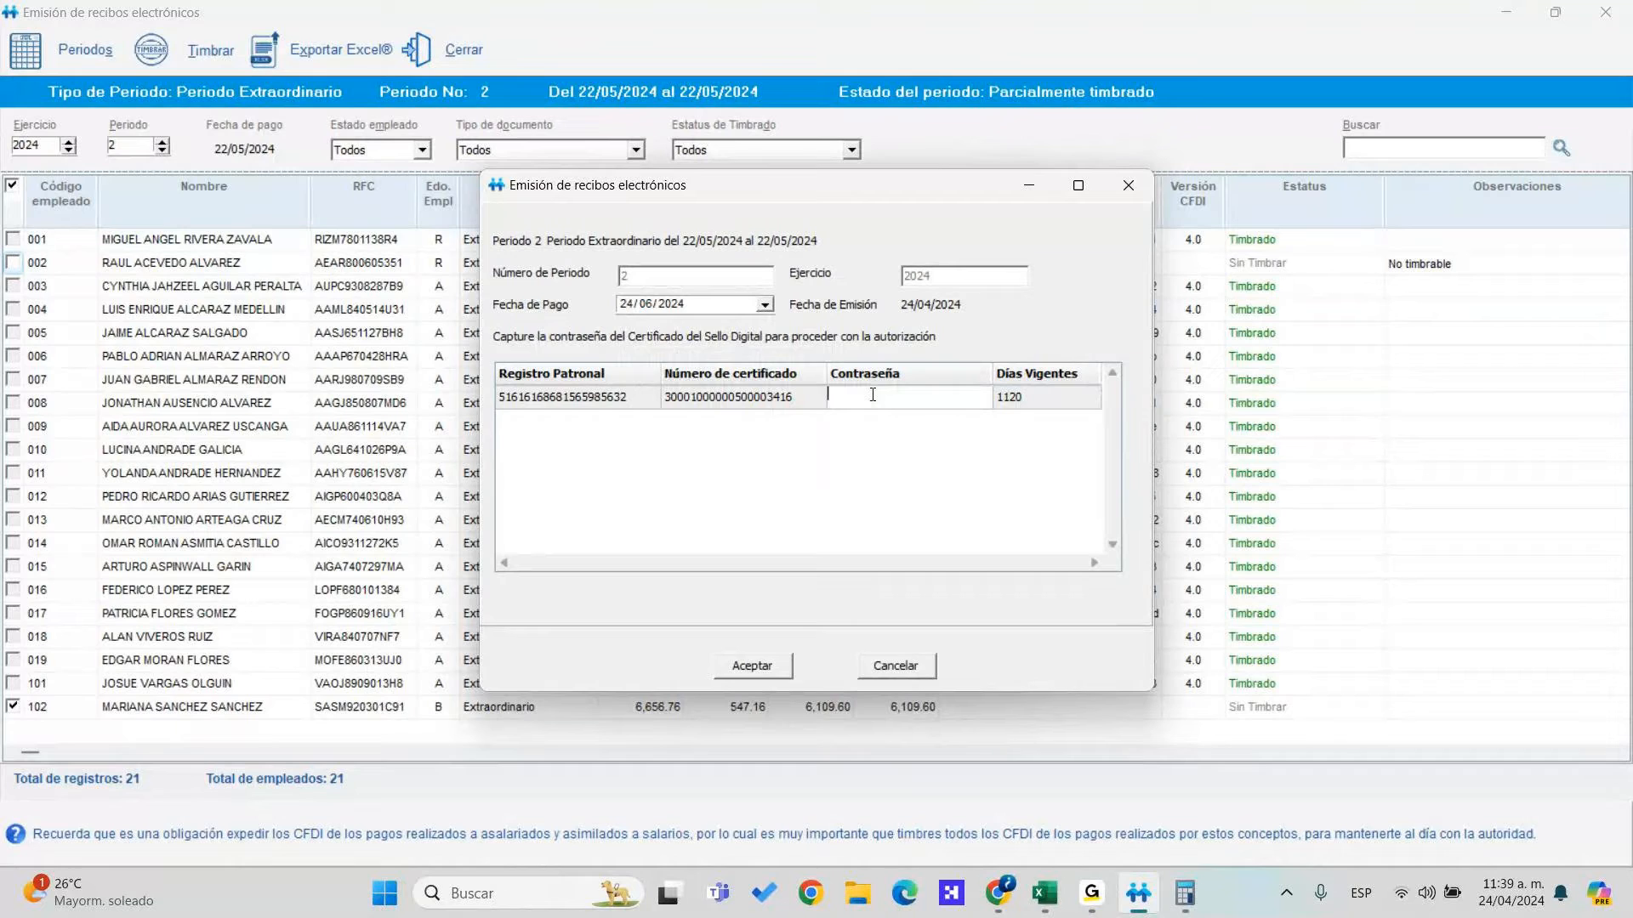
key("ctrl+v")
key("BackSpace")
key("BackSpace")
key("BackSpace")
key("BackSpace")
key("BackSpace")
key("BackSpace")
key("BackSpace")
key("BackSpace")
key("BackSpace")
key("BackSpace")
type("**********")
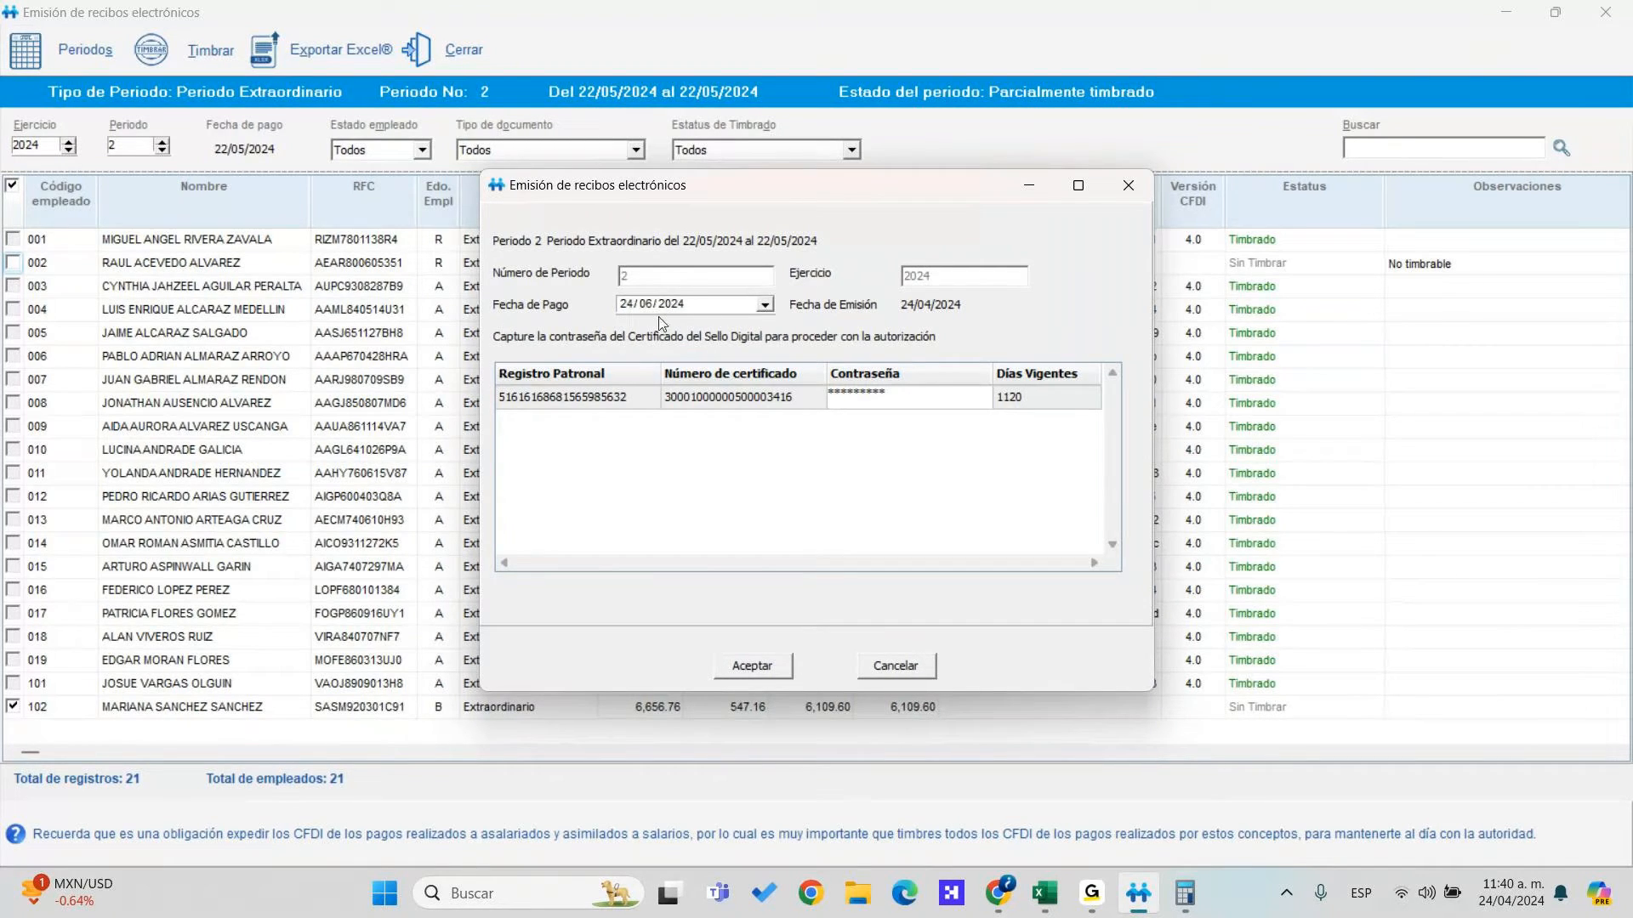
left_click(639, 306)
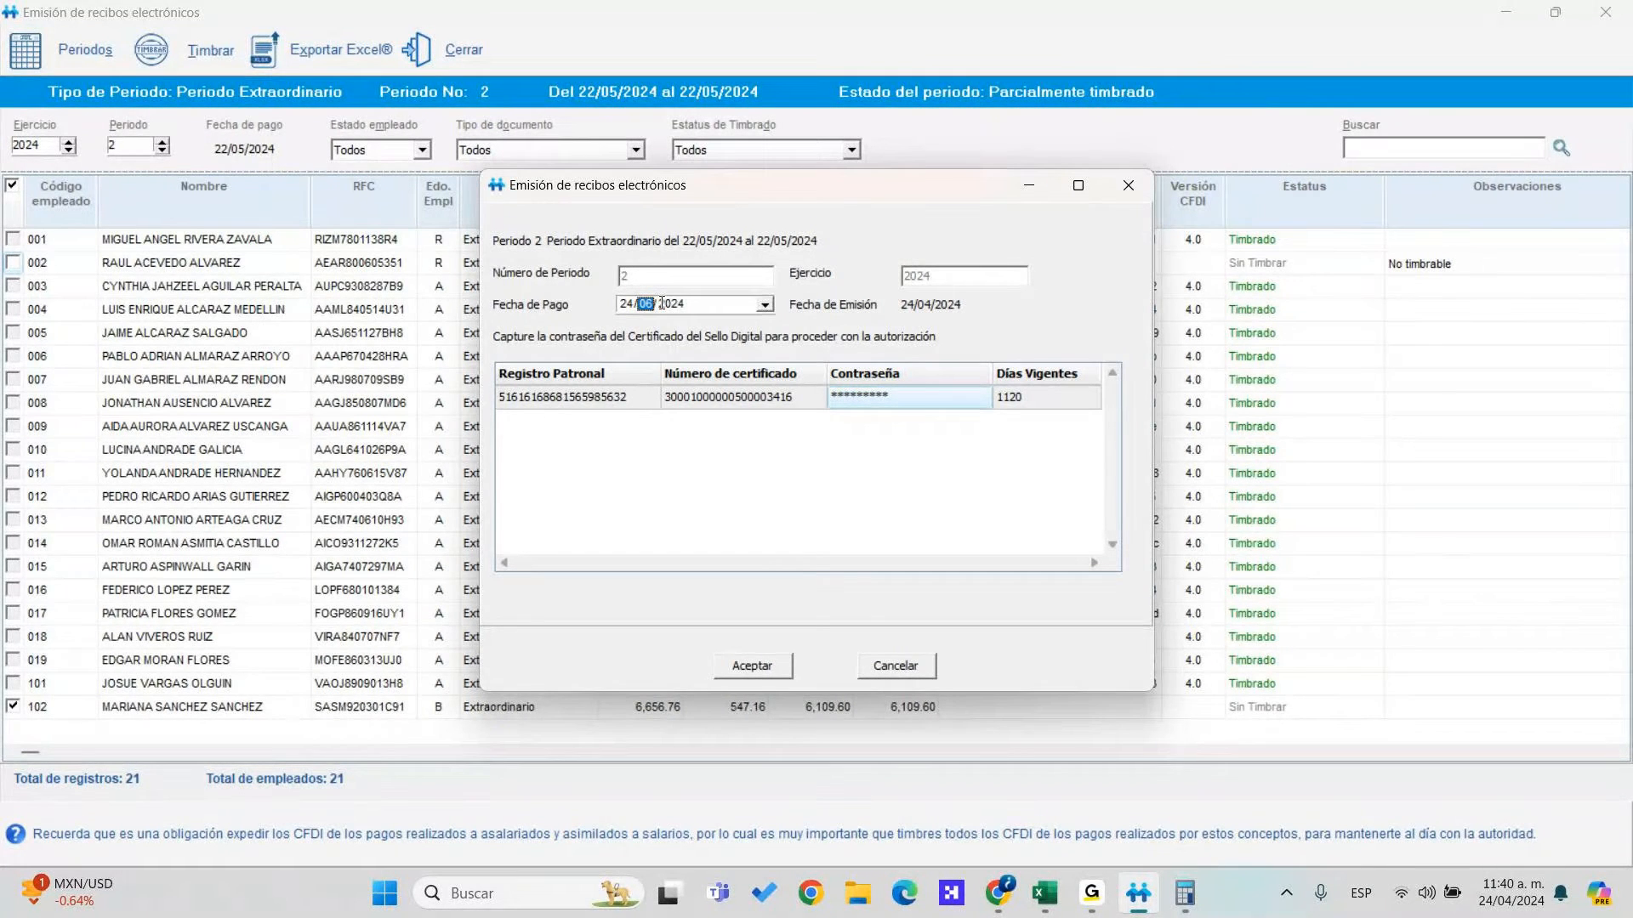
left_click(775, 678)
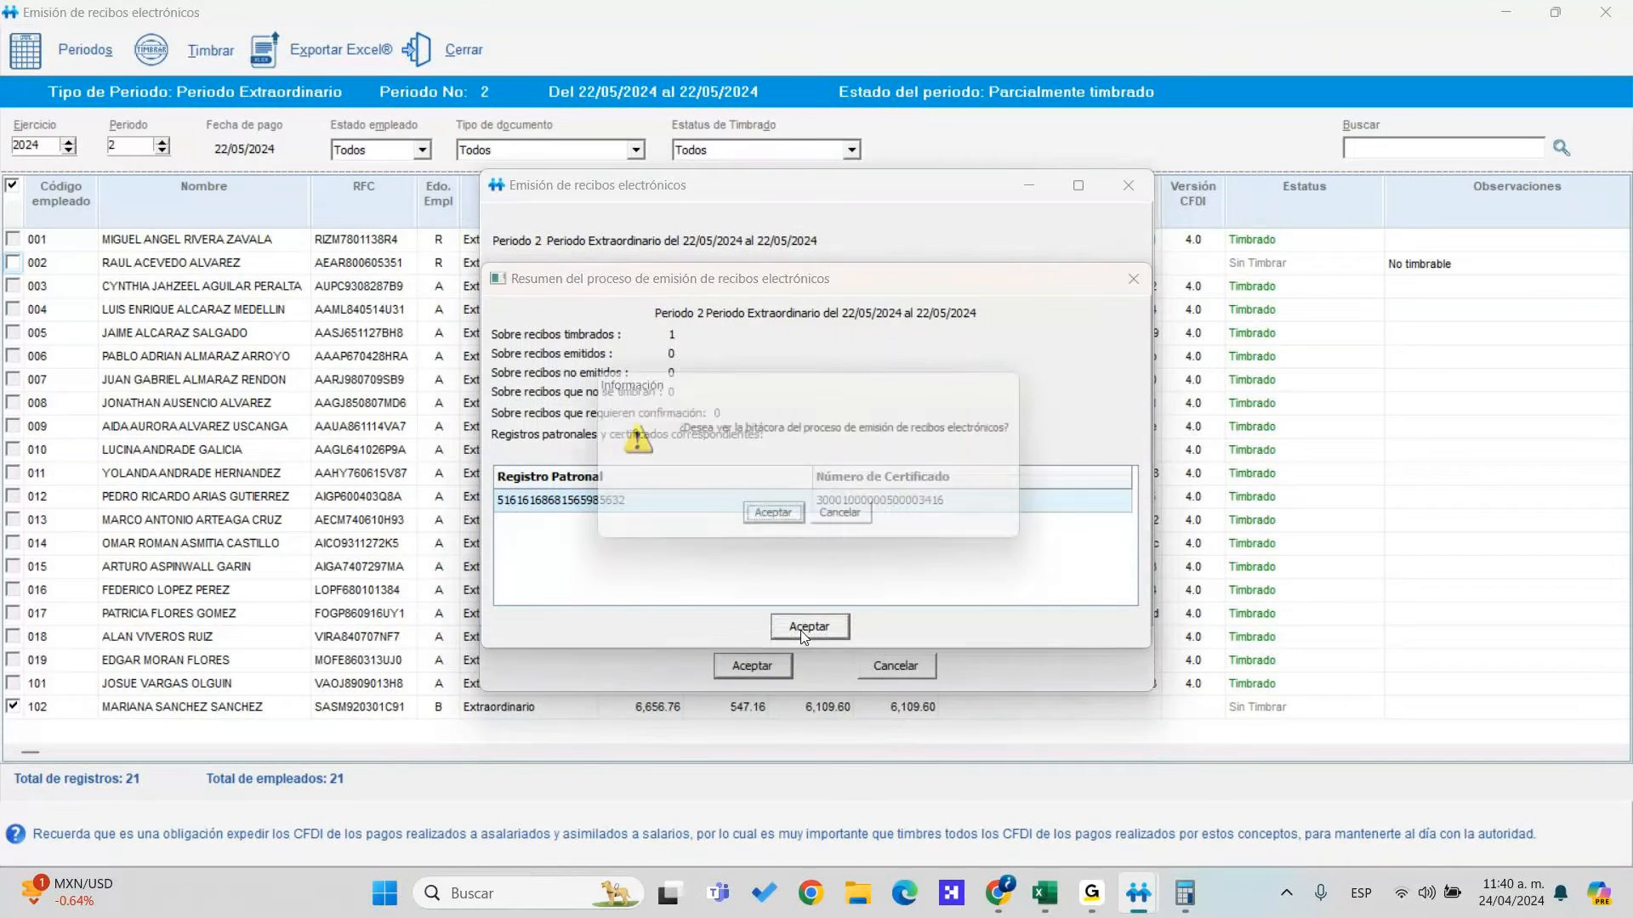
left_click(779, 523)
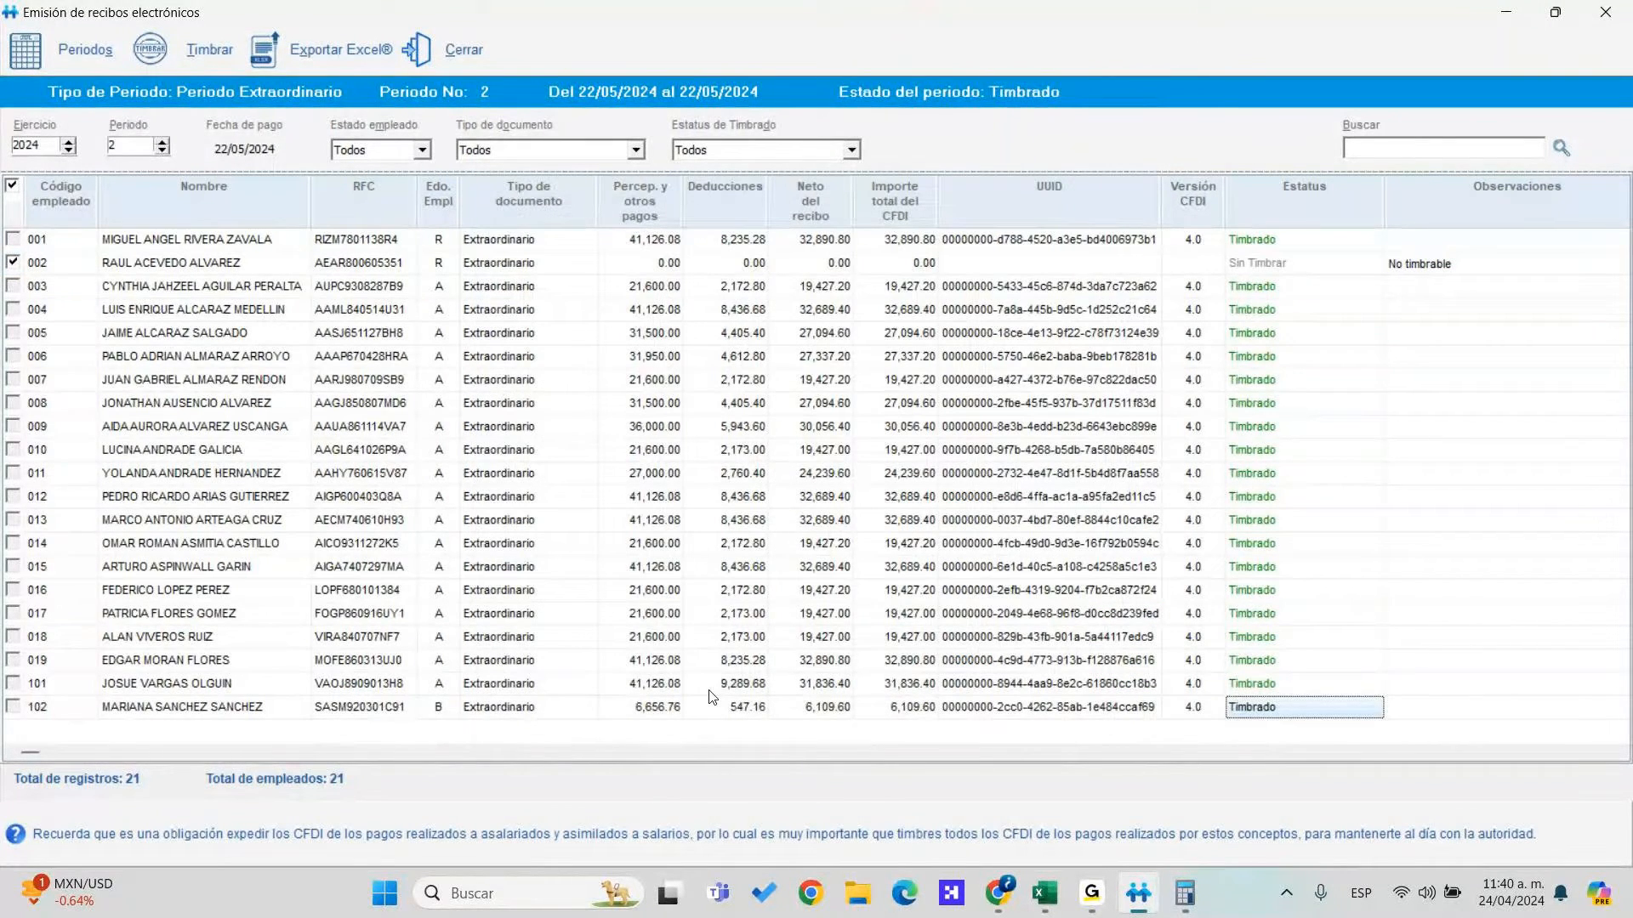
Preview printed receipts for all employer registrations, including terminated employees, via Impresión de recibos electrónicos
left_click(451, 49)
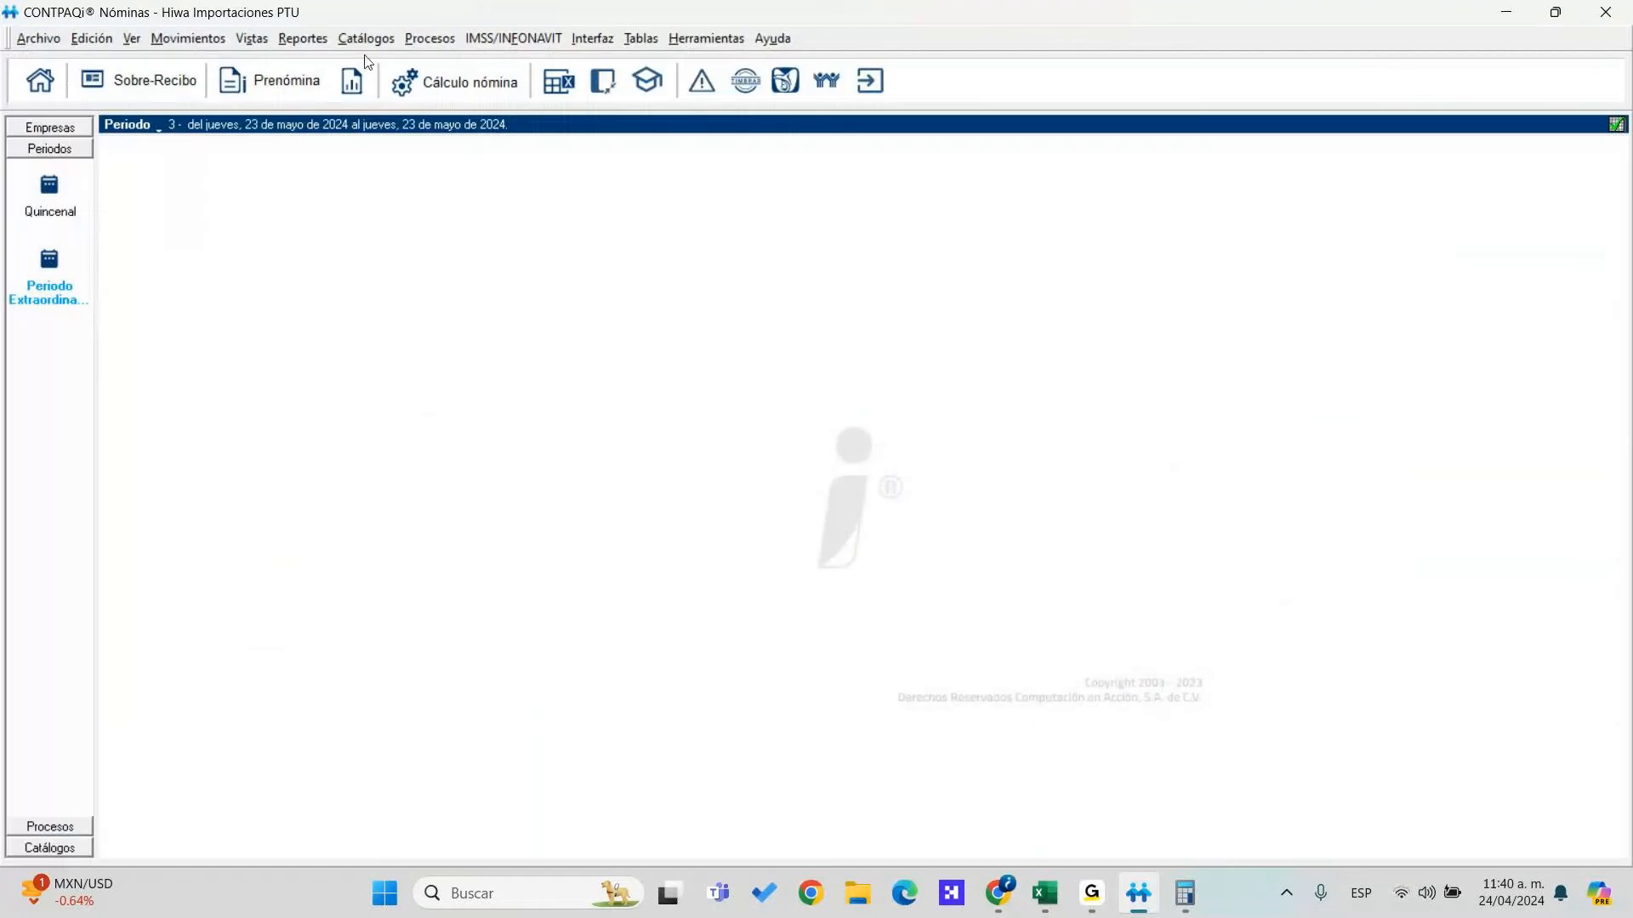
left_click(427, 40)
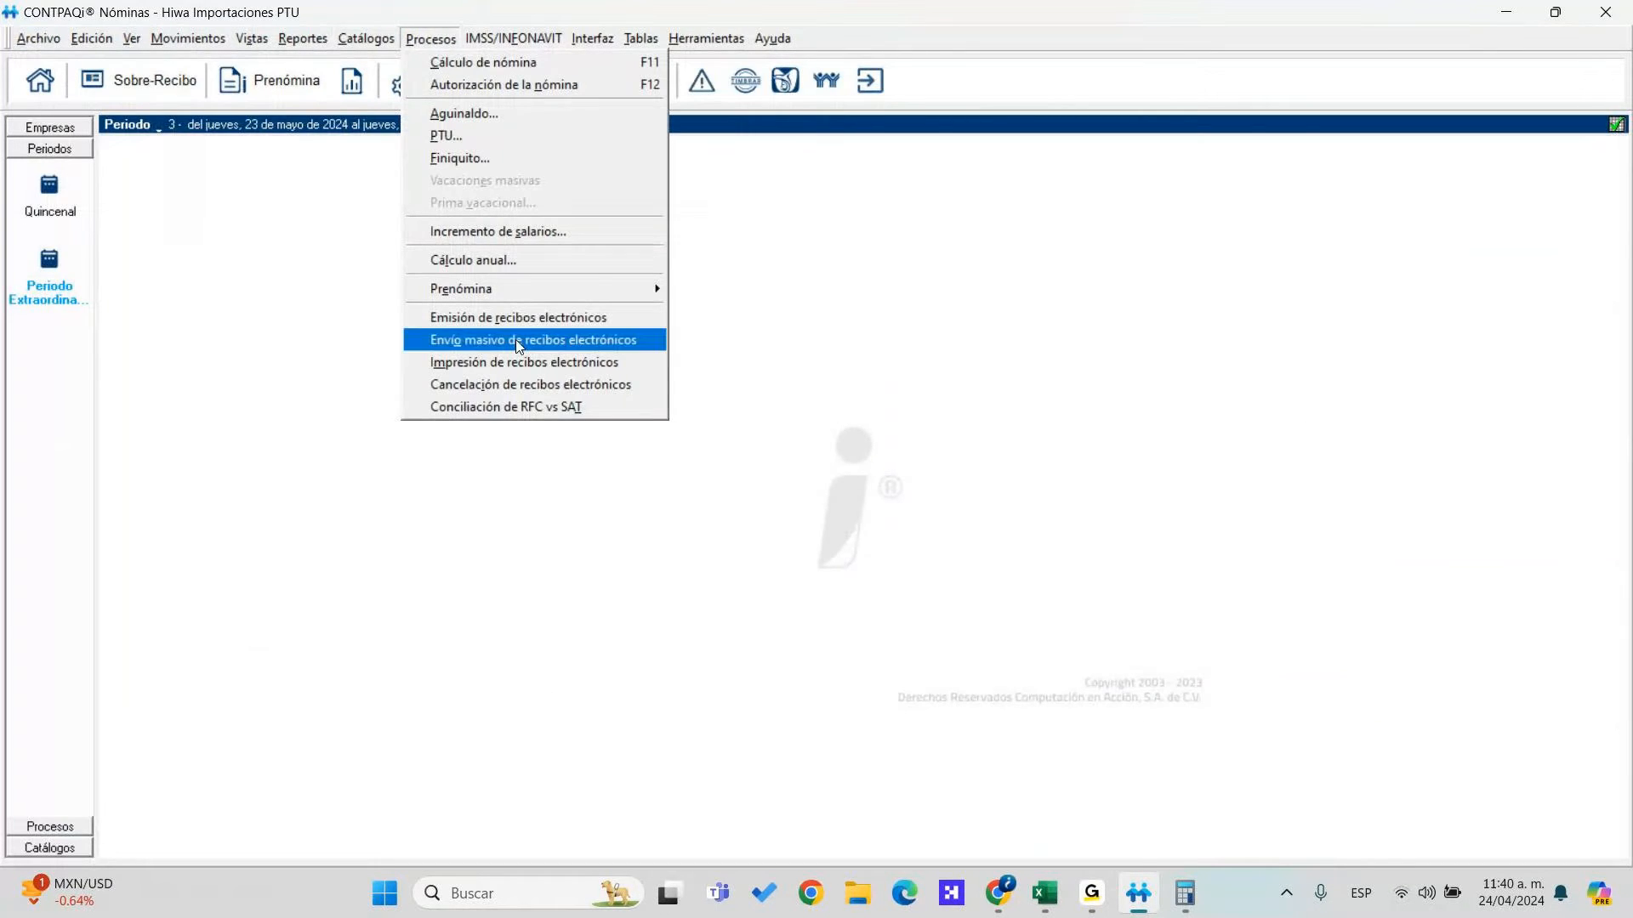
left_click(570, 372)
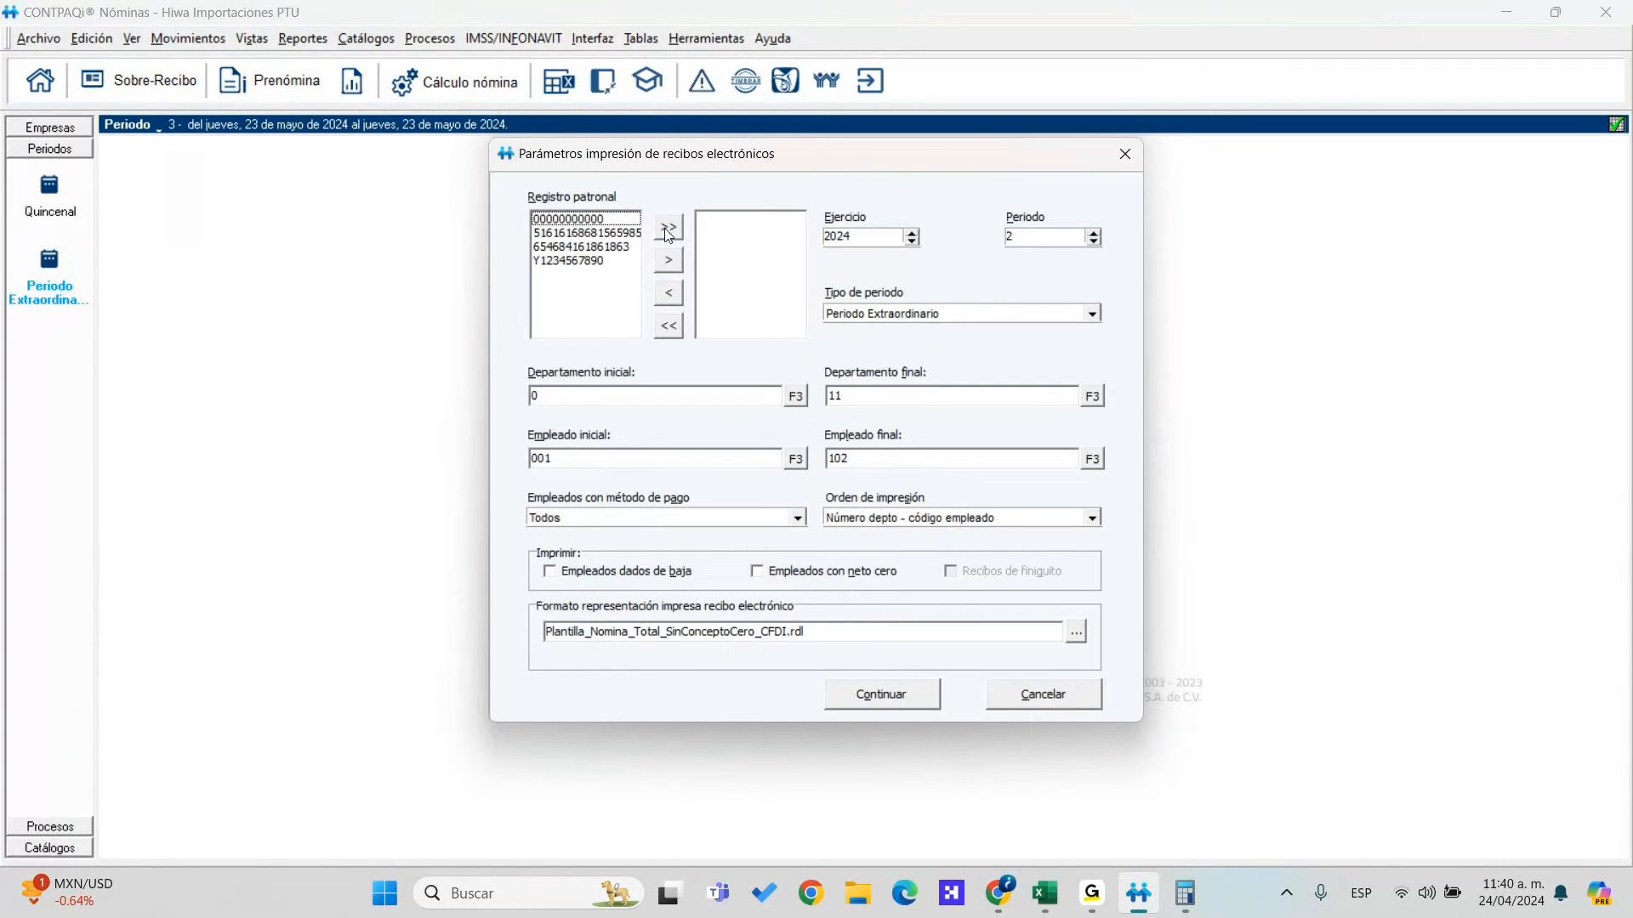
left_click(669, 228)
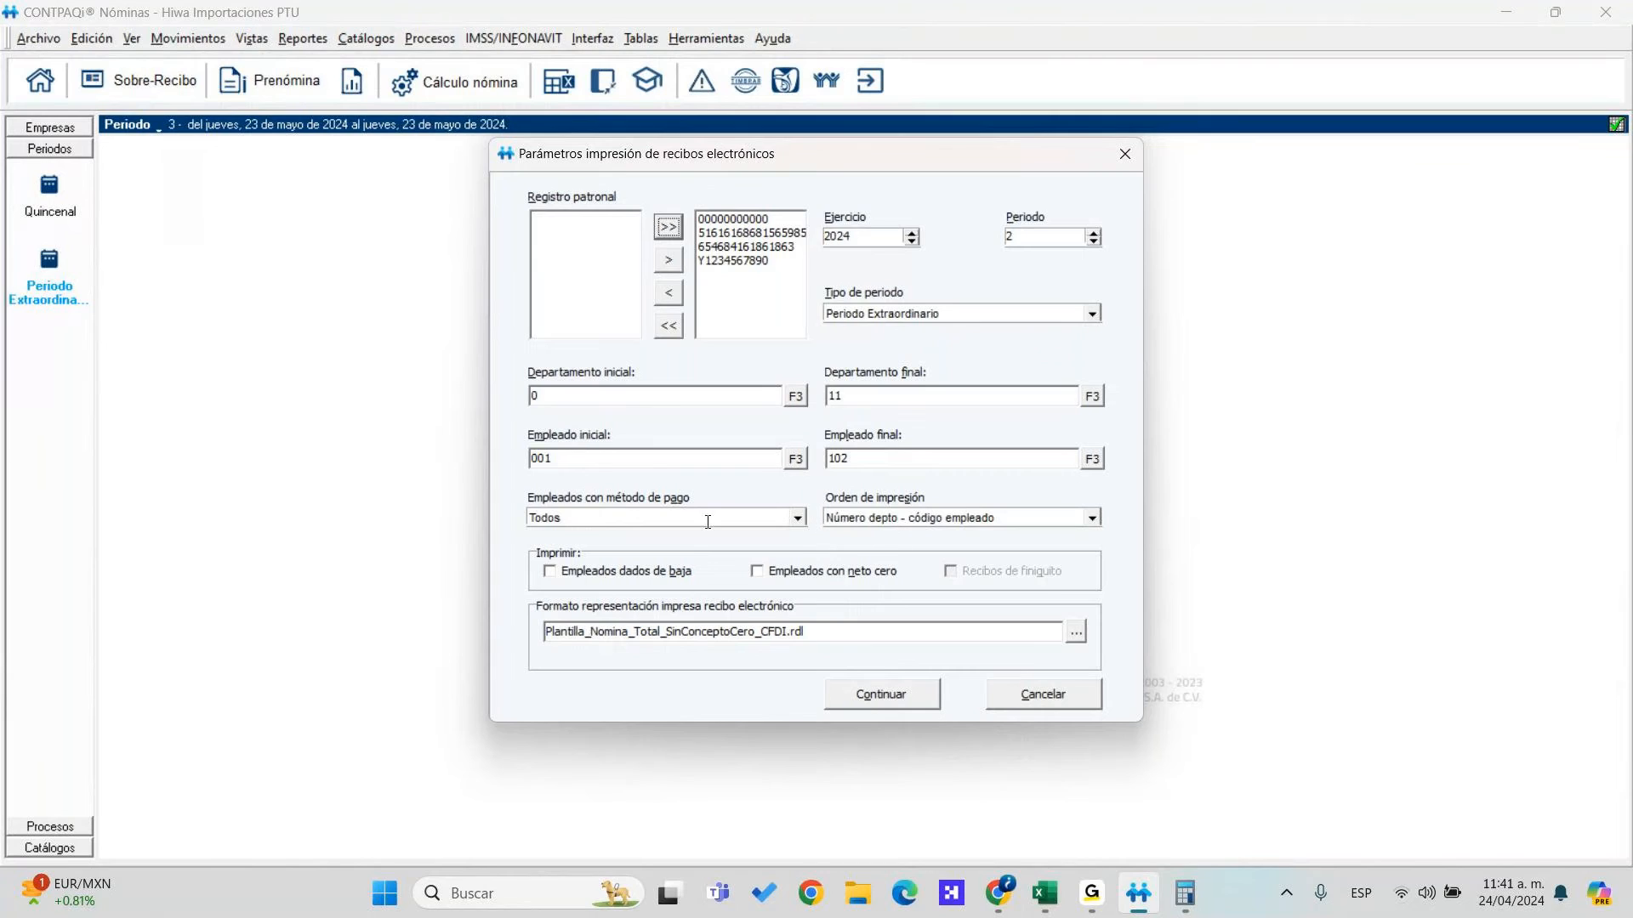
left_click(681, 572)
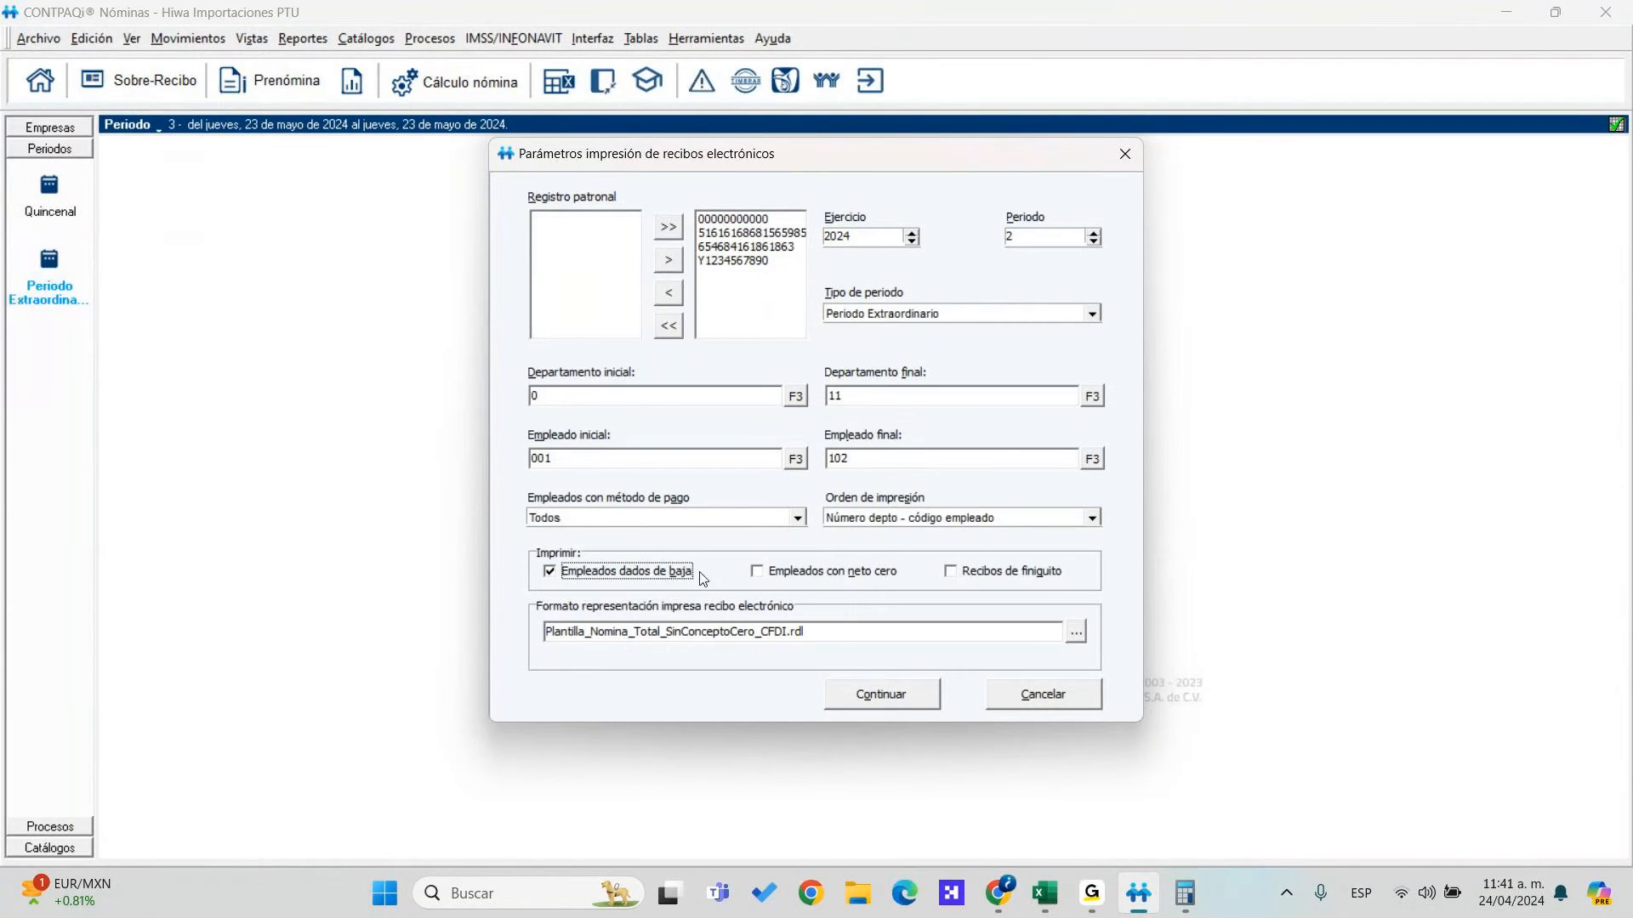
left_click(885, 704)
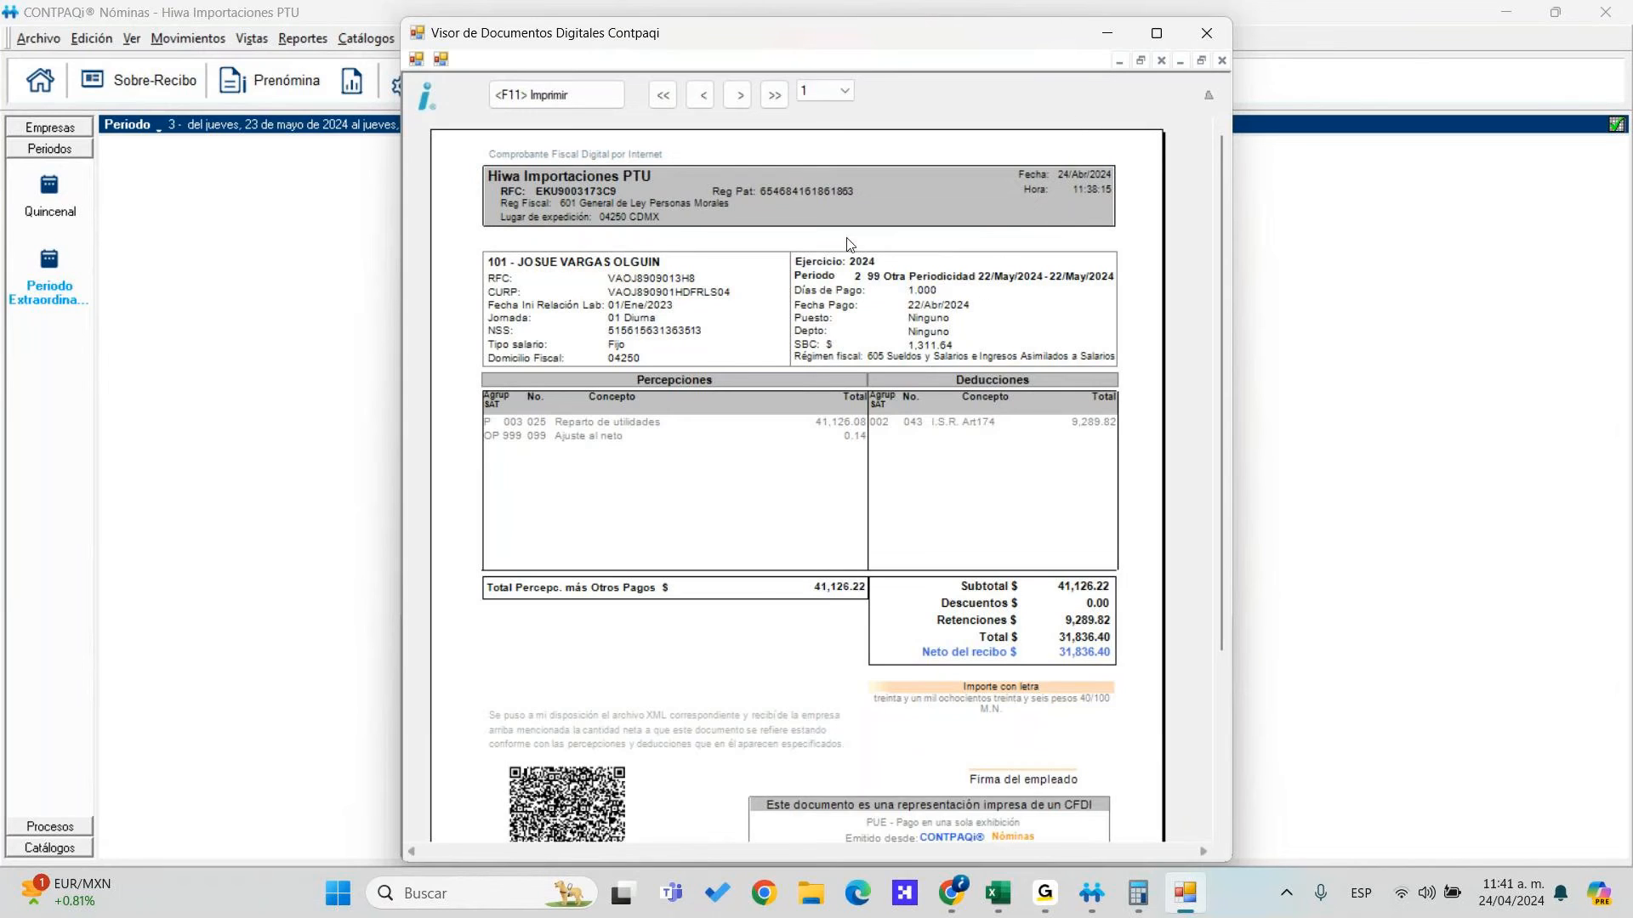
Page forward to the last PTU receipt, then step back receipt by receipt toward the first
left_click(739, 94)
left_click(742, 95)
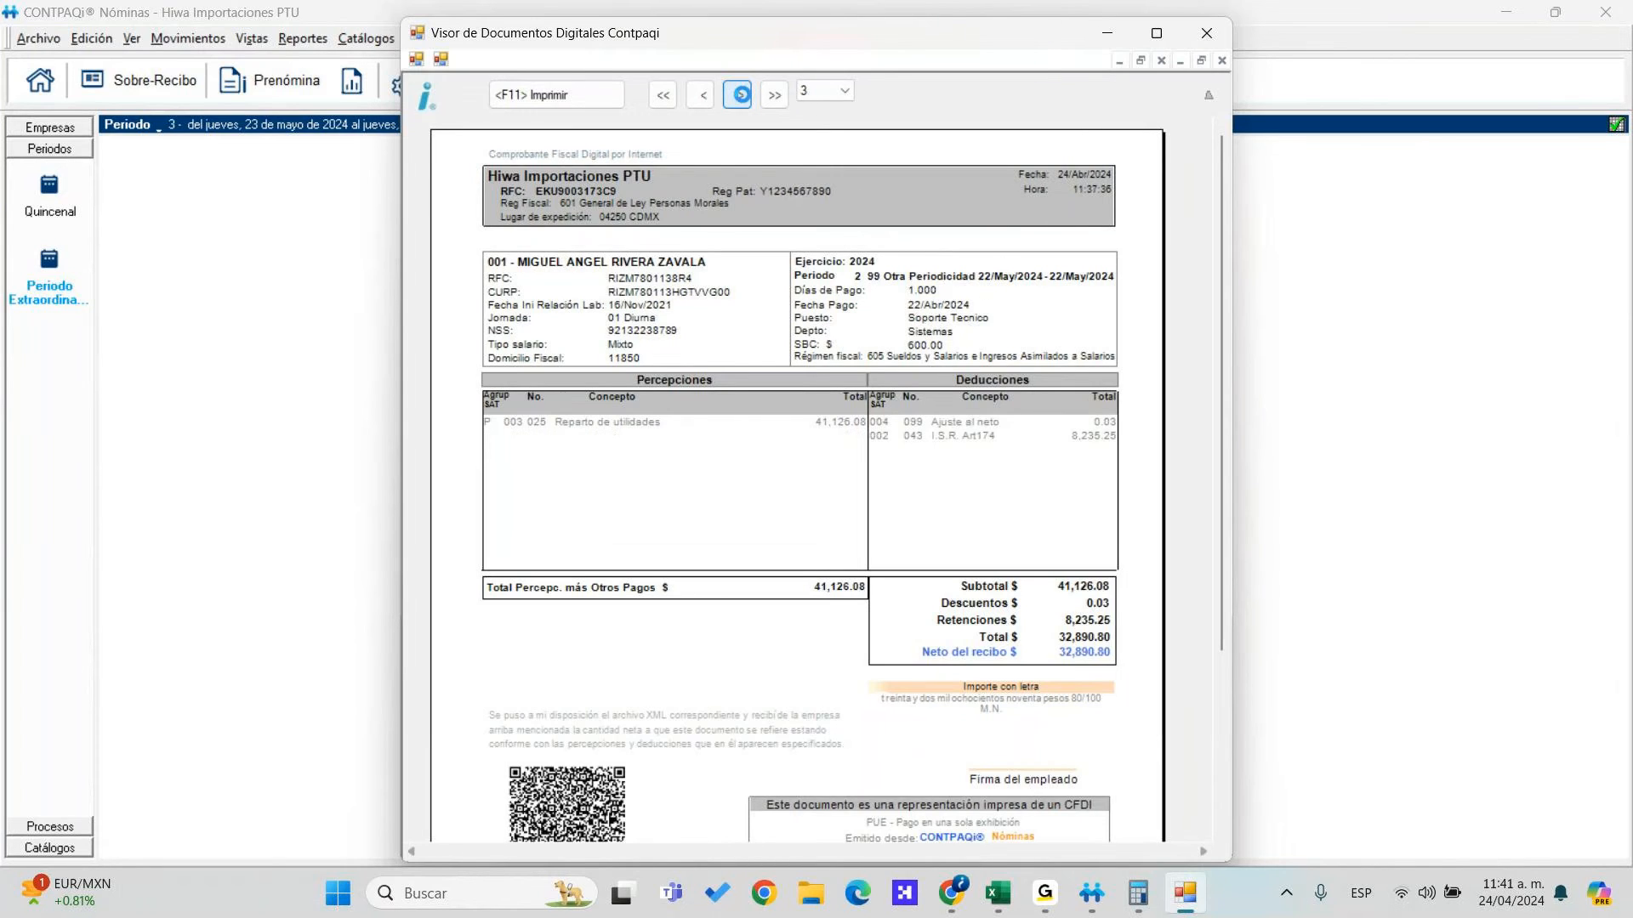
left_click(774, 94)
left_click(698, 96)
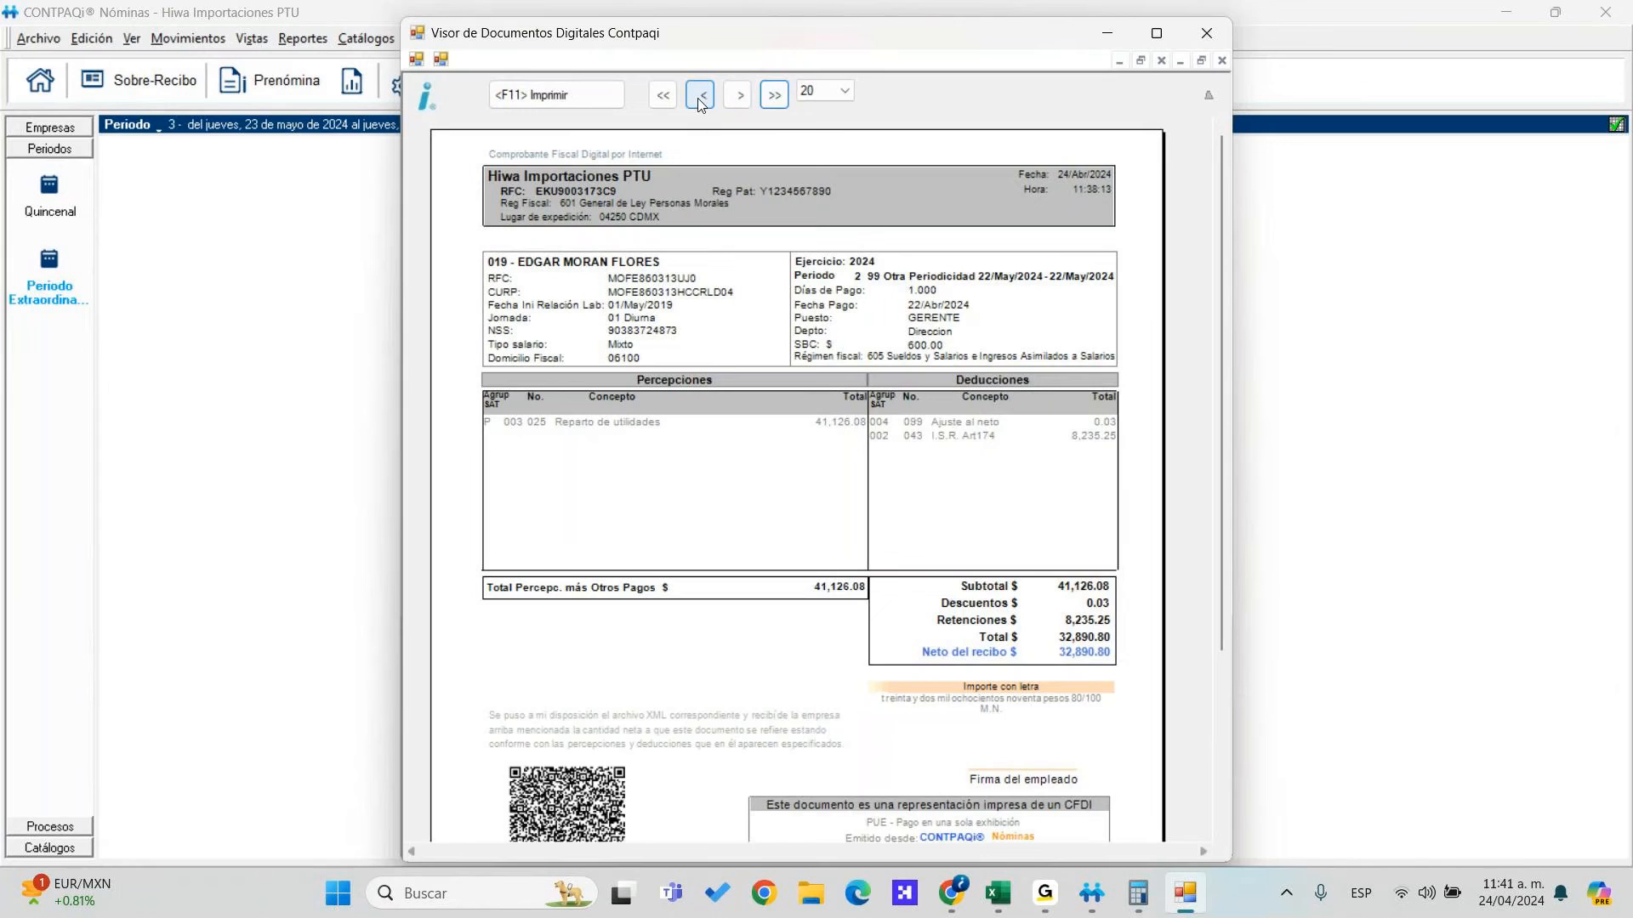
left_click(698, 97)
left_click(698, 97)
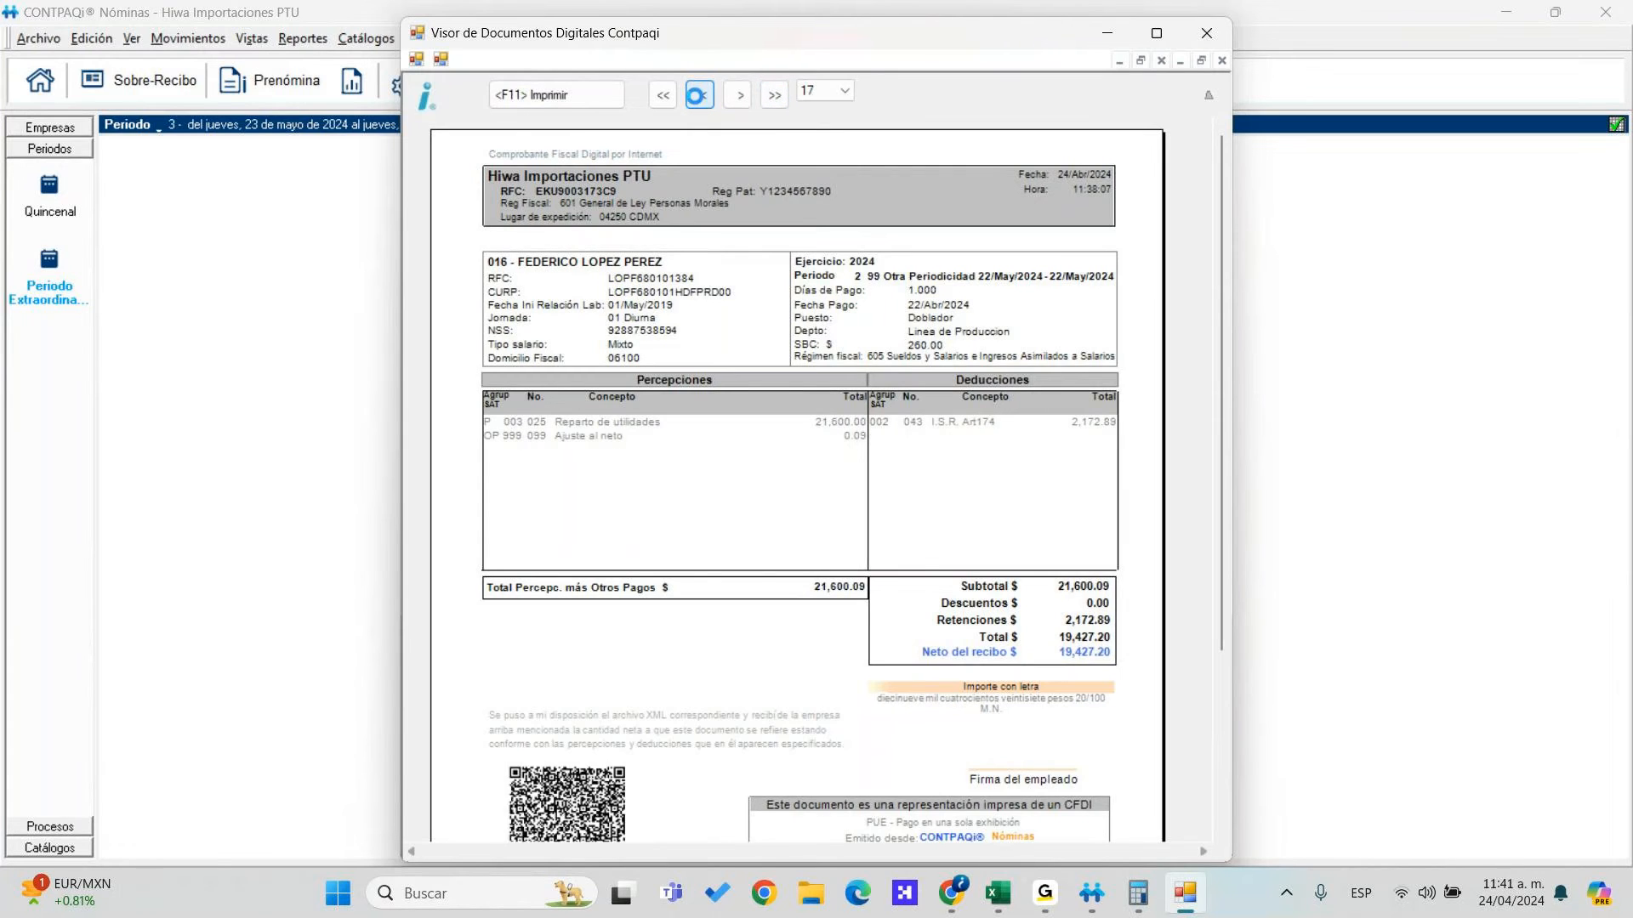
left_click(698, 97)
left_click(698, 97)
left_click(698, 97)
left_click(698, 97)
left_click(698, 97)
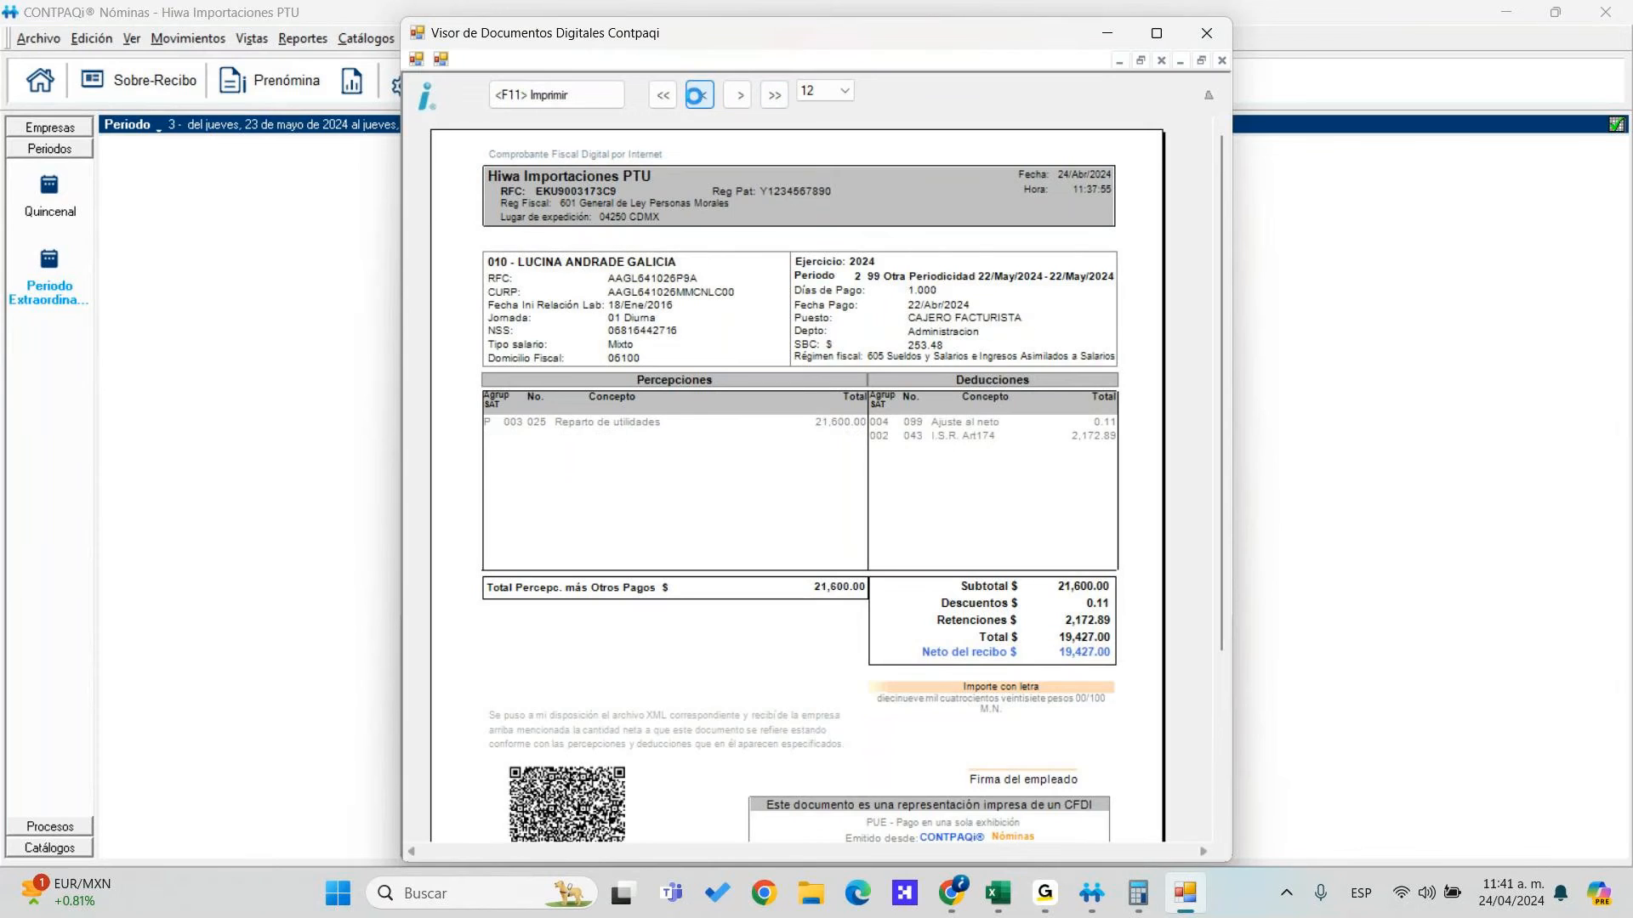
left_click(699, 96)
left_click(698, 97)
left_click(698, 97)
left_click(699, 97)
left_click(698, 97)
left_click(698, 97)
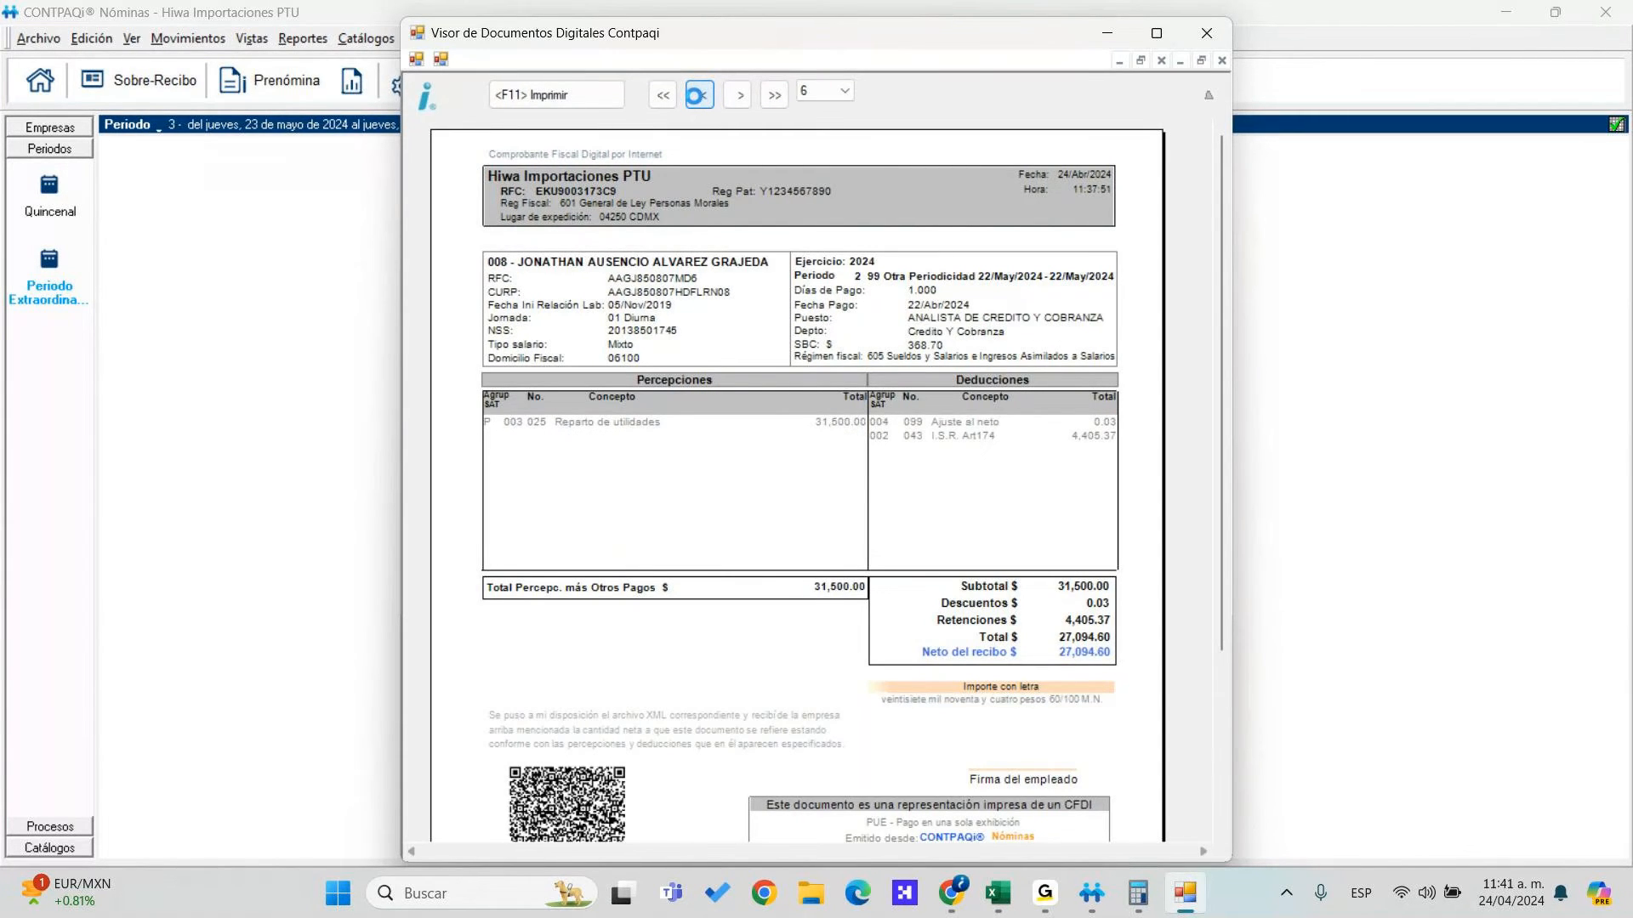
left_click(698, 97)
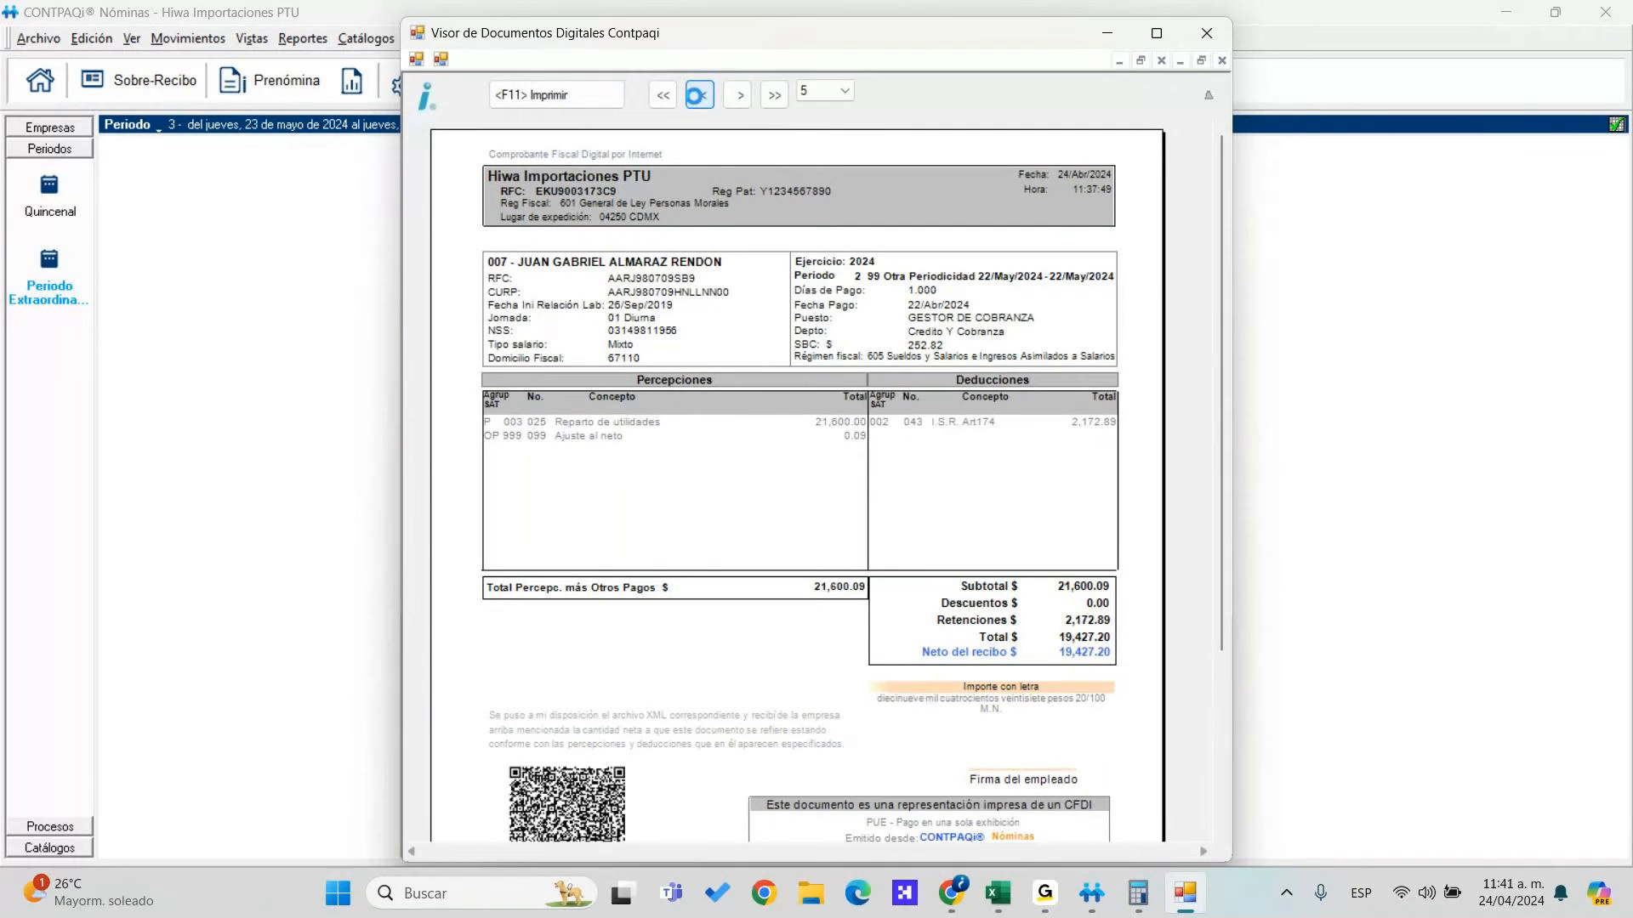
left_click(698, 97)
left_click(698, 97)
left_click(698, 97)
left_click(699, 97)
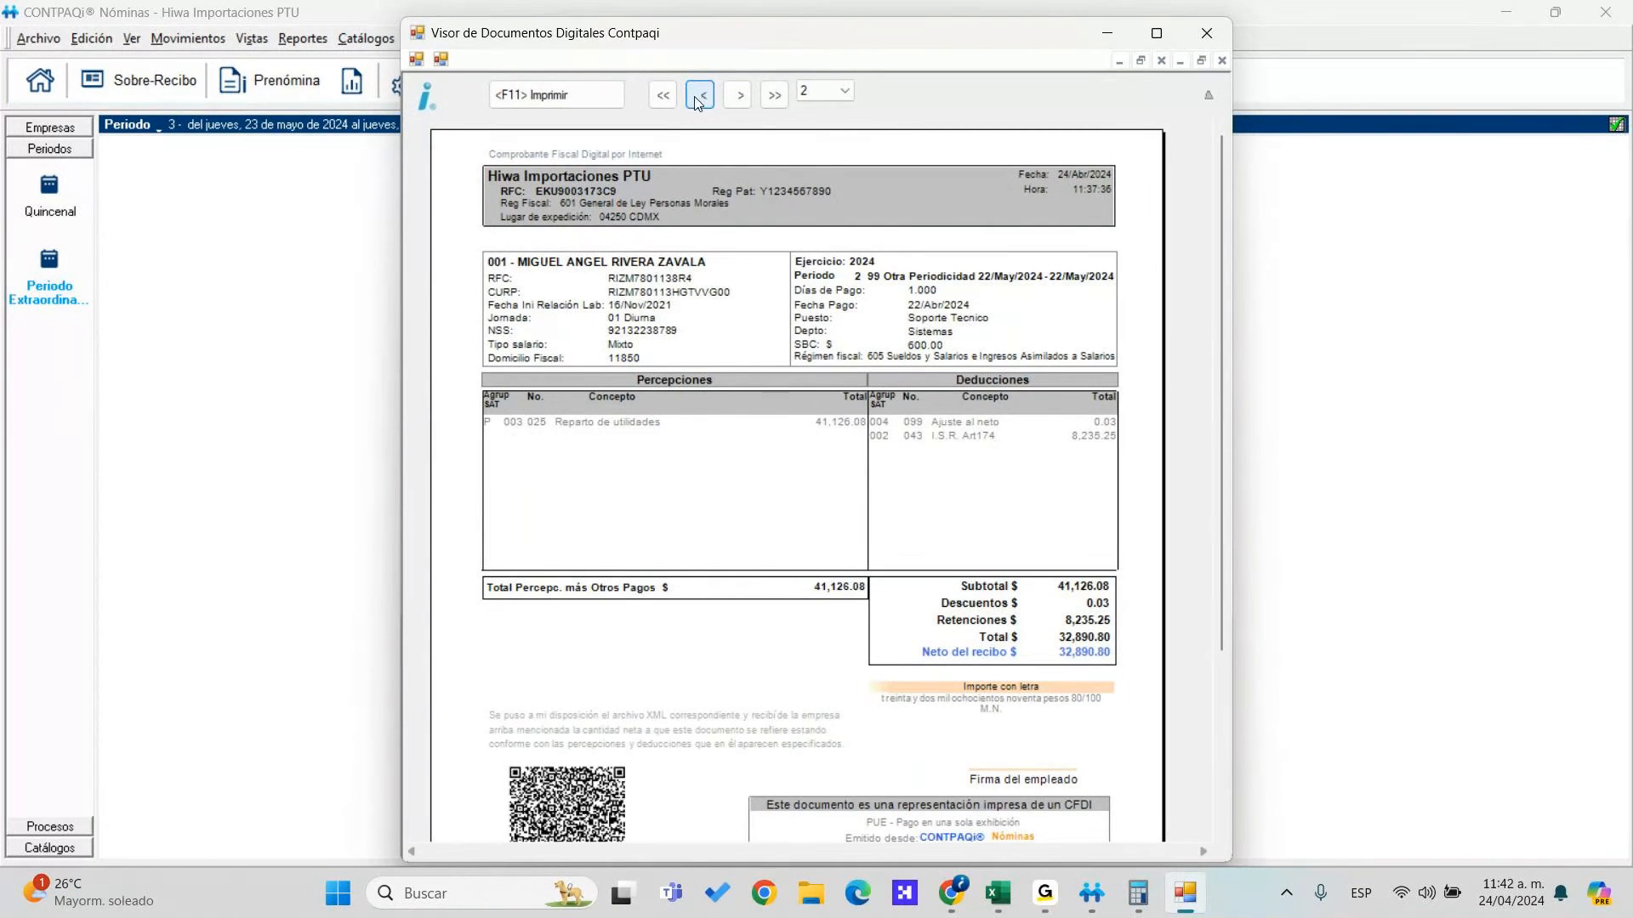
left_click(699, 97)
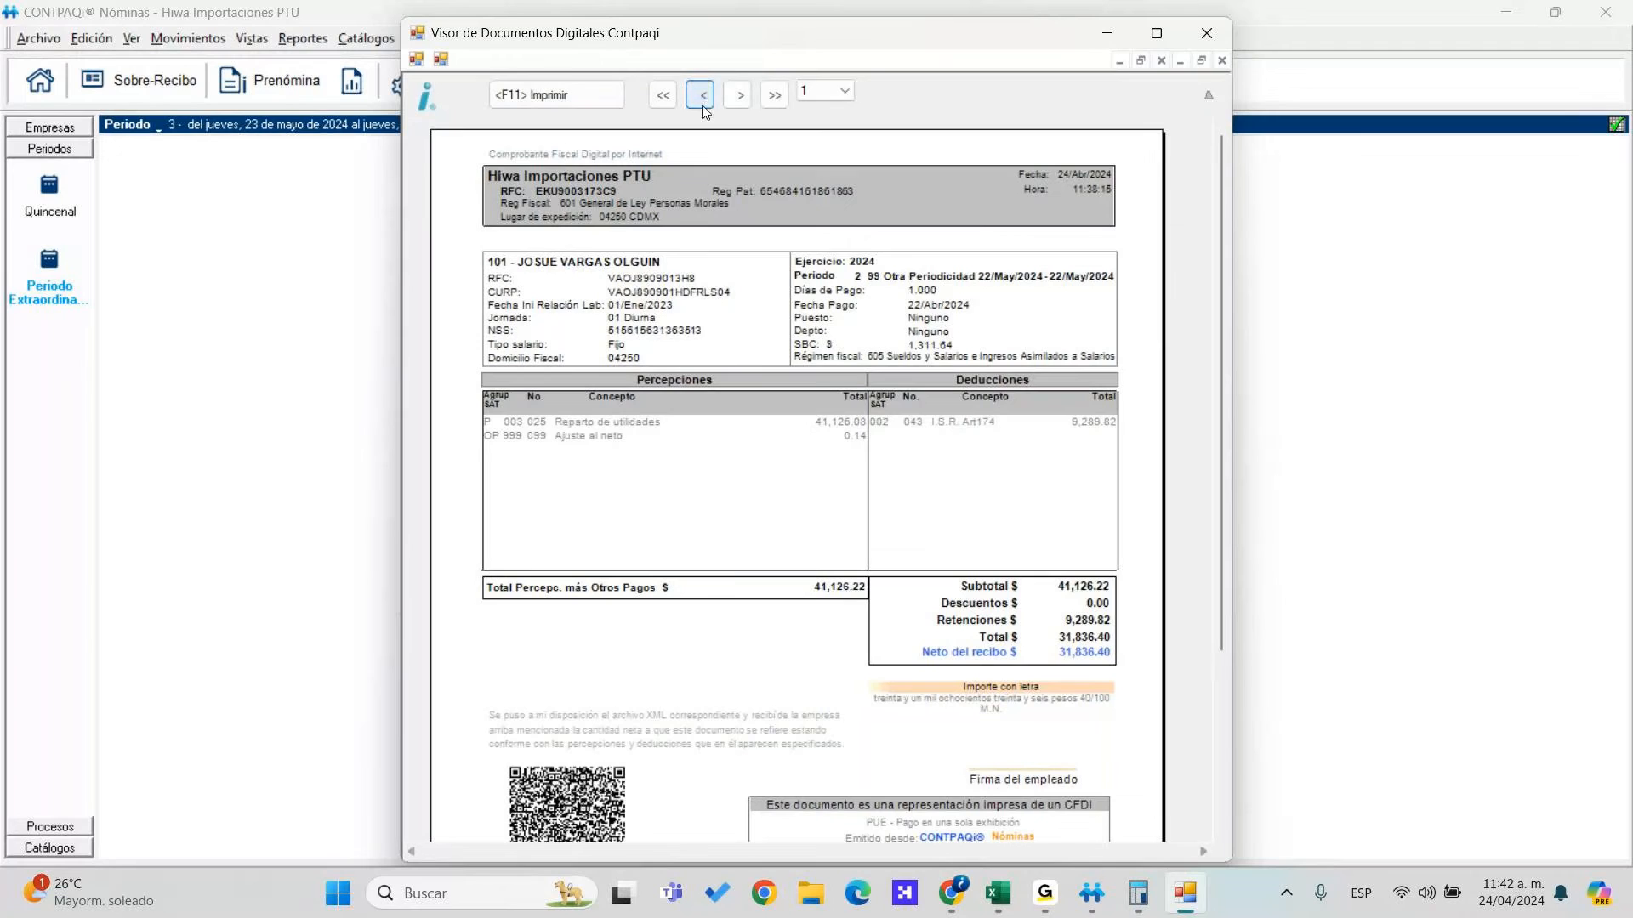
Recheck the final receipts in the viewer, then close the Visor de Documentos Digitales
left_click(739, 95)
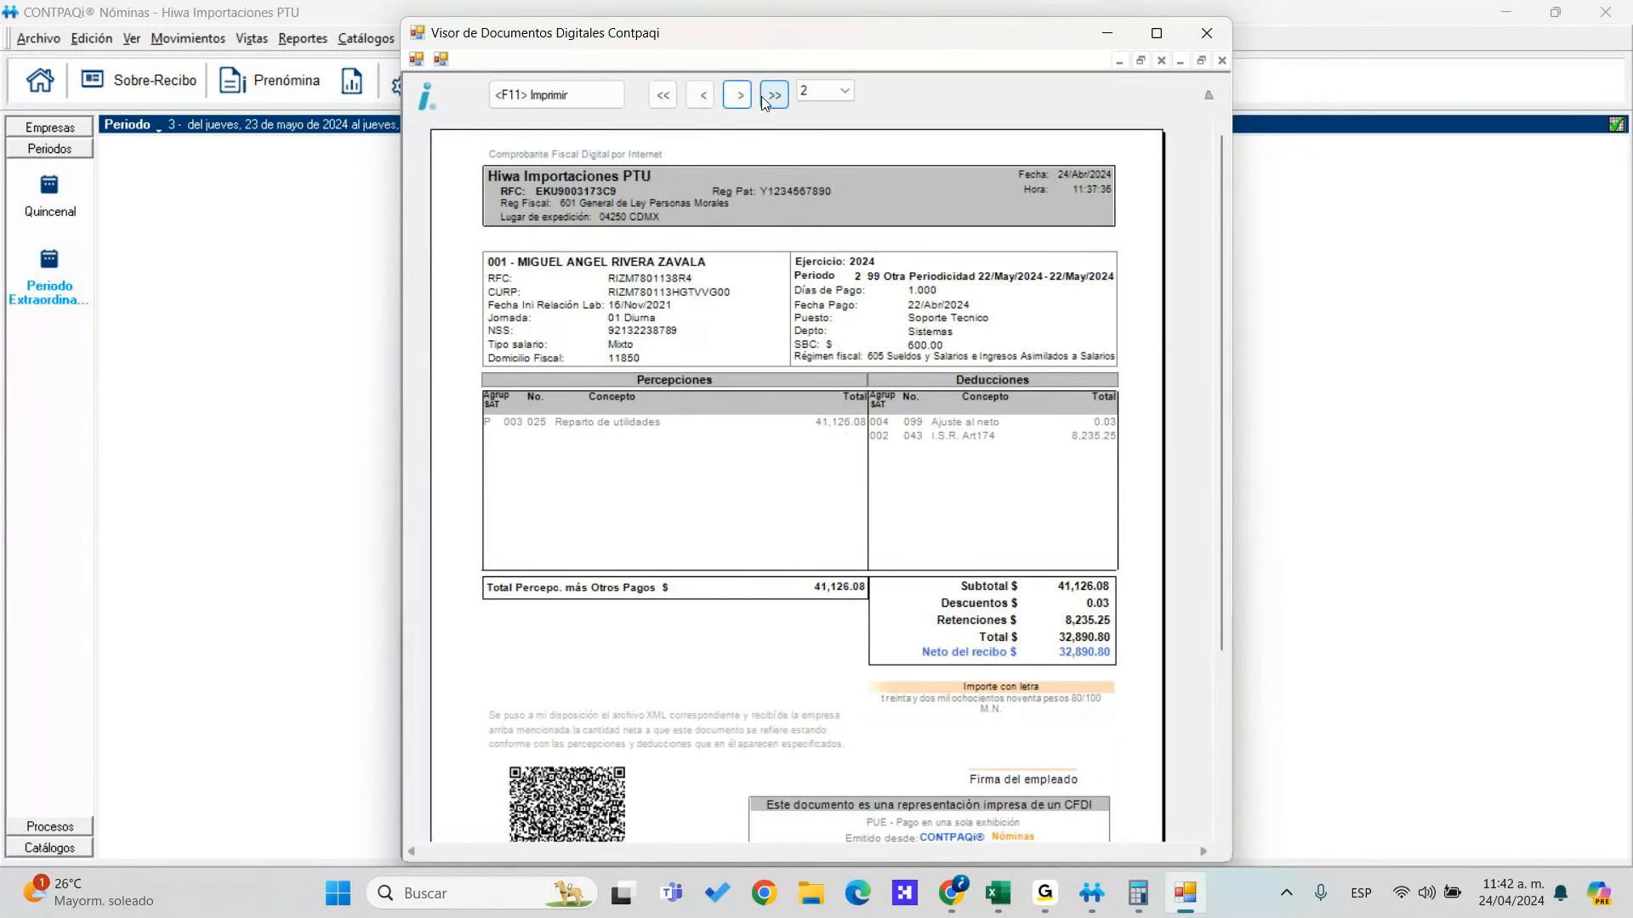
left_click(773, 96)
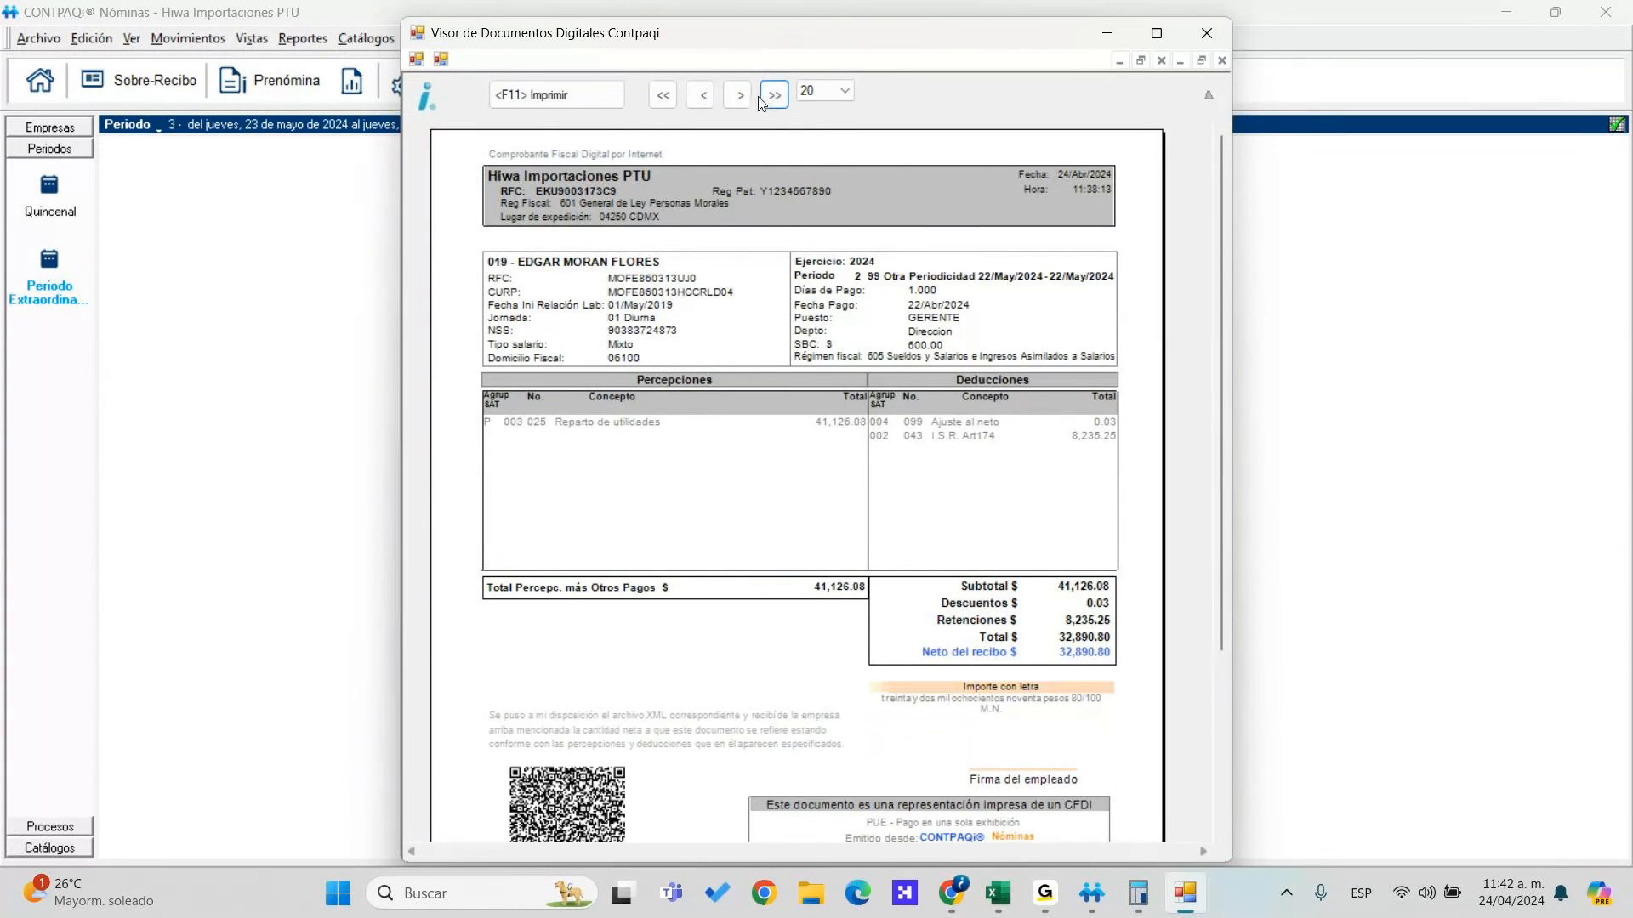
left_click(704, 103)
left_click(705, 103)
left_click(704, 103)
key("Escape")
left_click(430, 39)
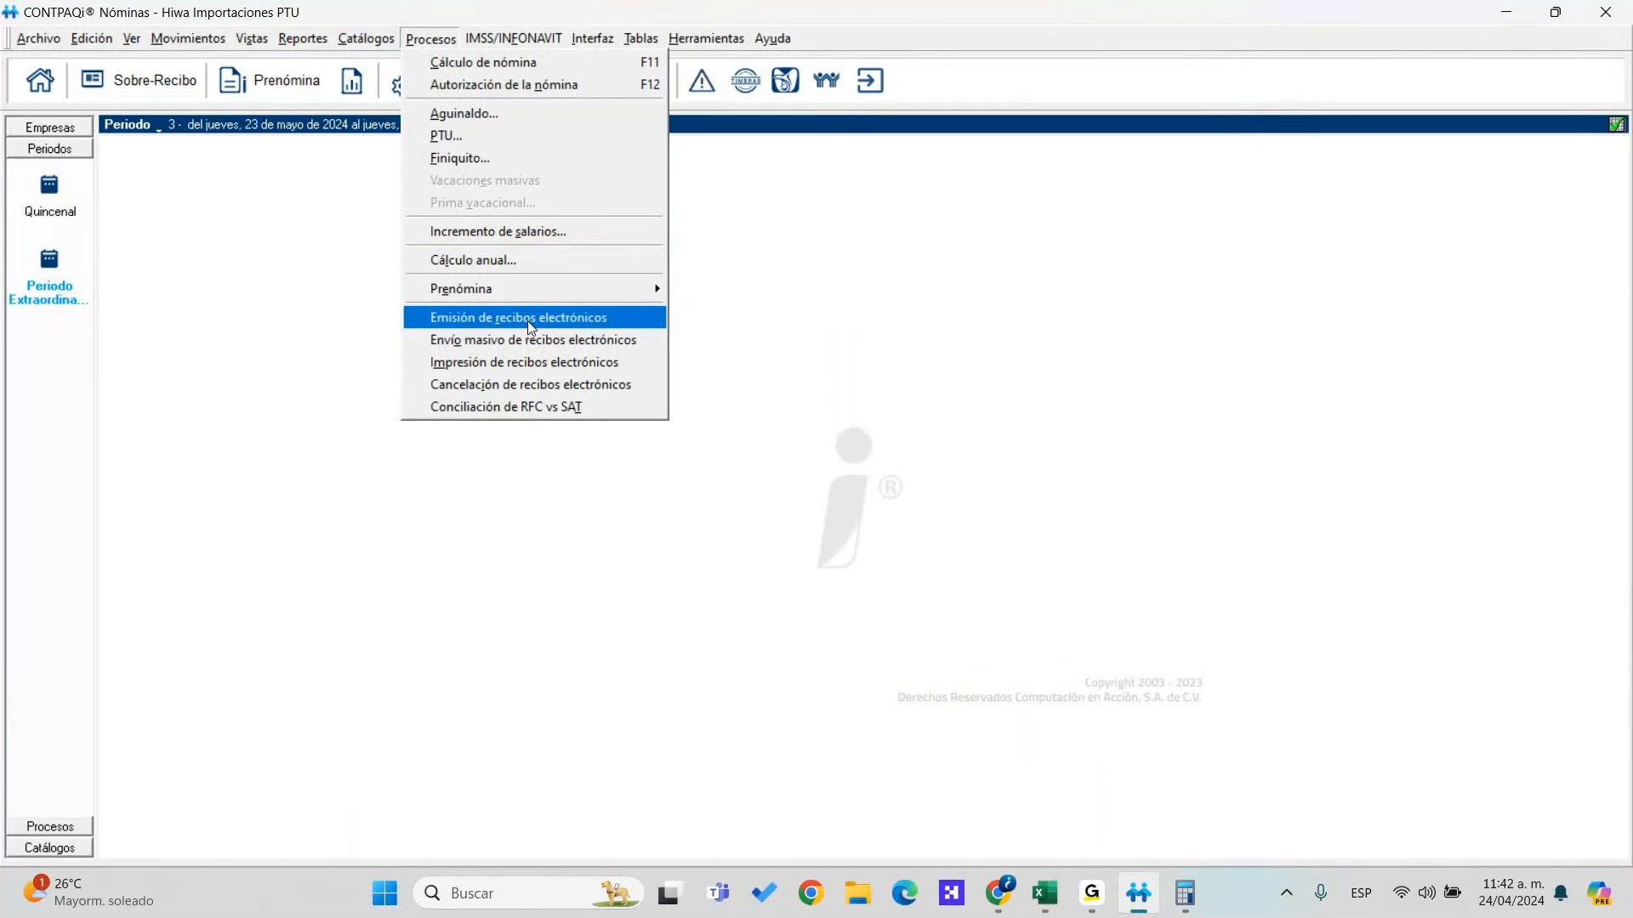
Preview CFDI receipts for employee 102 only, all employer registrations, including terminated employees
left_click(514, 363)
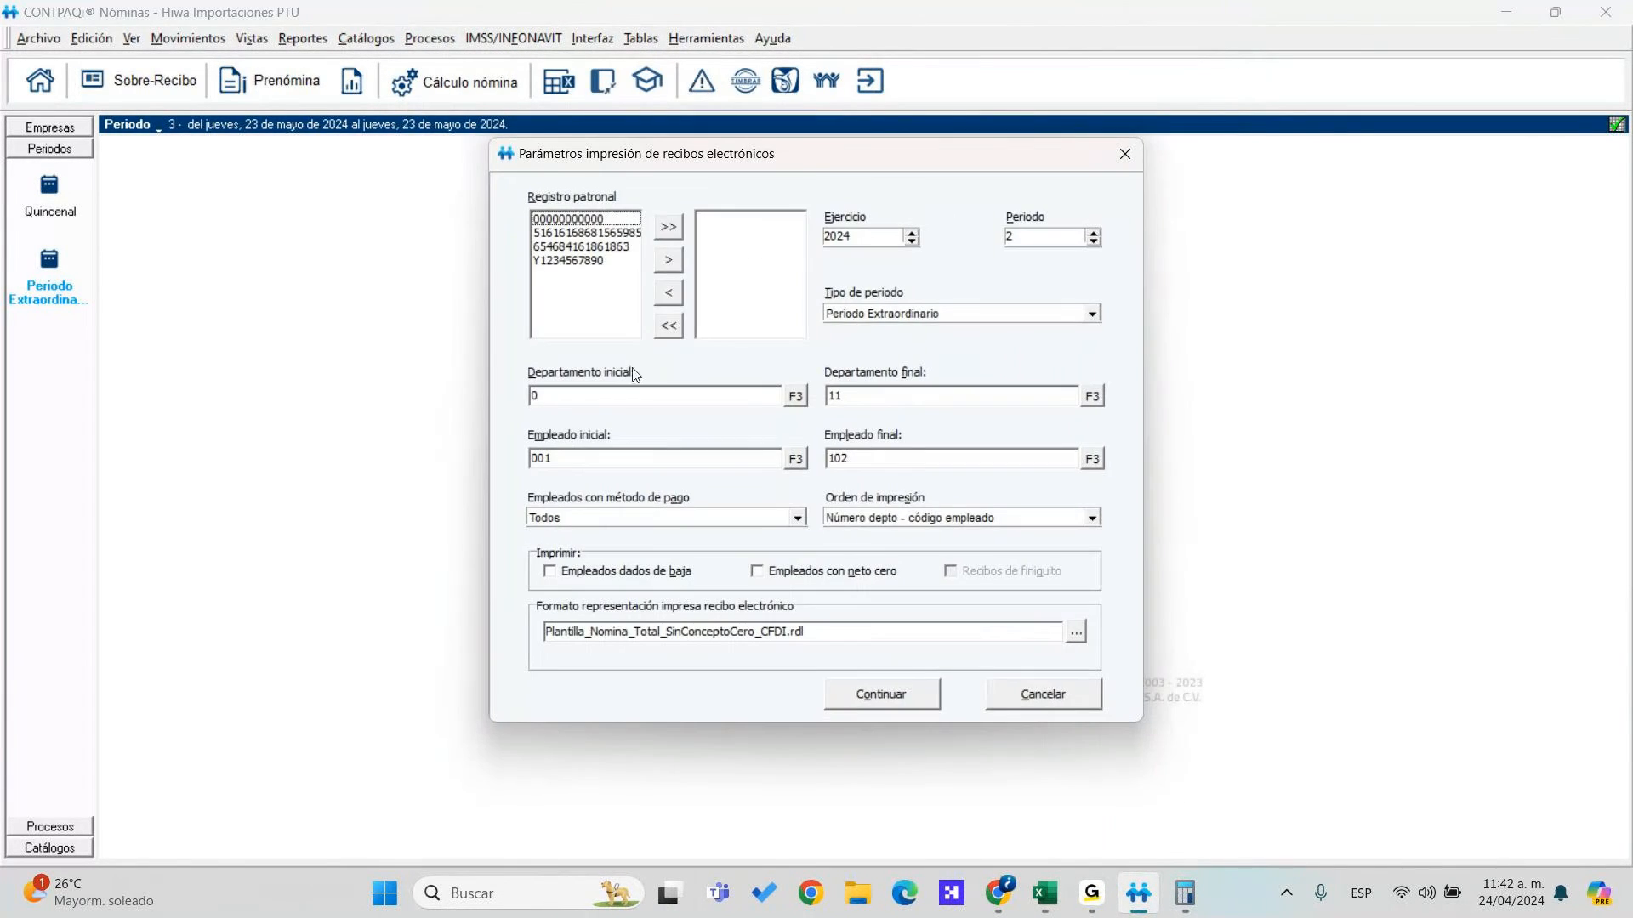
left_click(670, 229)
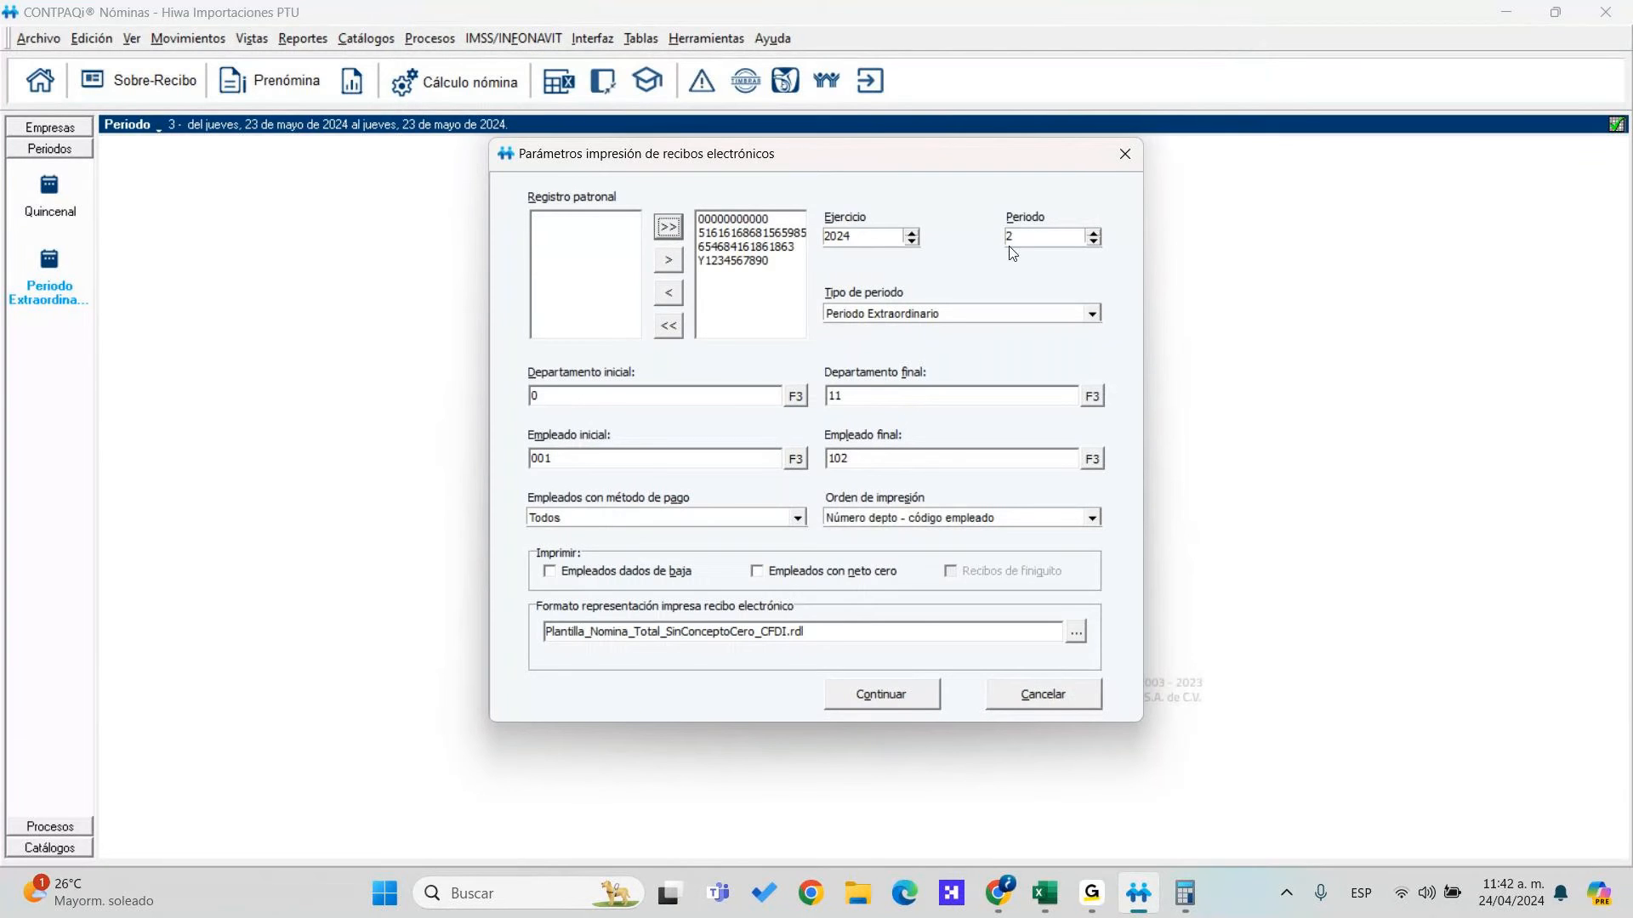
left_click(796, 460)
scroll(889, 532, "down", 2)
scroll(891, 531, "down", 18)
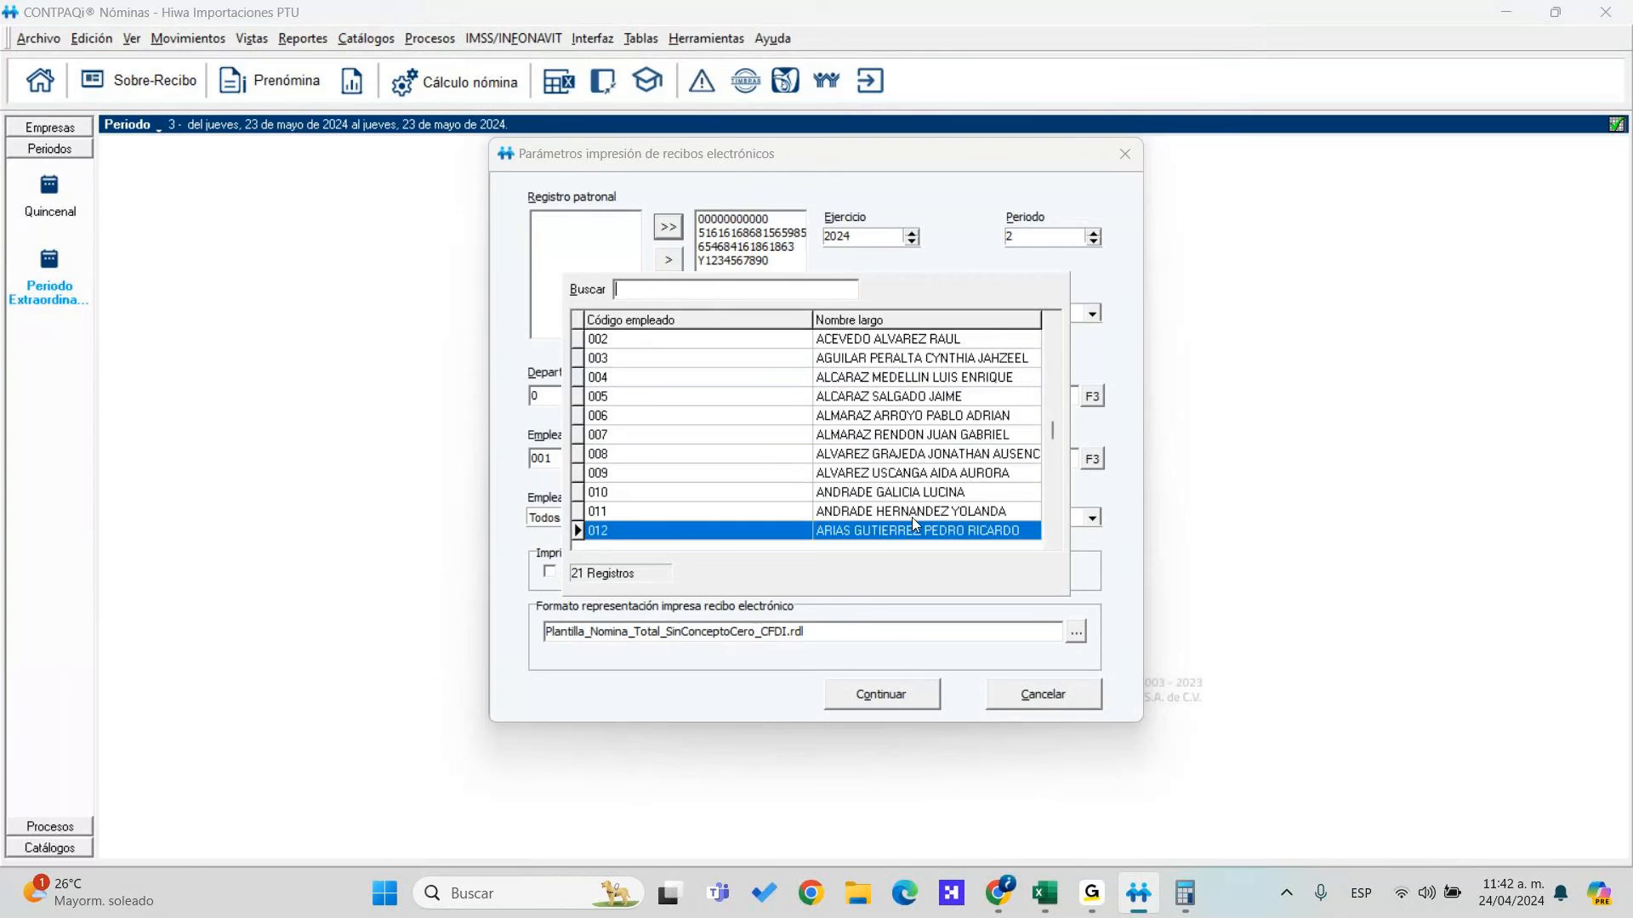
double_click(917, 528)
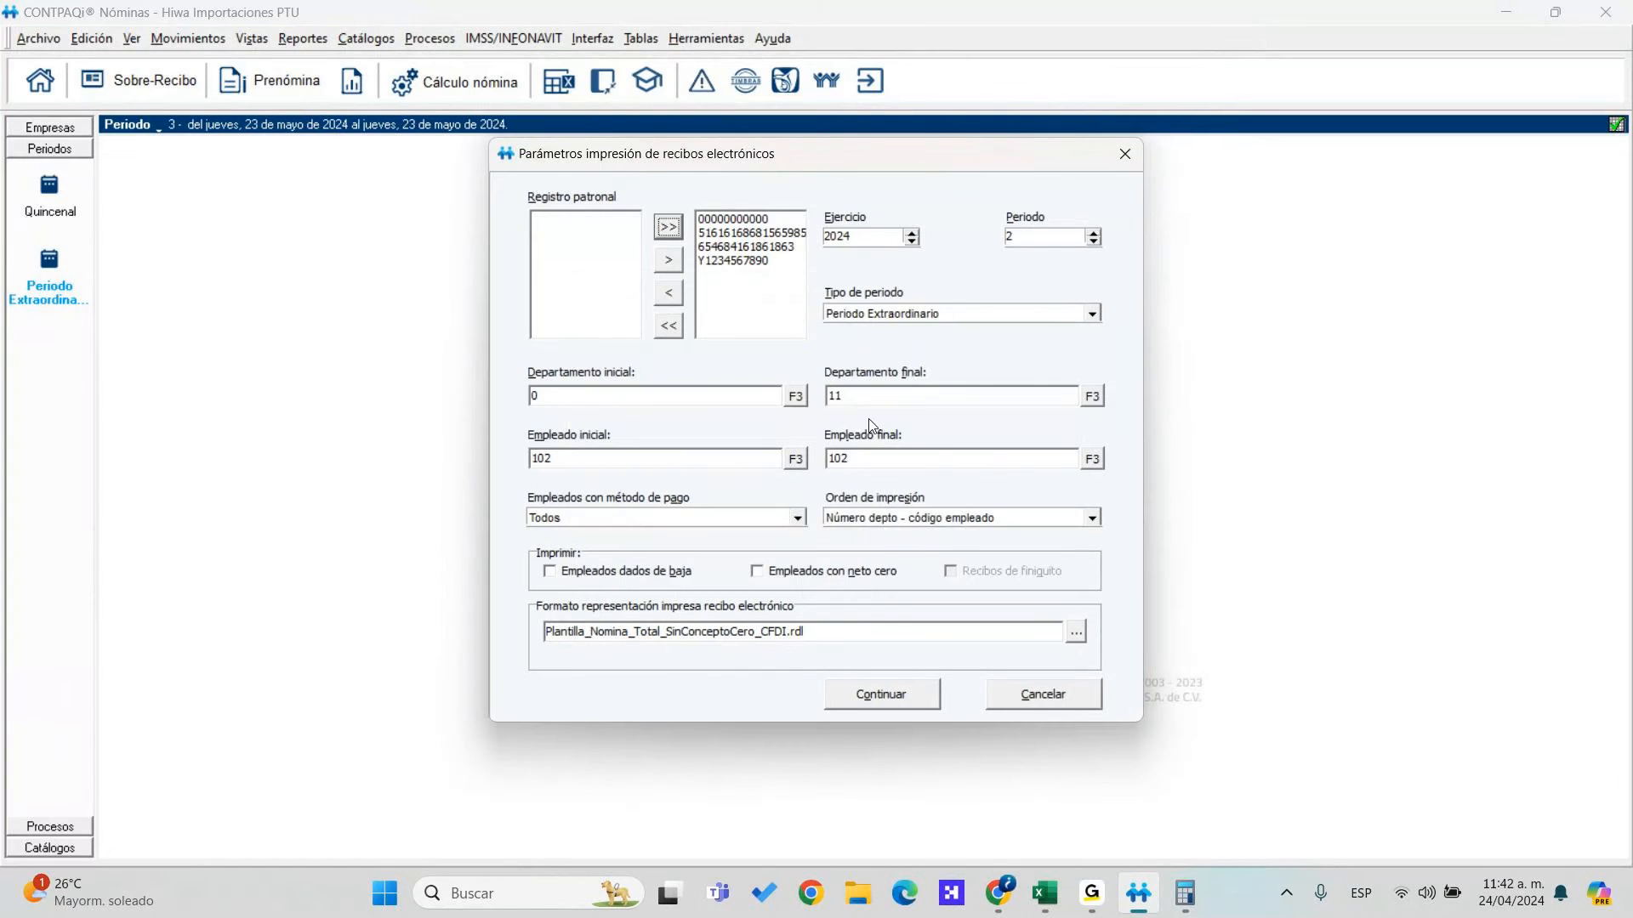
key("Tab")
key("Tab")
key("Tab")
key("Tab")
key("Tab")
key("Tab")
key("Tab")
key("Tab")
key("Tab")
left_click(682, 571)
left_click(885, 695)
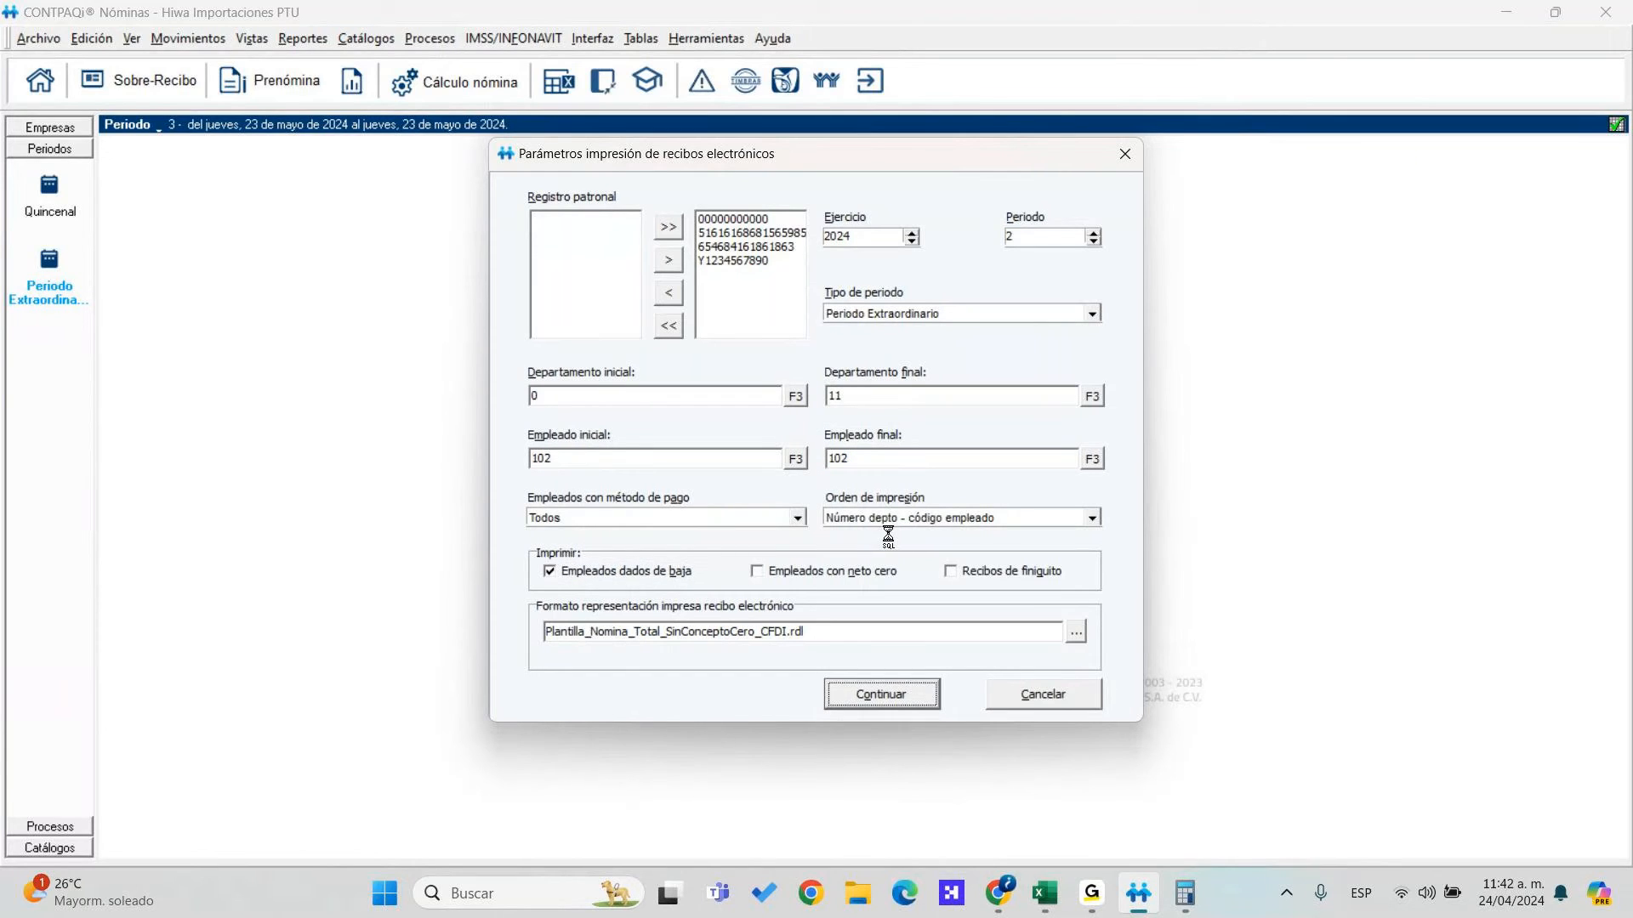
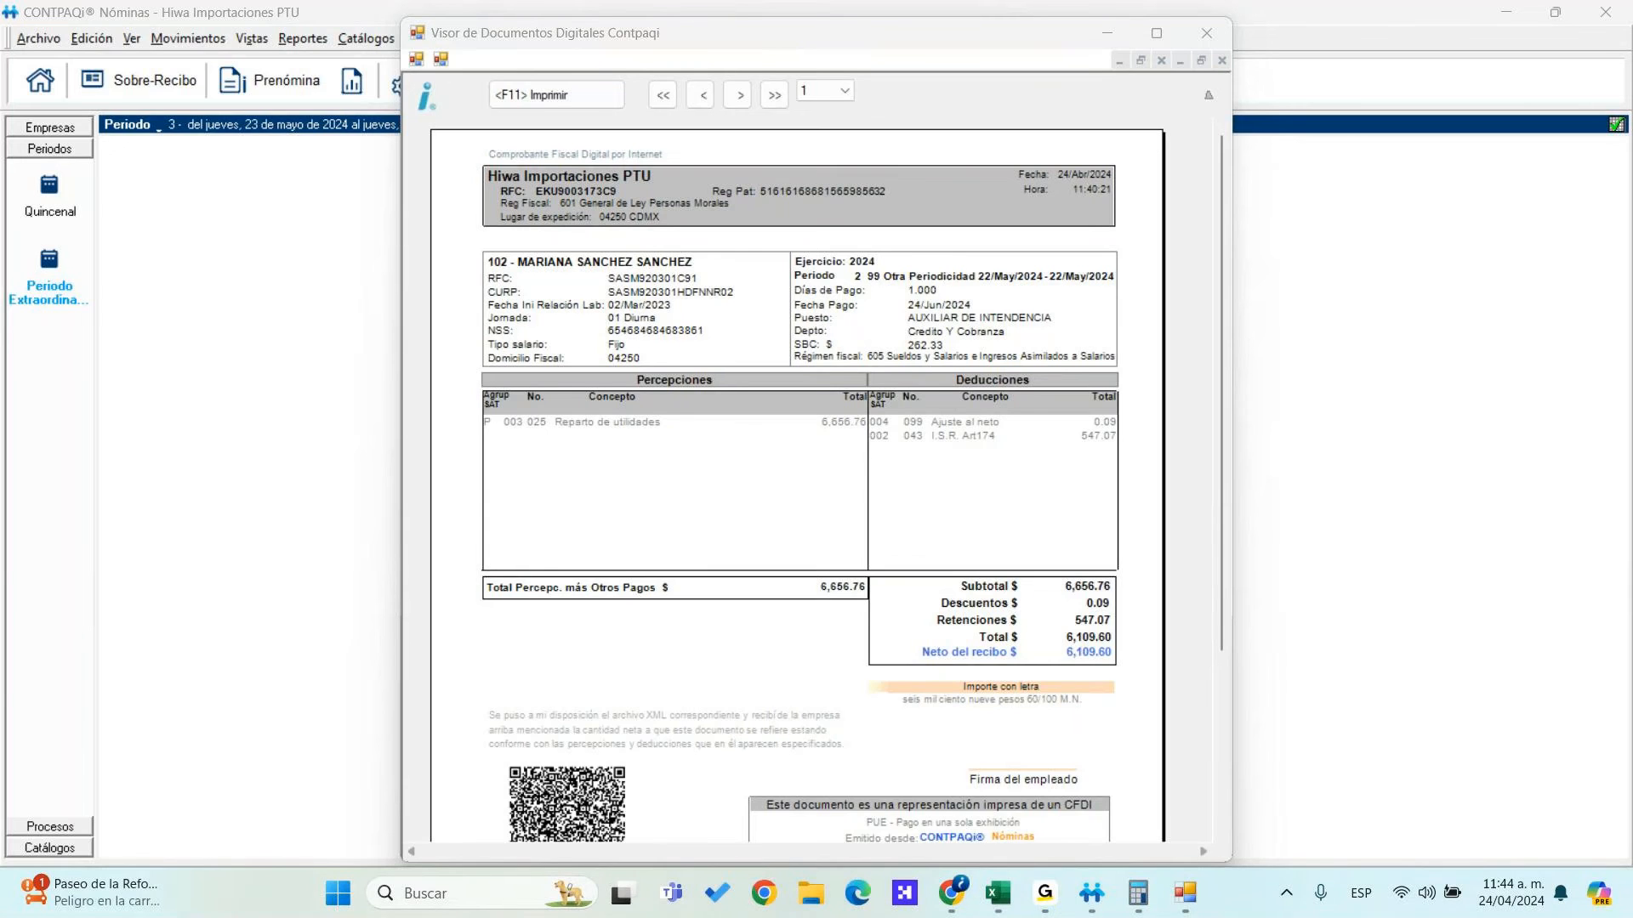
Sign in to CONTPAQi nube at app.contpaqinube.com in a new Chrome tab, then minimize Chrome
key("alt+Tab")
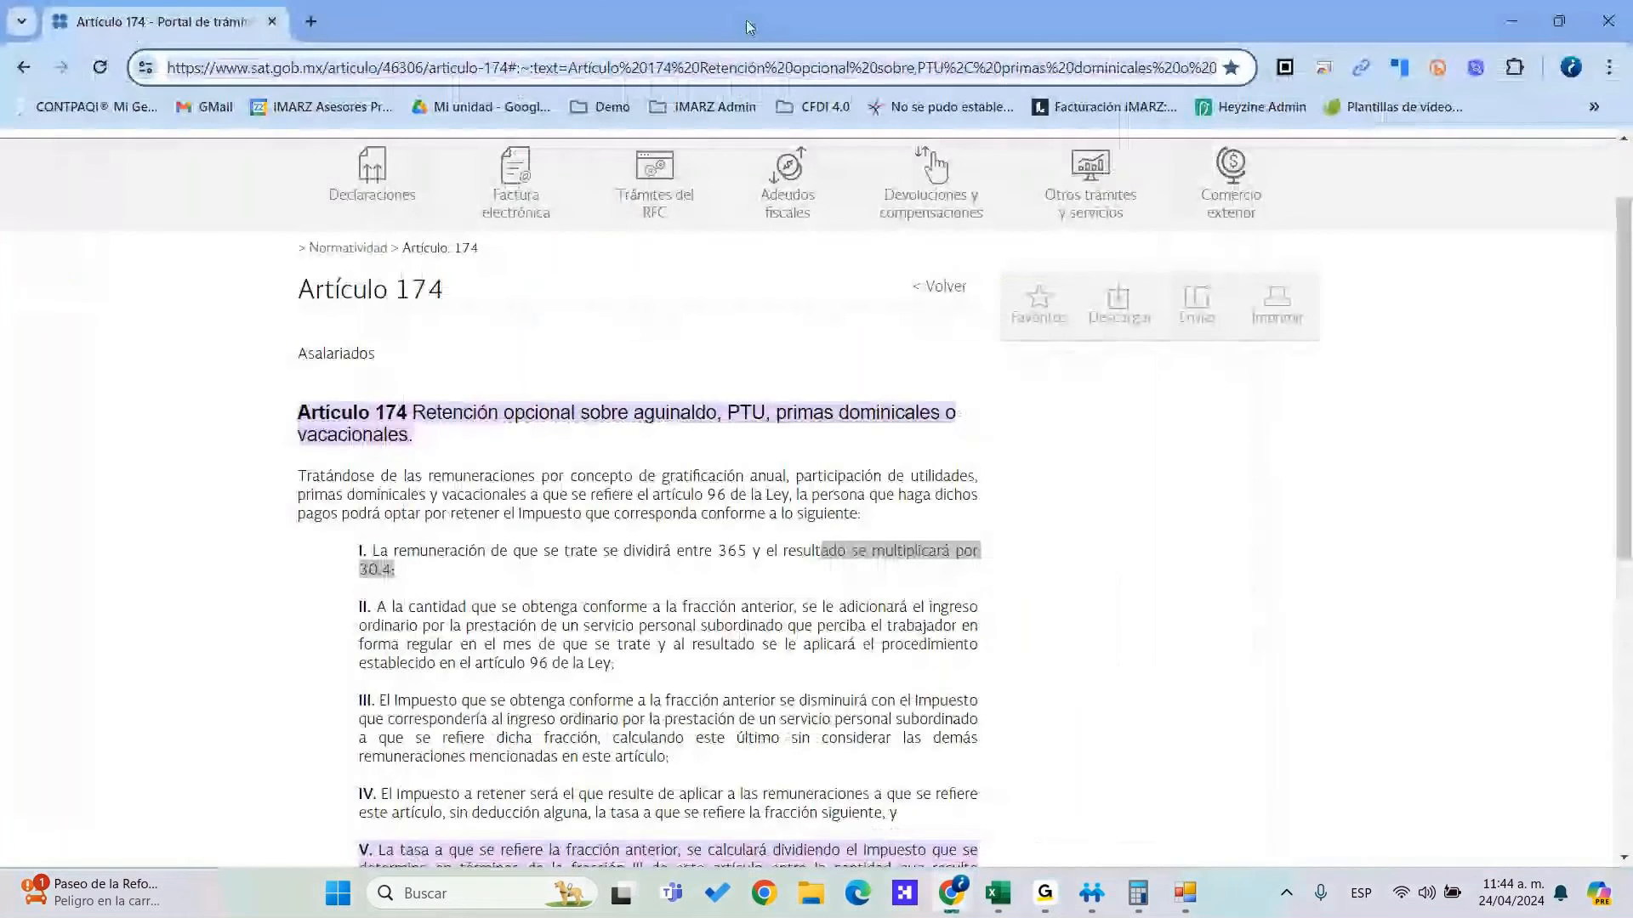
left_click(305, 21)
type("app")
key("Return")
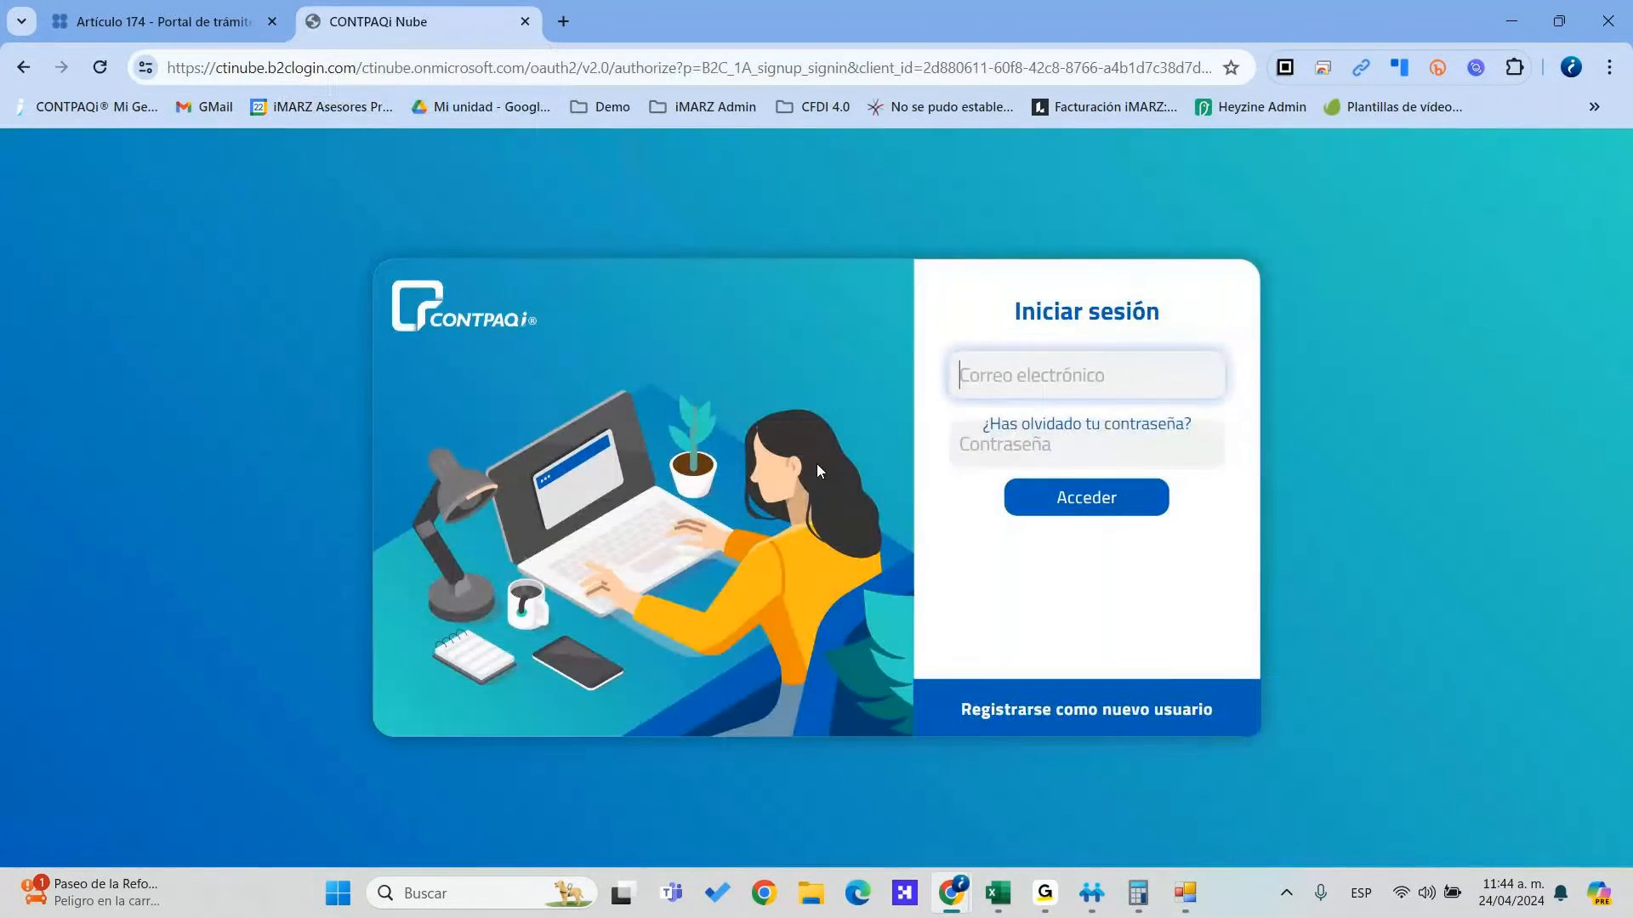
left_click(1108, 510)
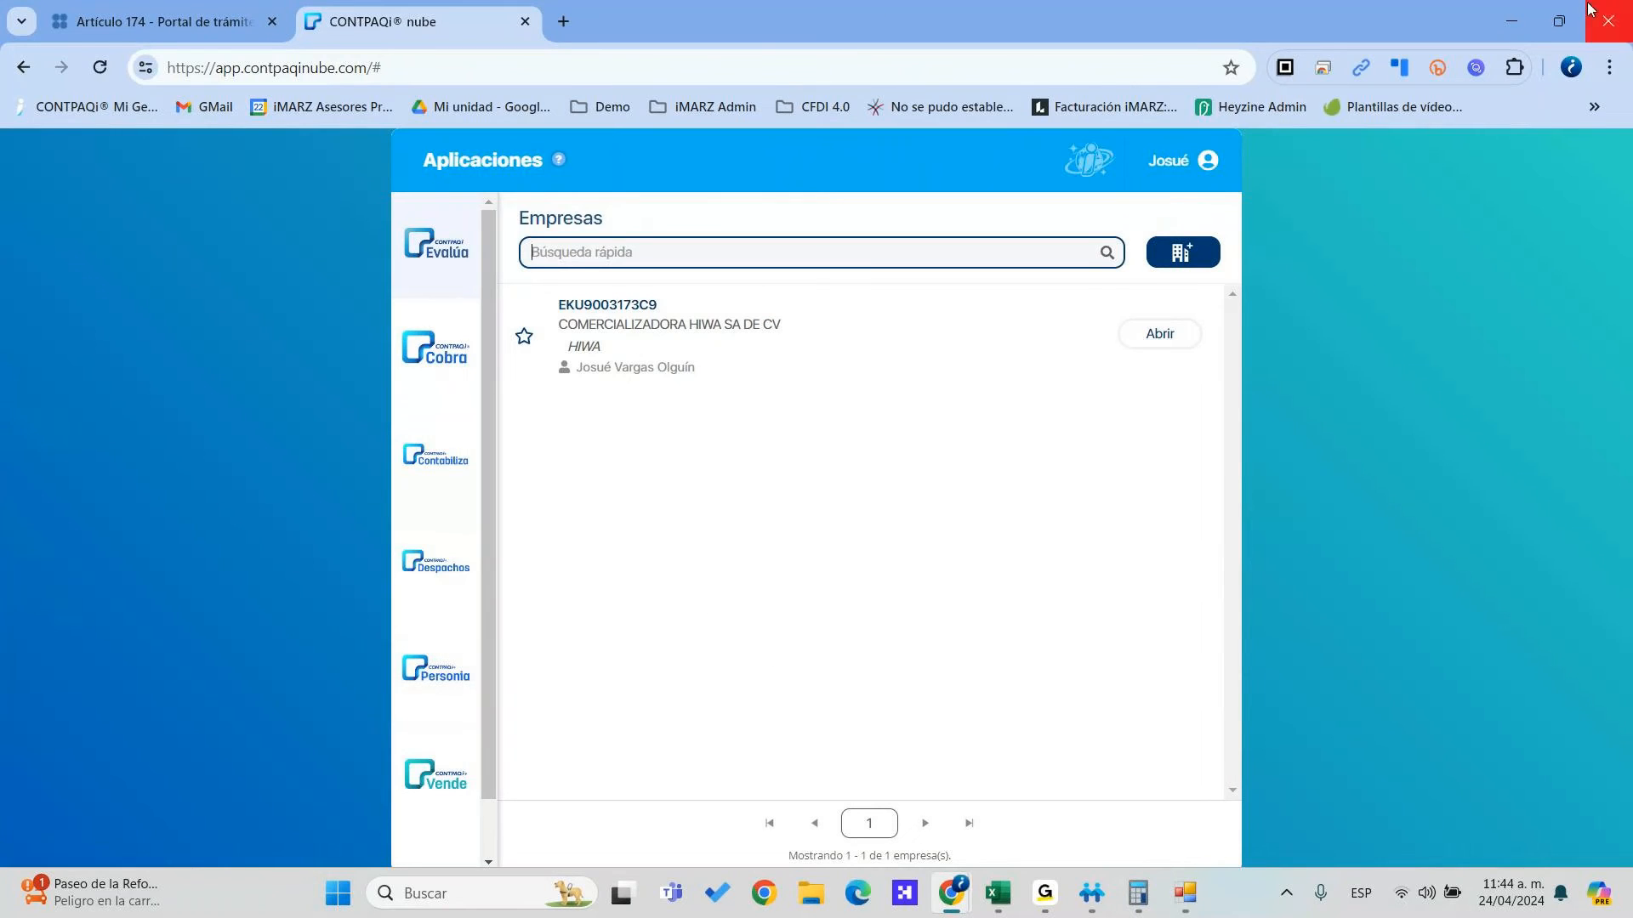
left_click(1512, 19)
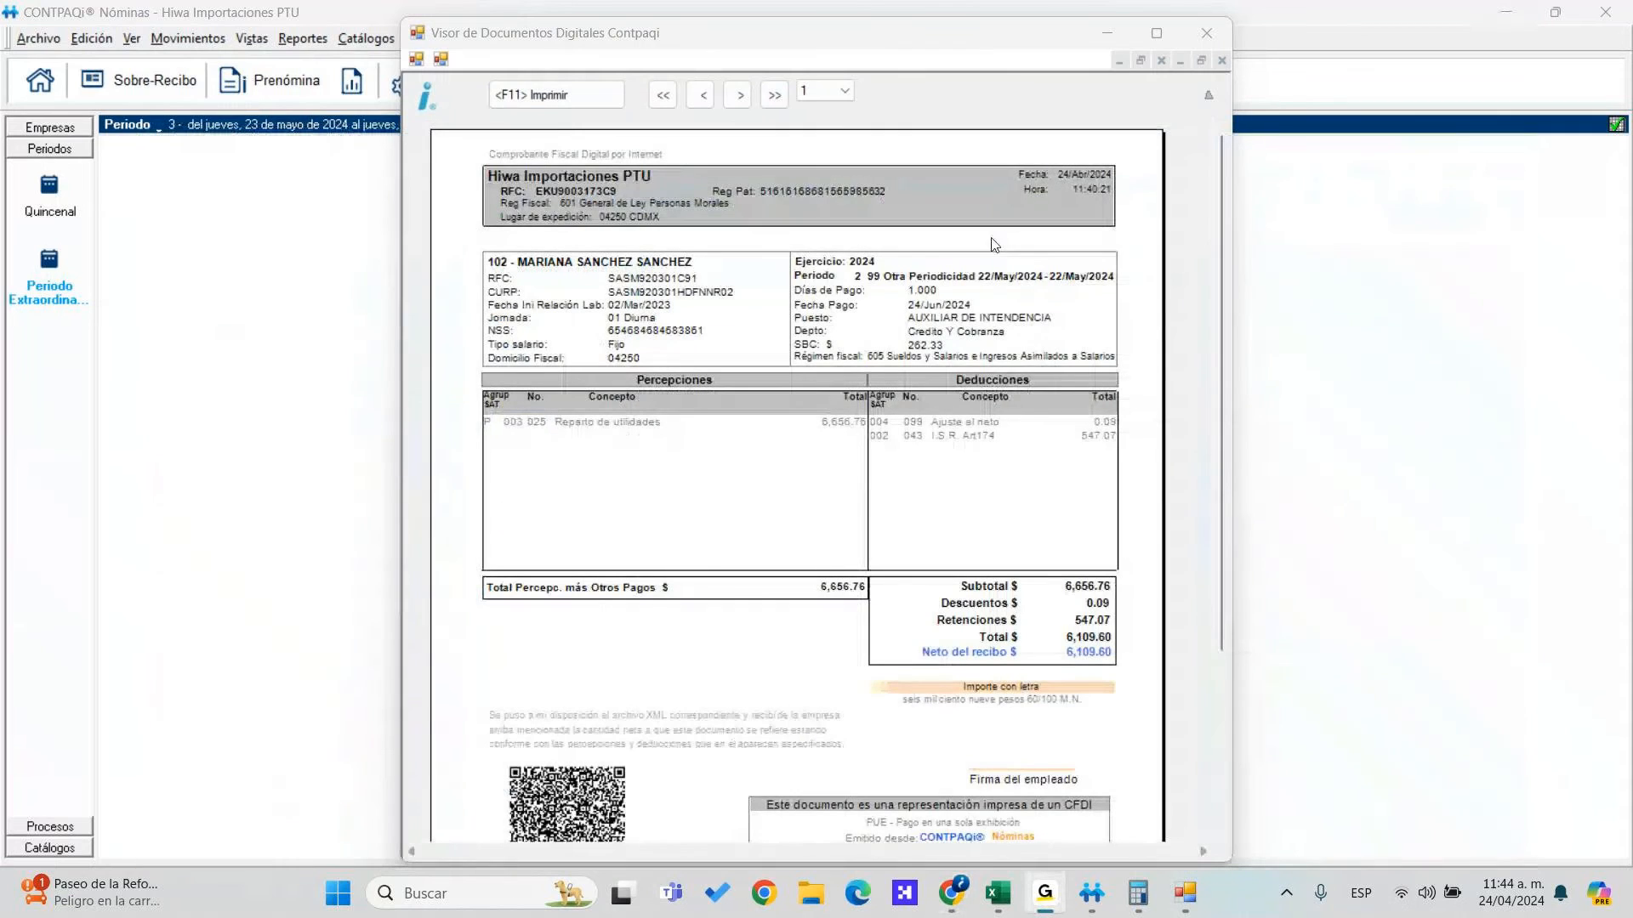
Run the Resumen de percepciones, deducciones y obligaciones report with period type Quincenal
left_click(1205, 35)
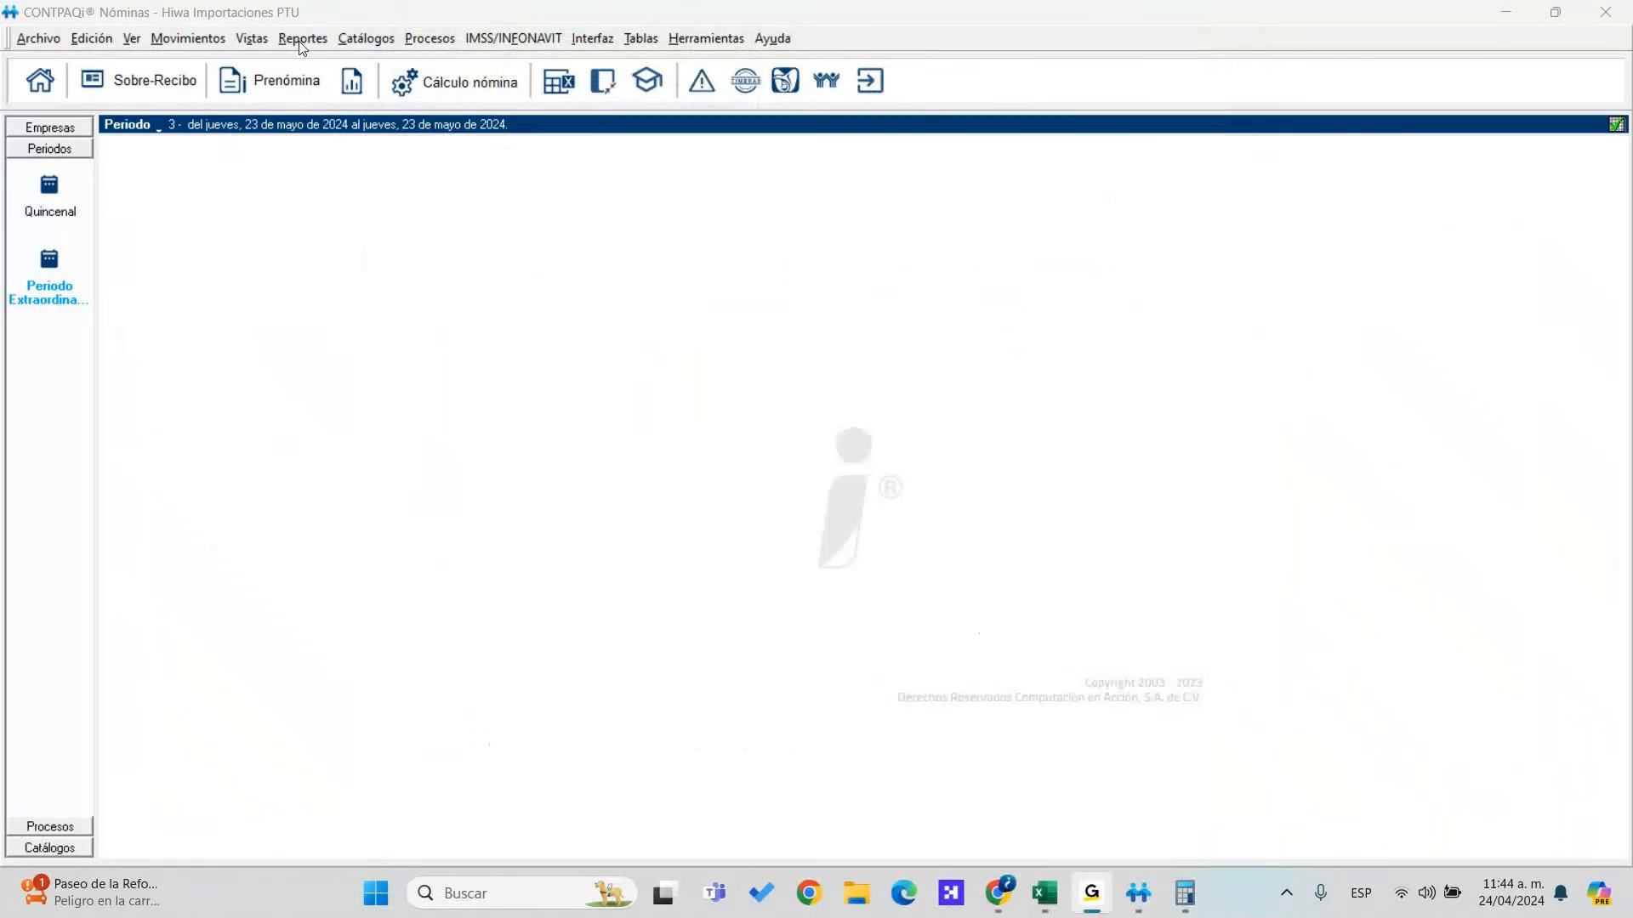
left_click(303, 38)
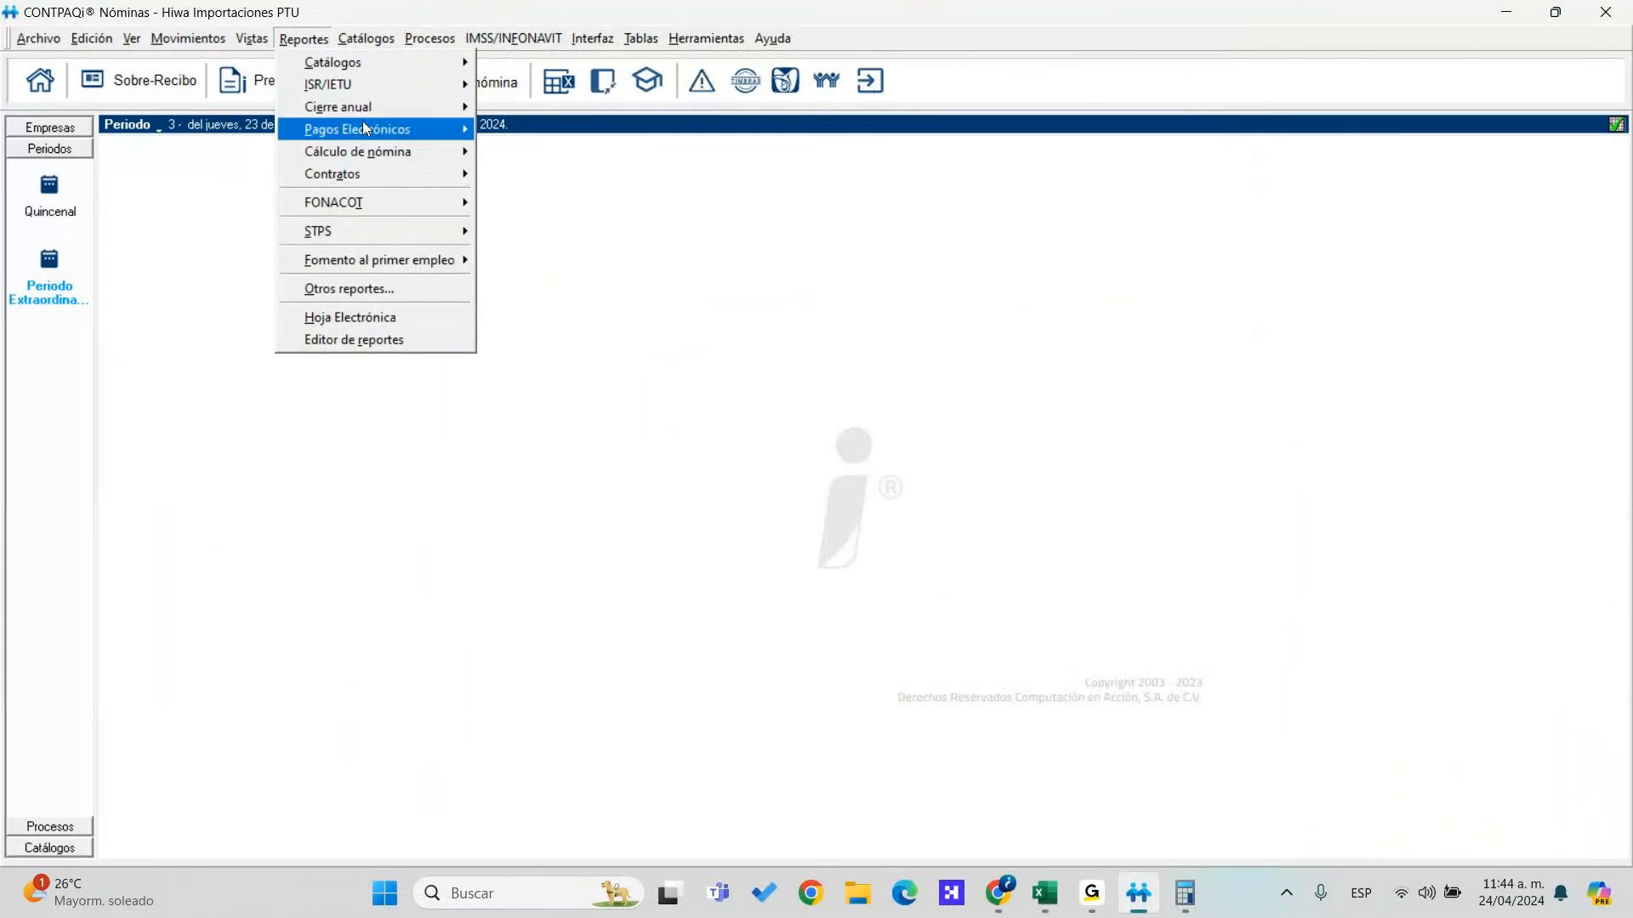
mouse_move(382, 212)
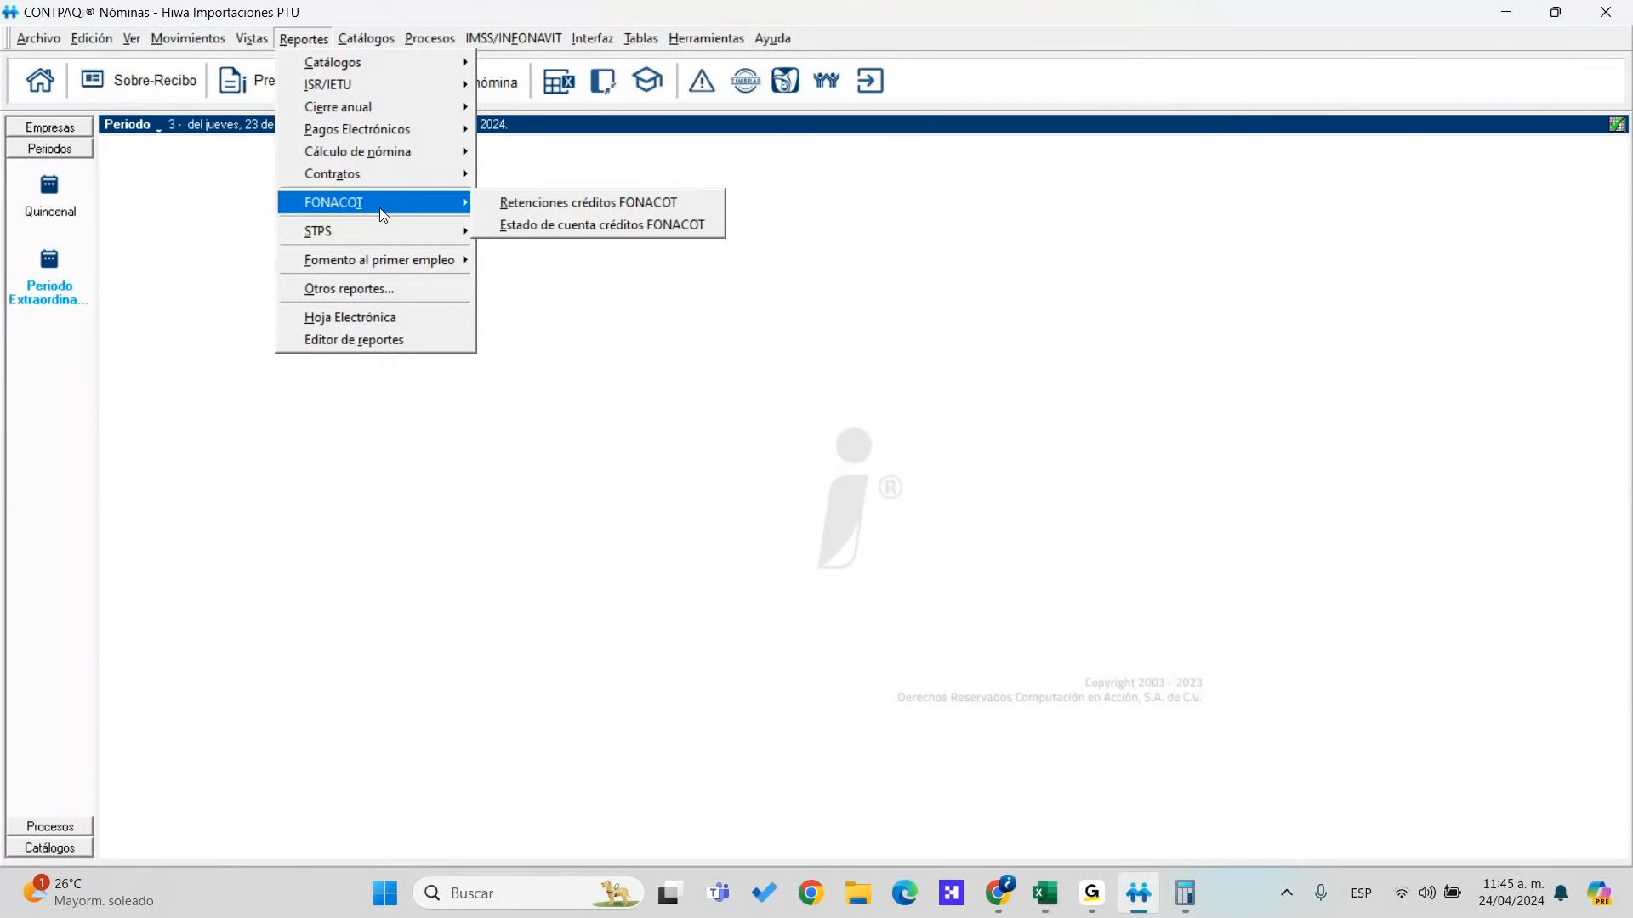
mouse_move(406, 91)
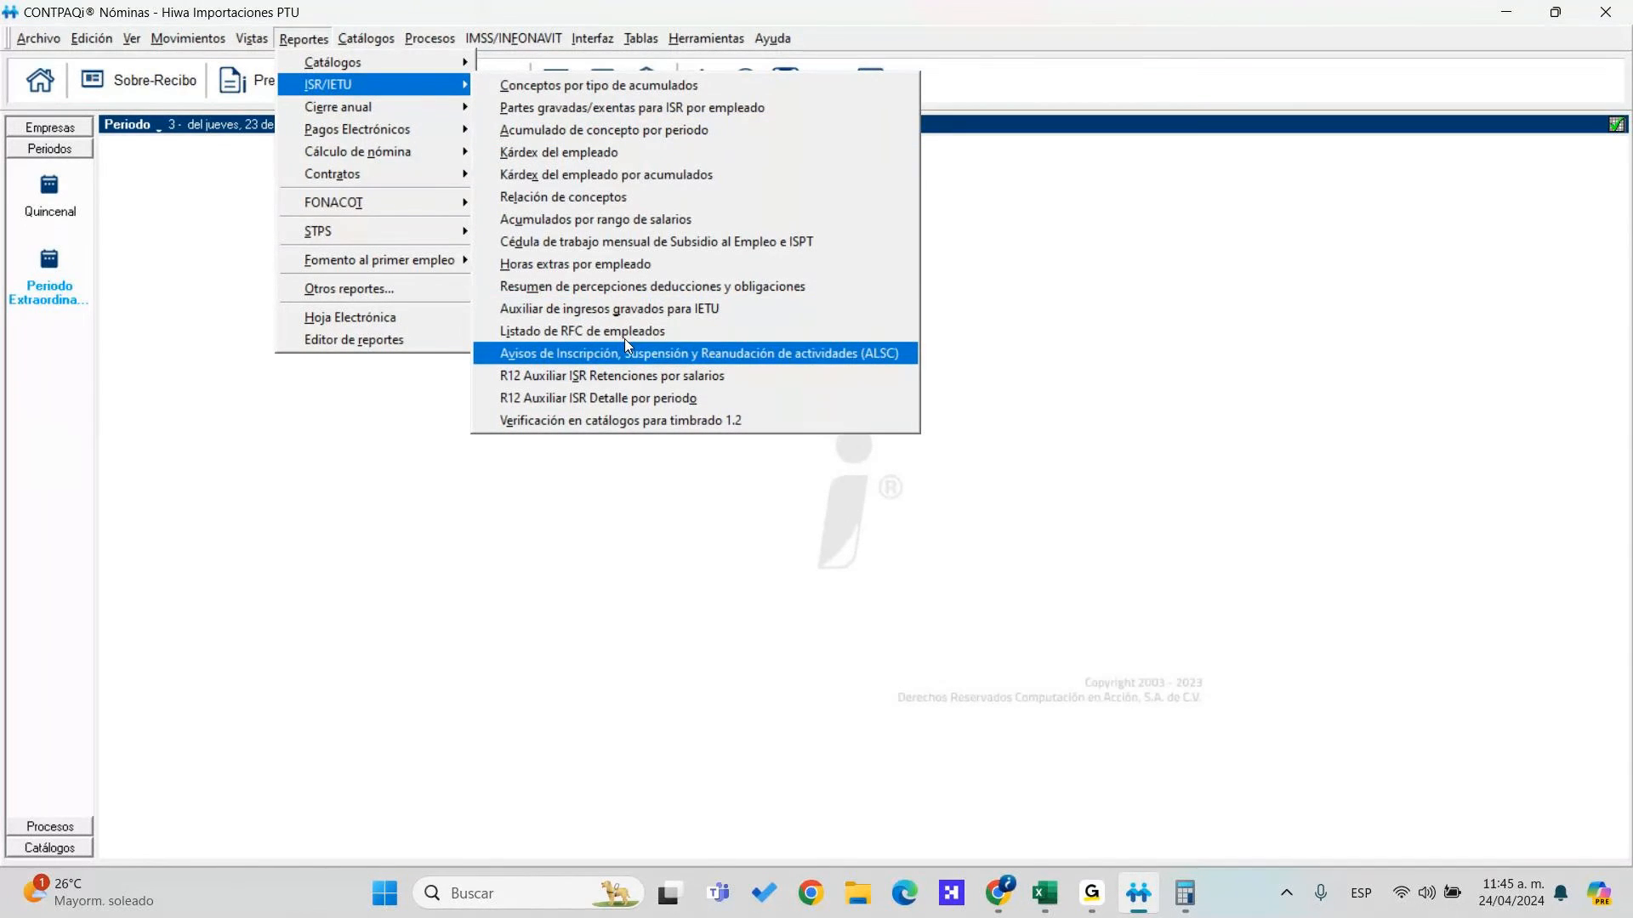
left_click(629, 297)
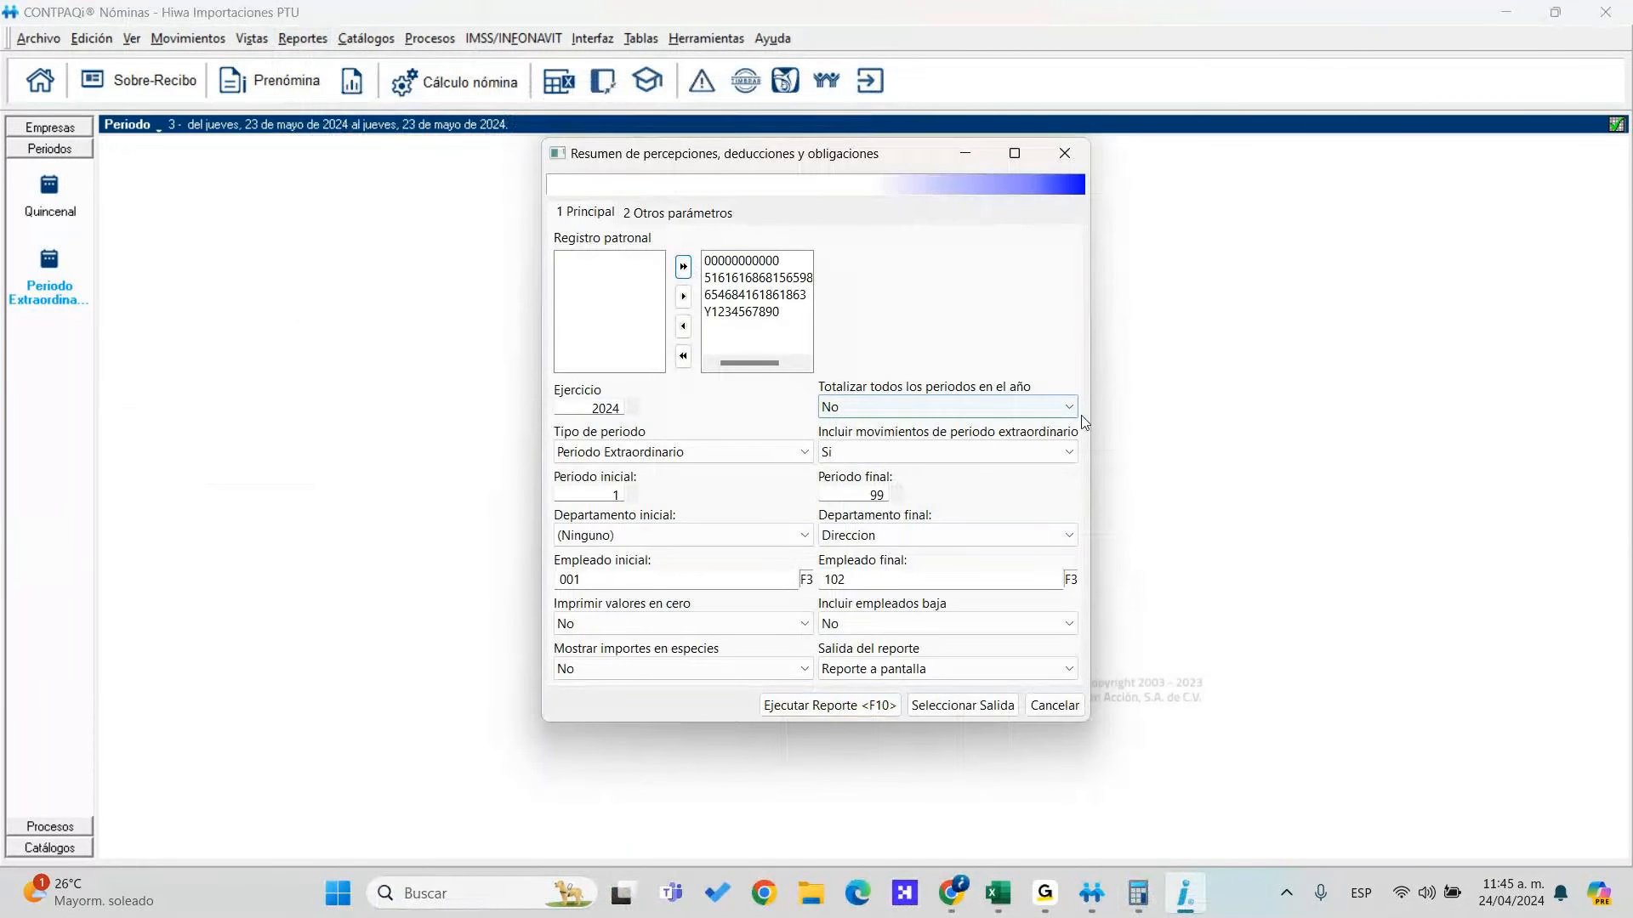
left_click(791, 453)
left_click(731, 491)
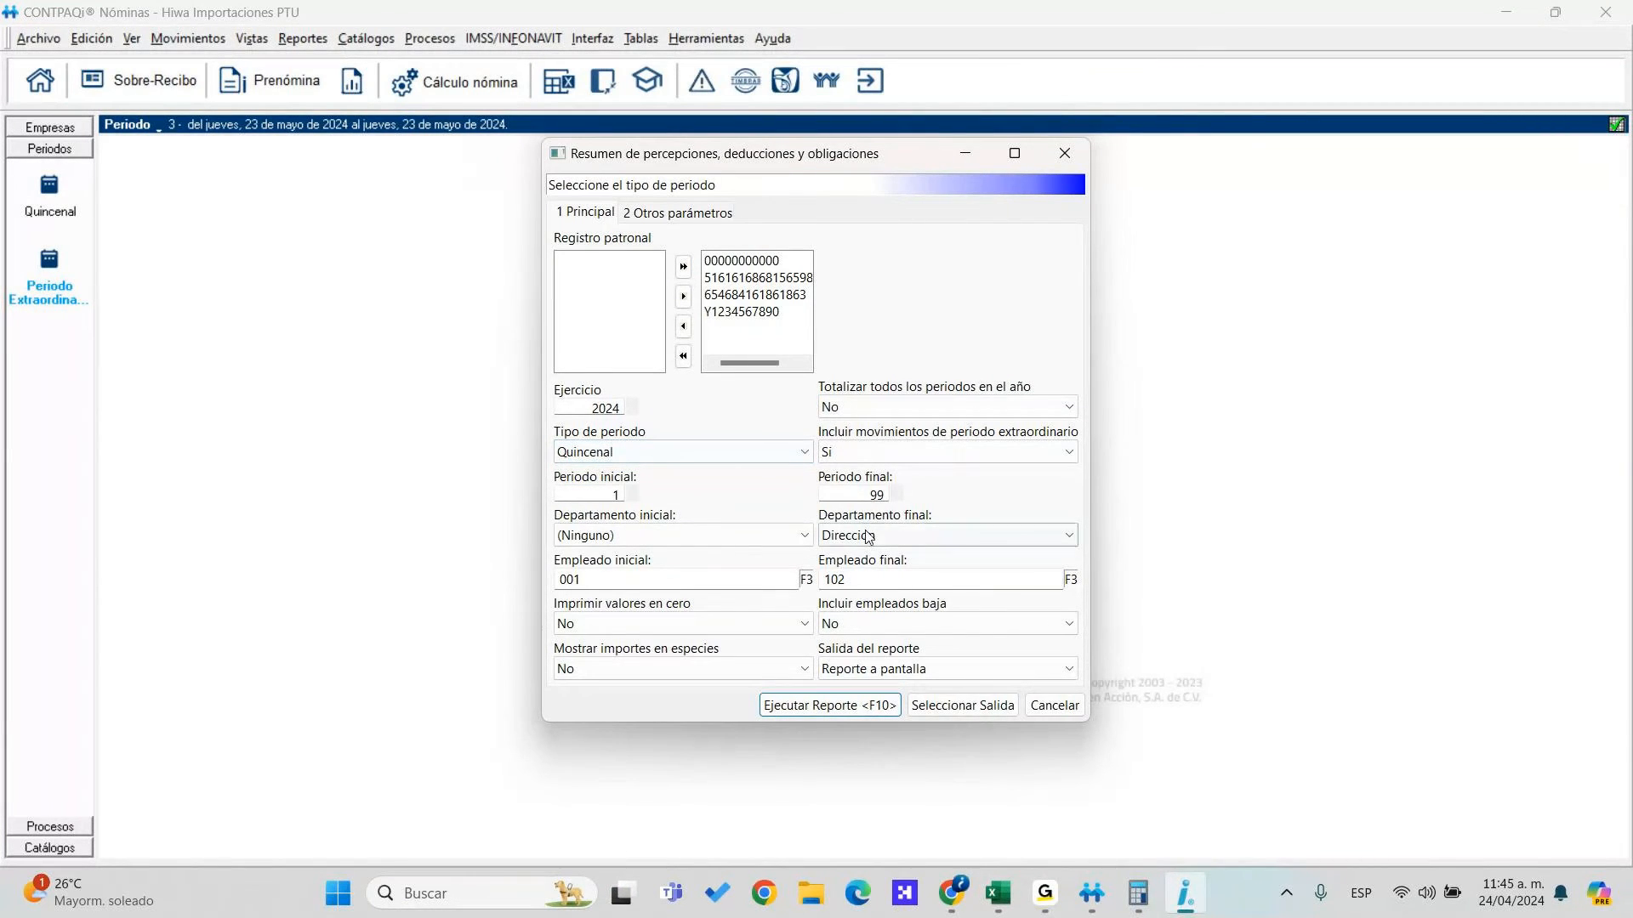
left_click(876, 711)
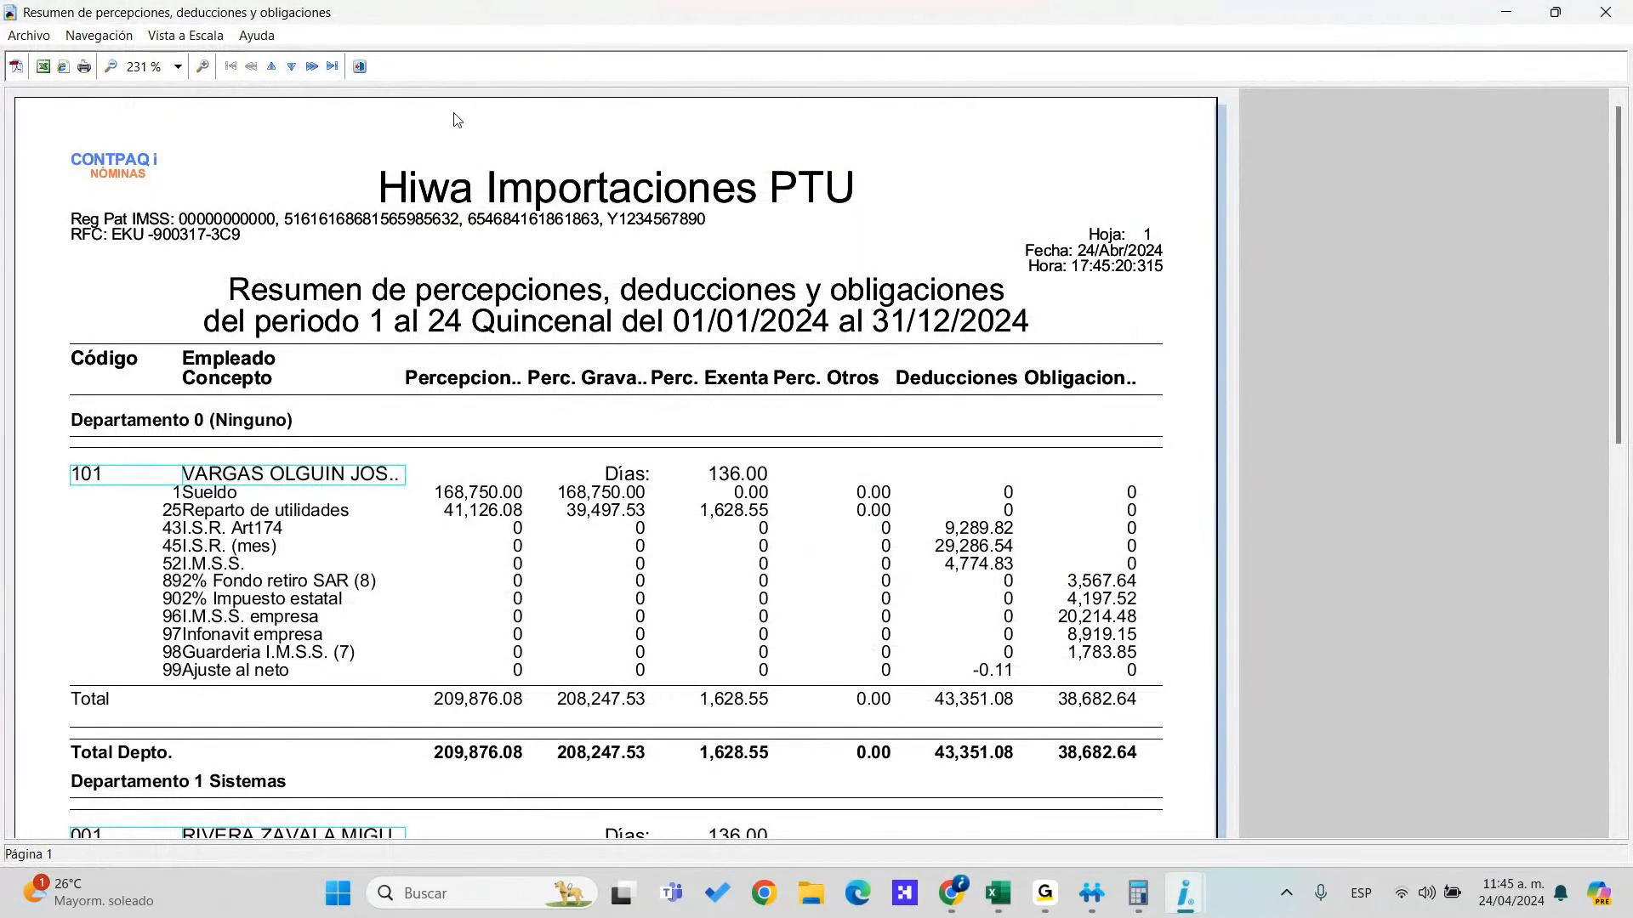
Page through each employee's totals to the end of the report, then close the preview
left_click(293, 70)
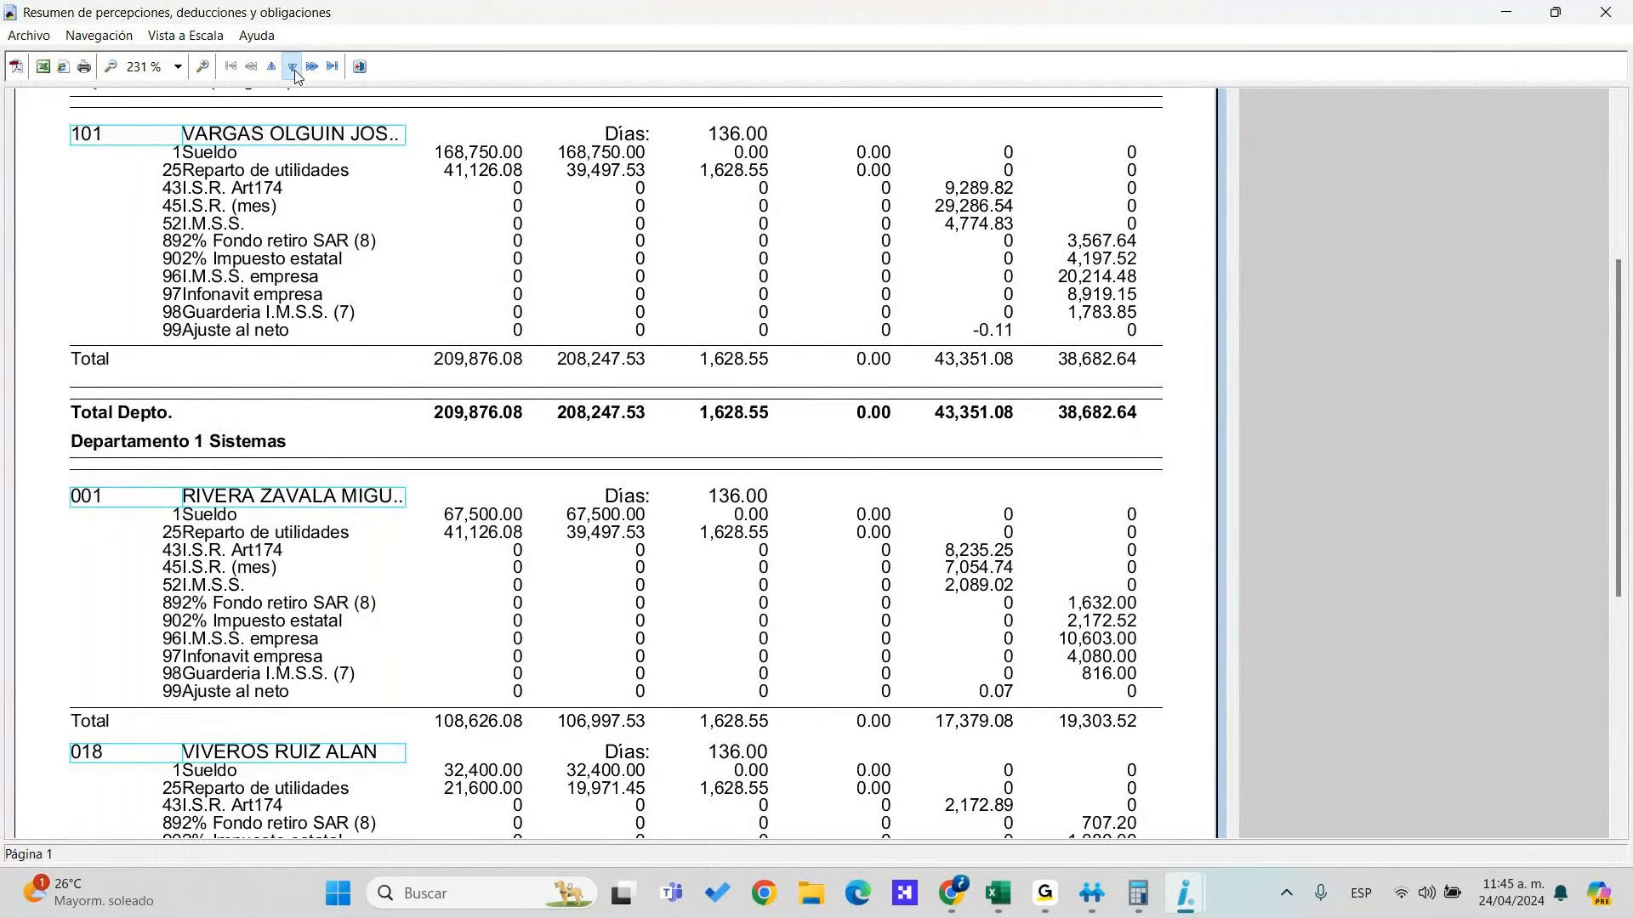
left_click(293, 70)
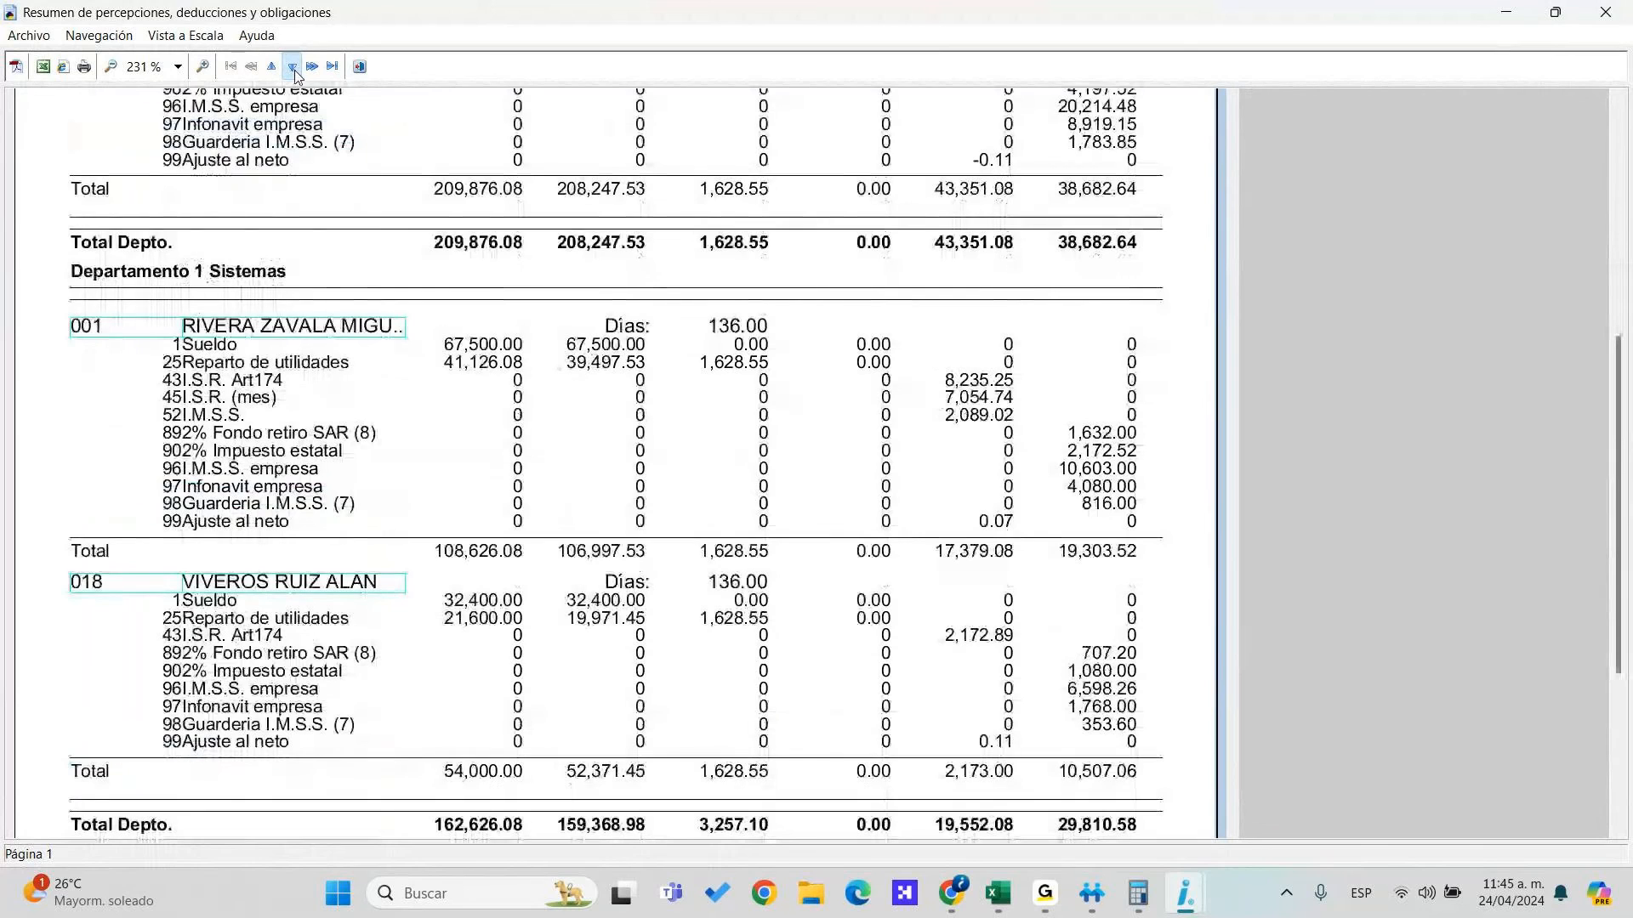
left_click(293, 69)
left_click(294, 70)
left_click(360, 67)
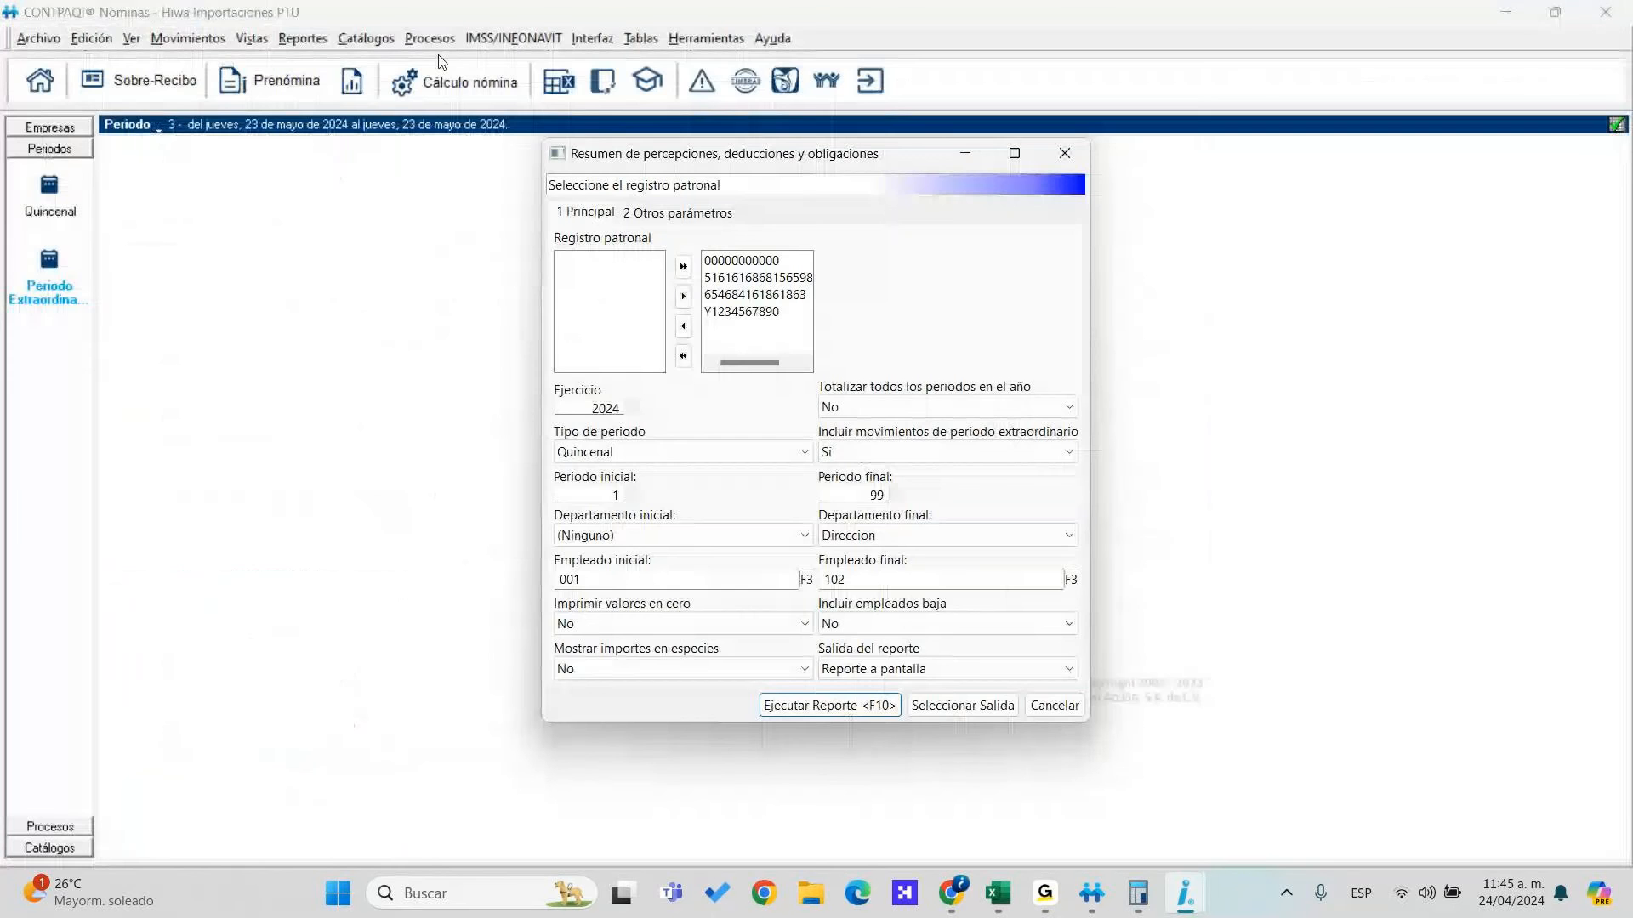
left_click(367, 39)
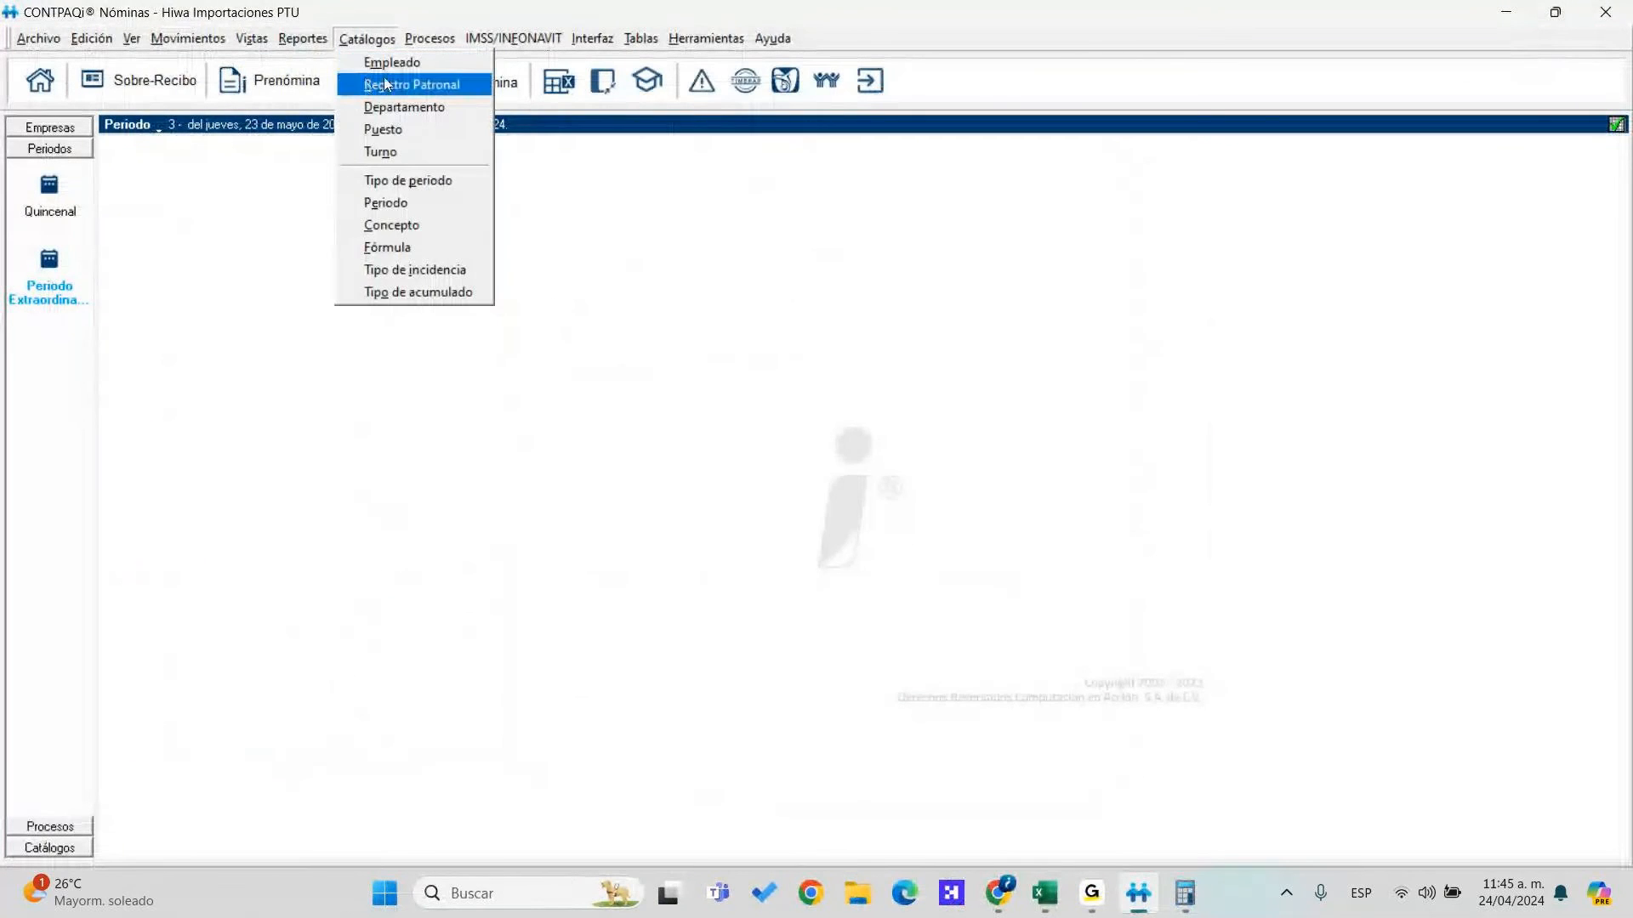
Sort the concepts catalog by number and inspect the Sueldo formula and accumulators
left_click(405, 225)
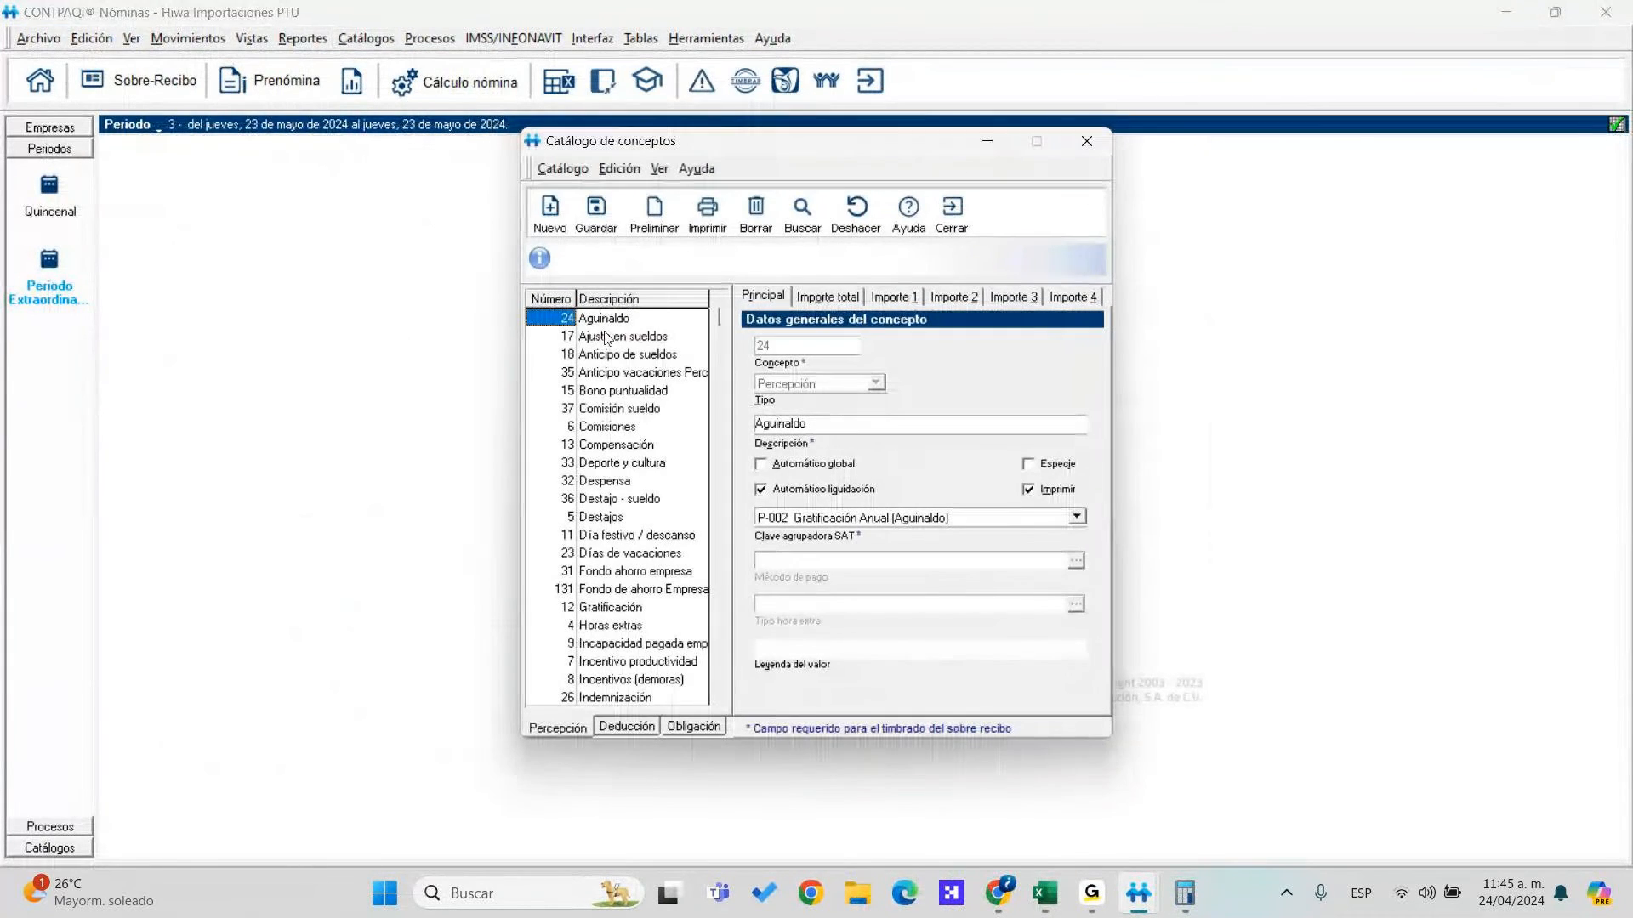
left_click(569, 299)
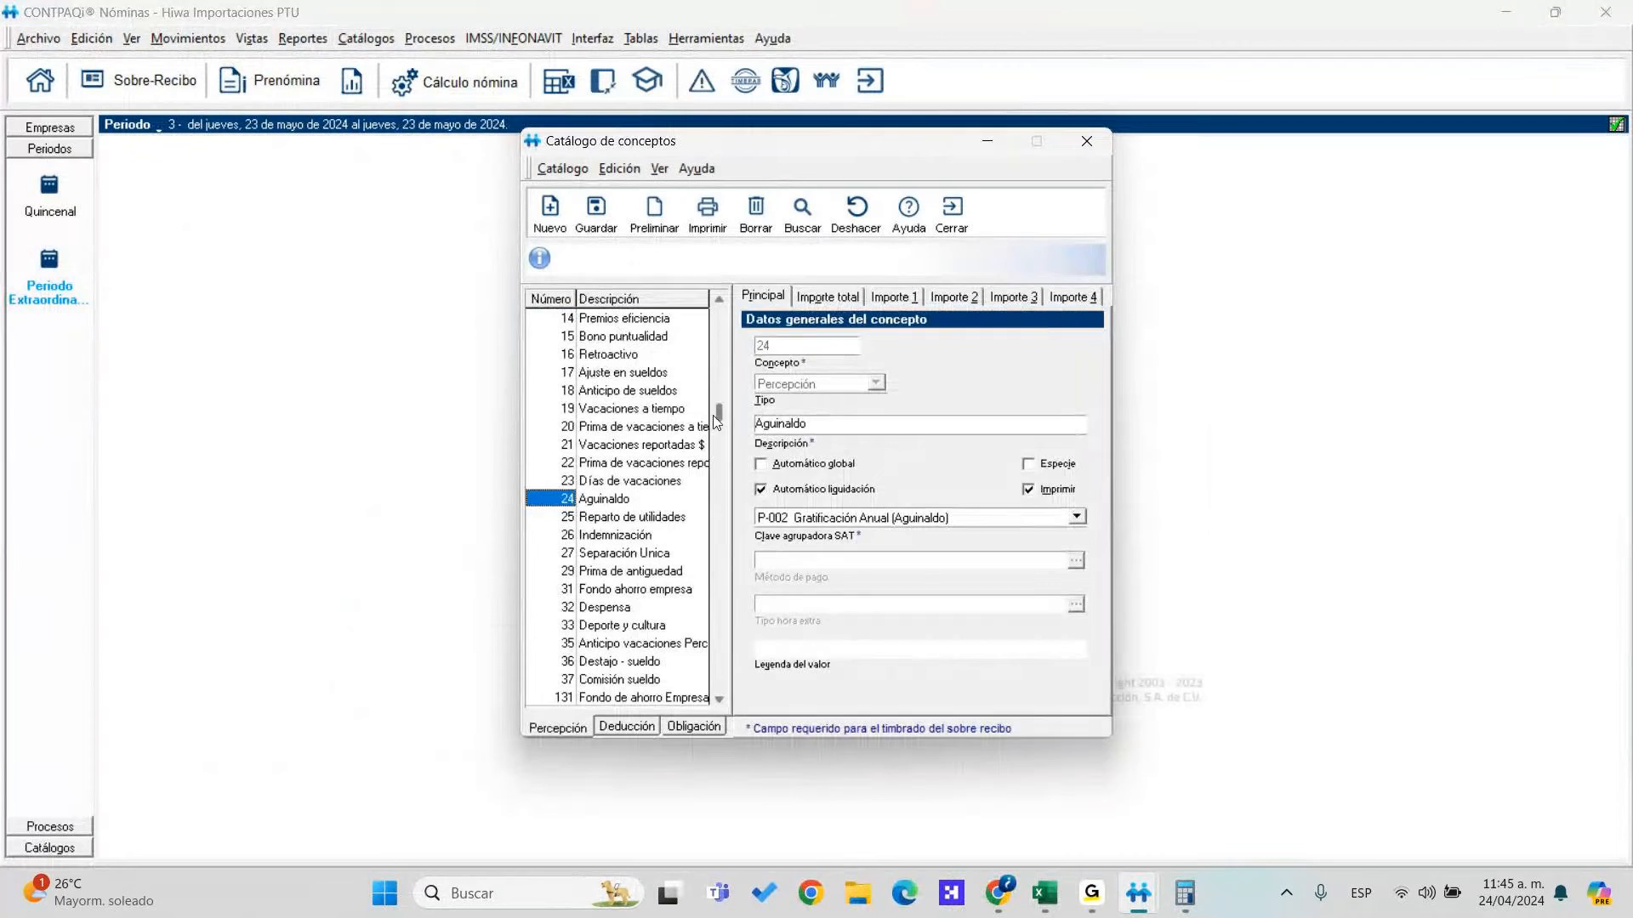
left_click_drag(712, 308, 711, 306)
left_click(612, 339)
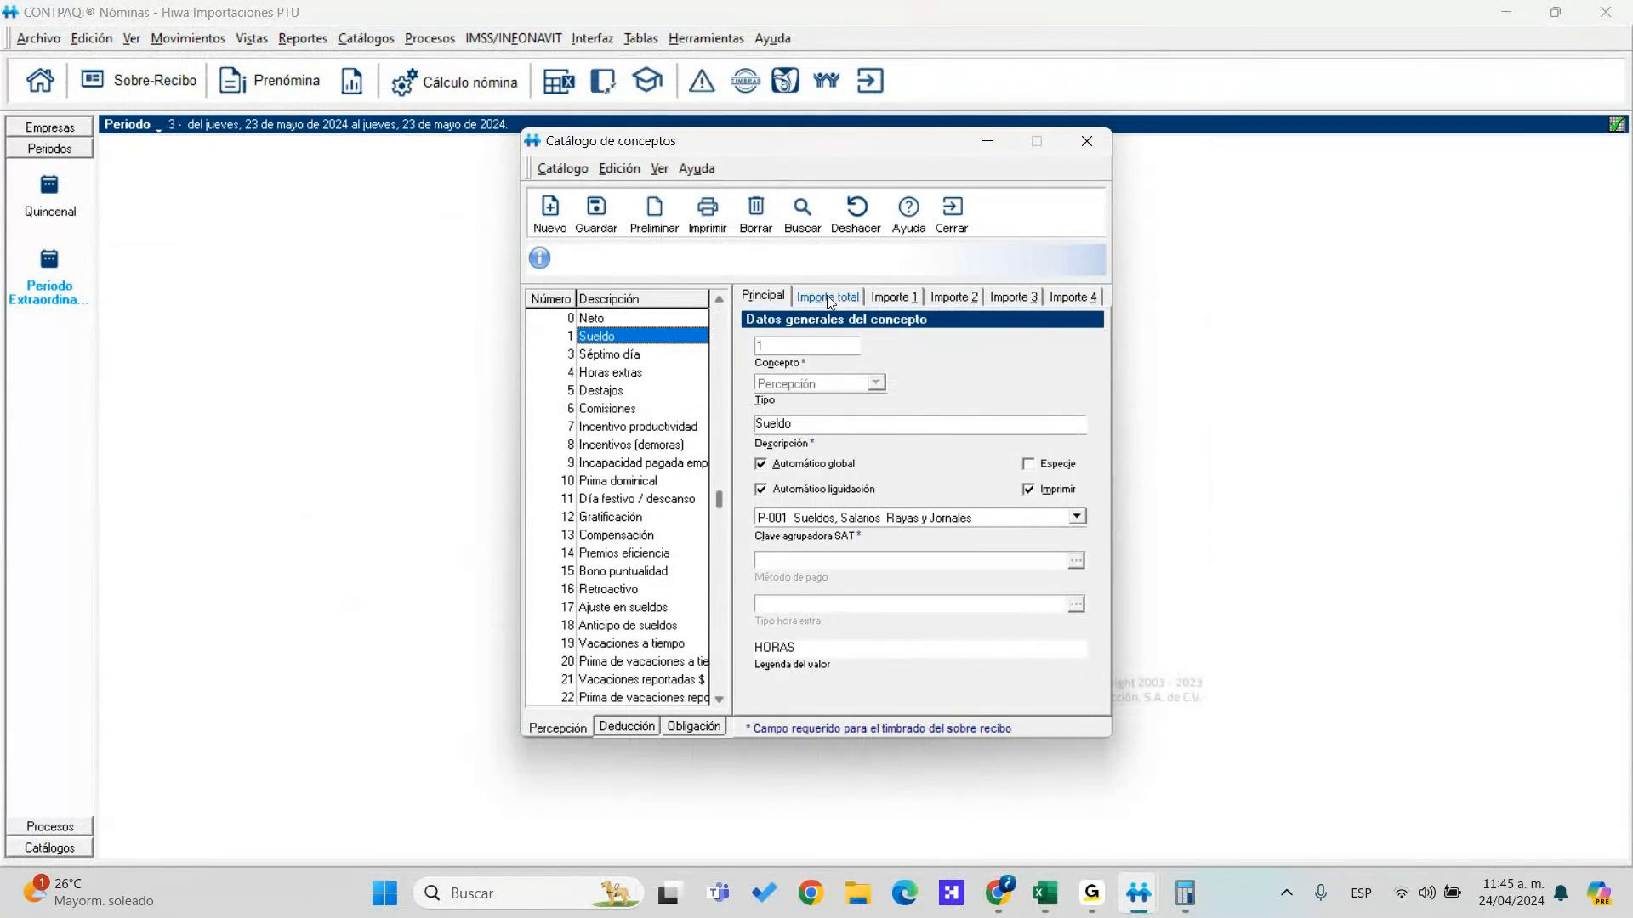
left_click(838, 298)
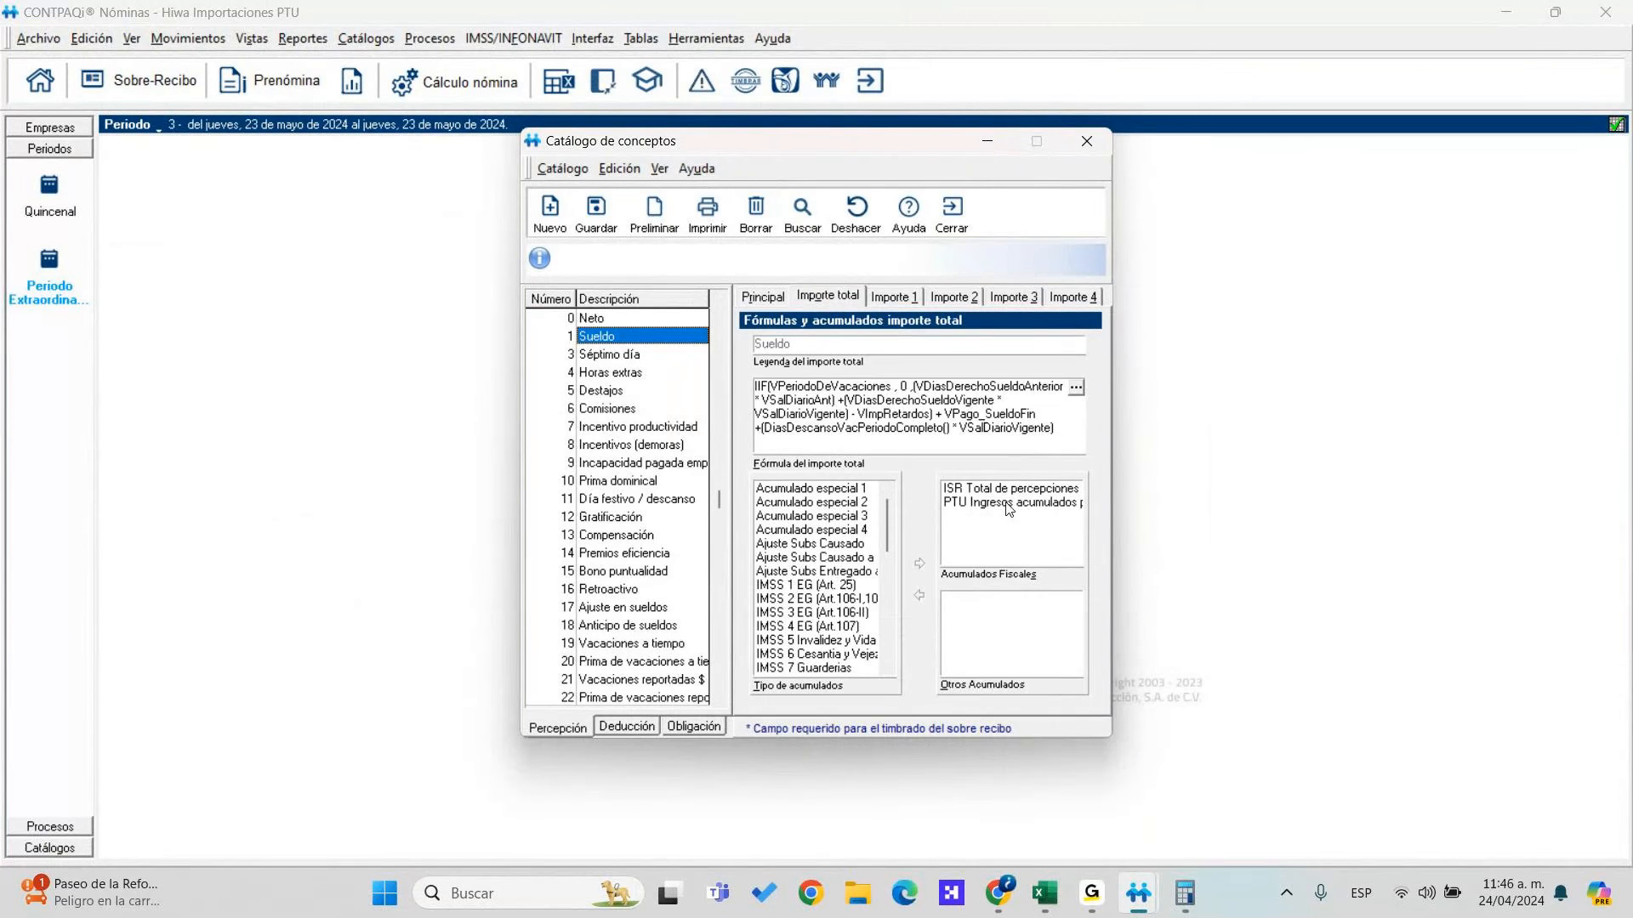
Check Séptimo día through Bono puntualidad for the PTU Ingresos acumulados accumulator, then close the catalog
left_click(632, 352)
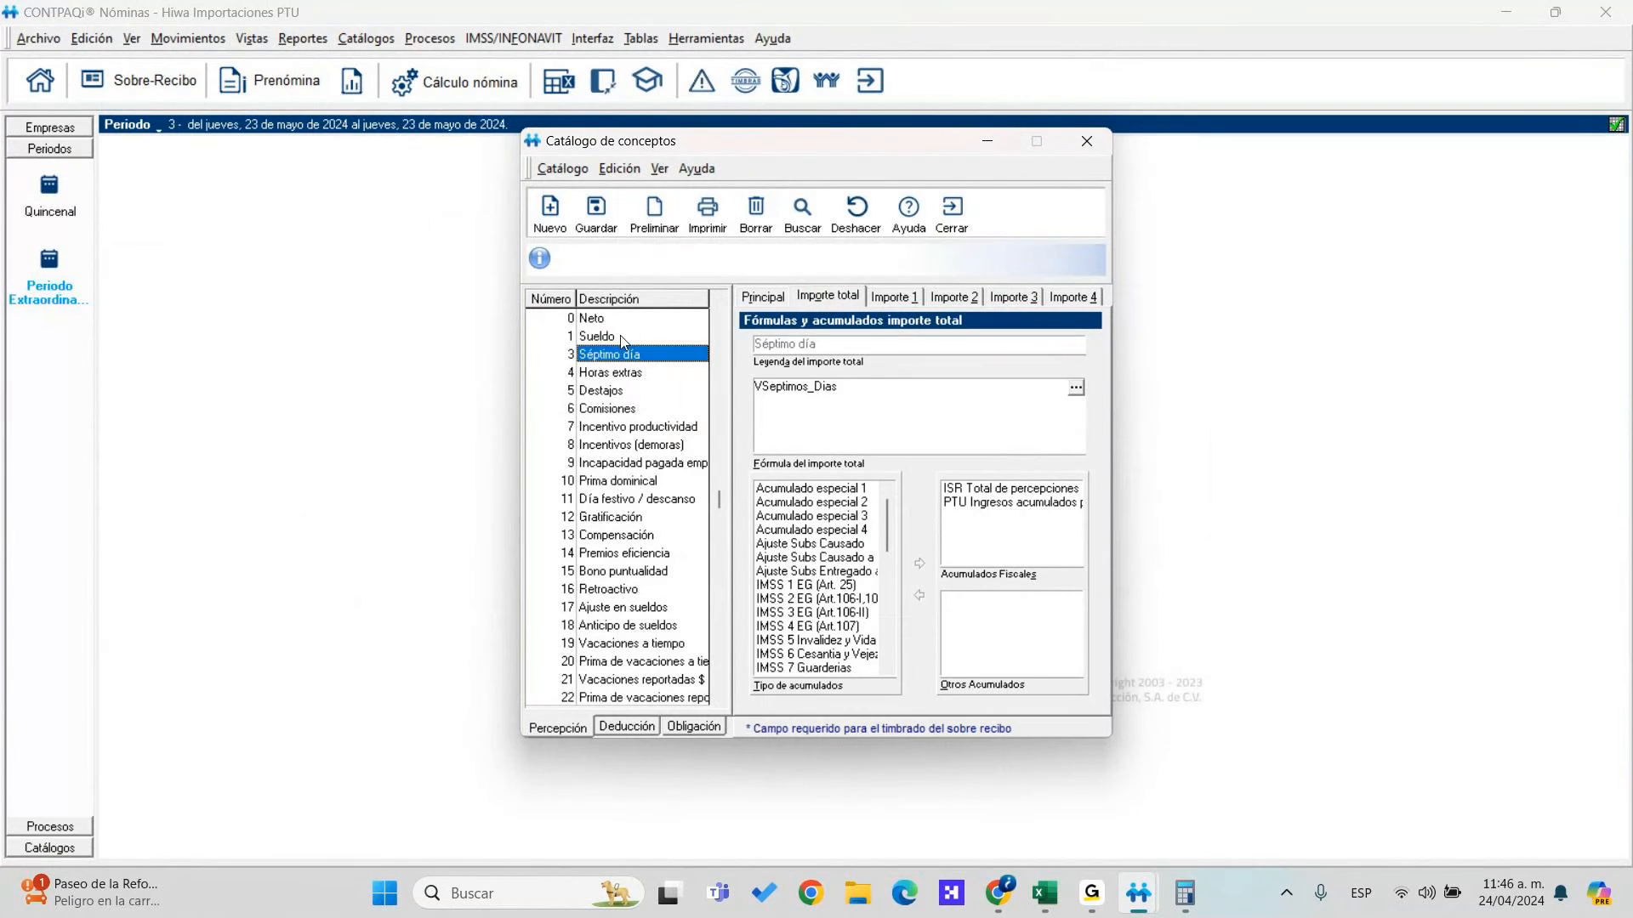
key("Down")
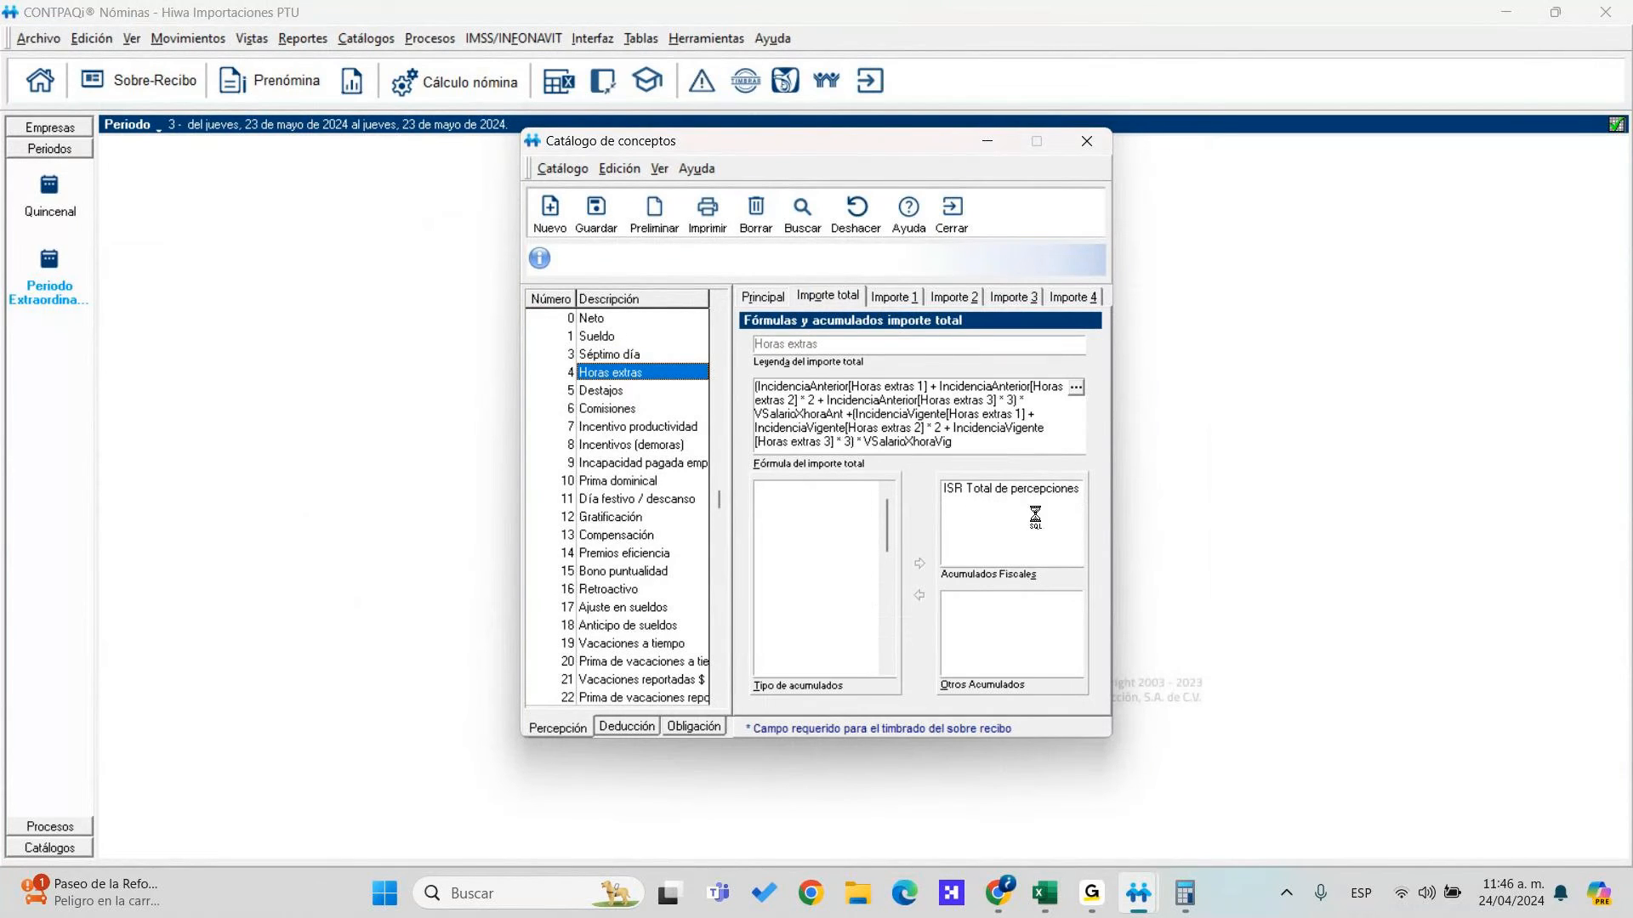
key("Down")
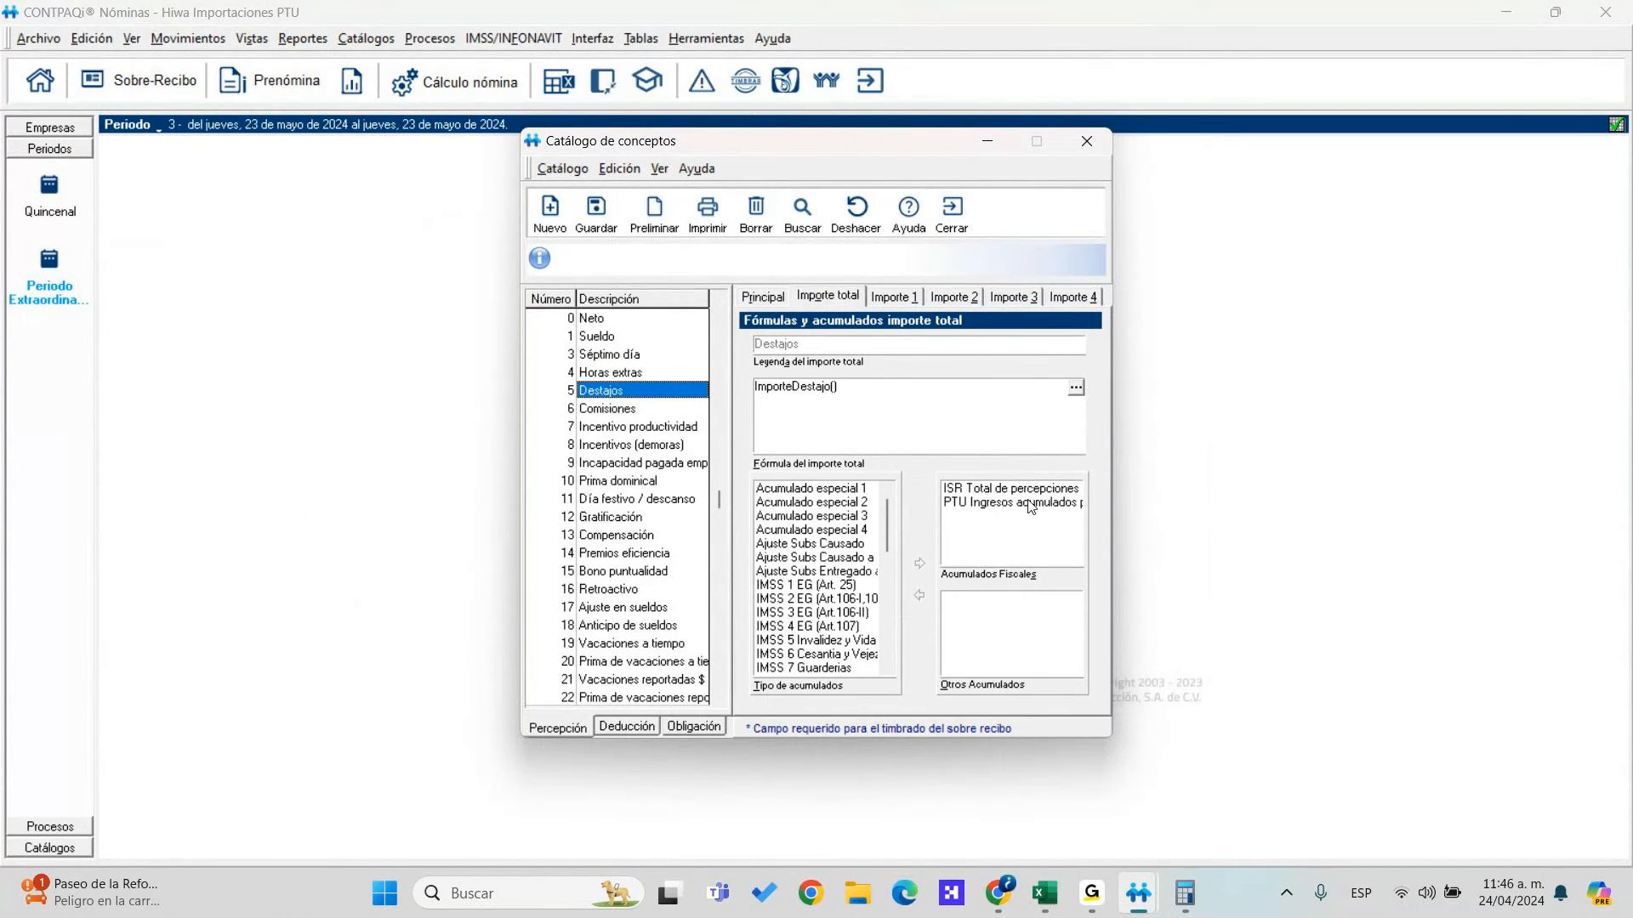
key("Down")
key("Down")
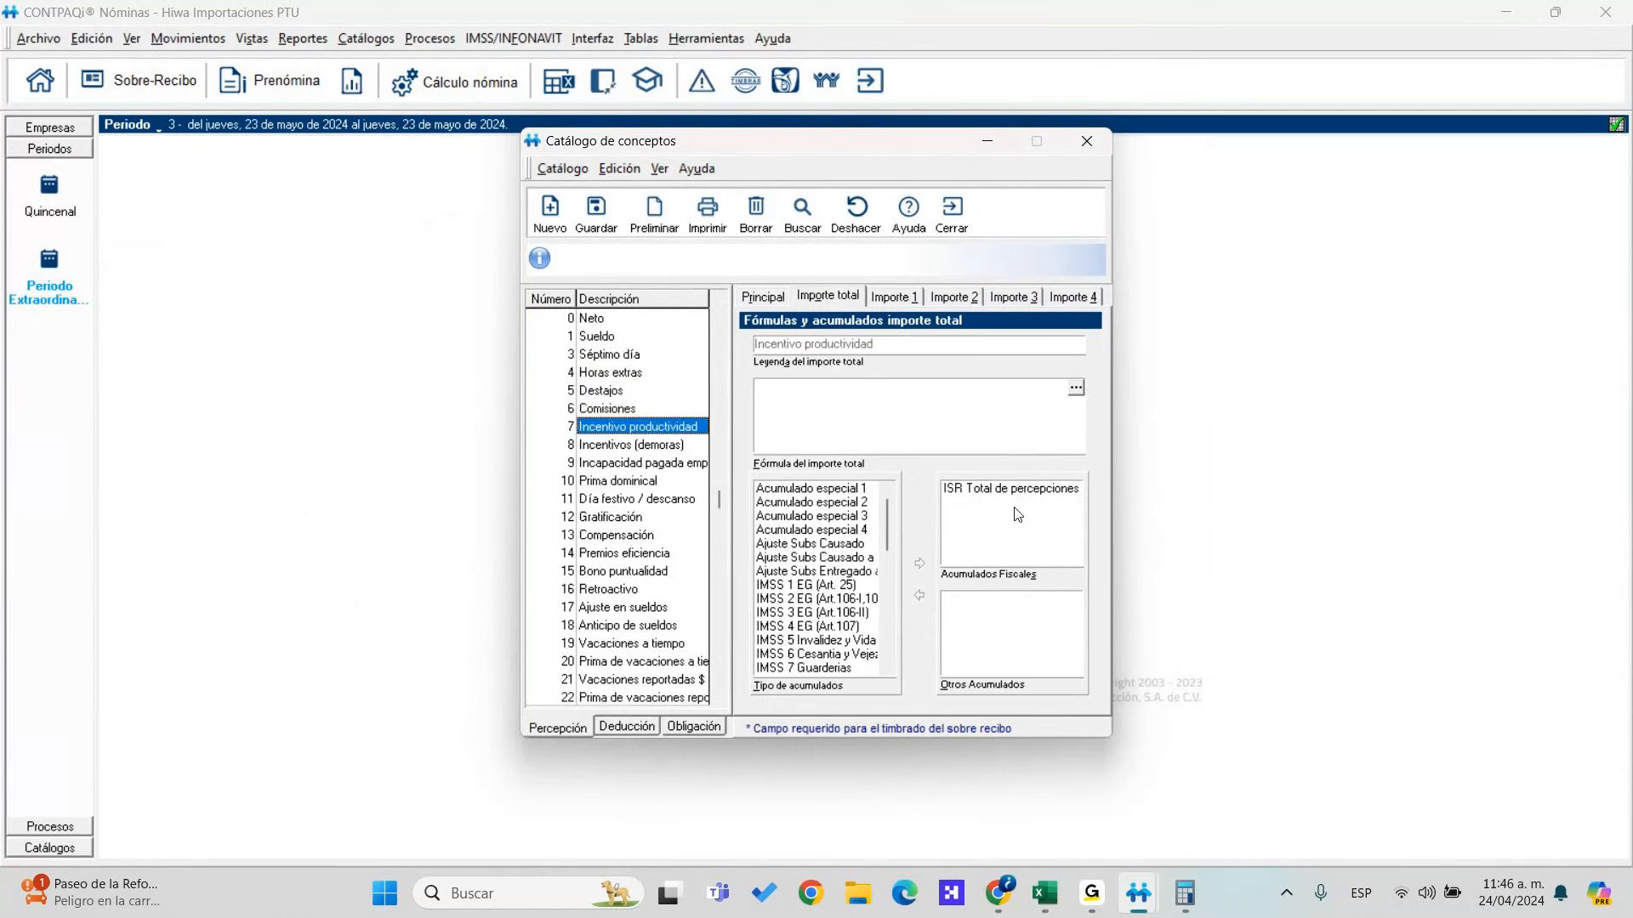
key("Down")
key("Down")
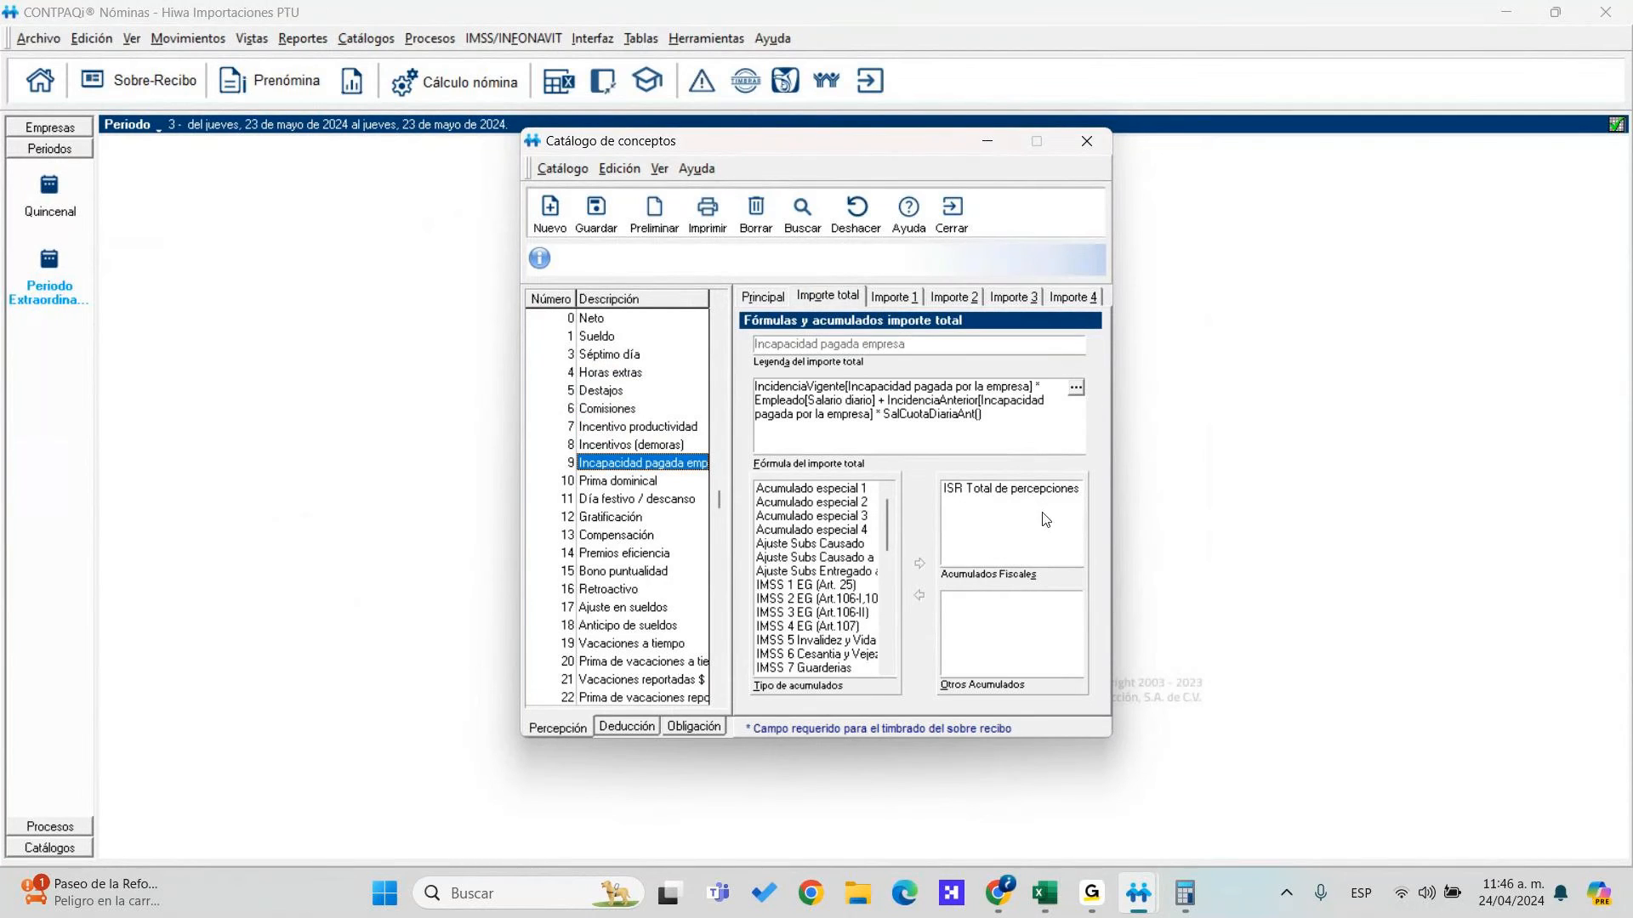
key("Down")
key("Down")
key("Down")
key("Down")
key("Down")
key("Down")
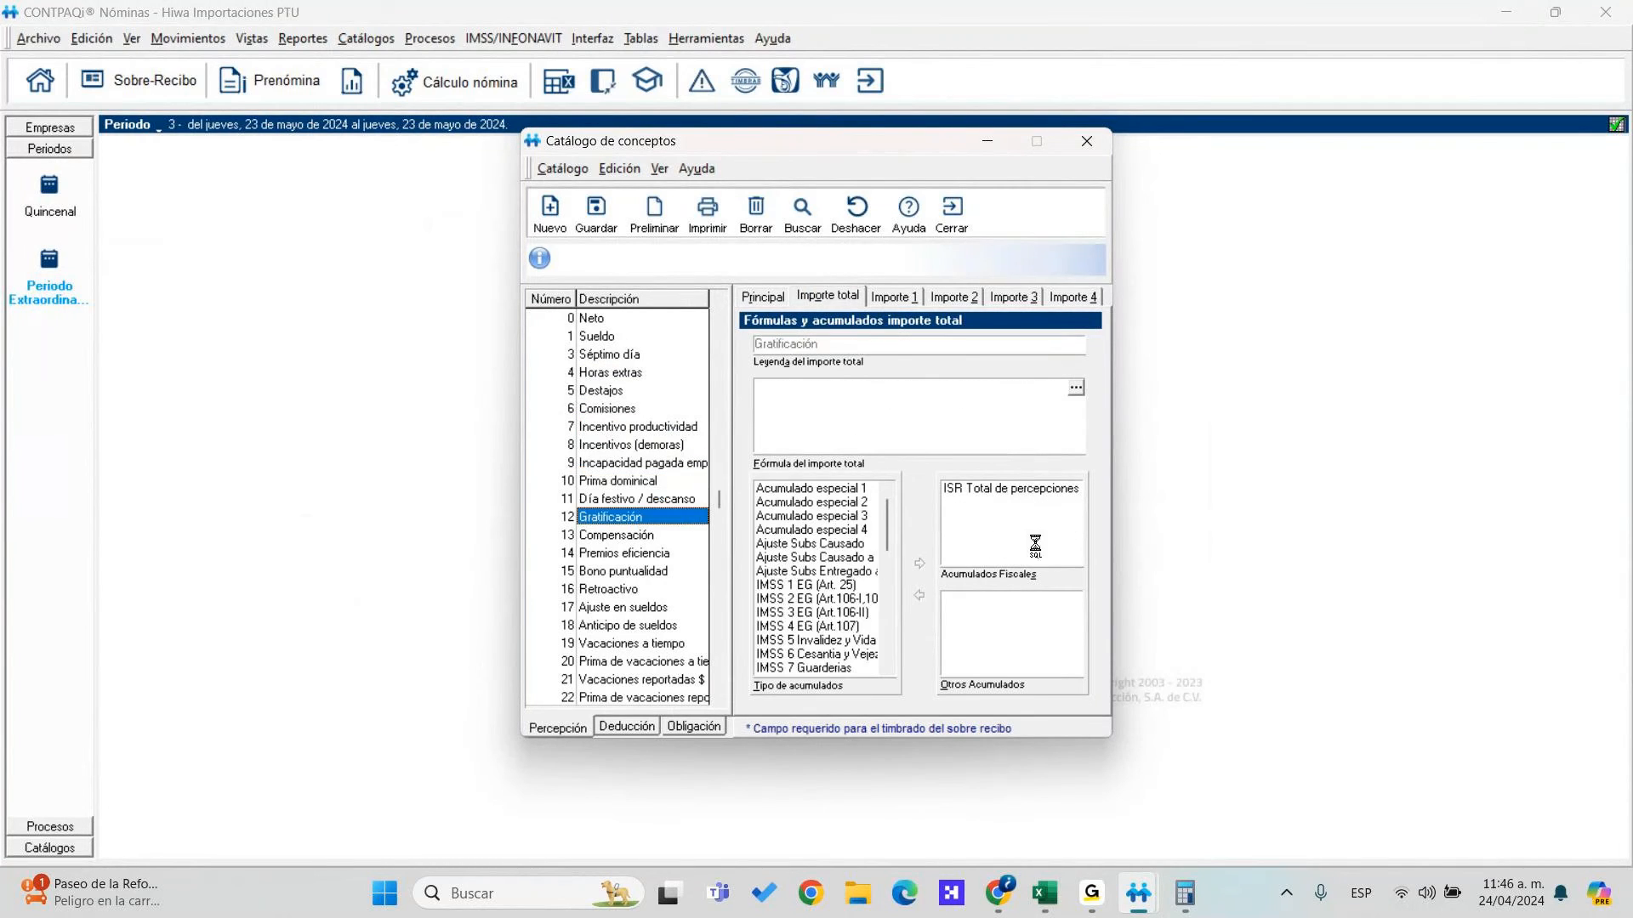
key("Down")
key("Down")
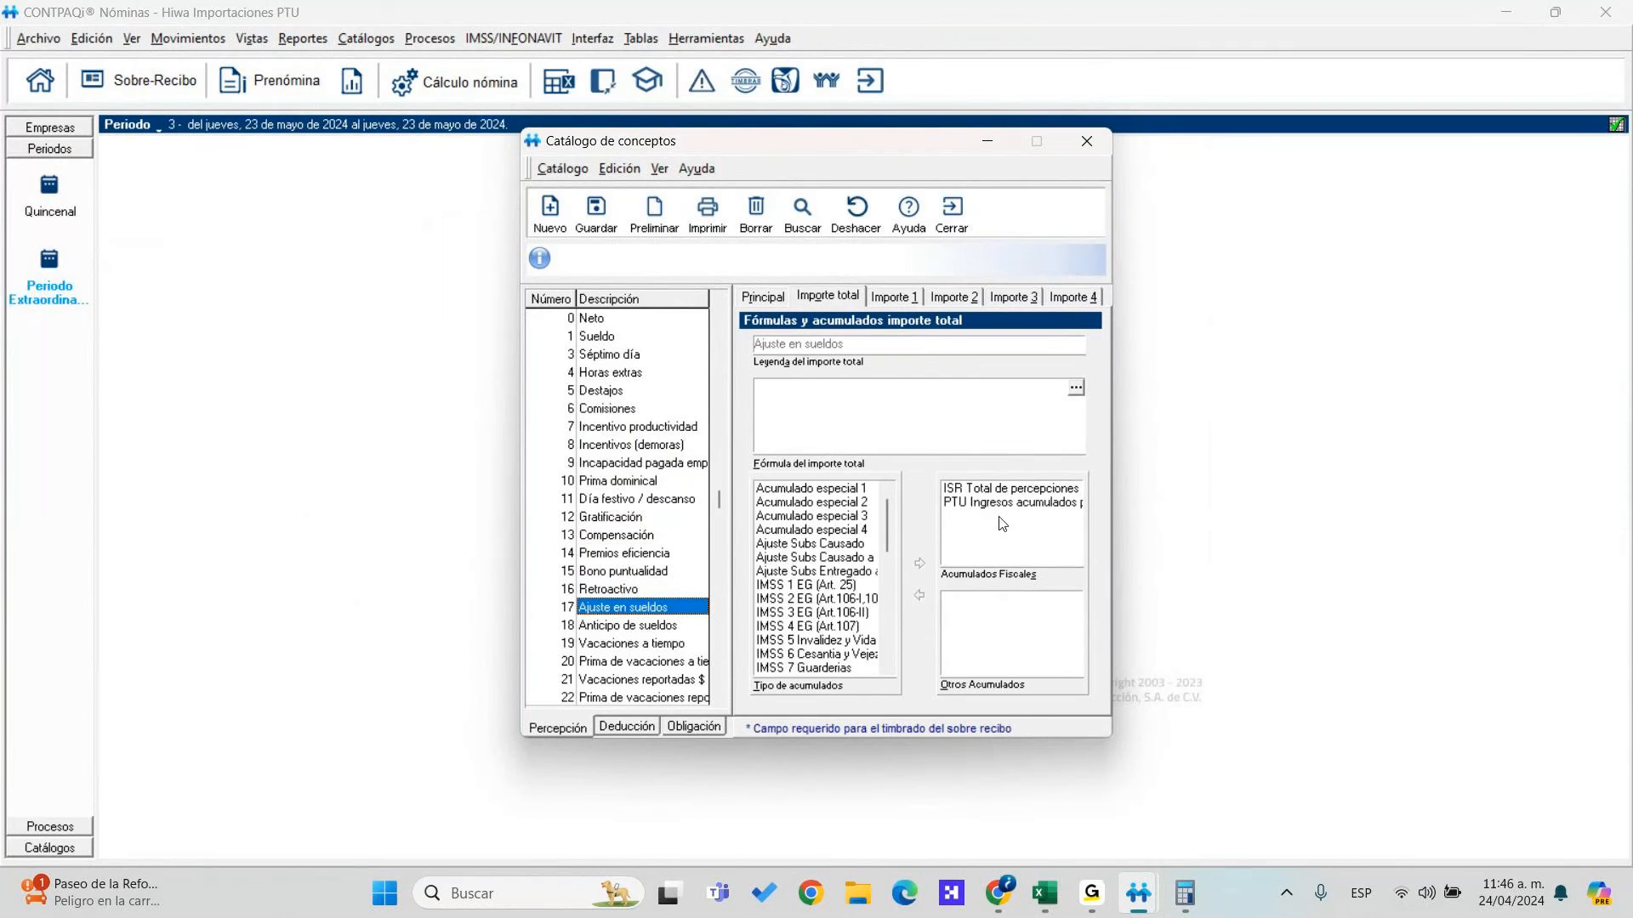
key("Up")
left_click(1017, 507)
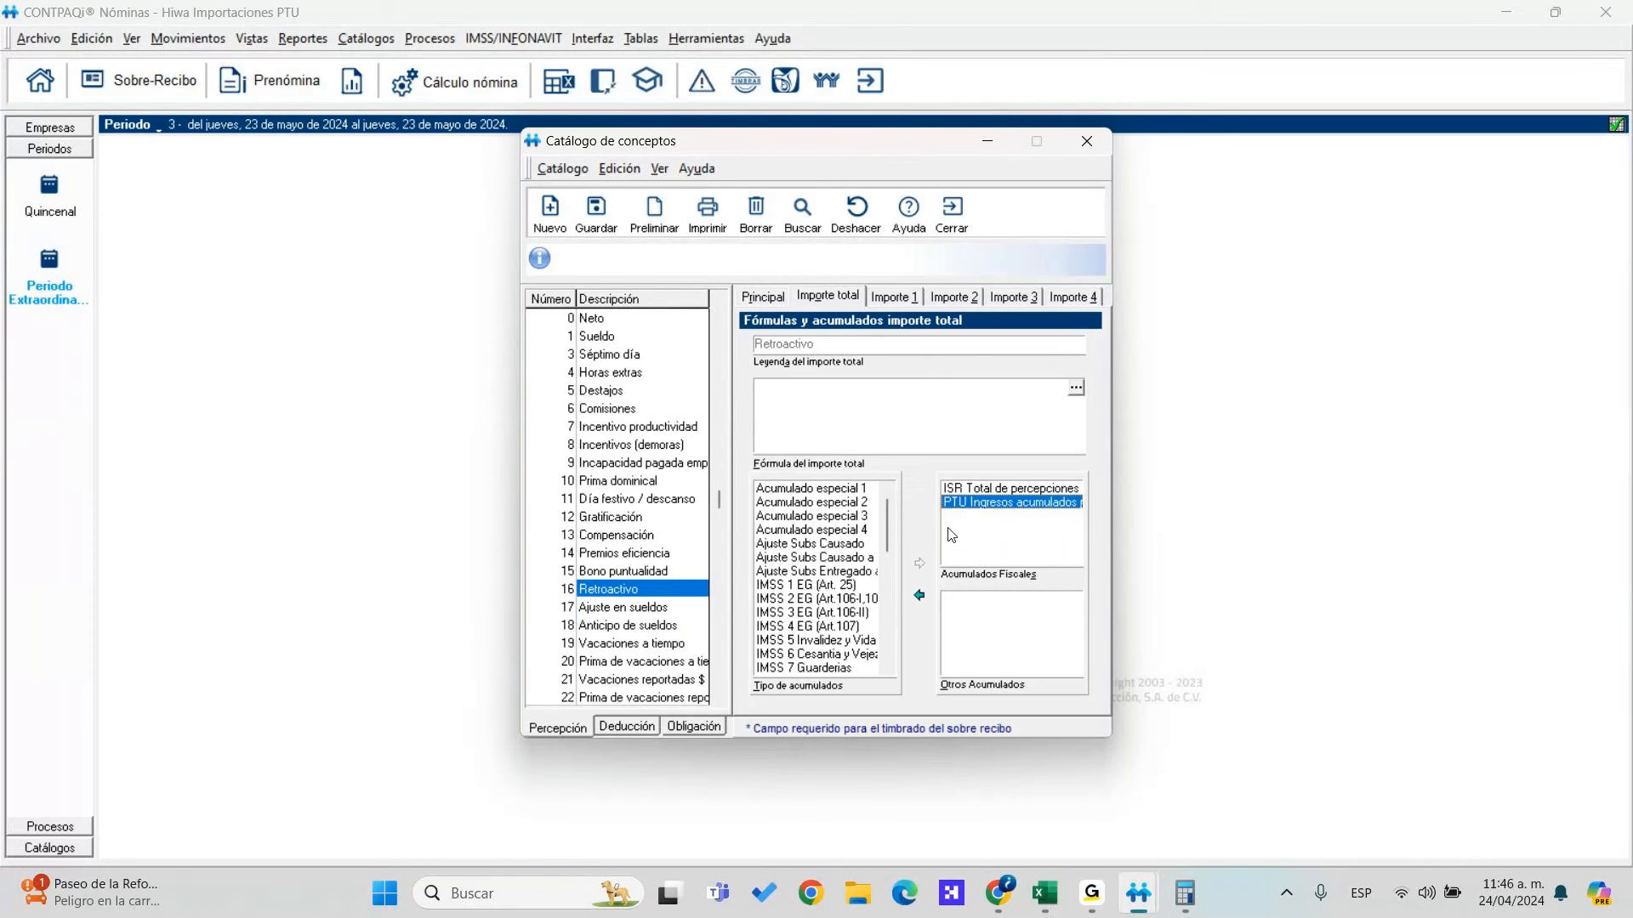
left_click(963, 228)
left_click(304, 38)
Set up the accumulated concepts per period report with all registrations and Sueldo, then cancel it
mouse_move(466, 83)
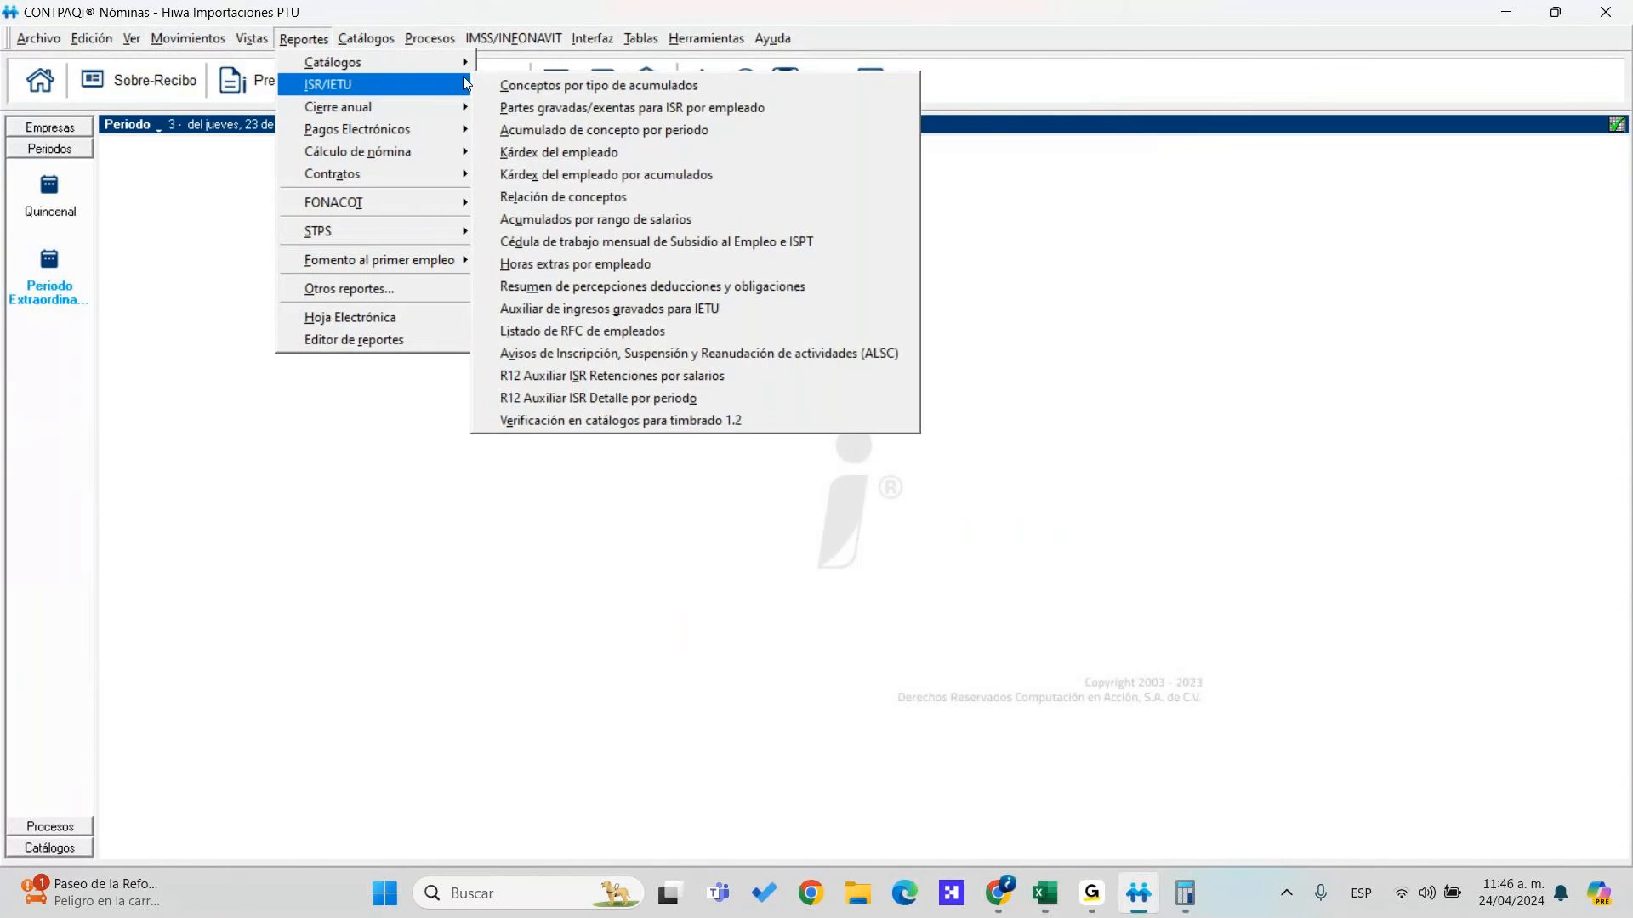
left_click(560, 129)
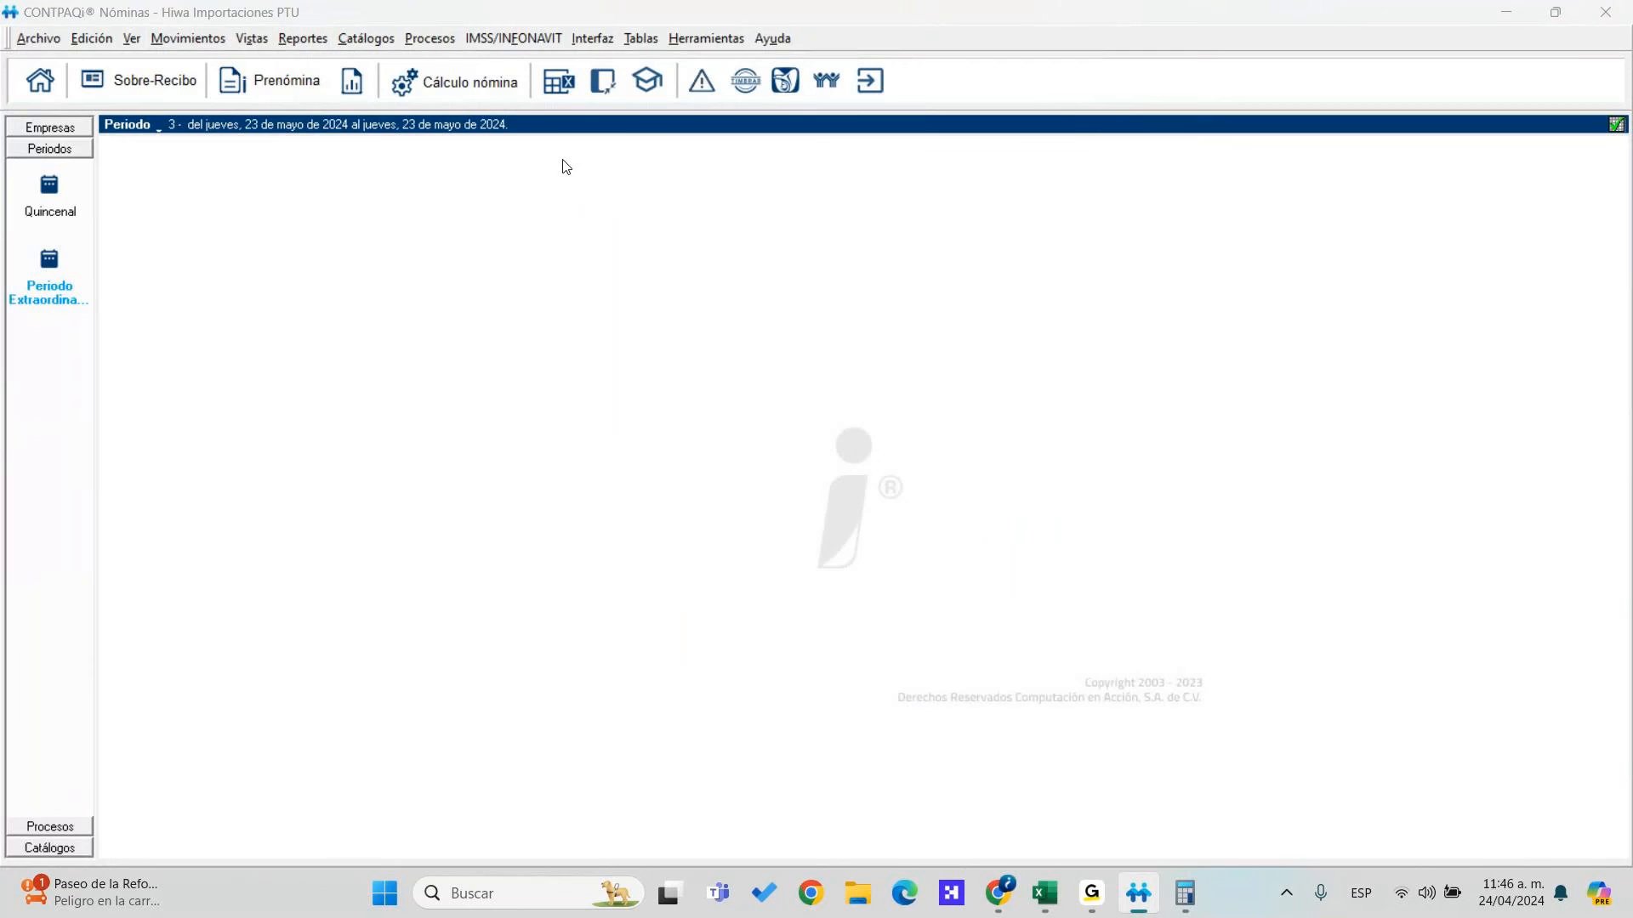
left_click(687, 237)
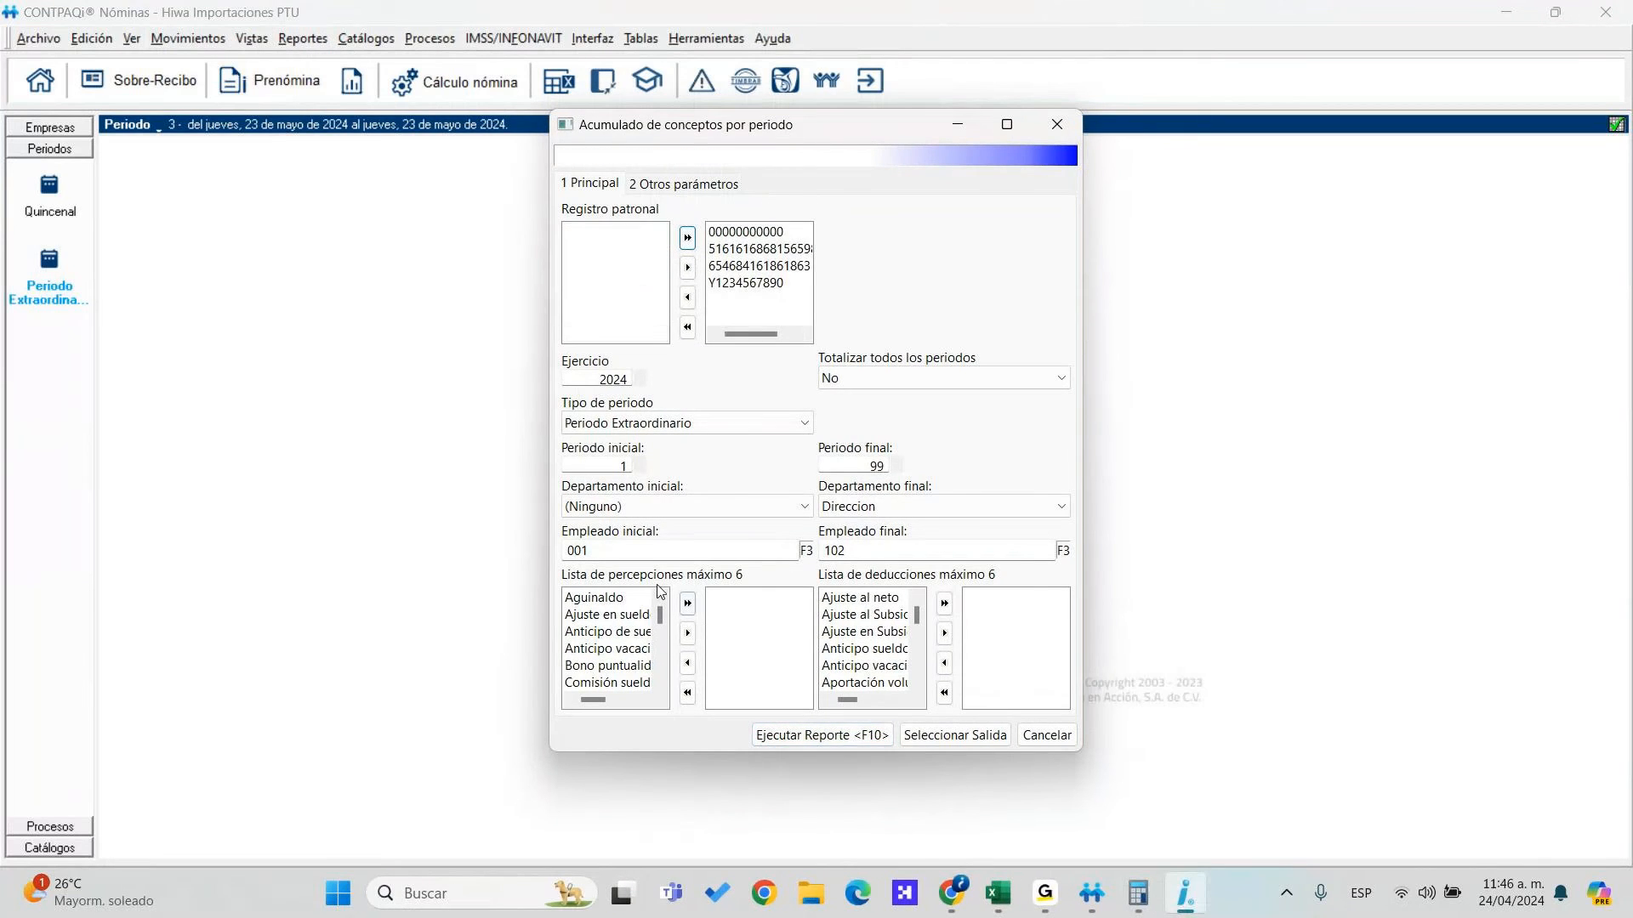
scroll(621, 640, "down", 8)
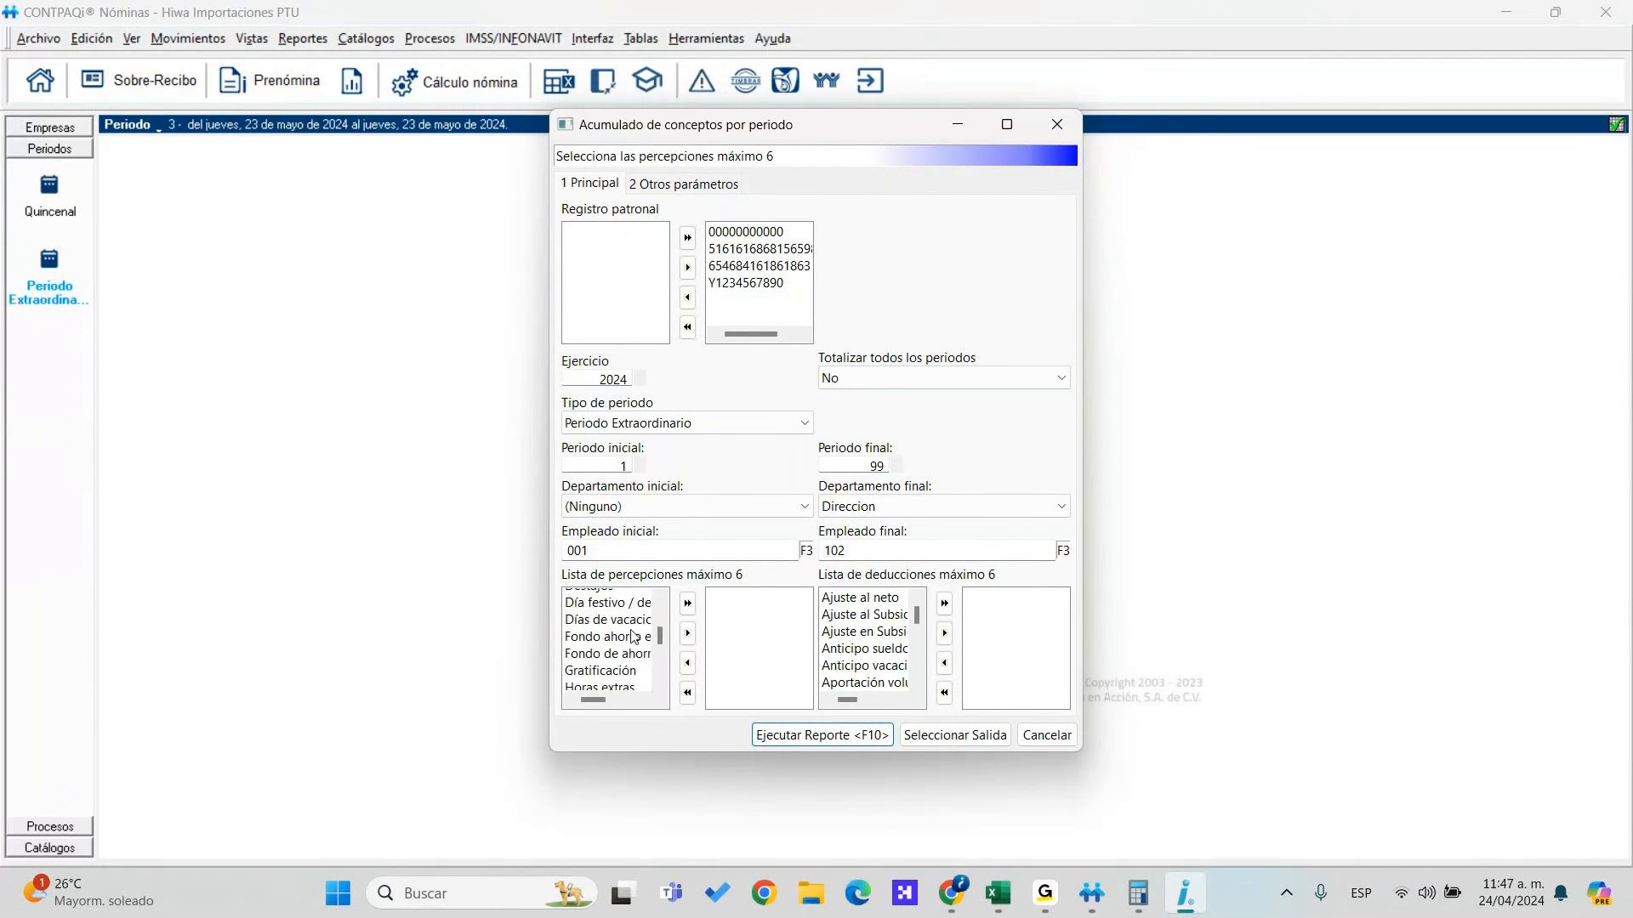
scroll(632, 639, "down", 1)
double_click(622, 650)
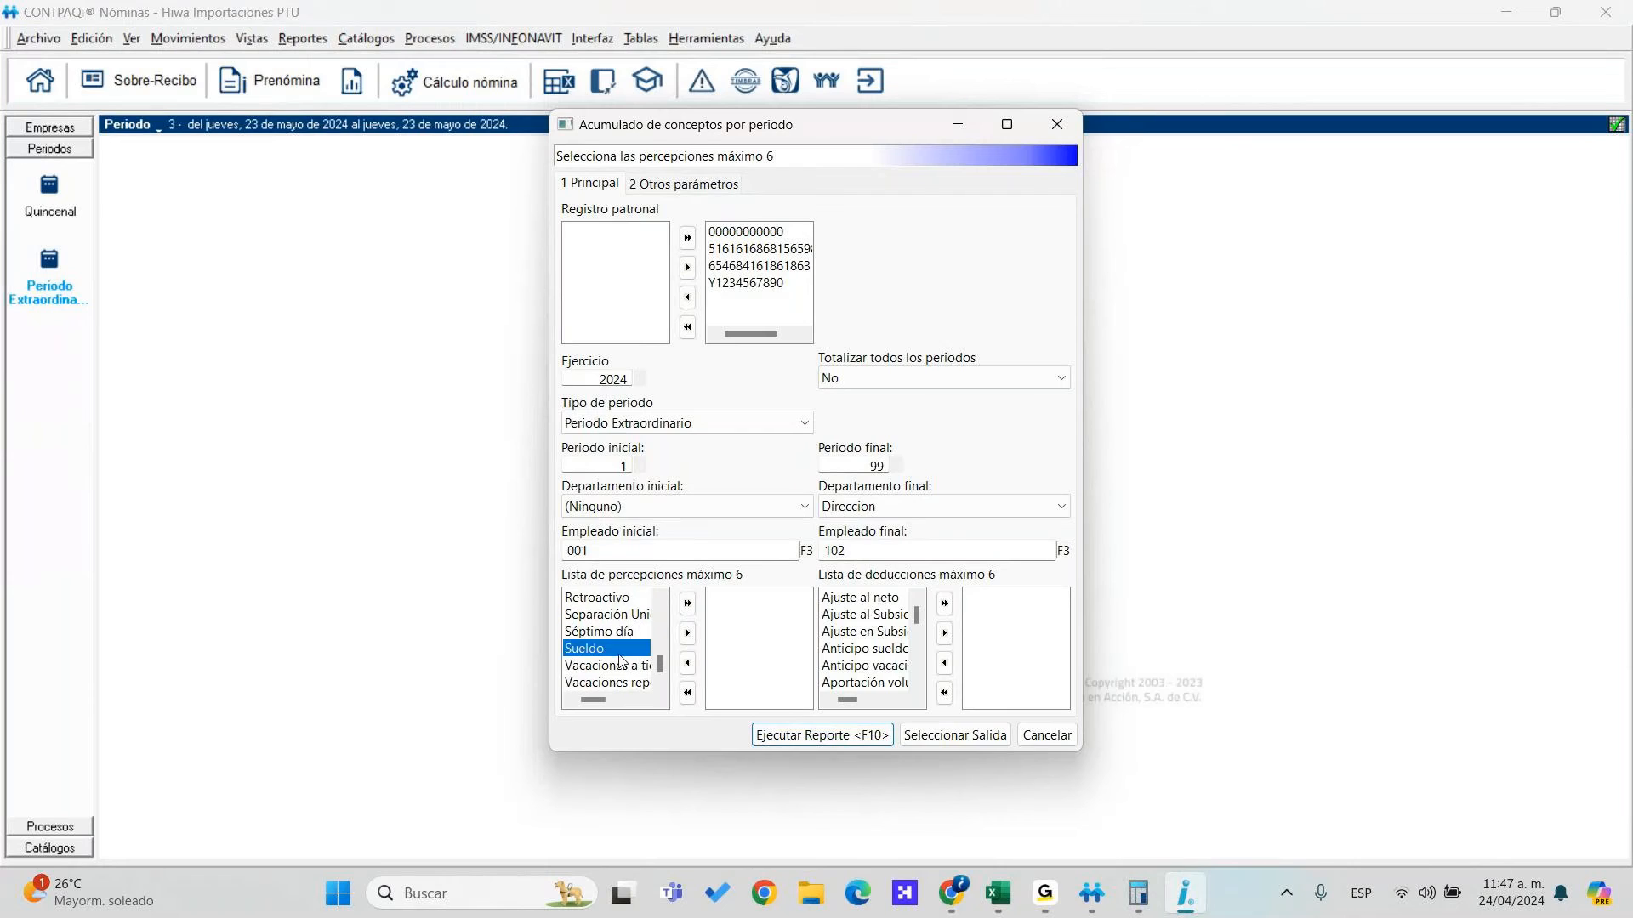
scroll(621, 634, "up", 5)
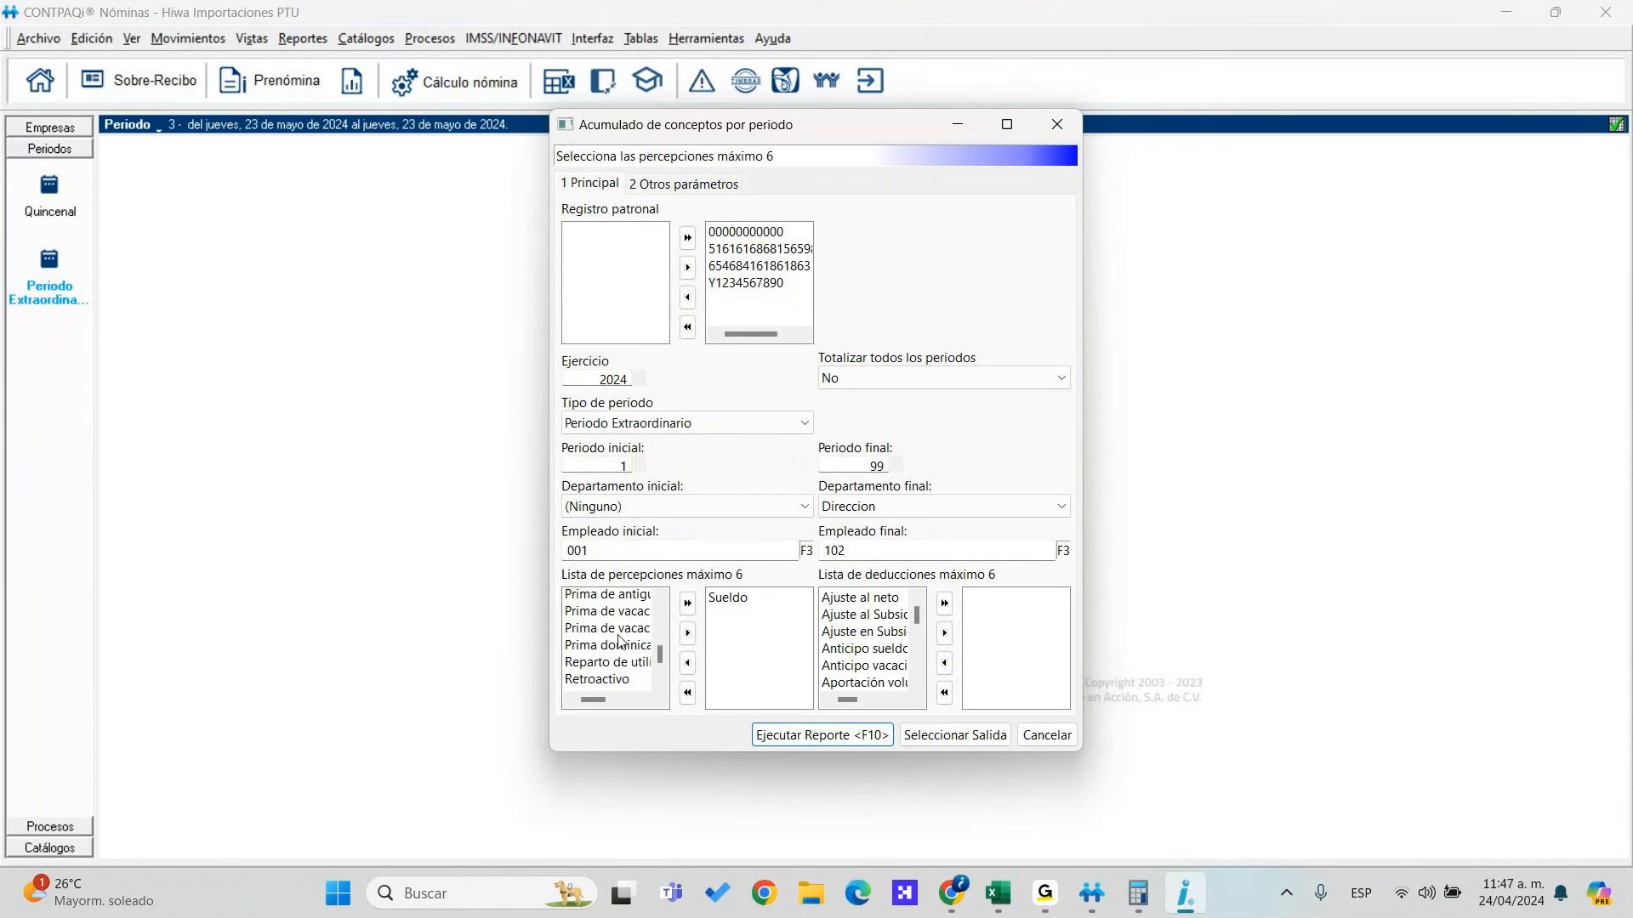
scroll(625, 639, "up", 4)
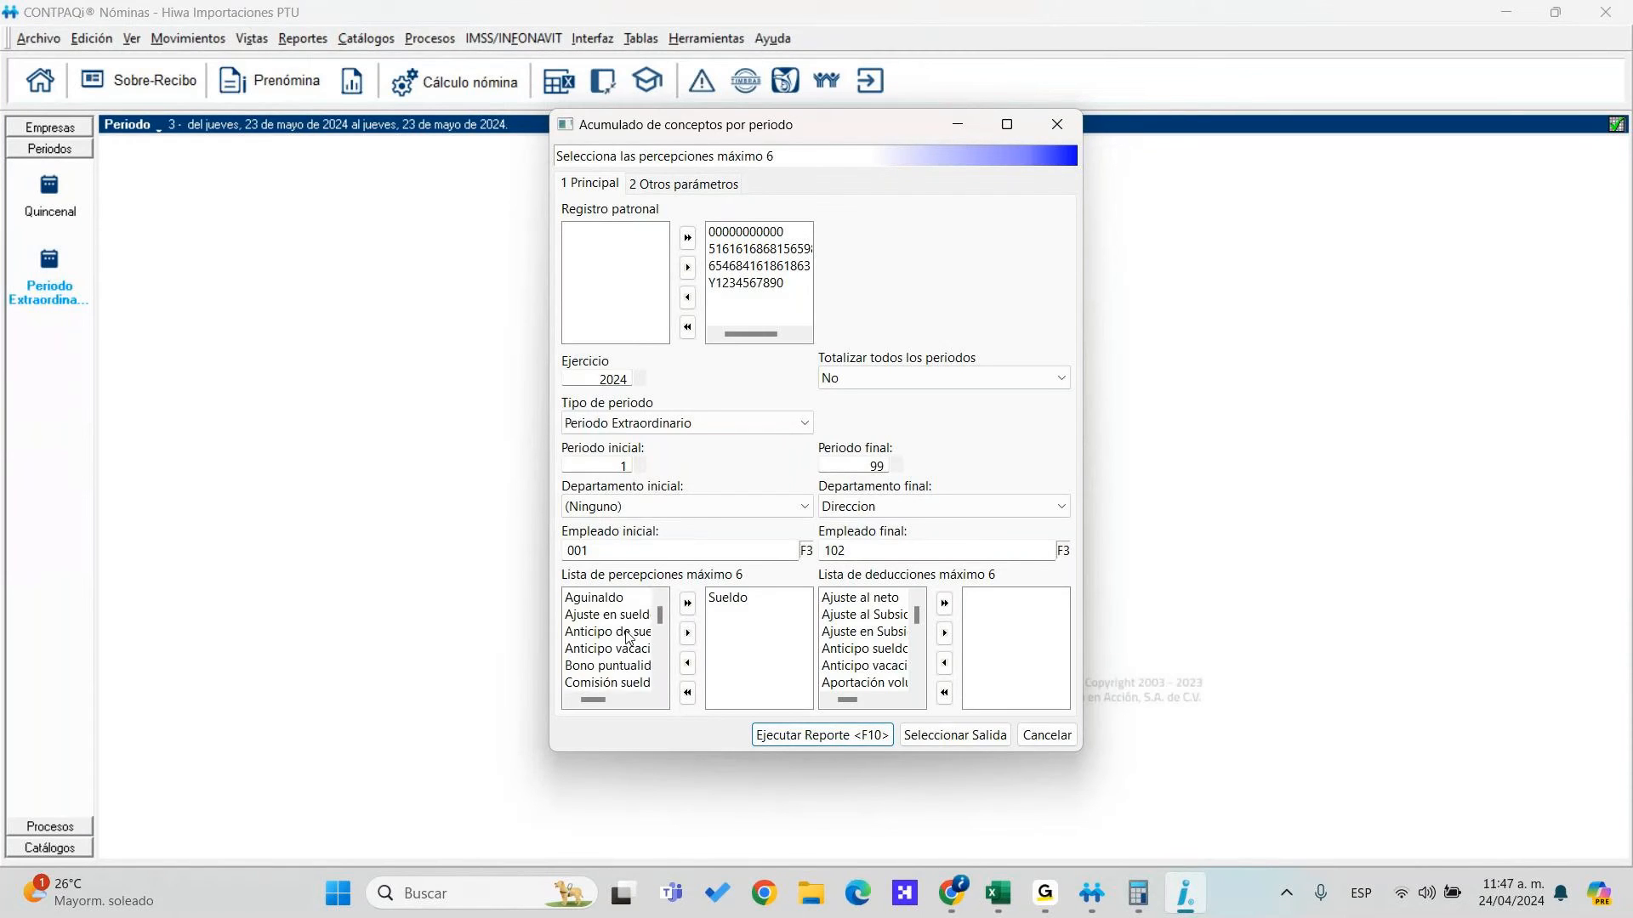
left_click(1046, 734)
Run and review the perceptions, deductions and obligations summary for all employer registrations, then close it
left_click(366, 39)
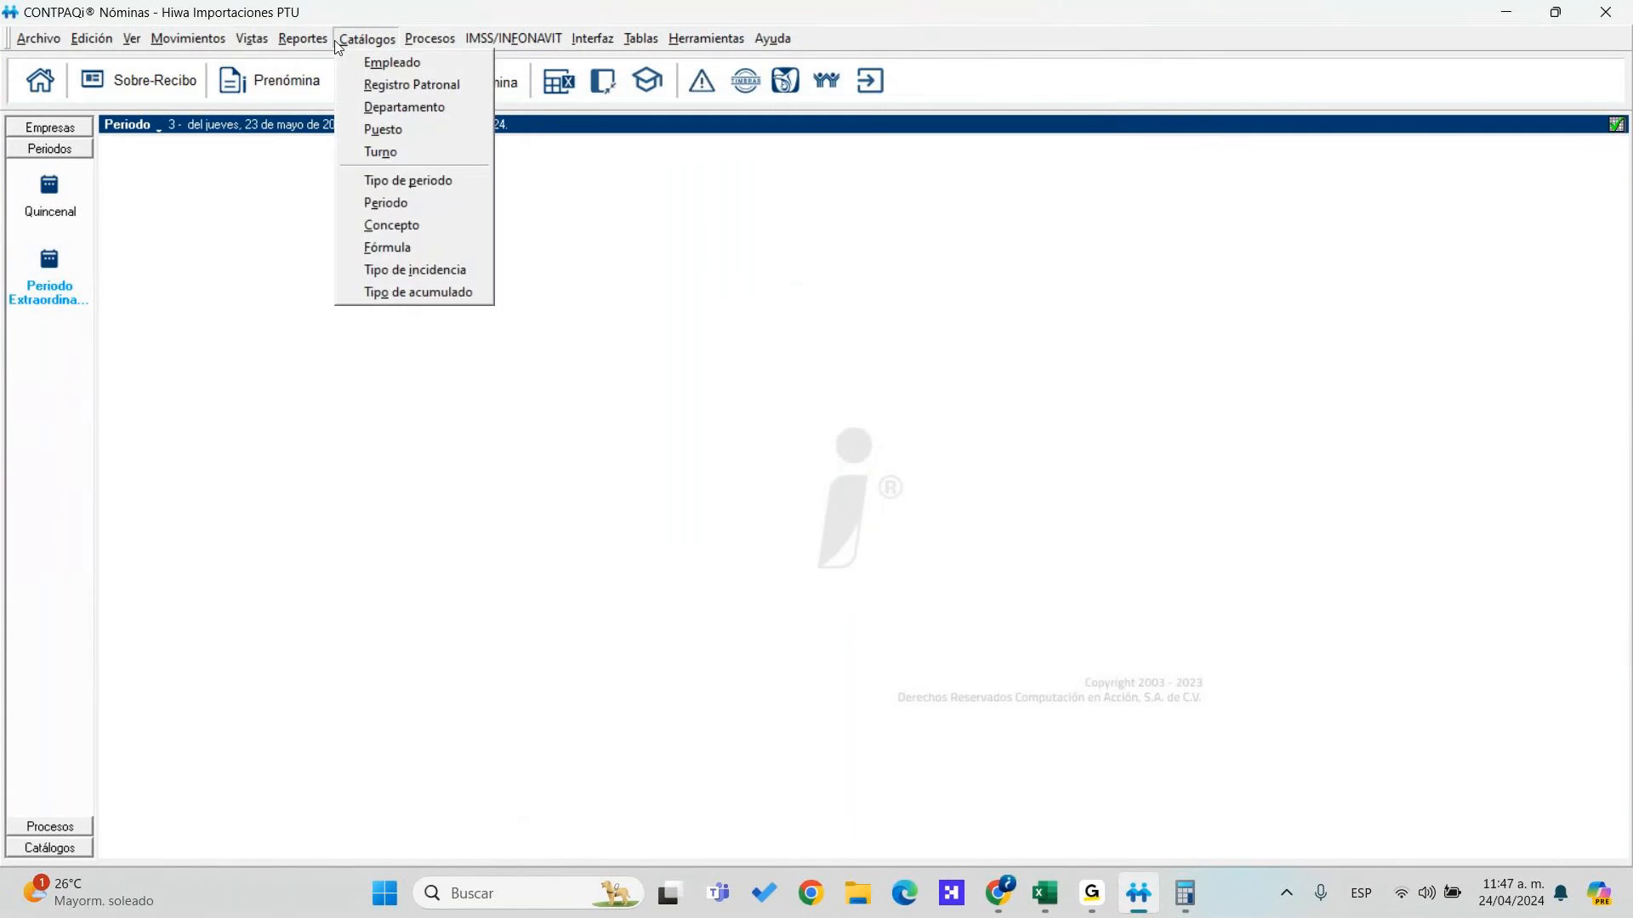
mouse_move(304, 38)
mouse_move(389, 92)
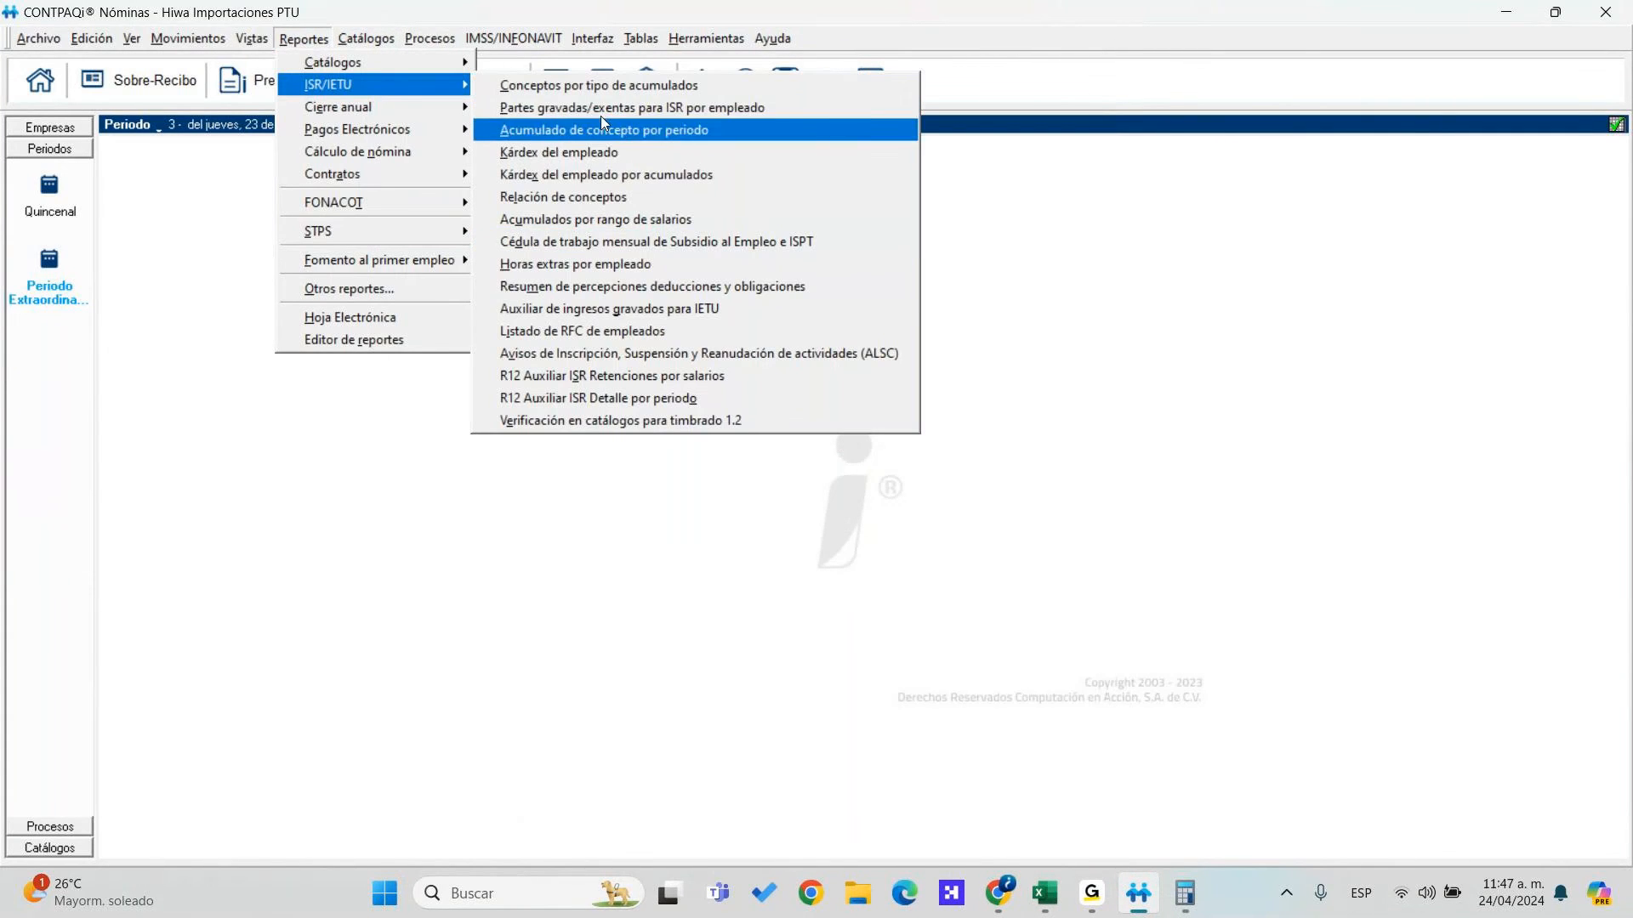
left_click(645, 286)
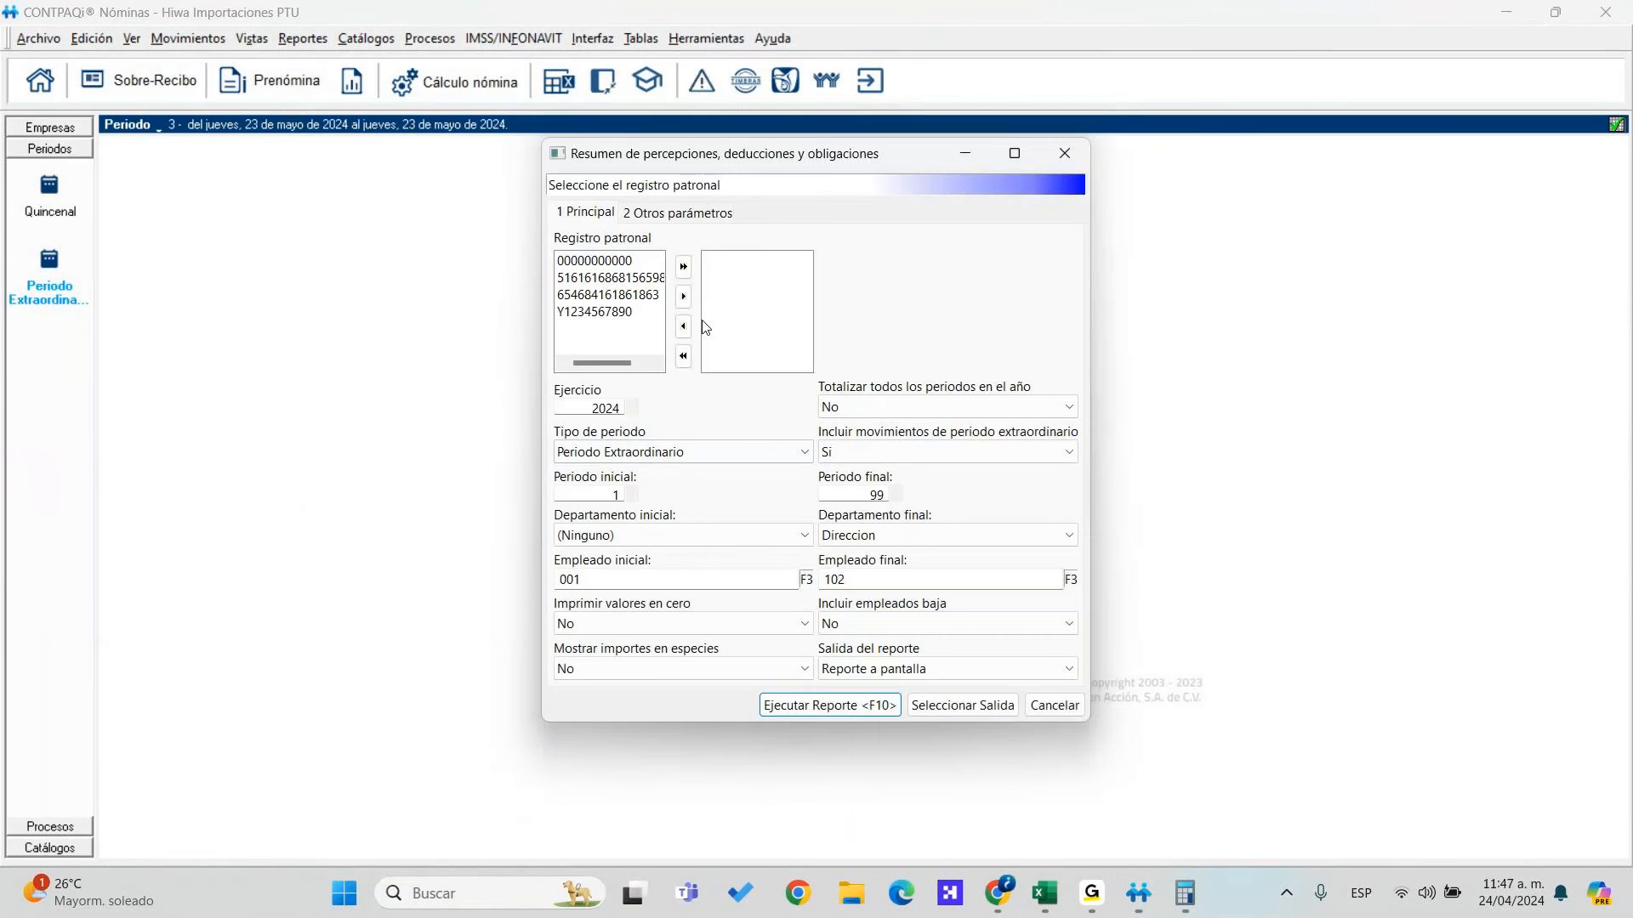
left_click(682, 266)
left_click(817, 705)
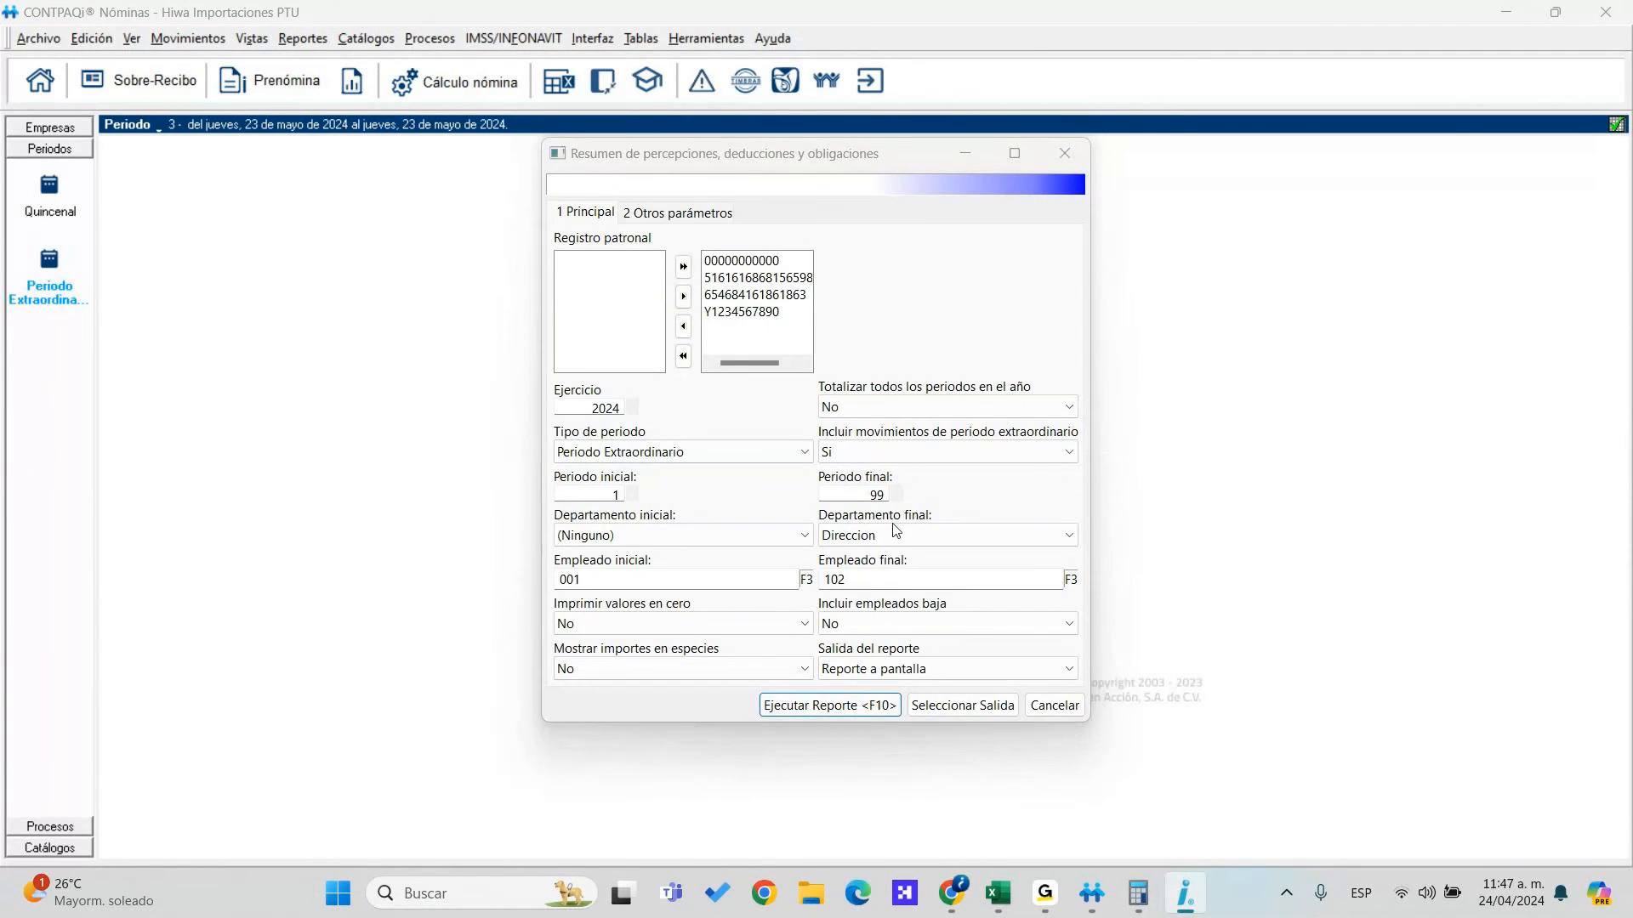
left_click(763, 179)
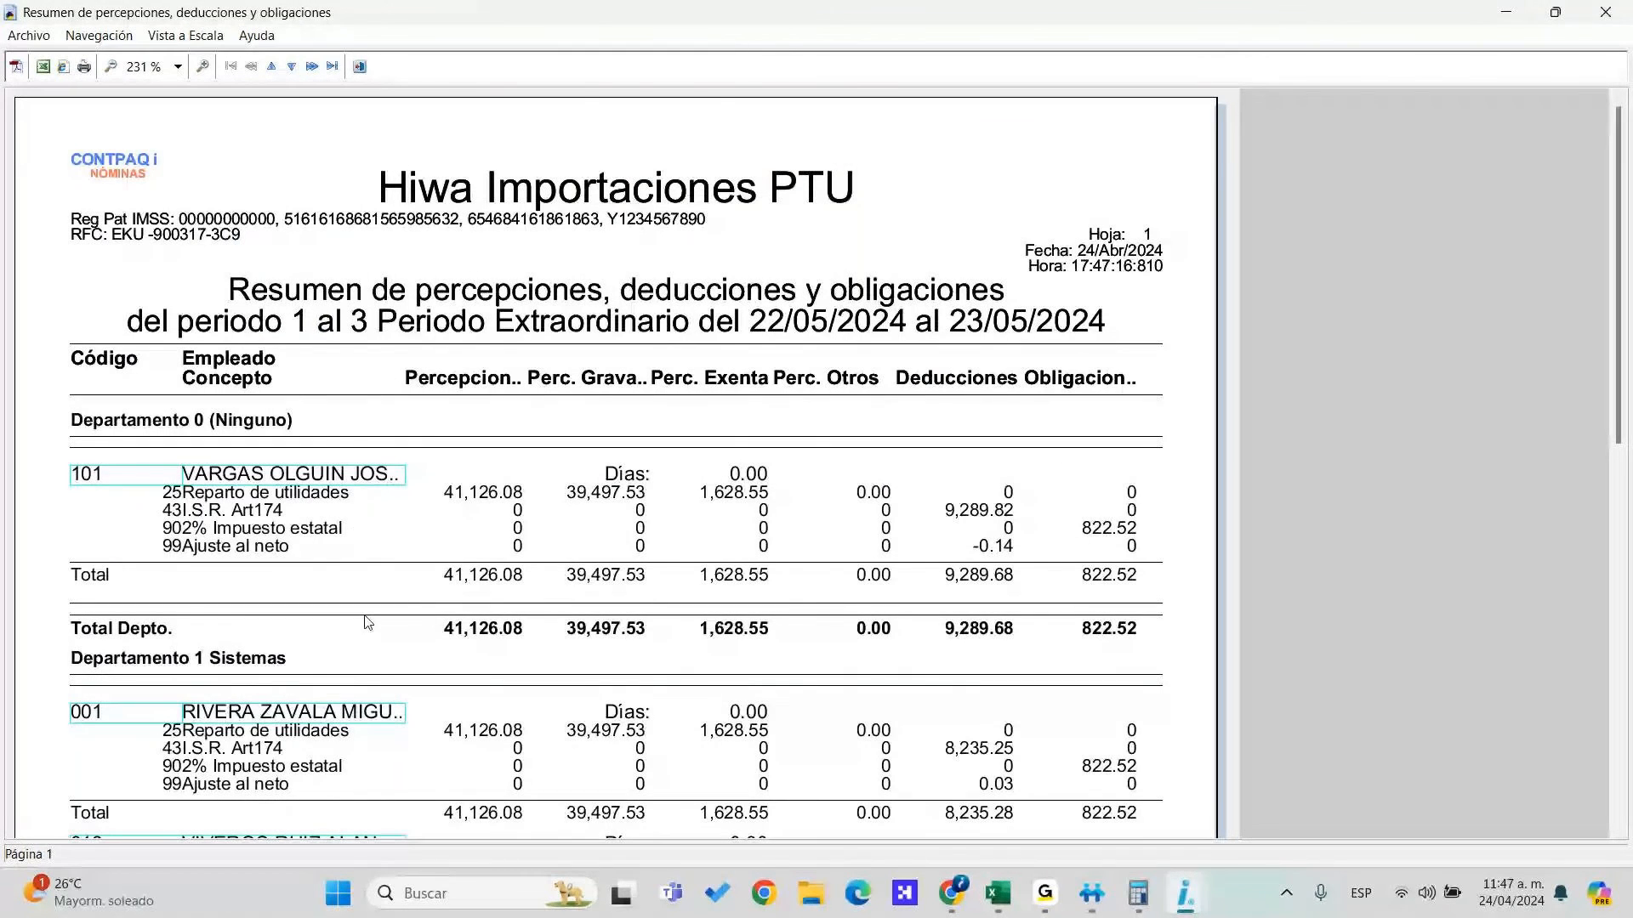
key("Escape")
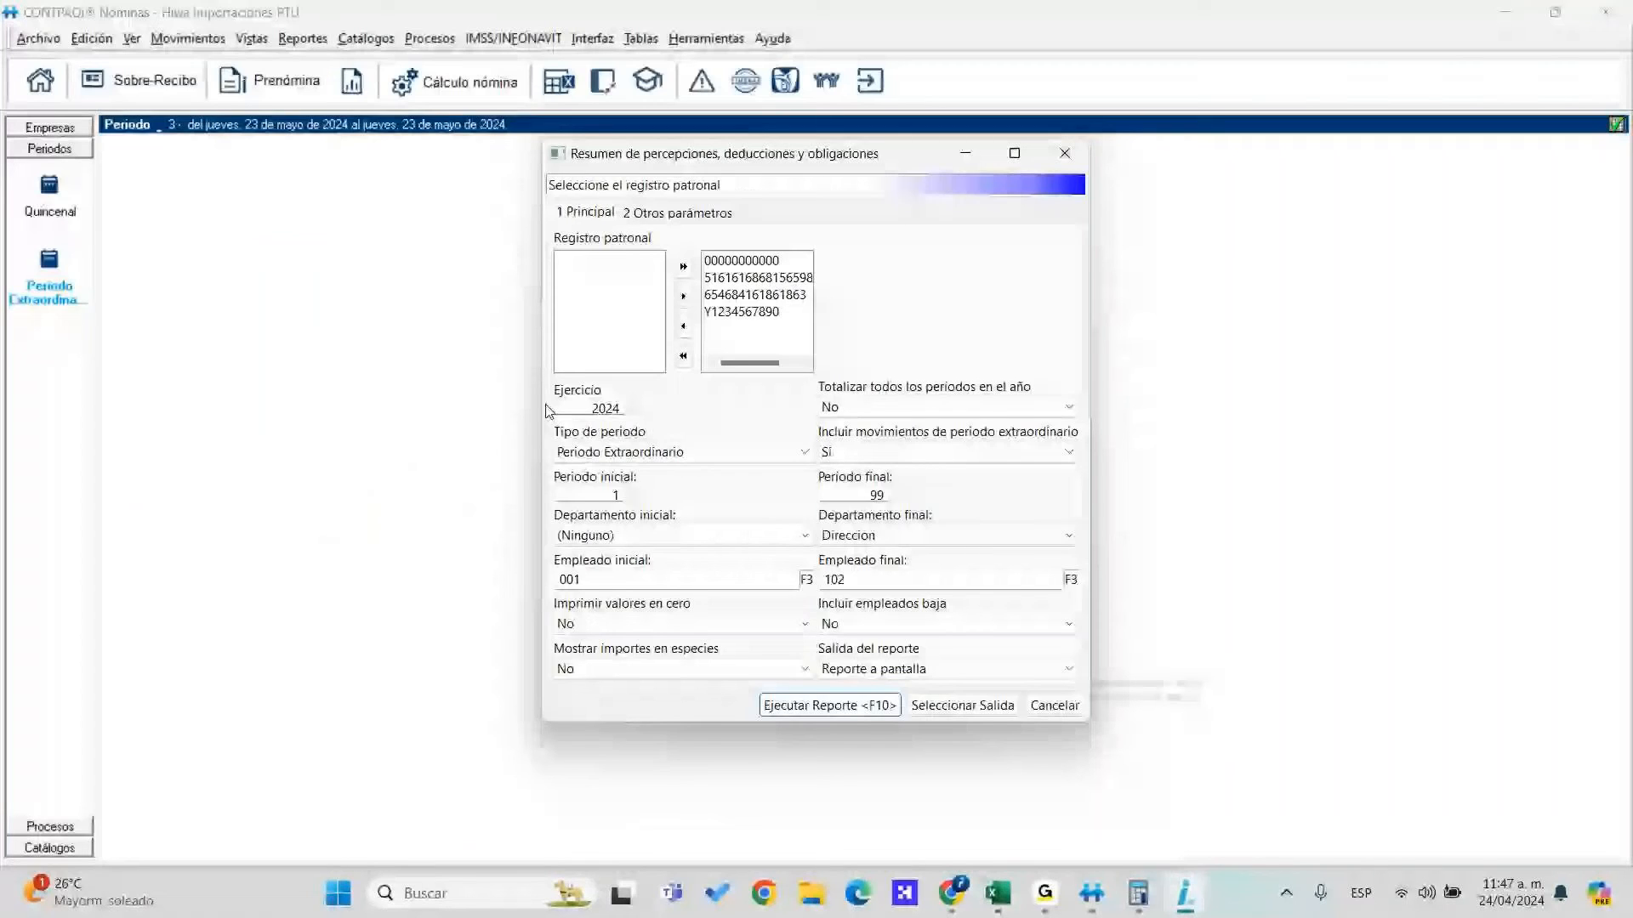
left_click(1065, 154)
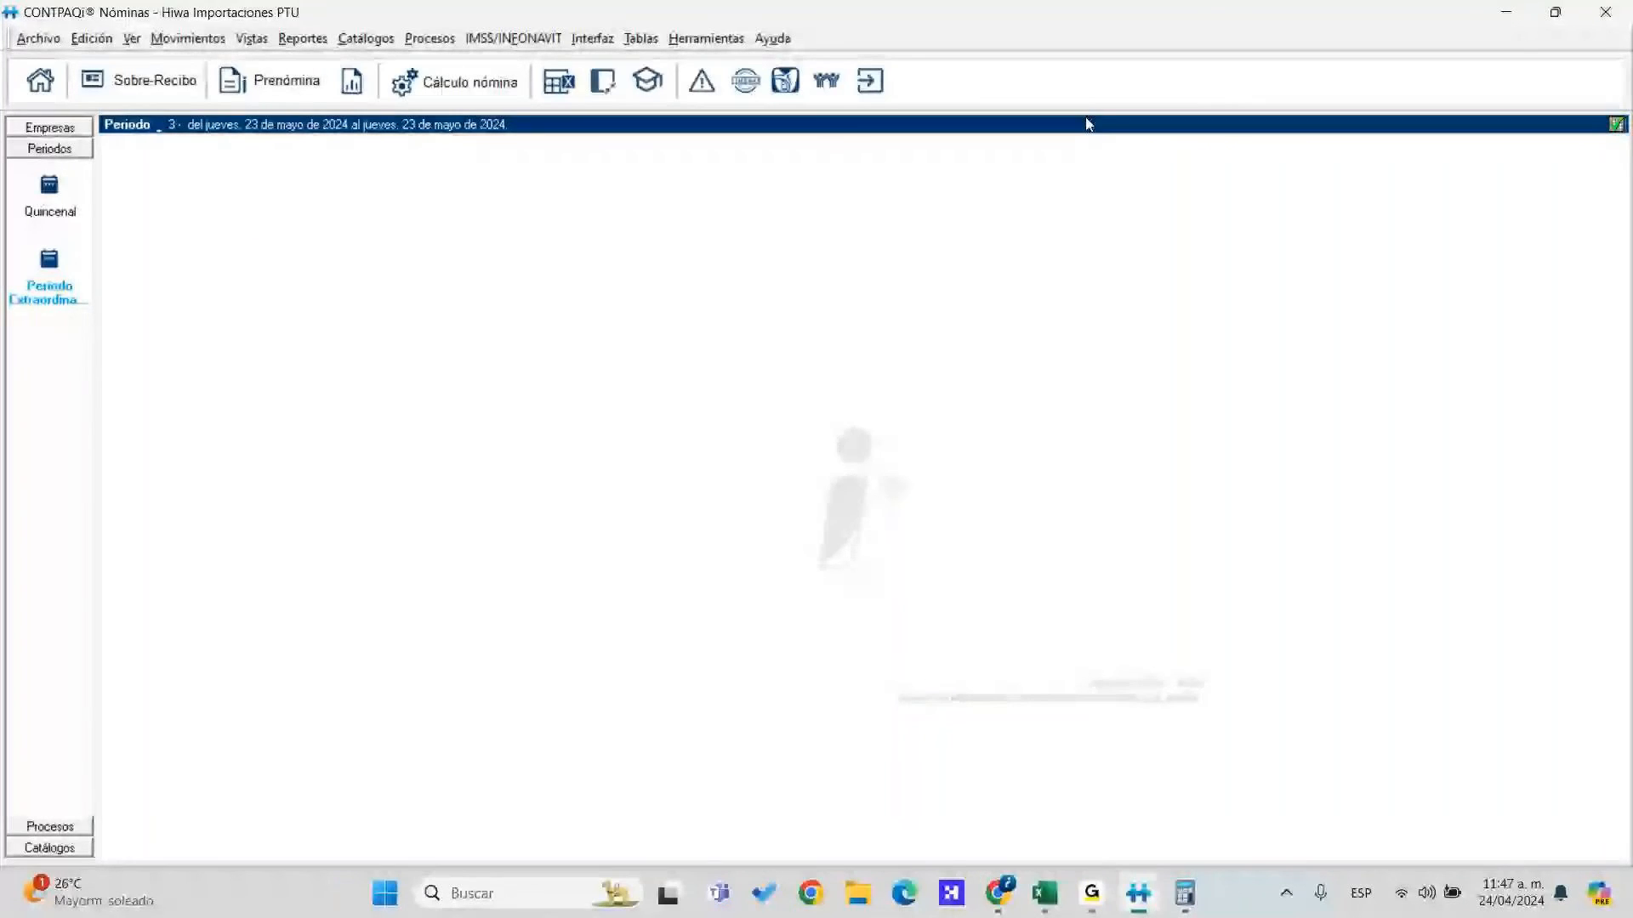
mouse_move(989, 901)
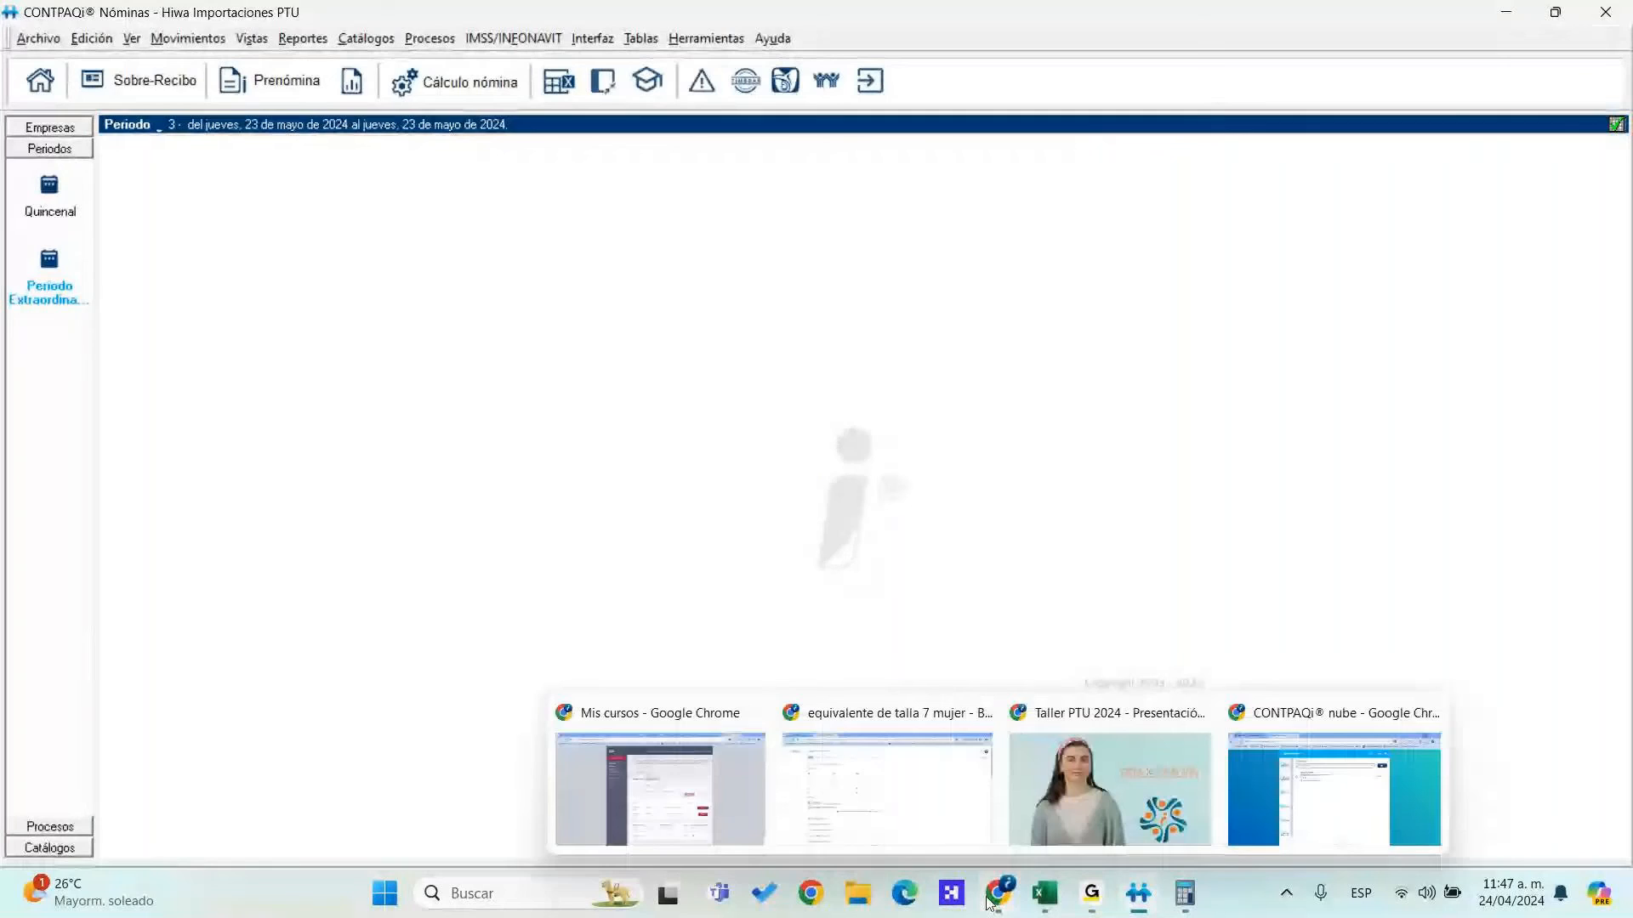
left_click(1234, 835)
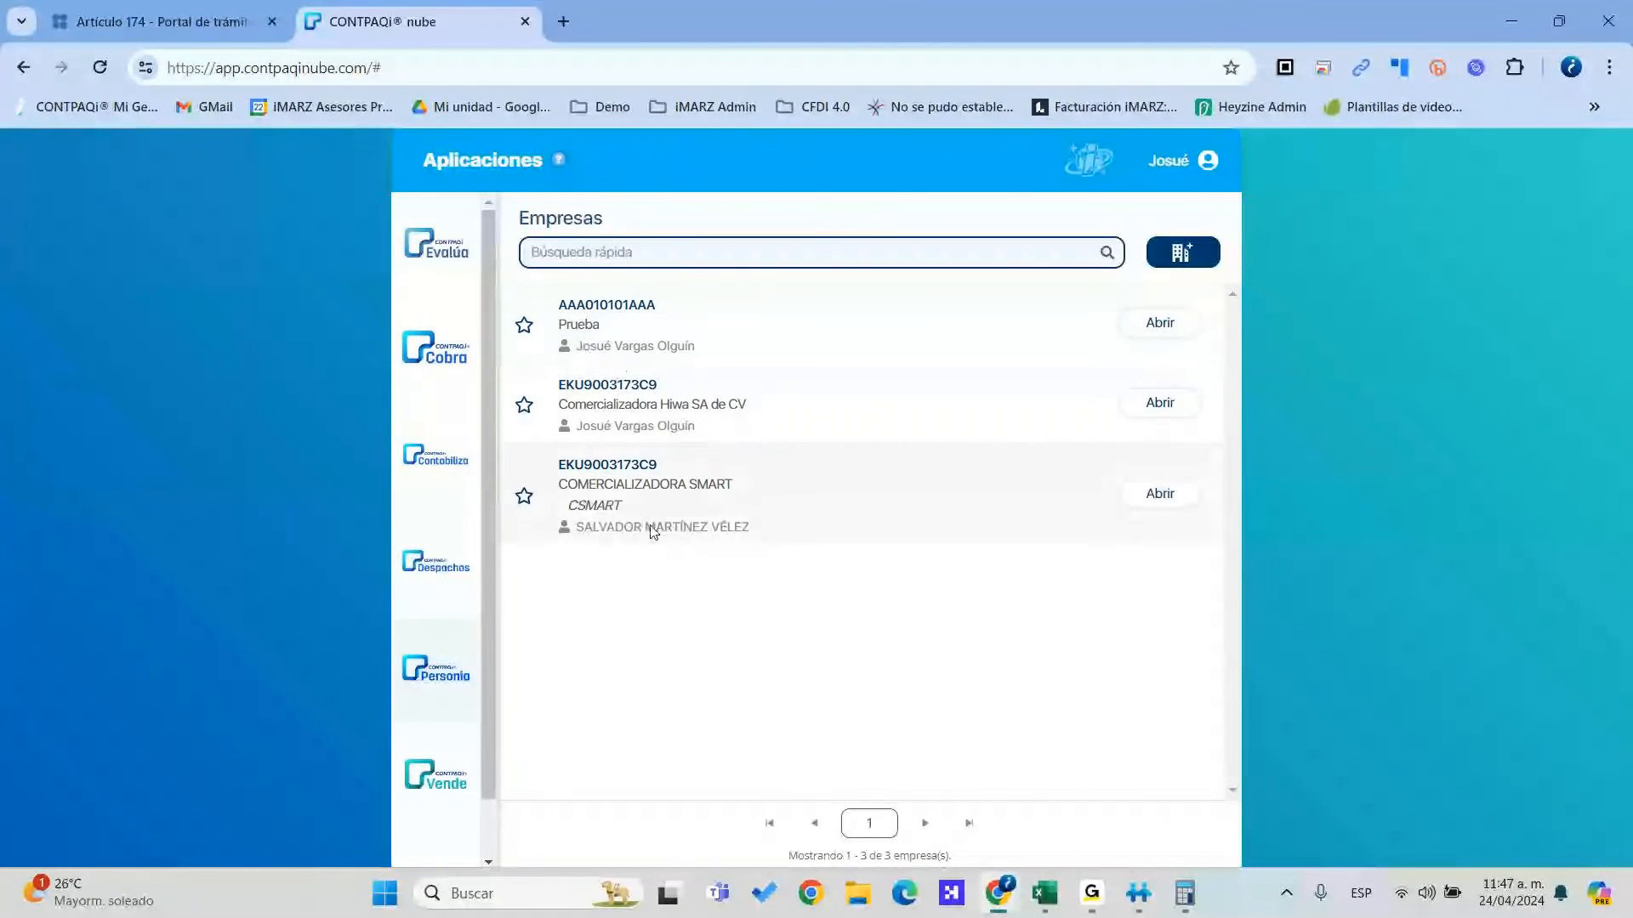
Open Comercializadora Hiwa SA de CV, dismiss the survey, and show the Quincenal payroll in Nómina
left_click(1117, 412)
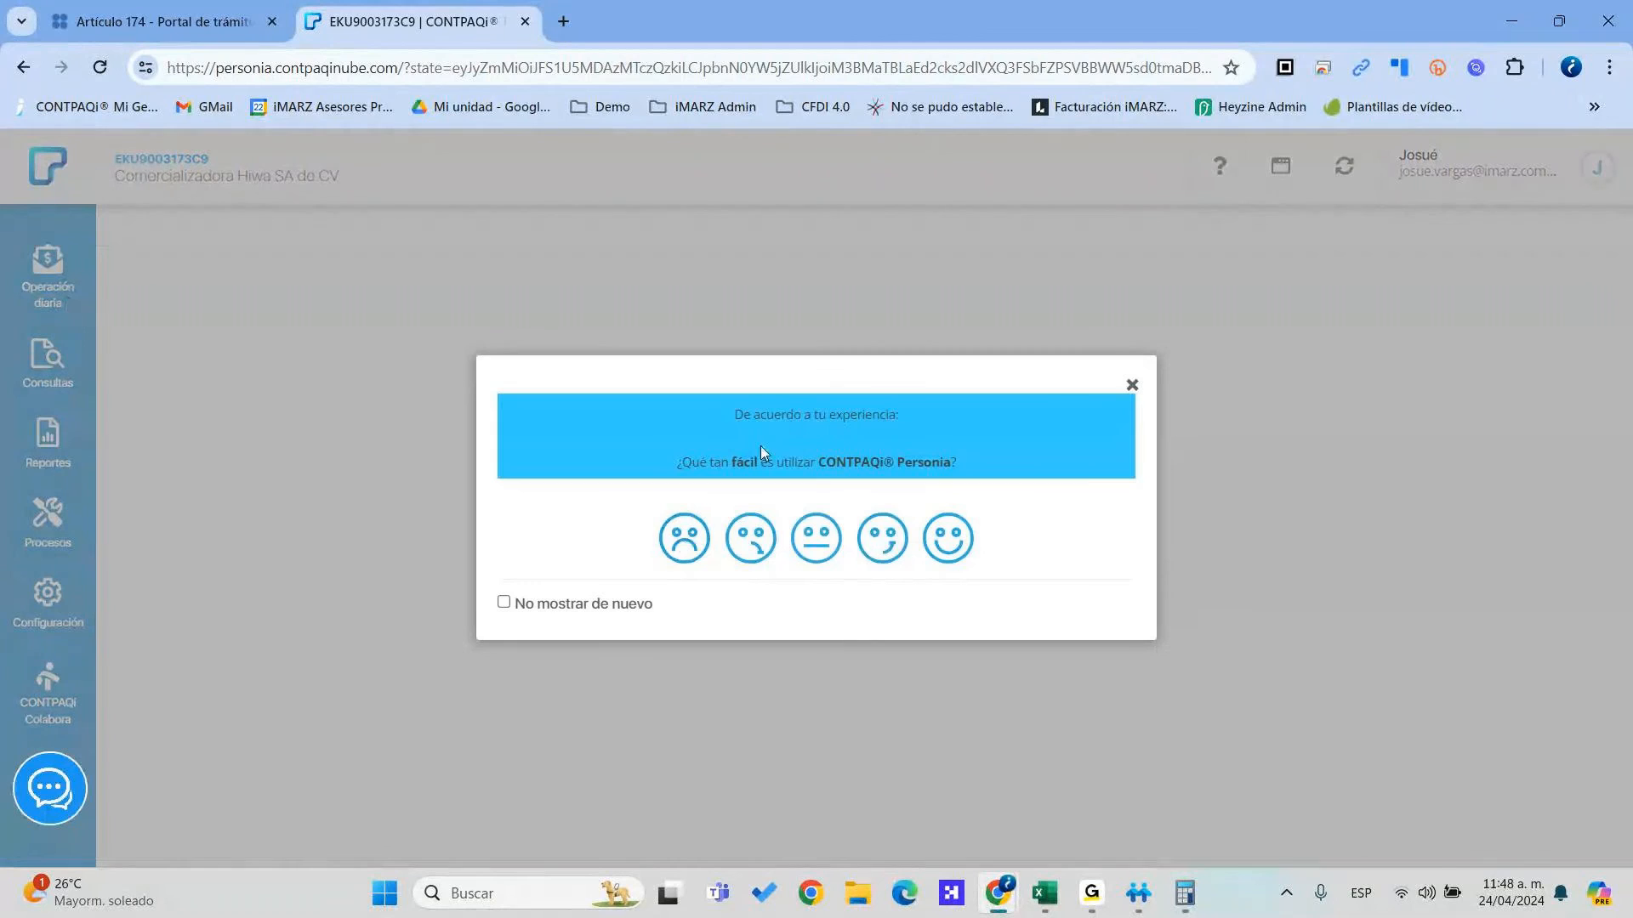
left_click(1132, 389)
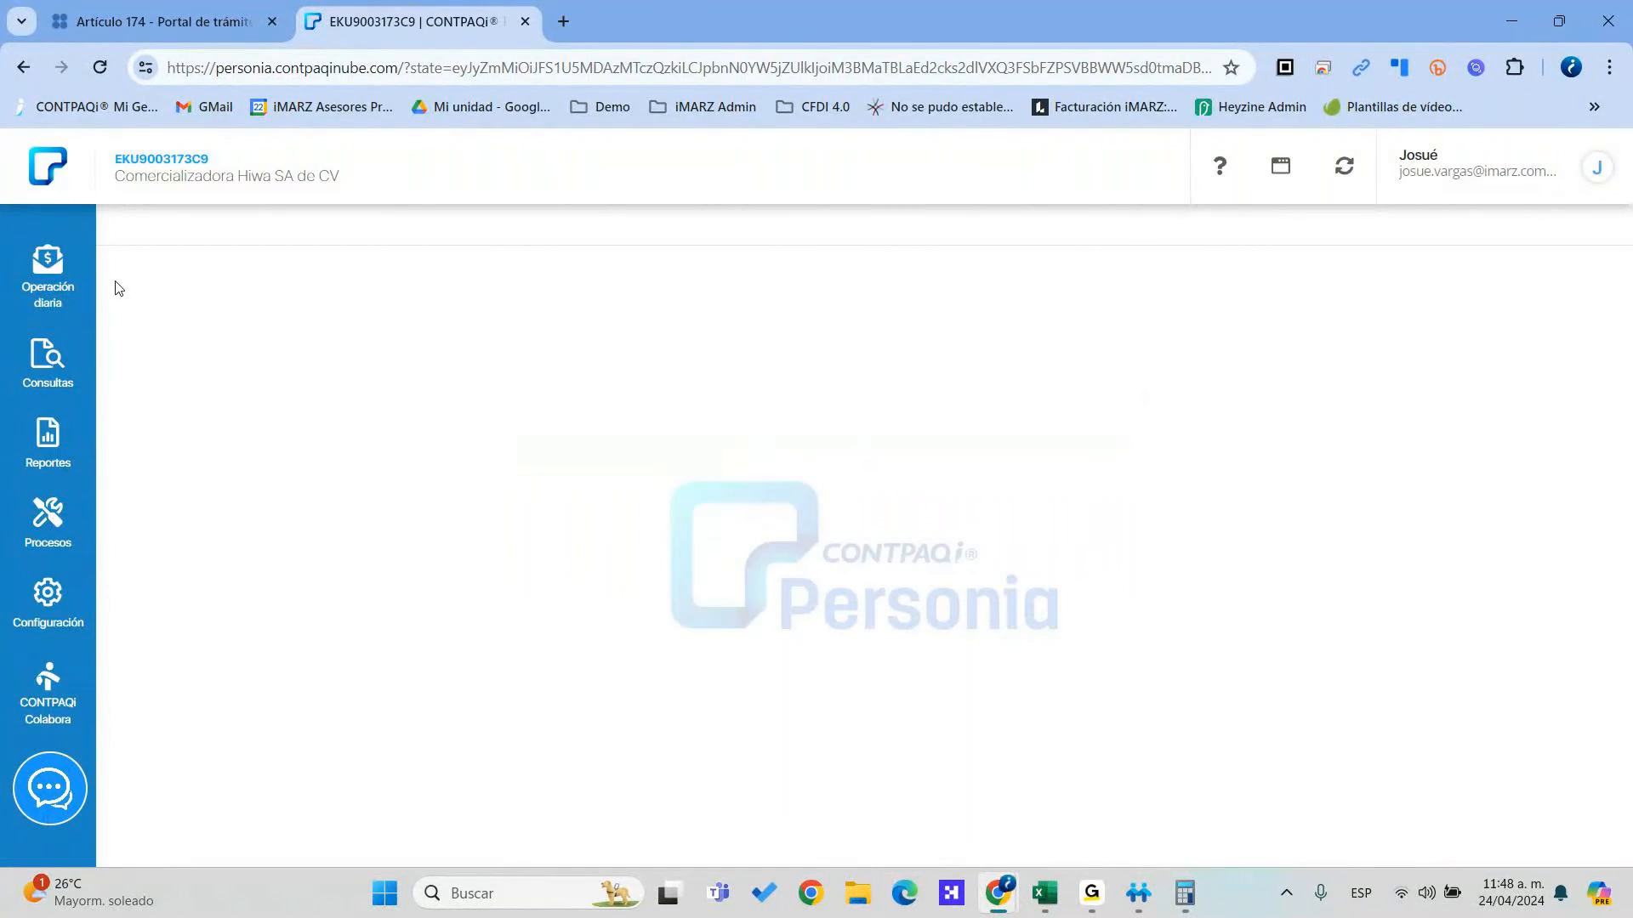
left_click(74, 280)
left_click(146, 260)
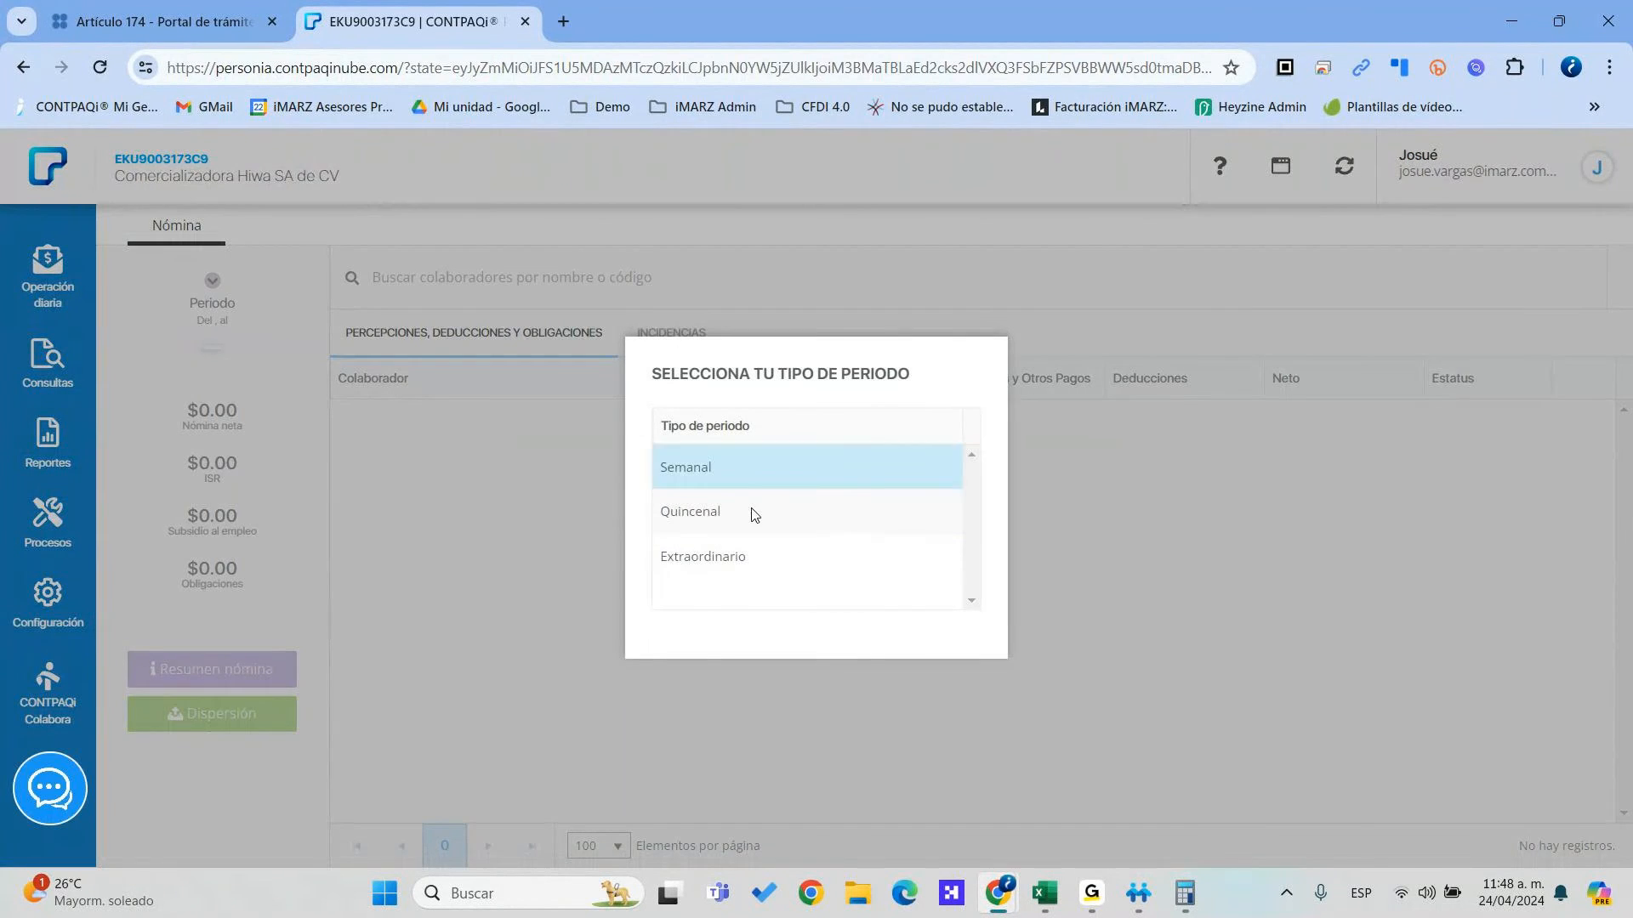
left_click(716, 510)
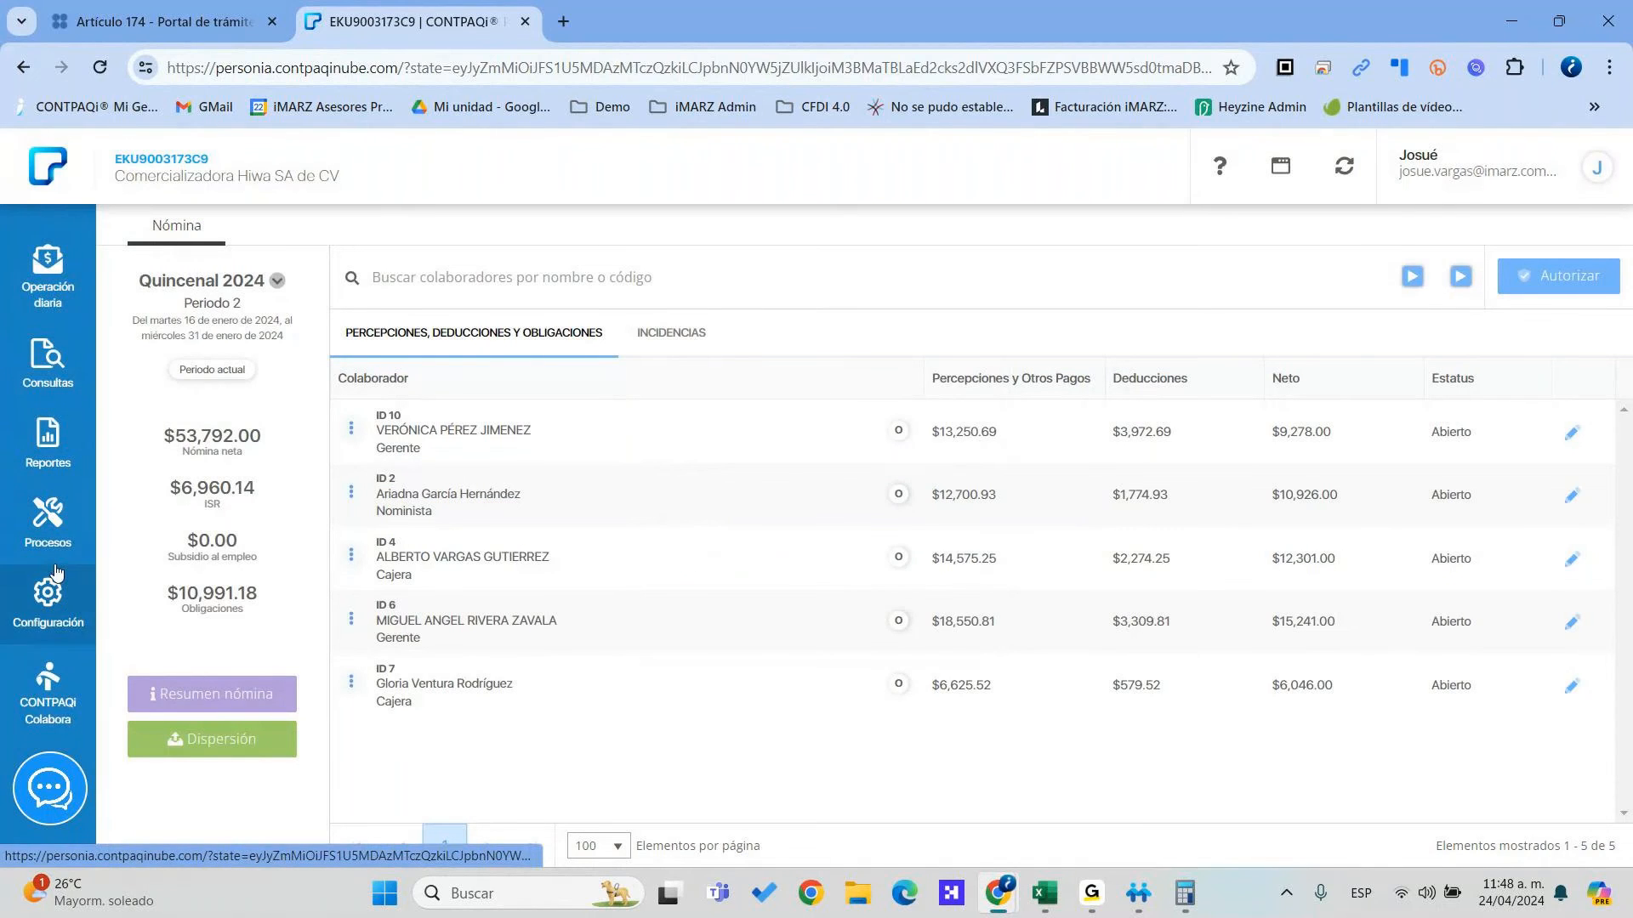
left_click(47, 514)
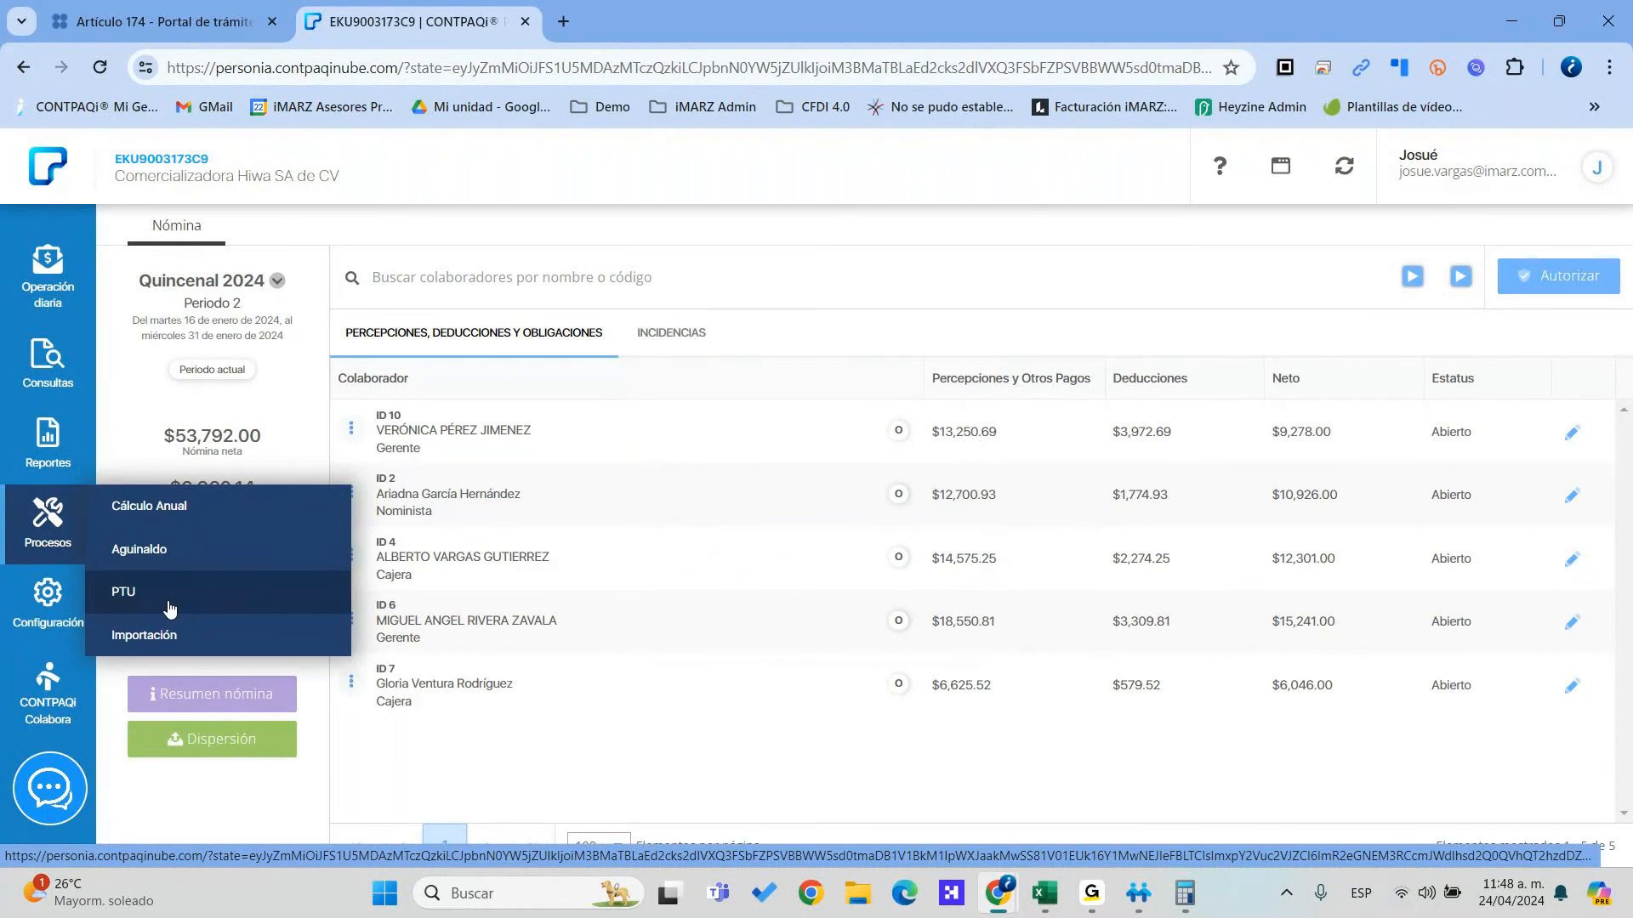
Start the PTU wizard and enter $350,000 as the amount to distribute
left_click(169, 608)
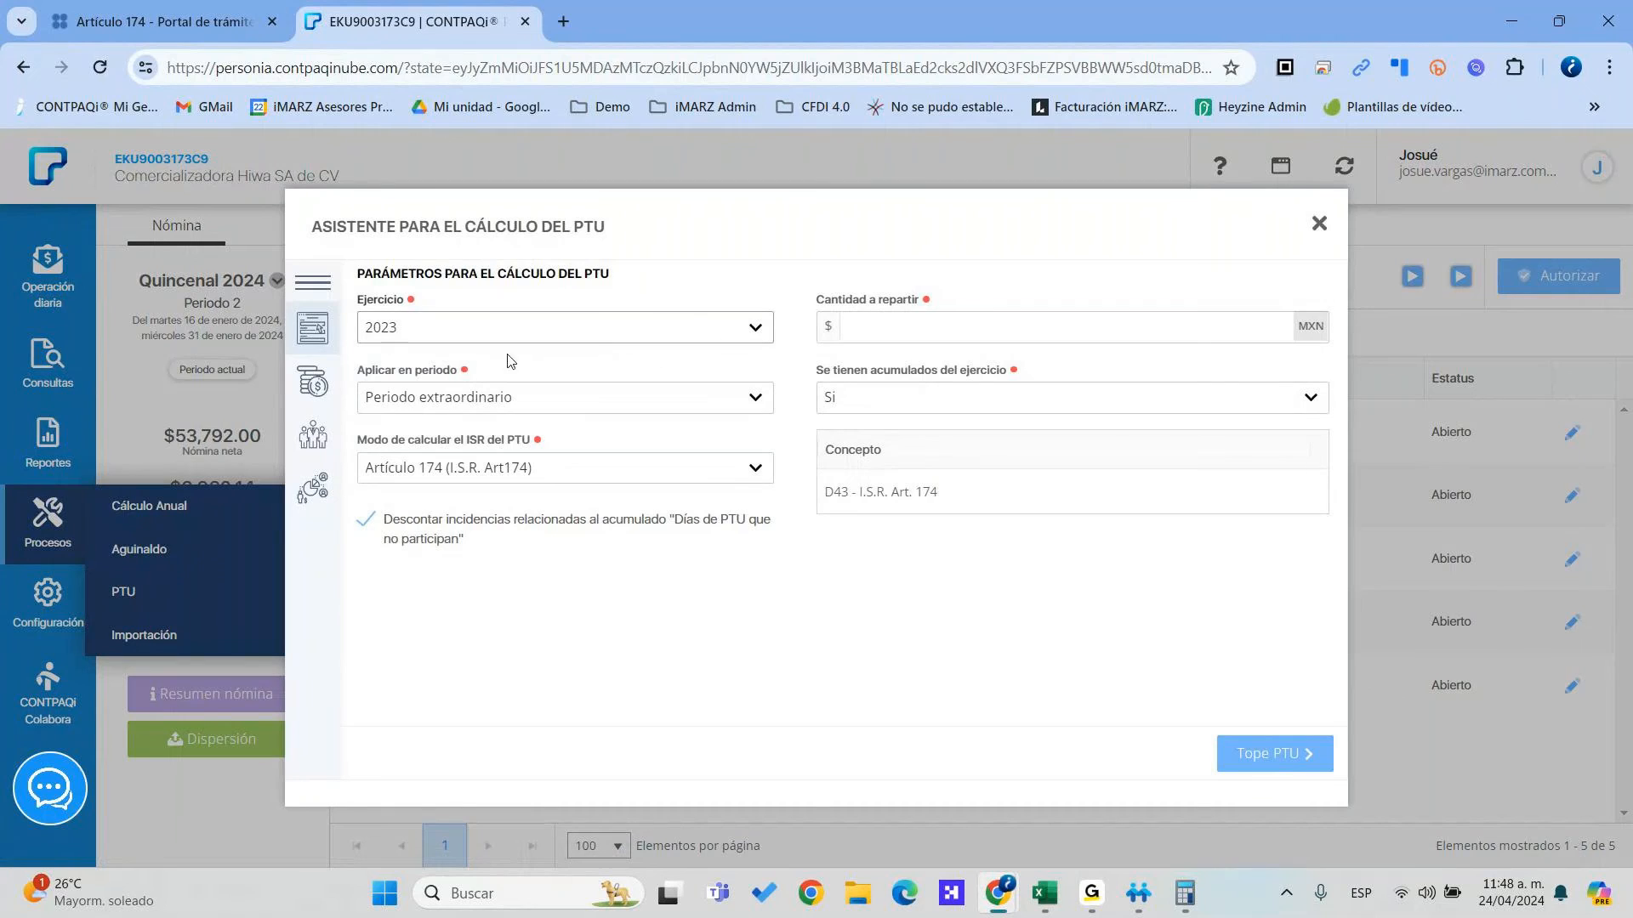
left_click(889, 326)
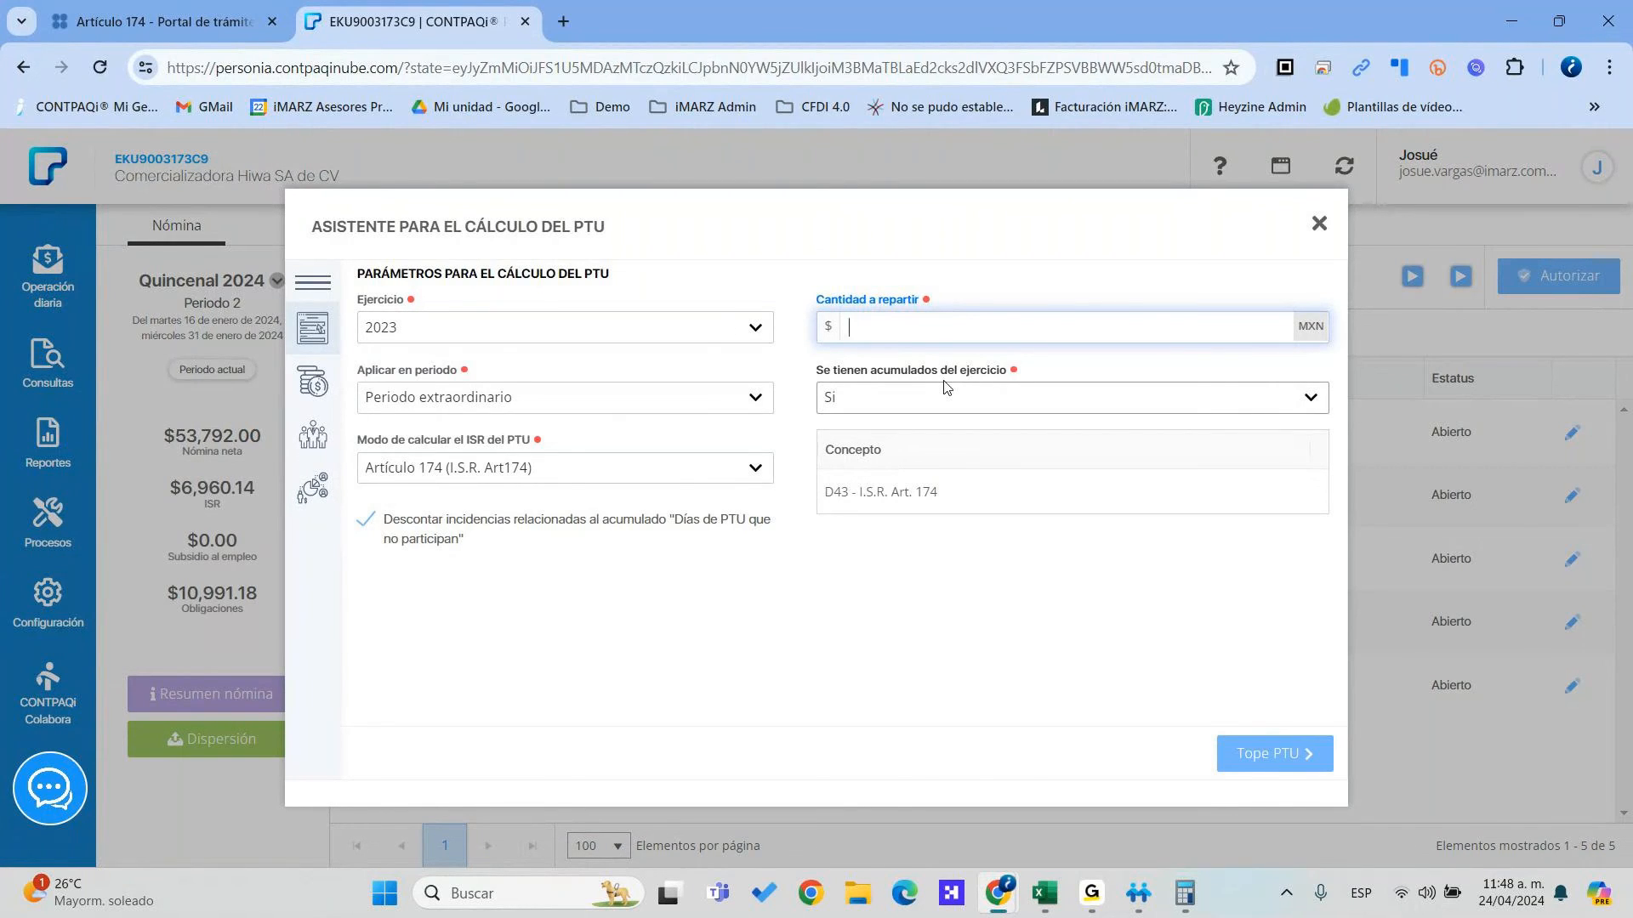
type("700")
key("BackSpace")
key("BackSpace")
type("350,000")
key("Tab")
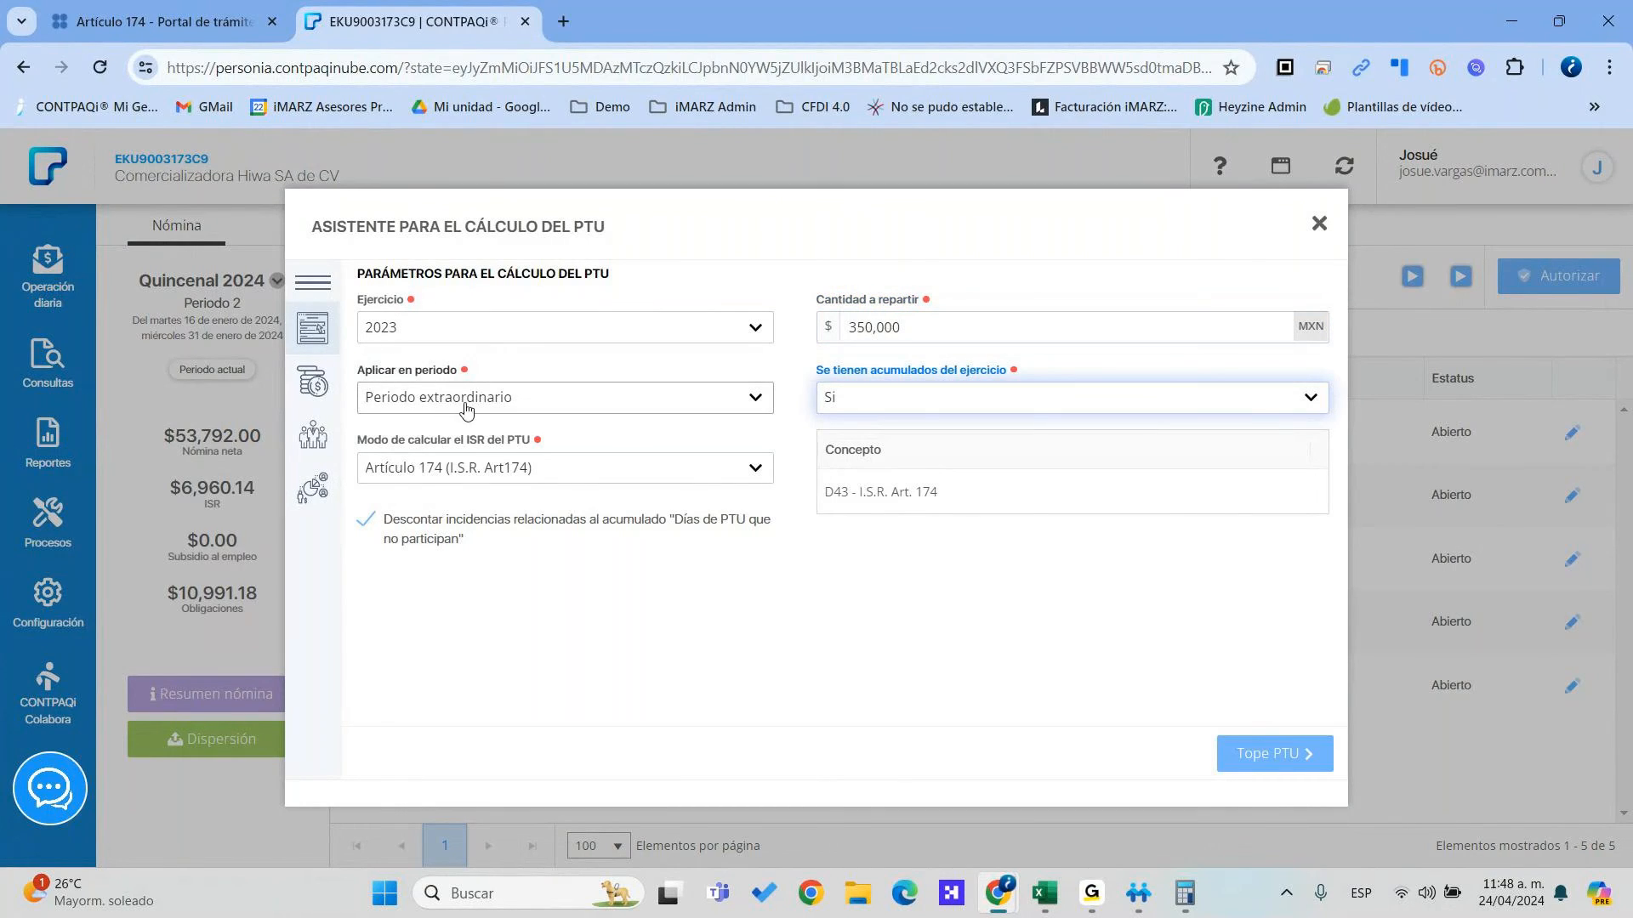
Set no accumulated amounts for the year and keep Artículo 174 as the ISR method
left_click(874, 403)
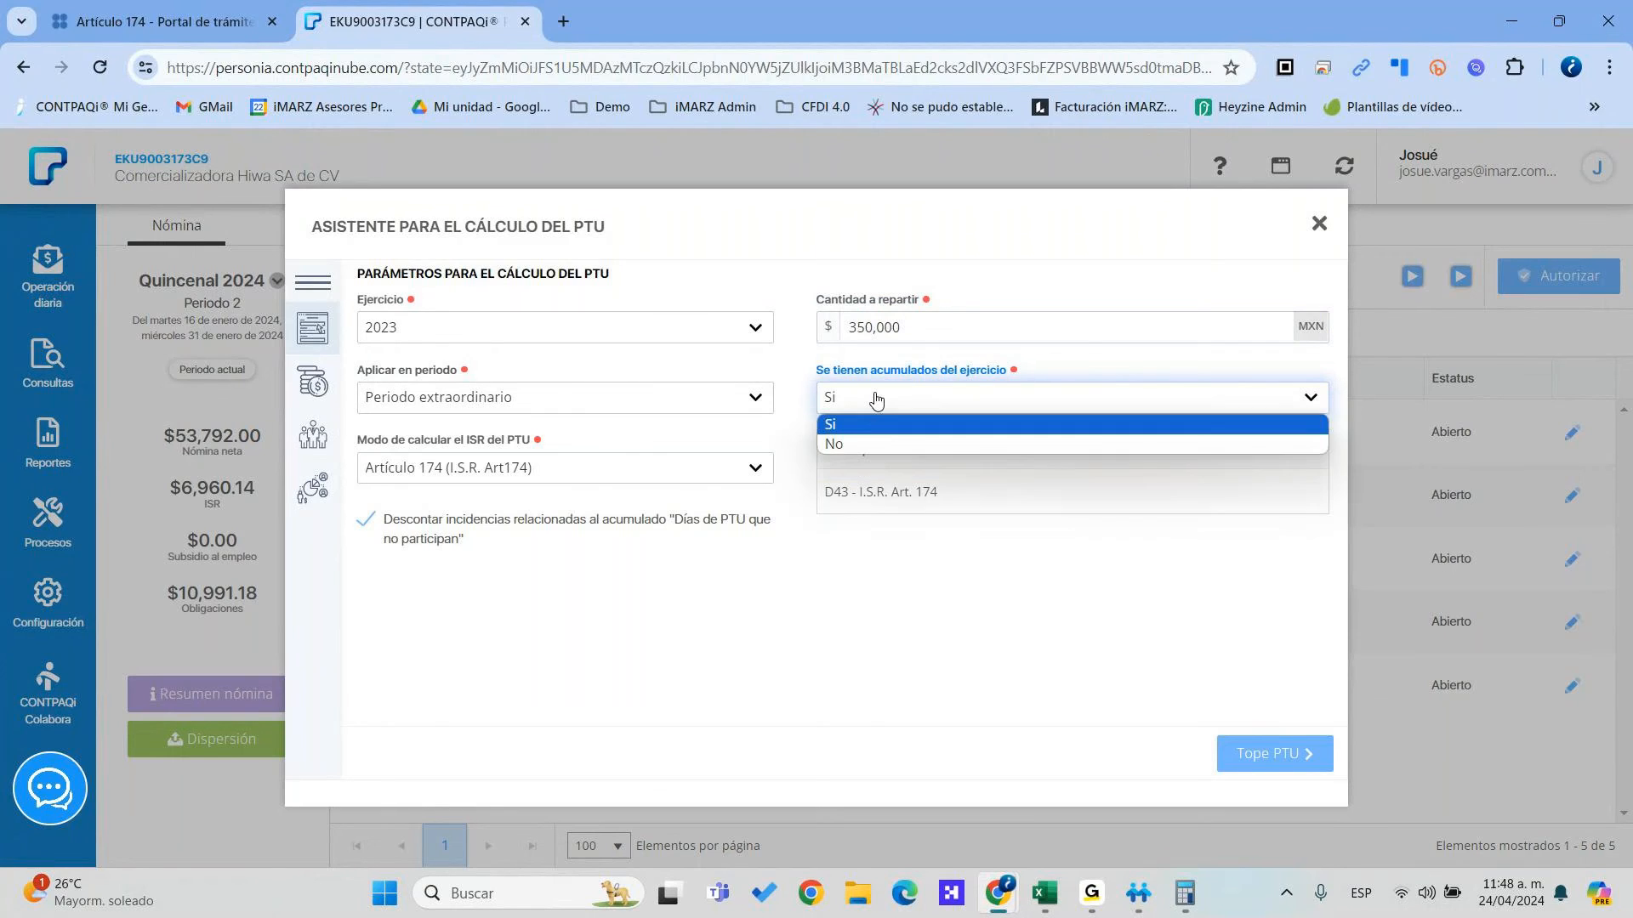
left_click(869, 438)
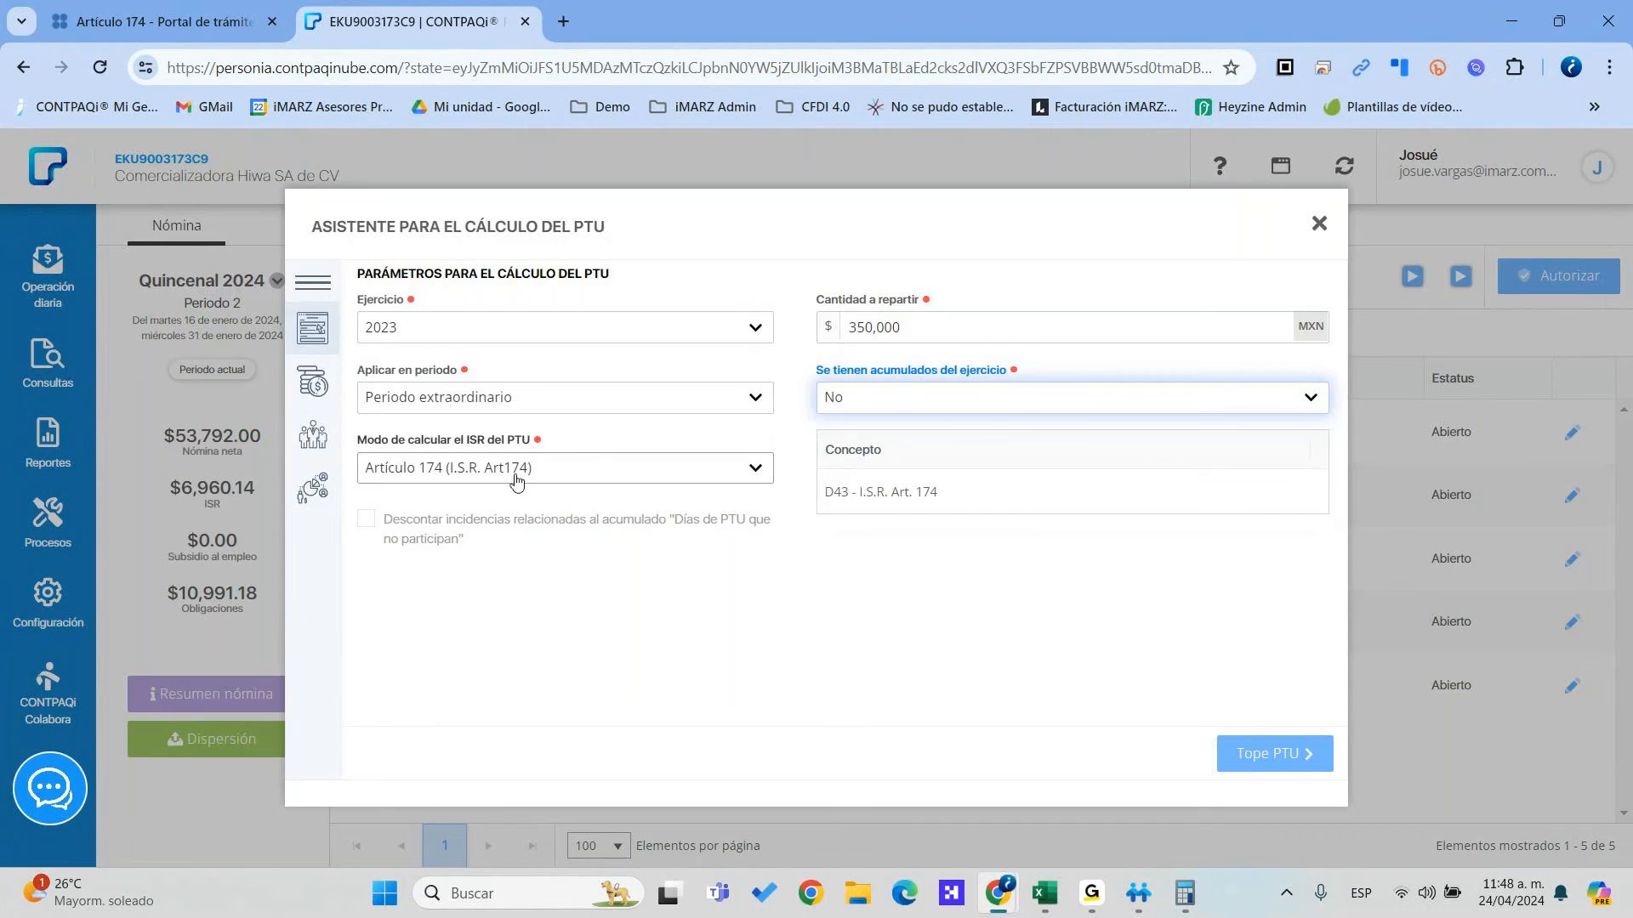
left_click(571, 477)
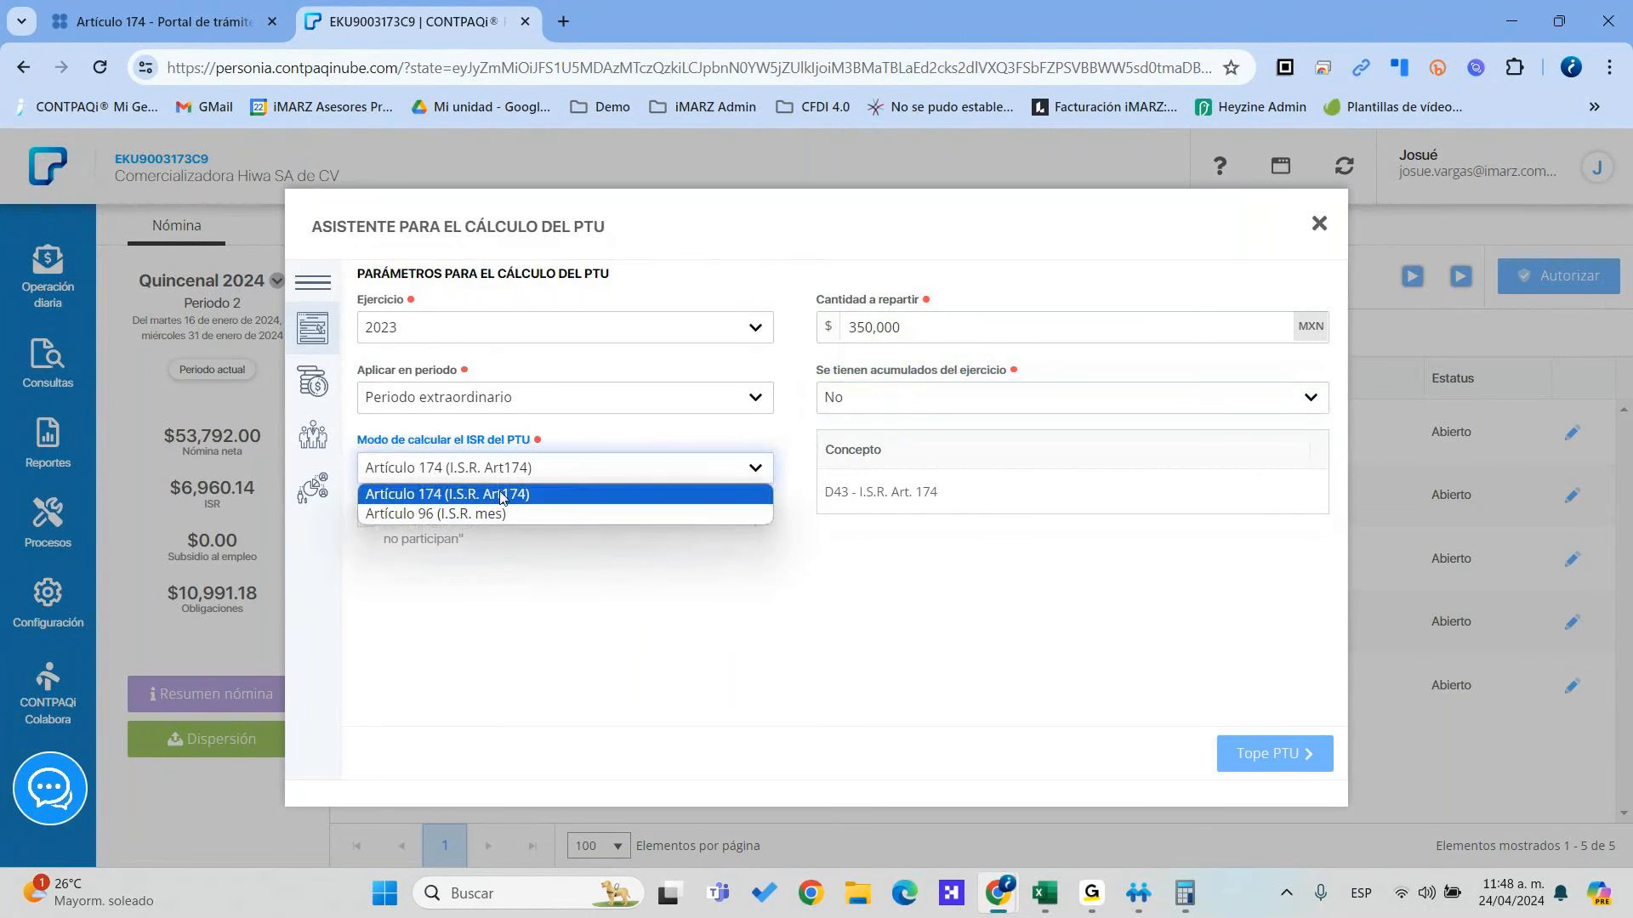
left_click(529, 495)
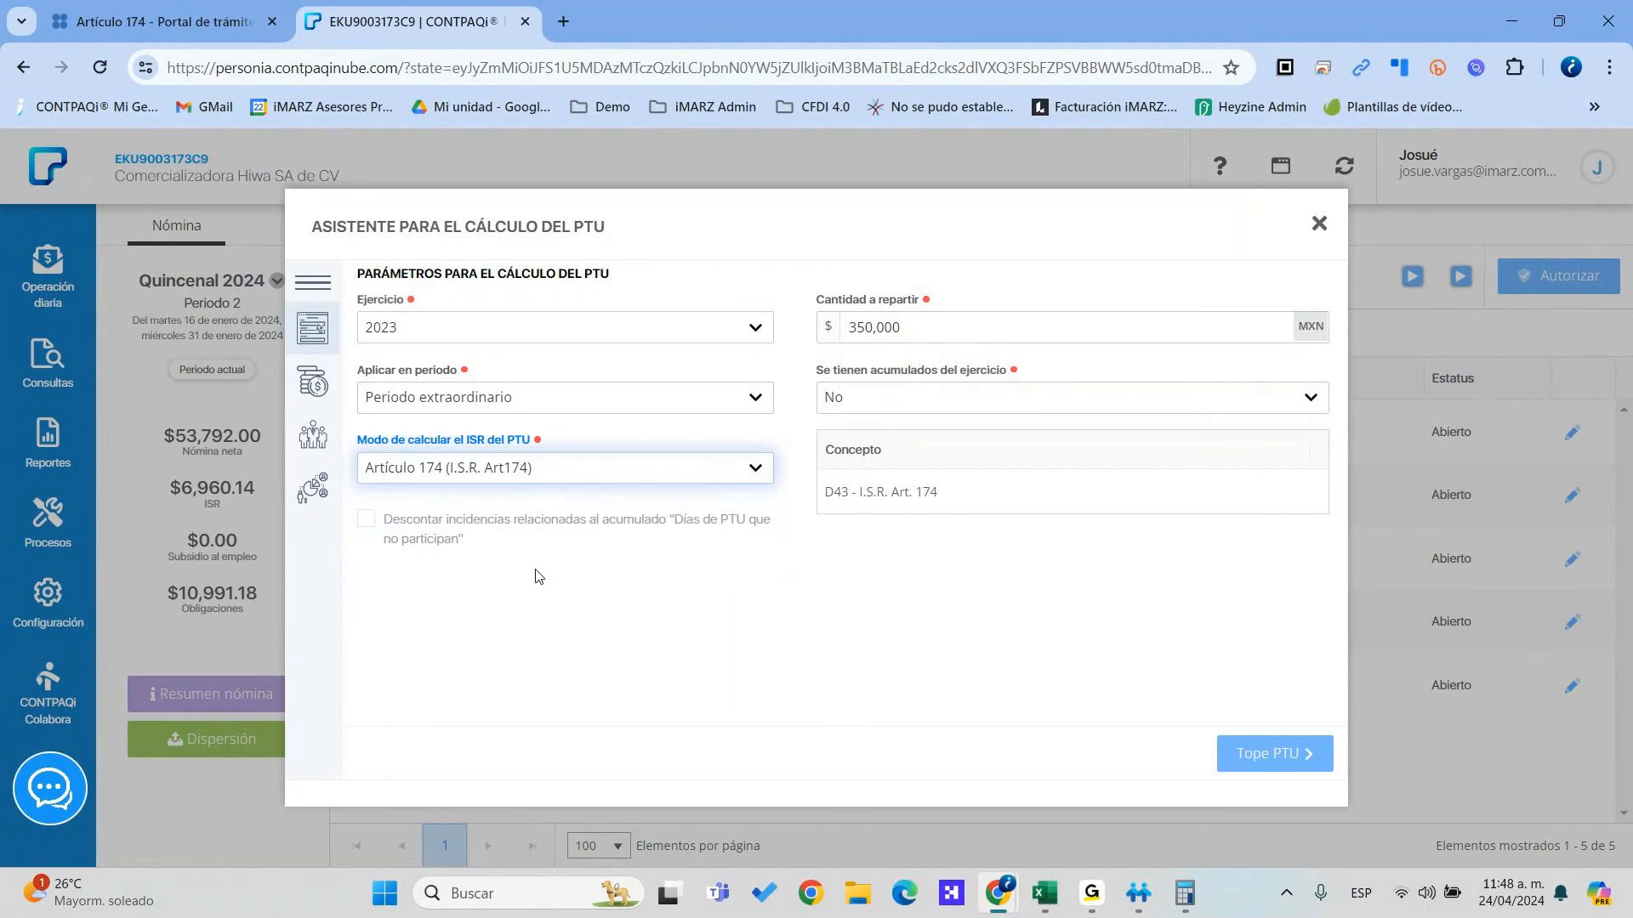
left_click(463, 539)
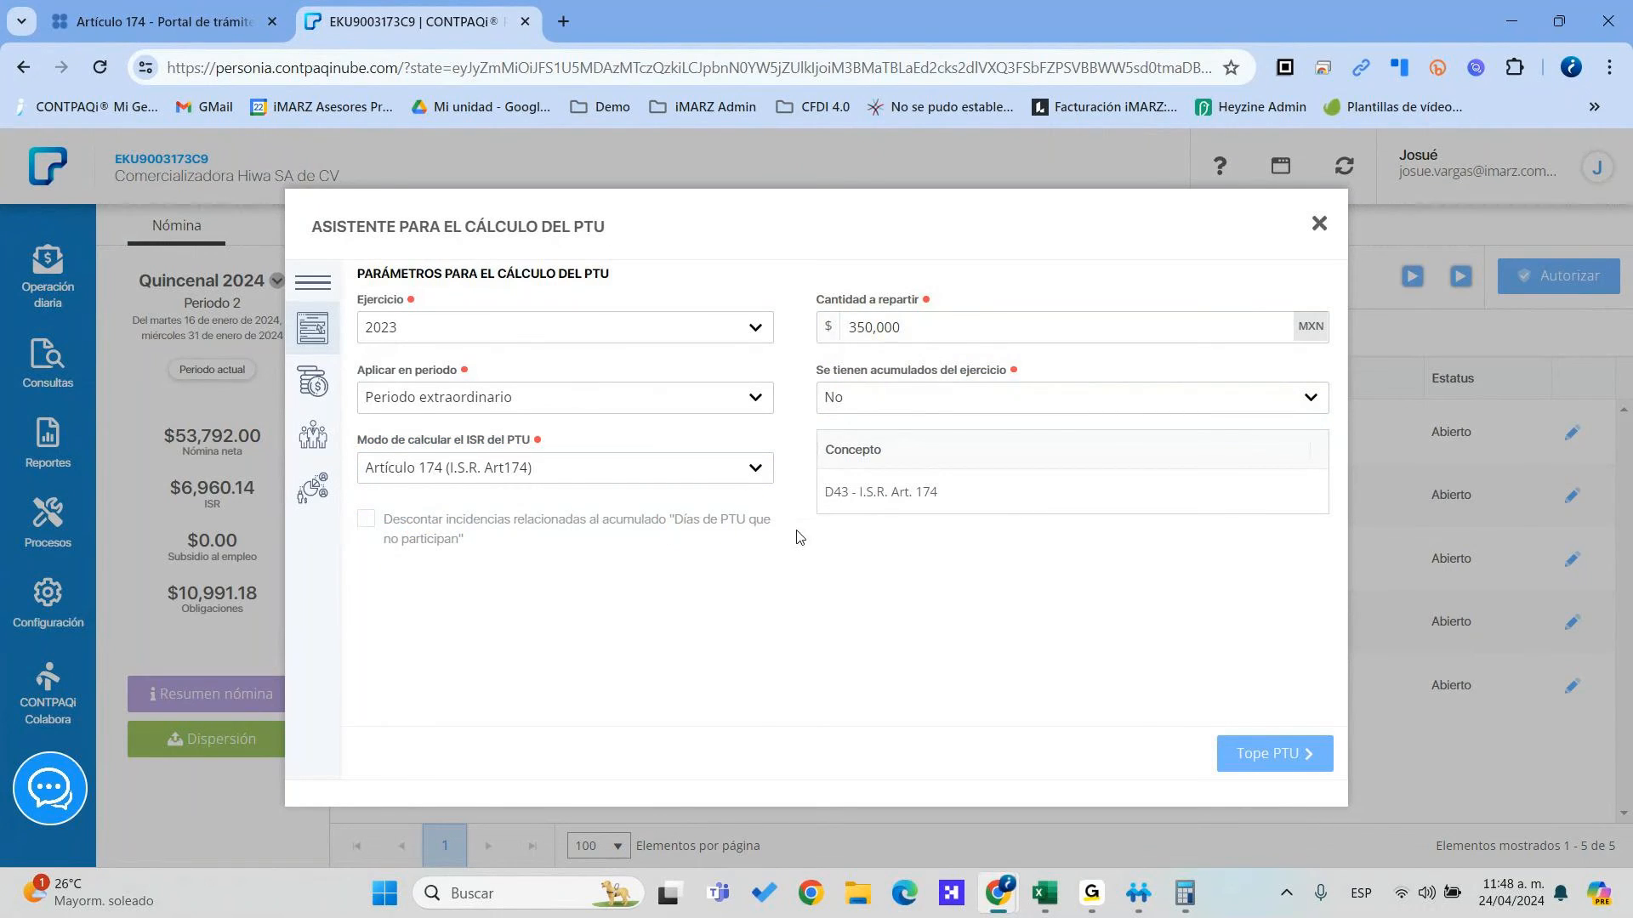
left_click(946, 483)
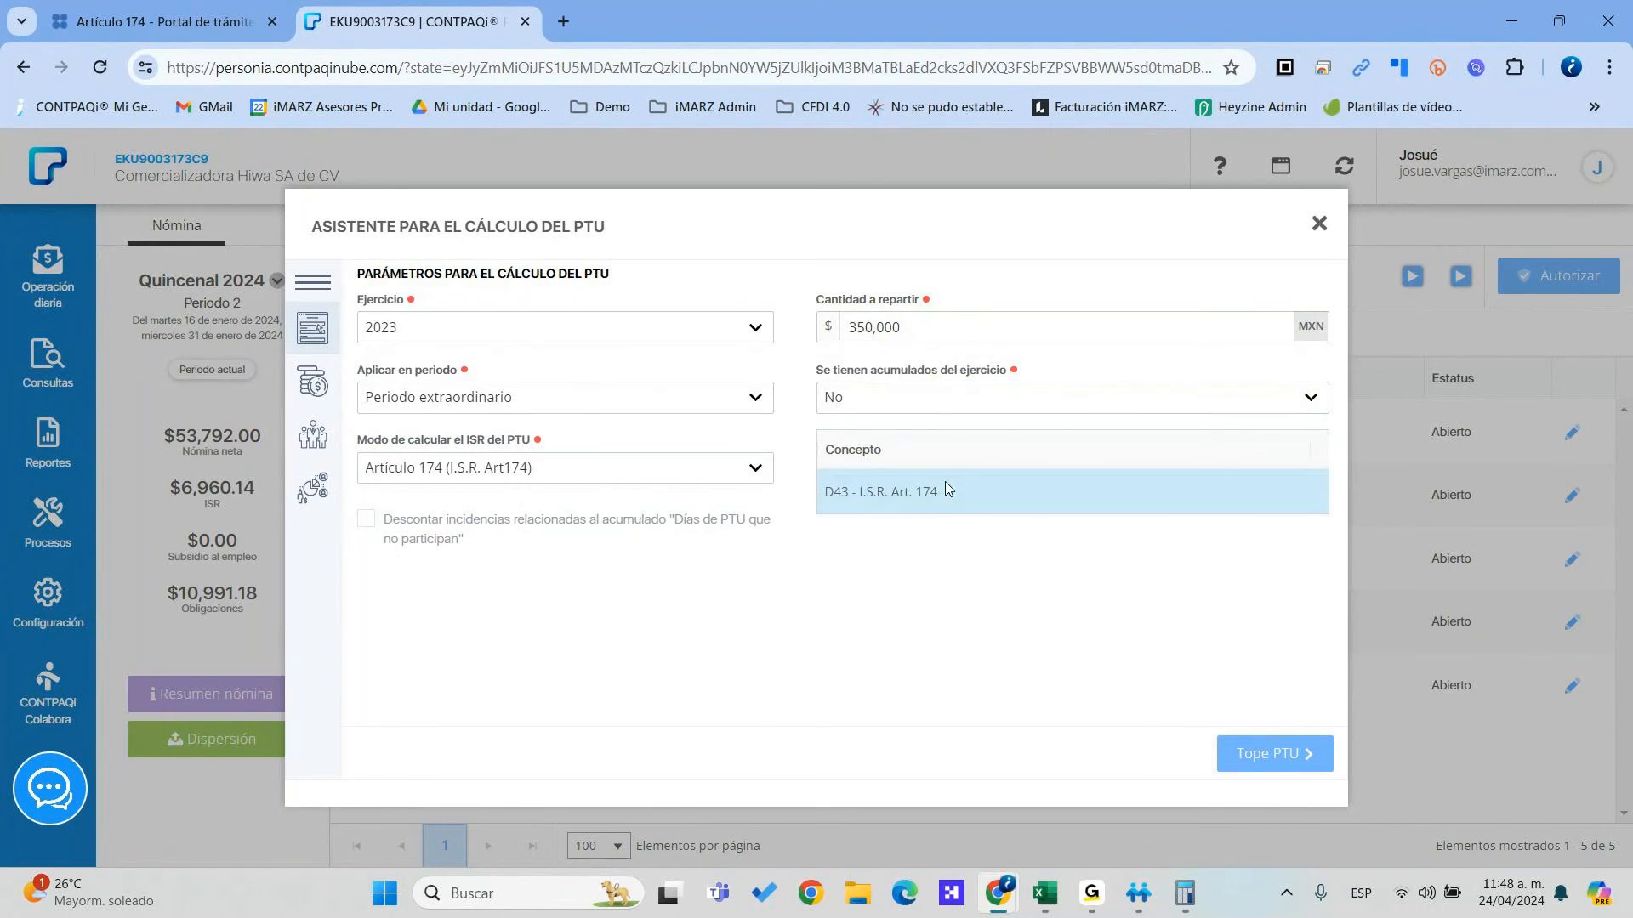
left_click(1275, 753)
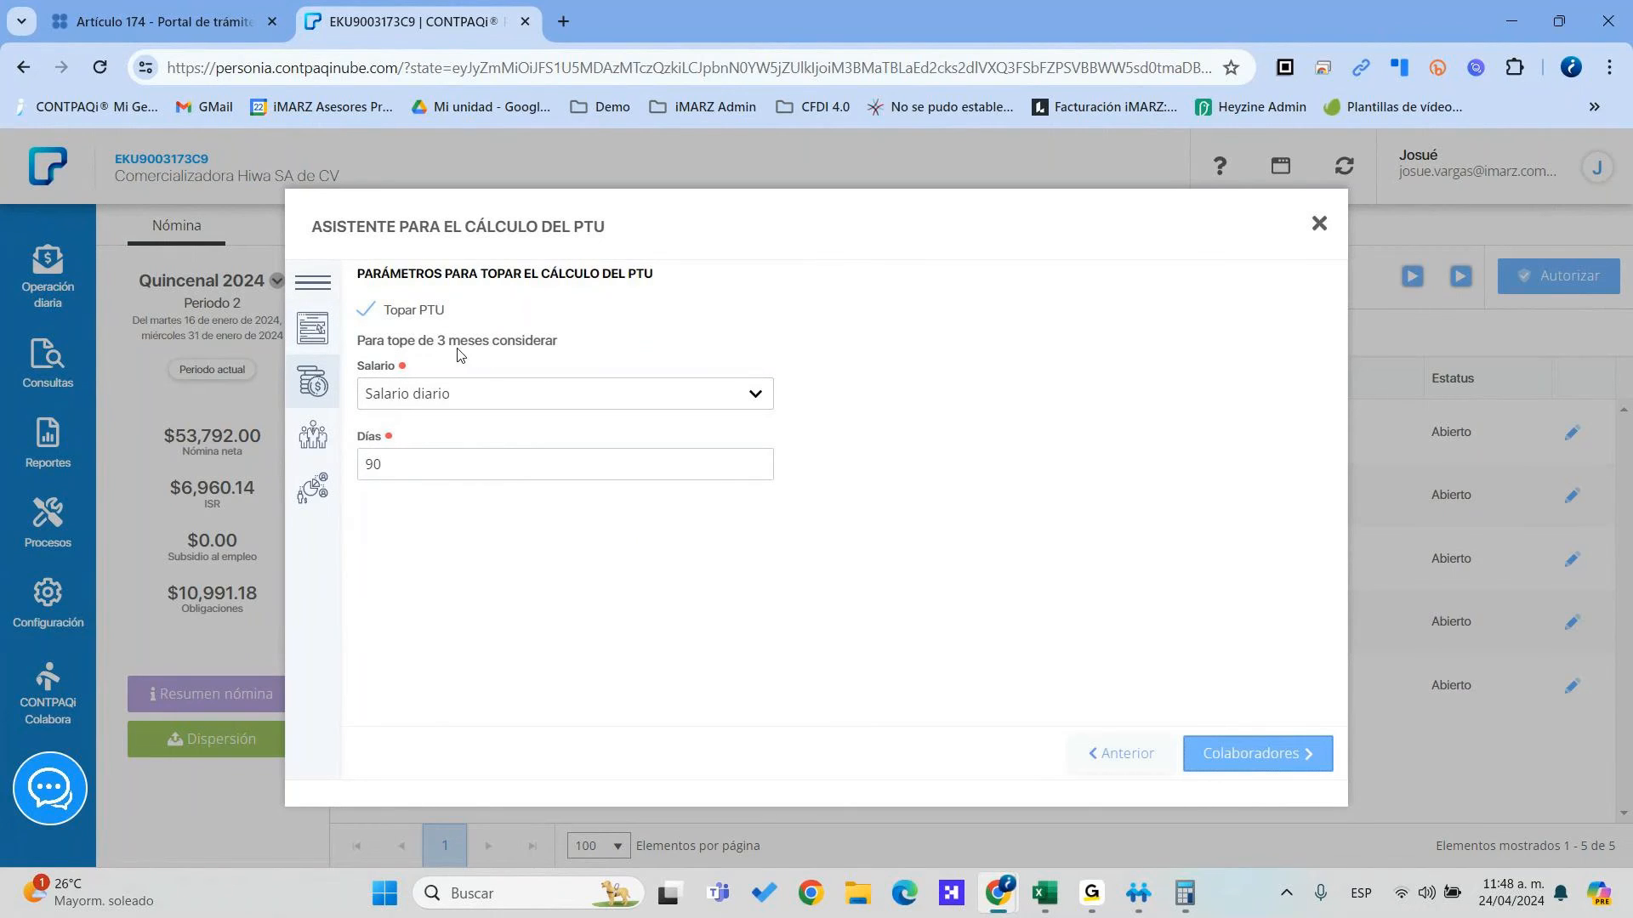
Keep the PTU cap at 90 days of Salario diario
left_click(432, 403)
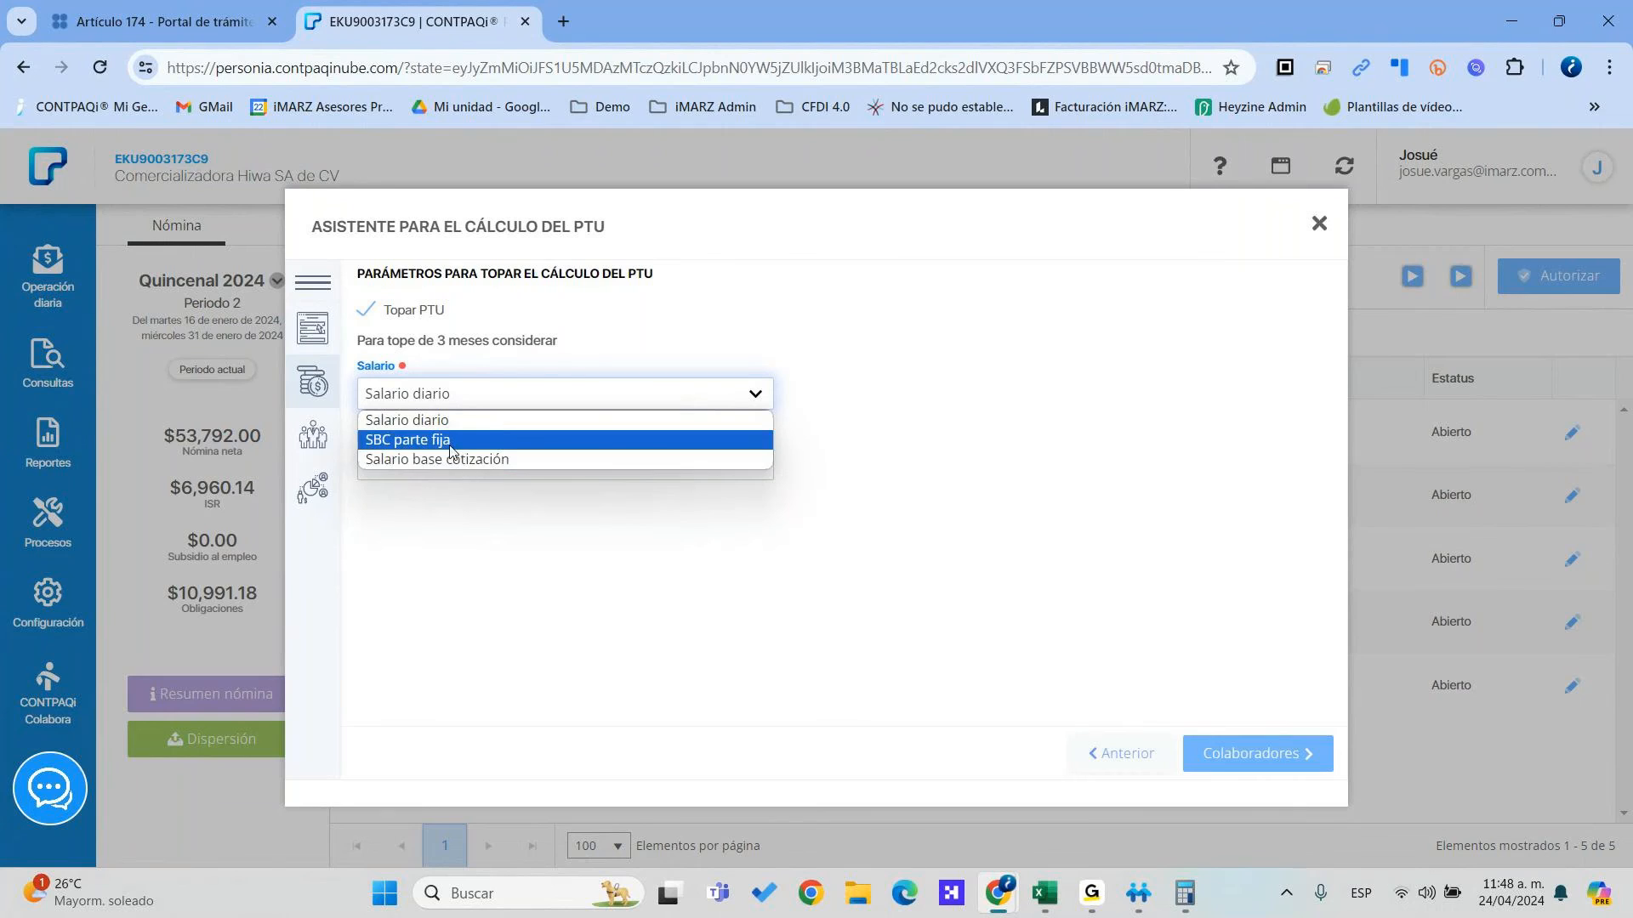
left_click(527, 535)
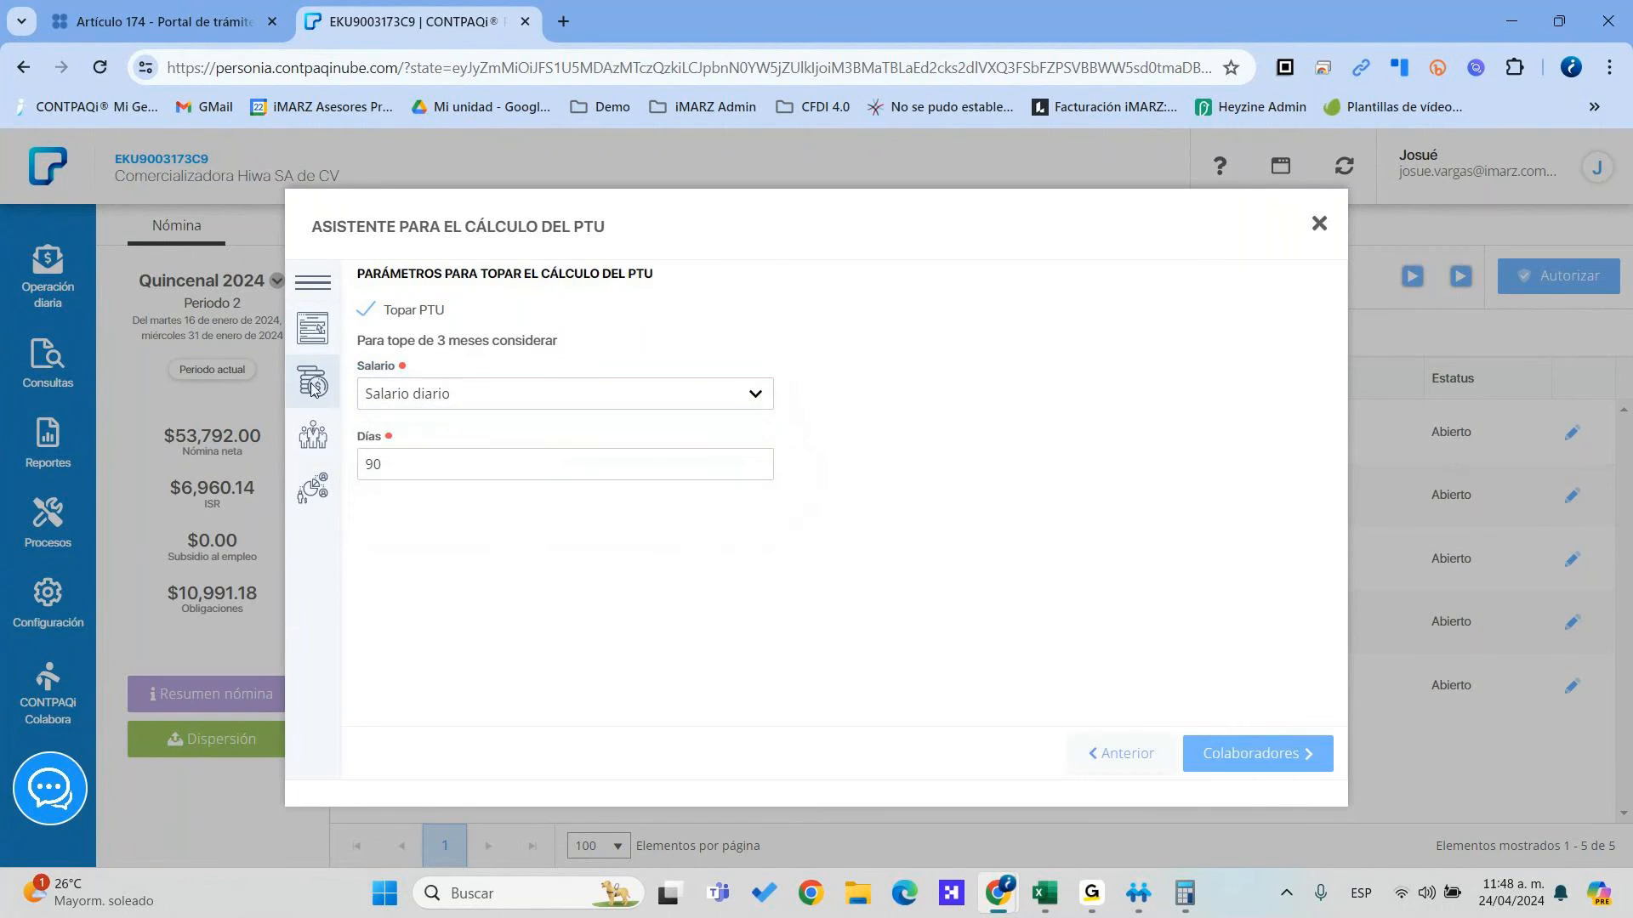
double_click(372, 459)
left_click(1254, 755)
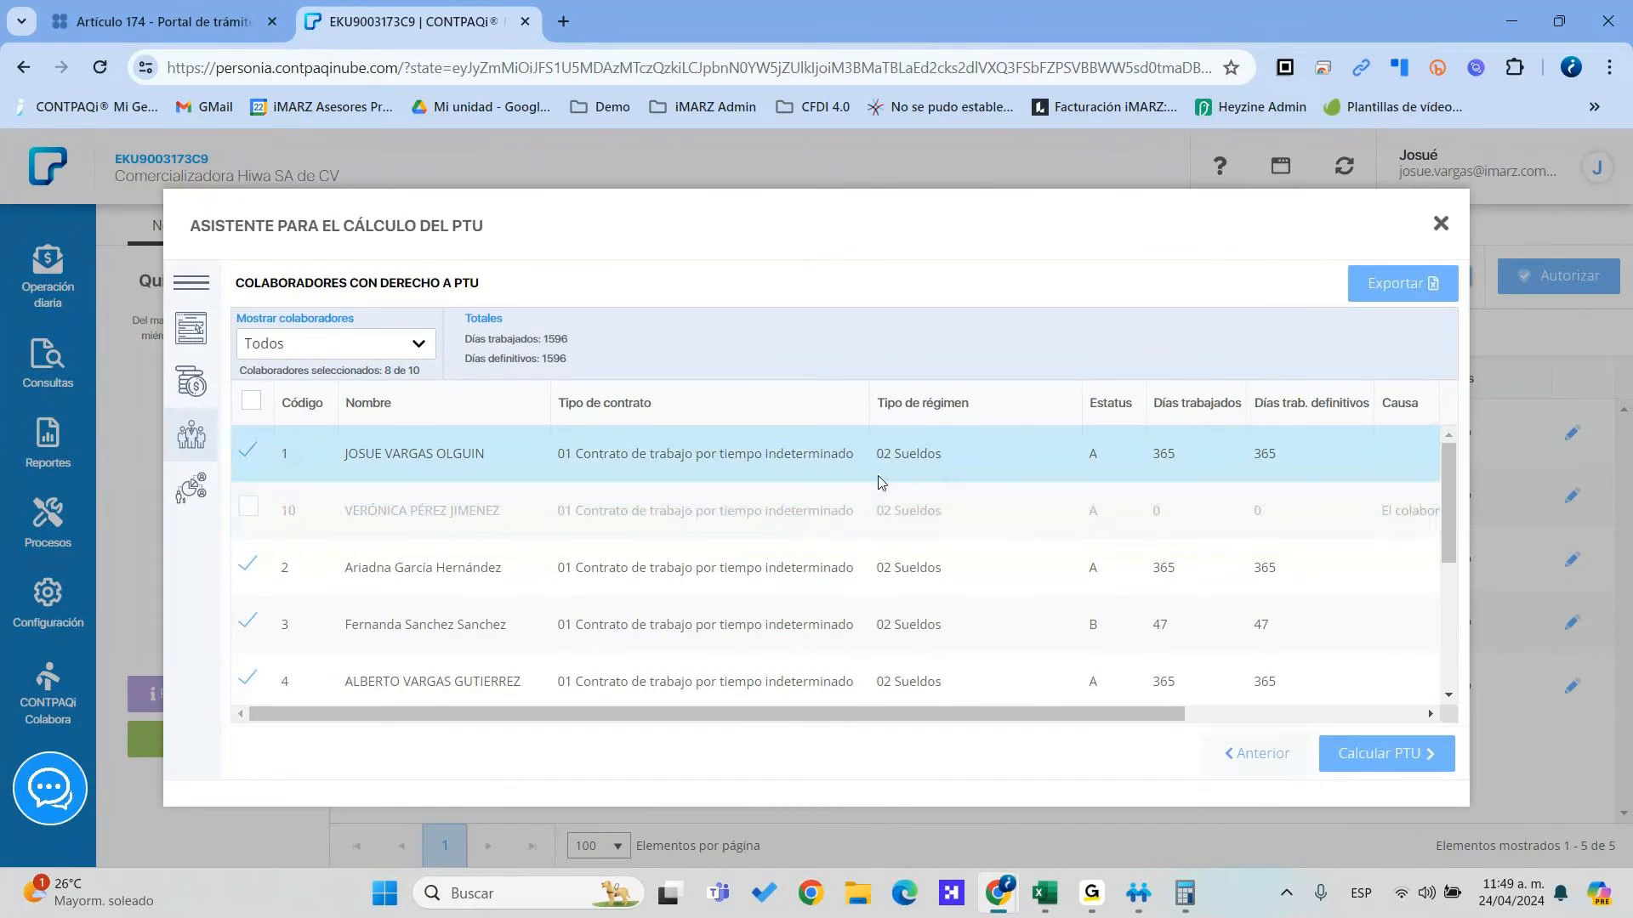
Review the 8 of 10 eligible collaborators, including the Causa column, and calculate the PTU
scroll(1208, 534, "right", 4)
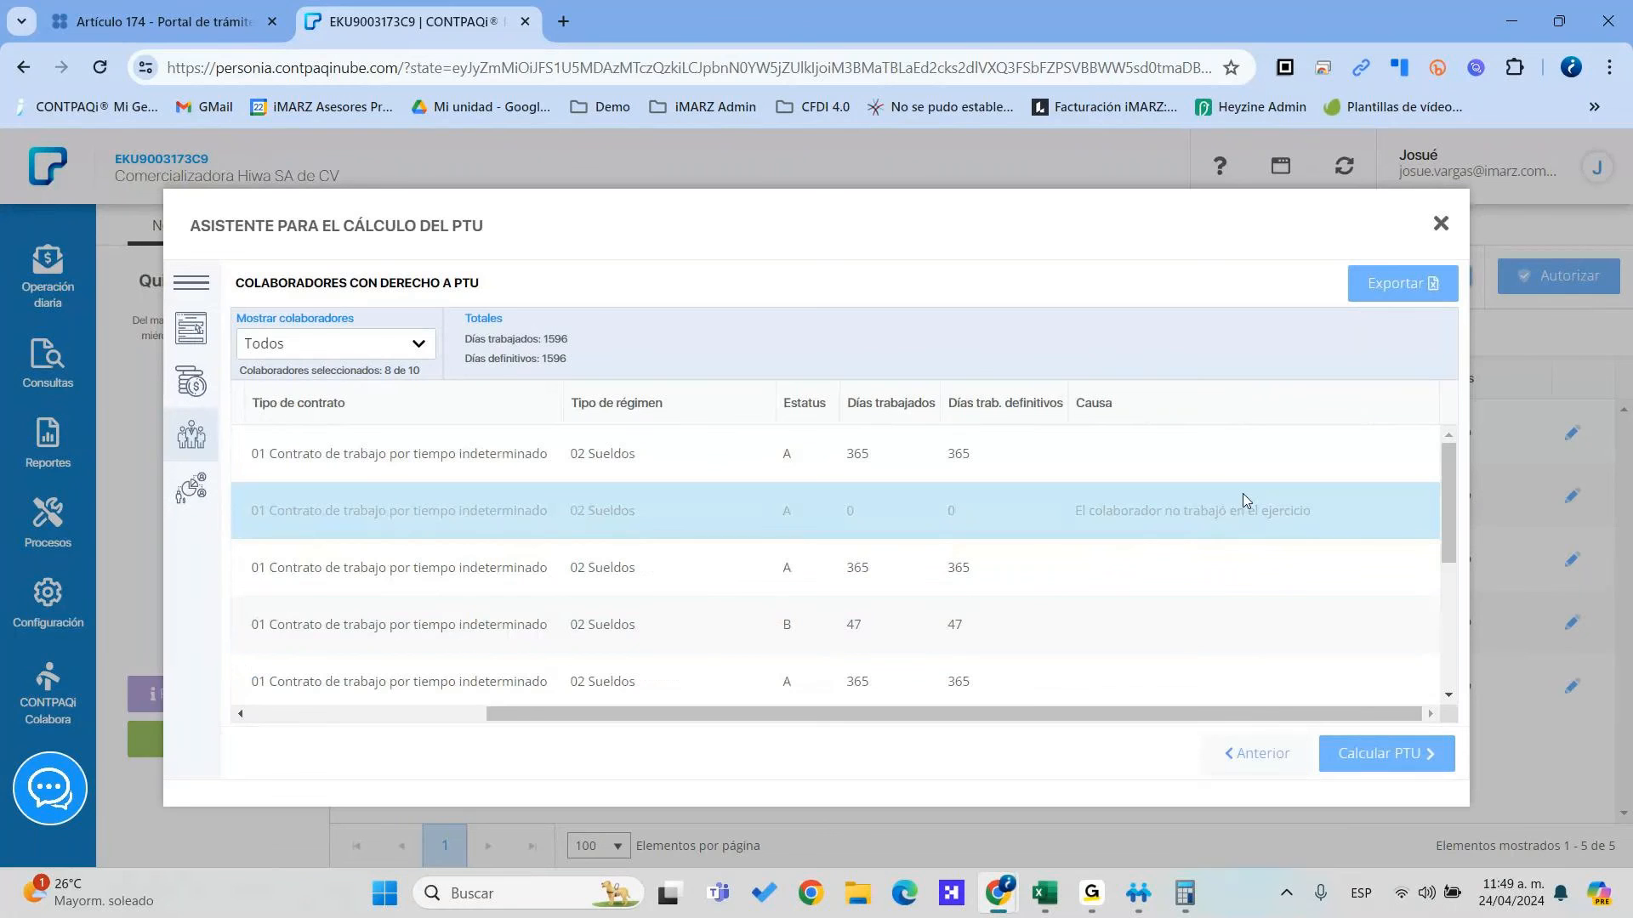
scroll(1214, 514, "left", 4)
scroll(1148, 579, "down", 3)
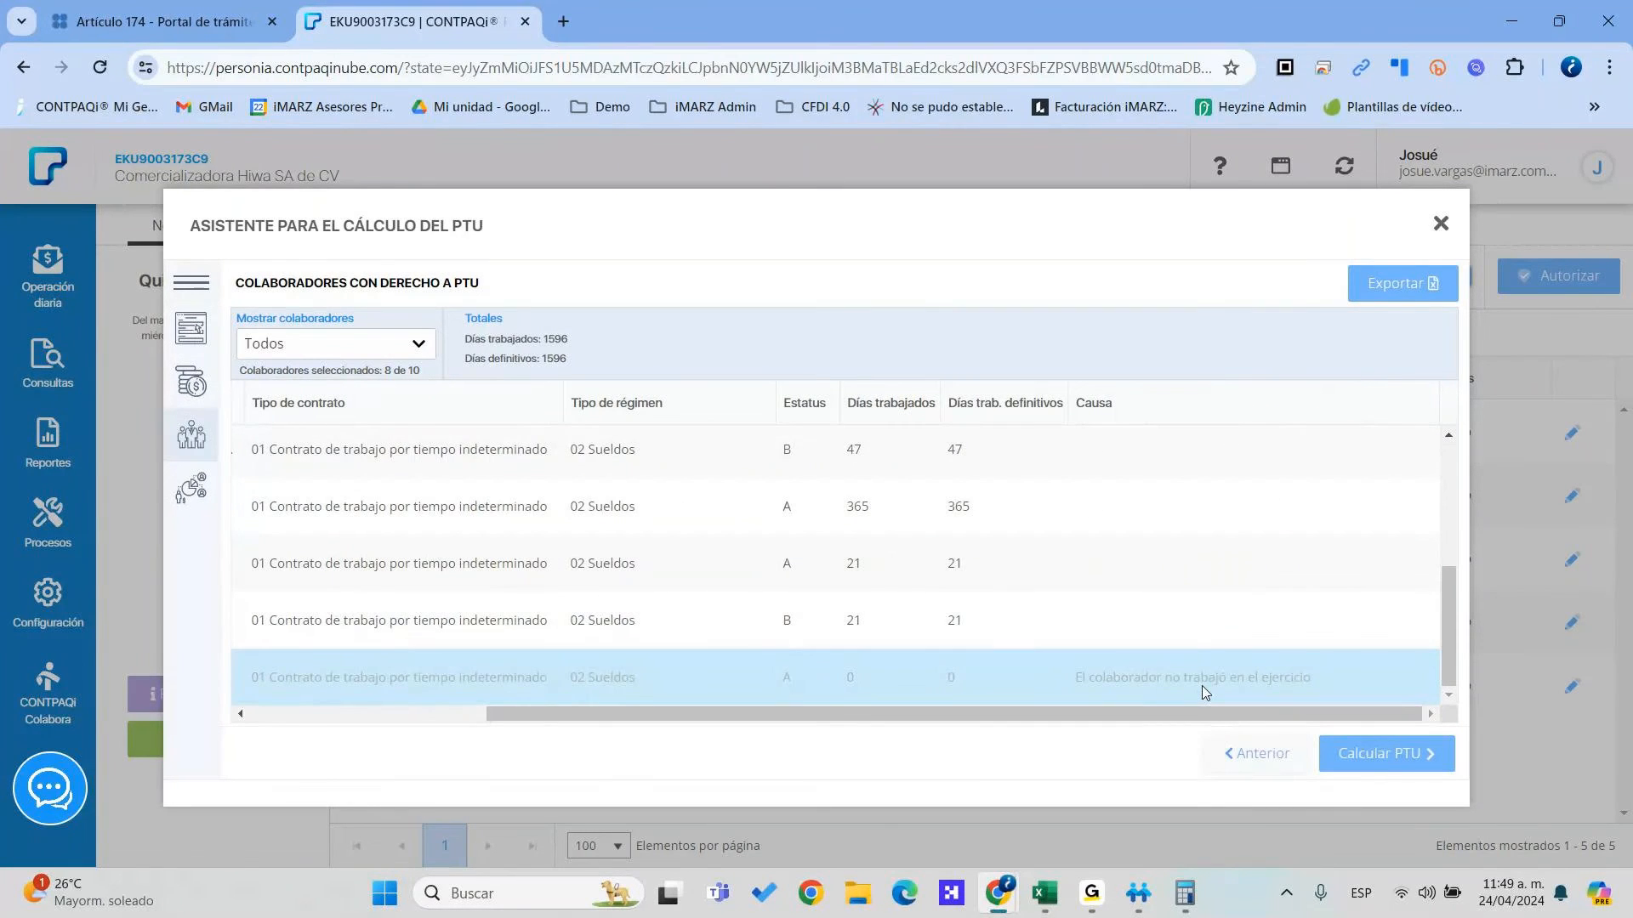
scroll(697, 602, "up", 5)
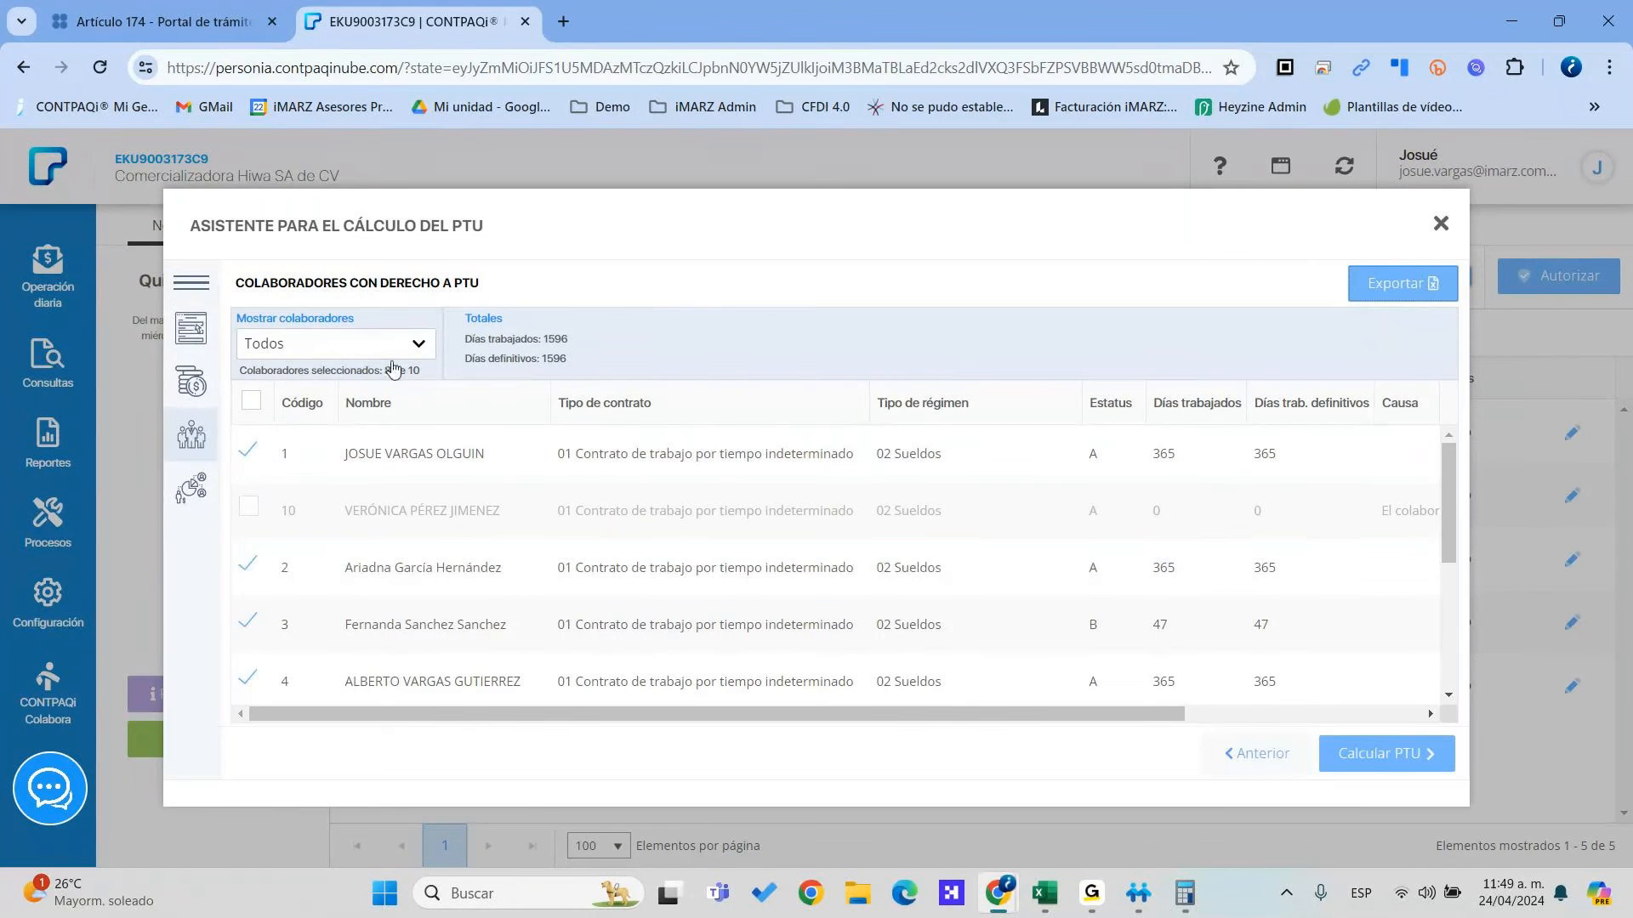
left_click(1365, 754)
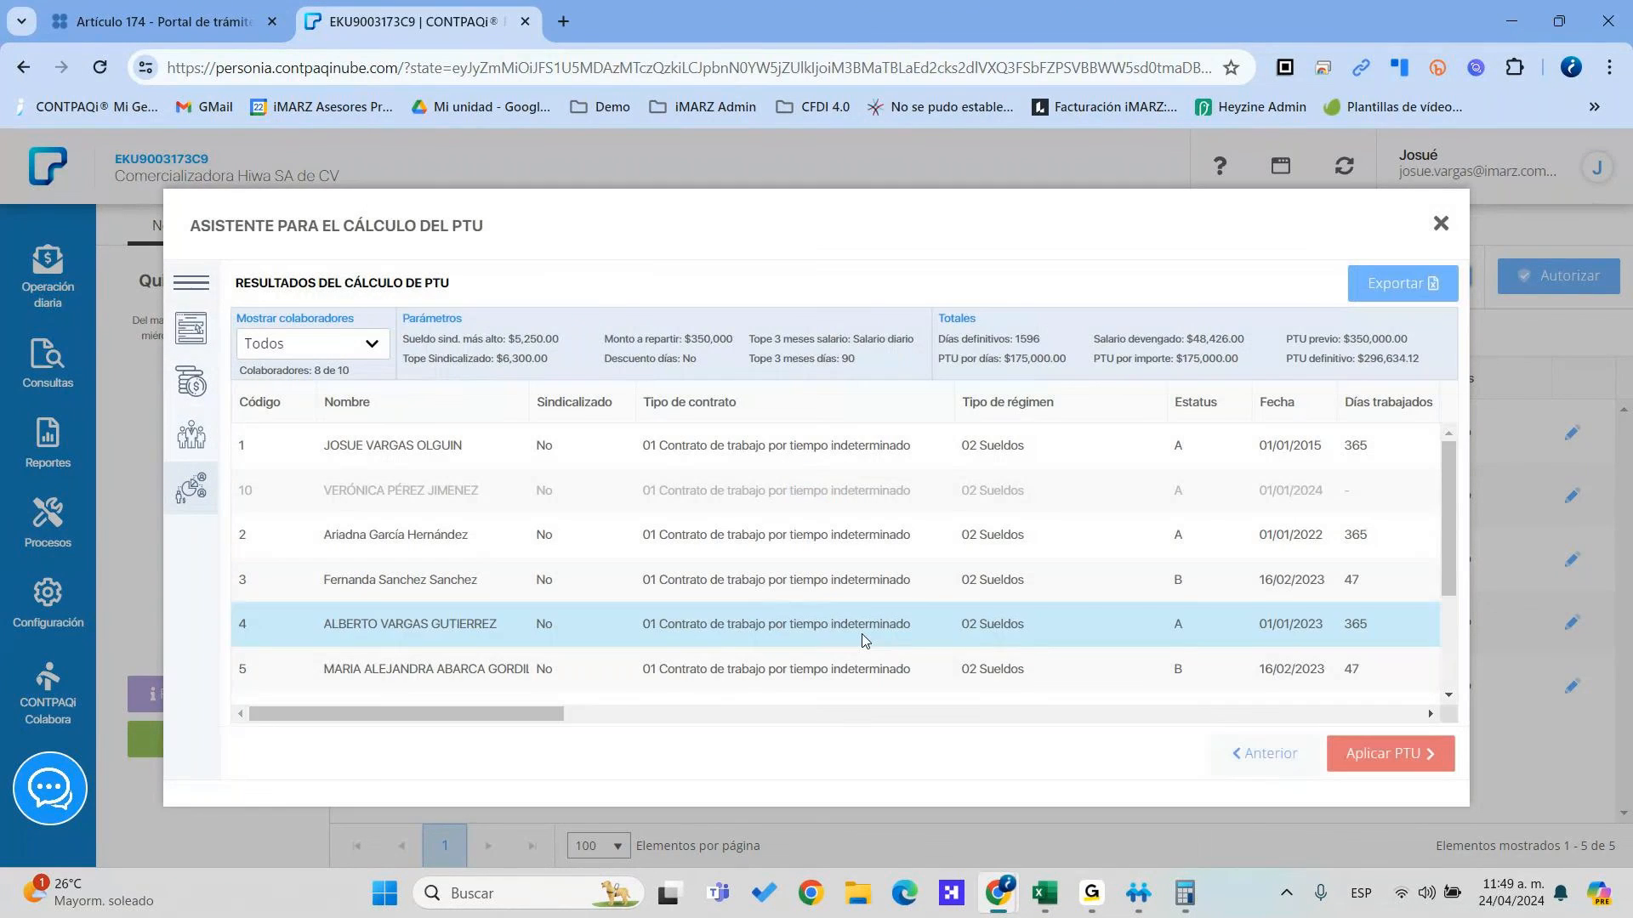
Apply the calculated PTU ($296,634.12 definitive) and acknowledge the success message
left_click_drag(531, 711, 1412, 696)
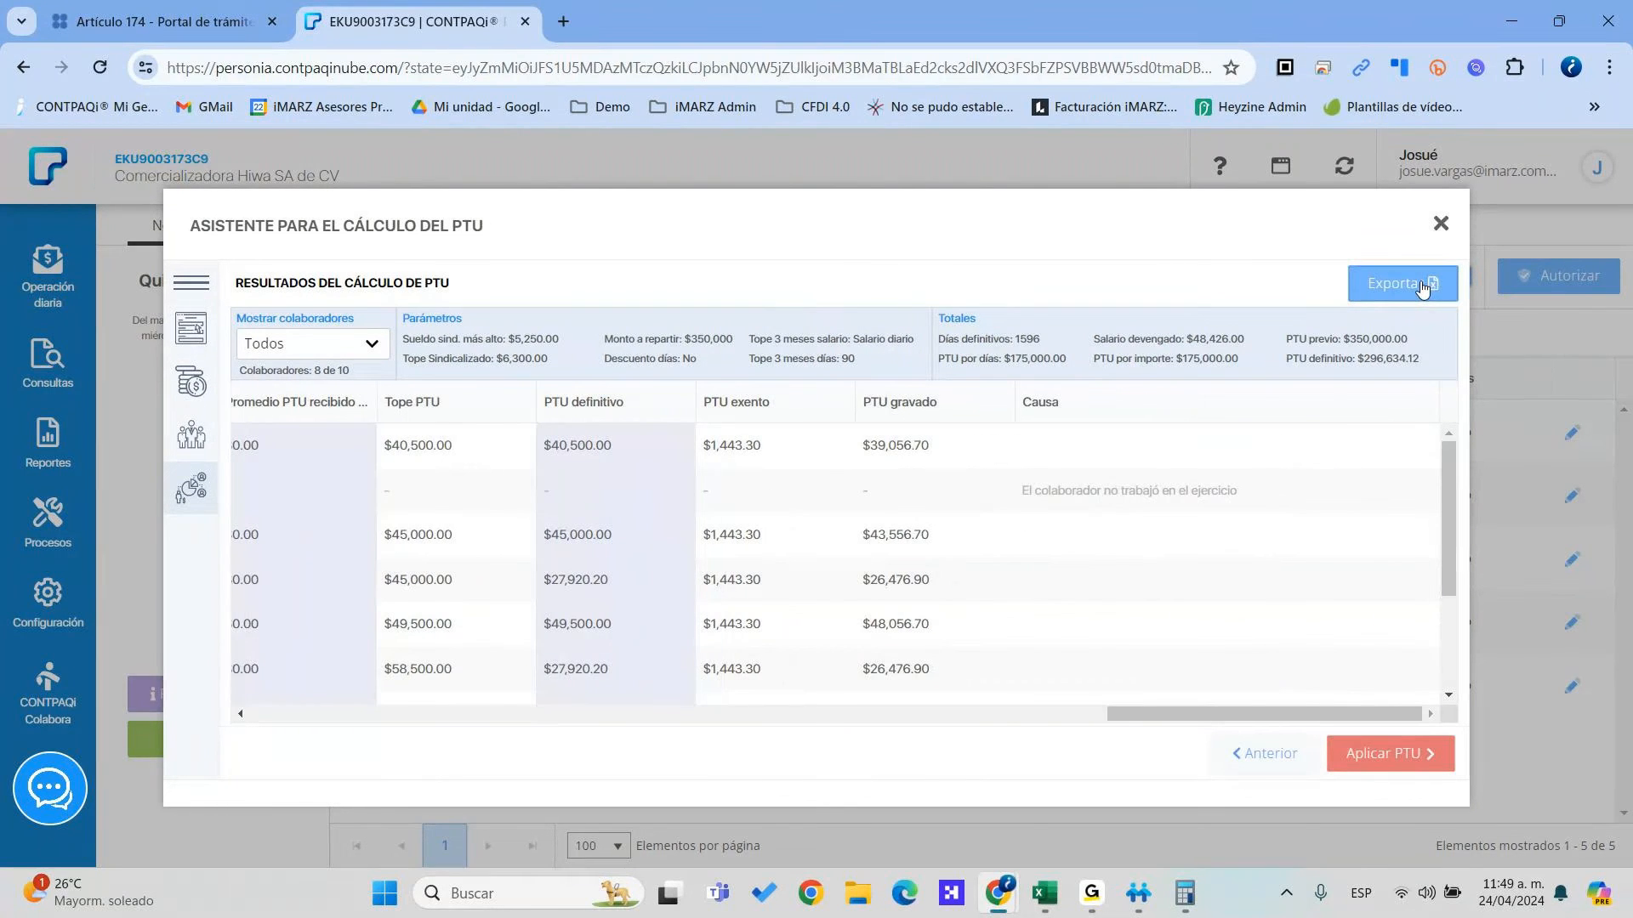
left_click(1378, 757)
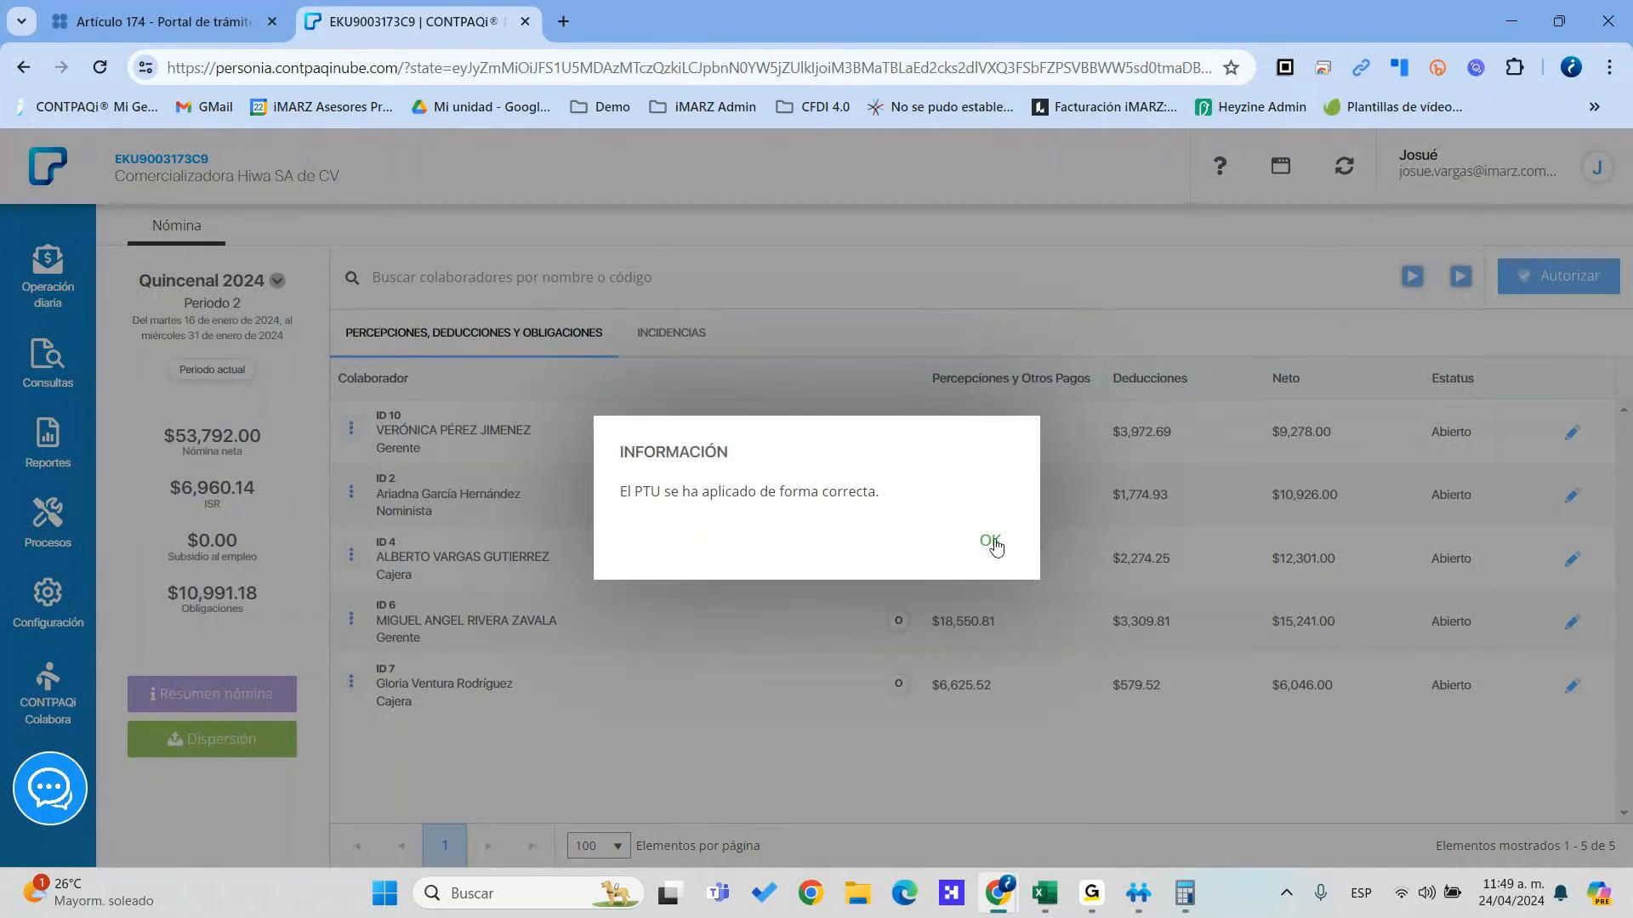
left_click(991, 542)
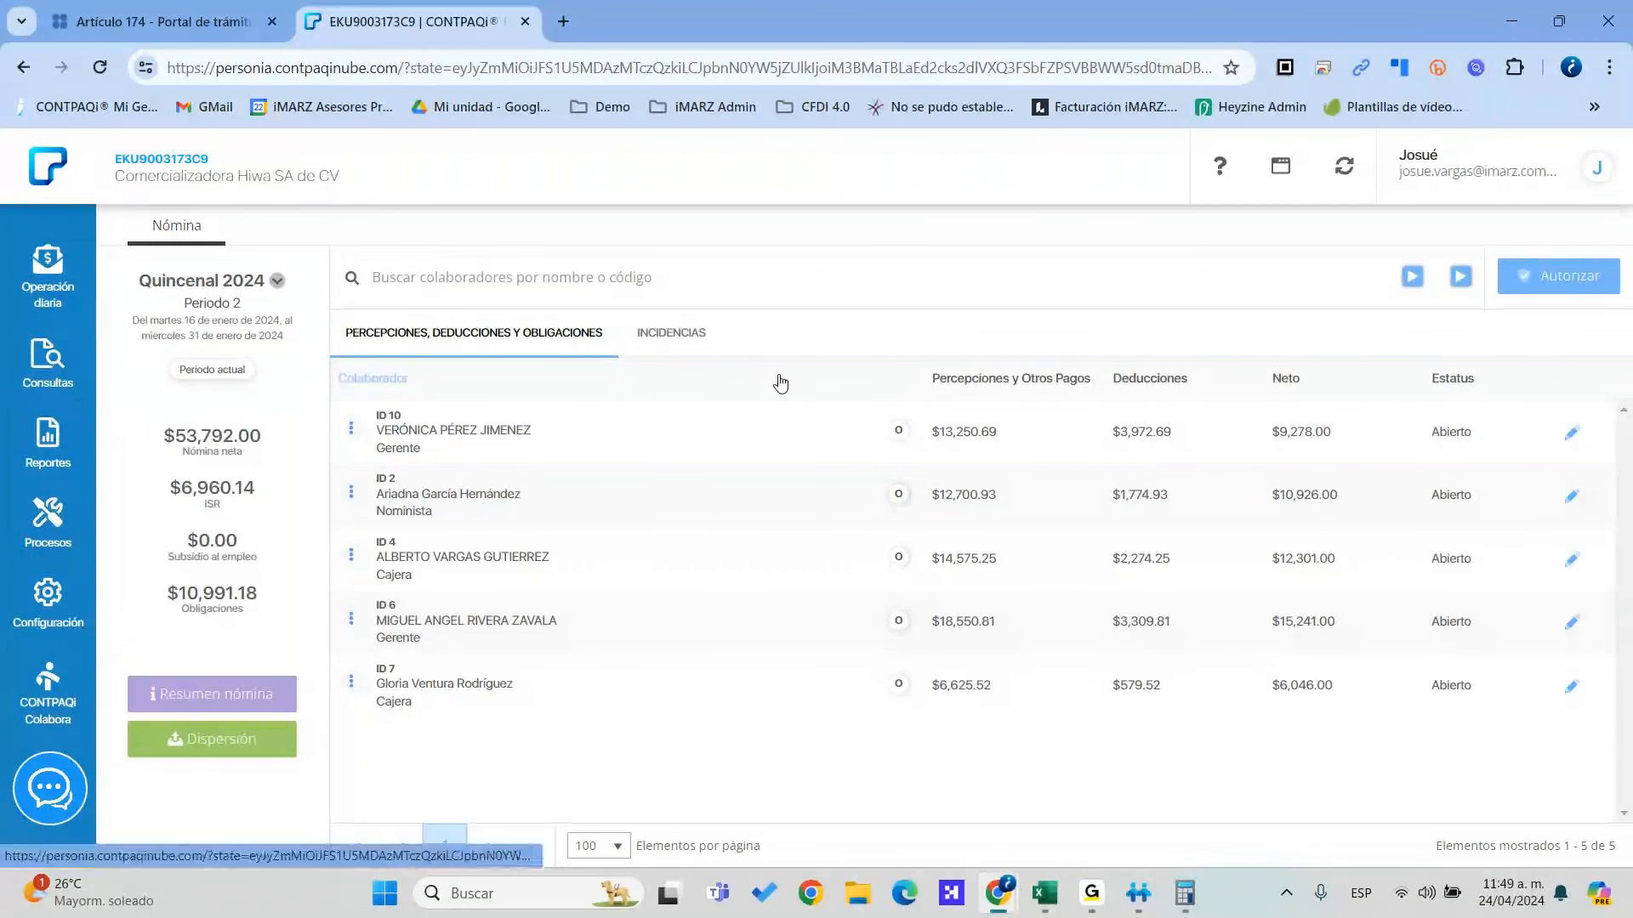
mouse_move(57, 523)
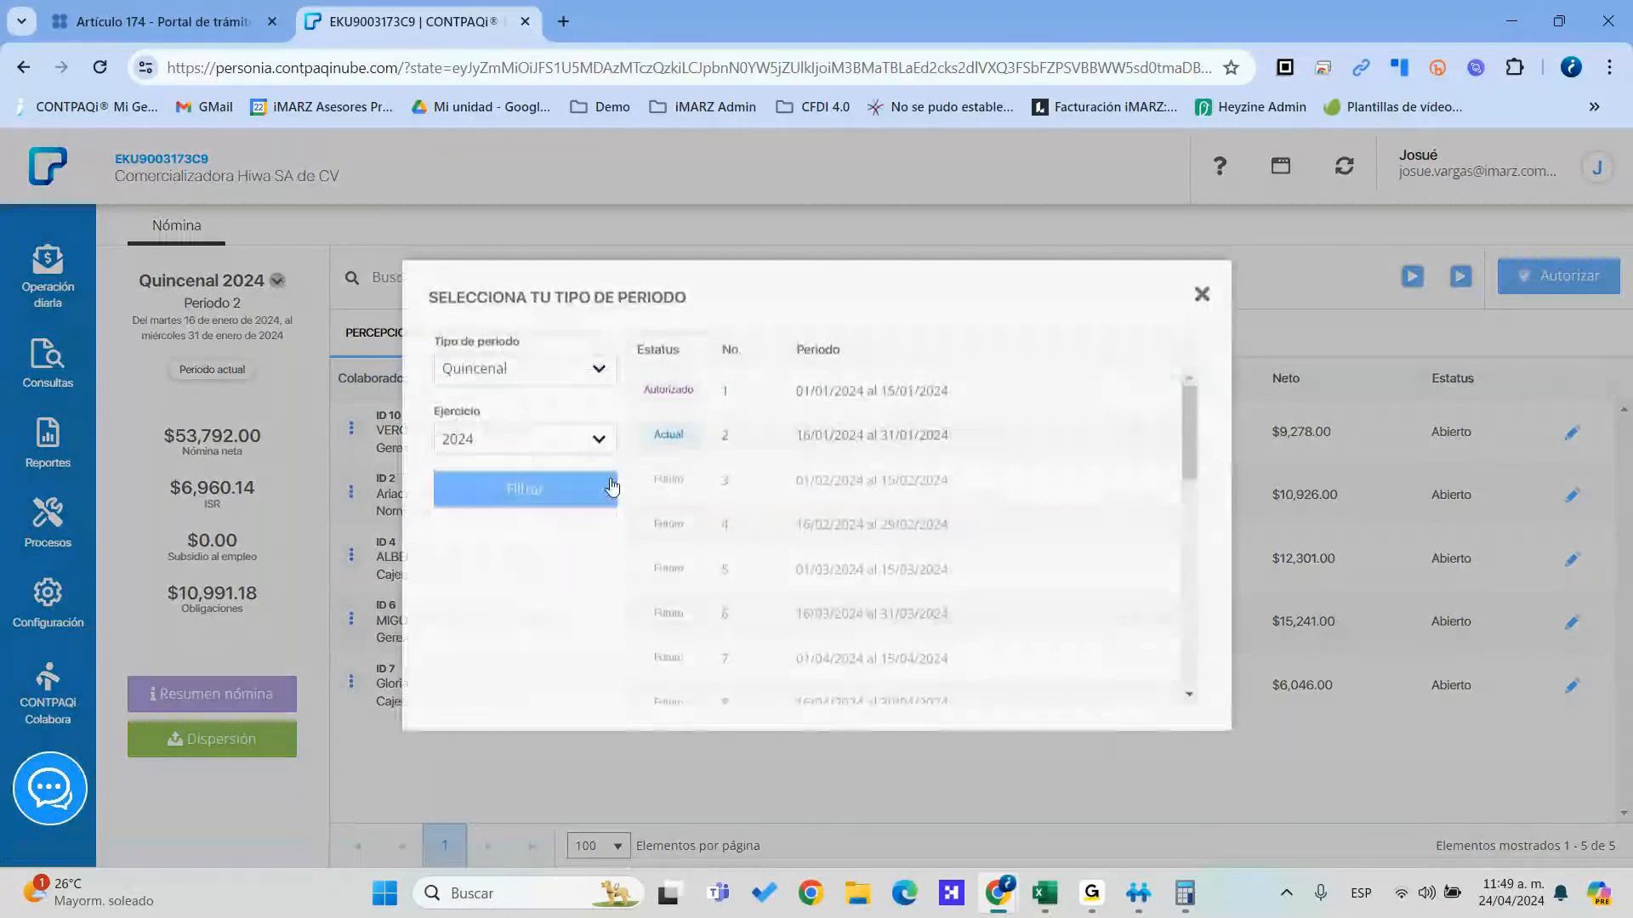
Load Extraordinario period 1 of 2023 and view the first employee's $40,500.00 Reparto de utilidades receipt
left_click(548, 372)
left_click(514, 439)
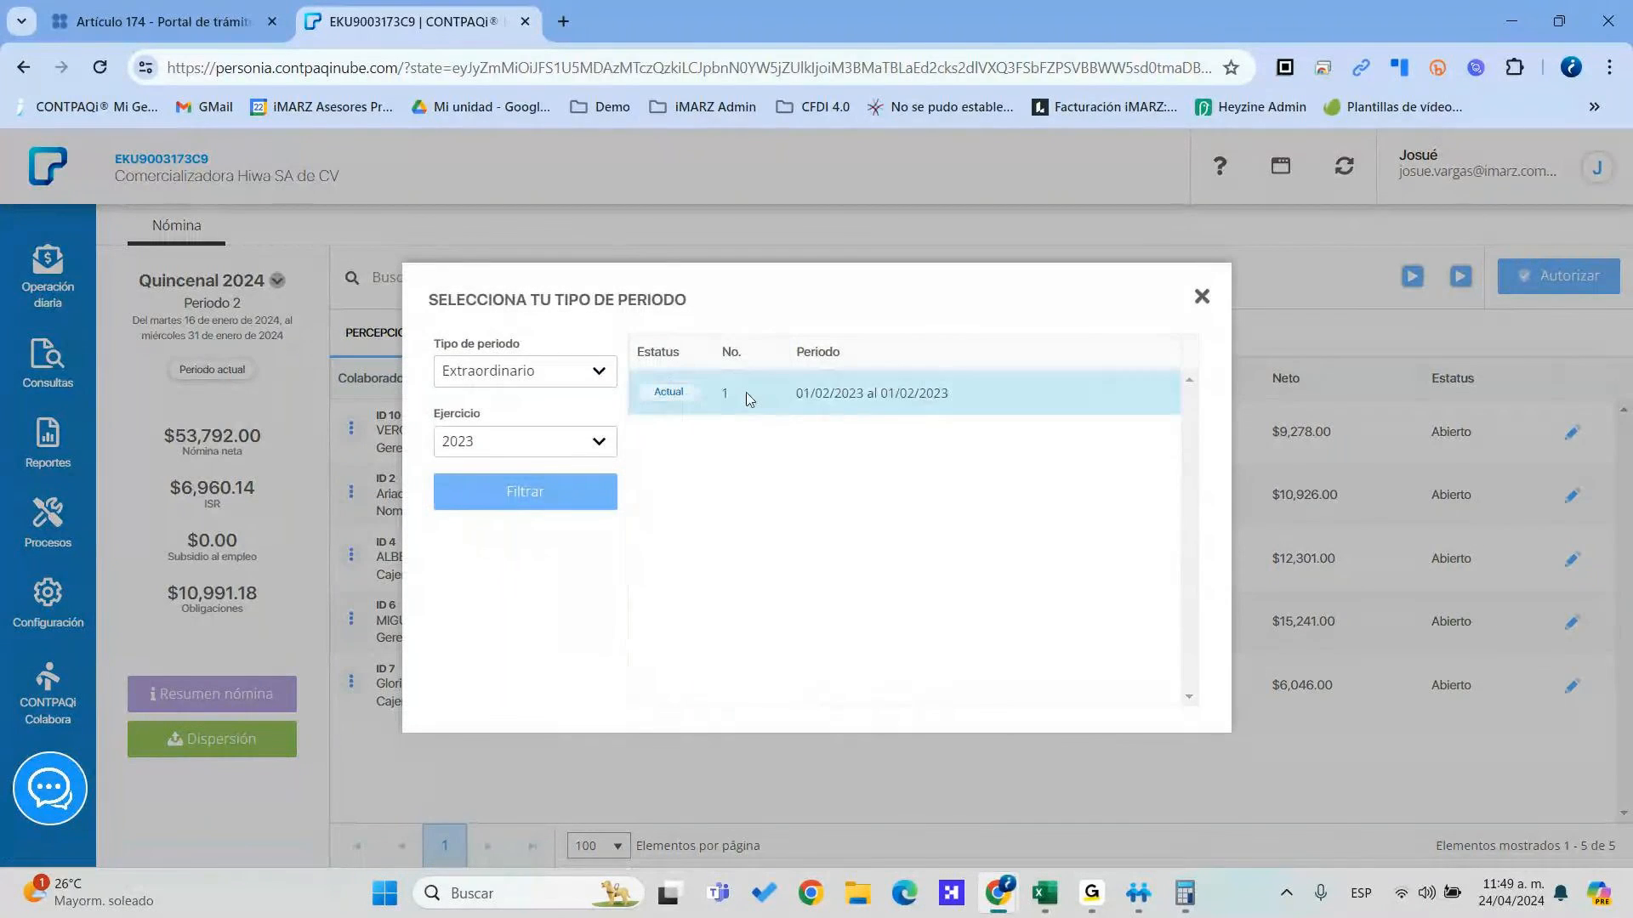
left_click(745, 392)
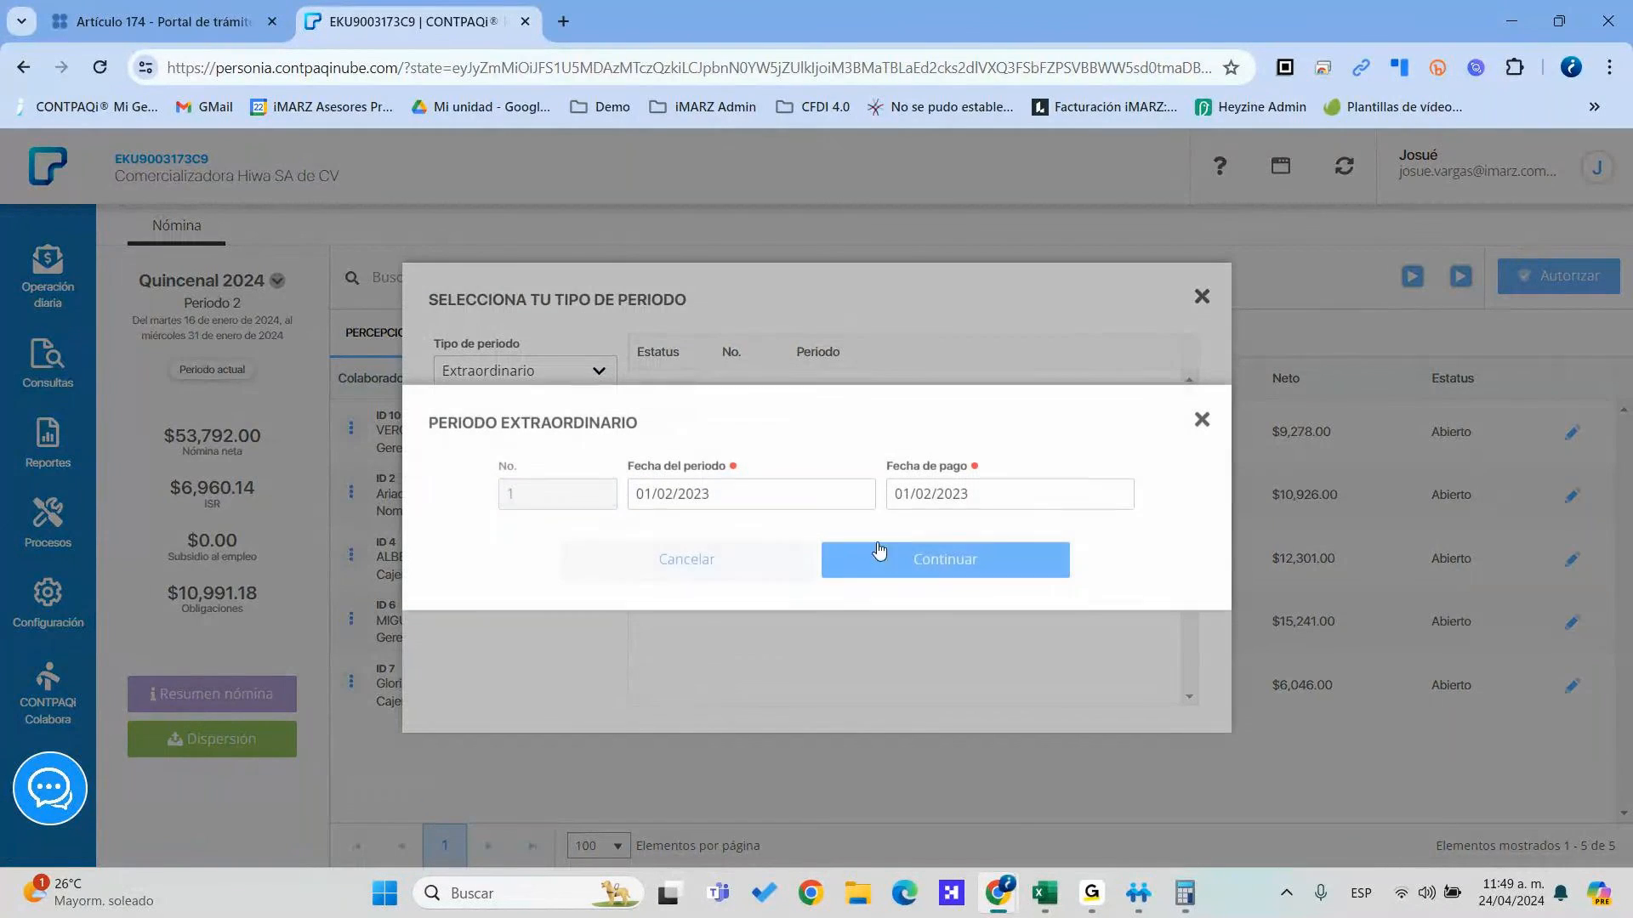
left_click(899, 568)
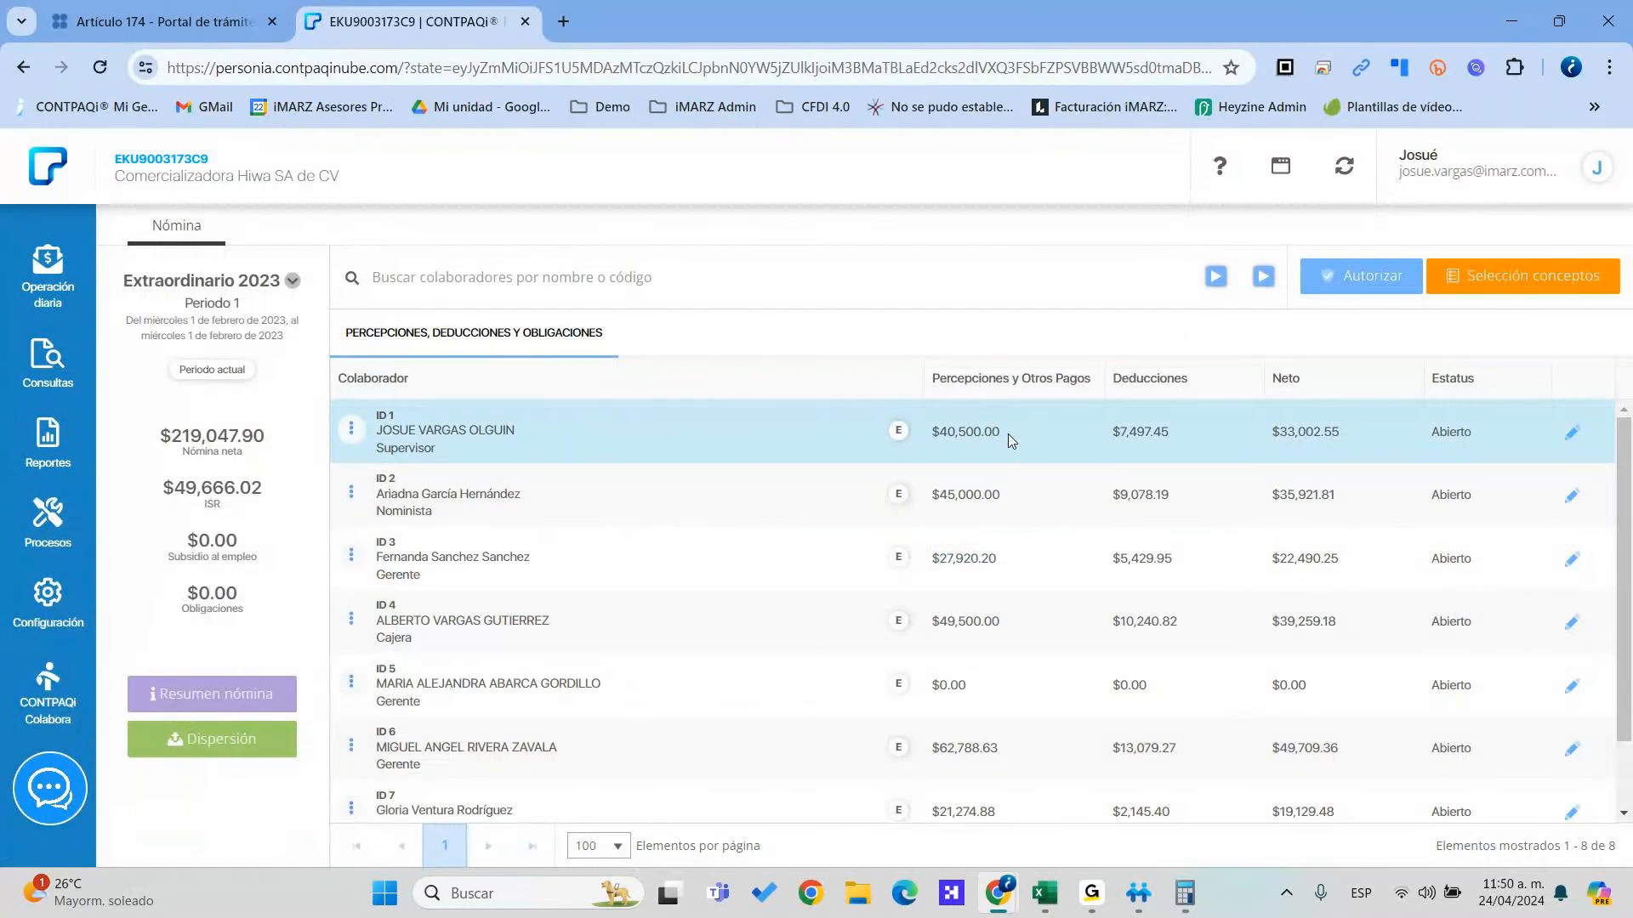
left_click(682, 441)
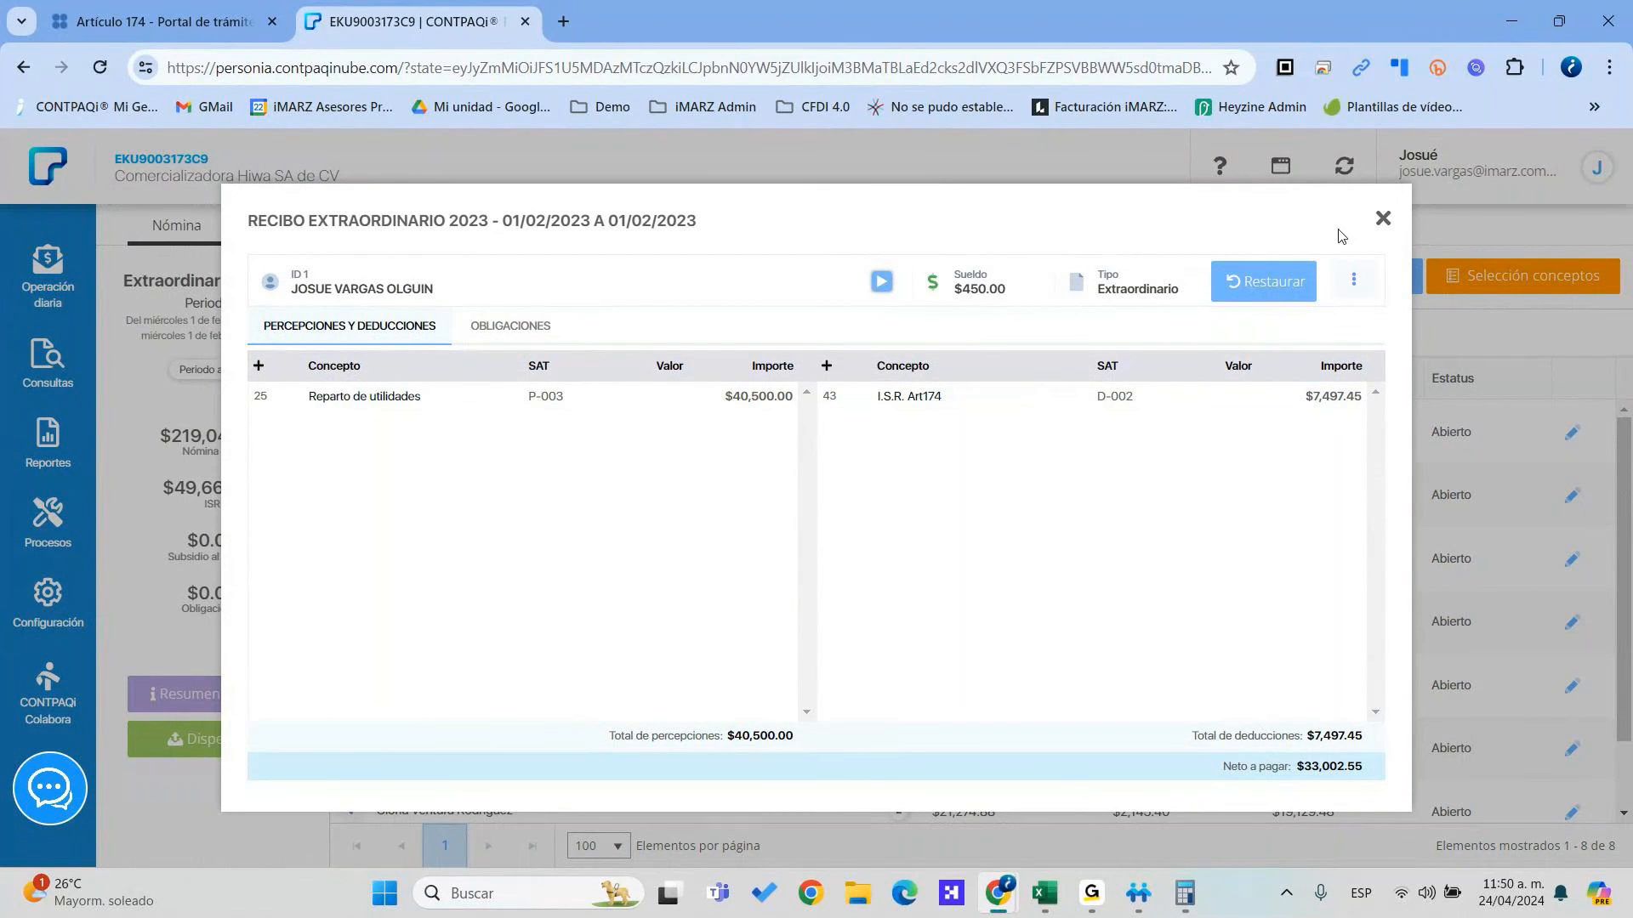
left_click(1383, 220)
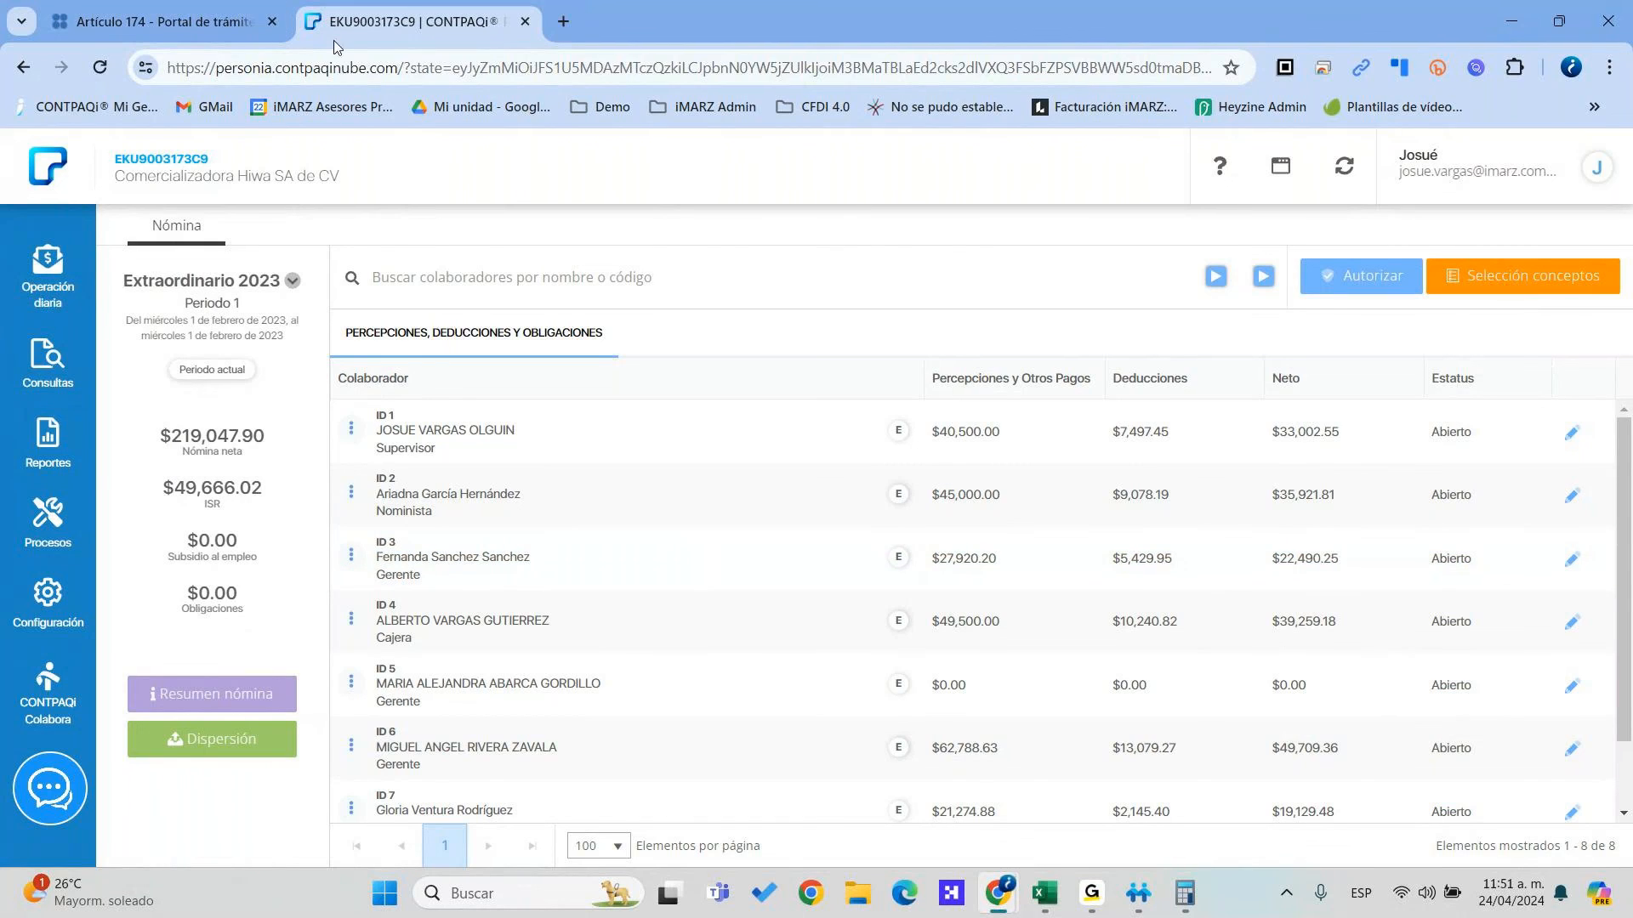
left_click(1393, 159)
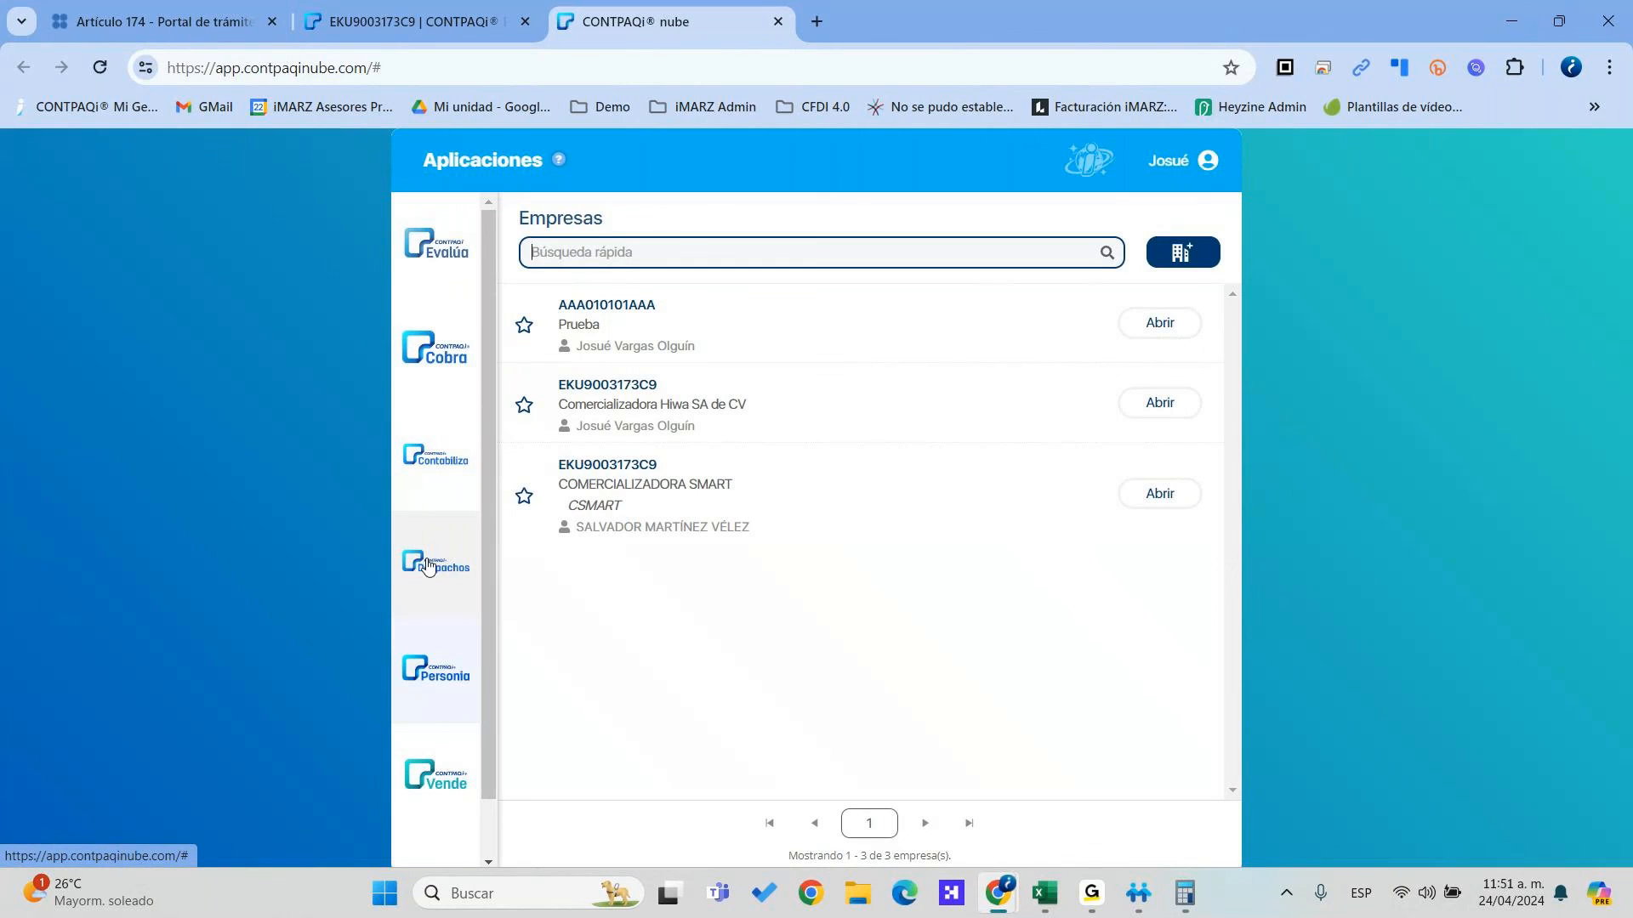
Scroll the CONTPAQi nube Aplicaciones page to review its three companies and the Personia, Vende and Viáticos apps
scroll(430, 569, "down", 1)
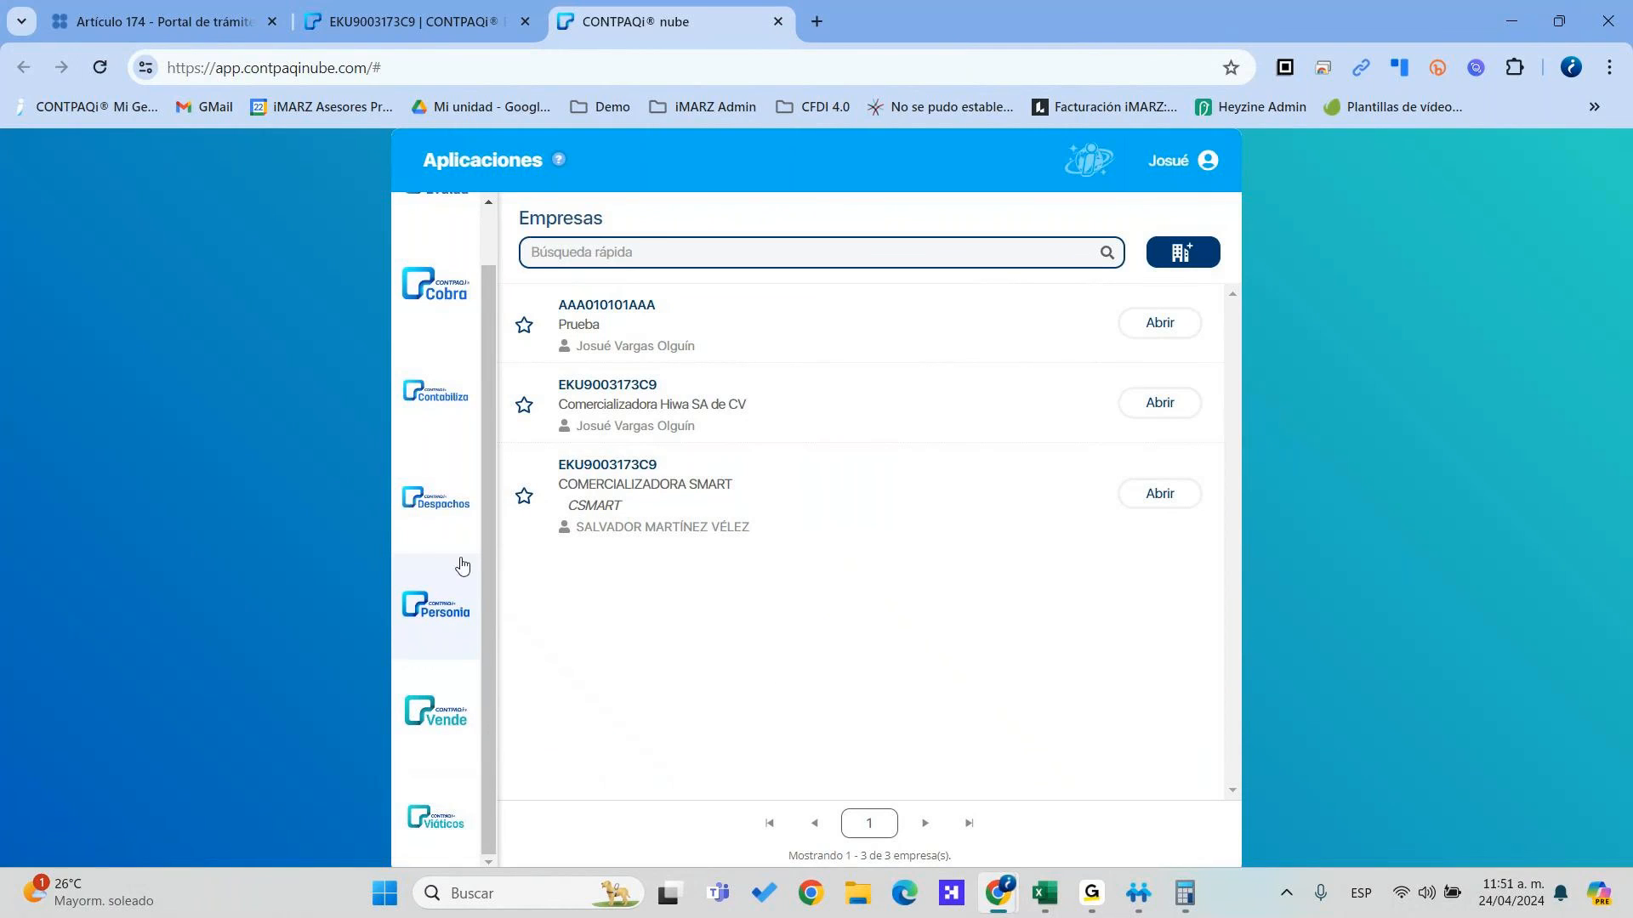
scroll(463, 570, "up", 1)
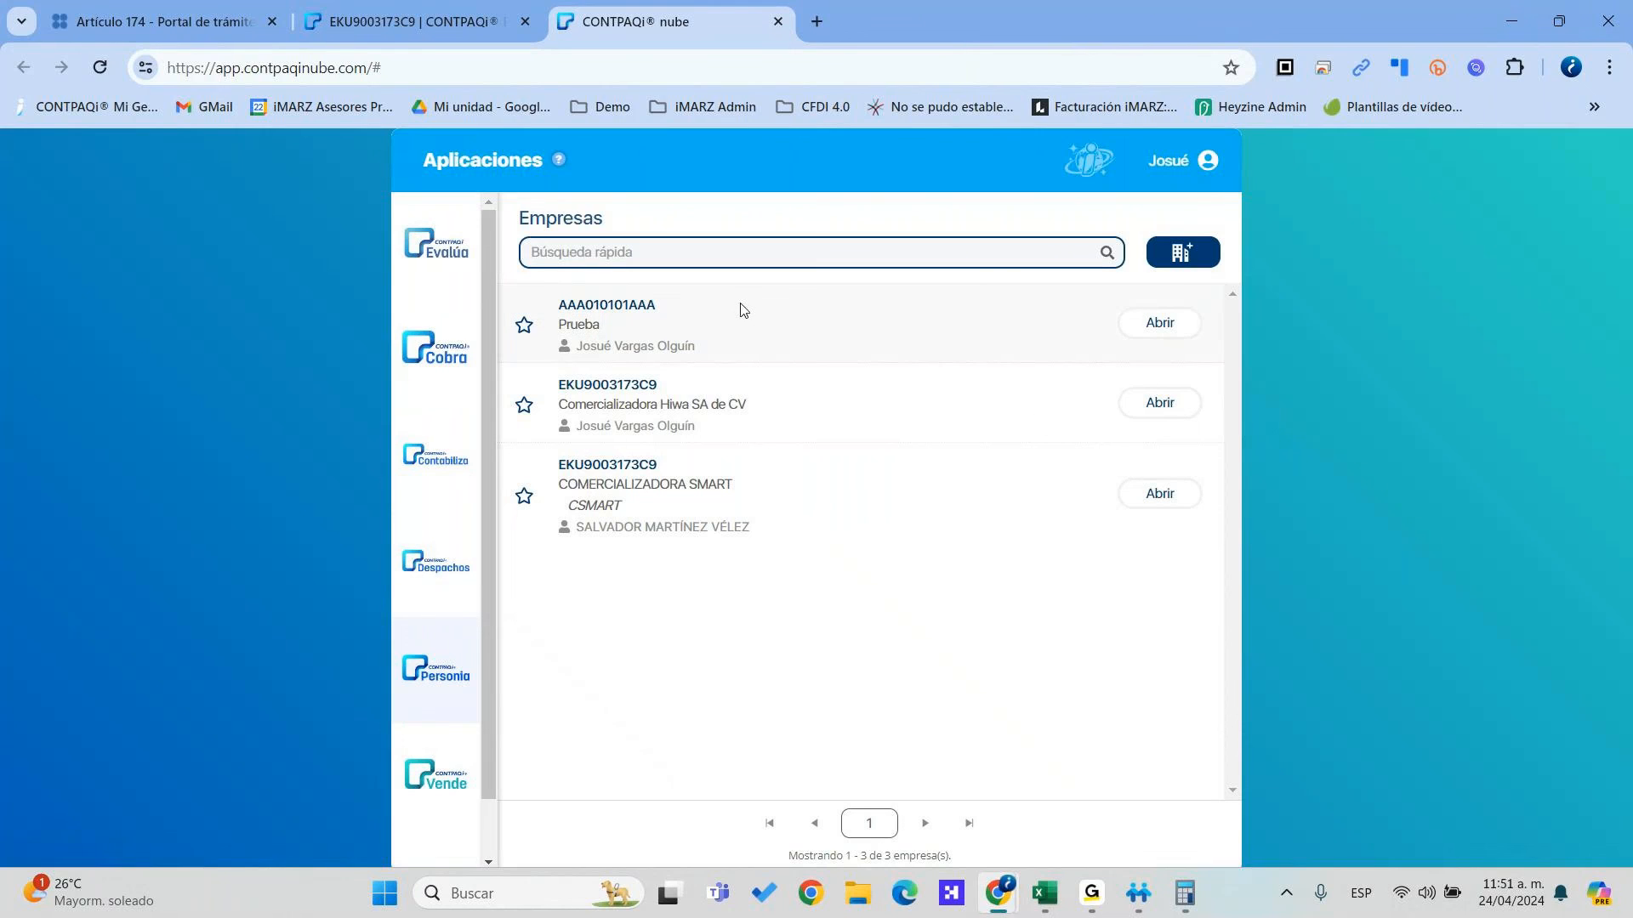